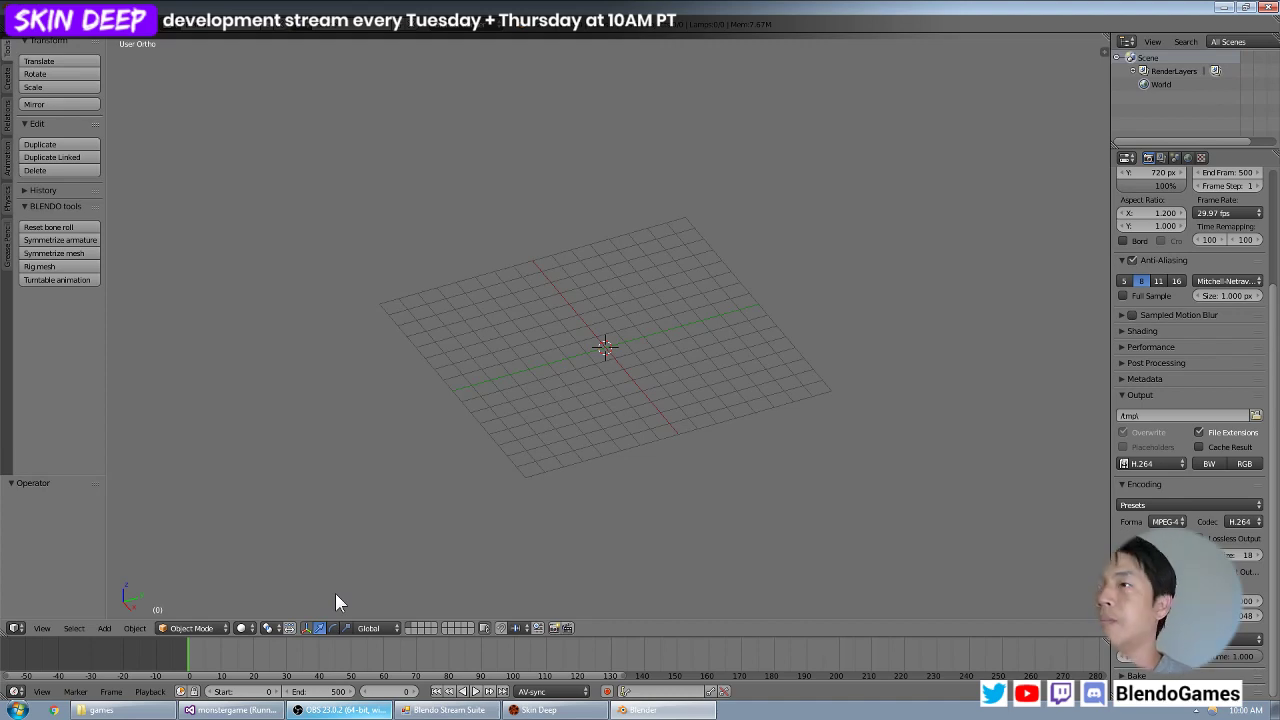
Open bloodbag.blend from the models/objects/bloodbag folder.
{"action": "left_click", "coordinate": [38, 12]}
{"action": "left_click", "coordinate": [45, 55]}
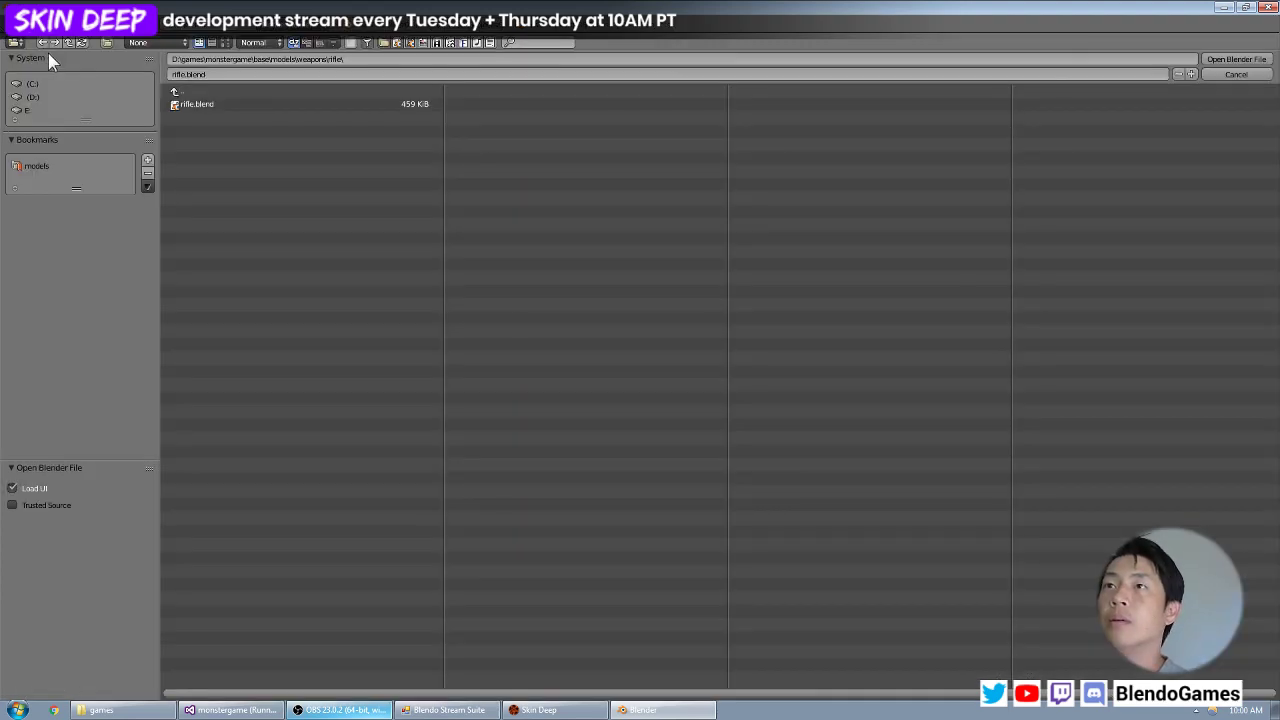
{"action": "left_click", "coordinate": [205, 91]}
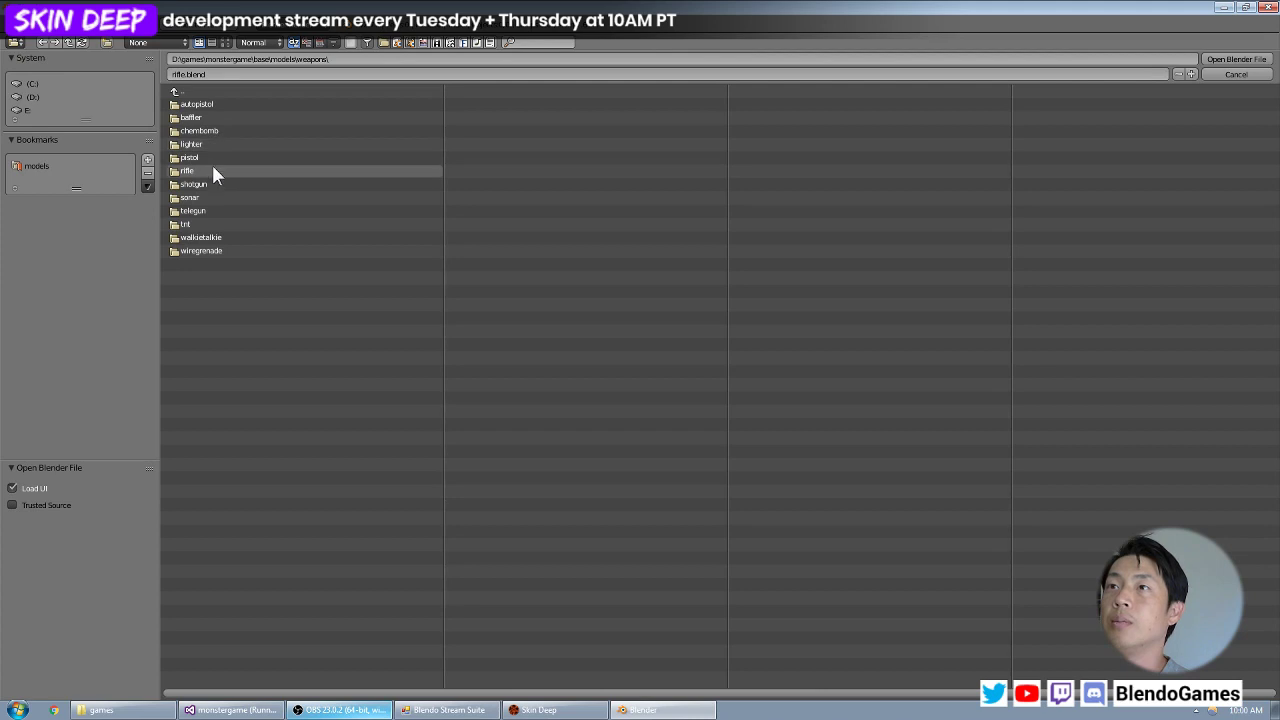
{"action": "left_click", "coordinate": [214, 92]}
{"action": "left_click", "coordinate": [220, 118]}
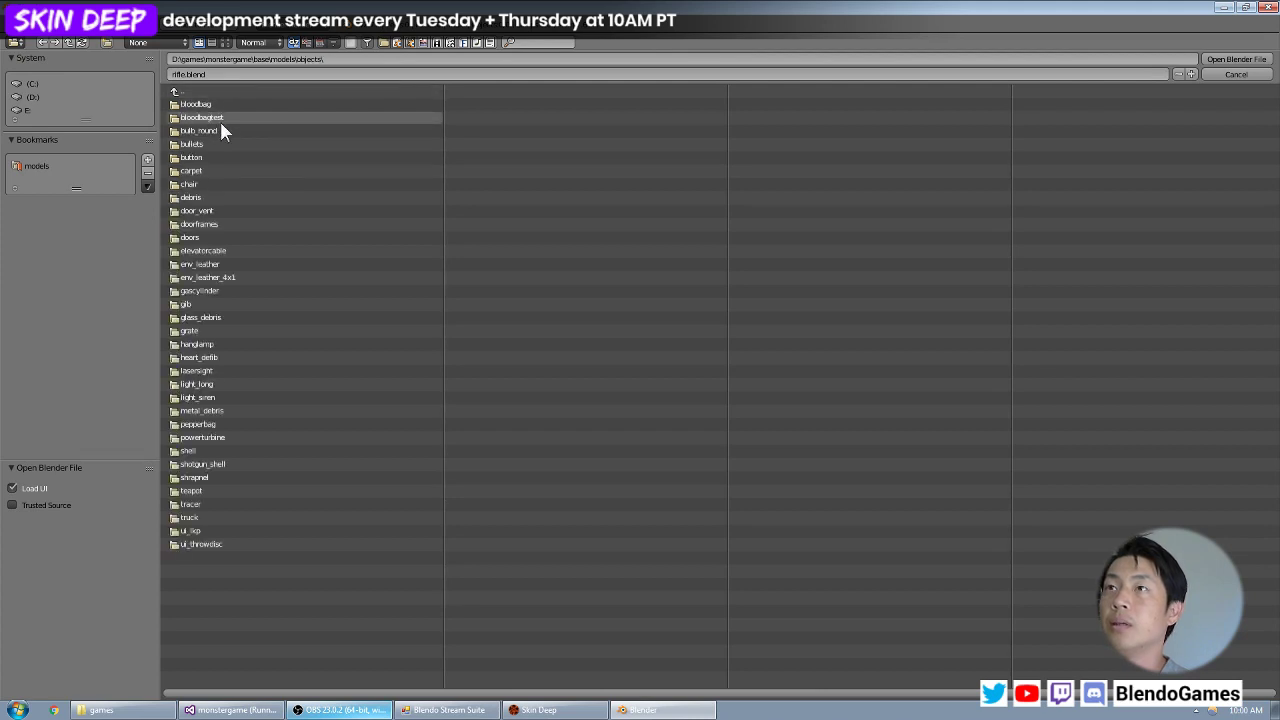
{"action": "left_click", "coordinate": [220, 106]}
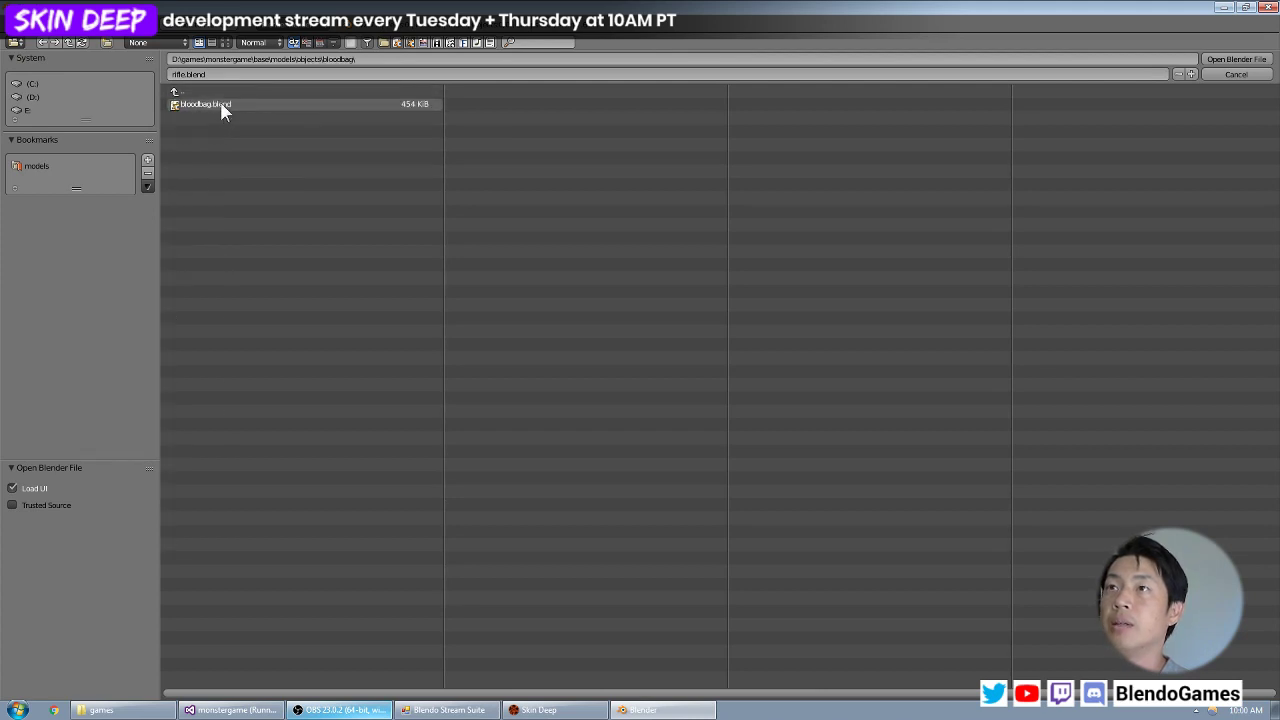
{"action": "double_click", "coordinate": [221, 107]}
Examine the blood bag model from several angles, including its surrounding ring and the coiled tube below it.
{"action": "middle_click_drag", "start_coordinate": [559, 256], "coordinate": [579, 238]}
{"action": "scroll", "coordinate": [507, 311], "scroll_direction": "down", "scroll_amount": 6}
{"action": "scroll", "coordinate": [580, 255], "scroll_direction": "up", "scroll_amount": 4}
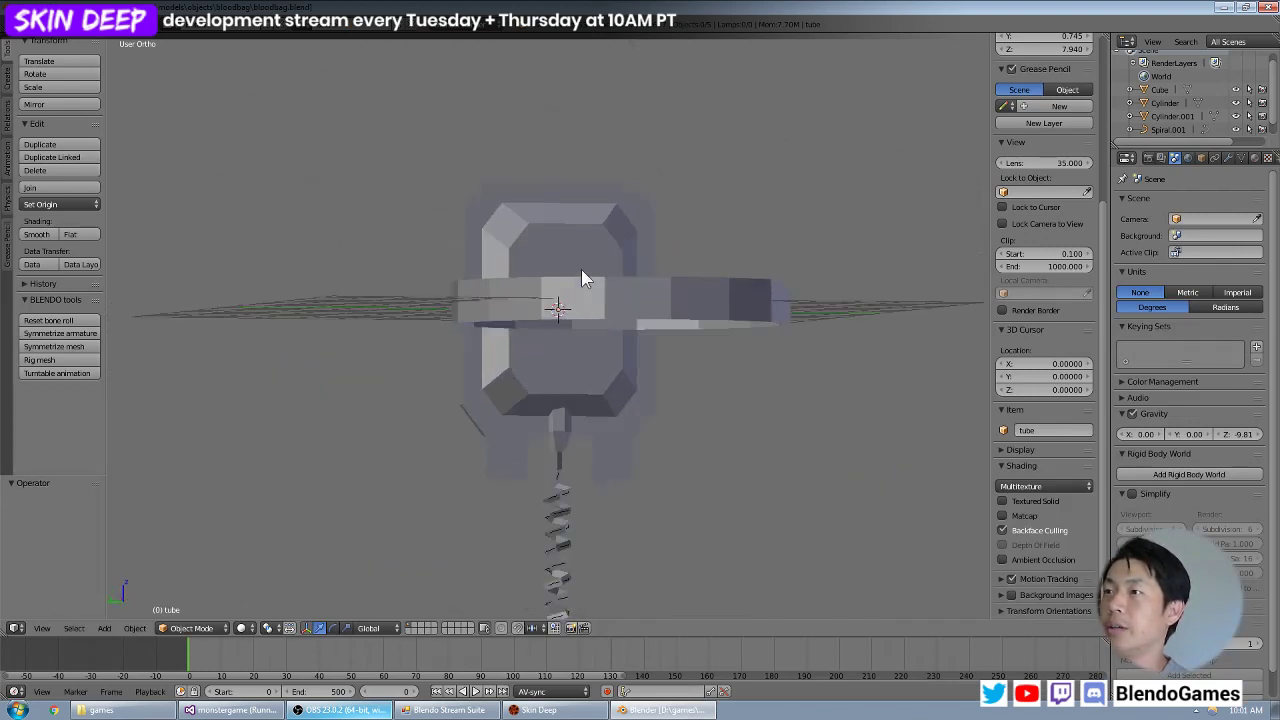
{"action": "middle_click_drag", "start_coordinate": [585, 357], "coordinate": [600, 234], "text": "shift"}
{"action": "scroll", "coordinate": [601, 238], "scroll_direction": "down", "scroll_amount": 3}
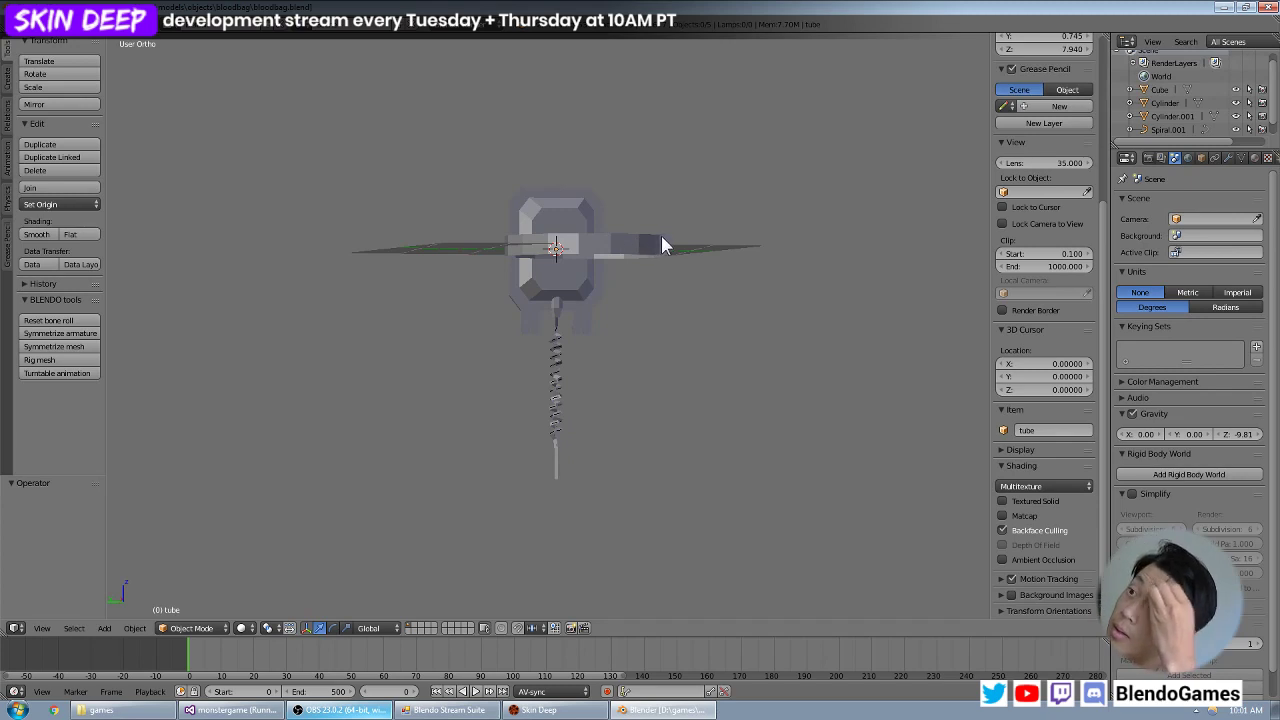
{"action": "middle_click_drag", "start_coordinate": [571, 232], "coordinate": [545, 283]}
{"action": "scroll", "coordinate": [600, 266], "scroll_direction": "up", "scroll_amount": 4}
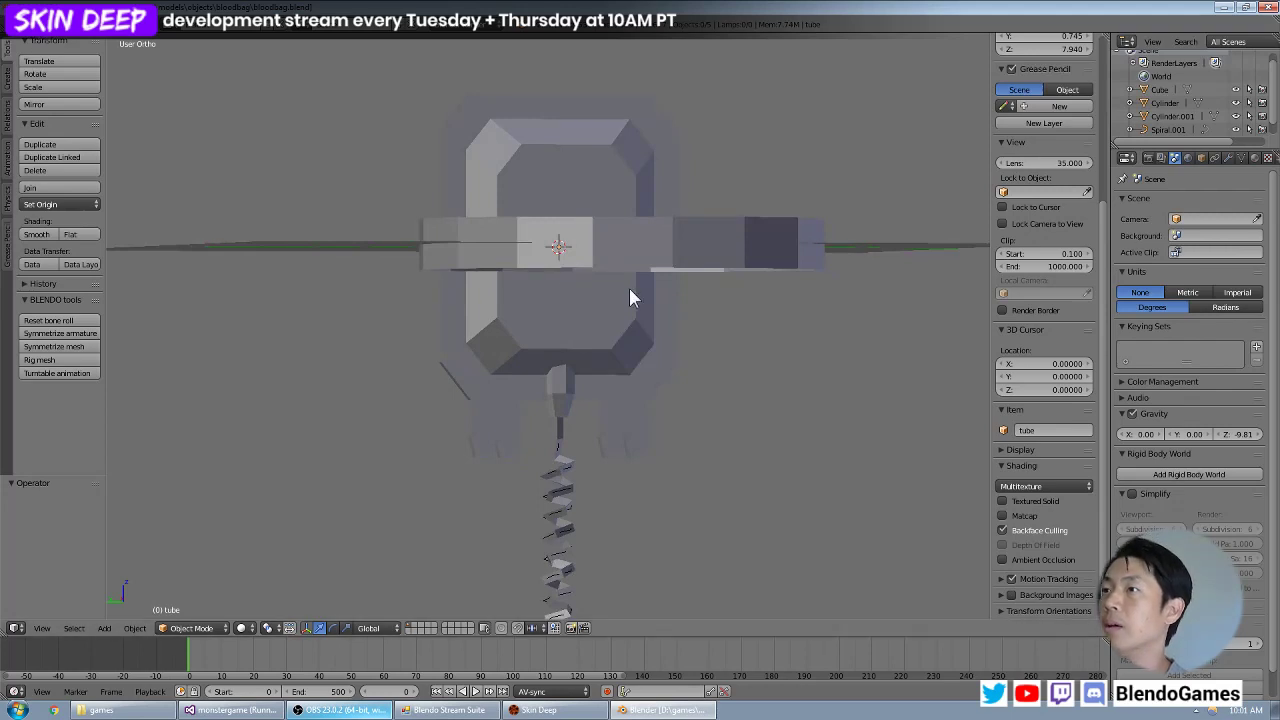
{"action": "middle_click_drag", "start_coordinate": [629, 288], "coordinate": [620, 330]}
Open cube.blend from the objects/bloodbagtest folder and view its textured box at an angle.
{"action": "left_click", "coordinate": [55, 45]}
{"action": "mouse_move", "coordinate": [65, 70]}
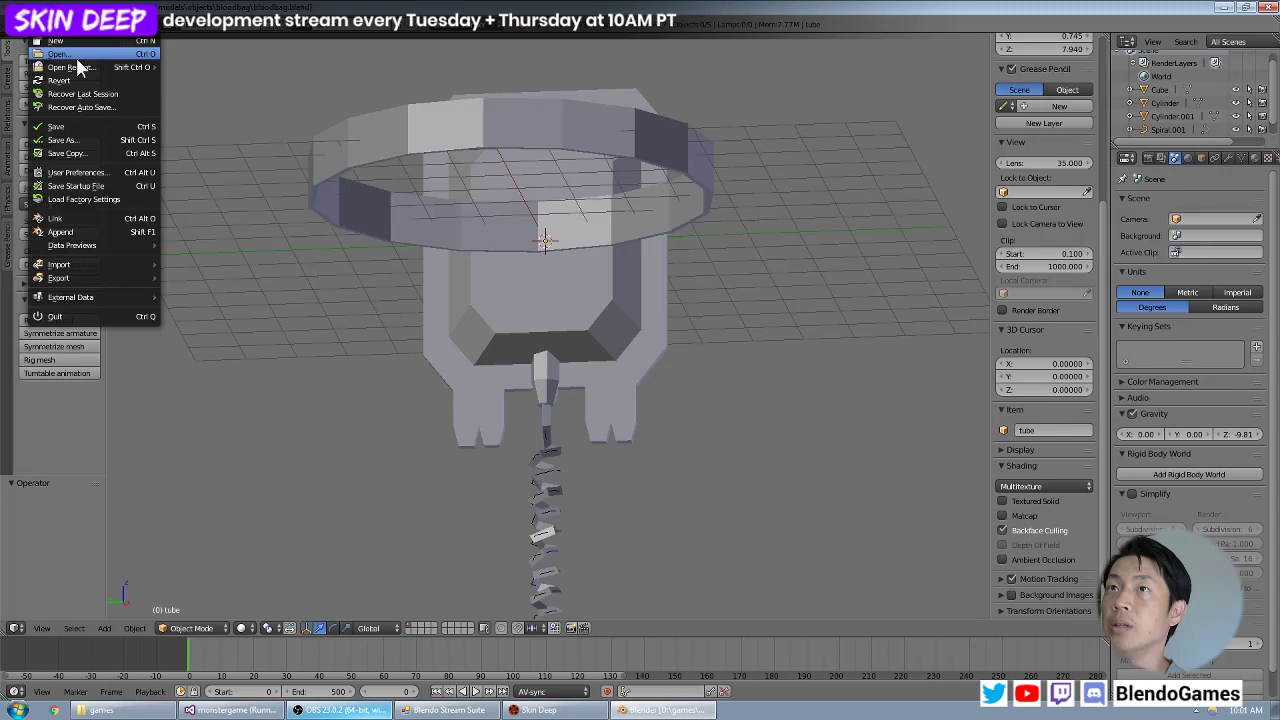
{"action": "left_click", "coordinate": [75, 54]}
{"action": "left_click", "coordinate": [238, 91]}
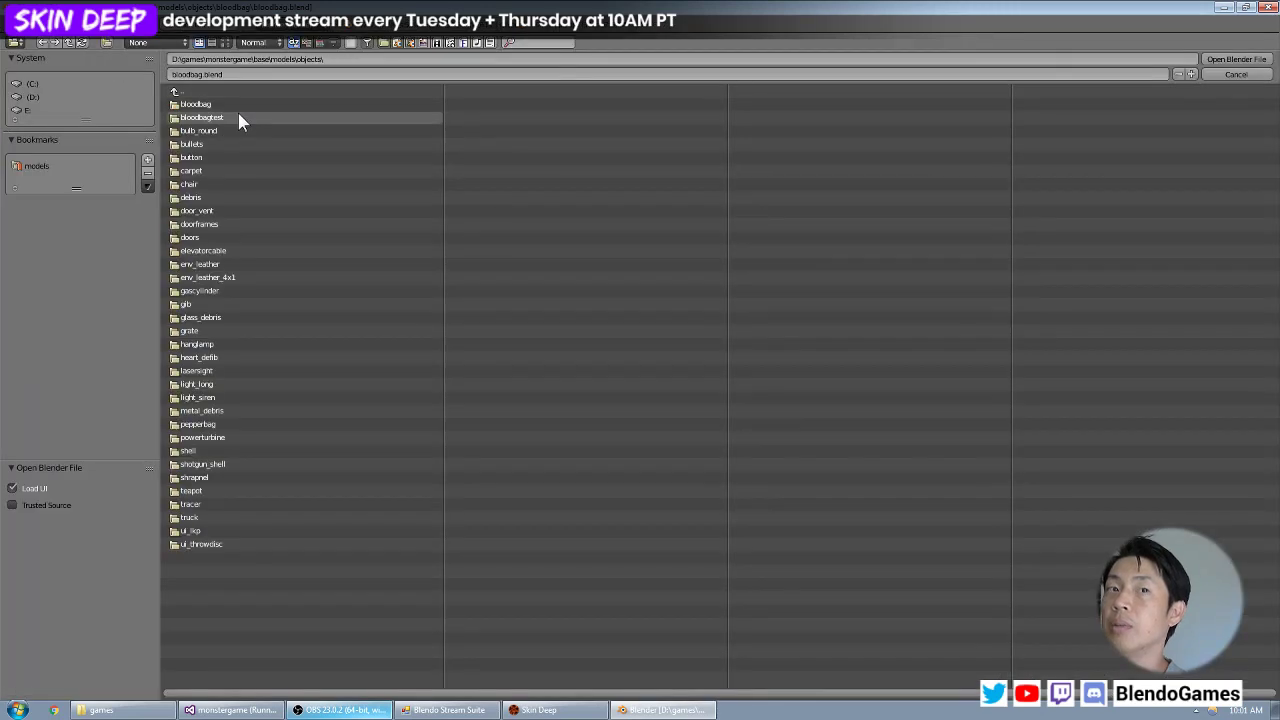
{"action": "left_click", "coordinate": [238, 117]}
{"action": "double_click", "coordinate": [238, 100]}
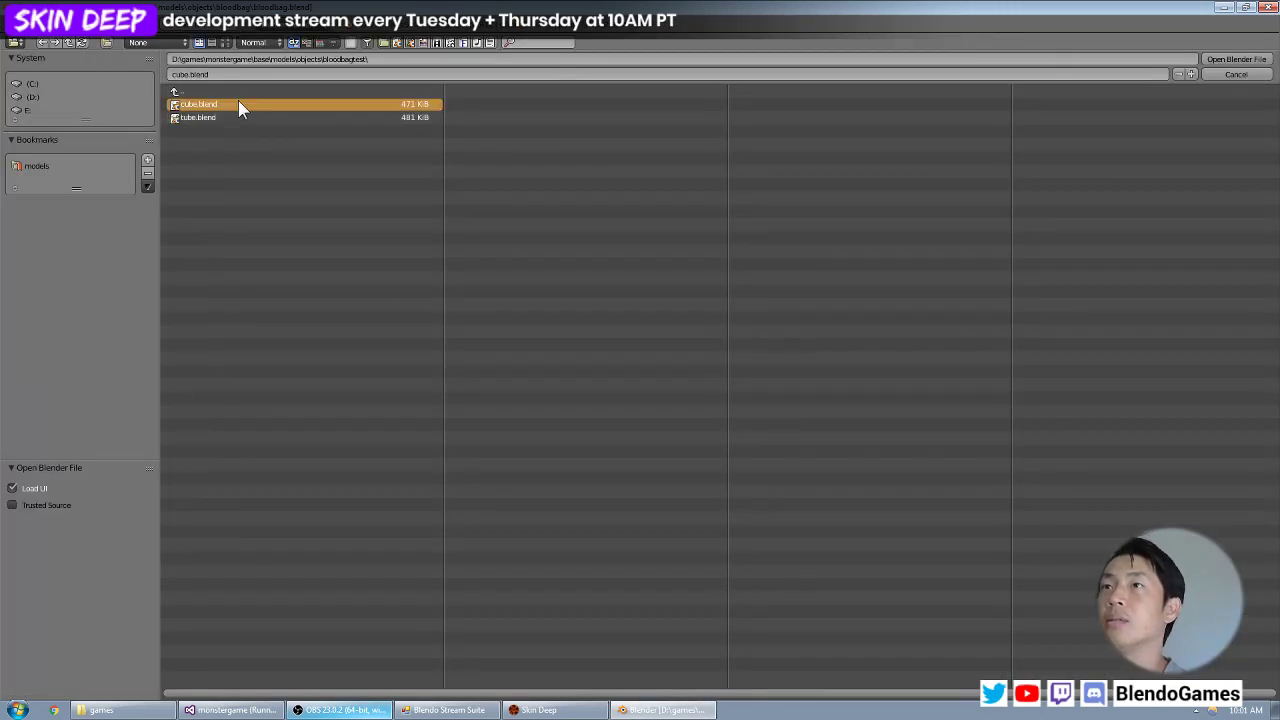
{"action": "middle_click_drag", "start_coordinate": [482, 303], "coordinate": [416, 279]}
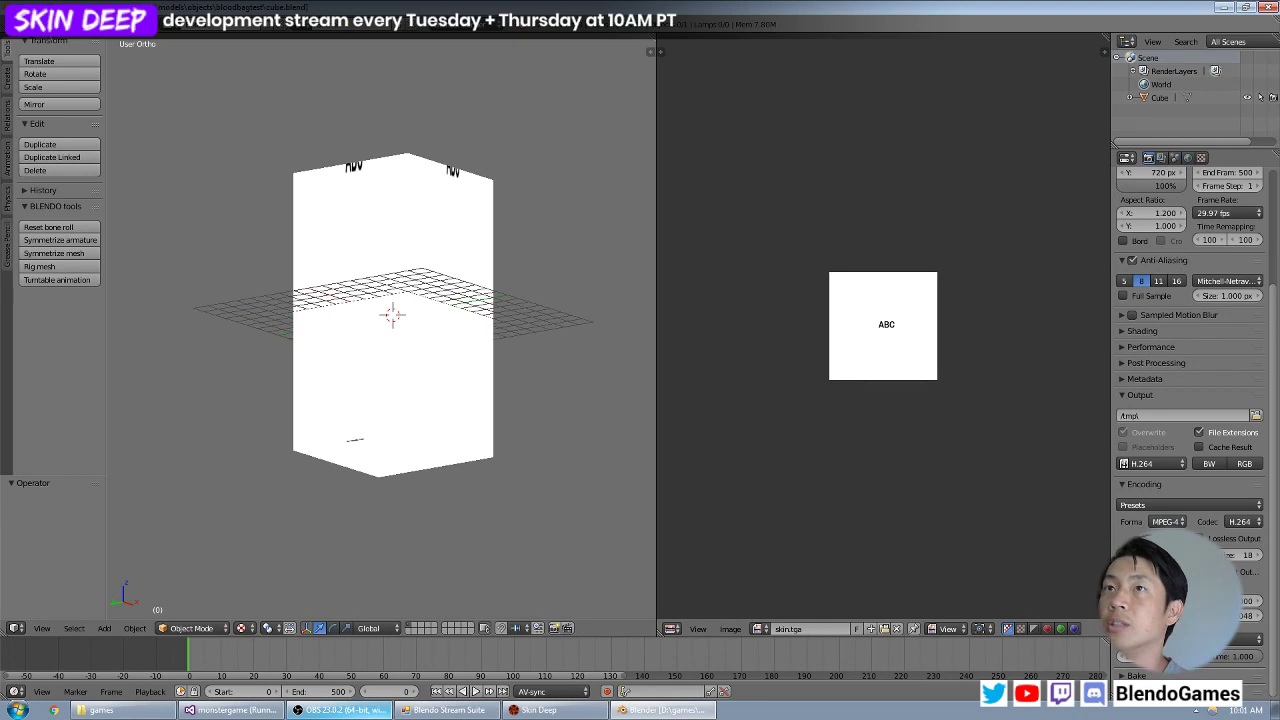
Open tube.blend from the bloodbagtest folder and view the coiled tube at an angle.
{"action": "left_click", "coordinate": [43, 24]}
{"action": "left_click", "coordinate": [55, 54]}
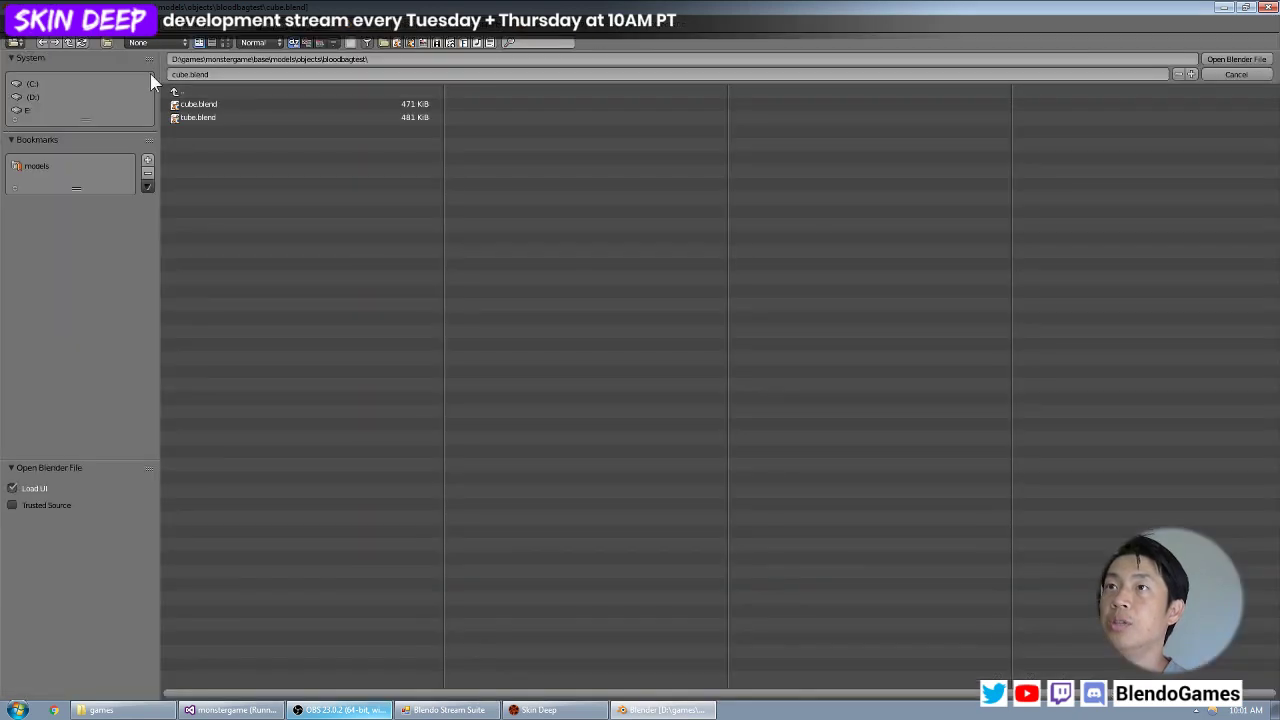
{"action": "left_click", "coordinate": [207, 117]}
{"action": "double_click", "coordinate": [207, 117]}
{"action": "middle_click_drag", "start_coordinate": [468, 287], "coordinate": [386, 262]}
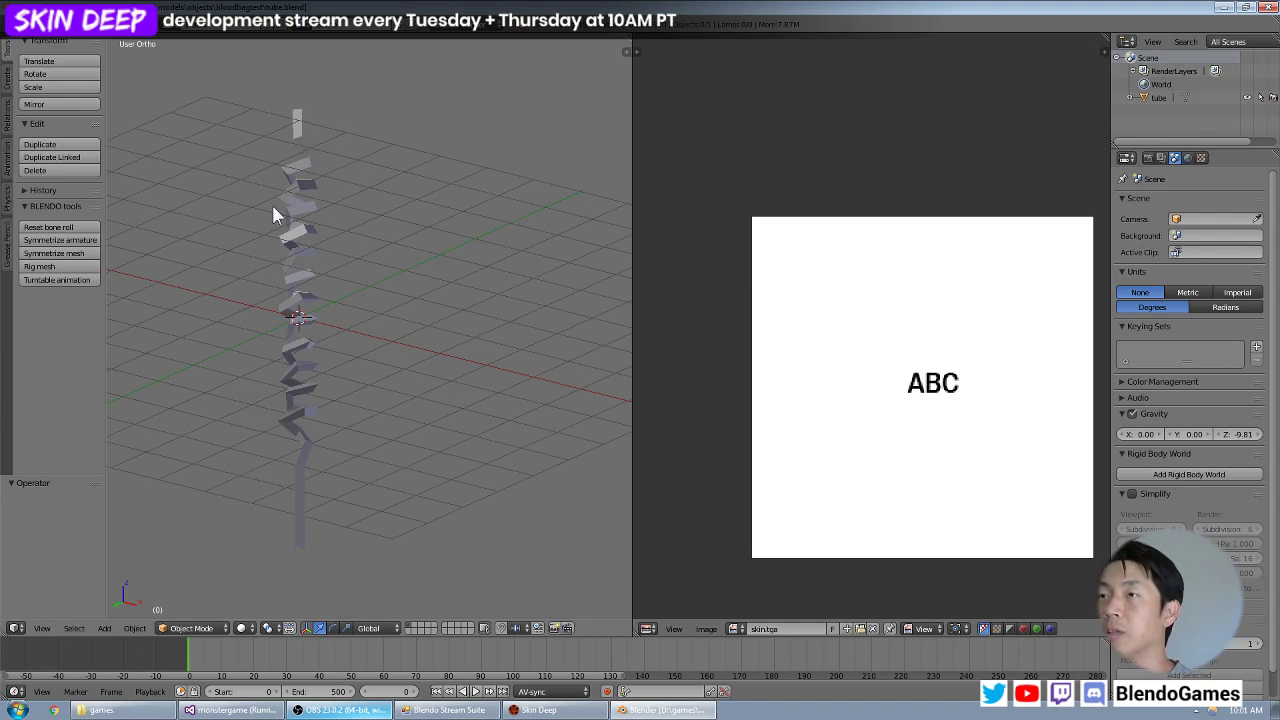
Reopen cube.blend from the bloodbagtest folder.
{"action": "left_click", "coordinate": [40, 26]}
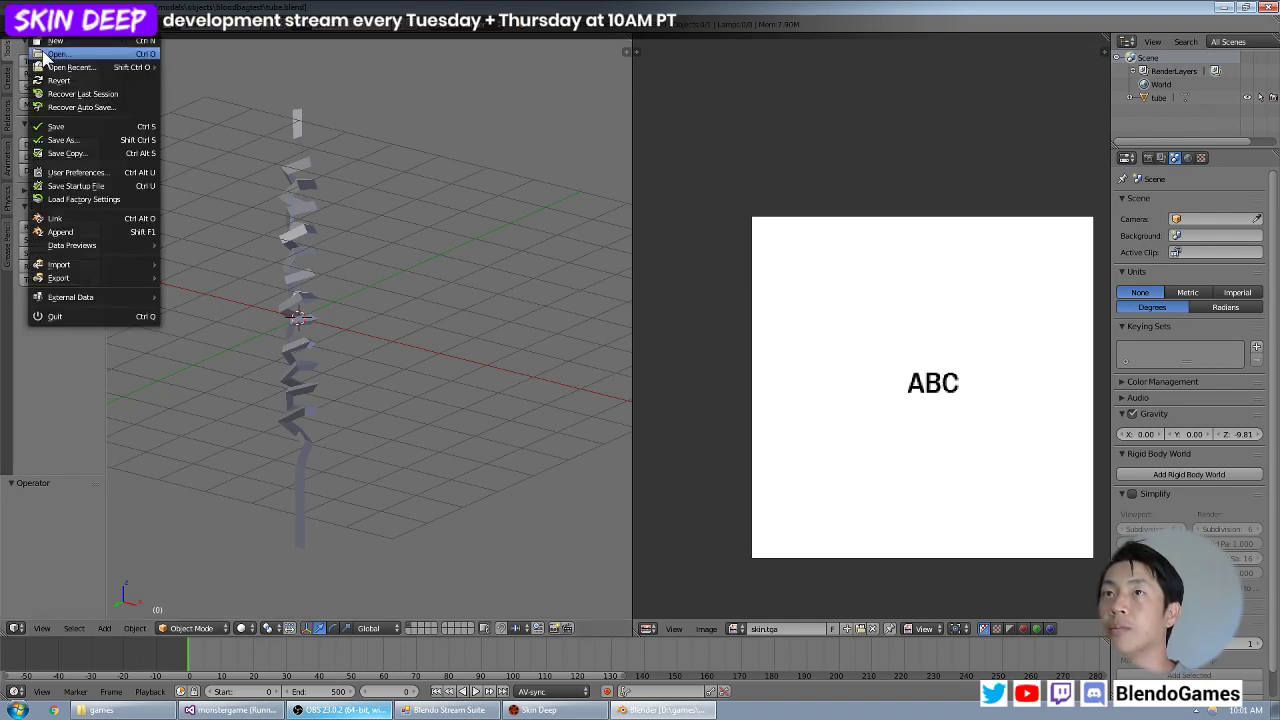
{"action": "left_click", "coordinate": [45, 54]}
{"action": "double_click", "coordinate": [203, 106]}
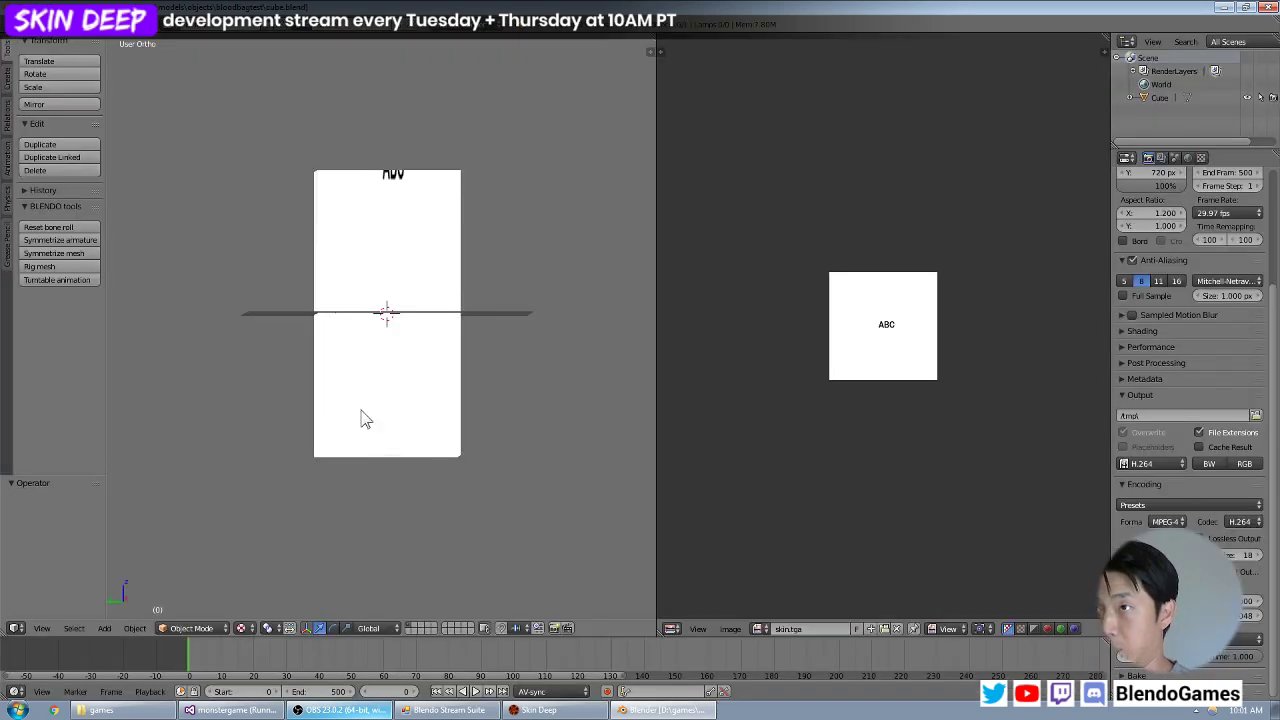
Open bloodbag.blend from the objects/bloodbag folder again.
{"action": "left_click", "coordinate": [40, 26]}
{"action": "left_click", "coordinate": [45, 57]}
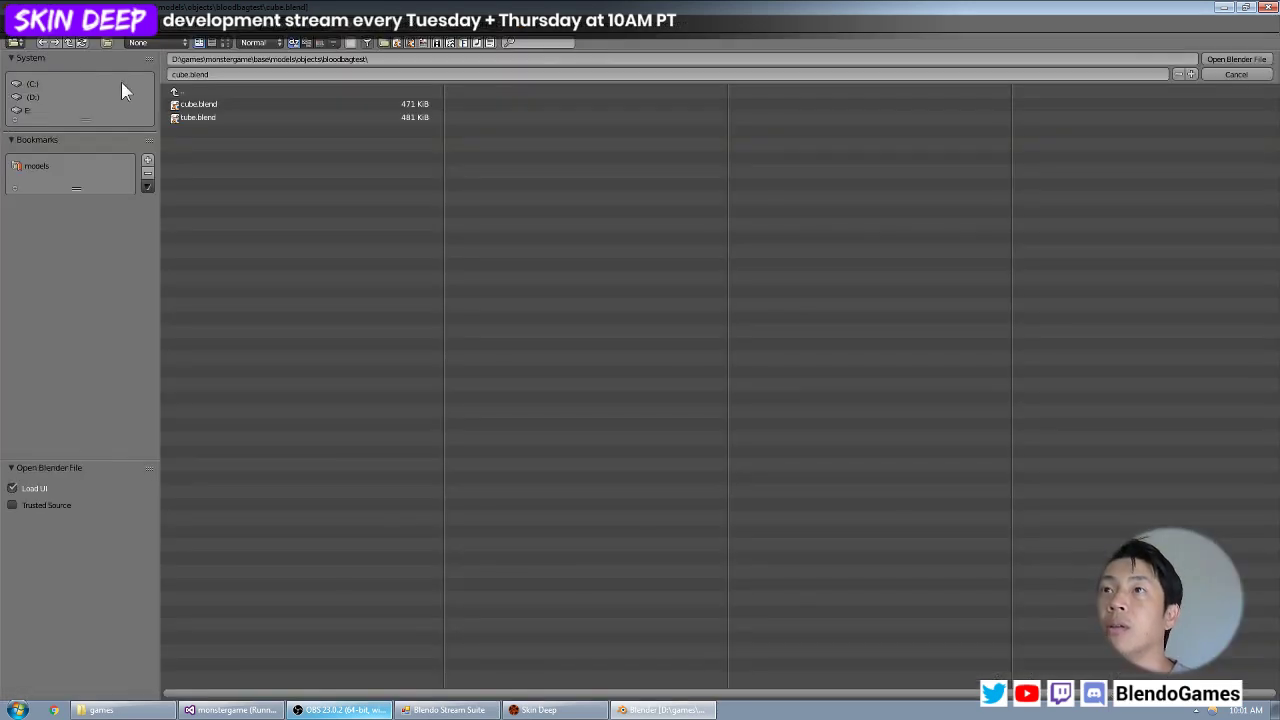
{"action": "left_click", "coordinate": [197, 90]}
{"action": "left_click", "coordinate": [236, 104]}
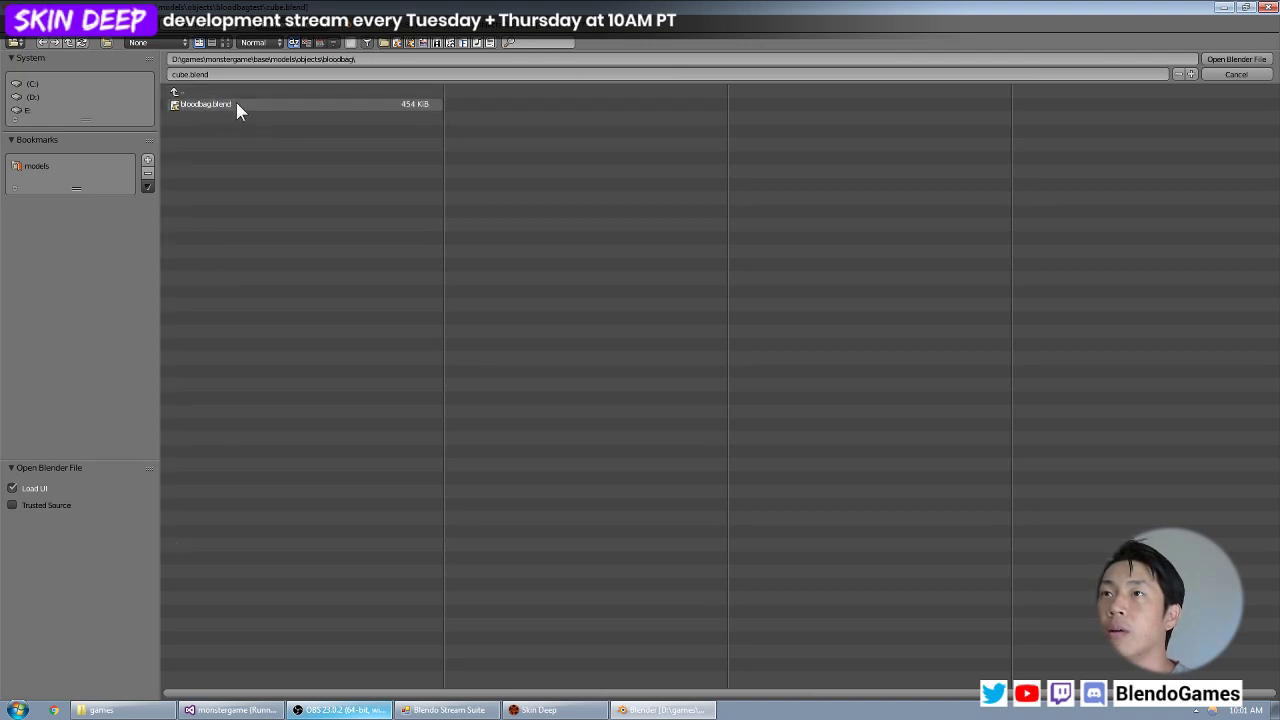
{"action": "double_click", "coordinate": [237, 106]}
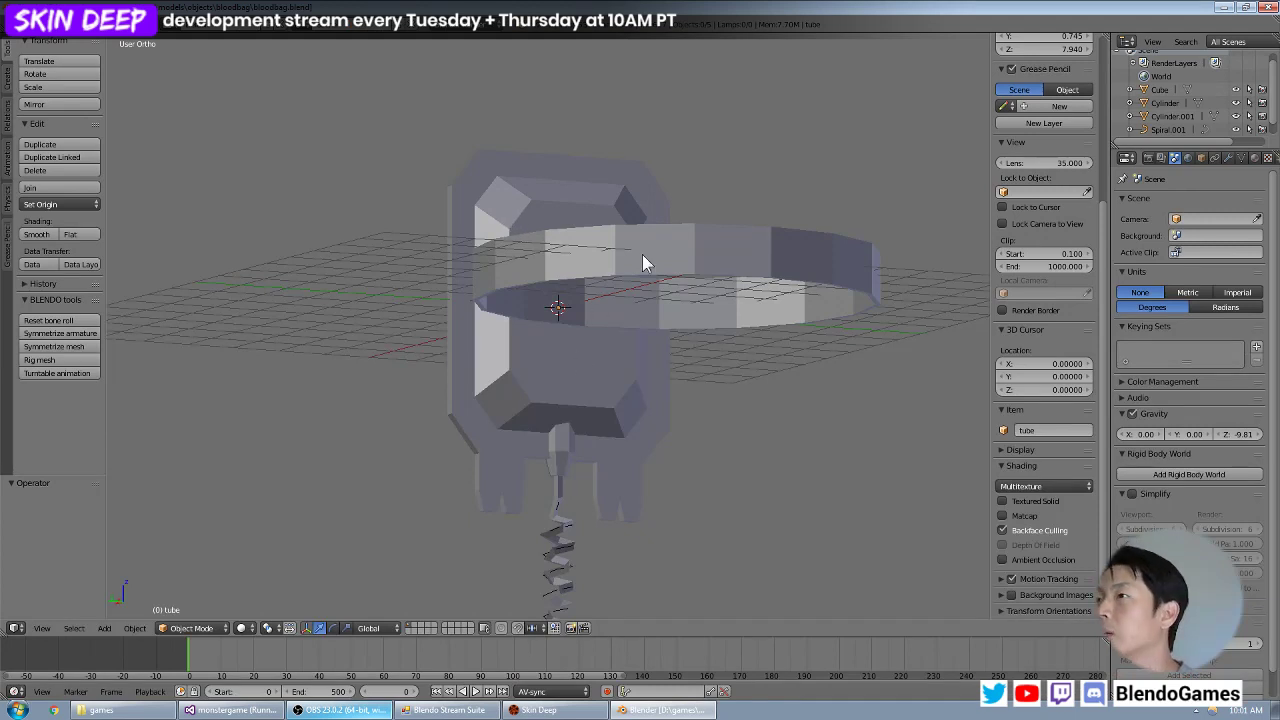
Hide the large ring object that surrounds the blood bag.
{"action": "middle_click_drag", "start_coordinate": [627, 271], "coordinate": [661, 291]}
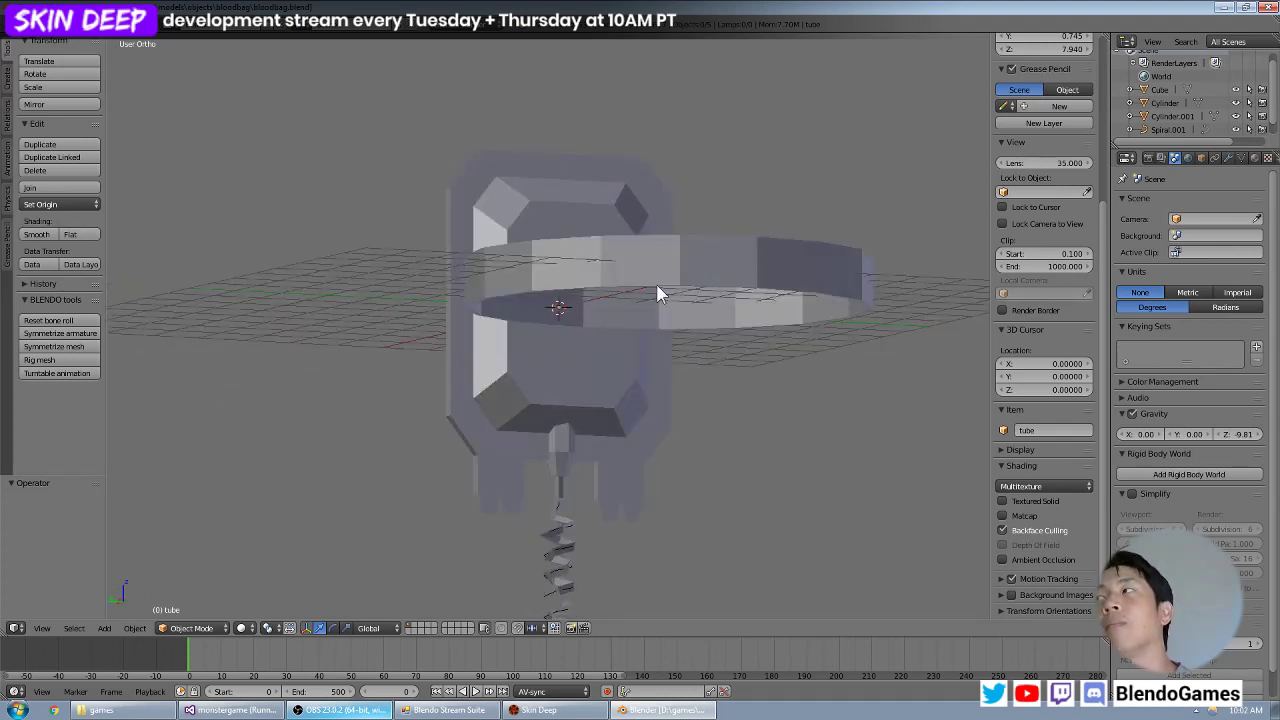
{"action": "middle_click_drag", "start_coordinate": [704, 309], "coordinate": [640, 282]}
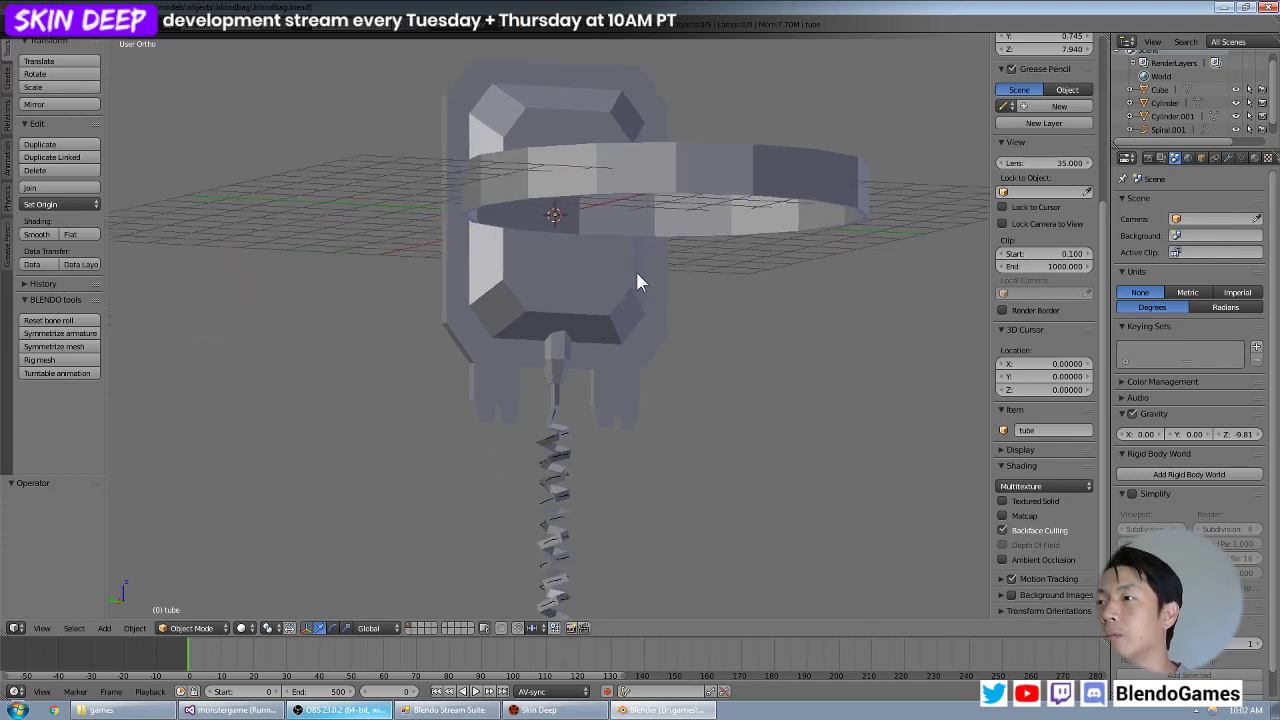
{"action": "scroll", "coordinate": [635, 305], "scroll_direction": "down", "scroll_amount": 2}
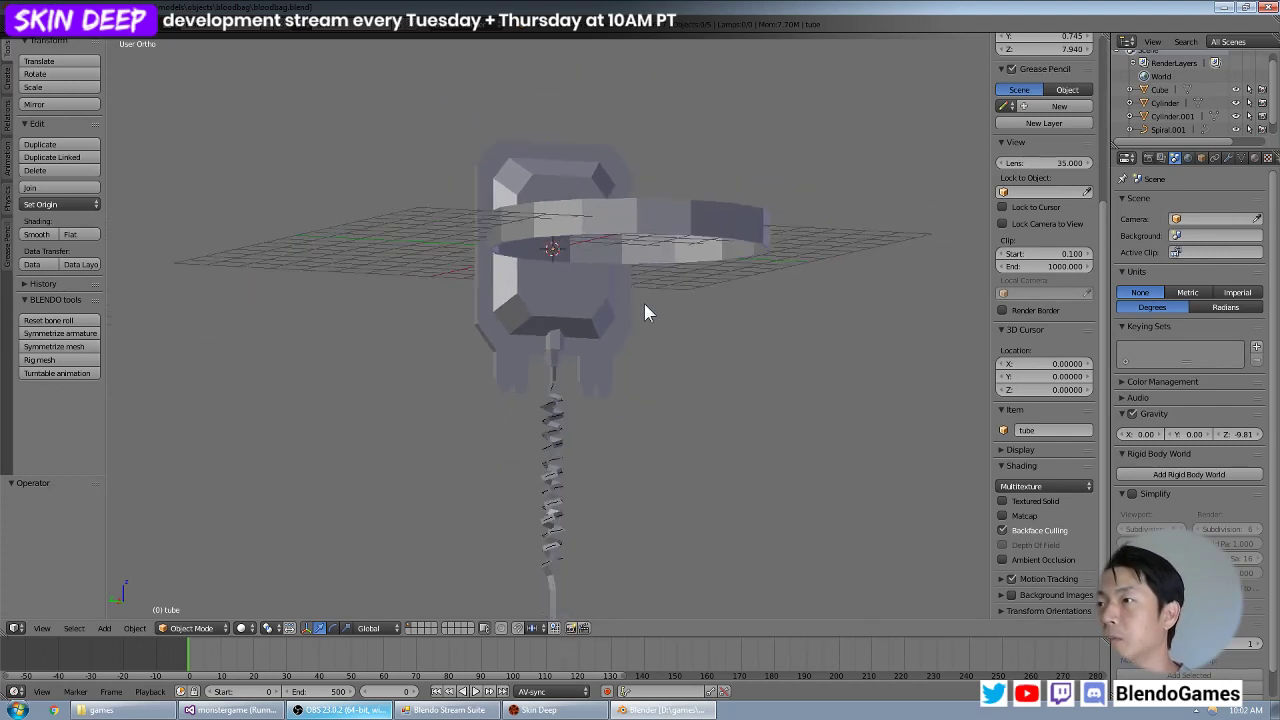
{"action": "scroll", "coordinate": [625, 381], "scroll_direction": "down", "scroll_amount": 3}
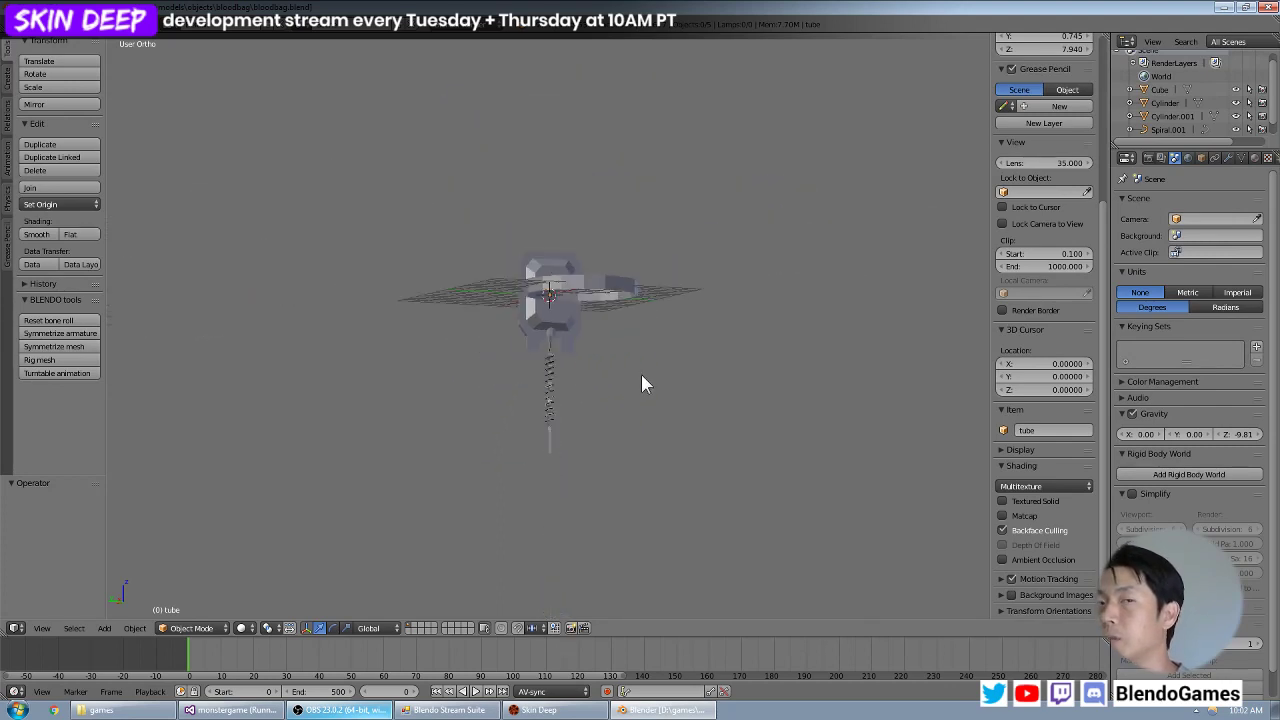
{"action": "scroll", "coordinate": [642, 374], "scroll_direction": "up", "scroll_amount": 2}
{"action": "mouse_move", "coordinate": [643, 378]}
{"action": "middle_mouse_down"}
{"action": "mouse_move", "coordinate": [649, 291]}
{"action": "mouse_move", "coordinate": [633, 396]}
{"action": "middle_mouse_up"}
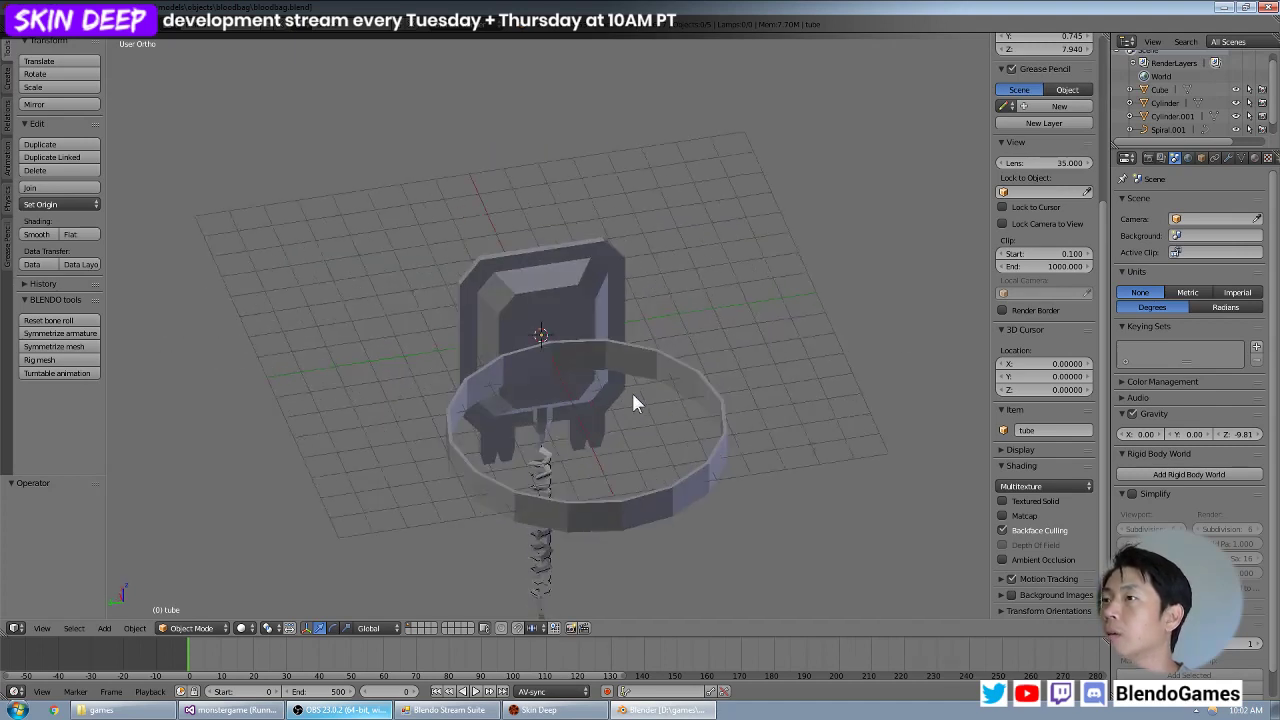
{"action": "right_click", "coordinate": [641, 371]}
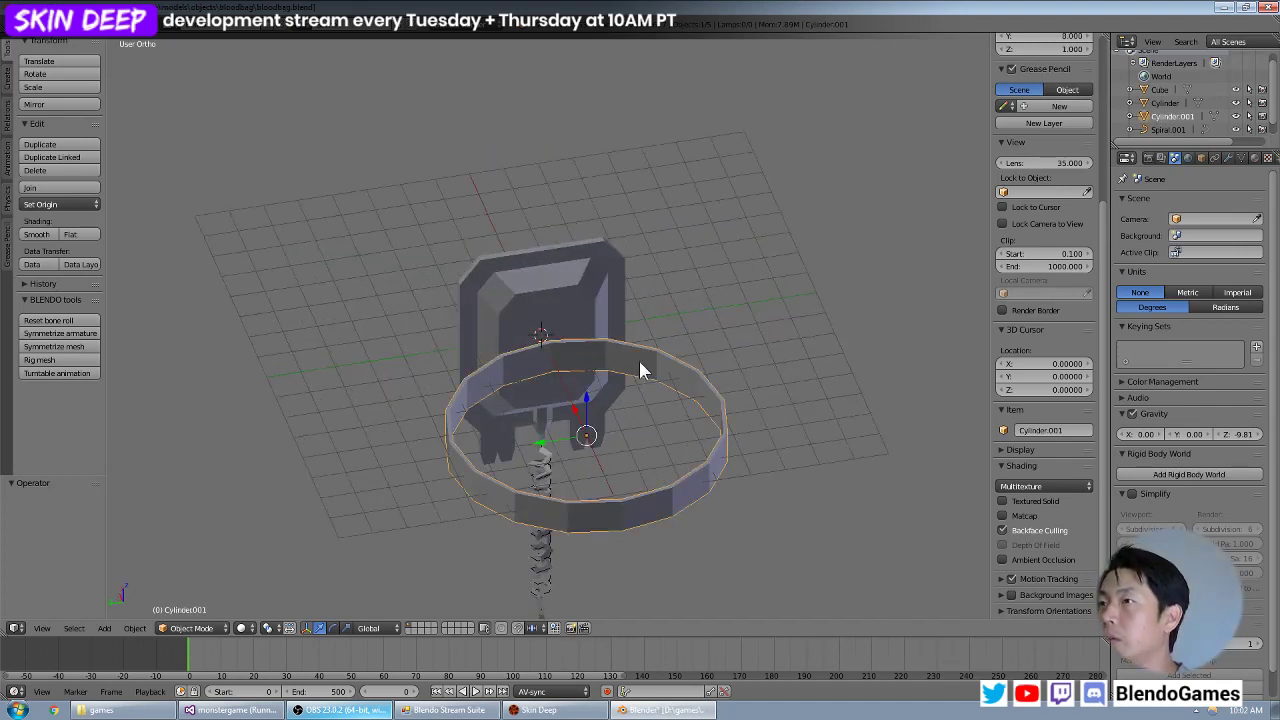
{"action": "key", "text": "h"}
Select the blood bag body and enter Edit Mode in a straight-on view.
{"action": "scroll", "coordinate": [588, 348], "scroll_direction": "up", "scroll_amount": 4}
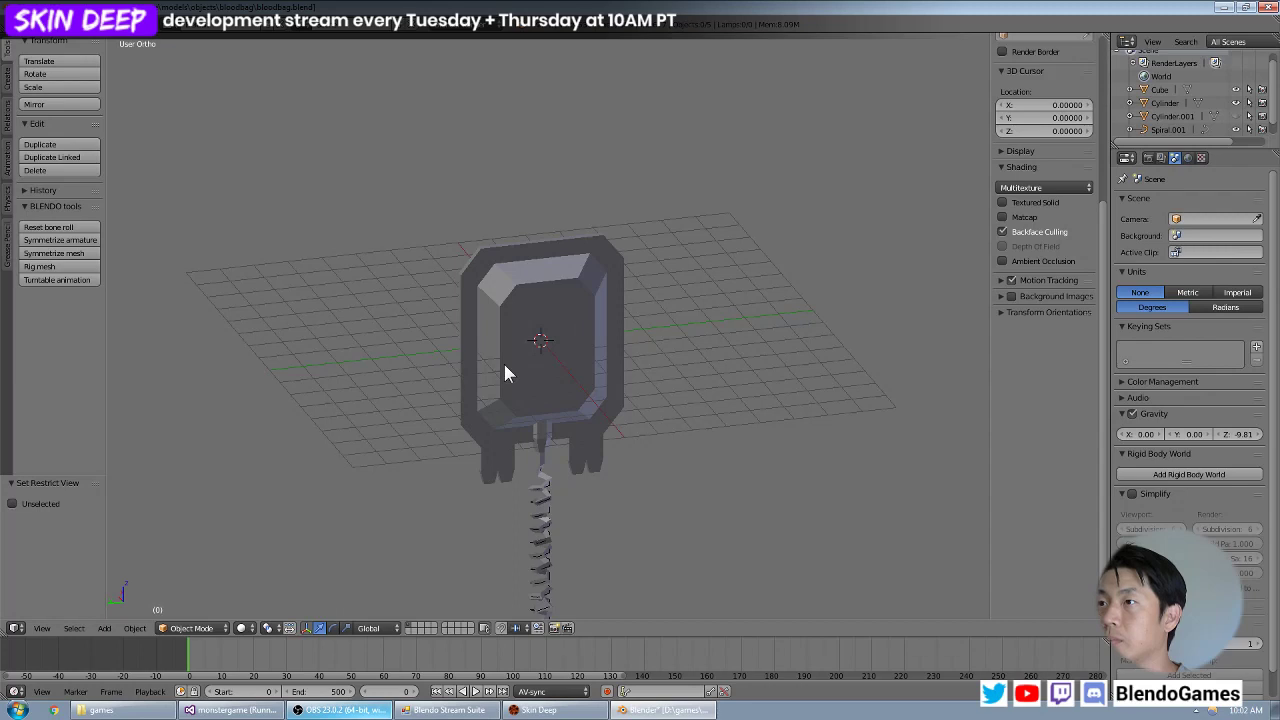
{"action": "key", "text": "KP_1"}
{"action": "right_click", "coordinate": [420, 391]}
{"action": "key", "text": "Tab"}
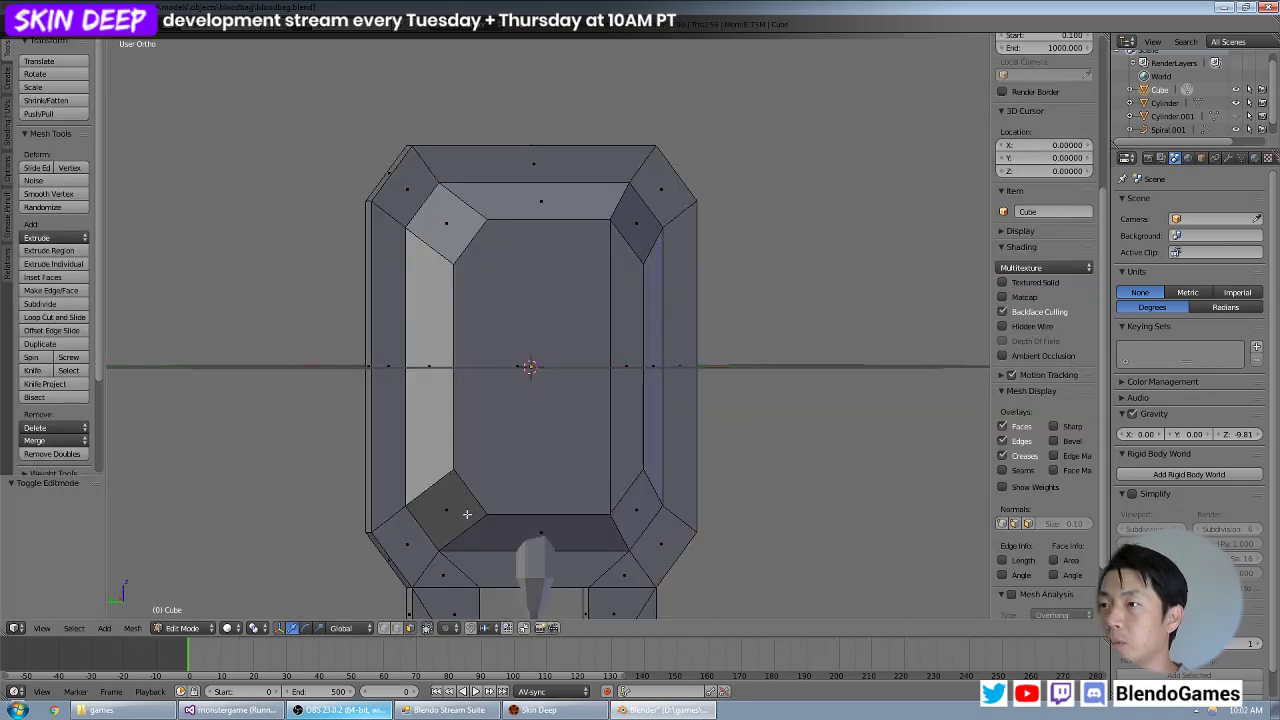
{"action": "right_click", "coordinate": [479, 477]}
{"action": "right_click", "coordinate": [450, 492], "text": "shift"}
{"action": "right_click", "coordinate": [540, 532], "text": "shift"}
{"action": "right_click", "coordinate": [430, 360], "text": "shift"}
{"action": "right_click", "coordinate": [445, 224], "text": "shift"}
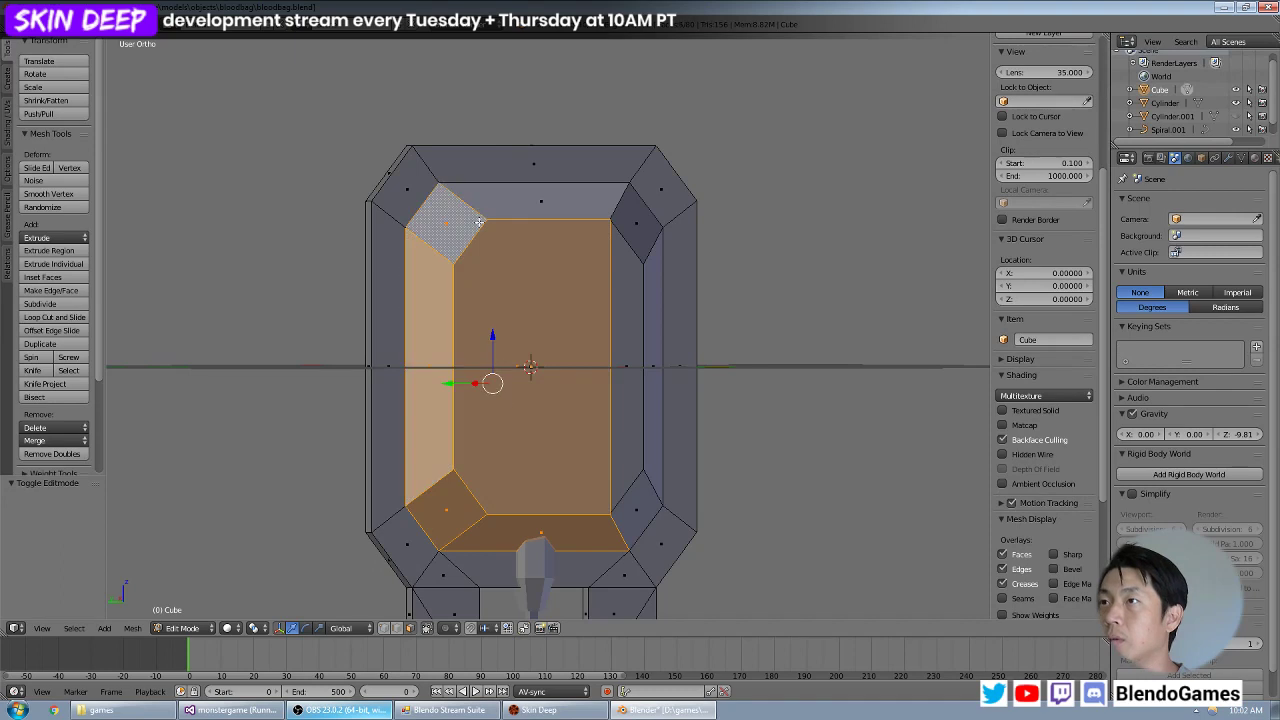
{"action": "right_click", "coordinate": [535, 200], "text": "shift"}
{"action": "right_click", "coordinate": [631, 231], "text": "shift"}
{"action": "right_click", "coordinate": [656, 298], "text": "shift"}
{"action": "right_click", "coordinate": [622, 302], "text": "shift"}
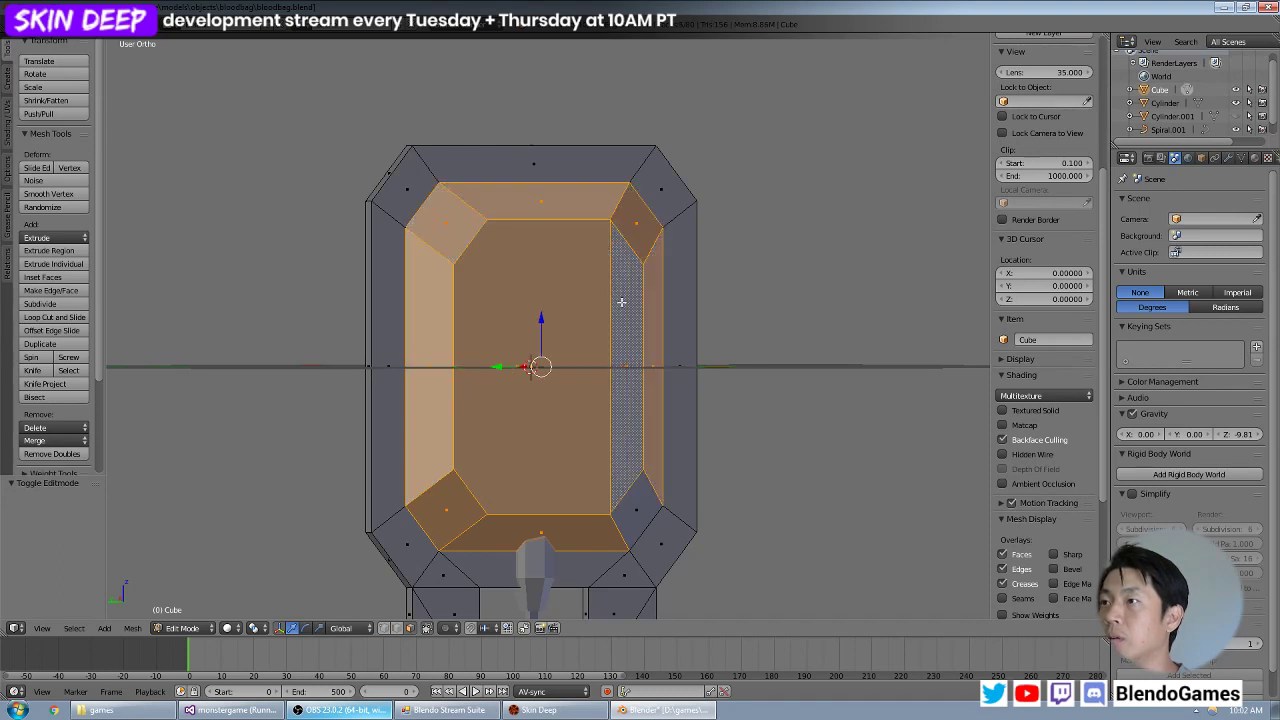
{"action": "right_click", "coordinate": [632, 505], "text": "shift"}
{"action": "middle_click_drag", "start_coordinate": [400, 380], "coordinate": [571, 449]}
{"action": "key", "text": "a"}
Select all bevelled border faces and the flat centre faces of the bag's central panel, leaving the outer rim unselected.
{"action": "right_click", "coordinate": [578, 492]}
{"action": "right_click", "coordinate": [600, 370], "text": "shift"}
{"action": "middle_click_drag", "start_coordinate": [600, 370], "coordinate": [702, 217]}
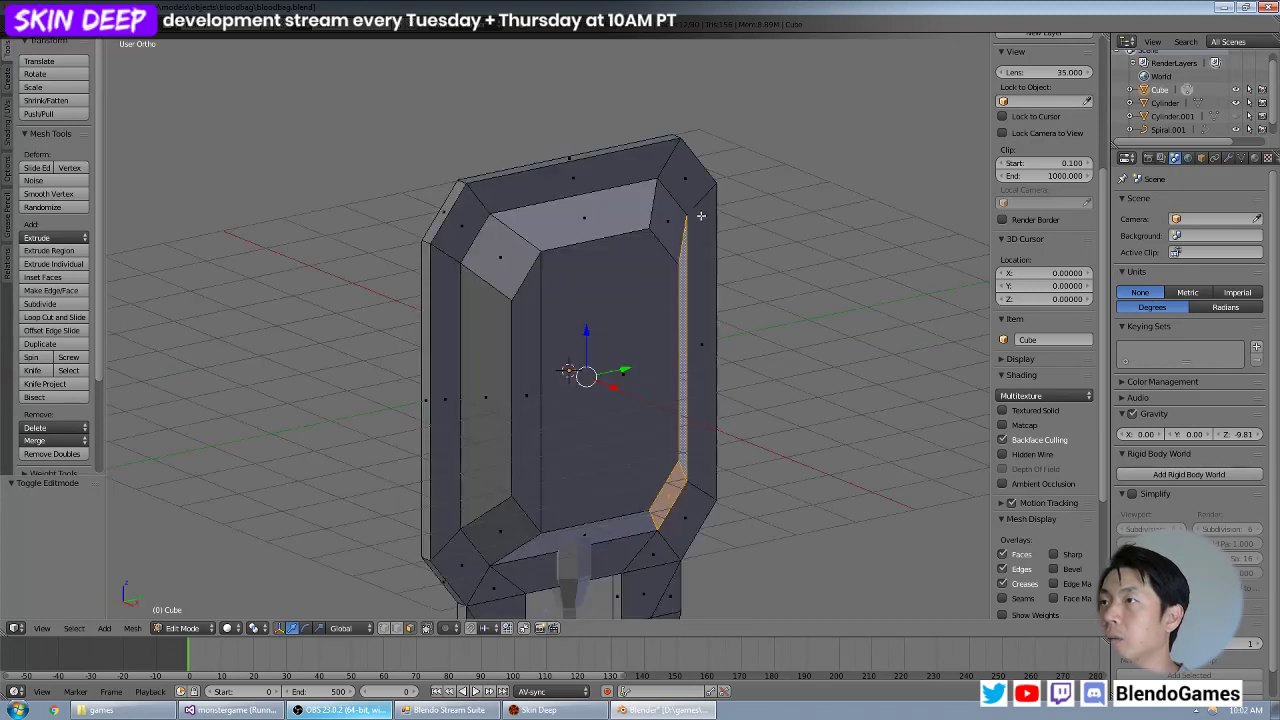
{"action": "right_click", "coordinate": [667, 224], "text": "shift"}
{"action": "right_click", "coordinate": [615, 213], "text": "shift"}
{"action": "right_click", "coordinate": [519, 255], "text": "shift"}
{"action": "right_click", "coordinate": [486, 326], "text": "shift"}
{"action": "right_click", "coordinate": [518, 546], "text": "shift"}
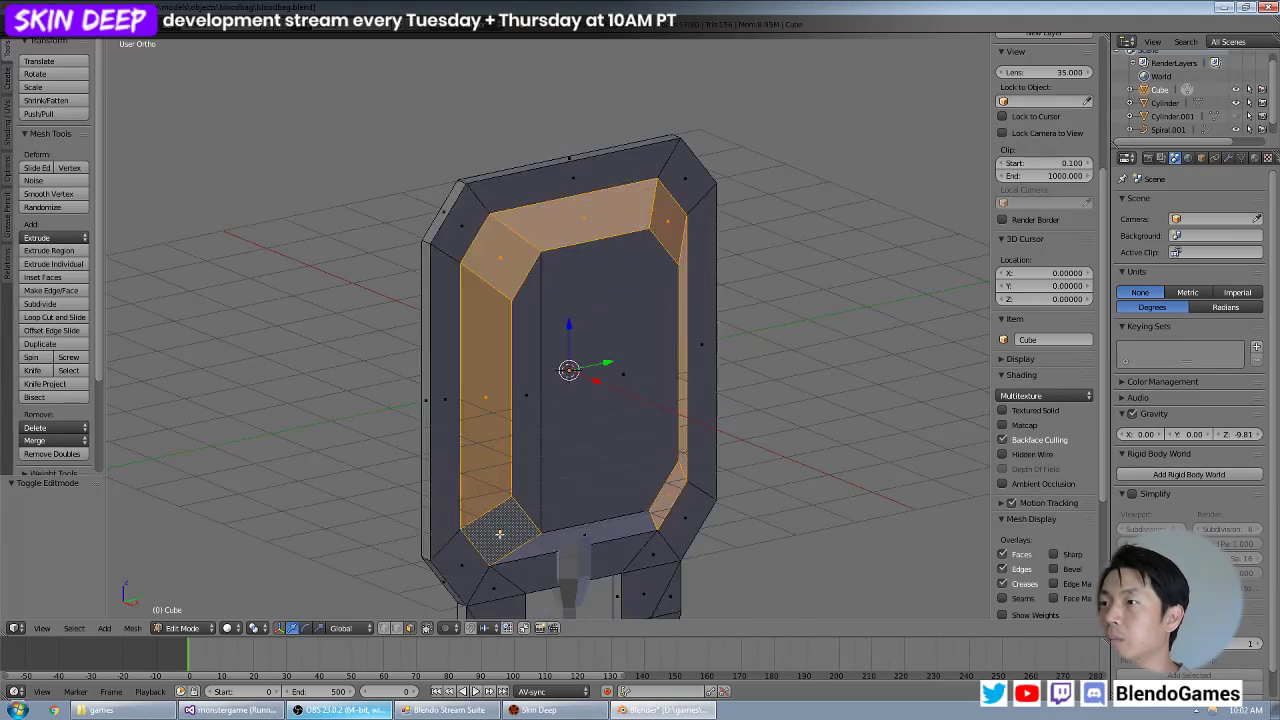
{"action": "right_click", "coordinate": [539, 541], "text": "shift"}
{"action": "right_click", "coordinate": [569, 497], "text": "shift"}
{"action": "right_click", "coordinate": [531, 471], "text": "shift"}
Separate the selected central panel faces into a new object and return to Object Mode.
{"action": "middle_click_drag", "start_coordinate": [691, 457], "coordinate": [586, 400]}
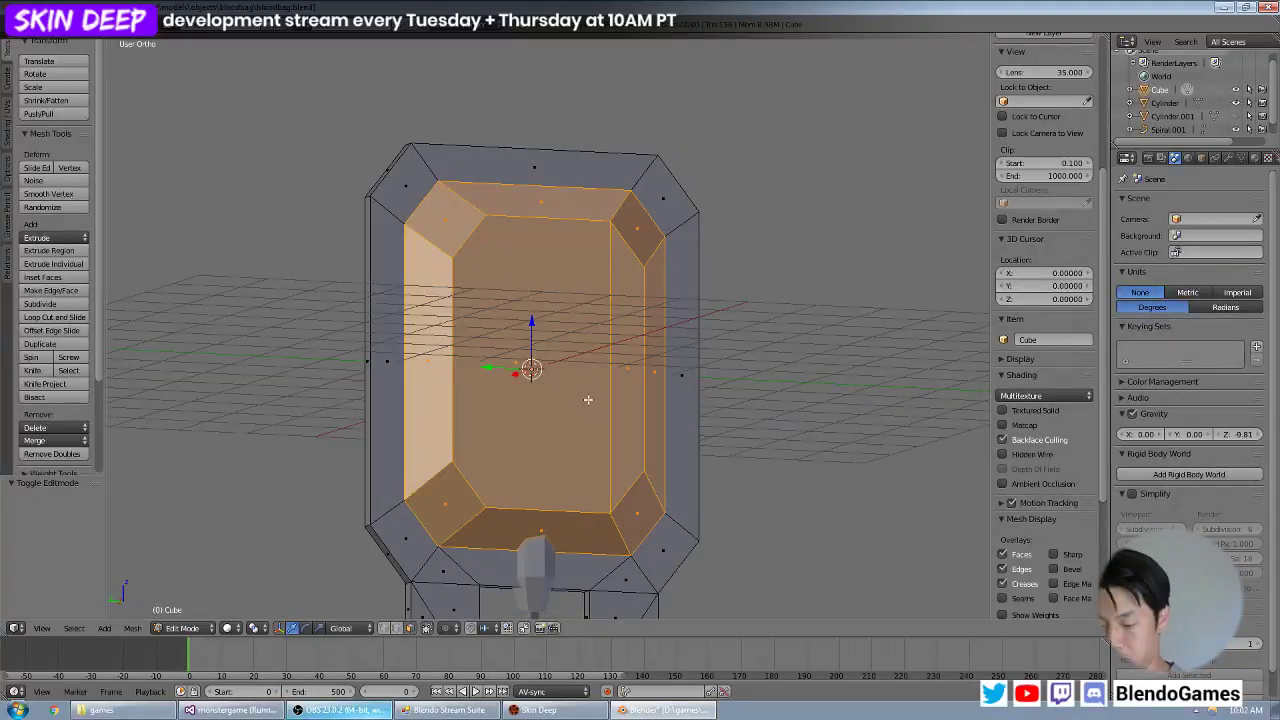
{"action": "mouse_move", "coordinate": [753, 371]}
{"action": "middle_mouse_down"}
{"action": "mouse_move", "coordinate": [731, 360]}
{"action": "mouse_move", "coordinate": [751, 349]}
{"action": "middle_mouse_up"}
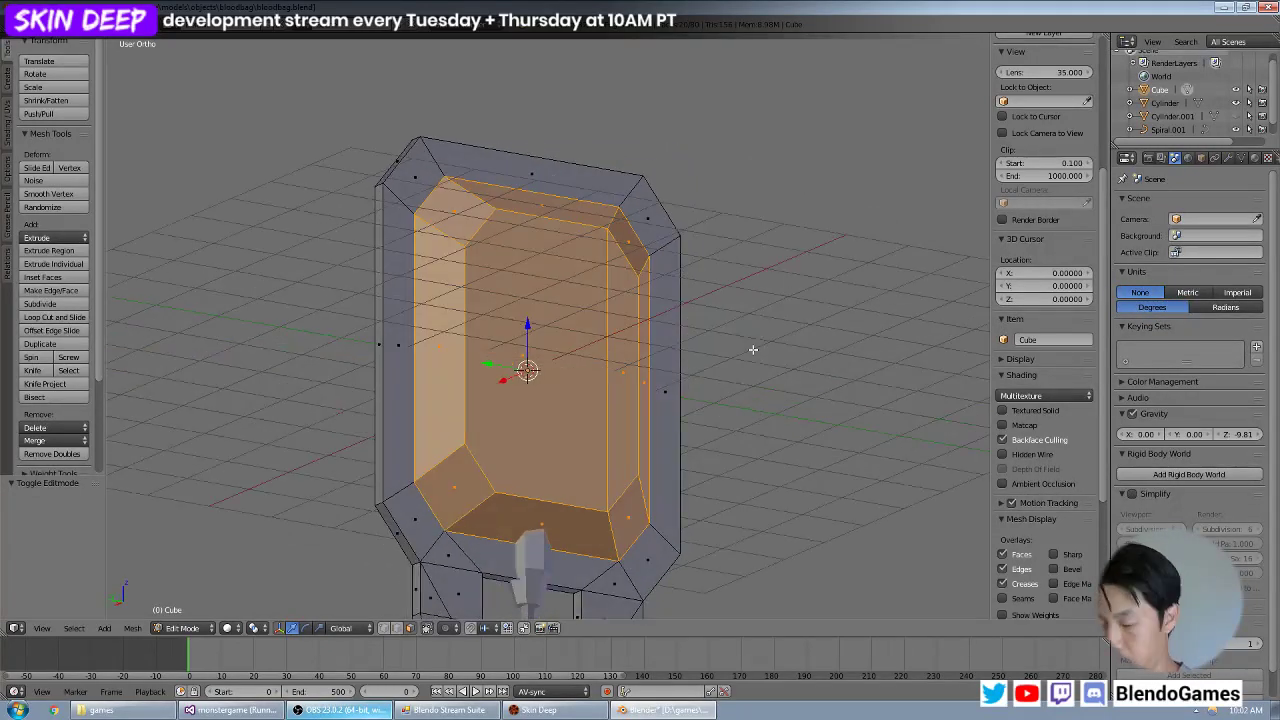
{"action": "key", "text": "p"}
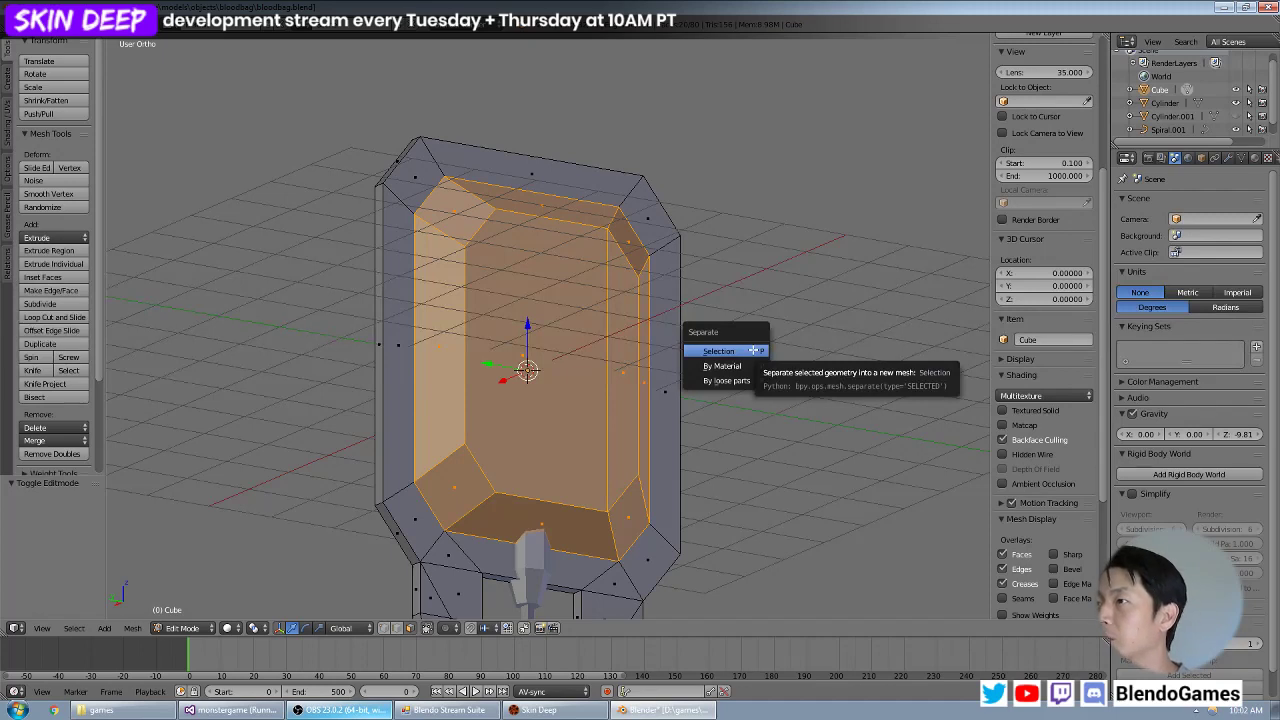
{"action": "left_click", "coordinate": [753, 350]}
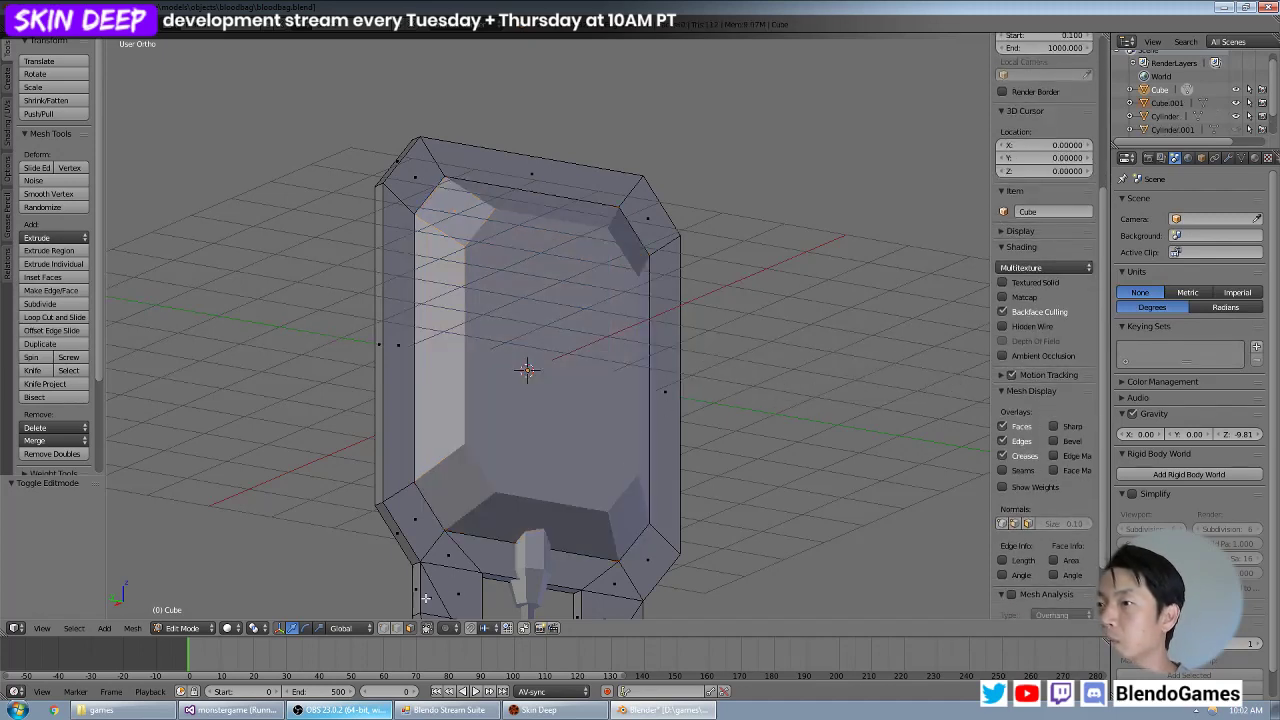
{"action": "key", "text": "Tab"}
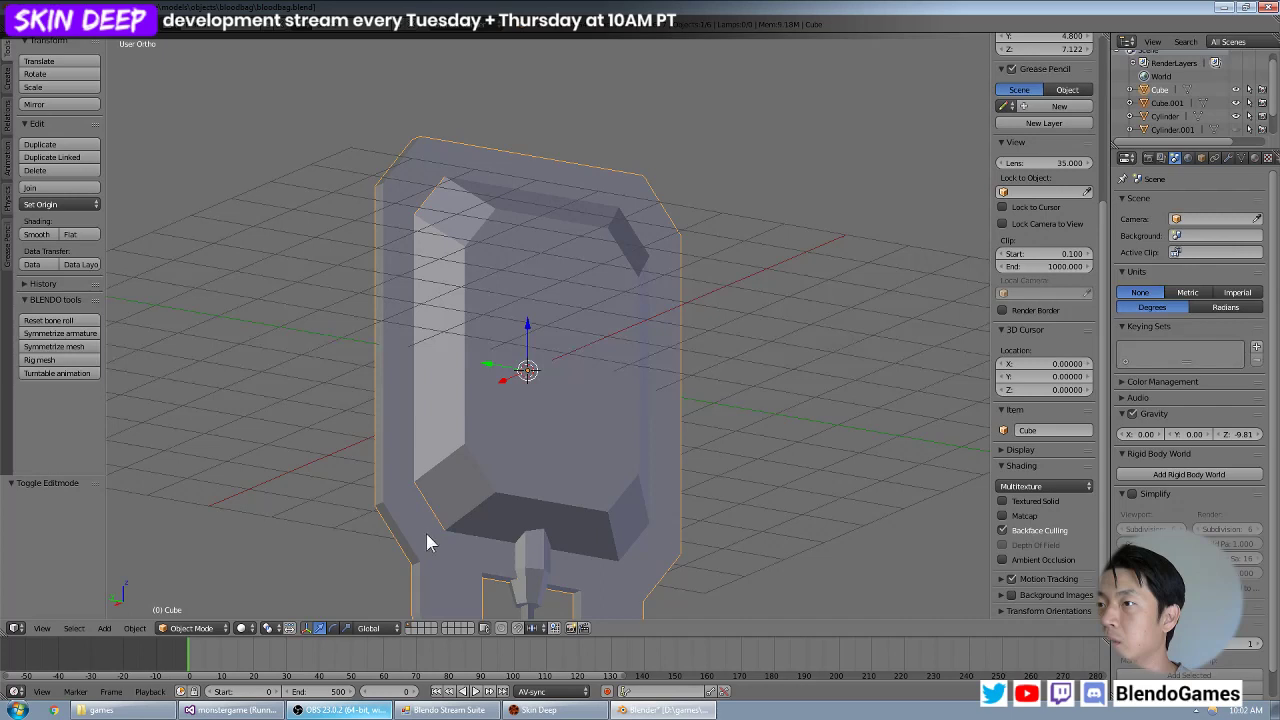
Hide the outer blood bag body, keeping the separated central panel visible.
{"action": "right_click", "coordinate": [480, 497]}
{"action": "right_click", "coordinate": [420, 553]}
{"action": "right_click", "coordinate": [468, 508]}
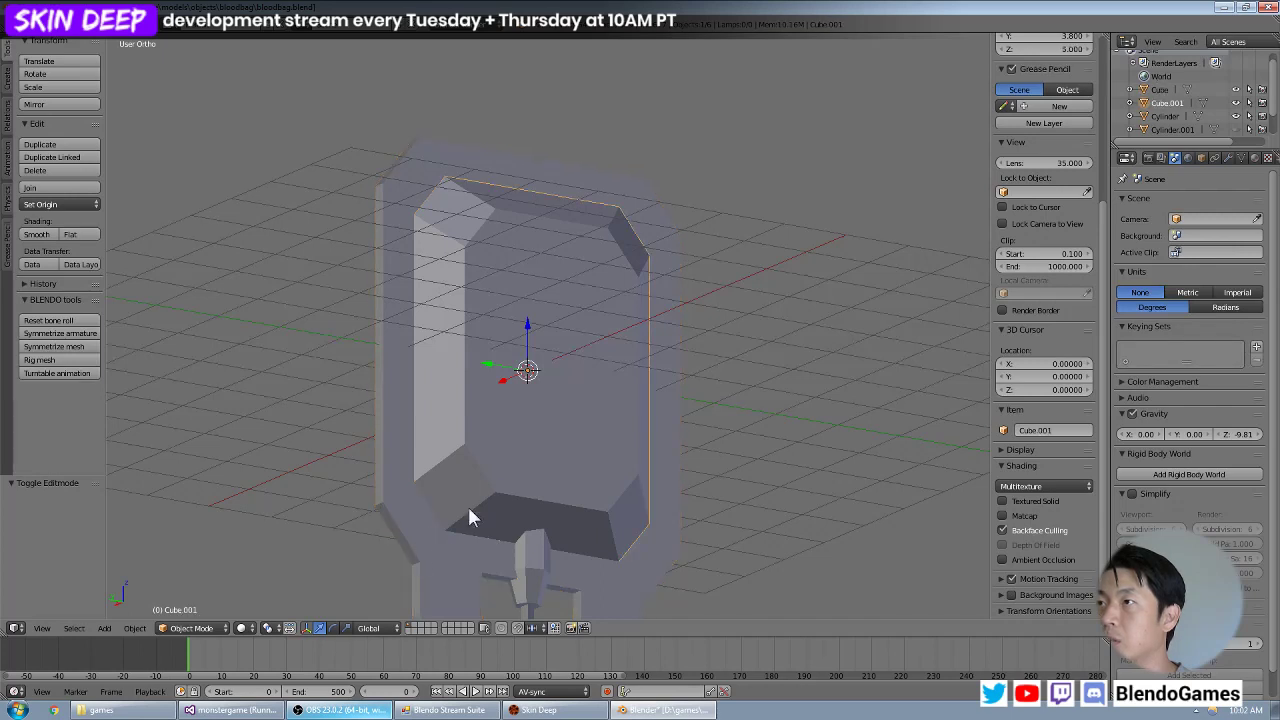
{"action": "right_click", "coordinate": [417, 550]}
{"action": "key", "text": "h"}
Enter Edit Mode on the separated central panel and select the open border edge loops of both its front and back halves.
{"action": "right_click", "coordinate": [528, 456]}
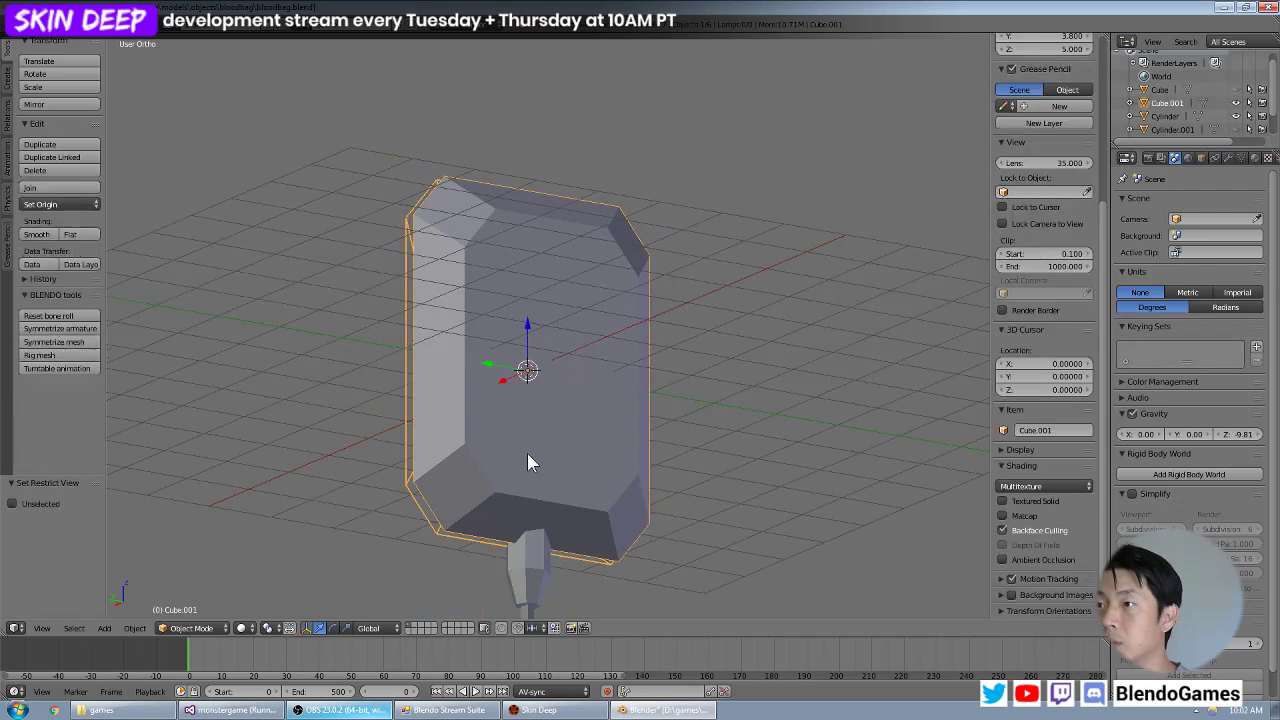
{"action": "mouse_move", "coordinate": [528, 456]}
{"action": "middle_mouse_down"}
{"action": "mouse_move", "coordinate": [477, 490]}
{"action": "mouse_move", "coordinate": [503, 497]}
{"action": "mouse_move", "coordinate": [594, 471]}
{"action": "mouse_move", "coordinate": [594, 486]}
{"action": "mouse_move", "coordinate": [519, 497]}
{"action": "mouse_move", "coordinate": [543, 429]}
{"action": "mouse_move", "coordinate": [532, 441]}
{"action": "middle_mouse_up"}
{"action": "scroll", "coordinate": [505, 507], "scroll_direction": "down", "scroll_amount": 2}
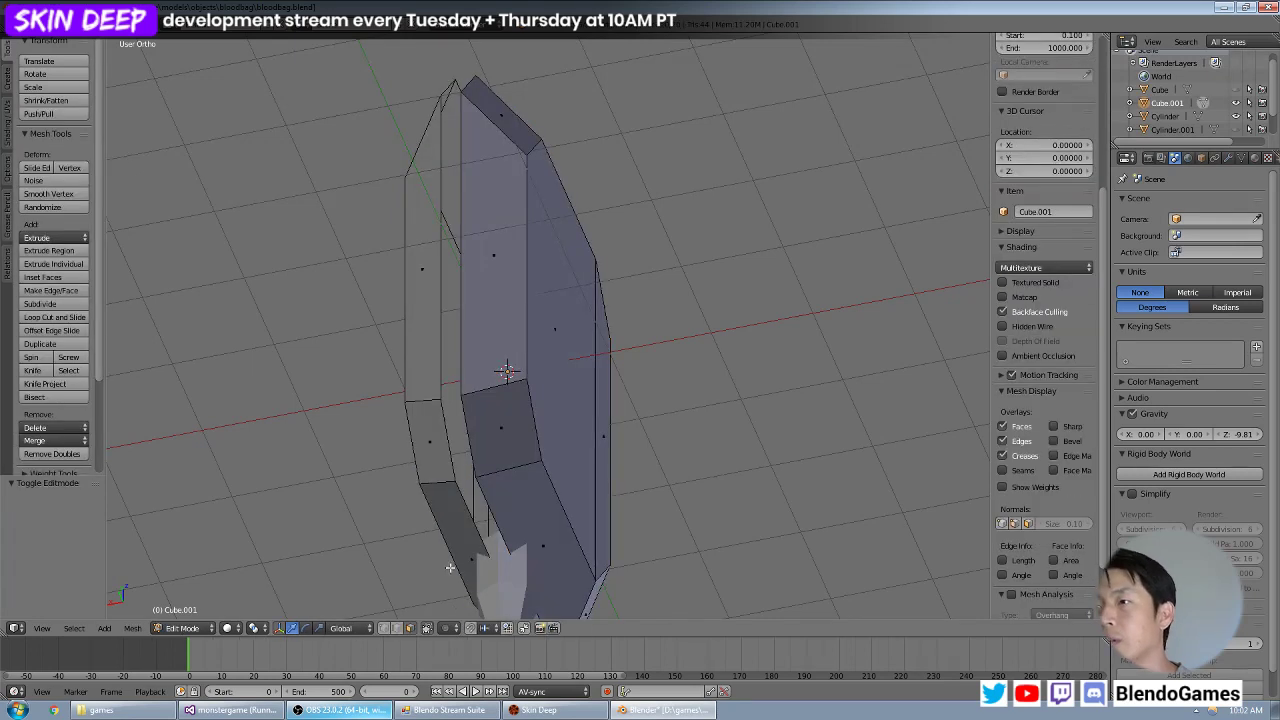
{"action": "key", "text": "Tab"}
{"action": "right_click", "coordinate": [468, 440]}
{"action": "right_click", "coordinate": [468, 445], "text": "alt"}
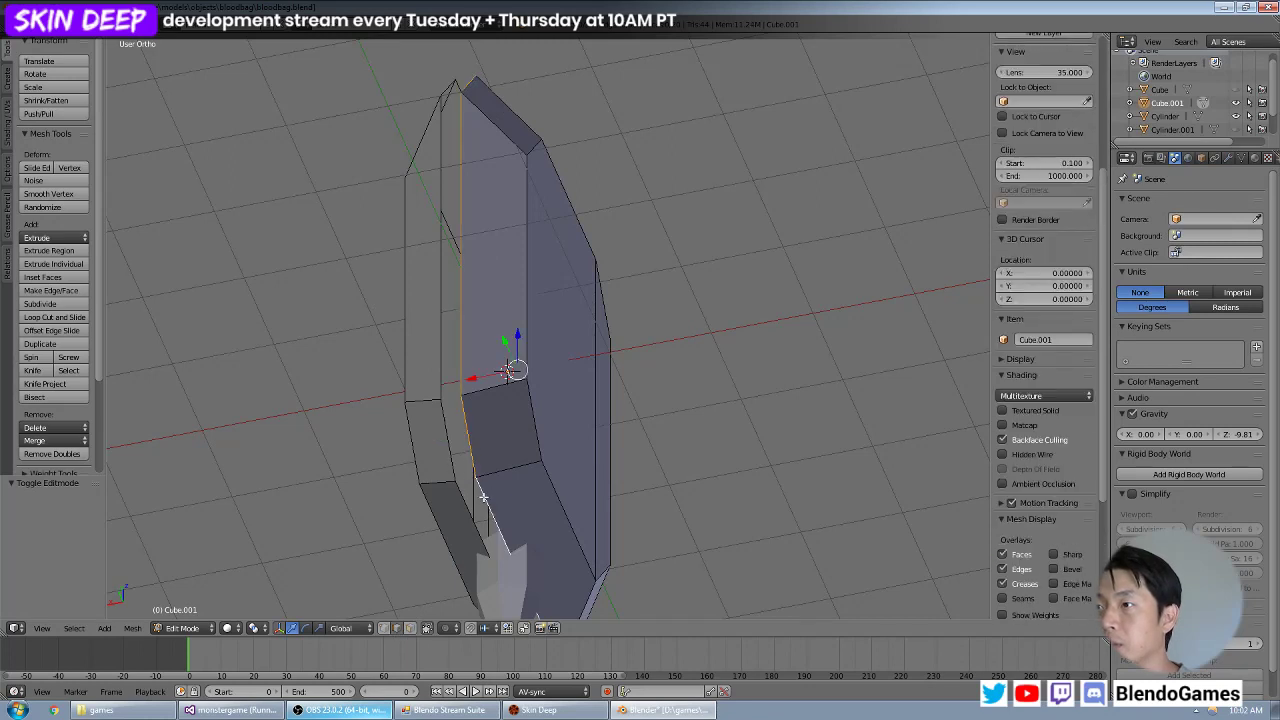
{"action": "middle_click_drag", "start_coordinate": [534, 417], "coordinate": [471, 451]}
{"action": "right_click", "coordinate": [438, 501], "text": "alt+shift"}
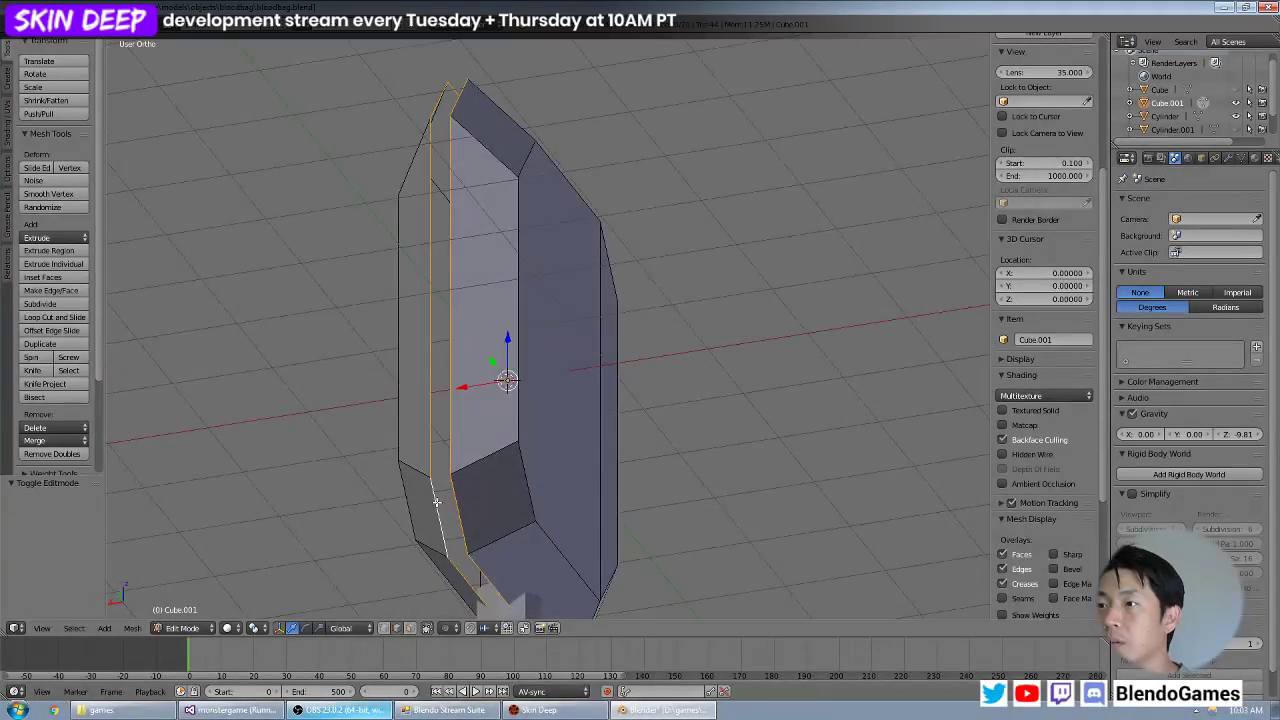
Close the gap between the two panel halves with Bridge Edge Loops, return to Object Mode and deselect everything.
{"action": "scroll", "coordinate": [628, 396], "scroll_direction": "down", "scroll_amount": 2}
{"action": "key", "text": "space"}
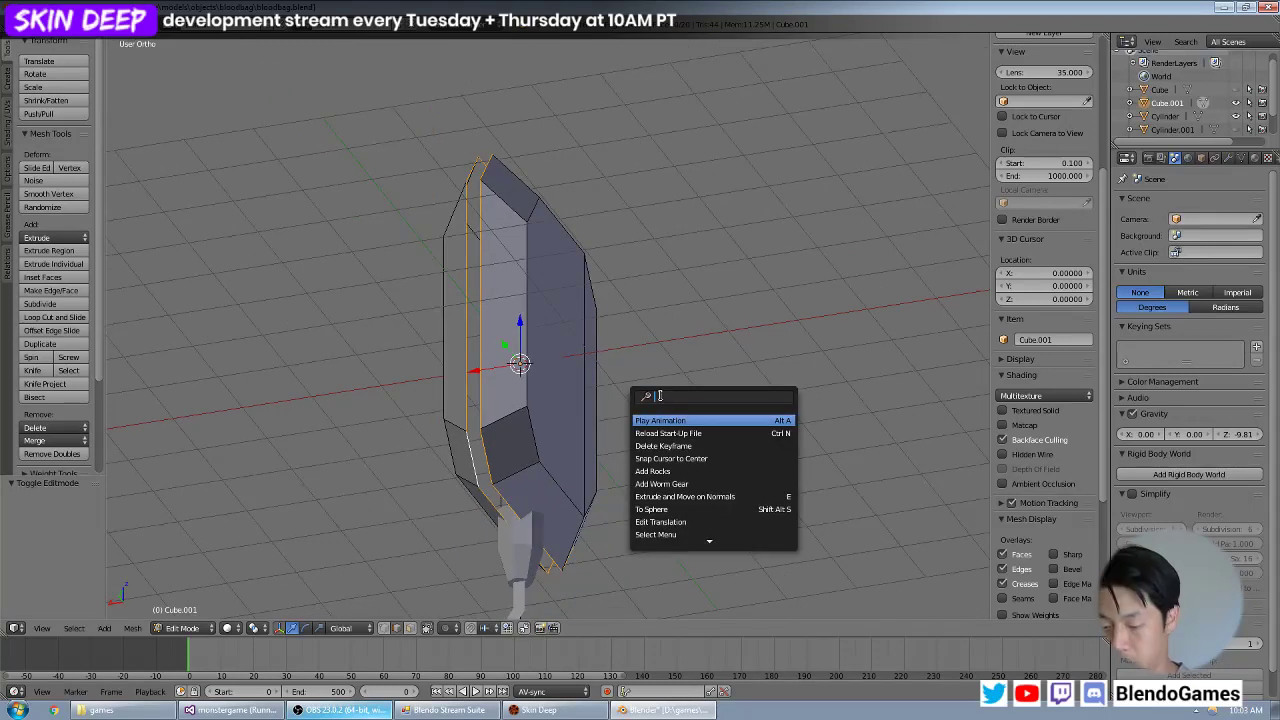
{"action": "type", "text": "bridge"}
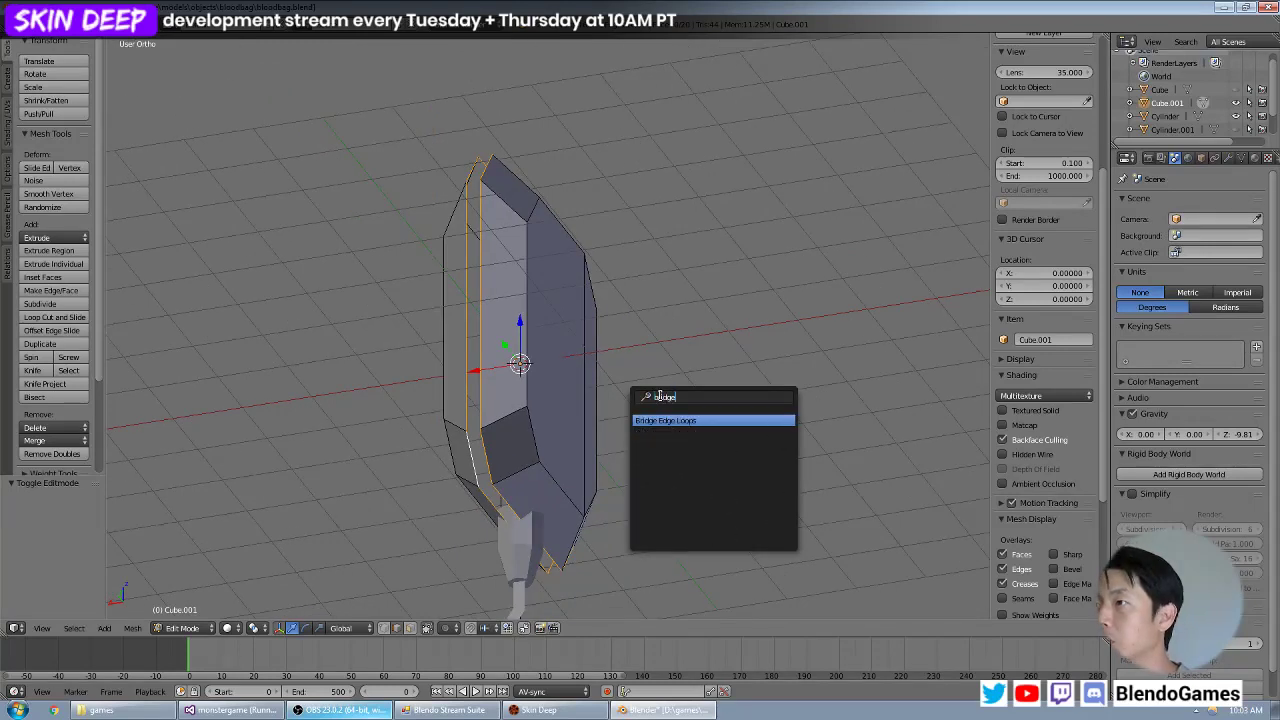
{"action": "left_click", "coordinate": [670, 420]}
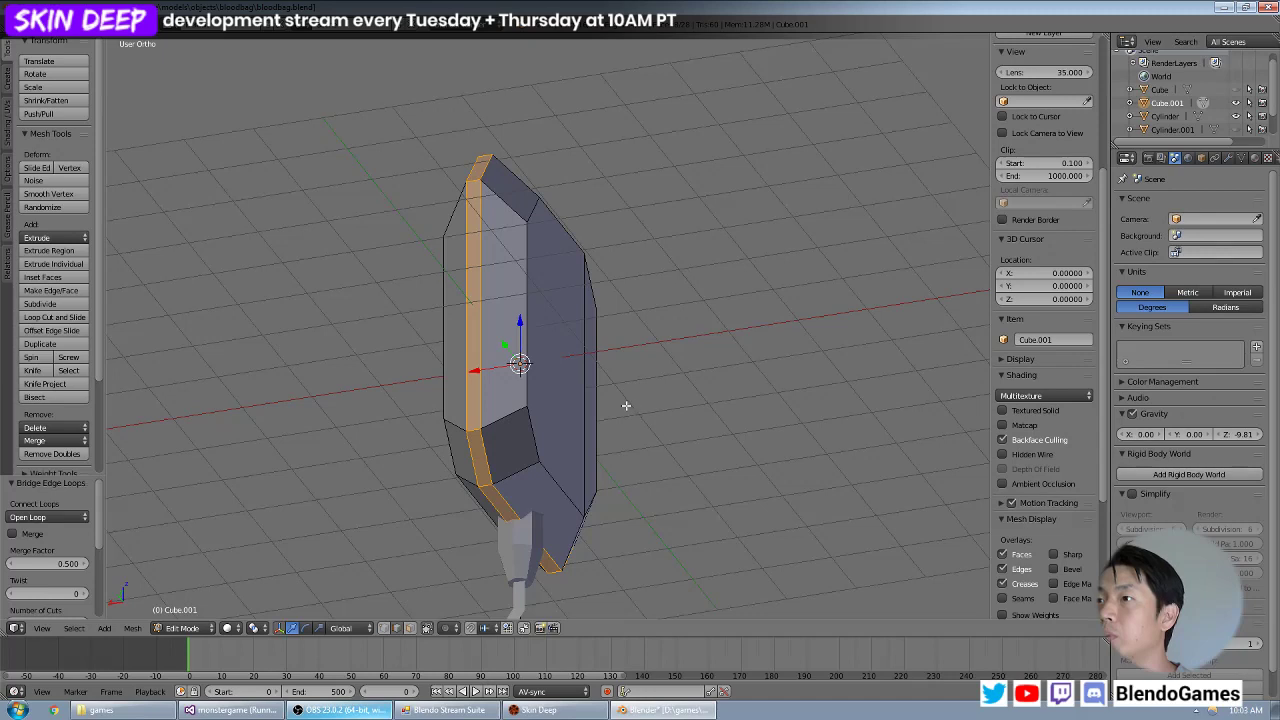
{"action": "key", "text": "Tab"}
{"action": "middle_click_drag", "start_coordinate": [634, 351], "coordinate": [581, 266]}
{"action": "key", "text": "a"}
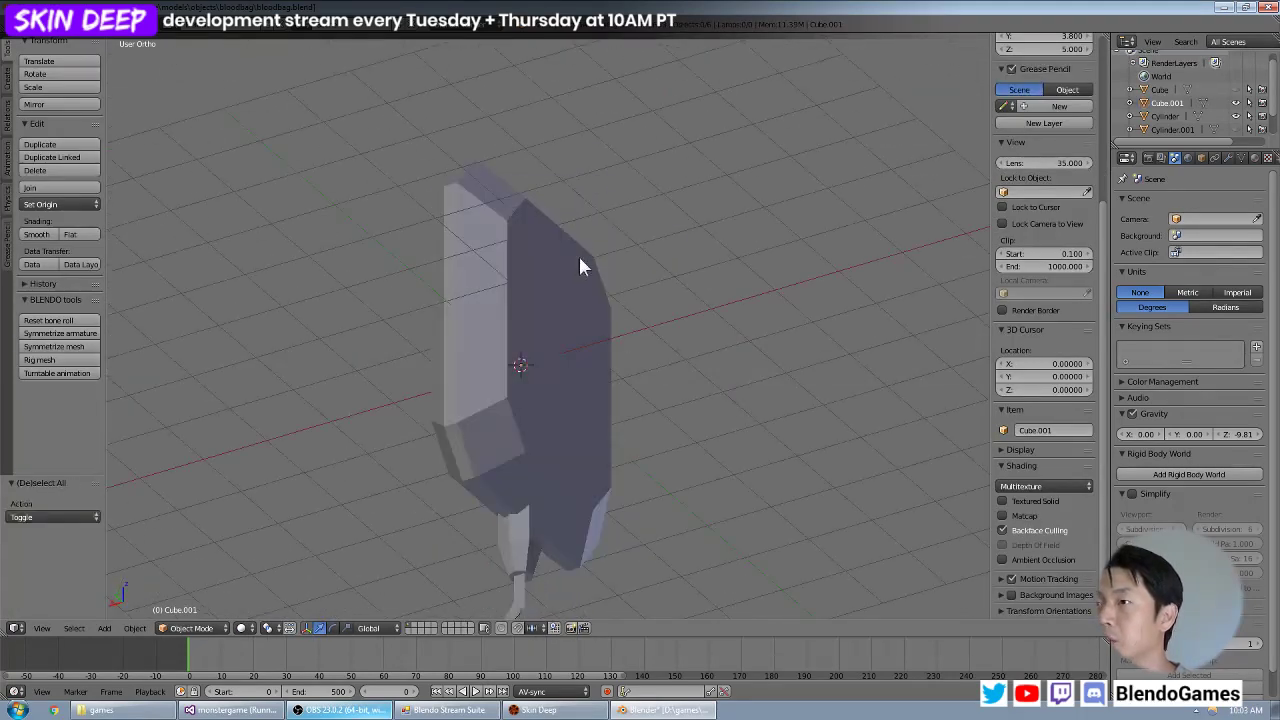
Unhide all hidden objects and clear the selection.
{"action": "middle_click_drag", "start_coordinate": [624, 395], "coordinate": [434, 299]}
{"action": "key", "text": "alt+h"}
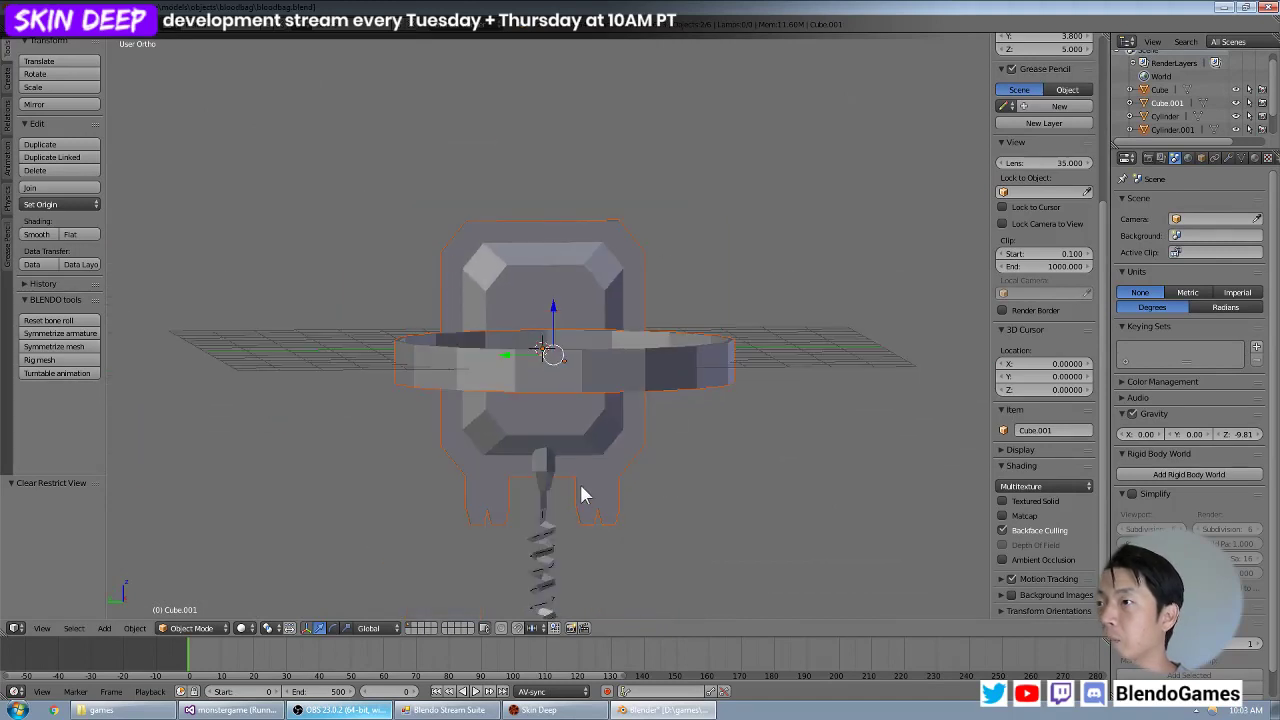
{"action": "key", "text": "a"}
Examine the complete model from several angles, including the bag, the ring and the full length of the coiled tube.
{"action": "middle_click_drag", "start_coordinate": [583, 493], "coordinate": [614, 474]}
{"action": "scroll", "coordinate": [618, 500], "scroll_direction": "up", "scroll_amount": 3}
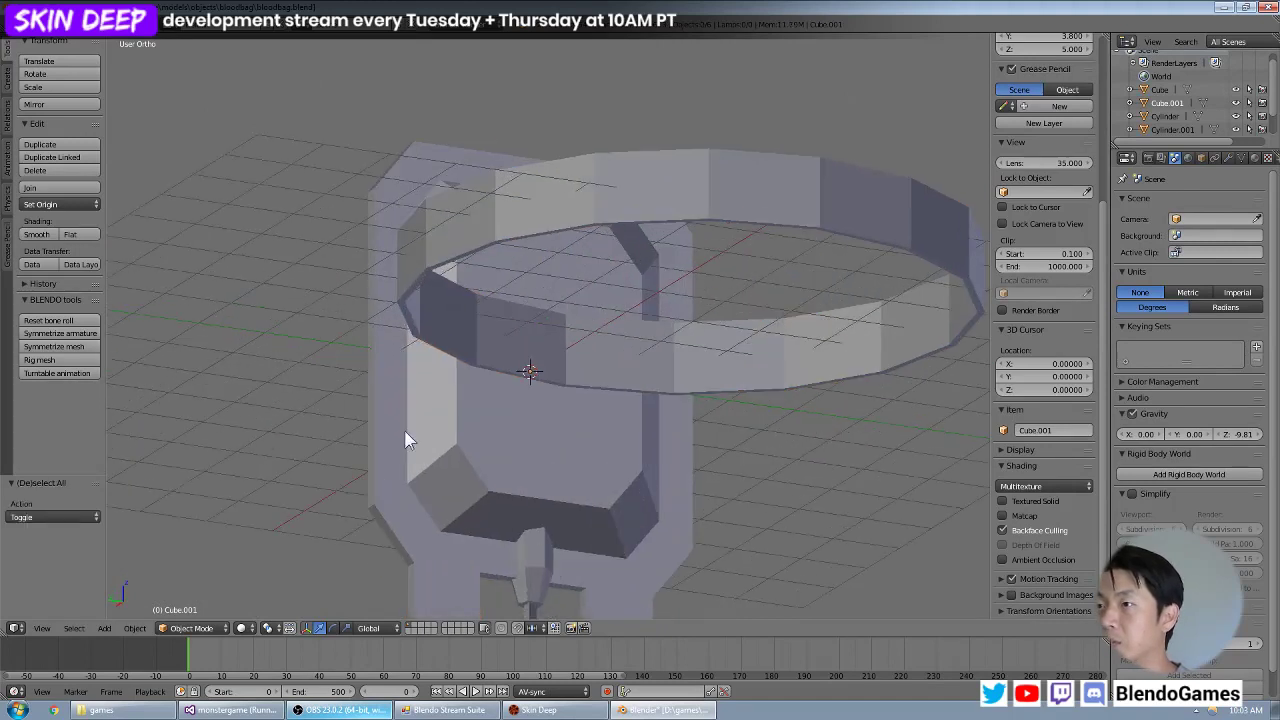
{"action": "middle_click_drag", "start_coordinate": [476, 437], "coordinate": [517, 409]}
{"action": "scroll", "coordinate": [594, 423], "scroll_direction": "down", "scroll_amount": 5}
{"action": "scroll", "coordinate": [600, 411], "scroll_direction": "up", "scroll_amount": 5}
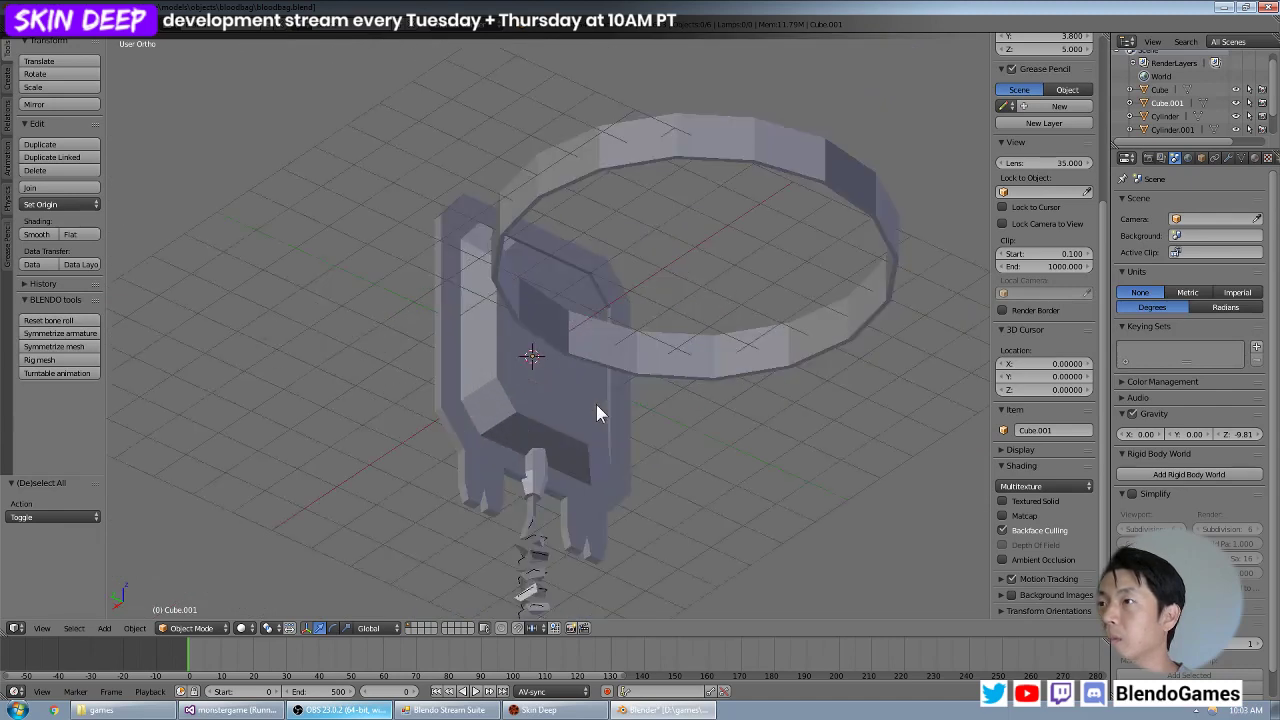
{"action": "middle_click_drag", "start_coordinate": [581, 535], "coordinate": [615, 331], "text": "shift"}
{"action": "scroll", "coordinate": [615, 380], "scroll_direction": "down", "scroll_amount": 5}
{"action": "middle_click_drag", "start_coordinate": [615, 384], "coordinate": [606, 244], "text": "shift"}
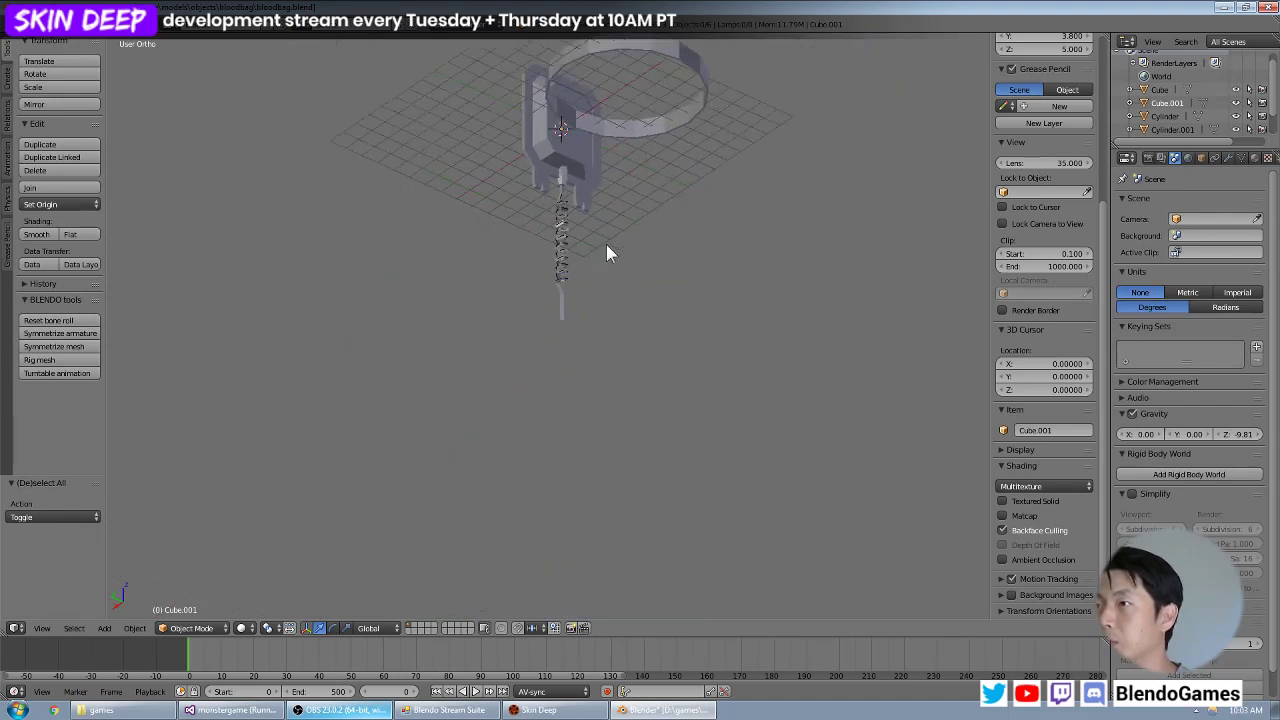
{"action": "scroll", "coordinate": [605, 340], "scroll_direction": "up", "scroll_amount": 5}
{"action": "middle_click_drag", "start_coordinate": [609, 297], "coordinate": [530, 335]}
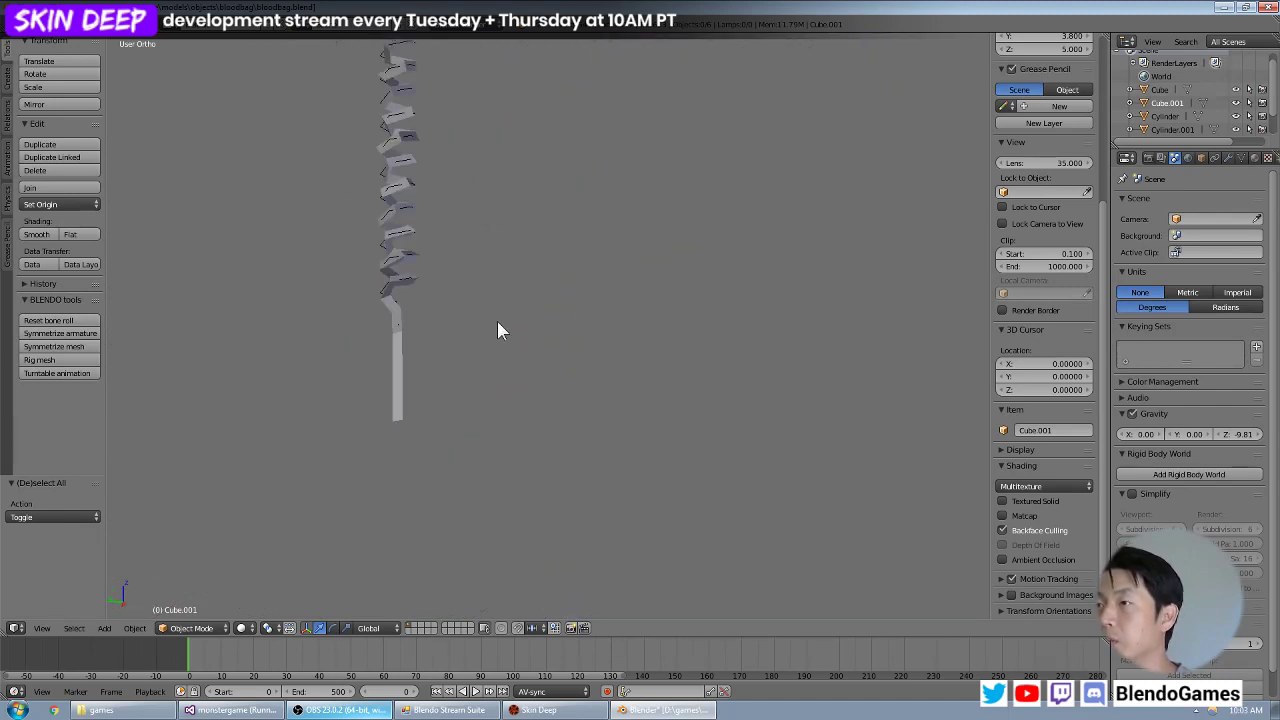
{"action": "middle_click_drag", "start_coordinate": [413, 363], "coordinate": [551, 349]}
{"action": "scroll", "coordinate": [549, 349], "scroll_direction": "up", "scroll_amount": 3}
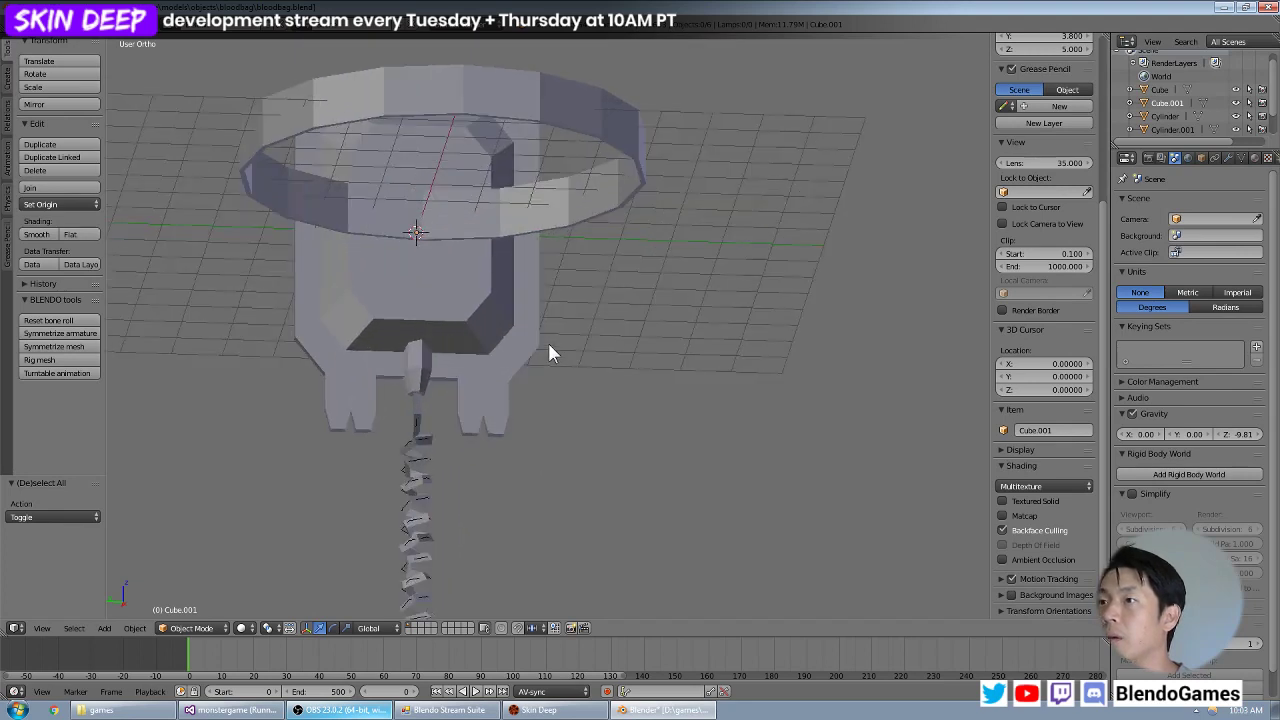
Select the large ring object and inspect its position against the blood bag in front view and from an angle.
{"action": "right_click", "coordinate": [418, 370]}
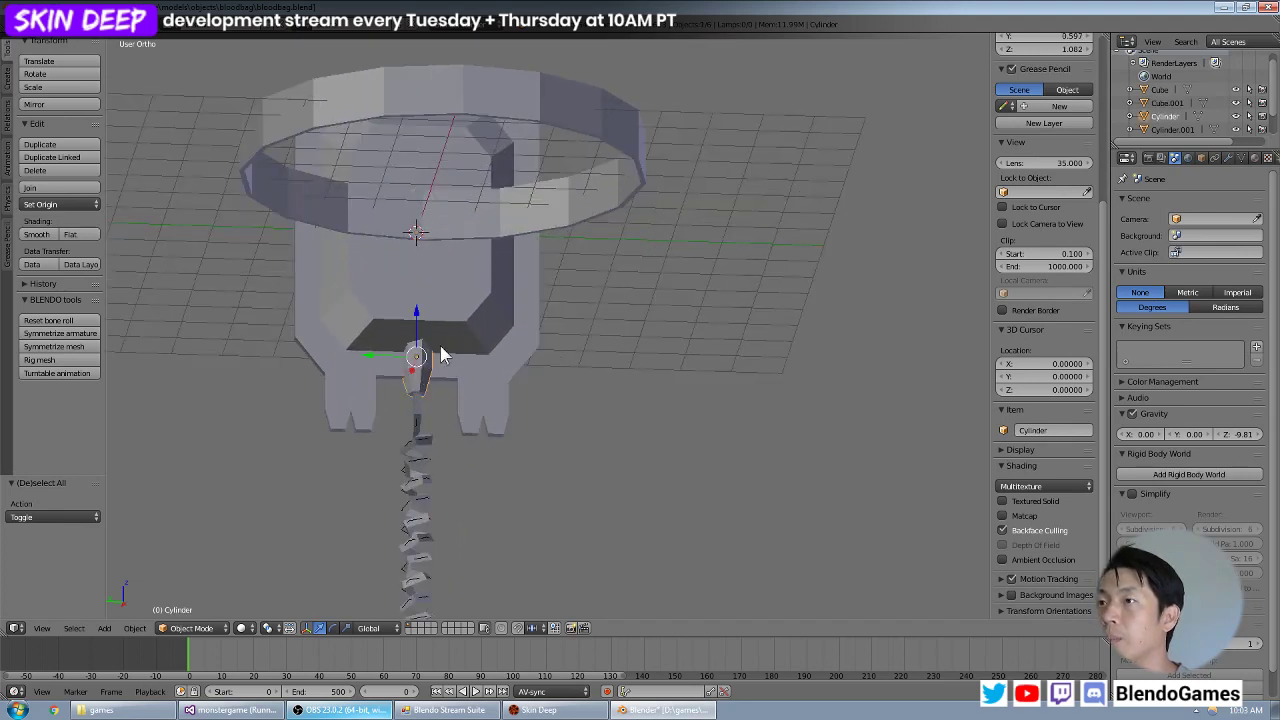
{"action": "right_click", "coordinate": [503, 226]}
{"action": "key", "text": "KP_1"}
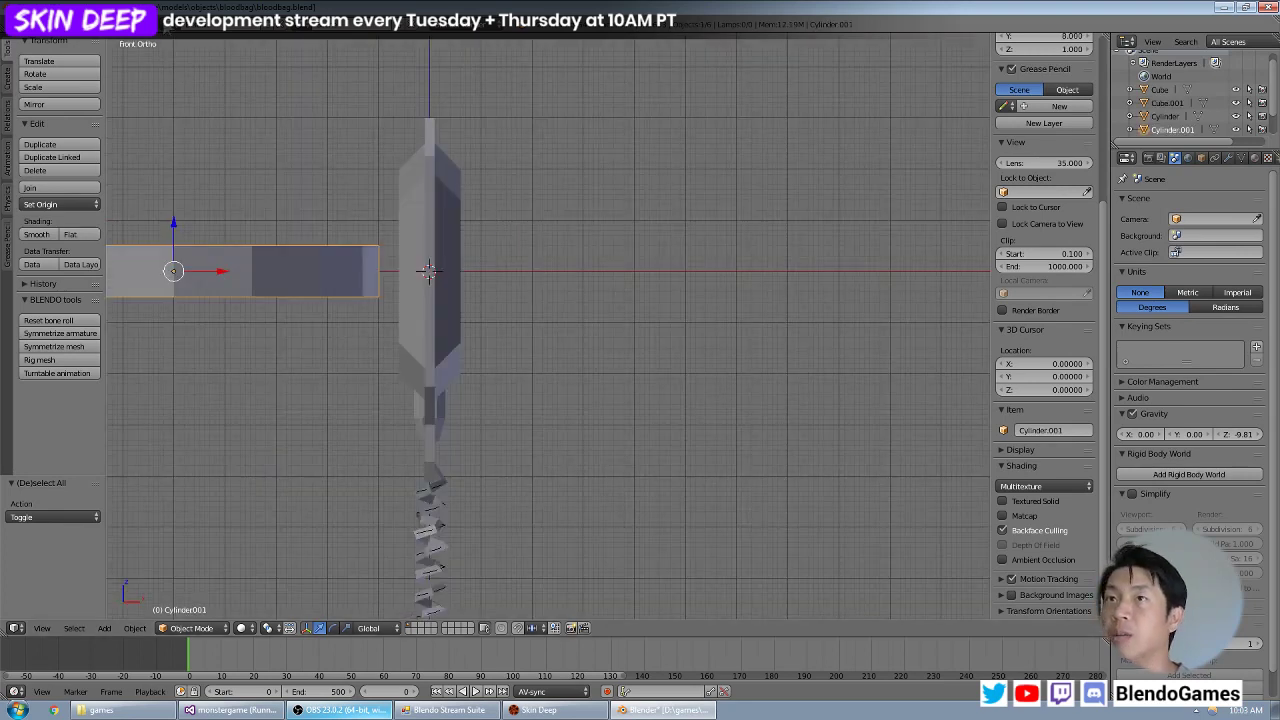
{"action": "left_click", "coordinate": [40, 10]}
{"action": "left_click", "coordinate": [50, 127]}
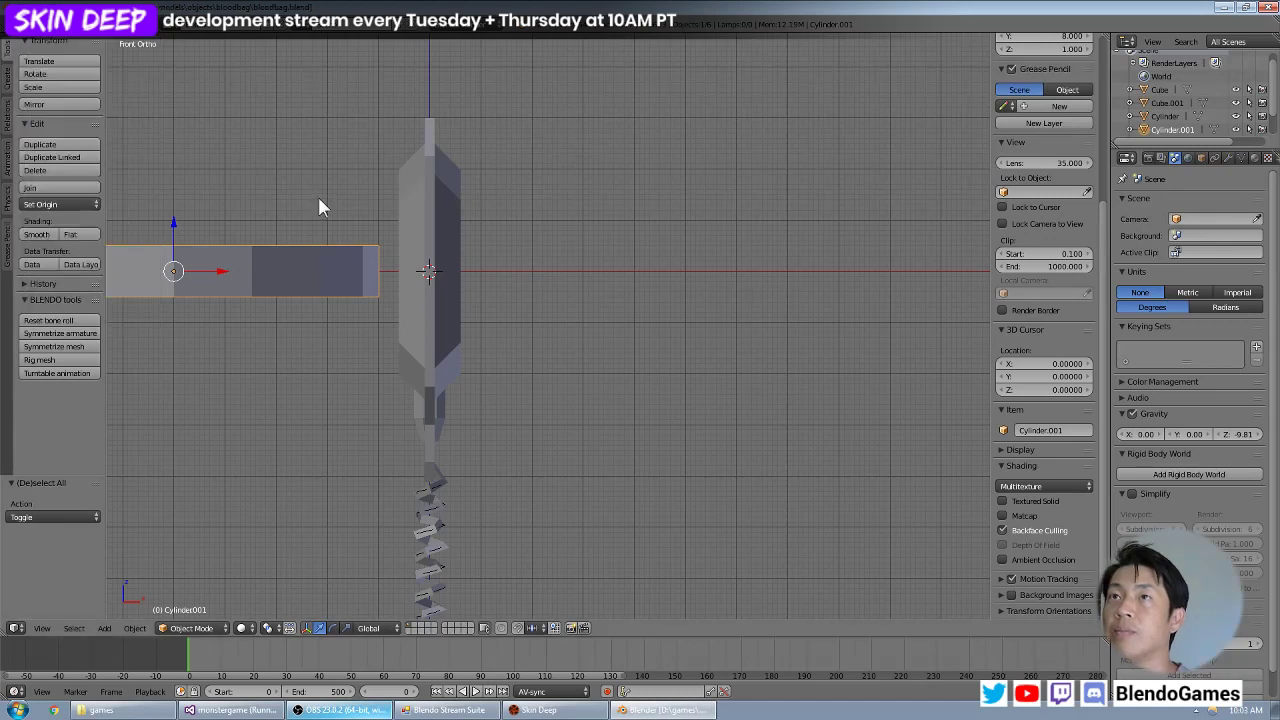
{"action": "middle_click_drag", "start_coordinate": [339, 224], "coordinate": [628, 265]}
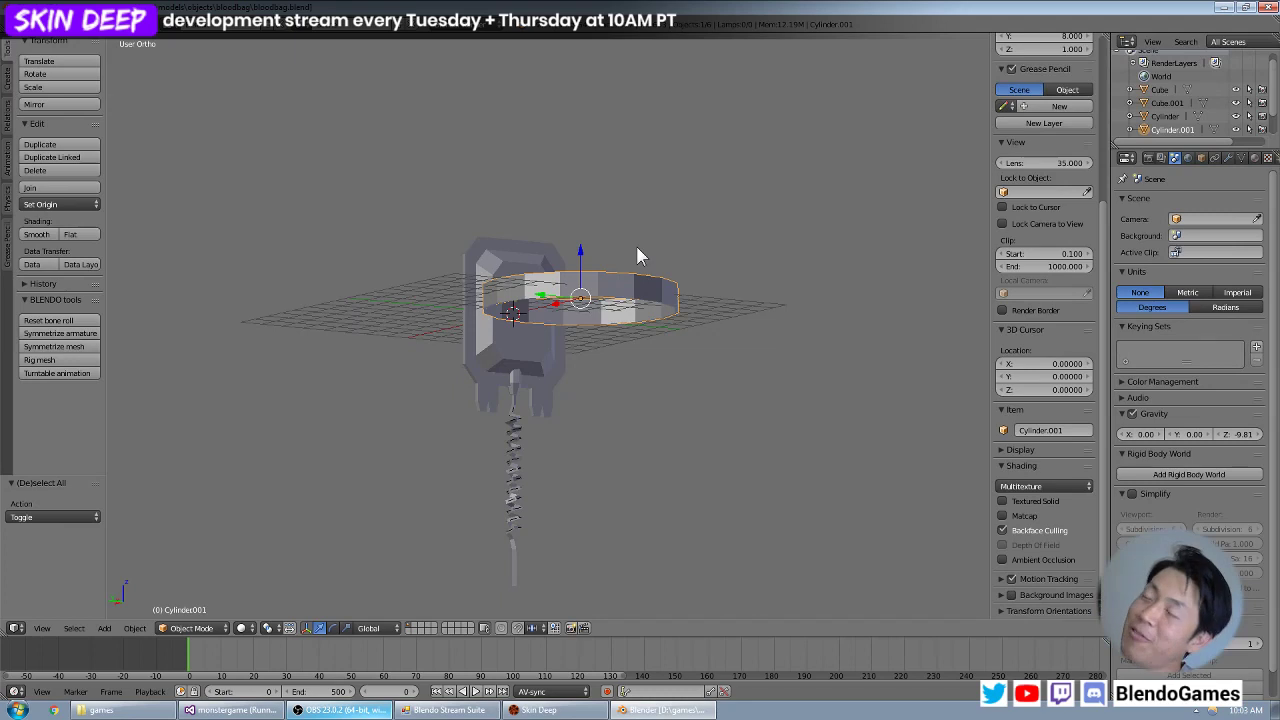
{"action": "scroll", "coordinate": [628, 245], "scroll_direction": "up", "scroll_amount": 6}
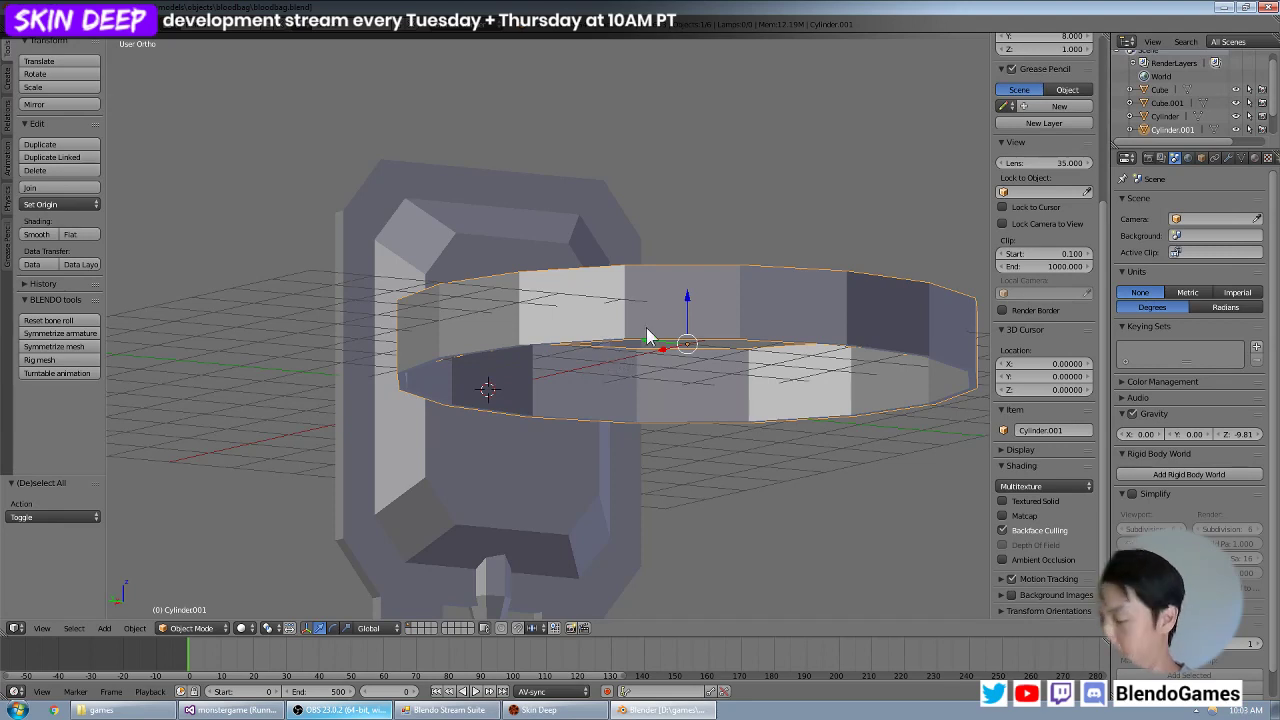
{"action": "scroll", "coordinate": [646, 327], "scroll_direction": "down", "scroll_amount": 5}
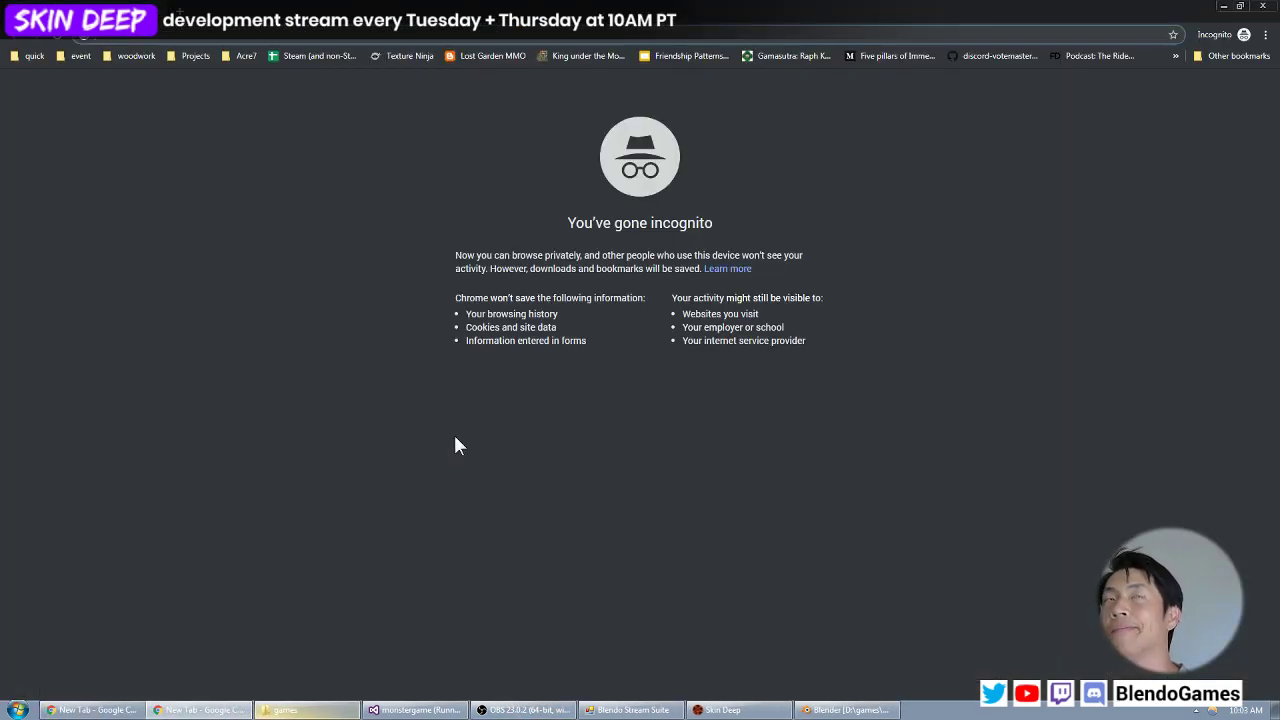
Switch to an incognito Chrome window, search Google Images for "wearable headwear" and browse the results.
{"action": "type", "text": "wearable"}
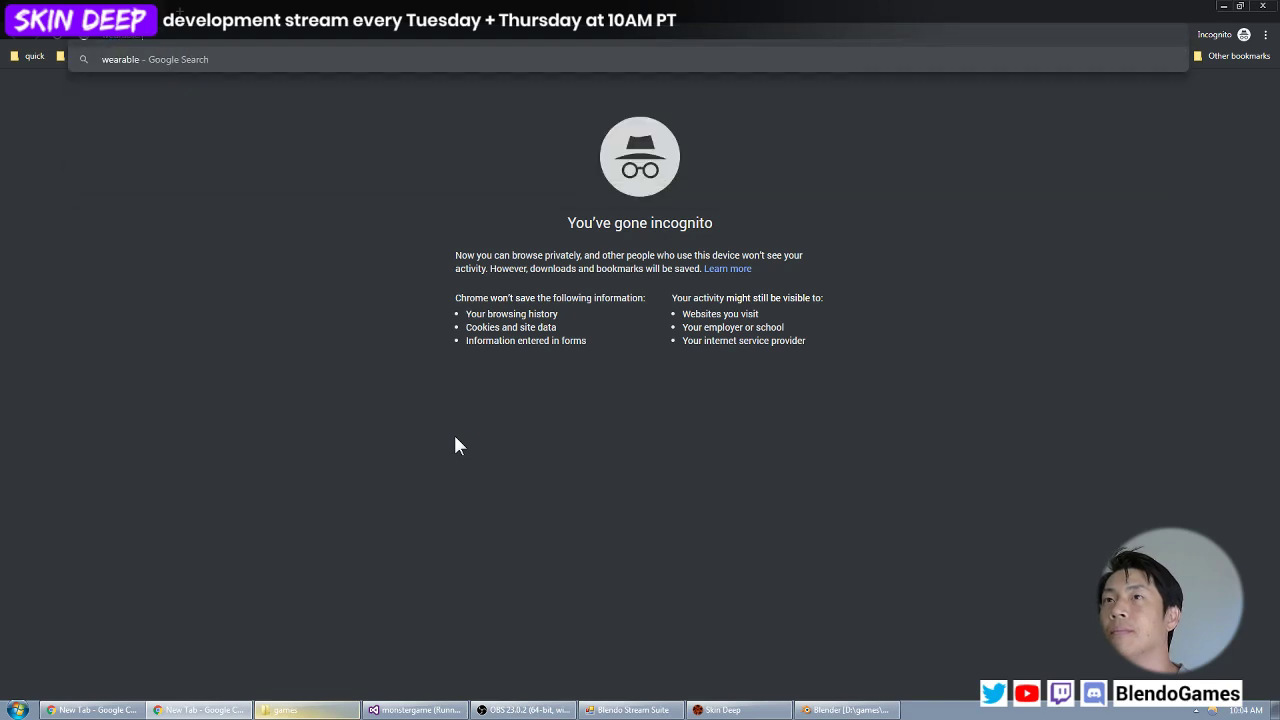
{"action": "type", "text": " headwaar"}
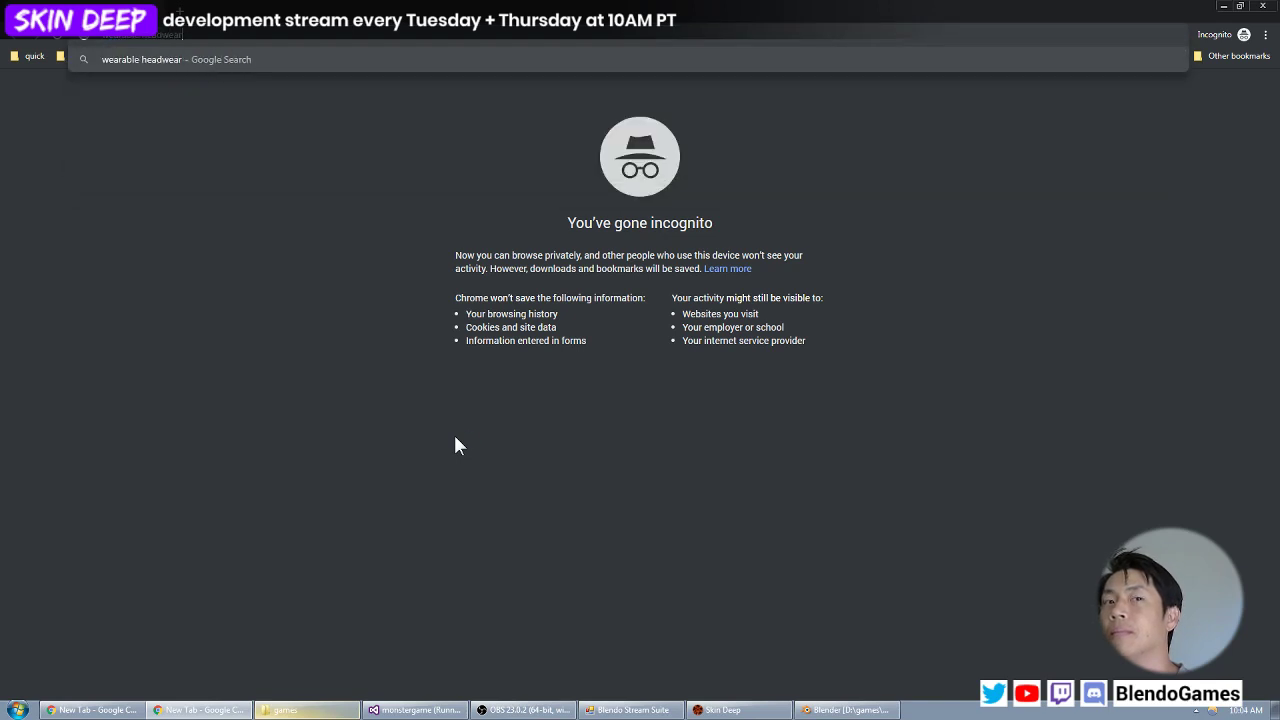
{"action": "key", "text": "Return"}
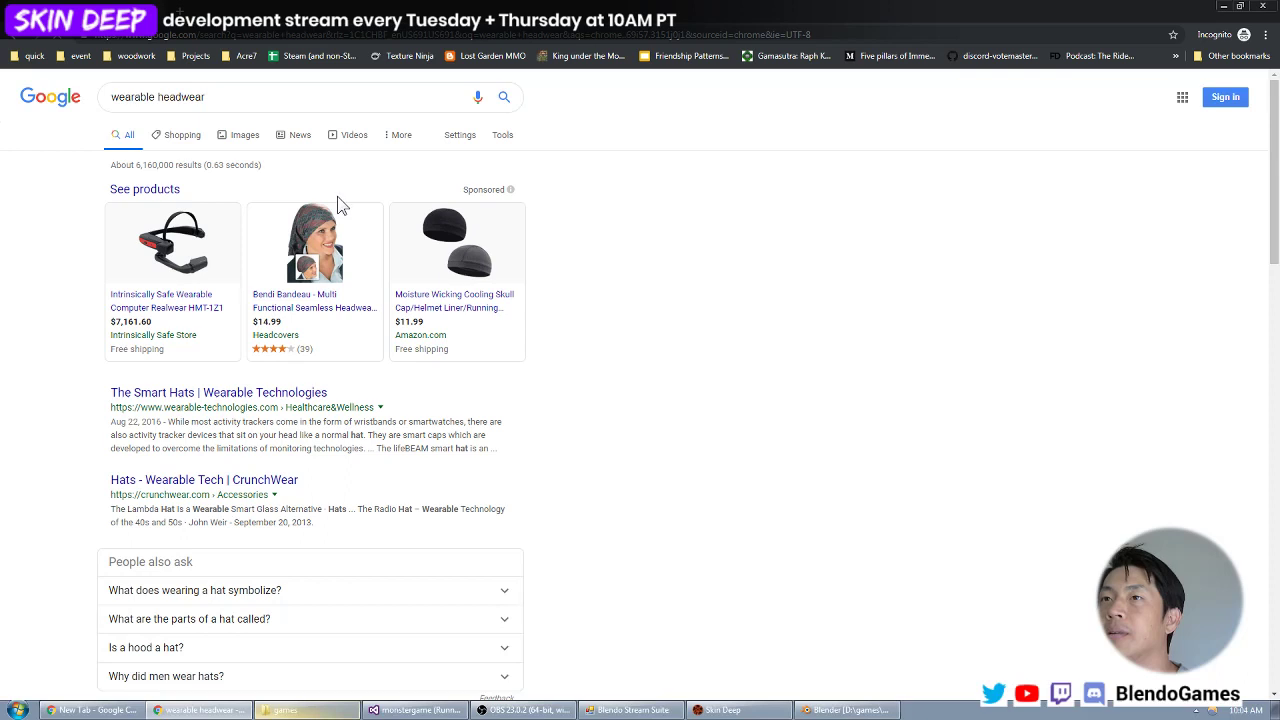
{"action": "left_click", "coordinate": [258, 134]}
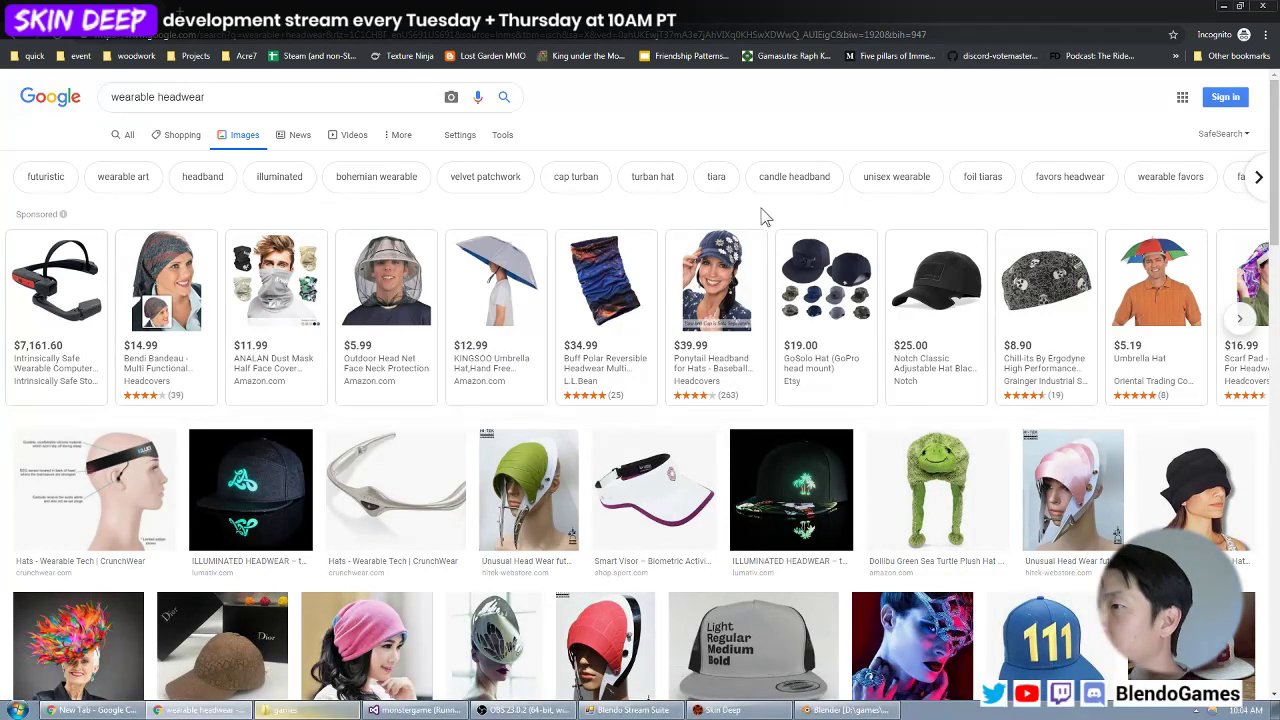
{"action": "scroll", "coordinate": [760, 220], "scroll_direction": "down", "scroll_amount": 1}
{"action": "scroll", "coordinate": [735, 235], "scroll_direction": "down", "scroll_amount": 1}
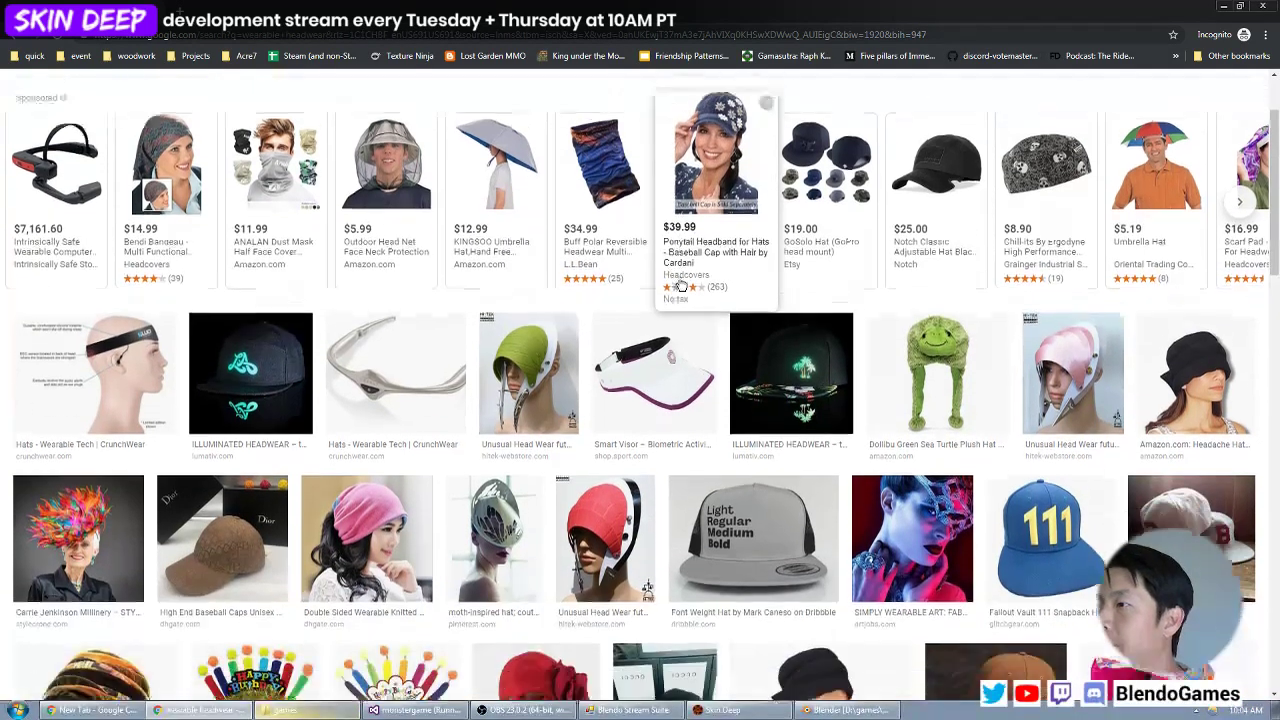
{"action": "scroll", "coordinate": [735, 235], "scroll_direction": "down", "scroll_amount": 1}
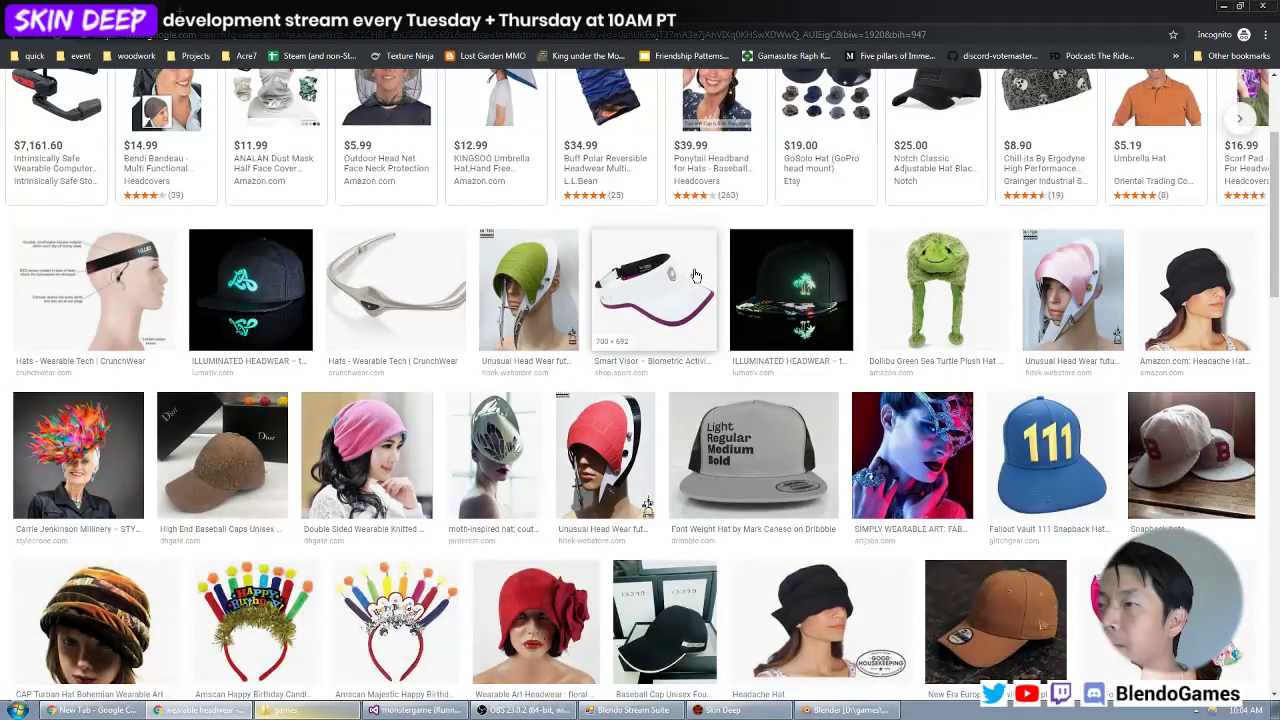
{"action": "scroll", "coordinate": [697, 275], "scroll_direction": "up", "scroll_amount": 3}
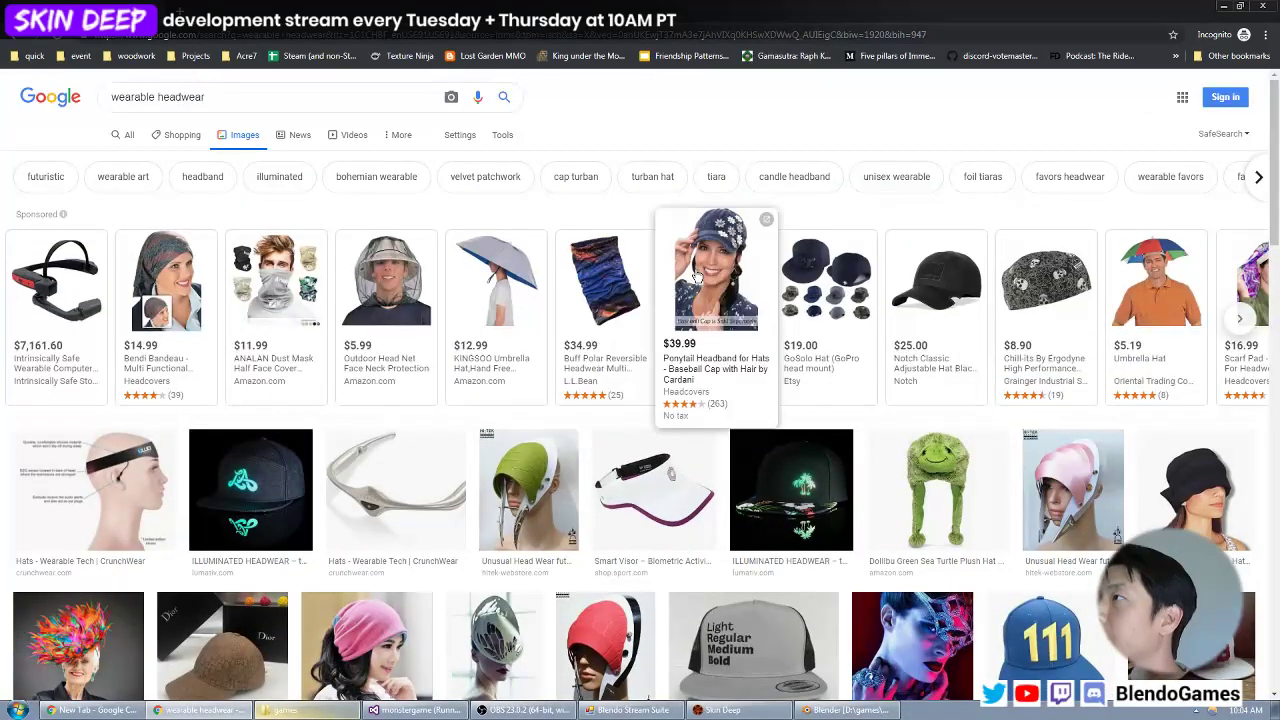
Change the image search to "wearables tech head" and browse the results for head-worn device references.
{"action": "left_click", "coordinate": [235, 97]}
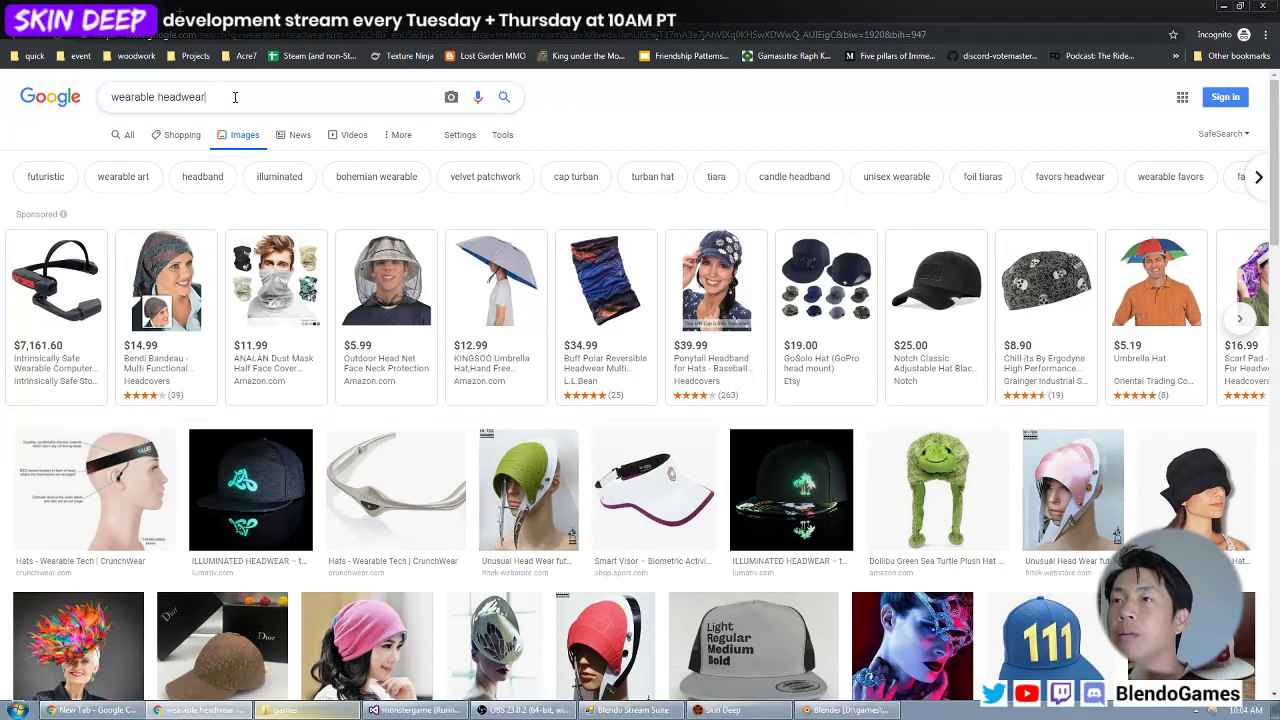
{"action": "key", "text": "BackSpace"}
{"action": "key", "text": "BackSpace"}
{"action": "key", "text": "BackSpace"}
{"action": "key", "text": "BackSpace"}
{"action": "key", "text": "BackSpace"}
{"action": "key", "text": "BackSpace"}
{"action": "key", "text": "BackSpace"}
{"action": "key", "text": "BackSpace"}
{"action": "key", "text": "BackSpace"}
{"action": "type", "text": "s"}
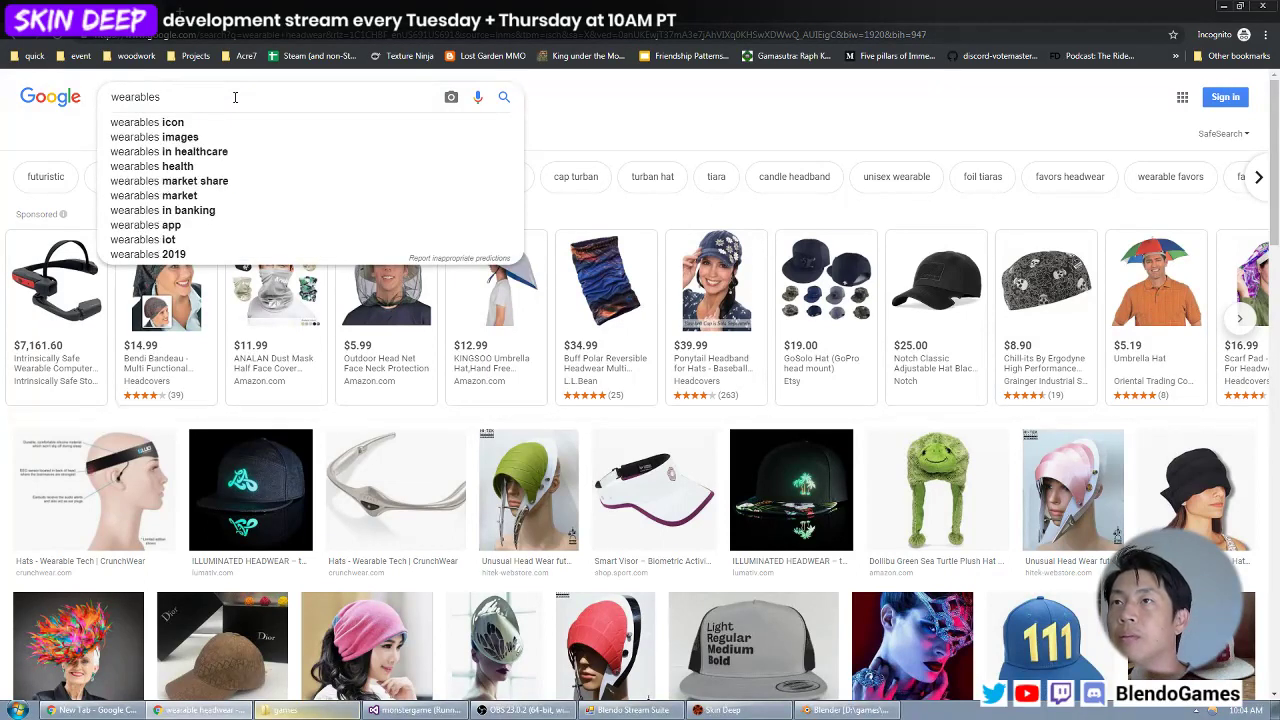
{"action": "type", "text": " tech head"}
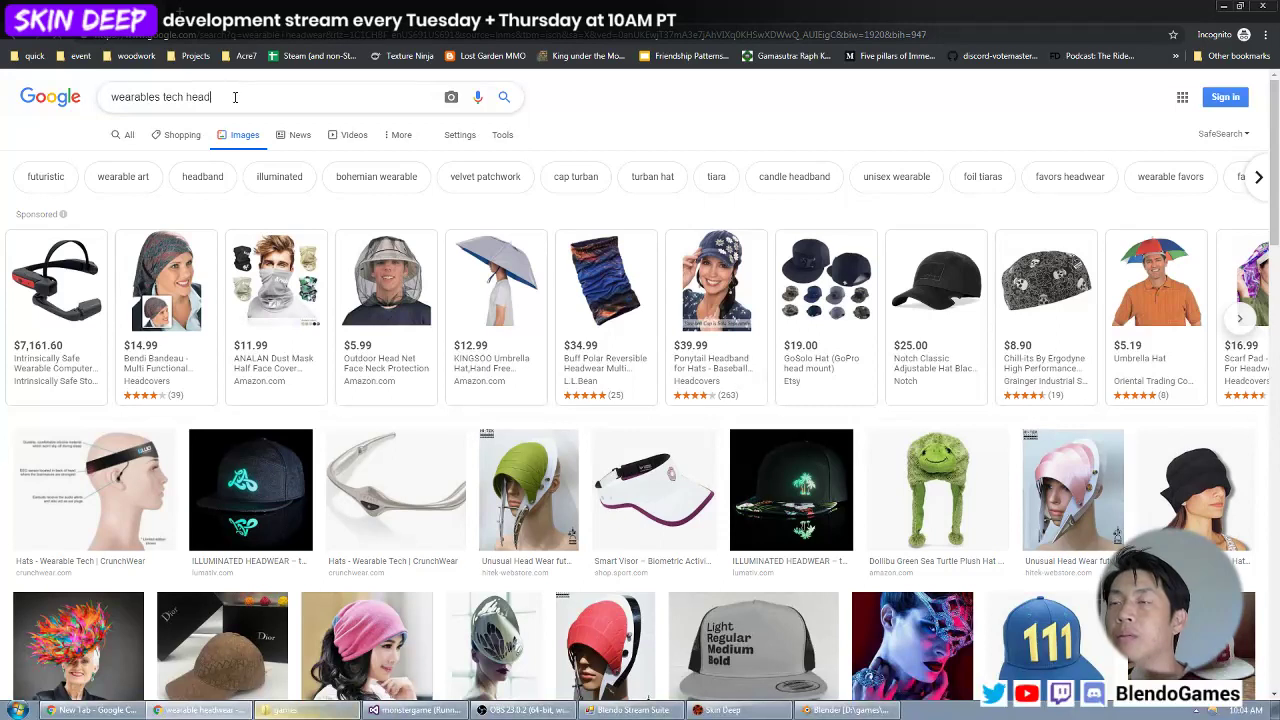
{"action": "key", "text": "Return"}
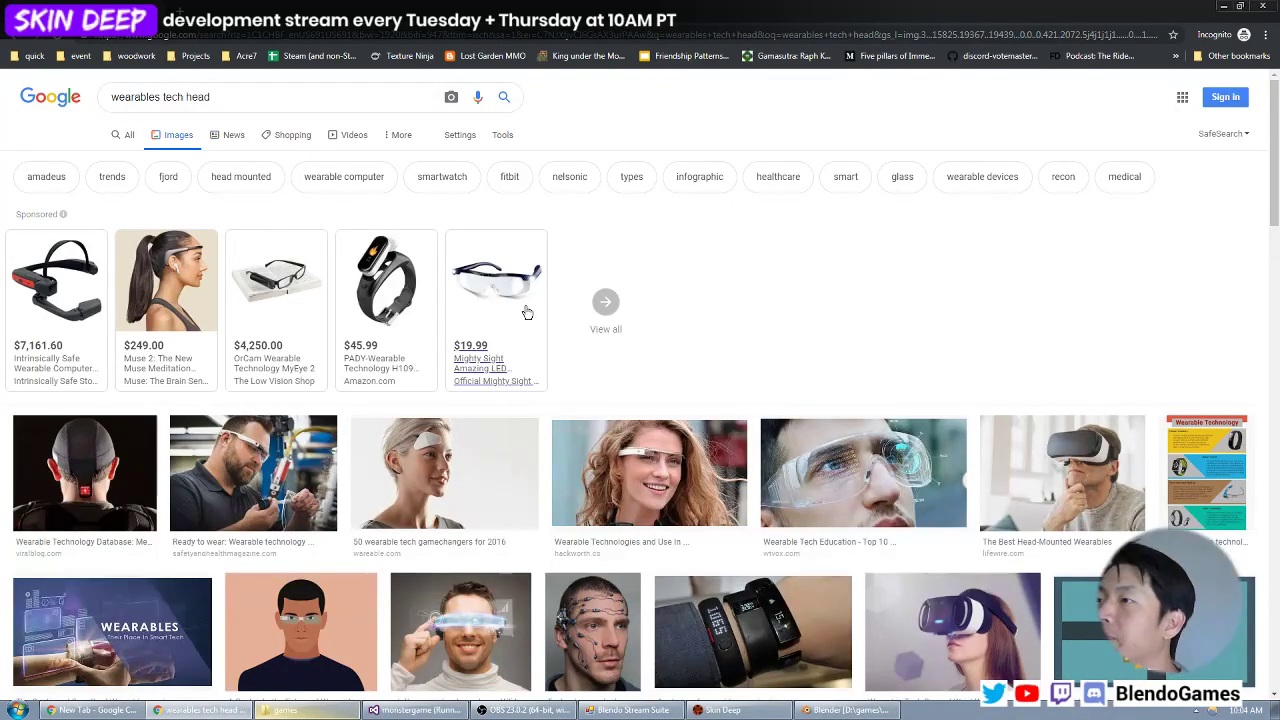
{"action": "scroll", "coordinate": [752, 306], "scroll_direction": "down", "scroll_amount": 3}
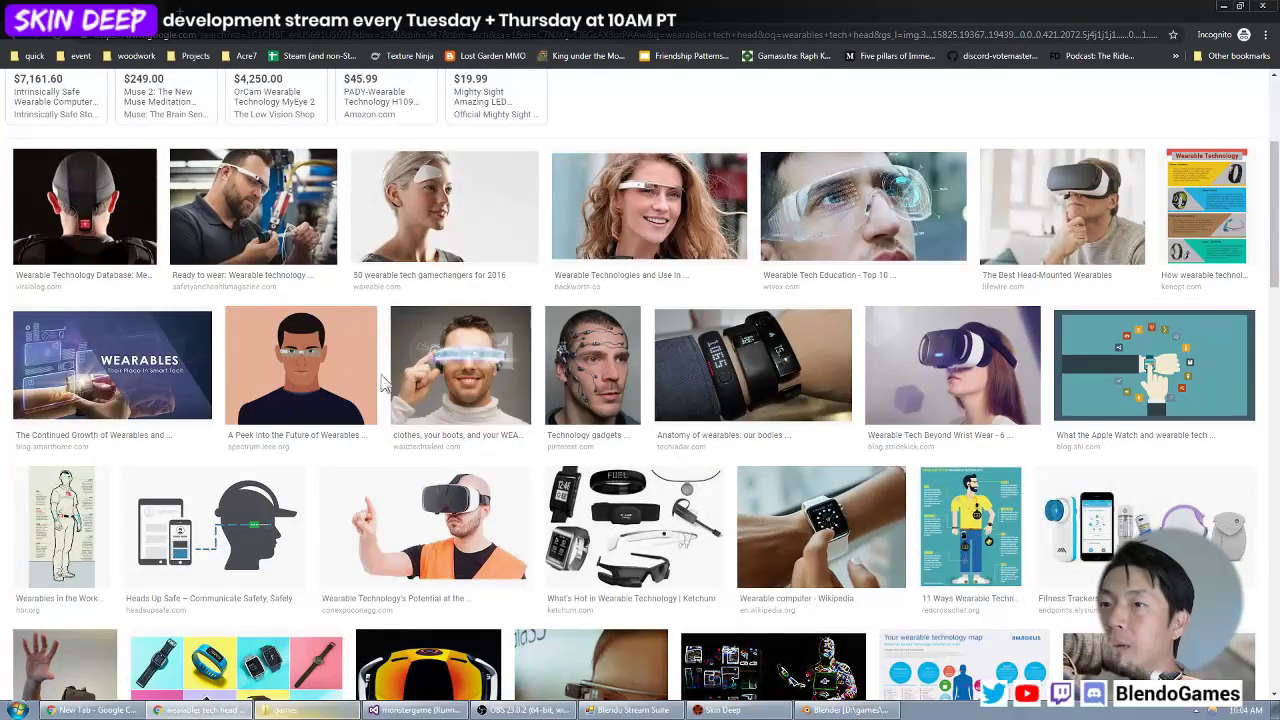
{"action": "scroll", "coordinate": [433, 320], "scroll_direction": "down", "scroll_amount": 1}
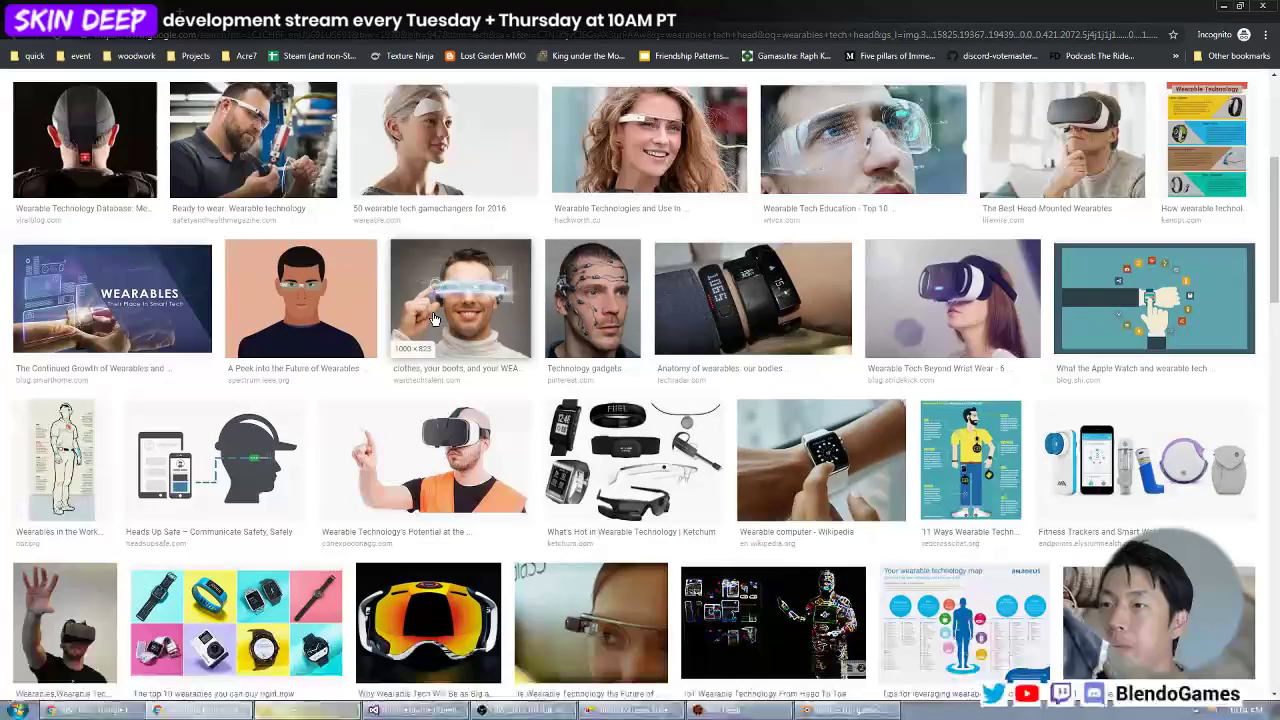
{"action": "scroll", "coordinate": [437, 318], "scroll_direction": "up", "scroll_amount": 4}
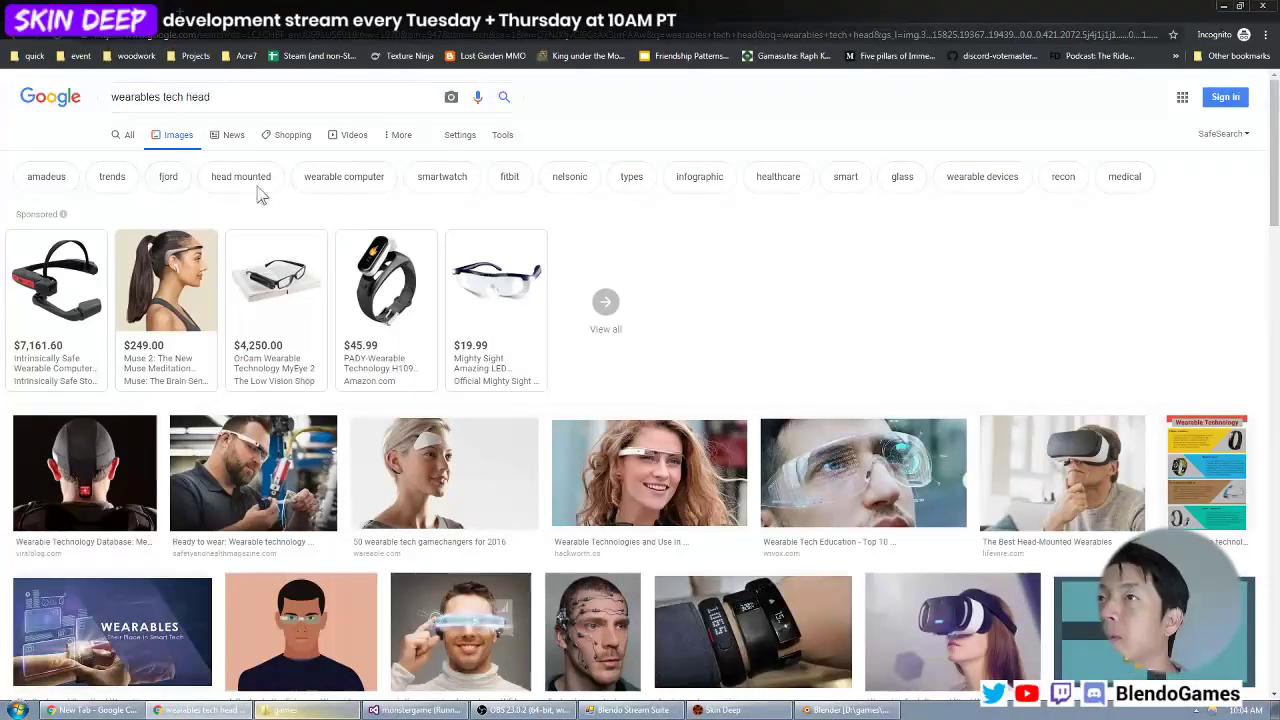
Change the image search to "wearables tech strap" to look for strap-based device references.
{"action": "double_click", "coordinate": [242, 95]}
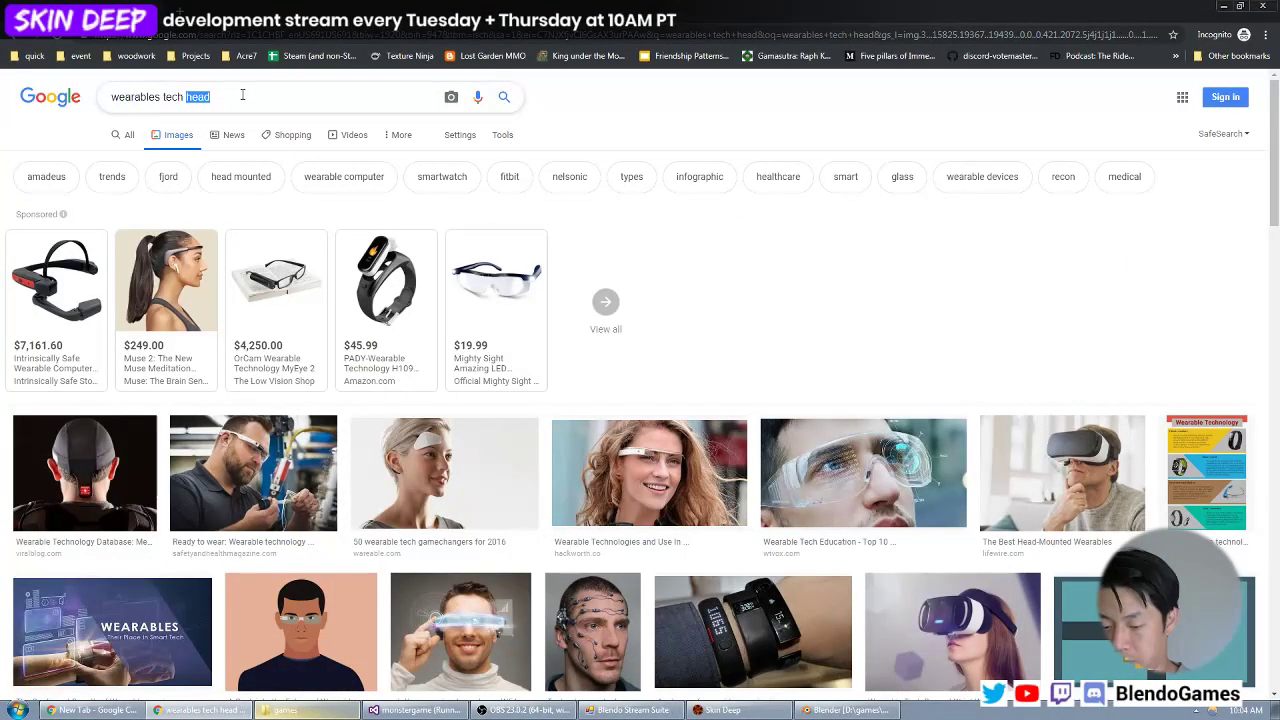
{"action": "type", "text": "strap"}
{"action": "key", "text": "Return"}
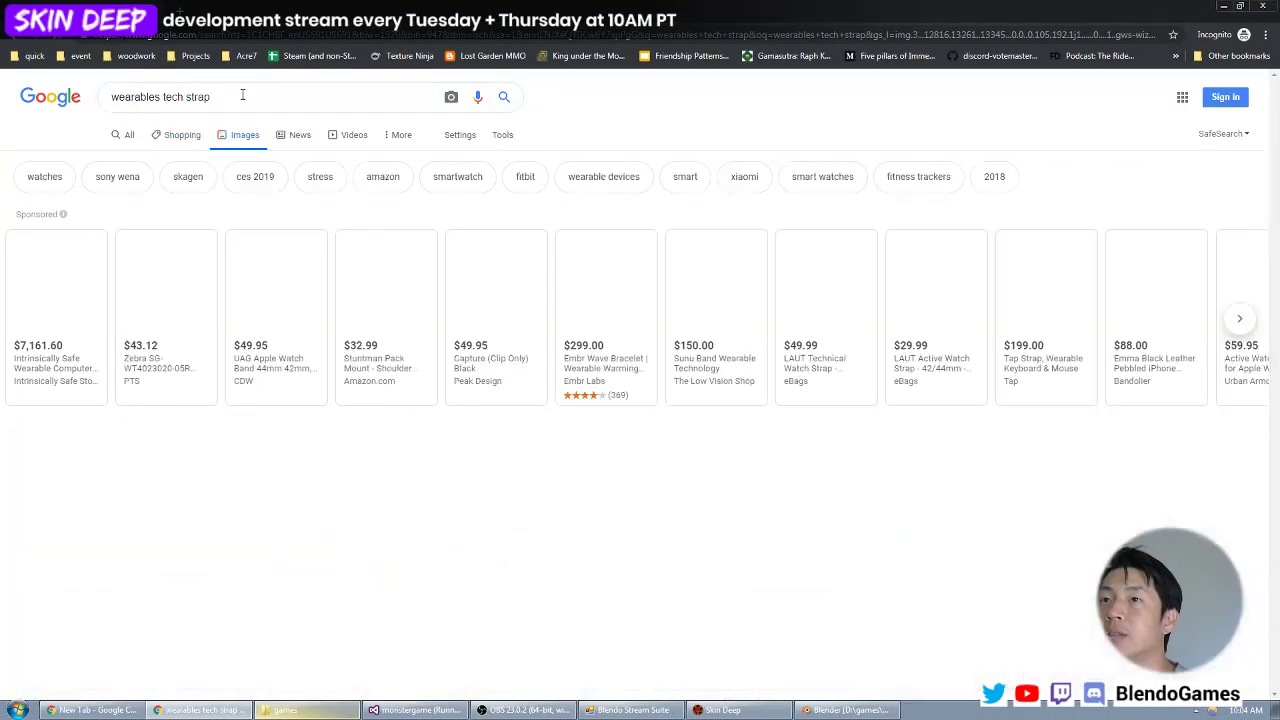
Change the image search to "wearables head strap" and browse the results for head-mounted strap designs.
{"action": "double_click", "coordinate": [177, 96]}
{"action": "type", "text": "head"}
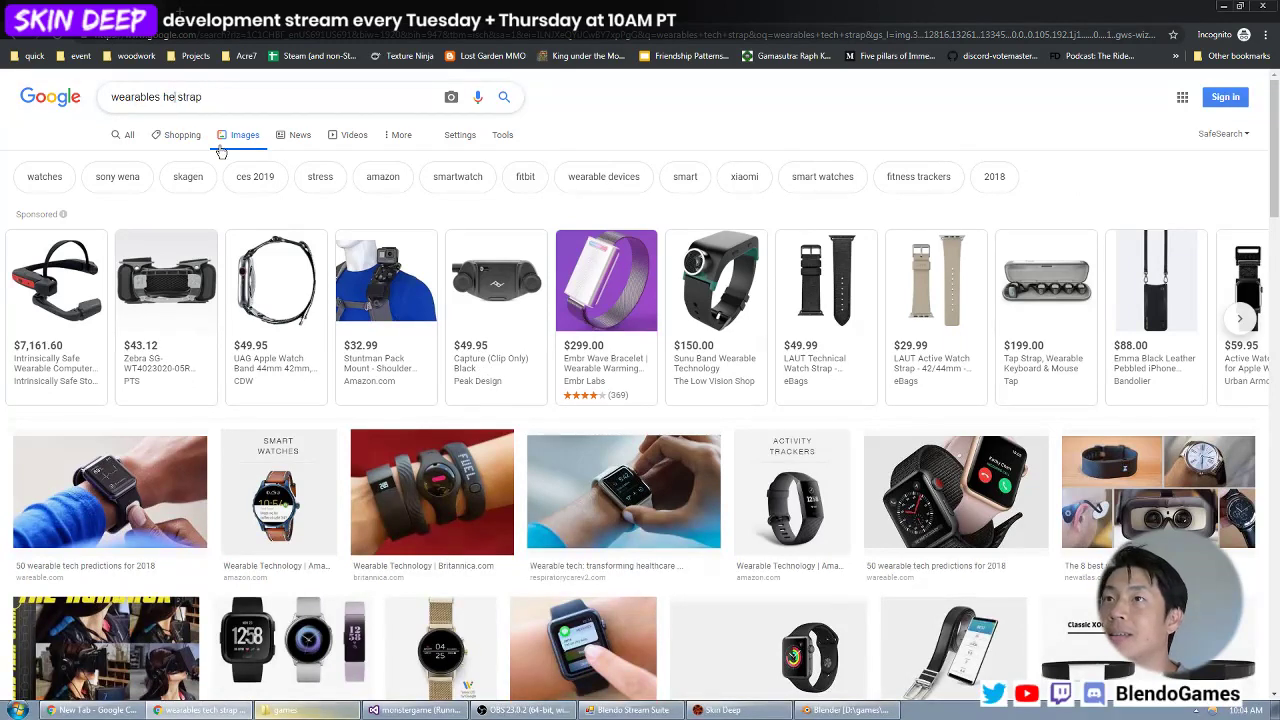
{"action": "key", "text": "Return"}
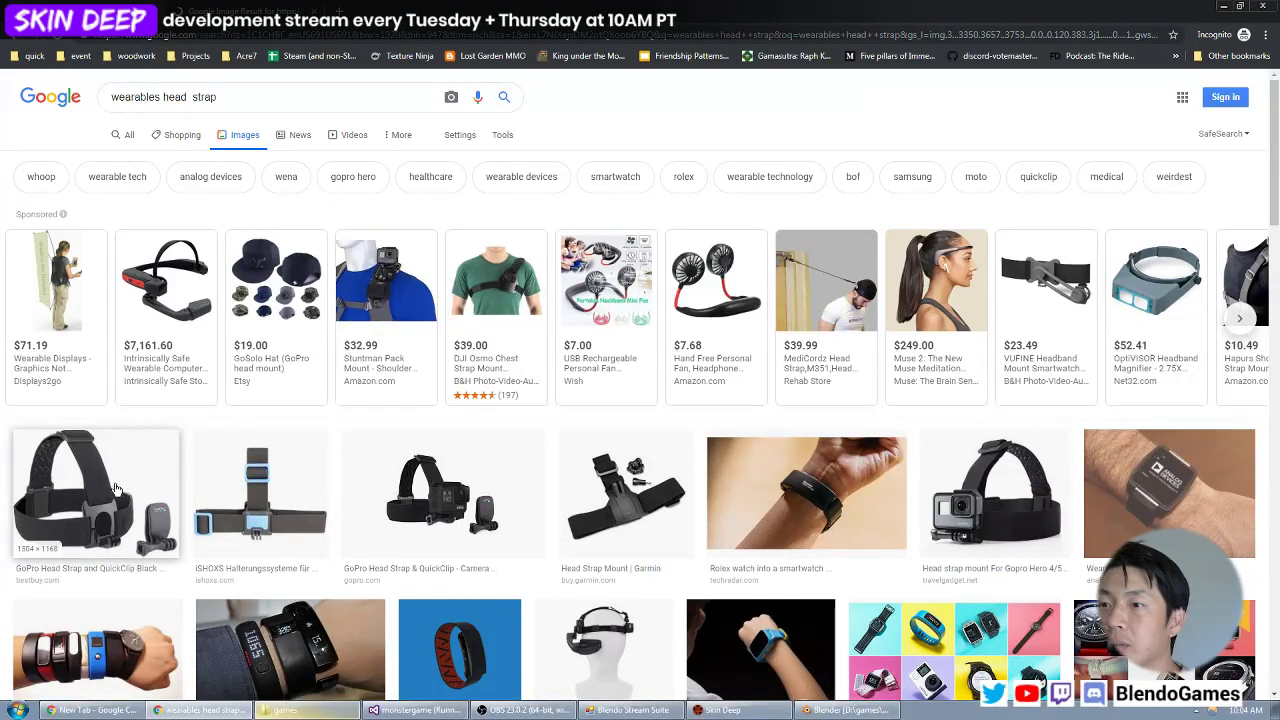
{"action": "scroll", "coordinate": [120, 488], "scroll_direction": "down", "scroll_amount": 3}
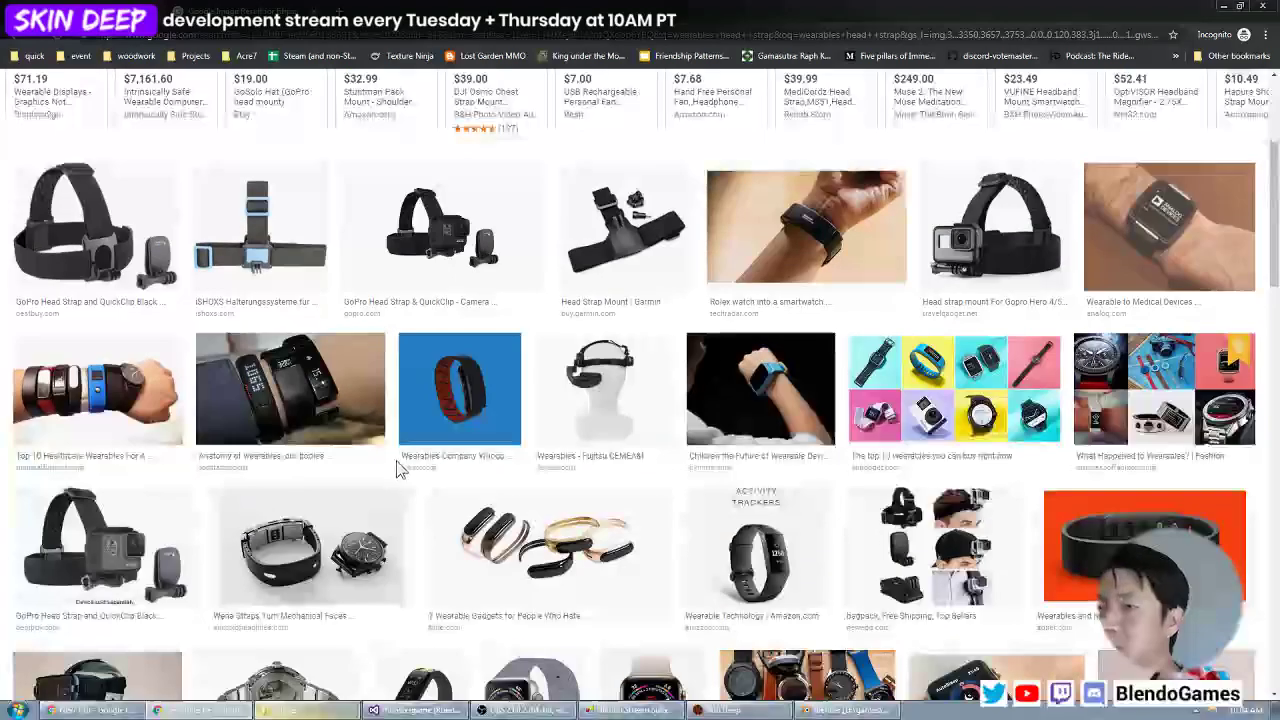
{"action": "scroll", "coordinate": [440, 490], "scroll_direction": "down", "scroll_amount": 3}
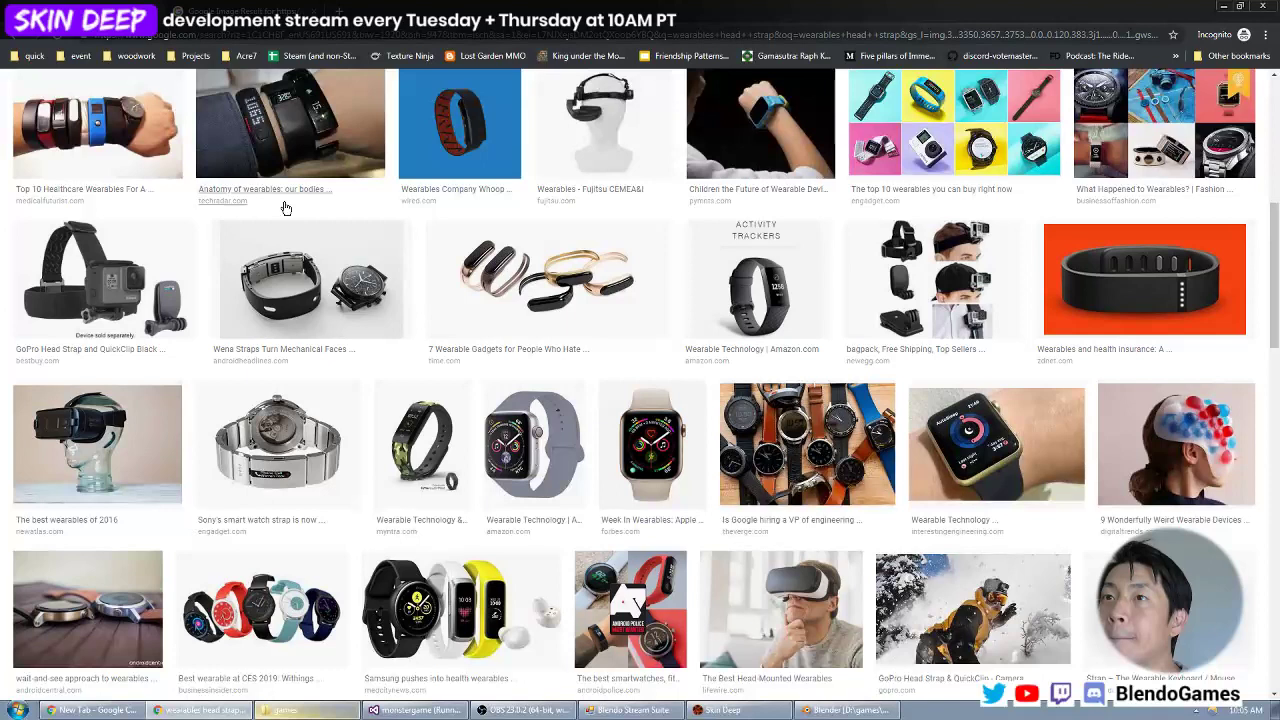
{"action": "scroll", "coordinate": [286, 208], "scroll_direction": "up", "scroll_amount": 5}
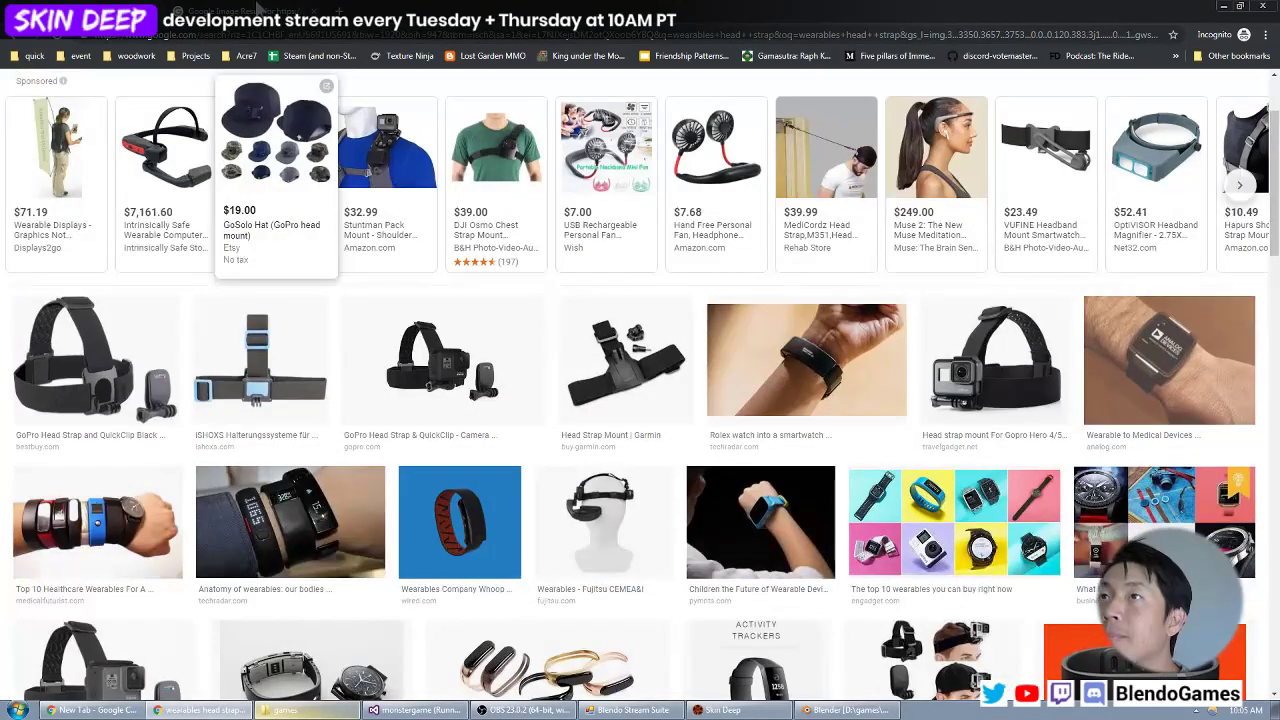
View the enlarged GoPro head strap reference image and switch back to Blender.
{"action": "left_click", "coordinate": [258, 10]}
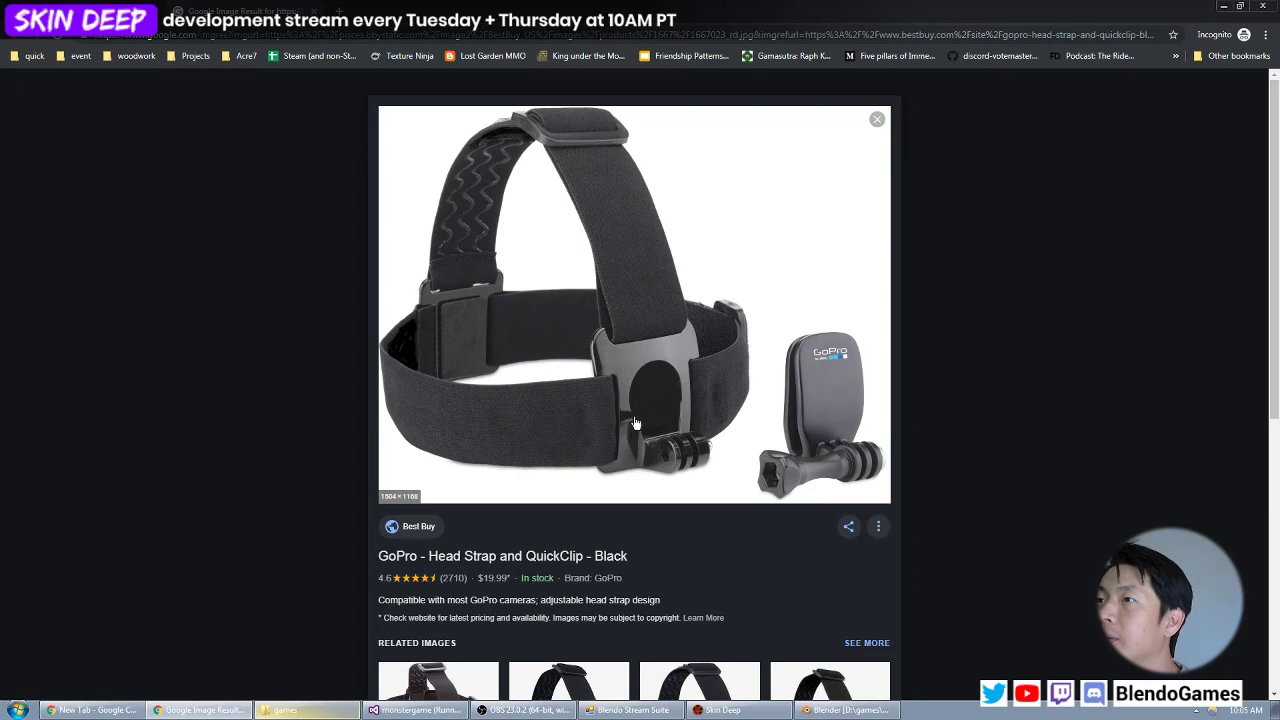
{"action": "left_click", "coordinate": [1220, 8]}
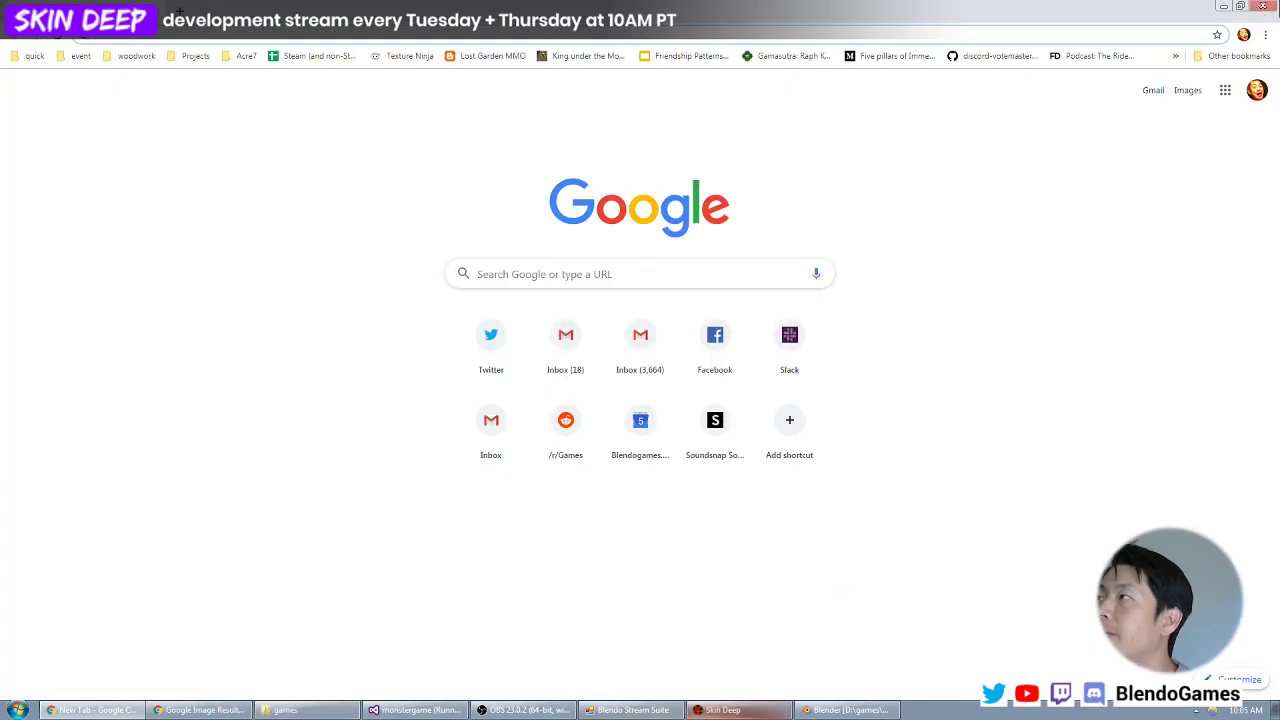
{"action": "left_click", "coordinate": [1222, 8]}
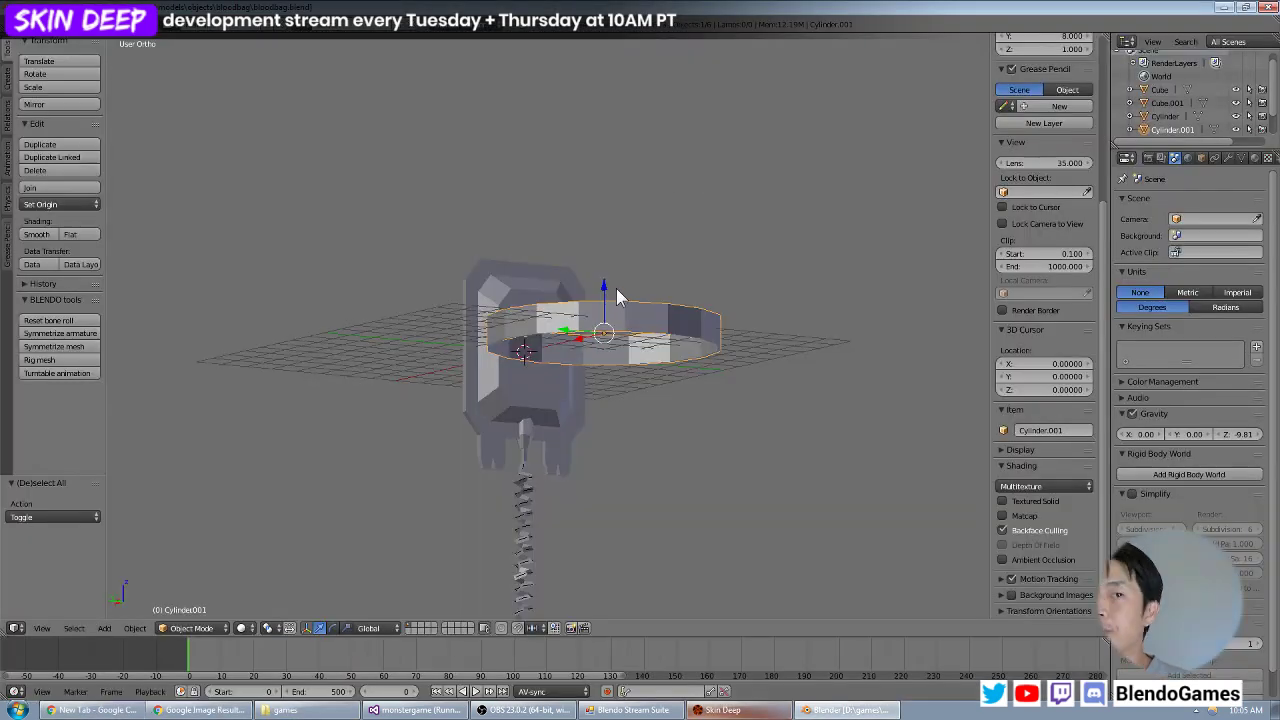
{"action": "middle_click_drag", "start_coordinate": [608, 289], "coordinate": [619, 335]}
{"action": "scroll", "coordinate": [616, 333], "scroll_direction": "up", "scroll_amount": 4}
{"action": "key", "text": "Tab"}
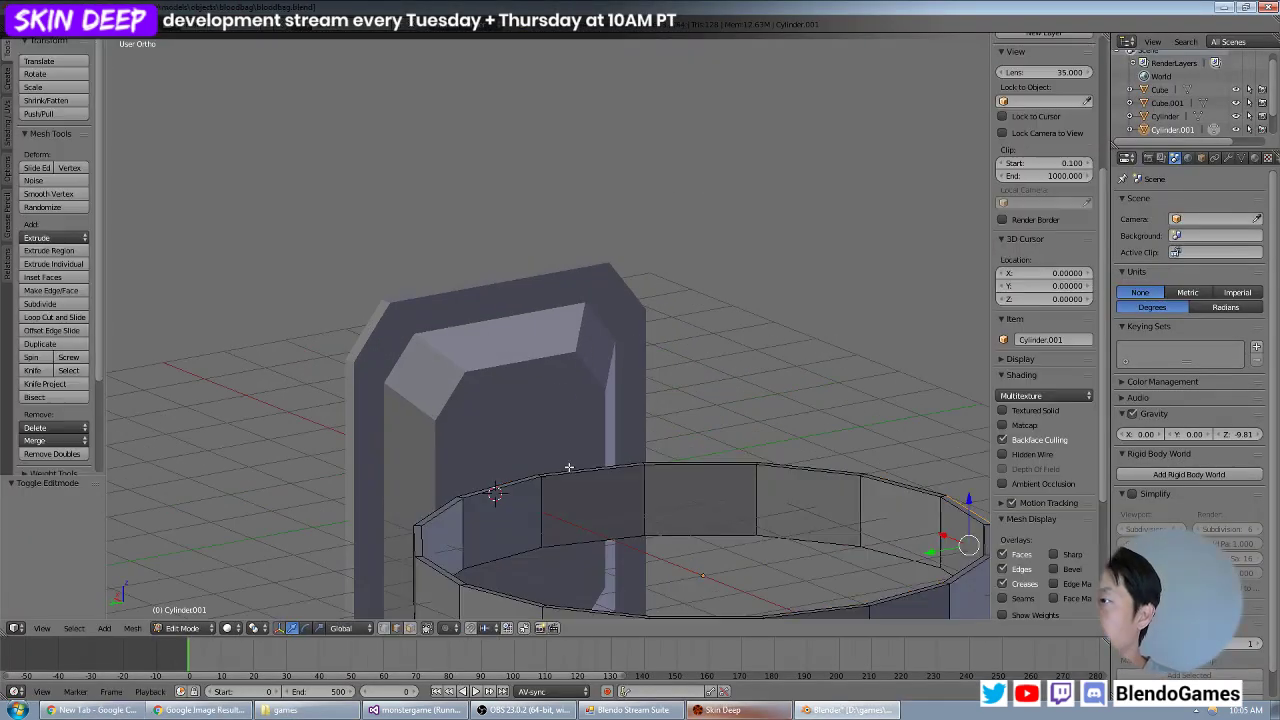
{"action": "scroll", "coordinate": [591, 454], "scroll_direction": "down", "scroll_amount": 3}
{"action": "key", "text": "Tab"}
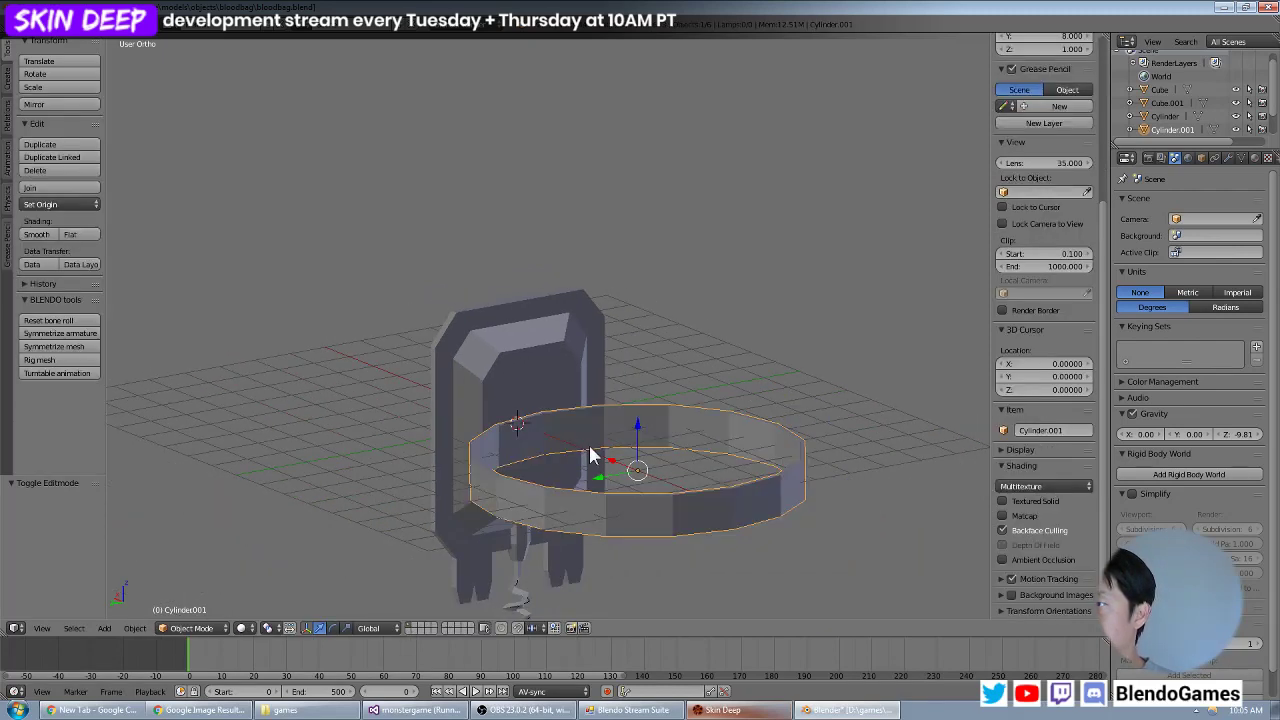
Add a cube at the origin with nothing else selected and scale it to 0.2 along X.
{"action": "key", "text": "KP_7"}
{"action": "key", "text": "a"}
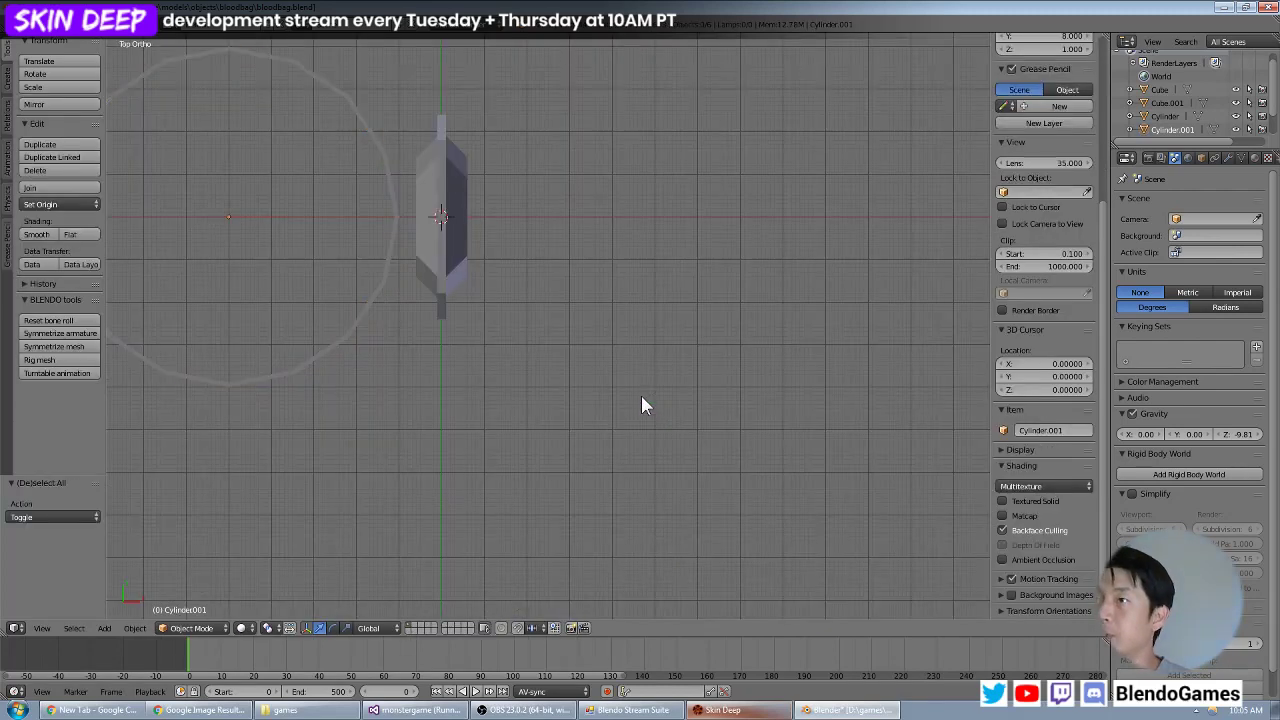
{"action": "key", "text": "shift+a"}
{"action": "mouse_move", "coordinate": [641, 397]}
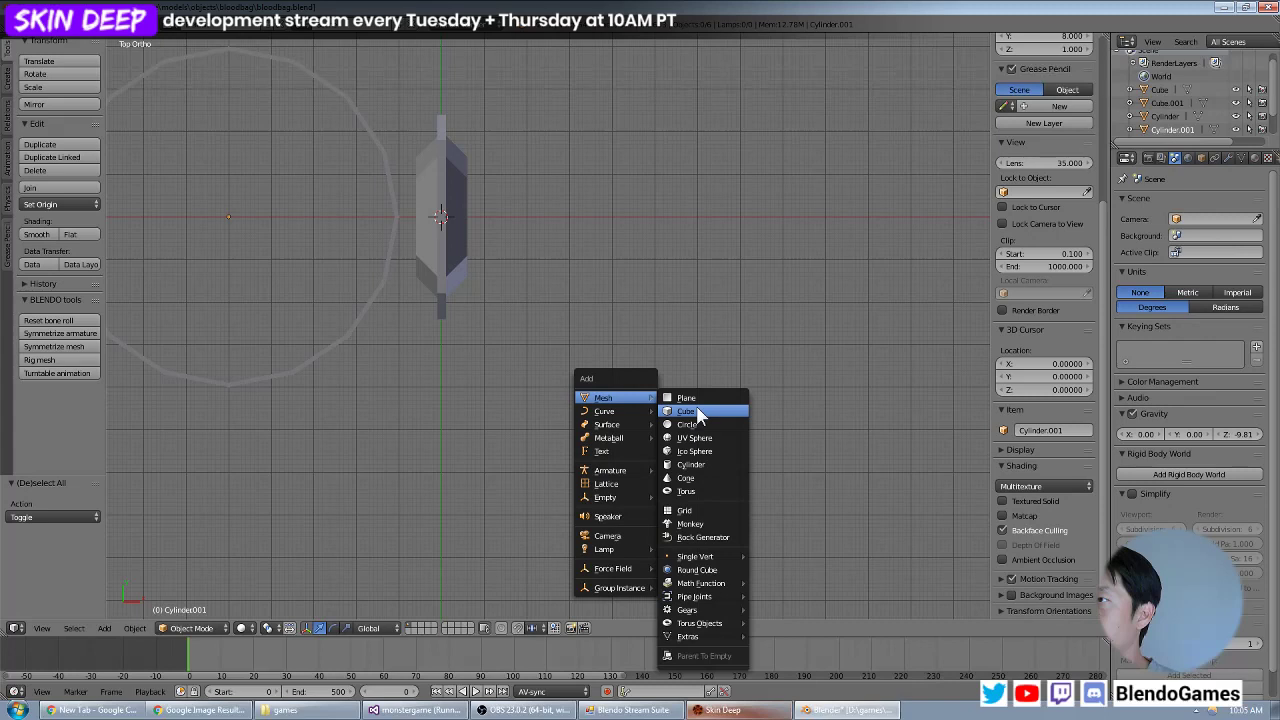
{"action": "left_click", "coordinate": [688, 411]}
{"action": "type", "text": "sx"}
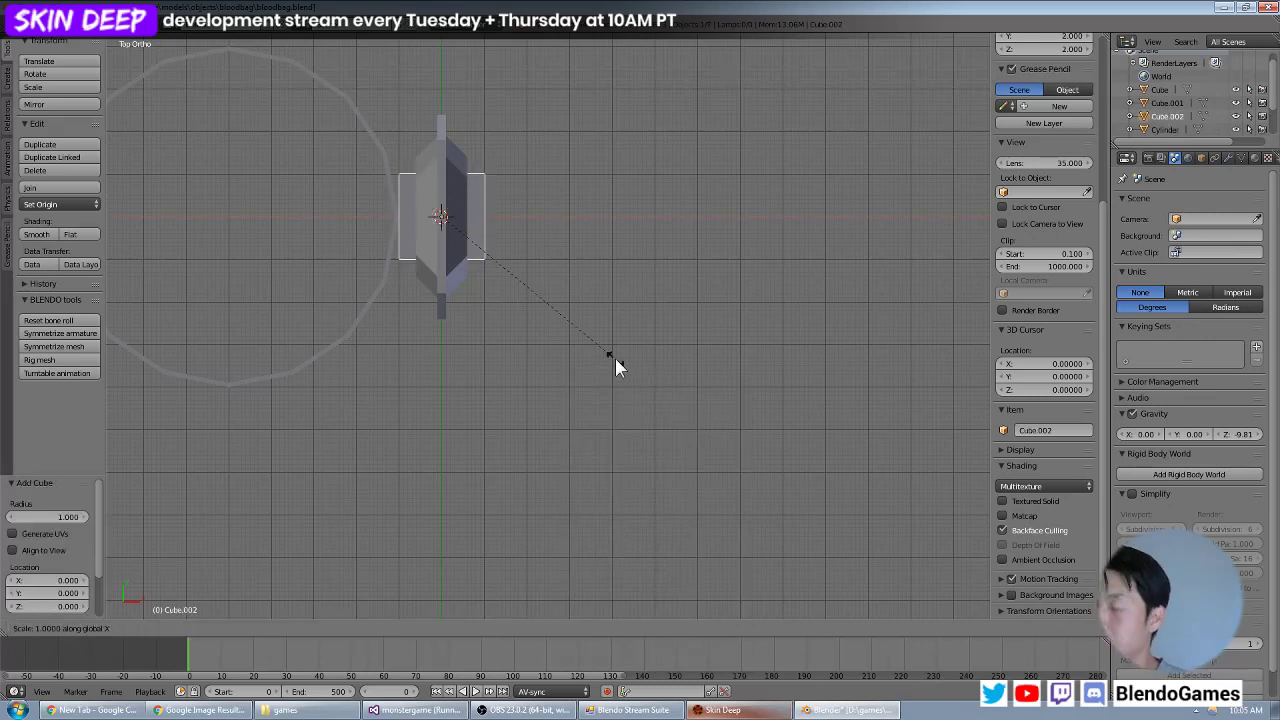
{"action": "type", "text": ".2"}
{"action": "key", "text": "Return"}
Move the flattened cube about -1.17 units along X onto the edge of the ring nearest the bag.
{"action": "key", "text": "g"}
{"action": "key", "text": "x"}
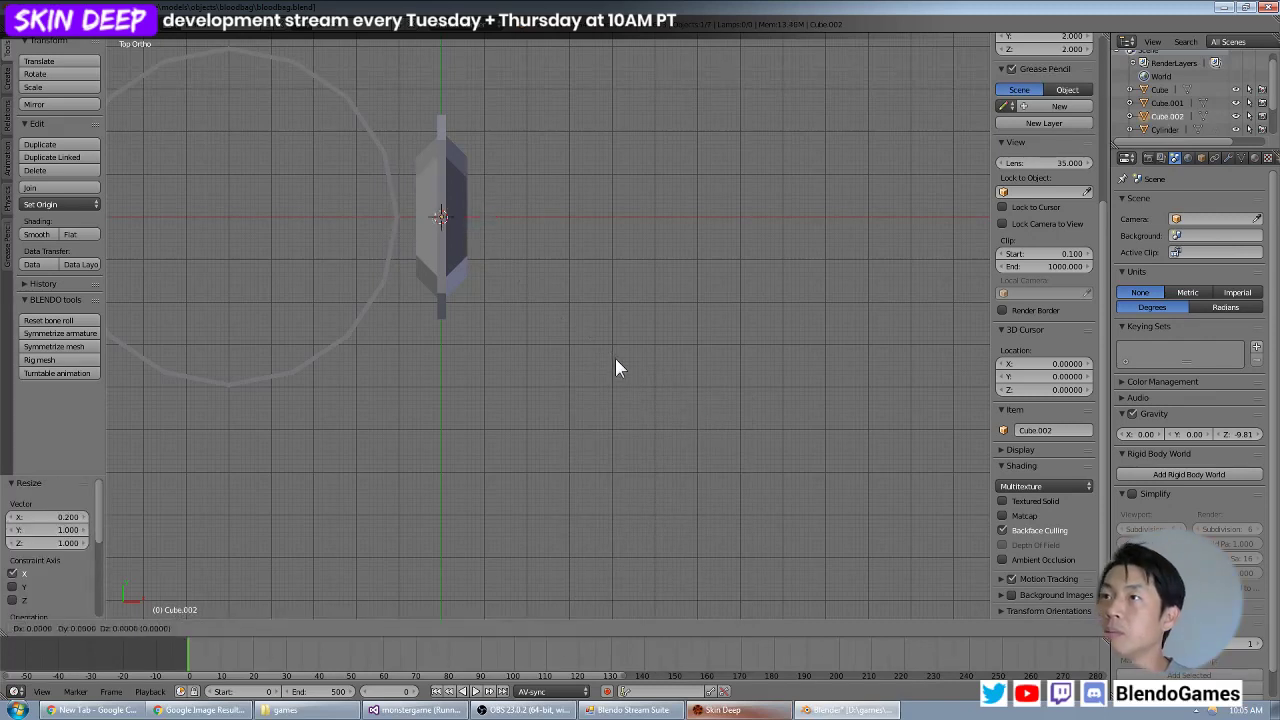
{"action": "left_click", "coordinate": [565, 358]}
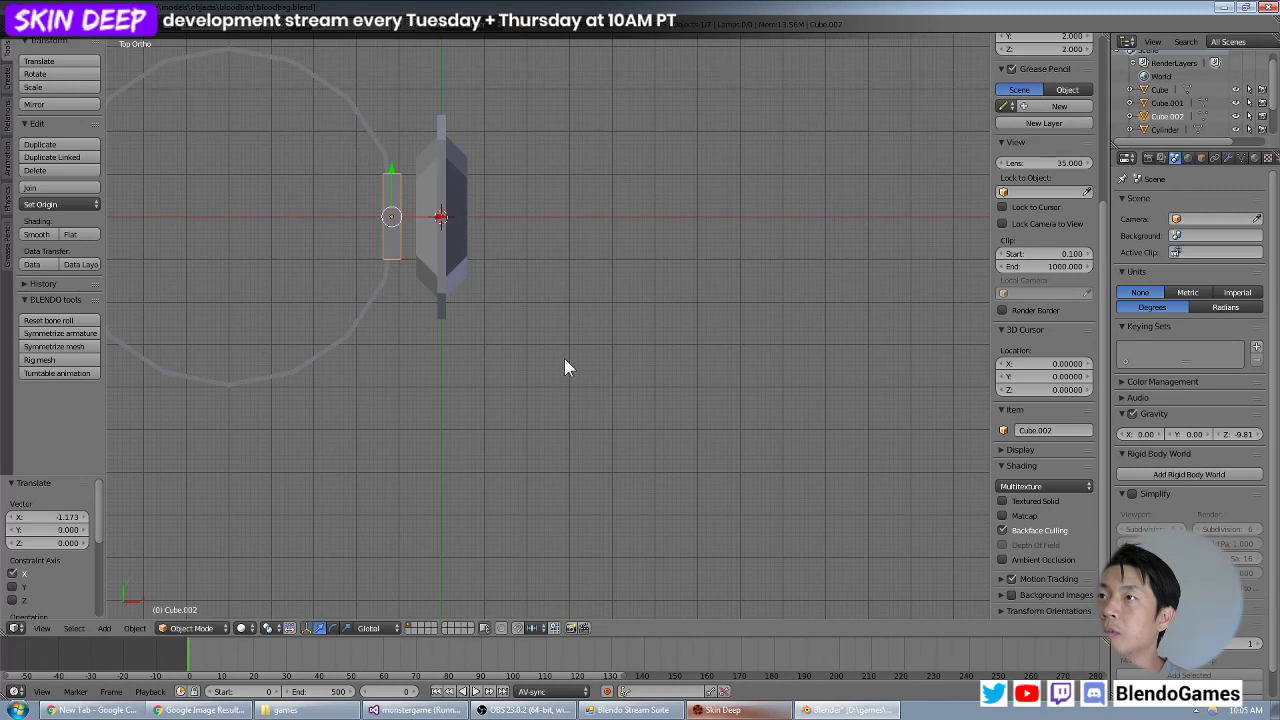
Scale the block to 0.7 along Y and nudge it about 0.009 units along X to fit the ring.
{"action": "scroll", "coordinate": [530, 327], "scroll_direction": "up", "scroll_amount": 1}
{"action": "middle_click_drag", "start_coordinate": [530, 191], "coordinate": [637, 292], "text": "shift"}
{"action": "scroll", "coordinate": [637, 292], "scroll_direction": "up", "scroll_amount": 2}
{"action": "type", "text": "sy"}
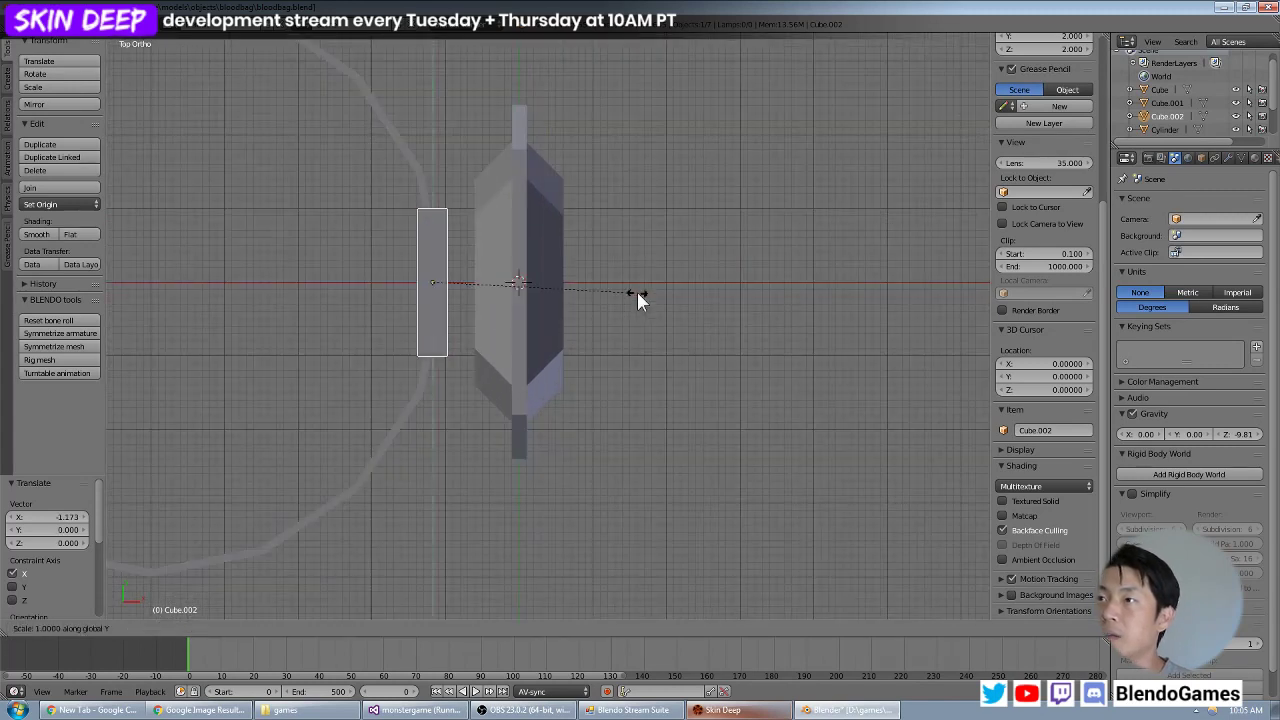
{"action": "type", "text": "0.7"}
{"action": "key", "text": "Return"}
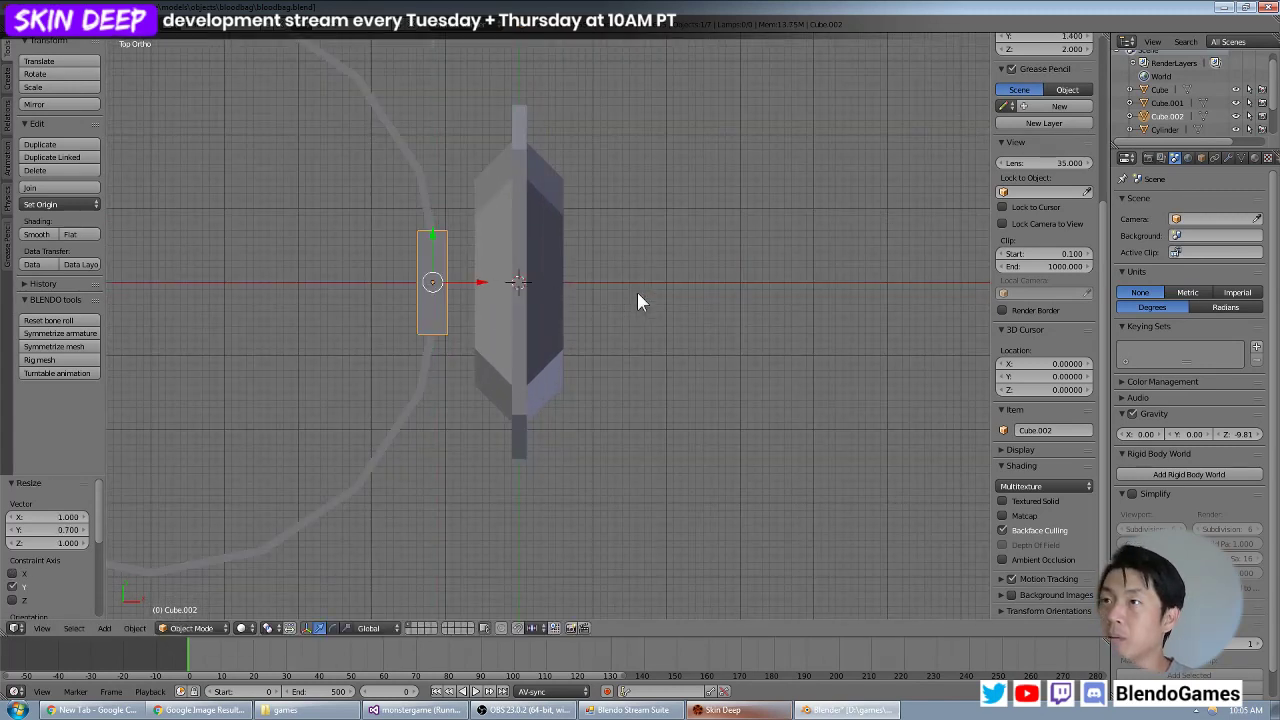
{"action": "key", "text": "g"}
{"action": "key", "text": "x"}
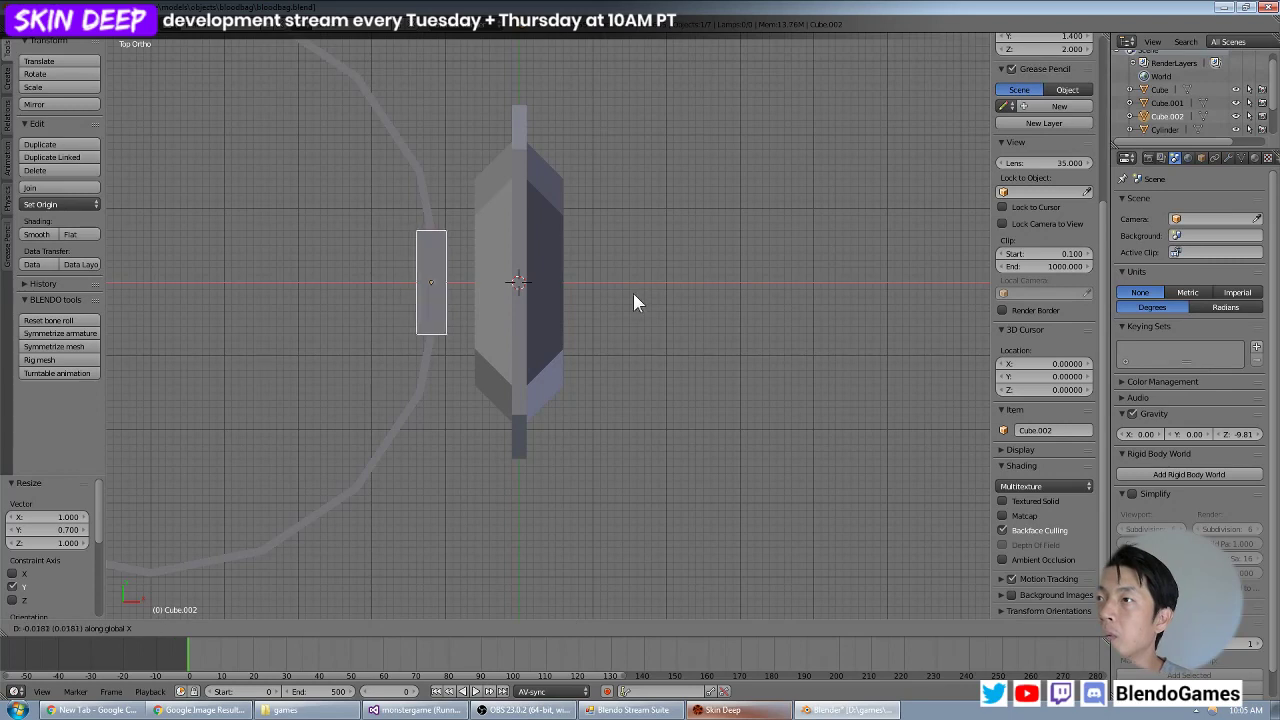
{"action": "left_click", "coordinate": [635, 294]}
Shorten the block along Z to about 0.55 so its height roughly matches the ring band.
{"action": "middle_click_drag", "start_coordinate": [620, 309], "coordinate": [611, 226]}
{"action": "scroll", "coordinate": [611, 226], "scroll_direction": "up", "scroll_amount": 3}
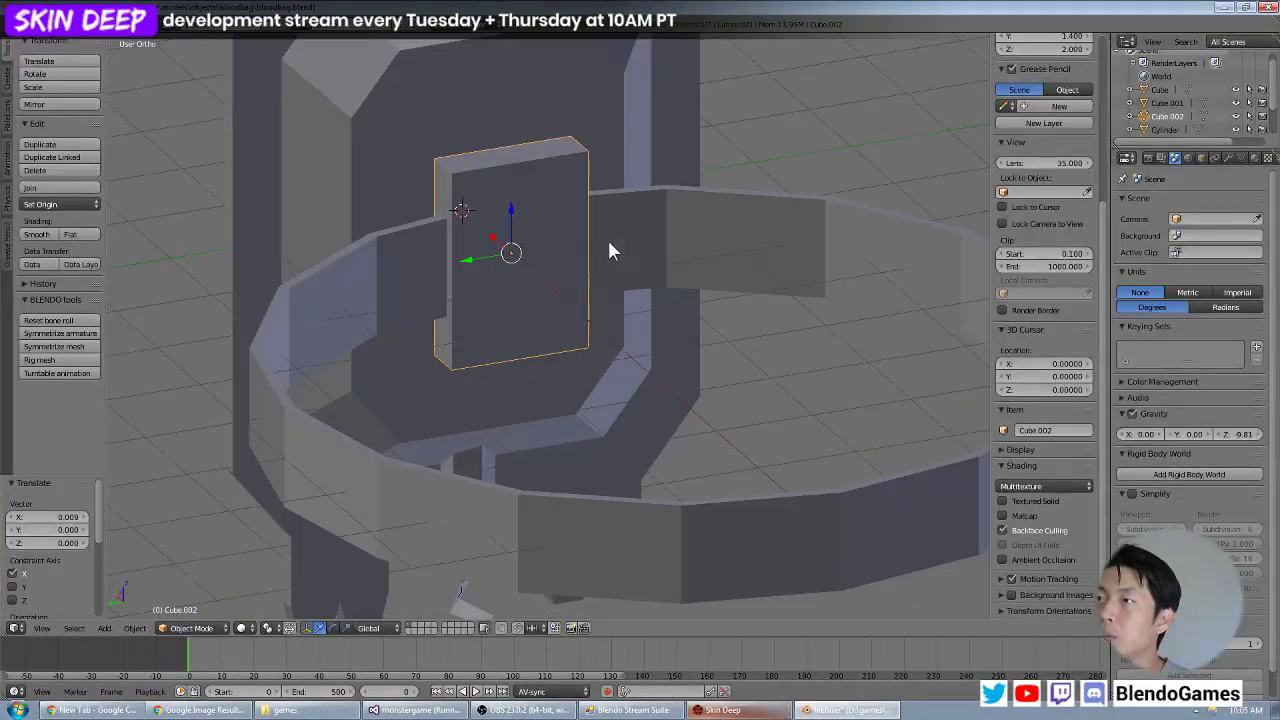
{"action": "key", "text": "s"}
{"action": "key", "text": "y"}
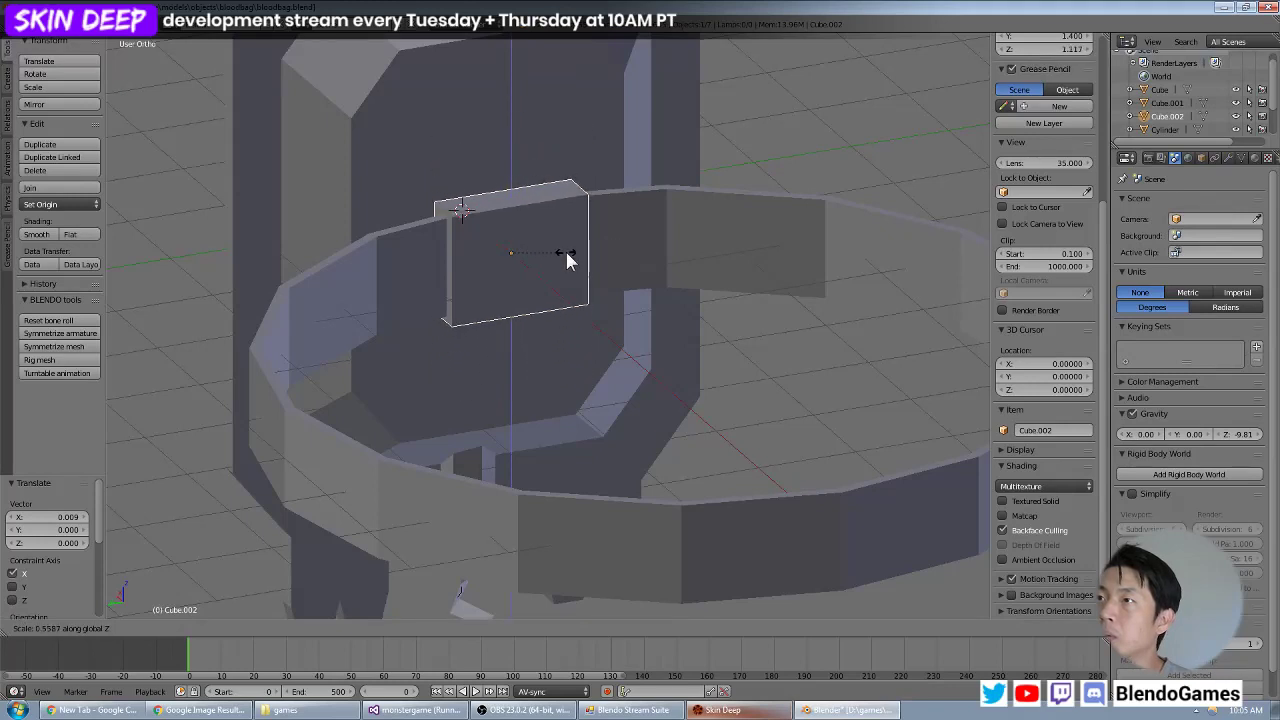
{"action": "left_click", "coordinate": [566, 260]}
{"action": "mouse_move", "coordinate": [566, 260]}
{"action": "middle_mouse_down"}
{"action": "mouse_move", "coordinate": [698, 293]}
{"action": "mouse_move", "coordinate": [556, 282]}
{"action": "middle_mouse_up"}
{"action": "key", "text": "s"}
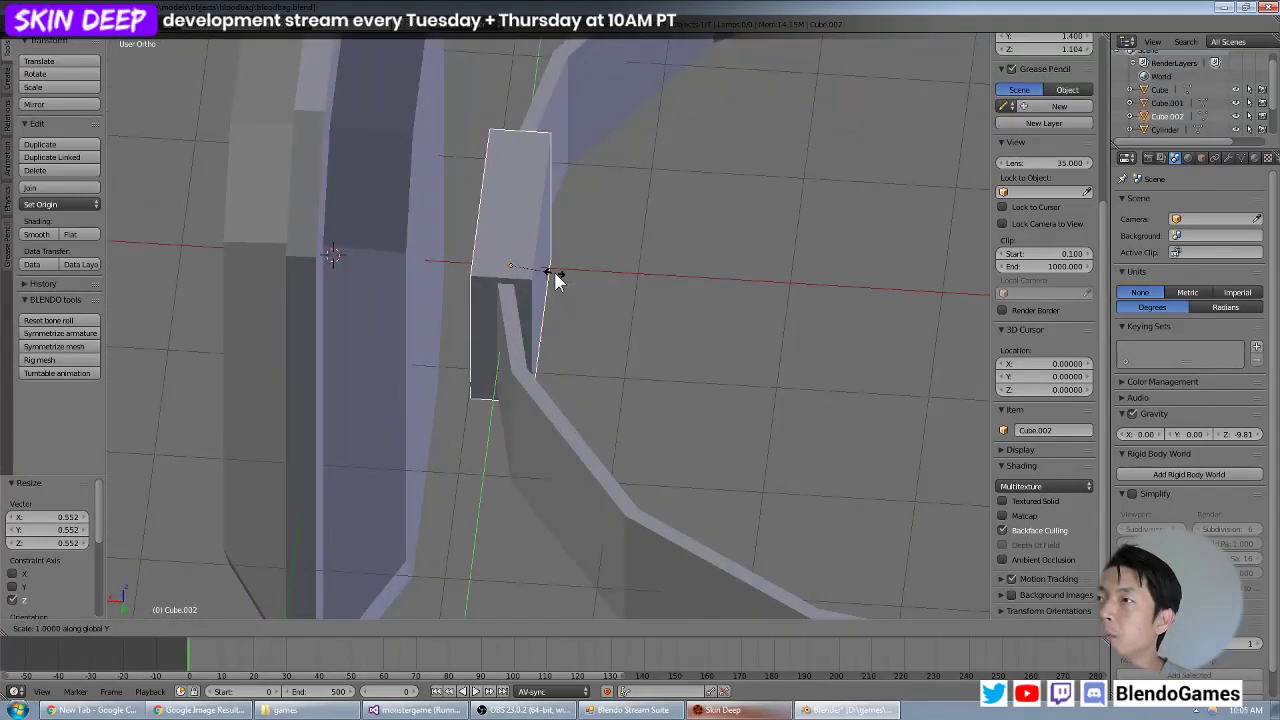
{"action": "key", "text": "x"}
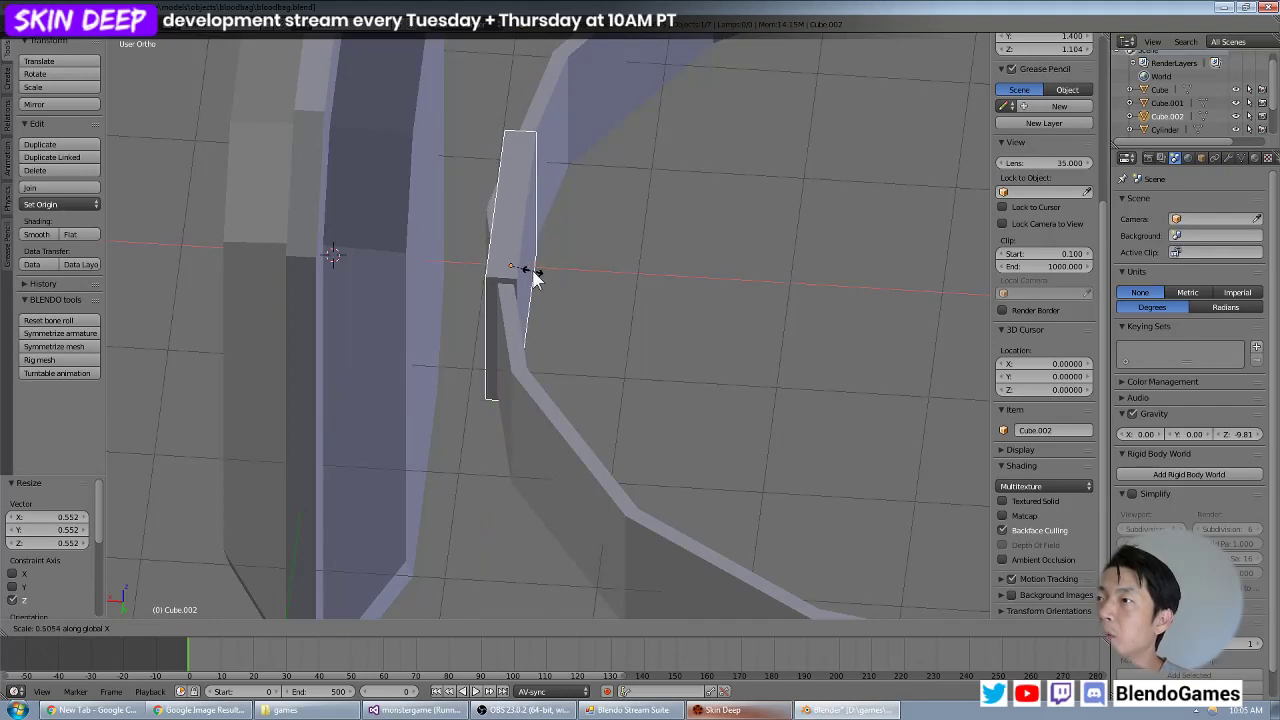
{"action": "right_click", "coordinate": [559, 280]}
Using a wireframe top view, thin the block to about 0.78 along X and shift it slightly along X to enclose the ring's corner.
{"action": "key", "text": "KP_7"}
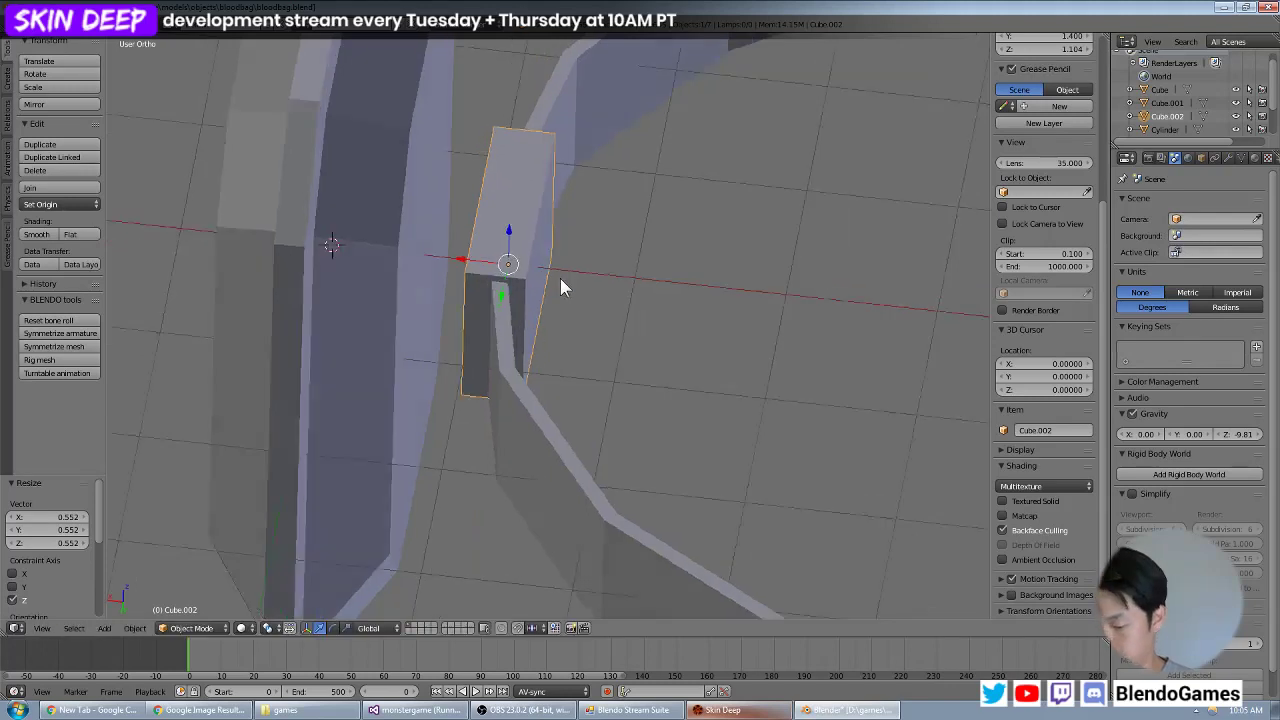
{"action": "key", "text": "z"}
{"action": "scroll", "coordinate": [600, 358], "scroll_direction": "up", "scroll_amount": 2}
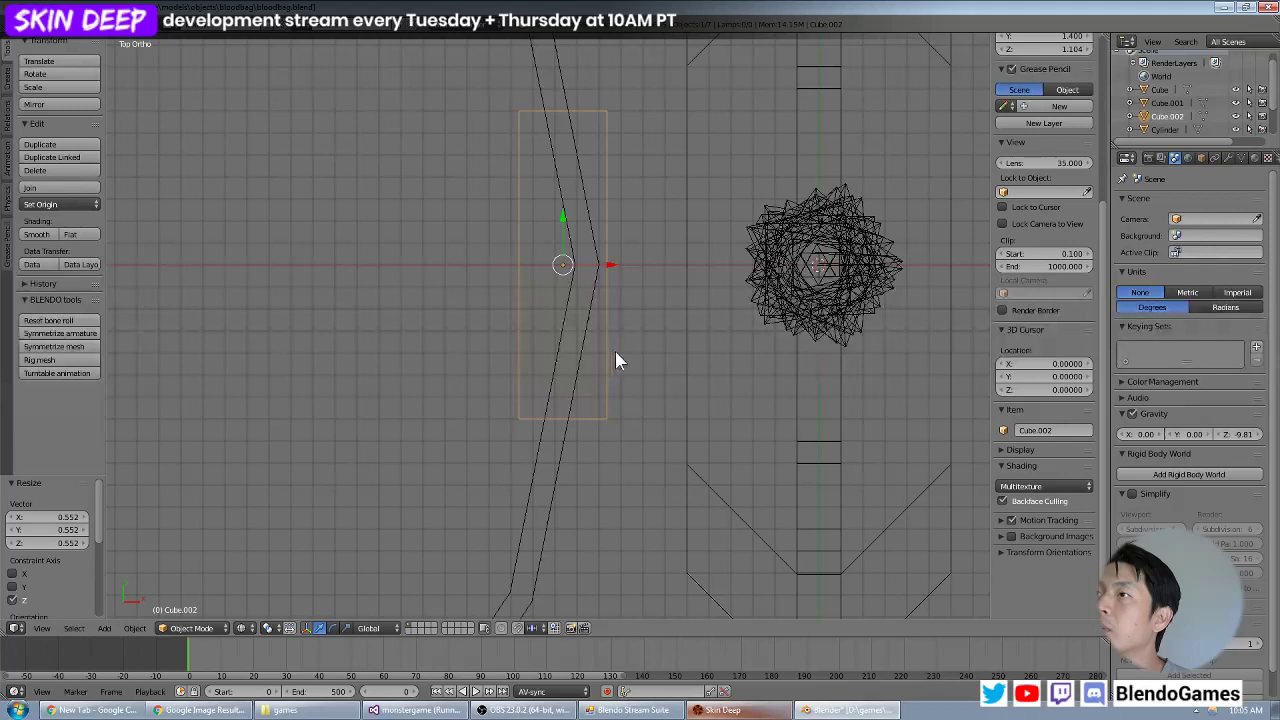
{"action": "key", "text": "s"}
{"action": "key", "text": "x"}
{"action": "left_click", "coordinate": [590, 345]}
{"action": "key", "text": "g"}
{"action": "key", "text": "x"}
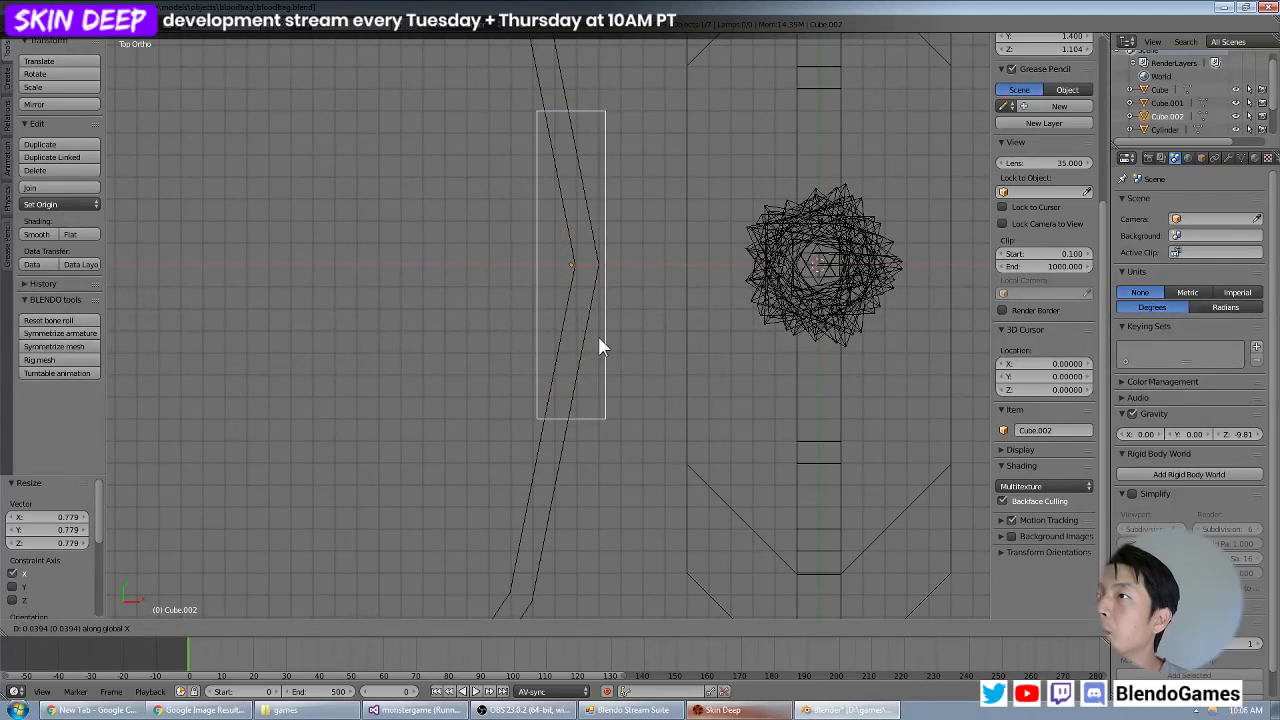
{"action": "left_click", "coordinate": [598, 340]}
{"action": "scroll", "coordinate": [598, 340], "scroll_direction": "down", "scroll_amount": 3}
{"action": "mouse_move", "coordinate": [459, 395]}
{"action": "middle_mouse_down"}
{"action": "mouse_move", "coordinate": [586, 303]}
{"action": "mouse_move", "coordinate": [583, 274]}
{"action": "mouse_move", "coordinate": [565, 281]}
{"action": "mouse_move", "coordinate": [545, 453]}
{"action": "middle_mouse_up"}
{"action": "key", "text": "z"}
Select the block and the ring together and raise them about 3.2 units along Z to the bag's upper edge.
{"action": "key", "text": "a"}
{"action": "right_click", "coordinate": [615, 399]}
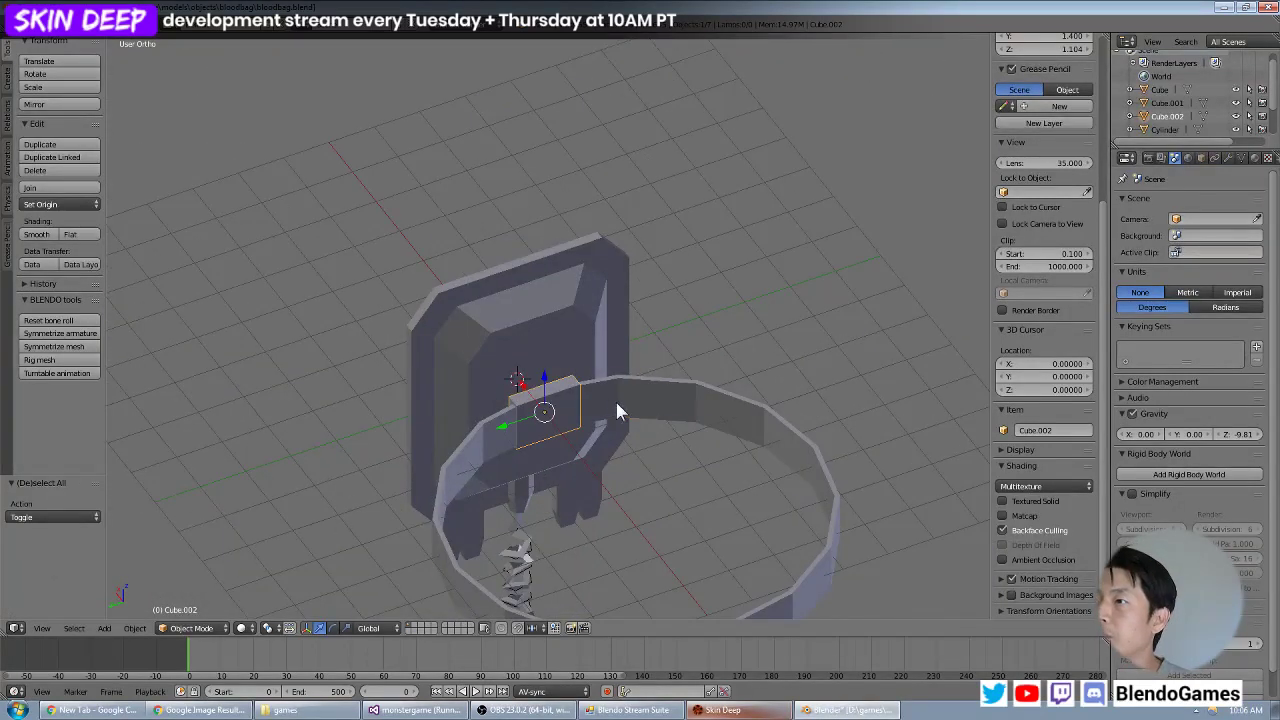
{"action": "middle_click_drag", "start_coordinate": [619, 382], "coordinate": [553, 410]}
{"action": "scroll", "coordinate": [554, 404], "scroll_direction": "up", "scroll_amount": 1}
{"action": "key", "text": "g"}
{"action": "key", "text": "z"}
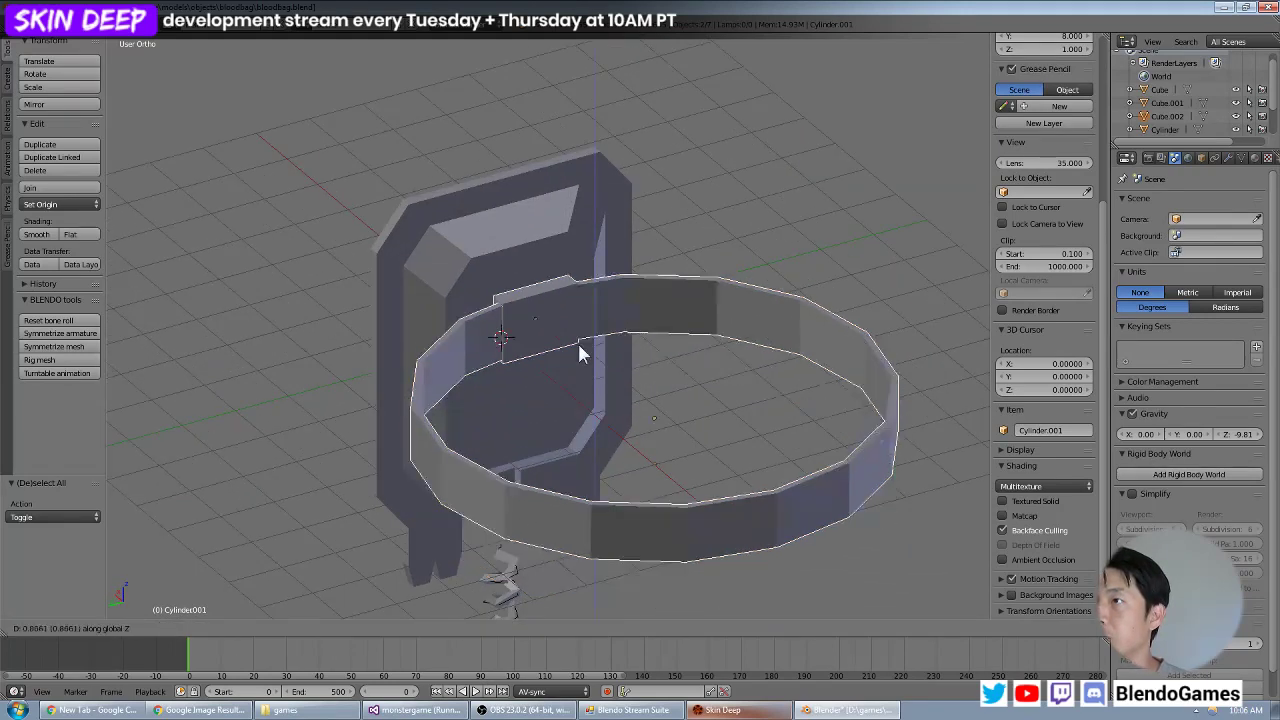
{"action": "left_click", "coordinate": [629, 228]}
Check the raised ring from the front and side, and save the blood bag file.
{"action": "middle_click_drag", "start_coordinate": [629, 229], "coordinate": [577, 303]}
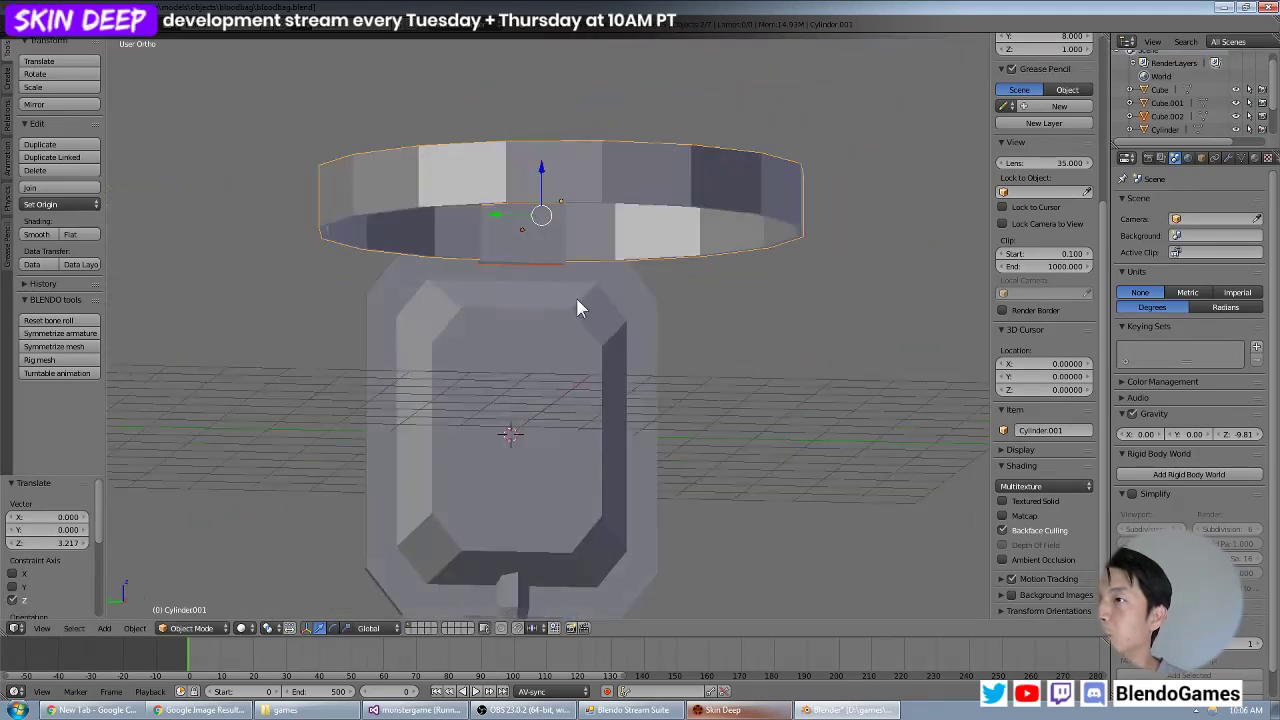
{"action": "middle_click_drag", "start_coordinate": [490, 320], "coordinate": [596, 344]}
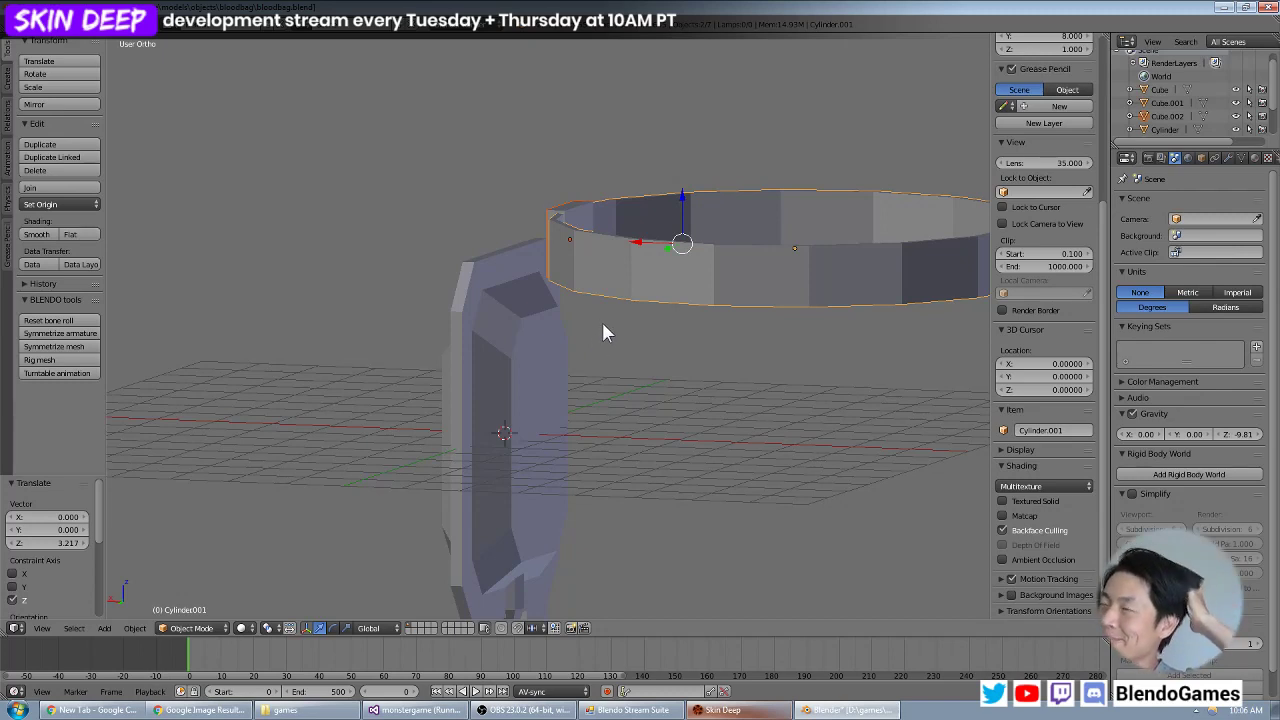
{"action": "left_click", "coordinate": [40, 24]}
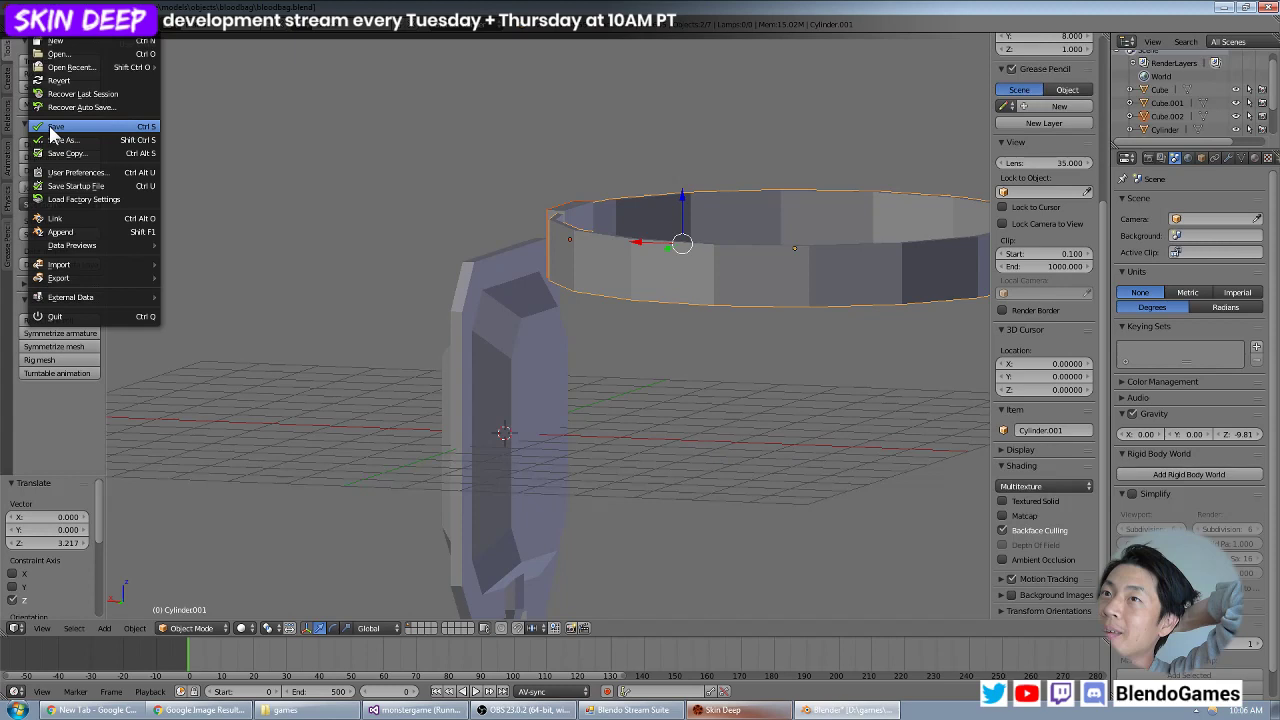
{"action": "left_click", "coordinate": [51, 129]}
Inspect how the raised ring and its block line up with the bag from below, front and side.
{"action": "middle_click_drag", "start_coordinate": [612, 264], "coordinate": [601, 293]}
{"action": "middle_click_drag", "start_coordinate": [523, 299], "coordinate": [493, 212]}
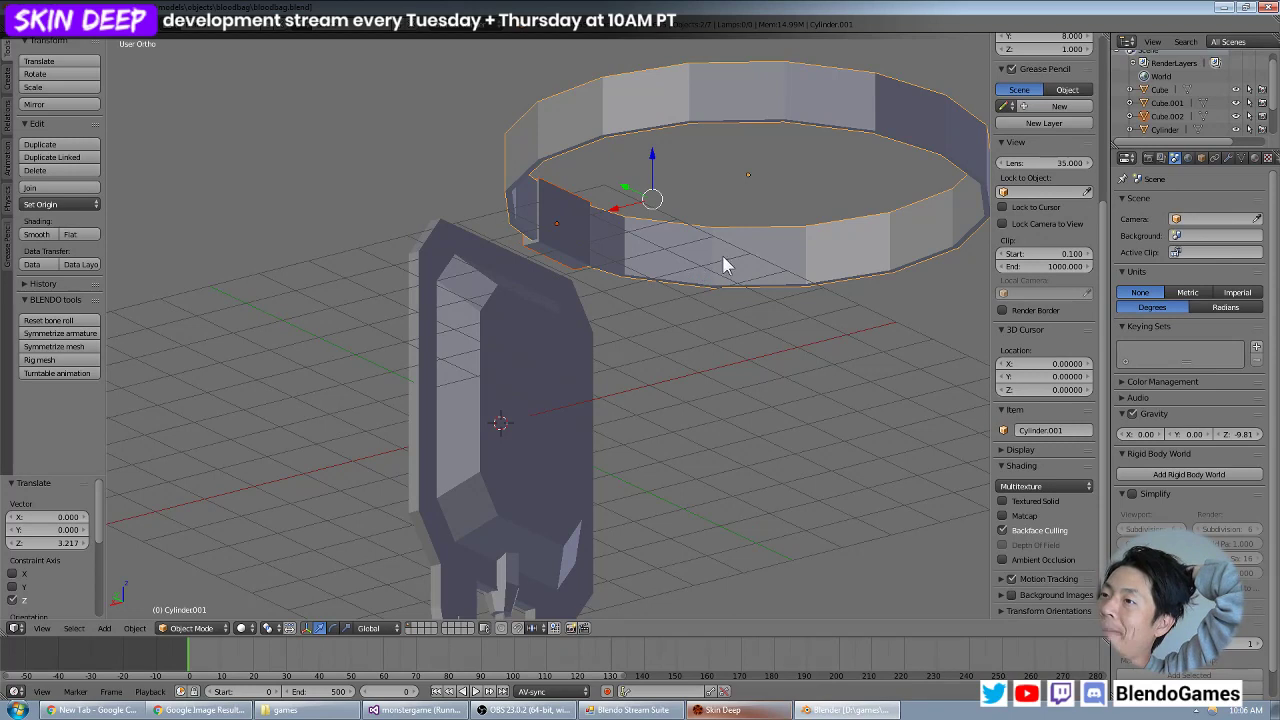
{"action": "middle_click_drag", "start_coordinate": [722, 255], "coordinate": [485, 299]}
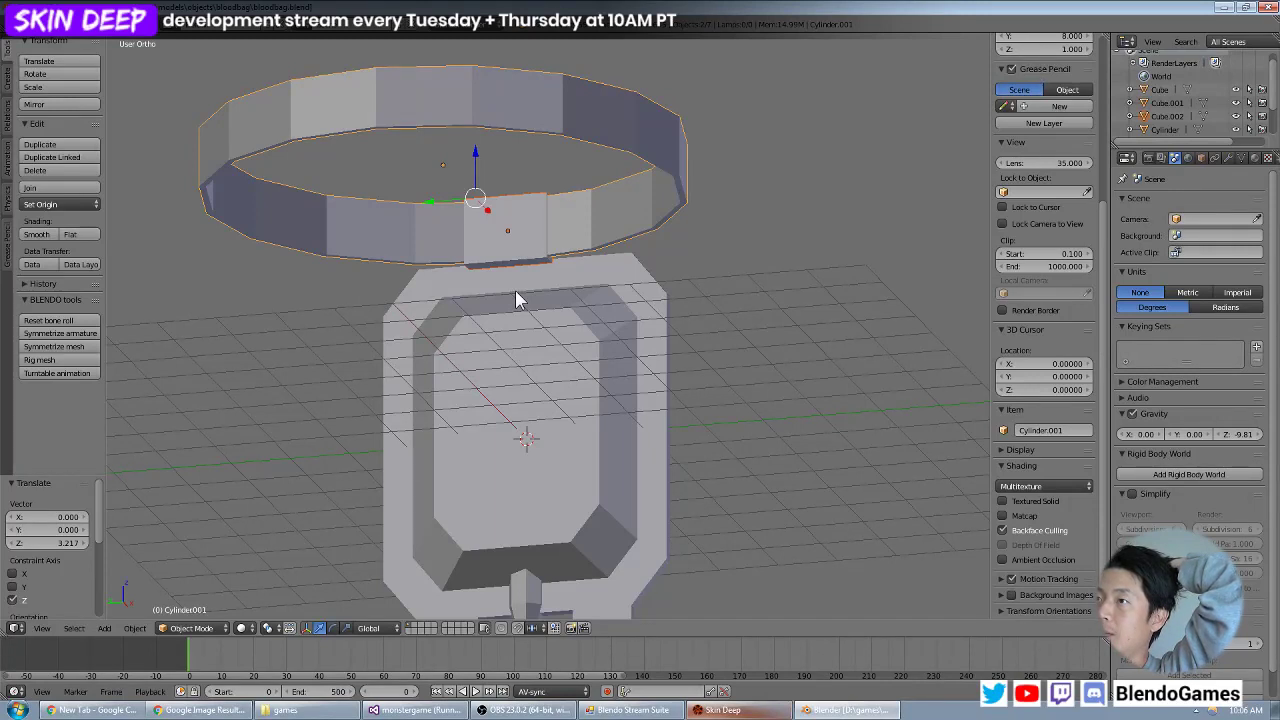
{"action": "middle_click_drag", "start_coordinate": [516, 294], "coordinate": [698, 341]}
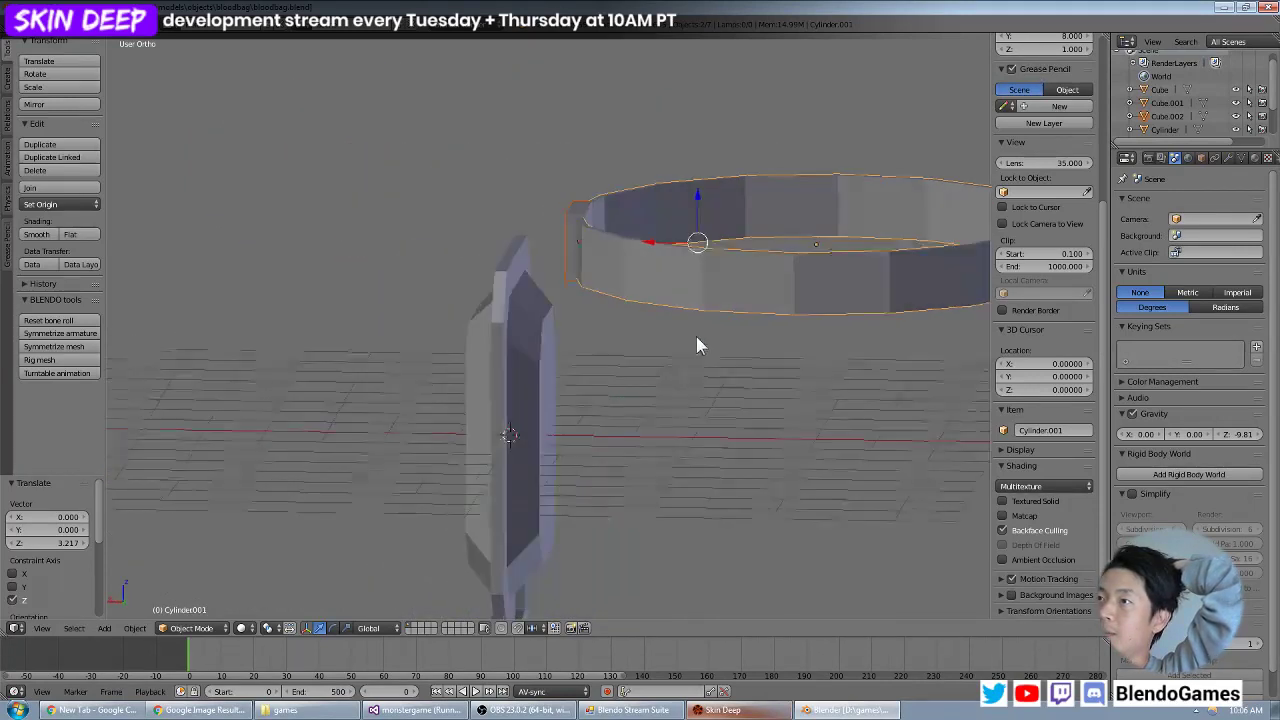
{"action": "middle_click_drag", "start_coordinate": [627, 270], "coordinate": [548, 229]}
{"action": "scroll", "coordinate": [560, 240], "scroll_direction": "down", "scroll_amount": 5}
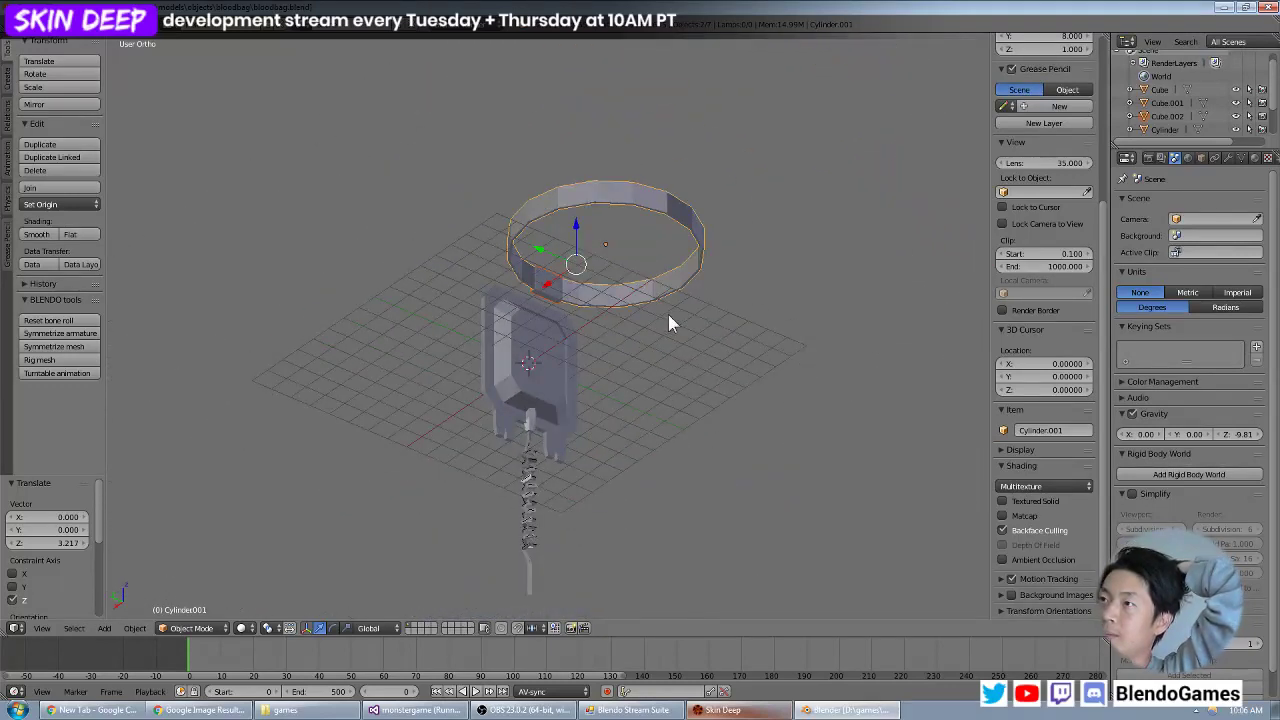
{"action": "scroll", "coordinate": [660, 315], "scroll_direction": "up", "scroll_amount": 6}
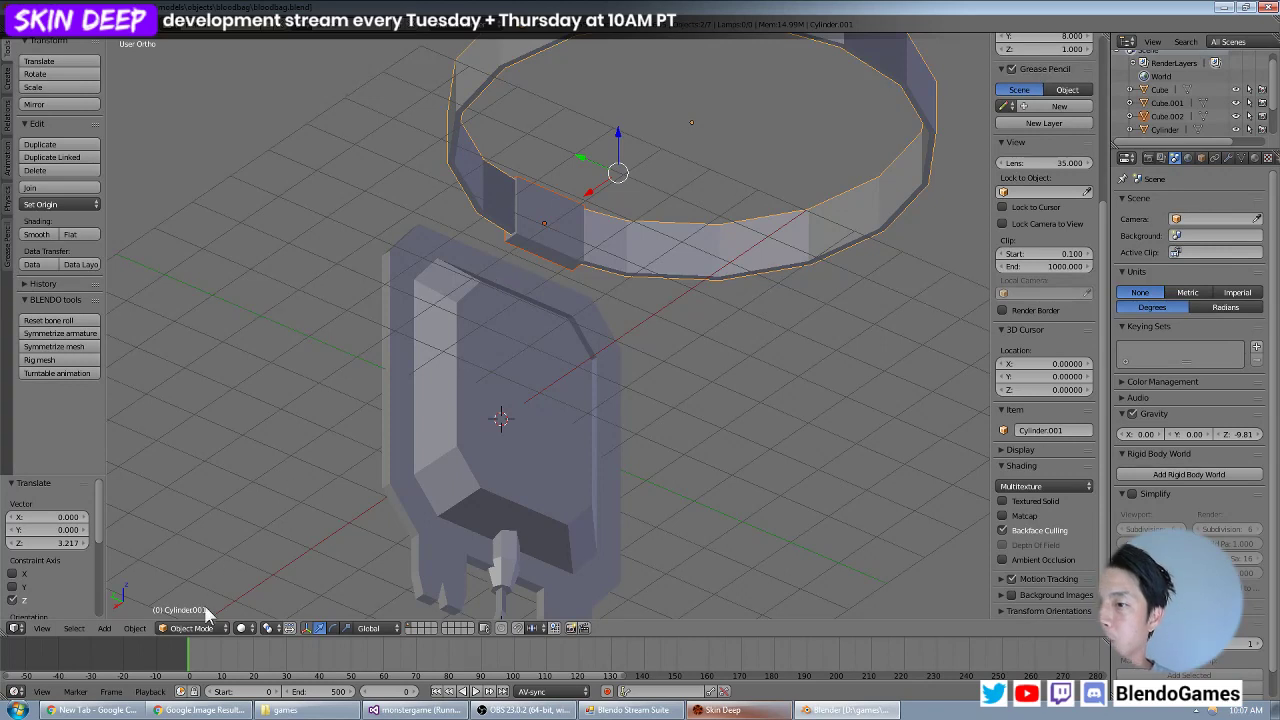
Switch to Chrome, close the head strap picture and run an image search for "carabiner".
{"action": "left_click", "coordinate": [192, 712]}
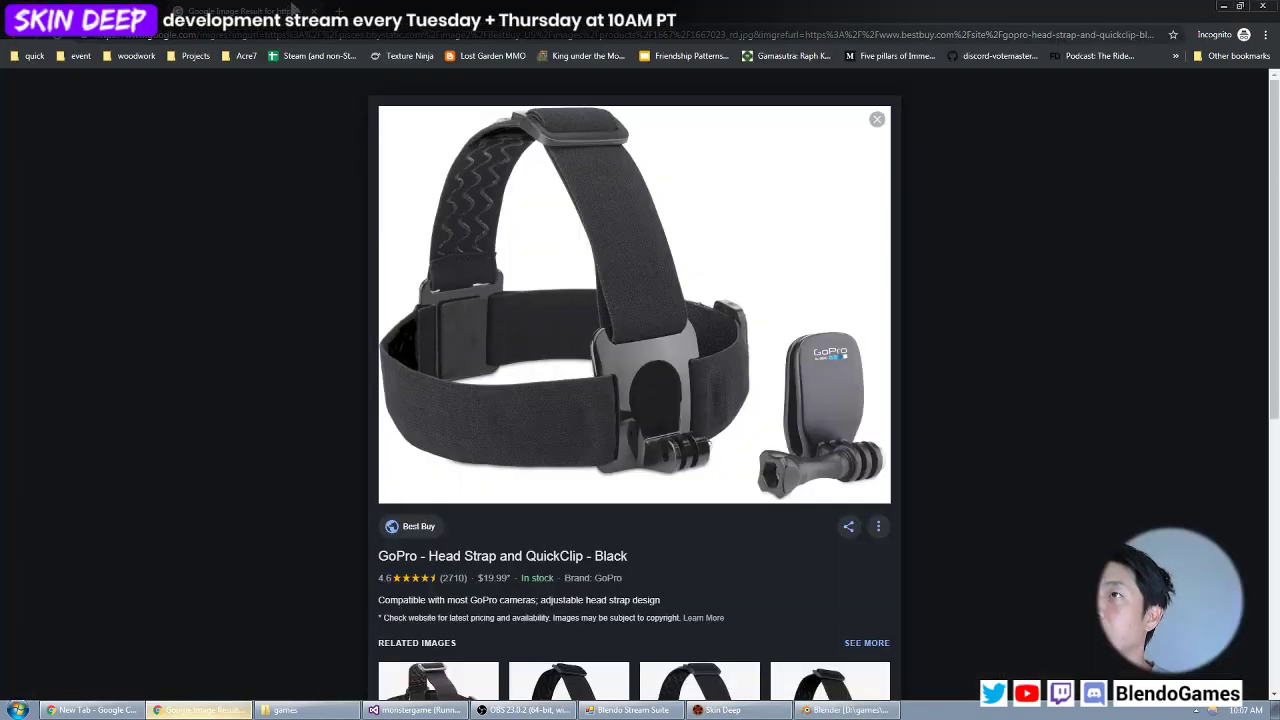
{"action": "key", "text": "Escape"}
{"action": "scroll", "coordinate": [320, 100], "scroll_direction": "up", "scroll_amount": 2}
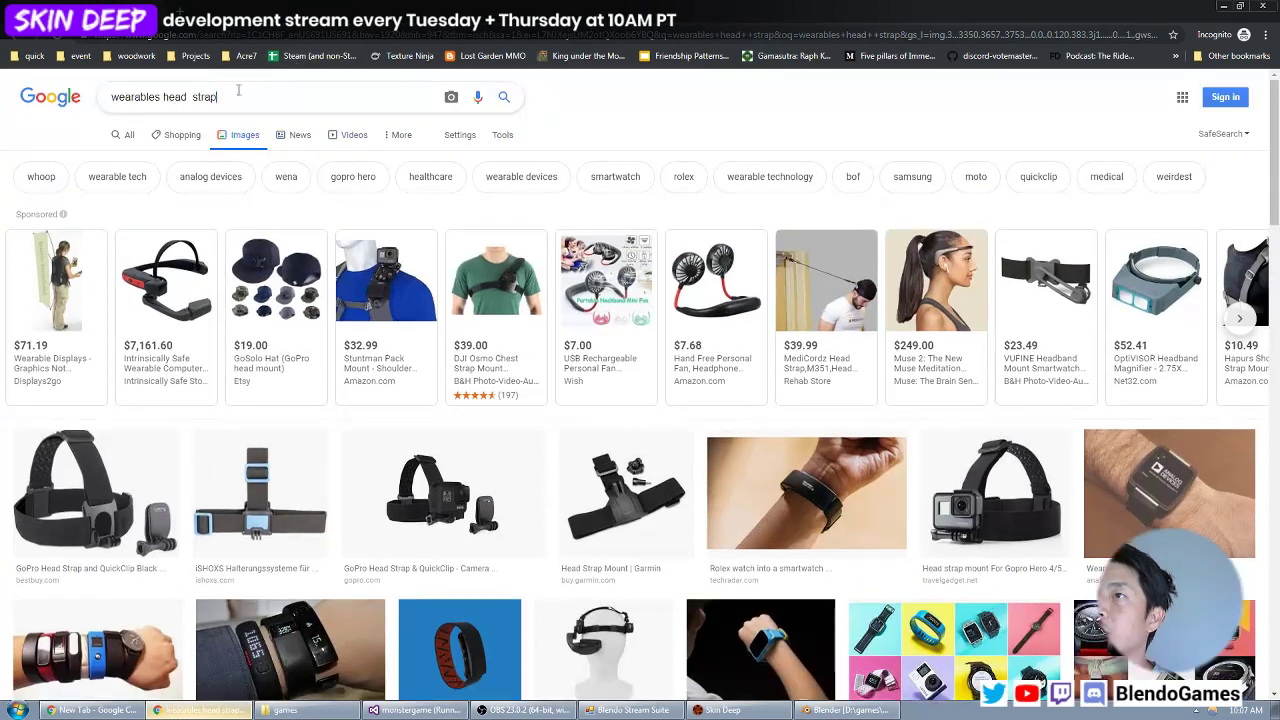
{"action": "left_click_drag", "start_coordinate": [323, 96], "coordinate": [5, 88]}
{"action": "type", "text": "car"}
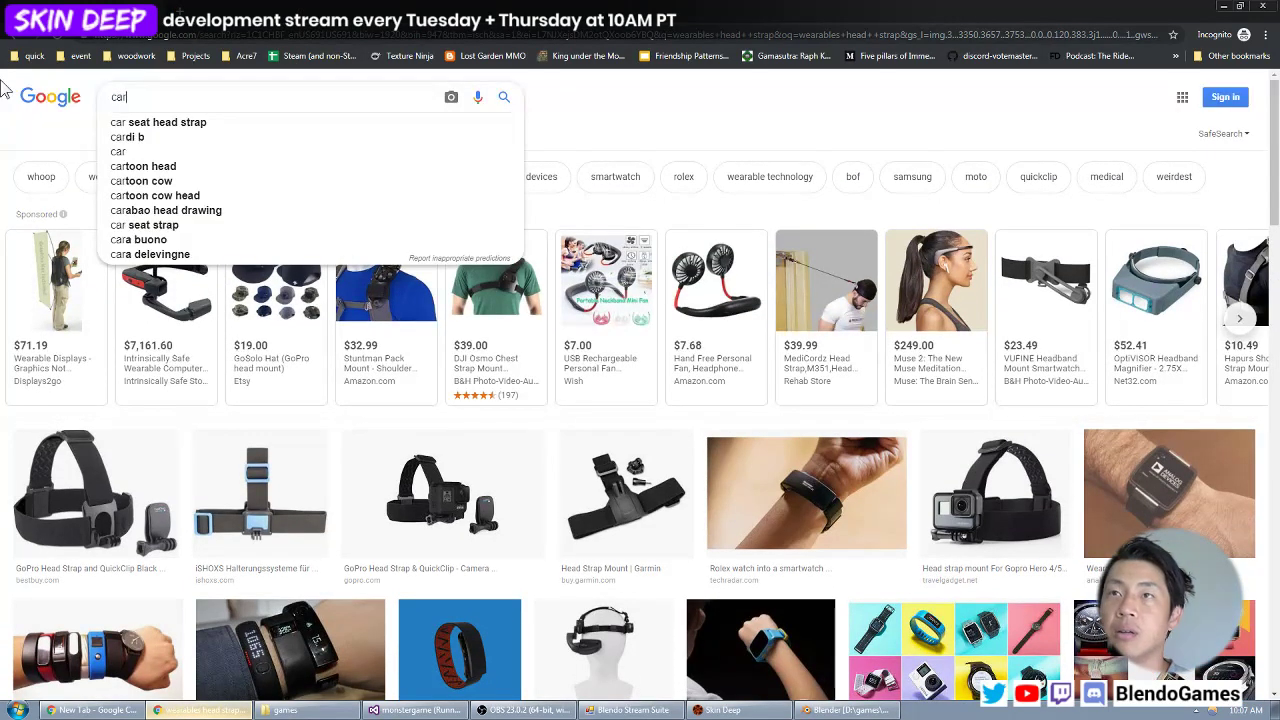
{"action": "type", "text": "abiner"}
{"action": "key", "text": "Return"}
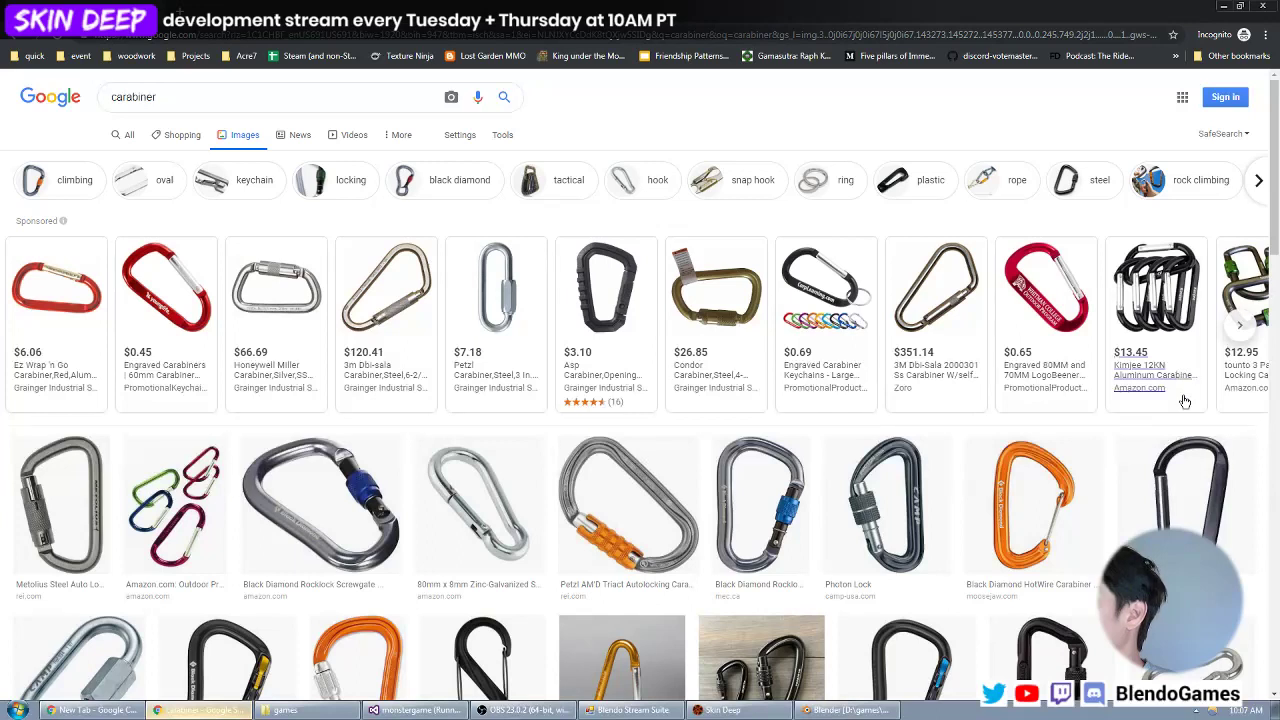
Browse the carabiner pictures for clip shapes and return to Blender.
{"action": "scroll", "coordinate": [1183, 448], "scroll_direction": "down", "scroll_amount": 1}
{"action": "scroll", "coordinate": [1183, 448], "scroll_direction": "down", "scroll_amount": 1}
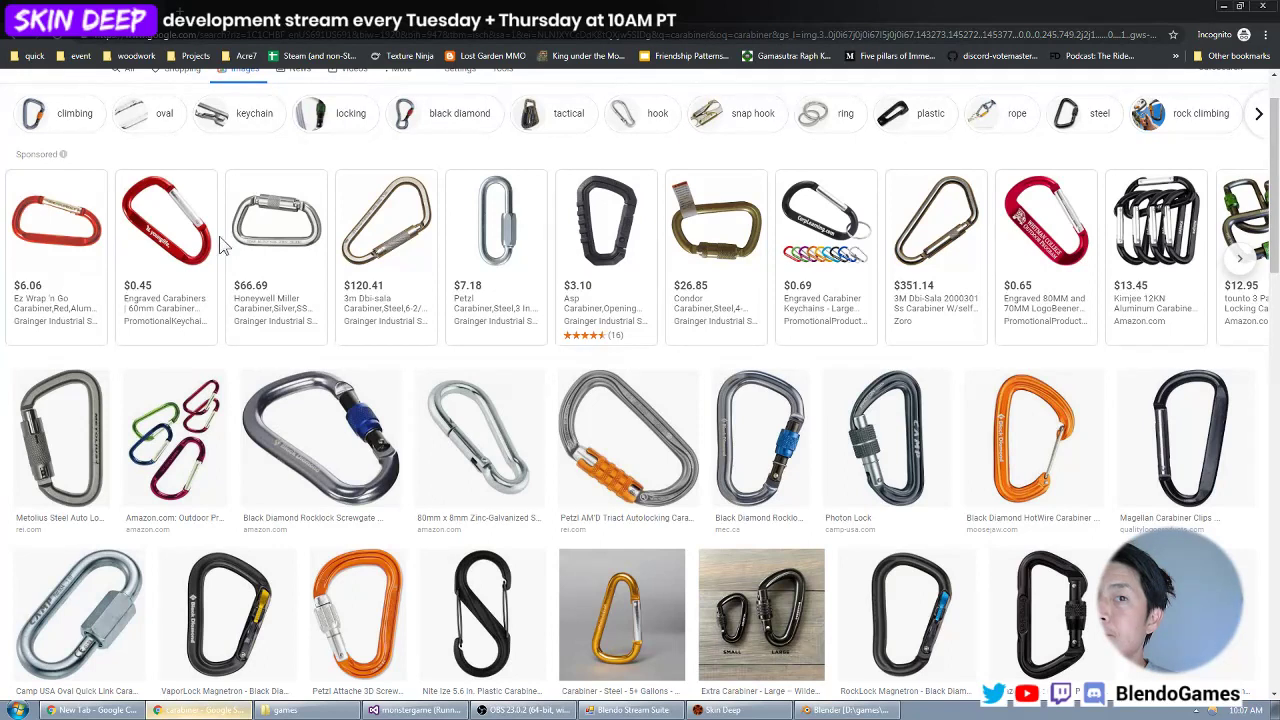
{"action": "mouse_move", "coordinate": [206, 242]}
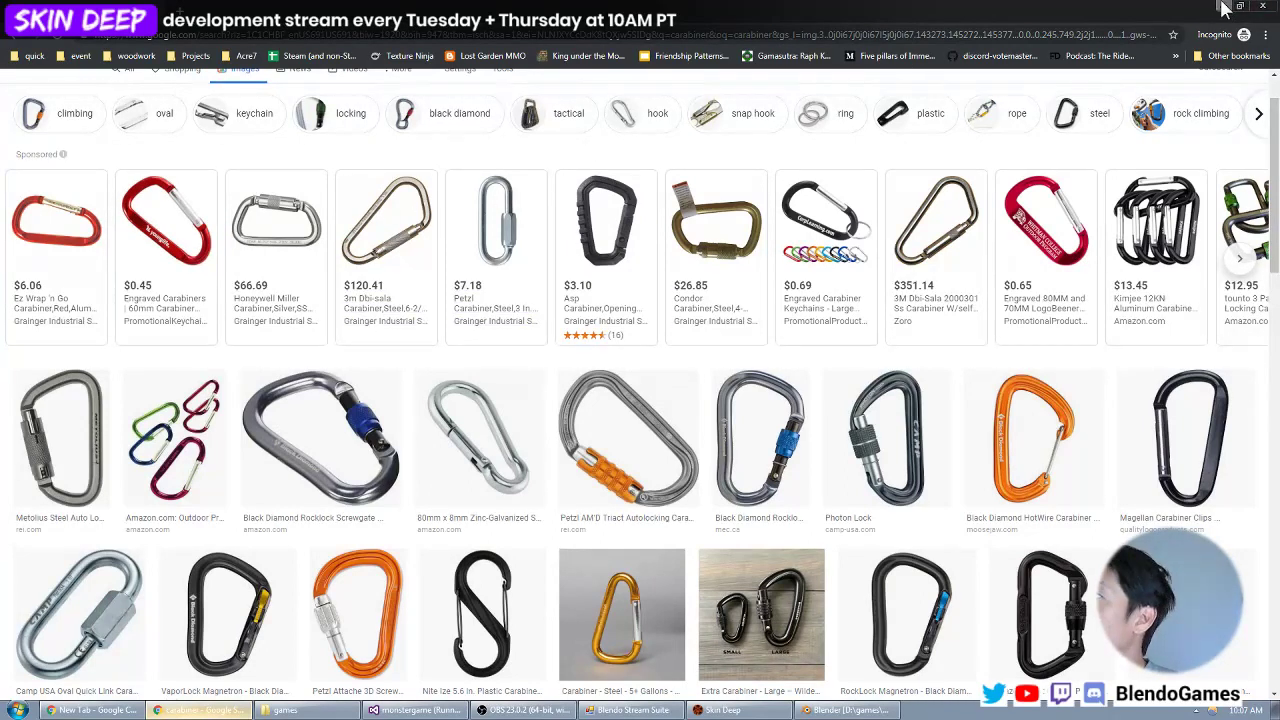
{"action": "key", "text": "alt+Tab"}
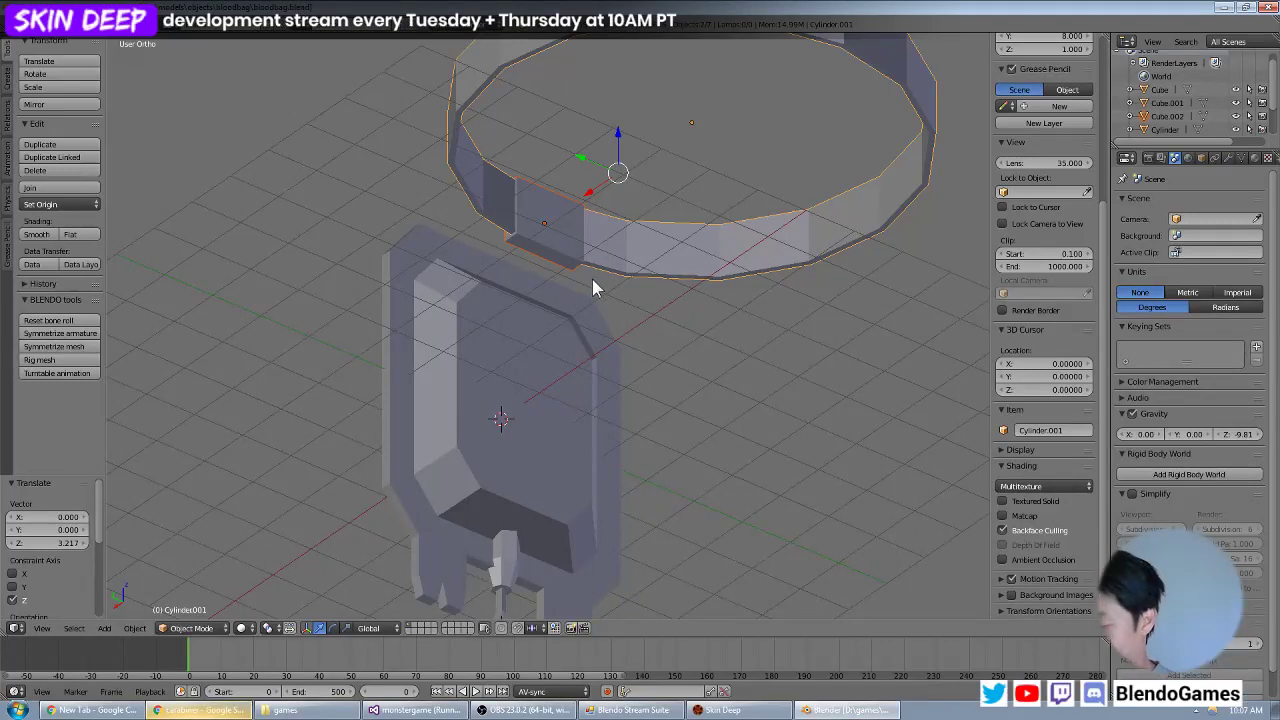
Check the gap between ring and bag from the front, and open the bag body's mesh in Edit Mode.
{"action": "key", "text": "KP_1"}
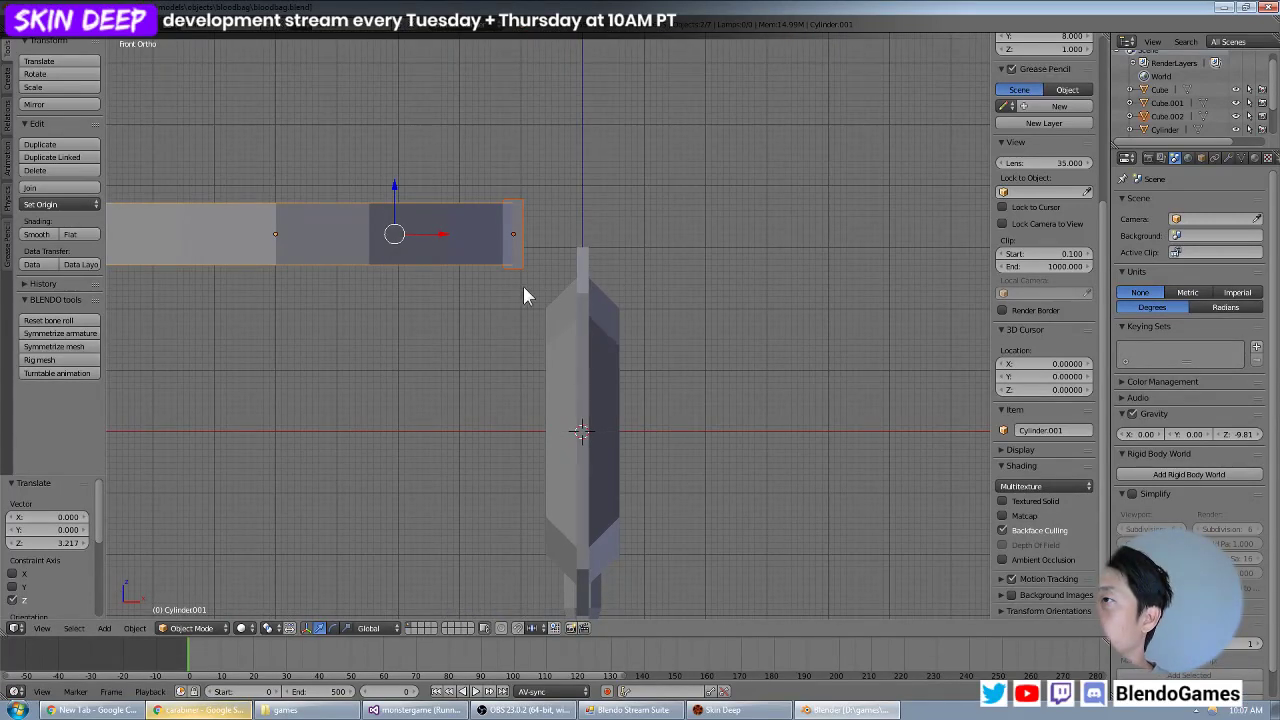
{"action": "middle_click_drag", "start_coordinate": [523, 286], "coordinate": [723, 280]}
{"action": "middle_click_drag", "start_coordinate": [623, 289], "coordinate": [714, 309]}
{"action": "scroll", "coordinate": [533, 286], "scroll_direction": "up", "scroll_amount": 2}
{"action": "right_click", "coordinate": [649, 280]}
{"action": "key", "text": "Tab"}
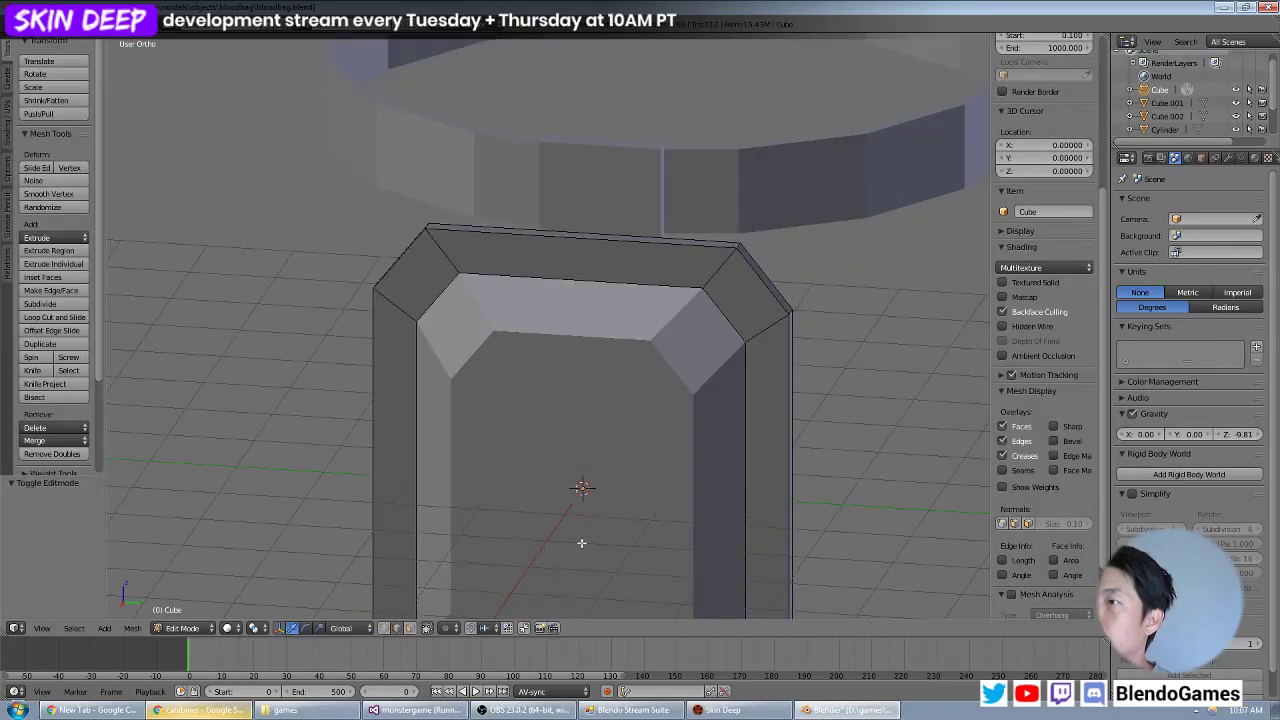
In face selection, delete the top-centre rim faces on both broad sides of the bag, above the raised panels.
{"action": "left_click", "coordinate": [411, 628]}
{"action": "right_click", "coordinate": [566, 272]}
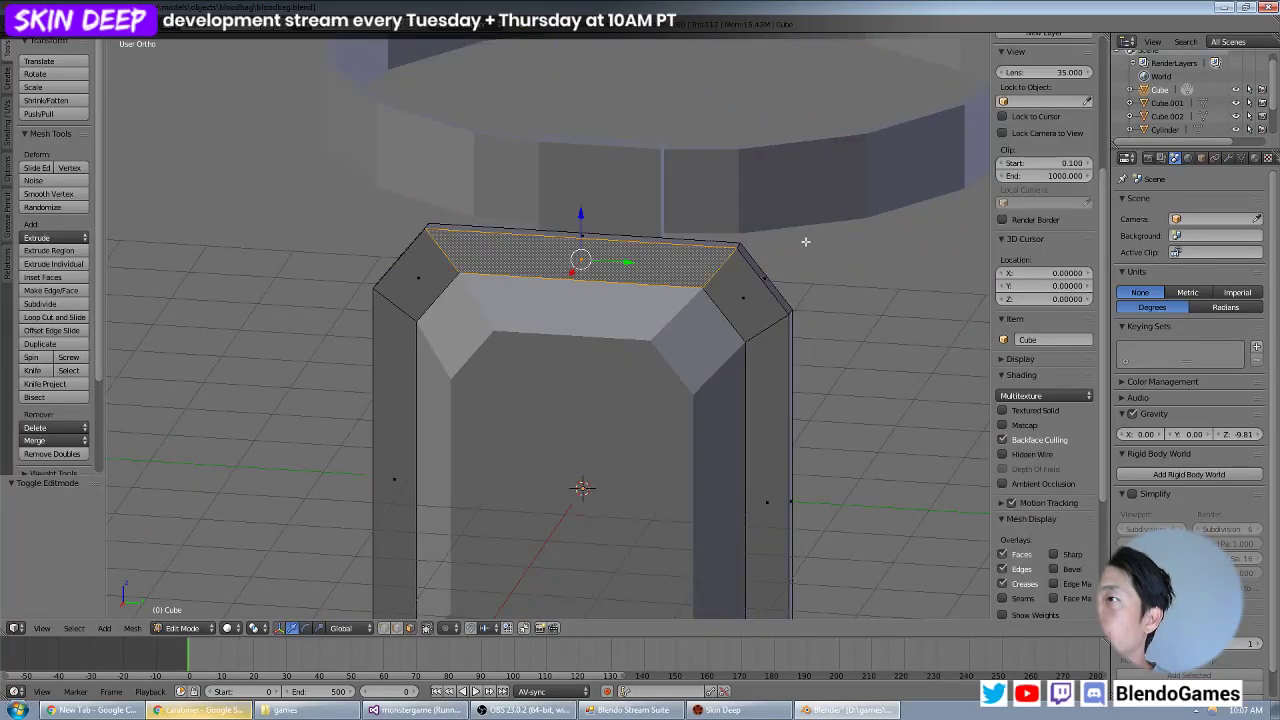
{"action": "middle_click_drag", "start_coordinate": [805, 241], "coordinate": [489, 244]}
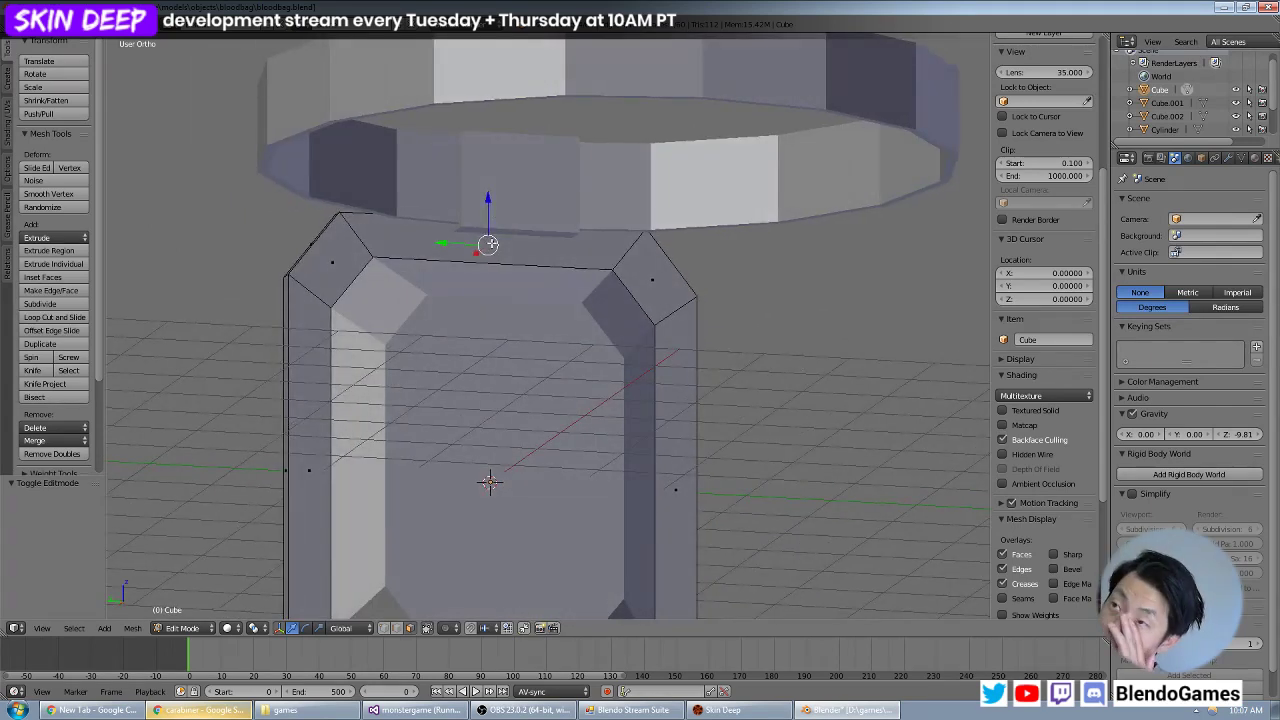
{"action": "middle_click_drag", "start_coordinate": [496, 243], "coordinate": [531, 241]}
{"action": "right_click", "coordinate": [531, 241]}
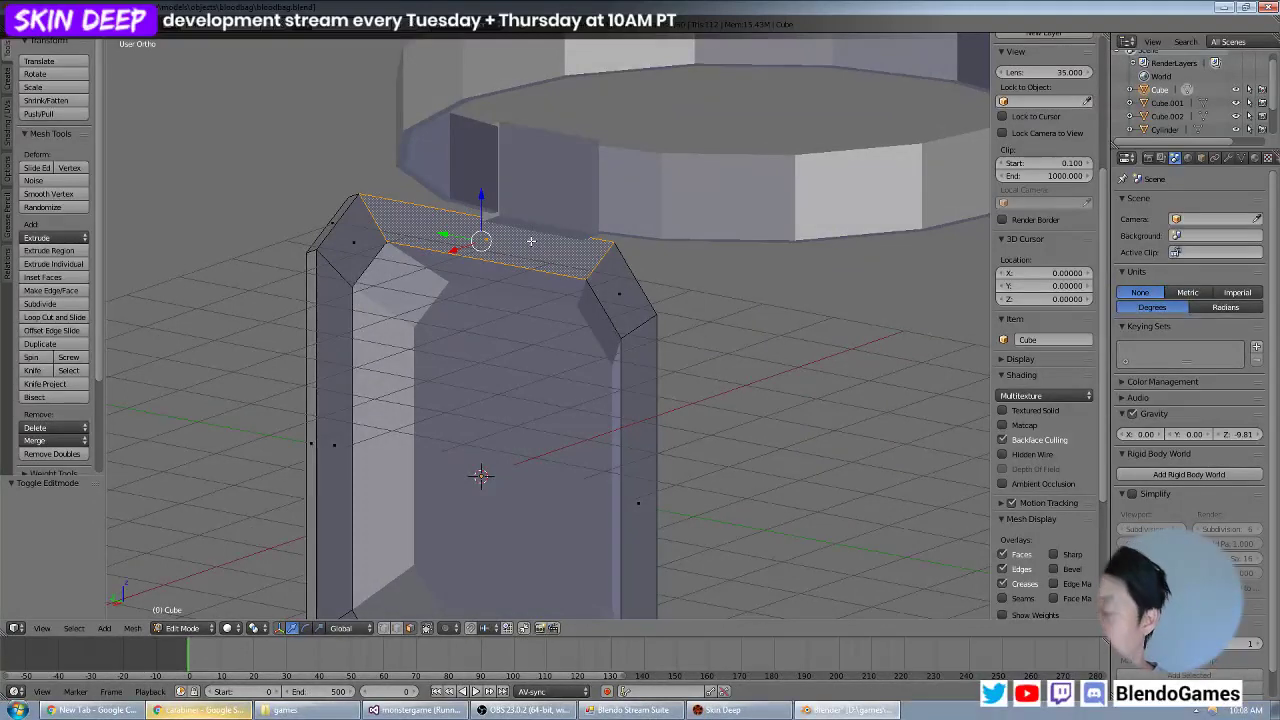
{"action": "key", "text": "x"}
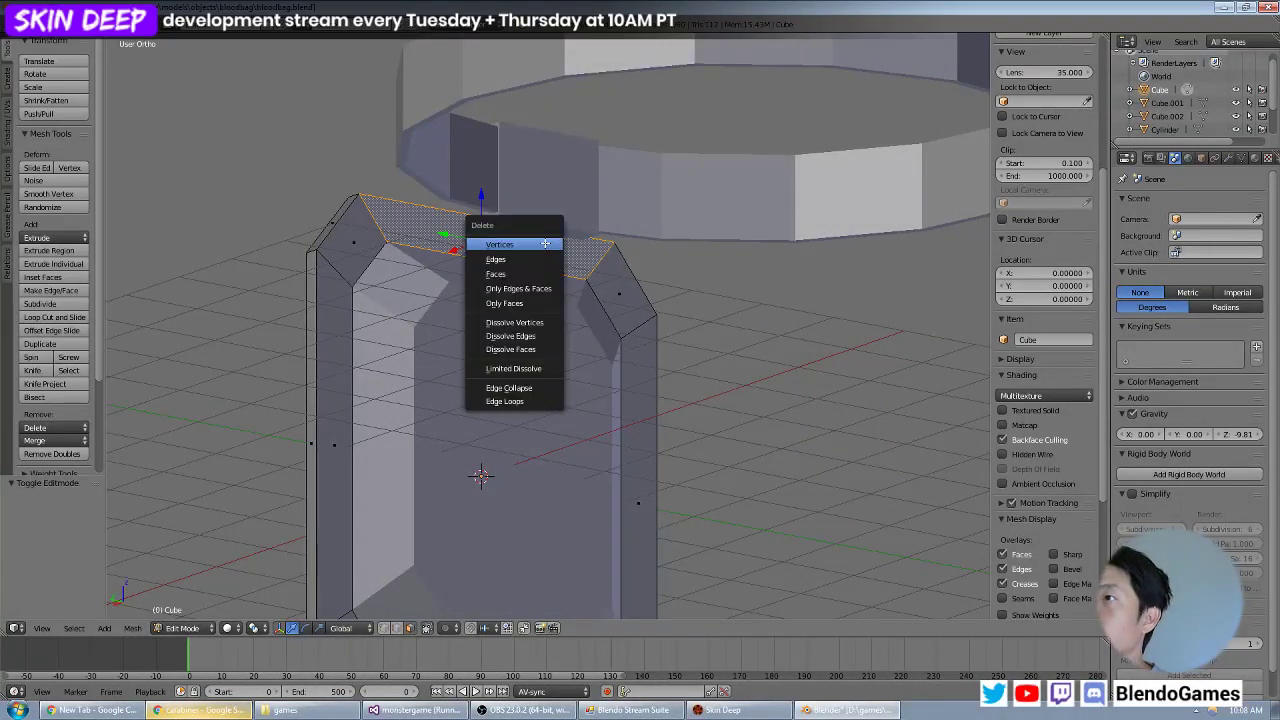
{"action": "left_click", "coordinate": [537, 273]}
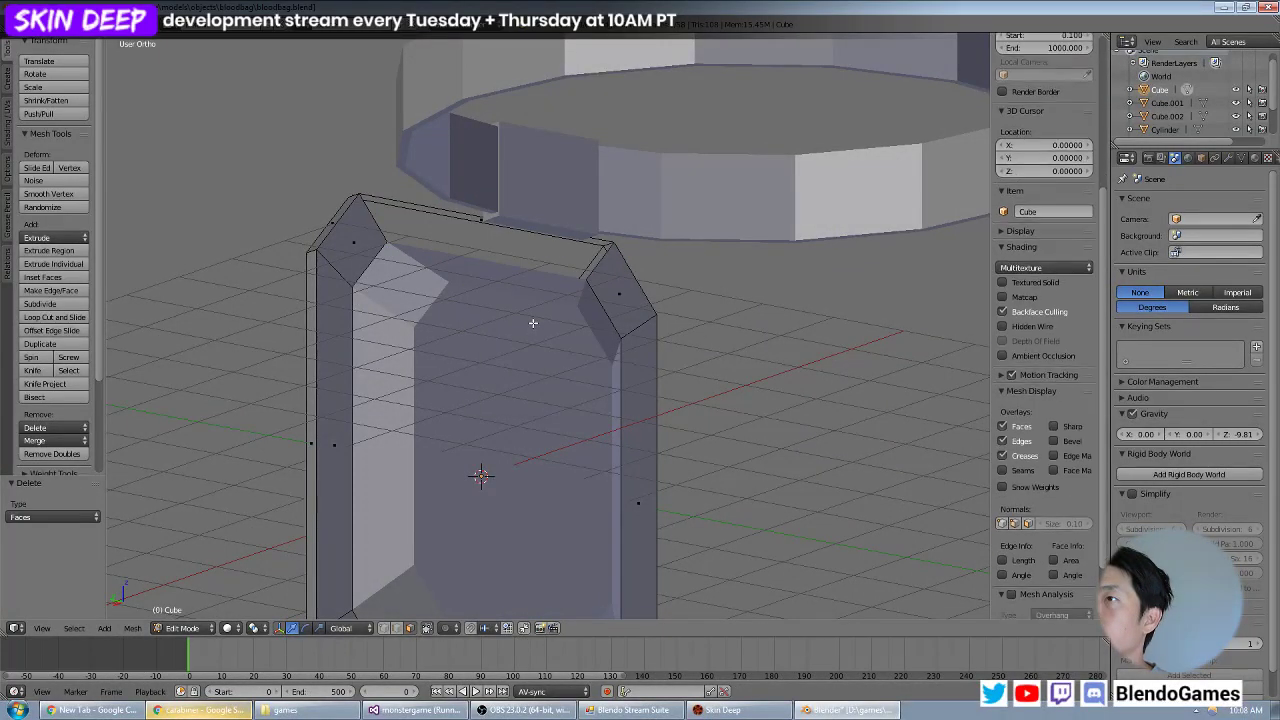
Extrude the opened rim's top edges about 0.168 down along Z and scale them to 0.2 along Y.
{"action": "middle_click_drag", "start_coordinate": [440, 248], "coordinate": [691, 277]}
{"action": "key", "text": "e"}
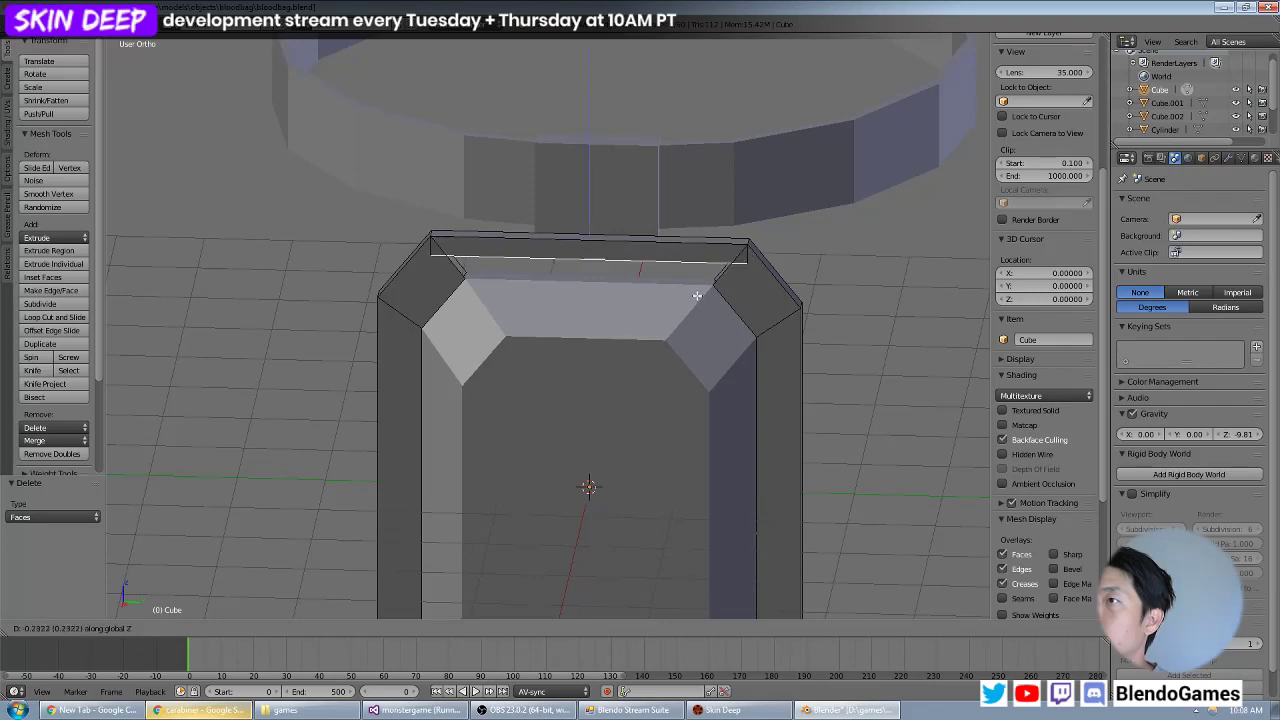
{"action": "left_click", "coordinate": [698, 291]}
{"action": "key", "text": "s"}
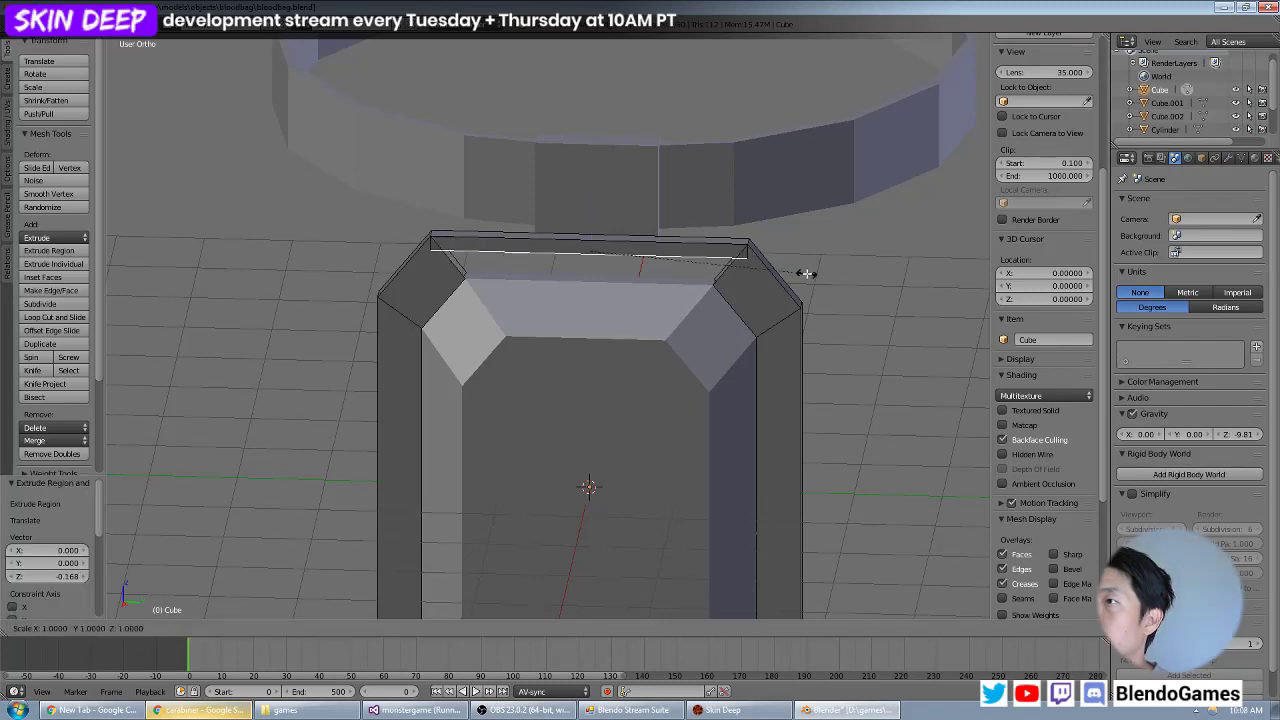
{"action": "key", "text": "y"}
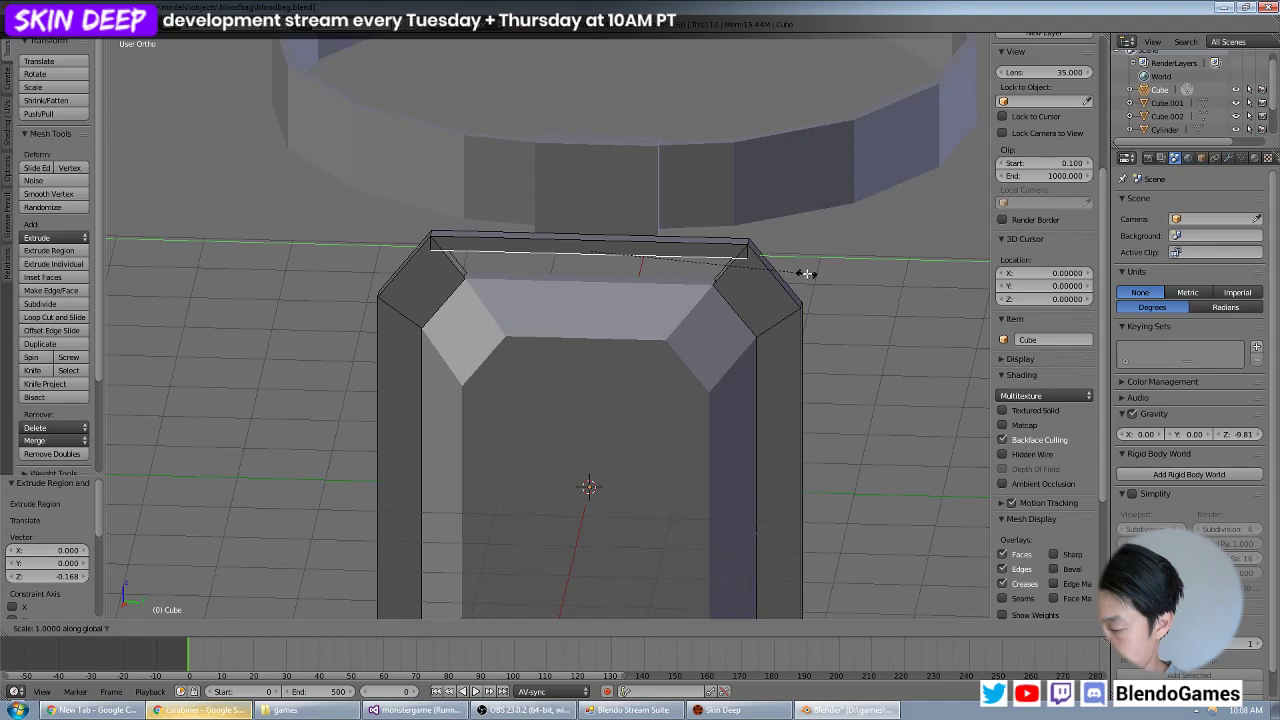
{"action": "type", "text": ".2"}
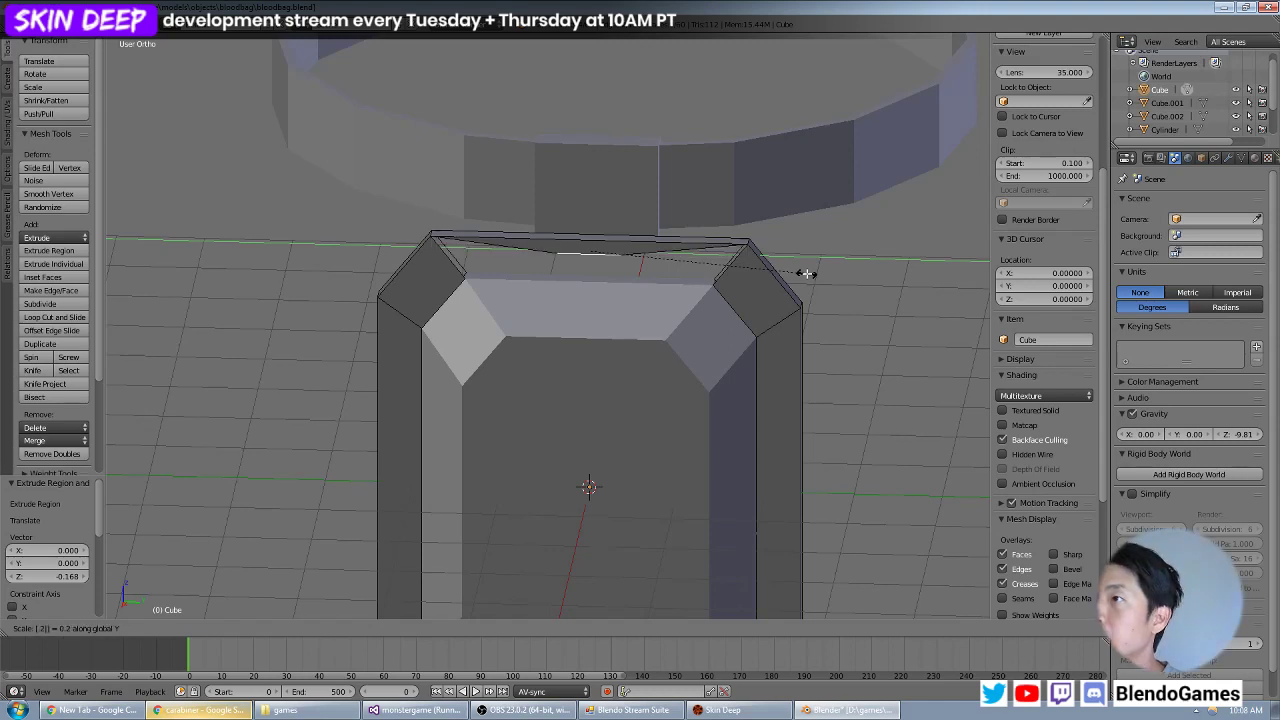
{"action": "key", "text": "Return"}
Extrude the two shortened edges about 0.264 further down along Z to outline a small central slot.
{"action": "mouse_move", "coordinate": [776, 278]}
{"action": "middle_mouse_down", "text": "shift"}
{"action": "mouse_move", "coordinate": [746, 306]}
{"action": "mouse_move", "coordinate": [780, 256]}
{"action": "middle_mouse_up", "text": "shift"}
{"action": "scroll", "coordinate": [760, 286], "scroll_direction": "up", "scroll_amount": 3}
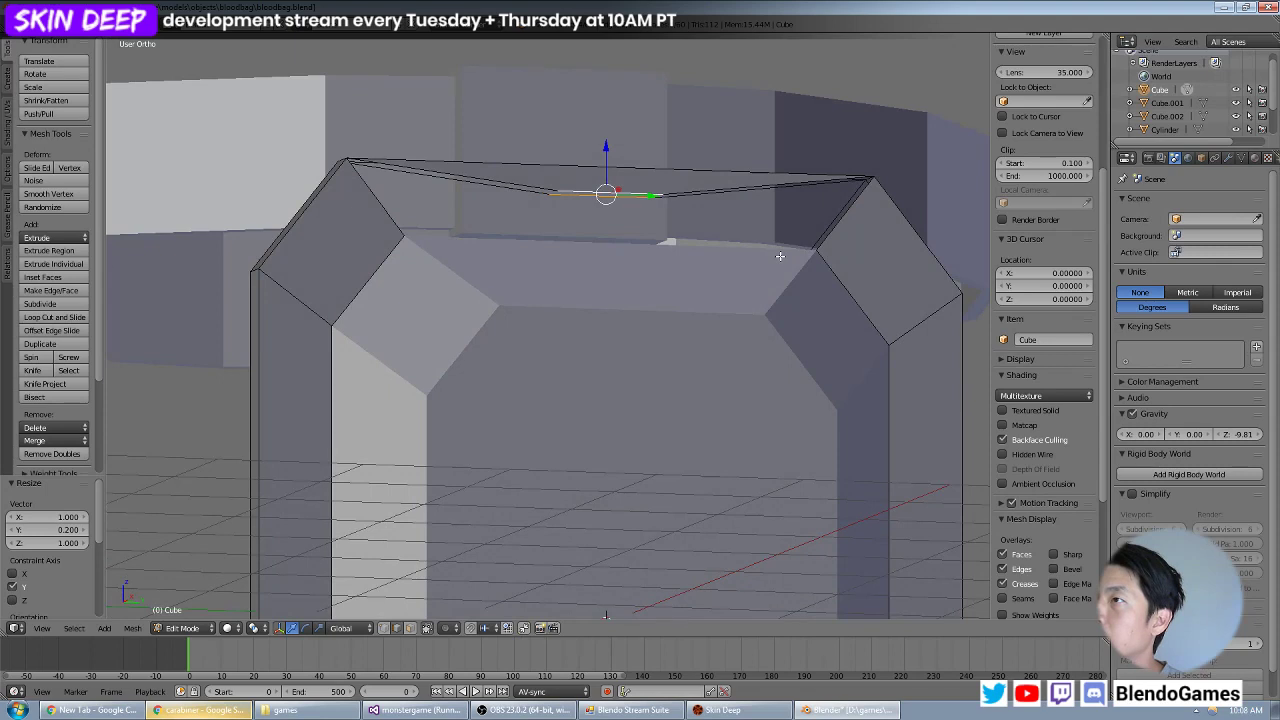
{"action": "key", "text": "g"}
{"action": "key", "text": "z"}
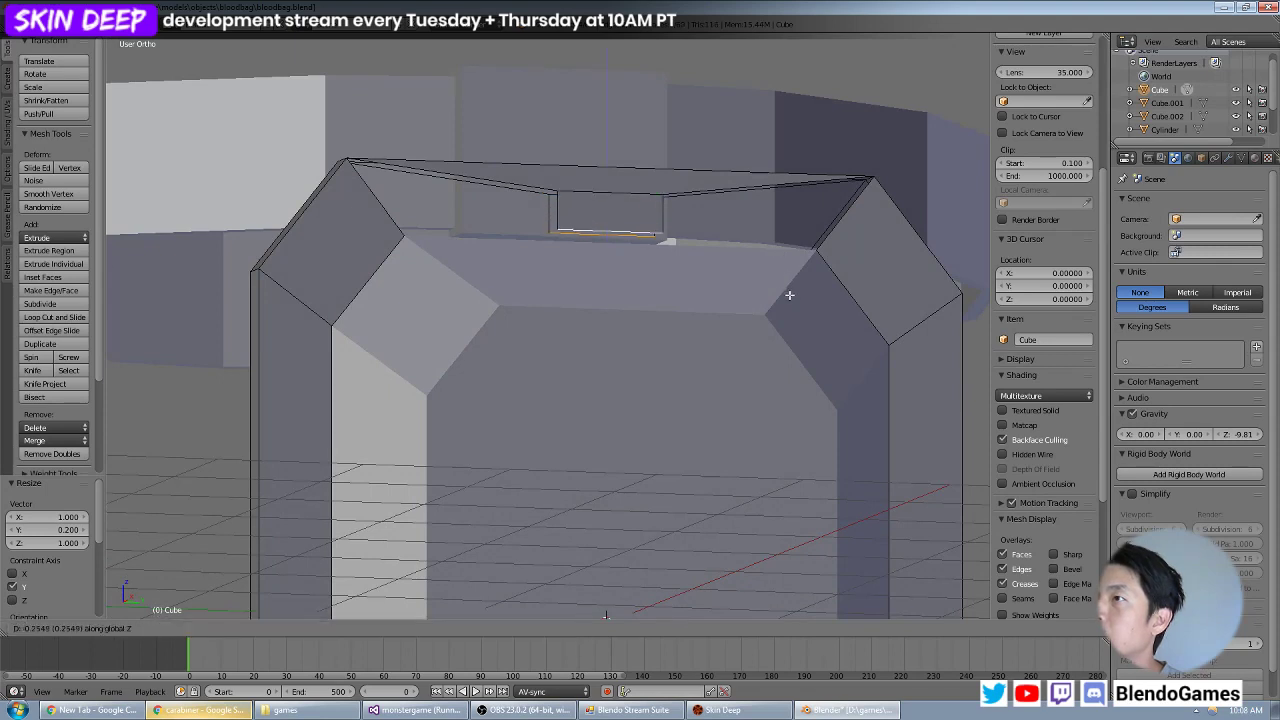
{"action": "left_click", "coordinate": [791, 293]}
{"action": "middle_click_drag", "start_coordinate": [791, 293], "coordinate": [728, 304]}
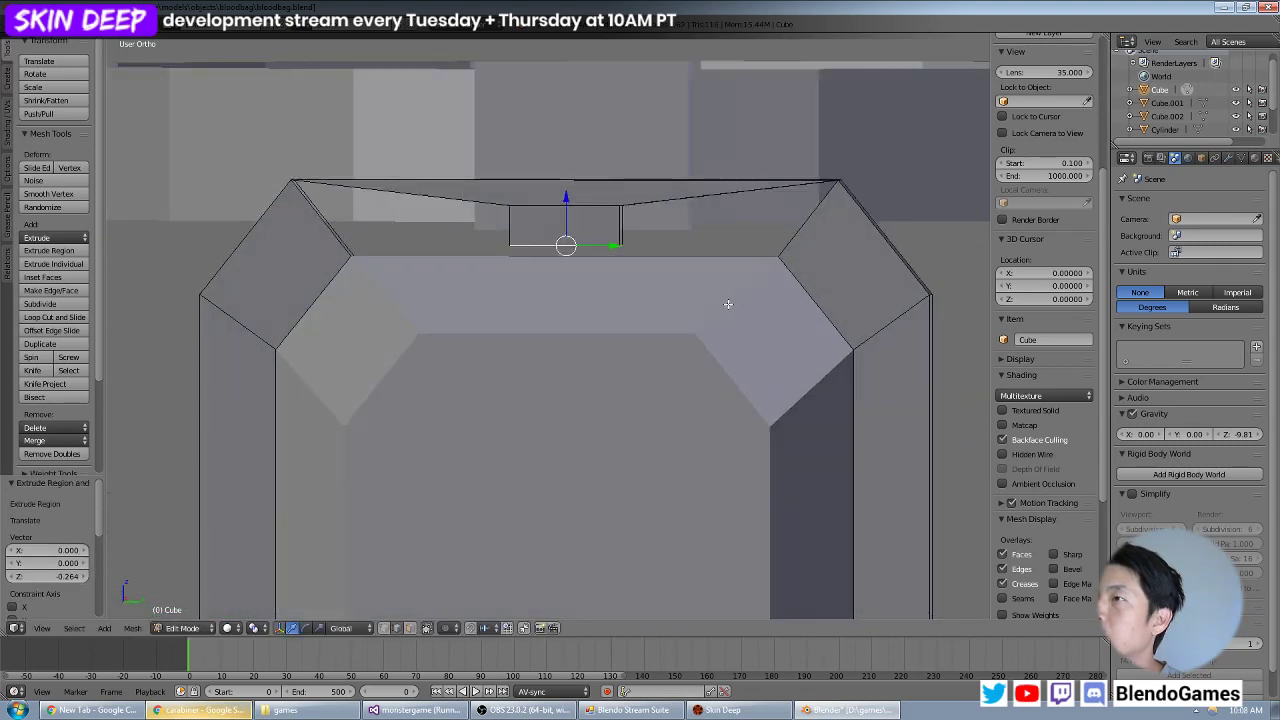
Fill the gaps on both sides of the slot outline with faces, on the bag's side facing away from the ring.
{"action": "right_click", "coordinate": [511, 234]}
{"action": "middle_click_drag", "start_coordinate": [424, 234], "coordinate": [320, 250]}
{"action": "right_click", "coordinate": [320, 250], "text": "shift"}
{"action": "key", "text": "f"}
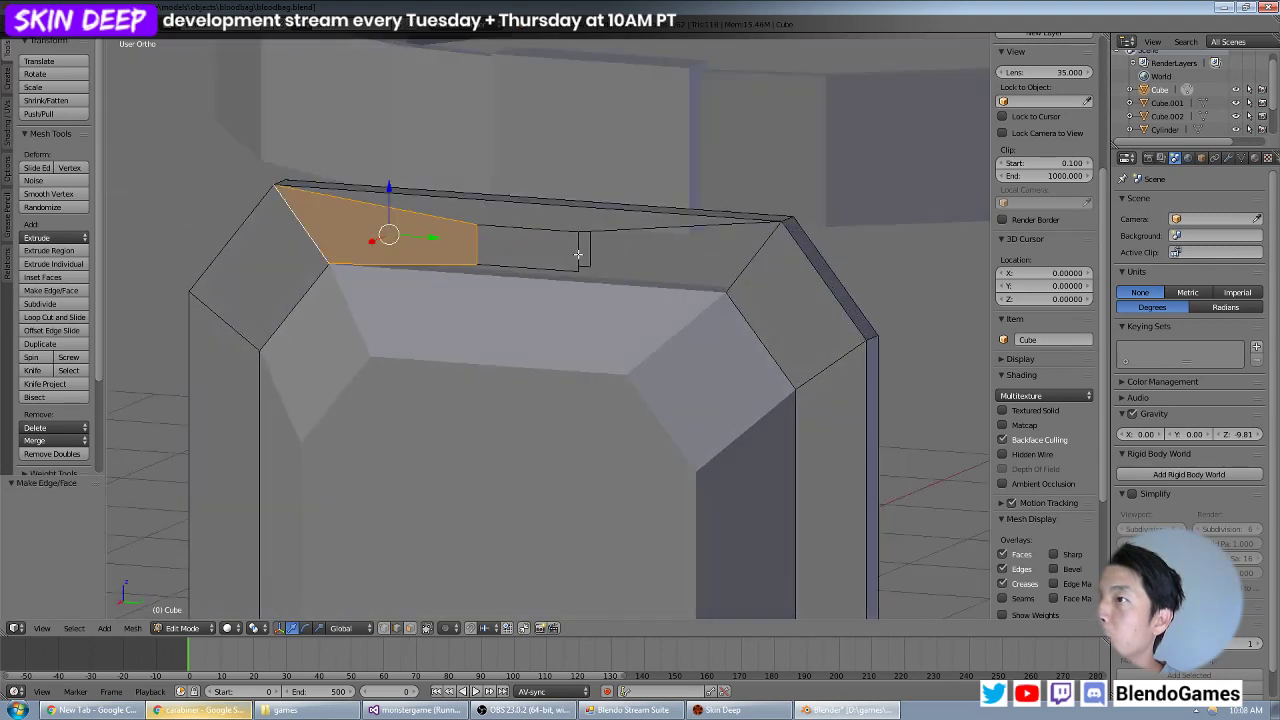
{"action": "right_click", "coordinate": [578, 254]}
{"action": "right_click", "coordinate": [748, 257], "text": "shift"}
{"action": "key", "text": "f"}
Fill the gaps on both sides of the slot outline with faces, on the bag's side facing the ring.
{"action": "middle_click_drag", "start_coordinate": [866, 234], "coordinate": [638, 188]}
{"action": "right_click", "coordinate": [440, 245]}
{"action": "right_click", "coordinate": [269, 241], "text": "shift"}
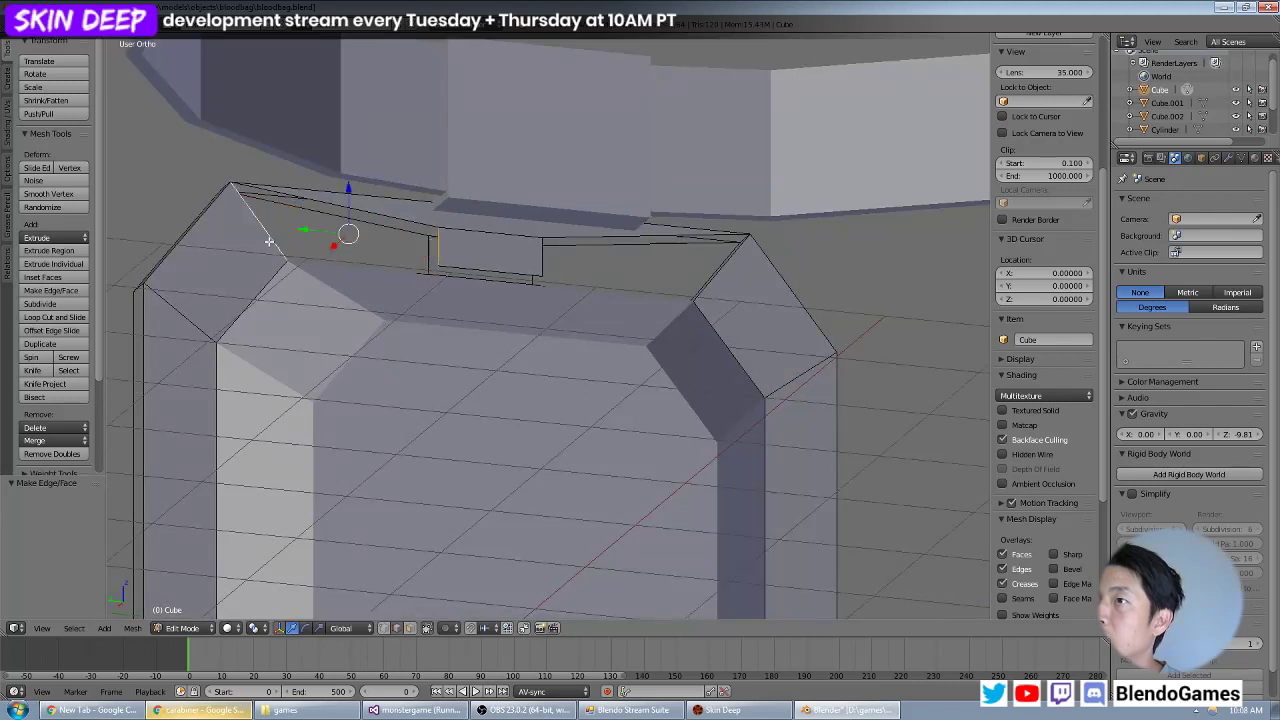
{"action": "key", "text": "f"}
{"action": "right_click", "coordinate": [540, 258]}
{"action": "right_click", "coordinate": [729, 274], "text": "shift"}
{"action": "key", "text": "f"}
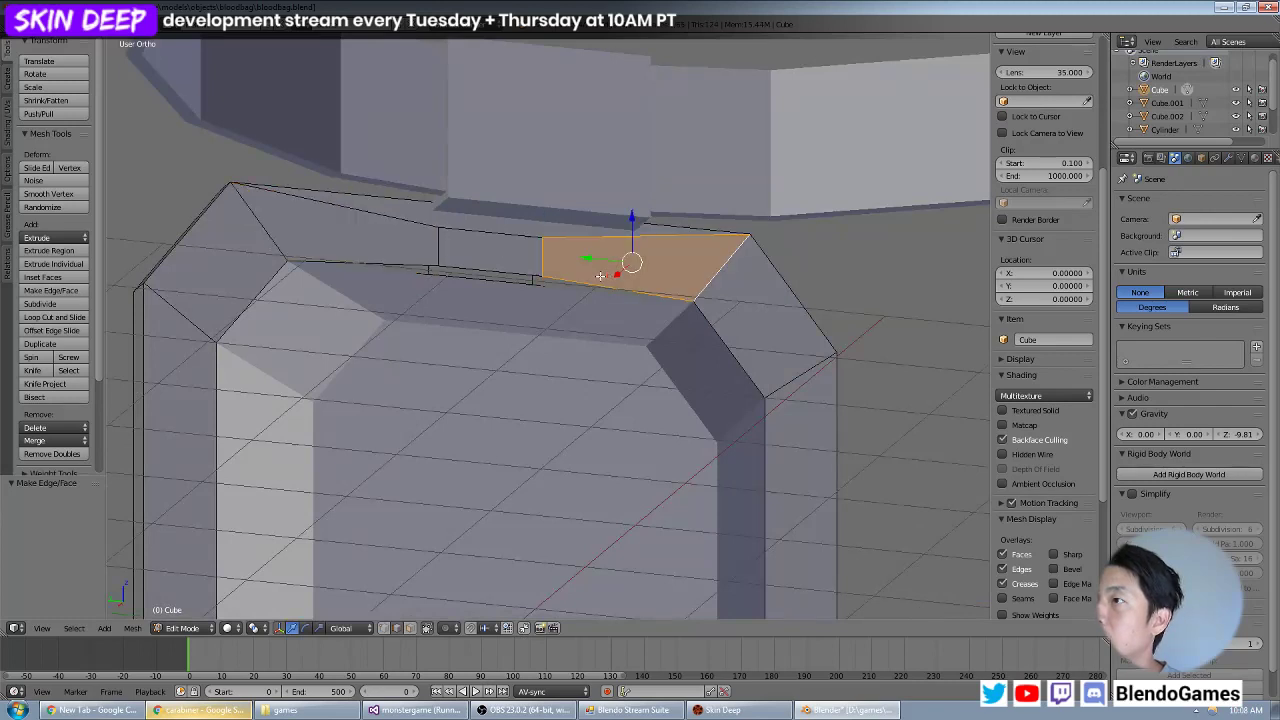
Fill the remaining gaps beneath the slot outline with faces on both broad sides of the bag.
{"action": "right_click", "coordinate": [588, 280]}
{"action": "right_click", "coordinate": [414, 267], "text": "shift"}
{"action": "key", "text": "f"}
{"action": "middle_click_drag", "start_coordinate": [356, 271], "coordinate": [586, 292]}
{"action": "right_click", "coordinate": [606, 259]}
{"action": "right_click", "coordinate": [444, 244], "text": "shift"}
{"action": "key", "text": "f"}
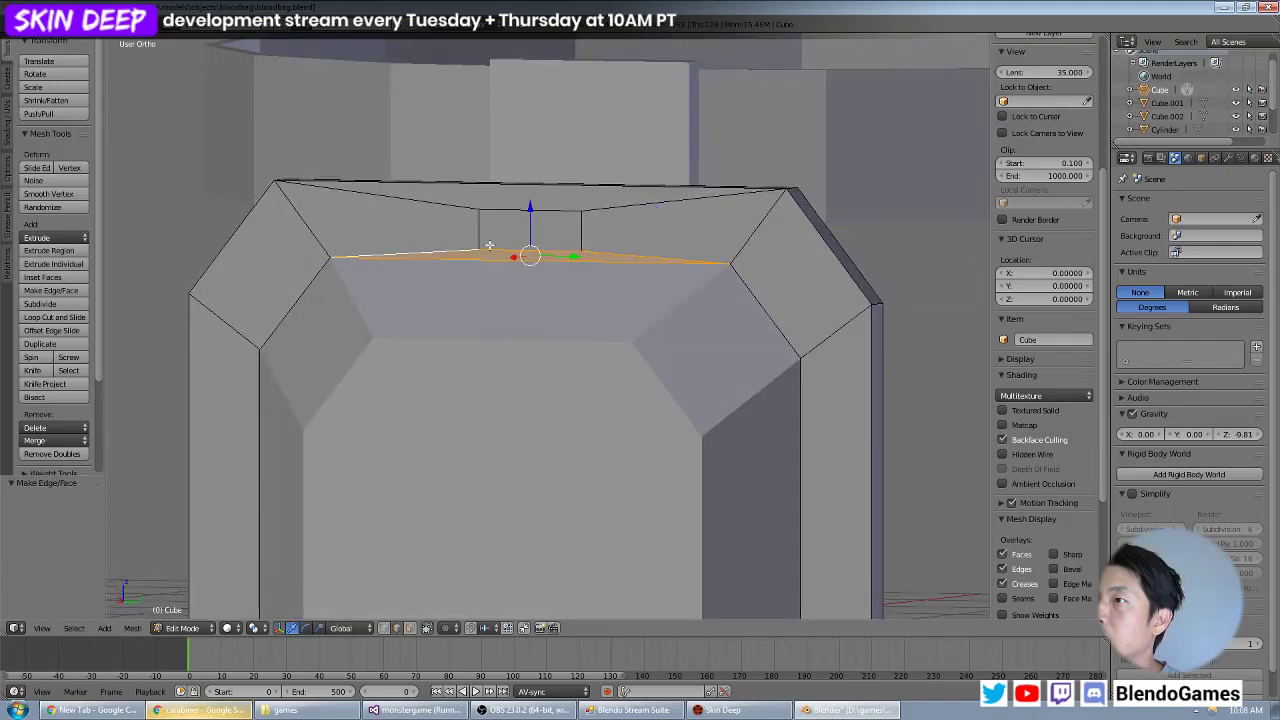
In face selection, delete the small central rectangular face on both broad sides to open the slot.
{"action": "left_click", "coordinate": [410, 628]}
{"action": "right_click", "coordinate": [528, 221]}
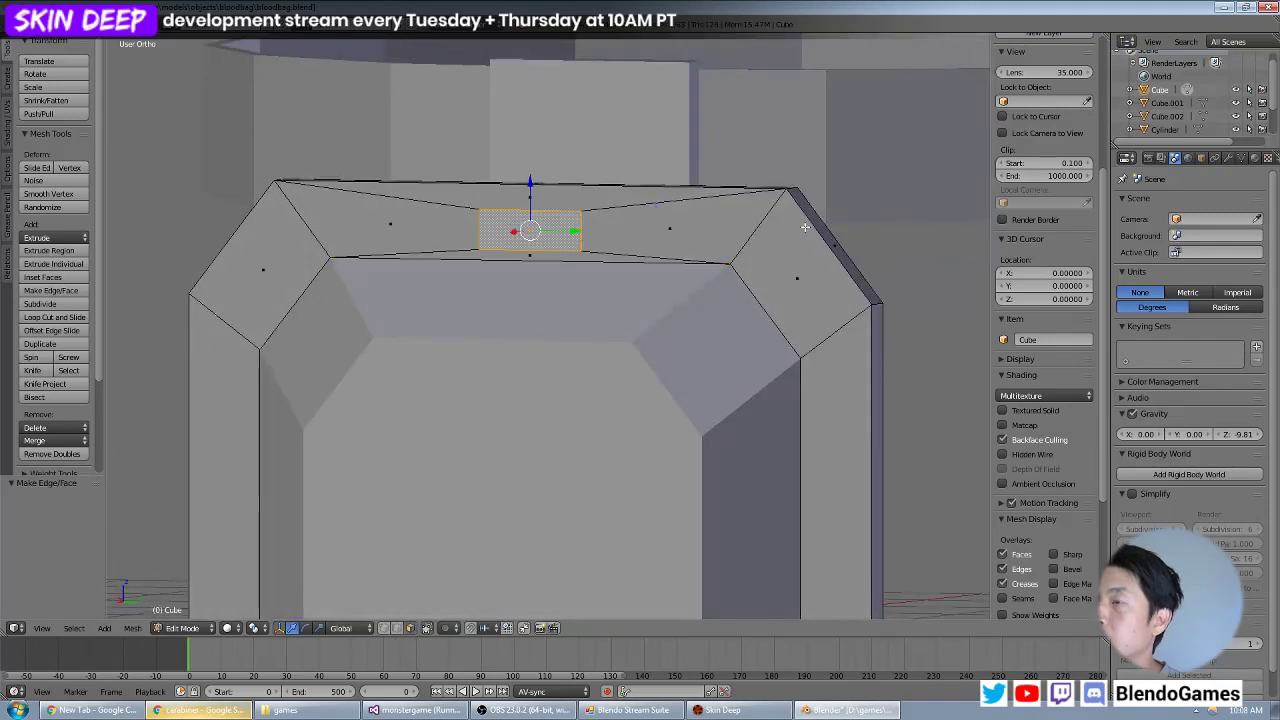
{"action": "middle_click_drag", "start_coordinate": [528, 221], "coordinate": [573, 204]}
{"action": "right_click", "coordinate": [478, 243]}
{"action": "key", "text": "x"}
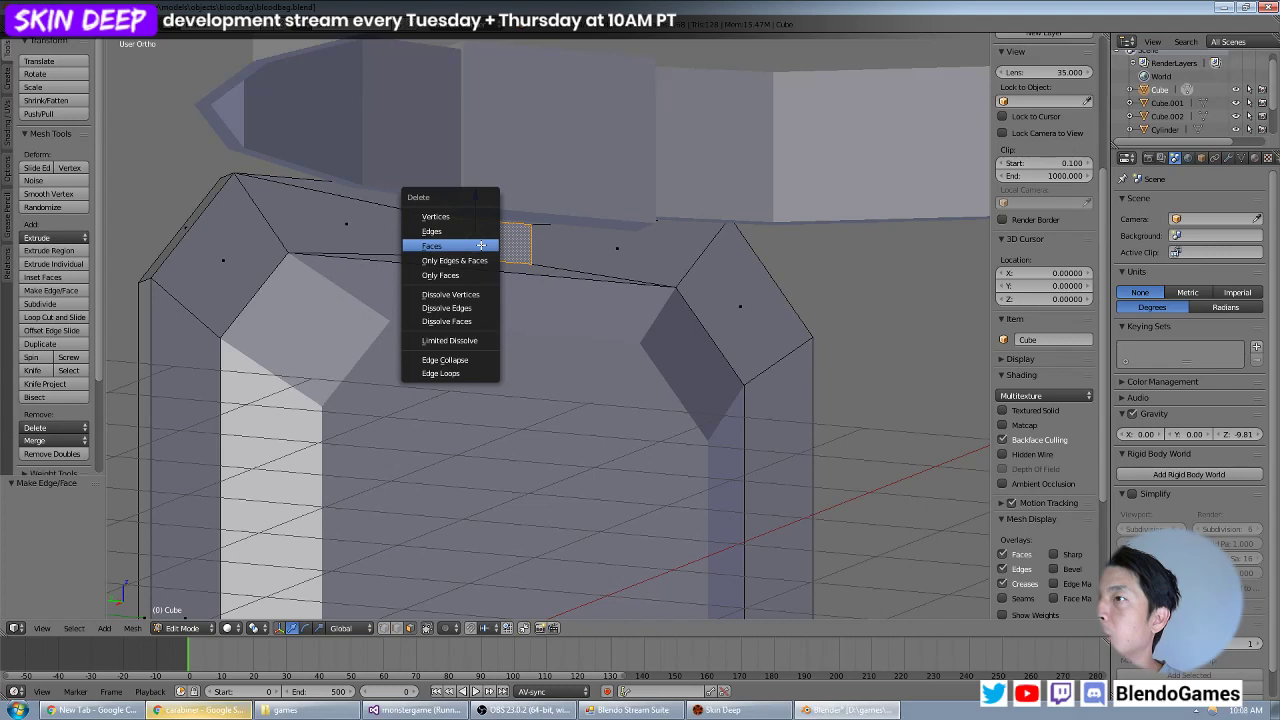
{"action": "left_click", "coordinate": [470, 246]}
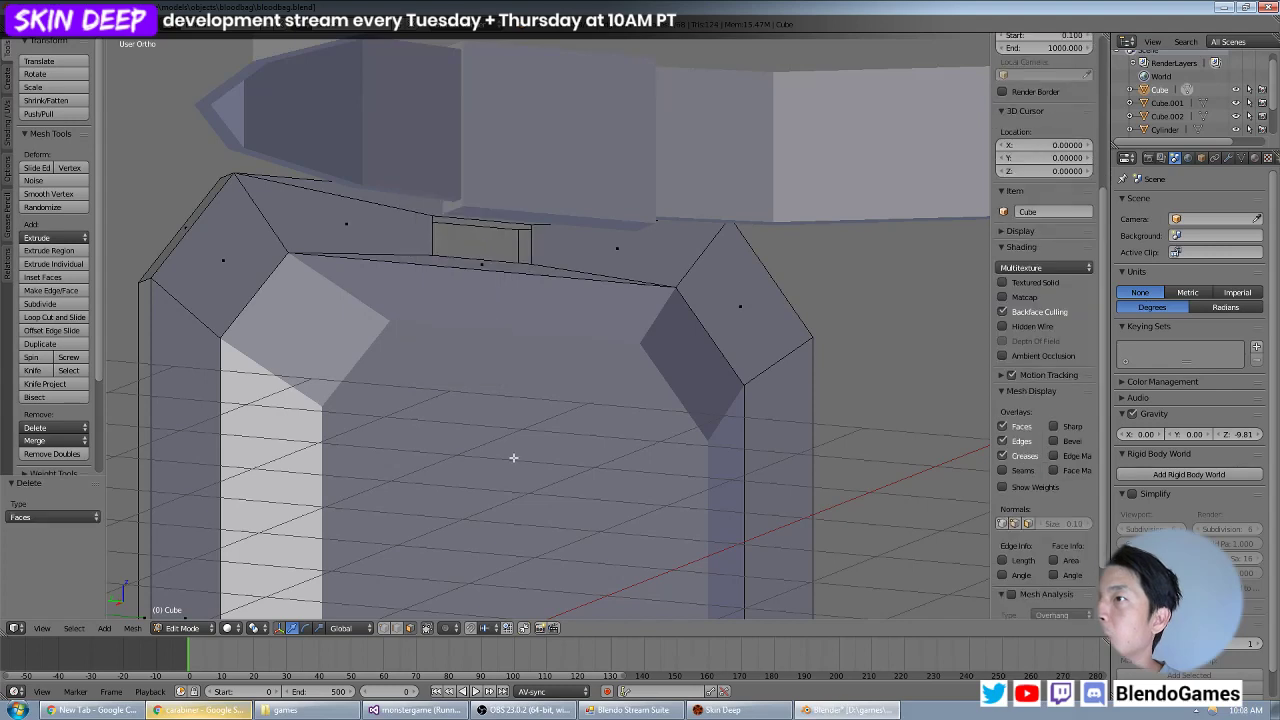
Select the border edges of both slot openings and join them with Bridge Edge Loops to form the slot's inner walls.
{"action": "right_click", "coordinate": [537, 230]}
{"action": "right_click", "coordinate": [516, 220], "text": "alt"}
{"action": "middle_click_drag", "start_coordinate": [432, 234], "coordinate": [664, 300]}
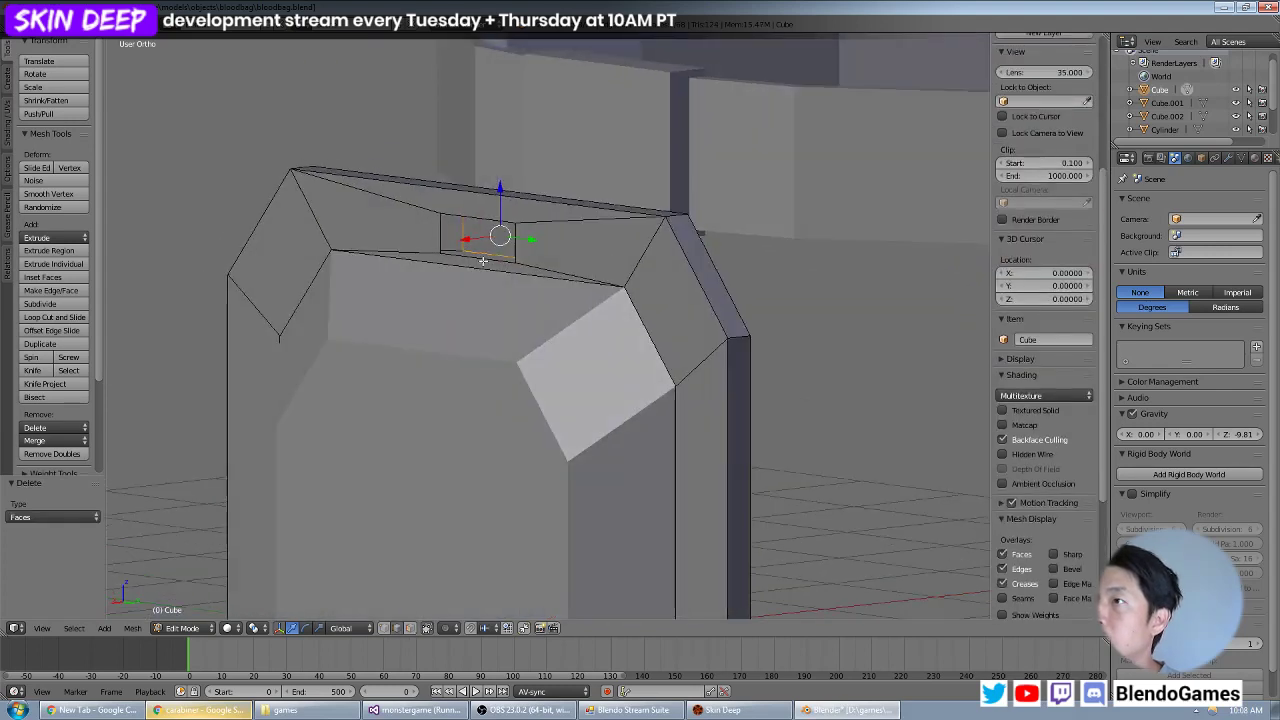
{"action": "right_click", "coordinate": [474, 261], "text": "alt+shift"}
{"action": "key", "text": "space"}
{"action": "left_click", "coordinate": [498, 284]}
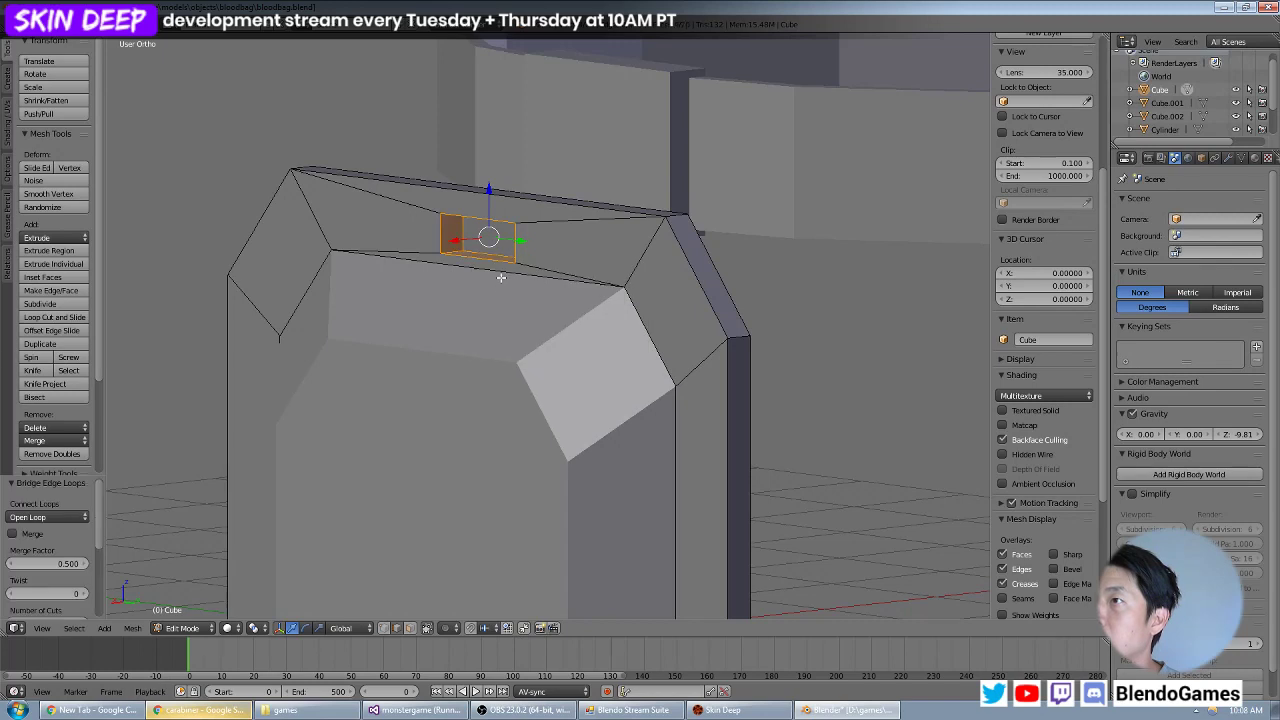
Inspect the finished slot, return to Object Mode, deselect everything and save the blood bag file.
{"action": "middle_click_drag", "start_coordinate": [506, 266], "coordinate": [658, 291]}
{"action": "scroll", "coordinate": [594, 306], "scroll_direction": "up", "scroll_amount": 5}
{"action": "key", "text": "Tab"}
{"action": "scroll", "coordinate": [722, 236], "scroll_direction": "down", "scroll_amount": 8}
{"action": "key", "text": "a"}
{"action": "scroll", "coordinate": [608, 266], "scroll_direction": "down", "scroll_amount": 4}
{"action": "scroll", "coordinate": [542, 226], "scroll_direction": "up", "scroll_amount": 6}
{"action": "key", "text": "ctrl+s"}
{"action": "left_click", "coordinate": [658, 291]}
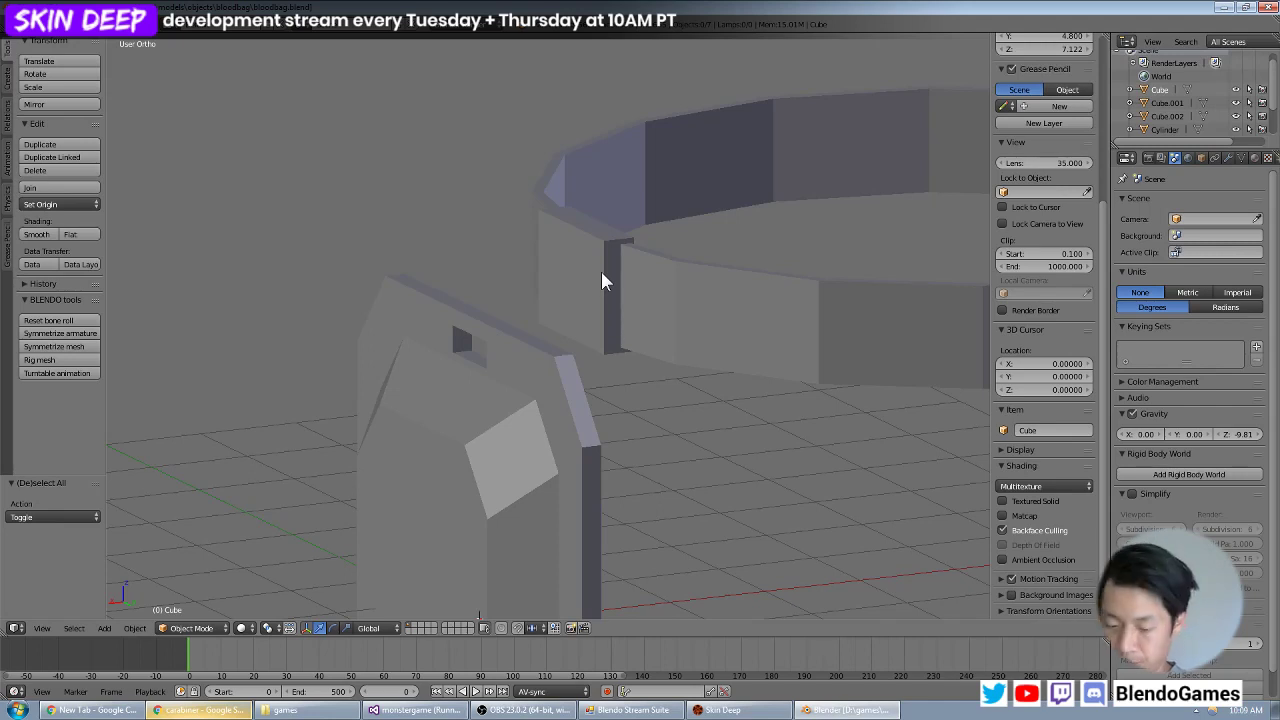
Select the mounting block and ring, and move them in front view about 0.53 along X and 0.22 along Z toward the bag.
{"action": "middle_click_drag", "start_coordinate": [594, 266], "coordinate": [580, 247]}
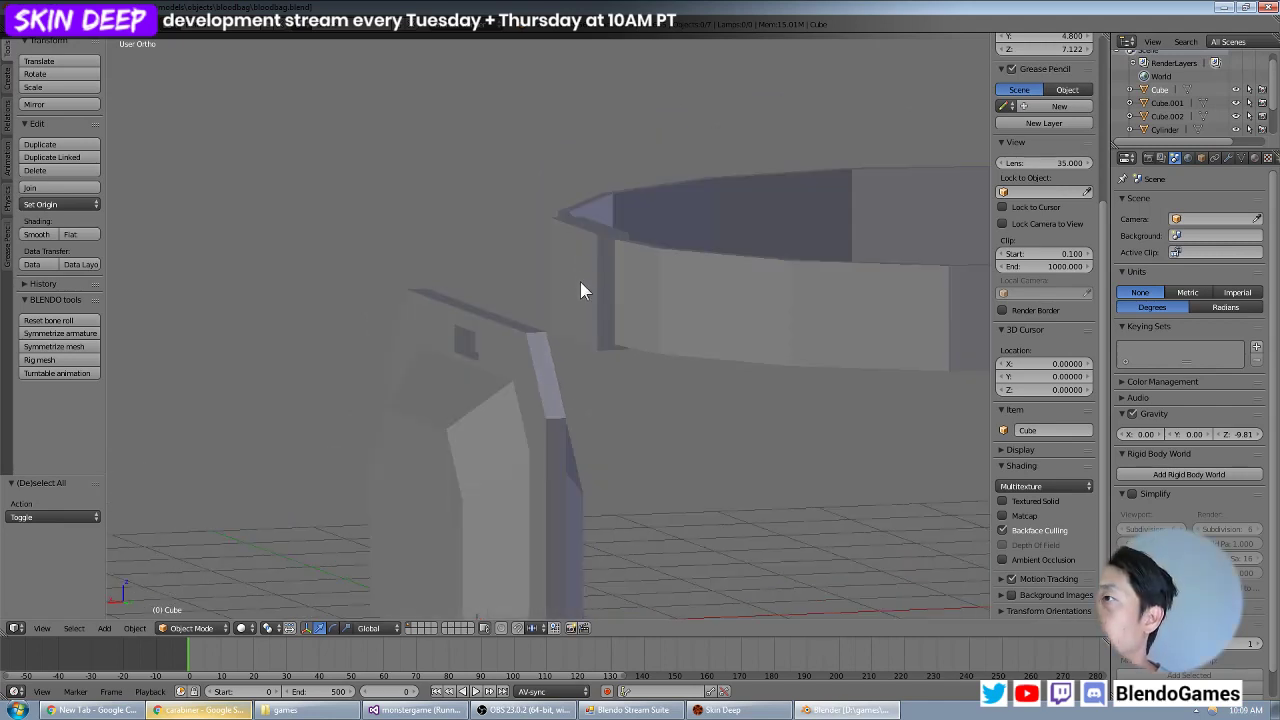
{"action": "right_click", "coordinate": [576, 288]}
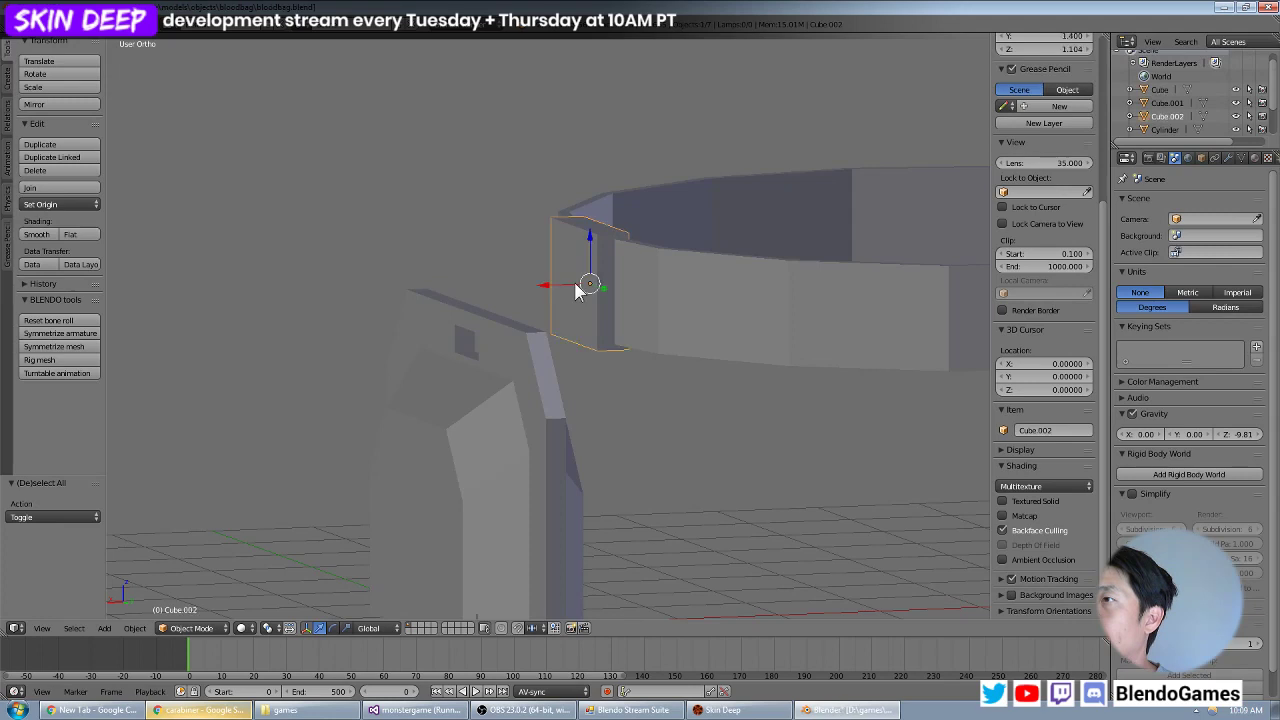
{"action": "right_click", "coordinate": [729, 318]}
{"action": "key", "text": "KP_3"}
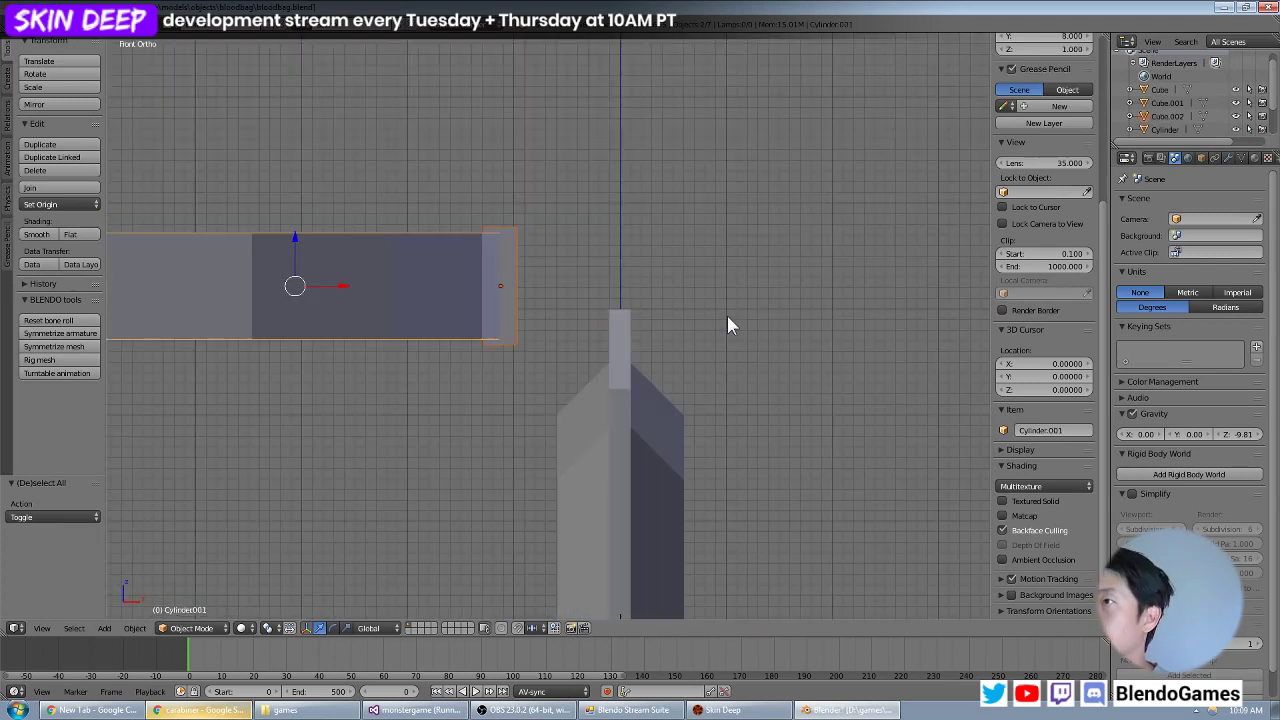
{"action": "key", "text": "ctrl+KP_4"}
{"action": "key", "text": "KP_1"}
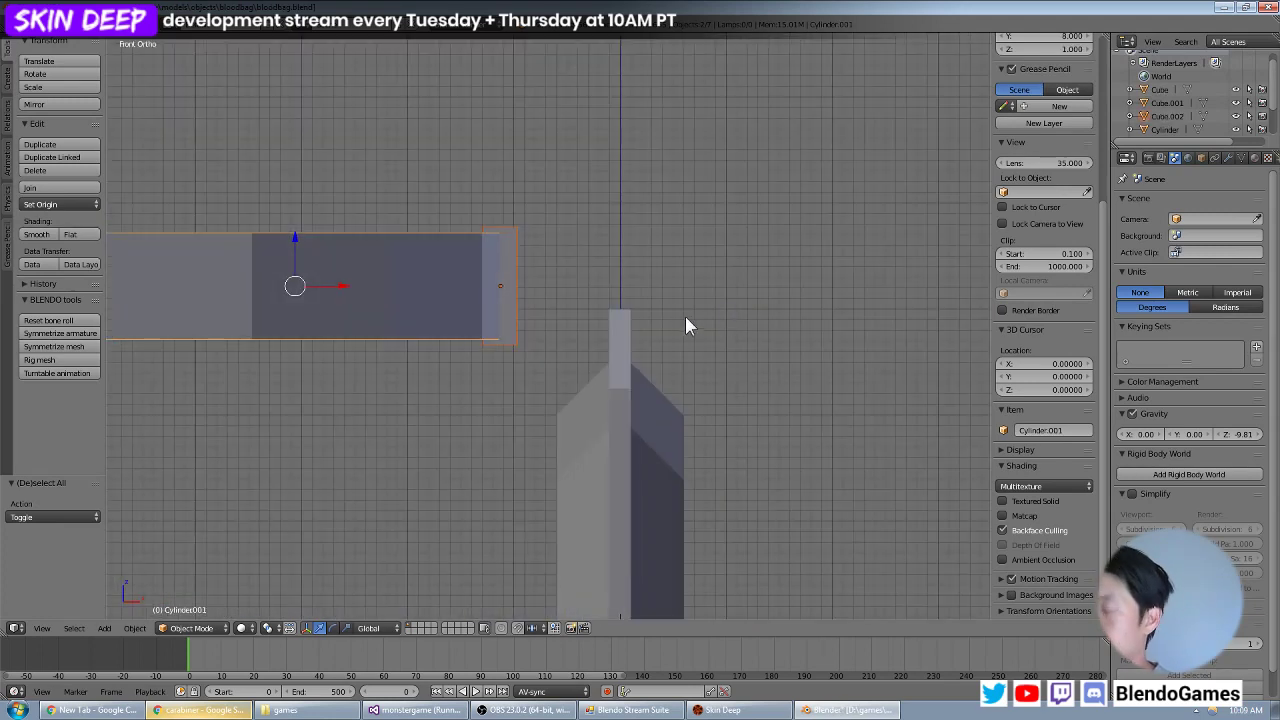
{"action": "mouse_move", "coordinate": [661, 331]}
{"action": "middle_mouse_down"}
{"action": "mouse_move", "coordinate": [603, 320]}
{"action": "mouse_move", "coordinate": [731, 309]}
{"action": "mouse_move", "coordinate": [643, 318]}
{"action": "middle_mouse_up"}
{"action": "key", "text": "KP_1"}
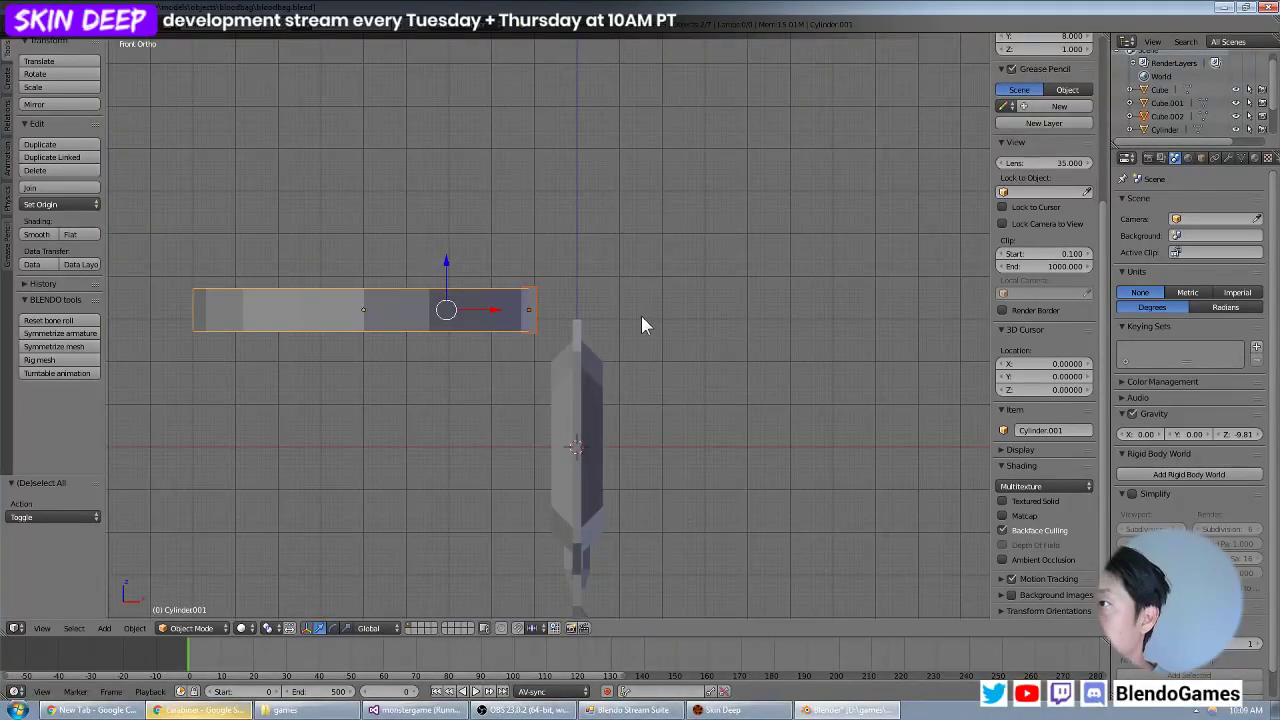
{"action": "key", "text": "g"}
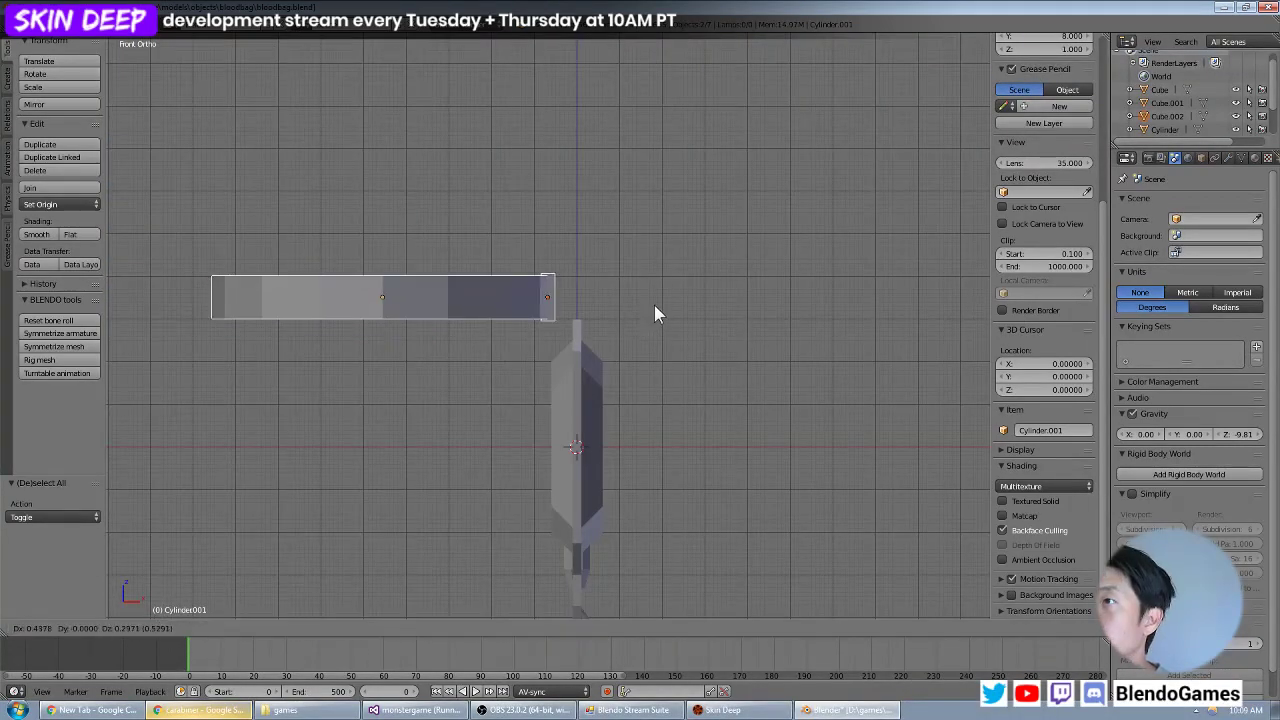
{"action": "left_click", "coordinate": [658, 308]}
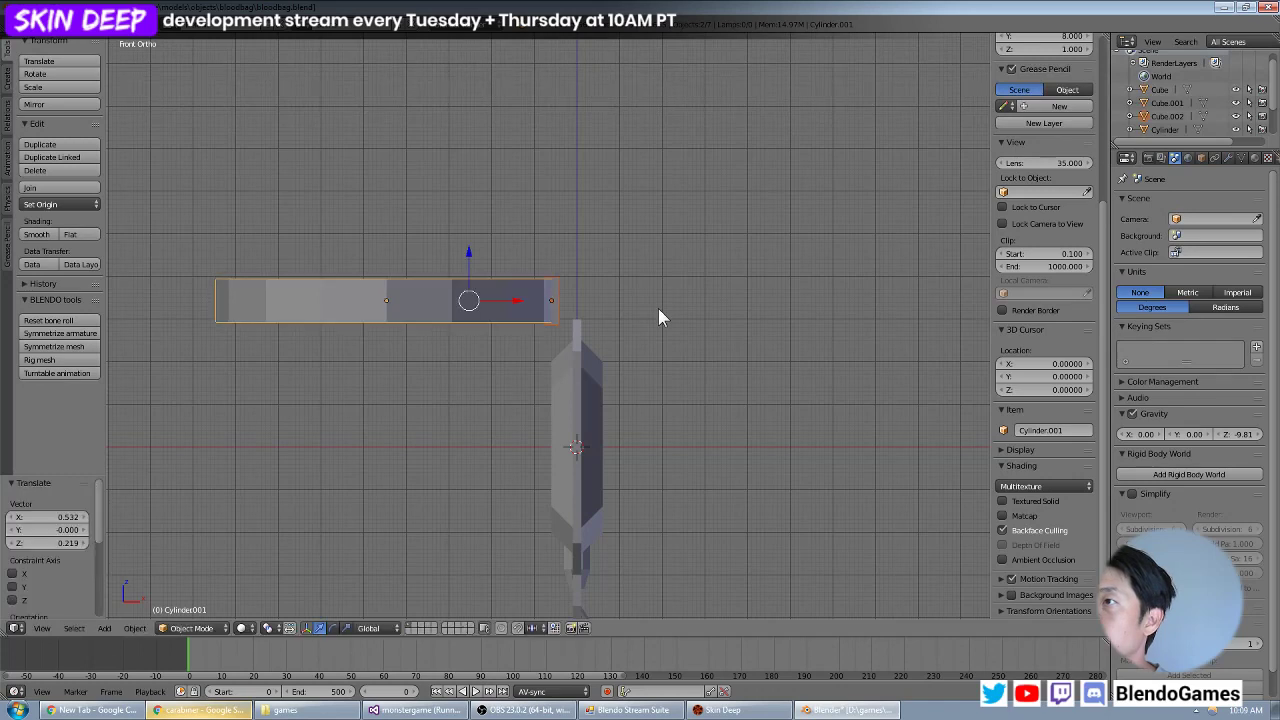
Inspect the repositioned ring and block beside the bag, deselect everything and save over the existing blood bag file.
{"action": "middle_click_drag", "start_coordinate": [658, 308], "coordinate": [797, 294]}
{"action": "mouse_move", "coordinate": [620, 314]}
{"action": "middle_mouse_down"}
{"action": "mouse_move", "coordinate": [574, 334]}
{"action": "mouse_move", "coordinate": [635, 289]}
{"action": "mouse_move", "coordinate": [642, 316]}
{"action": "middle_mouse_up"}
{"action": "scroll", "coordinate": [559, 318], "scroll_direction": "up", "scroll_amount": 5}
{"action": "key", "text": "a"}
{"action": "key", "text": "ctrl+s"}
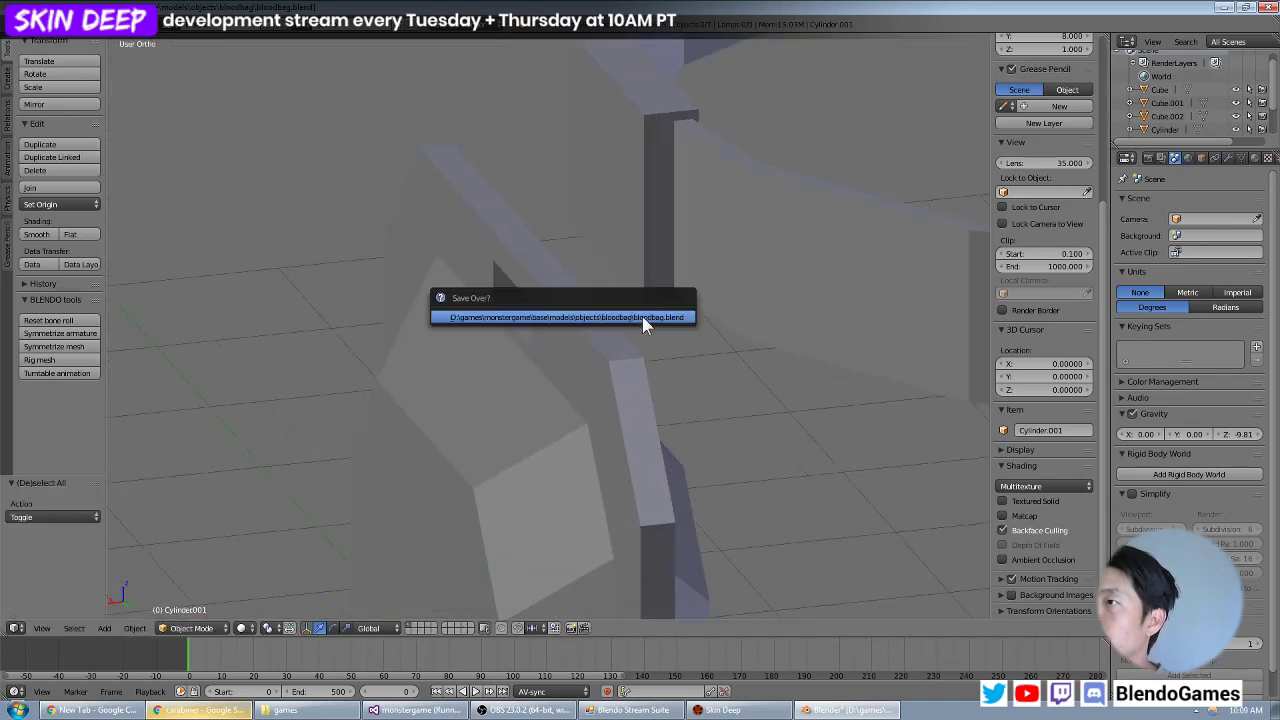
{"action": "left_click", "coordinate": [642, 316]}
Add a torus mesh at the origin and display the scene in wireframe from the front.
{"action": "key", "text": "KP_3"}
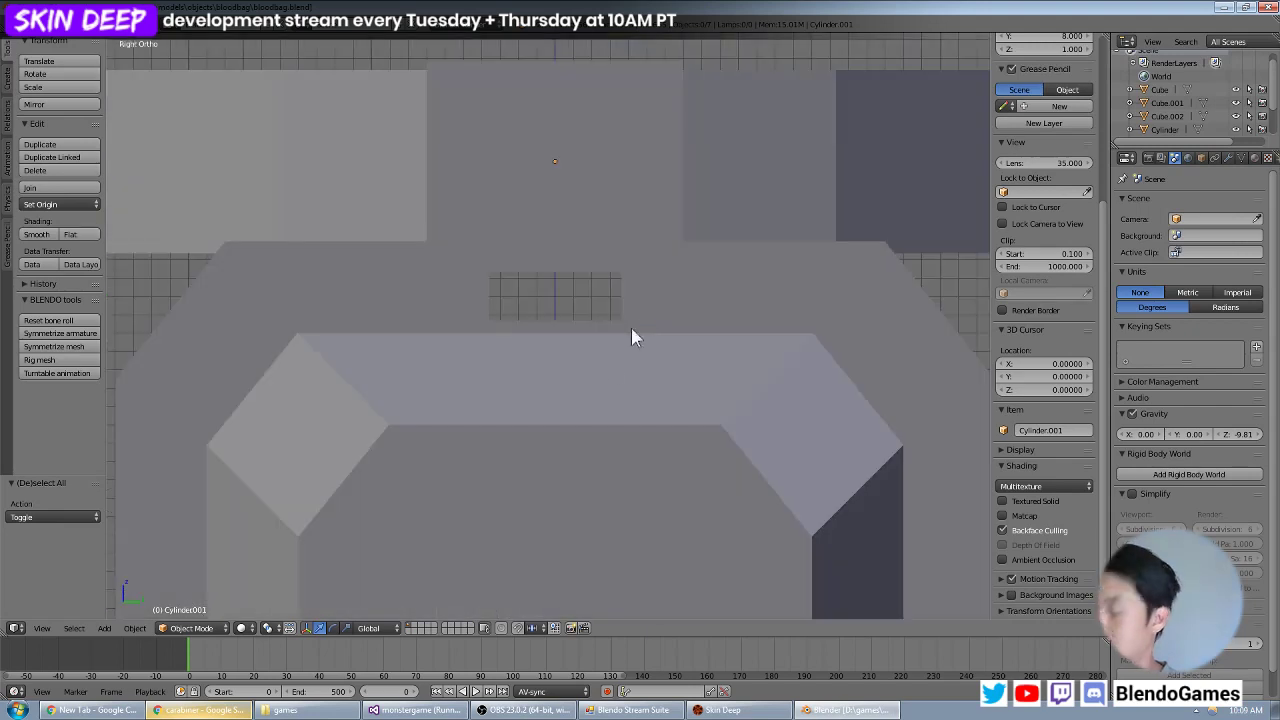
{"action": "key", "text": "KP_1"}
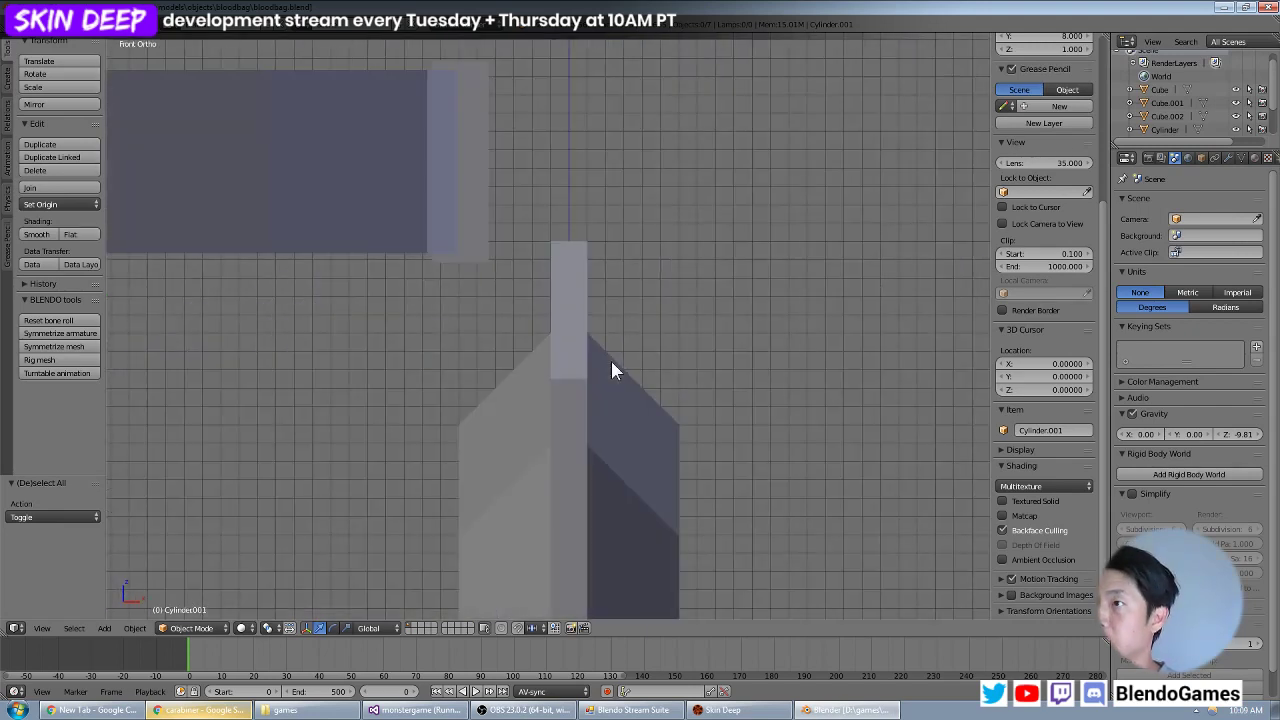
{"action": "key", "text": "shift+a"}
{"action": "mouse_move", "coordinate": [612, 363]}
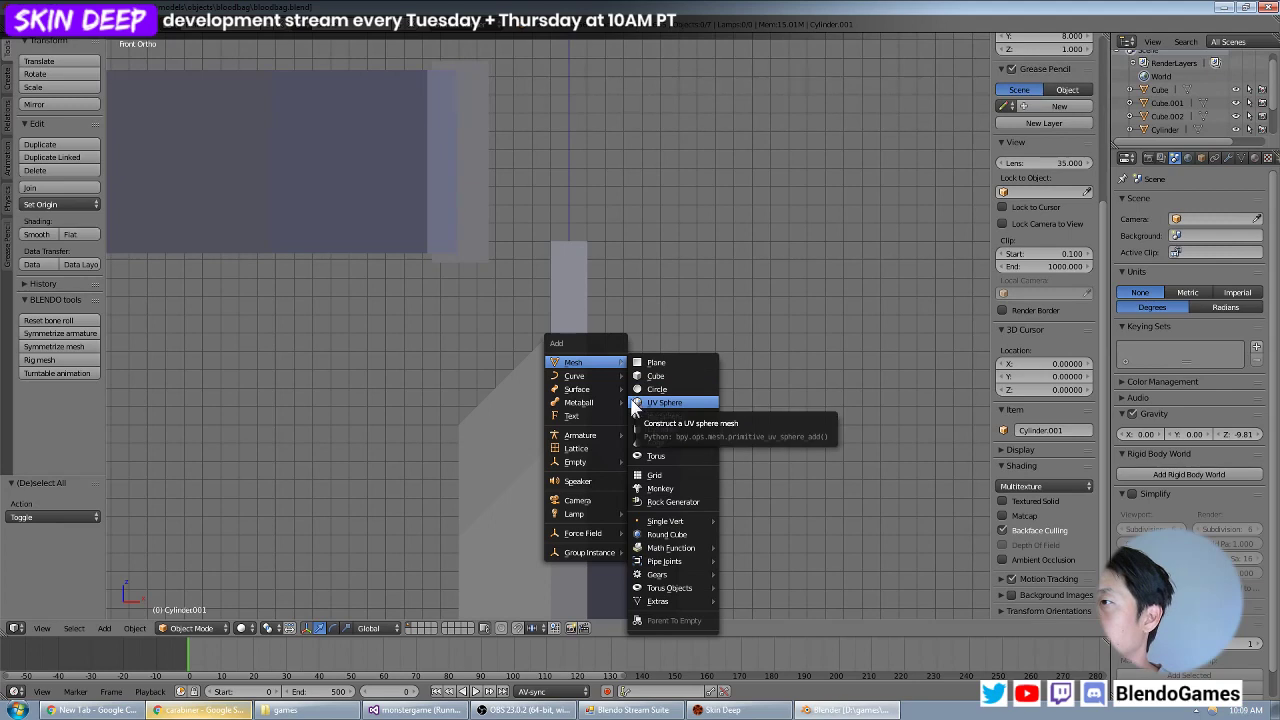
{"action": "left_click", "coordinate": [668, 459]}
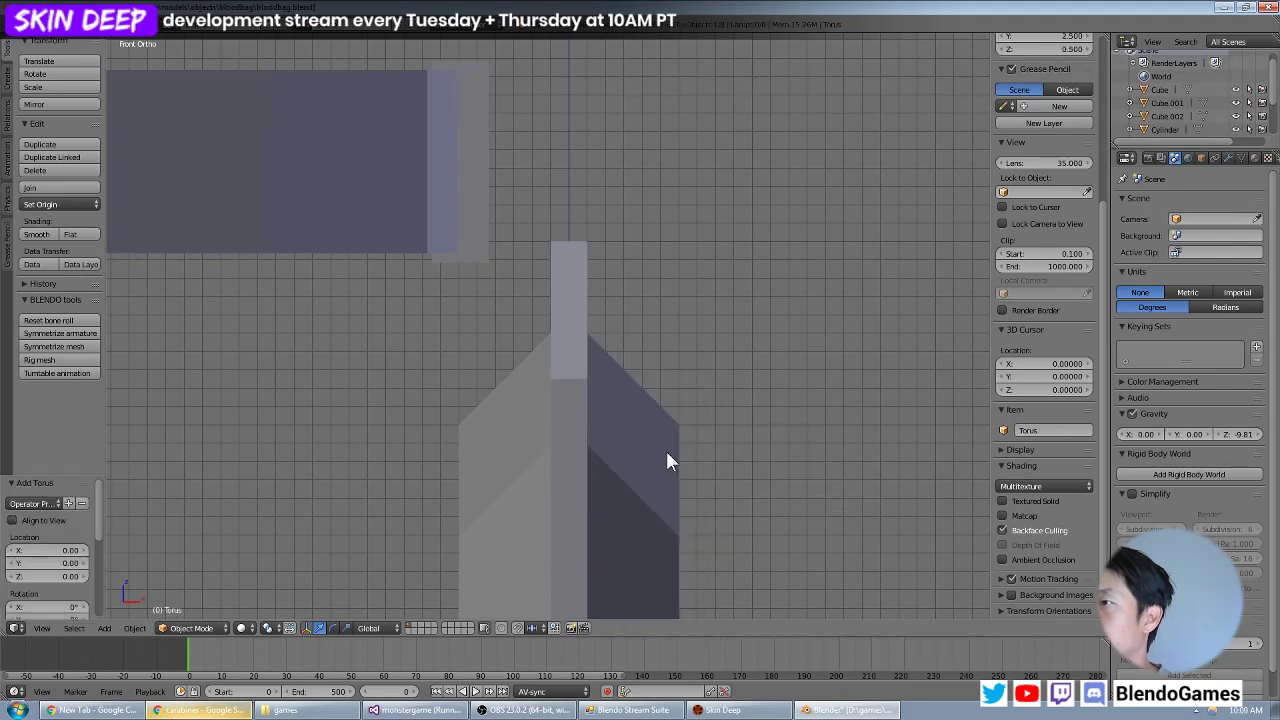
{"action": "scroll", "coordinate": [80, 522], "scroll_direction": "down", "scroll_amount": 3}
{"action": "scroll", "coordinate": [408, 444], "scroll_direction": "down", "scroll_amount": 8}
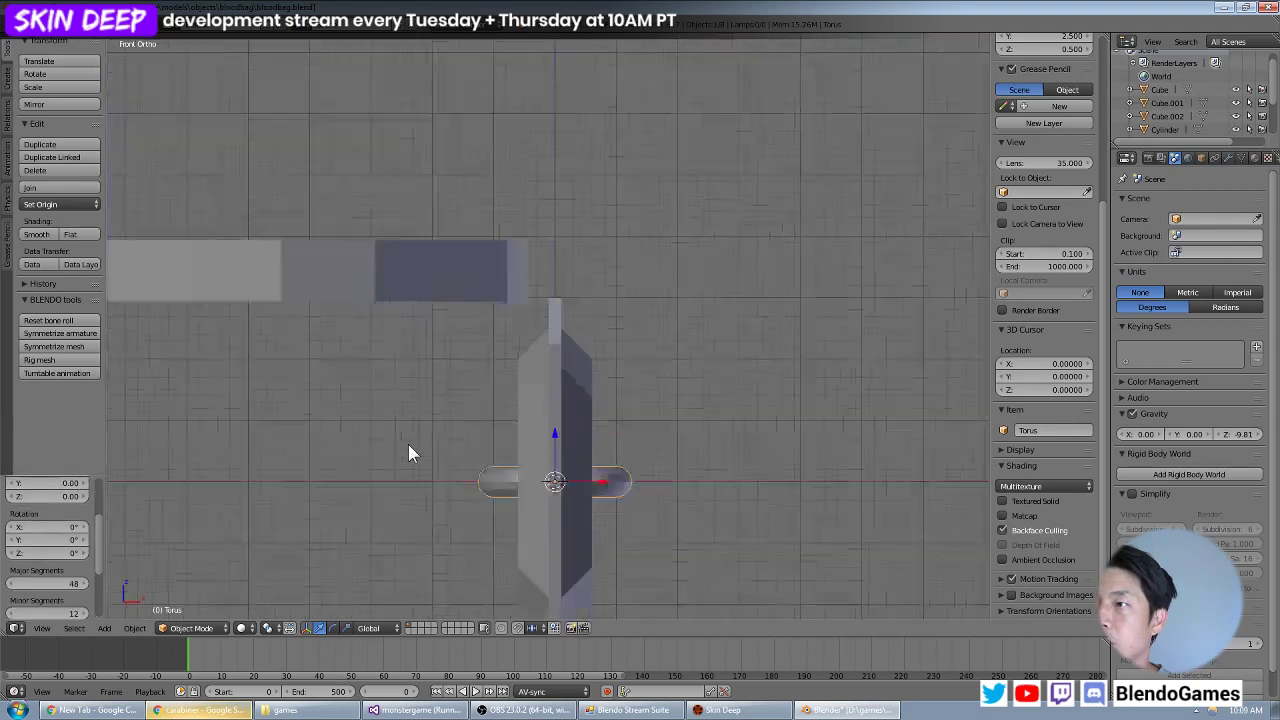
{"action": "scroll", "coordinate": [520, 432], "scroll_direction": "up", "scroll_amount": 4}
{"action": "key", "text": "z"}
{"action": "mouse_move", "coordinate": [524, 432]}
{"action": "middle_mouse_down"}
{"action": "mouse_move", "coordinate": [548, 348]}
{"action": "mouse_move", "coordinate": [542, 458]}
{"action": "mouse_move", "coordinate": [580, 394]}
{"action": "mouse_move", "coordinate": [577, 412]}
{"action": "middle_mouse_up"}
{"action": "key", "text": "KP_1"}
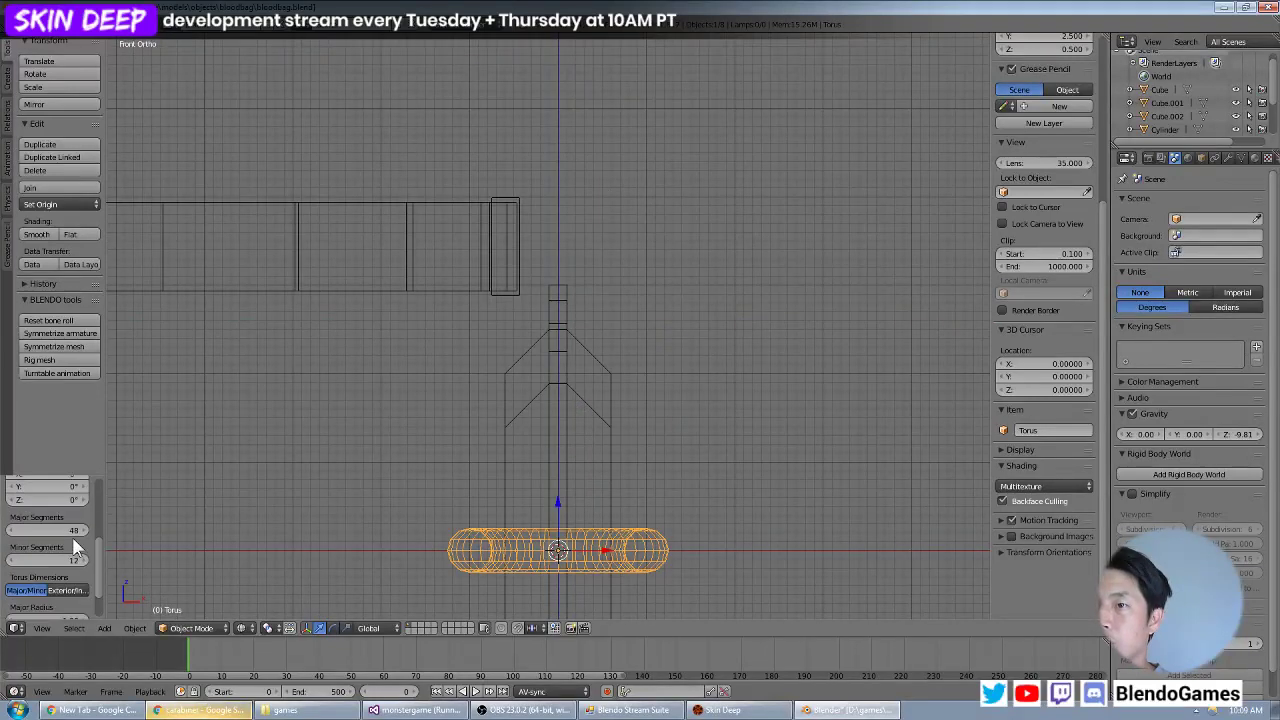
{"action": "left_click", "coordinate": [62, 540]}
{"action": "type", "text": "90"}
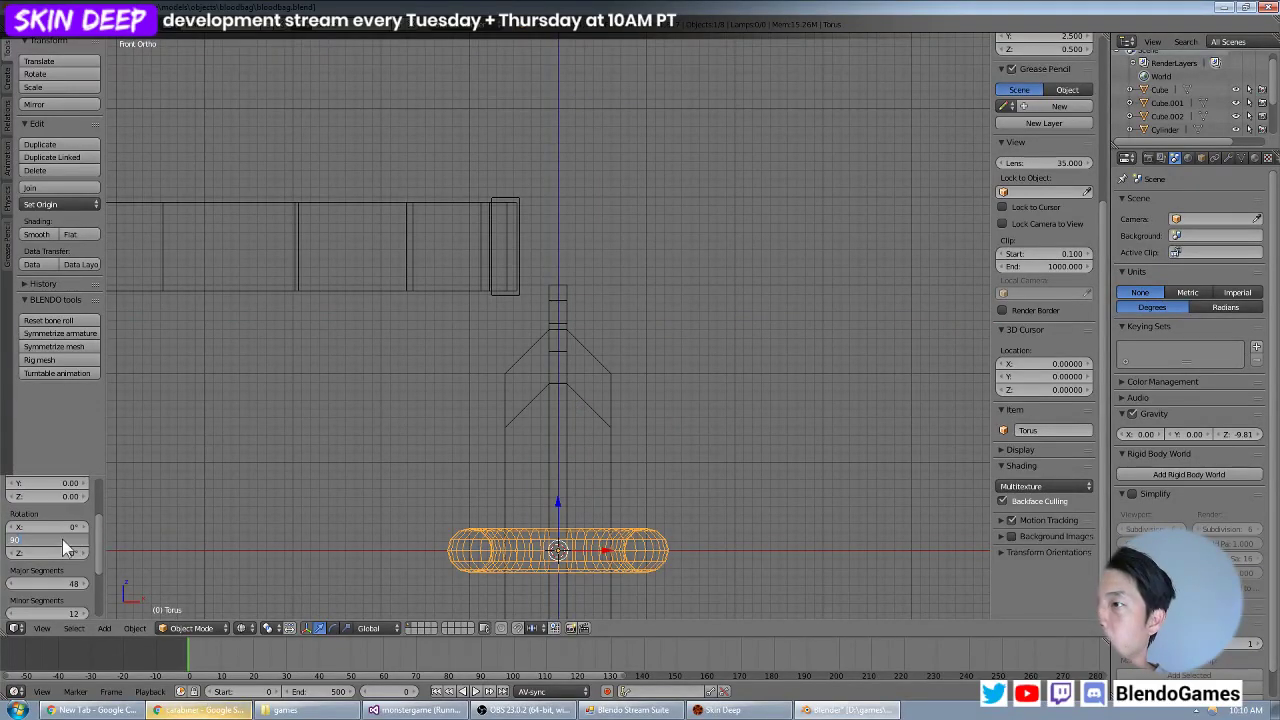
{"action": "key", "text": "Return"}
{"action": "left_click", "coordinate": [62, 539]}
{"action": "type", "text": "0"}
{"action": "key", "text": "Return"}
Set the torus's X rotation to 90° so that it stands upright.
{"action": "left_click", "coordinate": [66, 525]}
{"action": "type", "text": "90"}
{"action": "key", "text": "Return"}
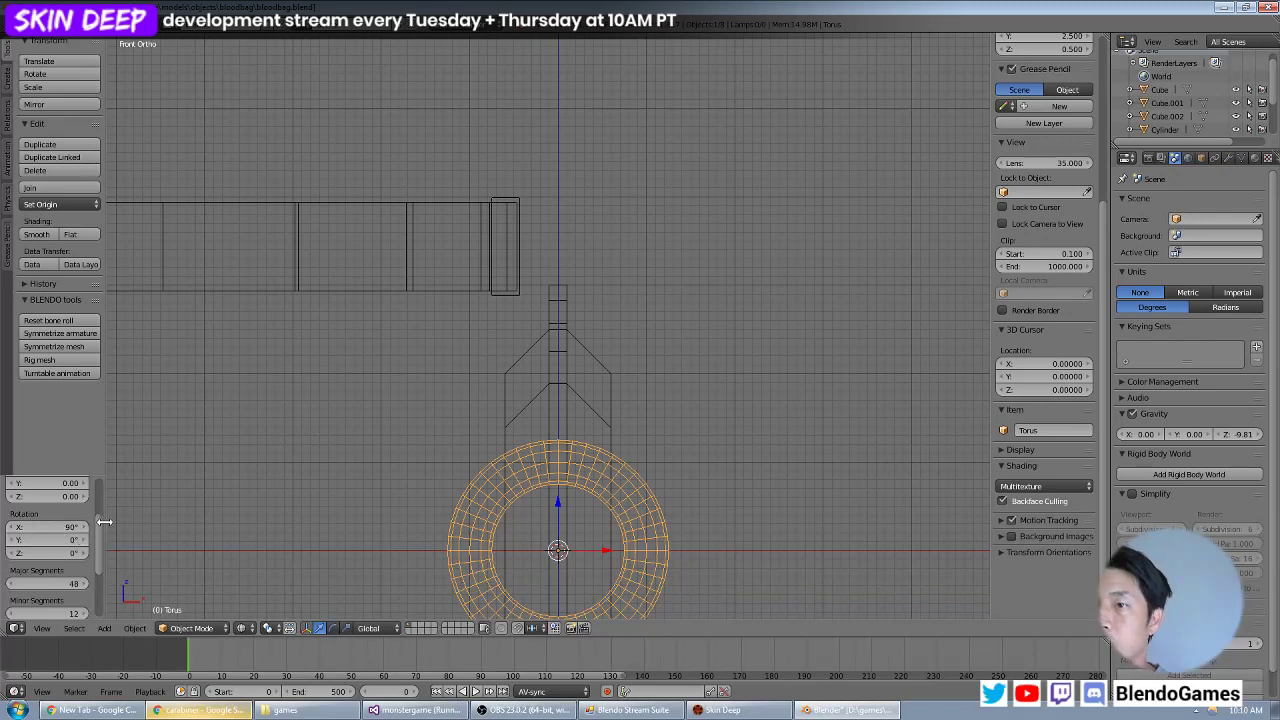
Reduce the torus's resolution to 8 major segments and 4 minor segments.
{"action": "scroll", "coordinate": [66, 530], "scroll_direction": "up", "scroll_amount": 3}
{"action": "scroll", "coordinate": [56, 552], "scroll_direction": "down", "scroll_amount": 3}
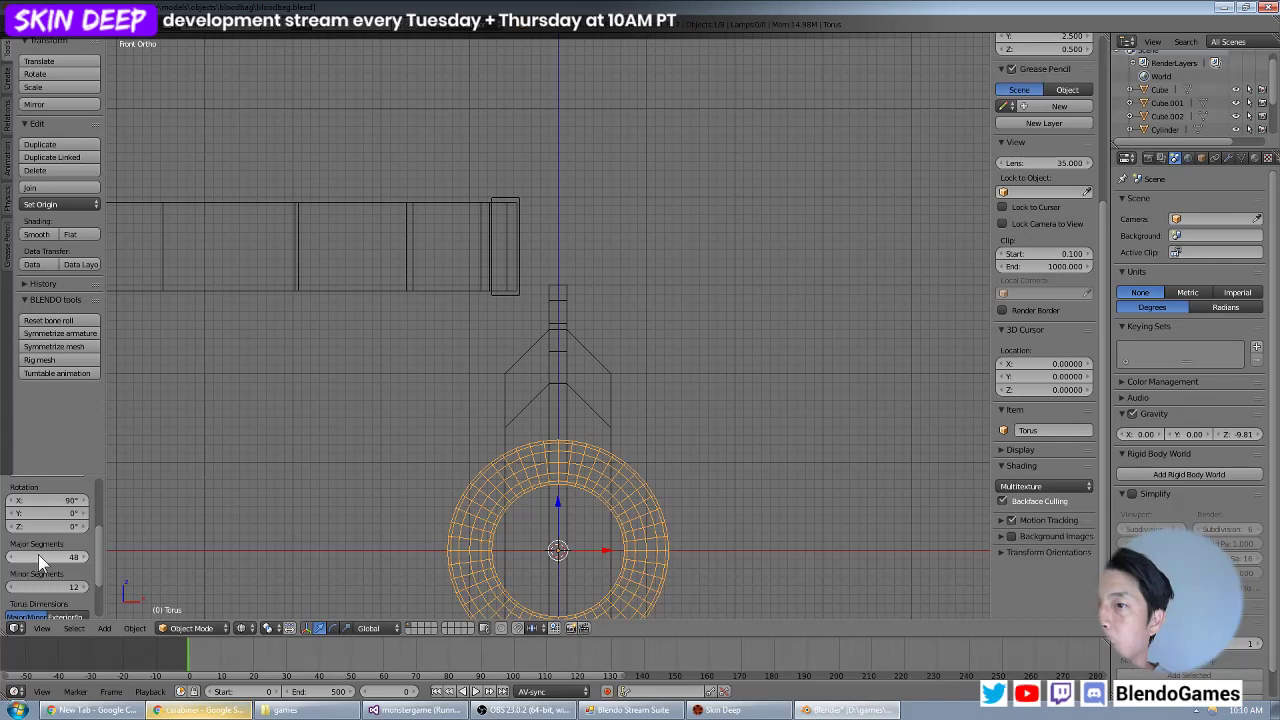
{"action": "left_click", "coordinate": [37, 554]}
{"action": "type", "text": "16"}
{"action": "key", "text": "Return"}
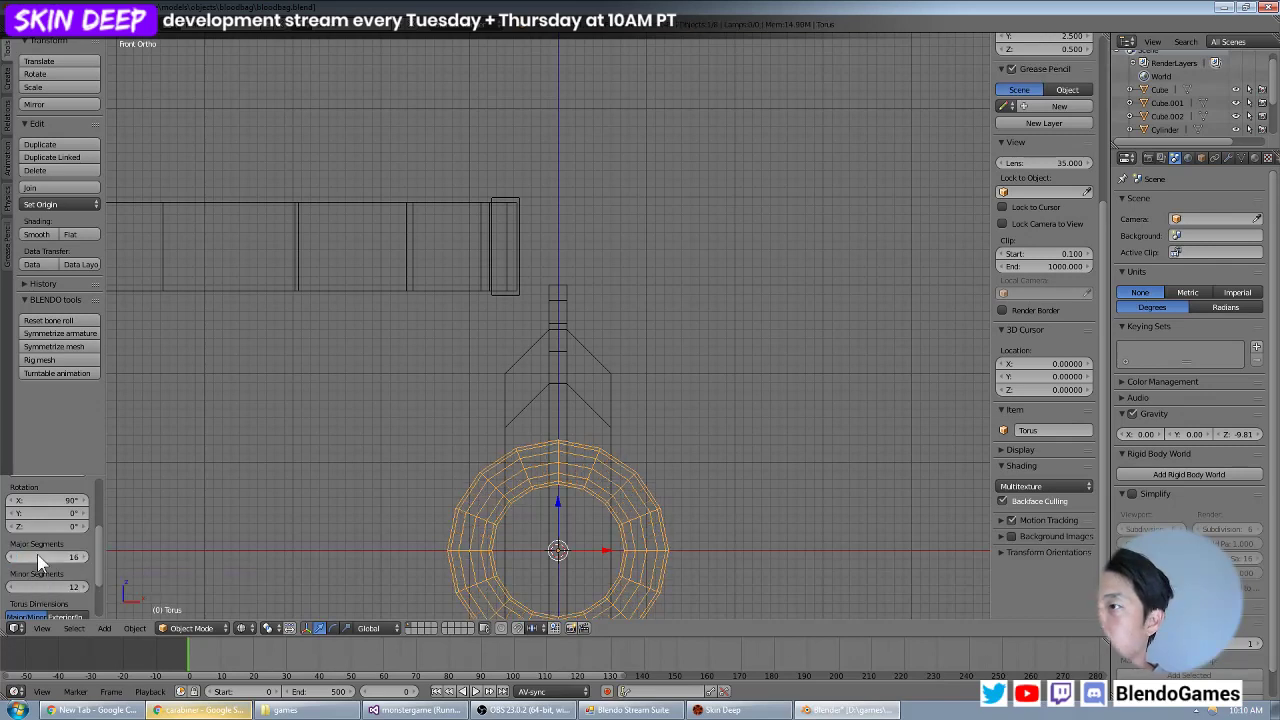
{"action": "left_click", "coordinate": [37, 554]}
{"action": "type", "text": "8"}
{"action": "key", "text": "Return"}
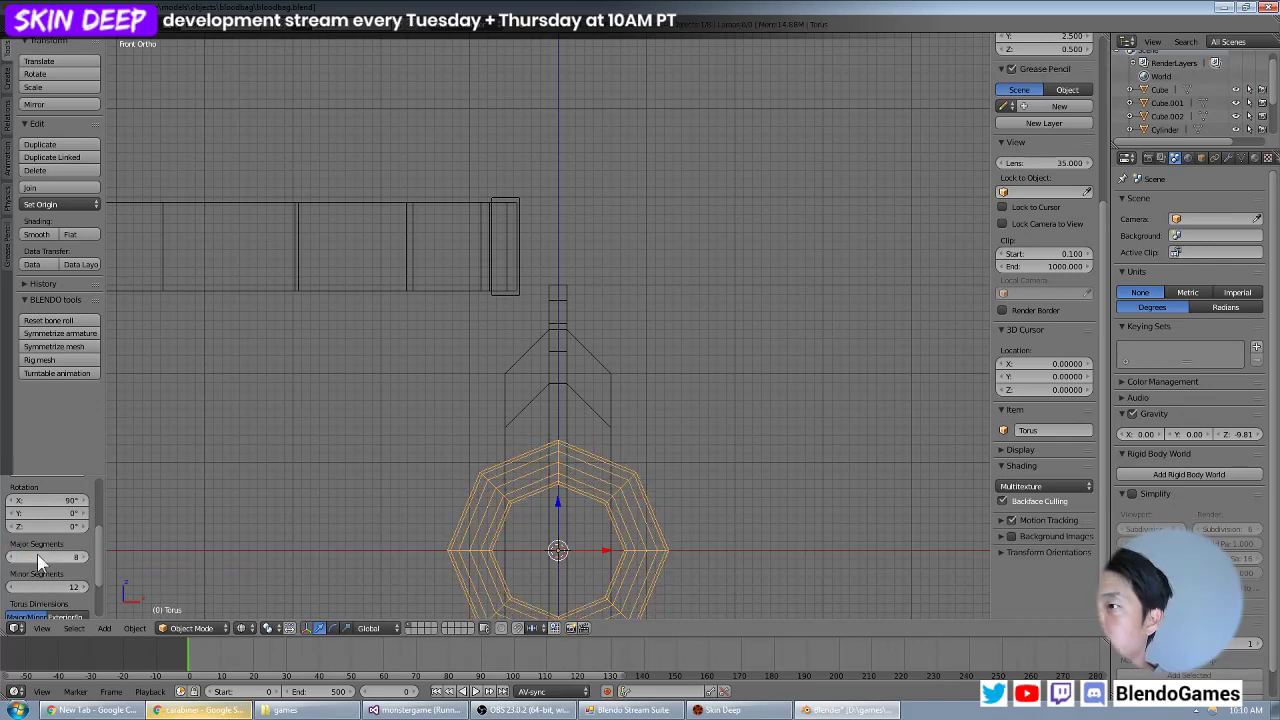
{"action": "left_click", "coordinate": [43, 585]}
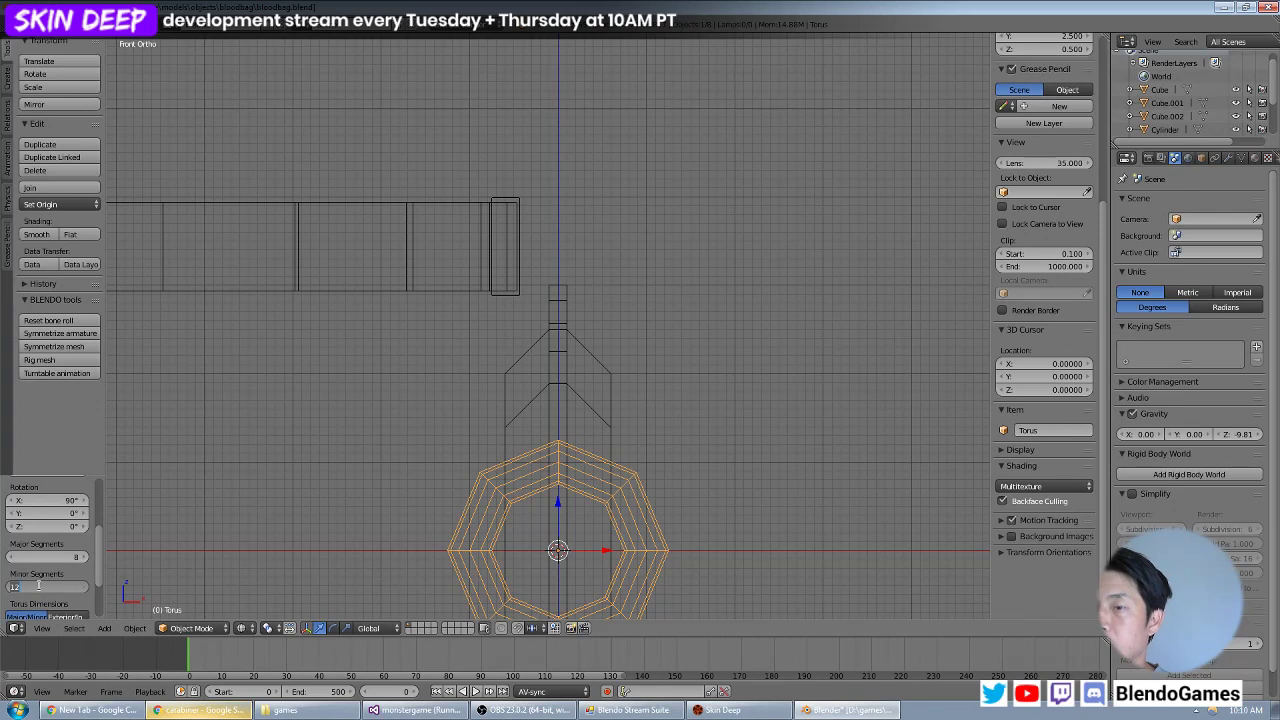
{"action": "type", "text": "4"}
{"action": "key", "text": "Return"}
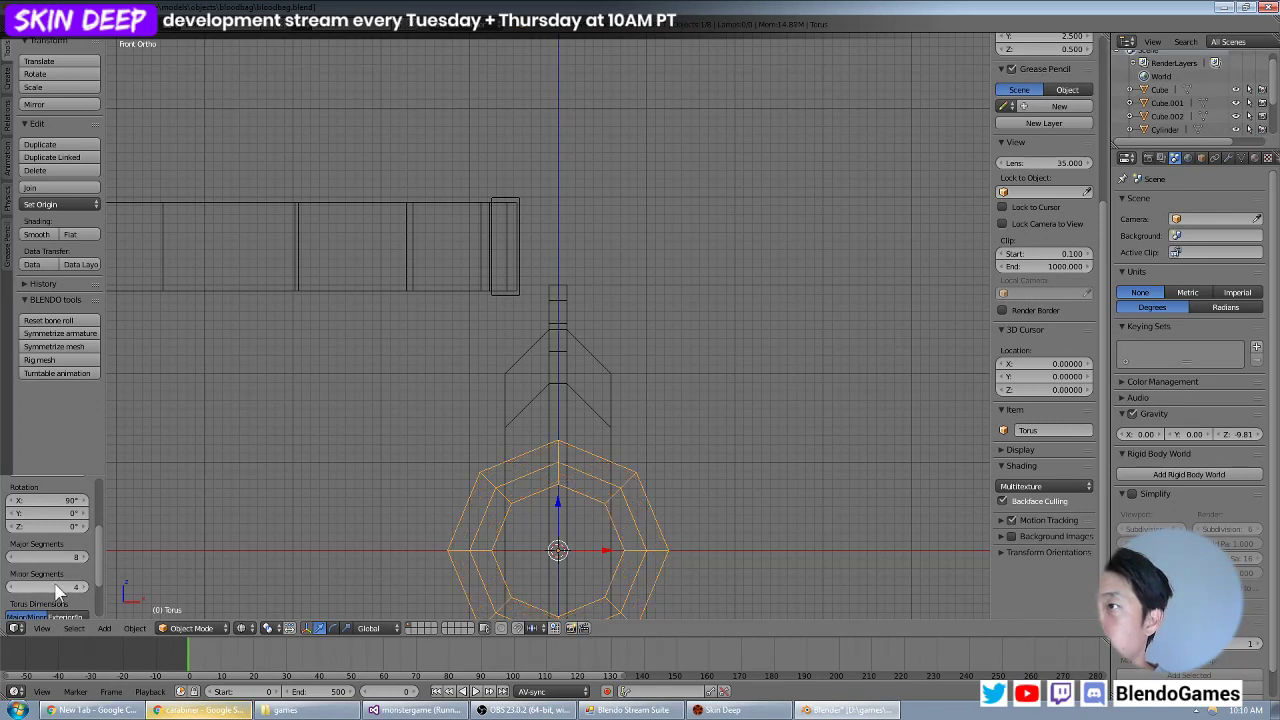
Set the torus's major radius to 0.5 and its minor radius to 0.1.
{"action": "scroll", "coordinate": [60, 587], "scroll_direction": "down", "scroll_amount": 1}
{"action": "scroll", "coordinate": [64, 588], "scroll_direction": "down", "scroll_amount": 1}
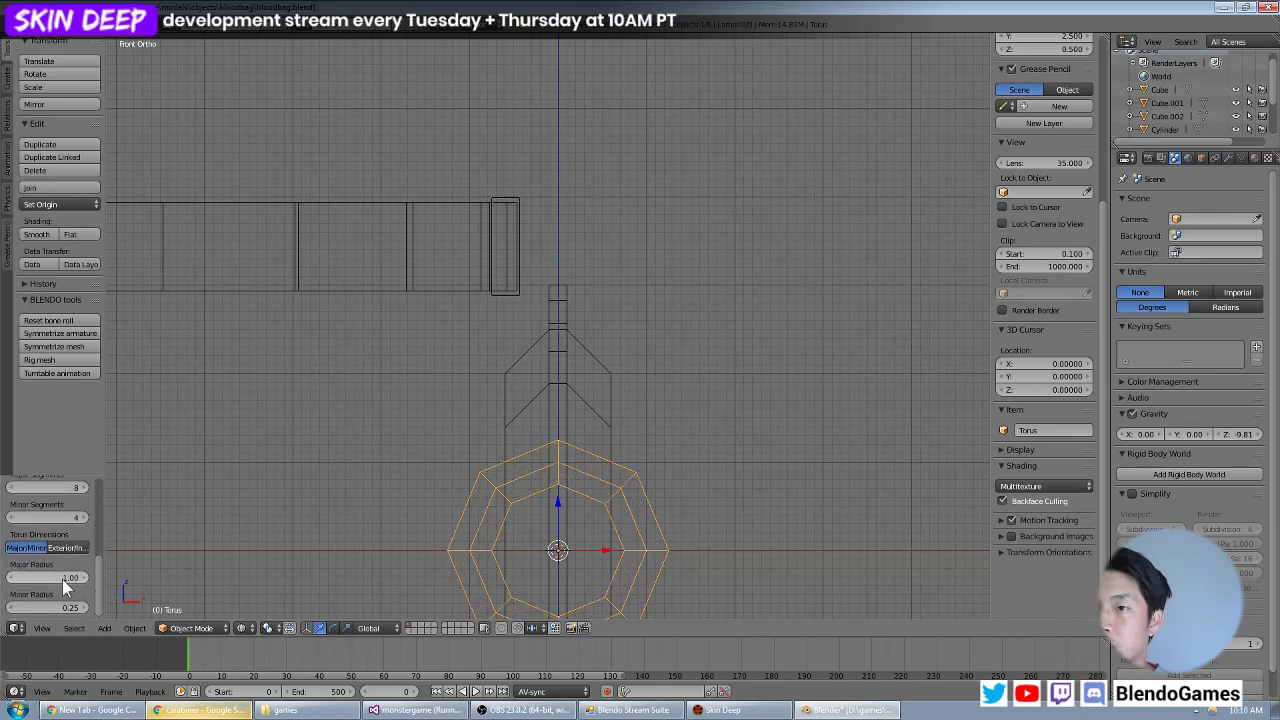
{"action": "left_click", "coordinate": [51, 580]}
{"action": "type", "text": "0.5"}
{"action": "key", "text": "Return"}
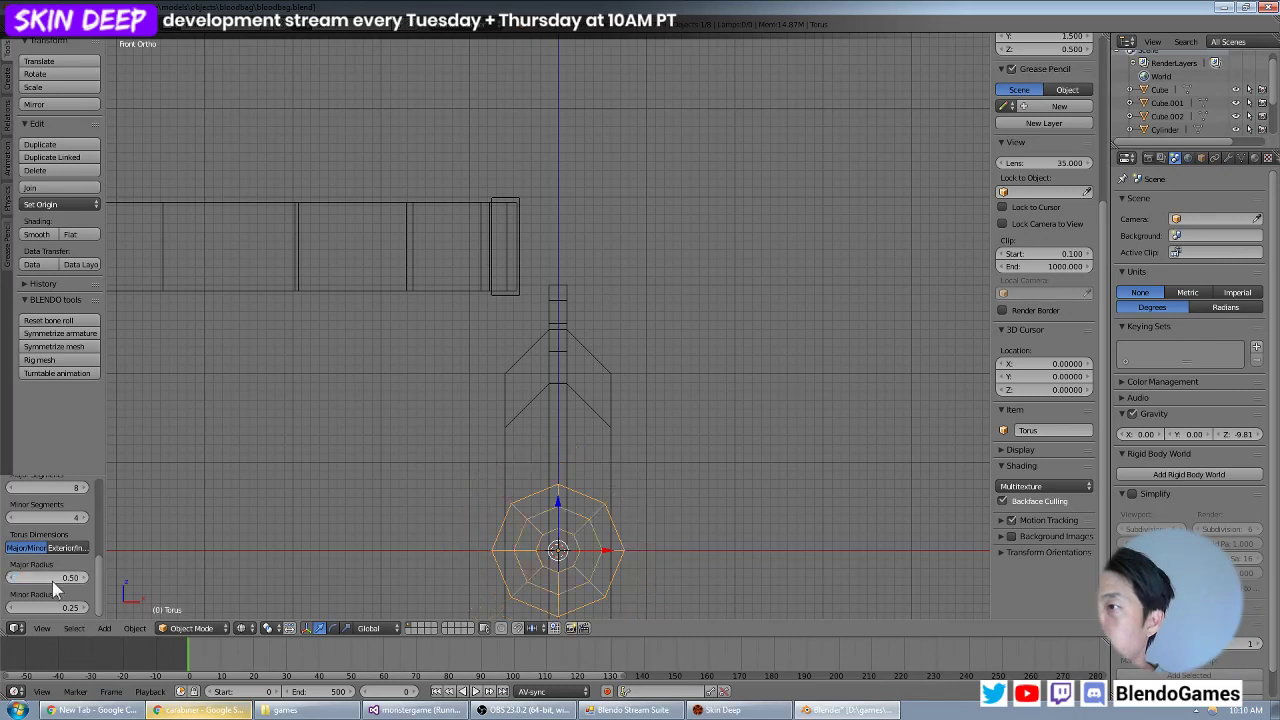
{"action": "type", "text": "0.1"}
{"action": "key", "text": "Return"}
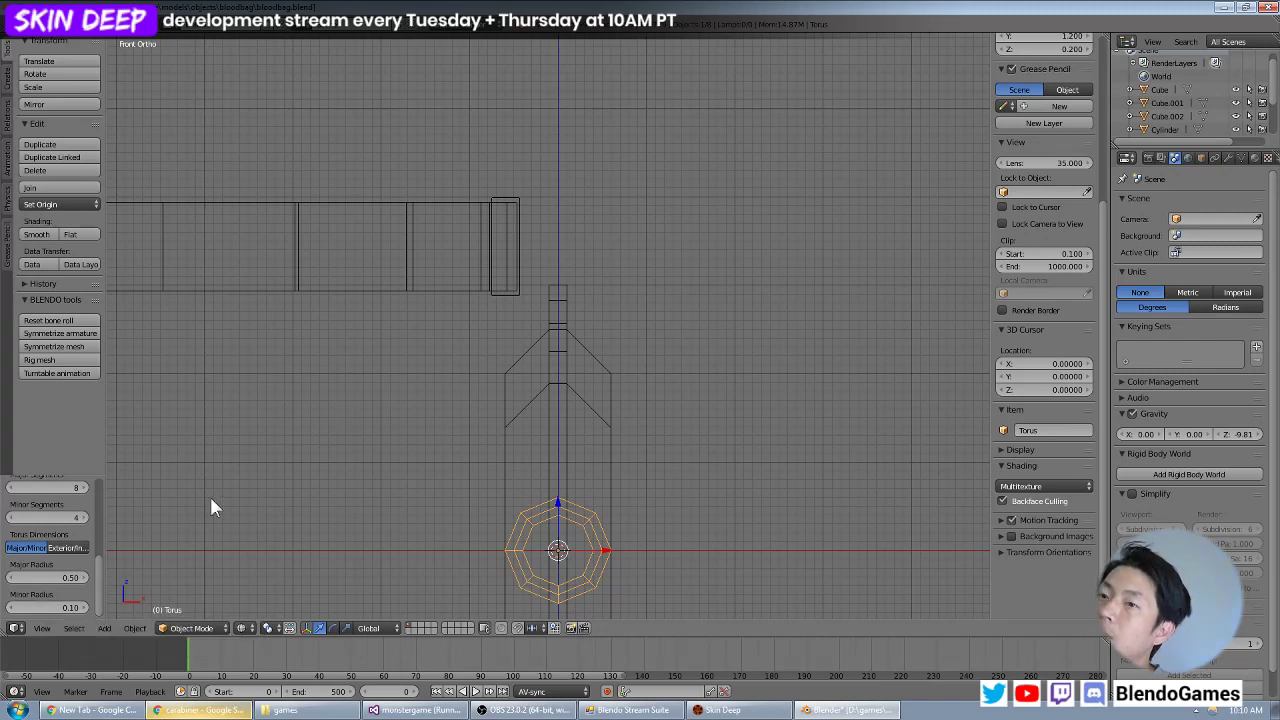
Check the torus's size against the bag and set its major radius to 0.4.
{"action": "middle_click_drag", "start_coordinate": [250, 520], "coordinate": [385, 486]}
{"action": "key", "text": "KP_1"}
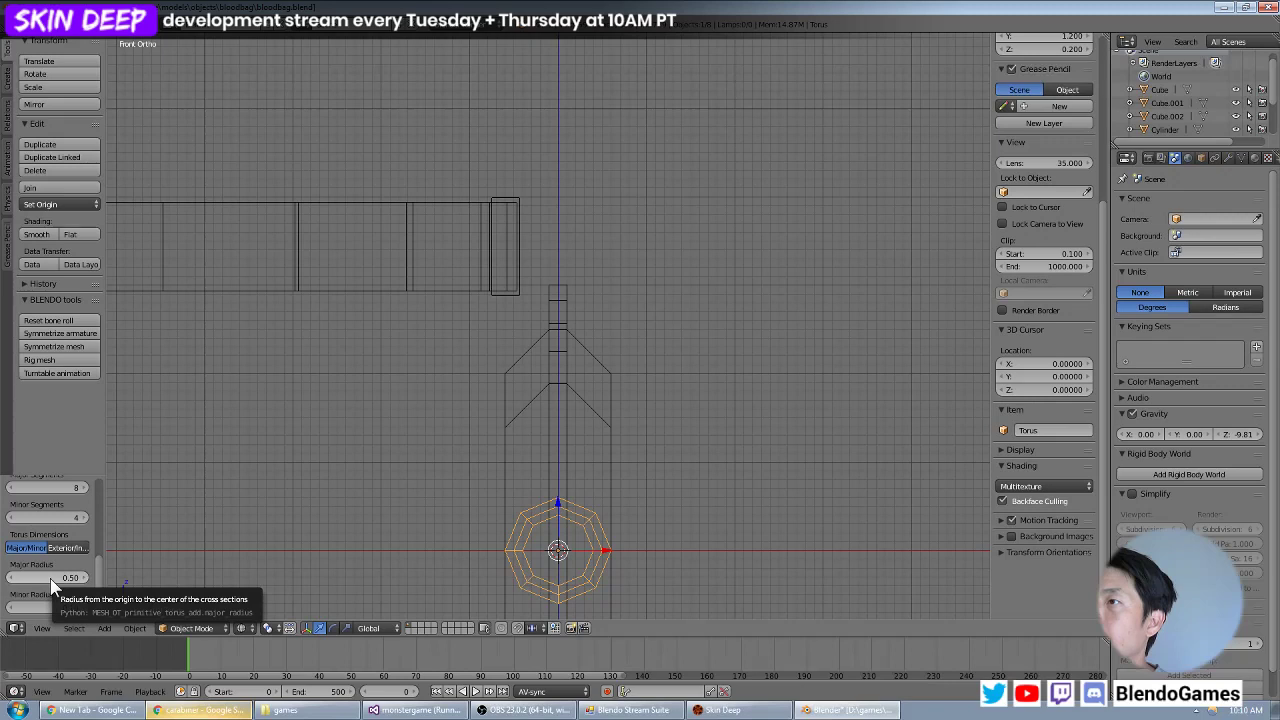
{"action": "left_click", "coordinate": [50, 578]}
{"action": "type", "text": ".4"}
{"action": "key", "text": "Return"}
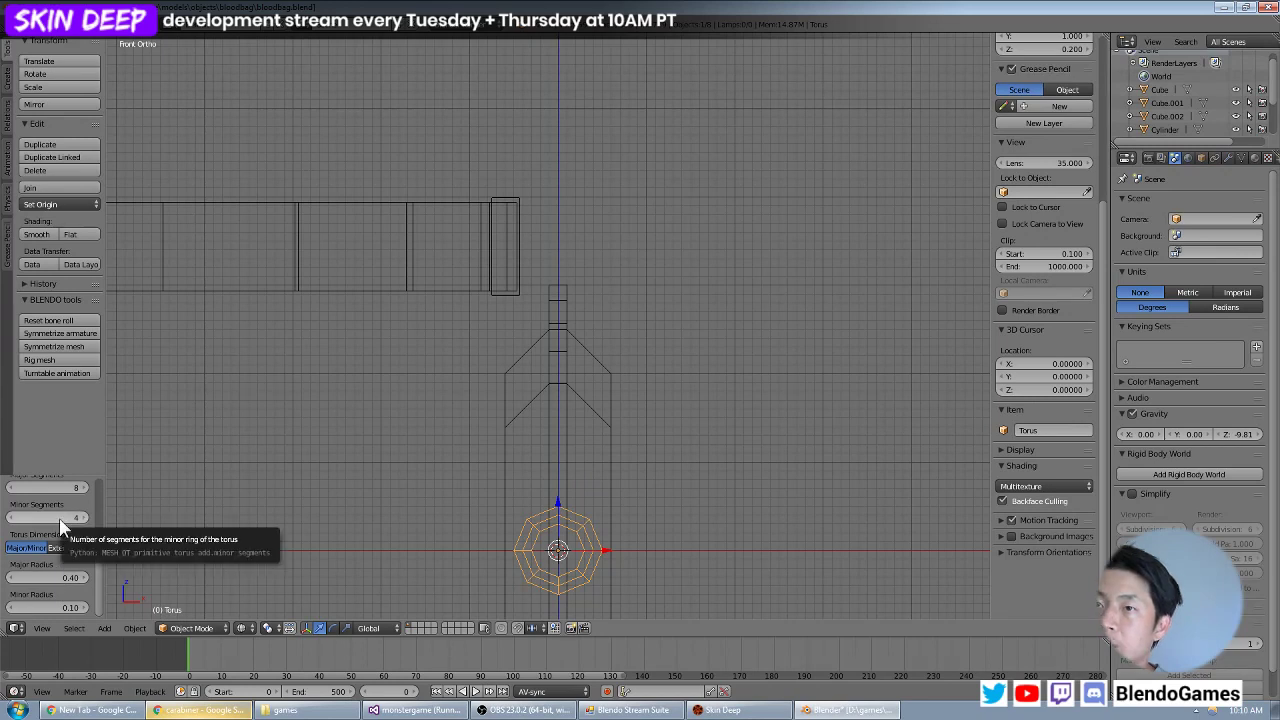
{"action": "scroll", "coordinate": [60, 525], "scroll_direction": "up", "scroll_amount": 2}
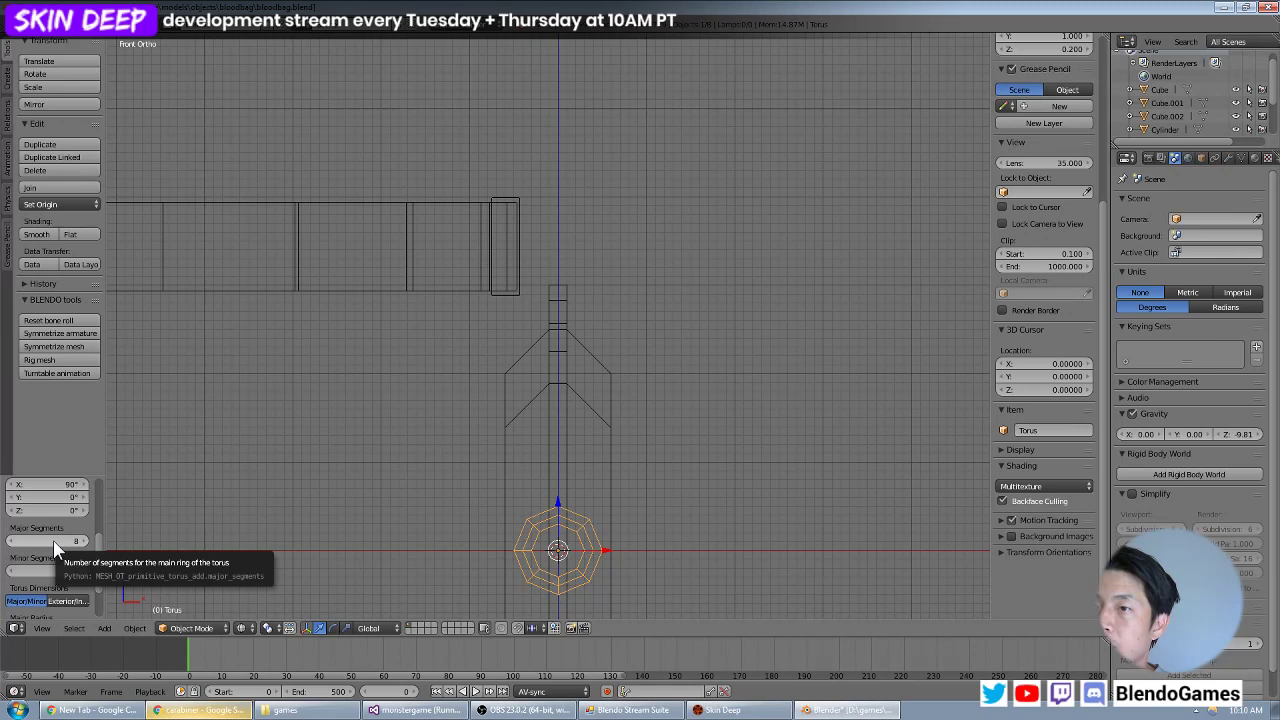
{"action": "scroll", "coordinate": [55, 547], "scroll_direction": "down", "scroll_amount": 2}
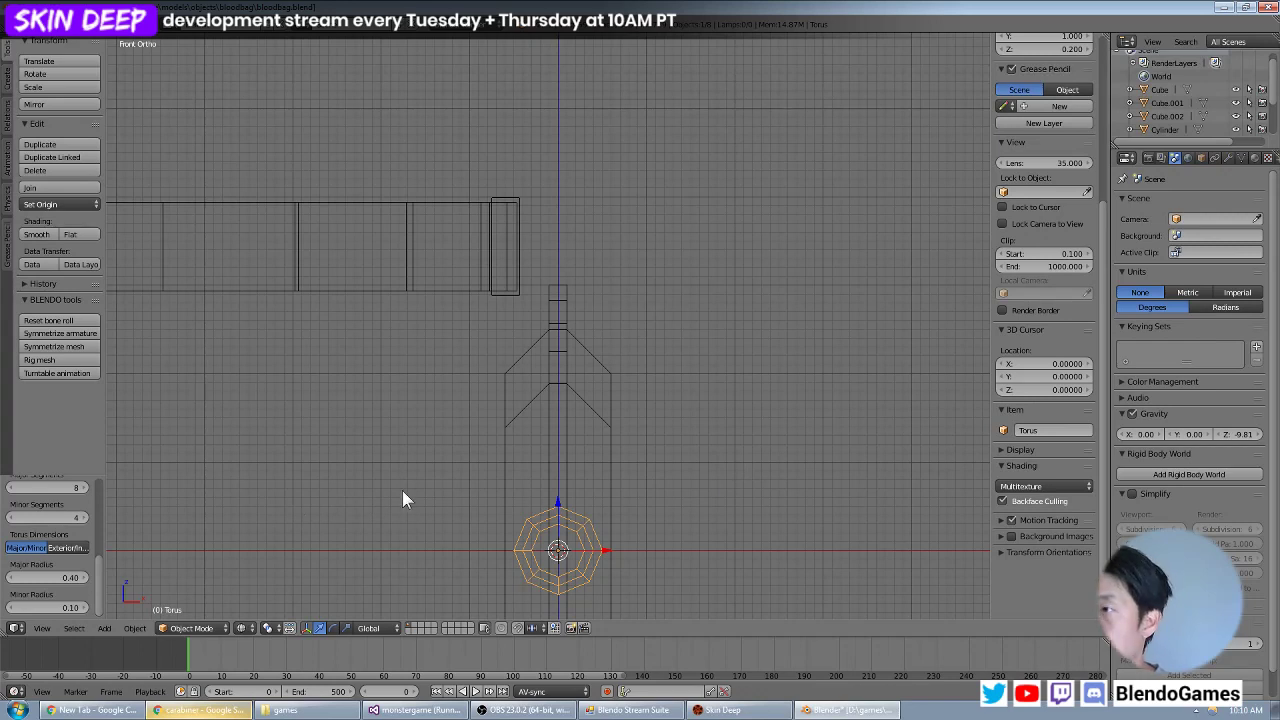
Move the torus about 3 units up along Z so that it loops through the slot at the bag's upper edge.
{"action": "key", "text": "g"}
{"action": "key", "text": "z"}
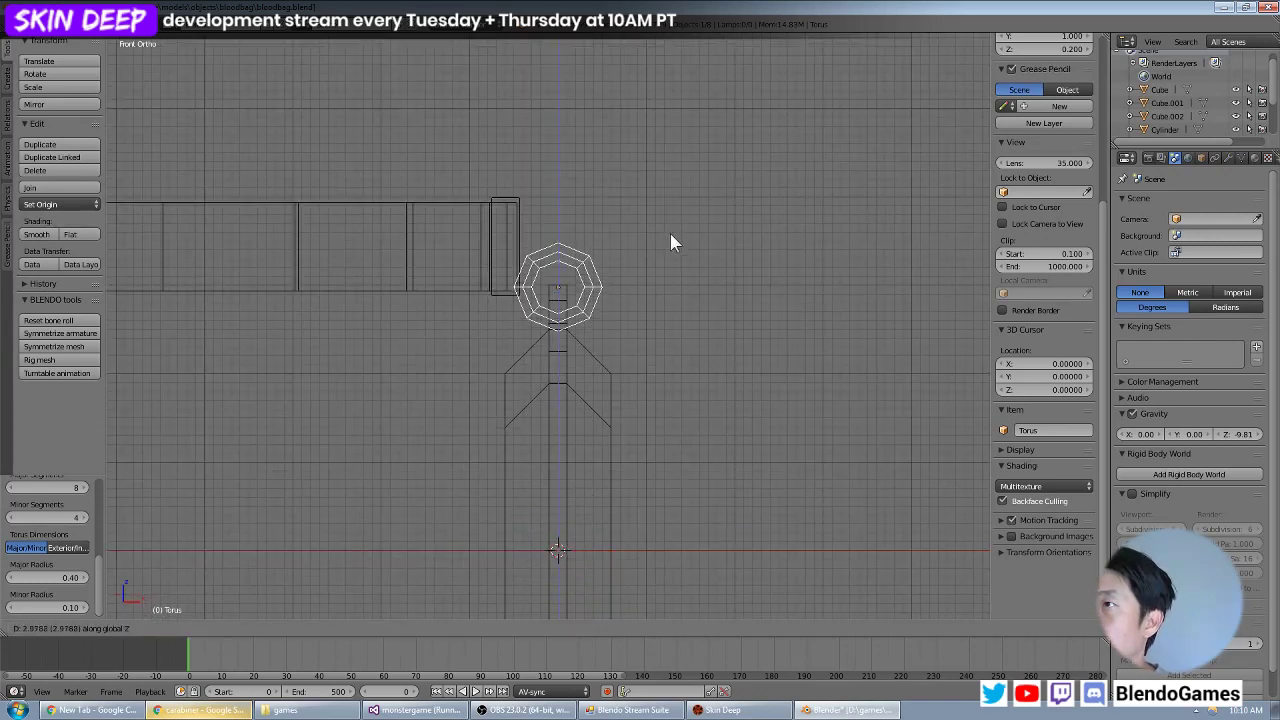
{"action": "left_click", "coordinate": [674, 226]}
{"action": "middle_click_drag", "start_coordinate": [500, 256], "coordinate": [546, 346]}
{"action": "scroll", "coordinate": [560, 248], "scroll_direction": "up", "scroll_amount": 3}
{"action": "middle_click_drag", "start_coordinate": [546, 346], "coordinate": [545, 314]}
Delete the faces of the torus's upper half on both sides, leaving only the half ring through the bag's slot.
{"action": "key", "text": "Tab"}
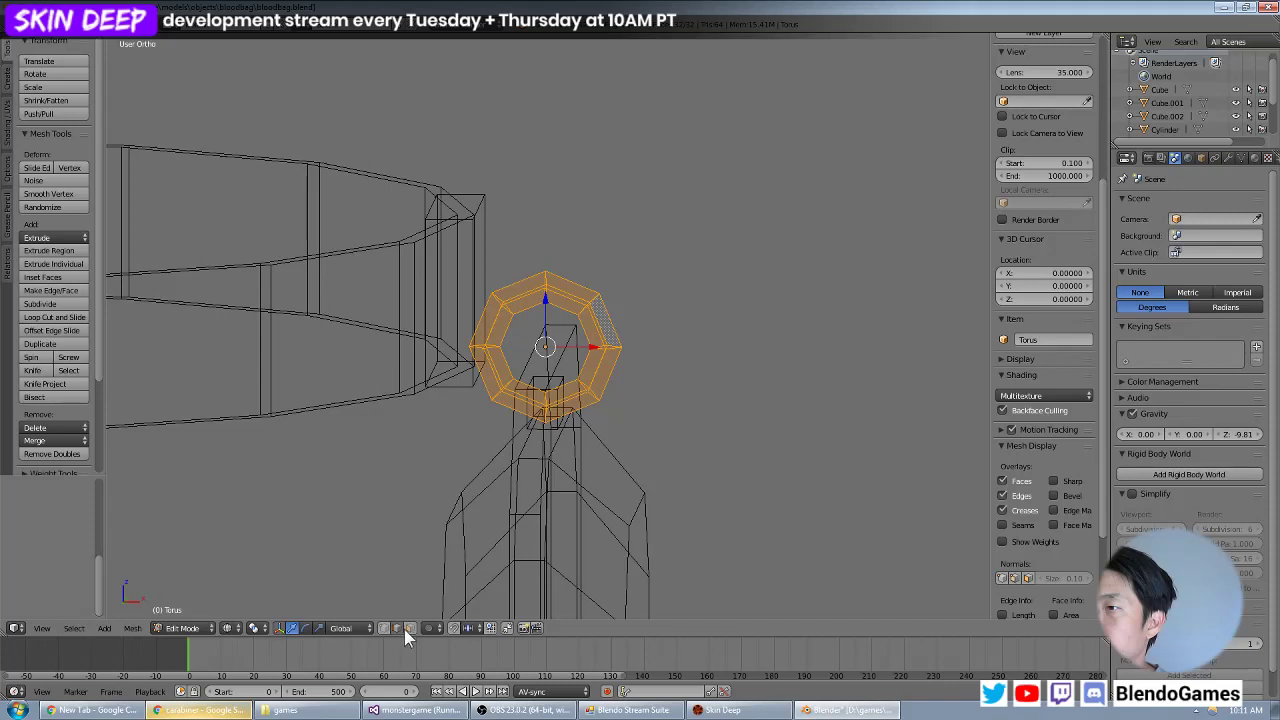
{"action": "key", "text": "Tab"}
{"action": "key", "text": "z"}
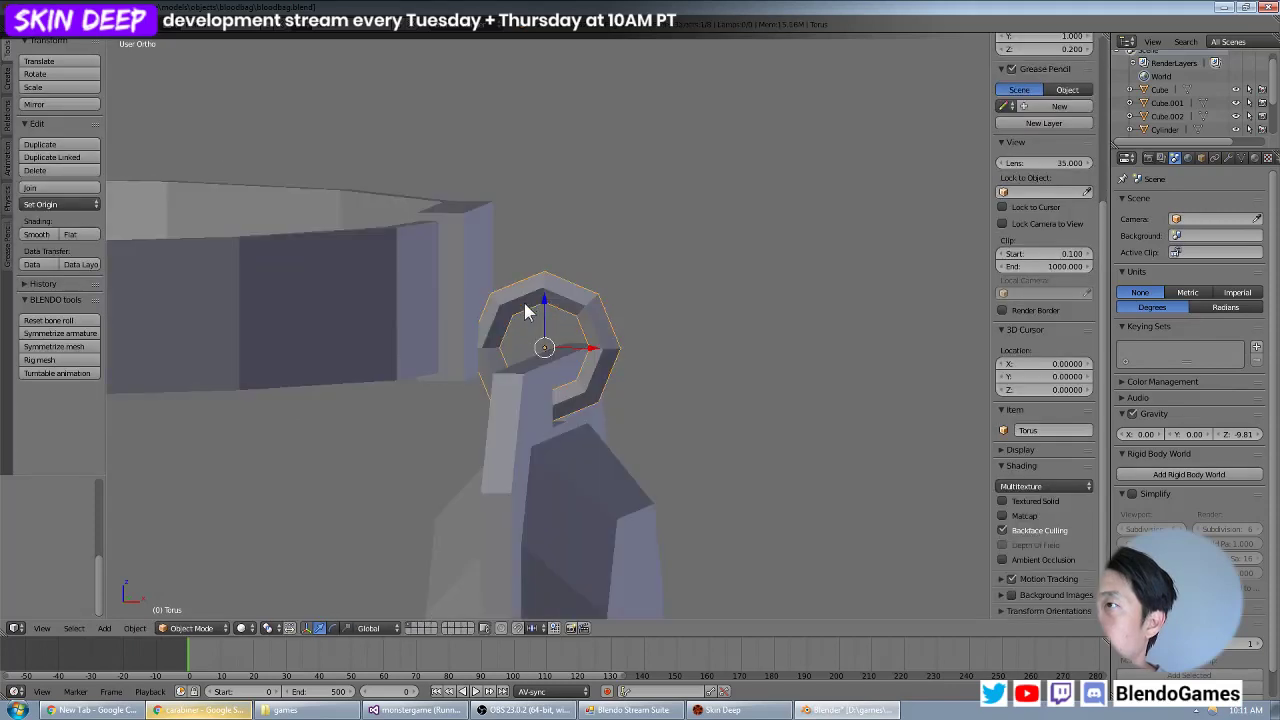
{"action": "key", "text": "Tab"}
{"action": "right_click", "coordinate": [524, 302]}
{"action": "right_click", "coordinate": [569, 301], "text": "shift"}
{"action": "right_click", "coordinate": [570, 293], "text": "shift"}
{"action": "right_click", "coordinate": [523, 288], "text": "shift"}
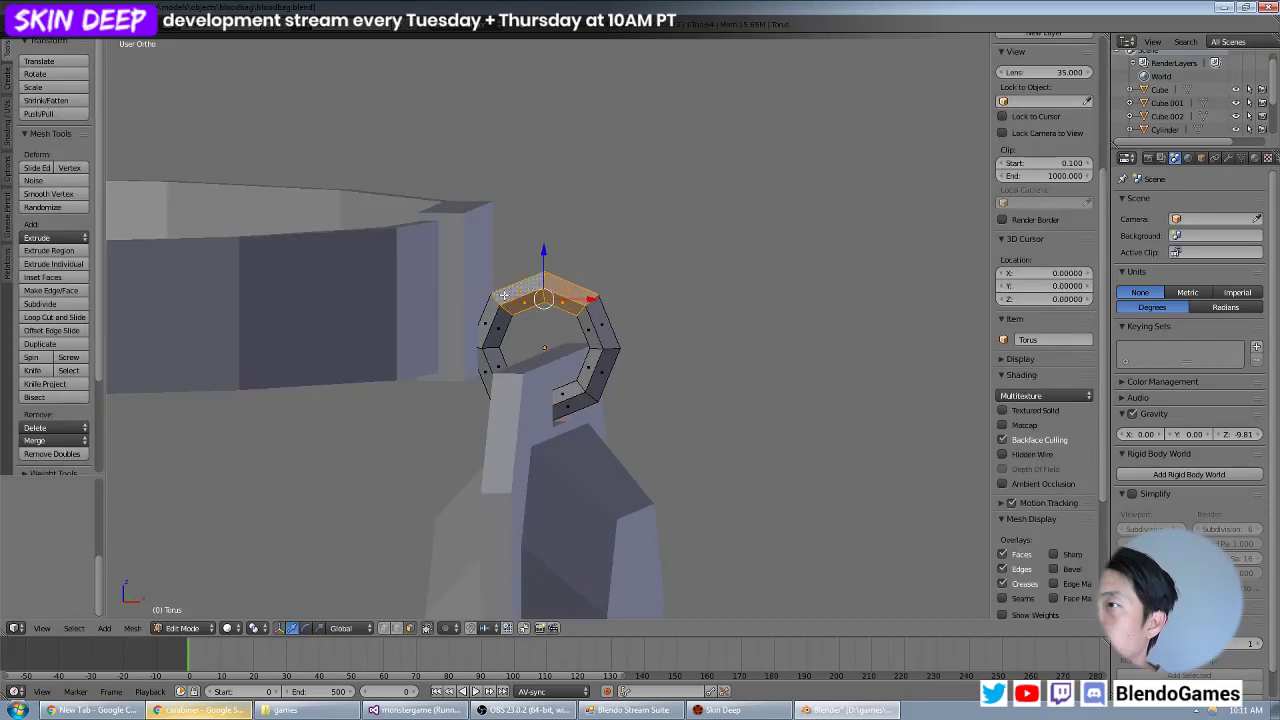
{"action": "right_click", "coordinate": [490, 316], "text": "shift"}
{"action": "right_click", "coordinate": [497, 328], "text": "shift"}
{"action": "middle_click_drag", "start_coordinate": [637, 290], "coordinate": [342, 314]}
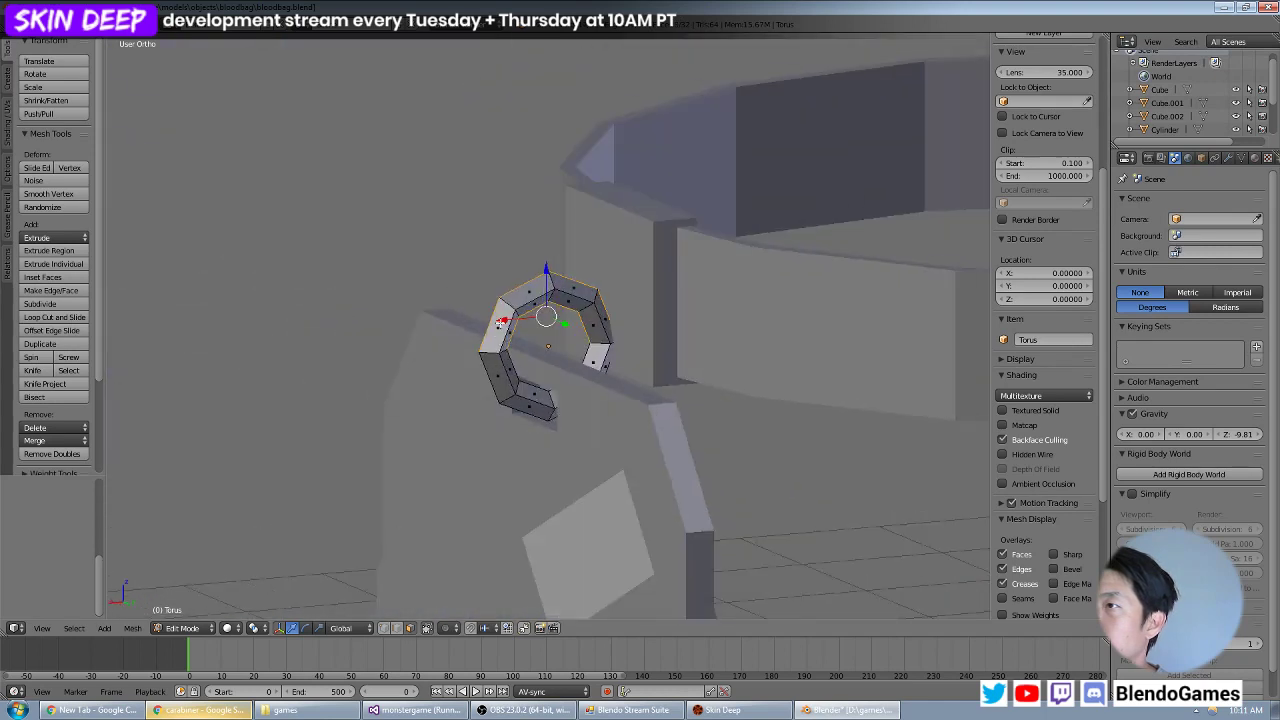
{"action": "right_click", "coordinate": [600, 328], "text": "shift"}
{"action": "right_click", "coordinate": [582, 293], "text": "shift"}
{"action": "right_click", "coordinate": [572, 302], "text": "shift"}
{"action": "right_click", "coordinate": [534, 292], "text": "shift"}
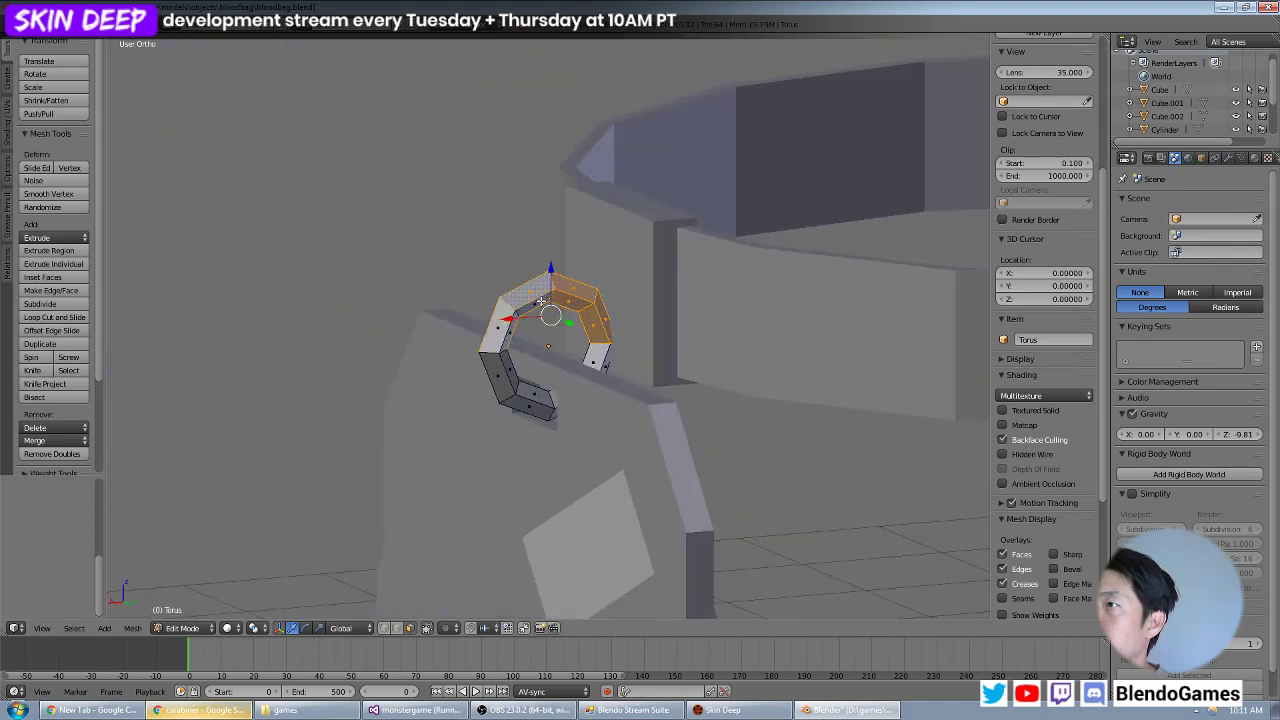
{"action": "right_click", "coordinate": [533, 303], "text": "shift"}
{"action": "right_click", "coordinate": [501, 326], "text": "shift"}
{"action": "right_click", "coordinate": [509, 331], "text": "shift"}
{"action": "key", "text": "x"}
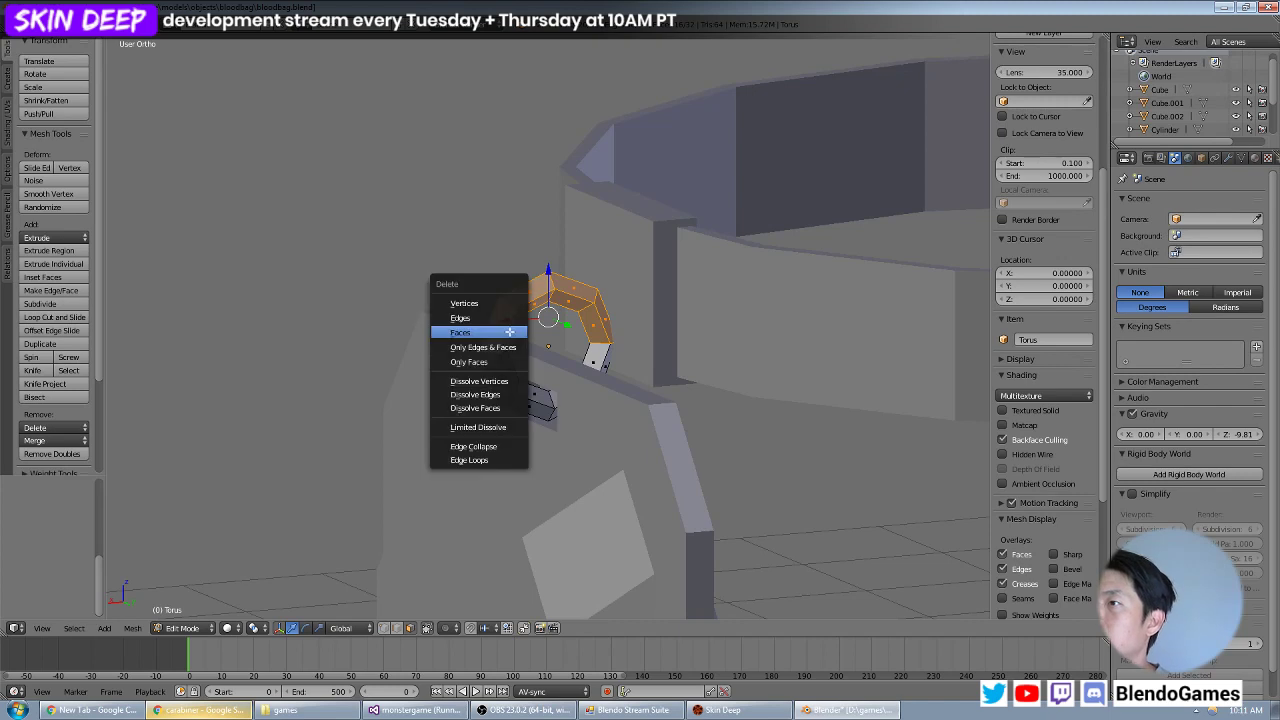
{"action": "left_click", "coordinate": [510, 333]}
{"action": "key", "text": "Tab"}
Duplicate the remaining half ring and place the copy about 0.8 units higher along Z.
{"action": "right_click", "coordinate": [508, 386]}
{"action": "right_click", "coordinate": [507, 380]}
{"action": "key", "text": "KP_Decimal"}
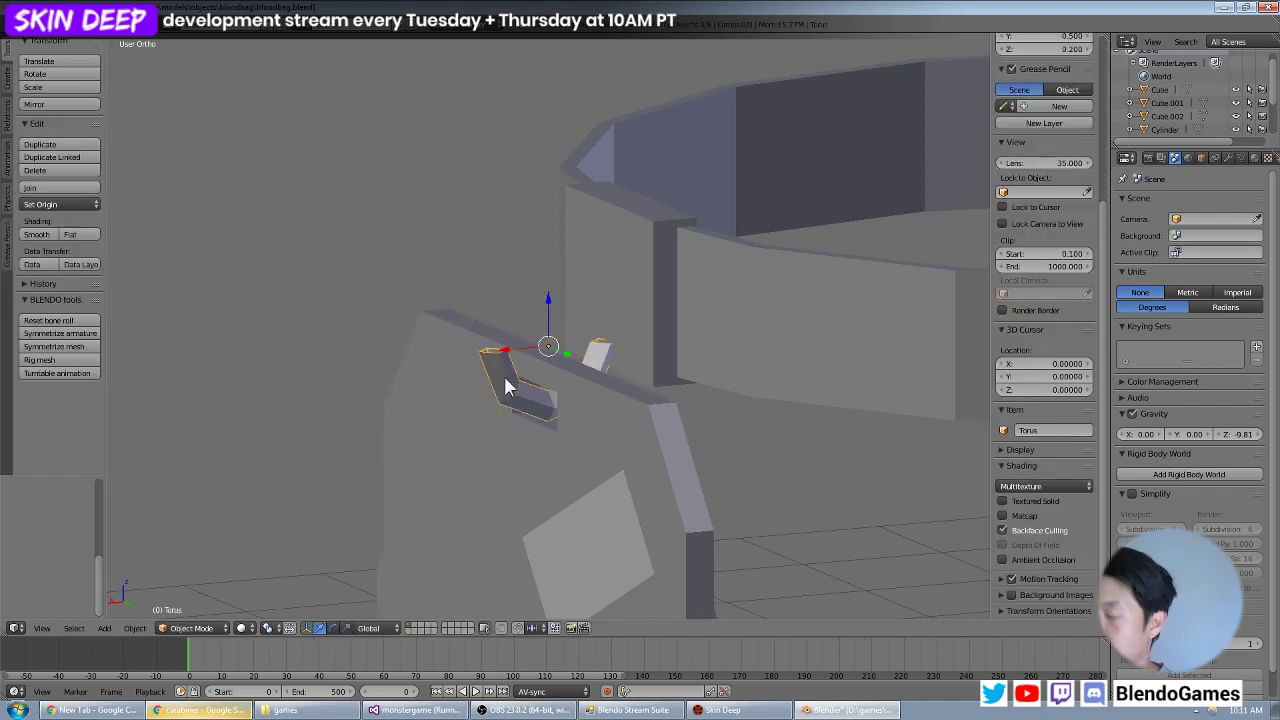
{"action": "key", "text": "KP_1"}
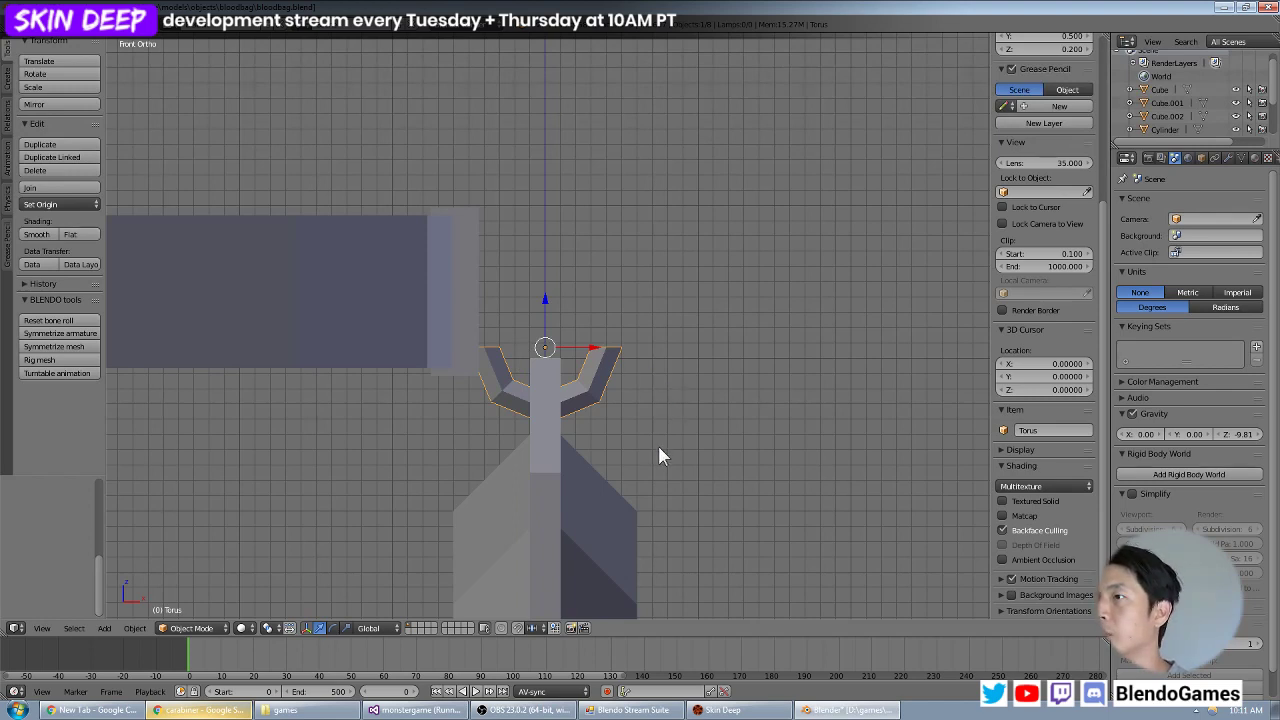
{"action": "key", "text": "shift+d"}
{"action": "key", "text": "z"}
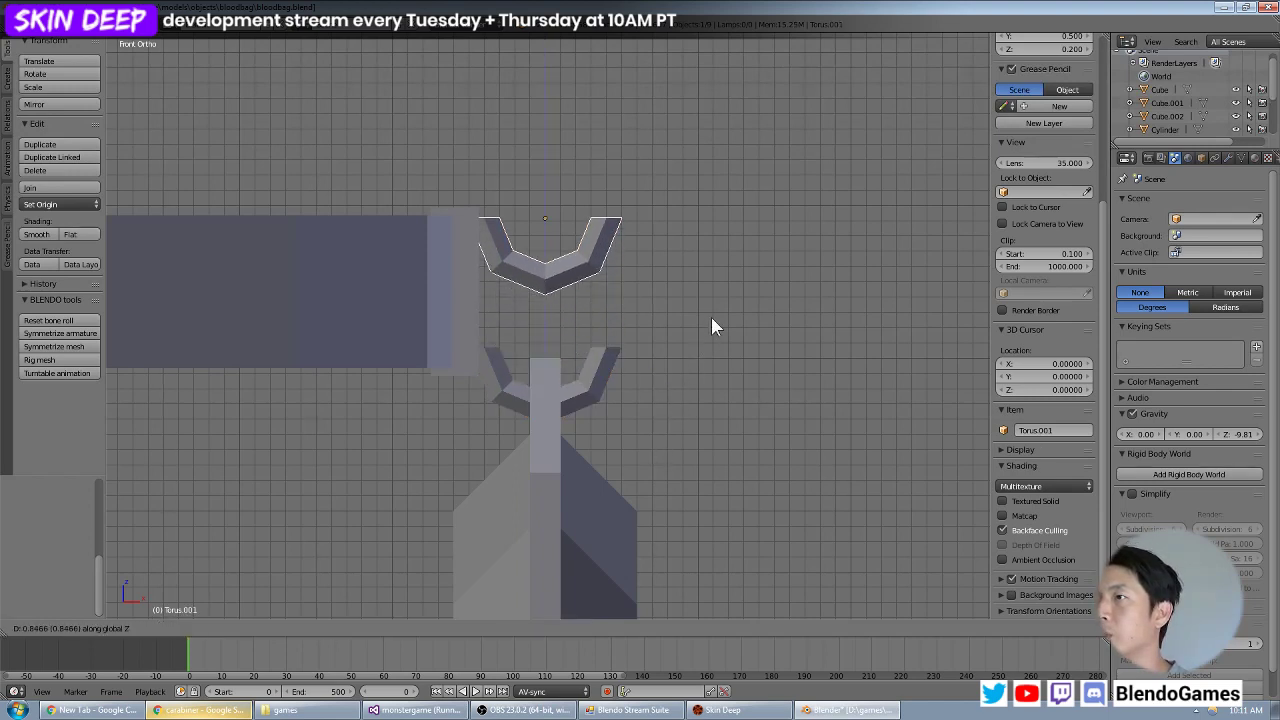
{"action": "left_click", "coordinate": [711, 317]}
Rotate the copied half ring 180 degrees in the front view and lower it about 0.35 units along Z.
{"action": "type", "text": "r"}
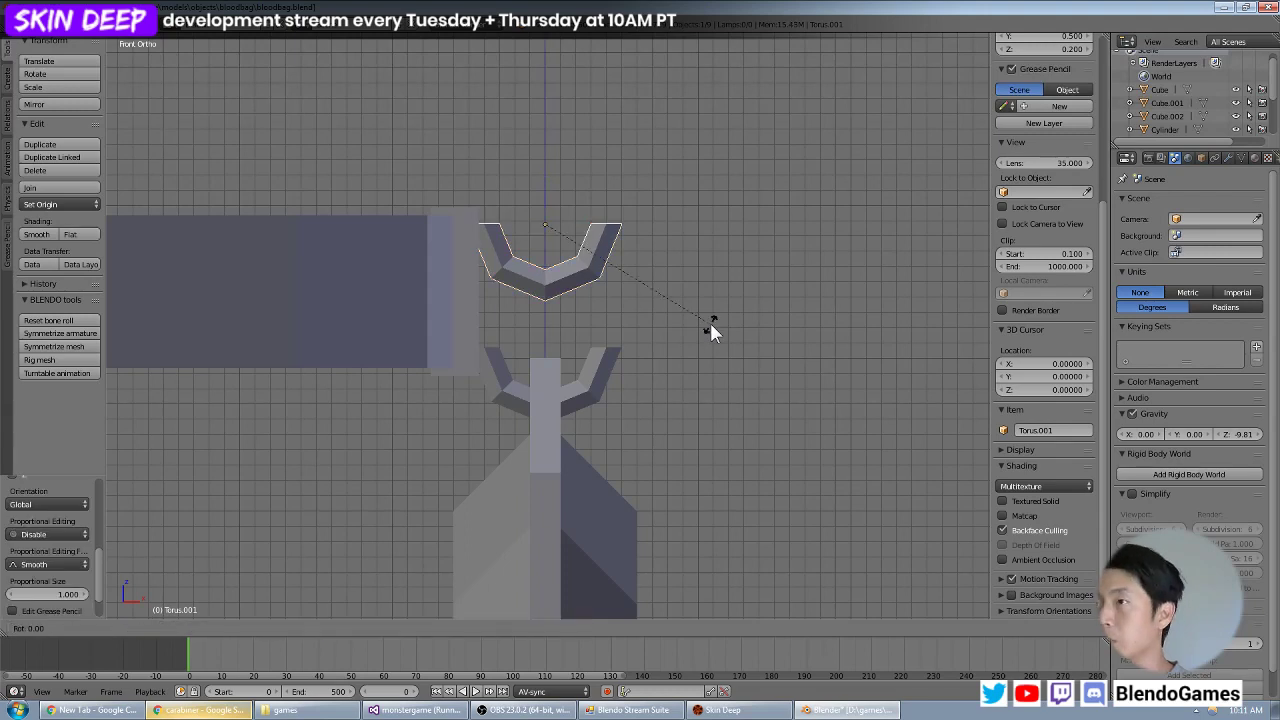
{"action": "type", "text": "180"}
{"action": "key", "text": "Return"}
{"action": "key", "text": "g"}
{"action": "key", "text": "z"}
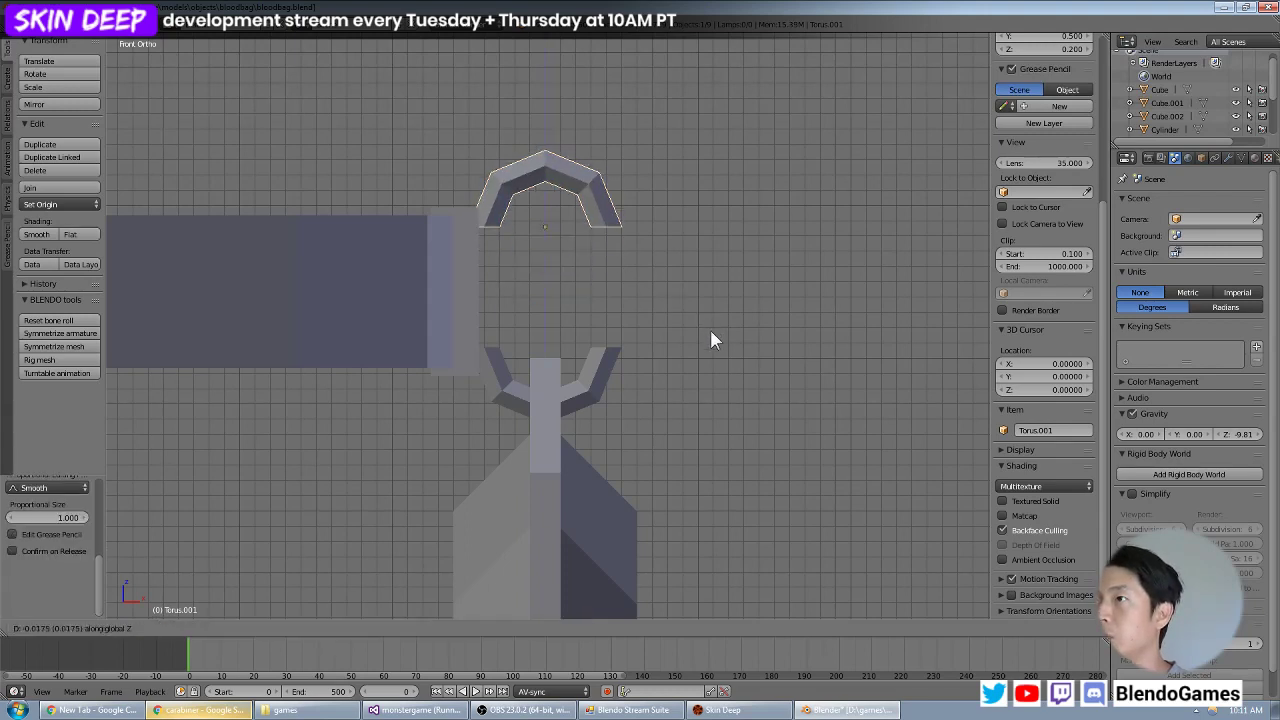
{"action": "left_click", "coordinate": [724, 390]}
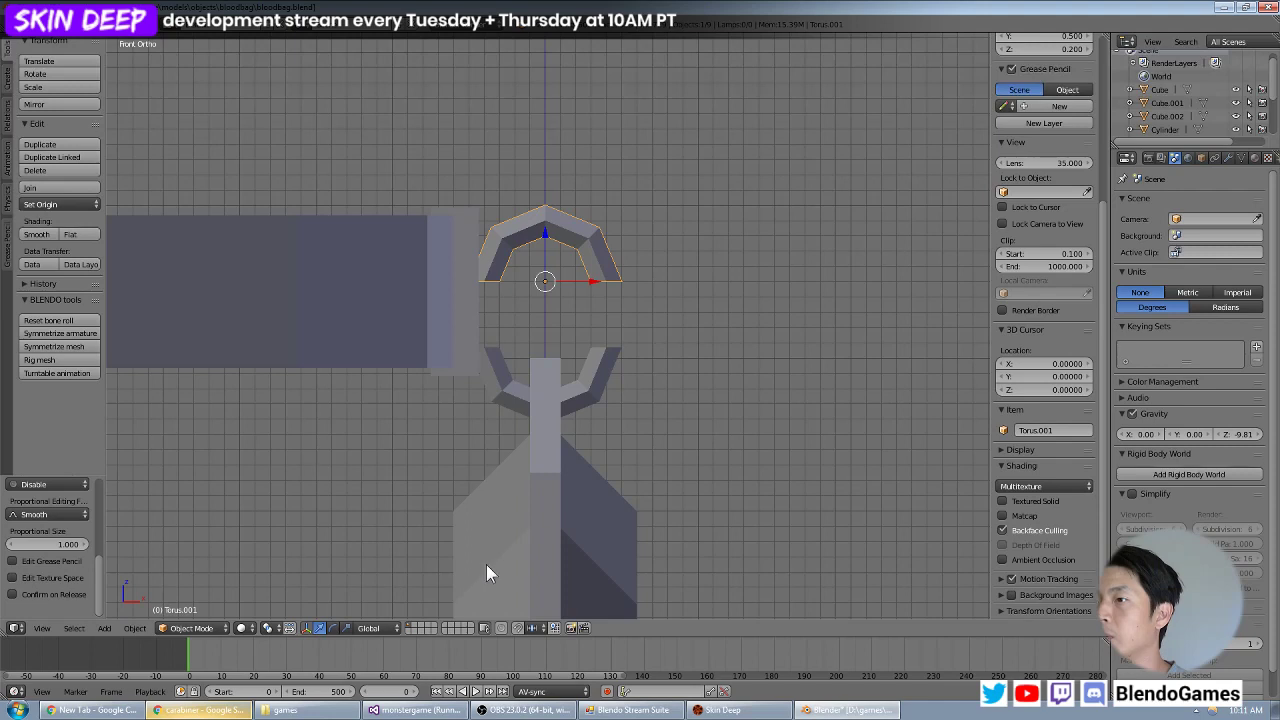
Join the upper and lower half rings into a single object and enter its mesh editing.
{"action": "middle_click_drag", "start_coordinate": [486, 571], "coordinate": [566, 448]}
{"action": "right_click", "coordinate": [583, 405], "text": "shift"}
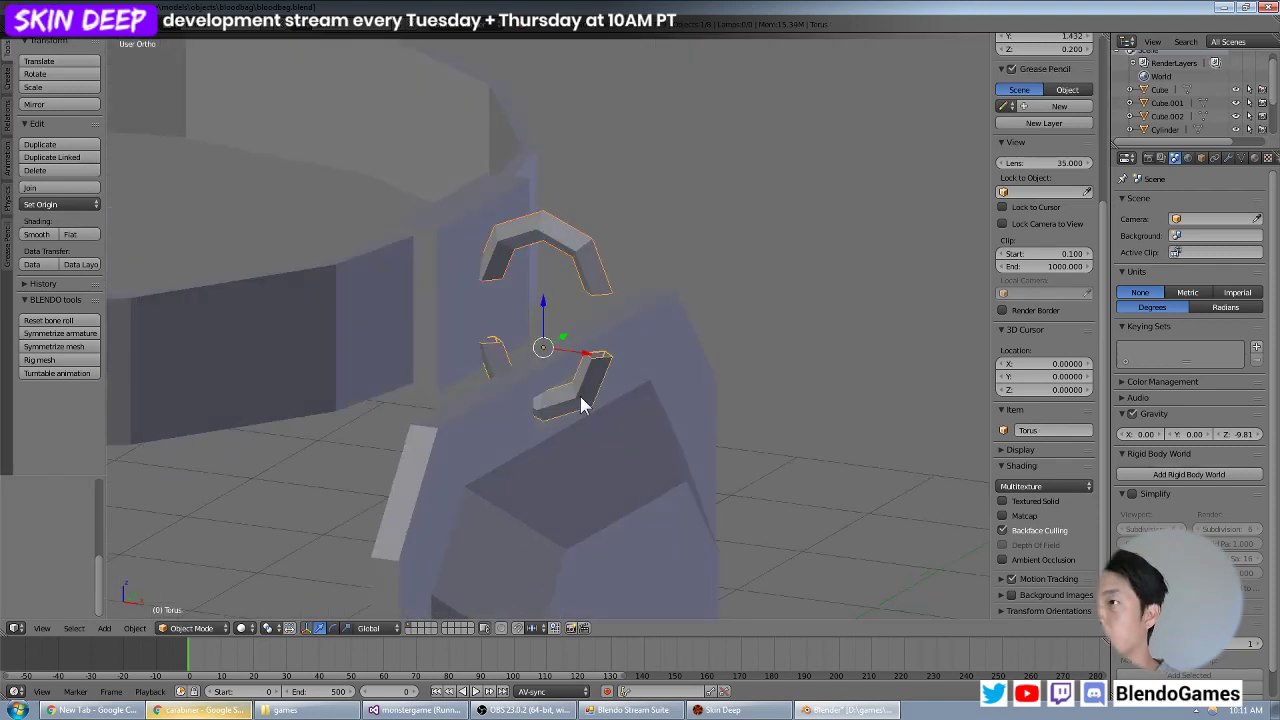
{"action": "key", "text": "Tab"}
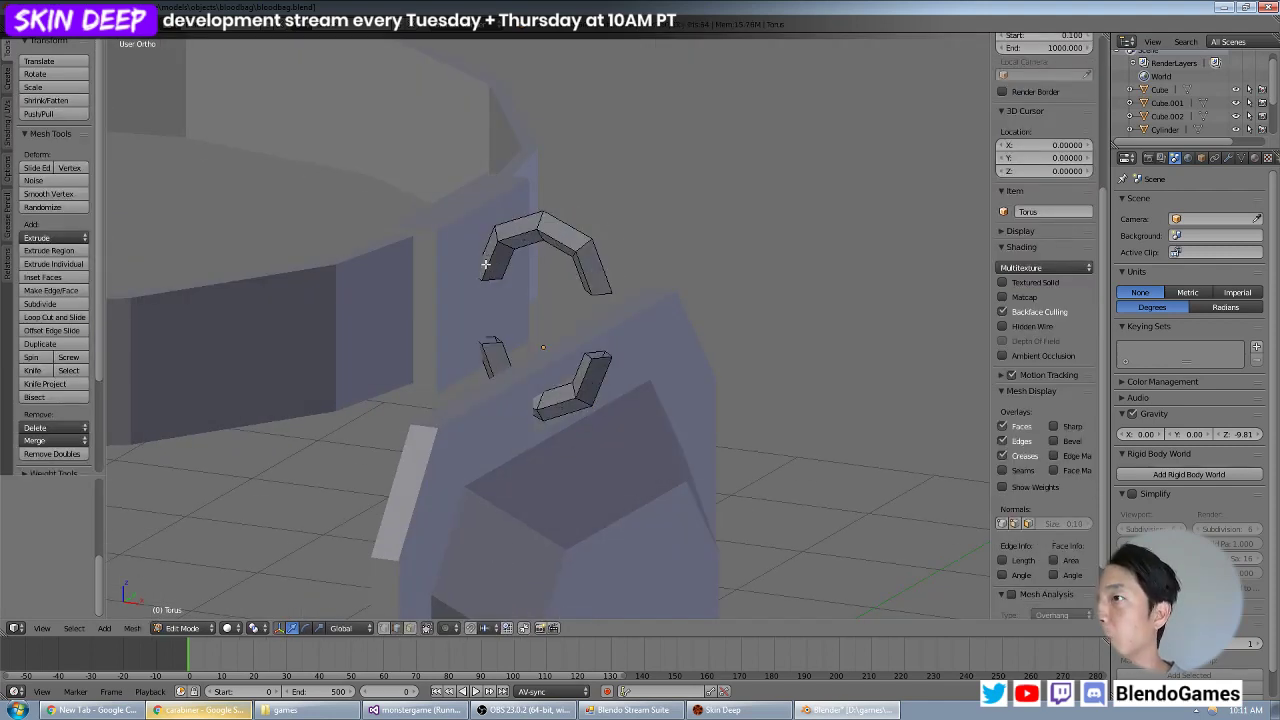
Bridge the facing open edge loops on both sides of the clip to close the halves into an elongated link.
{"action": "right_click", "coordinate": [485, 266]}
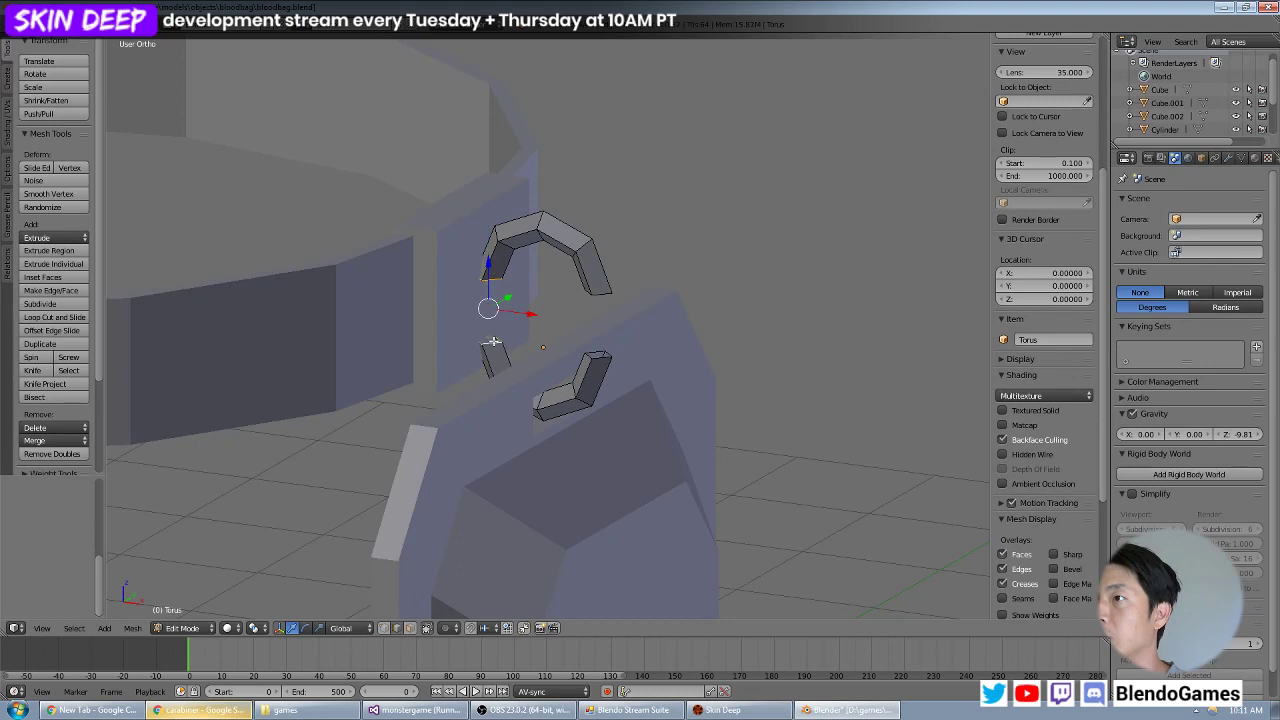
{"action": "key", "text": "space"}
{"action": "left_click", "coordinate": [598, 344]}
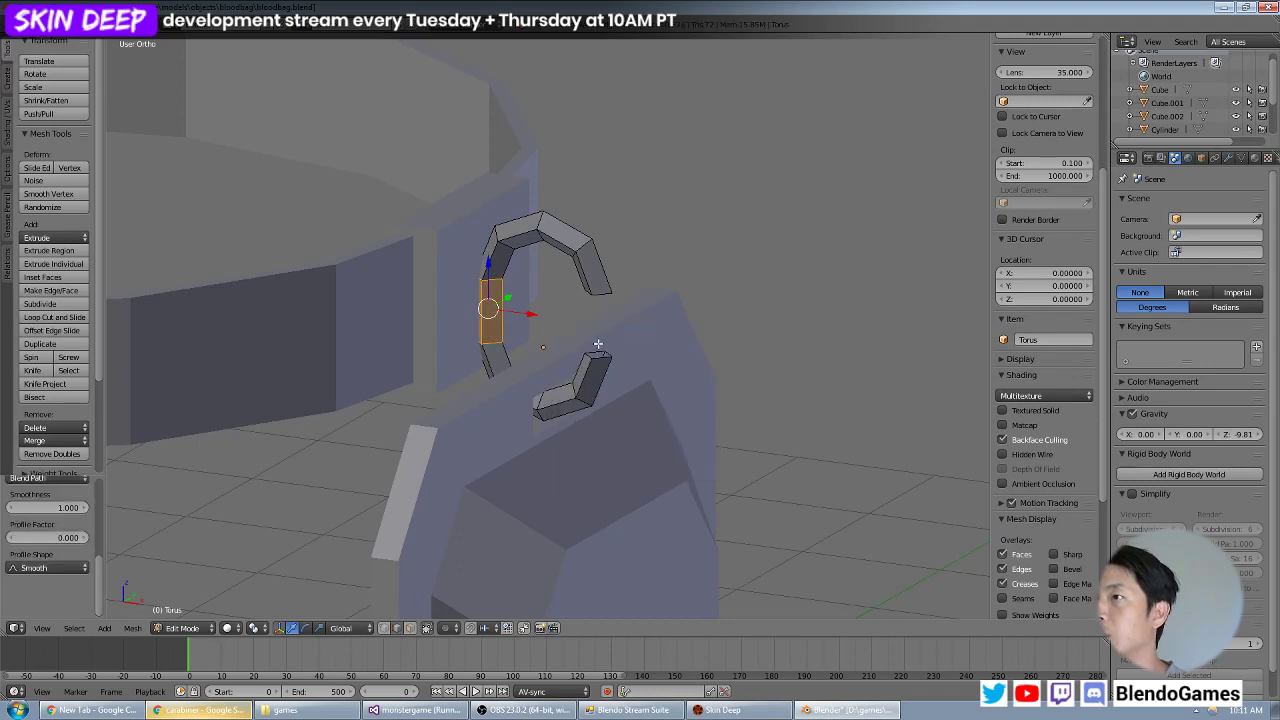
{"action": "right_click", "coordinate": [593, 289]}
{"action": "right_click", "coordinate": [600, 358], "text": "shift"}
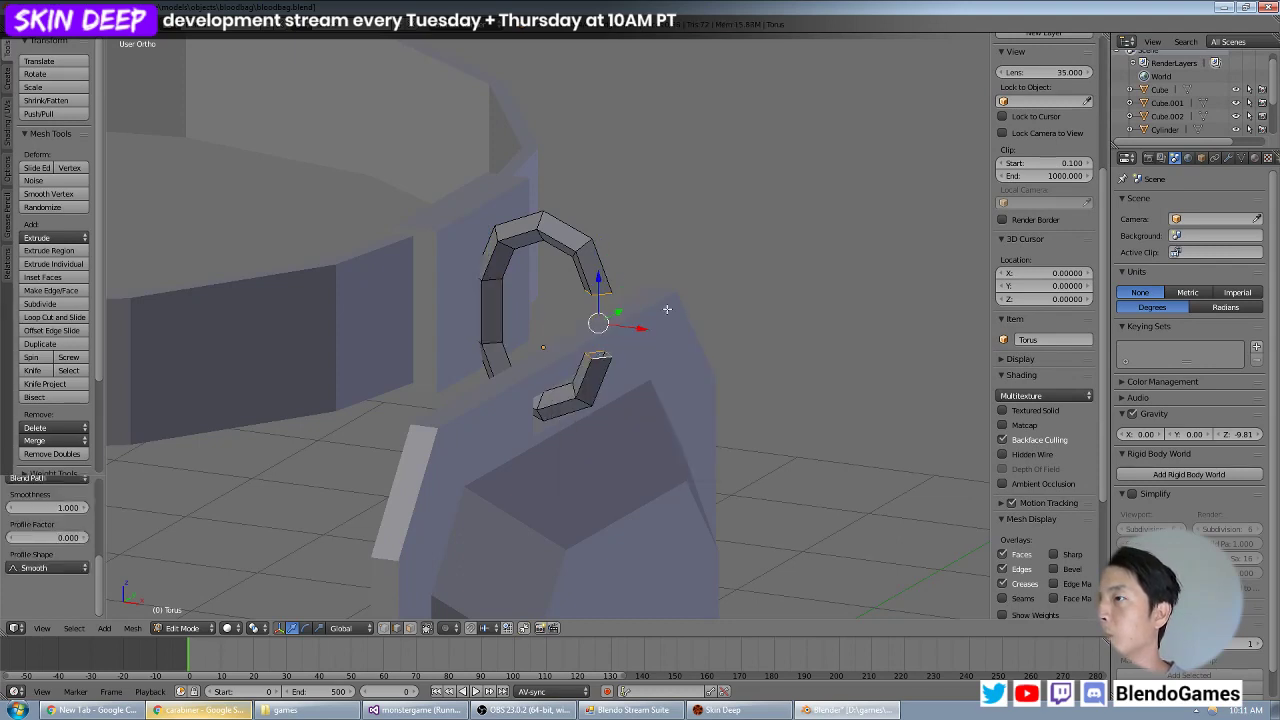
{"action": "key", "text": "space"}
{"action": "left_click", "coordinate": [684, 331]}
{"action": "key", "text": "Tab"}
{"action": "scroll", "coordinate": [490, 333], "scroll_direction": "down", "scroll_amount": 4}
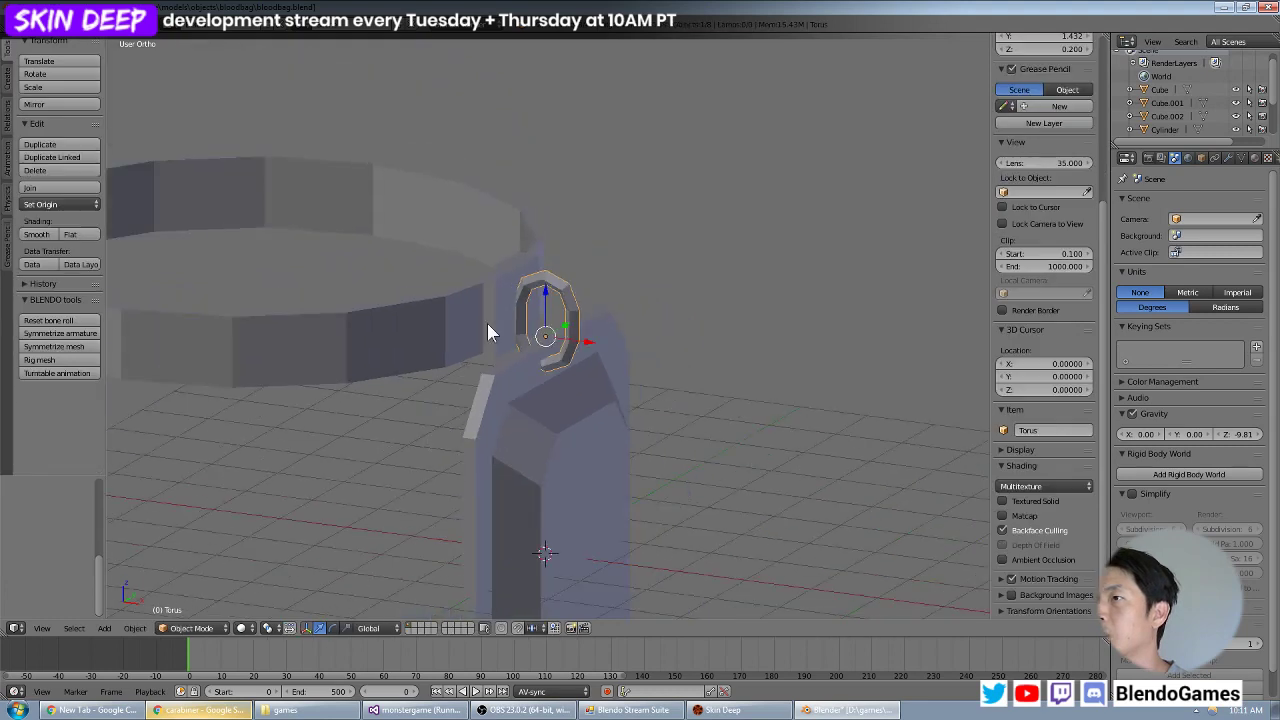
Move the strap ring and mounting block together about 0.35 units up and about 0.1 away from the clip along X.
{"action": "middle_click_drag", "start_coordinate": [490, 333], "coordinate": [548, 298]}
{"action": "right_click", "coordinate": [515, 320]}
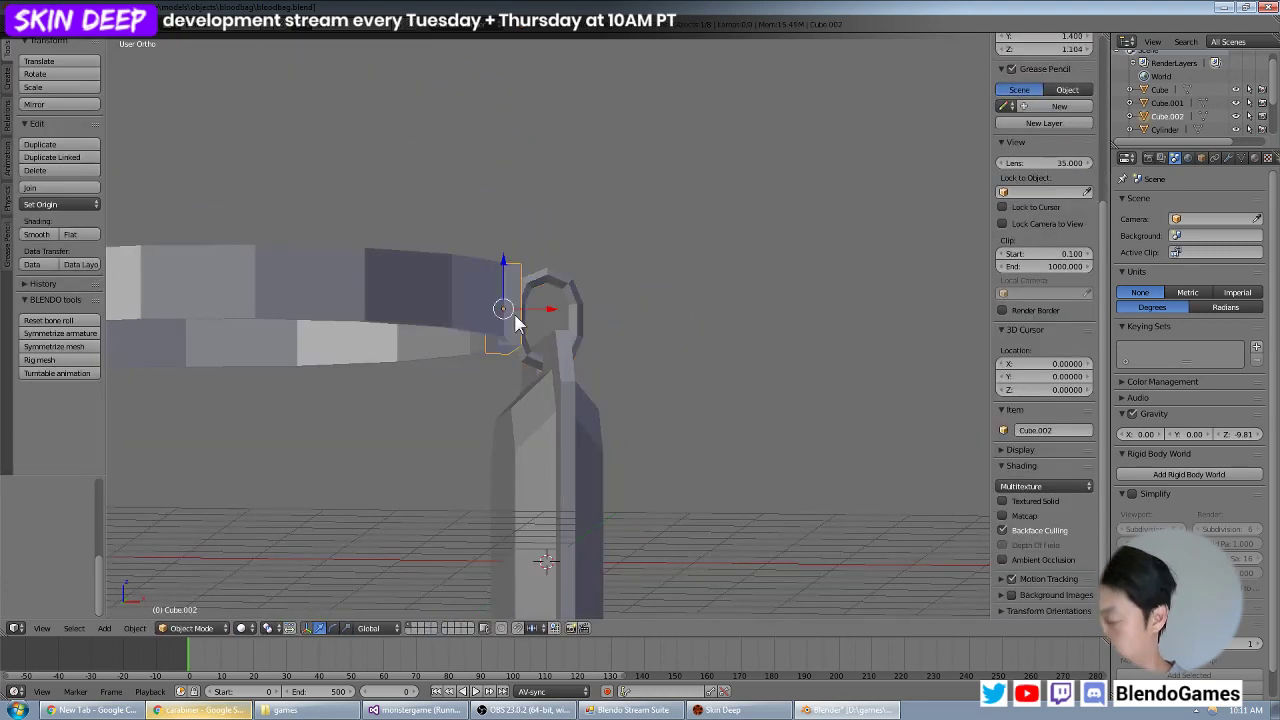
{"action": "right_click", "coordinate": [475, 304], "text": "shift"}
{"action": "key", "text": "KP_1"}
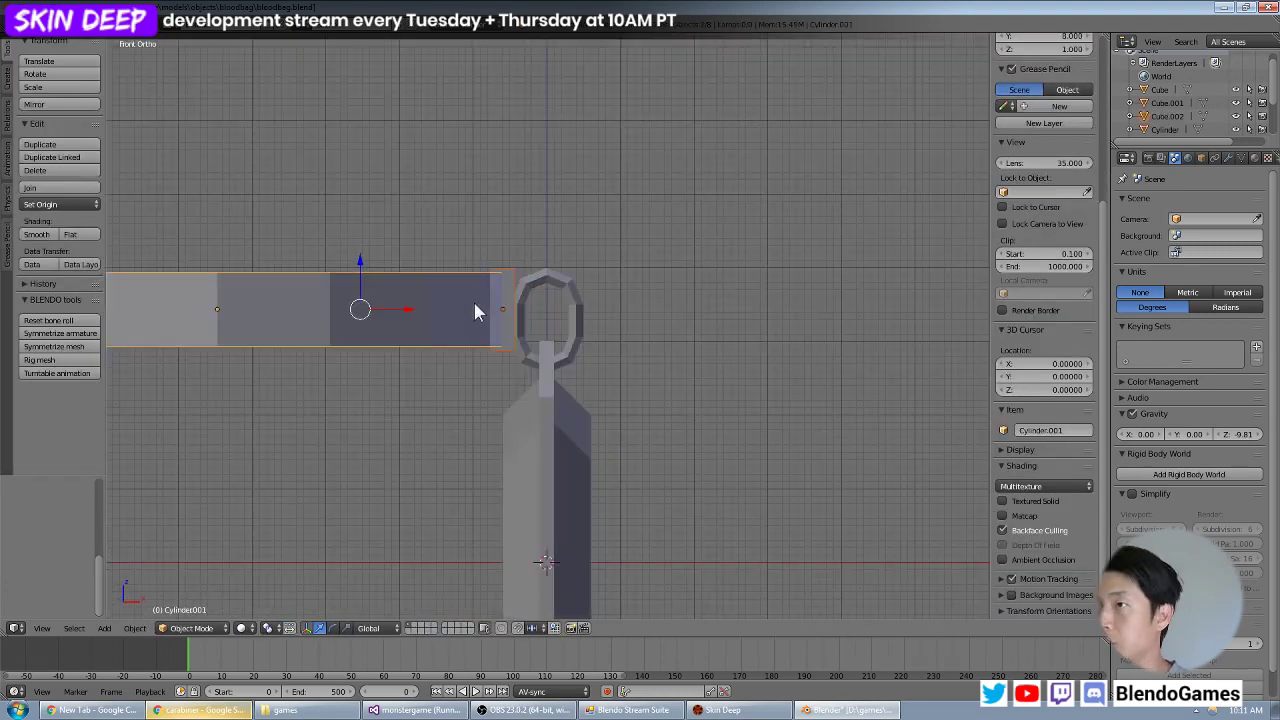
{"action": "key", "text": "g"}
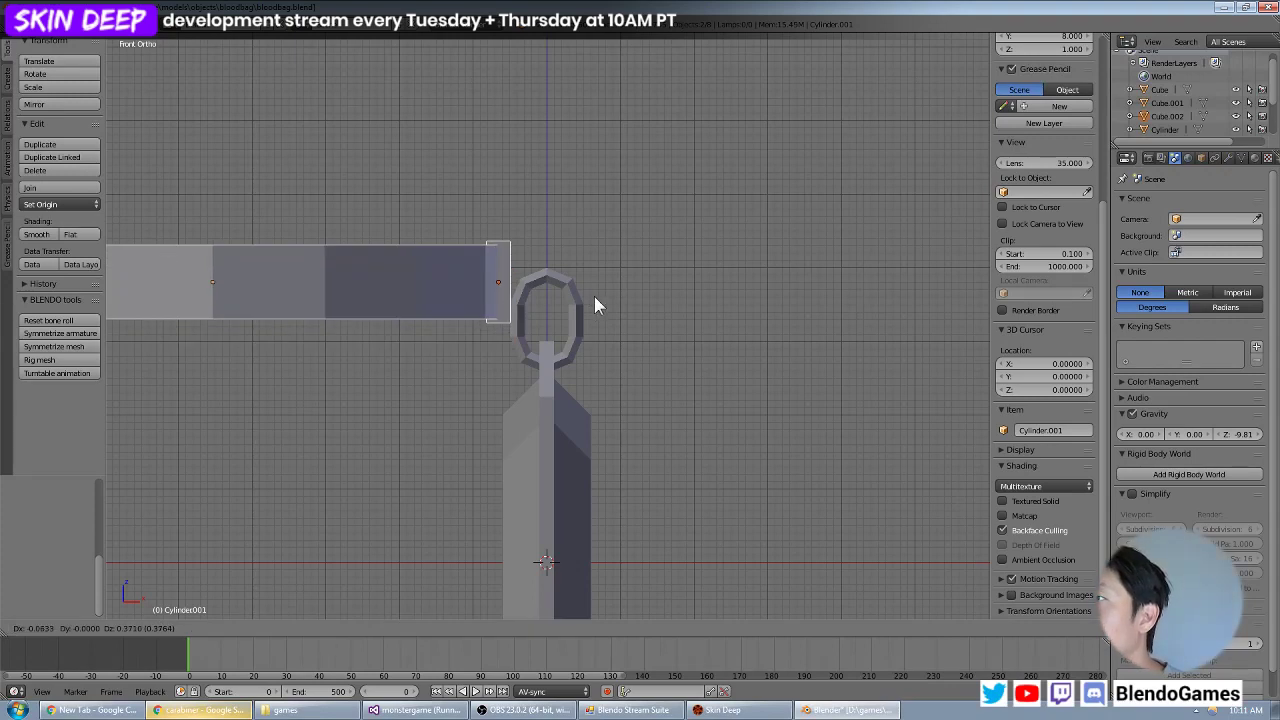
{"action": "left_click", "coordinate": [591, 297]}
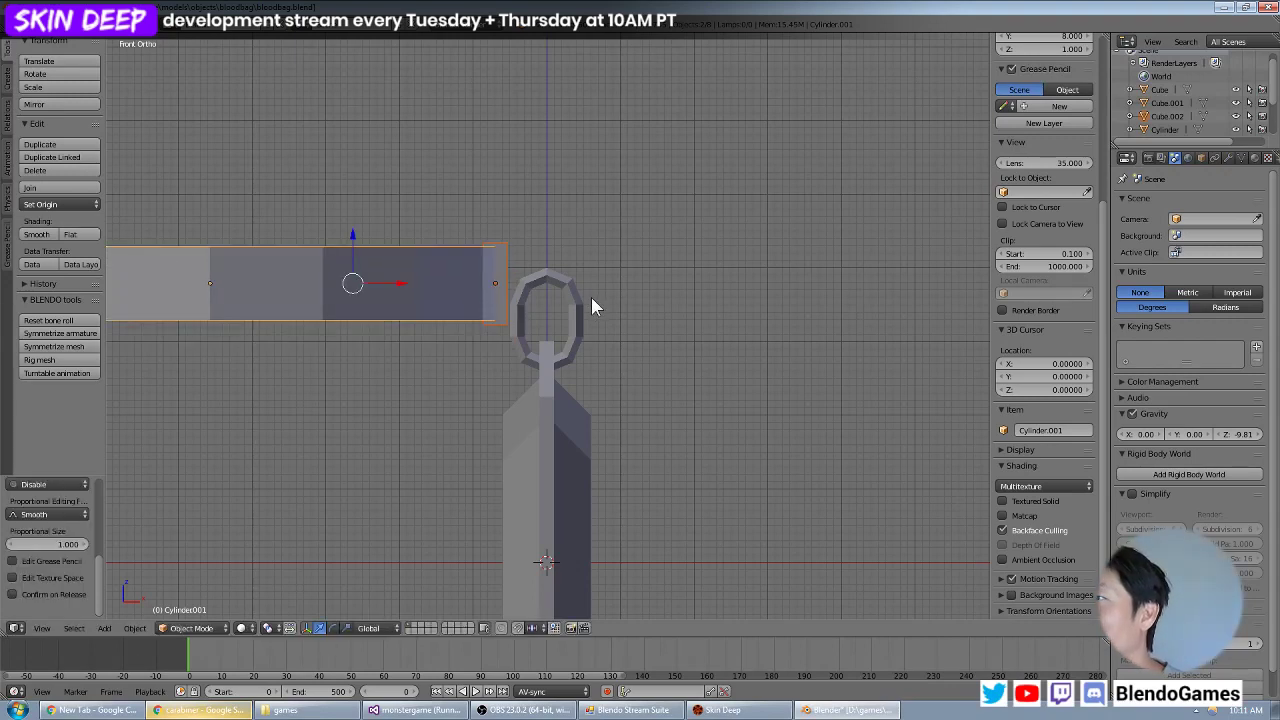
Check the clip and strap from several sides and save bloodbag.blend.
{"action": "middle_click_drag", "start_coordinate": [511, 312], "coordinate": [603, 300]}
{"action": "scroll", "coordinate": [603, 300], "scroll_direction": "down", "scroll_amount": 5}
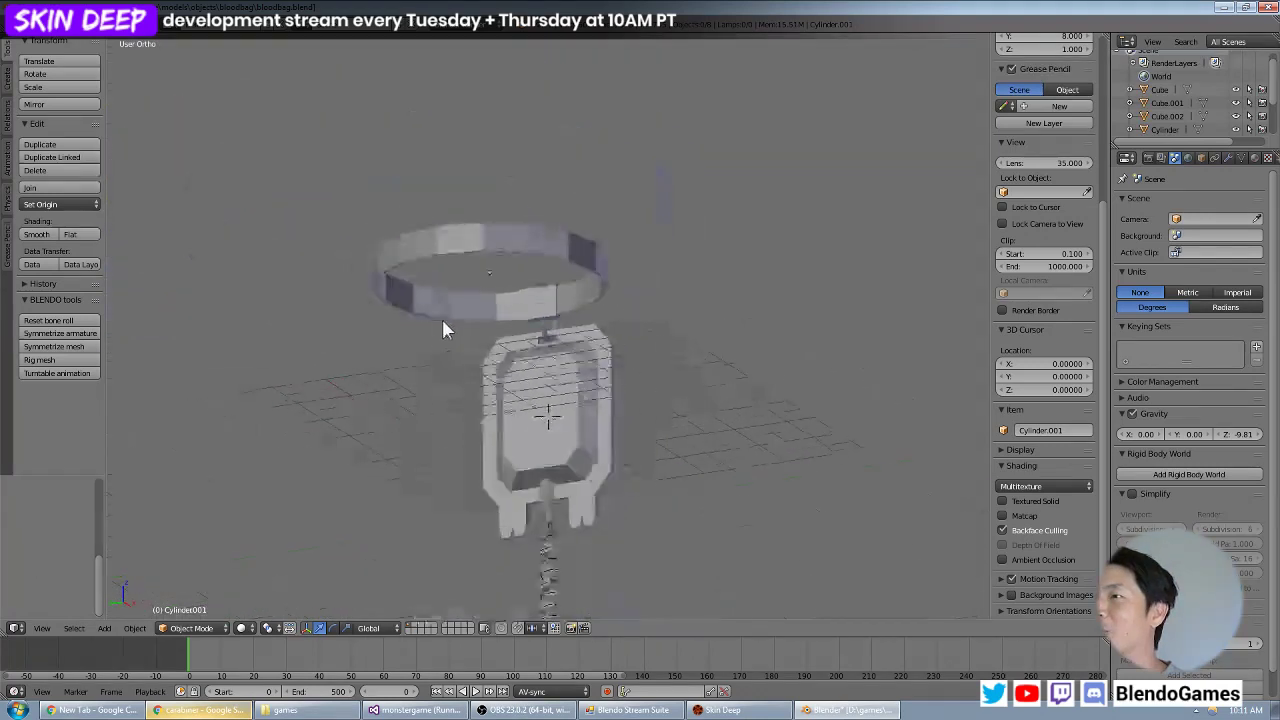
{"action": "middle_click_drag", "start_coordinate": [443, 323], "coordinate": [572, 325]}
{"action": "scroll", "coordinate": [572, 325], "scroll_direction": "up", "scroll_amount": 5}
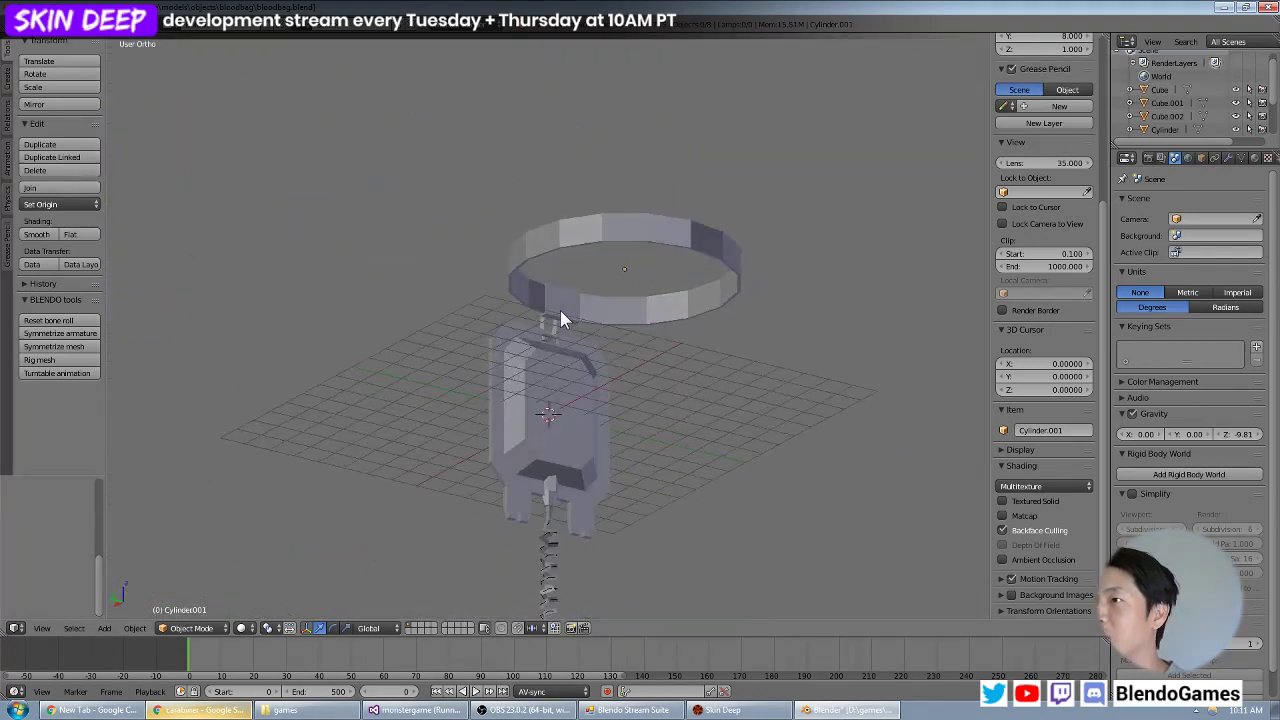
{"action": "middle_click_drag", "start_coordinate": [470, 328], "coordinate": [555, 300]}
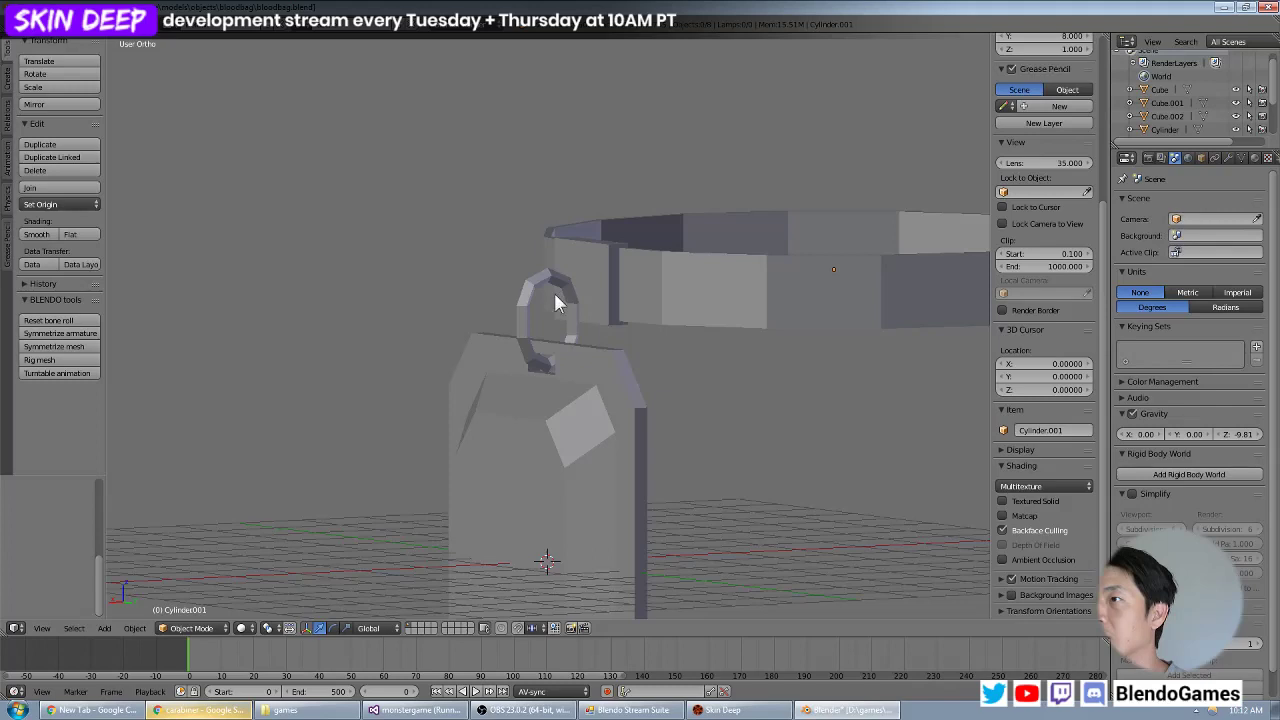
{"action": "middle_click_drag", "start_coordinate": [773, 337], "coordinate": [500, 331]}
{"action": "scroll", "coordinate": [548, 329], "scroll_direction": "up", "scroll_amount": 3}
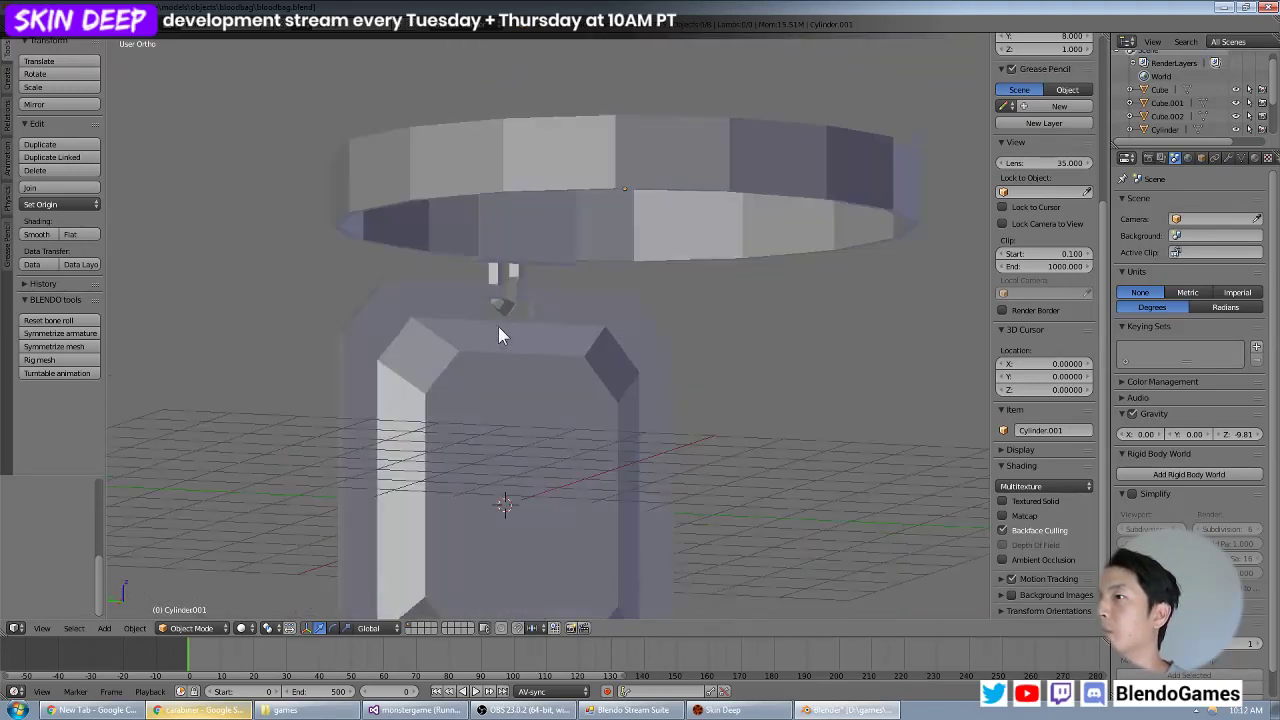
{"action": "left_click", "coordinate": [40, 24]}
{"action": "left_click", "coordinate": [72, 127]}
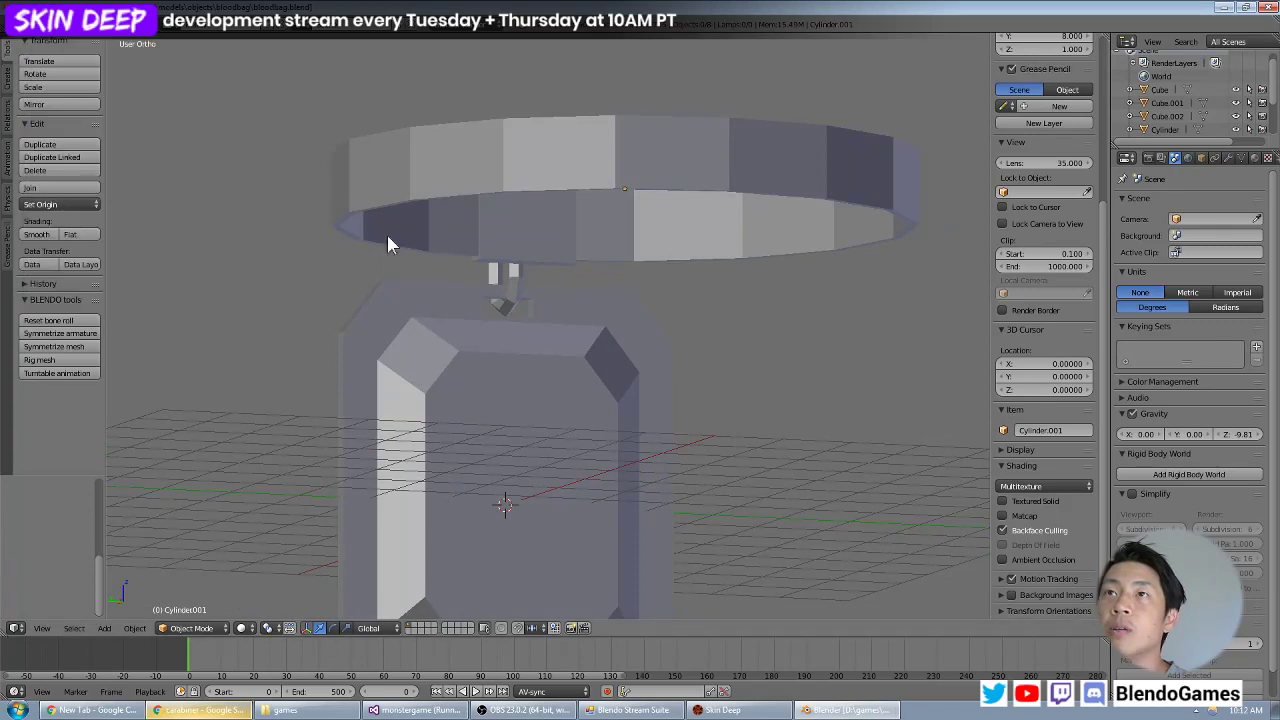
Examine how the clip fits through the bag's slot, using front and side views in solid and wireframe display.
{"action": "middle_click_drag", "start_coordinate": [605, 300], "coordinate": [400, 320]}
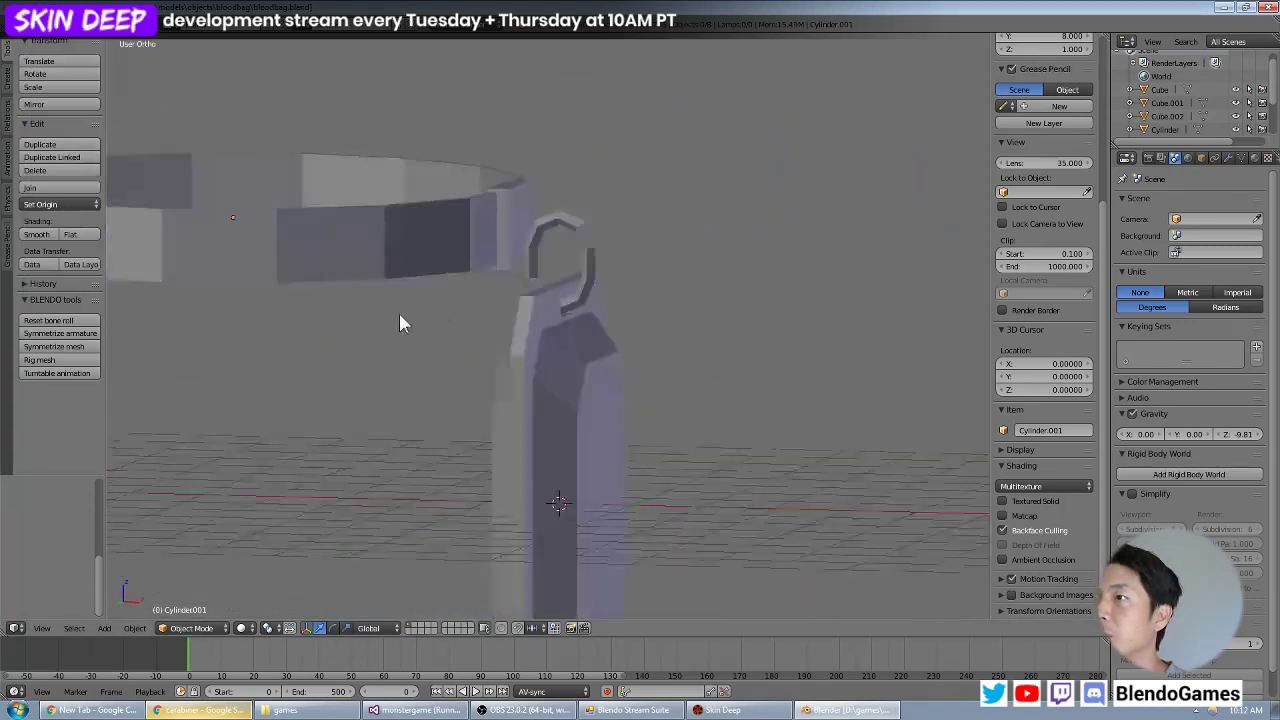
{"action": "scroll", "coordinate": [568, 306], "scroll_direction": "up", "scroll_amount": 3}
{"action": "middle_click_drag", "start_coordinate": [568, 307], "coordinate": [534, 282]}
{"action": "scroll", "coordinate": [534, 282], "scroll_direction": "down", "scroll_amount": 2}
{"action": "right_click", "coordinate": [650, 287]}
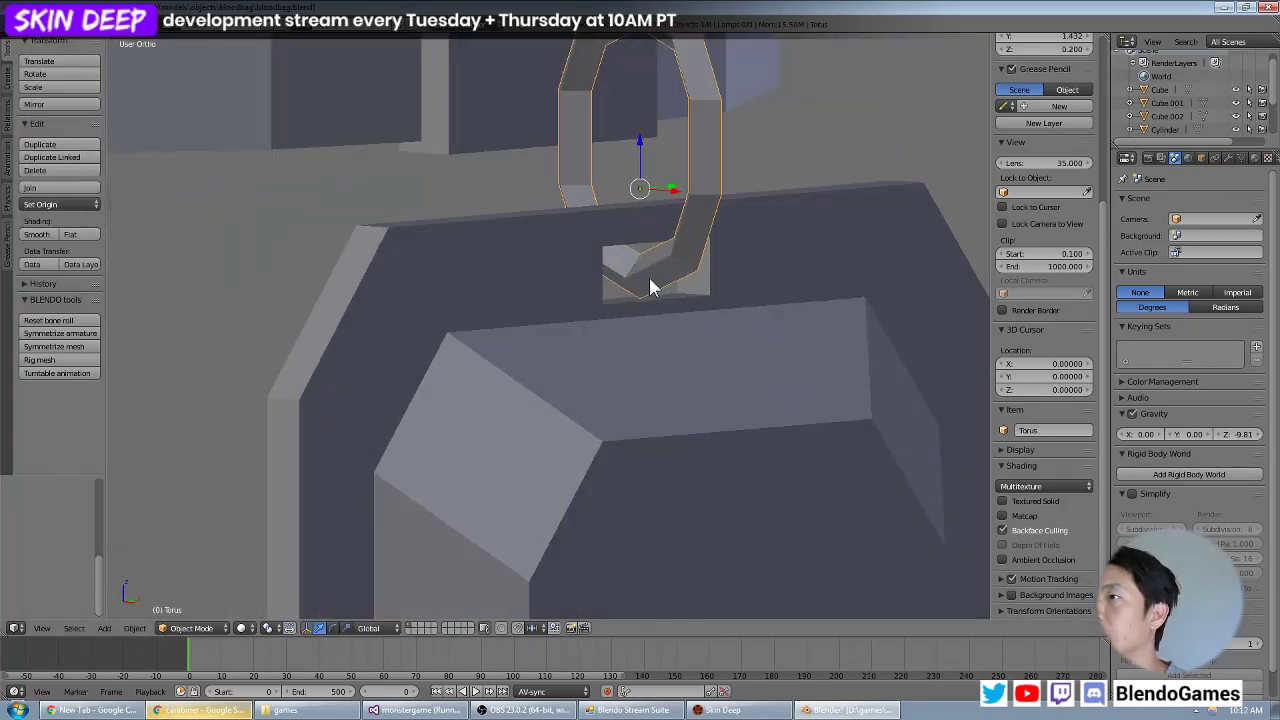
{"action": "key", "text": "KP_1"}
{"action": "key", "text": "KP_3"}
{"action": "key", "text": "z"}
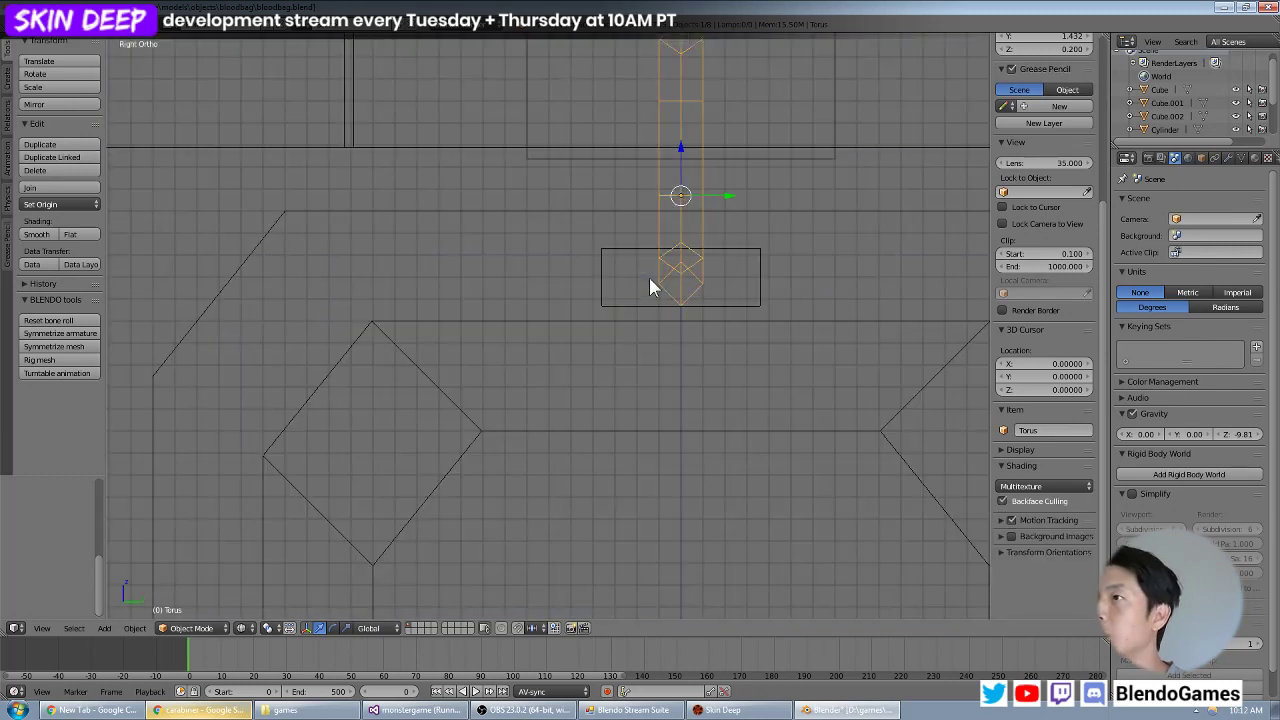
{"action": "key", "text": "KP_1"}
{"action": "key", "text": "z"}
{"action": "mouse_move", "coordinate": [646, 280]}
{"action": "middle_mouse_down"}
{"action": "mouse_move", "coordinate": [491, 300]}
{"action": "mouse_move", "coordinate": [636, 290]}
{"action": "middle_mouse_up"}
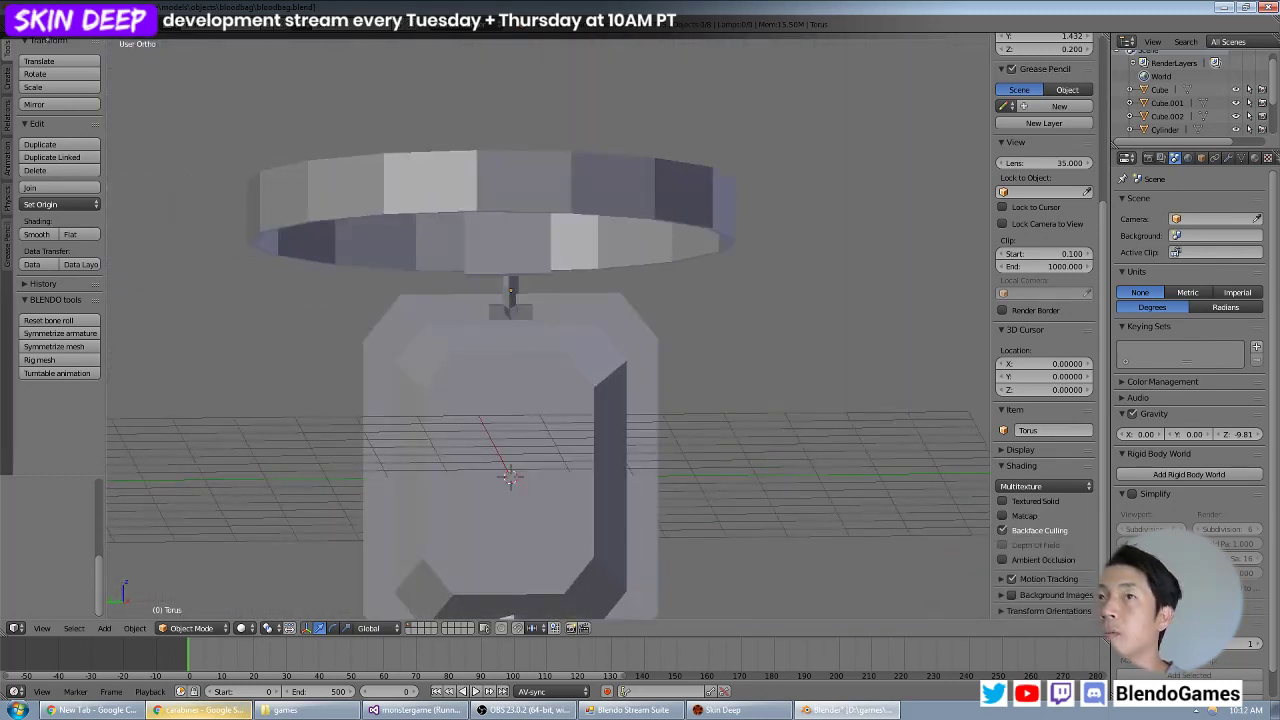
Review the whole assembly from bag to coiled tube and save the file again.
{"action": "left_click", "coordinate": [38, 24]}
{"action": "left_click", "coordinate": [58, 128]}
{"action": "scroll", "coordinate": [438, 299], "scroll_direction": "down", "scroll_amount": 4}
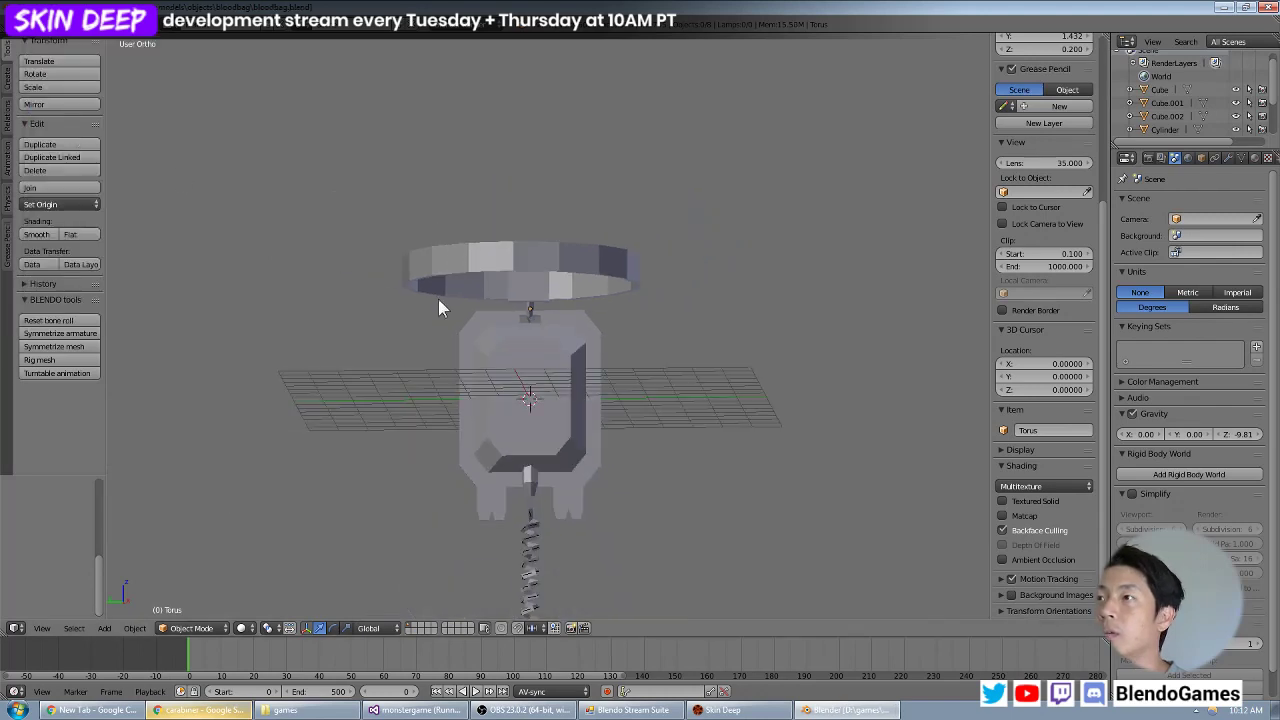
{"action": "middle_click_drag", "start_coordinate": [438, 299], "coordinate": [514, 299]}
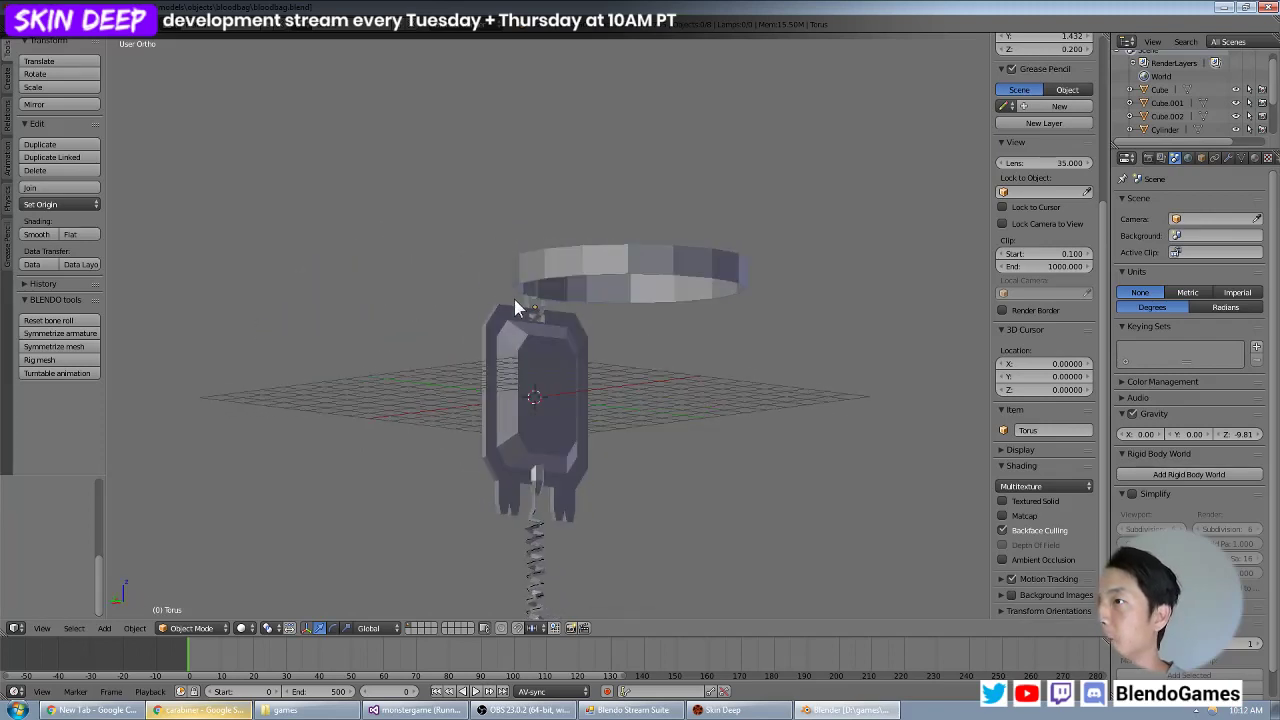
{"action": "left_click", "coordinate": [41, 25]}
{"action": "left_click", "coordinate": [78, 126]}
{"action": "middle_click_drag", "start_coordinate": [430, 168], "coordinate": [601, 245]}
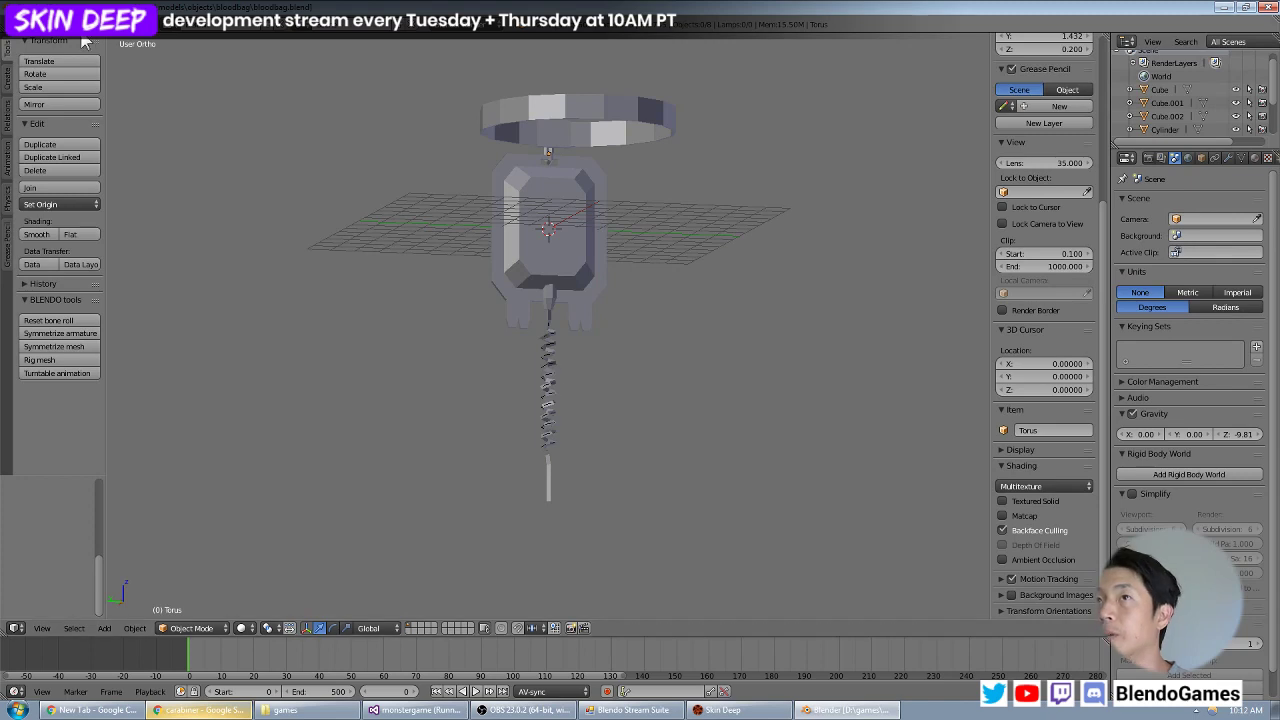
{"action": "left_click", "coordinate": [48, 26]}
{"action": "left_click", "coordinate": [68, 127]}
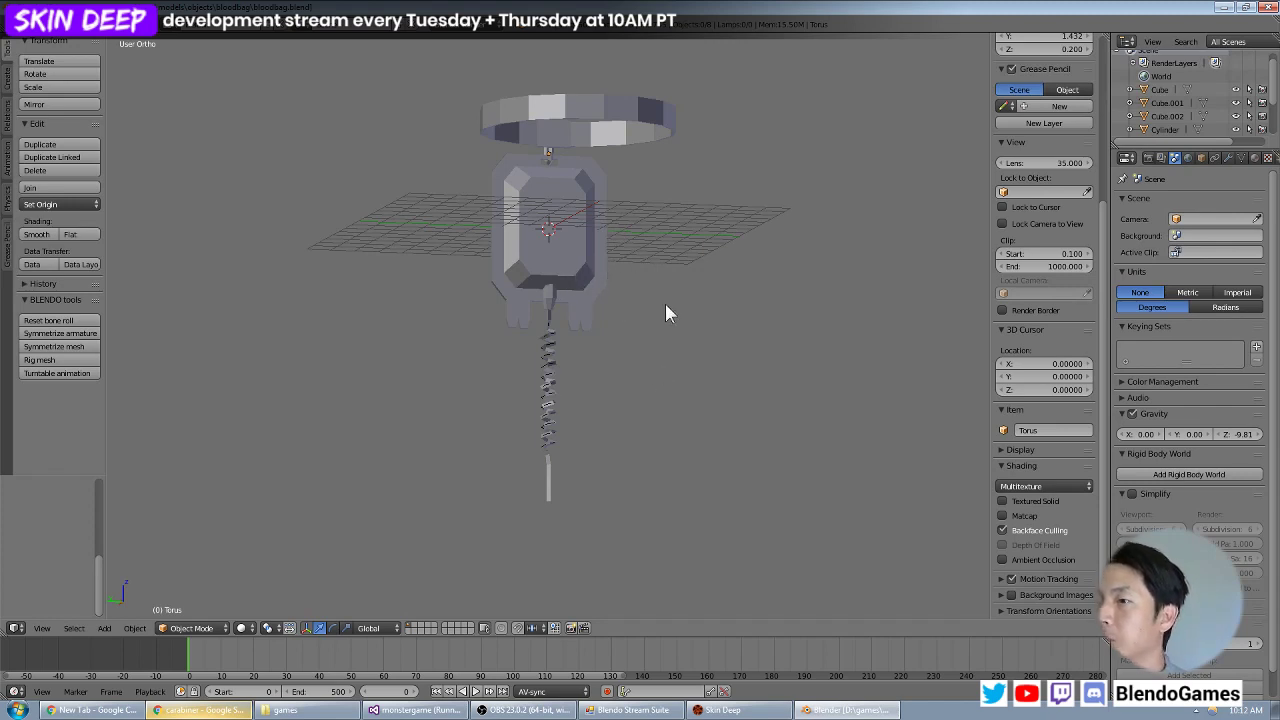
Review the whole assembly from several angles, check the bag body's mesh, and save the file.
{"action": "middle_click_drag", "start_coordinate": [631, 278], "coordinate": [569, 308]}
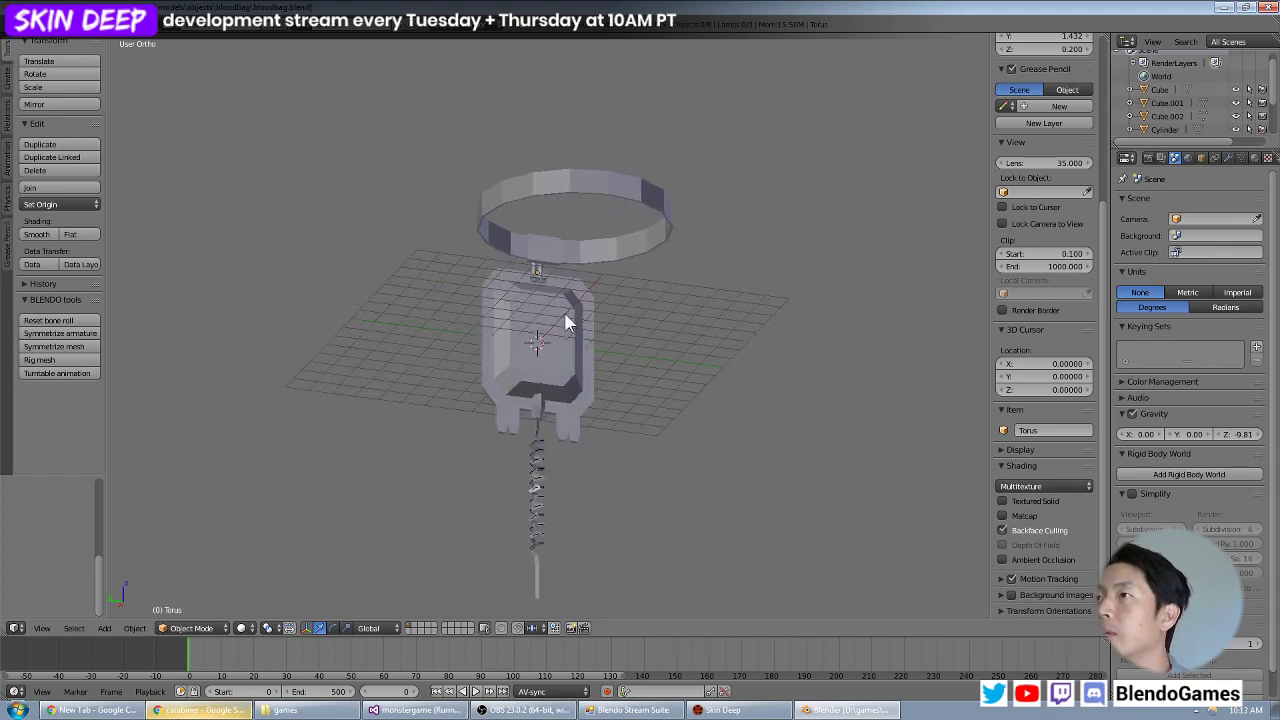
{"action": "scroll", "coordinate": [565, 322], "scroll_direction": "up", "scroll_amount": 3}
{"action": "middle_click_drag", "start_coordinate": [548, 355], "coordinate": [578, 291], "text": "shift"}
{"action": "scroll", "coordinate": [581, 300], "scroll_direction": "down", "scroll_amount": 2}
{"action": "scroll", "coordinate": [580, 298], "scroll_direction": "down", "scroll_amount": 2}
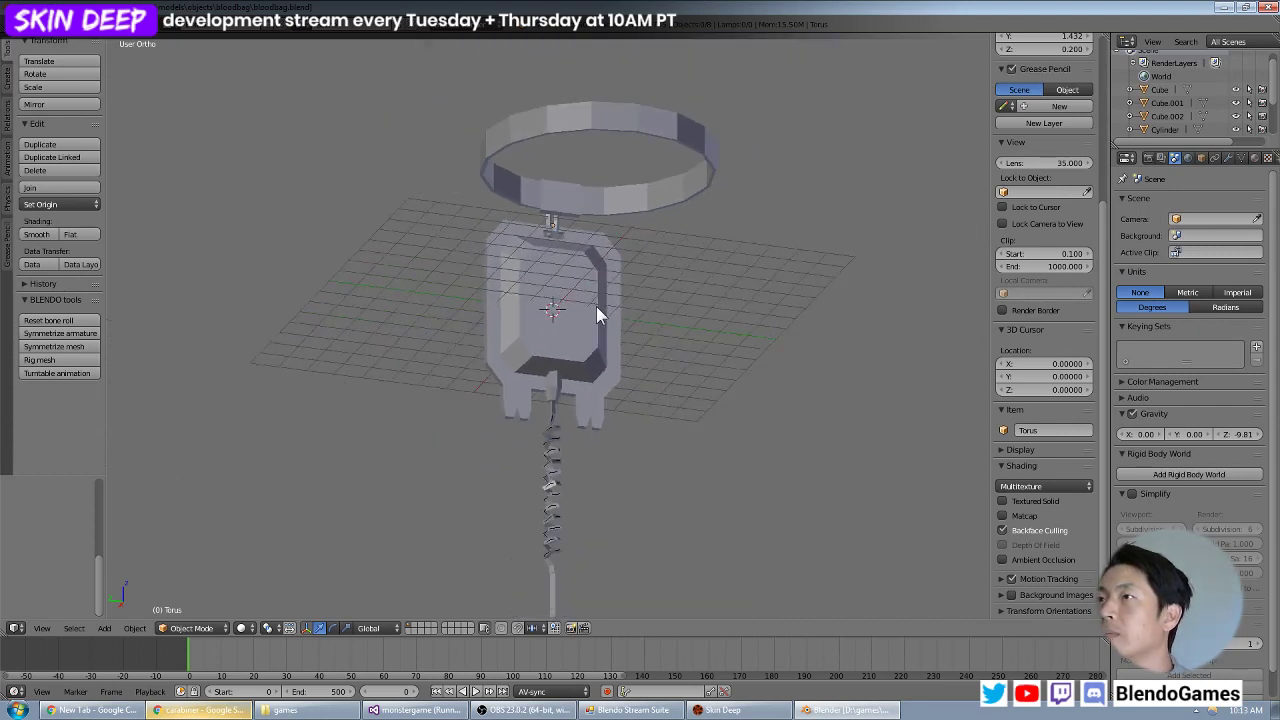
{"action": "right_click", "coordinate": [553, 362]}
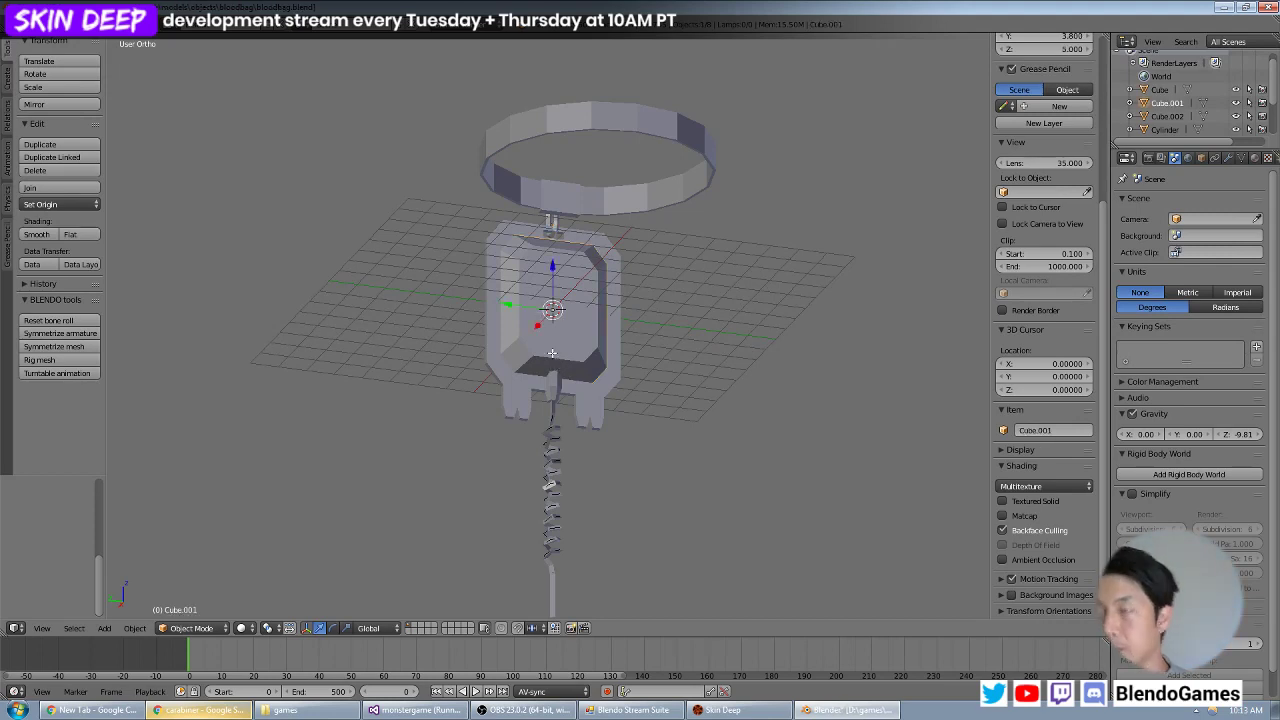
{"action": "key", "text": "Tab"}
{"action": "key", "text": "Tab"}
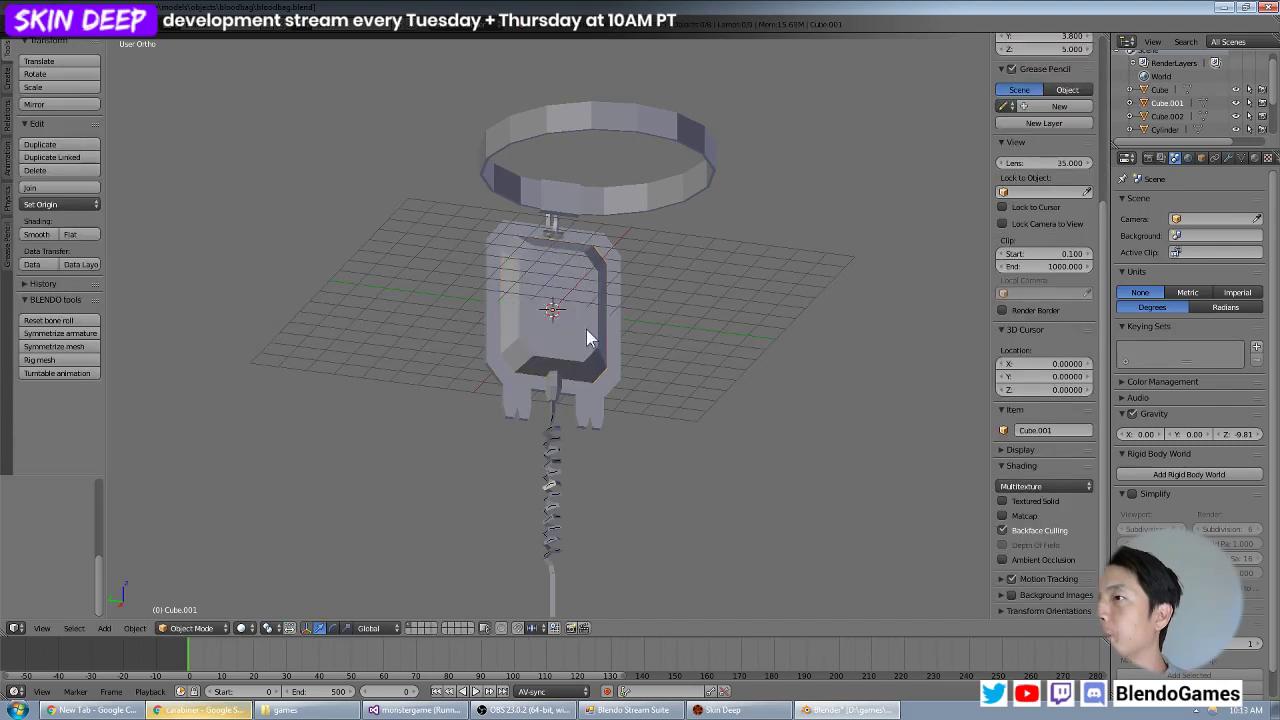
{"action": "left_click", "coordinate": [38, 9]}
{"action": "left_click", "coordinate": [59, 127]}
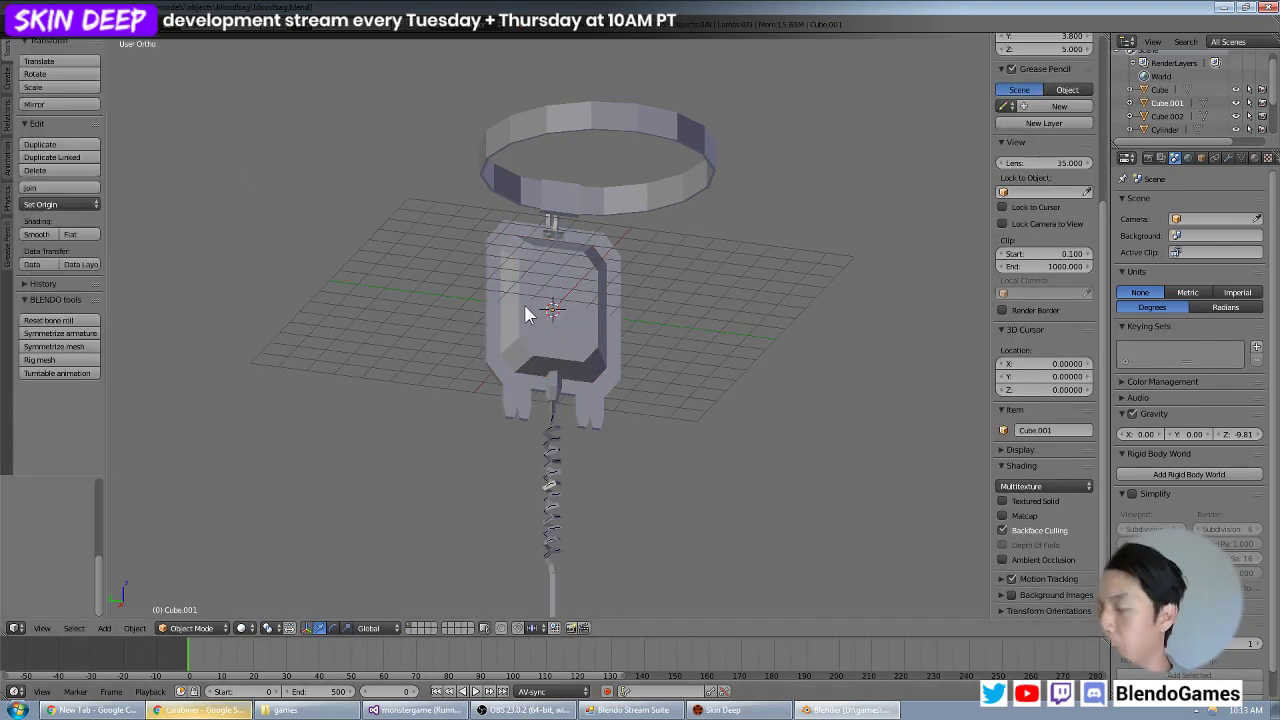
Add a mesh plane at the origin for the bag's label and rotate it 90° in front view so it stands upright.
{"action": "key", "text": "KP_3"}
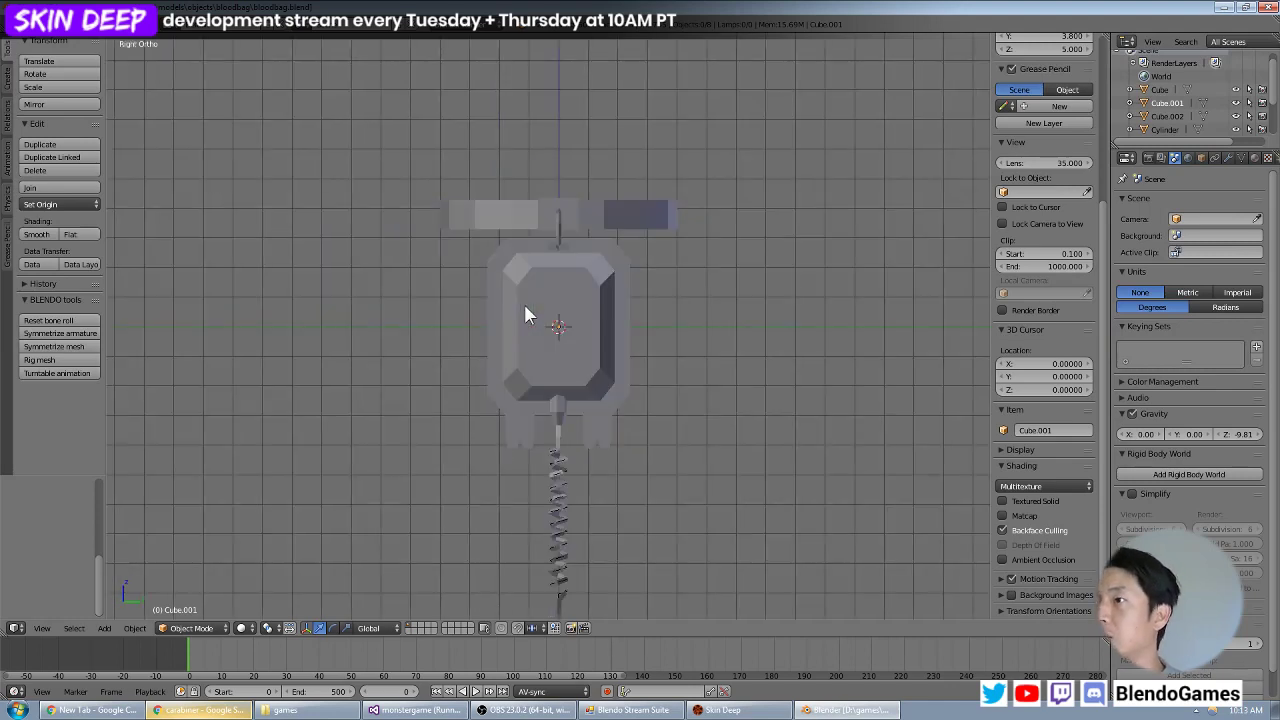
{"action": "key", "text": "KP_7"}
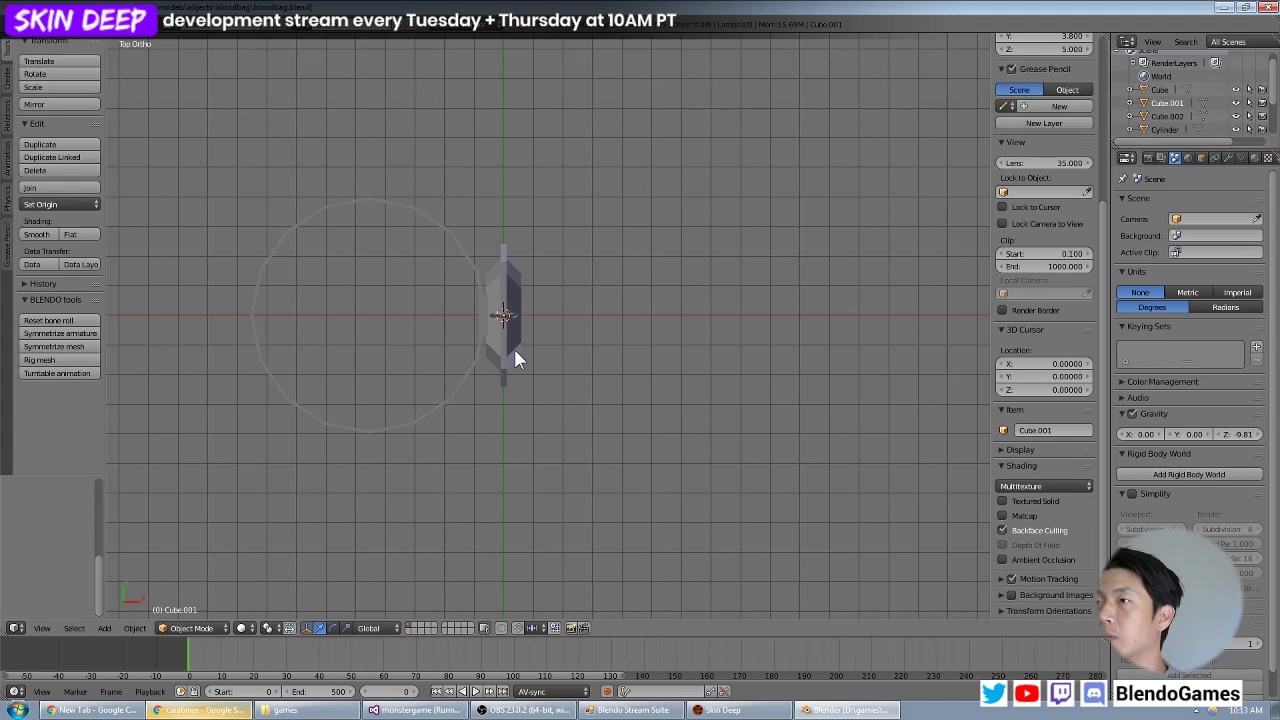
{"action": "middle_click_drag", "start_coordinate": [514, 355], "coordinate": [687, 184]}
{"action": "key", "text": "KP_3"}
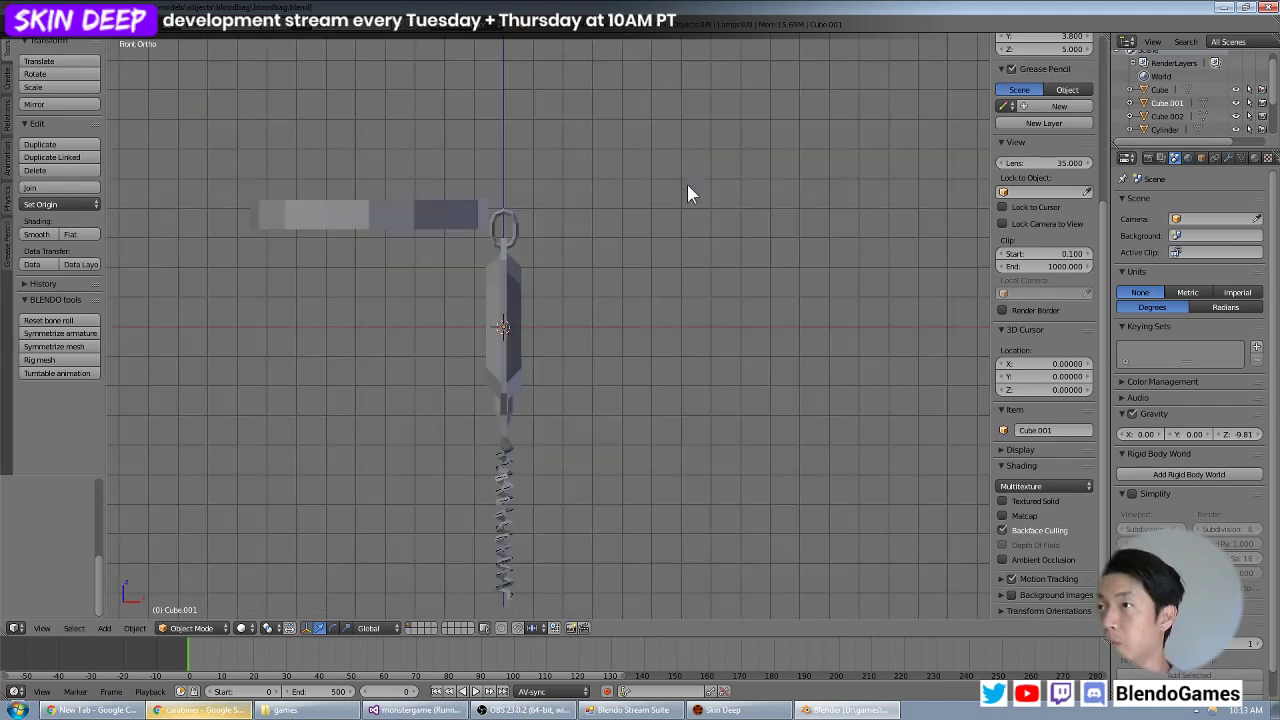
{"action": "key", "text": "shift+a"}
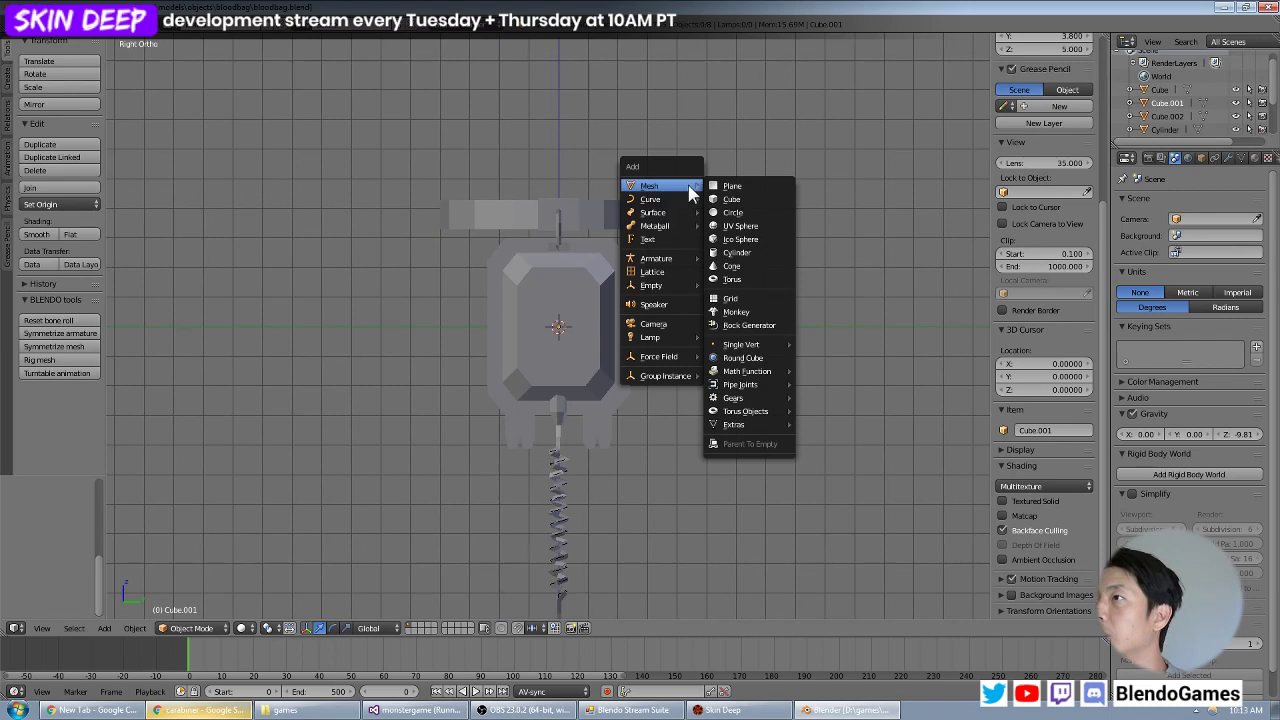
{"action": "left_click", "coordinate": [745, 185]}
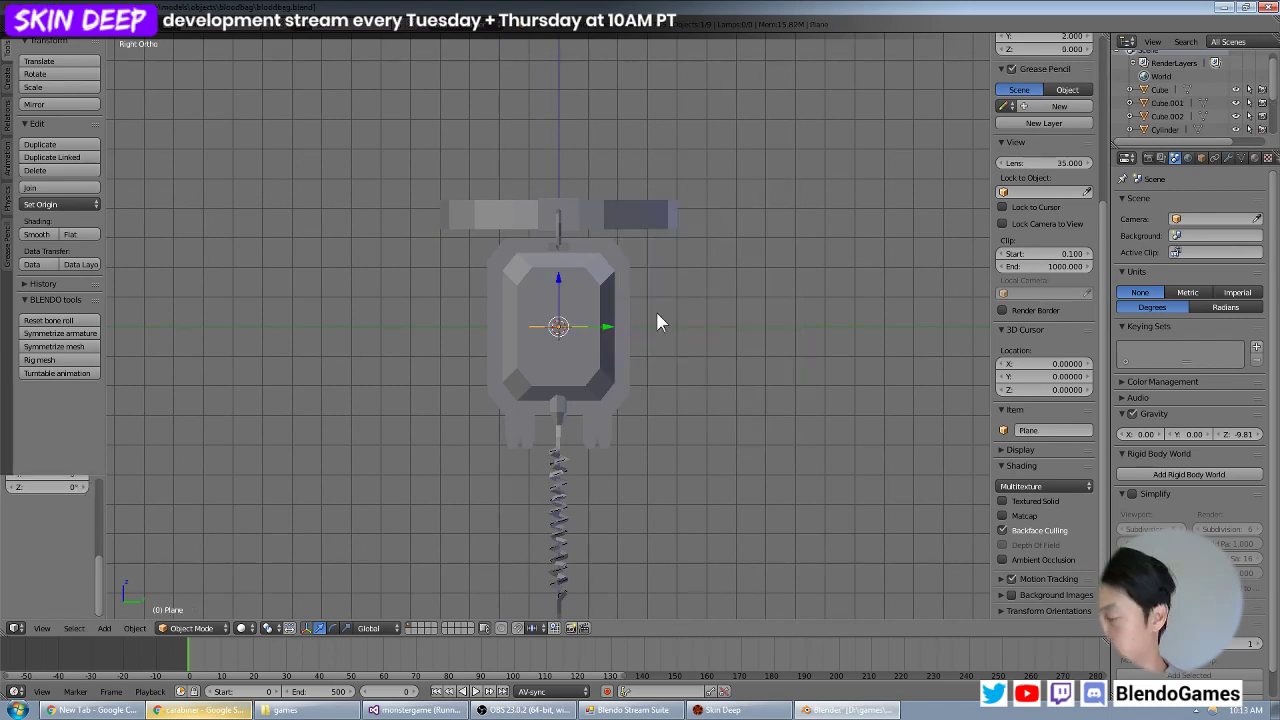
{"action": "key", "text": "KP_1"}
{"action": "type", "text": "r90"}
{"action": "key", "text": "Return"}
{"action": "key", "text": "z"}
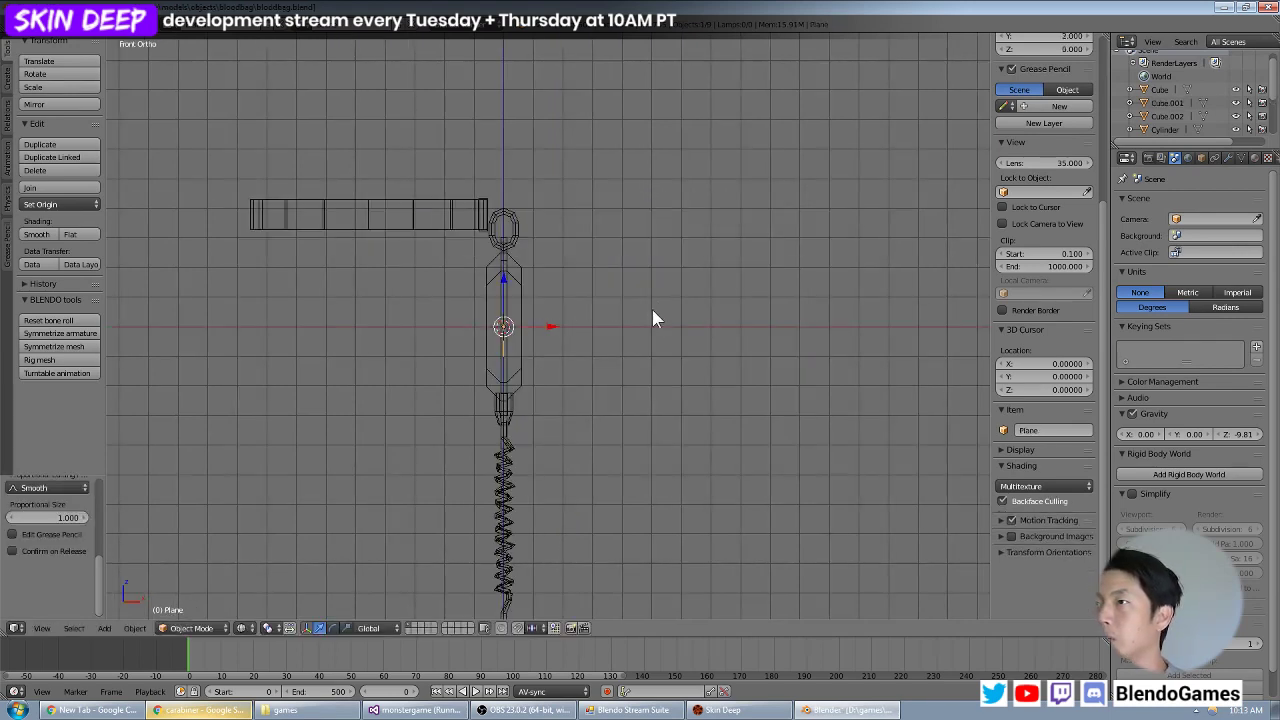
Move the plane along negative X until it is clear of the bag body and rotate it 180° to flip its facing.
{"action": "scroll", "coordinate": [651, 308], "scroll_direction": "up", "scroll_amount": 5}
{"action": "middle_click_drag", "start_coordinate": [626, 351], "coordinate": [664, 359]}
{"action": "key", "text": "g"}
{"action": "key", "text": "x"}
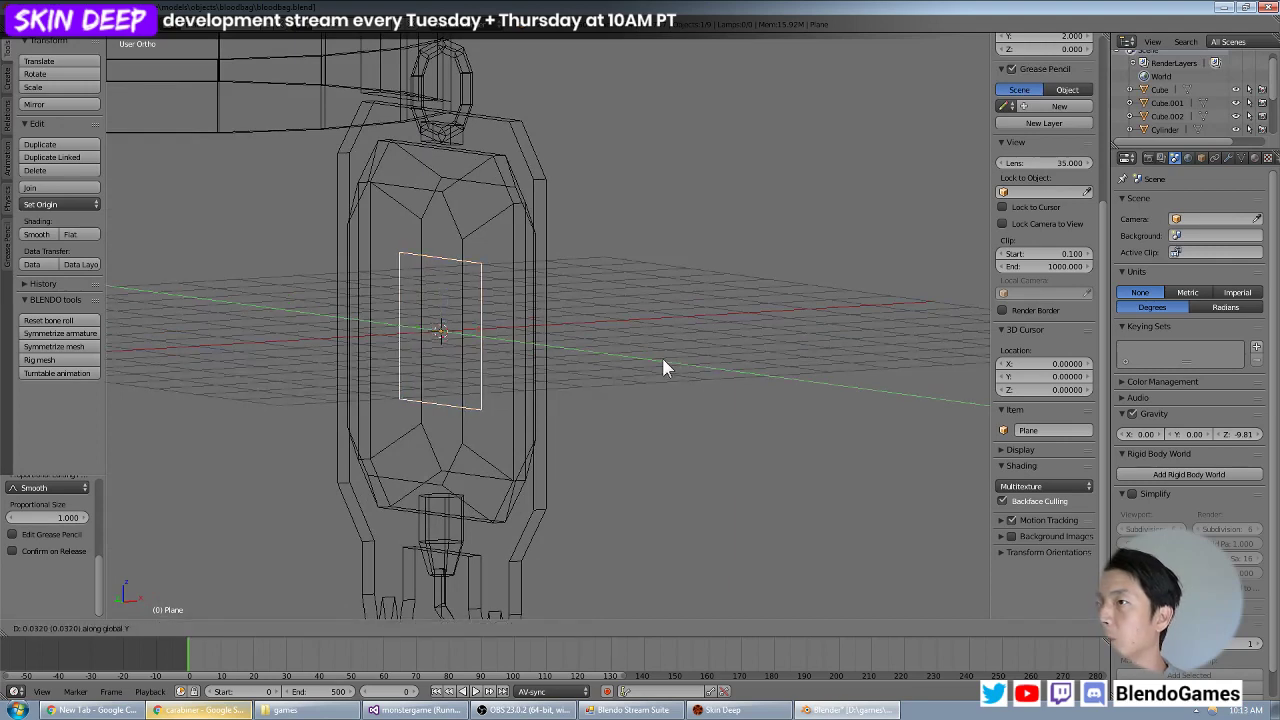
{"action": "left_click", "coordinate": [550, 400]}
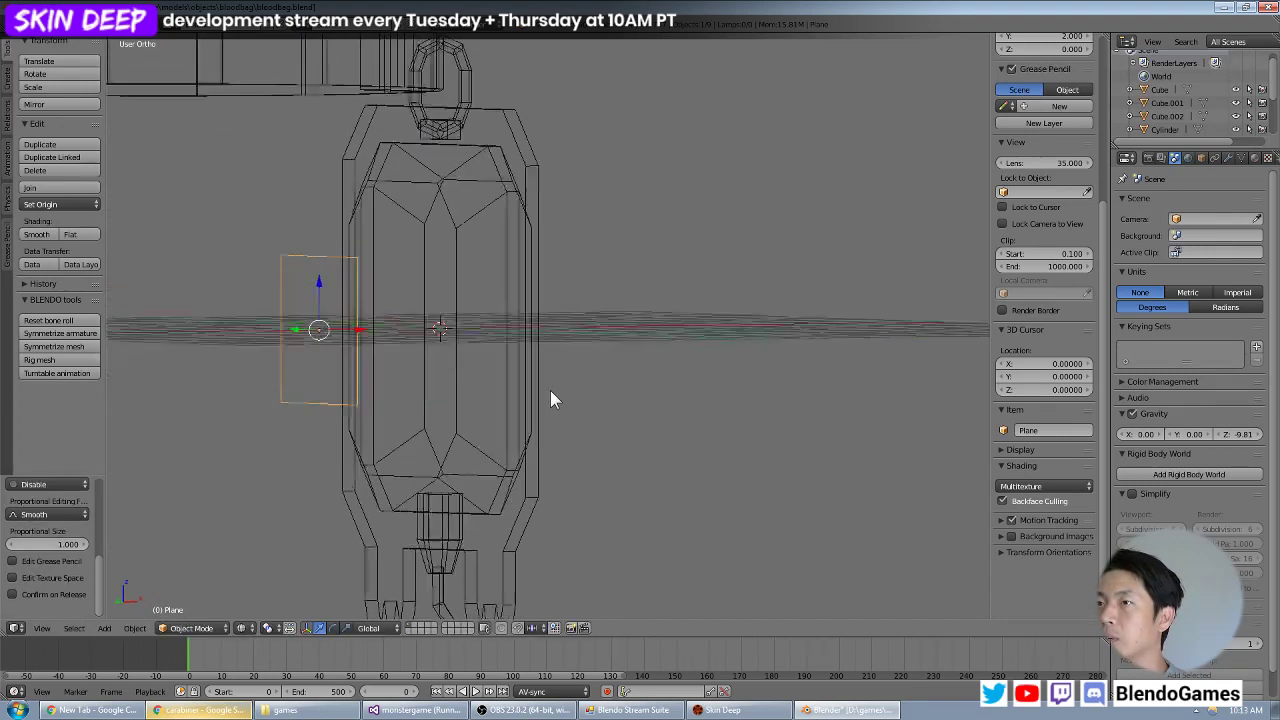
{"action": "key", "text": "z"}
{"action": "middle_click_drag", "start_coordinate": [443, 484], "coordinate": [492, 432], "text": "alt"}
{"action": "type", "text": "r180"}
{"action": "key", "text": "Return"}
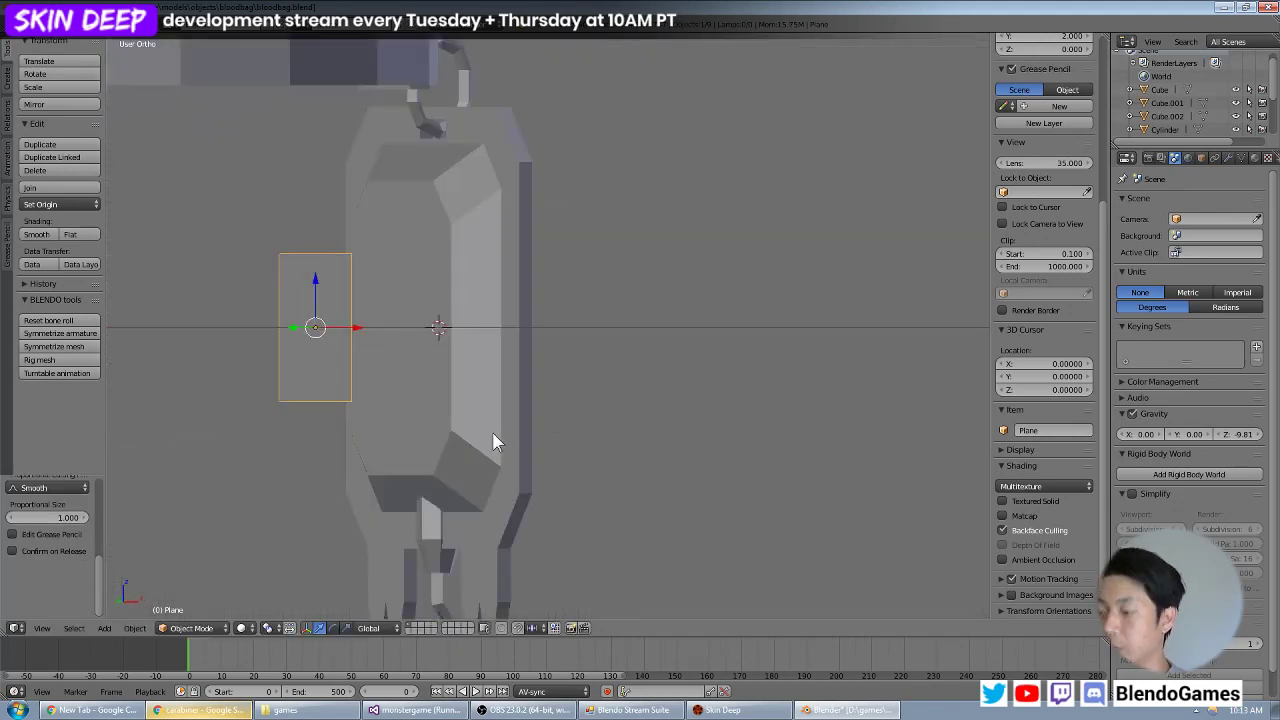
Split the 3D view vertically, hide its properties sidebar, and turn the new area into a wide UV/Image Editor.
{"action": "key", "text": "KP_1"}
{"action": "key", "text": "KP_3"}
{"action": "key", "text": "z"}
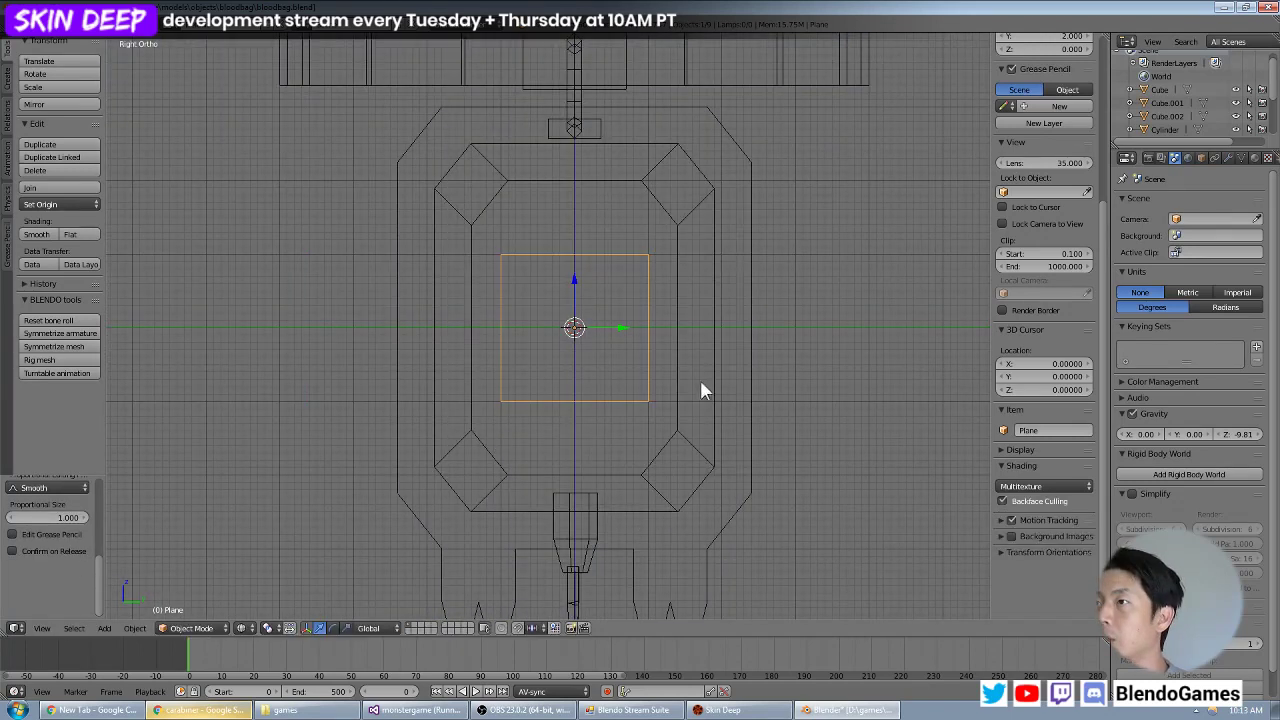
{"action": "right_click", "coordinate": [917, 638]}
{"action": "left_click", "coordinate": [905, 630]}
{"action": "left_click", "coordinate": [816, 612]}
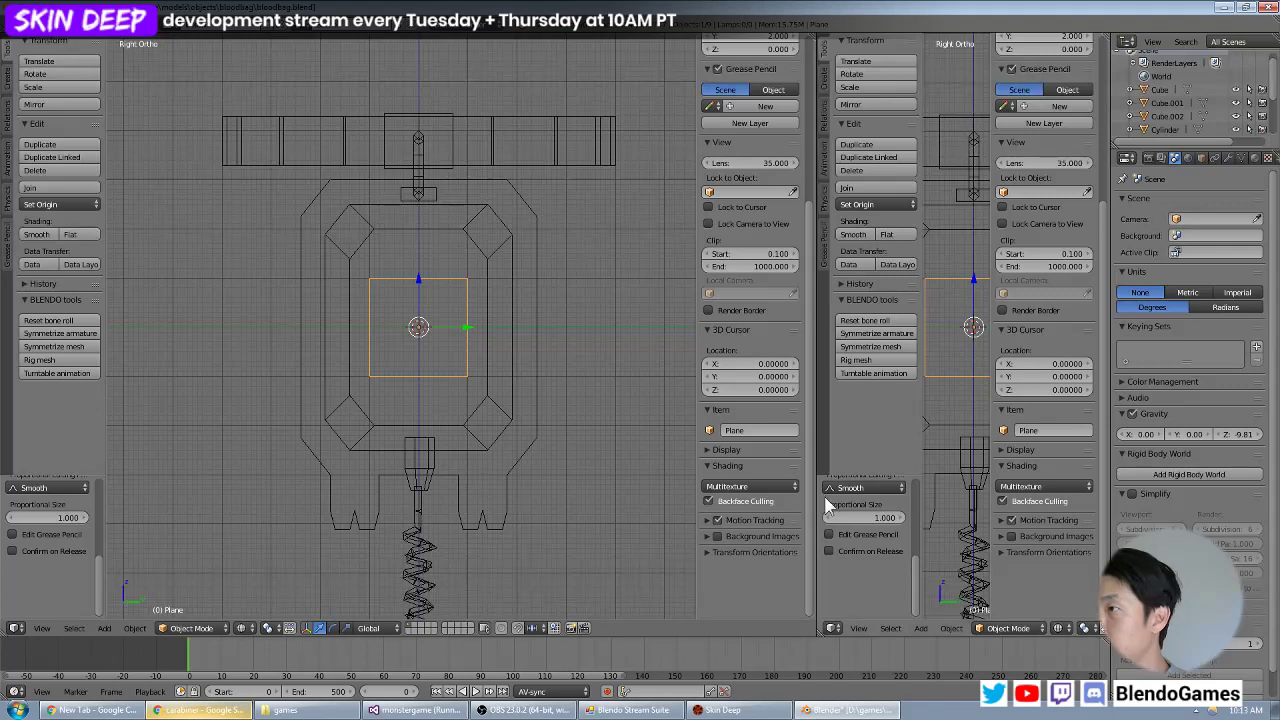
{"action": "key", "text": "n"}
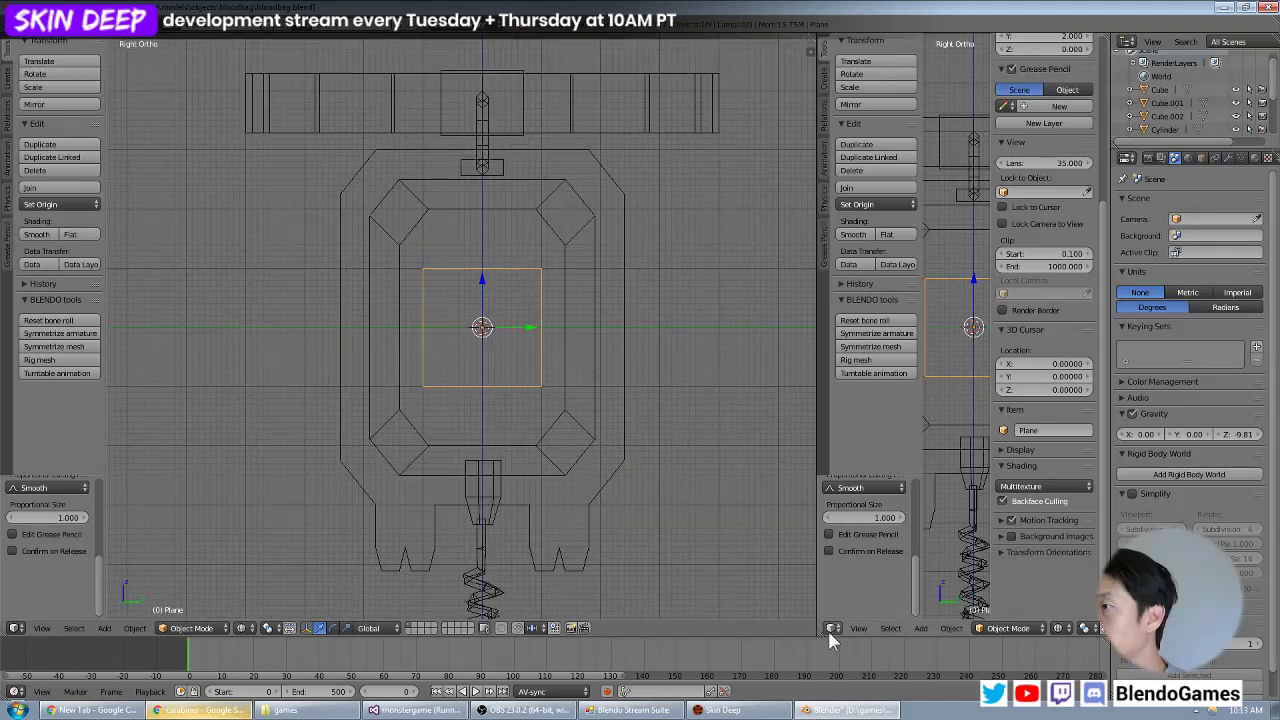
{"action": "left_click", "coordinate": [830, 630]}
{"action": "left_click", "coordinate": [855, 538]}
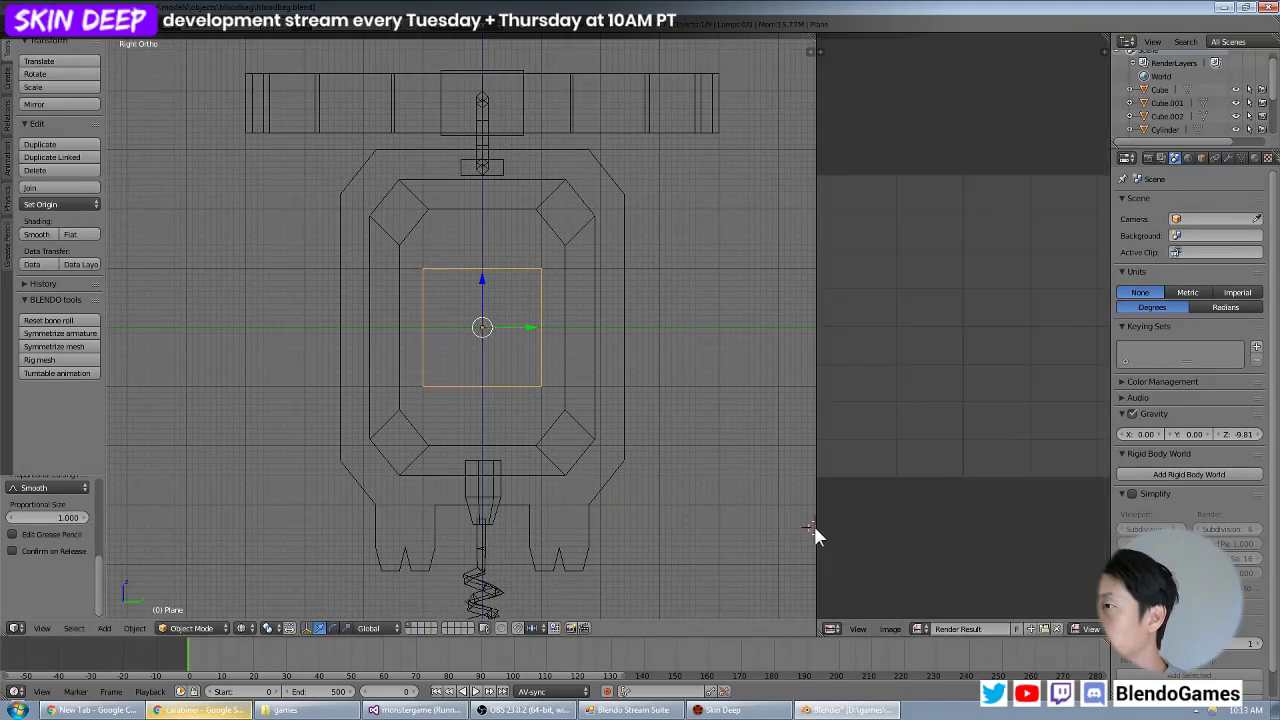
{"action": "scroll", "coordinate": [795, 529], "scroll_direction": "down", "scroll_amount": 4}
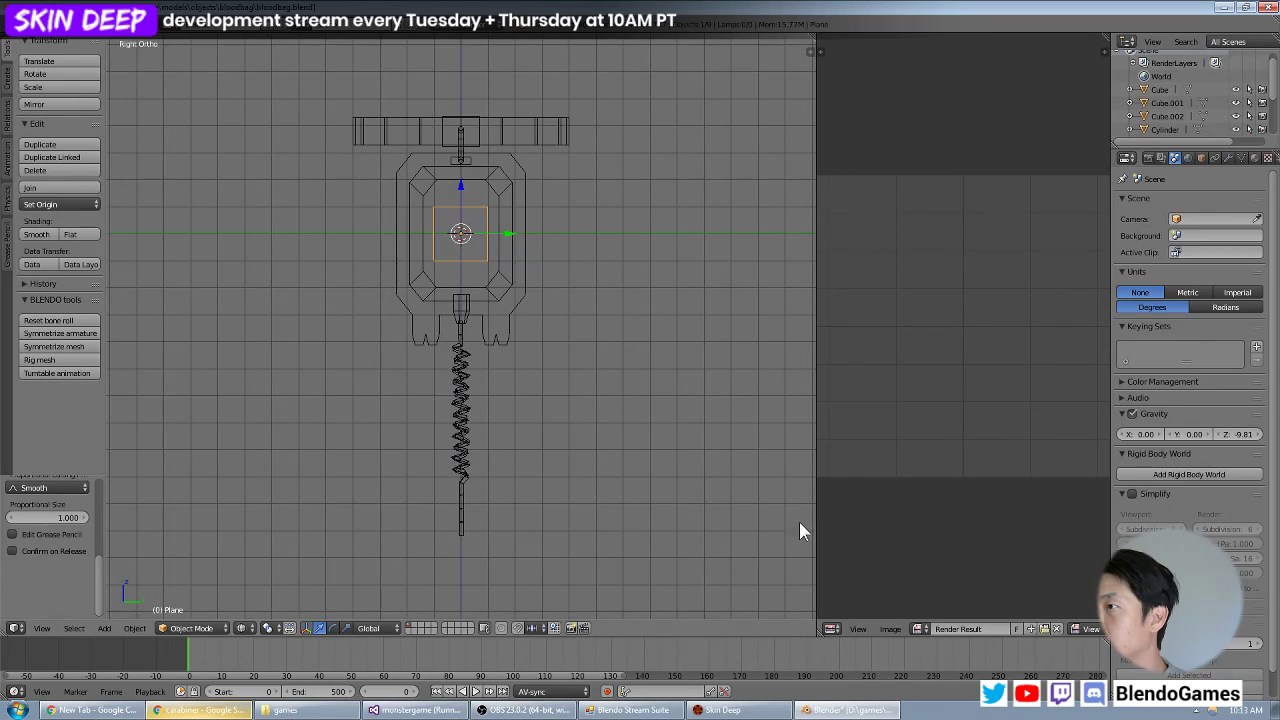
{"action": "left_click_drag", "start_coordinate": [814, 523], "coordinate": [671, 520]}
{"action": "scroll", "coordinate": [505, 329], "scroll_direction": "up", "scroll_amount": 4}
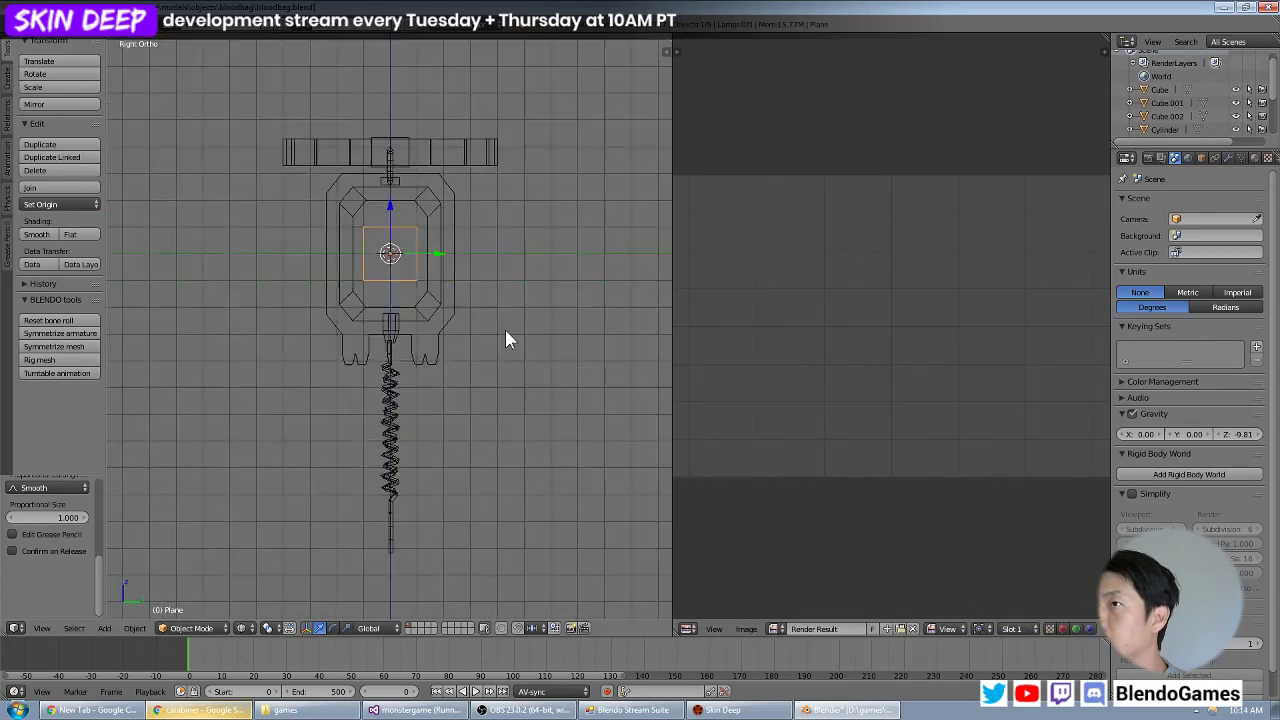
Enter Edit Mode on the label plane alone and select all of its geometry.
{"action": "key", "text": "Tab"}
{"action": "key", "text": "a"}
{"action": "key", "text": "a"}
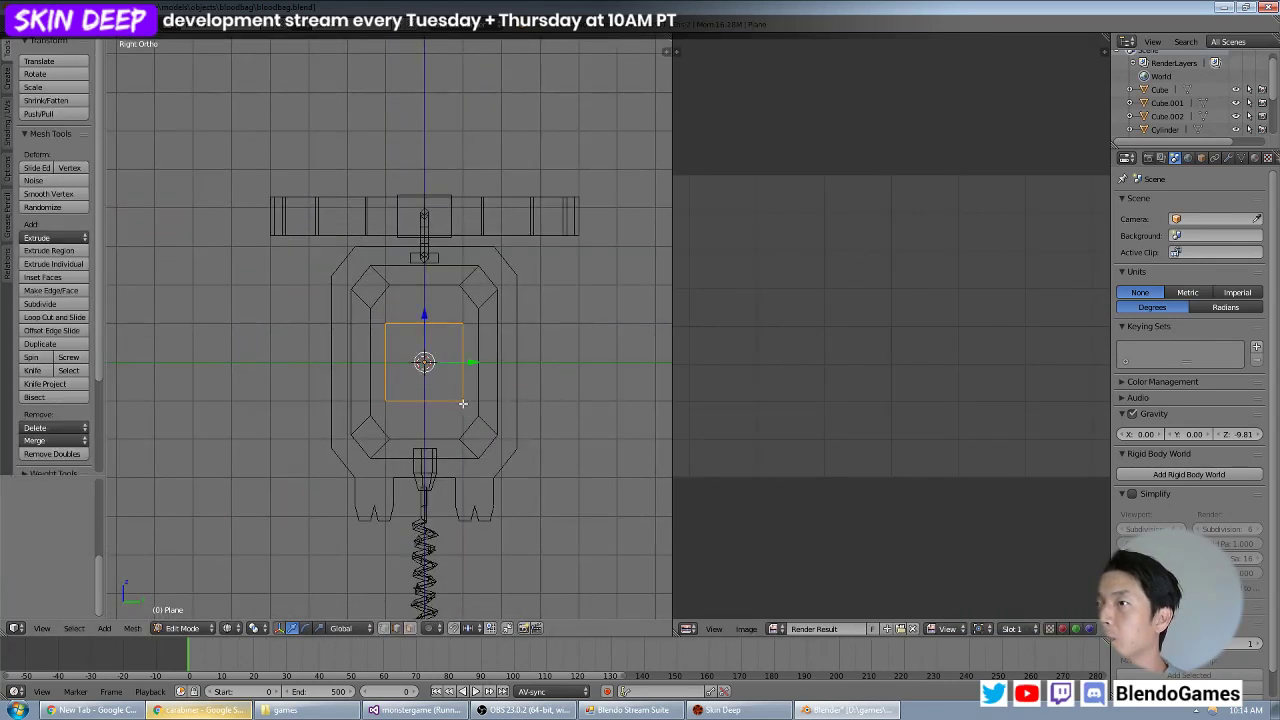
{"action": "key", "text": "Tab"}
{"action": "key", "text": "a"}
{"action": "key", "text": "a"}
{"action": "key", "text": "Tab"}
{"action": "right_click", "coordinate": [456, 400]}
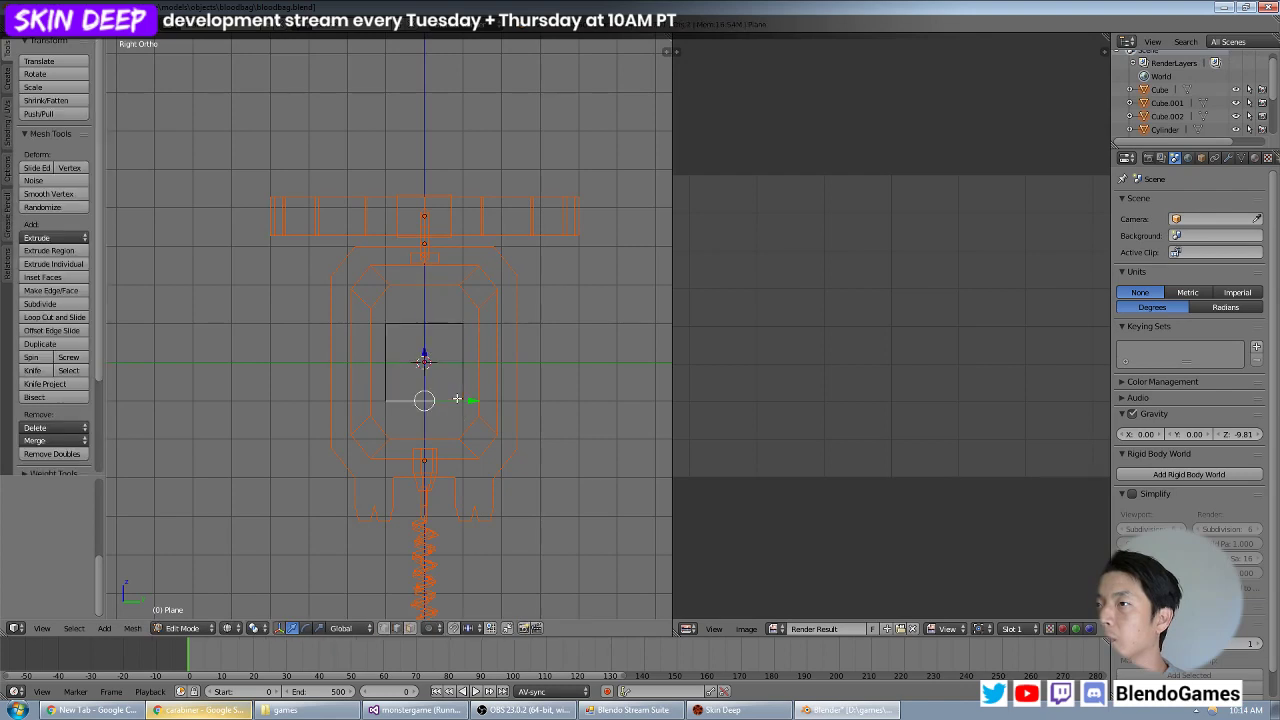
{"action": "key", "text": "Tab"}
{"action": "right_click", "coordinate": [458, 389]}
{"action": "key", "text": "Tab"}
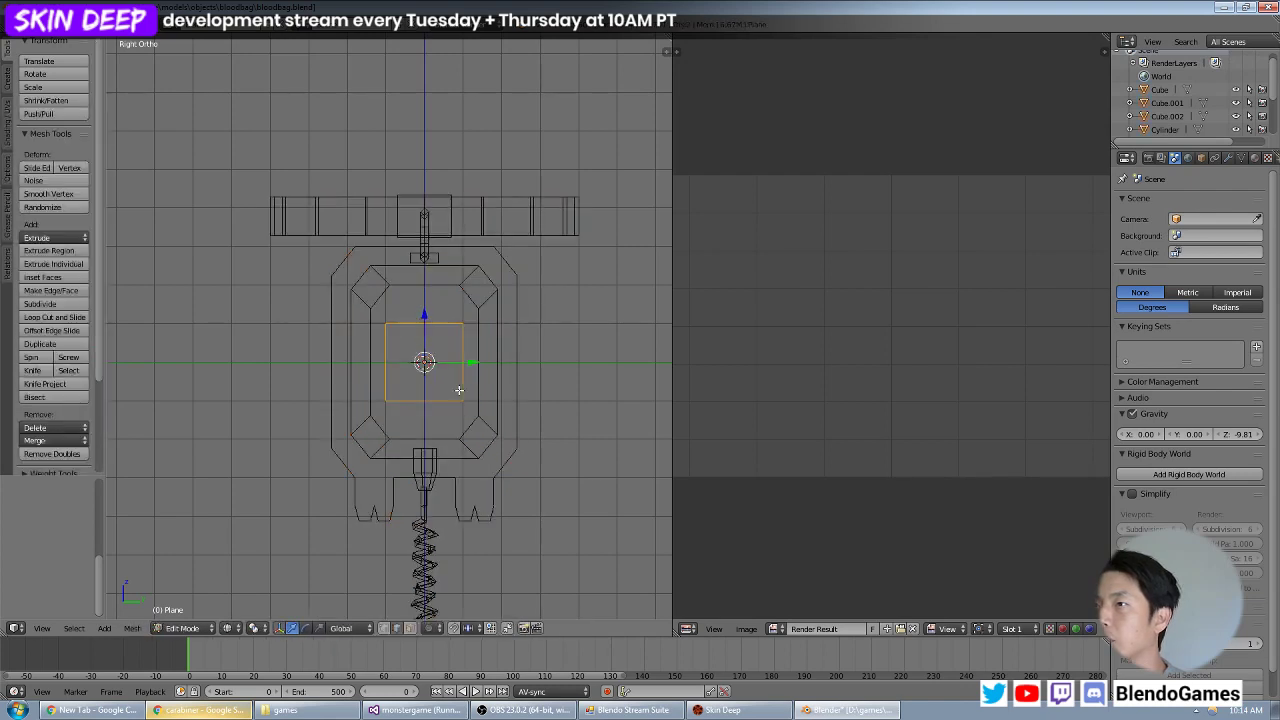
{"action": "key", "text": "a"}
{"action": "key", "text": "a"}
{"action": "middle_click_drag", "start_coordinate": [451, 420], "coordinate": [155, 463]}
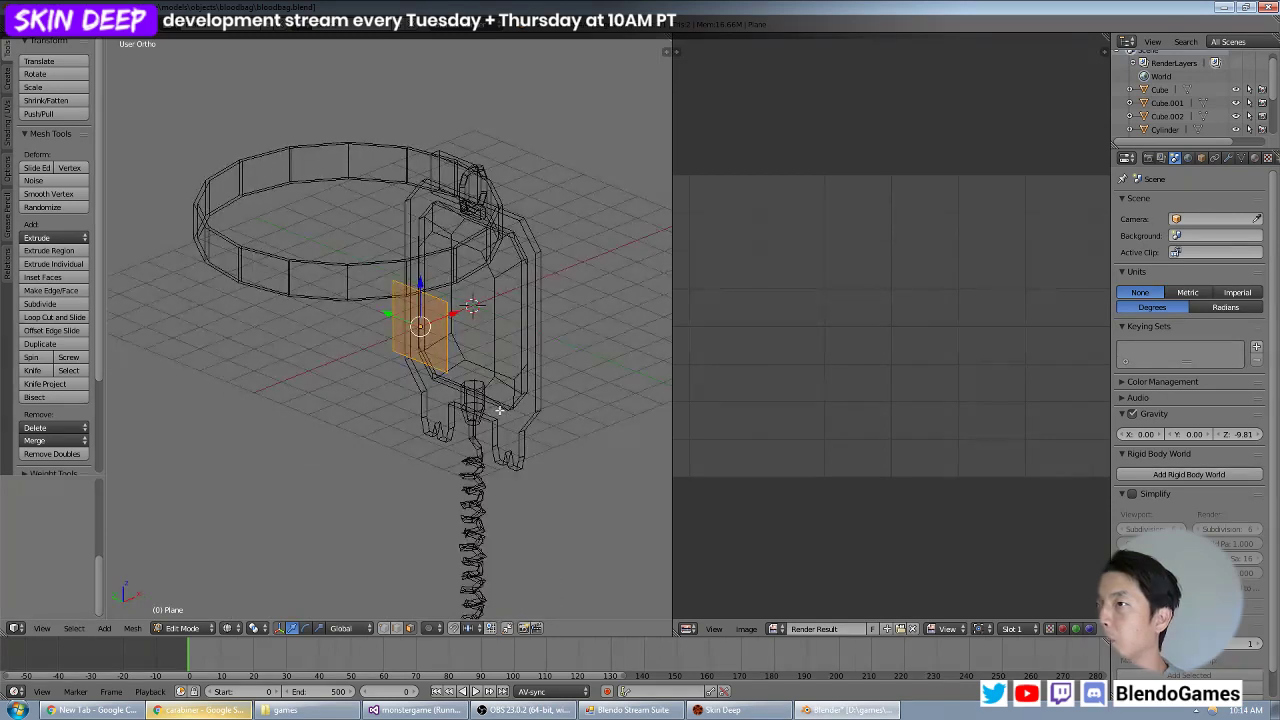
Open label.psd from the bloodbag folder in the UV/Image Editor and assign it to the selected plane.
{"action": "left_click", "coordinate": [770, 628]}
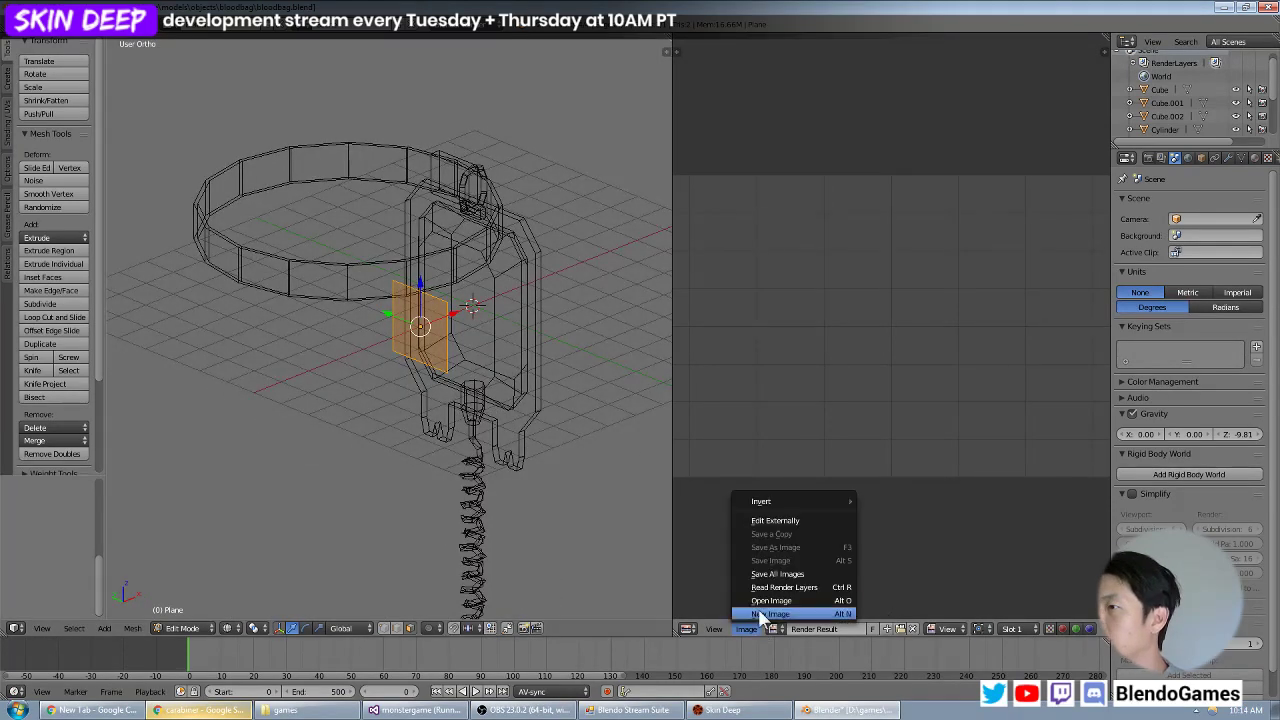
{"action": "left_click", "coordinate": [766, 655]}
{"action": "left_click", "coordinate": [263, 105]}
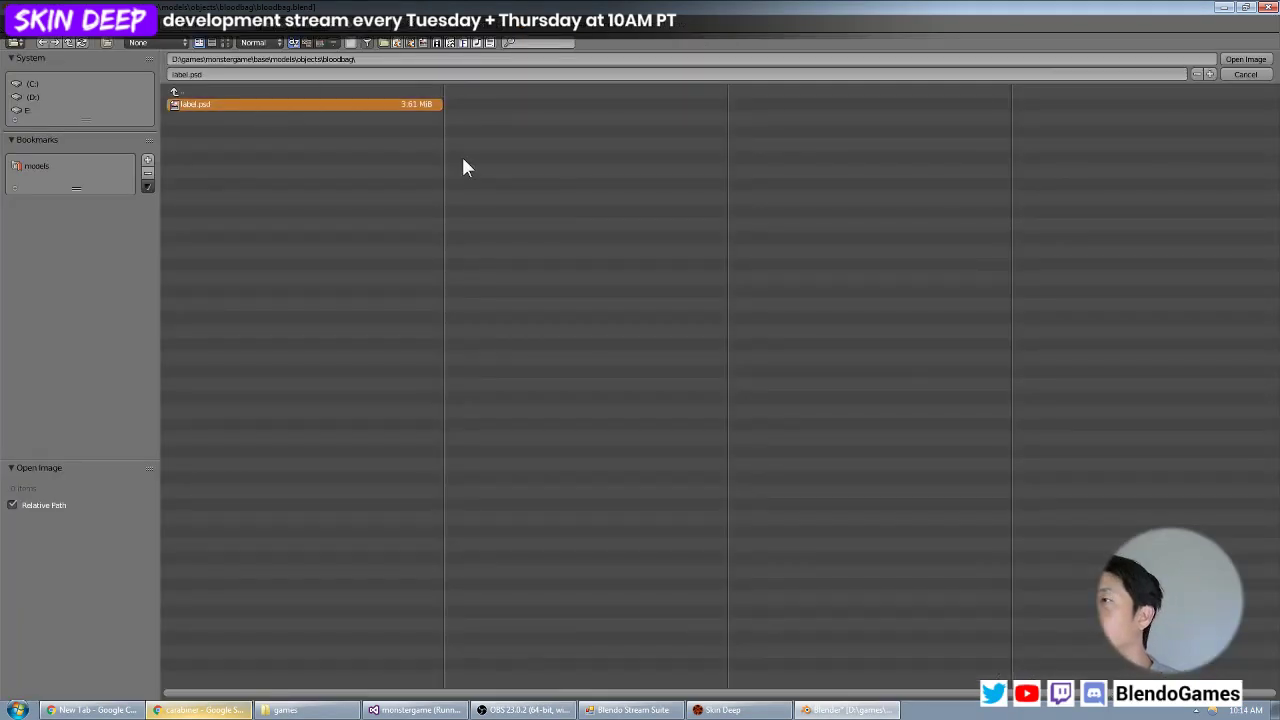
{"action": "key", "text": "Return"}
{"action": "scroll", "coordinate": [835, 350], "scroll_direction": "down", "scroll_amount": 8}
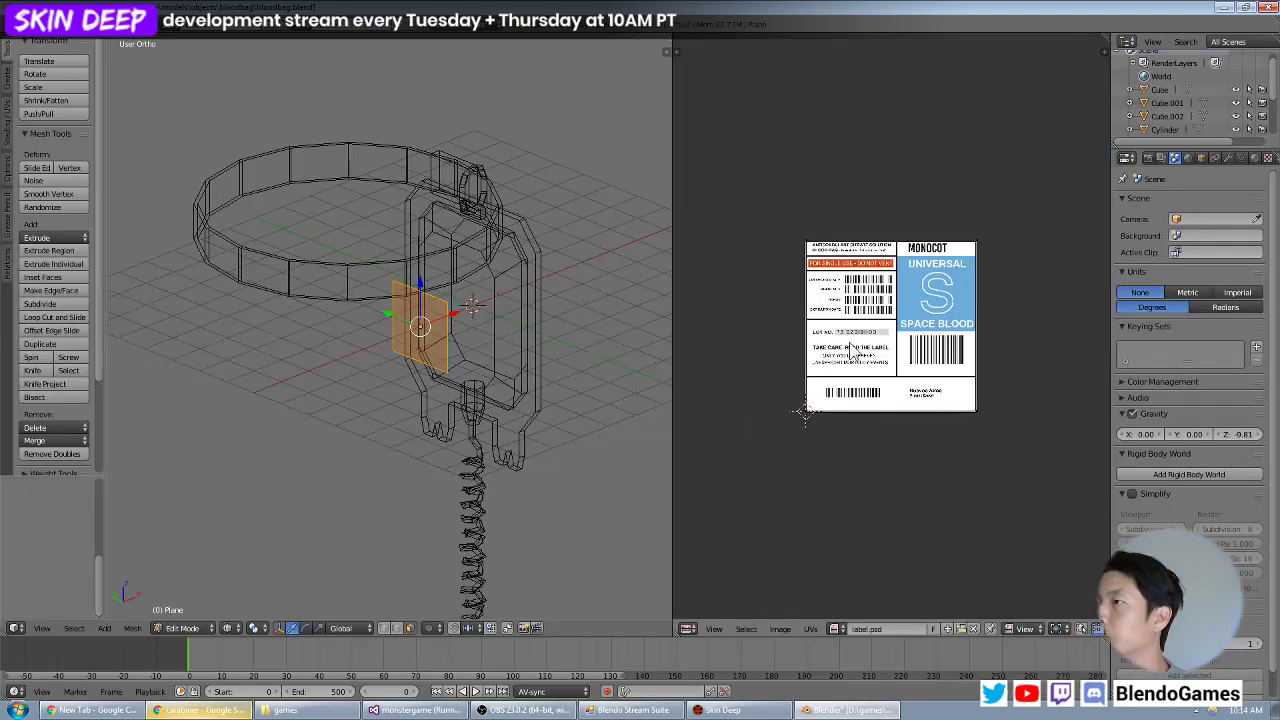
Return to Object Mode and switch the 3D view to textured shading to show the label on the plane.
{"action": "middle_click_drag", "start_coordinate": [450, 400], "coordinate": [330, 420]}
{"action": "key", "text": "Tab"}
{"action": "left_click", "coordinate": [243, 628]}
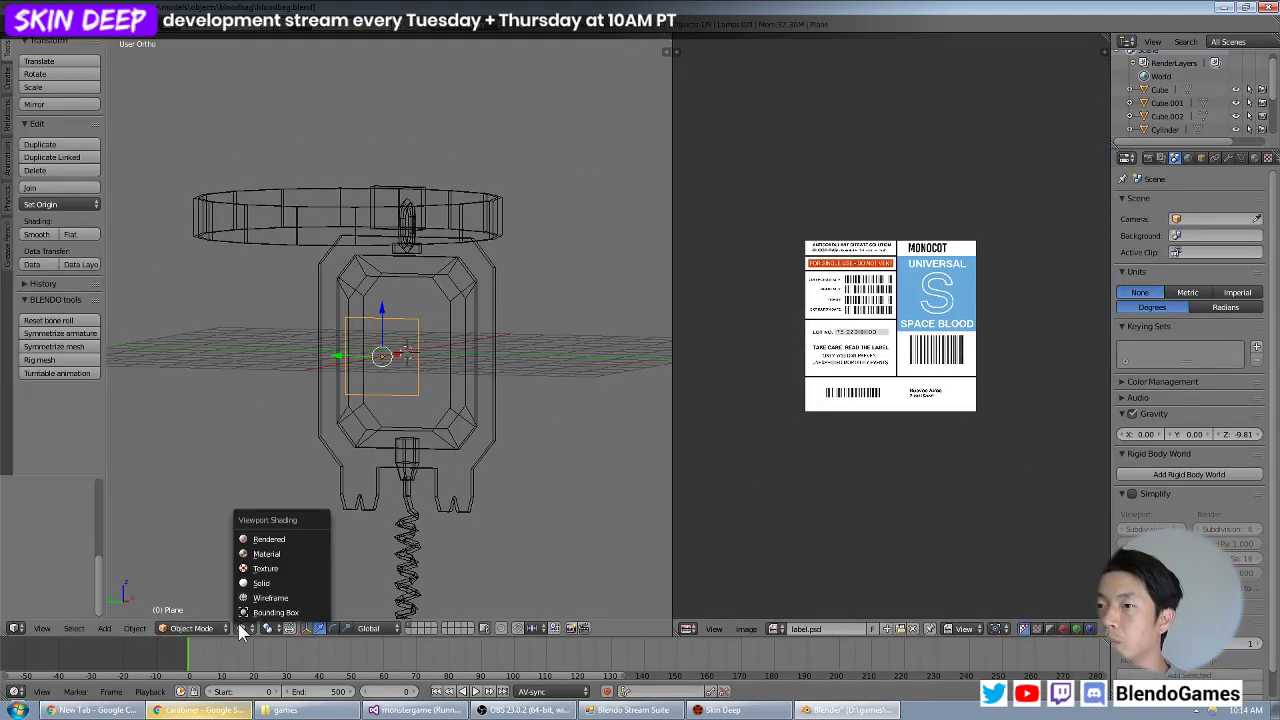
{"action": "left_click", "coordinate": [272, 583]}
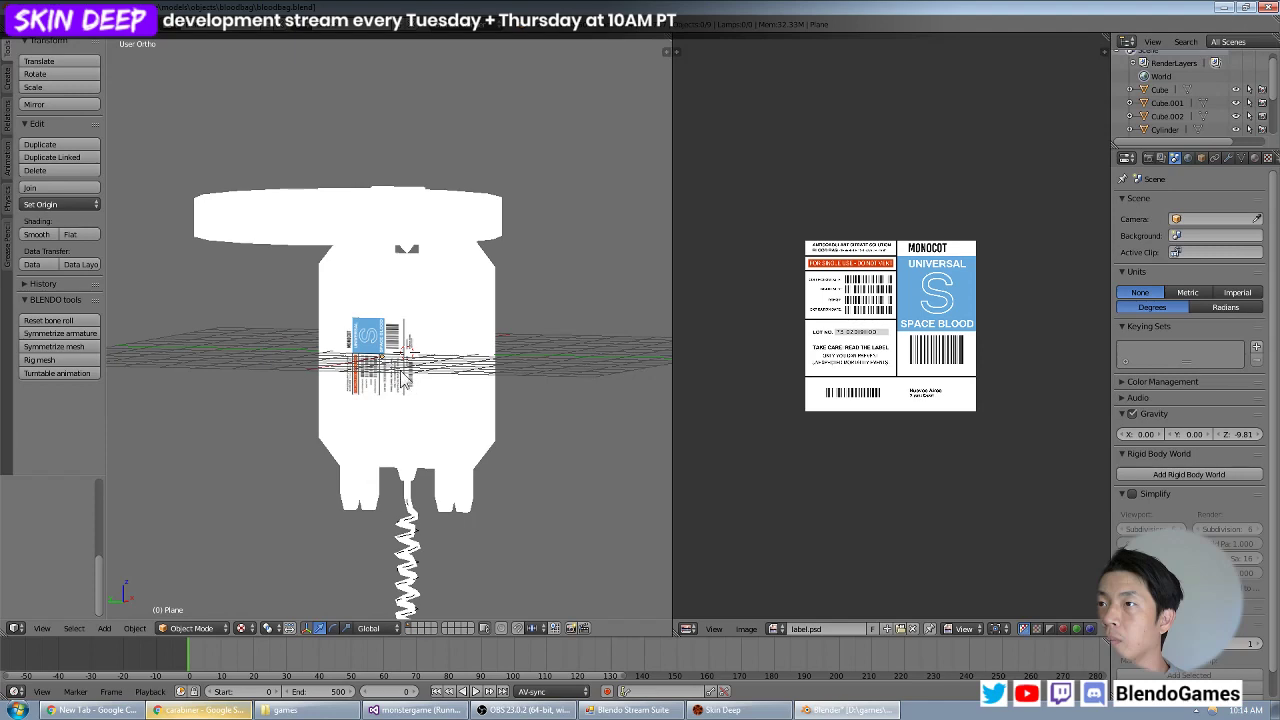
Rotate the plane's UVs by 90° so the label reads upright, and return to Object Mode in wireframe display.
{"action": "key", "text": "Tab"}
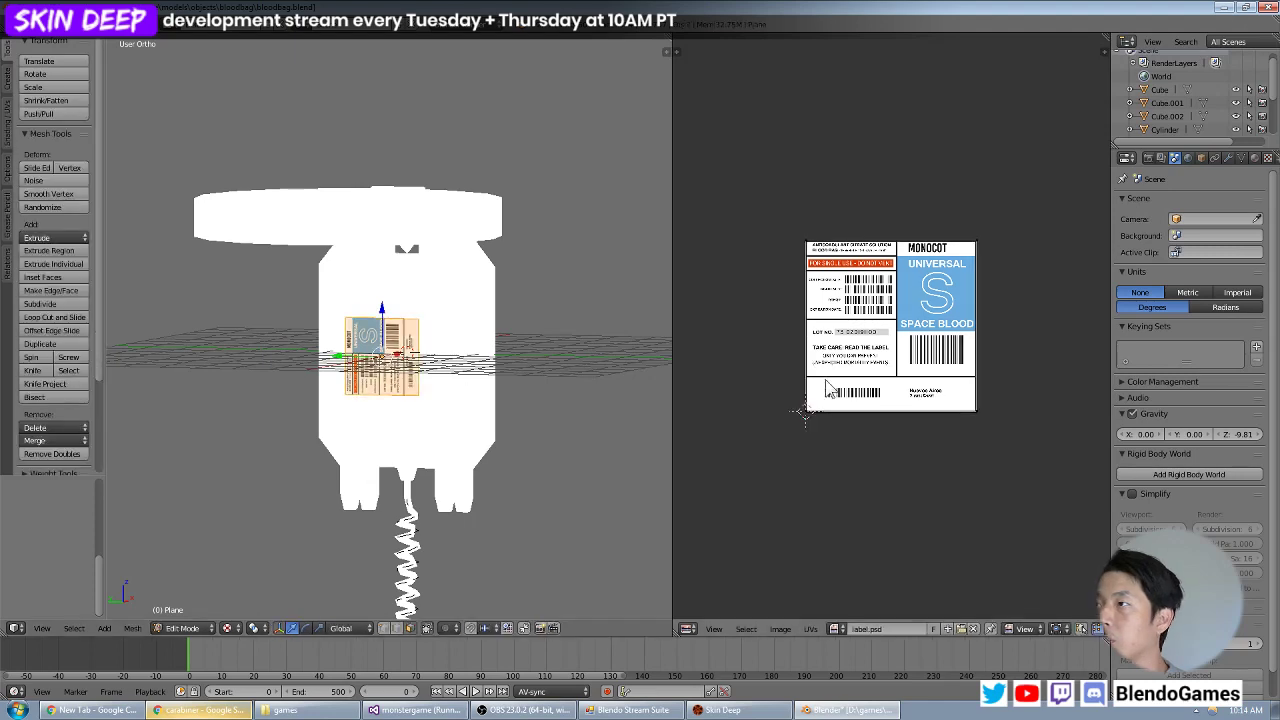
{"action": "scroll", "coordinate": [845, 372], "scroll_direction": "up", "scroll_amount": 1}
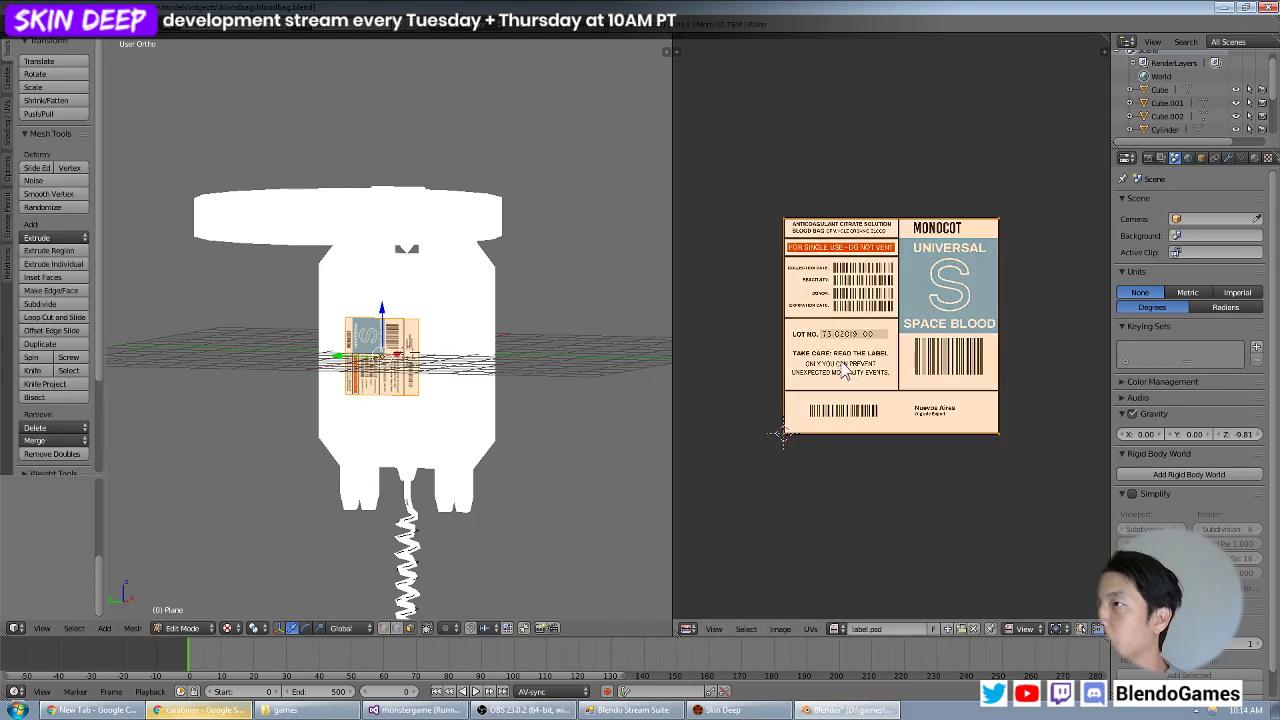
{"action": "key", "text": "r"}
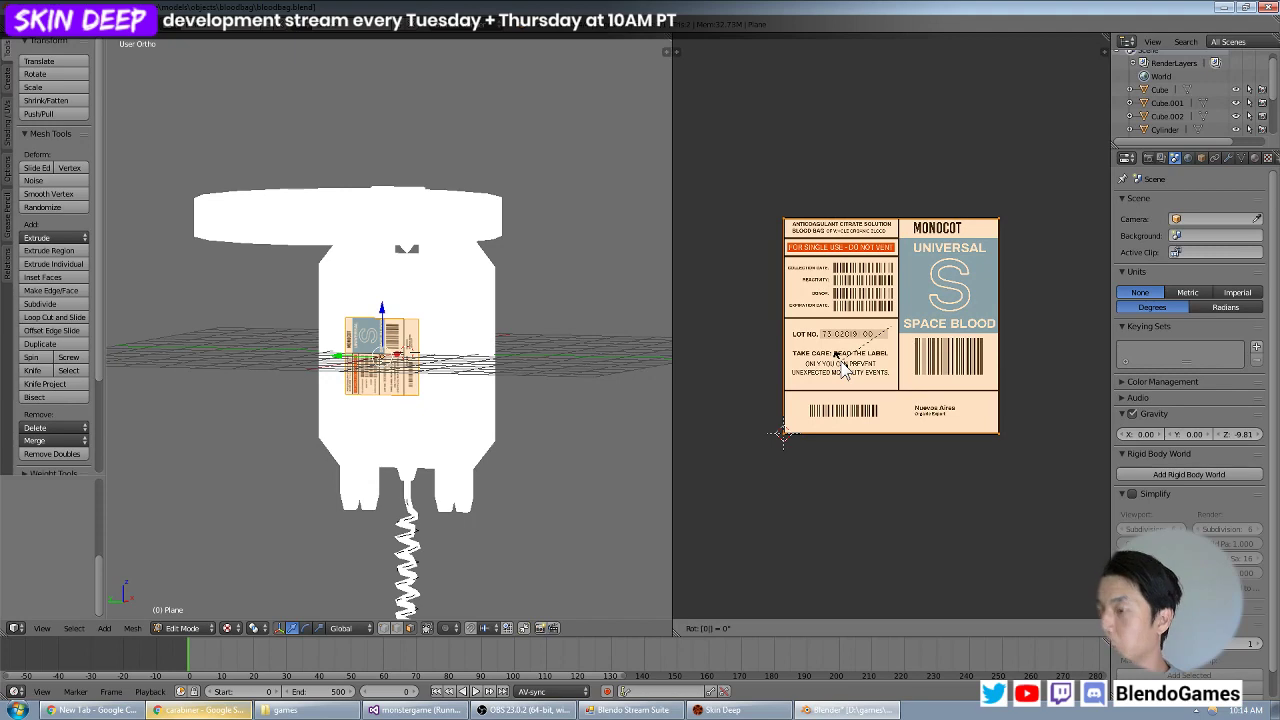
{"action": "key", "text": "Escape"}
{"action": "type", "text": "r90"}
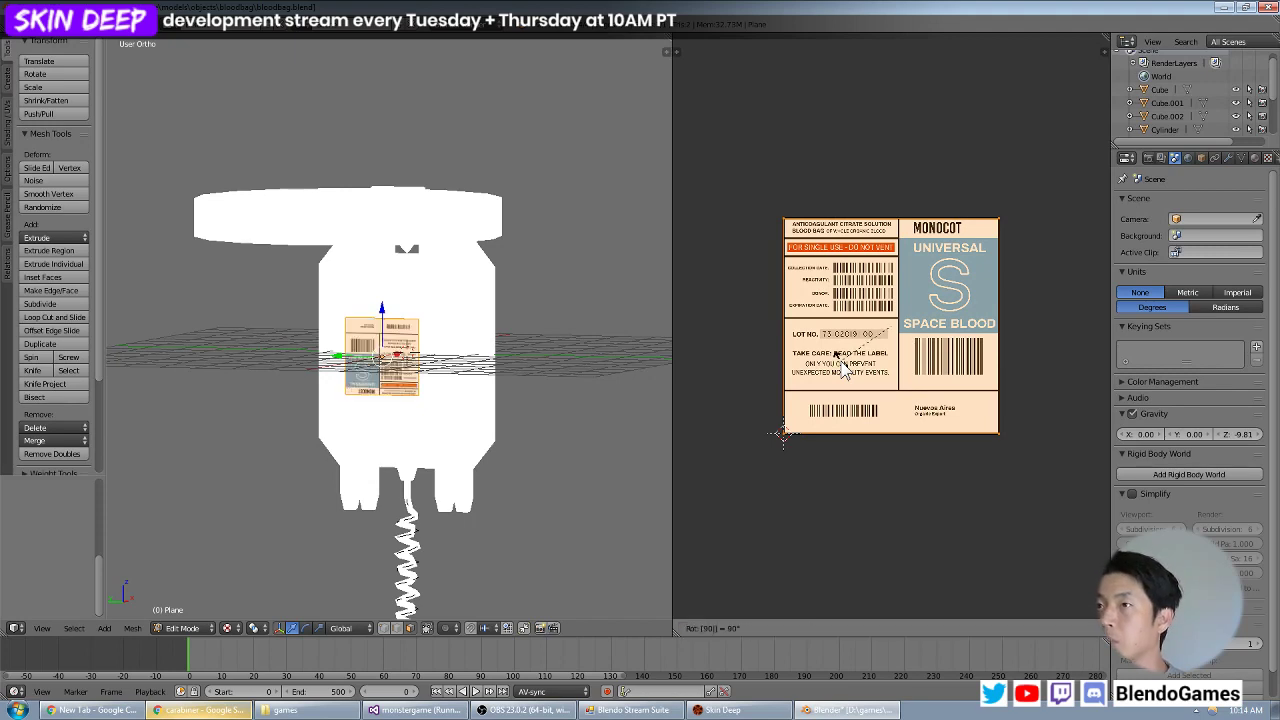
{"action": "key", "text": "Return"}
{"action": "scroll", "coordinate": [456, 274], "scroll_direction": "up", "scroll_amount": 4}
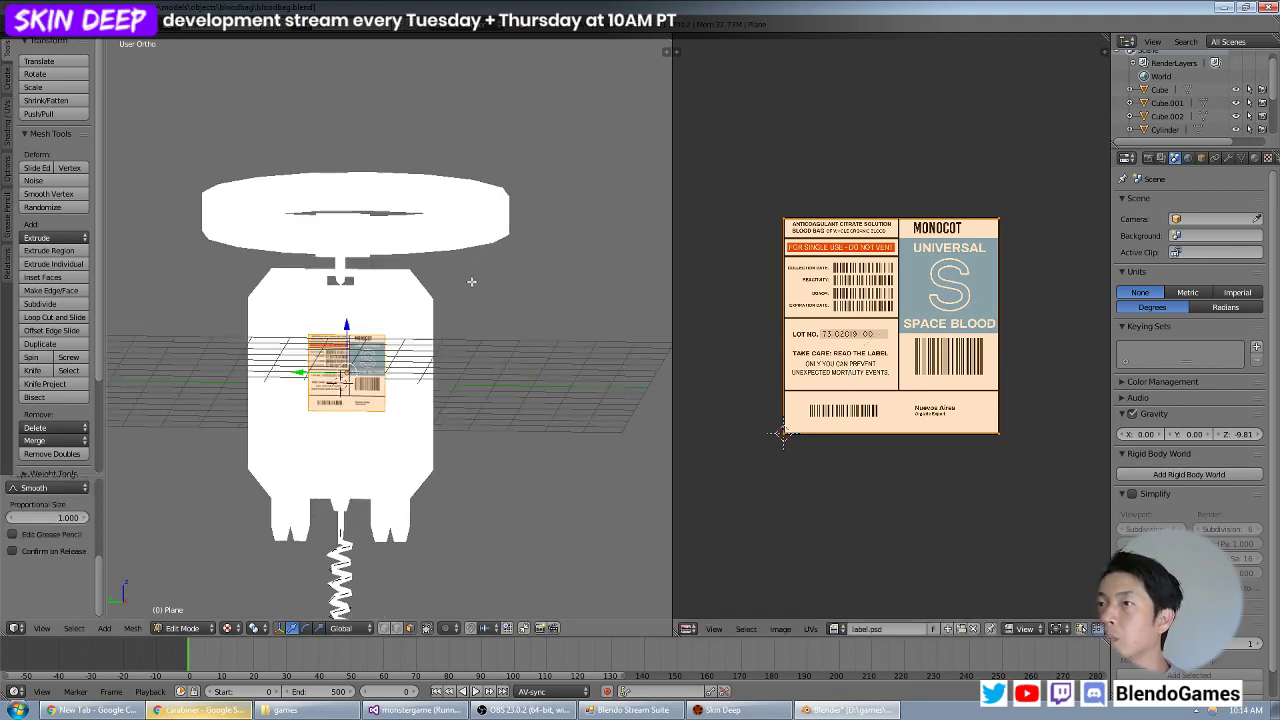
{"action": "key", "text": "Tab"}
{"action": "scroll", "coordinate": [455, 290], "scroll_direction": "up", "scroll_amount": 5}
{"action": "key", "text": "z"}
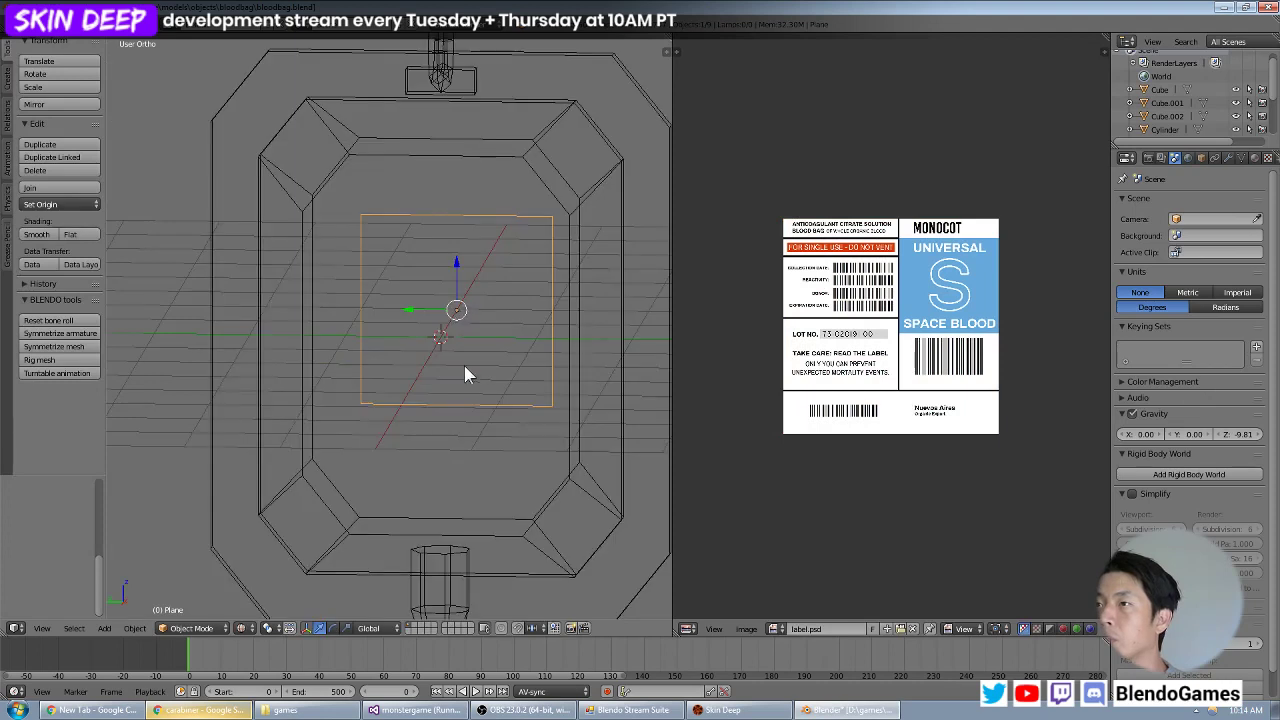
Move the label plane's geometry about 1.28 units along the global X axis so it sits just in front of the bag's face.
{"action": "key", "text": "z"}
{"action": "key", "text": "Tab"}
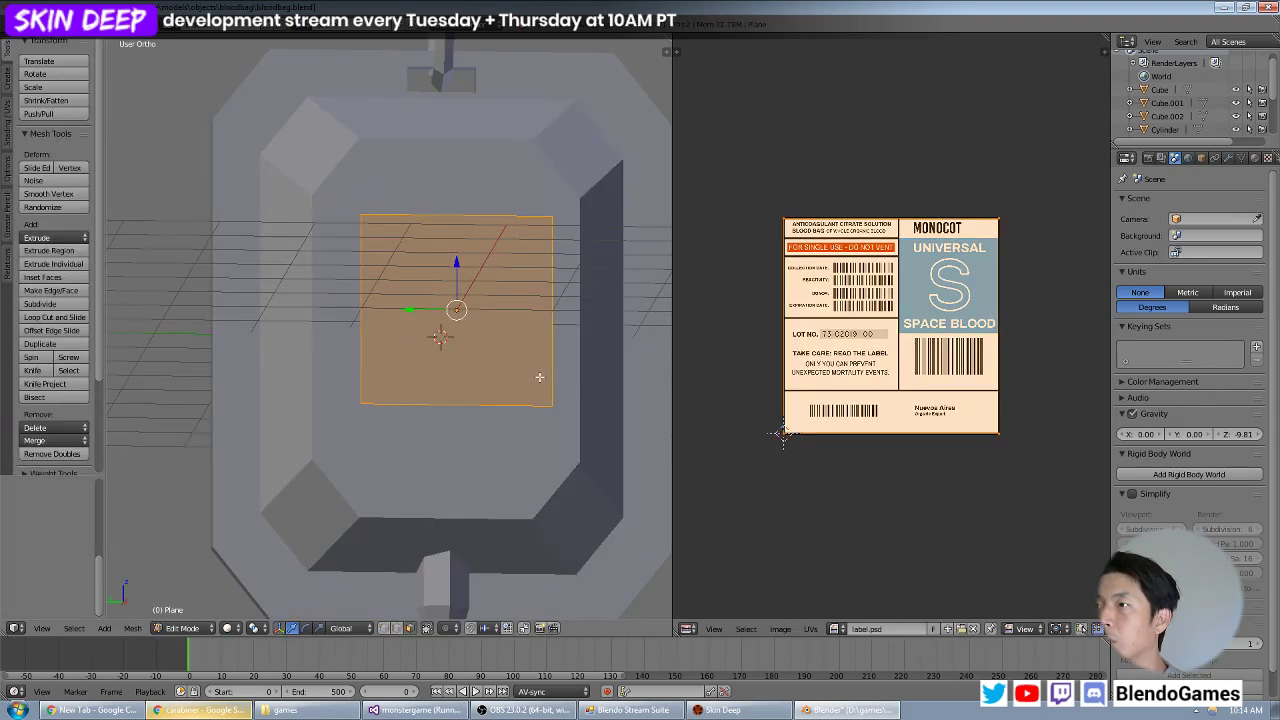
{"action": "middle_click_drag", "start_coordinate": [529, 398], "coordinate": [457, 397]}
{"action": "key", "text": "KP_1"}
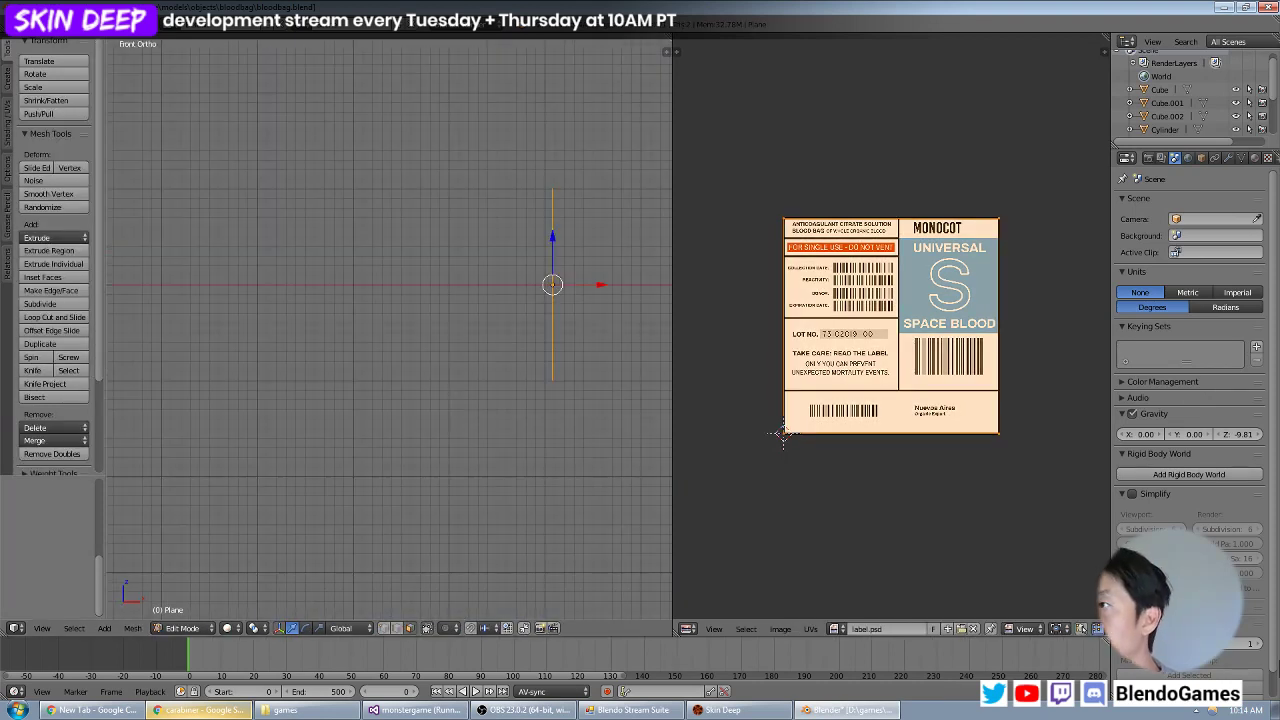
{"action": "middle_click_drag", "start_coordinate": [470, 240], "coordinate": [237, 231], "text": "shift"}
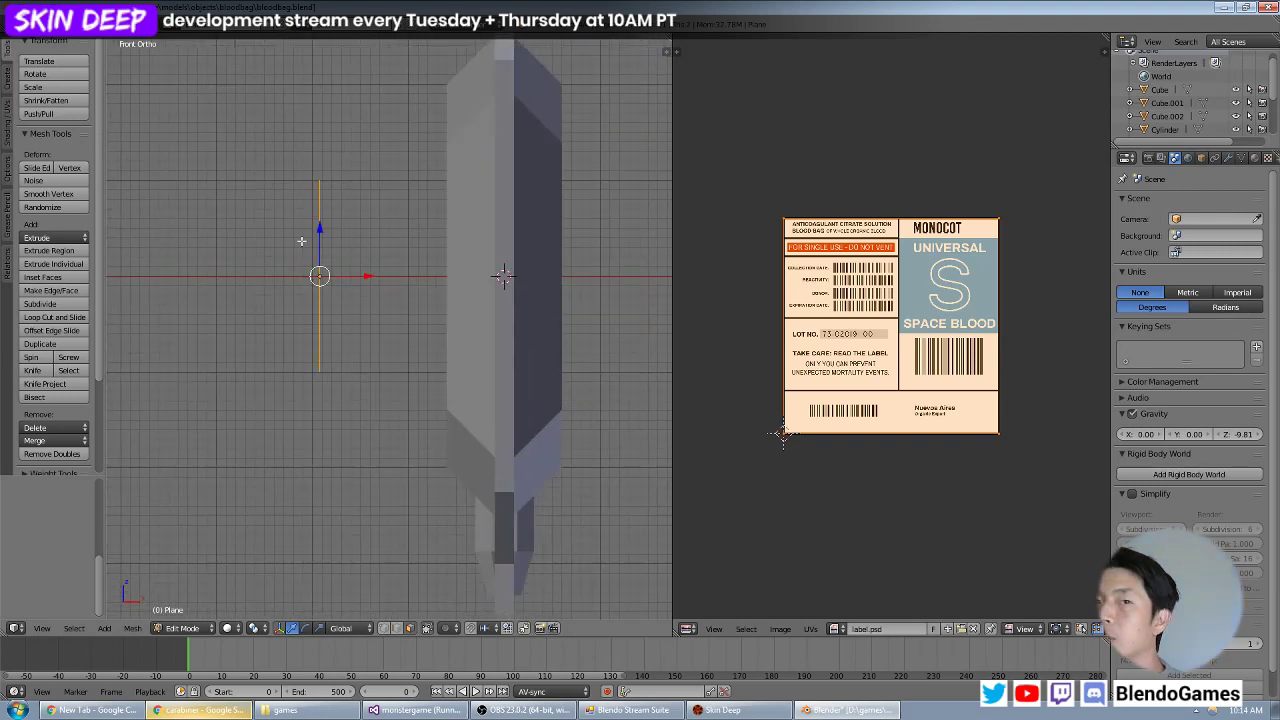
{"action": "scroll", "coordinate": [306, 244], "scroll_direction": "up", "scroll_amount": 3}
{"action": "key", "text": "g"}
{"action": "key", "text": "x"}
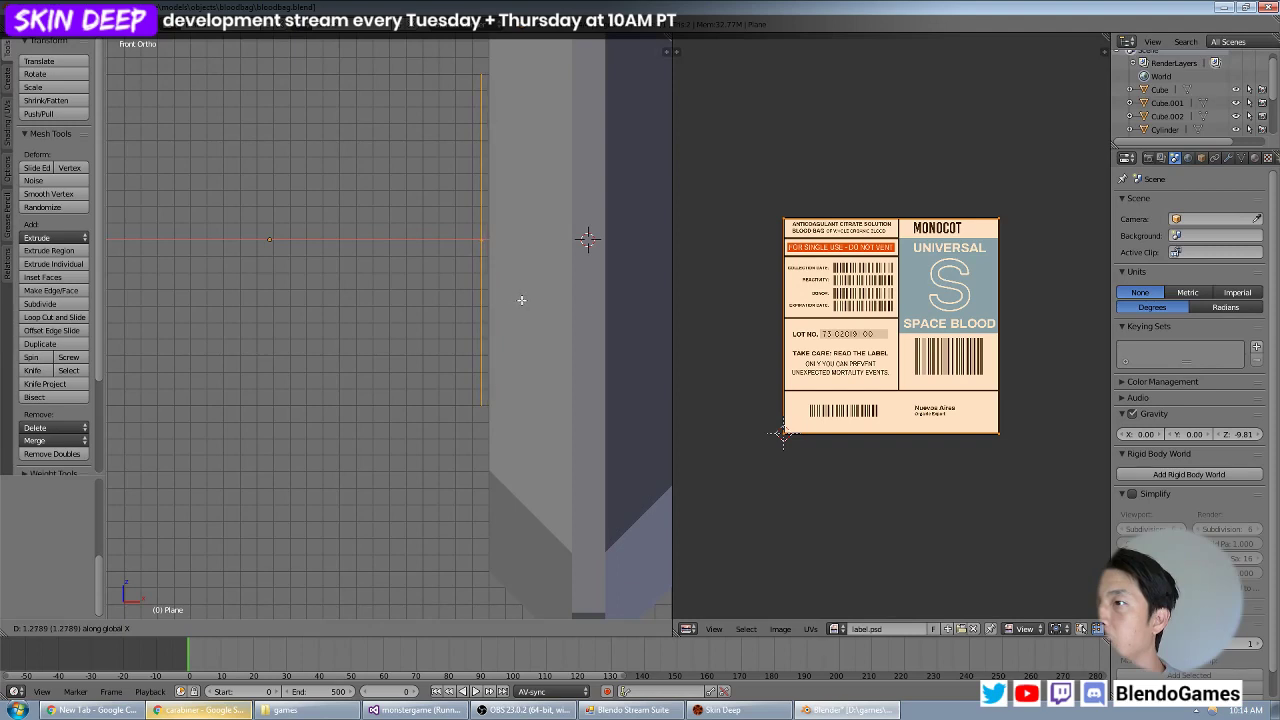
{"action": "left_click", "coordinate": [522, 299]}
{"action": "scroll", "coordinate": [384, 283], "scroll_direction": "down", "scroll_amount": 7}
{"action": "middle_click_drag", "start_coordinate": [325, 274], "coordinate": [462, 280]}
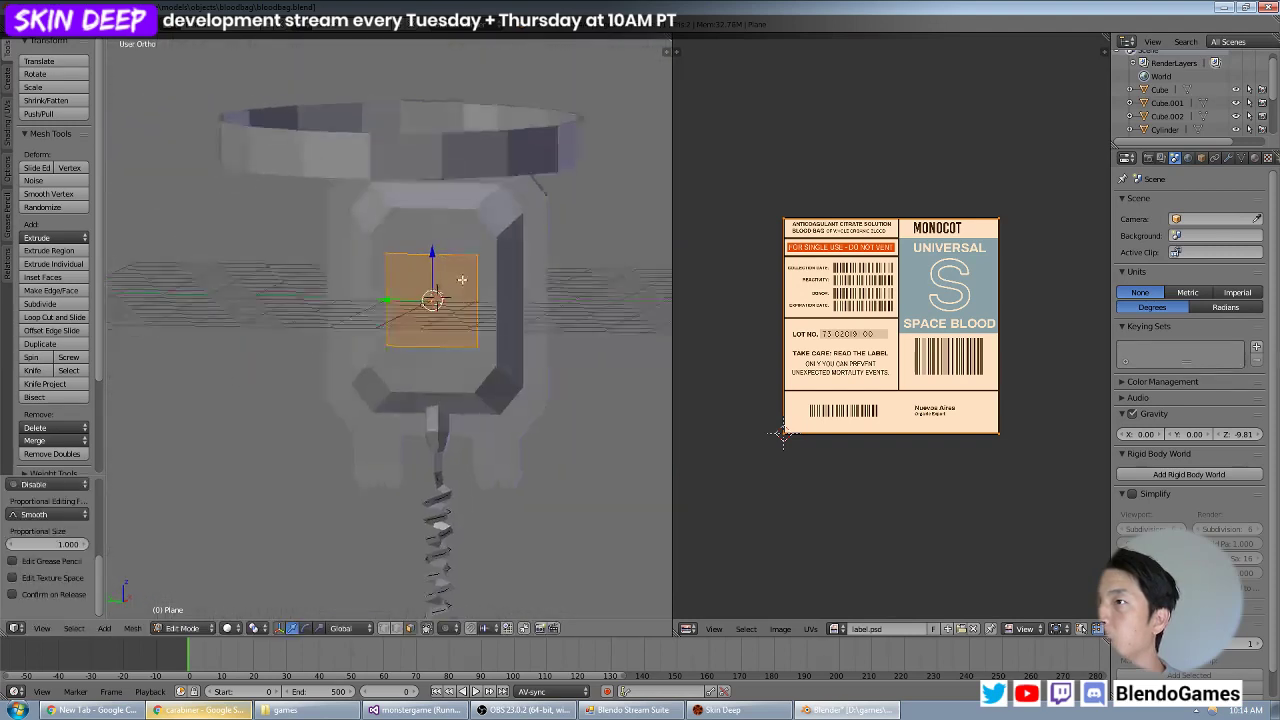
Return to Object Mode and switch the 3D view to textured shading to check the label against the bag.
{"action": "key", "text": "Tab"}
{"action": "key", "text": "z"}
{"action": "left_click", "coordinate": [242, 628]}
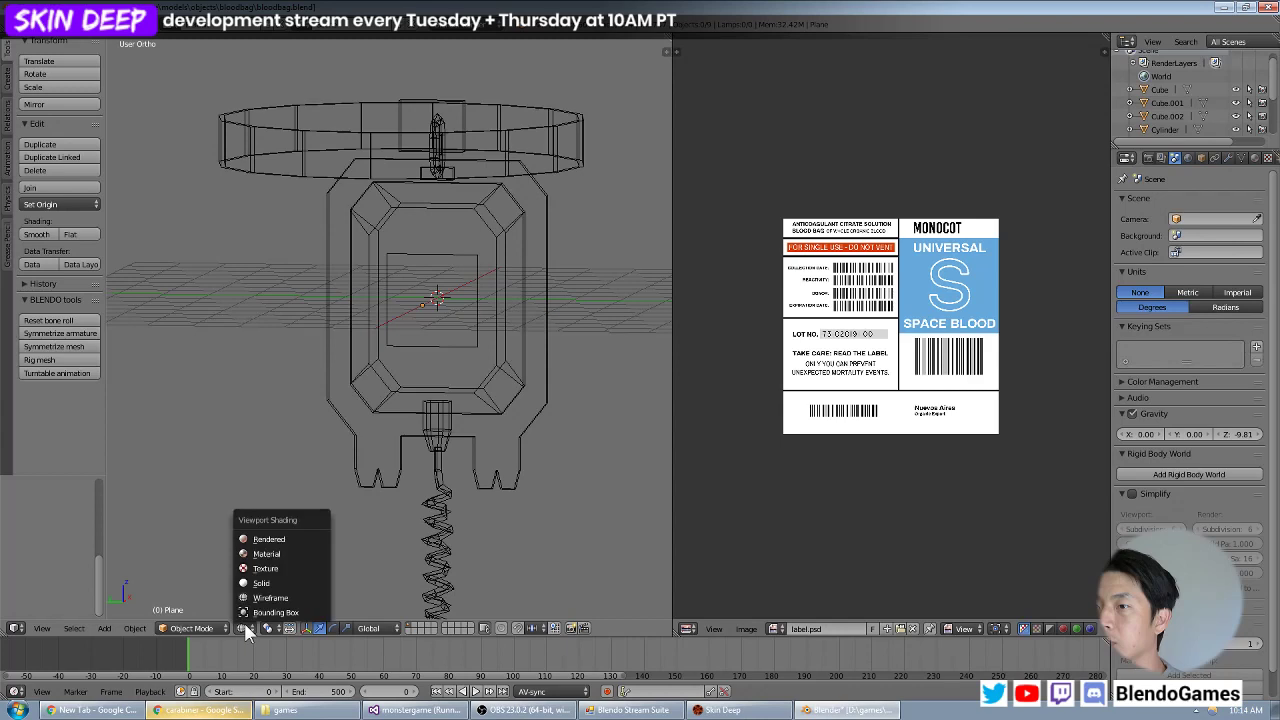
{"action": "left_click", "coordinate": [275, 585]}
{"action": "left_click", "coordinate": [250, 626]}
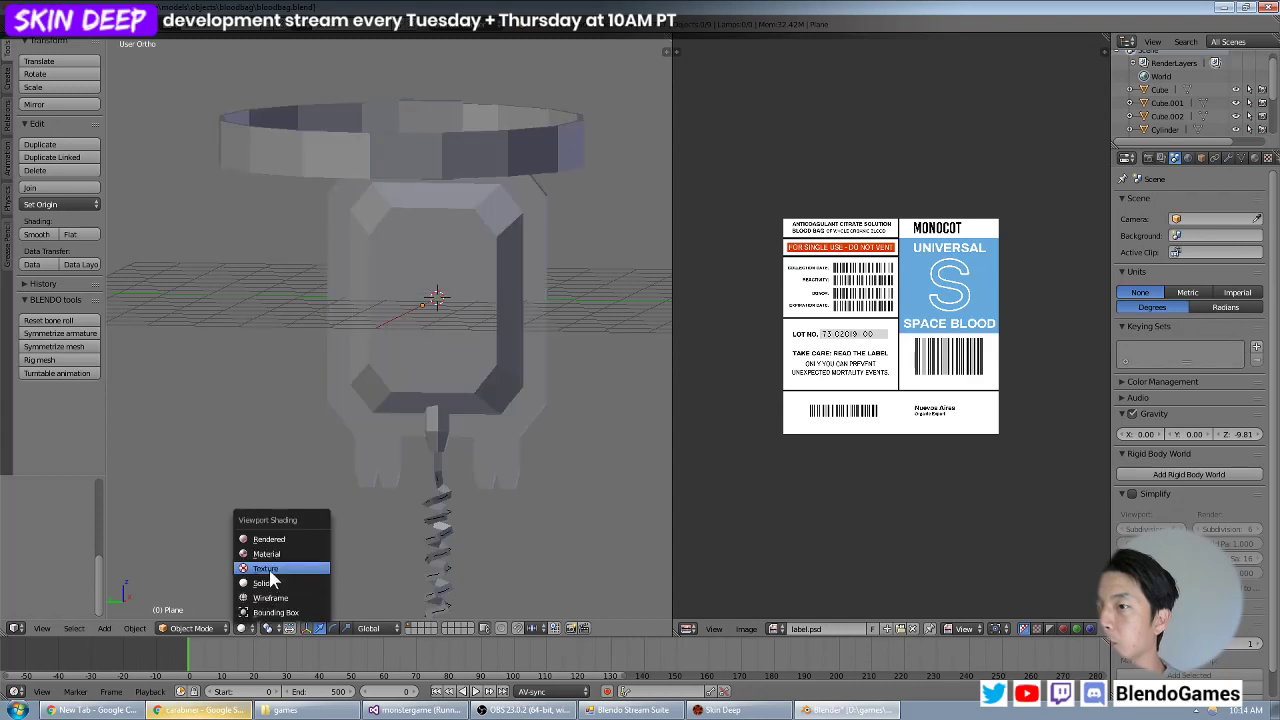
{"action": "left_click", "coordinate": [269, 569]}
{"action": "key", "text": "a"}
{"action": "middle_click_drag", "start_coordinate": [421, 433], "coordinate": [467, 405]}
Deselect the label plane's mesh in Edit Mode, and save the blend file after returning to Object Mode.
{"action": "key", "text": "Tab"}
{"action": "key", "text": "a"}
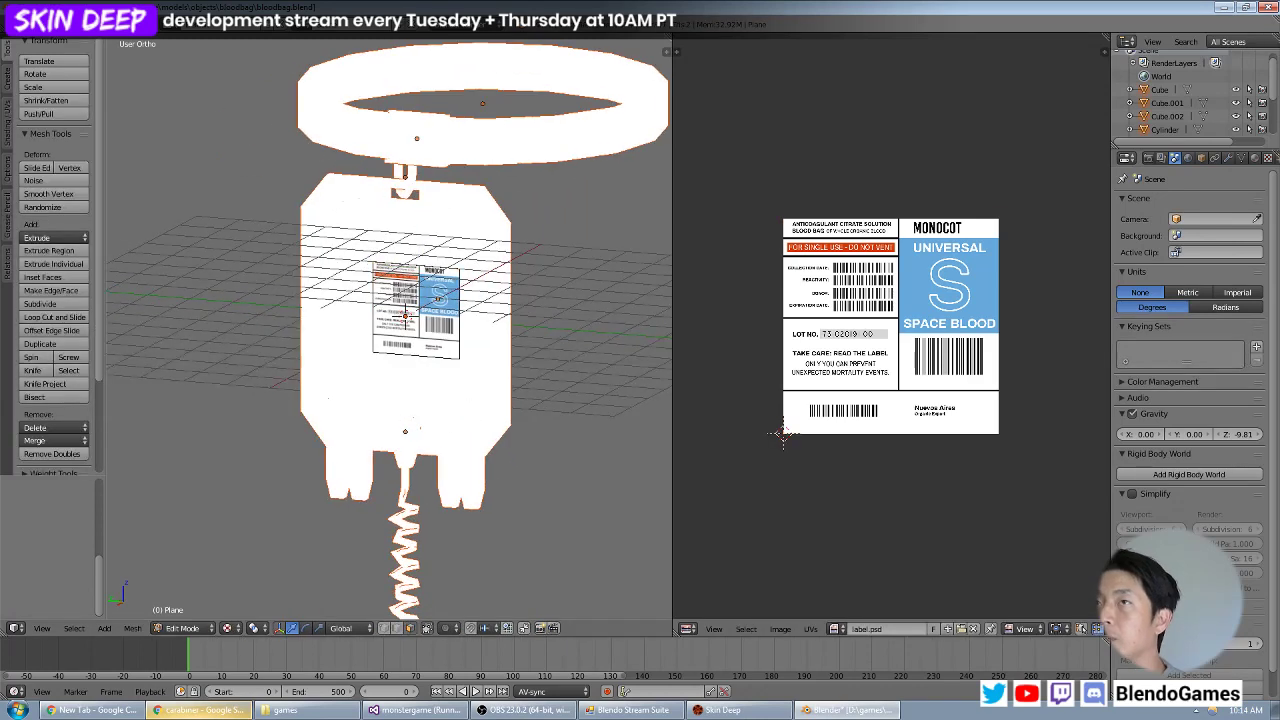
{"action": "left_click", "coordinate": [45, 26]}
{"action": "left_click", "coordinate": [70, 127]}
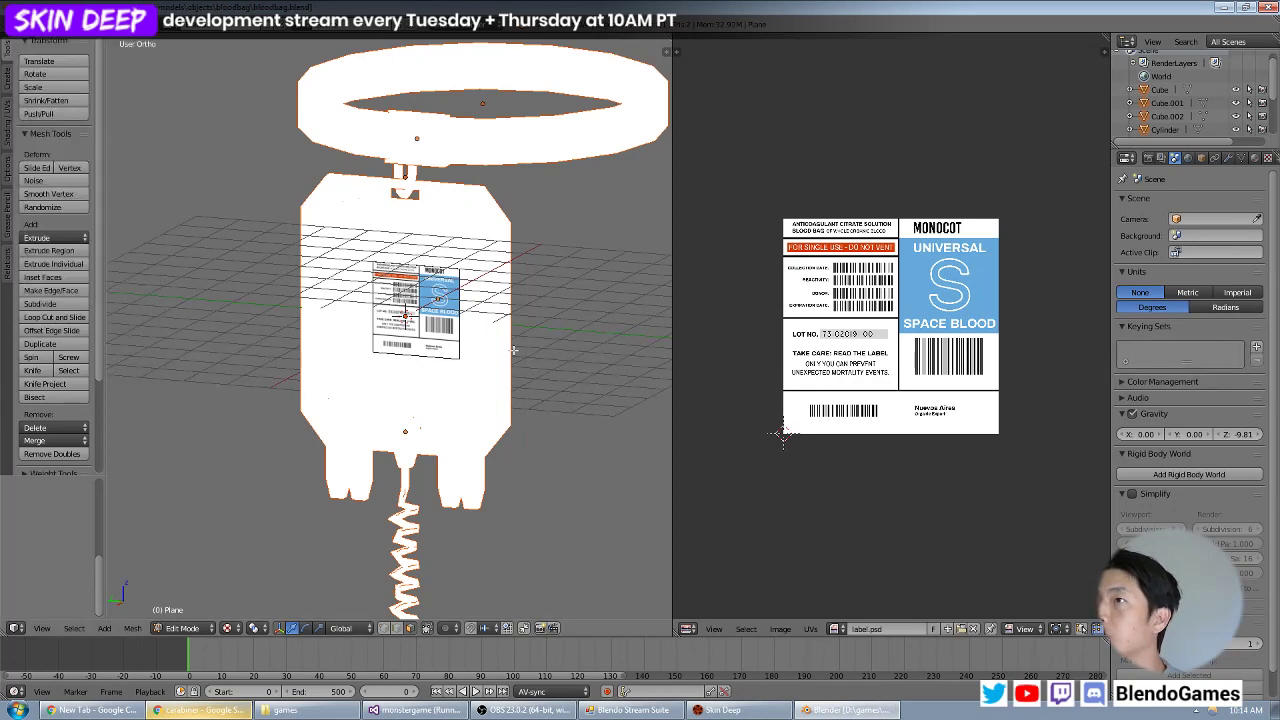
{"action": "key", "text": "Tab"}
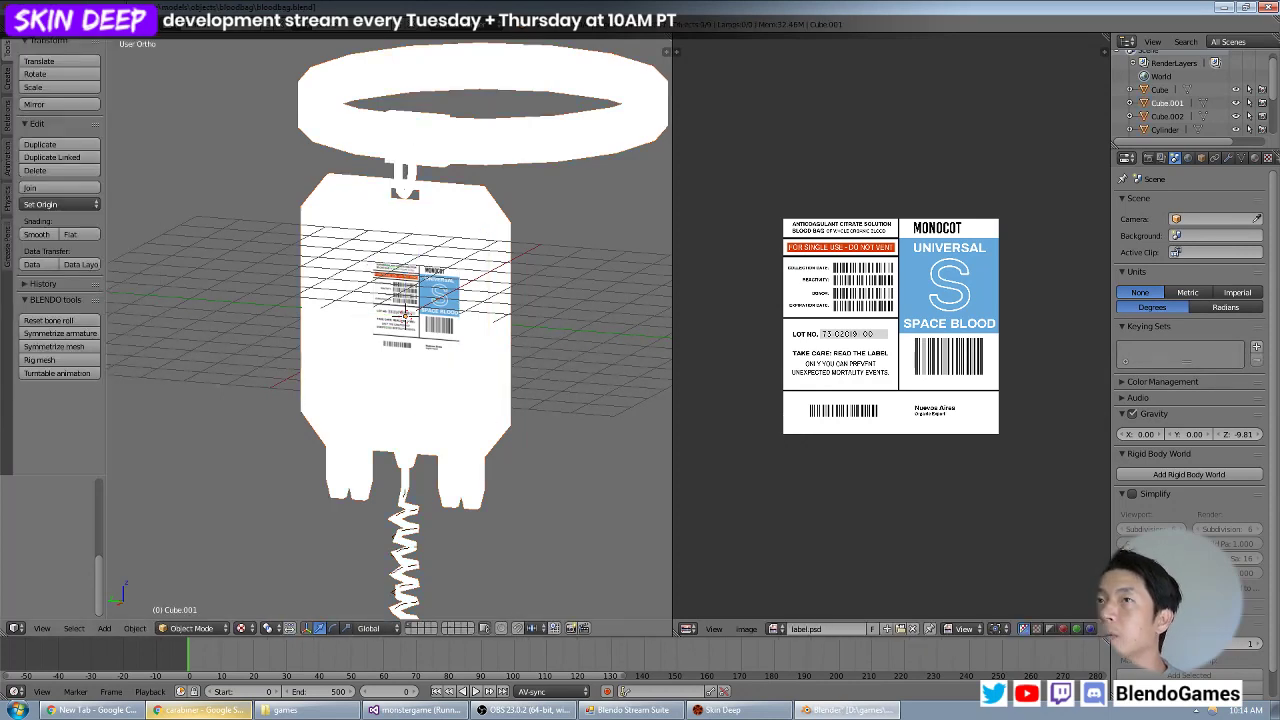
{"action": "left_click", "coordinate": [47, 28]}
{"action": "left_click", "coordinate": [72, 126]}
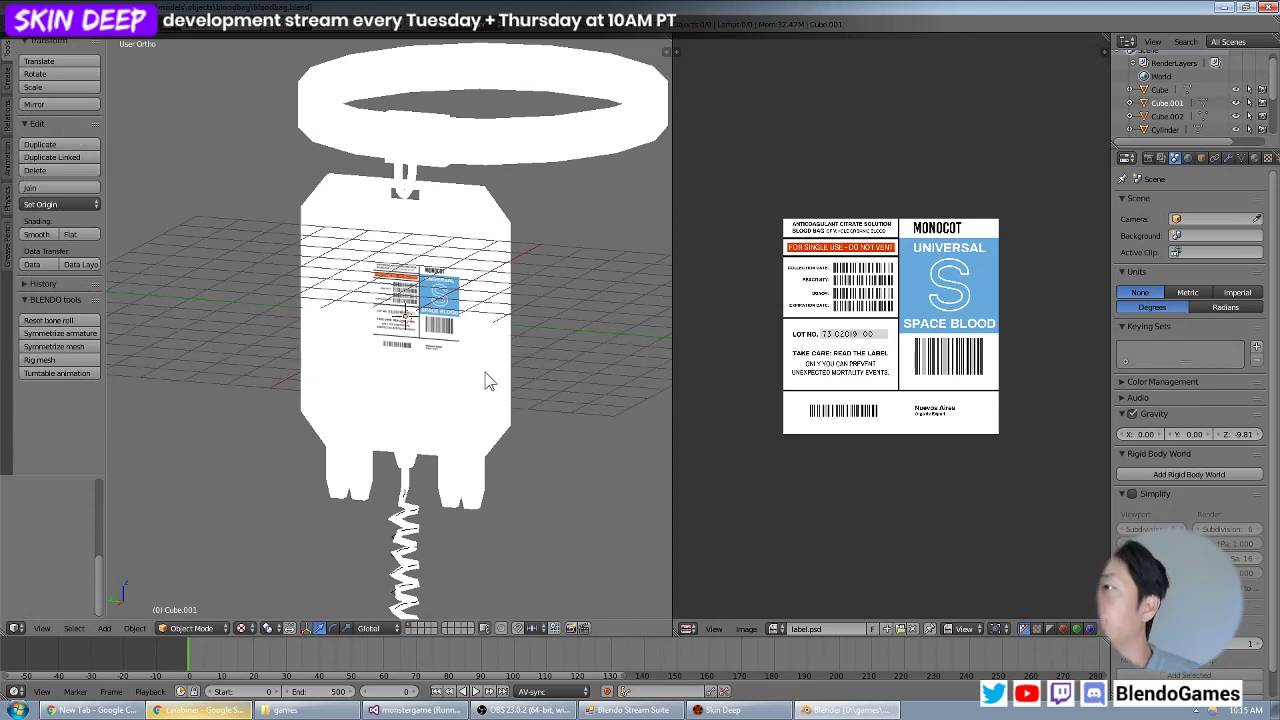
Select the coiled tube below the bag and save the blend file again.
{"action": "right_click", "coordinate": [424, 530]}
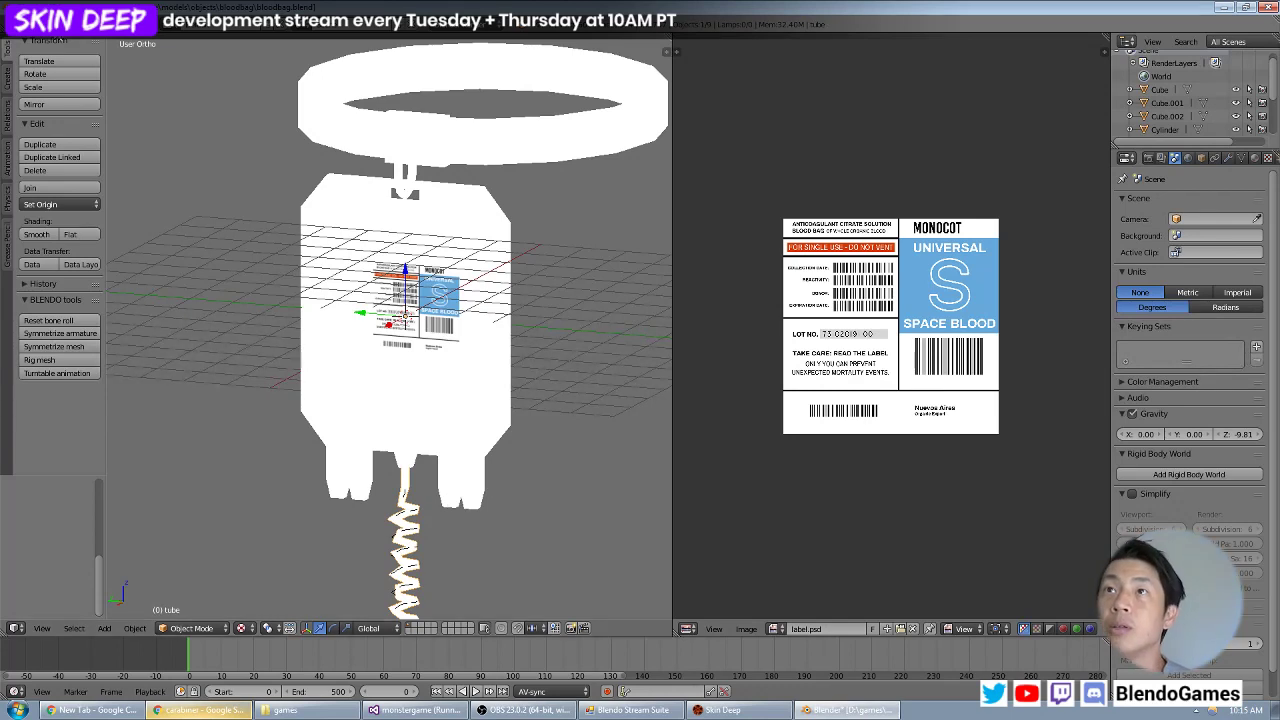
{"action": "left_click", "coordinate": [47, 28]}
{"action": "left_click", "coordinate": [62, 127]}
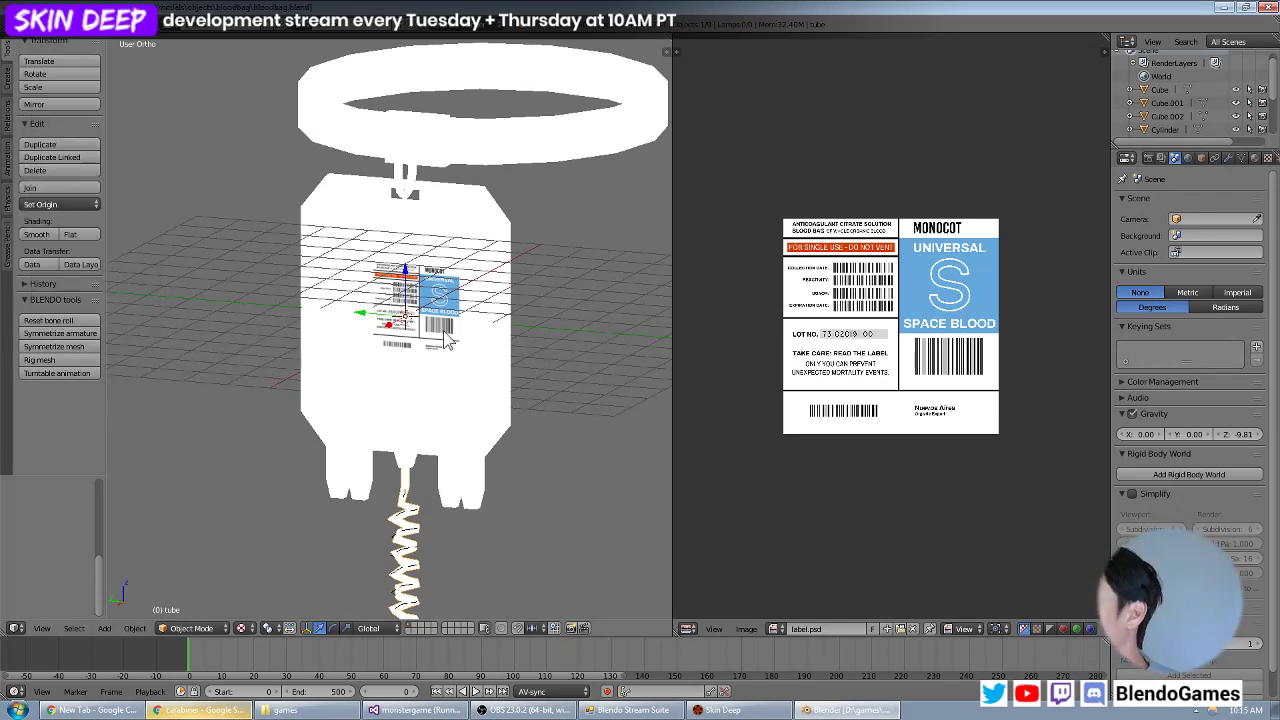
{"action": "scroll", "coordinate": [890, 372], "scroll_direction": "up", "scroll_amount": 3}
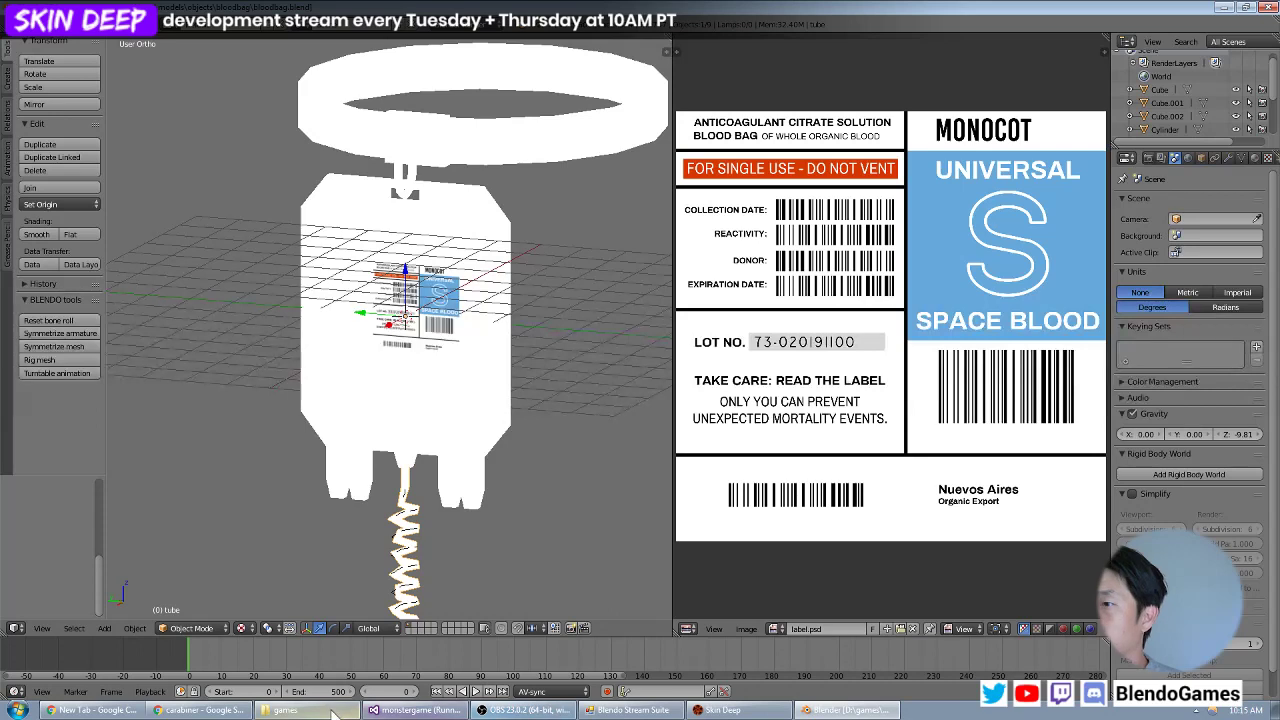
{"action": "left_click", "coordinate": [16, 710]}
{"action": "mouse_move", "coordinate": [46, 612]}
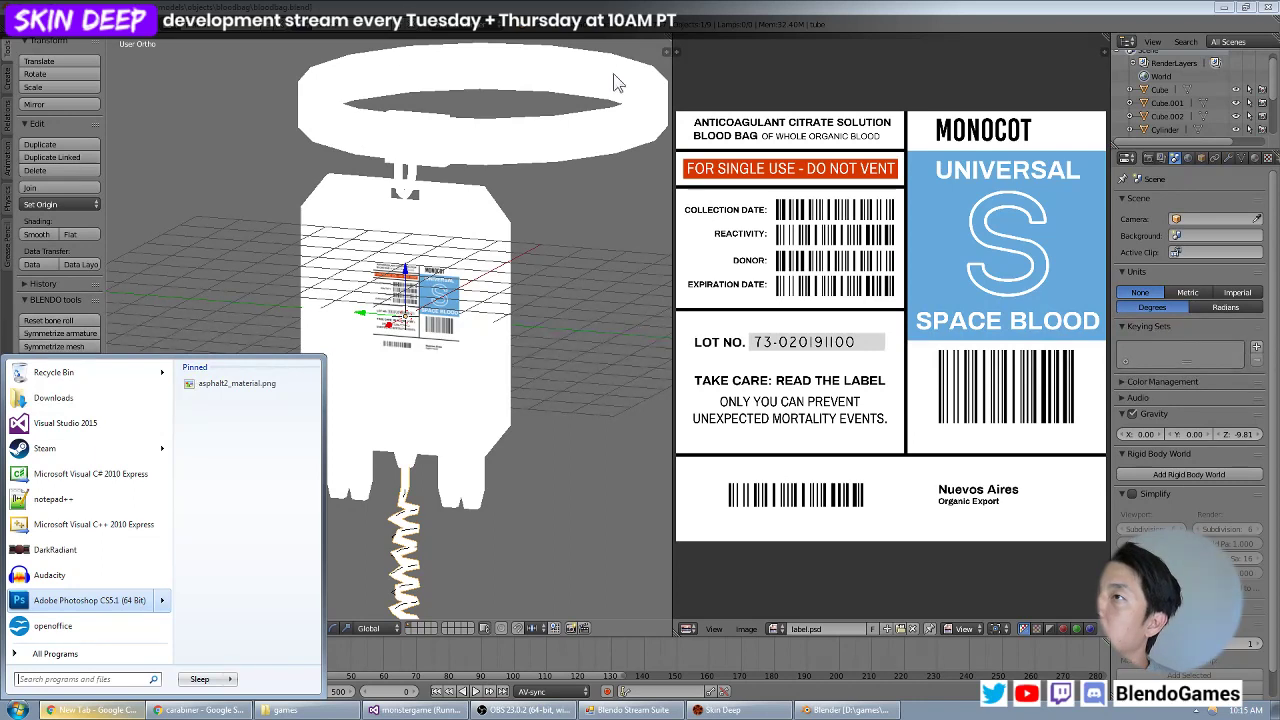
{"action": "left_click", "coordinate": [480, 9]}
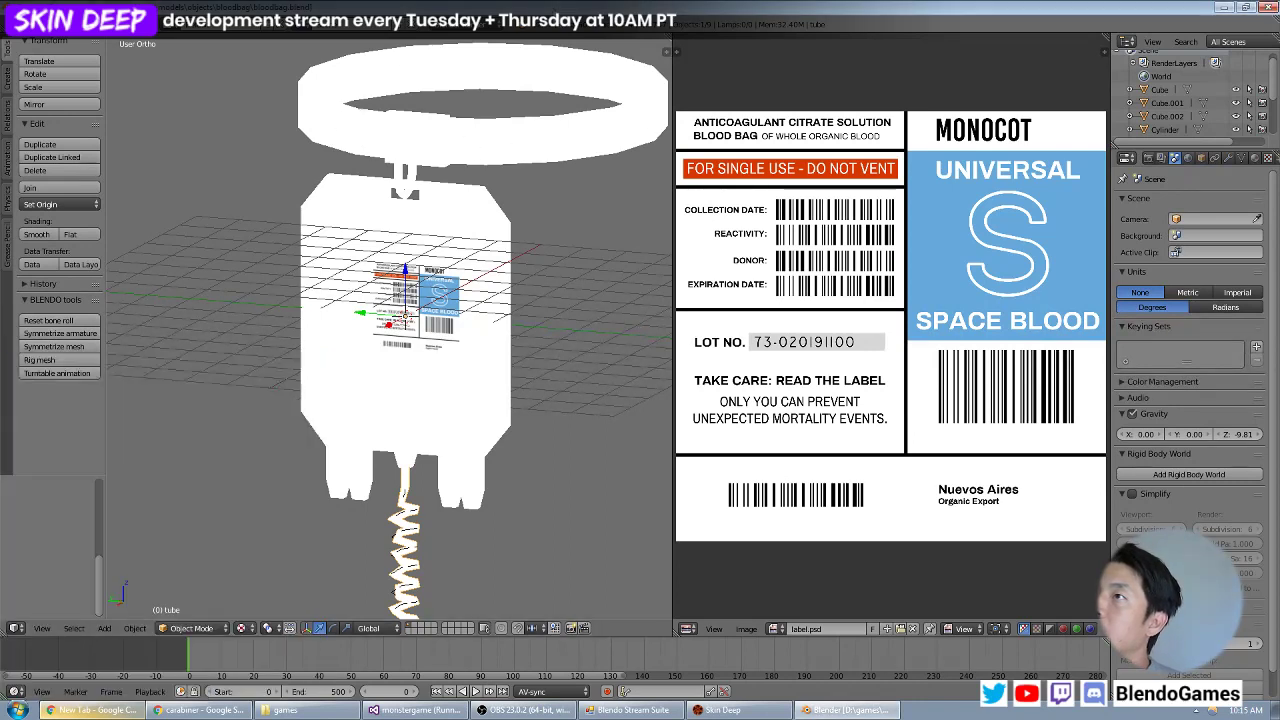
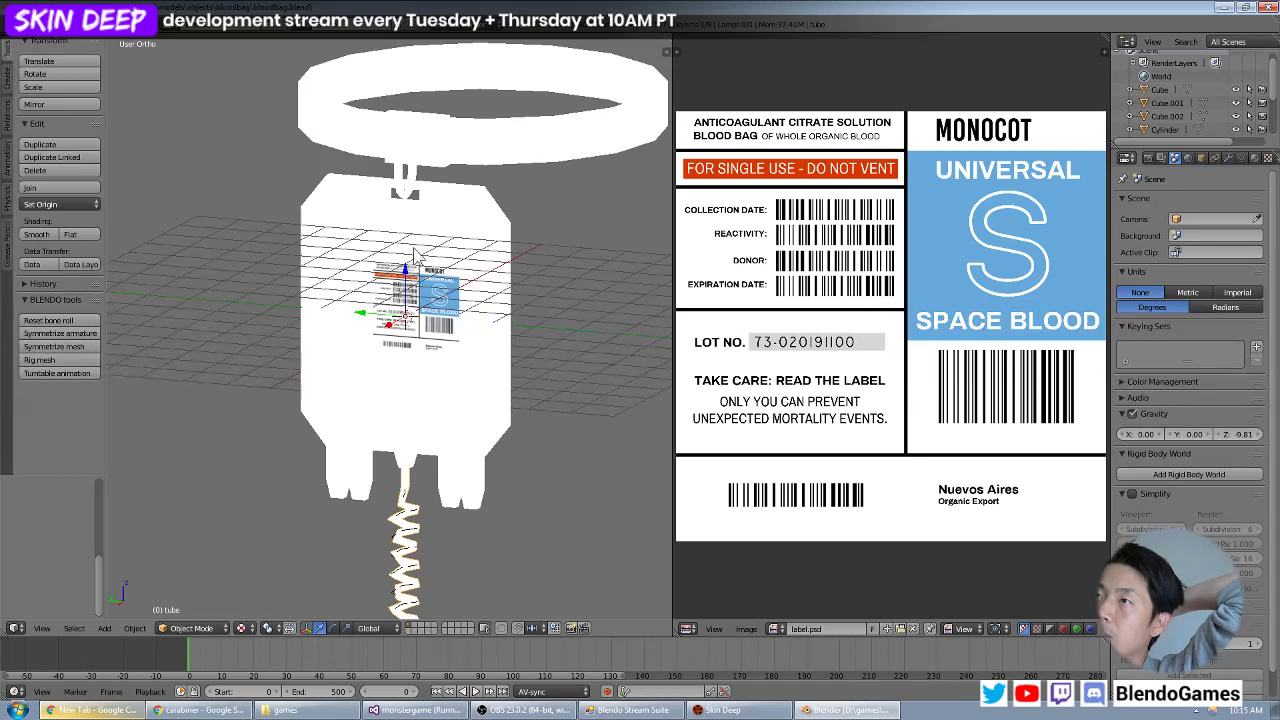
Select the small torus clip at the top of the bag and switch the 3D view to solid shading.
{"action": "right_click", "coordinate": [419, 190]}
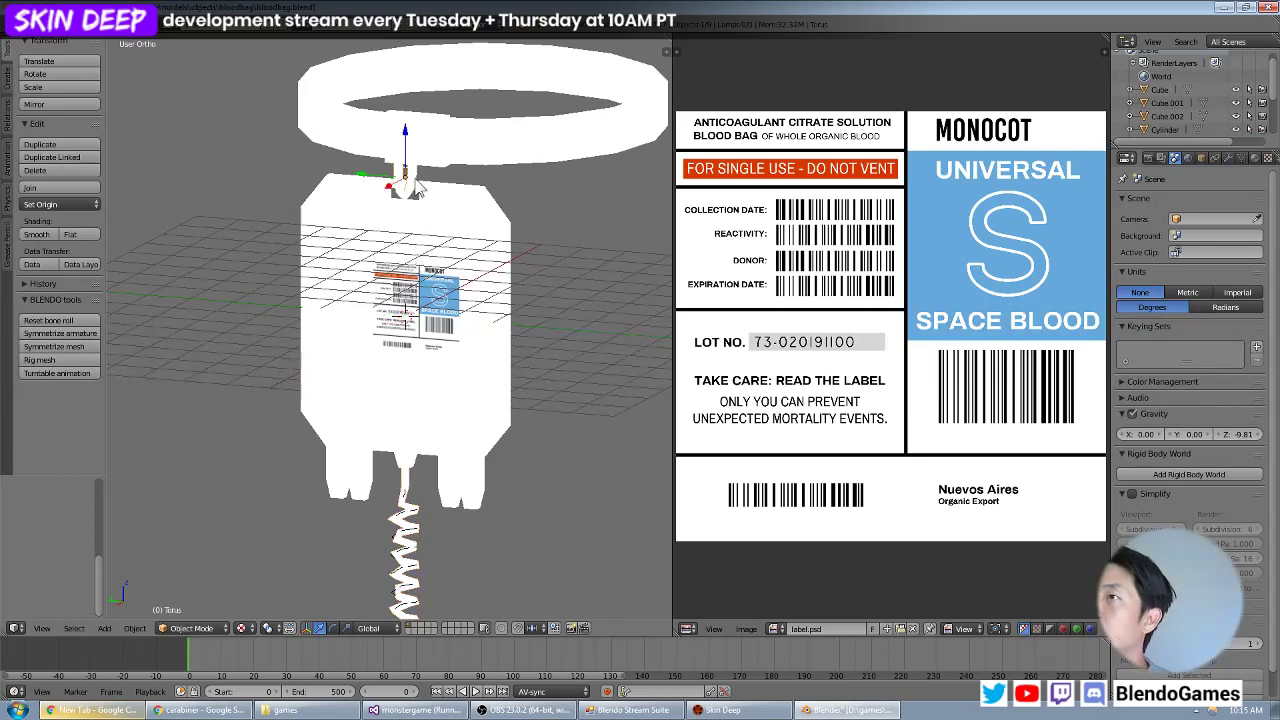
{"action": "left_click", "coordinate": [245, 627]}
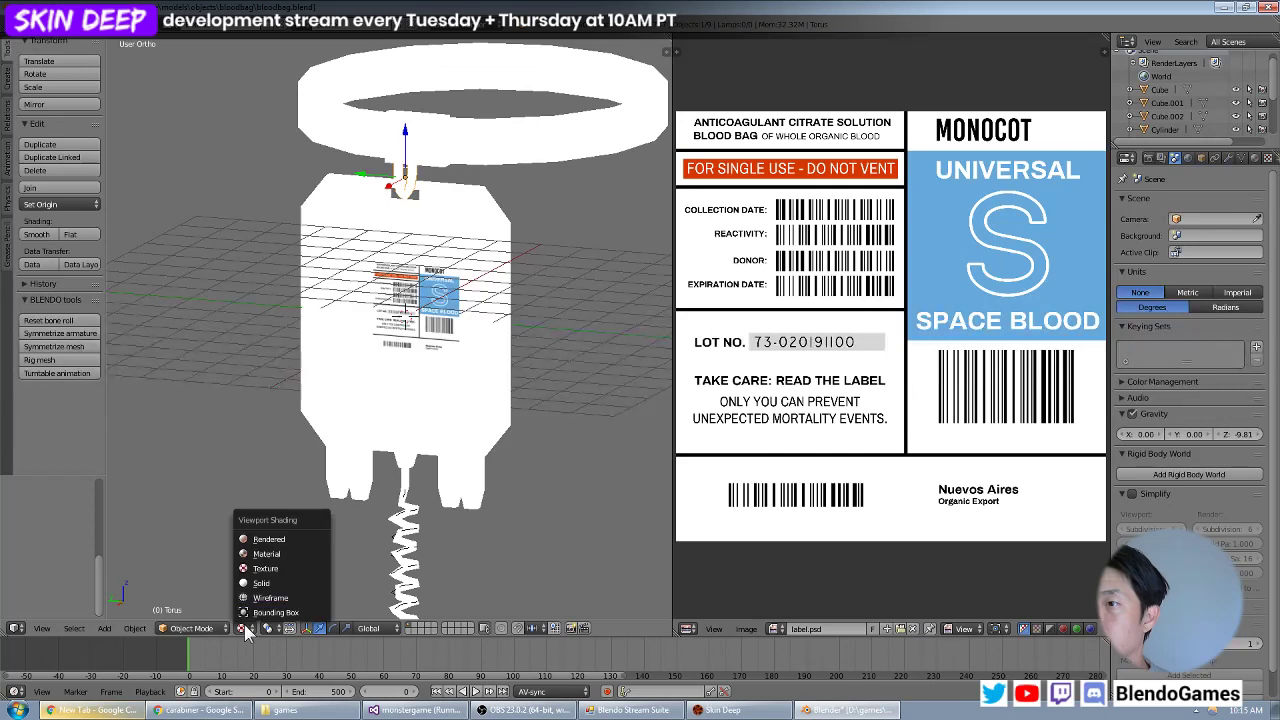
{"action": "left_click", "coordinate": [258, 591]}
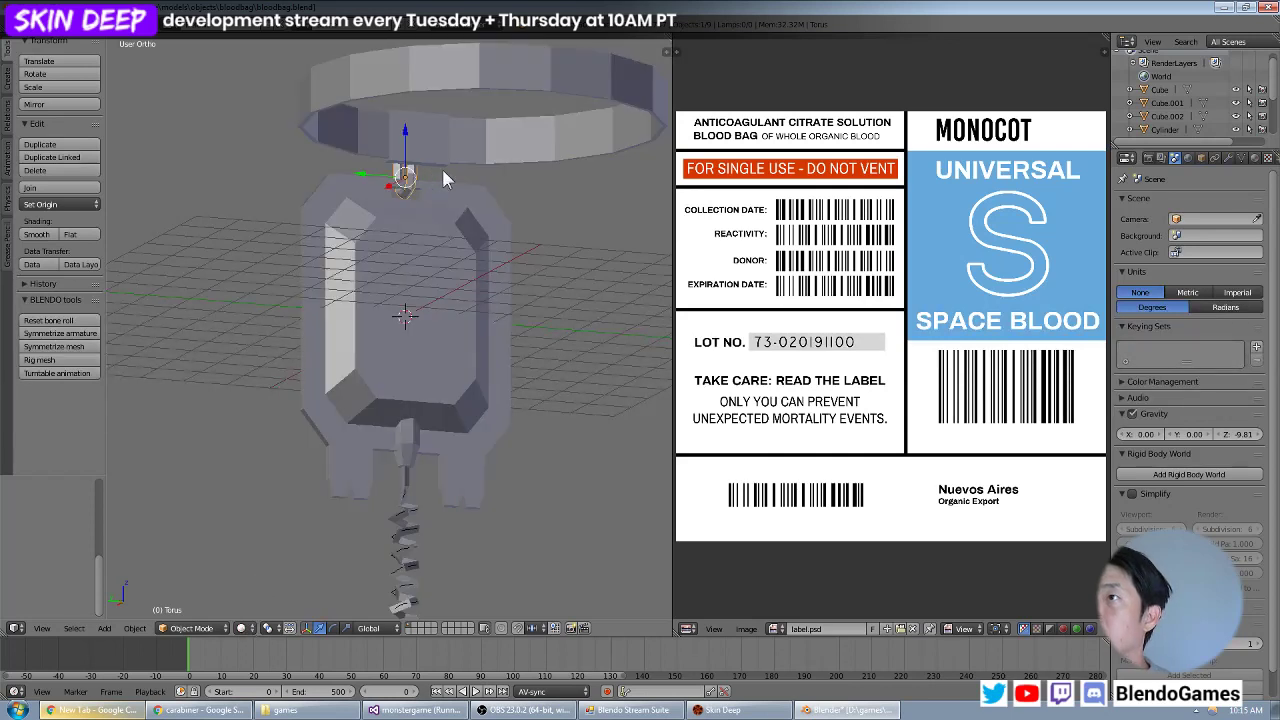
{"action": "mouse_move", "coordinate": [441, 166]}
{"action": "middle_mouse_down"}
{"action": "mouse_move", "coordinate": [554, 173]}
{"action": "mouse_move", "coordinate": [501, 148]}
{"action": "mouse_move", "coordinate": [446, 165]}
{"action": "middle_mouse_up"}
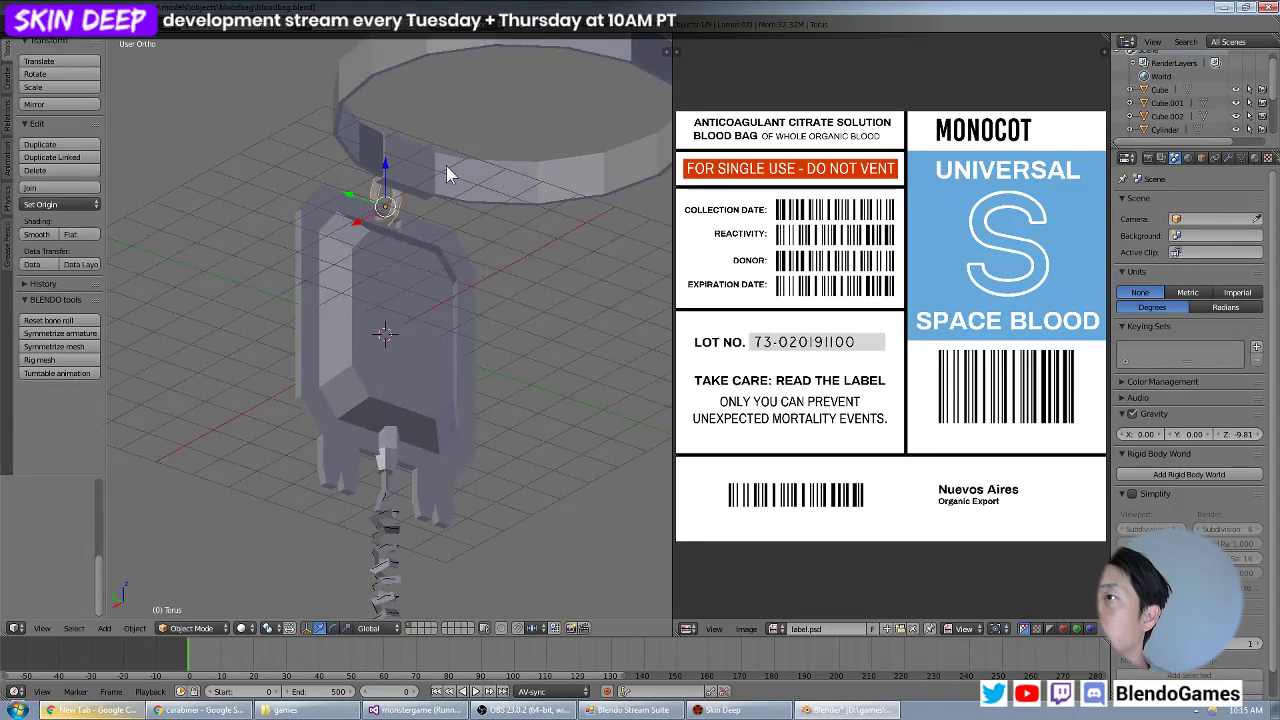
Join the clip pieces, the strap ring and the cylinder connector below the bag into one object.
{"action": "right_click", "coordinate": [421, 179]}
{"action": "right_click", "coordinate": [476, 172], "text": "shift"}
{"action": "right_click", "coordinate": [406, 446], "text": "shift"}
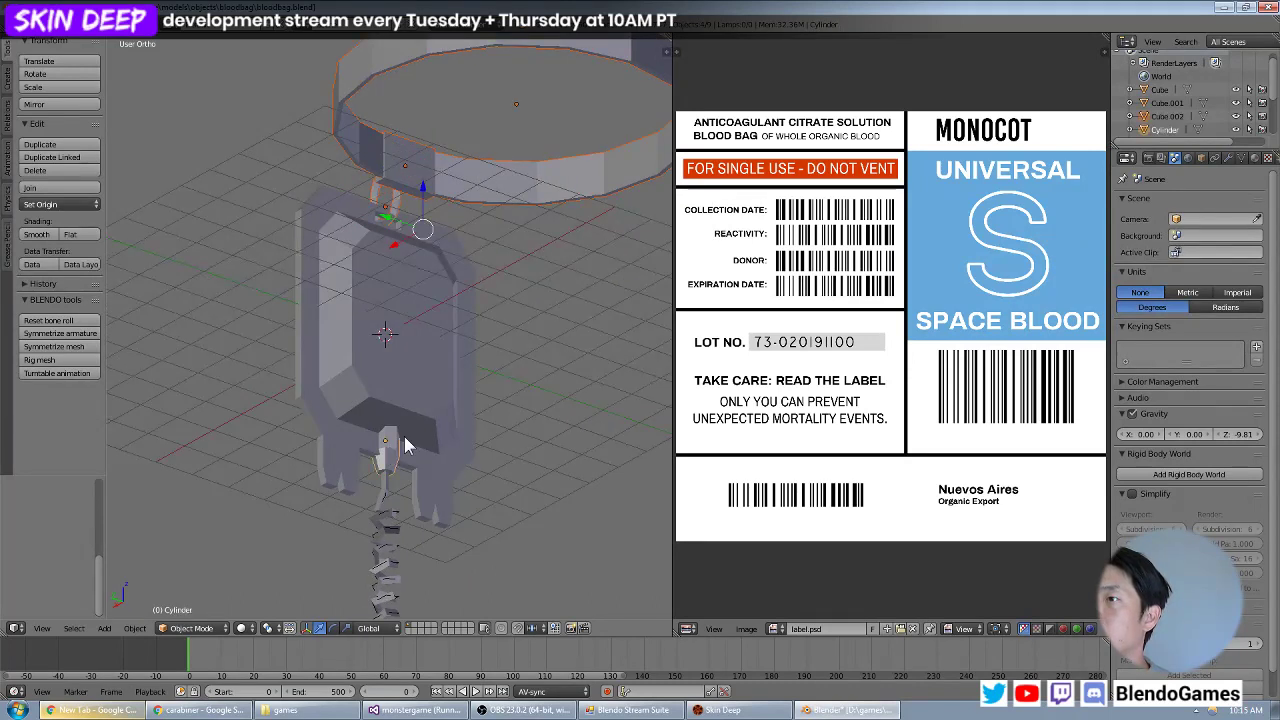
{"action": "middle_click_drag", "start_coordinate": [485, 363], "coordinate": [454, 375]}
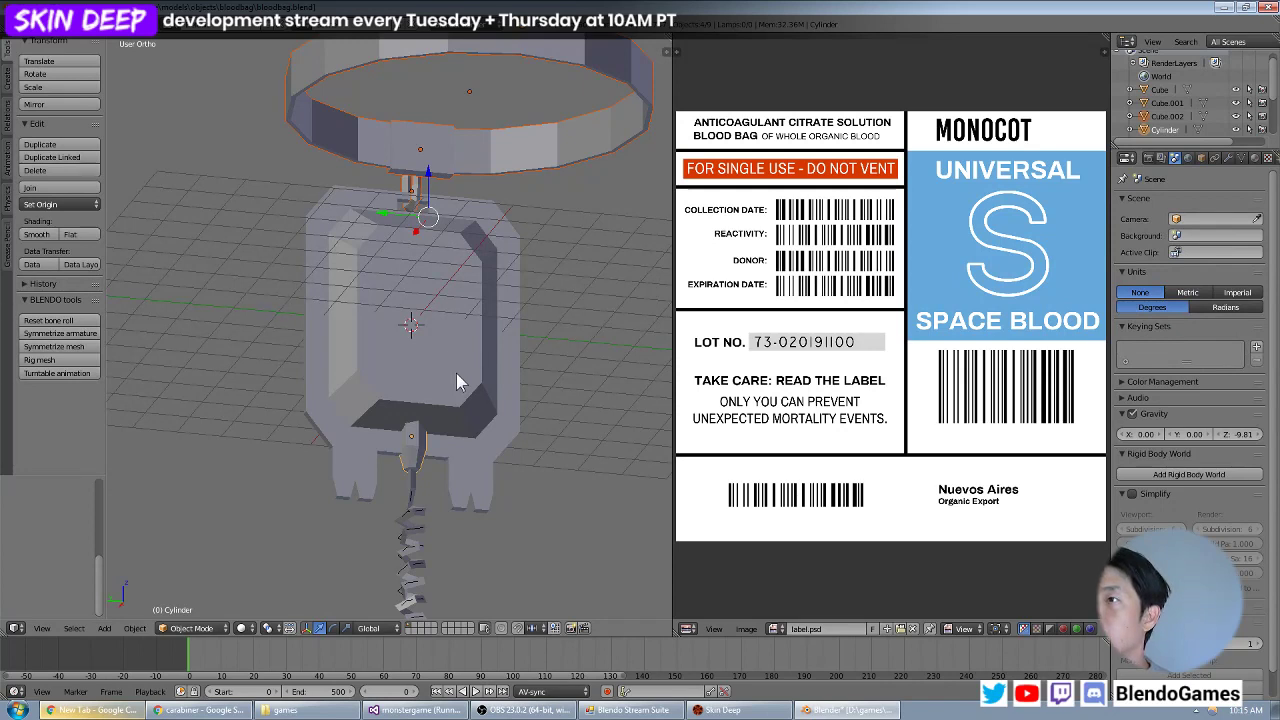
{"action": "key", "text": "ctrl+j"}
Clear the object selection, select the joined strap ring object and select all its faces in Edit Mode.
{"action": "middle_click_drag", "start_coordinate": [493, 343], "coordinate": [546, 366]}
{"action": "scroll", "coordinate": [546, 366], "scroll_direction": "down", "scroll_amount": 1}
{"action": "key", "text": "a"}
{"action": "key", "text": "a"}
{"action": "key", "text": "a"}
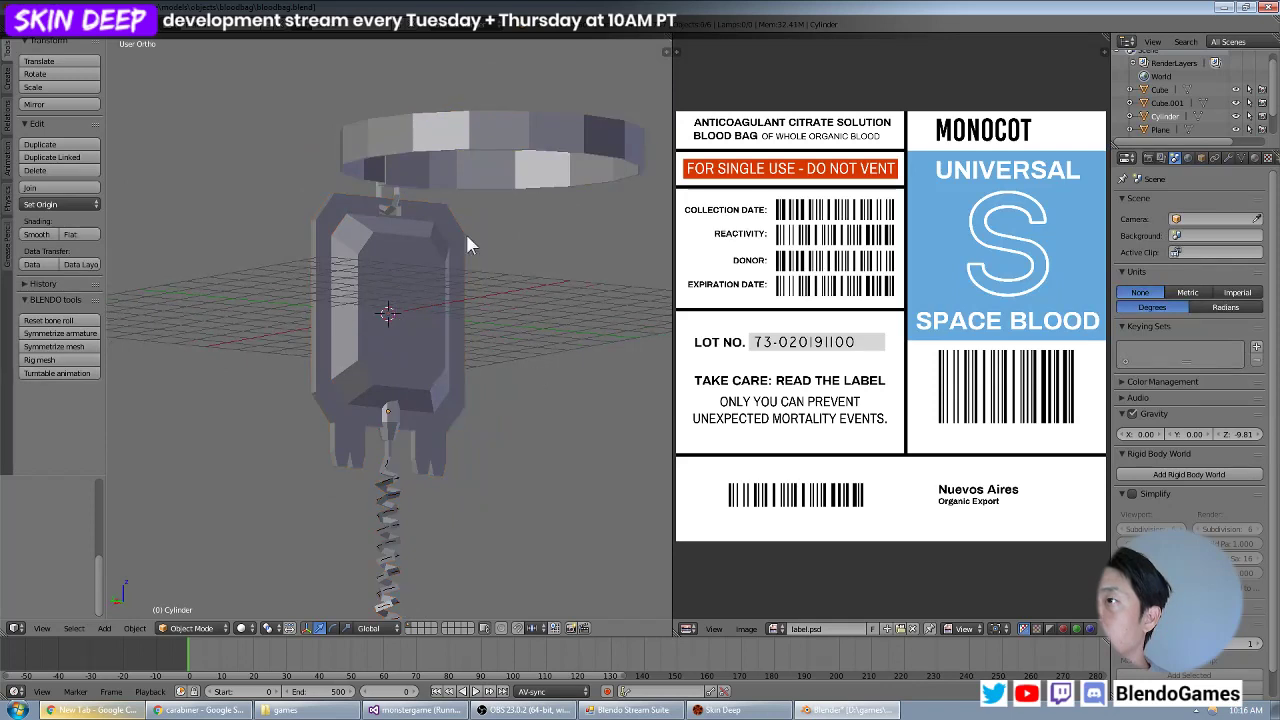
{"action": "right_click", "coordinate": [484, 180]}
{"action": "key", "text": "Tab"}
{"action": "key", "text": "a"}
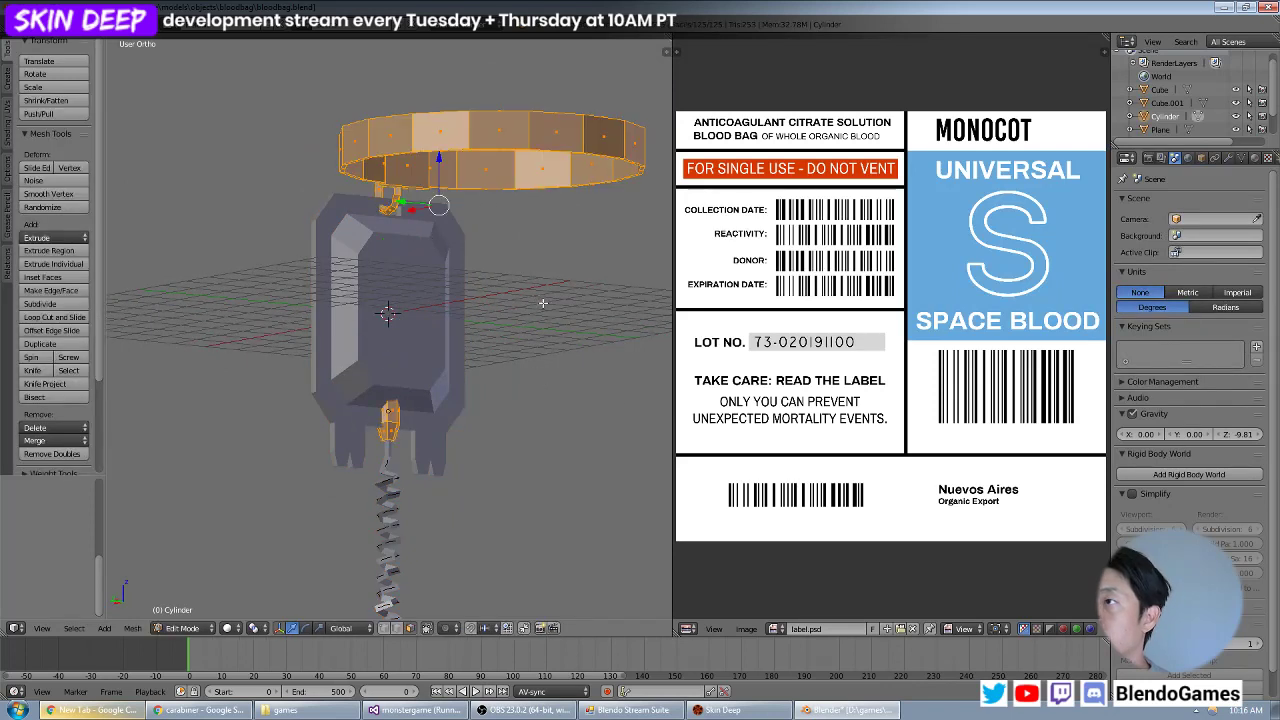
Narrow the 3D view slightly, end the monstergame debug session in Visual Studio and launch Adobe Photoshop CS5.1 (64 Bit).
{"action": "left_click_drag", "start_coordinate": [670, 514], "coordinate": [658, 514]}
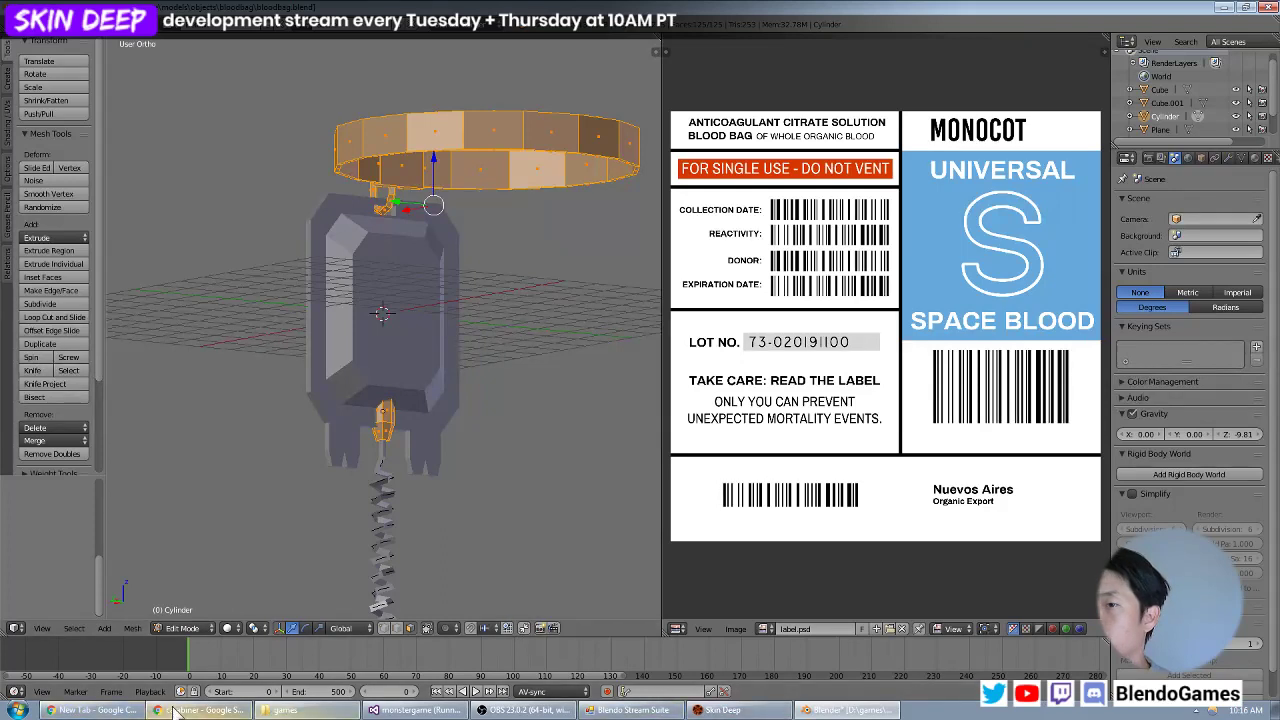
{"action": "left_click", "coordinate": [422, 710]}
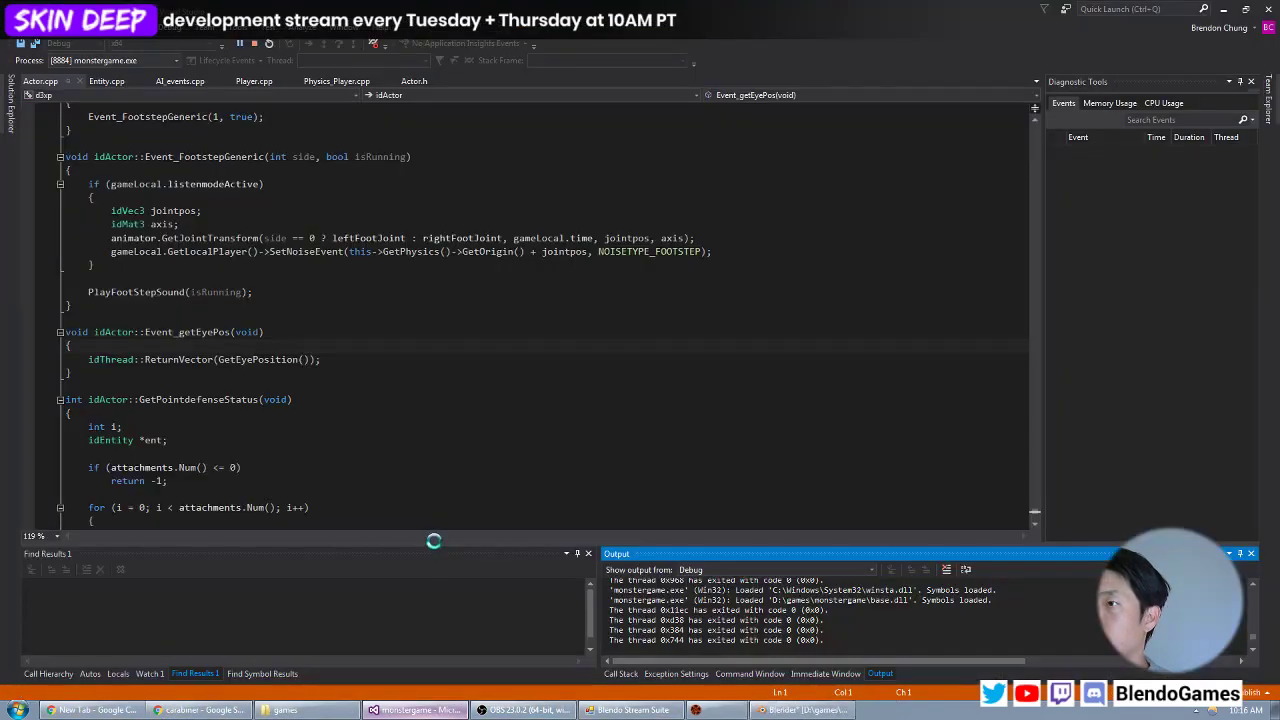
{"action": "left_click", "coordinate": [18, 710]}
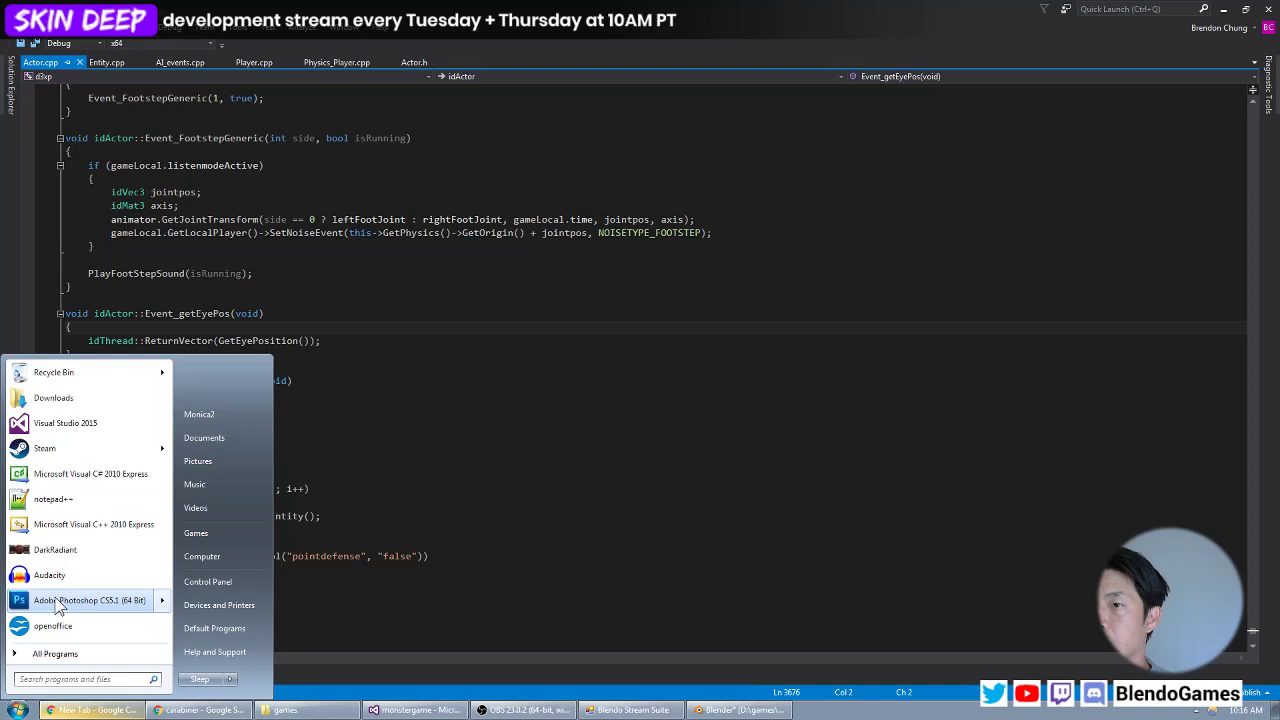
{"action": "left_click", "coordinate": [89, 600]}
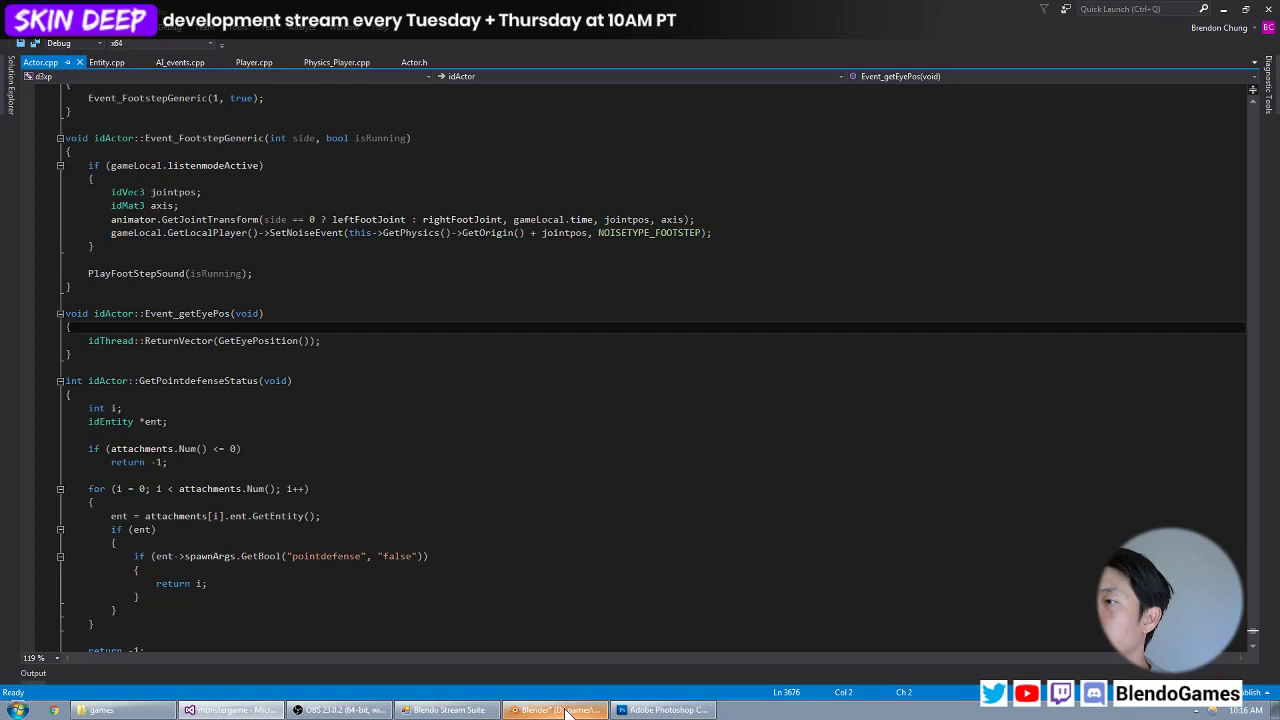
Switch back to Blender and examine the joined strap ring, clip and tube connector from other angles.
{"action": "left_click", "coordinate": [535, 709]}
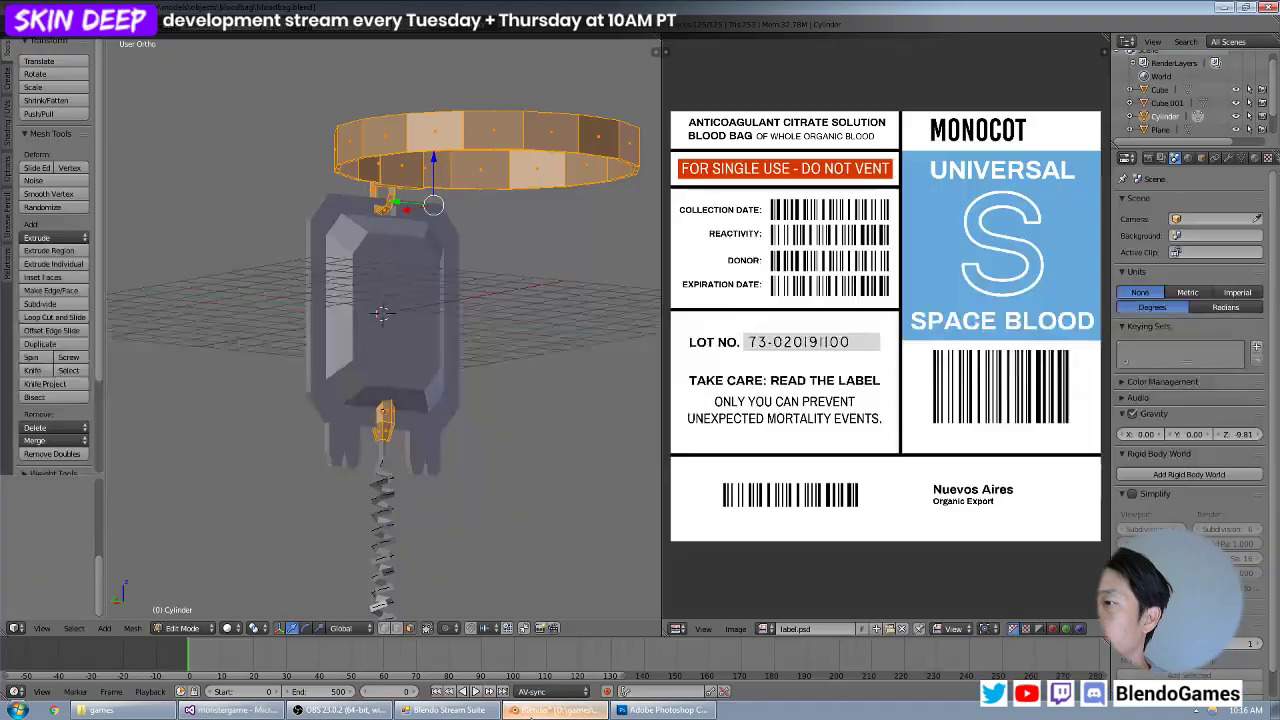
{"action": "middle_click_drag", "start_coordinate": [530, 290], "coordinate": [483, 245]}
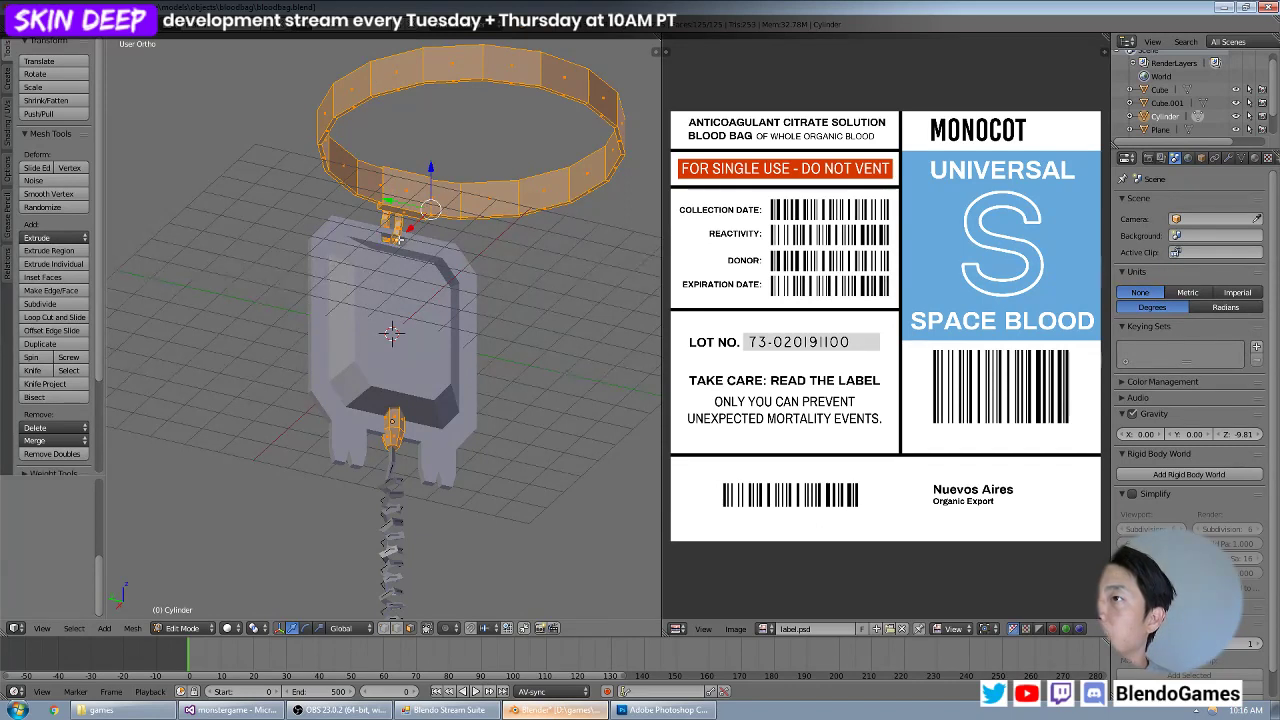
{"action": "mouse_move", "coordinate": [392, 421]}
{"action": "middle_mouse_down"}
{"action": "mouse_move", "coordinate": [340, 425]}
{"action": "mouse_move", "coordinate": [393, 436]}
{"action": "middle_mouse_up"}
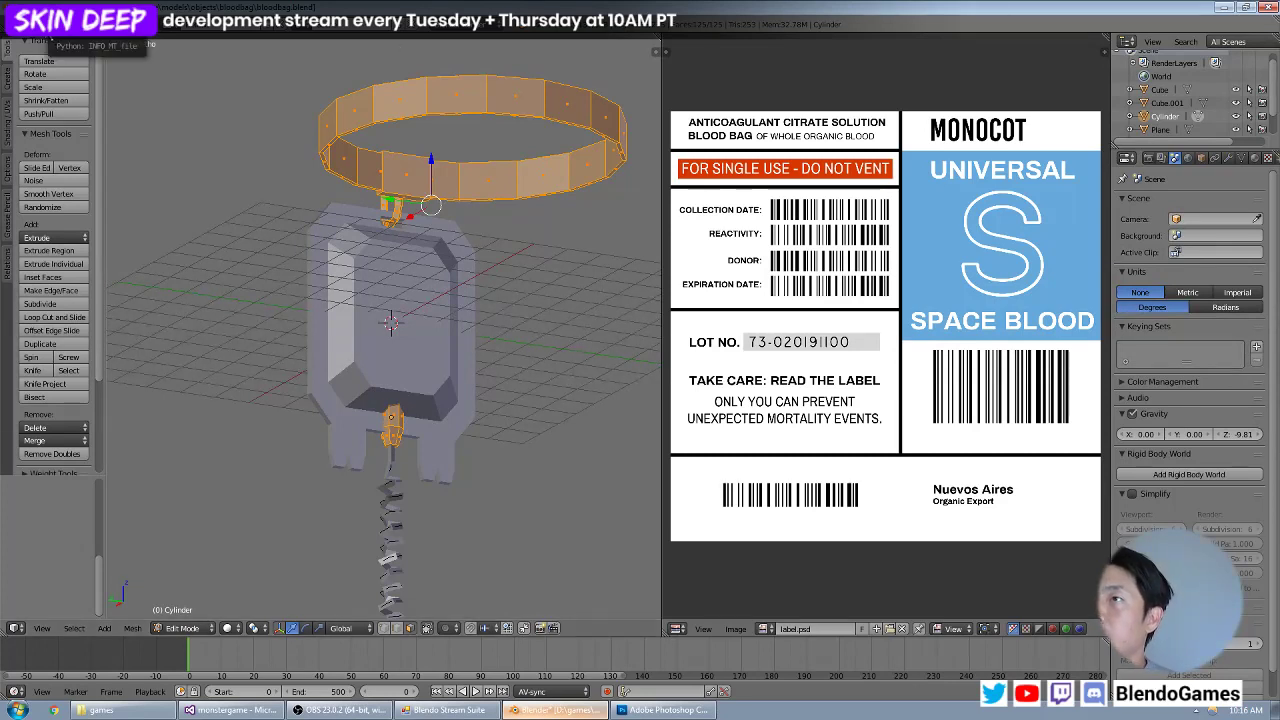
{"action": "left_click", "coordinate": [38, 24]}
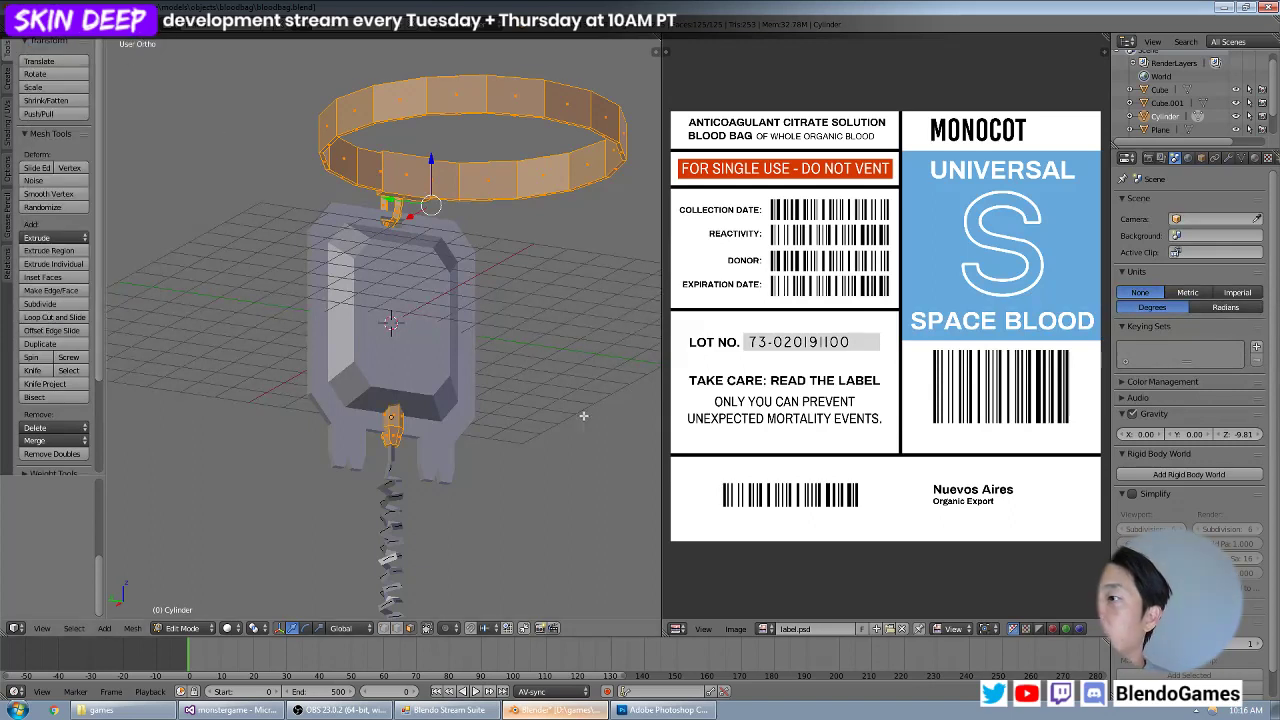
Switch to Photoshop and create a new document 128 pixels wide and 32 pixels high at 72 pixels/inch.
{"action": "left_click", "coordinate": [665, 710]}
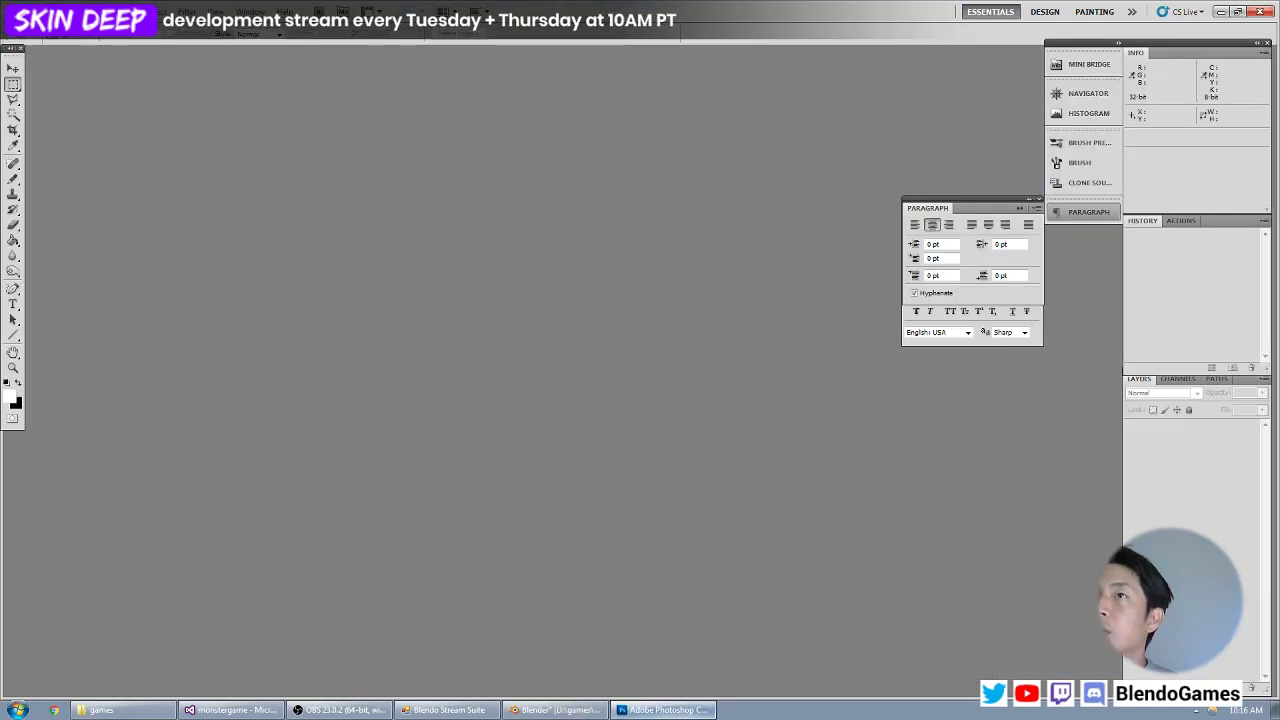
{"action": "left_click", "coordinate": [38, 24]}
{"action": "left_click", "coordinate": [45, 47]}
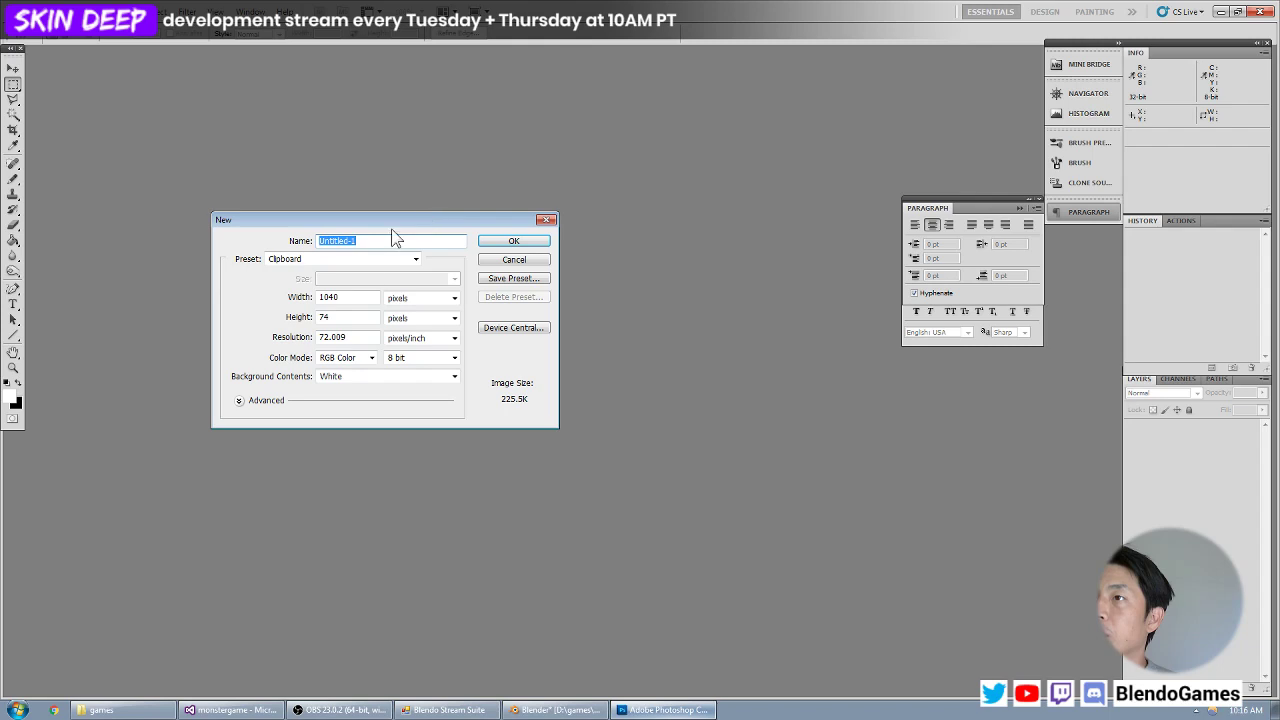
{"action": "left_click", "coordinate": [354, 296]}
{"action": "double_click", "coordinate": [354, 295]}
{"action": "left_click_drag", "start_coordinate": [362, 337], "coordinate": [263, 337]}
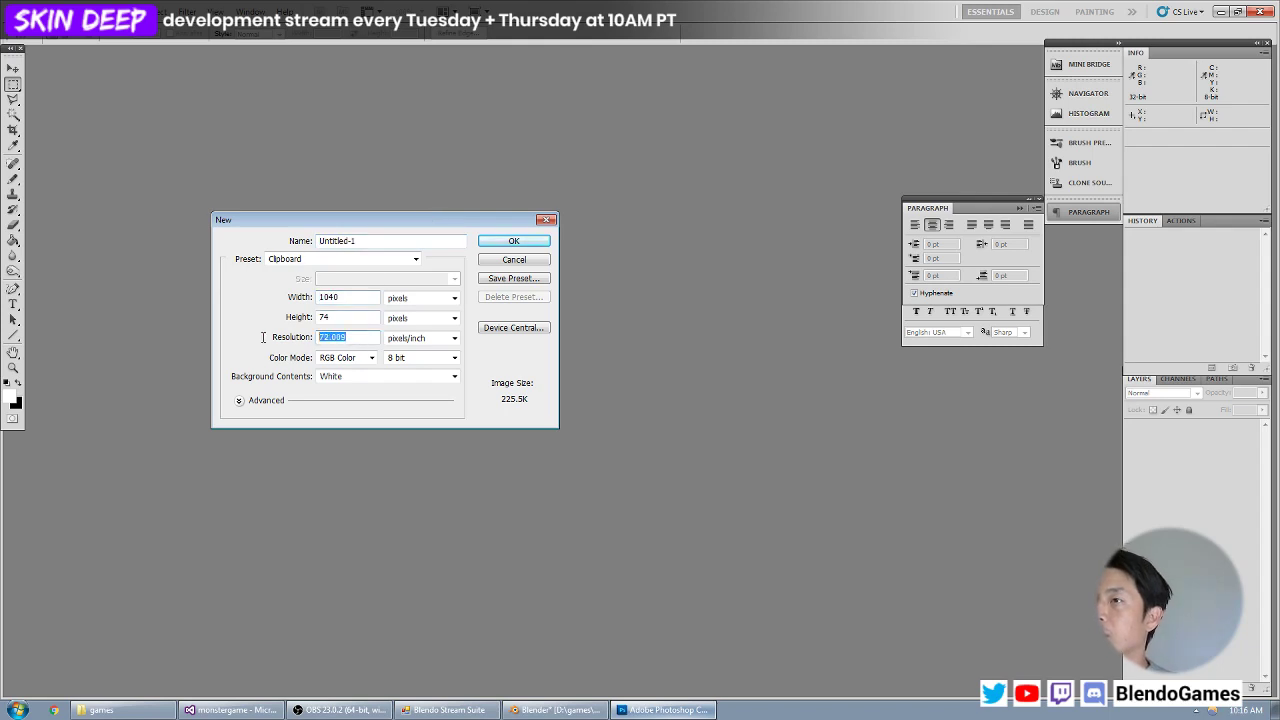
{"action": "type", "text": "72"}
{"action": "double_click", "coordinate": [350, 297]}
{"action": "type", "text": "128"}
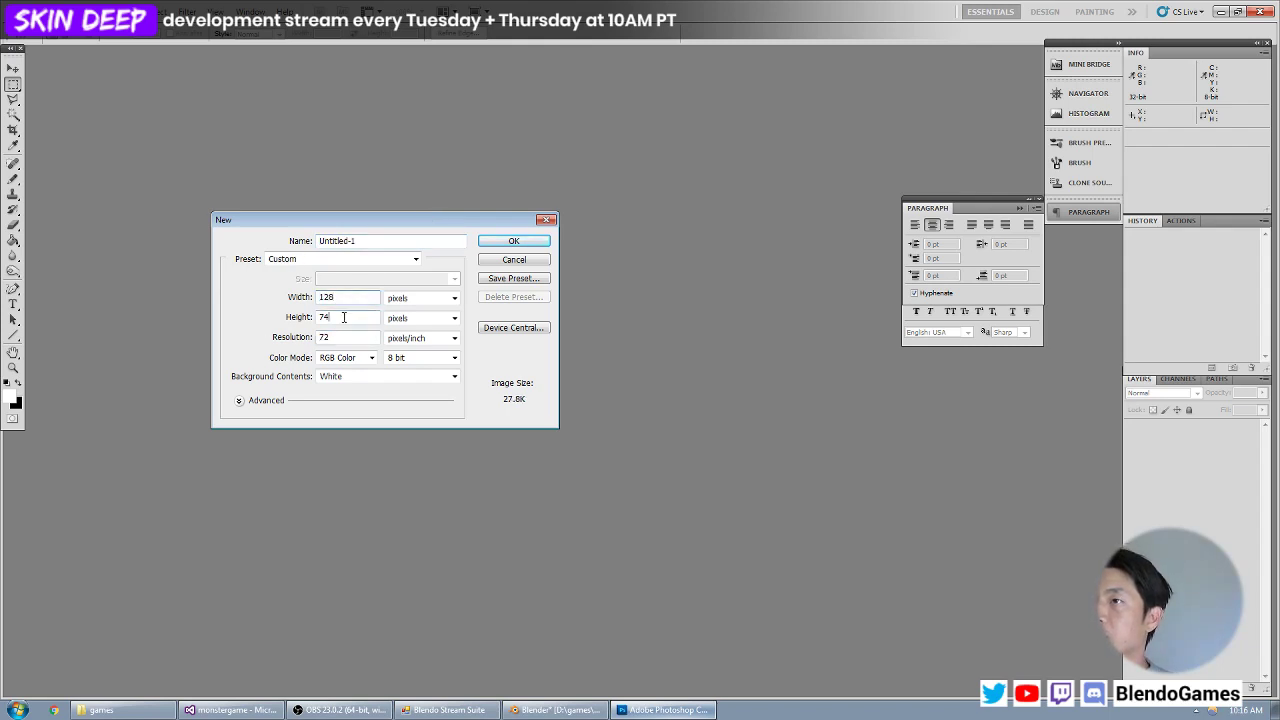
{"action": "double_click", "coordinate": [344, 317]}
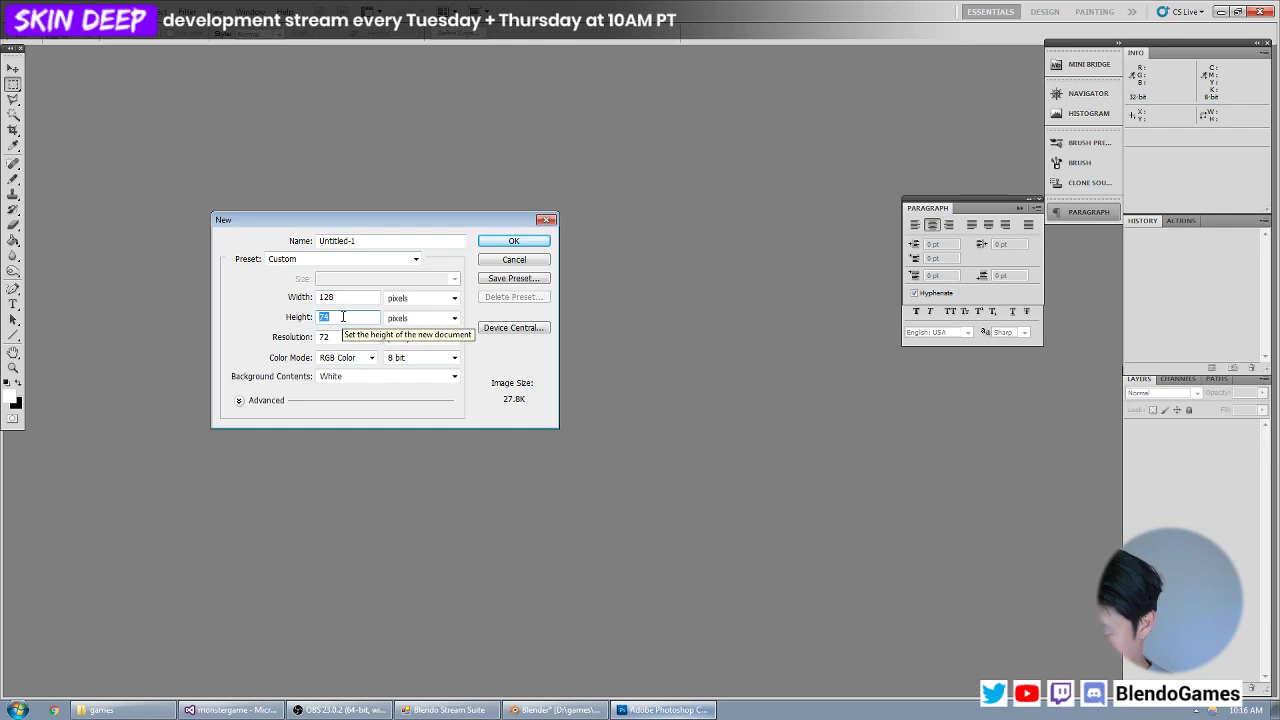
{"action": "type", "text": "64"}
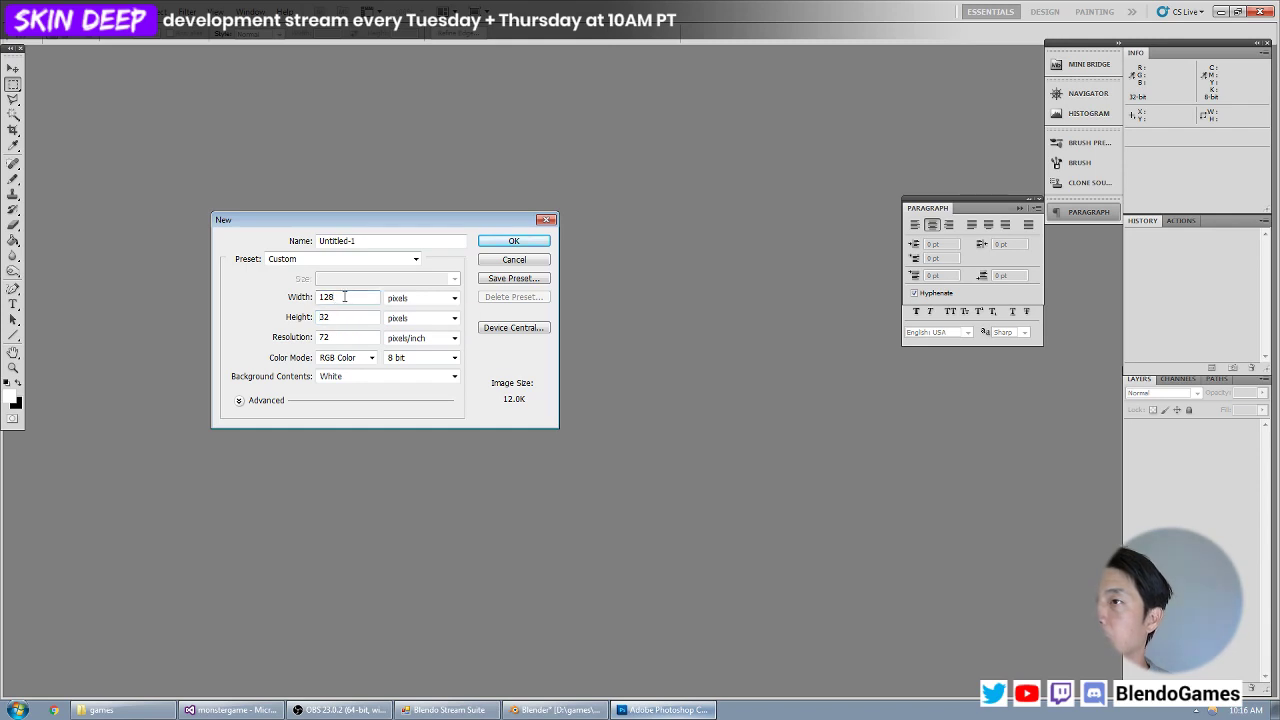
{"action": "key", "text": "Return"}
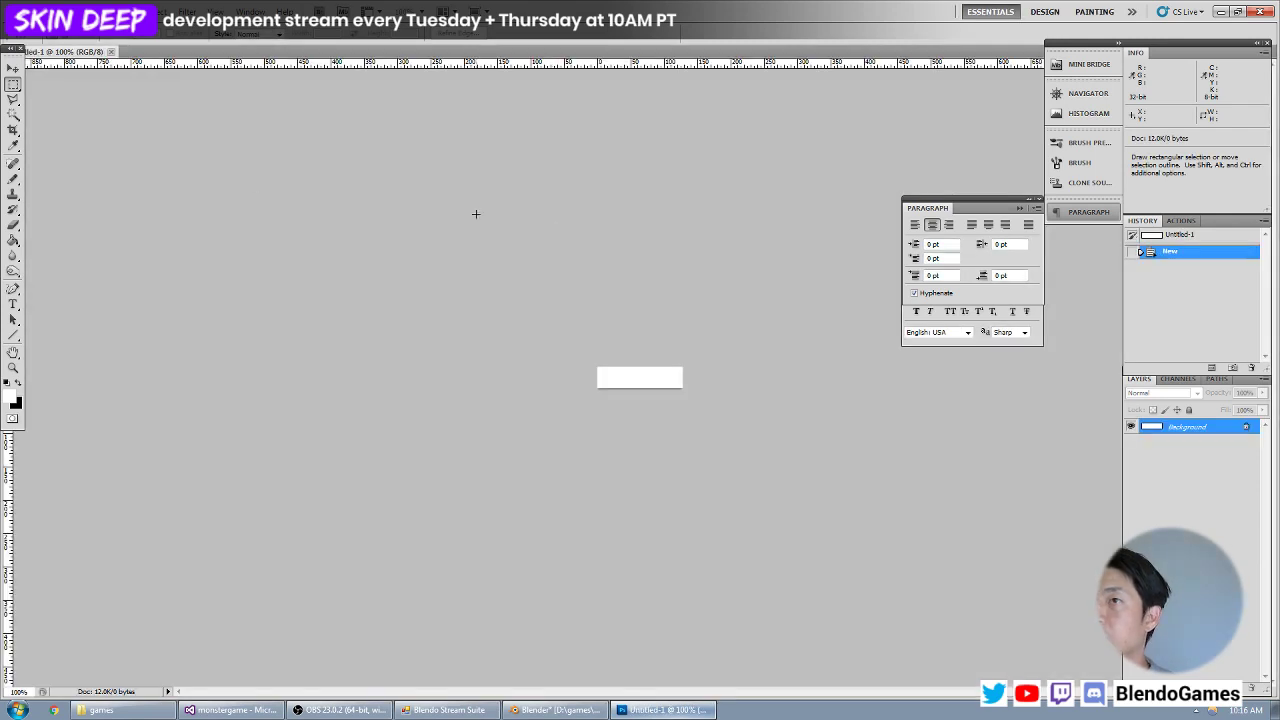
Fill the first 32 by 32 pixel square of the canvas with olive grey #89836d and clear the selection.
{"action": "key", "text": "ctrl+plus"}
{"action": "key", "text": "ctrl+plus"}
{"action": "key", "text": "ctrl+plus"}
{"action": "left_click", "coordinate": [12, 400]}
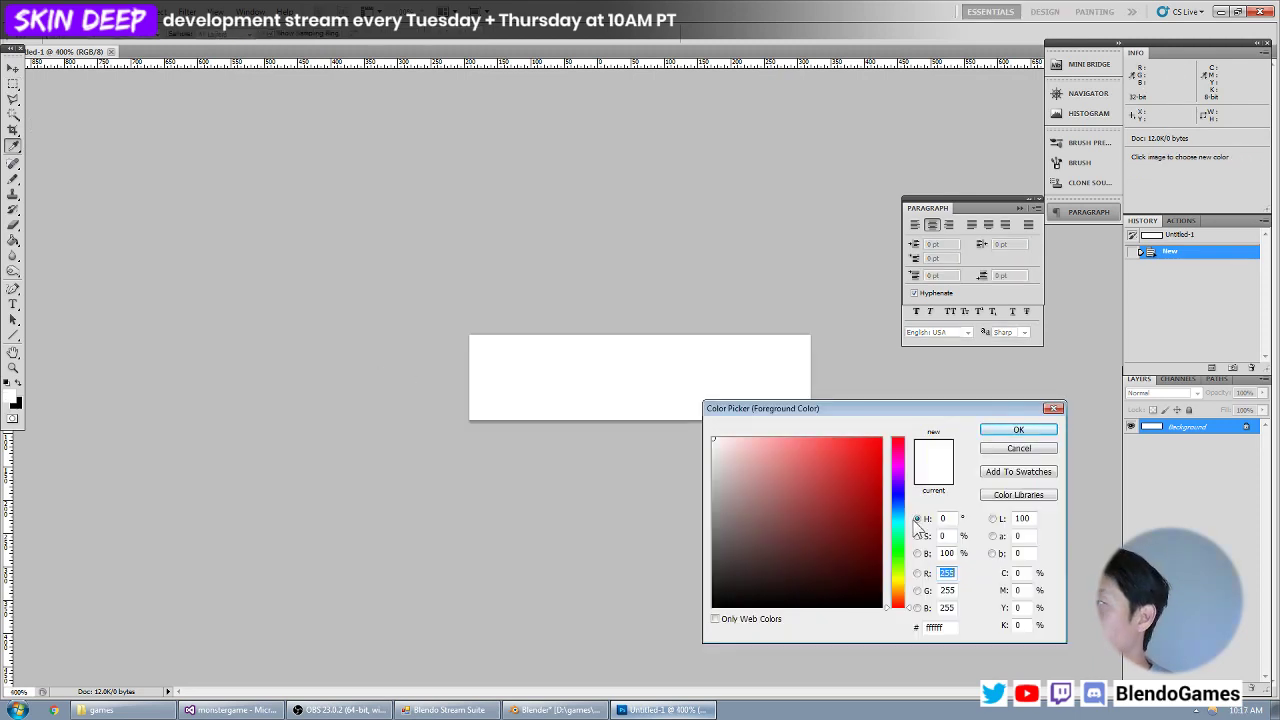
{"action": "left_click_drag", "start_coordinate": [905, 596], "coordinate": [905, 585]}
{"action": "mouse_move", "coordinate": [827, 518]}
{"action": "left_mouse_down"}
{"action": "mouse_move", "coordinate": [745, 530]}
{"action": "mouse_move", "coordinate": [746, 516]}
{"action": "left_mouse_up"}
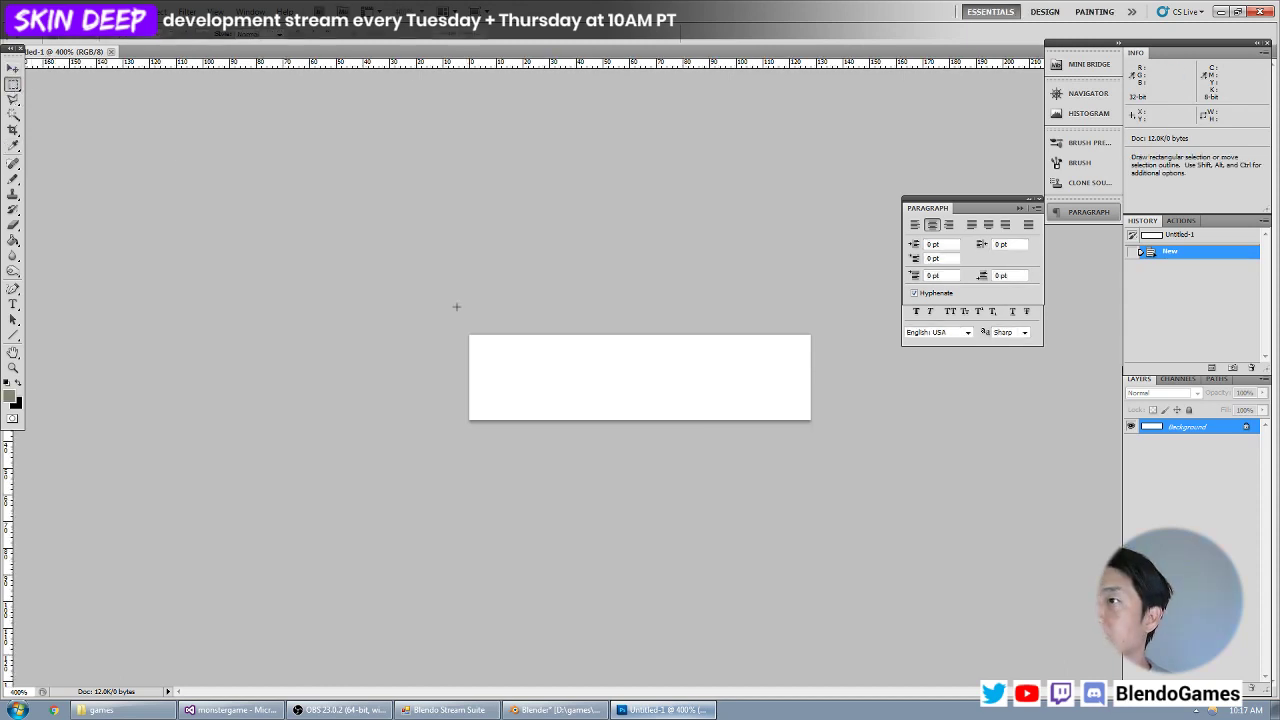
{"action": "left_click_drag", "start_coordinate": [466, 332], "coordinate": [554, 420]}
{"action": "key", "text": "alt+BackSpace"}
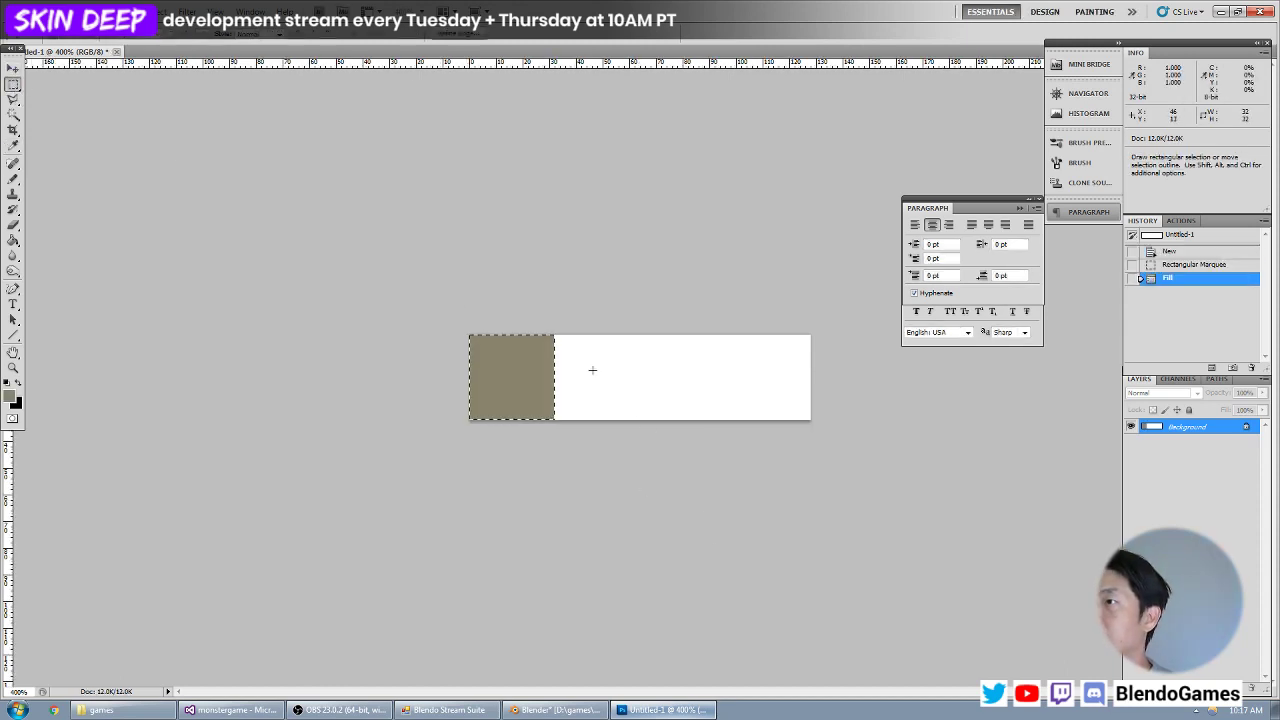
{"action": "key", "text": "ctrl+d"}
Fill the 32 by 32 pixel square beside the olive one with light grey #cfcfcf and clear the selection.
{"action": "left_click", "coordinate": [11, 398]}
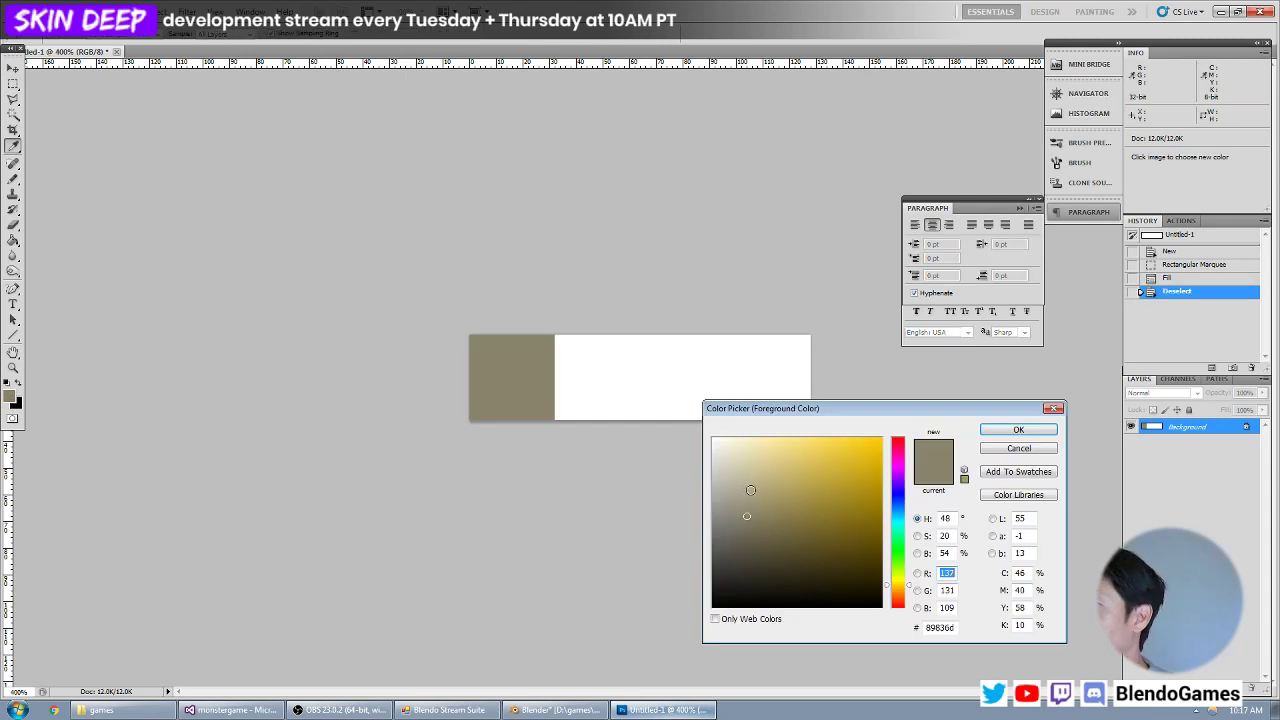
{"action": "left_click", "coordinate": [630, 469]}
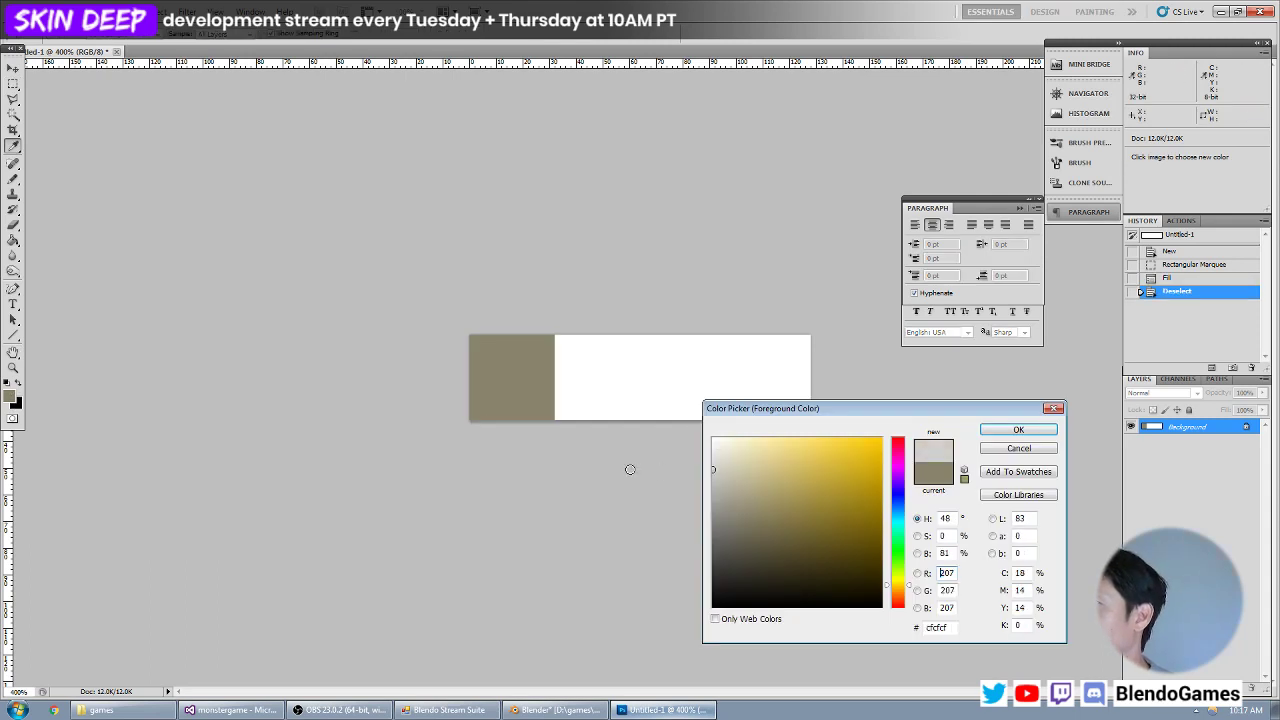
{"action": "key", "text": "Return"}
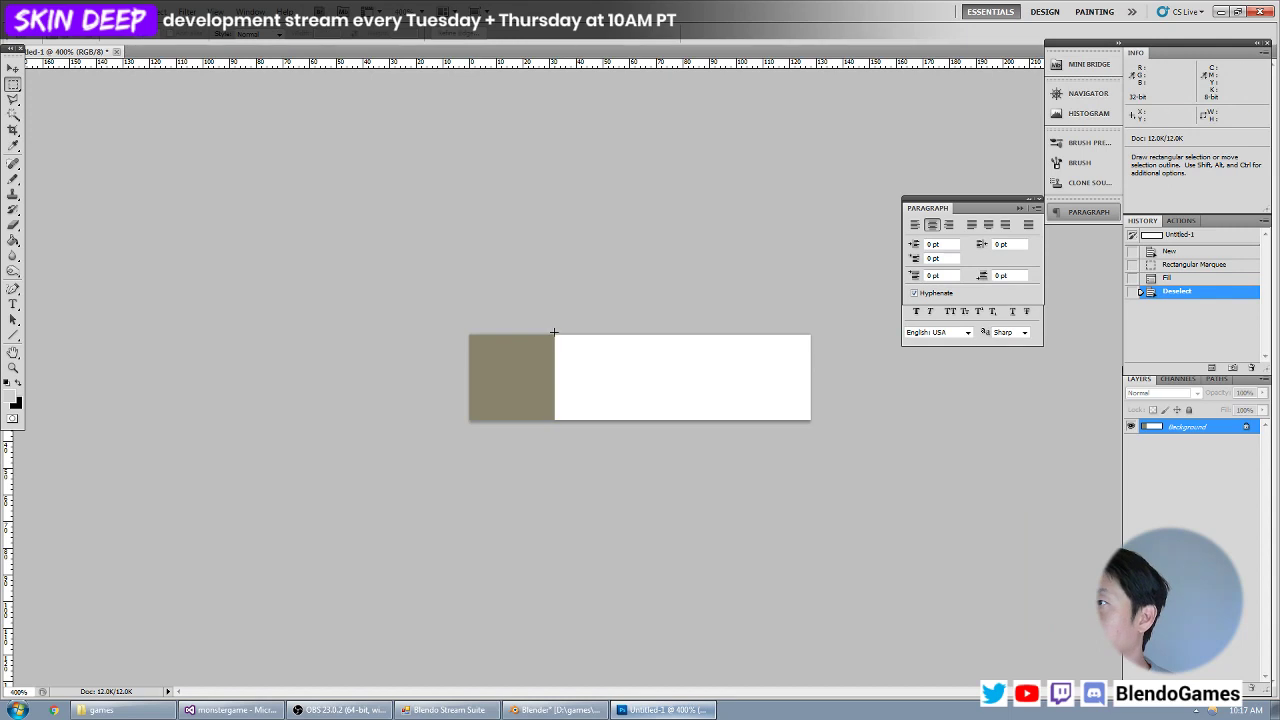
{"action": "key", "text": "alt+BackSpace"}
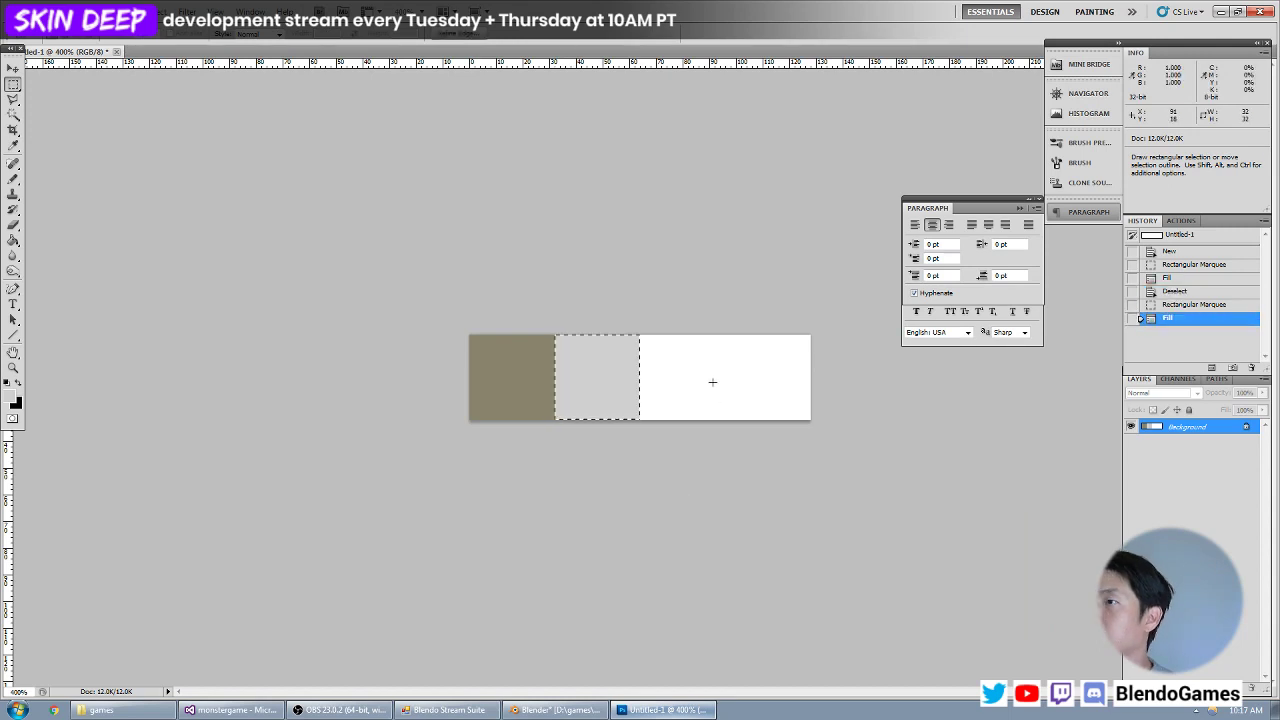
{"action": "key", "text": "ctrl+d"}
Fill the 32 by 32 pixel square beside the light grey one with blue #52a8eb and clear the selection.
{"action": "left_click", "coordinate": [13, 398]}
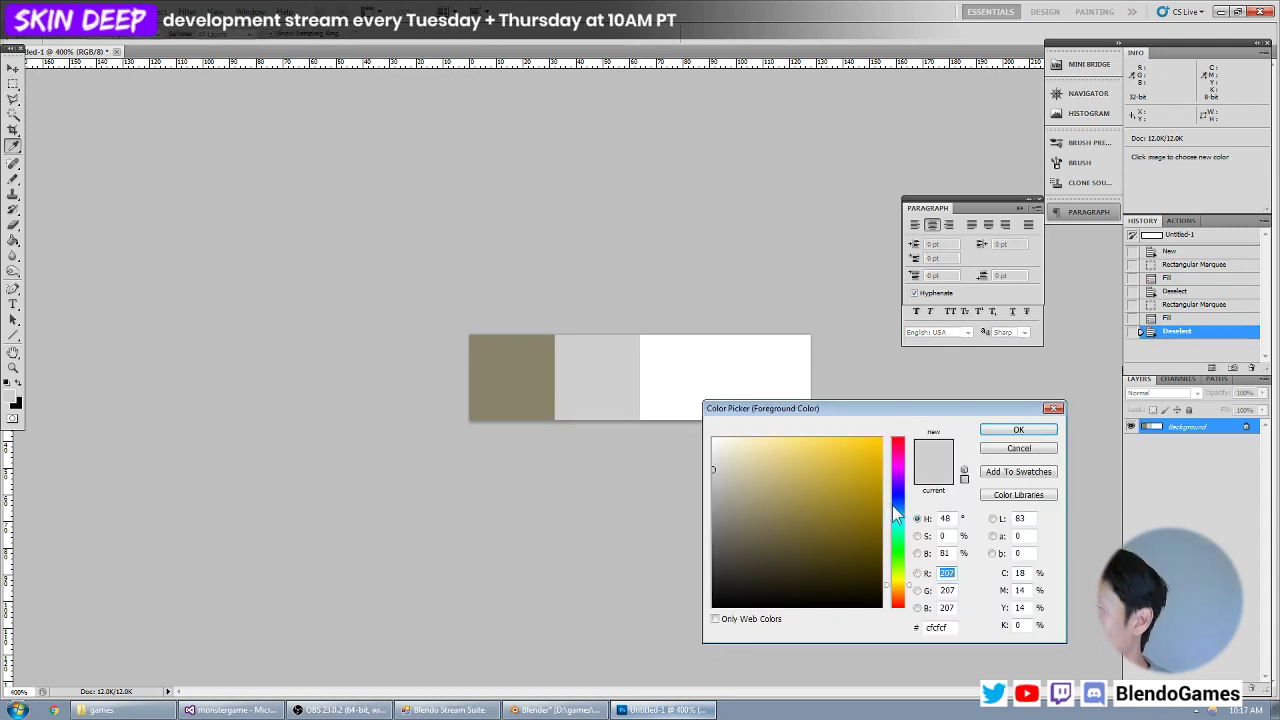
{"action": "mouse_move", "coordinate": [892, 505]}
{"action": "left_mouse_down"}
{"action": "mouse_move", "coordinate": [840, 478]}
{"action": "mouse_move", "coordinate": [841, 456]}
{"action": "mouse_move", "coordinate": [843, 474]}
{"action": "mouse_move", "coordinate": [816, 460]}
{"action": "mouse_move", "coordinate": [842, 453]}
{"action": "mouse_move", "coordinate": [830, 445]}
{"action": "left_mouse_up"}
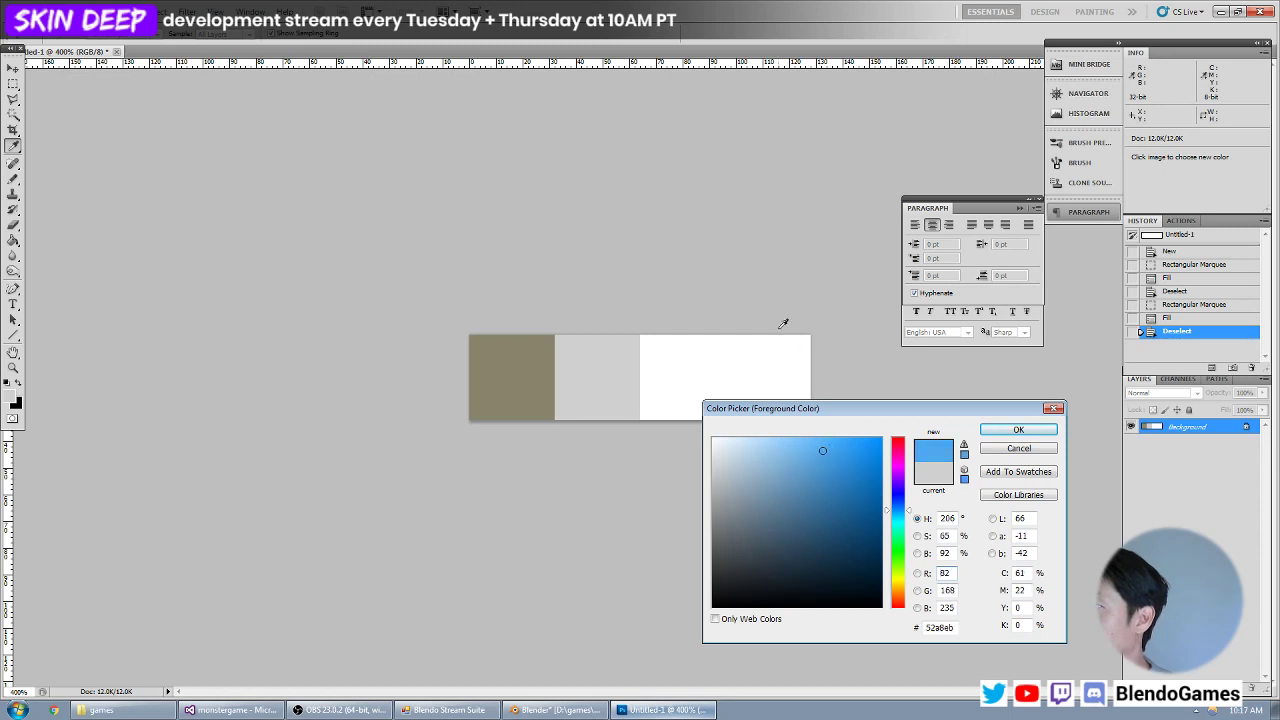
{"action": "key", "text": "Return"}
{"action": "key", "text": "m"}
{"action": "left_click_drag", "start_coordinate": [670, 356], "coordinate": [726, 421]}
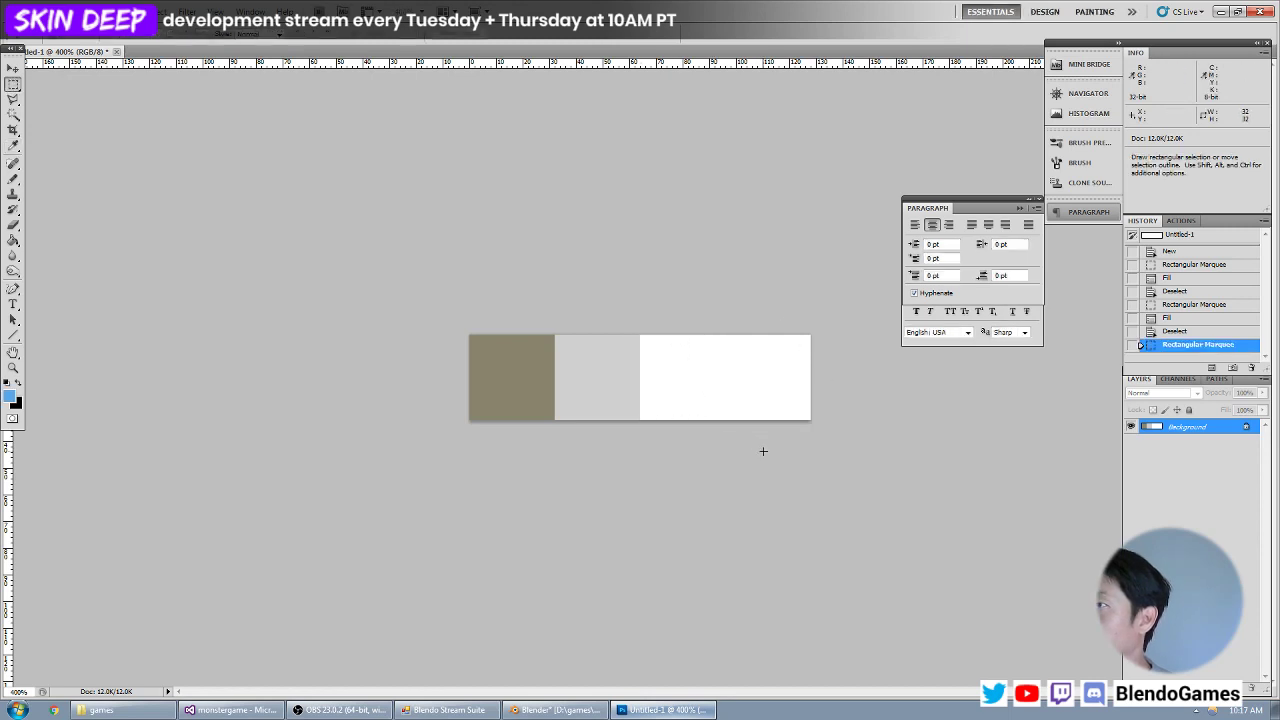
{"action": "key", "text": "alt+BackSpace"}
{"action": "key", "text": "ctrl+d"}
Fill the last 32 by 32 pixel square with muted blue #4c82ab and clear the selection.
{"action": "left_click", "coordinate": [10, 396]}
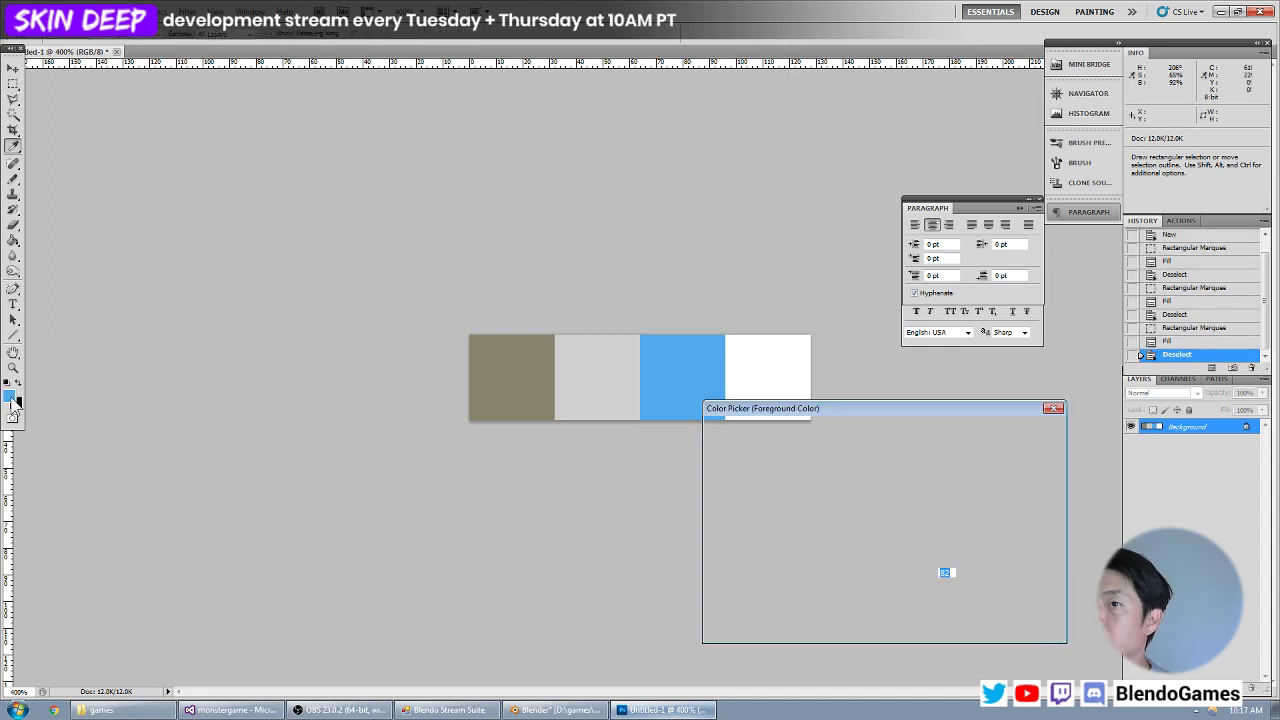
{"action": "mouse_move", "coordinate": [844, 480]}
{"action": "left_mouse_down"}
{"action": "mouse_move", "coordinate": [798, 487]}
{"action": "mouse_move", "coordinate": [817, 494]}
{"action": "left_mouse_up"}
{"action": "key", "text": "Return"}
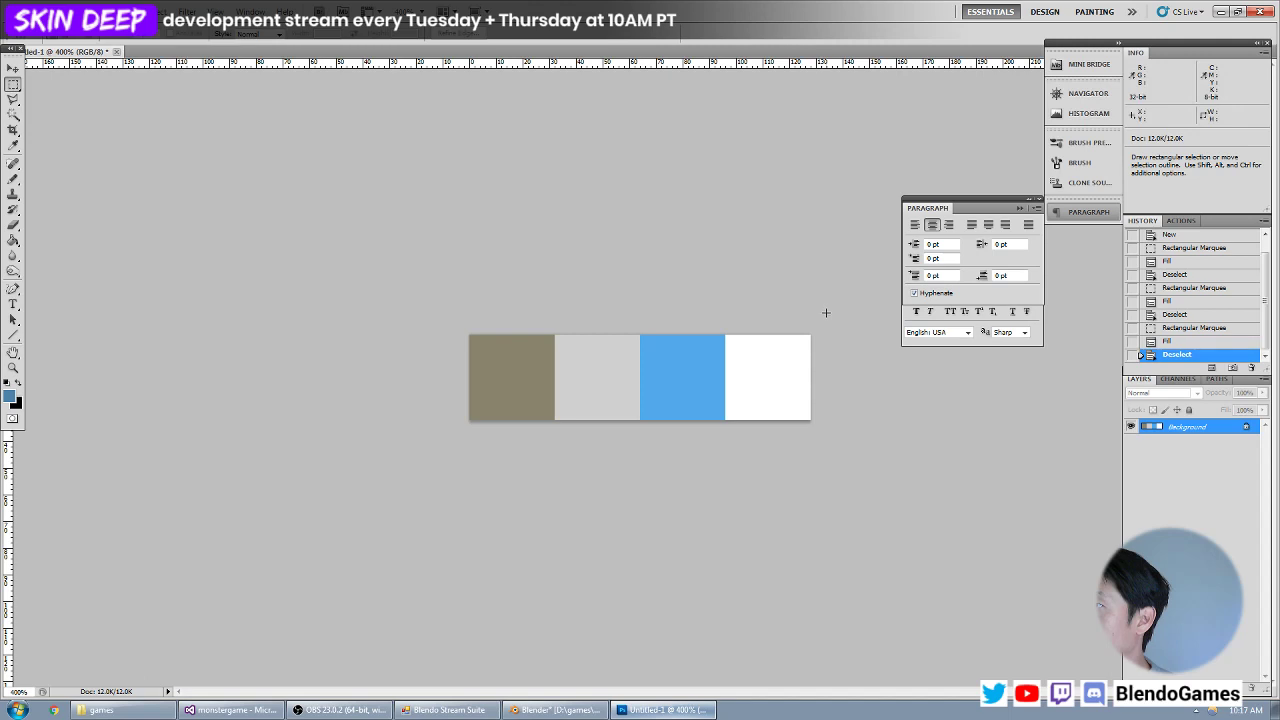
{"action": "left_click_drag", "start_coordinate": [827, 311], "coordinate": [726, 426]}
{"action": "key", "text": "alt+BackSpace"}
{"action": "key", "text": "ctrl+d"}
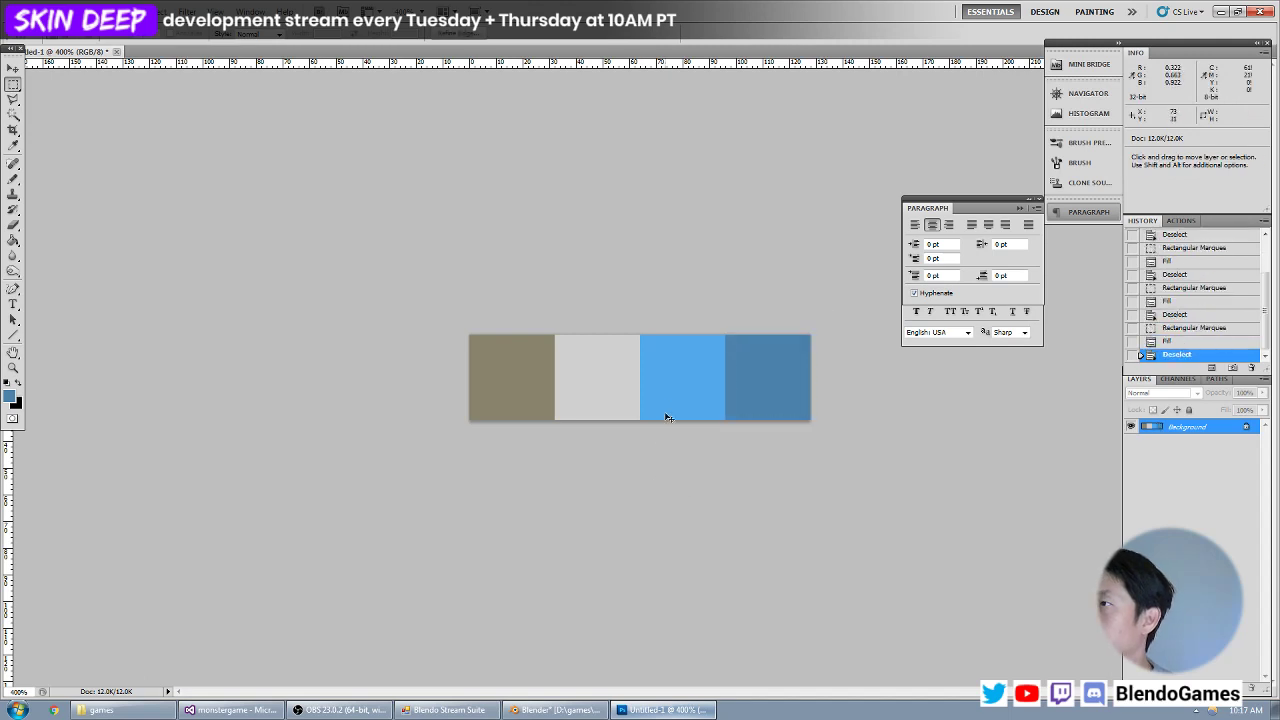
Refill the last 32 by 32 pixel square with a lighter, less saturated blue and clear the selection.
{"action": "left_click", "coordinate": [10, 397]}
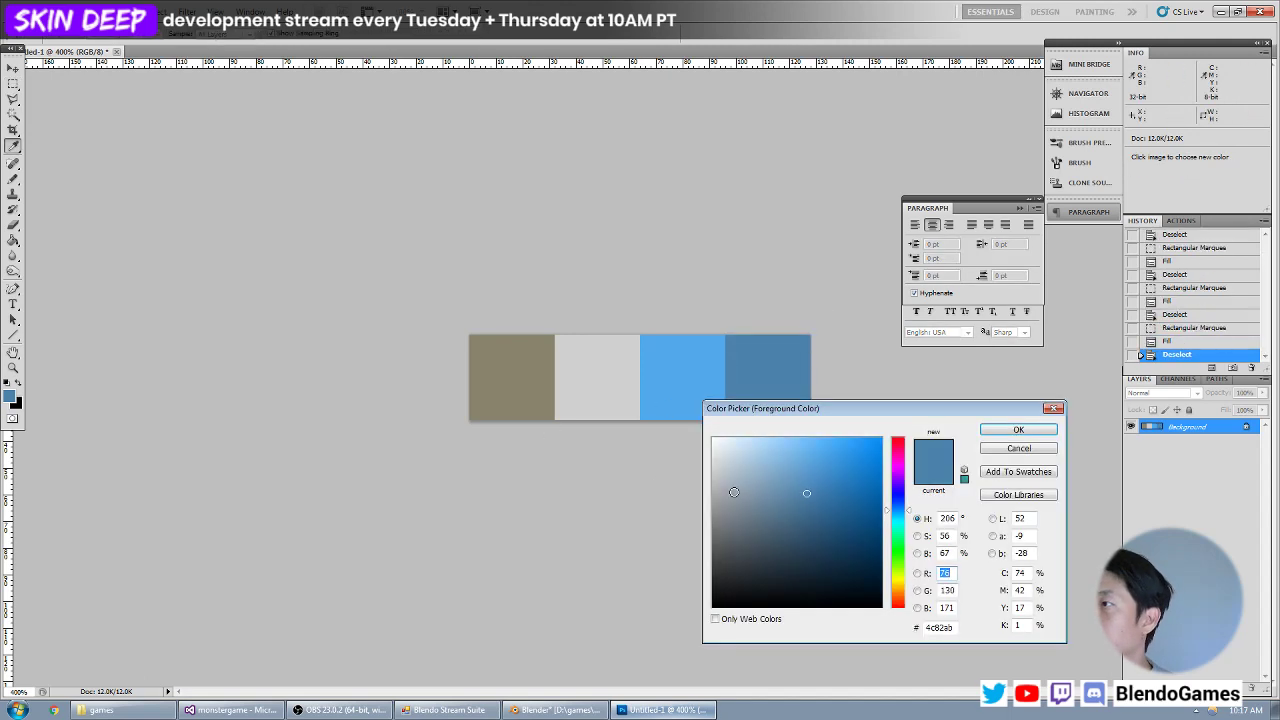
{"action": "left_click", "coordinate": [794, 483]}
{"action": "key", "text": "Return"}
{"action": "left_click_drag", "start_coordinate": [843, 309], "coordinate": [726, 424]}
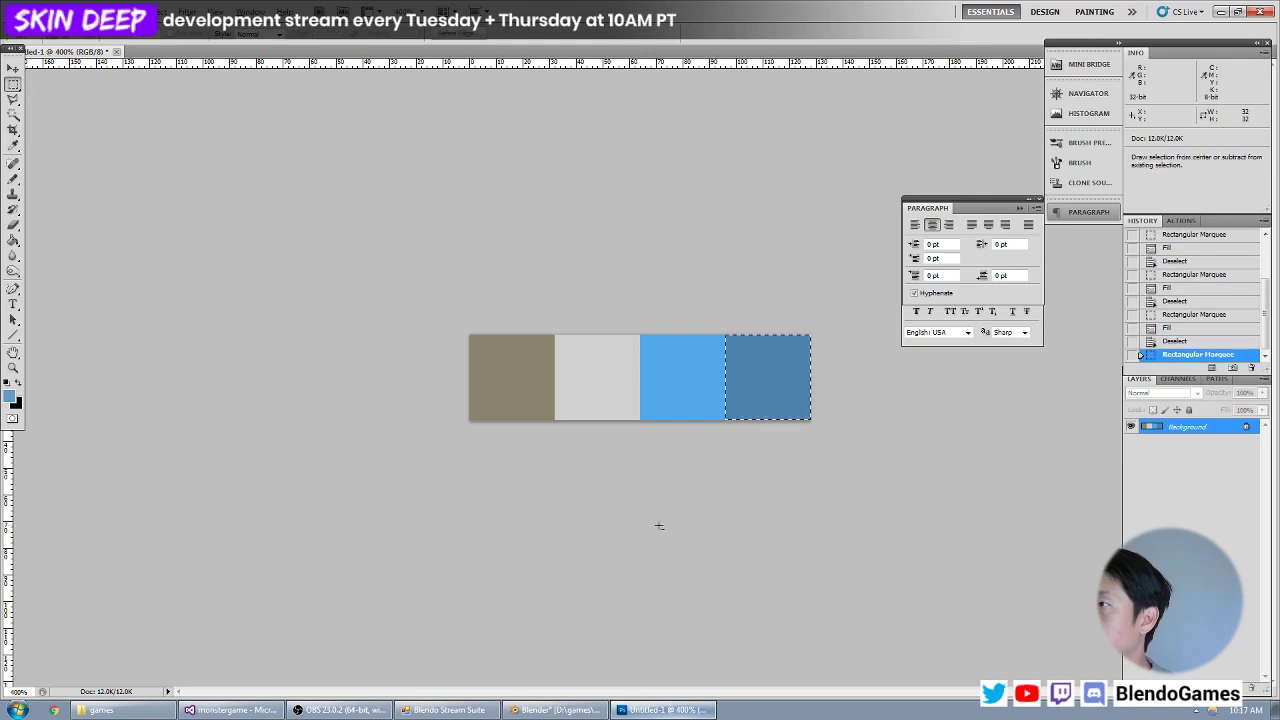
{"action": "key", "text": "alt+BackSpace"}
{"action": "key", "text": "ctrl+d"}
Start saving the swatch image in Targa format and browse to the bloodbag folder under models, objects.
{"action": "key", "text": "ctrl+s"}
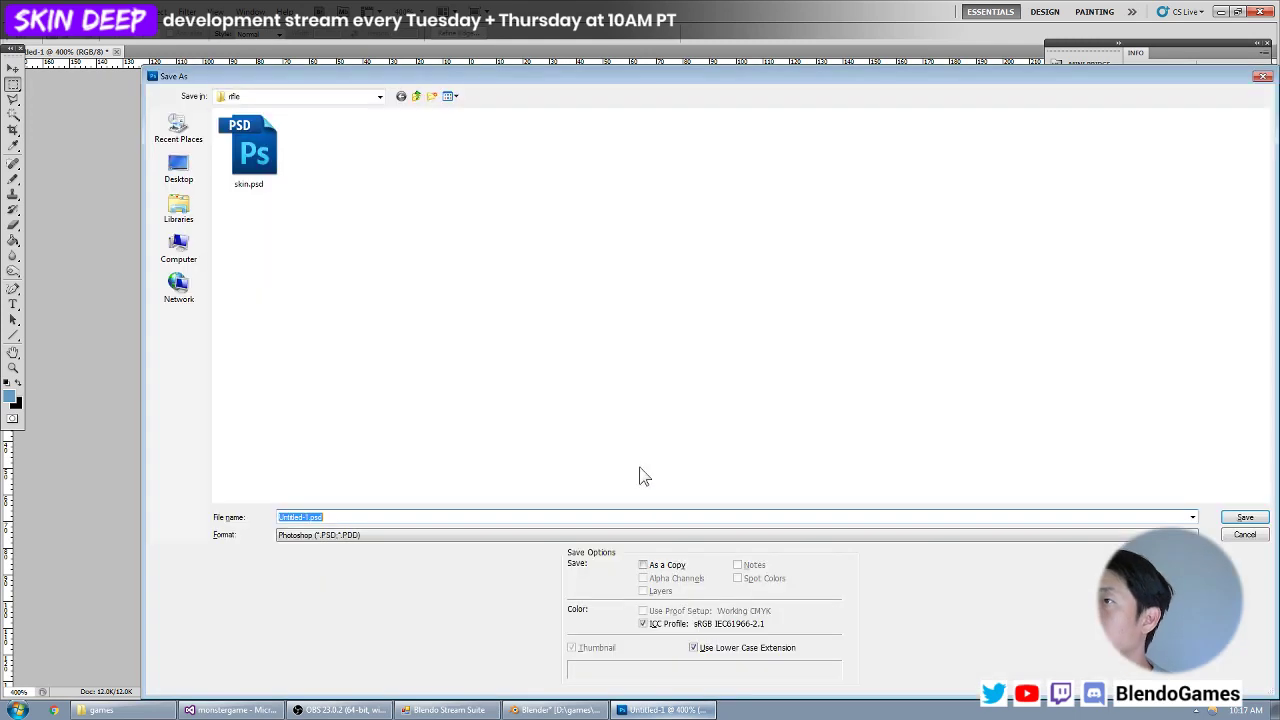
{"action": "left_click", "coordinate": [310, 539]}
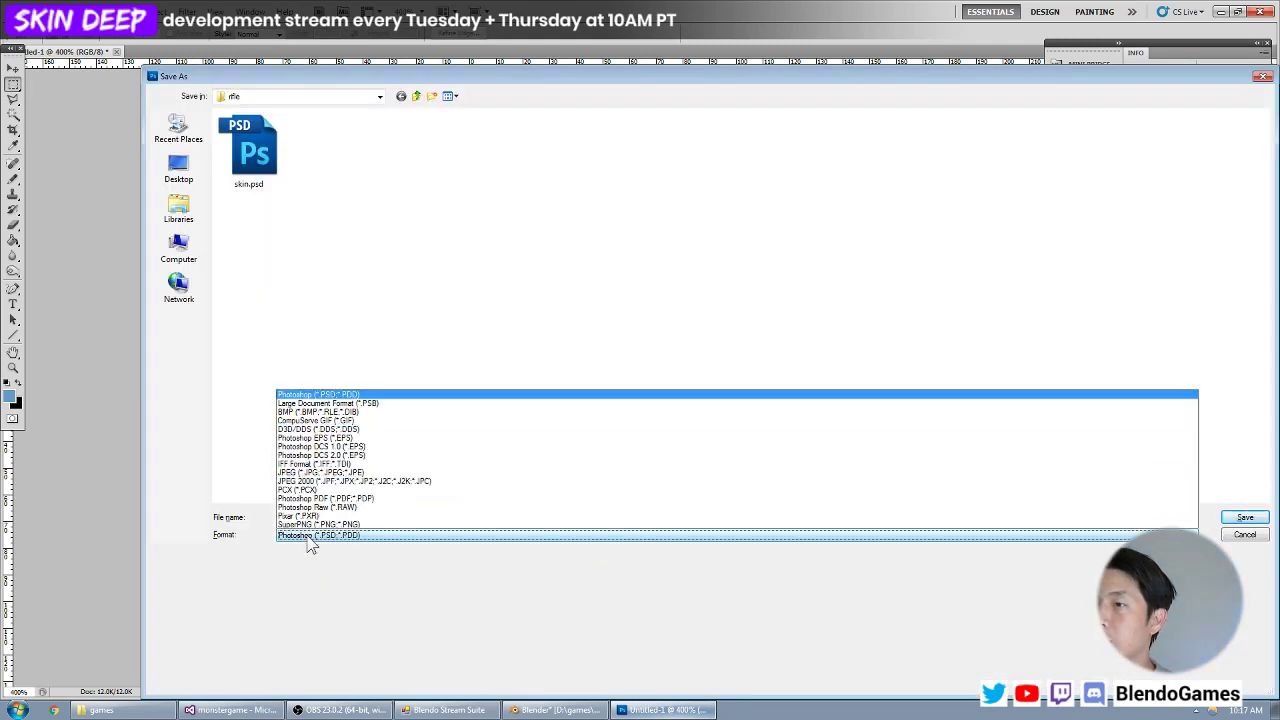
{"action": "left_click", "coordinate": [311, 518]}
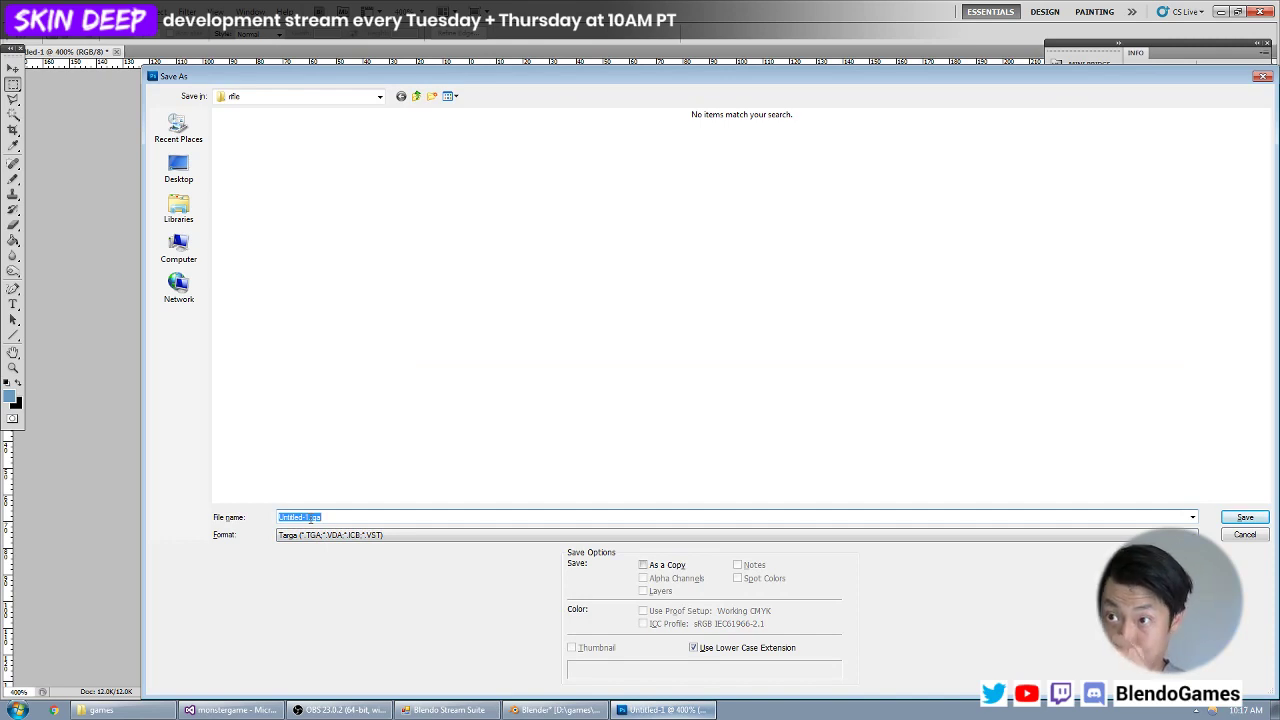
{"action": "left_click", "coordinate": [371, 356]}
{"action": "key", "text": "BackSpace"}
{"action": "key", "text": "BackSpace"}
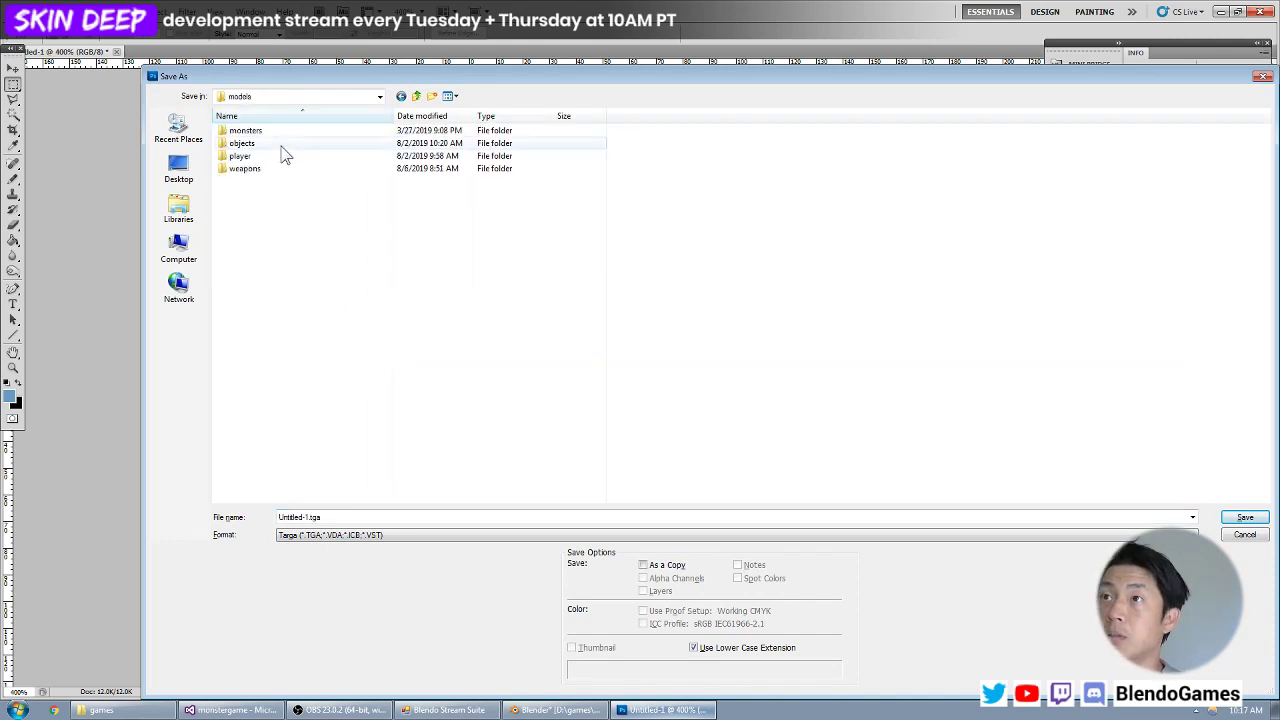
{"action": "double_click", "coordinate": [281, 145]}
{"action": "double_click", "coordinate": [286, 132]}
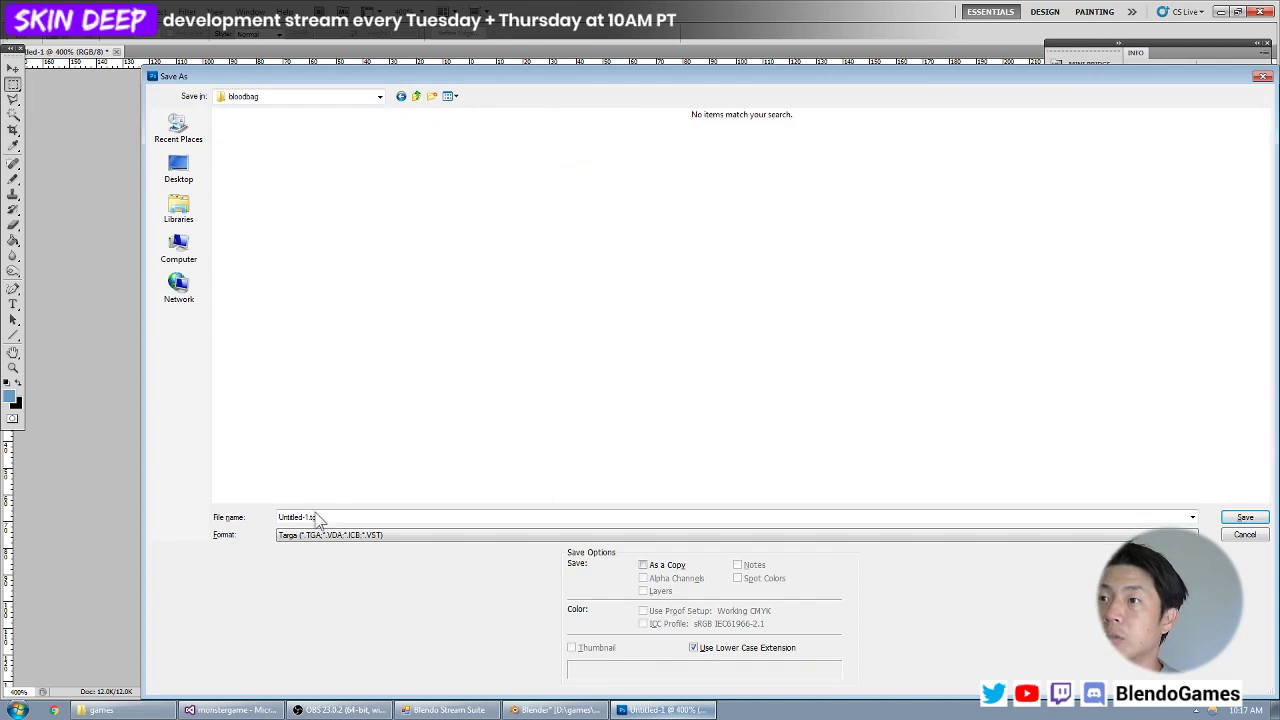
Keep the Targa format and save the swatch image as skin in the bloodbag folder.
{"action": "left_click", "coordinate": [314, 535]}
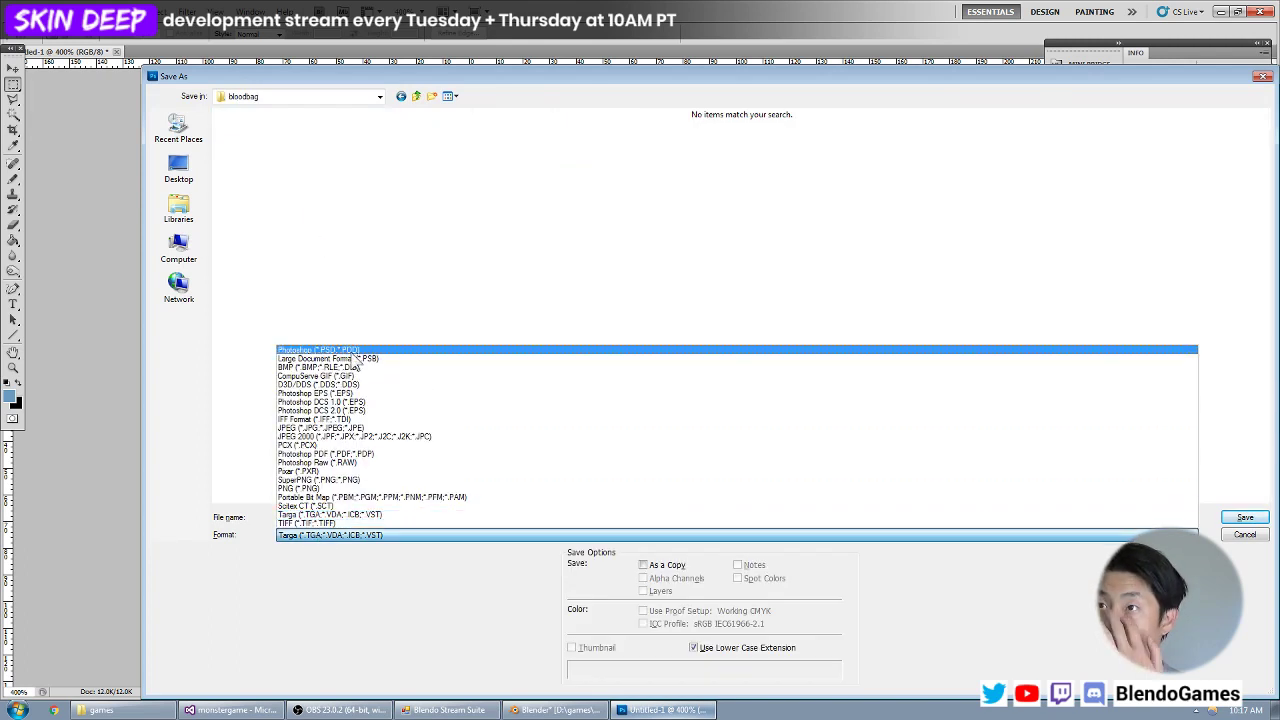
{"action": "left_click", "coordinate": [351, 351]}
{"action": "left_click", "coordinate": [345, 537]}
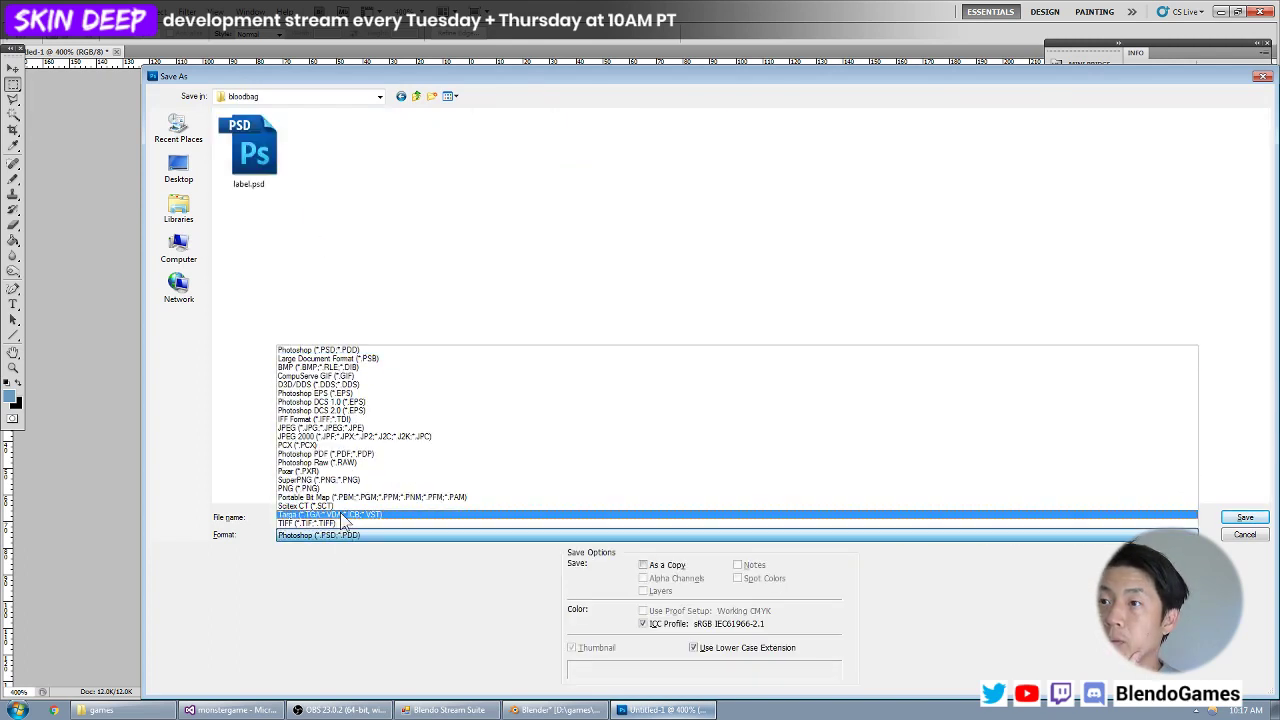
{"action": "left_click", "coordinate": [343, 516]}
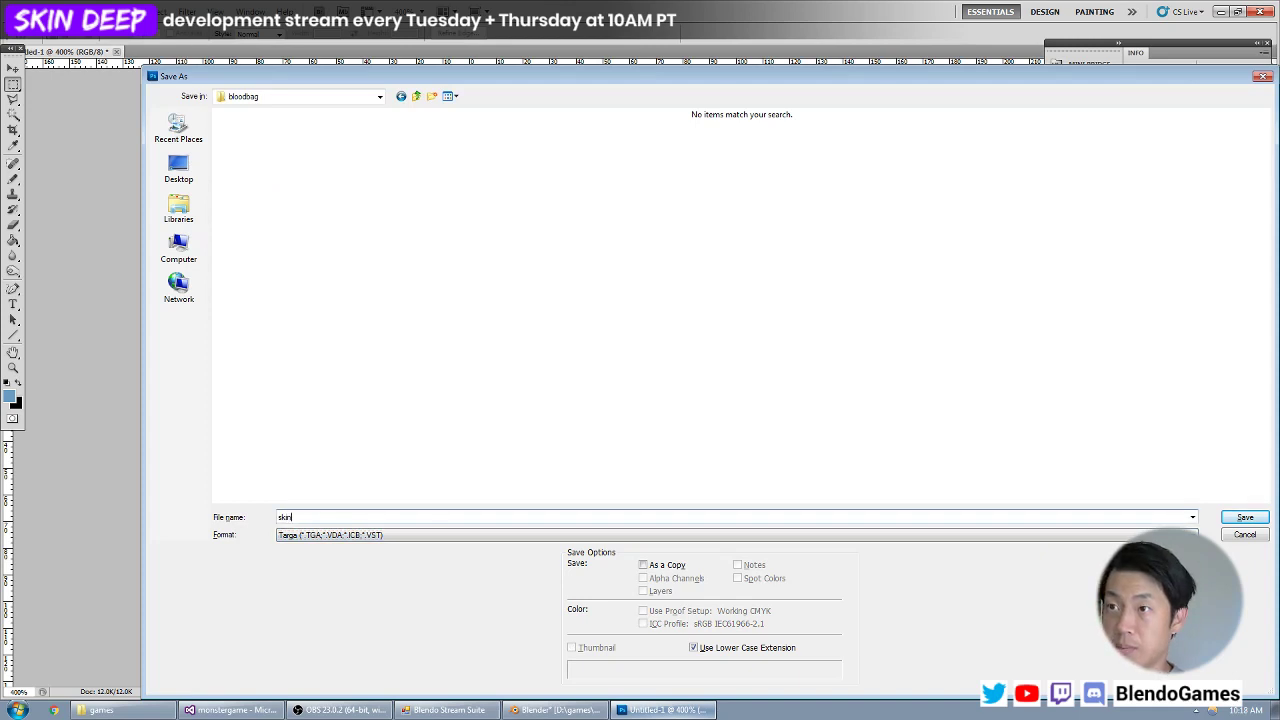
{"action": "key", "text": "Return"}
{"action": "key", "text": "Return"}
Switch to Blender and open skin.tga from the bloodbag folder in the image editor.
{"action": "key", "text": "alt+Tab"}
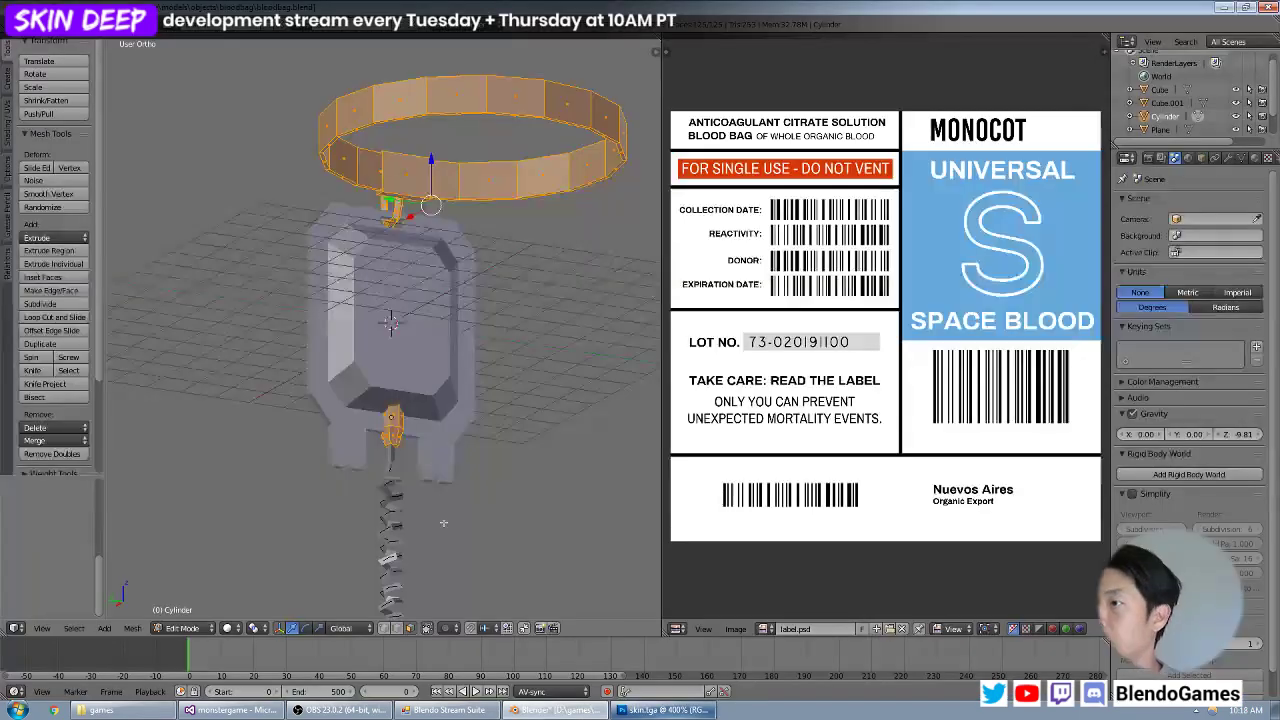
{"action": "left_click", "coordinate": [735, 628]}
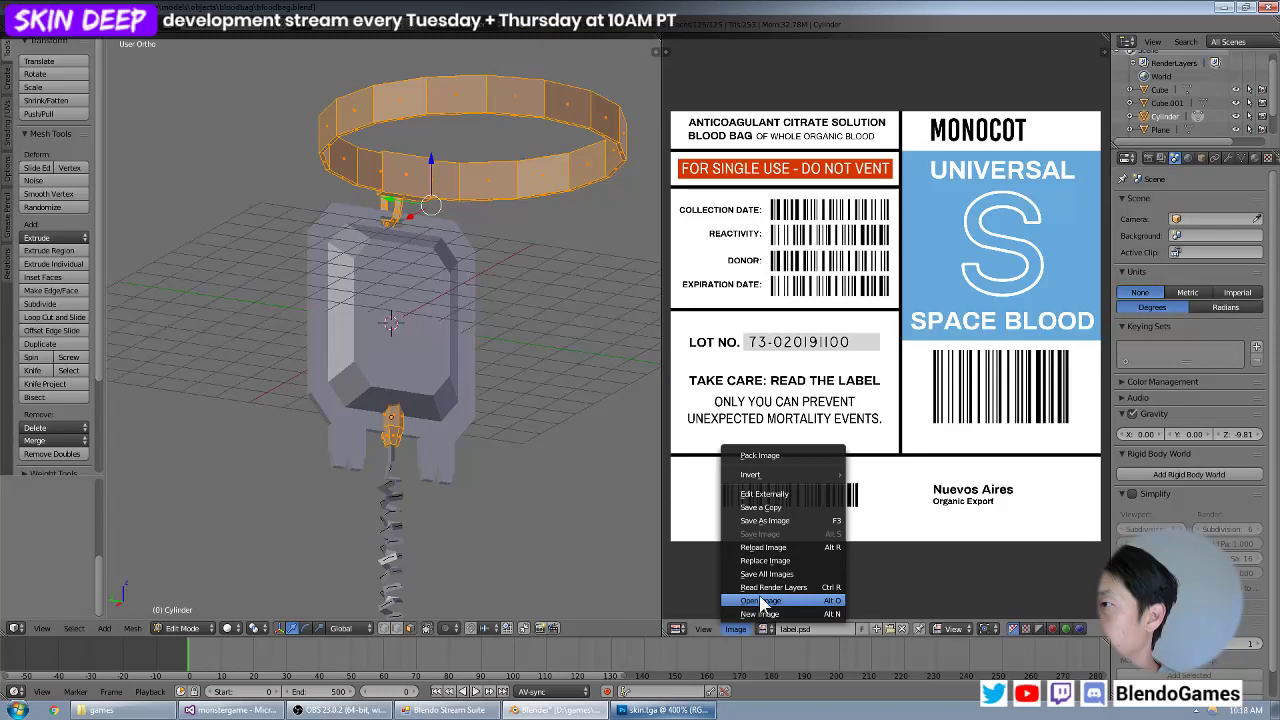
{"action": "left_click", "coordinate": [790, 599]}
{"action": "double_click", "coordinate": [254, 120]}
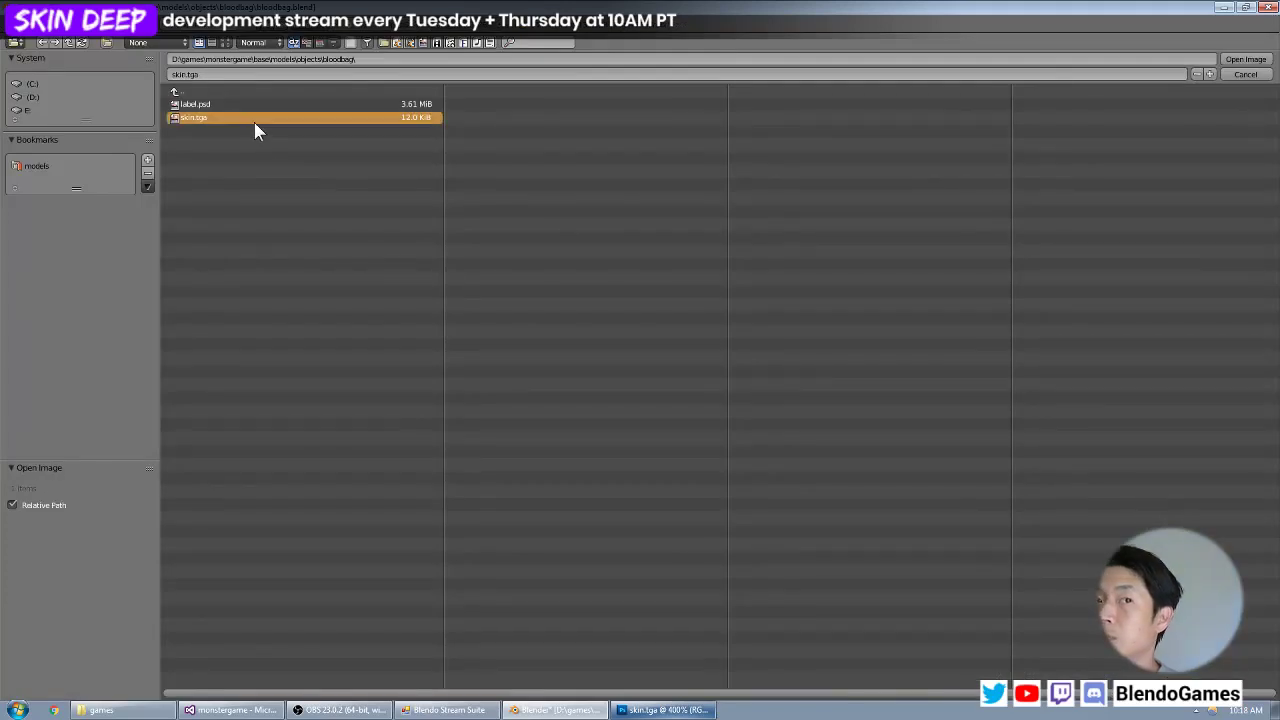
{"action": "scroll", "coordinate": [872, 328], "scroll_direction": "up", "scroll_amount": 8}
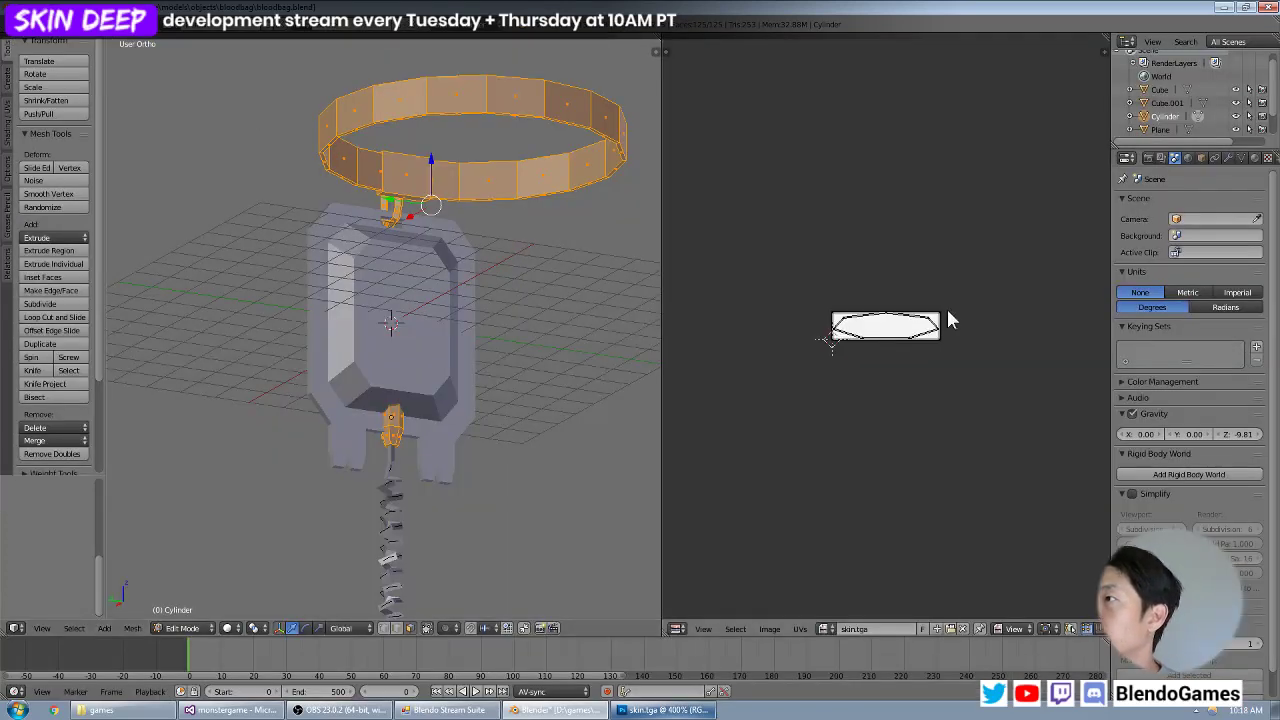
Select all linked faces of the strap ring and unwrap them with Project From View.
{"action": "key", "text": "Tab"}
{"action": "key", "text": "Tab"}
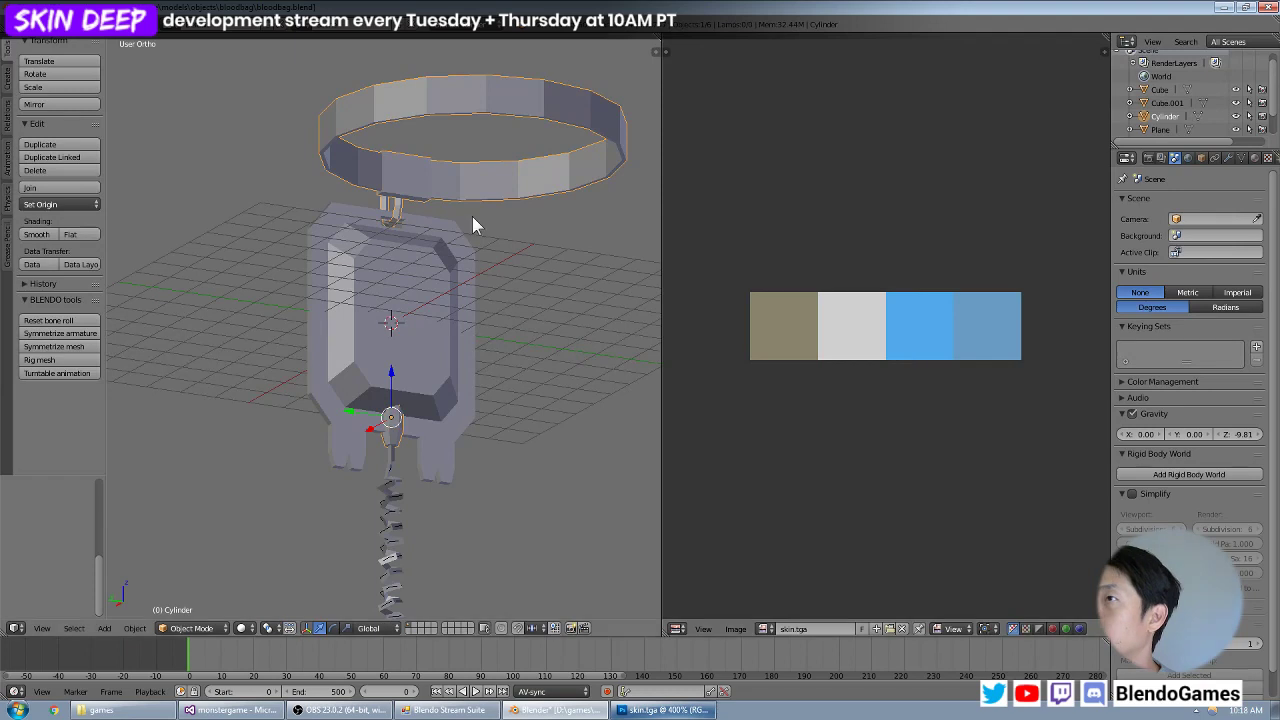
{"action": "key", "text": "a"}
{"action": "right_click", "coordinate": [479, 213]}
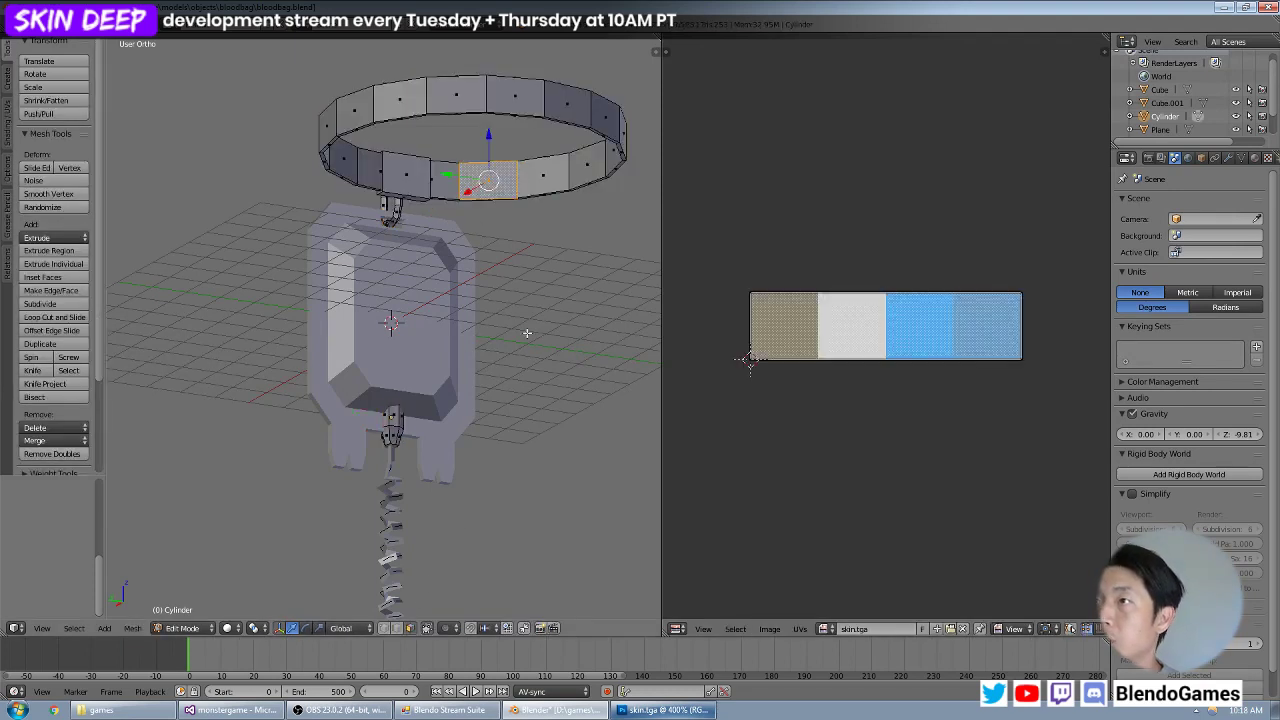
{"action": "key", "text": "ctrl+l"}
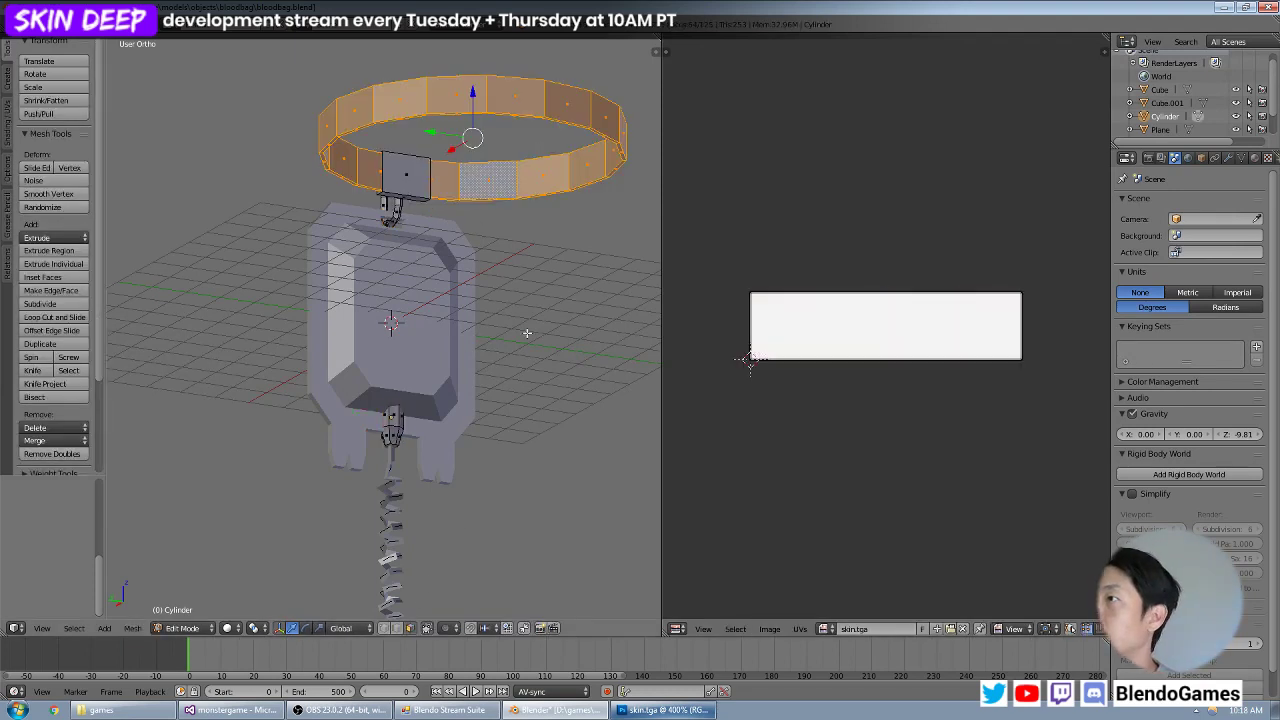
{"action": "key", "text": "u"}
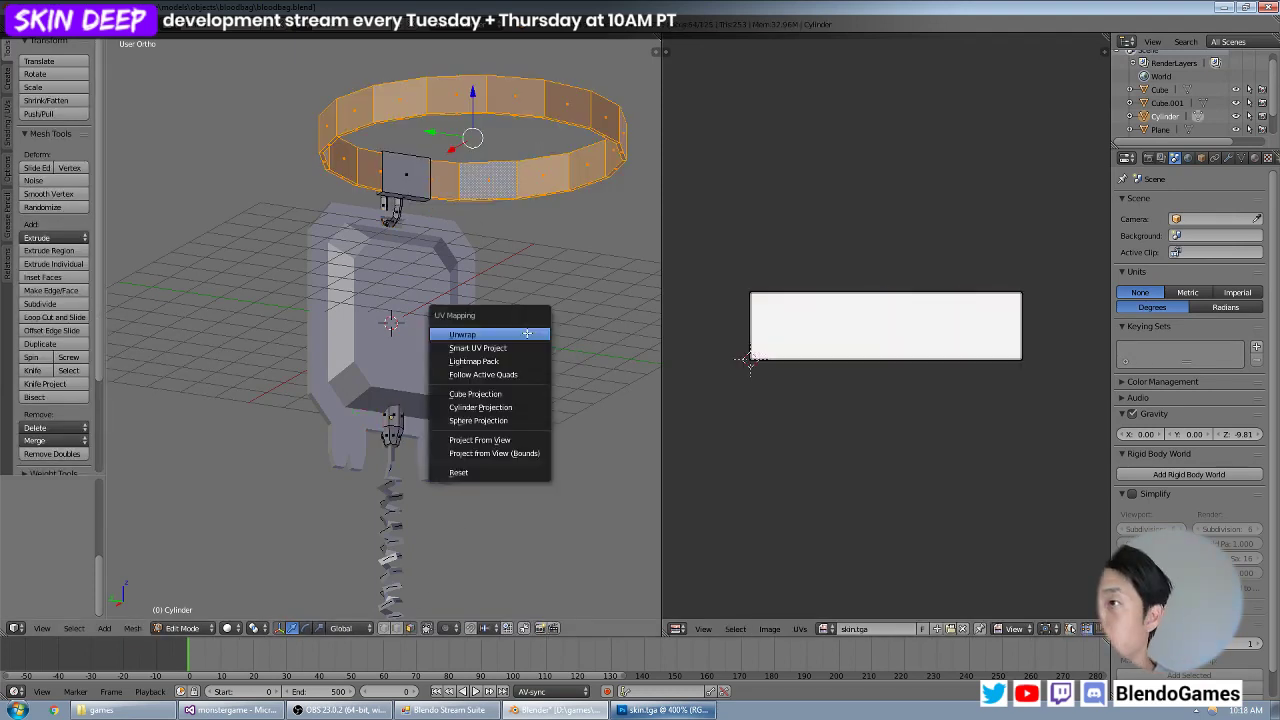
{"action": "left_click", "coordinate": [517, 439]}
Move, rotate and scale the strap ring's UVs so they lie diagonally within the olive swatch.
{"action": "key", "text": "g"}
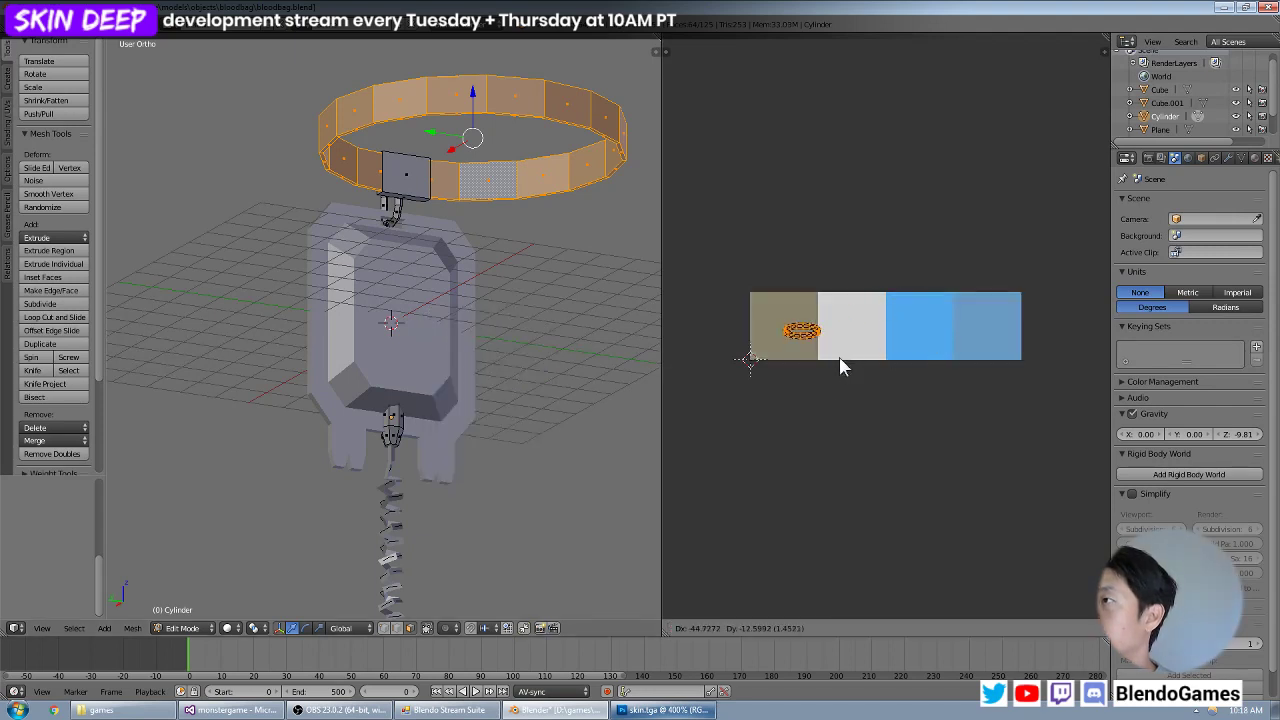
{"action": "left_click", "coordinate": [833, 360]}
{"action": "key", "text": "s"}
{"action": "key", "text": "r"}
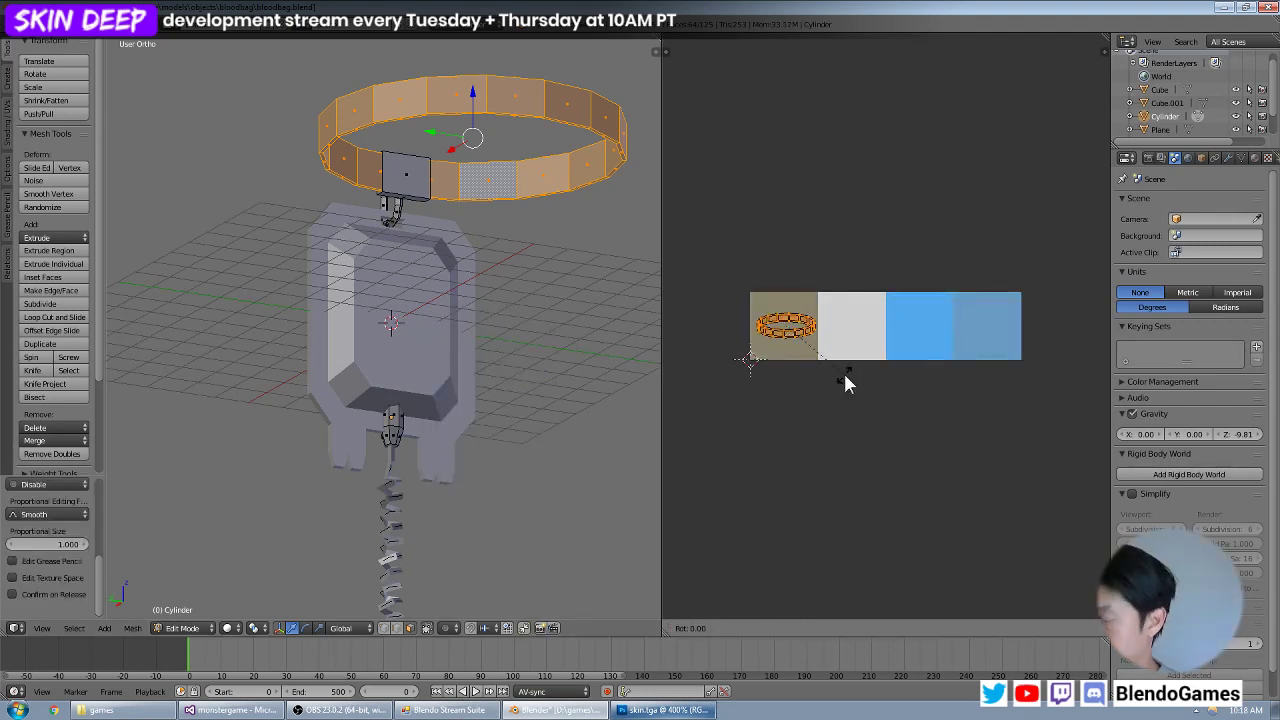
{"action": "key", "text": "Return"}
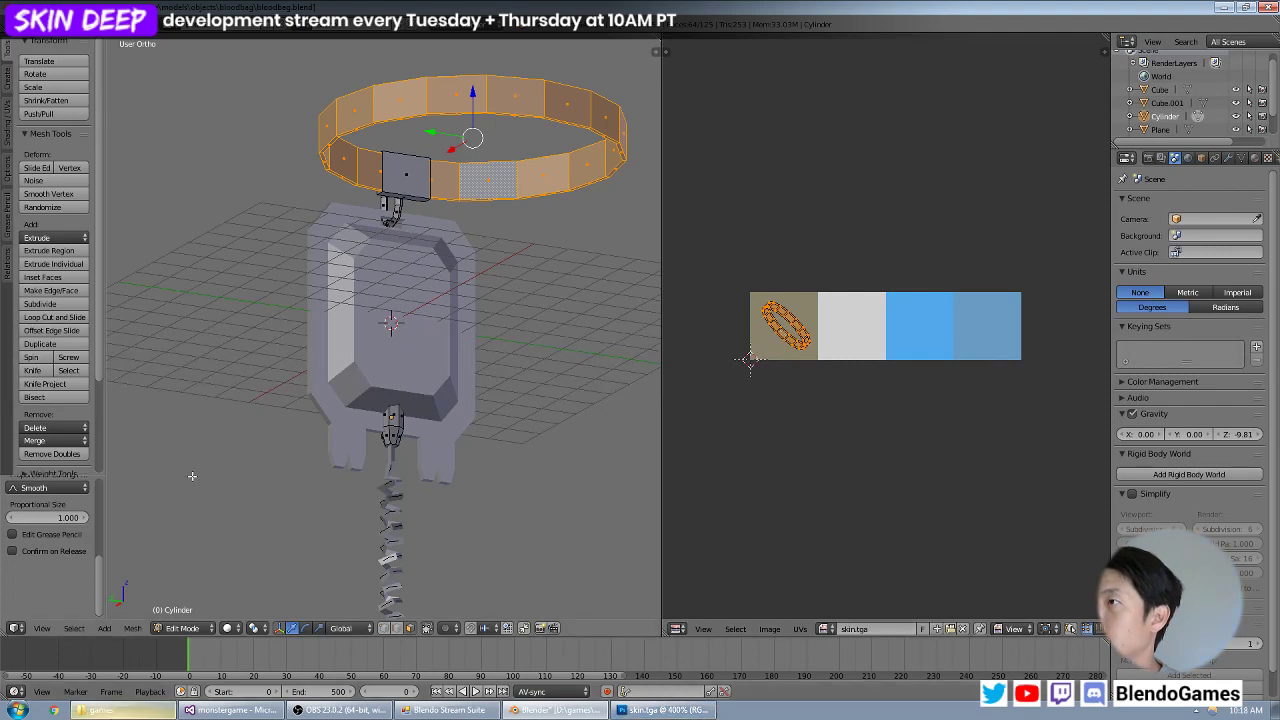
{"action": "key", "text": "s"}
{"action": "left_click", "coordinate": [845, 384]}
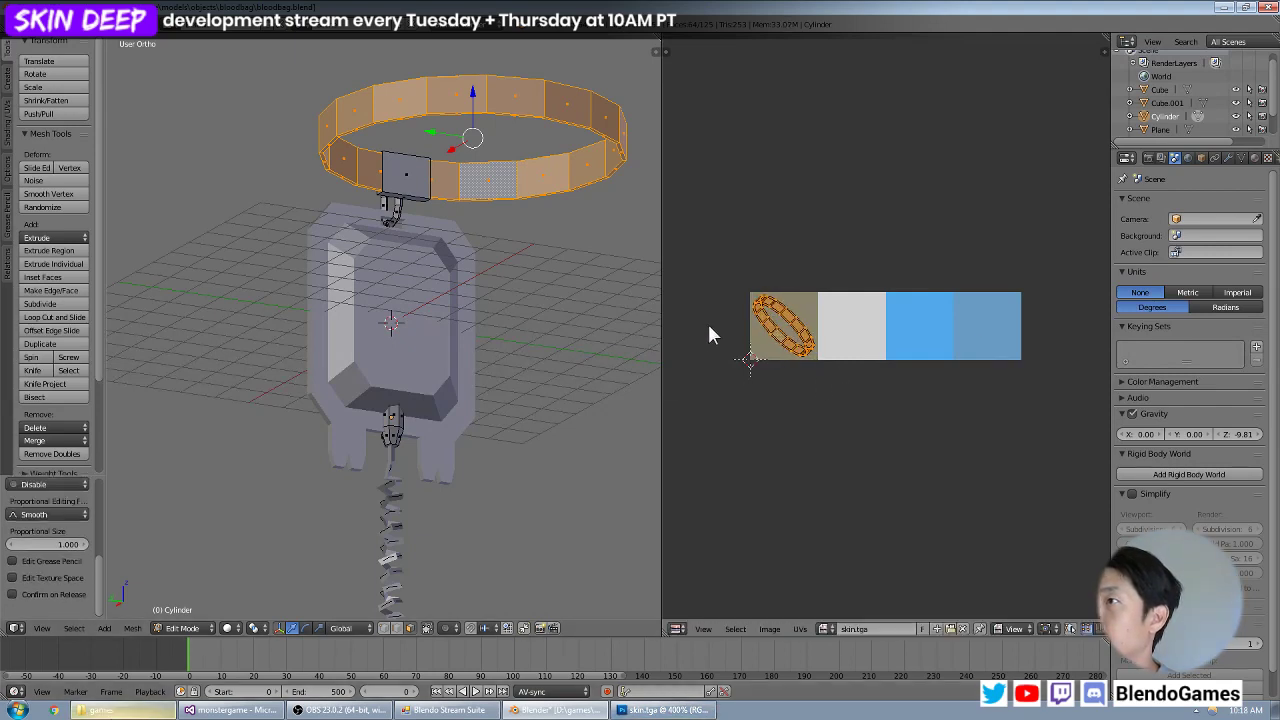
{"action": "key", "text": "s"}
{"action": "left_click", "coordinate": [840, 357]}
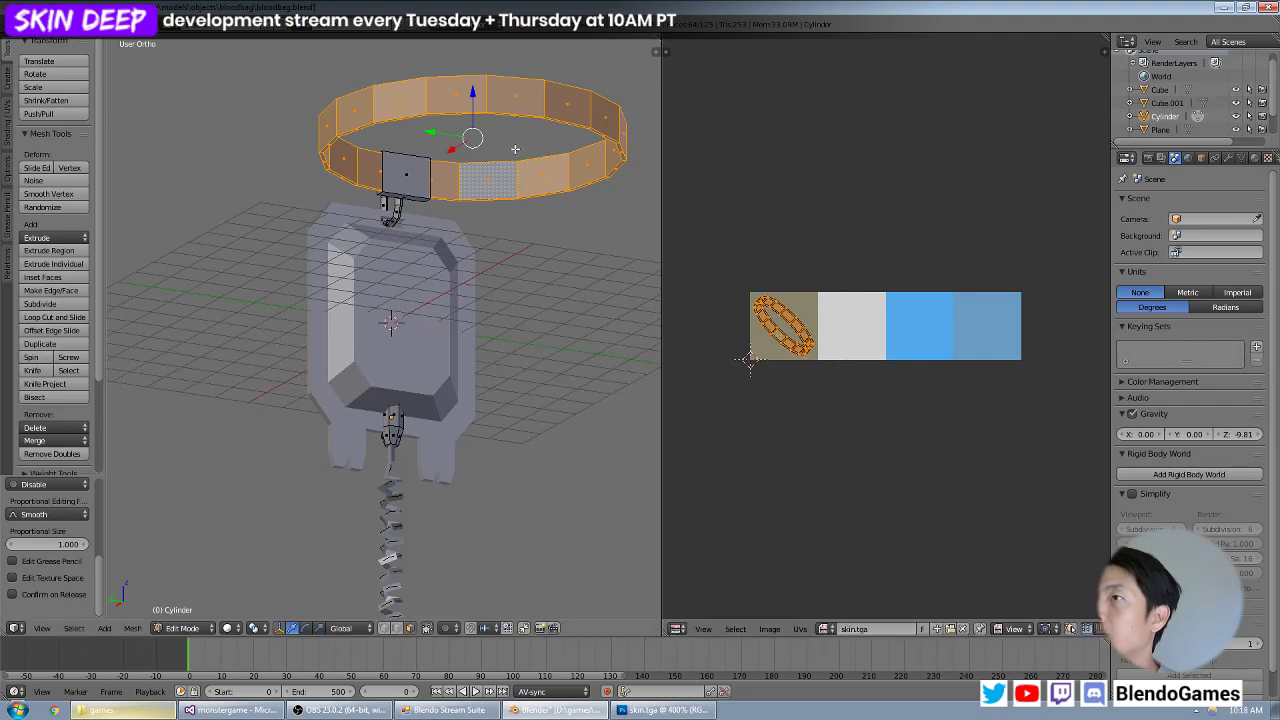
Switch to Photoshop, fill the lower 32 by 15 pixels of the olive square with darker olive brown, and save the texture.
{"action": "scroll", "coordinate": [479, 133], "scroll_direction": "up", "scroll_amount": 4}
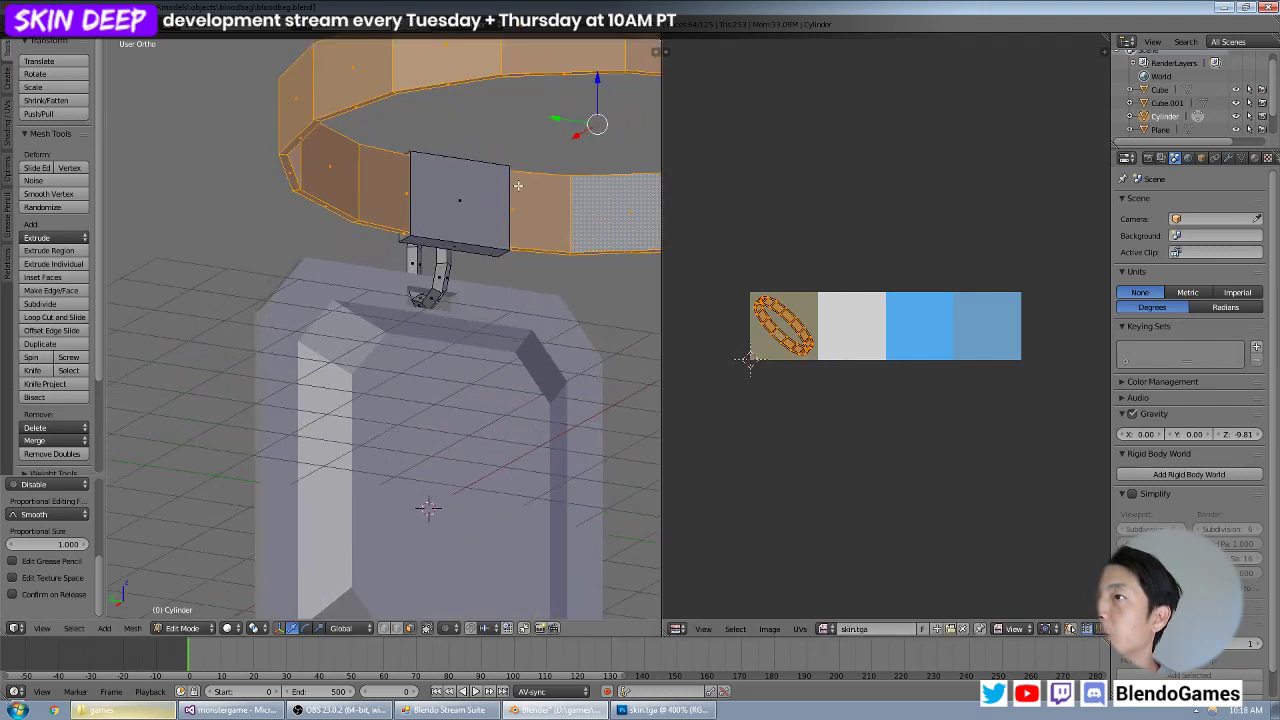
{"action": "middle_click_drag", "start_coordinate": [449, 185], "coordinate": [463, 276], "text": "shift"}
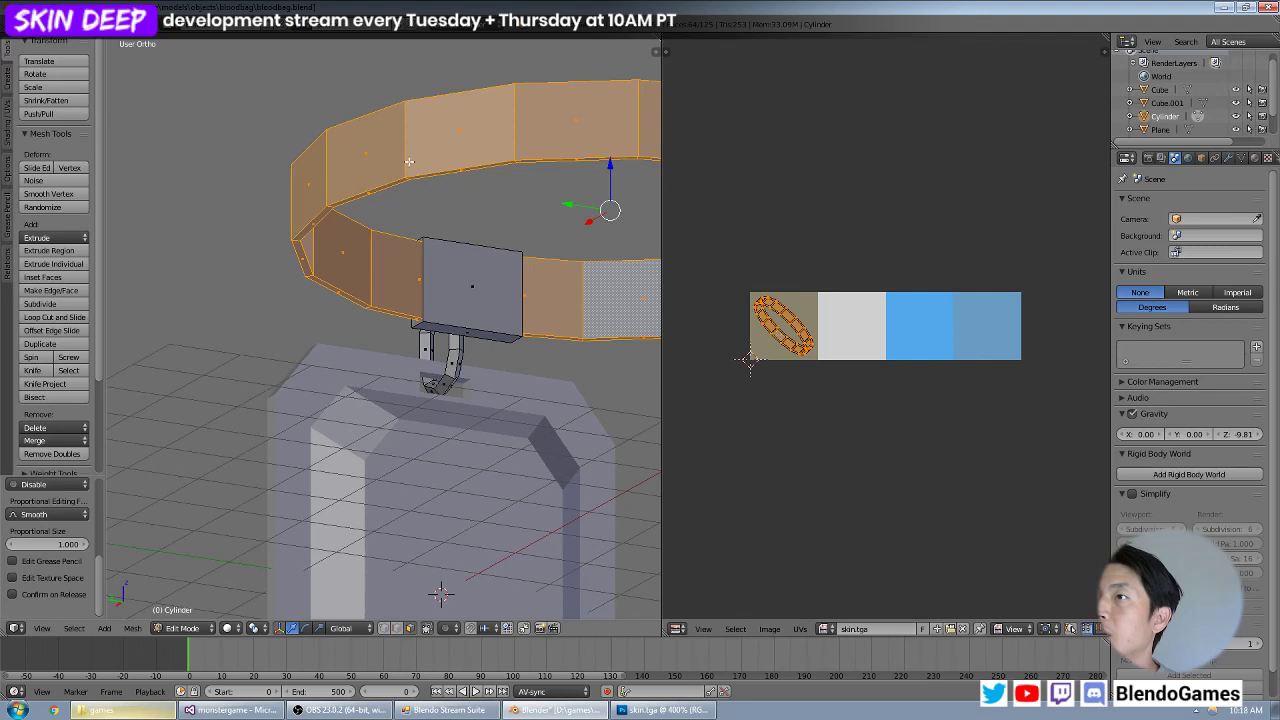
{"action": "scroll", "coordinate": [407, 159], "scroll_direction": "up", "scroll_amount": 1}
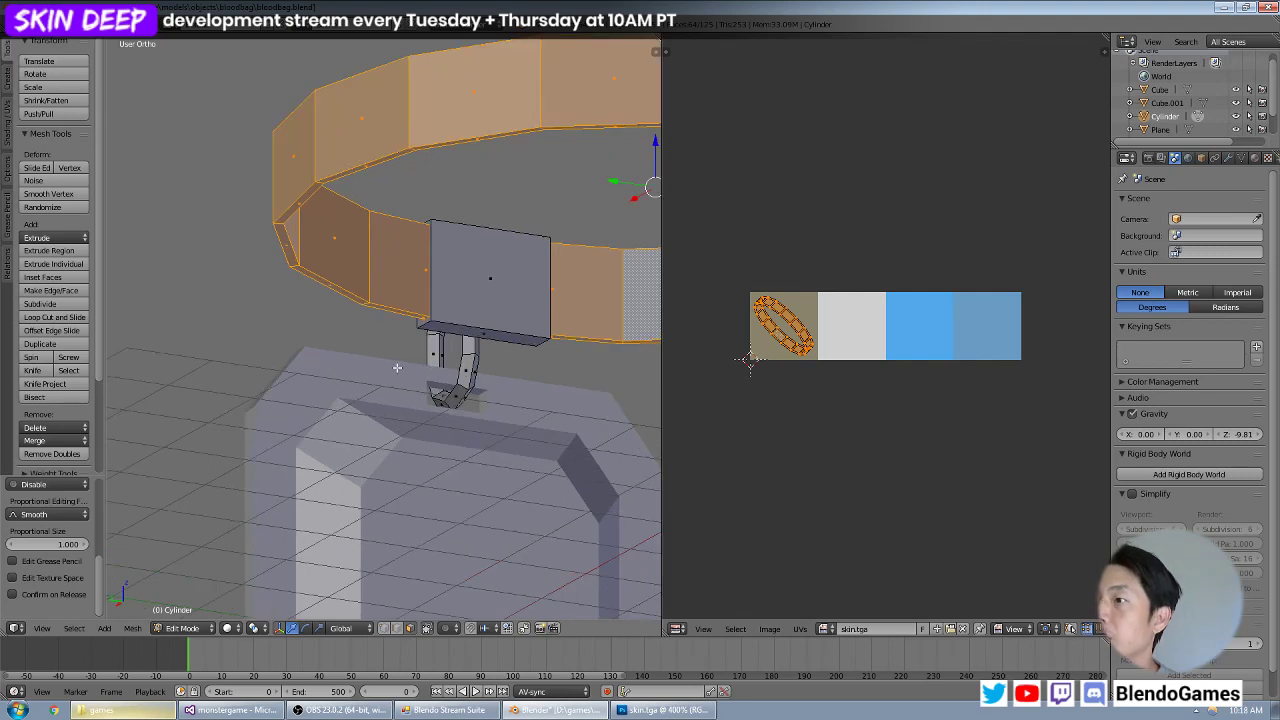
{"action": "key", "text": "alt+Tab"}
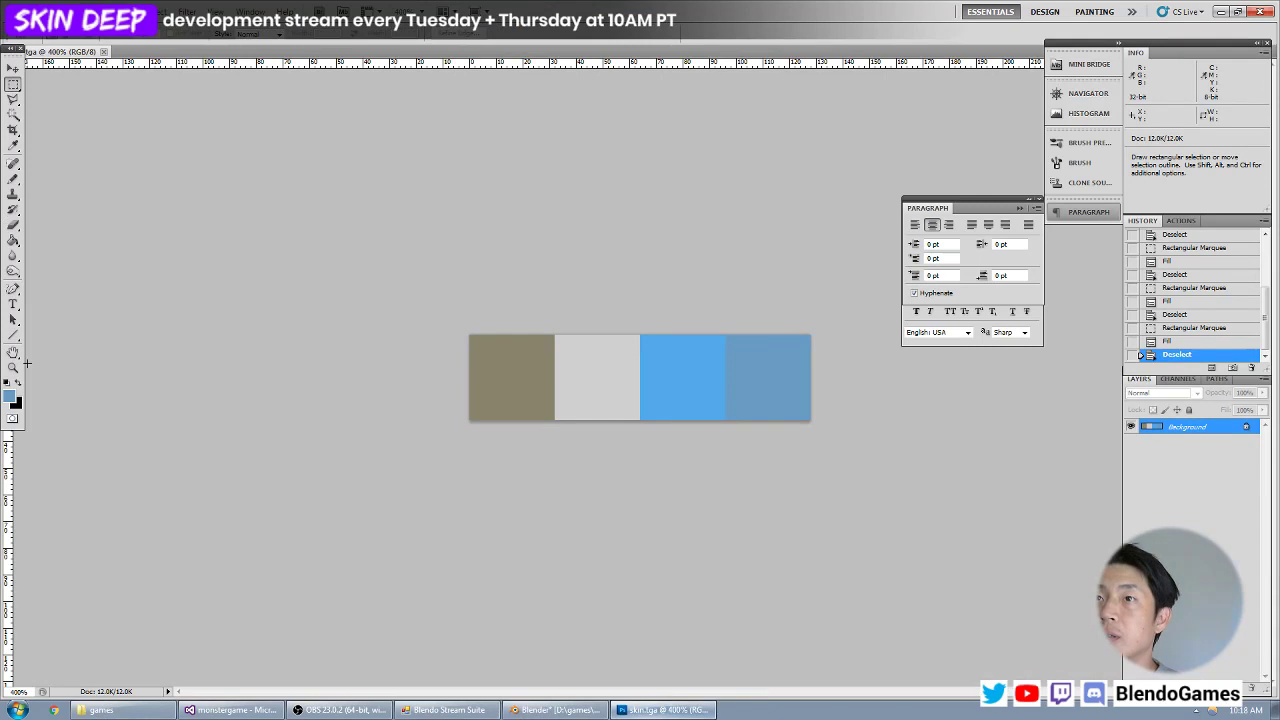
{"action": "left_click", "coordinate": [10, 397]}
{"action": "left_click", "coordinate": [505, 388]}
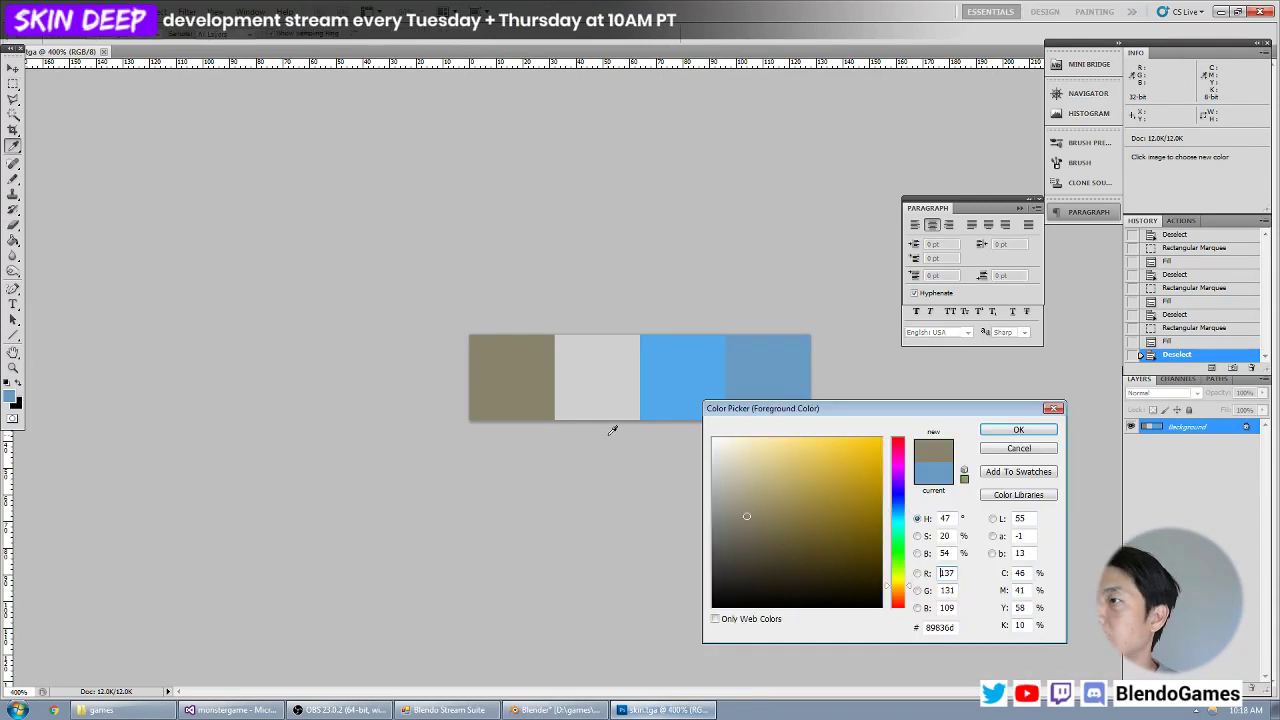
{"action": "left_click", "coordinate": [759, 542]}
{"action": "key", "text": "Return"}
{"action": "key", "text": "m"}
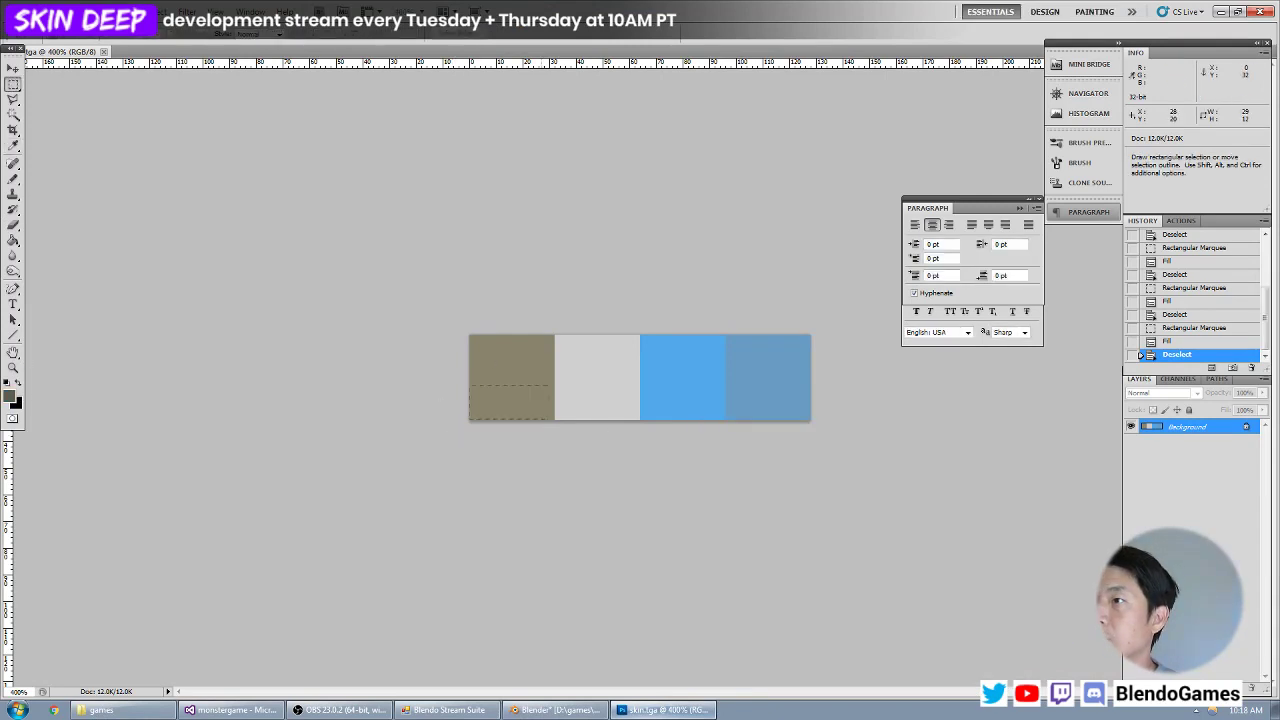
{"action": "key", "text": "alt+BackSpace"}
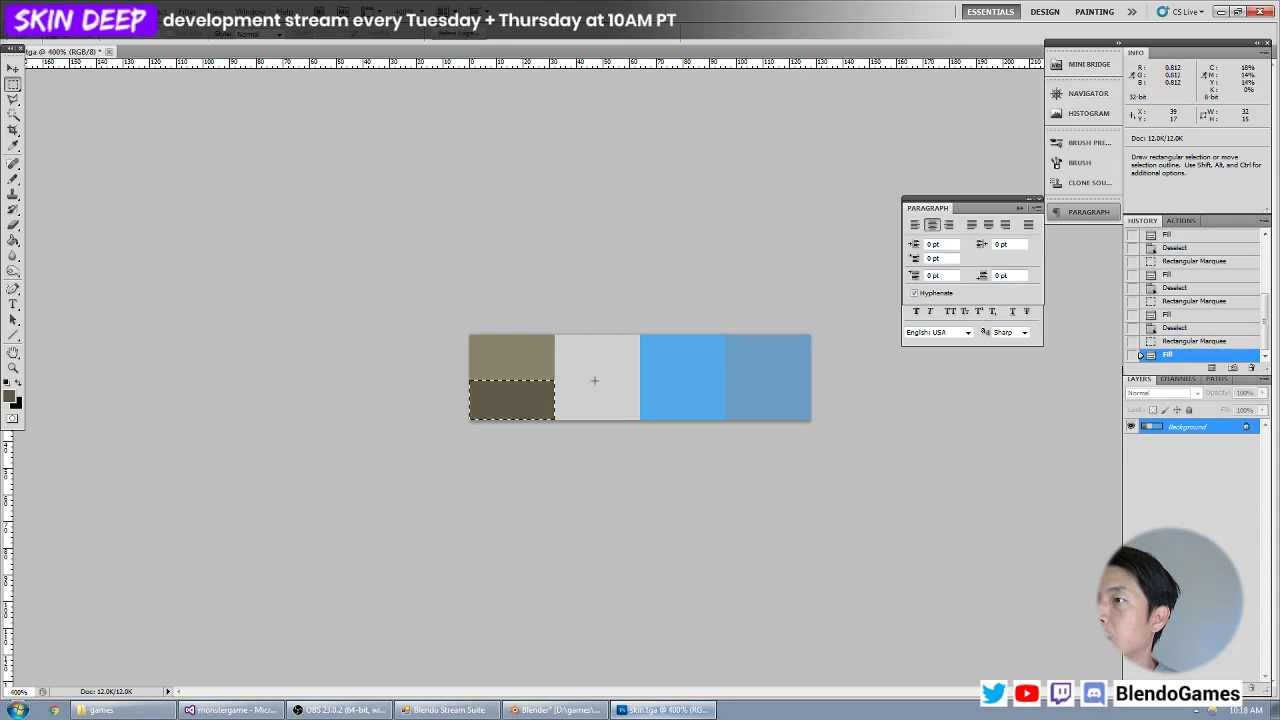
{"action": "key", "text": "ctrl+d"}
Switch back to Blender and reload the edited skin.tga texture behind the strap ring's UVs.
{"action": "key", "text": "alt+Tab"}
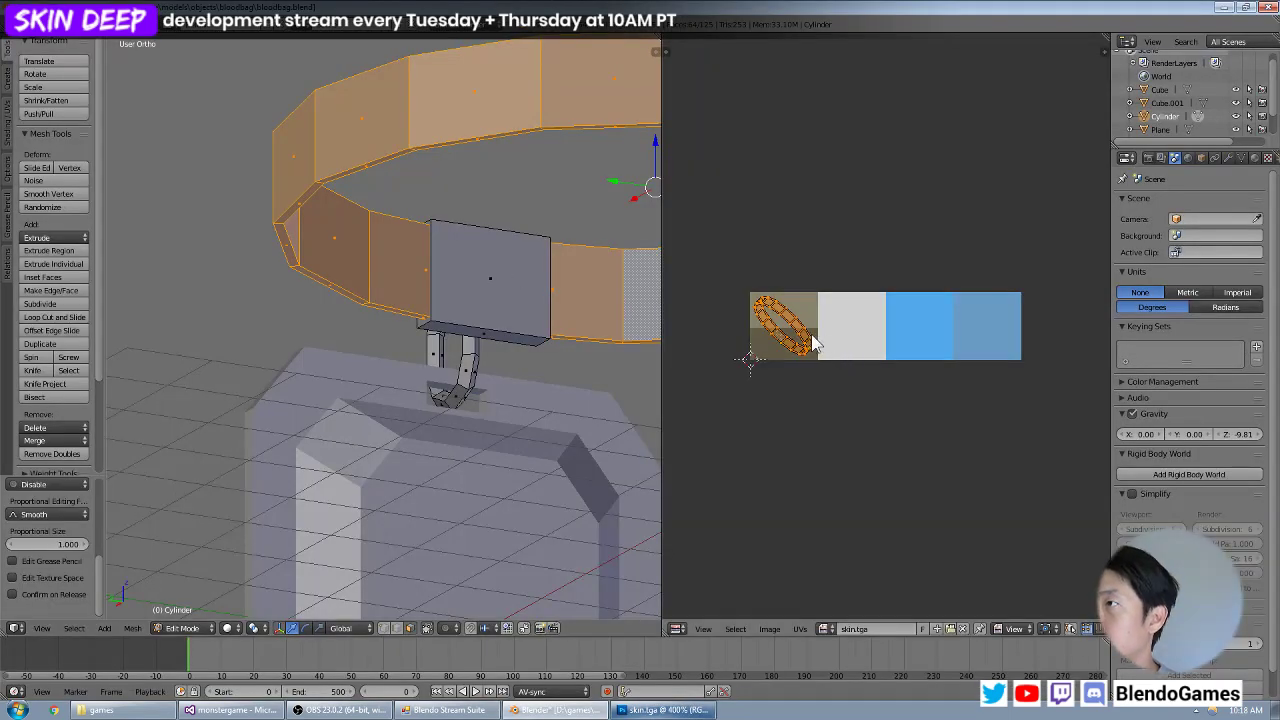
{"action": "scroll", "coordinate": [811, 350], "scroll_direction": "up", "scroll_amount": 2}
{"action": "middle_click_drag", "start_coordinate": [791, 318], "coordinate": [930, 316]}
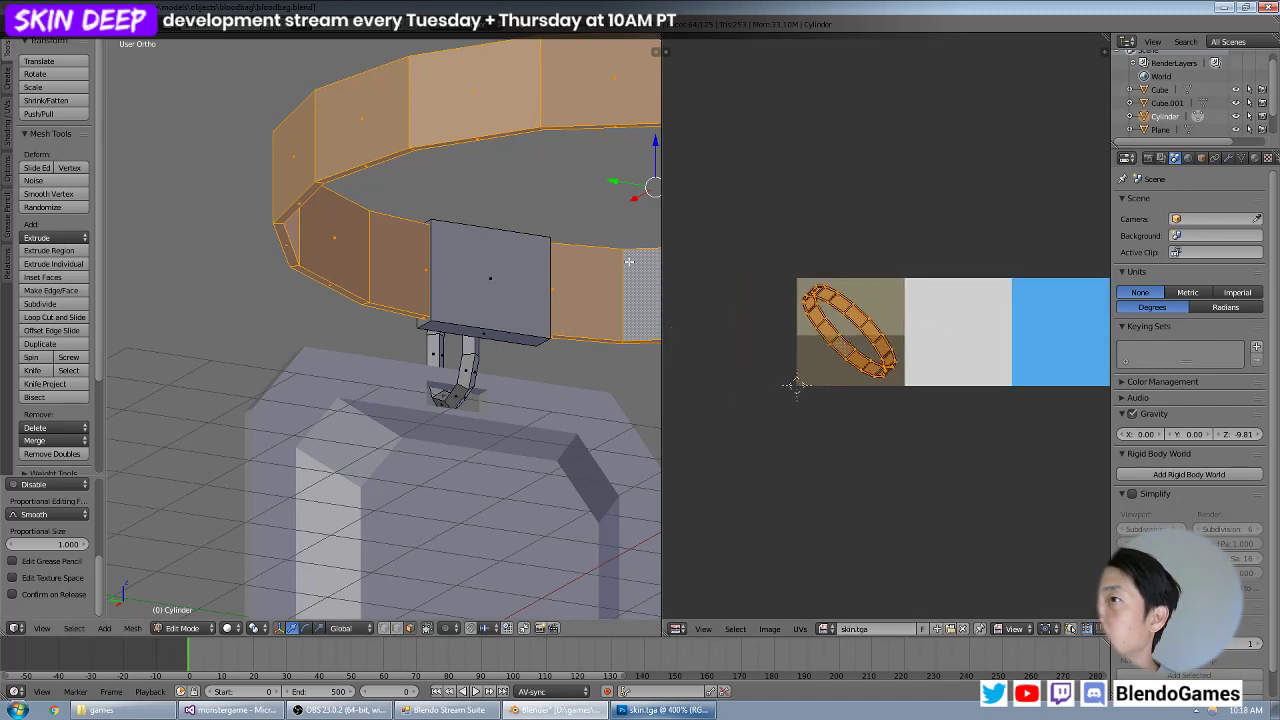
Rotate, scale and move the strap ring's UVs so they lie flat inside the lighter olive half of the swatch.
{"action": "key", "text": "r"}
{"action": "left_click", "coordinate": [935, 327]}
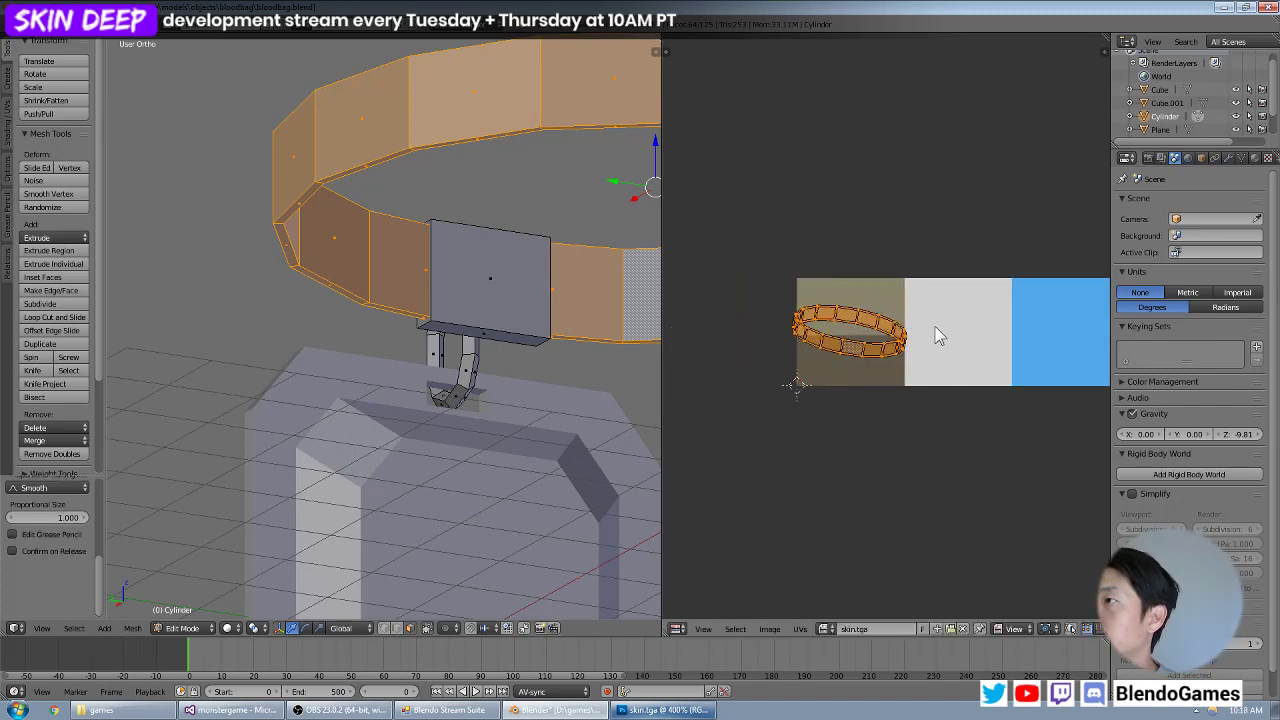
{"action": "key", "text": "s"}
{"action": "left_click", "coordinate": [922, 323]}
{"action": "key", "text": "g"}
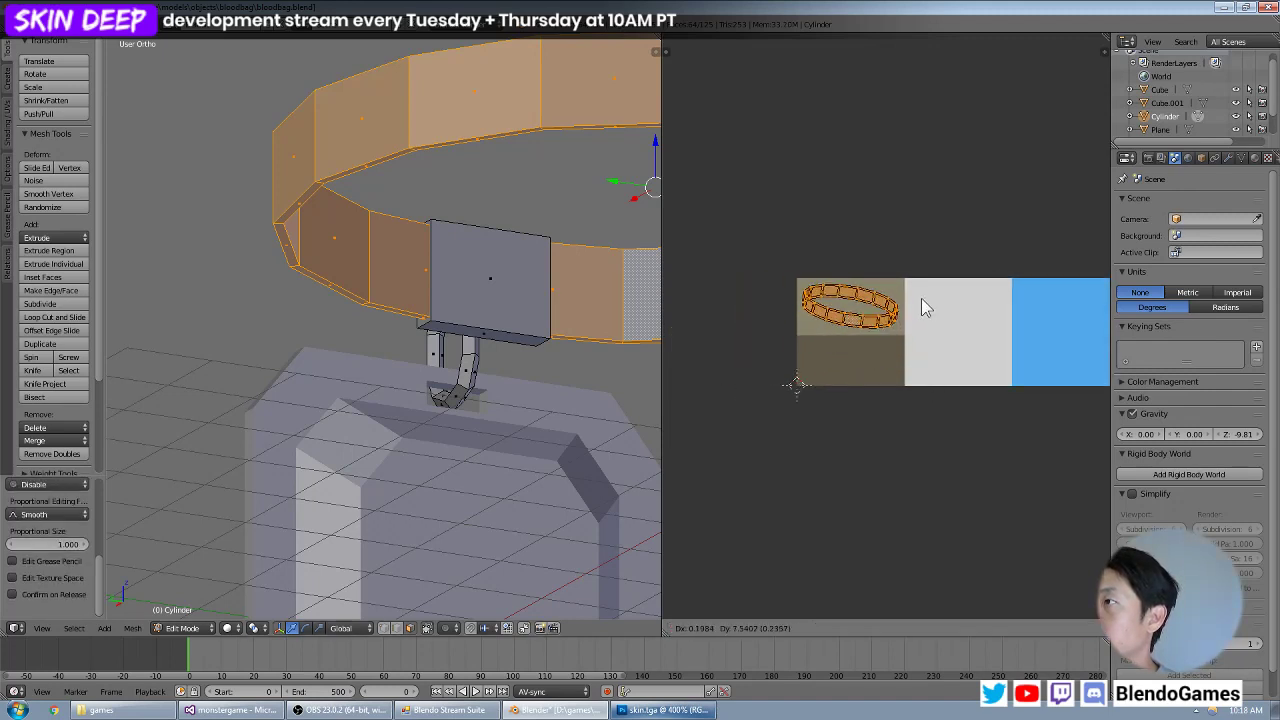
{"action": "left_click", "coordinate": [919, 298]}
Select the strap ring's thin edge-face loops and move their UVs onto the darker olive half of the swatch.
{"action": "right_click", "coordinate": [390, 311]}
{"action": "middle_click_drag", "start_coordinate": [412, 252], "coordinate": [349, 320]}
{"action": "right_click", "coordinate": [325, 338]}
{"action": "right_click", "coordinate": [325, 338], "text": "alt"}
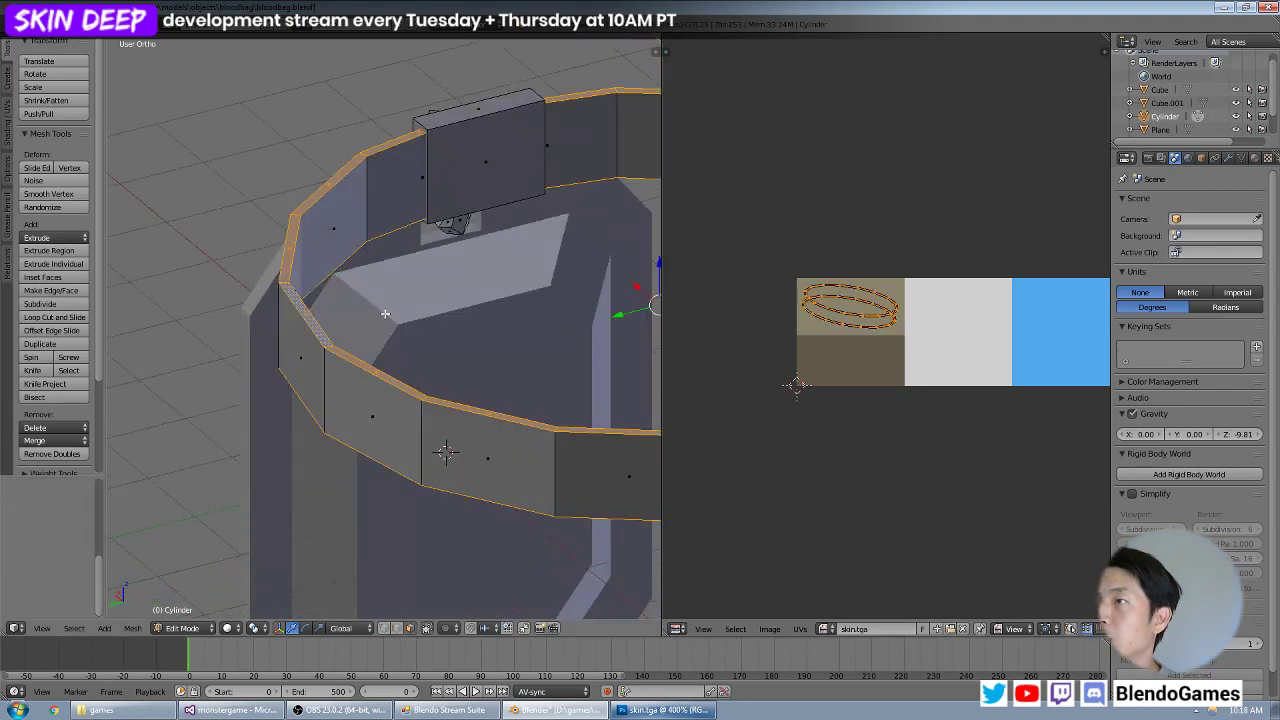
{"action": "key", "text": "g"}
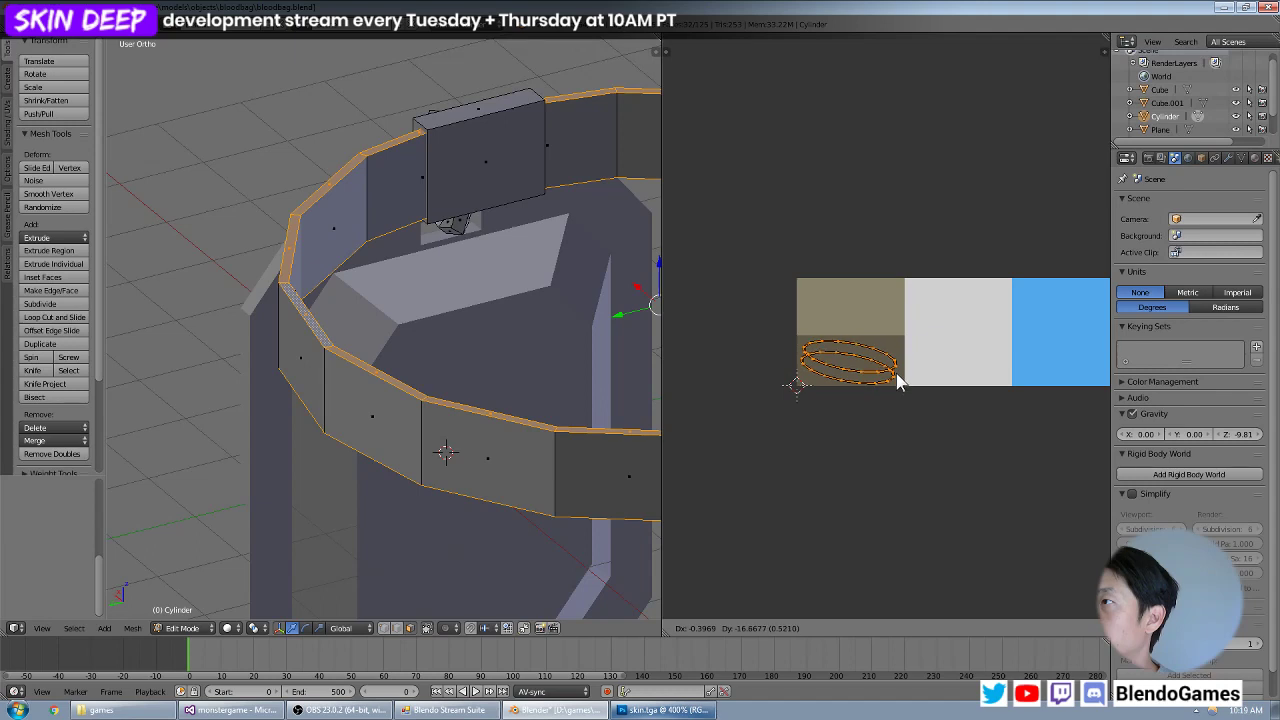
{"action": "left_click", "coordinate": [898, 380]}
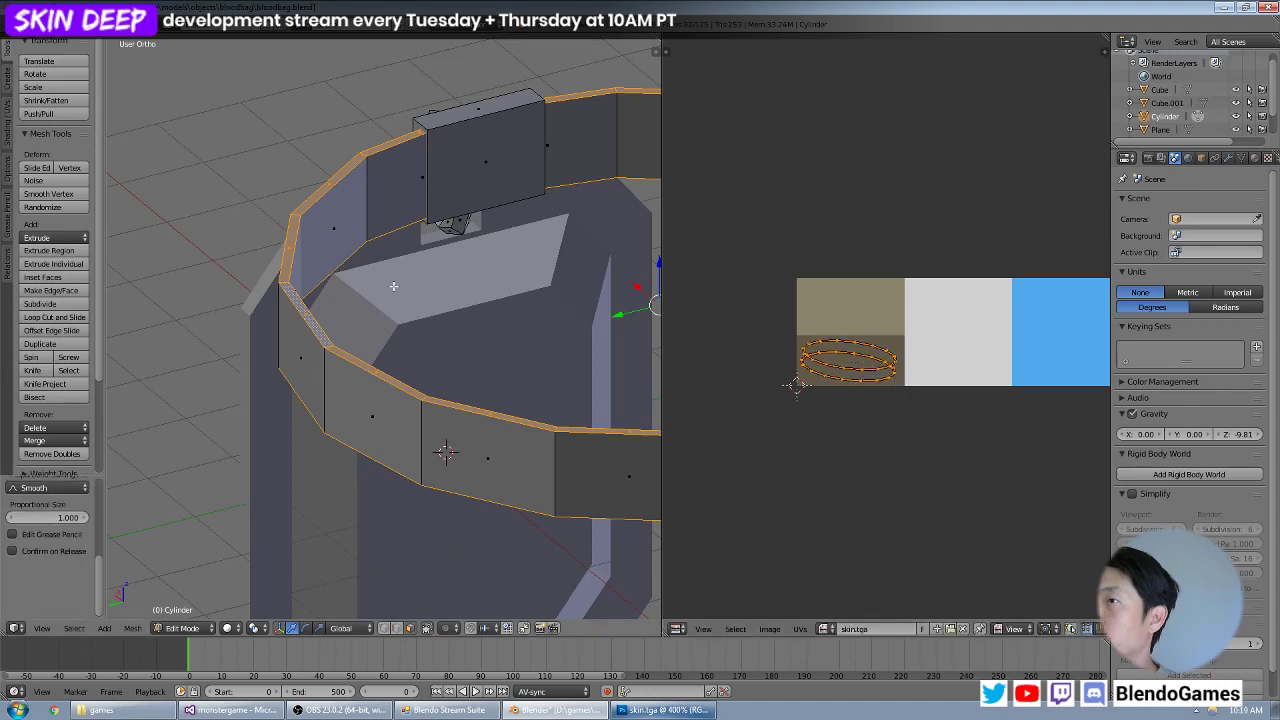
Leave Edit Mode and set the 3D viewport shading to textured.
{"action": "key", "text": "Tab"}
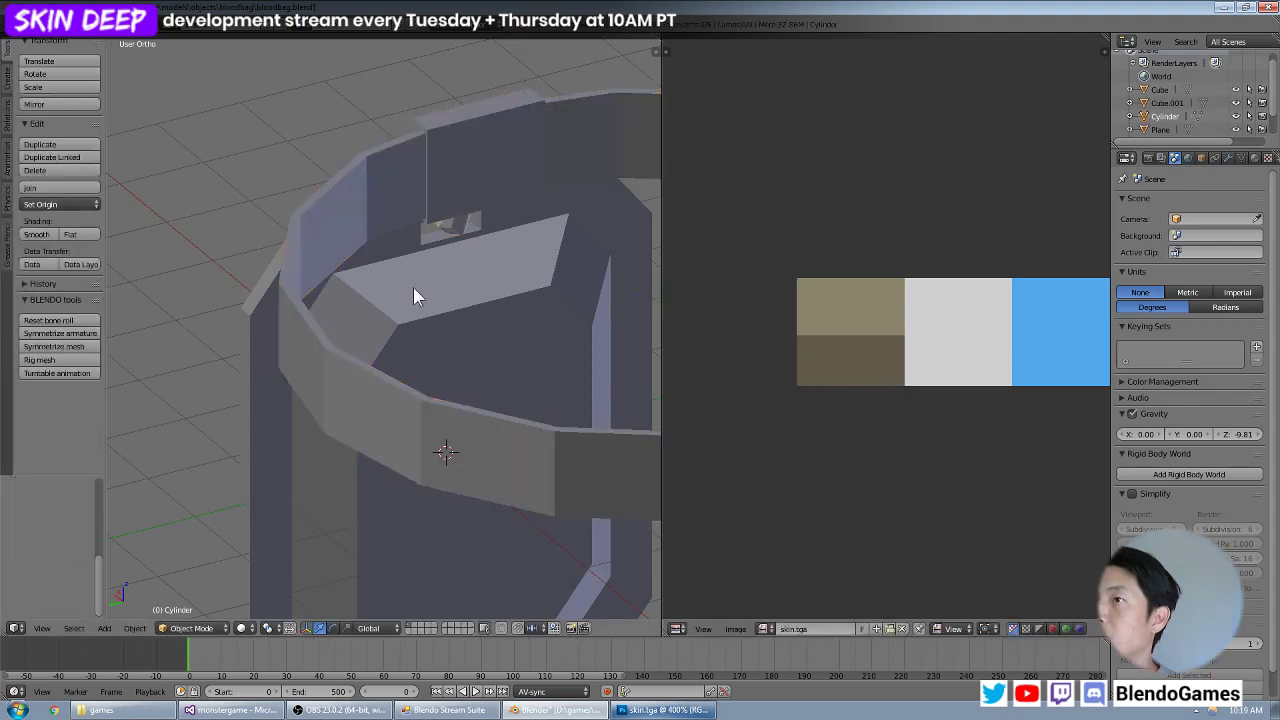
{"action": "left_click", "coordinate": [241, 628]}
{"action": "left_click", "coordinate": [266, 575]}
{"action": "middle_click_drag", "start_coordinate": [383, 368], "coordinate": [430, 340]}
{"action": "scroll", "coordinate": [430, 342], "scroll_direction": "up", "scroll_amount": 3}
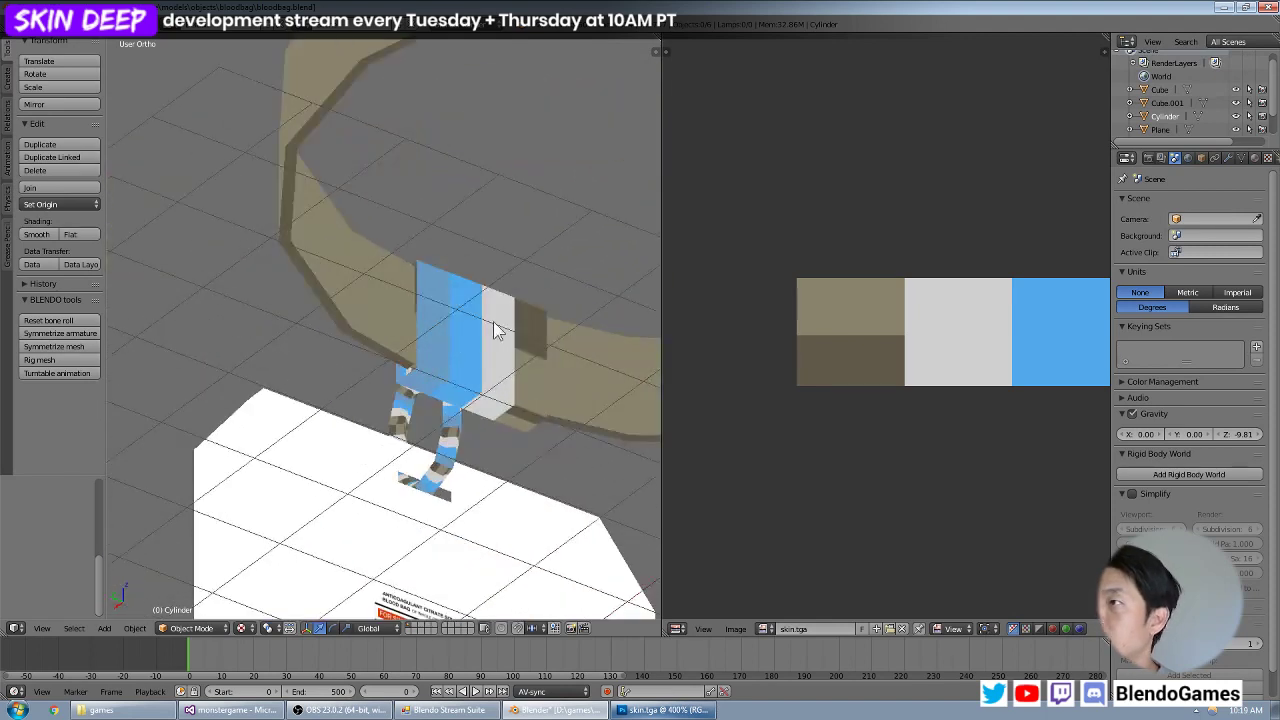
Select all linked faces of the clip block in Edit Mode and unwrap them with Project From View.
{"action": "key", "text": "Tab"}
{"action": "right_click", "coordinate": [478, 330]}
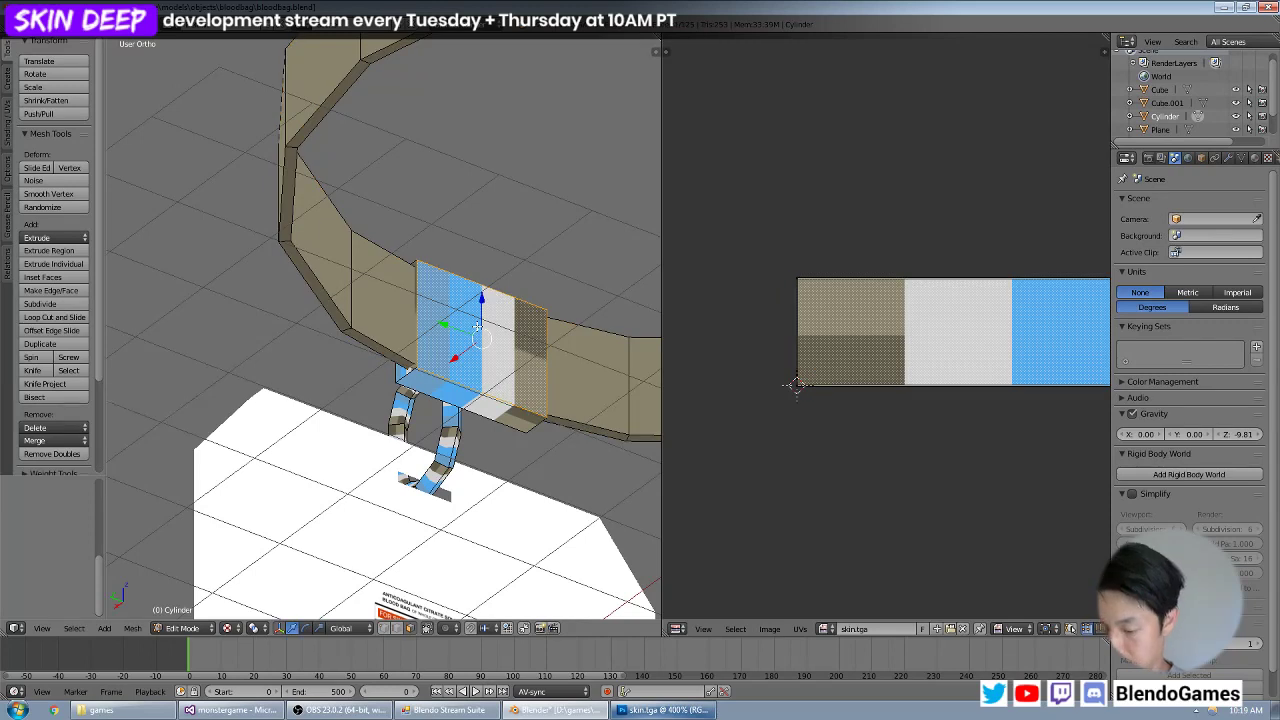
{"action": "key", "text": "ctrl+l"}
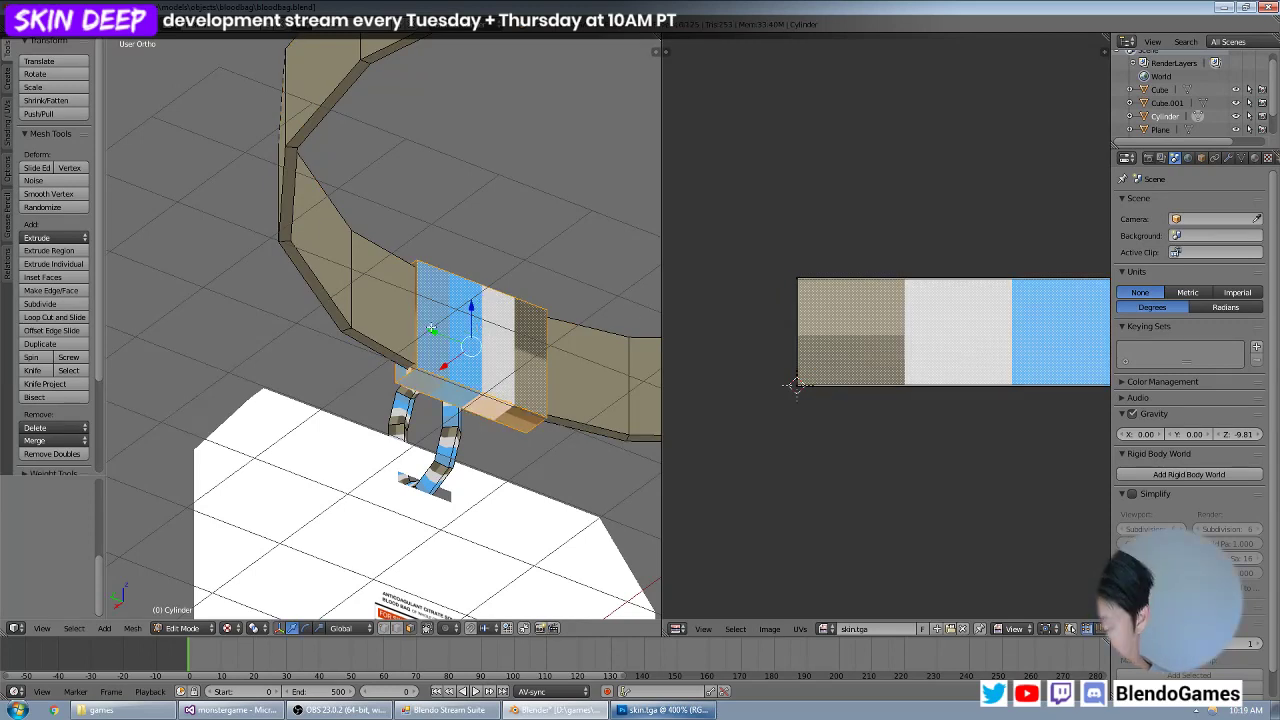
{"action": "key", "text": "u"}
{"action": "left_click", "coordinate": [431, 329]}
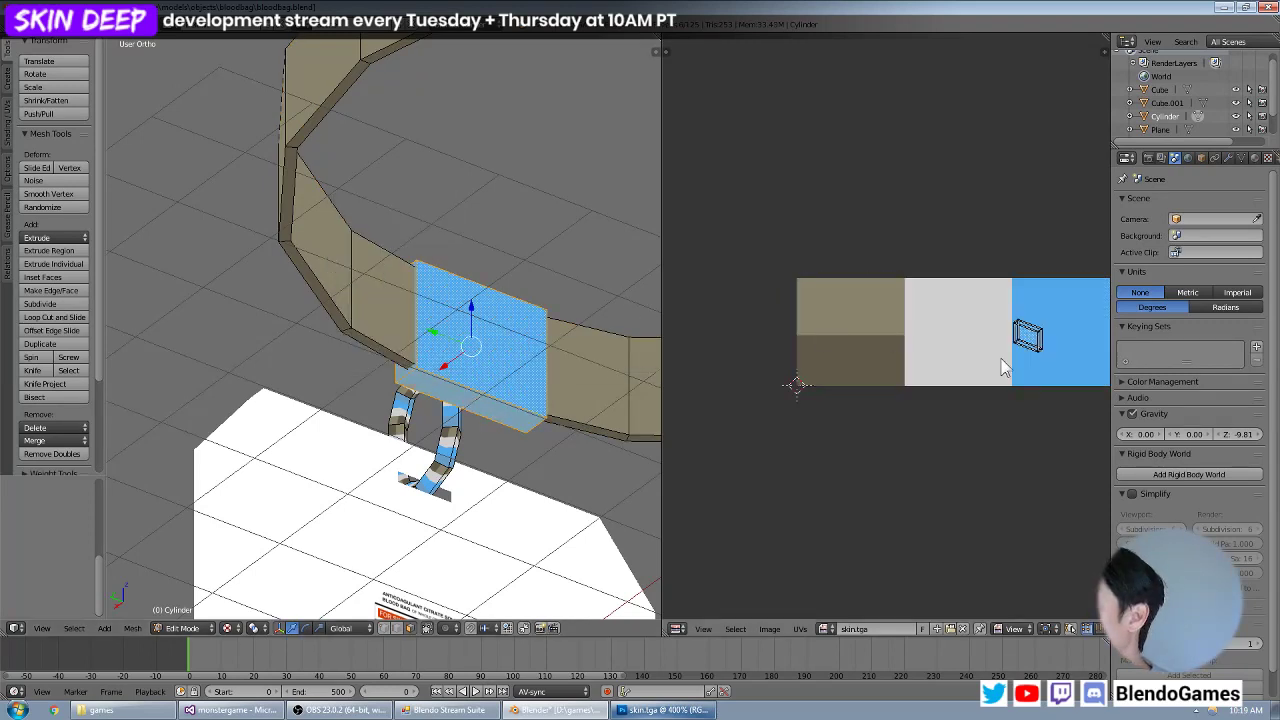
Switch to Photoshop and set the foreground colour to a darker shade of the light grey swatch.
{"action": "left_click", "coordinate": [664, 710]}
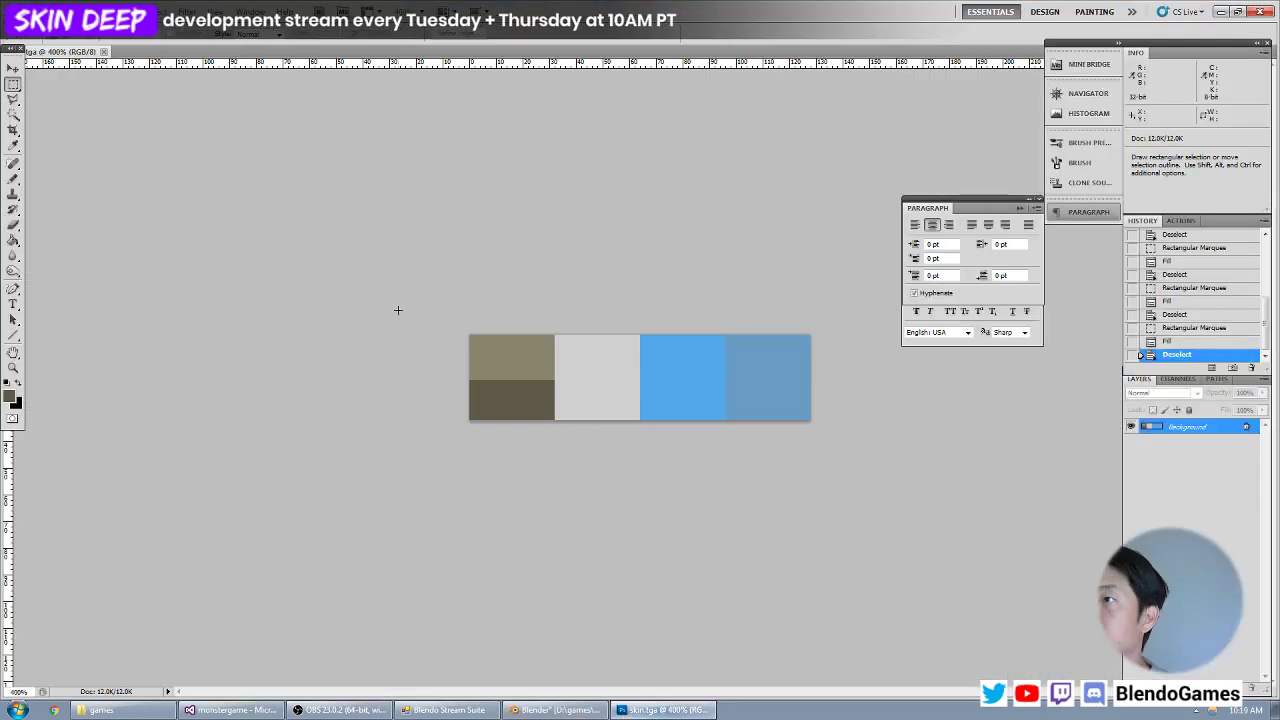
{"action": "key", "text": "ctrl+plus"}
{"action": "left_click", "coordinate": [12, 398]}
{"action": "left_click", "coordinate": [586, 366]}
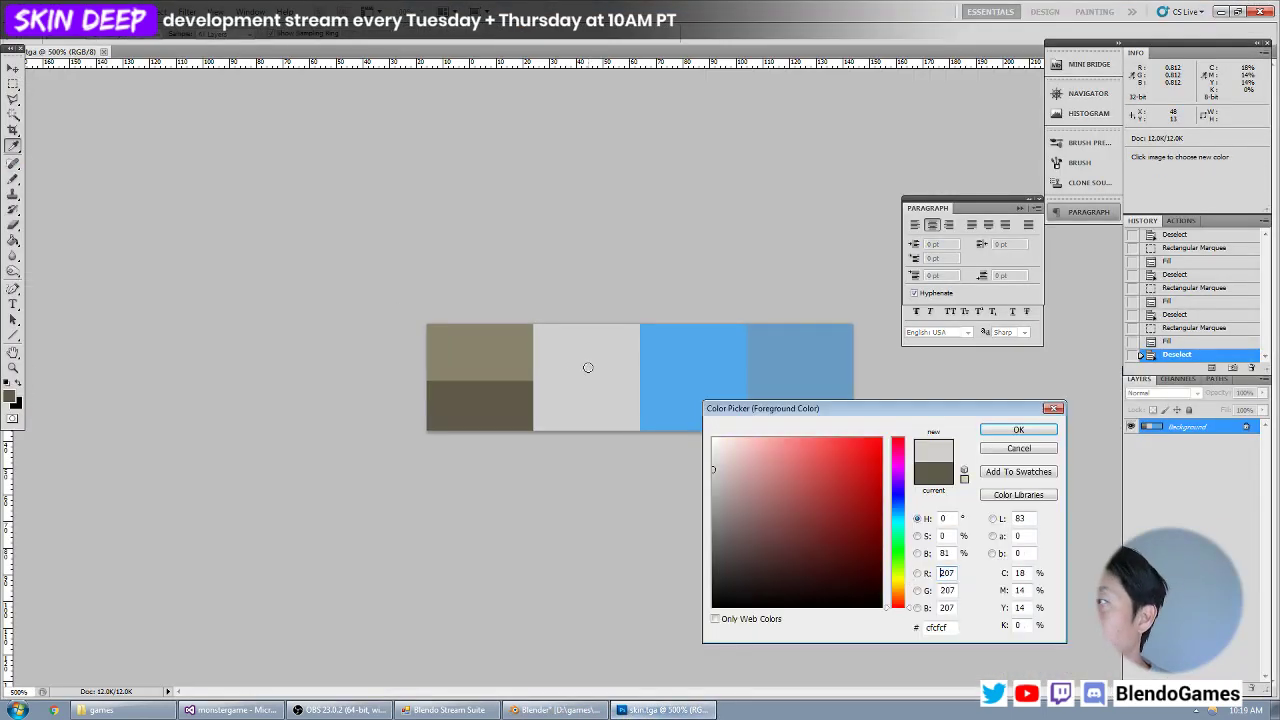
{"action": "left_click_drag", "start_coordinate": [720, 491], "coordinate": [703, 489]}
{"action": "key", "text": "Return"}
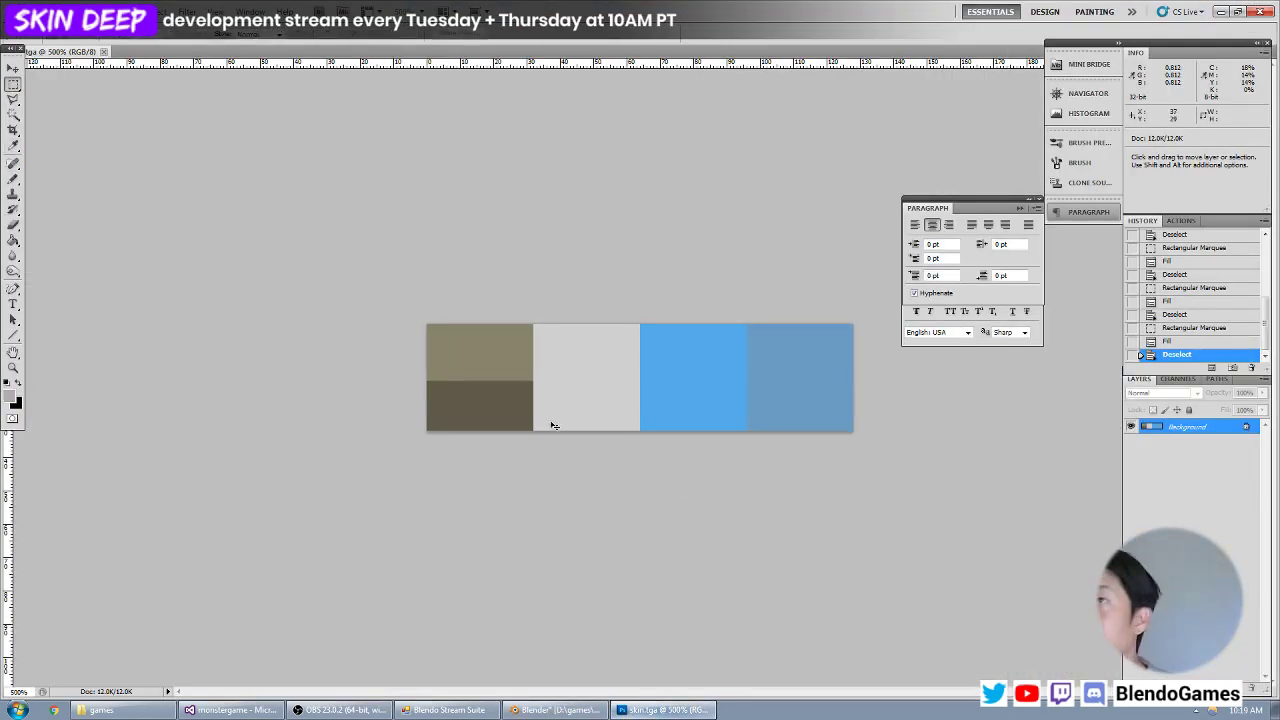
Fill the lower 32 by 15 pixels of the light grey square with the darker grey and save the texture.
{"action": "key", "text": "ctrl+plus"}
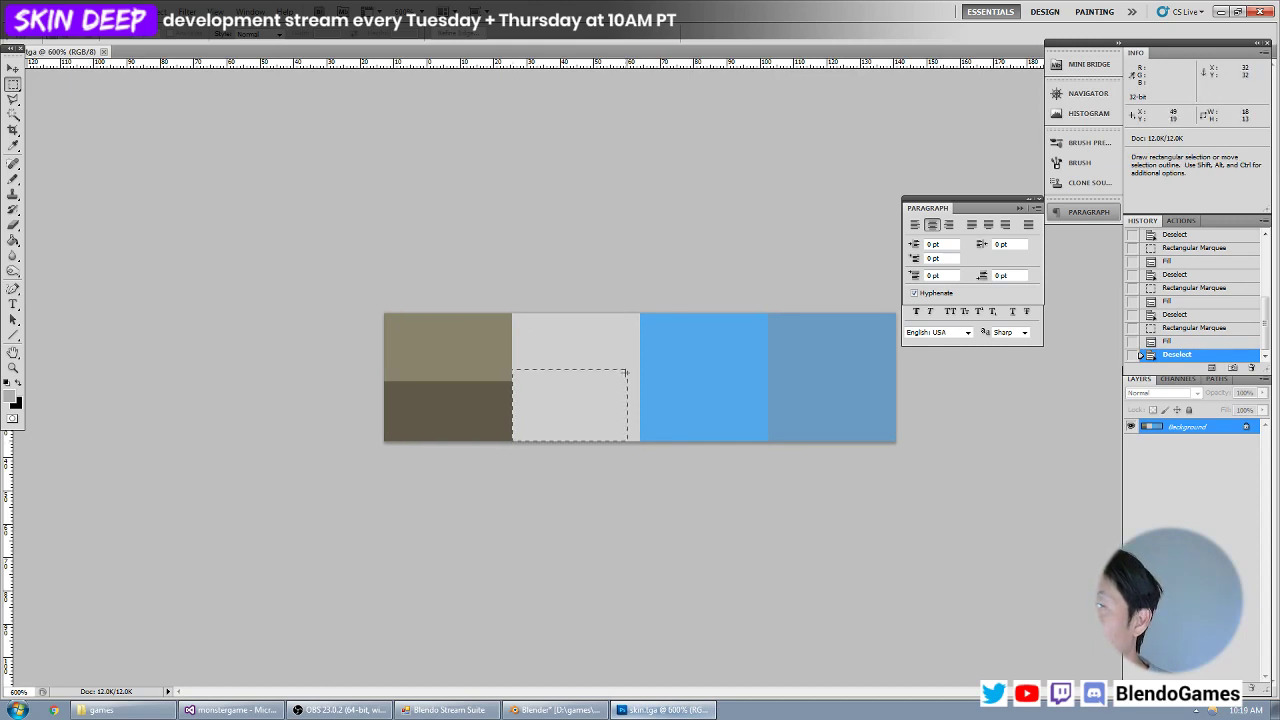
{"action": "left_click_drag", "start_coordinate": [625, 372], "coordinate": [640, 381]}
{"action": "key", "text": "alt+BackSpace"}
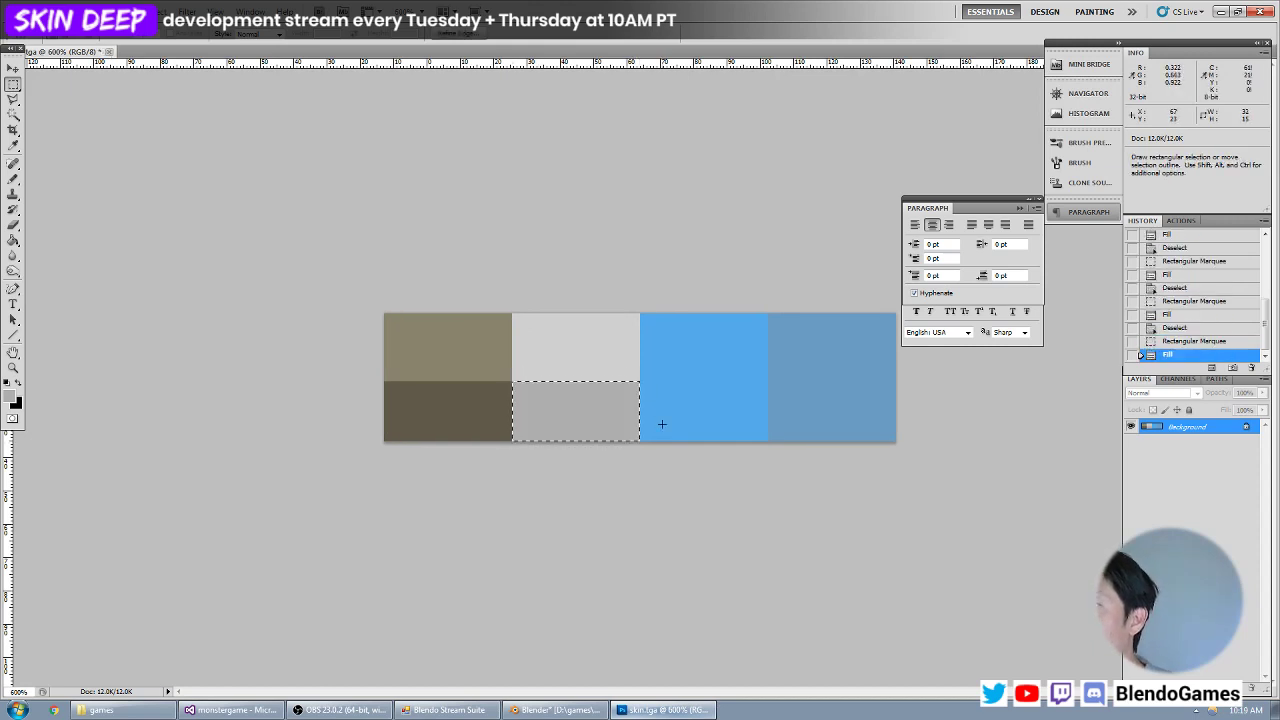
{"action": "key", "text": "ctrl+d"}
Switch back to Blender, reload skin.tga and move the clip block's UVs onto the darker grey half of the swatch.
{"action": "key", "text": "alt+Tab"}
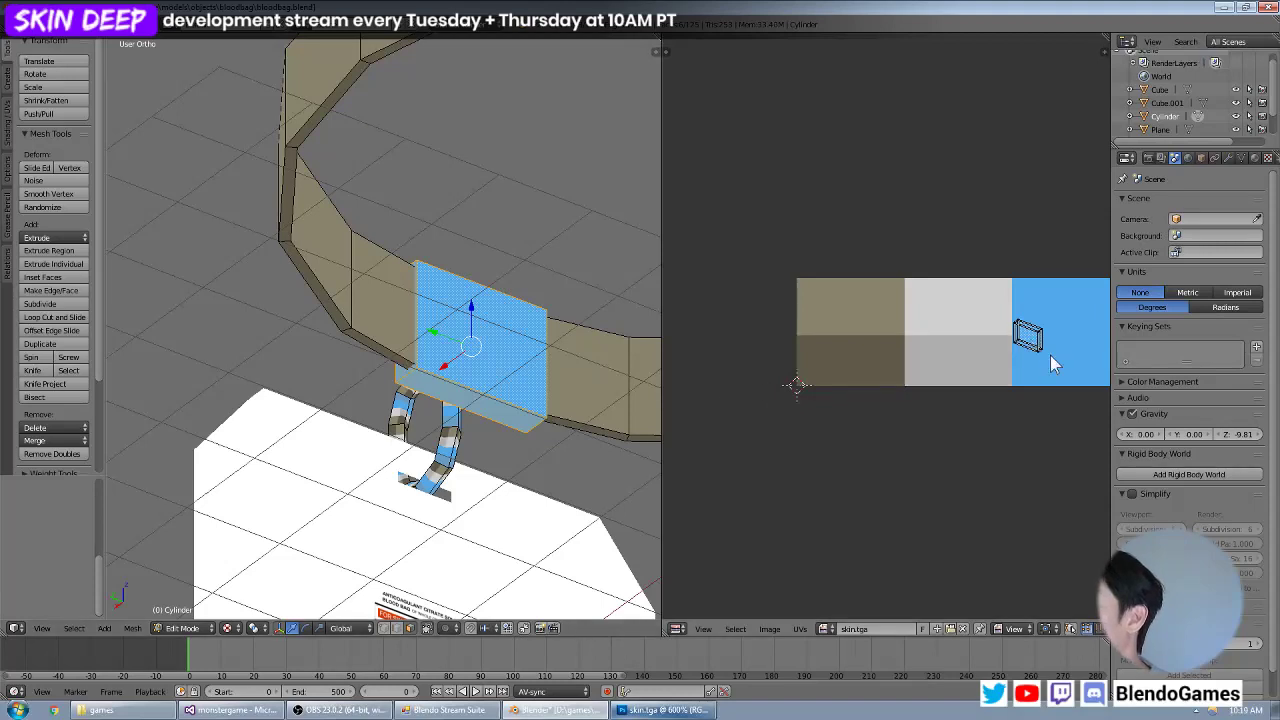
{"action": "key", "text": "a"}
{"action": "key", "text": "g"}
{"action": "left_click", "coordinate": [982, 327]}
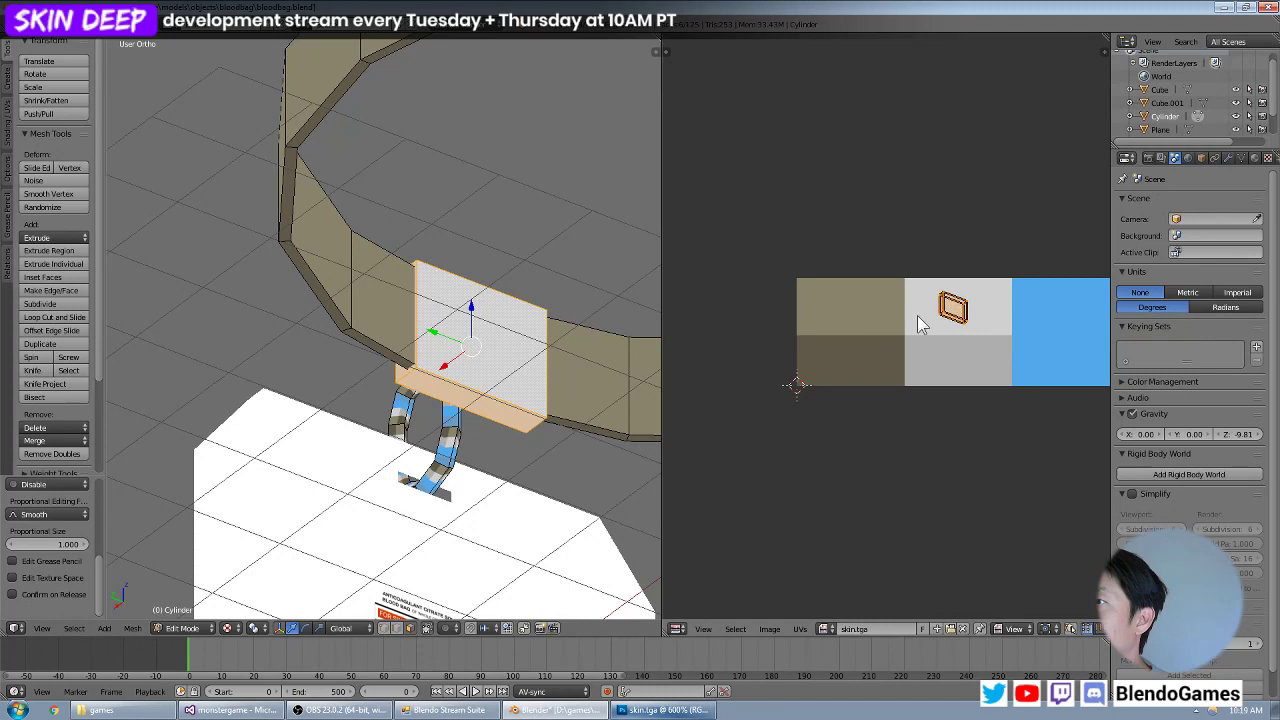
{"action": "key", "text": "g"}
{"action": "left_click", "coordinate": [930, 364]}
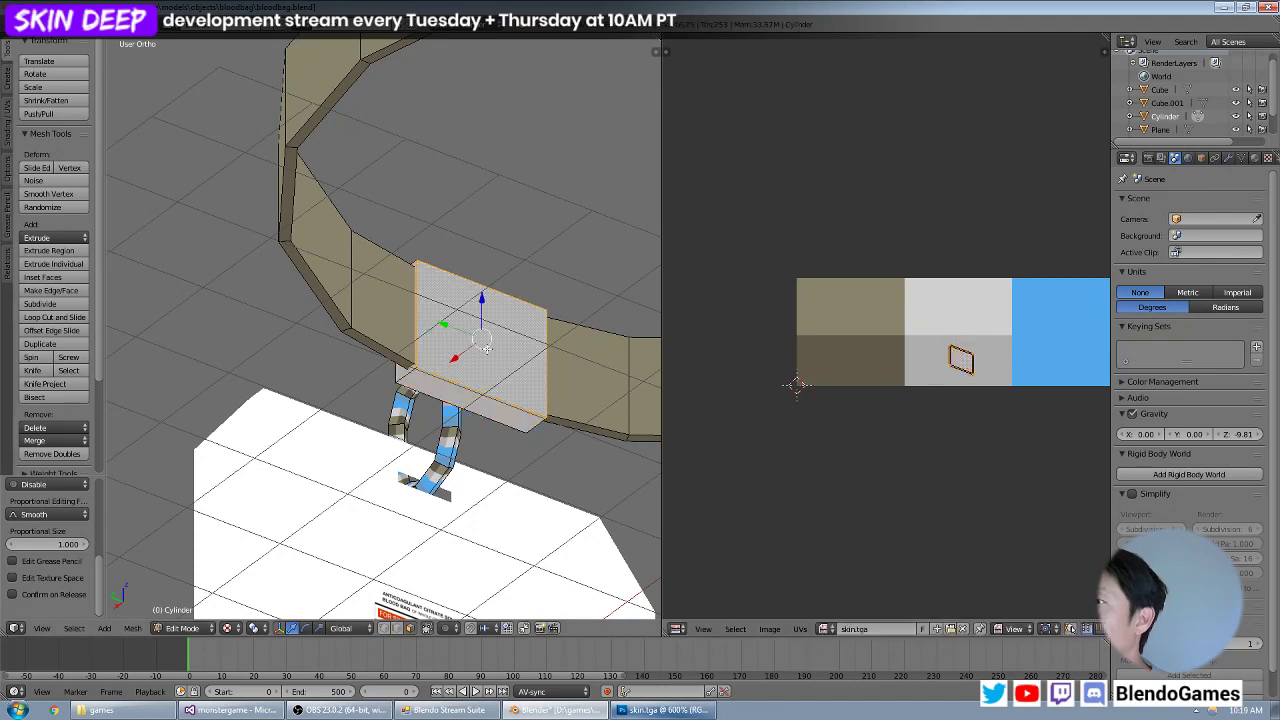
Move, enlarge and rotate the UVs of the clip block's large front and back faces over the light grey half.
{"action": "middle_click_drag", "start_coordinate": [294, 348], "coordinate": [340, 400]}
{"action": "key", "text": "g"}
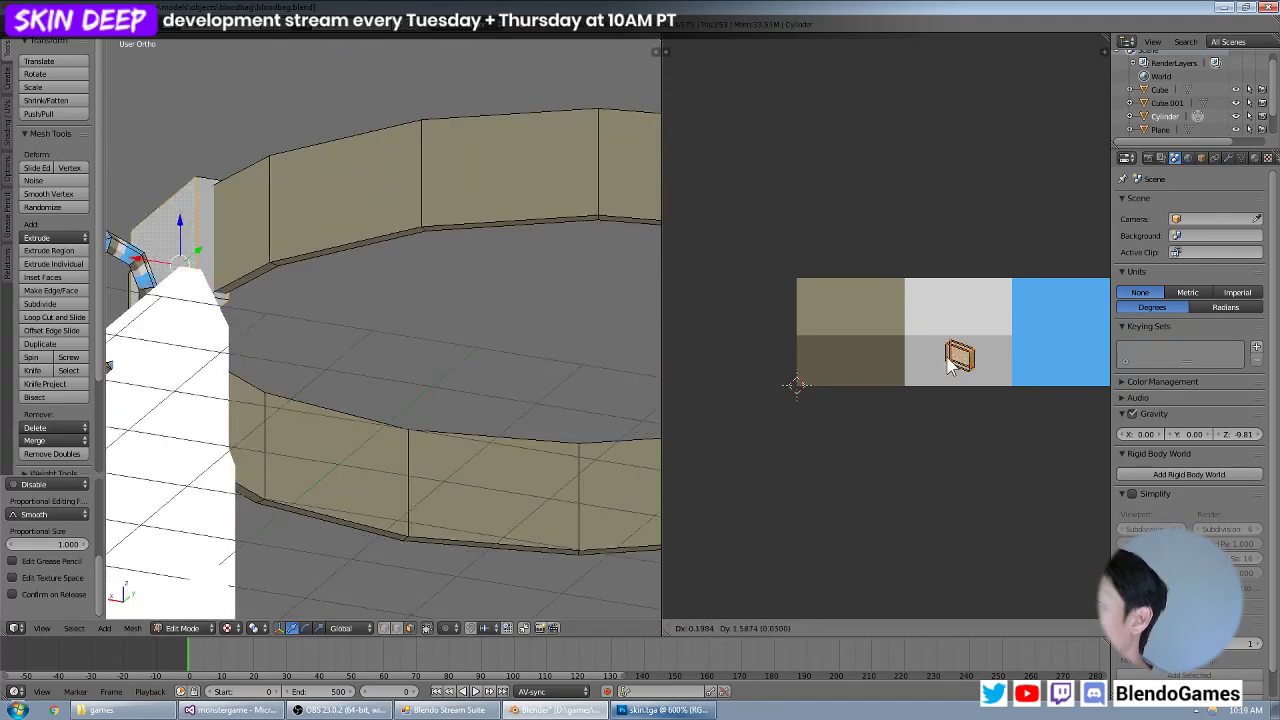
{"action": "left_click", "coordinate": [951, 321]}
{"action": "key", "text": "s"}
{"action": "left_click", "coordinate": [1017, 341]}
{"action": "key", "text": "r"}
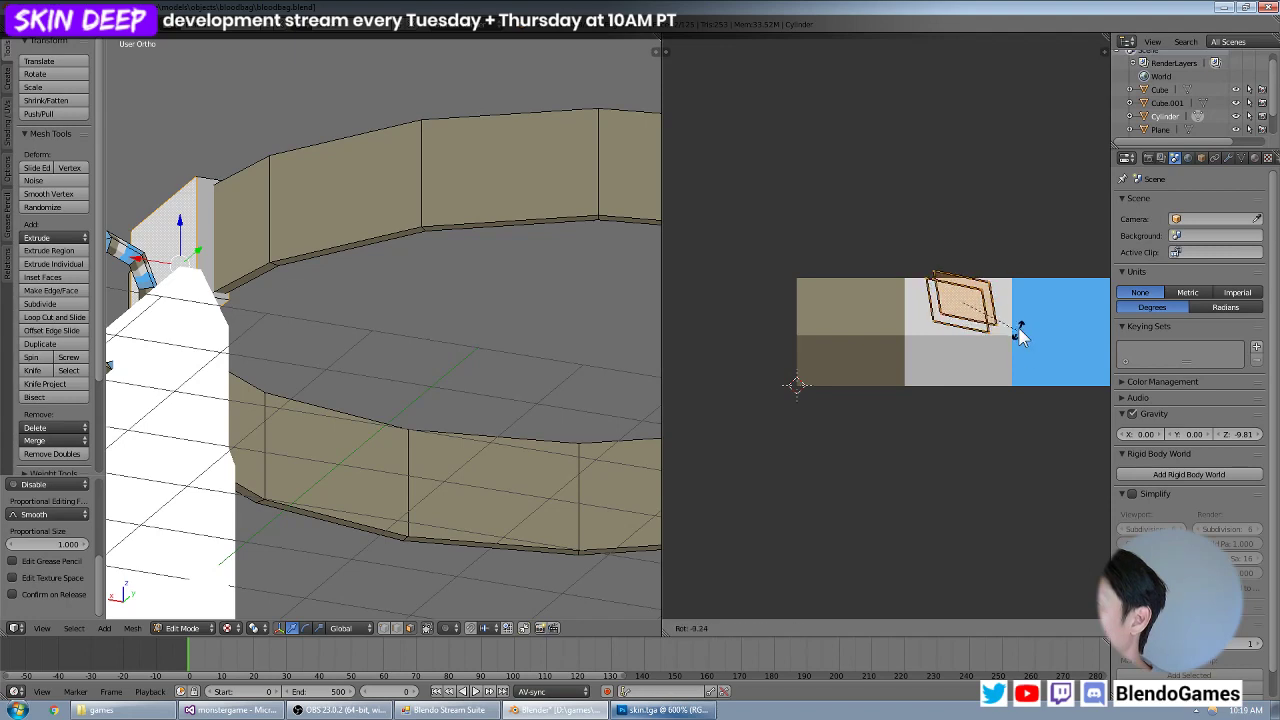
{"action": "left_click", "coordinate": [1019, 323]}
Unwrap the clip block's large faces with Project from View (Bounds), and shrink and move their UVs onto the light grey half.
{"action": "key", "text": "u"}
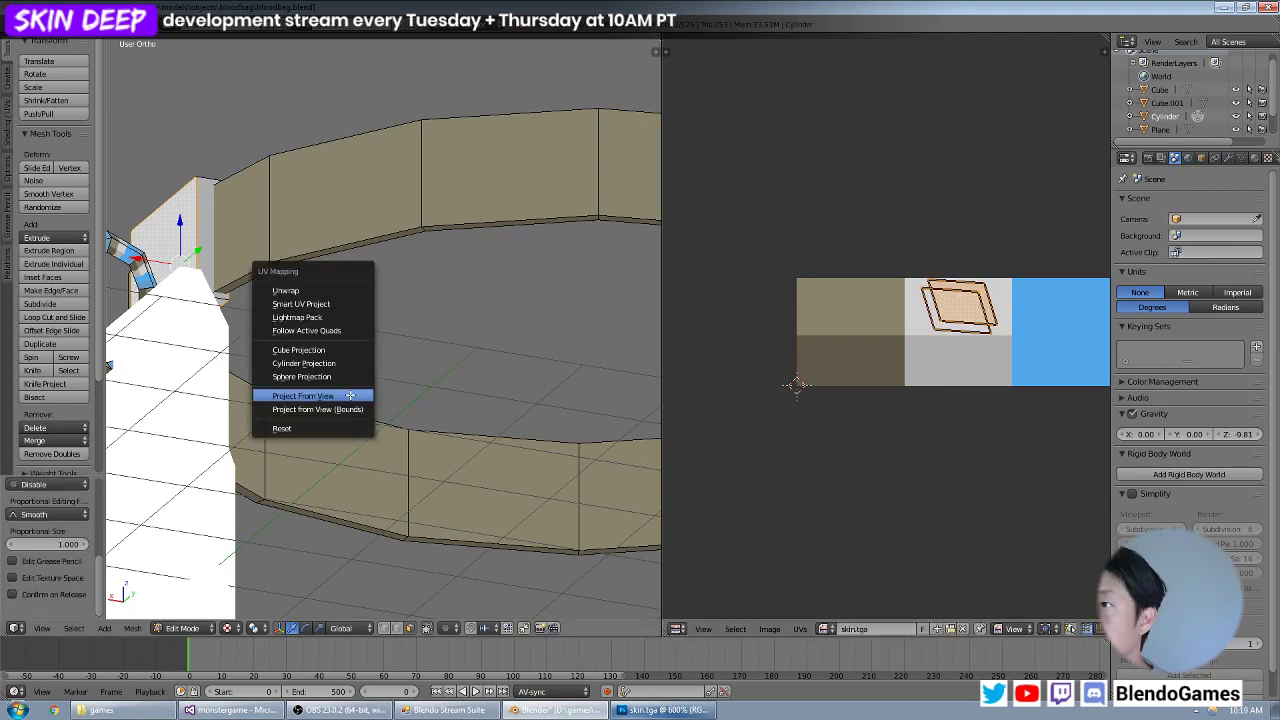
{"action": "left_click", "coordinate": [343, 416]}
{"action": "scroll", "coordinate": [877, 374], "scroll_direction": "down", "scroll_amount": 3}
{"action": "key", "text": "s"}
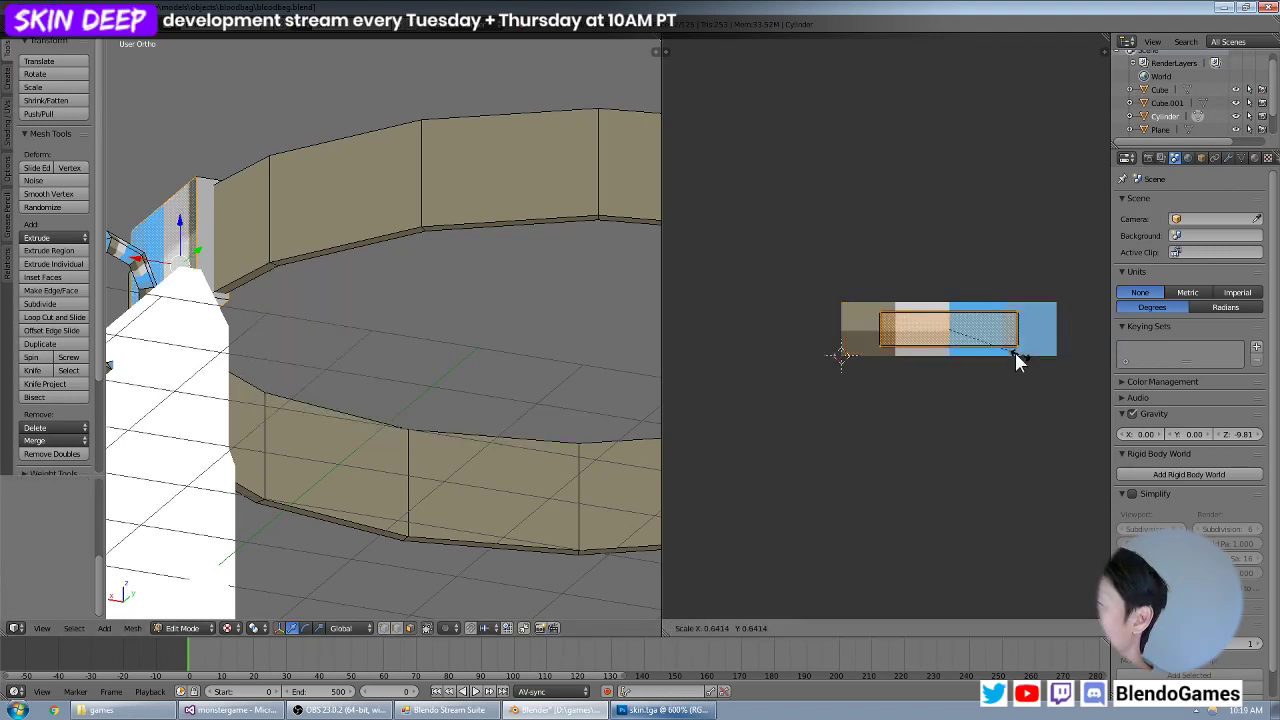
{"action": "left_click", "coordinate": [987, 344]}
{"action": "key", "text": "g"}
{"action": "left_click", "coordinate": [954, 329]}
Scale the large faces' UVs to fit, stretch them along Y and centre them within the light grey half.
{"action": "key", "text": "s"}
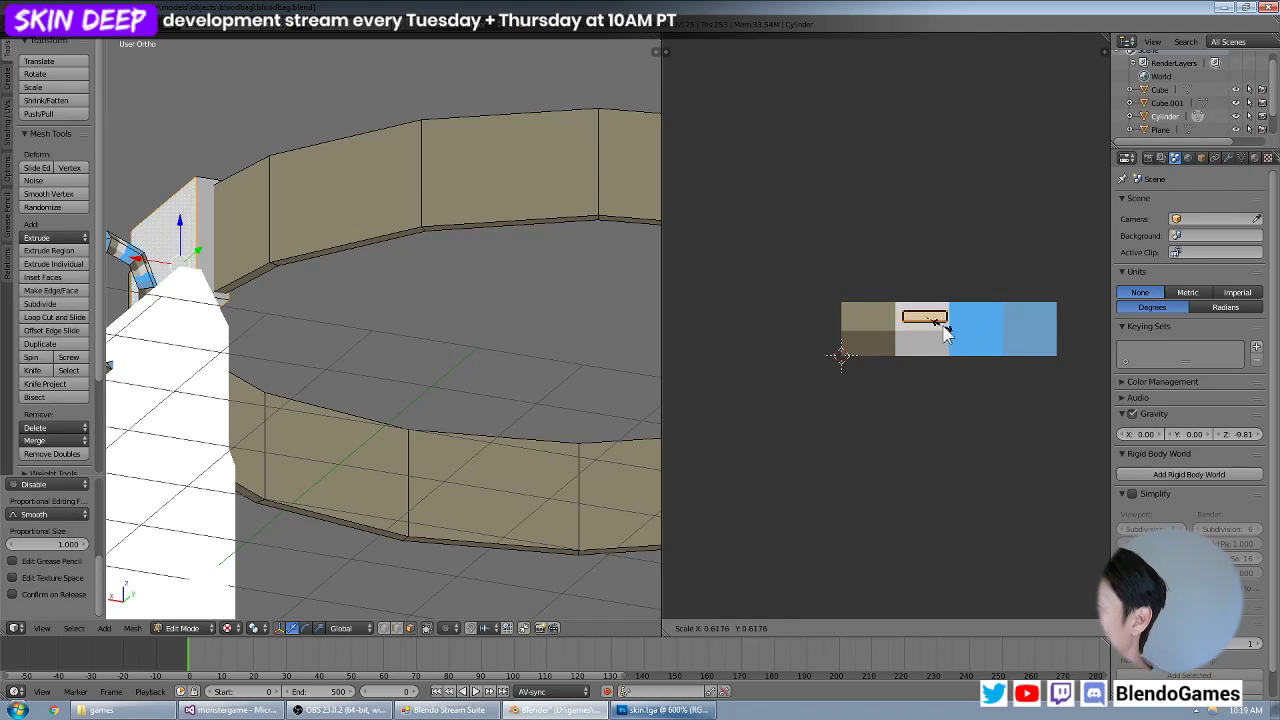
{"action": "left_click", "coordinate": [941, 325]}
{"action": "key", "text": "g"}
{"action": "left_click", "coordinate": [939, 325]}
{"action": "key", "text": "s"}
{"action": "left_click", "coordinate": [944, 326]}
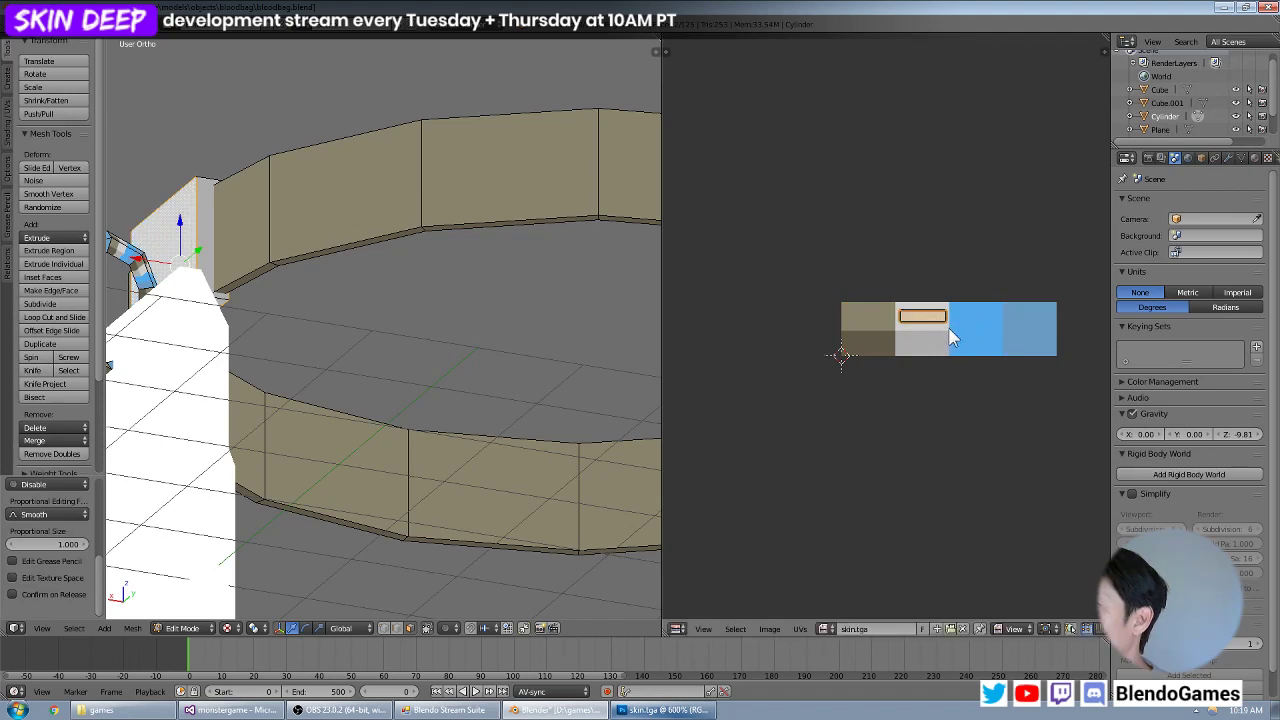
{"action": "scroll", "coordinate": [949, 328], "scroll_direction": "up", "scroll_amount": 4}
{"action": "key", "text": "s"}
{"action": "key", "text": "y"}
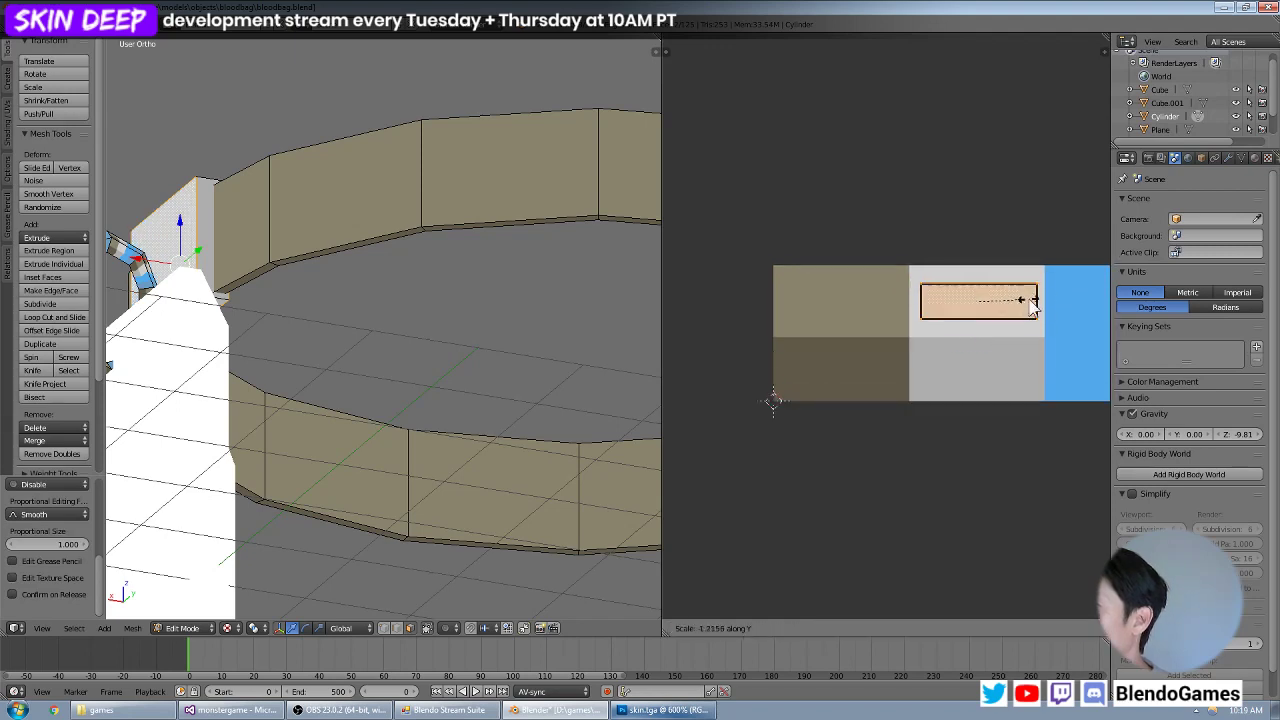
{"action": "left_click", "coordinate": [1054, 297]}
{"action": "key", "text": "g"}
{"action": "left_click", "coordinate": [1050, 297]}
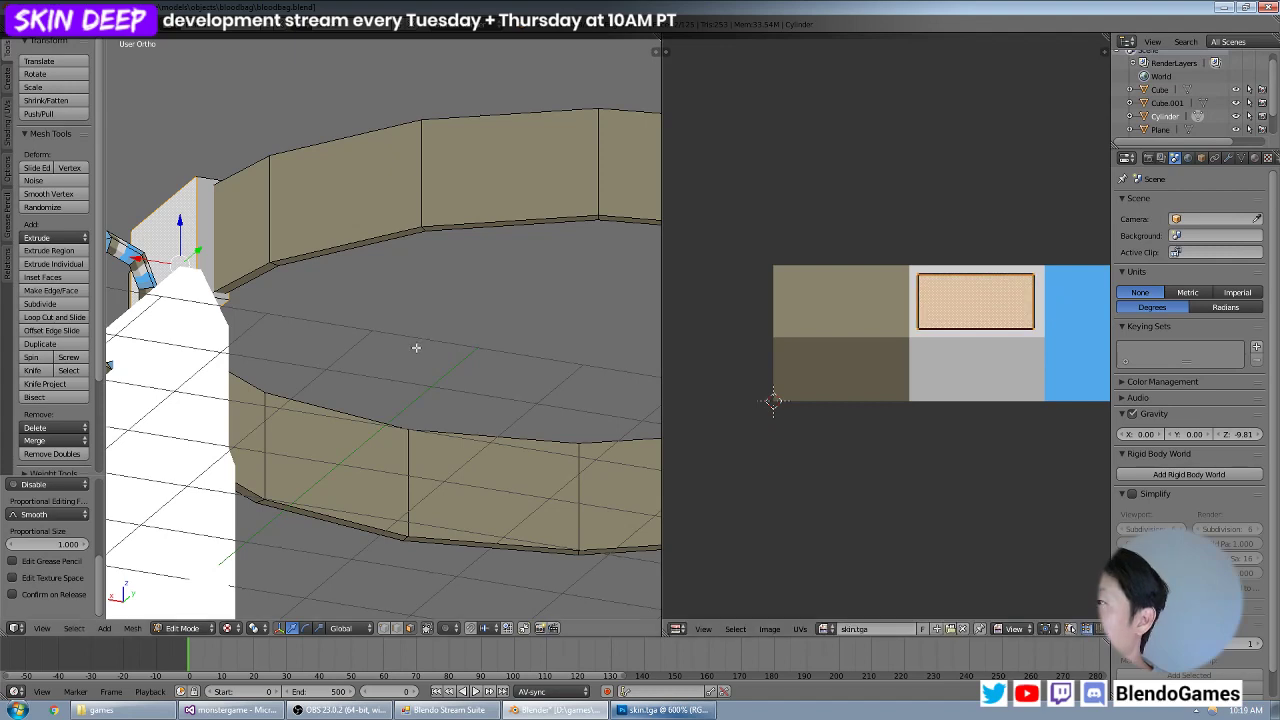
Select only the thin side faces running around the clip block, leaving out the strap's faces.
{"action": "middle_click_drag", "start_coordinate": [284, 304], "coordinate": [258, 319]}
{"action": "right_click", "coordinate": [293, 333]}
{"action": "right_click", "coordinate": [300, 350], "text": "shift"}
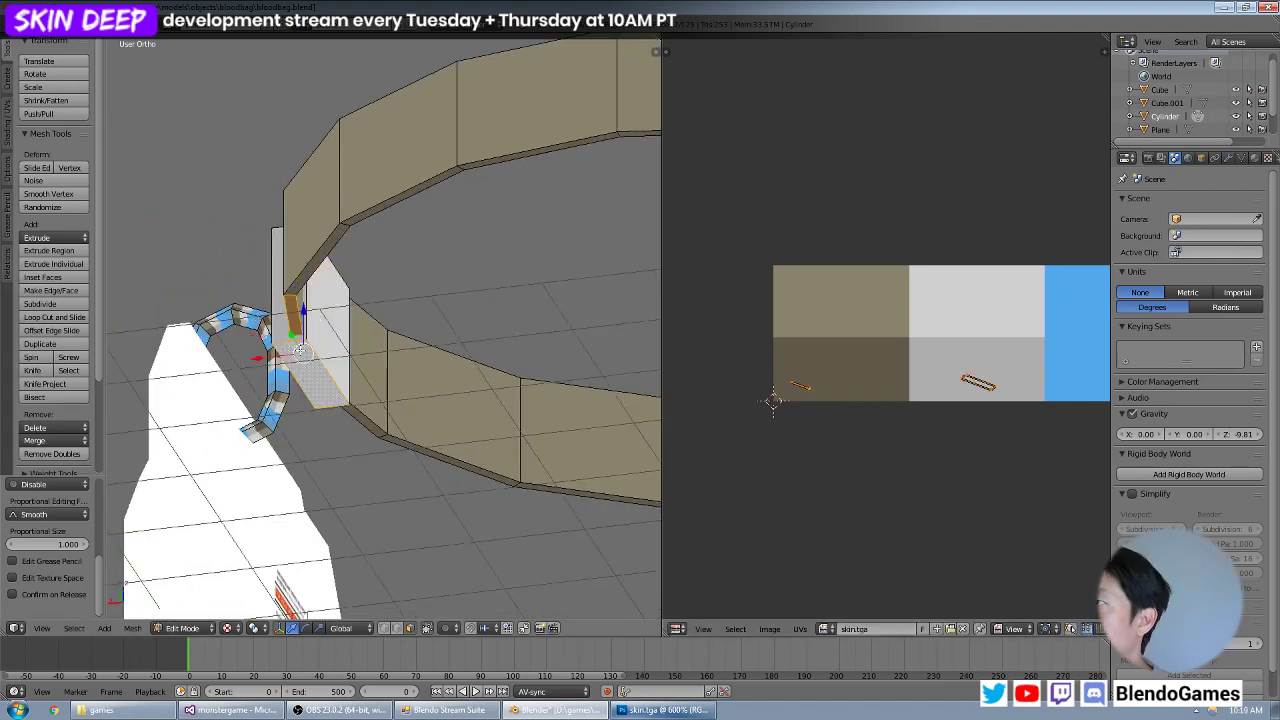
{"action": "middle_click_drag", "start_coordinate": [389, 322], "coordinate": [566, 256]}
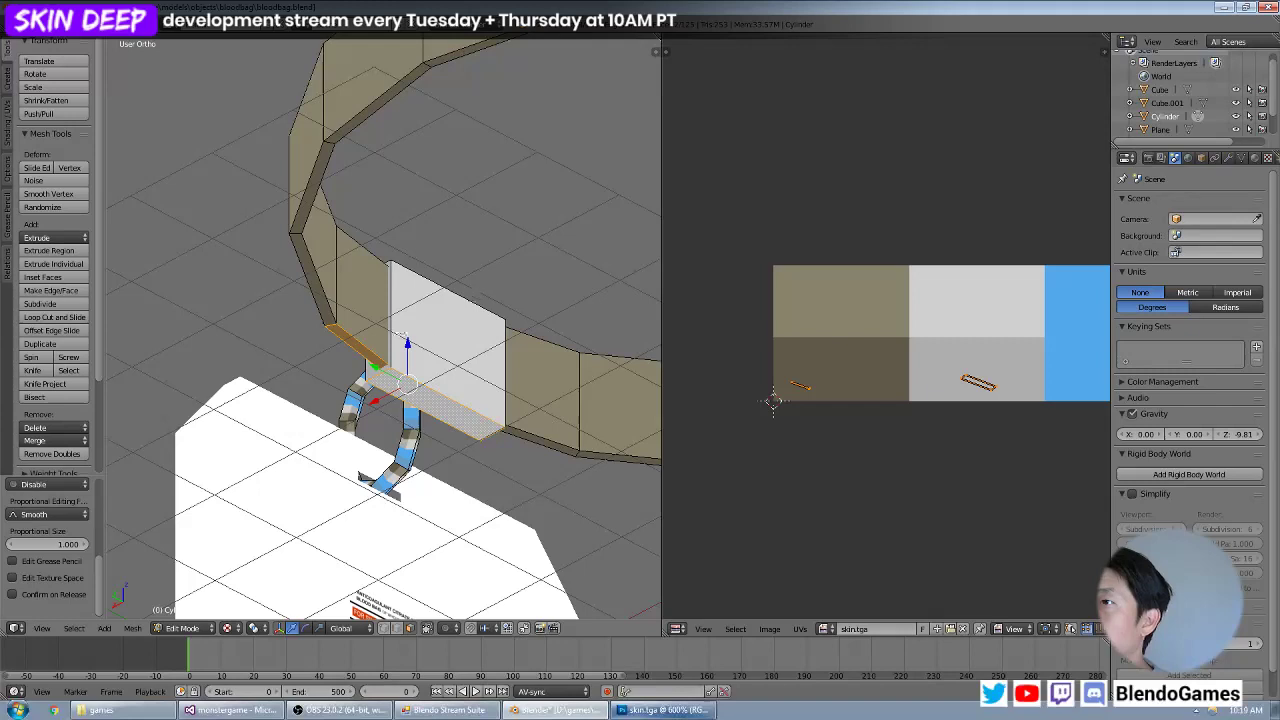
{"action": "right_click", "coordinate": [383, 358]}
{"action": "right_click", "coordinate": [391, 379], "text": "shift"}
{"action": "middle_click_drag", "start_coordinate": [514, 313], "coordinate": [450, 298]}
{"action": "right_click", "coordinate": [496, 268], "text": "shift"}
{"action": "right_click", "coordinate": [464, 246], "text": "shift"}
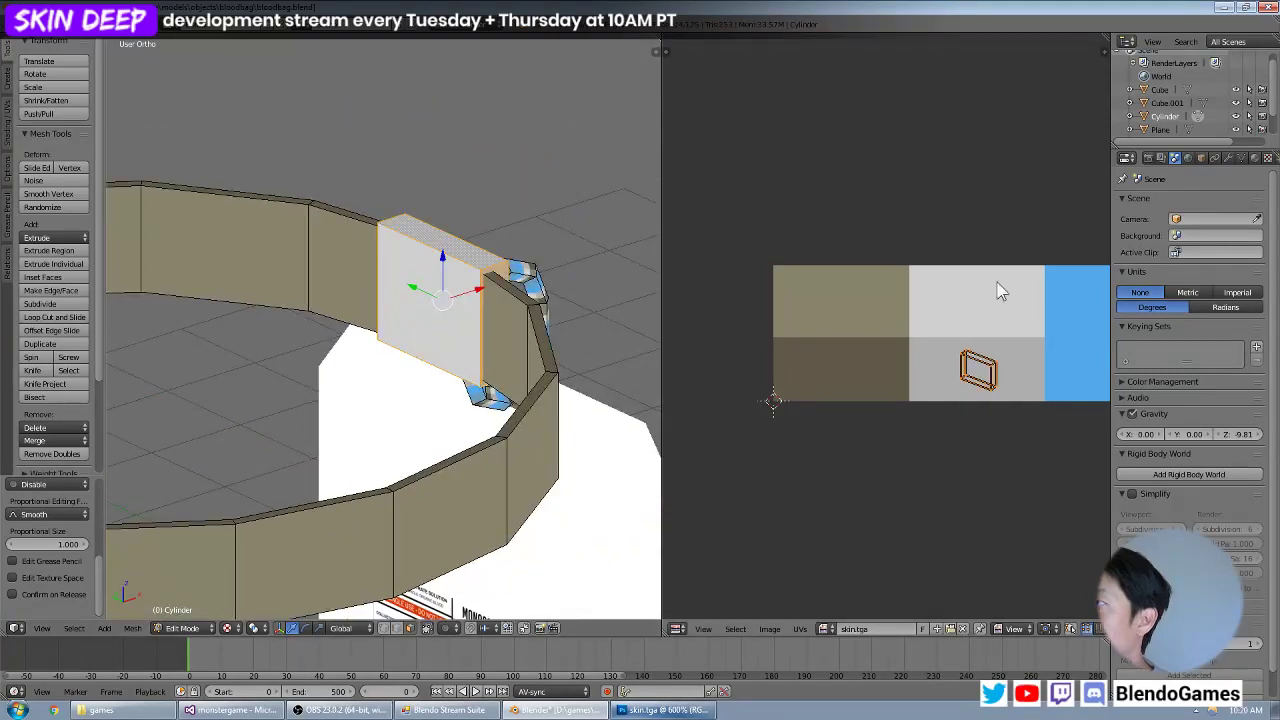
Enlarge and rotate the side faces' UVs and widen them along X to fill the darker grey half.
{"action": "key", "text": "g"}
{"action": "left_click", "coordinate": [993, 377]}
{"action": "key", "text": "s"}
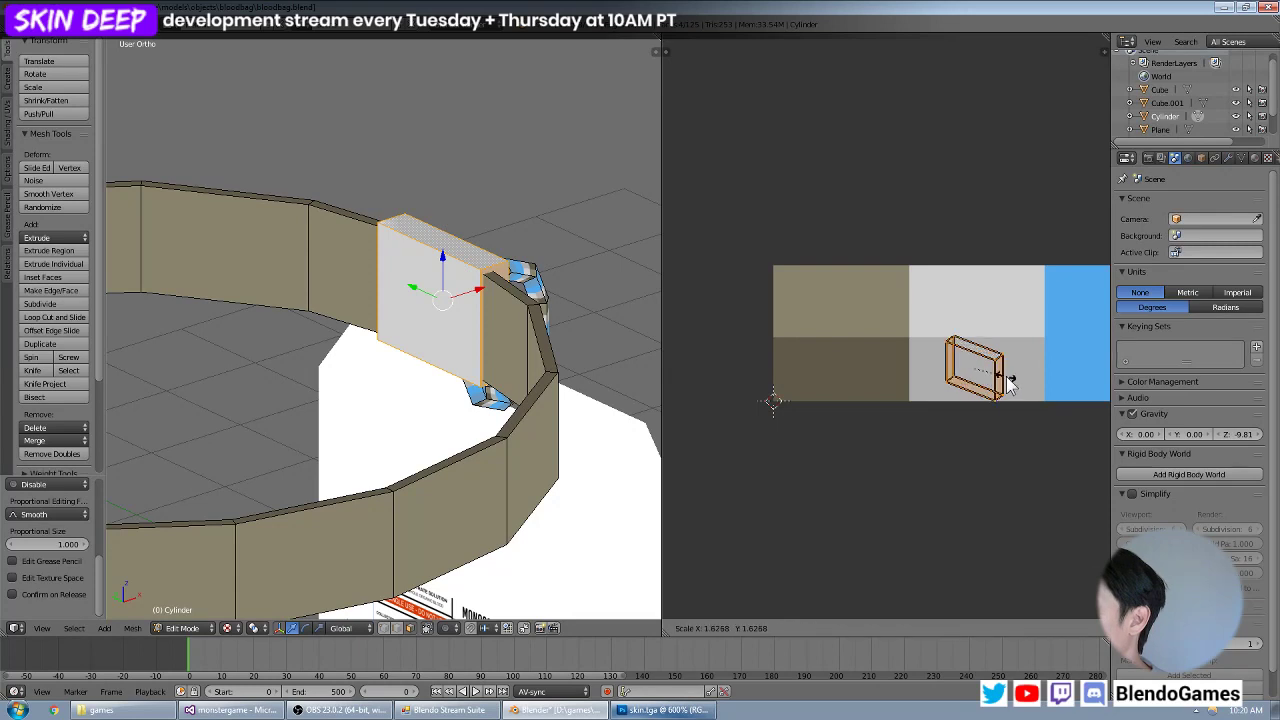
{"action": "left_click", "coordinate": [1011, 383]}
{"action": "key", "text": "r"}
{"action": "left_click", "coordinate": [1015, 361]}
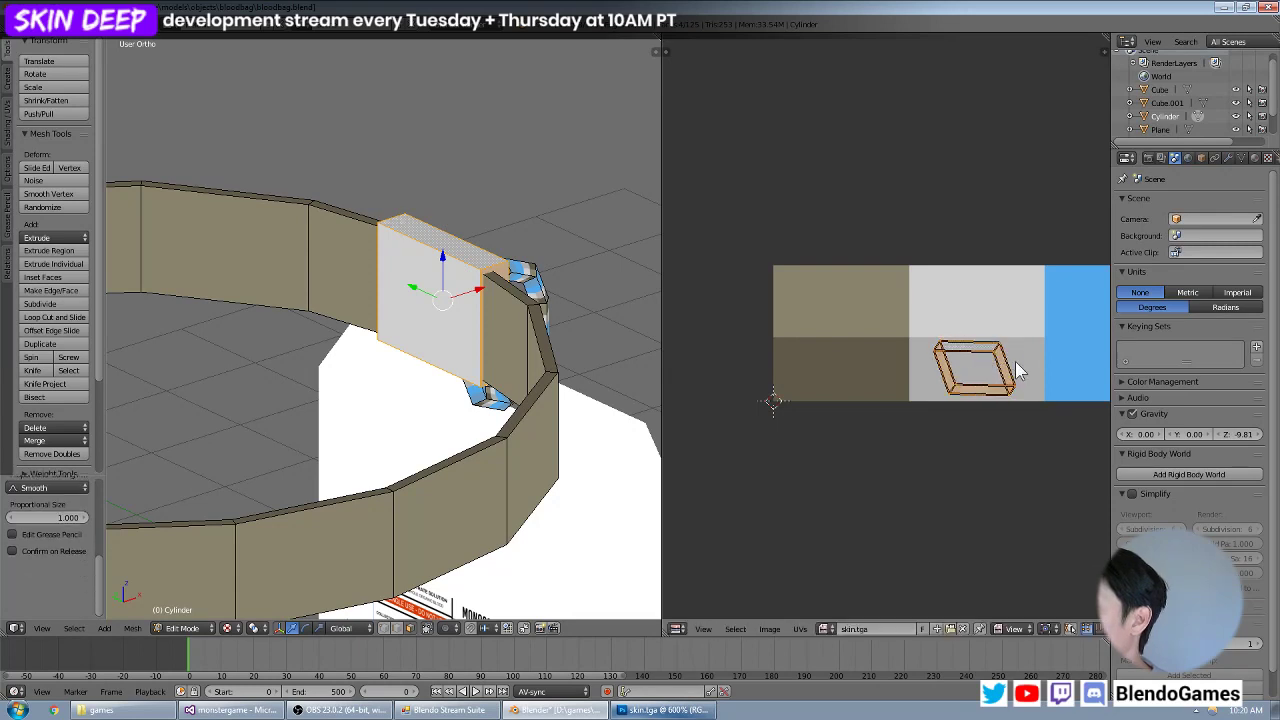
{"action": "key", "text": "s"}
{"action": "key", "text": "x"}
{"action": "left_click", "coordinate": [1040, 366]}
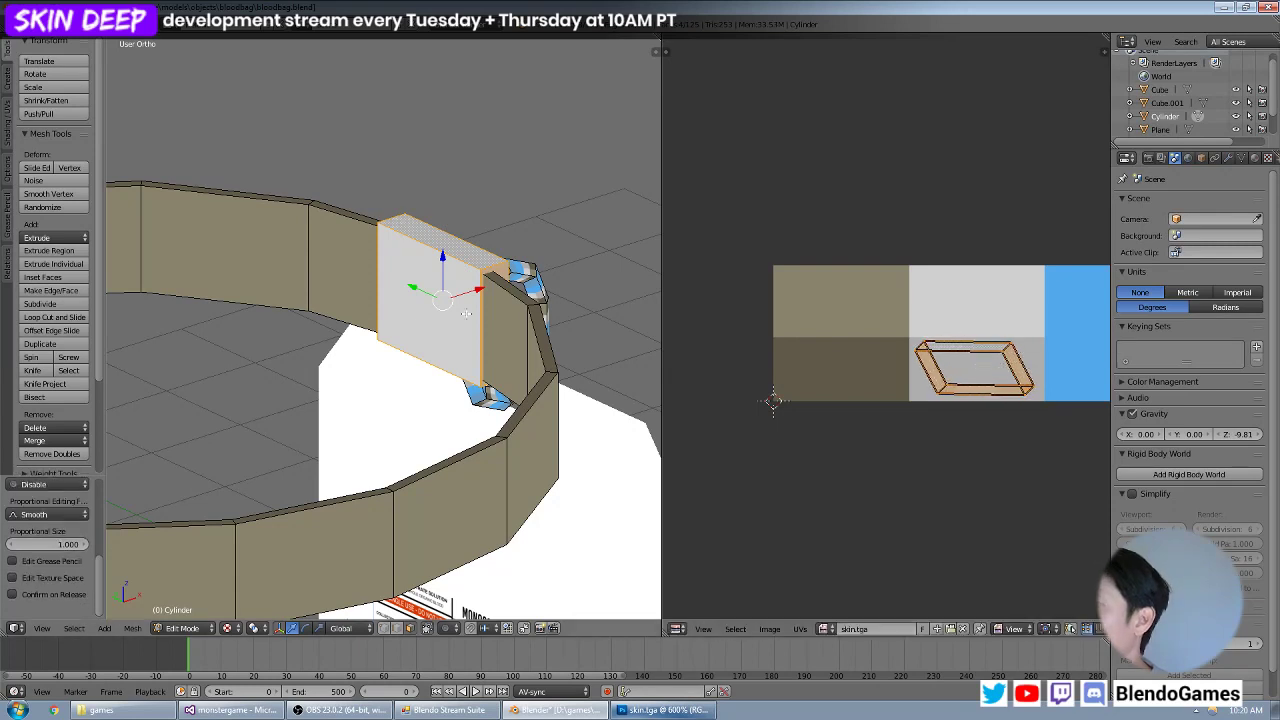
Leave Edit Mode and examine the textured clip block, strap ring and tube.
{"action": "middle_click_drag", "start_coordinate": [420, 310], "coordinate": [548, 258]}
{"action": "scroll", "coordinate": [515, 280], "scroll_direction": "down", "scroll_amount": 2}
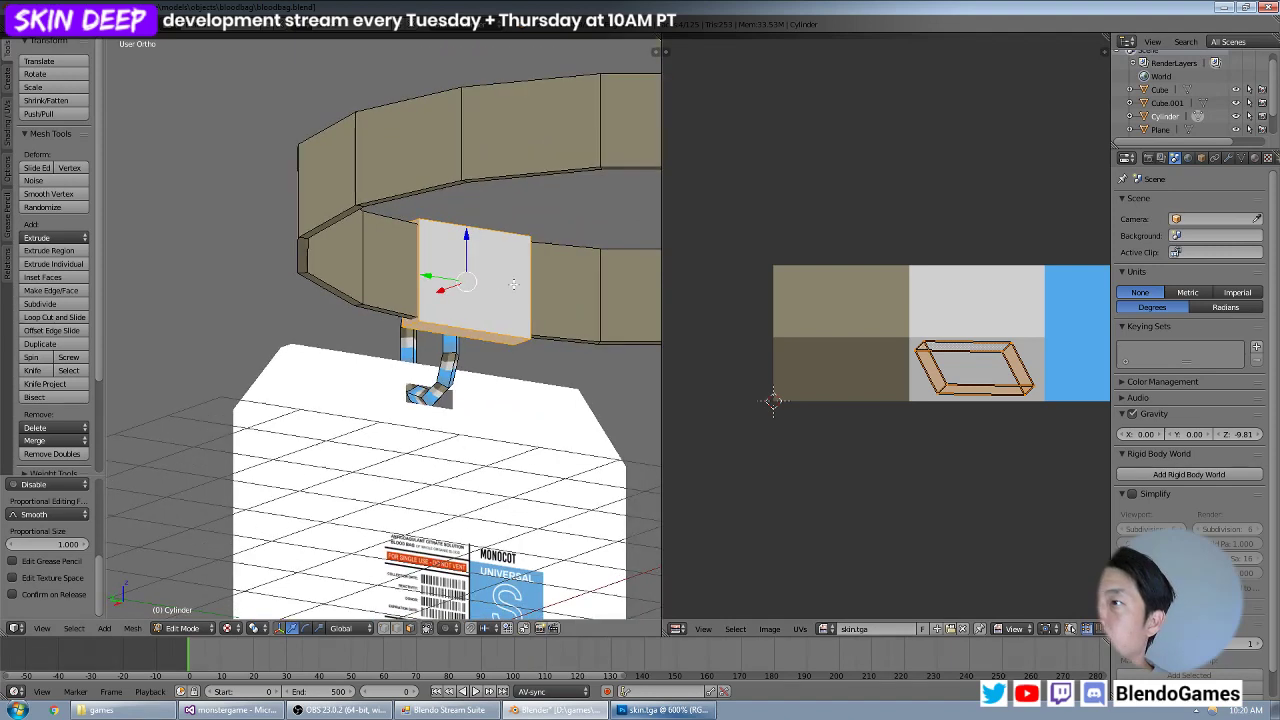
{"action": "key", "text": "Tab"}
{"action": "scroll", "coordinate": [504, 290], "scroll_direction": "down", "scroll_amount": 3}
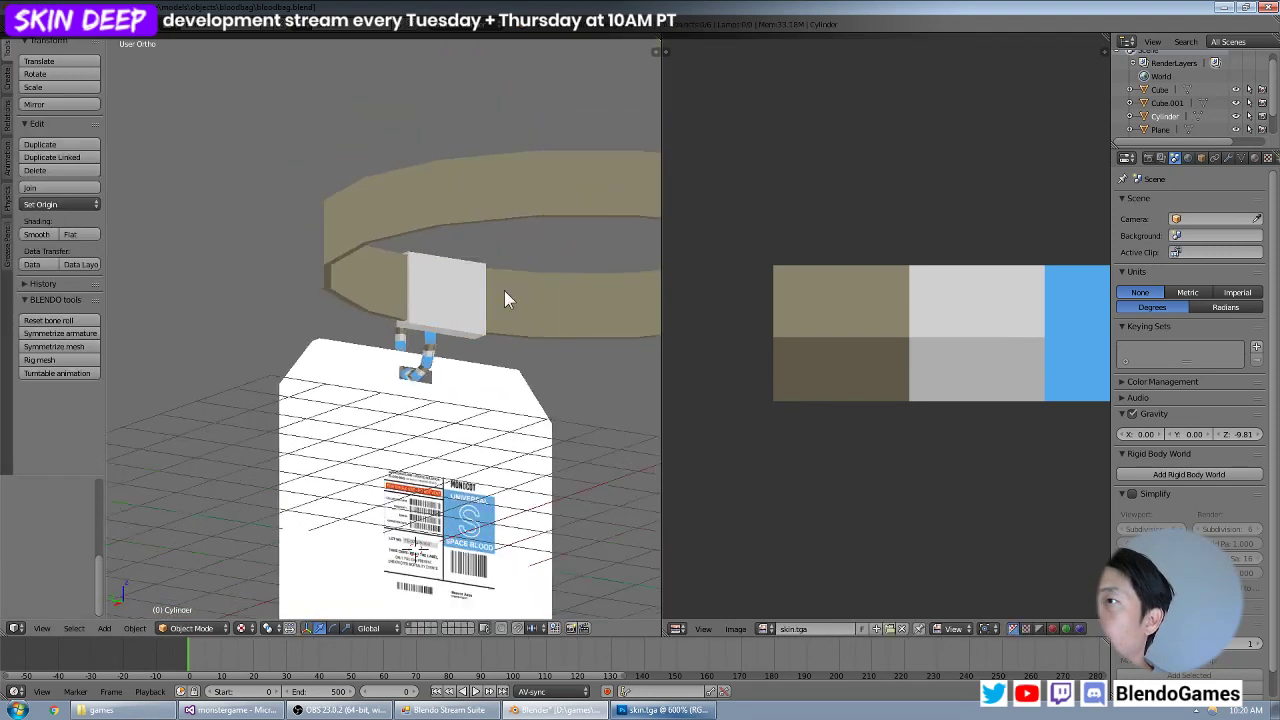
{"action": "key", "text": "a"}
{"action": "scroll", "coordinate": [436, 328], "scroll_direction": "up", "scroll_amount": 6}
{"action": "key", "text": "Tab"}
{"action": "key", "text": "Tab"}
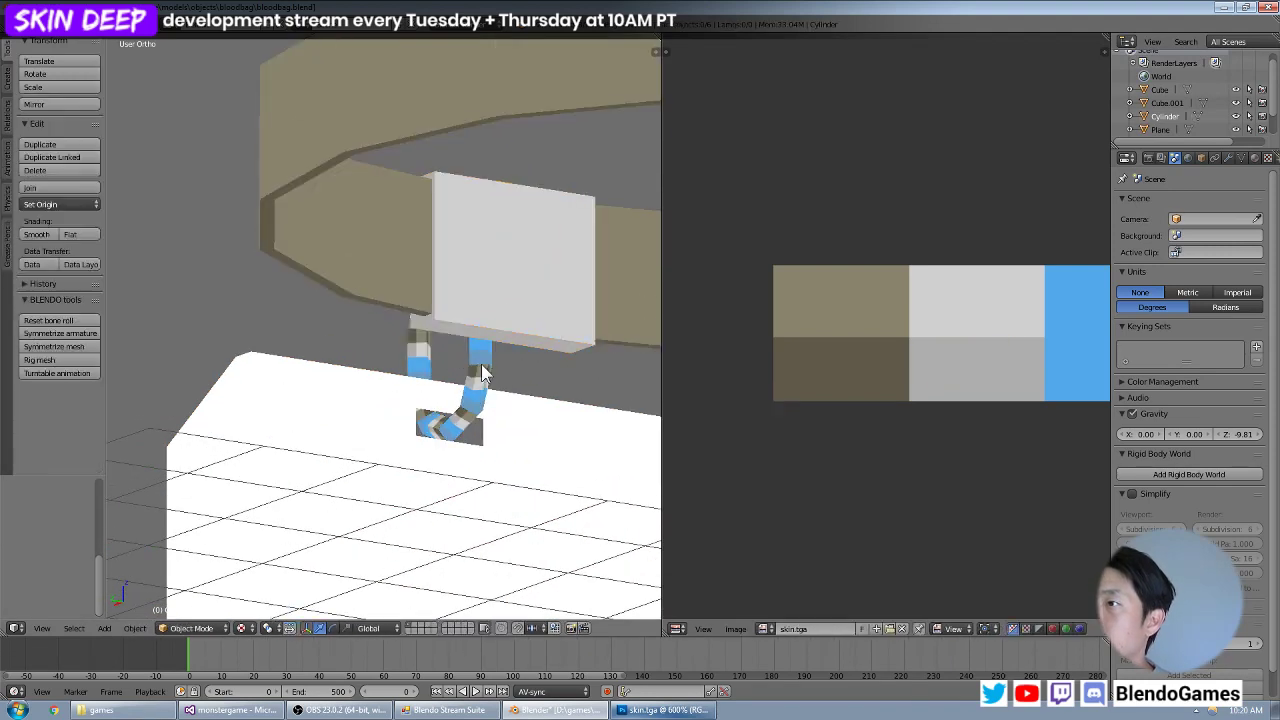
Select all faces of the small loop linking the clip to the bag and project its UVs from the current view.
{"action": "middle_click_drag", "start_coordinate": [329, 360], "coordinate": [418, 376]}
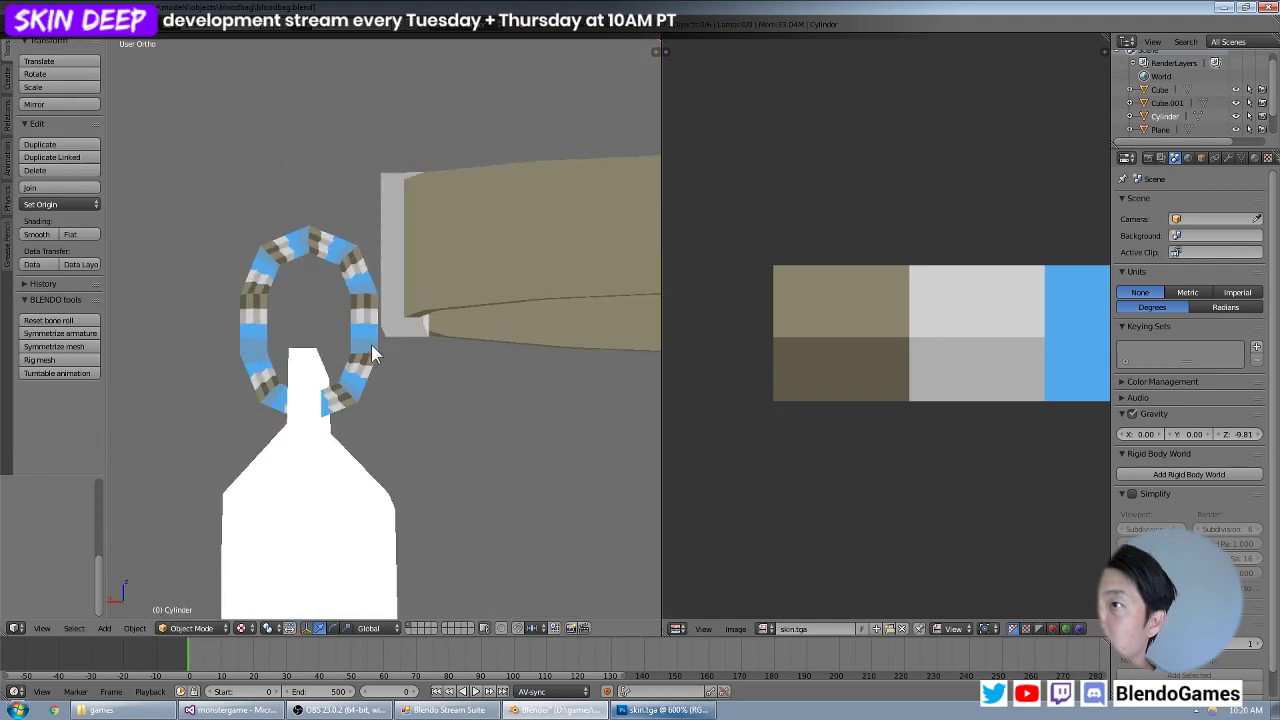
{"action": "middle_click_drag", "start_coordinate": [283, 275], "coordinate": [271, 349]}
{"action": "scroll", "coordinate": [366, 357], "scroll_direction": "down", "scroll_amount": 5}
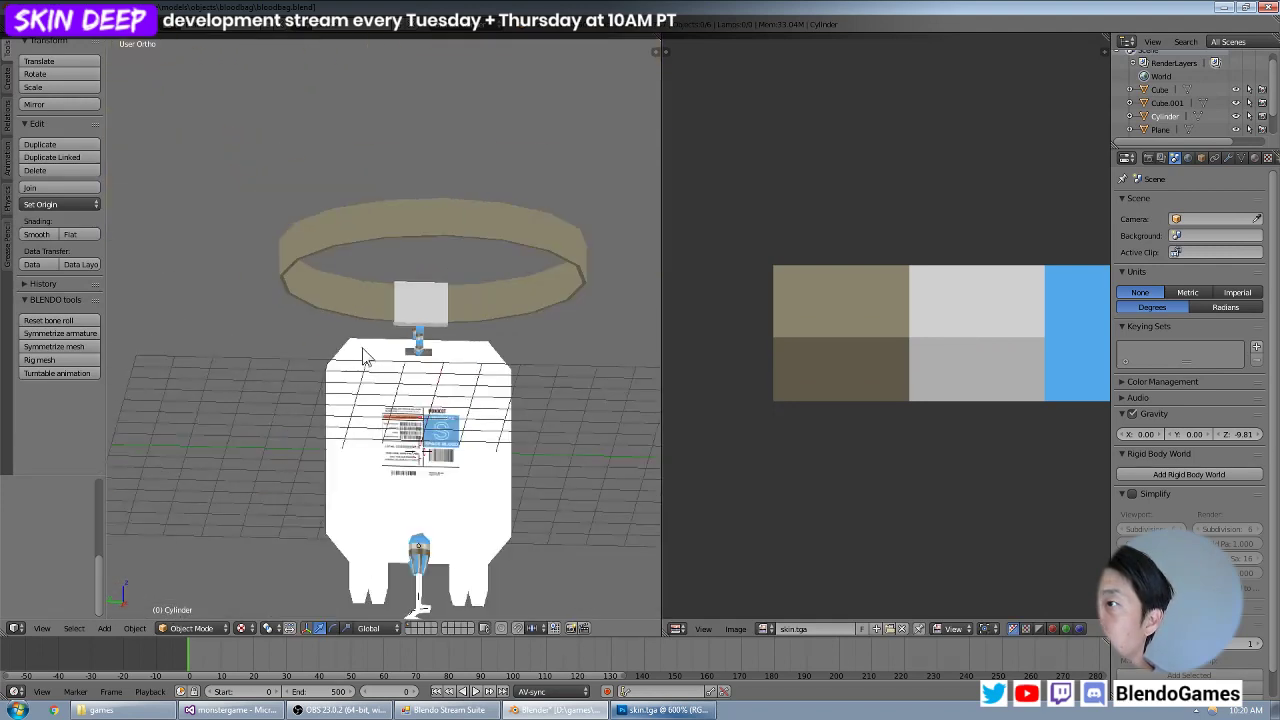
{"action": "middle_click_drag", "start_coordinate": [370, 357], "coordinate": [414, 354]}
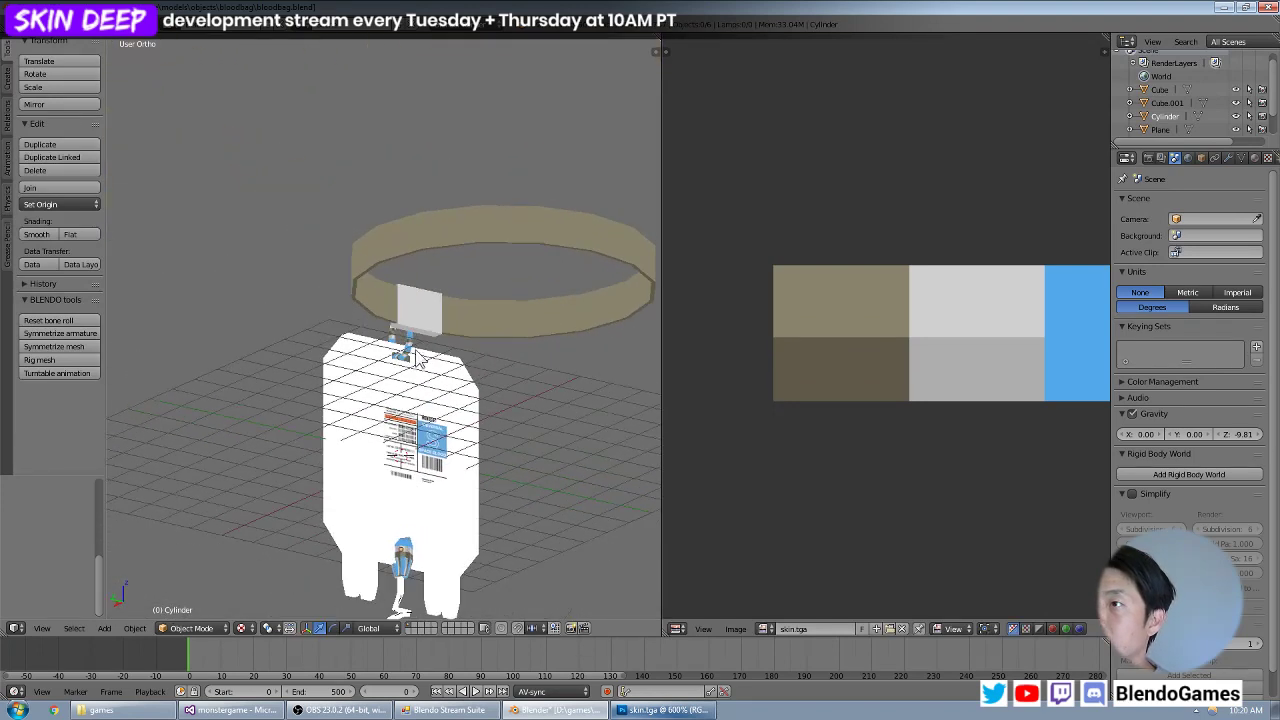
{"action": "scroll", "coordinate": [415, 359], "scroll_direction": "up", "scroll_amount": 6}
{"action": "key", "text": "Tab"}
{"action": "right_click", "coordinate": [482, 364]}
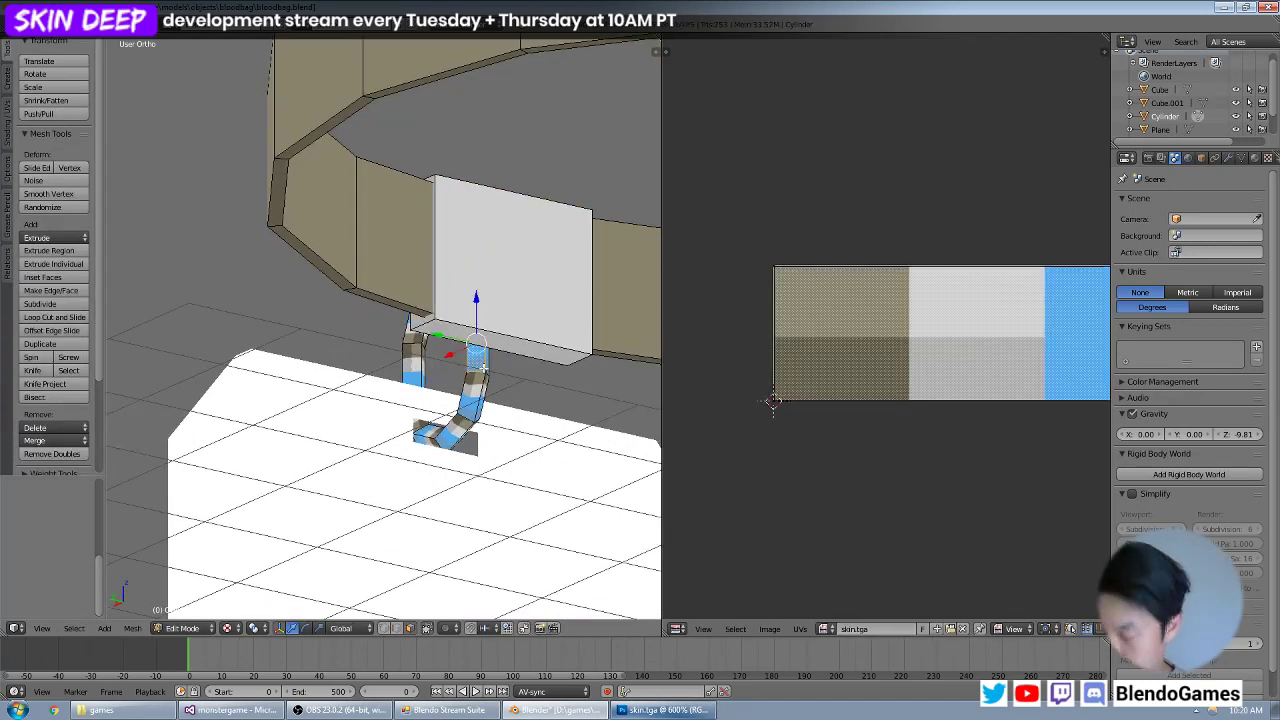
{"action": "key", "text": "a"}
{"action": "scroll", "coordinate": [771, 329], "scroll_direction": "down", "scroll_amount": 4}
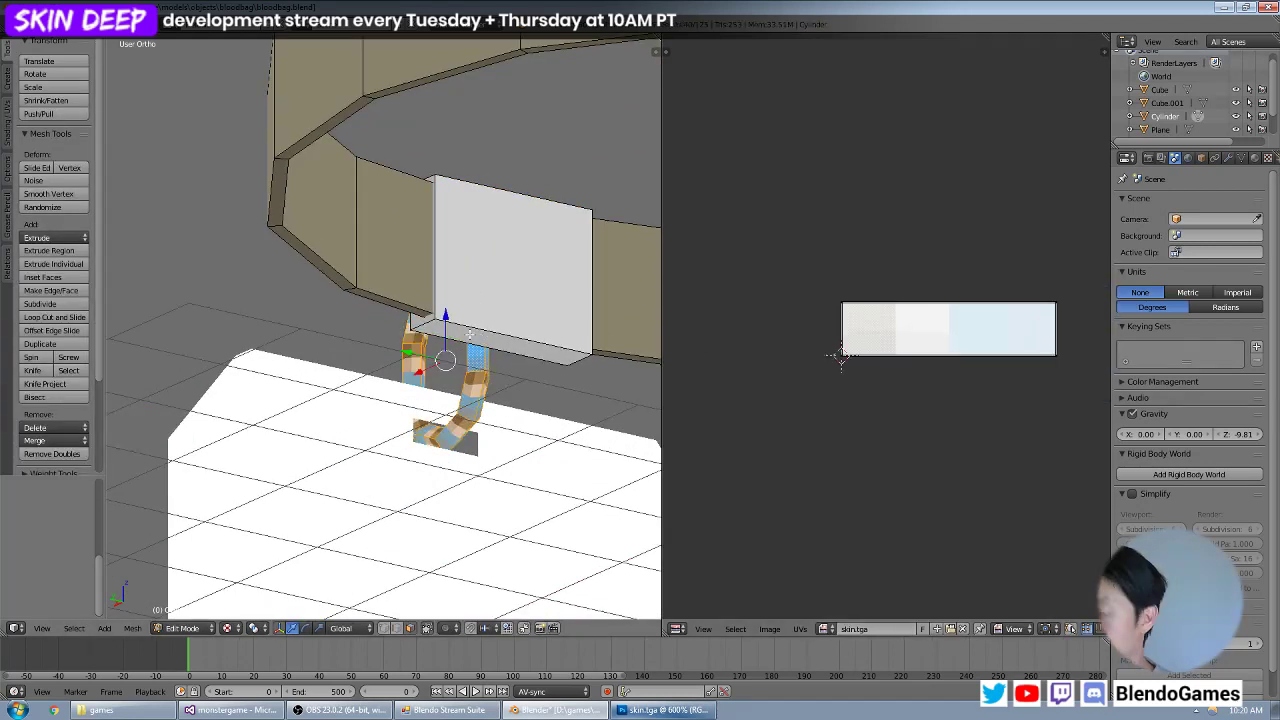
{"action": "key", "text": "u"}
{"action": "left_click", "coordinate": [452, 301]}
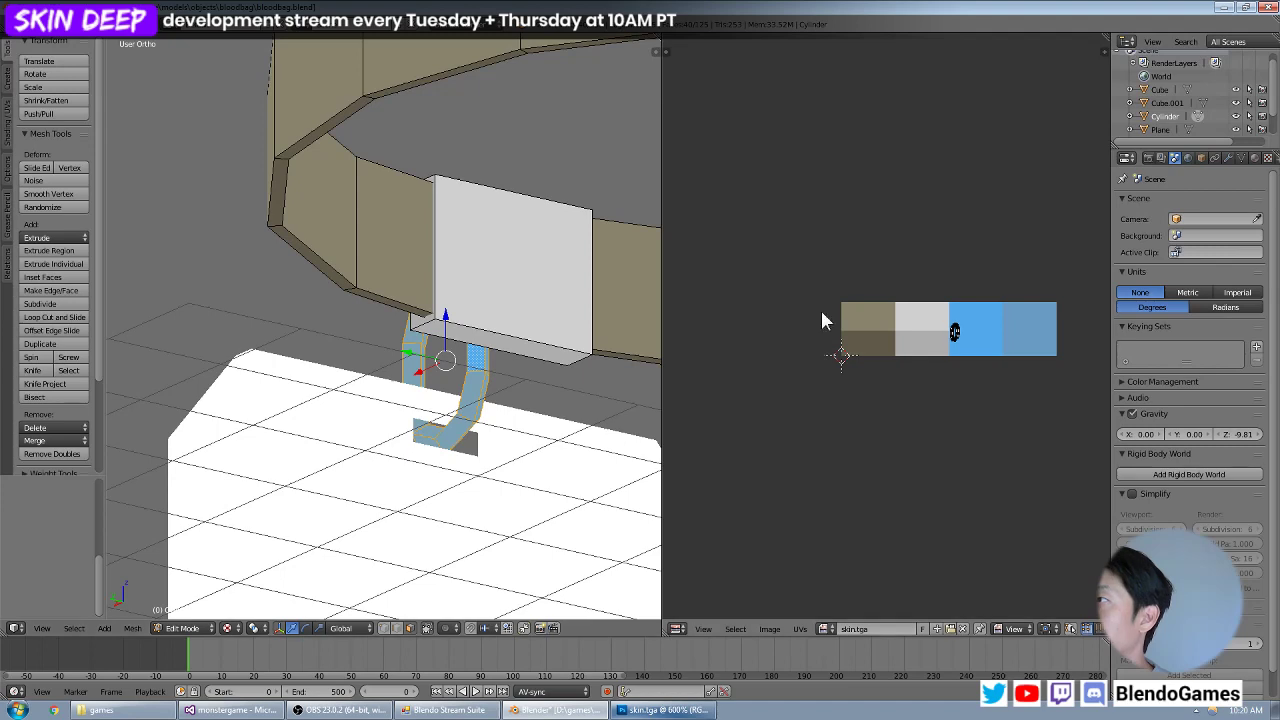
Enlarge, move and rotate the loop's UVs to sit inside the bright blue swatch, and leave Edit Mode.
{"action": "scroll", "coordinate": [936, 327], "scroll_direction": "up", "scroll_amount": 2}
{"action": "middle_click_drag", "start_coordinate": [936, 327], "coordinate": [707, 300]}
{"action": "key", "text": "s"}
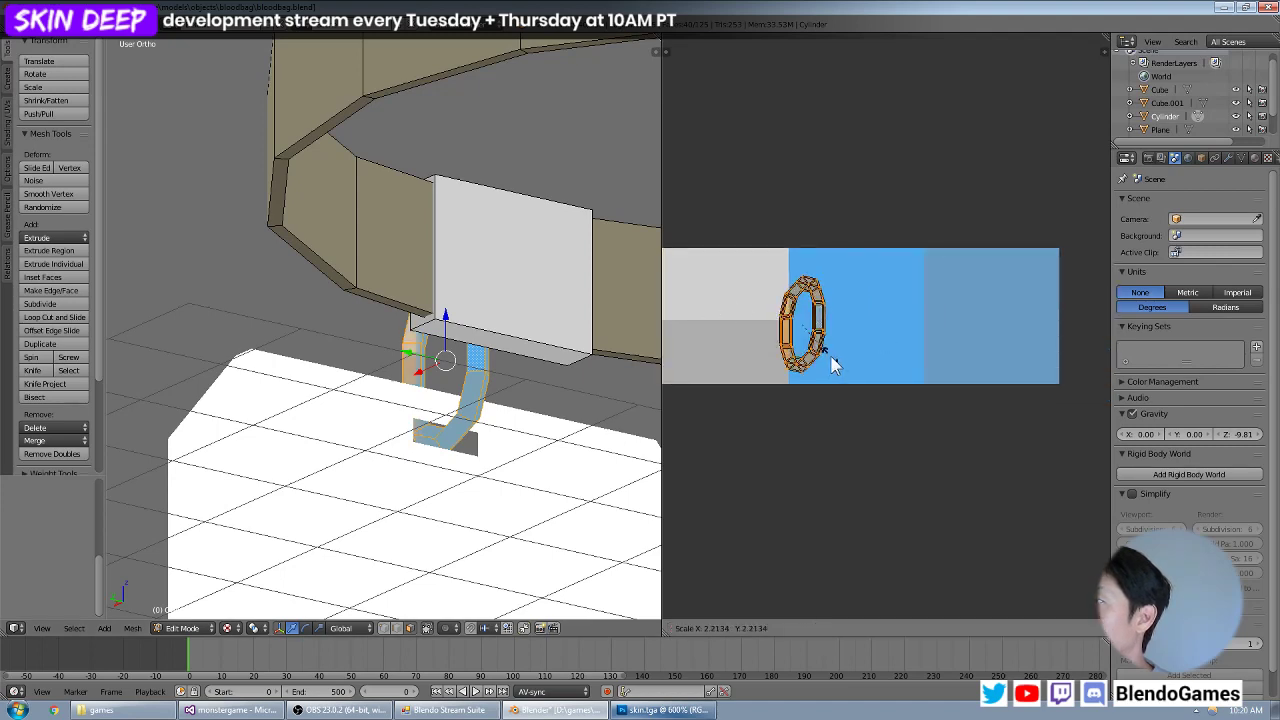
{"action": "left_click", "coordinate": [850, 367]}
{"action": "key", "text": "g"}
{"action": "left_click", "coordinate": [896, 358]}
{"action": "key", "text": "r"}
{"action": "left_click", "coordinate": [858, 367]}
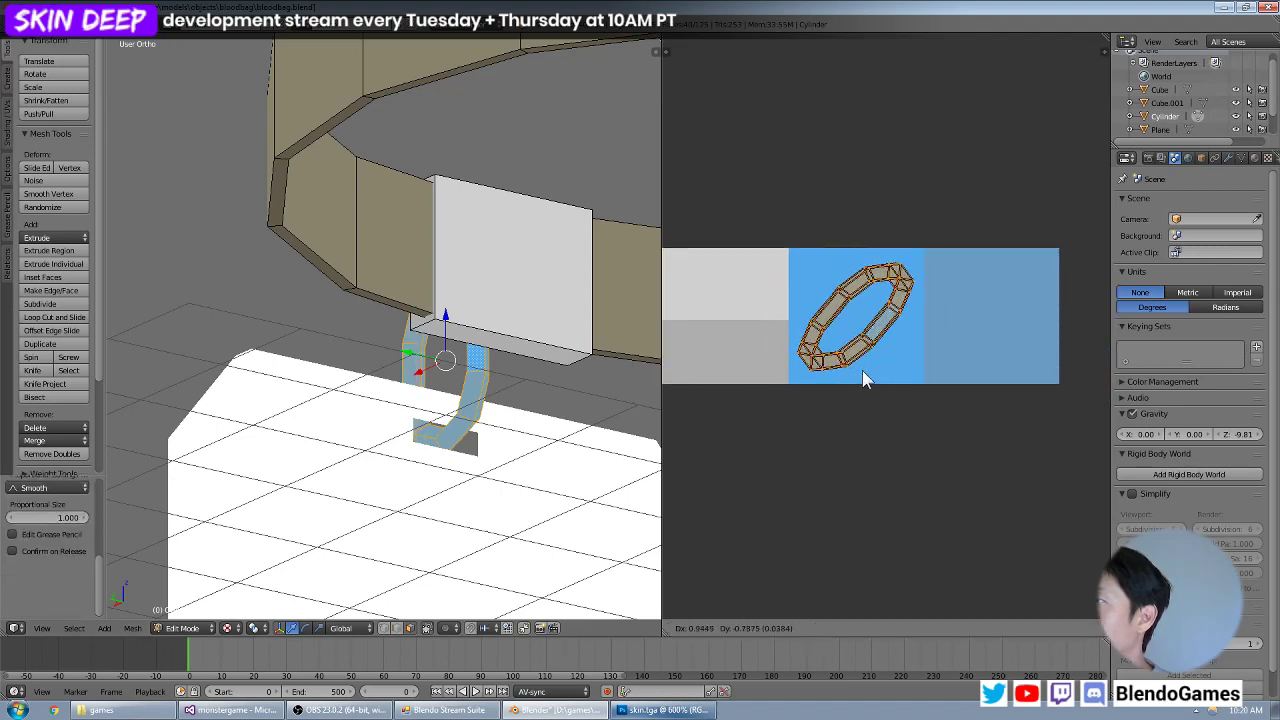
{"action": "key", "text": "Tab"}
Select all connected faces of the tube connector below the bag and project its UVs from the current view.
{"action": "scroll", "coordinate": [523, 367], "scroll_direction": "down", "scroll_amount": 4}
{"action": "key", "text": "a"}
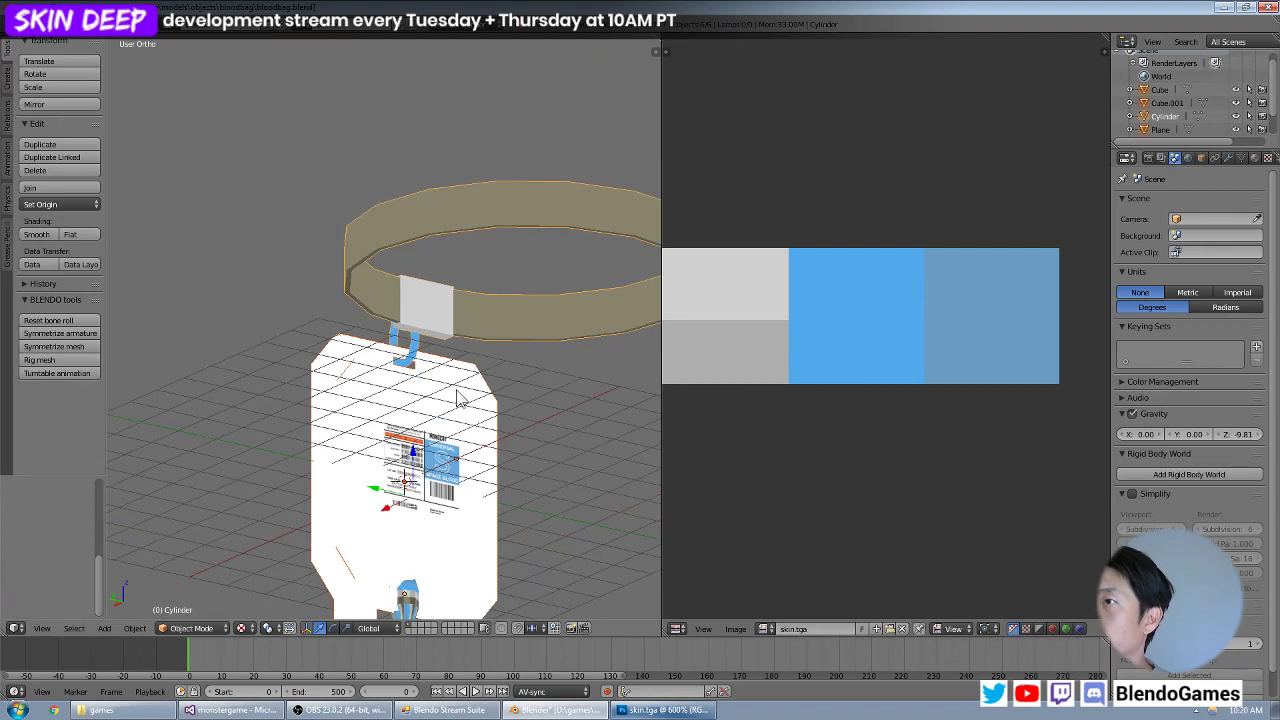
{"action": "middle_click_drag", "start_coordinate": [475, 465], "coordinate": [485, 325], "text": "shift"}
{"action": "key", "text": "Tab"}
{"action": "right_click", "coordinate": [419, 471]}
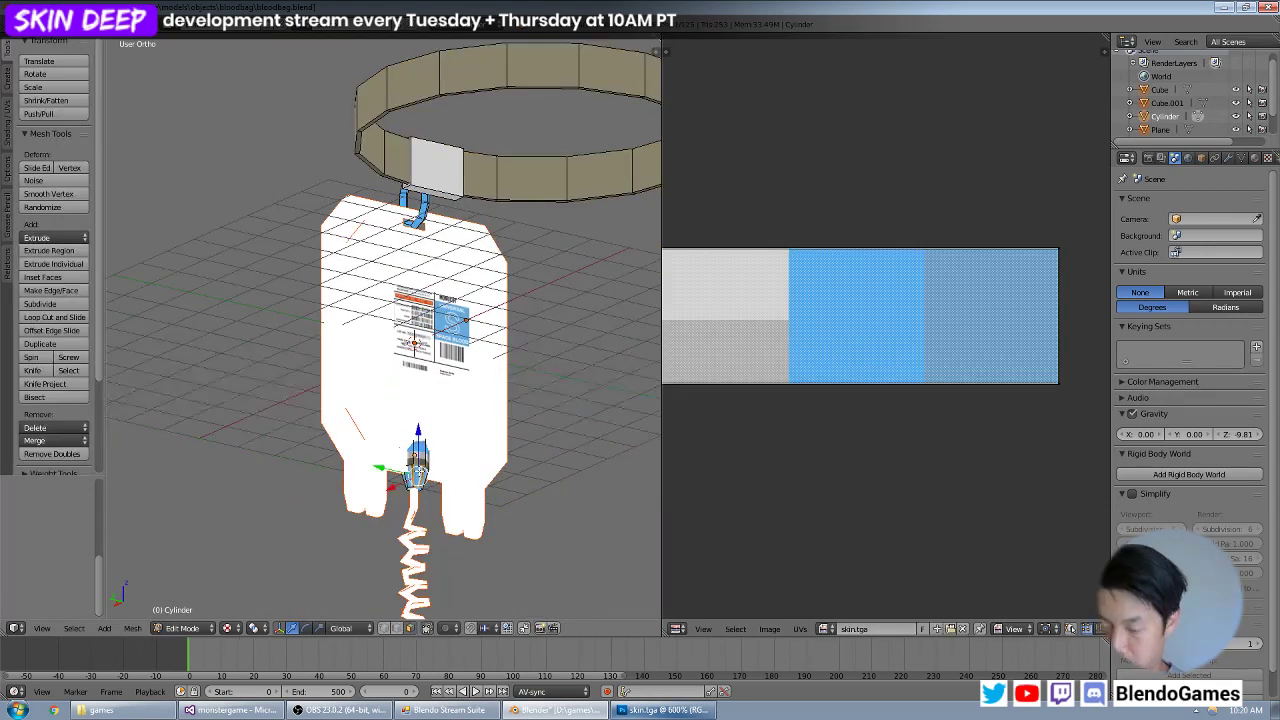
{"action": "key", "text": "ctrl+l"}
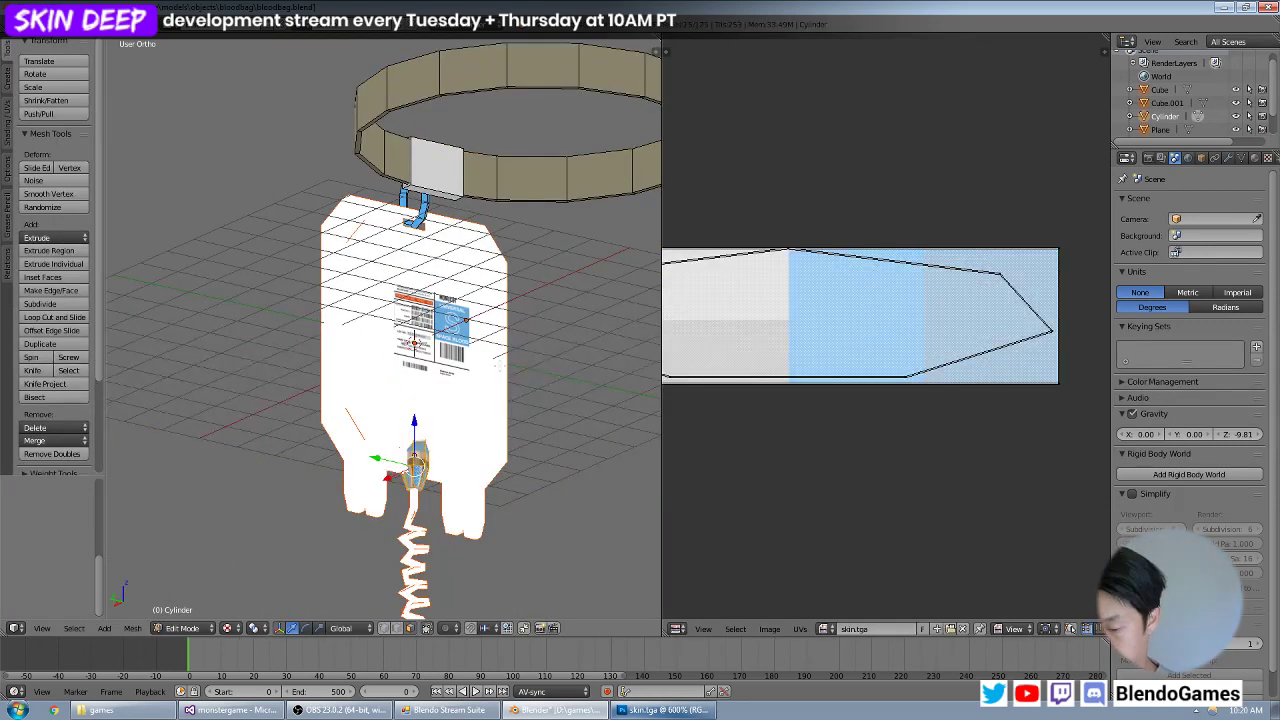
{"action": "key", "text": "u"}
{"action": "left_click", "coordinate": [466, 363]}
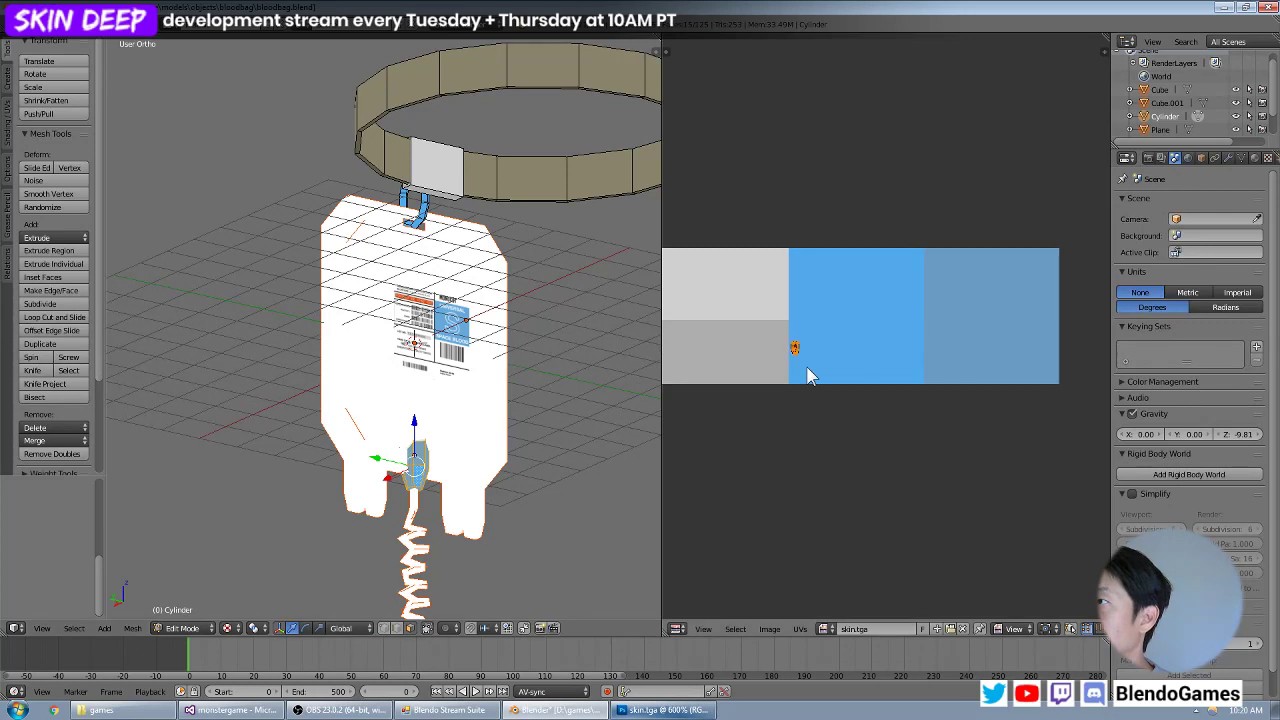
Enlarge the connector's UVs, move them into the muted blue swatch and check the connector outside Edit Mode.
{"action": "key", "text": "s"}
{"action": "left_click", "coordinate": [903, 380]}
{"action": "key", "text": "g"}
{"action": "left_click", "coordinate": [1093, 341]}
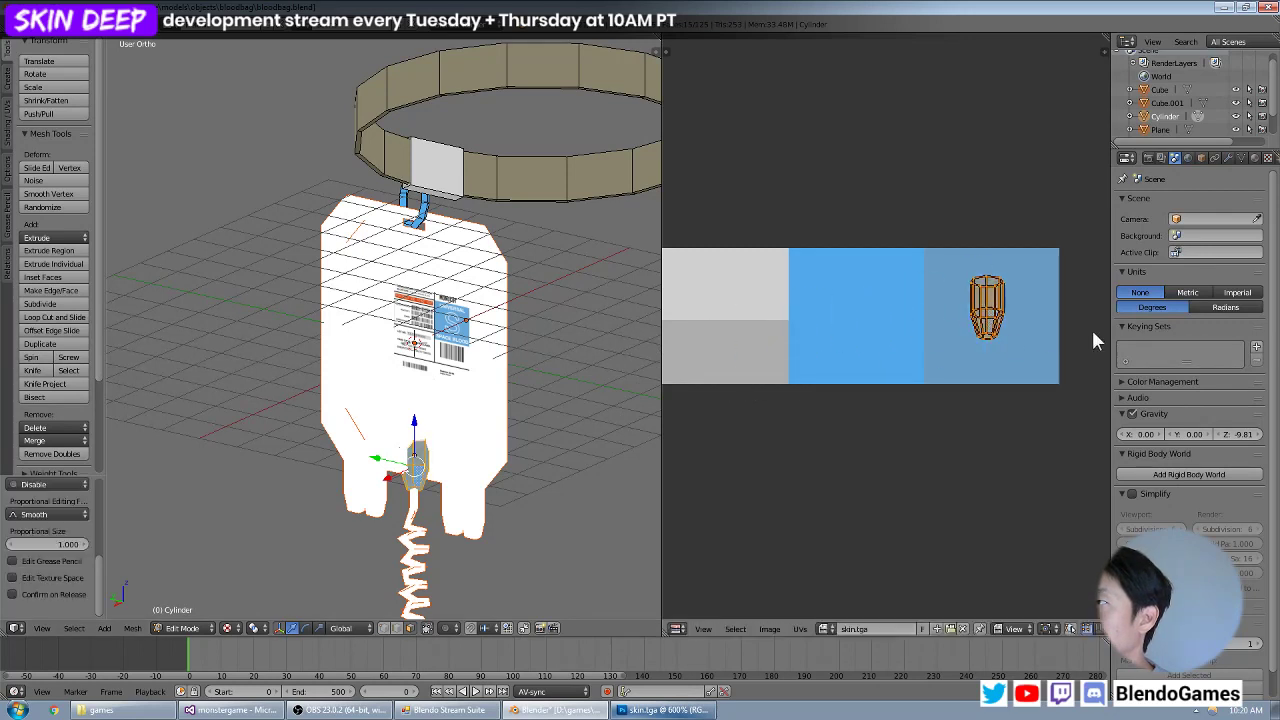
{"action": "key", "text": "s"}
{"action": "left_click", "coordinate": [1054, 373]}
{"action": "middle_click_drag", "start_coordinate": [517, 431], "coordinate": [500, 294], "text": "shift"}
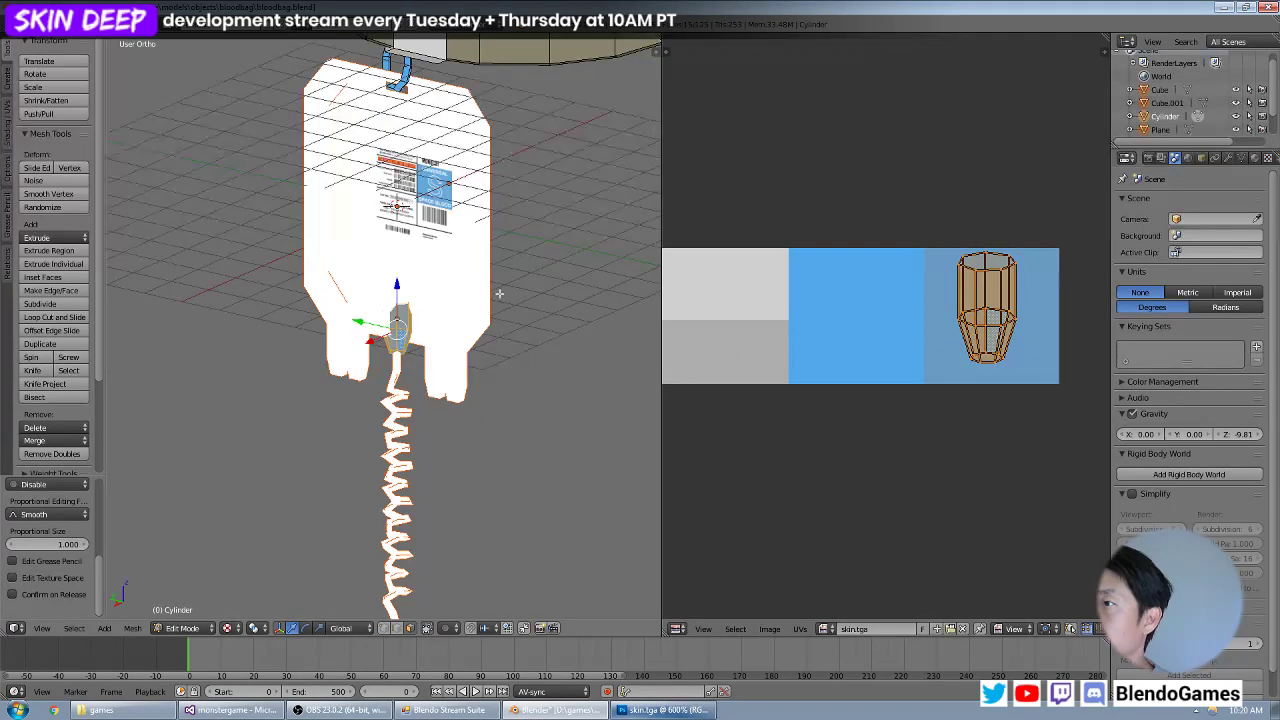
{"action": "scroll", "coordinate": [420, 378], "scroll_direction": "up", "scroll_amount": 6}
{"action": "key", "text": "Tab"}
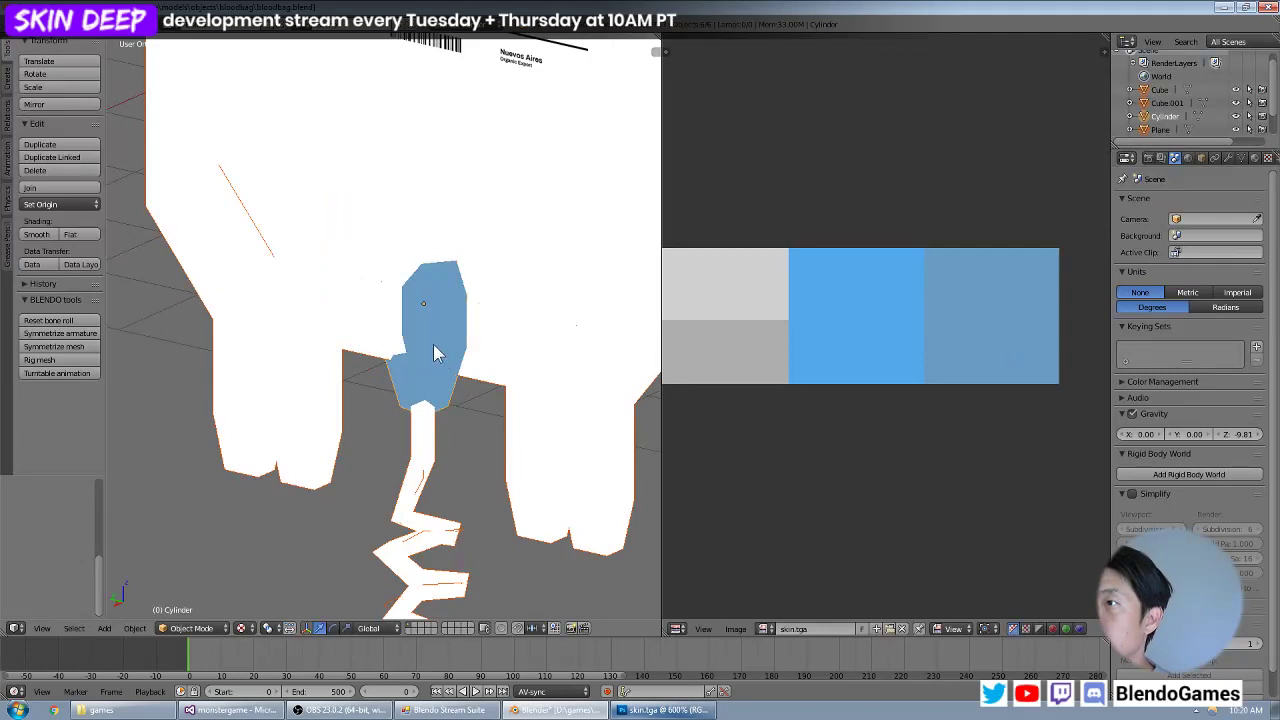
{"action": "key", "text": "Tab"}
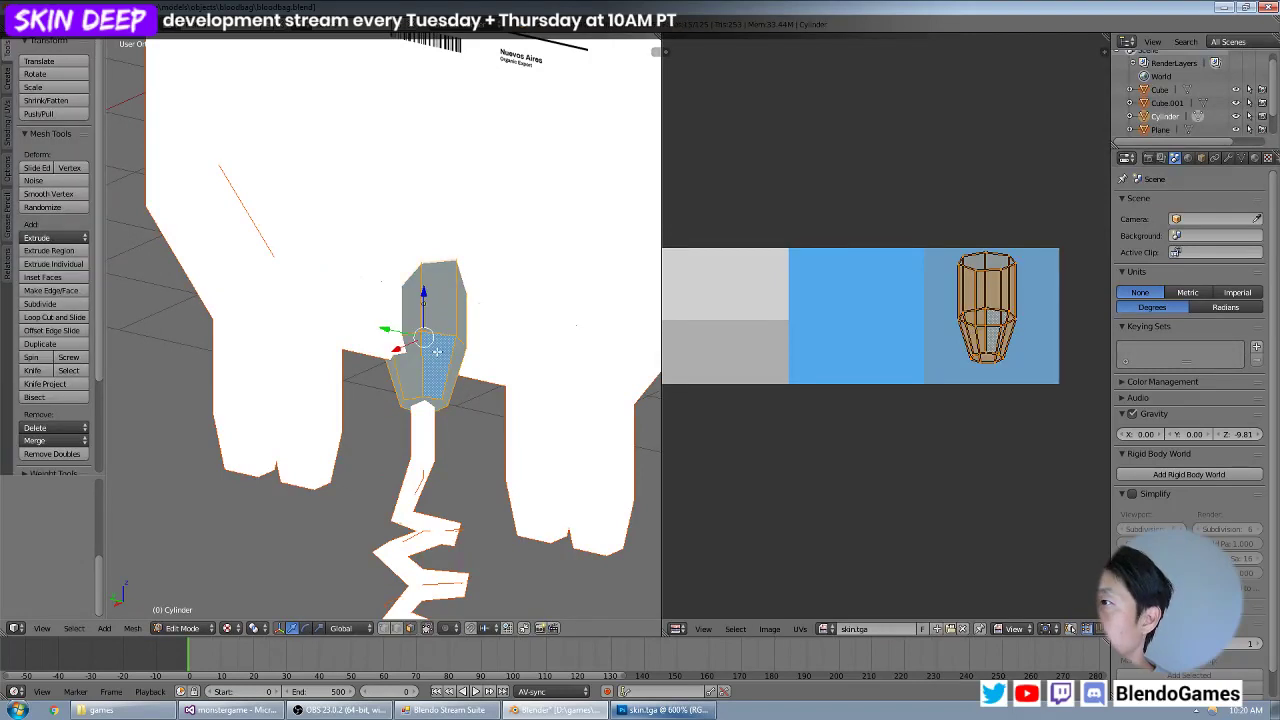
Switch to skin.tga in Photoshop and set the foreground colour to a darker shade sampled from the muted blue swatch.
{"action": "left_click", "coordinate": [683, 710]}
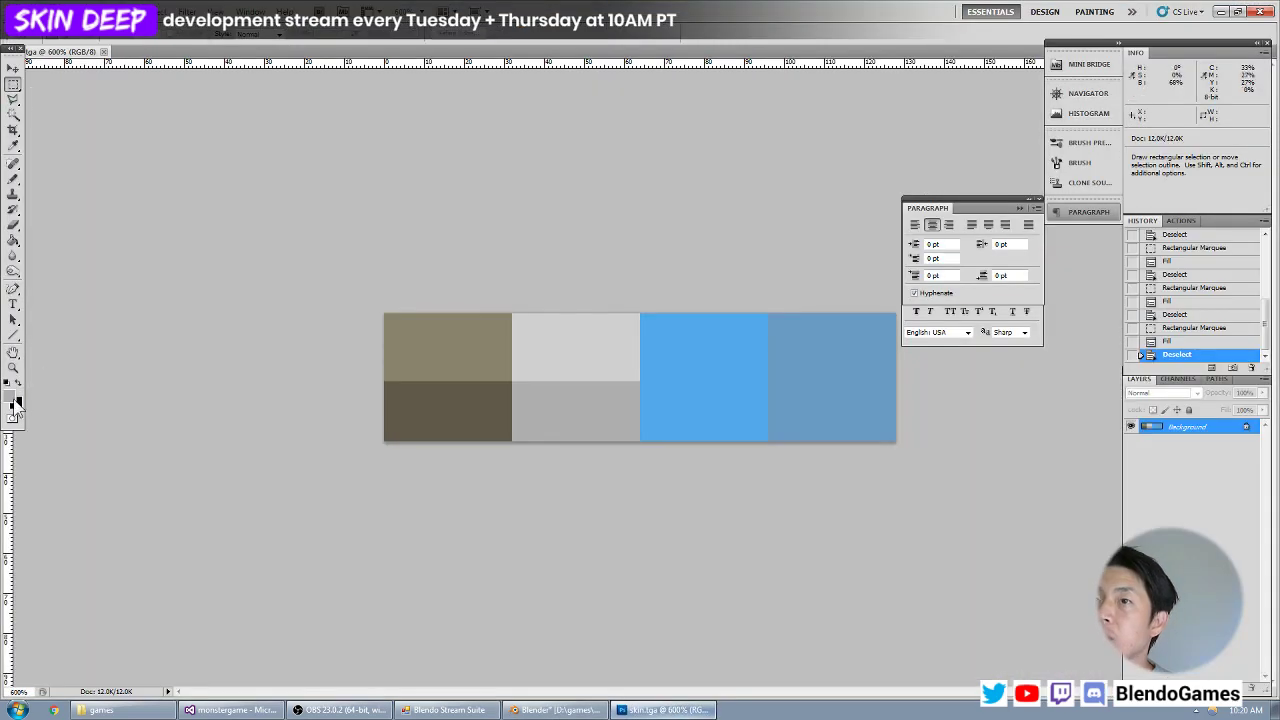
{"action": "left_click", "coordinate": [14, 399]}
{"action": "left_click", "coordinate": [820, 364]}
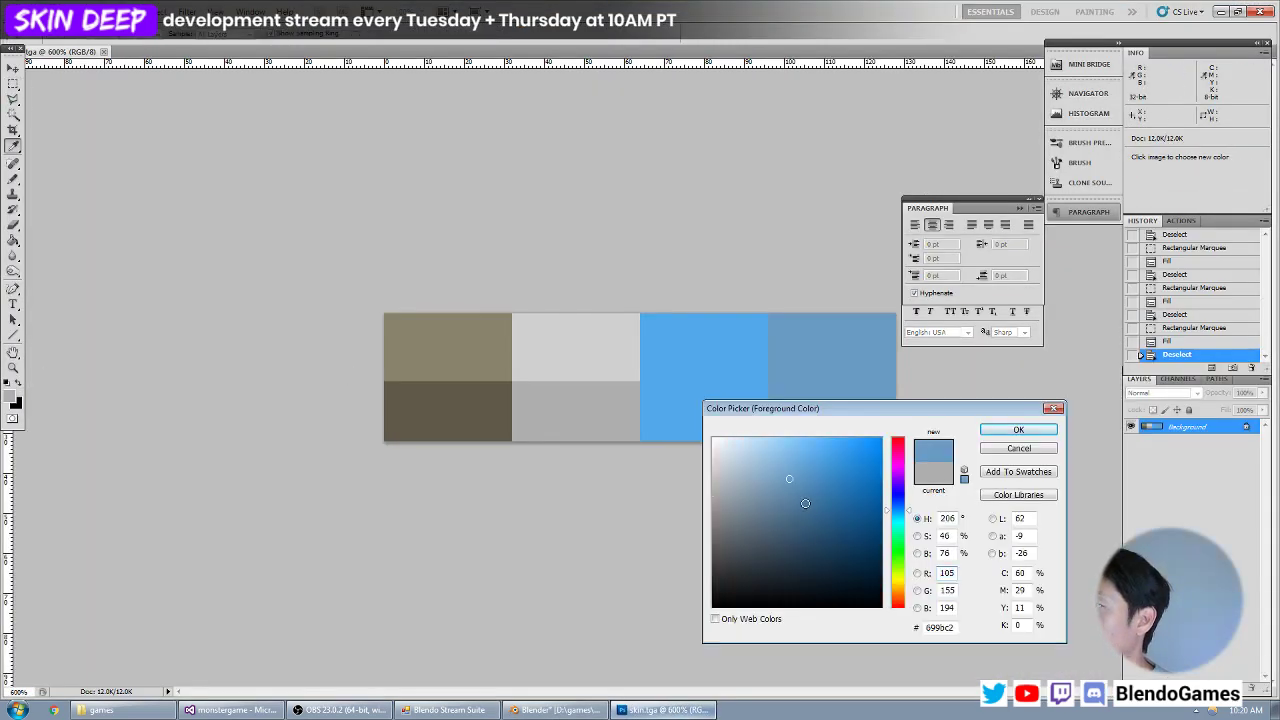
{"action": "key", "text": "Return"}
{"action": "key", "text": "m"}
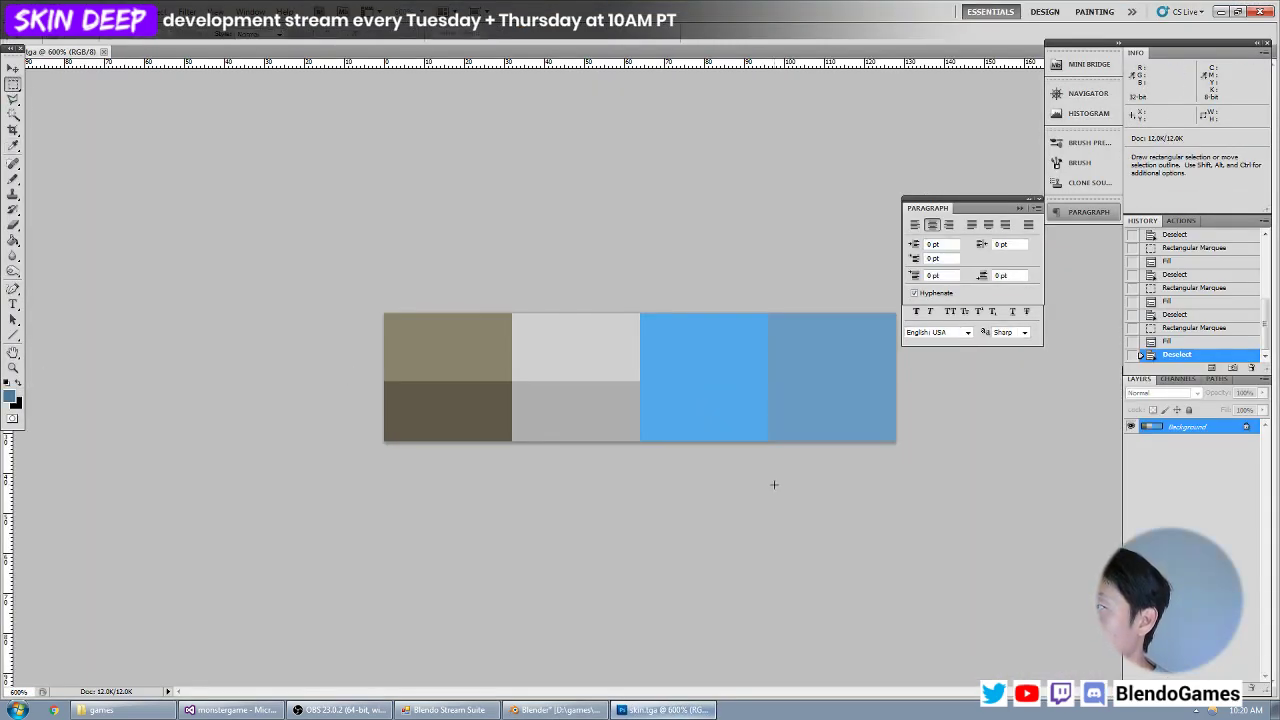
{"action": "left_click", "coordinate": [14, 399]}
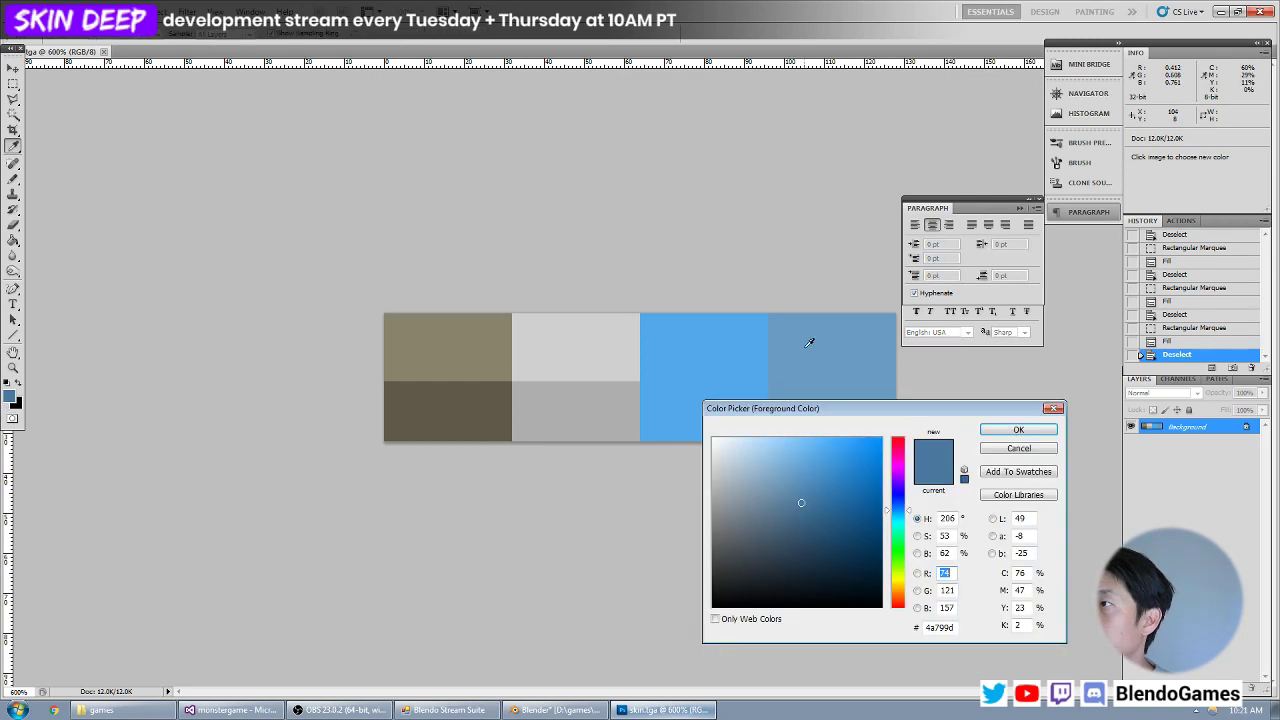
{"action": "left_click", "coordinate": [806, 347]}
{"action": "left_click", "coordinate": [798, 495]}
{"action": "key", "text": "Return"}
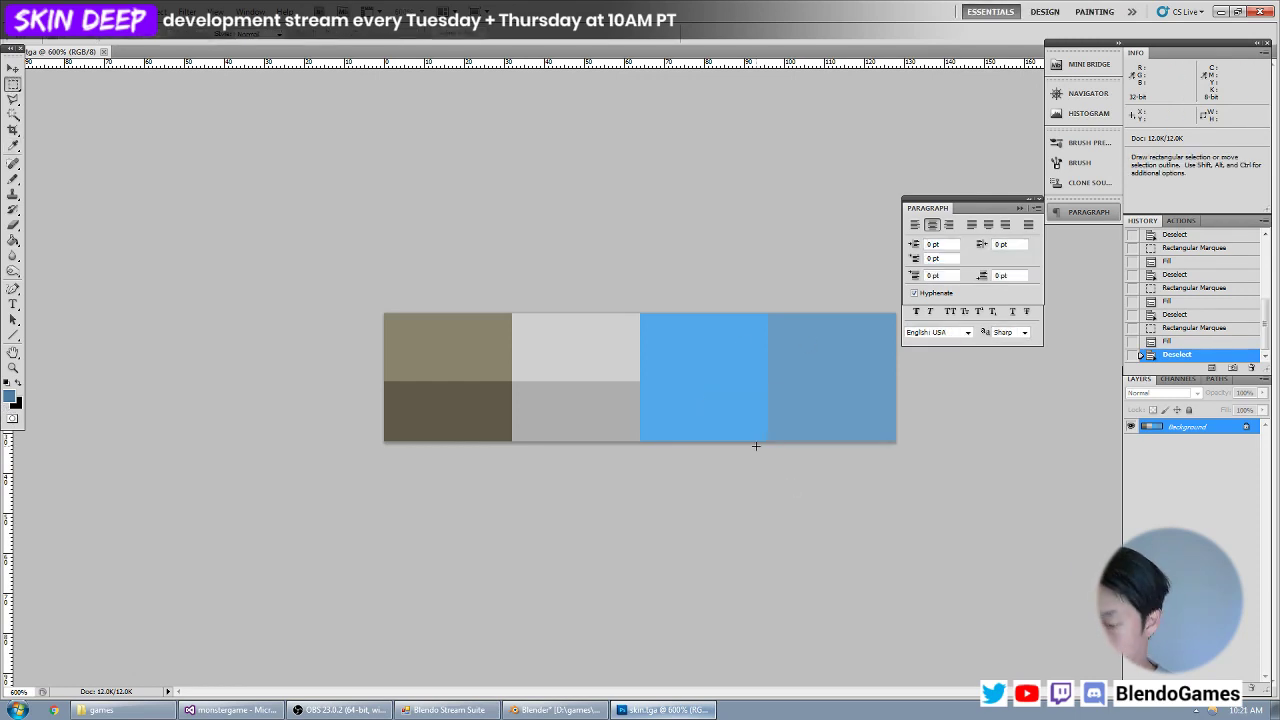
Fill a thin strip along the muted blue swatch's lower edge with the darker blue, and reload the saved texture in Blender.
{"action": "left_click_drag", "start_coordinate": [734, 462], "coordinate": [946, 413]}
{"action": "left_click", "coordinate": [13, 240]}
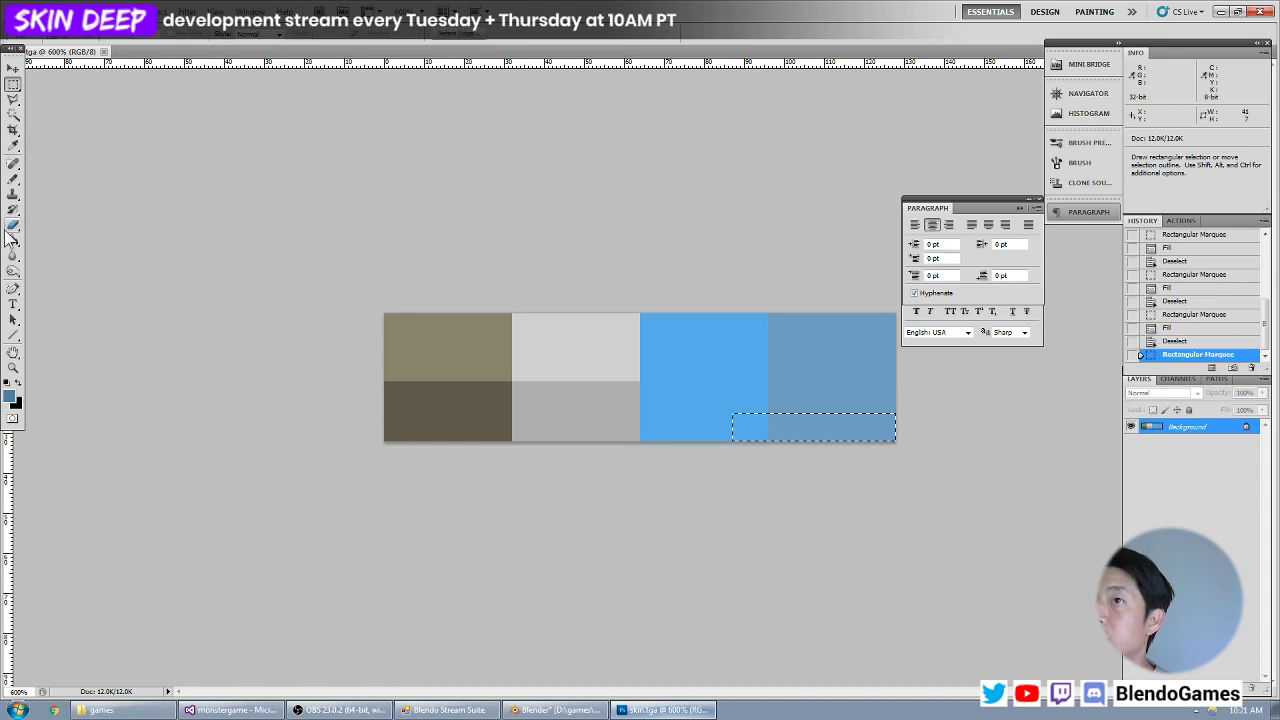
{"action": "left_click", "coordinate": [817, 420]}
{"action": "key", "text": "ctrl+d"}
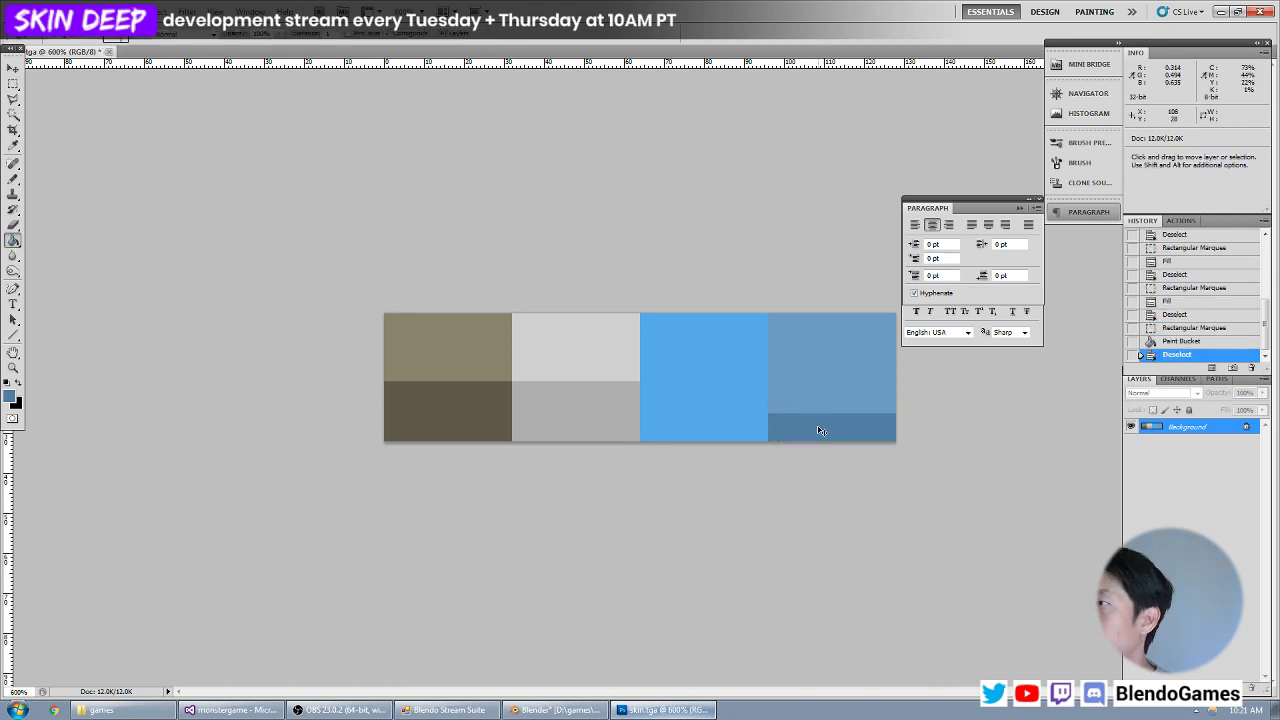
{"action": "key", "text": "alt+Tab"}
{"action": "key", "text": "alt+r"}
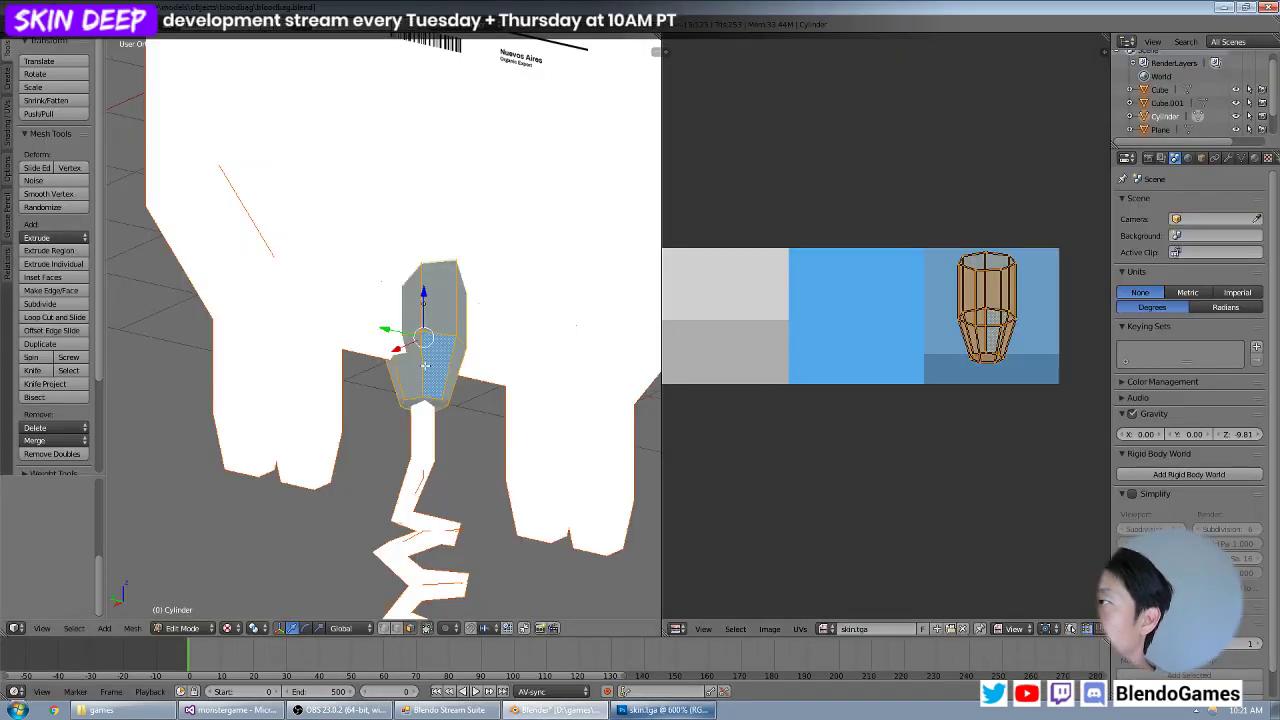
Project the connector's UVs again from the straight side view.
{"action": "key", "text": "KP_1"}
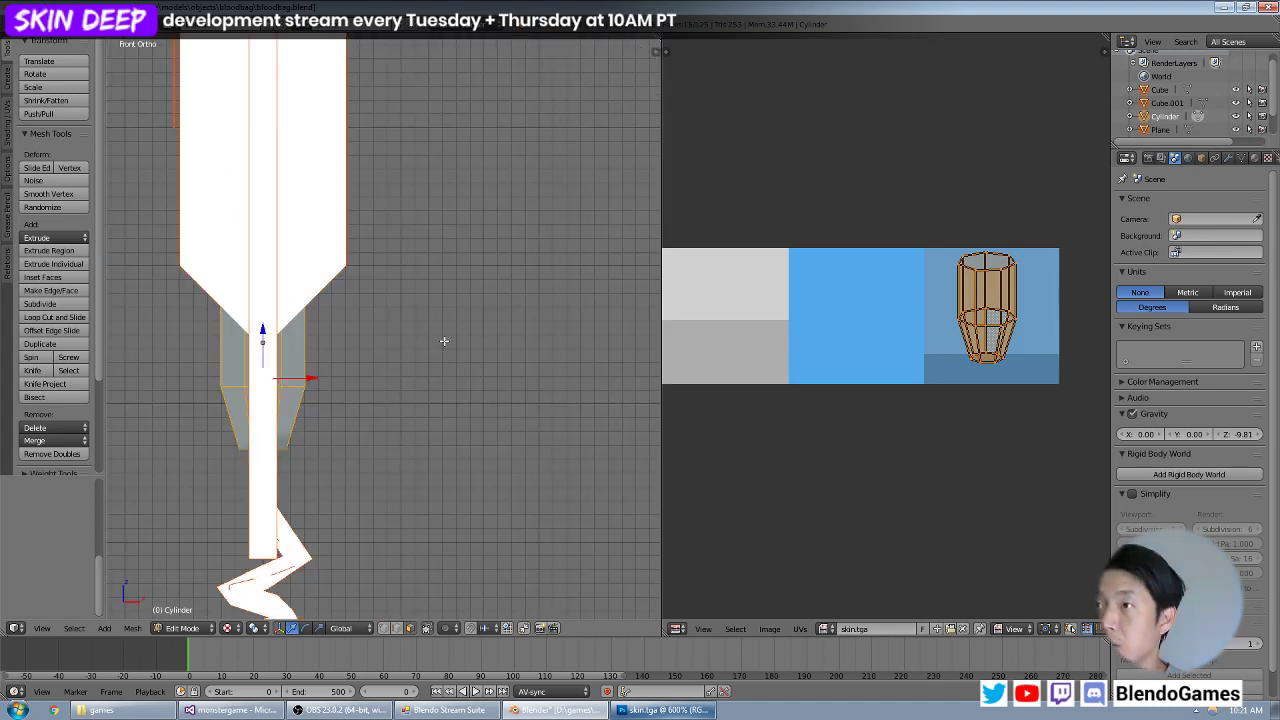
{"action": "key", "text": "KP_3"}
{"action": "key", "text": "u"}
{"action": "left_click", "coordinate": [444, 342]}
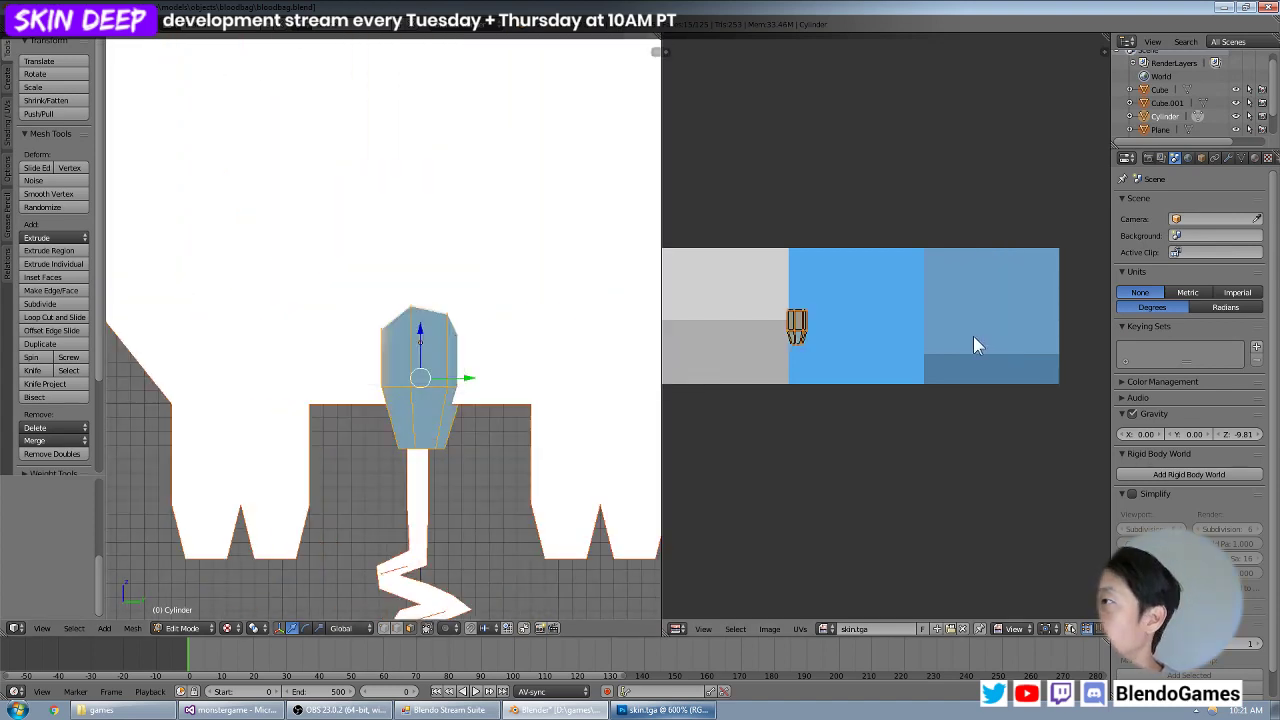
Enlarge the connector's UVs over the muted blue swatch with the tapered tip on the darker strip, and widen them along X.
{"action": "key", "text": "s"}
{"action": "left_click", "coordinate": [857, 388]}
{"action": "key", "text": "g"}
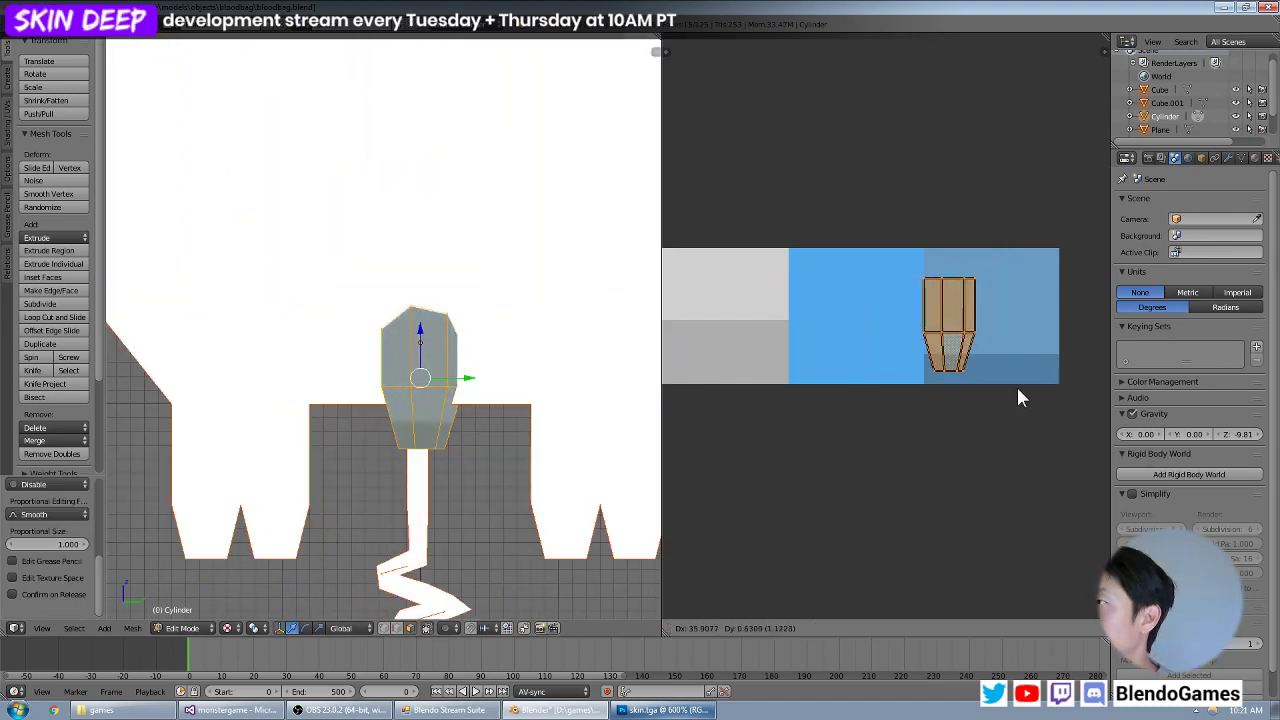
{"action": "left_click", "coordinate": [1046, 372]}
{"action": "key", "text": "s"}
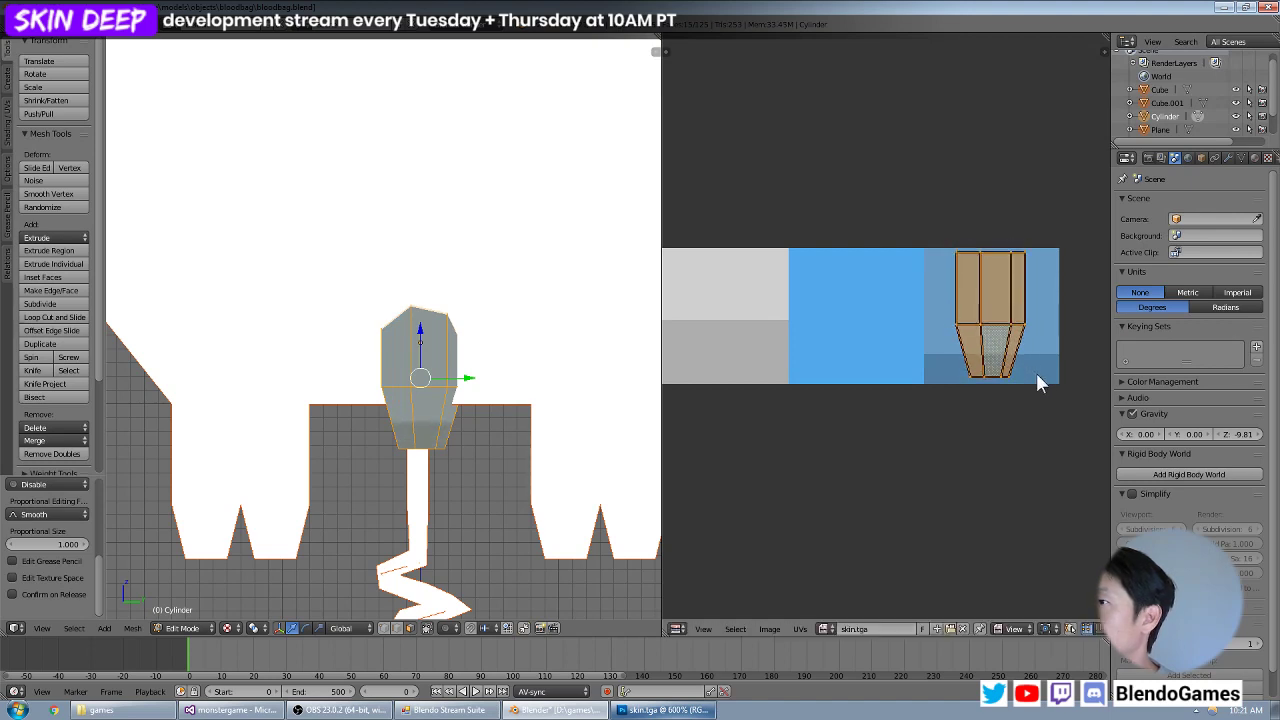
{"action": "left_click", "coordinate": [1041, 384]}
{"action": "key", "text": "g"}
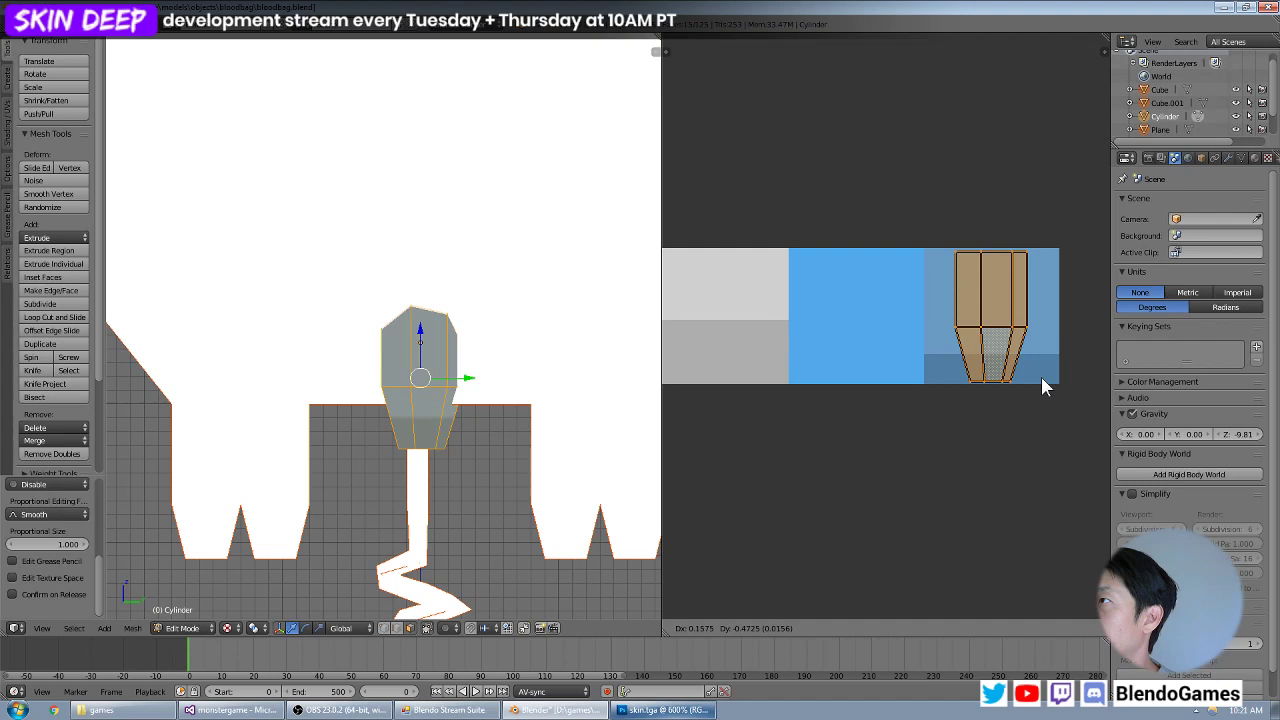
{"action": "left_click", "coordinate": [1030, 377]}
{"action": "key", "text": "s"}
{"action": "key", "text": "x"}
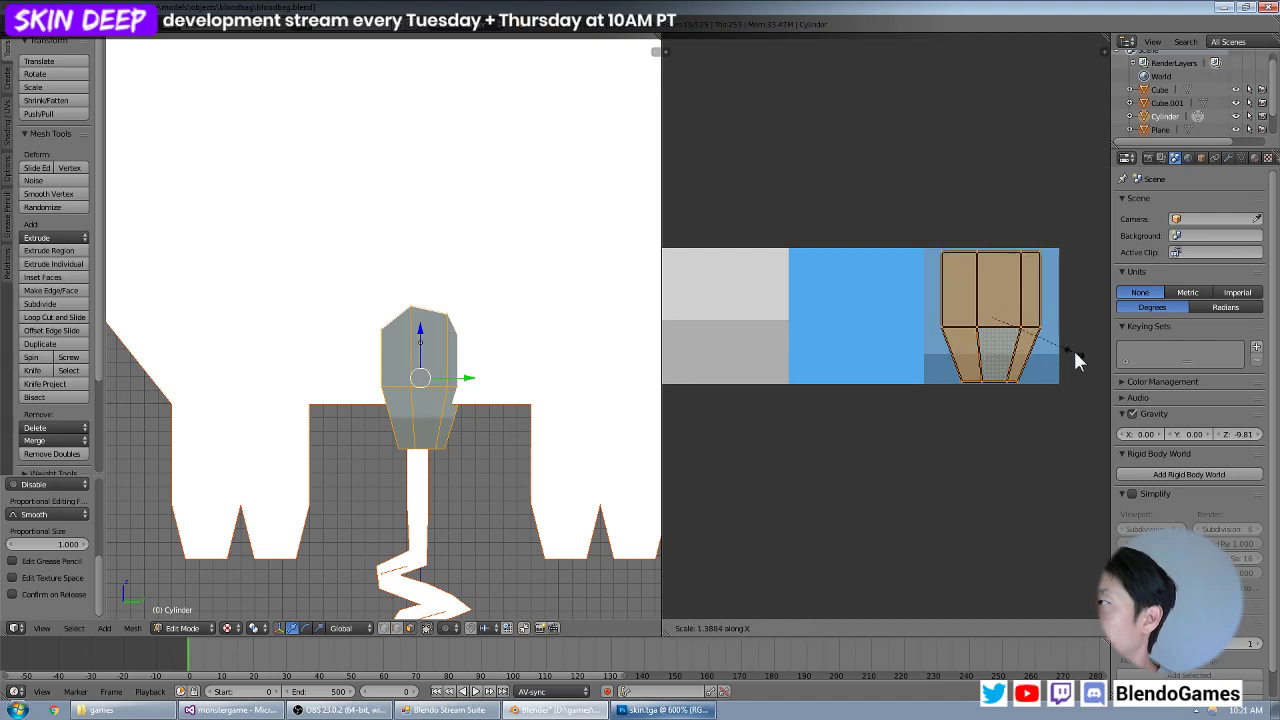
{"action": "left_click", "coordinate": [1095, 356]}
Leave Edit Mode, check the two-tone connector and save the Blender file.
{"action": "mouse_move", "coordinate": [421, 355]}
{"action": "middle_mouse_down"}
{"action": "mouse_move", "coordinate": [484, 302]}
{"action": "mouse_move", "coordinate": [491, 349]}
{"action": "mouse_move", "coordinate": [457, 354]}
{"action": "mouse_move", "coordinate": [418, 310]}
{"action": "mouse_move", "coordinate": [491, 335]}
{"action": "mouse_move", "coordinate": [471, 343]}
{"action": "mouse_move", "coordinate": [463, 405]}
{"action": "mouse_move", "coordinate": [411, 369]}
{"action": "middle_mouse_up"}
{"action": "key", "text": "Tab"}
{"action": "scroll", "coordinate": [462, 403], "scroll_direction": "up", "scroll_amount": 5}
{"action": "scroll", "coordinate": [411, 369], "scroll_direction": "down", "scroll_amount": 3}
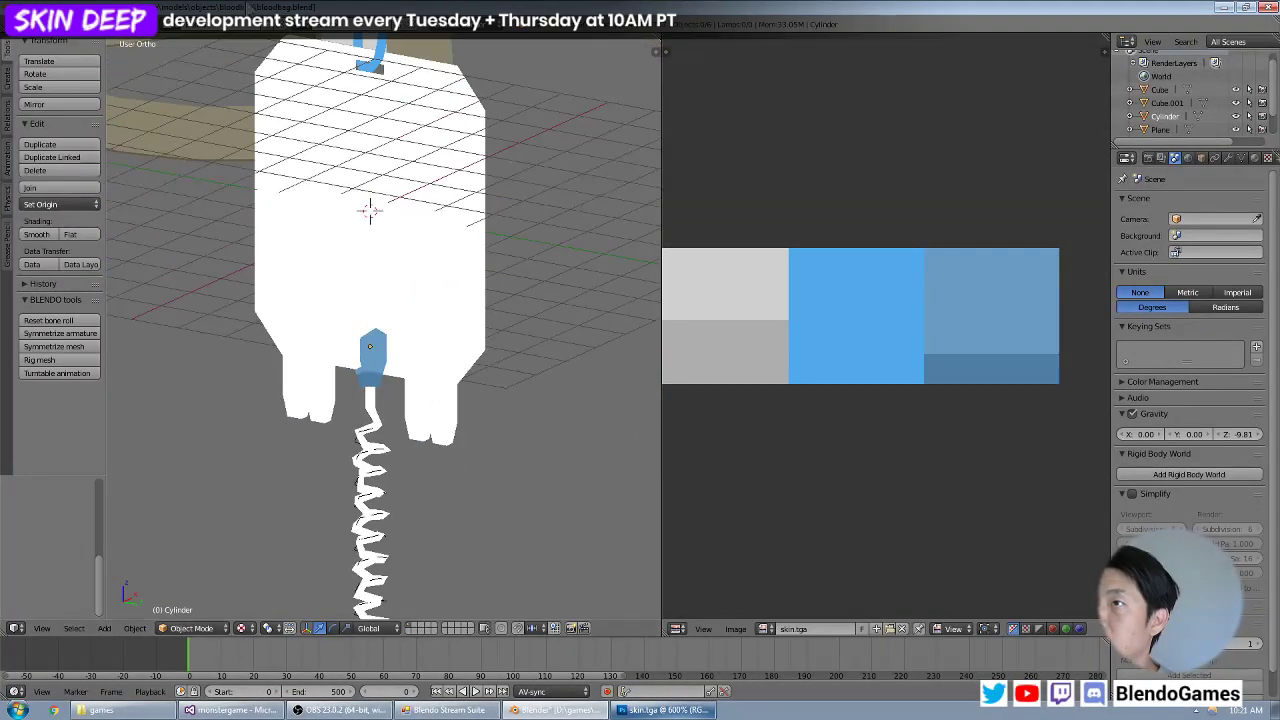
{"action": "left_click", "coordinate": [50, 24]}
{"action": "left_click", "coordinate": [61, 124]}
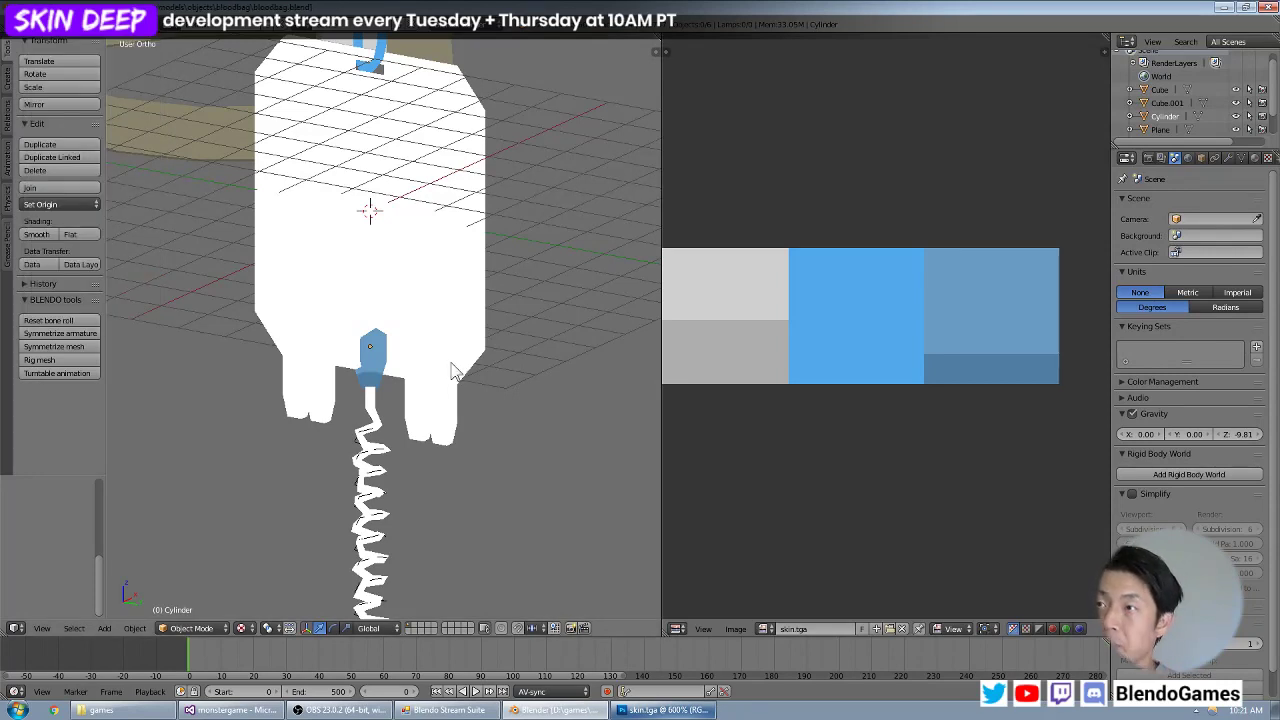
Select the white bag body and enter Edit Mode on its mesh.
{"action": "scroll", "coordinate": [443, 356], "scroll_direction": "down", "scroll_amount": 5}
{"action": "scroll", "coordinate": [443, 355], "scroll_direction": "up", "scroll_amount": 4}
{"action": "middle_click_drag", "start_coordinate": [303, 333], "coordinate": [475, 318]}
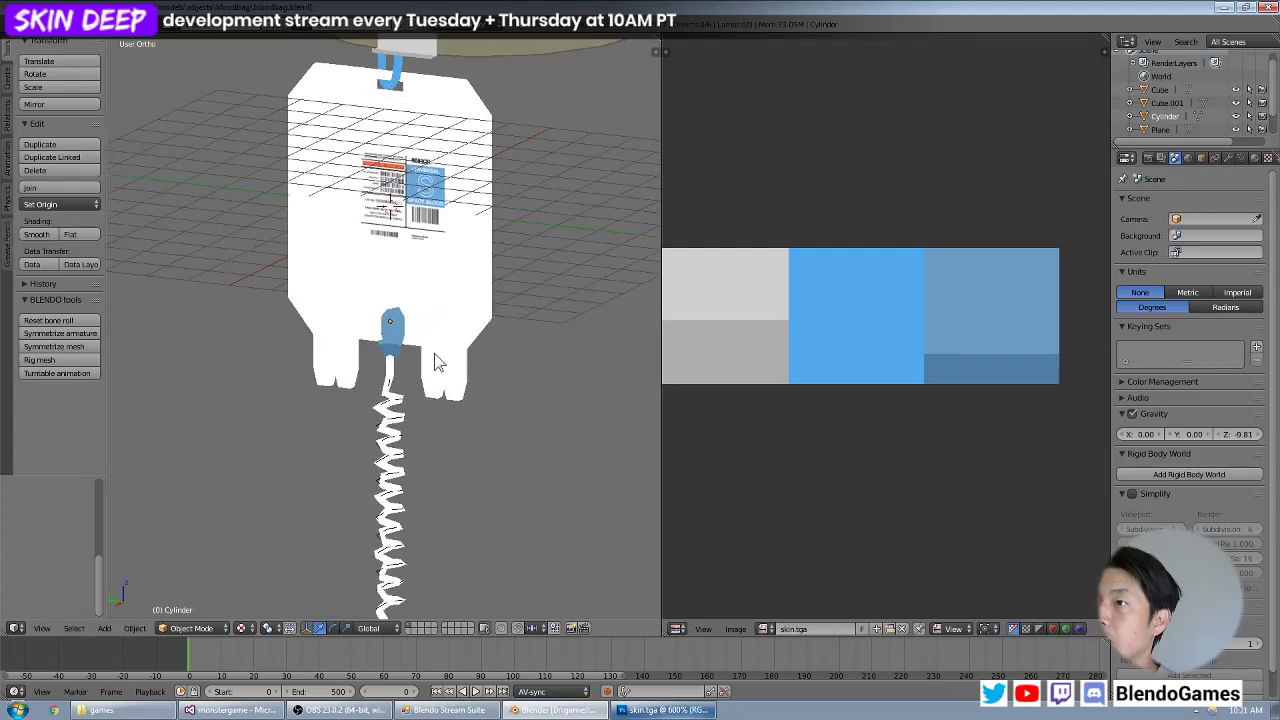
{"action": "scroll", "coordinate": [440, 356], "scroll_direction": "down", "scroll_amount": 2}
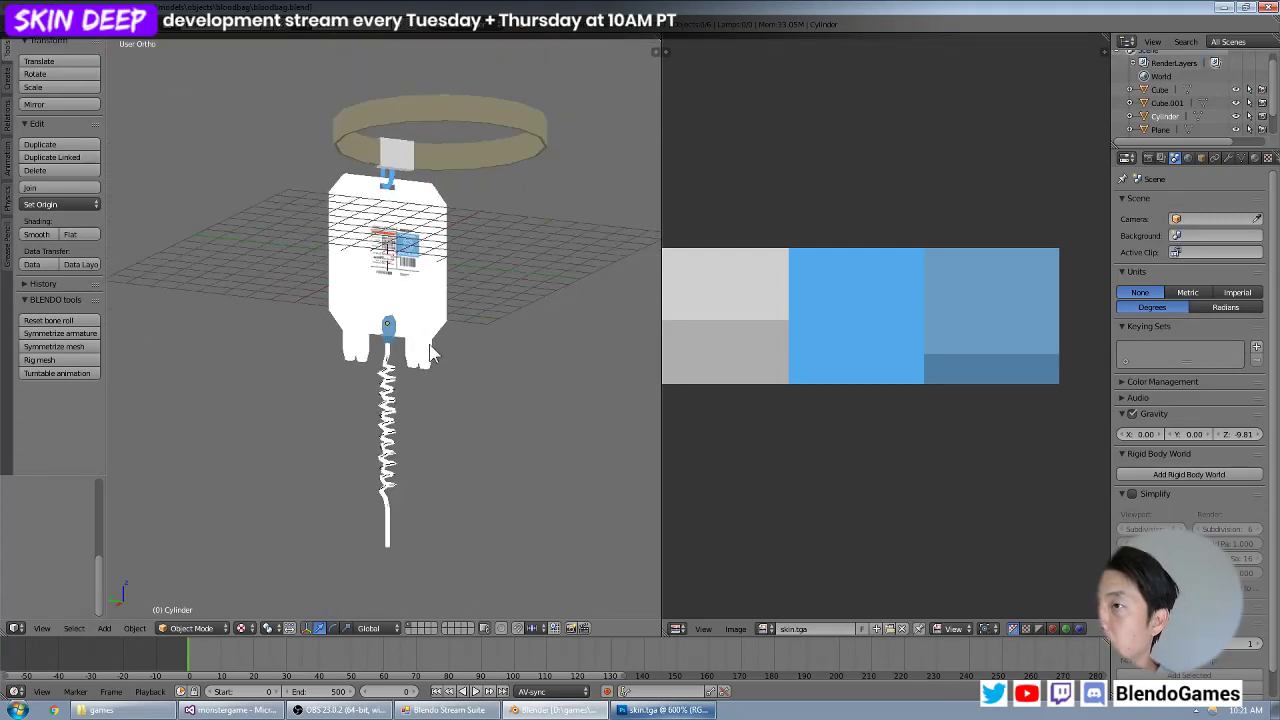
{"action": "right_click", "coordinate": [432, 352]}
{"action": "key", "text": "Tab"}
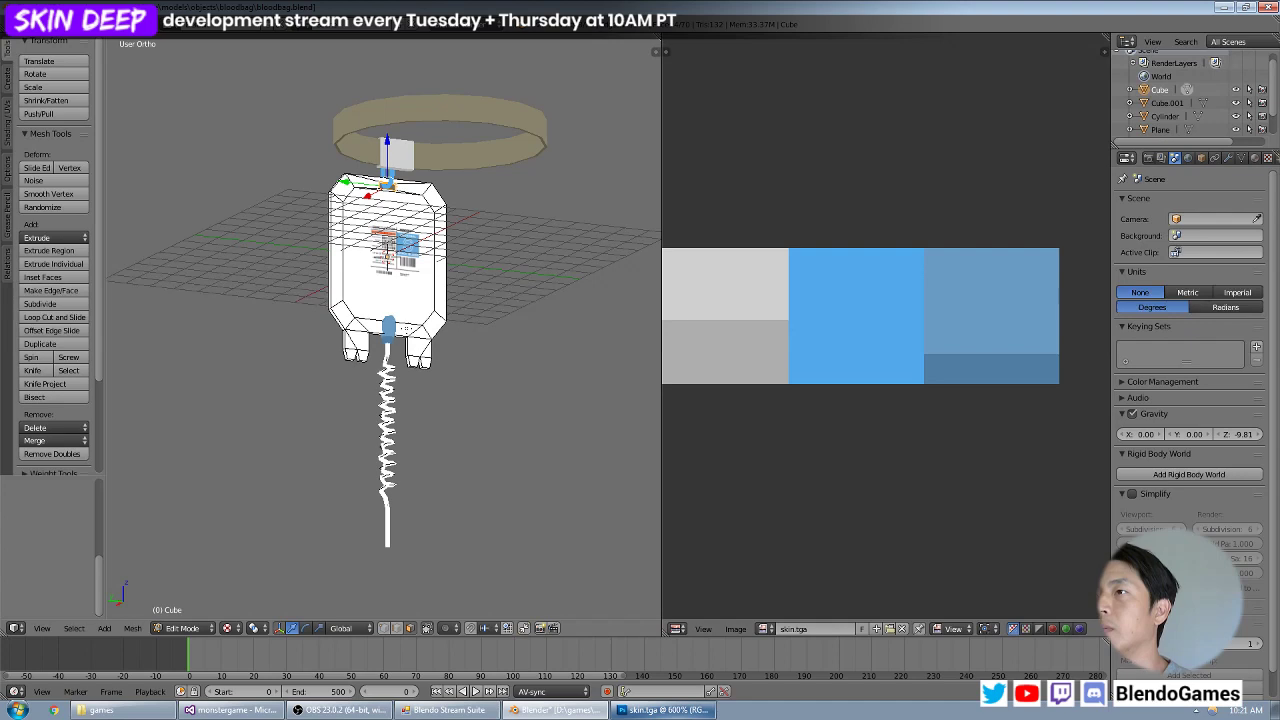
Leave Edit Mode, switch to Photoshop and create a new image 32 pixels wide and 32 pixels high.
{"action": "right_click", "coordinate": [405, 327], "text": "alt"}
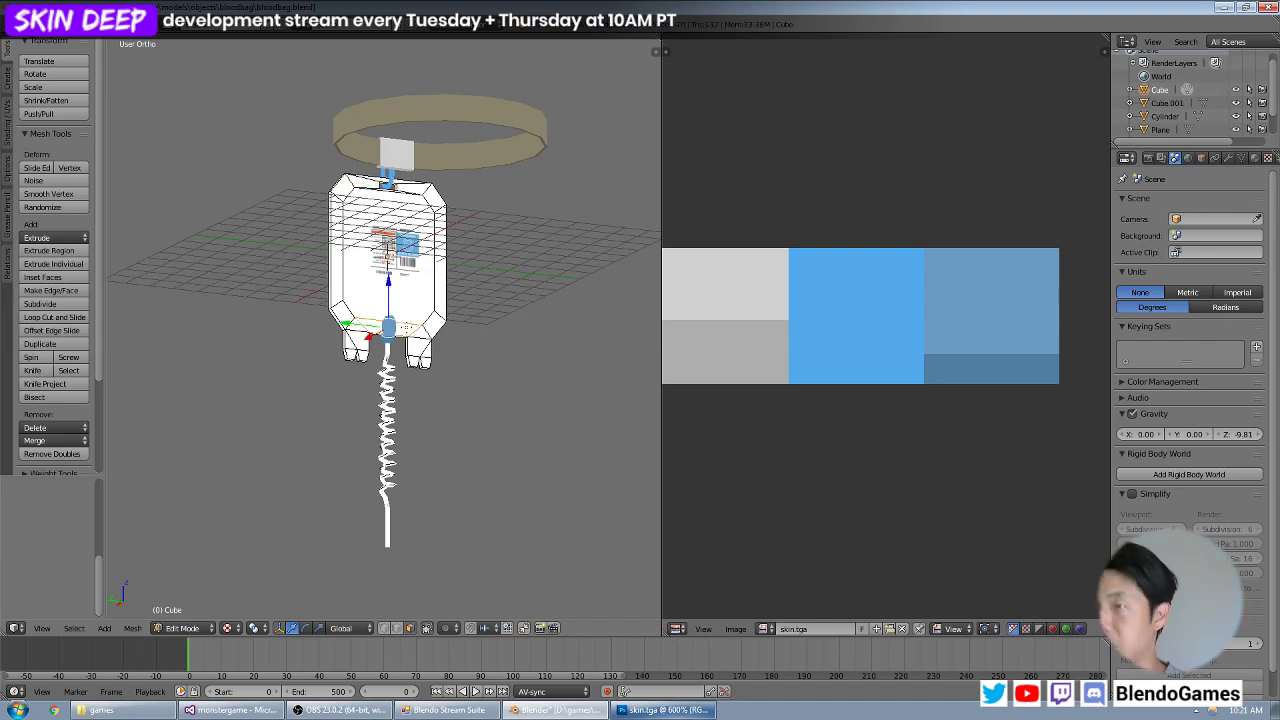
{"action": "key", "text": "Tab"}
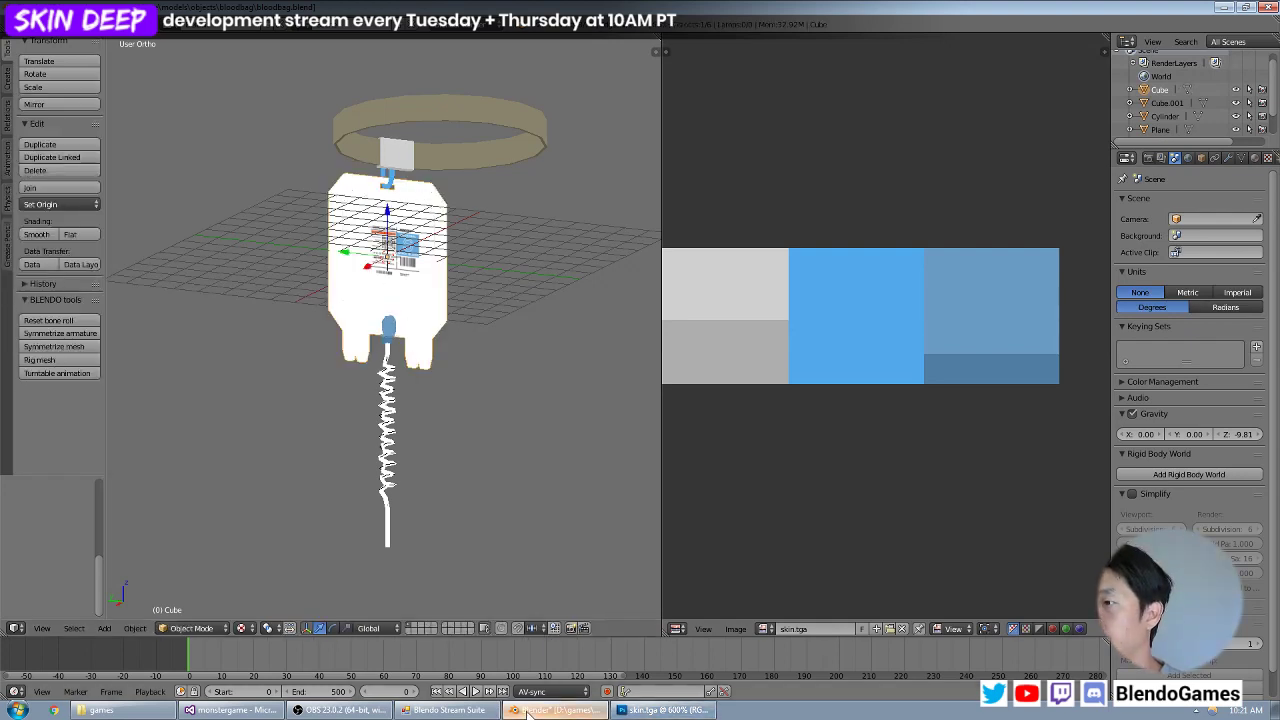
{"action": "left_click", "coordinate": [660, 710]}
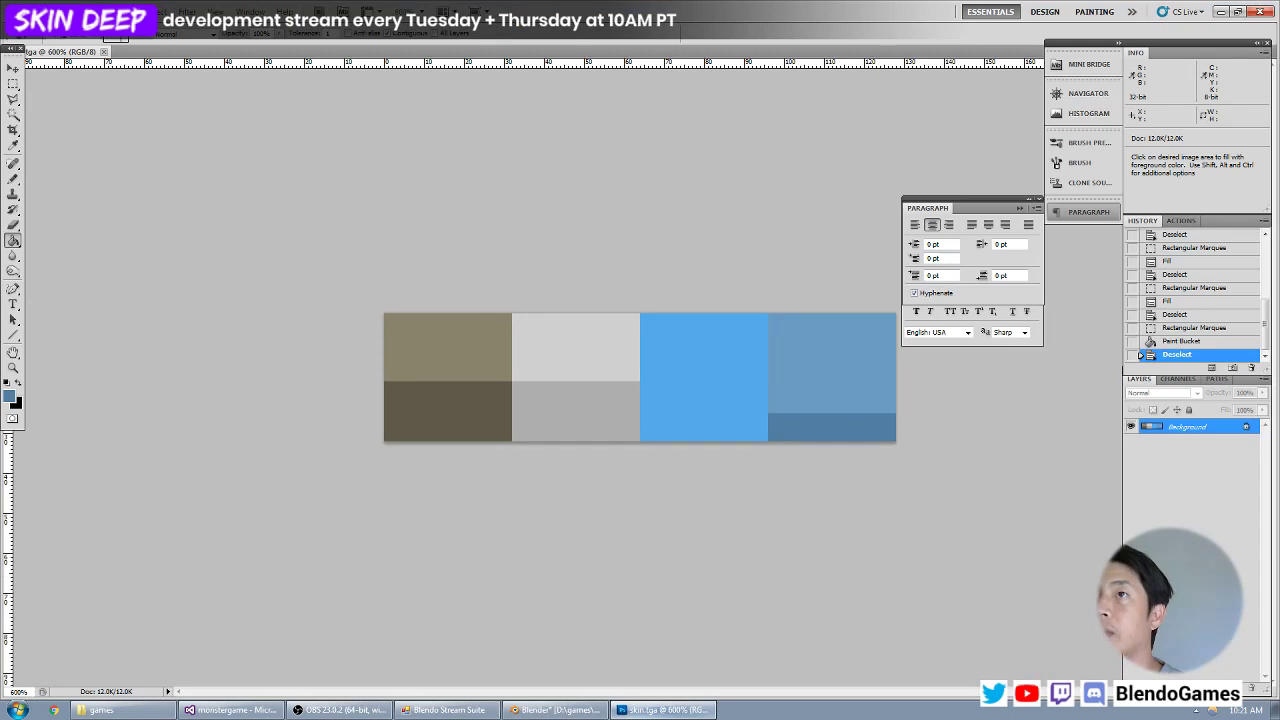
{"action": "left_click", "coordinate": [40, 13]}
{"action": "left_click", "coordinate": [50, 29]}
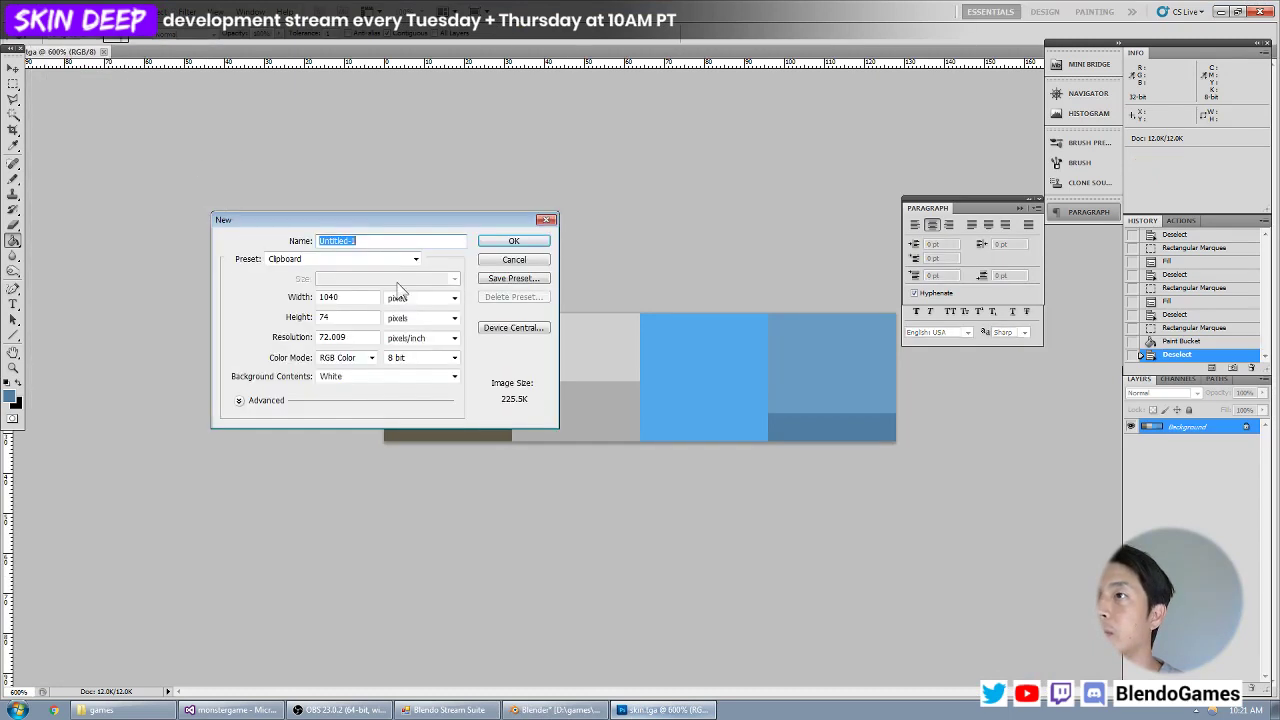
{"action": "double_click", "coordinate": [352, 298]}
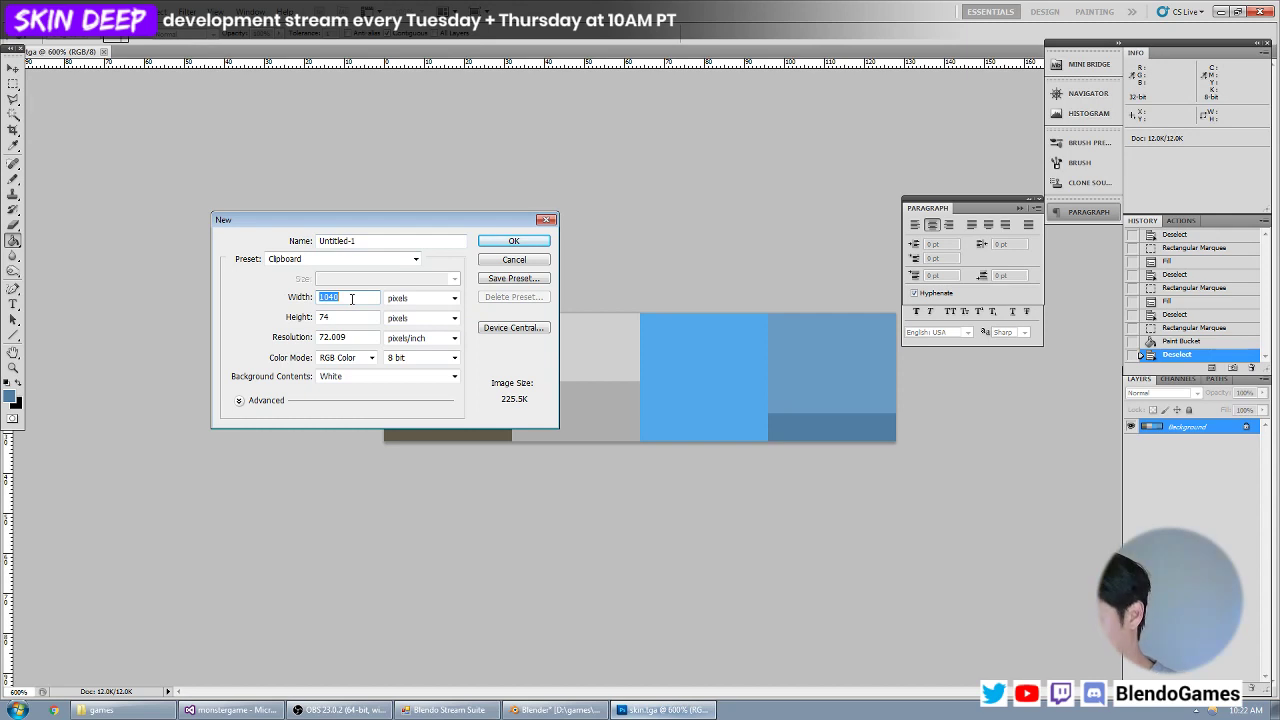
{"action": "type", "text": "32"}
{"action": "double_click", "coordinate": [357, 315]}
{"action": "type", "text": "32"}
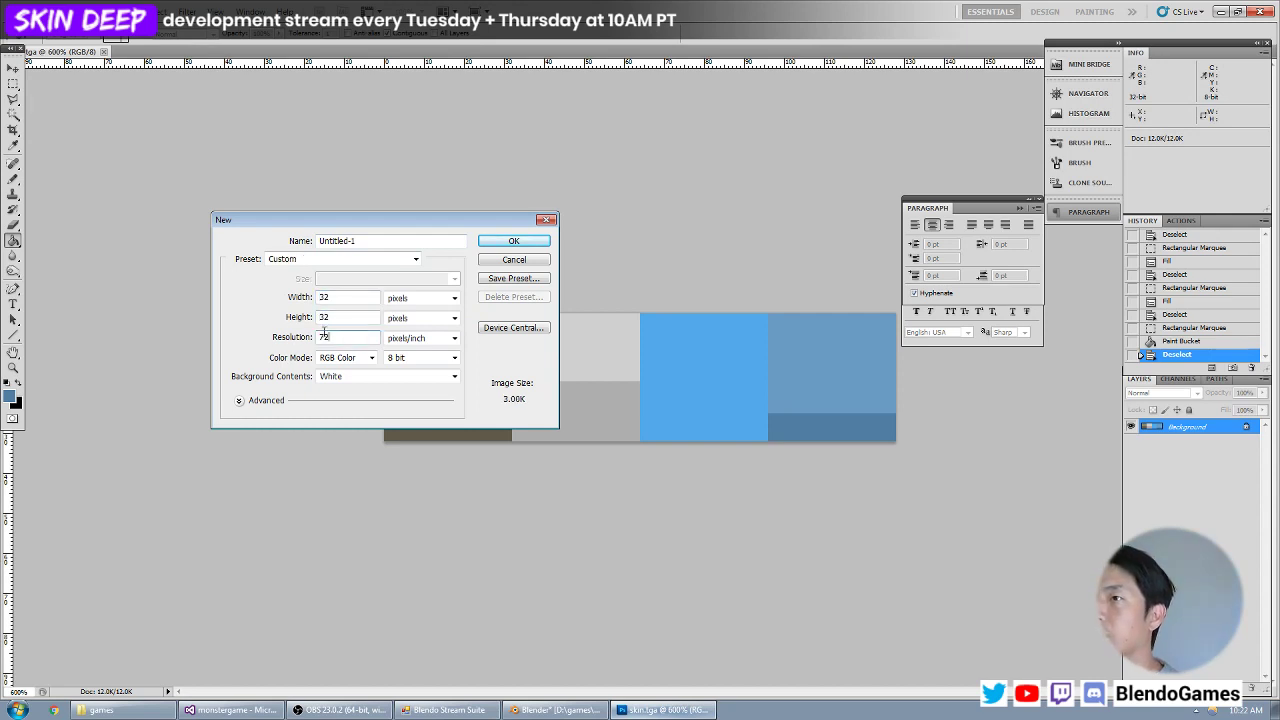
{"action": "key", "text": "Return"}
Set the foreground colour to a pale cream yellow and fill the whole new image with it.
{"action": "left_click", "coordinate": [10, 394]}
{"action": "left_click", "coordinate": [590, 474]}
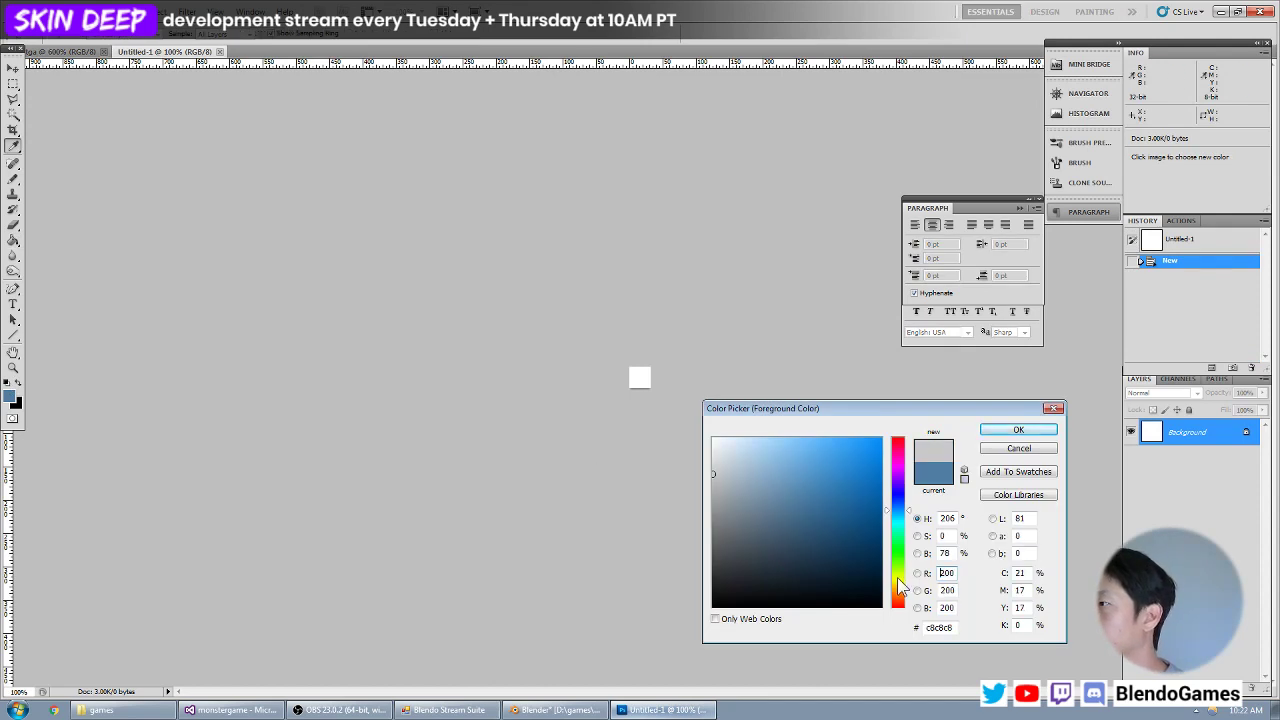
{"action": "left_click", "coordinate": [897, 584]}
{"action": "left_click_drag", "start_coordinate": [898, 590], "coordinate": [896, 583]}
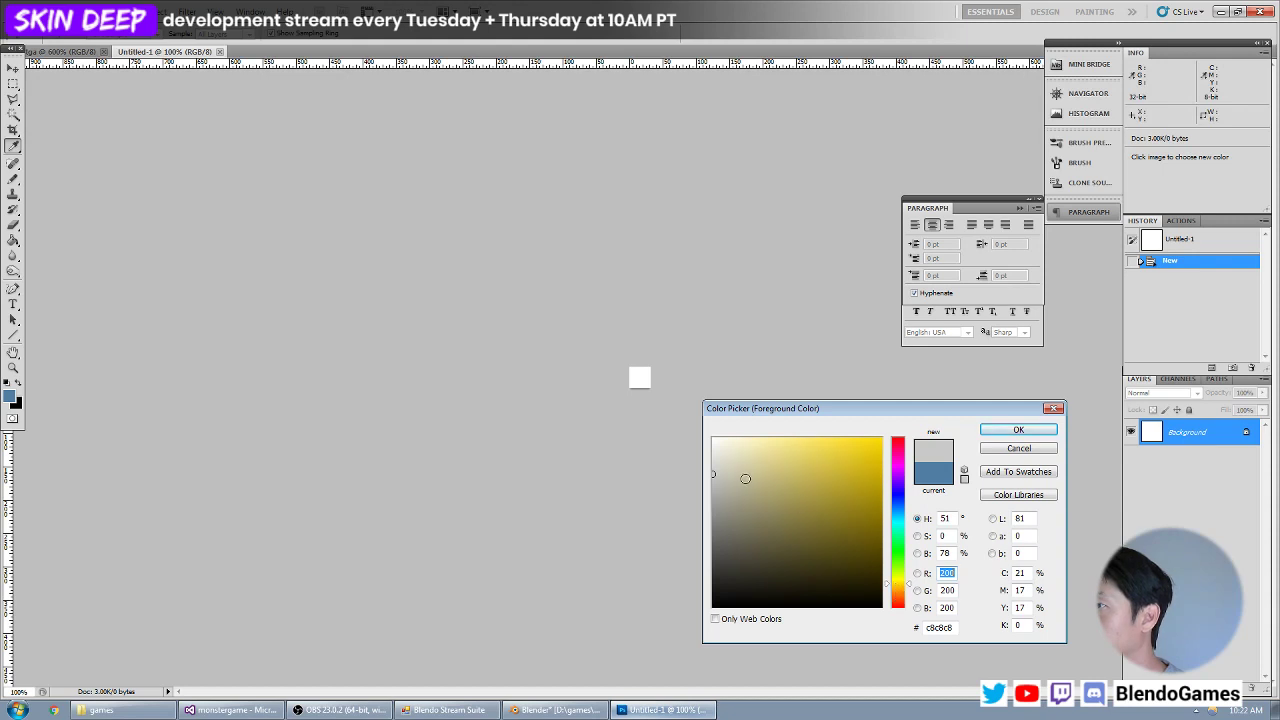
{"action": "left_click", "coordinate": [728, 457]}
{"action": "left_click_drag", "start_coordinate": [731, 457], "coordinate": [727, 455]}
{"action": "key", "text": "Return"}
{"action": "key", "text": "g"}
{"action": "key", "text": "alt+BackSpace"}
{"action": "key", "text": "ctrl+plus"}
{"action": "key", "text": "ctrl+plus"}
{"action": "key", "text": "ctrl+plus"}
{"action": "key", "text": "ctrl+plus"}
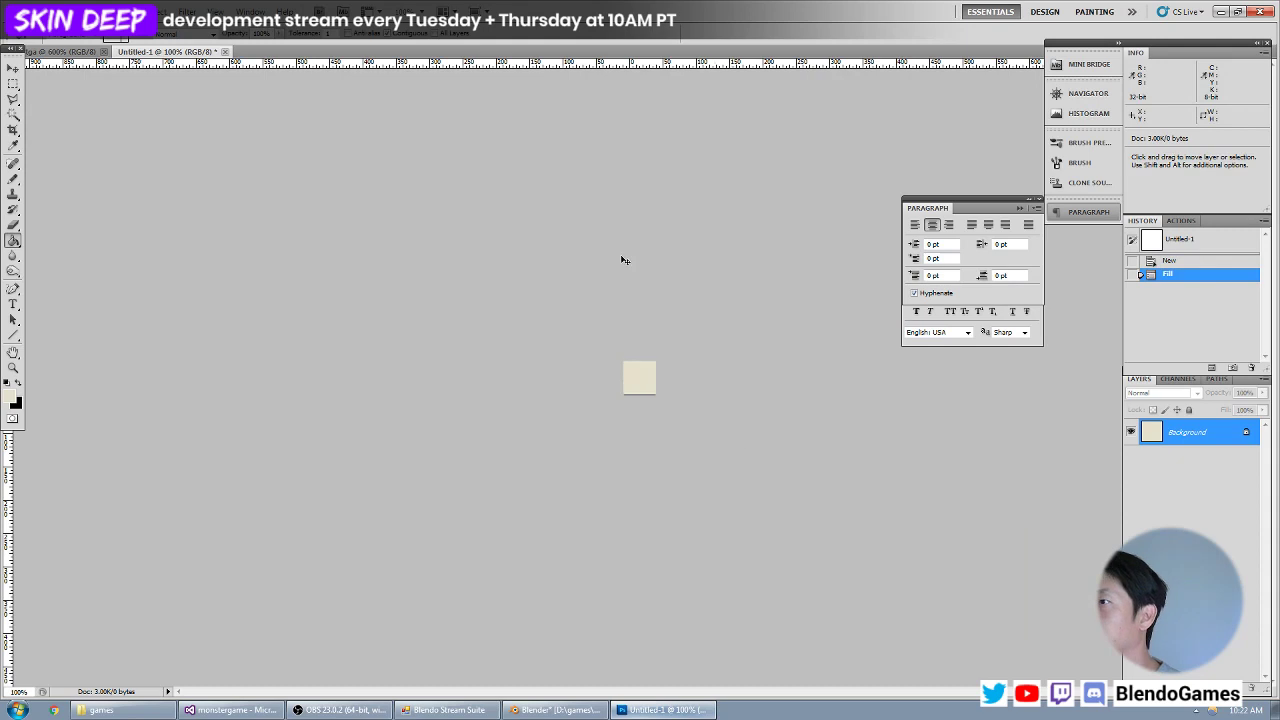
Save the cream image as baggy.tga in the bloodbag folder, in Targa format at 24 bits/pixel.
{"action": "left_click", "coordinate": [40, 11]}
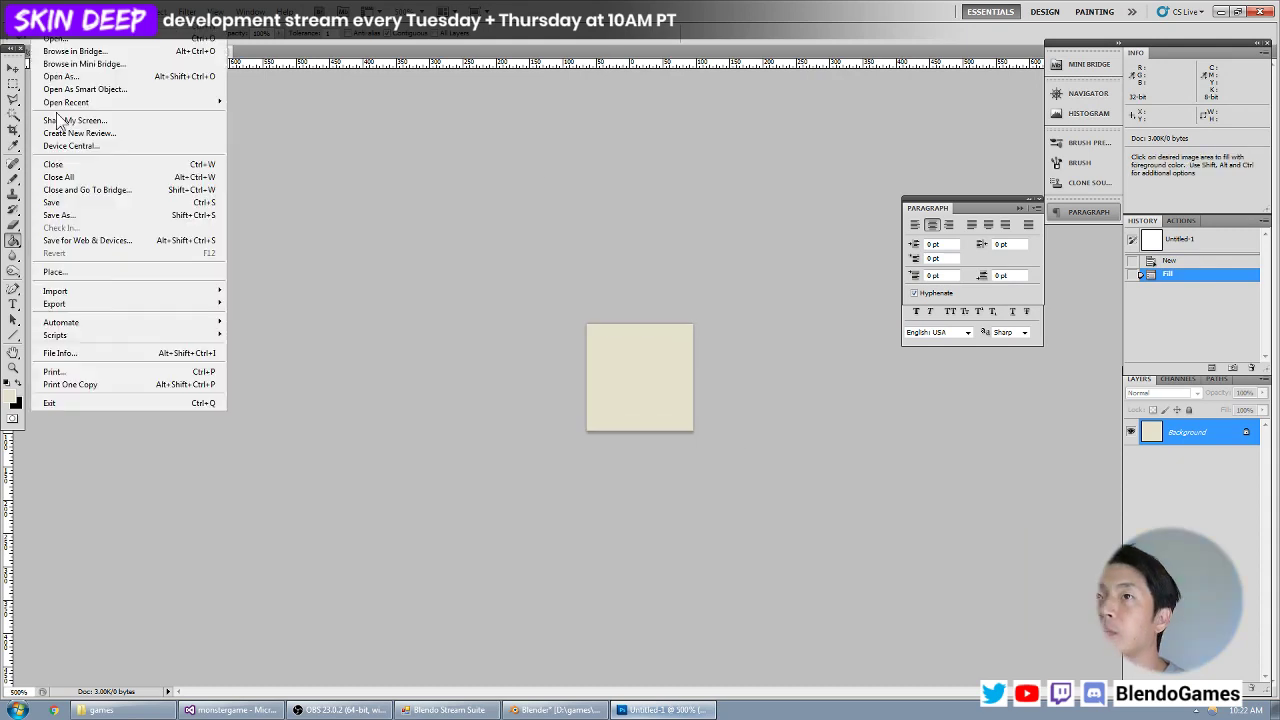
{"action": "left_click", "coordinate": [60, 214]}
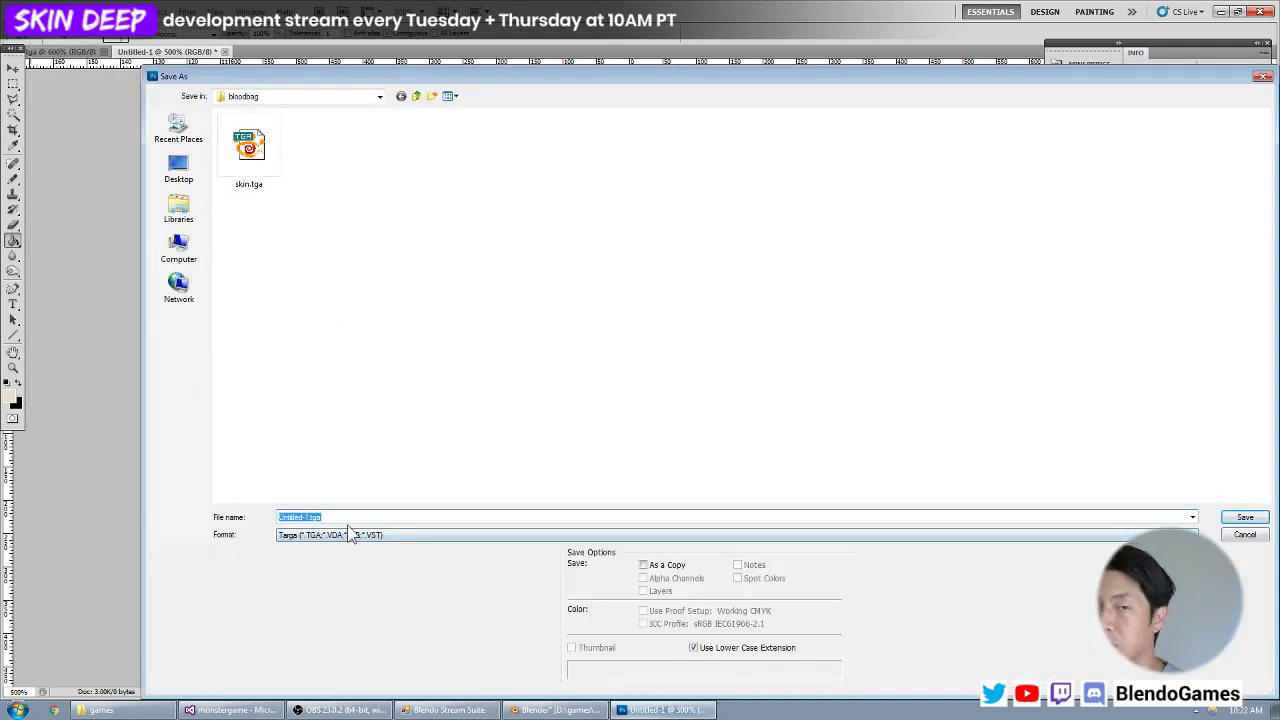
{"action": "type", "text": "baggy"}
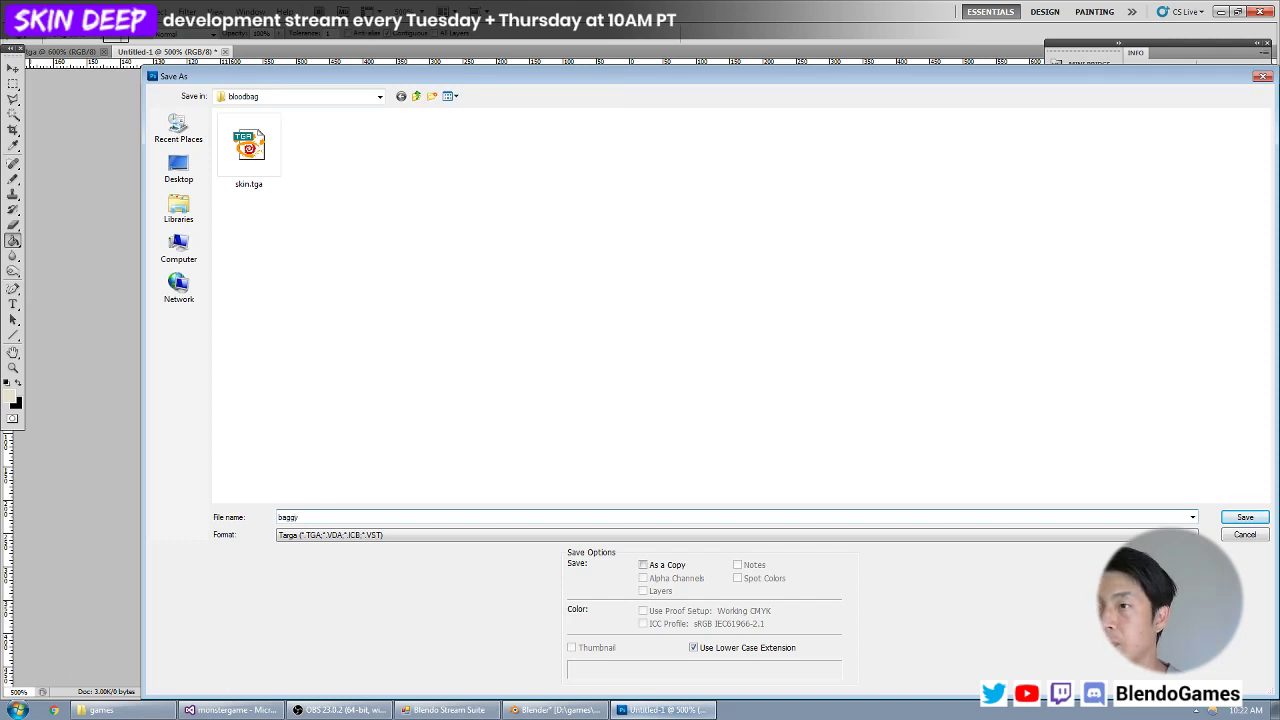
{"action": "key", "text": "Return"}
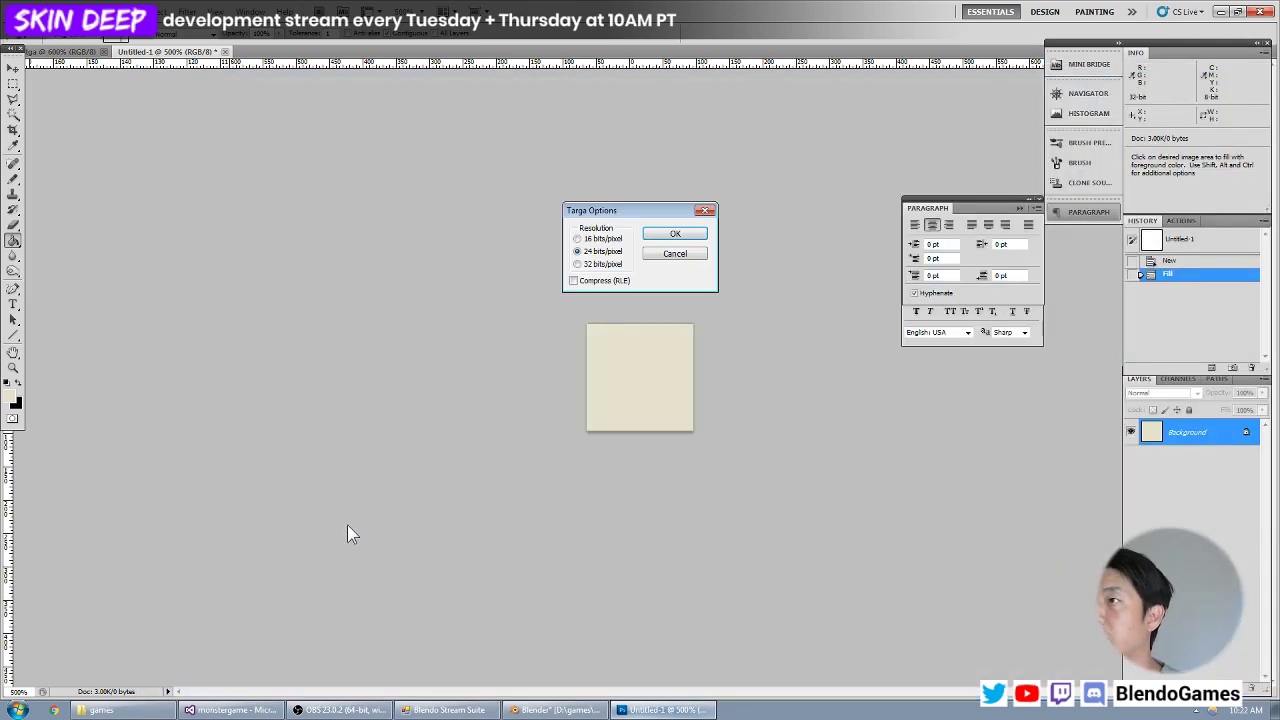
{"action": "key", "text": "Return"}
Switch back to Blender, select the outer bag frame's entire mesh in Edit Mode and open baggy.tga as its texture.
{"action": "key", "text": "alt+Tab"}
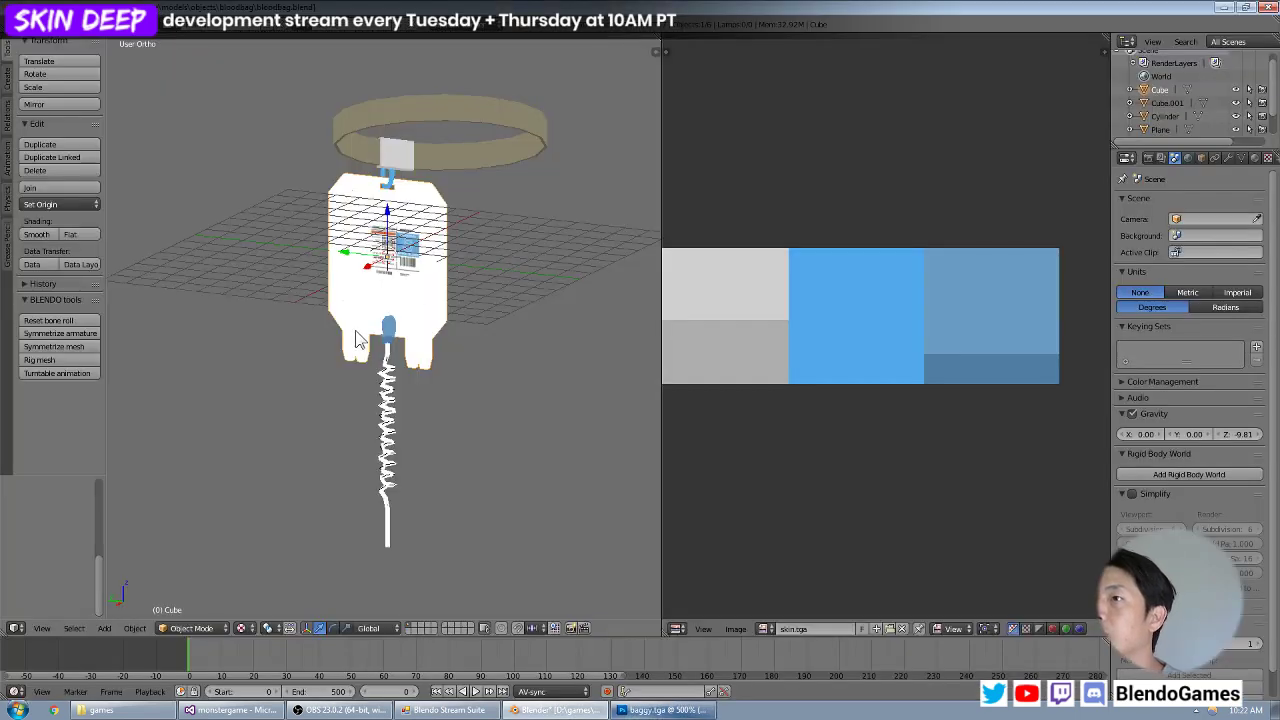
{"action": "key", "text": "Tab"}
{"action": "key", "text": "a"}
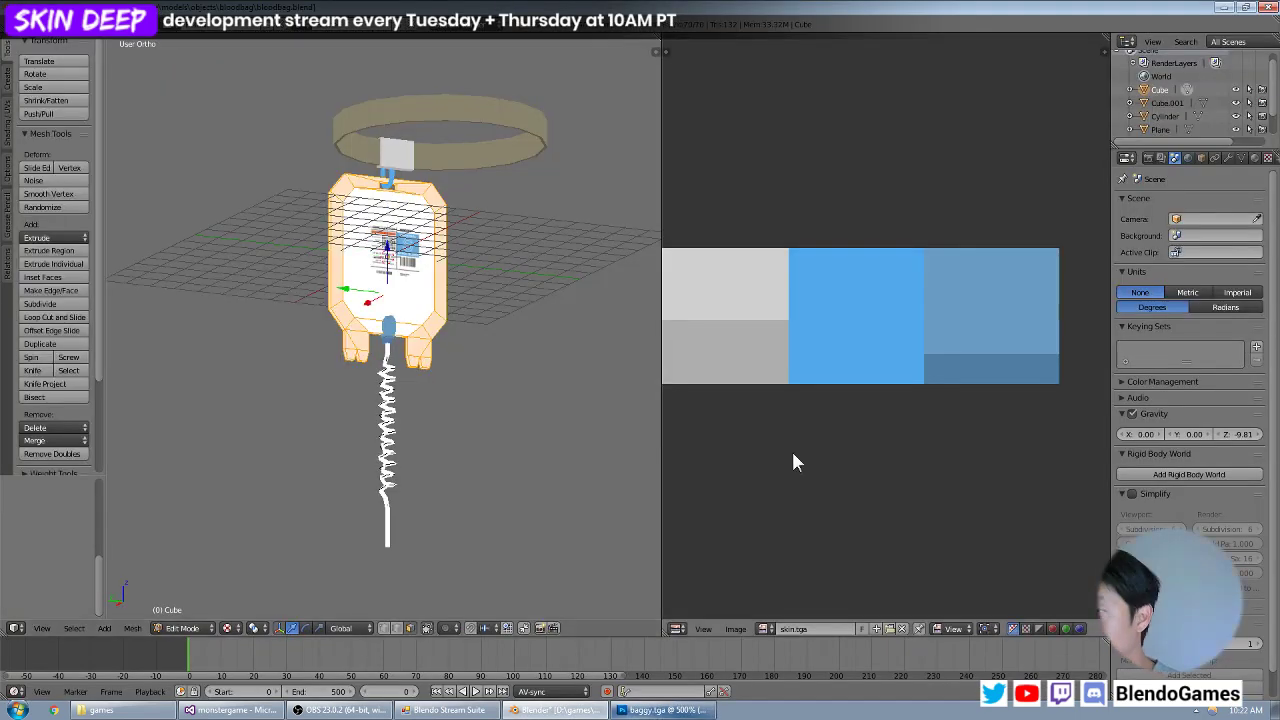
{"action": "left_click", "coordinate": [736, 628]}
{"action": "left_click", "coordinate": [749, 600]}
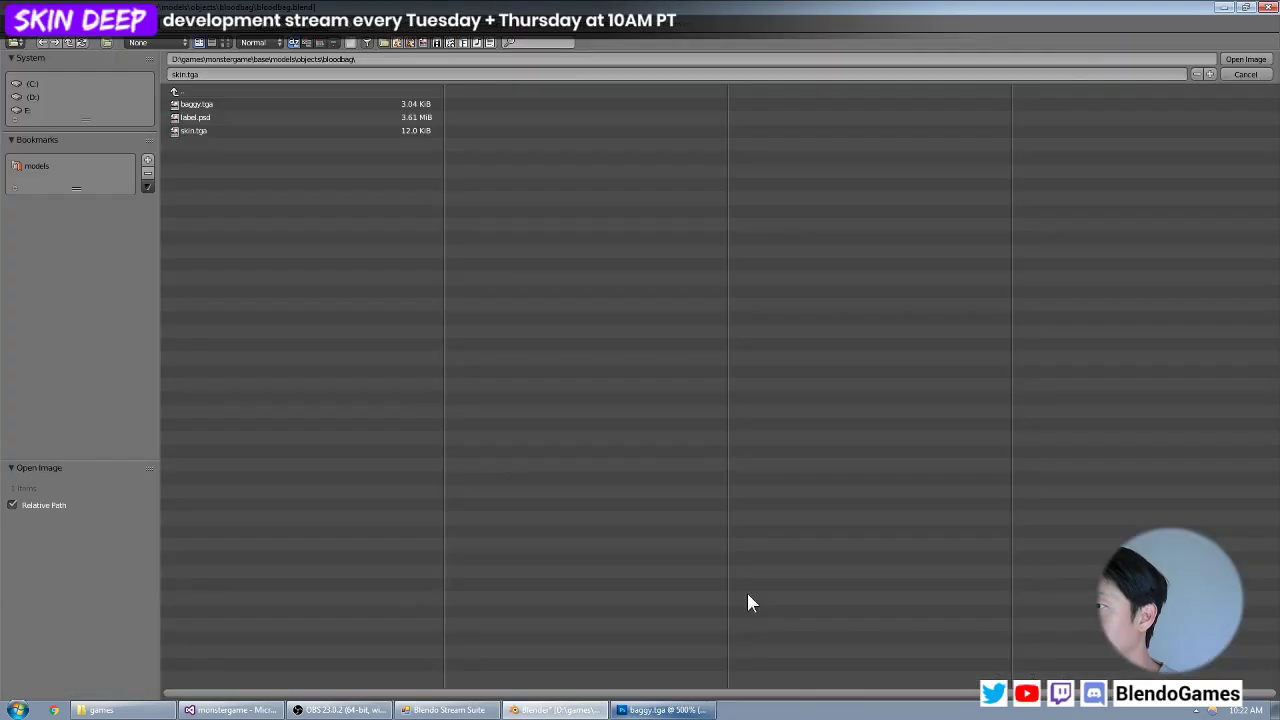
{"action": "left_click", "coordinate": [310, 104]}
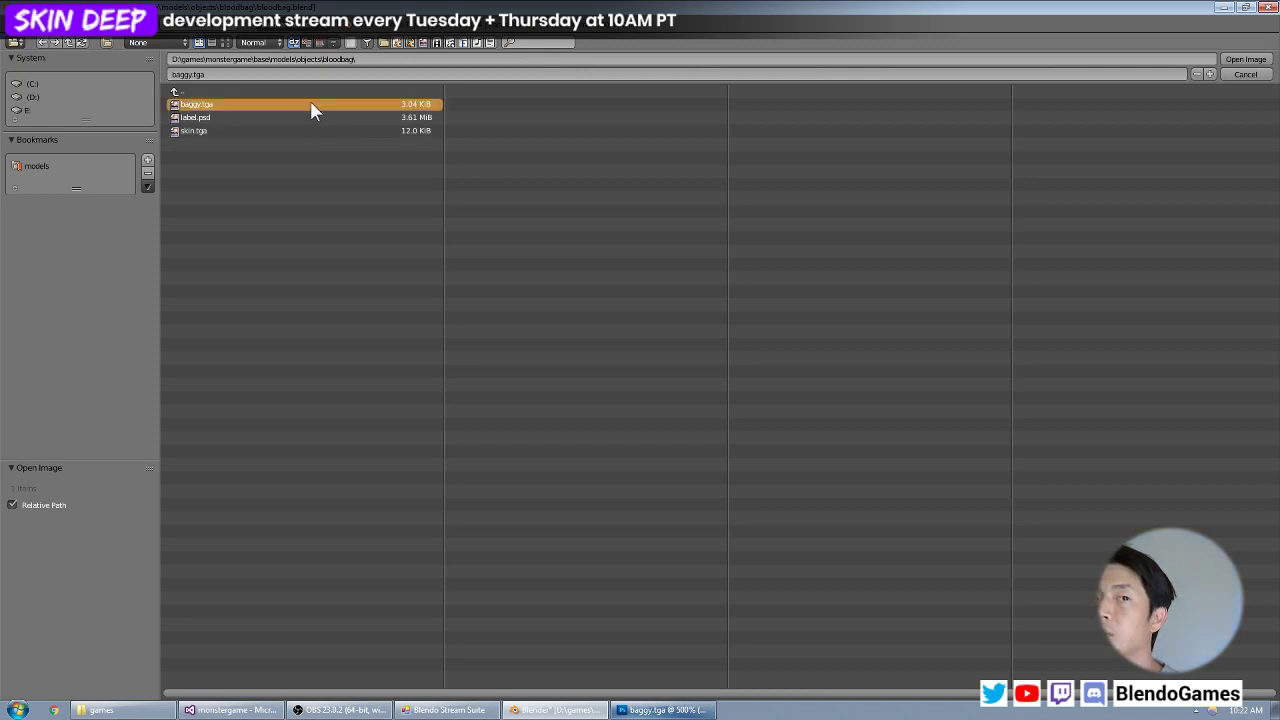
{"action": "double_click", "coordinate": [310, 104]}
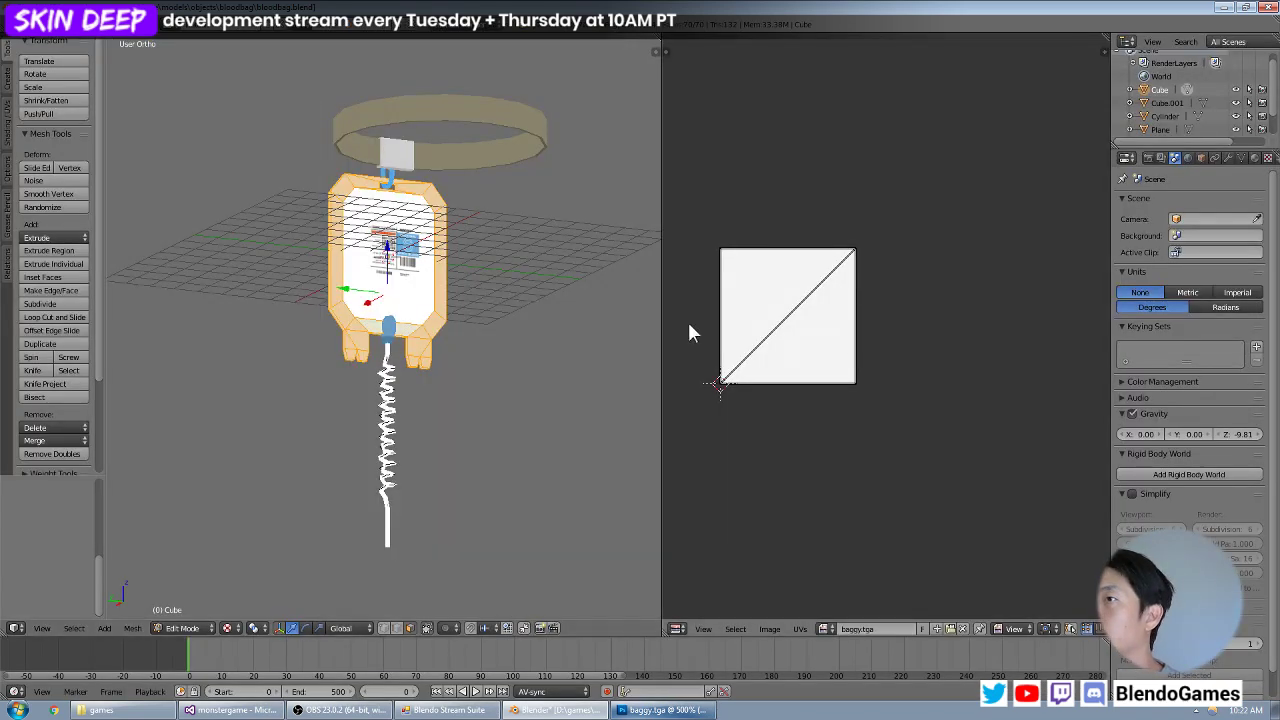
Try to project the outer bag frame's UVs from the straight side view.
{"action": "key", "text": "KP_1"}
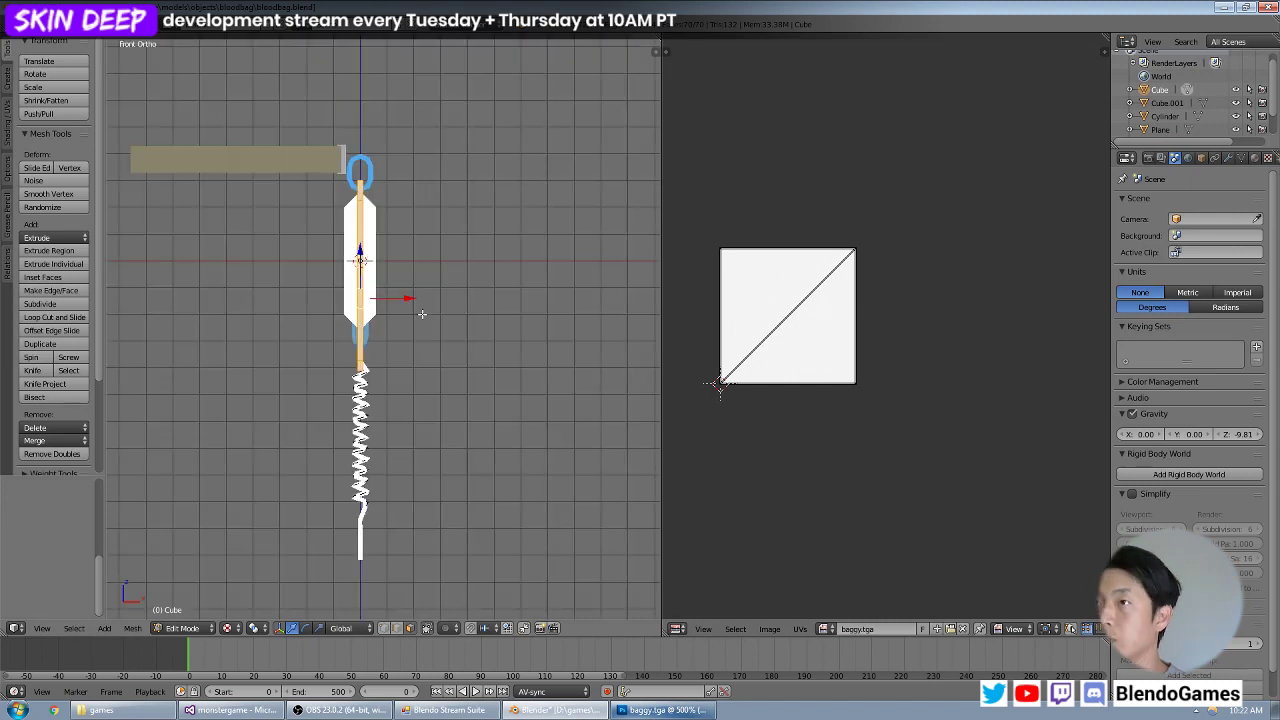
{"action": "key", "text": "KP_3"}
{"action": "key", "text": "u"}
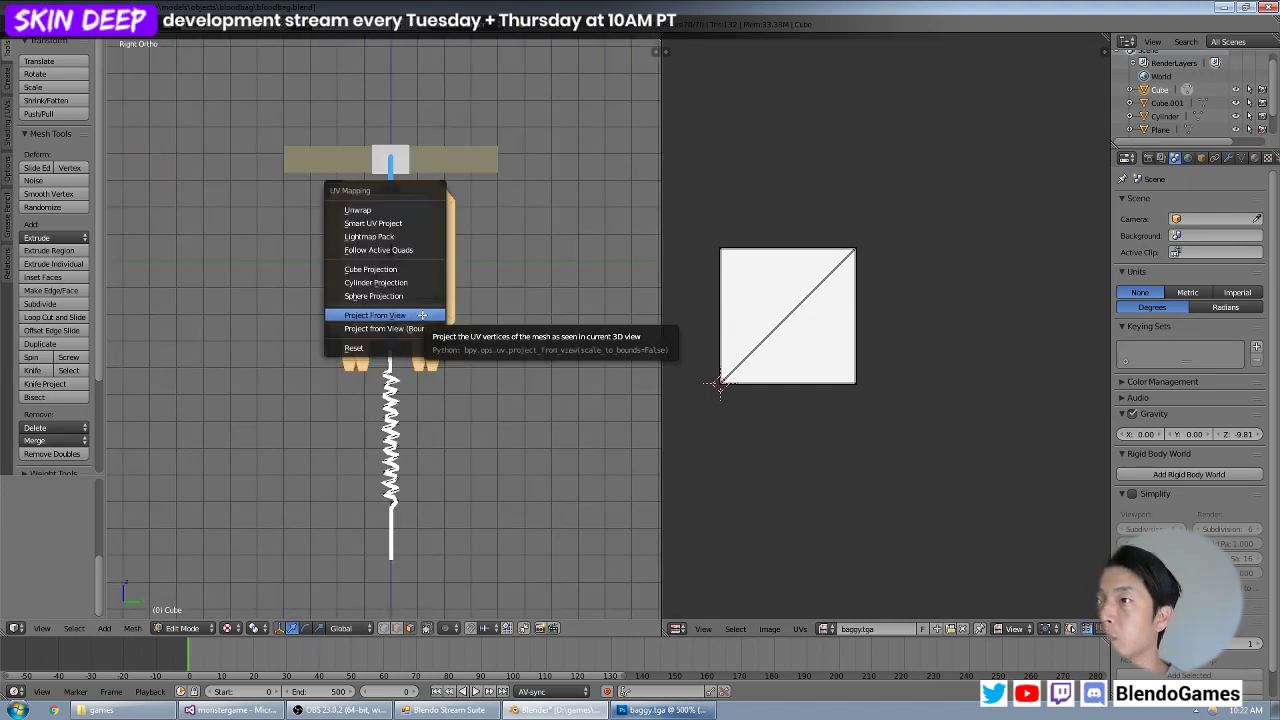
{"action": "left_click", "coordinate": [422, 315]}
Project the outer bag frame's UVs from a slightly angled view of the bag.
{"action": "middle_click_drag", "start_coordinate": [468, 306], "coordinate": [441, 290]}
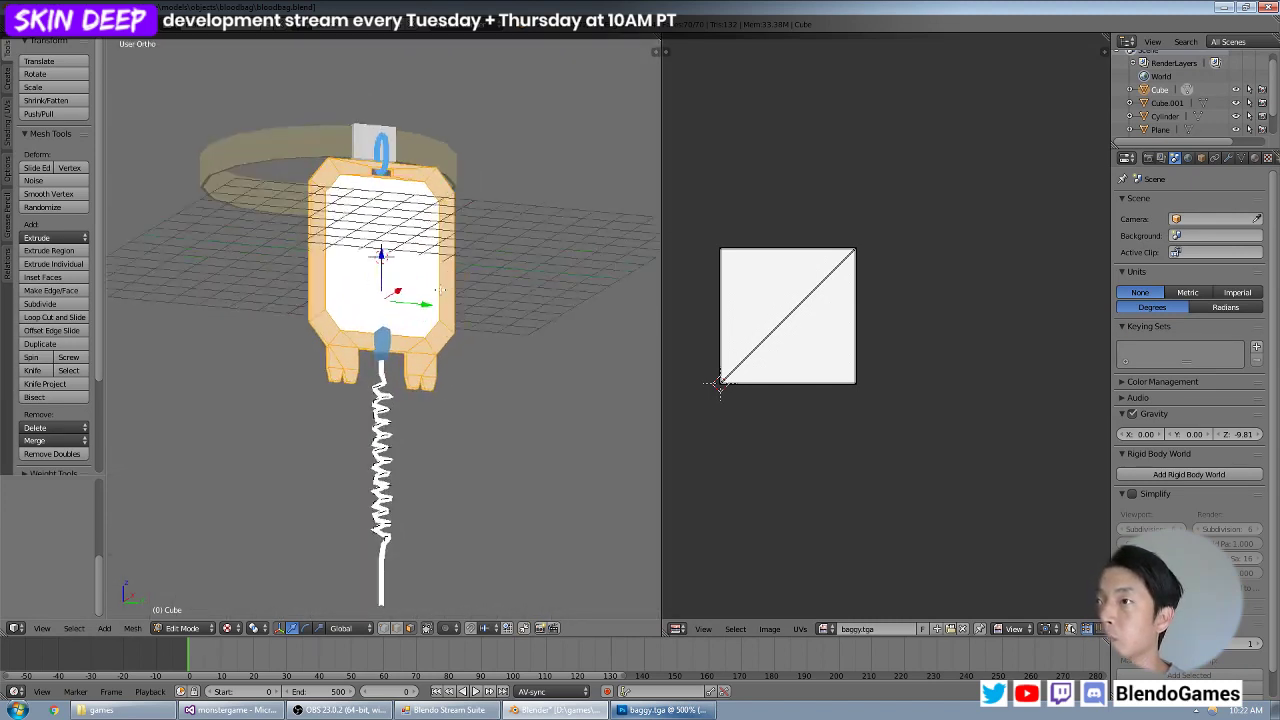
{"action": "scroll", "coordinate": [441, 290], "scroll_direction": "up", "scroll_amount": 2}
{"action": "key", "text": "u"}
{"action": "left_click", "coordinate": [441, 290]}
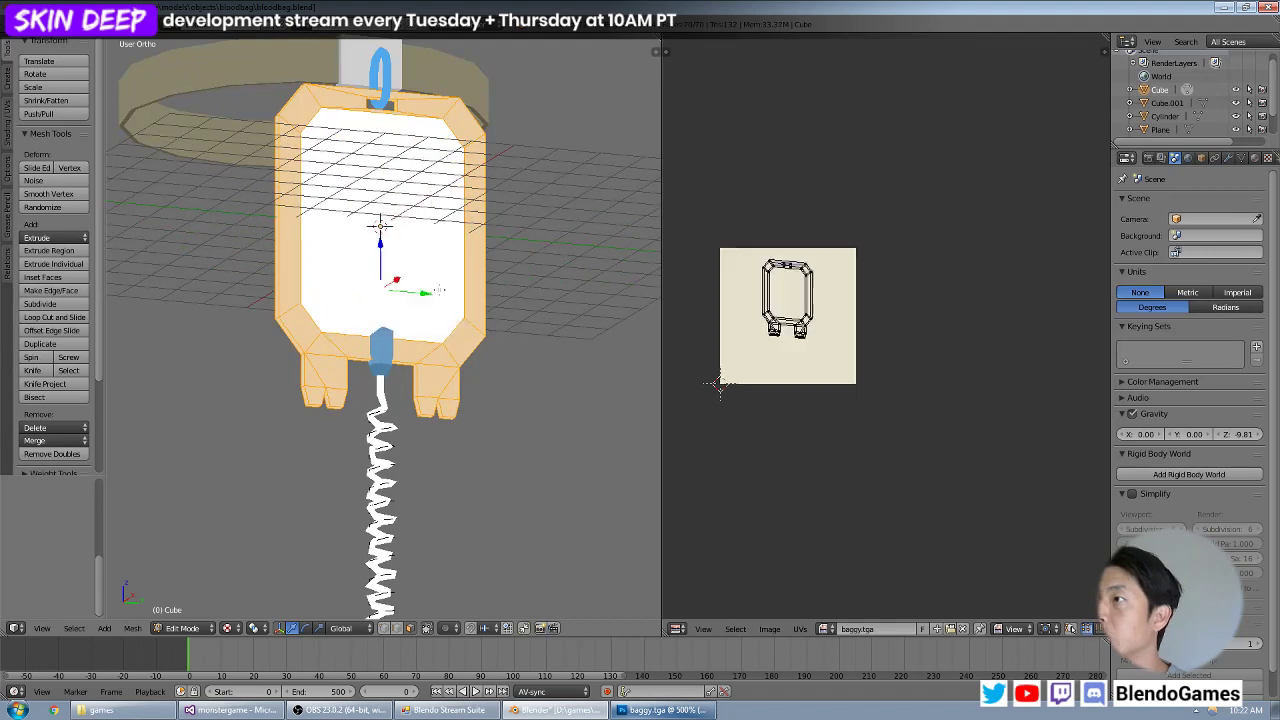
Enlarge all of the frame's UVs to nearly the full height of the cream texture and shift them to fit inside it.
{"action": "key", "text": "a"}
{"action": "key", "text": "s"}
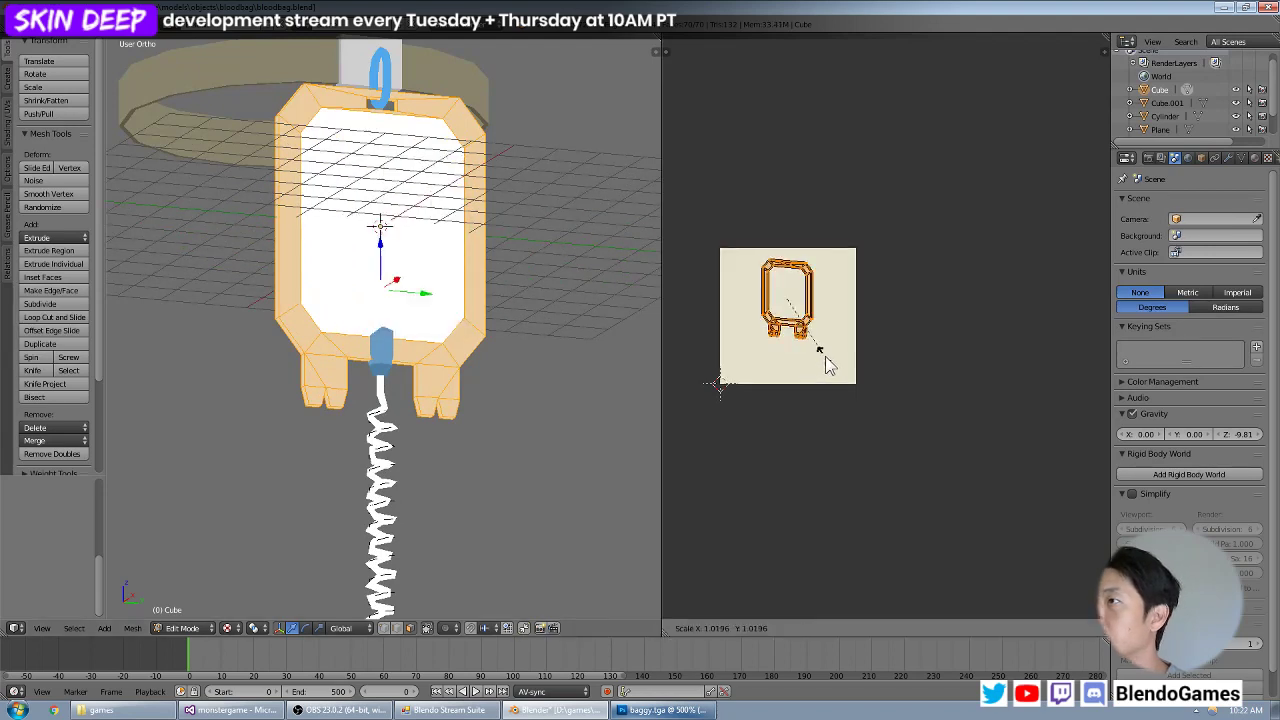
{"action": "left_click", "coordinate": [851, 394]}
{"action": "key", "text": "g"}
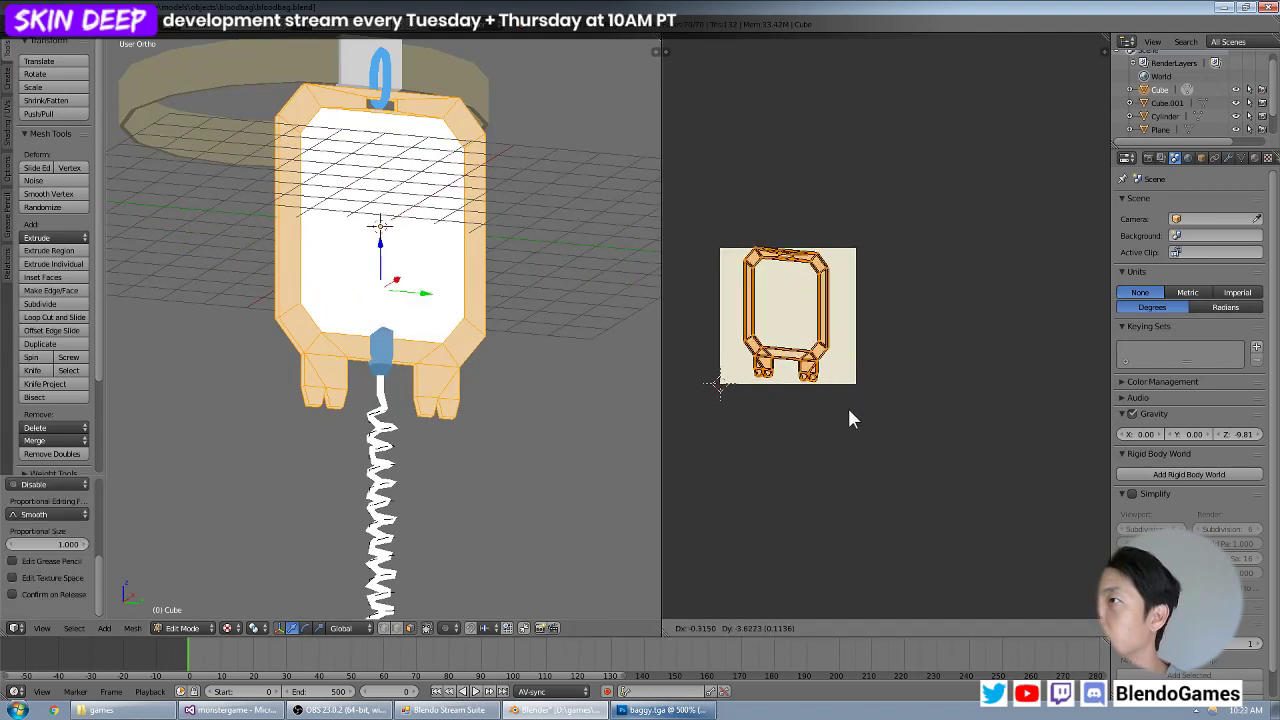
{"action": "left_click", "coordinate": [848, 413]}
Rotate the frame's UVs slightly, centre them and widen them along X to nearly the texture's full width.
{"action": "scroll", "coordinate": [846, 406], "scroll_direction": "up", "scroll_amount": 1}
{"action": "key", "text": "r"}
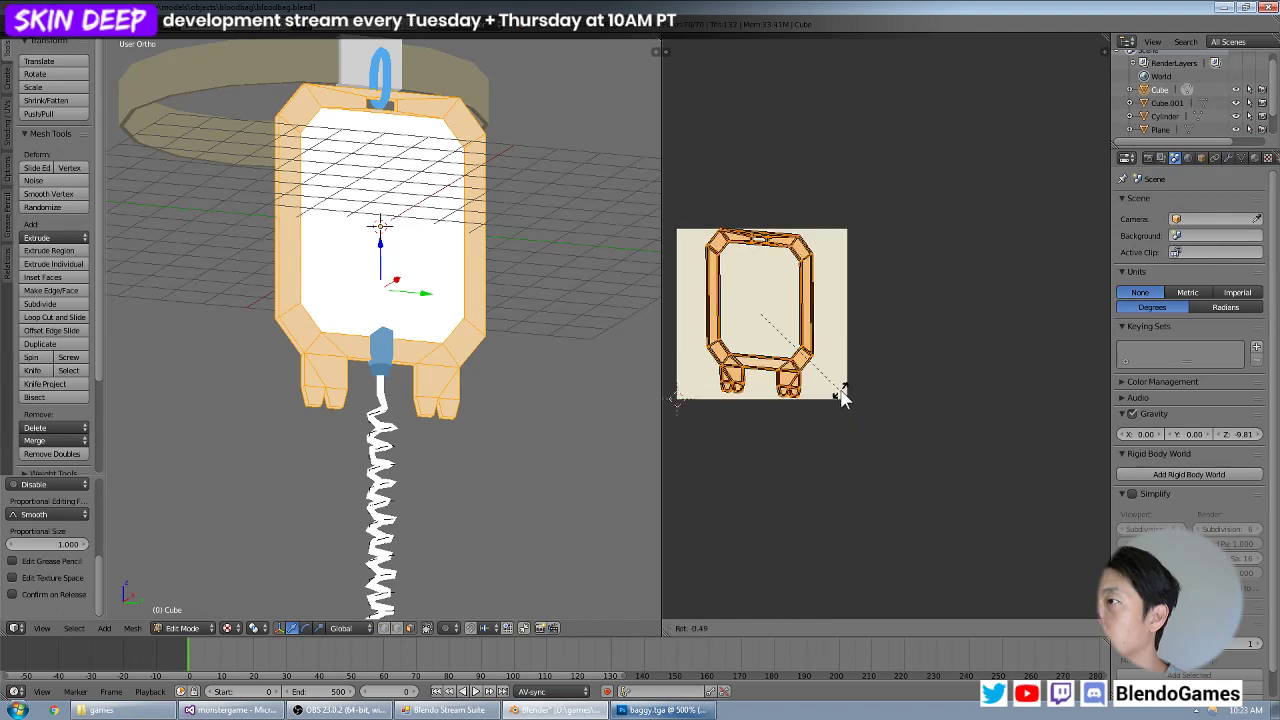
{"action": "left_click", "coordinate": [840, 384]}
{"action": "key", "text": "g"}
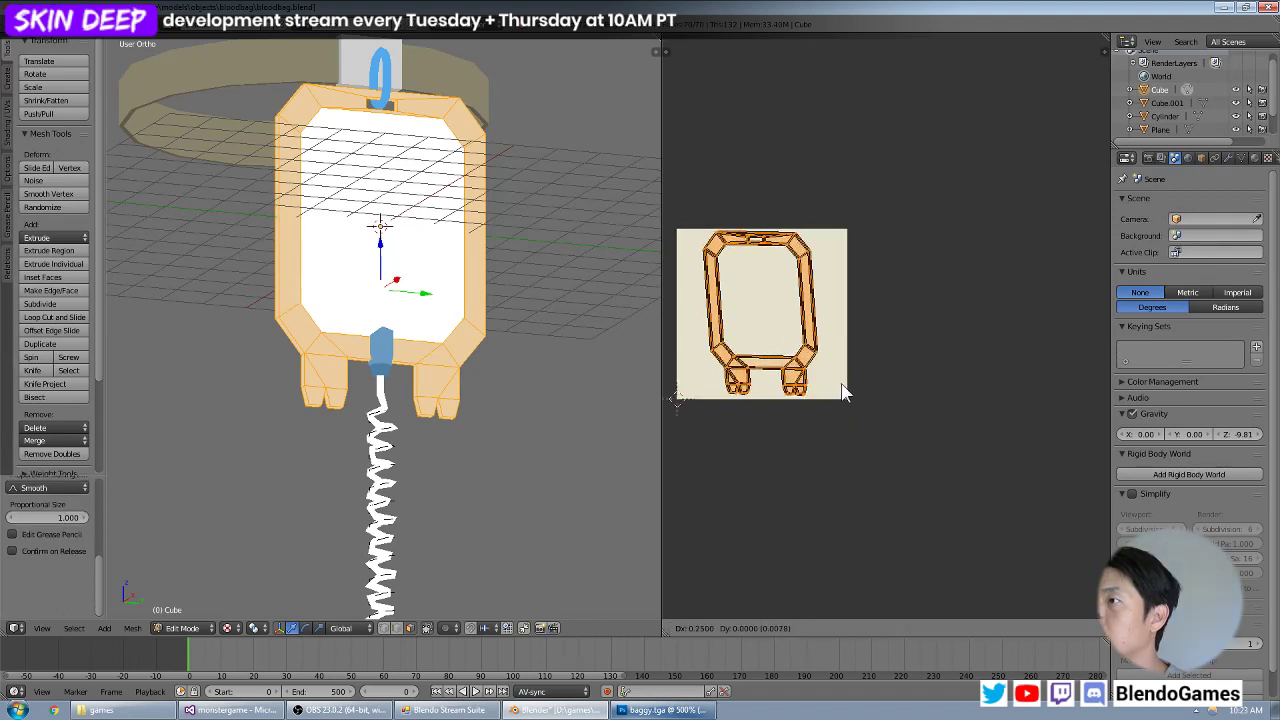
{"action": "left_click", "coordinate": [842, 385]}
{"action": "key", "text": "s"}
{"action": "key", "text": "x"}
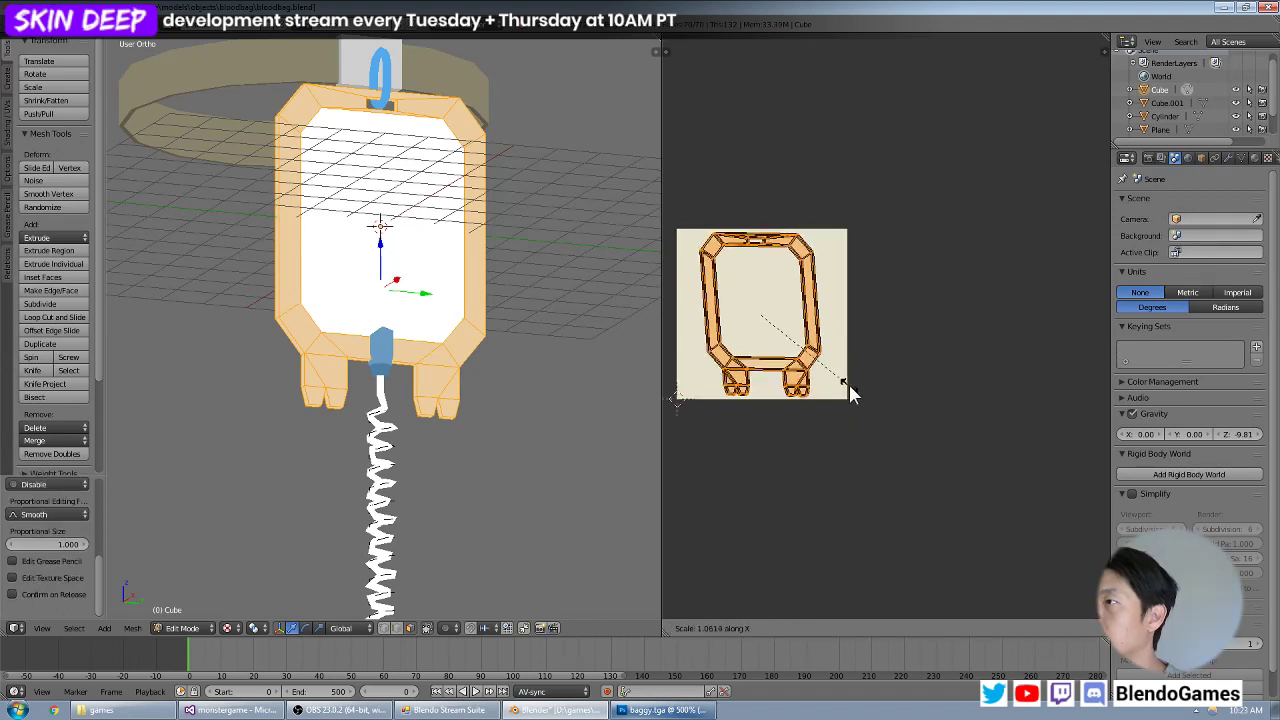
{"action": "left_click", "coordinate": [891, 385]}
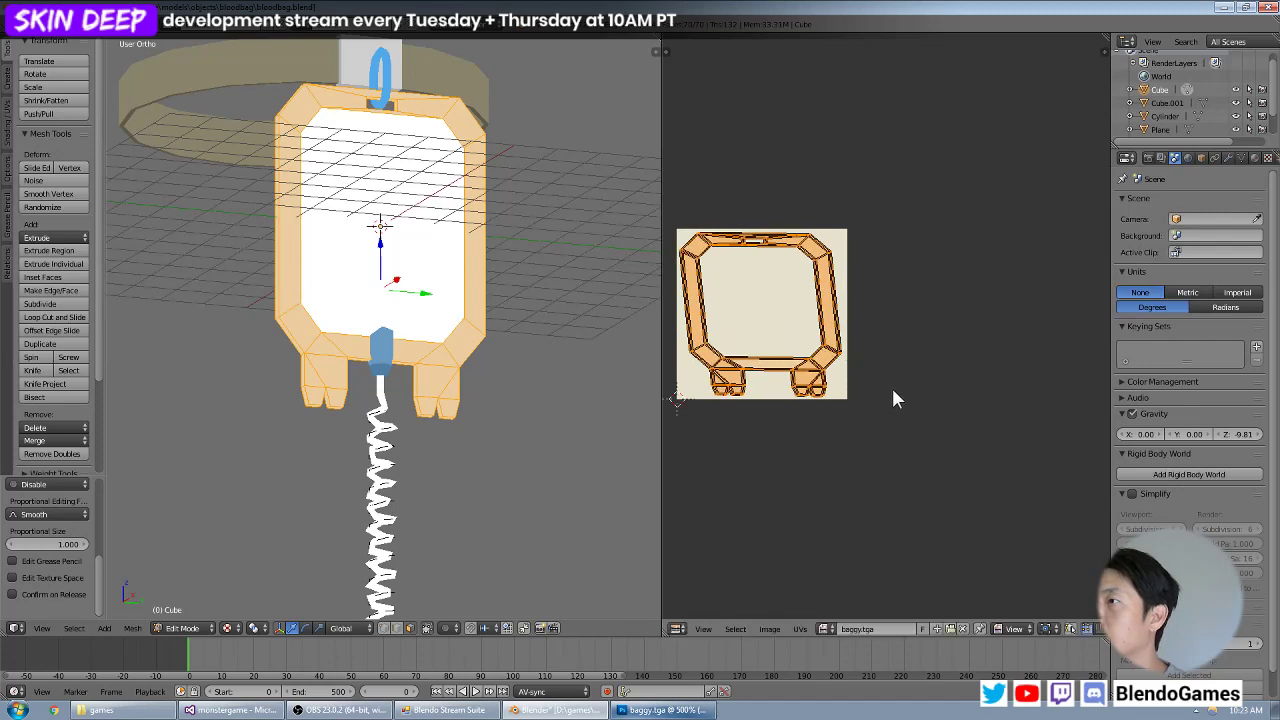
Leave Edit Mode, save the Blender file and check the cream colour on the bag's outer frame.
{"action": "middle_click_drag", "start_coordinate": [786, 313], "coordinate": [938, 313]}
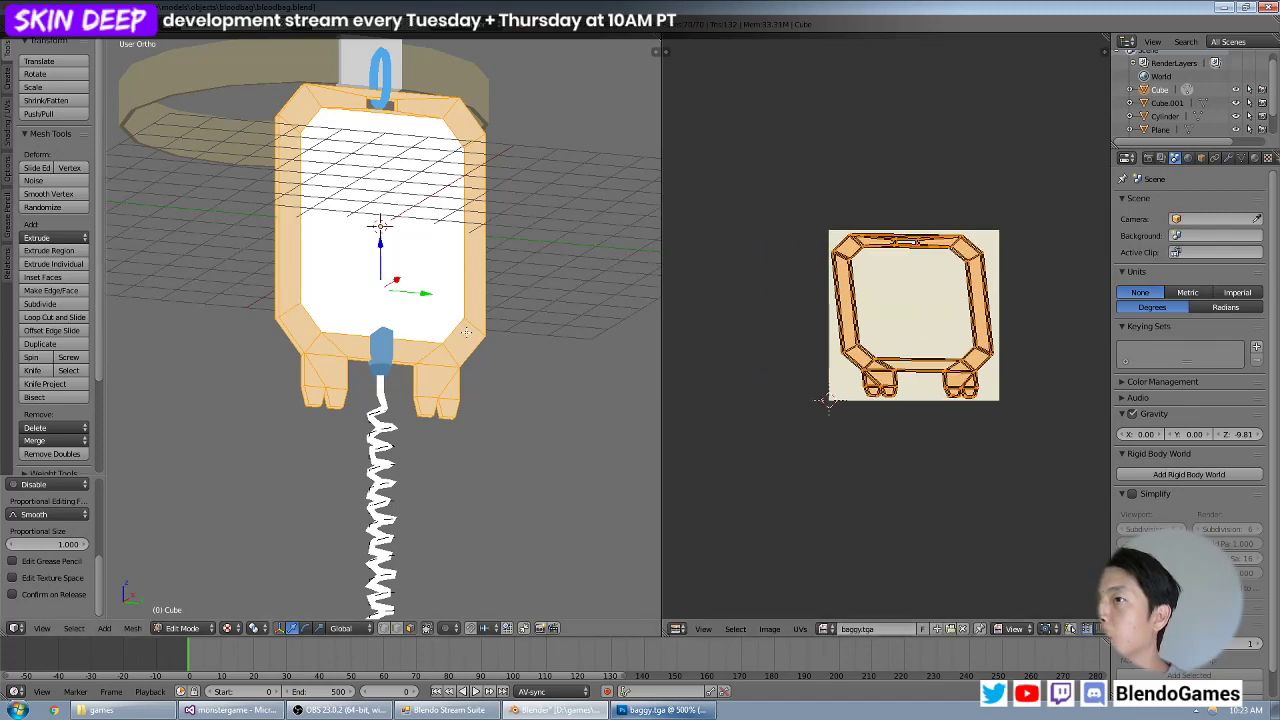
{"action": "middle_click_drag", "start_coordinate": [444, 330], "coordinate": [145, 334]}
{"action": "key", "text": "Tab"}
{"action": "left_click", "coordinate": [48, 22]}
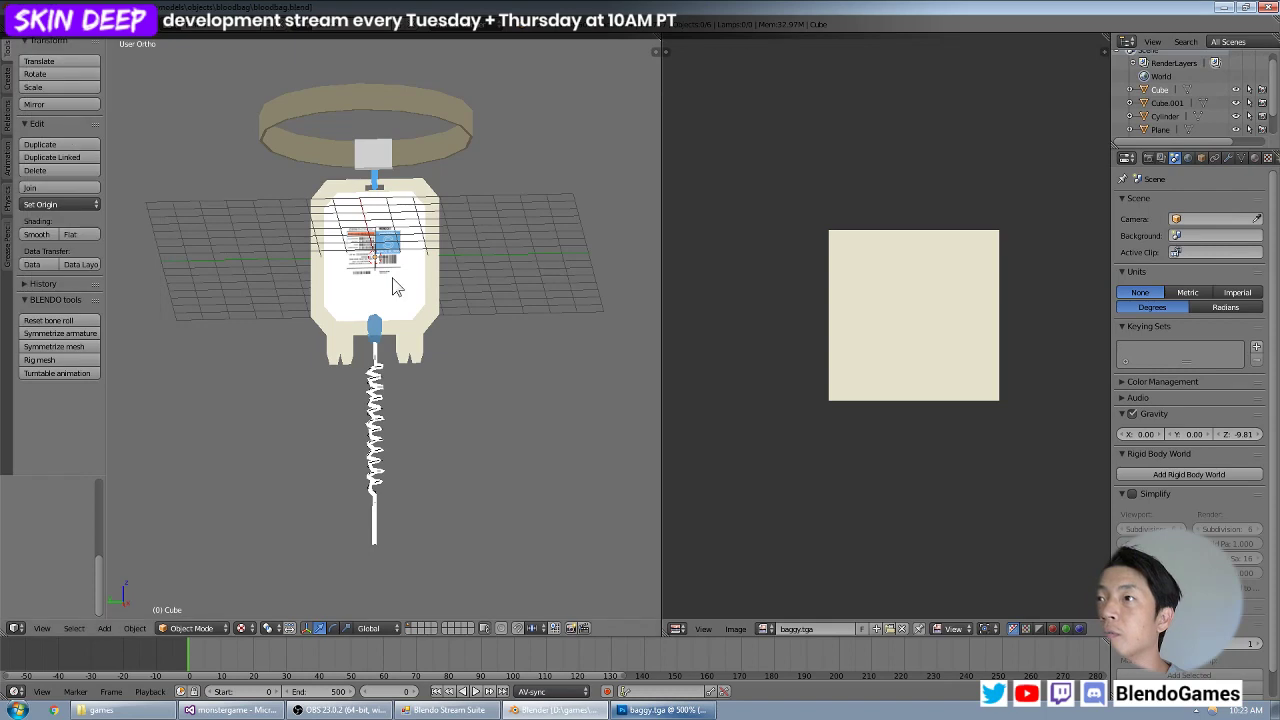
{"action": "scroll", "coordinate": [368, 290], "scroll_direction": "up", "scroll_amount": 6}
{"action": "scroll", "coordinate": [420, 295], "scroll_direction": "down", "scroll_amount": 2}
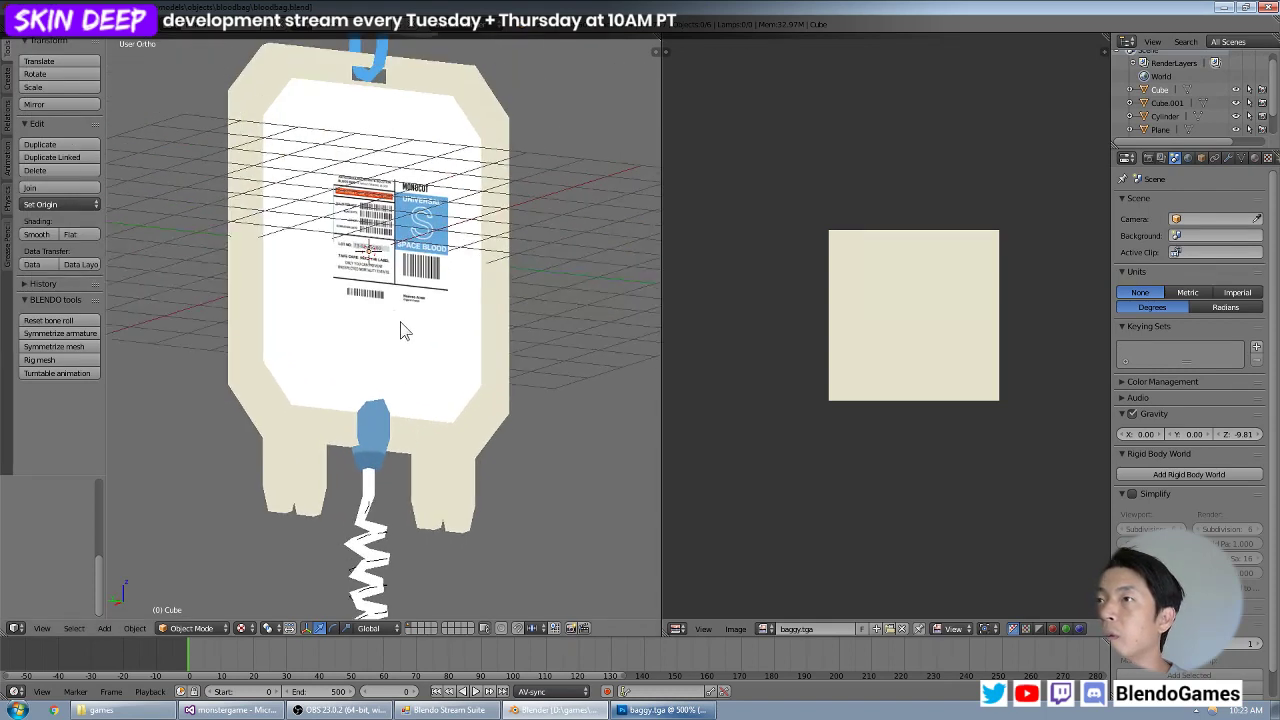
Select the white inner pouch and its entire mesh in Edit Mode, return to Object Mode and save the Blender file.
{"action": "right_click", "coordinate": [411, 319]}
{"action": "key", "text": "Tab"}
{"action": "scroll", "coordinate": [414, 371], "scroll_direction": "down", "scroll_amount": 4}
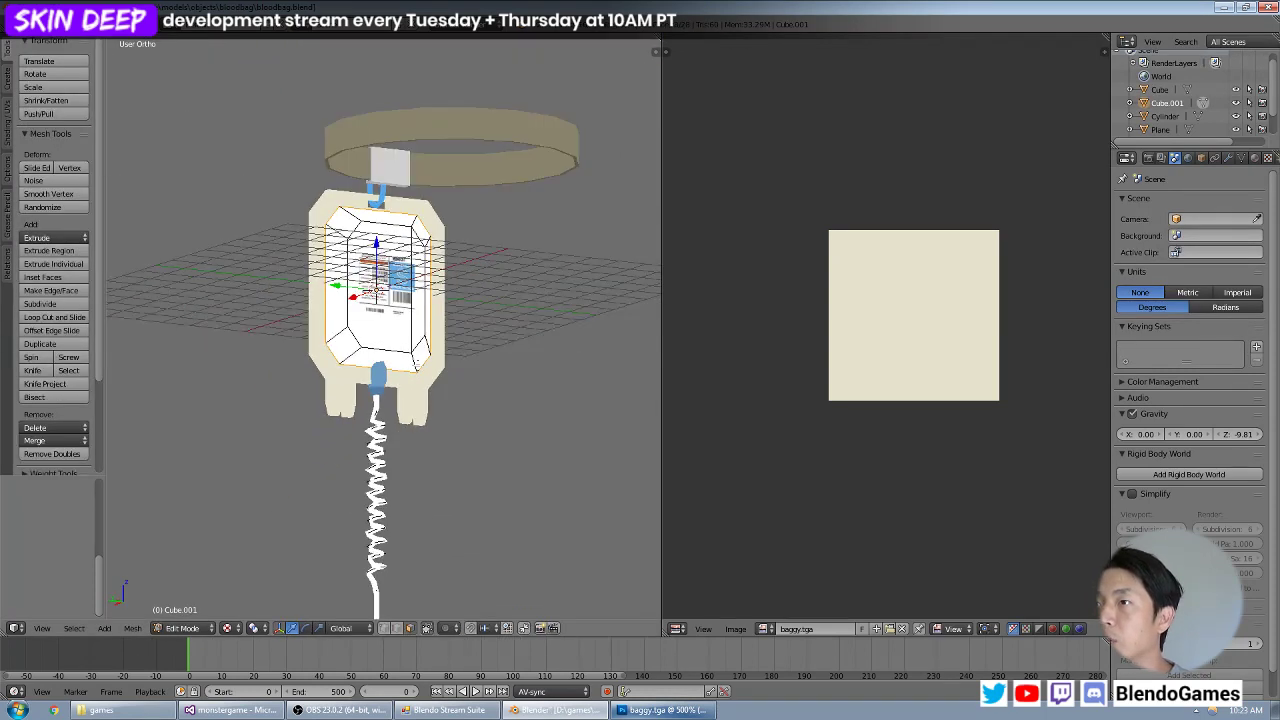
{"action": "key", "text": "a"}
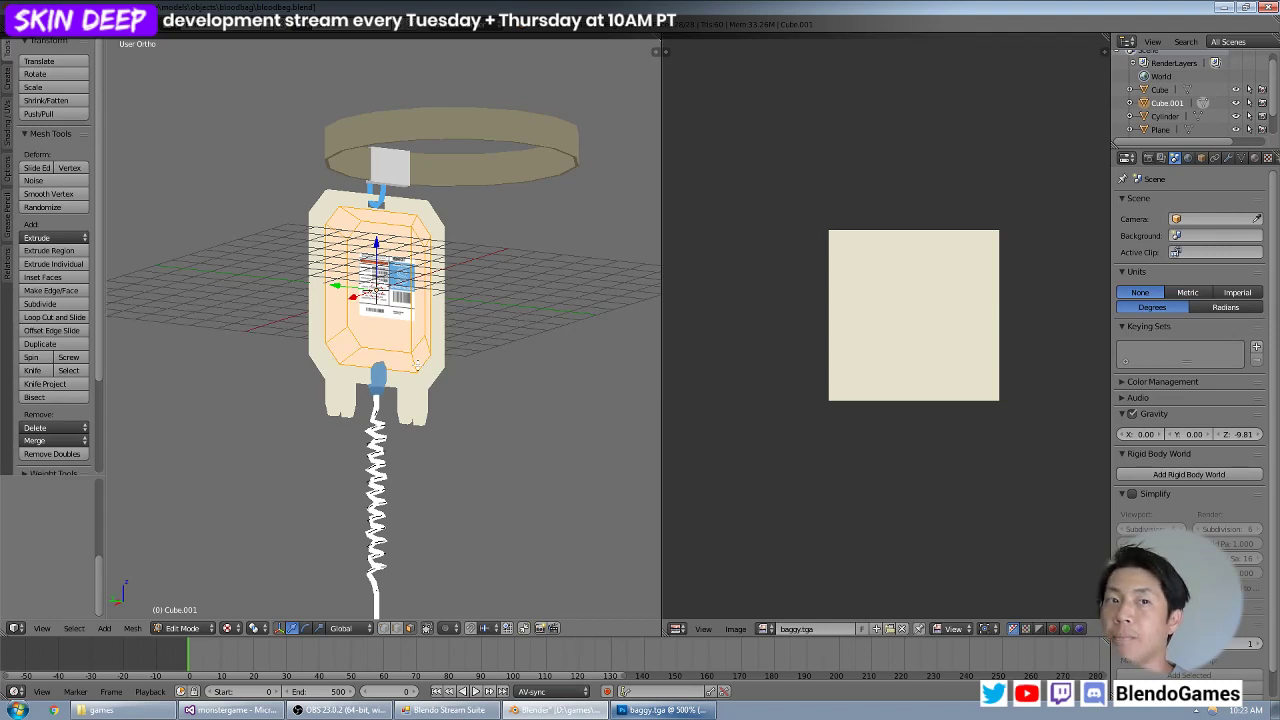
{"action": "key", "text": "Tab"}
{"action": "left_click", "coordinate": [45, 25]}
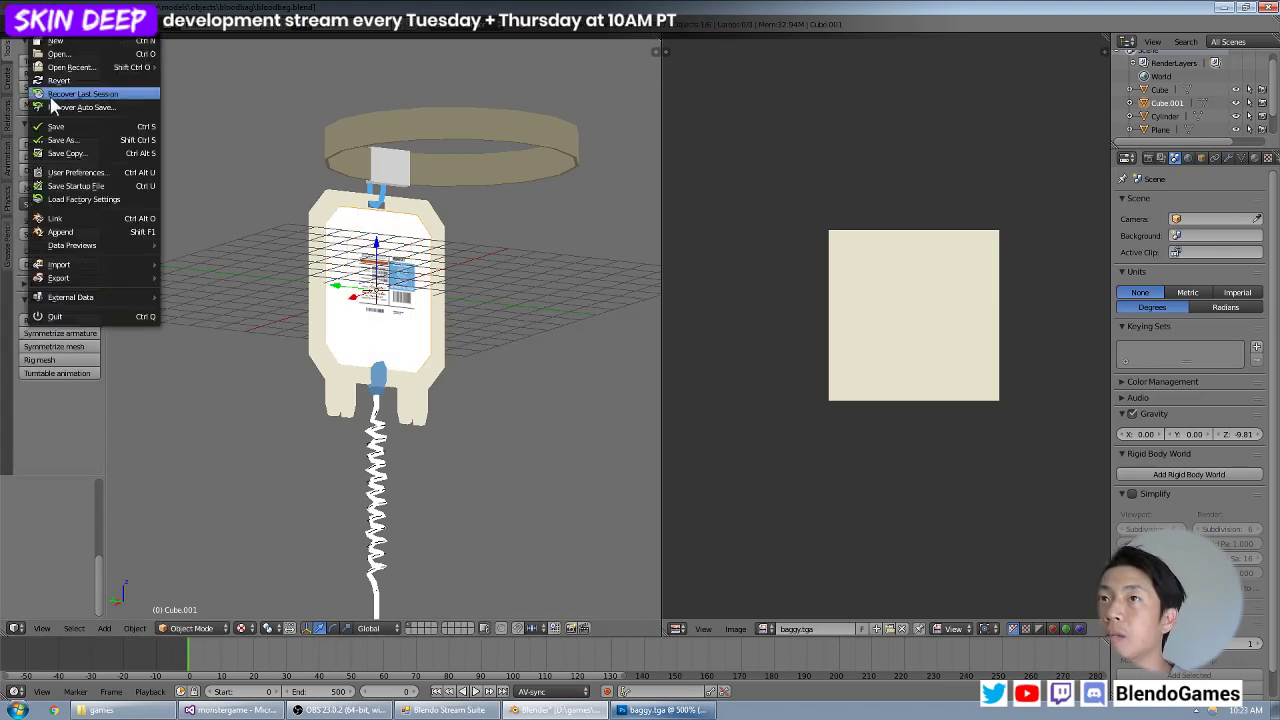
{"action": "left_click", "coordinate": [51, 125]}
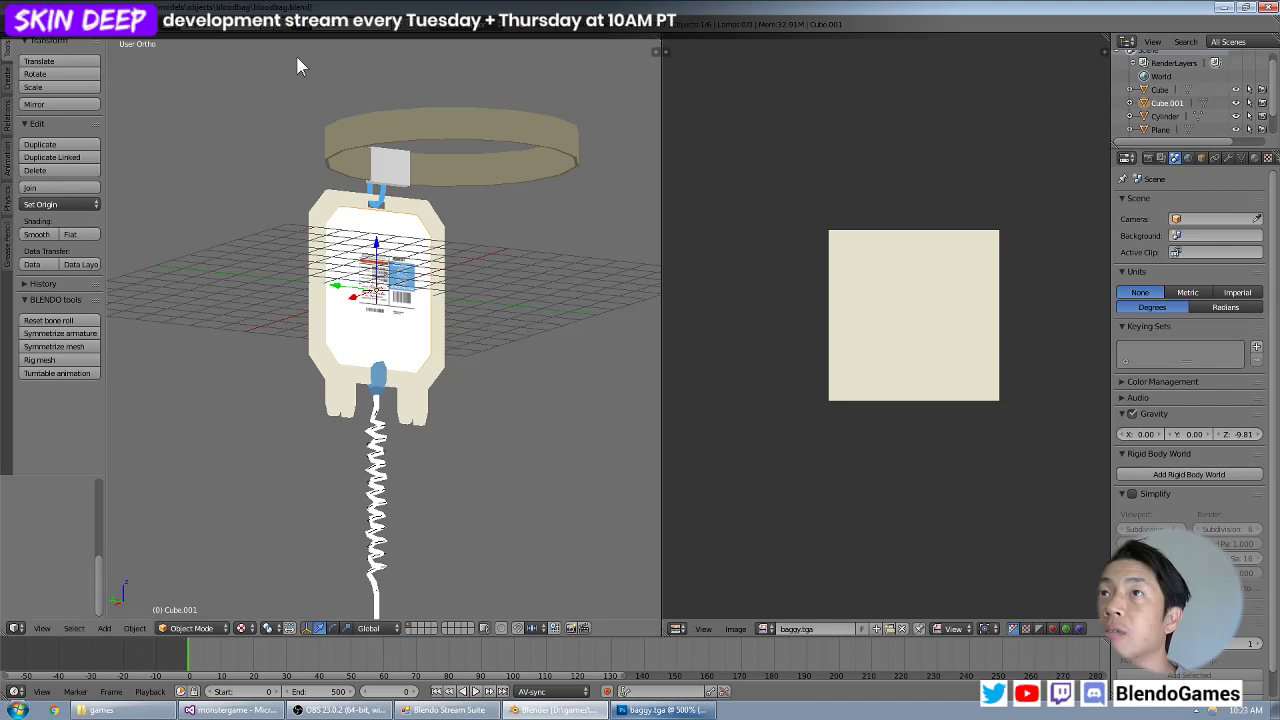
Switch to Windows Explorer and browse the monstergame folder to base\models\objects\bloodbagtest.
{"action": "left_click", "coordinate": [100, 709]}
{"action": "double_click", "coordinate": [245, 331]}
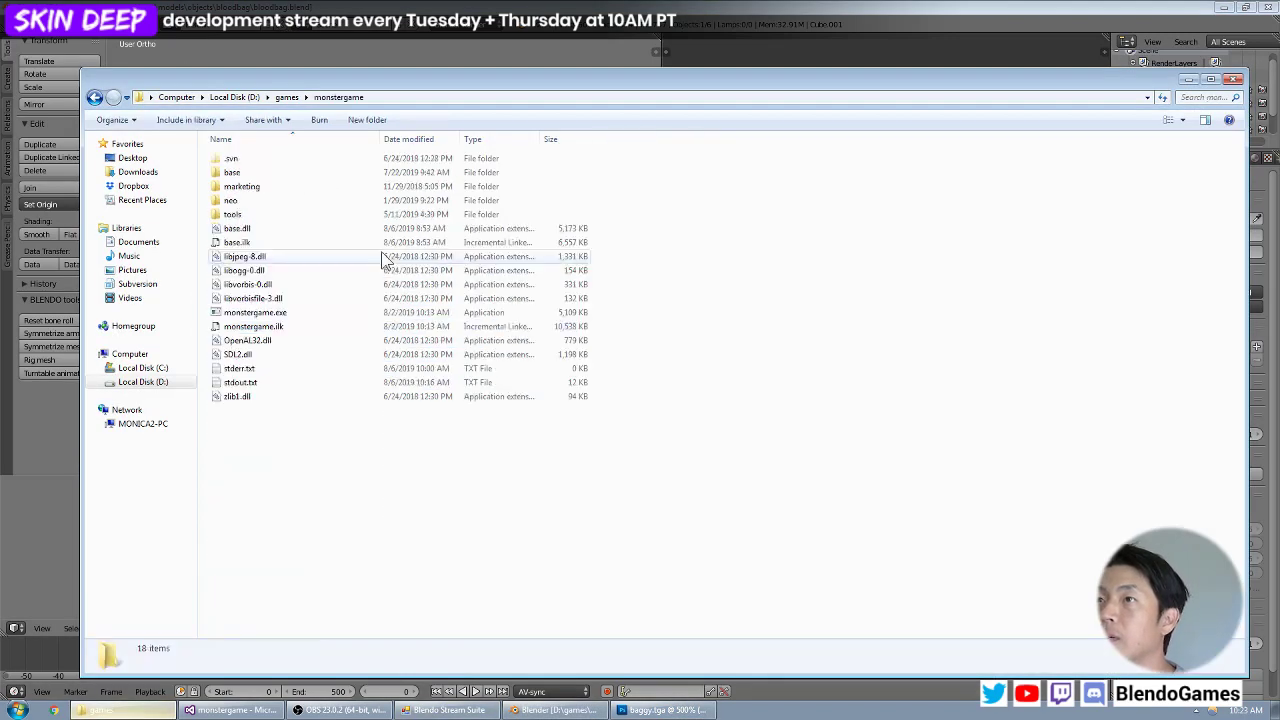
{"action": "double_click", "coordinate": [307, 174]}
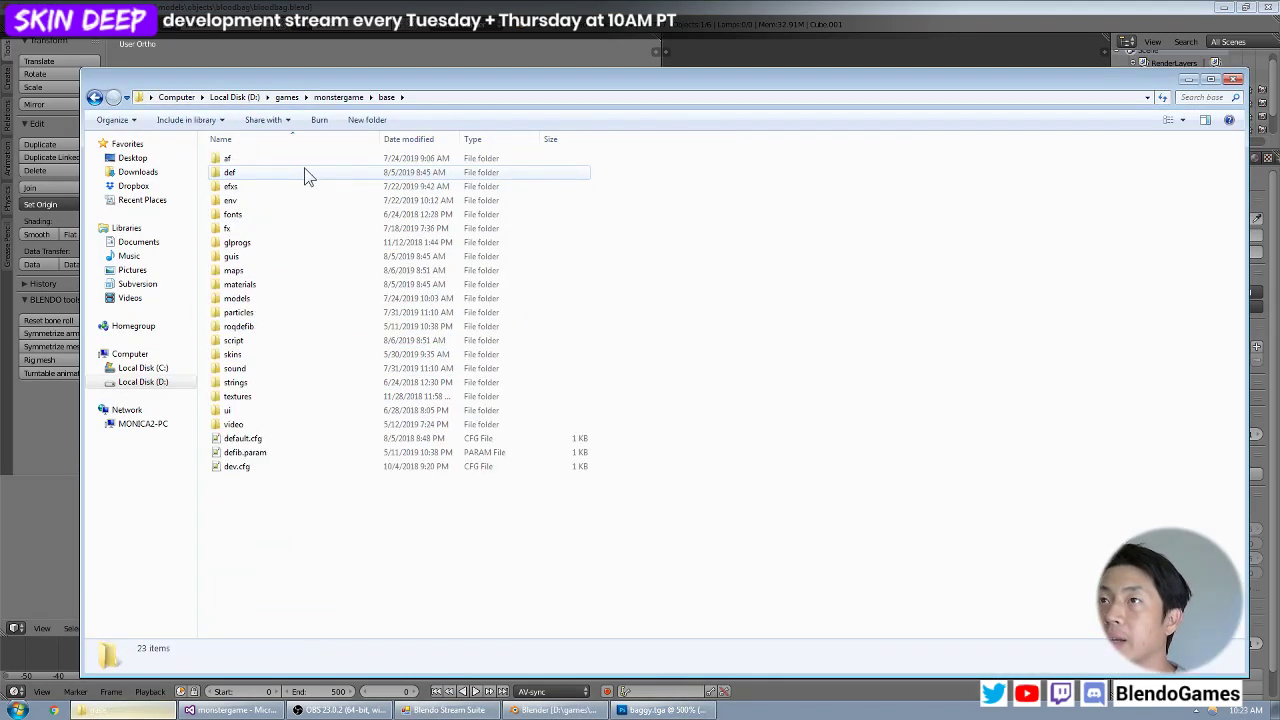
{"action": "double_click", "coordinate": [277, 286]}
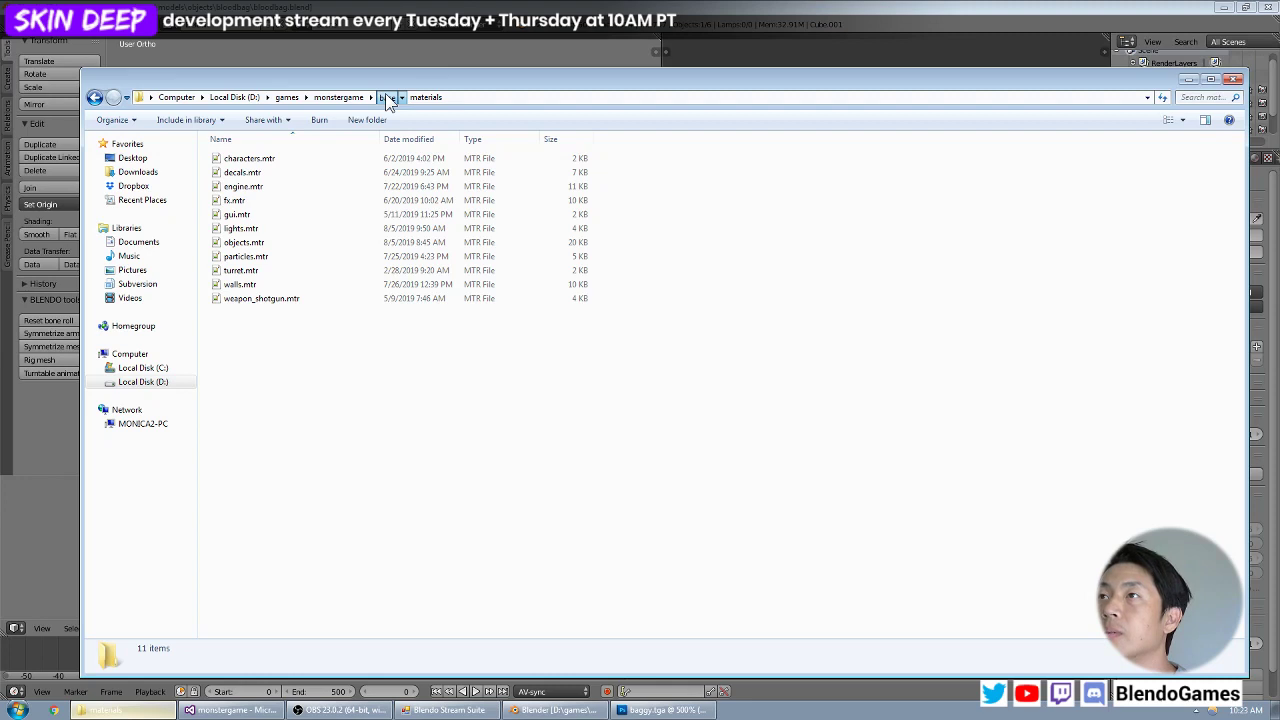
{"action": "left_click", "coordinate": [387, 97]}
{"action": "left_click", "coordinate": [250, 299]}
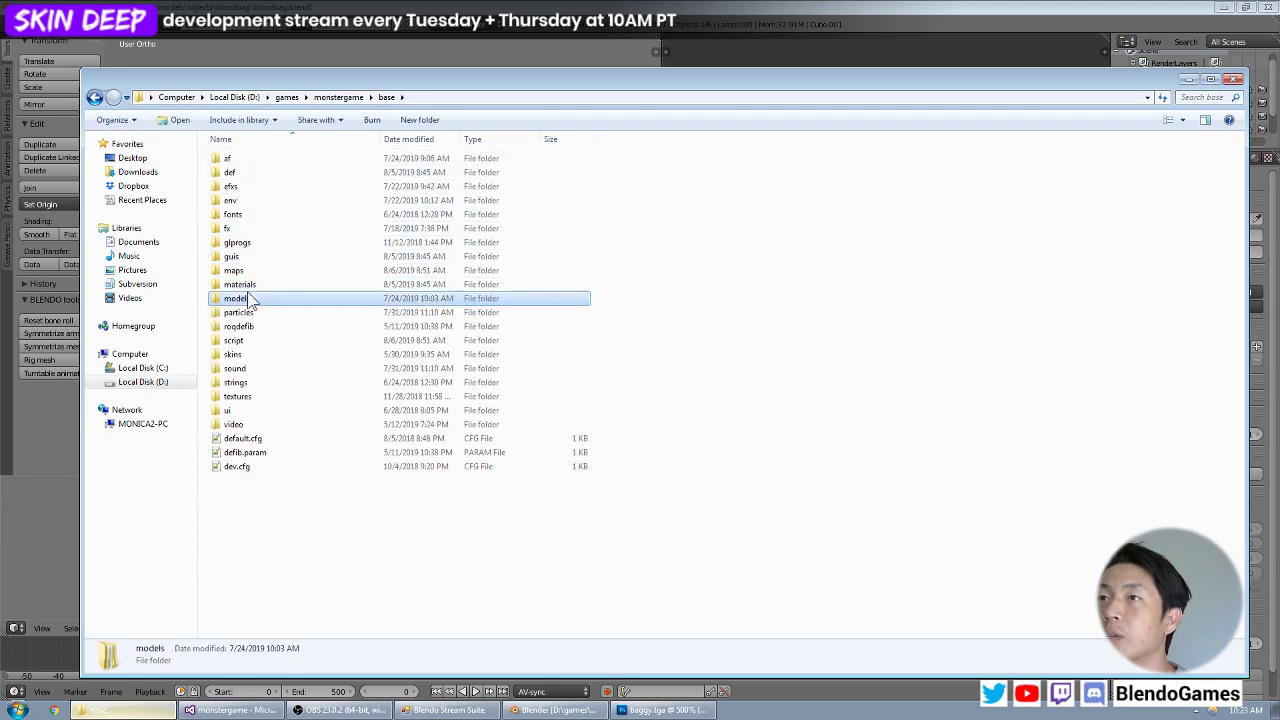
{"action": "double_click", "coordinate": [250, 299]}
{"action": "double_click", "coordinate": [260, 178]}
{"action": "double_click", "coordinate": [262, 170]}
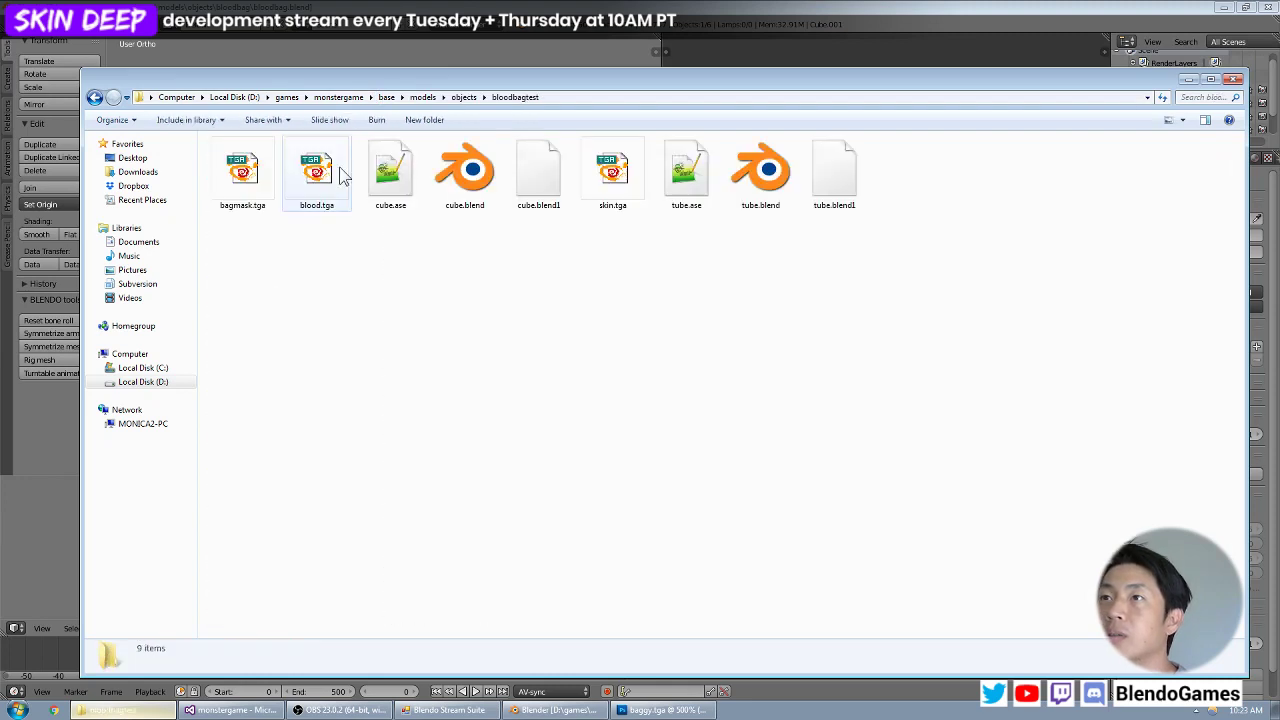
Close the baggy.tga and skin.tga documents in Photoshop and open bagmask.tga, blood.tga and skin.tga from the bloodbagtest folder.
{"action": "left_click", "coordinate": [250, 192]}
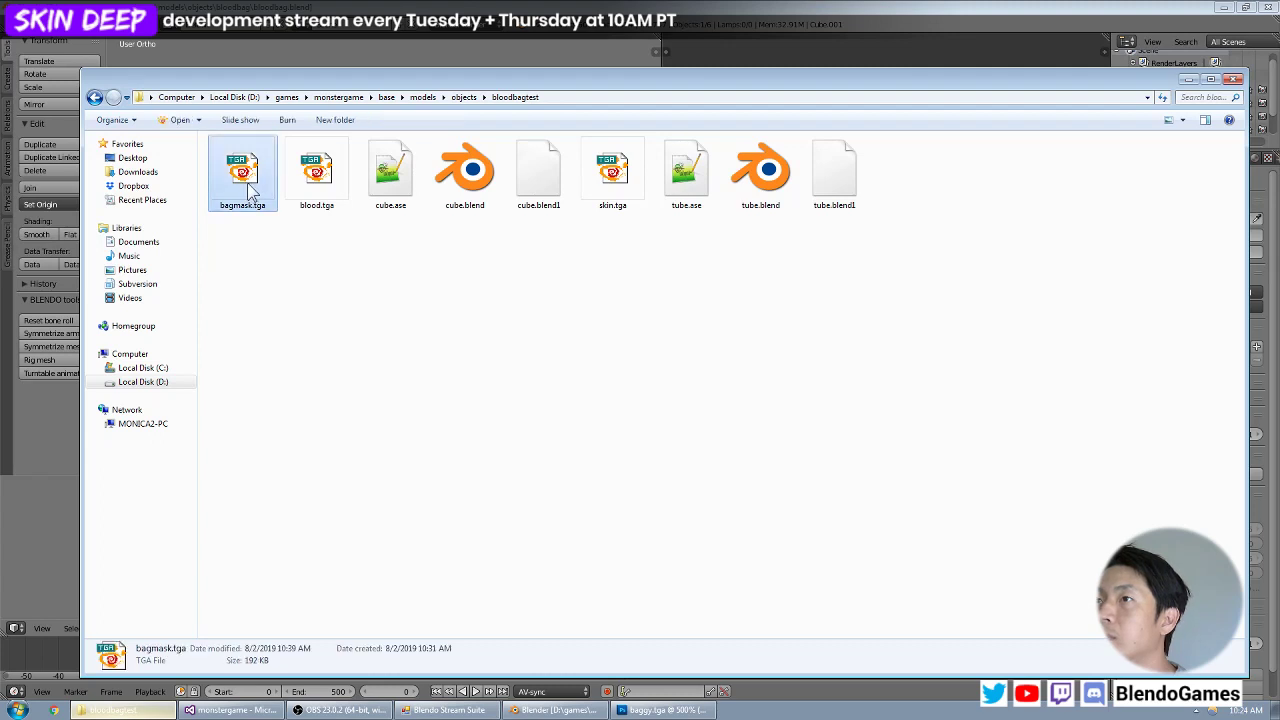
{"action": "left_click", "coordinate": [317, 190], "text": "ctrl"}
{"action": "left_click", "coordinate": [603, 175], "text": "ctrl"}
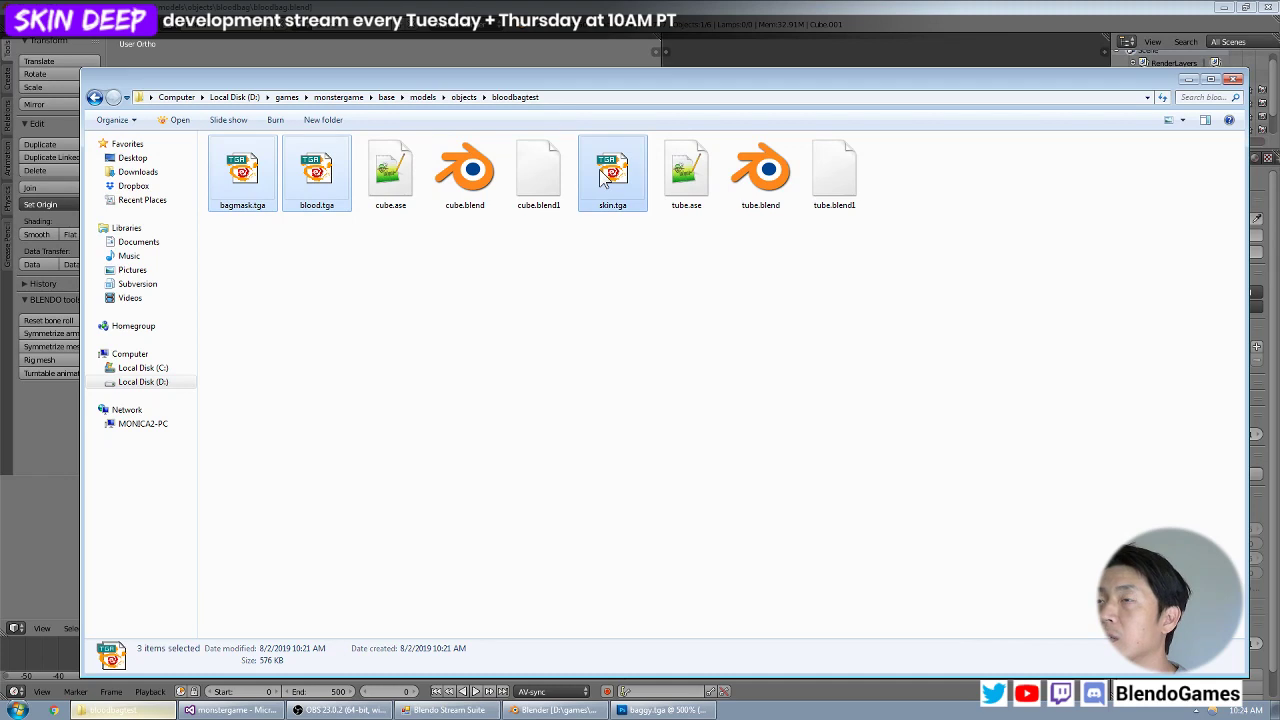
{"action": "left_click", "coordinate": [665, 710]}
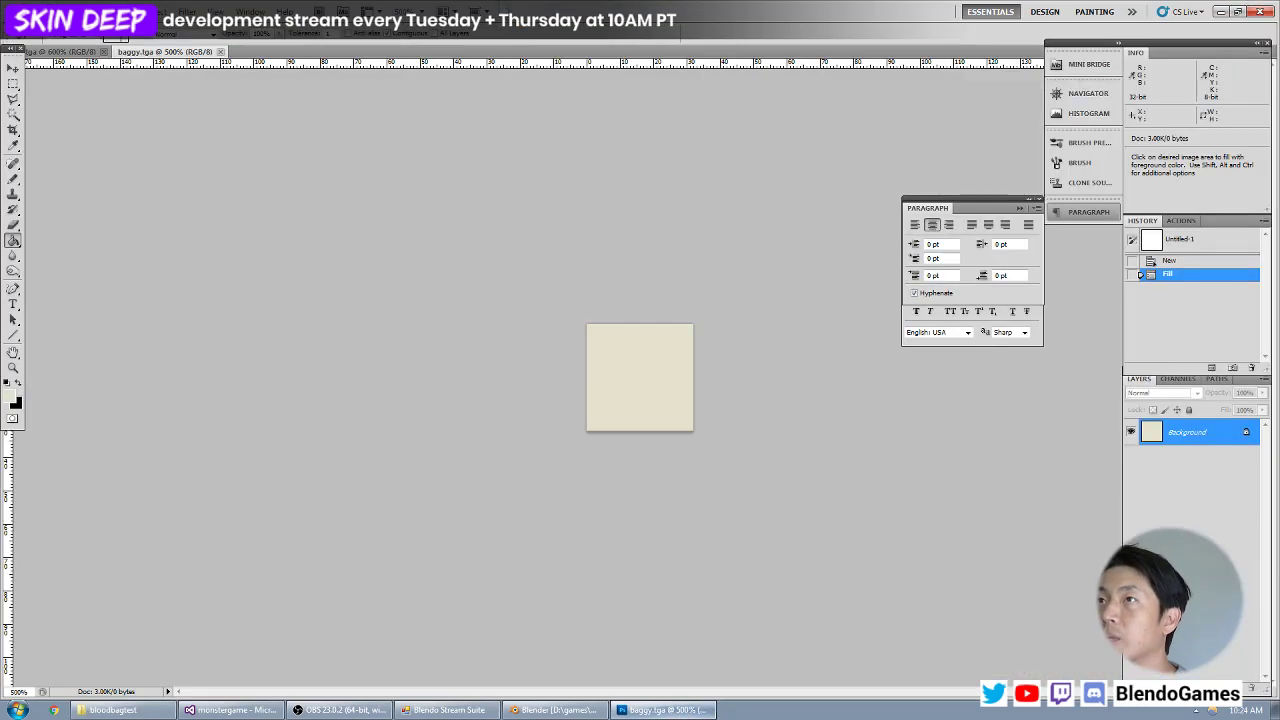
{"action": "left_click", "coordinate": [221, 51]}
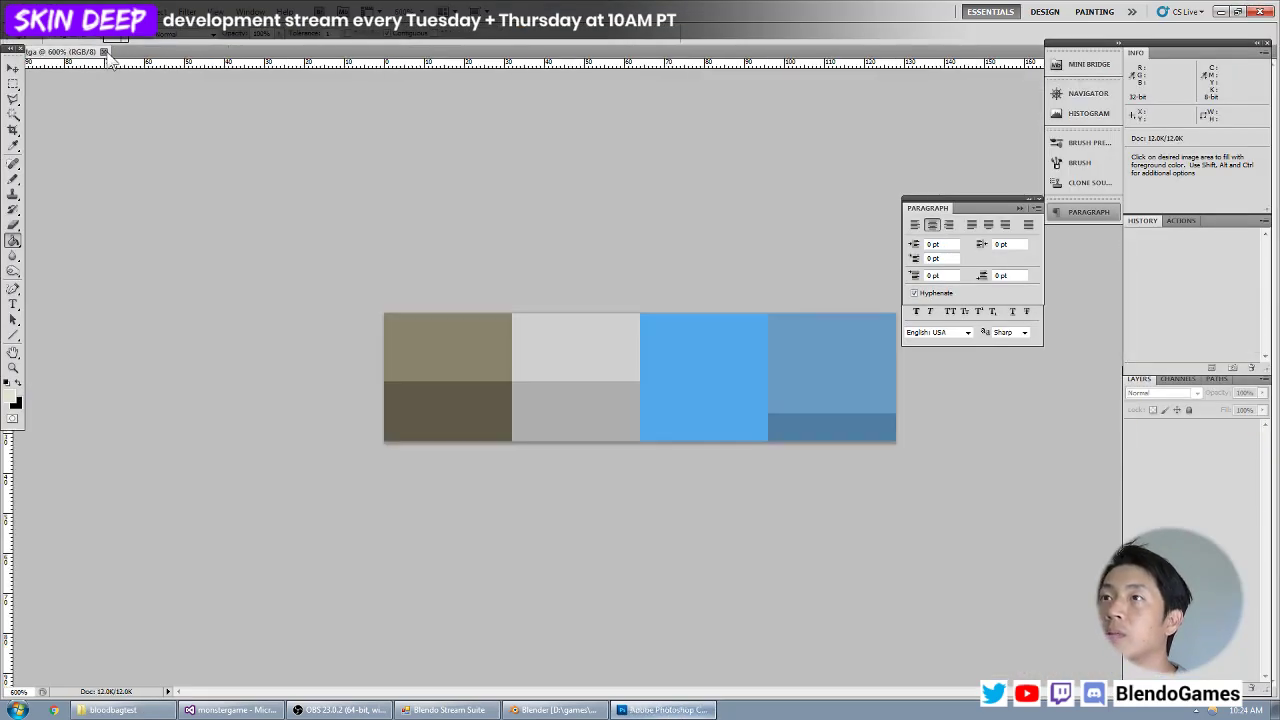
{"action": "left_click", "coordinate": [103, 51]}
{"action": "left_click", "coordinate": [113, 710]}
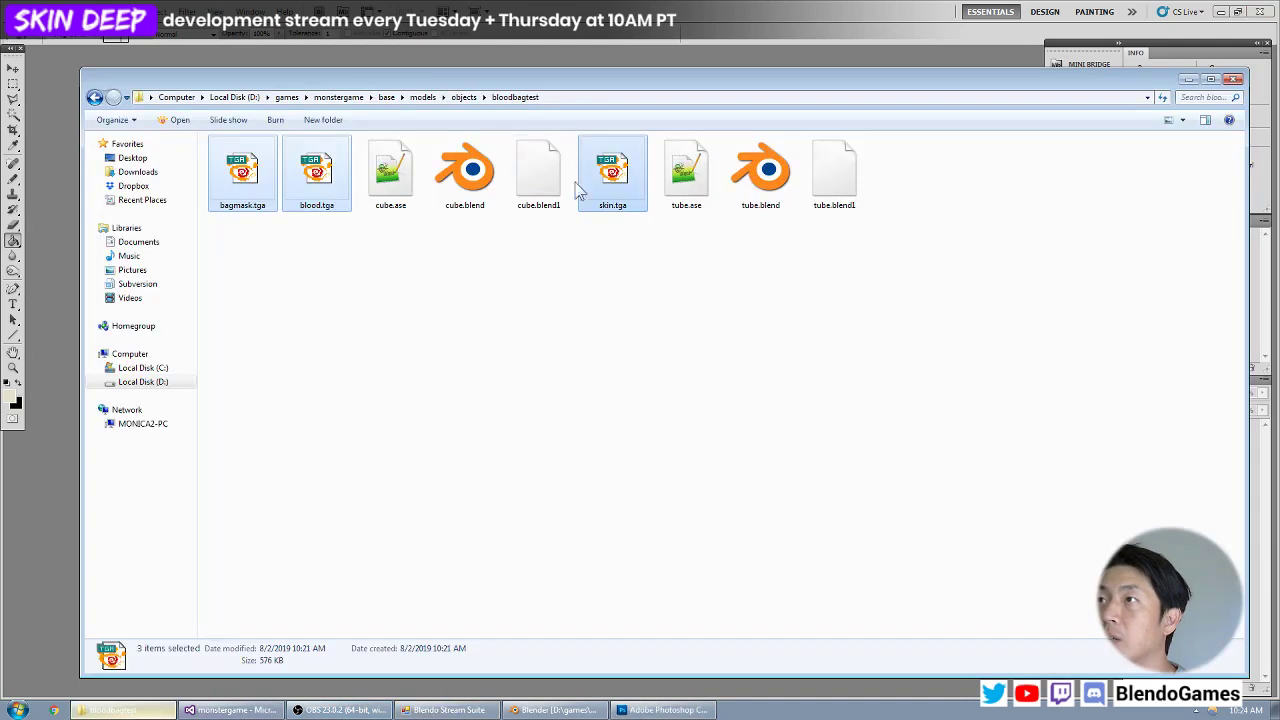
{"action": "key", "text": "Return"}
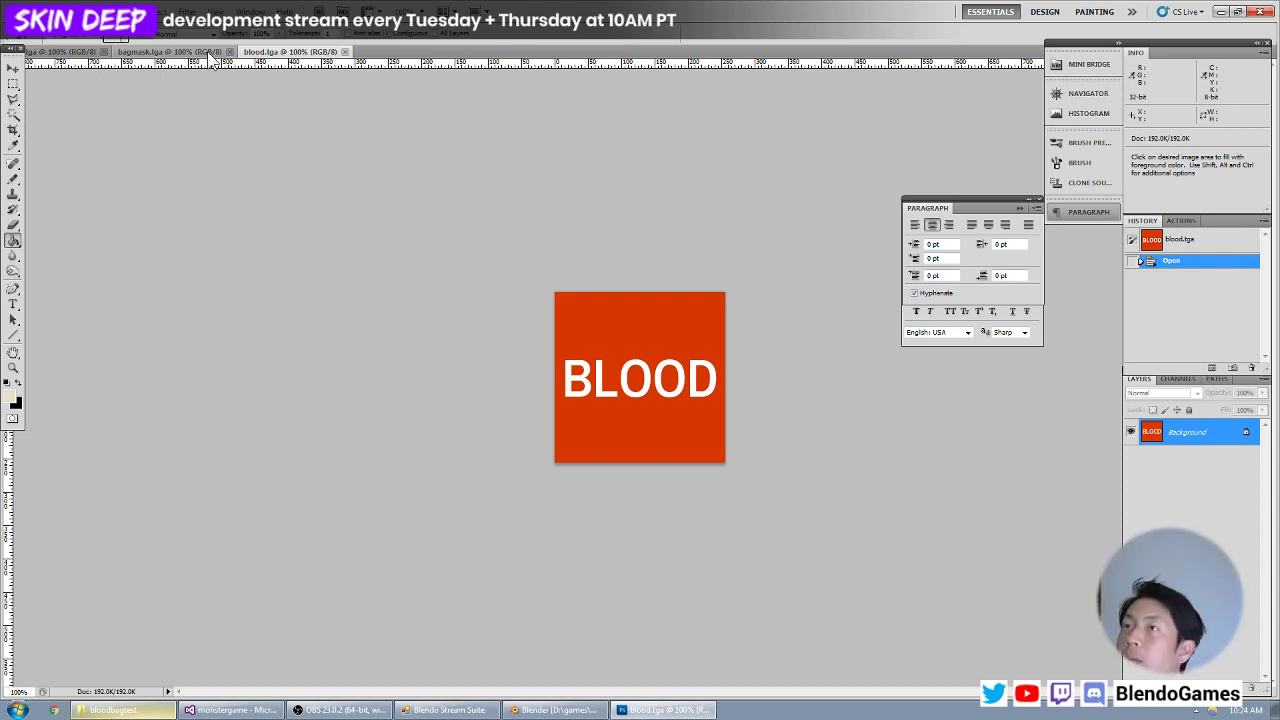
Examine the images and channels of the test textures bagmask.tga, blood.tga and skin.tga, and close all three documents.
{"action": "left_click", "coordinate": [170, 51]}
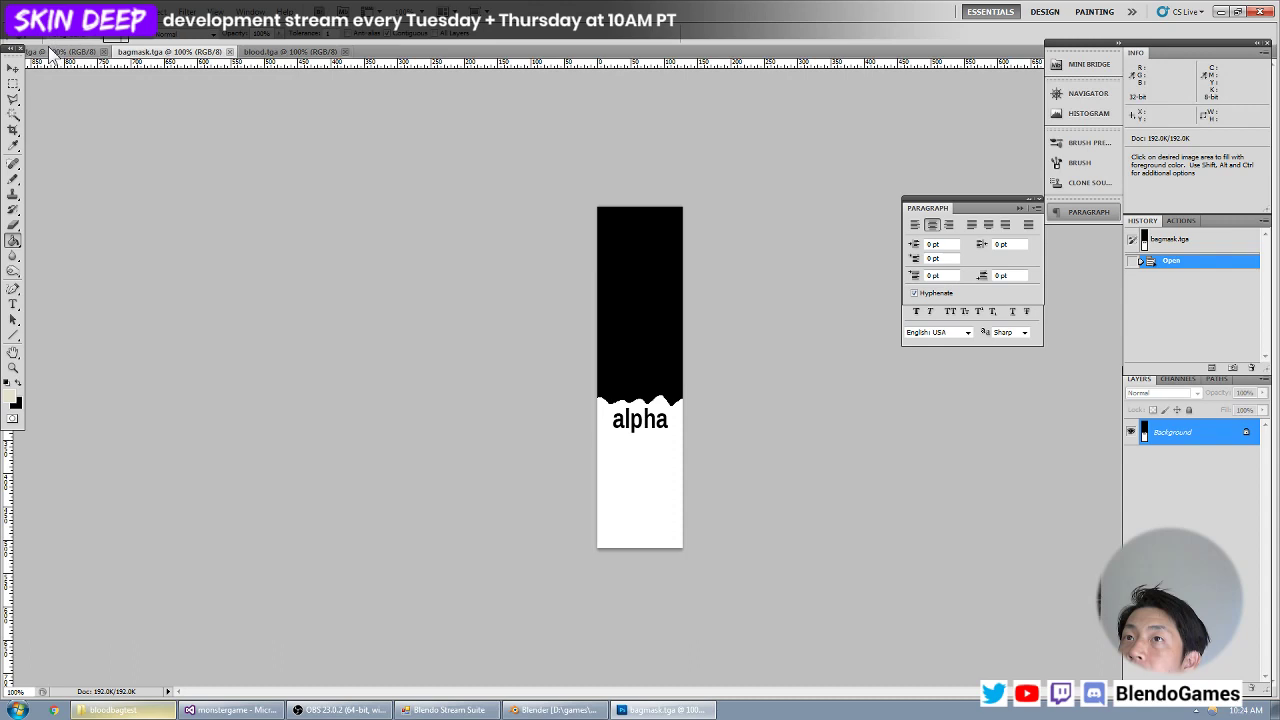
{"action": "left_click", "coordinate": [1178, 379]}
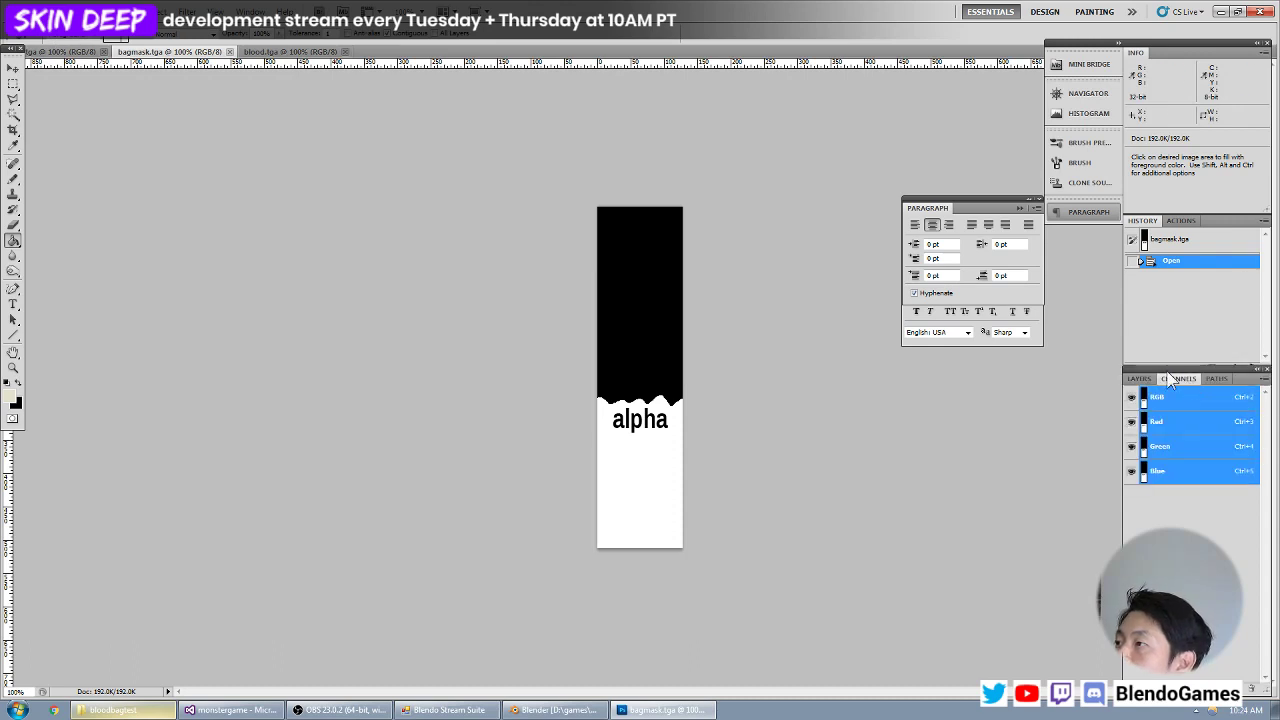
{"action": "left_click", "coordinate": [1140, 379]}
{"action": "left_click", "coordinate": [290, 51]}
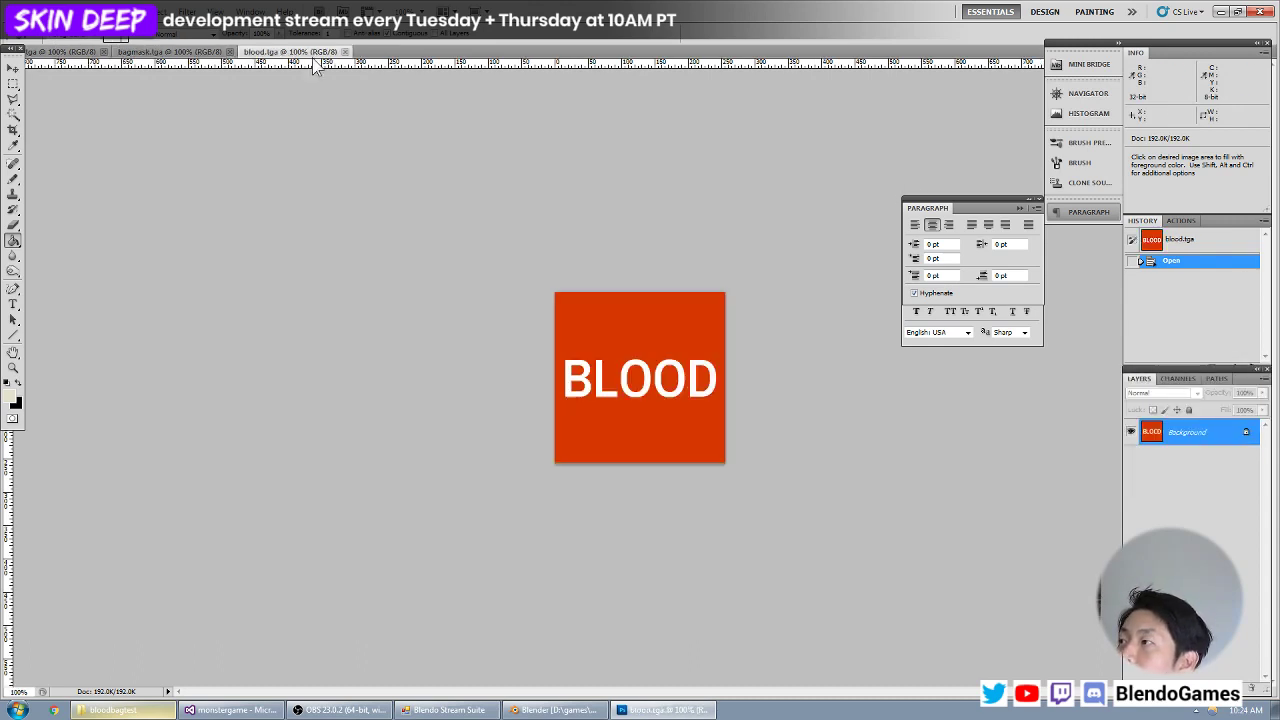
{"action": "left_click", "coordinate": [1176, 379]}
{"action": "left_click", "coordinate": [1148, 380]}
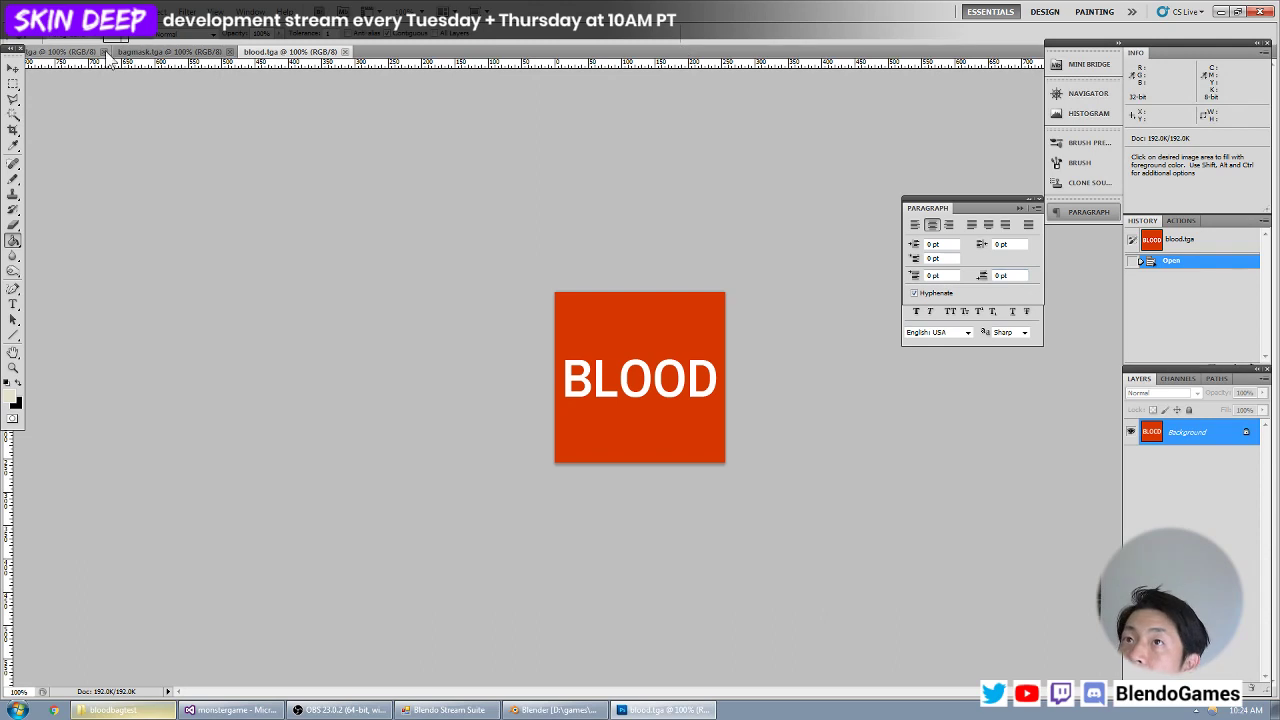
{"action": "left_click", "coordinate": [75, 52]}
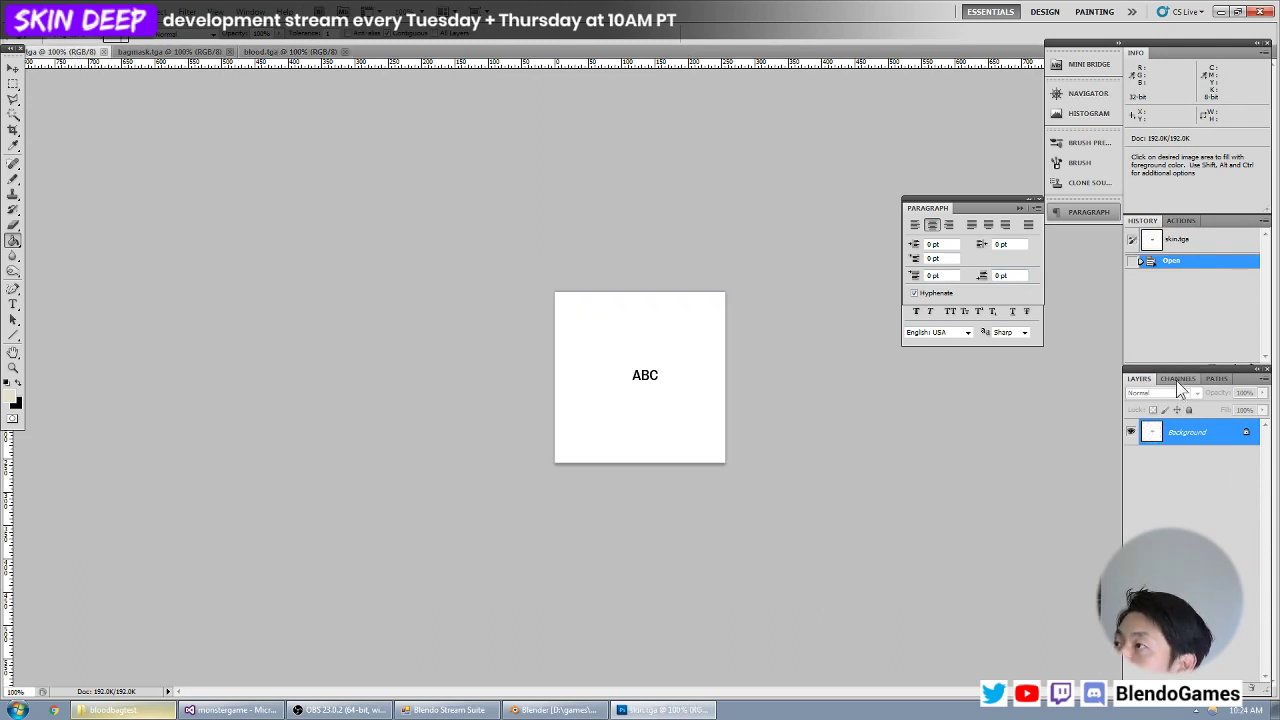
{"action": "left_click", "coordinate": [1177, 379]}
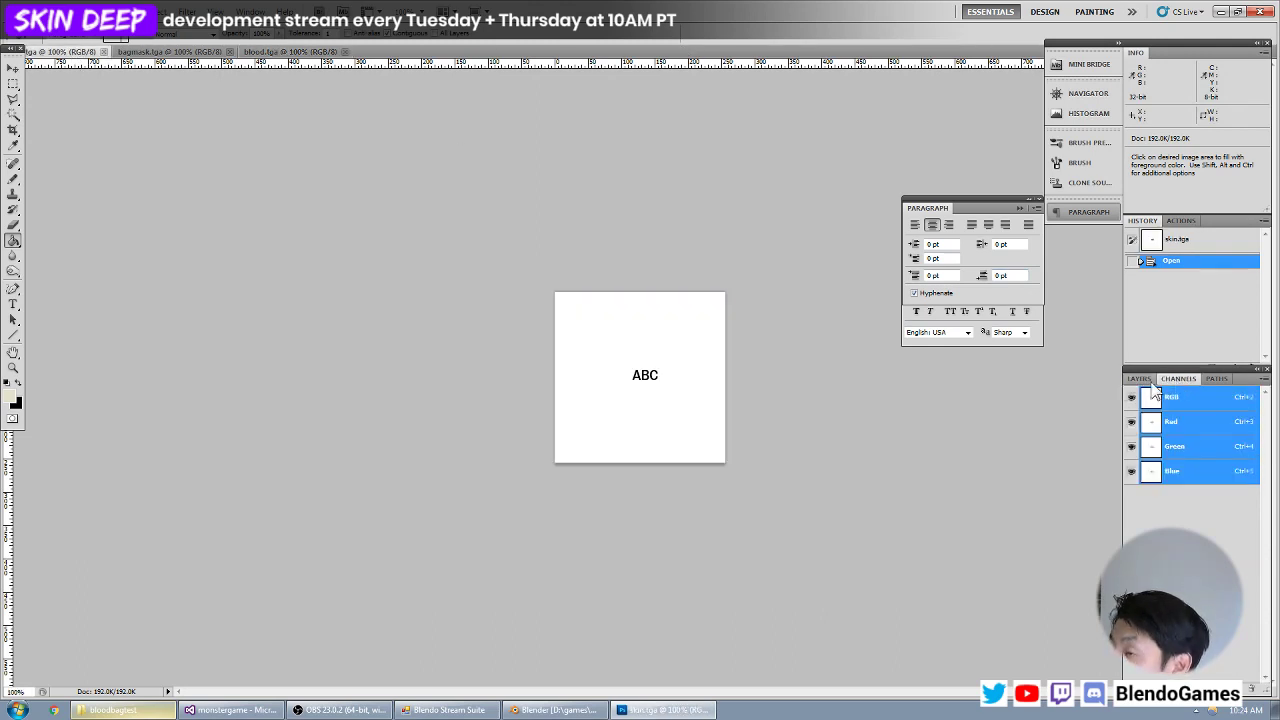
{"action": "left_click", "coordinate": [1146, 380]}
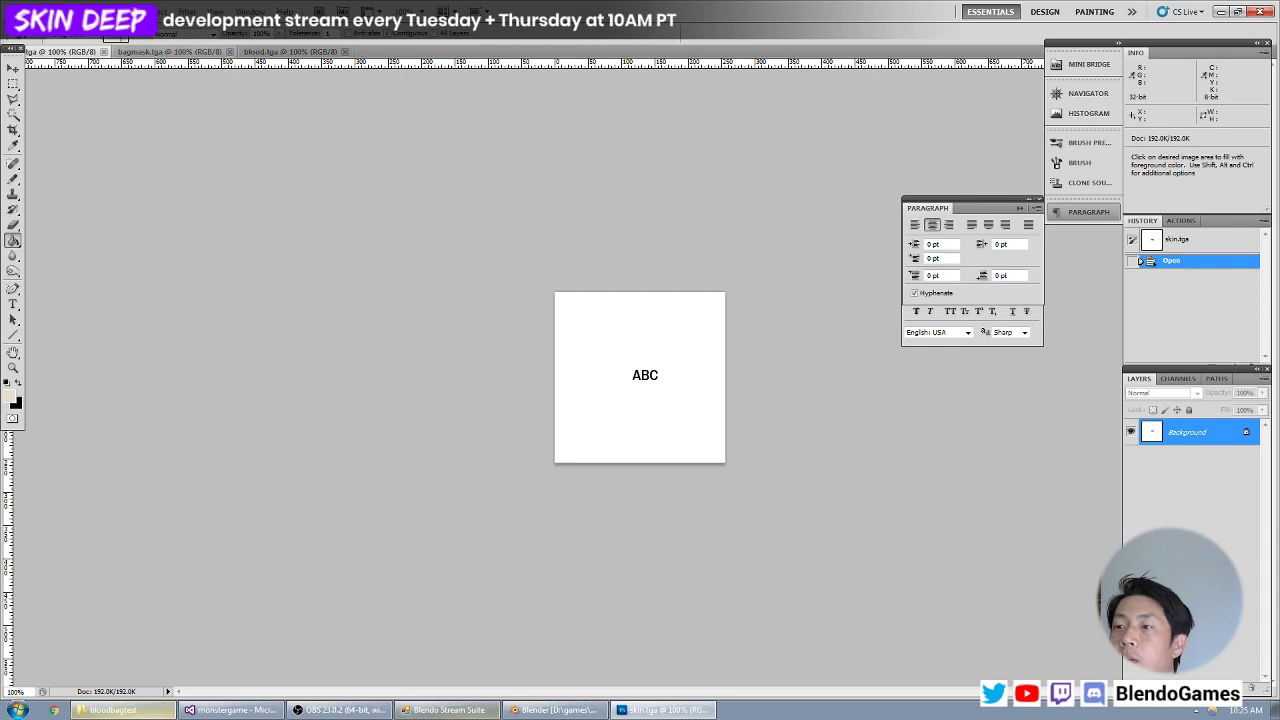
{"action": "left_click", "coordinate": [104, 52]}
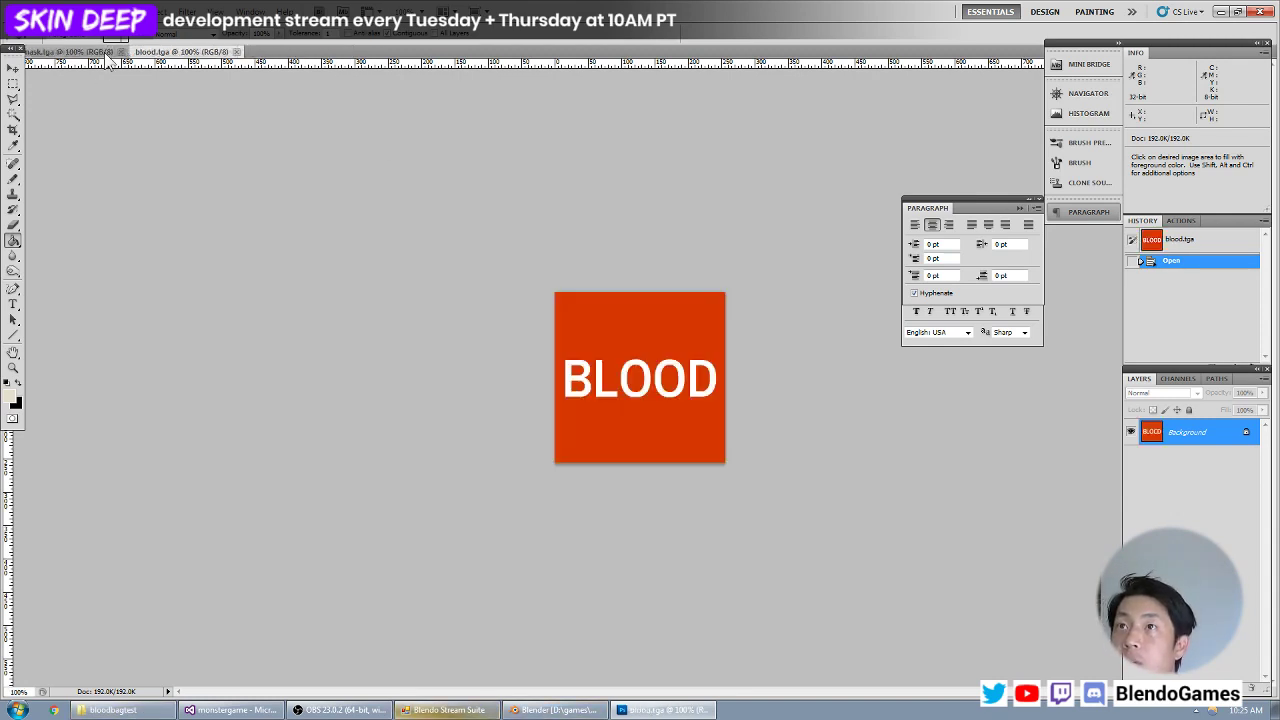
{"action": "left_click", "coordinate": [121, 51]}
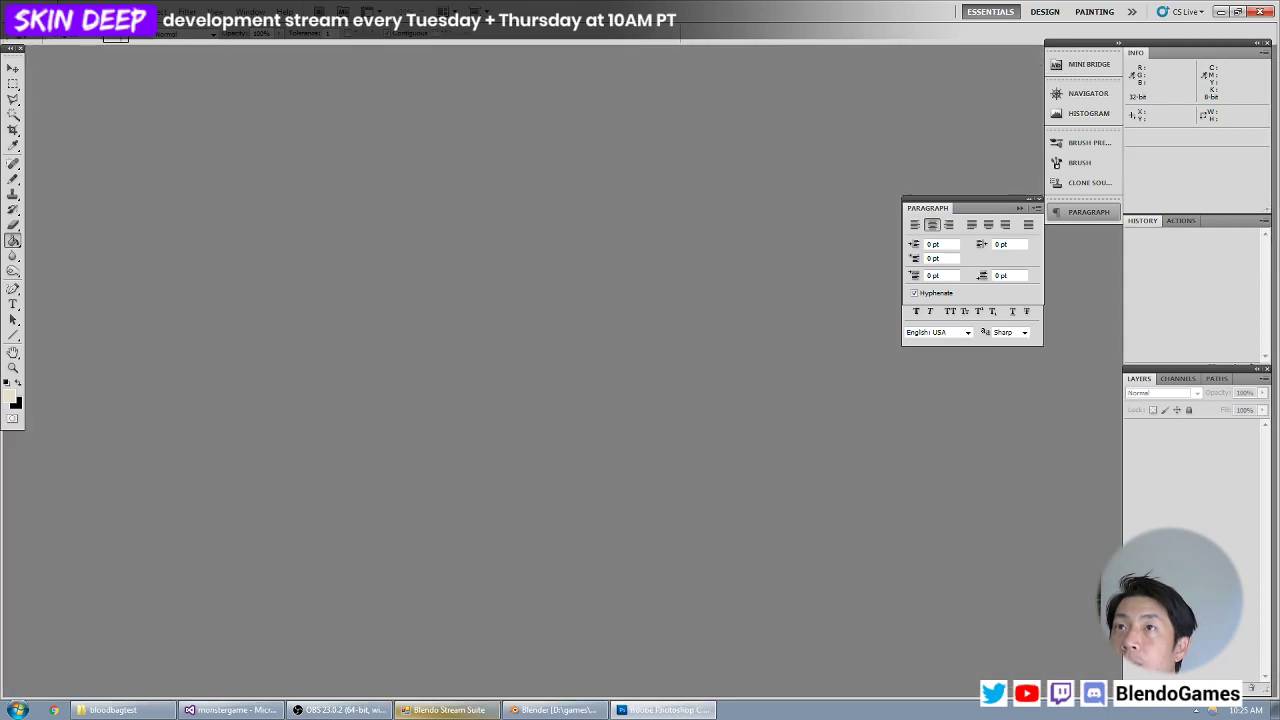
Set the foreground colour to light cream #f2f0e2 and choose the Paint Bucket tool.
{"action": "left_click", "coordinate": [45, 12]}
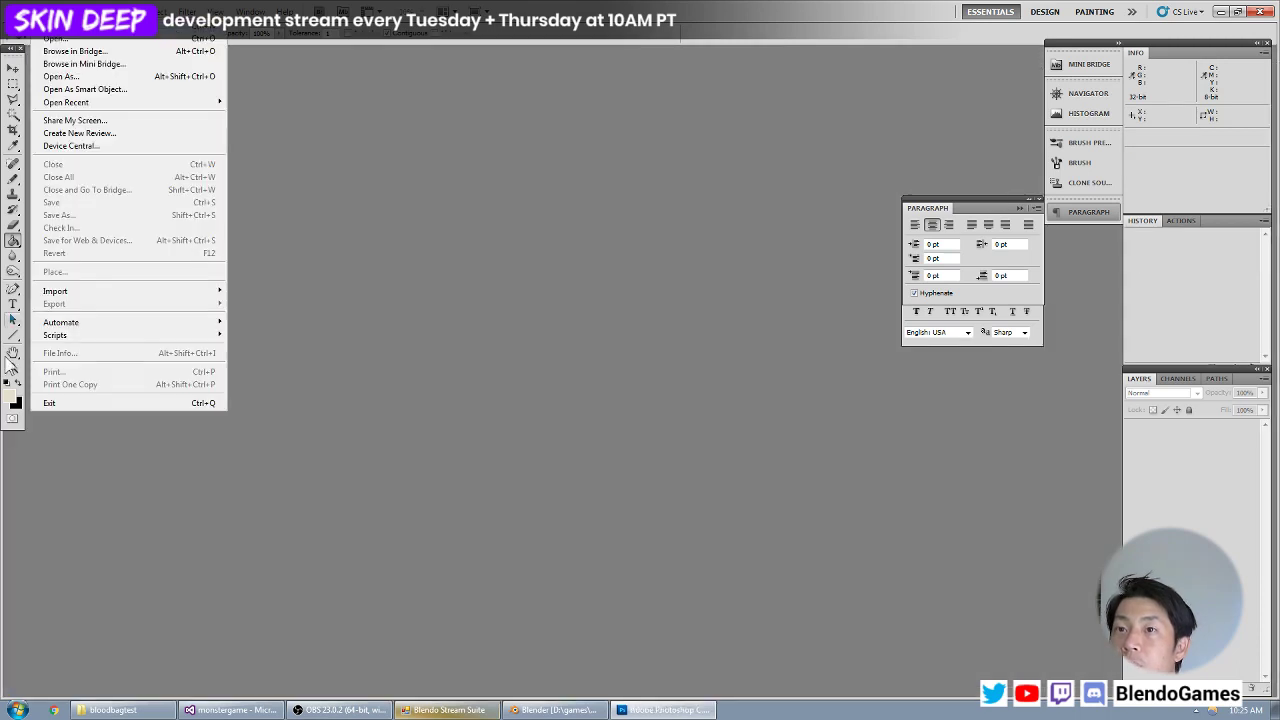
{"action": "left_click", "coordinate": [13, 399]}
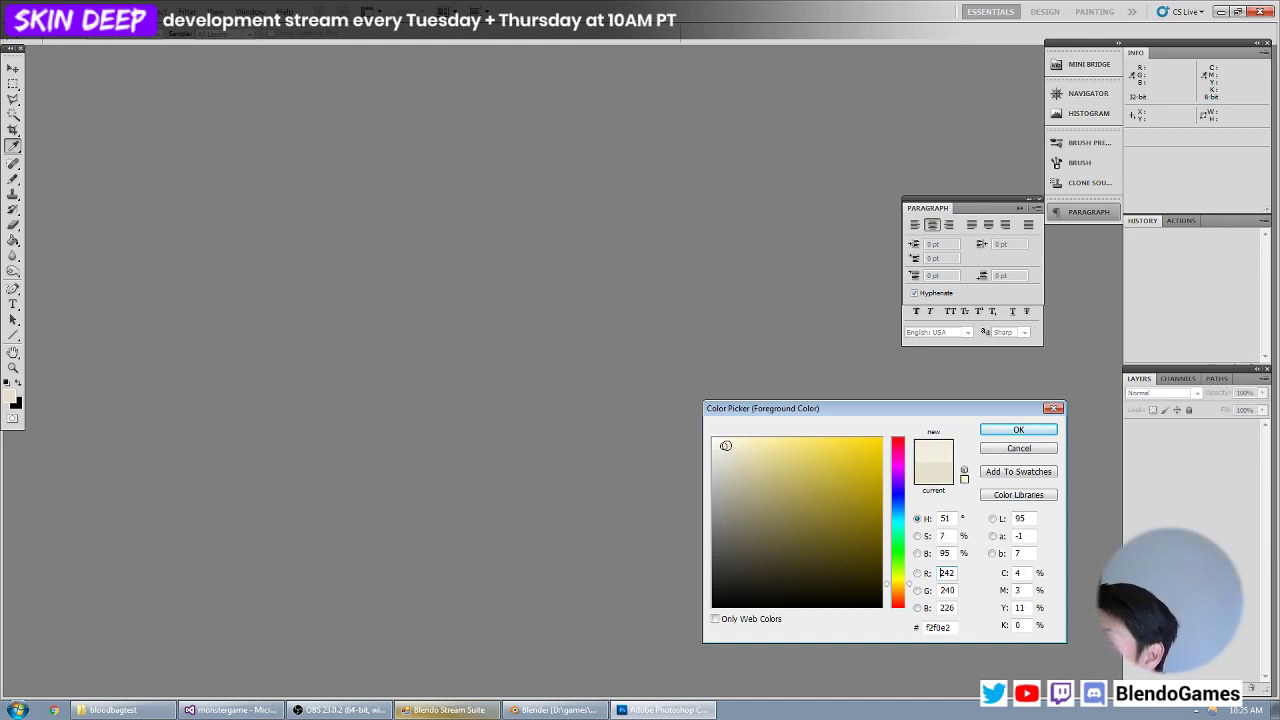
{"action": "key", "text": "Return"}
{"action": "key", "text": "g"}
Create a new RGB document 128 pixels wide and 512 pixels high at 72 pixels/inch with a white background.
{"action": "key", "text": "ctrl+n"}
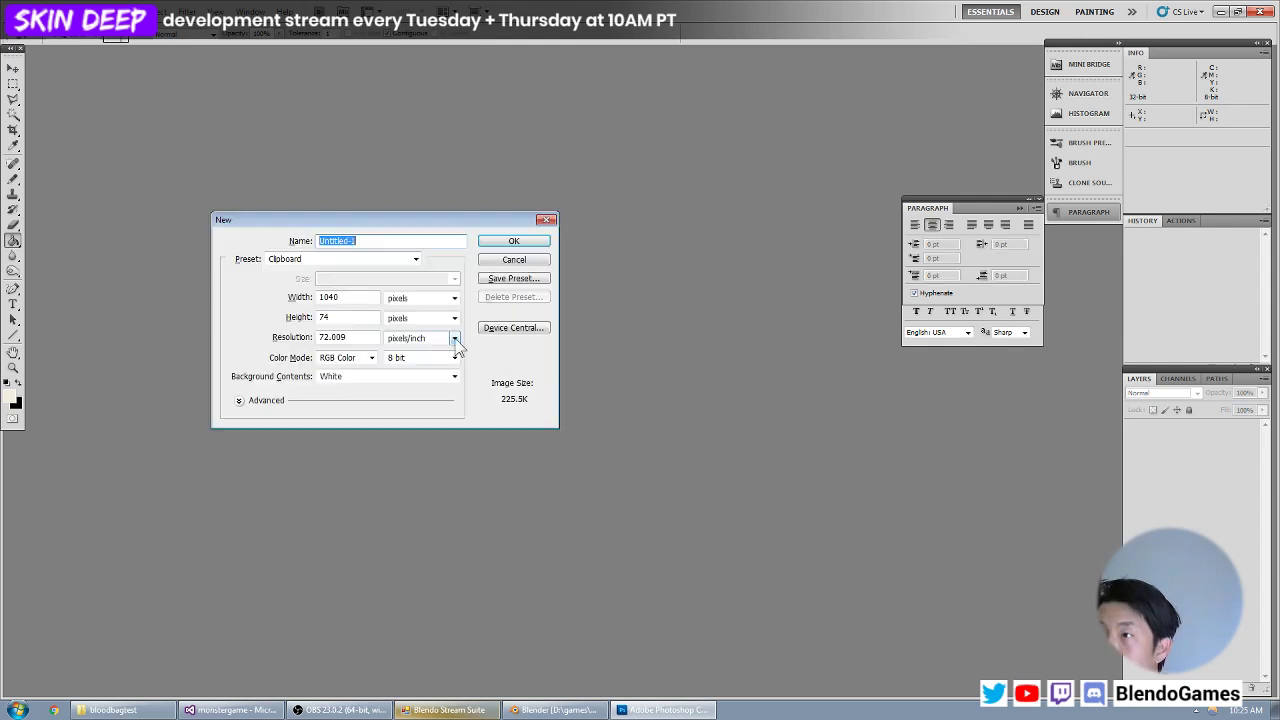
{"action": "double_click", "coordinate": [357, 298]}
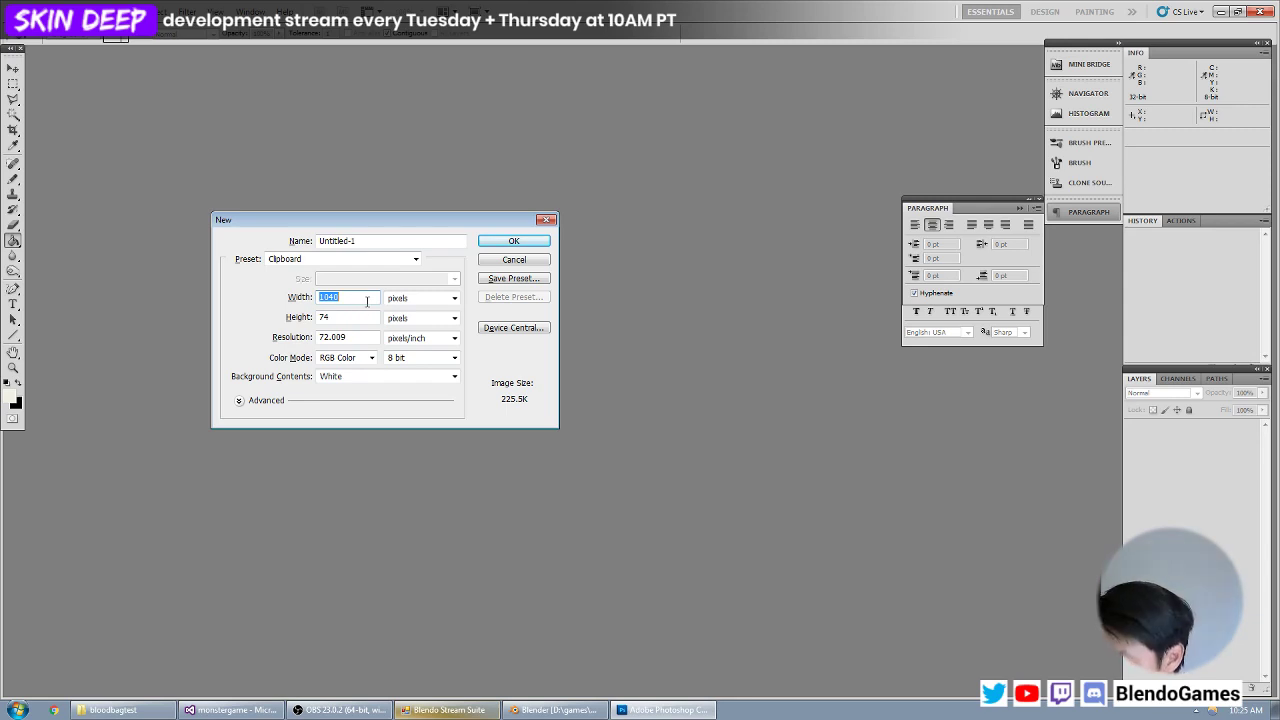
{"action": "type", "text": "128"}
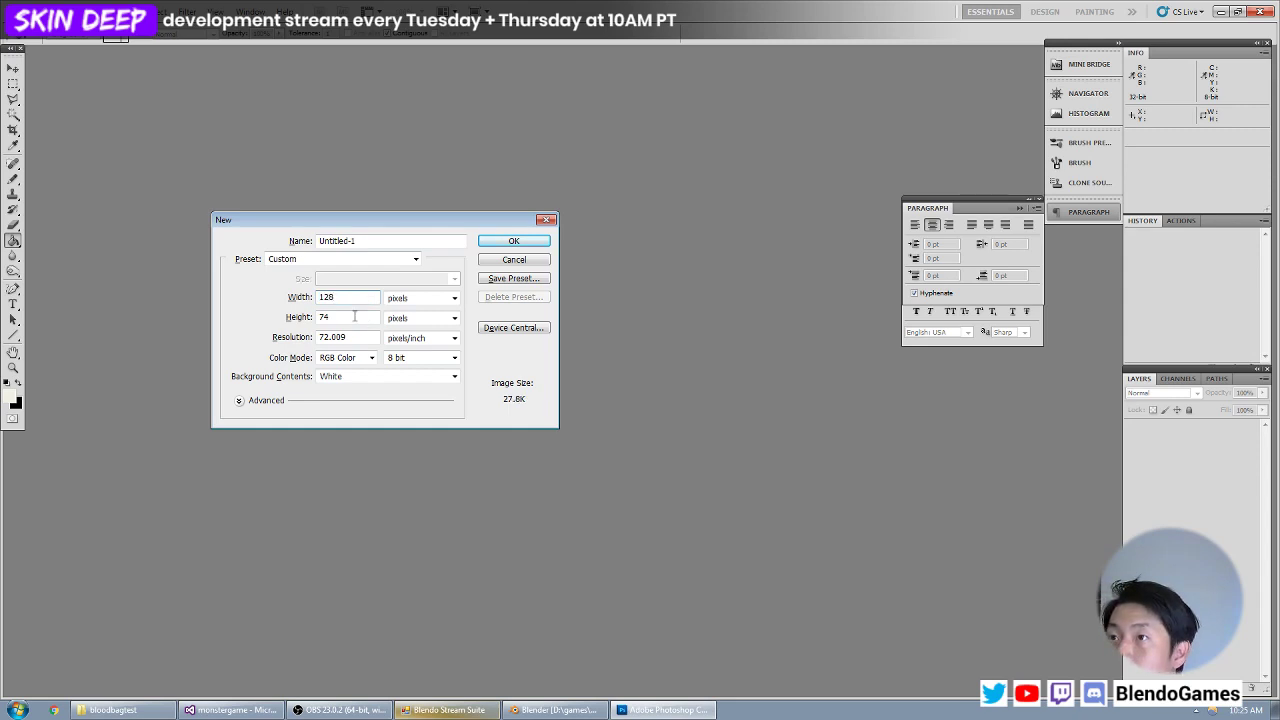
{"action": "key", "text": "Tab"}
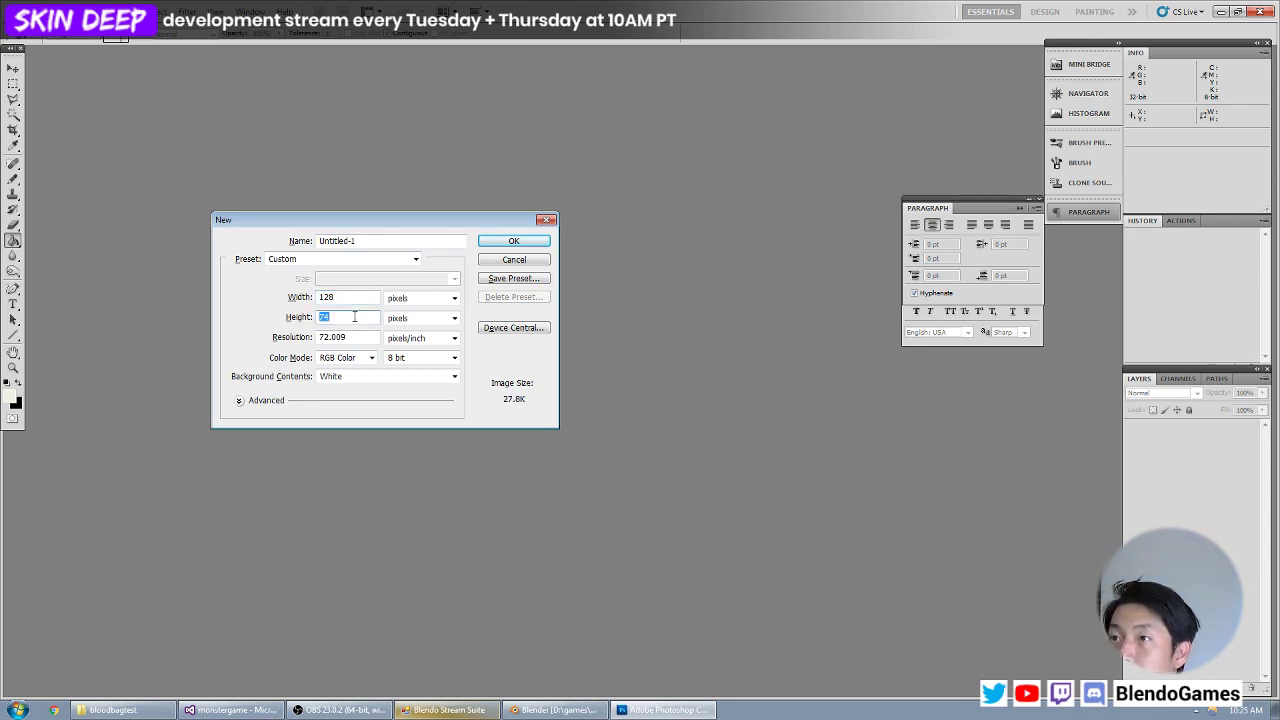
{"action": "type", "text": "512"}
{"action": "double_click", "coordinate": [348, 337]}
{"action": "type", "text": "72"}
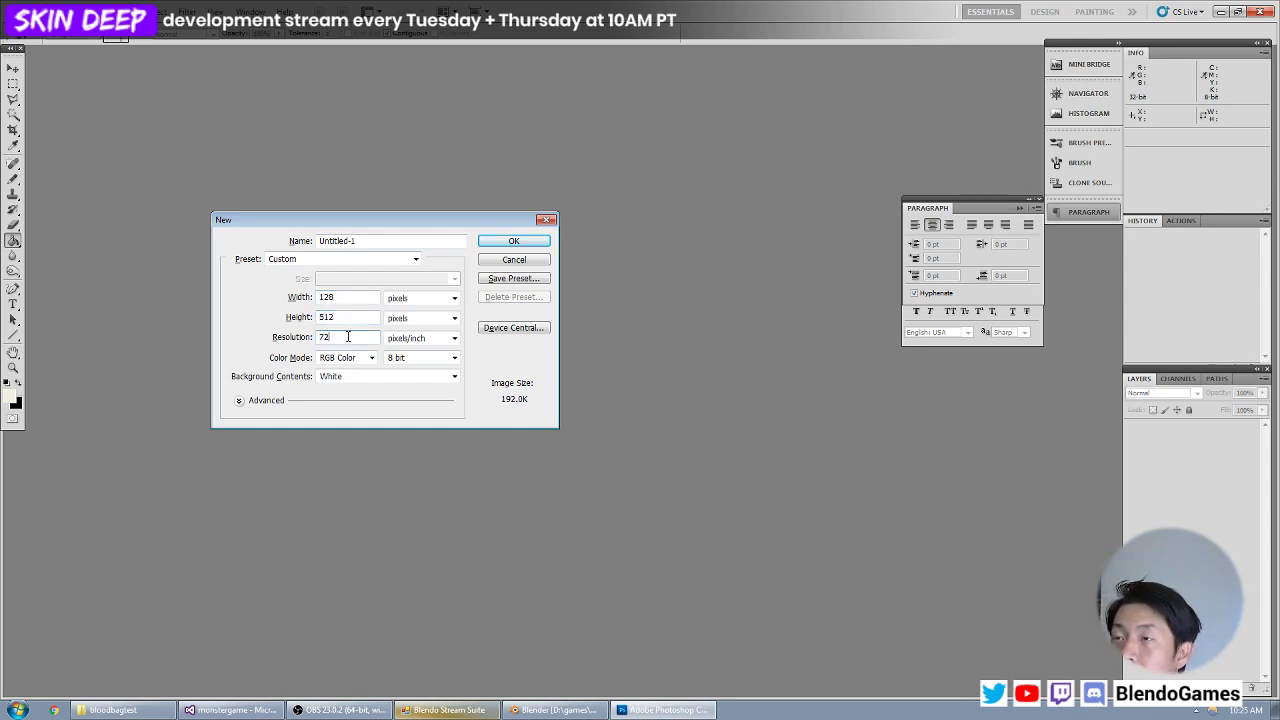
{"action": "left_click", "coordinate": [397, 341]}
{"action": "left_click", "coordinate": [420, 341]}
{"action": "left_click", "coordinate": [352, 337]}
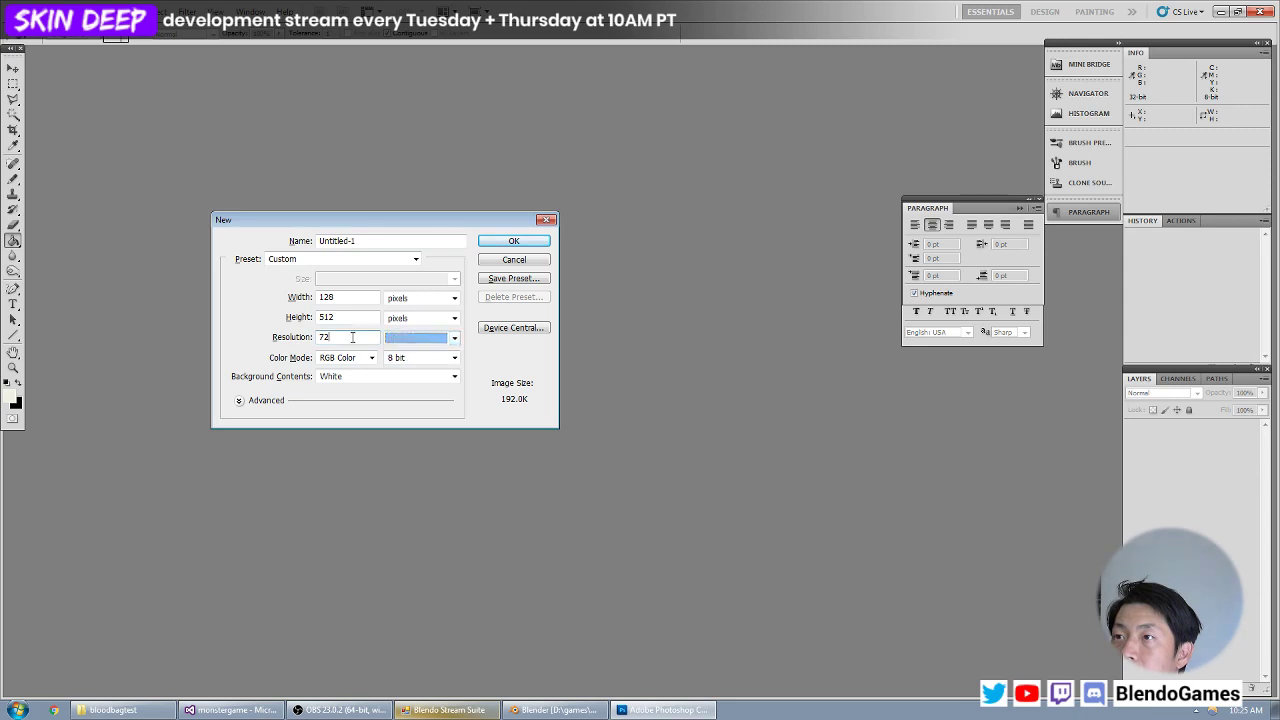
{"action": "key", "text": "Return"}
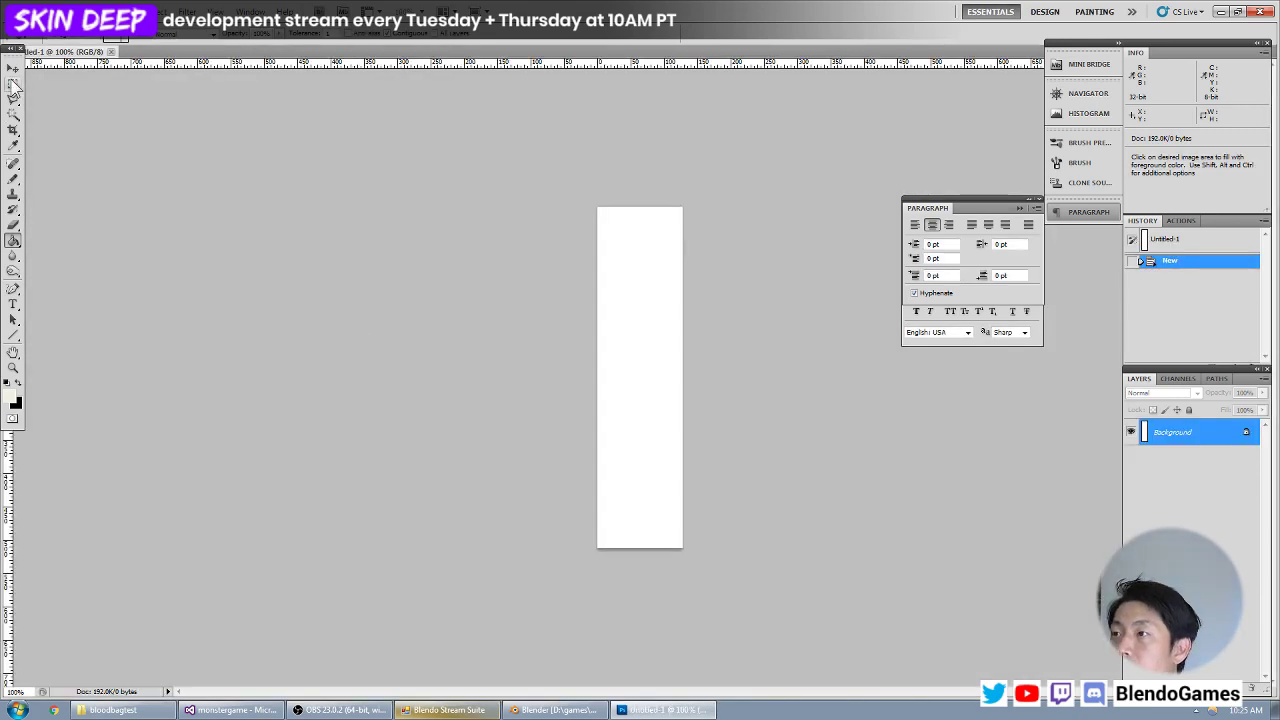
Fill the whole new canvas with the light cream foreground colour.
{"action": "key", "text": "ctrl+plus"}
{"action": "key", "text": "ctrl+minus"}
{"action": "key", "text": "alt+BackSpace"}
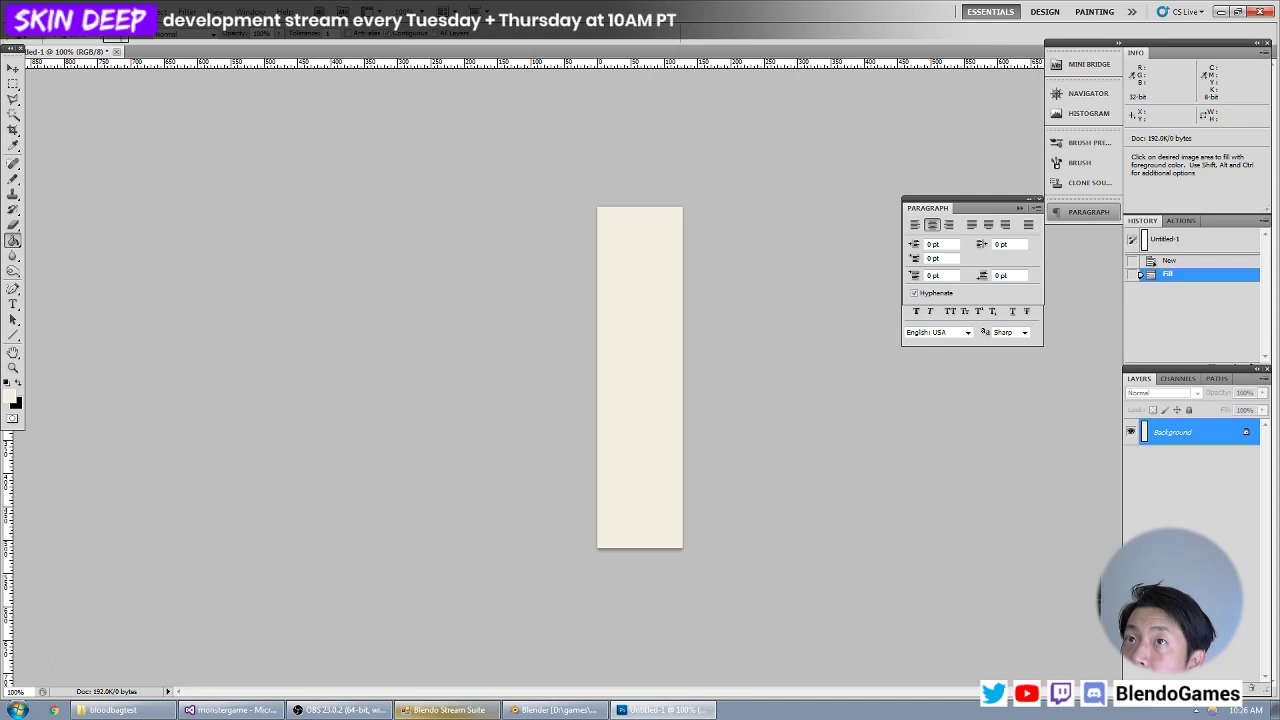
Save the cream image in the bloodbag folder as blood_empty in Targa format at 24 bits/pixel.
{"action": "left_click", "coordinate": [42, 26]}
{"action": "left_click", "coordinate": [77, 209]}
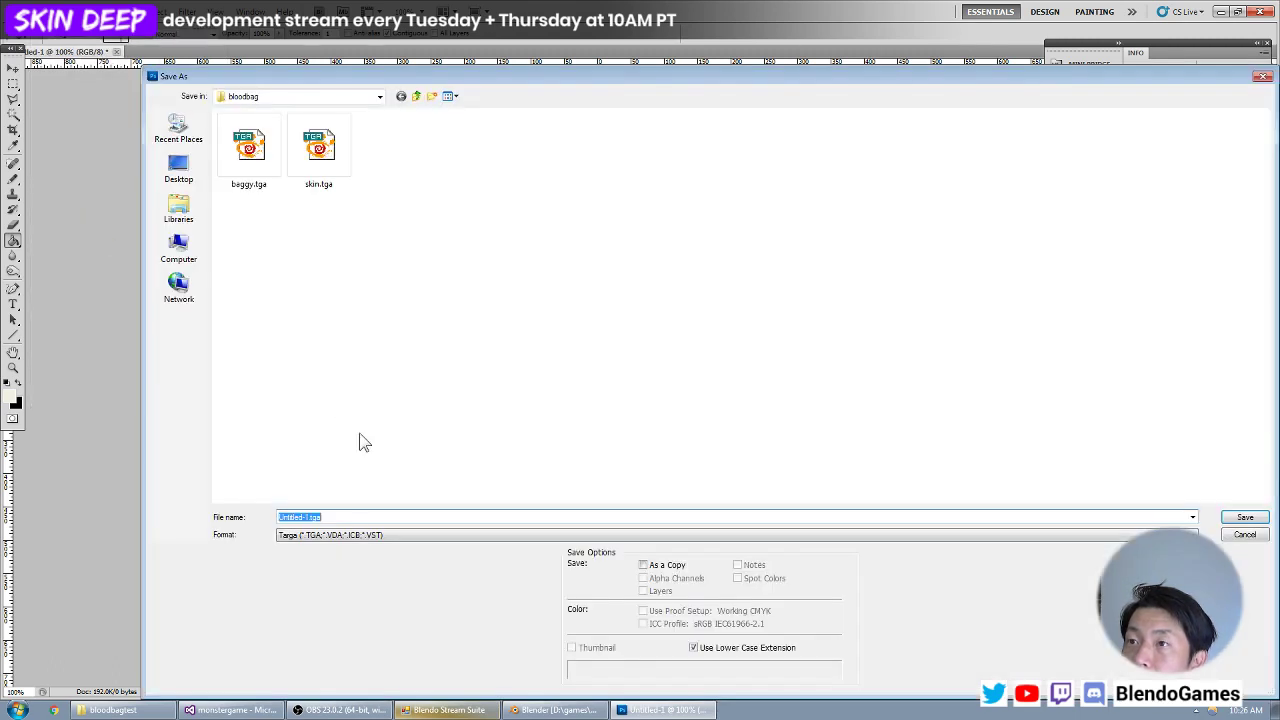
{"action": "left_click", "coordinate": [352, 534]}
{"action": "left_click", "coordinate": [356, 534]}
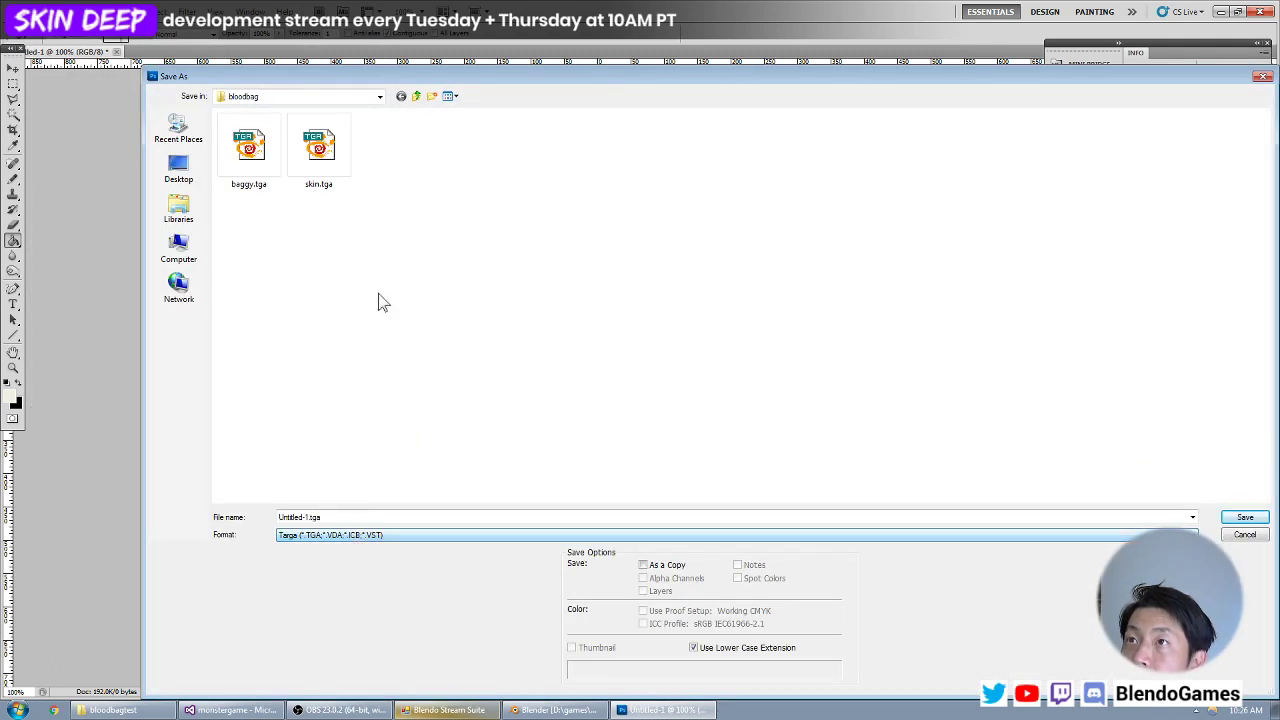
{"action": "left_click", "coordinate": [348, 516]}
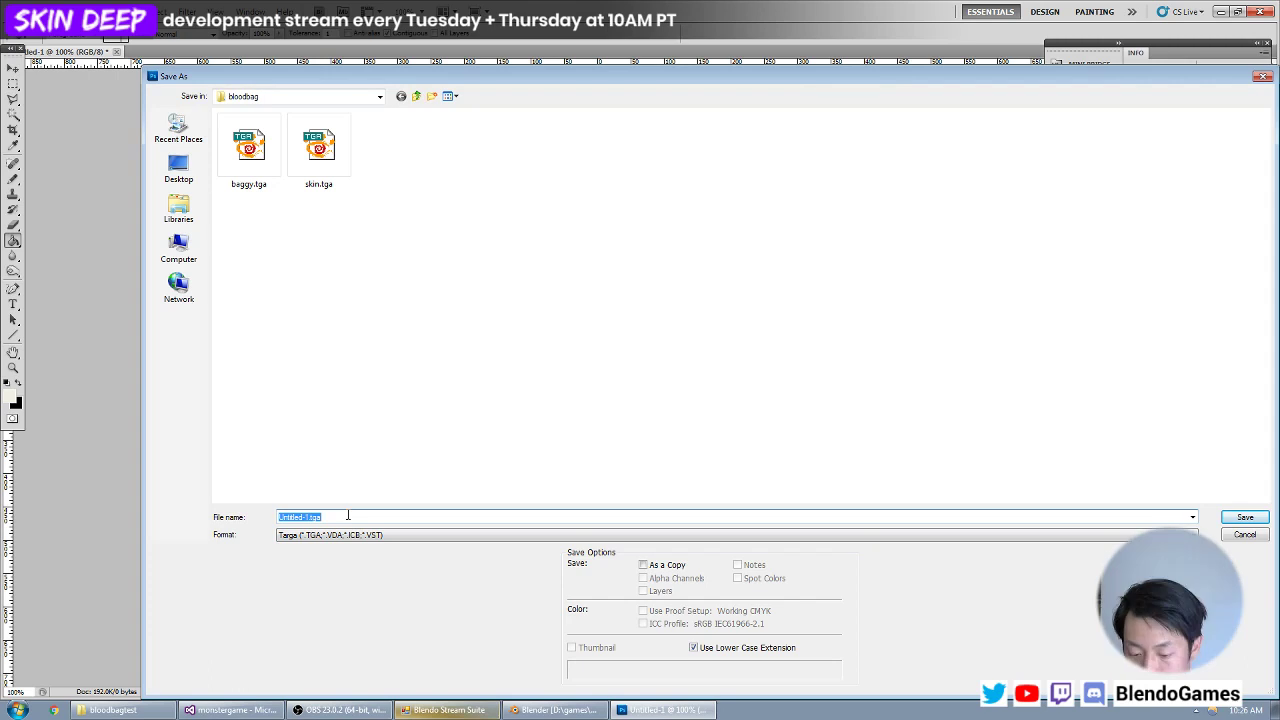
{"action": "type", "text": "blood_empty"}
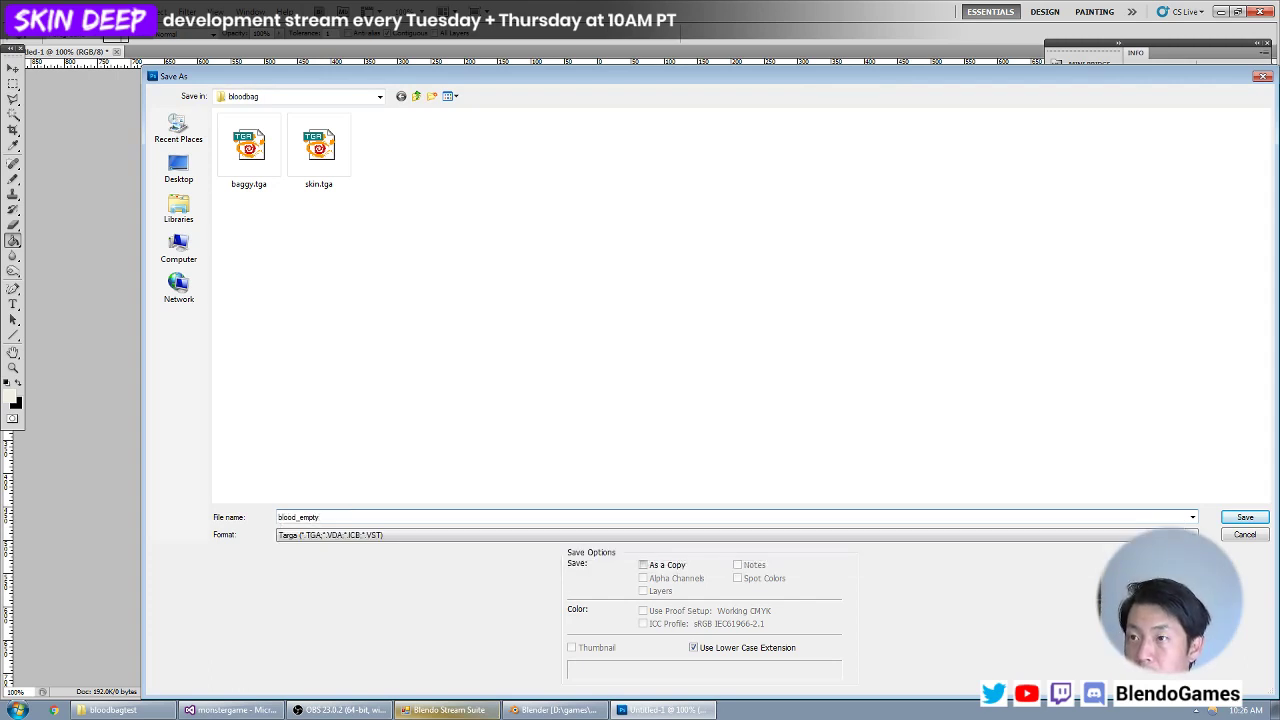
{"action": "key", "text": "Return"}
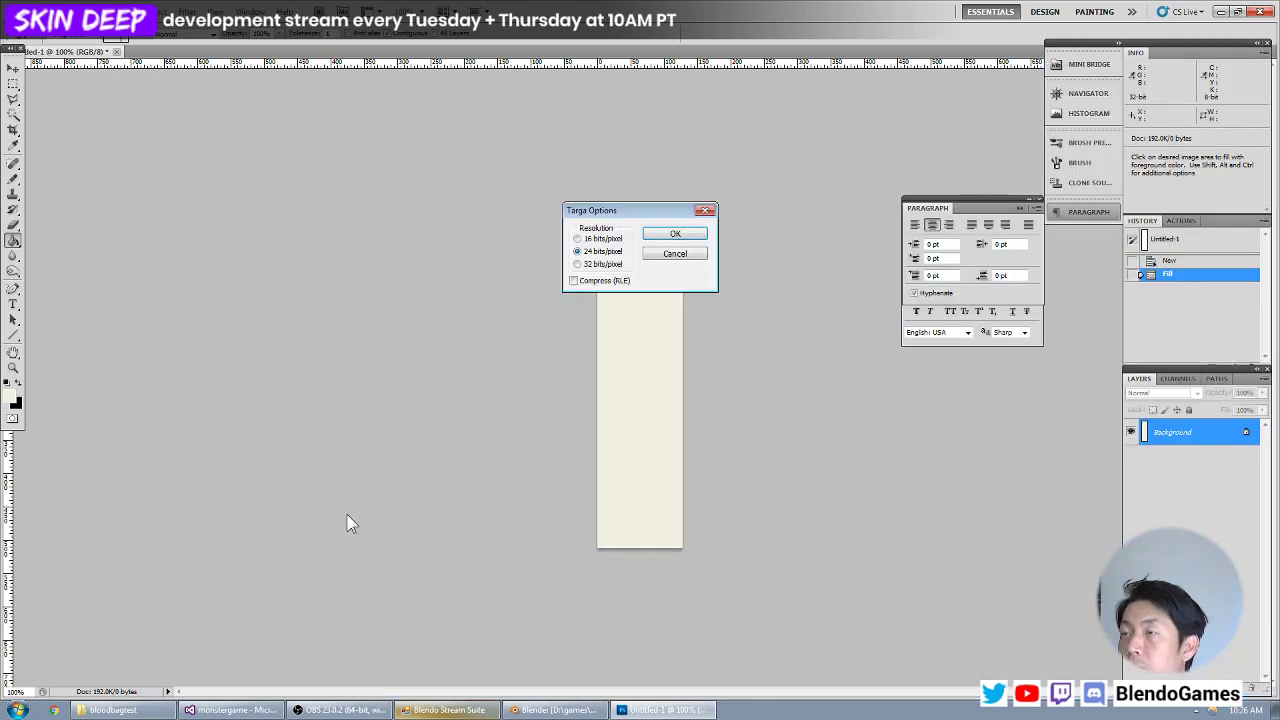
{"action": "key", "text": "Return"}
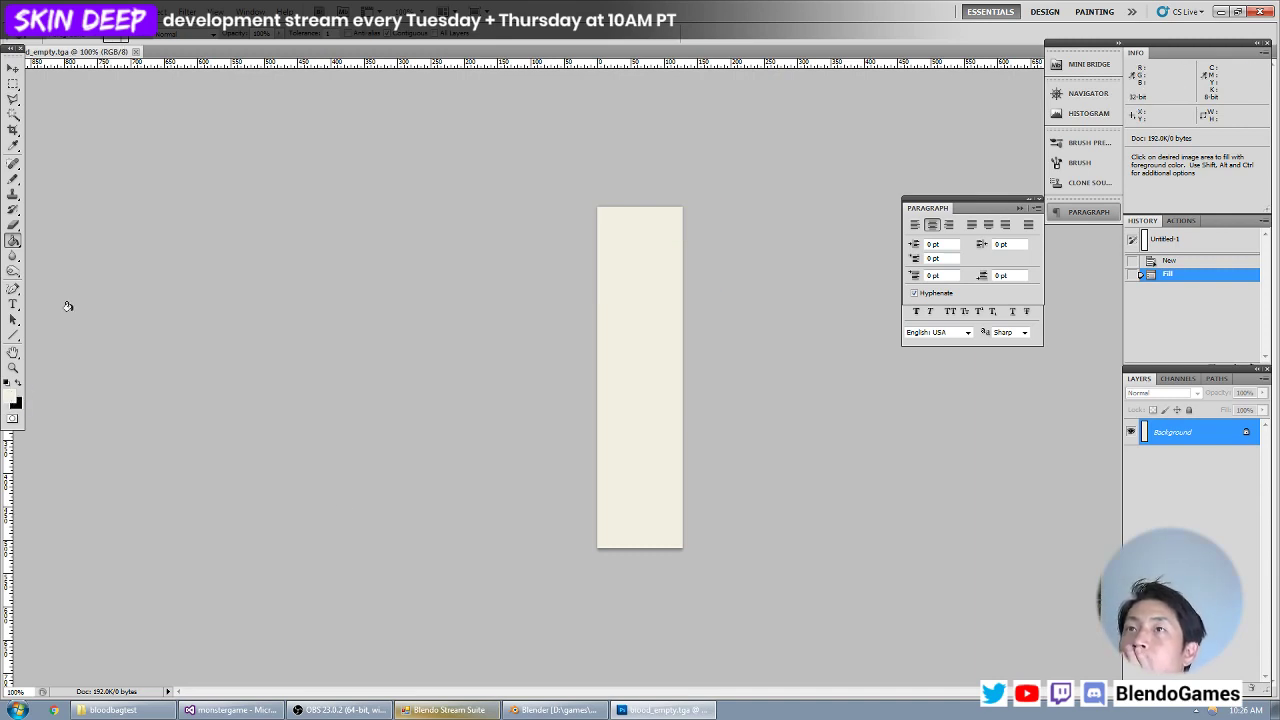
Set the foreground colour to a muted red and fill the whole canvas with it.
{"action": "key", "text": "alt+f"}
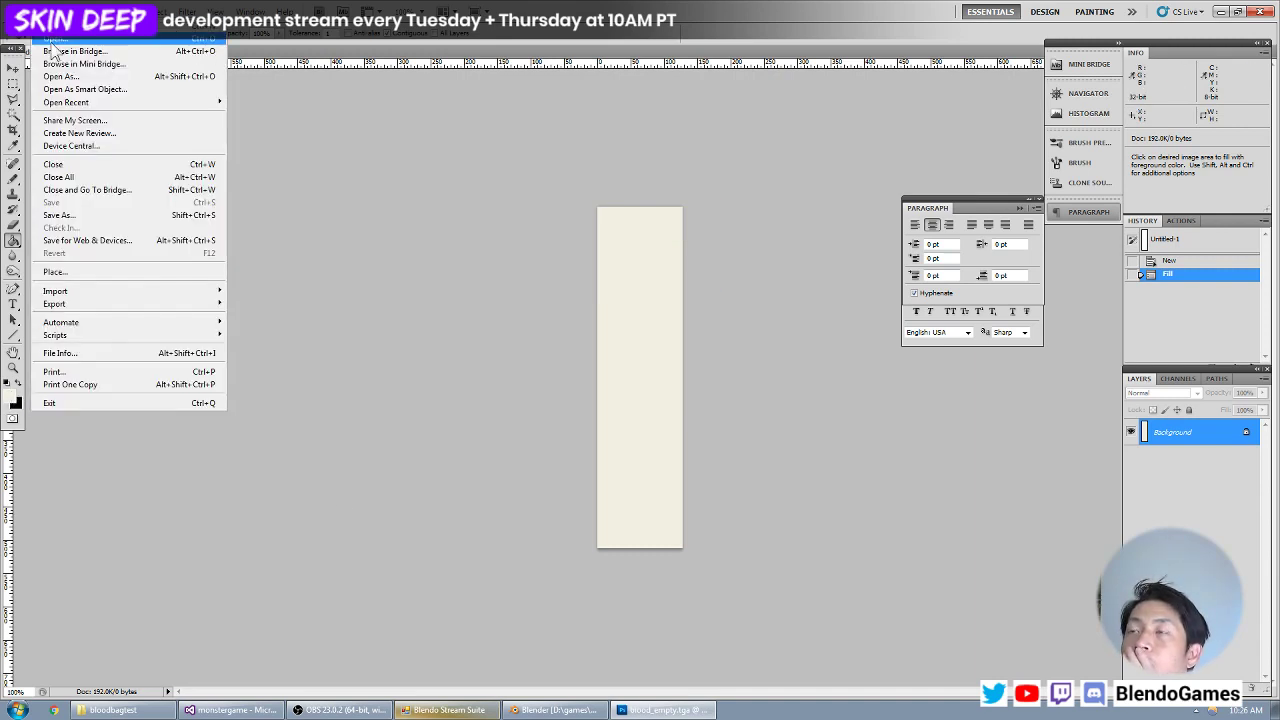
{"action": "left_click", "coordinate": [10, 400]}
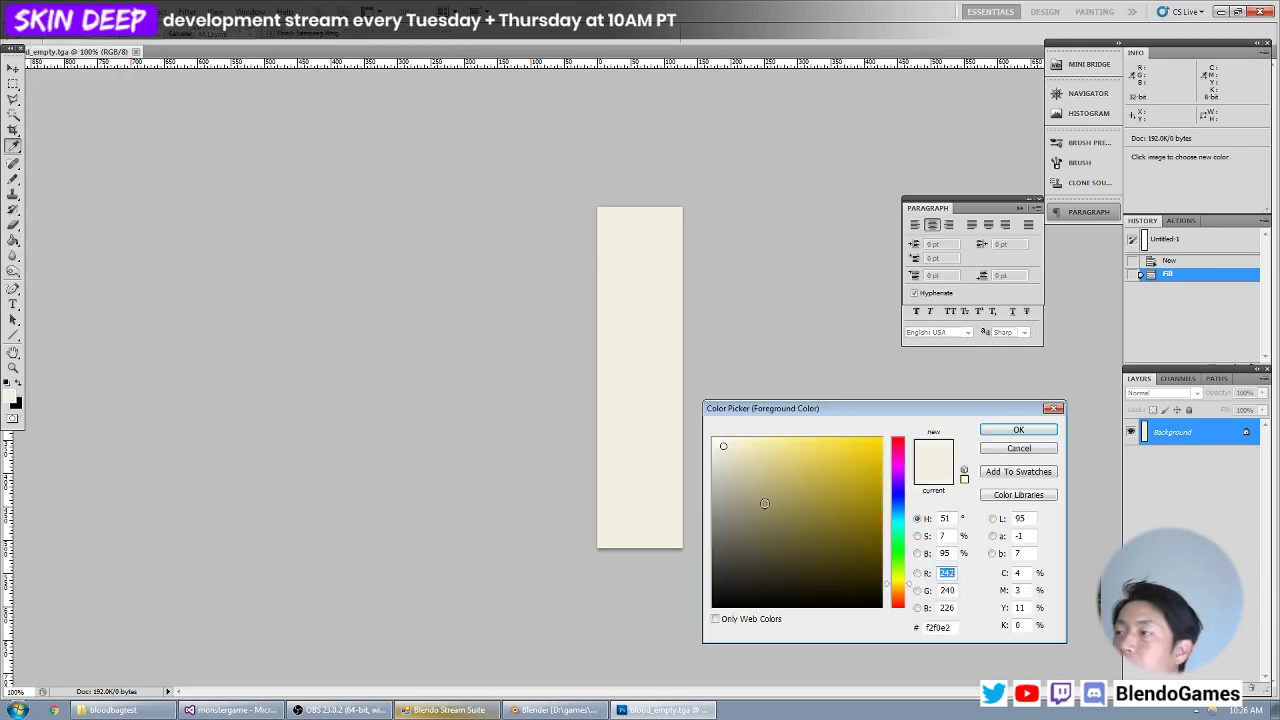
{"action": "left_click_drag", "start_coordinate": [852, 488], "coordinate": [932, 367]}
{"action": "left_click_drag", "start_coordinate": [904, 458], "coordinate": [912, 368]}
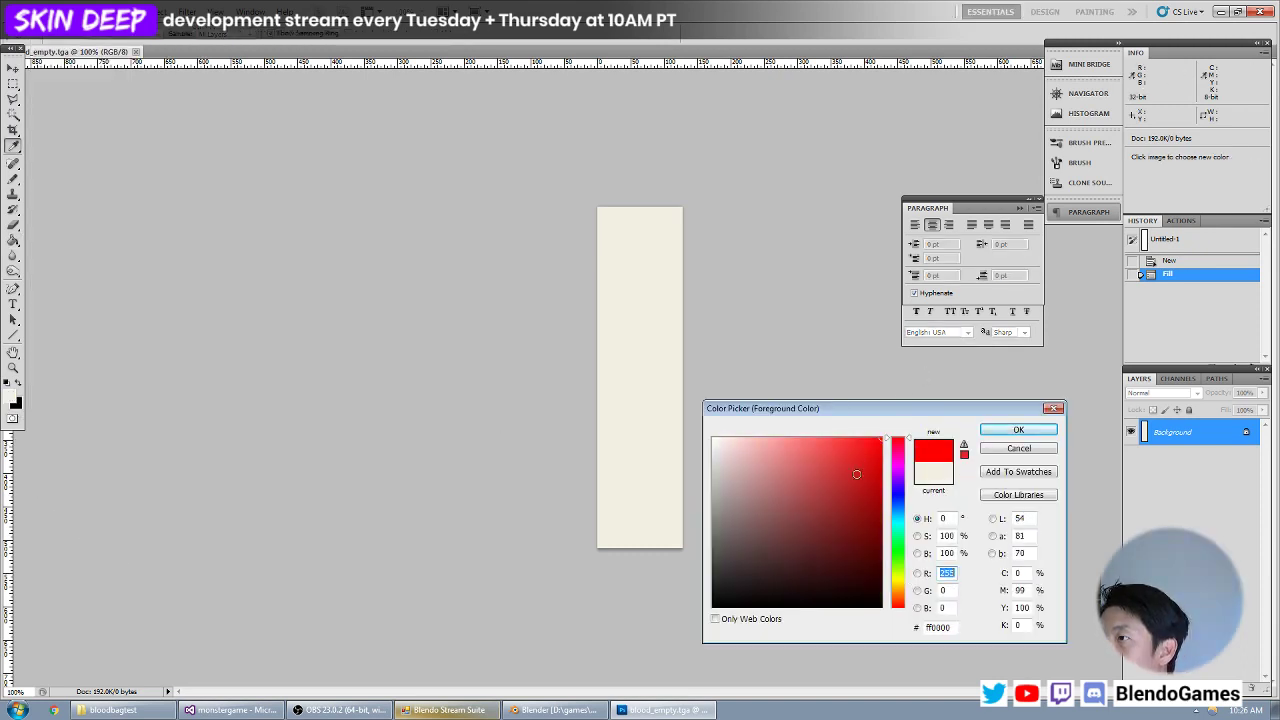
{"action": "mouse_move", "coordinate": [832, 490]}
{"action": "left_mouse_down"}
{"action": "mouse_move", "coordinate": [838, 398]}
{"action": "mouse_move", "coordinate": [855, 468]}
{"action": "mouse_move", "coordinate": [828, 474]}
{"action": "mouse_move", "coordinate": [865, 492]}
{"action": "mouse_move", "coordinate": [807, 487]}
{"action": "mouse_move", "coordinate": [810, 477]}
{"action": "left_mouse_up"}
{"action": "key", "text": "Return"}
{"action": "key", "text": "alt+BackSpace"}
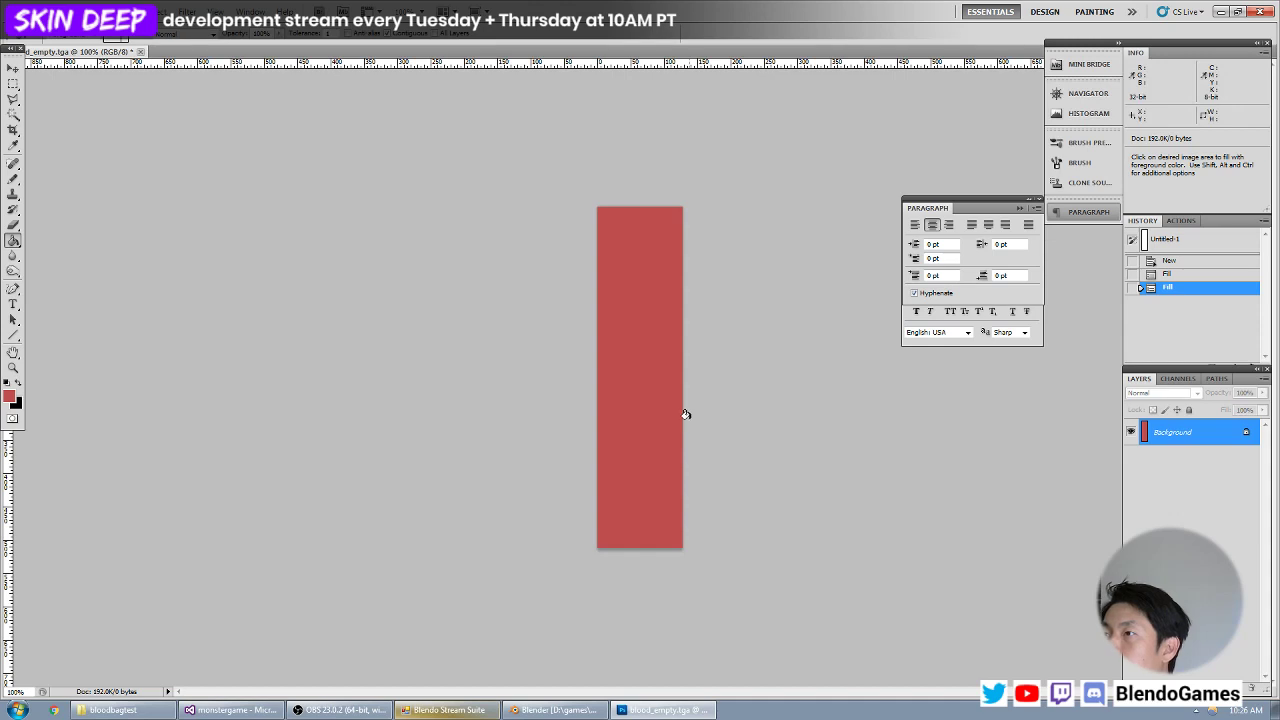
{"action": "key", "text": "ctrl+plus"}
{"action": "key", "text": "ctrl+minus"}
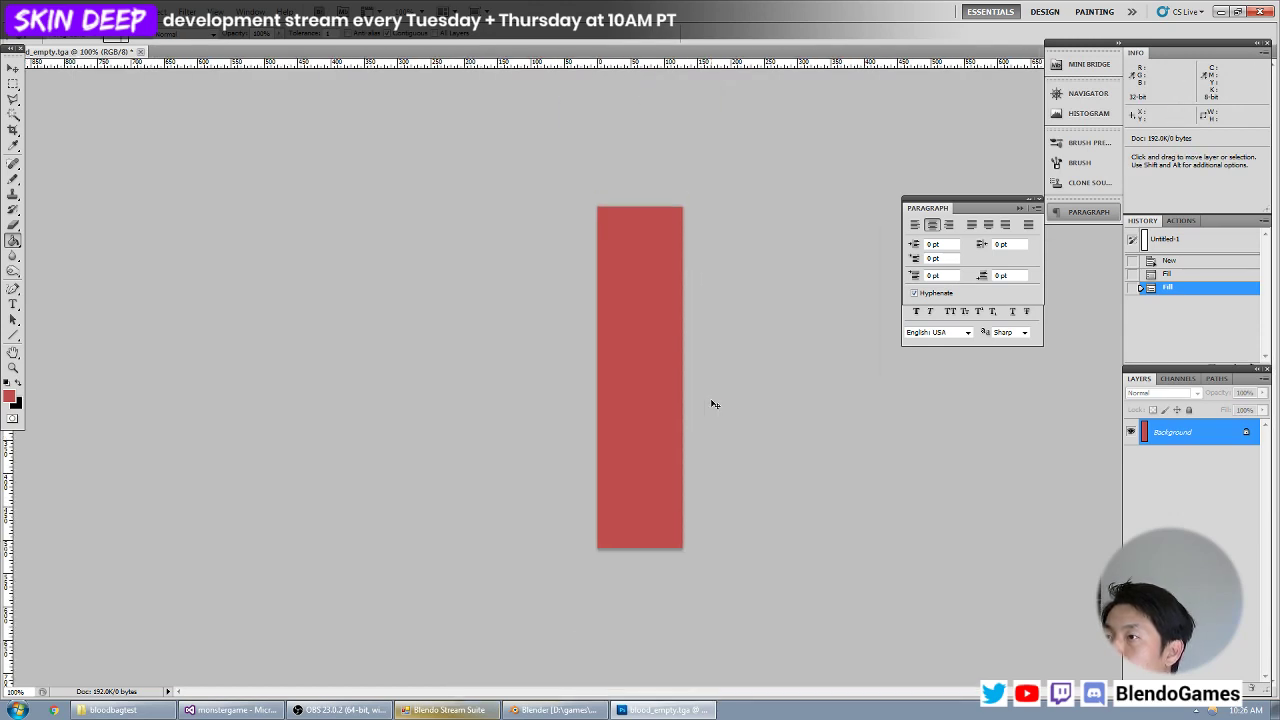
{"action": "key", "text": "ctrl+plus"}
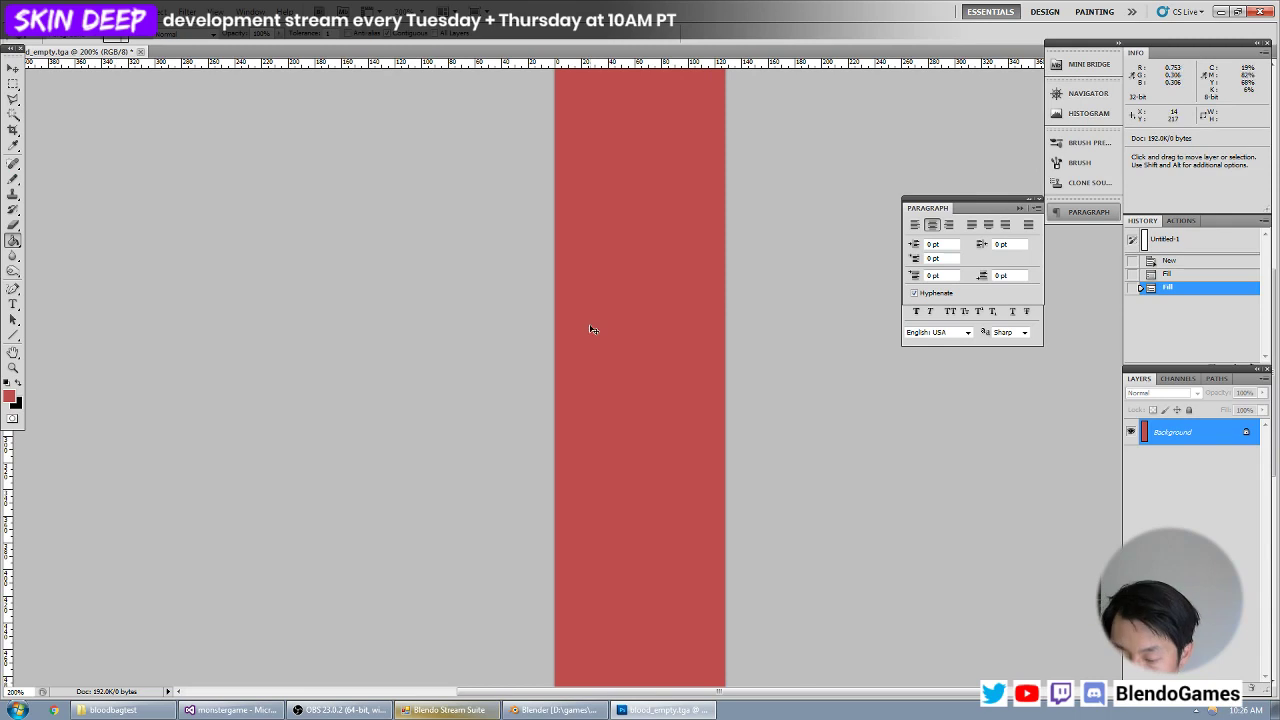
Find and open the existing texture burnaway_blood.tga from the fx folder inside base's textures folder.
{"action": "key", "text": "ctrl+o"}
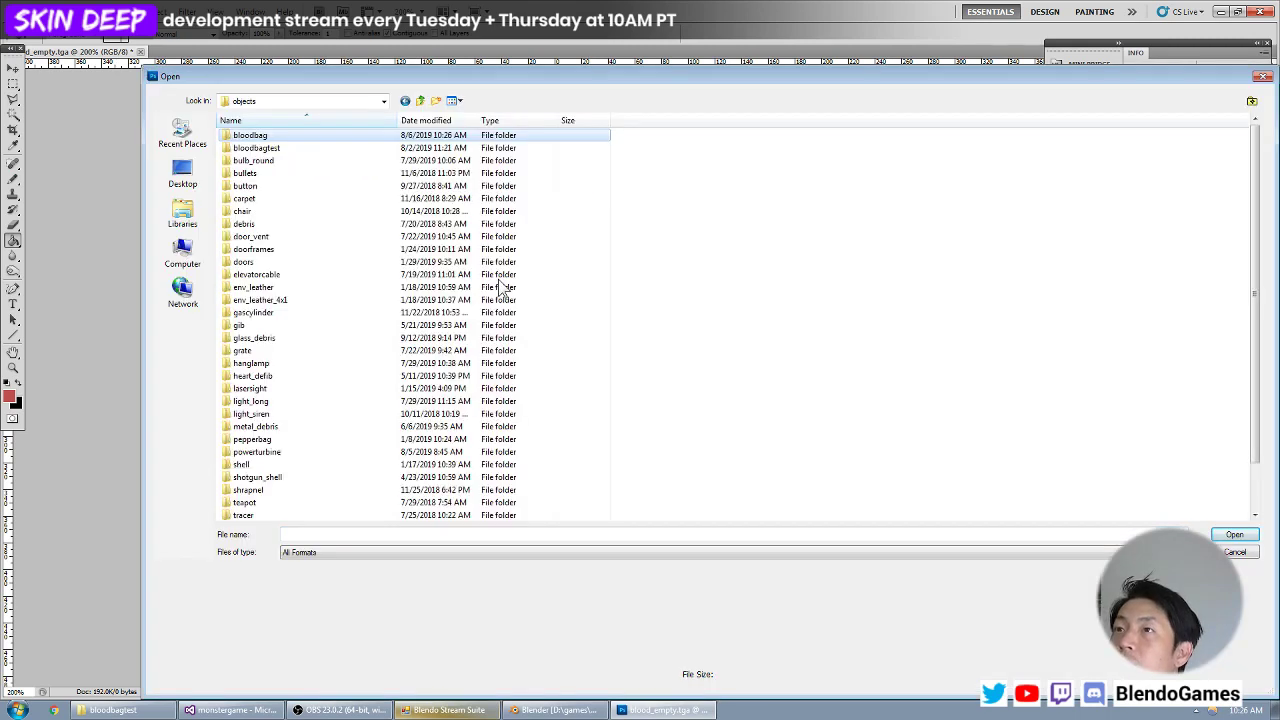
{"action": "key", "text": "BackSpace"}
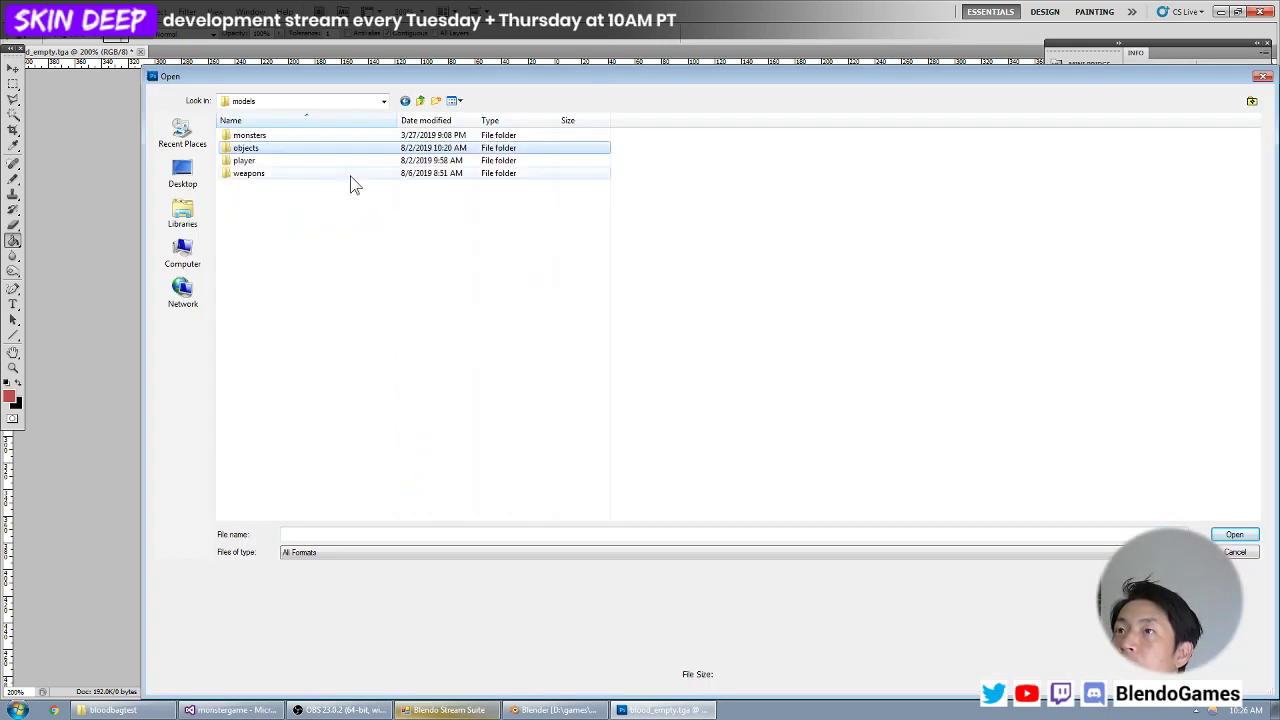
{"action": "key", "text": "BackSpace"}
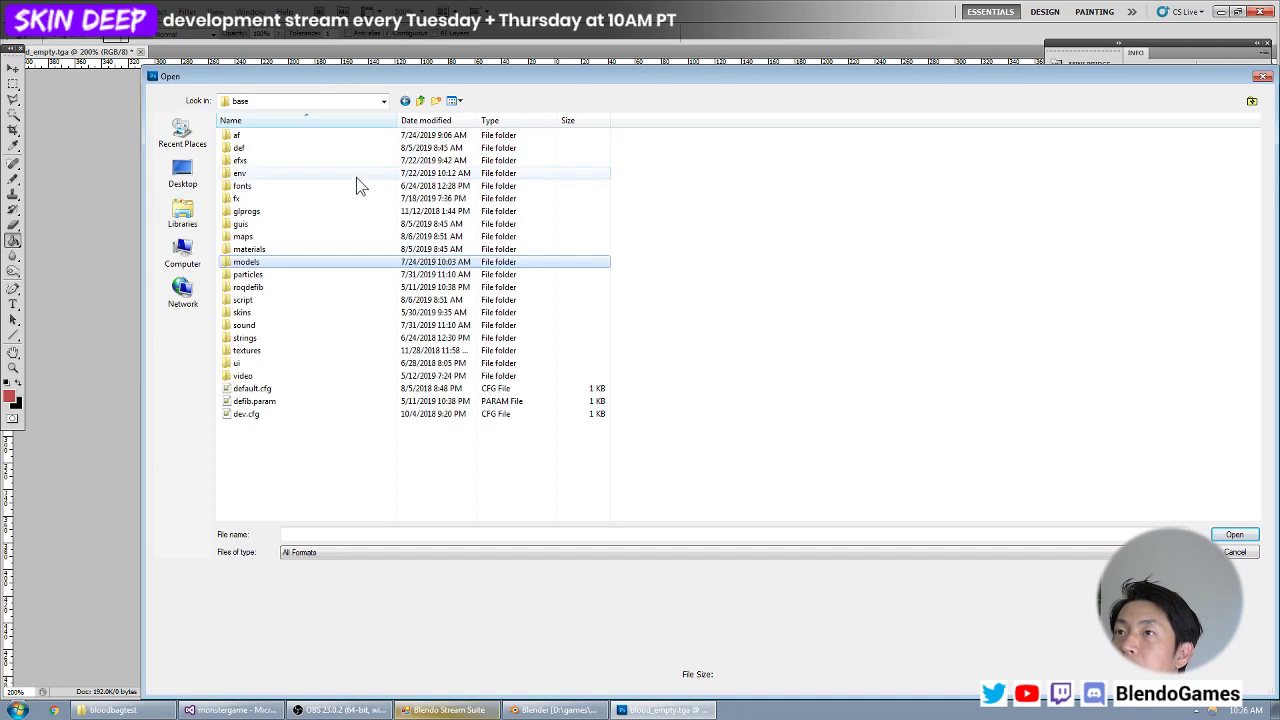
{"action": "double_click", "coordinate": [331, 352]}
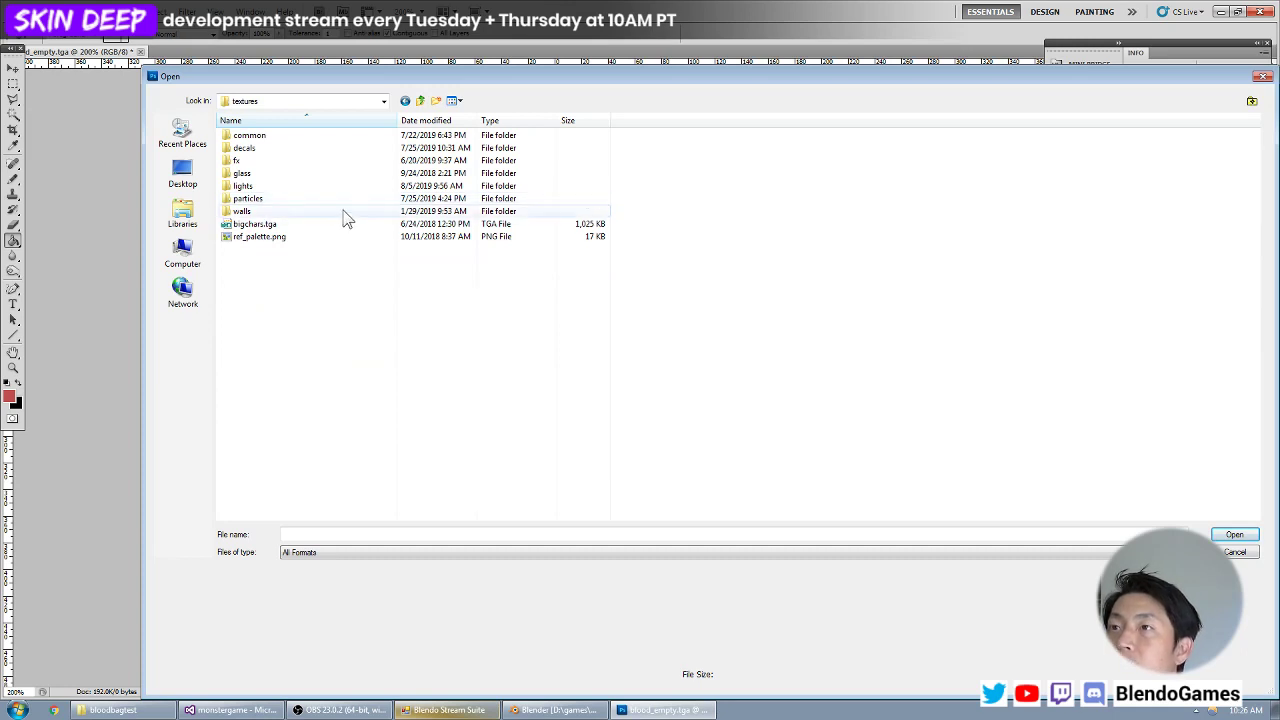
{"action": "double_click", "coordinate": [356, 160]}
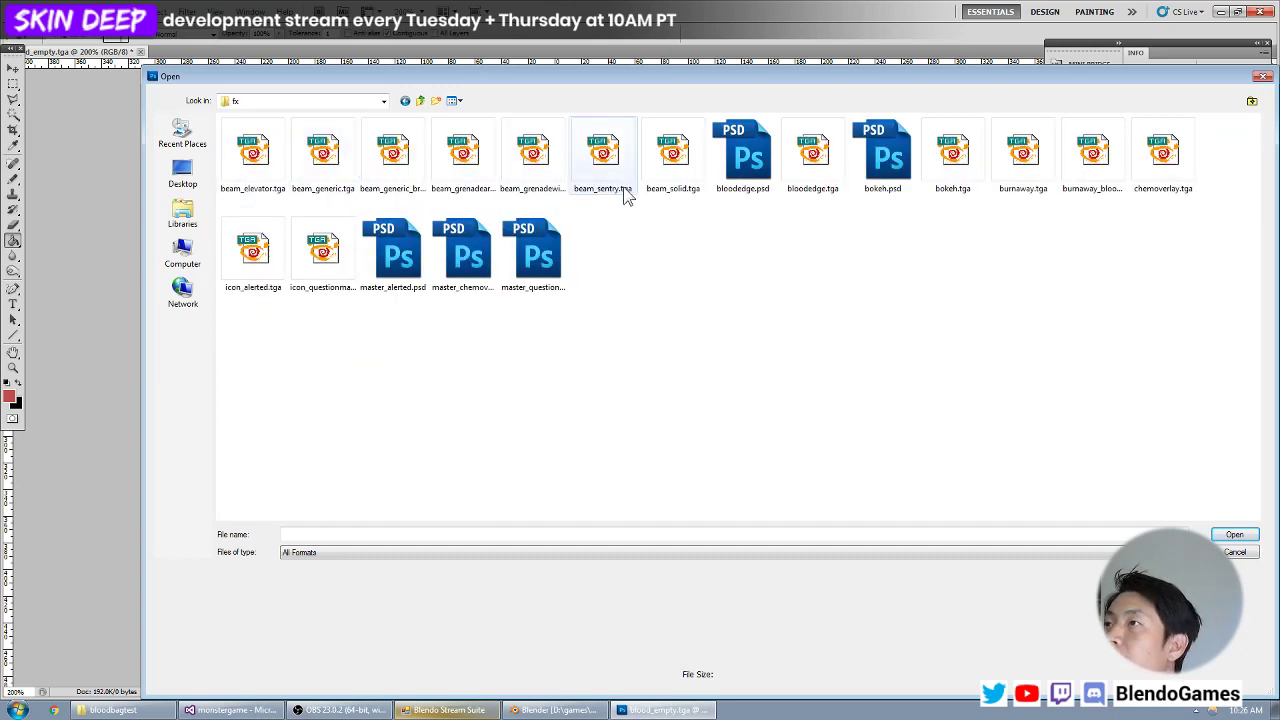
{"action": "left_click", "coordinate": [811, 168]}
{"action": "key", "text": "Right"}
{"action": "key", "text": "Right"}
{"action": "key", "text": "Right"}
{"action": "key", "text": "Right"}
{"action": "key", "text": "Right"}
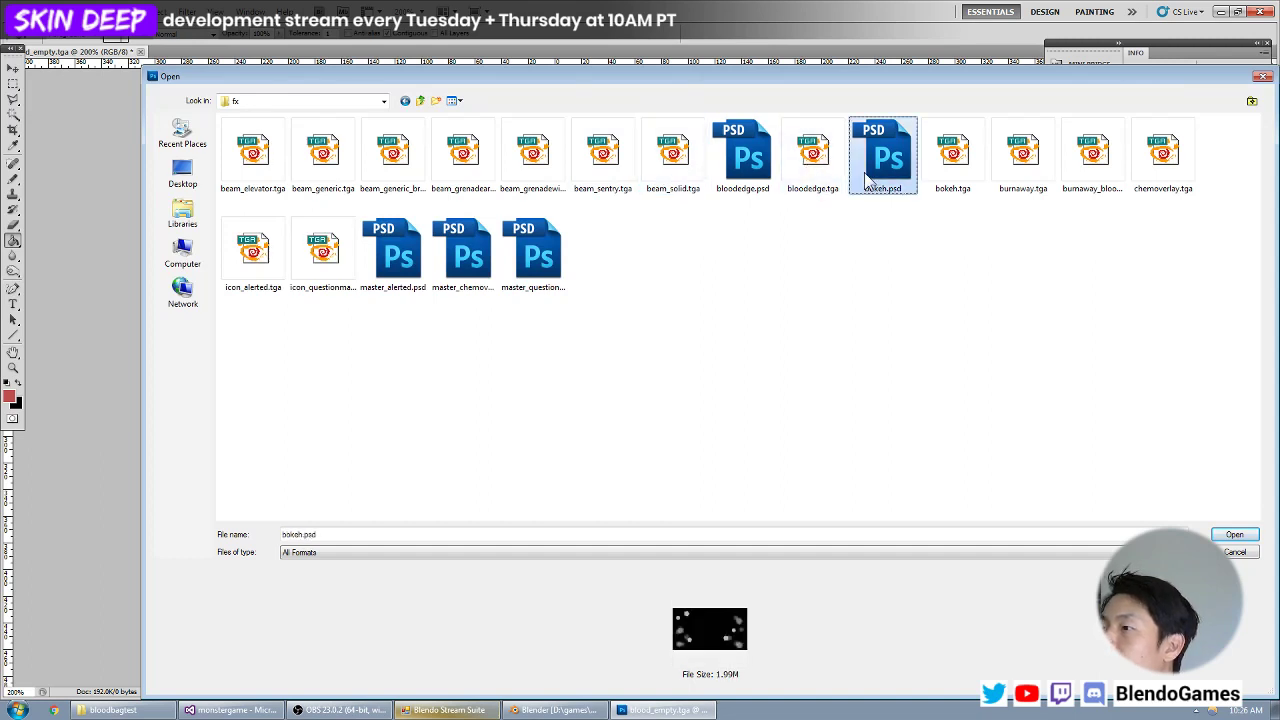
{"action": "key", "text": "Left"}
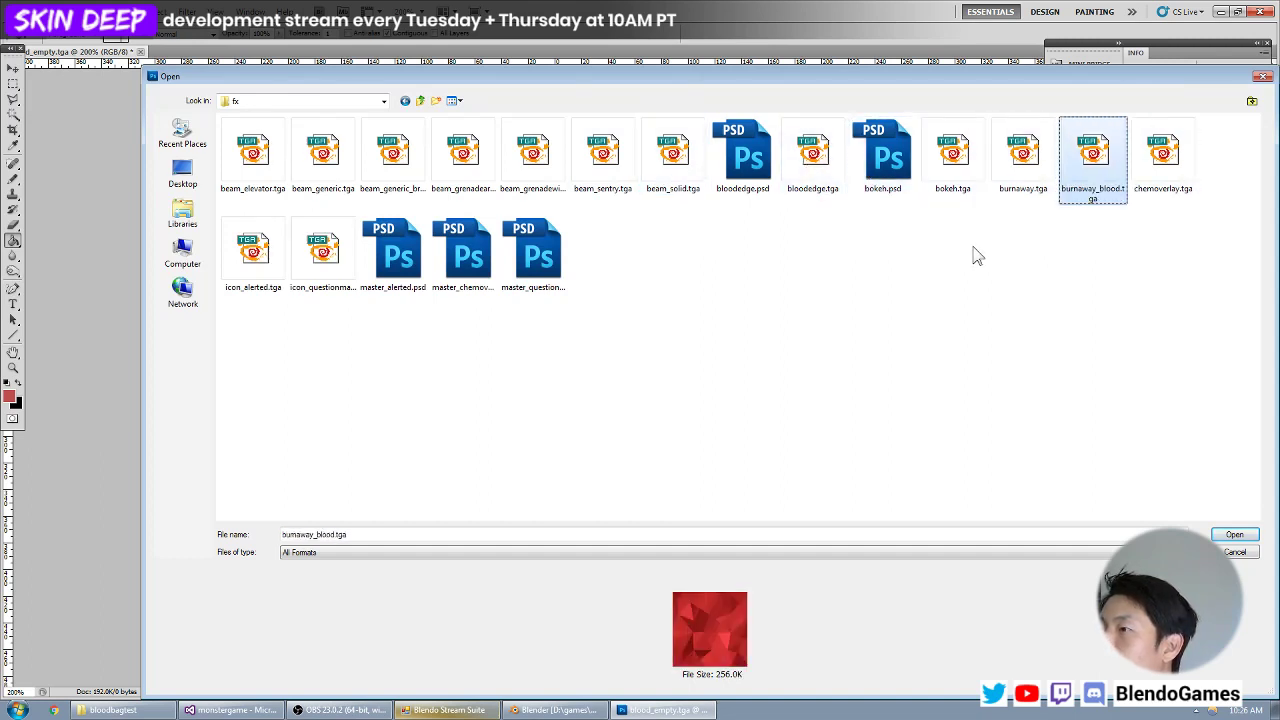
{"action": "double_click", "coordinate": [1106, 196]}
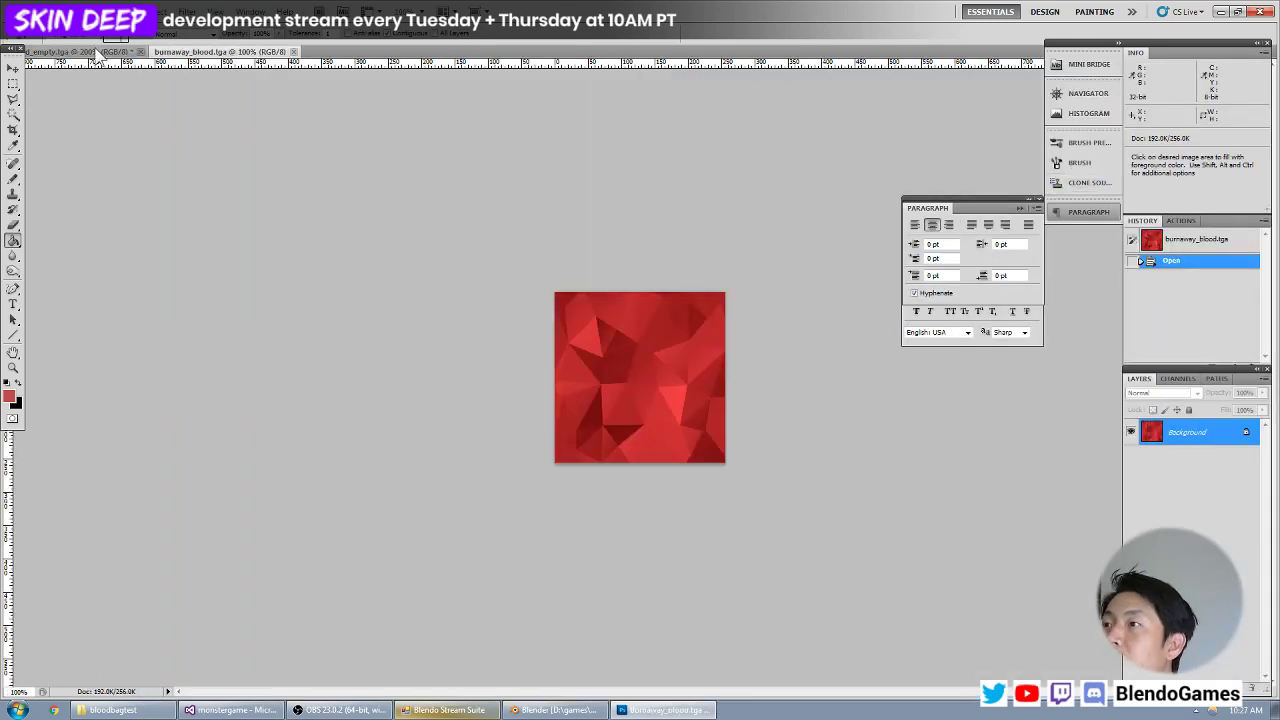
Copy the entire burnaway_blood.tga image and paste it as a new layer into the blood_empty document.
{"action": "key", "text": "ctrl+plus"}
{"action": "key", "text": "ctrl+minus"}
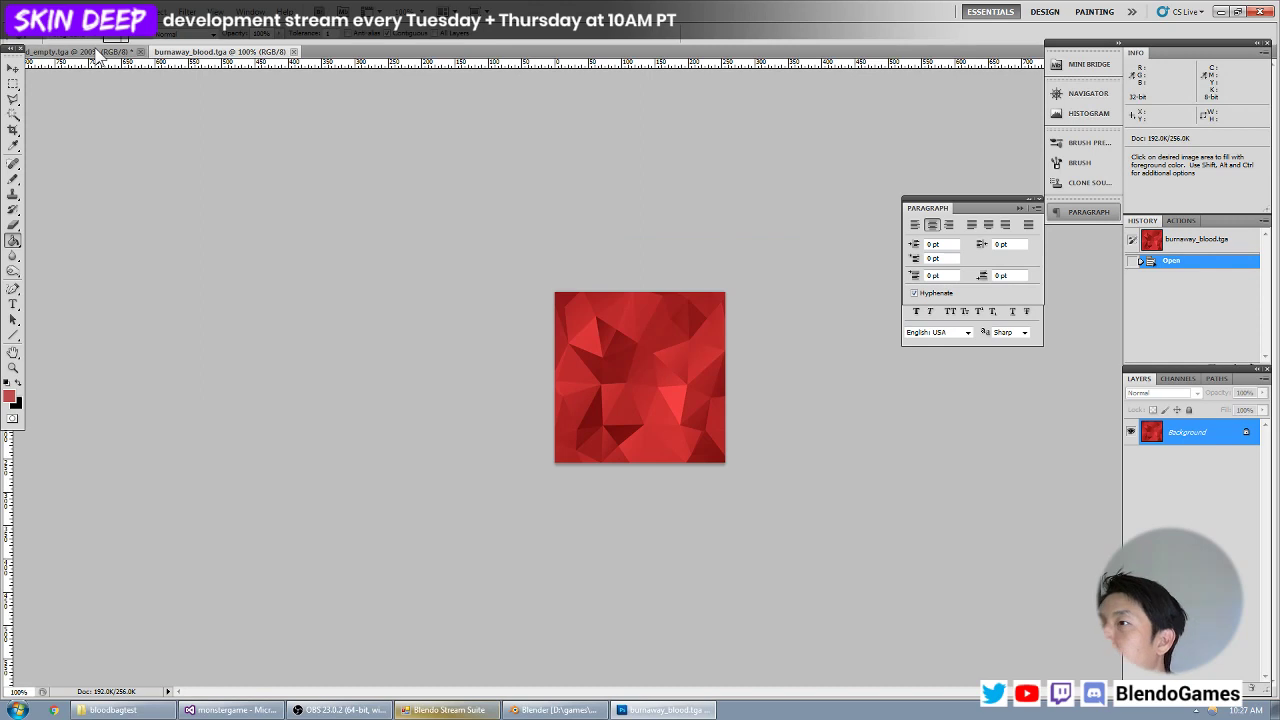
{"action": "key", "text": "ctrl+a"}
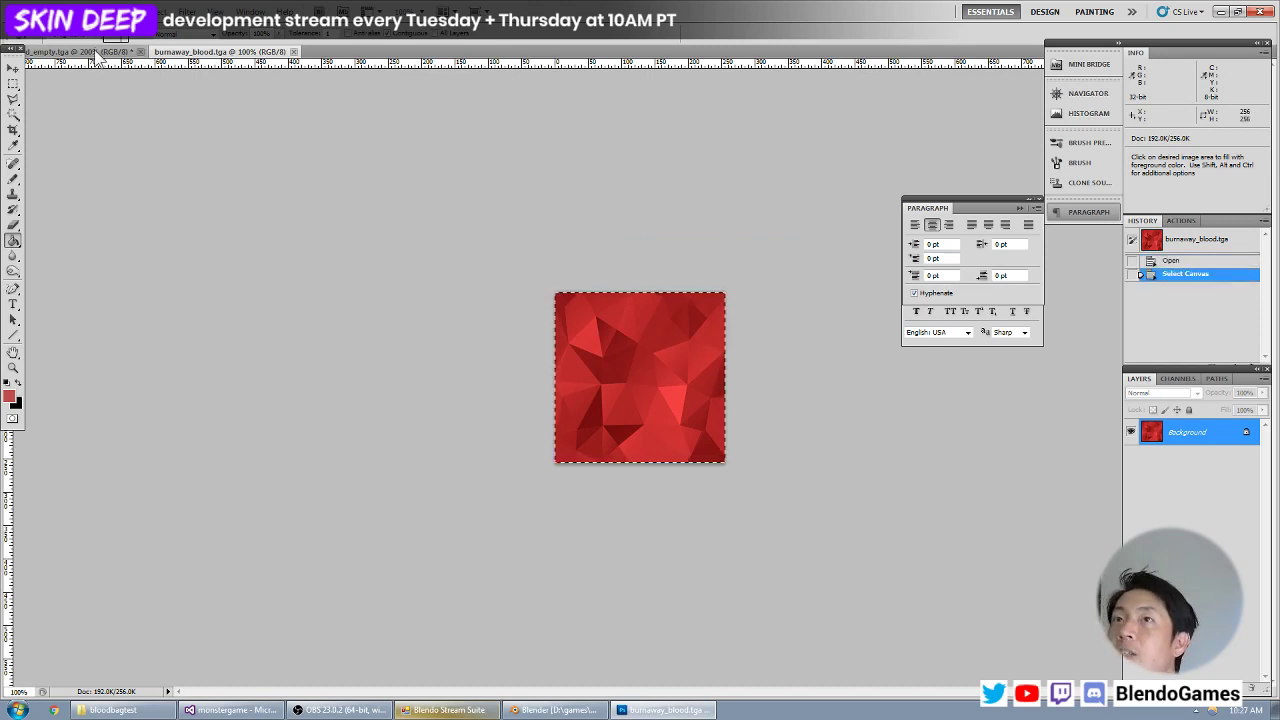
{"action": "left_click", "coordinate": [97, 51]}
{"action": "left_click", "coordinate": [13, 68]}
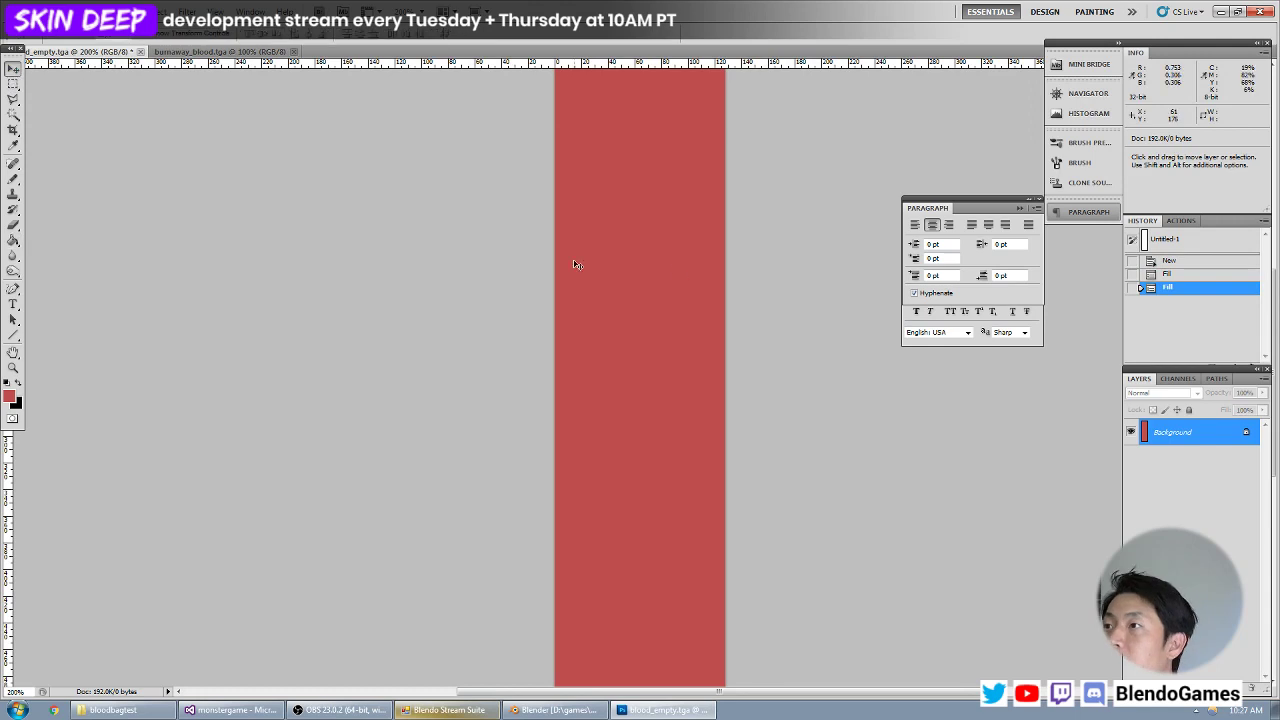
{"action": "key", "text": "ctrl+v"}
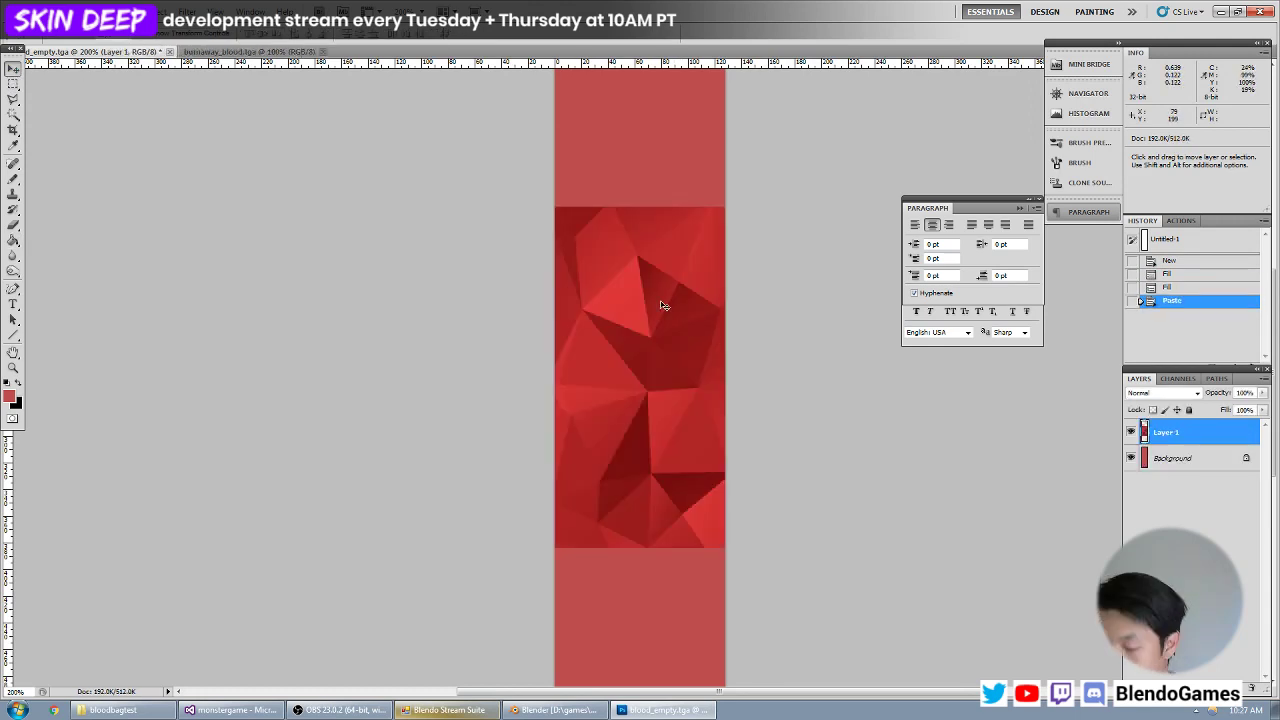
Move the pasted texture up to the canvas's top edge and scale it proportionally to about 63.5%.
{"action": "key", "text": "ctrl+minus"}
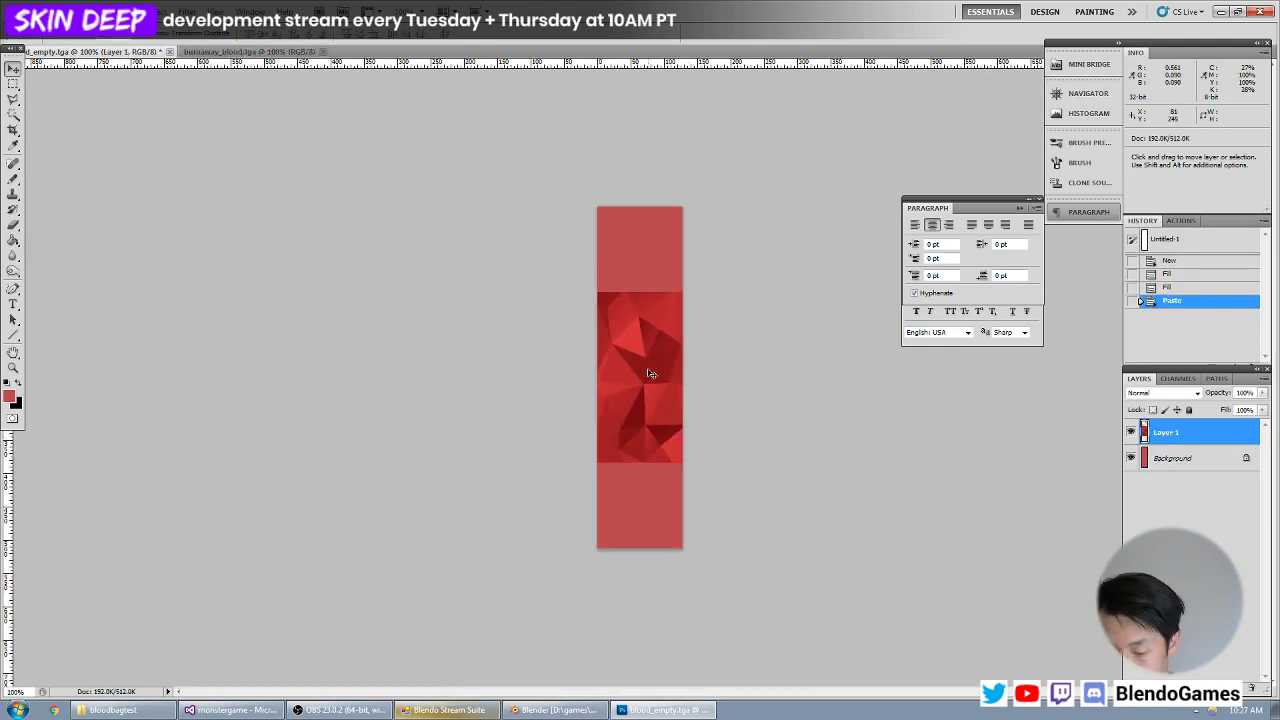
{"action": "left_click_drag", "start_coordinate": [645, 373], "coordinate": [645, 293], "text": "shift"}
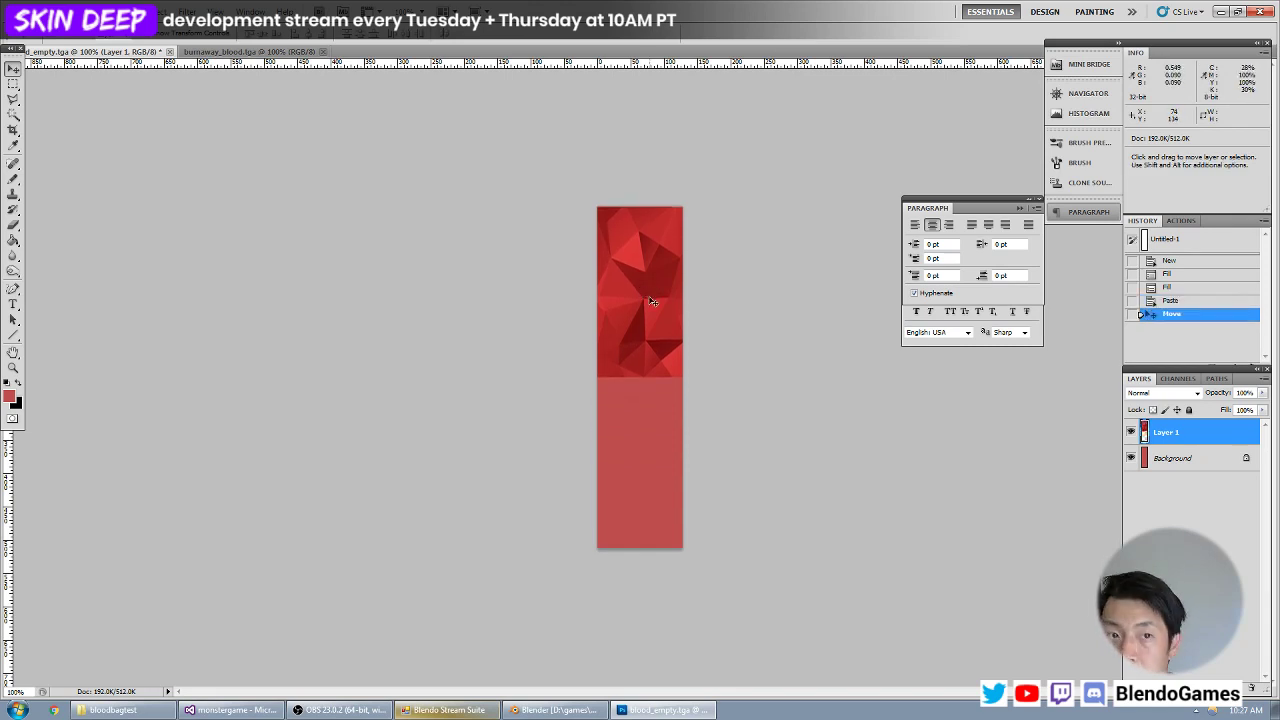
{"action": "key", "text": "ctrl+t"}
{"action": "left_click_drag", "start_coordinate": [771, 378], "coordinate": [707, 317], "text": "shift"}
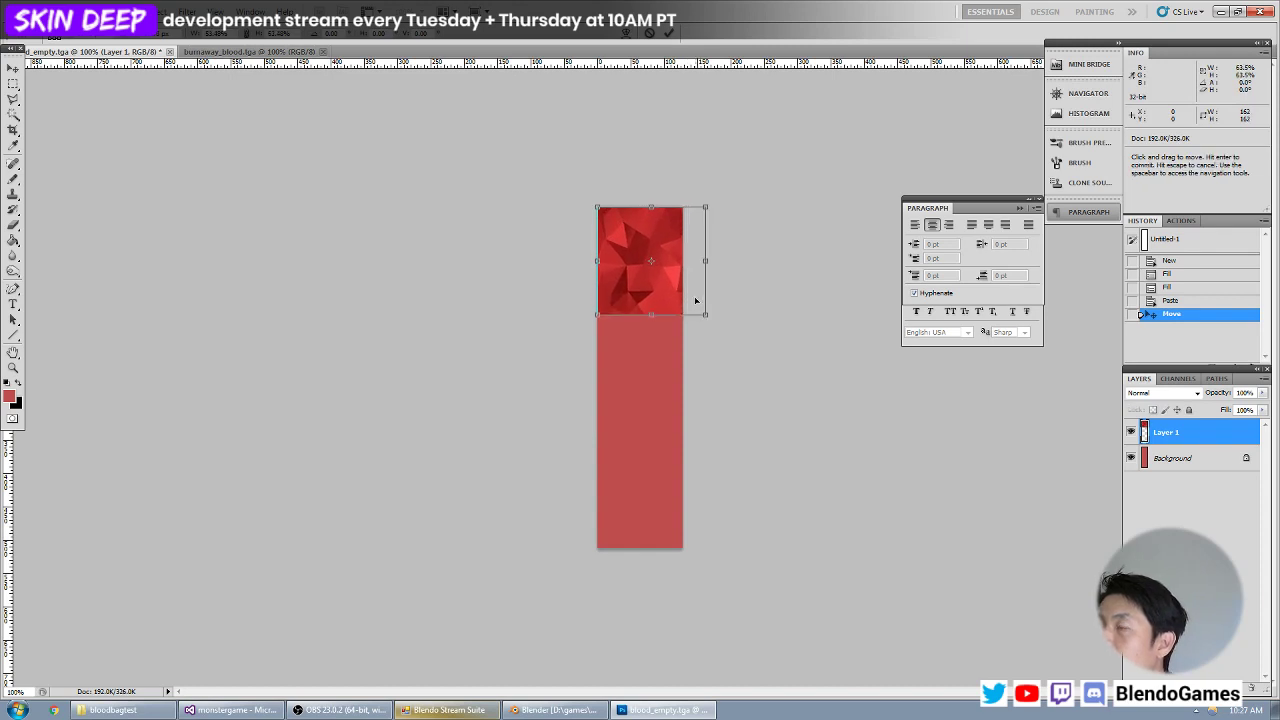
{"action": "key", "text": "Return"}
Duplicate the scaled texture directly beneath the original, nudge the copy up against it, and merge it down into Layer 1.
{"action": "key", "text": "ctrl+plus"}
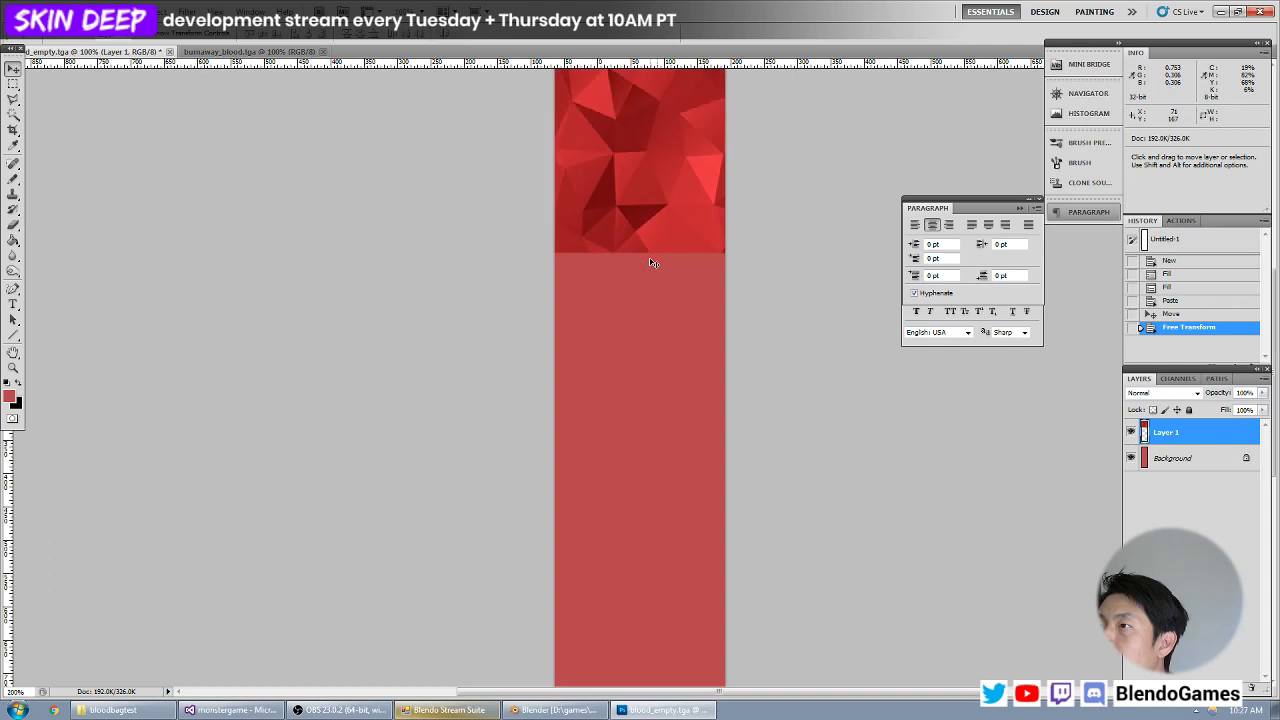
{"action": "left_click_drag", "start_coordinate": [651, 150], "coordinate": [656, 368], "text": "alt+shift"}
{"action": "key", "text": "Up"}
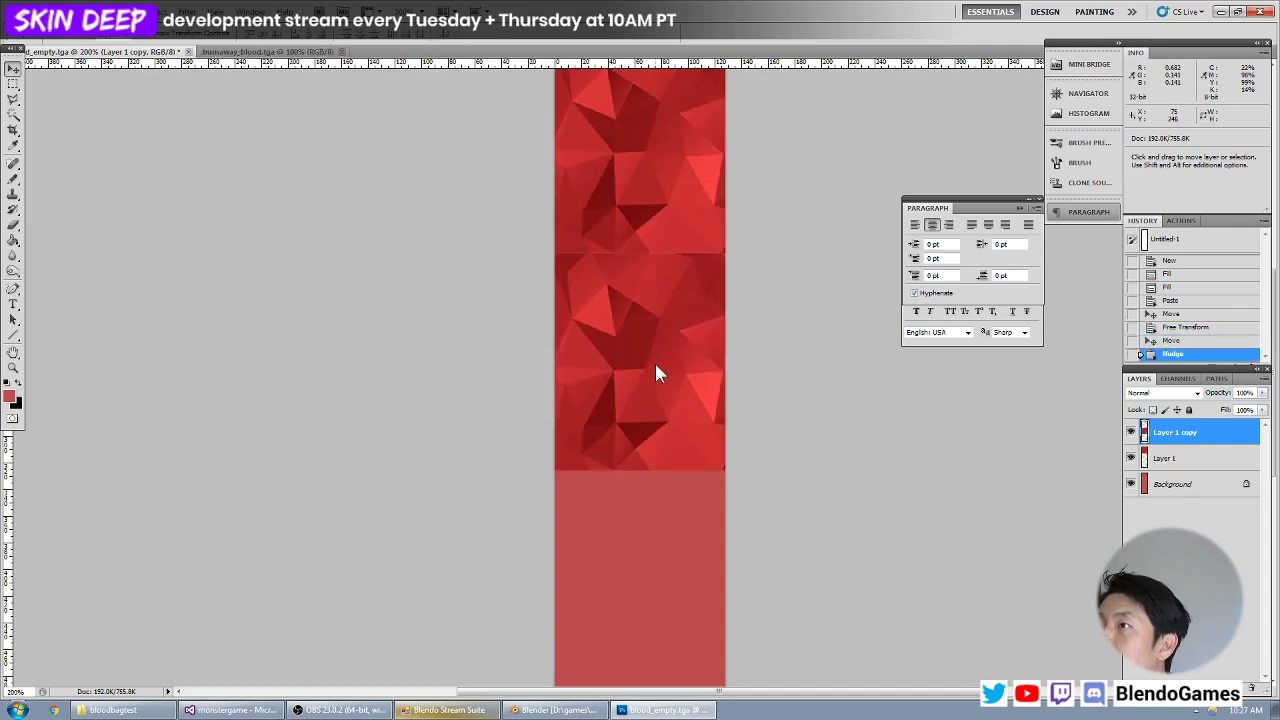
{"action": "key", "text": "ctrl+minus"}
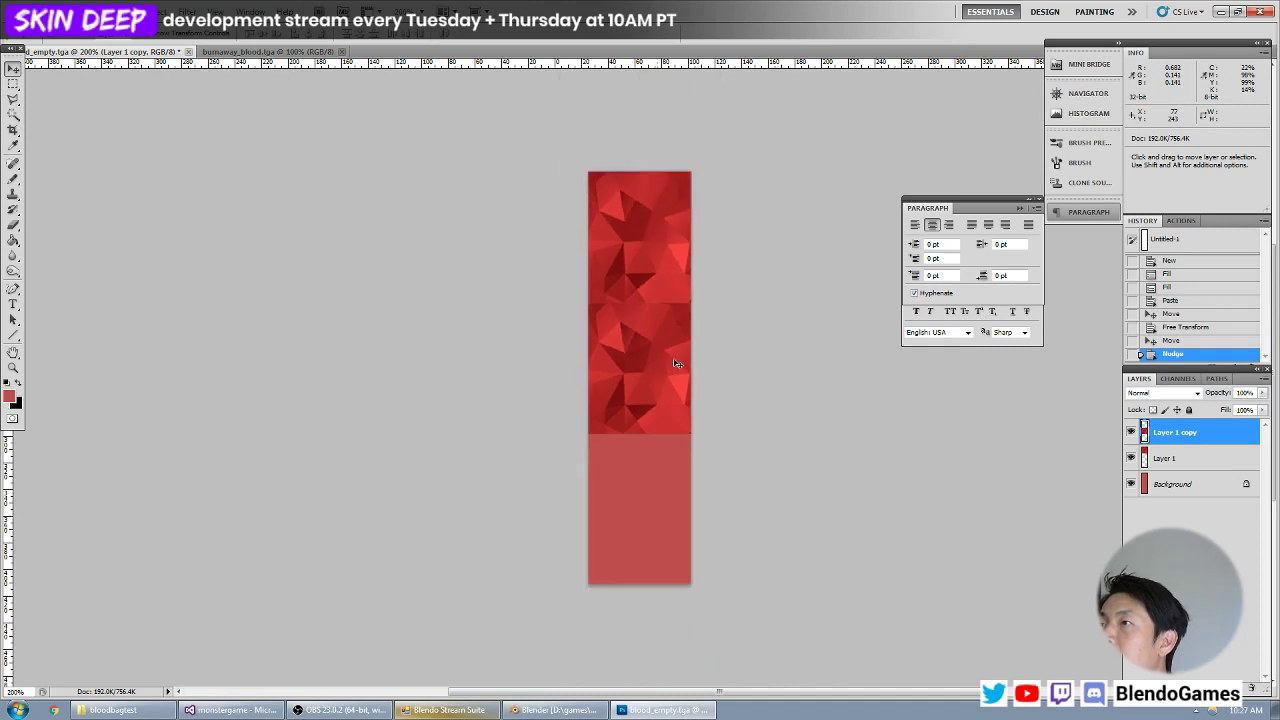
{"action": "key", "text": "ctrl+plus"}
{"action": "left_click_drag", "start_coordinate": [679, 251], "coordinate": [671, 349]}
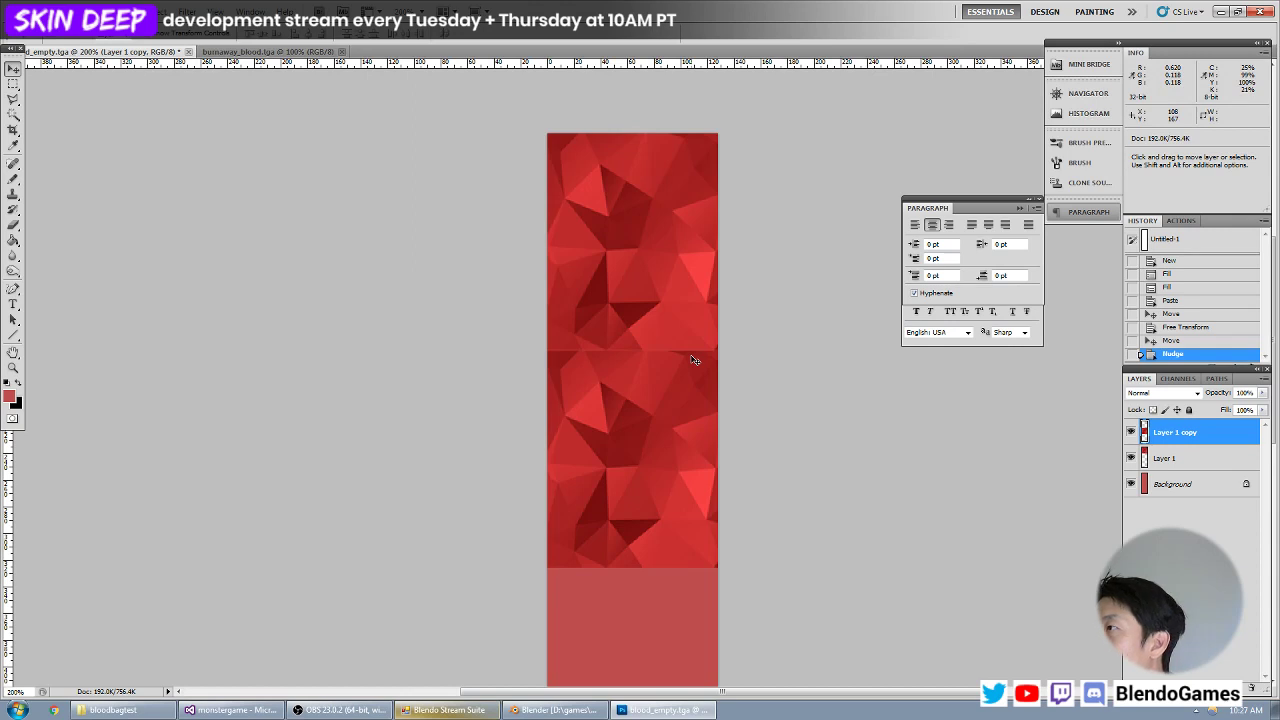
{"action": "key", "text": "ctrl+e"}
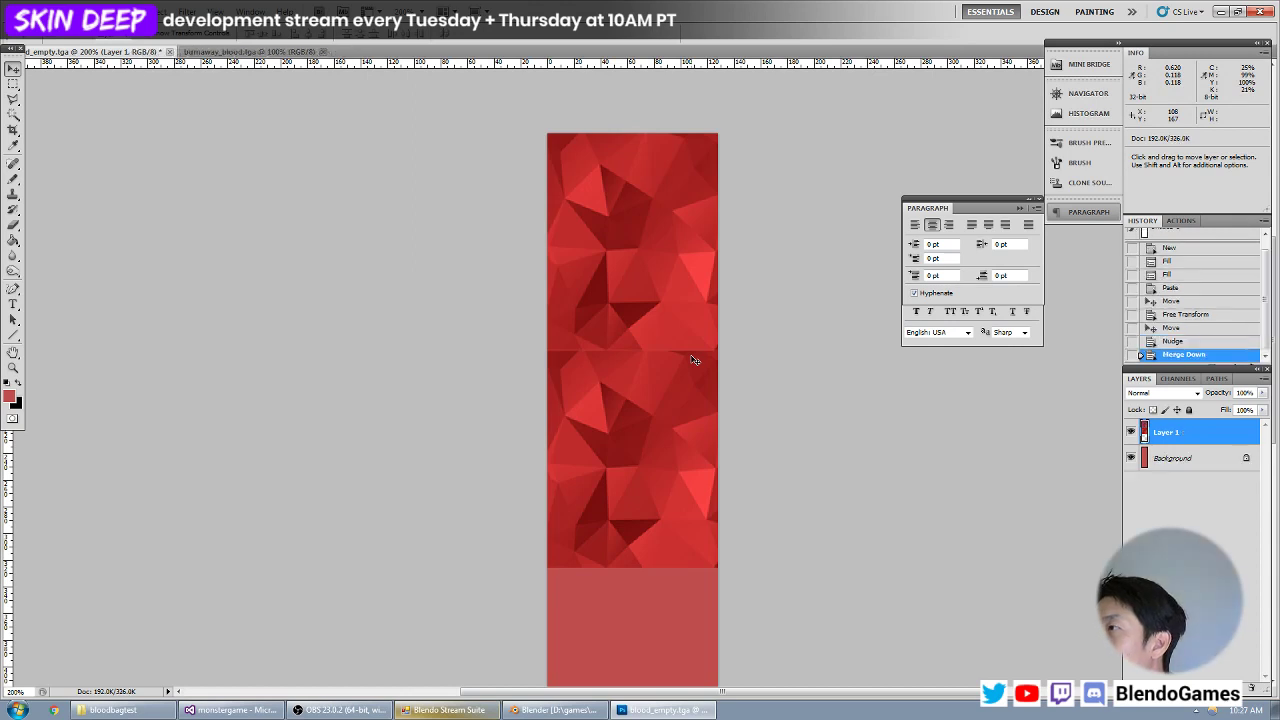
Hide the horizontal seam between the two stacked texture copies on Layer 1 with the Clone Stamp, using facets sampled elsewhere in the texture.
{"action": "left_click", "coordinate": [13, 195]}
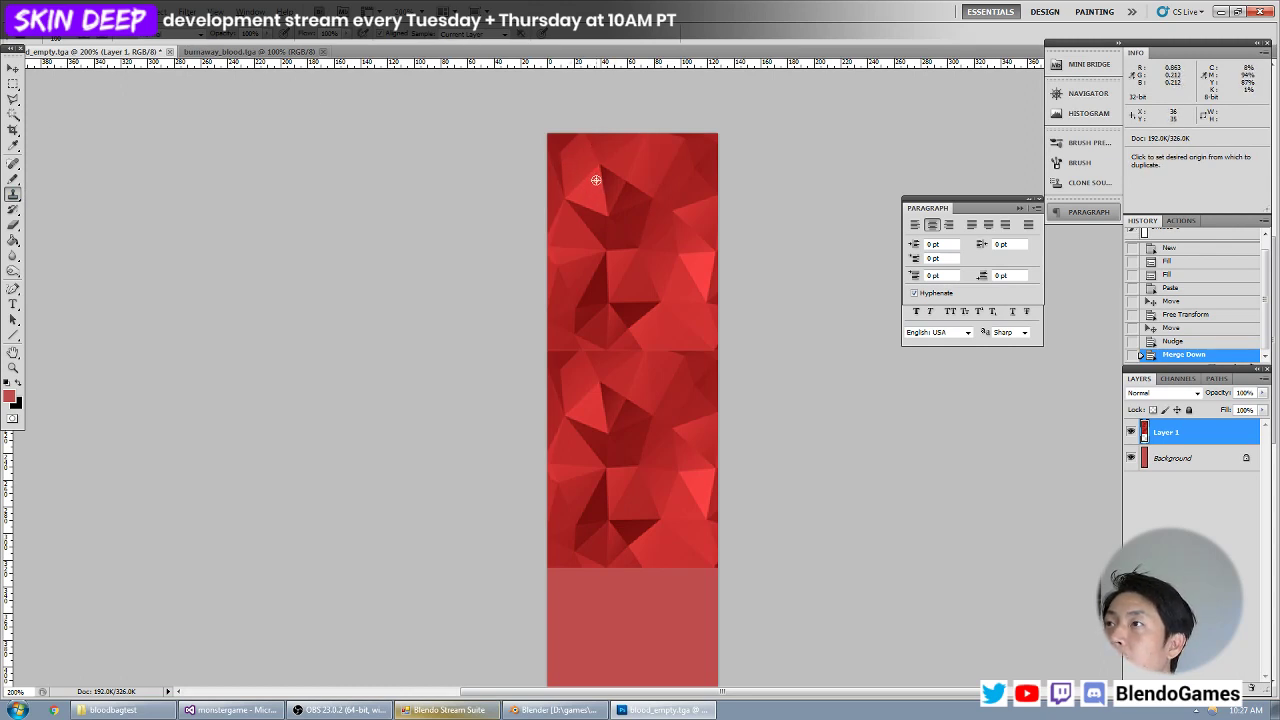
{"action": "left_click", "coordinate": [552, 247], "text": "alt"}
{"action": "left_click_drag", "start_coordinate": [573, 358], "coordinate": [550, 349]}
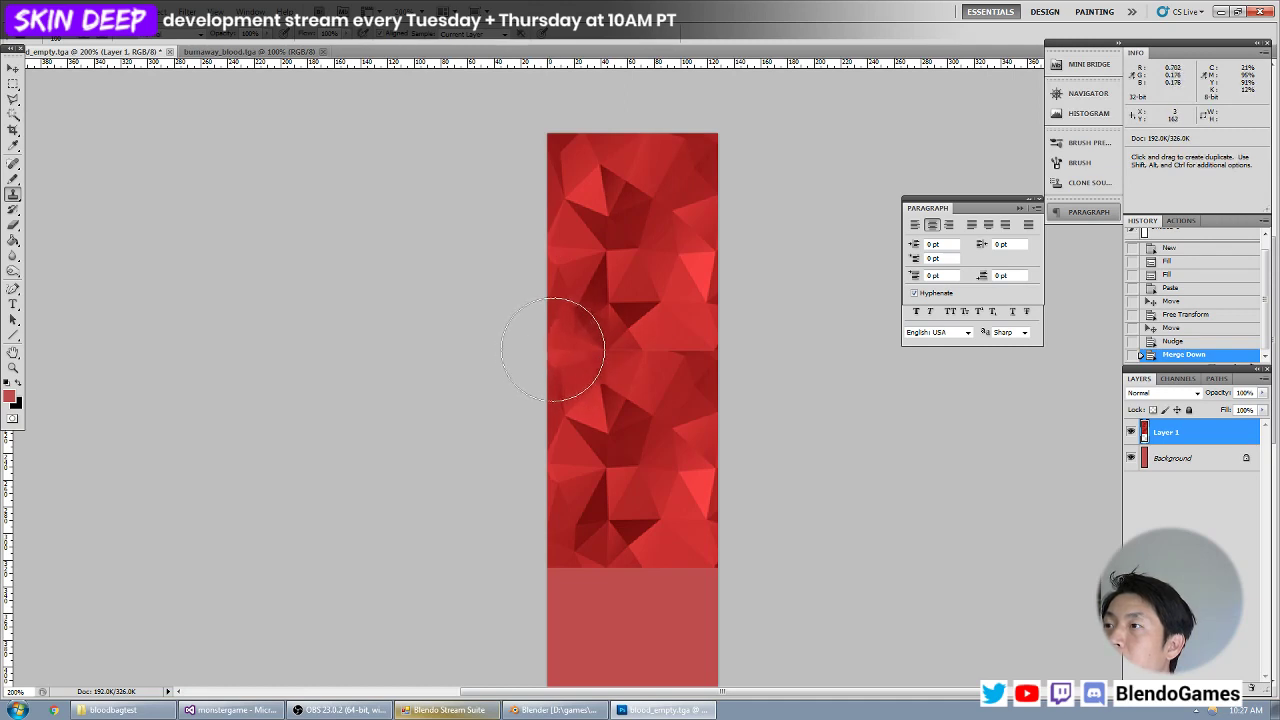
{"action": "key", "text": "ctrl+alt+z"}
{"action": "left_click", "coordinate": [676, 471], "text": "alt"}
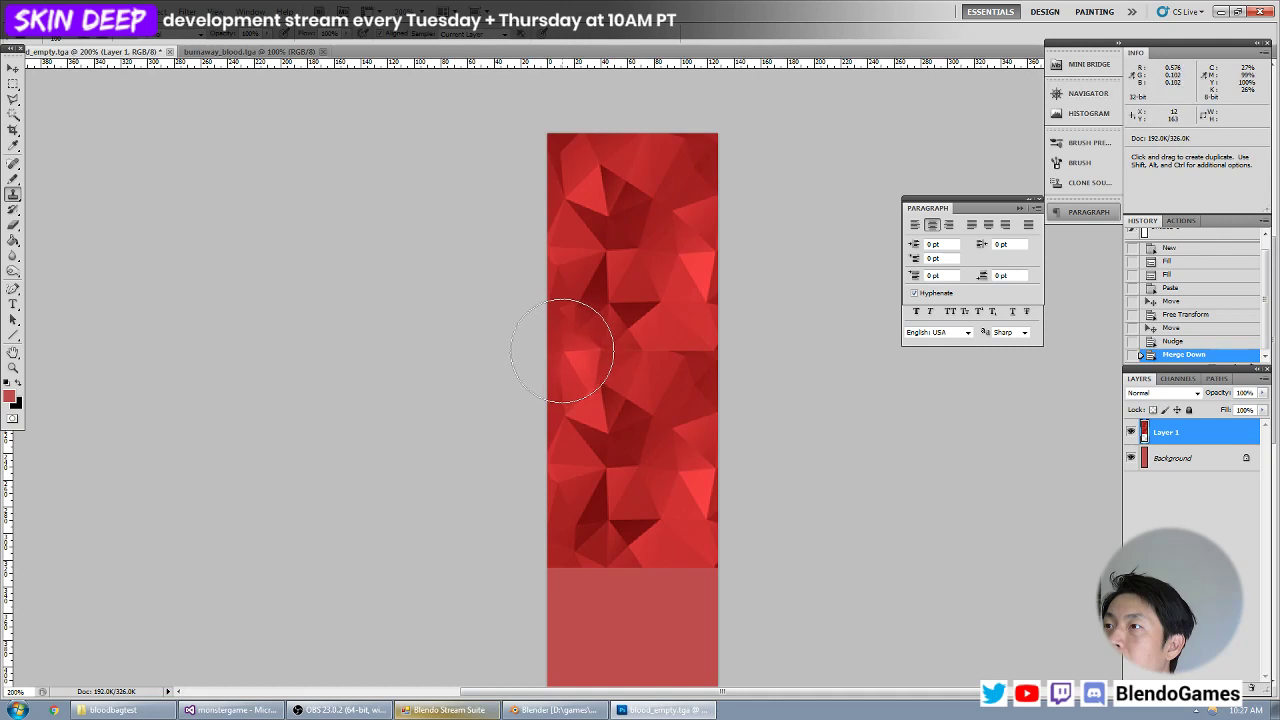
{"action": "mouse_move", "coordinate": [558, 350]}
{"action": "left_mouse_down"}
{"action": "mouse_move", "coordinate": [623, 349]}
{"action": "mouse_move", "coordinate": [692, 370]}
{"action": "left_mouse_up"}
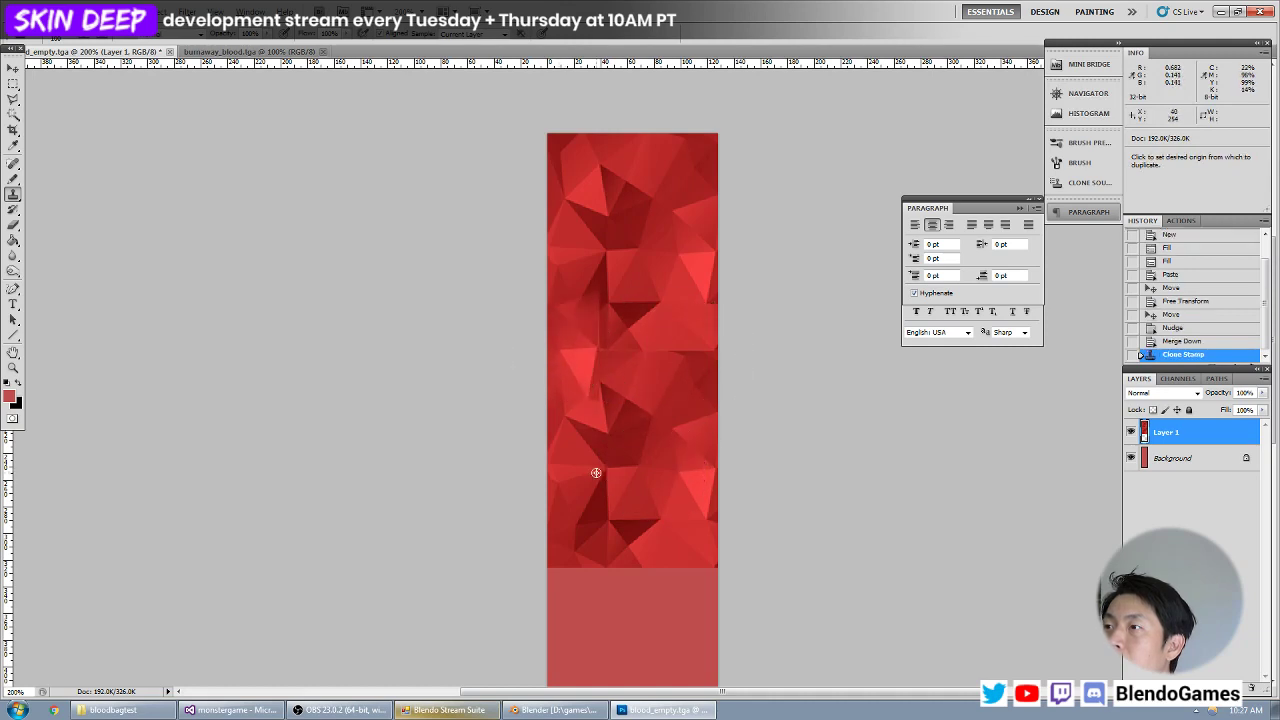
{"action": "left_click", "coordinate": [681, 249], "text": "alt"}
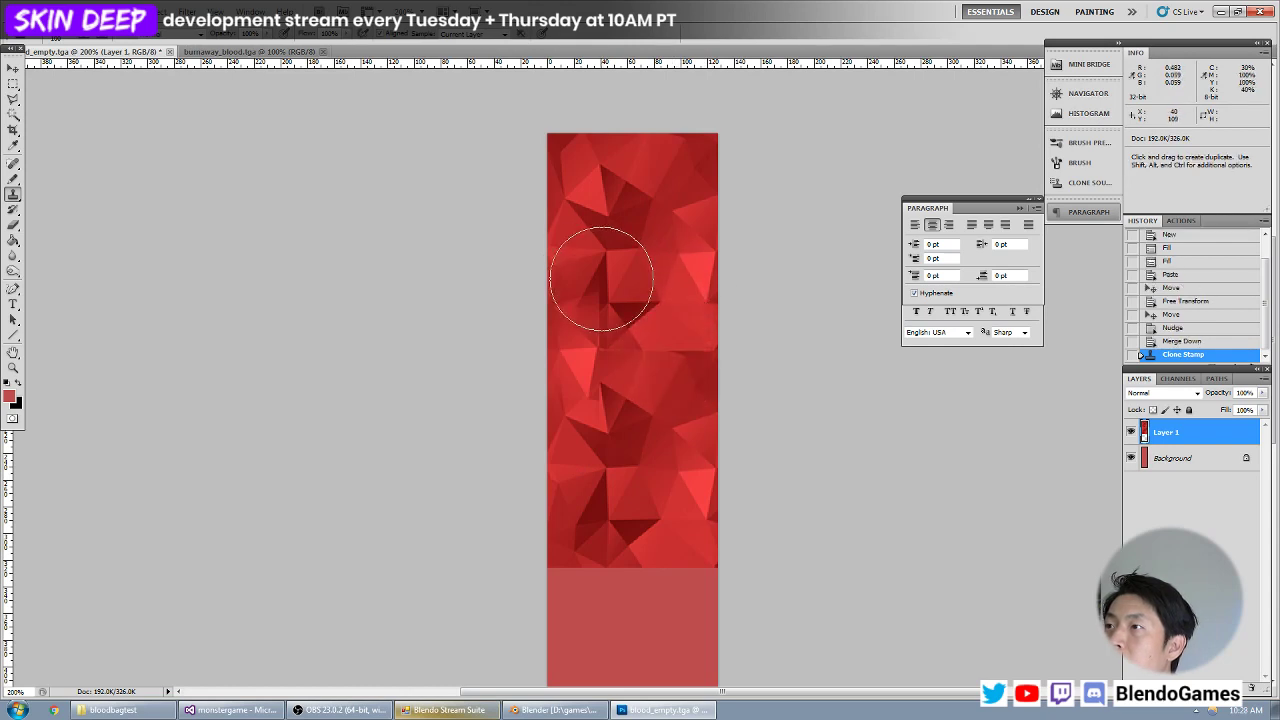
{"action": "left_click", "coordinate": [557, 255], "text": "alt"}
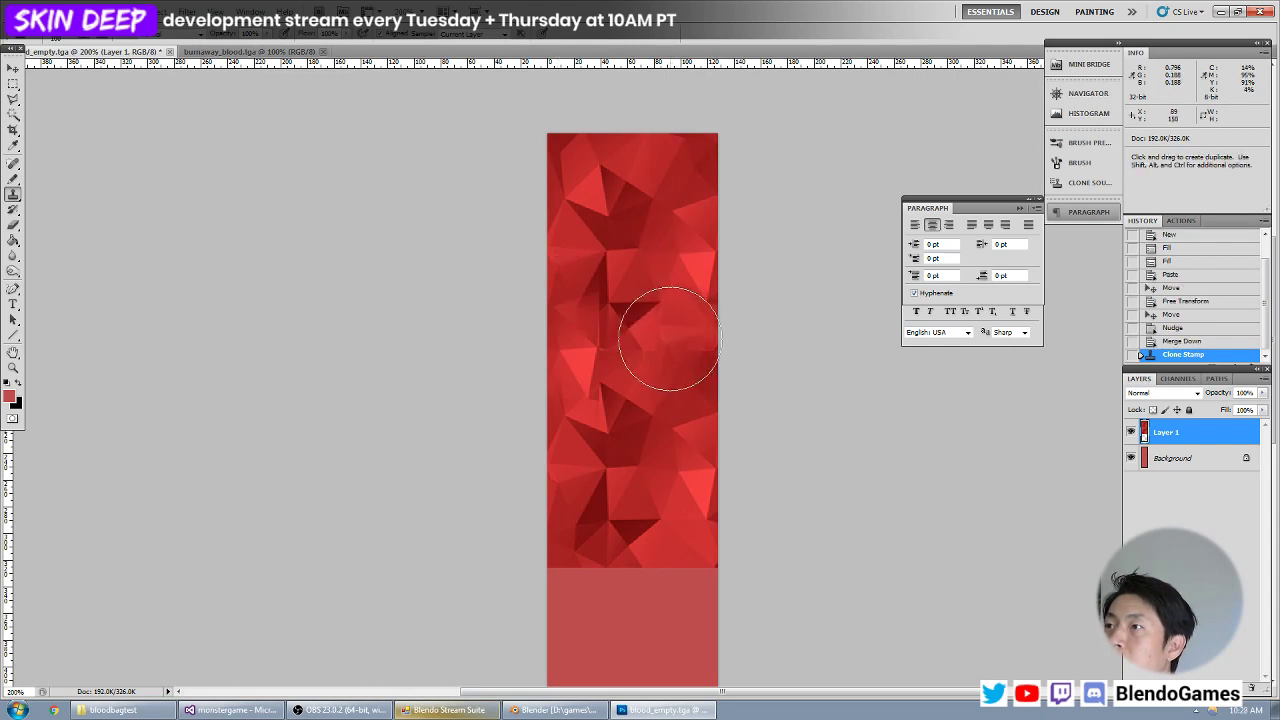
{"action": "left_click_drag", "start_coordinate": [686, 360], "coordinate": [674, 357]}
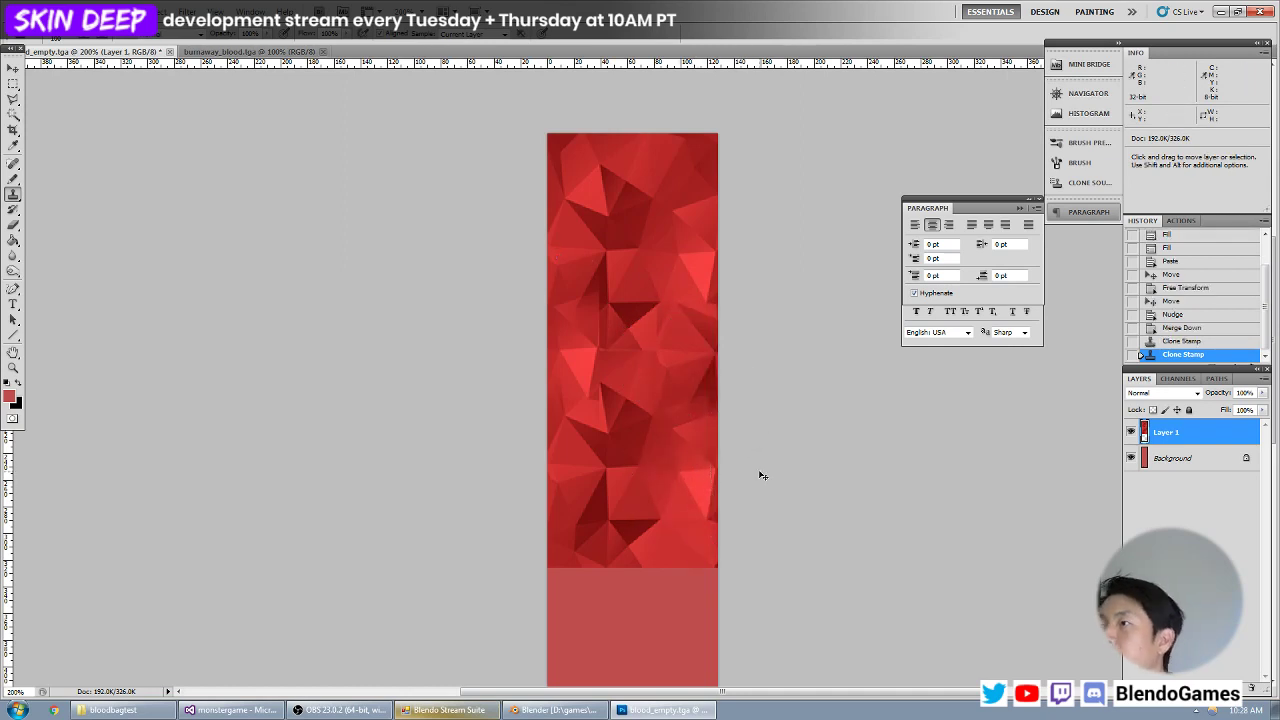
Duplicate the faceted layer over the canvas's uncovered lower part, nudge the copy up against the original, and merge it down into Layer 1.
{"action": "key", "text": "ctrl+minus"}
{"action": "left_click", "coordinate": [13, 70]}
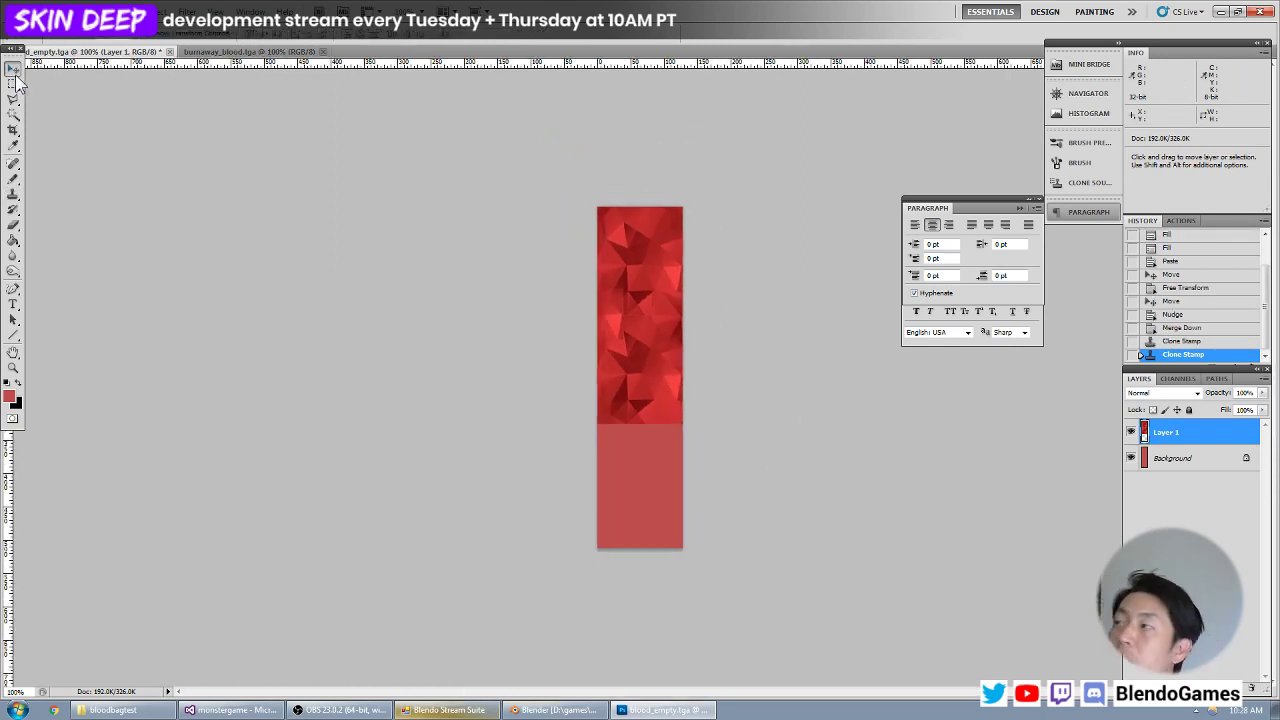
{"action": "left_click_drag", "start_coordinate": [643, 228], "coordinate": [624, 445], "text": "alt+shift"}
{"action": "key", "text": "Up"}
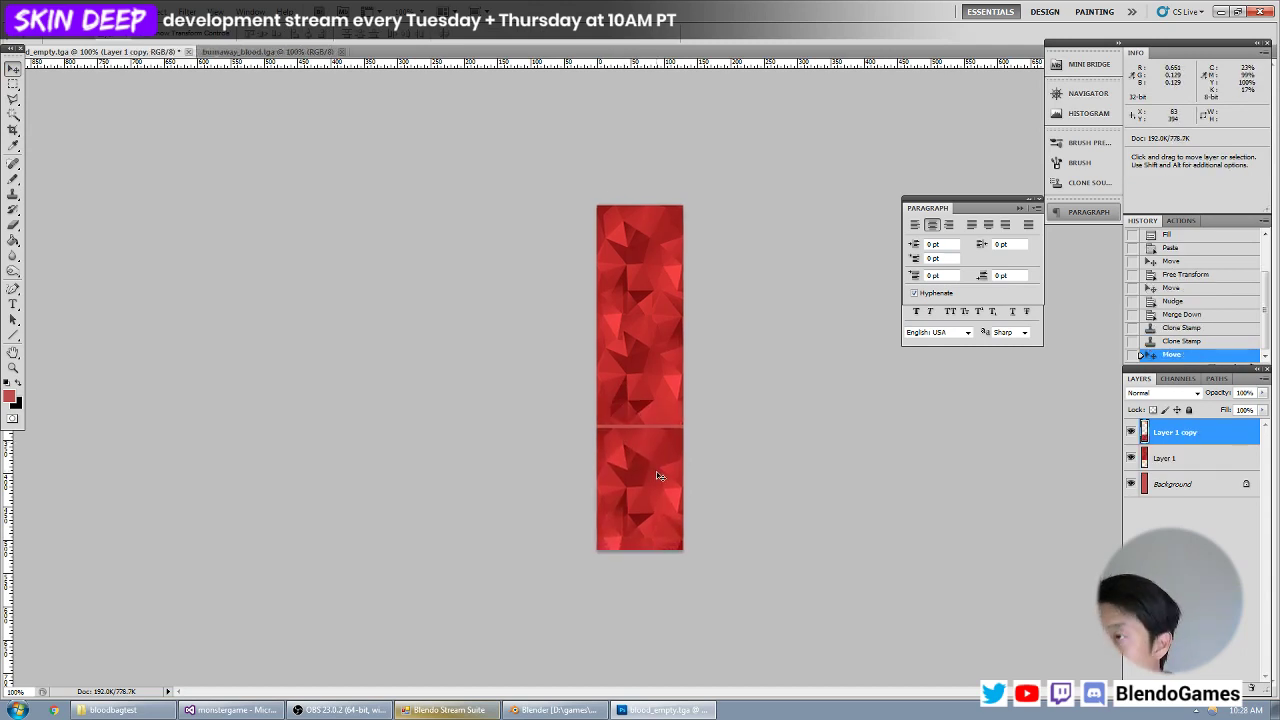
{"action": "key", "text": "ctrl+plus"}
{"action": "key", "text": "ctrl+plus"}
{"action": "key", "text": "Up"}
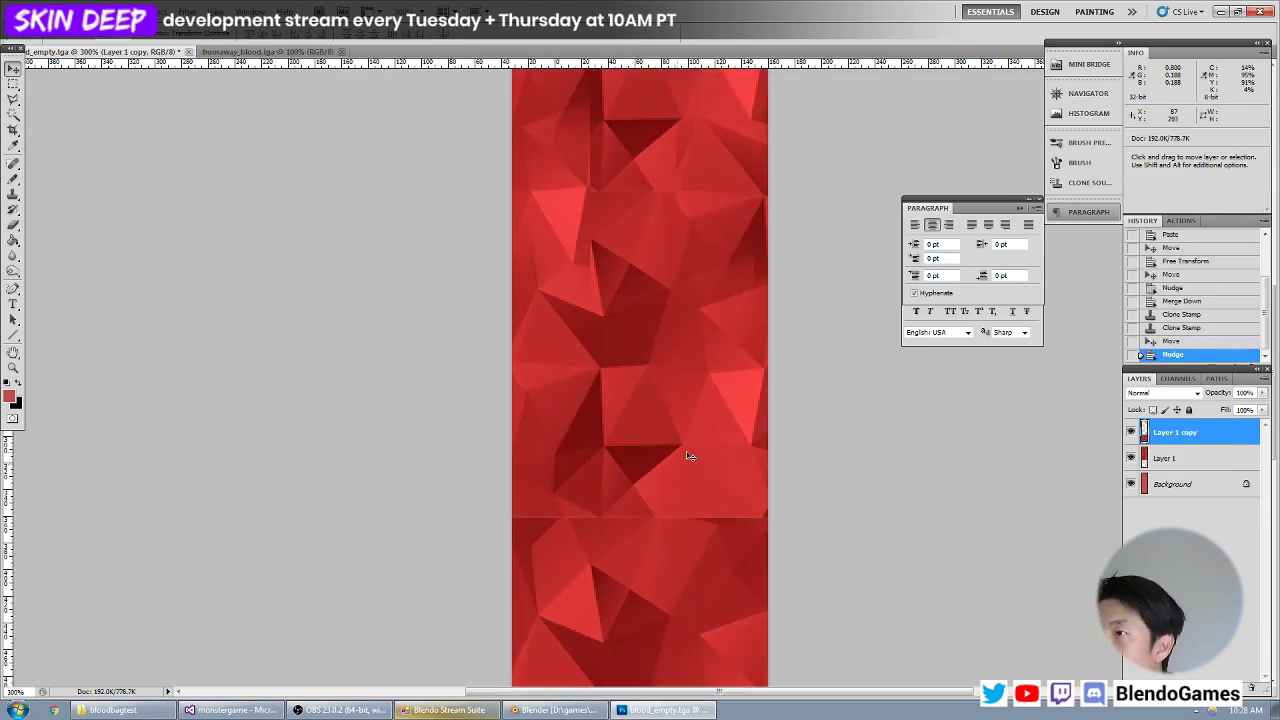
{"action": "key", "text": "ctrl+e"}
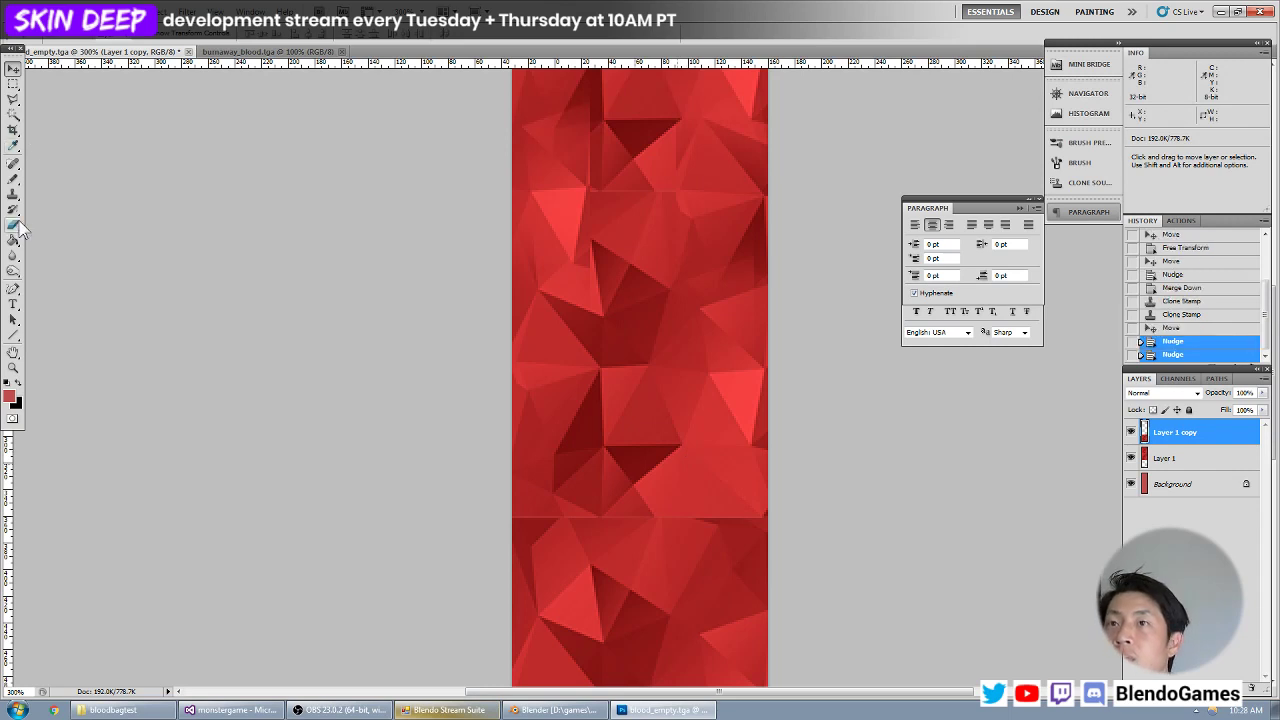
Clone-stamp sampled facets across the lower horizontal seam to blend the newly merged copy into the texture.
{"action": "left_click", "coordinate": [13, 193]}
{"action": "left_click", "coordinate": [606, 206], "text": "alt"}
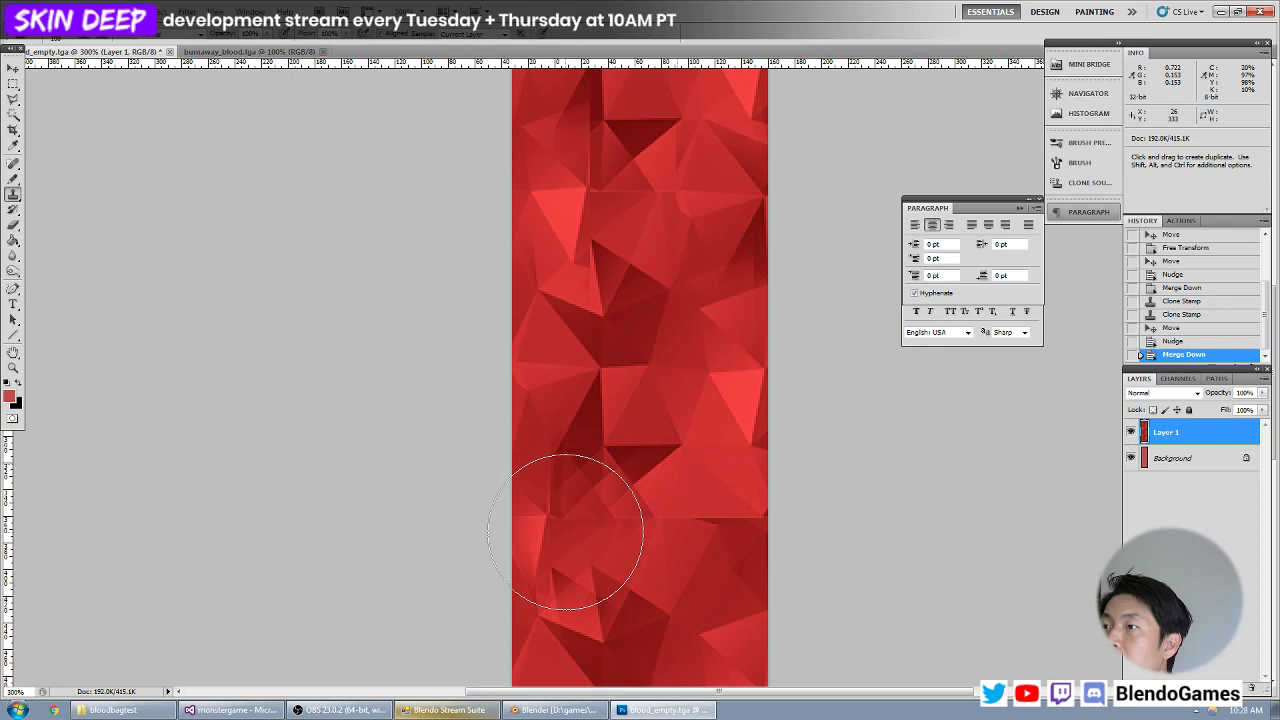
{"action": "left_click", "coordinate": [566, 535]}
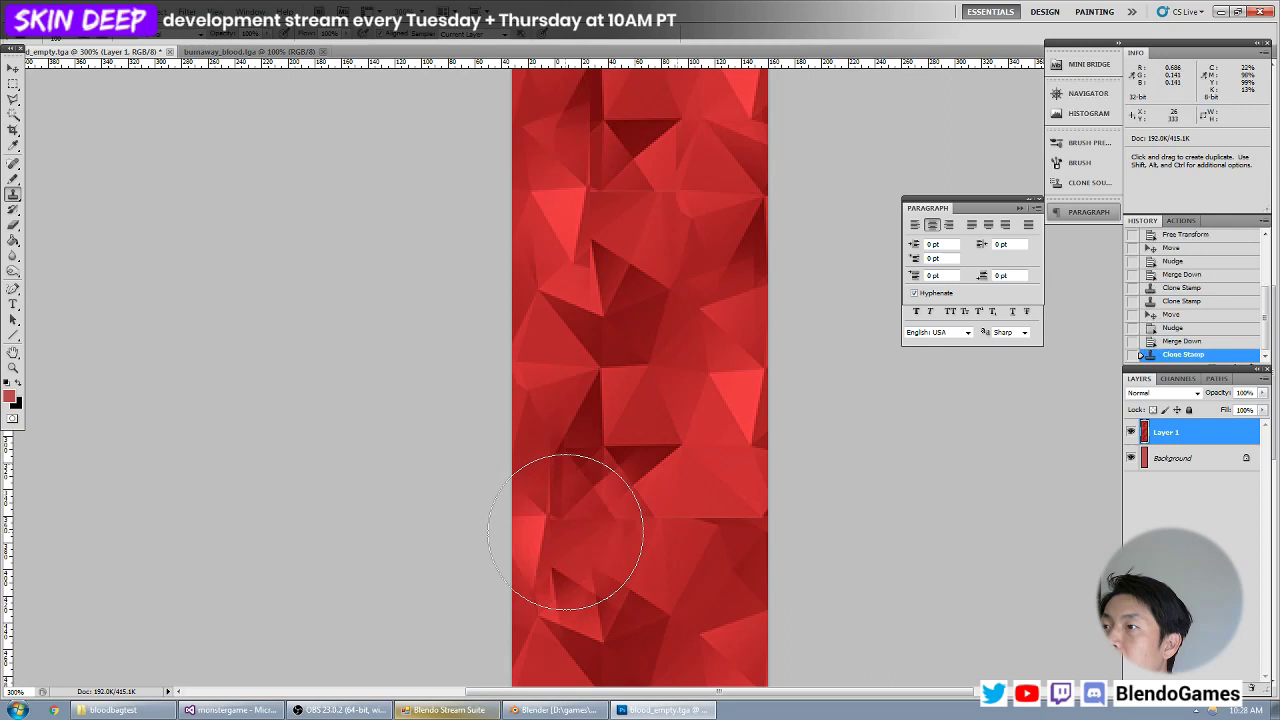
{"action": "left_click", "coordinate": [570, 259], "text": "alt"}
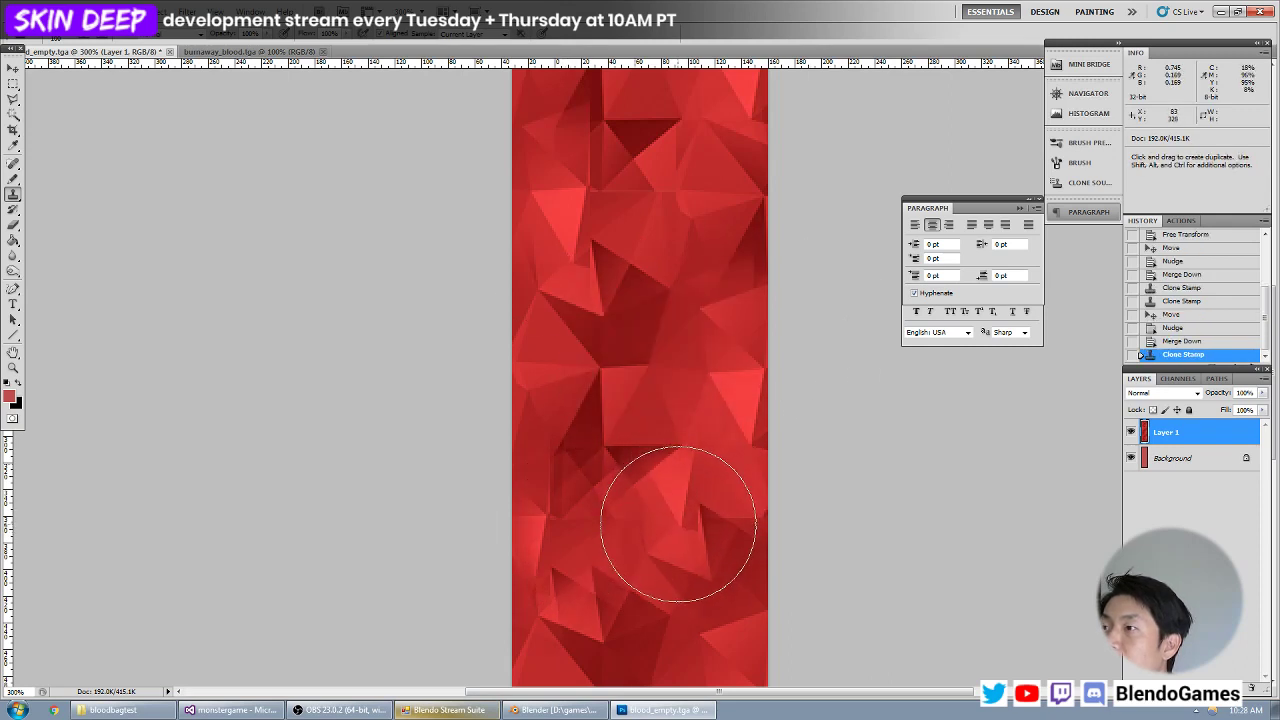
{"action": "mouse_move", "coordinate": [689, 530]}
{"action": "left_mouse_down"}
{"action": "mouse_move", "coordinate": [674, 497]}
{"action": "mouse_move", "coordinate": [651, 514]}
{"action": "mouse_move", "coordinate": [660, 509]}
{"action": "left_mouse_up"}
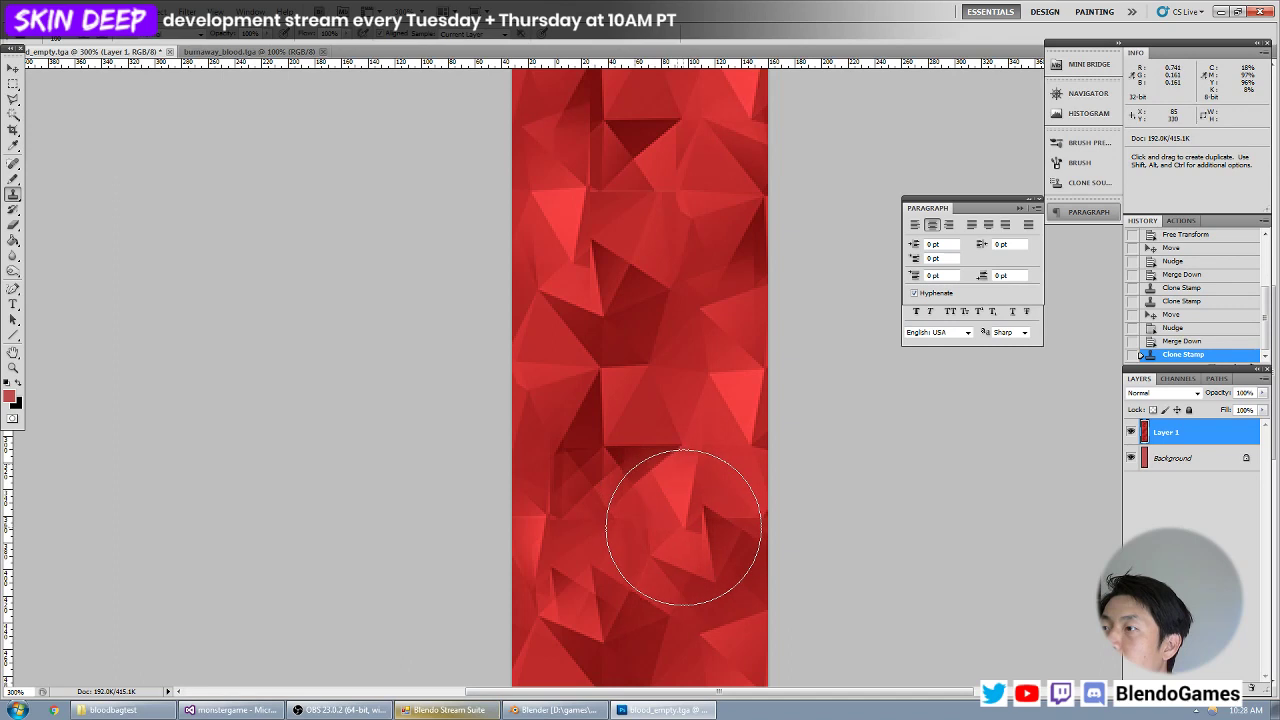
{"action": "key", "text": "ctrl+alt+0"}
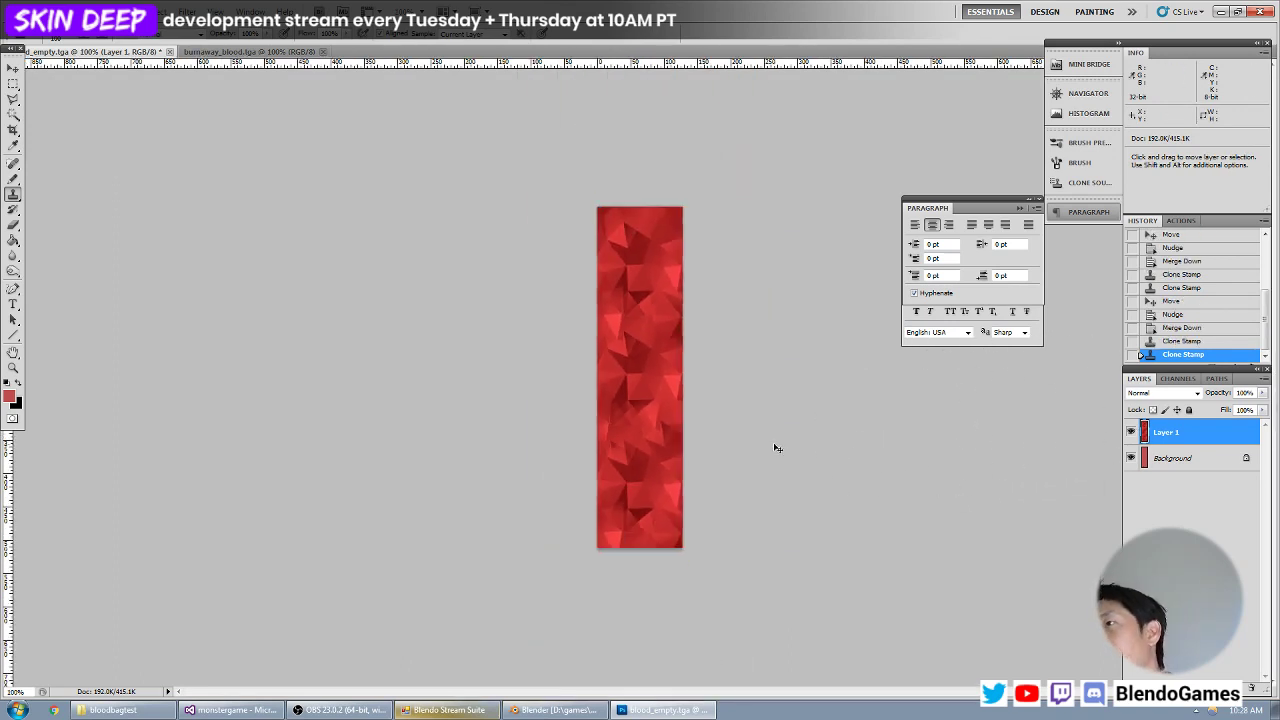
Break up the repeating facet pattern in the upper, middle and lower parts of the texture with more Clone Stamp strokes.
{"action": "key", "text": "ctrl+plus"}
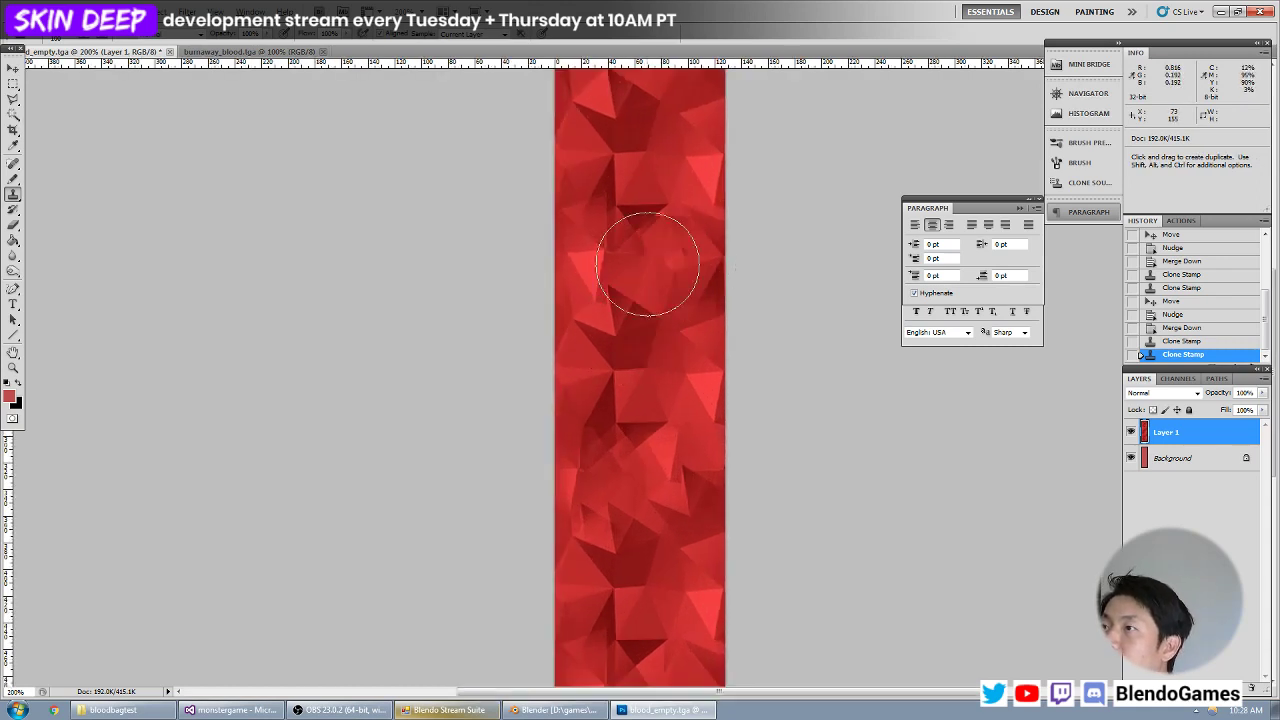
{"action": "left_click", "coordinate": [667, 259], "text": "alt"}
{"action": "left_click", "coordinate": [617, 331]}
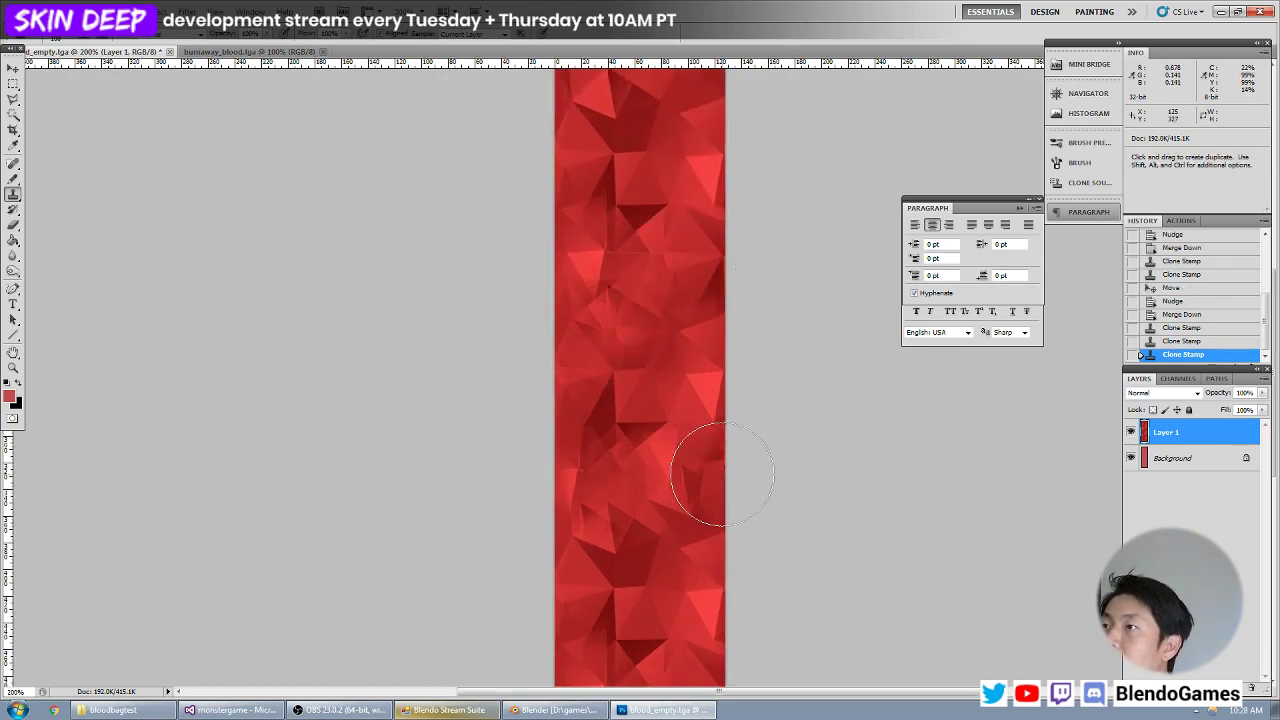
{"action": "left_click_drag", "start_coordinate": [609, 529], "coordinate": [624, 563]}
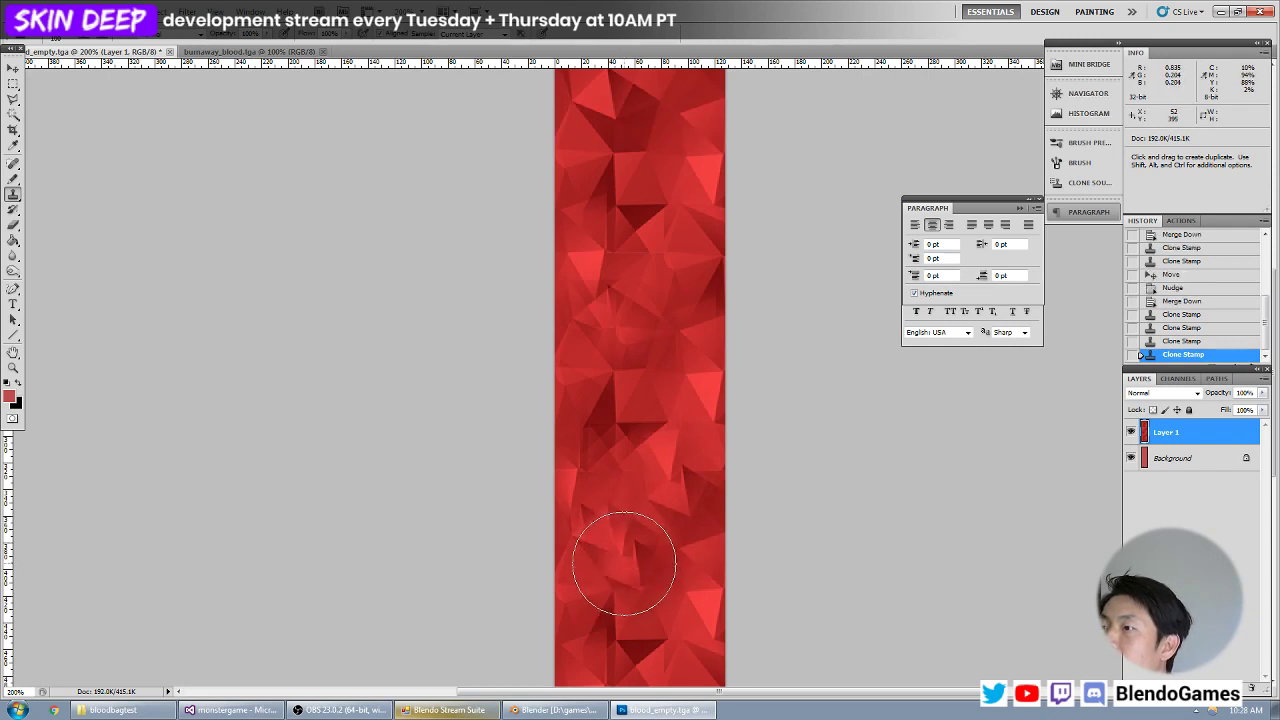
{"action": "left_click", "coordinate": [622, 118]}
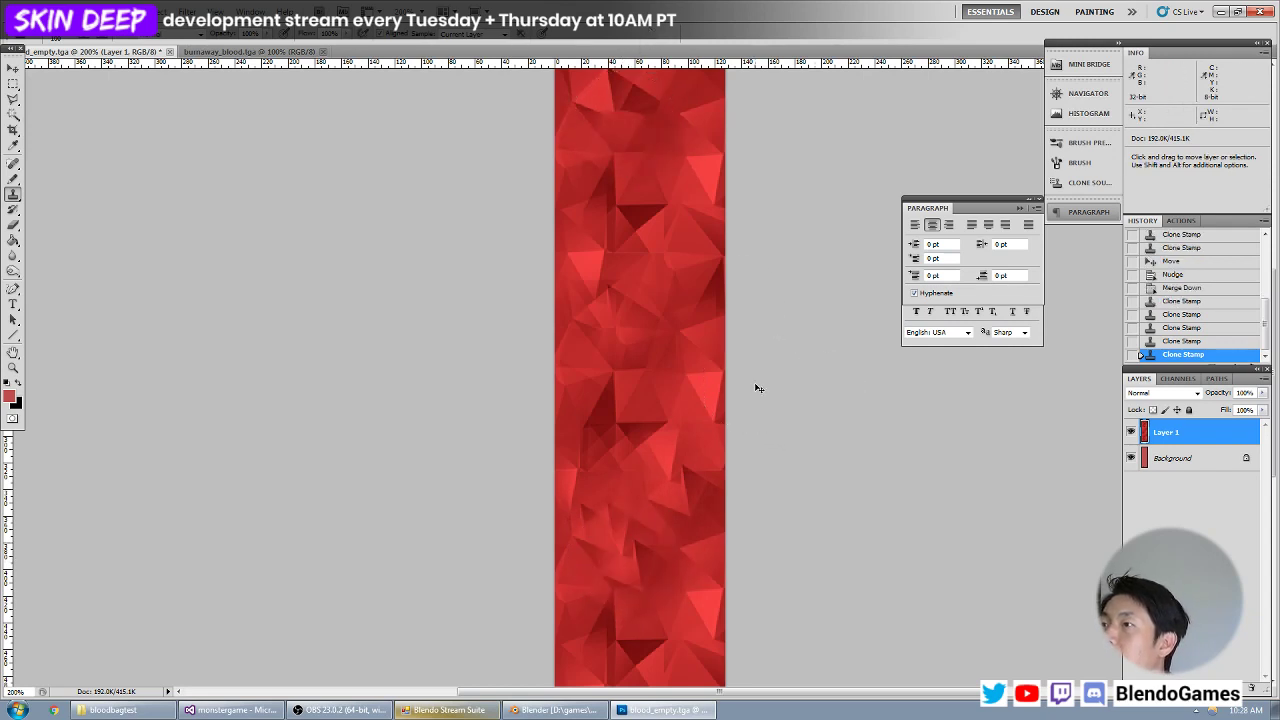
{"action": "key", "text": "ctrl+minus"}
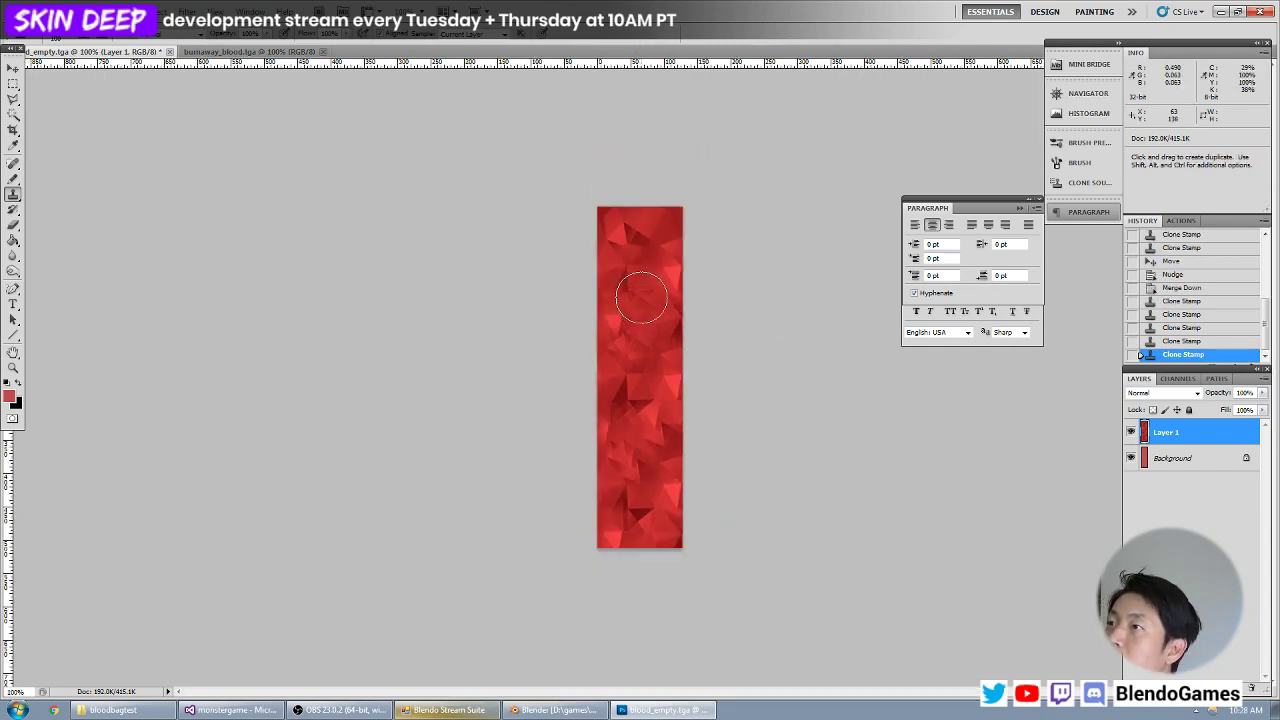
{"action": "left_click_drag", "start_coordinate": [642, 297], "coordinate": [643, 309]}
{"action": "left_click_drag", "start_coordinate": [622, 390], "coordinate": [631, 405]}
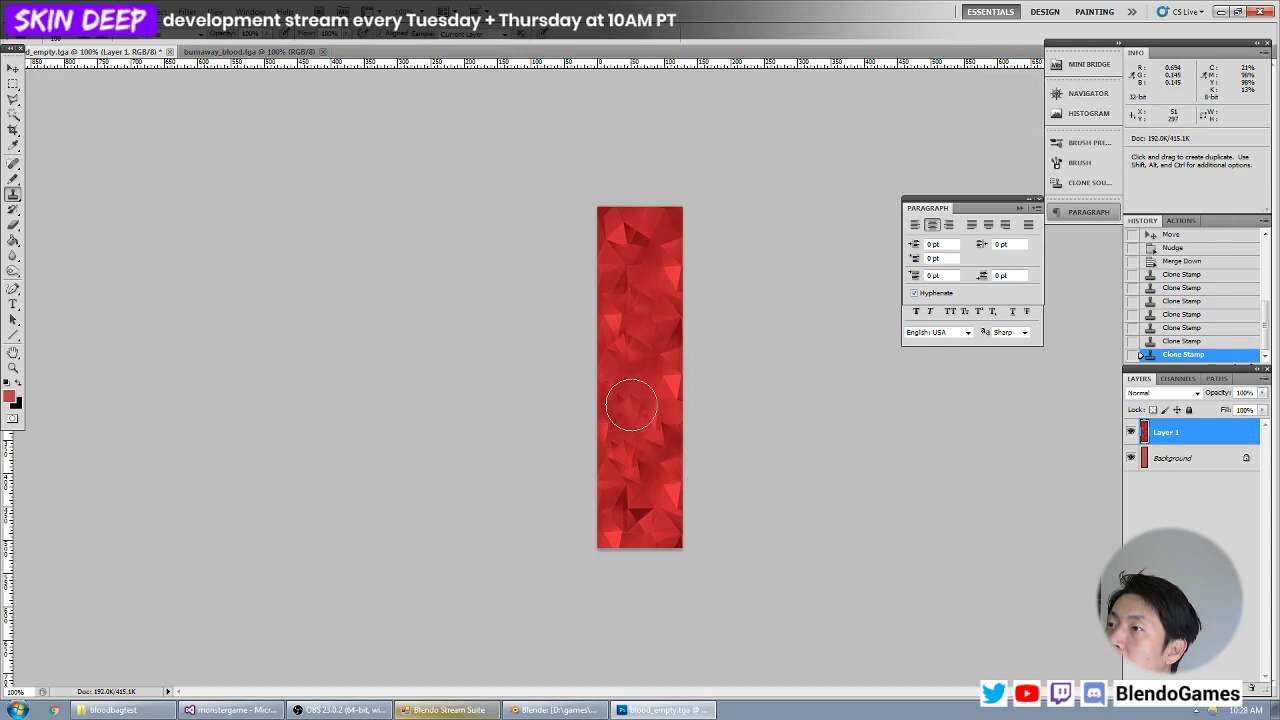
{"action": "left_click_drag", "start_coordinate": [643, 503], "coordinate": [639, 508]}
{"action": "left_click_drag", "start_coordinate": [665, 430], "coordinate": [663, 423]}
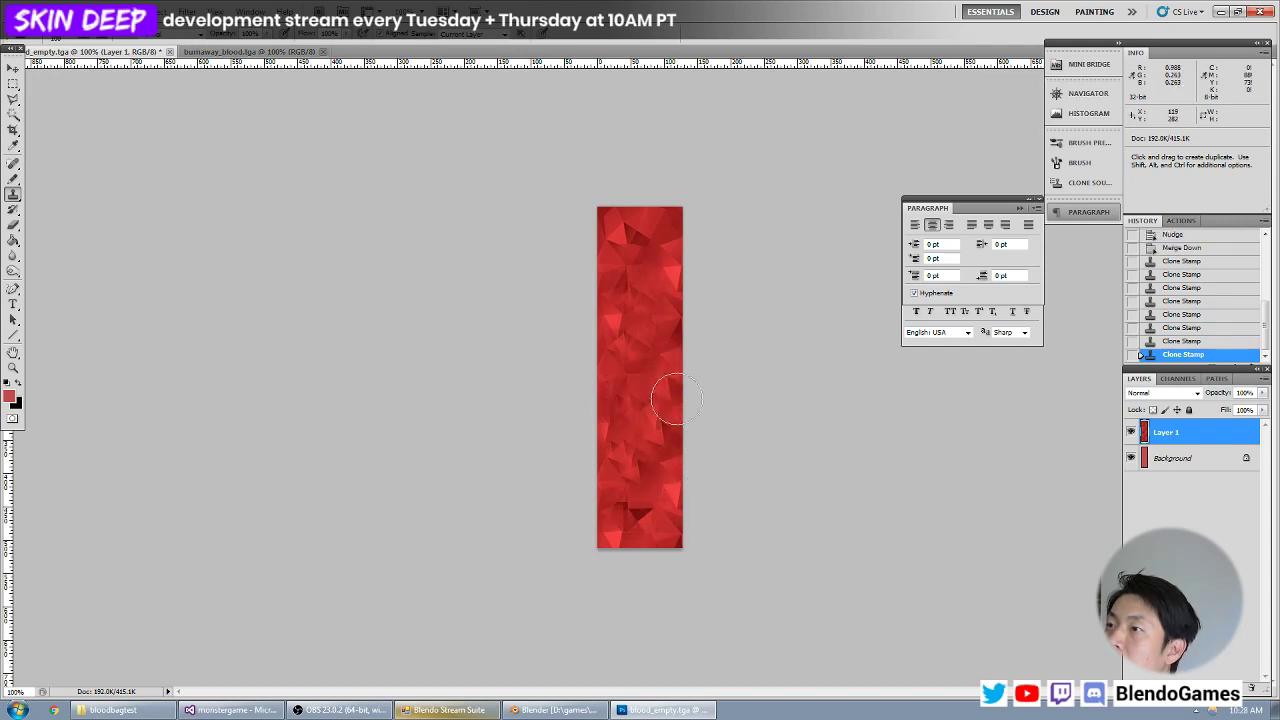
{"action": "left_click", "coordinate": [1190, 329]}
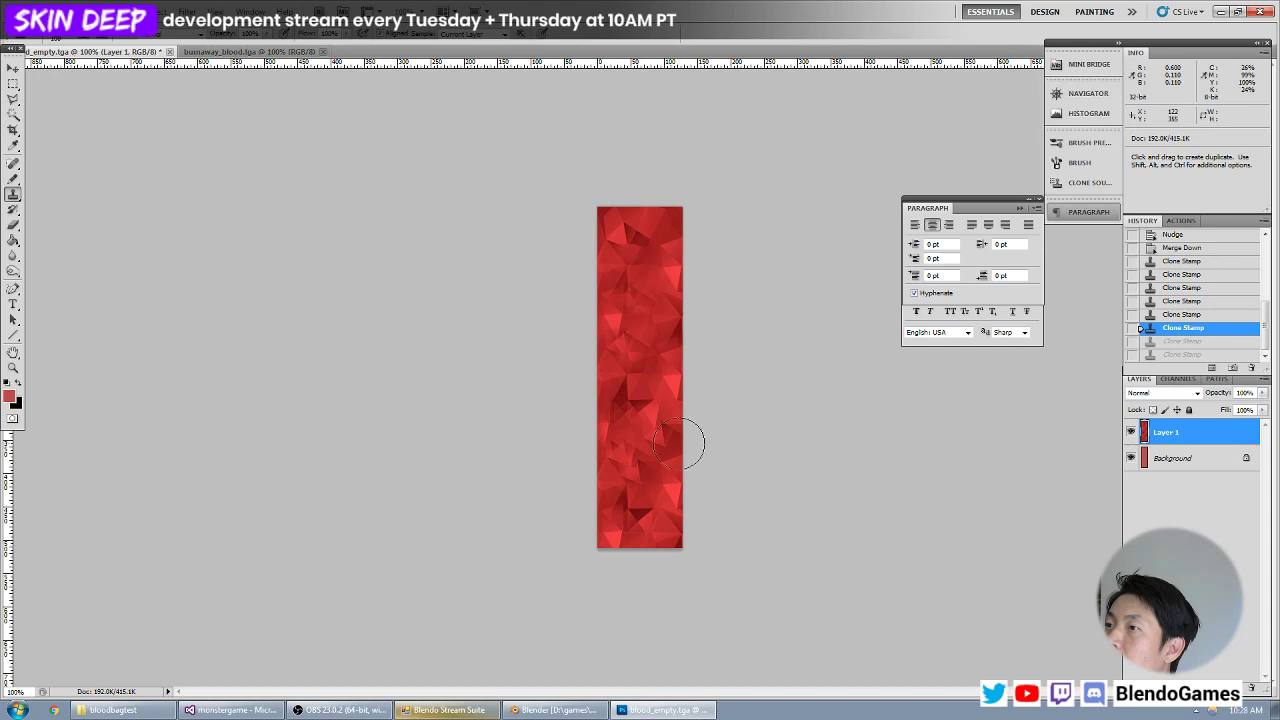
Clone facets from the right side of the texture over the remaining repeated dark facets near the canvas's lower and upper ends.
{"action": "left_click", "coordinate": [628, 395]}
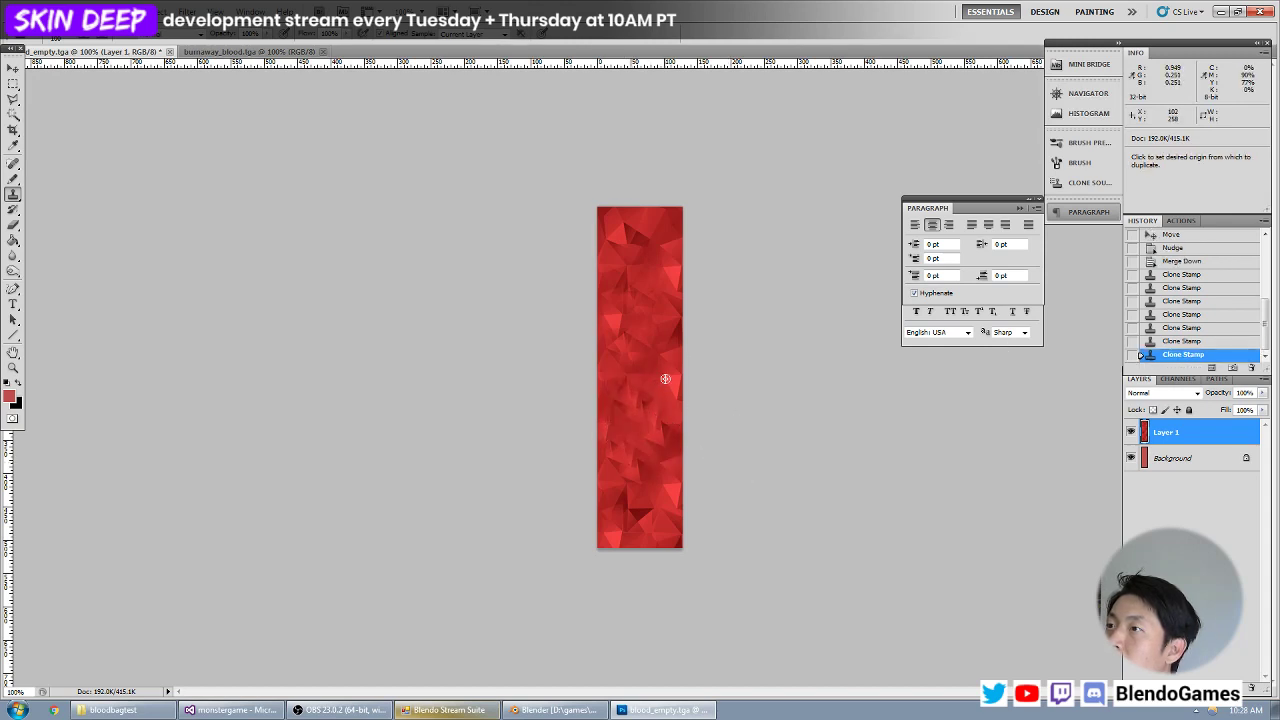
{"action": "left_click", "coordinate": [665, 379], "text": "alt"}
{"action": "left_click_drag", "start_coordinate": [646, 511], "coordinate": [631, 511]}
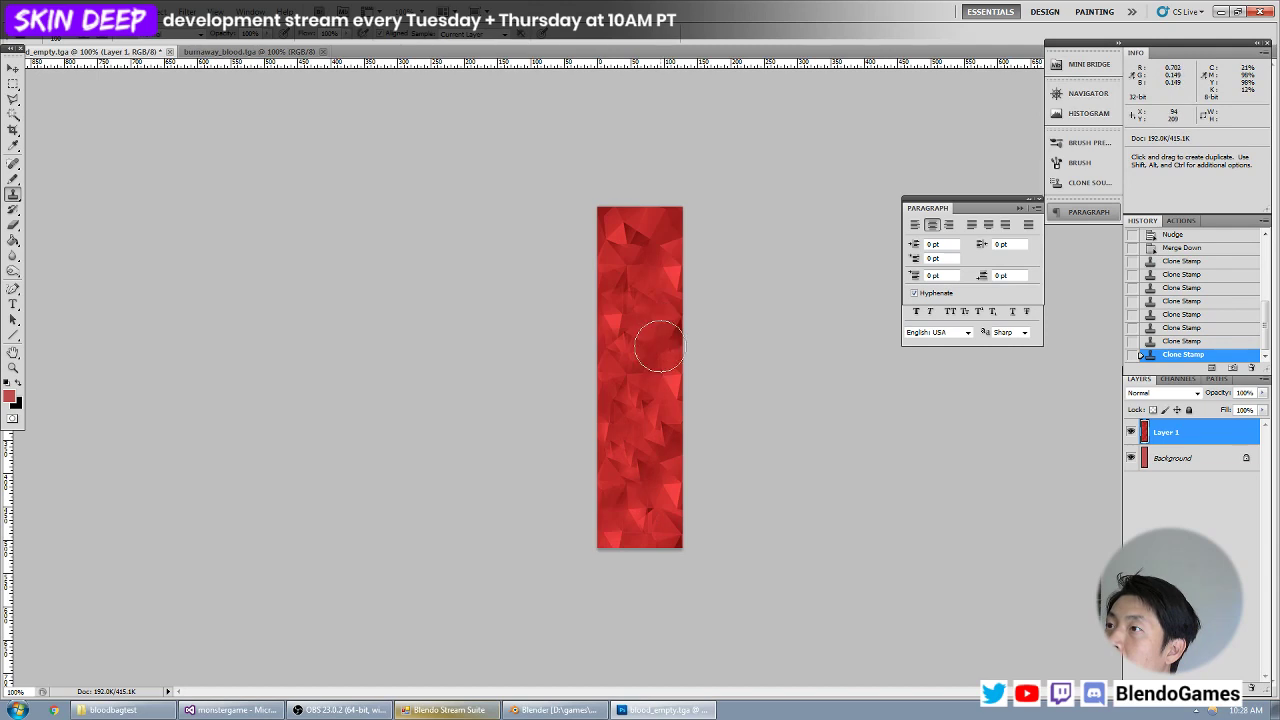
{"action": "left_click", "coordinate": [670, 485], "text": "alt"}
{"action": "left_click_drag", "start_coordinate": [640, 245], "coordinate": [628, 236]}
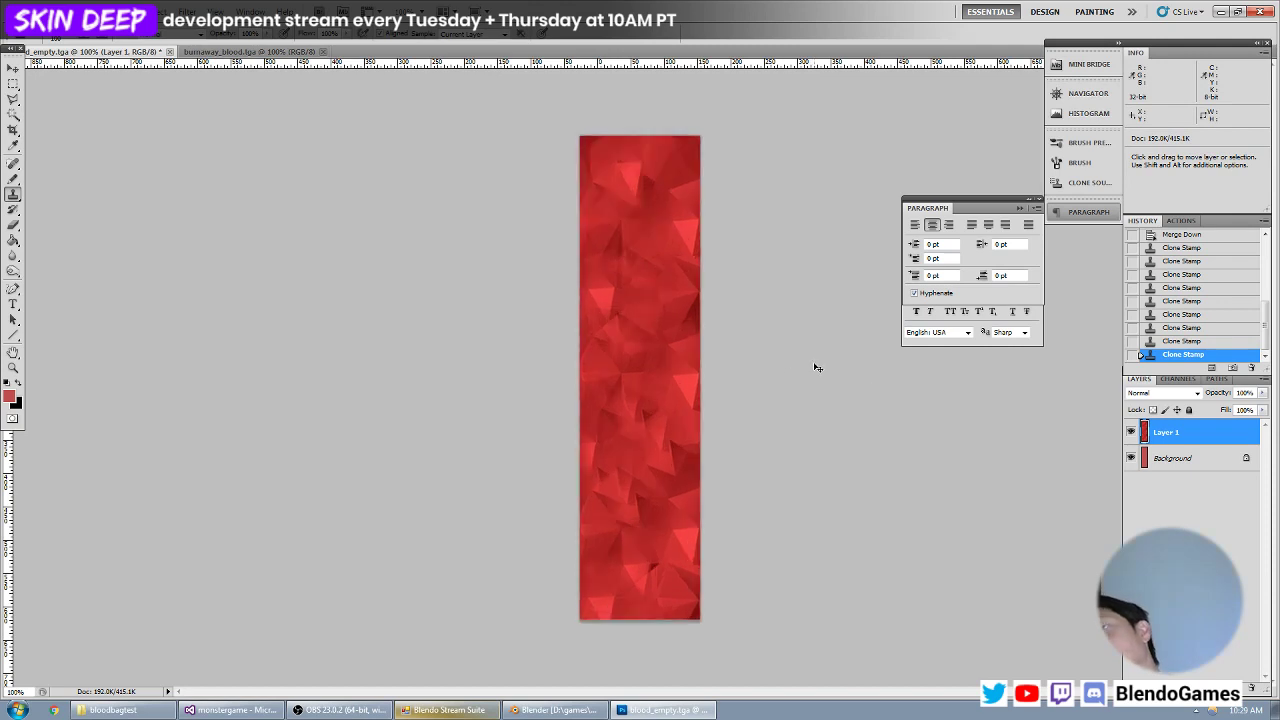
{"action": "key", "text": "ctrl+plus"}
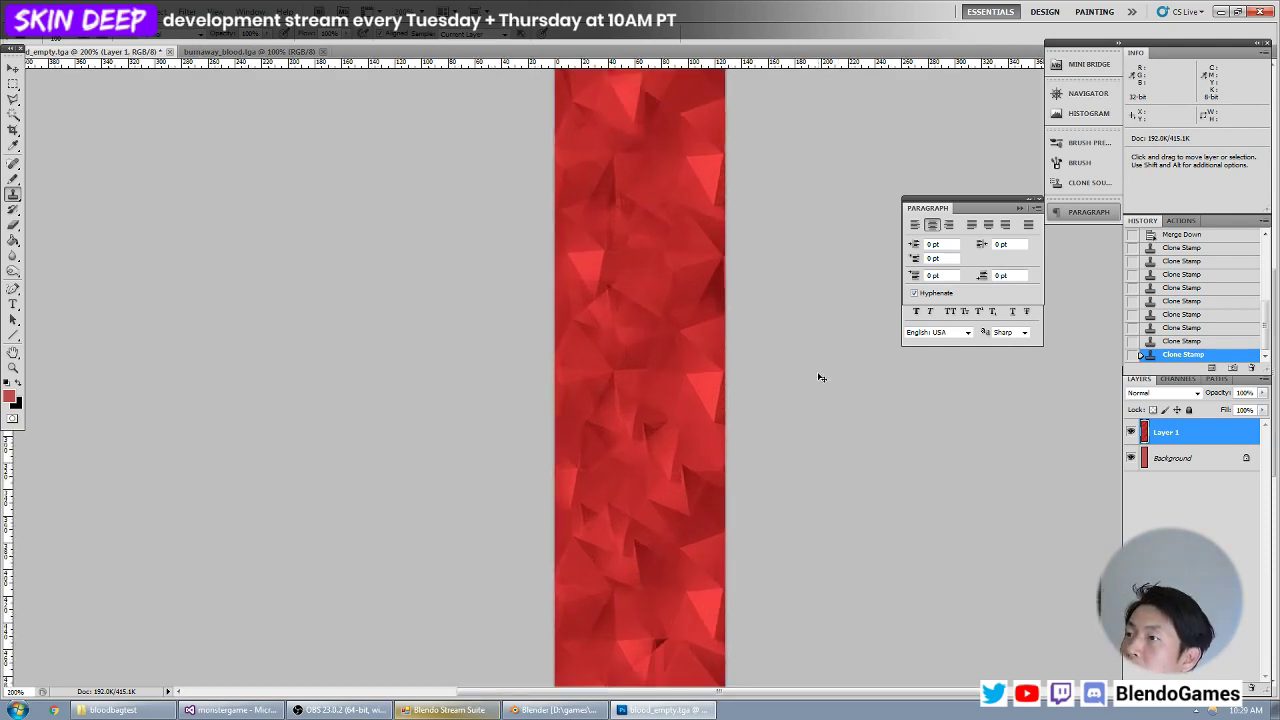
{"action": "key", "text": "ctrl+minus"}
{"action": "key", "text": "ctrl+plus"}
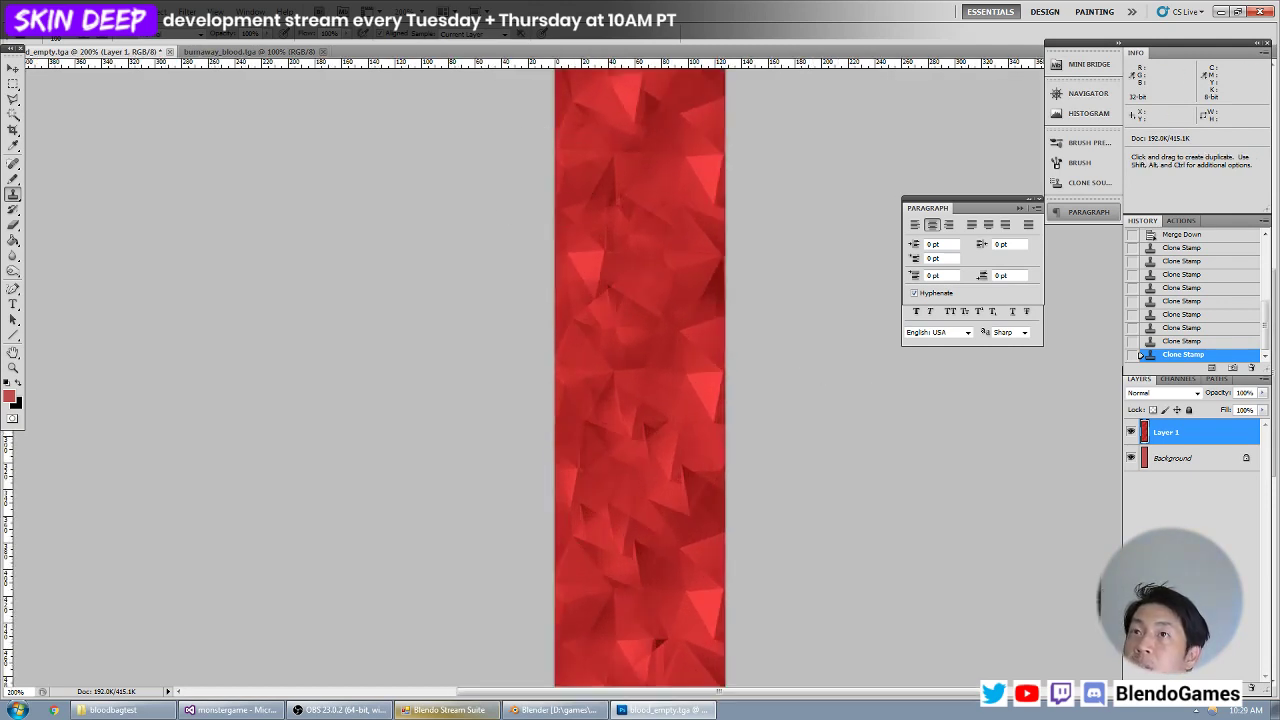
Save a copy of the faceted texture as blood_full in Targa format at 24 bits/pixel in the bloodbag folder.
{"action": "left_click", "coordinate": [46, 12]}
{"action": "left_click", "coordinate": [60, 216]}
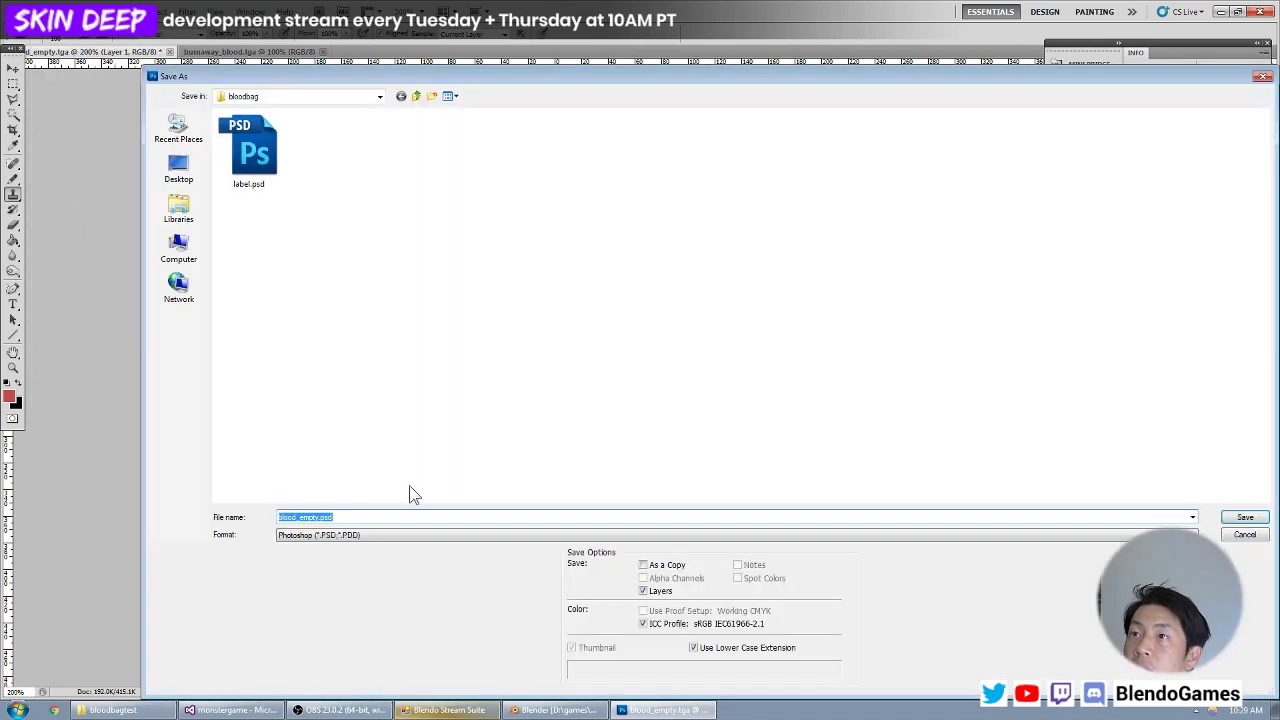
{"action": "left_click", "coordinate": [341, 534]}
{"action": "left_click", "coordinate": [339, 519]}
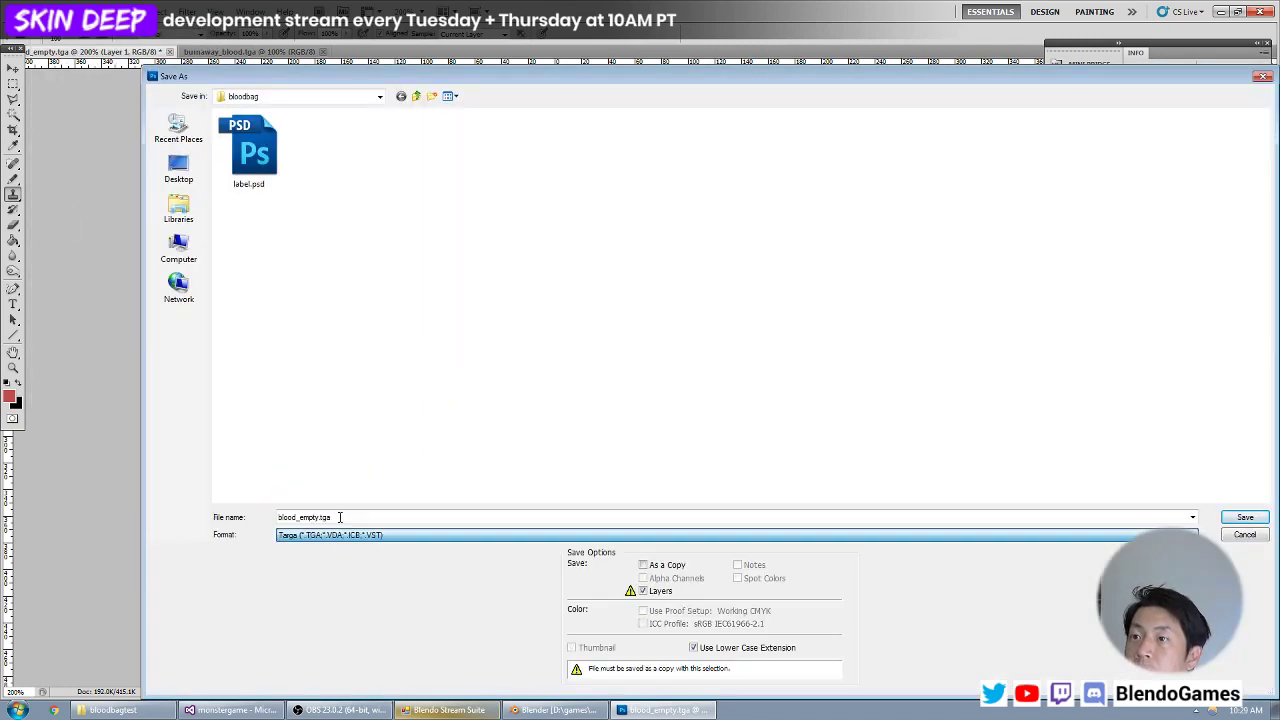
{"action": "double_click", "coordinate": [333, 517]}
{"action": "type", "text": "blood_full"}
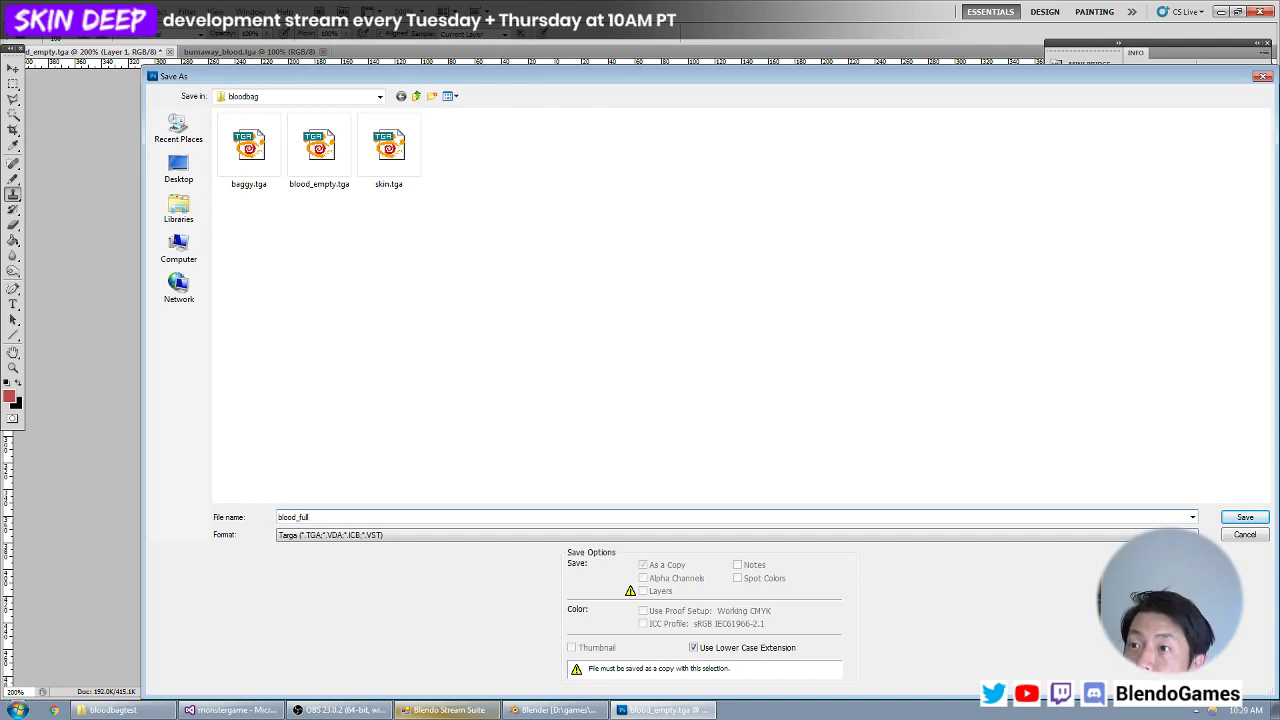
{"action": "key", "text": "Return"}
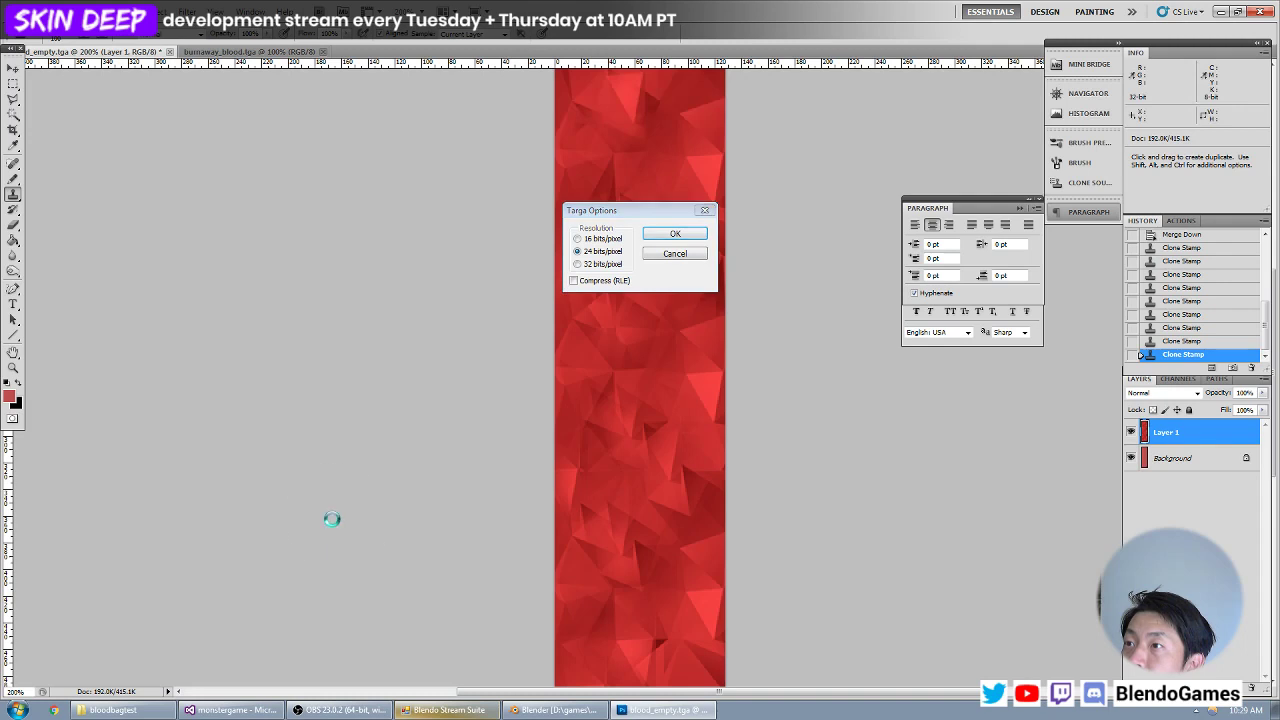
{"action": "key", "text": "Return"}
Fill Layer 1 with black and set the foreground color to white (ffffff).
{"action": "key", "text": "ctrl+minus"}
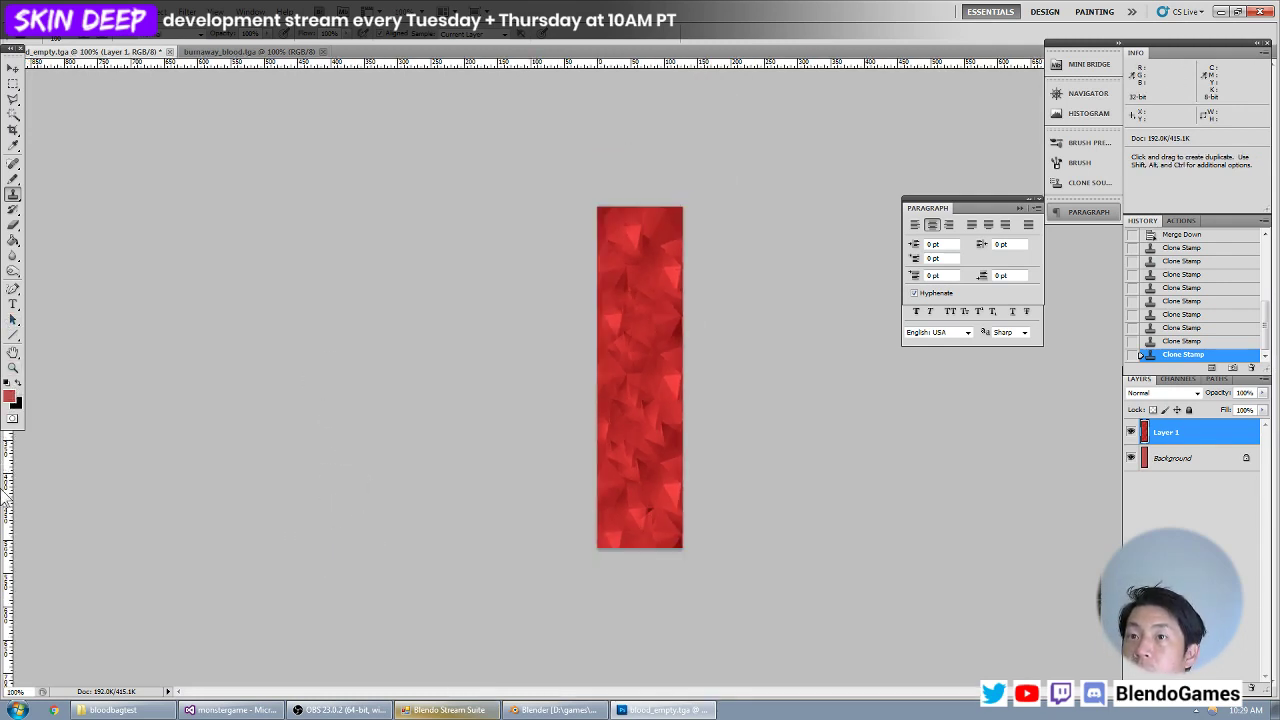
{"action": "key", "text": "ctrl+BackSpace"}
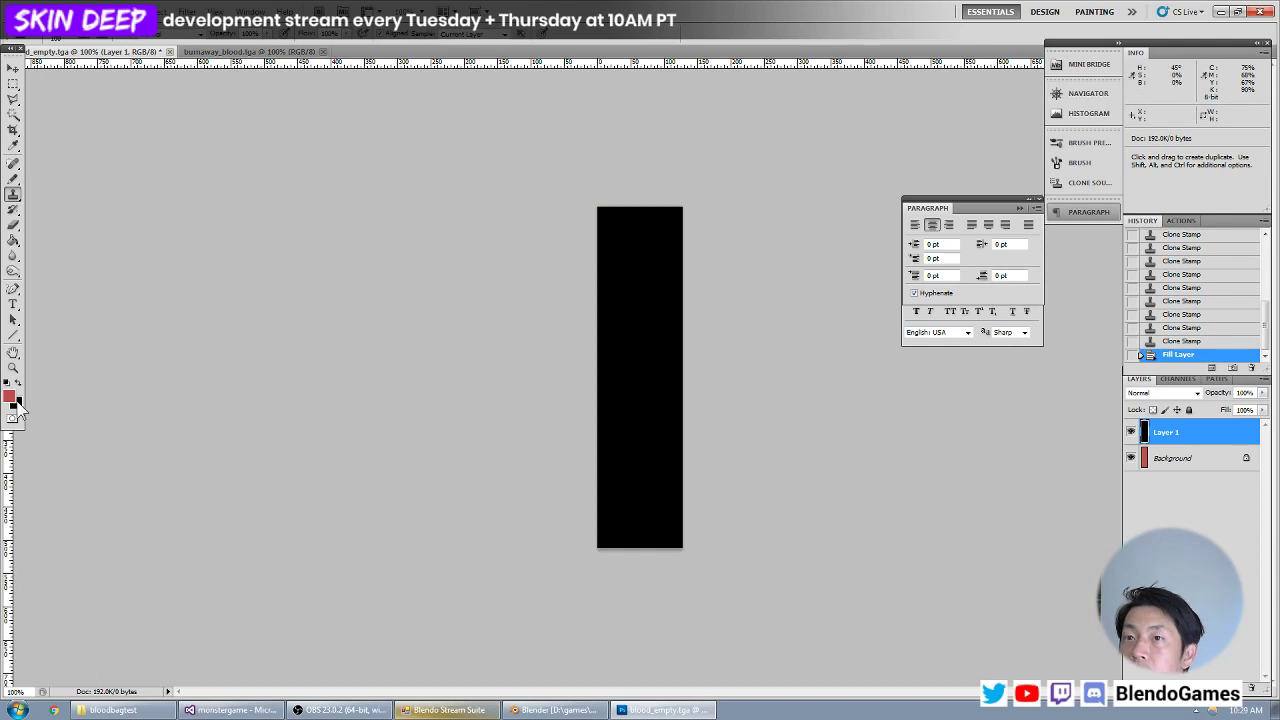
{"action": "left_click", "coordinate": [17, 403]}
{"action": "key", "text": "Escape"}
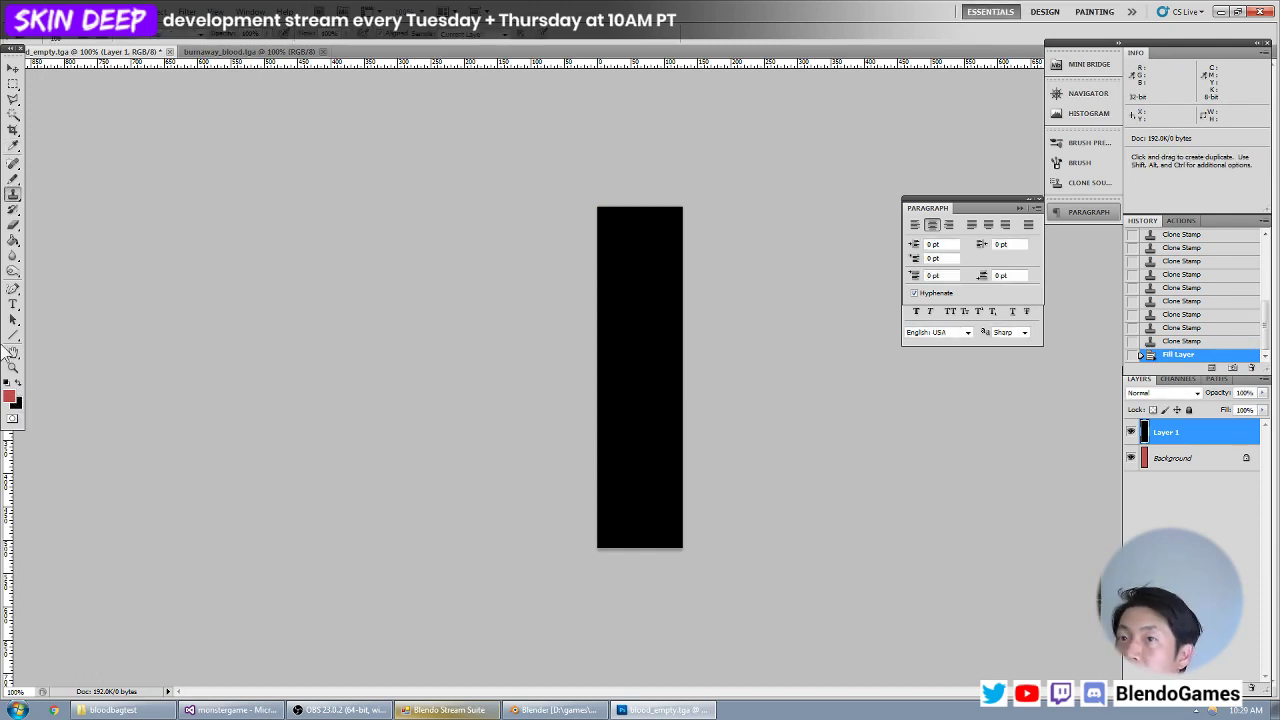
{"action": "left_click", "coordinate": [10, 397]}
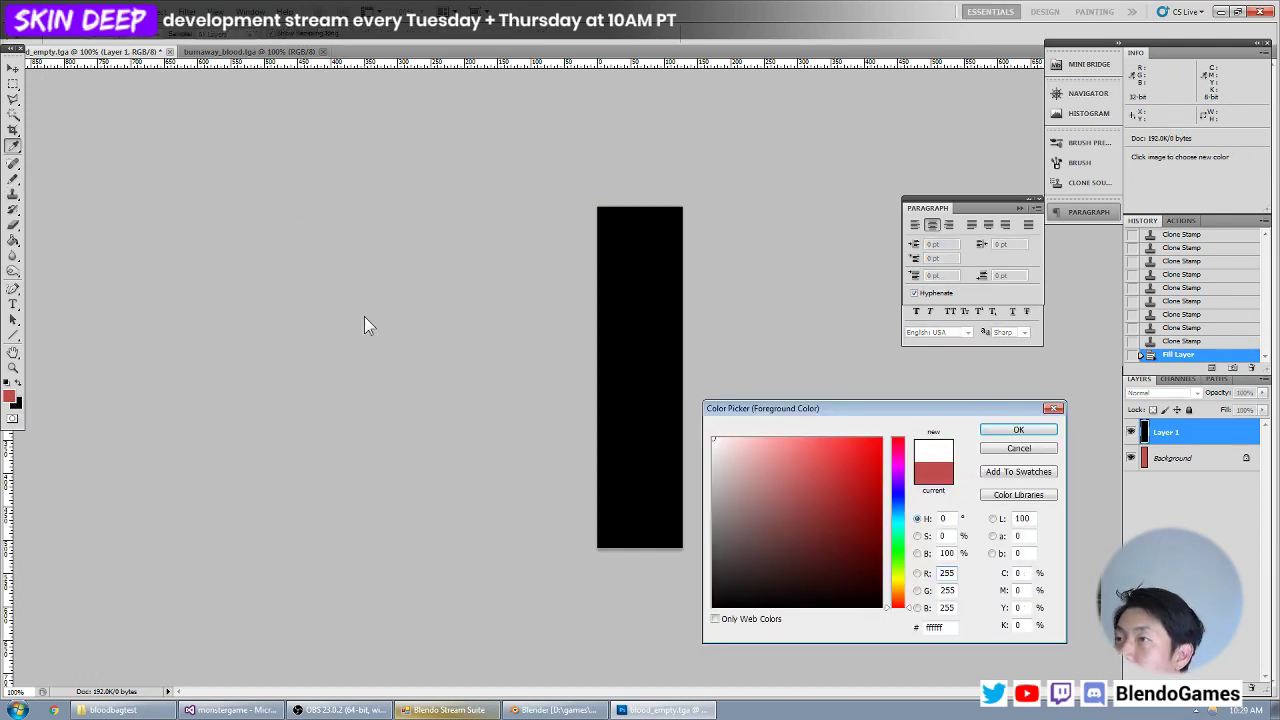
{"action": "key", "text": "Escape"}
{"action": "key", "text": "m"}
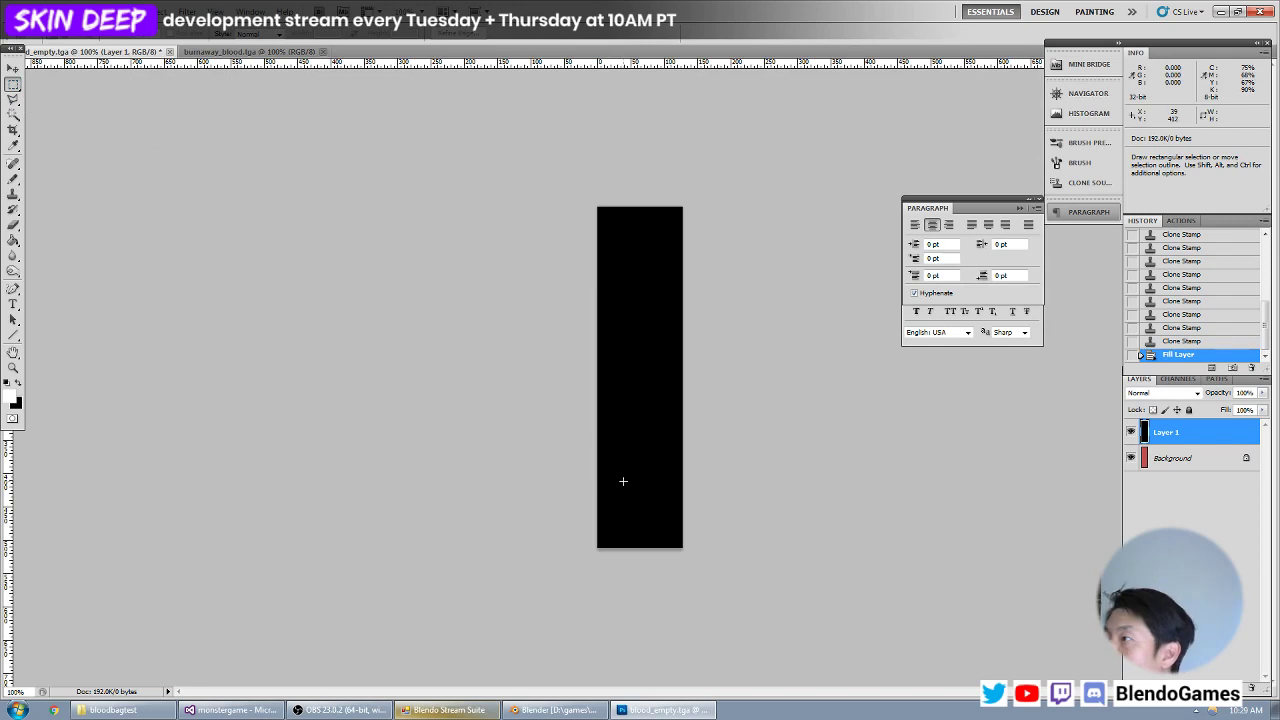
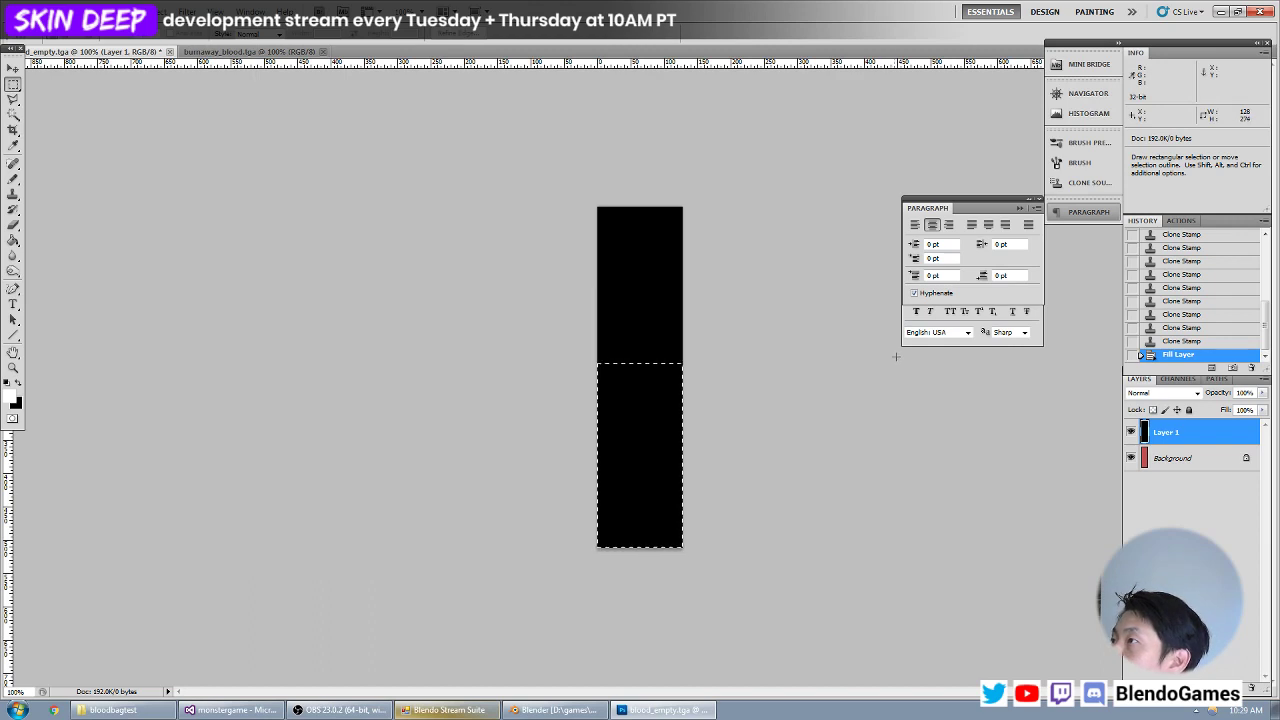
Fill the lower 128 × 256 px half of the black Layer 1 with white and clear the selection.
{"action": "left_click_drag", "start_coordinate": [896, 356], "coordinate": [1011, 294]}
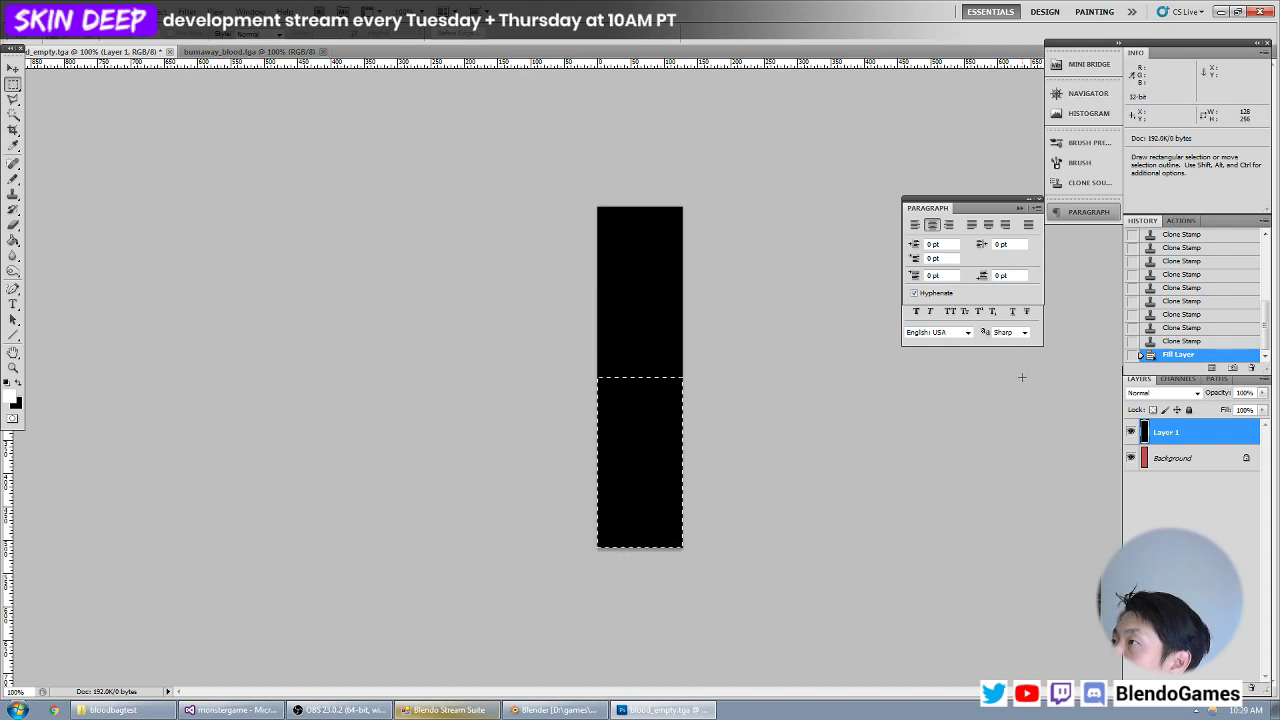
{"action": "left_click_drag", "start_coordinate": [1022, 377], "coordinate": [1022, 377]}
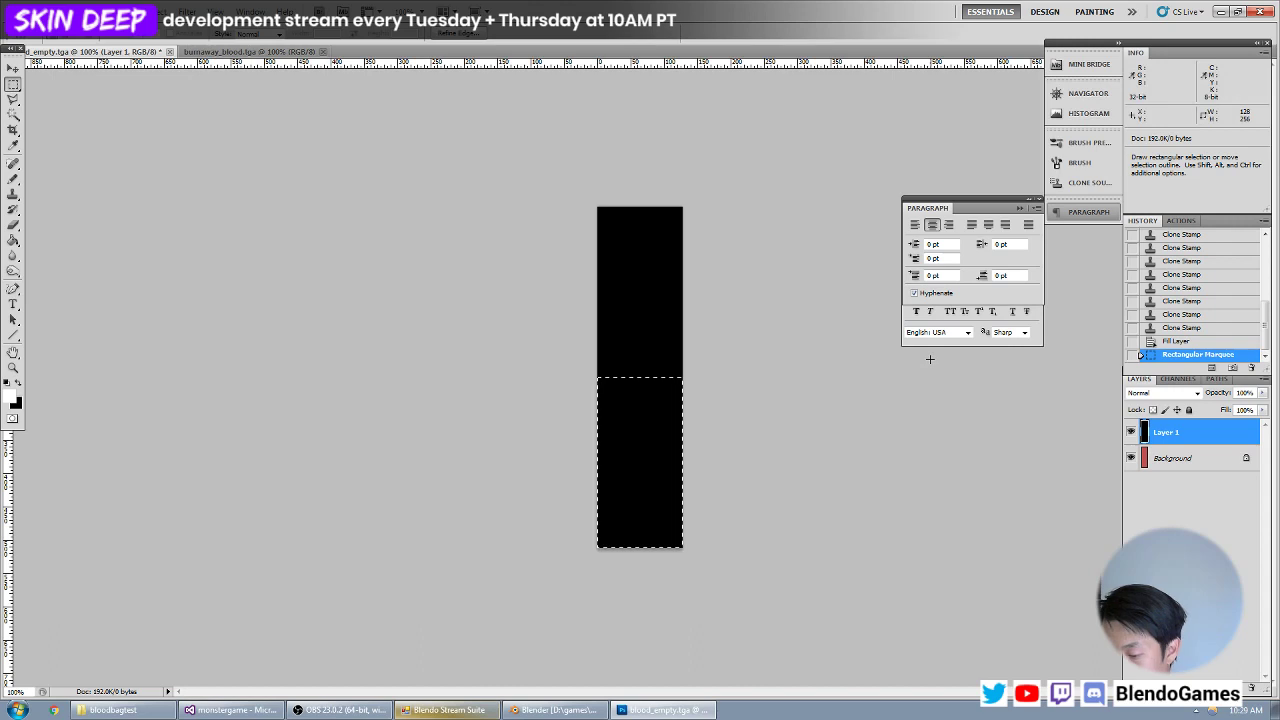
{"action": "key", "text": "ctrl+BackSpace"}
{"action": "key", "text": "ctrl+d"}
{"action": "key", "text": "v"}
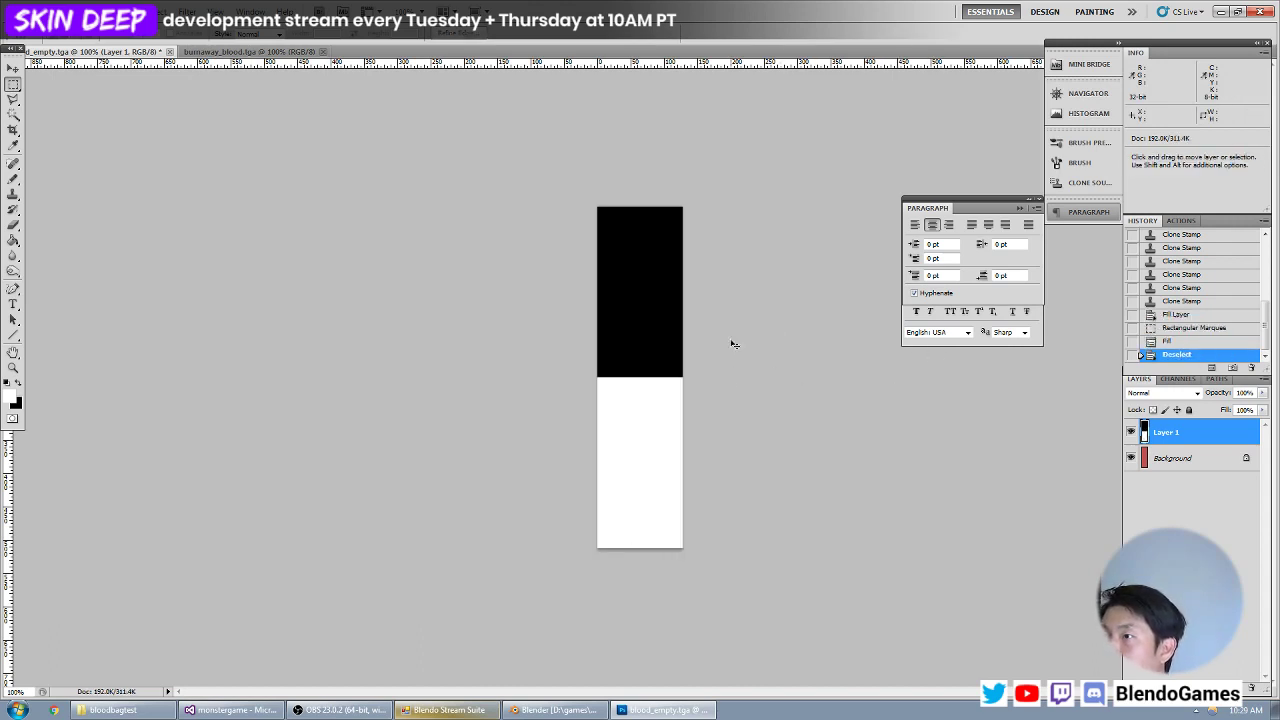
Set Layer 1's opacity to 20% and add a new layer above it.
{"action": "key", "text": "ctrl+plus"}
{"action": "key", "text": "ctrl+plus"}
{"action": "key", "text": "ctrl+plus"}
{"action": "key", "text": "ctrl+plus"}
{"action": "key", "text": "ctrl+plus"}
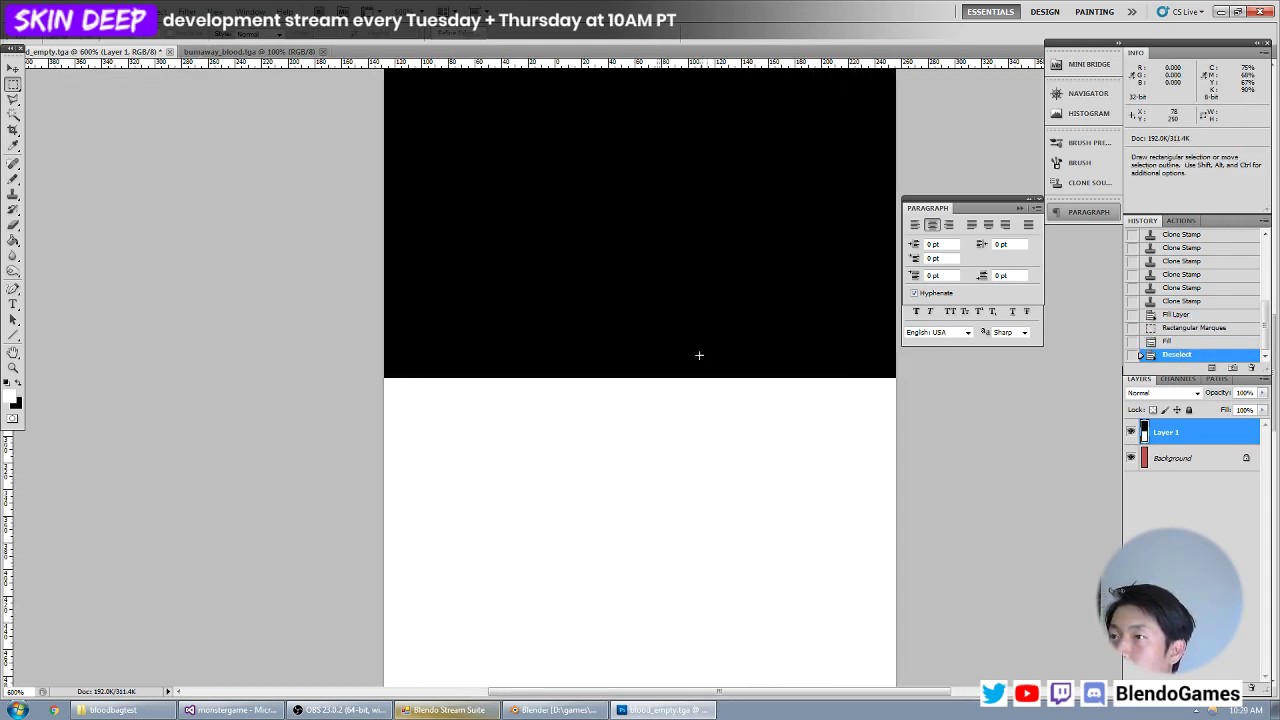
{"action": "key", "text": "m"}
{"action": "left_click", "coordinate": [12, 100]}
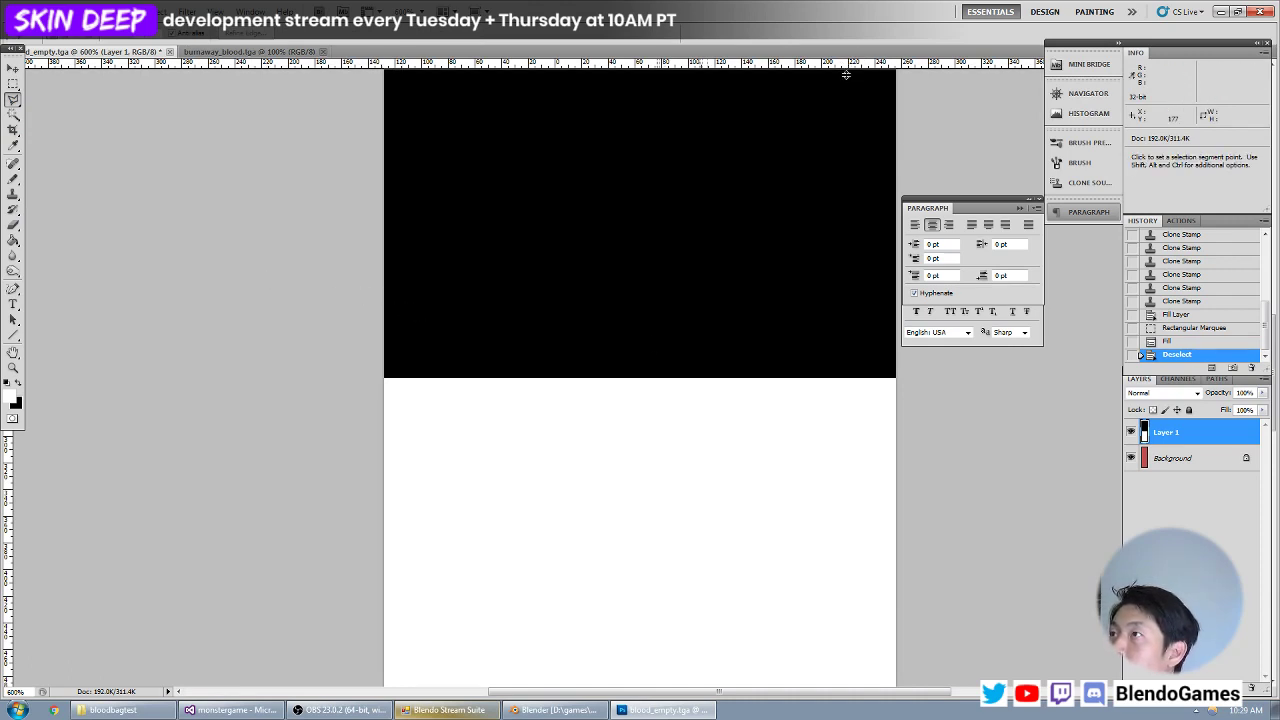
{"action": "left_click_drag", "start_coordinate": [846, 66], "coordinate": [851, 377]}
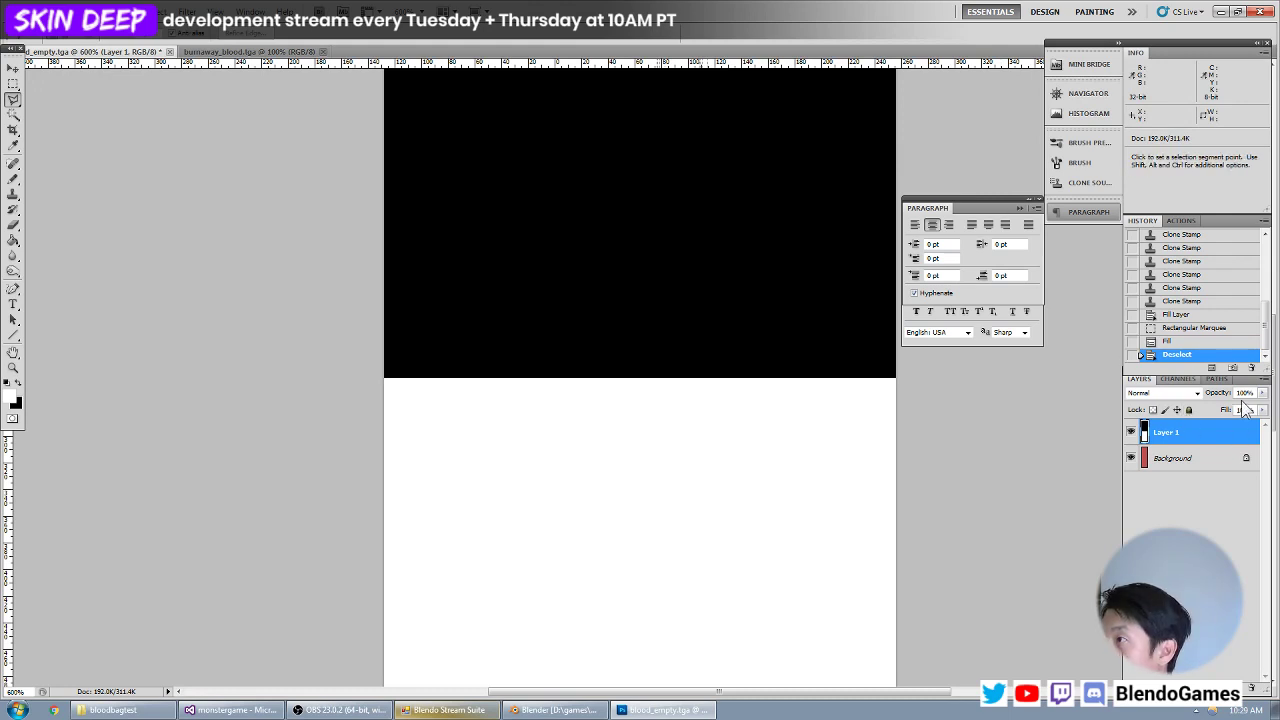
{"action": "type", "text": "20"}
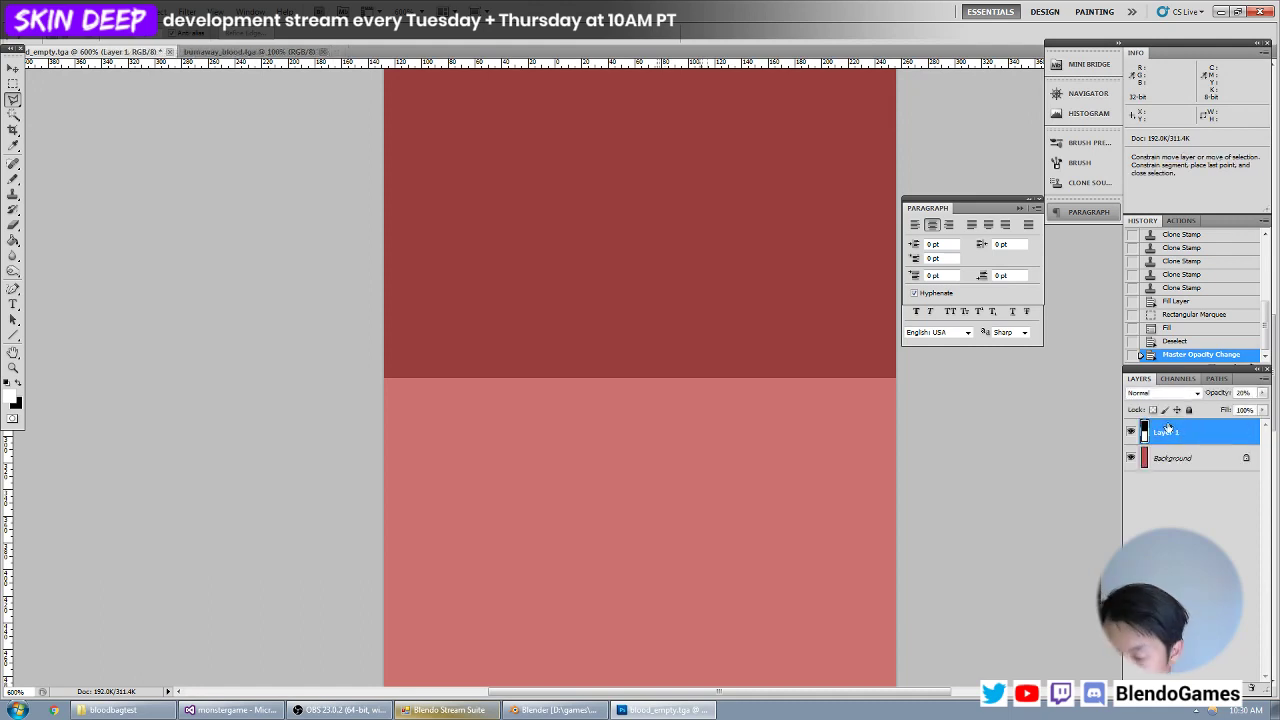
{"action": "key", "text": "ctrl+shift+n"}
{"action": "key", "text": "Return"}
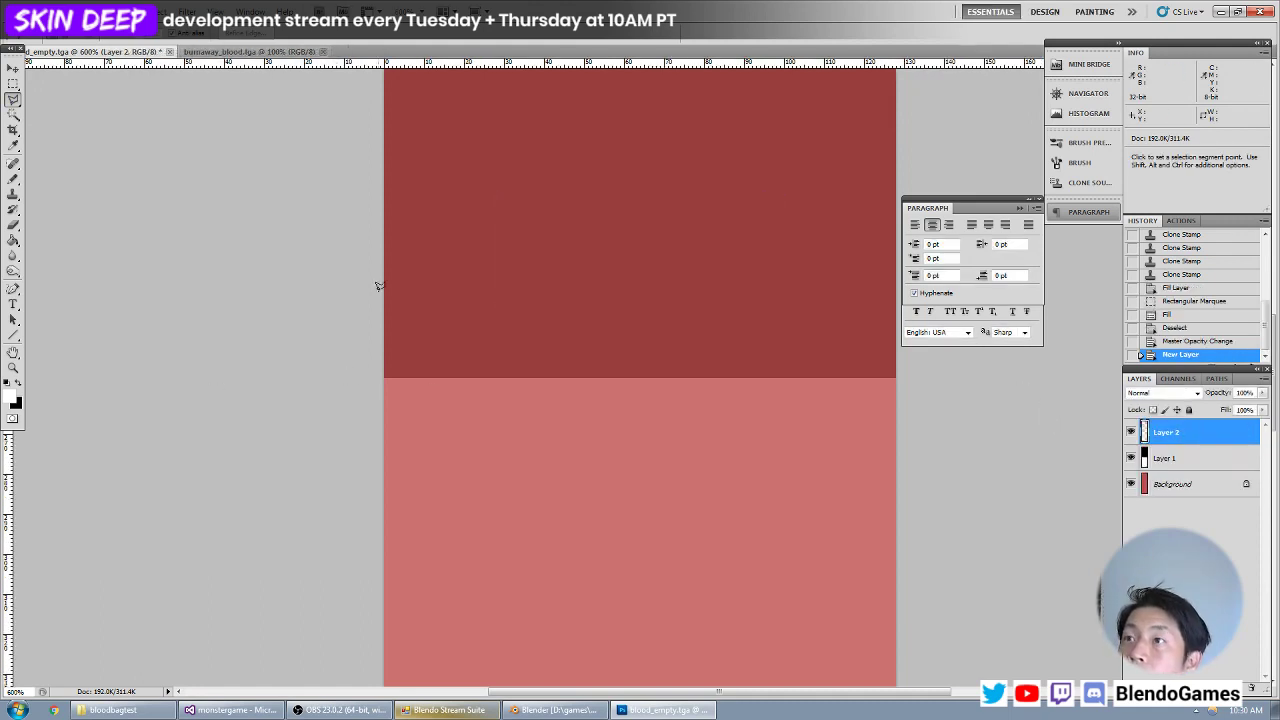
On Layer 2, lasso a band with a wavy upper edge along the midline, fill it with white and deselect.
{"action": "left_click", "coordinate": [386, 378]}
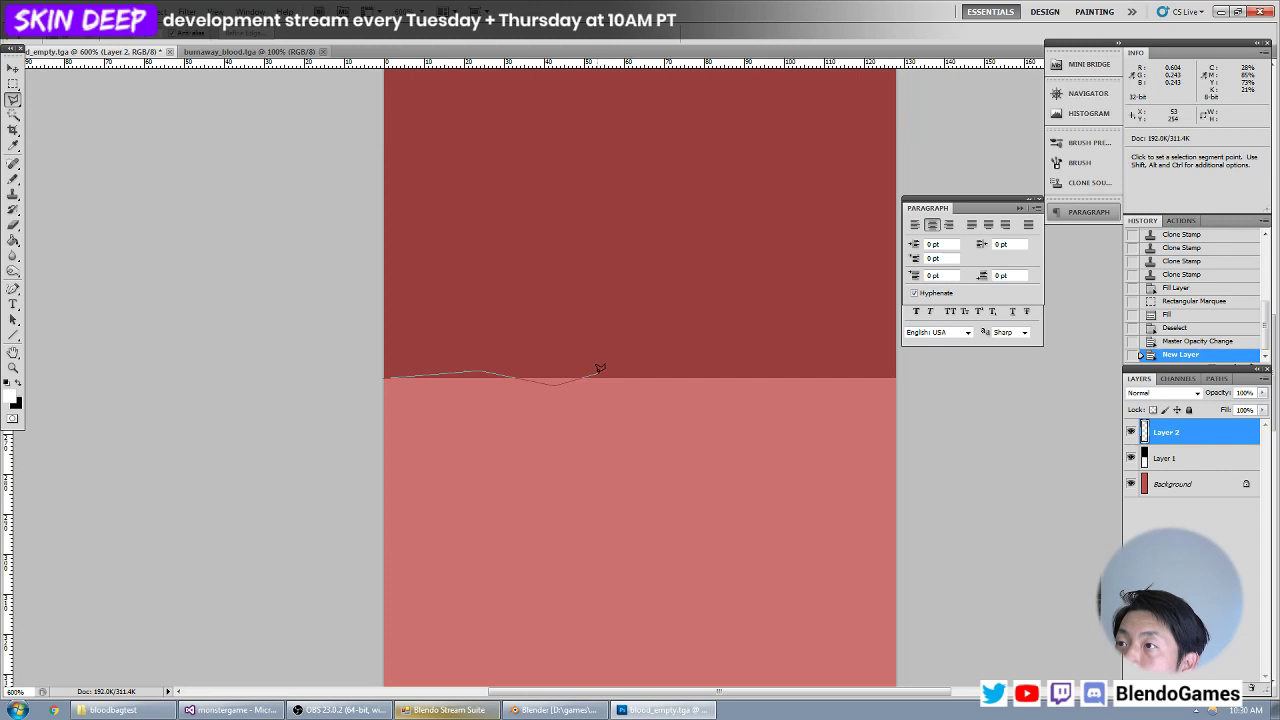
{"action": "left_click", "coordinate": [668, 378]}
{"action": "left_click", "coordinate": [904, 376]}
{"action": "left_click", "coordinate": [1015, 506]}
{"action": "left_click", "coordinate": [982, 584]}
{"action": "left_click", "coordinate": [845, 608]}
{"action": "left_click", "coordinate": [590, 600]}
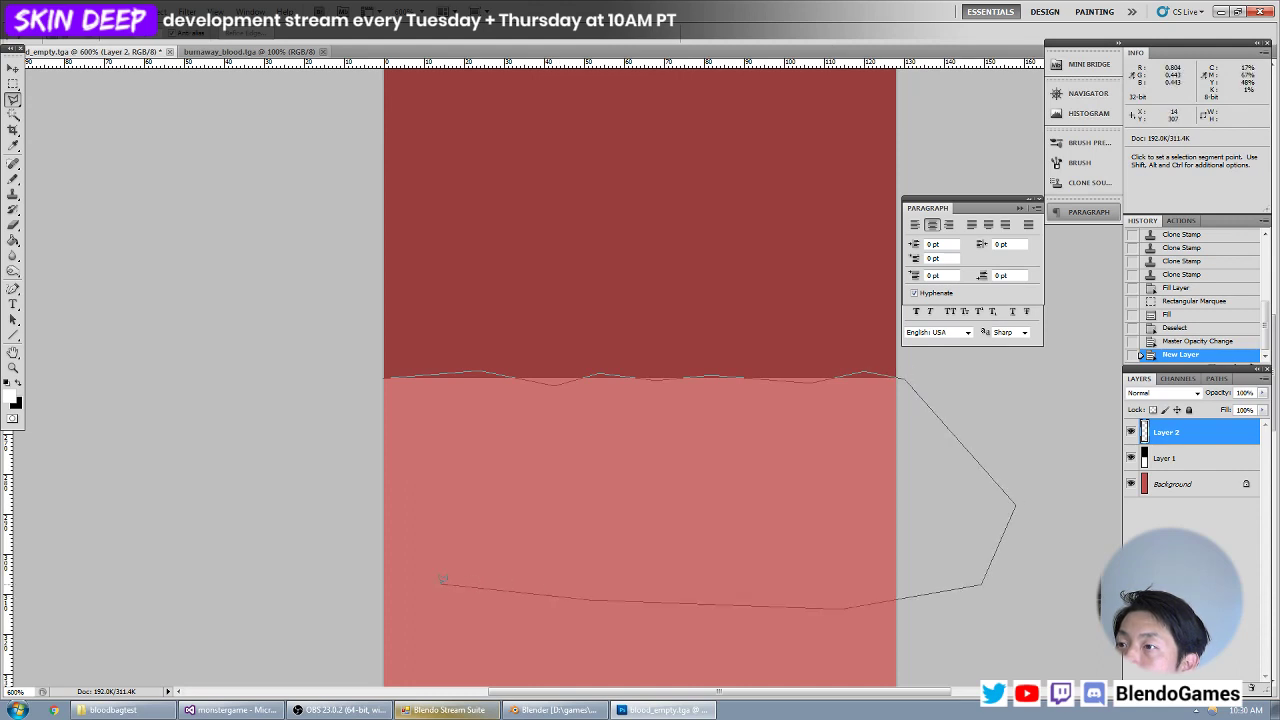
{"action": "left_click", "coordinate": [440, 583]}
{"action": "double_click", "coordinate": [314, 542]}
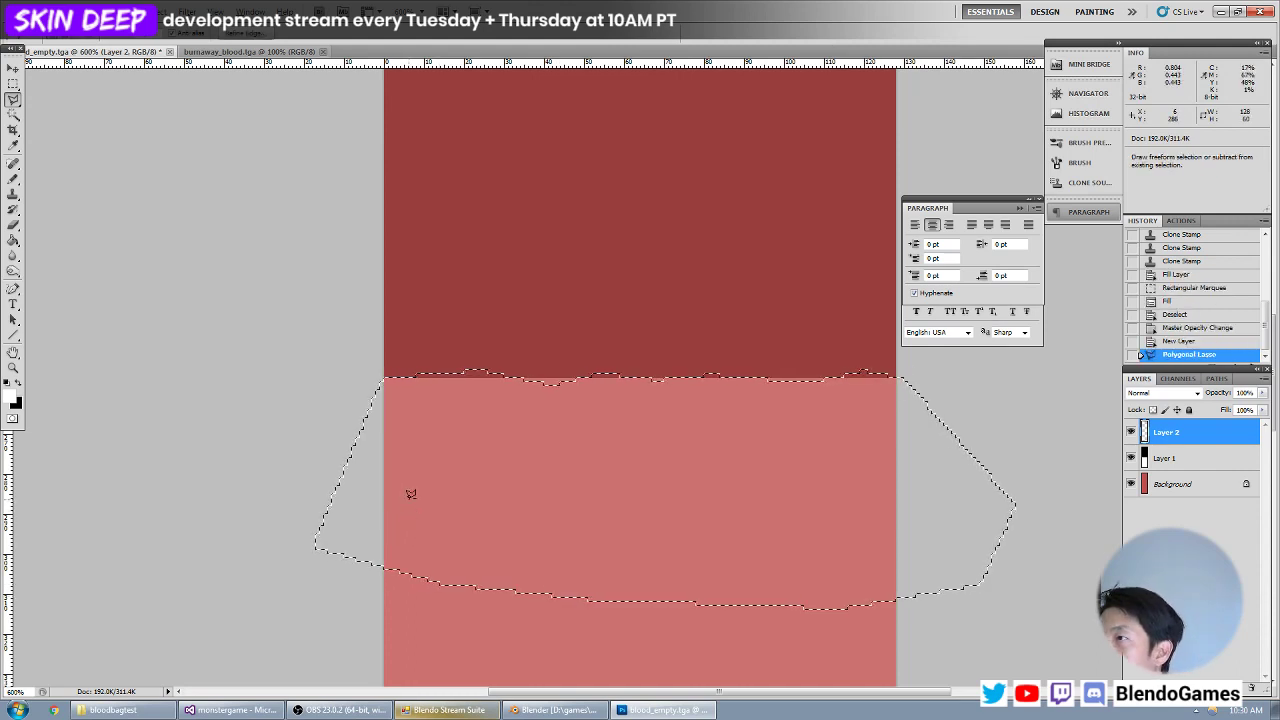
{"action": "key", "text": "ctrl+BackSpace"}
{"action": "key", "text": "ctrl+d"}
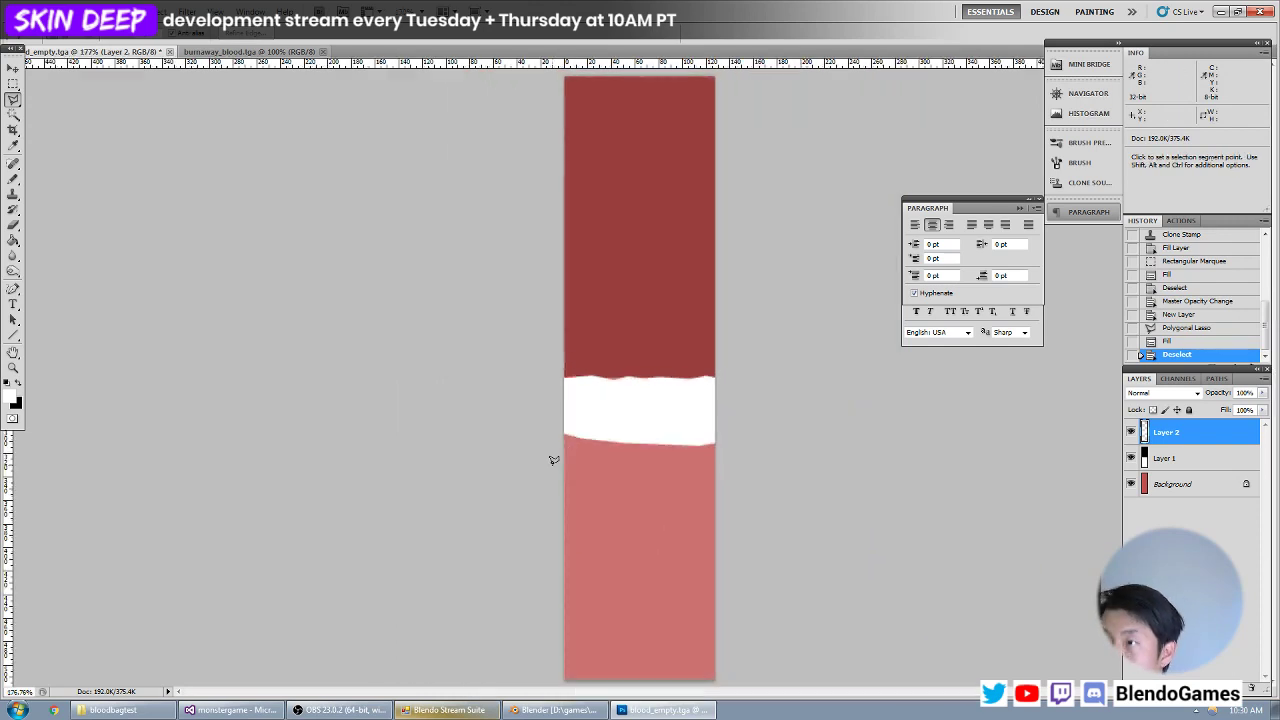
Fill the rest of Layer 2 below the wavy edge with white, down to the canvas's lower end, and deselect.
{"action": "key", "text": "ctrl+0"}
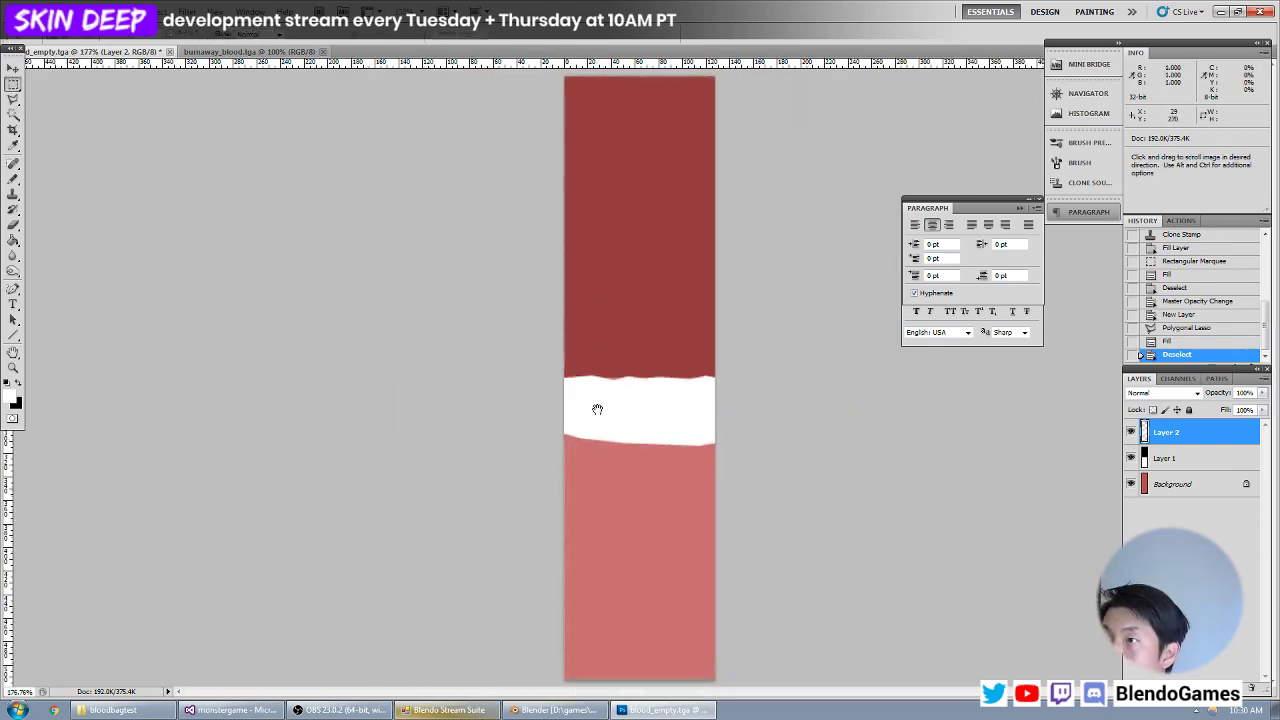
{"action": "key", "text": "ctrl+1"}
{"action": "left_click_drag", "start_coordinate": [572, 394], "coordinate": [857, 649]}
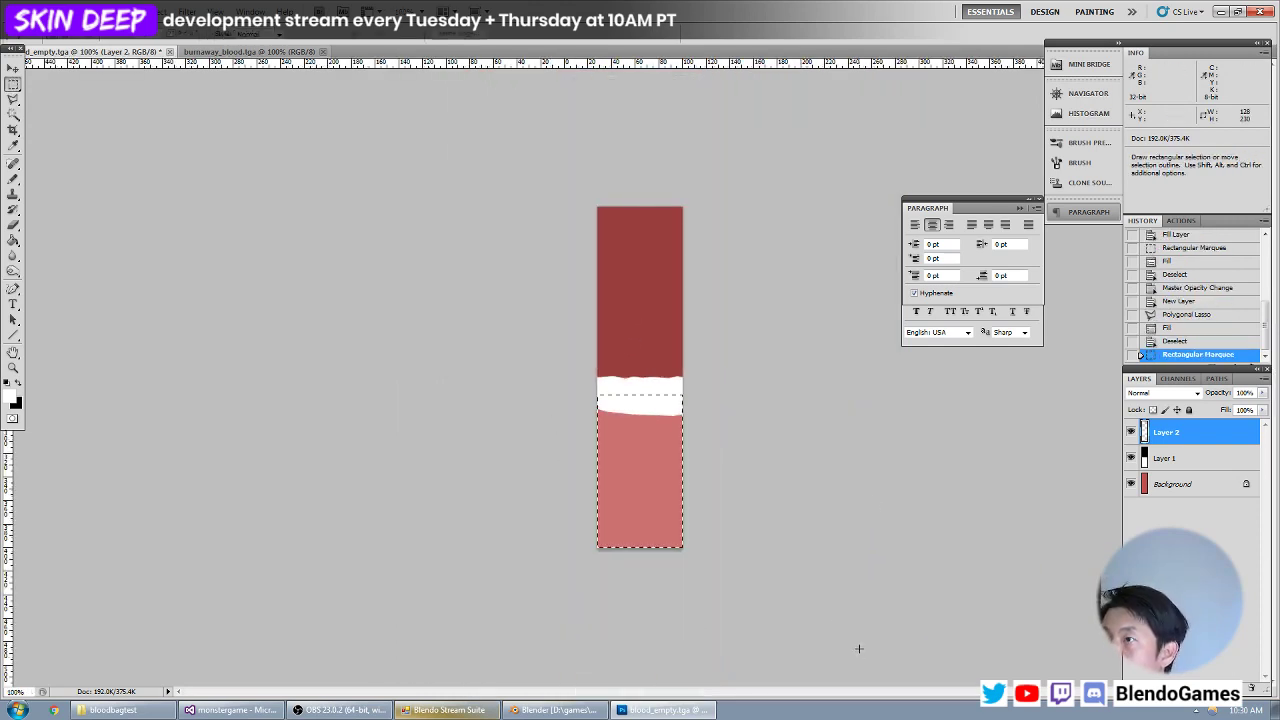
{"action": "key", "text": "ctrl+BackSpace"}
{"action": "key", "text": "ctrl+d"}
Fill the Background layer with black and delete Layer 1.
{"action": "left_click", "coordinate": [1200, 484]}
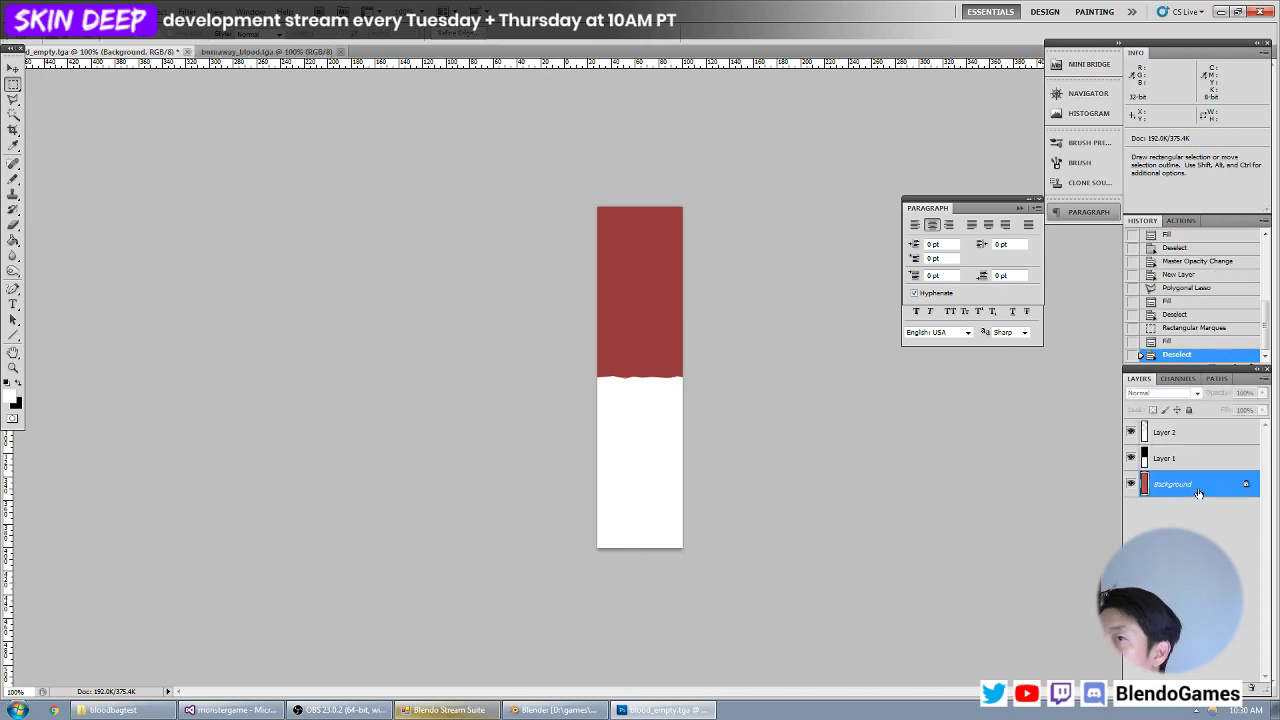
{"action": "key", "text": "alt+BackSpace"}
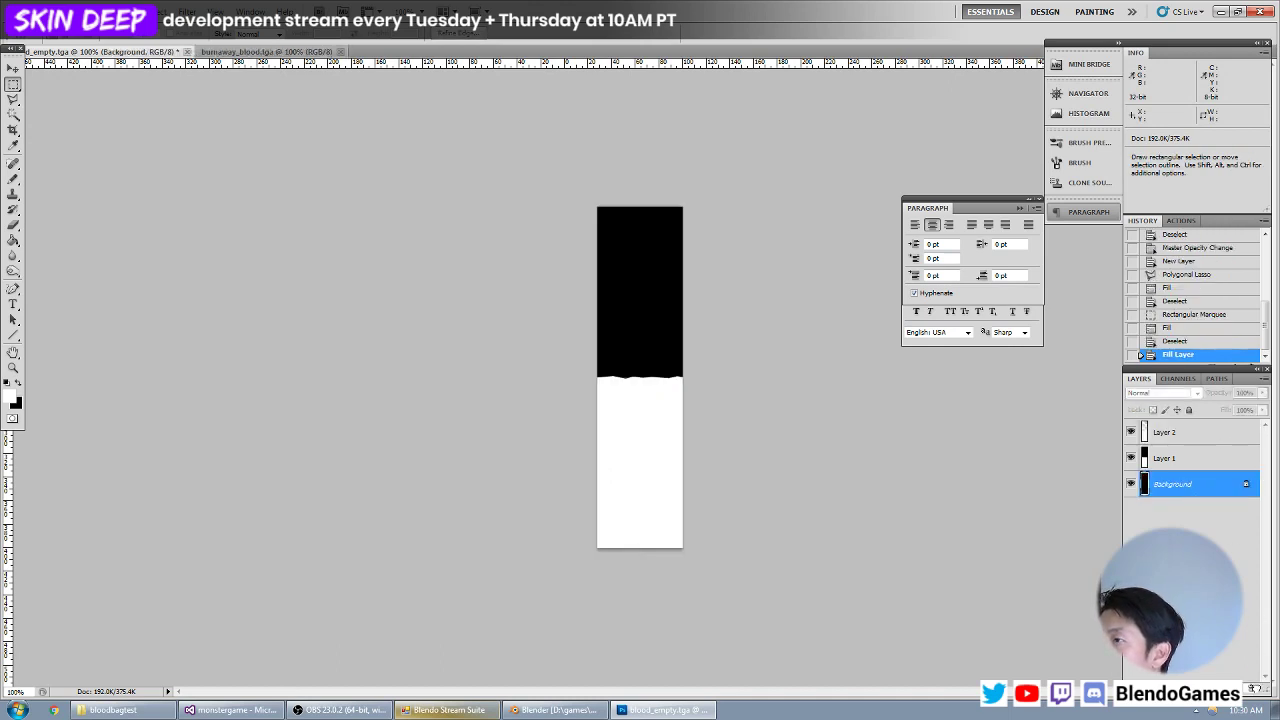
{"action": "left_click", "coordinate": [1266, 682]}
{"action": "key", "text": "ctrl+plus"}
{"action": "key", "text": "ctrl+minus"}
{"action": "key", "text": "ctrl+minus"}
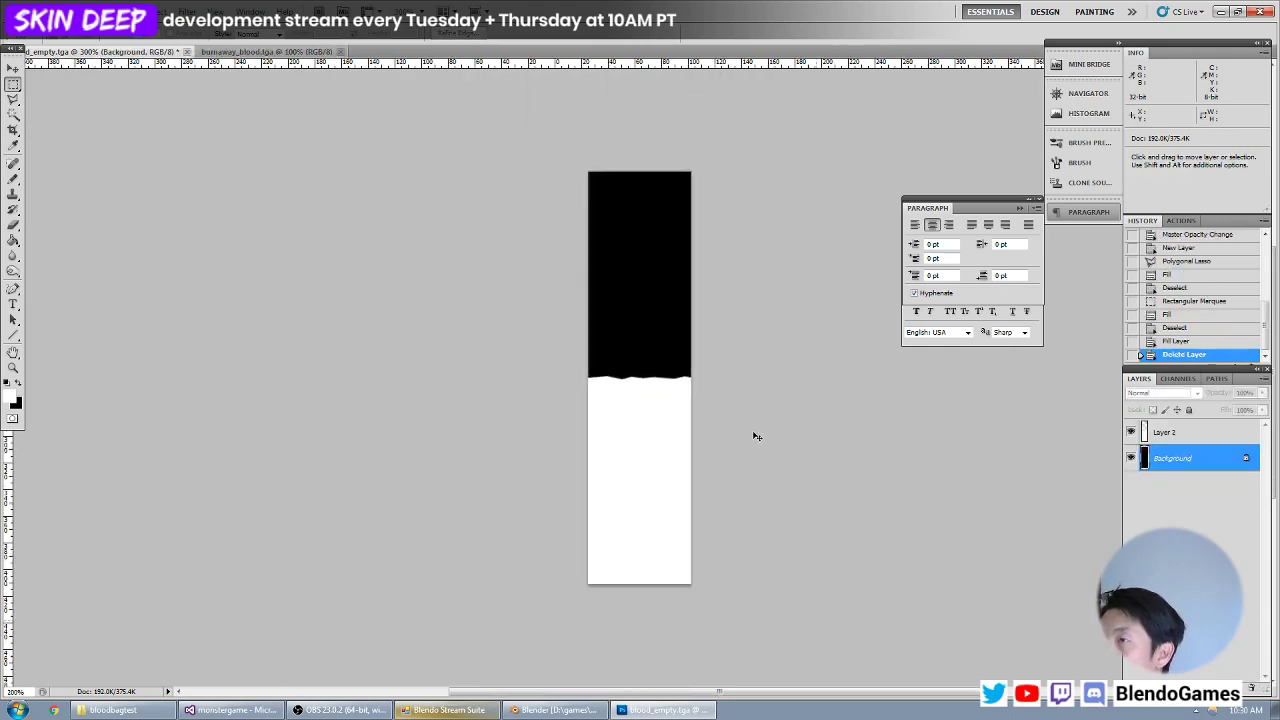
{"action": "key", "text": "ctrl+plus"}
{"action": "key", "text": "ctrl+minus"}
Save a copy of the black-and-white mask as blood_mask in Targa format at 24 bits/pixel in the bloodbag folder.
{"action": "left_click", "coordinate": [35, 11]}
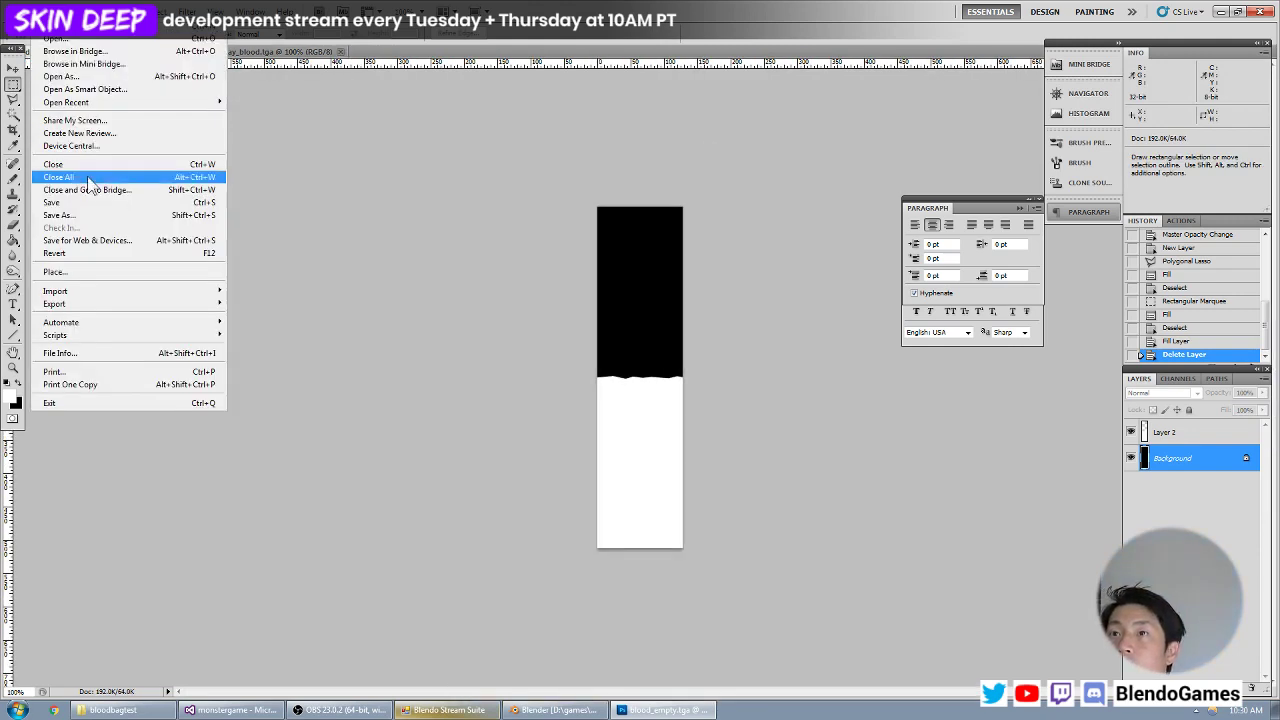
{"action": "left_click", "coordinate": [86, 214]}
{"action": "left_click", "coordinate": [345, 537]}
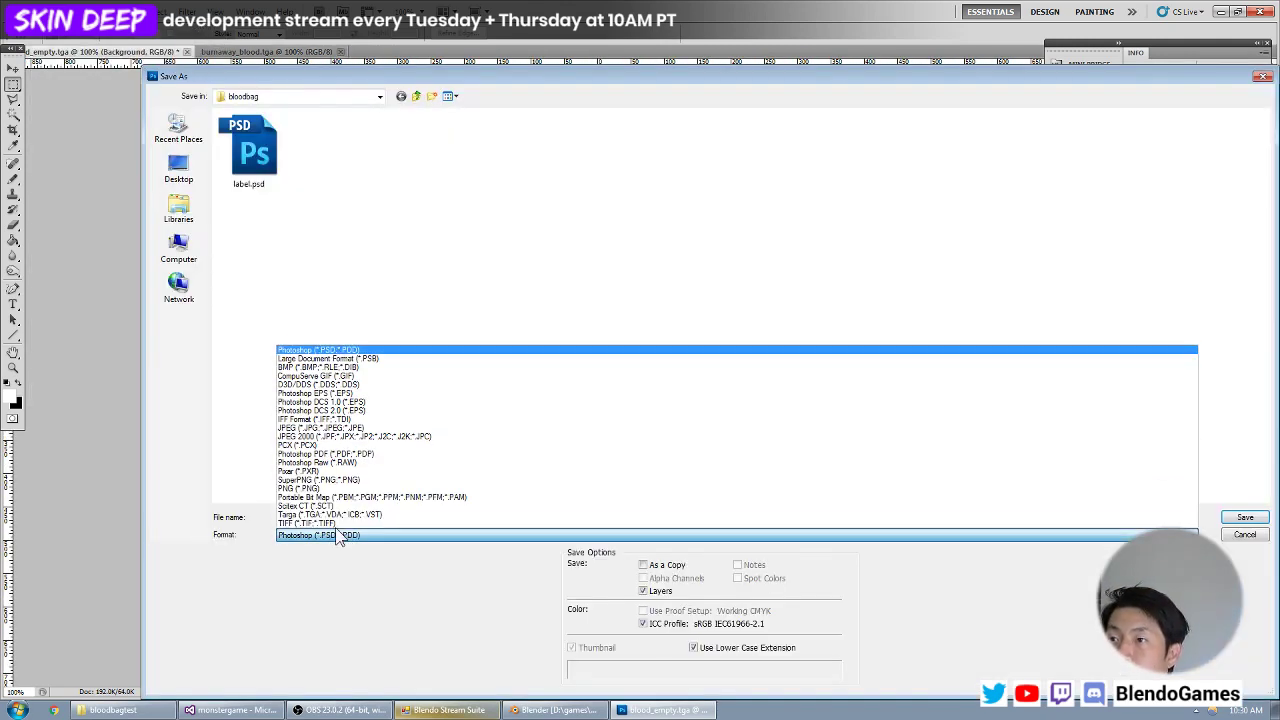
{"action": "left_click", "coordinate": [335, 515]}
{"action": "double_click", "coordinate": [338, 517]}
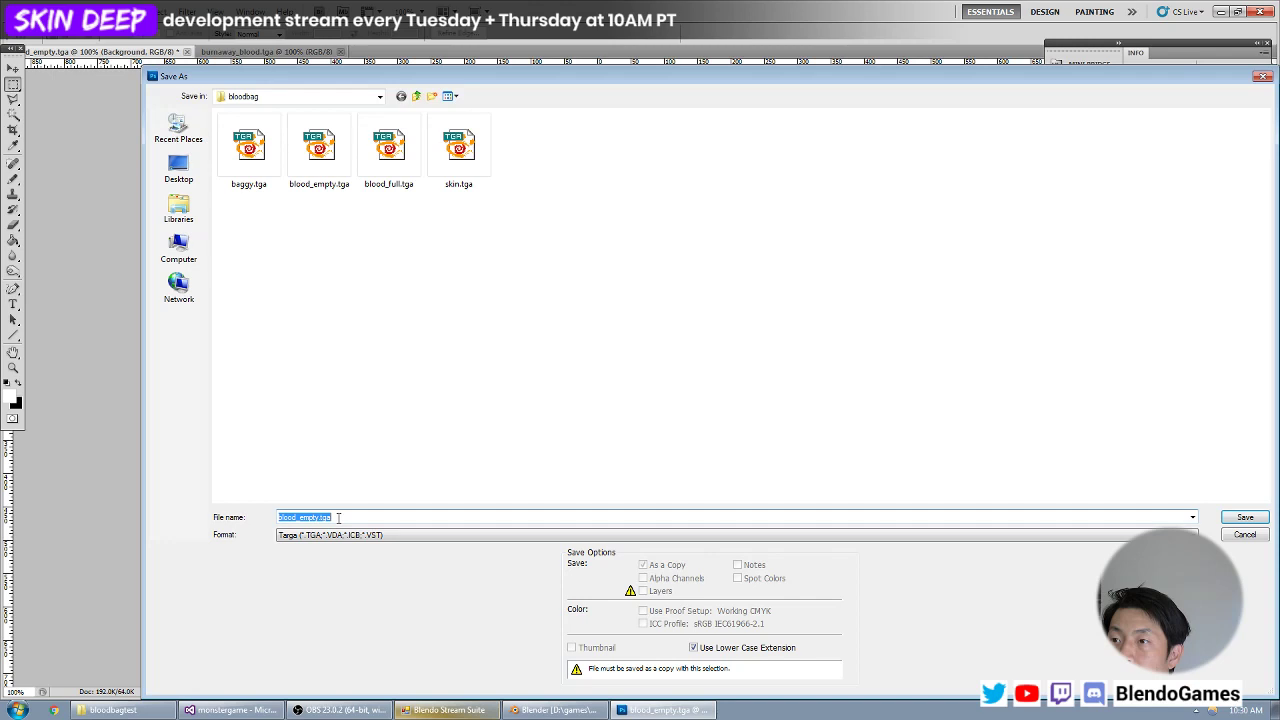
{"action": "type", "text": "blood_mask"}
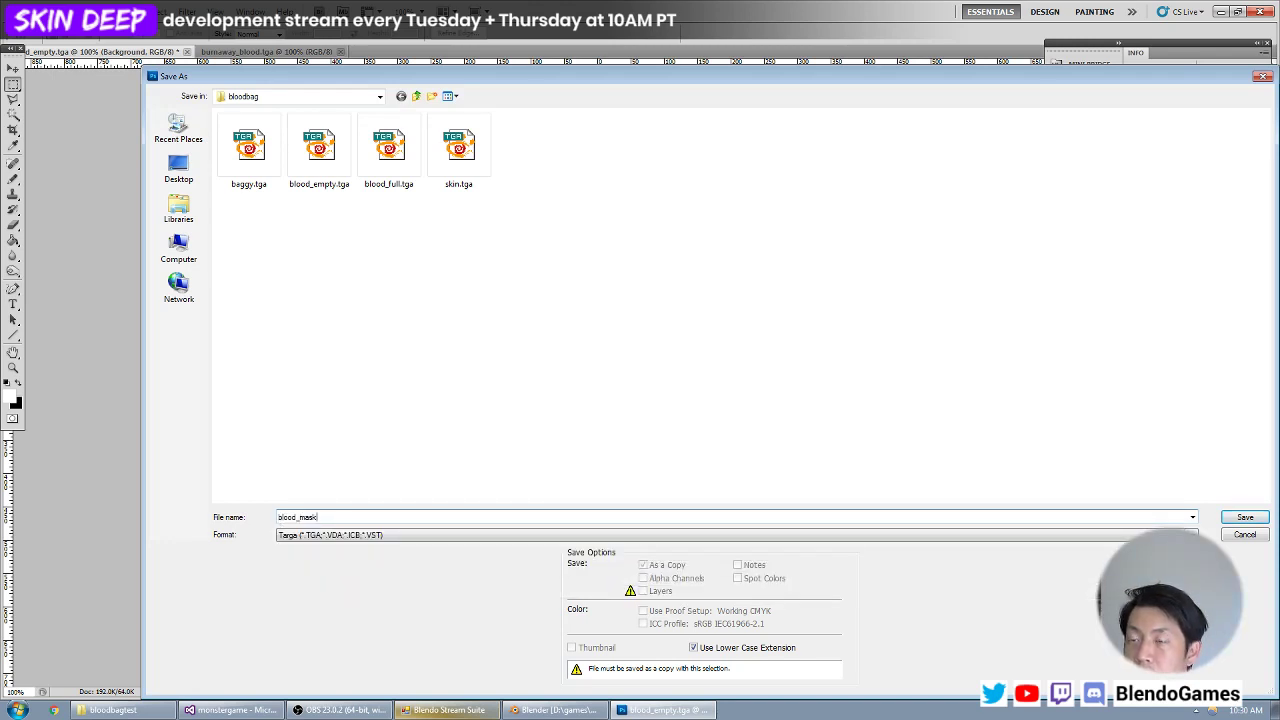
{"action": "key", "text": "Return"}
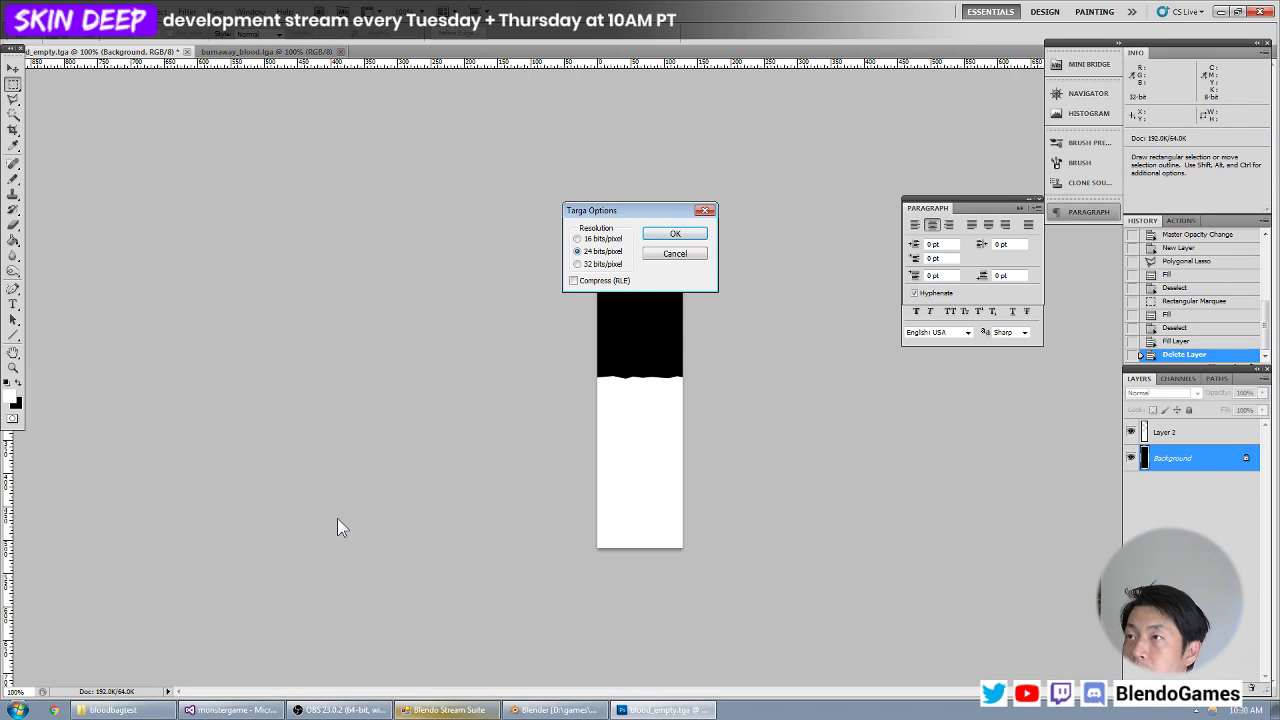
{"action": "key", "text": "Return"}
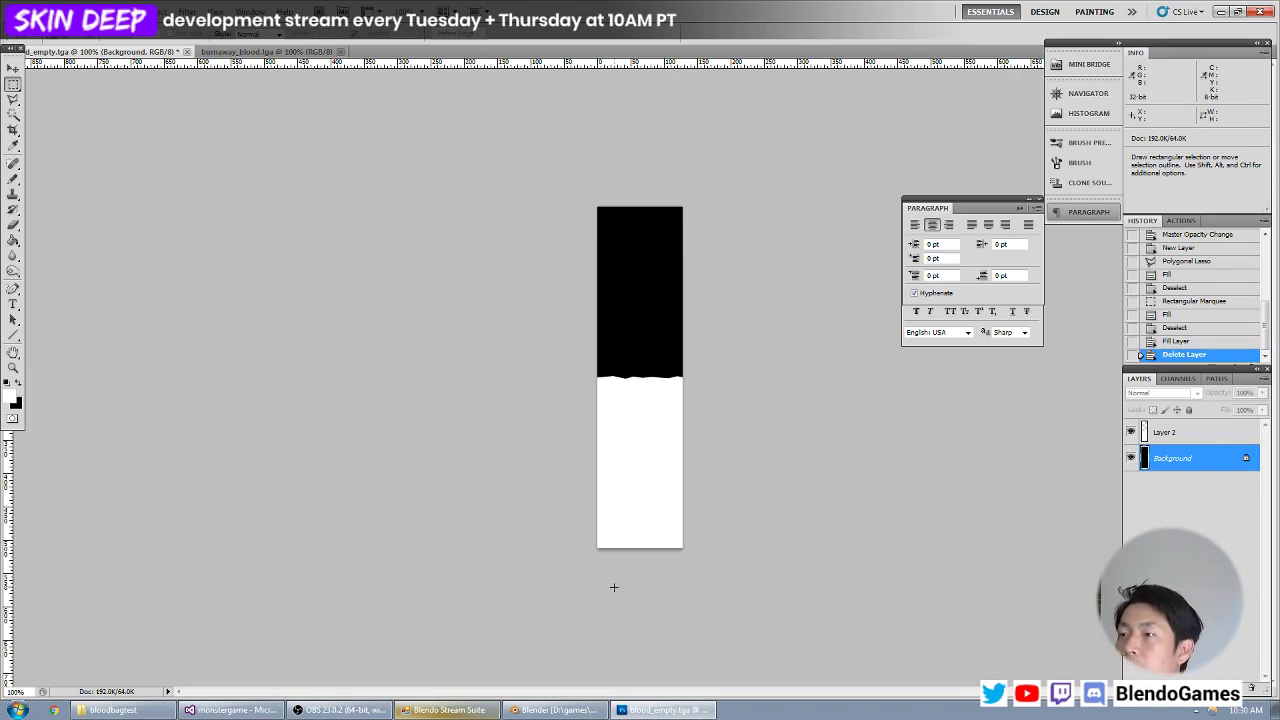
Close blood_empty.tga without saving, close burnaway_blood.tga, and reopen blood_empty.tga from the bloodbag folder.
{"action": "left_click", "coordinate": [210, 52]}
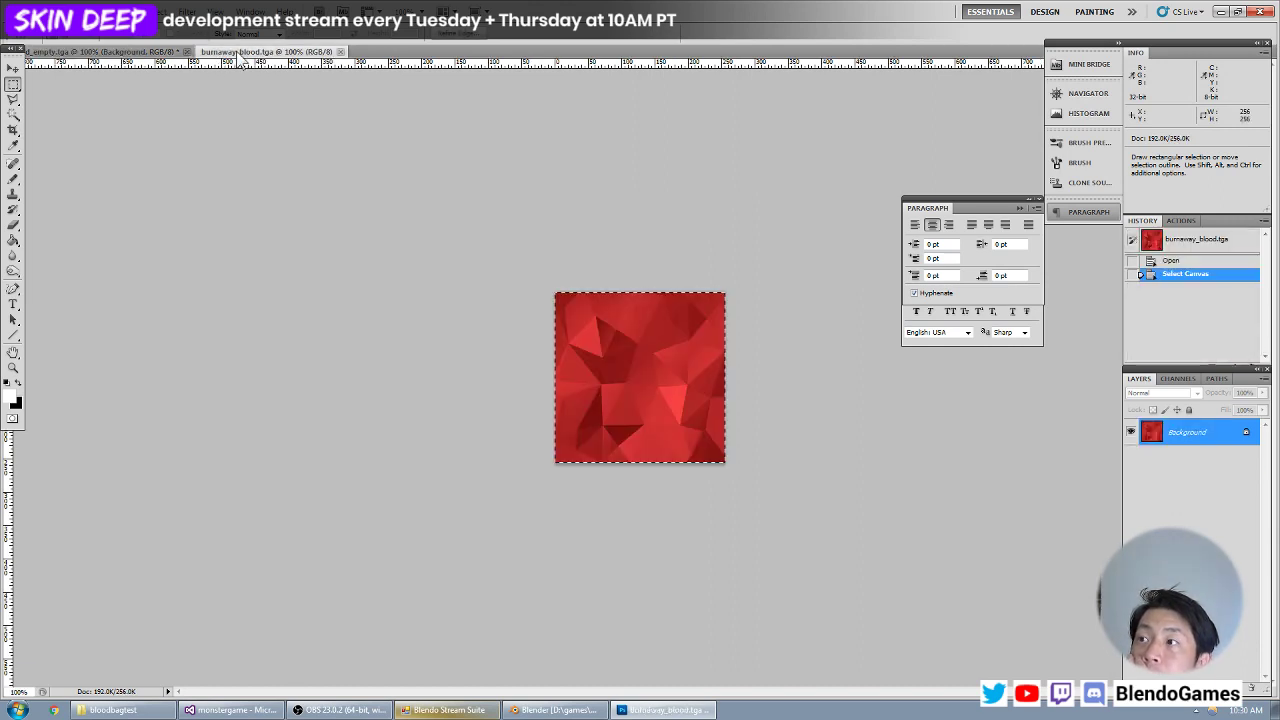
{"action": "left_click", "coordinate": [186, 51]}
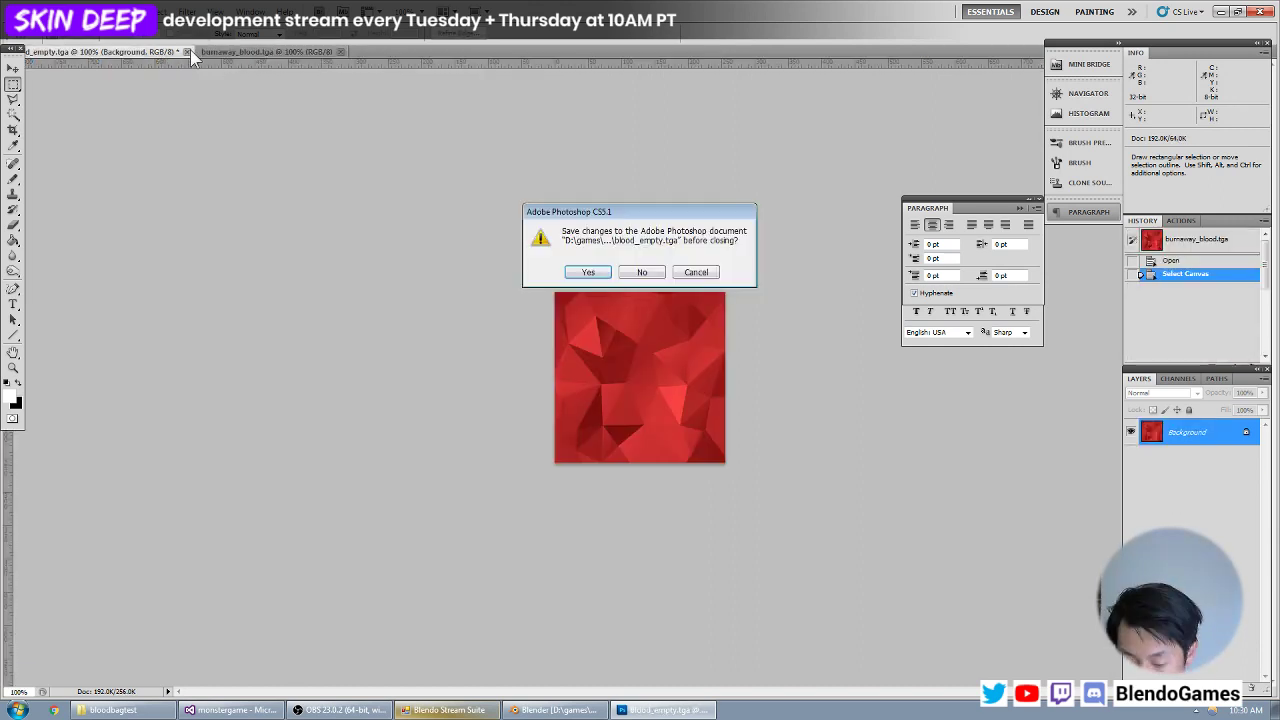
{"action": "key", "text": "n"}
{"action": "left_click", "coordinate": [148, 51]}
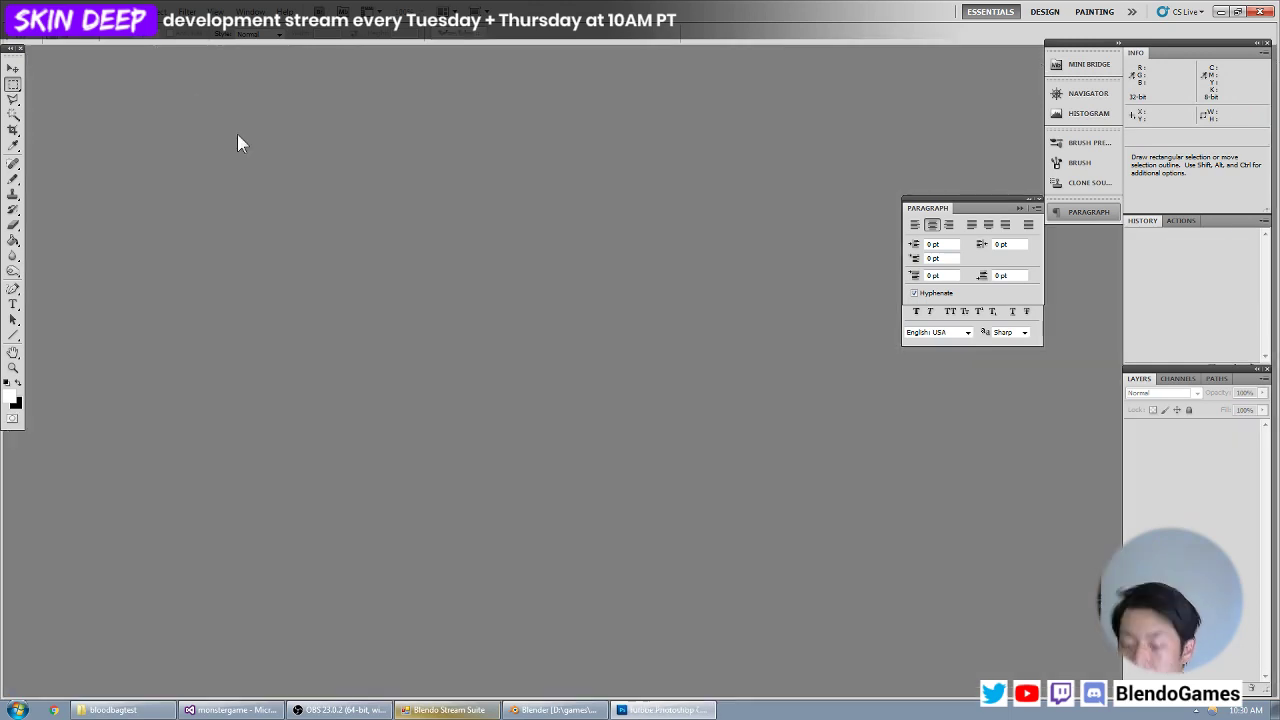
{"action": "double_click", "coordinate": [240, 134]}
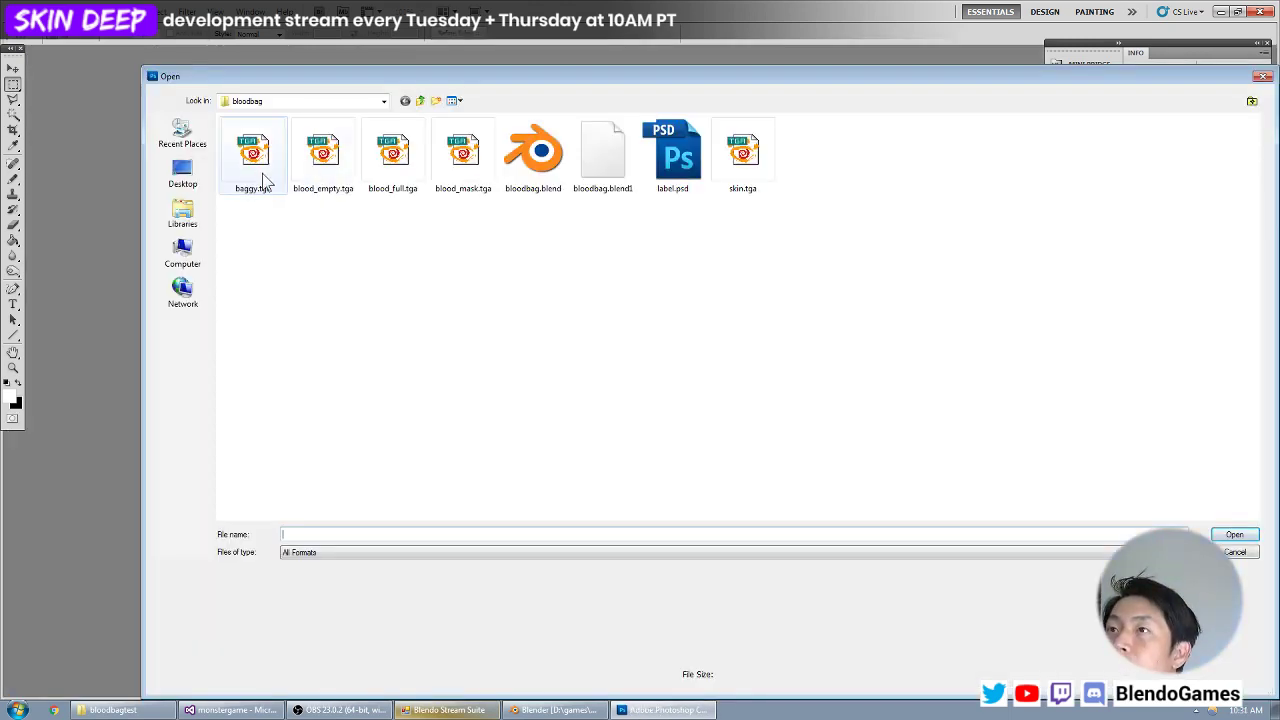
{"action": "double_click", "coordinate": [312, 178]}
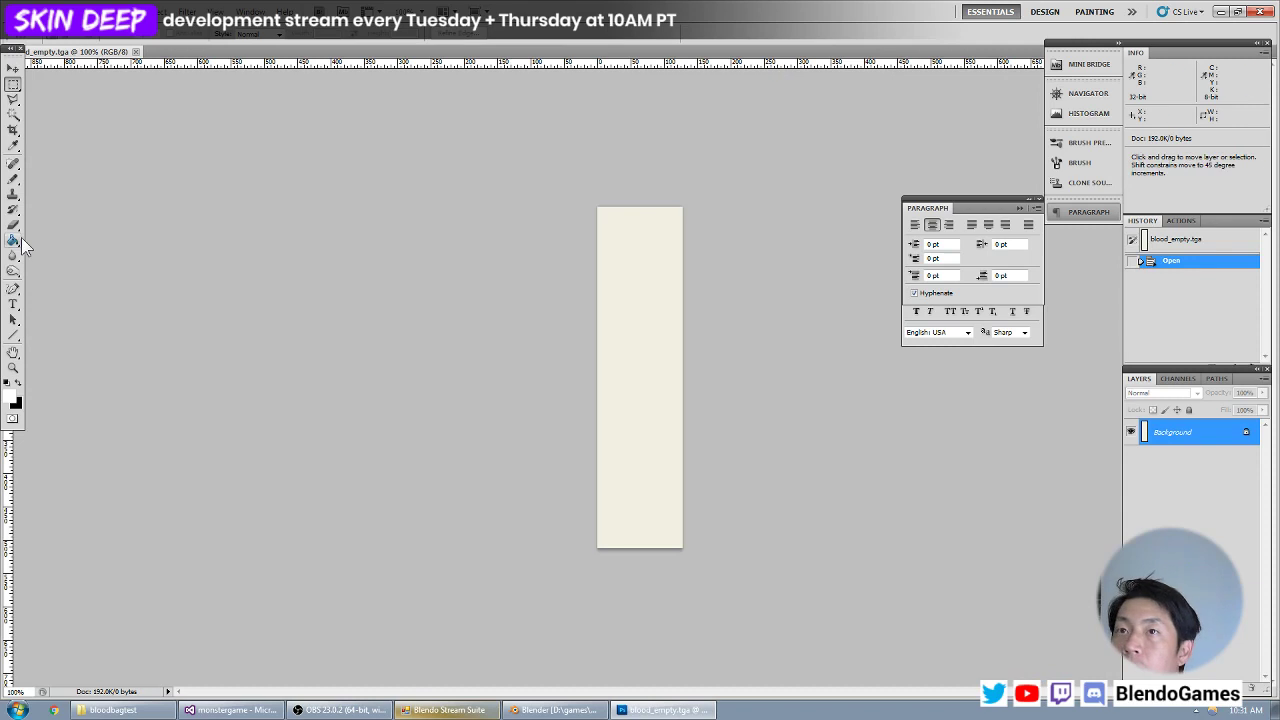
{"action": "key", "text": "ctrl+plus"}
Set the foreground color to a bright, saturated magenta-purple.
{"action": "left_click", "coordinate": [14, 241]}
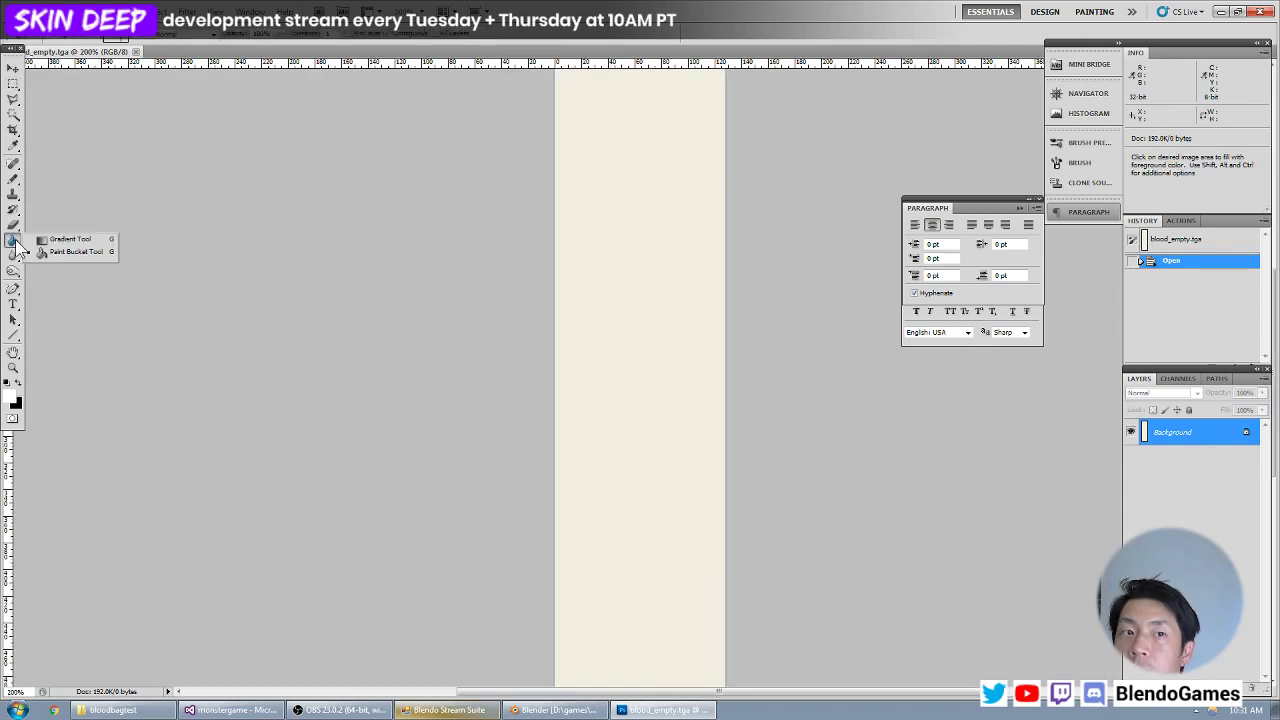
{"action": "left_click", "coordinate": [13, 179]}
{"action": "left_click", "coordinate": [14, 400]}
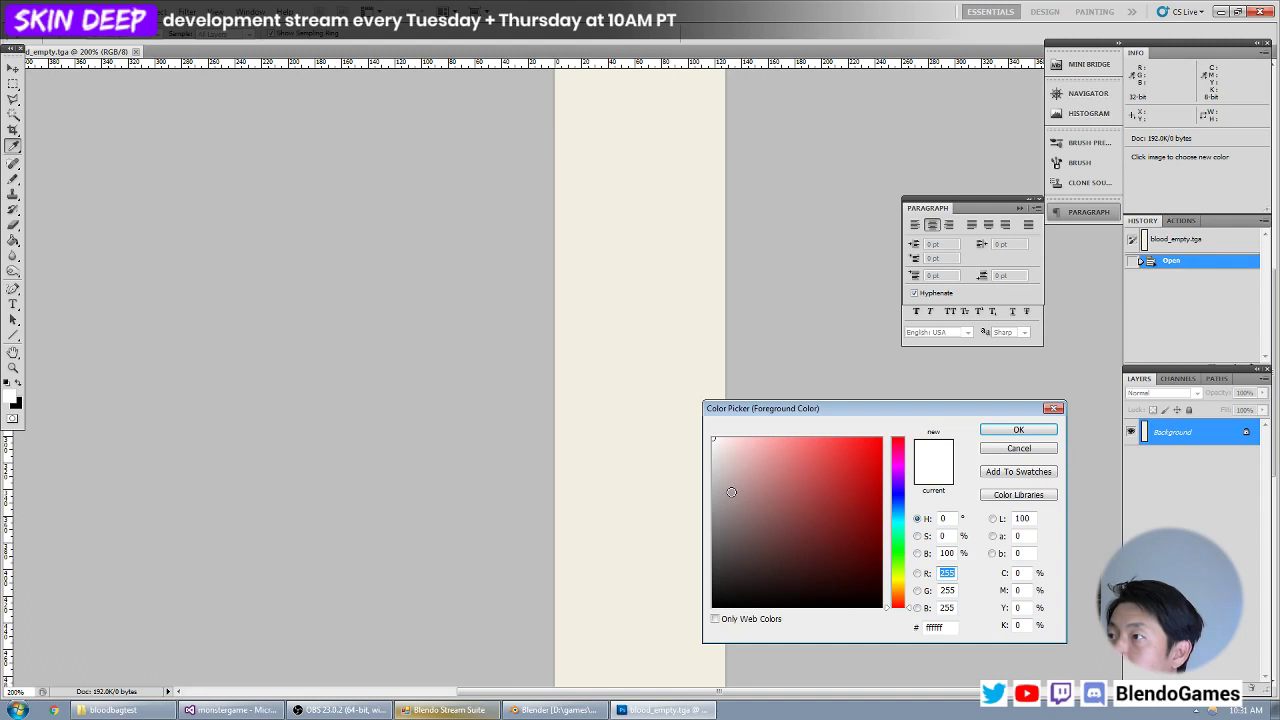
{"action": "left_click", "coordinate": [897, 540]}
{"action": "left_click_drag", "start_coordinate": [855, 502], "coordinate": [897, 471]}
{"action": "key", "text": "Return"}
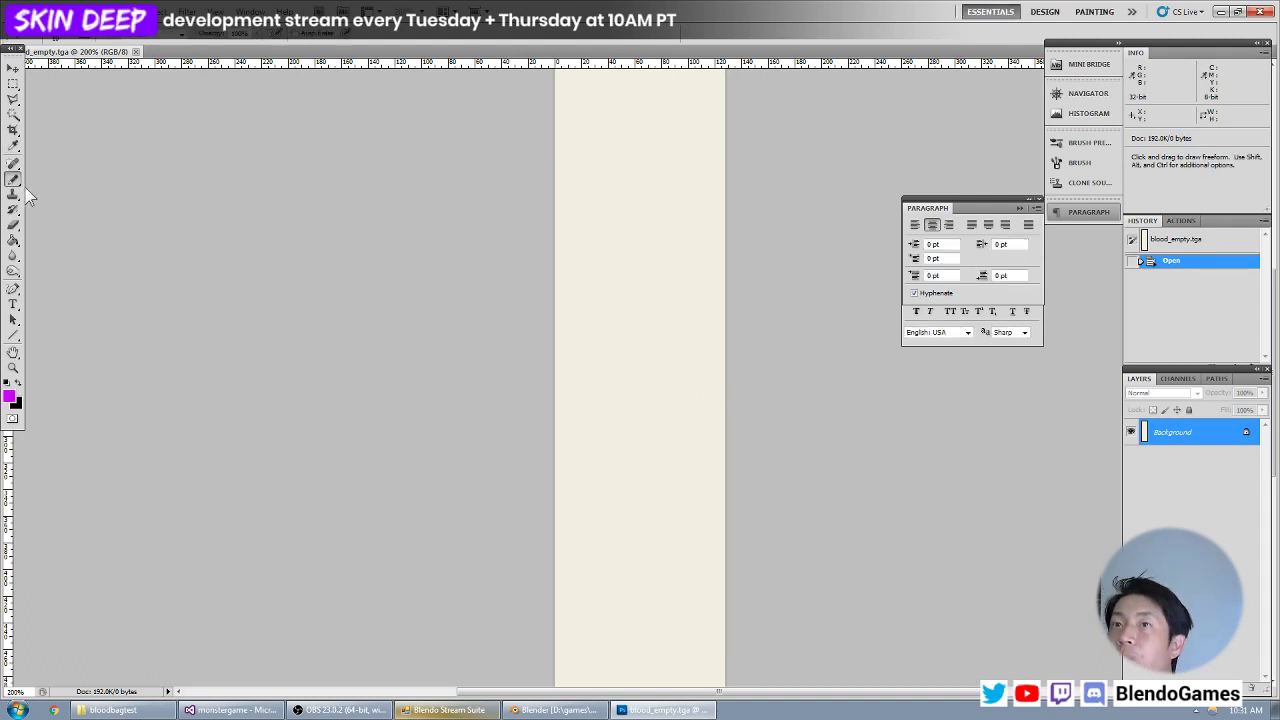
Set the Pencil size to 2 px and draw a horizontal magenta line across the canvas's full width at mid-height.
{"action": "left_click", "coordinate": [70, 38]}
{"action": "left_click_drag", "start_coordinate": [144, 58], "coordinate": [12, 55]}
{"action": "type", "text": "1"}
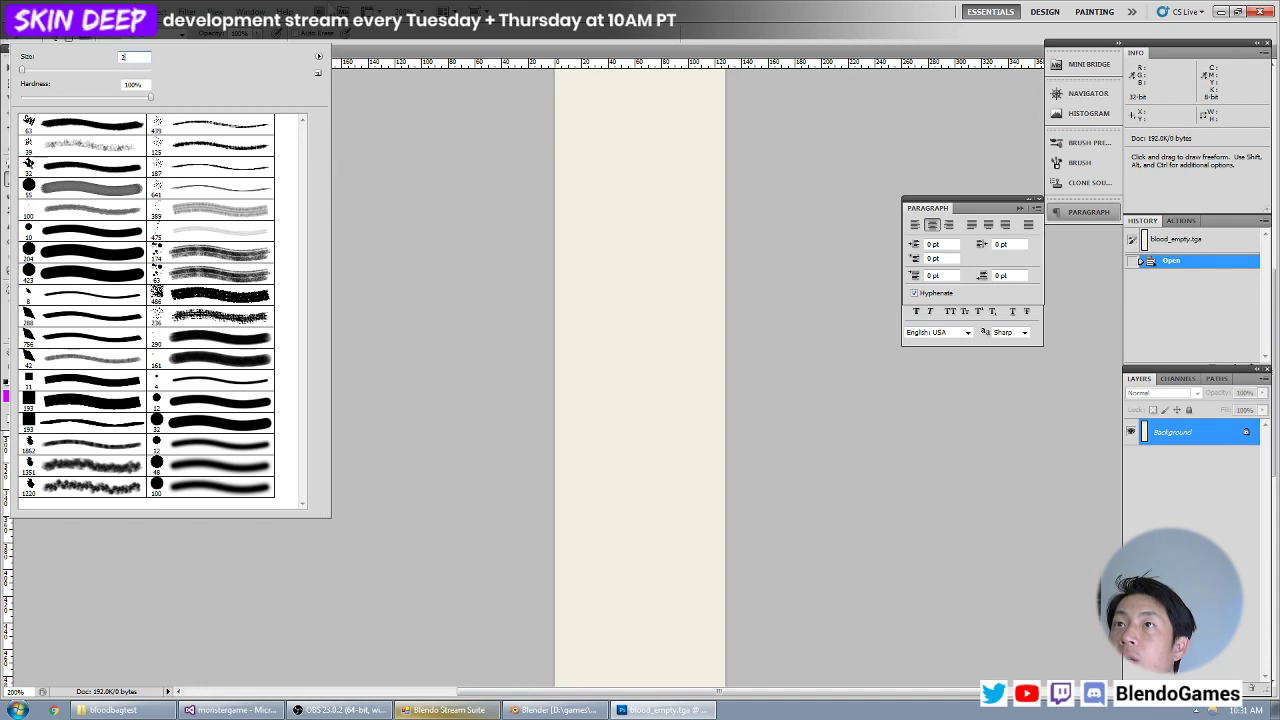
{"action": "key", "text": "Return"}
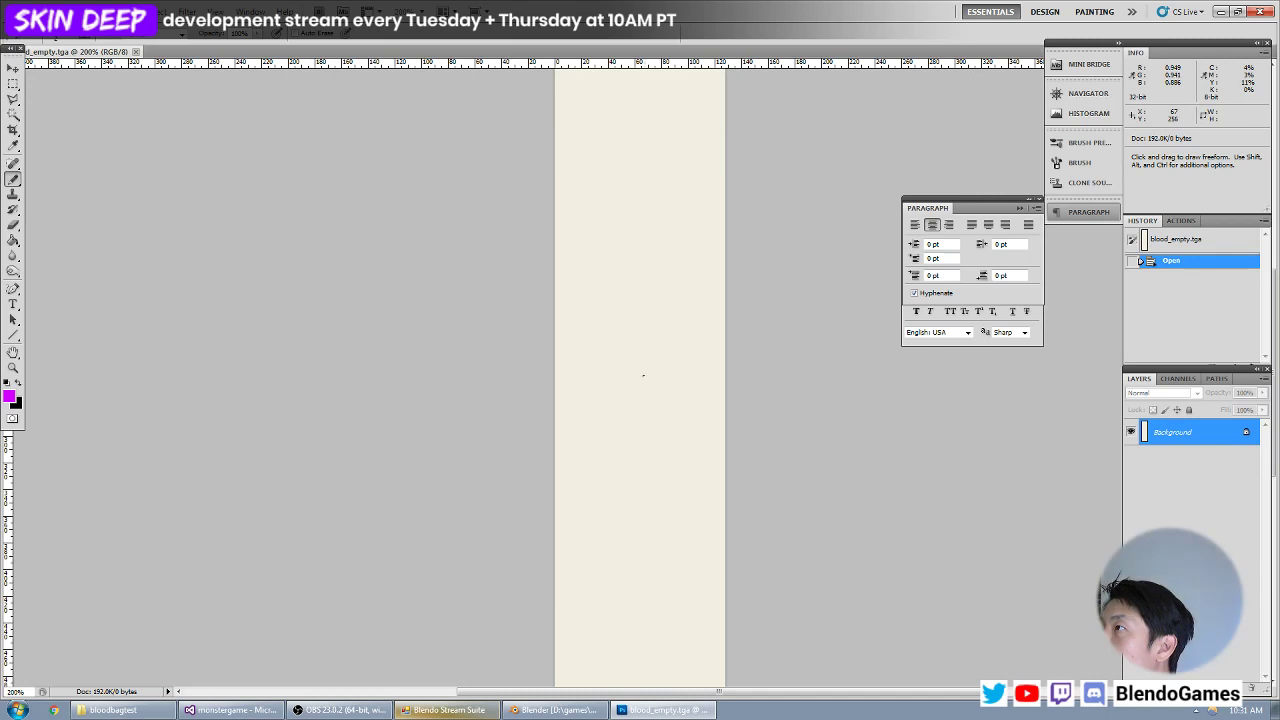
{"action": "left_click_drag", "start_coordinate": [643, 375], "coordinate": [730, 377], "text": "shift"}
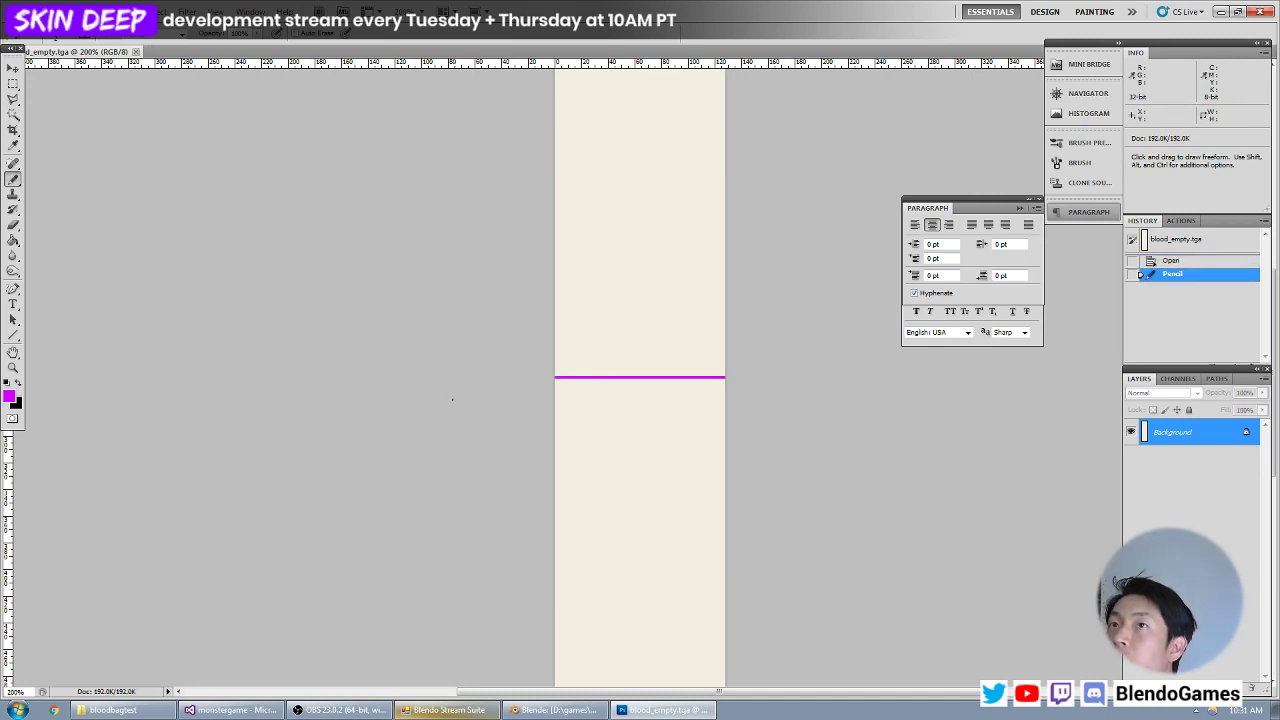
Switch to Blender and open the blood bag's inner pouch mesh for editing in the right orthographic view.
{"action": "key", "text": "alt+Tab"}
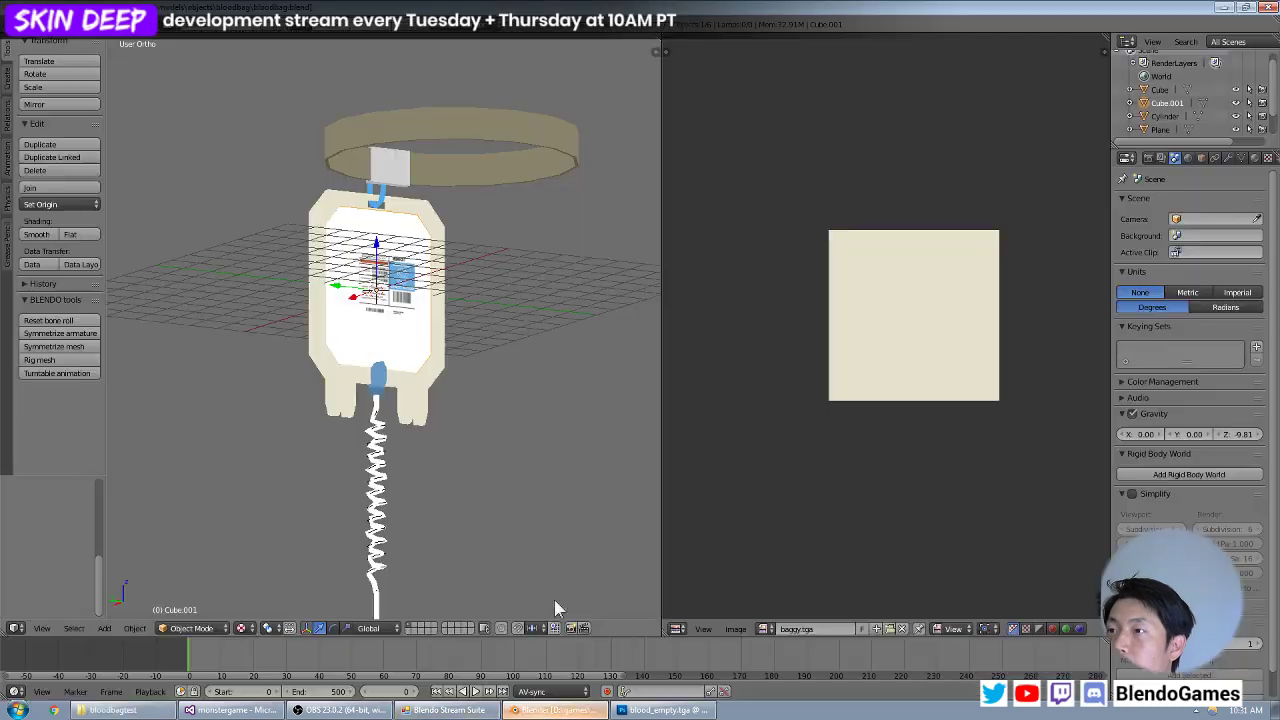
{"action": "left_click", "coordinate": [553, 710]}
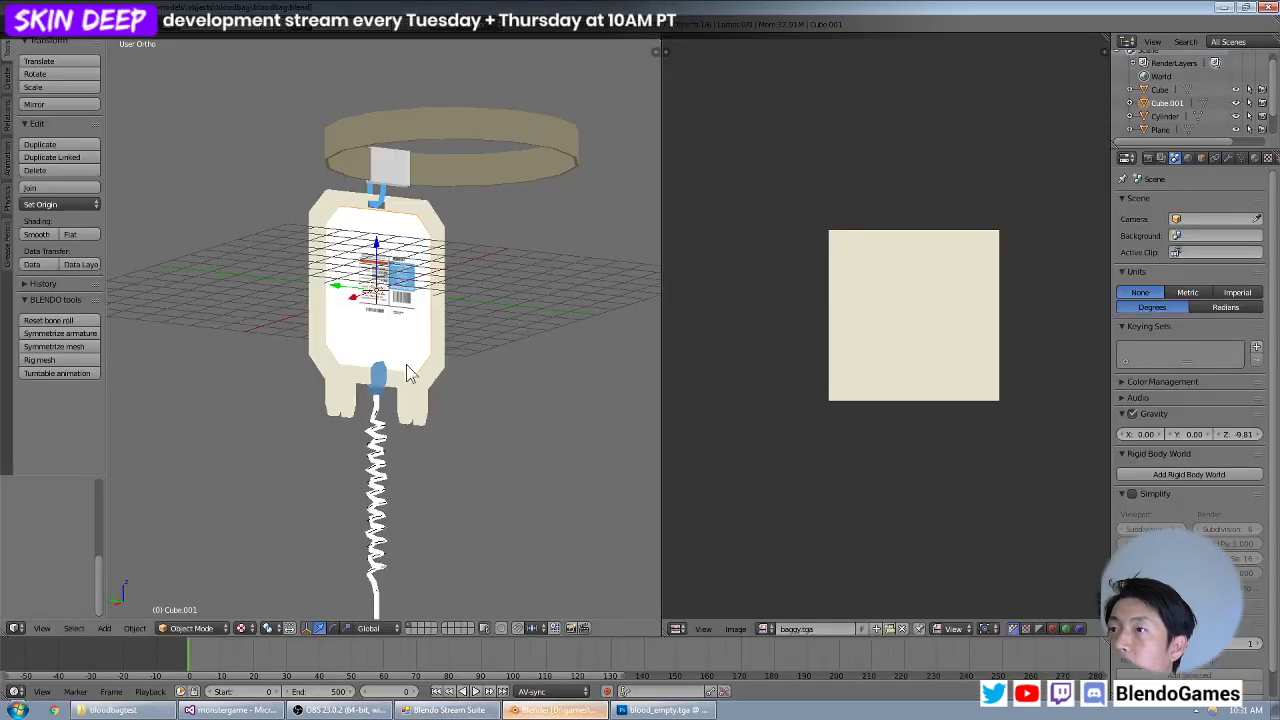
{"action": "scroll", "coordinate": [410, 373], "scroll_direction": "up", "scroll_amount": 4}
{"action": "key", "text": "Tab"}
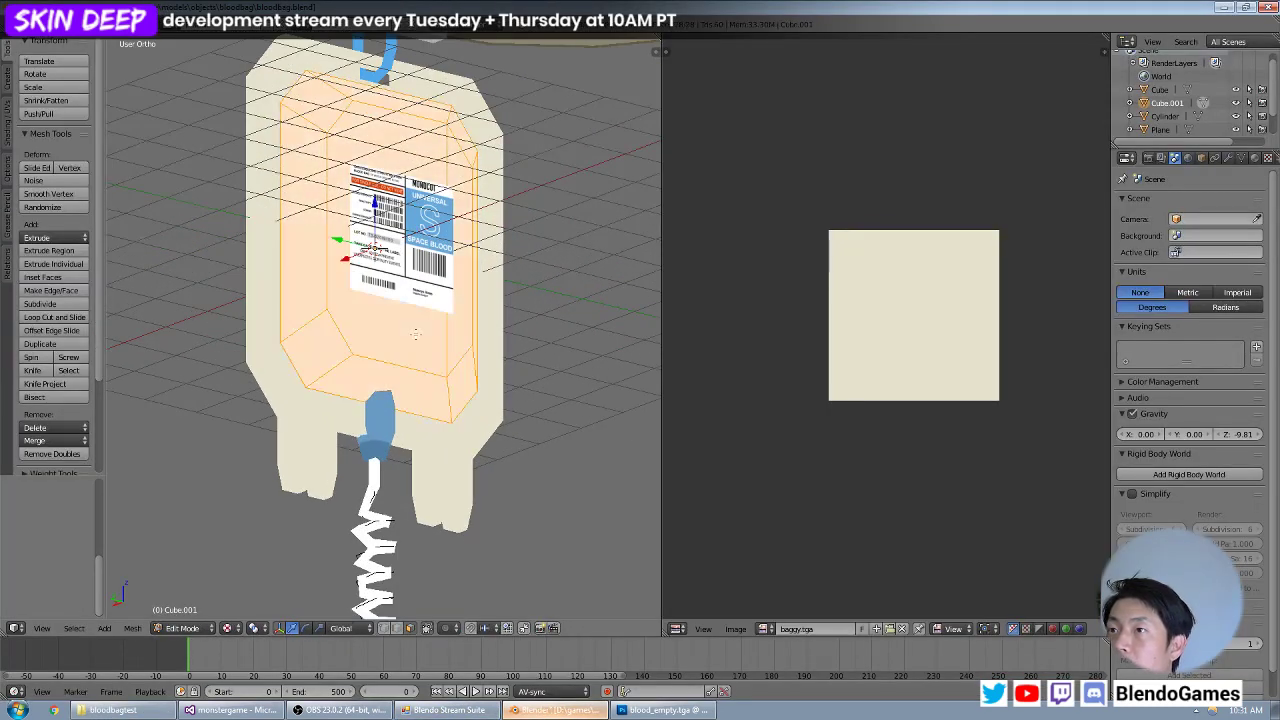
{"action": "key", "text": "KP_3"}
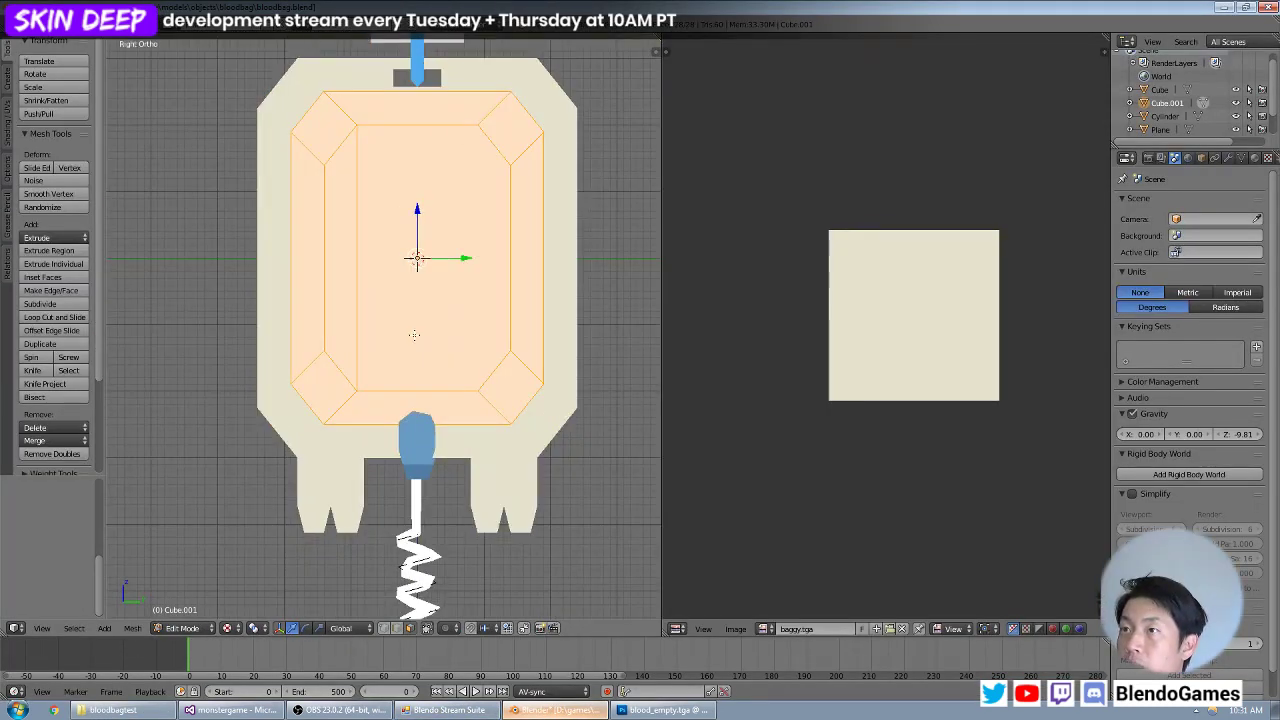
{"action": "key", "text": "KP_1"}
{"action": "key", "text": "KP_3"}
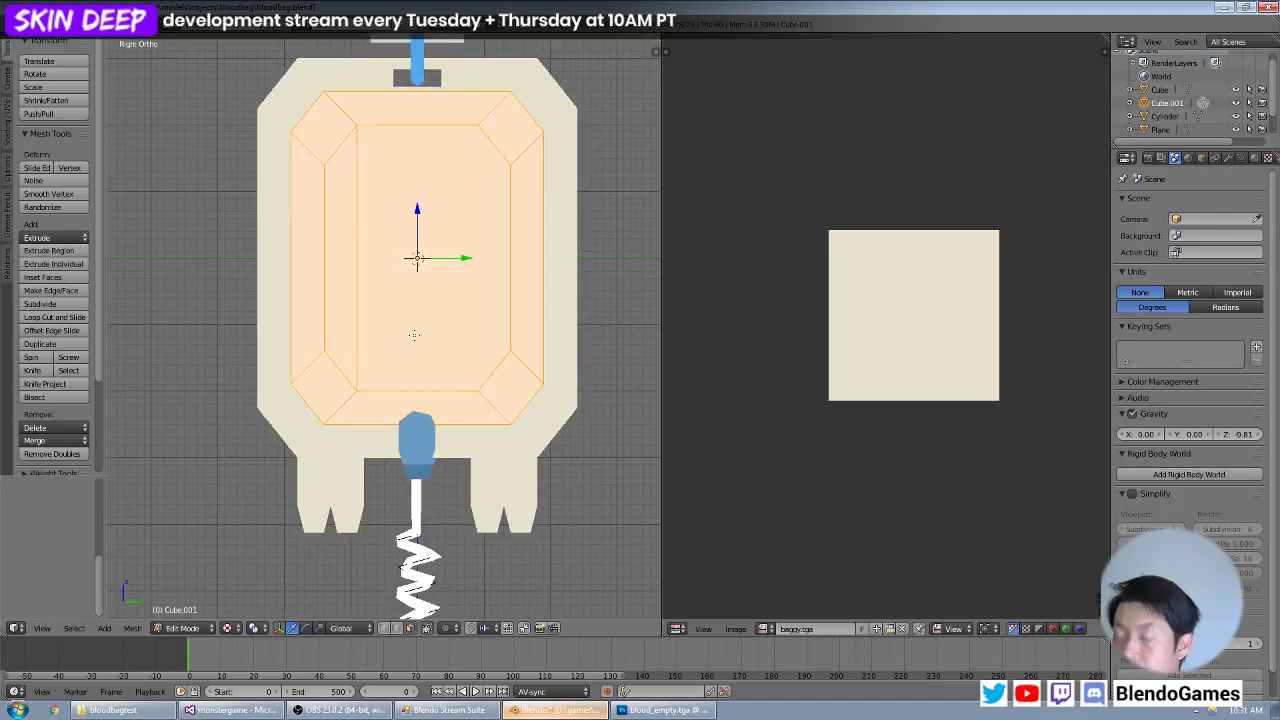
{"action": "left_click", "coordinate": [735, 628]}
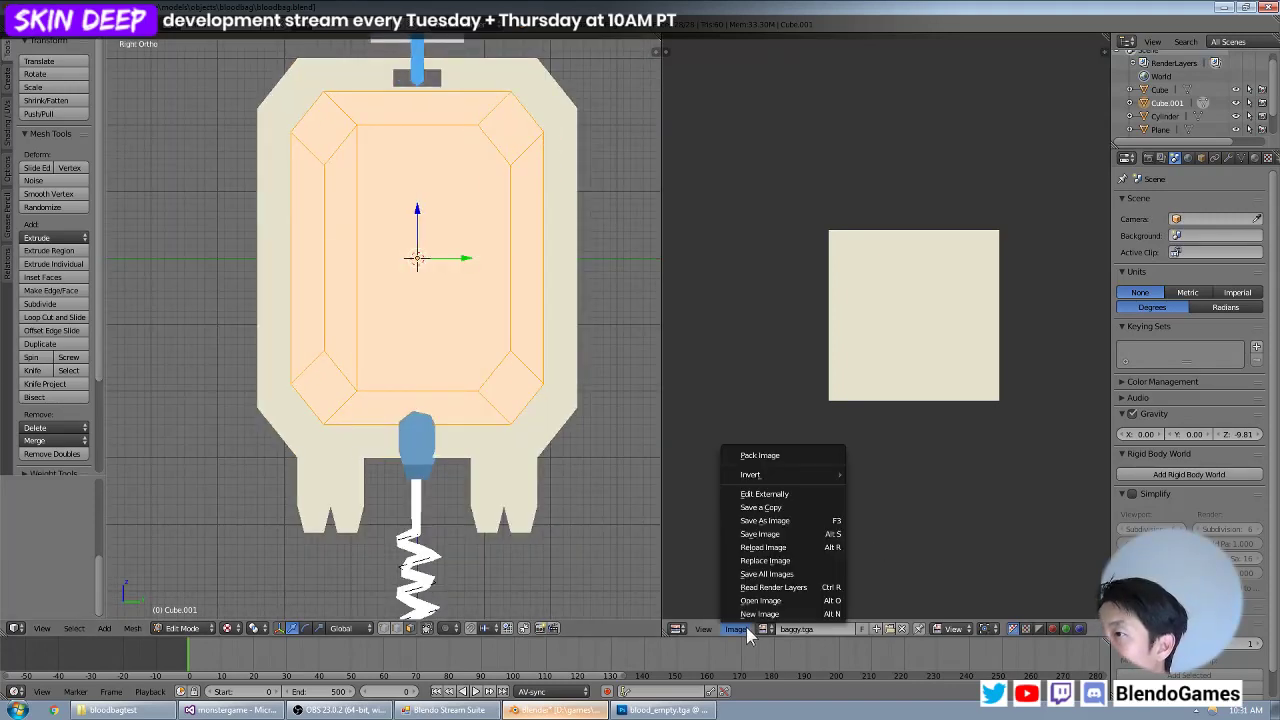
{"action": "left_click", "coordinate": [766, 594]}
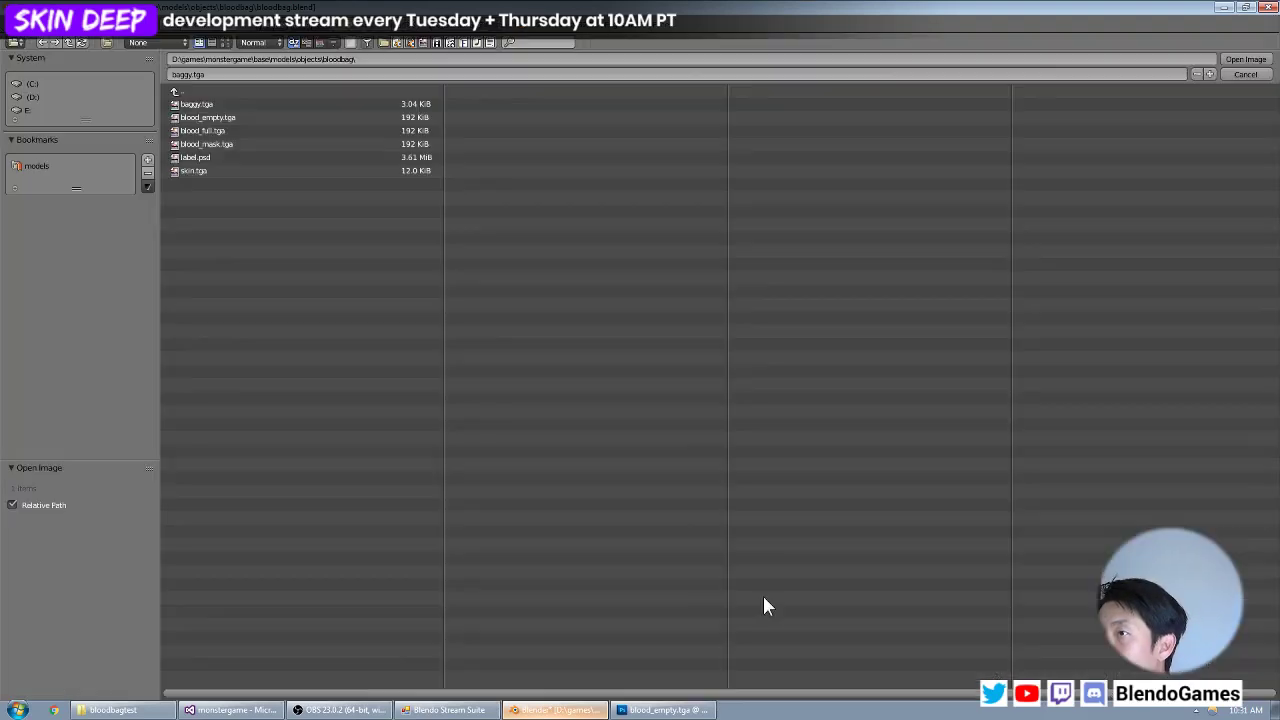
{"action": "left_click", "coordinate": [1245, 74]}
{"action": "key", "text": "Tab"}
{"action": "key", "text": "Tab"}
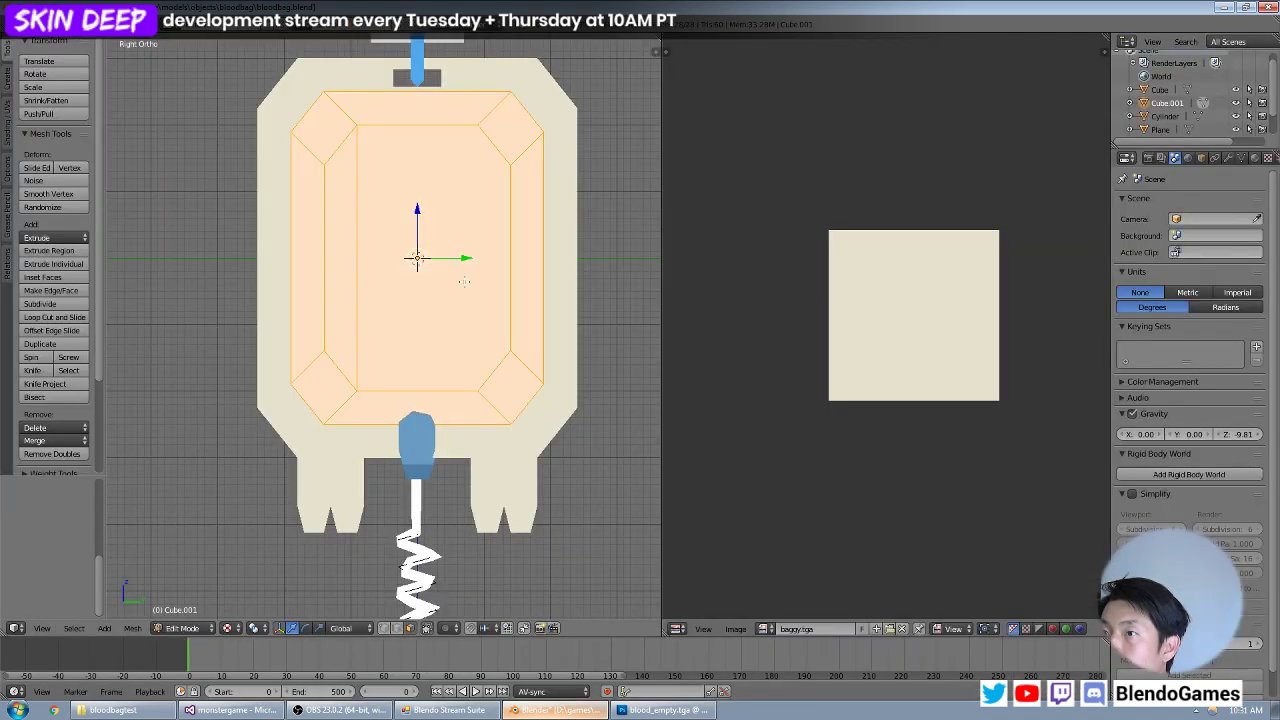
Project the inner pouch's UVs from the current view and load blood_empty.tga from the bloodbag folder as its texture.
{"action": "key", "text": "u"}
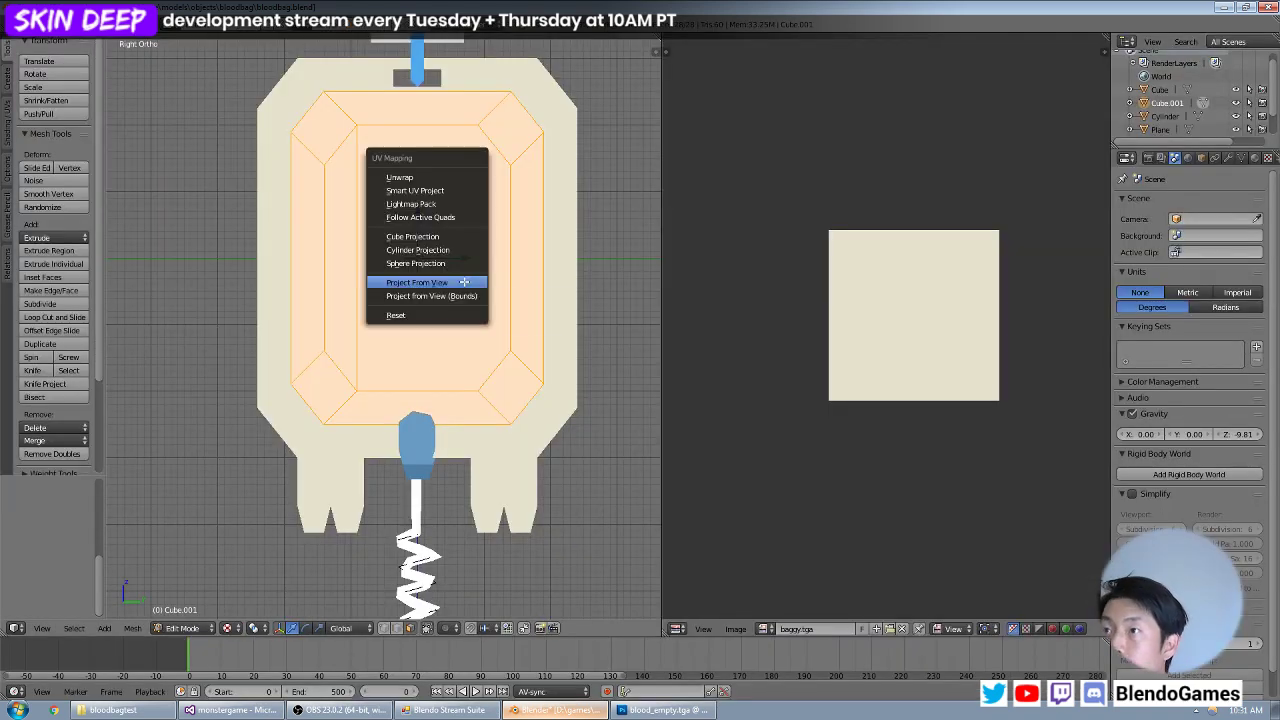
{"action": "left_click", "coordinate": [464, 282]}
{"action": "left_click", "coordinate": [778, 631]}
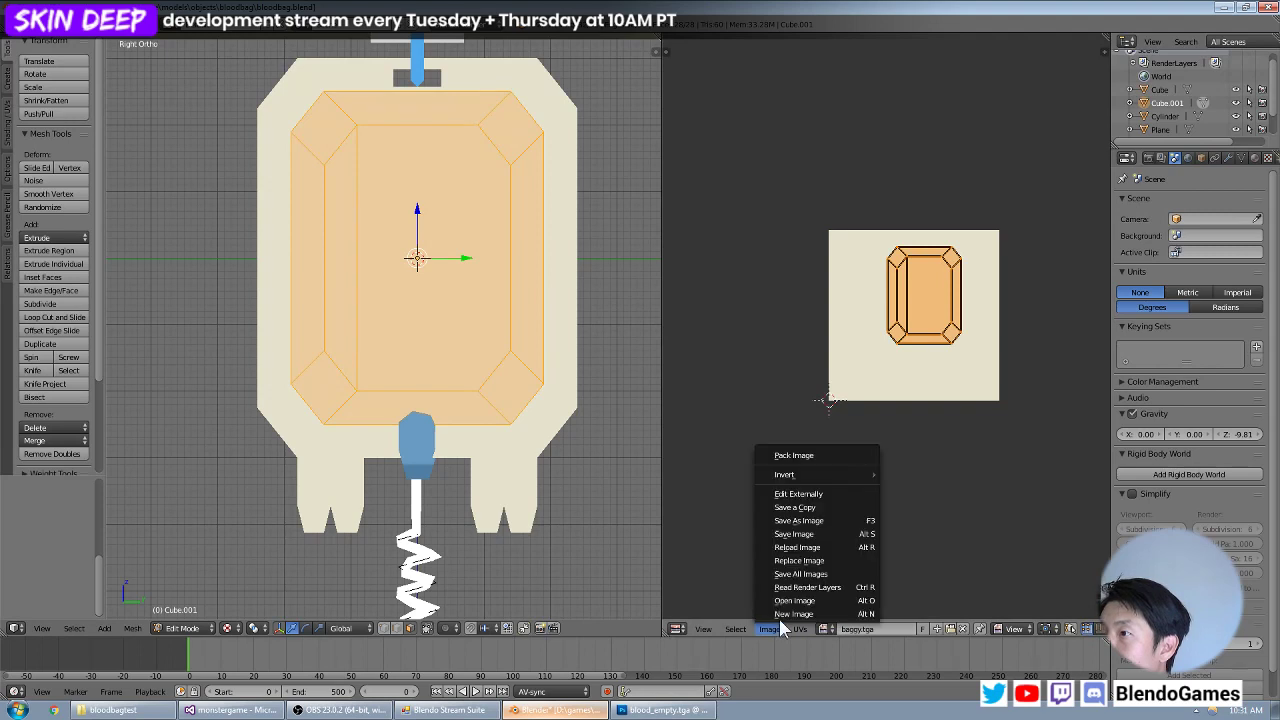
{"action": "left_click", "coordinate": [785, 600]}
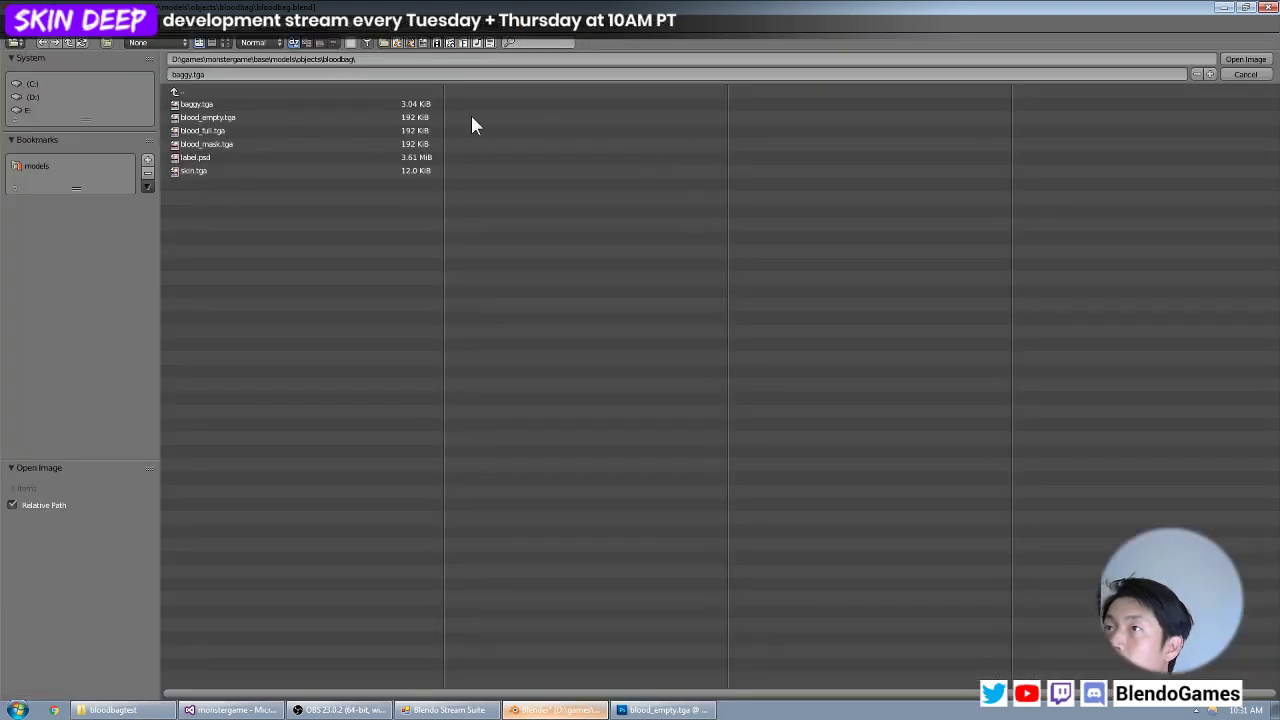
{"action": "left_click", "coordinate": [403, 120]}
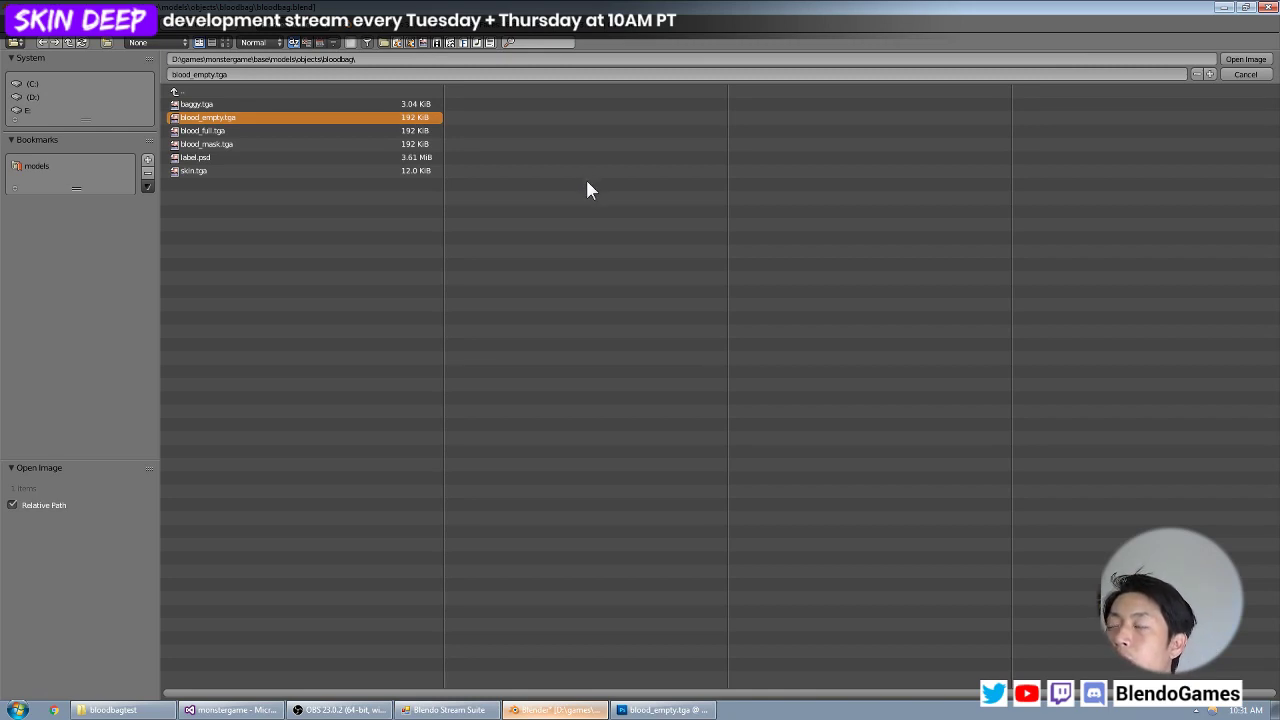
{"action": "key", "text": "Return"}
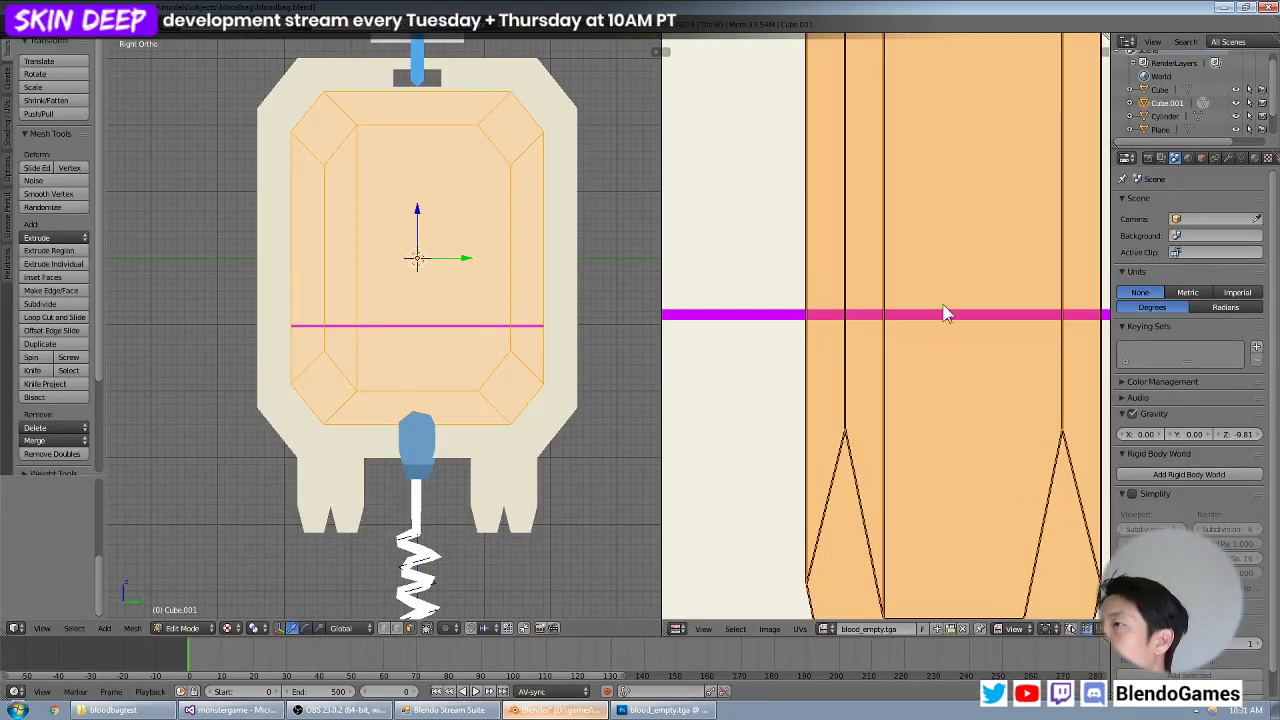
Reproject the pouch's UVs from the view to fit the tall texture and move the island below the magenta line.
{"action": "scroll", "coordinate": [940, 318], "scroll_direction": "down", "scroll_amount": 2}
{"action": "scroll", "coordinate": [940, 318], "scroll_direction": "down", "scroll_amount": 3}
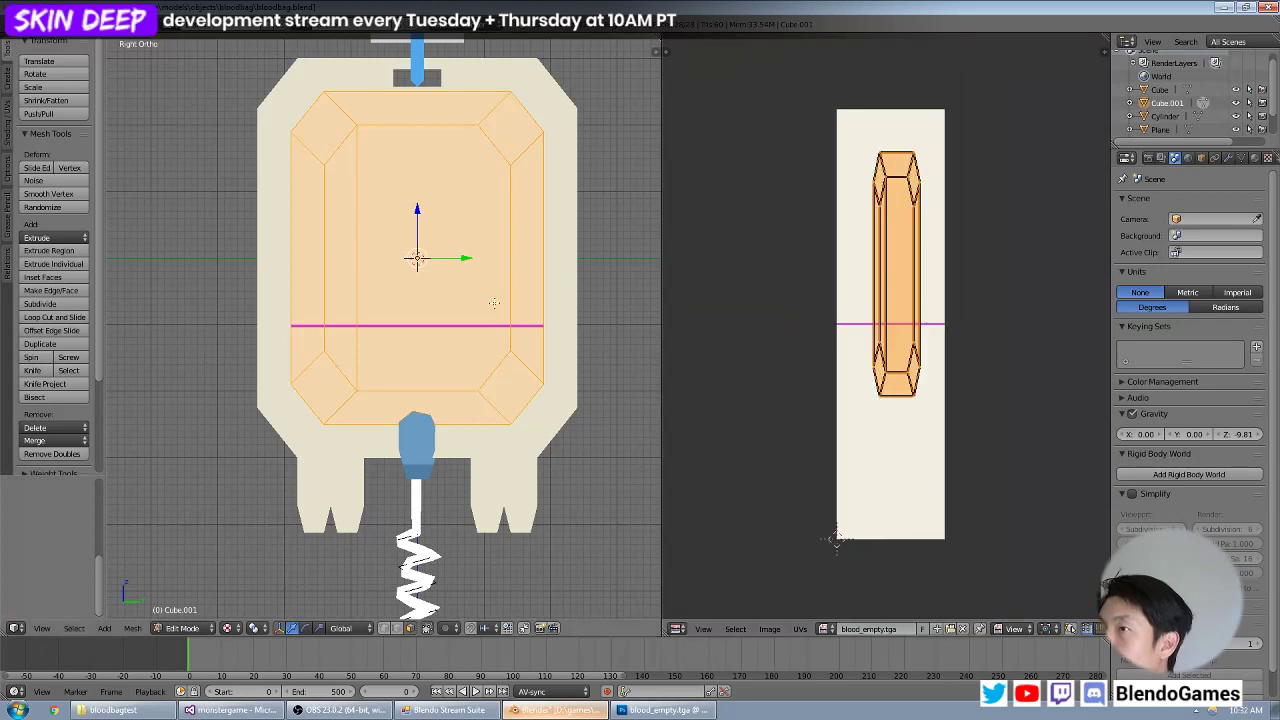
{"action": "key", "text": "u"}
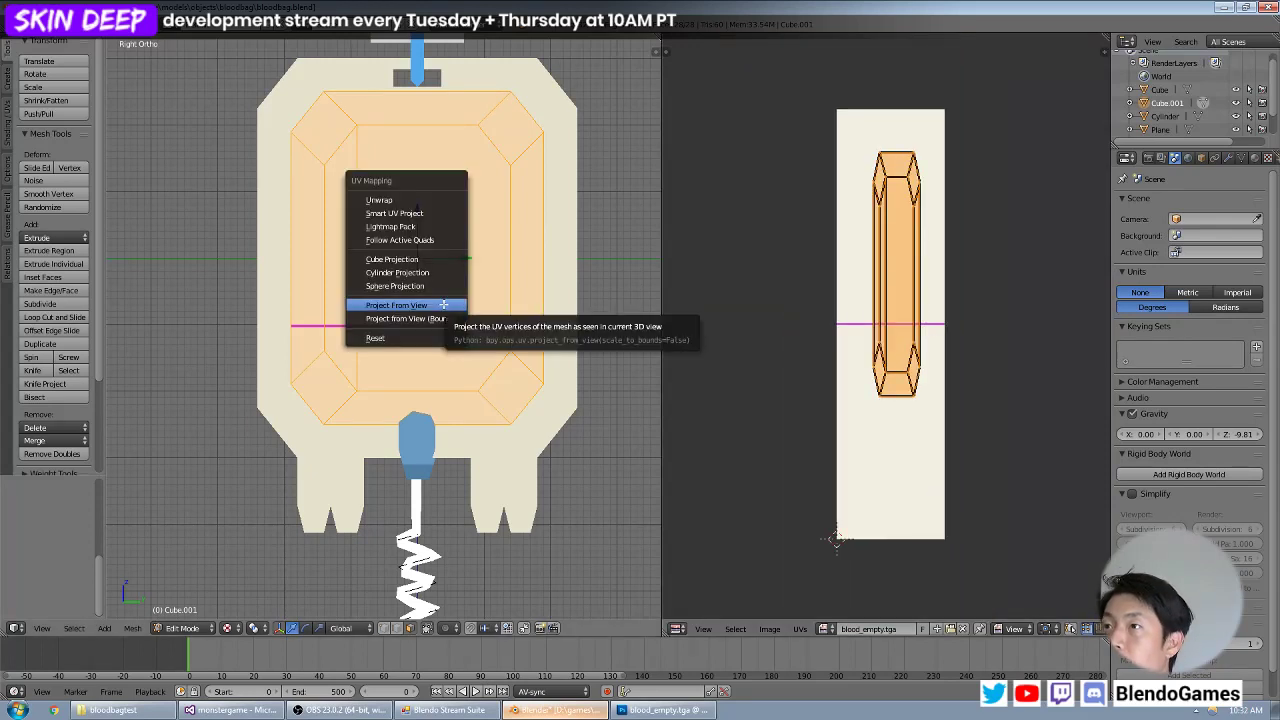
{"action": "left_click", "coordinate": [443, 304]}
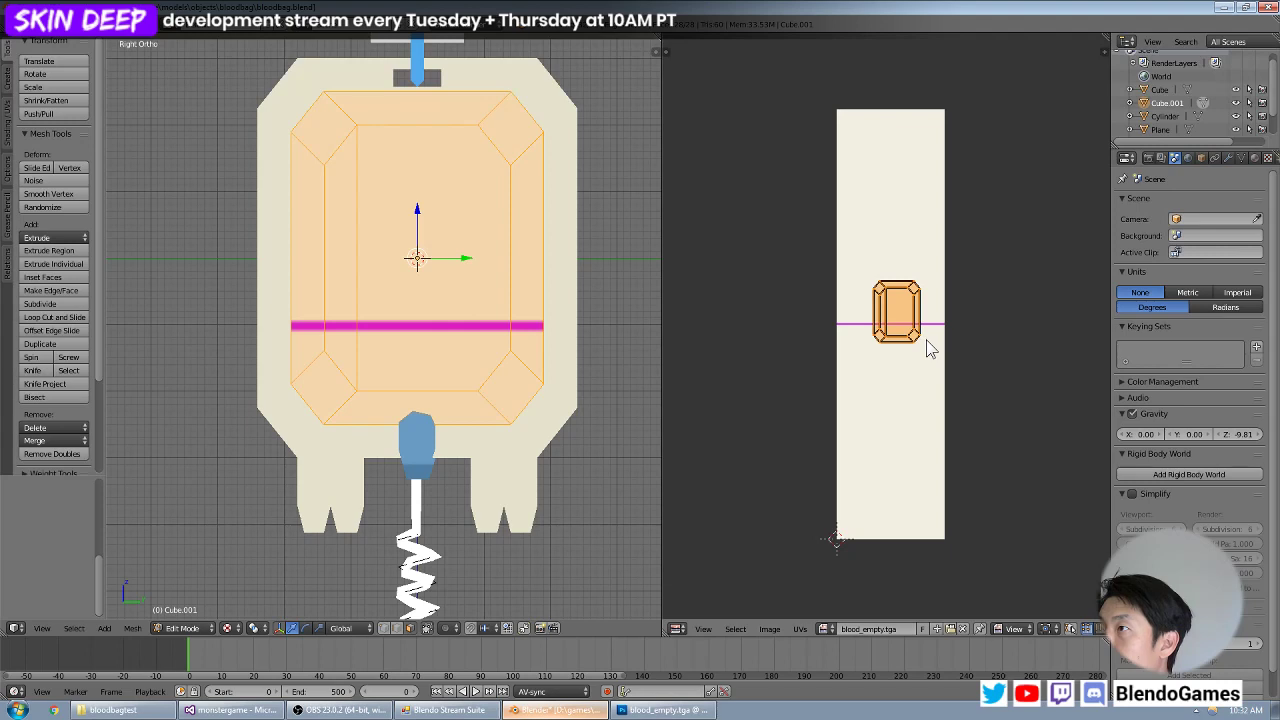
{"action": "key", "text": "g"}
{"action": "left_click", "coordinate": [920, 465]}
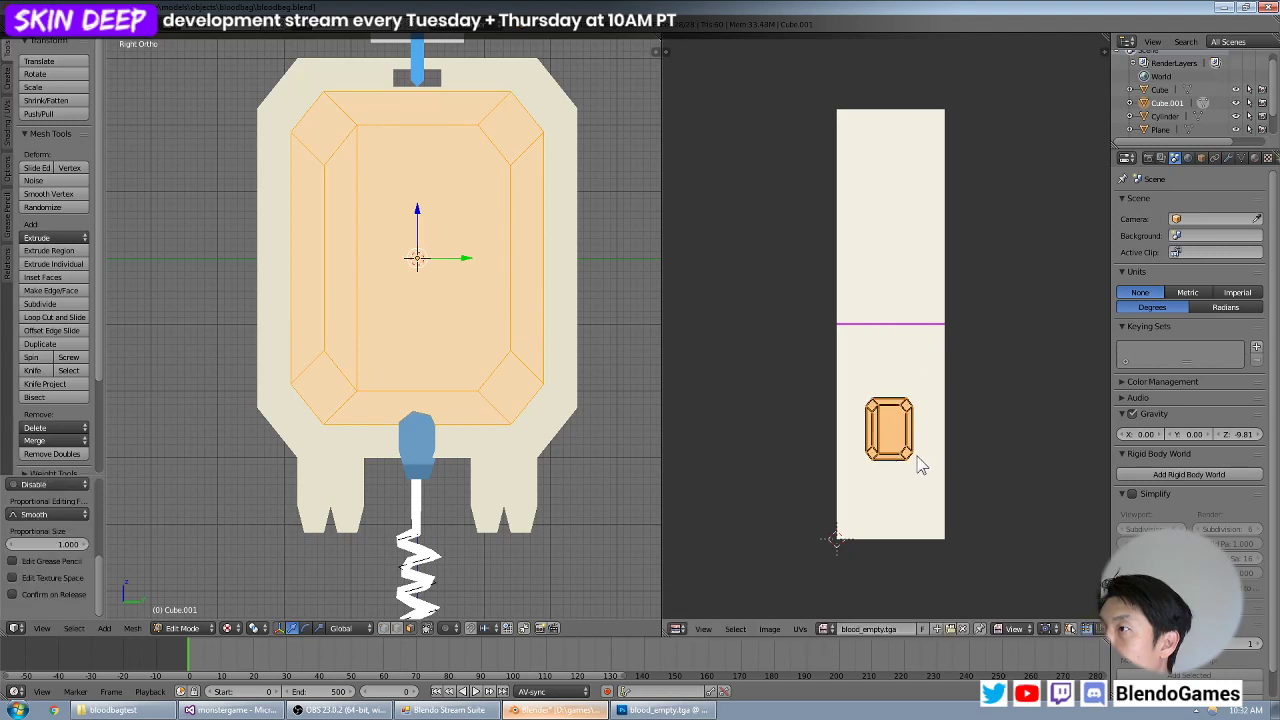
Scale the pouch's UV island about 2.35 times along X to the texture's full width and centre it horizontally.
{"action": "key", "text": "s"}
{"action": "key", "text": "x"}
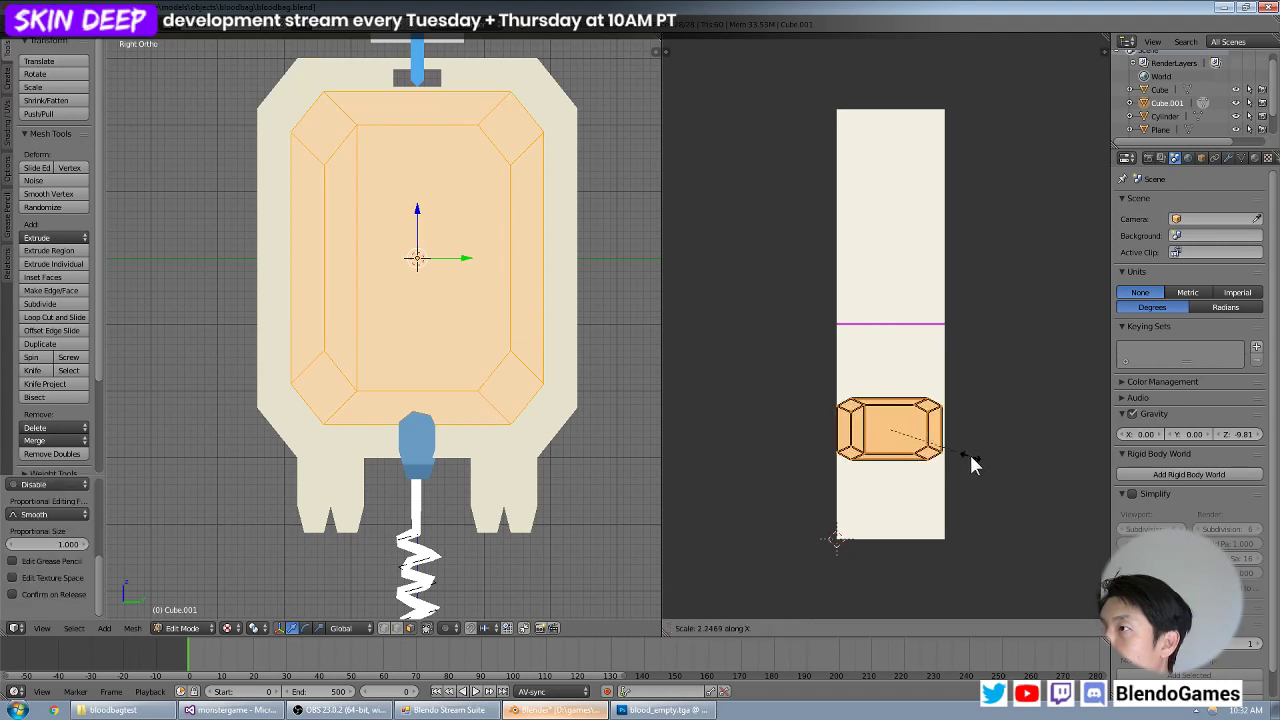
{"action": "left_click", "coordinate": [969, 452]}
{"action": "key", "text": "g"}
{"action": "key", "text": "x"}
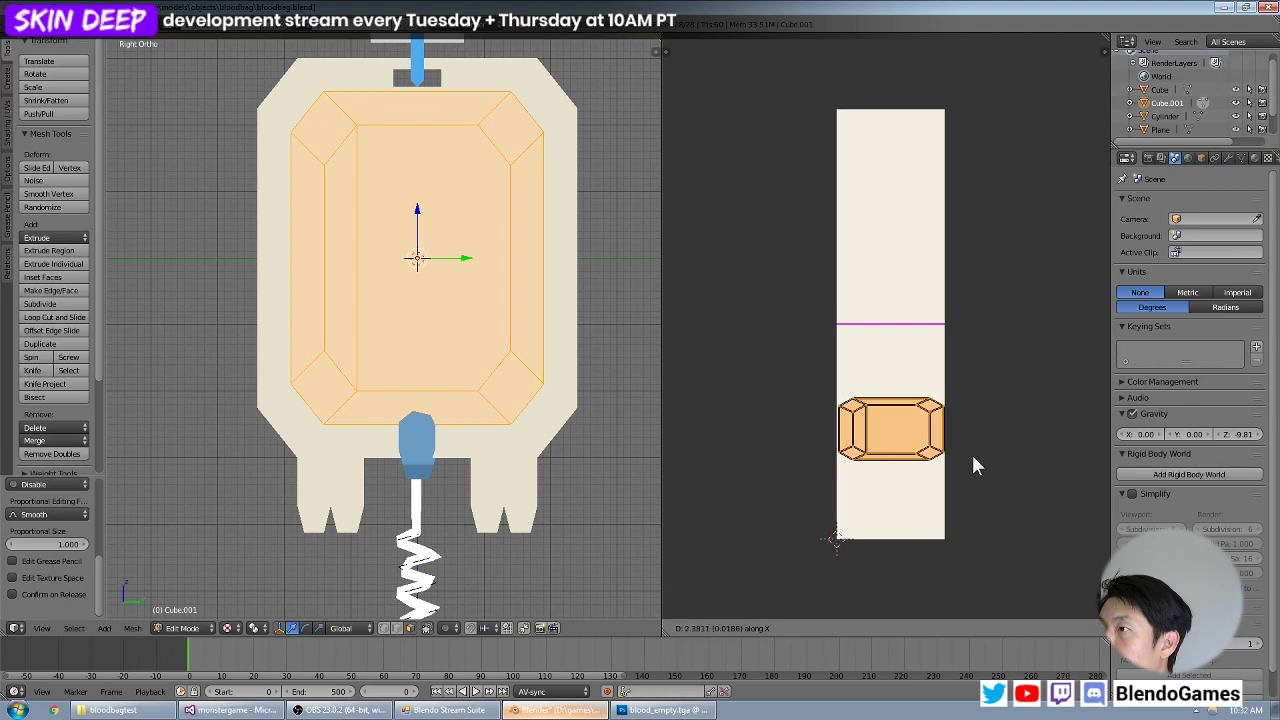
{"action": "left_click", "coordinate": [971, 453]}
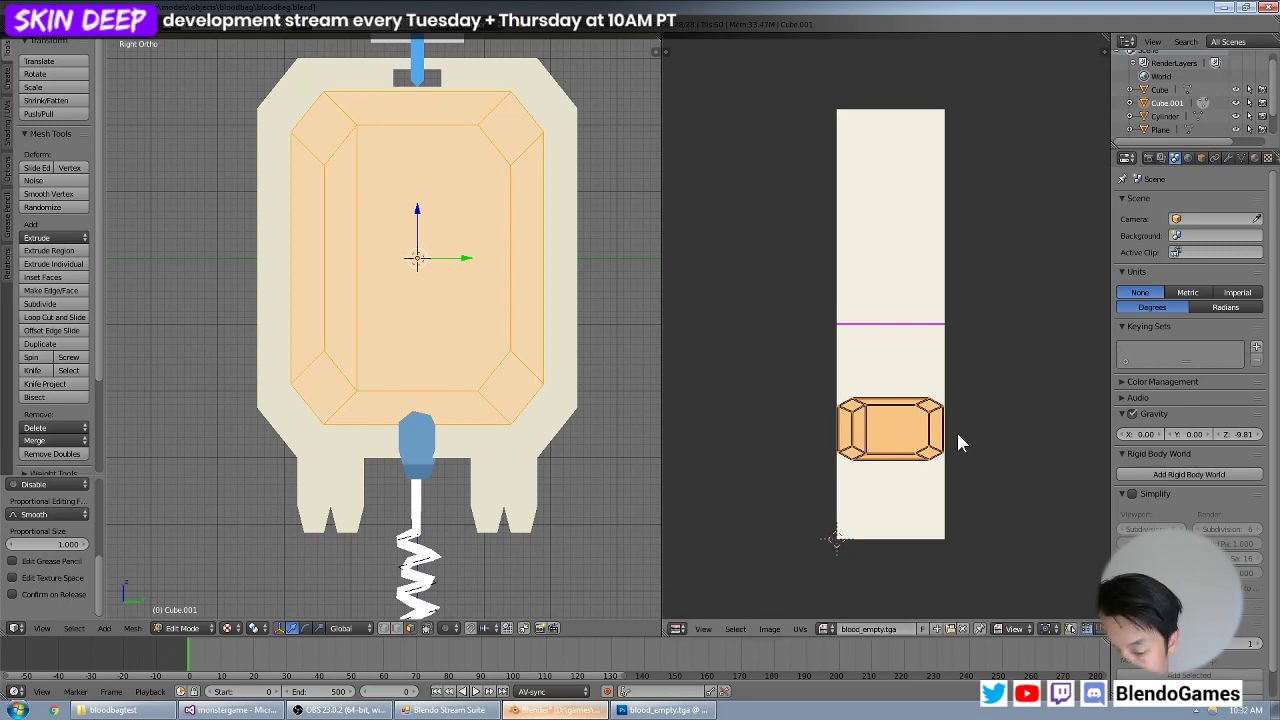
Stretch the pouch's UV island along Y and align it between the magenta line and the texture's lower edge.
{"action": "key", "text": "s"}
{"action": "key", "text": "y"}
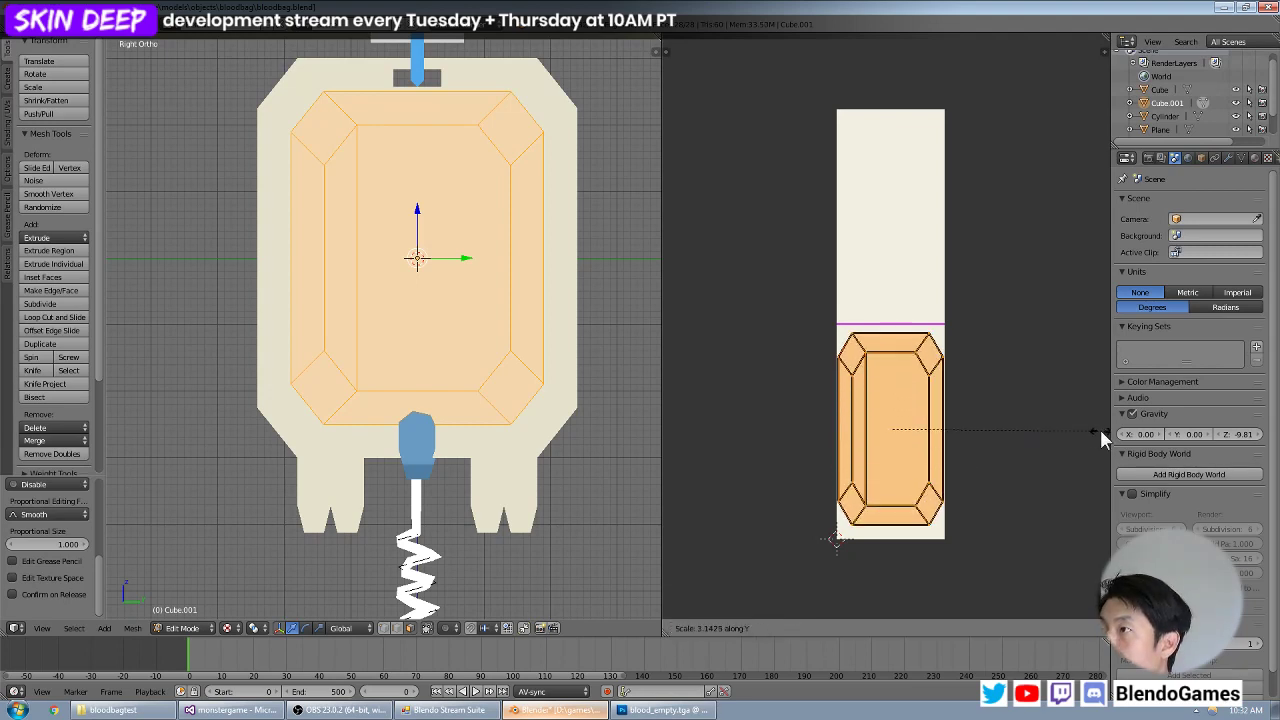
{"action": "left_click", "coordinate": [682, 436]}
{"action": "key", "text": "g"}
{"action": "key", "text": "y"}
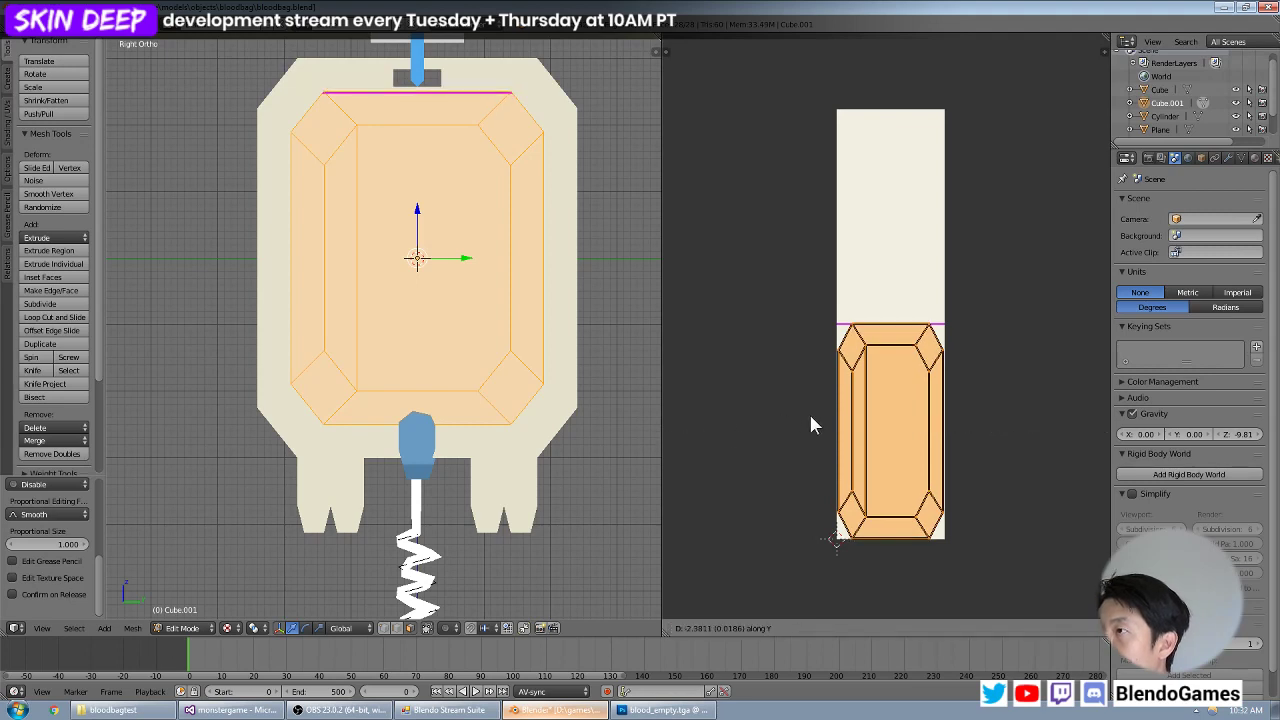
{"action": "left_click", "coordinate": [811, 425]}
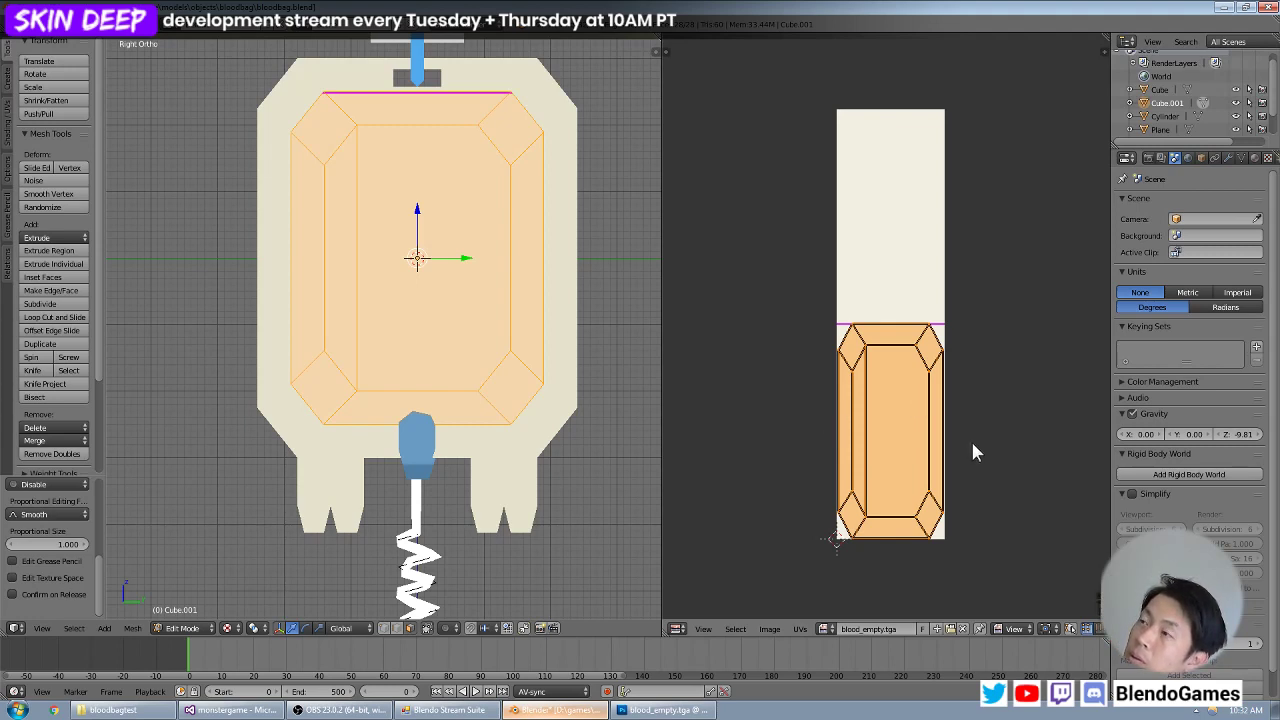
Examine the magenta line's placement on the pouch and the tube below it from several view angles.
{"action": "middle_click_drag", "start_coordinate": [594, 364], "coordinate": [500, 372]}
{"action": "key", "text": "Tab"}
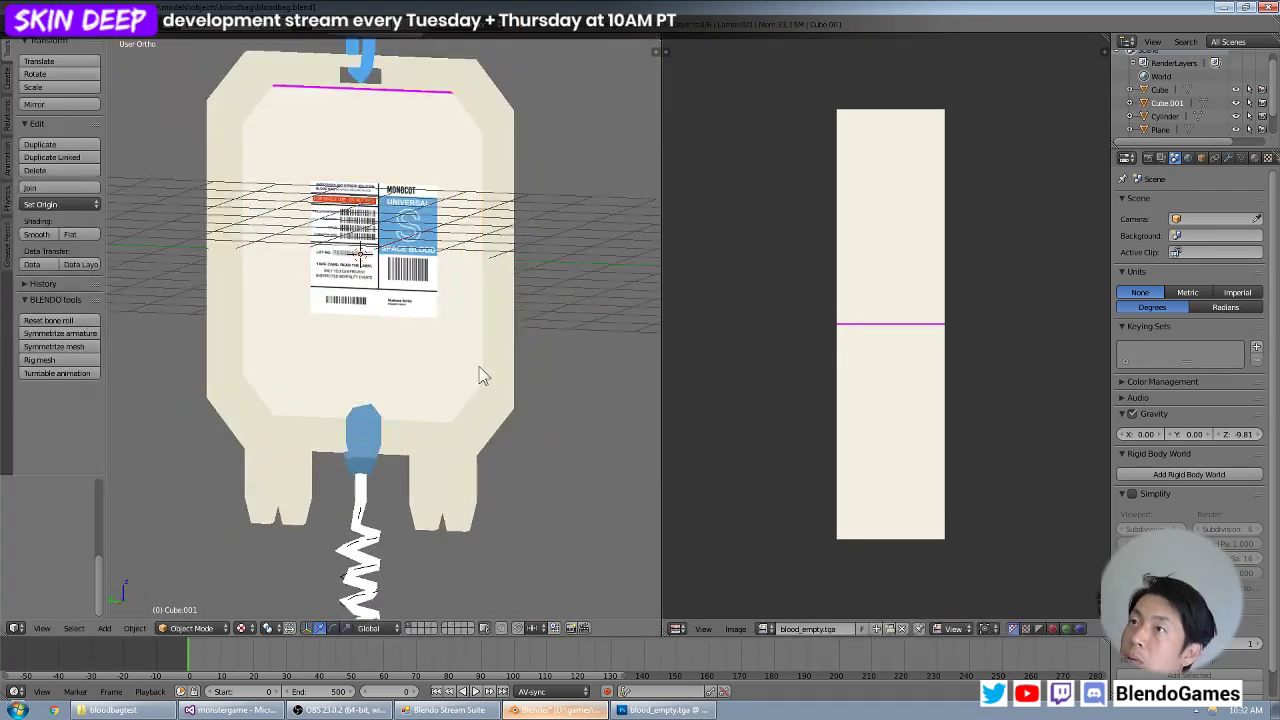
{"action": "scroll", "coordinate": [458, 362], "scroll_direction": "down", "scroll_amount": 4}
{"action": "middle_click_drag", "start_coordinate": [401, 417], "coordinate": [439, 266], "text": "shift"}
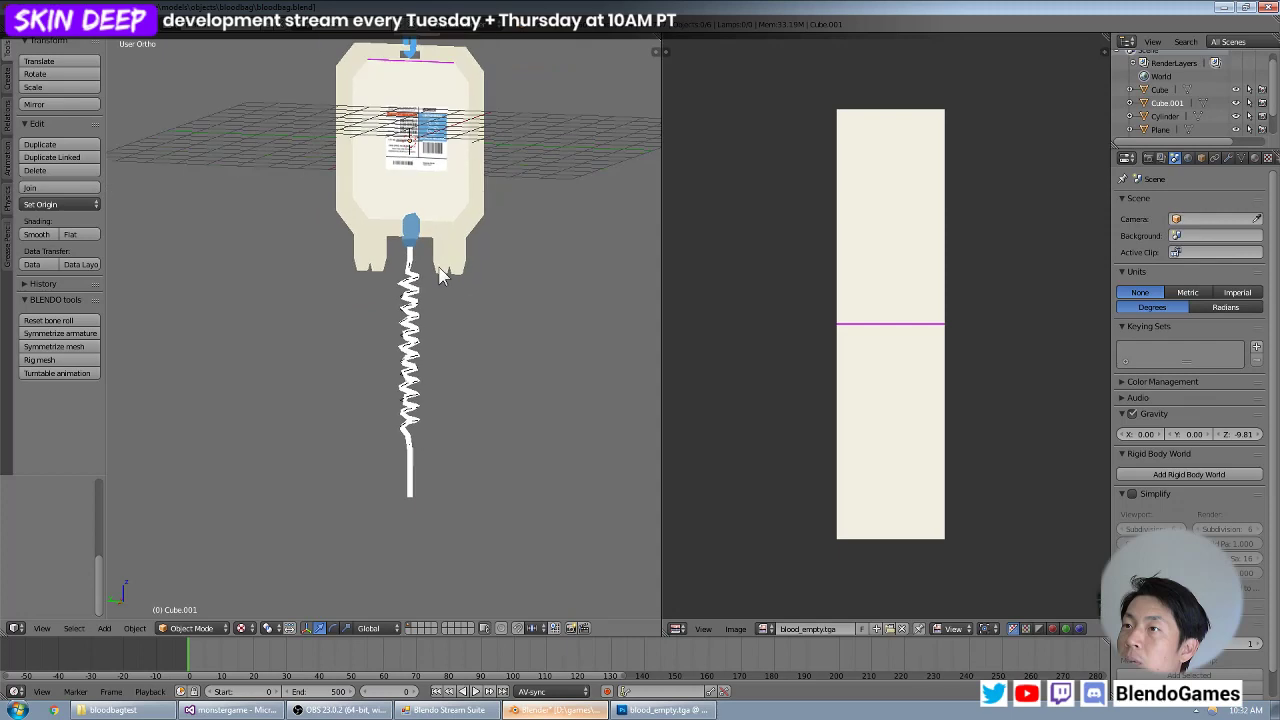
{"action": "key", "text": "Tab"}
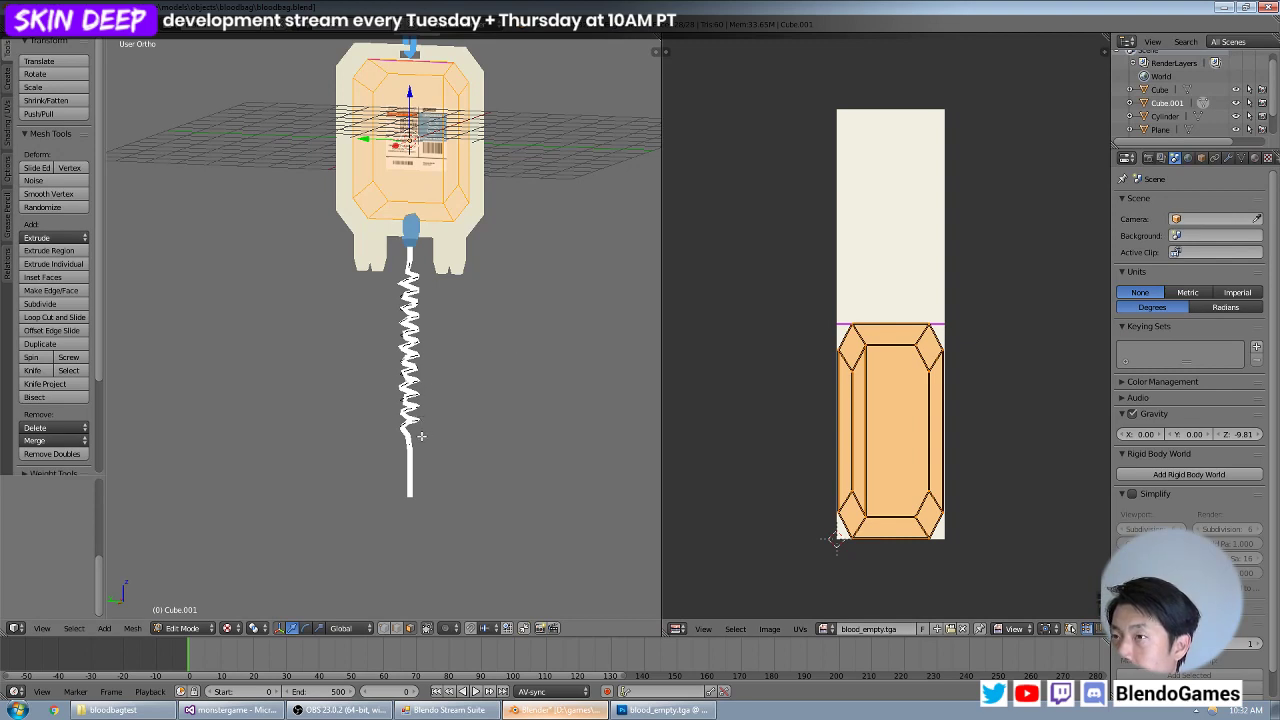
{"action": "scroll", "coordinate": [421, 436], "scroll_direction": "up", "scroll_amount": 4}
{"action": "scroll", "coordinate": [455, 434], "scroll_direction": "down", "scroll_amount": 3}
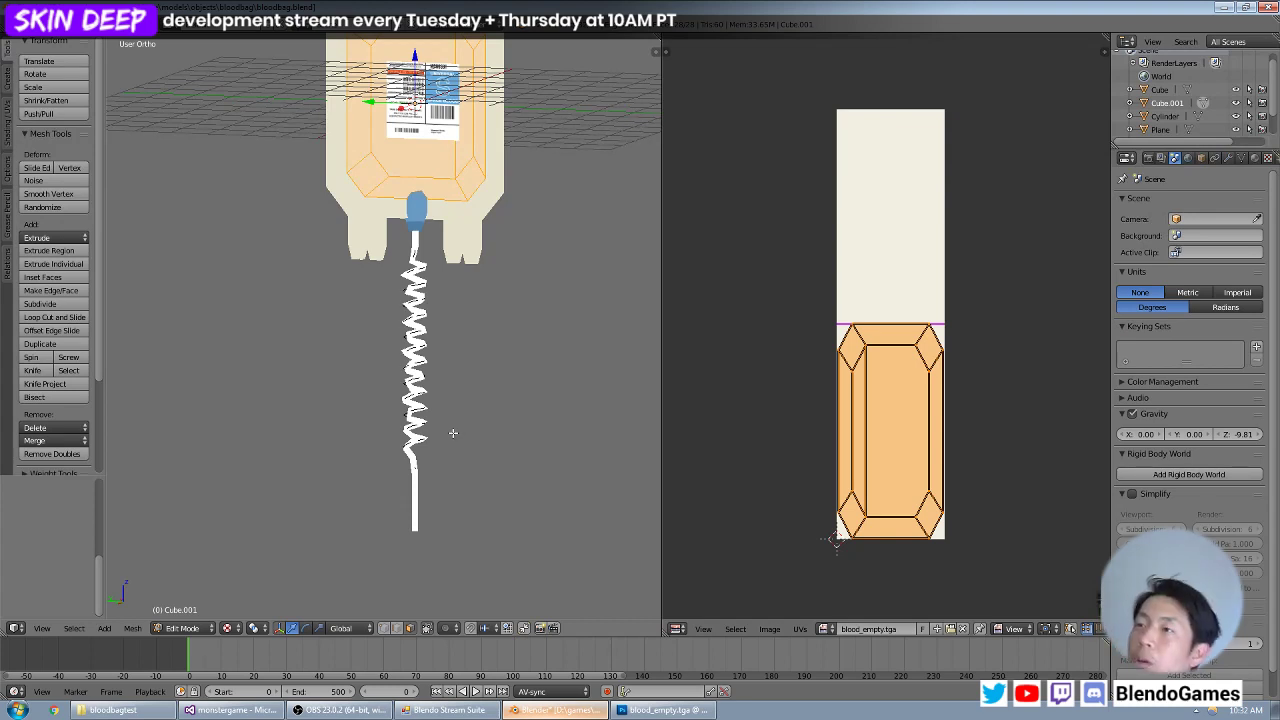
Select the coiled tube, save the Blender file, and convert the tube from a curve to a mesh.
{"action": "key", "text": "Tab"}
{"action": "right_click", "coordinate": [418, 467]}
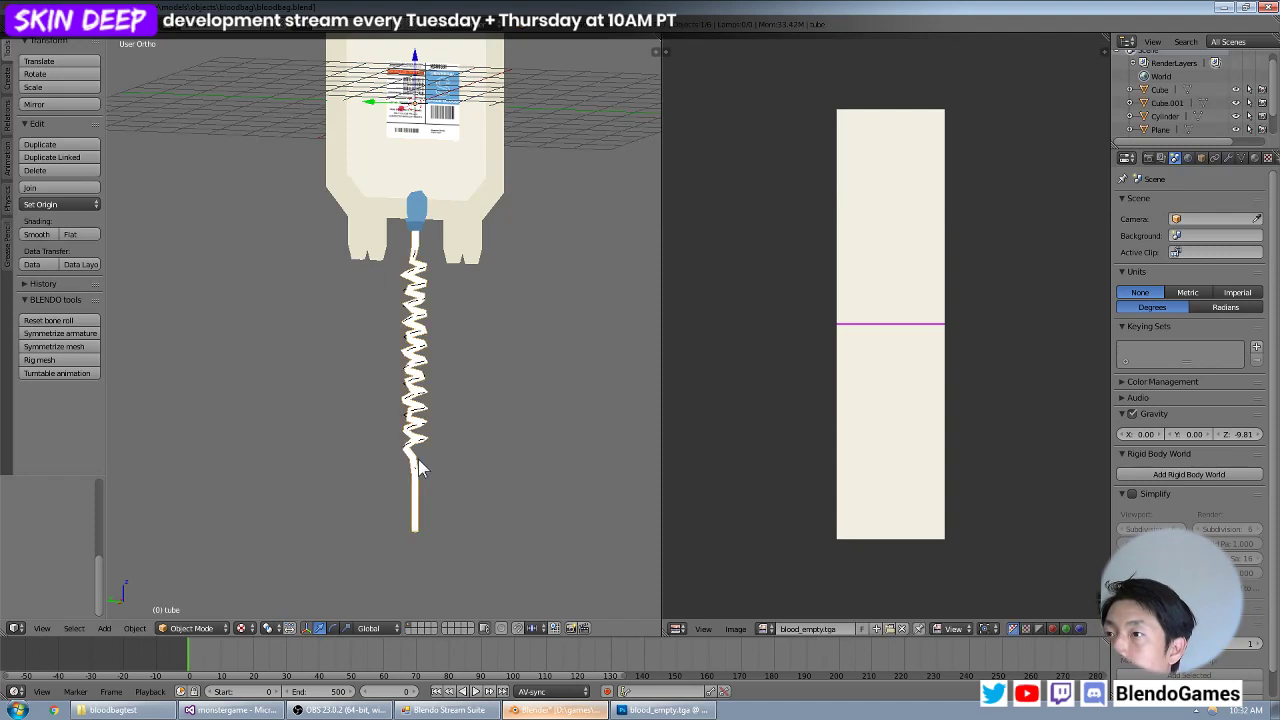
{"action": "key", "text": "Tab"}
{"action": "key", "text": "Tab"}
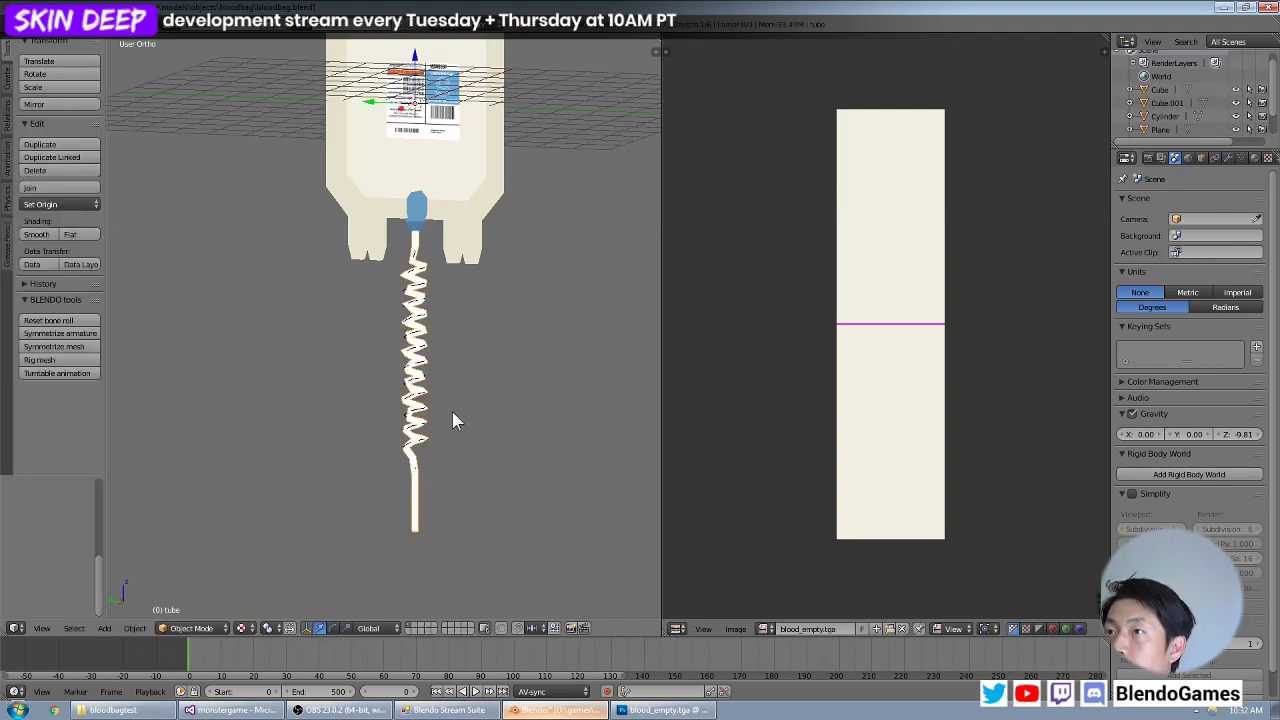
{"action": "middle_click_drag", "start_coordinate": [452, 411], "coordinate": [425, 410]}
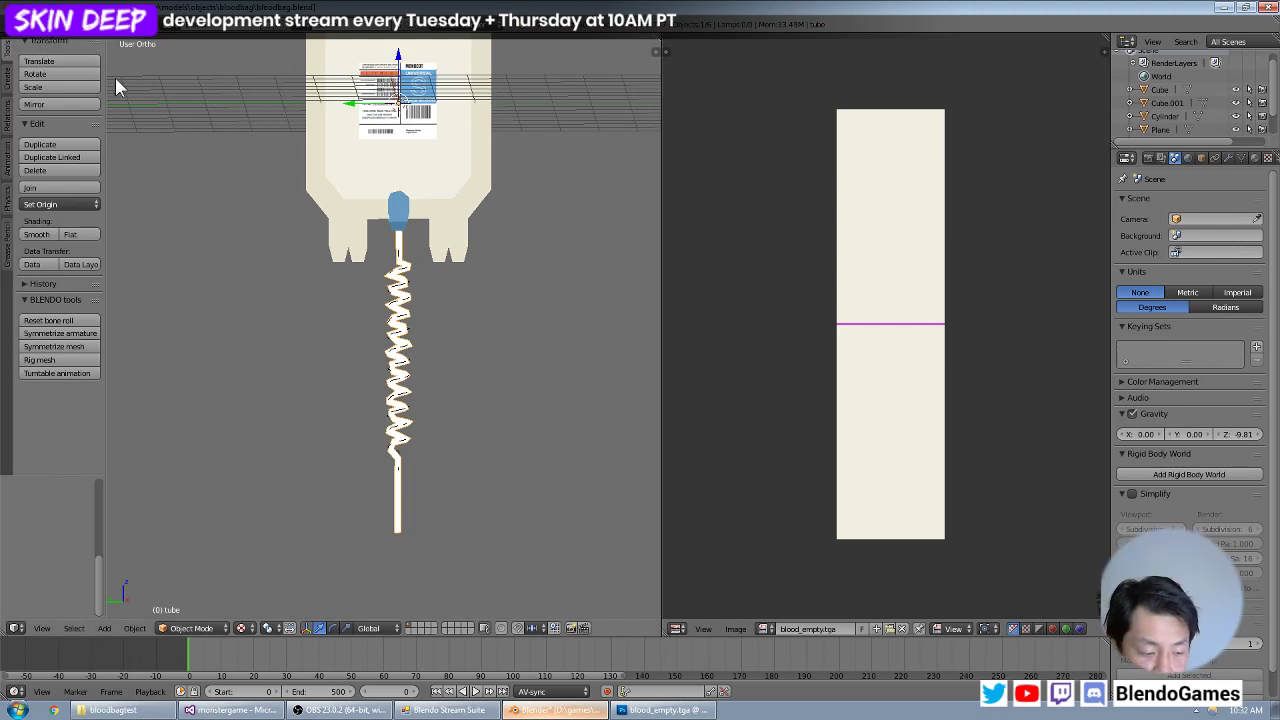
{"action": "key", "text": "ctrl+s"}
{"action": "left_click", "coordinate": [437, 383]}
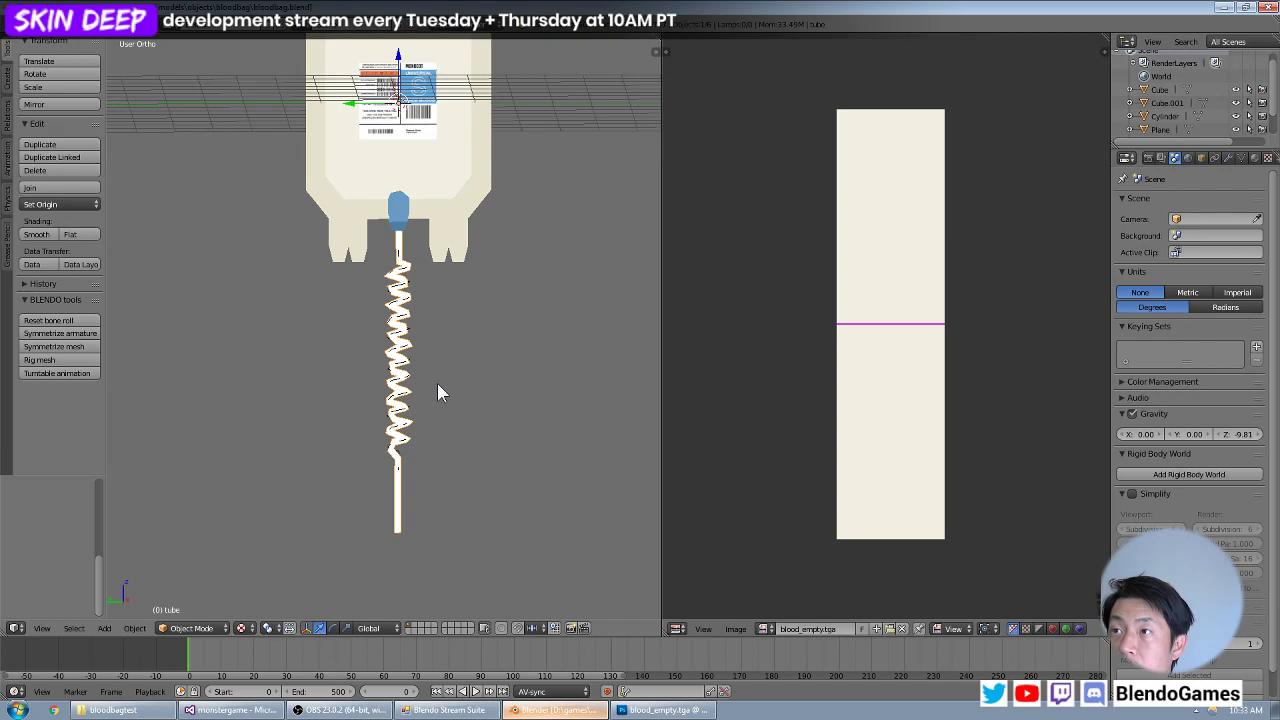
{"action": "key", "text": "alt+c"}
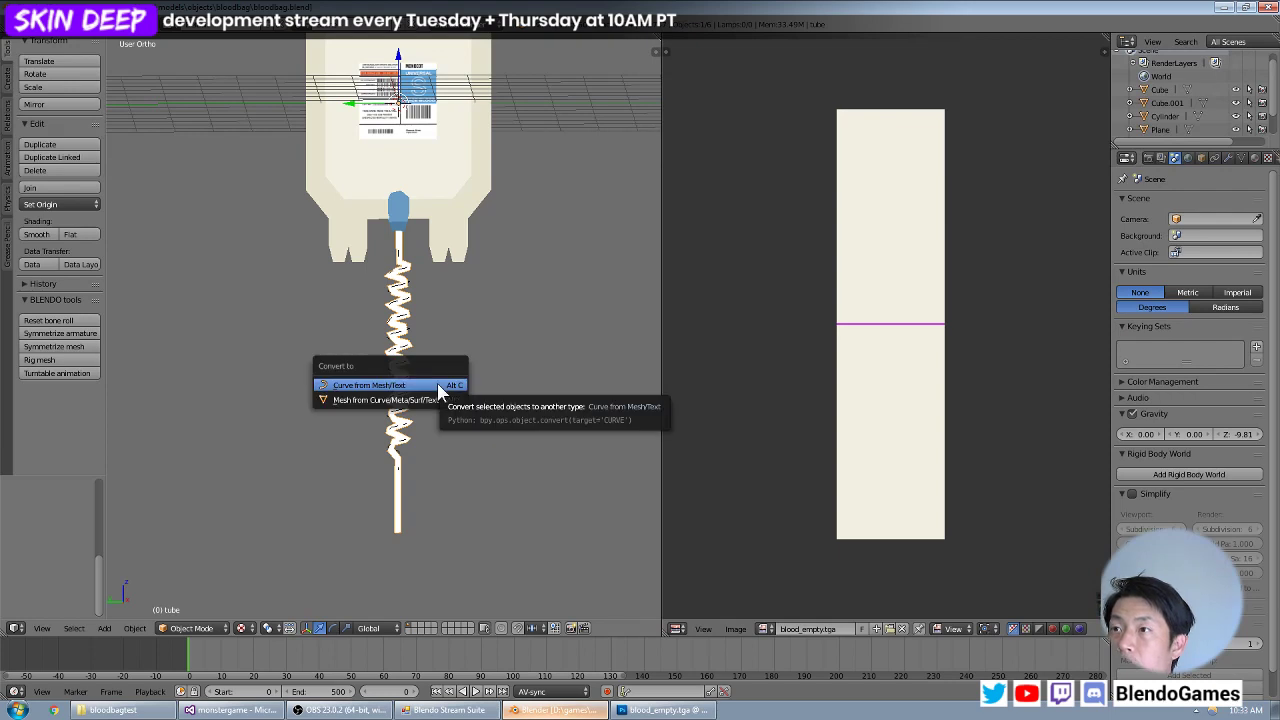
{"action": "left_click", "coordinate": [428, 399]}
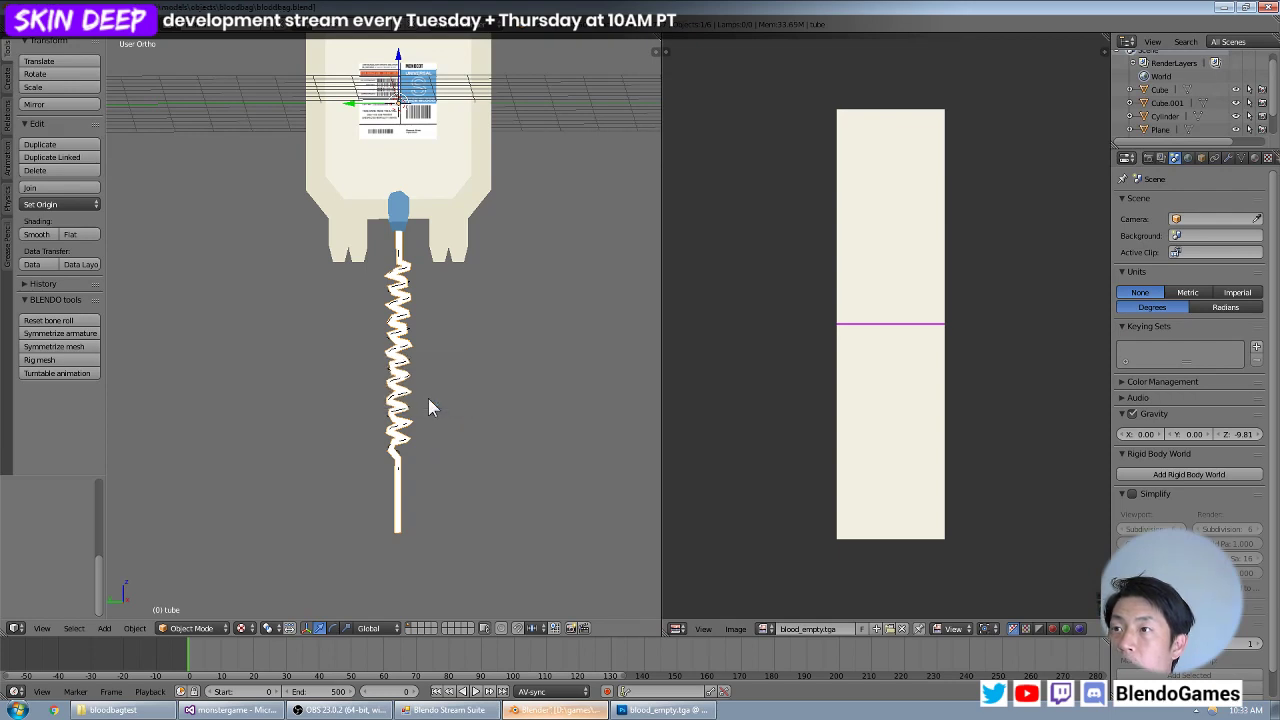
Delete the Spiral.001 object overlapping the coiled tube and select the tube.
{"action": "scroll", "coordinate": [417, 451], "scroll_direction": "up", "scroll_amount": 1}
{"action": "right_click", "coordinate": [410, 455]}
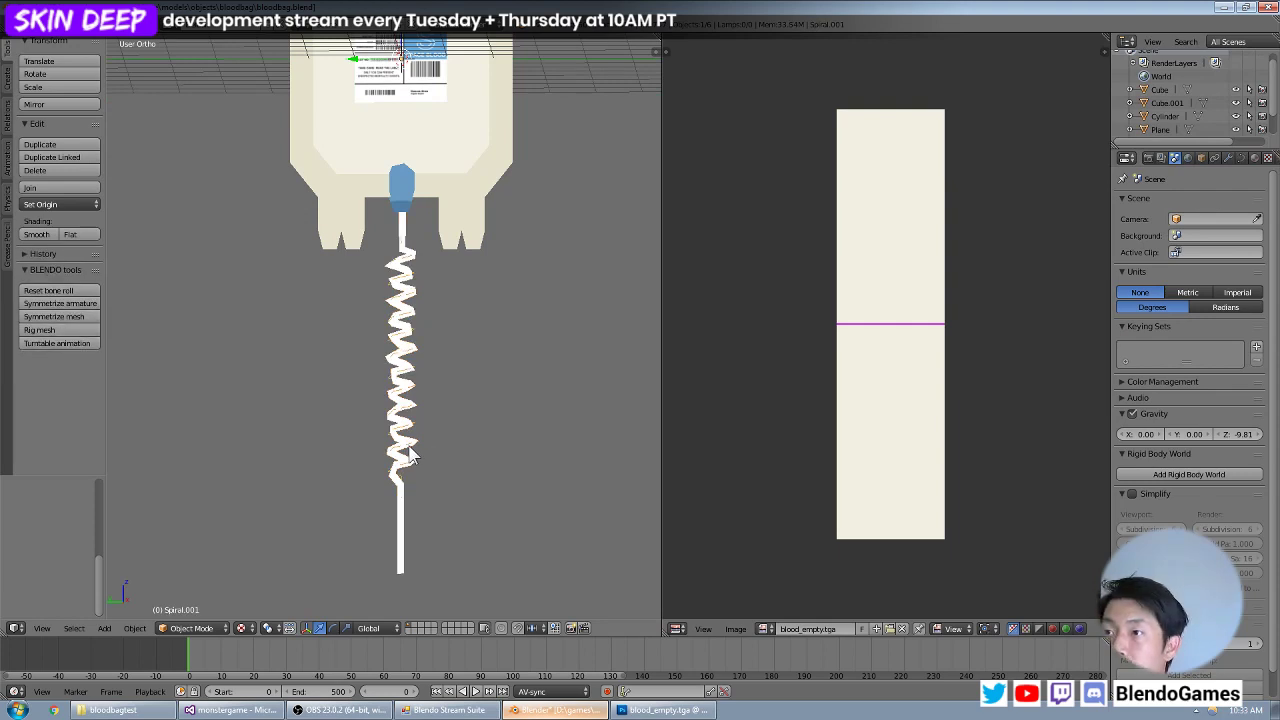
{"action": "key", "text": "x"}
{"action": "left_click", "coordinate": [409, 447]}
{"action": "right_click", "coordinate": [410, 458]}
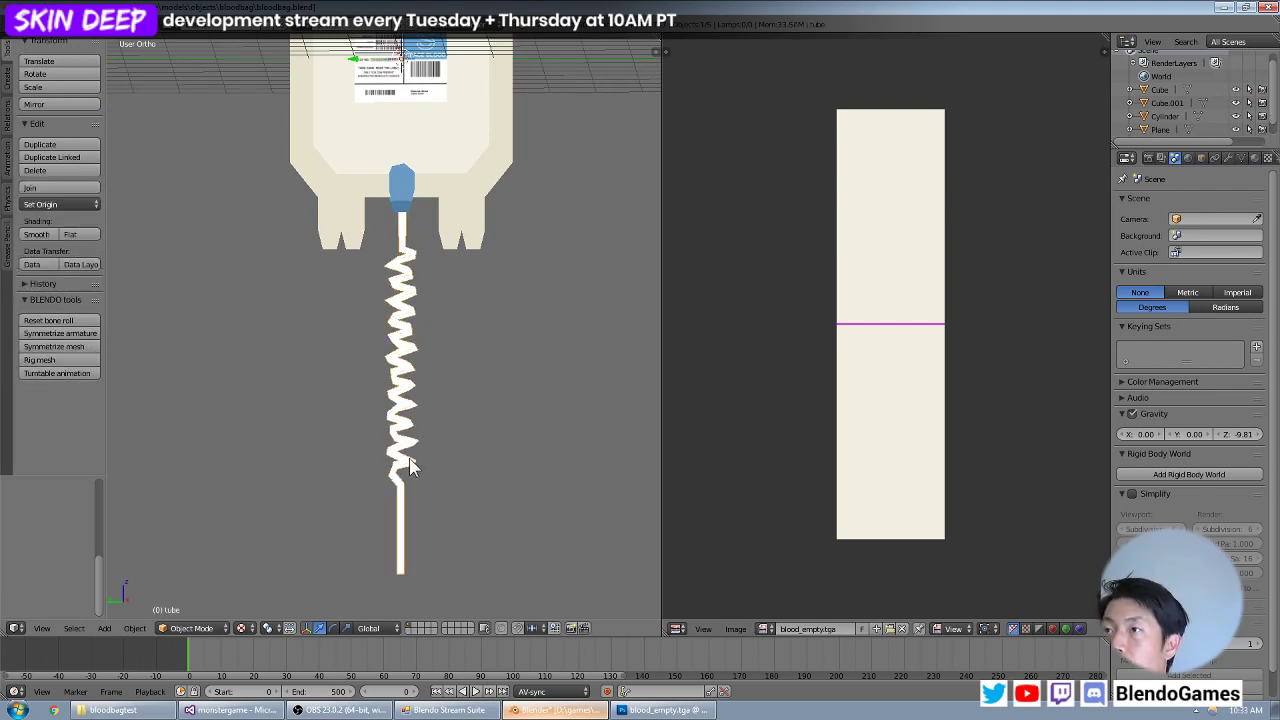
Try to UV-map the whole tube mesh with Project From View from the right orthographic view.
{"action": "key", "text": "Tab"}
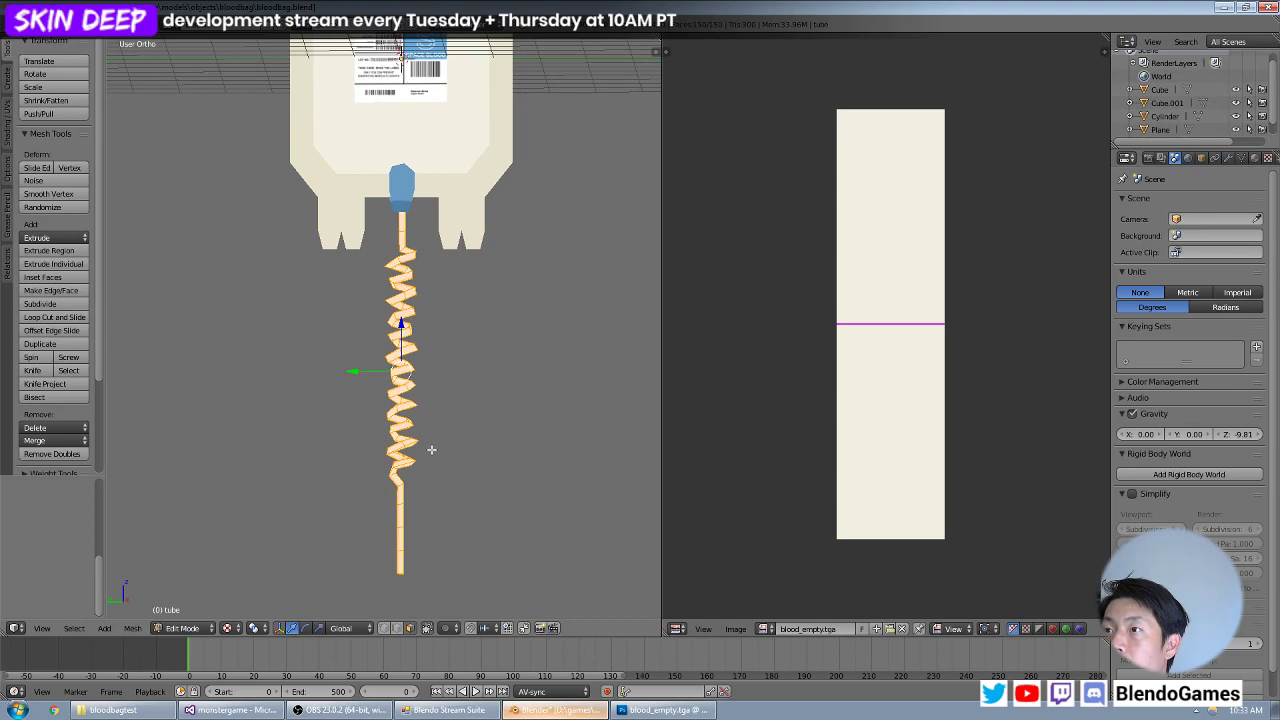
{"action": "key", "text": "KP_3"}
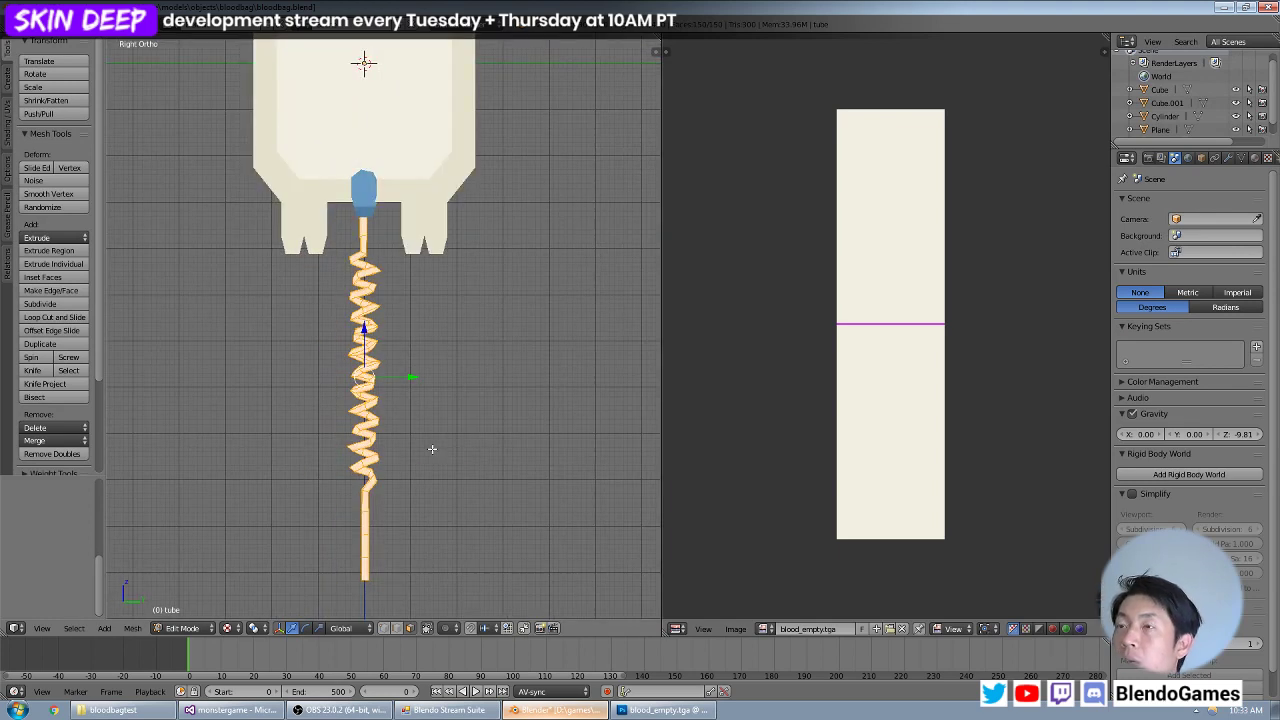
{"action": "scroll", "coordinate": [432, 449], "scroll_direction": "down", "scroll_amount": 3}
{"action": "key", "text": "Tab"}
{"action": "right_click", "coordinate": [372, 312]}
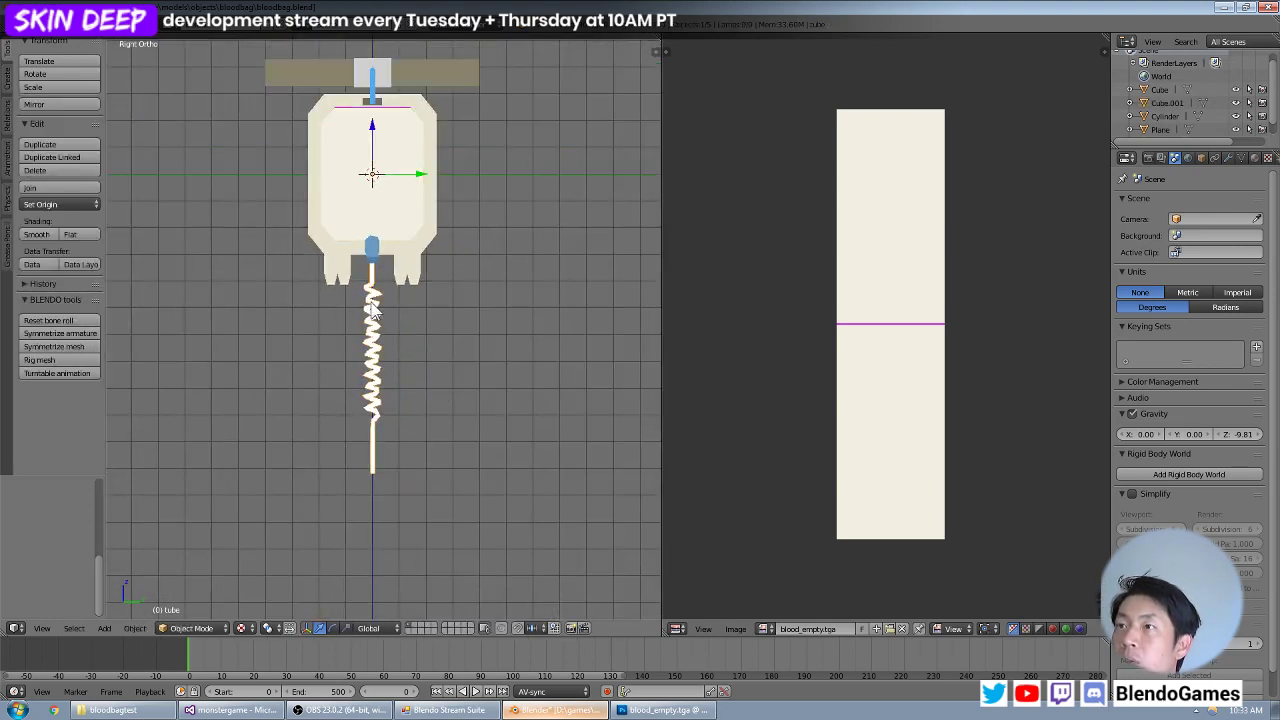
{"action": "key", "text": "Tab"}
{"action": "key", "text": "u"}
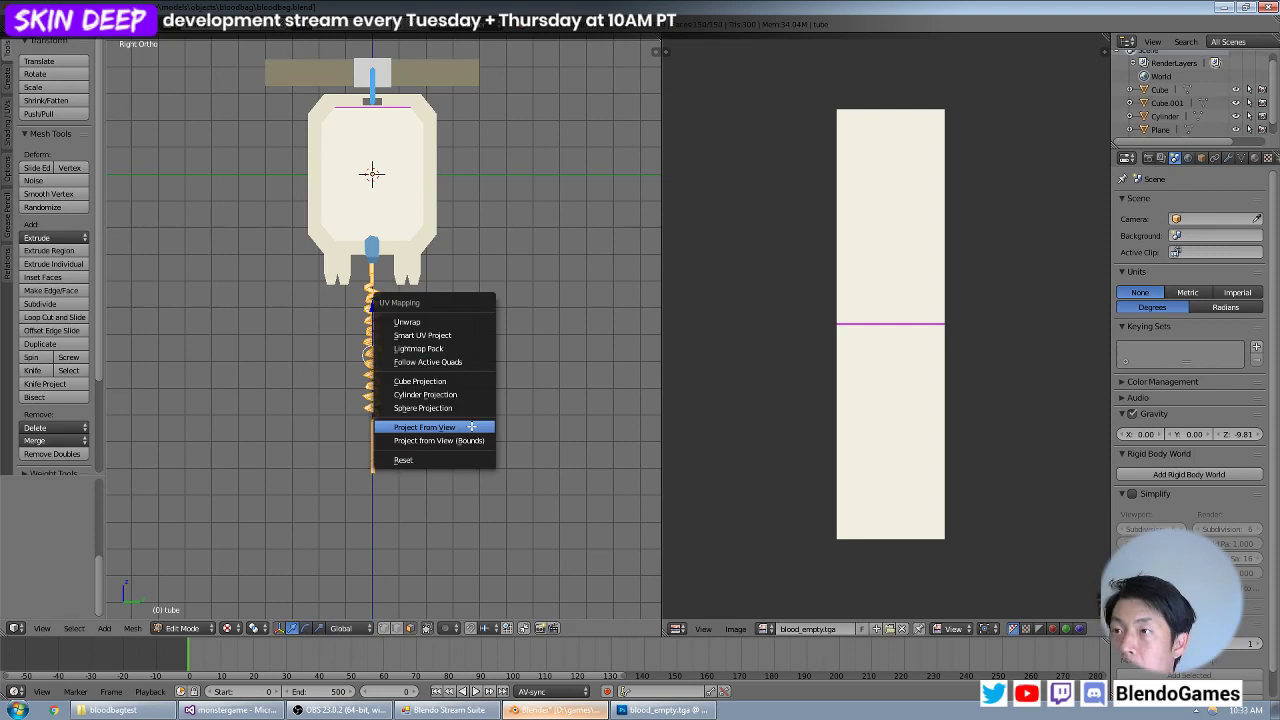
{"action": "left_click", "coordinate": [497, 427]}
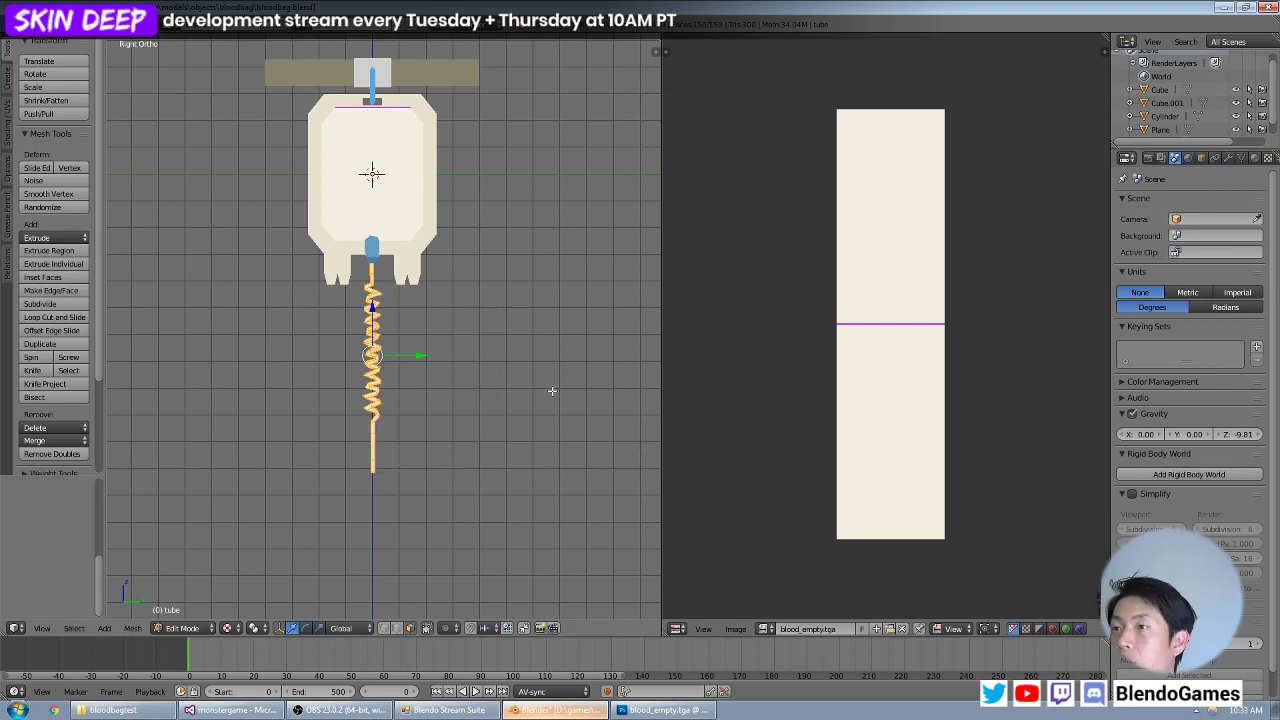
Unwrap the whole tube mesh with the standard Unwrap and save the Blender file.
{"action": "key", "text": "u"}
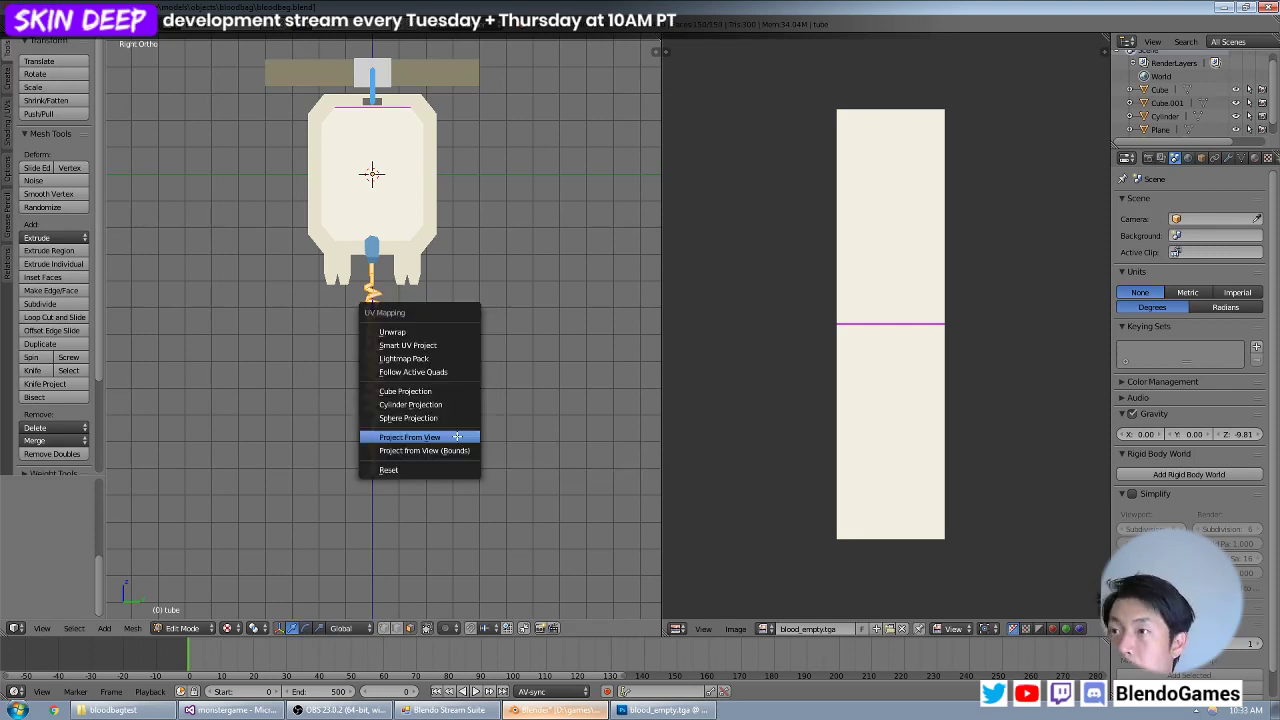
{"action": "left_click", "coordinate": [451, 331]}
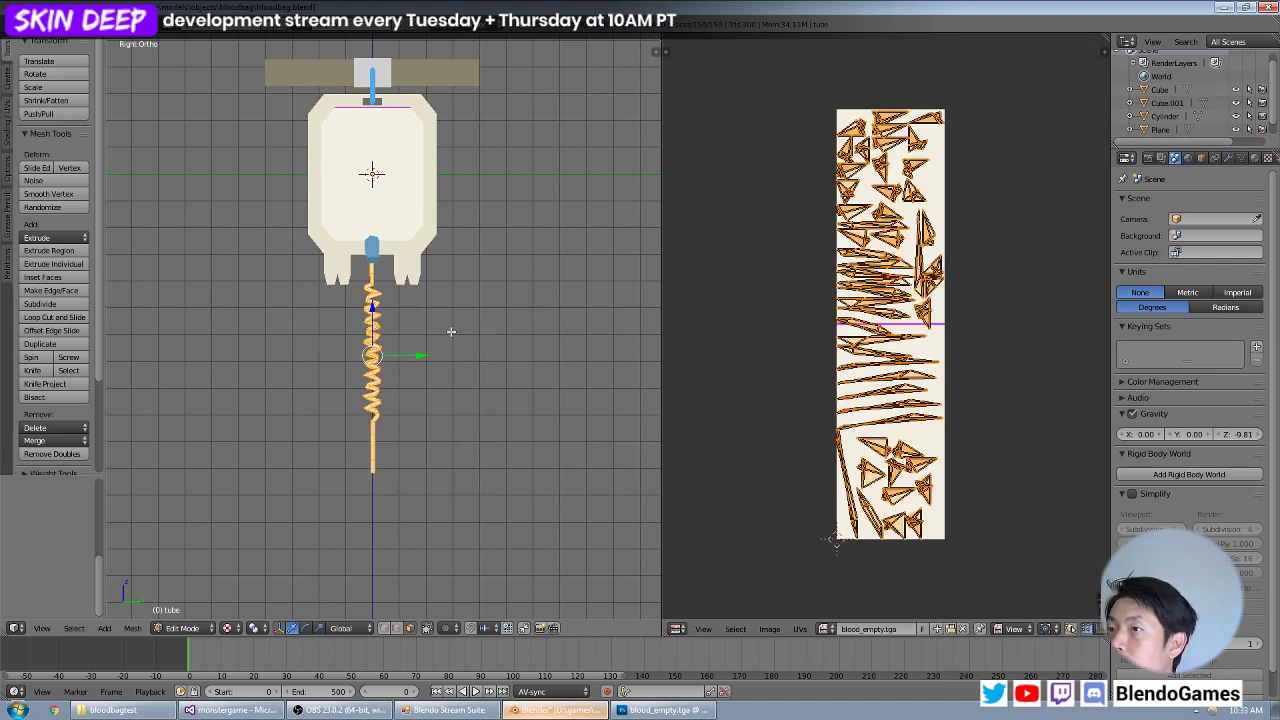
{"action": "scroll", "coordinate": [458, 378], "scroll_direction": "up", "scroll_amount": 4}
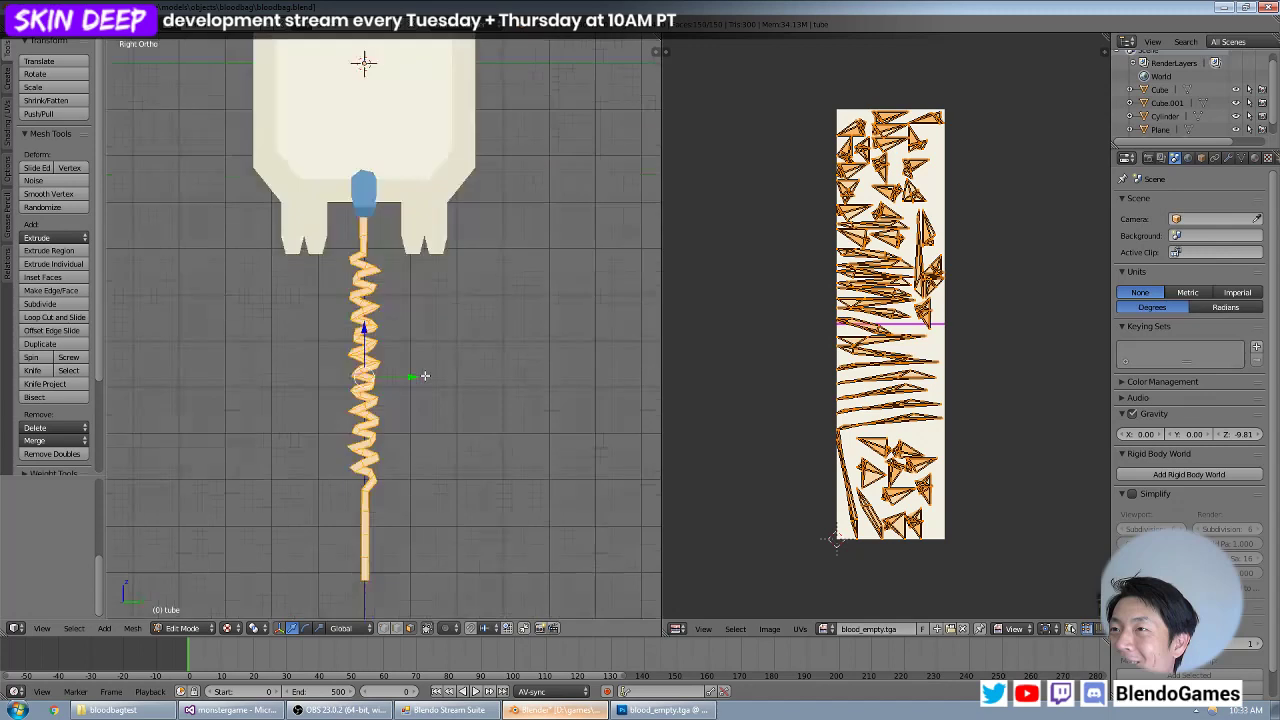
{"action": "scroll", "coordinate": [384, 208], "scroll_direction": "up", "scroll_amount": 2}
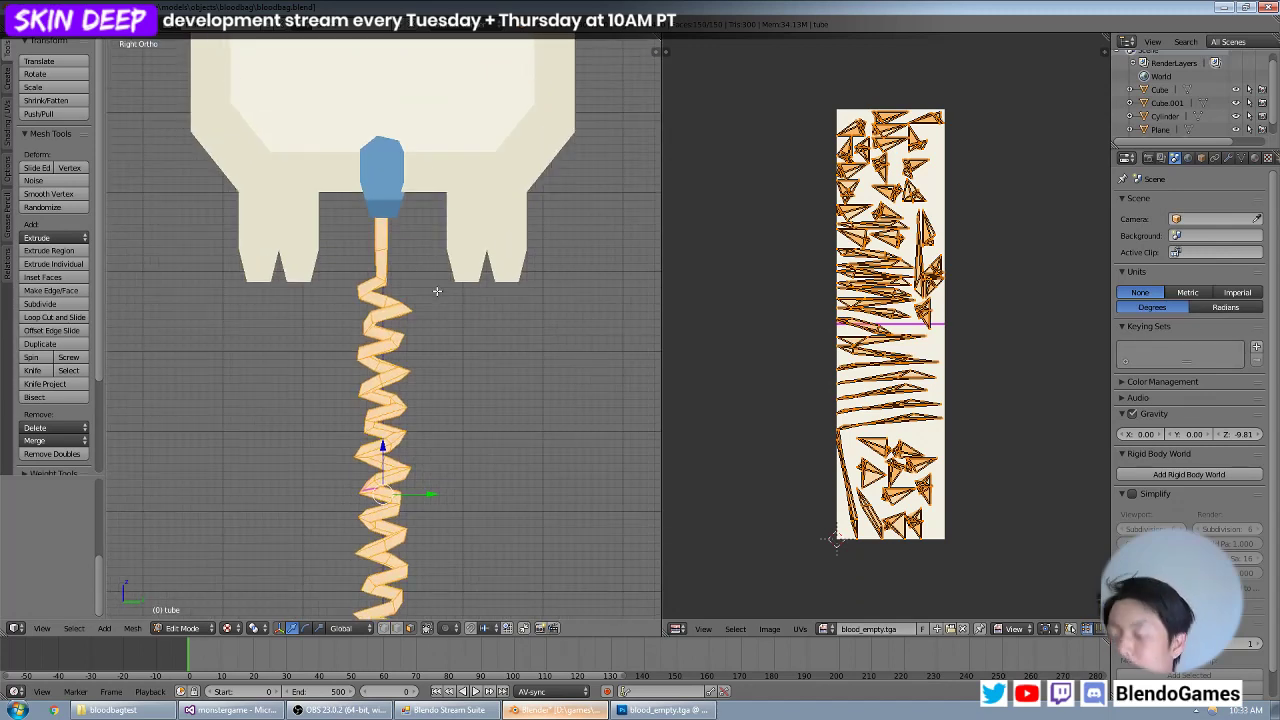
{"action": "key", "text": "u"}
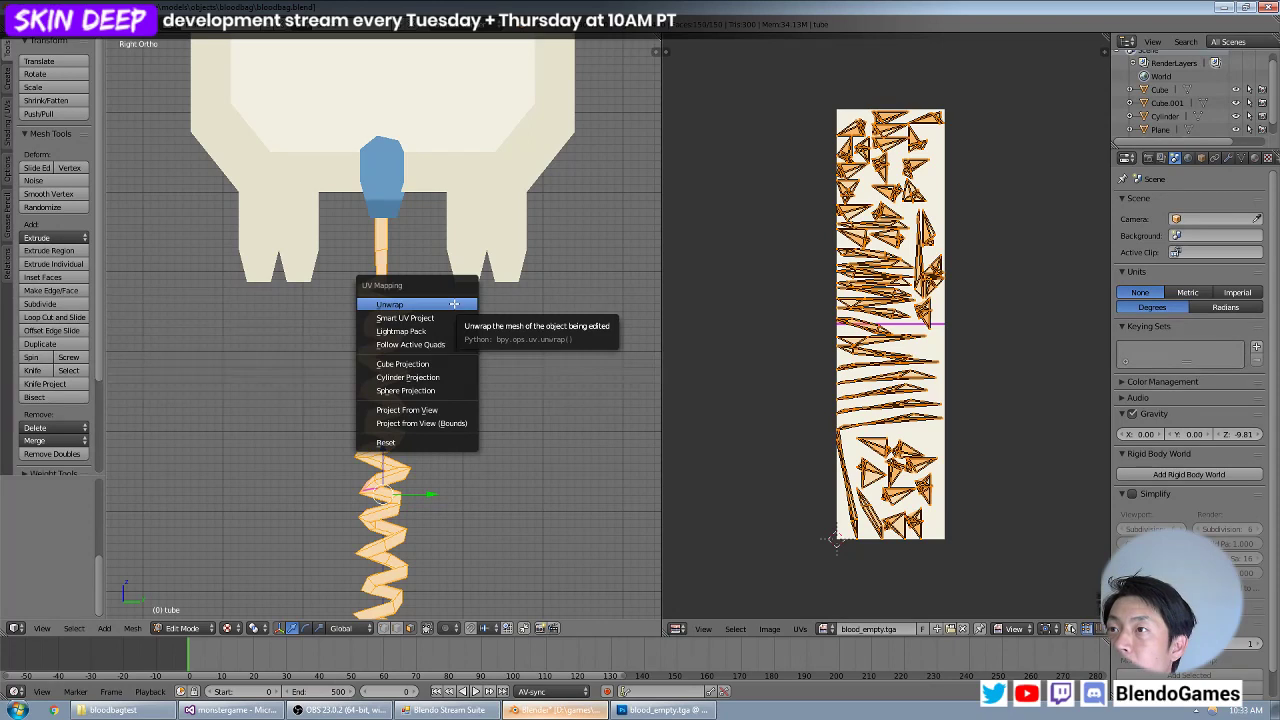
{"action": "left_click", "coordinate": [454, 304]}
{"action": "left_click", "coordinate": [47, 38]}
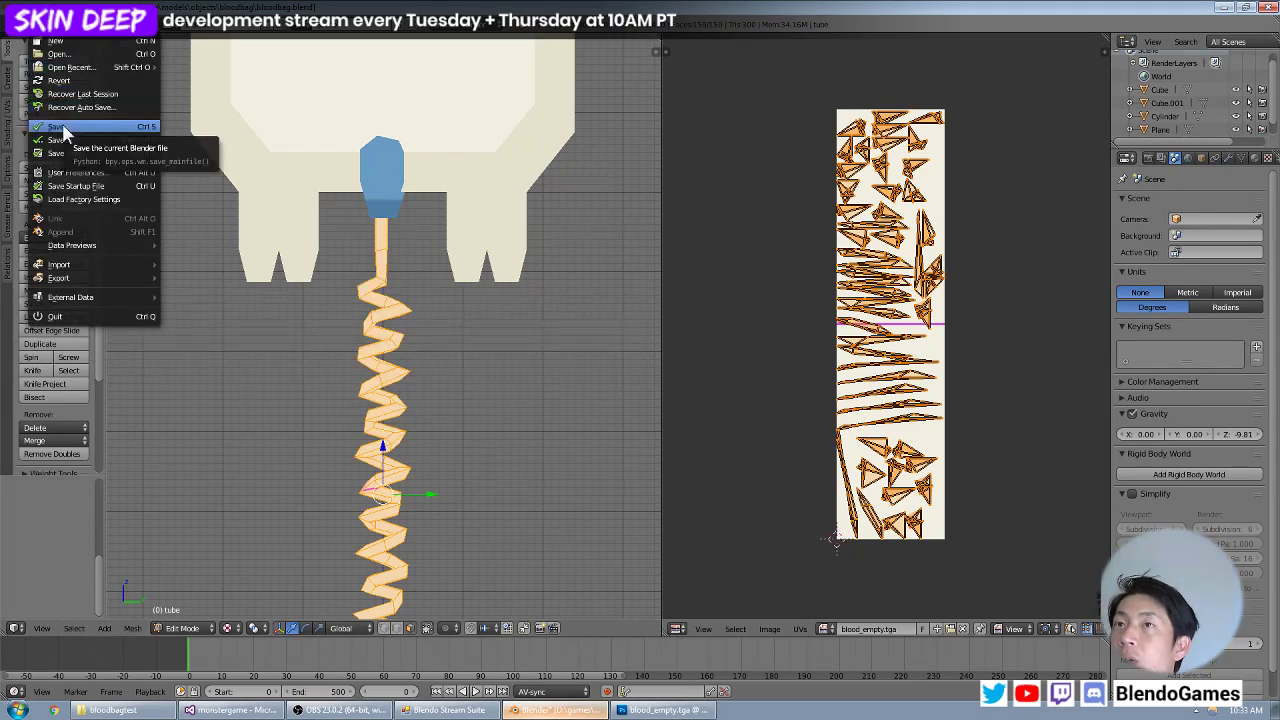
{"action": "left_click", "coordinate": [63, 128]}
Open tube.blend from the neighbouring bloodbagtest folder.
{"action": "left_click", "coordinate": [47, 38]}
{"action": "left_click", "coordinate": [55, 53]}
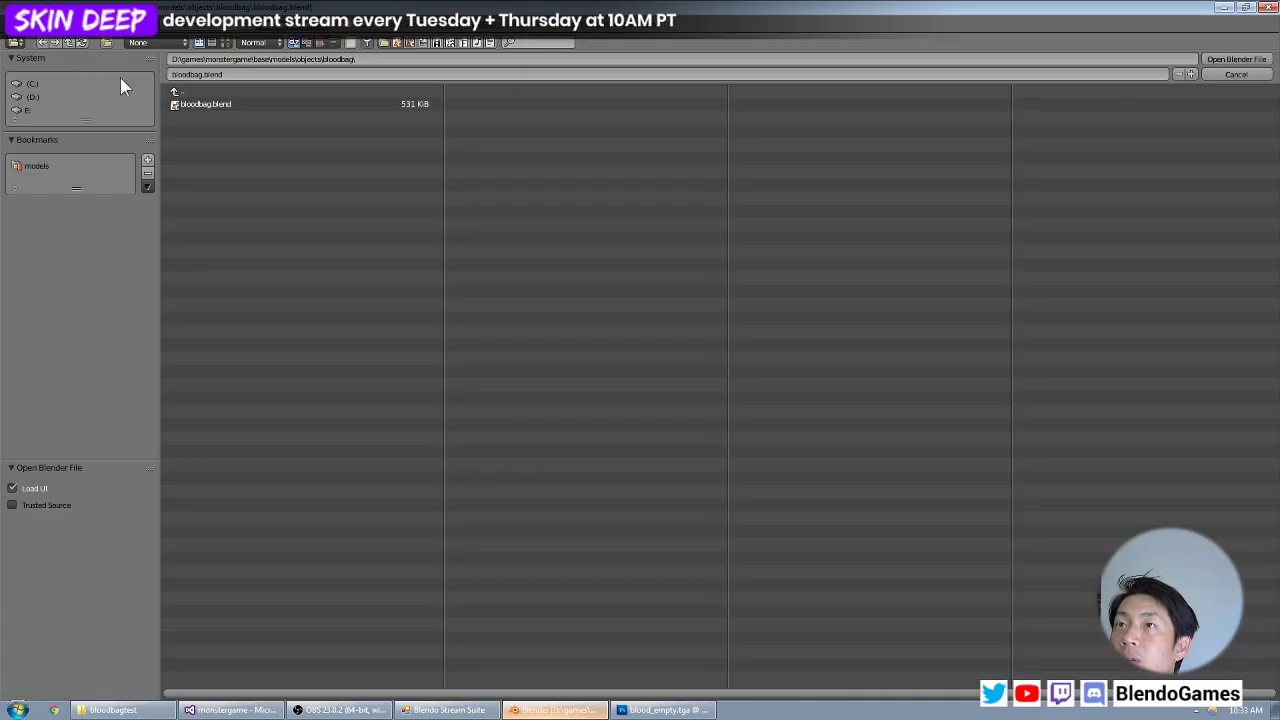
{"action": "left_click", "coordinate": [176, 92]}
{"action": "left_click", "coordinate": [217, 115]}
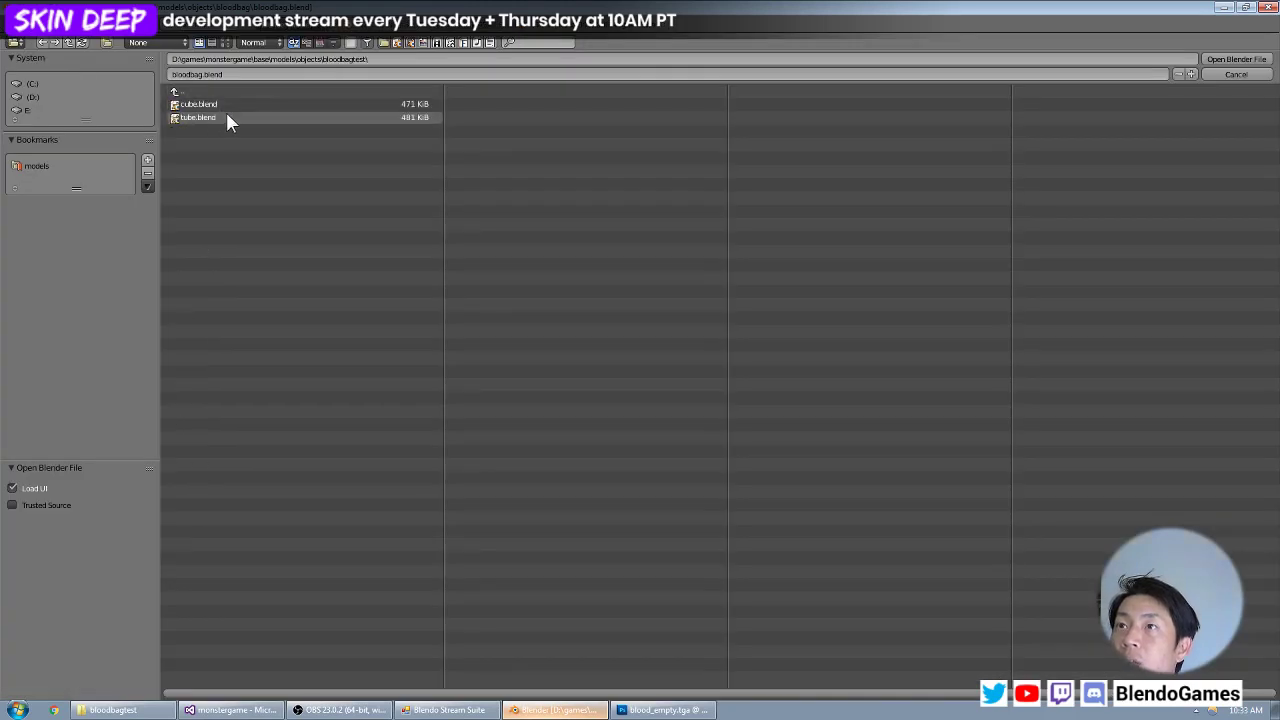
{"action": "left_click", "coordinate": [228, 117]}
{"action": "double_click", "coordinate": [245, 122]}
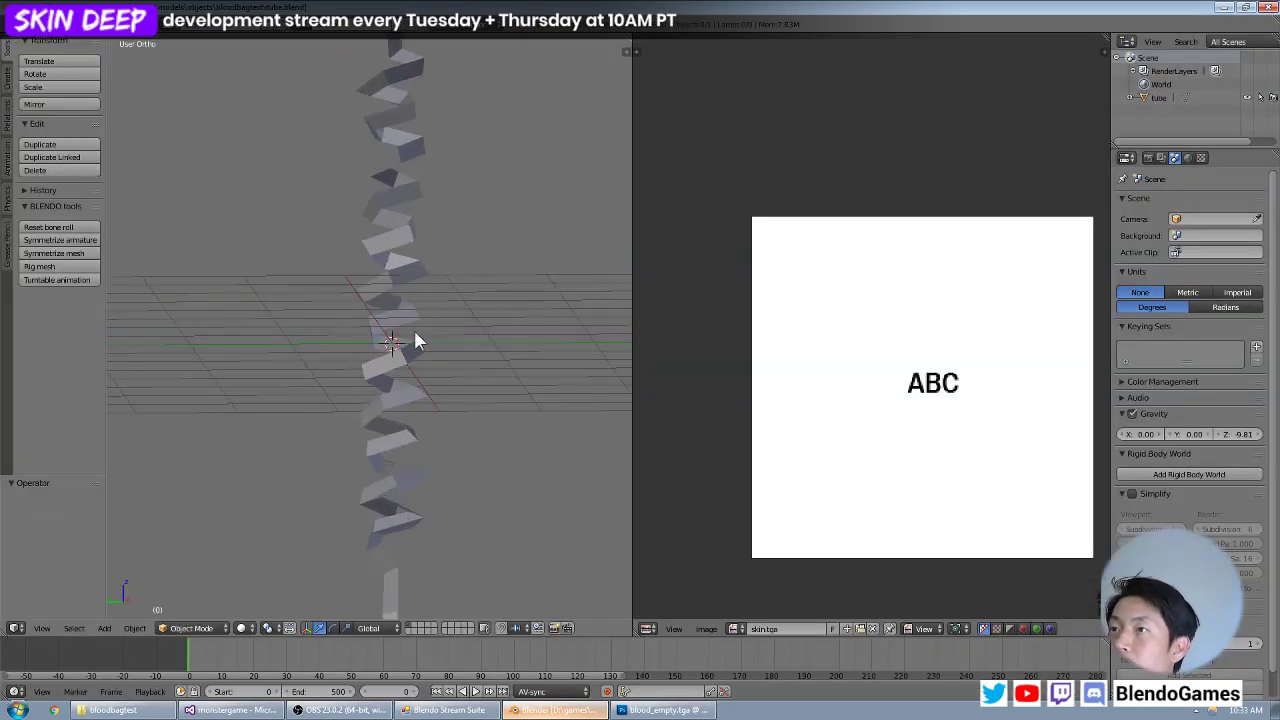
Examine the UV layout of the entire test tube mesh over the skin.tga texture.
{"action": "key", "text": "Tab"}
{"action": "middle_click_drag", "start_coordinate": [441, 302], "coordinate": [594, 336], "text": "shift"}
{"action": "key", "text": "a"}
{"action": "key", "text": "a"}
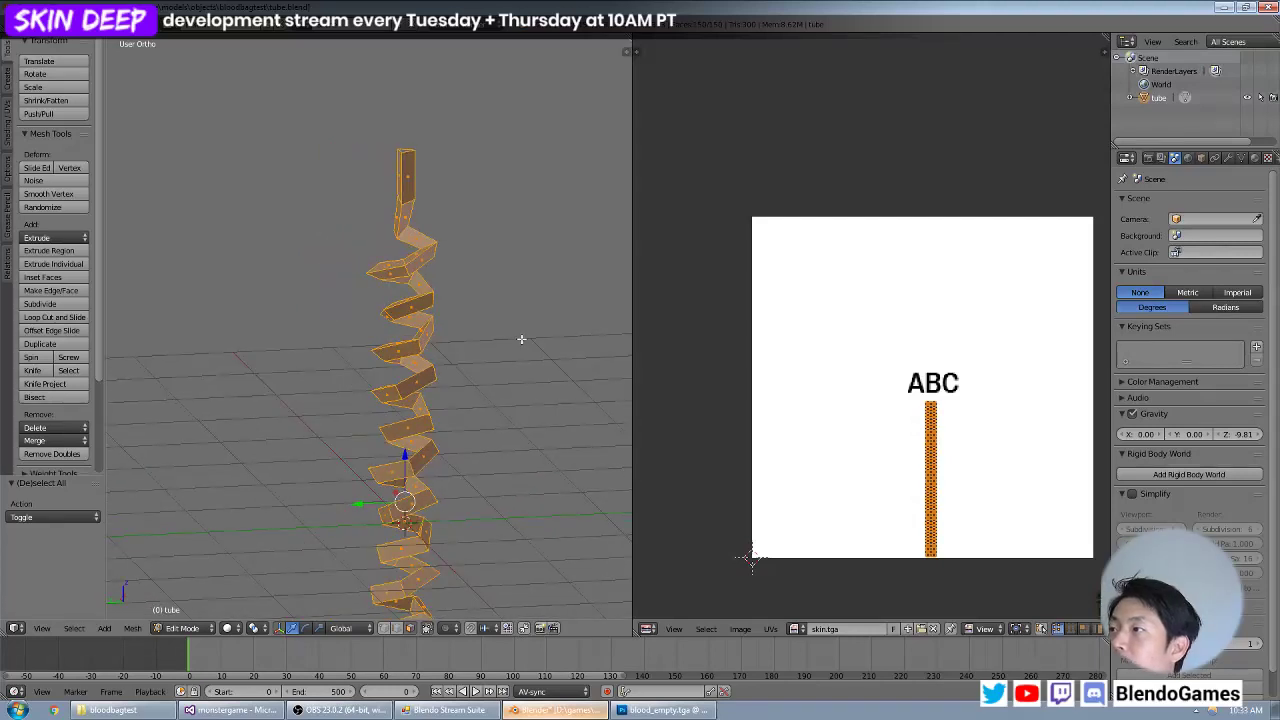
{"action": "scroll", "coordinate": [986, 428], "scroll_direction": "up", "scroll_amount": 3}
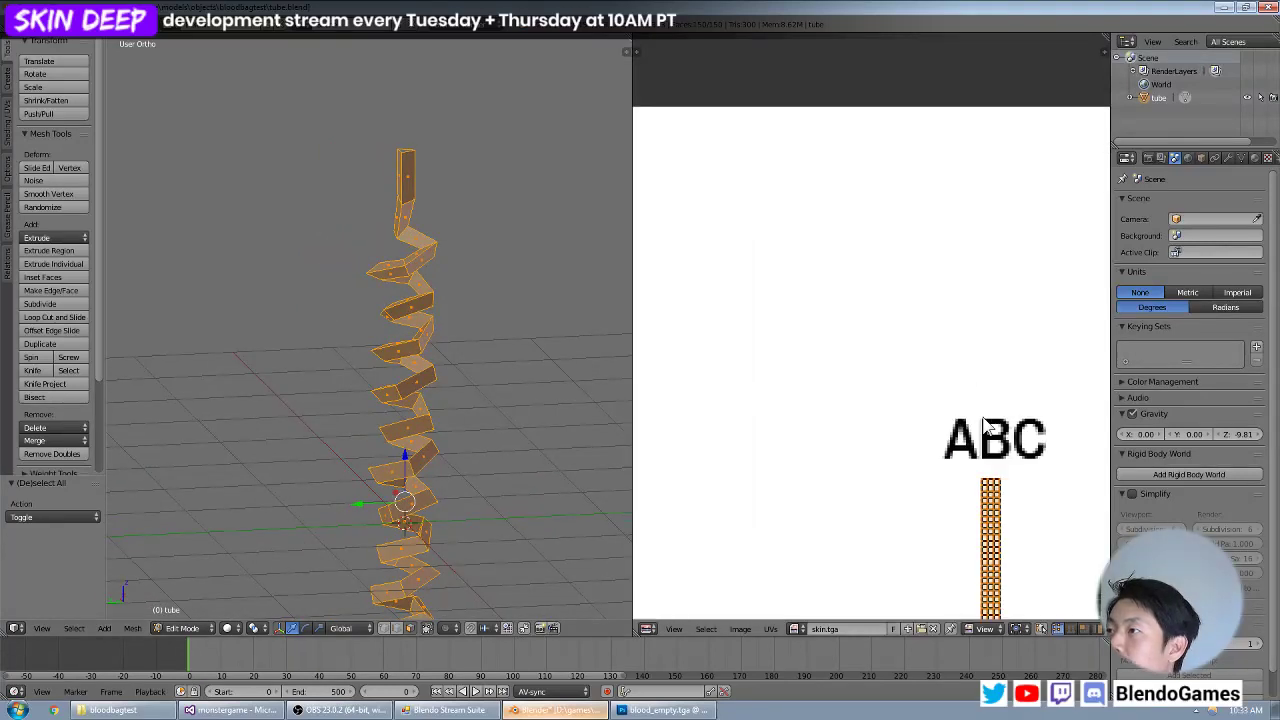
Reopen the recent file bloodbag.blend.
{"action": "left_click", "coordinate": [38, 24]}
{"action": "mouse_move", "coordinate": [78, 66]}
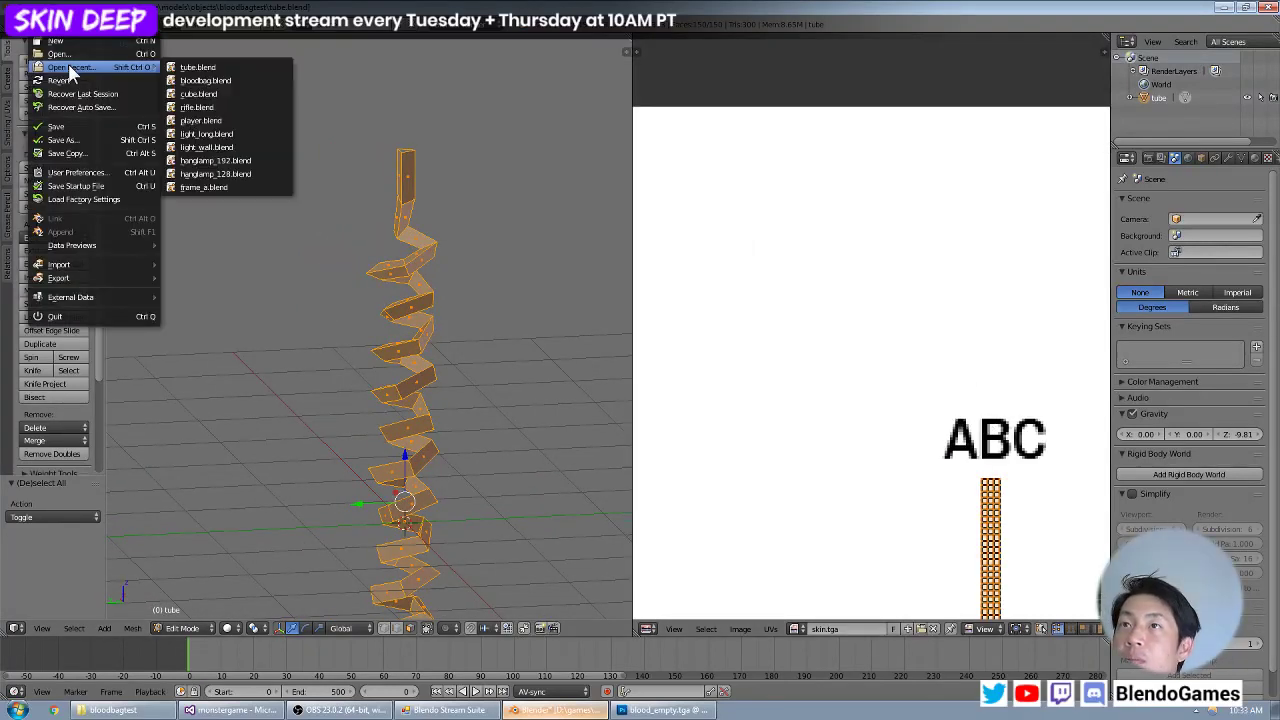
{"action": "left_click", "coordinate": [247, 80]}
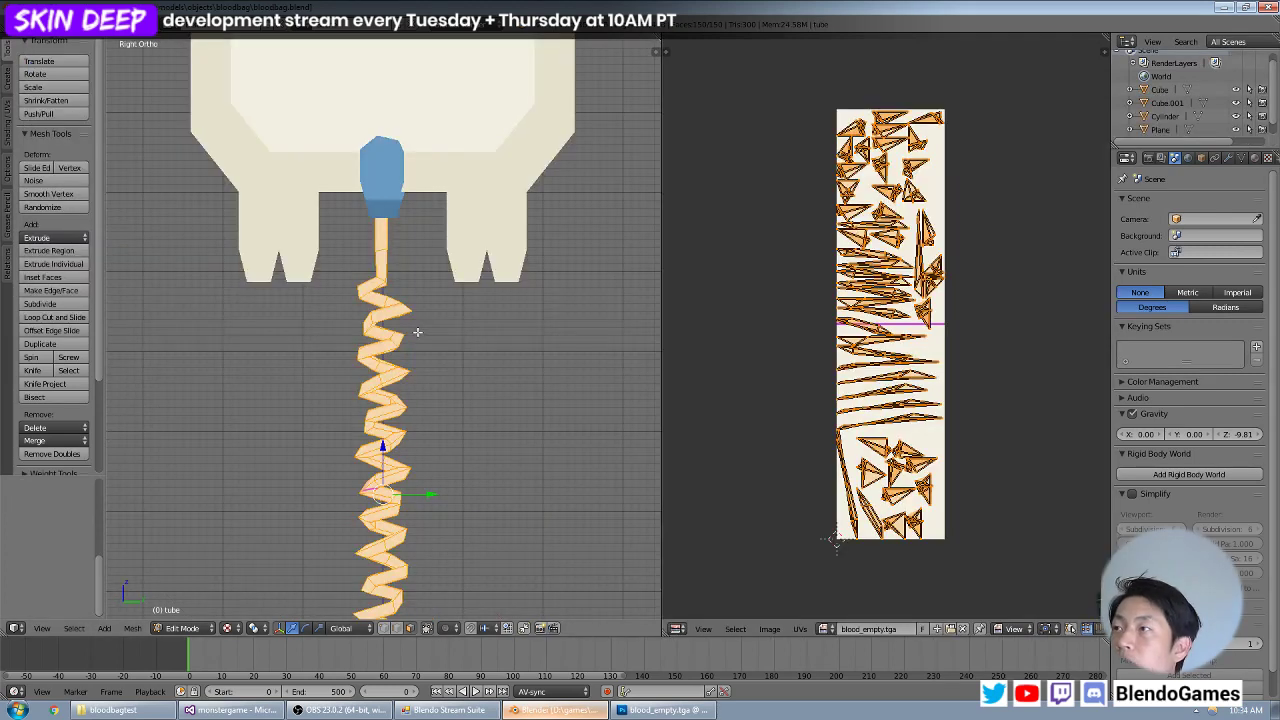
Try unwrapping the blood bag's tube again, and map it with Cylinder Projection instead.
{"action": "key", "text": "u"}
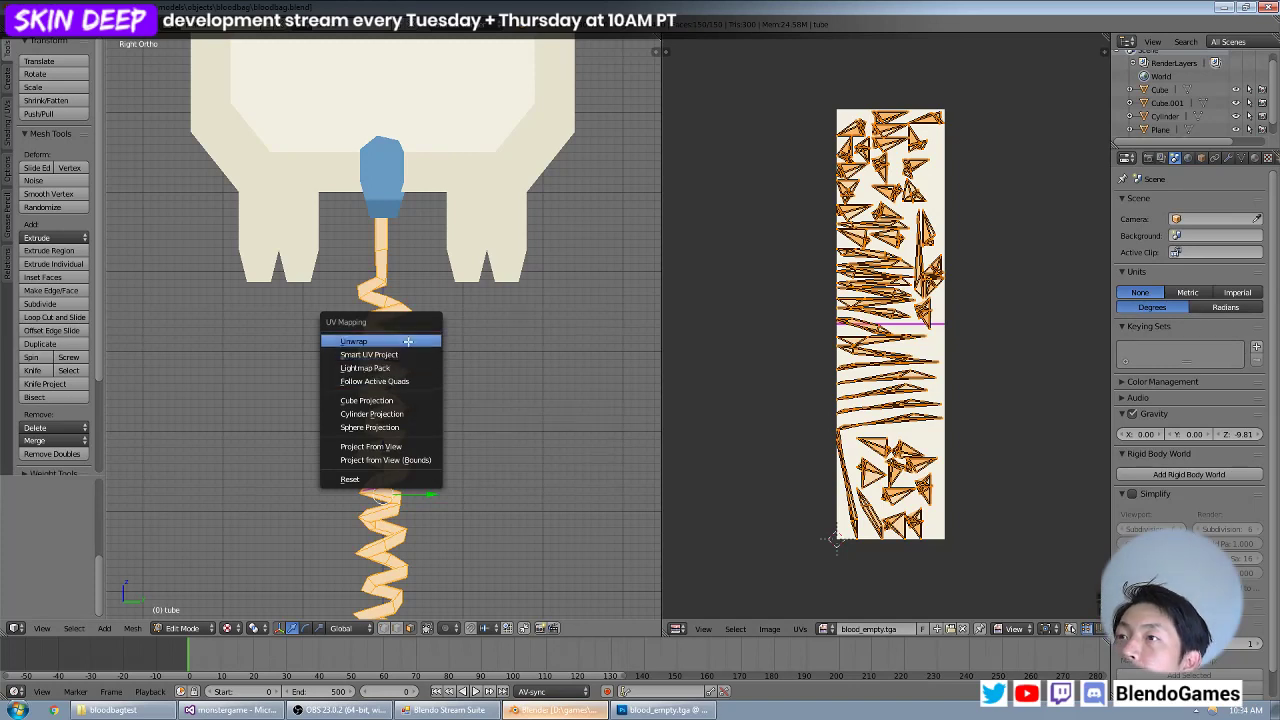
{"action": "left_click", "coordinate": [408, 340]}
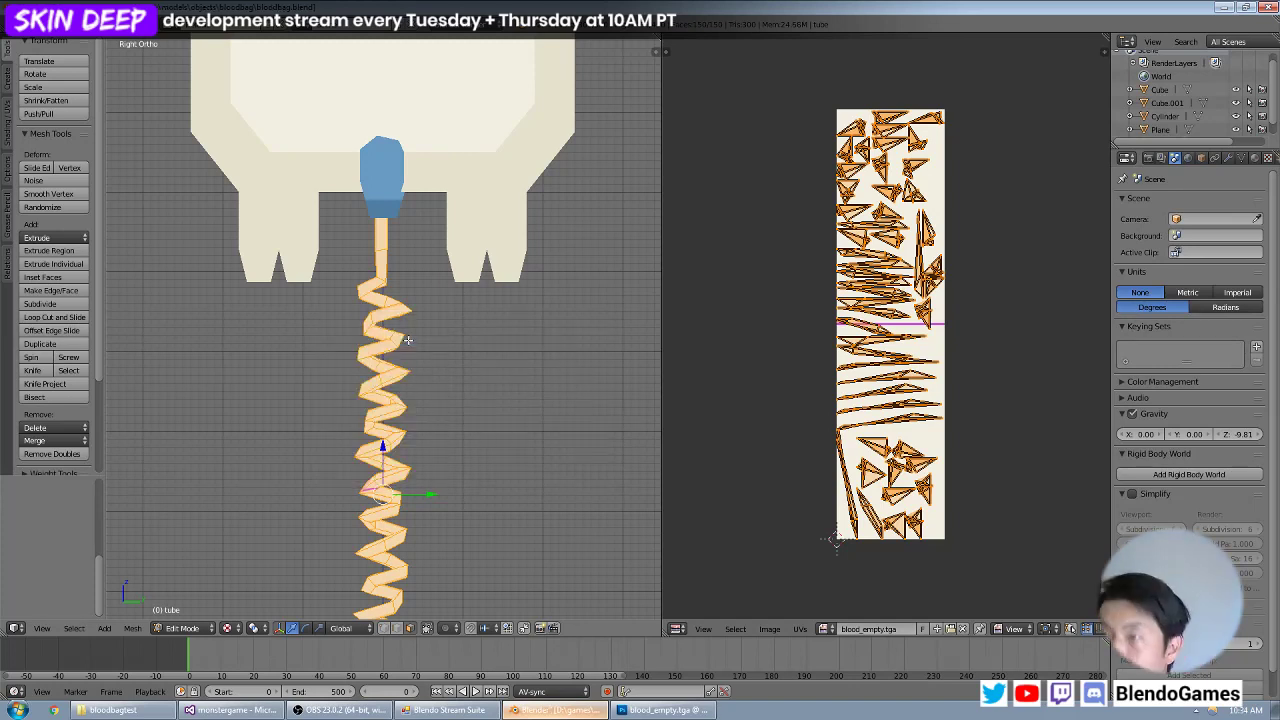
{"action": "key", "text": "u"}
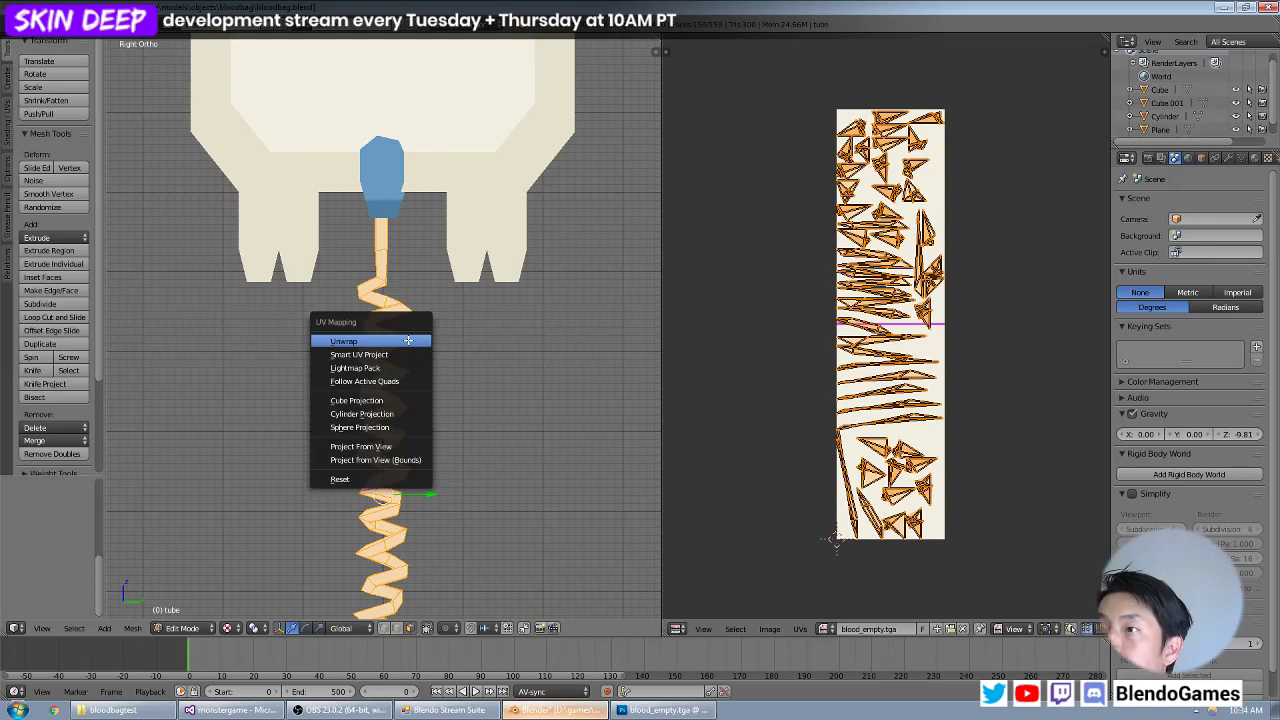
{"action": "left_click", "coordinate": [397, 416]}
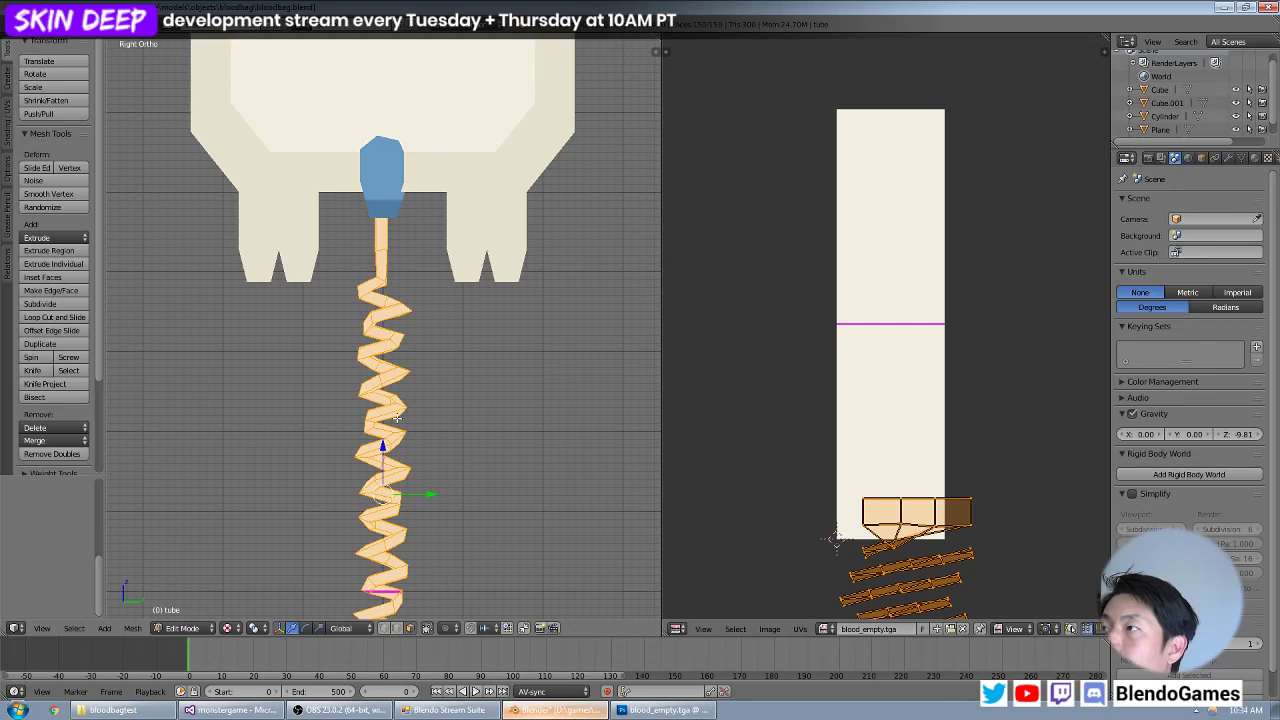
Try Follow Active Quads on the tube with the edge length mode Length Average.
{"action": "key", "text": "u"}
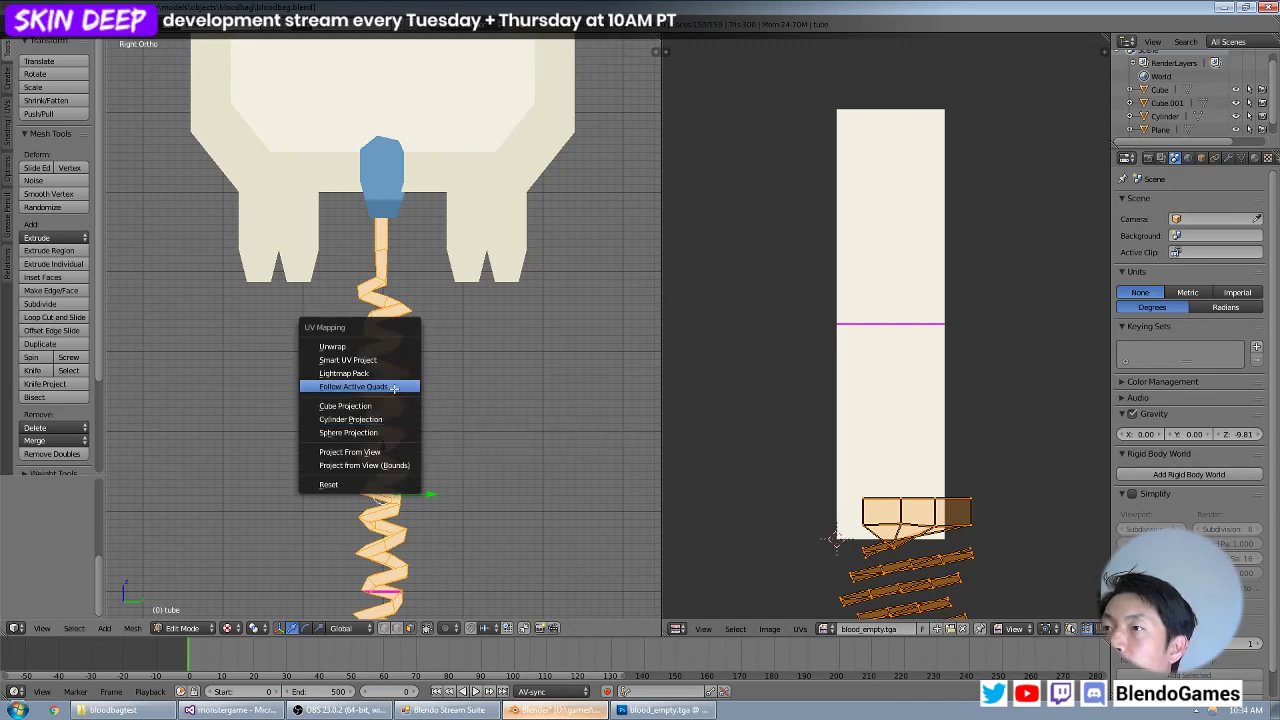
{"action": "left_click", "coordinate": [395, 387]}
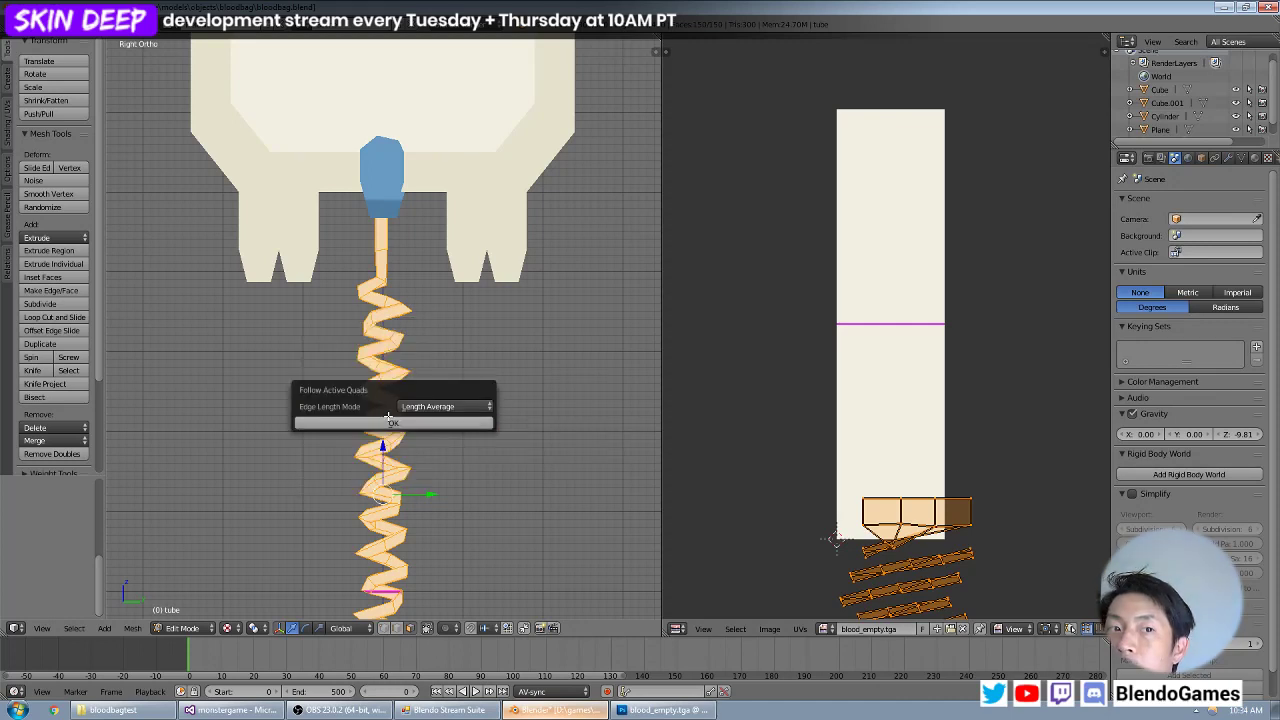
{"action": "left_click", "coordinate": [389, 421]}
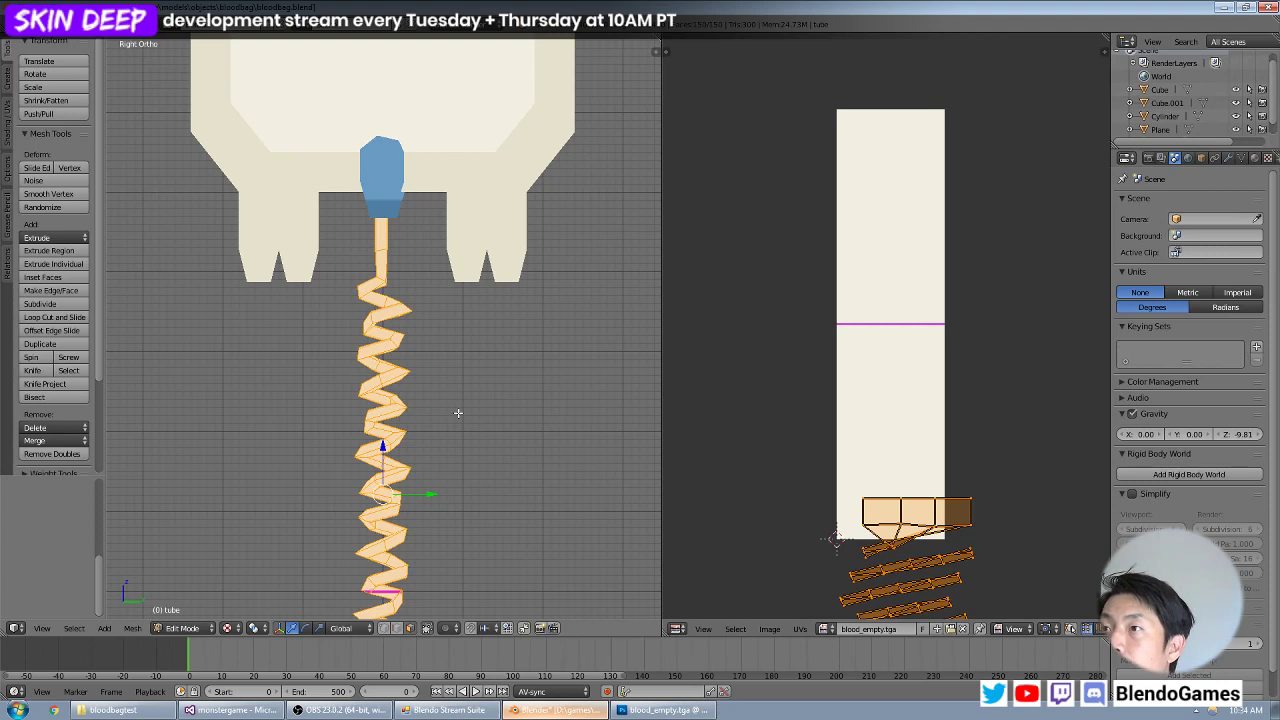
Project the tube's UVs from the right view and scale them up about 2.4 times over the blood_empty.tga texture.
{"action": "key", "text": "u"}
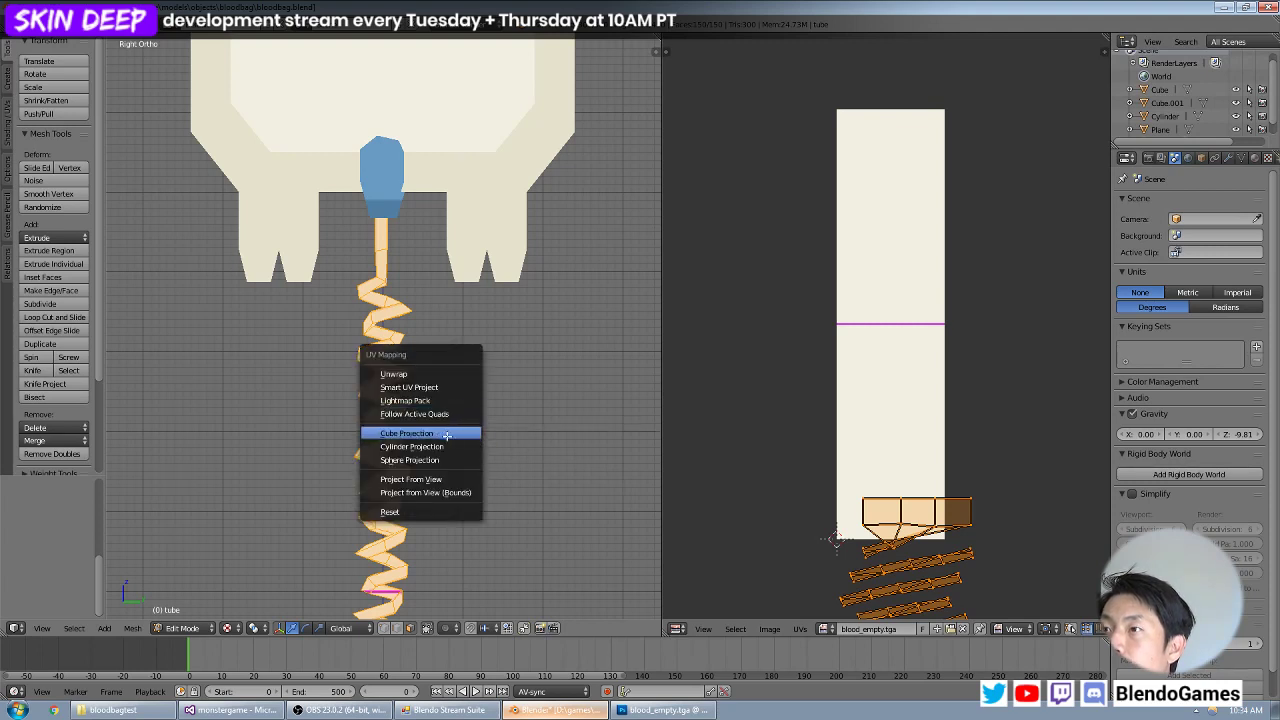
{"action": "left_click", "coordinate": [441, 477]}
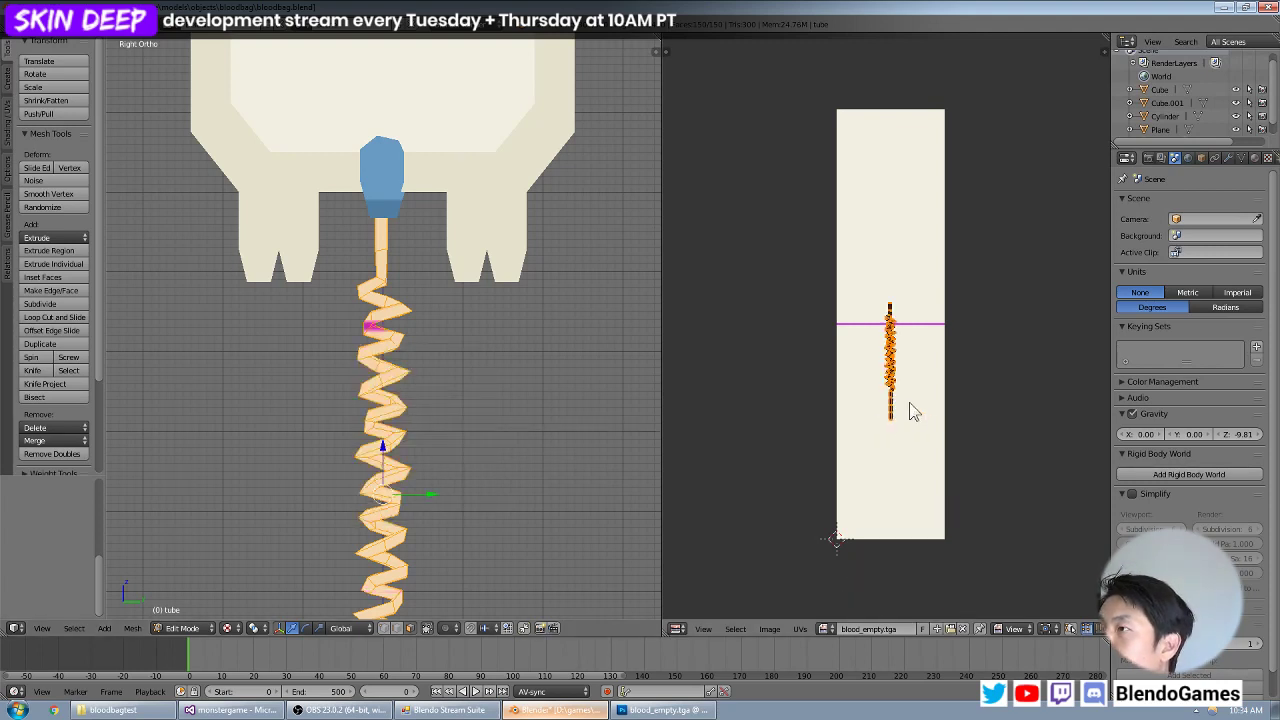
{"action": "key", "text": "s"}
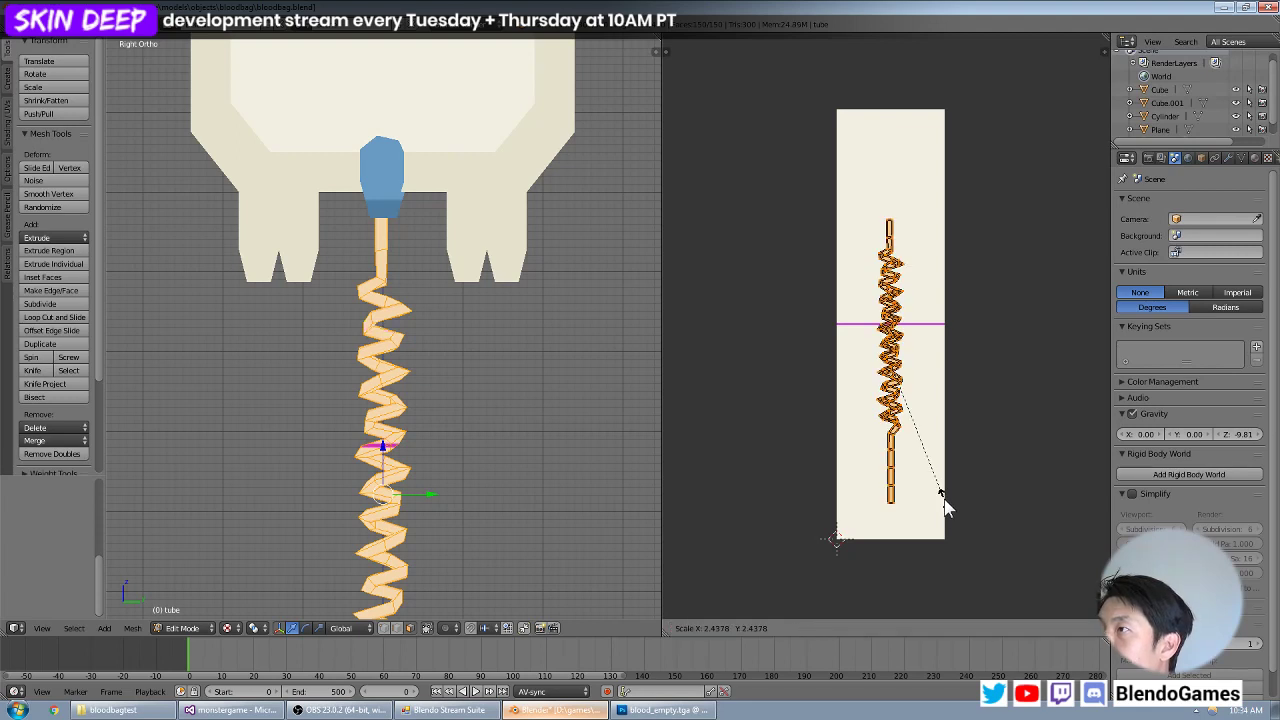
{"action": "left_click", "coordinate": [943, 491]}
{"action": "scroll", "coordinate": [937, 468], "scroll_direction": "up", "scroll_amount": 4}
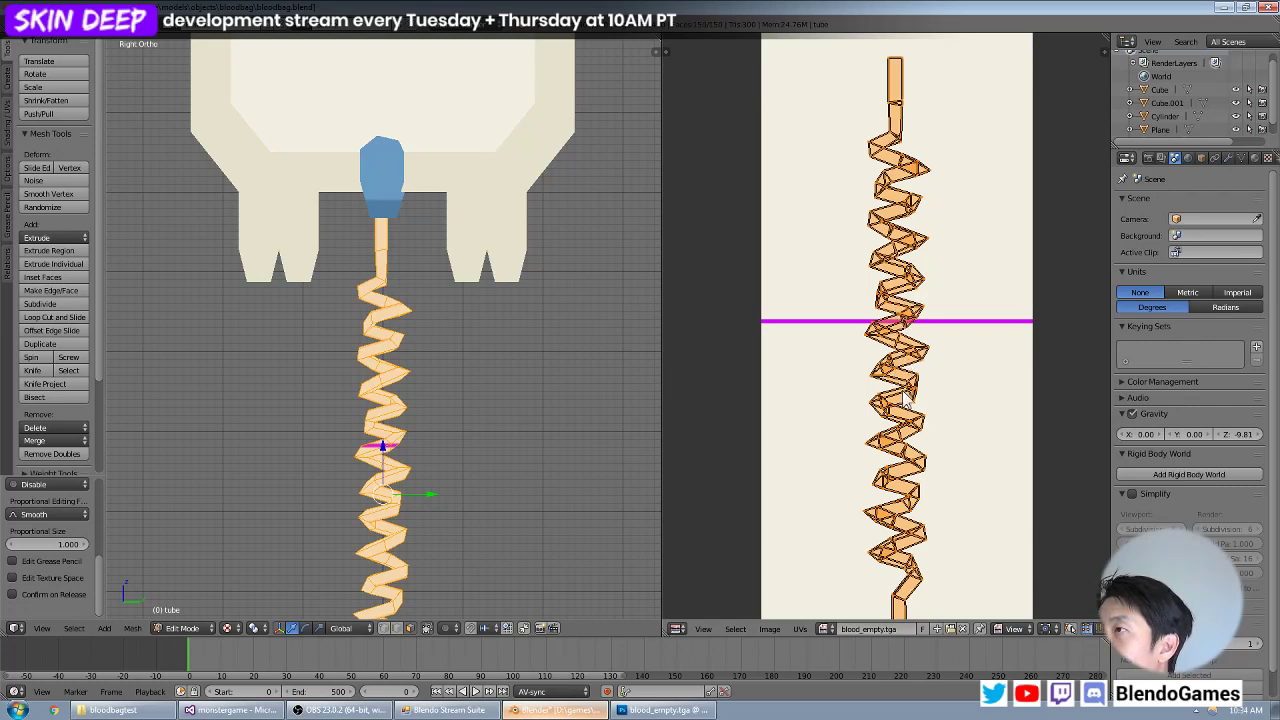
{"action": "scroll", "coordinate": [903, 418], "scroll_direction": "down", "scroll_amount": 3}
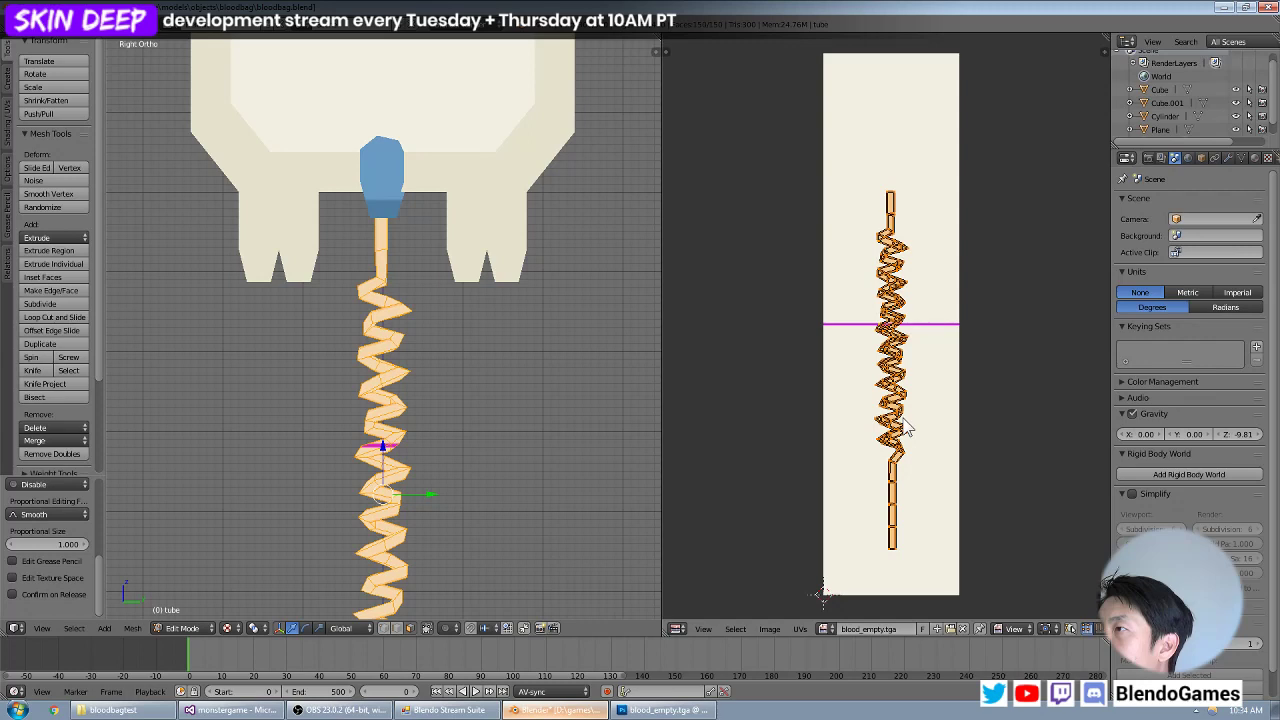
{"action": "scroll", "coordinate": [903, 428], "scroll_direction": "up", "scroll_amount": 1}
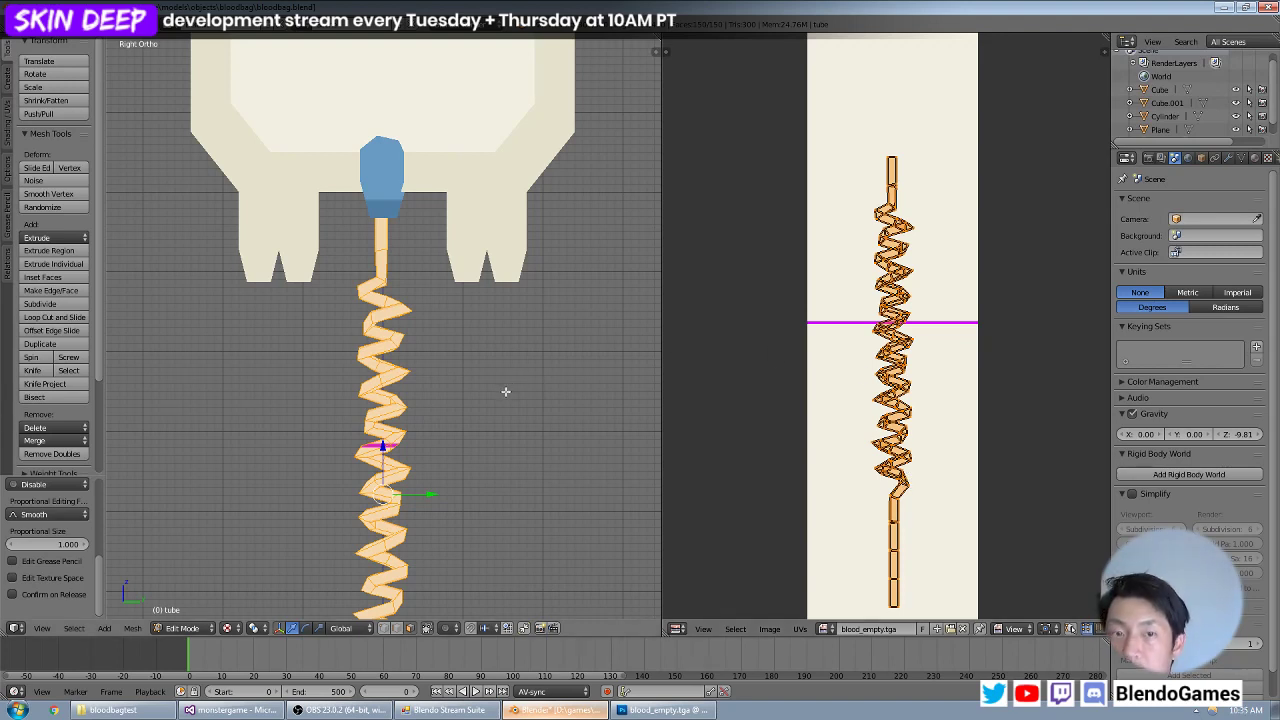
Try the standard Unwrap on the tube once more and re-enter its mesh editing.
{"action": "key", "text": "u"}
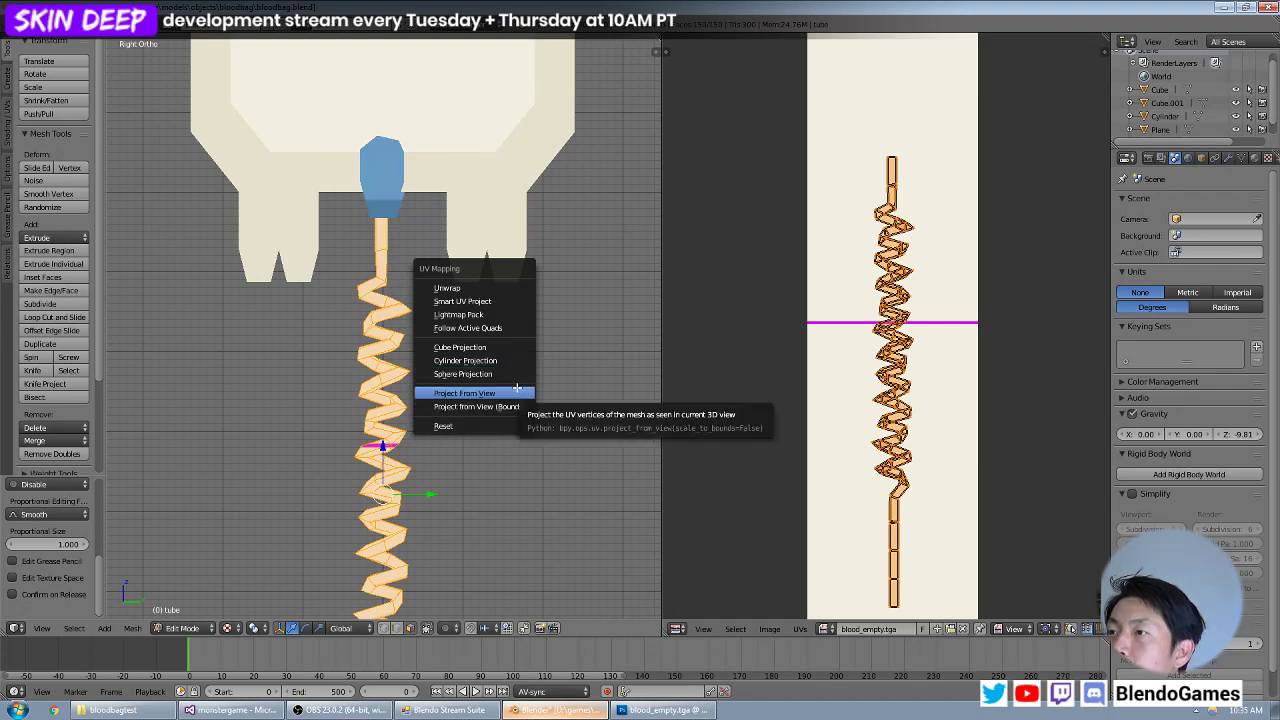
{"action": "left_click", "coordinate": [509, 291]}
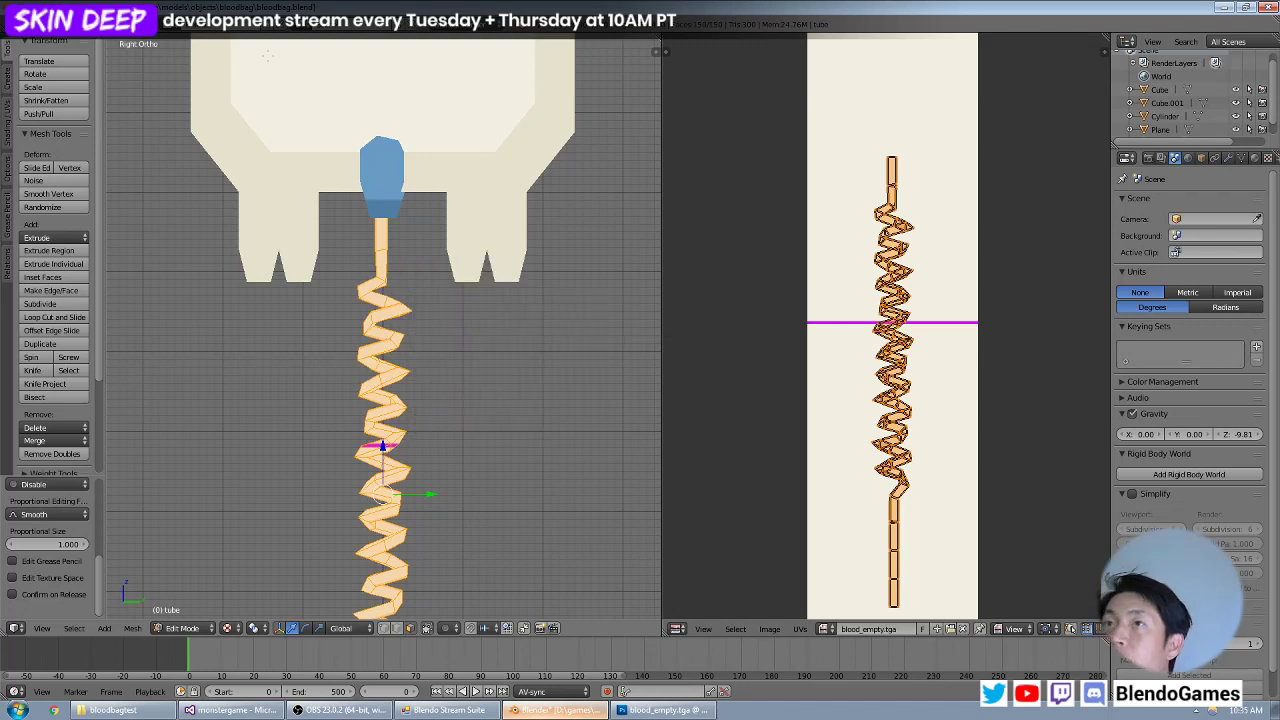
{"action": "key", "text": "Tab"}
{"action": "key", "text": "Tab"}
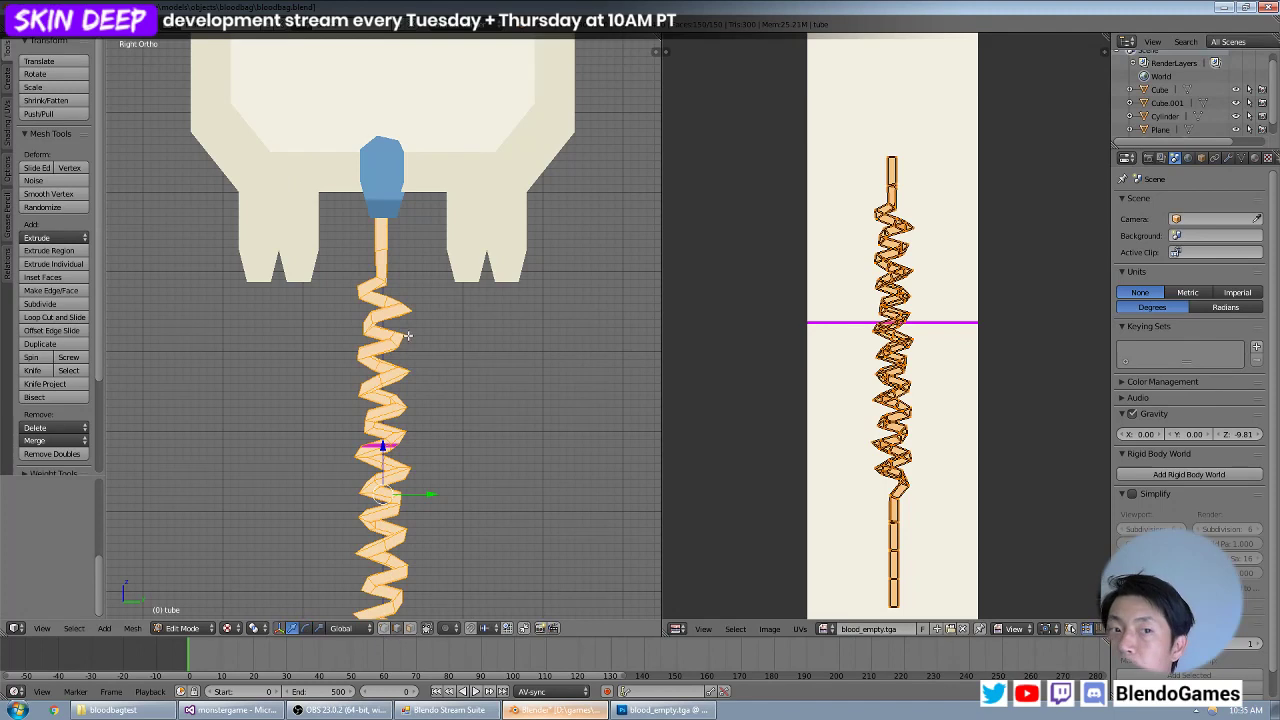
Select a continuous lengthwise run of edges from the tube's top end below the connector down through the upper coils.
{"action": "middle_click_drag", "start_coordinate": [405, 335], "coordinate": [347, 350]}
{"action": "scroll", "coordinate": [370, 300], "scroll_direction": "up", "scroll_amount": 3}
{"action": "right_click", "coordinate": [488, 137]}
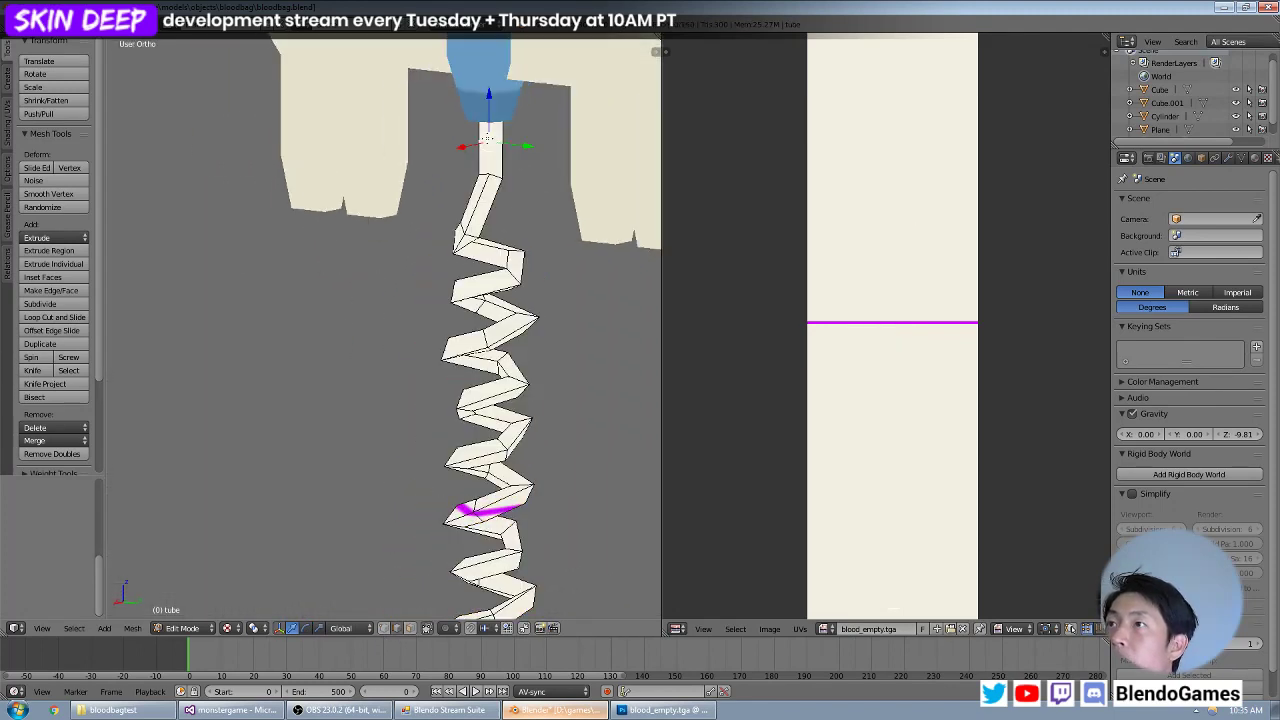
{"action": "key", "text": "KP_Decimal"}
{"action": "scroll", "coordinate": [407, 298], "scroll_direction": "down", "scroll_amount": 5}
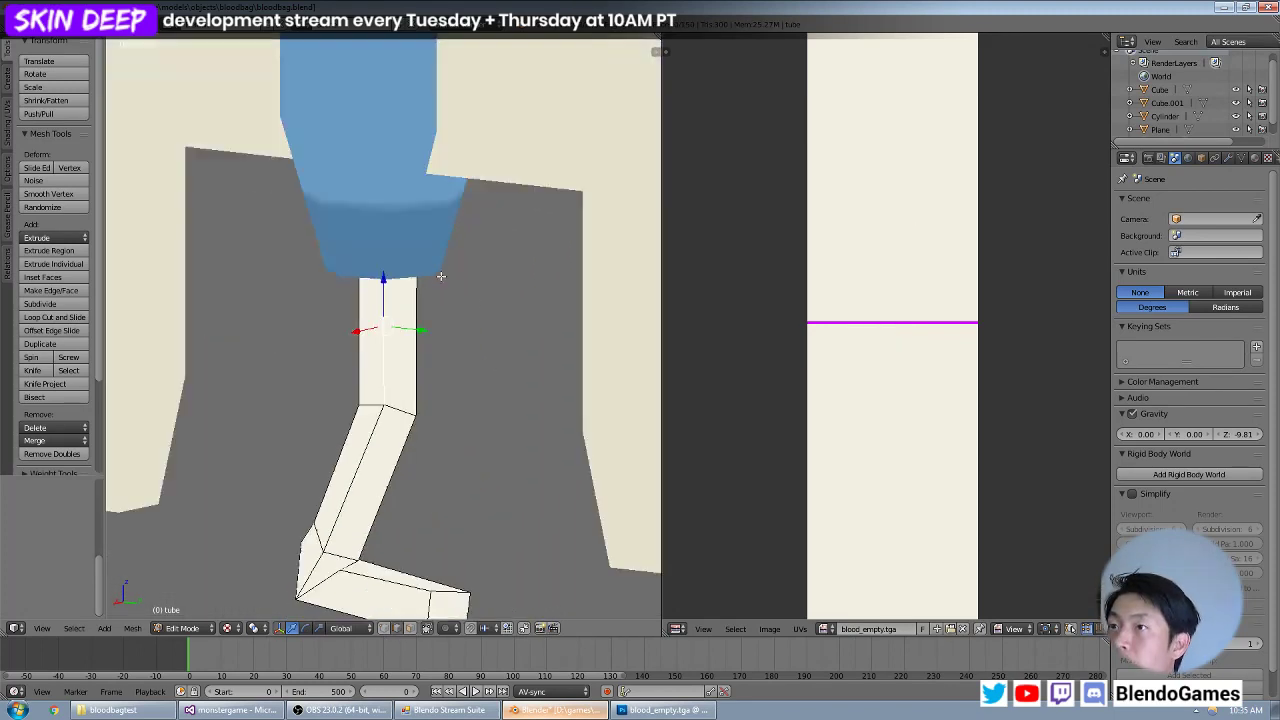
{"action": "scroll", "coordinate": [407, 298], "scroll_direction": "up", "scroll_amount": 4}
{"action": "middle_click_drag", "start_coordinate": [365, 510], "coordinate": [417, 270], "text": "shift"}
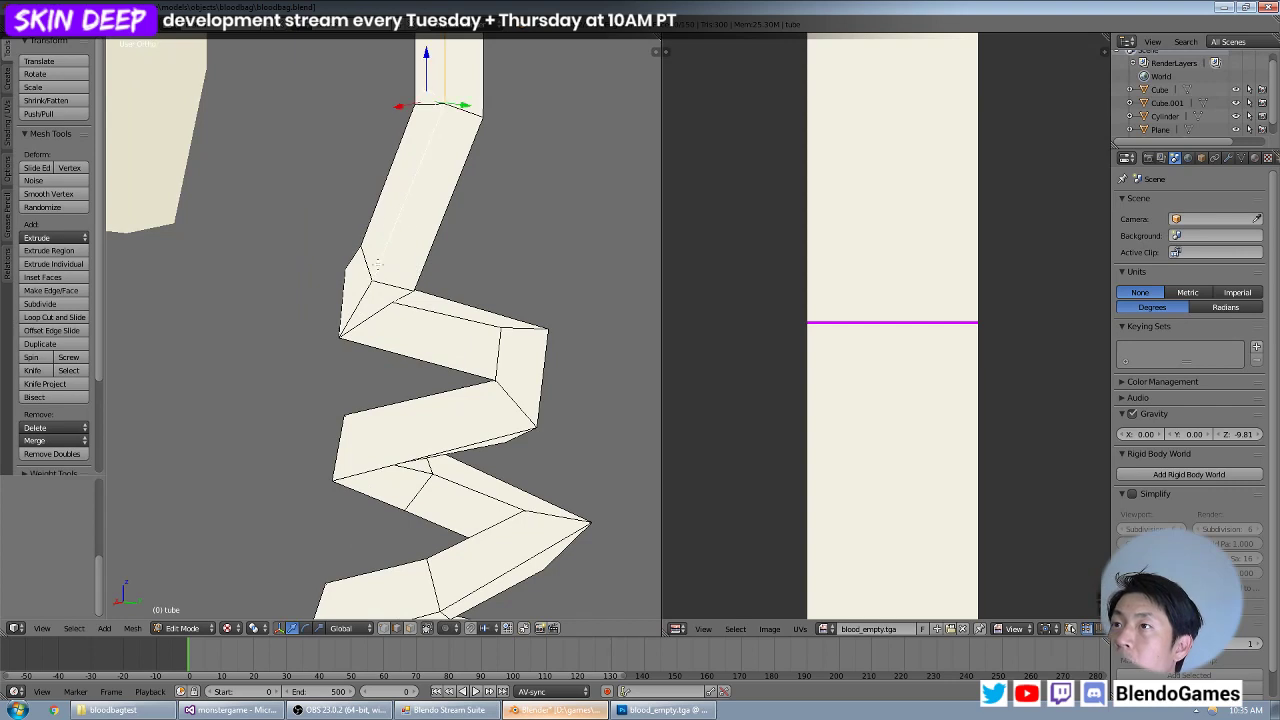
{"action": "middle_click_drag", "start_coordinate": [404, 219], "coordinate": [380, 374]}
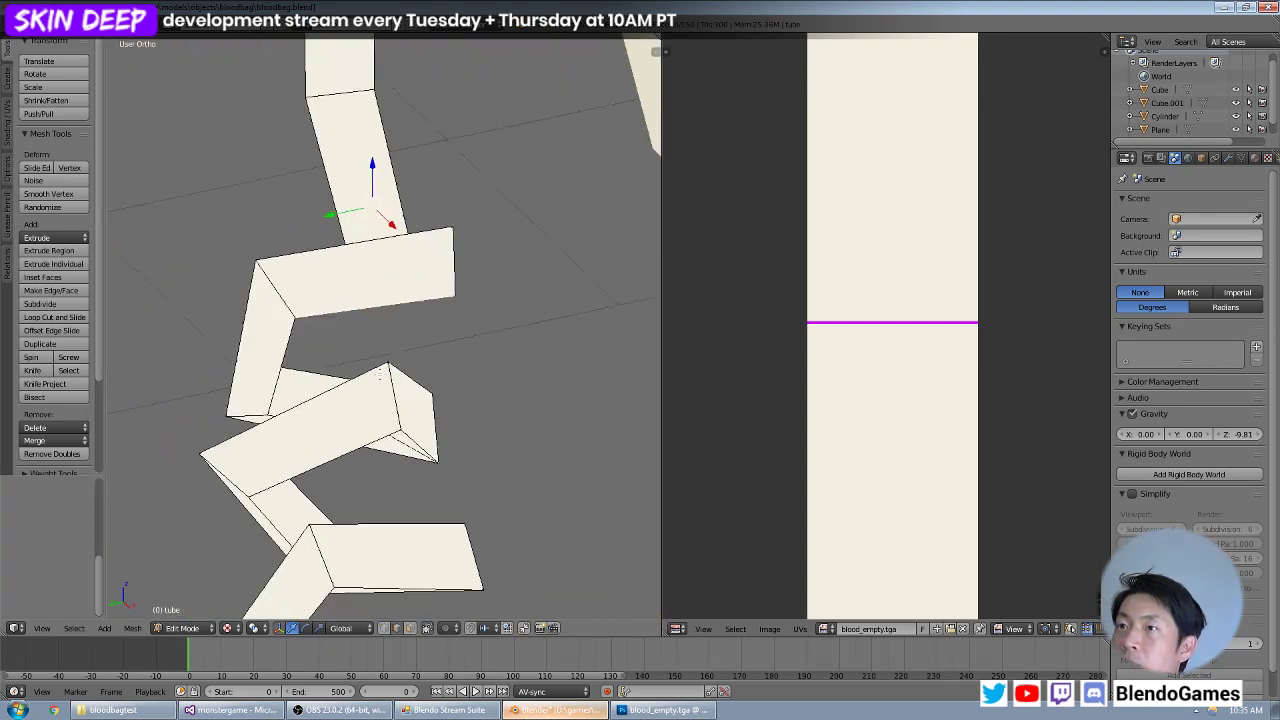
{"action": "middle_click_drag", "start_coordinate": [283, 354], "coordinate": [360, 320]}
{"action": "middle_click_drag", "start_coordinate": [531, 385], "coordinate": [419, 388]}
{"action": "right_click", "coordinate": [619, 390], "text": "shift"}
{"action": "right_click", "coordinate": [384, 398], "text": "shift"}
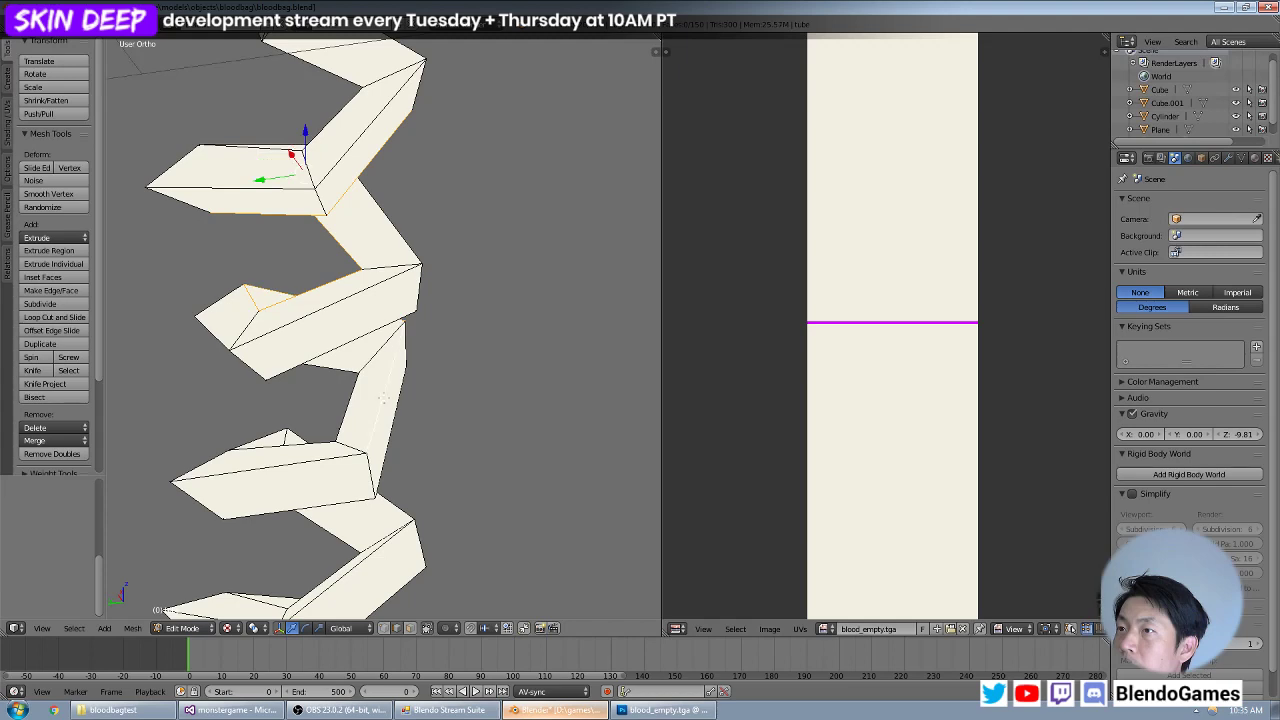
Extend the lengthwise edge selection along the tube's middle coils, past the magenta band.
{"action": "right_click", "coordinate": [311, 461], "text": "shift"}
{"action": "middle_click_drag", "start_coordinate": [201, 424], "coordinate": [392, 336]}
{"action": "middle_click_drag", "start_coordinate": [338, 381], "coordinate": [426, 301]}
{"action": "middle_click_drag", "start_coordinate": [373, 373], "coordinate": [397, 396]}
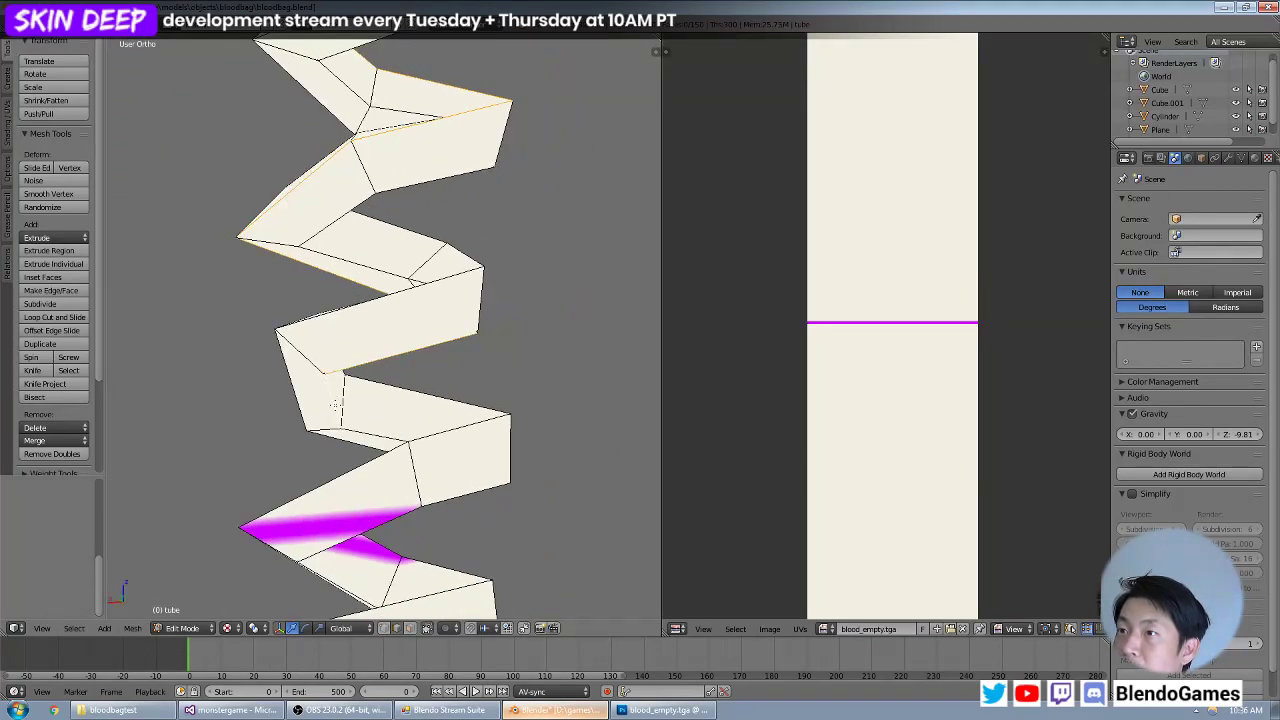
{"action": "middle_click_drag", "start_coordinate": [361, 438], "coordinate": [431, 359]}
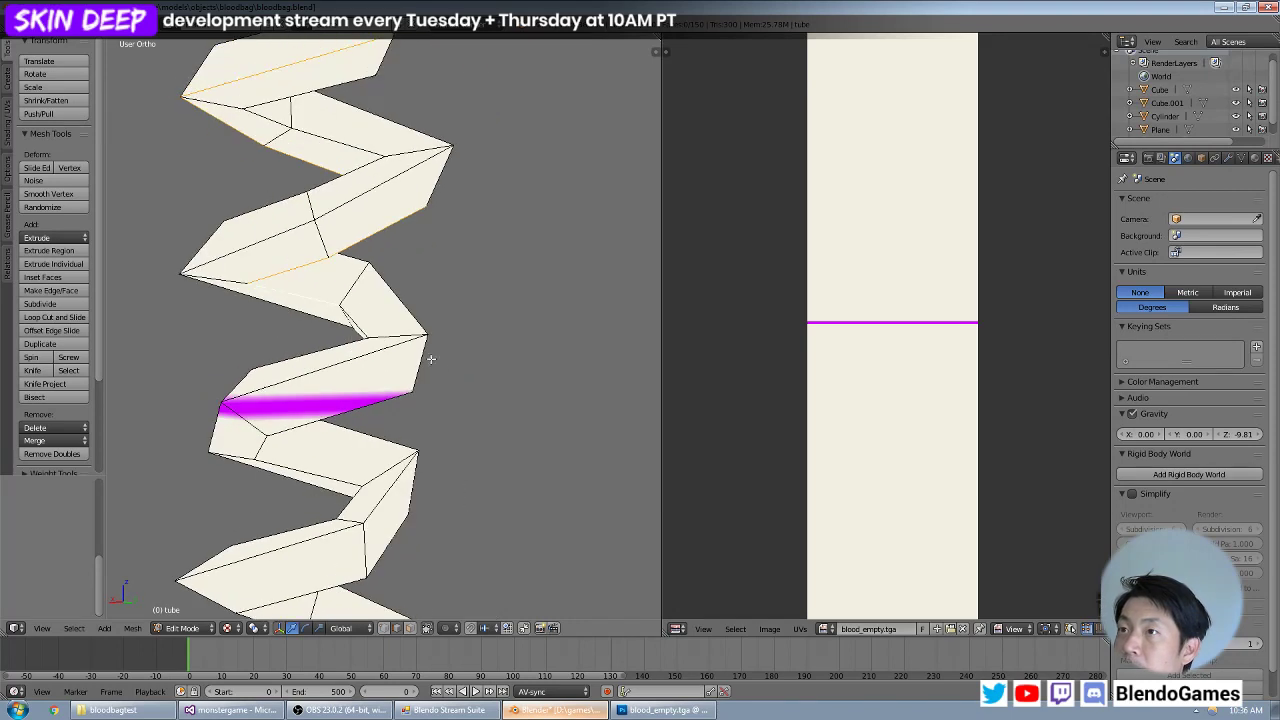
{"action": "middle_click_drag", "start_coordinate": [350, 317], "coordinate": [517, 392]}
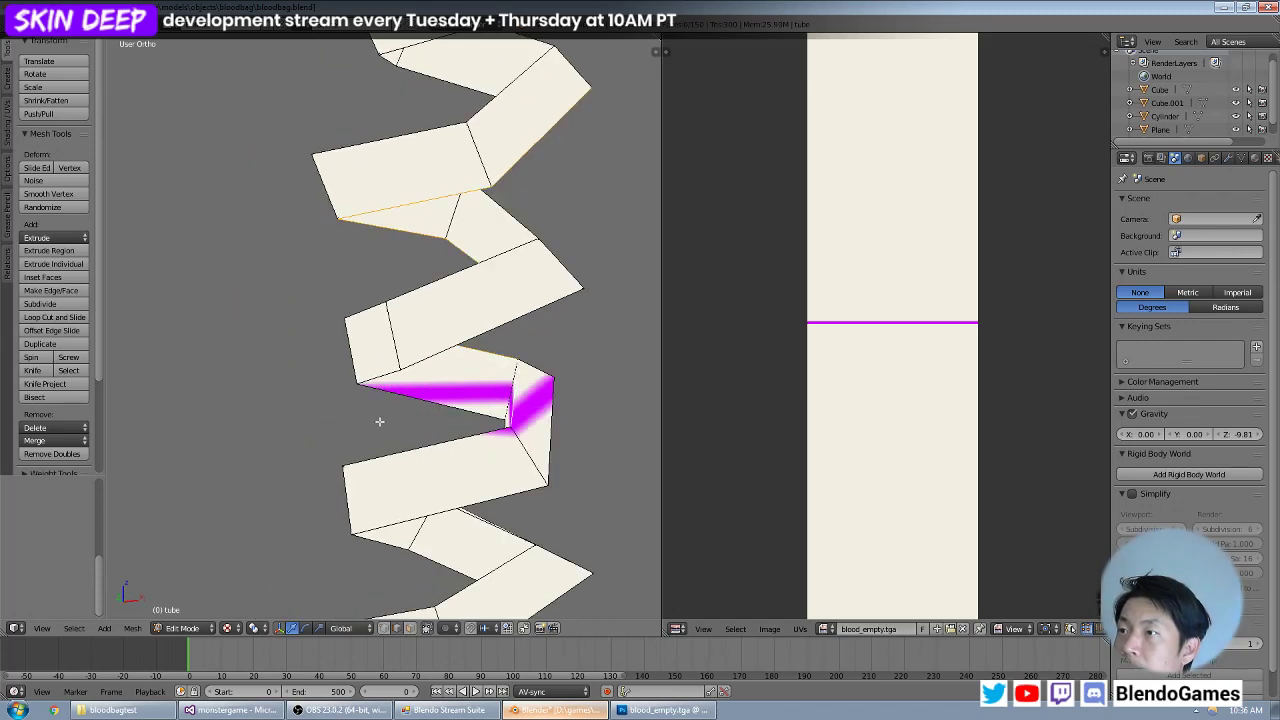
{"action": "middle_click_drag", "start_coordinate": [379, 421], "coordinate": [442, 264]}
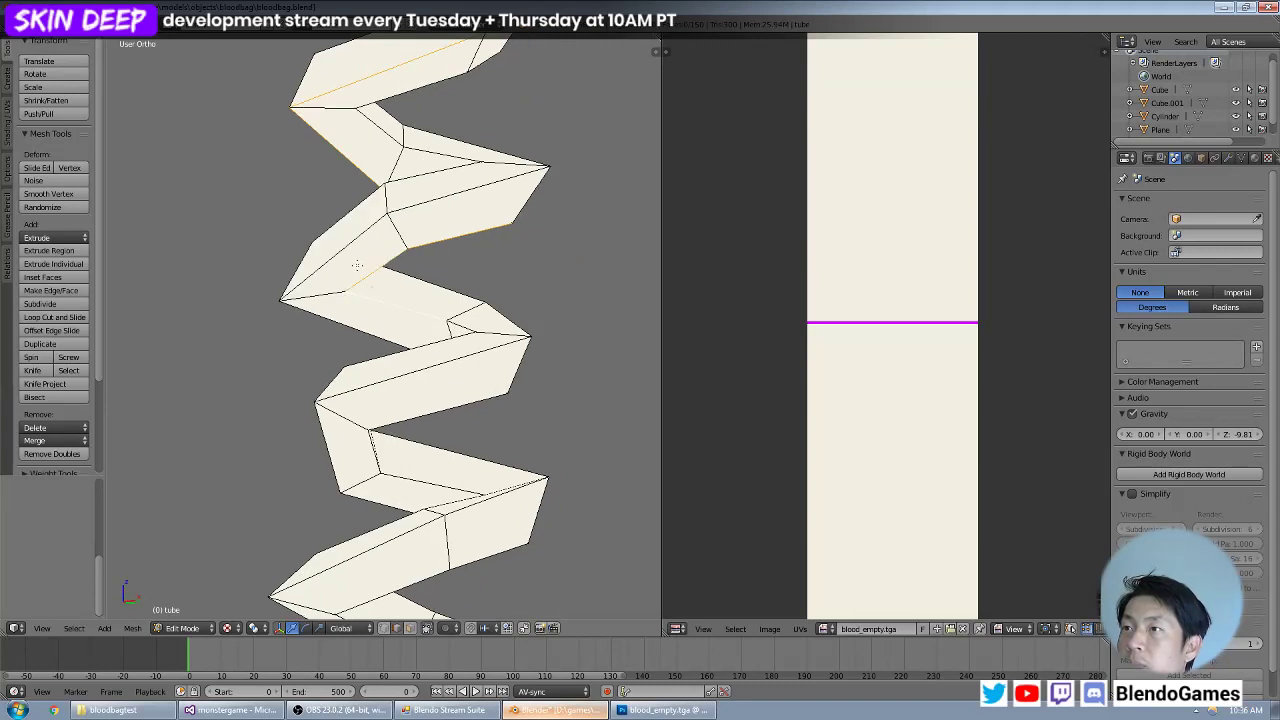
Continue the lengthwise edge selection around the tube's lower coils to the start of the straight end section.
{"action": "middle_click_drag", "start_coordinate": [357, 265], "coordinate": [479, 286]}
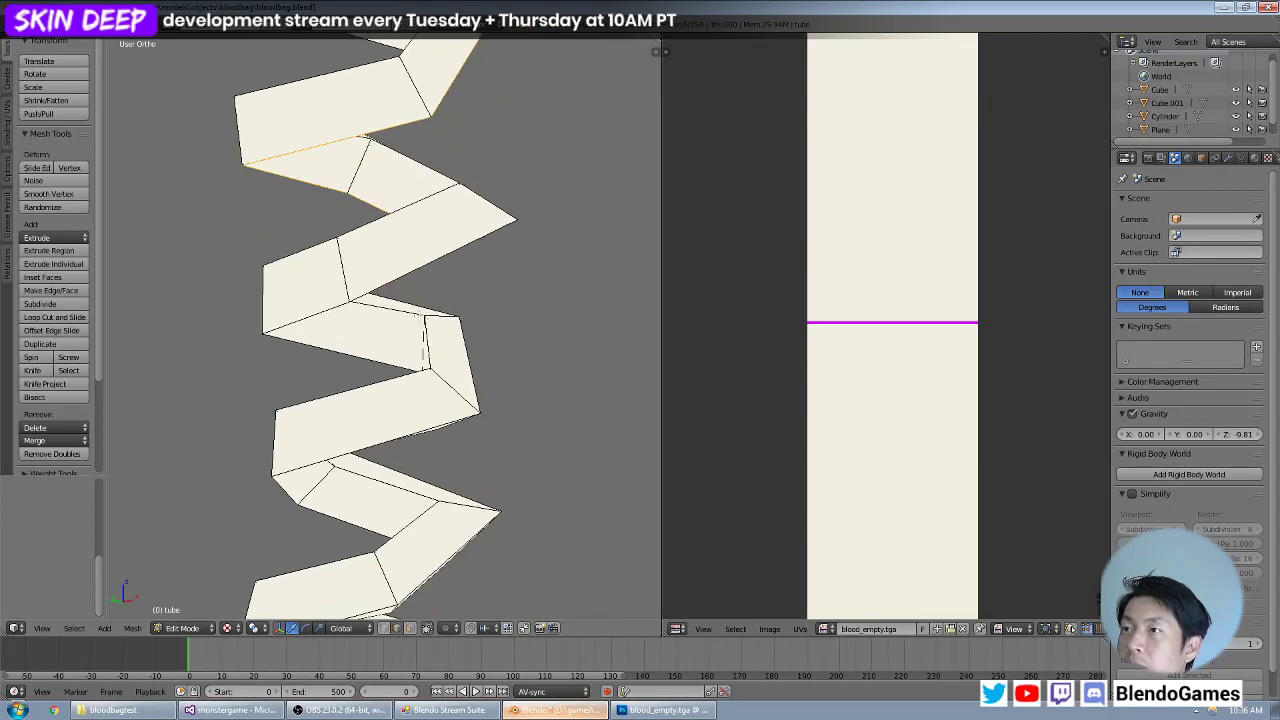
{"action": "middle_click_drag", "start_coordinate": [352, 347], "coordinate": [491, 353]}
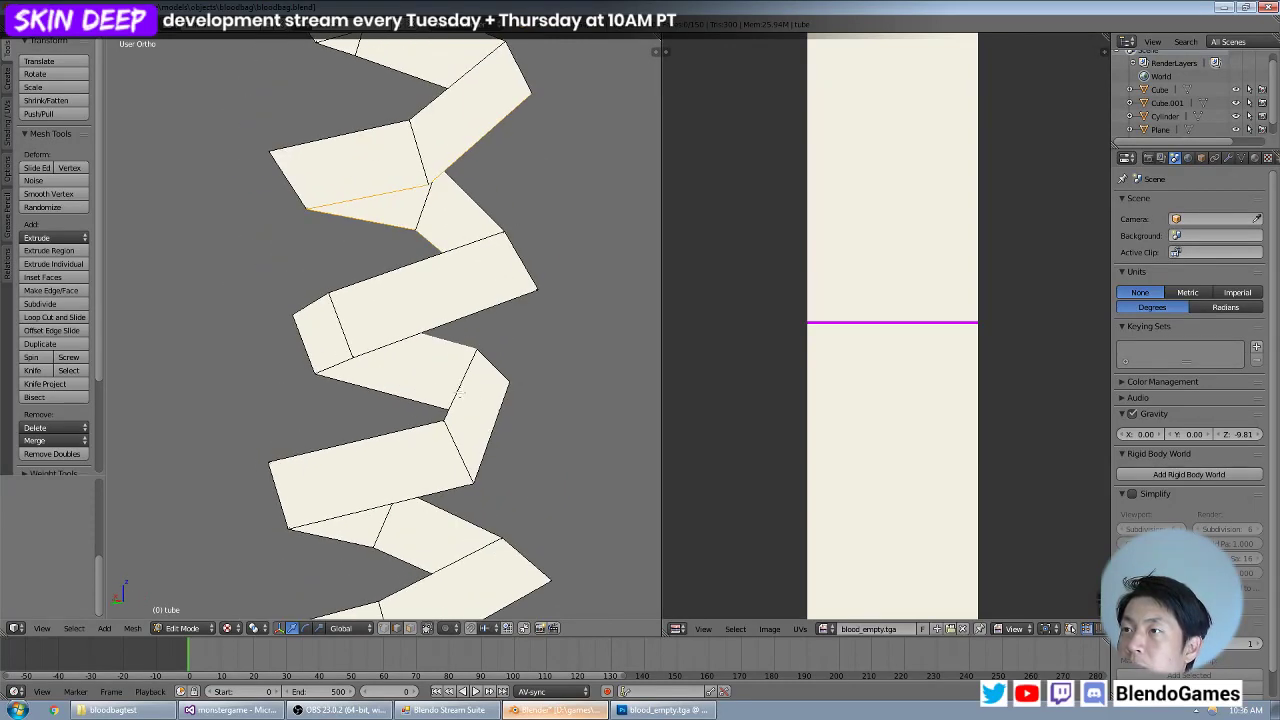
{"action": "middle_click_drag", "start_coordinate": [460, 394], "coordinate": [474, 424]}
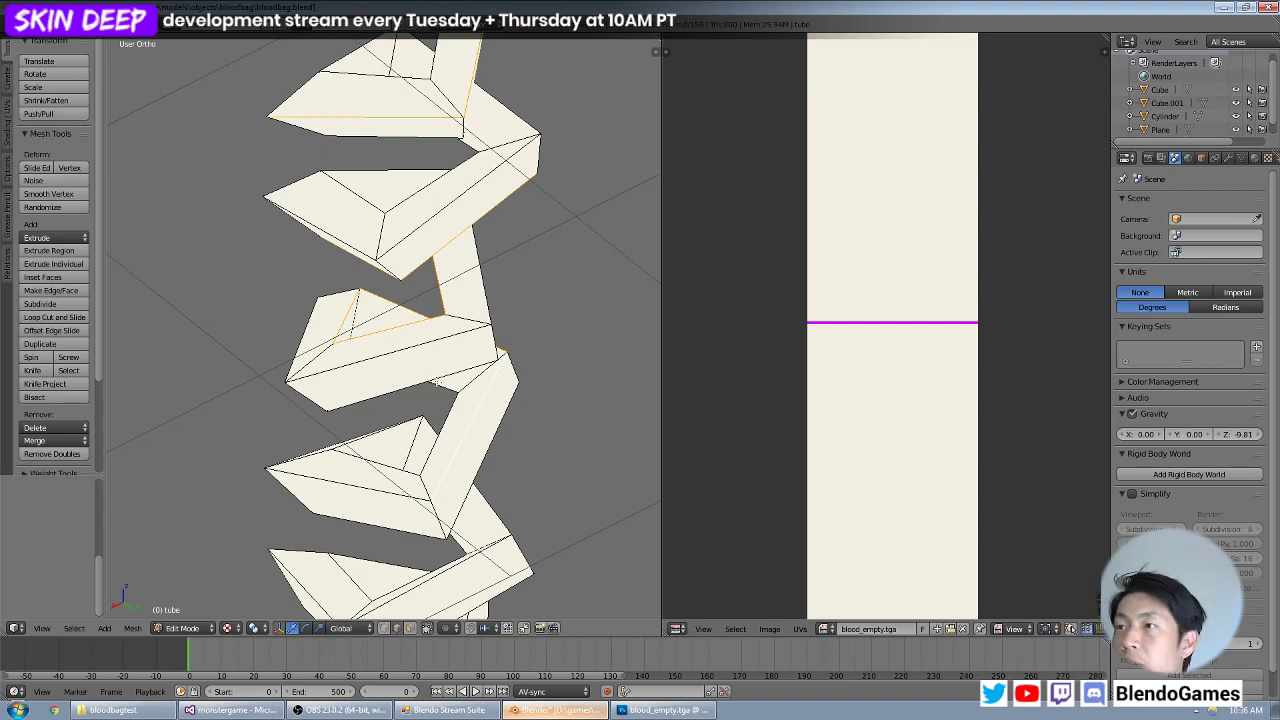
{"action": "middle_click_drag", "start_coordinate": [430, 390], "coordinate": [420, 357]}
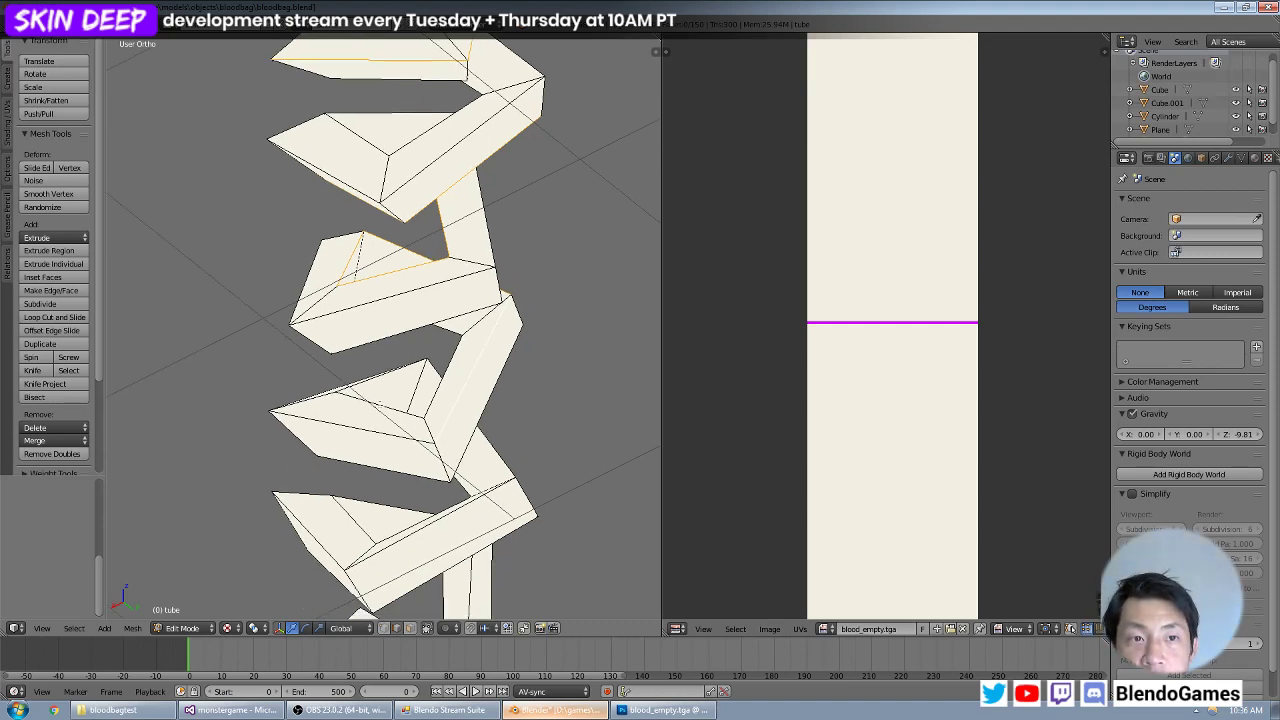
{"action": "middle_click_drag", "start_coordinate": [378, 403], "coordinate": [484, 399]}
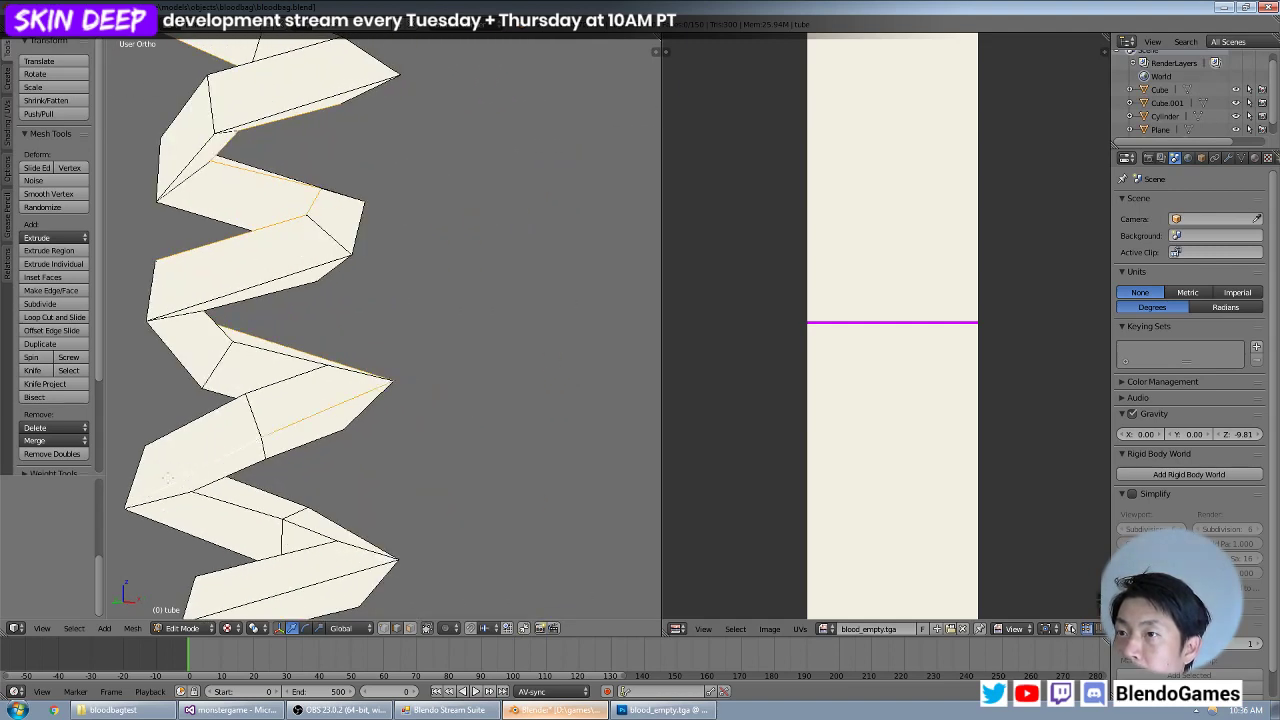
{"action": "middle_click_drag", "start_coordinate": [193, 465], "coordinate": [390, 385]}
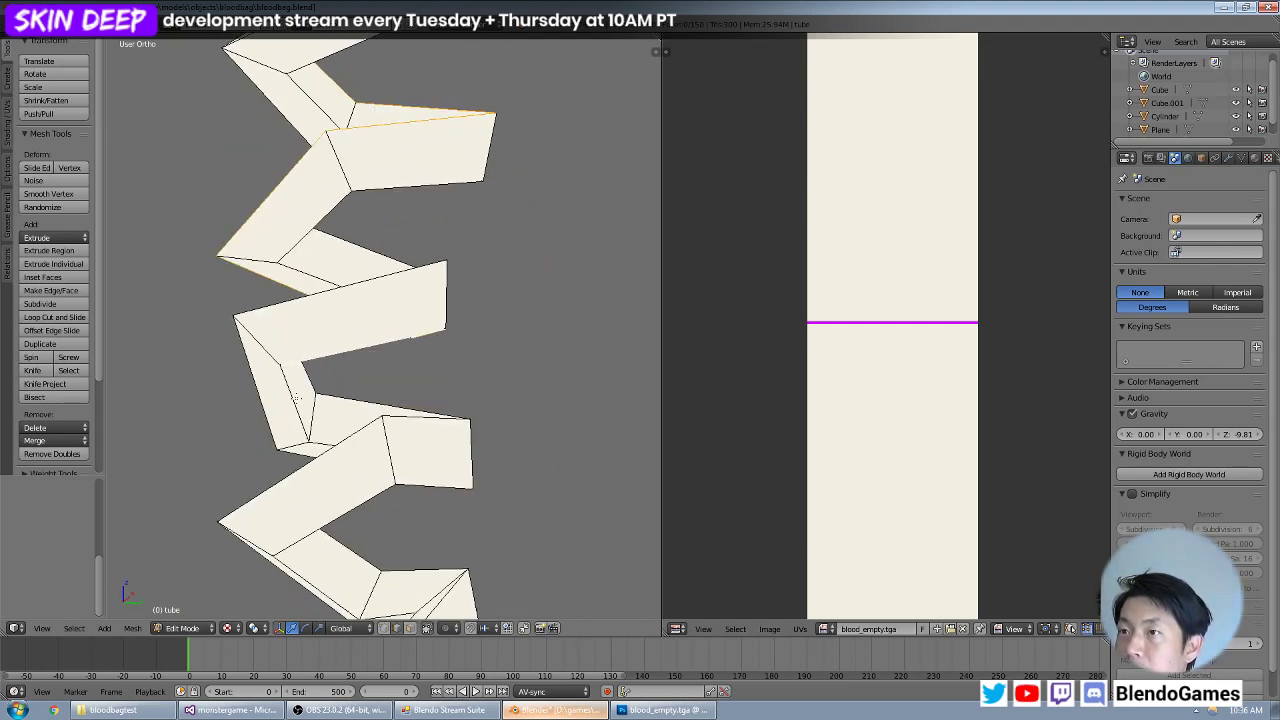
{"action": "middle_click_drag", "start_coordinate": [296, 397], "coordinate": [463, 352]}
{"action": "middle_click_drag", "start_coordinate": [450, 388], "coordinate": [484, 383]}
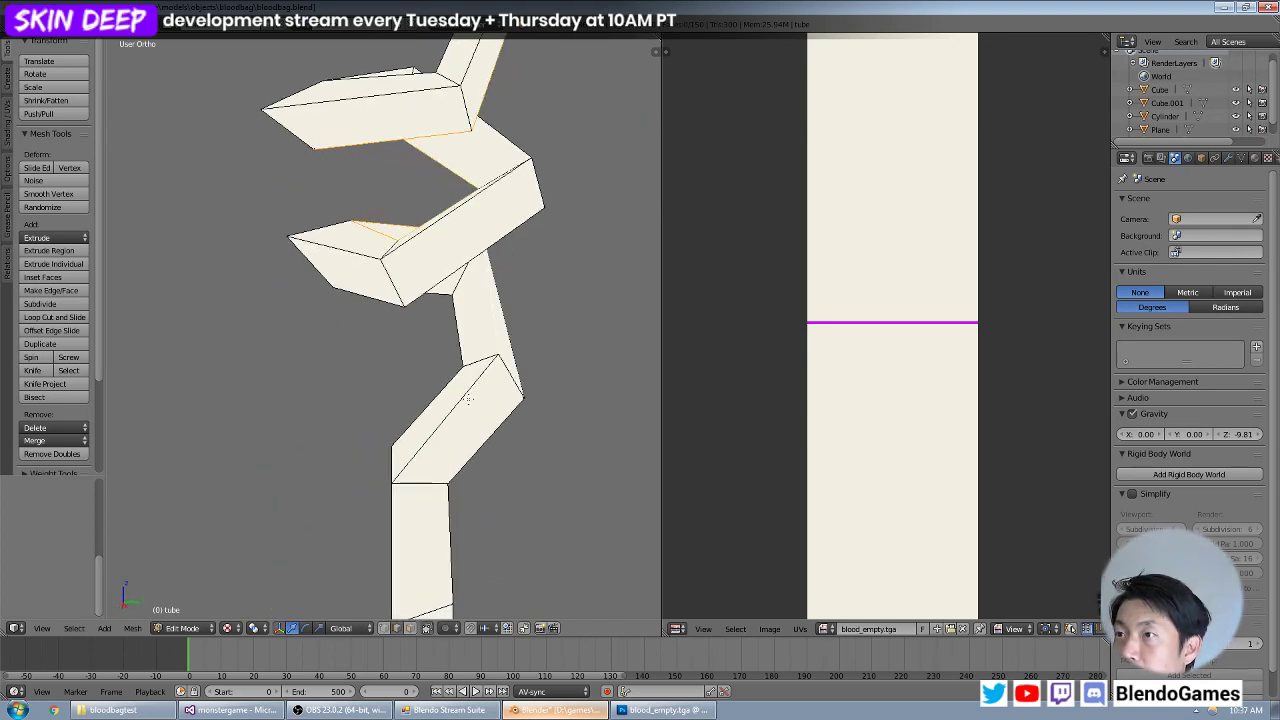
{"action": "middle_click_drag", "start_coordinate": [412, 462], "coordinate": [393, 360], "text": "shift"}
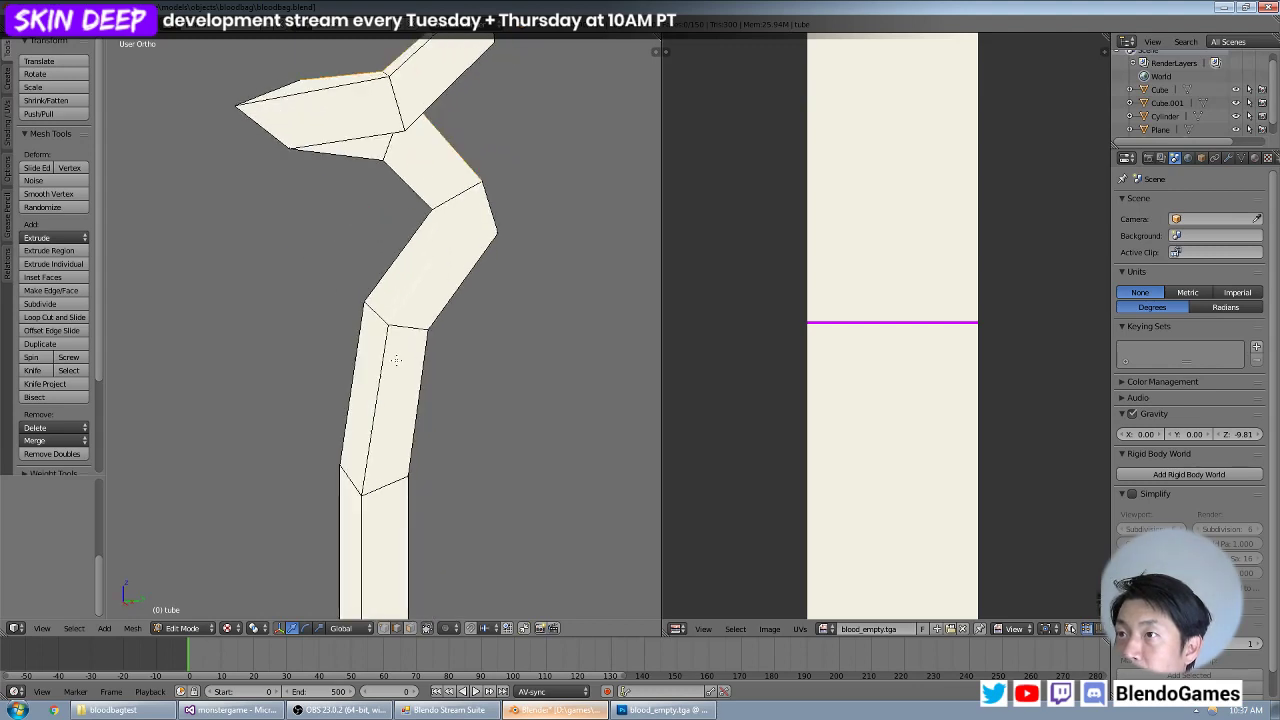
Complete the edge selection down the tube's straight lower section and mark the whole run as a UV seam.
{"action": "right_click", "coordinate": [390, 368], "text": "shift"}
{"action": "scroll", "coordinate": [389, 375], "scroll_direction": "down", "scroll_amount": 2}
{"action": "right_click", "coordinate": [372, 494], "text": "shift"}
{"action": "middle_click_drag", "start_coordinate": [371, 494], "coordinate": [396, 222], "text": "shift"}
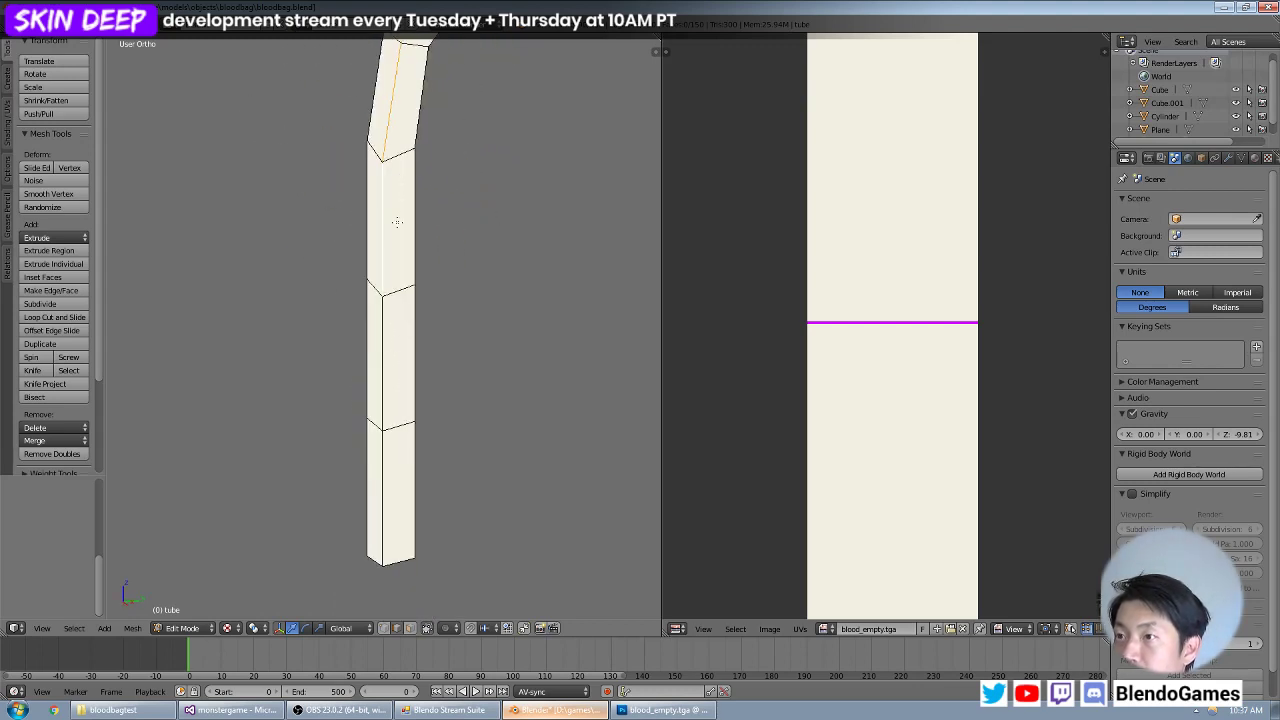
{"action": "right_click", "coordinate": [381, 405], "text": "shift"}
{"action": "right_click", "coordinate": [381, 455], "text": "shift"}
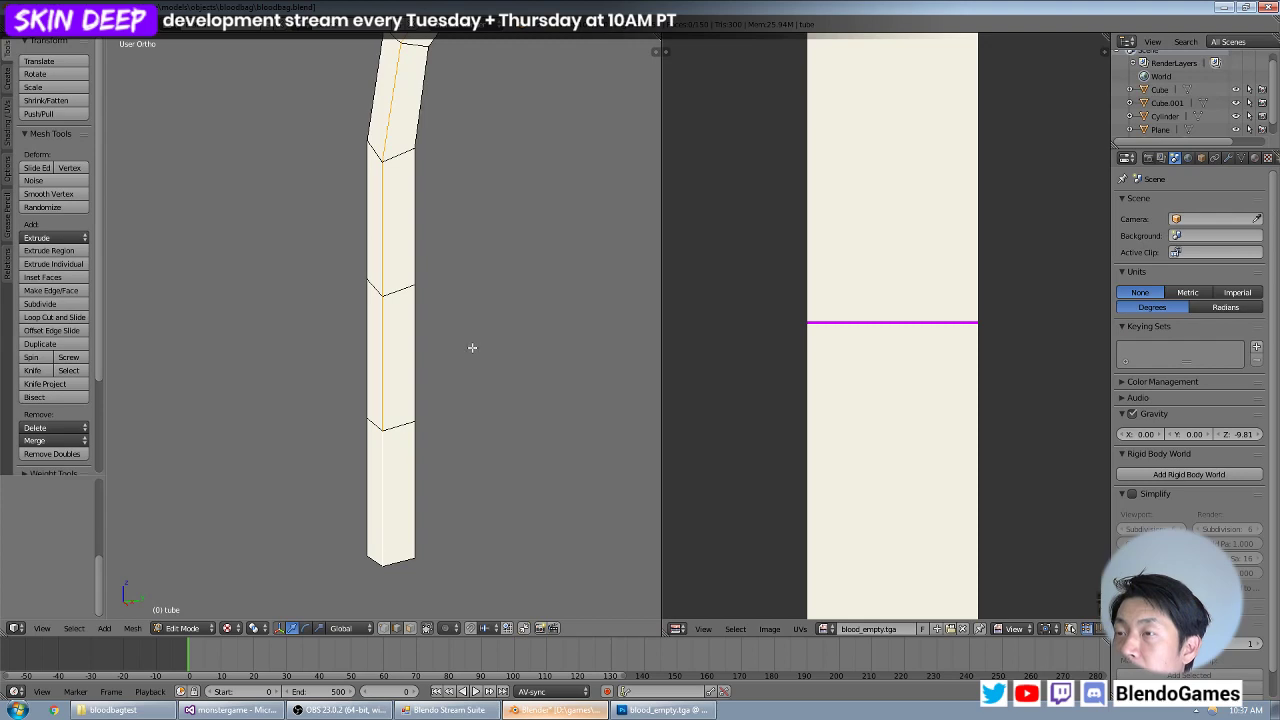
{"action": "scroll", "coordinate": [517, 346], "scroll_direction": "down", "scroll_amount": 5}
{"action": "middle_click_drag", "start_coordinate": [477, 262], "coordinate": [474, 470], "text": "shift"}
{"action": "key", "text": "space"}
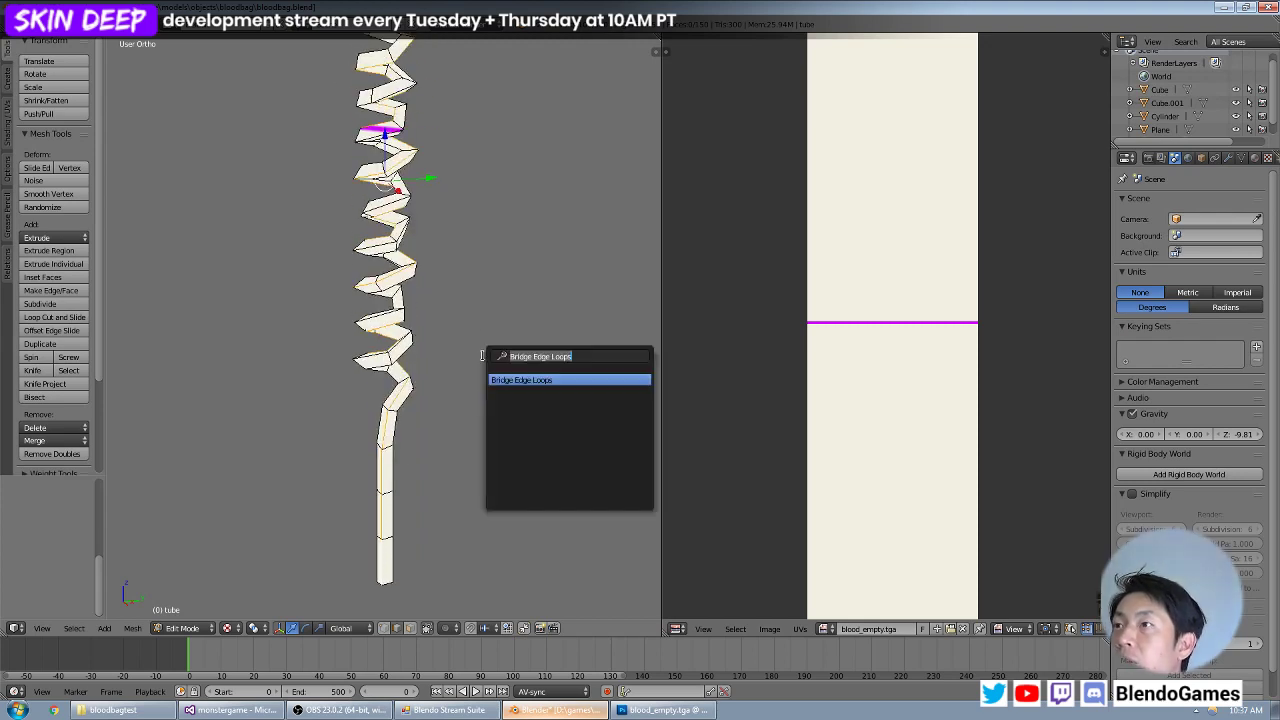
{"action": "type", "text": "seam"}
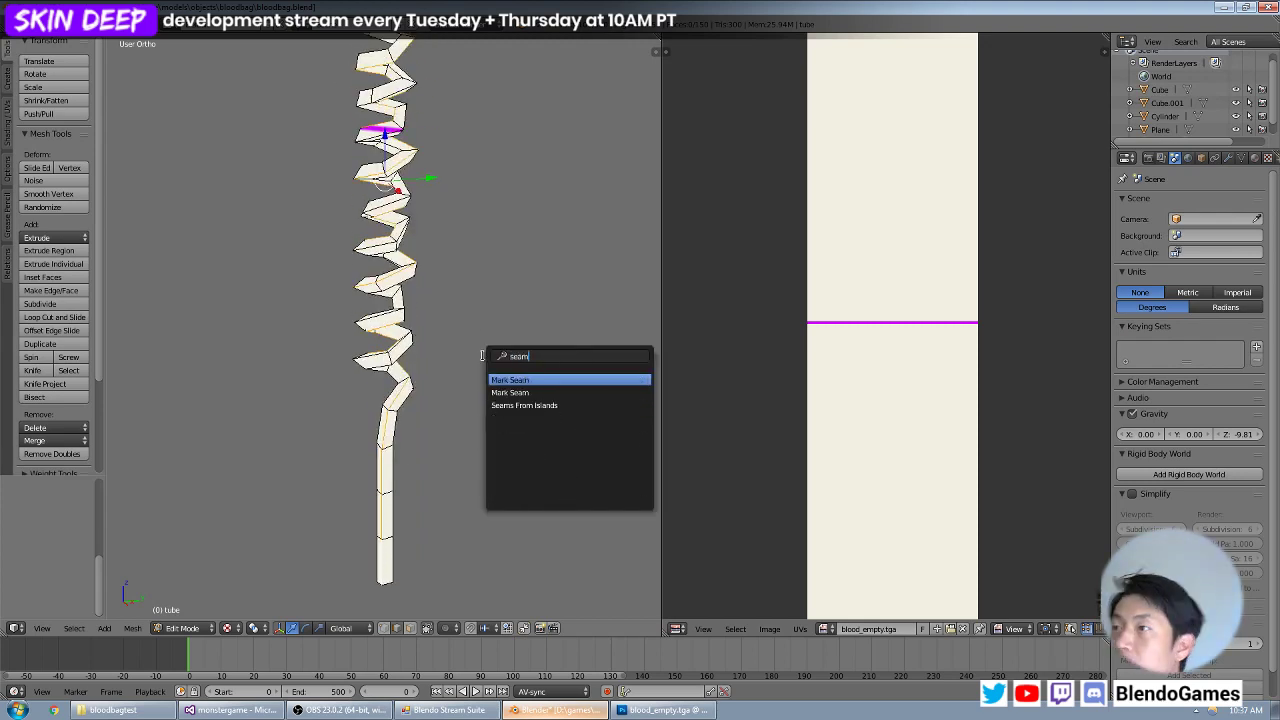
{"action": "left_click", "coordinate": [505, 380]}
Try the standard Unwrap on all faces of the tube using the new lengthwise seam.
{"action": "middle_click_drag", "start_coordinate": [442, 222], "coordinate": [495, 441], "text": "shift"}
{"action": "middle_click_drag", "start_coordinate": [495, 441], "coordinate": [415, 370]}
{"action": "key", "text": "Tab"}
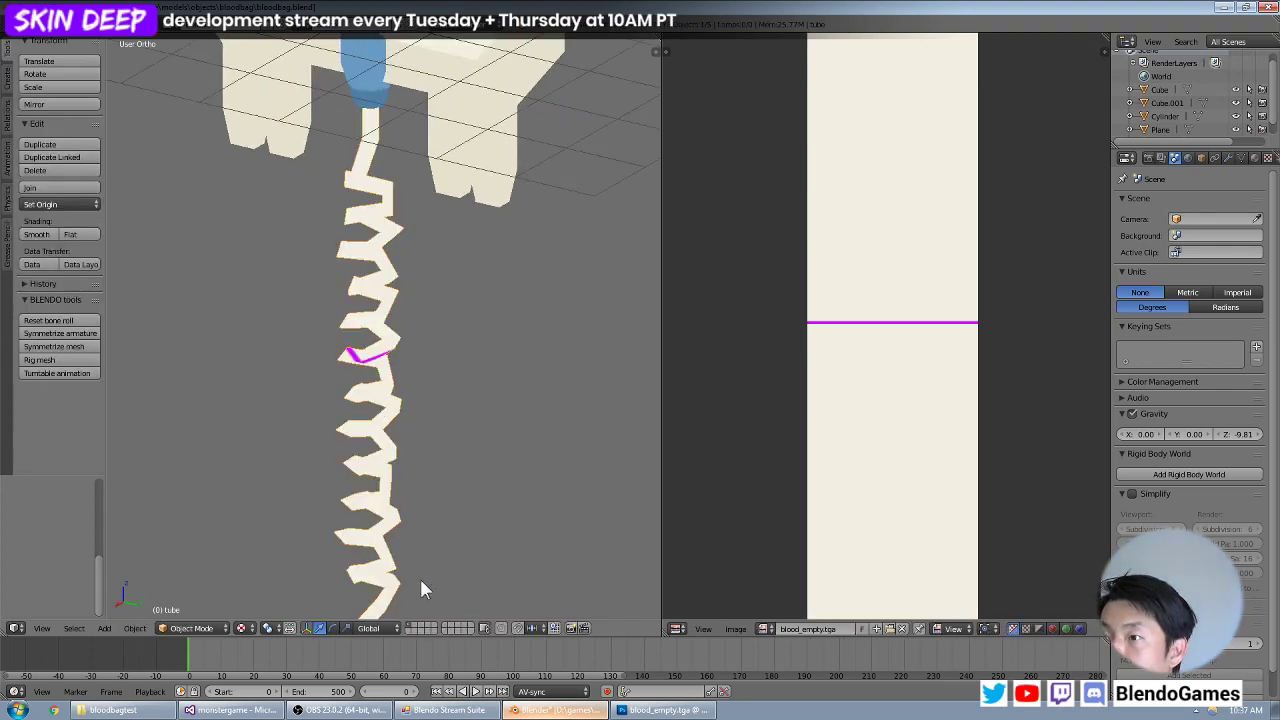
{"action": "key", "text": "Tab"}
{"action": "key", "text": "a"}
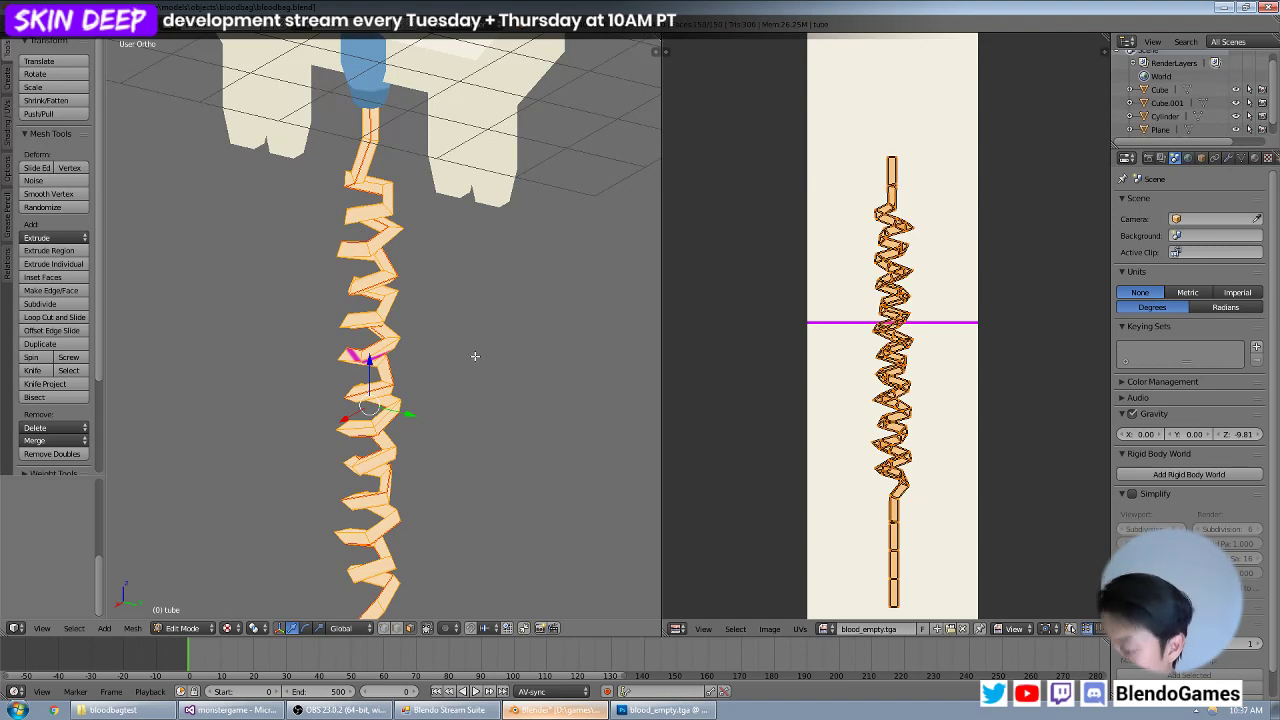
{"action": "key", "text": "KP_1"}
{"action": "key", "text": "u"}
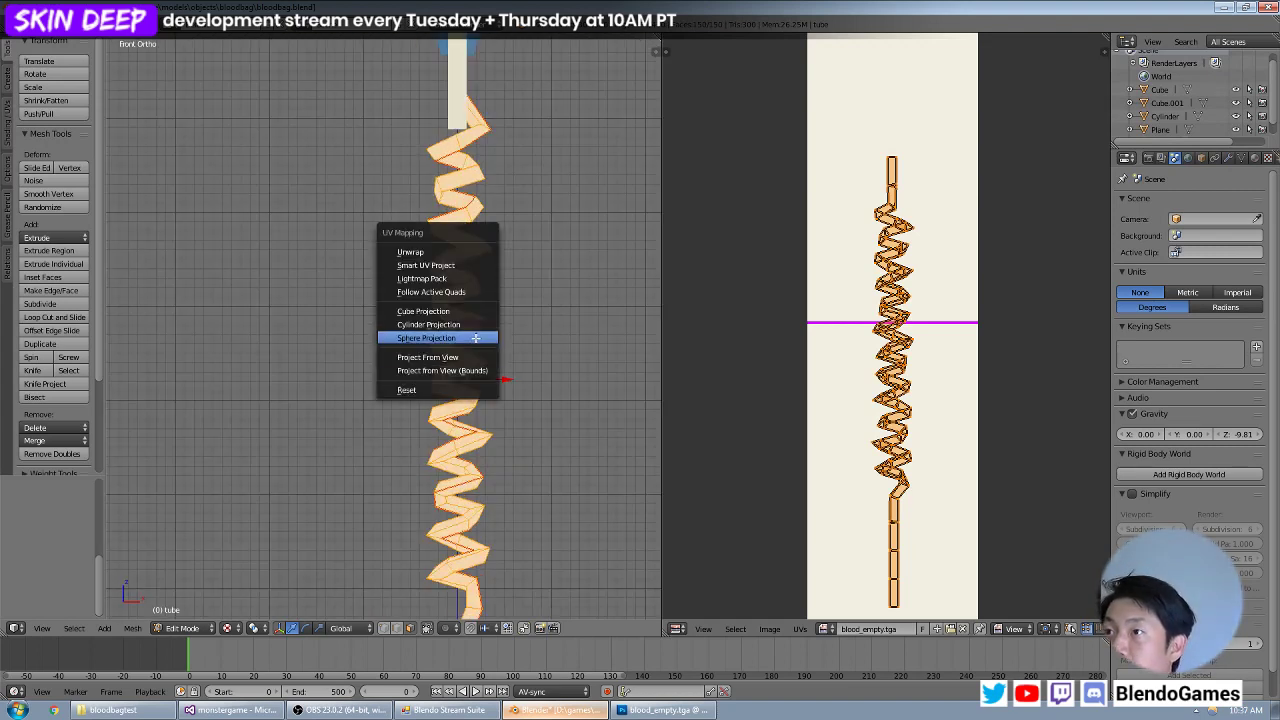
{"action": "left_click", "coordinate": [462, 253]}
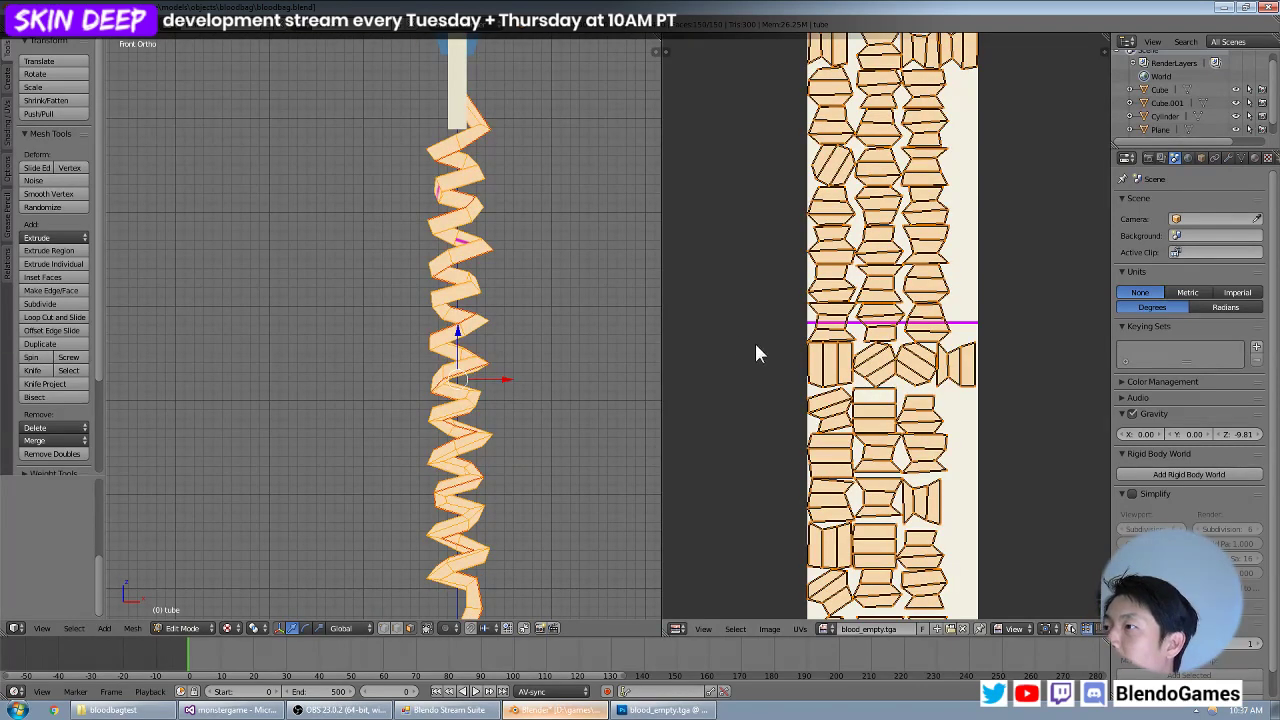
Map the whole tube with Cylinder Projection from the front view and save the Blender file.
{"action": "key", "text": "u"}
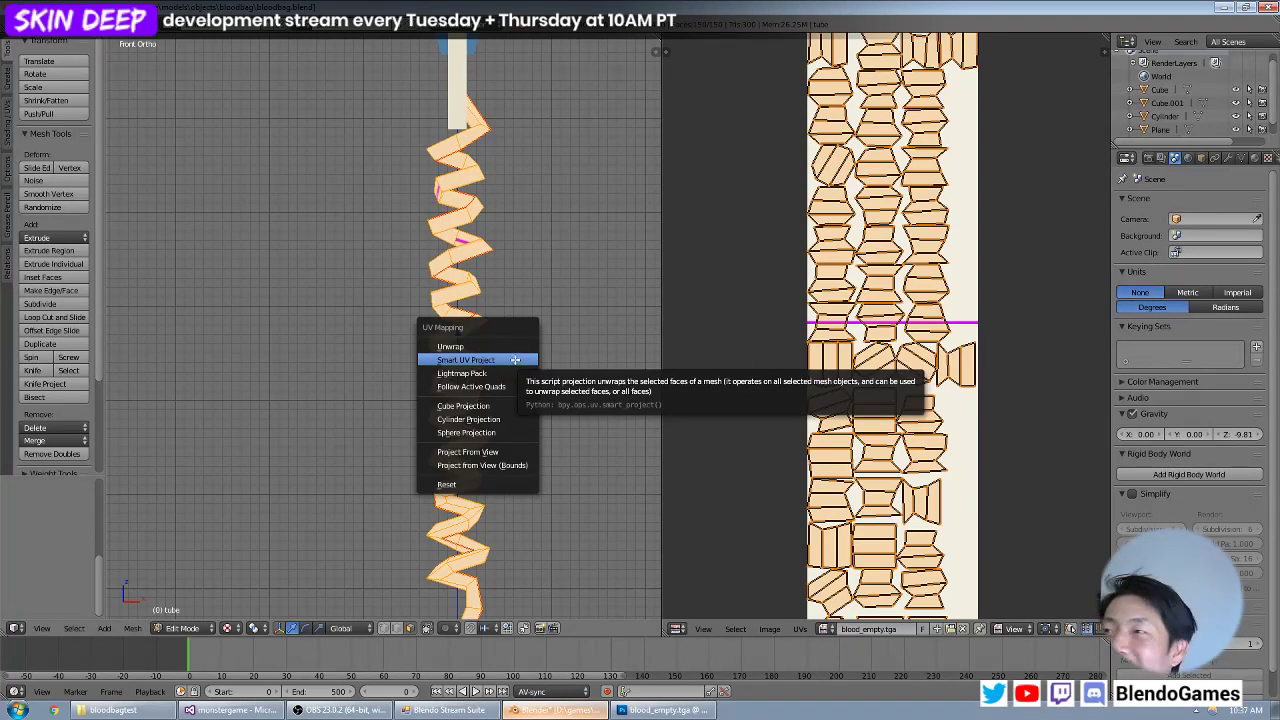
{"action": "left_click", "coordinate": [477, 420]}
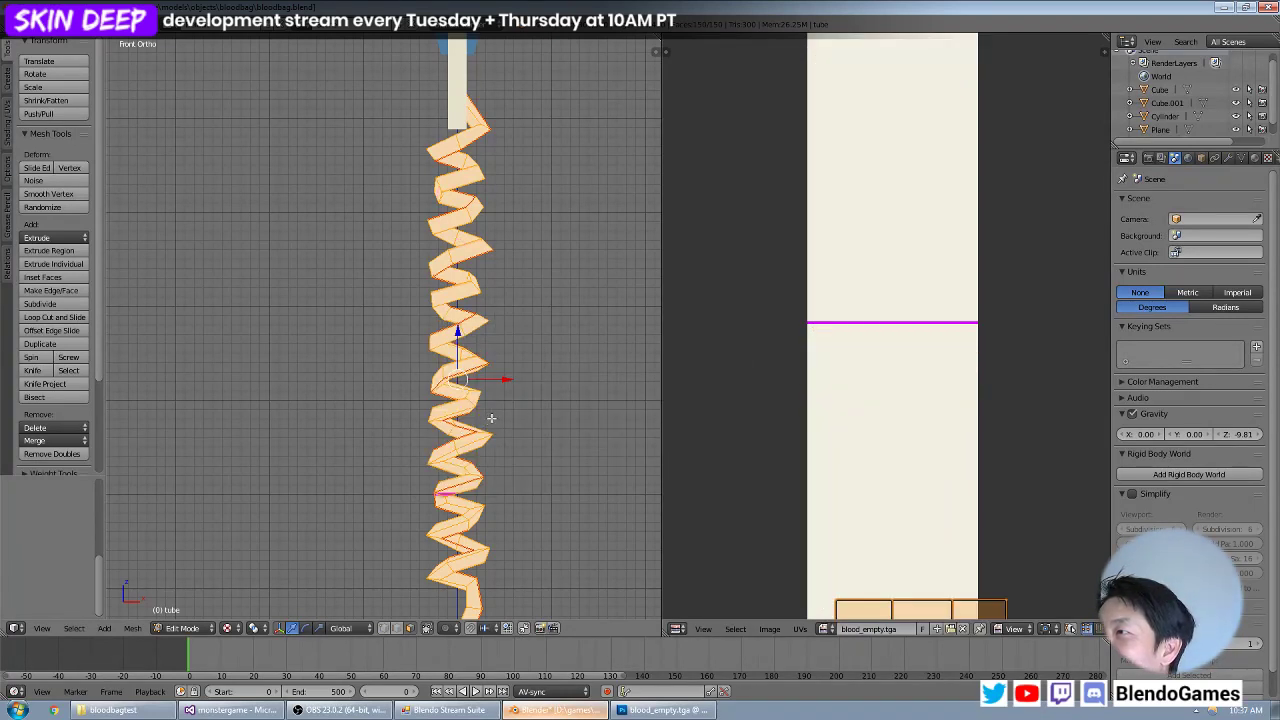
{"action": "scroll", "coordinate": [857, 391], "scroll_direction": "down", "scroll_amount": 4}
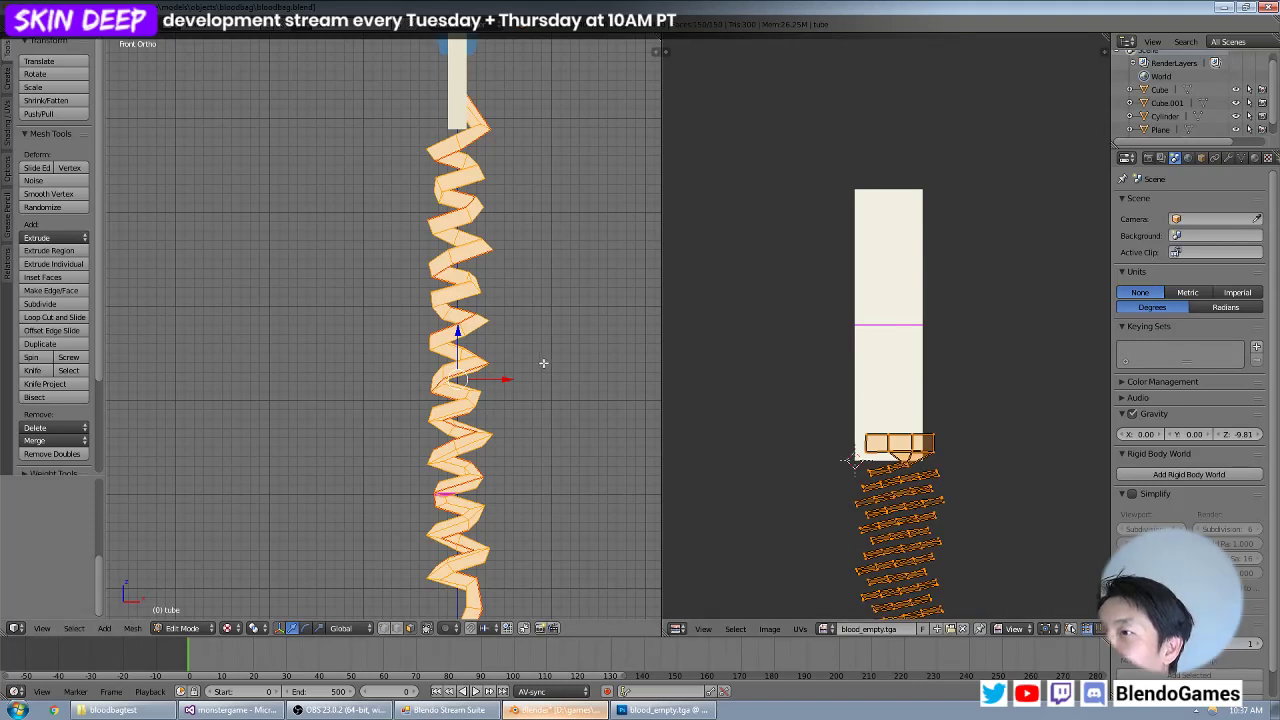
{"action": "scroll", "coordinate": [543, 363], "scroll_direction": "down", "scroll_amount": 2}
{"action": "scroll", "coordinate": [527, 370], "scroll_direction": "up", "scroll_amount": 3}
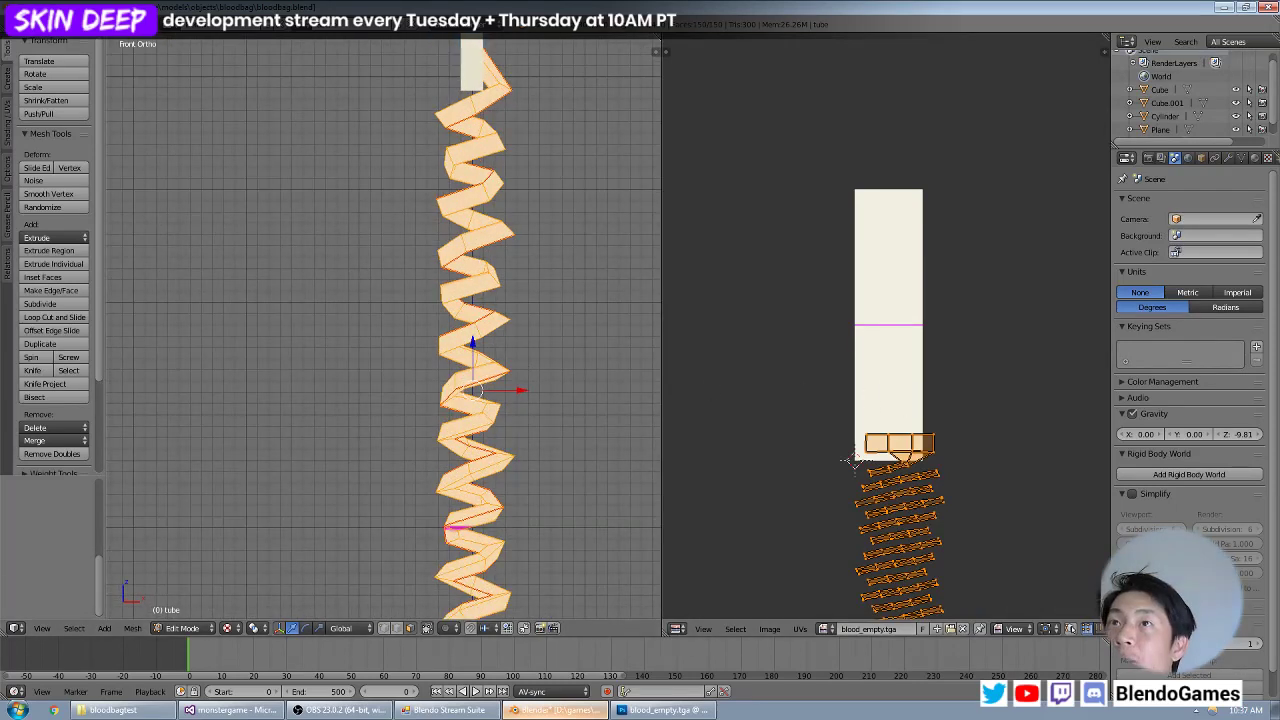
{"action": "left_click", "coordinate": [42, 22]}
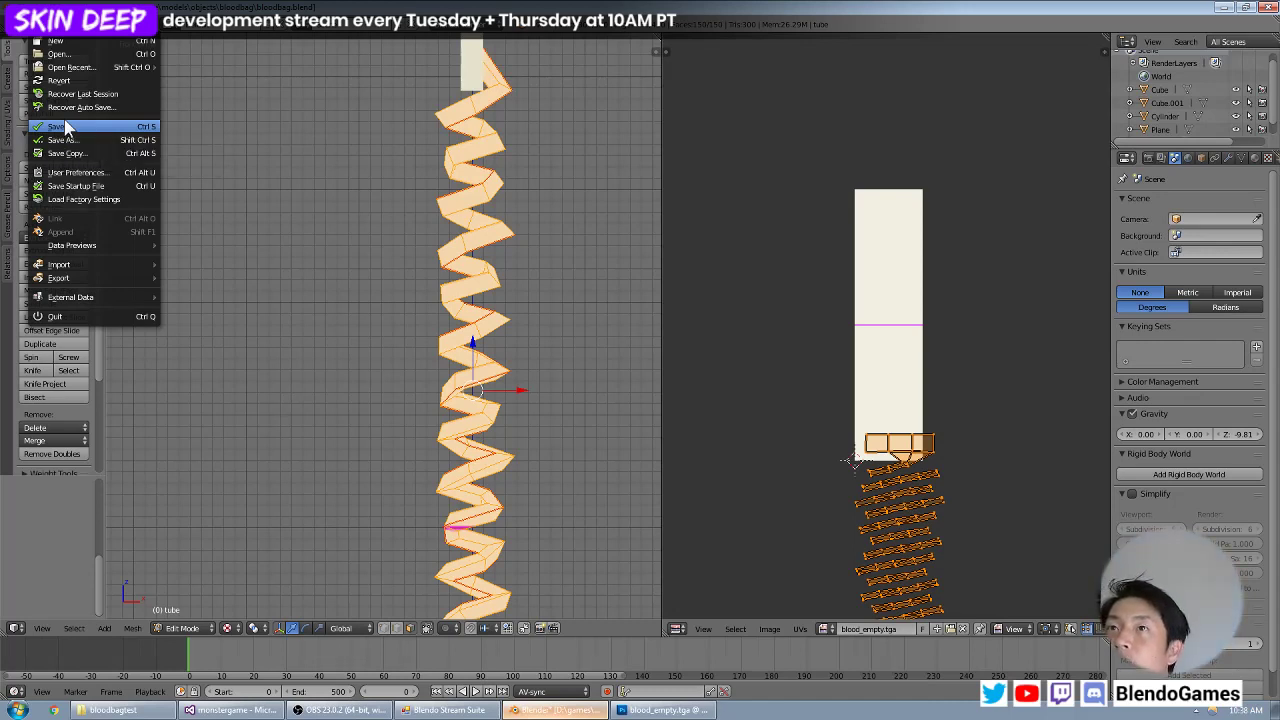
{"action": "left_click", "coordinate": [65, 127]}
Try Follow Active Quads with Length Average edge length mode on all faces of the coiled tube.
{"action": "scroll", "coordinate": [433, 280], "scroll_direction": "down", "scroll_amount": 3}
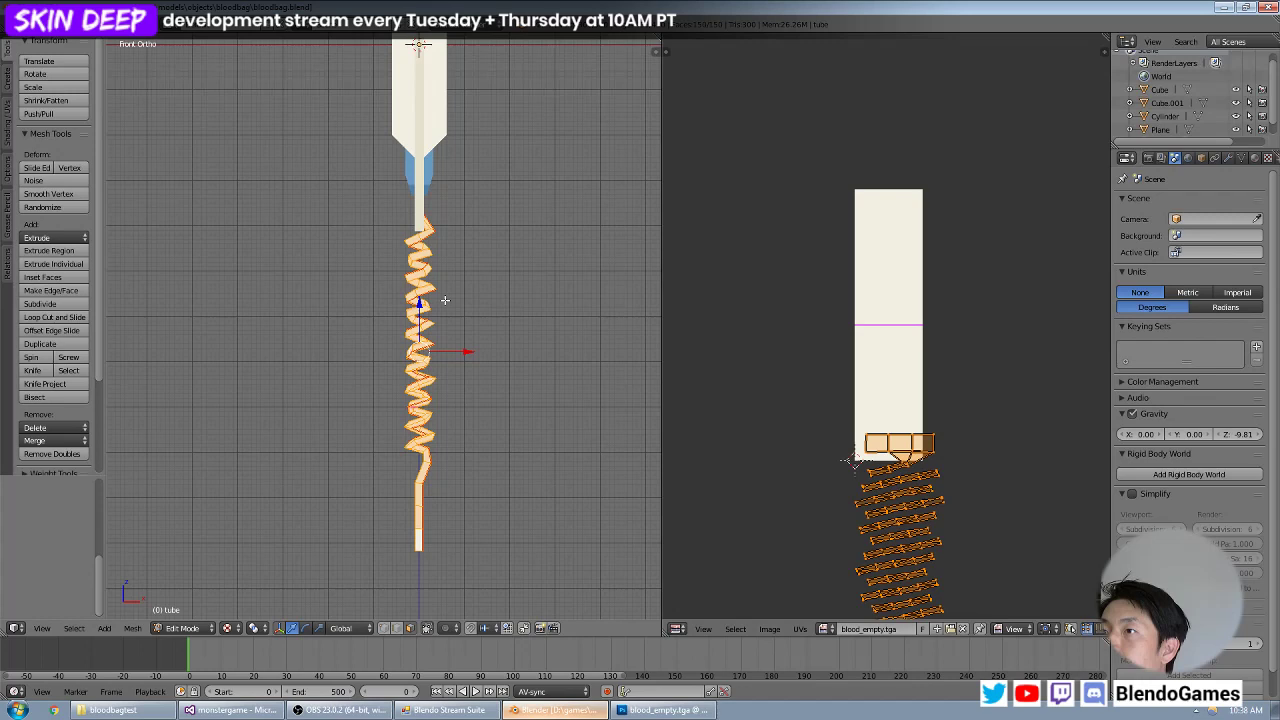
{"action": "scroll", "coordinate": [445, 300], "scroll_direction": "up", "scroll_amount": 5}
{"action": "middle_click_drag", "start_coordinate": [483, 242], "coordinate": [430, 318], "text": "shift"}
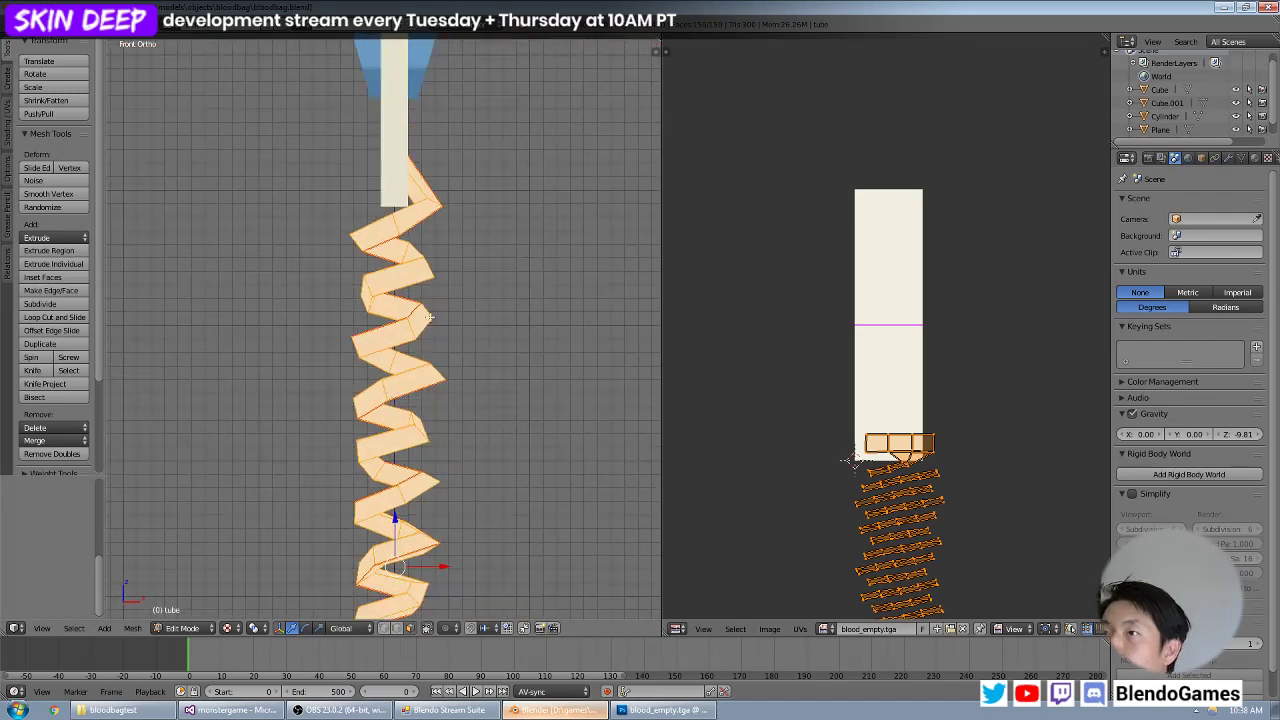
{"action": "key", "text": "a"}
{"action": "key", "text": "a"}
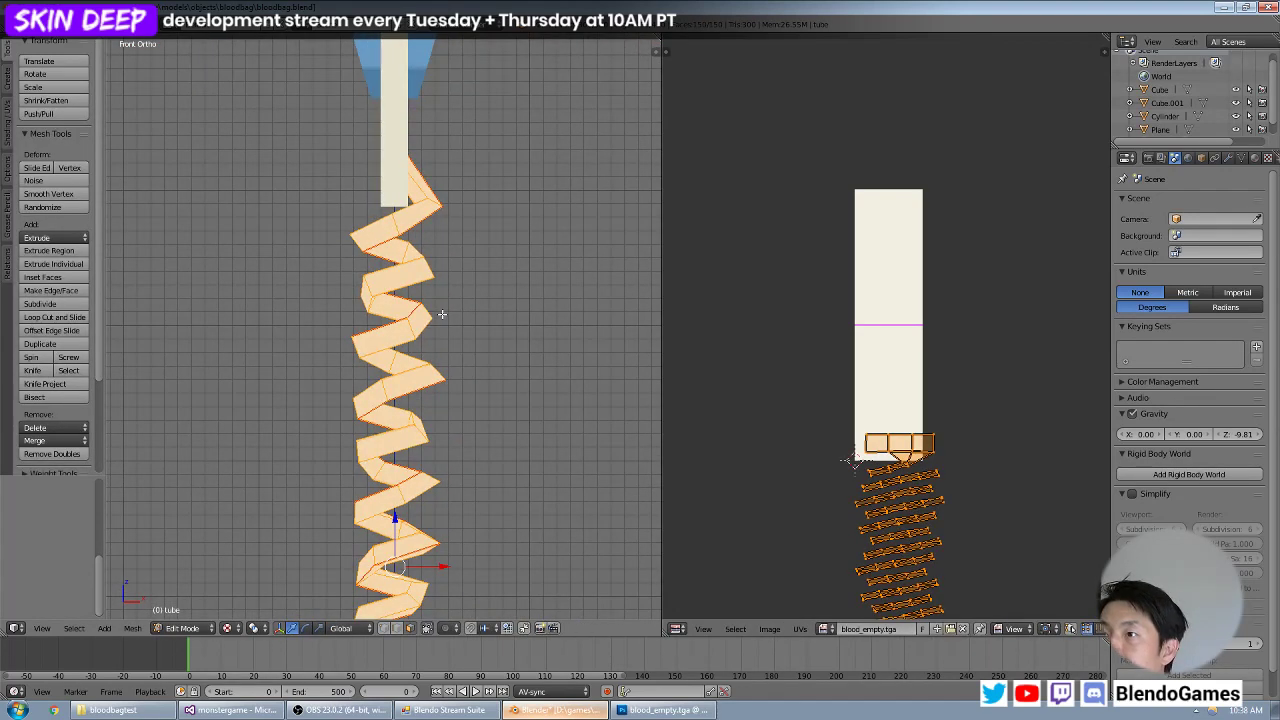
{"action": "key", "text": "u"}
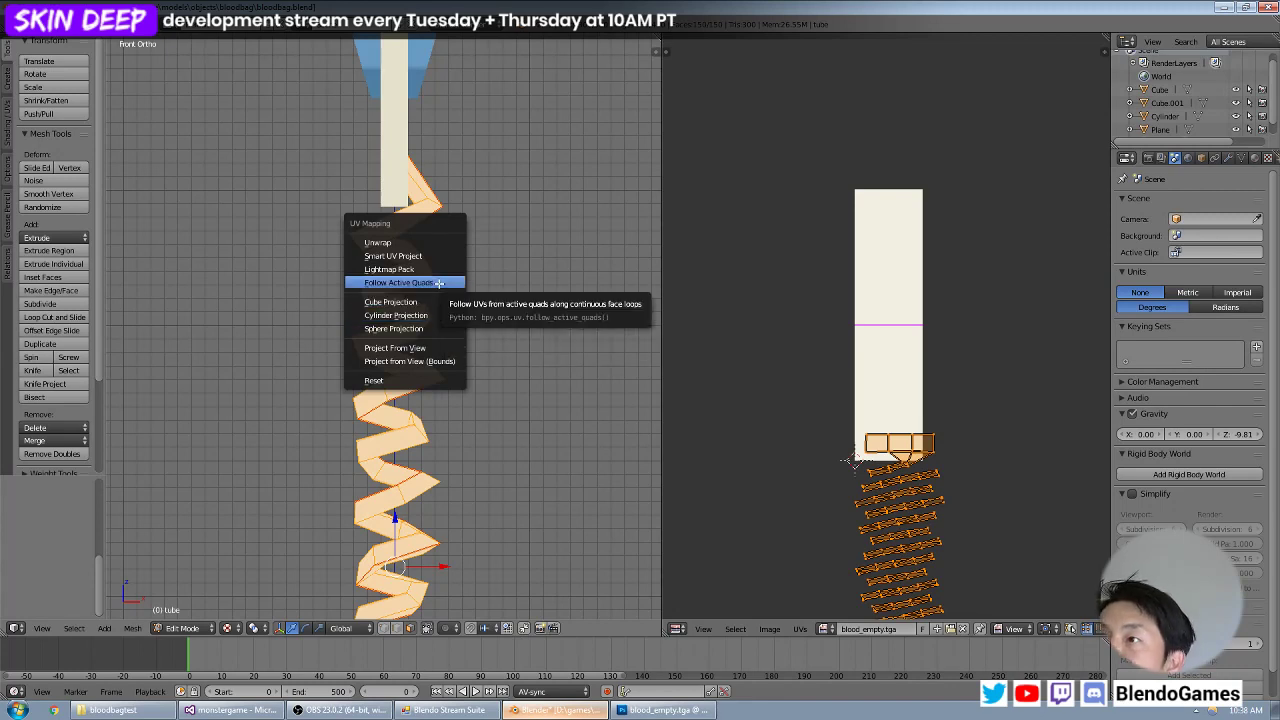
{"action": "left_click", "coordinate": [438, 283]}
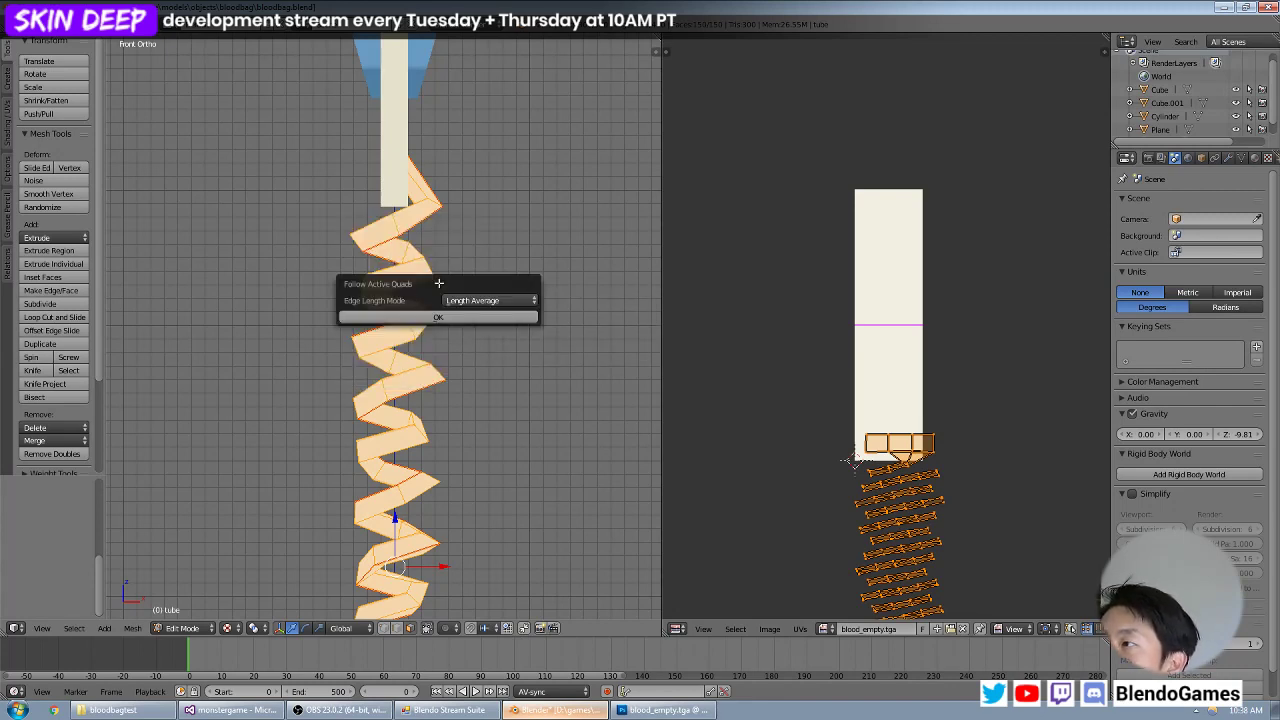
{"action": "left_click", "coordinate": [440, 317]}
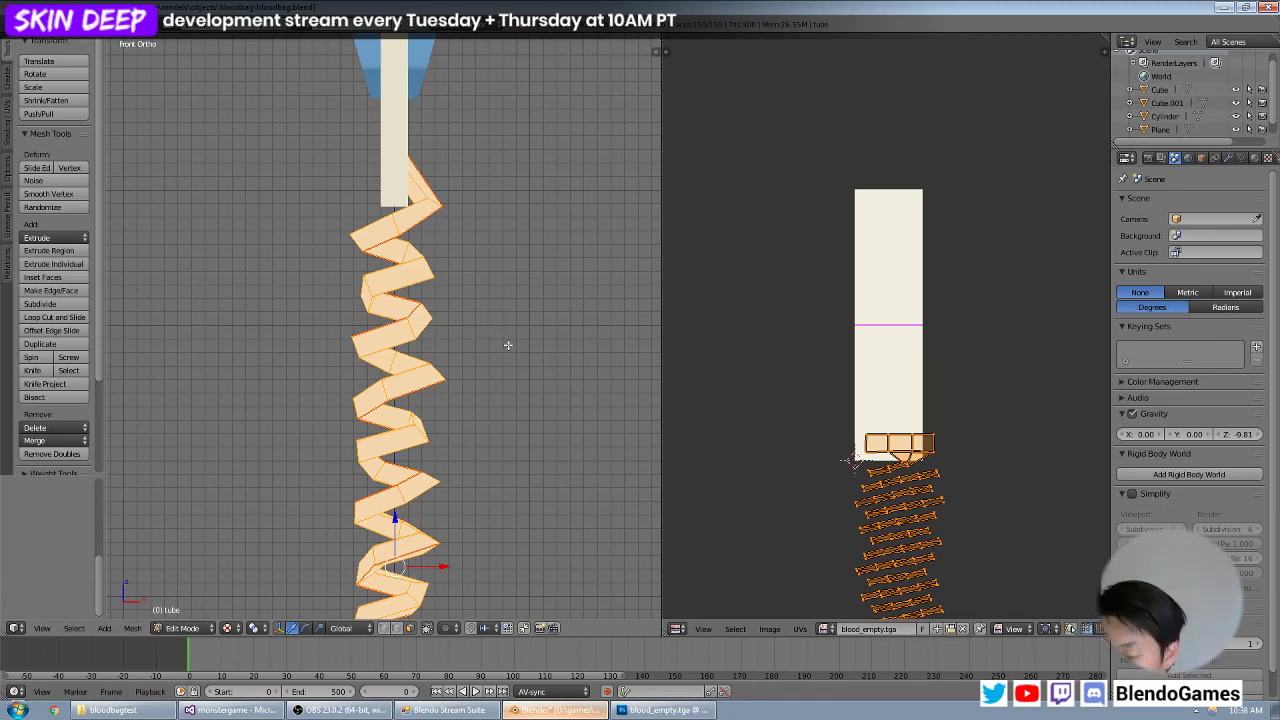
Reset the whole tube's UVs and apply the standard Unwrap to all its faces.
{"action": "key", "text": "u"}
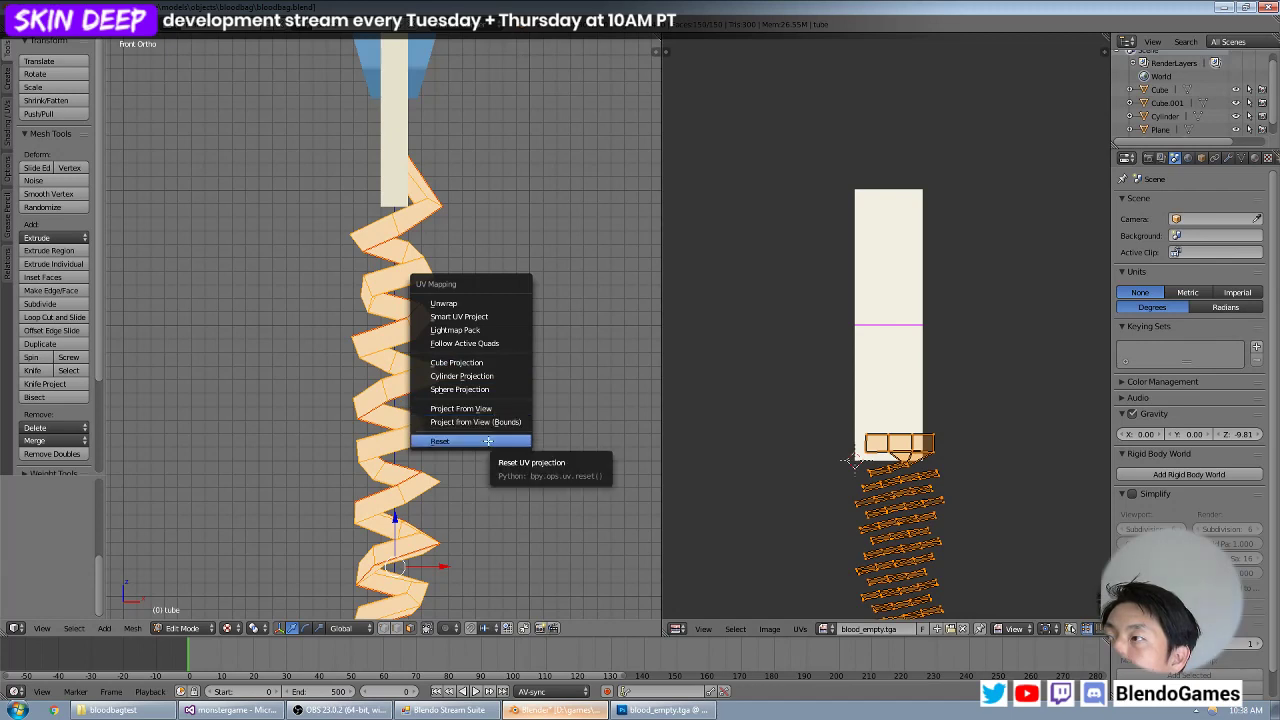
{"action": "left_click", "coordinate": [488, 441]}
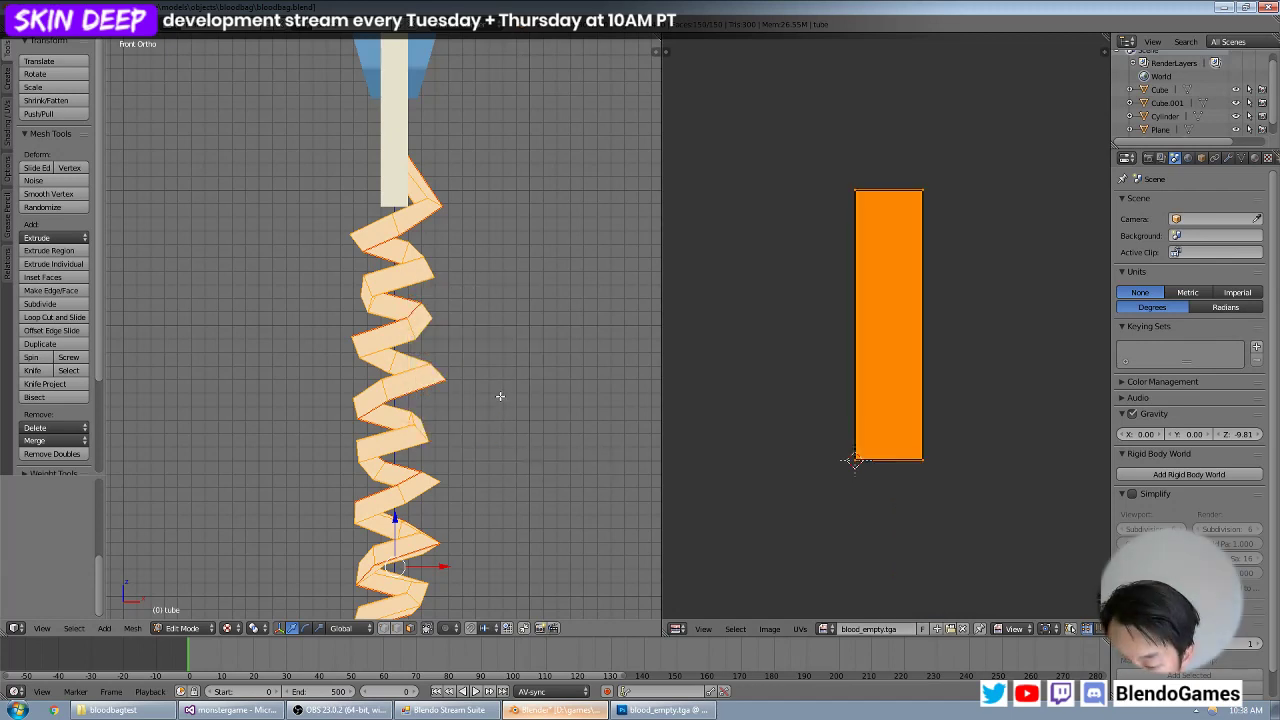
{"action": "key", "text": "u"}
{"action": "left_click", "coordinate": [489, 263]}
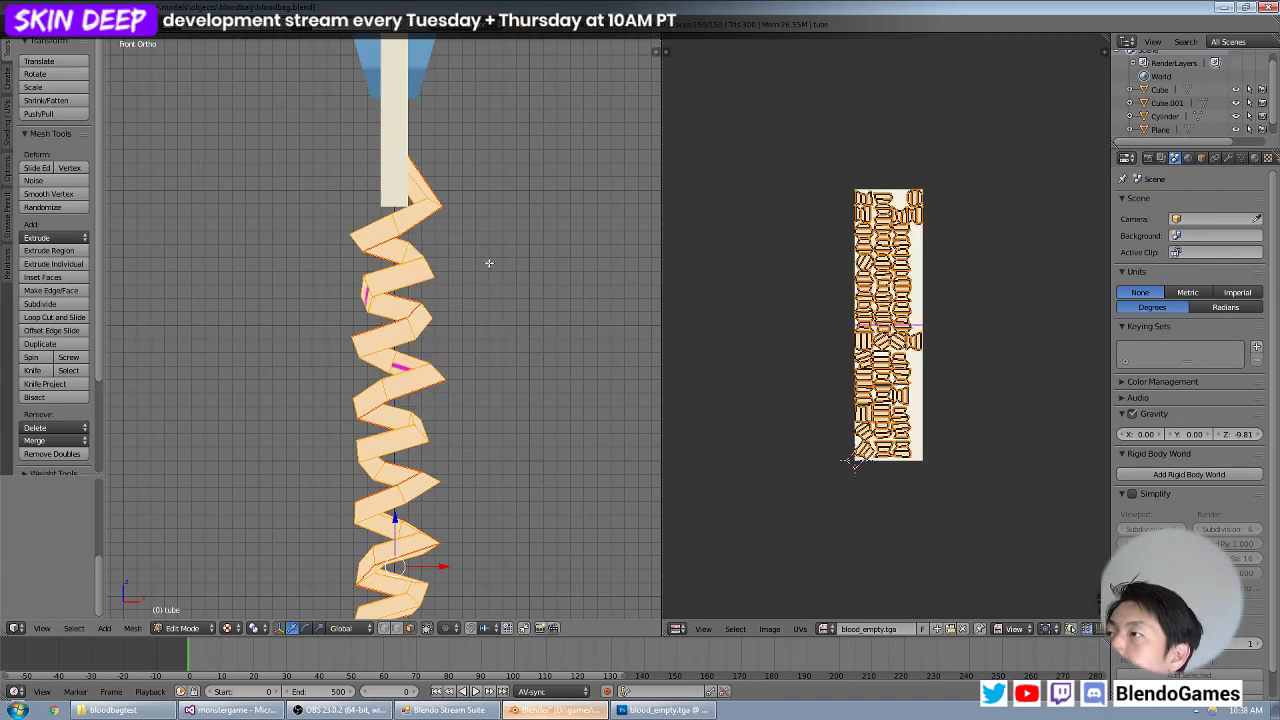
Inspect the seams around the tube's coils from several angles.
{"action": "middle_click_drag", "start_coordinate": [464, 256], "coordinate": [358, 273]}
{"action": "middle_click_drag", "start_coordinate": [462, 226], "coordinate": [490, 321], "text": "shift"}
{"action": "scroll", "coordinate": [437, 367], "scroll_direction": "up", "scroll_amount": 4}
{"action": "key", "text": "Tab"}
{"action": "key", "text": "Tab"}
{"action": "middle_click_drag", "start_coordinate": [440, 360], "coordinate": [346, 250], "text": "shift"}
{"action": "middle_click_drag", "start_coordinate": [346, 260], "coordinate": [176, 327]}
Deselect the whole tube and save the Blender file.
{"action": "key", "text": "a"}
{"action": "scroll", "coordinate": [333, 338], "scroll_direction": "down", "scroll_amount": 10}
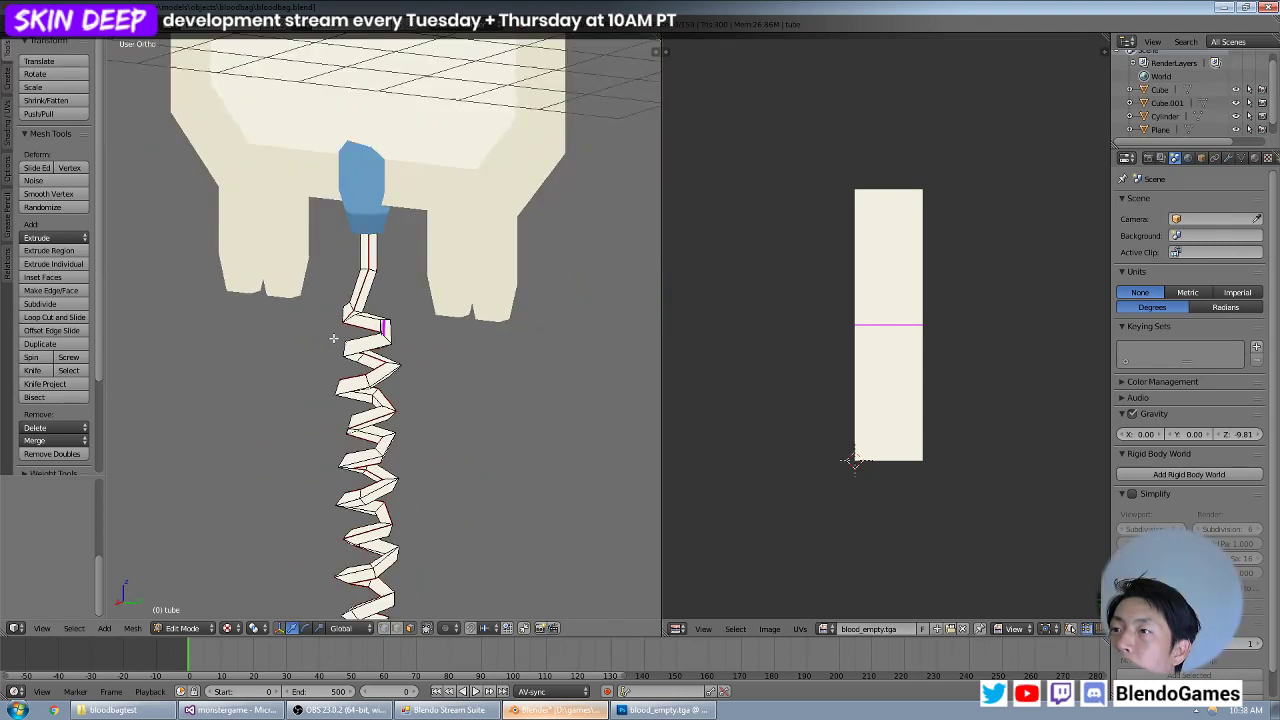
{"action": "middle_click_drag", "start_coordinate": [396, 370], "coordinate": [471, 320], "text": "shift"}
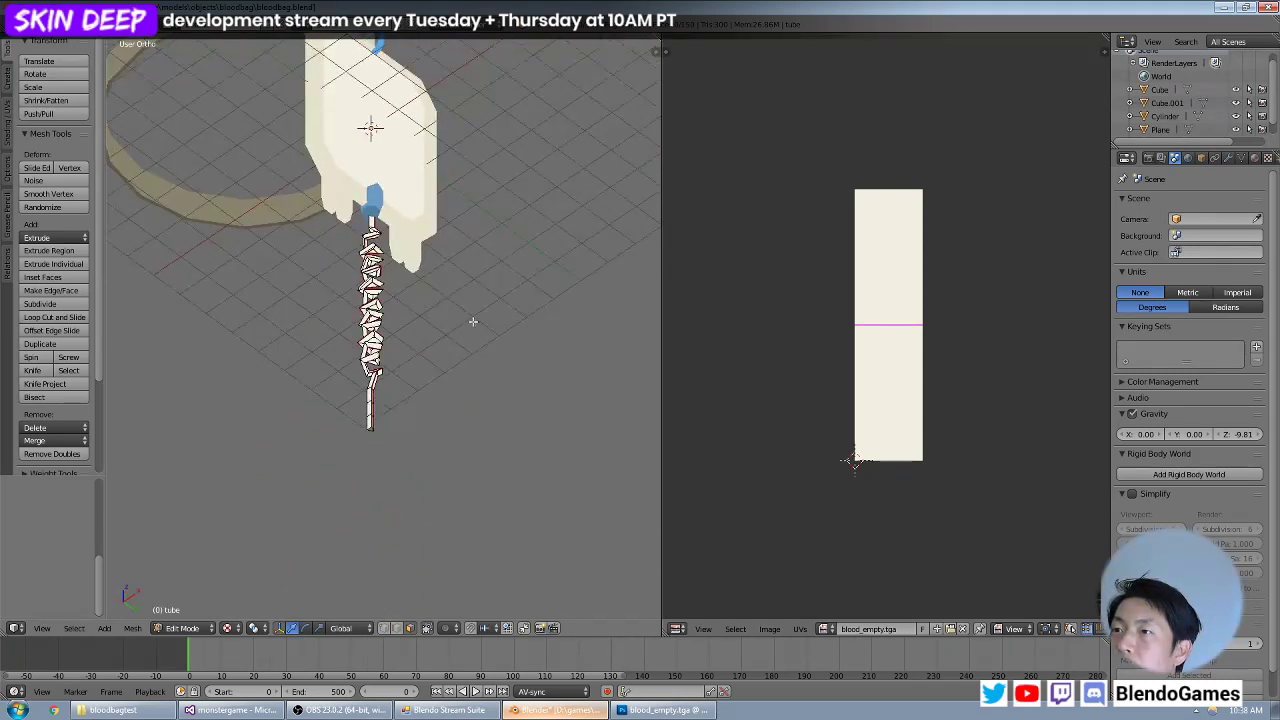
{"action": "scroll", "coordinate": [440, 350], "scroll_direction": "up", "scroll_amount": 5}
{"action": "middle_click_drag", "start_coordinate": [431, 357], "coordinate": [189, 383]}
{"action": "scroll", "coordinate": [328, 338], "scroll_direction": "down", "scroll_amount": 4}
{"action": "middle_click_drag", "start_coordinate": [404, 291], "coordinate": [385, 95]}
{"action": "left_click", "coordinate": [43, 22]}
{"action": "left_click", "coordinate": [65, 125]}
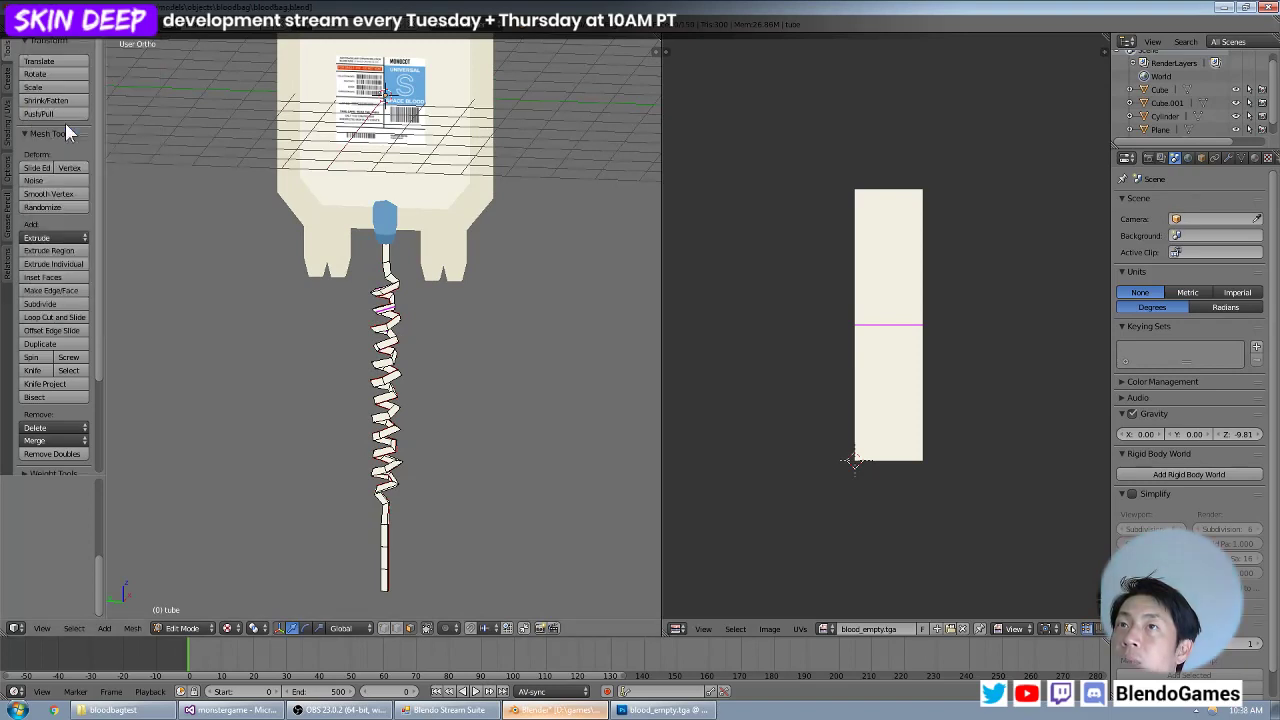
Switch to Chrome and open the Blendo Games YouTube channel in a new incognito window.
{"action": "left_click", "coordinate": [54, 710]}
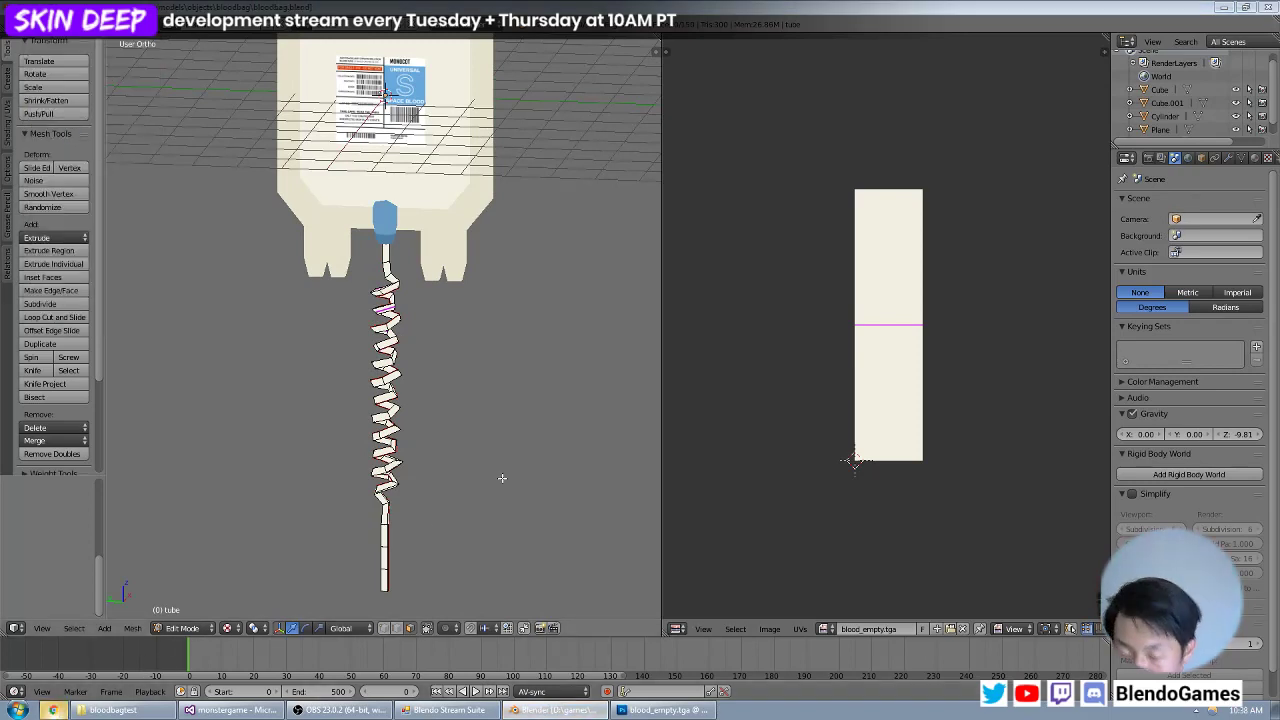
{"action": "key", "text": "ctrl+shift+n"}
{"action": "type", "text": "youtube.com"}
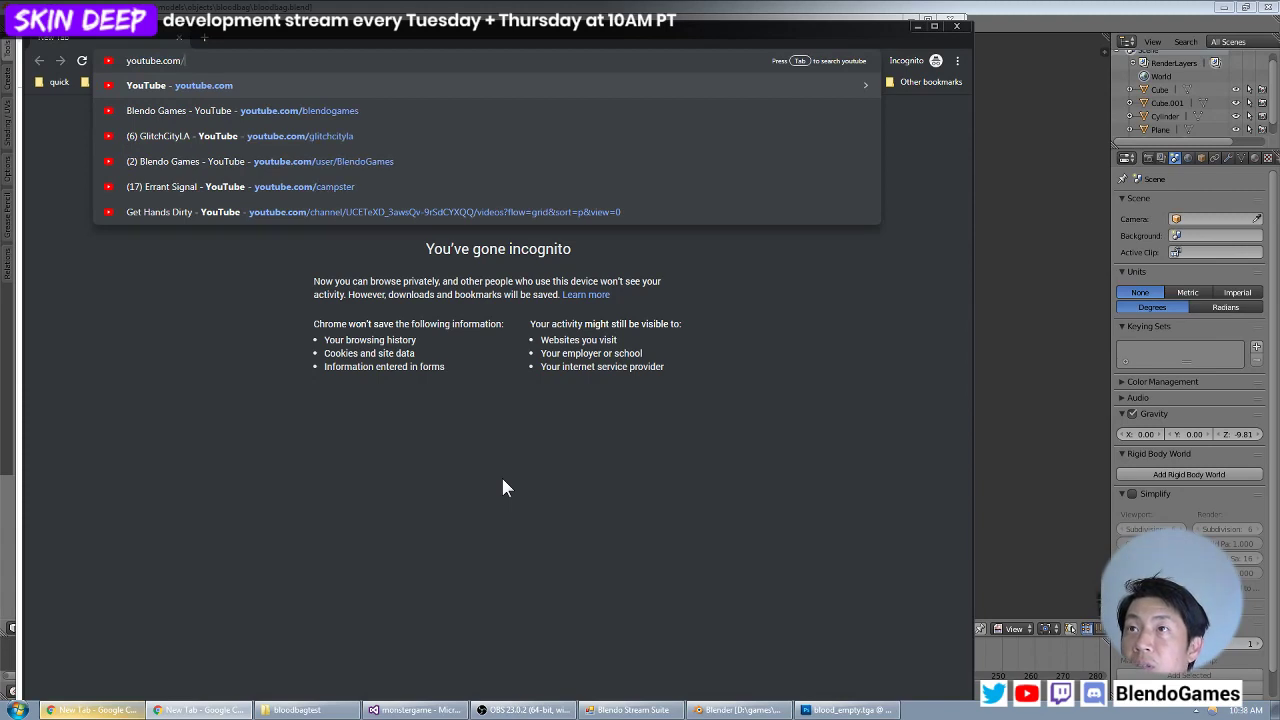
{"action": "type", "text": "/u"}
{"action": "key", "text": "Return"}
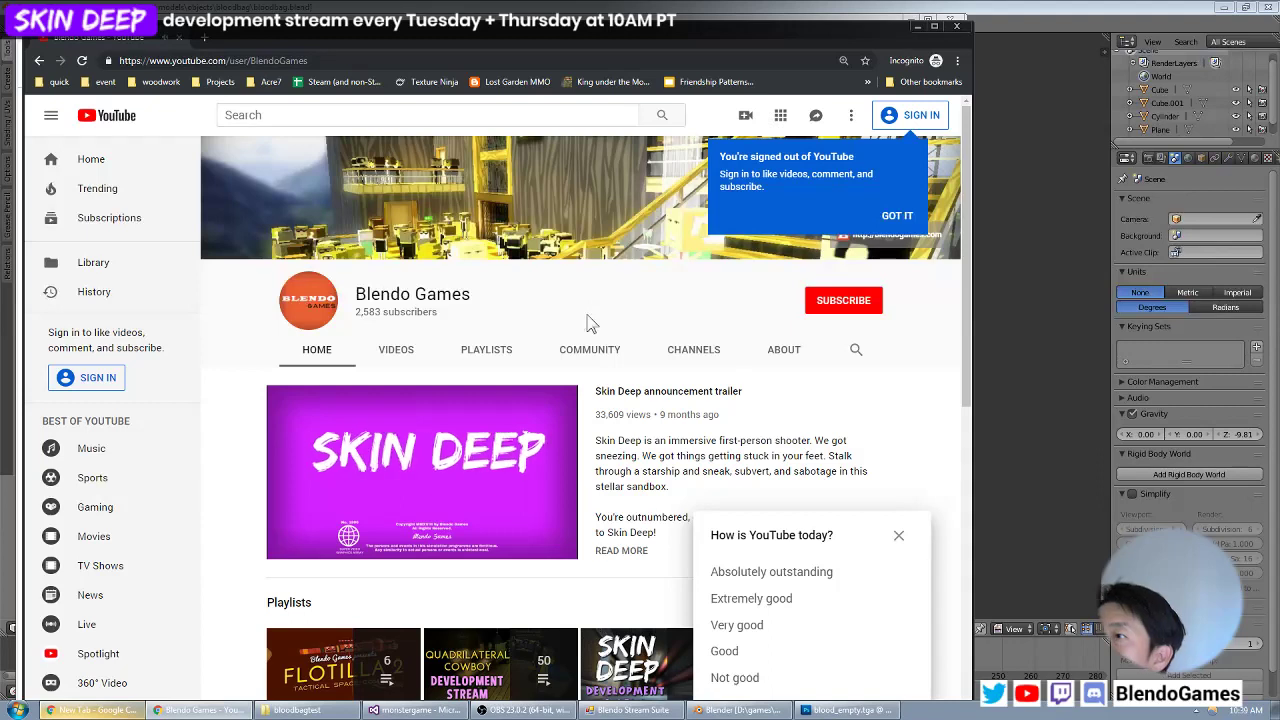
Open the Skin Deep development streams playlist and play the Aug 1, 2019 stream.
{"action": "scroll", "coordinate": [615, 560], "scroll_direction": "down", "scroll_amount": 2}
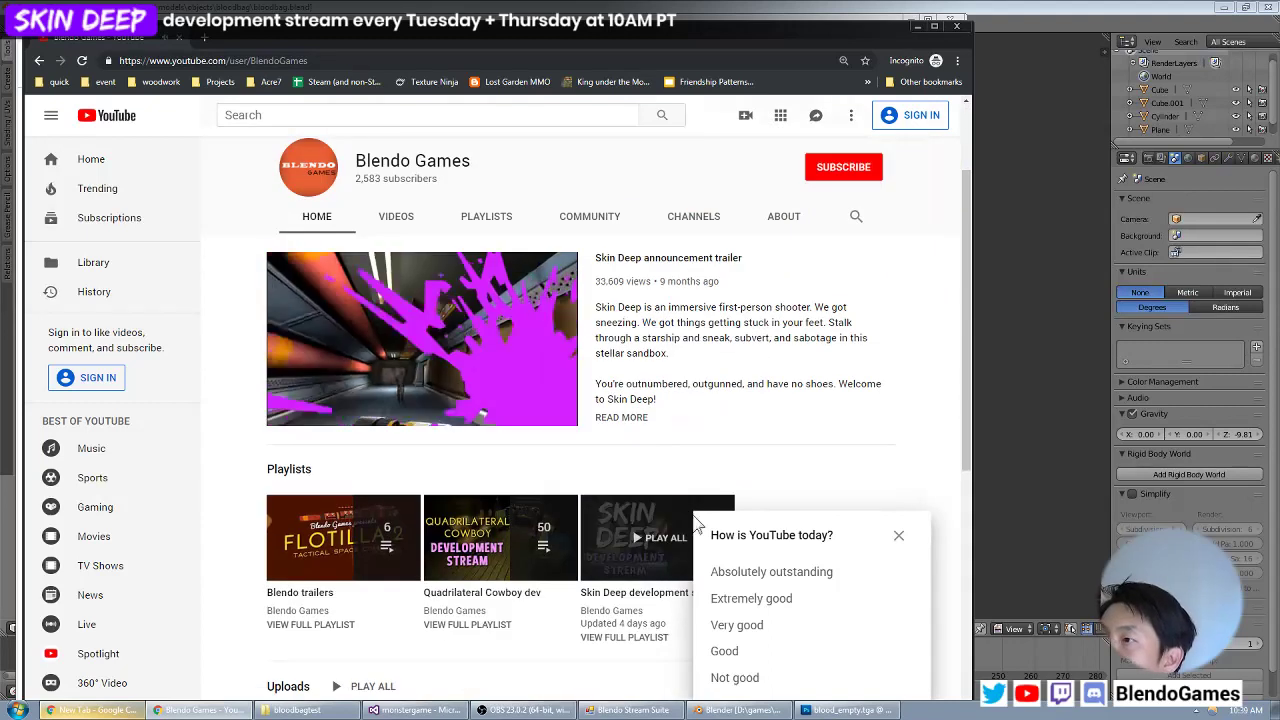
{"action": "left_click", "coordinate": [622, 640]}
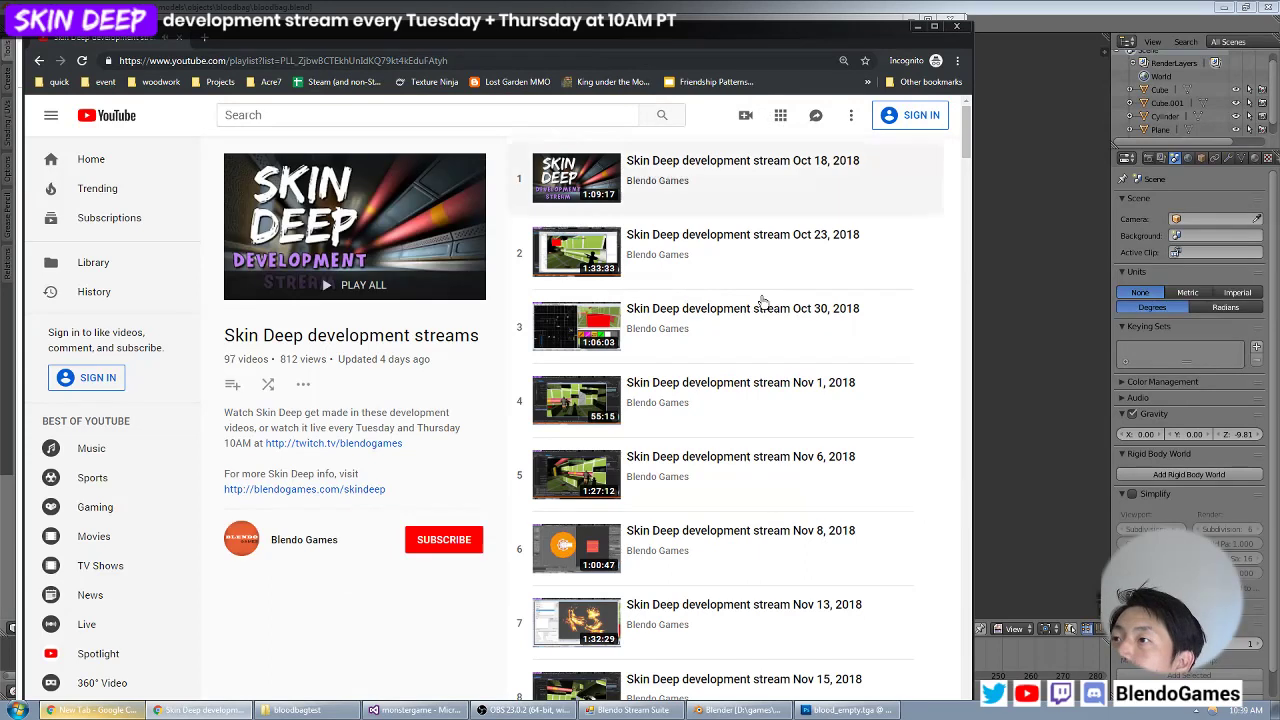
{"action": "scroll", "coordinate": [866, 388], "scroll_direction": "down", "scroll_amount": 17}
{"action": "left_click_drag", "start_coordinate": [967, 250], "coordinate": [978, 690]}
{"action": "left_click_drag", "start_coordinate": [829, 40], "coordinate": [832, 0]}
{"action": "double_click", "coordinate": [951, 3]}
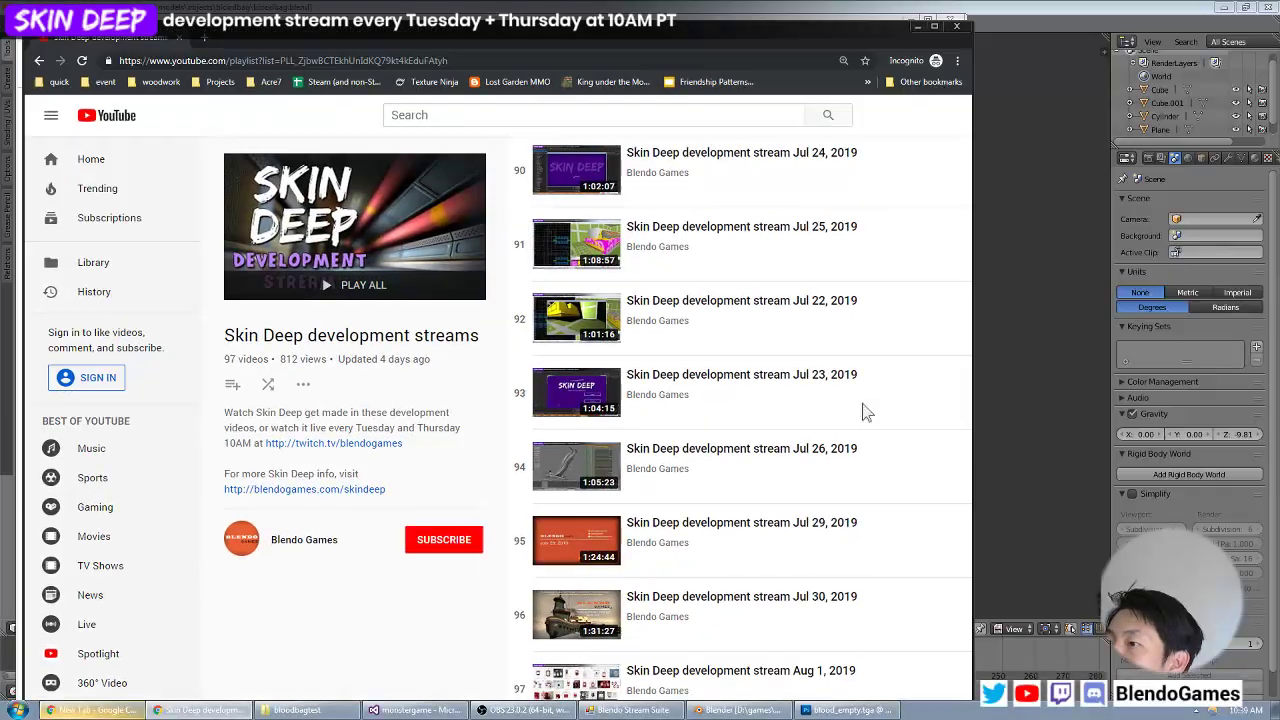
{"action": "left_click", "coordinate": [708, 666]}
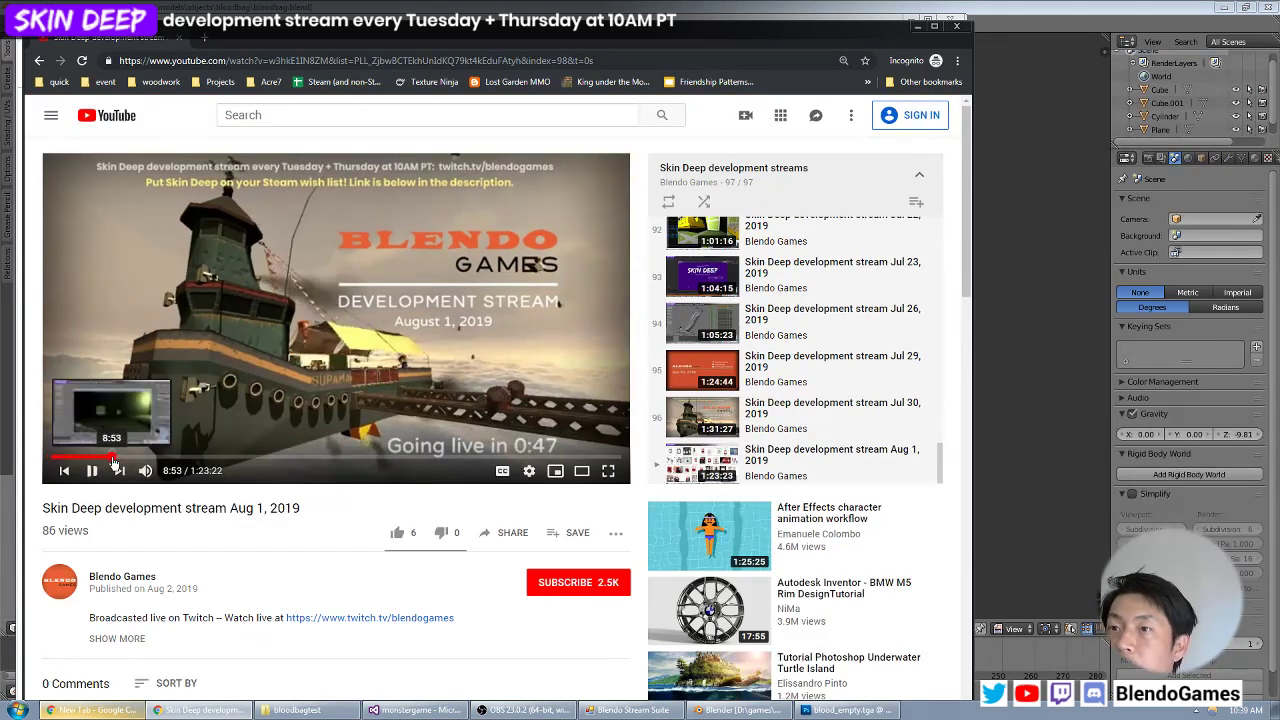
Seek the Aug 1, 2019 stream to the tube modelling around 1:20:15, close the incognito window and return to Blender.
{"action": "left_click", "coordinate": [111, 457]}
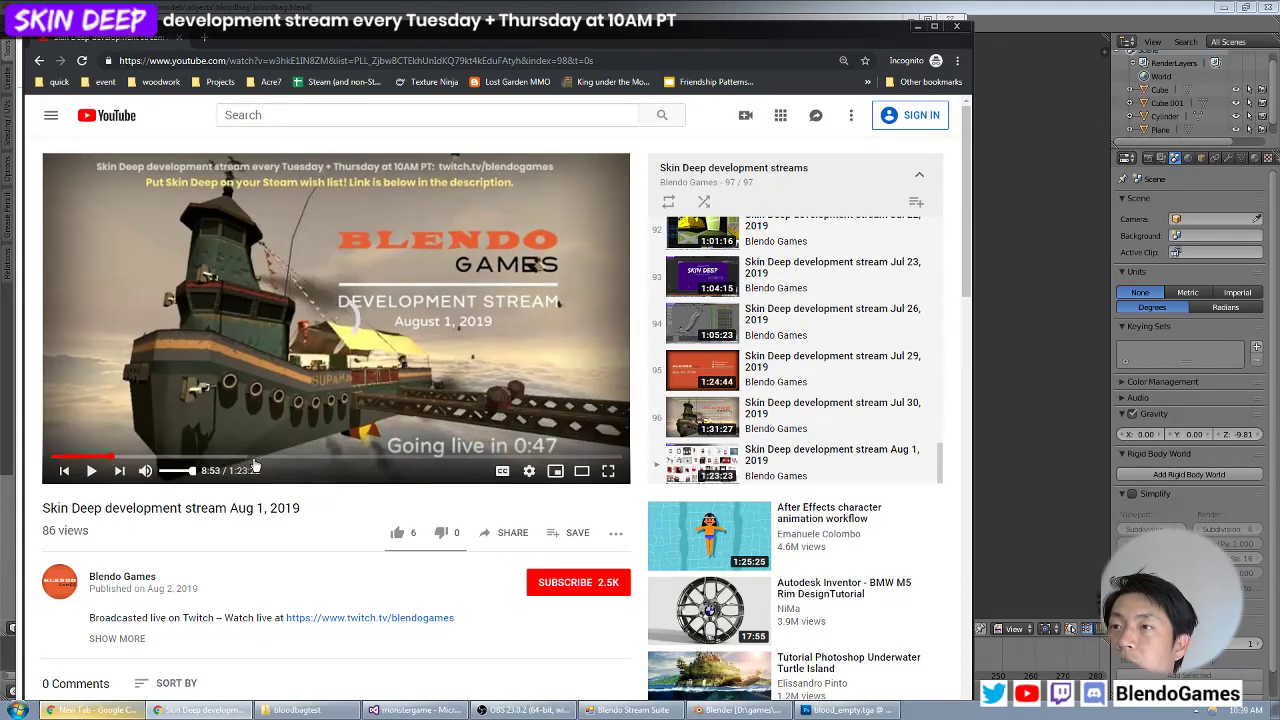
{"action": "left_click", "coordinate": [390, 460]}
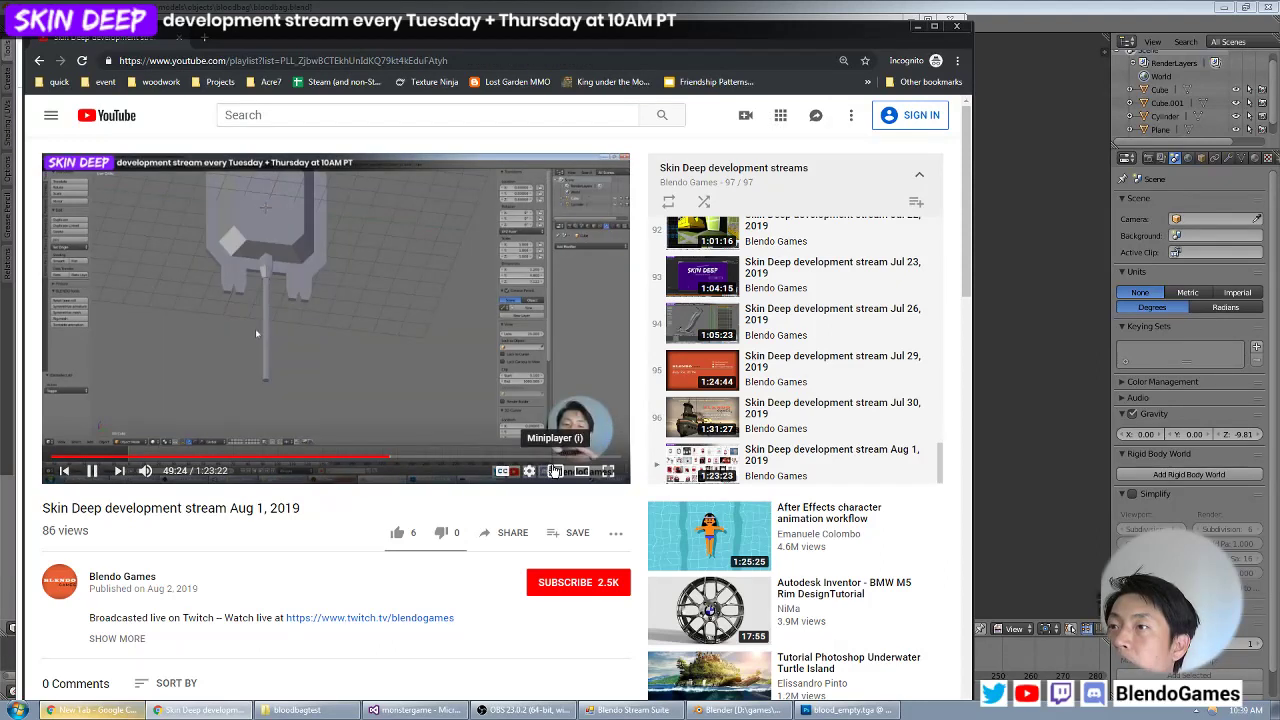
{"action": "left_click", "coordinate": [555, 471]}
{"action": "left_click", "coordinate": [798, 583]}
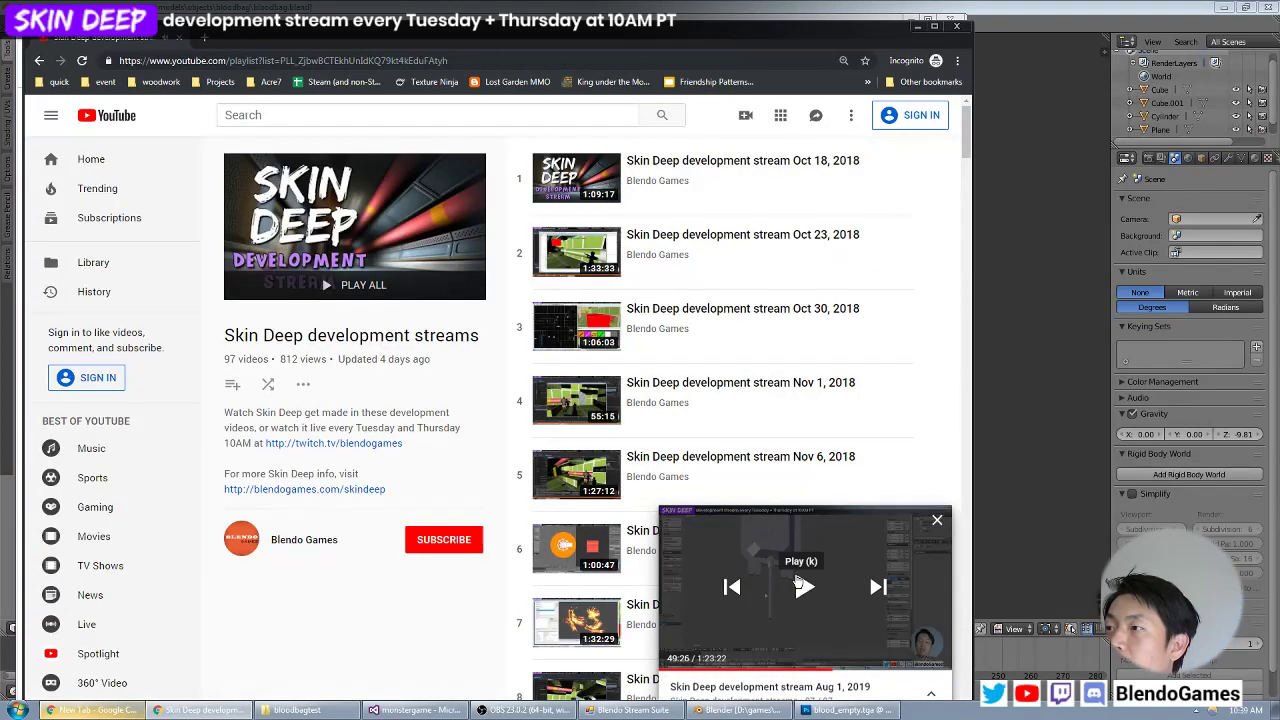
{"action": "left_click", "coordinate": [800, 585]}
{"action": "left_click", "coordinate": [822, 655]}
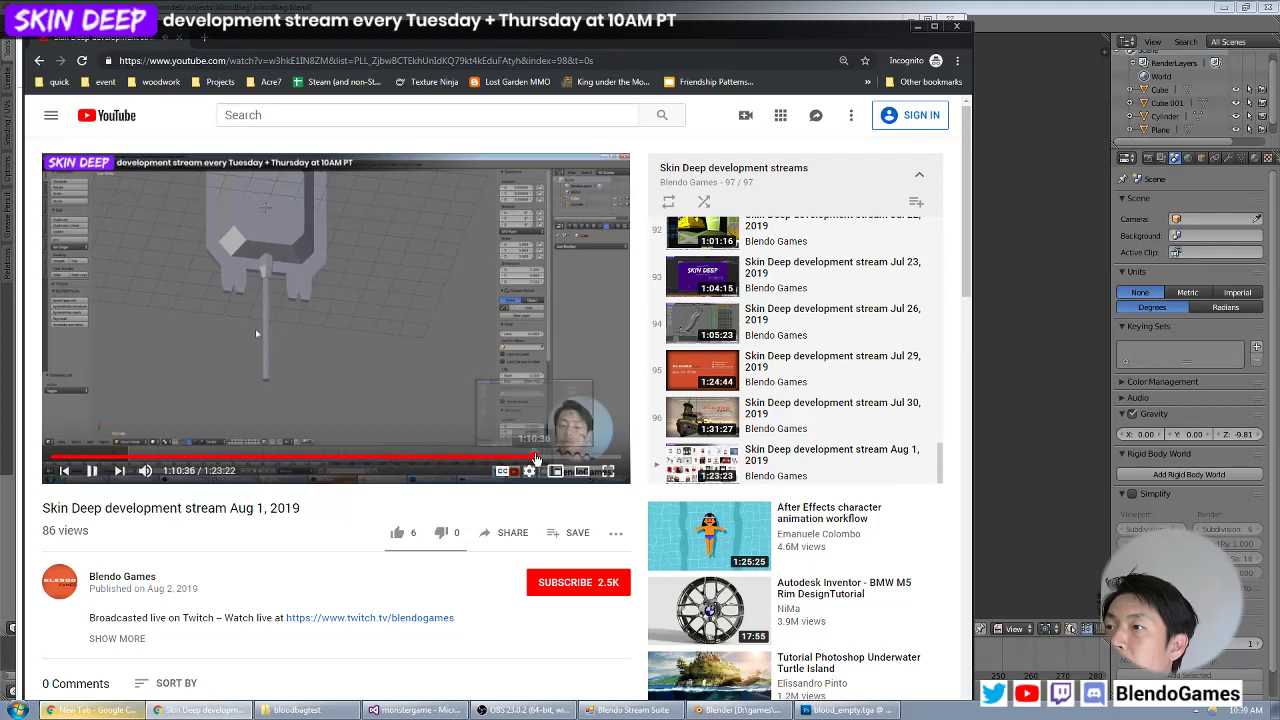
{"action": "left_click", "coordinate": [533, 458]}
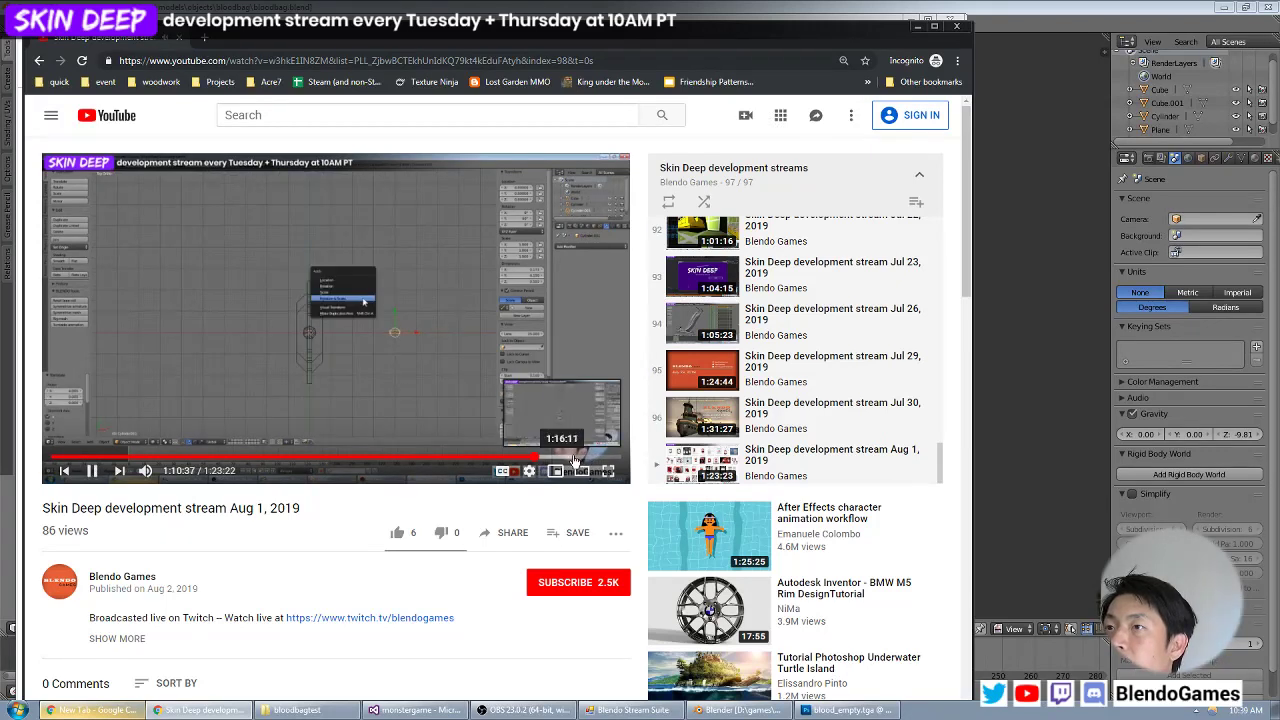
{"action": "left_click", "coordinate": [600, 458]}
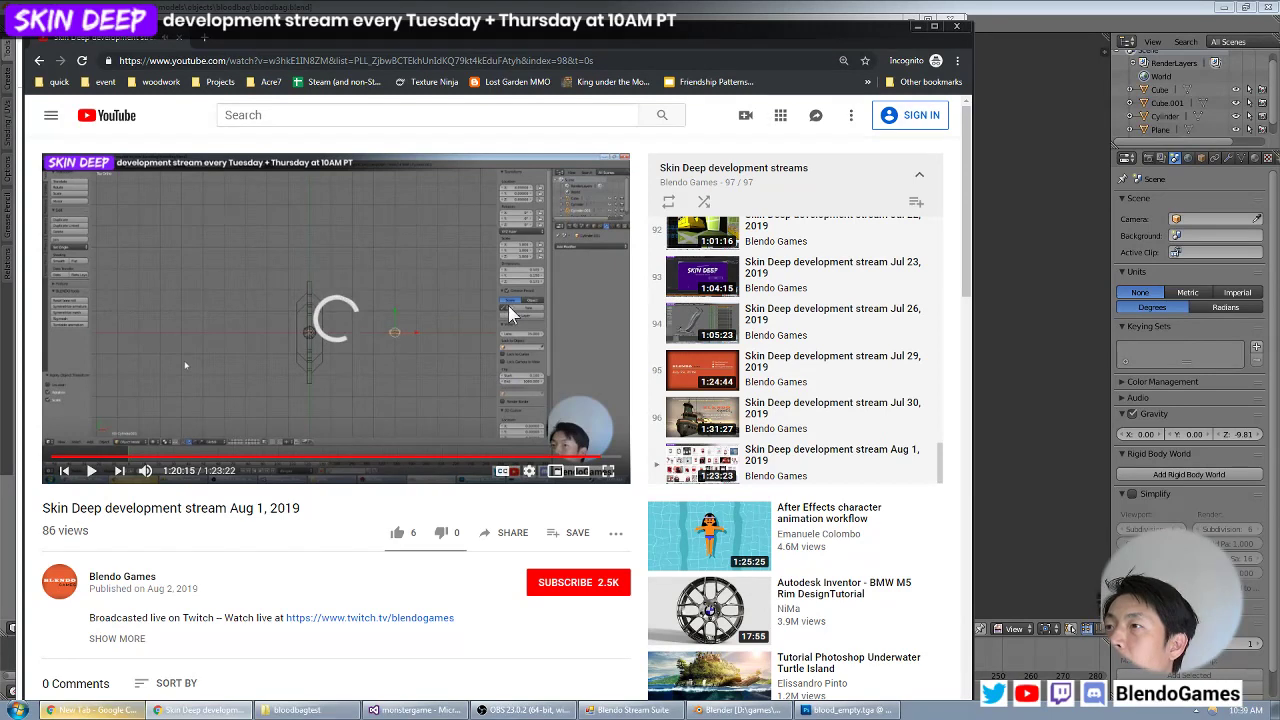
{"action": "left_click_drag", "start_coordinate": [450, 40], "coordinate": [491, 24]}
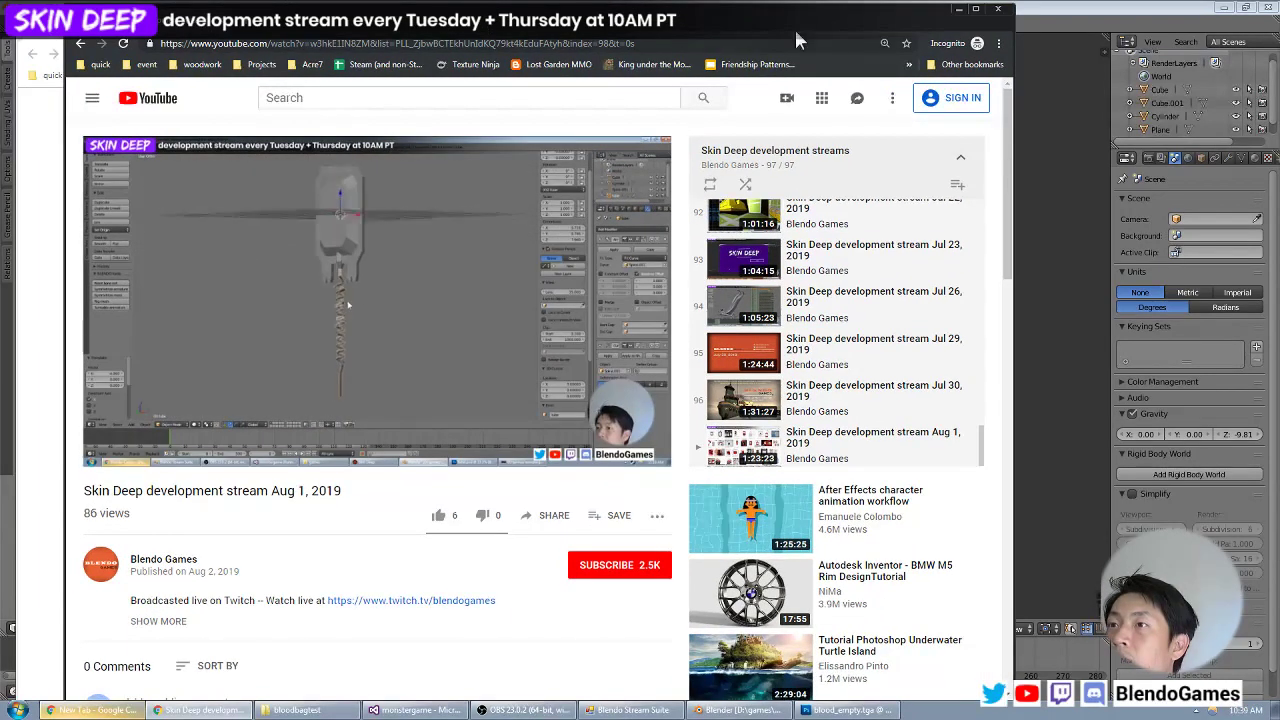
{"action": "left_click", "coordinate": [998, 12]}
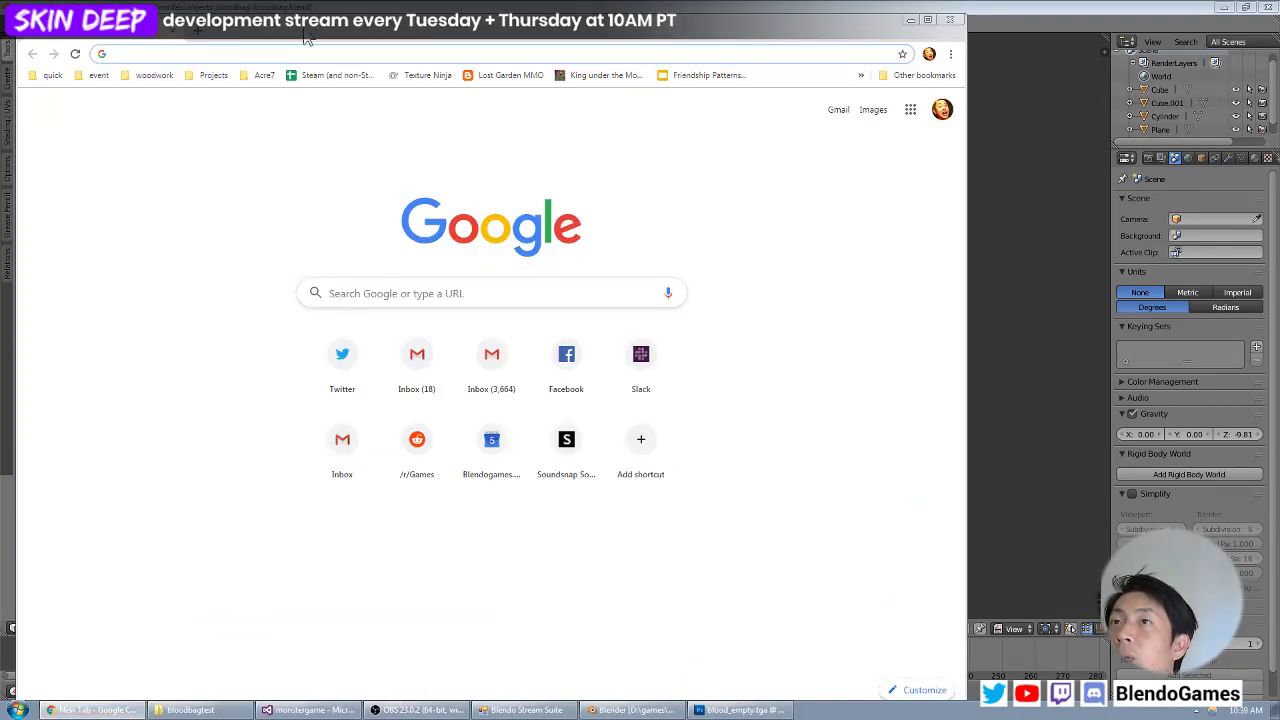
{"action": "left_click", "coordinate": [380, 7]}
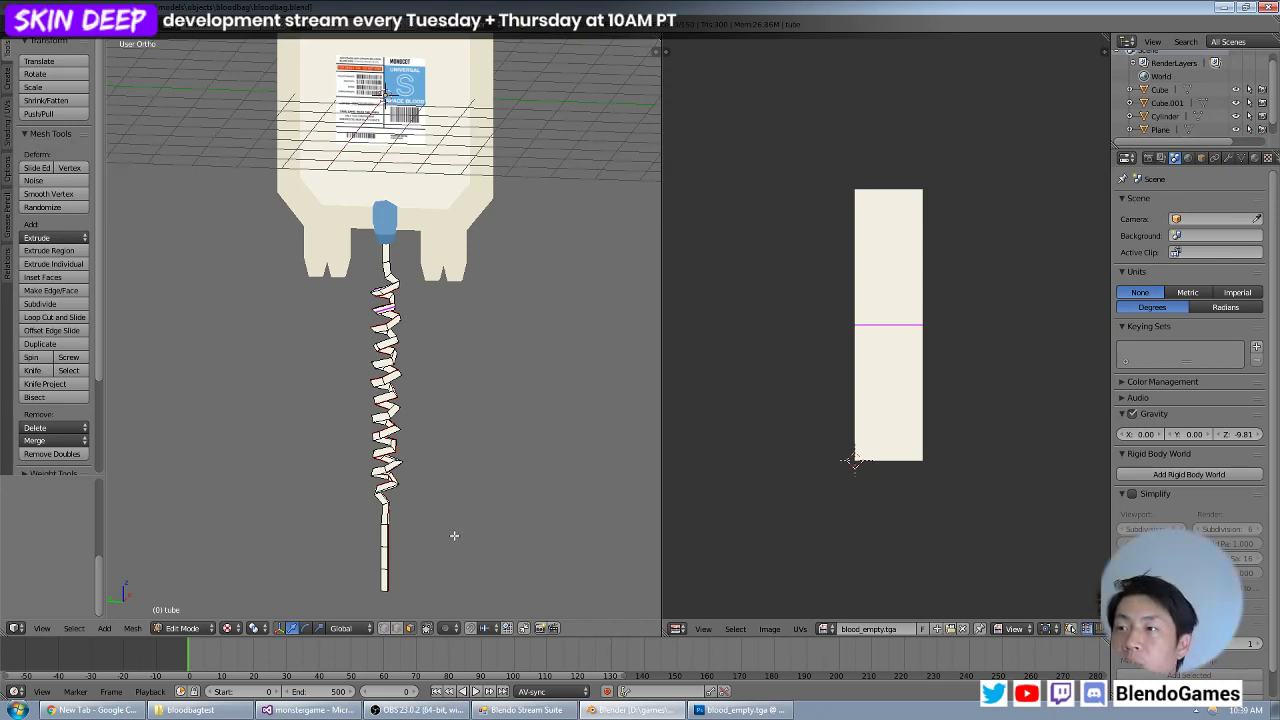
Try Follow Active Quads with Length Average on the side faces of the tube's lowest straight segment.
{"action": "middle_click_drag", "start_coordinate": [406, 556], "coordinate": [428, 348], "text": "shift"}
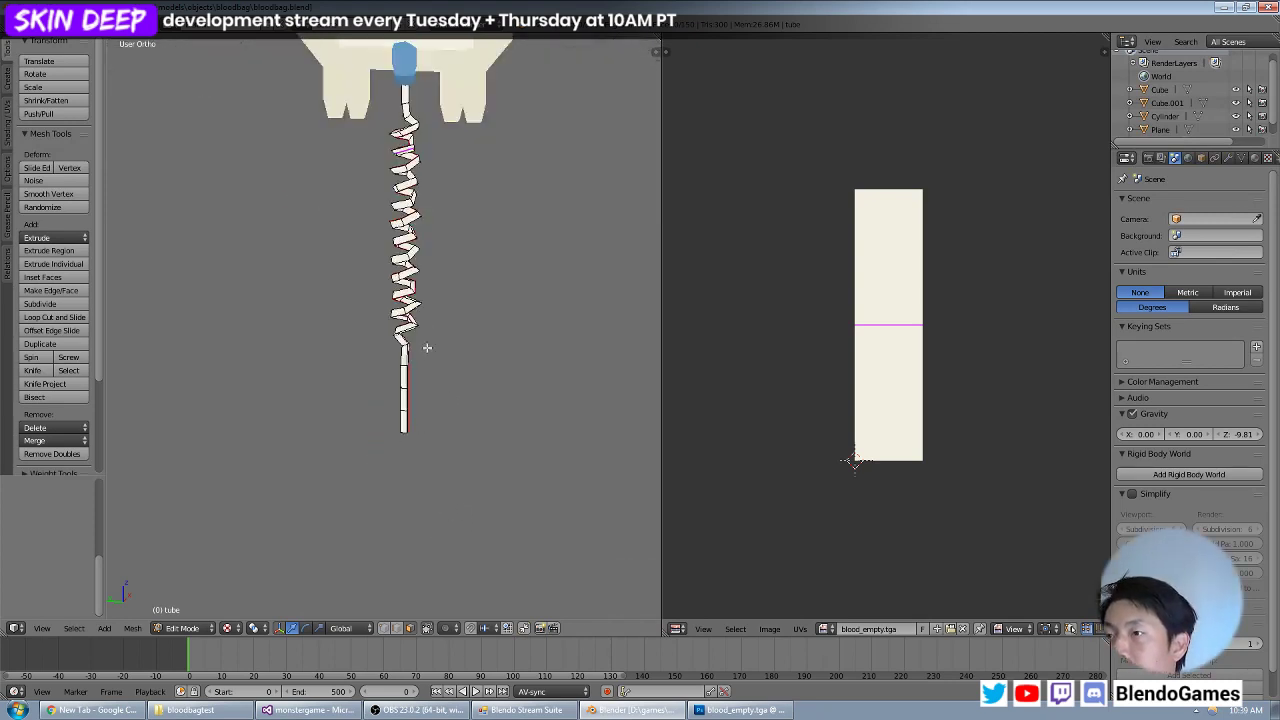
{"action": "scroll", "coordinate": [402, 382], "scroll_direction": "up", "scroll_amount": 5}
{"action": "middle_click_drag", "start_coordinate": [462, 434], "coordinate": [348, 378], "text": "shift"}
{"action": "scroll", "coordinate": [389, 514], "scroll_direction": "up", "scroll_amount": 3}
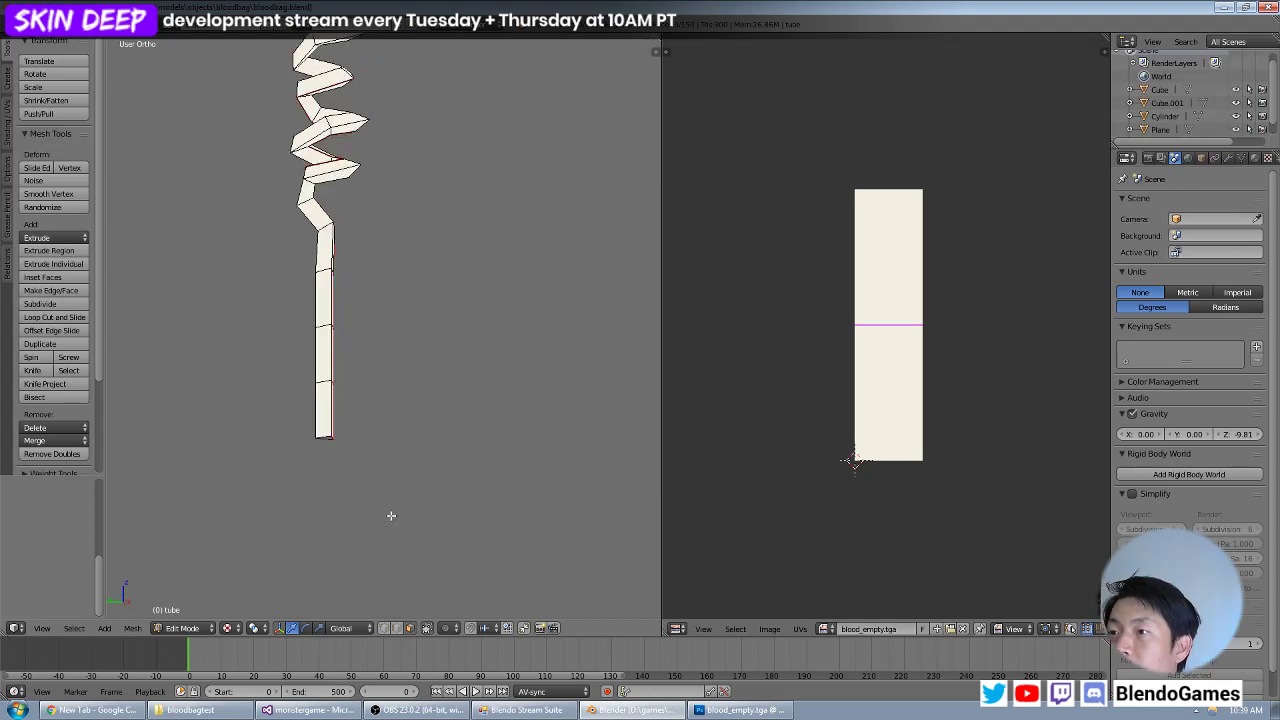
{"action": "right_click", "coordinate": [256, 473]}
{"action": "key", "text": "KP_Decimal"}
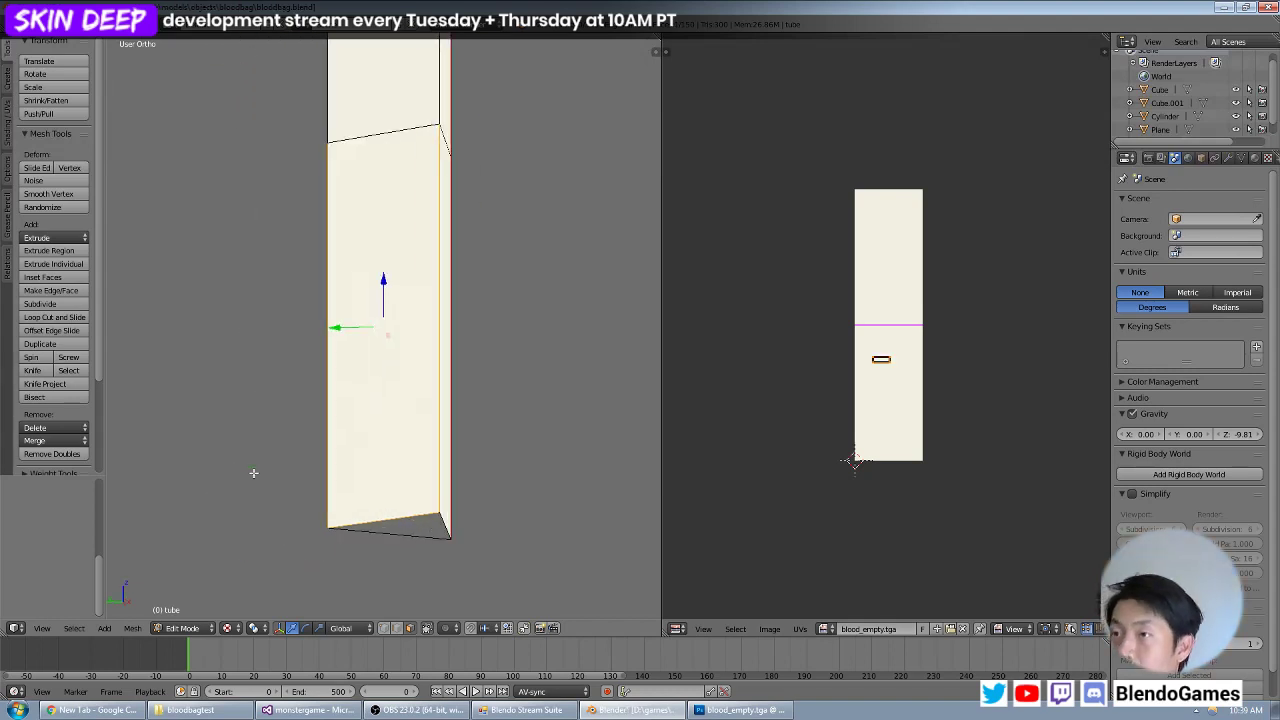
{"action": "scroll", "coordinate": [394, 430], "scroll_direction": "down", "scroll_amount": 4}
{"action": "middle_click_drag", "start_coordinate": [432, 408], "coordinate": [326, 411]}
{"action": "right_click", "coordinate": [396, 380], "text": "shift"}
{"action": "mouse_move", "coordinate": [396, 380]}
{"action": "middle_mouse_down"}
{"action": "mouse_move", "coordinate": [478, 378]}
{"action": "mouse_move", "coordinate": [340, 368]}
{"action": "mouse_move", "coordinate": [505, 366]}
{"action": "mouse_move", "coordinate": [460, 360]}
{"action": "mouse_move", "coordinate": [410, 385]}
{"action": "mouse_move", "coordinate": [334, 363]}
{"action": "mouse_move", "coordinate": [370, 385]}
{"action": "mouse_move", "coordinate": [419, 389]}
{"action": "middle_mouse_up"}
{"action": "key", "text": "u"}
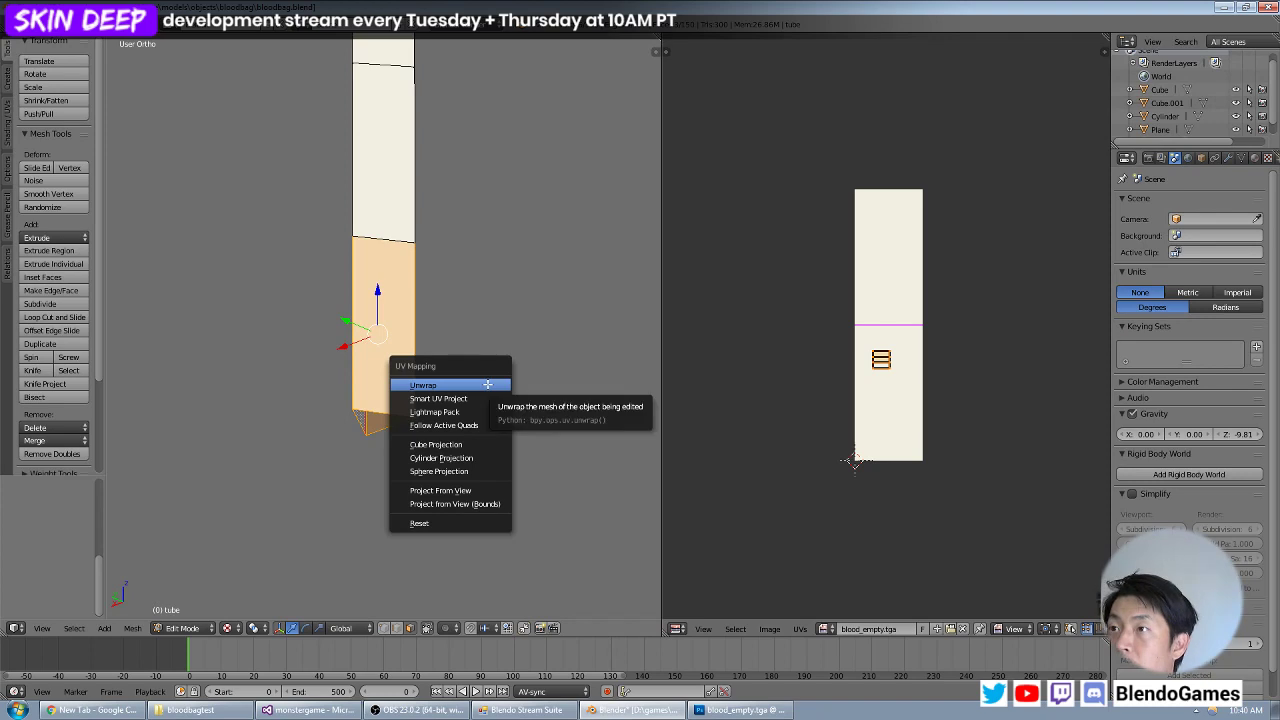
{"action": "left_click", "coordinate": [476, 424]}
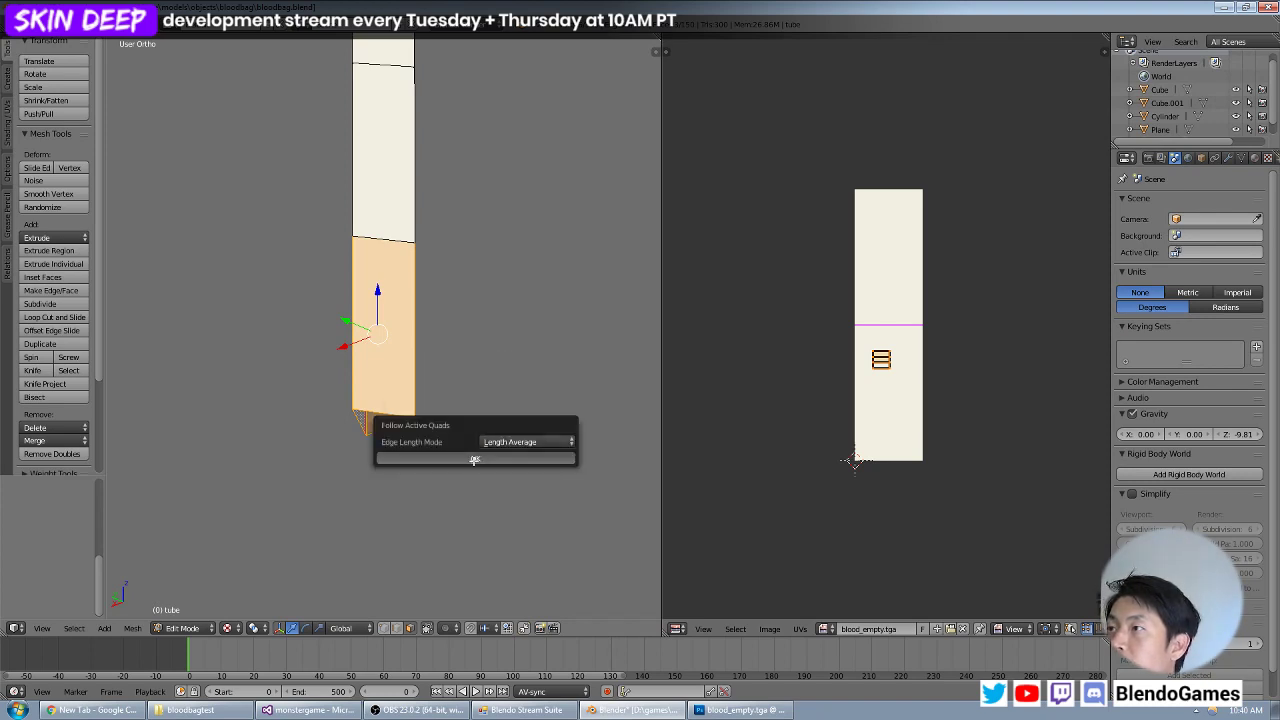
{"action": "left_click", "coordinate": [474, 458]}
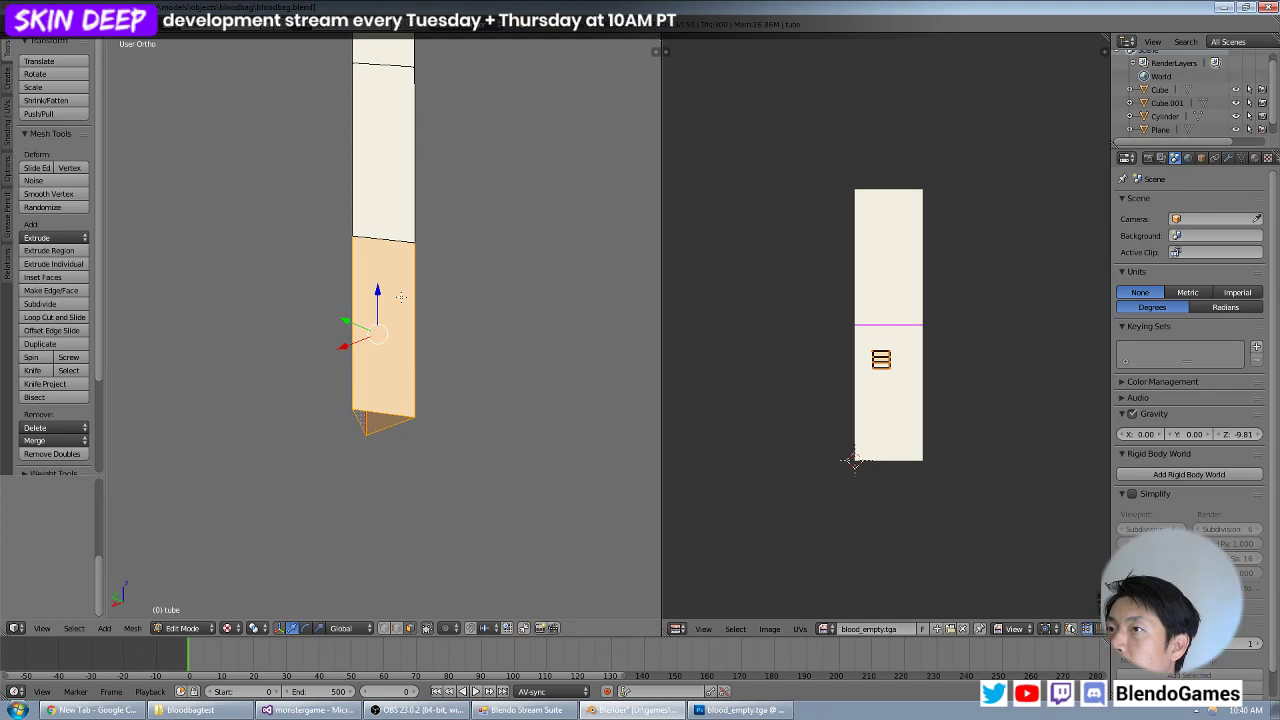
Select all the tube's faces, reselecting the lowest segment's side faces so that one of them is the active face.
{"action": "key", "text": "a"}
{"action": "right_click", "coordinate": [385, 326], "text": "shift"}
{"action": "middle_click_drag", "start_coordinate": [385, 326], "coordinate": [537, 337]}
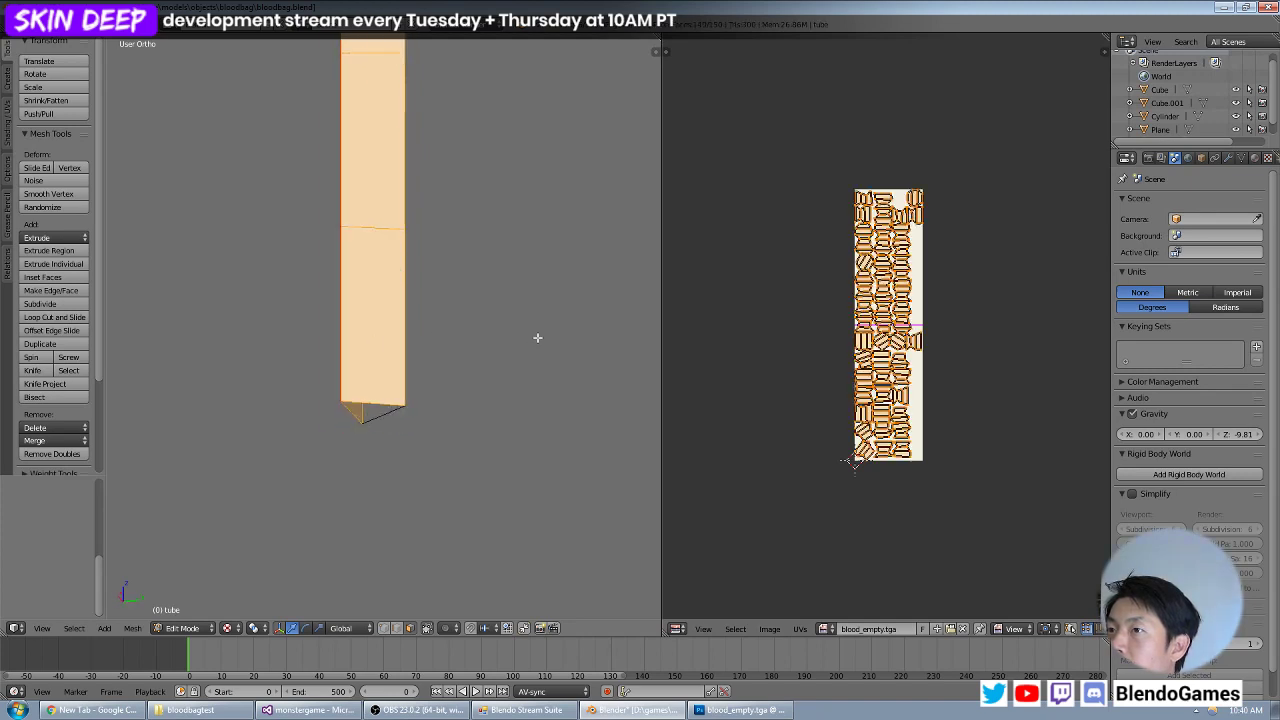
{"action": "right_click", "coordinate": [366, 342], "text": "shift"}
{"action": "middle_click_drag", "start_coordinate": [332, 342], "coordinate": [476, 346]}
{"action": "right_click", "coordinate": [376, 348], "text": "shift"}
{"action": "middle_click_drag", "start_coordinate": [376, 348], "coordinate": [355, 346]}
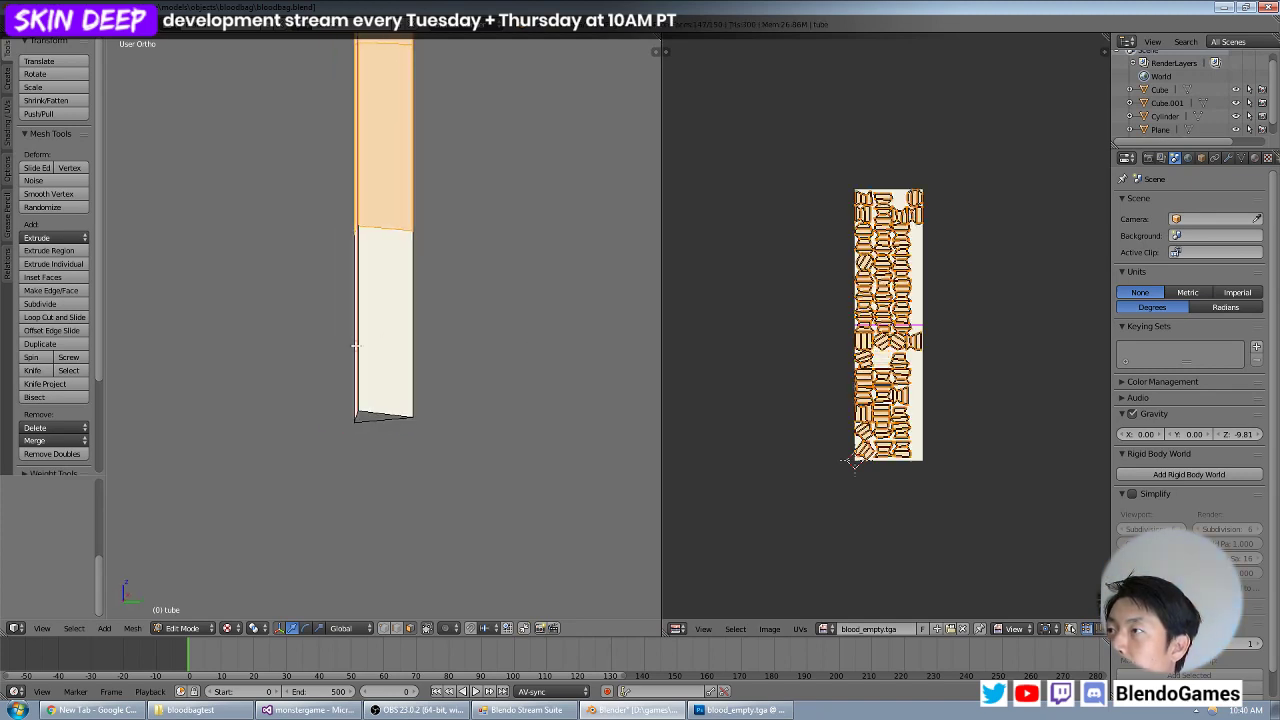
{"action": "right_click", "coordinate": [385, 341], "text": "shift"}
{"action": "middle_click_drag", "start_coordinate": [528, 318], "coordinate": [344, 318]}
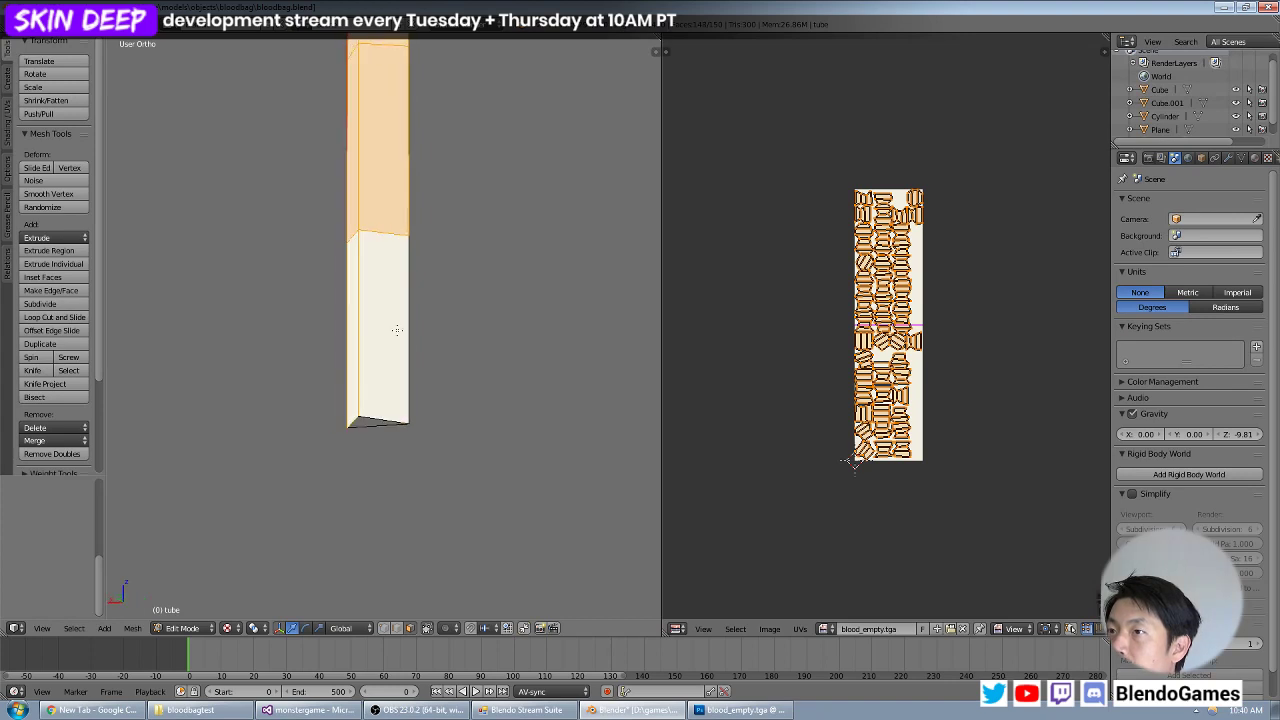
{"action": "right_click", "coordinate": [396, 329], "text": "shift"}
{"action": "middle_click_drag", "start_coordinate": [511, 323], "coordinate": [433, 336]}
{"action": "right_click", "coordinate": [414, 343], "text": "shift"}
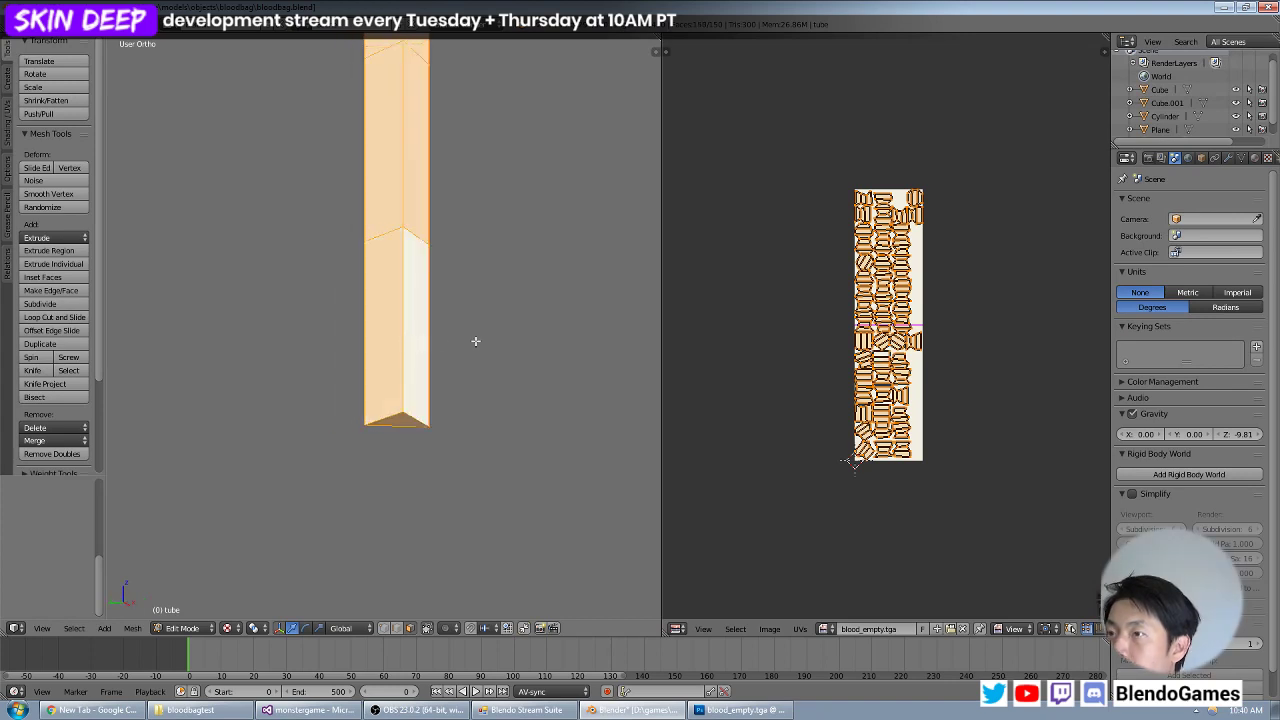
Try Follow Active Quads with Length Average on the whole tube from the active side face of the lowest segment.
{"action": "key", "text": "u"}
{"action": "left_click", "coordinate": [475, 341]}
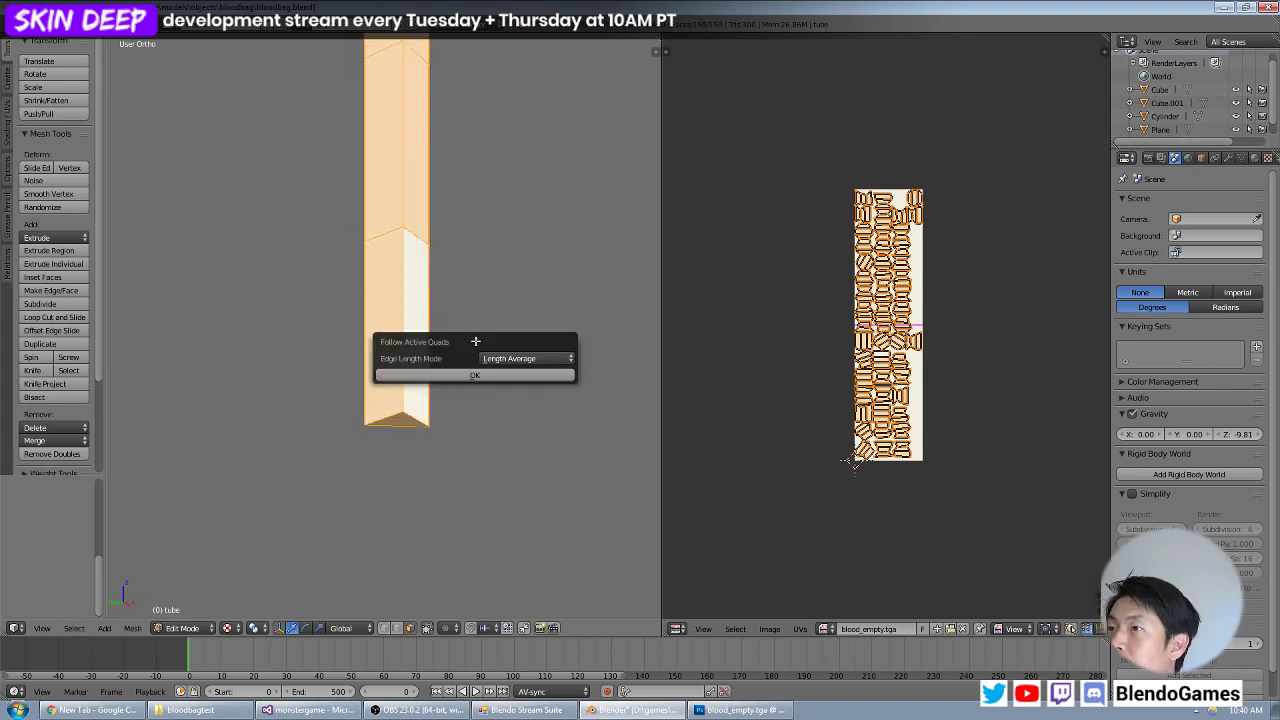
{"action": "left_click", "coordinate": [469, 374]}
{"action": "middle_click_drag", "start_coordinate": [490, 374], "coordinate": [420, 360]}
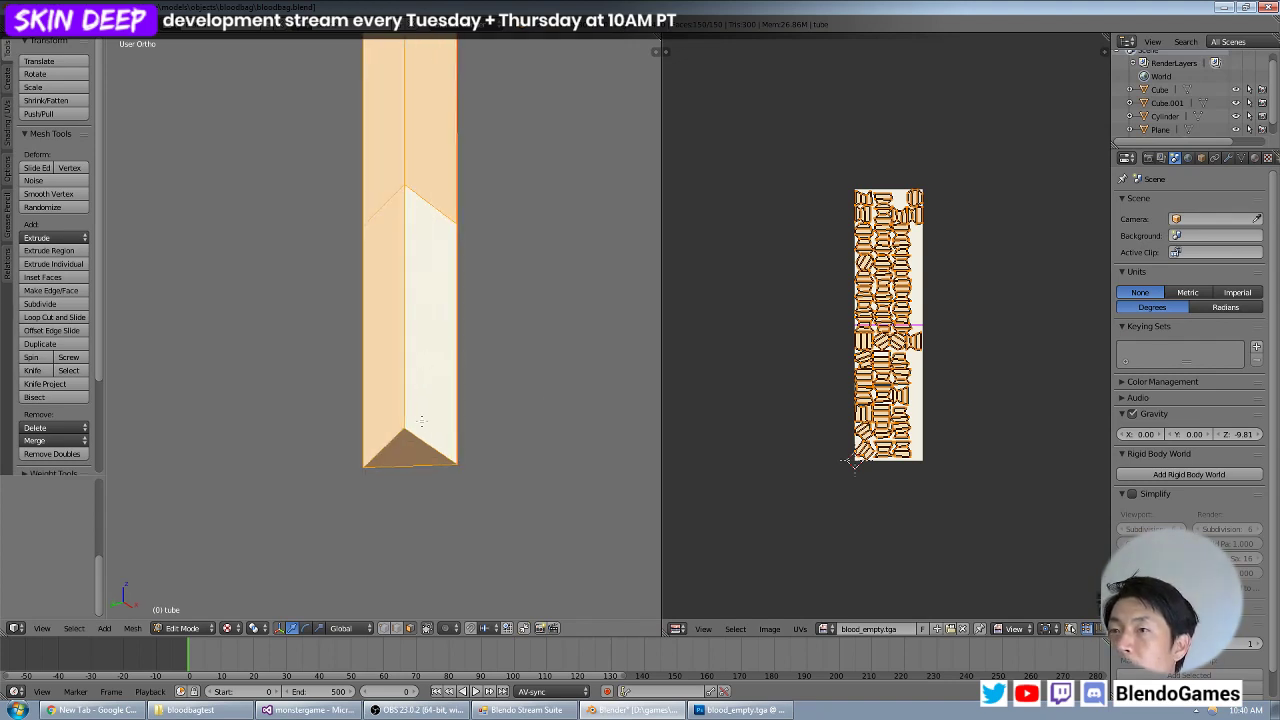
Examine the full length of the tube in wireframe and from the front to check its selected faces.
{"action": "scroll", "coordinate": [466, 354], "scroll_direction": "down", "scroll_amount": 4}
{"action": "key", "text": "z"}
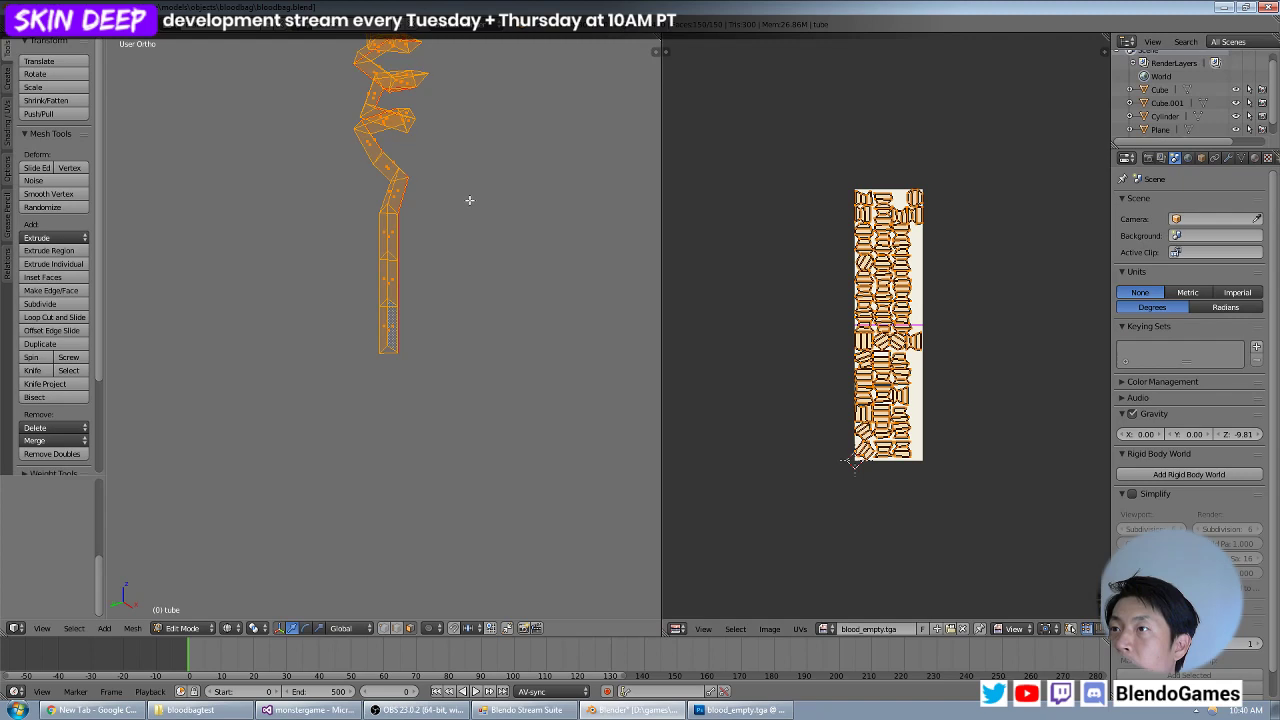
{"action": "key", "text": "z"}
{"action": "middle_click_drag", "start_coordinate": [469, 194], "coordinate": [463, 391], "text": "shift"}
{"action": "key", "text": "z"}
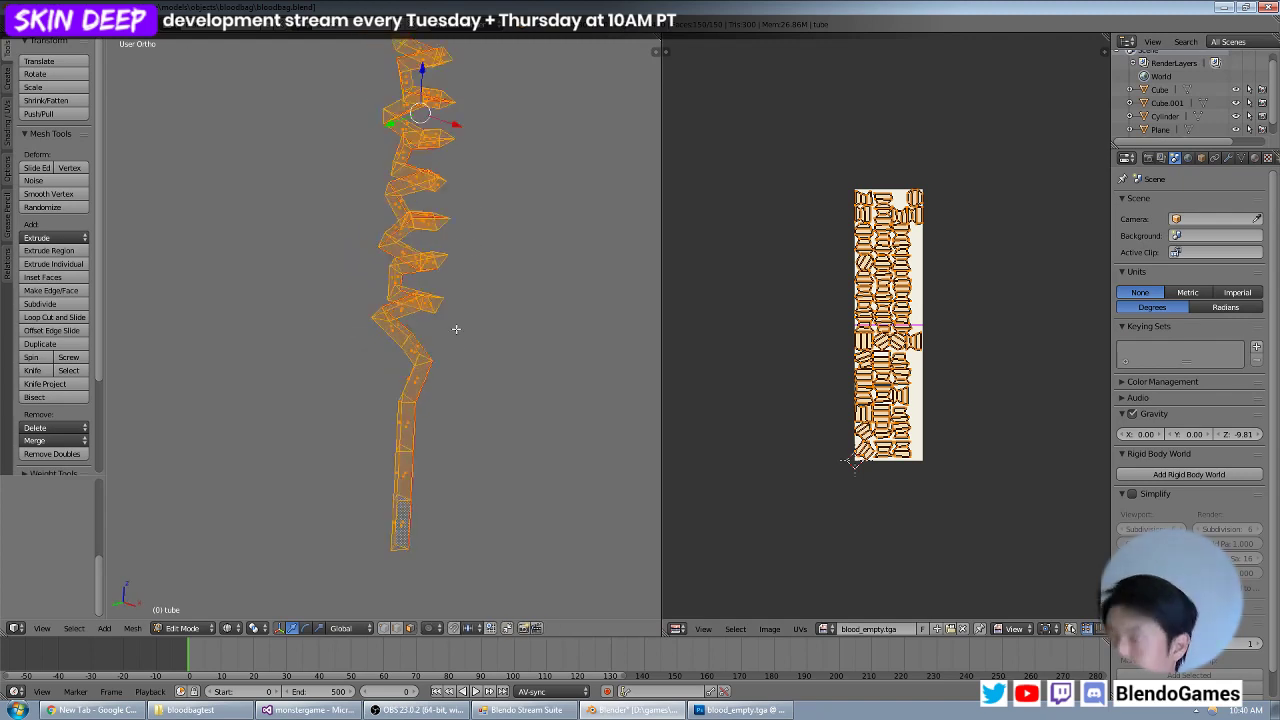
{"action": "key", "text": "KP_1"}
{"action": "scroll", "coordinate": [470, 322], "scroll_direction": "down", "scroll_amount": 6}
{"action": "middle_click_drag", "start_coordinate": [477, 135], "coordinate": [457, 226], "text": "shift"}
{"action": "scroll", "coordinate": [450, 205], "scroll_direction": "up", "scroll_amount": 2}
{"action": "key", "text": "z"}
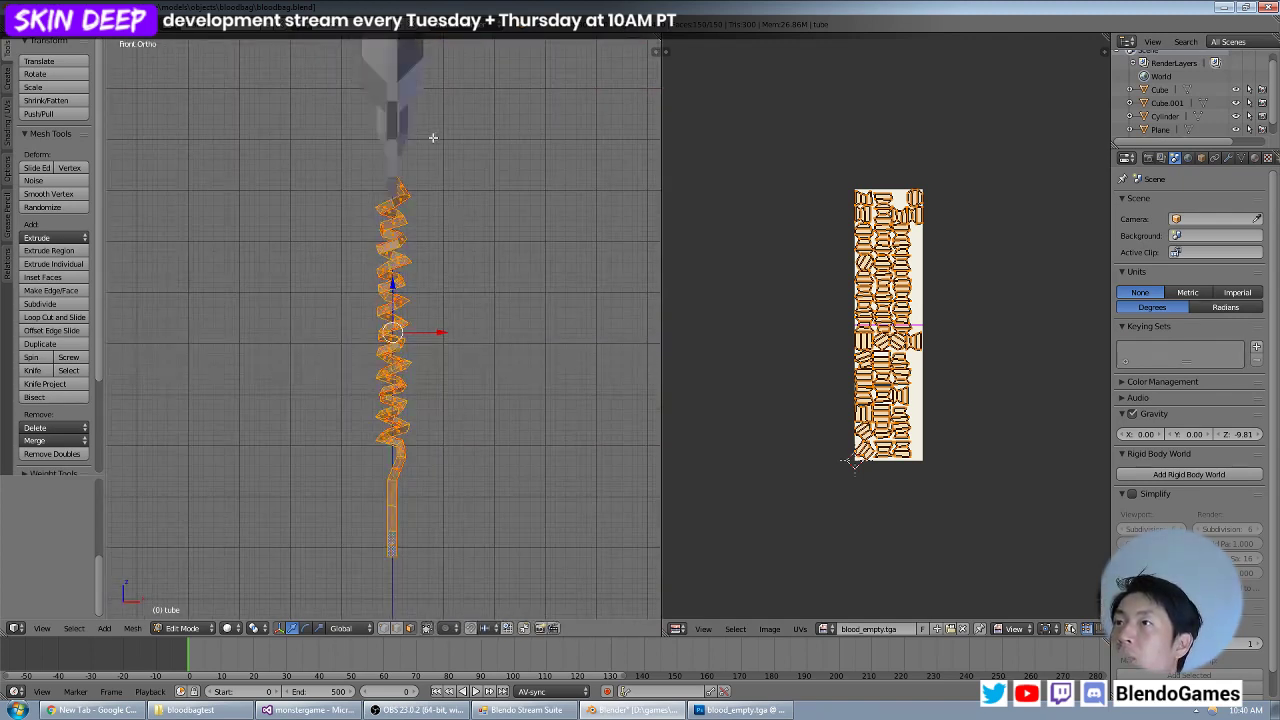
Clear the face selection and box-select the whole tube in wireframe, leaving out its lowest segment.
{"action": "key", "text": "Tab"}
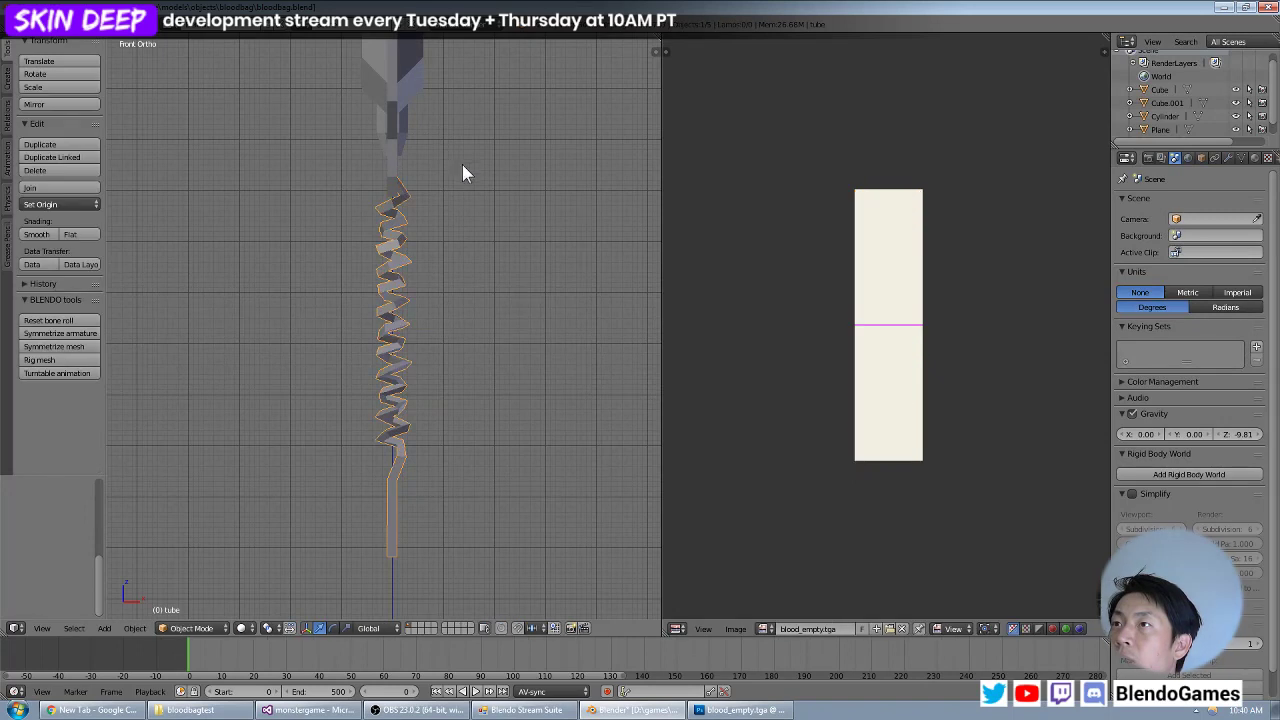
{"action": "key", "text": "Tab"}
{"action": "key", "text": "a"}
{"action": "key", "text": "b"}
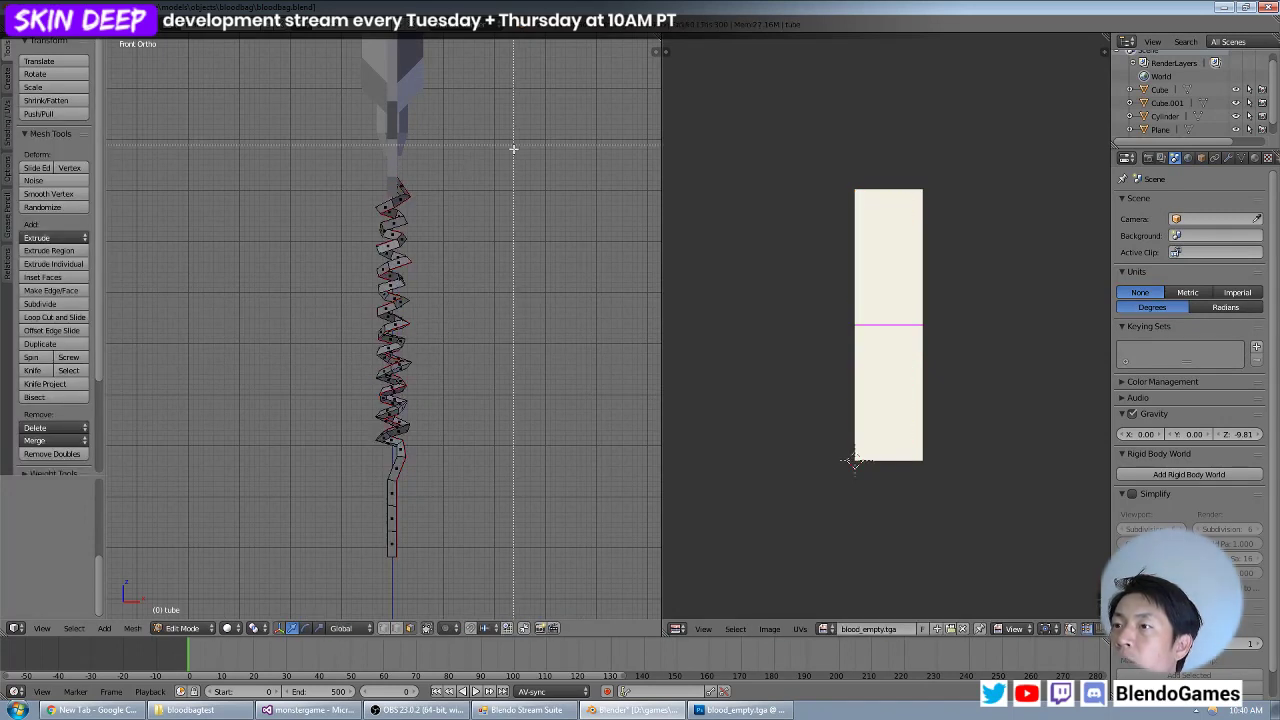
{"action": "key", "text": "Escape"}
{"action": "key", "text": "z"}
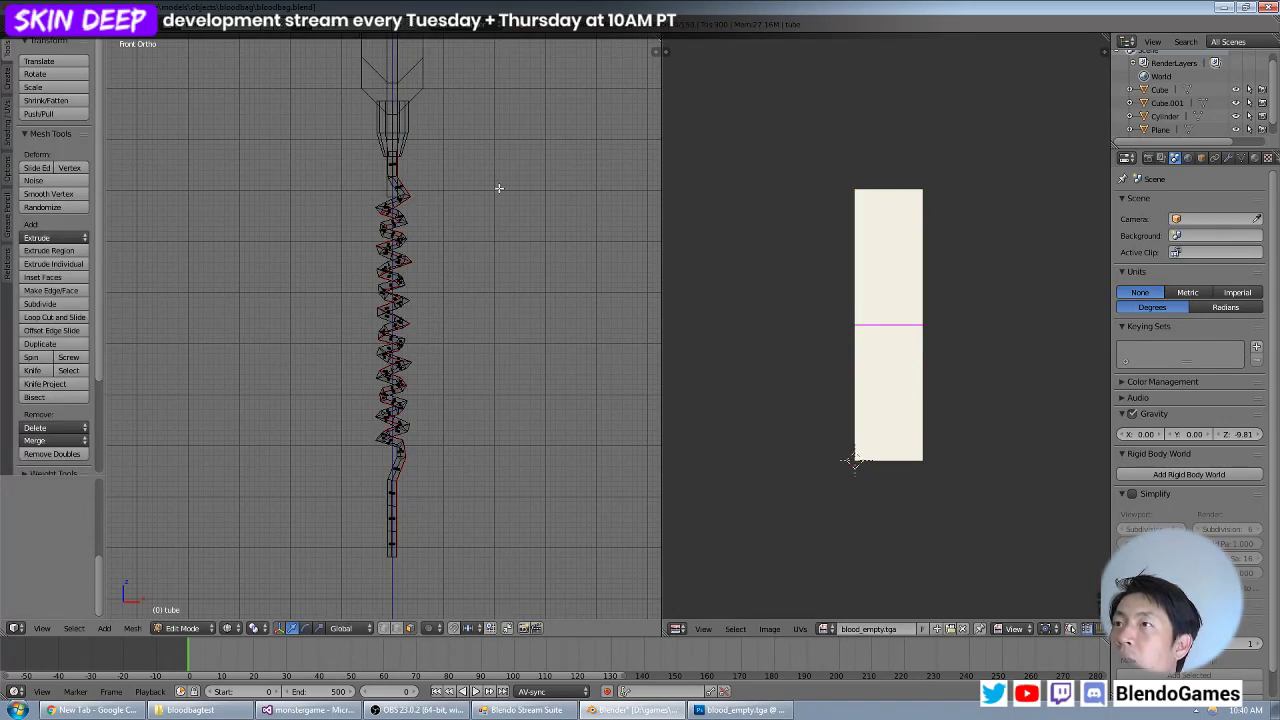
{"action": "key", "text": "b"}
{"action": "left_click_drag", "start_coordinate": [511, 145], "coordinate": [279, 516]}
{"action": "middle_click_drag", "start_coordinate": [434, 472], "coordinate": [477, 309], "text": "shift"}
{"action": "scroll", "coordinate": [480, 330], "scroll_direction": "up", "scroll_amount": 5}
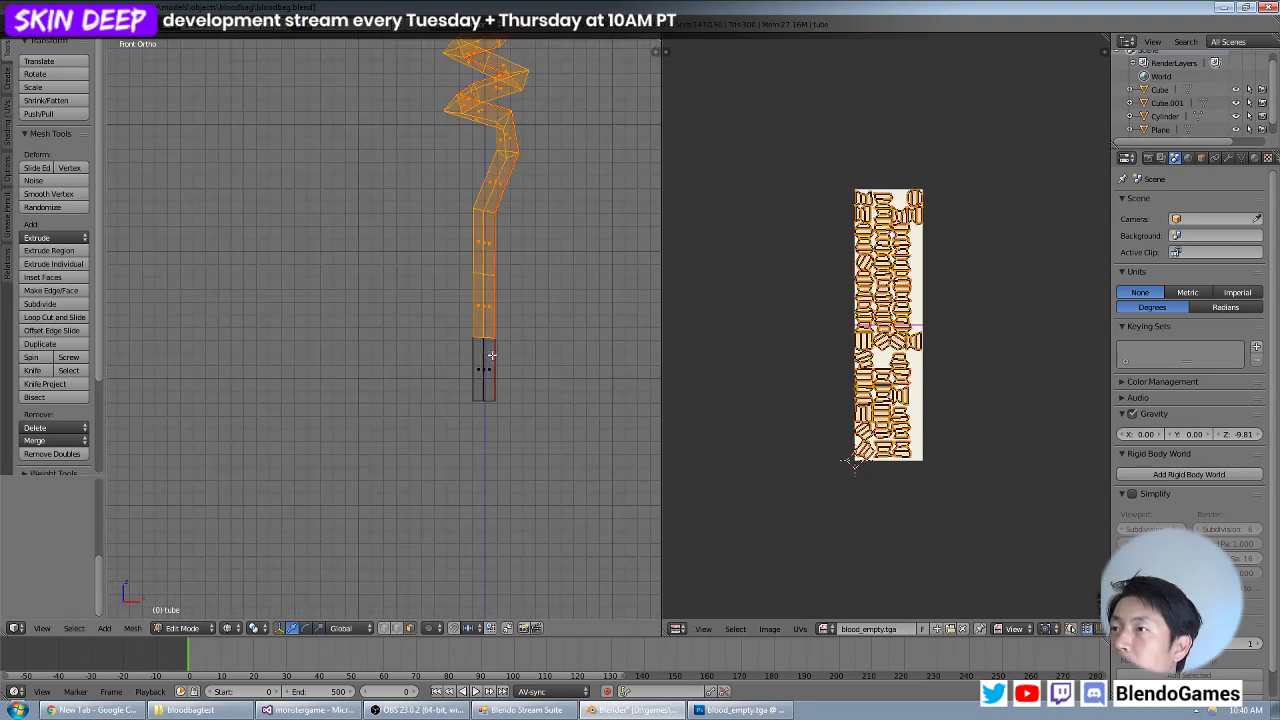
Add the lowest segment's front face to the selection and try Follow Active Quads with Length Average.
{"action": "key", "text": "z"}
{"action": "middle_click_drag", "start_coordinate": [503, 368], "coordinate": [502, 266]}
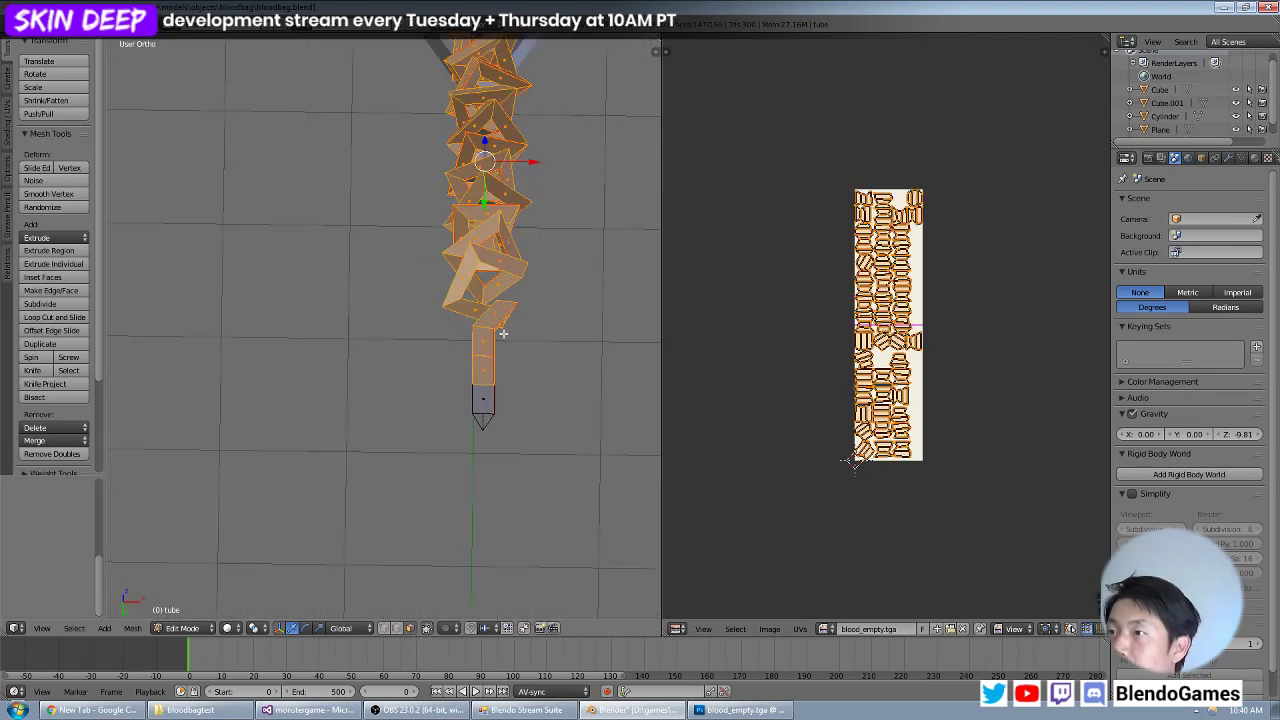
{"action": "key", "text": "KP_1"}
{"action": "key", "text": "b"}
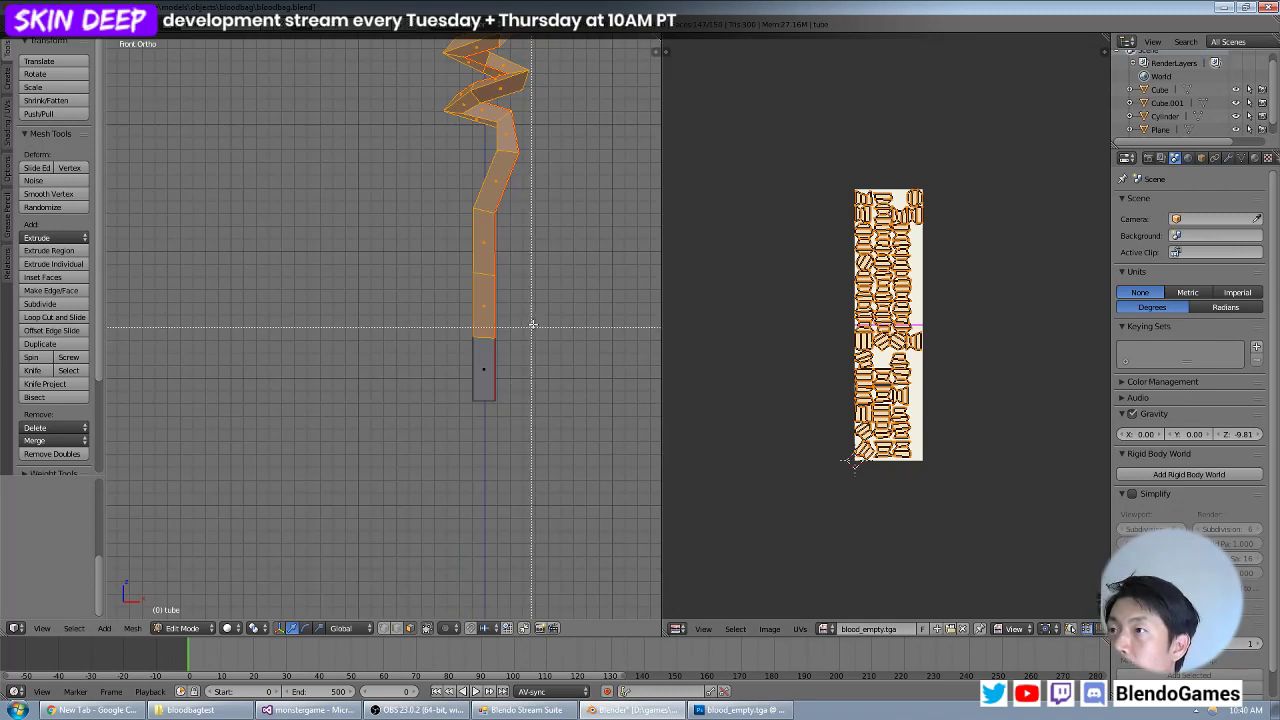
{"action": "left_click_drag", "start_coordinate": [533, 327], "coordinate": [418, 446]}
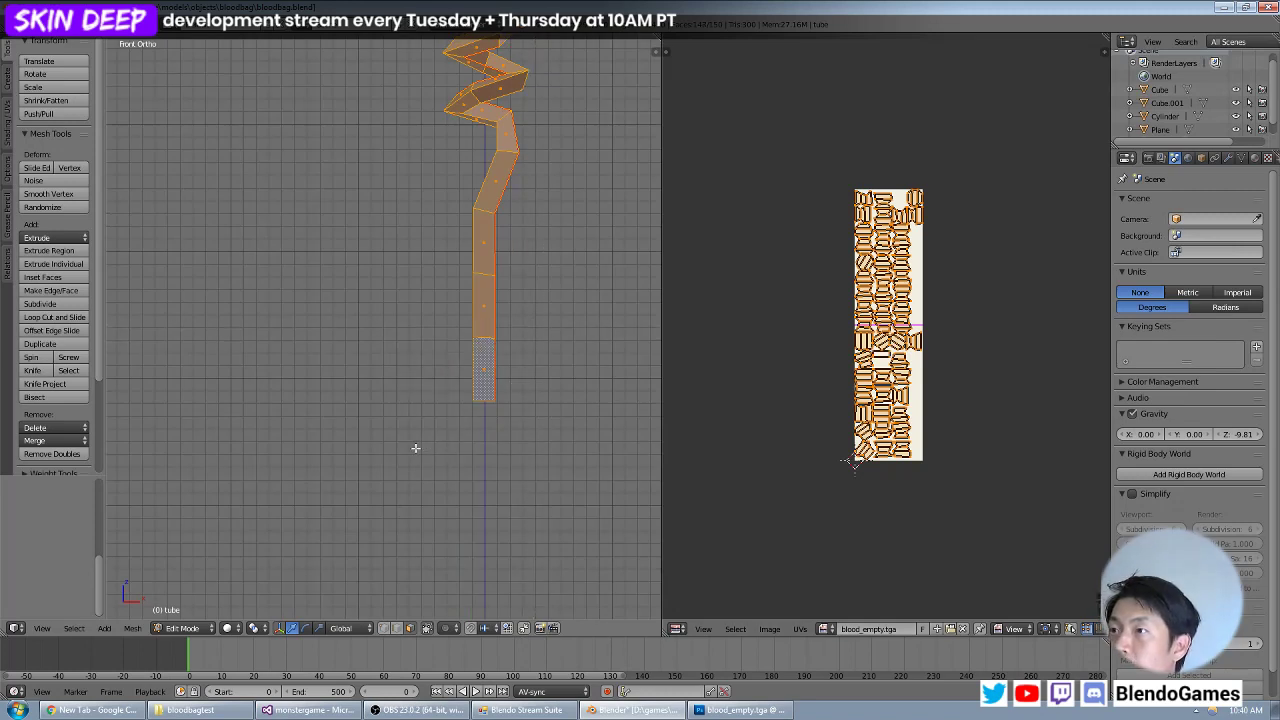
{"action": "key", "text": "u"}
{"action": "left_click", "coordinate": [521, 418]}
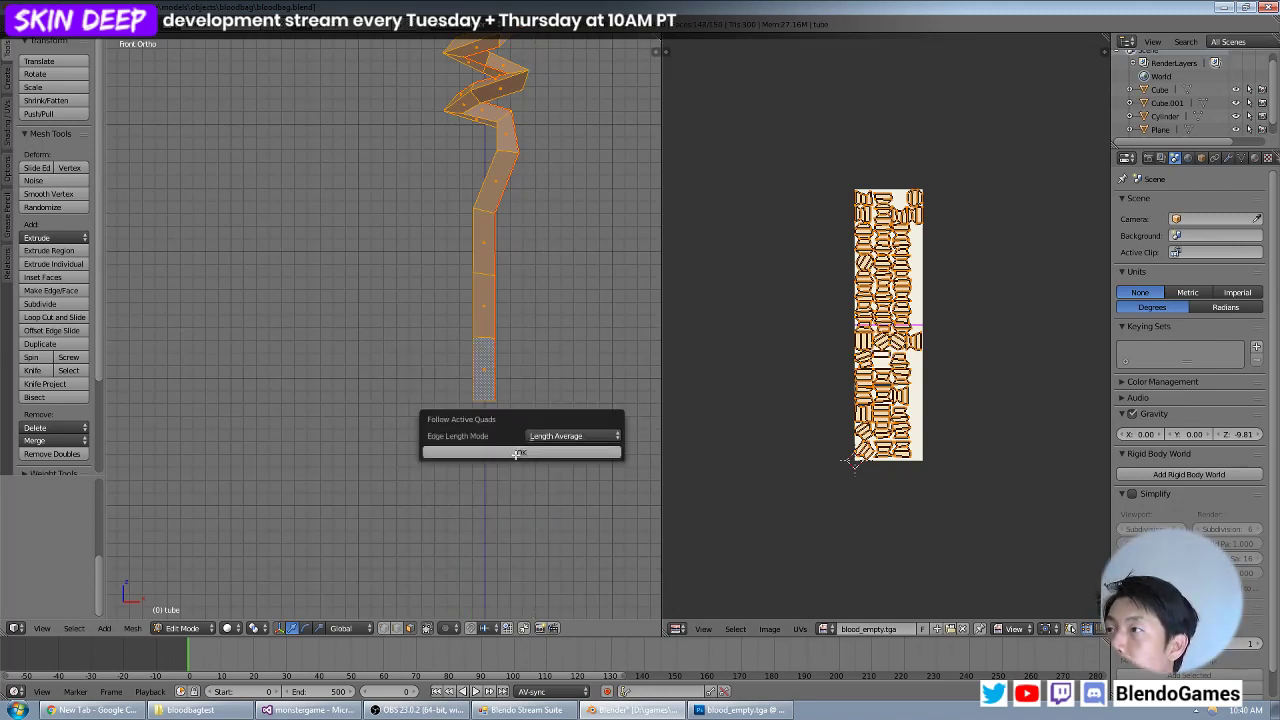
{"action": "left_click", "coordinate": [517, 453]}
{"action": "middle_click_drag", "start_coordinate": [485, 418], "coordinate": [458, 352]}
{"action": "scroll", "coordinate": [434, 377], "scroll_direction": "up", "scroll_amount": 5}
{"action": "middle_click_drag", "start_coordinate": [330, 412], "coordinate": [407, 367]}
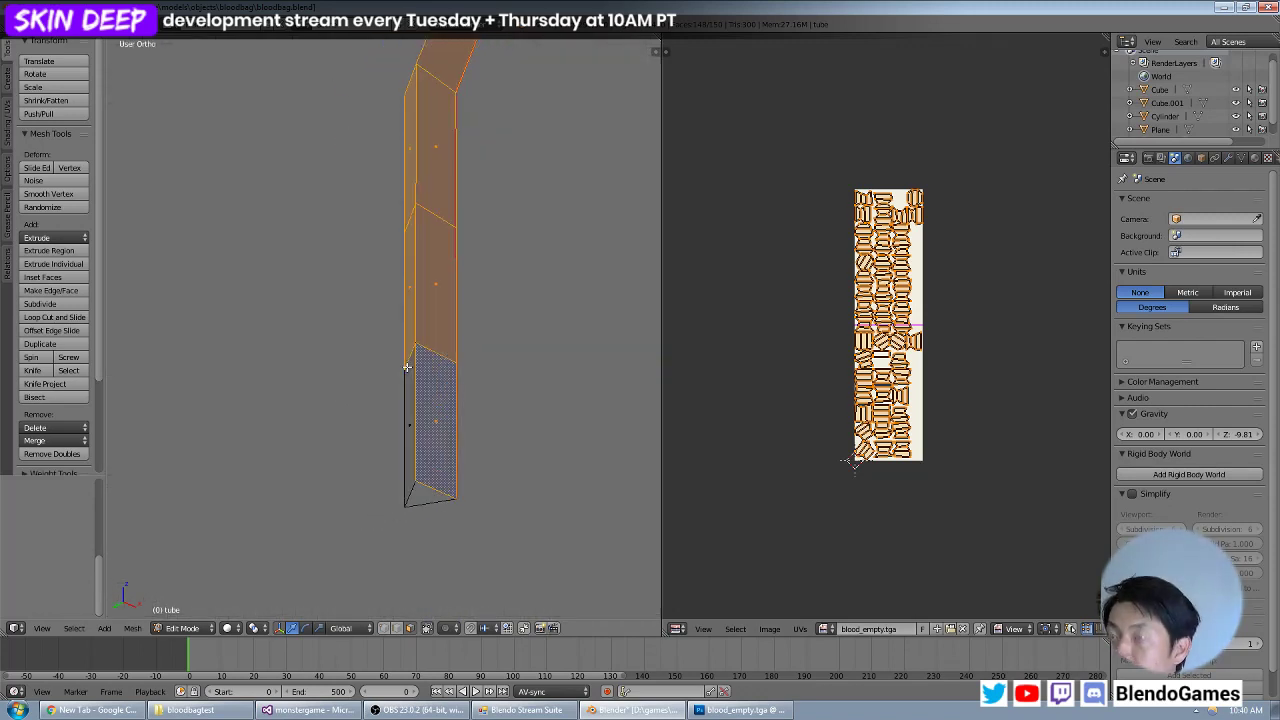
Reselect all tube faces through the mesh in front view, box-selecting the upper tube first and the lowest segment last.
{"action": "key", "text": "KP_1"}
{"action": "scroll", "coordinate": [407, 367], "scroll_direction": "down", "scroll_amount": 6}
{"action": "key", "text": "z"}
{"action": "middle_click_drag", "start_coordinate": [499, 325], "coordinate": [467, 414], "text": "shift"}
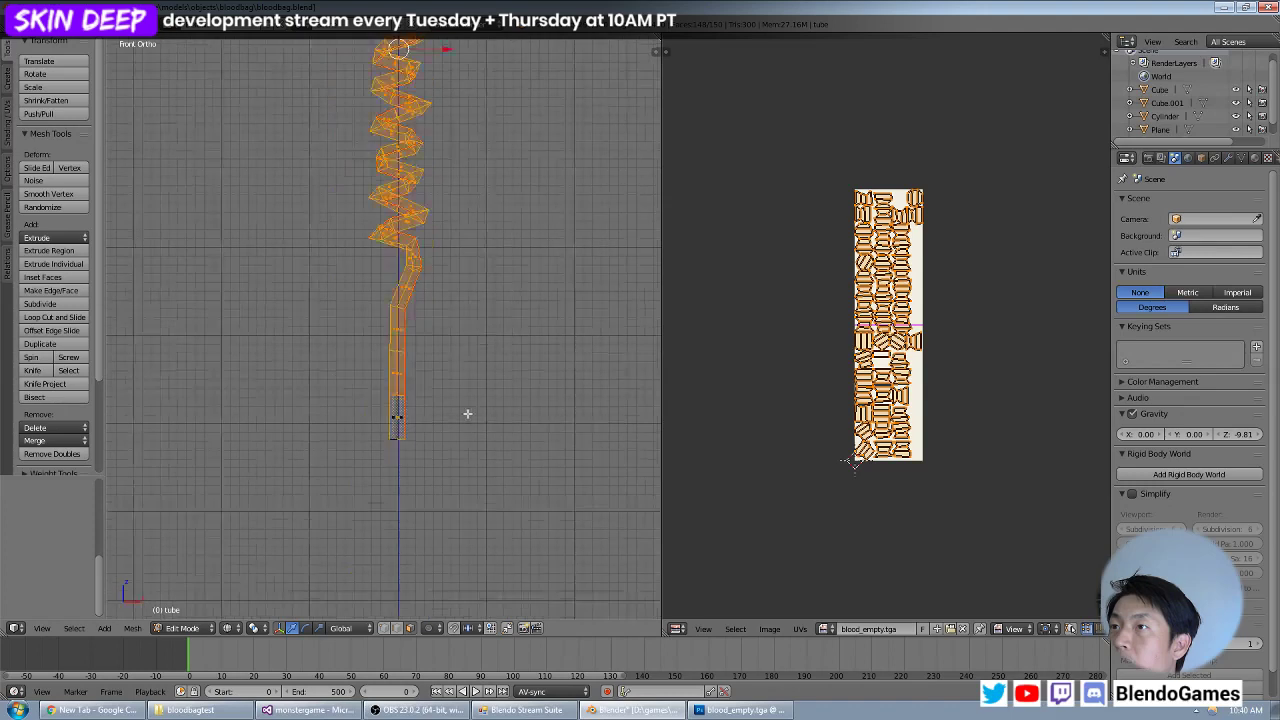
{"action": "scroll", "coordinate": [467, 414], "scroll_direction": "down", "scroll_amount": 4}
{"action": "middle_click_drag", "start_coordinate": [487, 151], "coordinate": [471, 234], "text": "shift"}
{"action": "key", "text": "z"}
{"action": "key", "text": "a"}
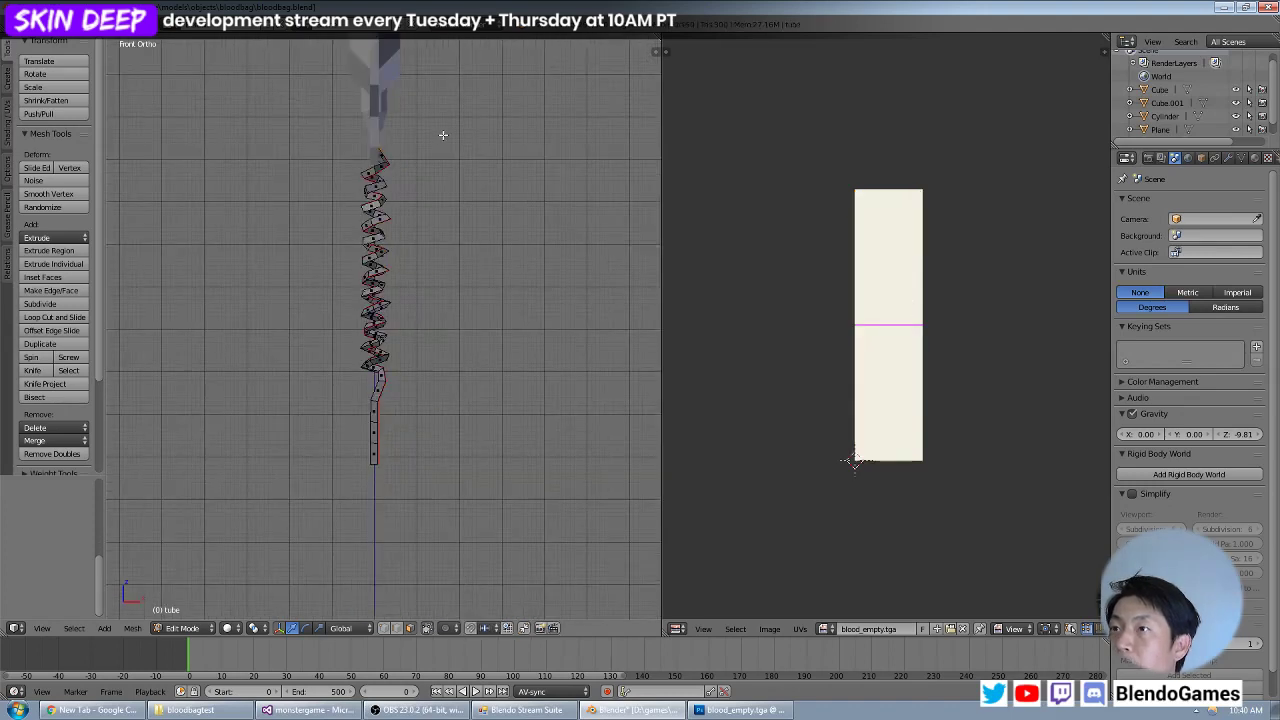
{"action": "key", "text": "z"}
{"action": "key", "text": "b"}
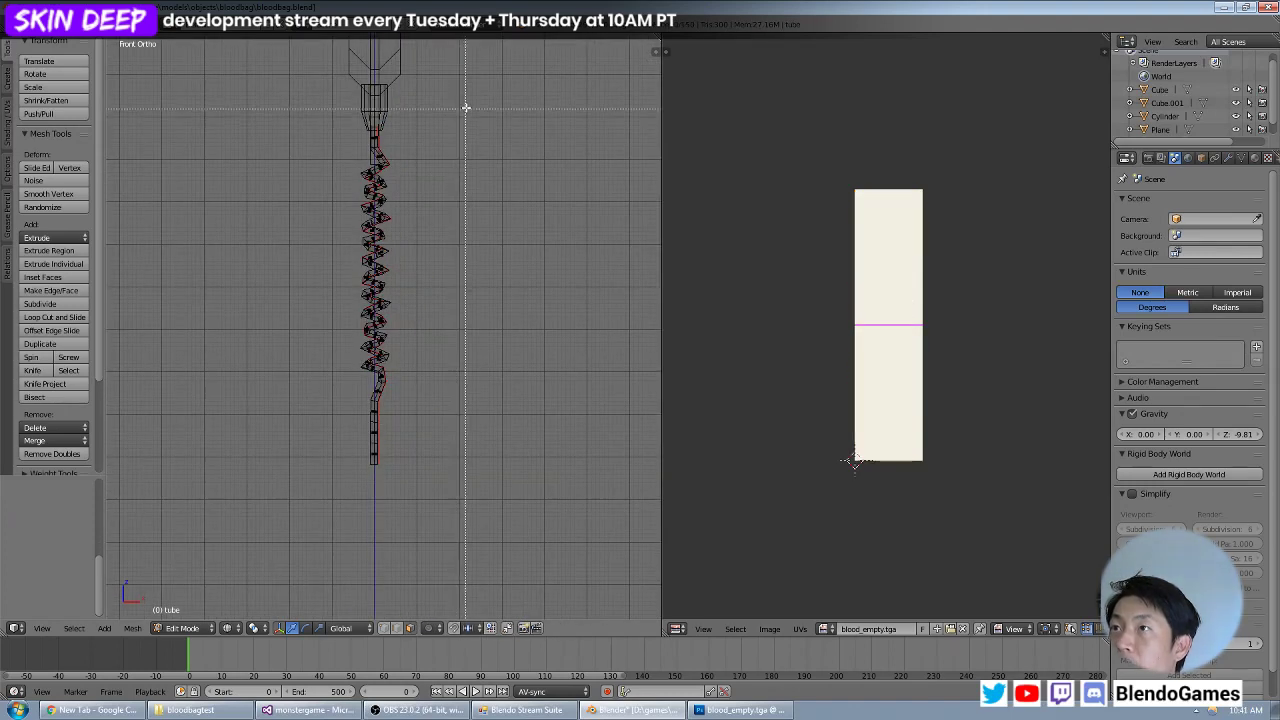
{"action": "left_click_drag", "start_coordinate": [467, 107], "coordinate": [253, 445]}
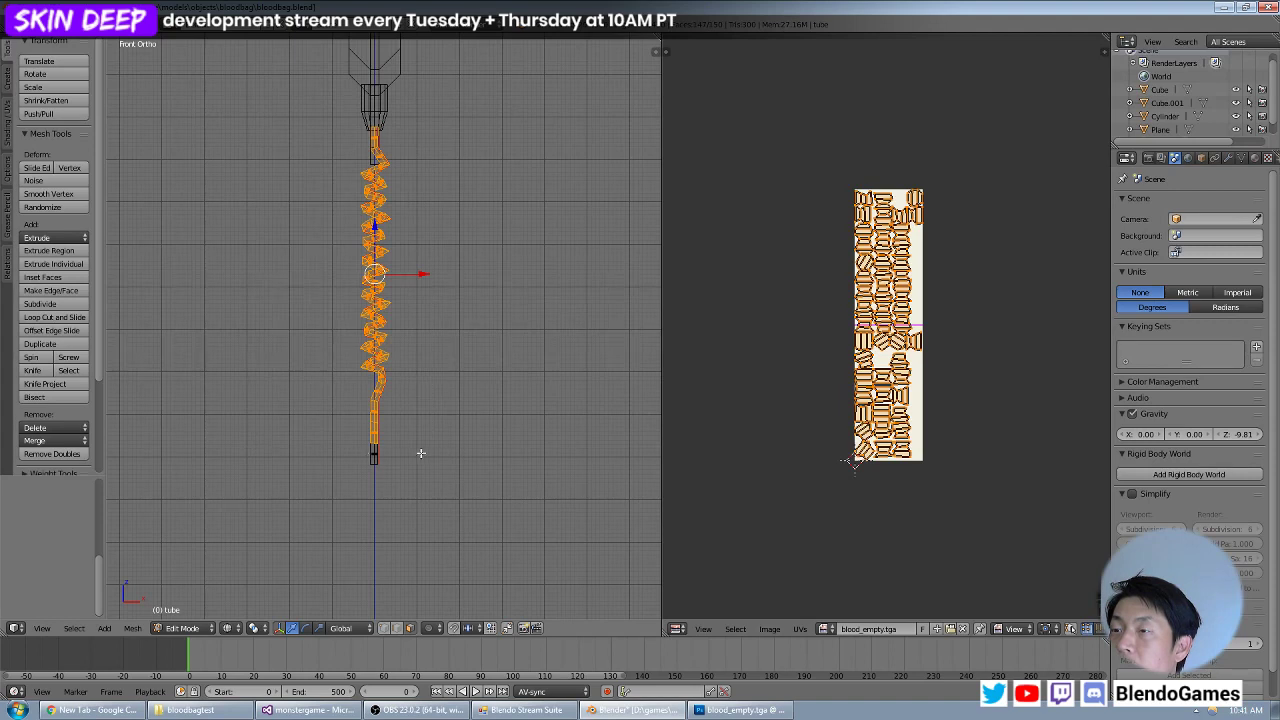
{"action": "key", "text": "b"}
{"action": "left_click_drag", "start_coordinate": [408, 432], "coordinate": [320, 498]}
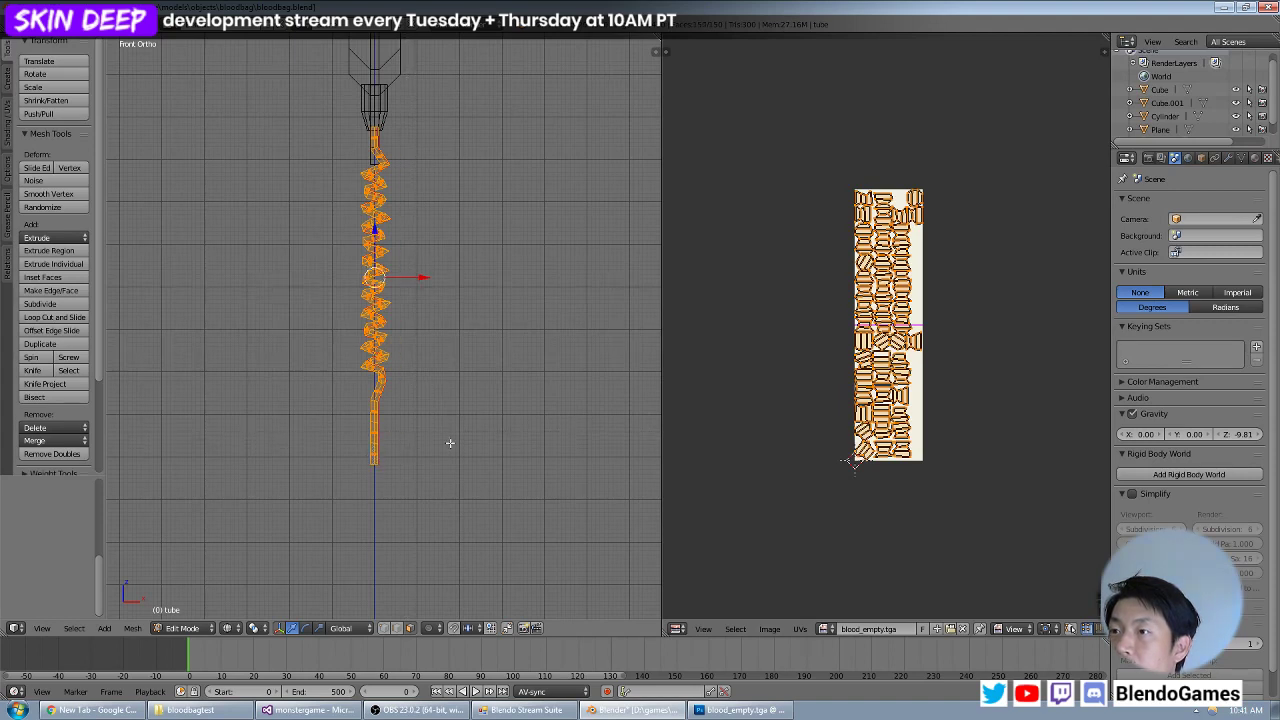
Try Follow Active Quads with Length Average on the fully box-selected tube and inspect its lowest segments.
{"action": "key", "text": "u"}
{"action": "left_click", "coordinate": [450, 443]}
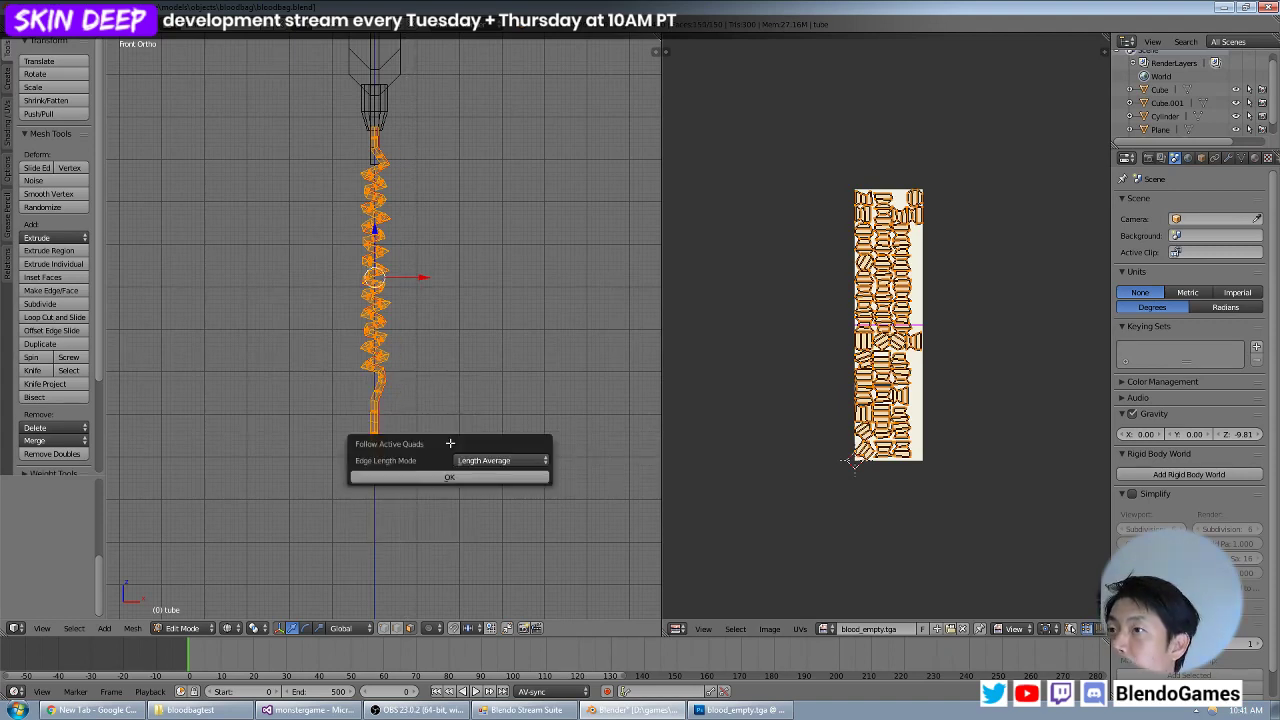
{"action": "left_click", "coordinate": [432, 476]}
{"action": "middle_click_drag", "start_coordinate": [394, 442], "coordinate": [423, 432]}
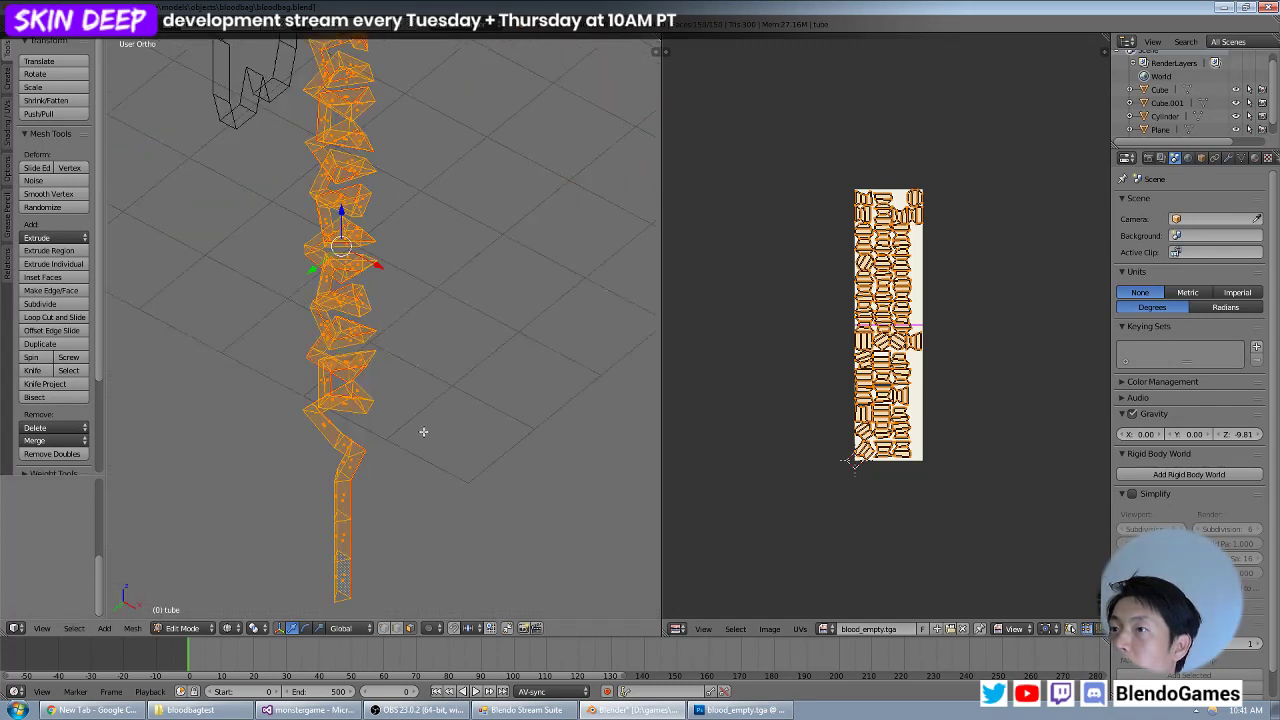
{"action": "middle_click_drag", "start_coordinate": [333, 490], "coordinate": [454, 283], "text": "shift"}
{"action": "scroll", "coordinate": [470, 362], "scroll_direction": "up", "scroll_amount": 4}
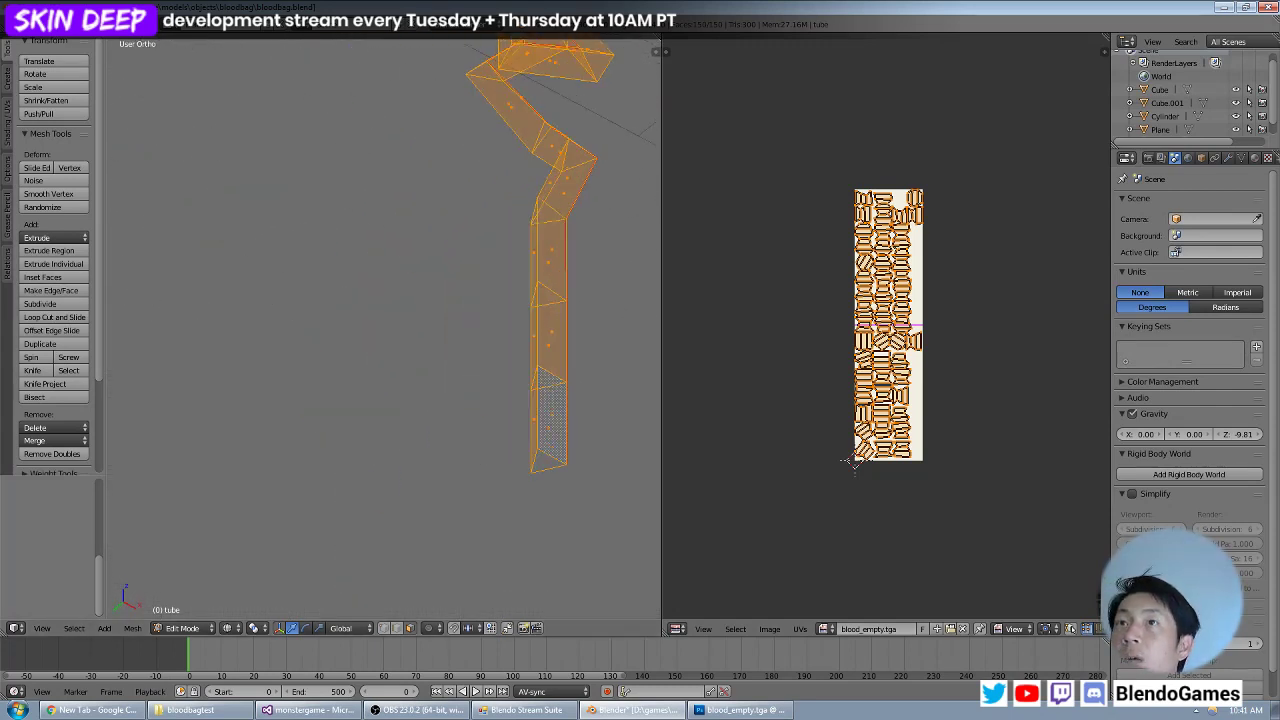
Save the current blend file and switch to Chrome.
{"action": "left_click", "coordinate": [40, 25]}
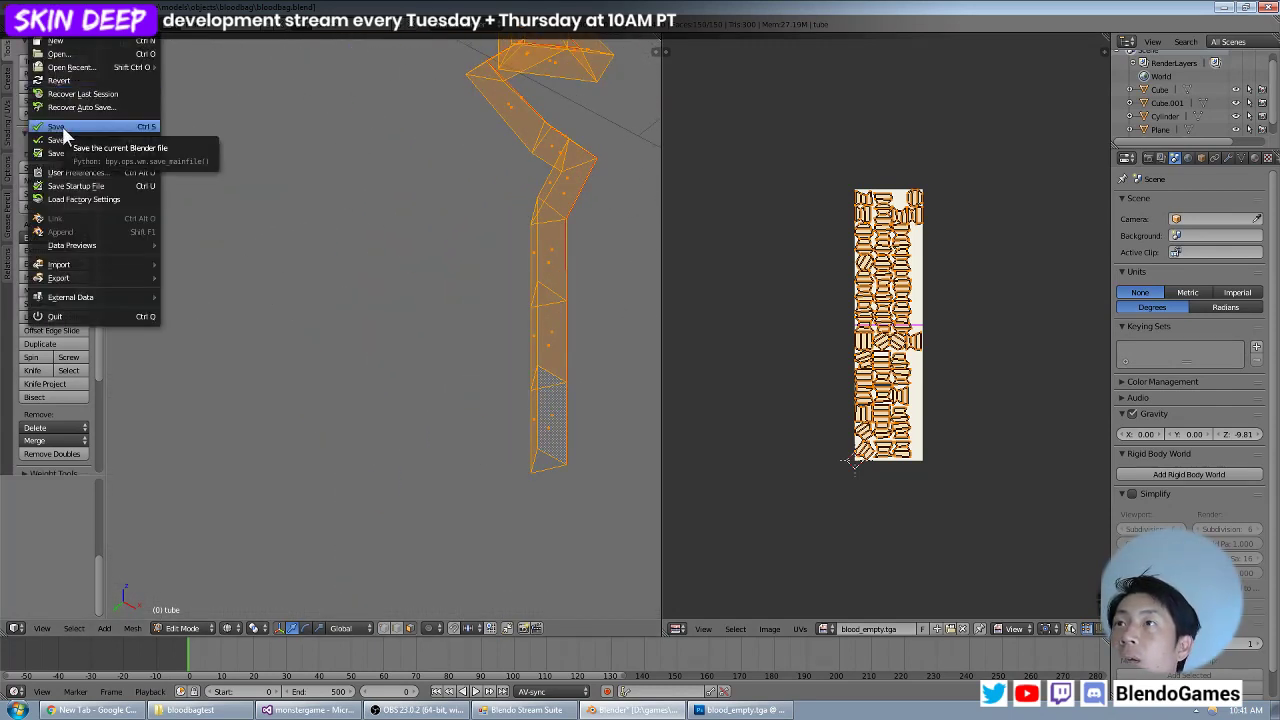
{"action": "left_click", "coordinate": [62, 134]}
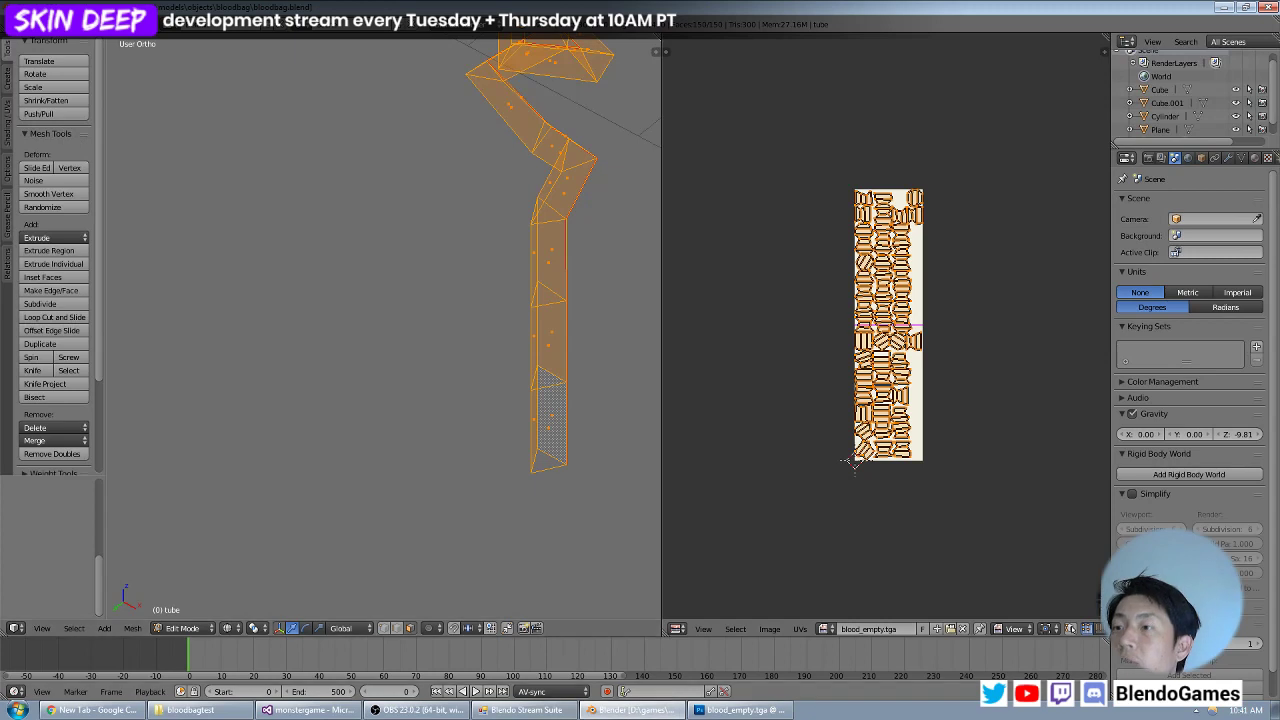
{"action": "left_click", "coordinate": [90, 710]}
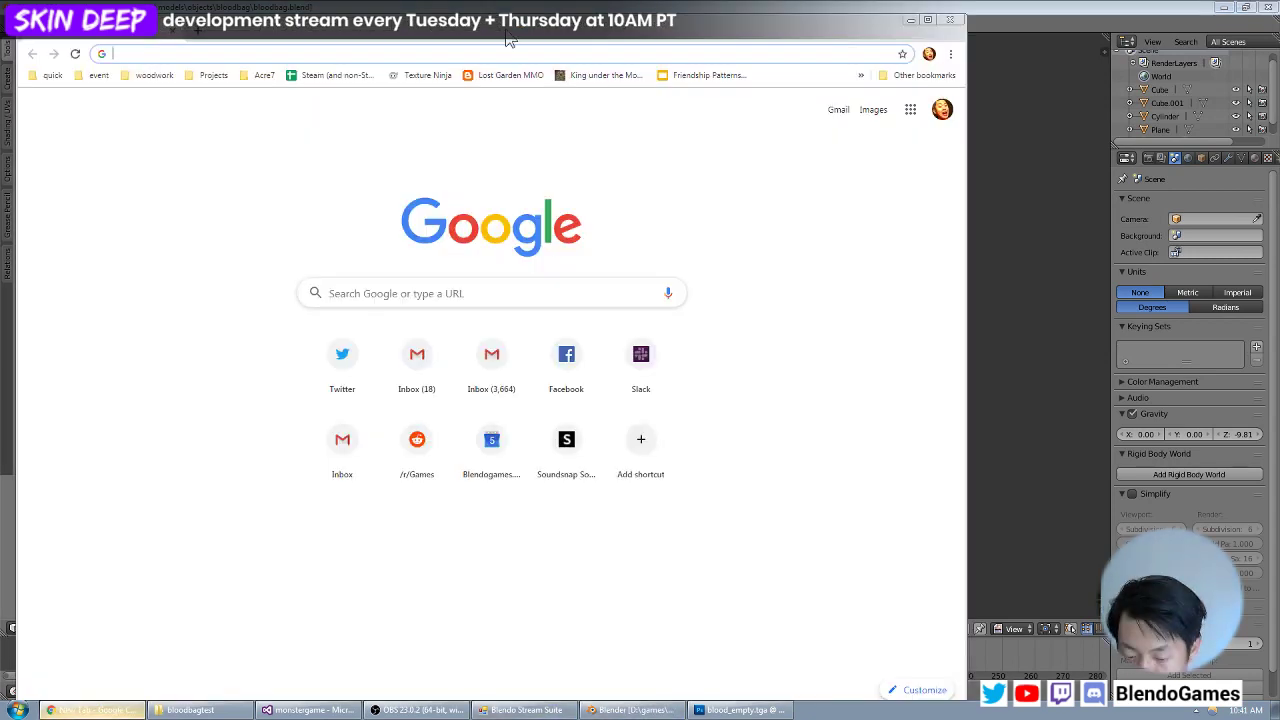
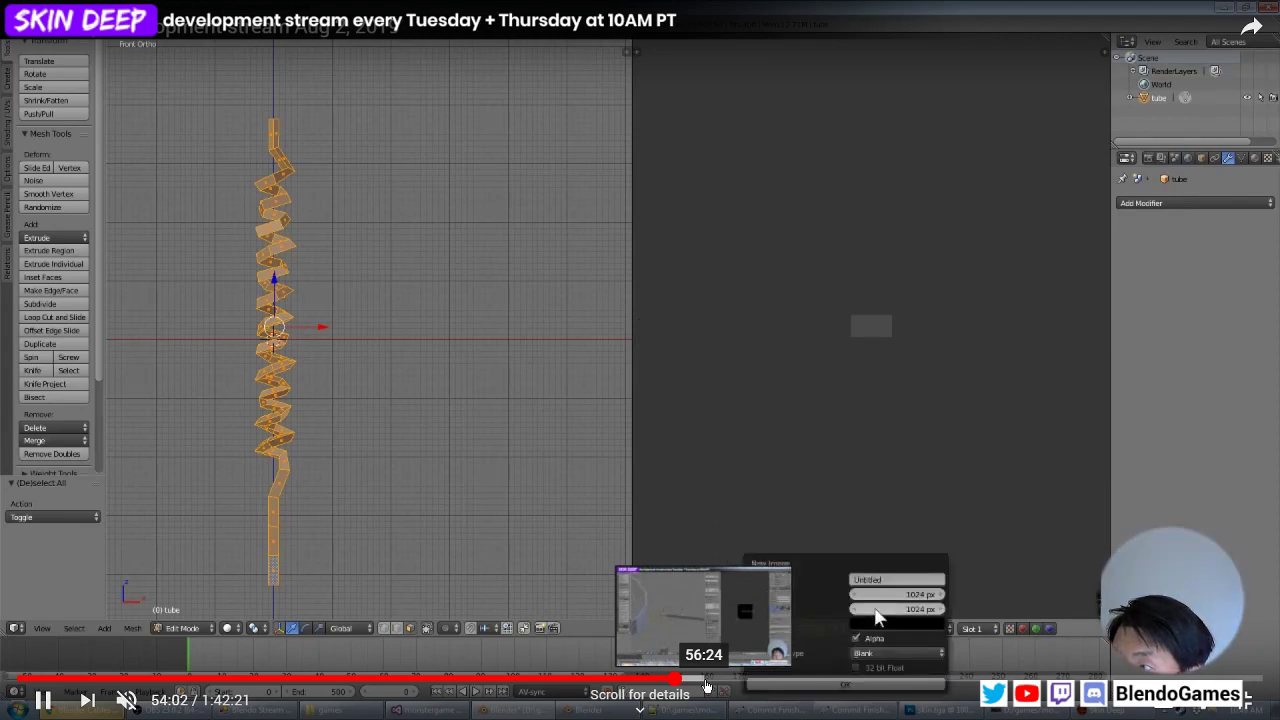
Scrub through the Aug 2, 2019 development stream recording to examine how the coiled tube was unwrapped into a UV grid.
{"action": "left_click", "coordinate": [708, 684]}
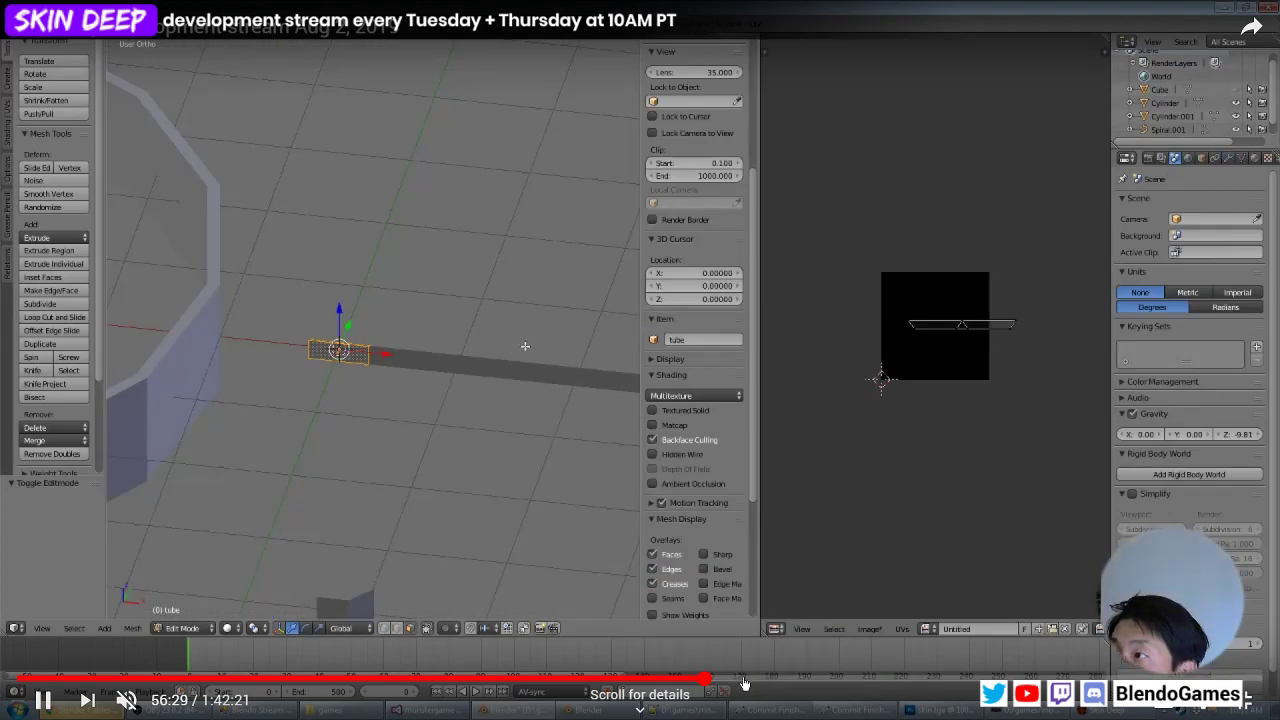
{"action": "left_click", "coordinate": [690, 684]}
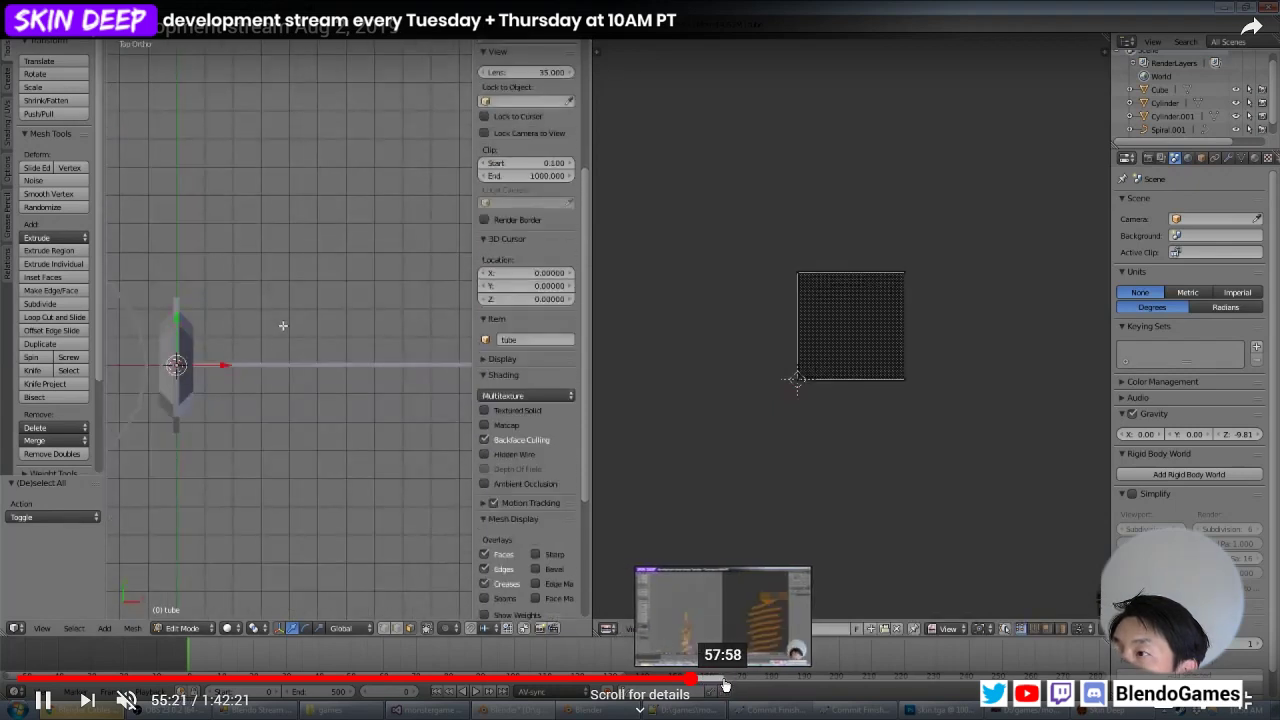
{"action": "left_click", "coordinate": [729, 685]}
{"action": "left_click", "coordinate": [735, 685]}
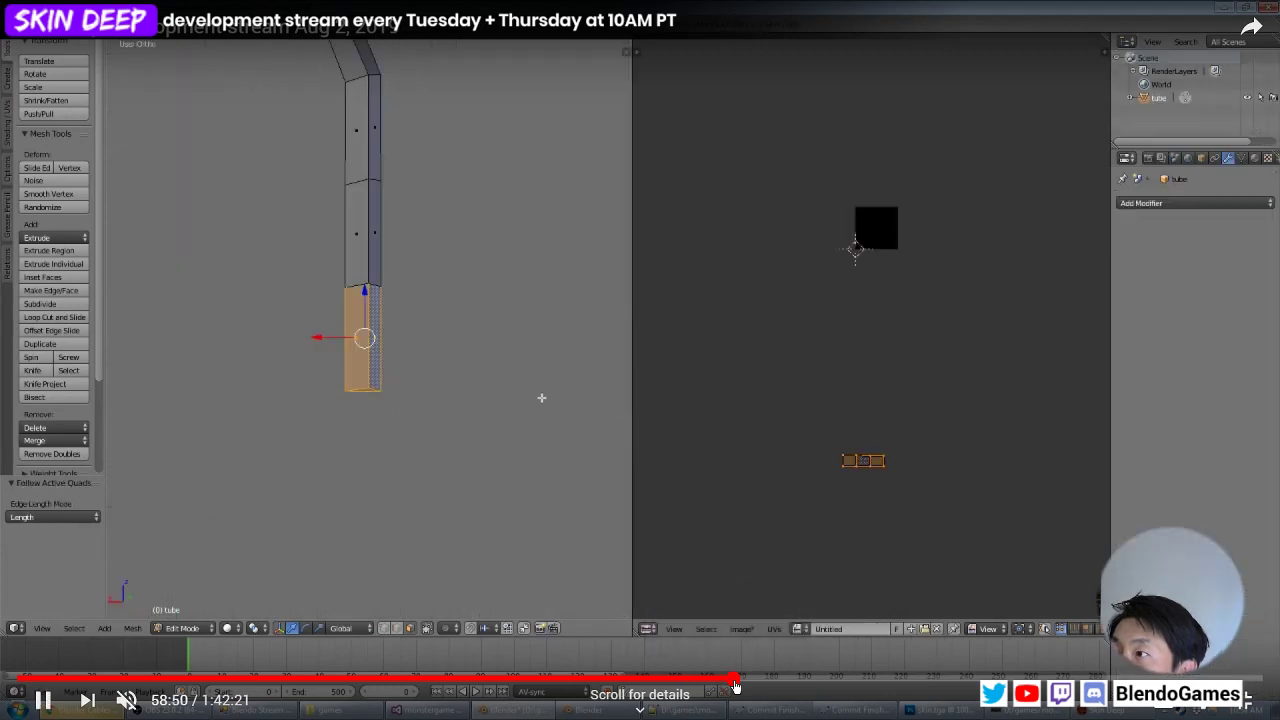
{"action": "left_click", "coordinate": [837, 686]}
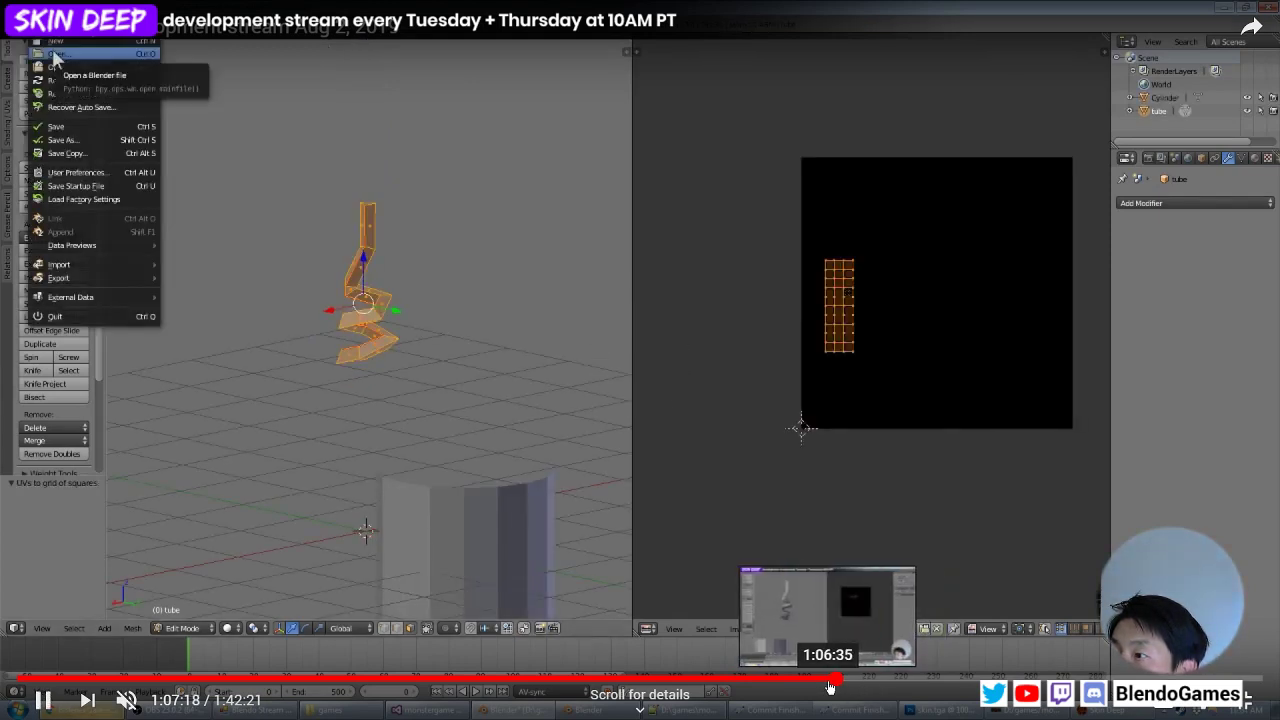
{"action": "left_click", "coordinate": [829, 686]}
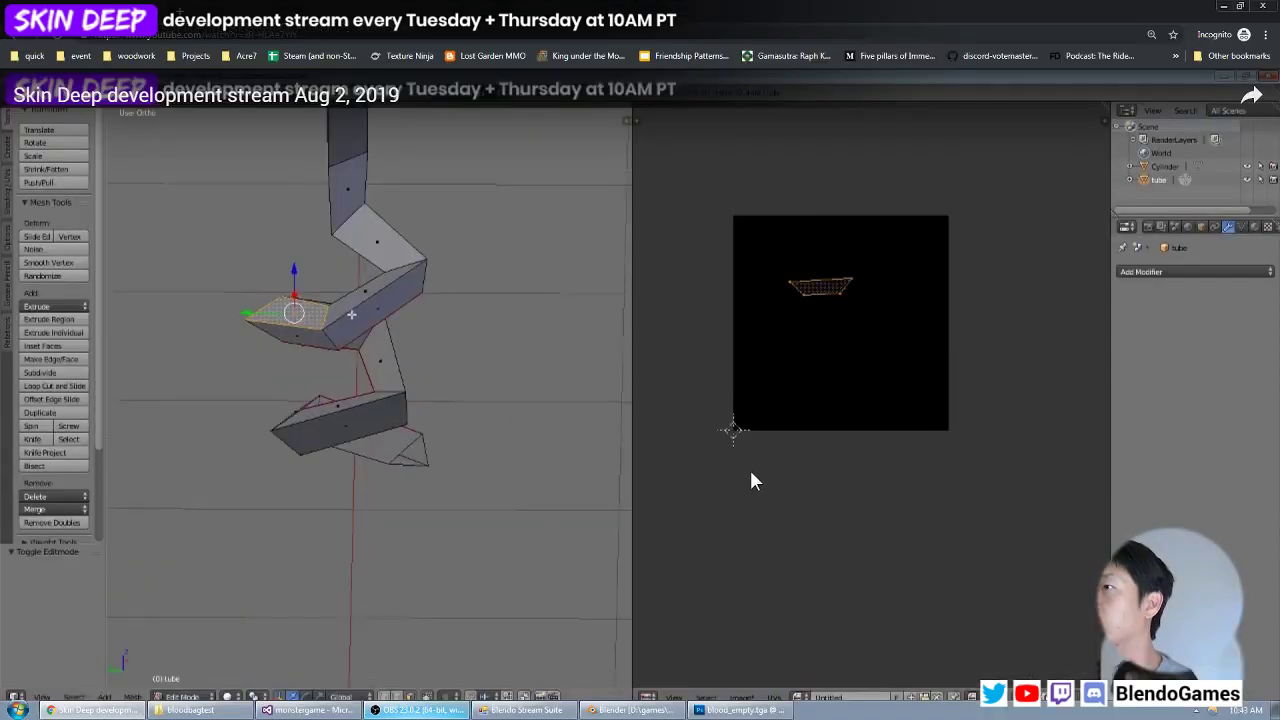
{"action": "key", "text": "Escape"}
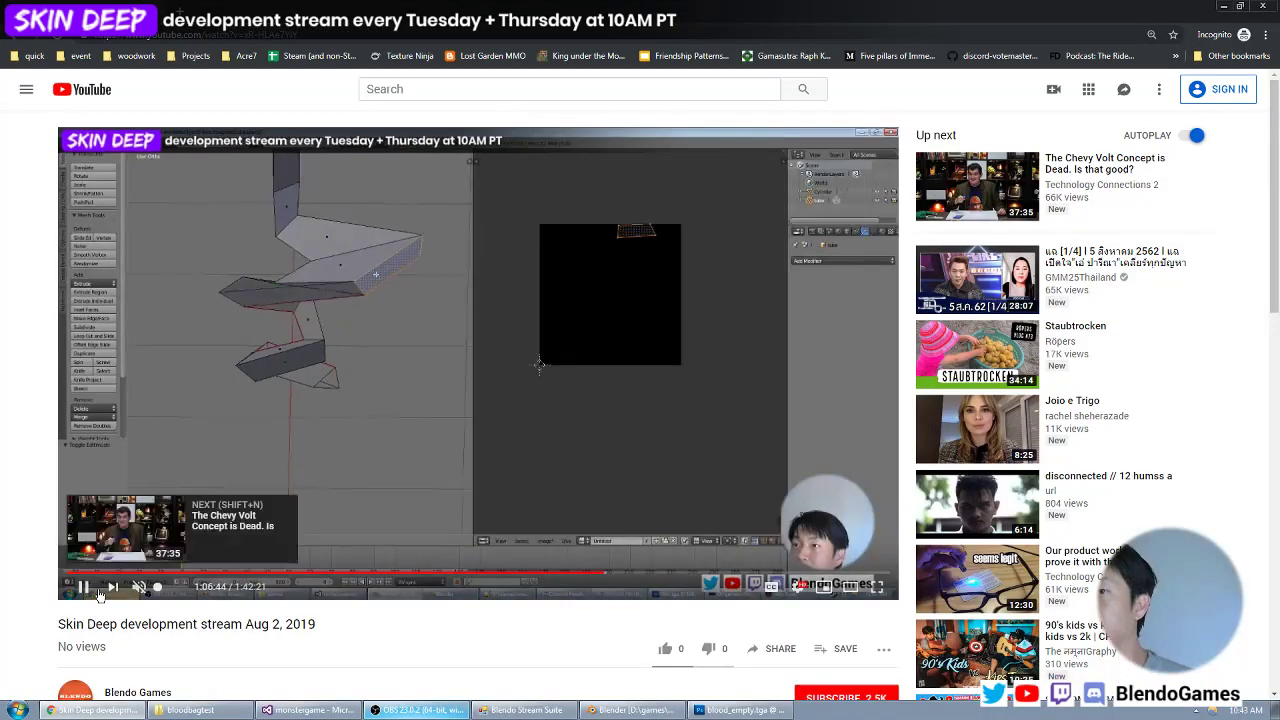
{"action": "double_click", "coordinate": [417, 435]}
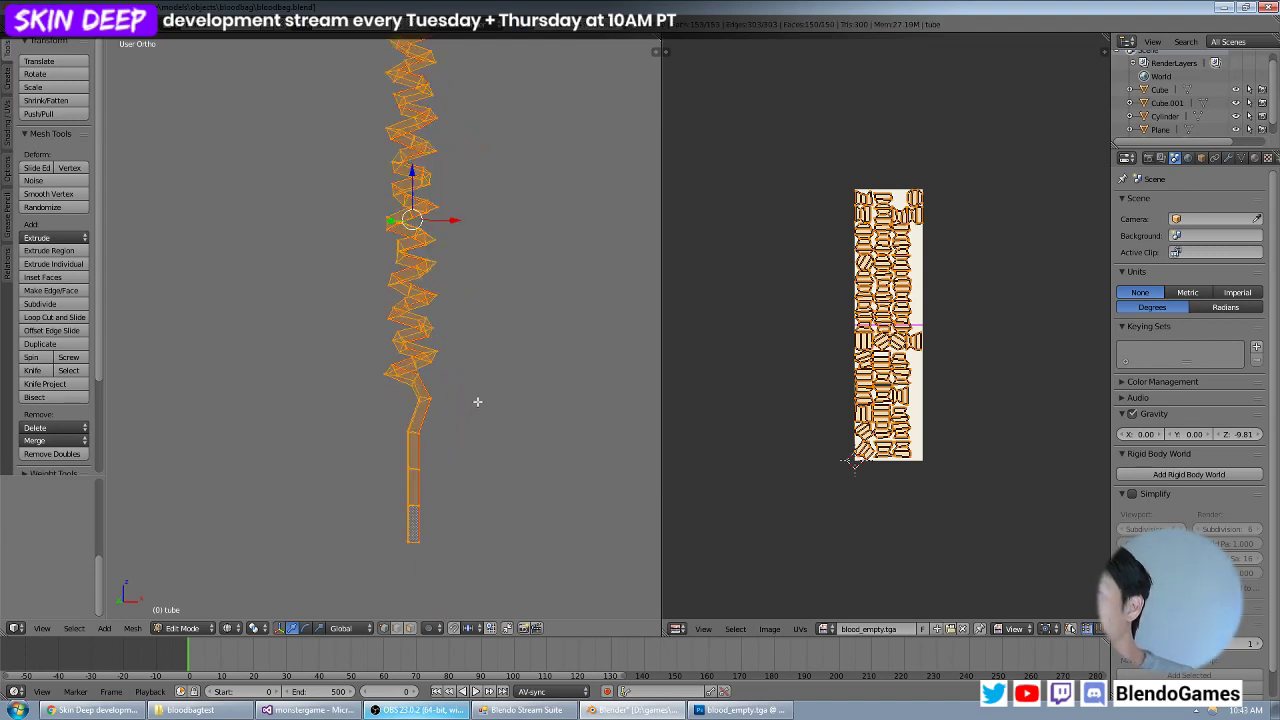
Select the blood bag's tube with all its faces in edit mode and unwrap it with the standard Unwrap.
{"action": "right_click", "coordinate": [441, 409]}
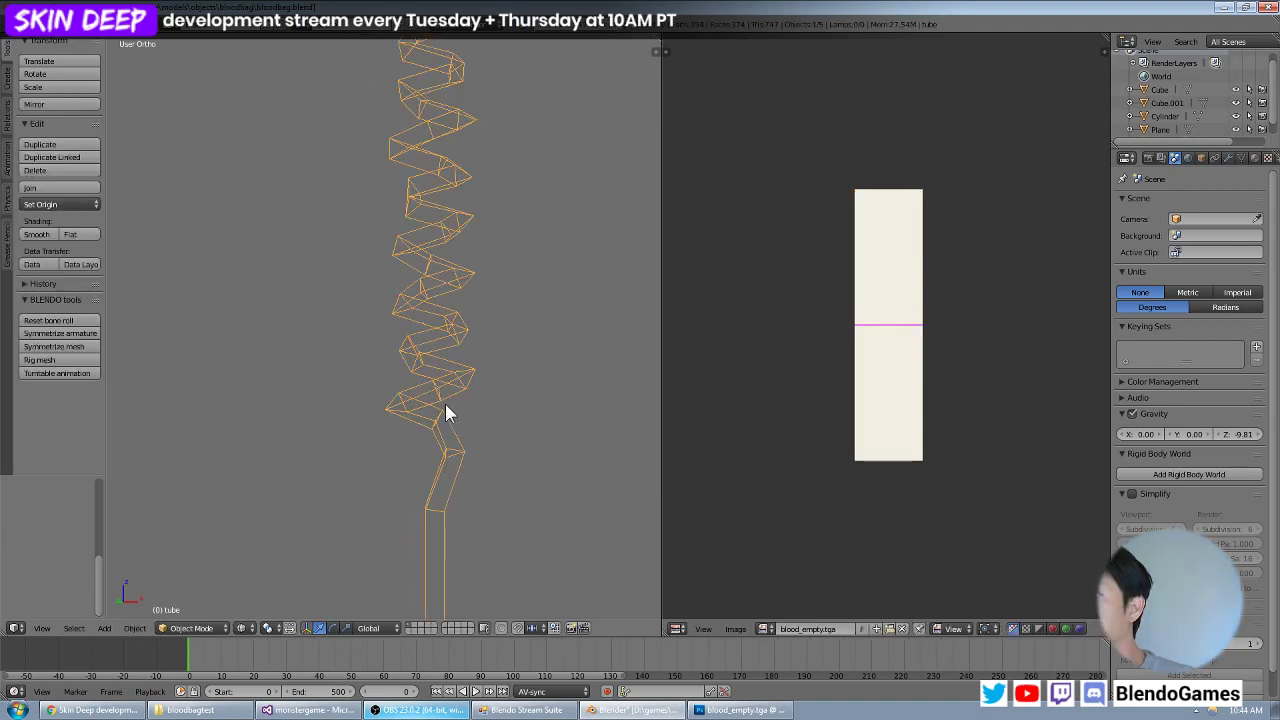
{"action": "key", "text": "Tab"}
{"action": "key", "text": "a"}
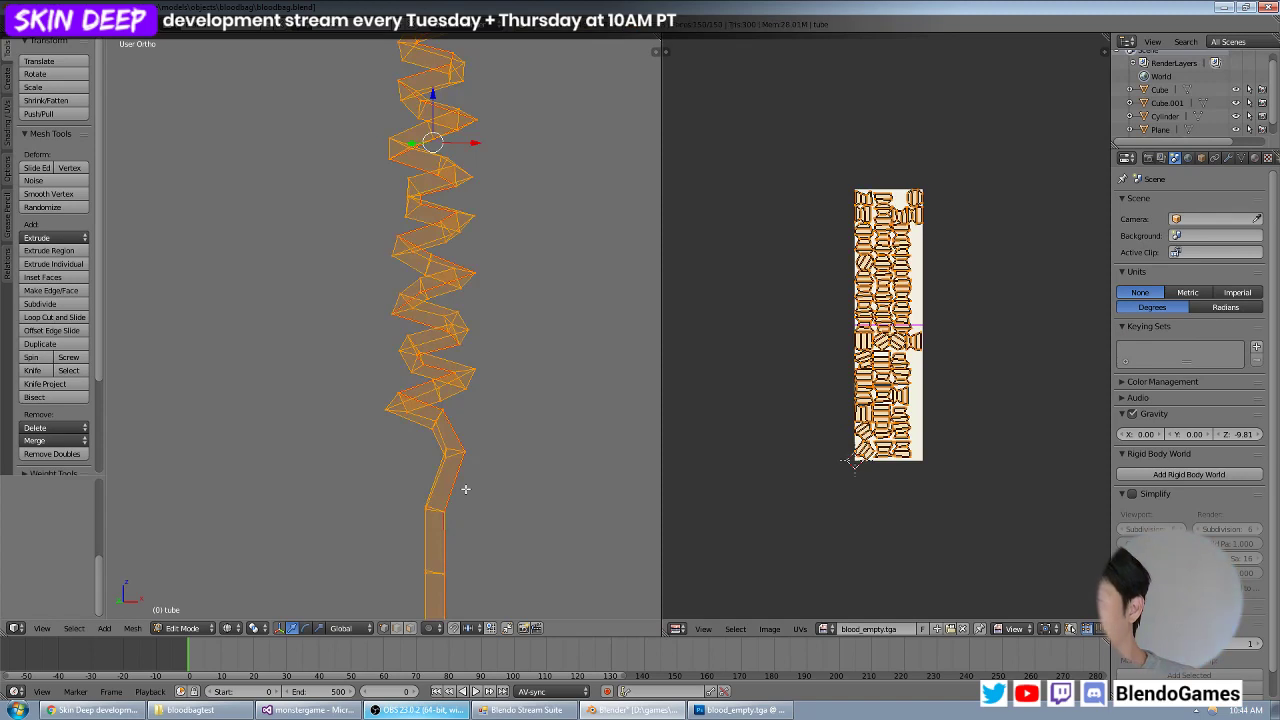
{"action": "key", "text": "KP_1"}
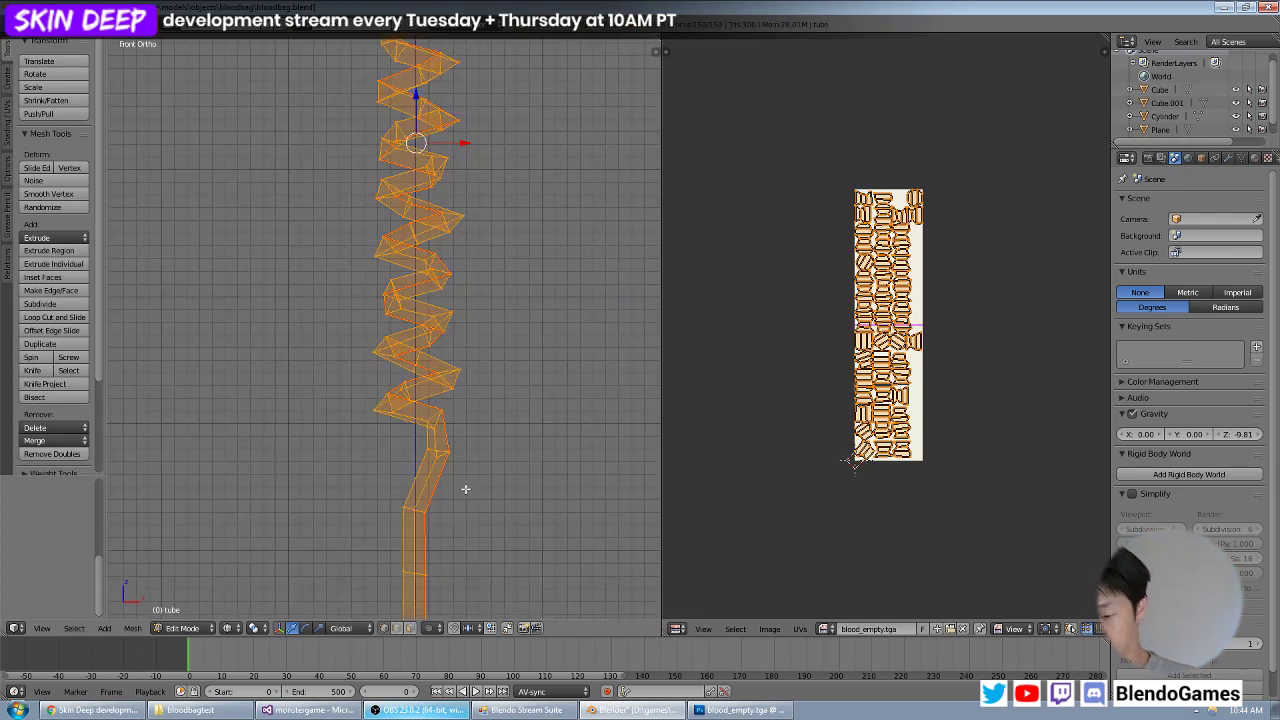
{"action": "key", "text": "u"}
{"action": "left_click", "coordinate": [450, 522]}
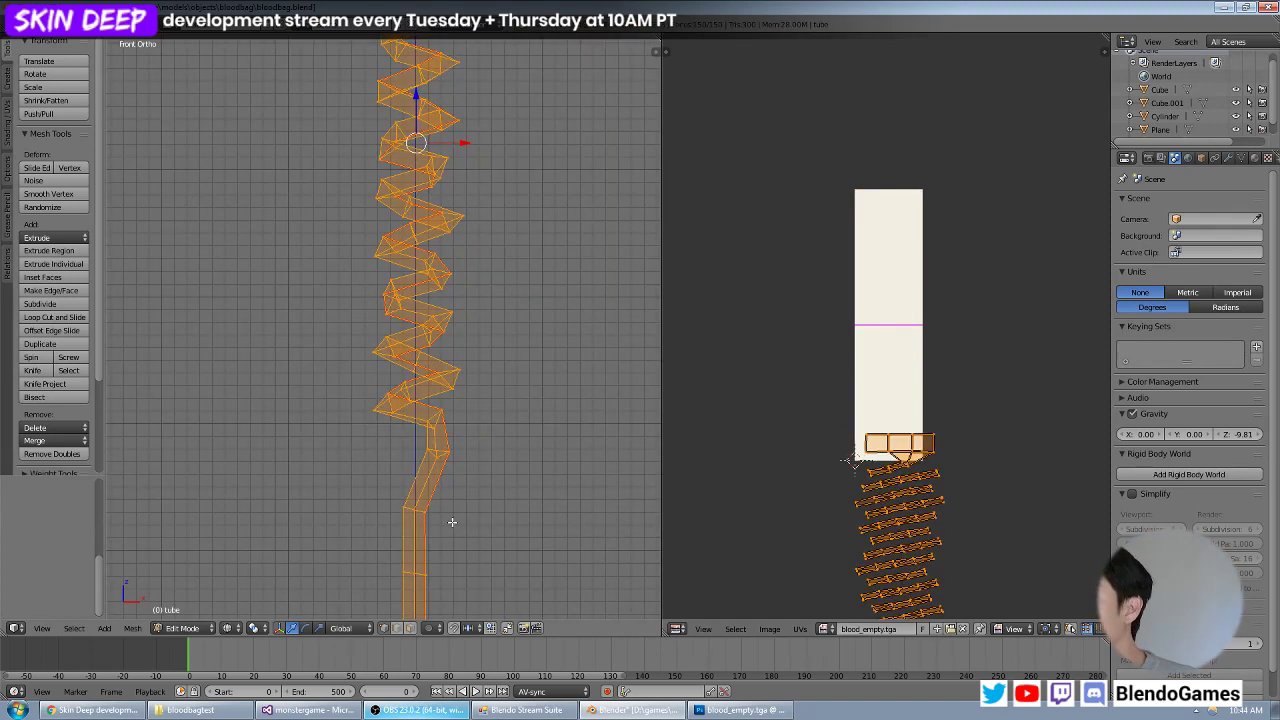
{"action": "key", "text": "u"}
{"action": "left_click", "coordinate": [490, 423]}
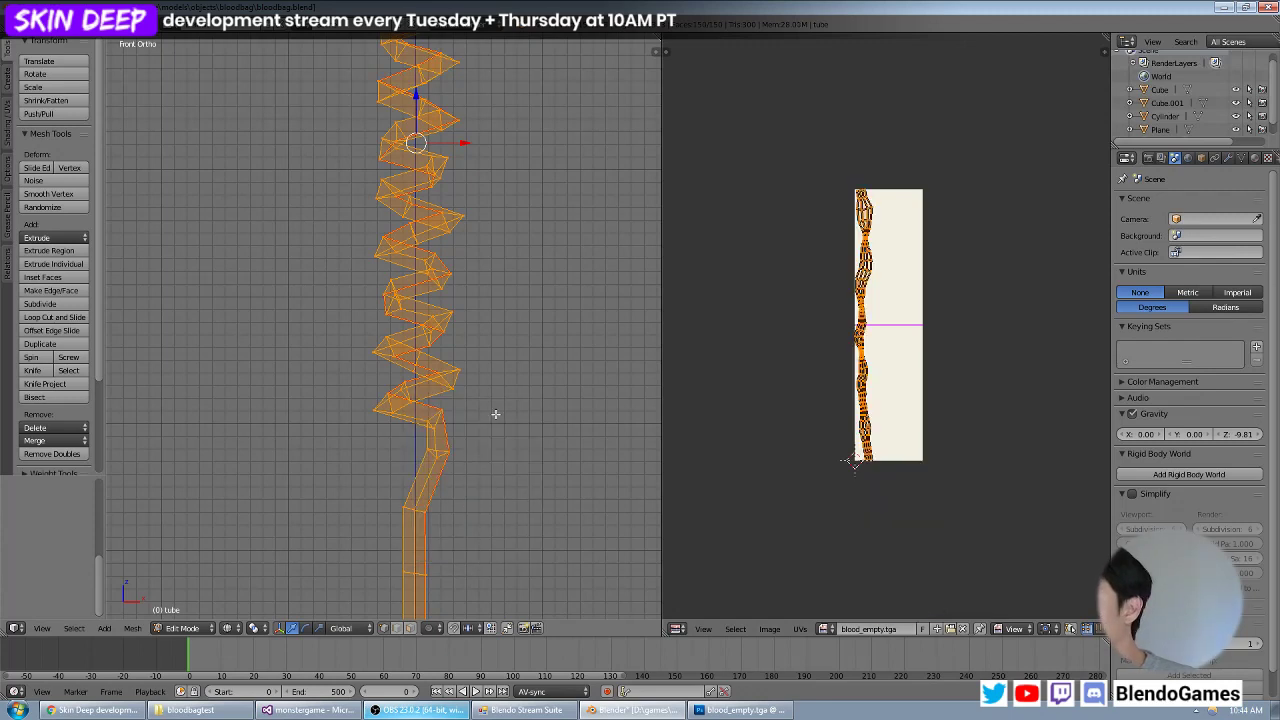
Straighten the tube's unwrapped UV island with UVs to grid of squares.
{"action": "left_click", "coordinate": [800, 628]}
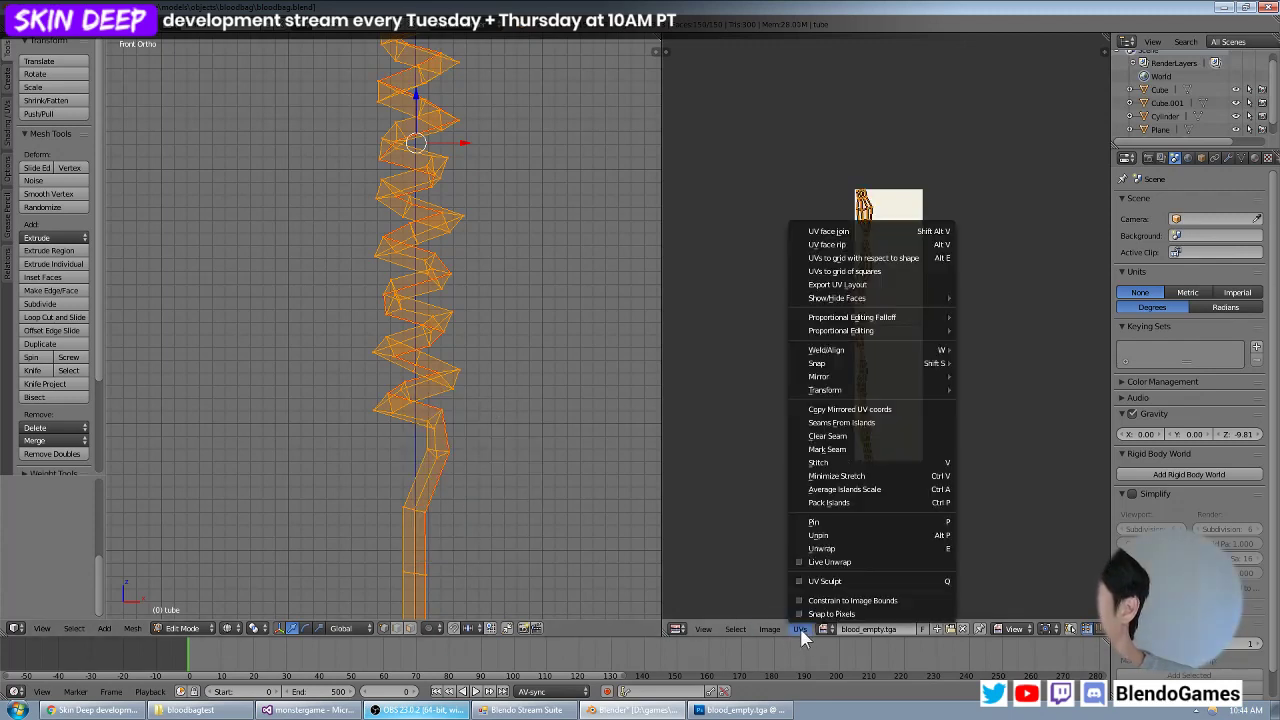
{"action": "left_click", "coordinate": [877, 271]}
{"action": "scroll", "coordinate": [895, 405], "scroll_direction": "up", "scroll_amount": 3}
{"action": "scroll", "coordinate": [894, 403], "scroll_direction": "up", "scroll_amount": 2}
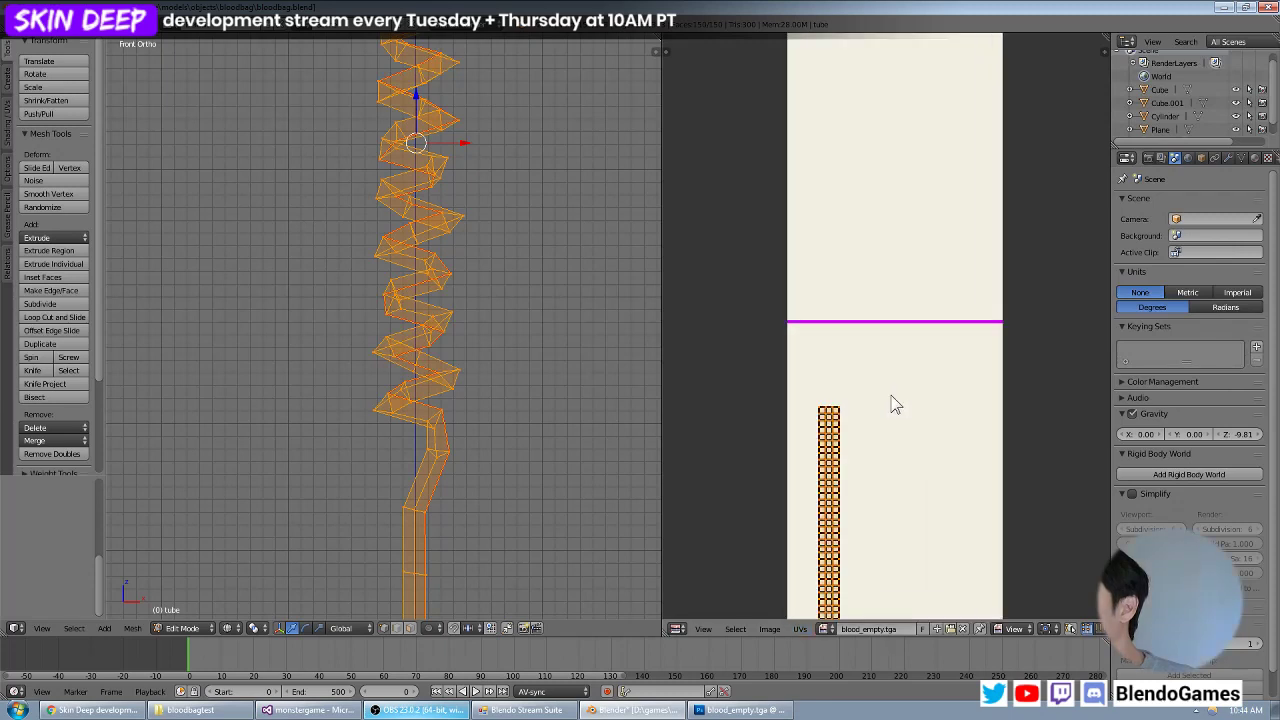
{"action": "scroll", "coordinate": [894, 403], "scroll_direction": "down", "scroll_amount": 3}
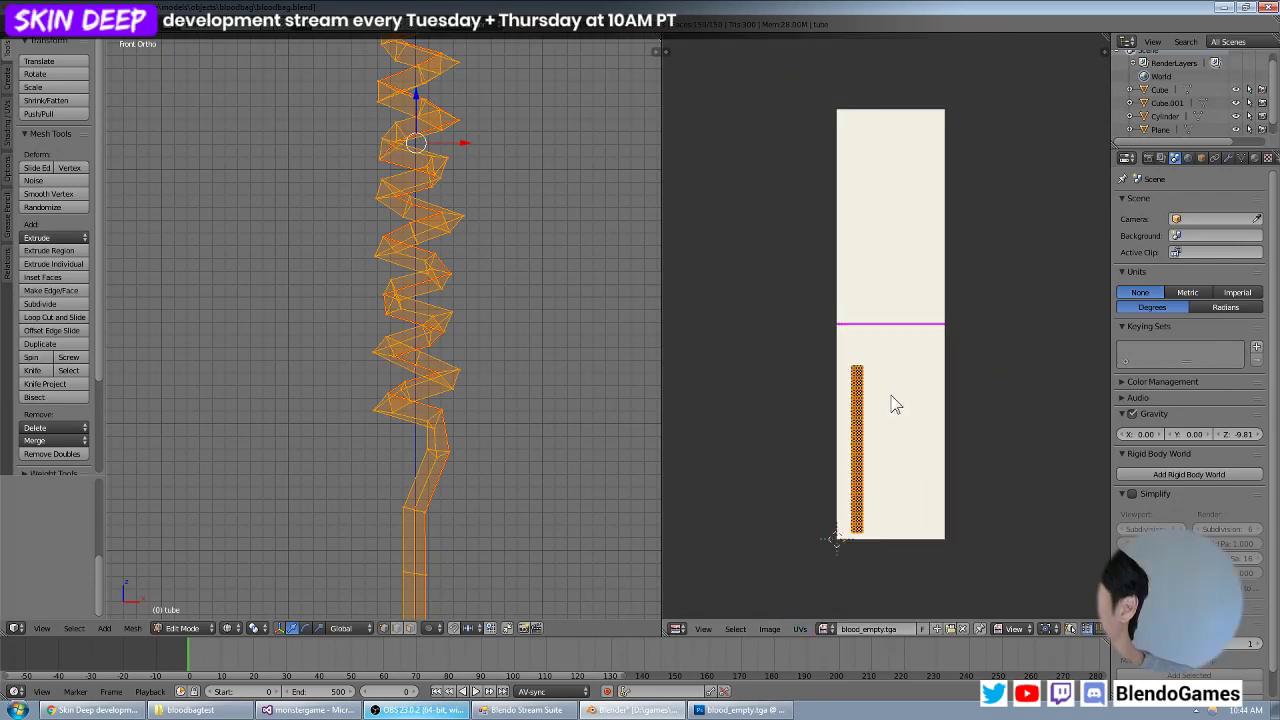
{"action": "key", "text": "s"}
{"action": "right_click", "coordinate": [895, 455]}
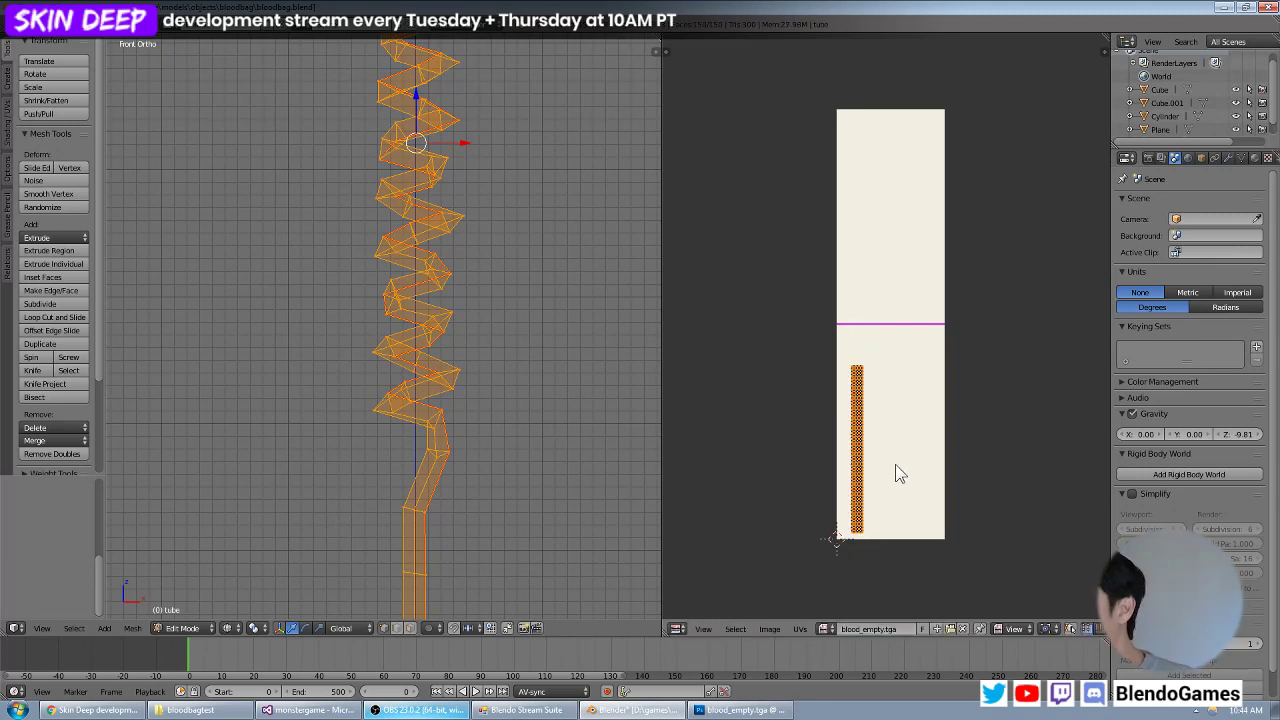
Centre the tube's UV strip in the lower half of the texture and scale it up about 1.26 times to fill that half's height.
{"action": "key", "text": "g"}
{"action": "left_click", "coordinate": [924, 441]}
{"action": "scroll", "coordinate": [923, 457], "scroll_direction": "up", "scroll_amount": 1}
{"action": "middle_click_drag", "start_coordinate": [926, 466], "coordinate": [923, 376]}
{"action": "scroll", "coordinate": [929, 405], "scroll_direction": "up", "scroll_amount": 1}
{"action": "key", "text": "s"}
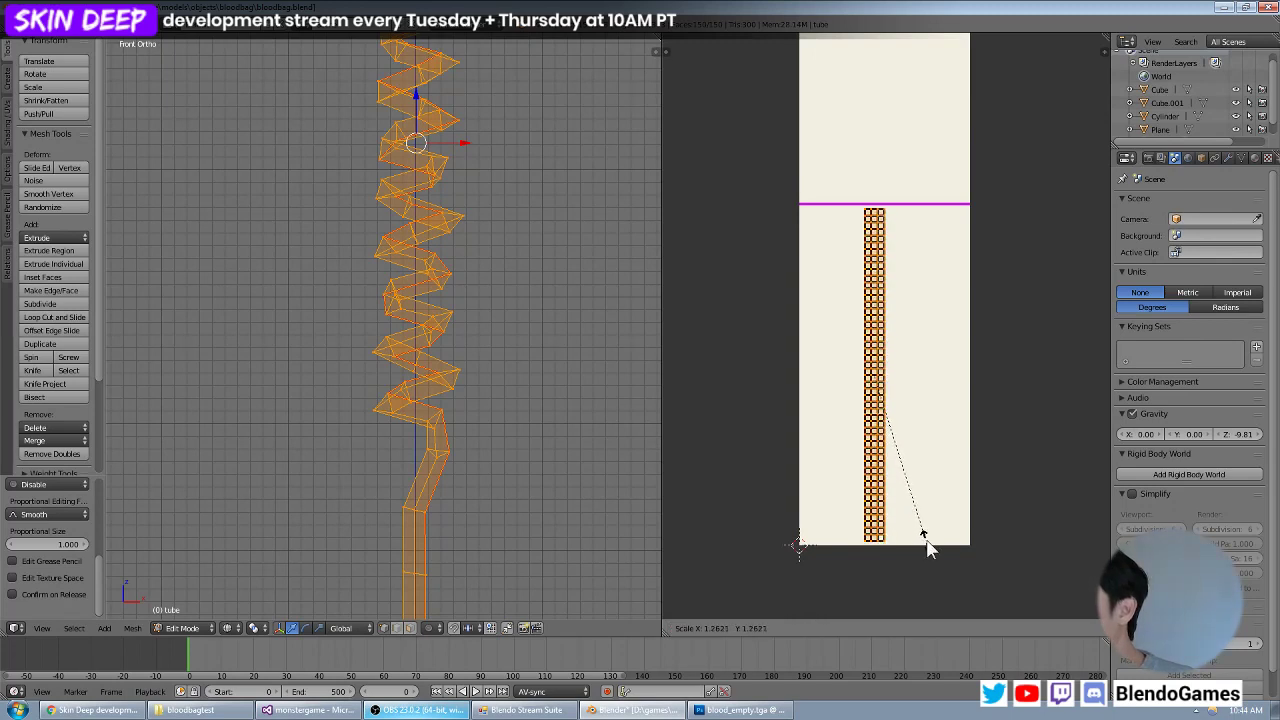
{"action": "left_click", "coordinate": [928, 550]}
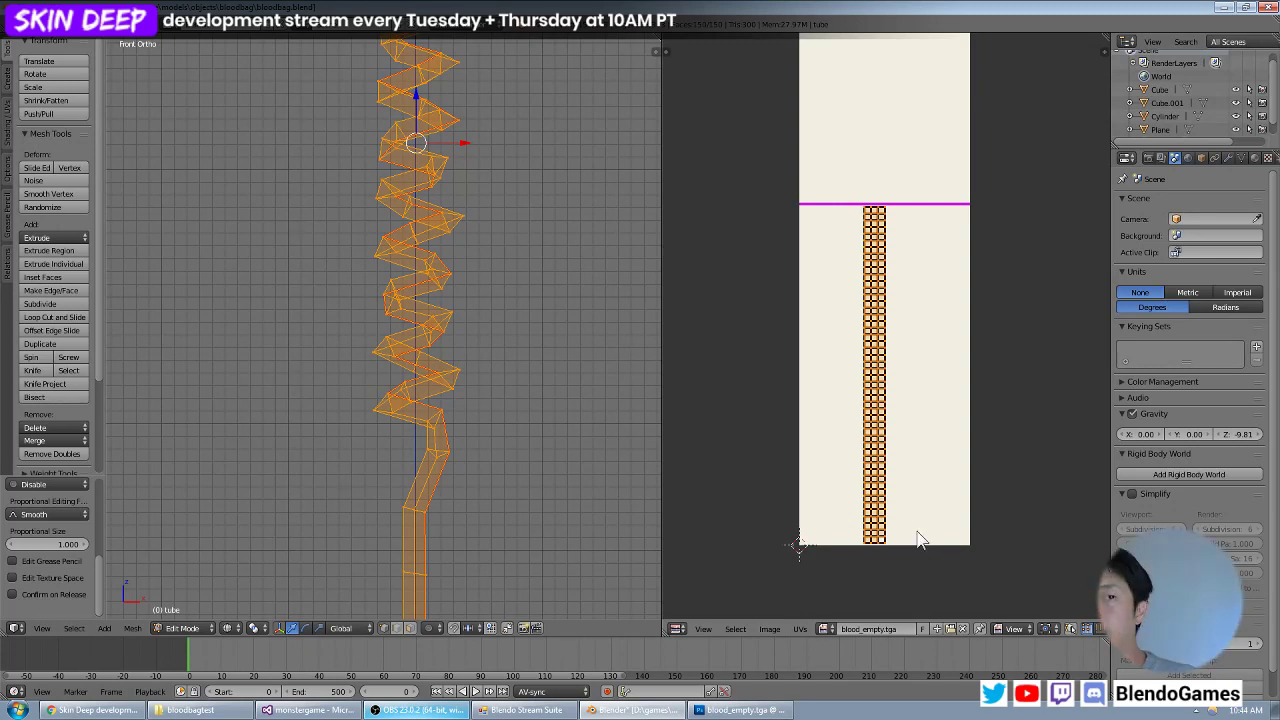
Move the tube's UV strip into the upper half of the texture, above the magenta line.
{"action": "key", "text": "g"}
{"action": "left_click", "coordinate": [889, 258]}
{"action": "middle_click_drag", "start_coordinate": [880, 254], "coordinate": [842, 492]}
{"action": "key", "text": "g"}
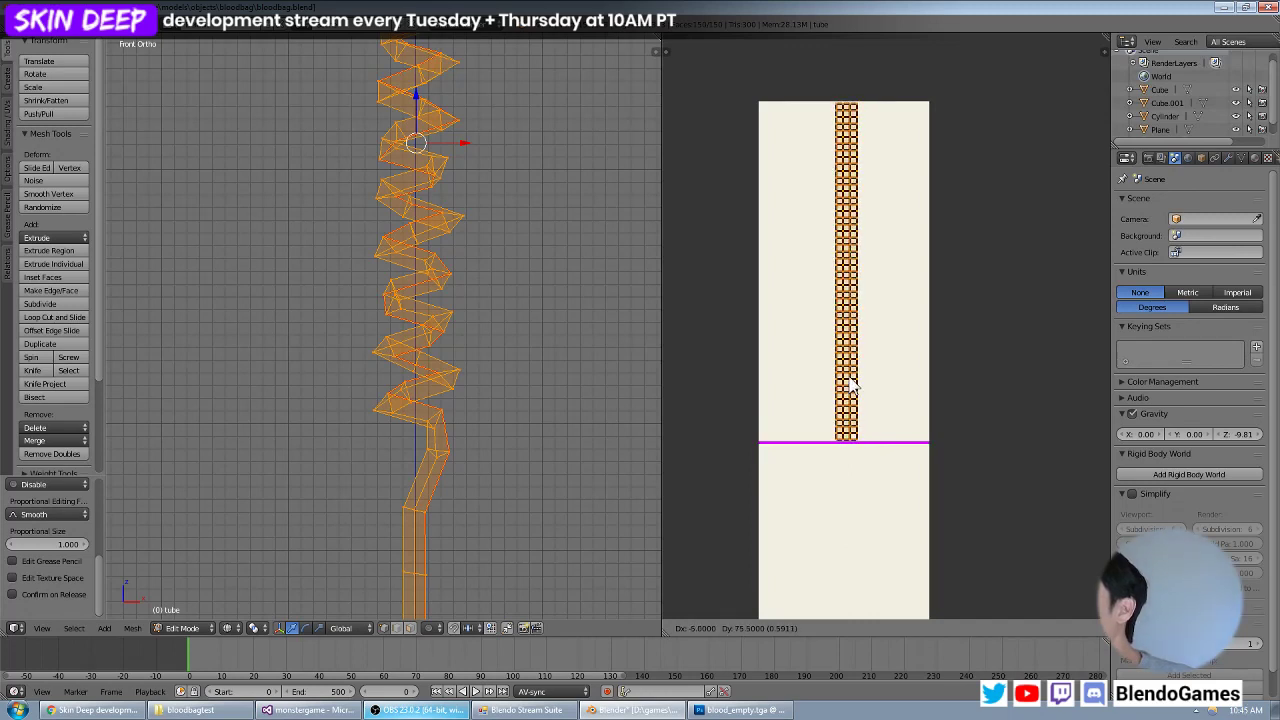
{"action": "left_click", "coordinate": [849, 385]}
Scale the tube's UV strip by 7 along X and shift it about 1.5 pixels in negative X to centre it.
{"action": "type", "text": "sx"}
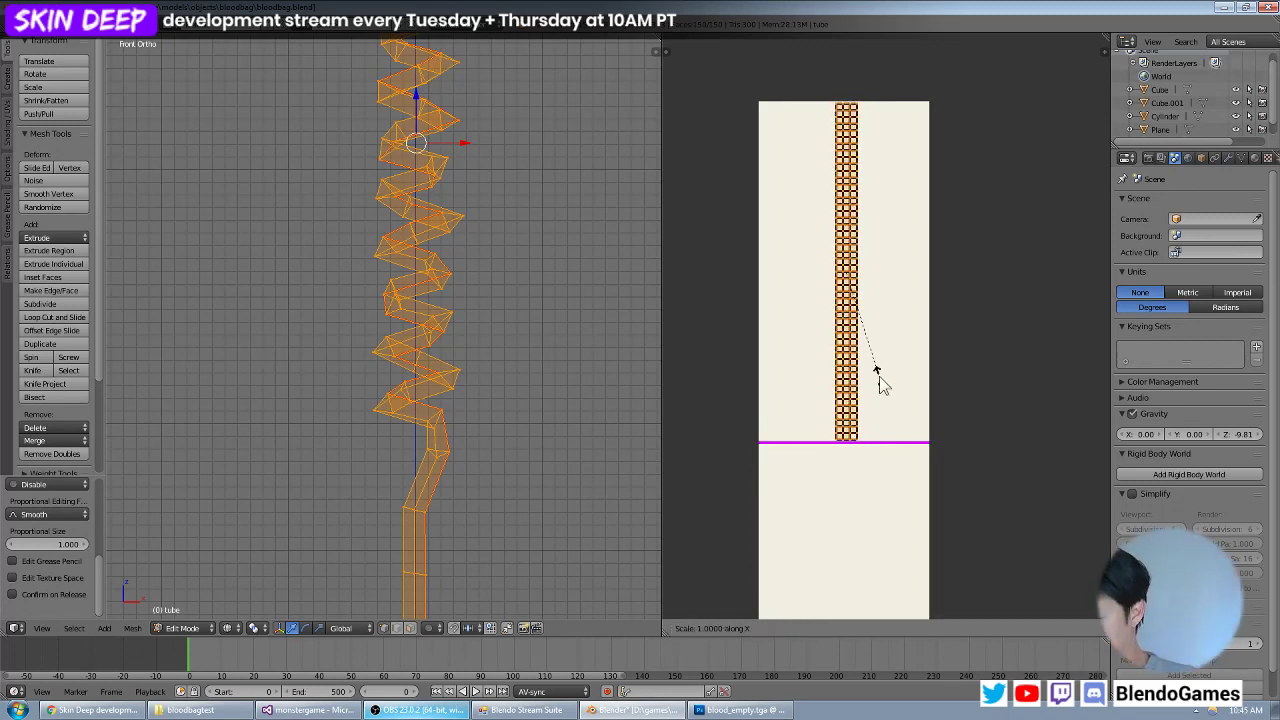
{"action": "type", "text": "7"}
{"action": "key", "text": "Return"}
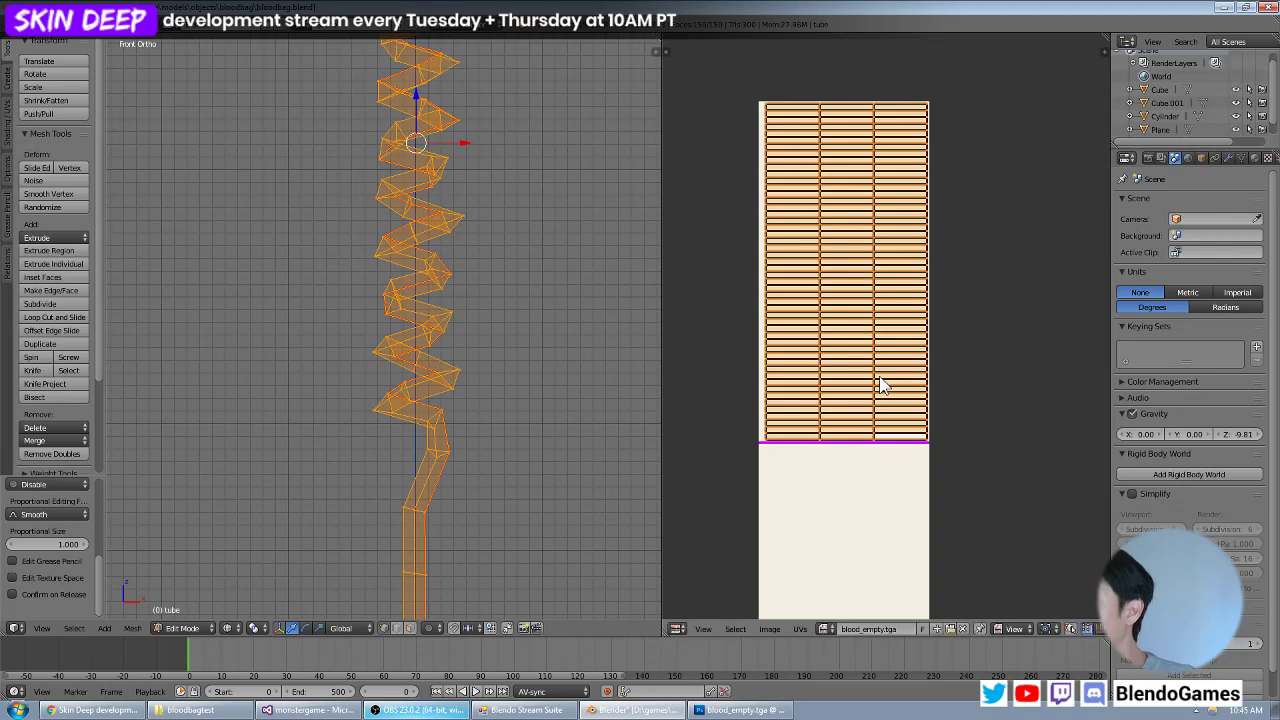
{"action": "key", "text": "g"}
{"action": "key", "text": "x"}
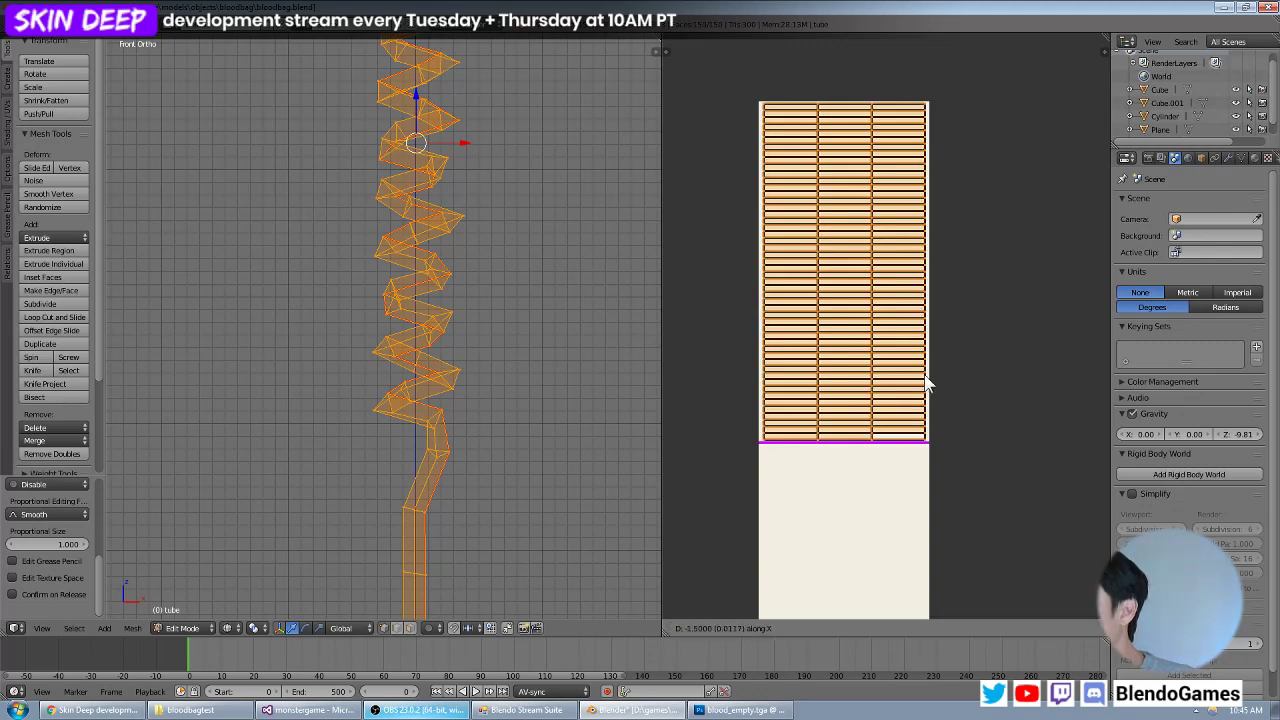
{"action": "key", "text": "Return"}
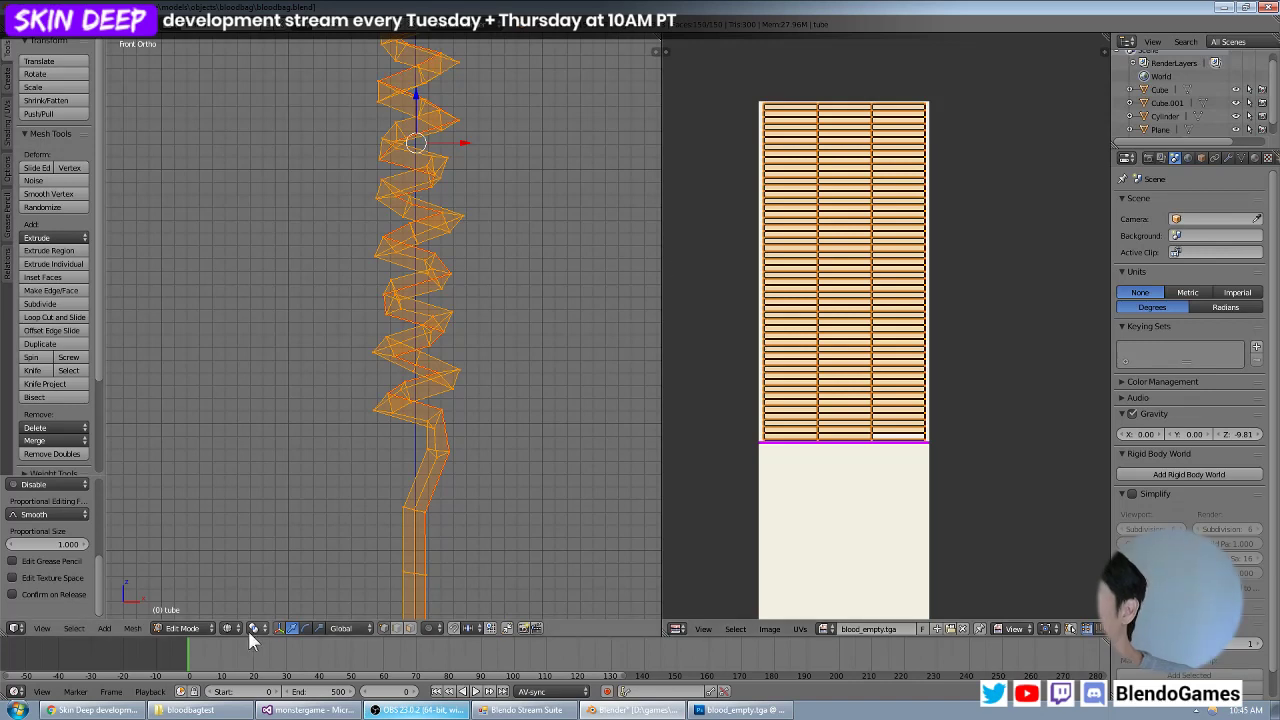
Return the tube to Object Mode with solid shading and save the blend file.
{"action": "key", "text": "Tab"}
{"action": "key", "text": "z"}
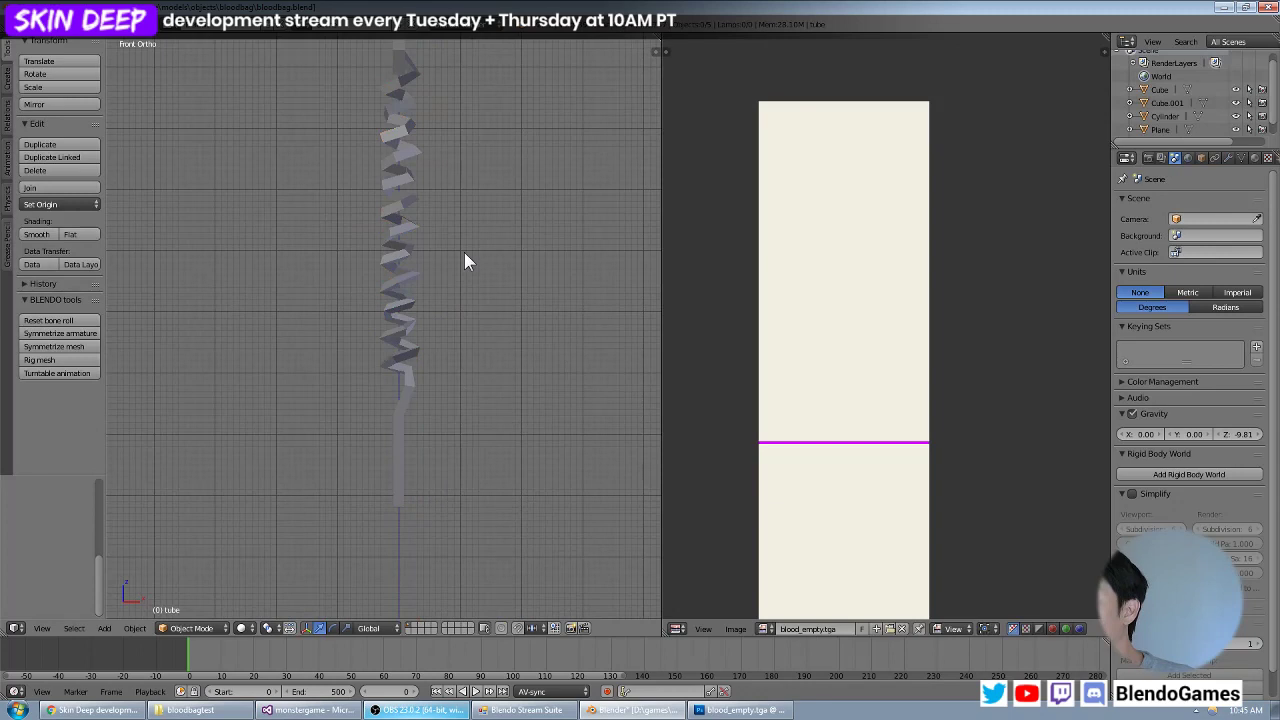
{"action": "scroll", "coordinate": [495, 311], "scroll_direction": "down", "scroll_amount": 4}
{"action": "middle_click_drag", "start_coordinate": [468, 227], "coordinate": [571, 200]}
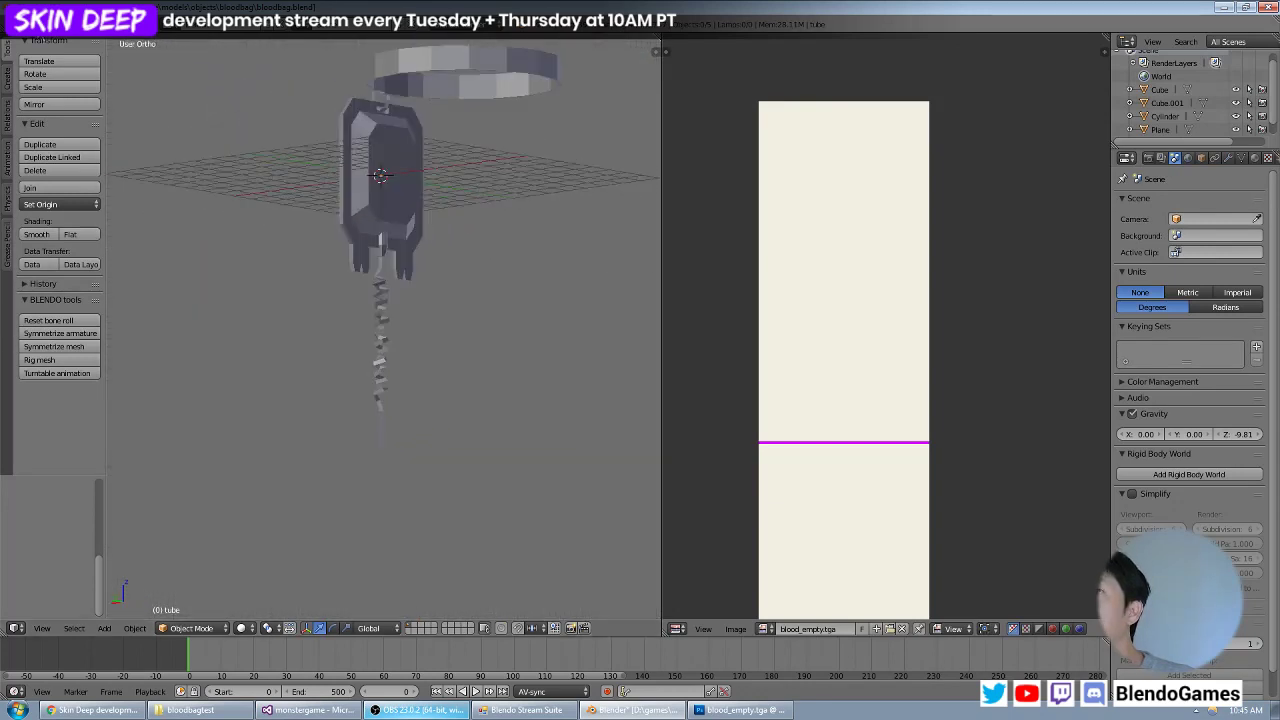
{"action": "left_click", "coordinate": [41, 24]}
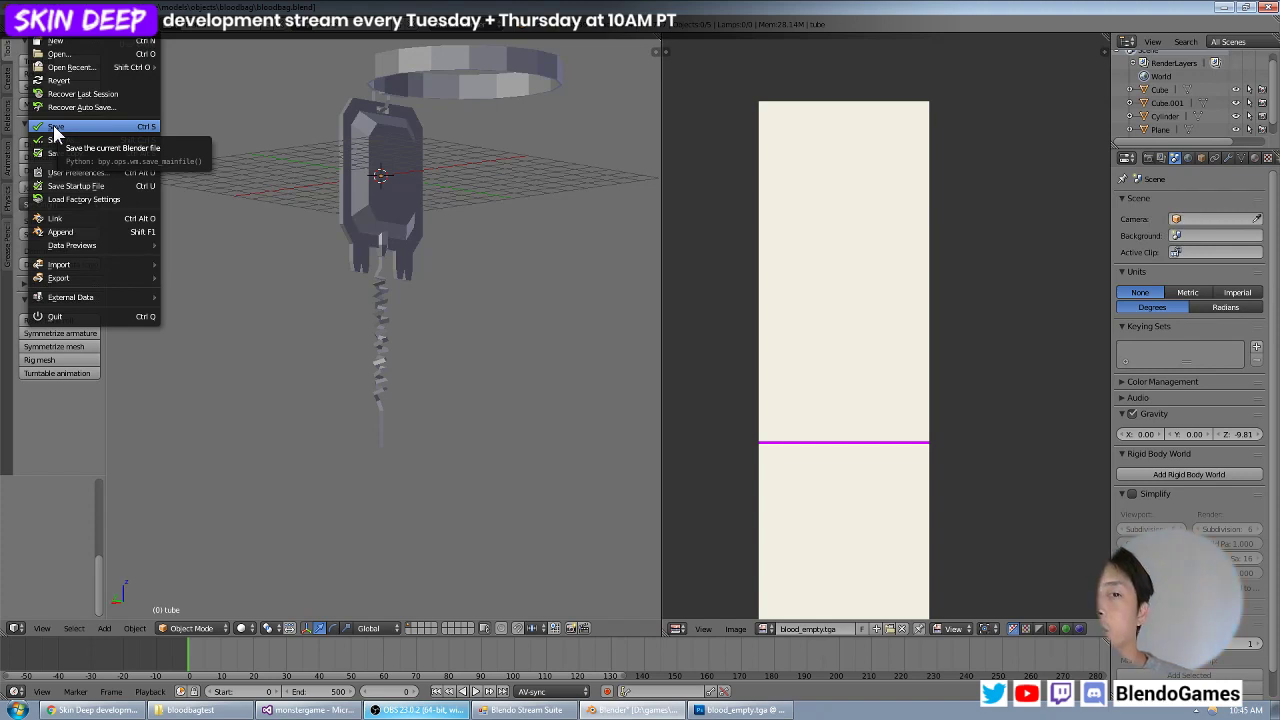
{"action": "left_click", "coordinate": [55, 127]}
Set the viewport shading to Texture and inspect the blood bag and its coiled tube from several angles.
{"action": "middle_click_drag", "start_coordinate": [427, 226], "coordinate": [401, 237]}
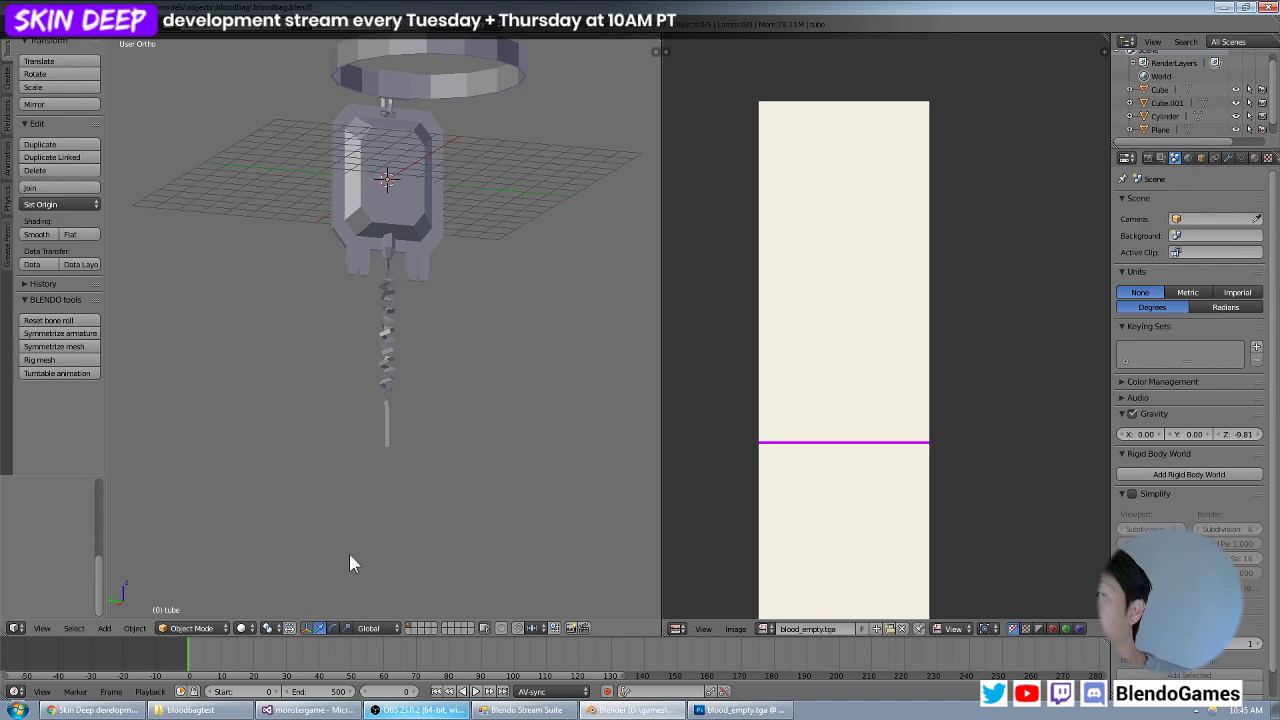
{"action": "left_click", "coordinate": [254, 622]}
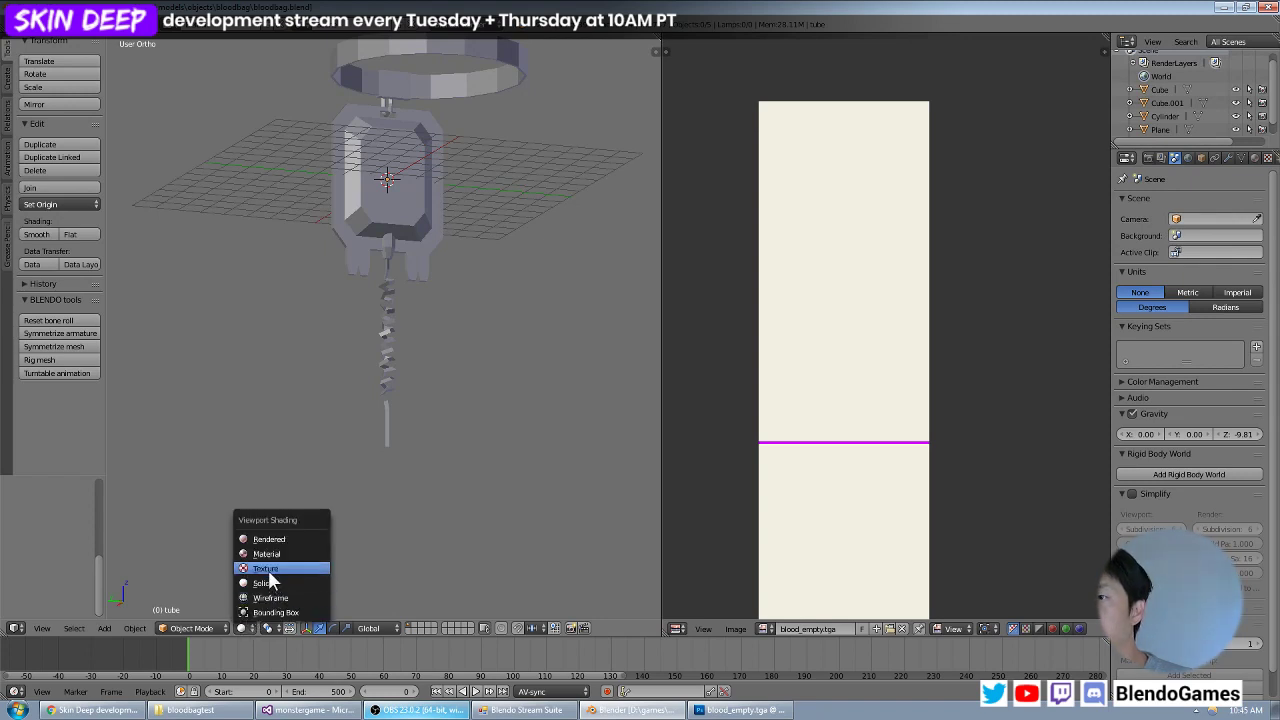
{"action": "left_click", "coordinate": [275, 567]}
{"action": "scroll", "coordinate": [392, 406], "scroll_direction": "up", "scroll_amount": 5}
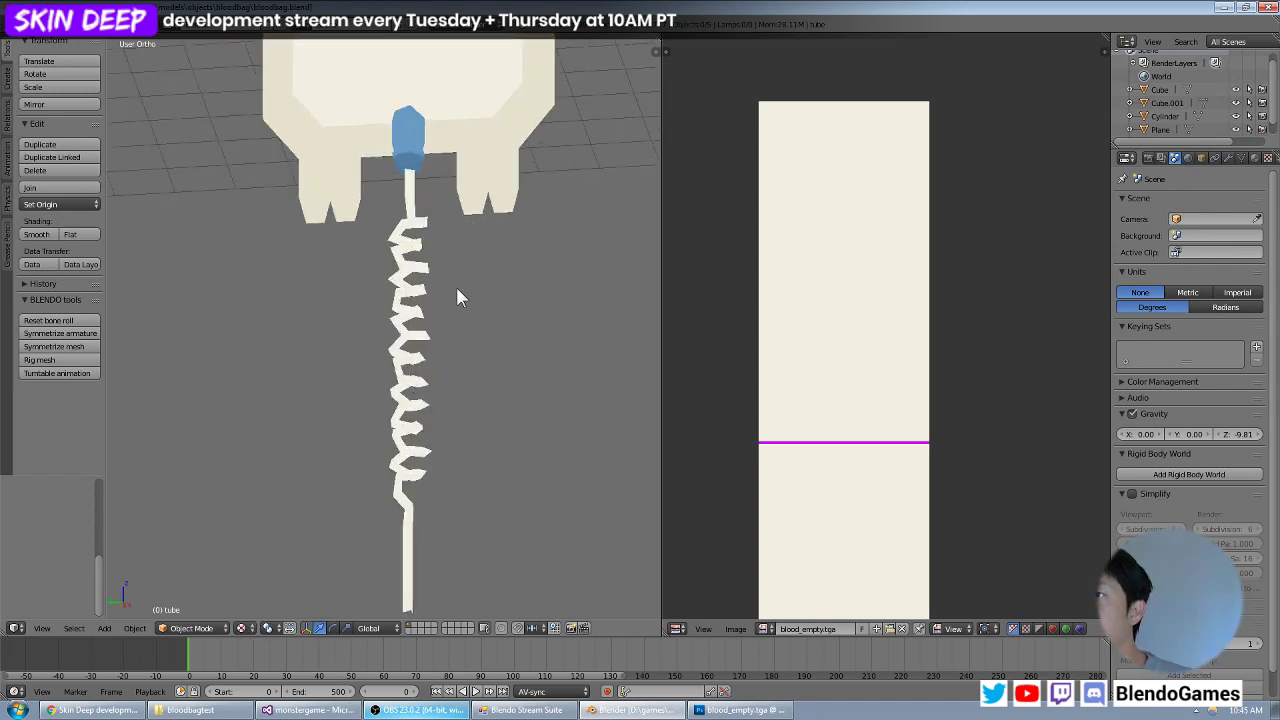
{"action": "middle_click_drag", "start_coordinate": [449, 384], "coordinate": [468, 404]}
{"action": "scroll", "coordinate": [391, 385], "scroll_direction": "down", "scroll_amount": 4}
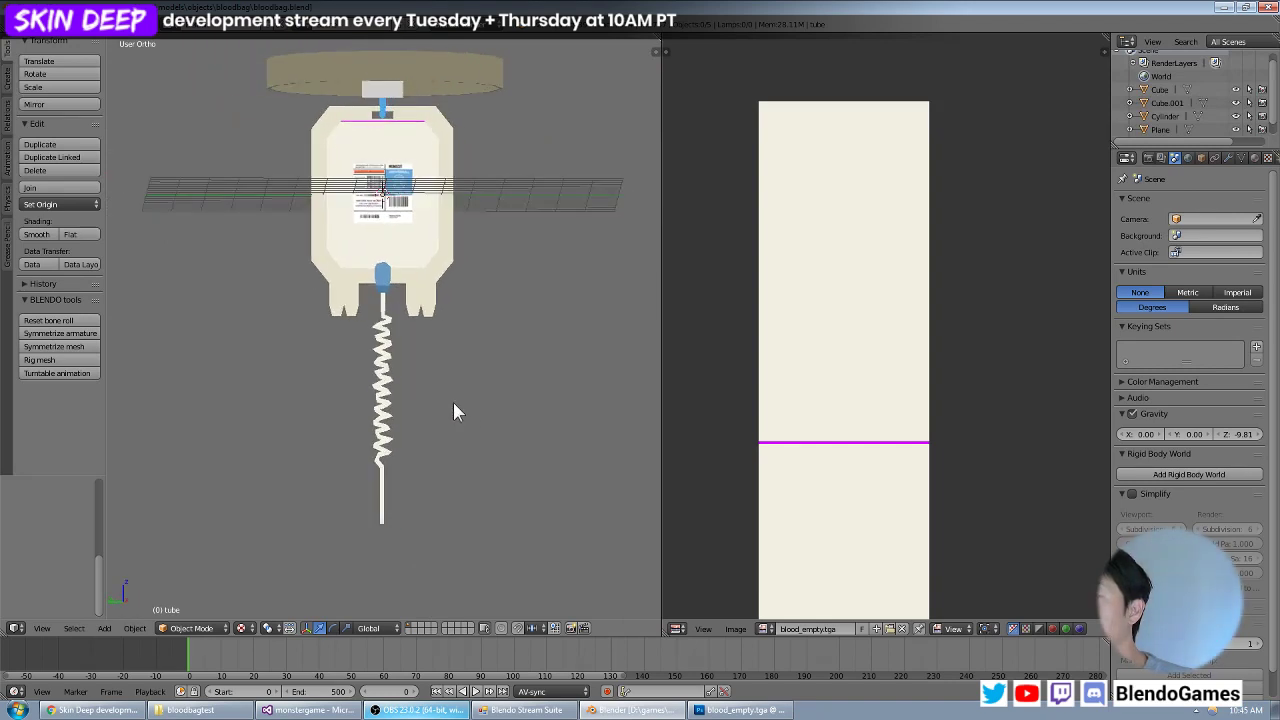
{"action": "middle_click_drag", "start_coordinate": [395, 394], "coordinate": [437, 386]}
{"action": "scroll", "coordinate": [390, 390], "scroll_direction": "up", "scroll_amount": 2}
{"action": "scroll", "coordinate": [400, 382], "scroll_direction": "down", "scroll_amount": 2}
{"action": "scroll", "coordinate": [437, 397], "scroll_direction": "up", "scroll_amount": 2}
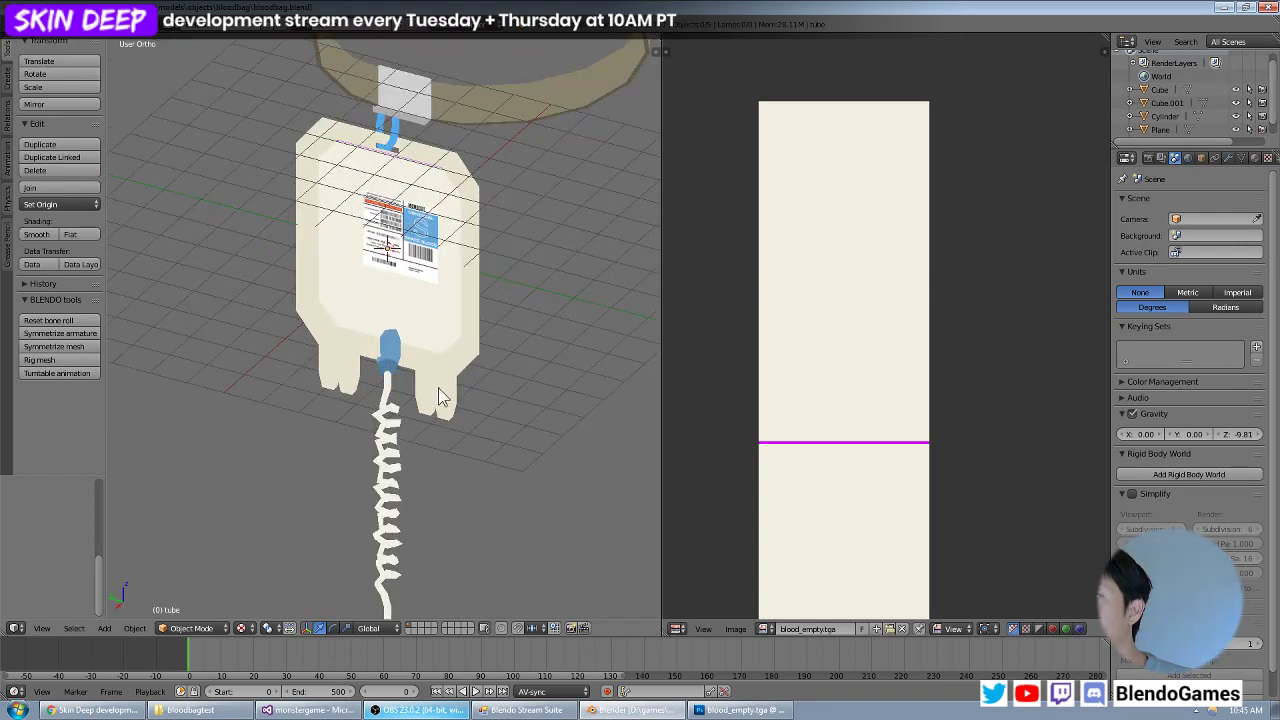
{"action": "middle_click_drag", "start_coordinate": [514, 380], "coordinate": [447, 443]}
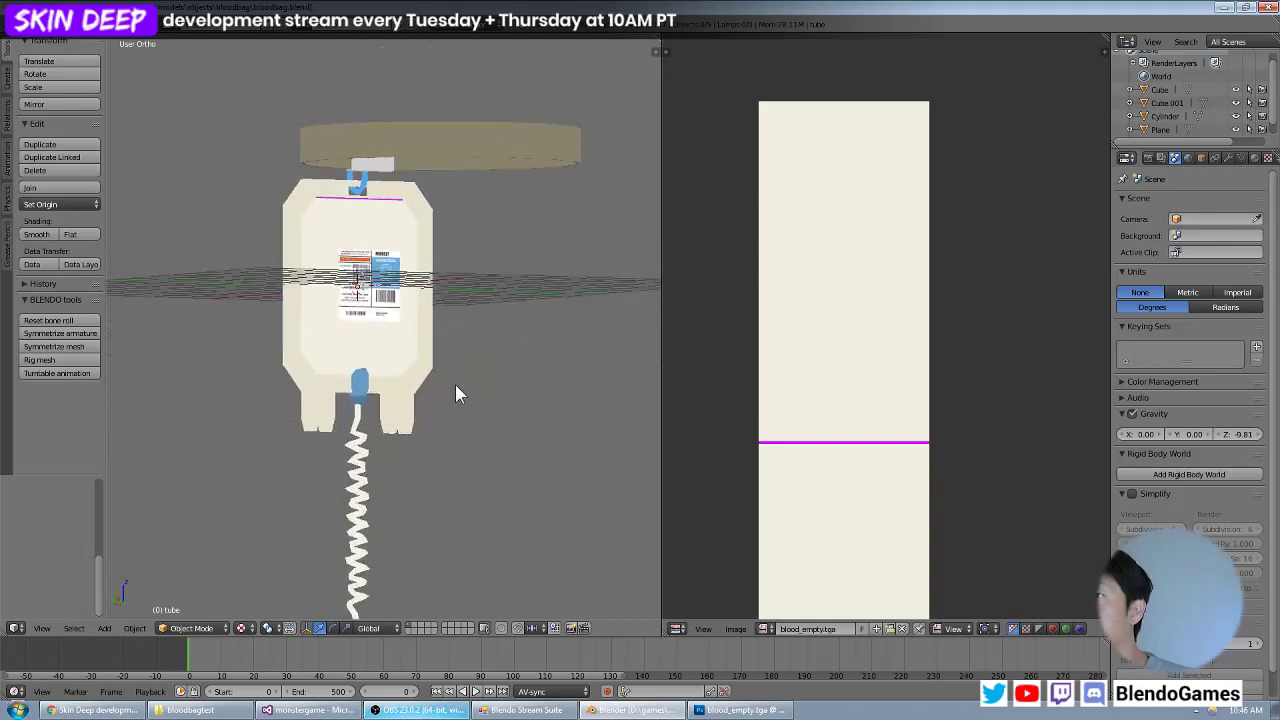
Switch to Photoshop, revert blood_empty.tga to its state before the magenta pencil line, and save it.
{"action": "left_click", "coordinate": [738, 710]}
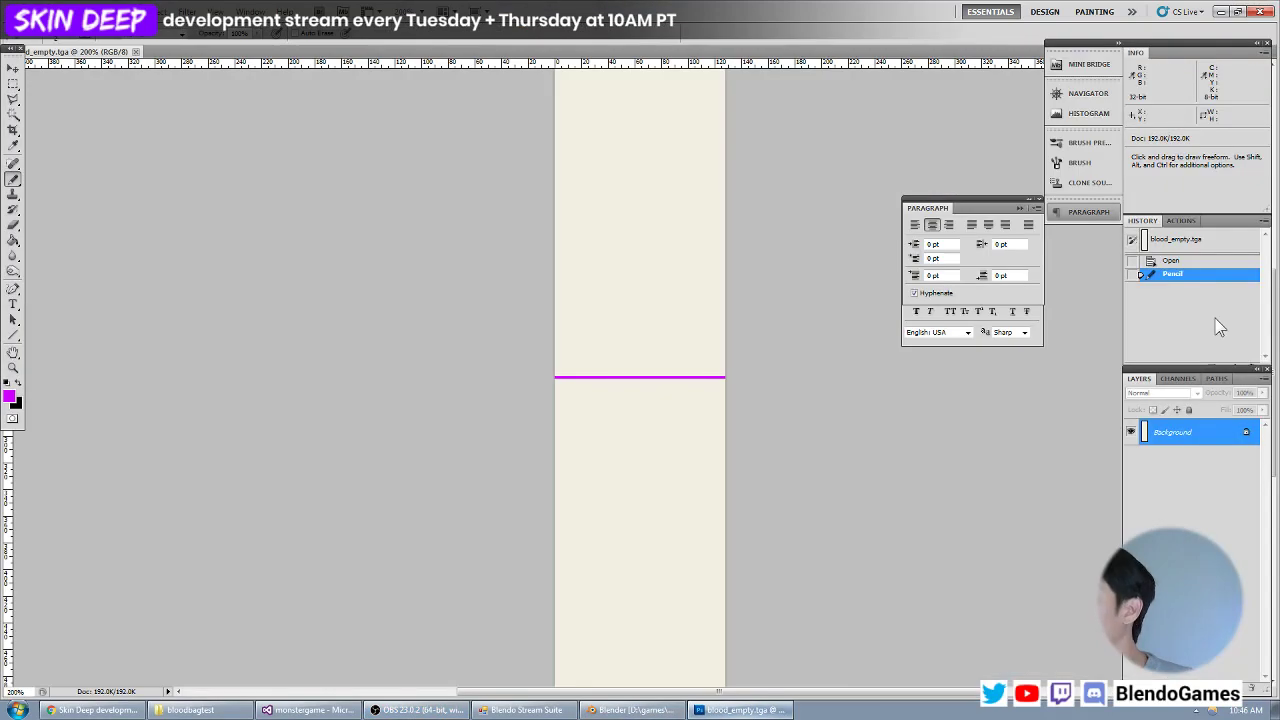
{"action": "left_click", "coordinate": [1188, 262]}
{"action": "key", "text": "ctrl+s"}
Switch back to Blender, reload the blood_empty.tga image, and check the textured blood bag.
{"action": "key", "text": "alt+Tab"}
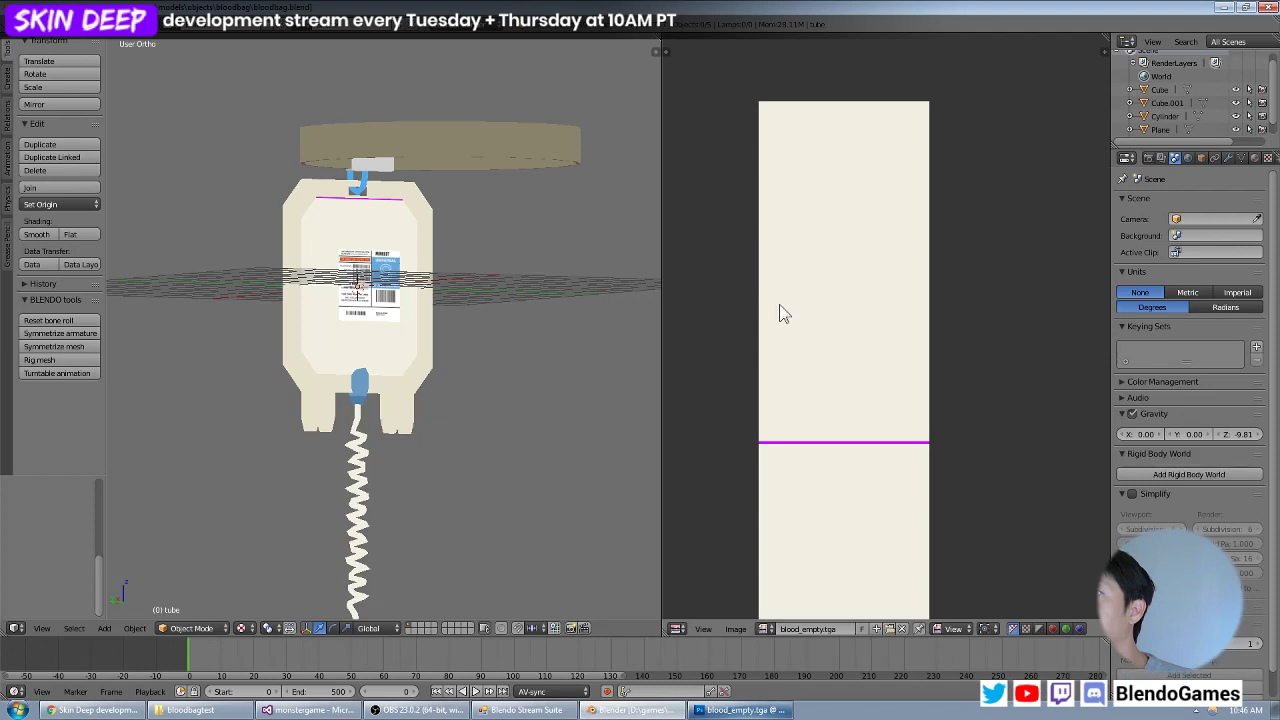
{"action": "key", "text": "alt+r"}
{"action": "middle_click_drag", "start_coordinate": [529, 331], "coordinate": [526, 297]}
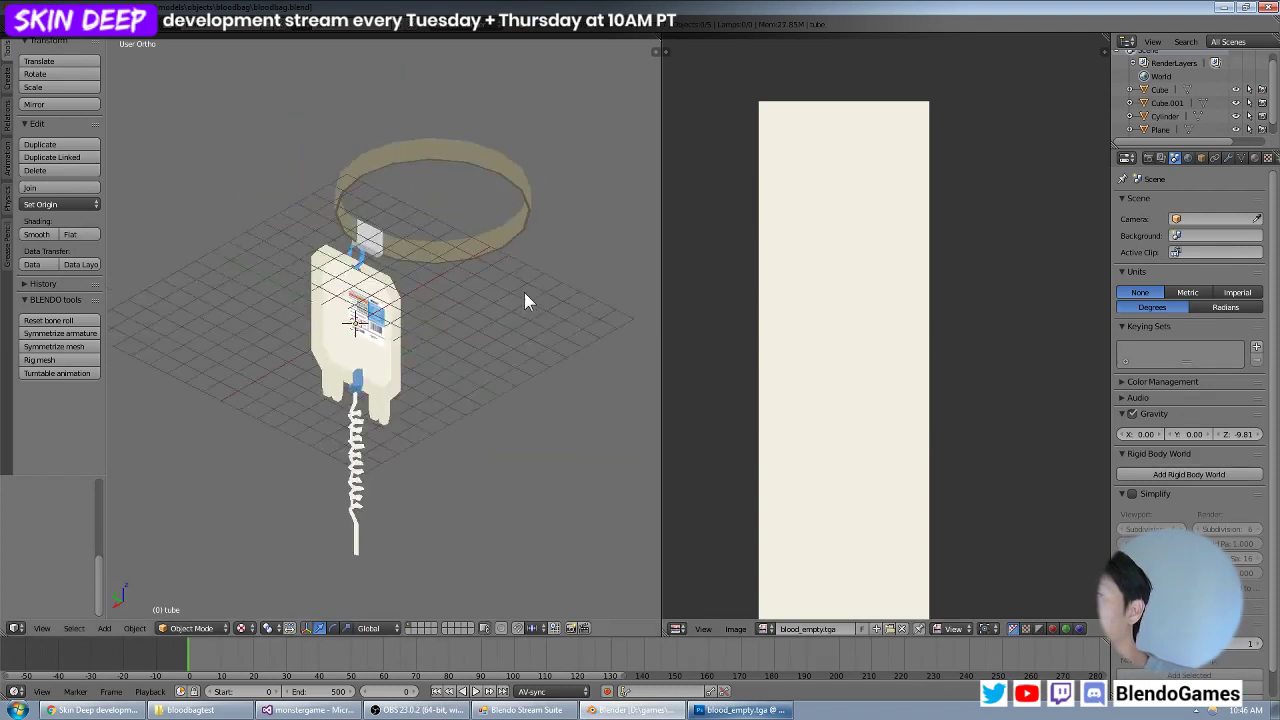
Save the blood bag blend file.
{"action": "left_click", "coordinate": [41, 24]}
{"action": "left_click", "coordinate": [51, 129]}
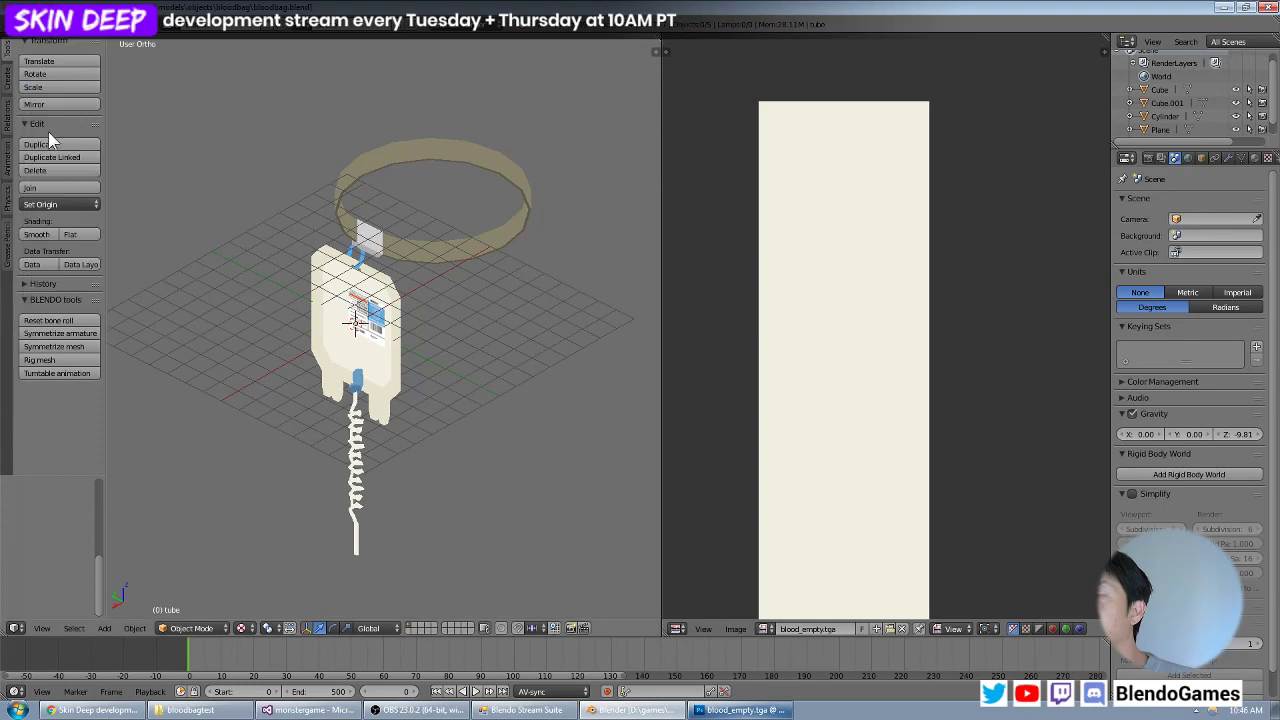
{"action": "middle_click_drag", "start_coordinate": [386, 308], "coordinate": [418, 255]}
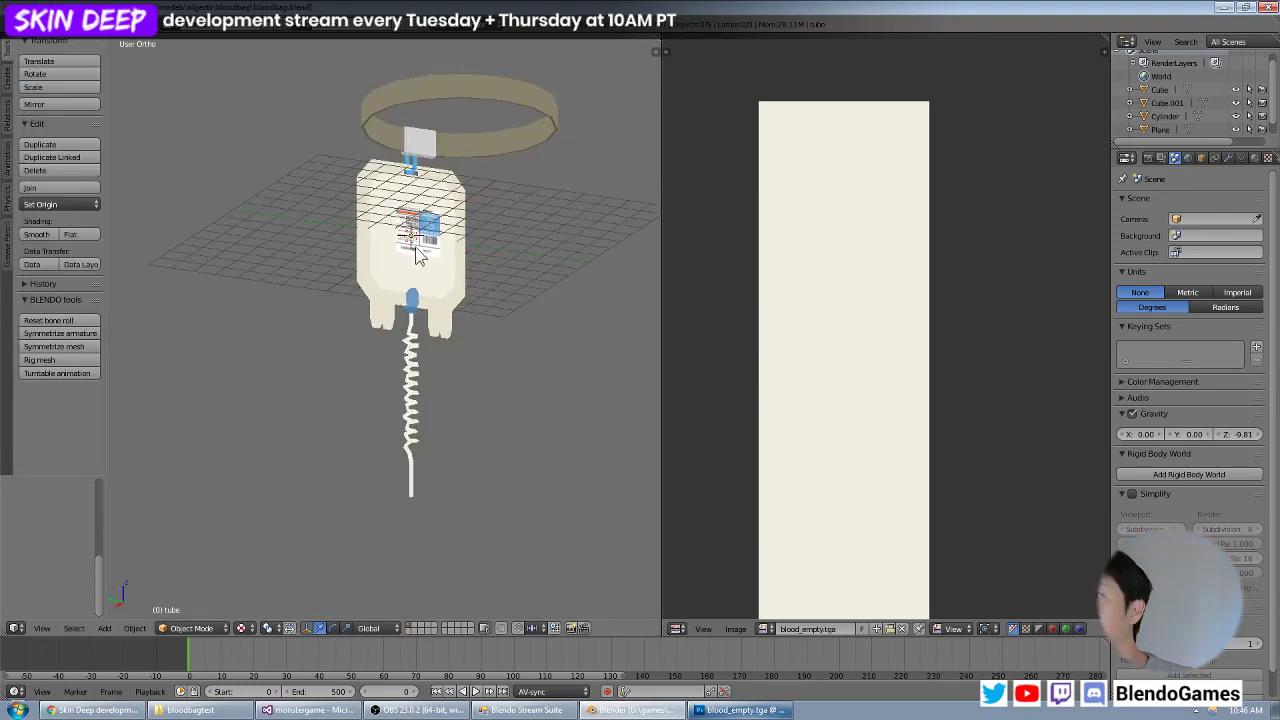
Switch to Windows Explorer, go to the games folder, and start an SVN commit of the monstergame folder.
{"action": "left_click", "coordinate": [200, 710]}
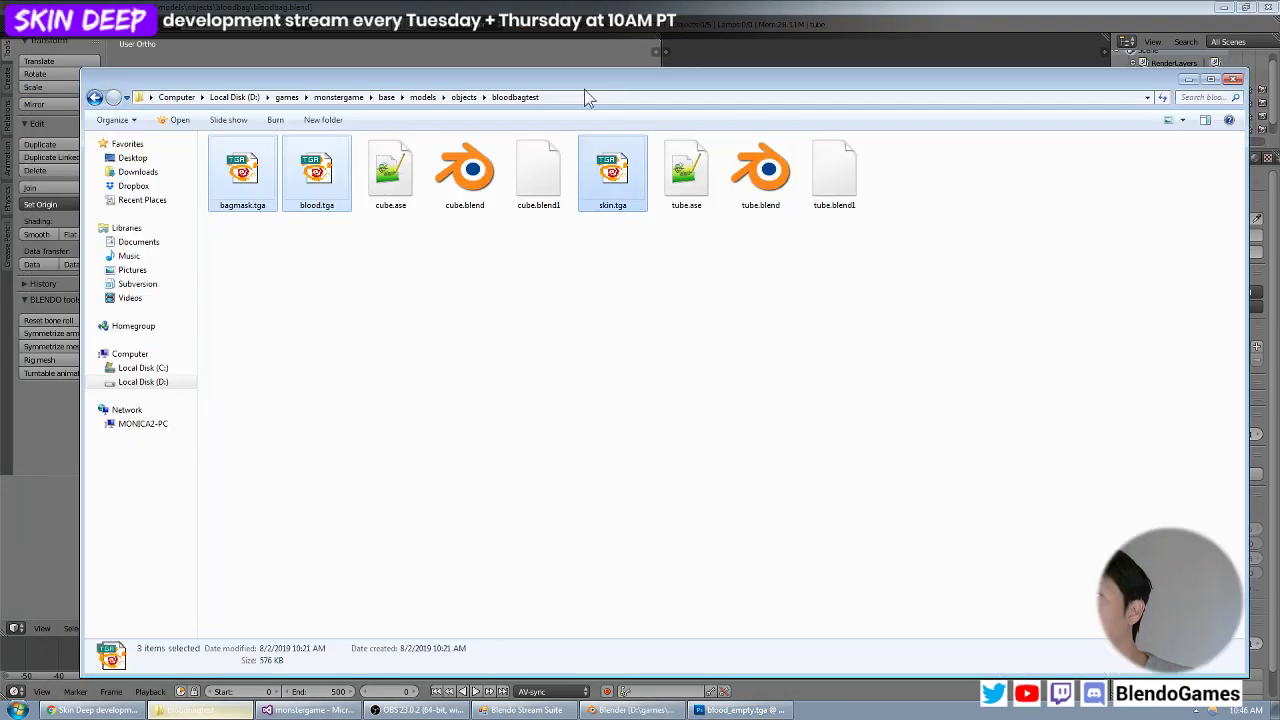
{"action": "left_click", "coordinate": [287, 97]}
{"action": "right_click", "coordinate": [333, 325]}
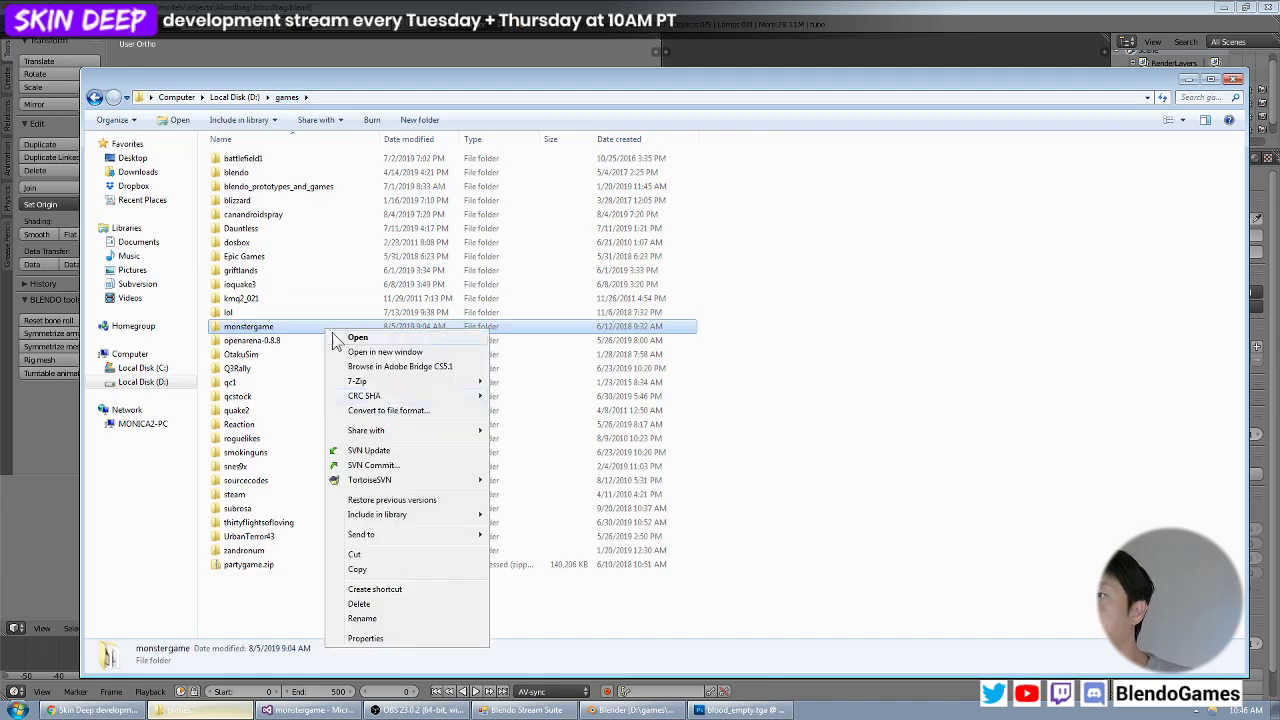
{"action": "left_click", "coordinate": [395, 467]}
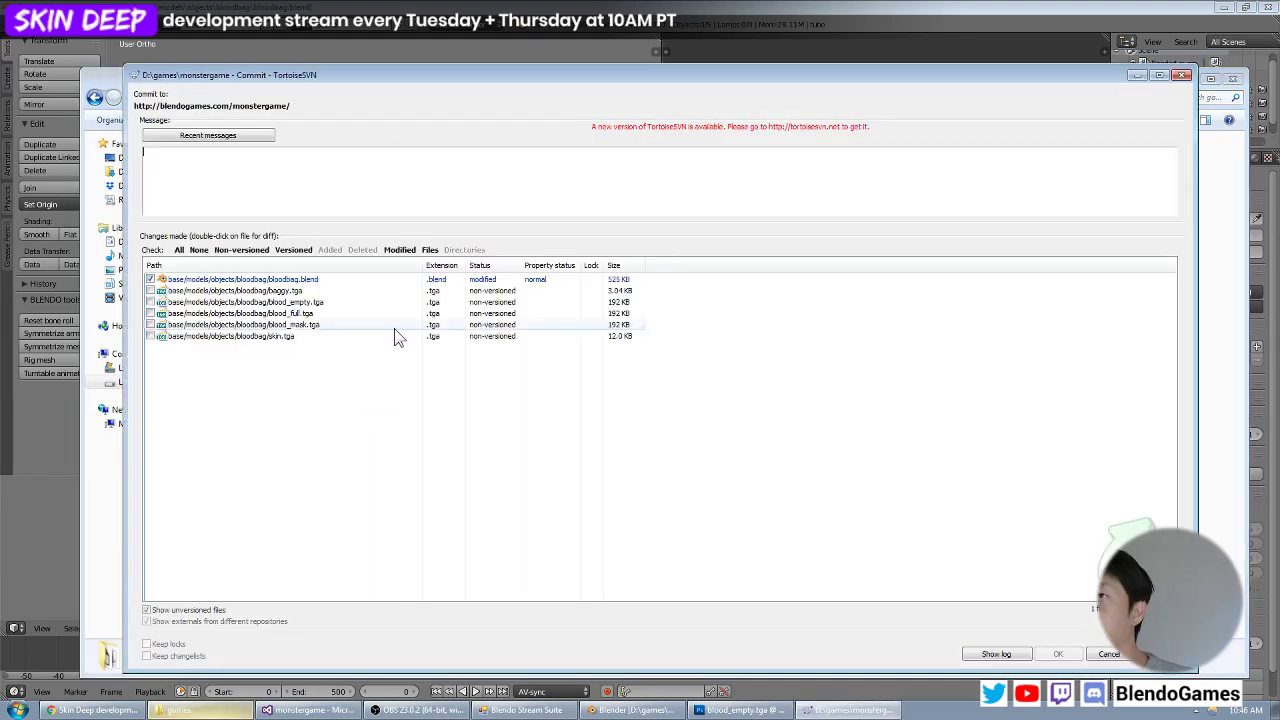
Include all the non-versioned bloodbag .tga files and commit them with bloodbag.blend using the message "Bloodbag texture work.".
{"action": "left_click", "coordinate": [211, 291]}
{"action": "left_click", "coordinate": [217, 337], "text": "shift"}
{"action": "key", "text": "space"}
{"action": "left_click", "coordinate": [296, 172]}
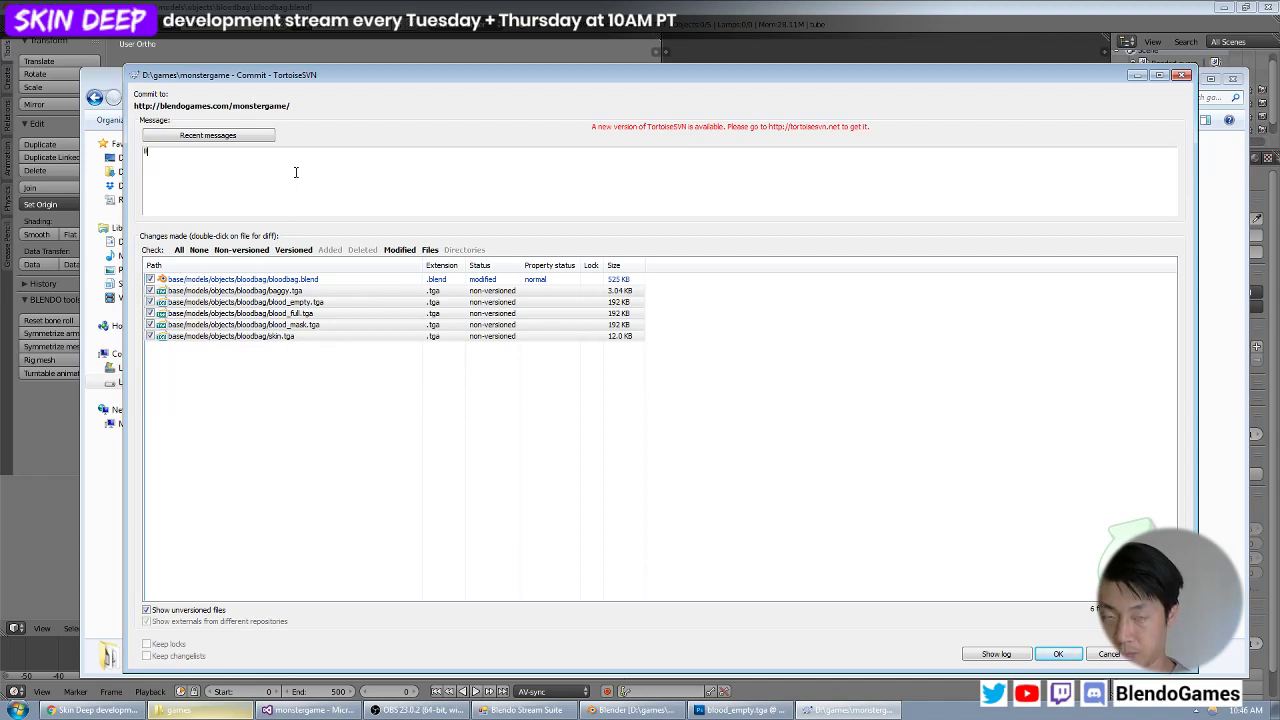
{"action": "type", "text": "Bloodbag tex"}
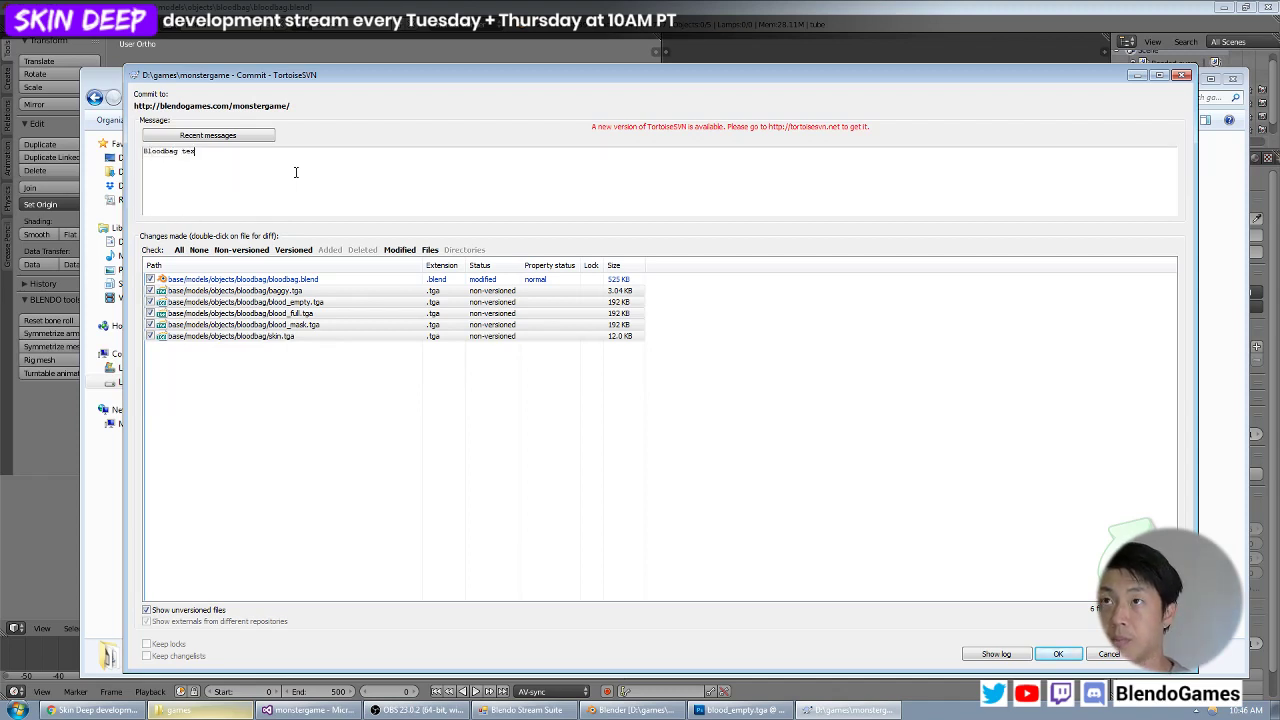
{"action": "type", "text": "ture work."}
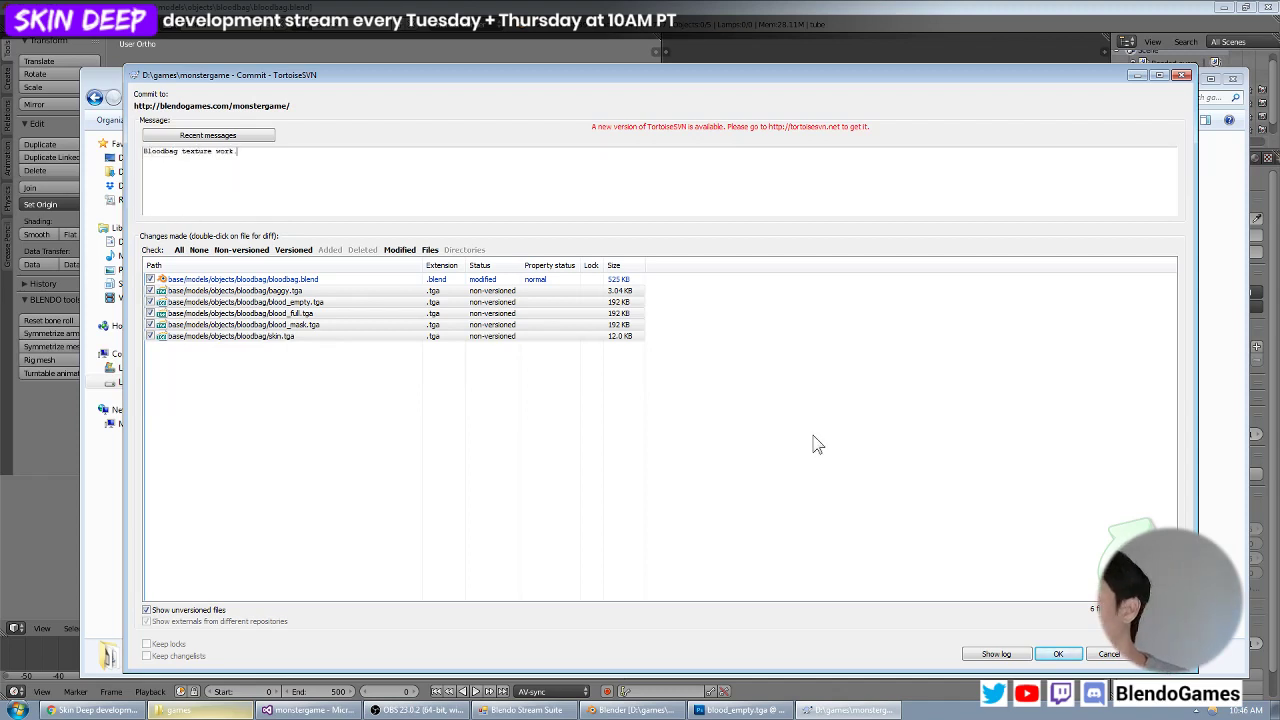
{"action": "left_click", "coordinate": [1049, 651]}
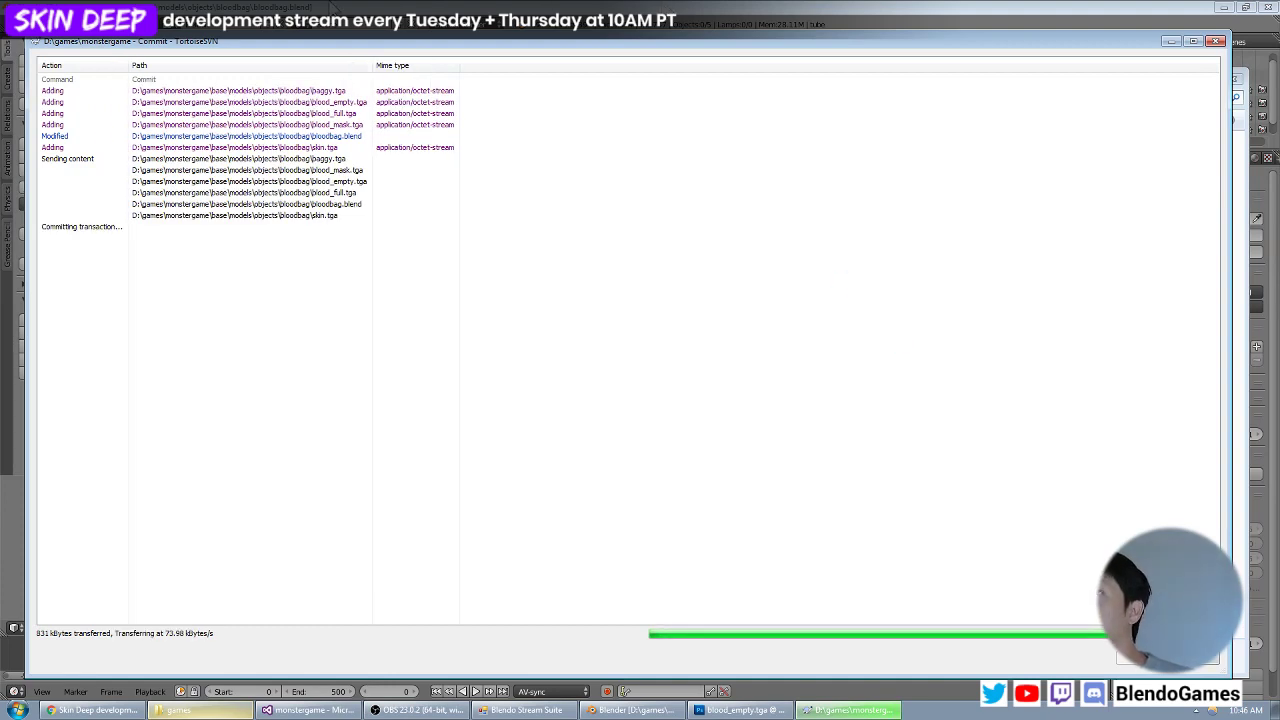
Switch back to Blender, select all objects, and export them with the Ascii Scene Exporter as deleteme.ase in the bloodbag folder.
{"action": "left_click", "coordinate": [330, 3]}
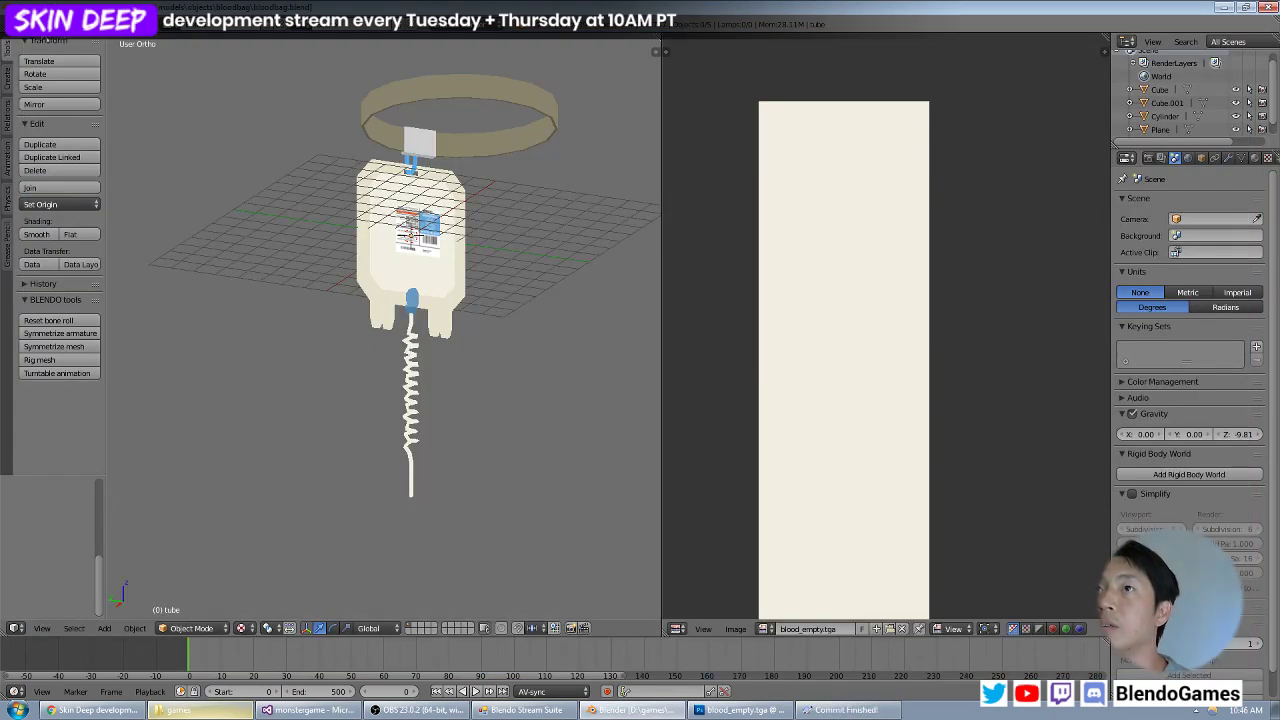
{"action": "left_click", "coordinate": [42, 26]}
{"action": "mouse_move", "coordinate": [88, 278]}
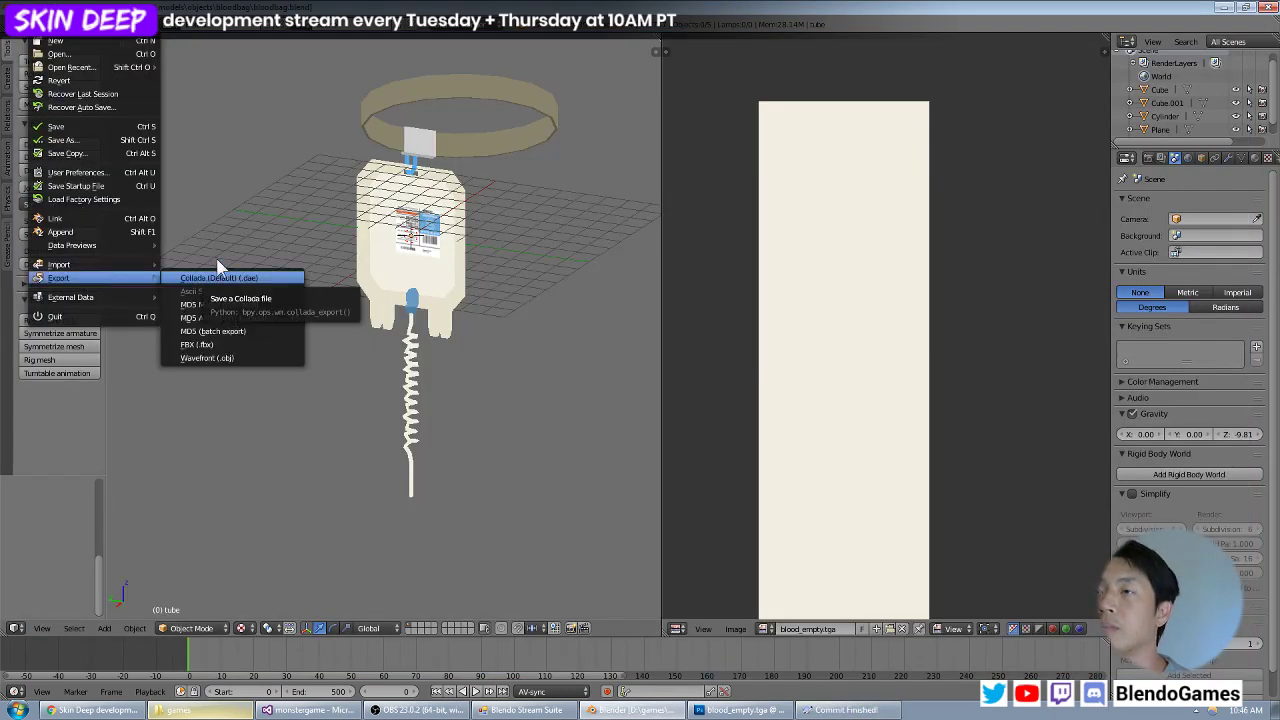
{"action": "key", "text": "a"}
{"action": "left_click", "coordinate": [42, 26]}
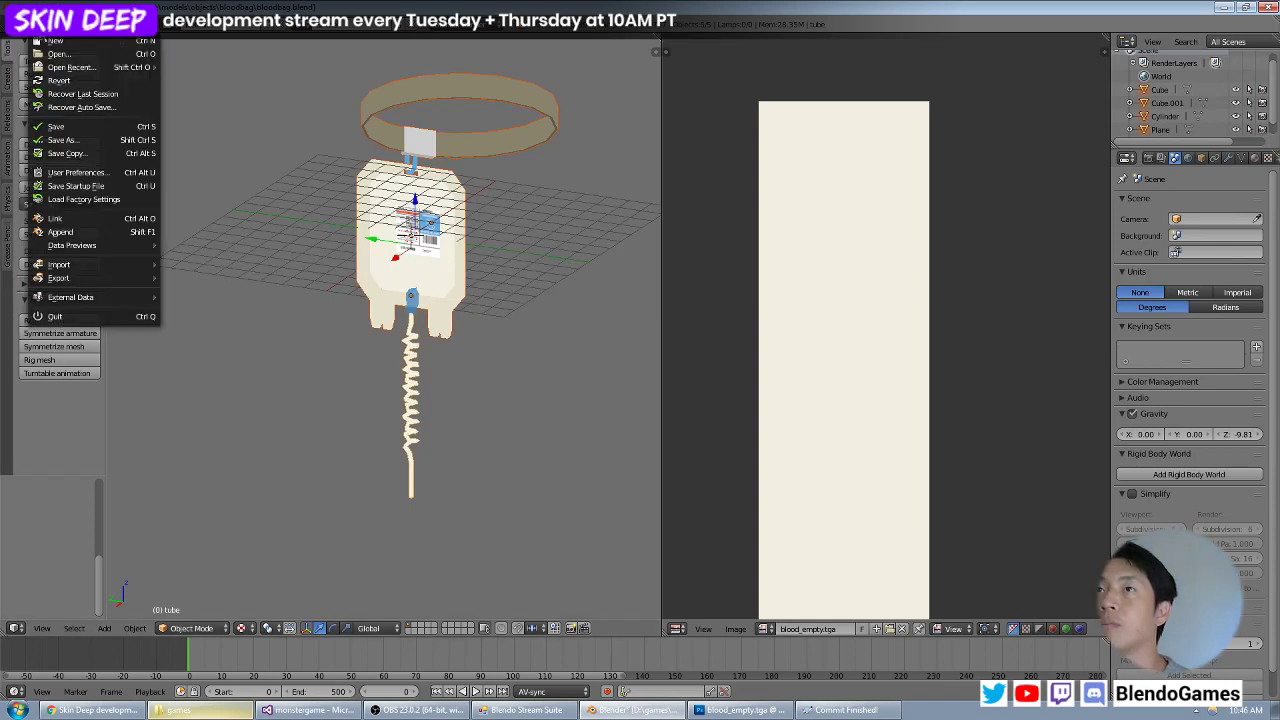
{"action": "mouse_move", "coordinate": [94, 273]}
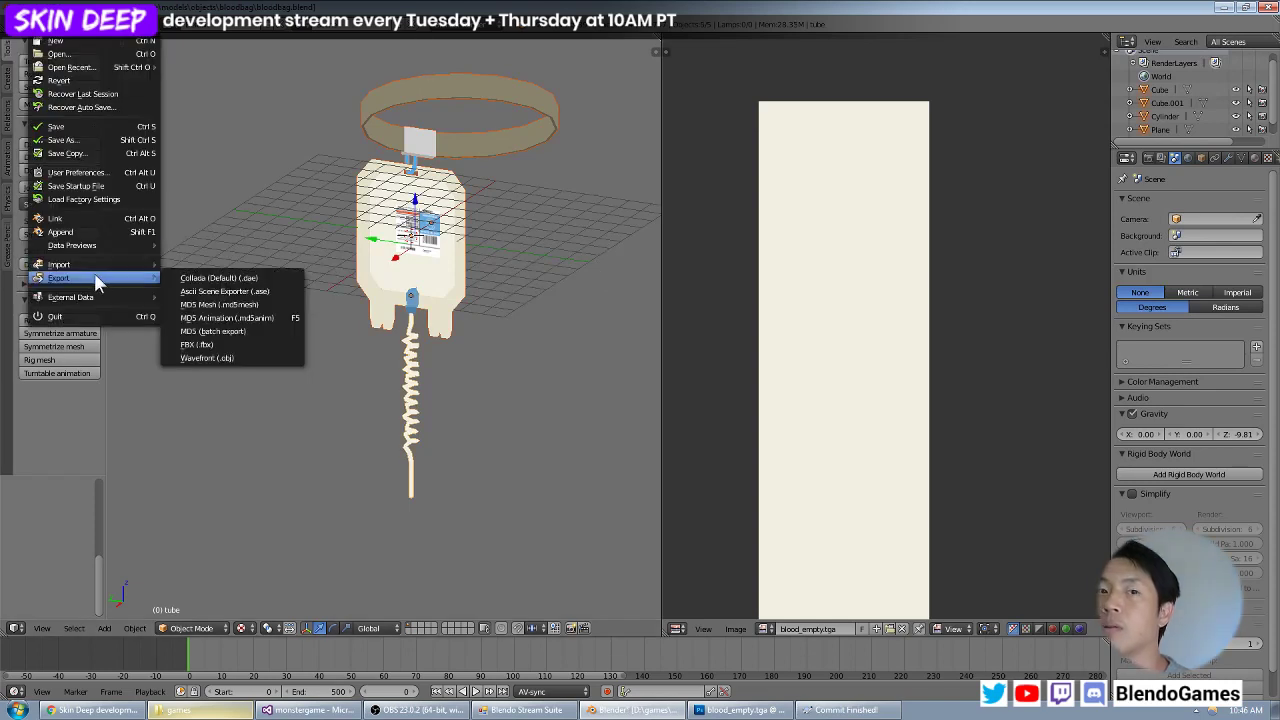
{"action": "left_click", "coordinate": [195, 291]}
{"action": "left_click", "coordinate": [244, 76]}
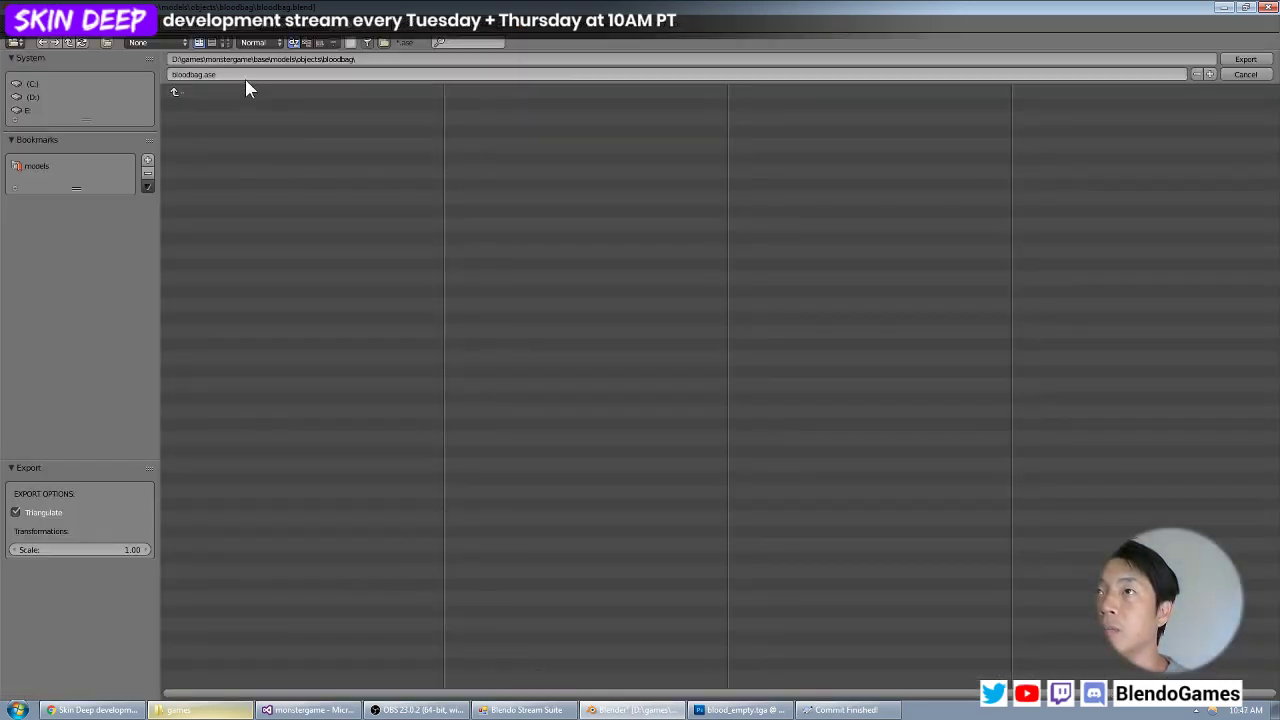
{"action": "key", "text": "Home"}
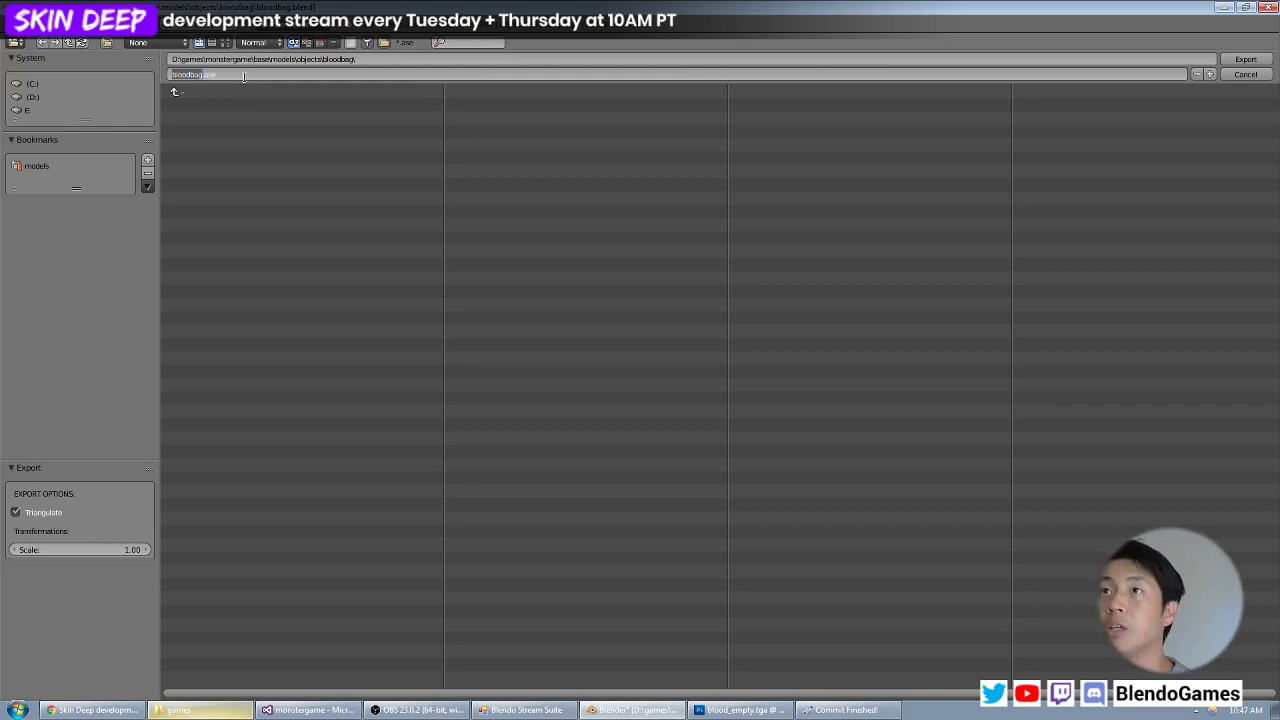
{"action": "type", "text": "deleteme"}
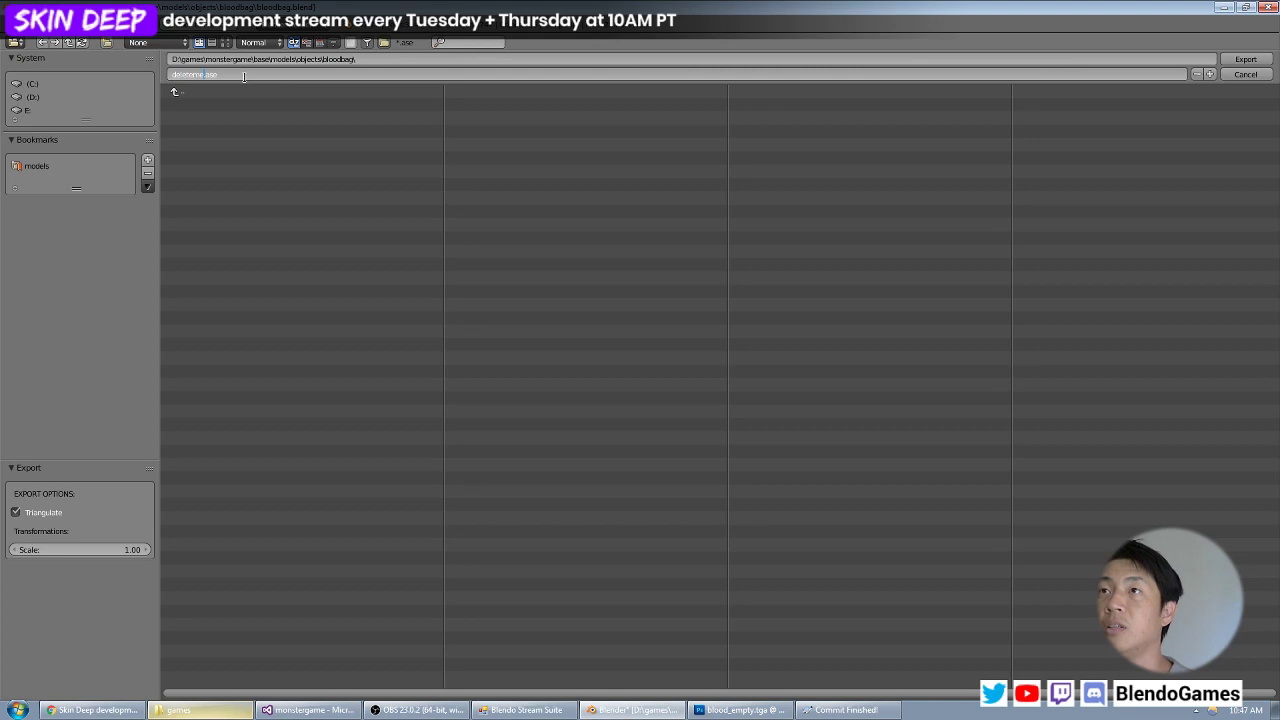
{"action": "left_click", "coordinate": [1245, 59]}
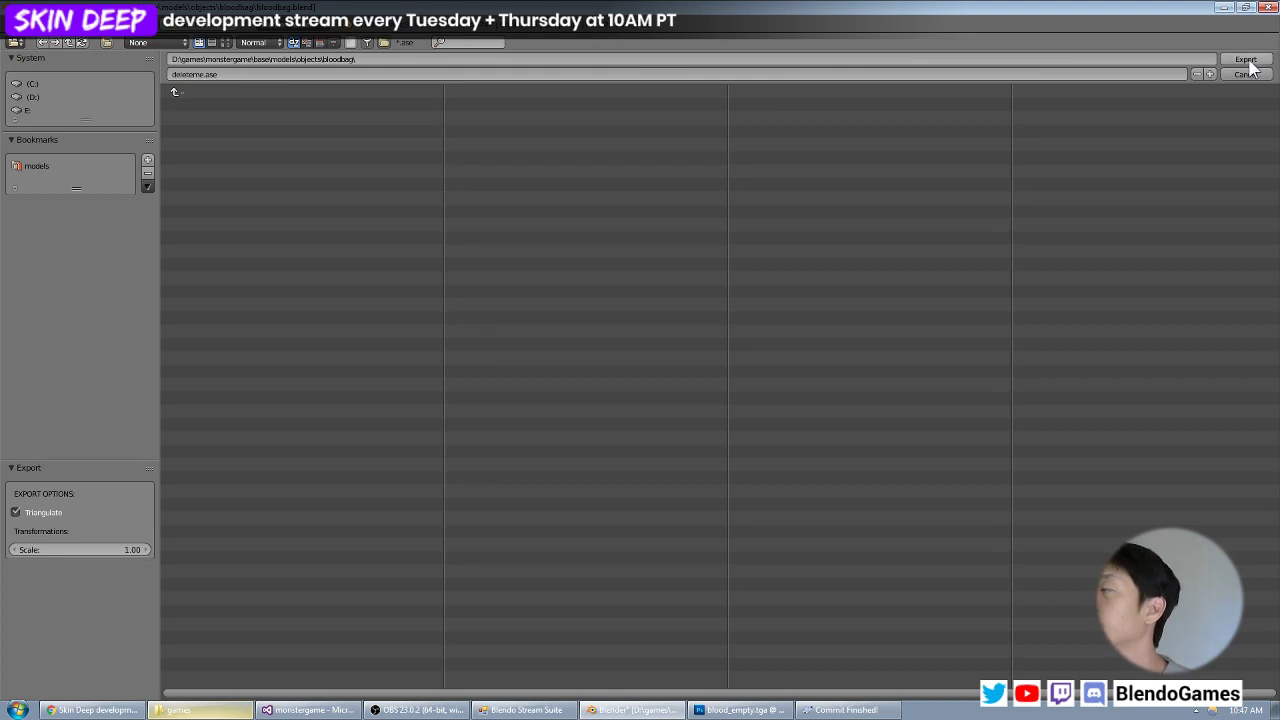
{"action": "left_click", "coordinate": [1245, 59]}
Show Blender's system console and reposition it to read the shader paths in the export log.
{"action": "left_click", "coordinate": [638, 711]}
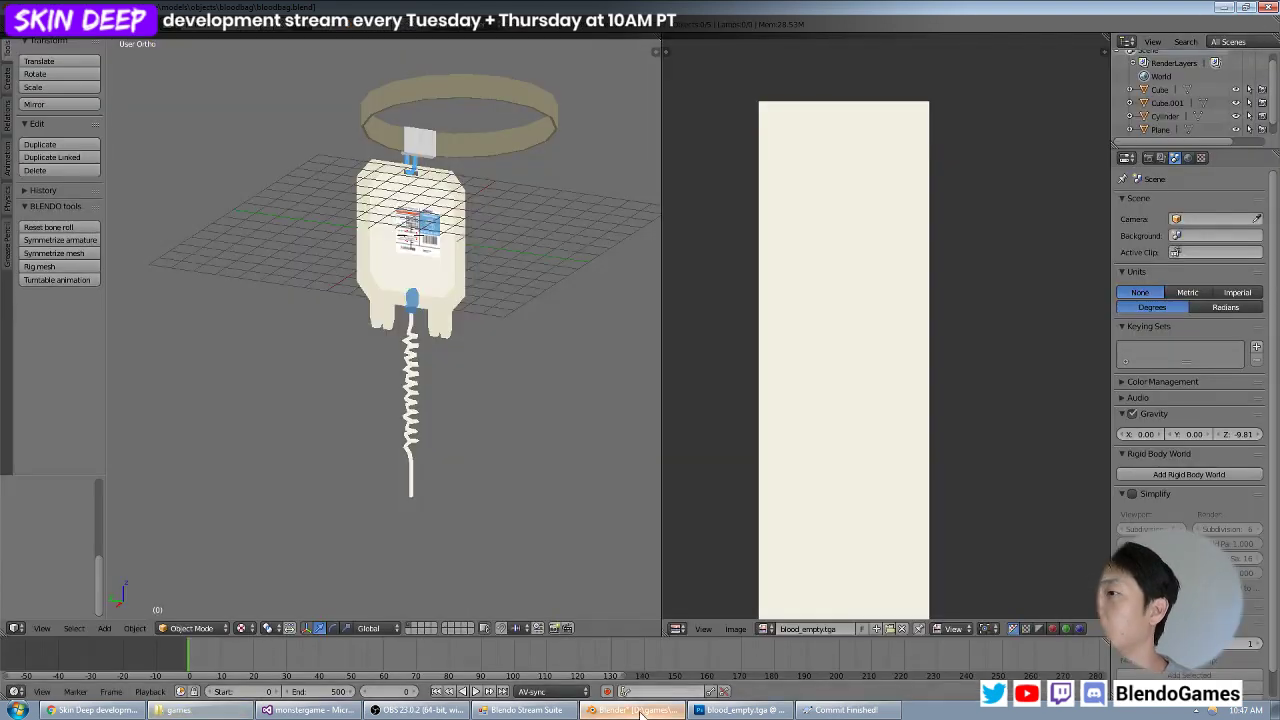
{"action": "left_click", "coordinate": [115, 26]}
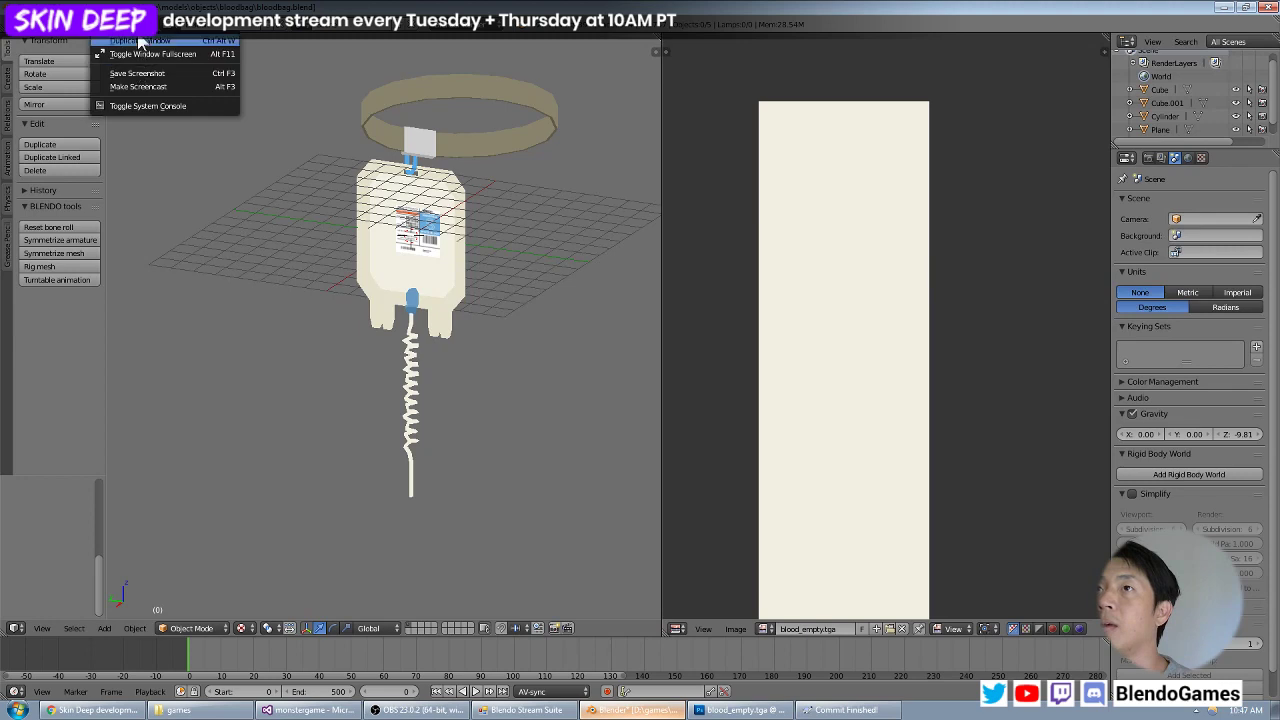
{"action": "mouse_move", "coordinate": [143, 26]}
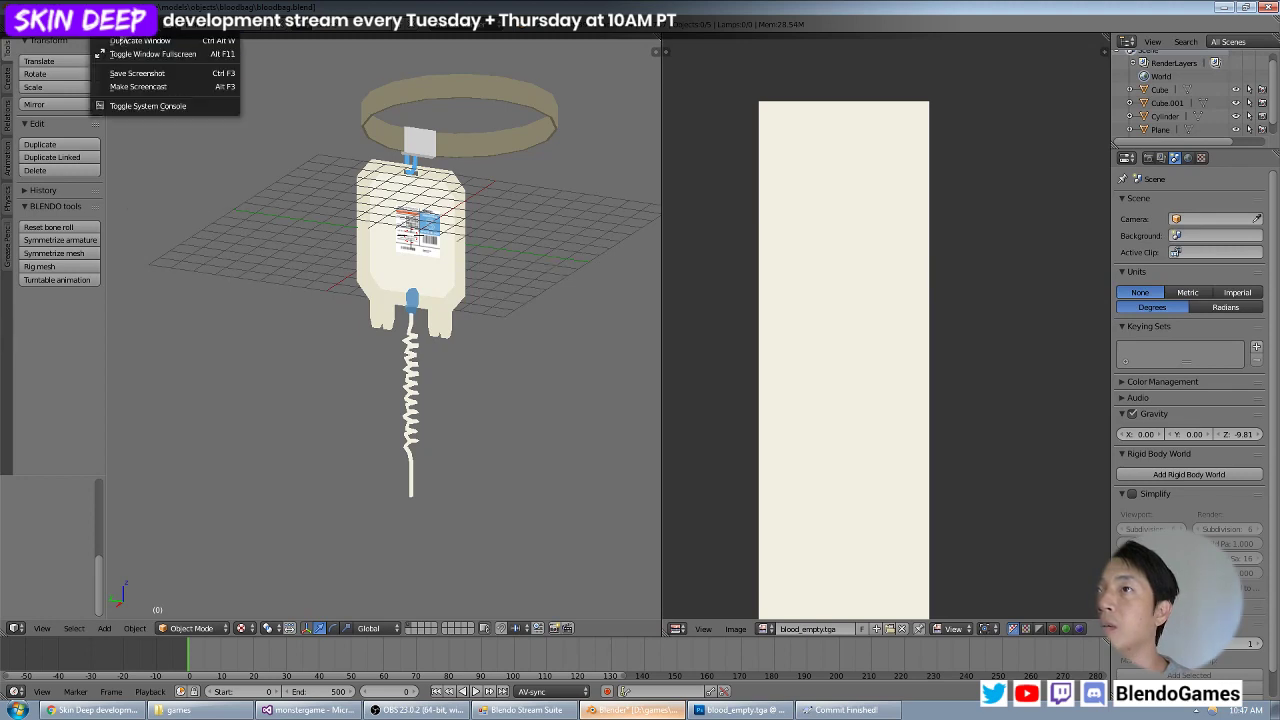
{"action": "left_click", "coordinate": [158, 105]}
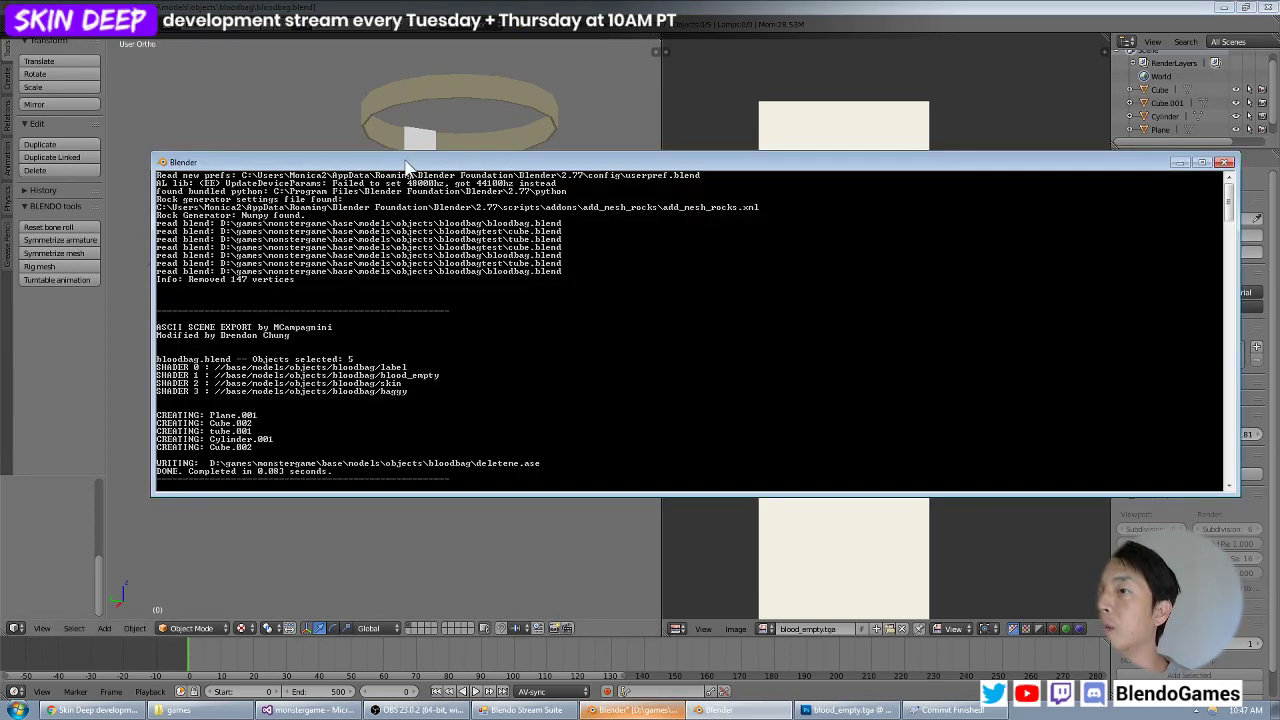
{"action": "left_click_drag", "start_coordinate": [410, 162], "coordinate": [438, 50]}
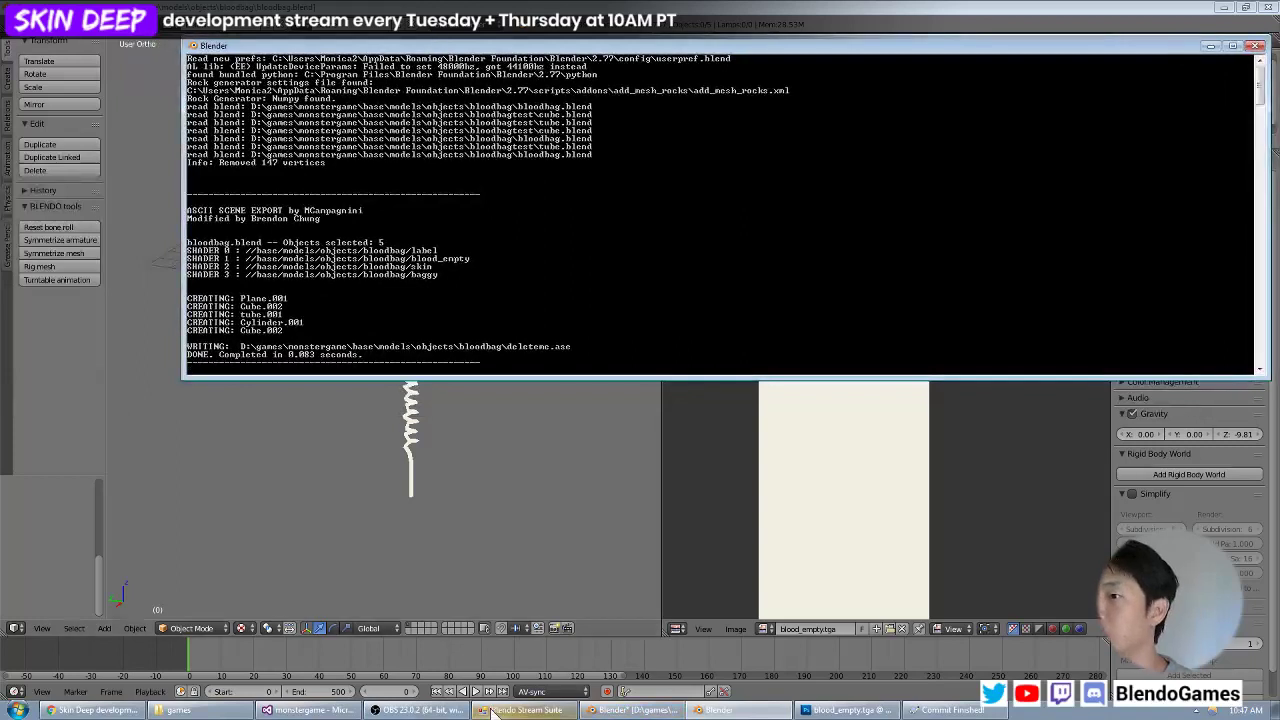
Switch to Notepad++ and bring up the objects.mtr material file.
{"action": "left_click", "coordinate": [18, 710]}
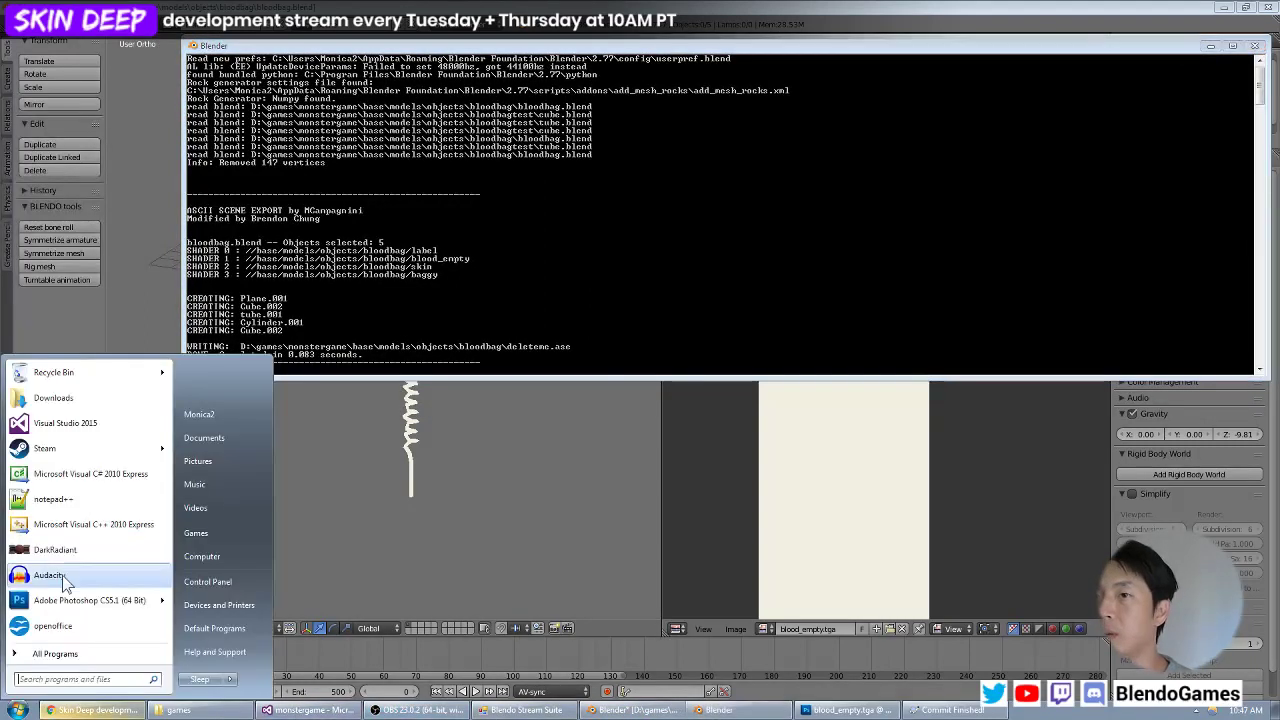
{"action": "left_click", "coordinate": [70, 498]}
{"action": "left_click", "coordinate": [578, 86]}
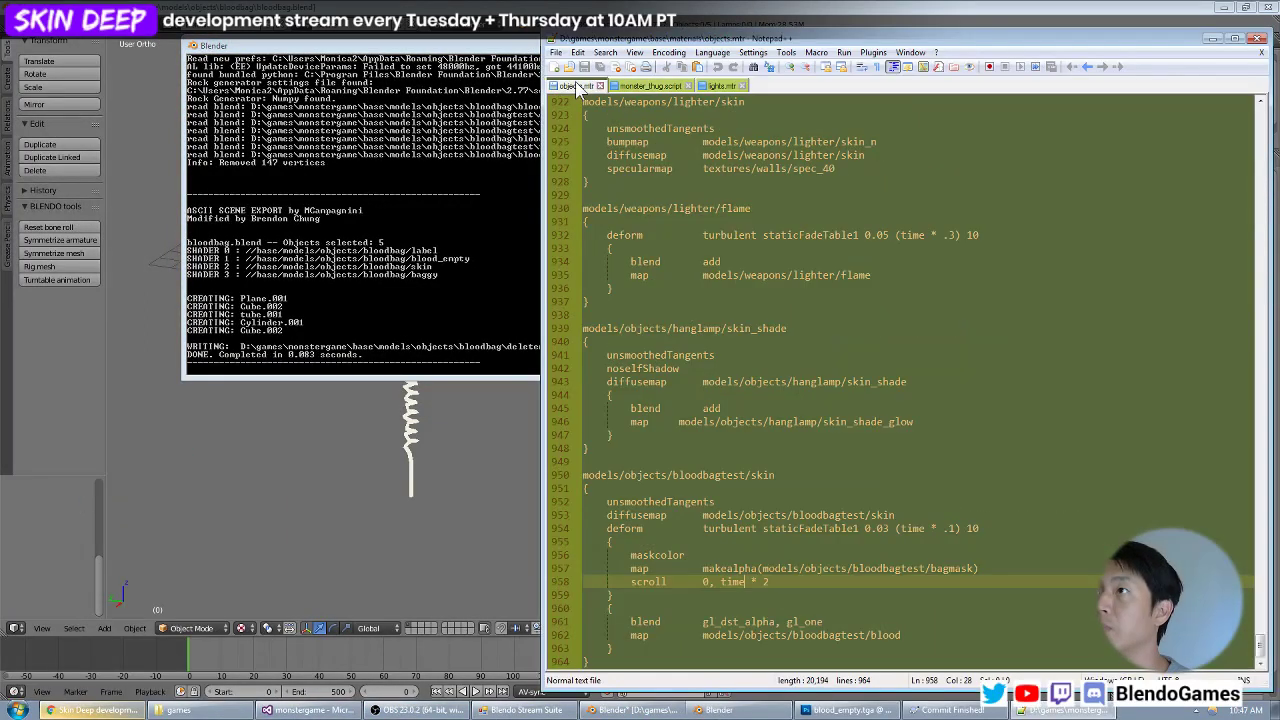
{"action": "key", "text": "ctrl+o"}
{"action": "key", "text": "Escape"}
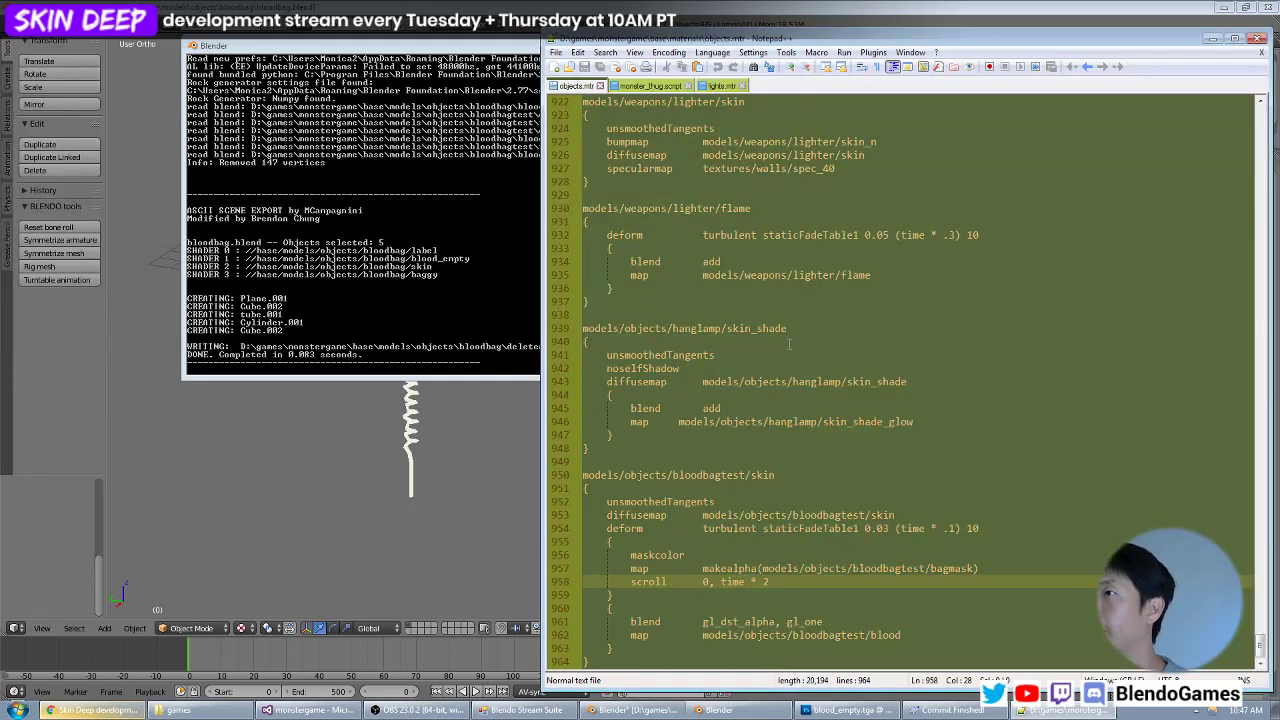
Add an empty material block named models/objects/bloodbag/label at the end of objects.mtr.
{"action": "left_click", "coordinate": [790, 343]}
{"action": "key", "text": "ctrl+End"}
{"action": "key", "text": "Return"}
{"action": "key", "text": "Return"}
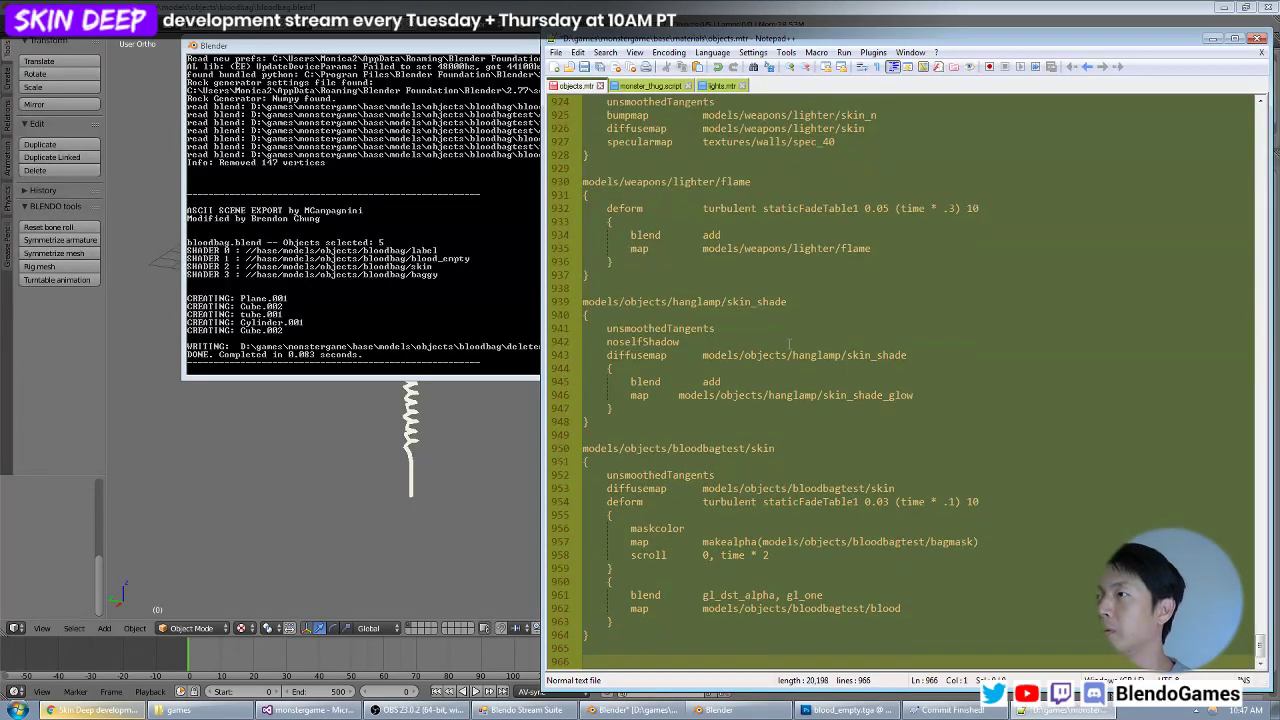
{"action": "type", "text": "mode"}
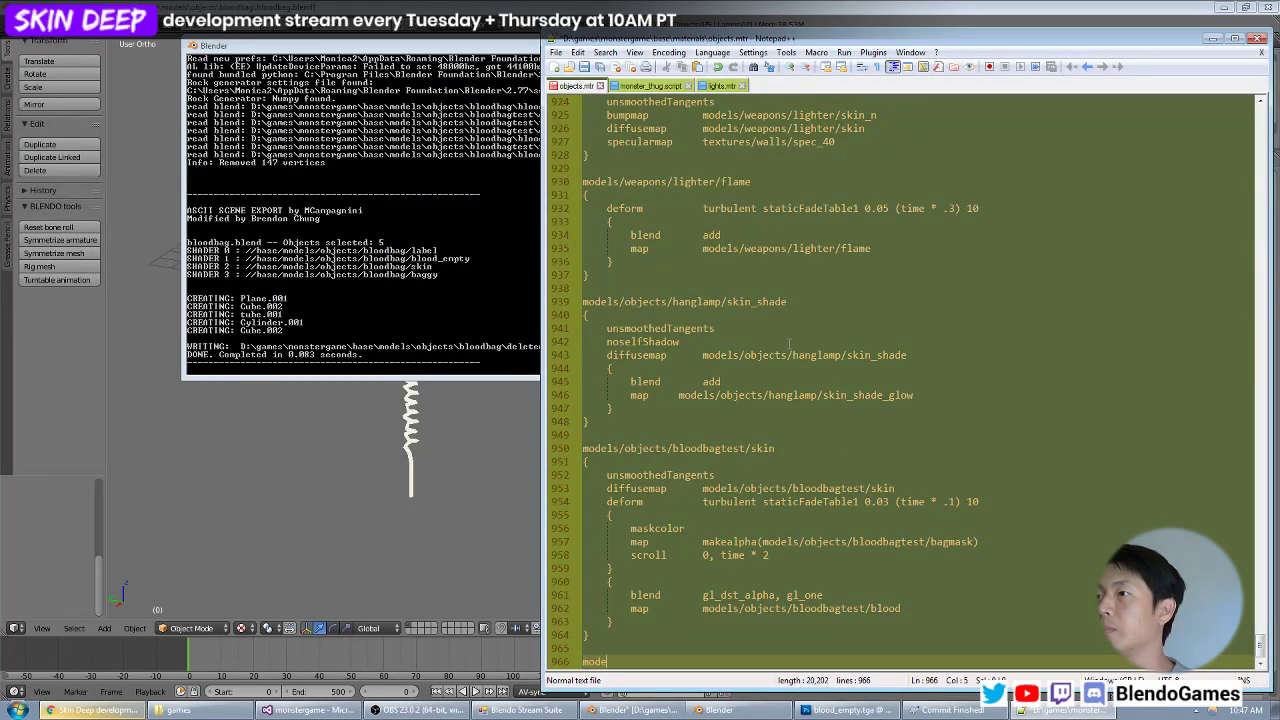
{"action": "type", "text": "ls/objects/"}
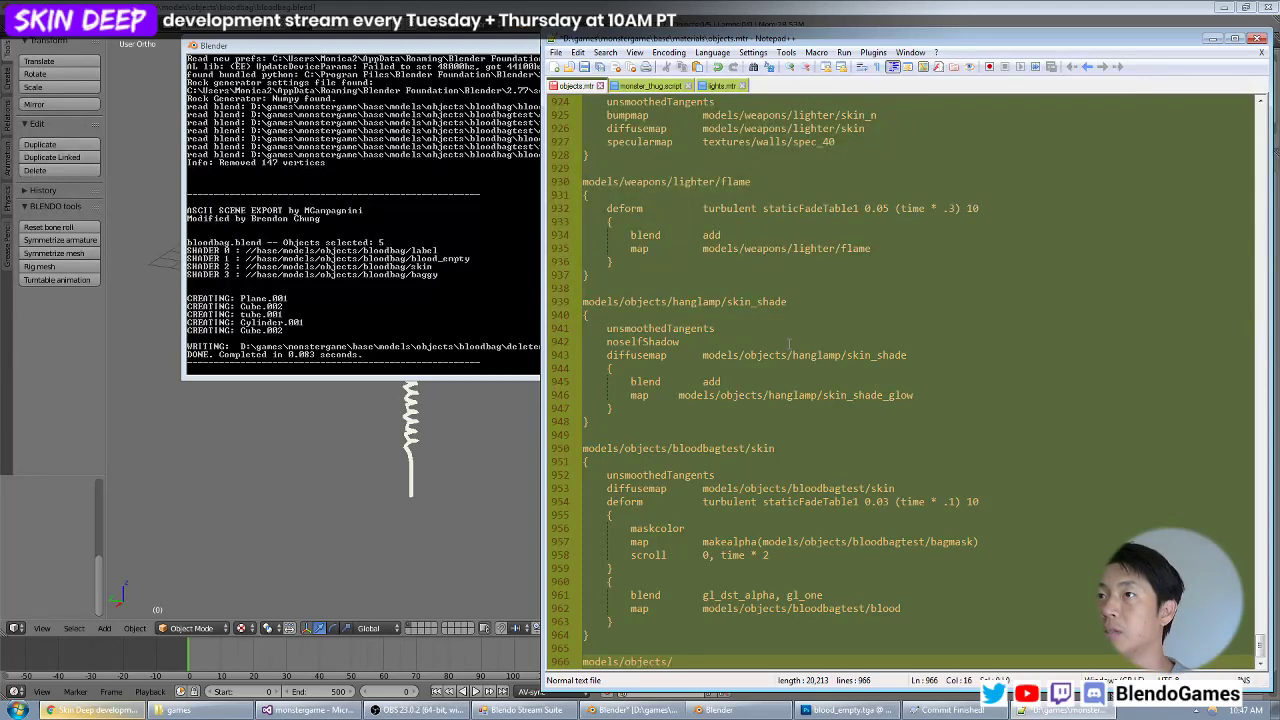
{"action": "type", "text": "bloodbag/la"}
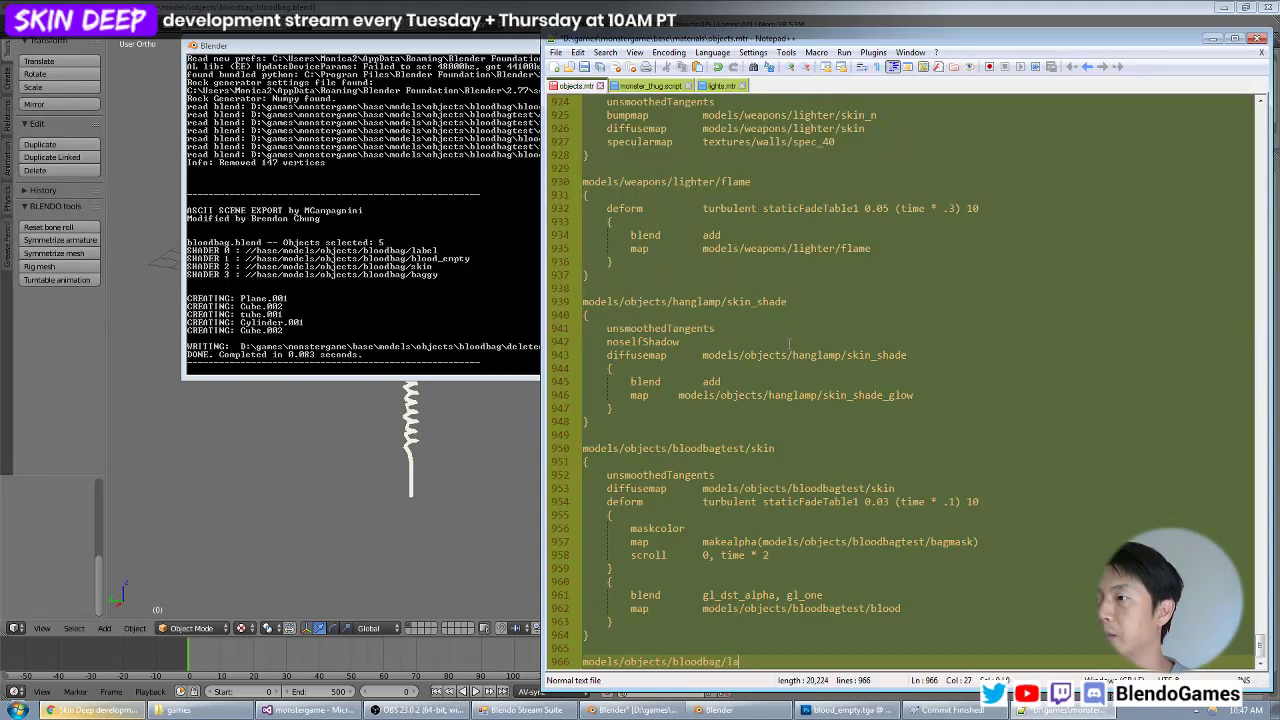
{"action": "type", "text": "bel"}
{"action": "key", "text": "Return"}
{"action": "type", "text": "{"}
Give the label material a diffusemap line with the path models/objects/bloodbag/label, copied from the material's name.
{"action": "key", "text": "Return"}
{"action": "type", "text": "}"}
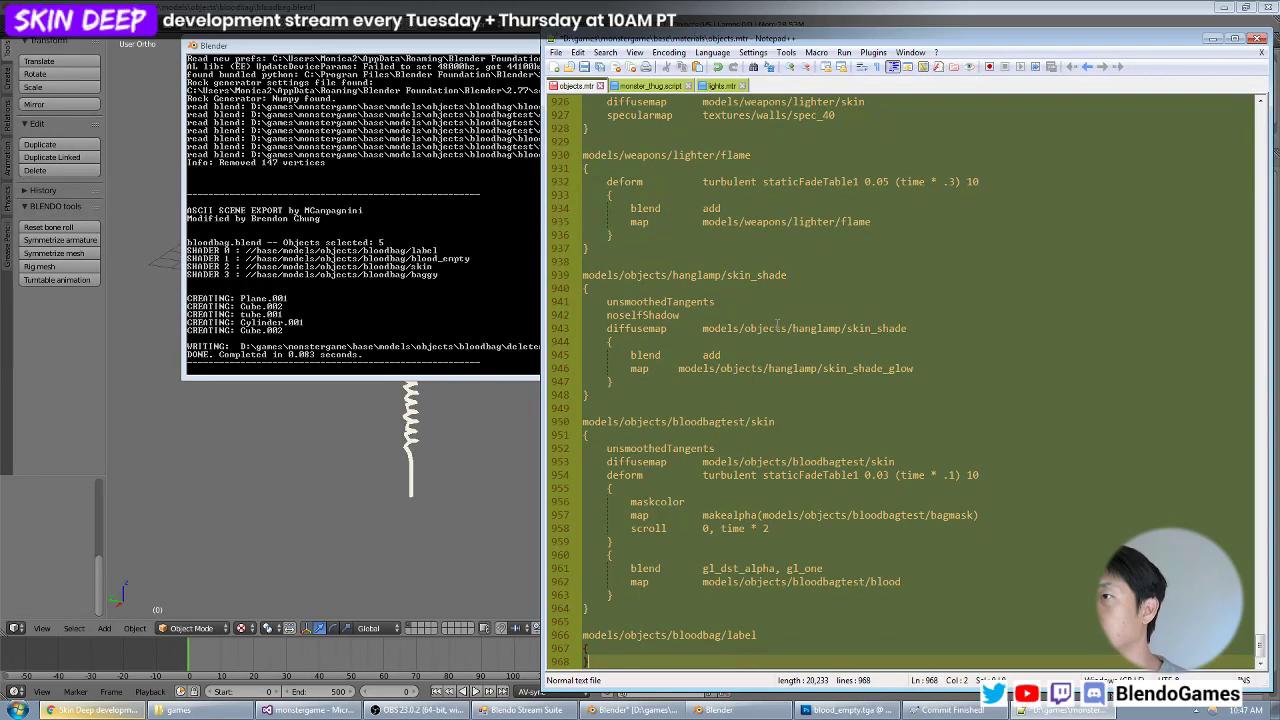
{"action": "key", "text": "Up"}
{"action": "key", "text": "Return"}
{"action": "key", "text": "Tab"}
{"action": "type", "text": "di"}
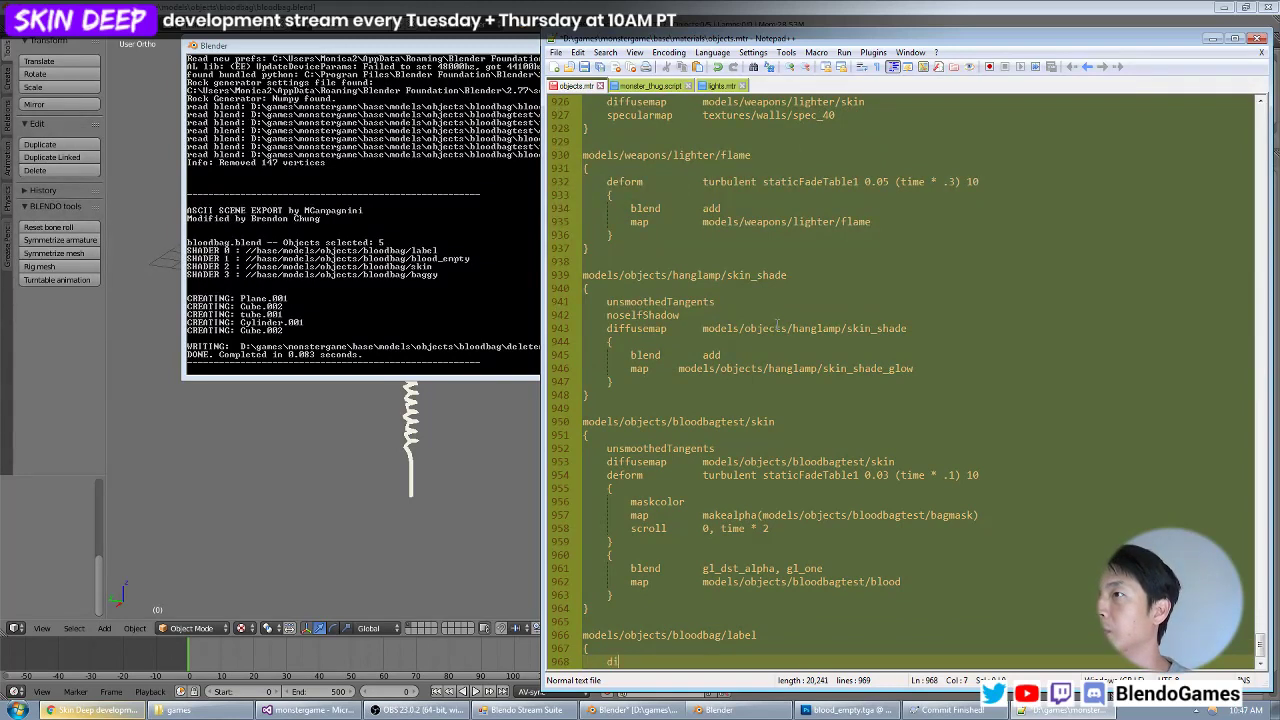
{"action": "type", "text": "ffusemap"}
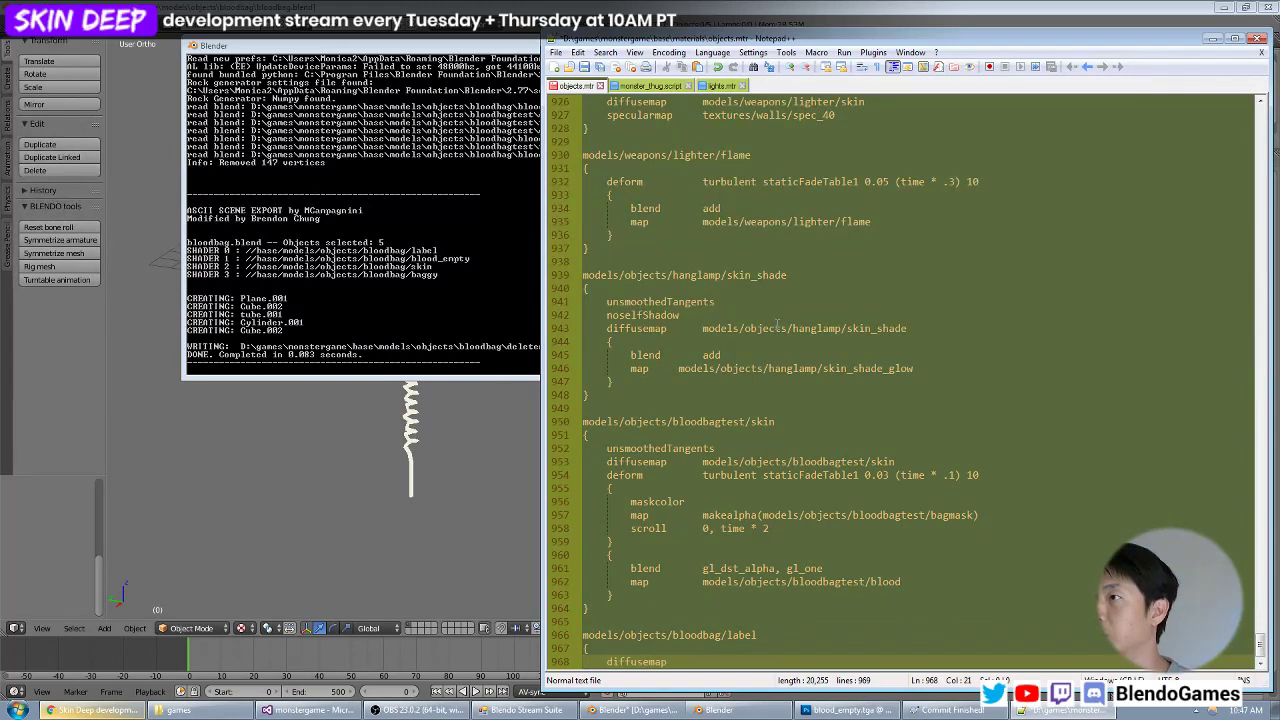
{"action": "key", "text": "Up"}
{"action": "key", "text": "Up"}
{"action": "key", "text": "Home"}
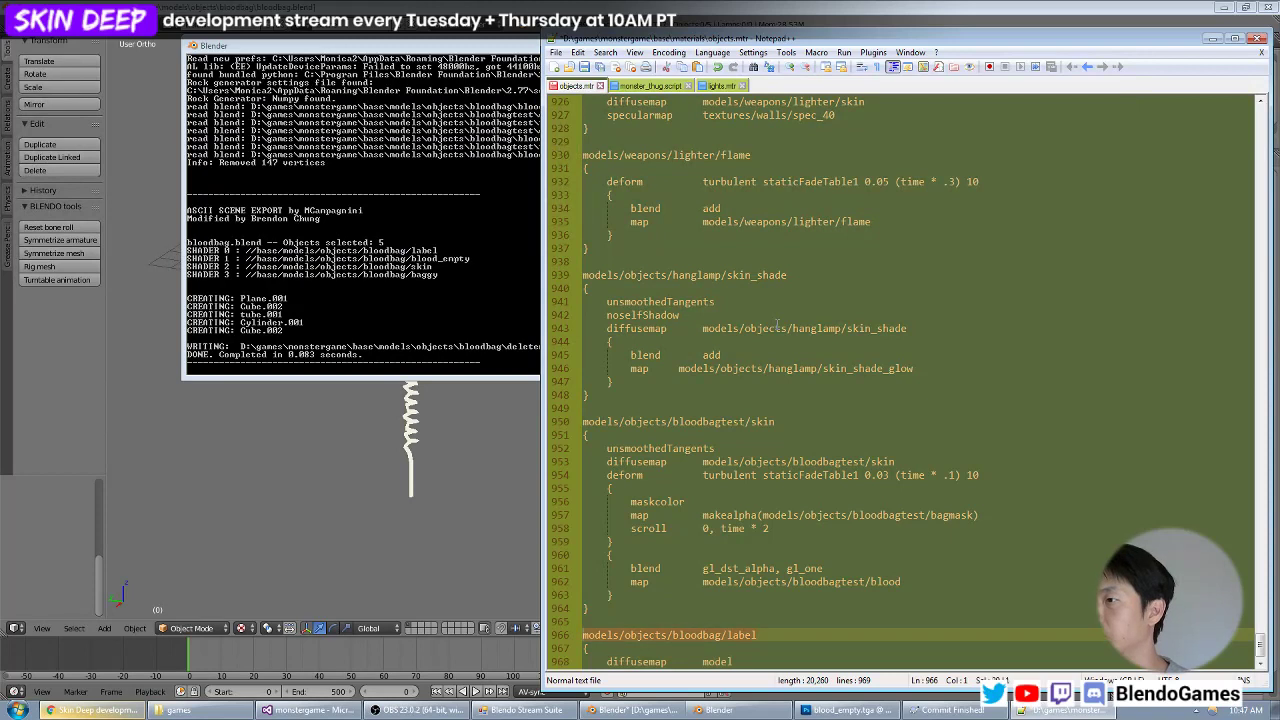
{"action": "key", "text": "shift+End"}
{"action": "key", "text": "ctrl+c"}
{"action": "key", "text": "ctrl+Down"}
{"action": "key", "text": "Down"}
{"action": "key", "text": "Down"}
{"action": "key", "text": "BackSpace"}
{"action": "key", "text": "BackSpace"}
{"action": "key", "text": "BackSpace"}
{"action": "key", "text": "BackSpace"}
{"action": "key", "text": "BackSpace"}
{"action": "key", "text": "ctrl+v"}
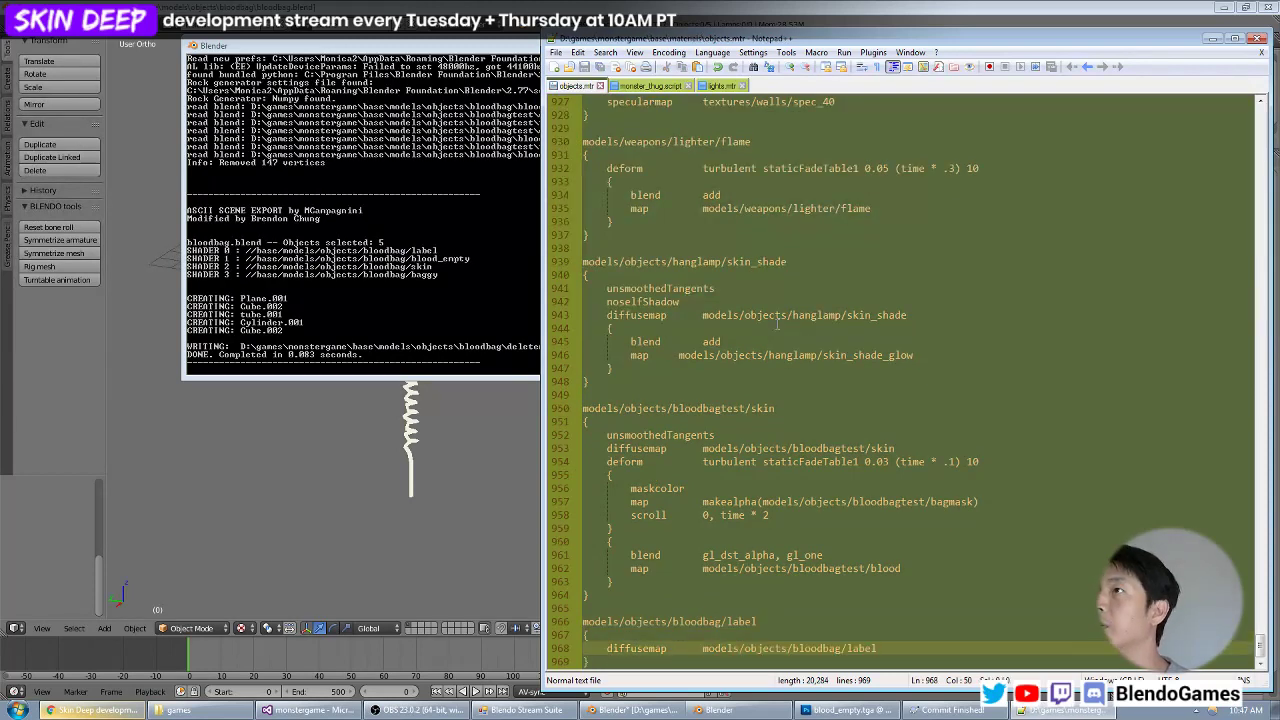
{"action": "key", "text": "Down"}
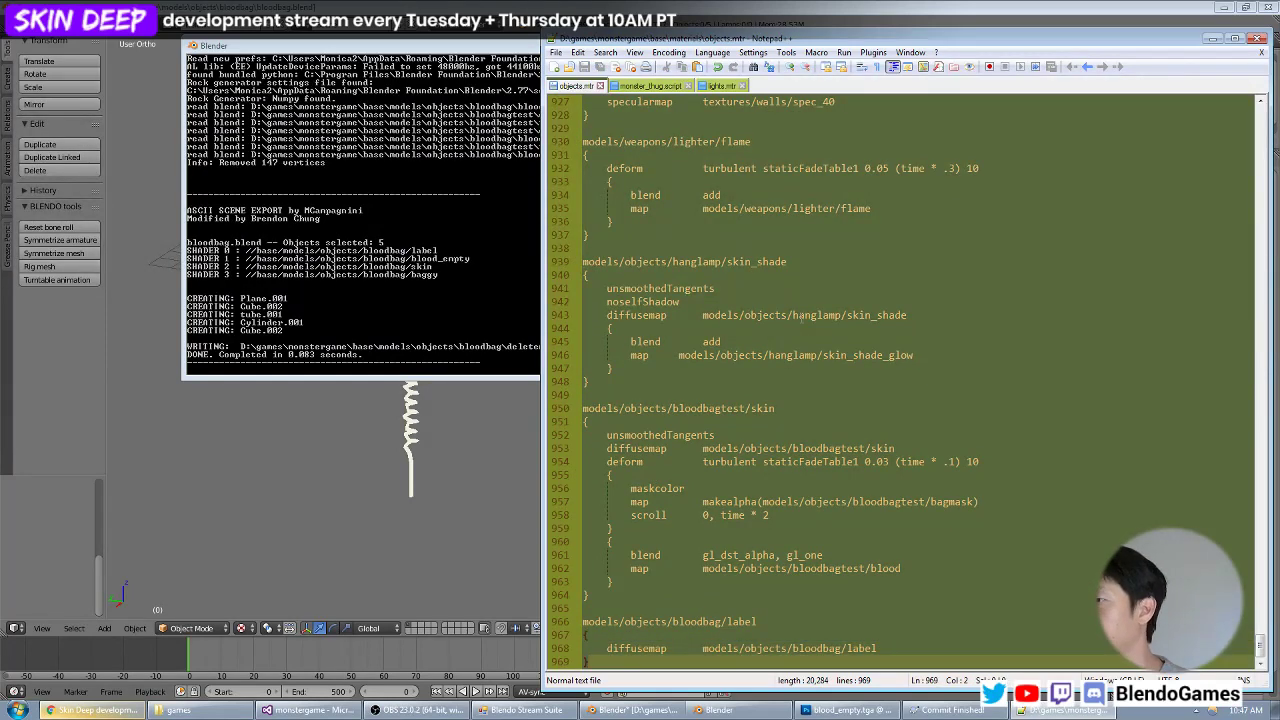
Switch to Photoshop and open label.psd from the bloodbag folder.
{"action": "left_click", "coordinate": [850, 710]}
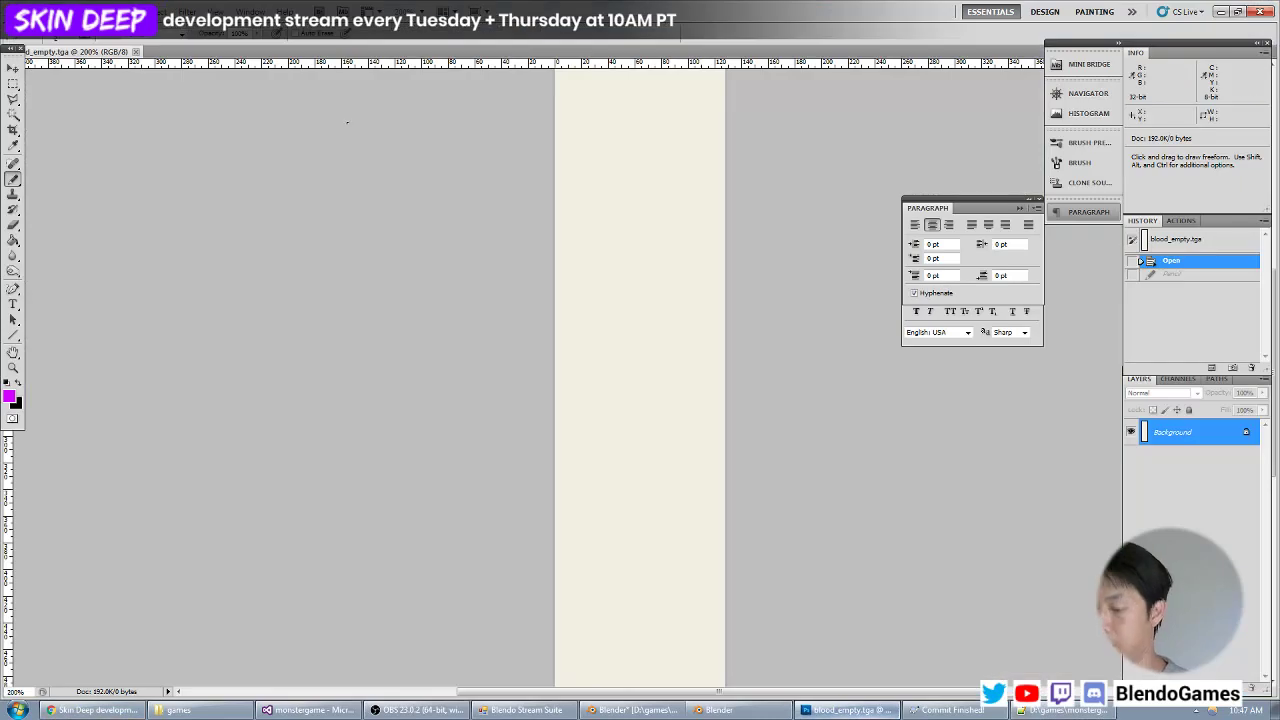
{"action": "key", "text": "ctrl+o"}
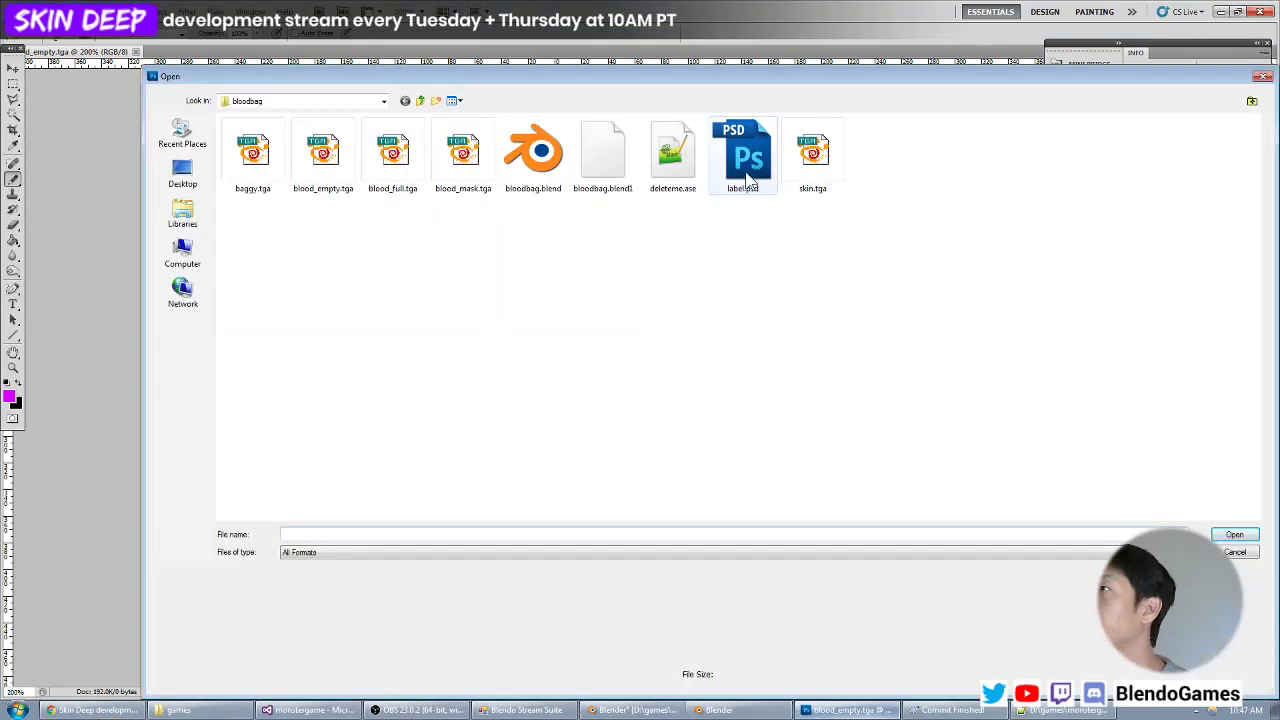
{"action": "double_click", "coordinate": [748, 160]}
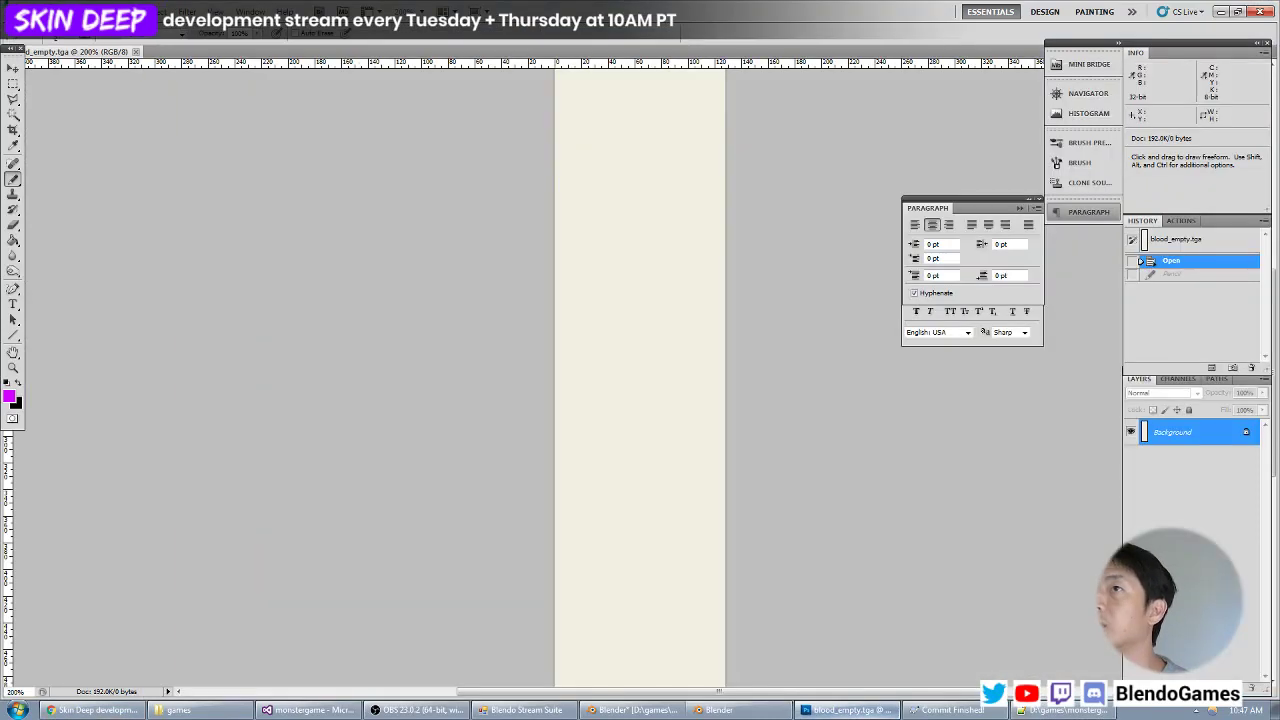
Save a copy of the label artwork in Targa format as label.tga in the bloodbag folder, and close label.psd.
{"action": "left_click", "coordinate": [45, 12]}
{"action": "left_click", "coordinate": [59, 215]}
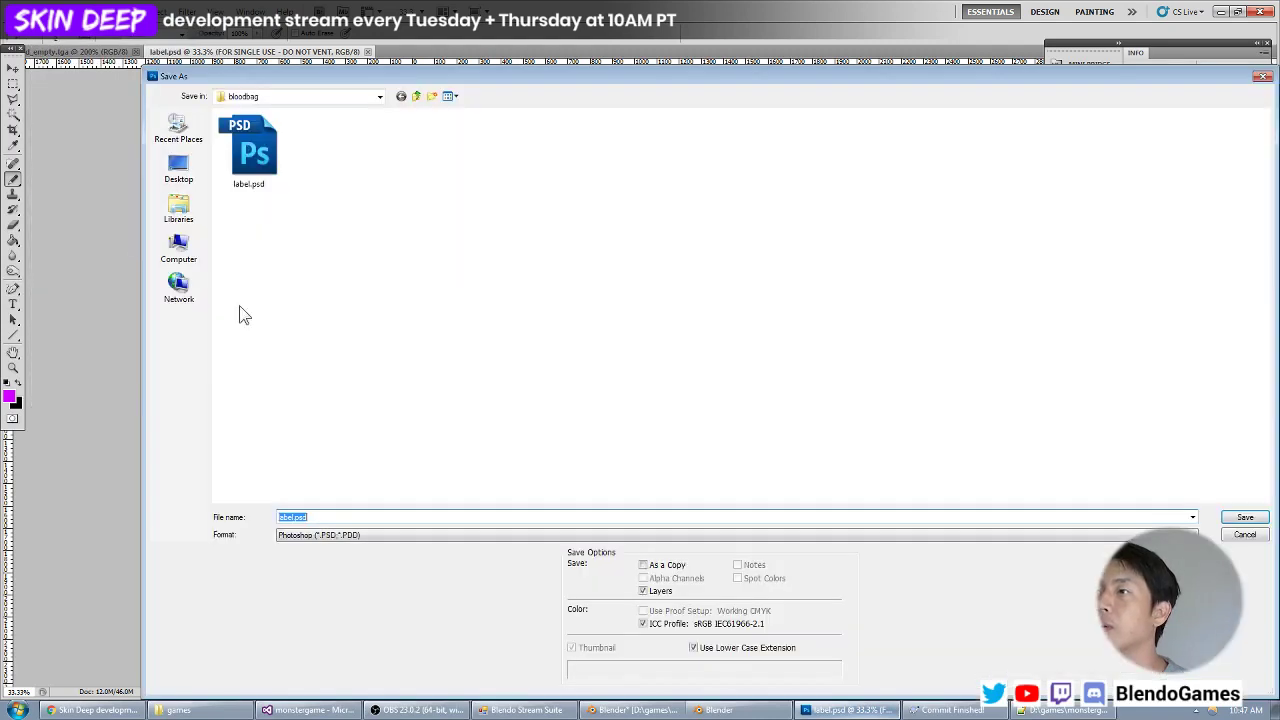
{"action": "left_click", "coordinate": [305, 535]}
{"action": "left_click", "coordinate": [316, 515]}
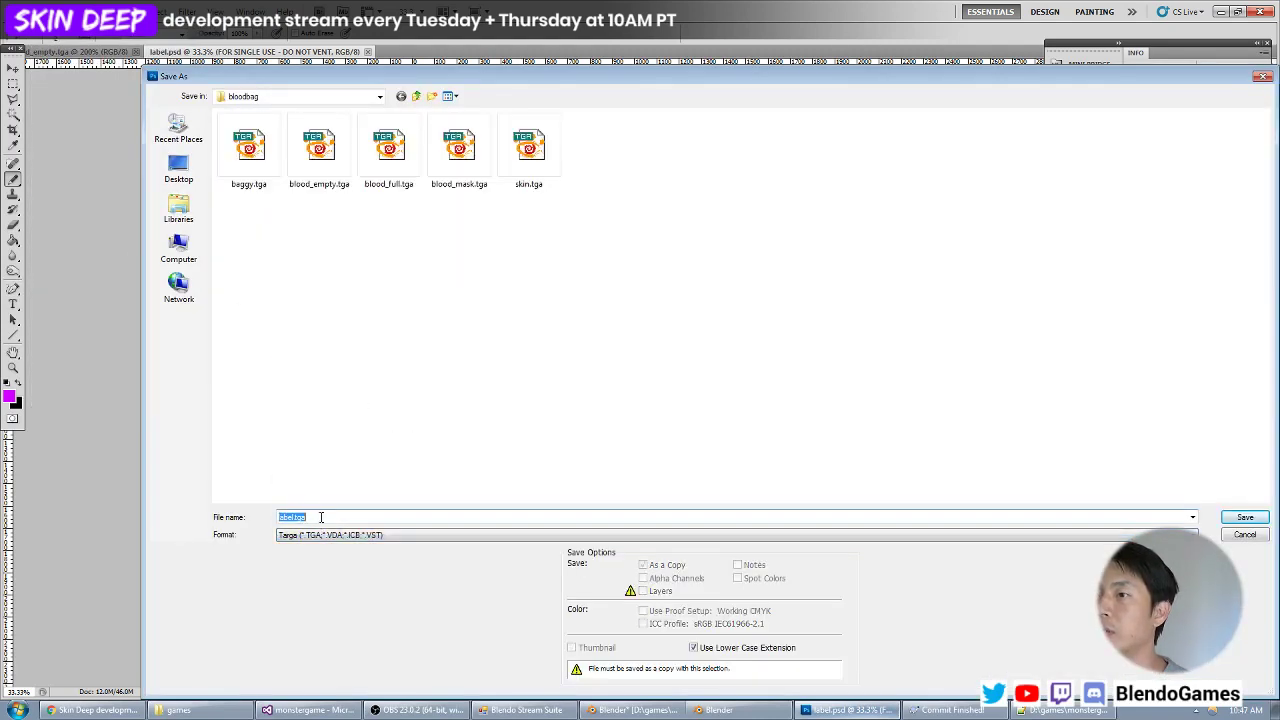
{"action": "key", "text": "Return"}
{"action": "key", "text": "Return"}
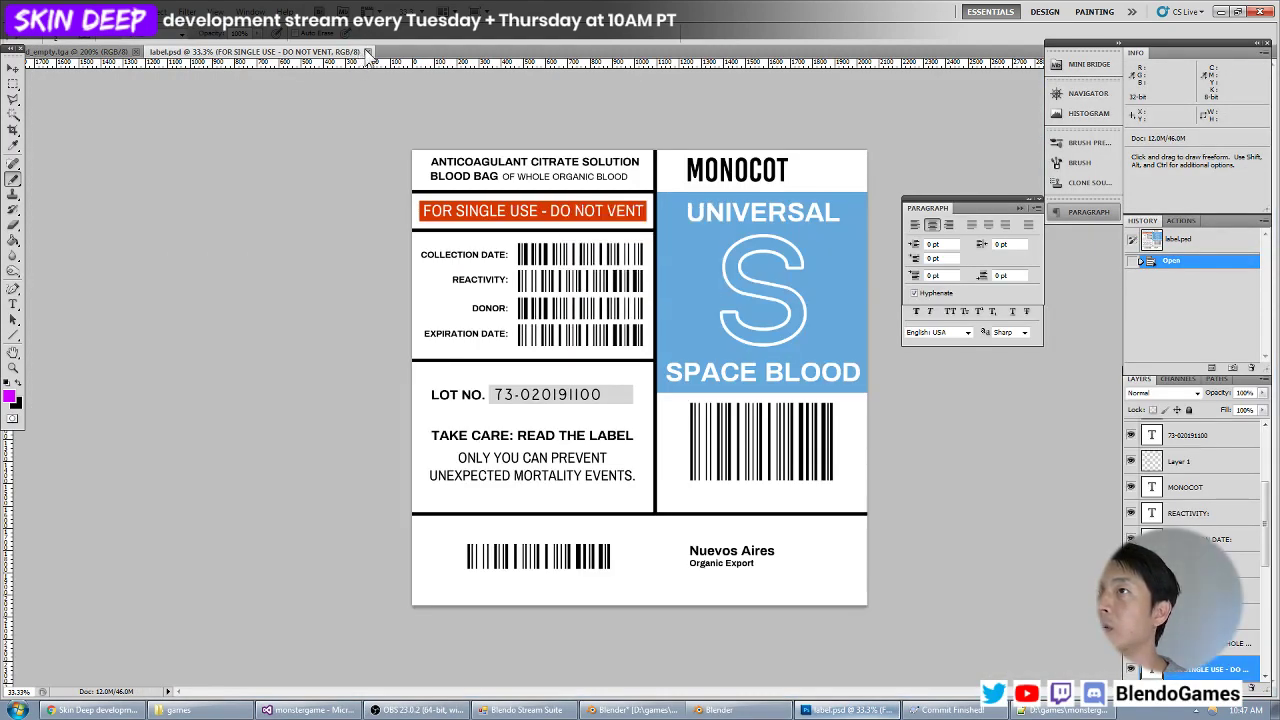
{"action": "left_click", "coordinate": [368, 51]}
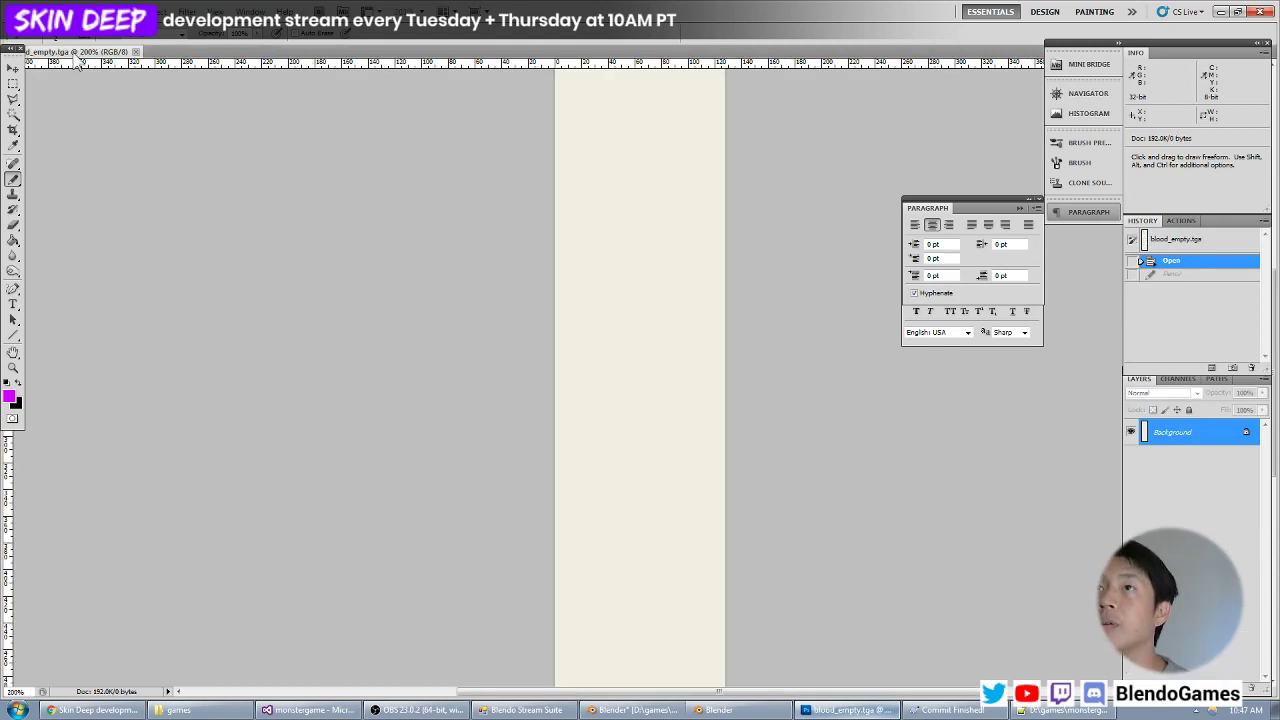
Close blood_empty.tga and open label.tga from the bloodbag folder.
{"action": "left_click", "coordinate": [136, 51]}
{"action": "key", "text": "ctrl+o"}
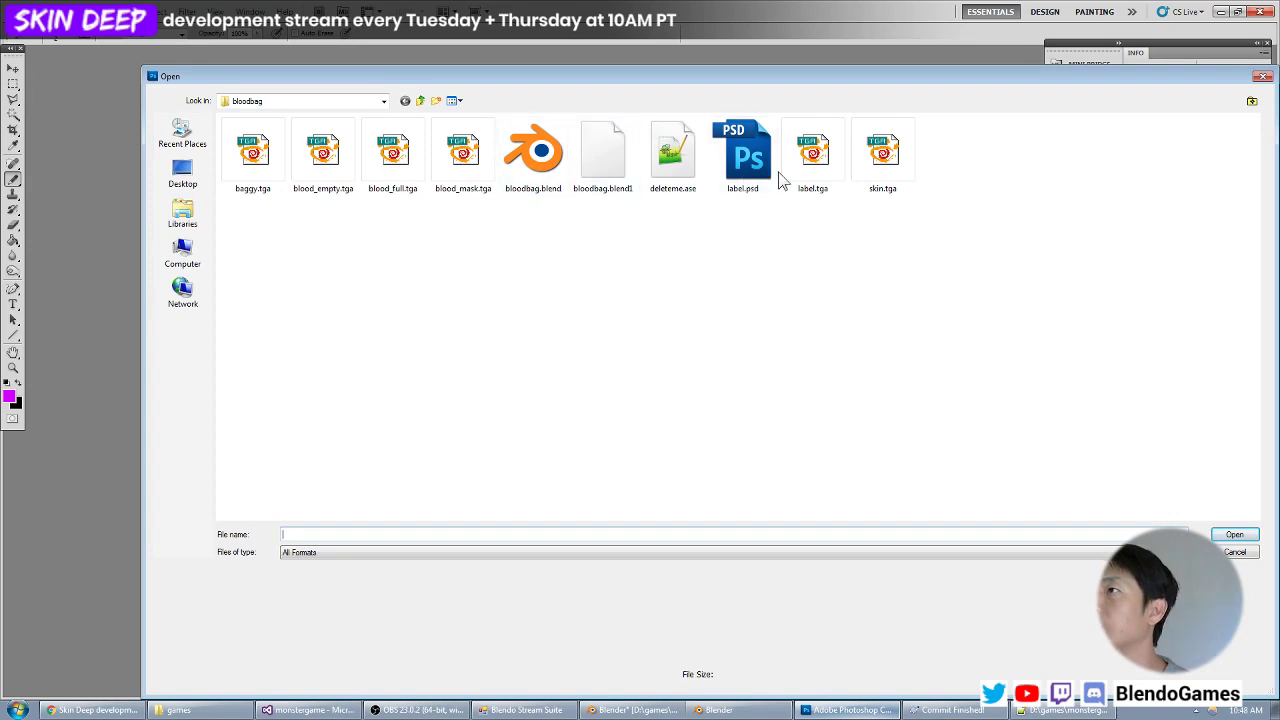
{"action": "double_click", "coordinate": [813, 155]}
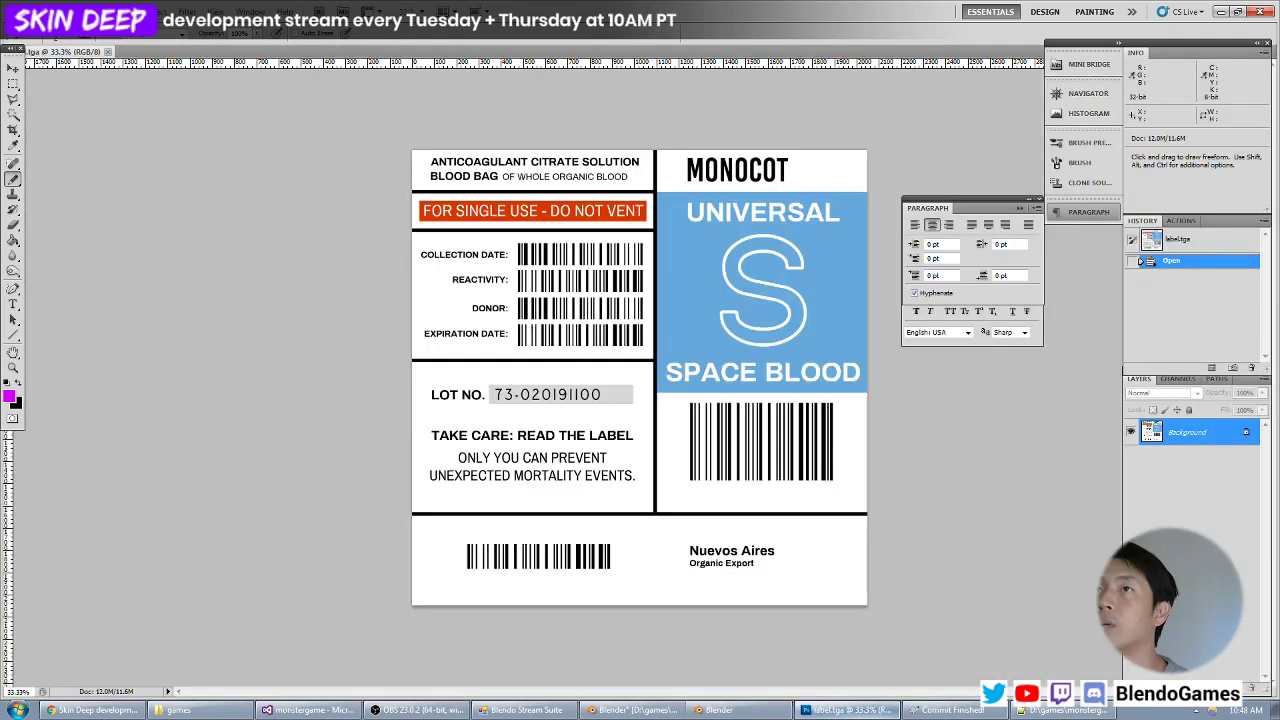
Resize the label.tga image to a width of 512 pixels with proportions constrained.
{"action": "left_click", "coordinate": [97, 12]}
{"action": "left_click", "coordinate": [126, 107]}
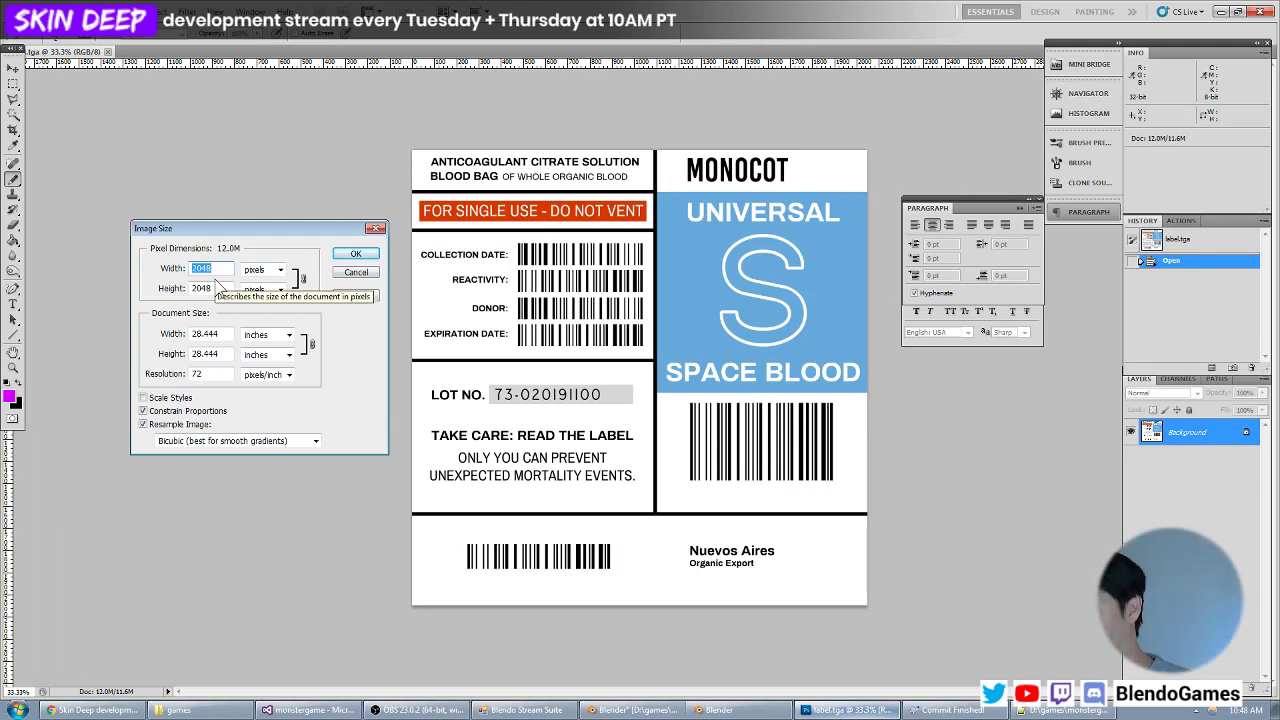
{"action": "type", "text": "512"}
{"action": "key", "text": "Return"}
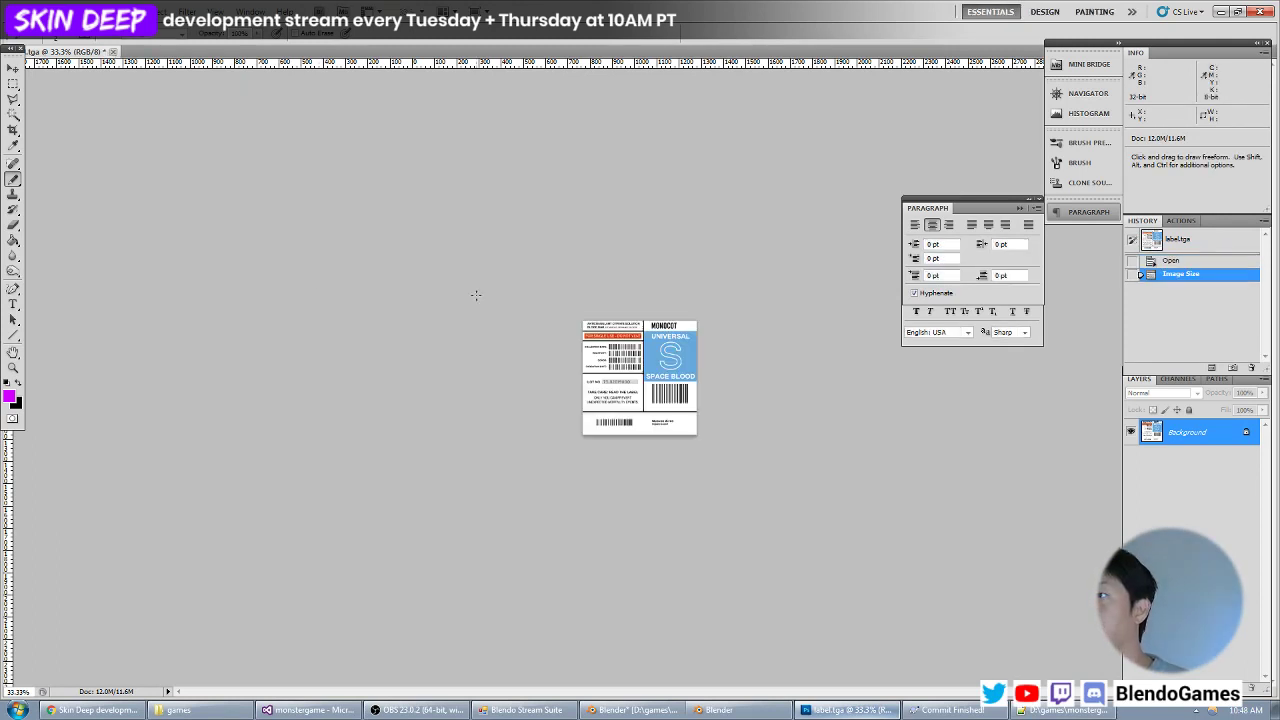
Check the resized label's legibility at 100% and 200%, save label.tga and close it.
{"action": "key", "text": "ctrl+1"}
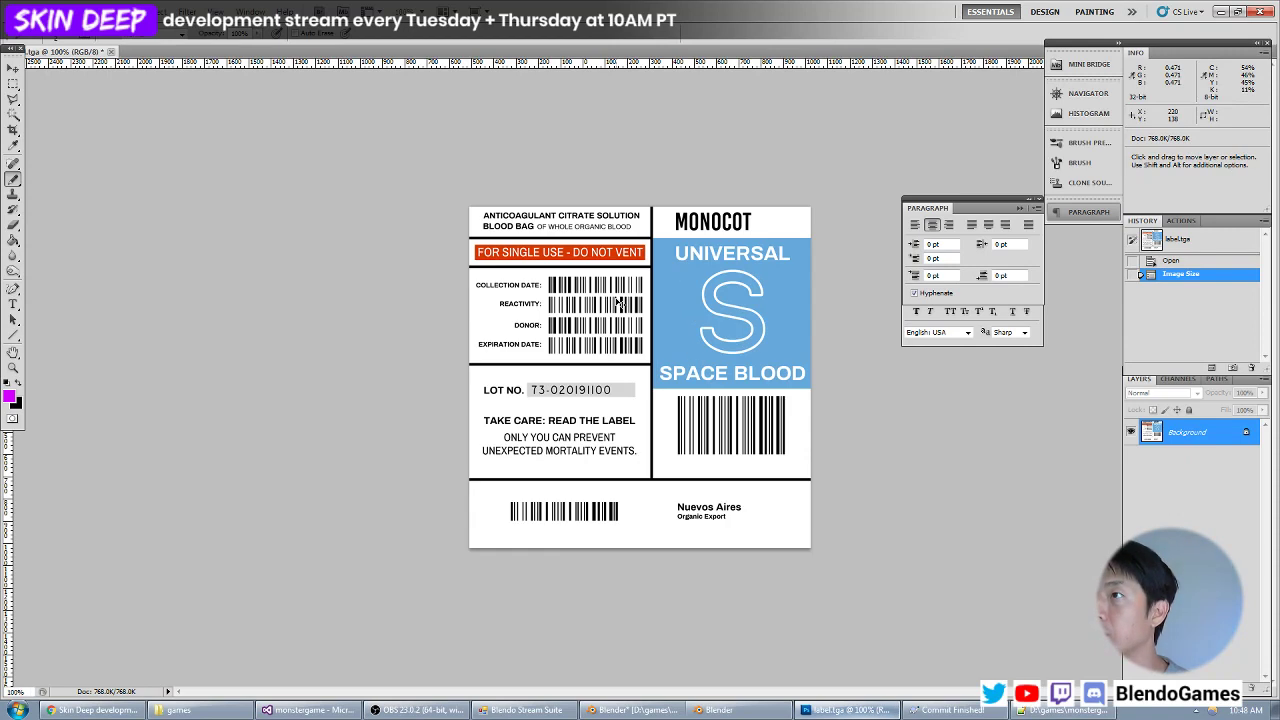
{"action": "key", "text": "ctrl+plus"}
{"action": "key", "text": "ctrl+minus"}
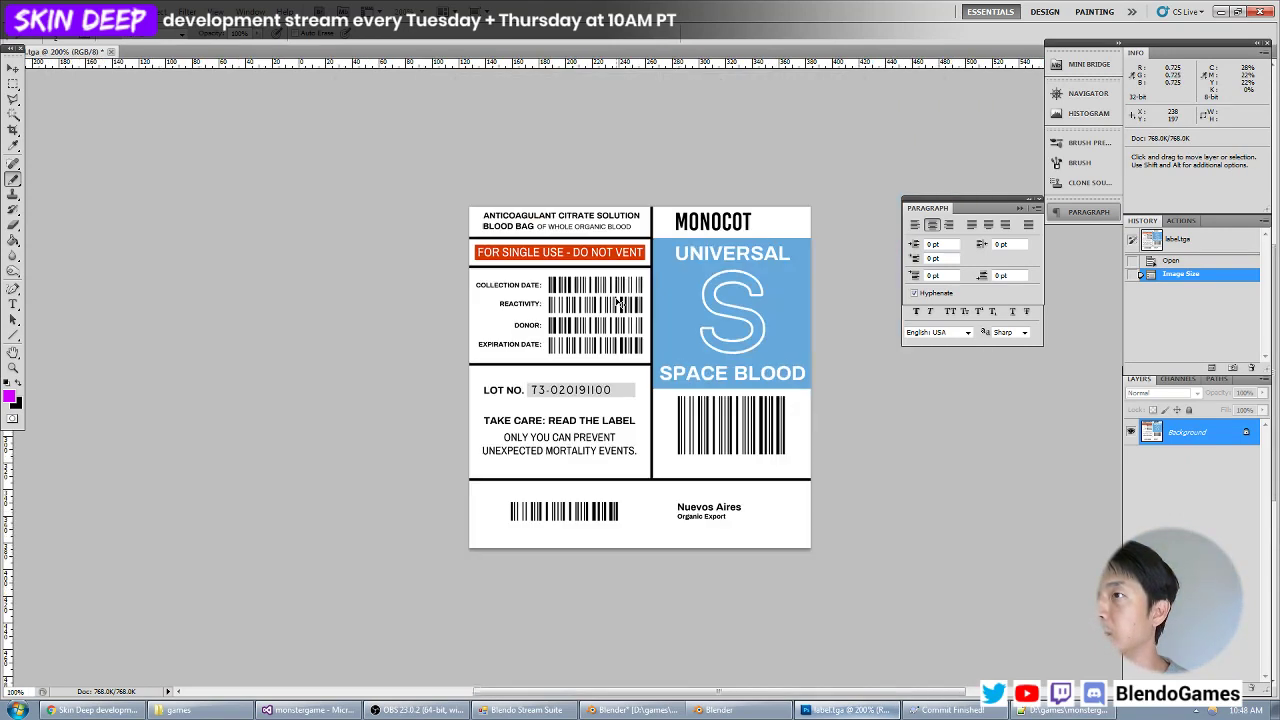
{"action": "key", "text": "ctrl+plus"}
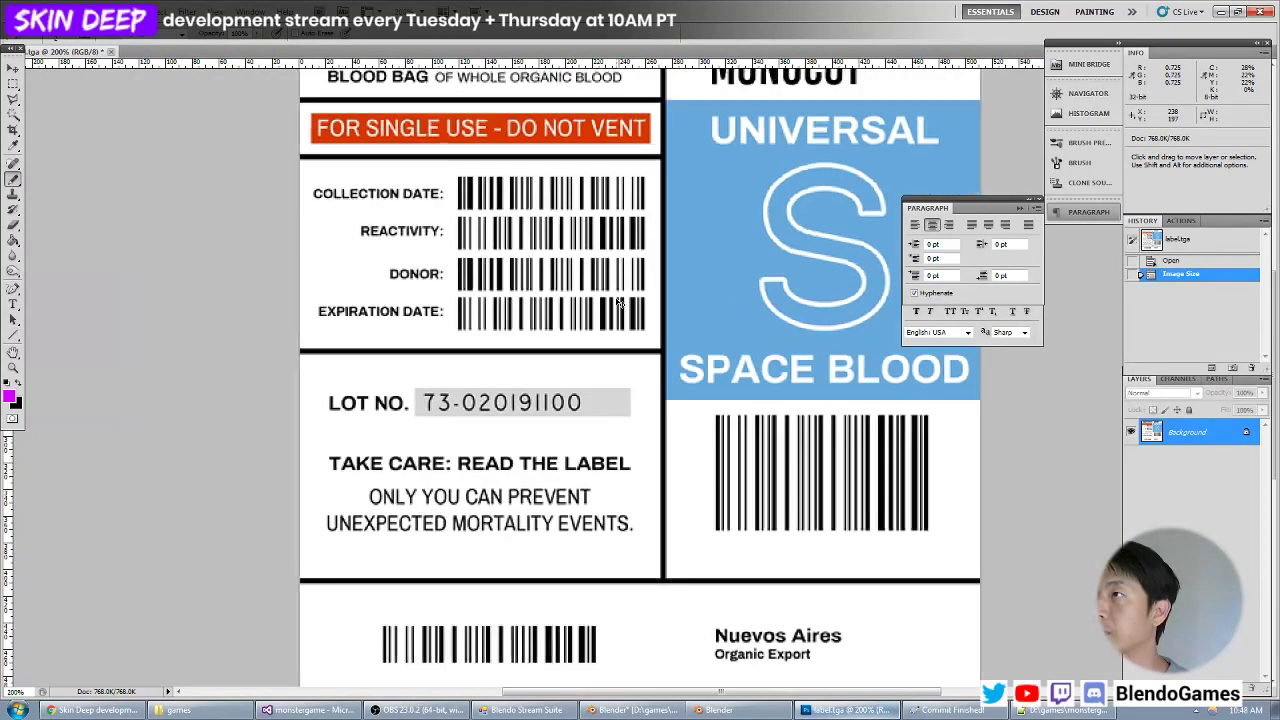
{"action": "key", "text": "ctrl+minus"}
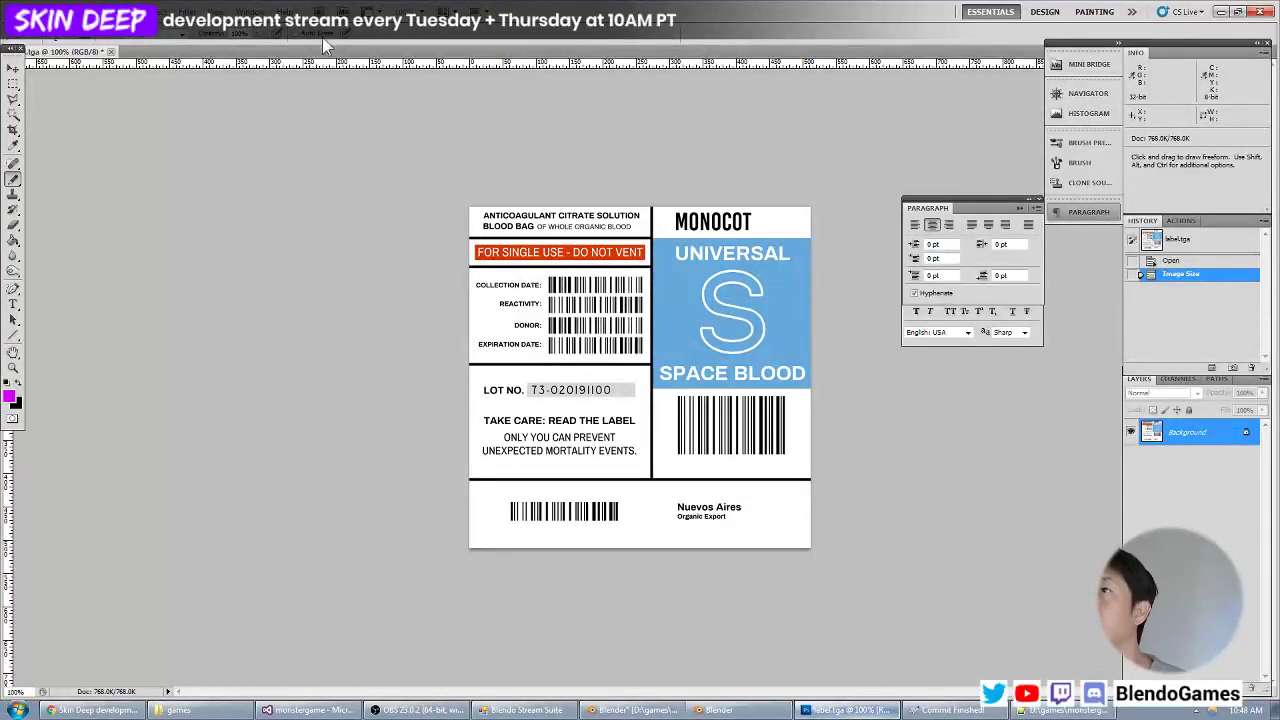
{"action": "left_click", "coordinate": [106, 51]}
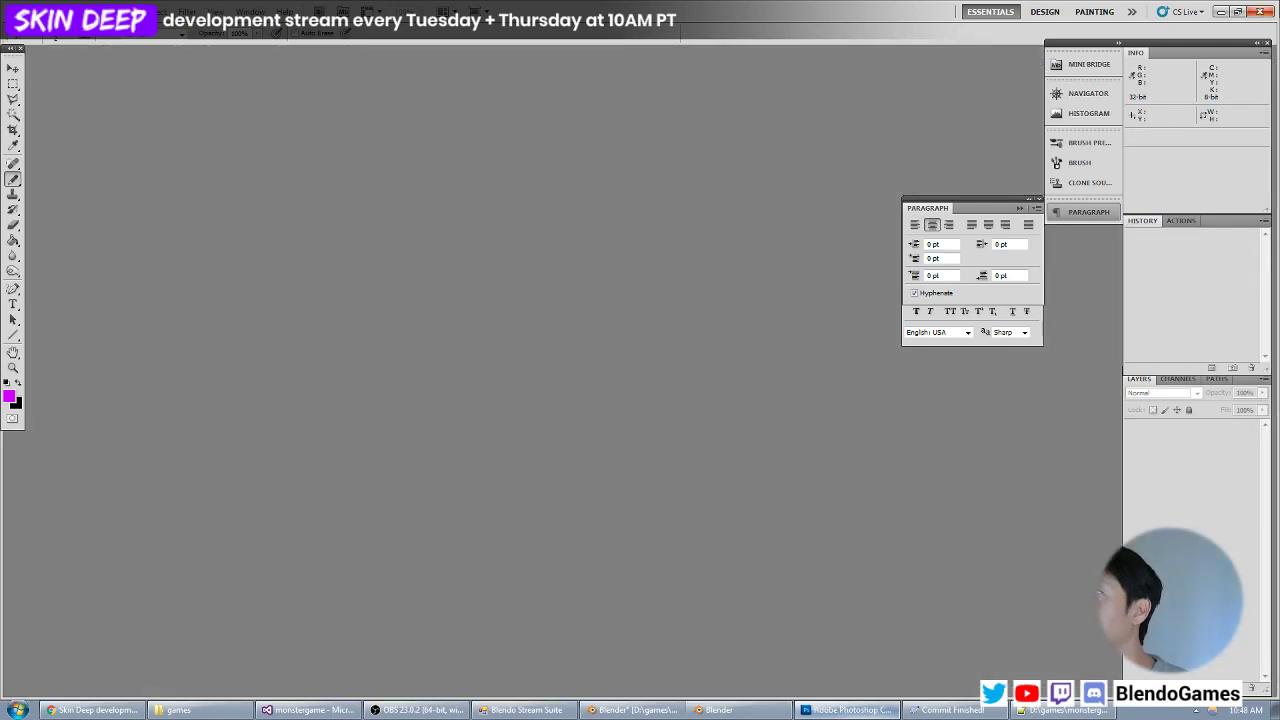
Return to Notepad++ and add an empty material block named models/objects/bloodbag/blood_empty at the end of objects.mtr.
{"action": "left_click", "coordinate": [1222, 13]}
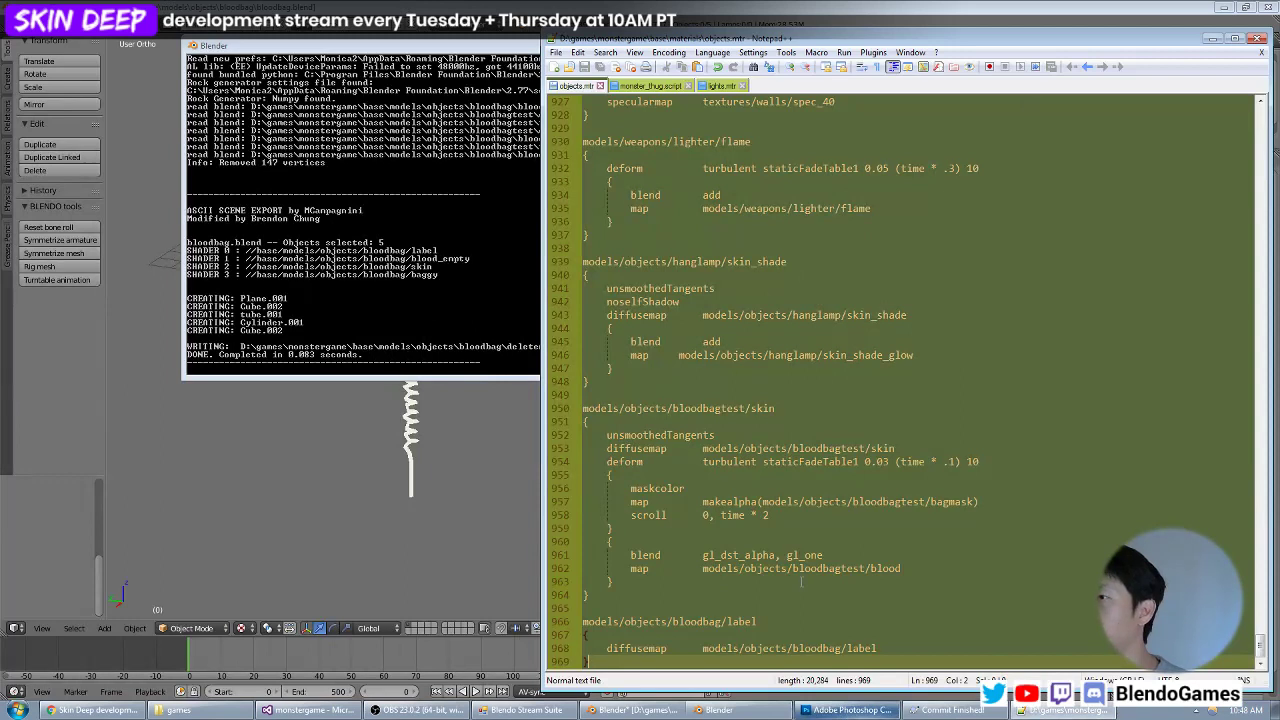
{"action": "key", "text": "Return"}
{"action": "key", "text": "Return"}
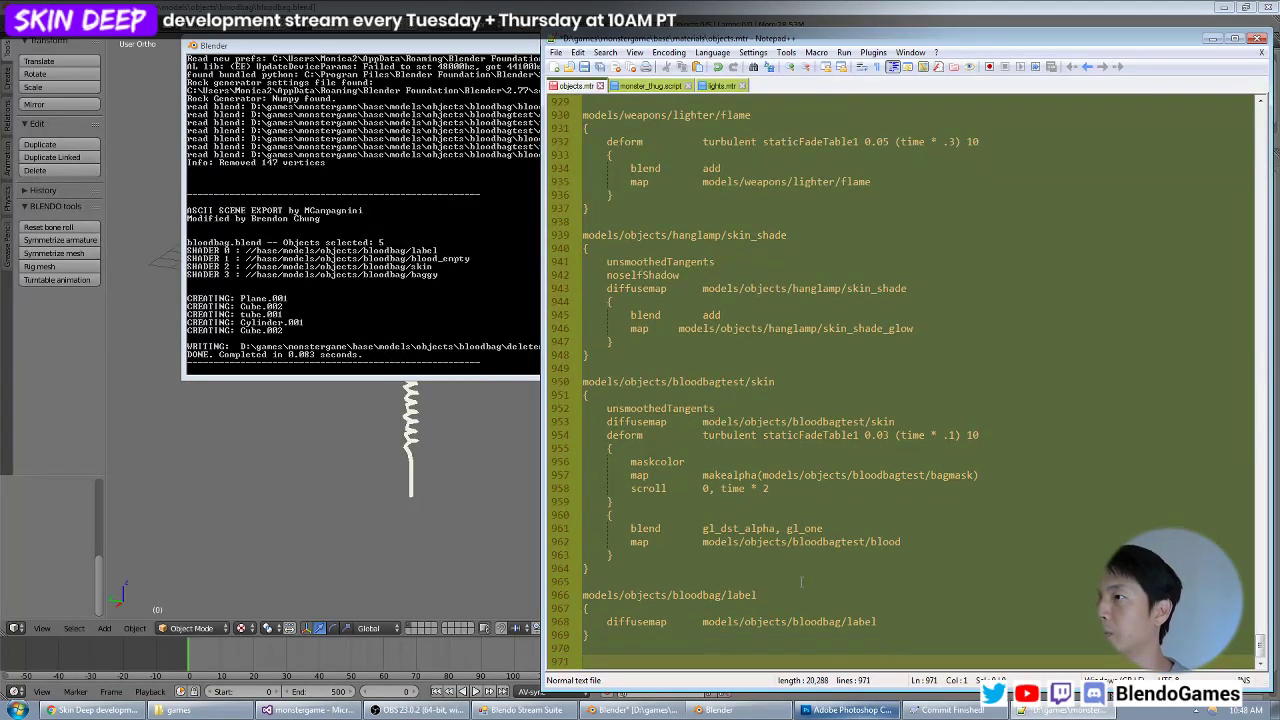
{"action": "type", "text": "models/"}
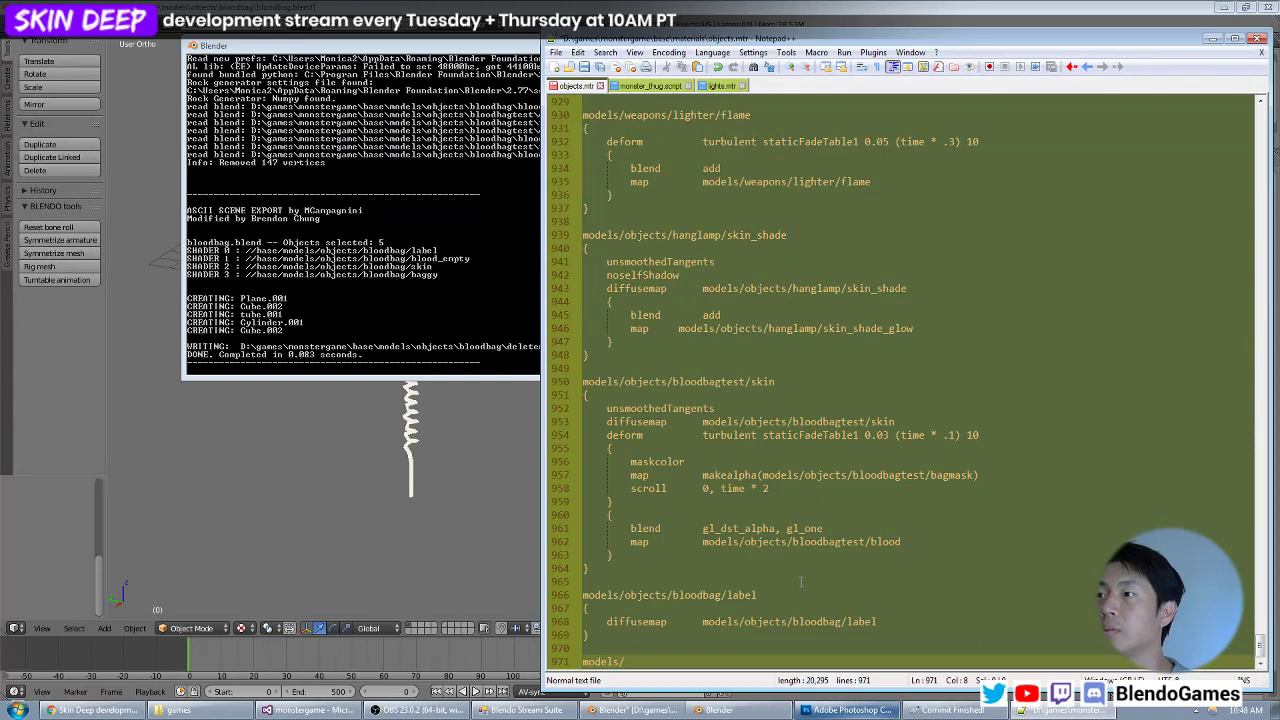
{"action": "type", "text": "objects/bloodbag/"}
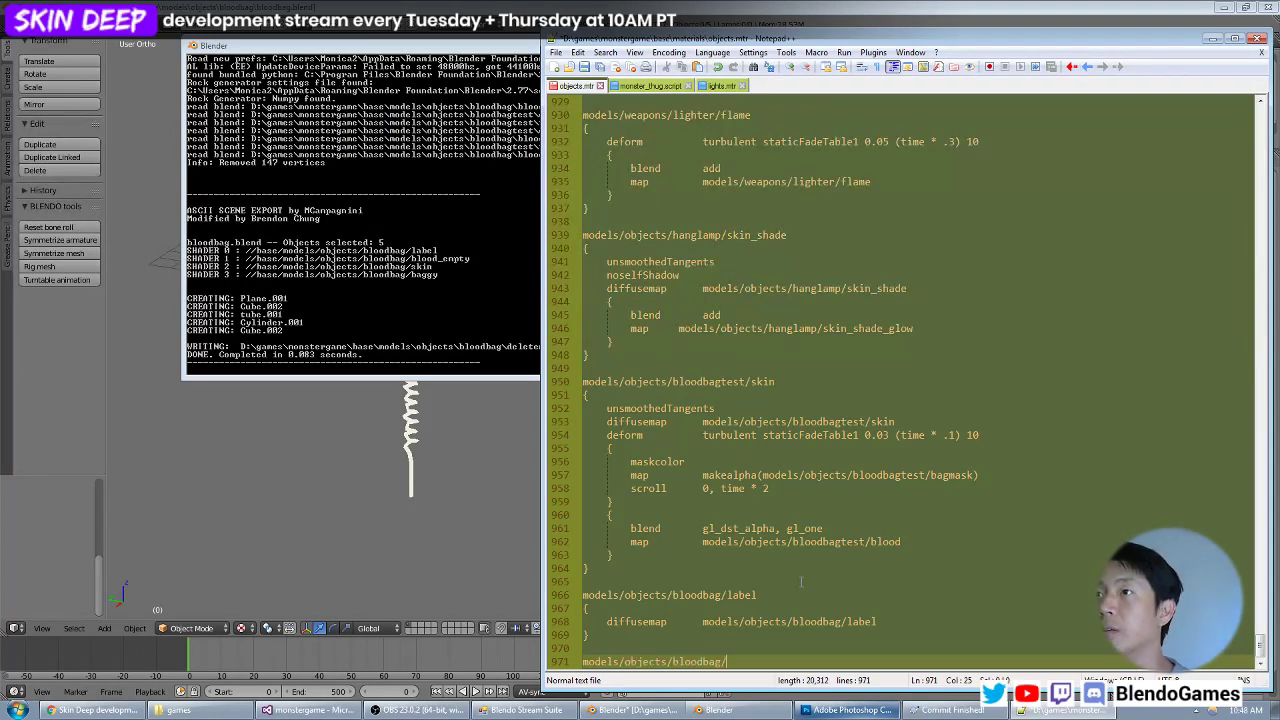
{"action": "type", "text": "l"}
{"action": "type", "text": "lood_"}
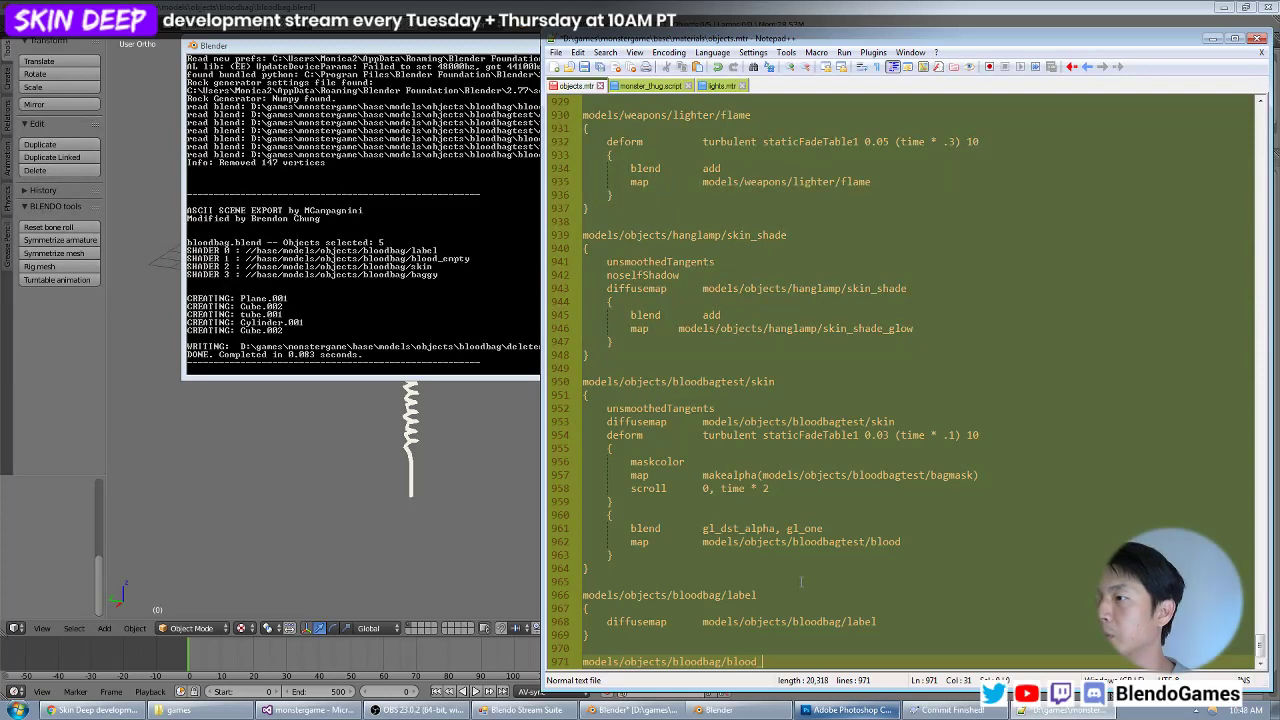
{"action": "type", "text": "empty"}
{"action": "key", "text": "Return"}
{"action": "type", "text": "{"}
{"action": "key", "text": "Return"}
{"action": "type", "text": "}"}
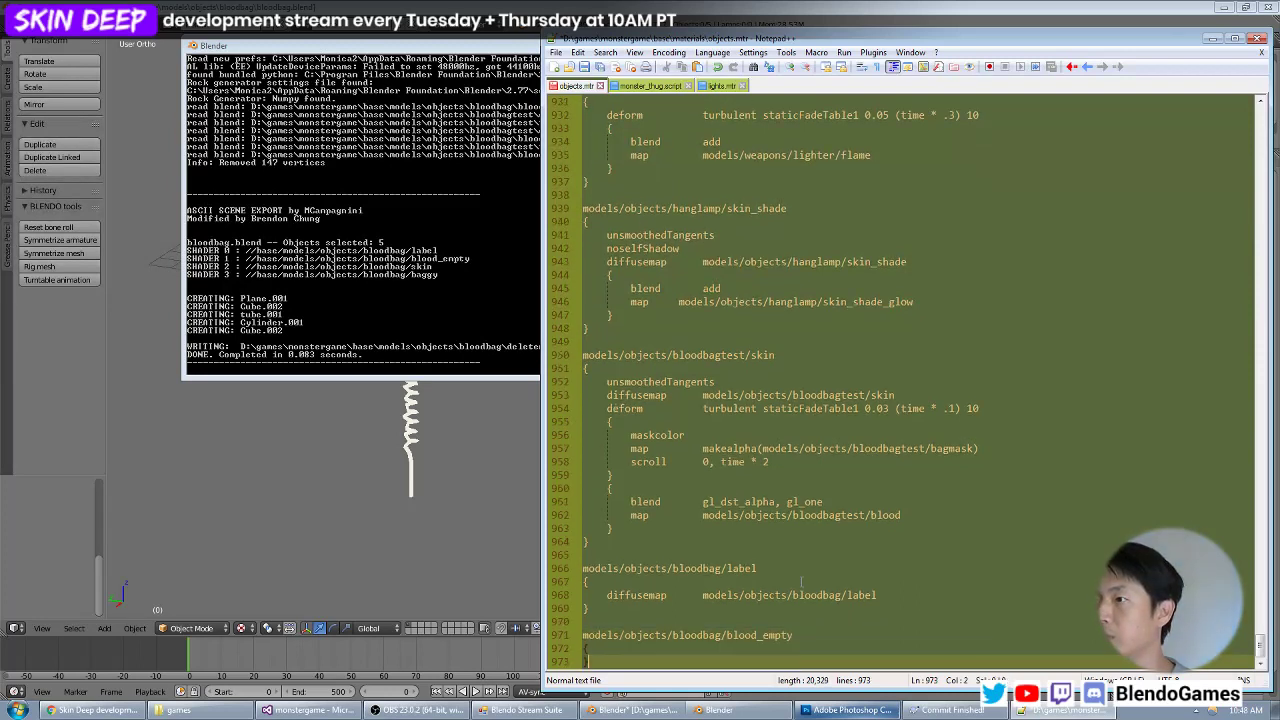
Copy the body of the models/objects/bloodbagtest/skin material, from unsmoothedTangents through its last stage.
{"action": "key", "text": "Up"}
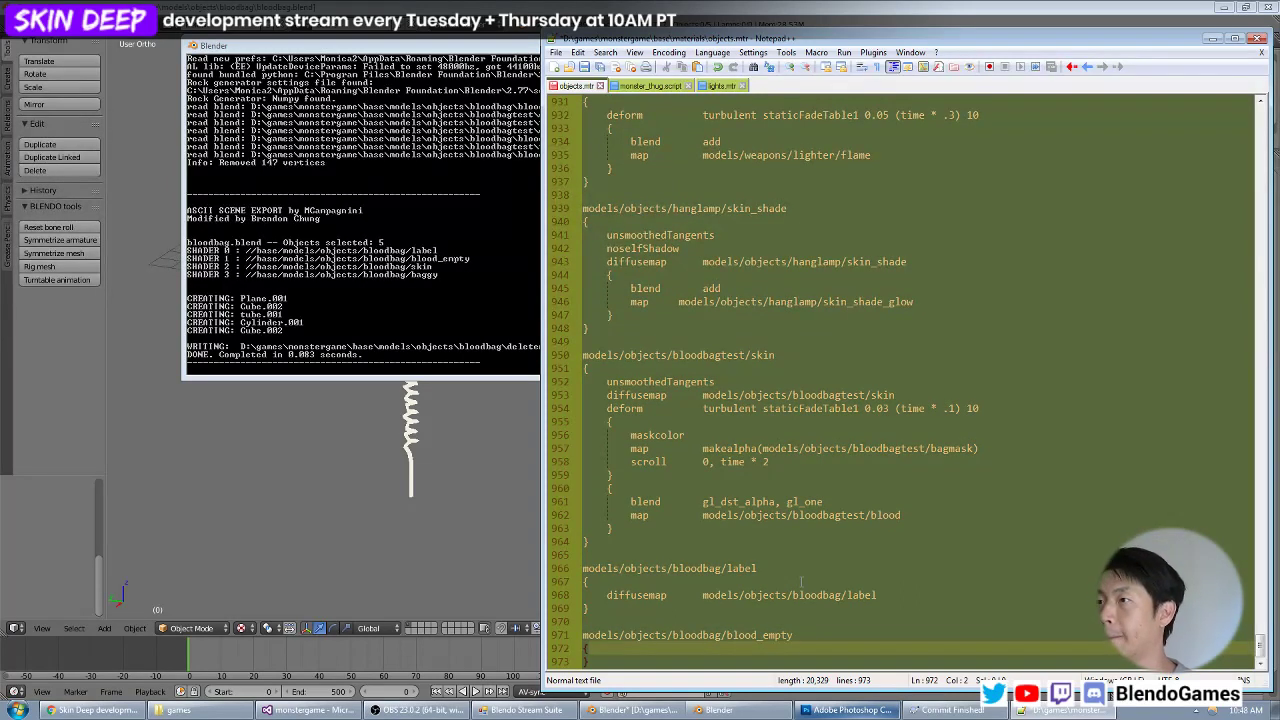
{"action": "key", "text": "Up"}
{"action": "key", "text": "Up"}
{"action": "key", "text": "Up"}
{"action": "key", "text": "Up"}
{"action": "key", "text": "Up"}
{"action": "key", "text": "Up"}
{"action": "key", "text": "Up"}
{"action": "key", "text": "Up"}
{"action": "key", "text": "Up"}
{"action": "key", "text": "Up"}
{"action": "key", "text": "Up"}
{"action": "key", "text": "Up"}
{"action": "key", "text": "Up"}
{"action": "key", "text": "Up"}
{"action": "key", "text": "Up"}
{"action": "key", "text": "Up"}
{"action": "key", "text": "Up"}
{"action": "key", "text": "Up"}
{"action": "key", "text": "Up"}
{"action": "key", "text": "Up"}
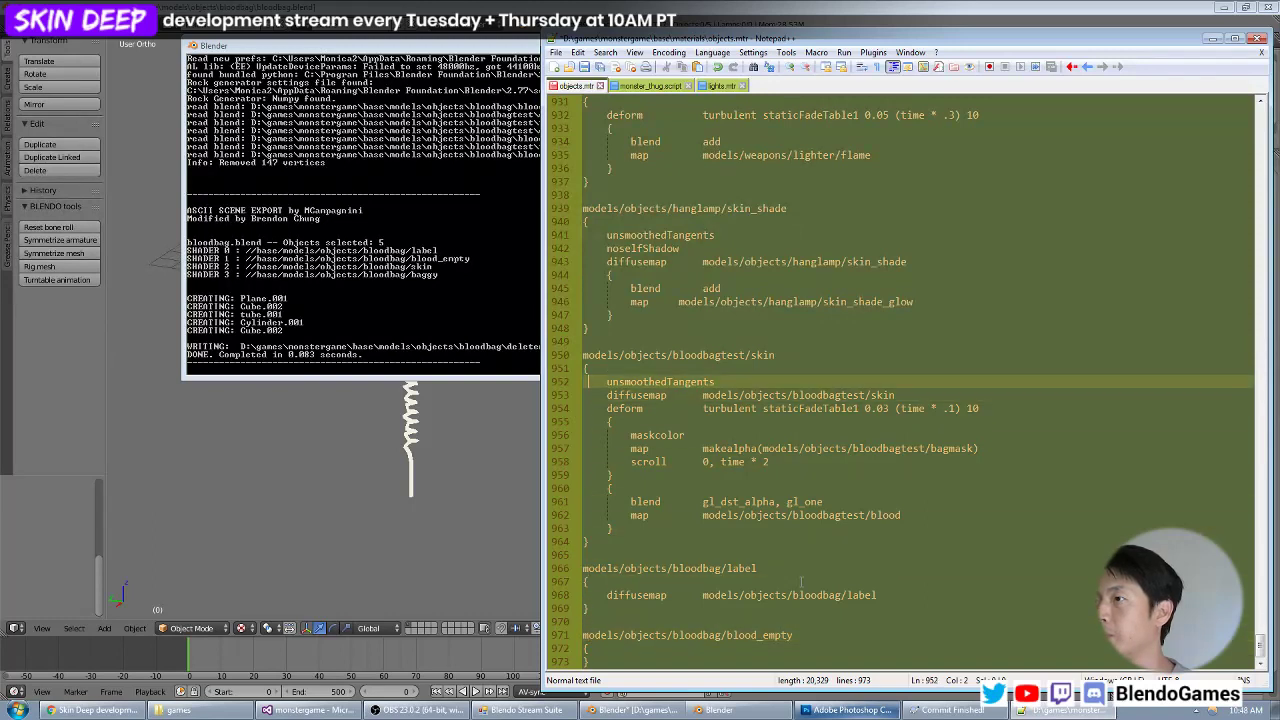
{"action": "key", "text": "shift+Down"}
{"action": "key", "text": "shift+Down"}
{"action": "key", "text": "shift+Down"}
{"action": "key", "text": "shift+Down"}
{"action": "key", "text": "shift+Down"}
{"action": "key", "text": "shift+Down"}
{"action": "key", "text": "shift+Down"}
{"action": "key", "text": "shift+Down"}
{"action": "key", "text": "shift+Down"}
{"action": "key", "text": "shift+Down"}
{"action": "key", "text": "shift+Down"}
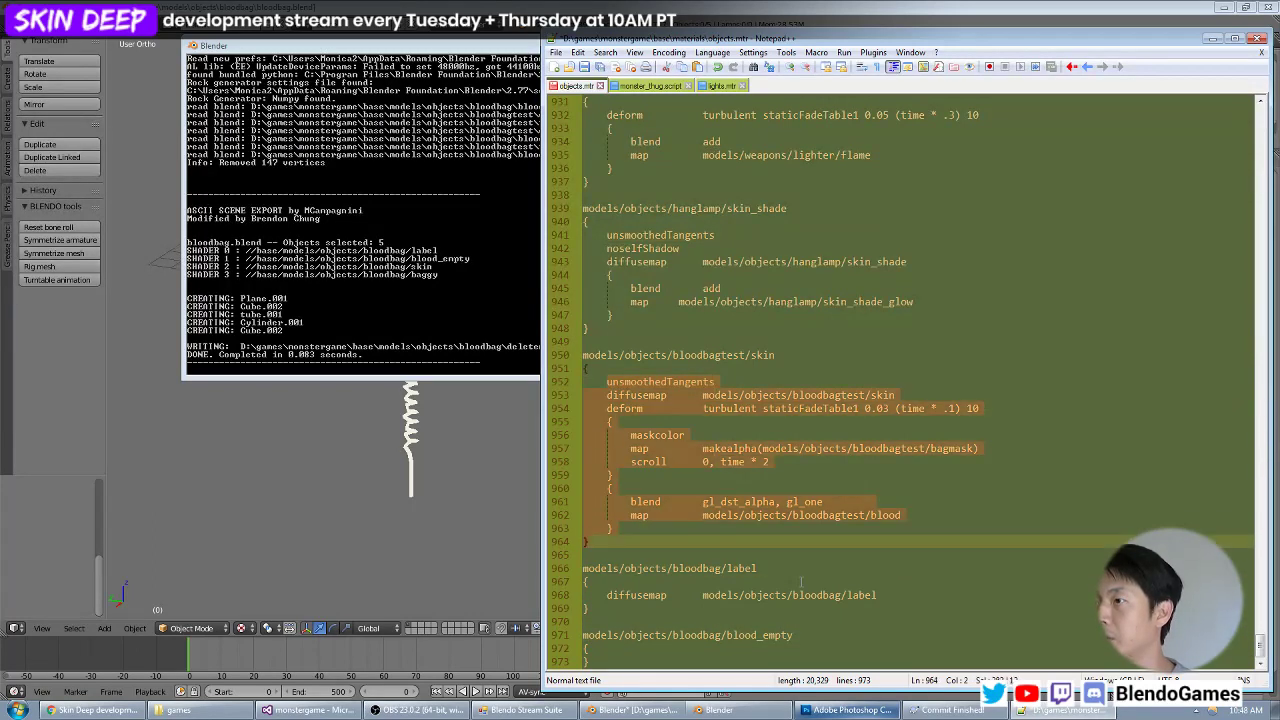
{"action": "key", "text": "shift+End"}
{"action": "key", "text": "ctrl+c"}
Paste the copied material body inside the blood_empty block and indent its unsmoothedTangents line.
{"action": "key", "text": "Down"}
{"action": "key", "text": "Down"}
{"action": "key", "text": "Down"}
{"action": "key", "text": "Down"}
{"action": "key", "text": "Down"}
{"action": "key", "text": "Down"}
{"action": "key", "text": "Down"}
{"action": "key", "text": "Down"}
{"action": "key", "text": "Down"}
{"action": "key", "text": "Return"}
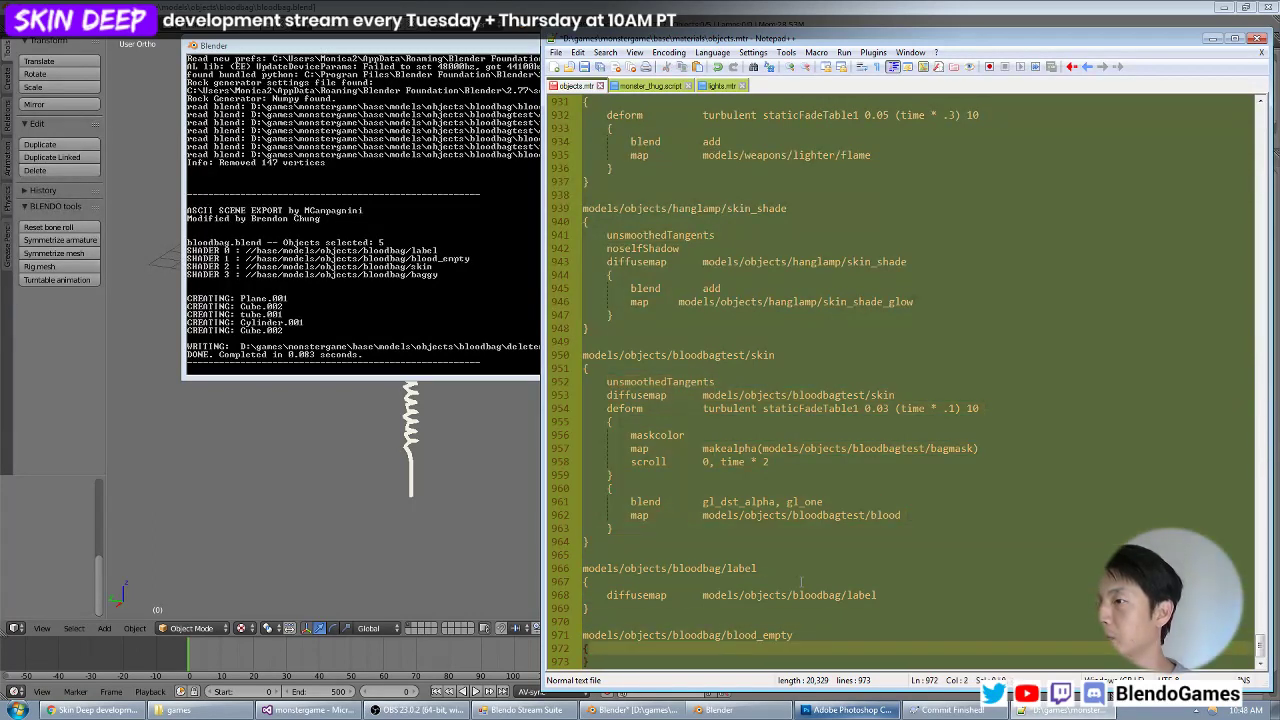
{"action": "key", "text": "ctrl+v"}
{"action": "key", "text": "Up"}
{"action": "key", "text": "Up"}
{"action": "key", "text": "Up"}
{"action": "key", "text": "Up"}
{"action": "key", "text": "Up"}
{"action": "key", "text": "Up"}
{"action": "key", "text": "Up"}
{"action": "key", "text": "Up"}
{"action": "key", "text": "Up"}
{"action": "key", "text": "Up"}
{"action": "key", "text": "Up"}
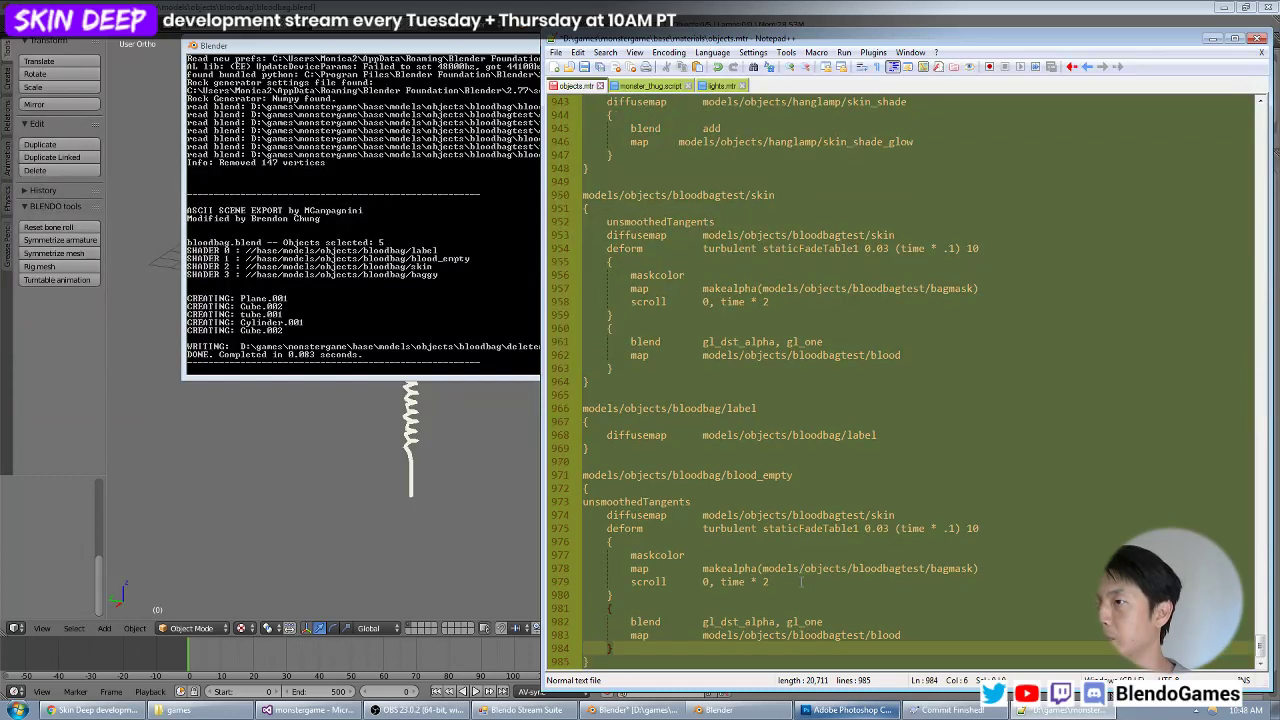
{"action": "key", "text": "Home"}
{"action": "key", "text": "Tab"}
{"action": "key", "text": "Home"}
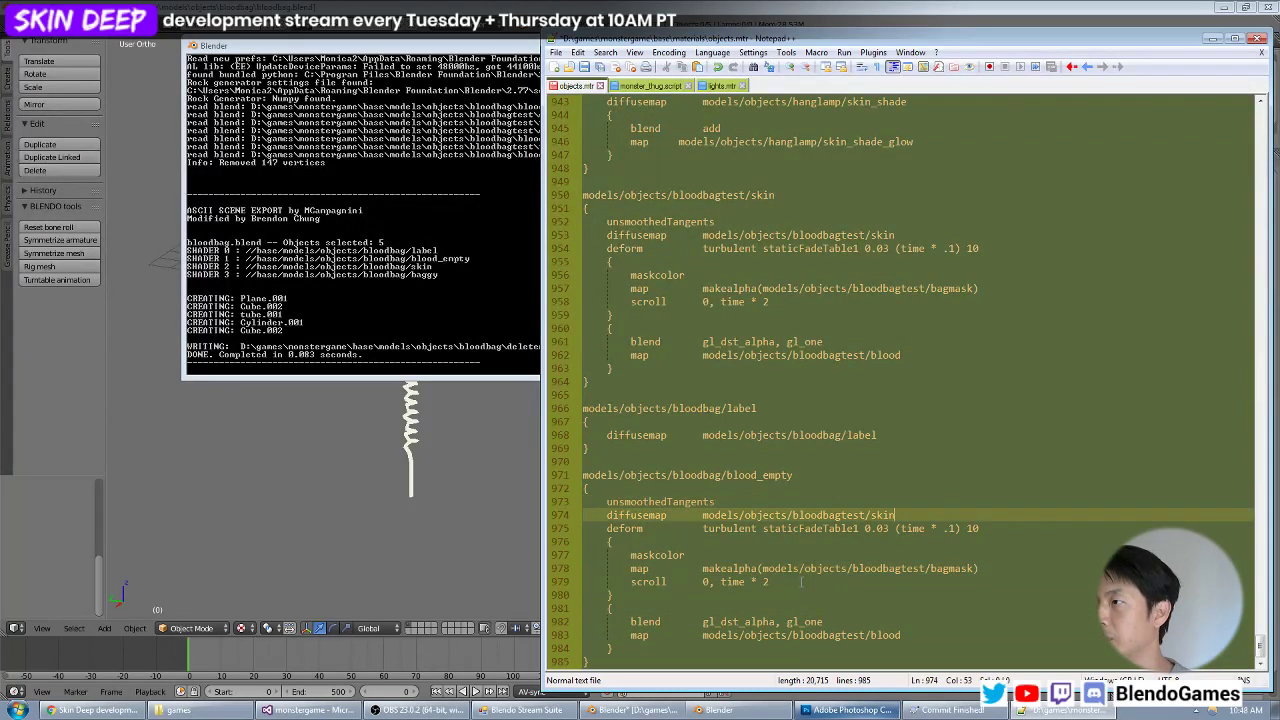
Replace the diffusemap path in the blood_empty material with models/objects/bloodbag/blood_empty.
{"action": "key", "text": "Up"}
{"action": "key", "text": "Up"}
{"action": "key", "text": "Down"}
{"action": "key", "text": "Down"}
{"action": "key", "text": "Down"}
{"action": "key", "text": "End"}
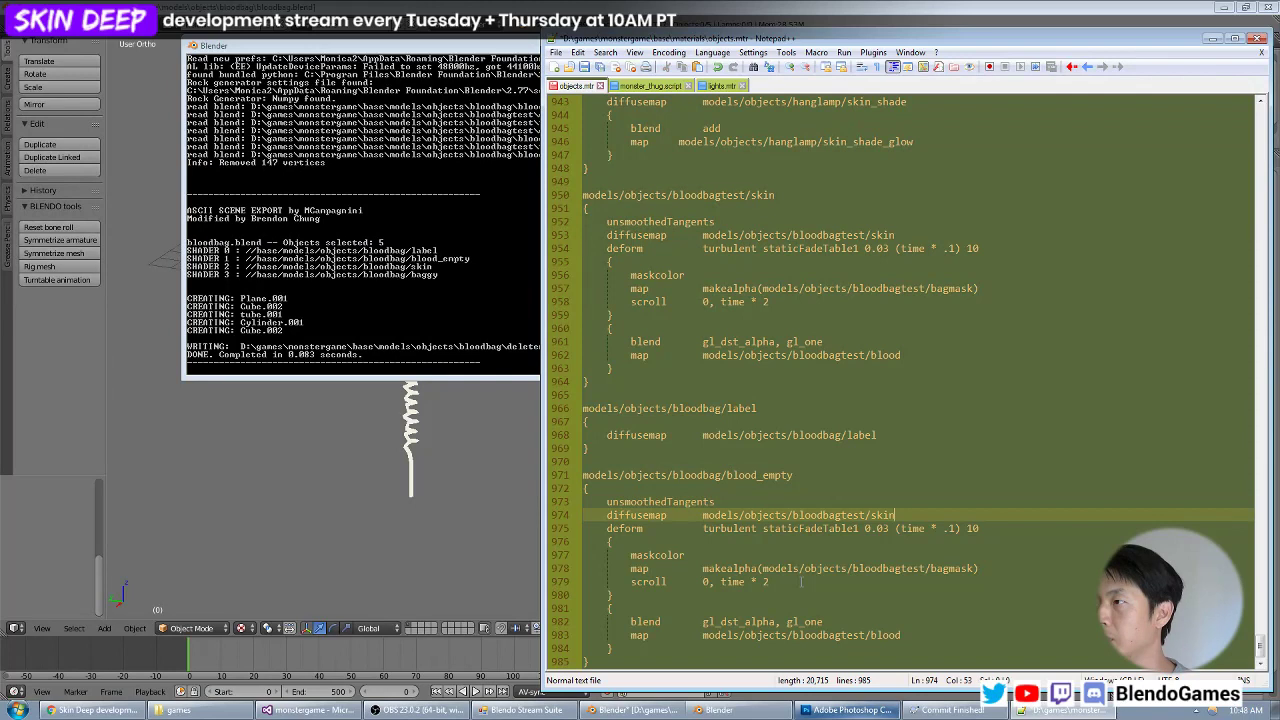
{"action": "key", "text": "ctrl+shift+Left"}
{"action": "key", "text": "ctrl+shift+Left"}
{"action": "key", "text": "ctrl+shift+Left"}
{"action": "key", "text": "ctrl+shift+Left"}
{"action": "key", "text": "ctrl+shift+Left"}
{"action": "key", "text": "ctrl+shift+Left"}
{"action": "key", "text": "ctrl+shift+Left"}
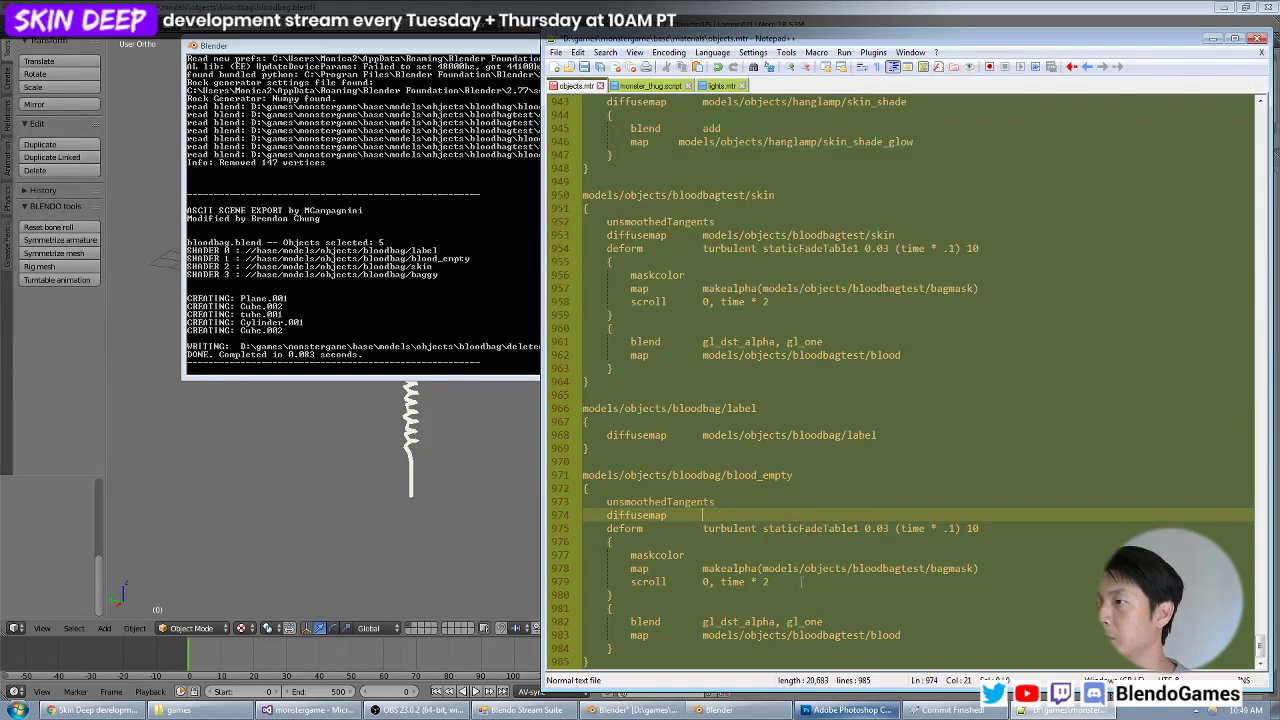
{"action": "key", "text": "ctrl+v"}
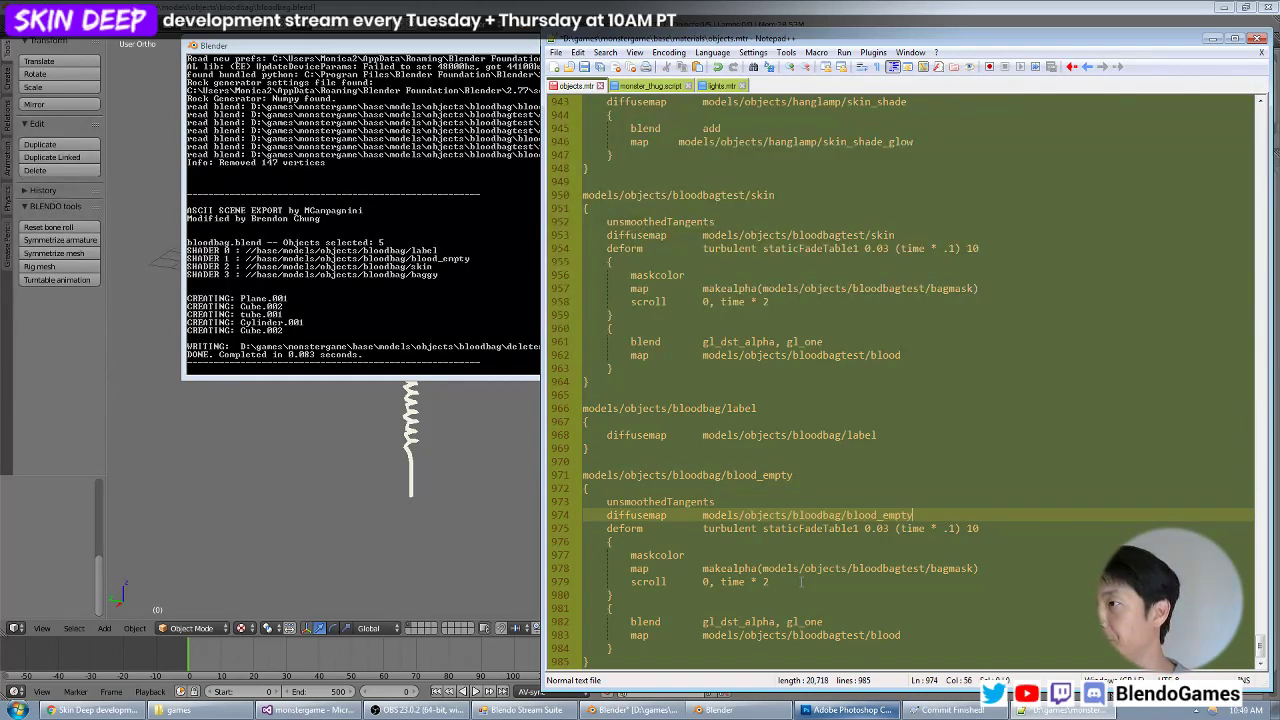
Change the makealpha map path in the blood_empty material to models/objects/bloodbag/blood_mask.
{"action": "key", "text": "Down"}
{"action": "key", "text": "Down"}
{"action": "key", "text": "Down"}
{"action": "key", "text": "Down"}
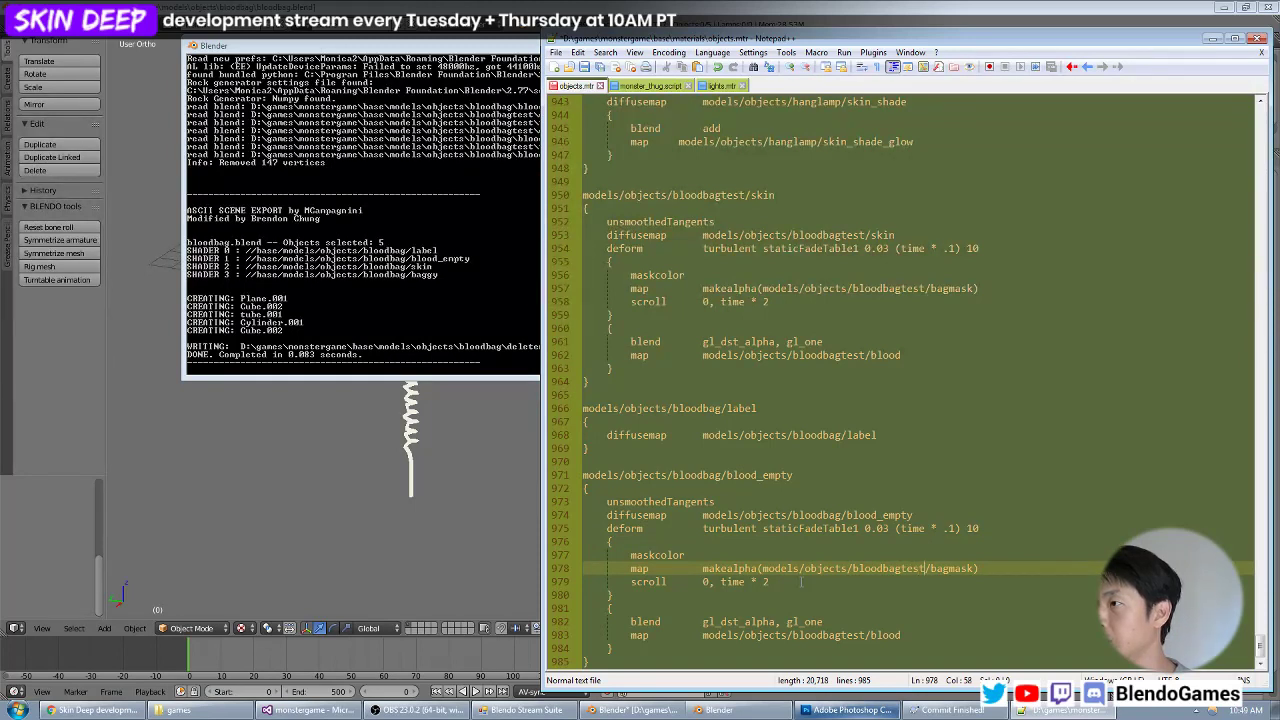
{"action": "key", "text": "BackSpace"}
{"action": "key", "text": "BackSpace"}
{"action": "key", "text": "BackSpace"}
{"action": "key", "text": "BackSpace"}
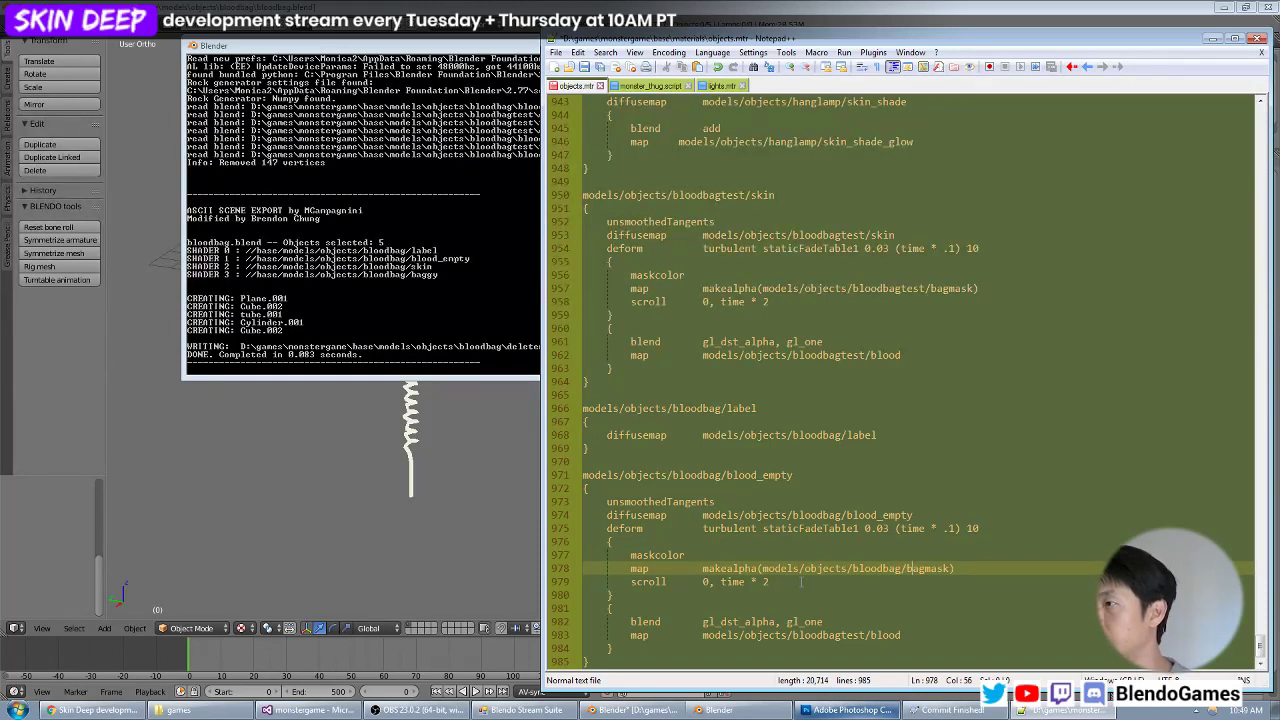
{"action": "key", "text": "Delete"}
{"action": "key", "text": "Delete"}
{"action": "key", "text": "Delete"}
{"action": "type", "text": "blood_"}
Change the map path in the last stage of the blood_empty material to models/objects/bloodbag/blood_full.
{"action": "key", "text": "Down"}
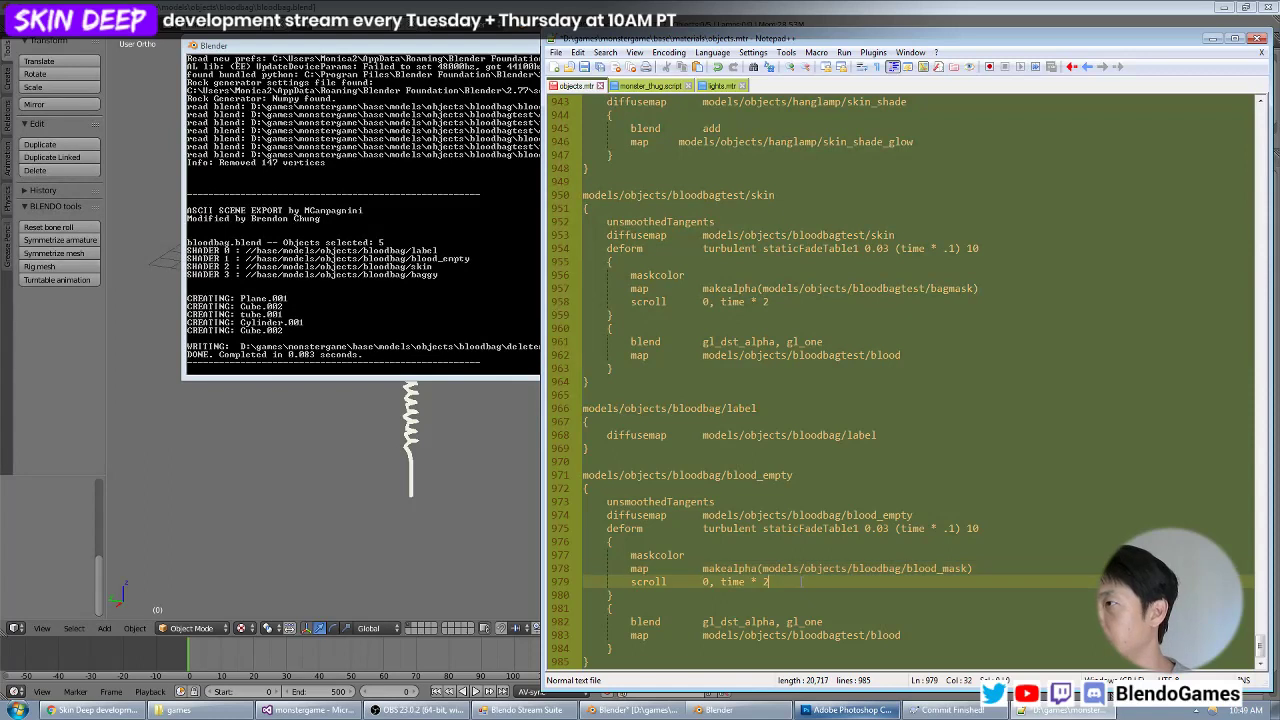
{"action": "key", "text": "Down"}
{"action": "key", "text": "Down"}
{"action": "key", "text": "Down"}
{"action": "key", "text": "Down"}
{"action": "type", "text": "_fu"}
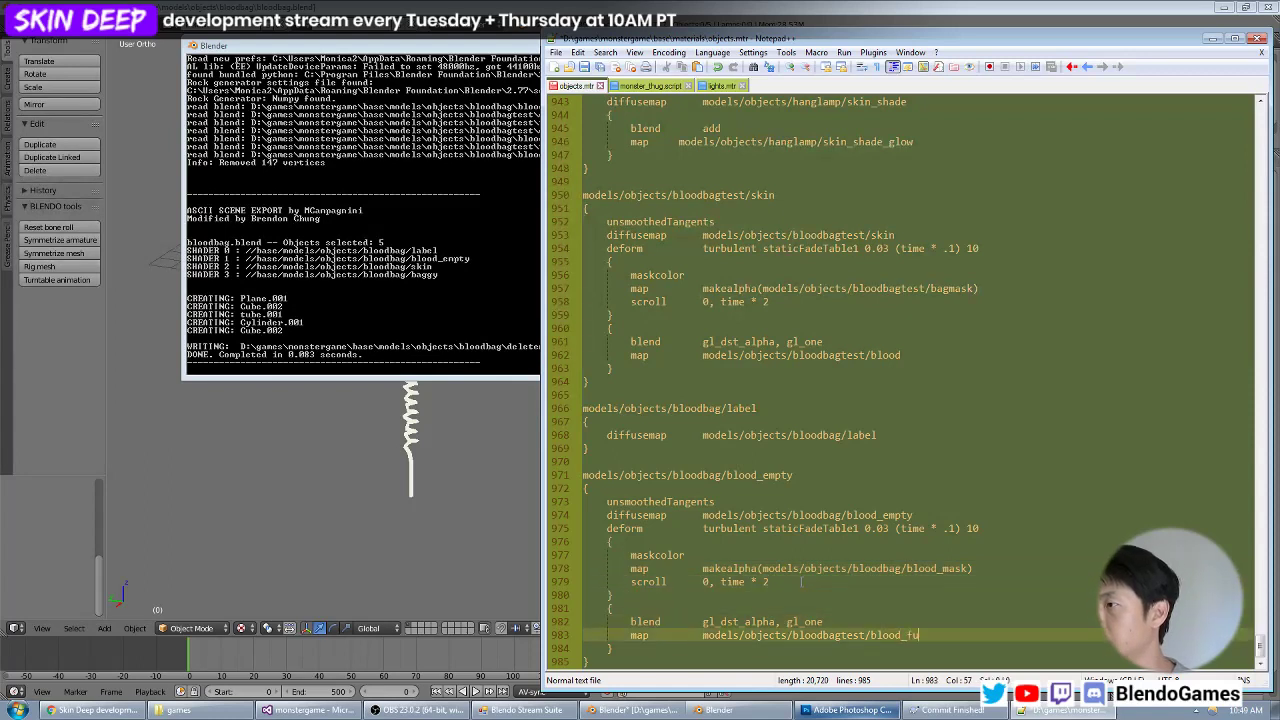
{"action": "key", "text": "BackSpace"}
{"action": "key", "text": "Delete"}
{"action": "key", "text": "Delete"}
{"action": "key", "text": "Delete"}
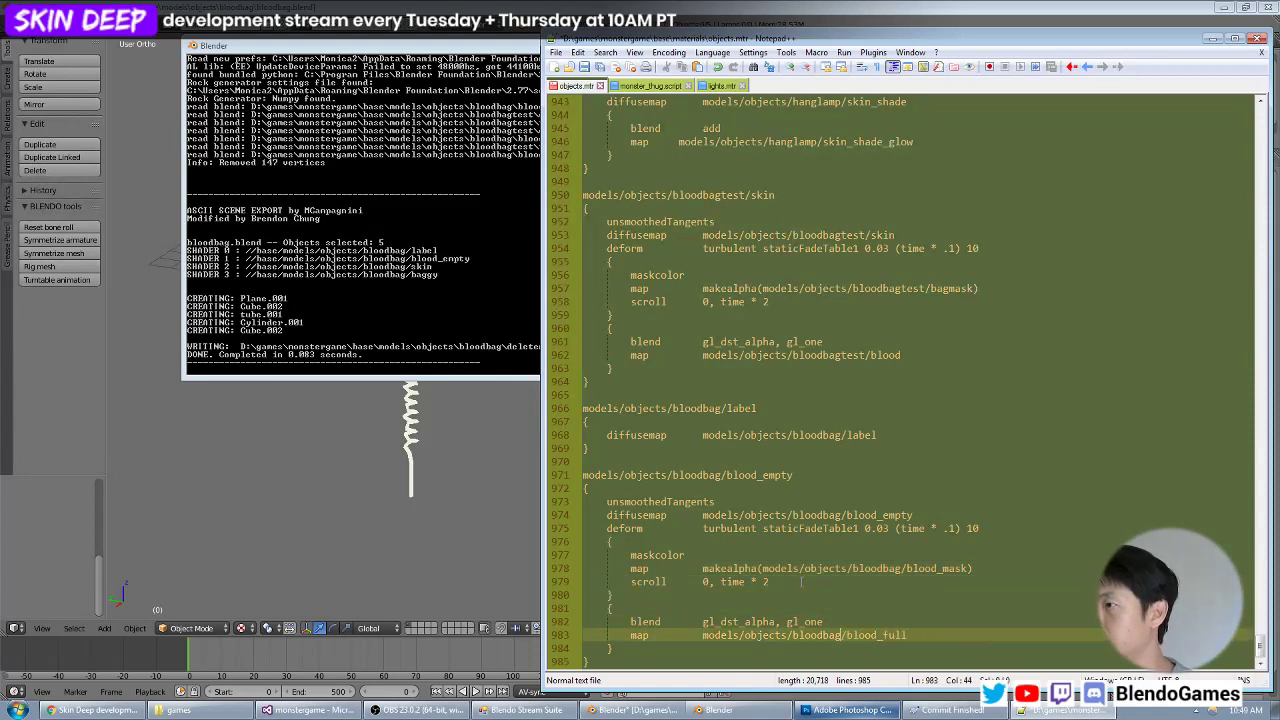
{"action": "key", "text": "Down"}
{"action": "key", "text": "Down"}
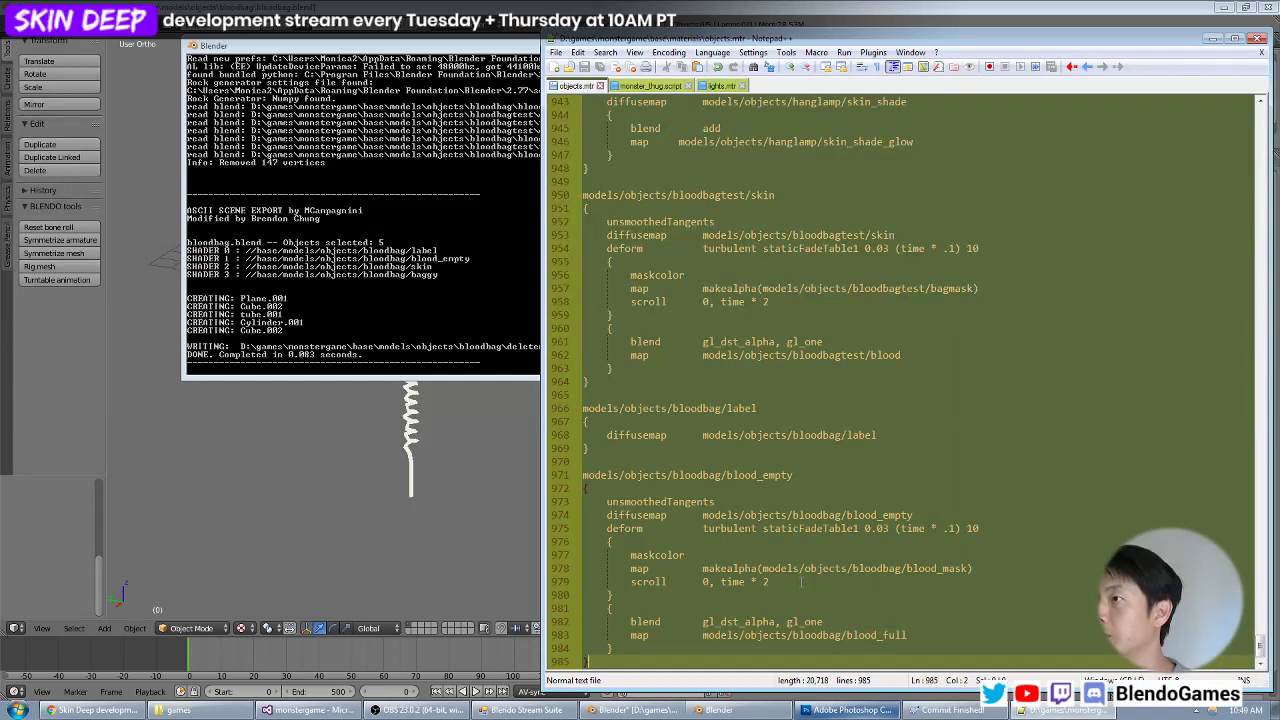
Copy the whole models/objects/bloodbag/label material and paste it at the end of objects.mtr, after a blank line.
{"action": "key", "text": "Up"}
{"action": "key", "text": "Up"}
{"action": "key", "text": "Up"}
{"action": "key", "text": "Up"}
{"action": "key", "text": "Up"}
{"action": "key", "text": "Up"}
{"action": "key", "text": "Up"}
{"action": "key", "text": "Up"}
{"action": "key", "text": "Up"}
{"action": "key", "text": "Up"}
{"action": "key", "text": "Up"}
{"action": "key", "text": "Up"}
{"action": "key", "text": "Up"}
{"action": "key", "text": "Up"}
{"action": "key", "text": "Up"}
{"action": "key", "text": "Up"}
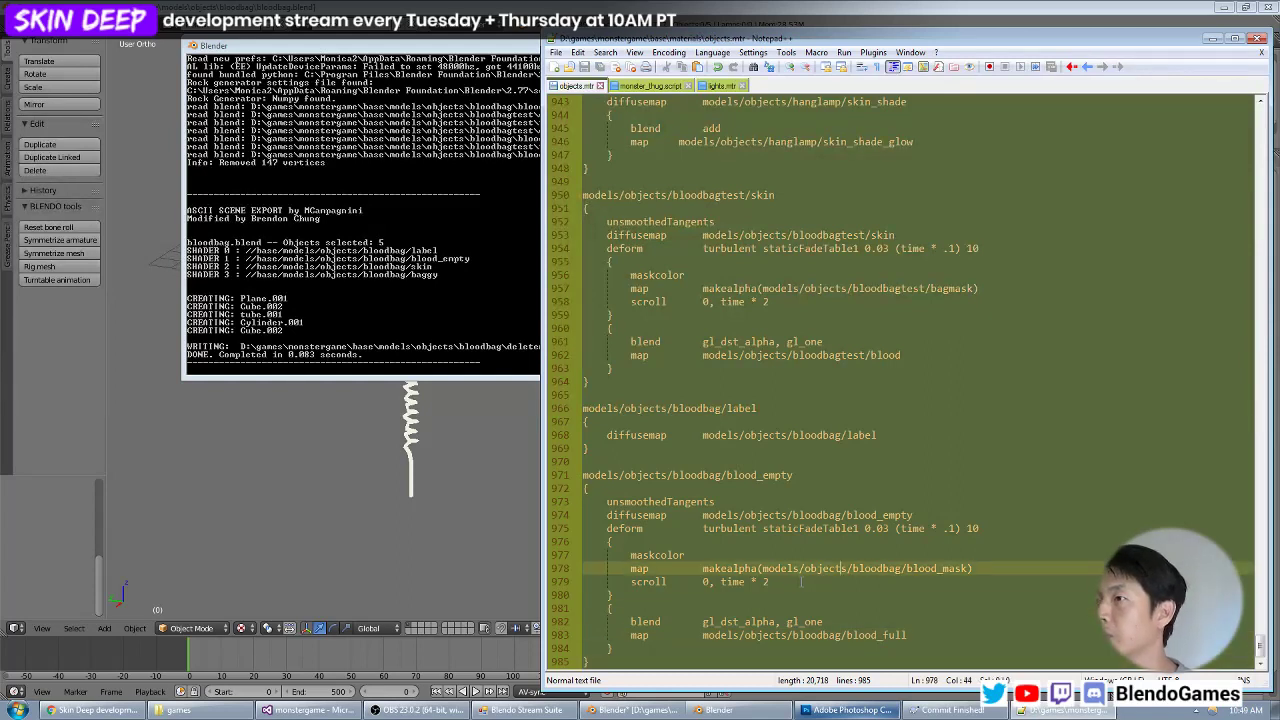
{"action": "key", "text": "Left"}
{"action": "key", "text": "shift+Up"}
{"action": "key", "text": "shift+Up"}
{"action": "key", "text": "shift+Up"}
{"action": "key", "text": "shift+Home"}
{"action": "key", "text": "ctrl+c"}
{"action": "key", "text": "ctrl+End"}
{"action": "key", "text": "Return"}
{"action": "key", "text": "Return"}
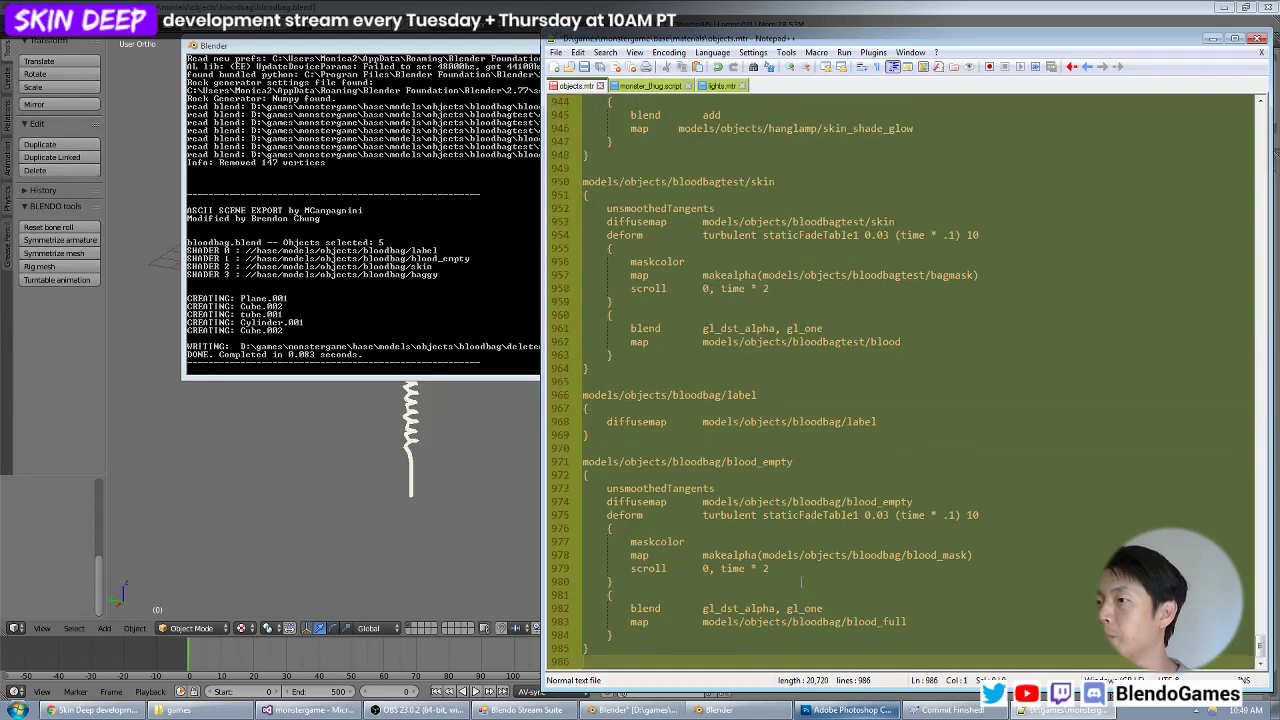
{"action": "key", "text": "ctrl+v"}
Rename the pasted label material to models/objects/bloodbag/baggy.
{"action": "key", "text": "Up"}
{"action": "key", "text": "Up"}
{"action": "key", "text": "Up"}
{"action": "key", "text": "End"}
{"action": "key", "text": "BackSpace"}
{"action": "key", "text": "BackSpace"}
{"action": "key", "text": "BackSpace"}
{"action": "key", "text": "BackSpace"}
{"action": "key", "text": "BackSpace"}
{"action": "type", "text": "ba"}
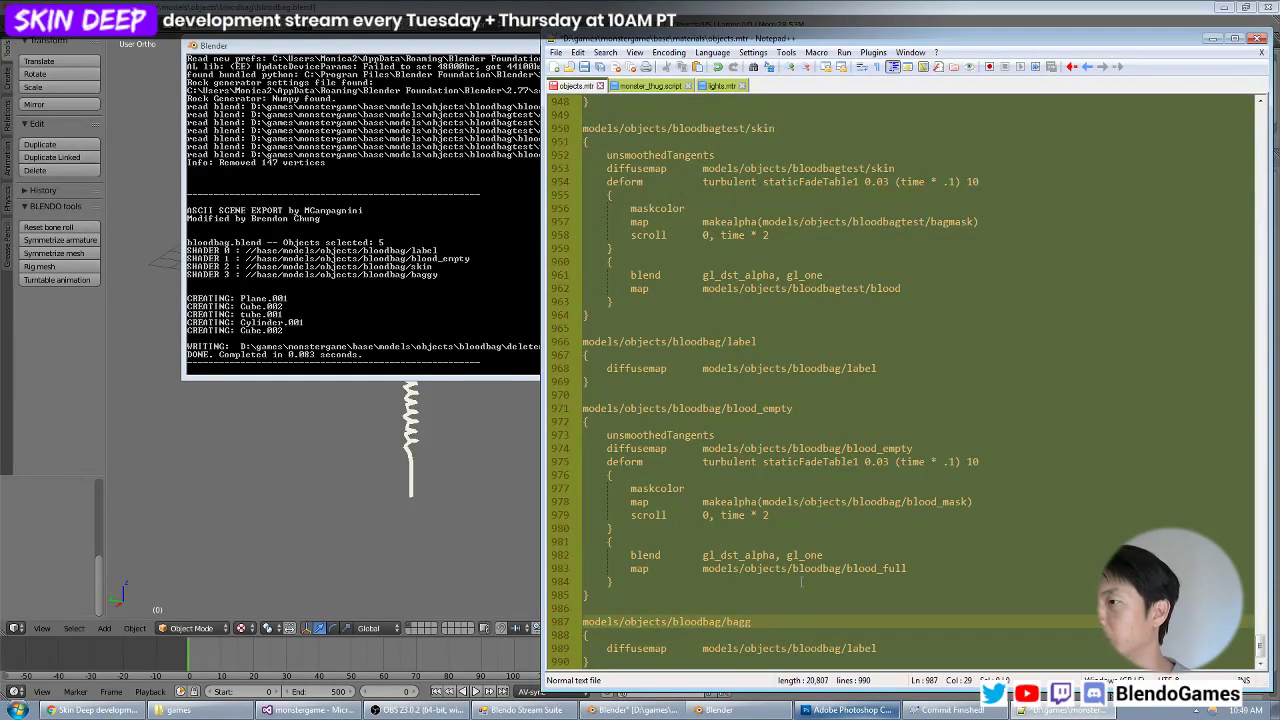
Change the diffusemap path in the baggy material to models/objects/bloodbag/baggy.
{"action": "key", "text": "Down"}
{"action": "key", "text": "Down"}
{"action": "key", "text": "End"}
{"action": "key", "text": "BackSpace"}
{"action": "key", "text": "BackSpace"}
{"action": "key", "text": "BackSpace"}
{"action": "key", "text": "BackSpace"}
{"action": "key", "text": "BackSpace"}
{"action": "type", "text": "ba"}
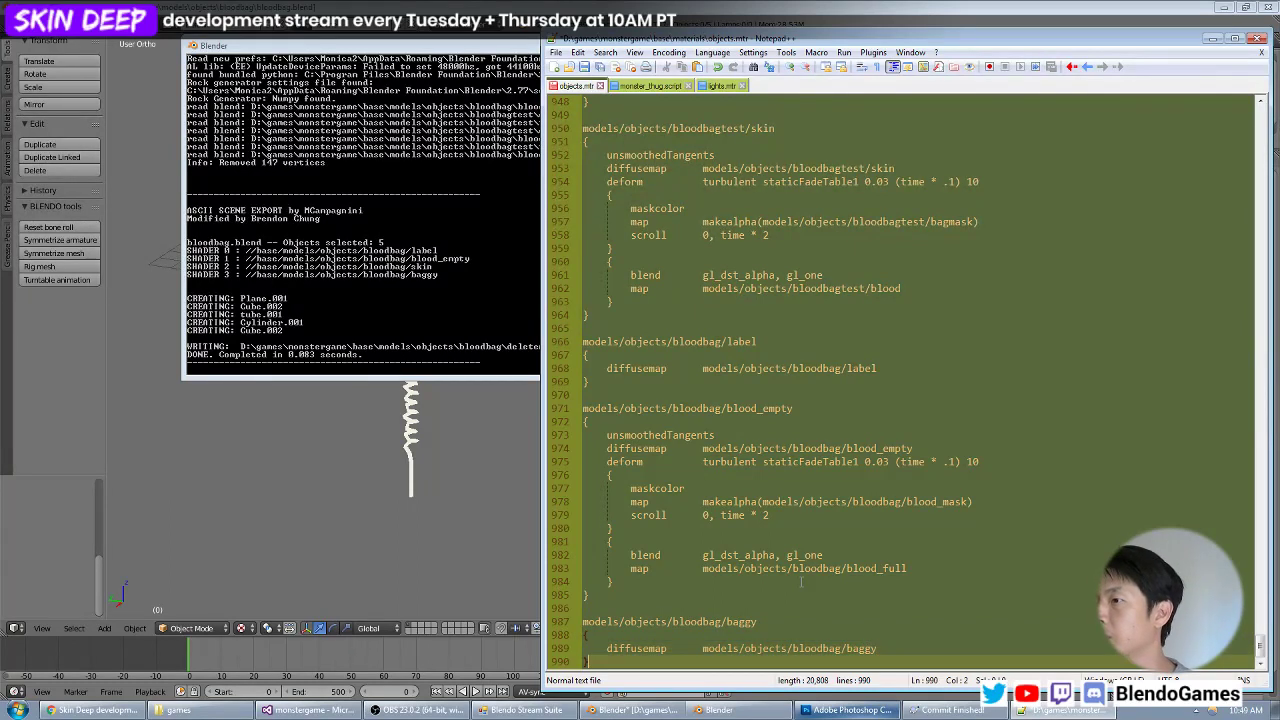
{"action": "key", "text": "ctrl+Tab"}
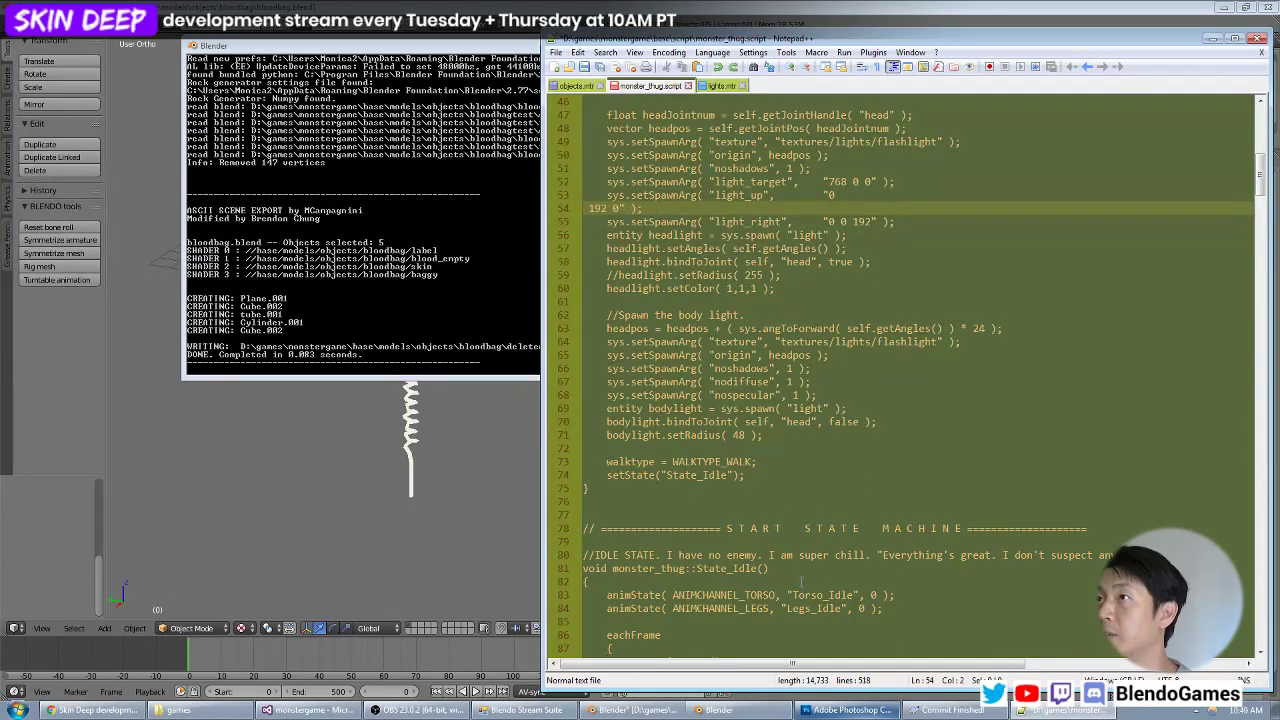
{"action": "key", "text": "BackSpace"}
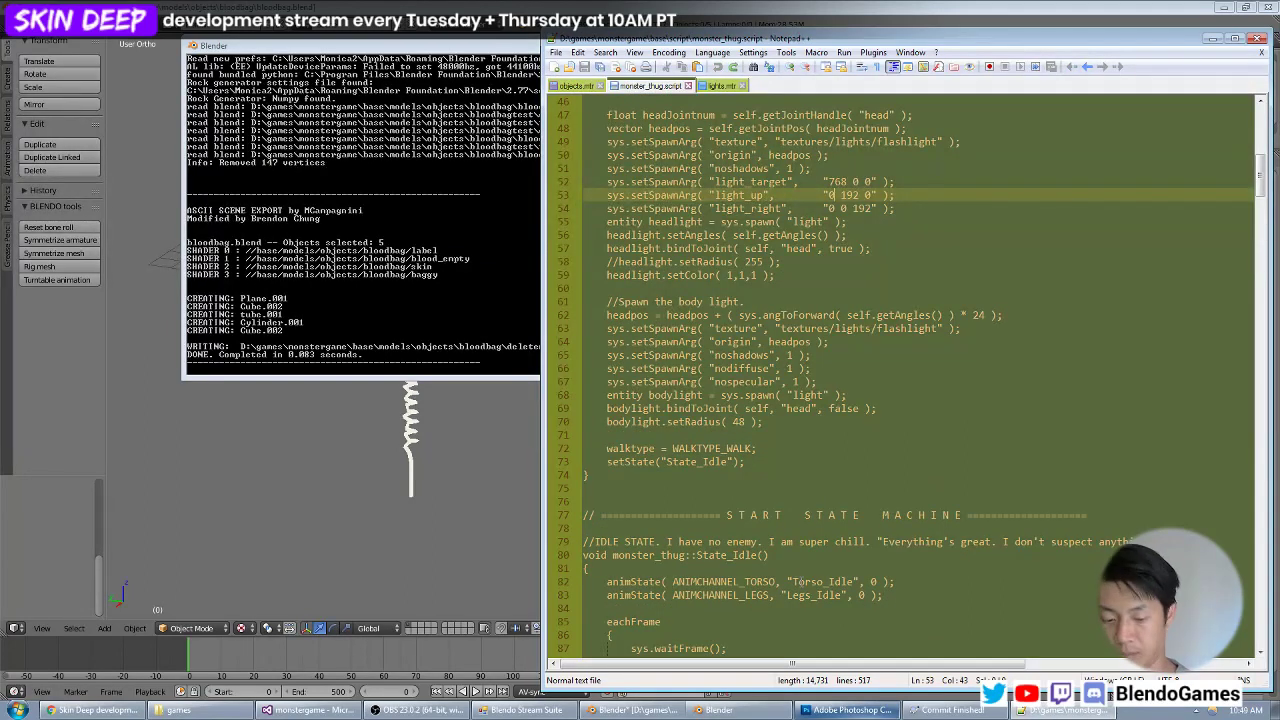
{"action": "key", "text": "ctrl+Tab"}
Paste a copy of the baggy material at the file's end and change its name and diffusemap path to models/objects/bloodbag/skin.
{"action": "key", "text": "ctrl+v"}
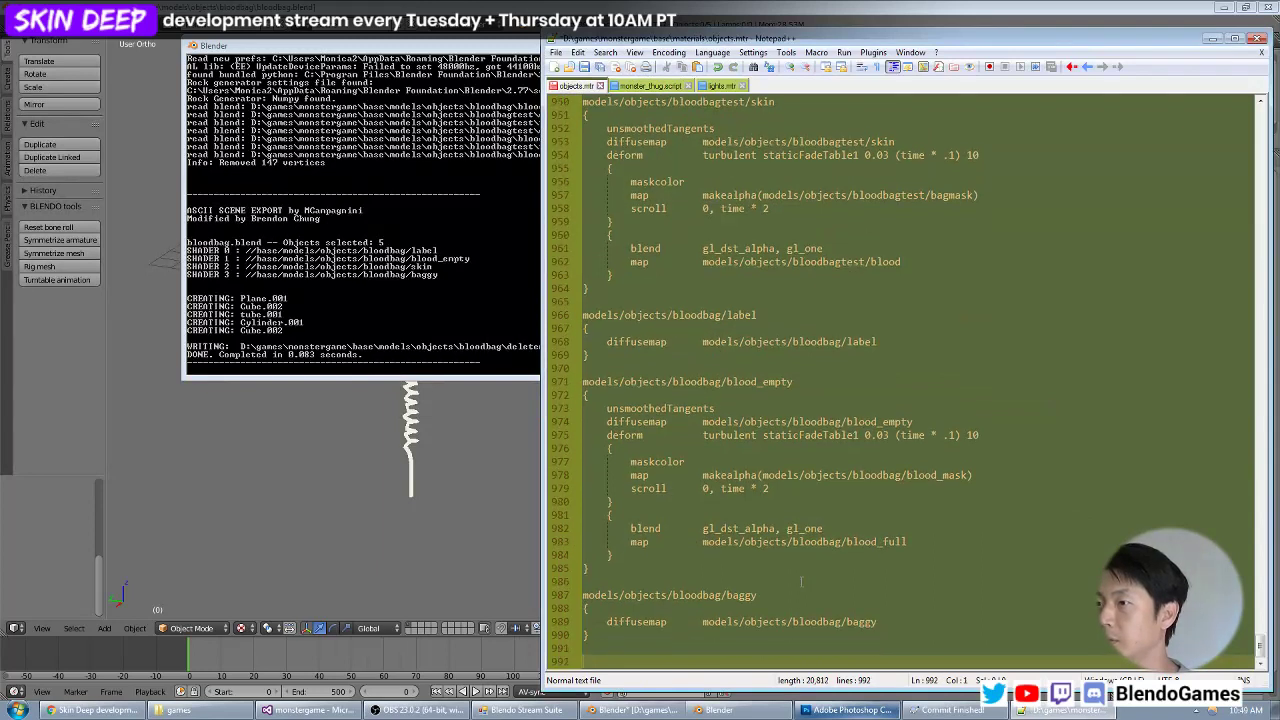
{"action": "type", "text": "in"}
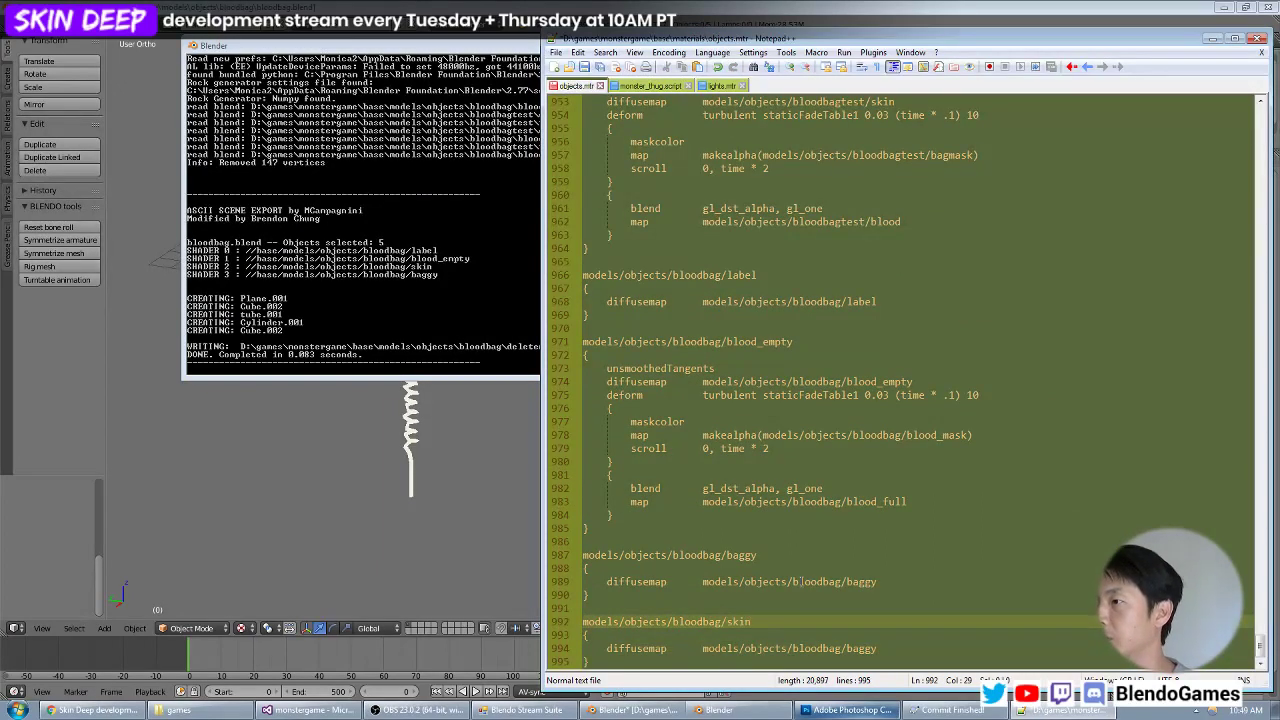
{"action": "key", "text": "Down"}
{"action": "key", "text": "Down"}
{"action": "key", "text": "End"}
{"action": "key", "text": "ctrl+shift+Left"}
{"action": "type", "text": "skin"}
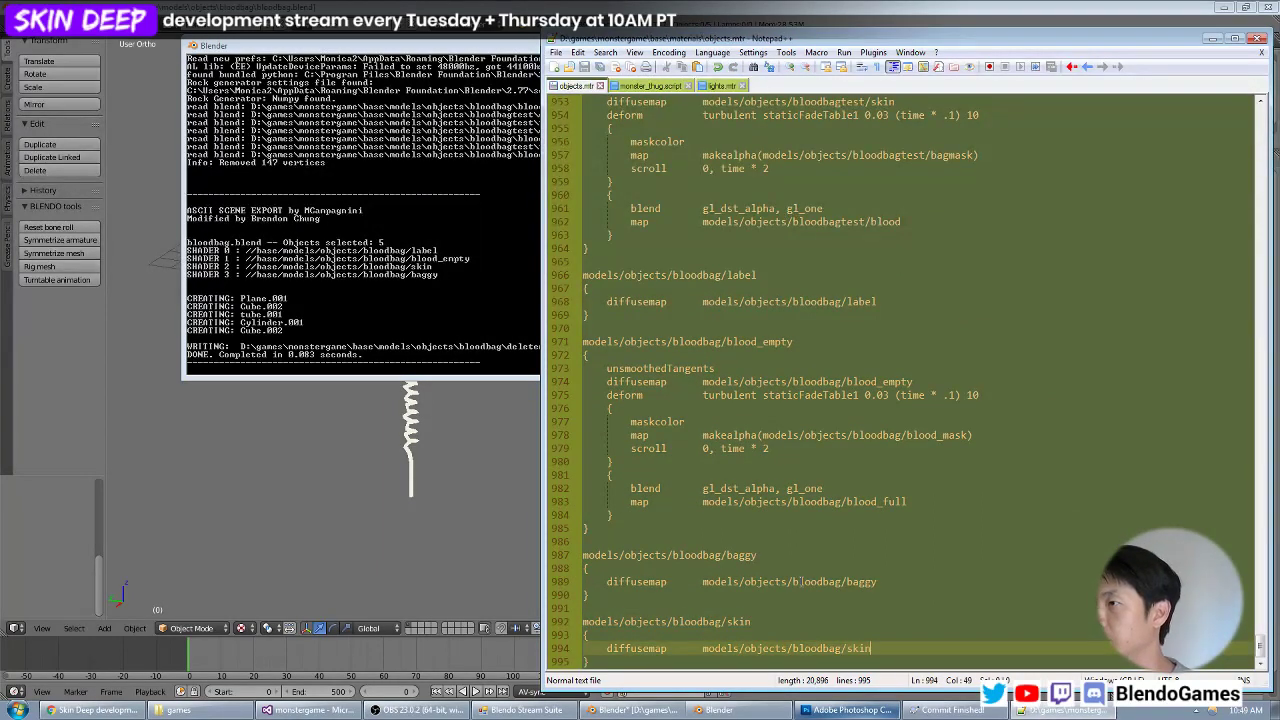
{"action": "key", "text": "Up"}
{"action": "key", "text": "Up"}
{"action": "key", "text": "Up"}
{"action": "key", "text": "Up"}
{"action": "key", "text": "Up"}
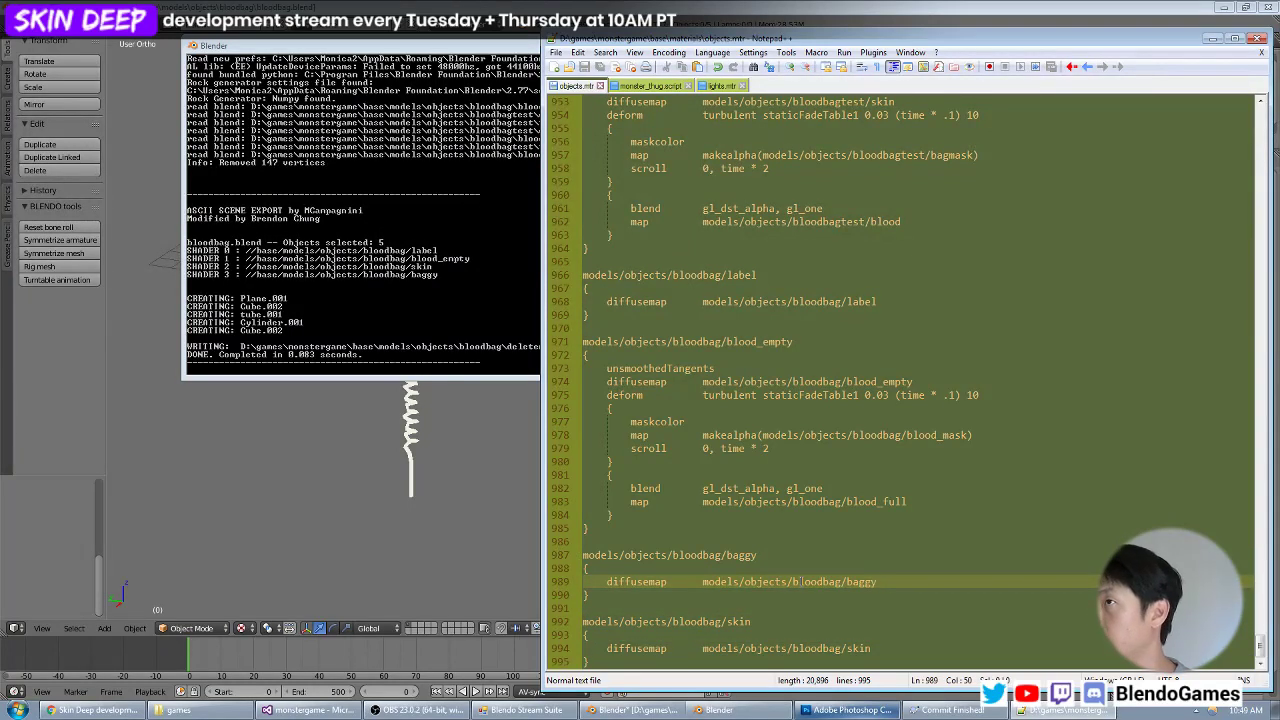
Search objects.mtr for chem and locate the models/weapons/chembomb/glass material.
{"action": "key", "text": "ctrl+f"}
{"action": "type", "text": "chem"}
{"action": "key", "text": "Return"}
{"action": "key", "text": "Escape"}
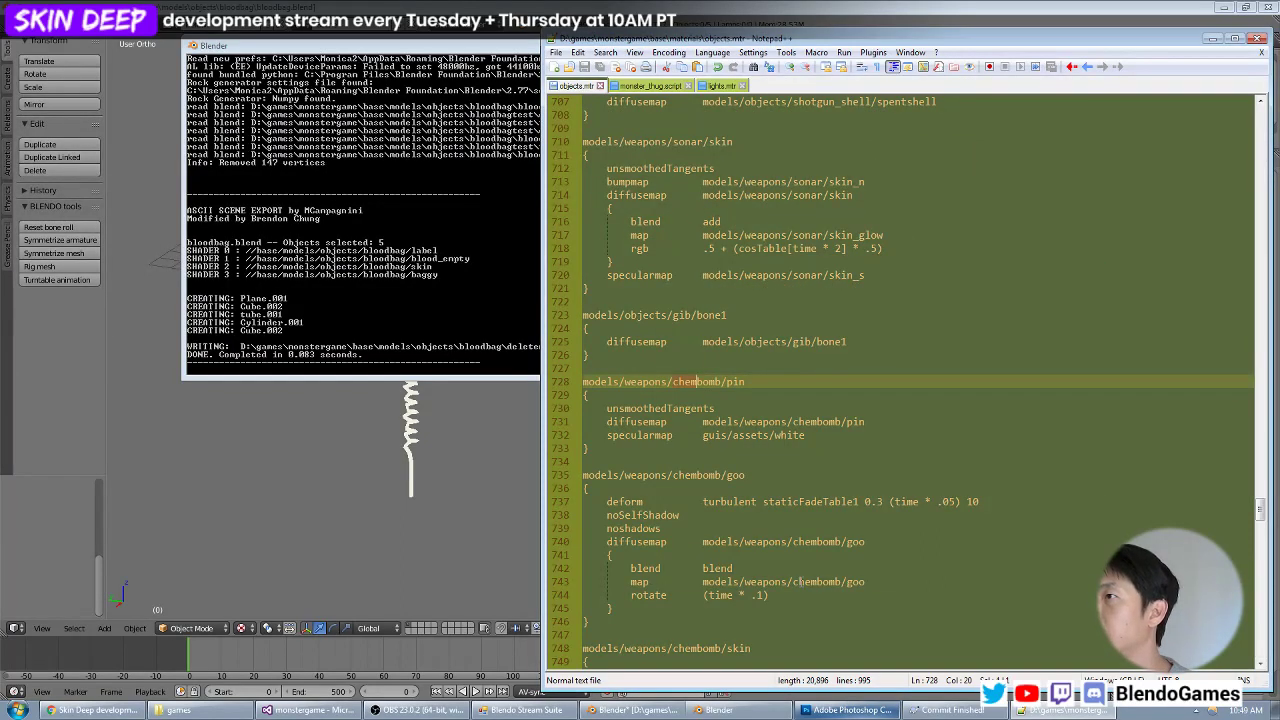
{"action": "key", "text": "F3"}
{"action": "key", "text": "F3"}
{"action": "key", "text": "F3"}
{"action": "key", "text": "F3"}
{"action": "key", "text": "F3"}
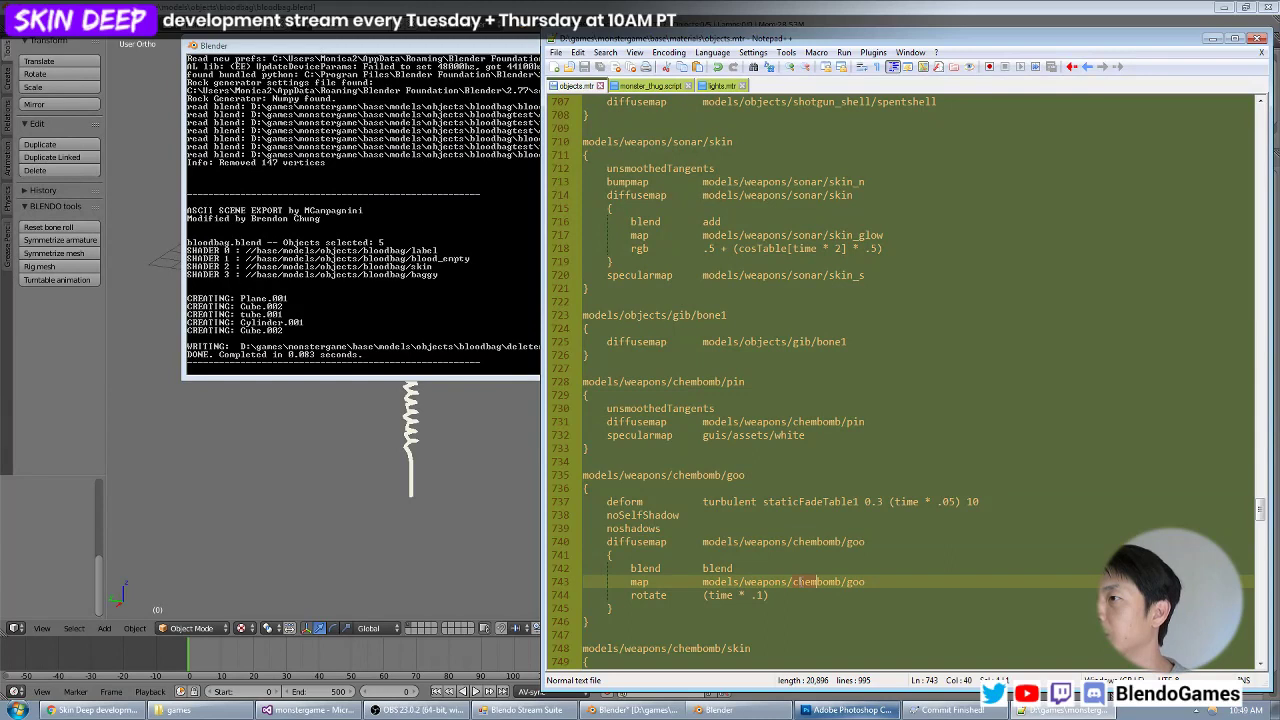
{"action": "scroll", "coordinate": [836, 541], "scroll_direction": "down", "scroll_amount": 9}
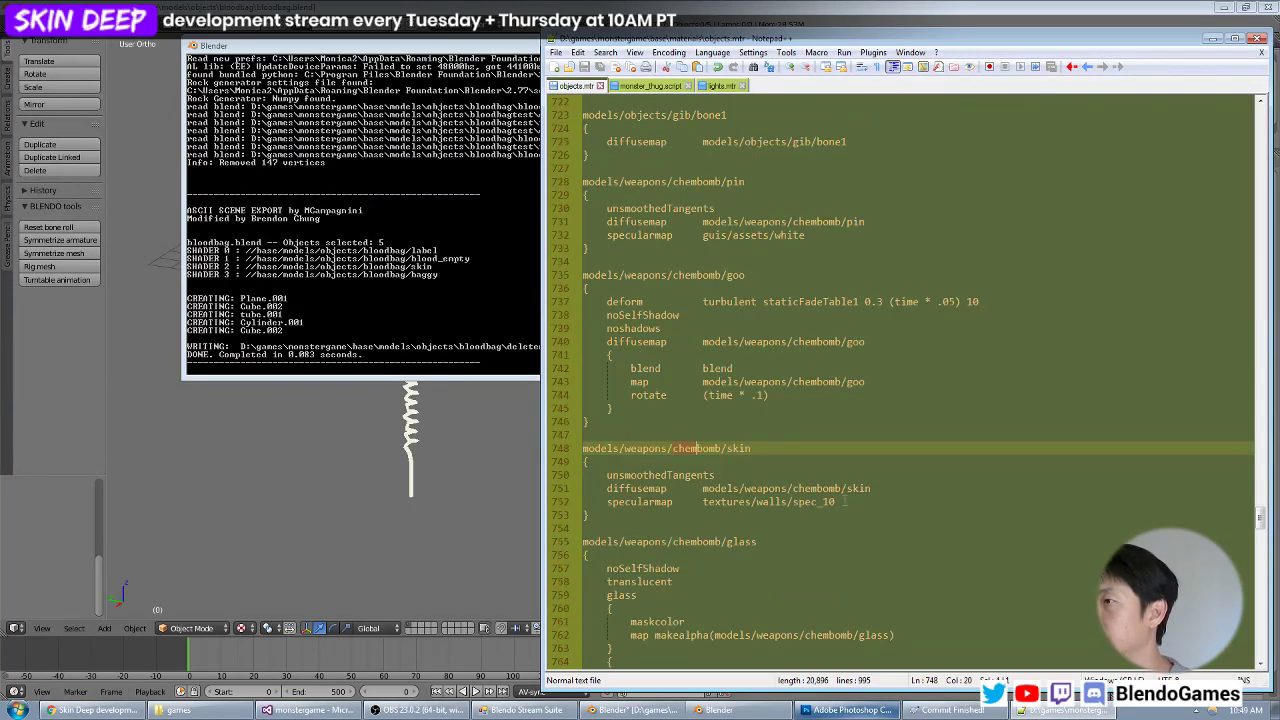
{"action": "scroll", "coordinate": [737, 425], "scroll_direction": "down", "scroll_amount": 2}
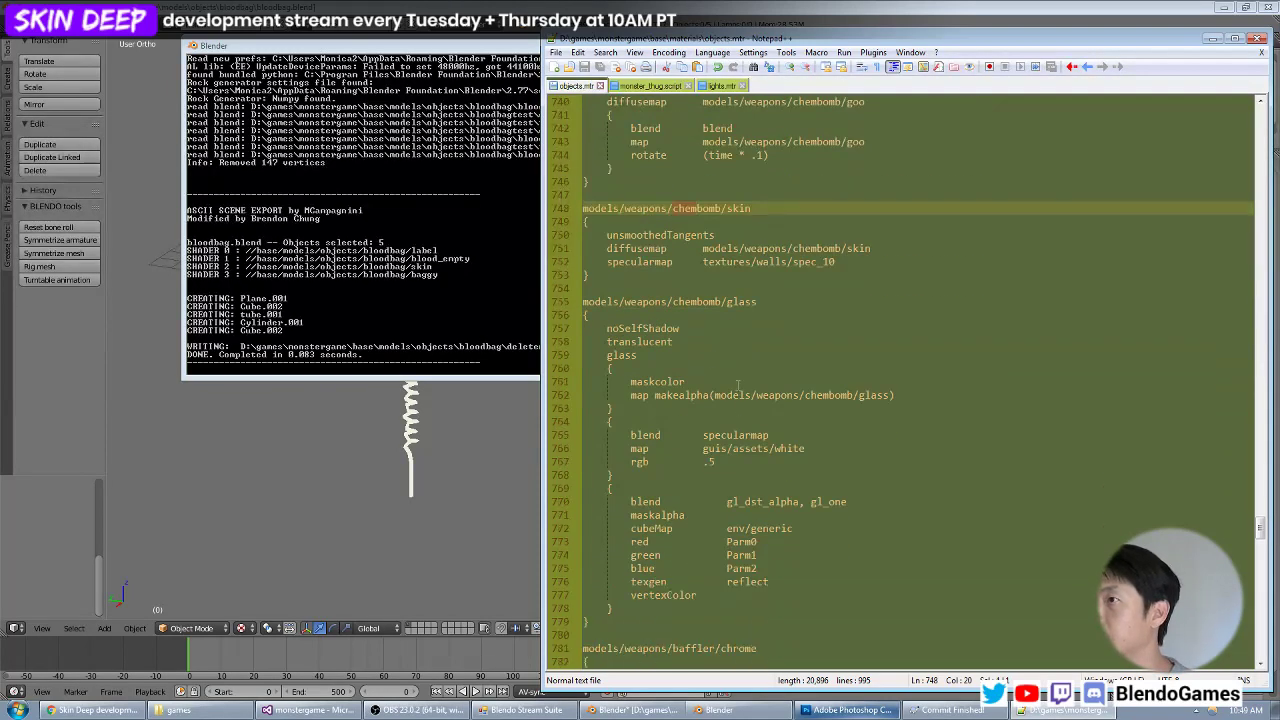
Copy the noSelfShadow, translucent and glass lines from the models/weapons/chembomb/glass material.
{"action": "left_click", "coordinate": [700, 338]}
{"action": "key", "text": "Home"}
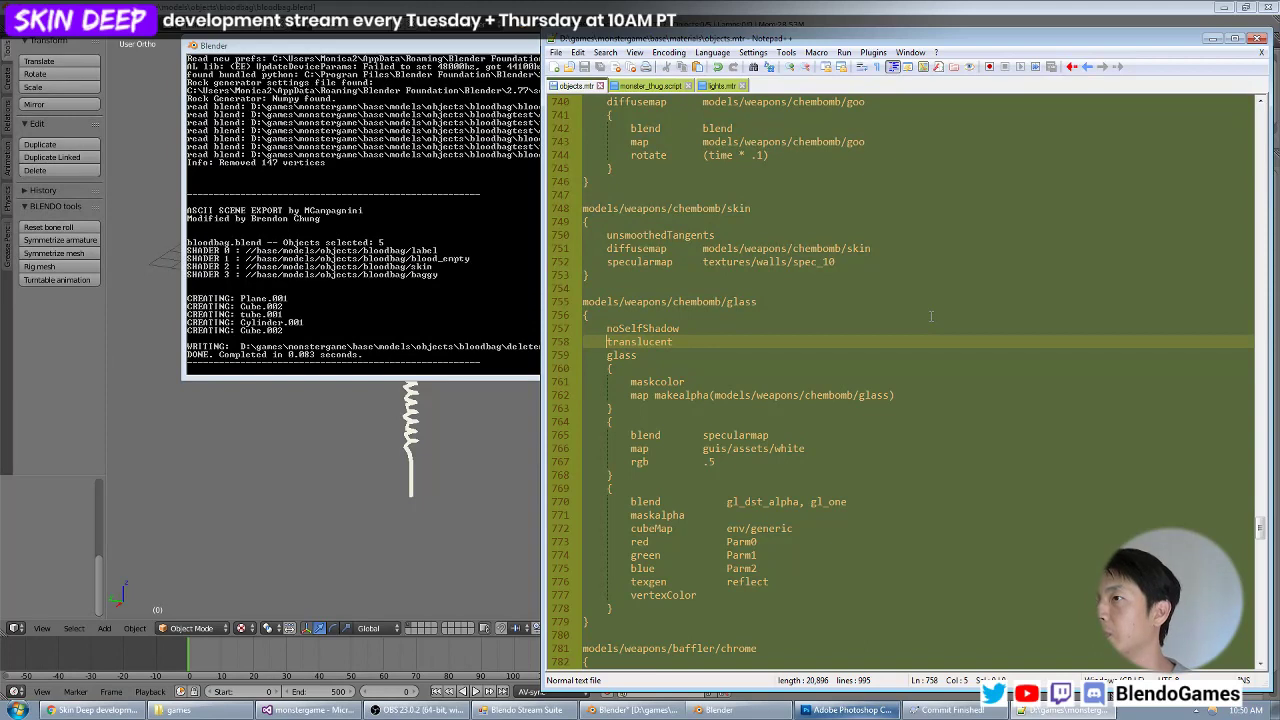
{"action": "key", "text": "Up"}
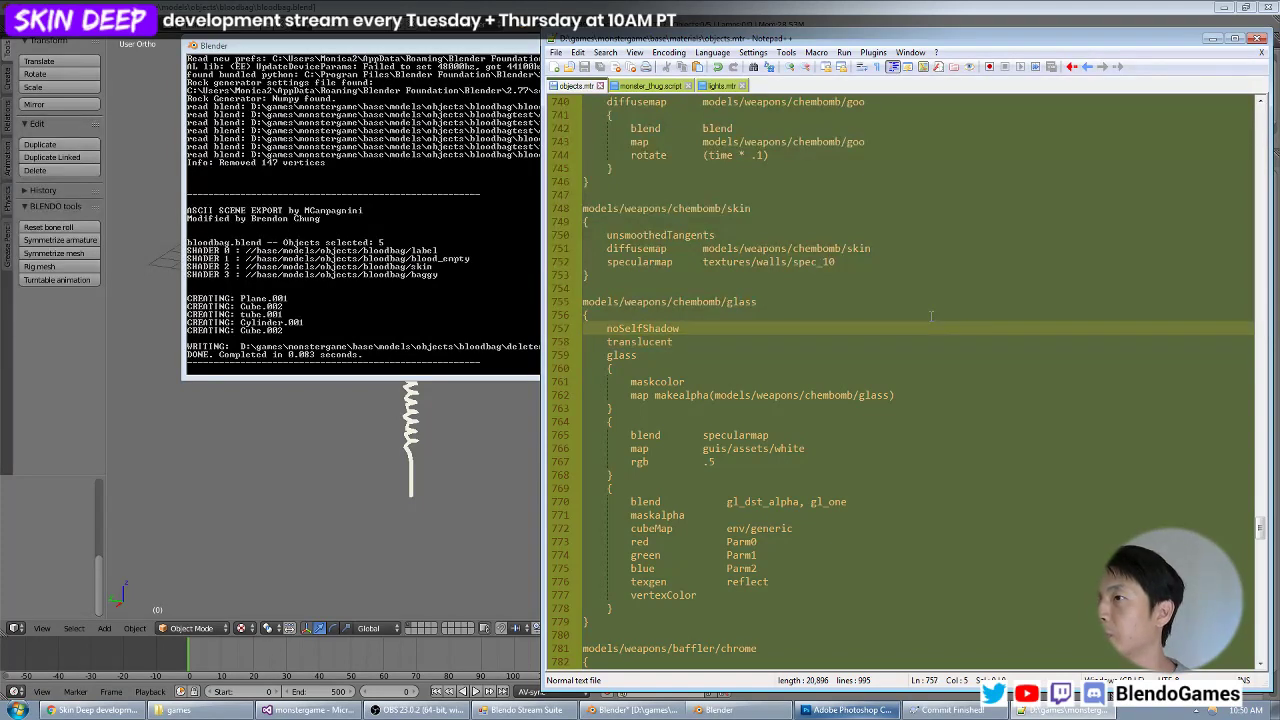
{"action": "key", "text": "shift+Down"}
{"action": "key", "text": "shift+Down"}
{"action": "key", "text": "shift+End"}
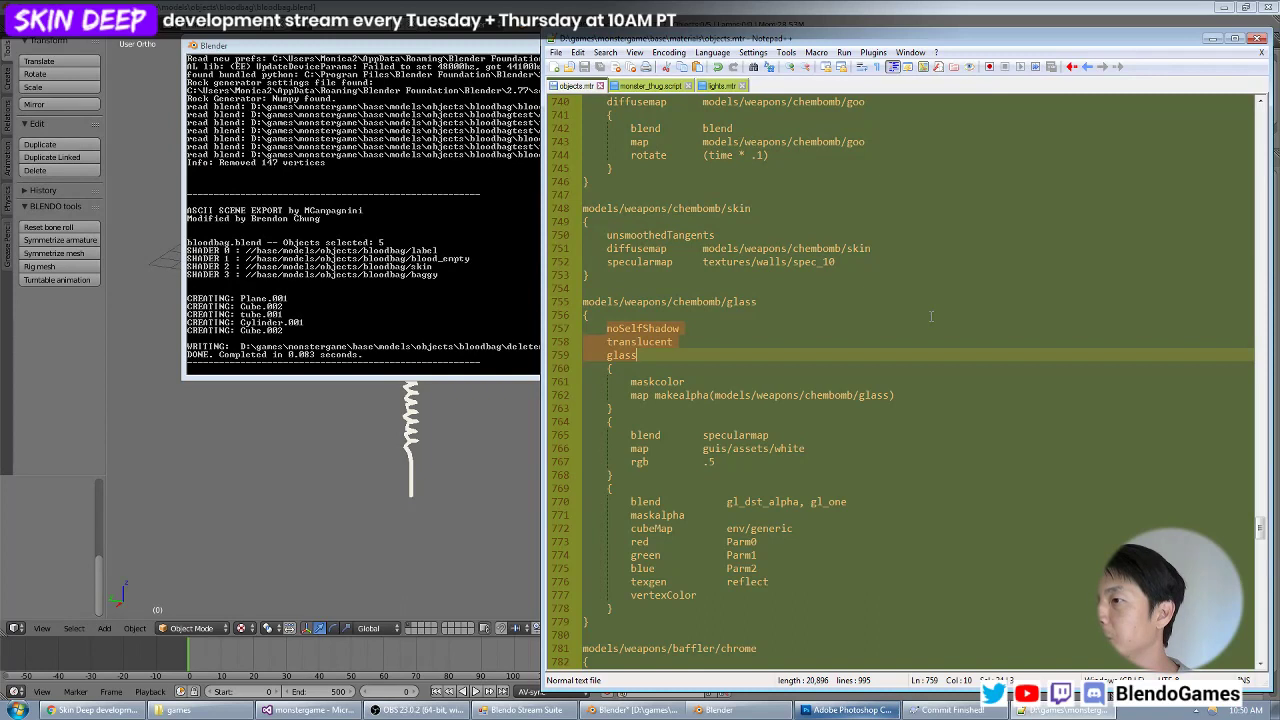
{"action": "key", "text": "ctrl+End"}
{"action": "key", "text": "Up"}
{"action": "key", "text": "End"}
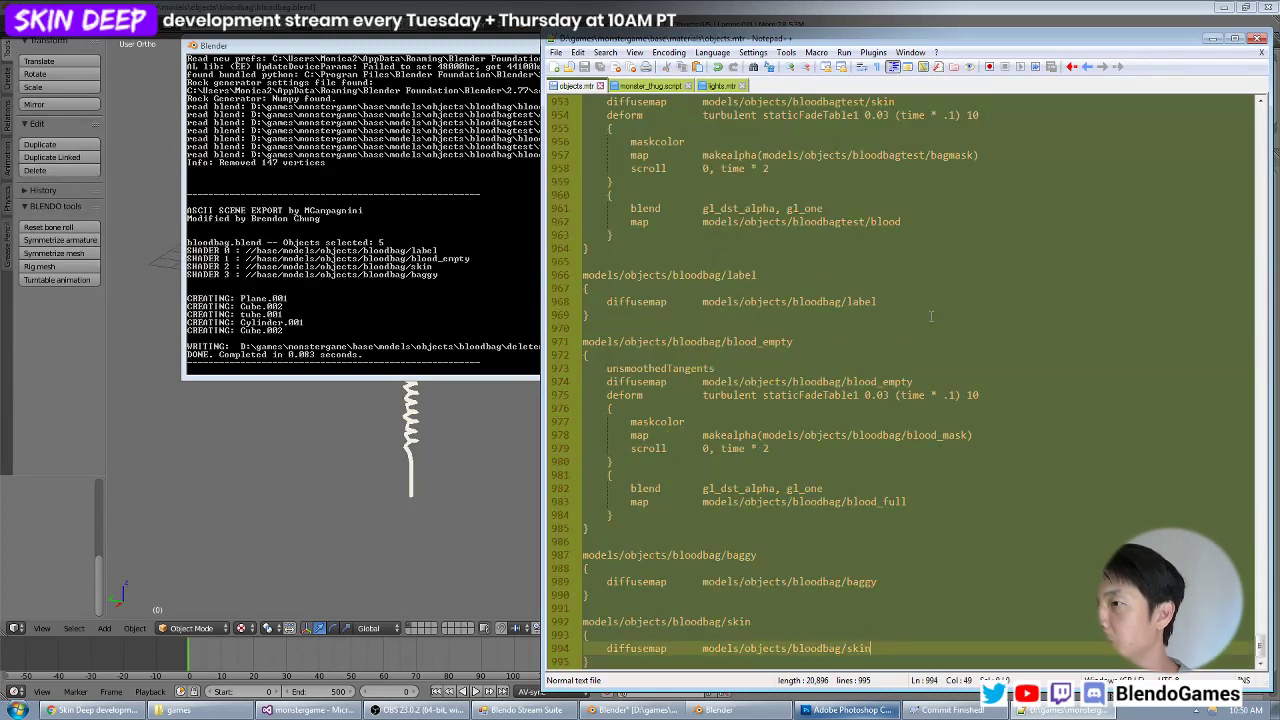
{"action": "key", "text": "Up"}
{"action": "key", "text": "Return"}
{"action": "key", "text": "ctrl+v"}
{"action": "key", "text": "Home"}
{"action": "key", "text": "Up"}
{"action": "key", "text": "Up"}
{"action": "key", "text": "Home"}
{"action": "key", "text": "Tab"}
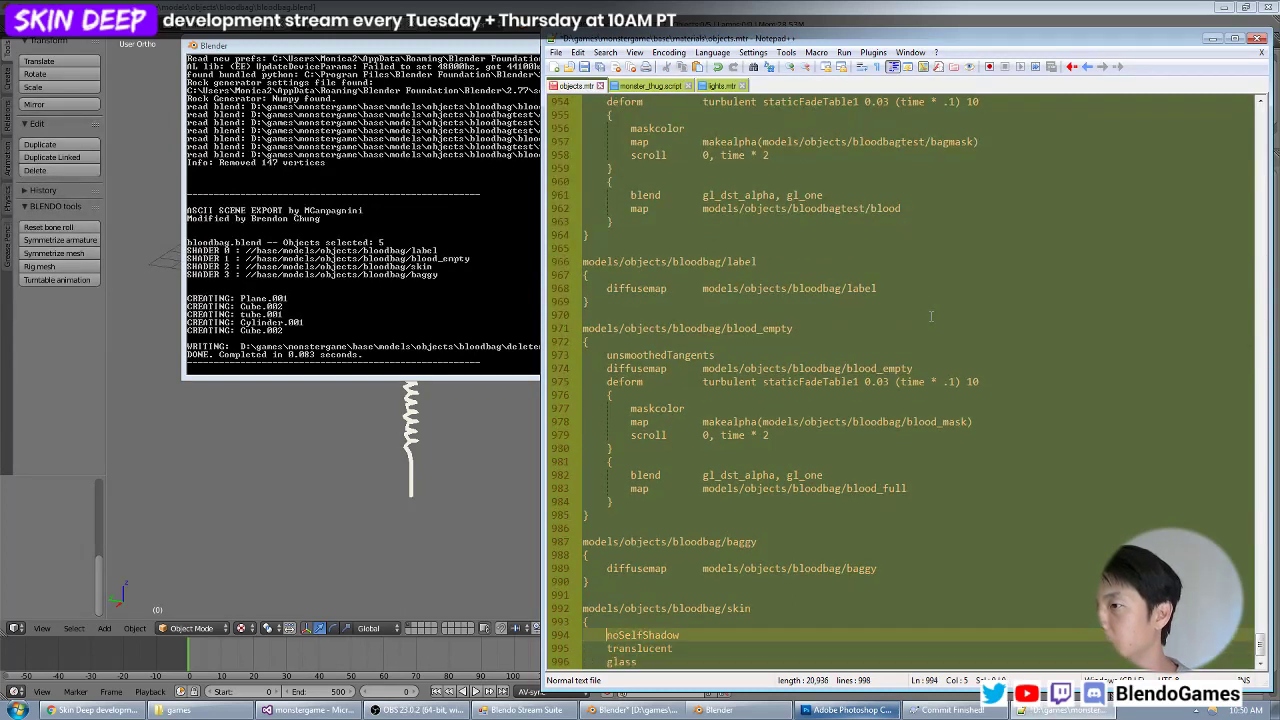
{"action": "key", "text": "shift+Down"}
{"action": "key", "text": "shift+Down"}
{"action": "key", "text": "shift+End"}
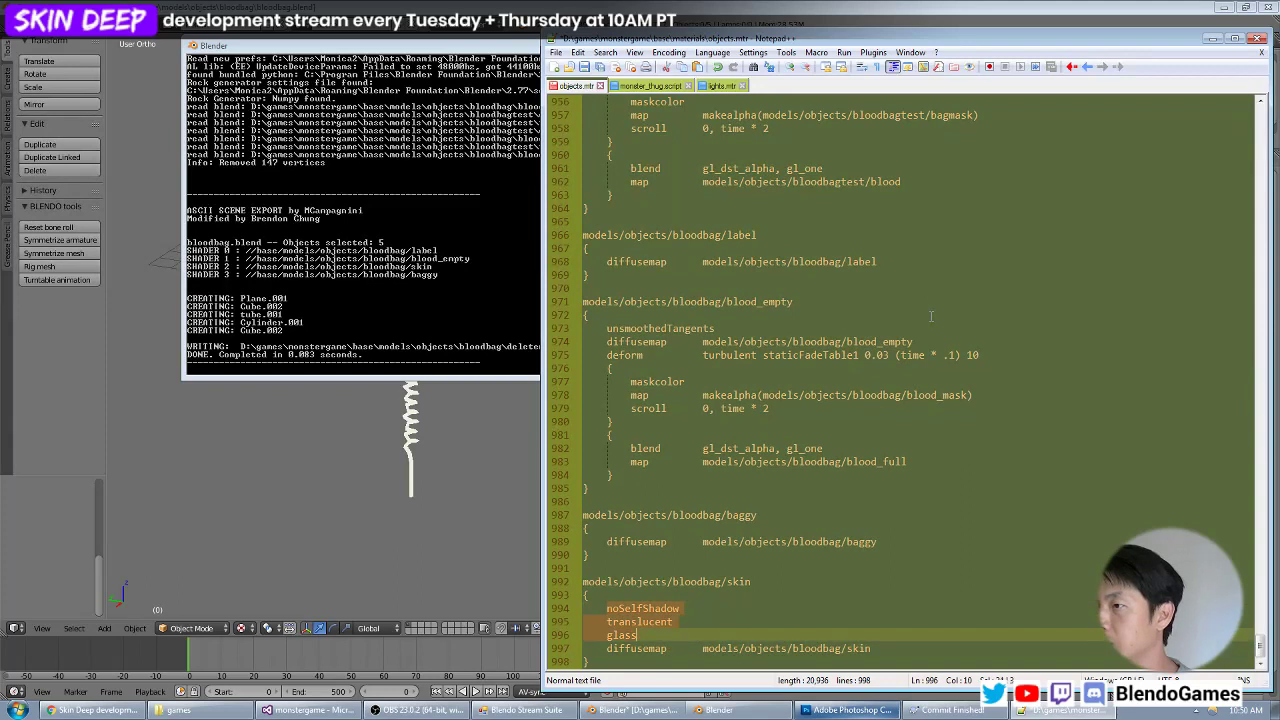
{"action": "key", "text": "ctrl+x"}
{"action": "key", "text": "BackSpace"}
{"action": "key", "text": "BackSpace"}
Insert the noSelfShadow, translucent and glass lines above the diffusemap in the models/objects/bloodbag/baggy material.
{"action": "key", "text": "Up"}
{"action": "key", "text": "Up"}
{"action": "key", "text": "Up"}
{"action": "key", "text": "Up"}
{"action": "key", "text": "Up"}
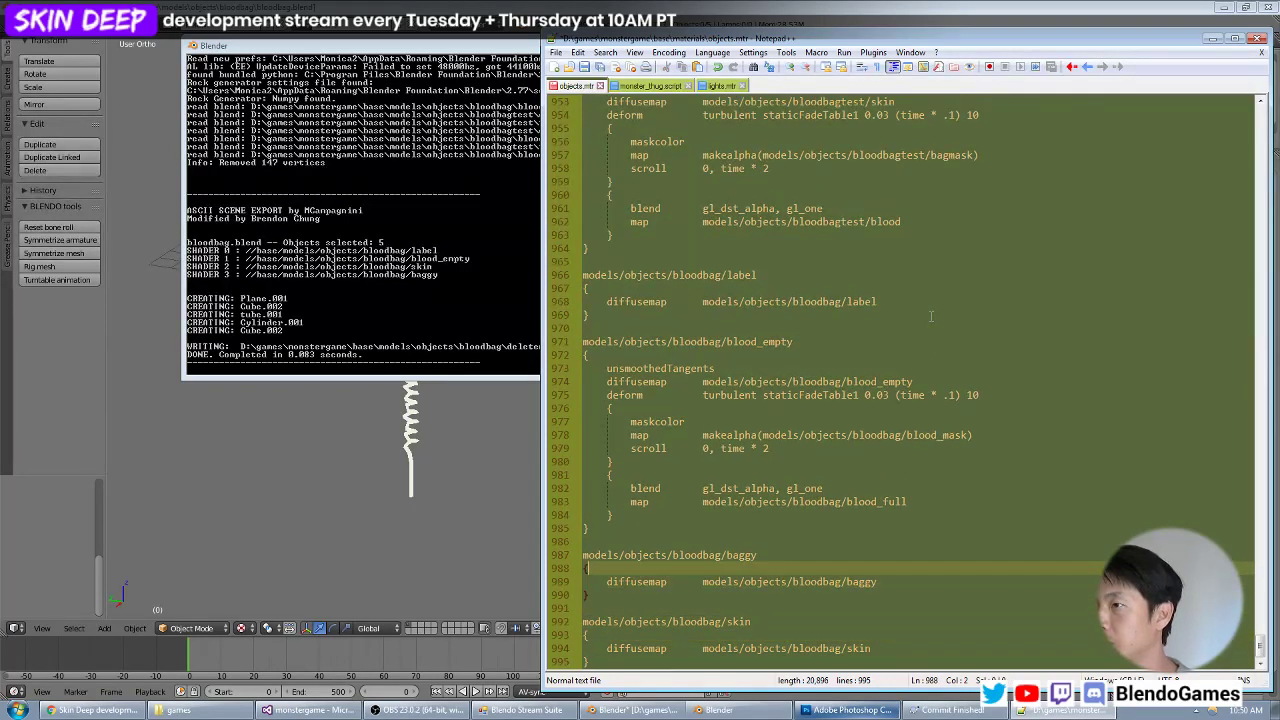
{"action": "key", "text": "Return"}
{"action": "key", "text": "ctrl+v"}
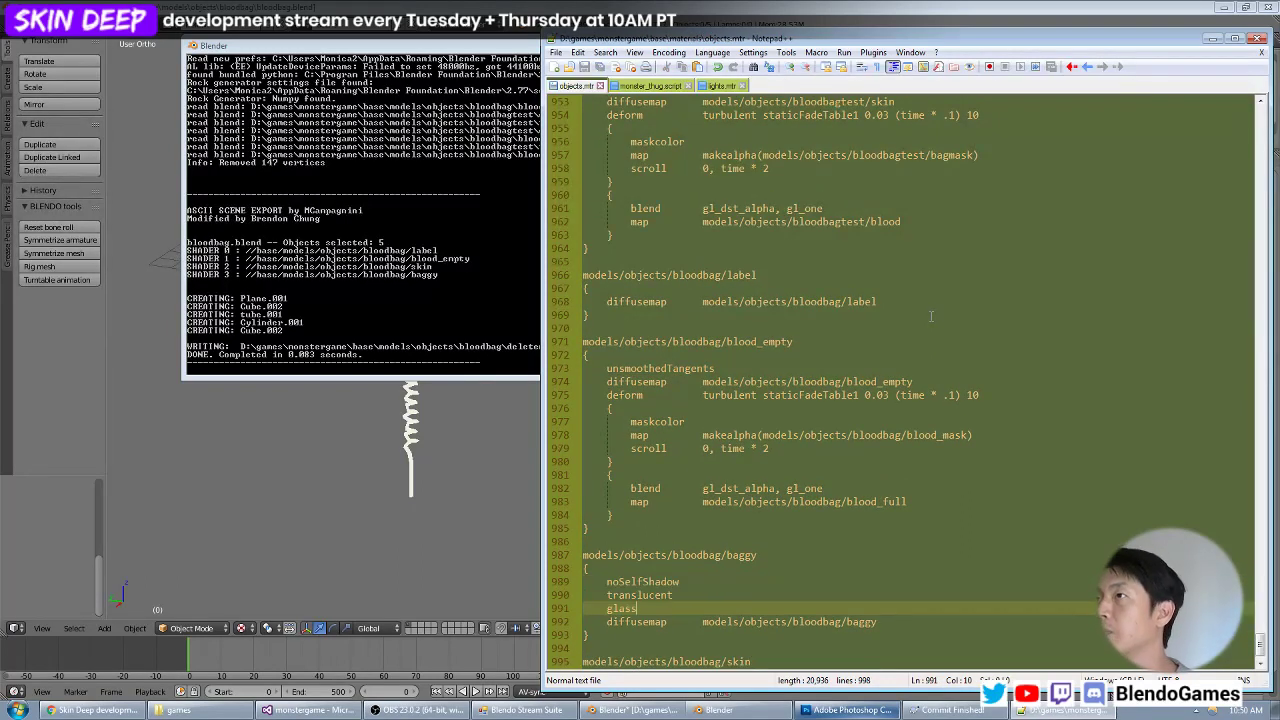
Open turret.mtr and walls.mtr from the materials folder.
{"action": "key", "text": "ctrl+o"}
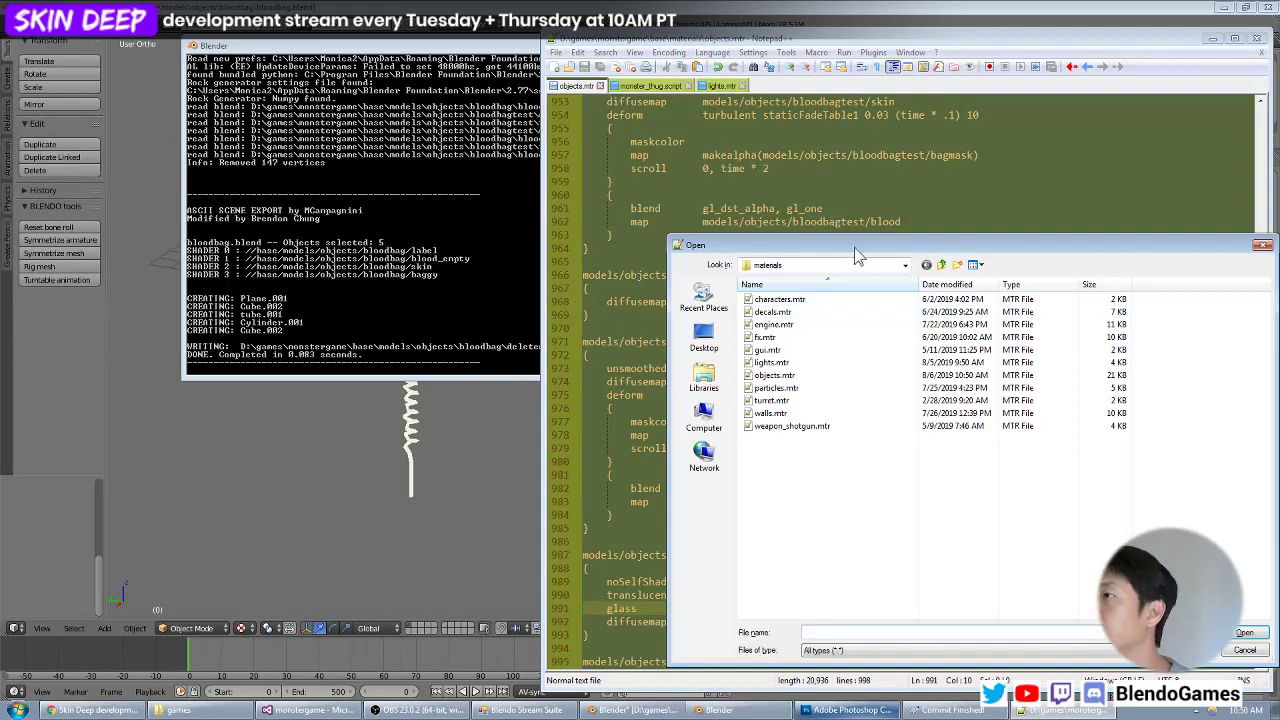
{"action": "double_click", "coordinate": [818, 400]}
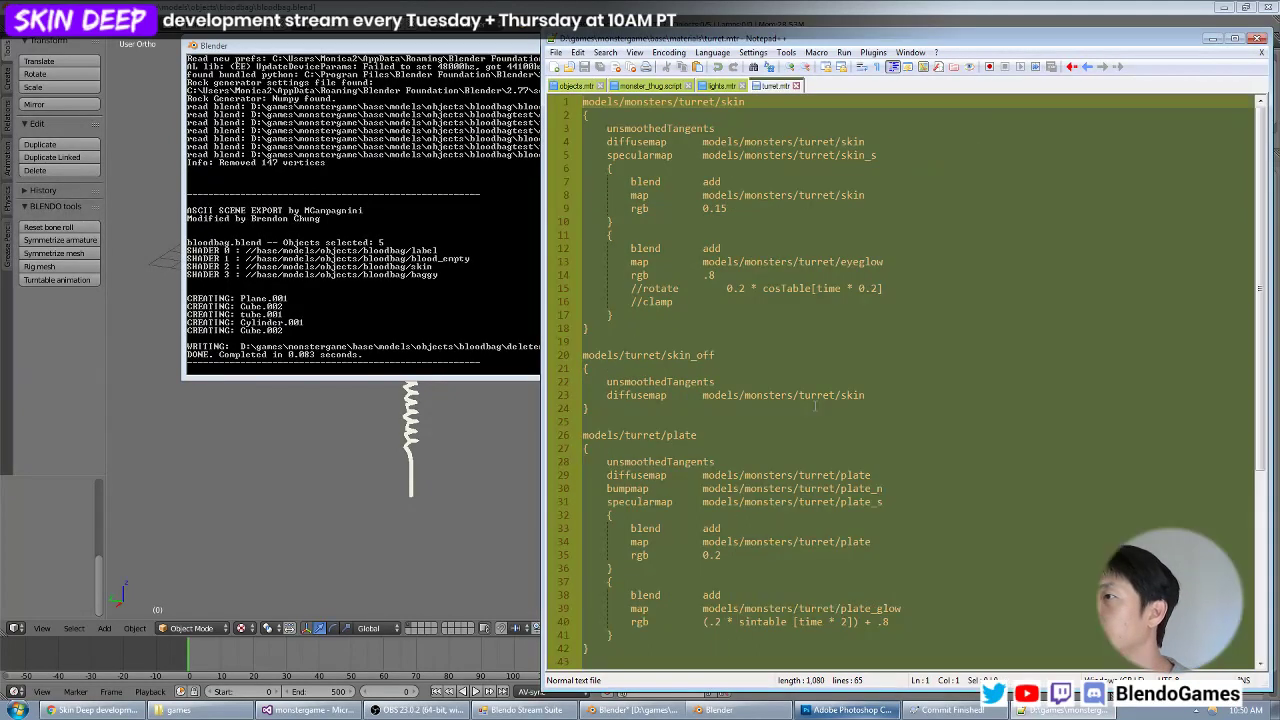
{"action": "key", "text": "ctrl+o"}
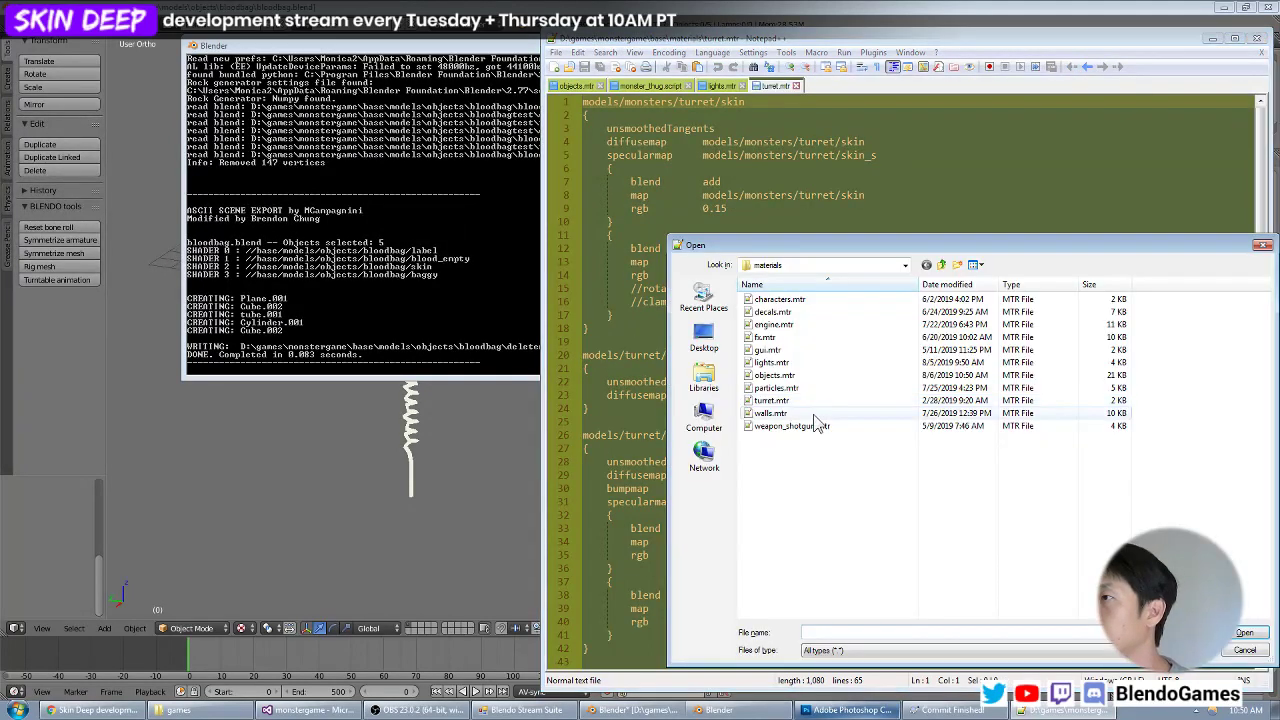
{"action": "double_click", "coordinate": [816, 416]}
Search walls.mtr for glass and examine the stages of the textures/glass/glass1 and glass1_plain materials.
{"action": "key", "text": "ctrl+f"}
{"action": "type", "text": "d"}
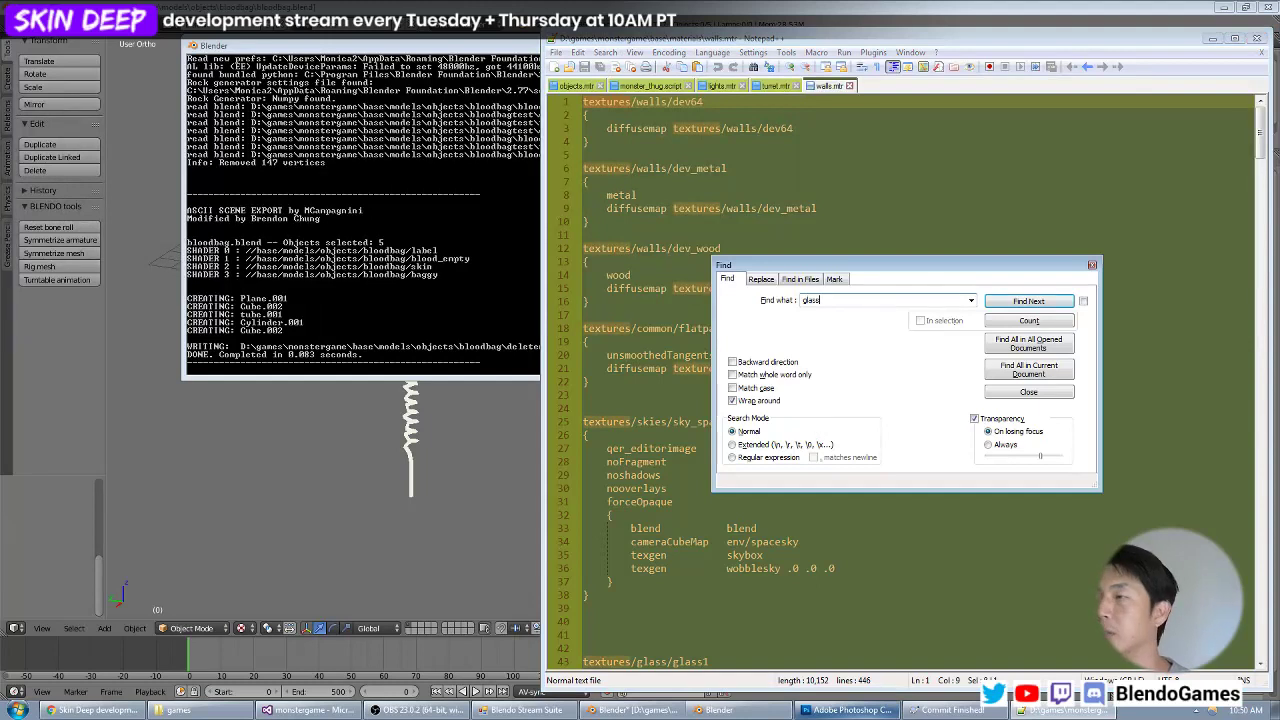
{"action": "key", "text": "Return"}
{"action": "key", "text": "Escape"}
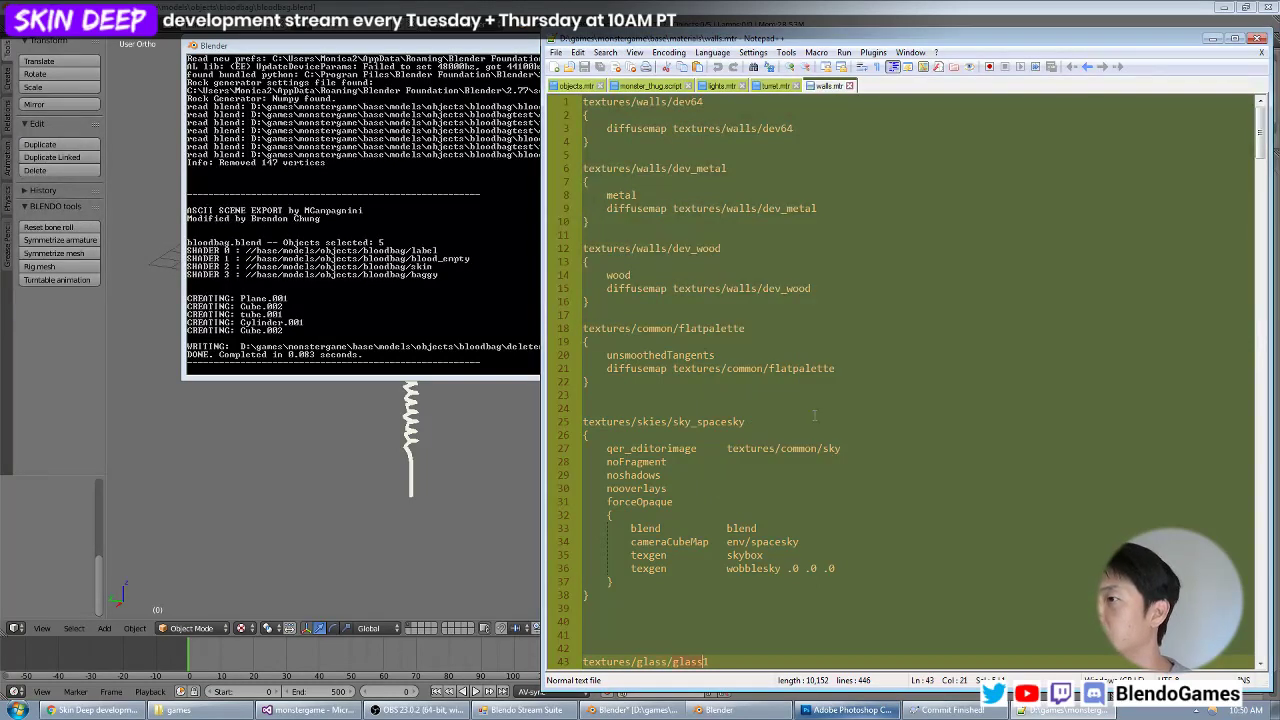
{"action": "scroll", "coordinate": [814, 415], "scroll_direction": "down", "scroll_amount": 11}
{"action": "scroll", "coordinate": [757, 366], "scroll_direction": "down", "scroll_amount": 2}
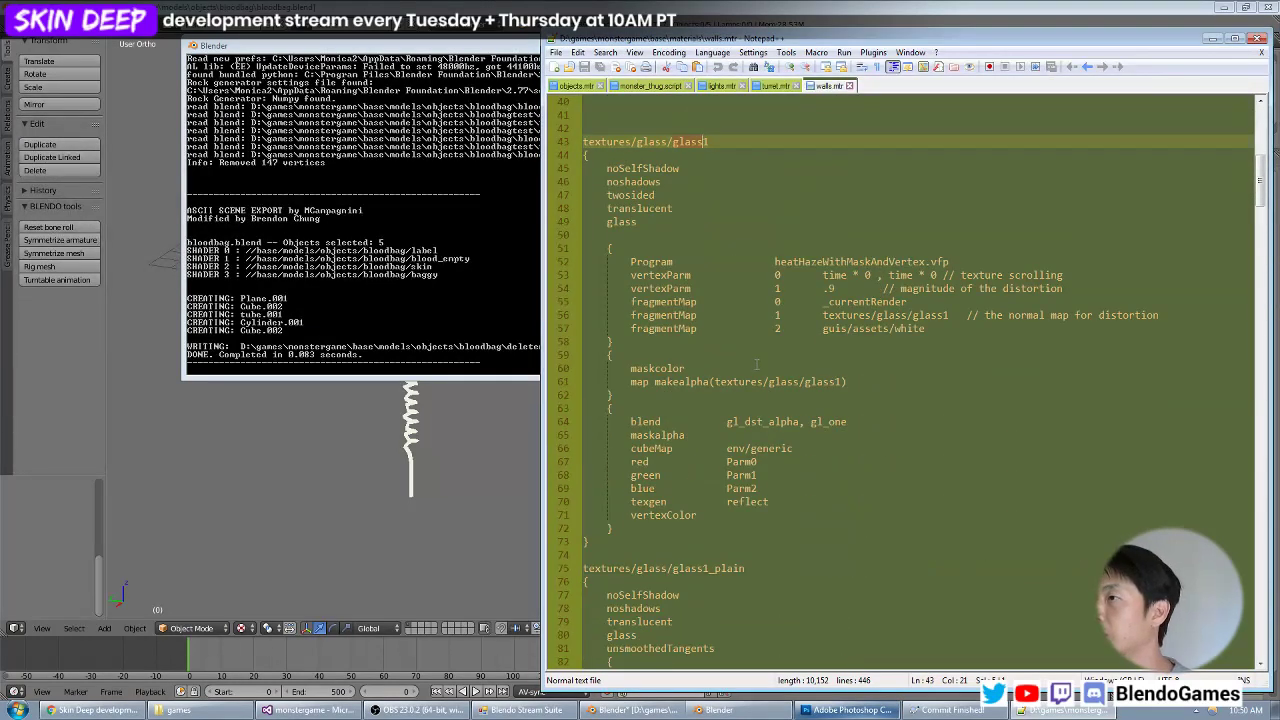
{"action": "key", "text": "F3"}
{"action": "key", "text": "F3"}
{"action": "key", "text": "F3"}
{"action": "key", "text": "F3"}
{"action": "key", "text": "F3"}
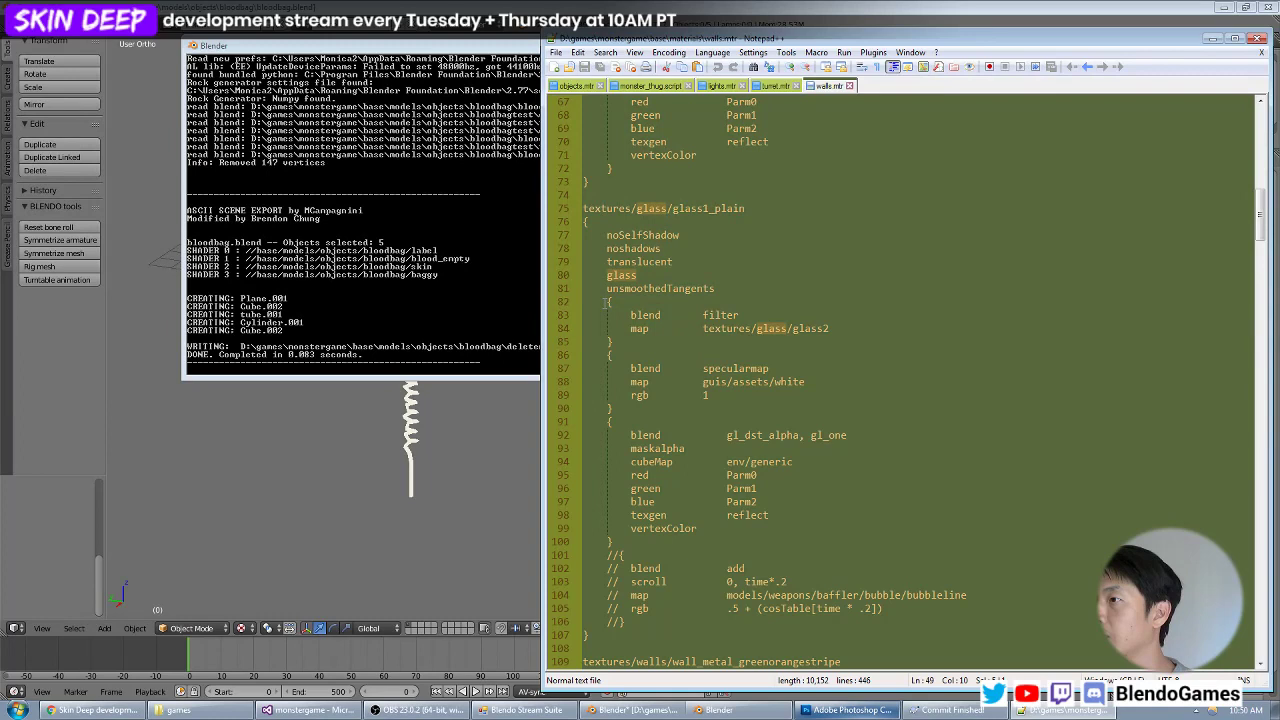
{"action": "scroll", "coordinate": [734, 366], "scroll_direction": "down", "scroll_amount": 4}
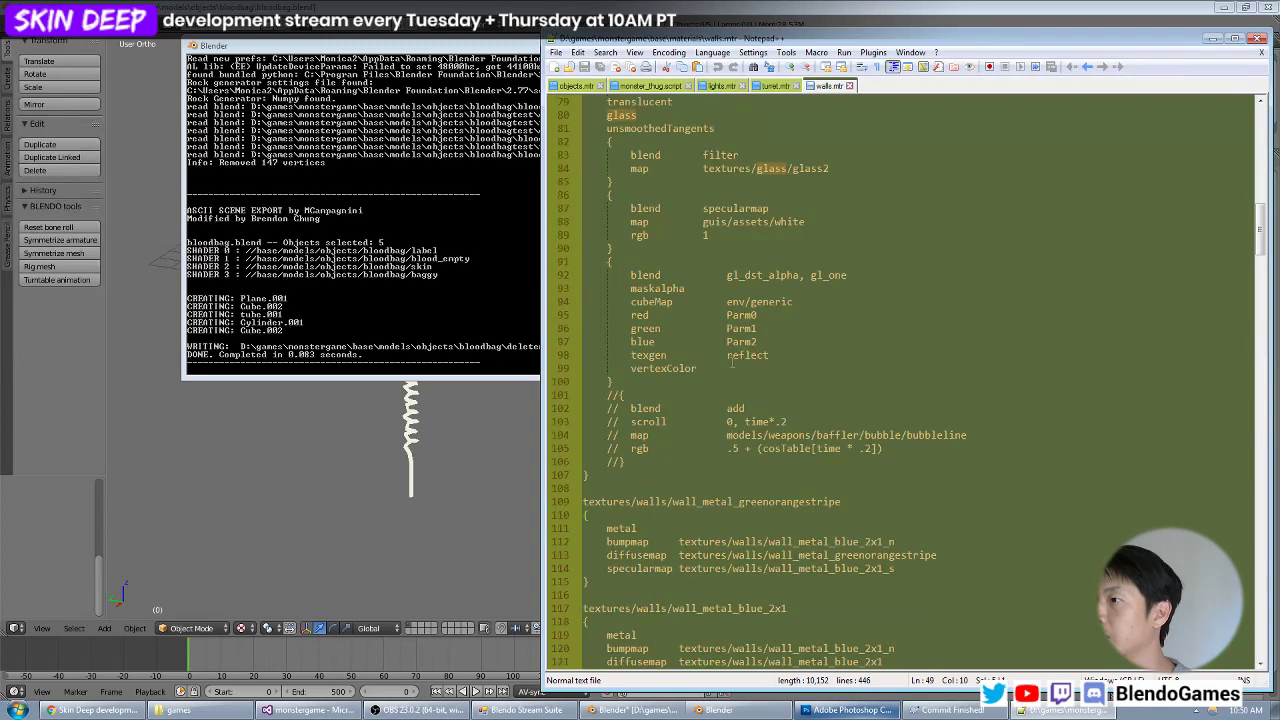
{"action": "scroll", "coordinate": [732, 364], "scroll_direction": "up", "scroll_amount": 5}
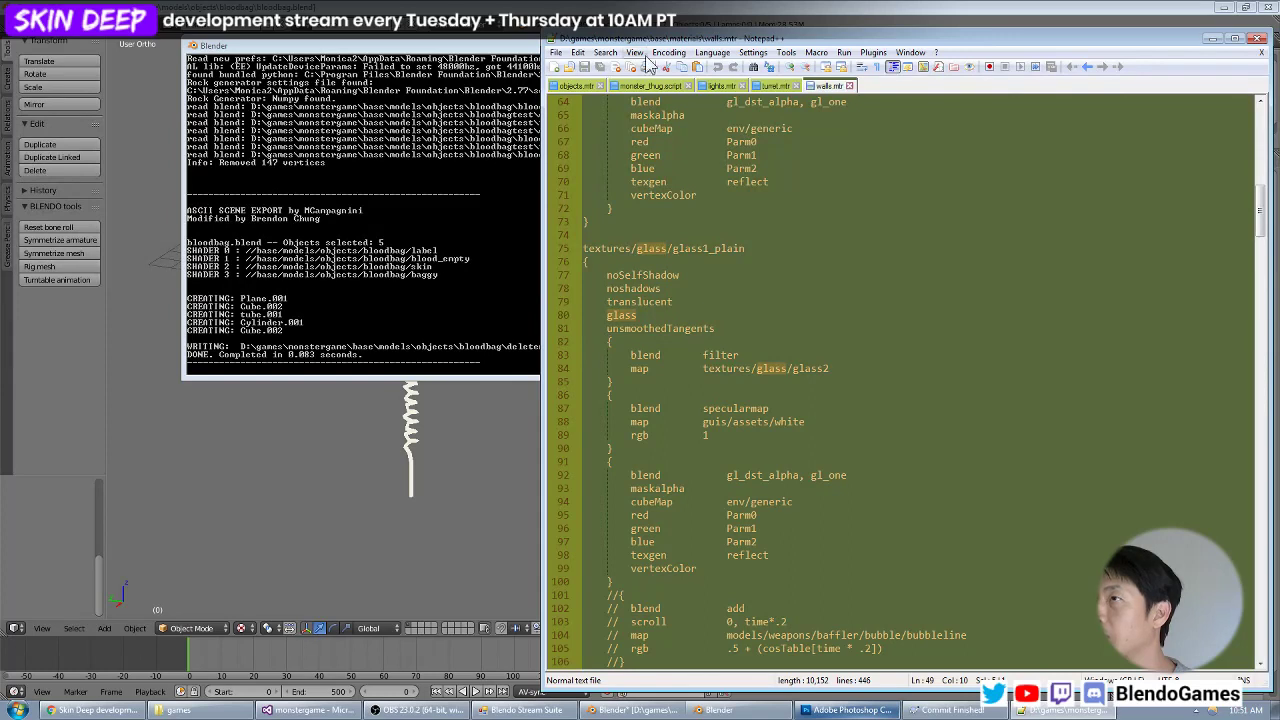
In objects.mtr, replace the baggy material's diffusemap line with the lines blend filter and map models/objects/bloodbag/baggy.
{"action": "left_click", "coordinate": [585, 87]}
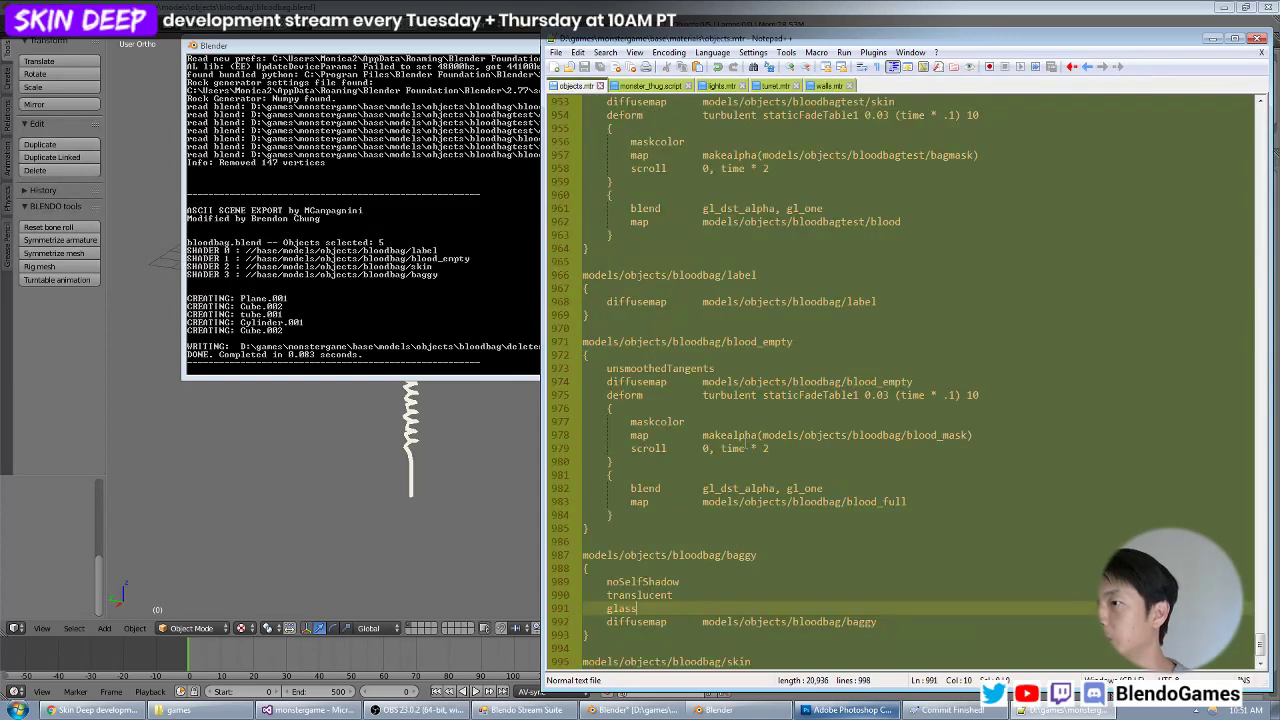
{"action": "key", "text": "Down"}
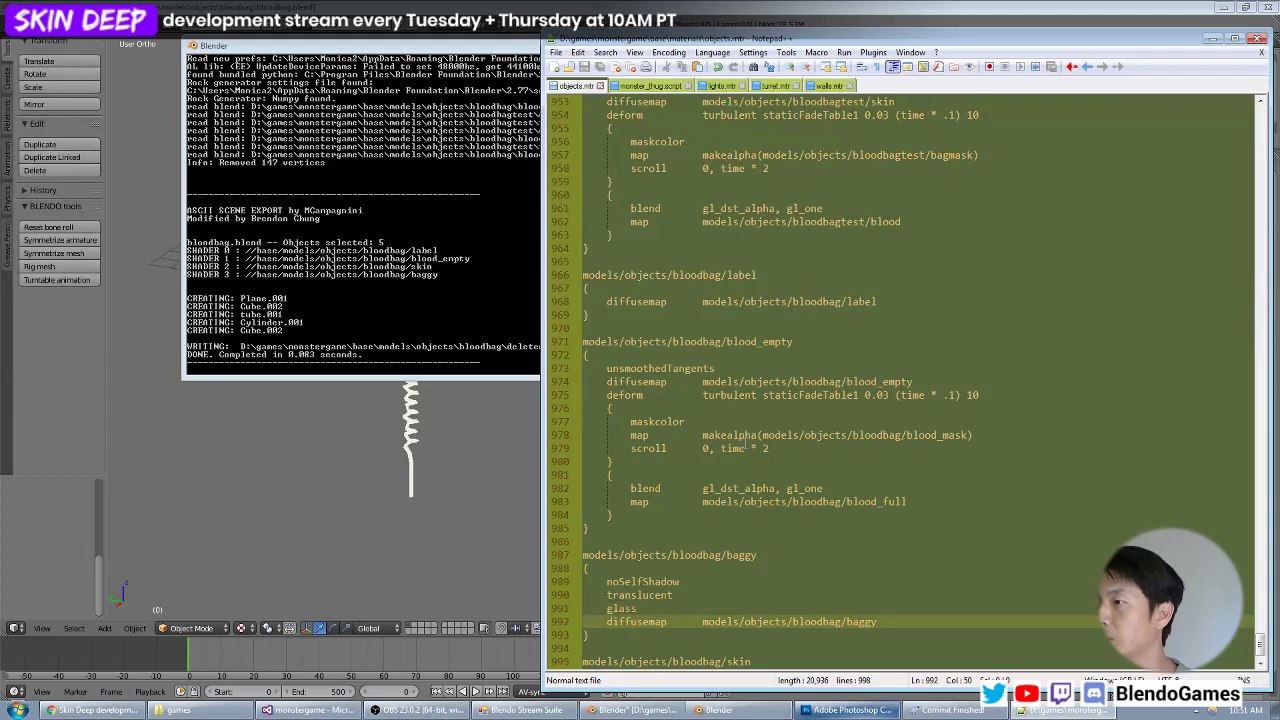
{"action": "key", "text": "Home"}
{"action": "key", "text": "ctrl+Delete"}
{"action": "type", "text": "blend filter"}
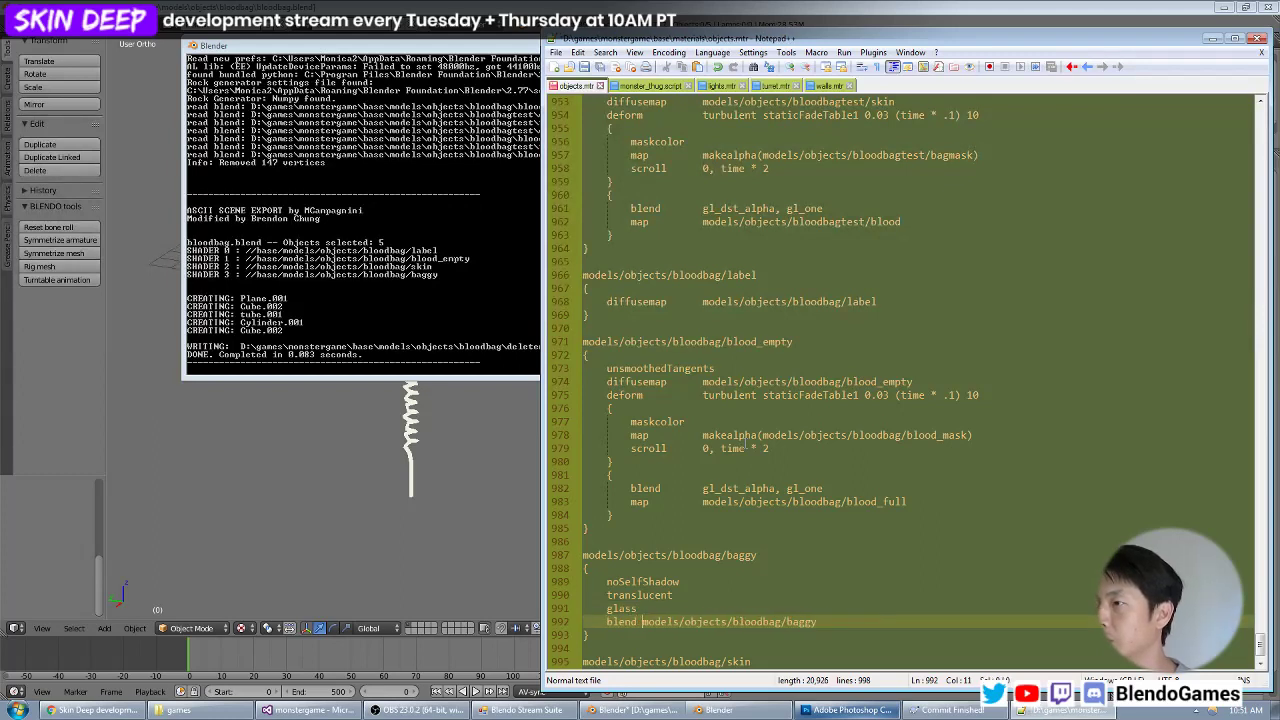
{"action": "key", "text": "Return"}
{"action": "type", "text": "map"}
{"action": "key", "text": "Up"}
{"action": "key", "text": "Up"}
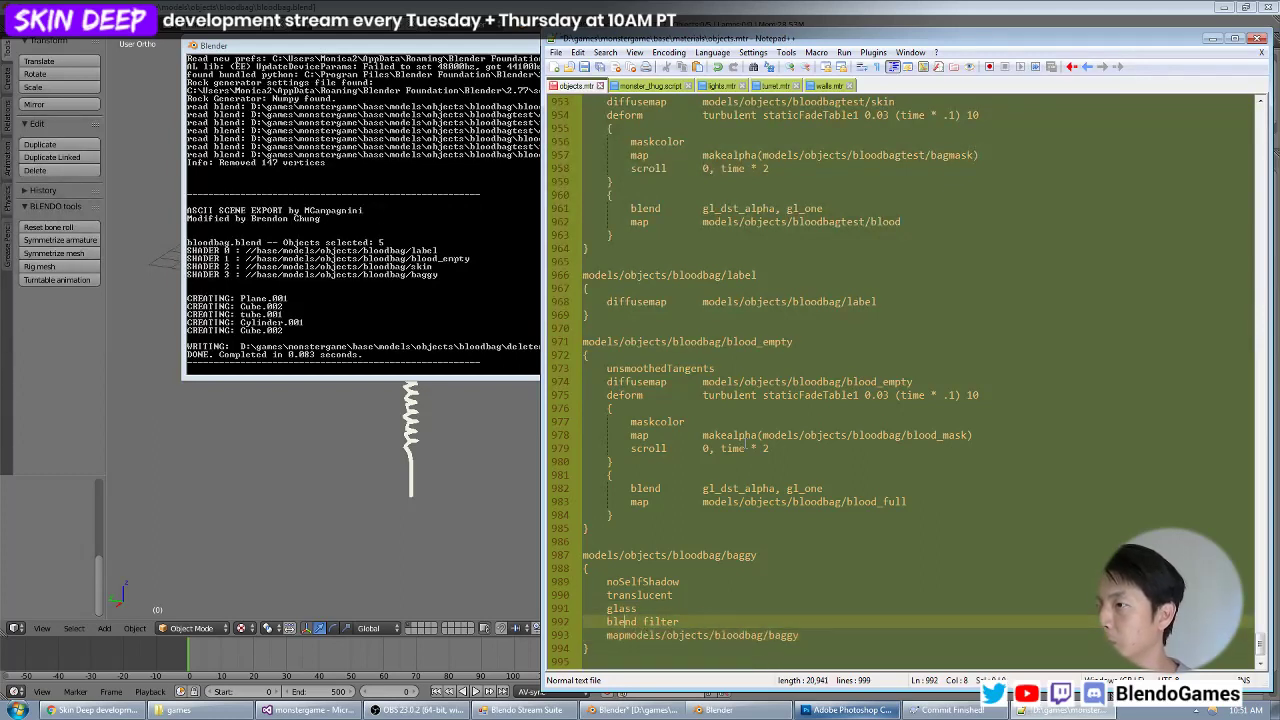
{"action": "key", "text": "Down"}
{"action": "key", "text": "Down"}
{"action": "key", "text": "Up"}
{"action": "key", "text": "Home"}
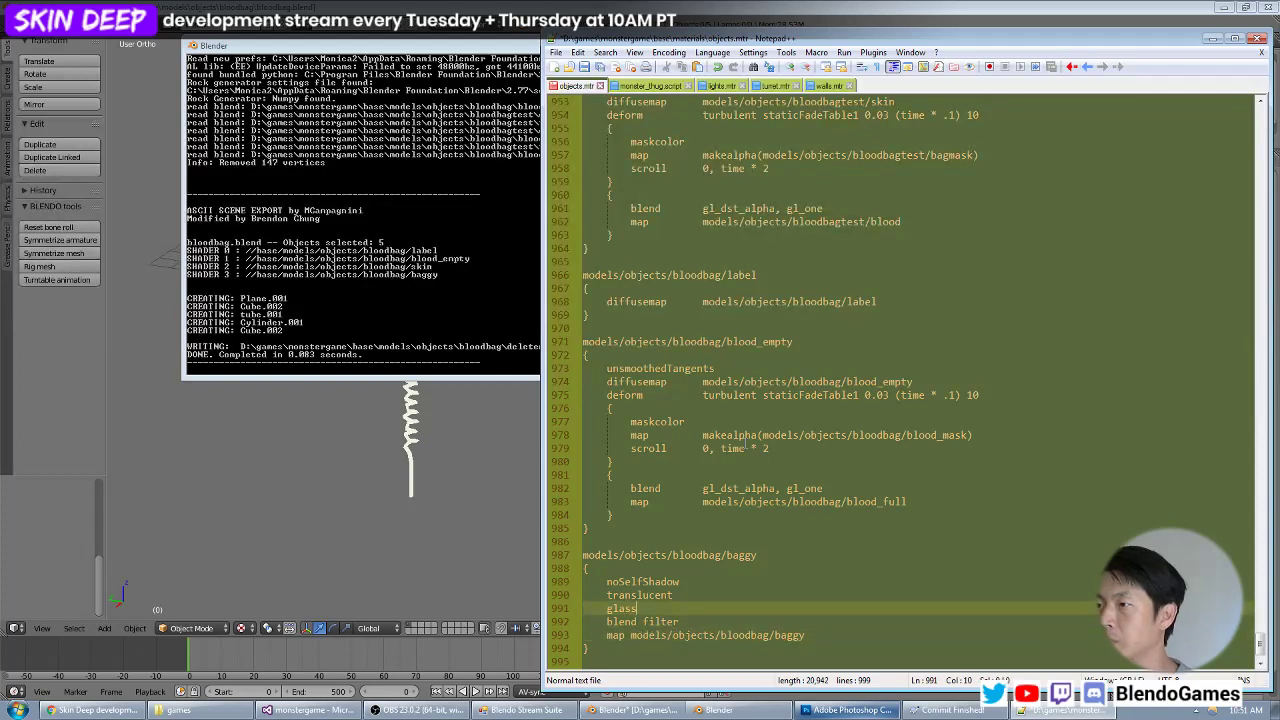
Wrap the baggy material's blend filter and map lines in braces as a stage and indent them one level.
{"action": "type", "text": "{"}
{"action": "key", "text": "Return"}
{"action": "key", "text": "Down"}
{"action": "key", "text": "End"}
{"action": "key", "text": "Return"}
{"action": "type", "text": "}"}
{"action": "key", "text": "Up"}
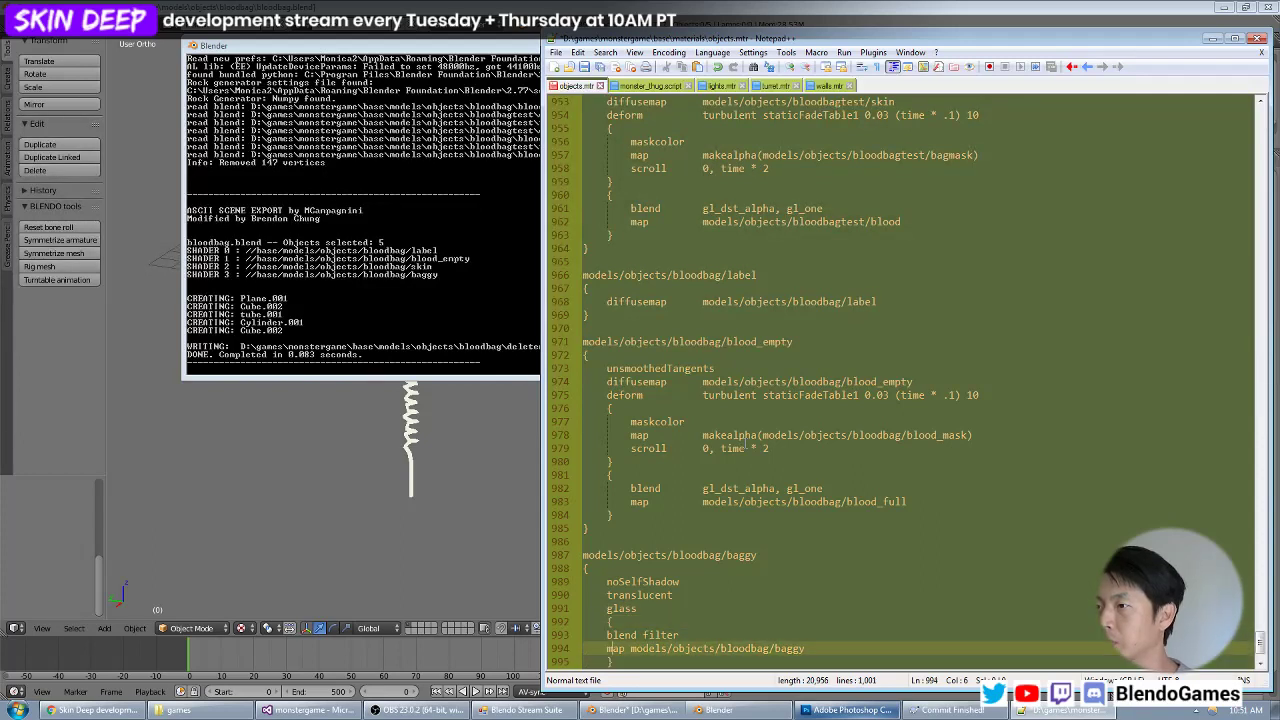
{"action": "key", "text": "Home"}
{"action": "key", "text": "Tab"}
{"action": "key", "text": "Up"}
{"action": "key", "text": "Home"}
{"action": "key", "text": "Tab"}
{"action": "key", "text": "Down"}
{"action": "key", "text": "Down"}
{"action": "key", "text": "Down"}
{"action": "key", "text": "Down"}
{"action": "key", "text": "Down"}
{"action": "key", "text": "Down"}
{"action": "key", "text": "Down"}
{"action": "key", "text": "Down"}
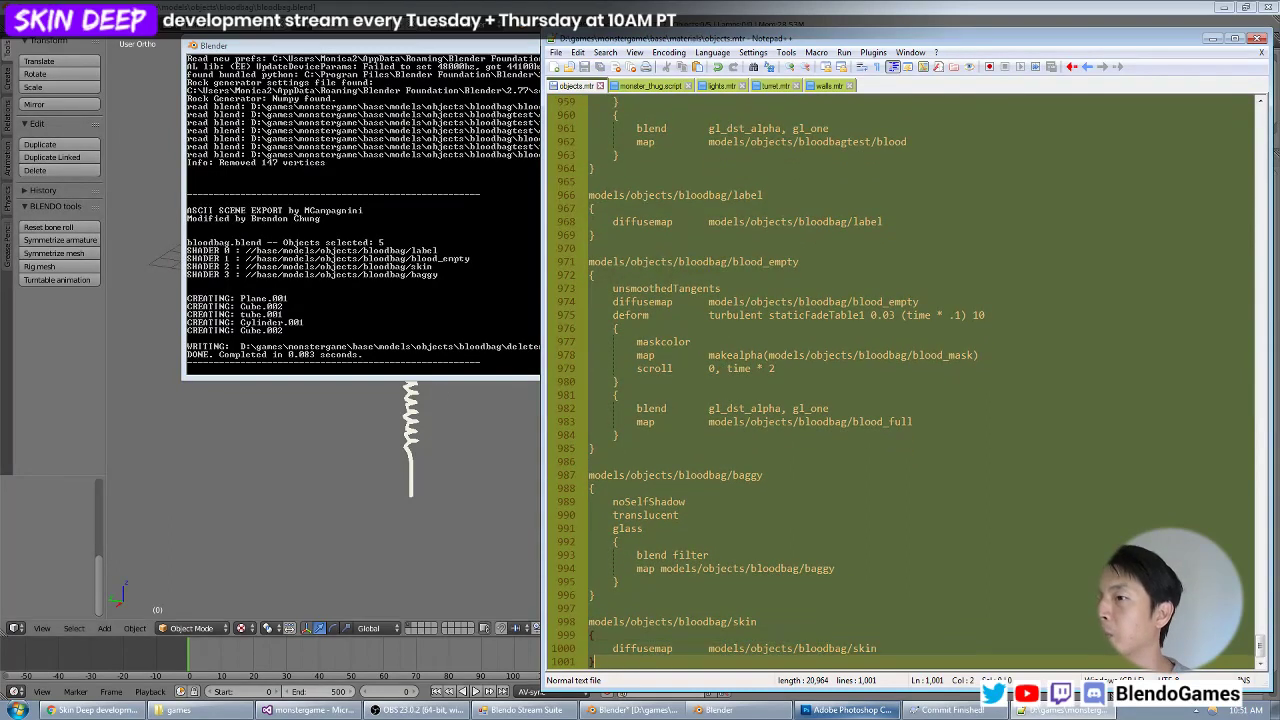
Launch the DarkRadiant level editor to load the test map.
{"action": "left_click", "coordinate": [18, 710]}
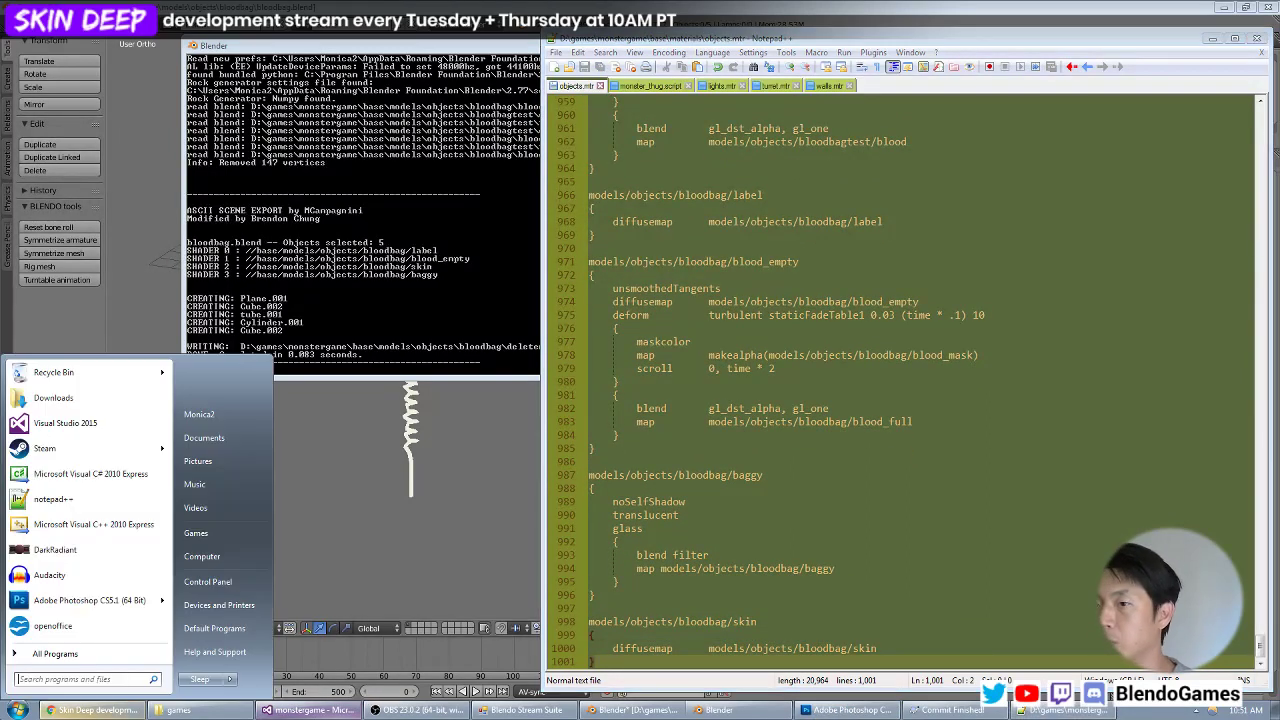
{"action": "left_click", "coordinate": [69, 571]}
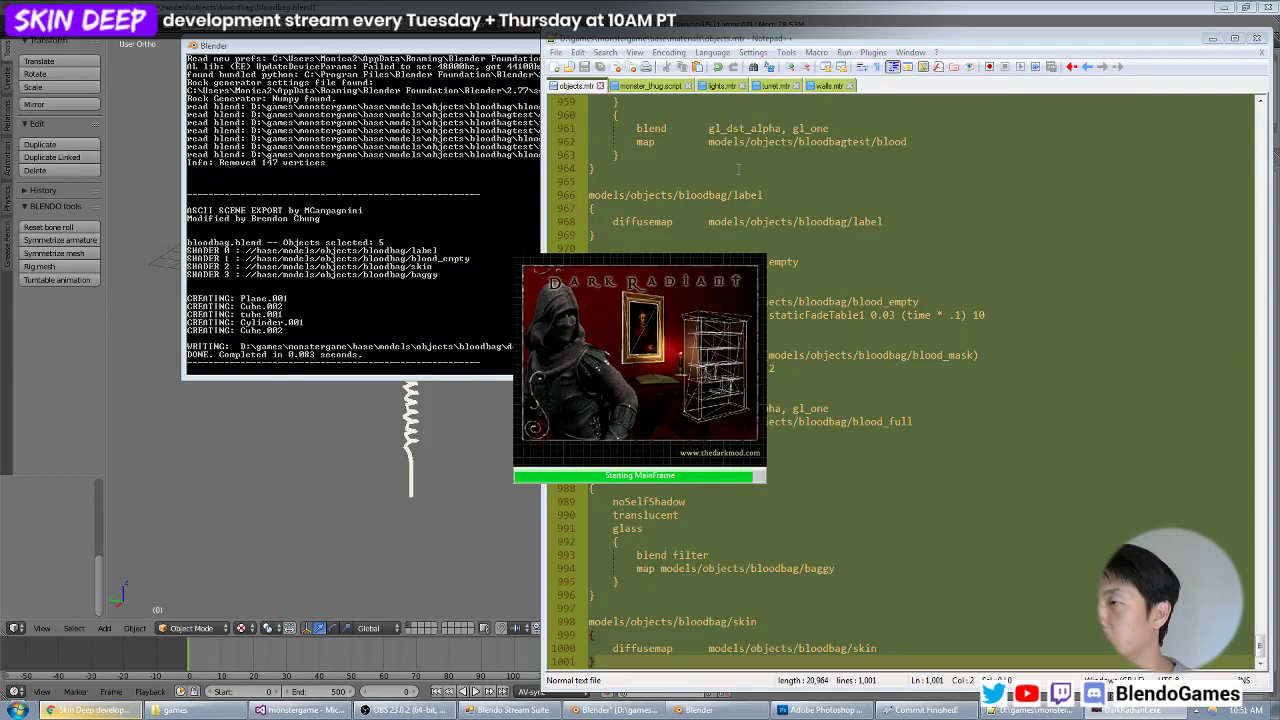
{"action": "scroll", "coordinate": [447, 425], "scroll_direction": "up", "scroll_amount": 6}
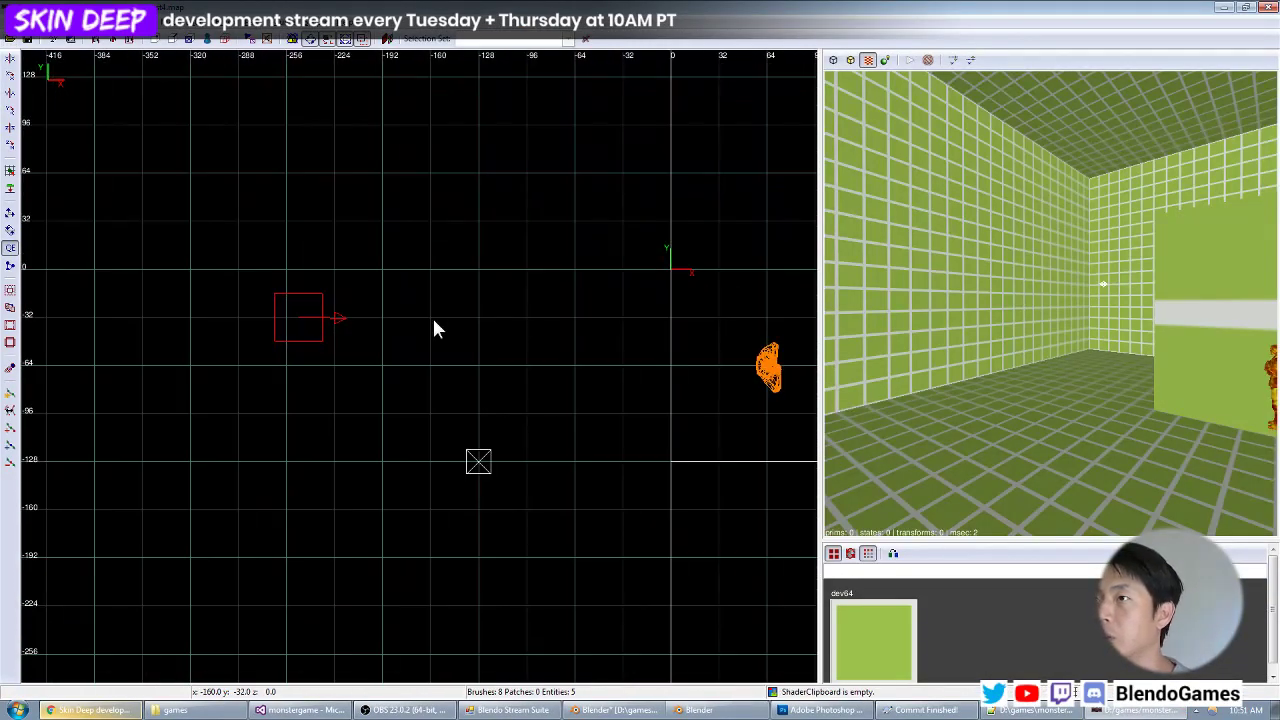
Create a model from objects/bloodbag/deleteme.ase between the player start and the world origin, checking its label in the preview.
{"action": "right_click", "coordinate": [532, 318]}
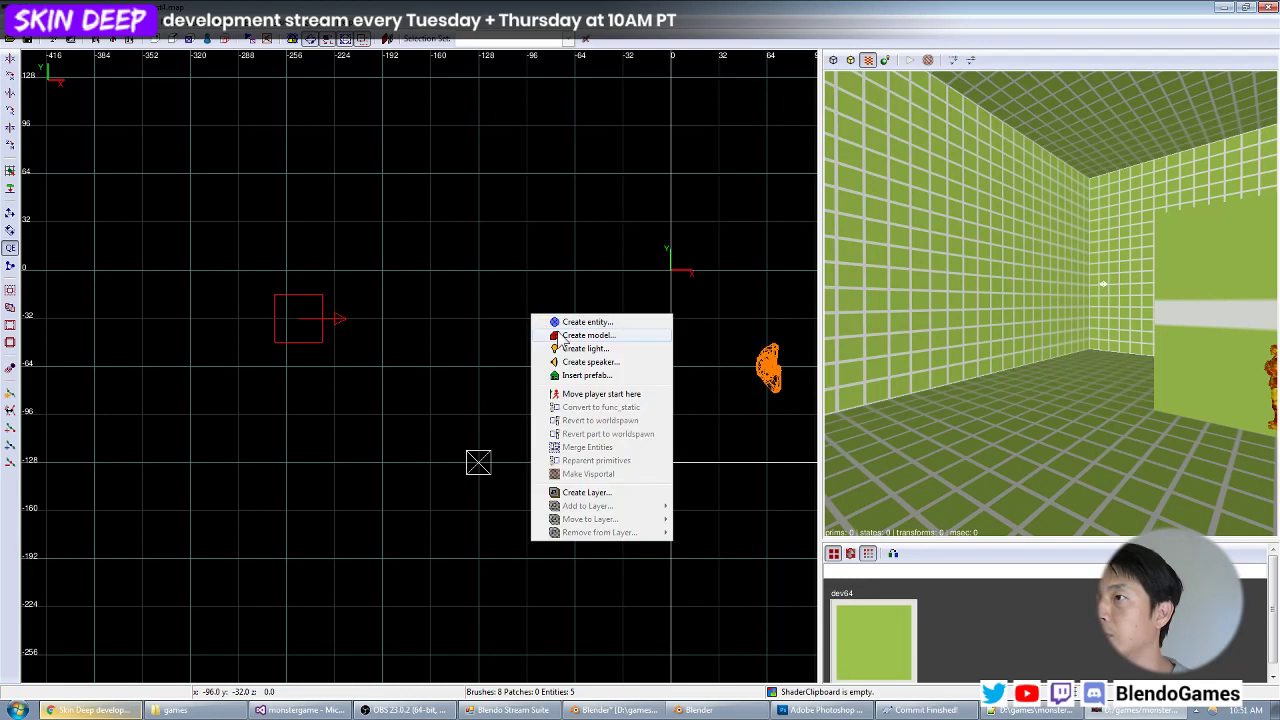
{"action": "left_click", "coordinate": [560, 336]}
{"action": "left_click", "coordinate": [150, 113]}
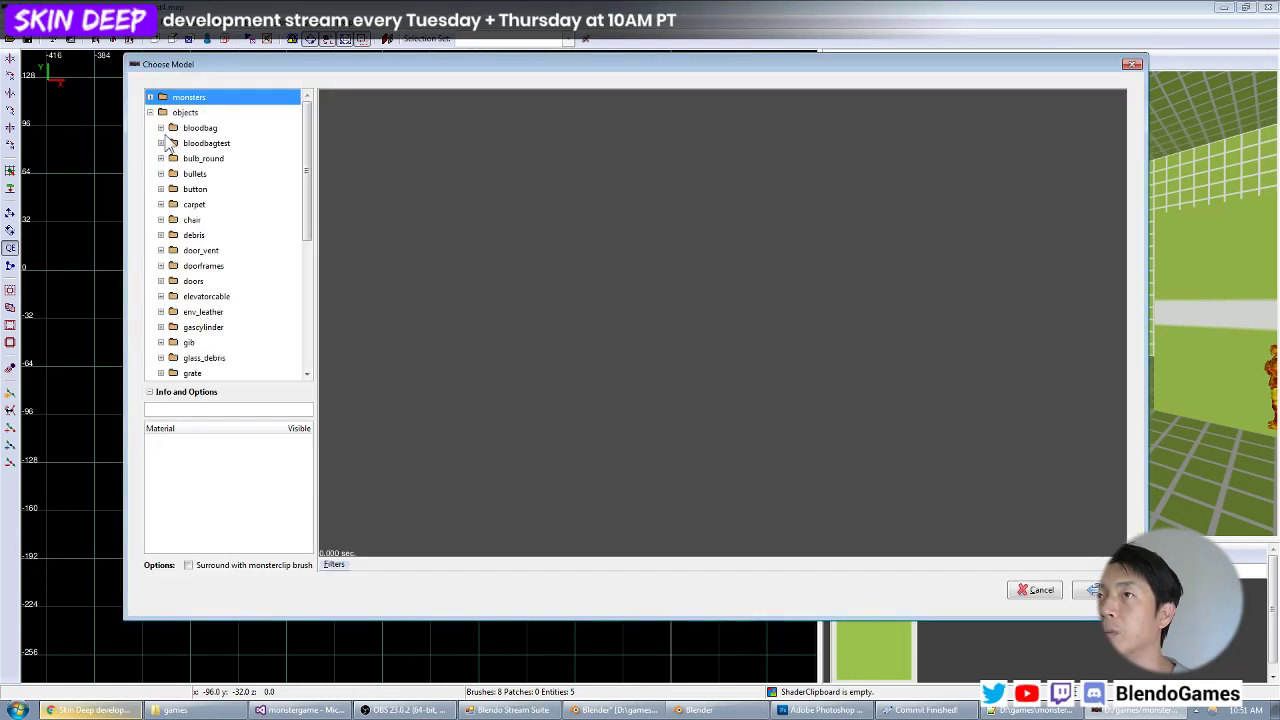
{"action": "left_click", "coordinate": [161, 128]}
{"action": "left_click", "coordinate": [217, 144]}
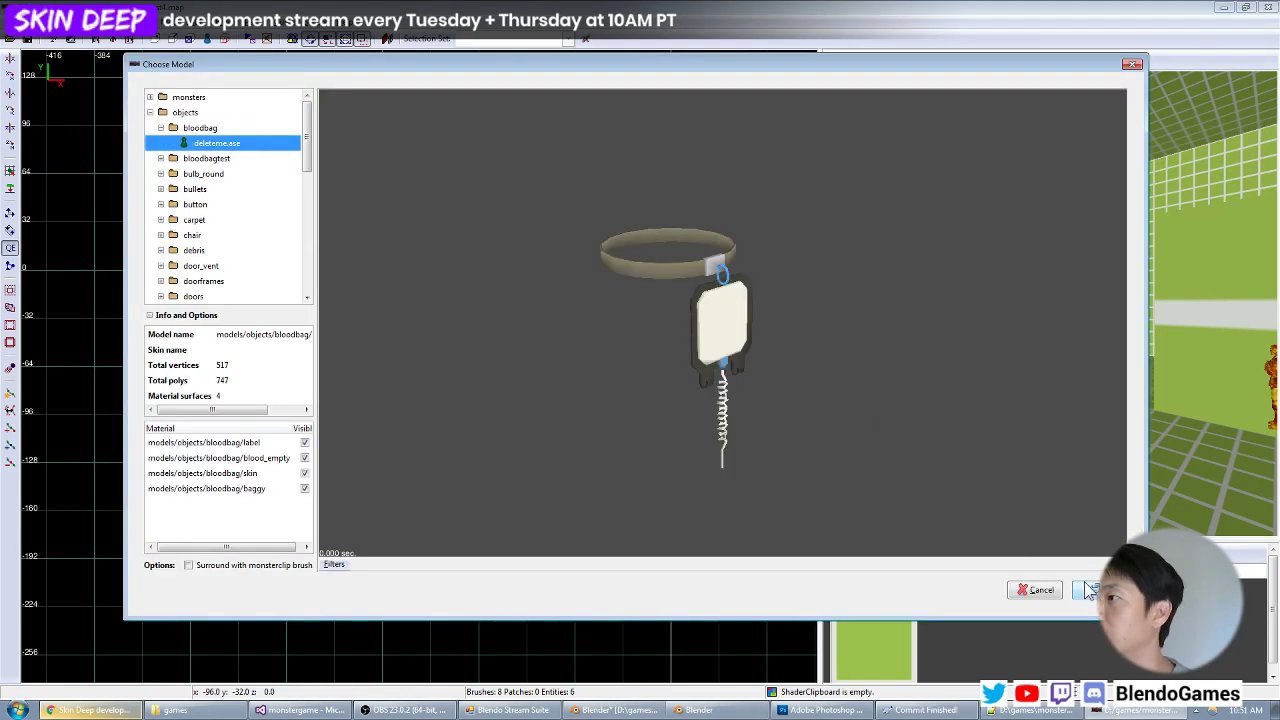
{"action": "left_click_drag", "start_coordinate": [696, 371], "coordinate": [775, 360]}
{"action": "scroll", "coordinate": [762, 368], "scroll_direction": "up", "scroll_amount": 6}
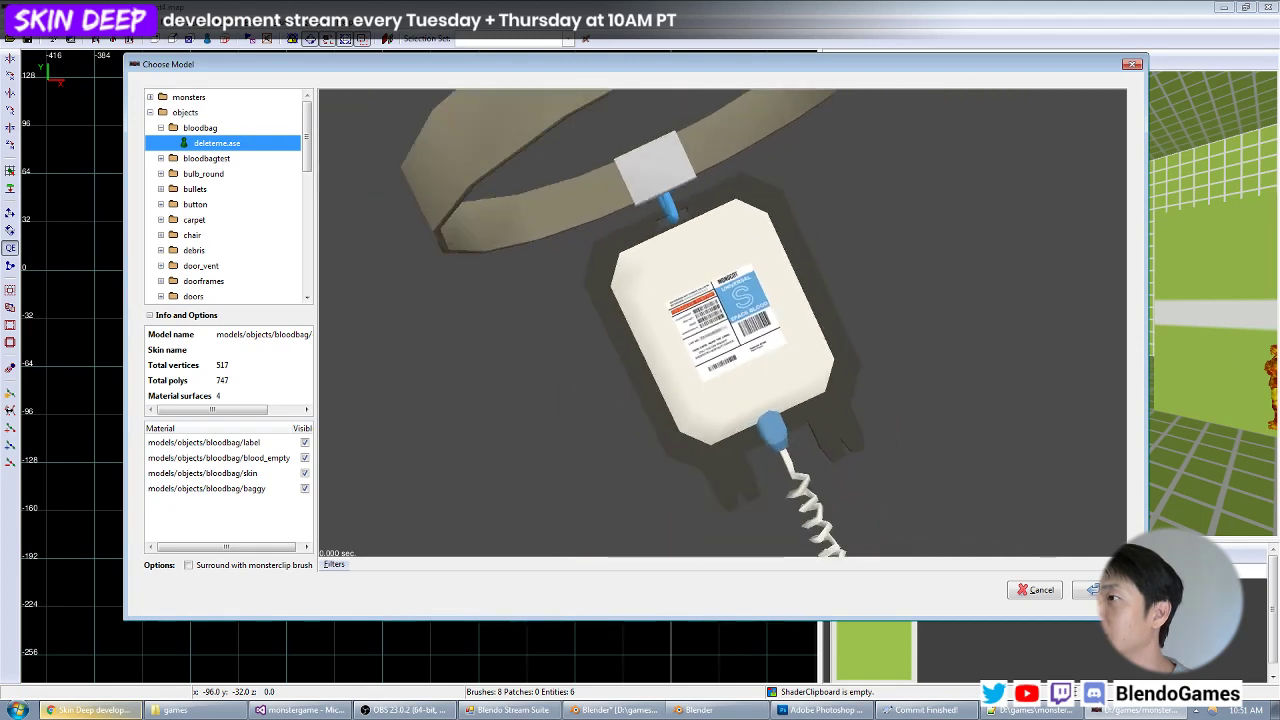
{"action": "left_click", "coordinate": [1093, 589]}
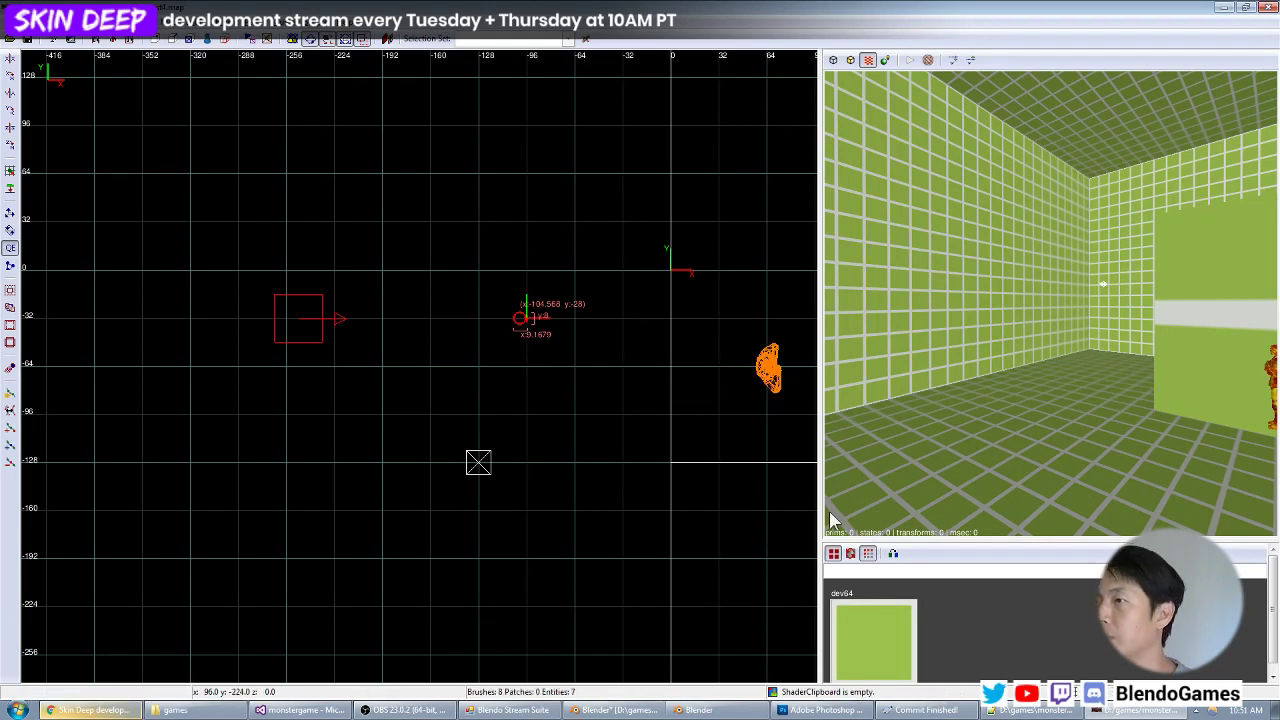
In the side view, raise the player start about 64 units and position the blood bag model 32 units higher above the floor.
{"action": "key", "text": "ctrl+Tab"}
{"action": "left_click_drag", "start_coordinate": [424, 367], "coordinate": [430, 461]}
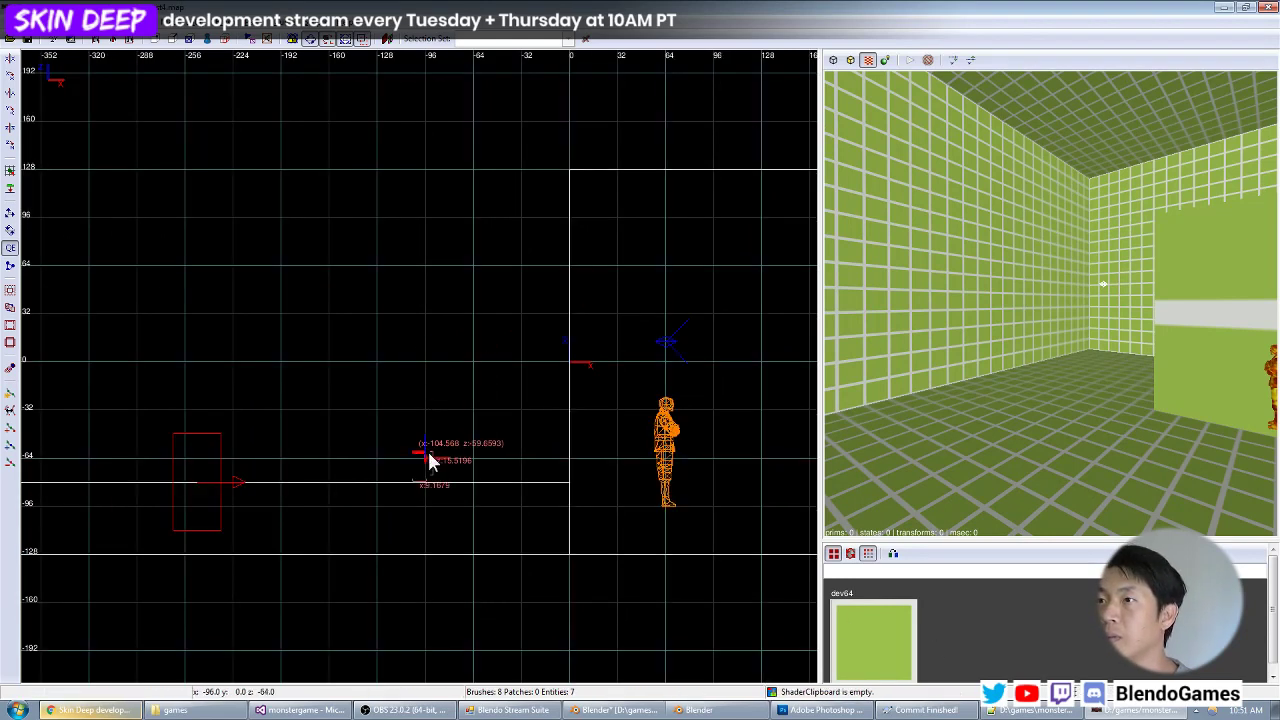
{"action": "key", "text": "Escape"}
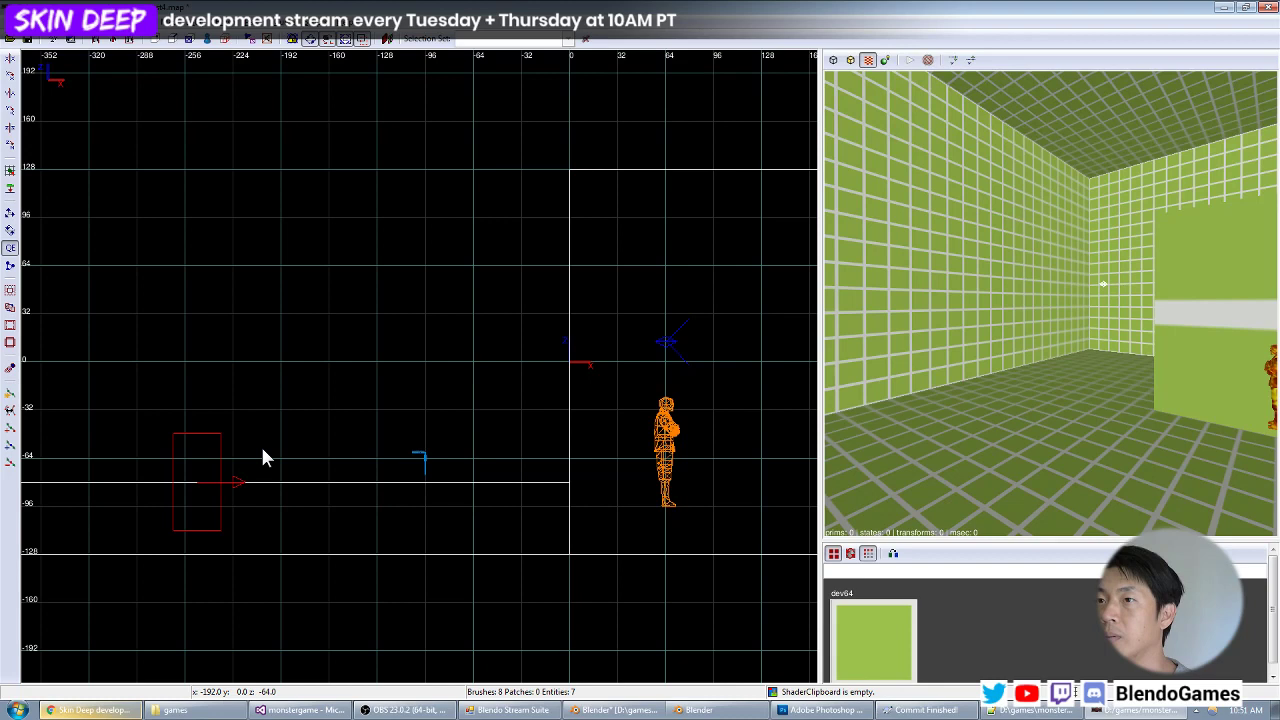
{"action": "left_click", "coordinate": [198, 457], "text": "shift"}
{"action": "left_click_drag", "start_coordinate": [198, 457], "coordinate": [194, 382]}
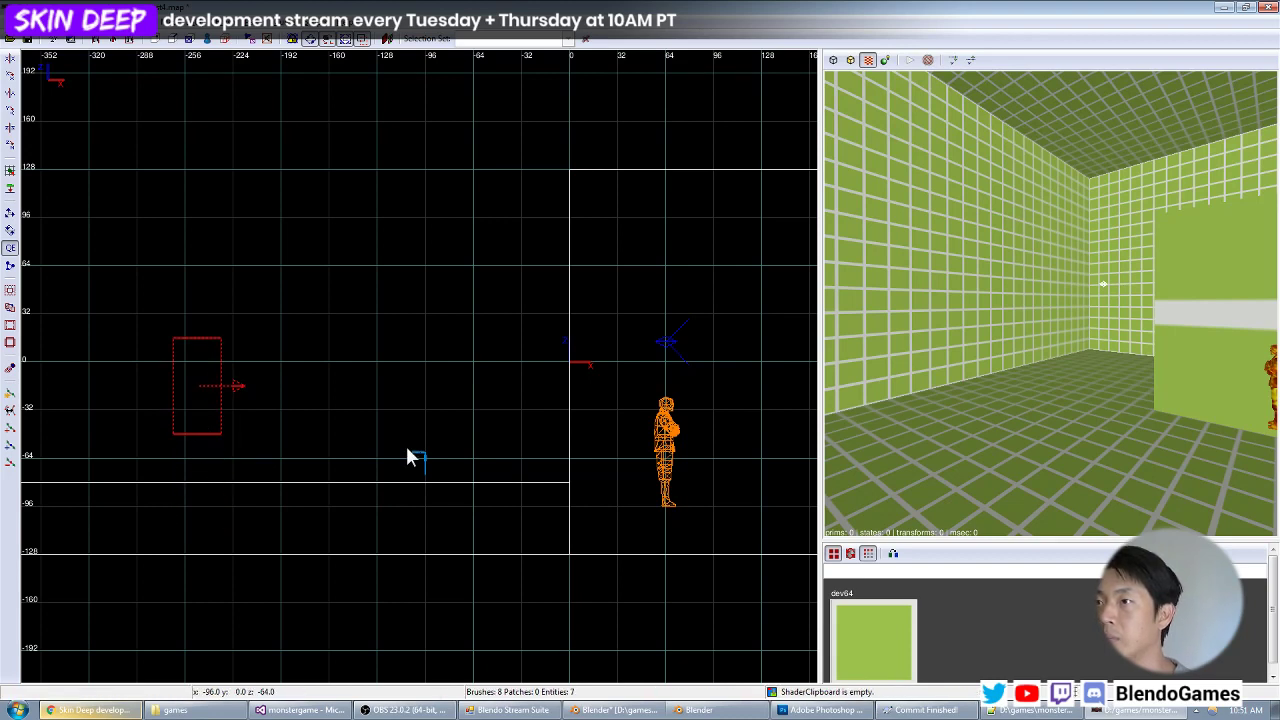
{"action": "key", "text": "Escape"}
{"action": "left_click", "coordinate": [425, 454], "text": "shift"}
{"action": "left_click_drag", "start_coordinate": [425, 454], "coordinate": [428, 426]}
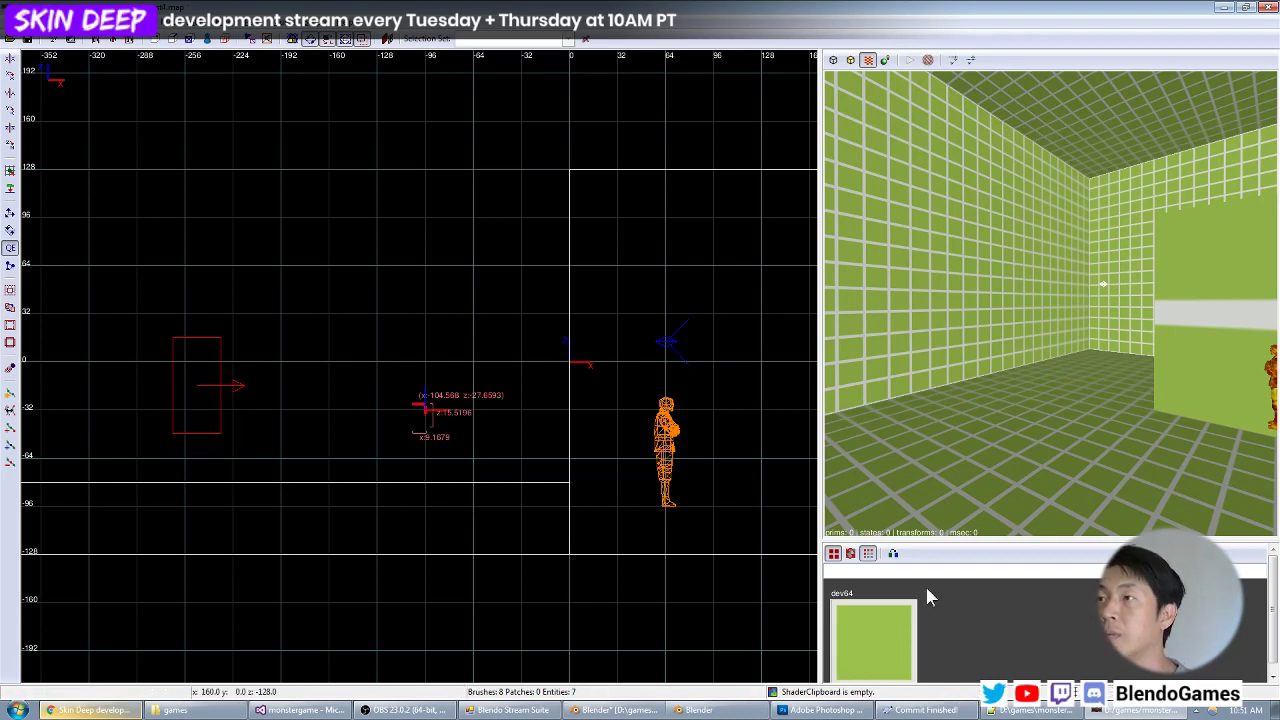
Switch to Visual Studio, run the Skin Deep build and use the map command in the game console.
{"action": "left_click", "coordinate": [300, 710]}
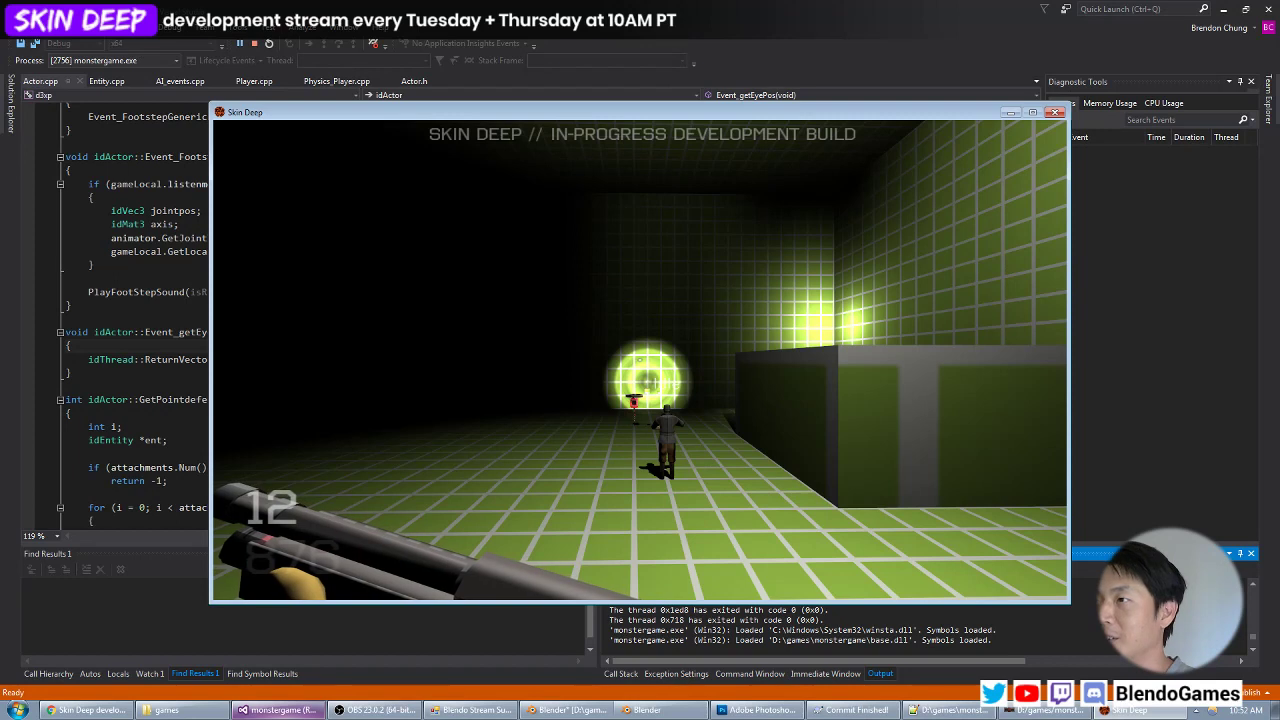
{"action": "key", "text": "grave"}
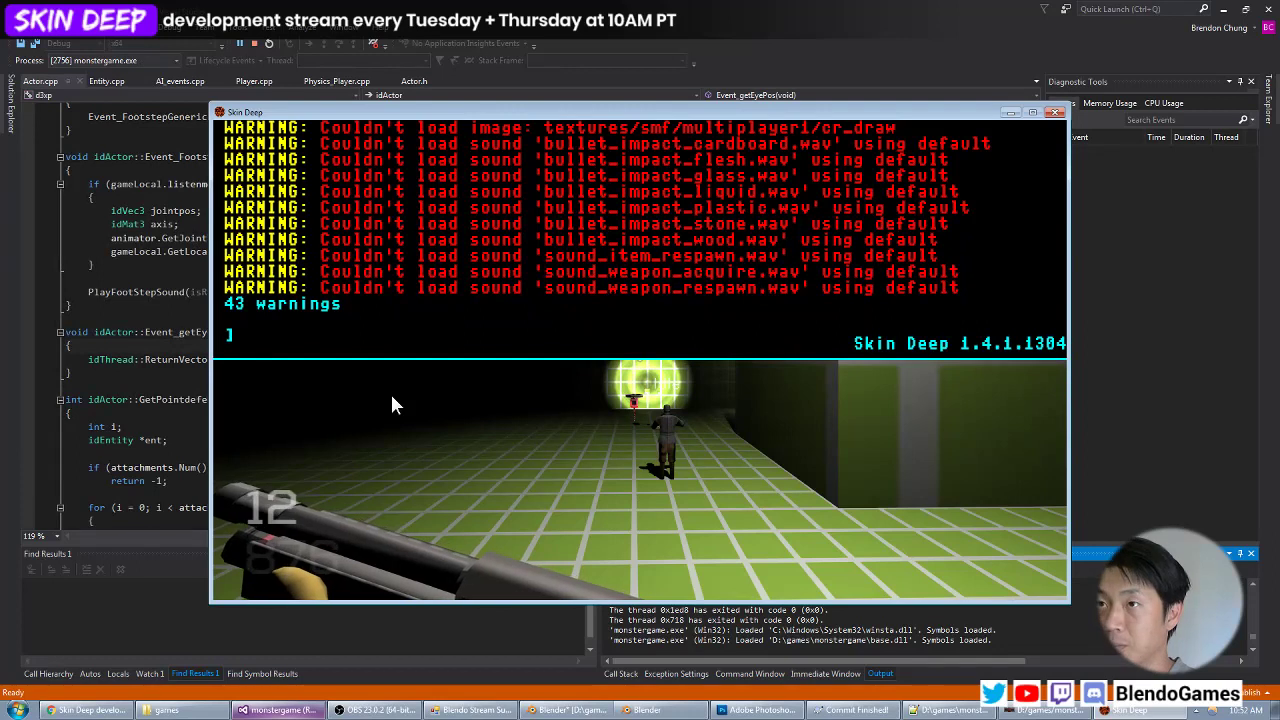
{"action": "type", "text": "map"}
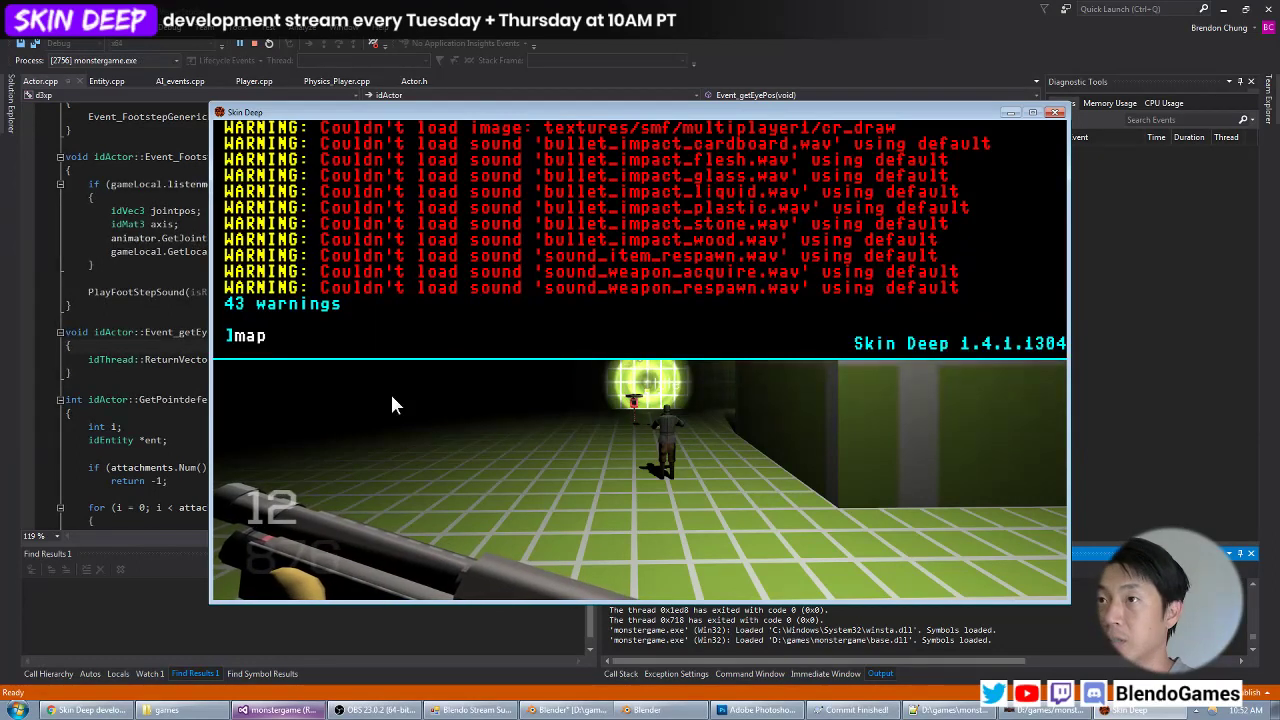
{"action": "key", "text": "grave"}
Switch weapons, kill the enemy and examine the blood bag's baggy, label and strap materials up close in the game.
{"action": "key", "text": "2"}
{"action": "key", "text": "w"}
{"action": "left_click", "coordinate": [640, 360]}
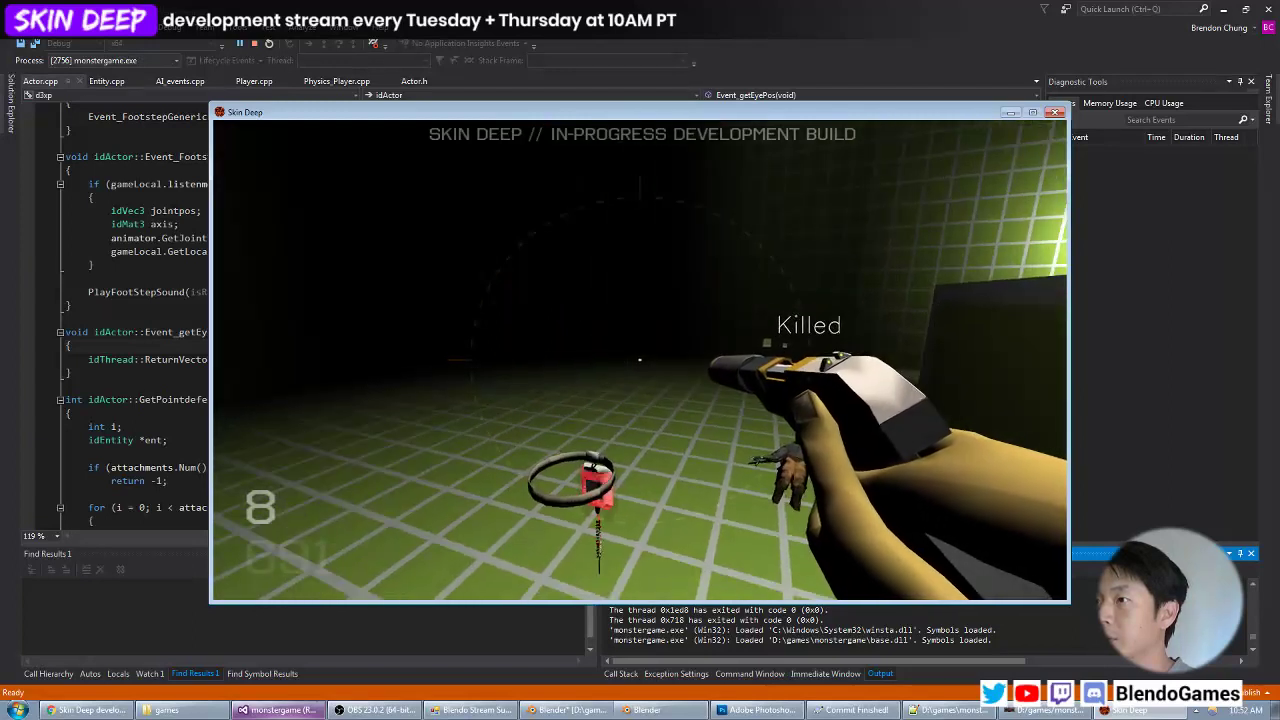
{"action": "key", "text": "z"}
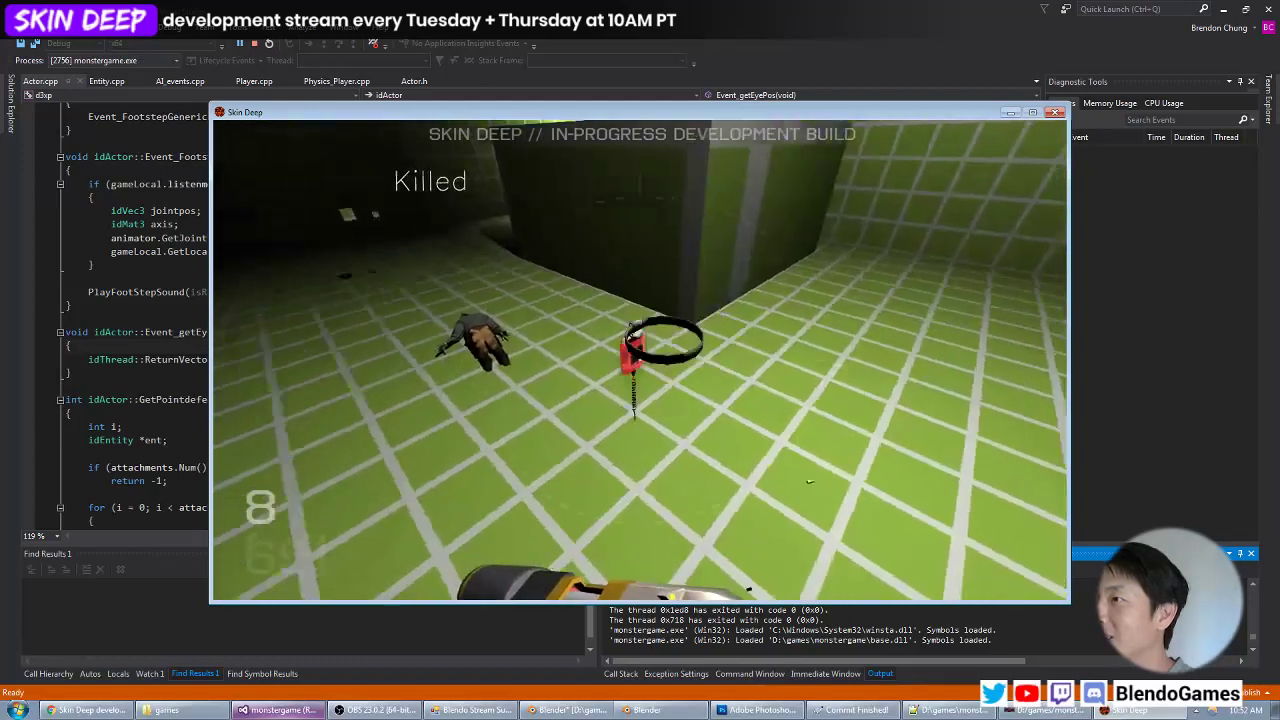
{"action": "key", "text": "z"}
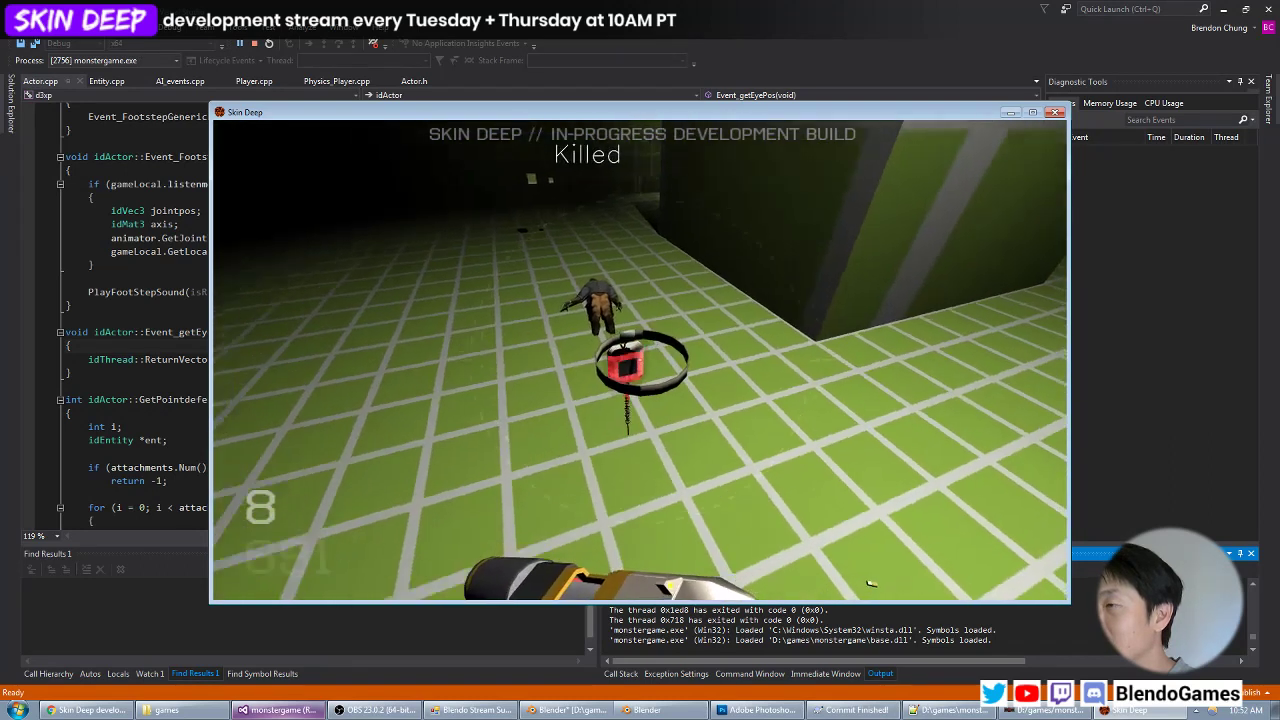
{"action": "key", "text": "z"}
{"action": "key", "text": "grave"}
Return to objects.mtr in Notepad++ and copy the unsmoothedTangents keyword from the blood_empty material.
{"action": "key", "text": "alt+Tab"}
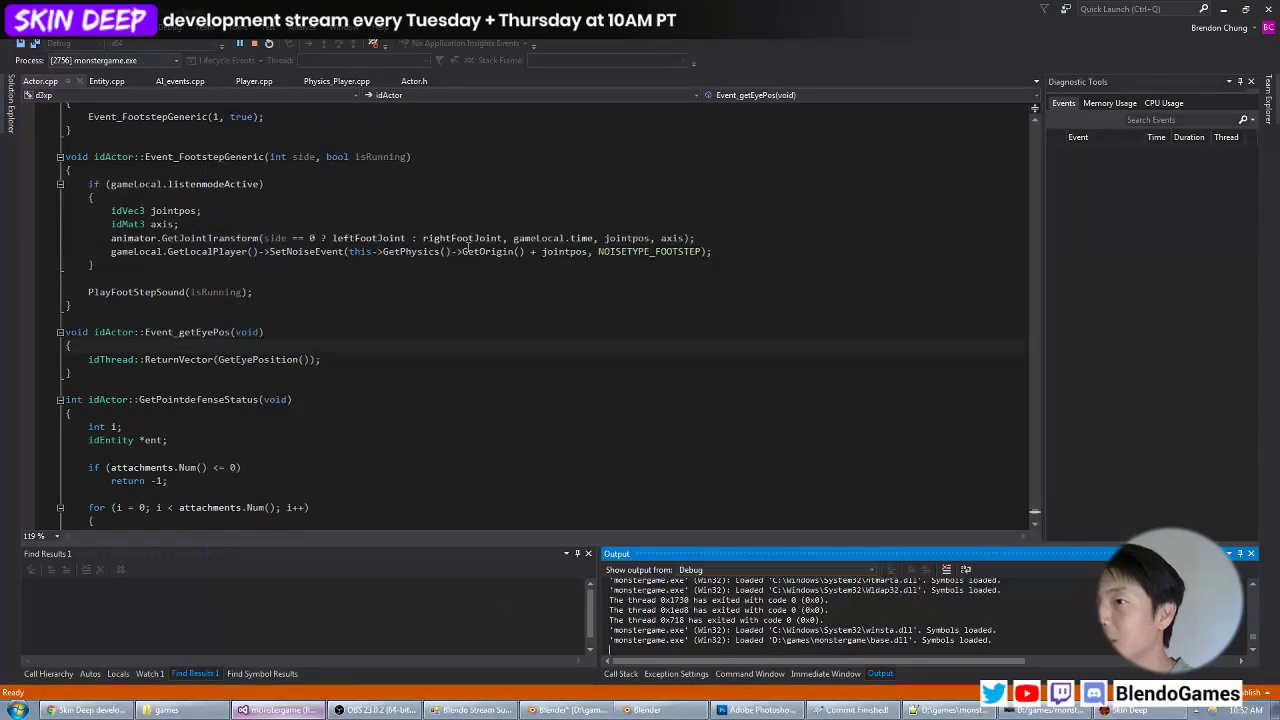
{"action": "left_click", "coordinate": [950, 710]}
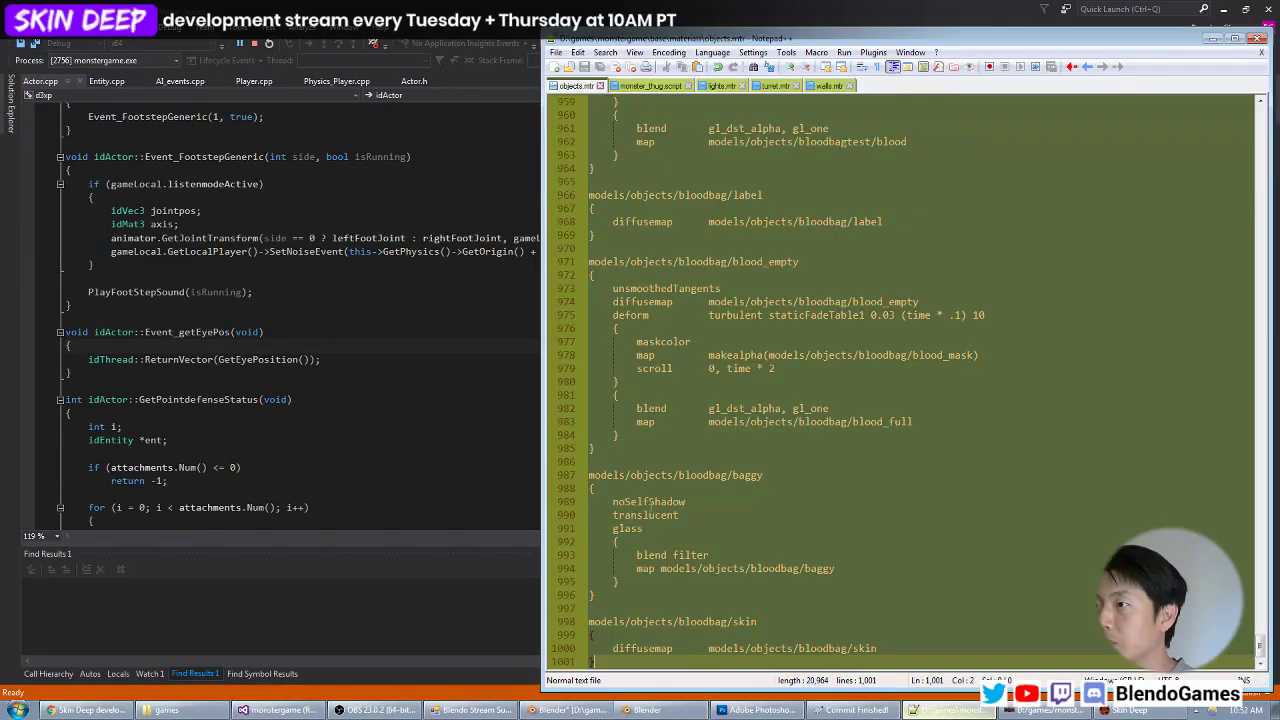
{"action": "double_click", "coordinate": [665, 288]}
{"action": "key", "text": "ctrl+c"}
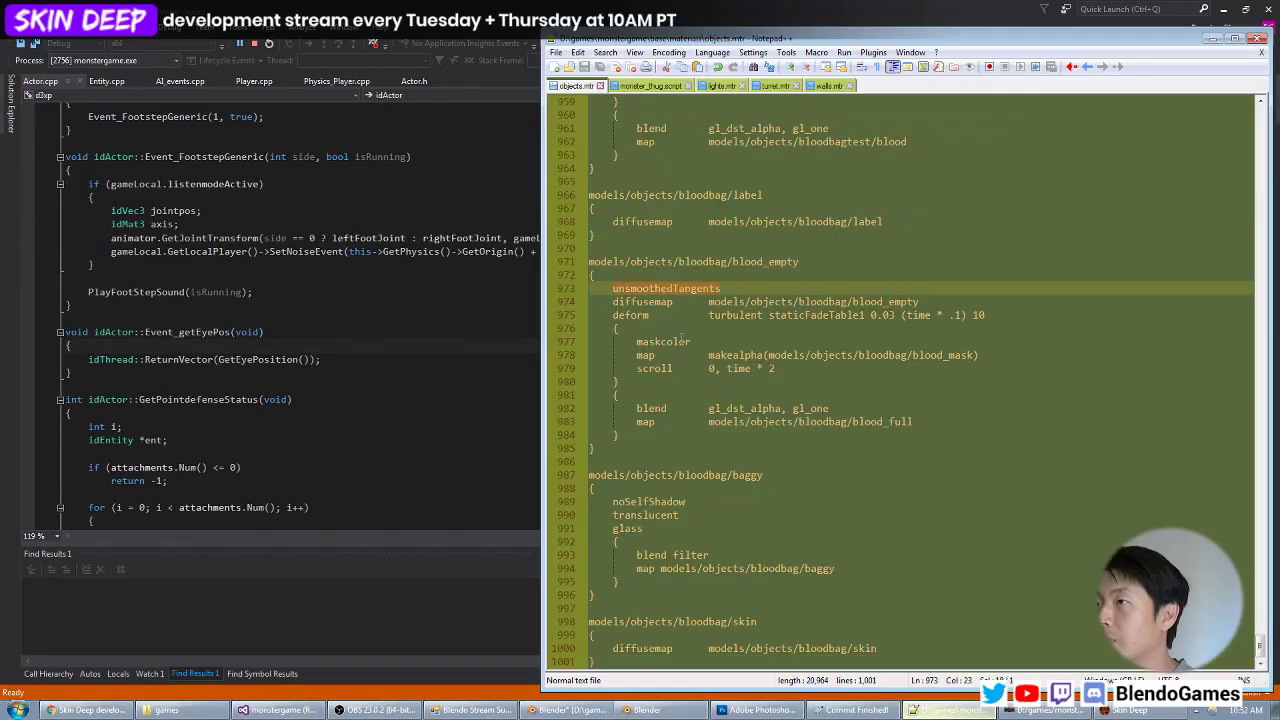
Try adding unsmoothedTangents above the diffusemap in the models/objects/bloodbag/skin material, and undo the insertion.
{"action": "left_click", "coordinate": [648, 489]}
{"action": "left_click", "coordinate": [646, 635]}
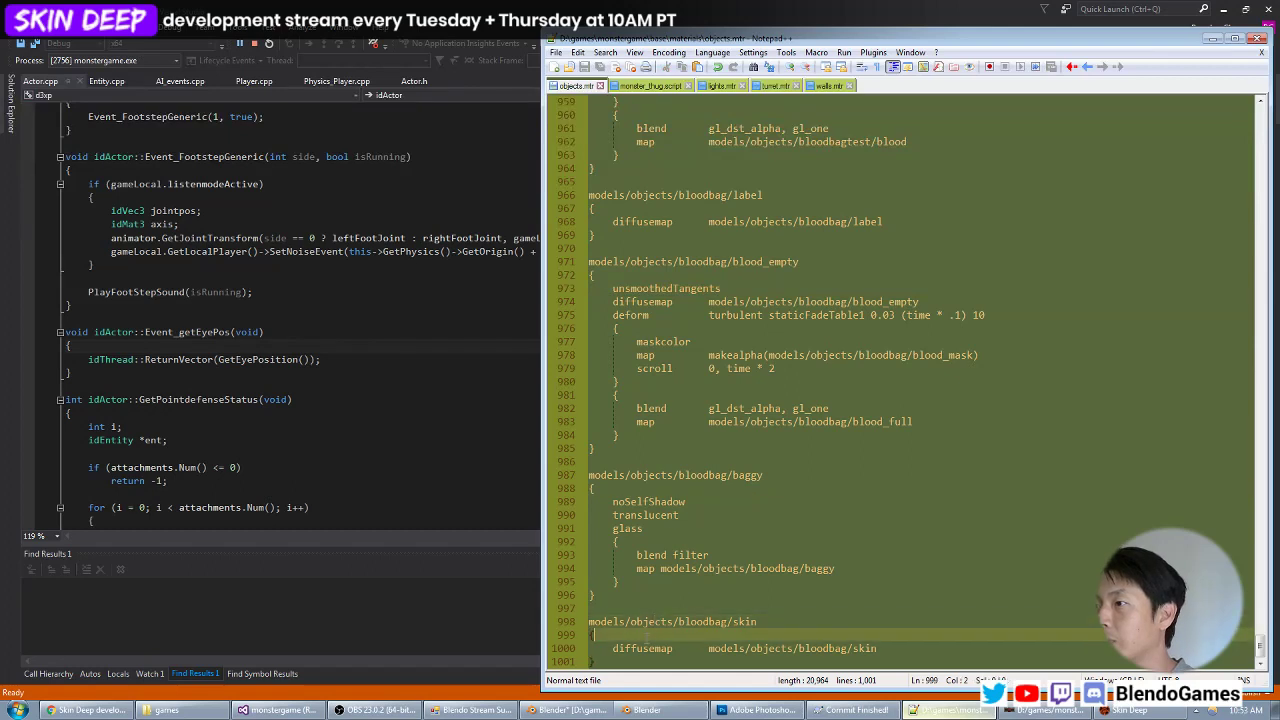
{"action": "key", "text": "Return"}
{"action": "key", "text": "Tab"}
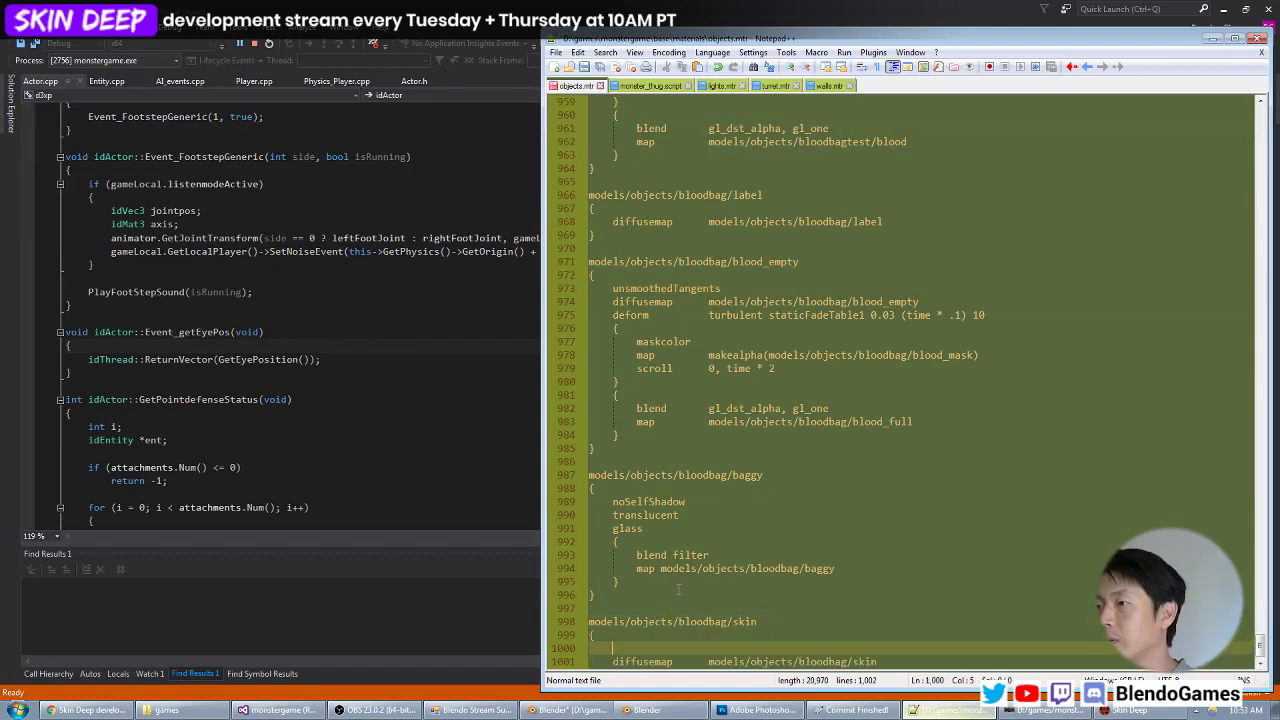
{"action": "key", "text": "ctrl+v"}
{"action": "key", "text": "Up"}
{"action": "key", "text": "Up"}
{"action": "key", "text": "Up"}
{"action": "key", "text": "Up"}
{"action": "key", "text": "Up"}
{"action": "key", "text": "Up"}
{"action": "key", "text": "Up"}
{"action": "key", "text": "Up"}
{"action": "key", "text": "Up"}
{"action": "key", "text": "Up"}
{"action": "key", "text": "Up"}
{"action": "key", "text": "Up"}
{"action": "key", "text": "Up"}
{"action": "key", "text": "Up"}
{"action": "key", "text": "Up"}
{"action": "key", "text": "Up"}
{"action": "key", "text": "Up"}
{"action": "key", "text": "Up"}
{"action": "key", "text": "Up"}
{"action": "key", "text": "Up"}
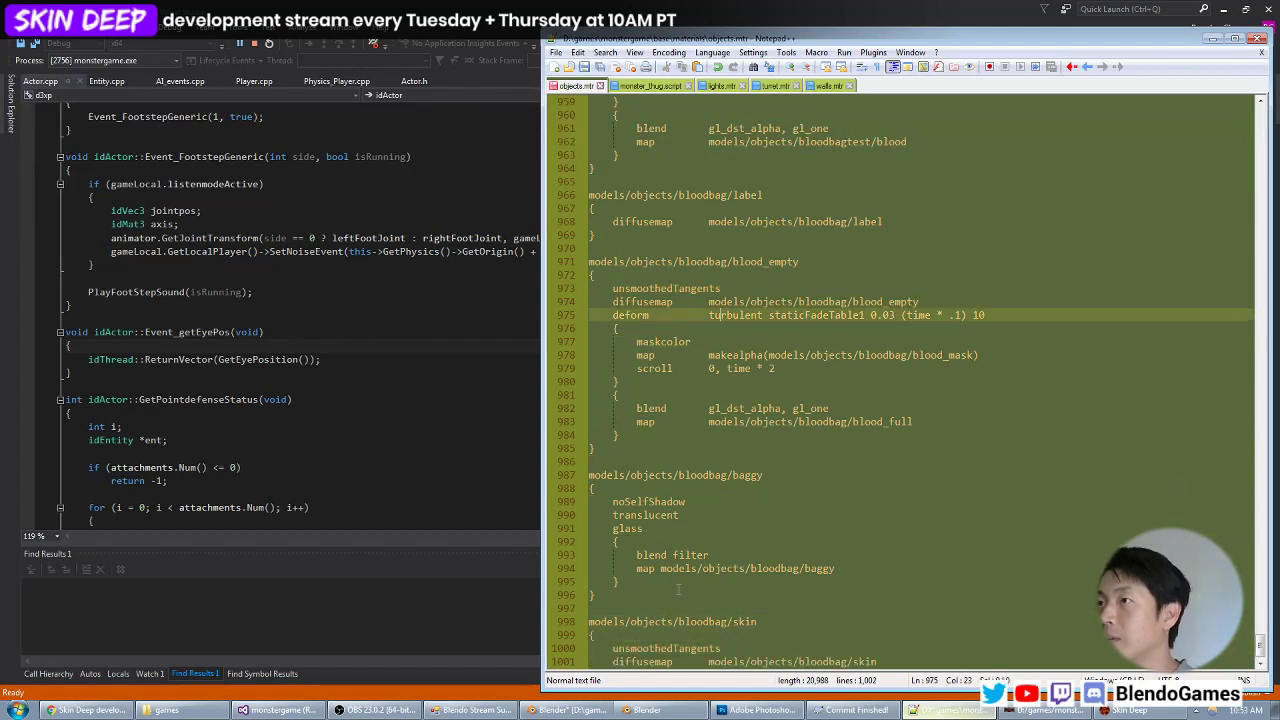
{"action": "key", "text": "Down"}
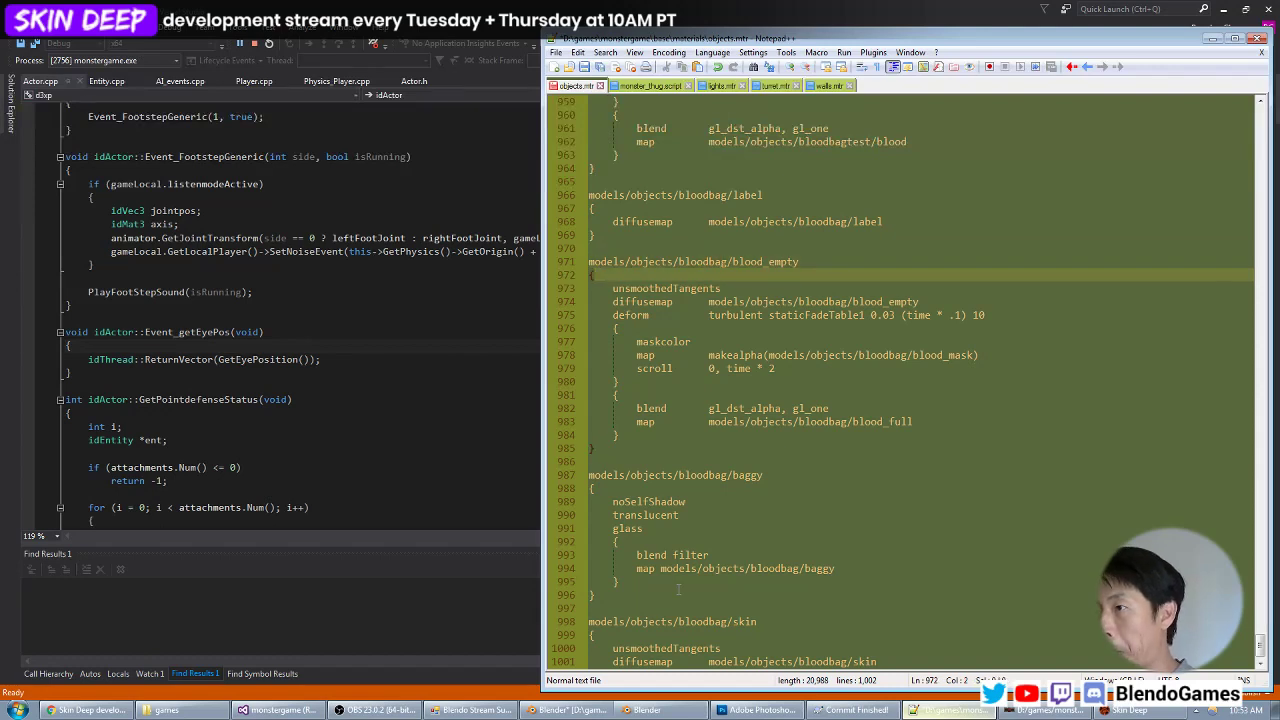
{"action": "key", "text": "ctrl+z"}
{"action": "key", "text": "ctrl+z"}
{"action": "key", "text": "BackSpace"}
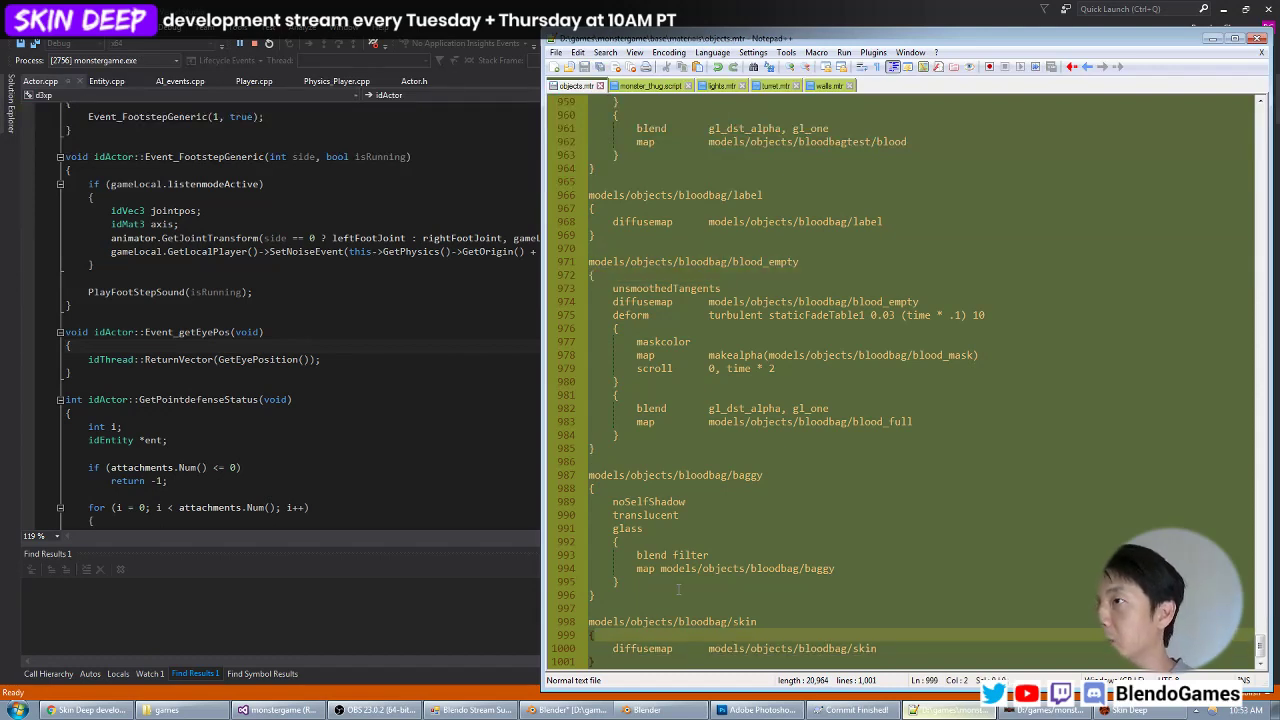
Insert an unsmoothedTangents line above the diffusemap in the models/objects/bloodbag/label material.
{"action": "key", "text": "Up"}
{"action": "key", "text": "Up"}
{"action": "key", "text": "Up"}
{"action": "key", "text": "Up"}
{"action": "key", "text": "Up"}
{"action": "key", "text": "Up"}
{"action": "key", "text": "Up"}
{"action": "key", "text": "Up"}
{"action": "key", "text": "Up"}
{"action": "key", "text": "Up"}
{"action": "key", "text": "Up"}
{"action": "key", "text": "Up"}
{"action": "key", "text": "Up"}
{"action": "key", "text": "Up"}
{"action": "key", "text": "Up"}
{"action": "key", "text": "Up"}
{"action": "key", "text": "Up"}
{"action": "key", "text": "Up"}
{"action": "key", "text": "Up"}
{"action": "key", "text": "Up"}
{"action": "key", "text": "Up"}
{"action": "key", "text": "Up"}
{"action": "key", "text": "Up"}
{"action": "key", "text": "Up"}
{"action": "key", "text": "Up"}
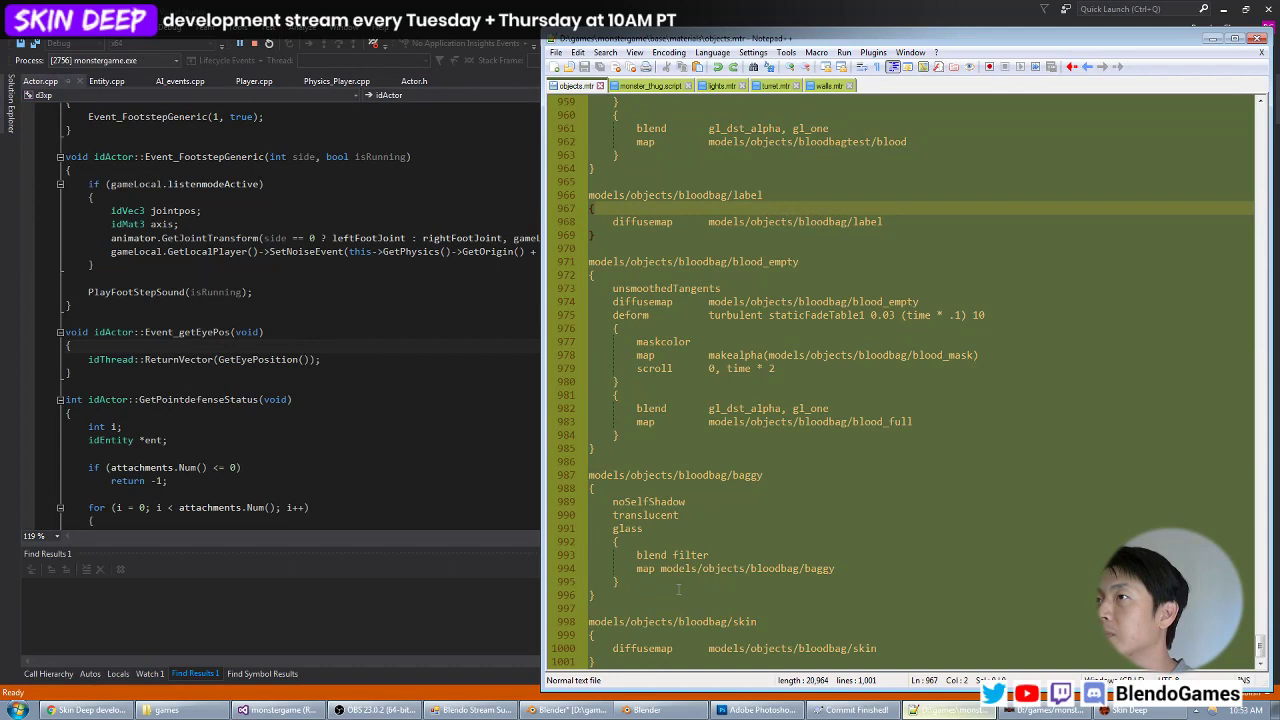
{"action": "key", "text": "Return"}
{"action": "key", "text": "ctrl+v"}
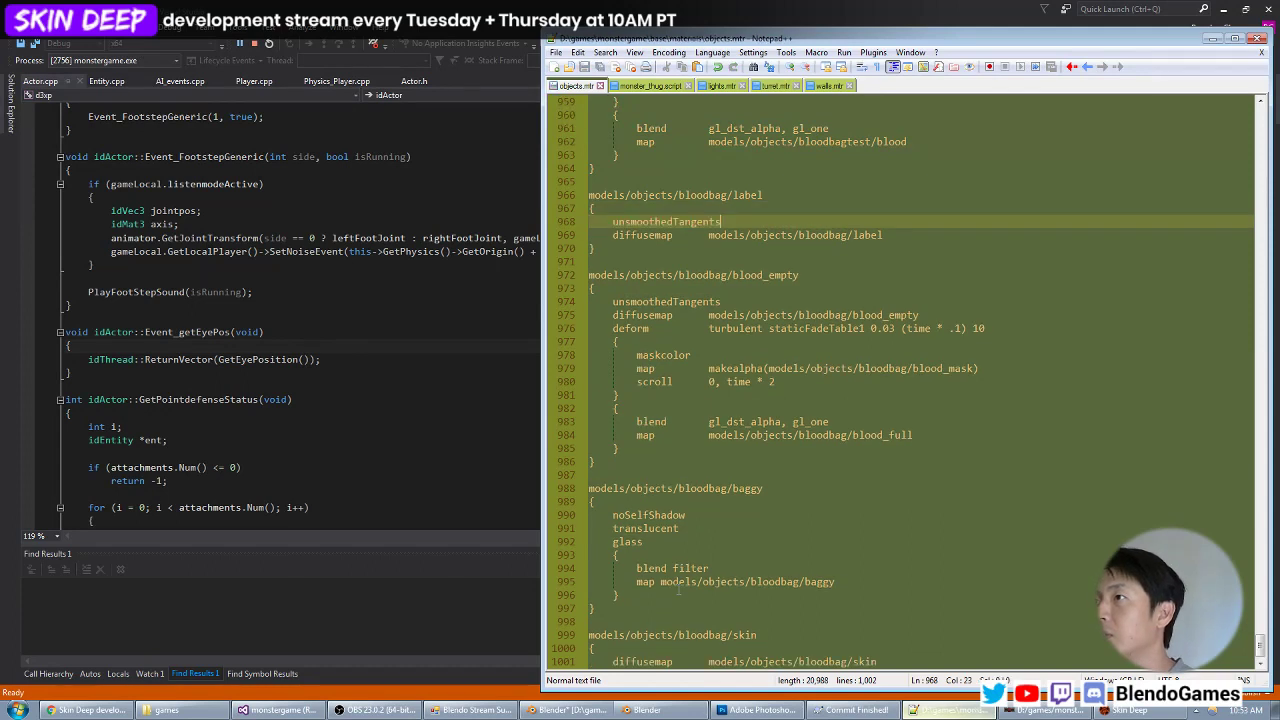
Switch to the Skin Deep game and examine the blood bag's label and bag surfaces zoomed in.
{"action": "key", "text": "Down"}
{"action": "key", "text": "Down"}
{"action": "key", "text": "Down"}
{"action": "key", "text": "Down"}
{"action": "key", "text": "Down"}
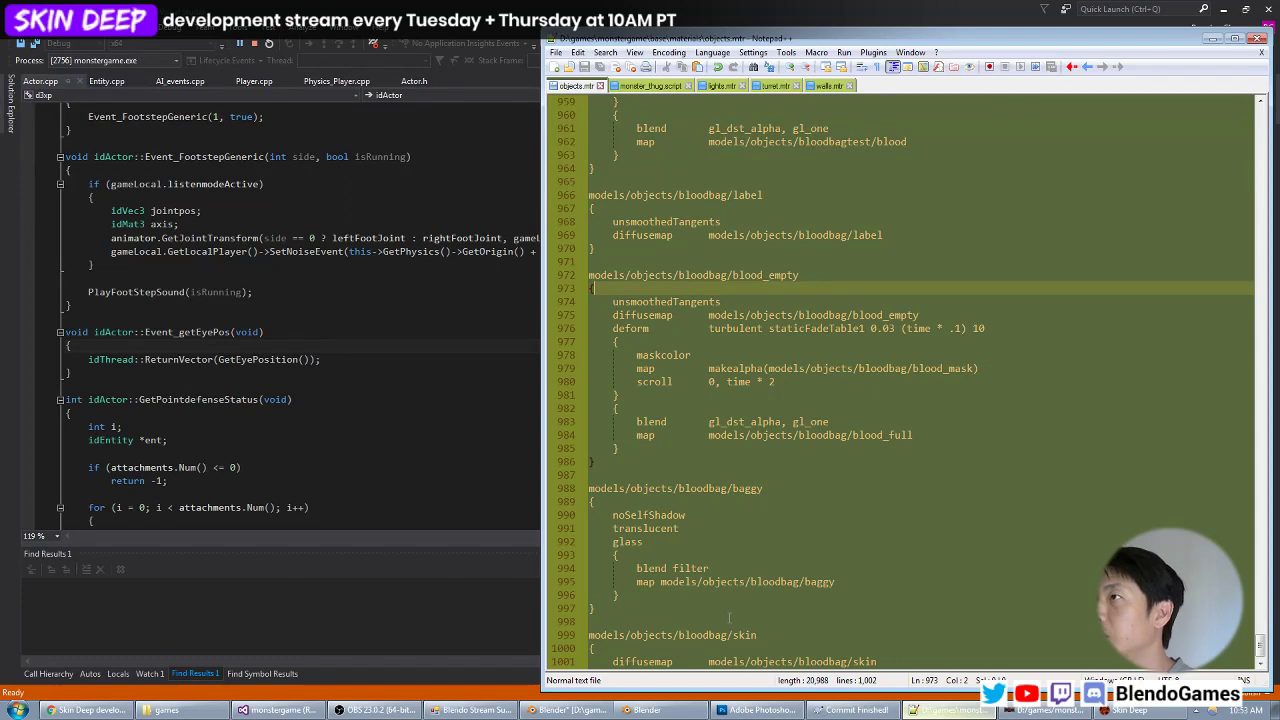
{"action": "key", "text": "alt+Tab"}
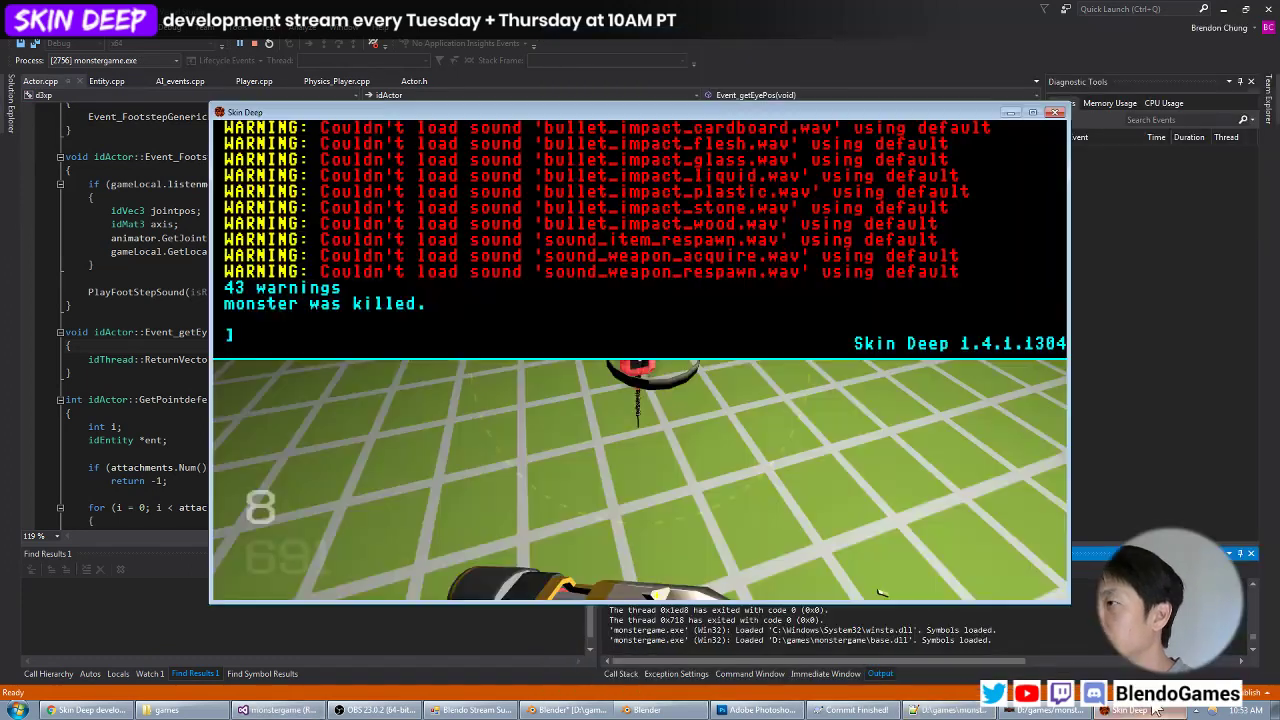
{"action": "key", "text": "z"}
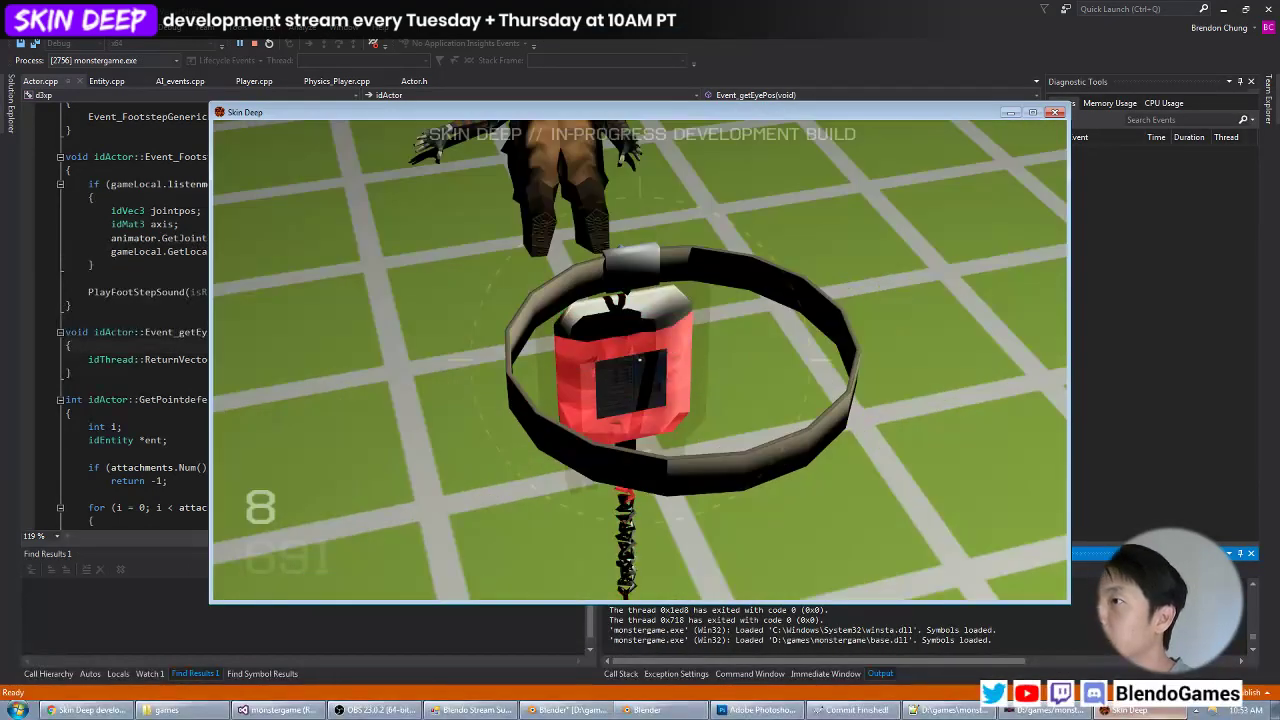
{"action": "key", "text": "z"}
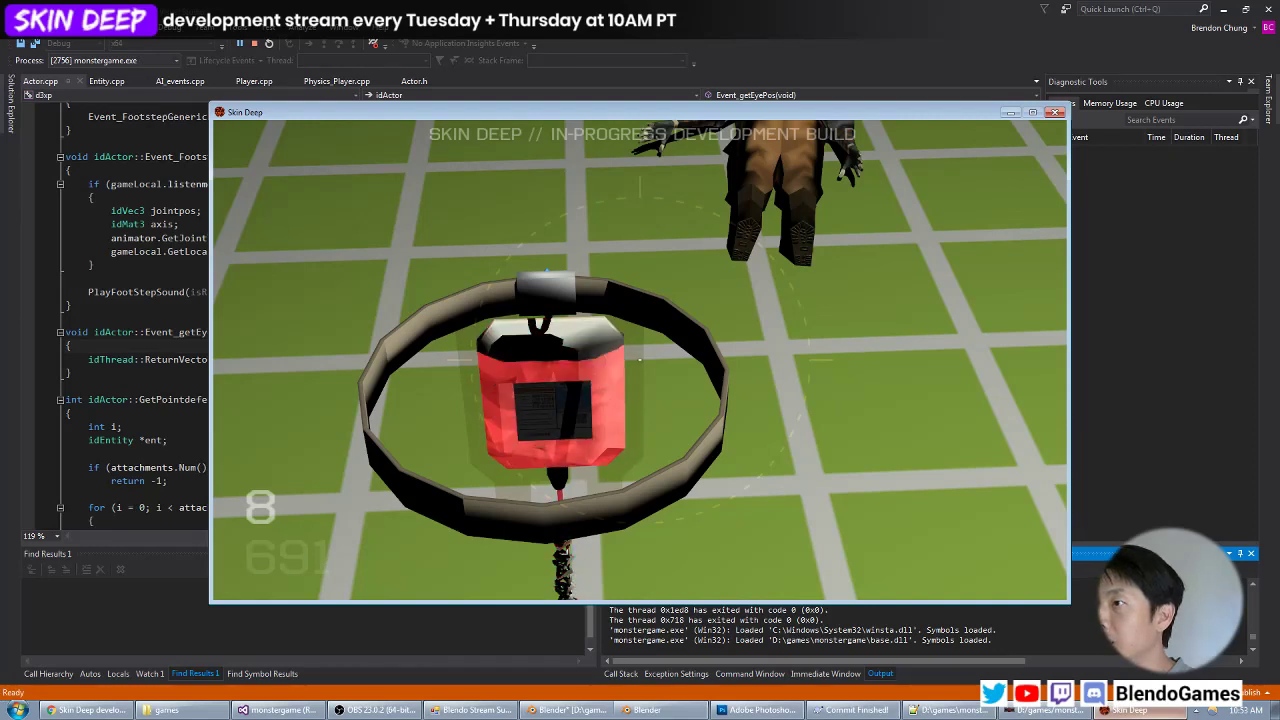
{"action": "key", "text": "grave"}
{"action": "key", "text": "alt+Tab"}
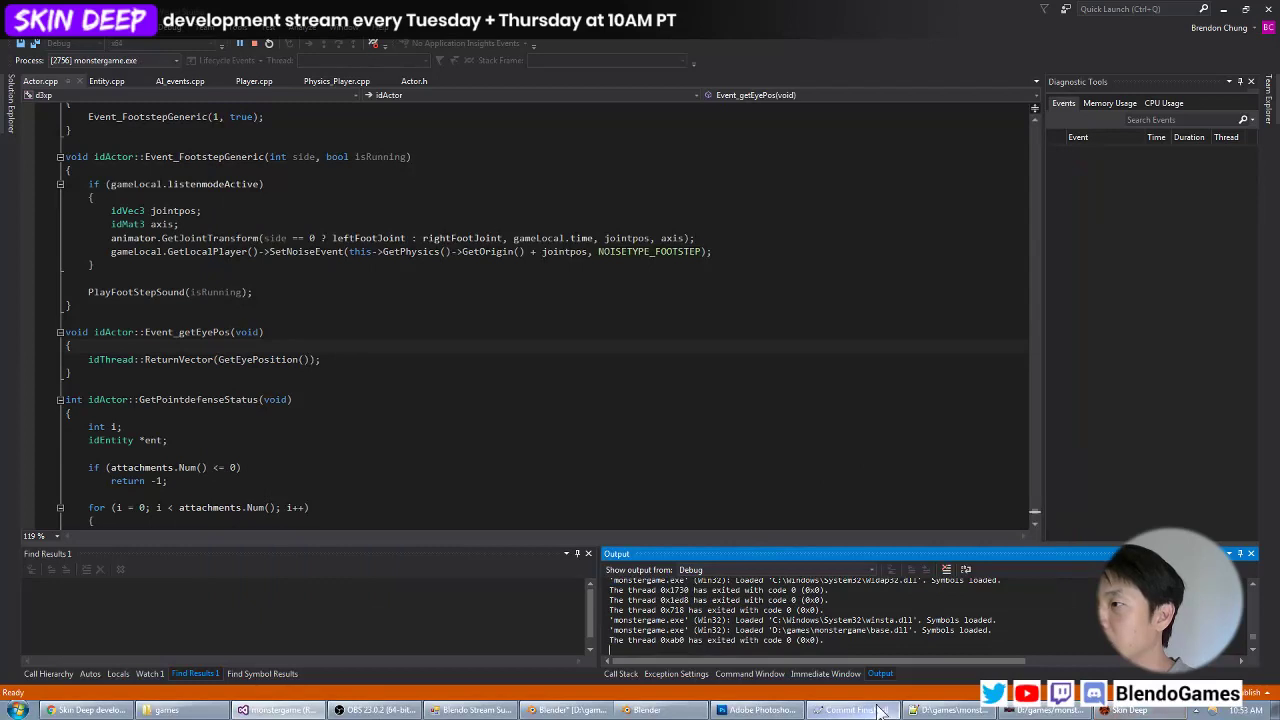
Return to objects.mtr in Notepad++ and highlight the models/objects/bloodbag/baggy material's lines from noSelfShadow through blend filter for review.
{"action": "left_click", "coordinate": [919, 710]}
{"action": "scroll", "coordinate": [717, 492], "scroll_direction": "down", "scroll_amount": 1}
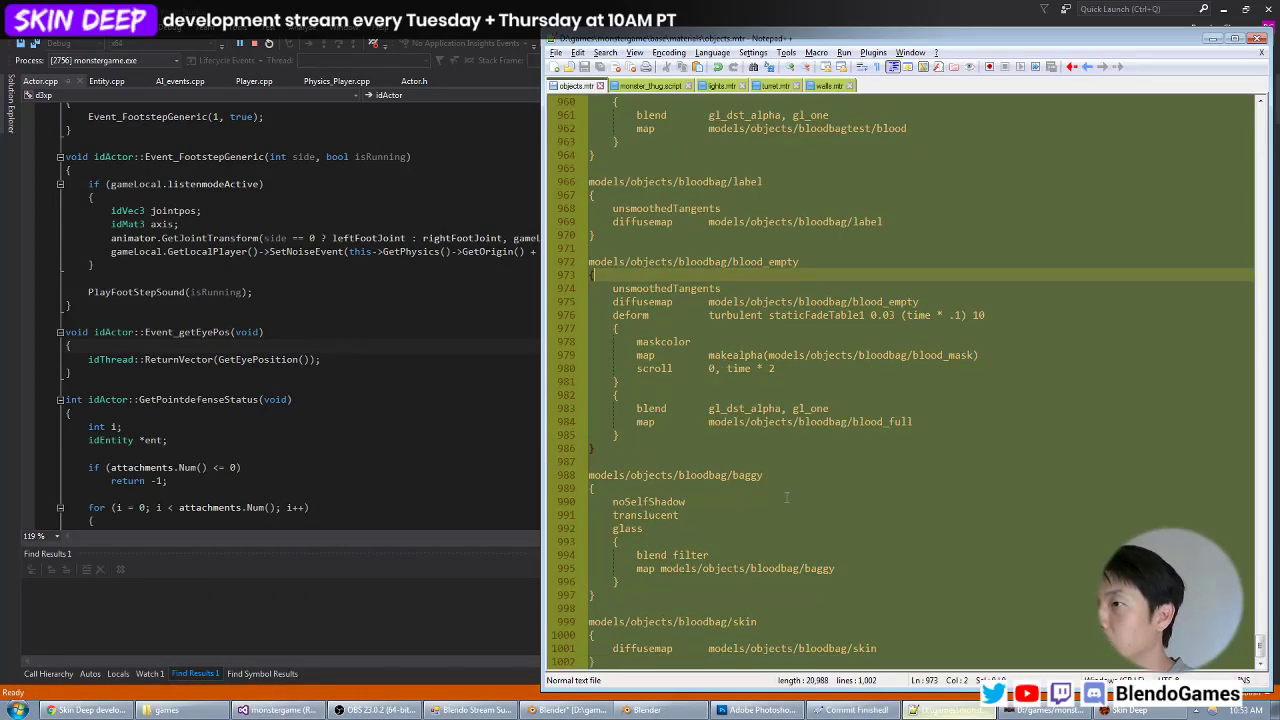
{"action": "left_click", "coordinate": [745, 506]}
{"action": "key", "text": "Home"}
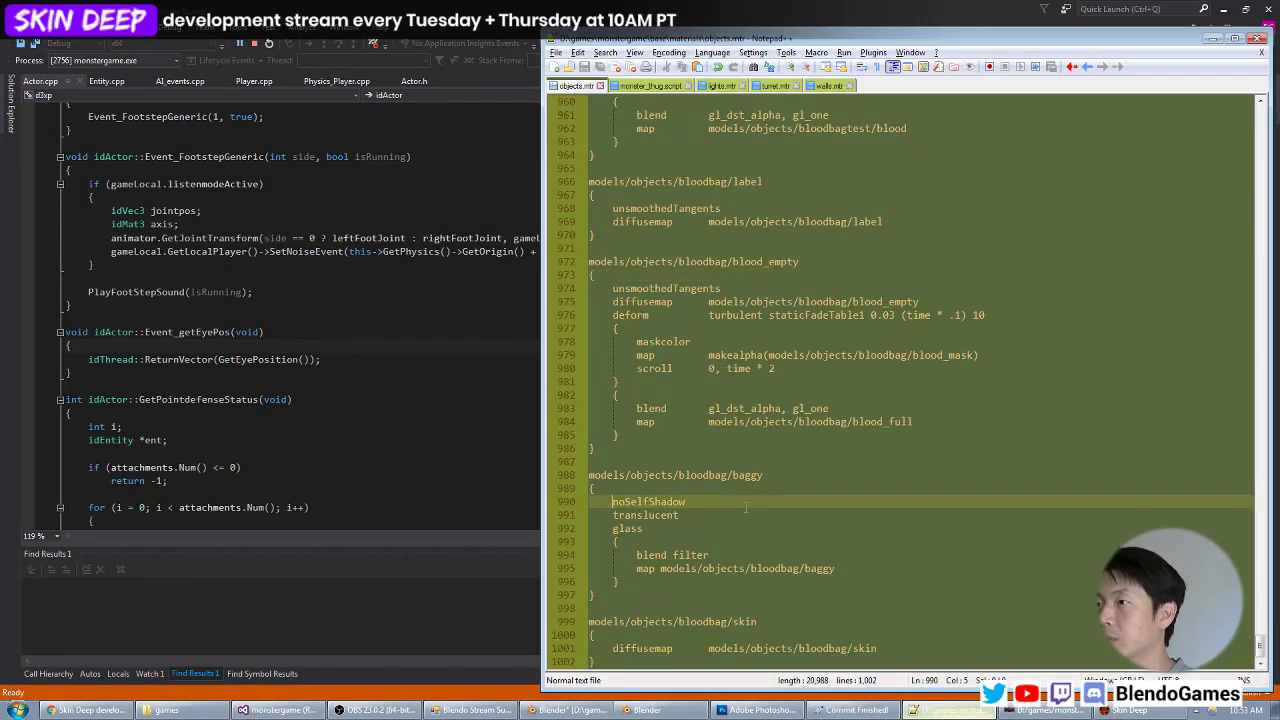
{"action": "key", "text": "shift+End"}
{"action": "key", "text": "shift+Down"}
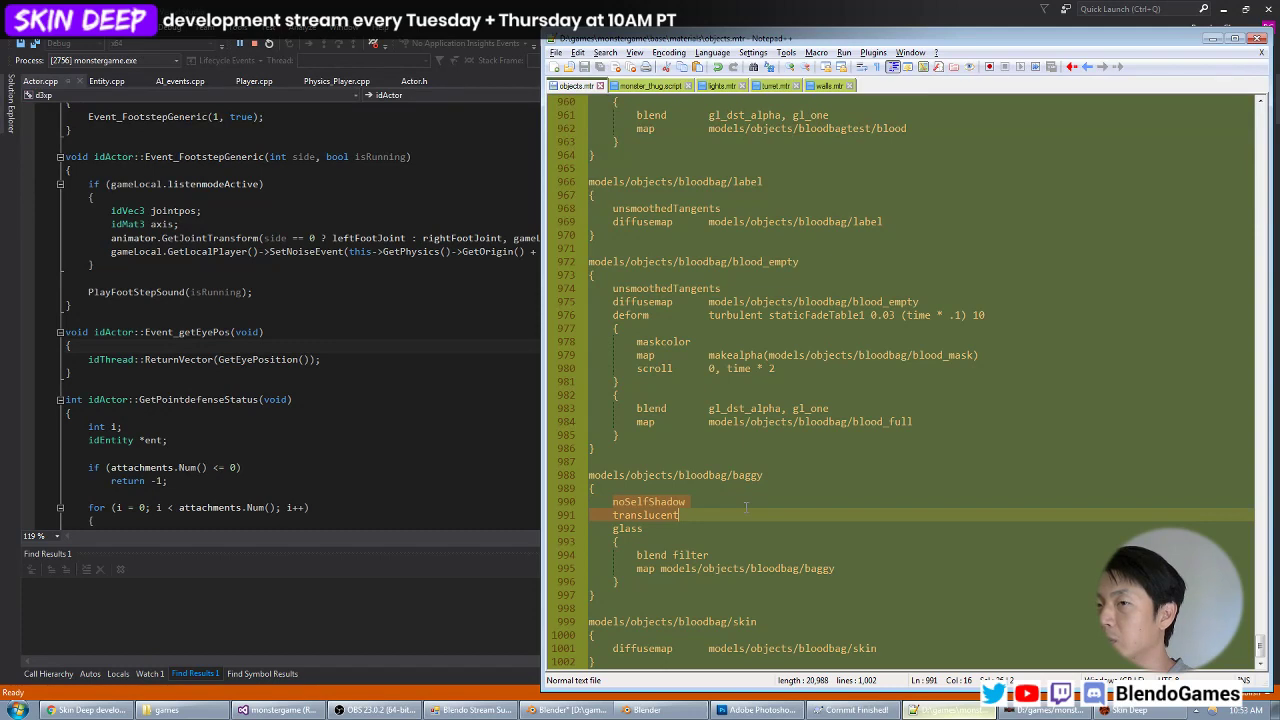
{"action": "key", "text": "shift+Down"}
{"action": "key", "text": "shift+Down"}
{"action": "key", "text": "shift+Down"}
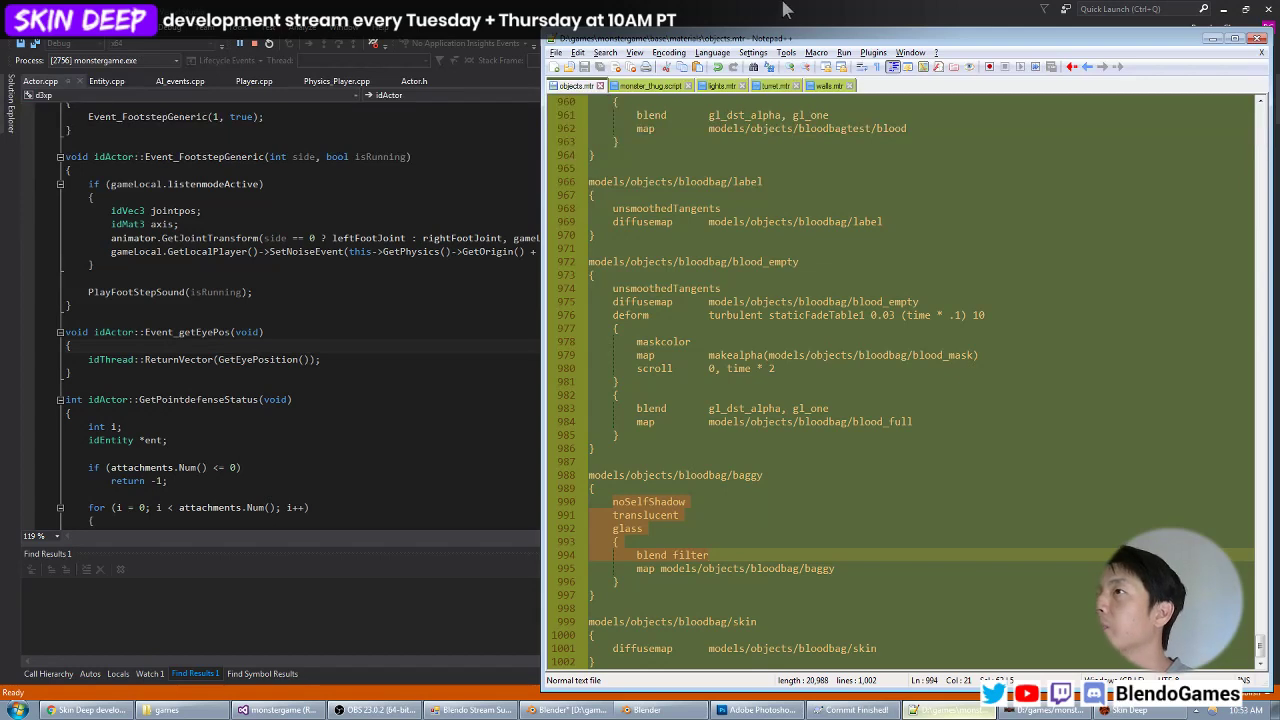
Close the monster_thug.script, lights.mtr and turret.mtr files and bring up walls.mtr.
{"action": "middle_click", "coordinate": [648, 86]}
{"action": "middle_click", "coordinate": [648, 86]}
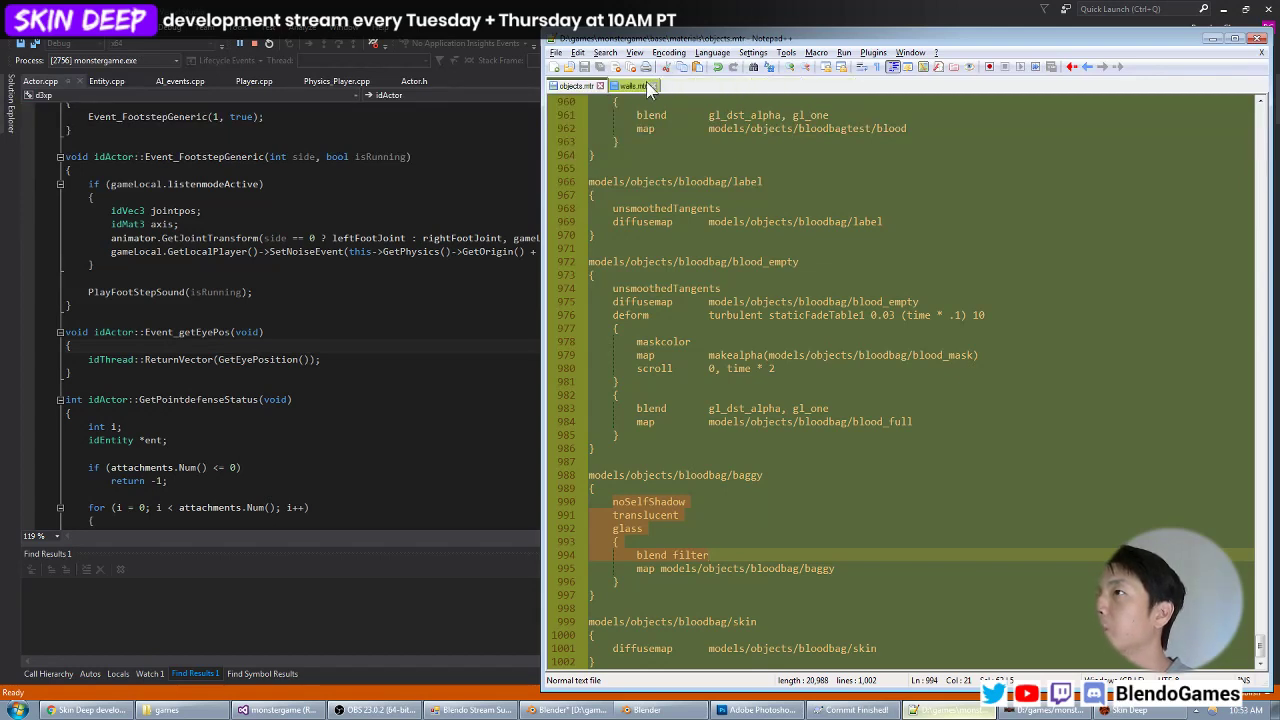
{"action": "middle_click", "coordinate": [648, 86]}
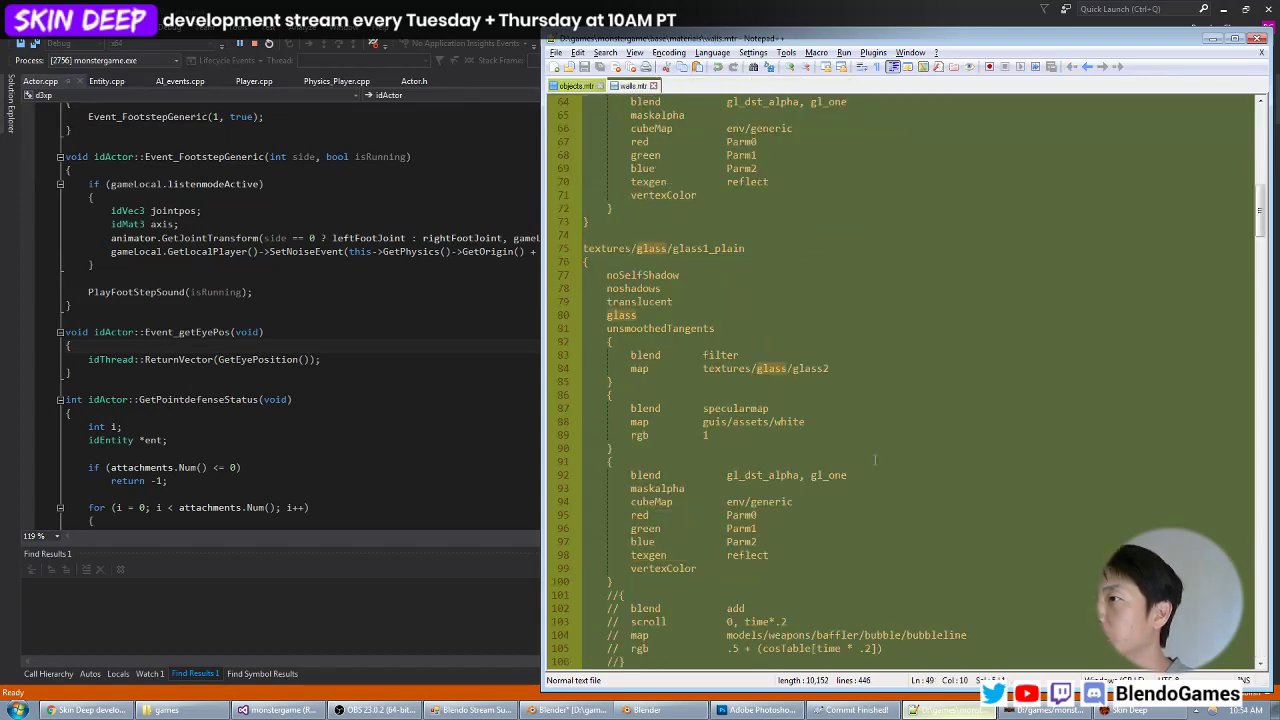
{"action": "scroll", "coordinate": [875, 460], "scroll_direction": "down", "scroll_amount": 17}
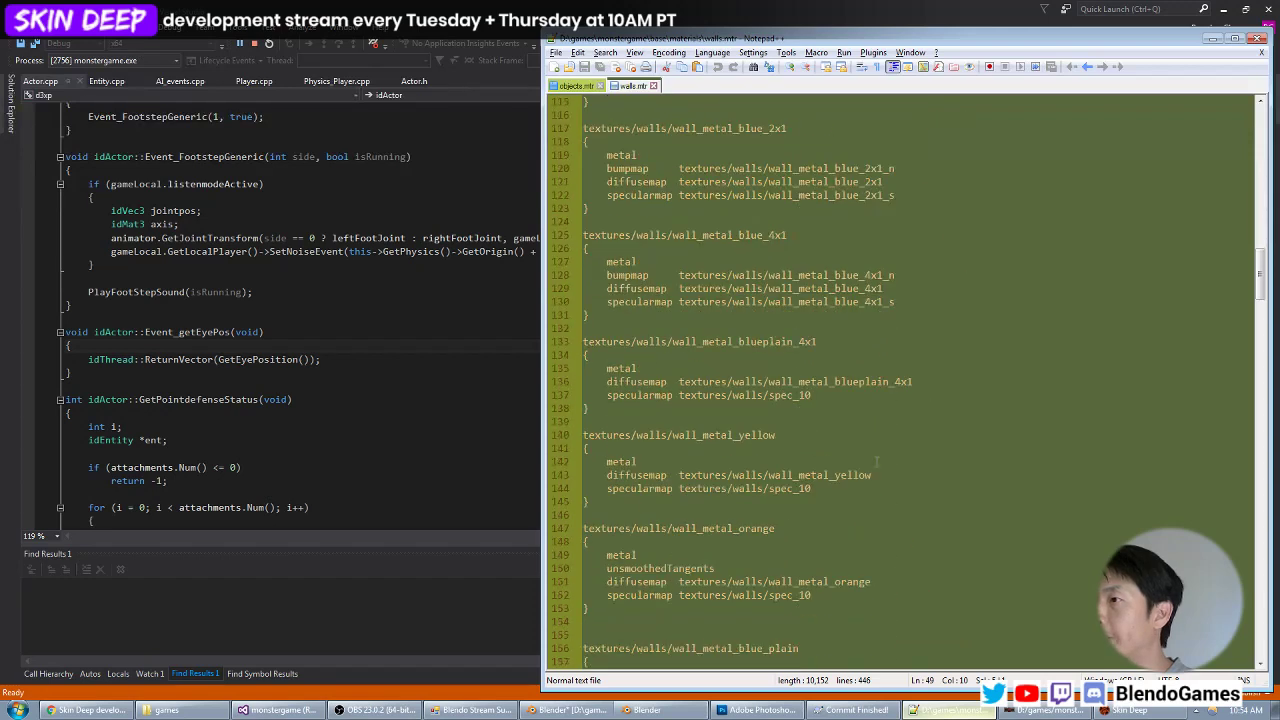
{"action": "scroll", "coordinate": [876, 460], "scroll_direction": "down", "scroll_amount": 16}
Search walls.mtr for "translu" and read through the textures/glass/glass1_plain material.
{"action": "key", "text": "ctrl+f"}
{"action": "type", "text": "trans"}
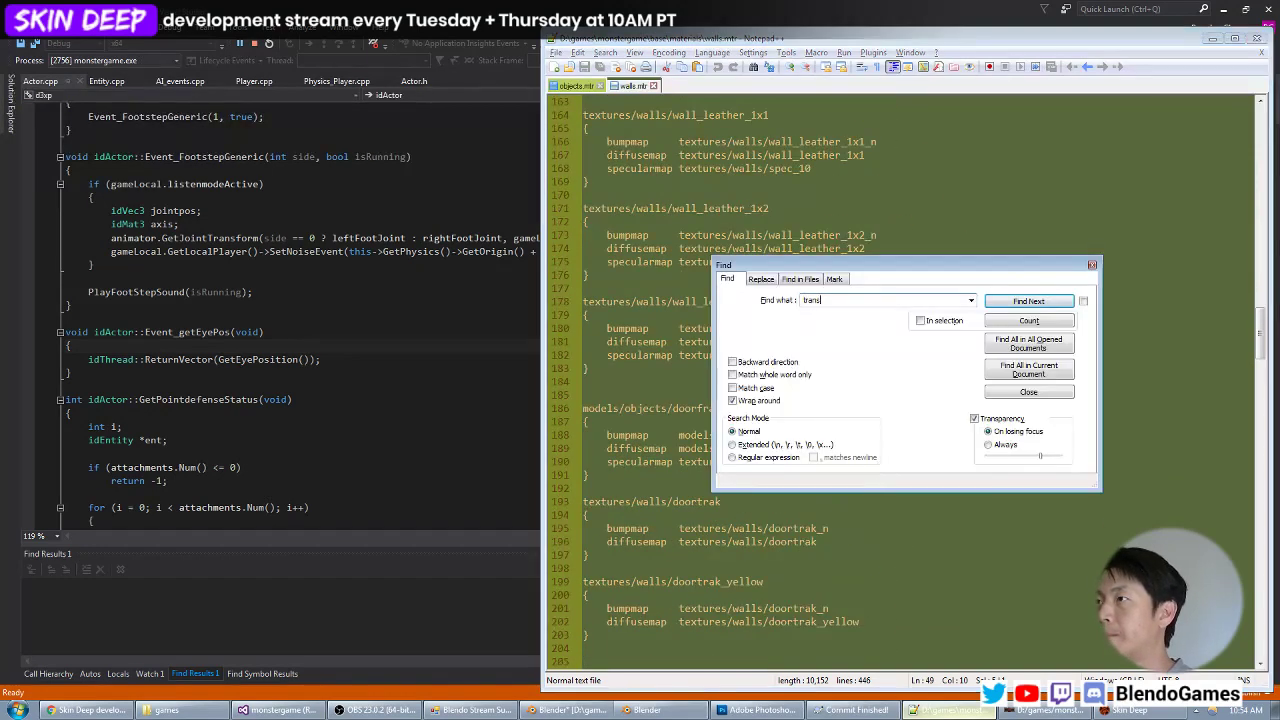
{"action": "type", "text": "lu"}
{"action": "key", "text": "Return"}
{"action": "key", "text": "Escape"}
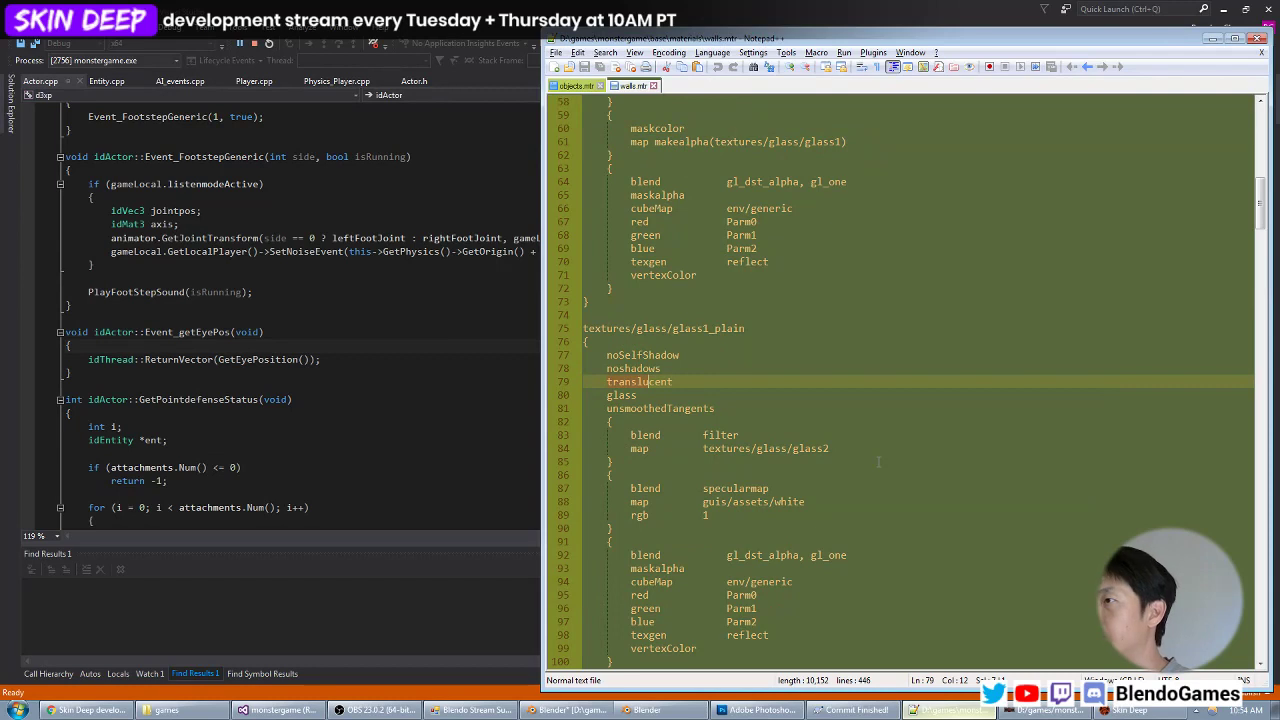
{"action": "scroll", "coordinate": [878, 461], "scroll_direction": "down", "scroll_amount": 2}
{"action": "scroll", "coordinate": [880, 460], "scroll_direction": "down", "scroll_amount": 2}
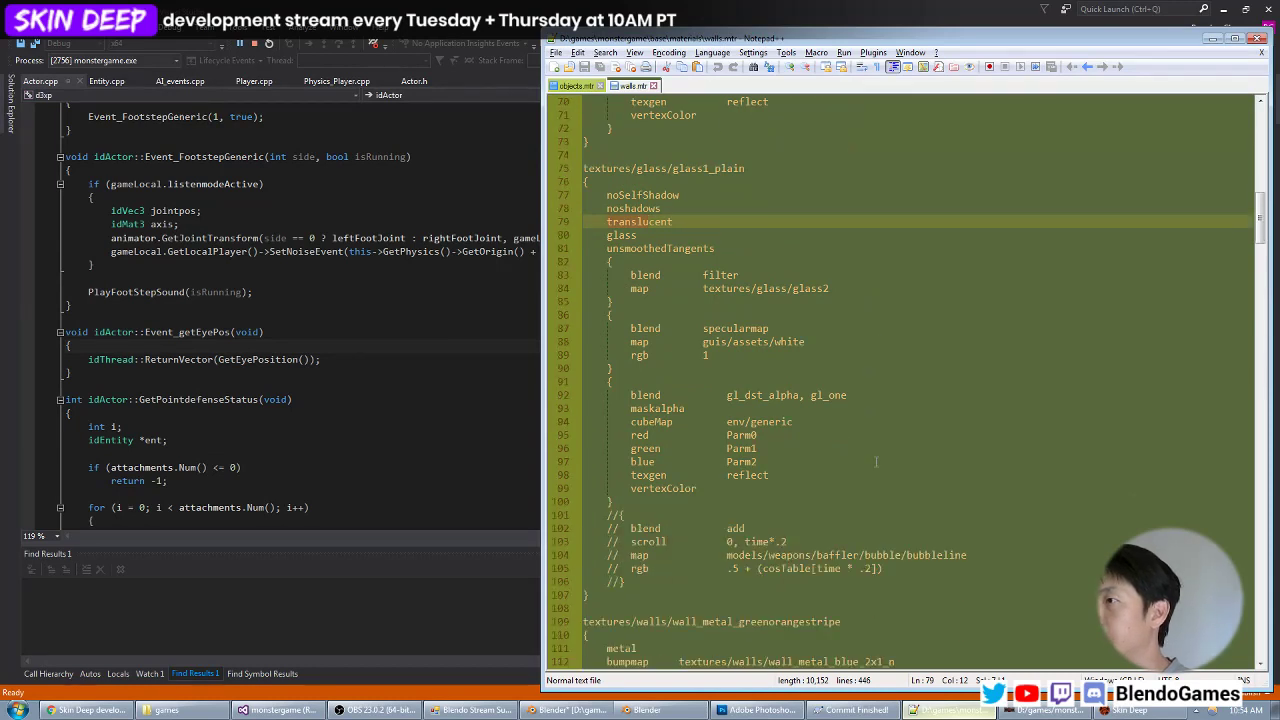
Search all *.mtr files under D:\games\qc1\base, including subfolders, for "translu".
{"action": "key", "text": "ctrl+shift+f"}
{"action": "key", "text": "Tab"}
{"action": "key", "text": "Tab"}
{"action": "key", "text": "Tab"}
{"action": "key", "text": "Down"}
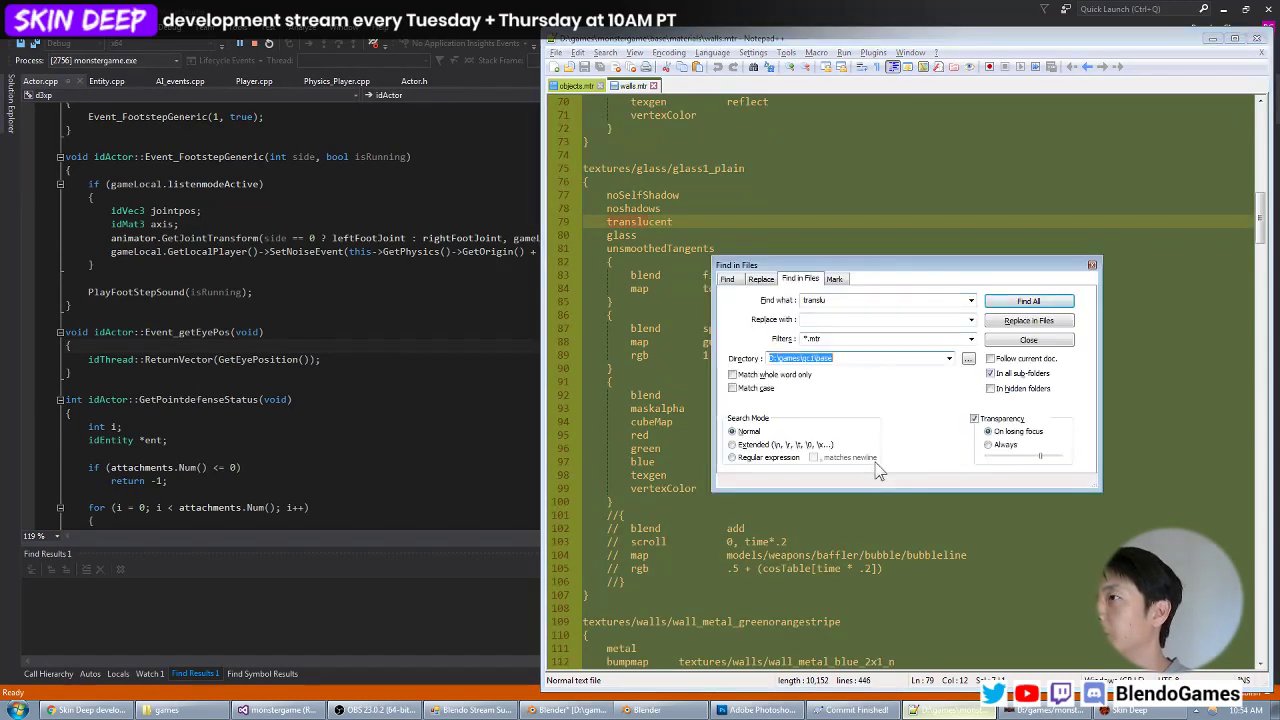
{"action": "key", "text": "Return"}
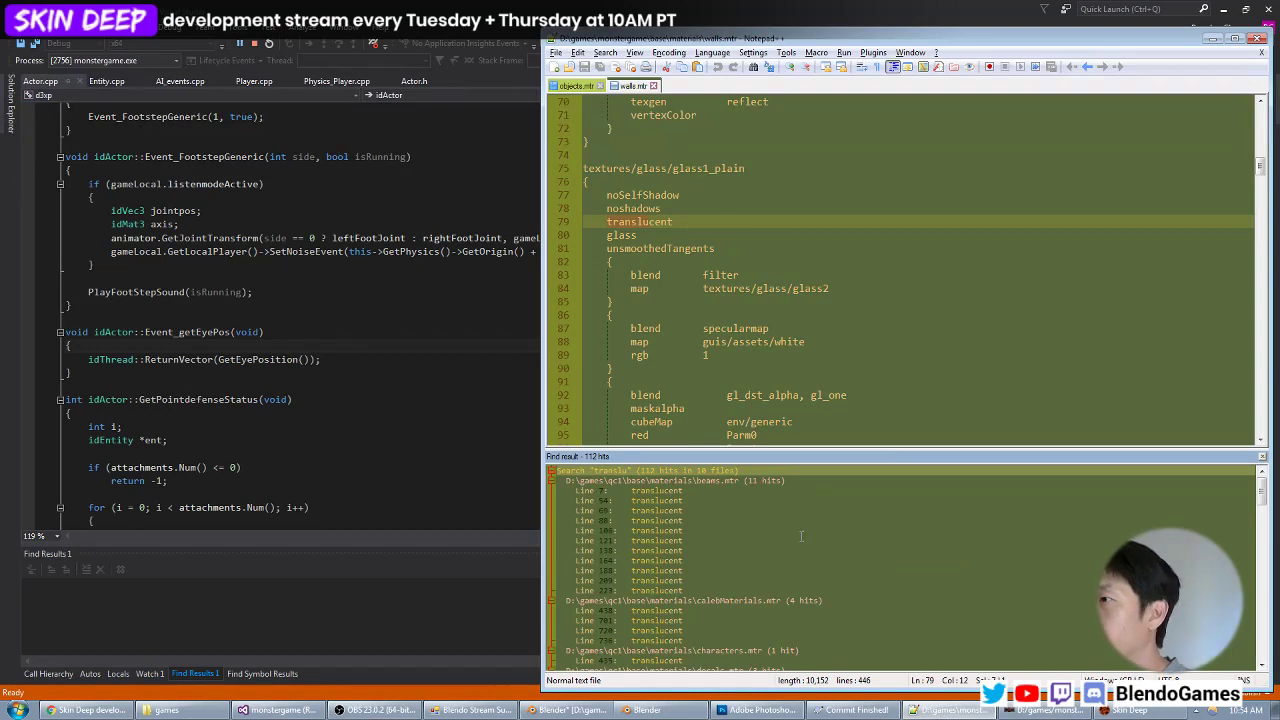
Open the translucent match in characters.mtr and read the models/monster_npc/head_loughost material's stages.
{"action": "scroll", "coordinate": [801, 536], "scroll_direction": "down", "scroll_amount": 5}
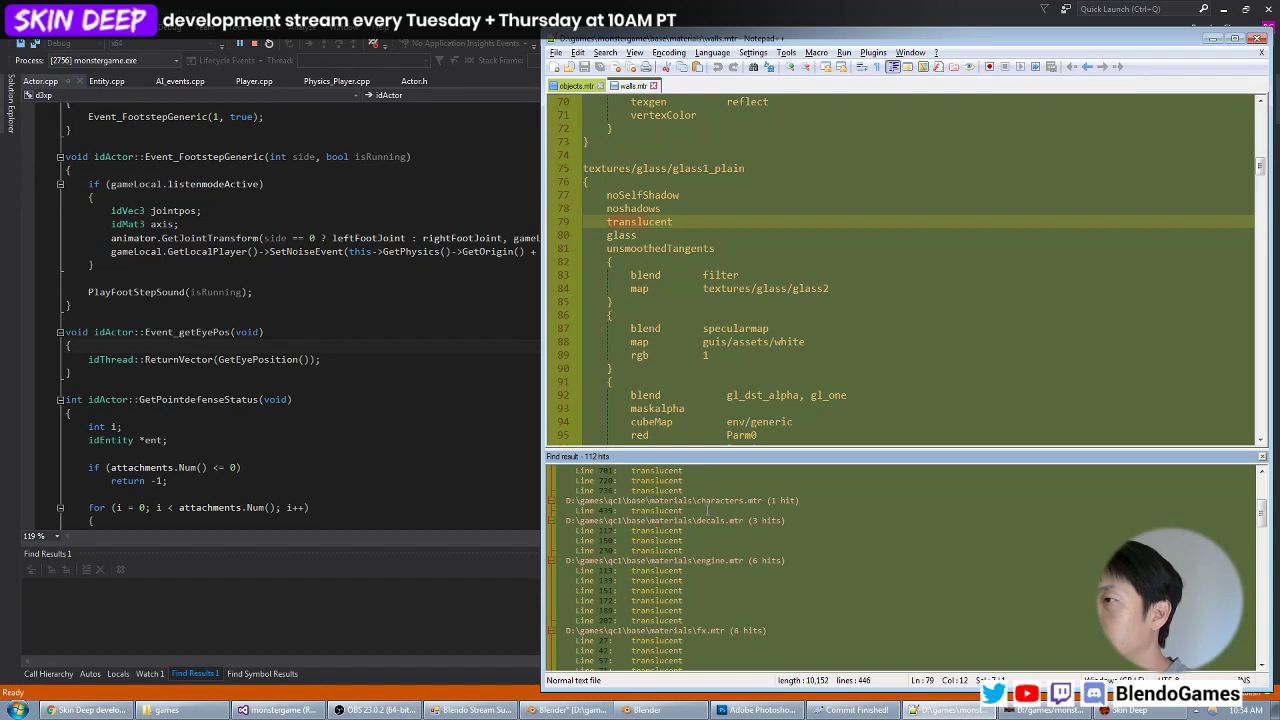
{"action": "double_click", "coordinate": [689, 510]}
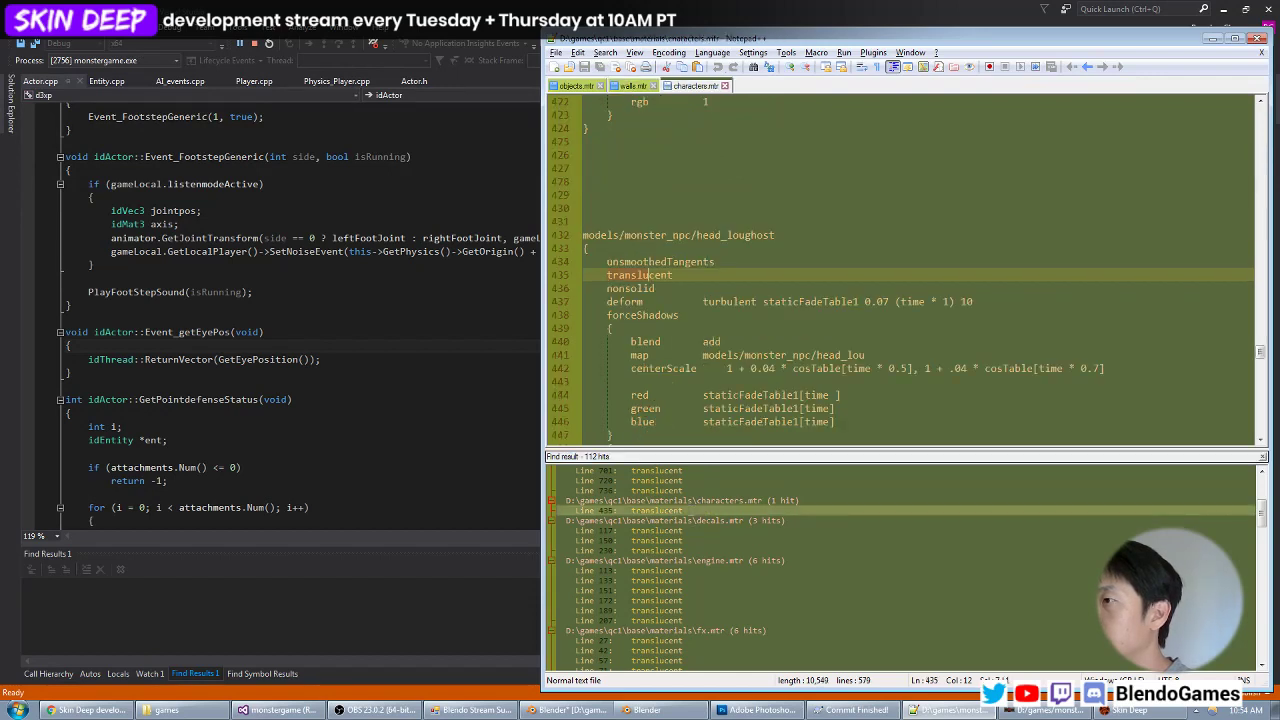
{"action": "scroll", "coordinate": [791, 333], "scroll_direction": "down", "scroll_amount": 1}
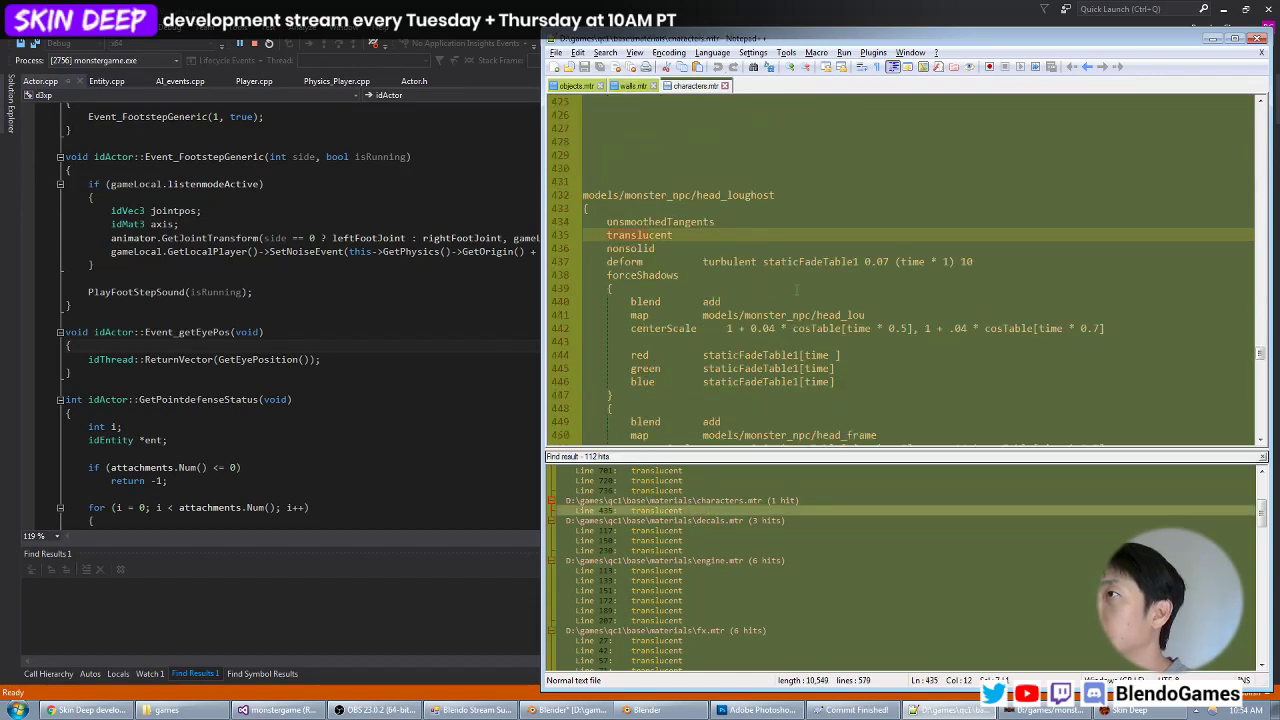
{"action": "scroll", "coordinate": [797, 290], "scroll_direction": "down", "scroll_amount": 2}
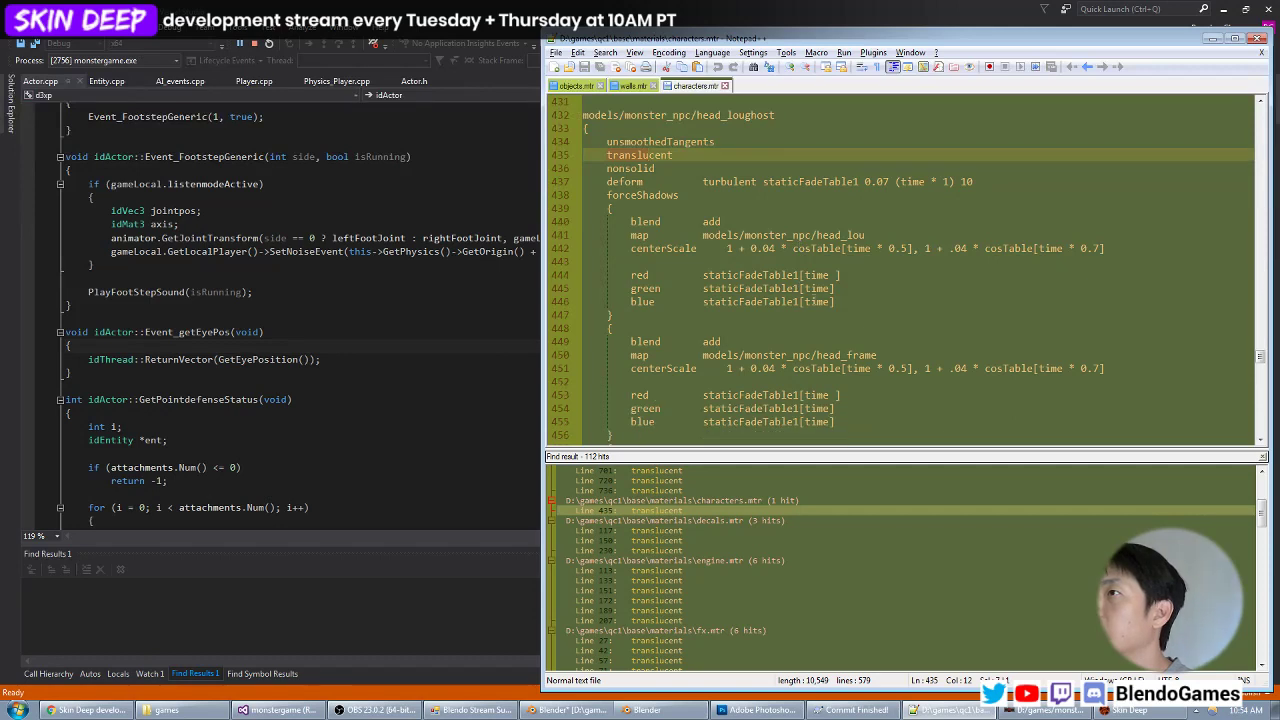
{"action": "scroll", "coordinate": [840, 304], "scroll_direction": "down", "scroll_amount": 5}
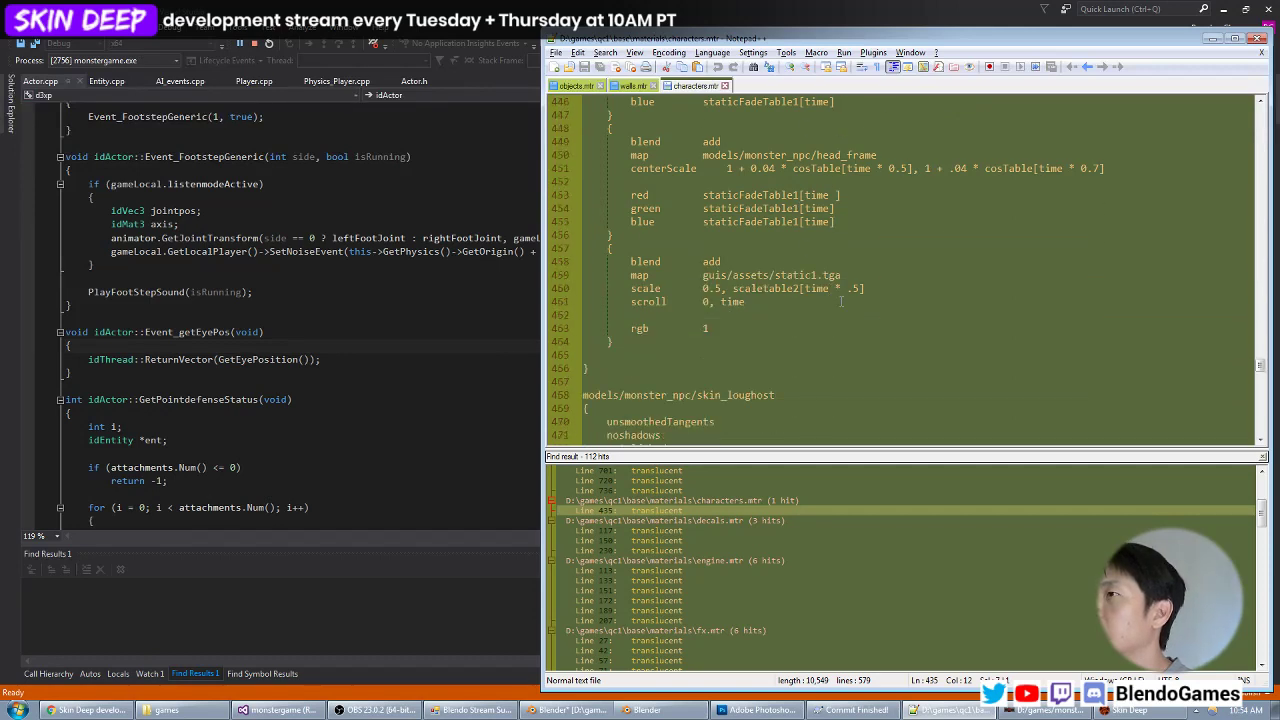
Open the translucent matches in engine.mtr and check the camera materials, including textures/common/cameraView3.
{"action": "double_click", "coordinate": [687, 571]}
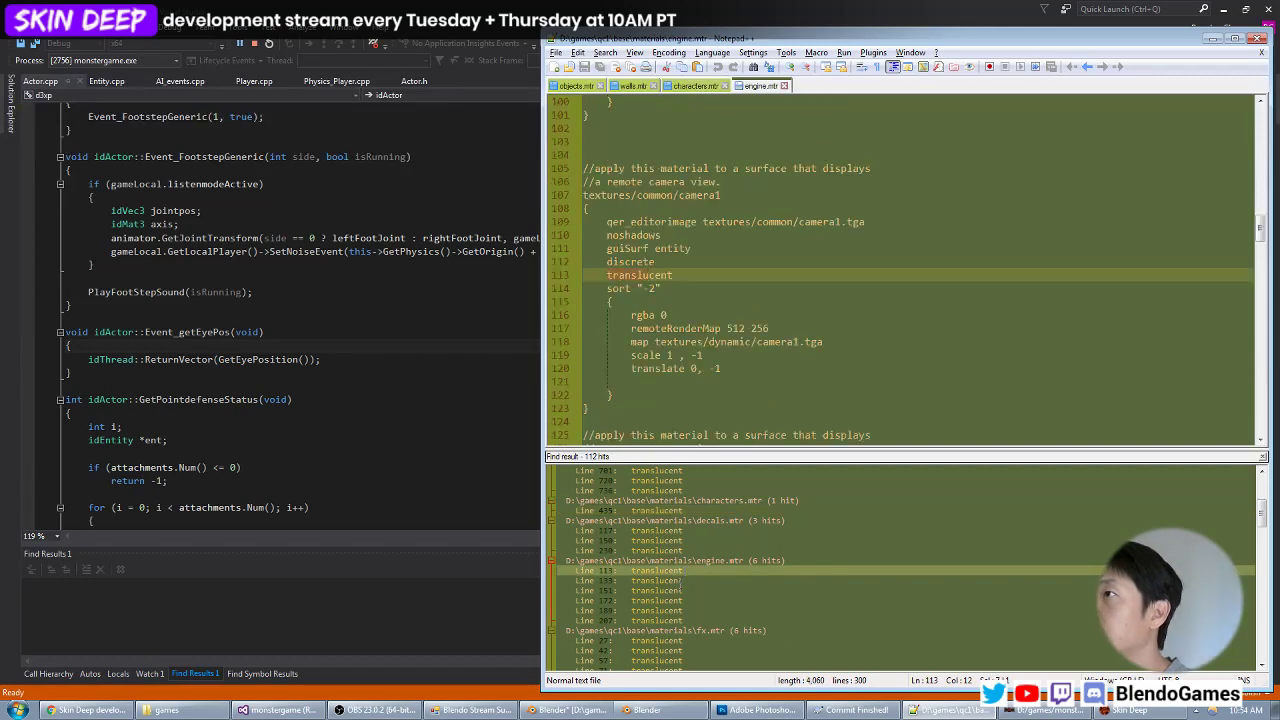
{"action": "double_click", "coordinate": [680, 590]}
{"action": "double_click", "coordinate": [680, 620]}
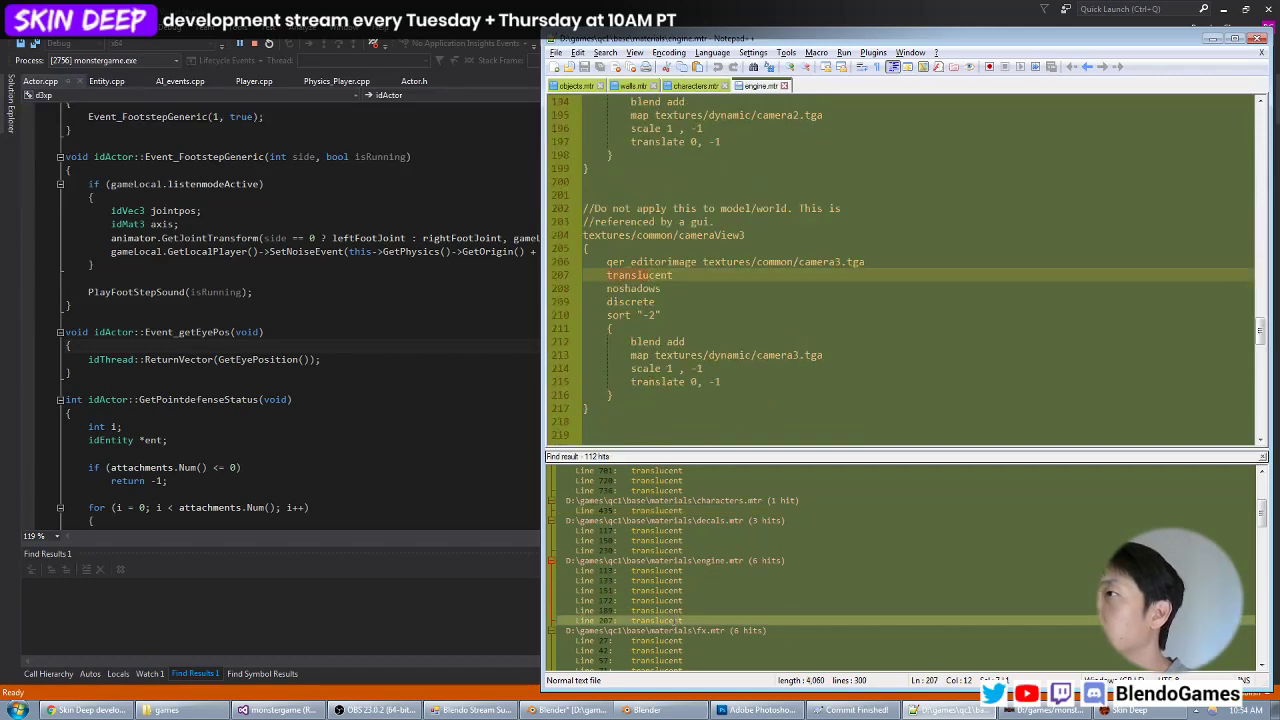
Open the translucent matches in fx.mtr and inspect the genericDamage and textures/fx/water materials.
{"action": "scroll", "coordinate": [698, 594], "scroll_direction": "down", "scroll_amount": 2}
{"action": "double_click", "coordinate": [680, 581]}
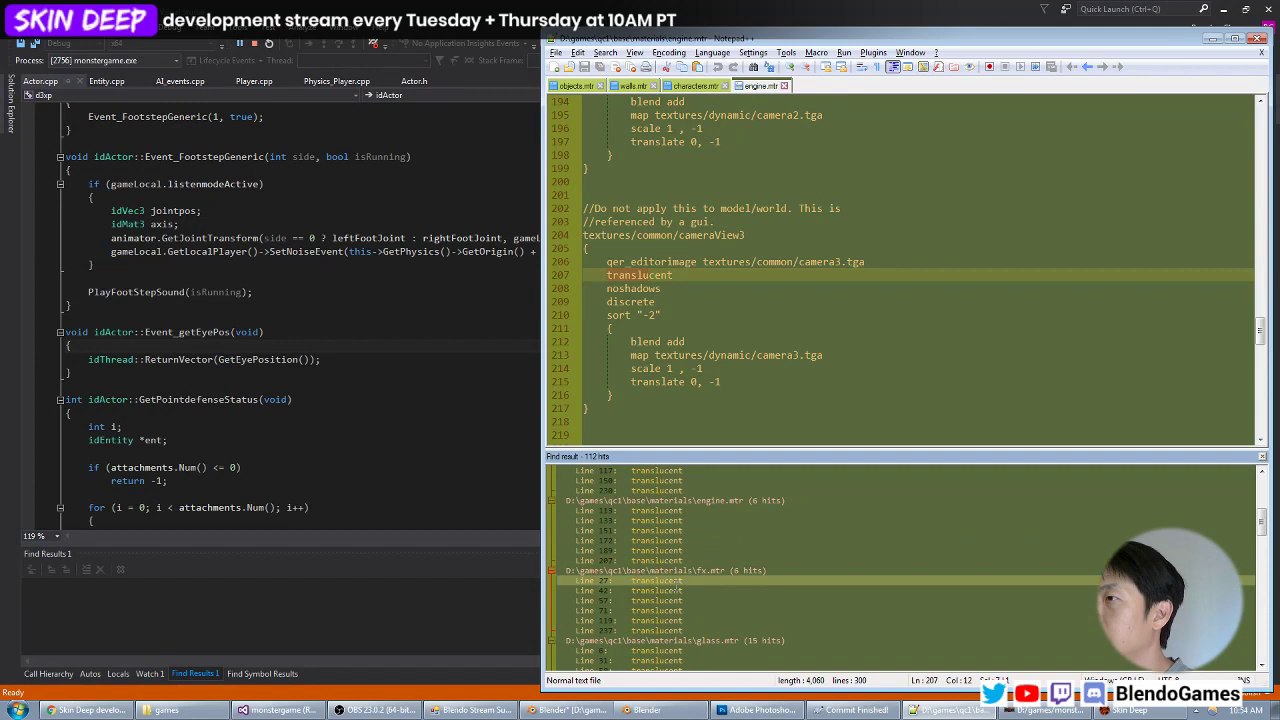
{"action": "double_click", "coordinate": [680, 620]}
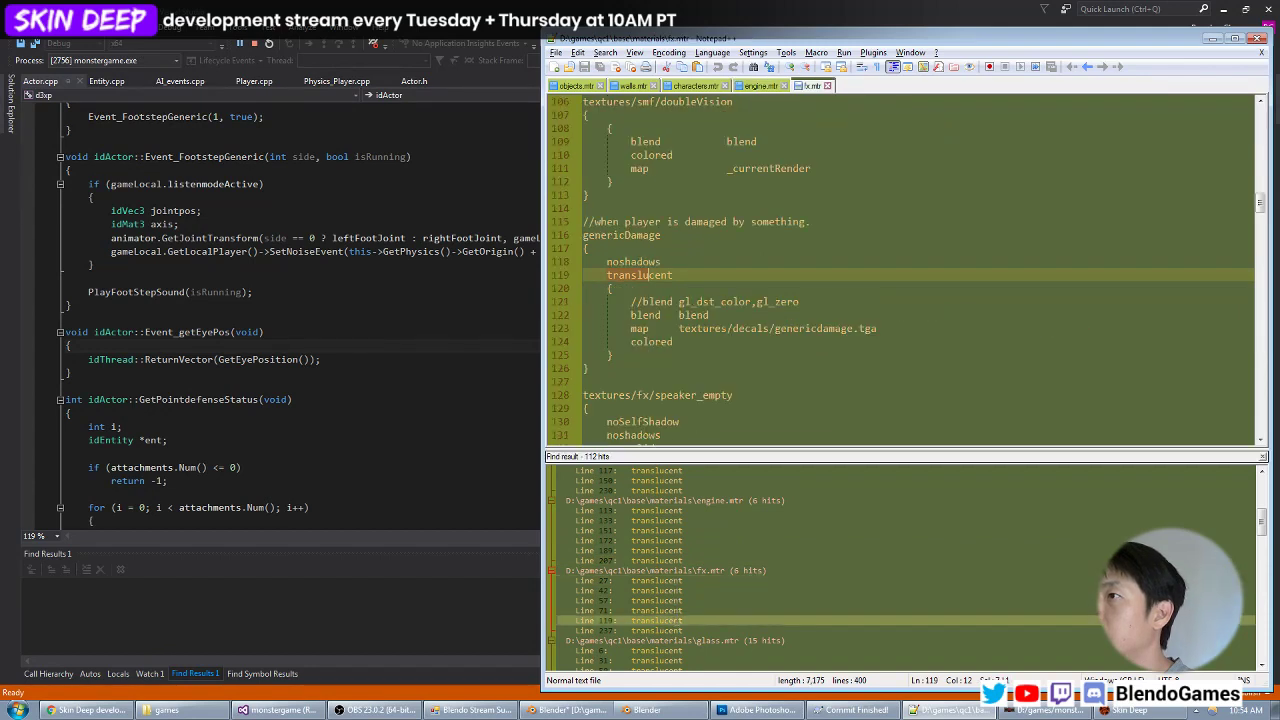
{"action": "double_click", "coordinate": [680, 630]}
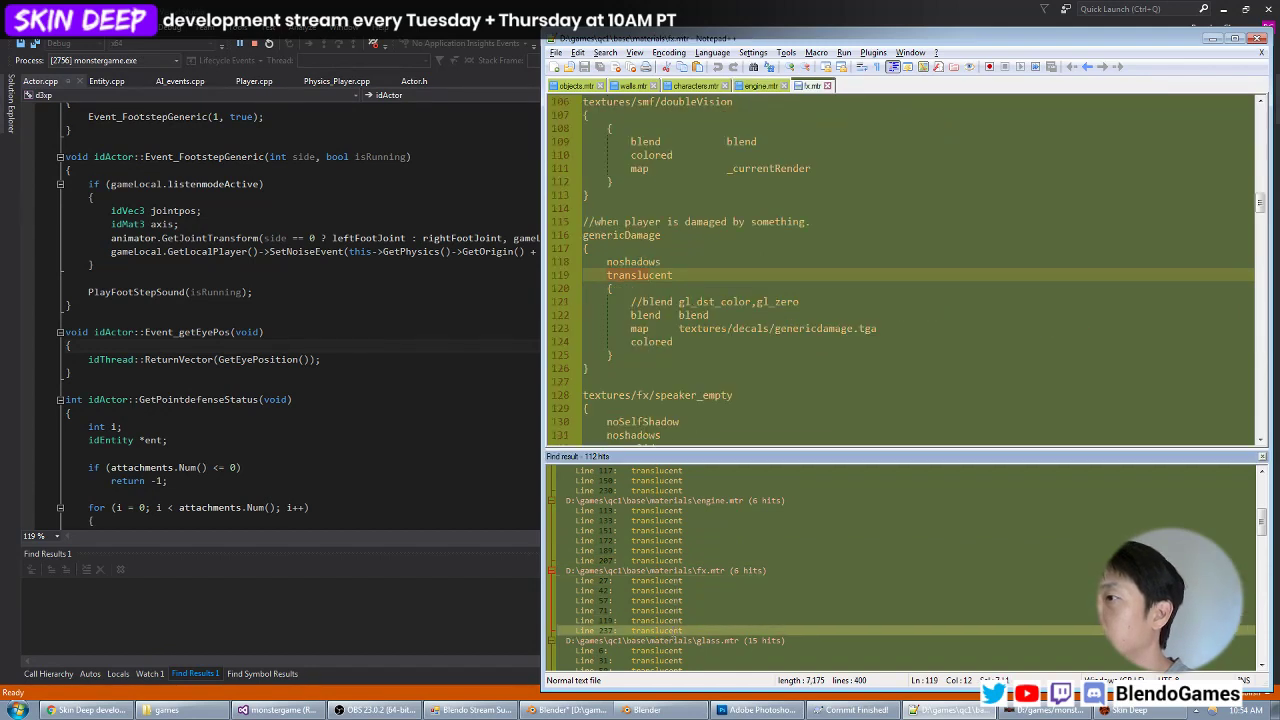
{"action": "left_click", "coordinate": [680, 640]}
{"action": "scroll", "coordinate": [684, 570], "scroll_direction": "down", "scroll_amount": 3}
{"action": "scroll", "coordinate": [683, 569], "scroll_direction": "down", "scroll_amount": 1}
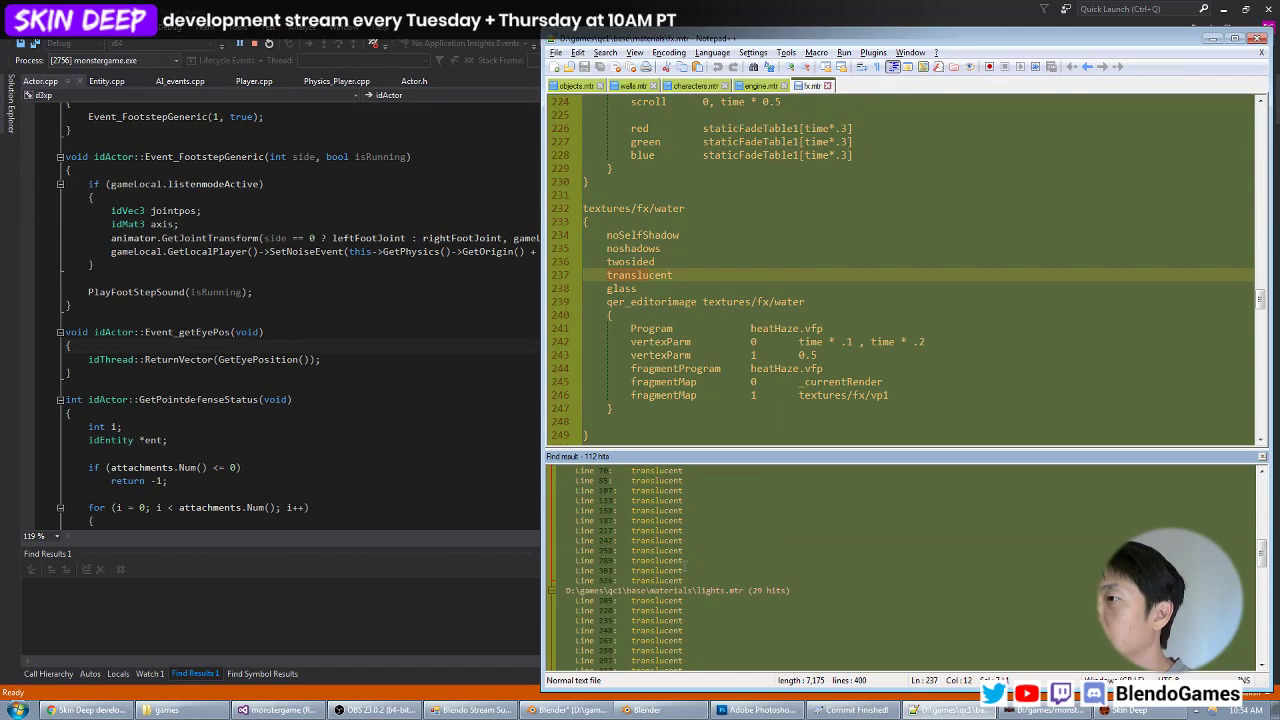
Open the translucent matches in glass.mtr and read the glass1, glass1_plain, glass2, glass/glass3 and securityglass materials.
{"action": "double_click", "coordinate": [678, 532]}
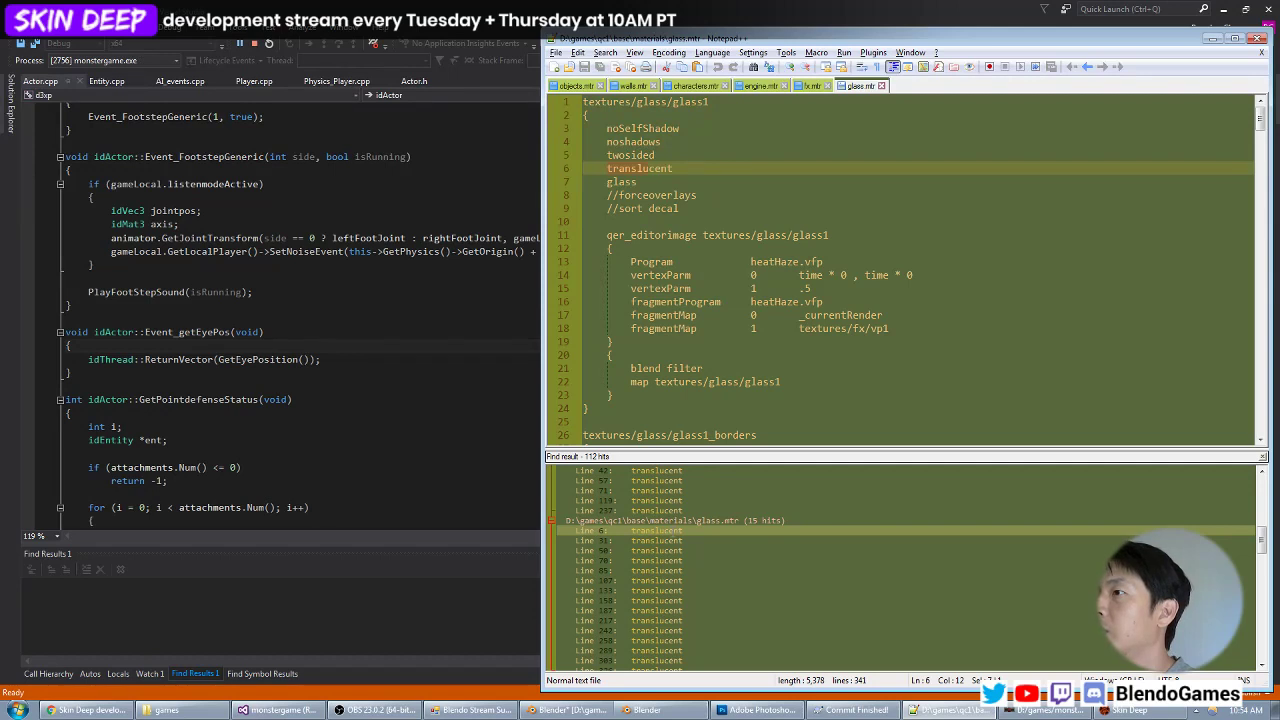
{"action": "double_click", "coordinate": [676, 549]}
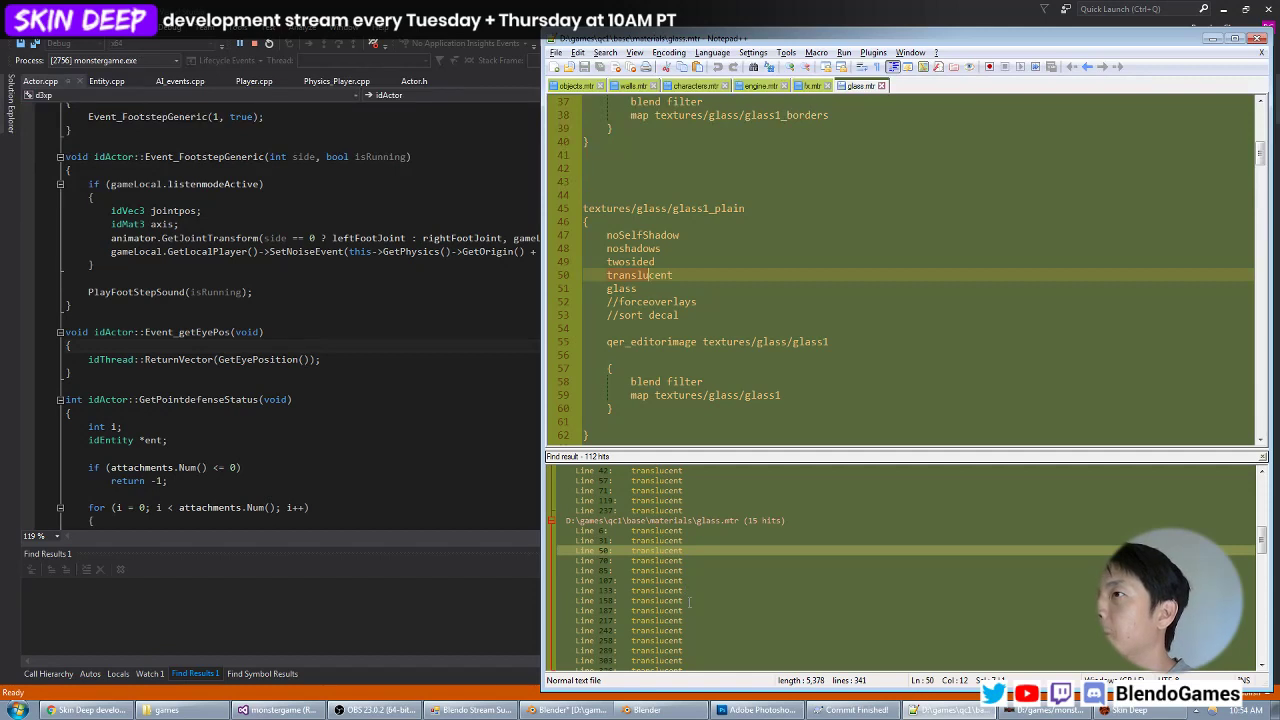
{"action": "double_click", "coordinate": [680, 580]}
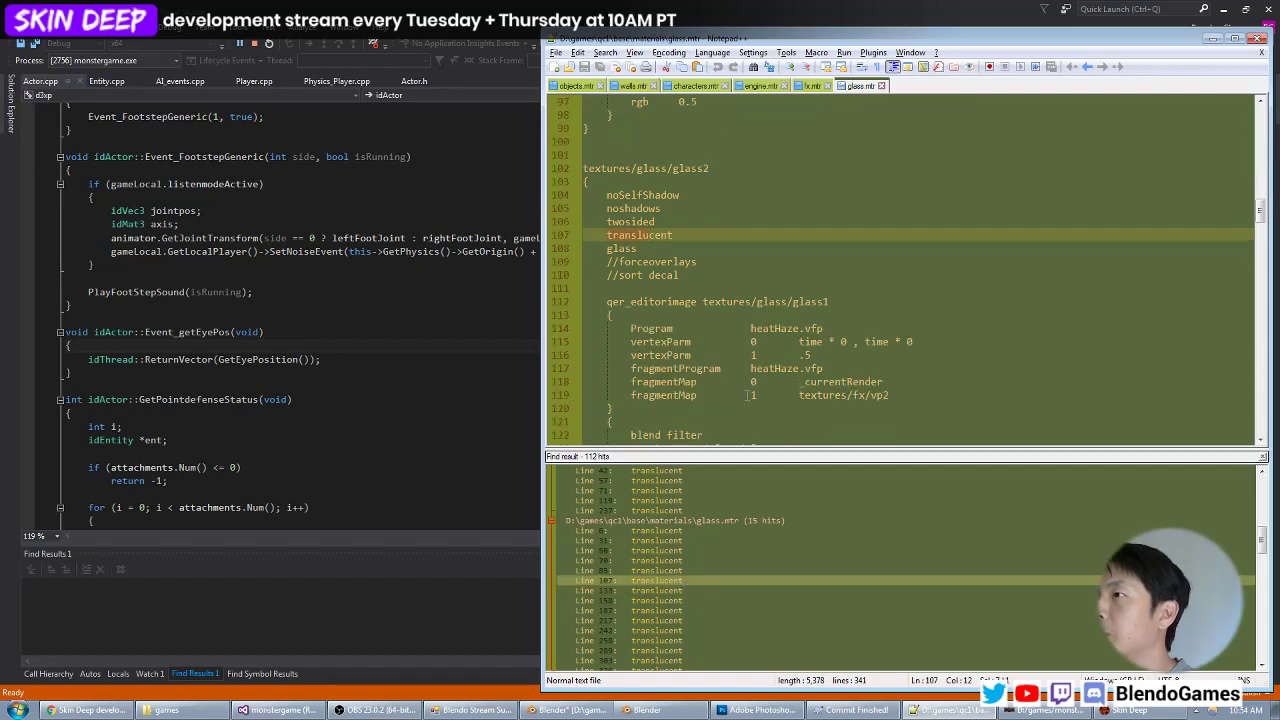
{"action": "scroll", "coordinate": [748, 397], "scroll_direction": "down", "scroll_amount": 1}
{"action": "double_click", "coordinate": [680, 640]}
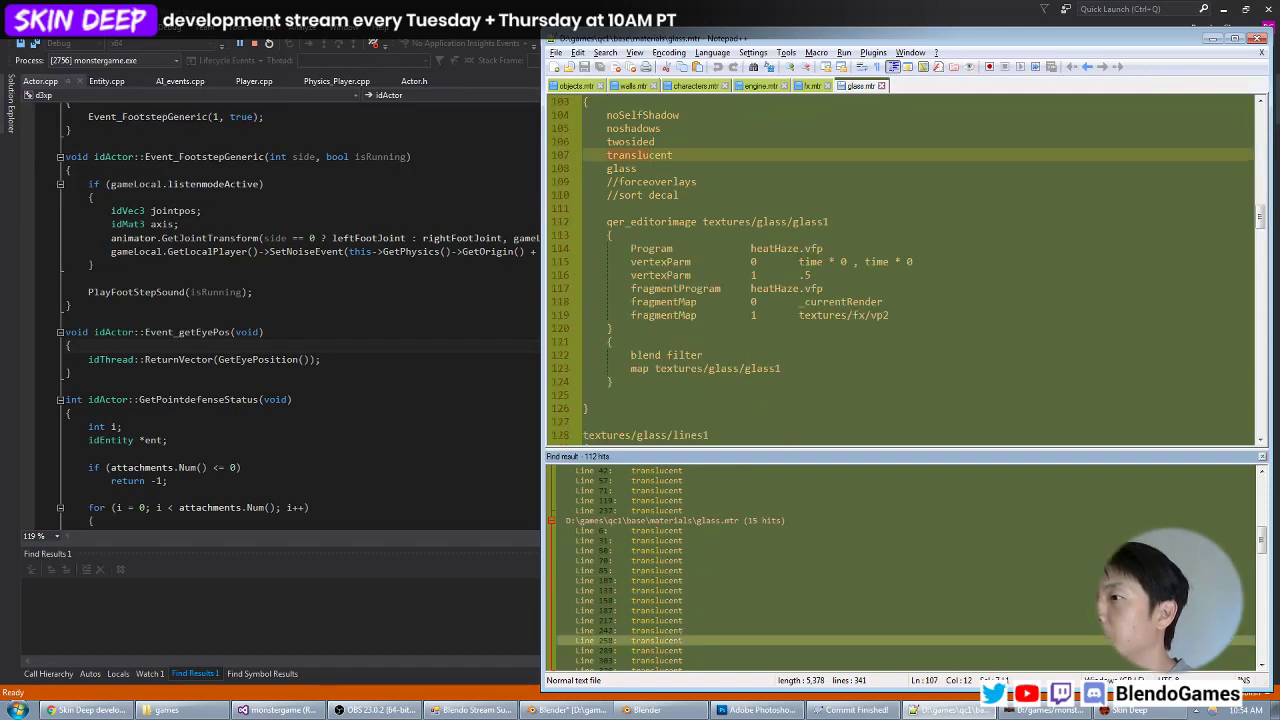
{"action": "scroll", "coordinate": [754, 383], "scroll_direction": "down", "scroll_amount": 5}
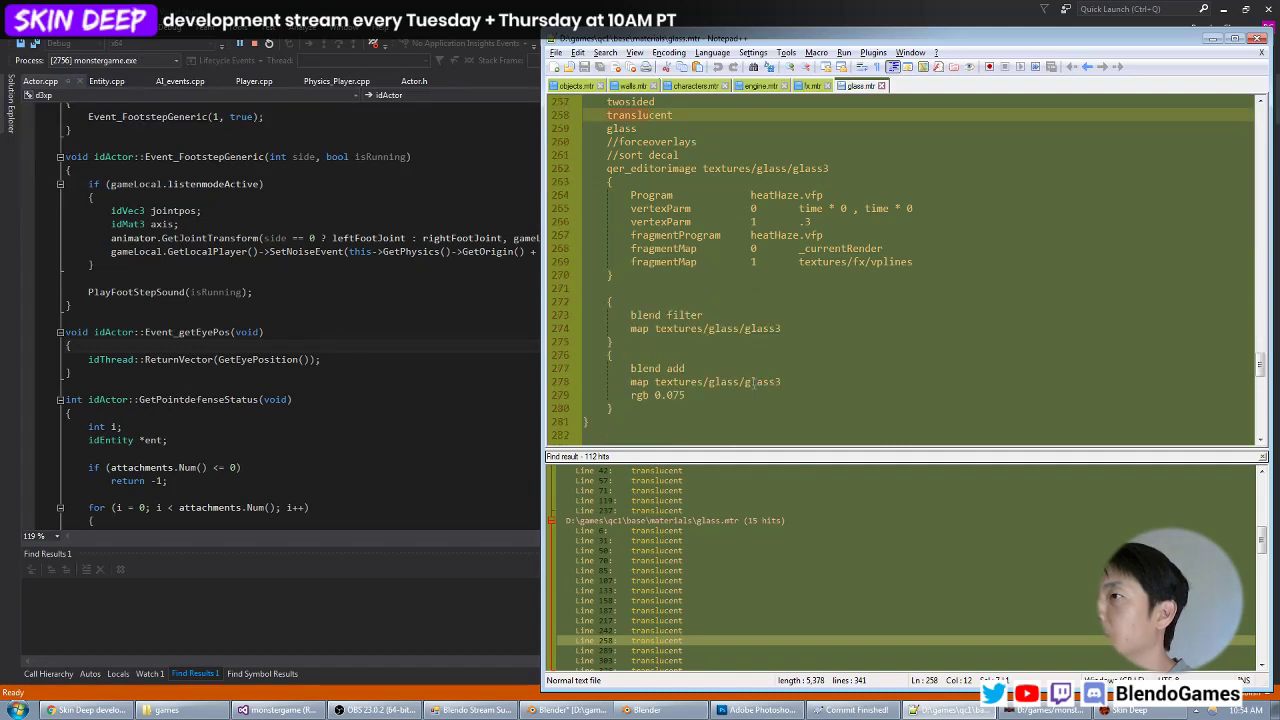
{"action": "scroll", "coordinate": [736, 379], "scroll_direction": "up", "scroll_amount": 2}
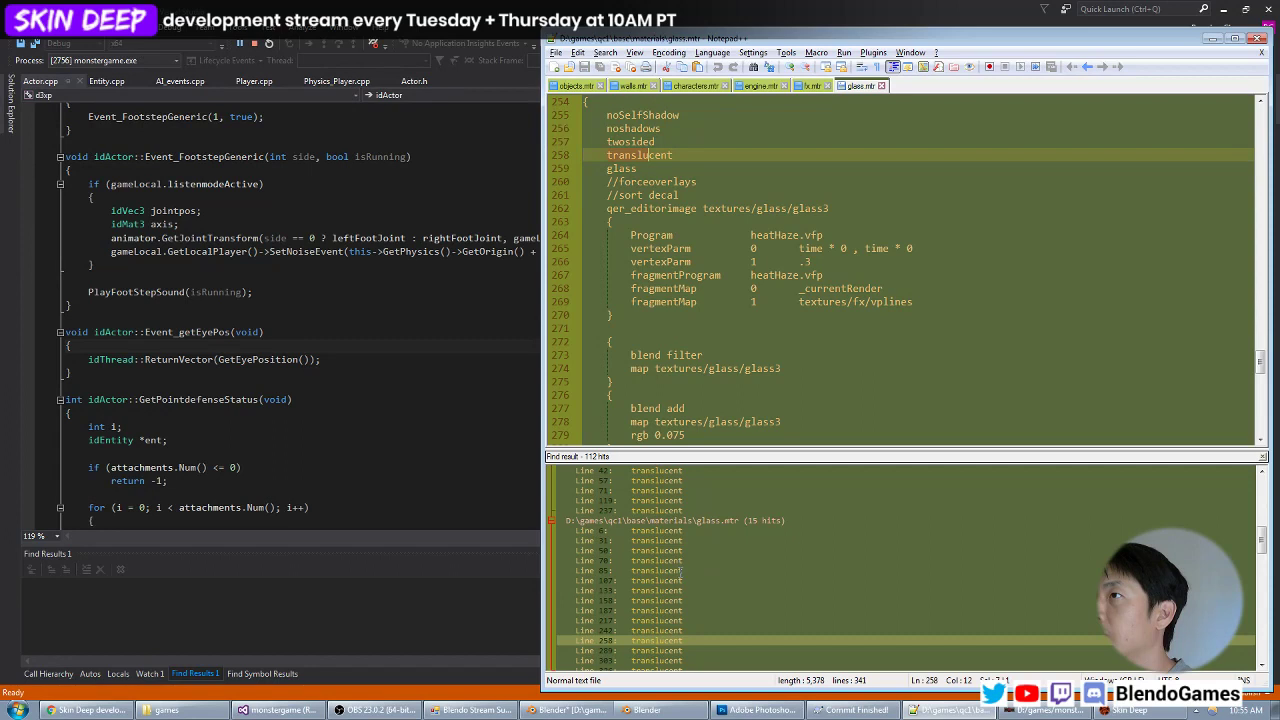
{"action": "scroll", "coordinate": [688, 572], "scroll_direction": "down", "scroll_amount": 5}
{"action": "double_click", "coordinate": [684, 520]}
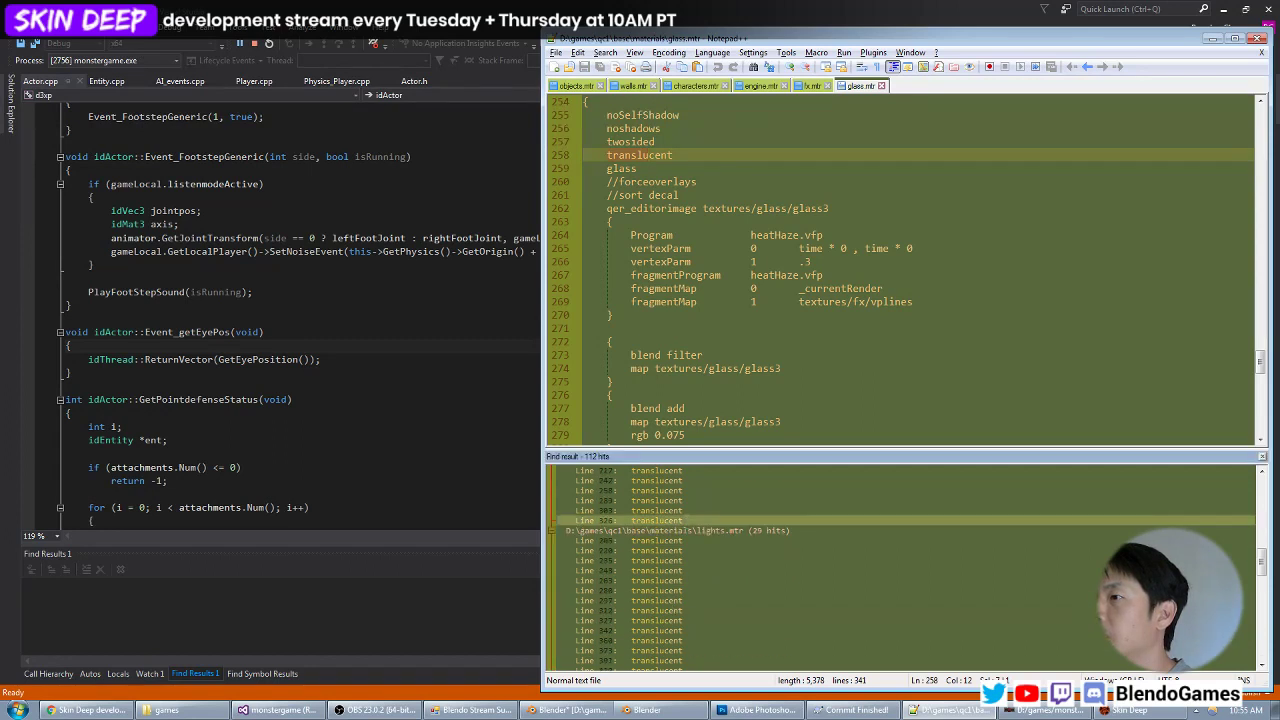
{"action": "scroll", "coordinate": [735, 396], "scroll_direction": "down", "scroll_amount": 1}
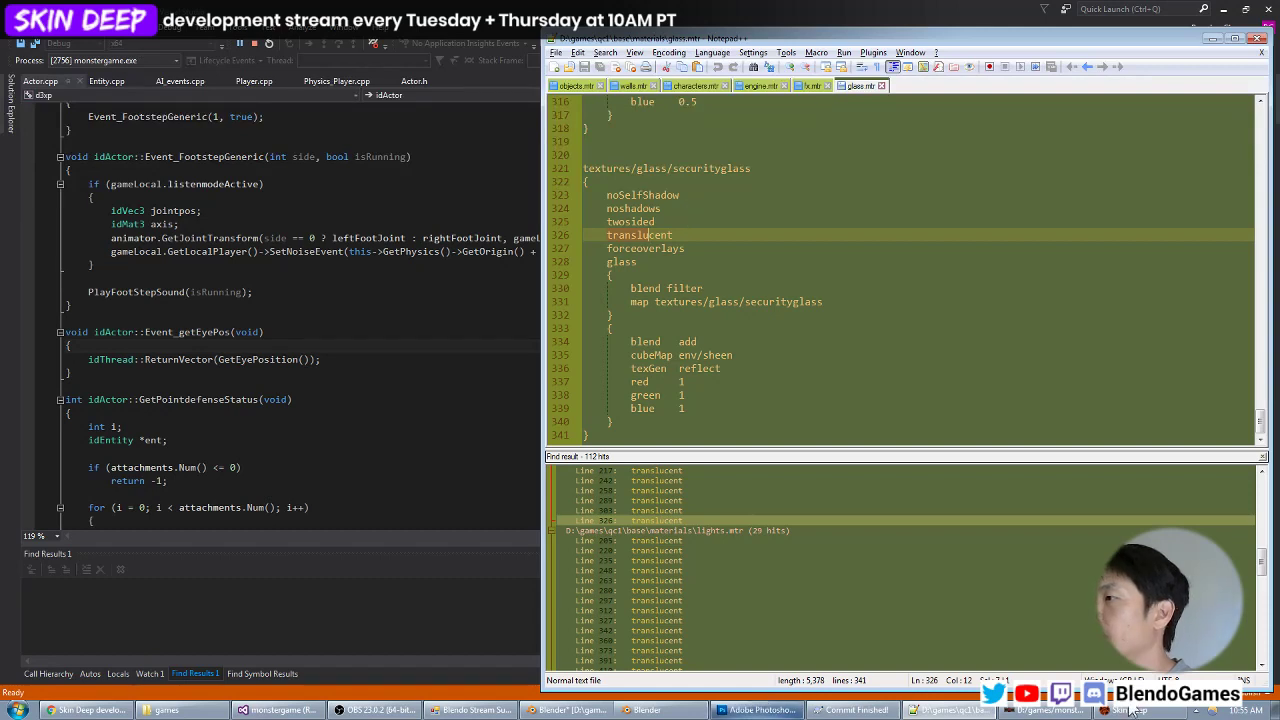
{"action": "left_click", "coordinate": [768, 710]}
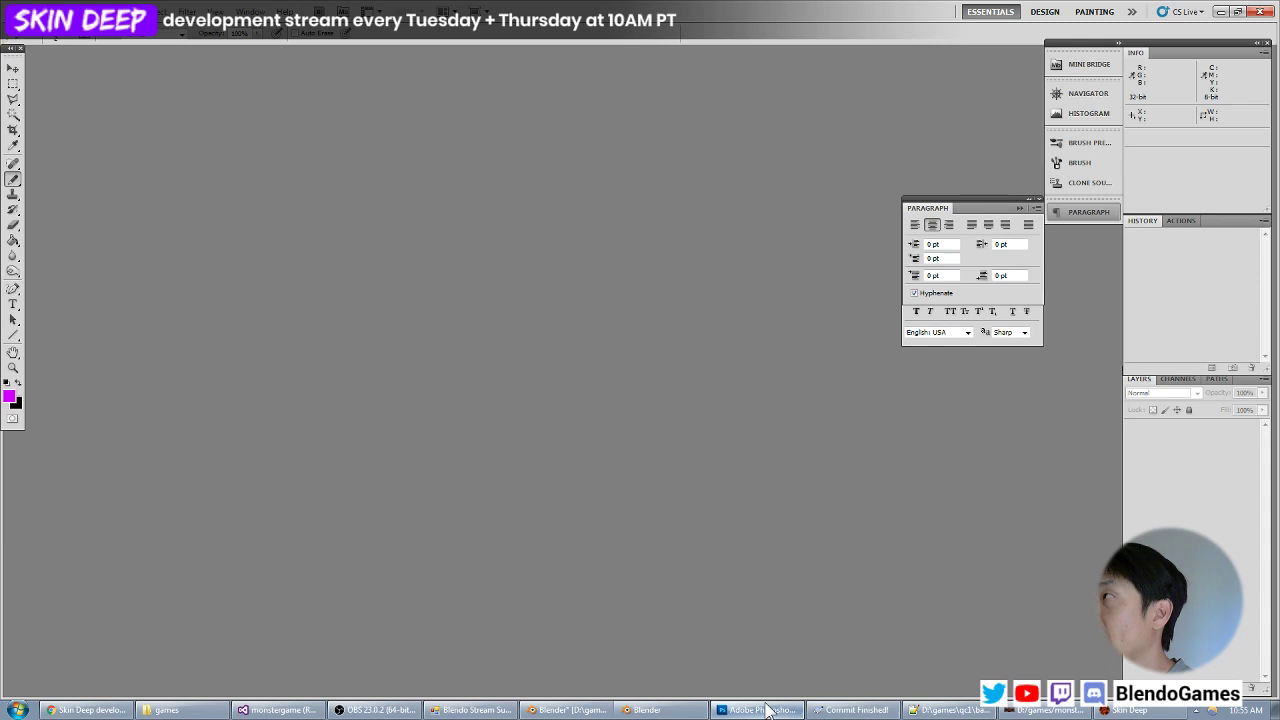
{"action": "left_click", "coordinate": [1222, 12]}
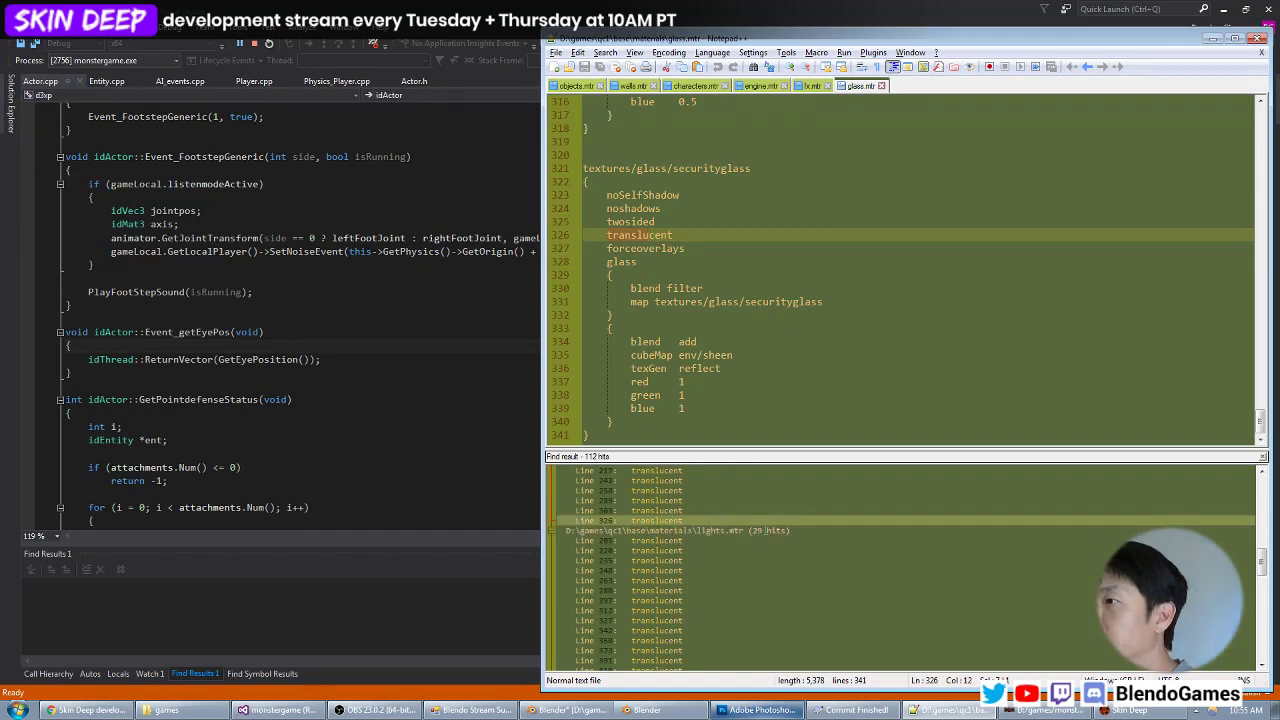
Open translucent matches in props.mtr and read the models/lampdesk/beam, models/turret/muzzle2 and models/weldingtorch/beam materials.
{"action": "scroll", "coordinate": [750, 533], "scroll_direction": "down", "scroll_amount": 10}
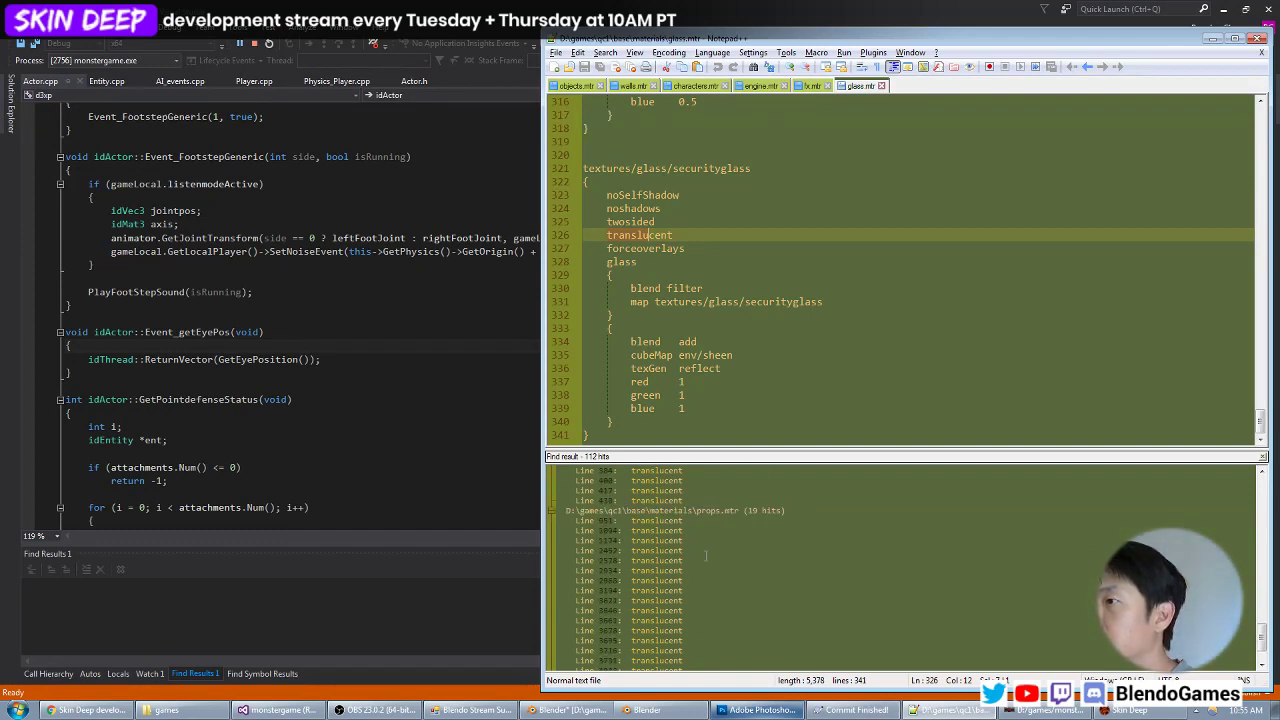
{"action": "double_click", "coordinate": [697, 561]}
{"action": "scroll", "coordinate": [696, 567], "scroll_direction": "down", "scroll_amount": 2}
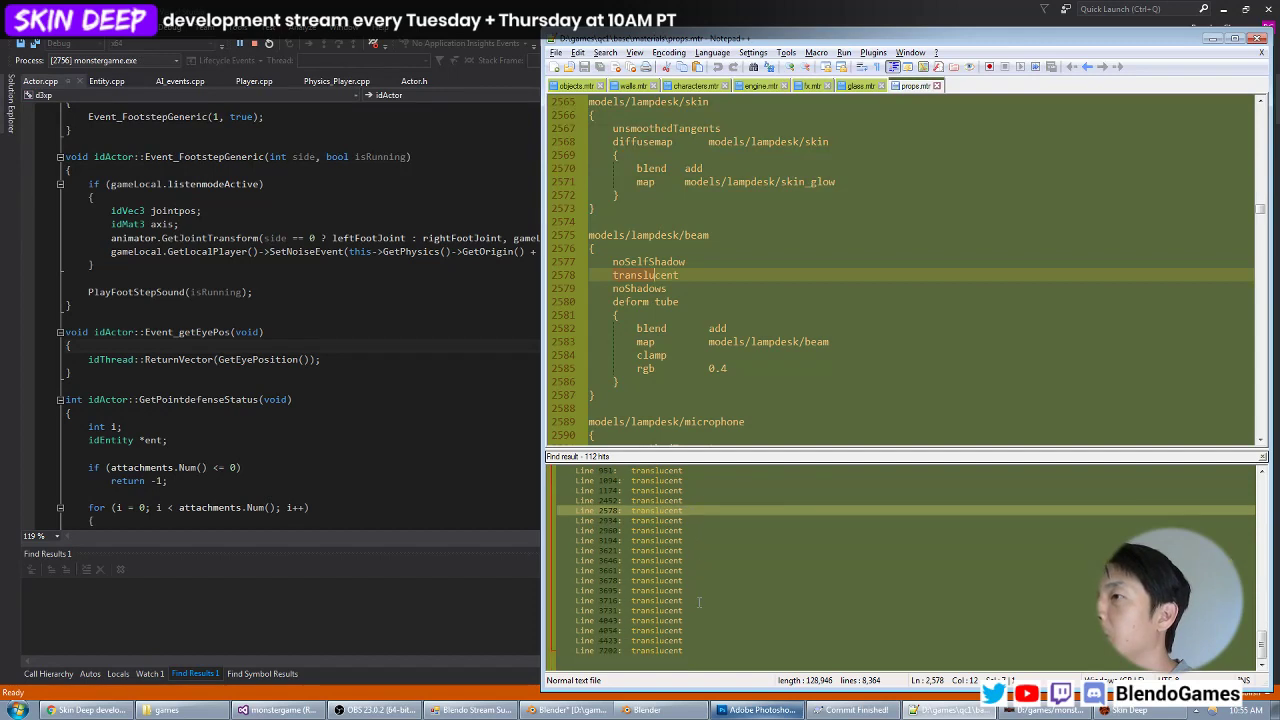
{"action": "double_click", "coordinate": [700, 581]}
{"action": "double_click", "coordinate": [698, 632]}
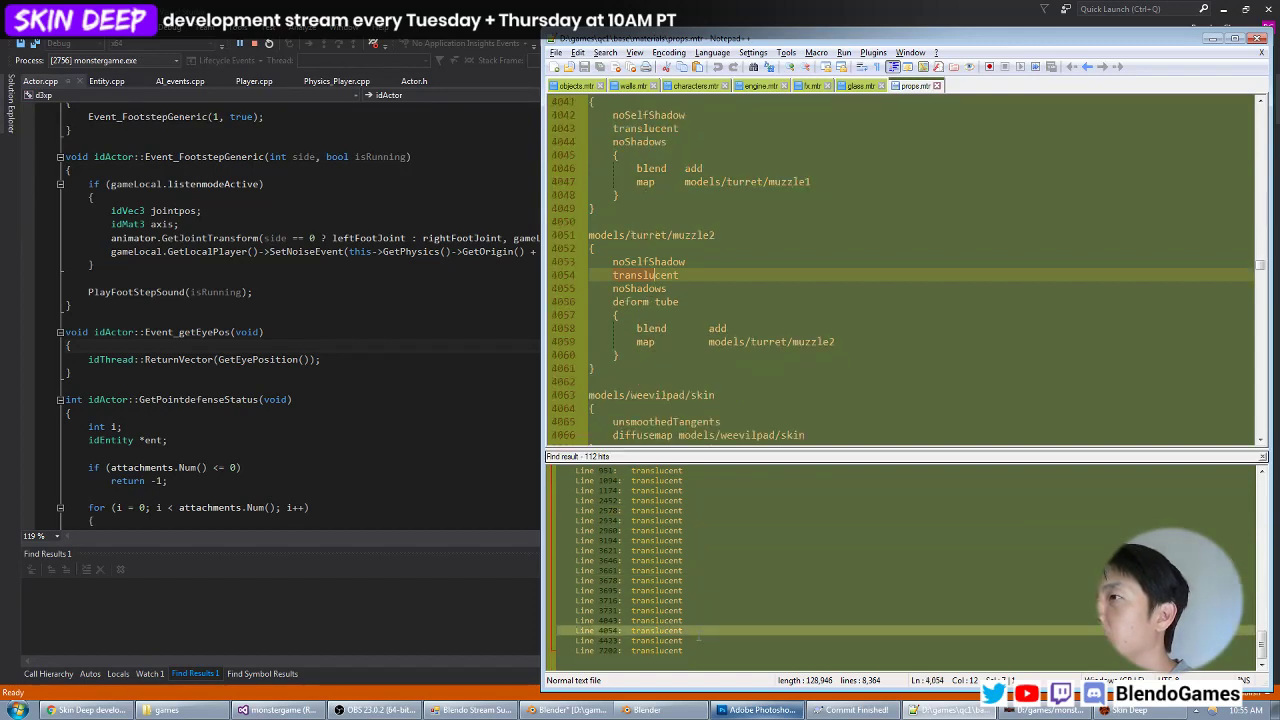
{"action": "double_click", "coordinate": [697, 651]}
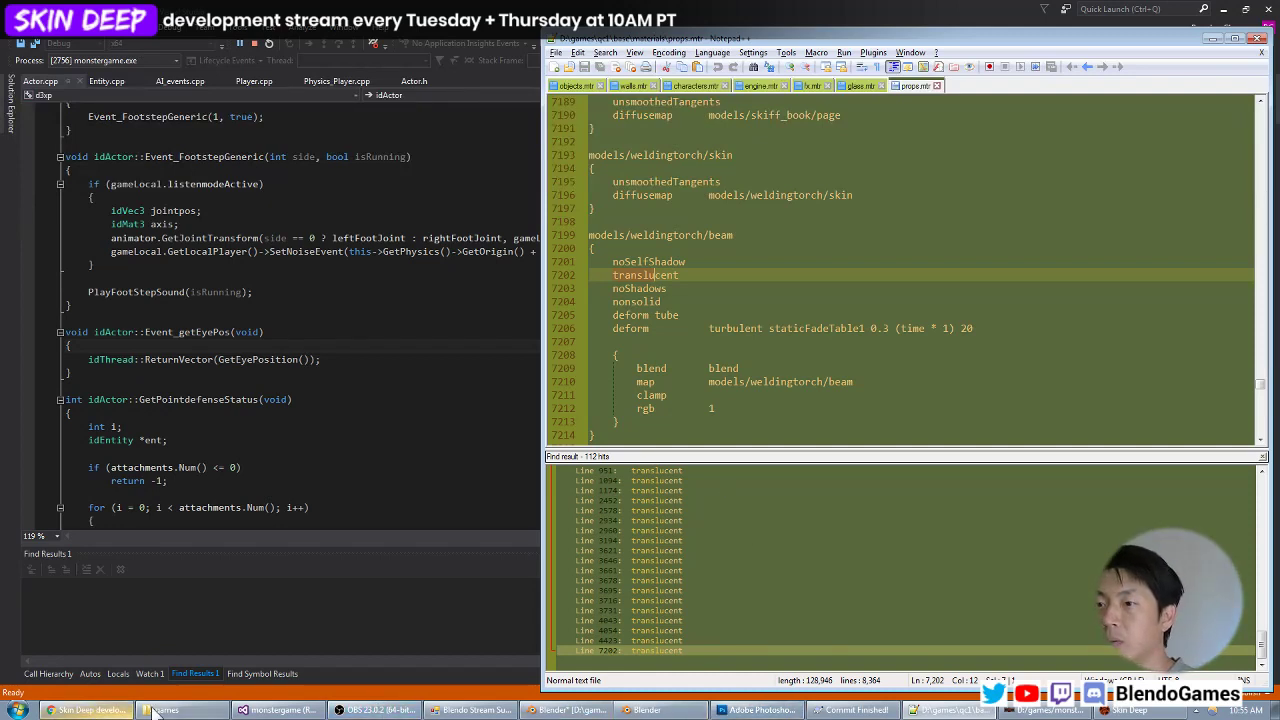
Switch to the Skin Deep game and view the blood bag in the level from close up.
{"action": "left_click", "coordinate": [272, 710]}
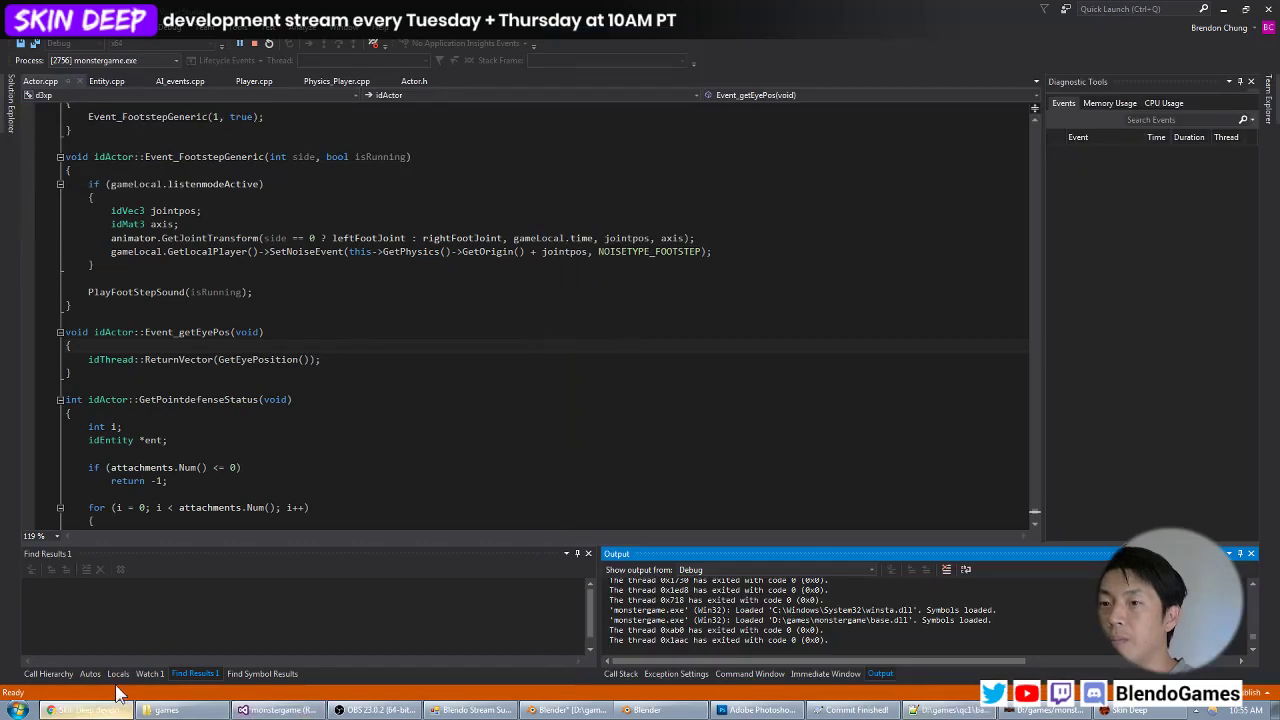
{"action": "left_click", "coordinate": [1118, 710]}
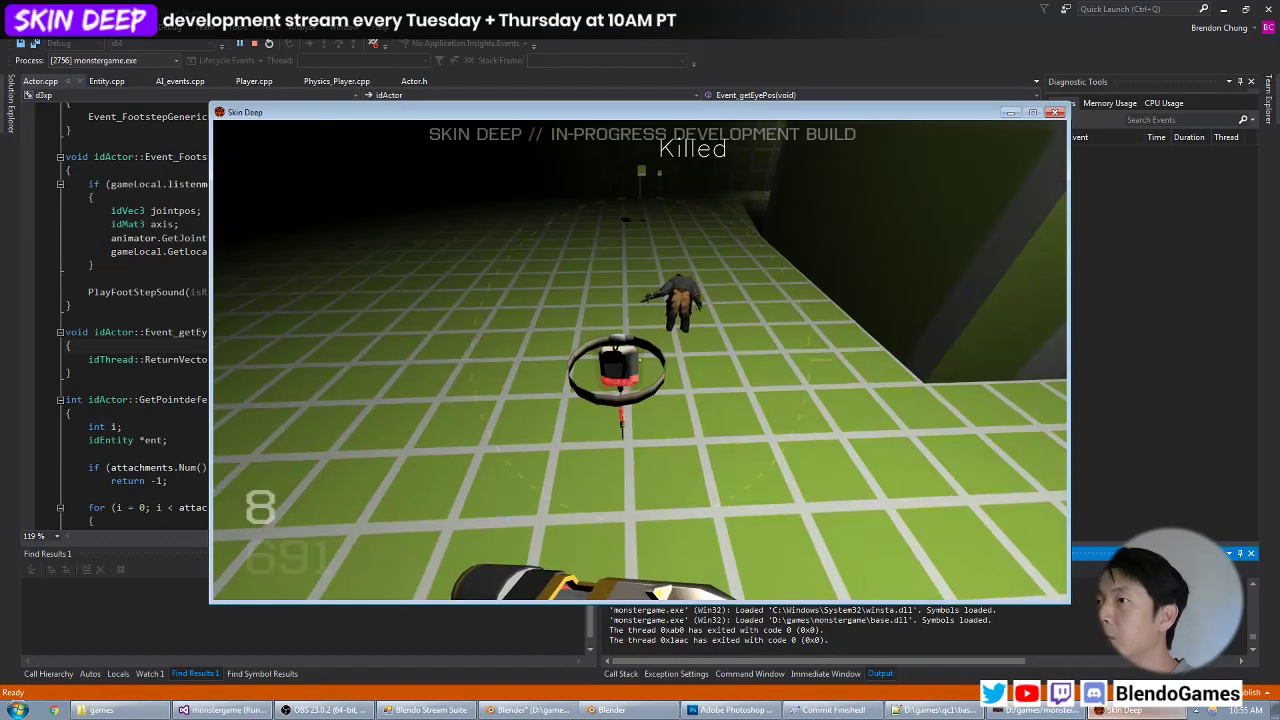
{"action": "key", "text": "s"}
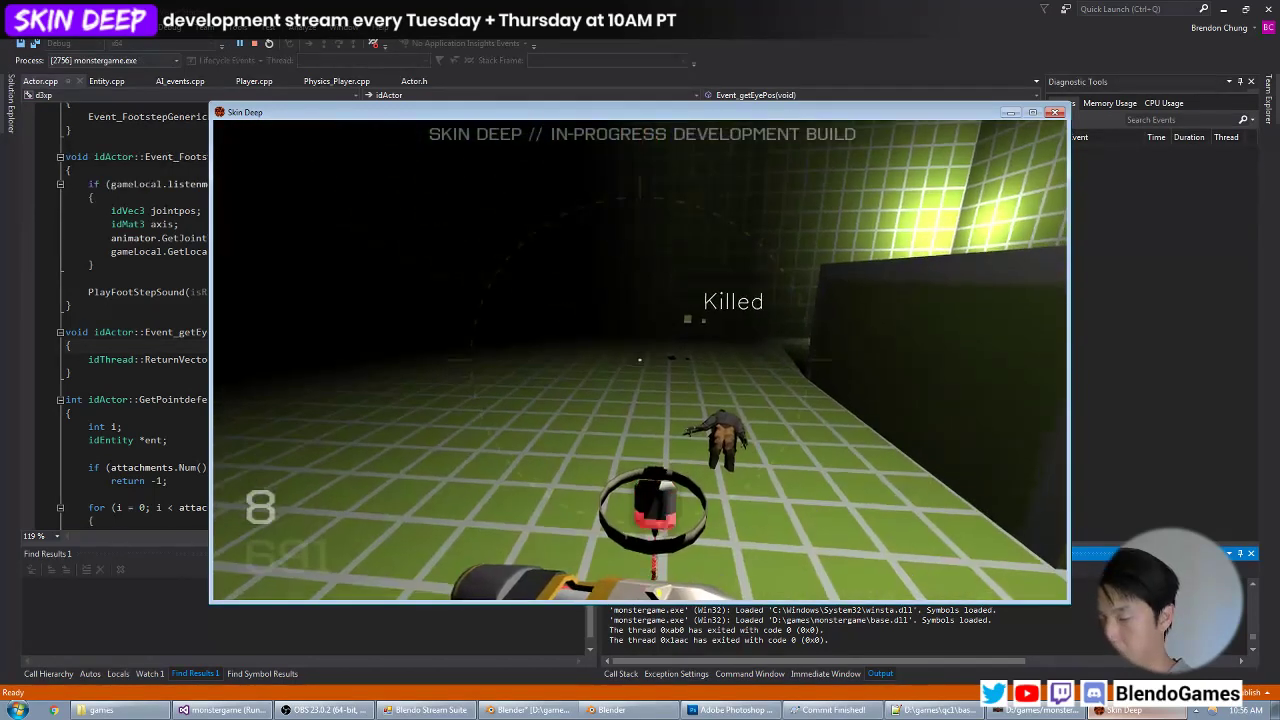
{"action": "key", "text": "s"}
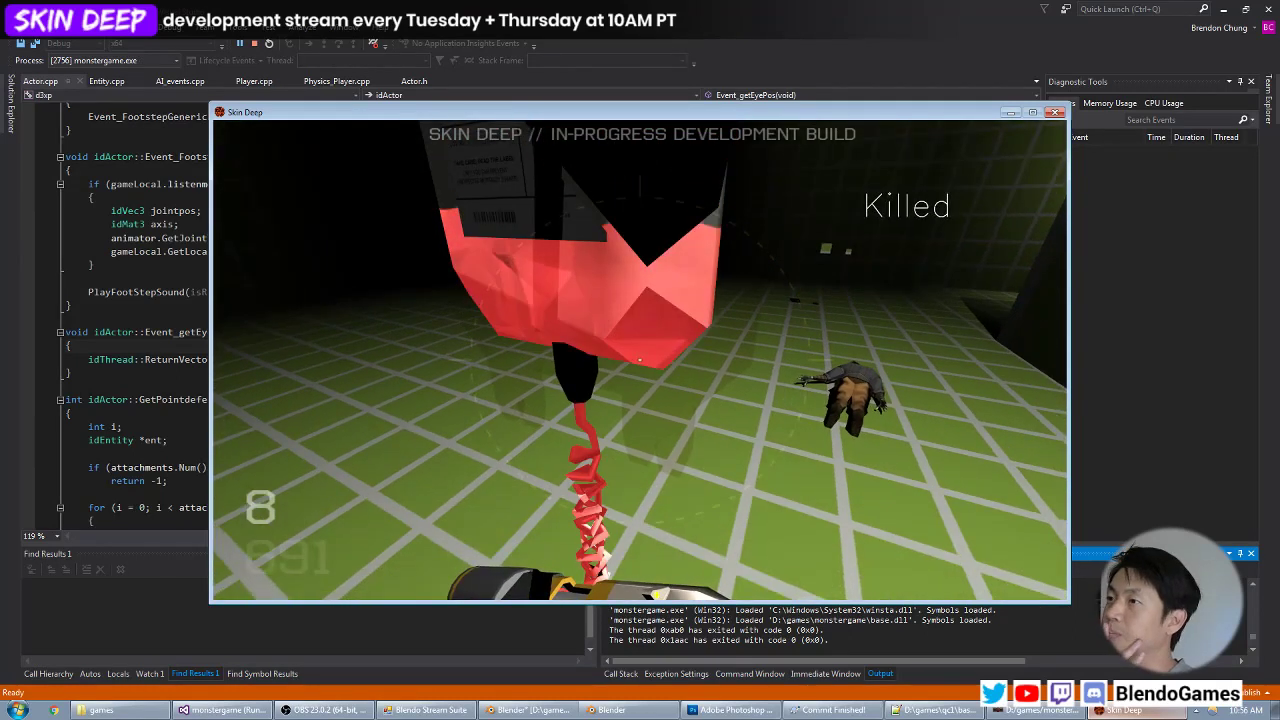
Switch to objects.mtr in Notepad++, delete the translucent and glass lines from the models/objects/bloodbag/baggy material, and save the file.
{"action": "key", "text": "alt+Tab"}
{"action": "key", "text": "alt+Tab"}
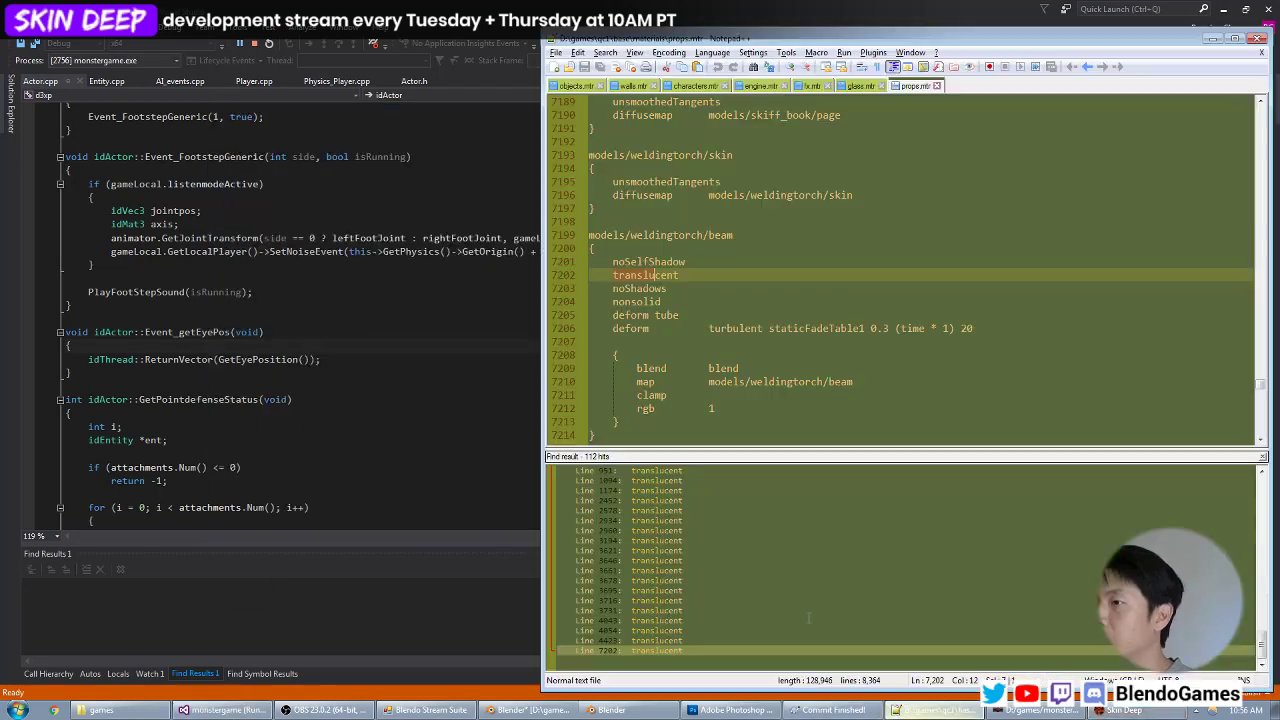
{"action": "scroll", "coordinate": [710, 408], "scroll_direction": "down", "scroll_amount": 10}
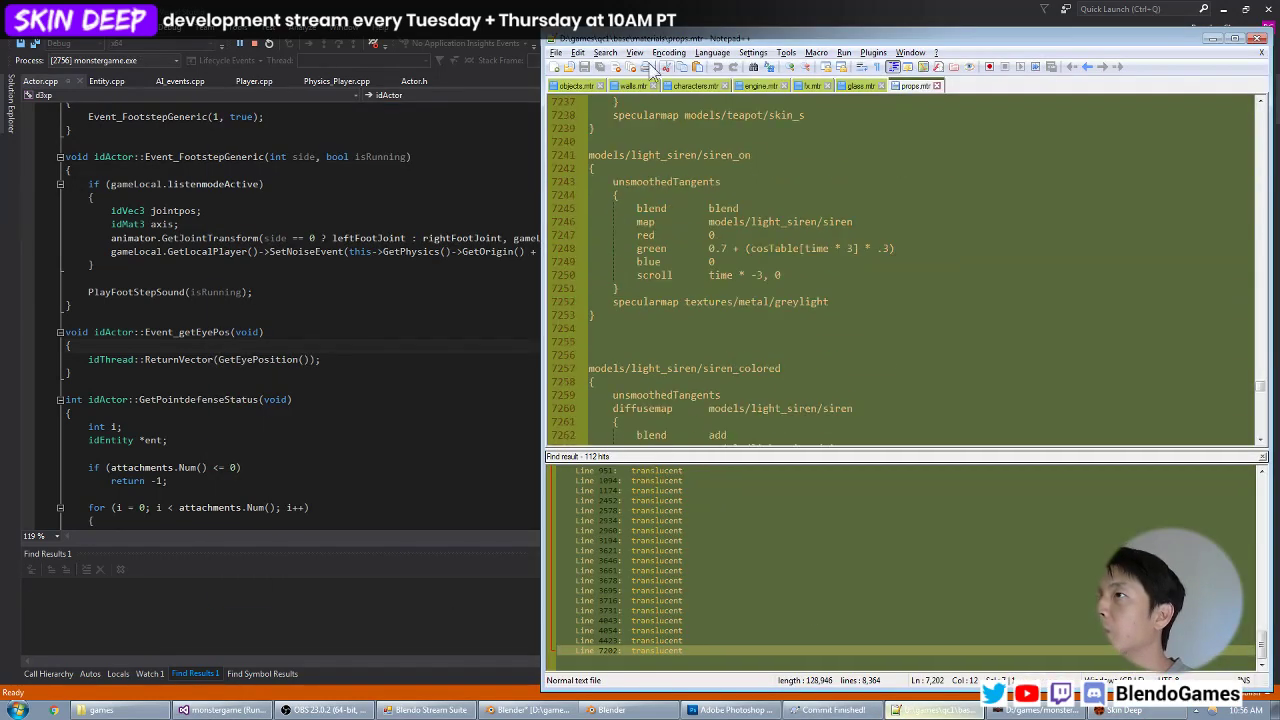
{"action": "left_click", "coordinate": [580, 86]}
{"action": "scroll", "coordinate": [688, 222], "scroll_direction": "down", "scroll_amount": 6}
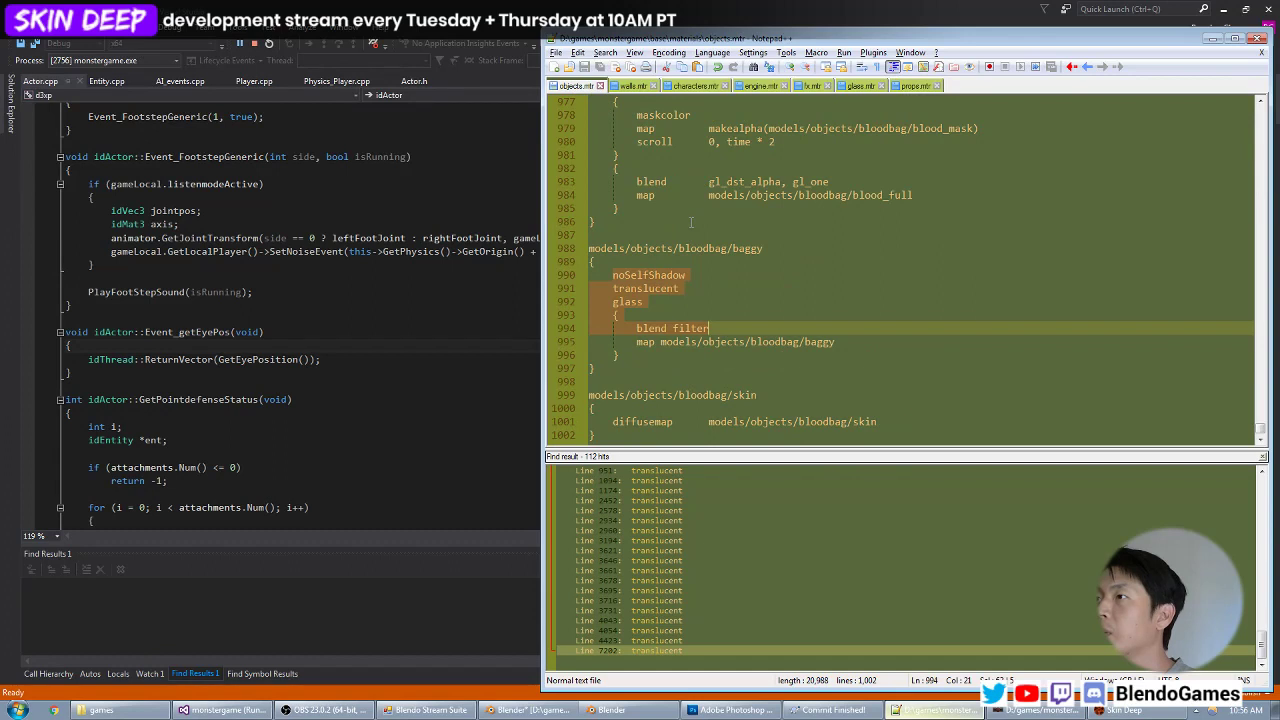
{"action": "left_click", "coordinate": [691, 250]}
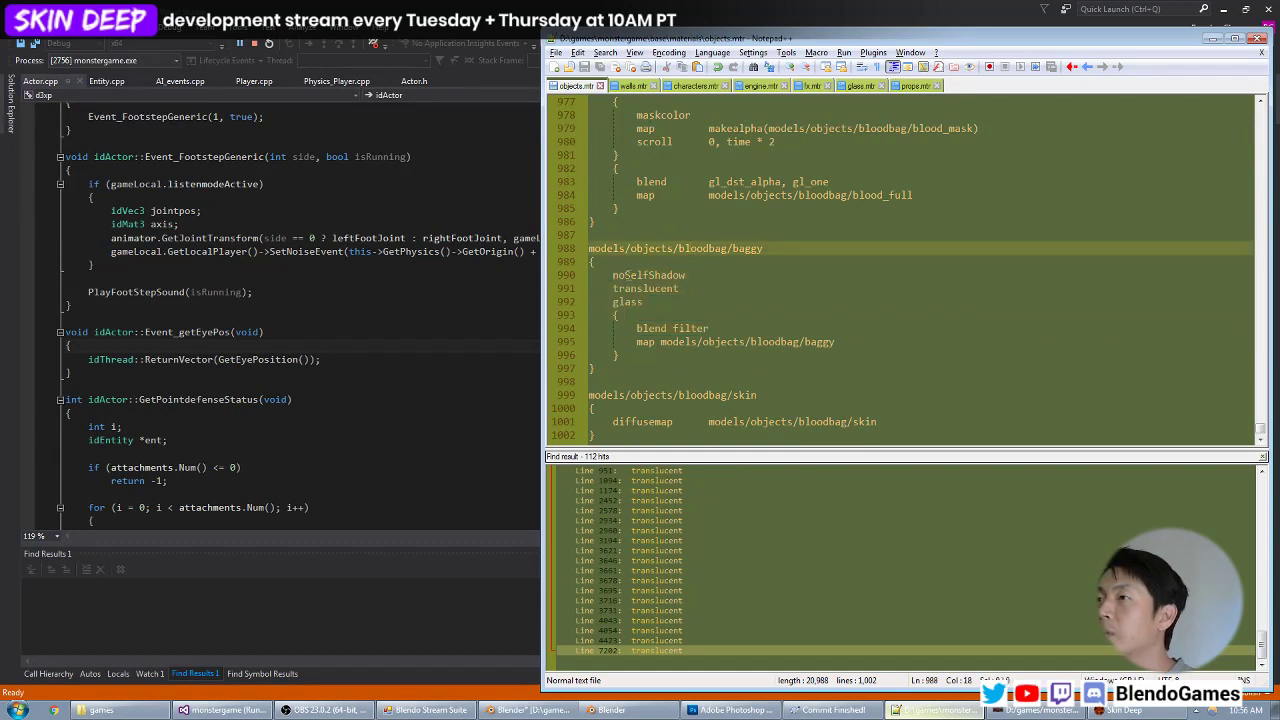
{"action": "left_click", "coordinate": [700, 288]}
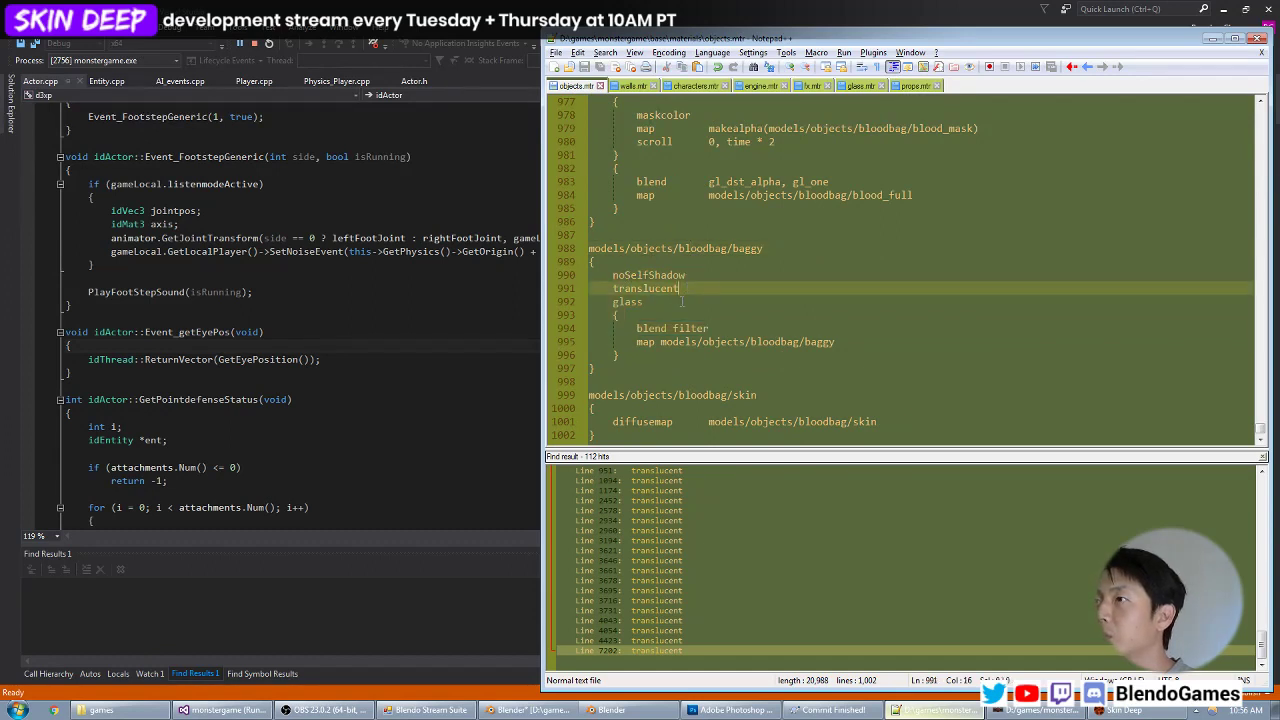
{"action": "left_click_drag", "start_coordinate": [682, 302], "coordinate": [552, 290]}
{"action": "key", "text": "Delete"}
{"action": "key", "text": "Delete"}
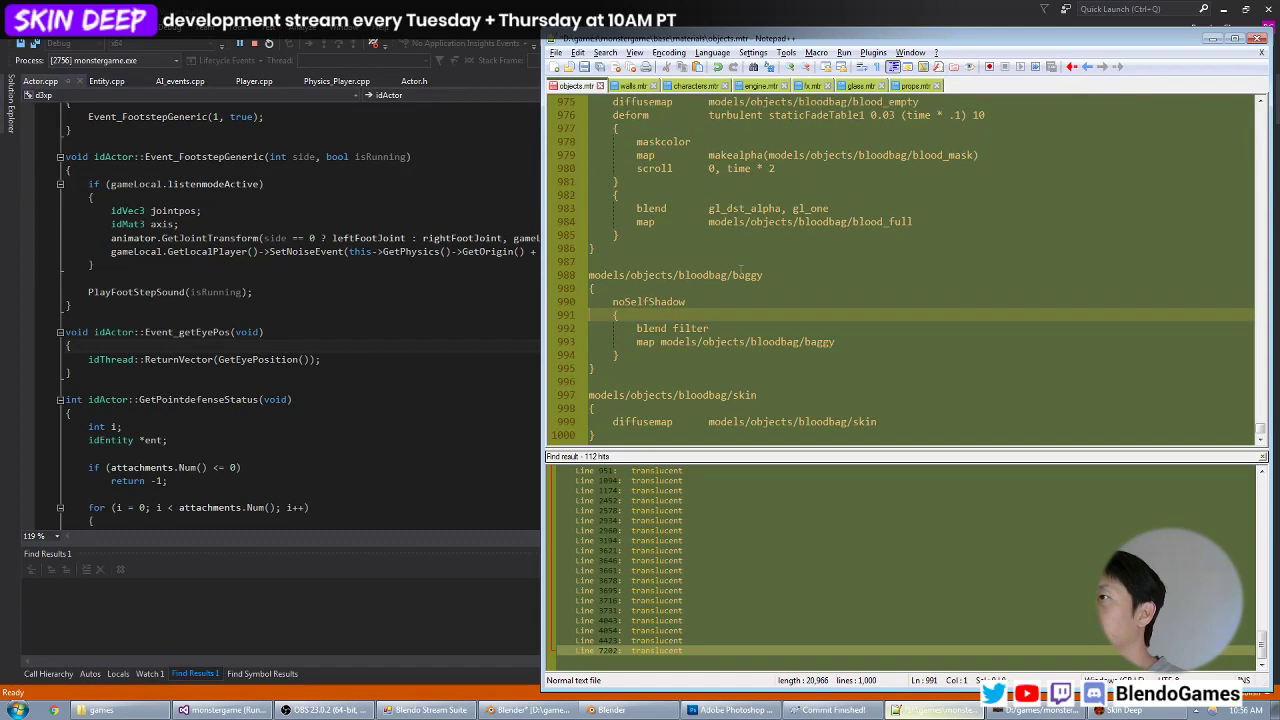
{"action": "key", "text": "ctrl+s"}
Switch to the Skin Deep game, inspect the blood bag with the edited baggy material, and open the console.
{"action": "left_click", "coordinate": [1130, 710]}
{"action": "key", "text": "grave"}
{"action": "key", "text": "grave"}
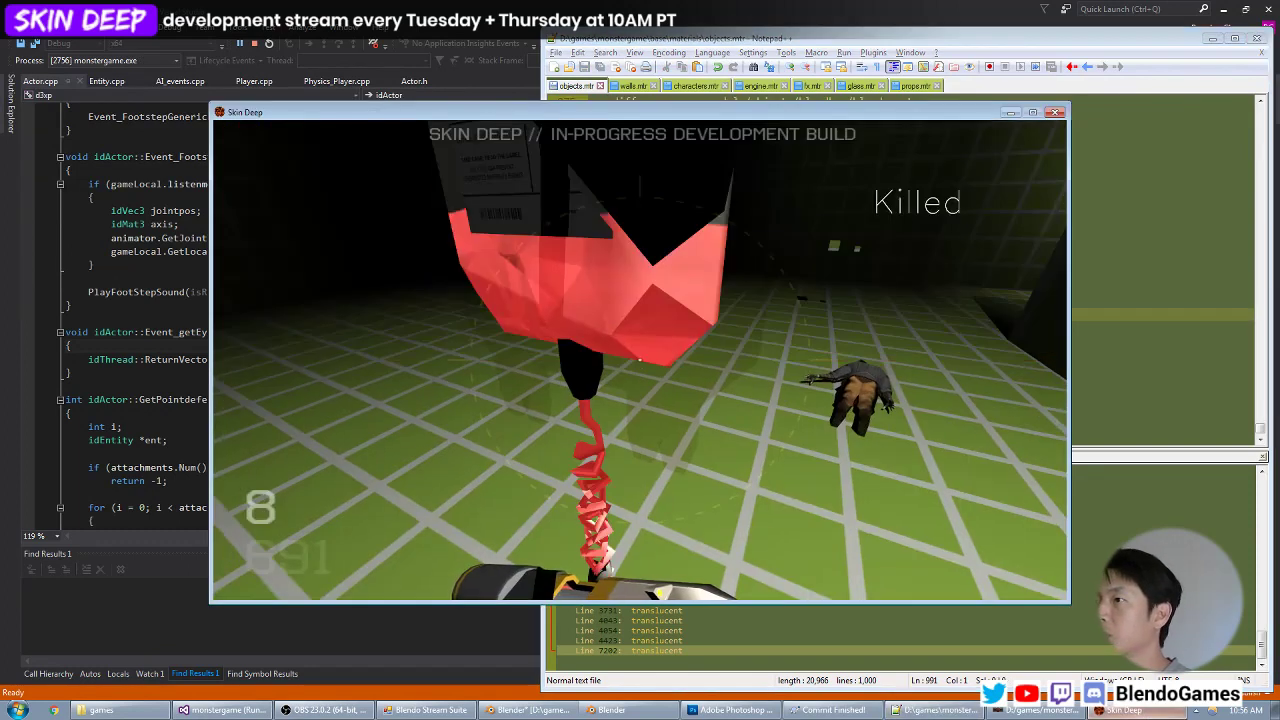
{"action": "key", "text": "s"}
{"action": "key", "text": "w"}
{"action": "key", "text": "w"}
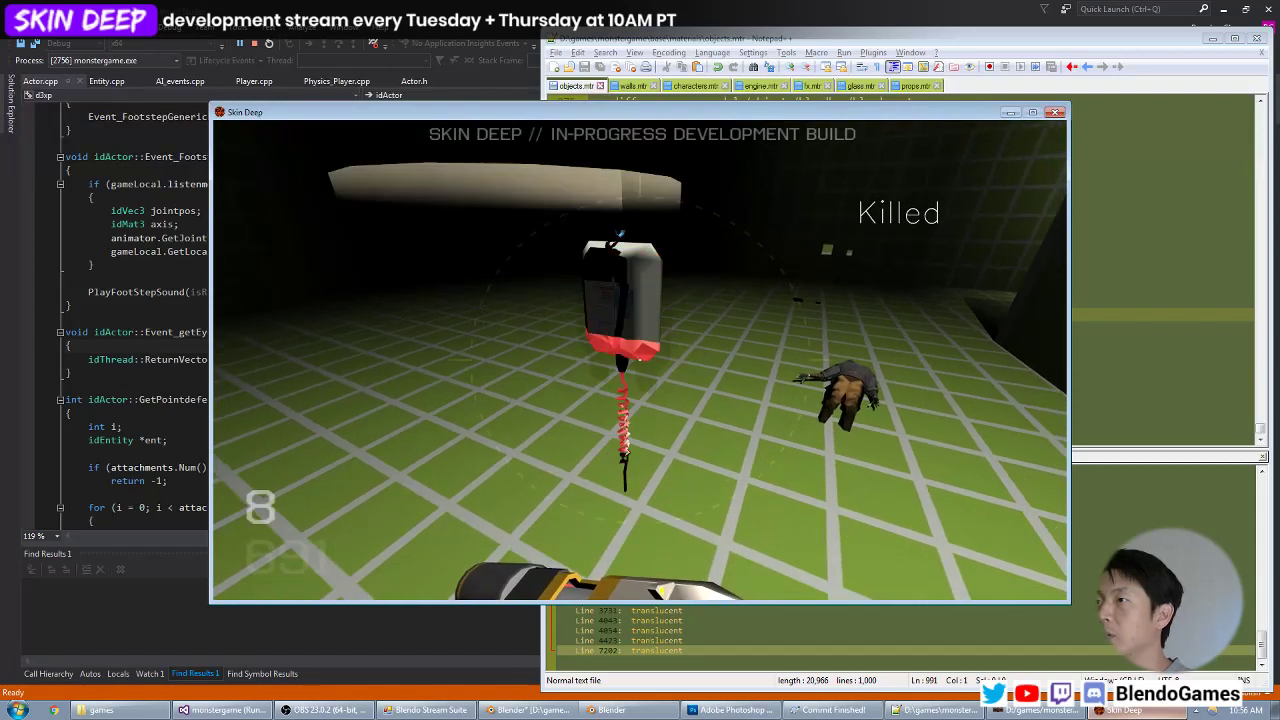
{"action": "key", "text": "grave"}
Return to objects.mtr and align the blend and map values of the bloodbag/baggy stage into a tabbed column.
{"action": "key", "text": "alt+Tab"}
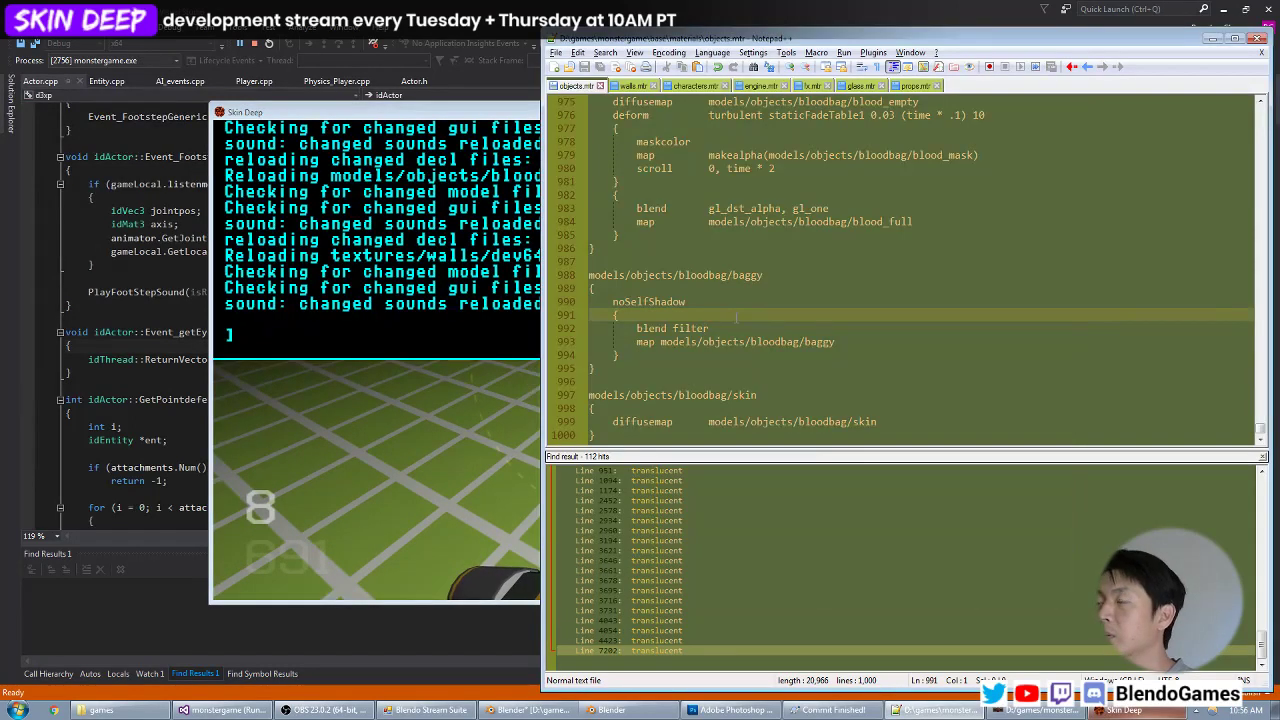
{"action": "left_click", "coordinate": [664, 328]}
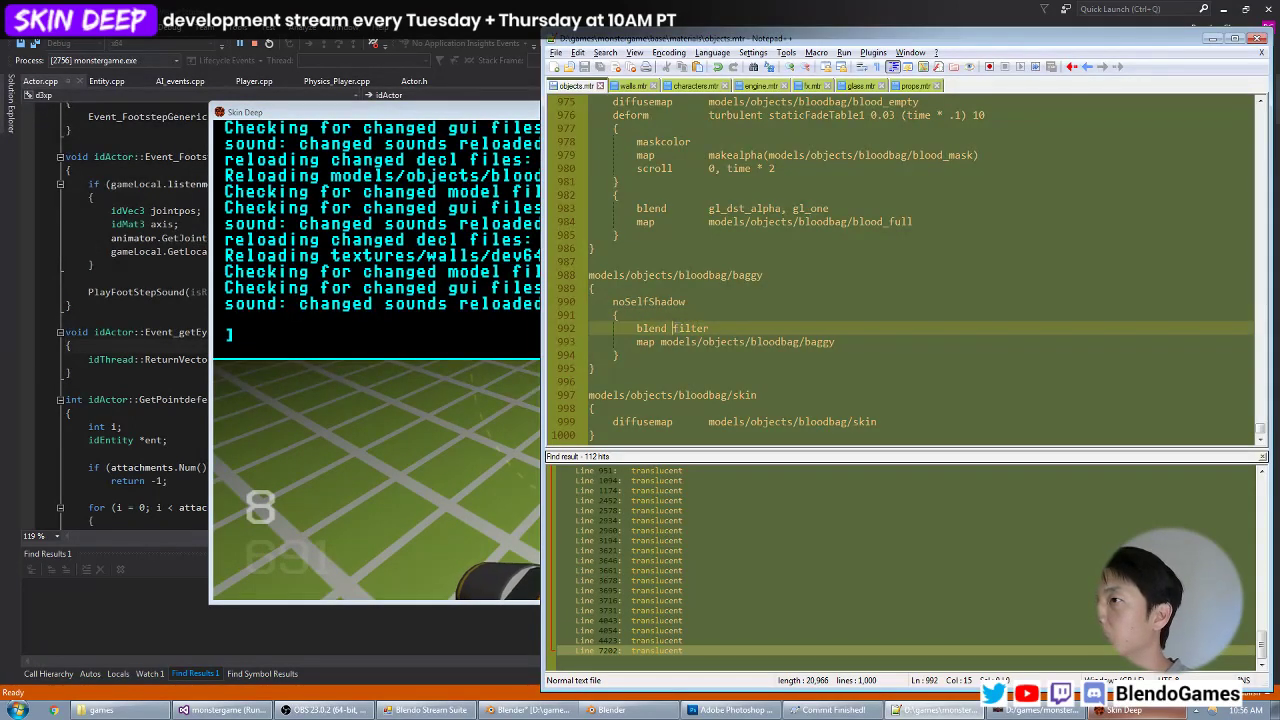
{"action": "left_click", "coordinate": [663, 343]}
{"action": "key", "text": "Tab"}
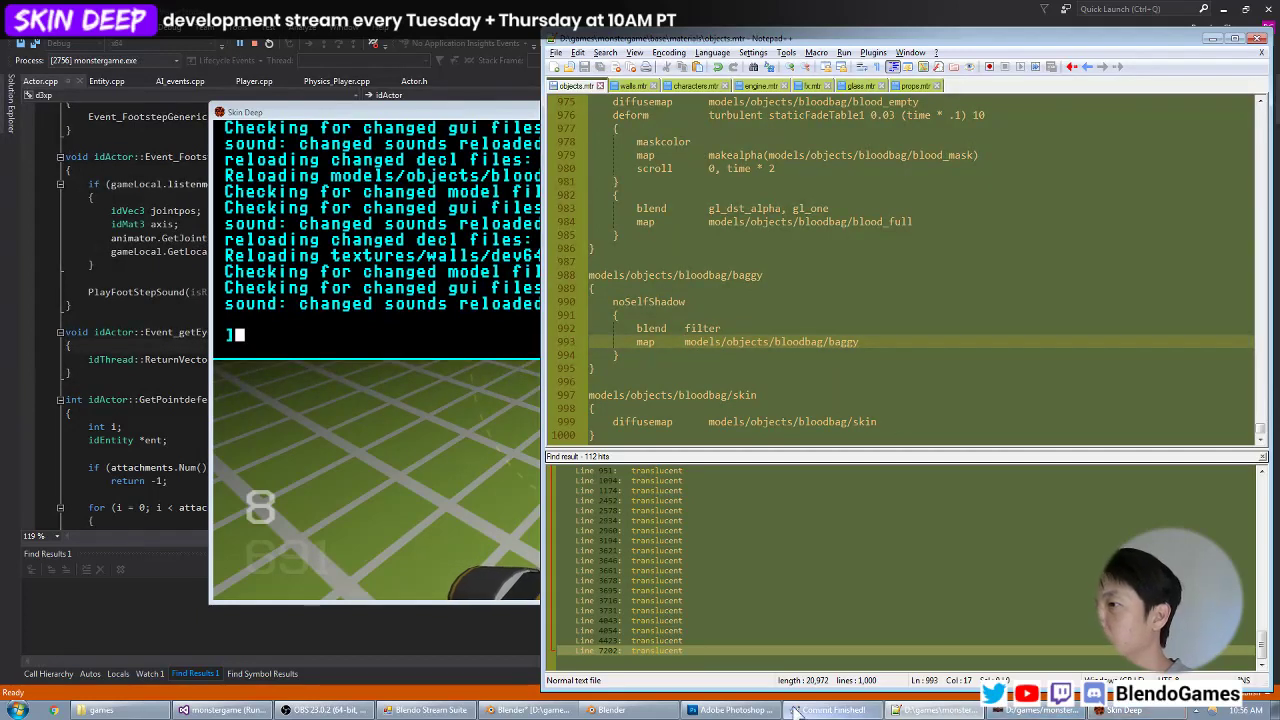
Switch to Photoshop and open baggy.tga from the bloodbag folder.
{"action": "left_click", "coordinate": [733, 710]}
{"action": "double_click", "coordinate": [623, 277]}
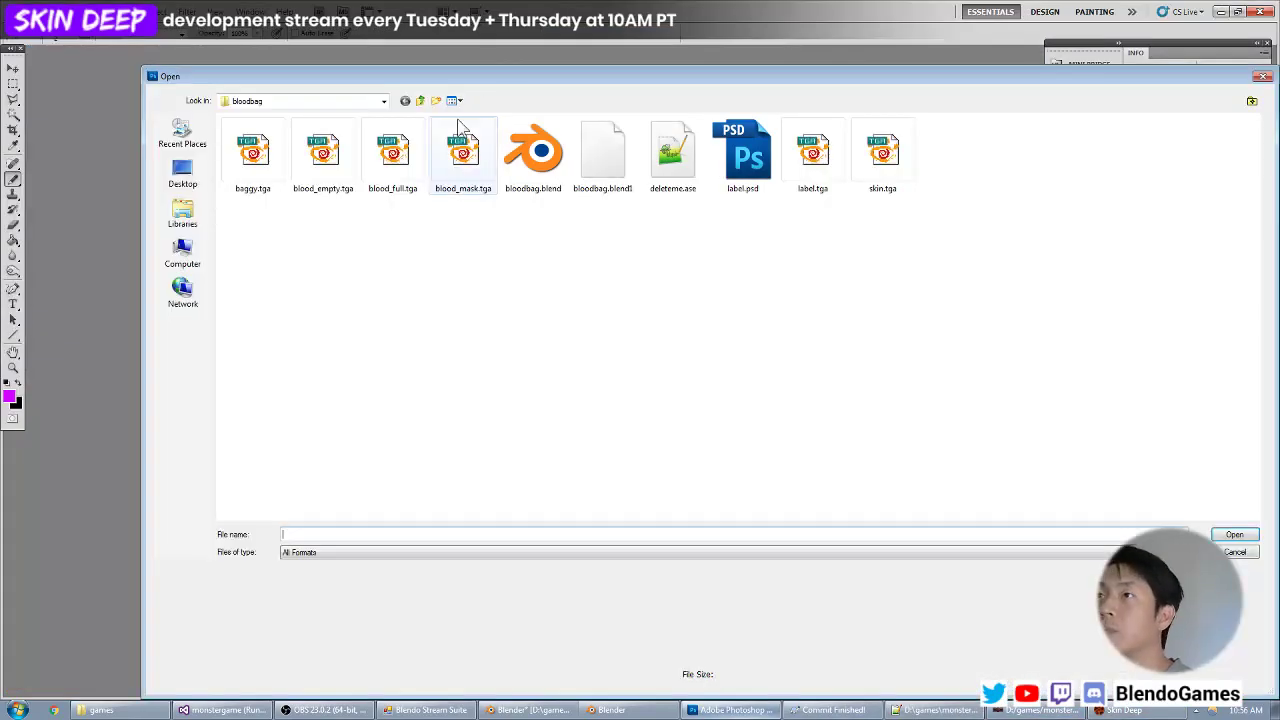
{"action": "double_click", "coordinate": [252, 152]}
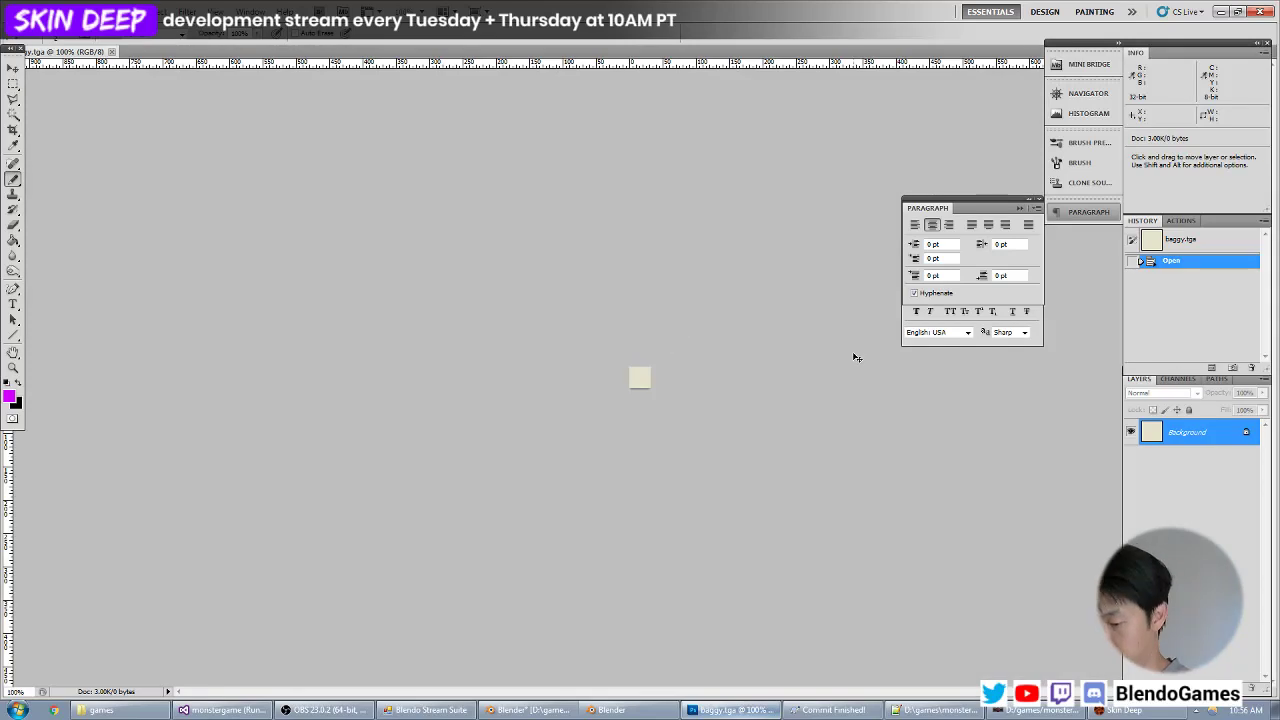
Add a new alpha channel to the baggy.tga image and fill it with white.
{"action": "key", "text": "ctrl+plus"}
{"action": "key", "text": "ctrl+plus"}
{"action": "key", "text": "ctrl+plus"}
{"action": "left_click", "coordinate": [1179, 379]}
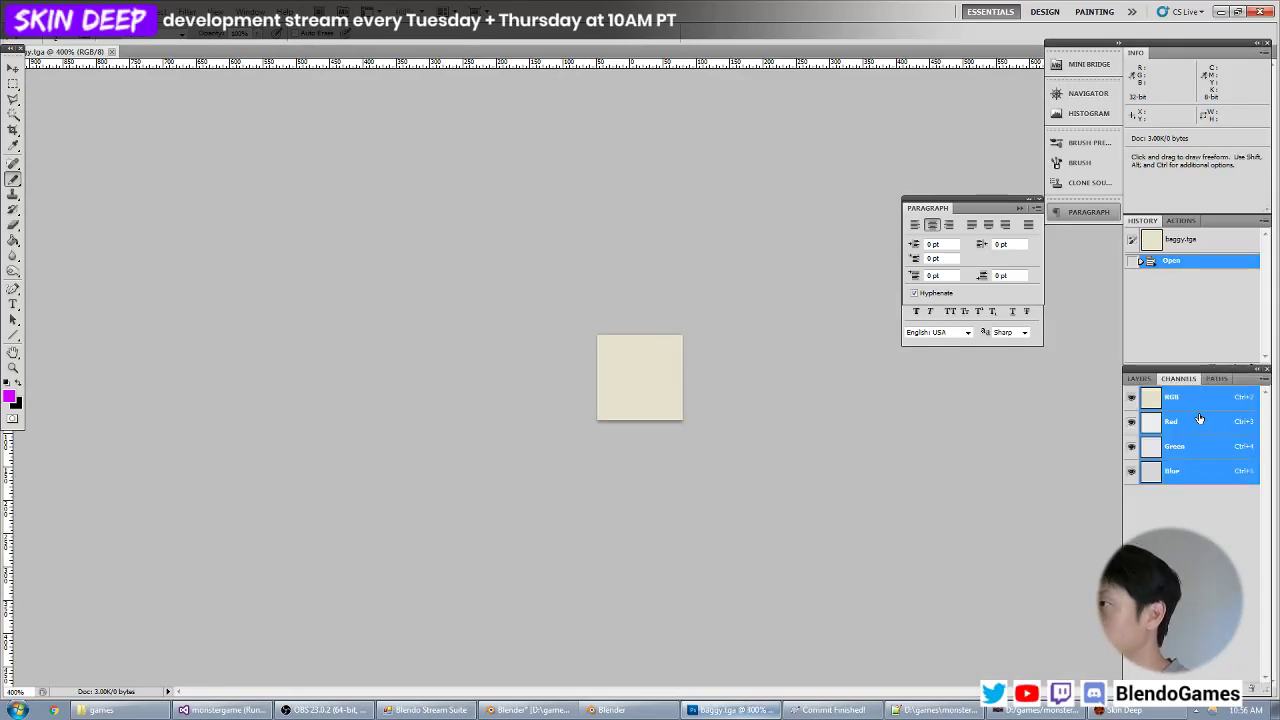
{"action": "left_click", "coordinate": [1250, 689]}
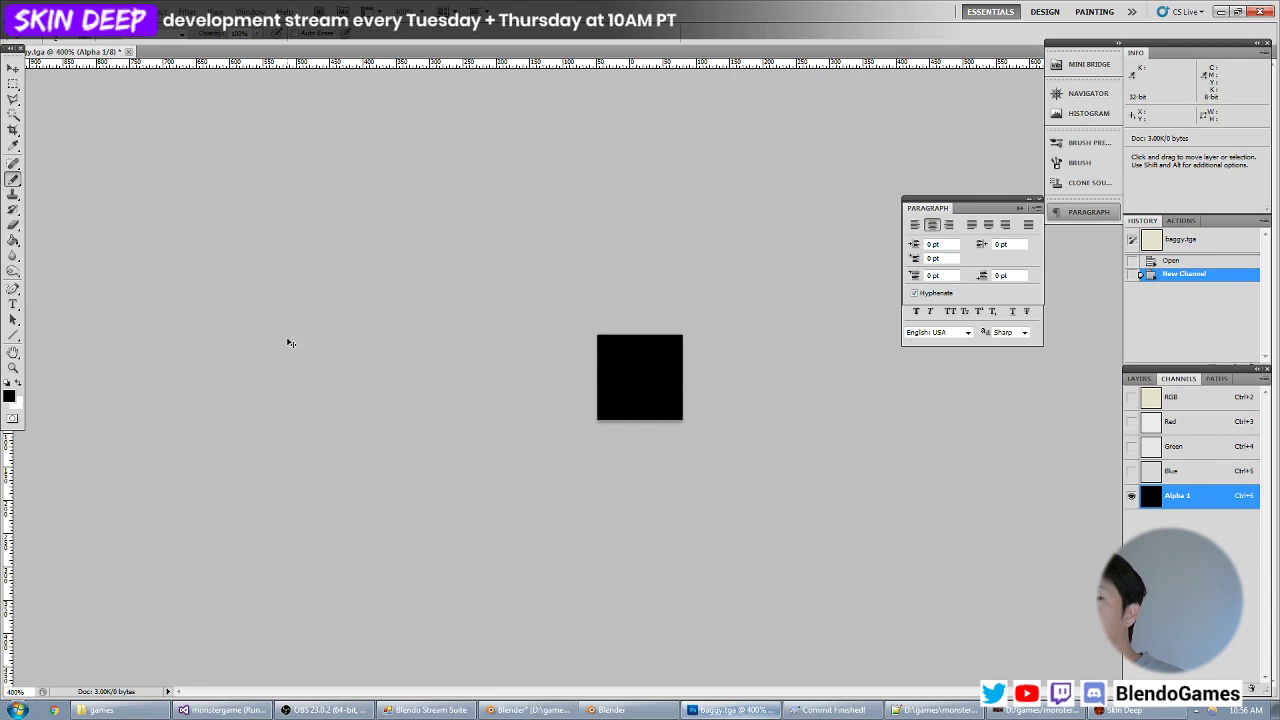
{"action": "key", "text": "ctrl+BackSpace"}
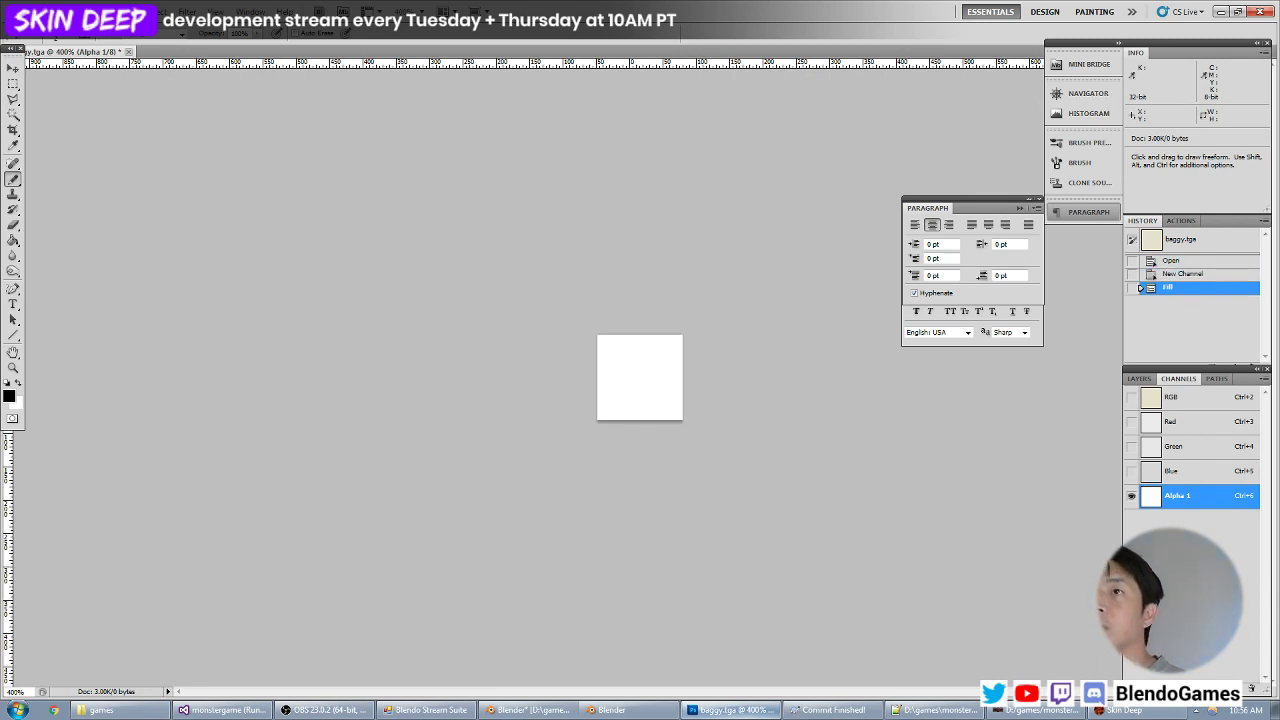
Save baggy.tga over the existing file as a 32 bits/pixel Targa including its alpha channel.
{"action": "left_click", "coordinate": [40, 11]}
{"action": "left_click", "coordinate": [75, 222]}
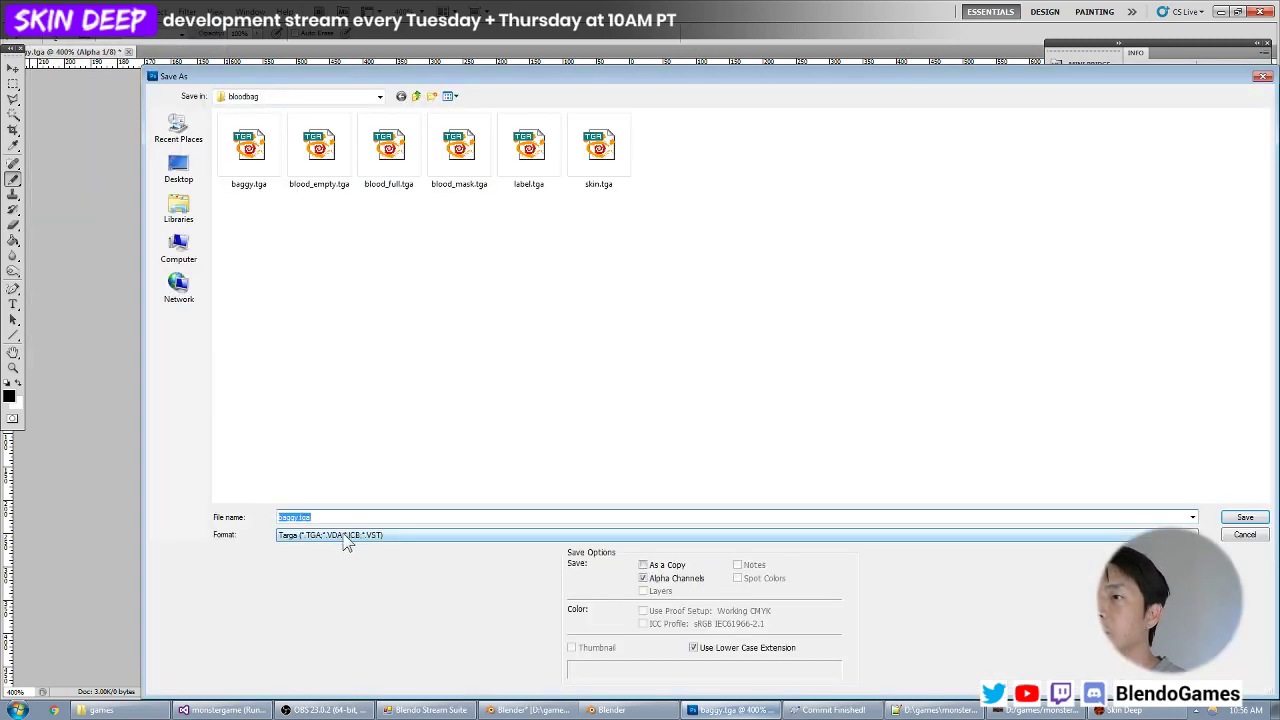
{"action": "key", "text": "Return"}
{"action": "key", "text": "Return"}
{"action": "left_click", "coordinate": [603, 264]}
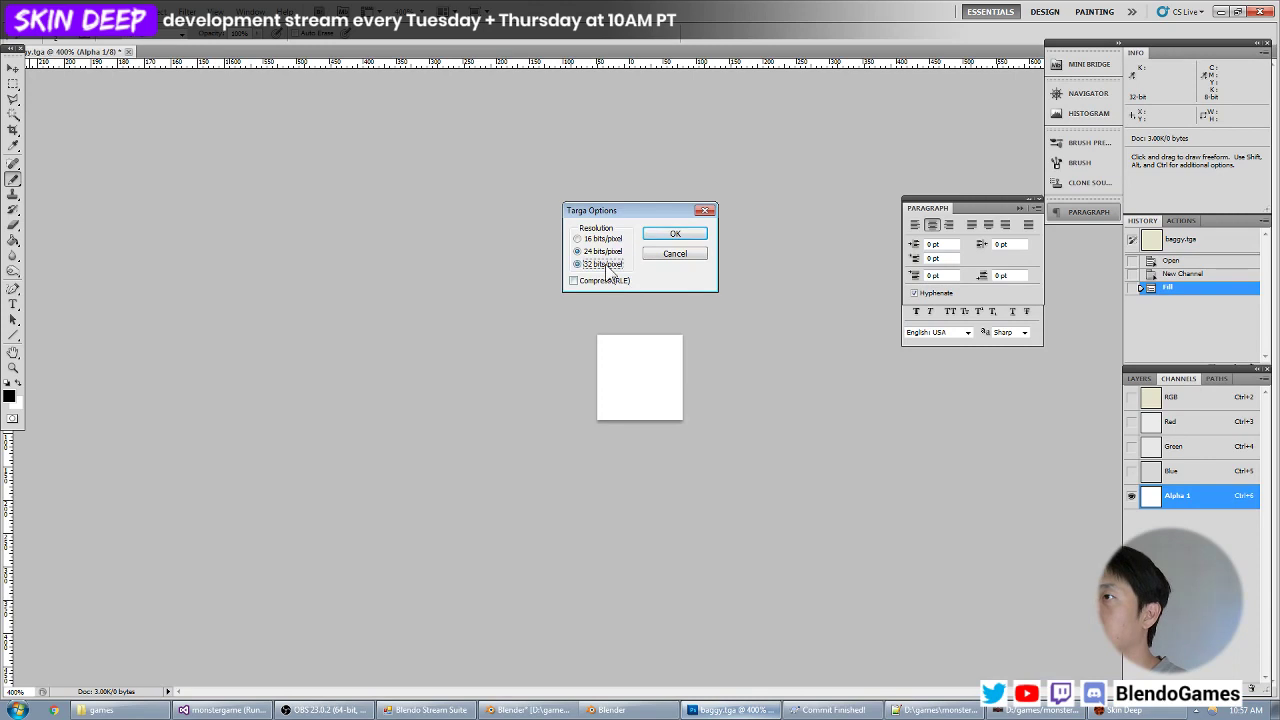
{"action": "key", "text": "Return"}
Switch to the Skin Deep game, check the blood bag with the resaved texture, and return to Photoshop.
{"action": "left_click", "coordinate": [1120, 710]}
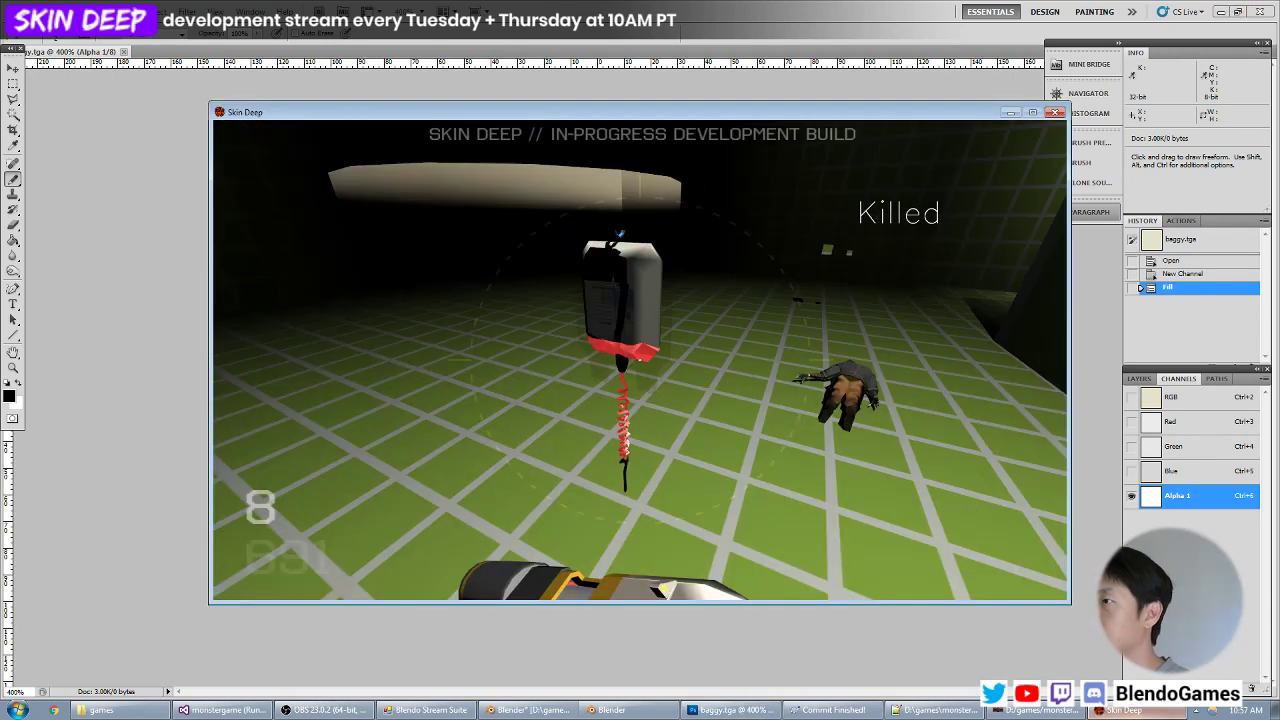
{"action": "key", "text": "grave"}
{"action": "key", "text": "alt+Tab"}
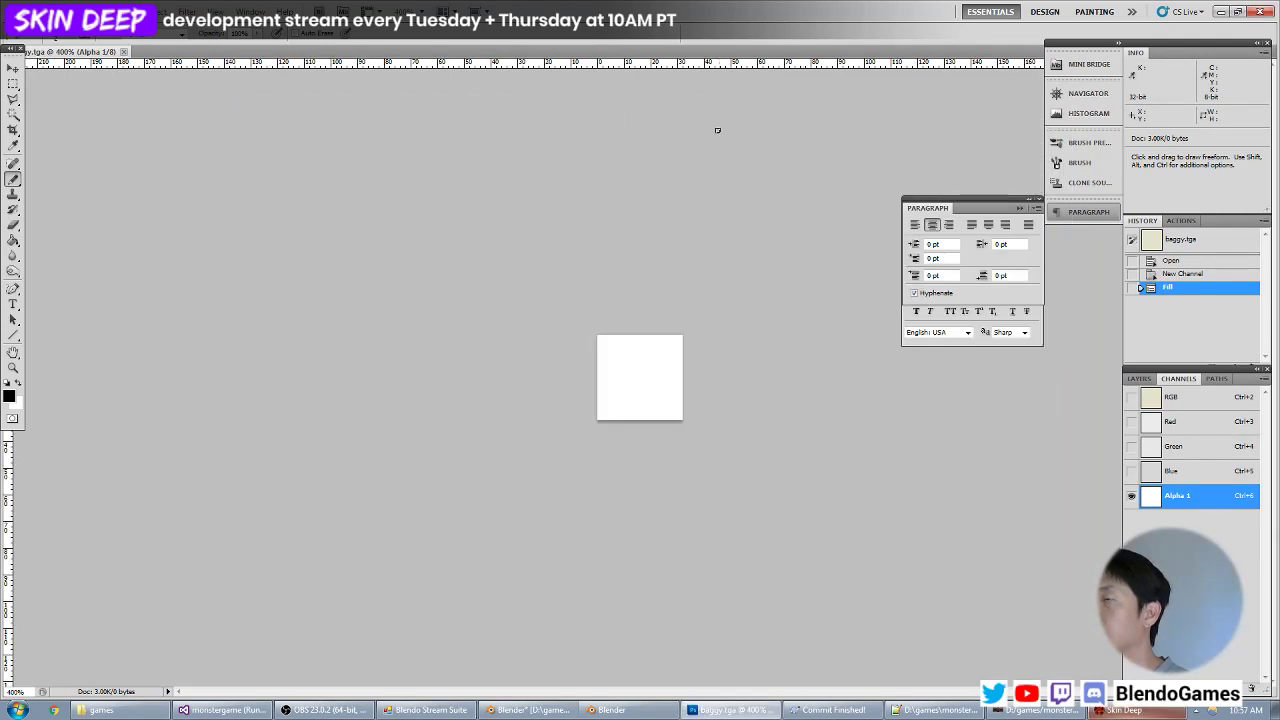
Close baggy.tga, reopen it from the bloodbag folder, and delete its Alpha 1 channel.
{"action": "left_click", "coordinate": [121, 51]}
{"action": "key", "text": "ctrl+o"}
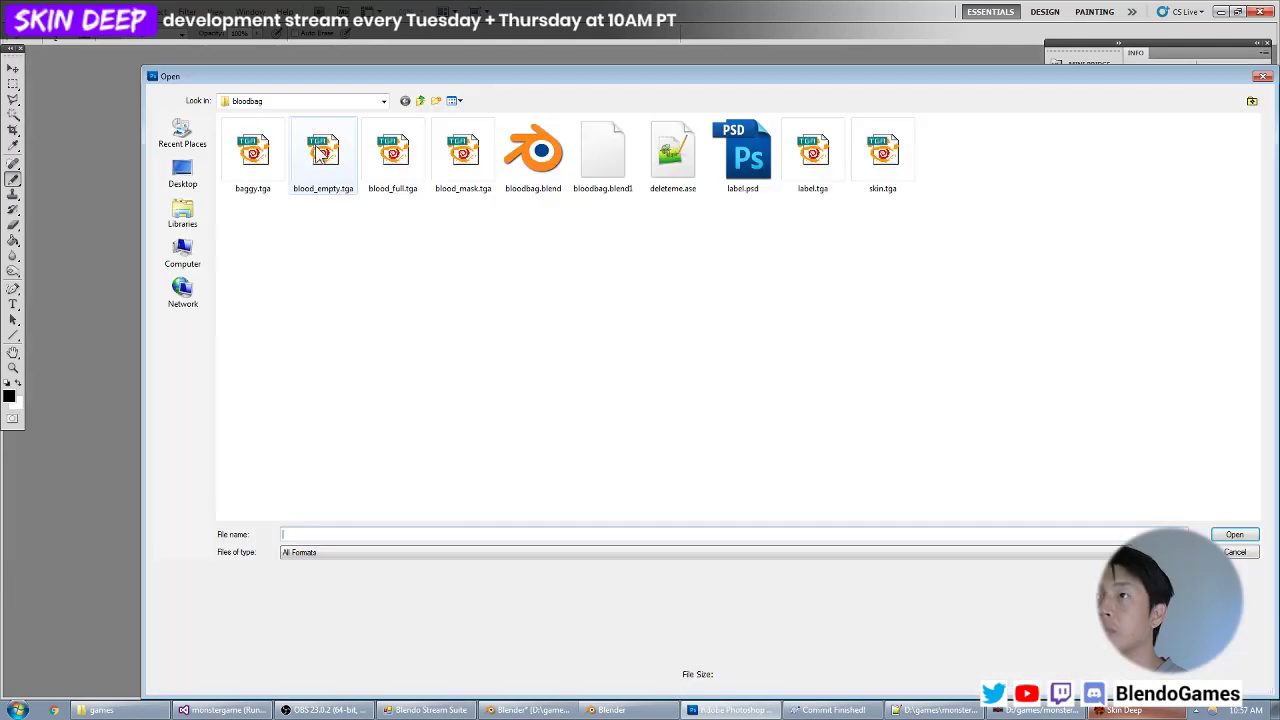
{"action": "left_click", "coordinate": [240, 160]}
{"action": "double_click", "coordinate": [240, 165]}
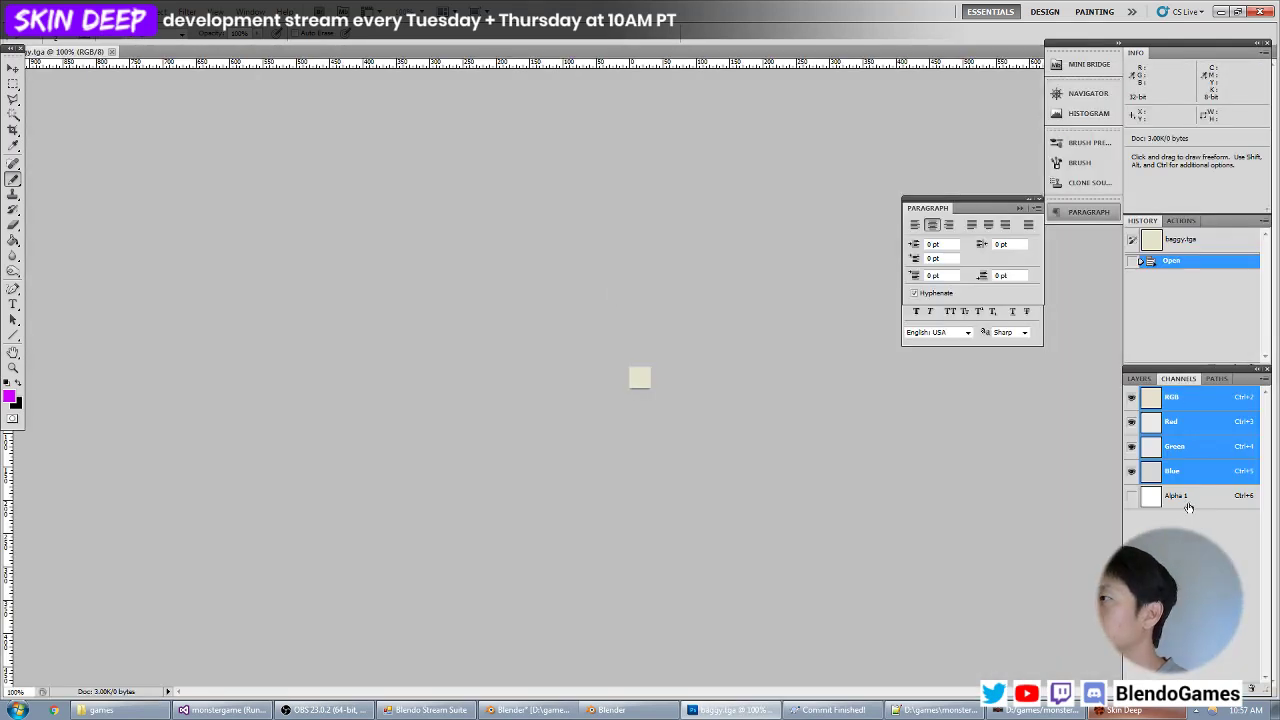
{"action": "left_click_drag", "start_coordinate": [1261, 675], "coordinate": [1252, 688]}
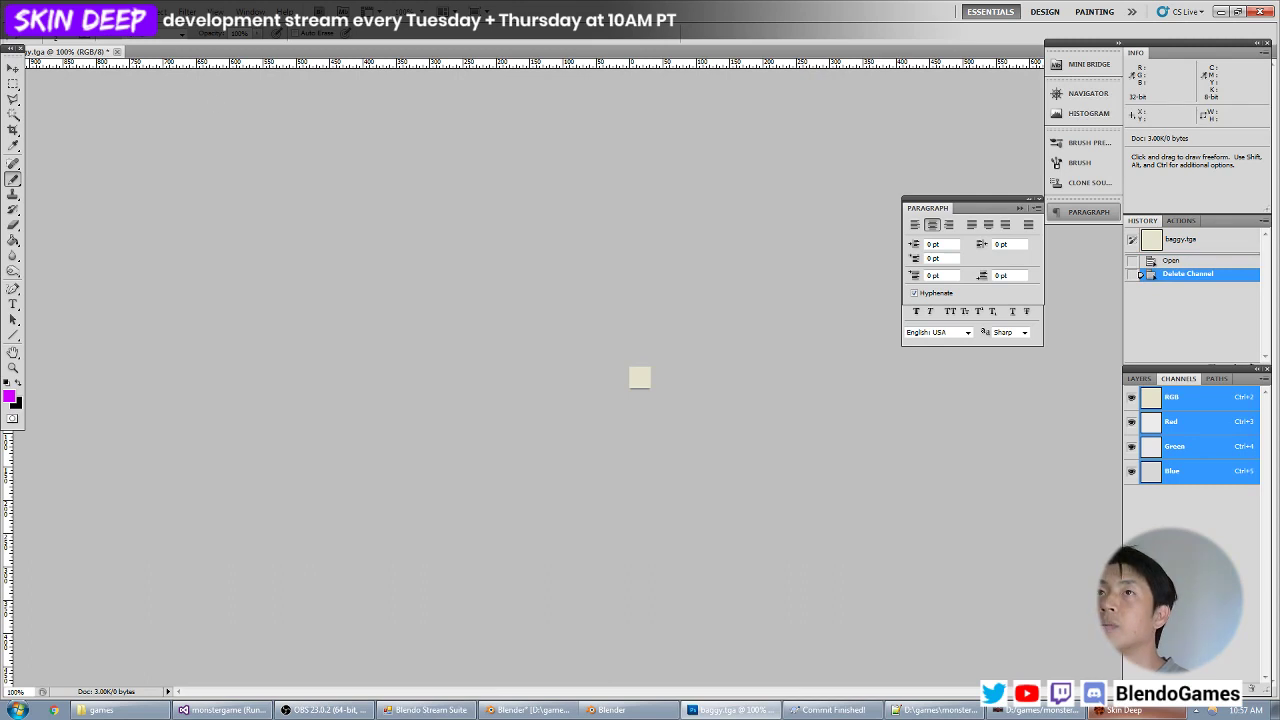
Save baggy.tga without the alpha channel over the existing Targa file.
{"action": "left_click", "coordinate": [38, 12]}
{"action": "left_click", "coordinate": [86, 214]}
{"action": "key", "text": "Return"}
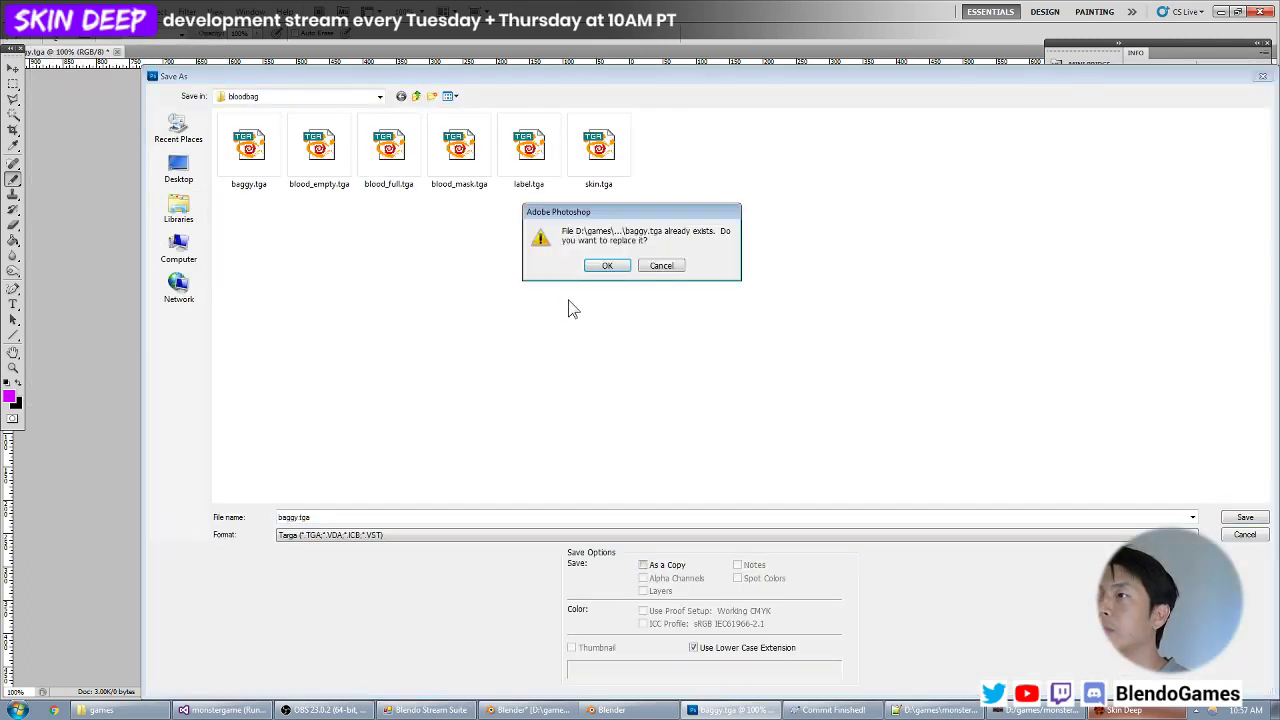
{"action": "key", "text": "Return"}
{"action": "key", "text": "Return"}
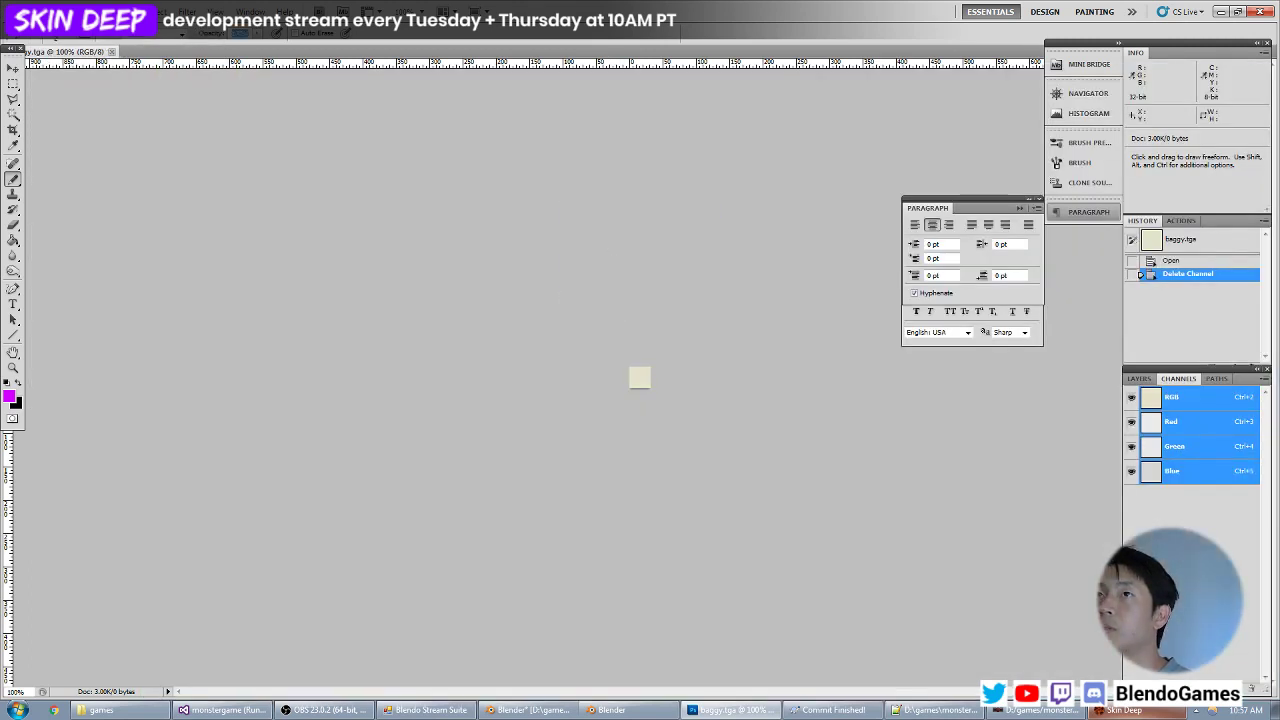
Save baggy.tga again over the existing file at 24 bits/pixel and close the image.
{"action": "left_click", "coordinate": [38, 12]}
{"action": "left_click", "coordinate": [86, 214]}
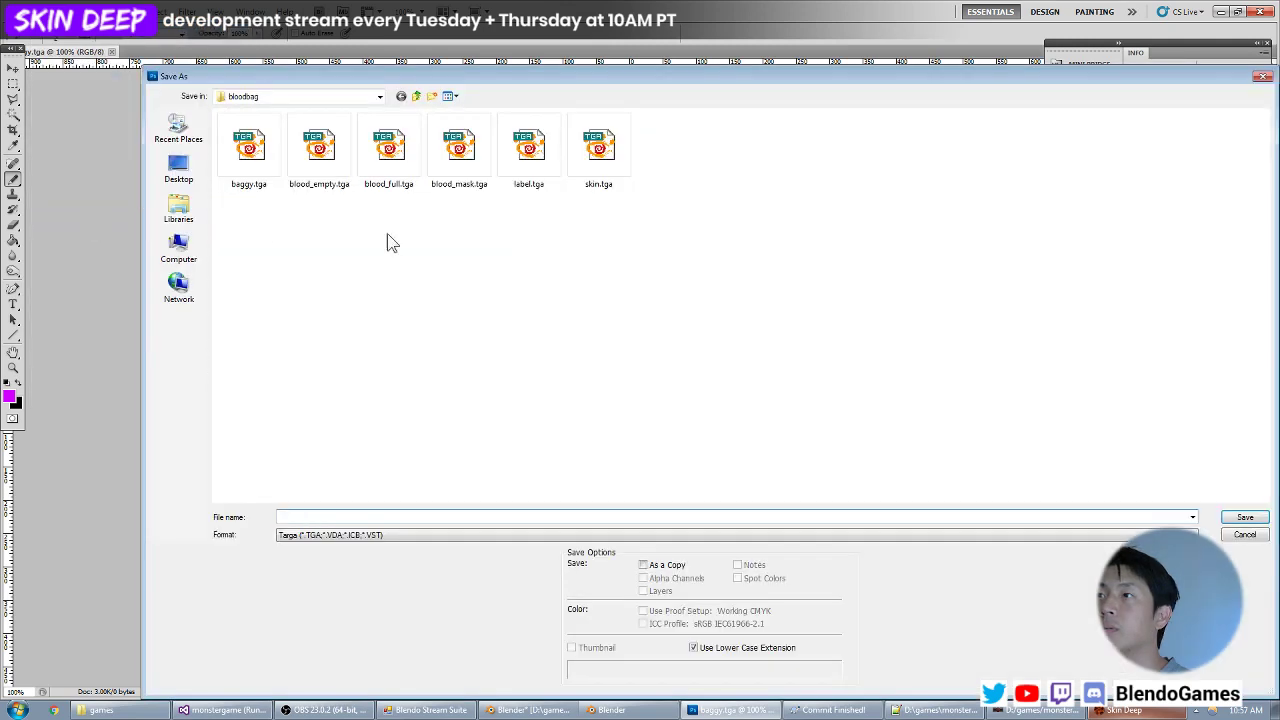
{"action": "key", "text": "Return"}
{"action": "key", "text": "Return"}
{"action": "left_click", "coordinate": [600, 253]}
{"action": "key", "text": "Return"}
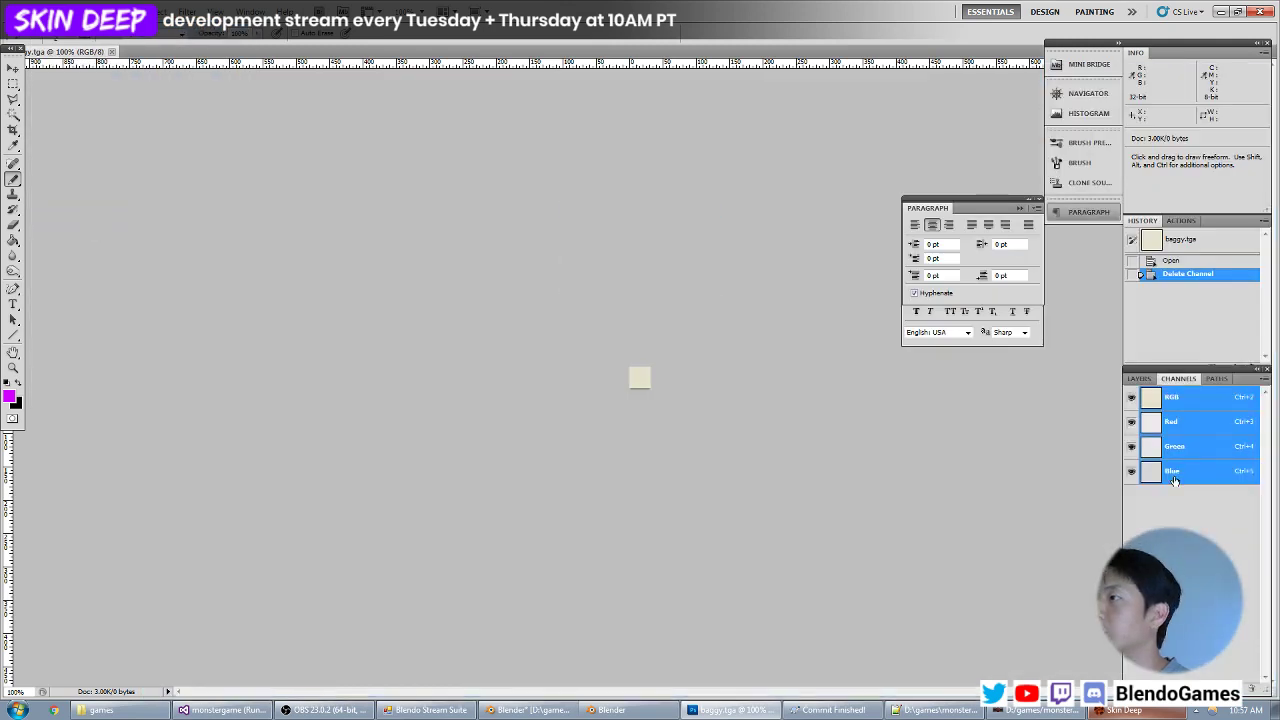
{"action": "left_click", "coordinate": [112, 51]}
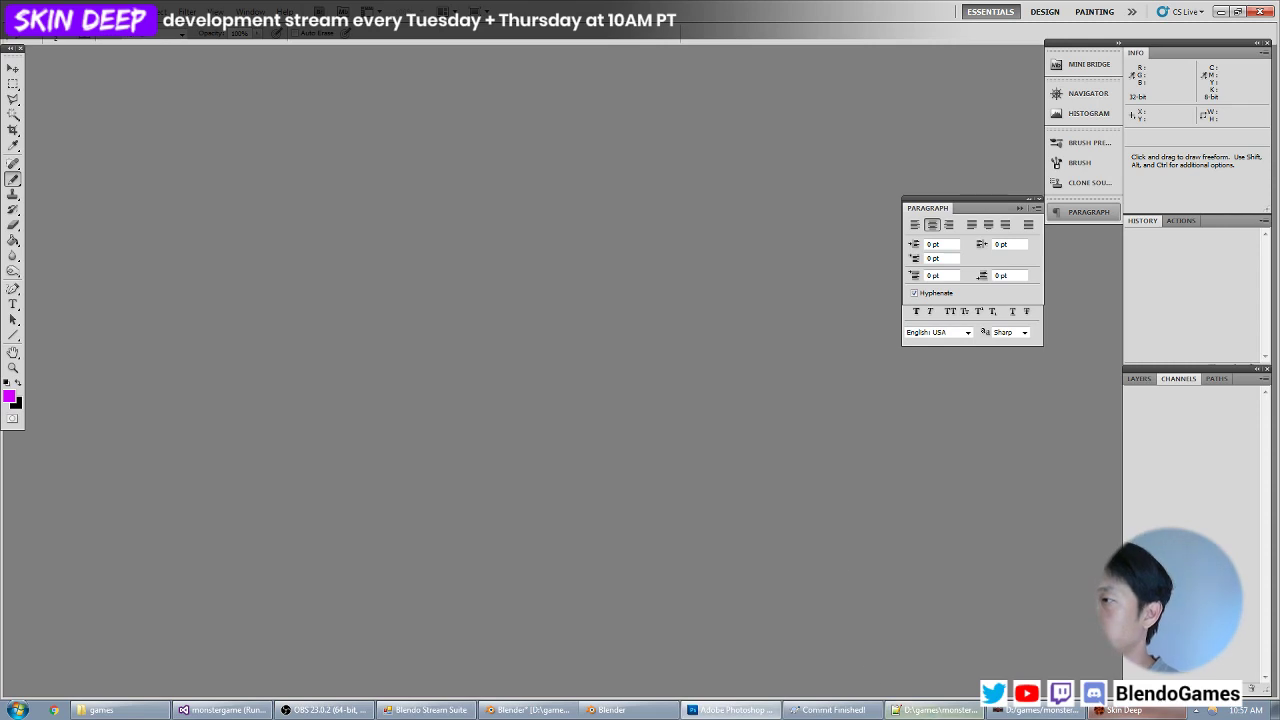
Switch to objects.mtr in Notepad++, add an rgb 1 line below the bloodbag/baggy stage's map line, and check the blood bag in Skin Deep.
{"action": "key", "text": "alt+Tab"}
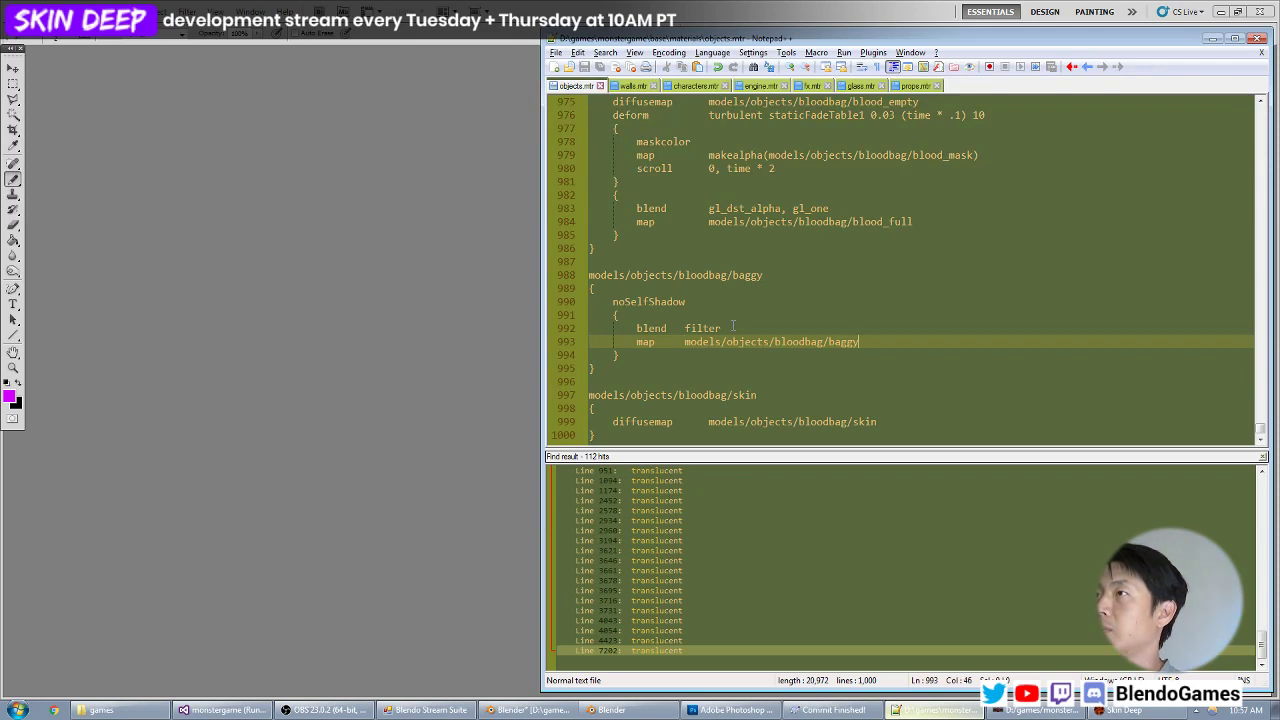
{"action": "key", "text": "Return"}
{"action": "type", "text": "rgb     1"}
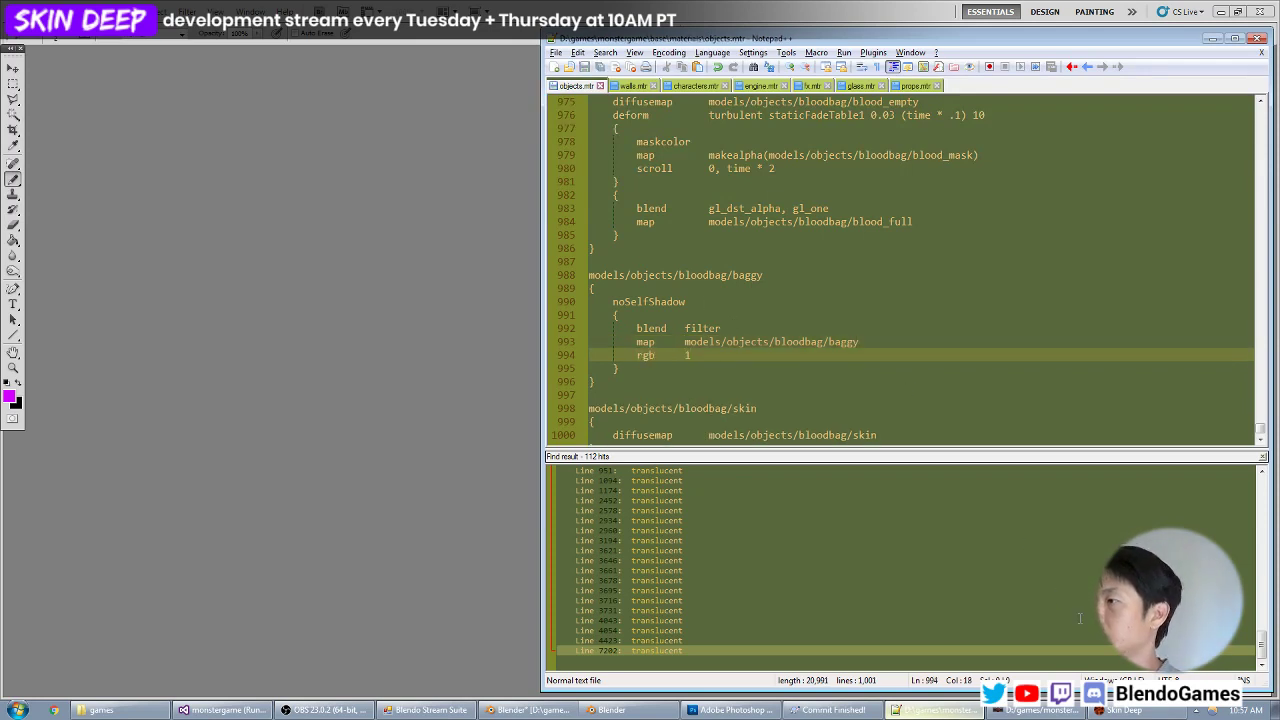
{"action": "left_click", "coordinate": [1124, 710]}
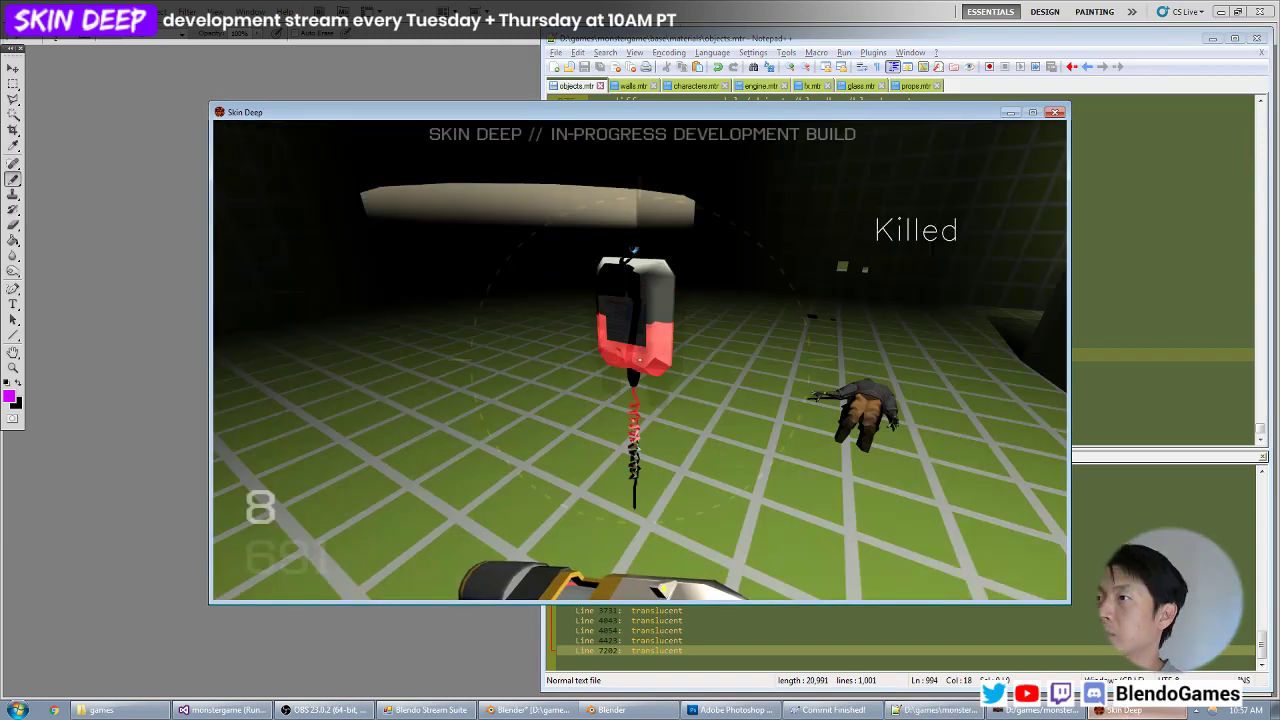
{"action": "key", "text": "grave"}
Return to objects.mtr, remove noSelfShadow and the rgb line from the bloodbag/baggy material, save, and check the blood bag in Skin Deep.
{"action": "left_click", "coordinate": [933, 710]}
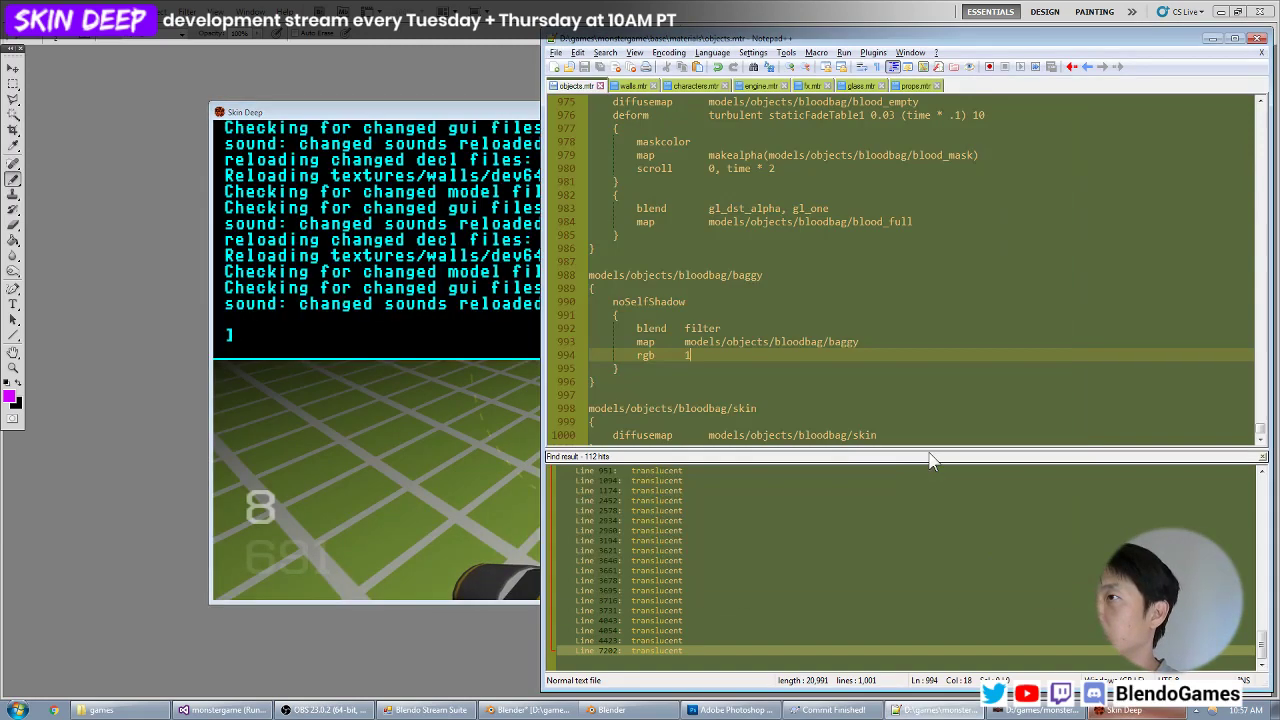
{"action": "key", "text": "Up"}
{"action": "key", "text": "Up"}
{"action": "key", "text": "Up"}
{"action": "key", "text": "Up"}
{"action": "key", "text": "ctrl+BackSpace"}
{"action": "key", "text": "Down"}
{"action": "key", "text": "Down"}
{"action": "key", "text": "Down"}
{"action": "key", "text": "Down"}
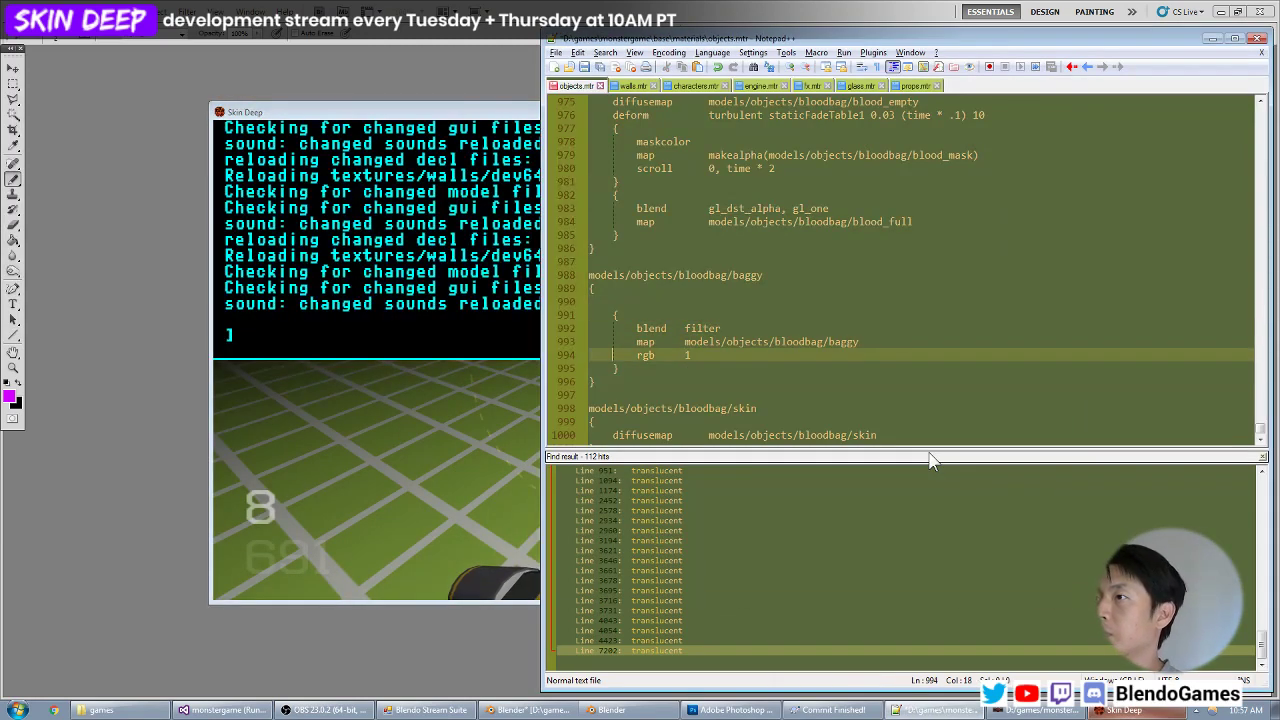
{"action": "key", "text": "shift+Home"}
{"action": "key", "text": "BackSpace"}
{"action": "key", "text": "ctrl+s"}
{"action": "key", "text": "alt+Tab"}
{"action": "key", "text": "grave"}
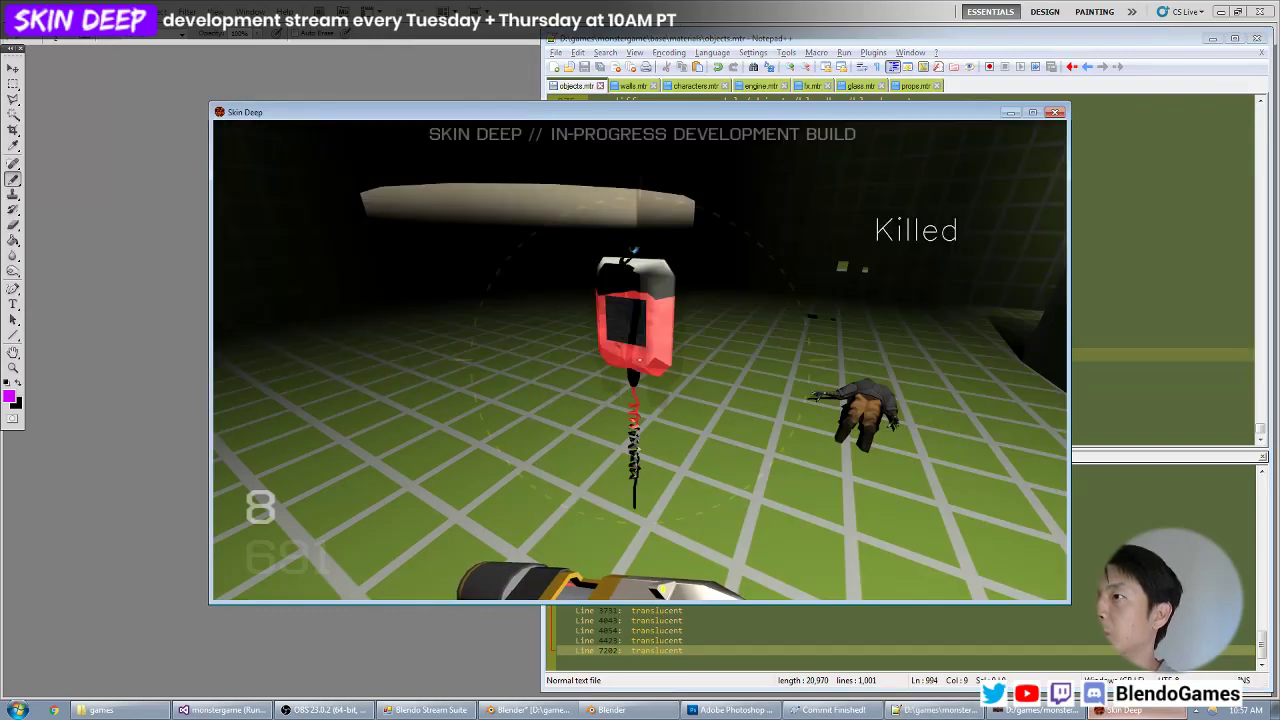
Return to objects.mtr and undo the removal of the rgb line and noSelfShadow from the bloodbag/baggy material.
{"action": "key", "text": "alt+Tab"}
{"action": "key", "text": "ctrl+z"}
{"action": "key", "text": "ctrl+z"}
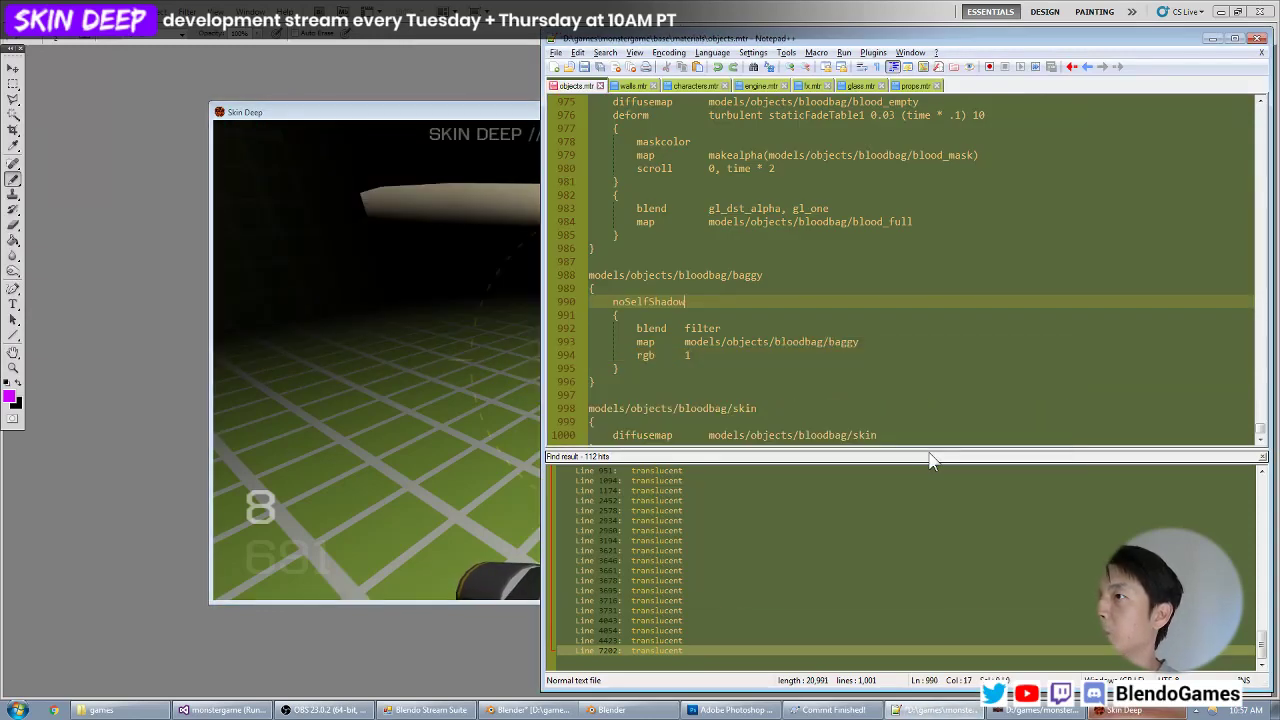
Replace the rgb line in the bloodbag/baggy stage with alpha 1, save objects.mtr, and check the blood bag in Skin Deep.
{"action": "key", "text": "Down"}
{"action": "key", "text": "Down"}
{"action": "key", "text": "Down"}
{"action": "key", "text": "Down"}
{"action": "key", "text": "shift+Home"}
{"action": "type", "text": "alpha"}
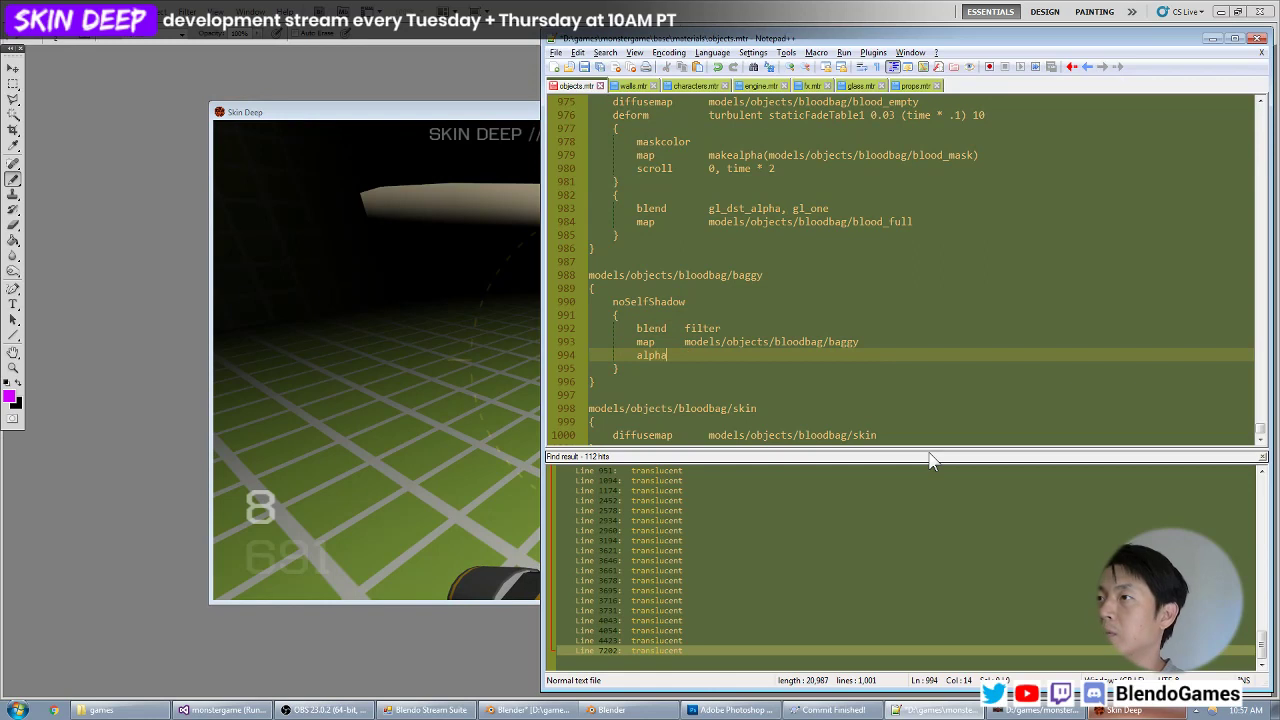
{"action": "type", "text": "1"}
{"action": "key", "text": "ctrl+s"}
{"action": "key", "text": "alt+Tab"}
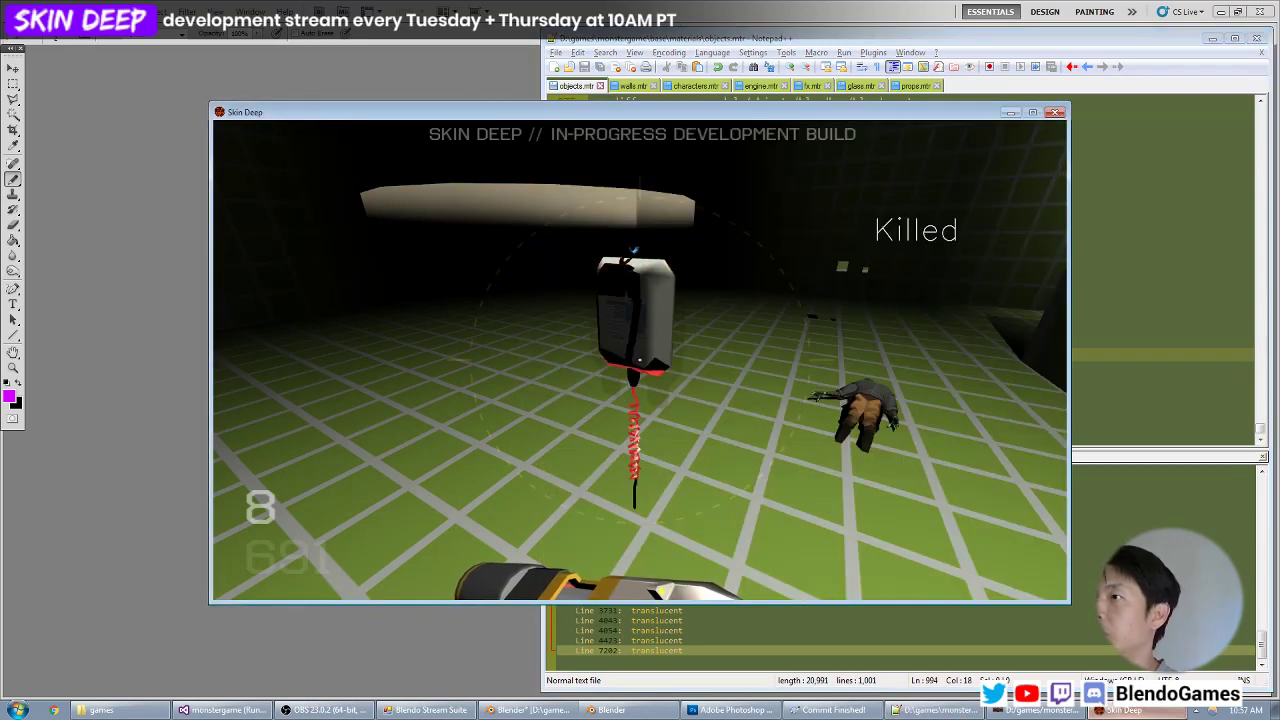
Return to objects.mtr and delete the alpha line from the bloodbag/baggy stage.
{"action": "key", "text": "alt+Tab"}
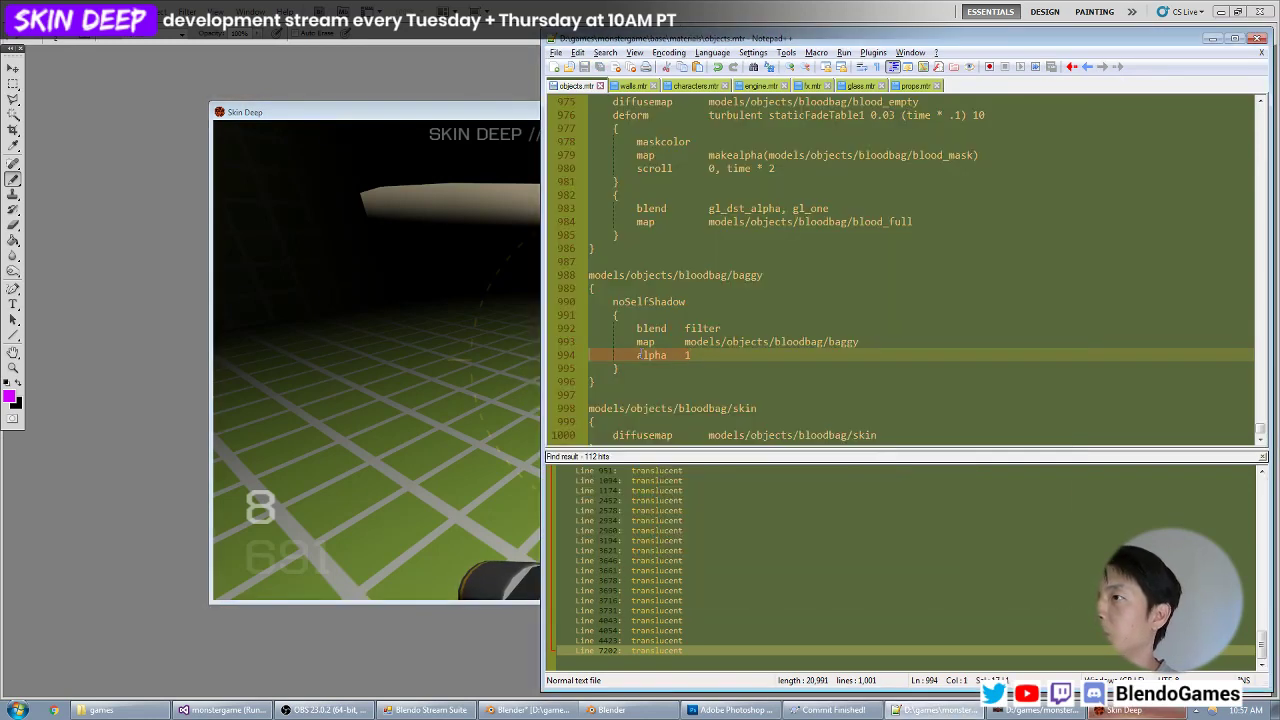
{"action": "key", "text": "BackSpace"}
{"action": "key", "text": "BackSpace"}
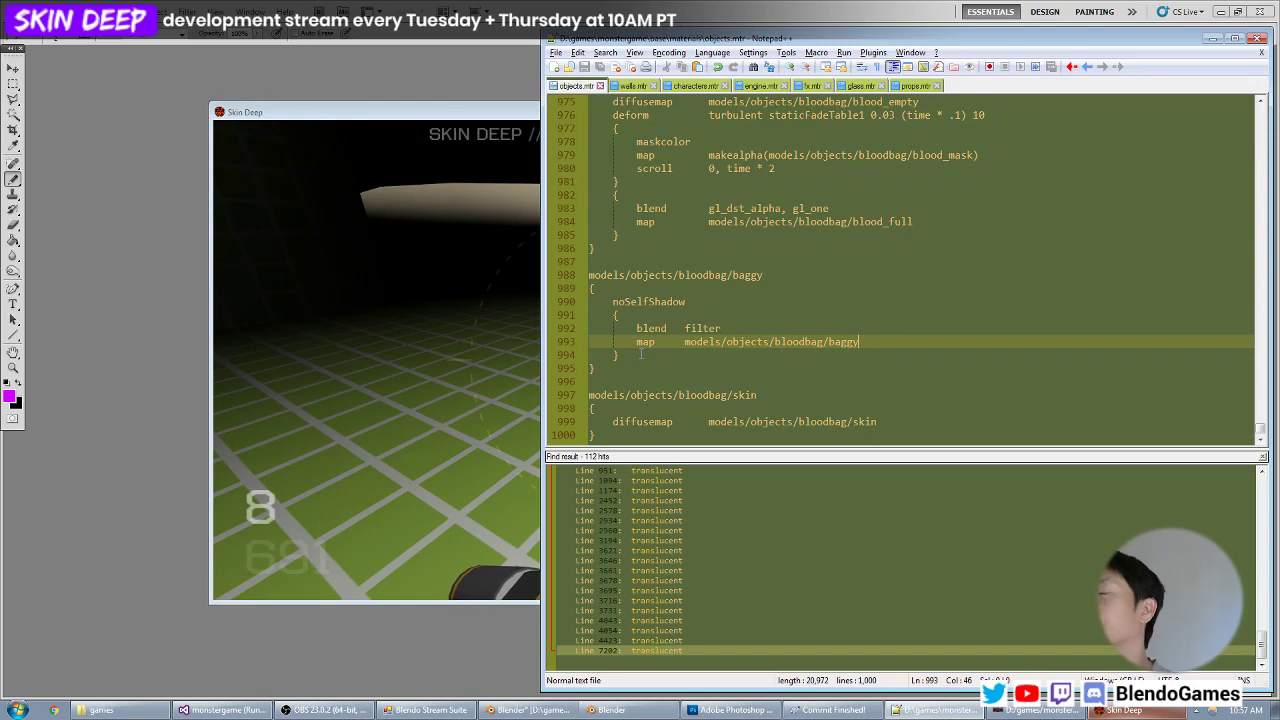
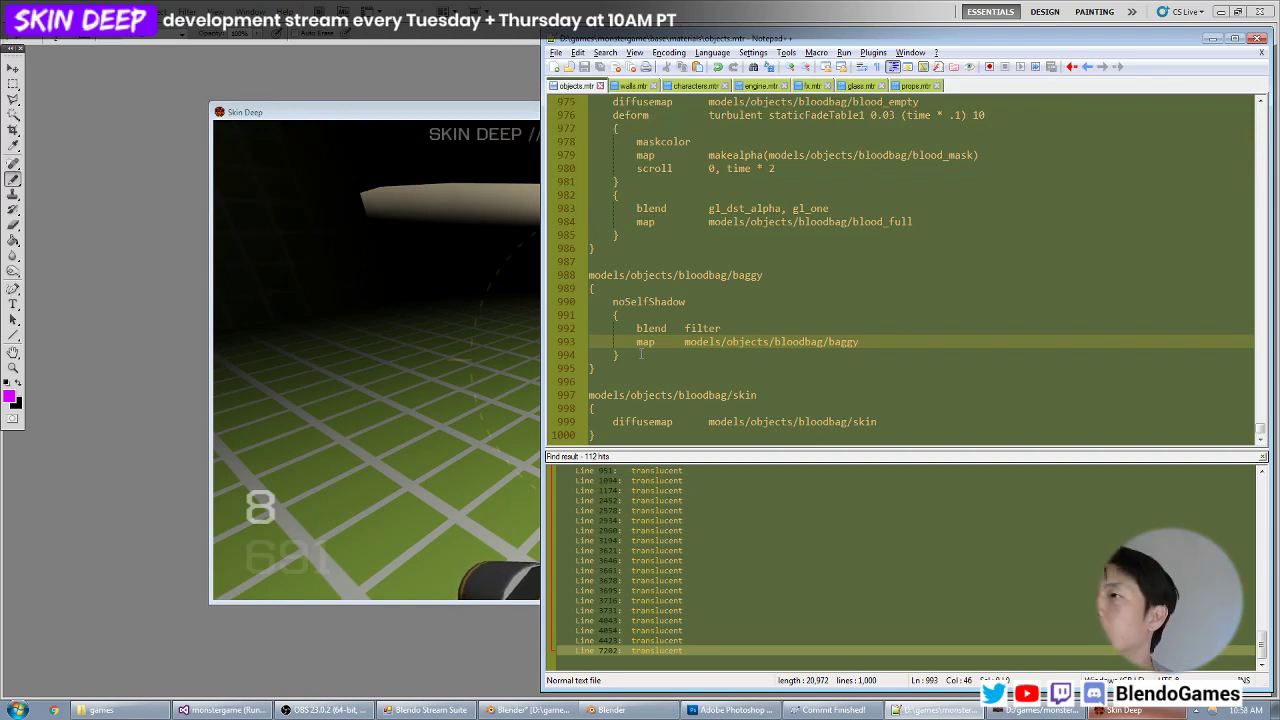
Try adding an rgb value of .75 to the bloodbag/baggy material's blend stage, save, and inspect the bag in the running game.
{"action": "key", "text": "Return"}
{"action": "type", "text": "rg"}
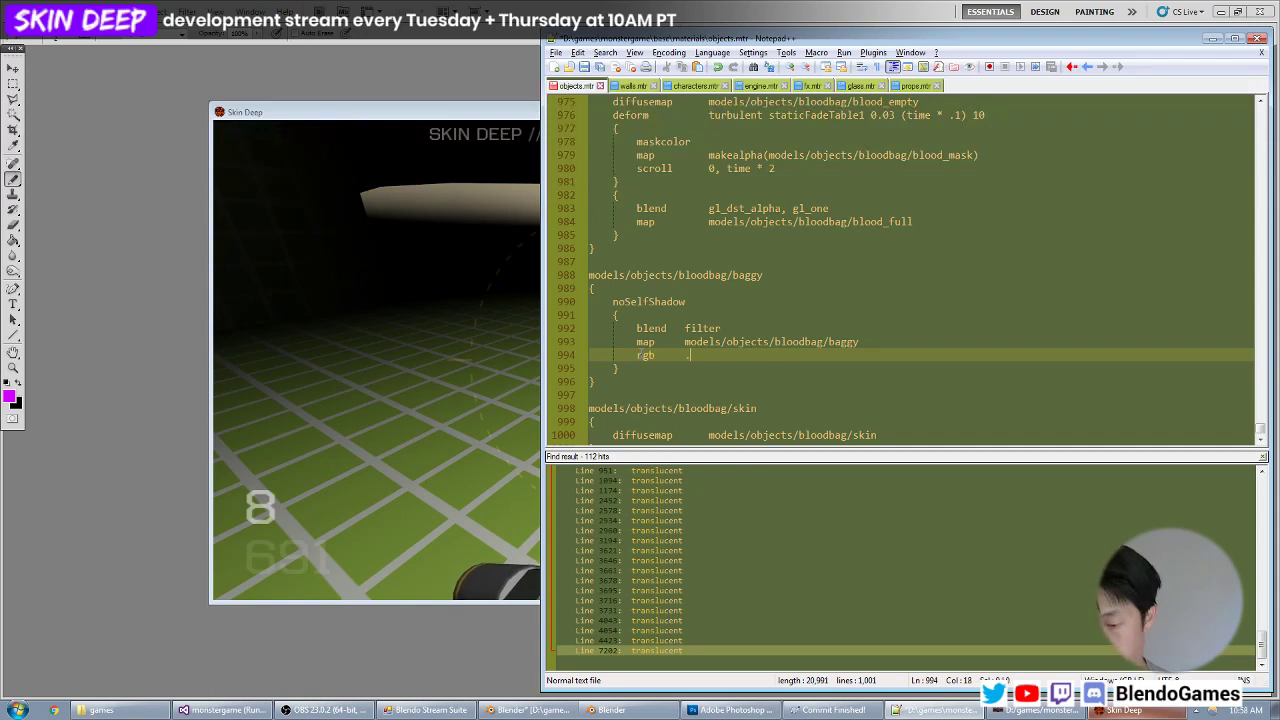
{"action": "type", "text": "b\t\t.75"}
{"action": "key", "text": "ctrl+s"}
{"action": "key", "text": "alt+Tab"}
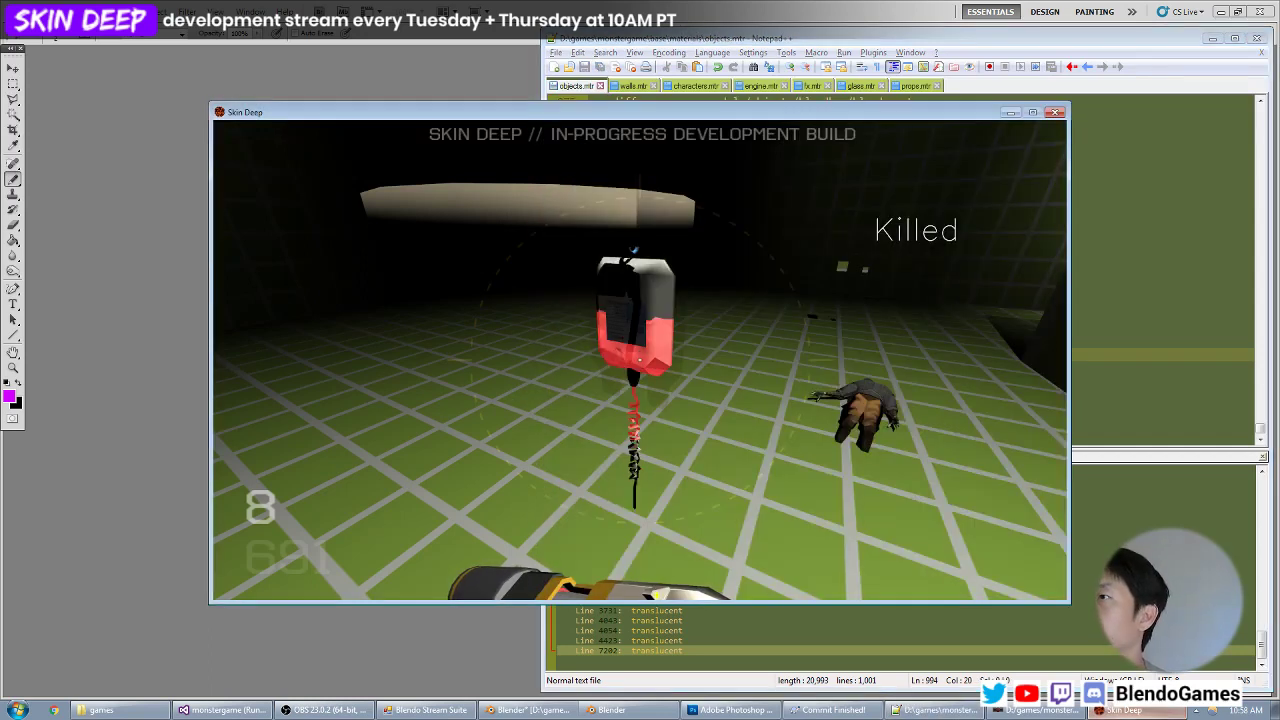
{"action": "key", "text": "z"}
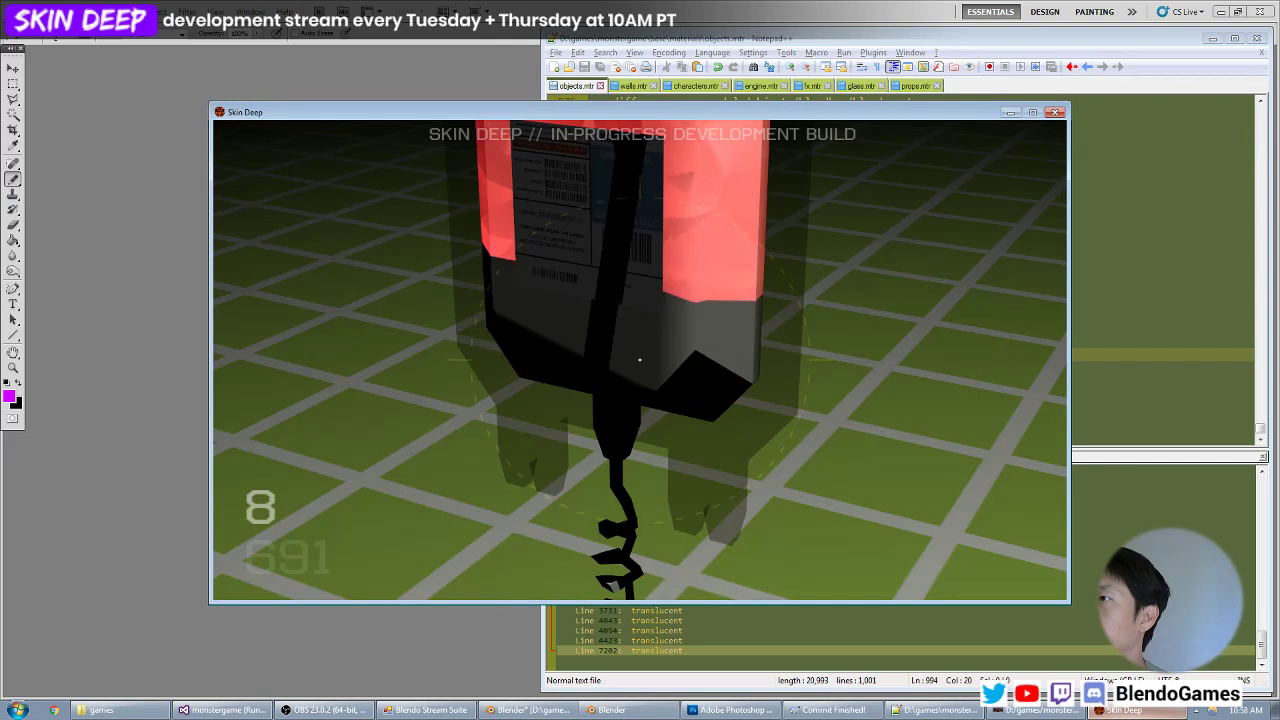
Try an rgb value of .1 for the baggy material, inspect the bag up close in the game and check the game's console log.
{"action": "key", "text": "alt+Tab"}
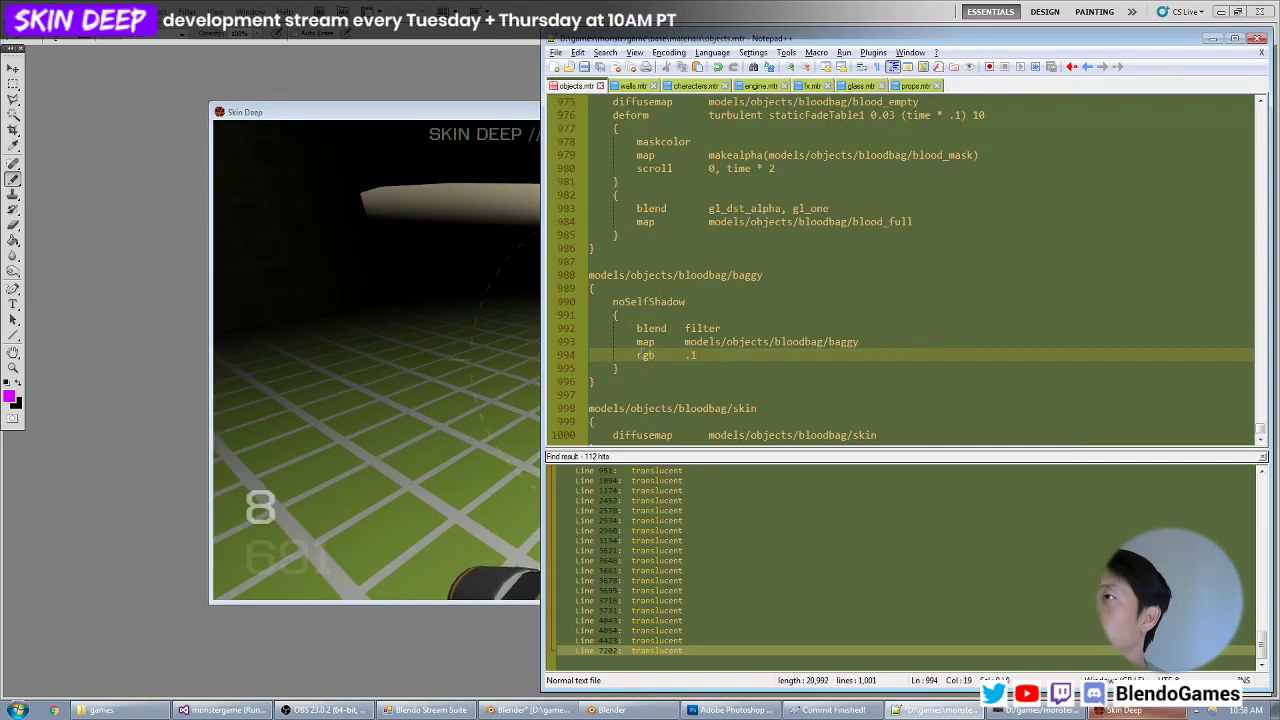
{"action": "key", "text": "alt+Tab"}
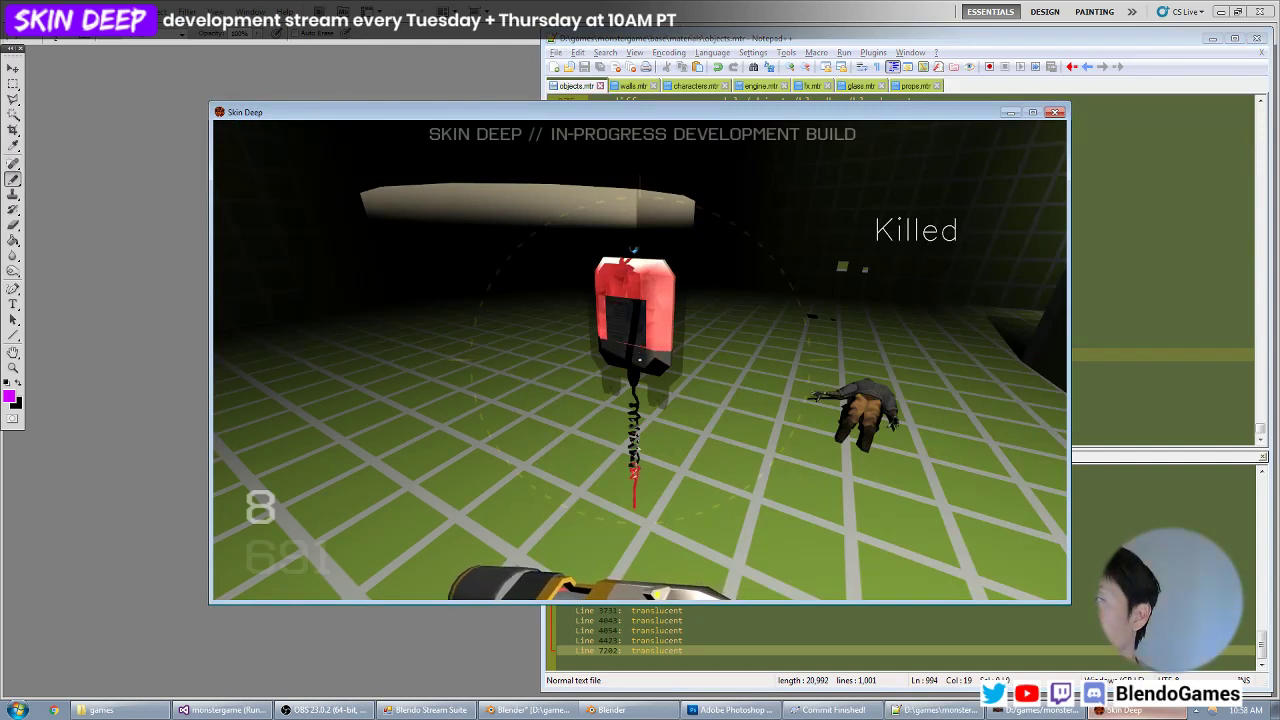
{"action": "key", "text": "z"}
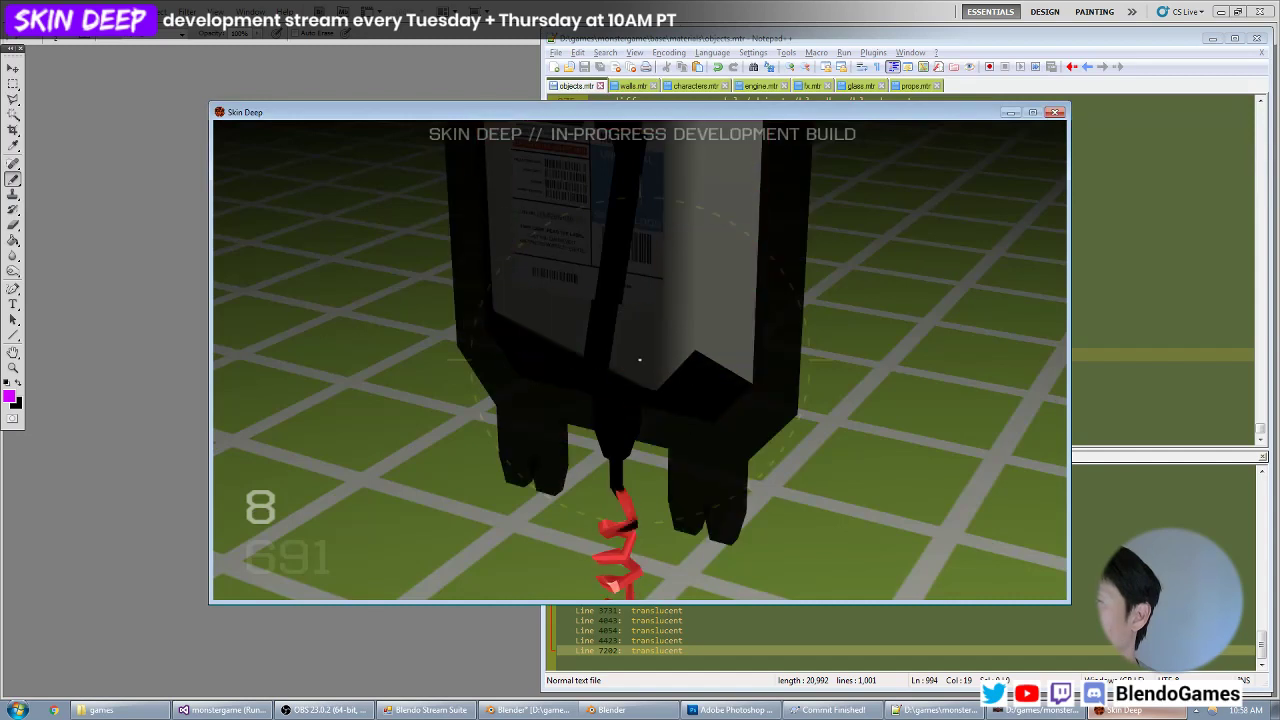
{"action": "key", "text": "z"}
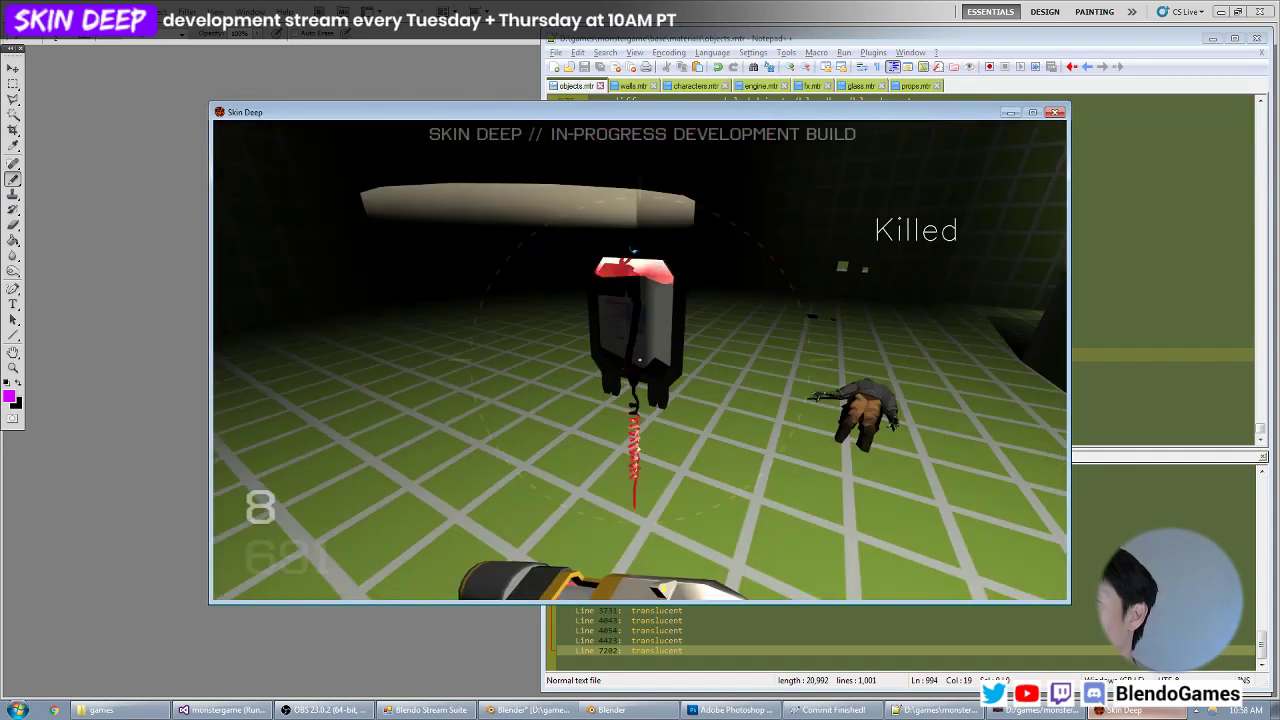
{"action": "key", "text": "grave"}
{"action": "key", "text": "alt+Tab"}
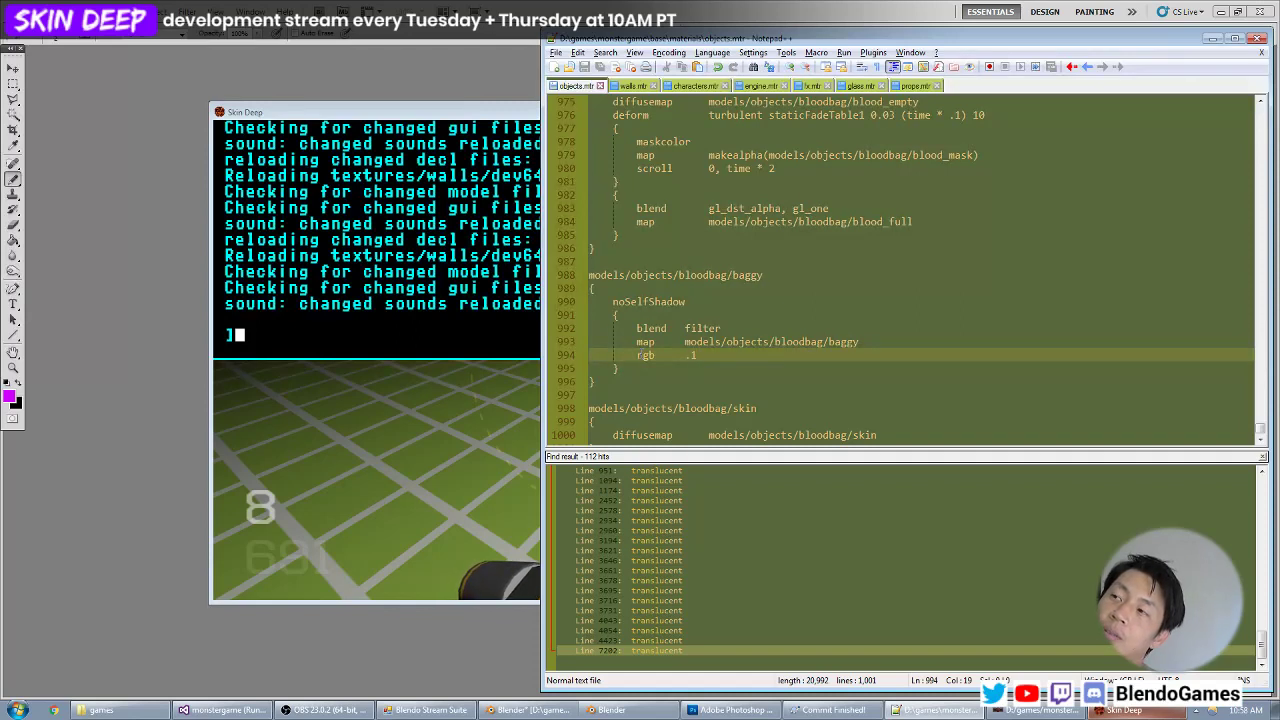
{"action": "key", "text": "alt+Tab"}
{"action": "key", "text": "grave"}
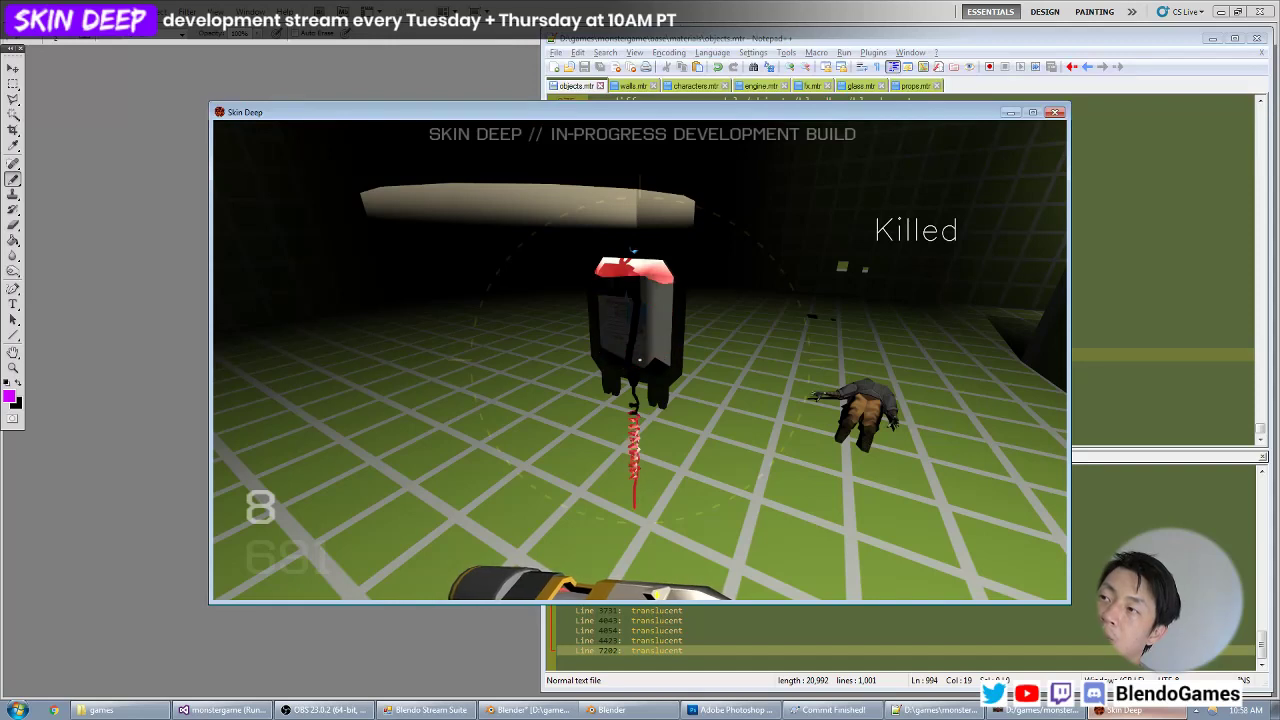
Try an rgb value of .9 for the baggy material and inspect the bag up close in the game.
{"action": "key", "text": "alt+Tab"}
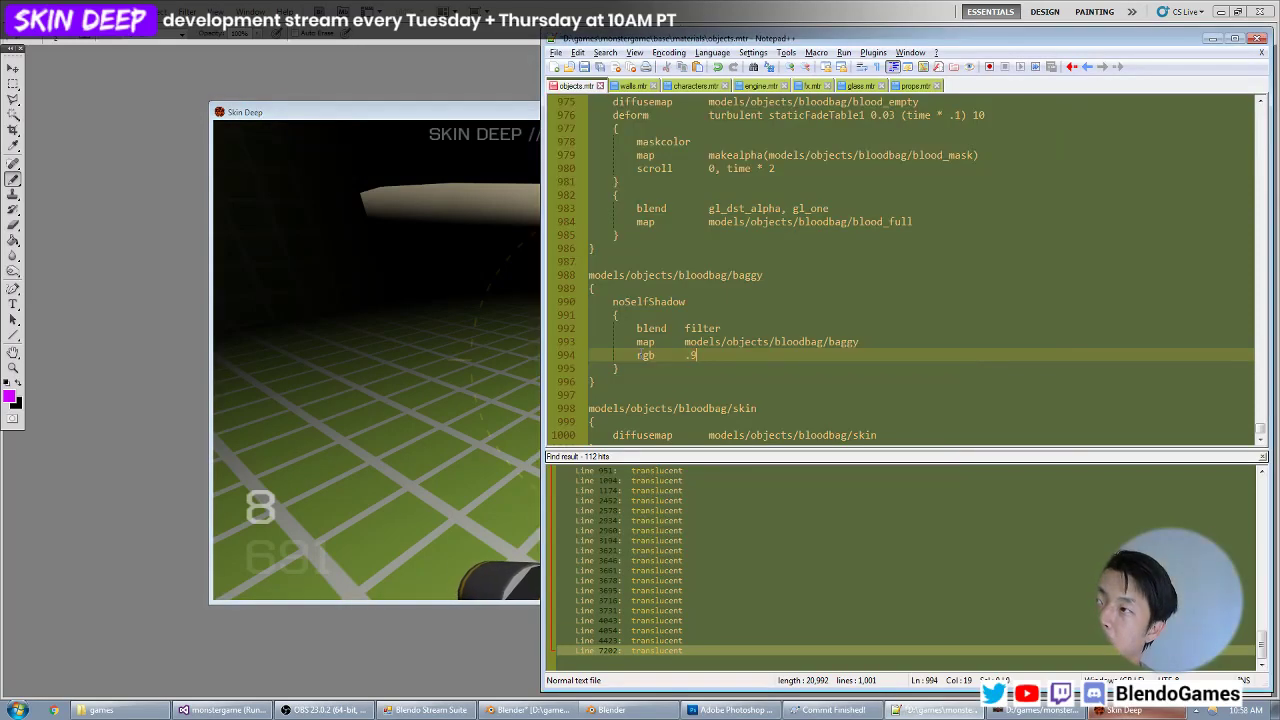
{"action": "key", "text": "alt+Tab"}
{"action": "key", "text": "z"}
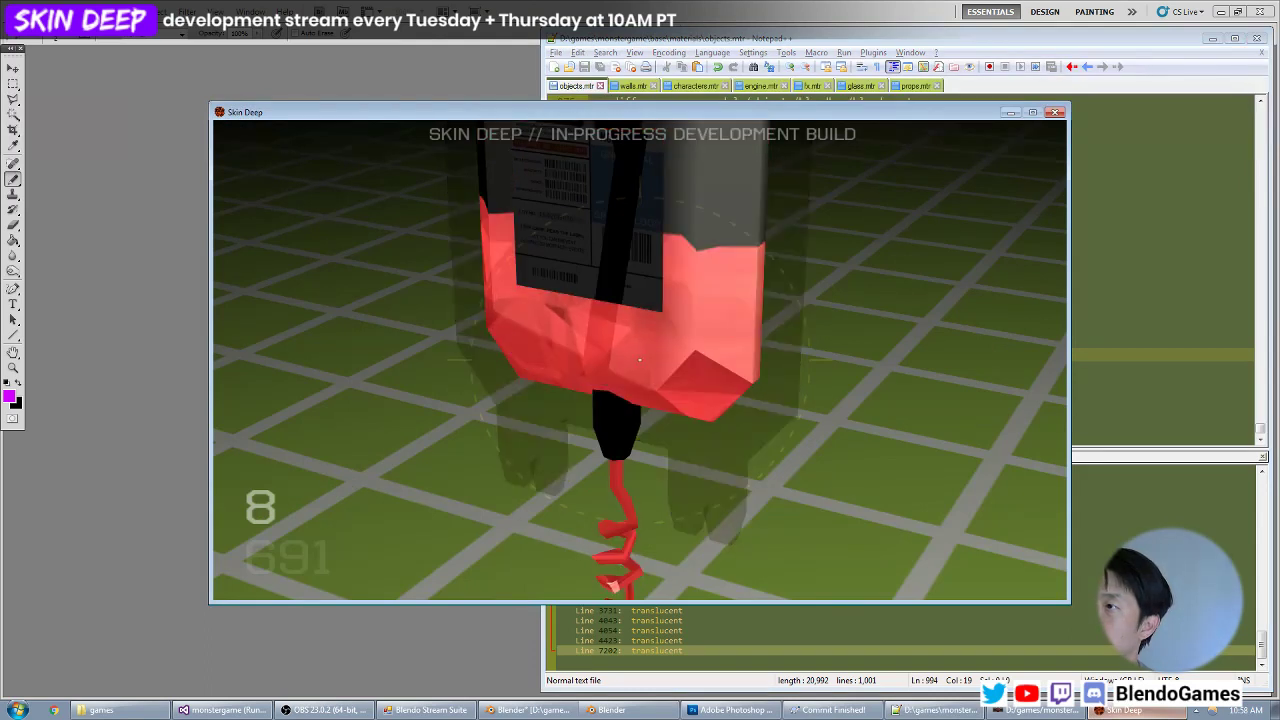
Remove the rgb line from the baggy material in objects.mtr and save the file.
{"action": "key", "text": "alt+Tab"}
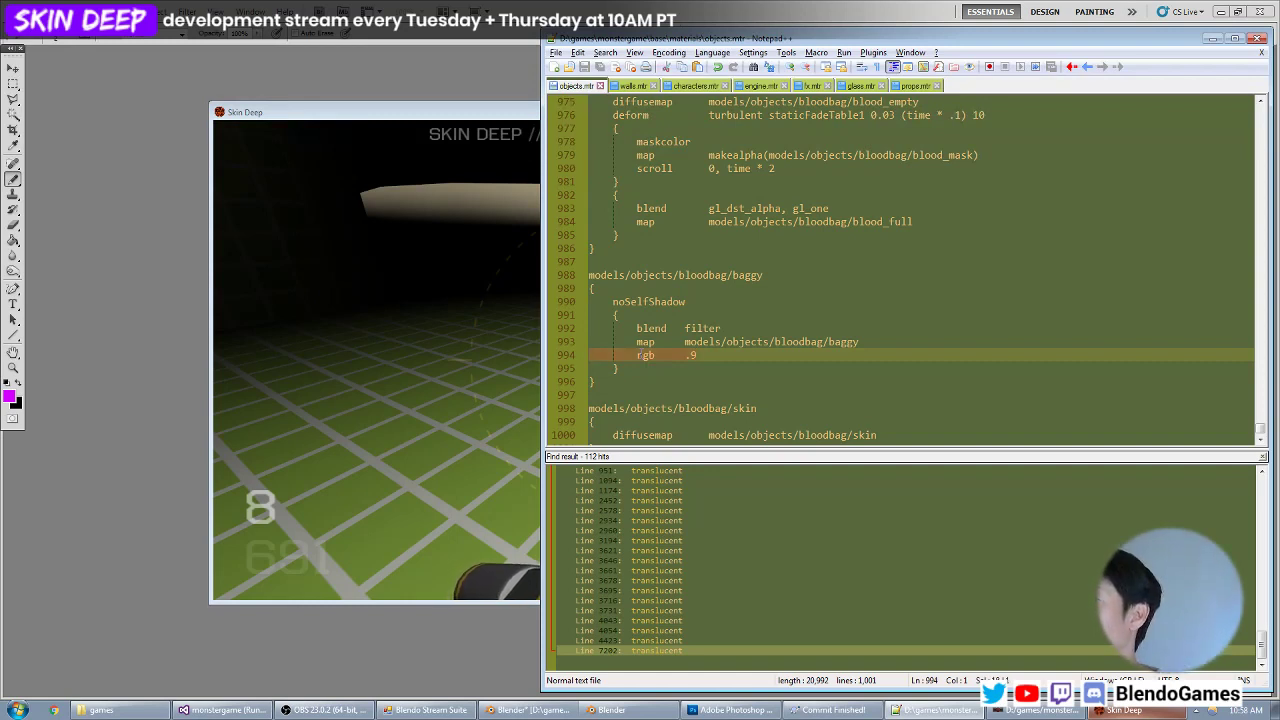
{"action": "key", "text": "BackSpace"}
{"action": "key", "text": "BackSpace"}
{"action": "key", "text": "Up"}
{"action": "key", "text": "ctrl+s"}
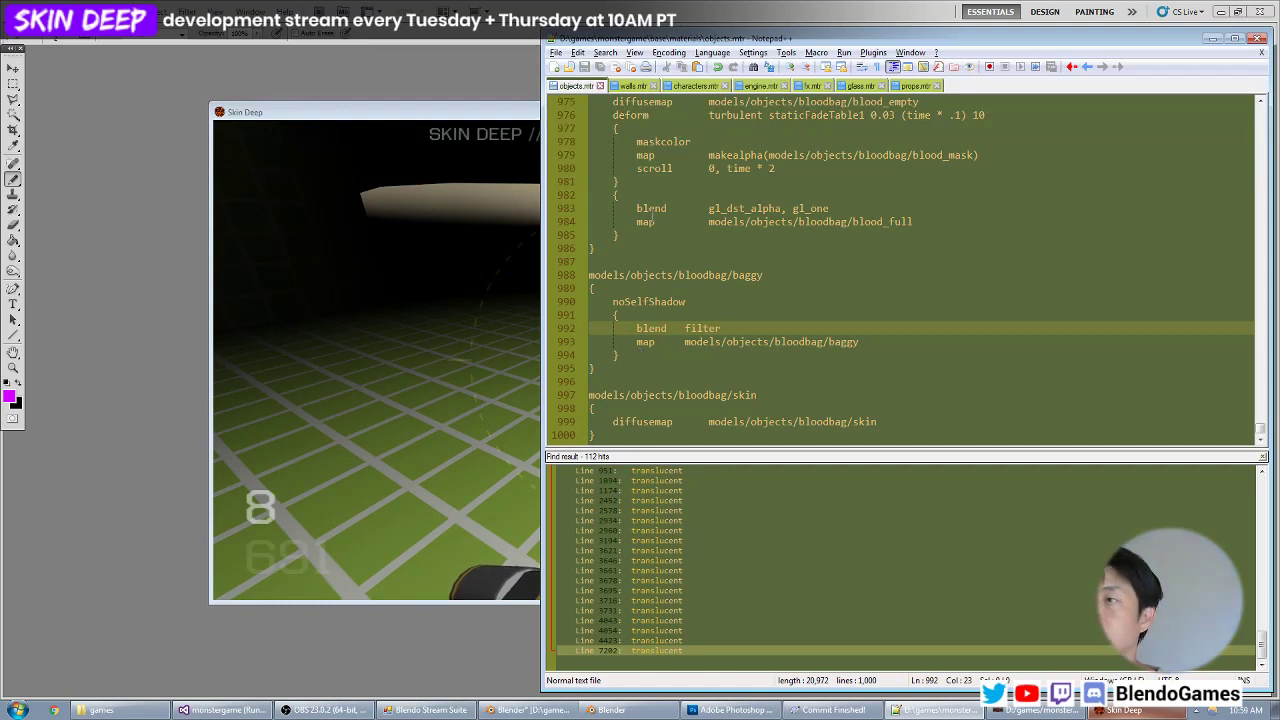
Replace the baggy material's filter blend with gl_dst_alpha, gl_one copied from the bloodbagtest/skin material, and inspect the bag in the game.
{"action": "scroll", "coordinate": [745, 266], "scroll_direction": "up", "scroll_amount": 7}
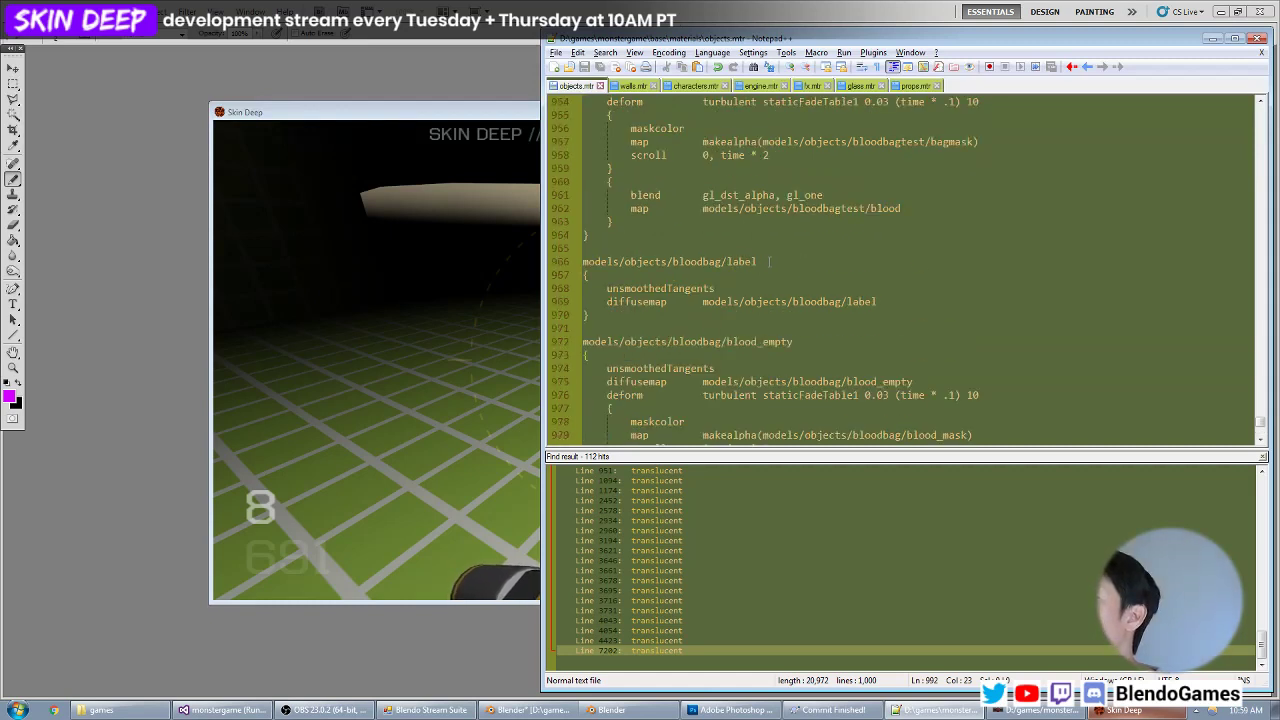
{"action": "left_click", "coordinate": [704, 196]}
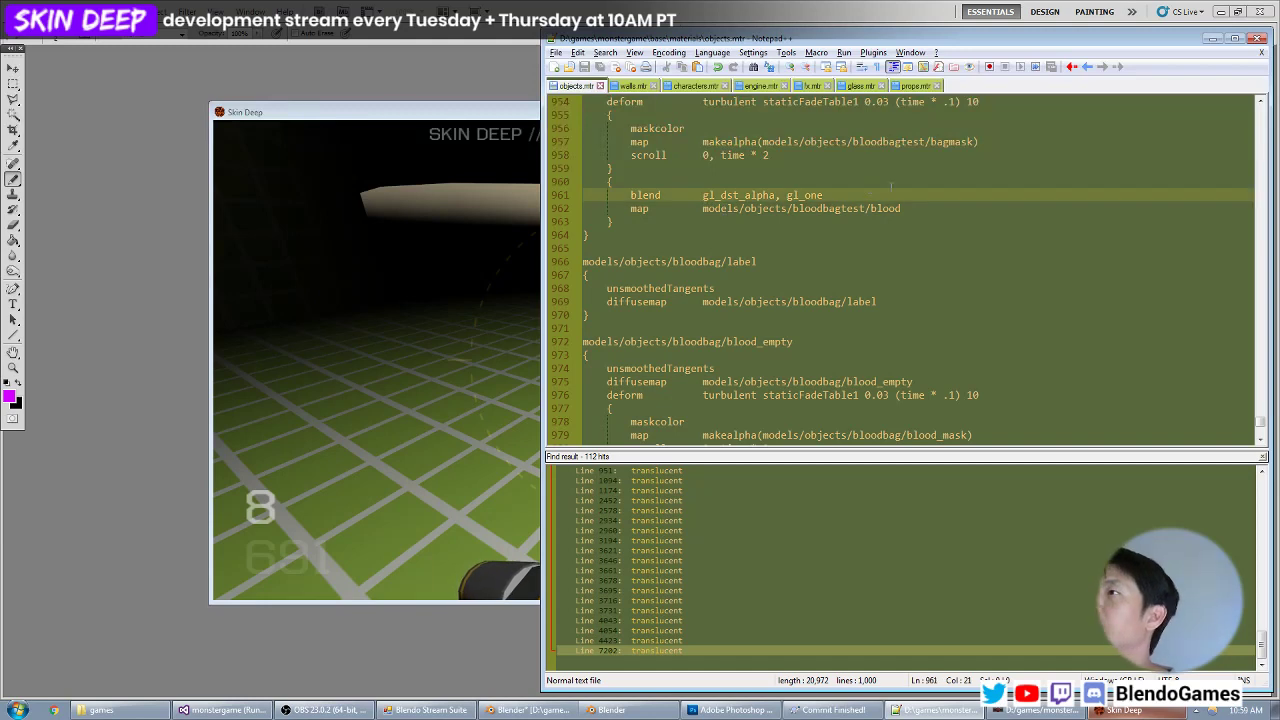
{"action": "scroll", "coordinate": [745, 350], "scroll_direction": "down", "scroll_amount": 7}
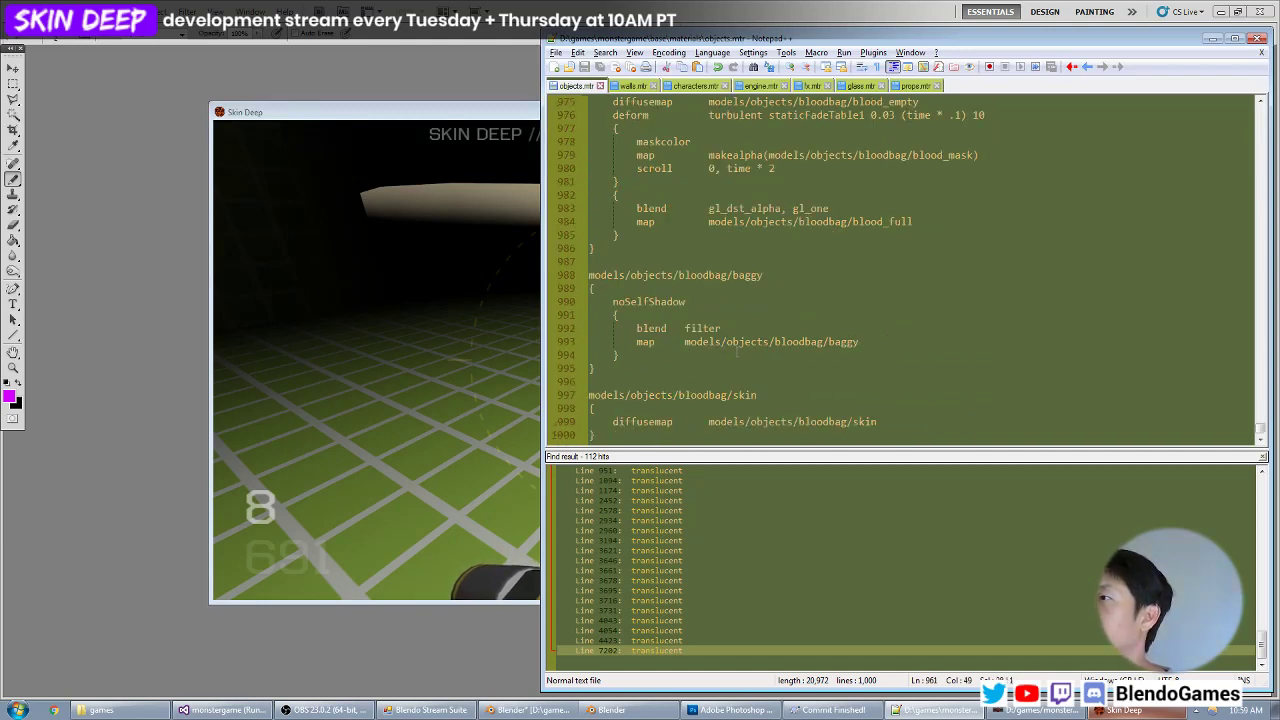
{"action": "left_click", "coordinate": [722, 318]}
{"action": "left_click", "coordinate": [721, 328]}
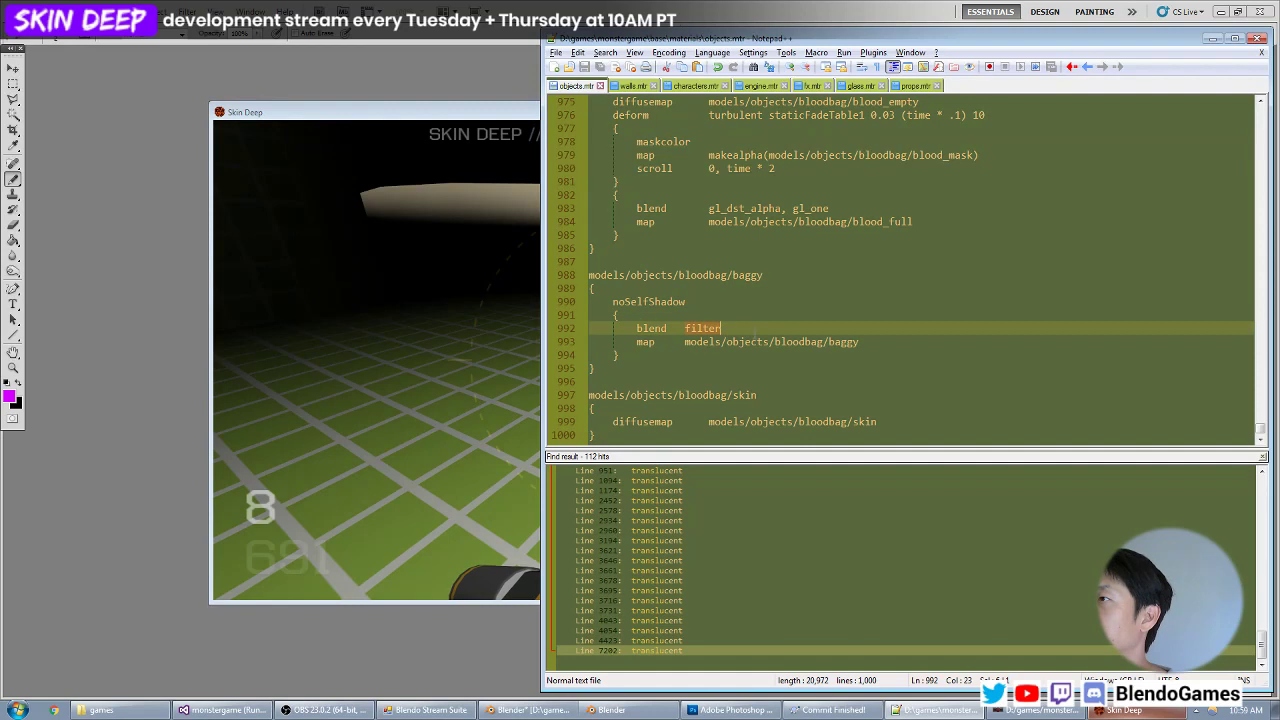
{"action": "type", "text": "gl_dst_alpha, gl_one"}
{"action": "key", "text": "alt+Tab"}
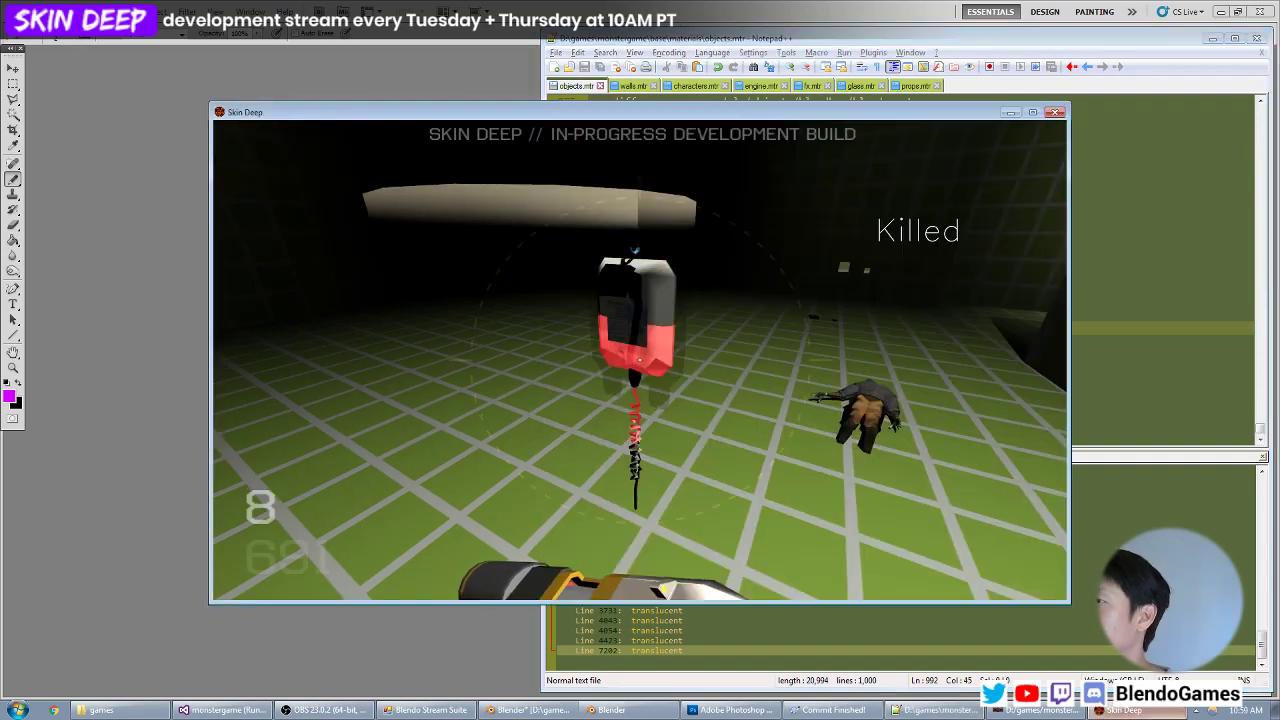
{"action": "key", "text": "z"}
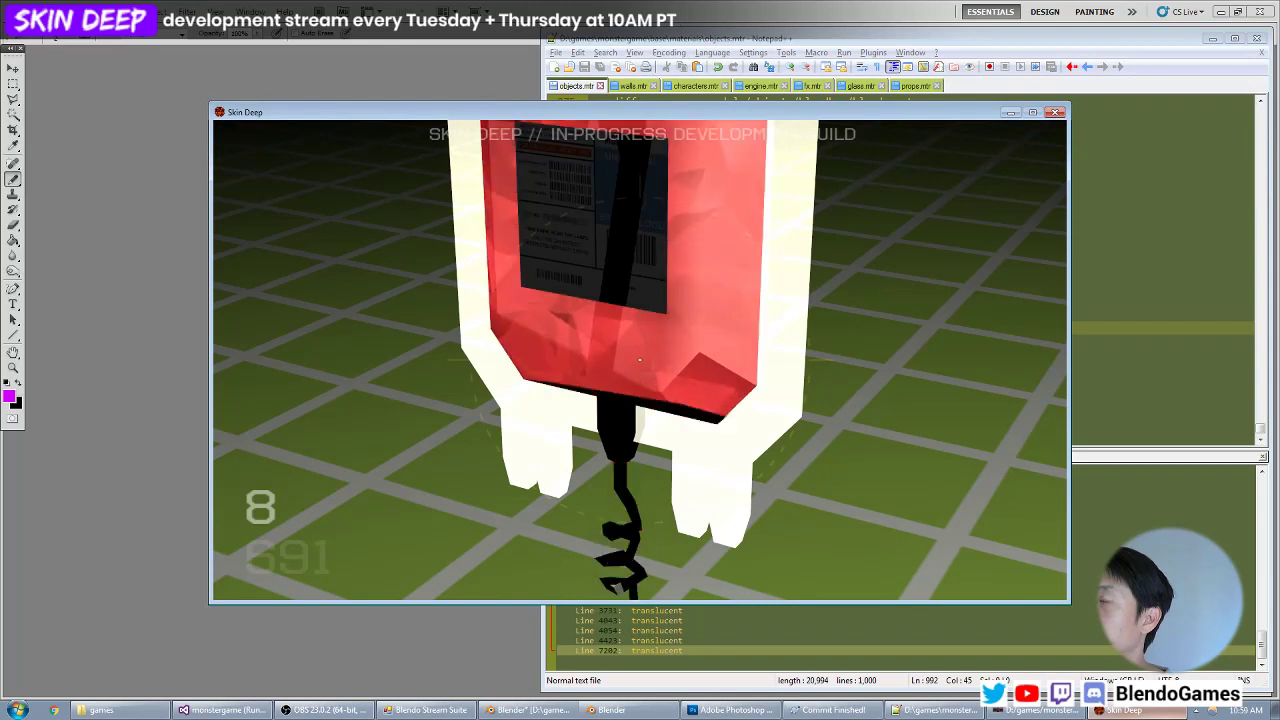
{"action": "key", "text": "z"}
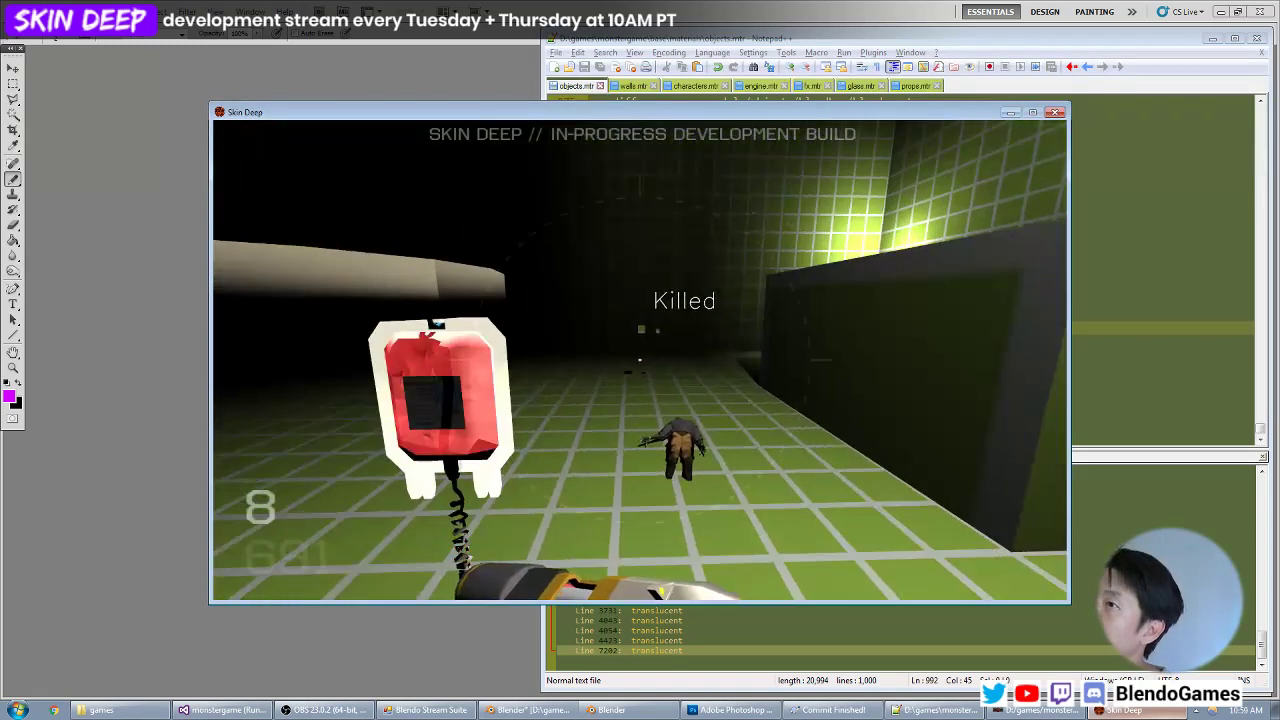
Copy the noSelfShadow keyword from the baggy material into the start of the bloodbag/skin material in objects.mtr.
{"action": "key", "text": "alt+Tab"}
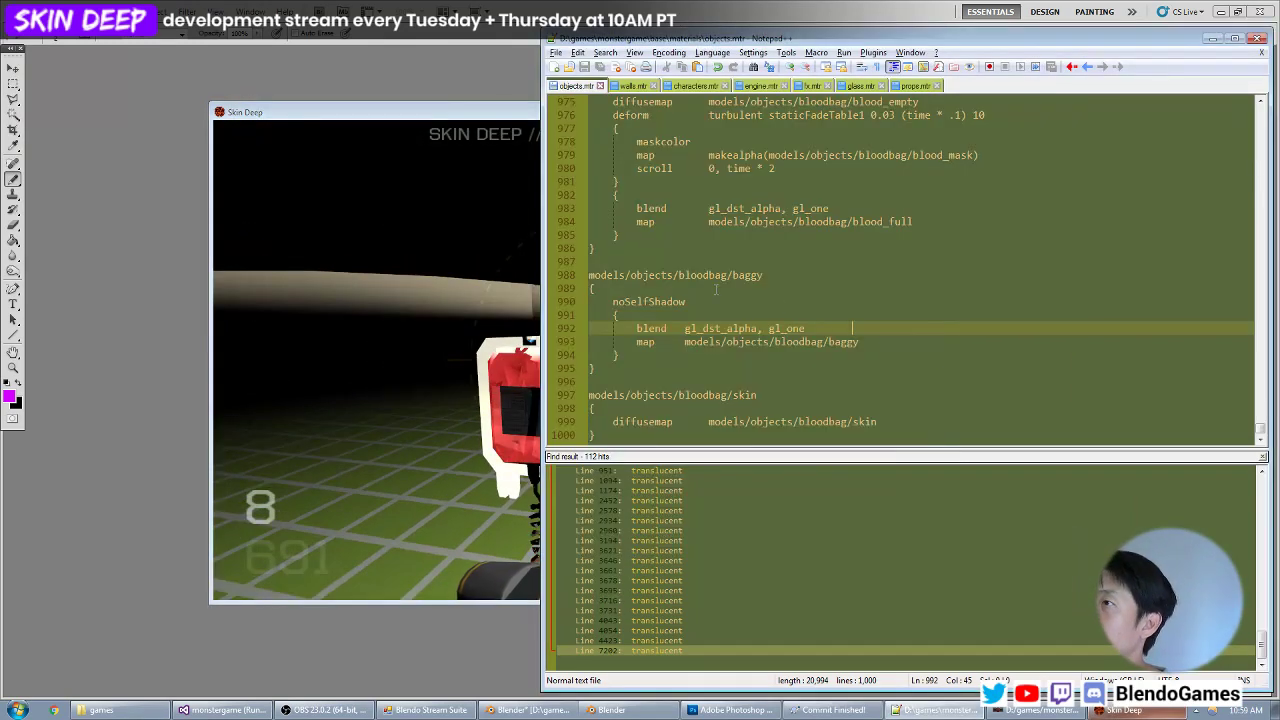
{"action": "left_click", "coordinate": [672, 300]}
{"action": "left_click", "coordinate": [651, 409]}
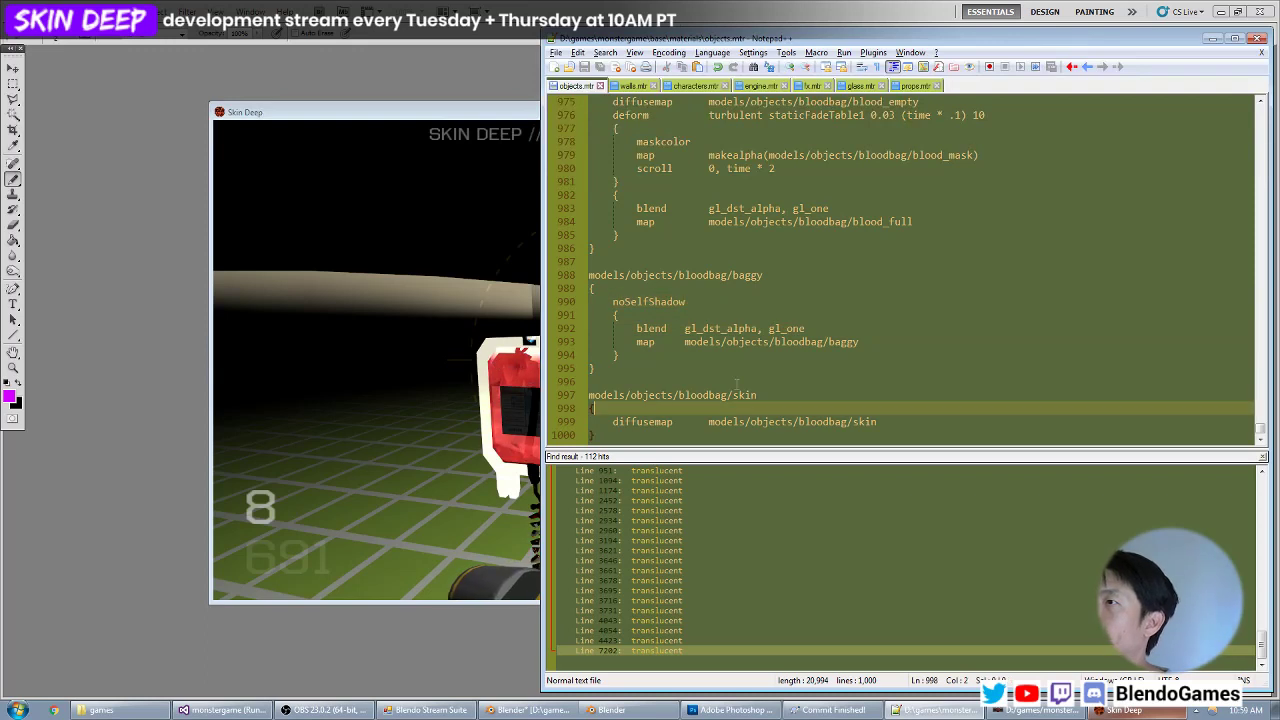
{"action": "key", "text": "Return"}
{"action": "key", "text": "Tab"}
{"action": "type", "text": "noSelfShadow"}
Add noSelfShadow as the first line of the bloodbag/blood_empty material.
{"action": "key", "text": "ctrl+Up"}
{"action": "key", "text": "Up"}
{"action": "key", "text": "Up"}
{"action": "key", "text": "Up"}
{"action": "key", "text": "Up"}
{"action": "key", "text": "Up"}
{"action": "key", "text": "Up"}
{"action": "key", "text": "Up"}
{"action": "key", "text": "Up"}
{"action": "key", "text": "Up"}
{"action": "key", "text": "Up"}
{"action": "key", "text": "Up"}
{"action": "key", "text": "Up"}
{"action": "key", "text": "Up"}
{"action": "key", "text": "Up"}
{"action": "key", "text": "Up"}
{"action": "key", "text": "Up"}
{"action": "key", "text": "Up"}
{"action": "key", "text": "Up"}
{"action": "key", "text": "Up"}
{"action": "key", "text": "Up"}
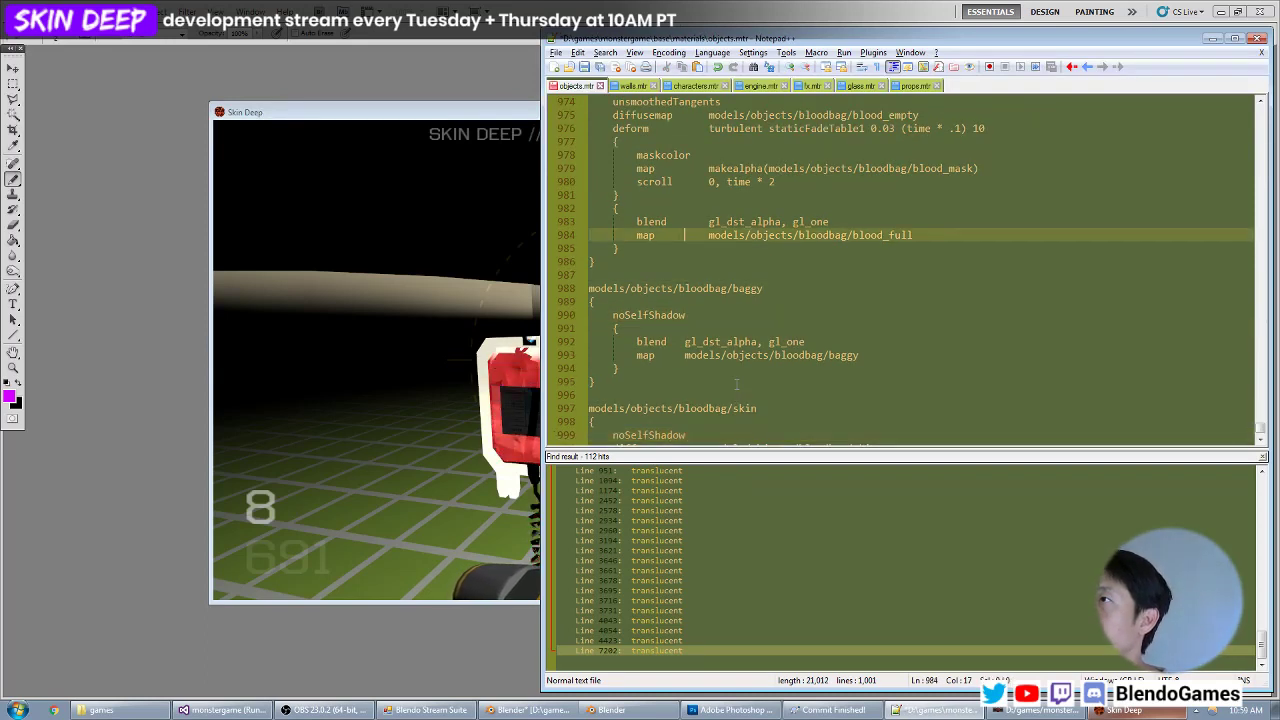
{"action": "key", "text": "Down"}
{"action": "key", "text": "Down"}
{"action": "key", "text": "Return"}
{"action": "key", "text": "Tab"}
{"action": "type", "text": "noSelfShadow"}
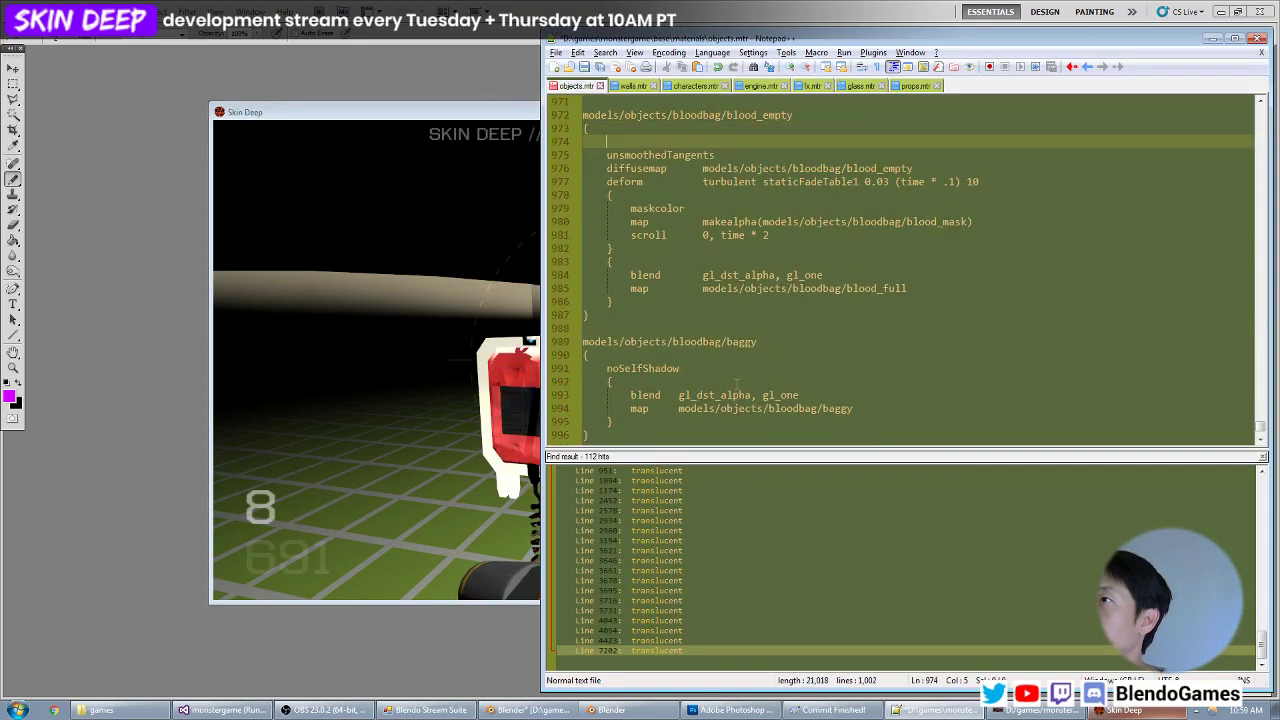
Add noSelfShadow to the start of the bloodbag/label material, save the file and view the bag in the game.
{"action": "key", "text": "Up"}
{"action": "key", "text": "Up"}
{"action": "key", "text": "Up"}
{"action": "key", "text": "Up"}
{"action": "key", "text": "Up"}
{"action": "key", "text": "Up"}
{"action": "key", "text": "Up"}
{"action": "key", "text": "Up"}
{"action": "key", "text": "Up"}
{"action": "key", "text": "Up"}
{"action": "key", "text": "Up"}
{"action": "key", "text": "Up"}
{"action": "key", "text": "Up"}
{"action": "key", "text": "Up"}
{"action": "key", "text": "Up"}
{"action": "key", "text": "Up"}
{"action": "key", "text": "Up"}
{"action": "key", "text": "Up"}
{"action": "key", "text": "Up"}
{"action": "key", "text": "Down"}
{"action": "key", "text": "Down"}
{"action": "key", "text": "Down"}
{"action": "key", "text": "Down"}
{"action": "key", "text": "Down"}
{"action": "key", "text": "Down"}
{"action": "key", "text": "Down"}
{"action": "key", "text": "Down"}
{"action": "key", "text": "Down"}
{"action": "key", "text": "Down"}
{"action": "key", "text": "Down"}
{"action": "key", "text": "Down"}
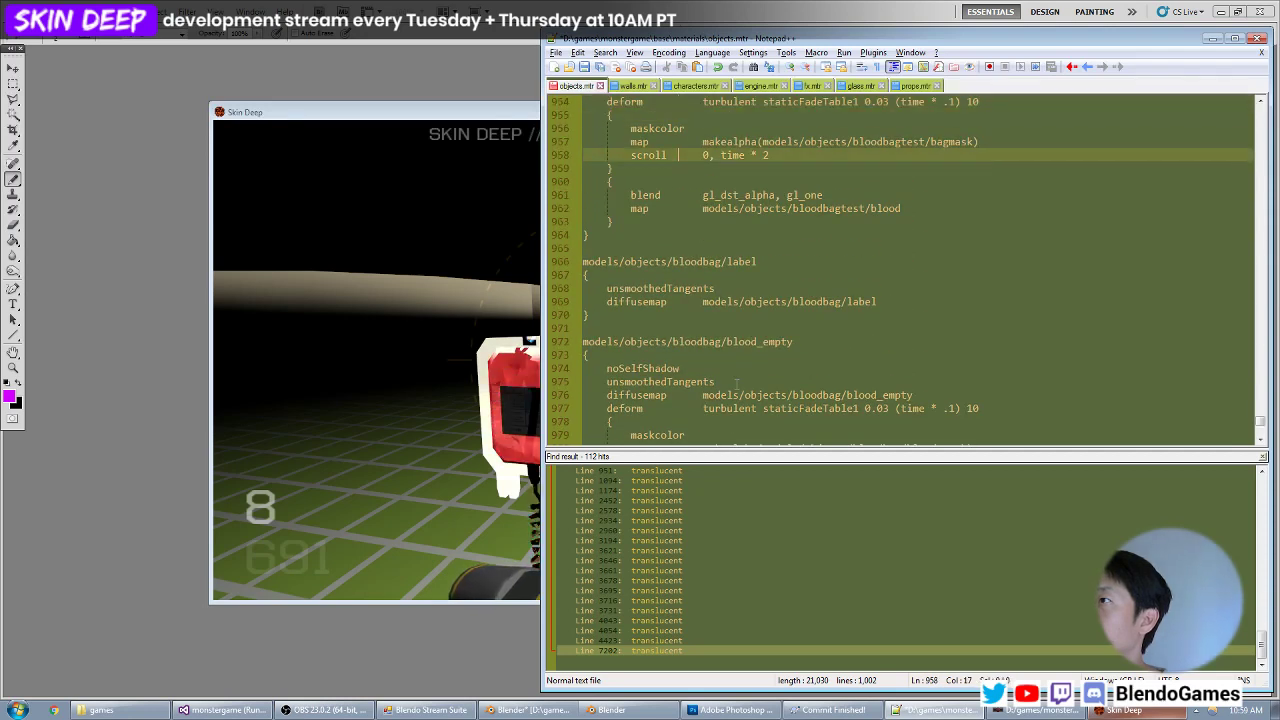
{"action": "key", "text": "Up"}
{"action": "key", "text": "Up"}
{"action": "key", "text": "Up"}
{"action": "key", "text": "Up"}
{"action": "key", "text": "Up"}
{"action": "key", "text": "Up"}
{"action": "key", "text": "Up"}
{"action": "key", "text": "Up"}
{"action": "key", "text": "Up"}
{"action": "key", "text": "Up"}
{"action": "key", "text": "Up"}
{"action": "key", "text": "Up"}
{"action": "key", "text": "Up"}
{"action": "key", "text": "Up"}
{"action": "key", "text": "Up"}
{"action": "key", "text": "Up"}
{"action": "key", "text": "Up"}
{"action": "key", "text": "Up"}
{"action": "key", "text": "Up"}
{"action": "key", "text": "Up"}
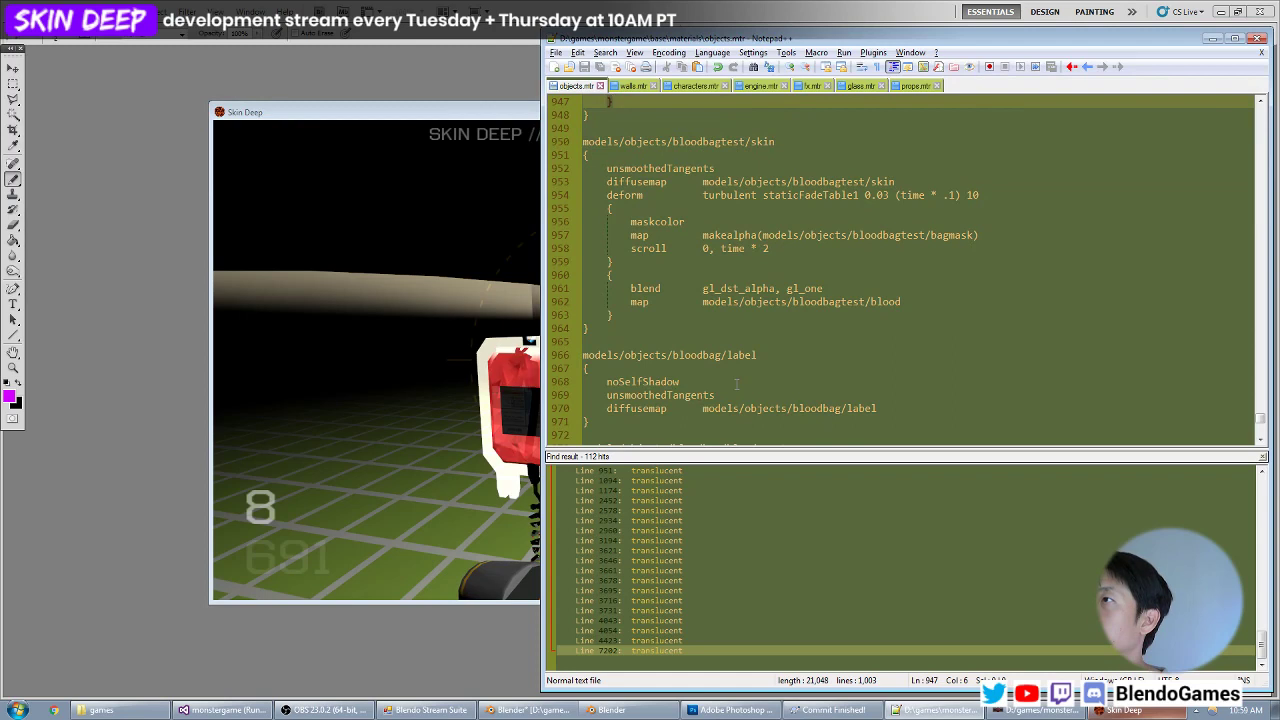
{"action": "key", "text": "alt+Tab"}
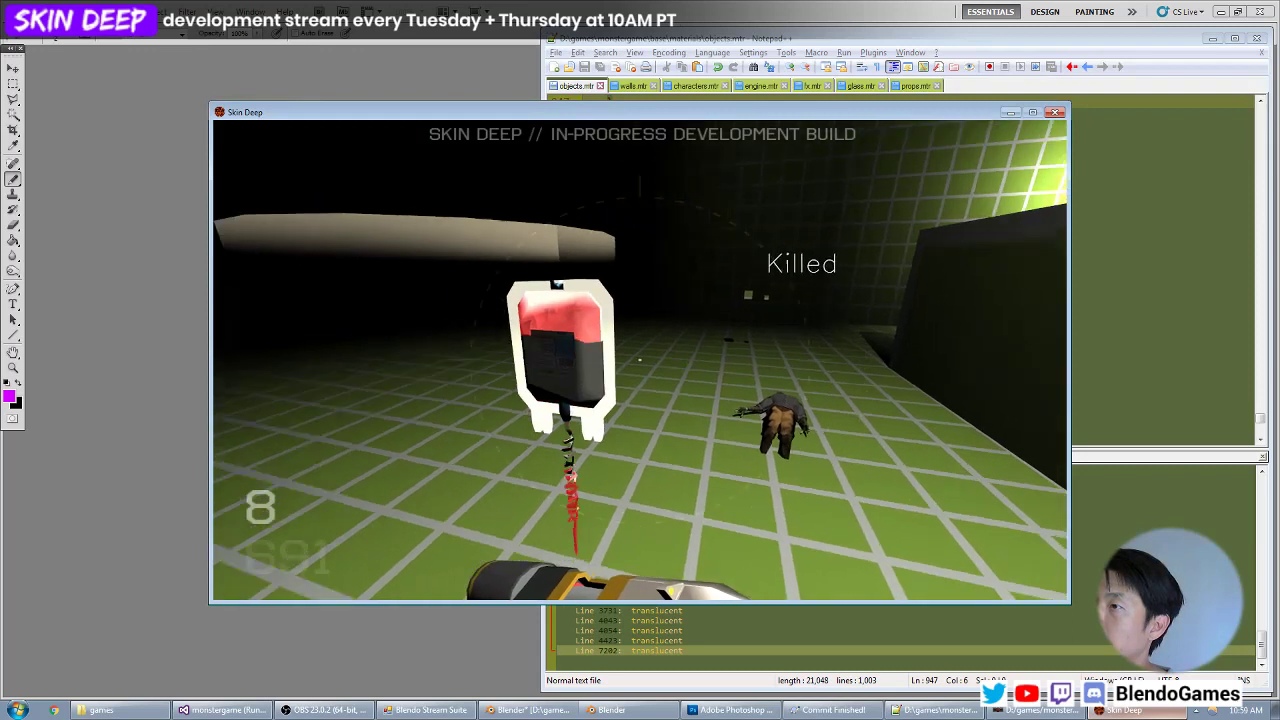
Change the baggy material's blend to gl_dst_color, gl_one in objects.mtr, save, and return to the game.
{"action": "key", "text": "alt+Tab"}
{"action": "scroll", "coordinate": [763, 369], "scroll_direction": "down", "scroll_amount": 1}
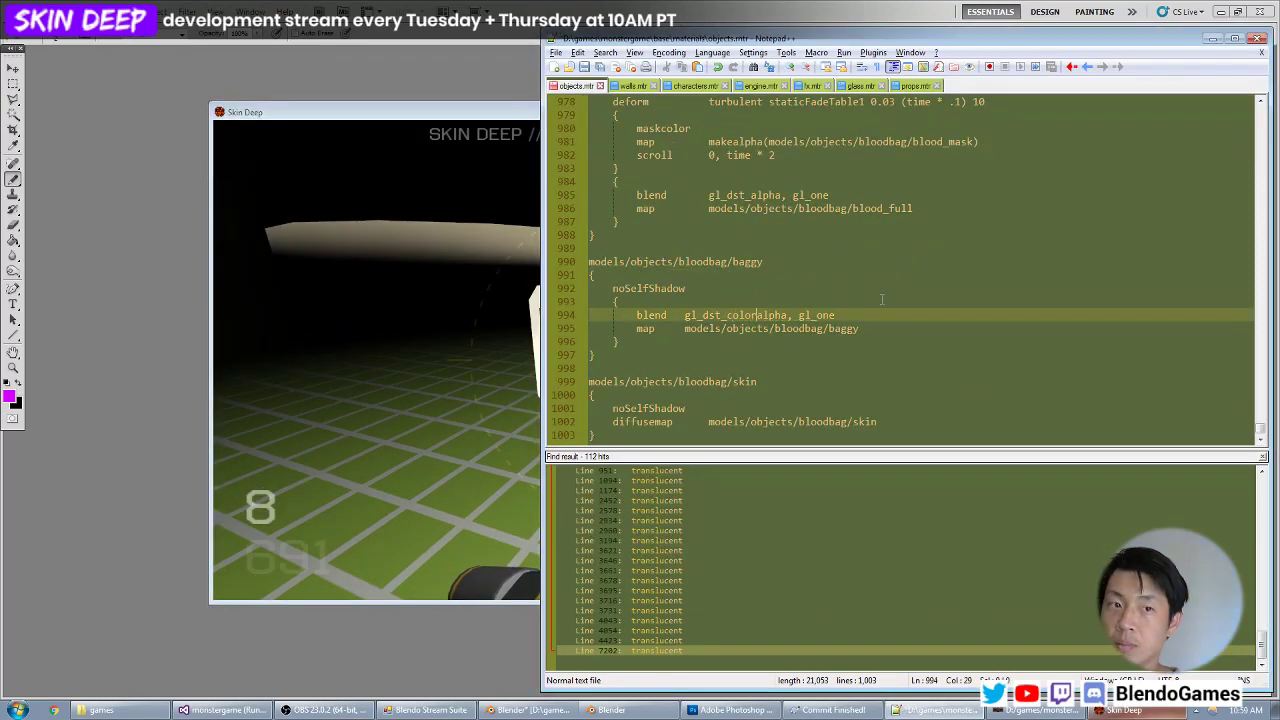
{"action": "key", "text": "alt+Tab"}
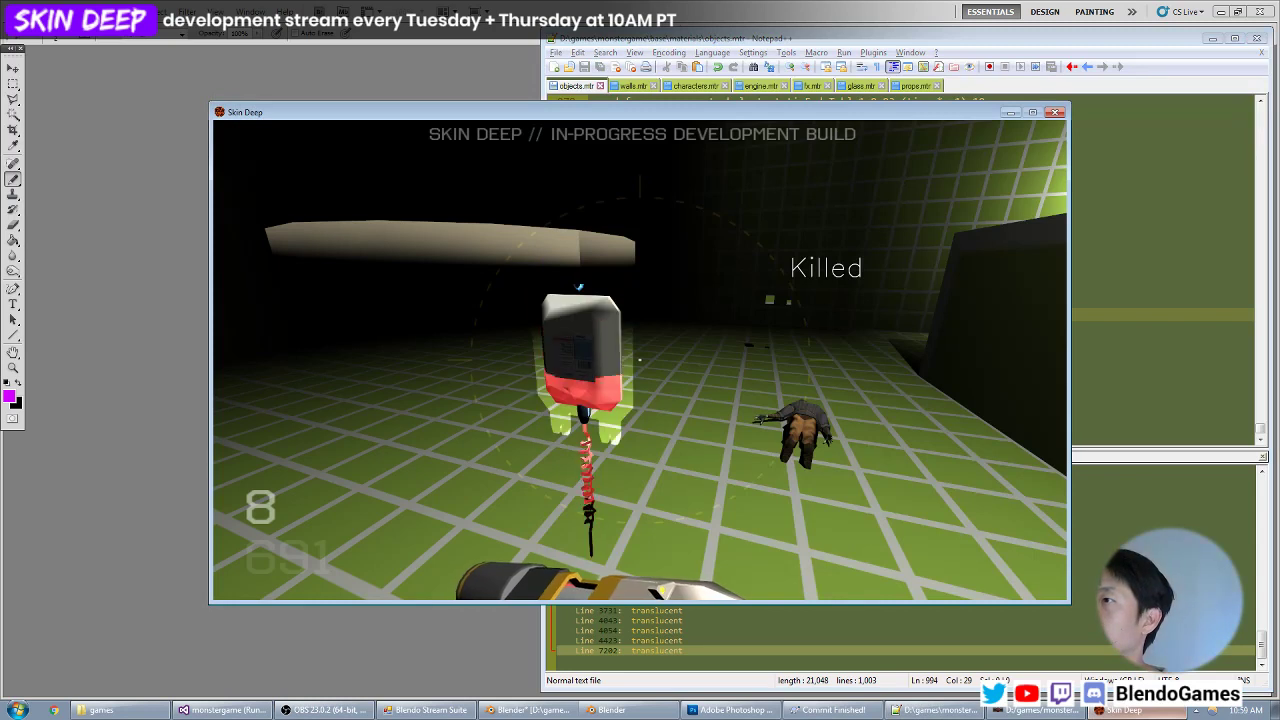
Move around the floating blood bag in the game and examine its outer plastic from different distances and angles.
{"action": "key", "text": "s"}
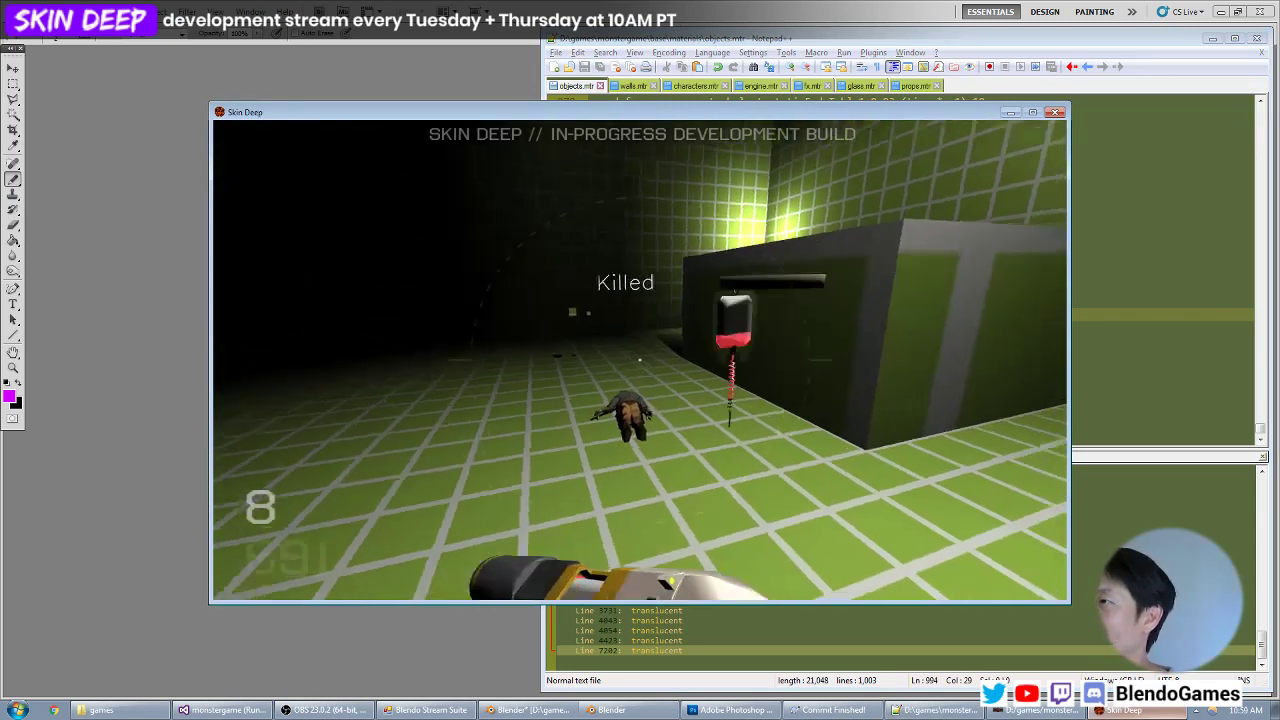
{"action": "key", "text": "w"}
{"action": "key", "text": "s"}
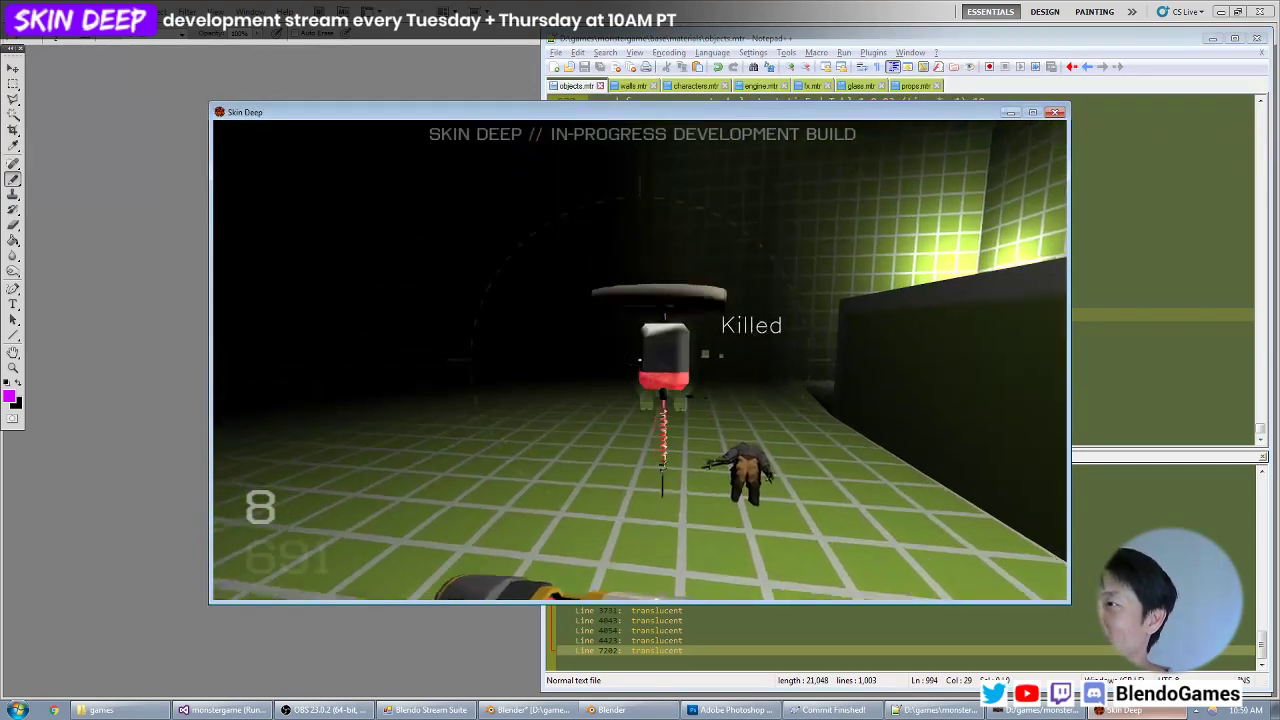
{"action": "key", "text": "s"}
{"action": "key", "text": "w"}
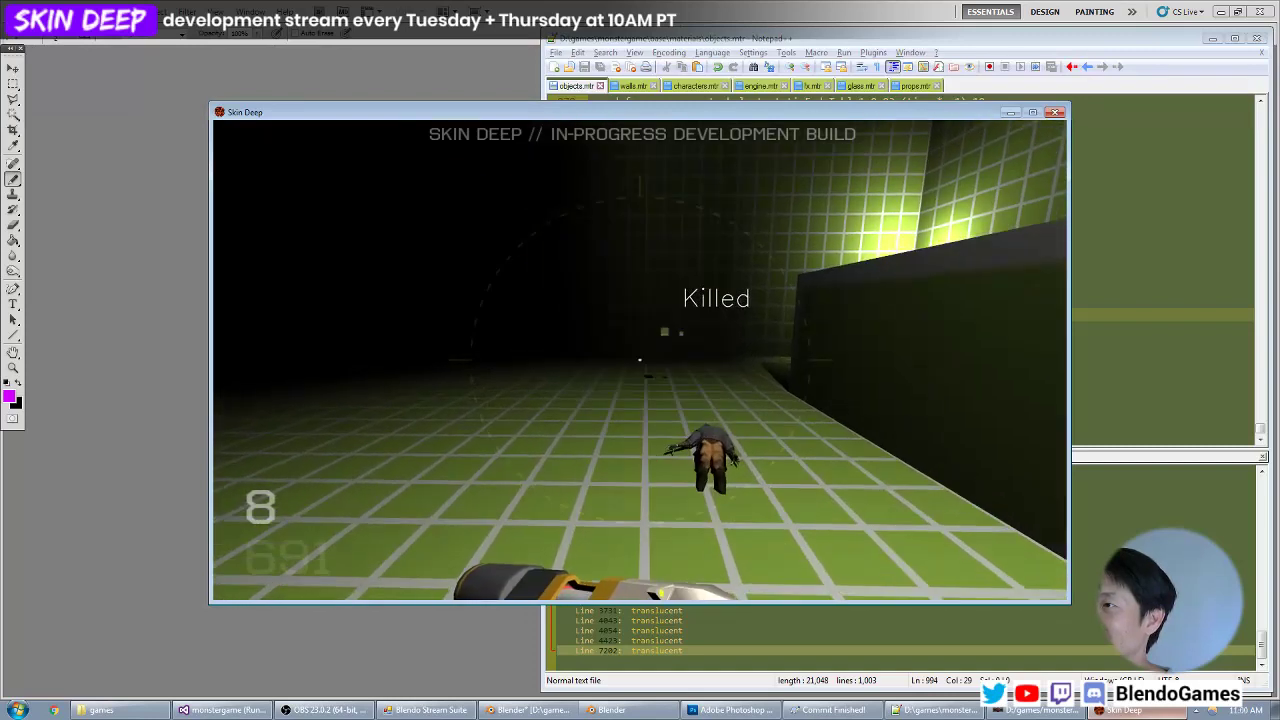
{"action": "key", "text": "s"}
{"action": "key", "text": "w"}
{"action": "key", "text": "s"}
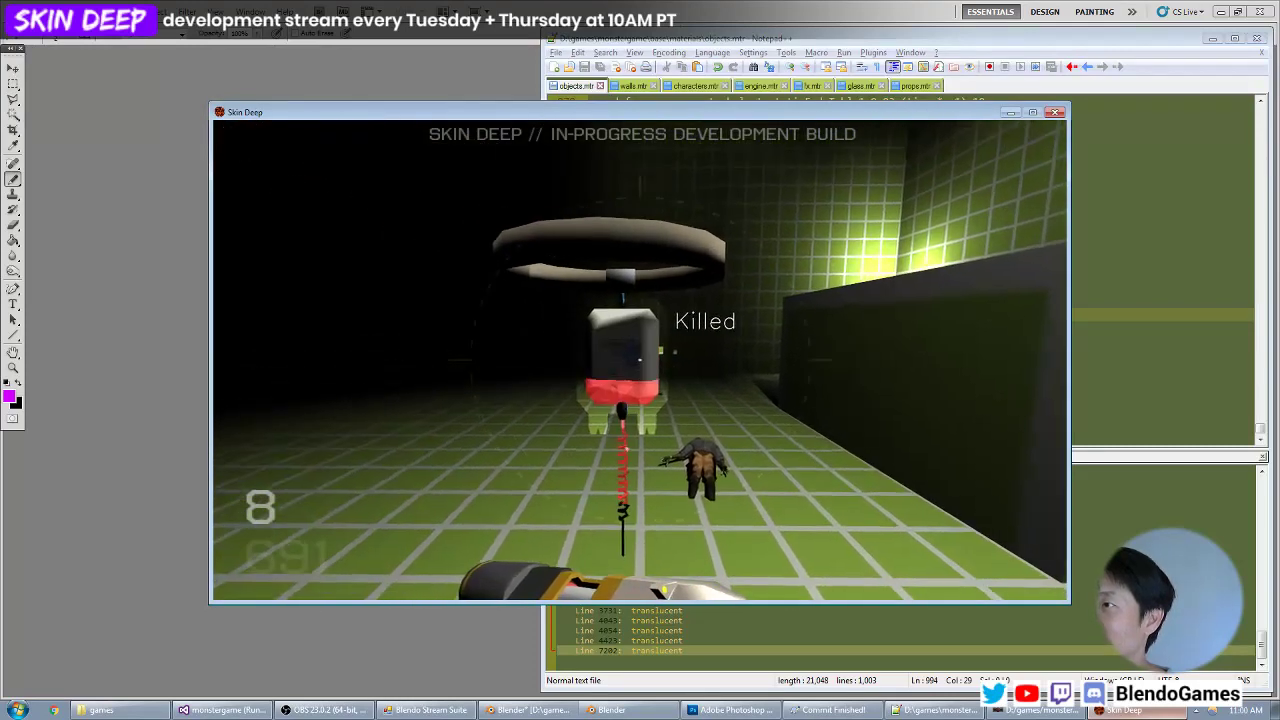
{"action": "key", "text": "s"}
{"action": "key", "text": "w"}
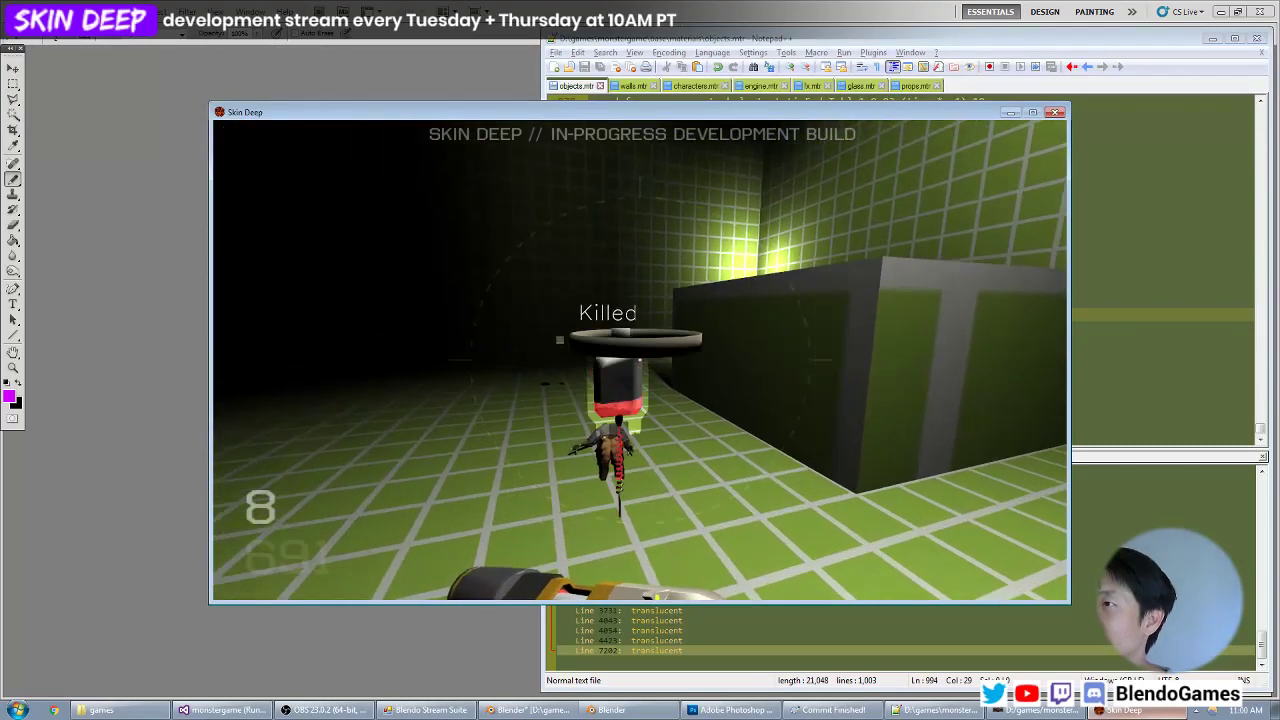
{"action": "key", "text": "s"}
{"action": "key", "text": "s"}
{"action": "key", "text": "w"}
{"action": "key", "text": "s"}
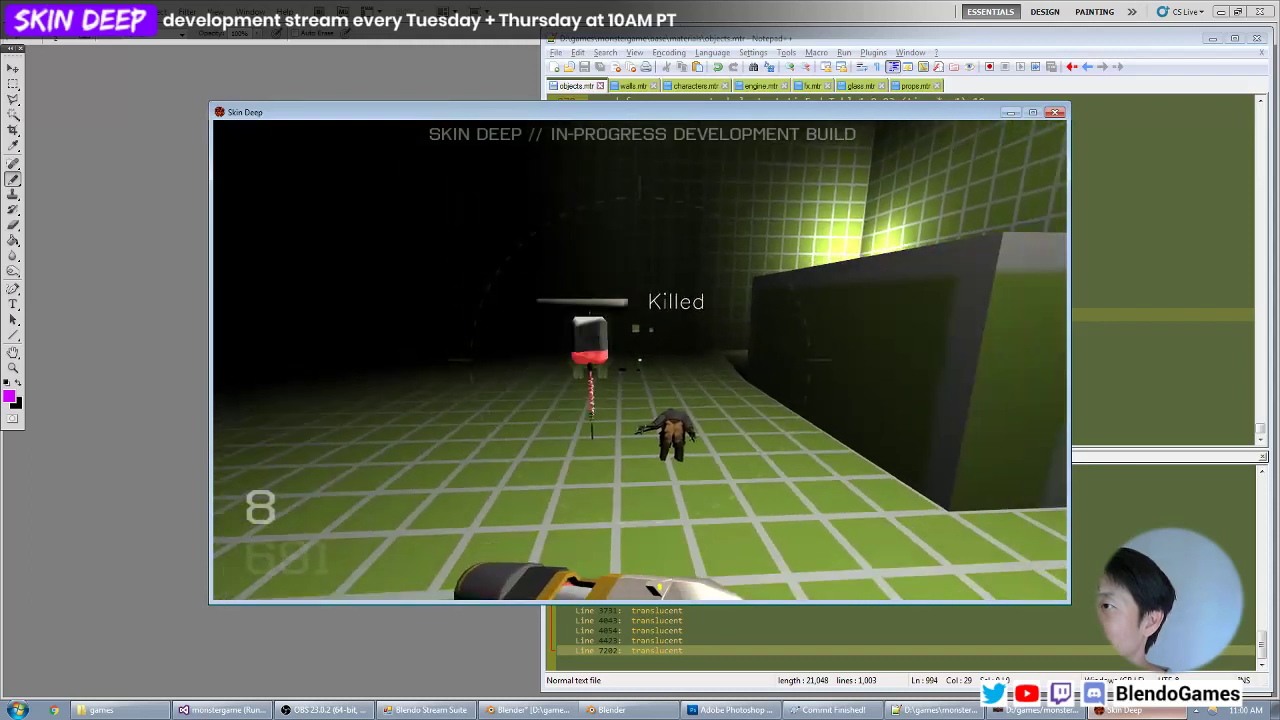
Set the baggy material's blend to add in objects.mtr, save the file and view the bag in the game.
{"action": "key", "text": "w"}
{"action": "key", "text": "w"}
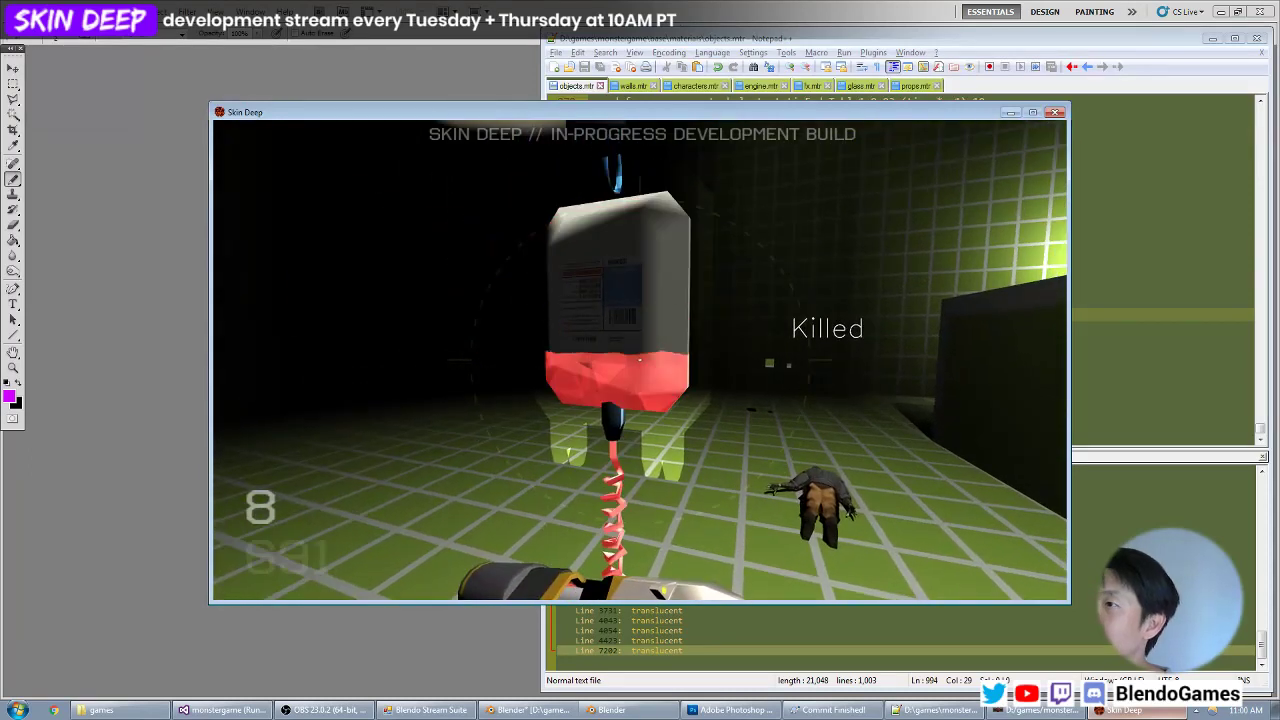
{"action": "key", "text": "alt+Tab"}
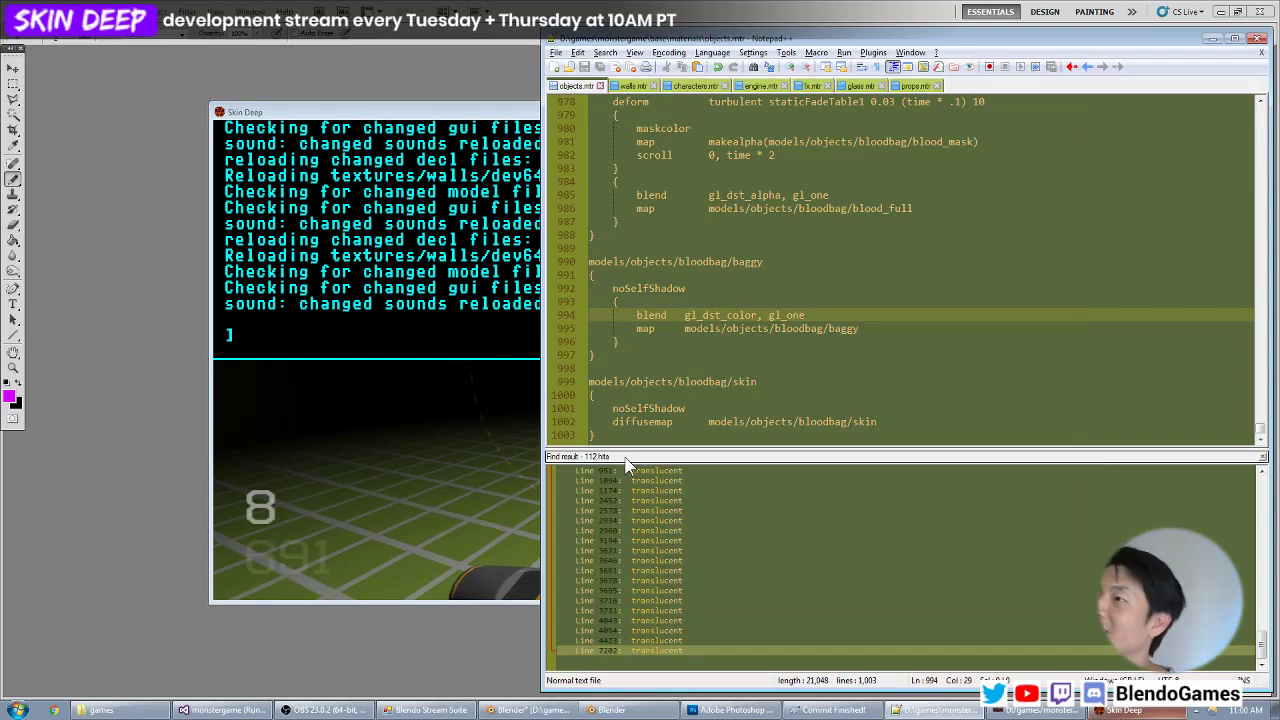
{"action": "key", "text": "Up"}
{"action": "key", "text": "Up"}
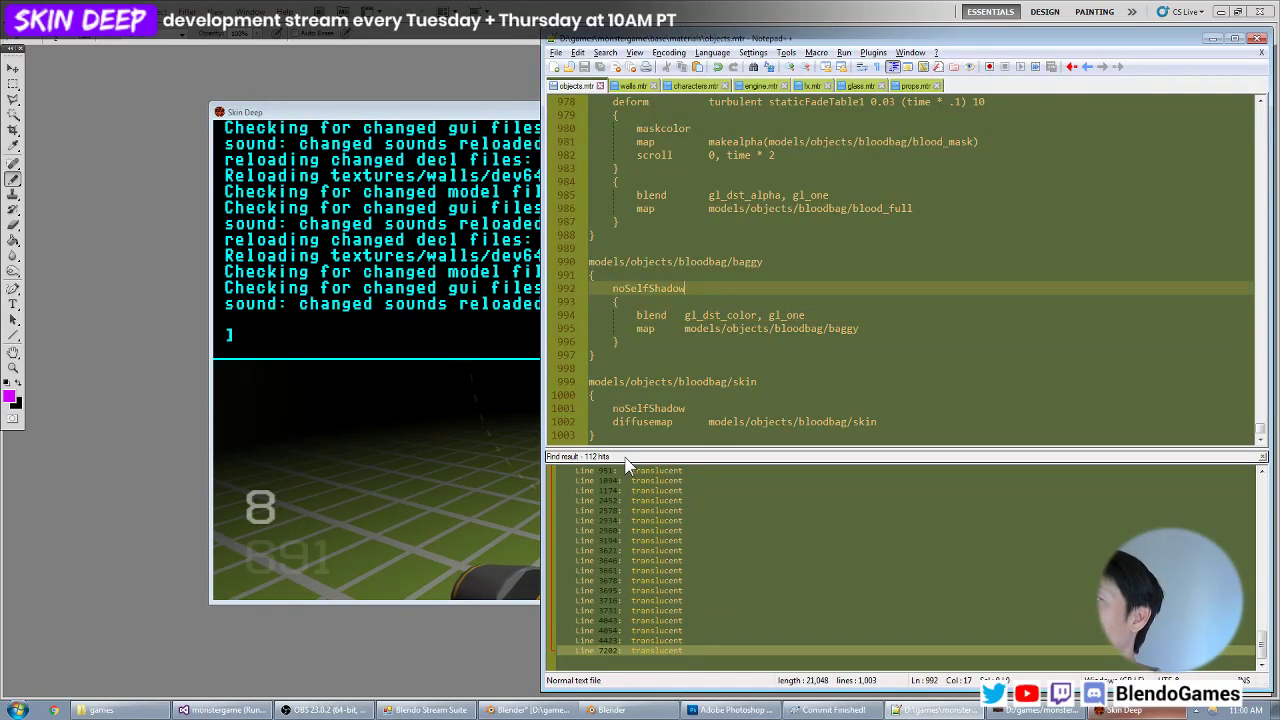
{"action": "key", "text": "Down"}
{"action": "key", "text": "Down"}
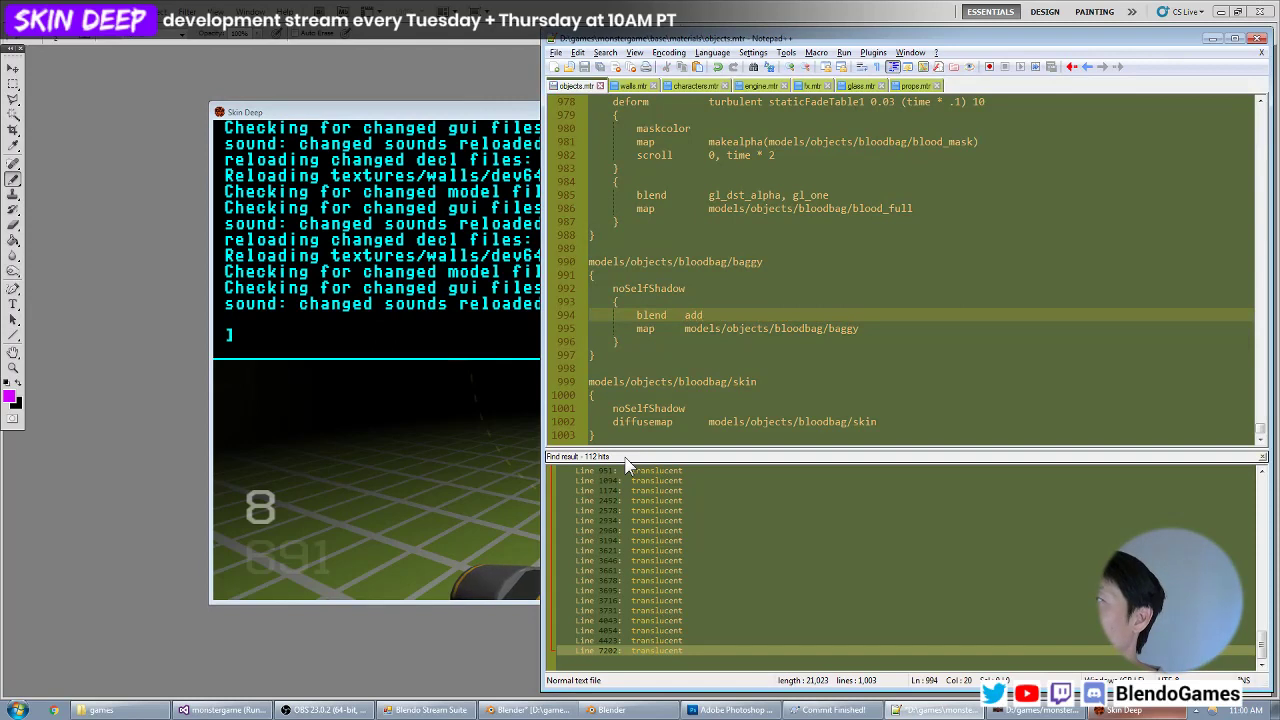
{"action": "key", "text": "alt+Tab"}
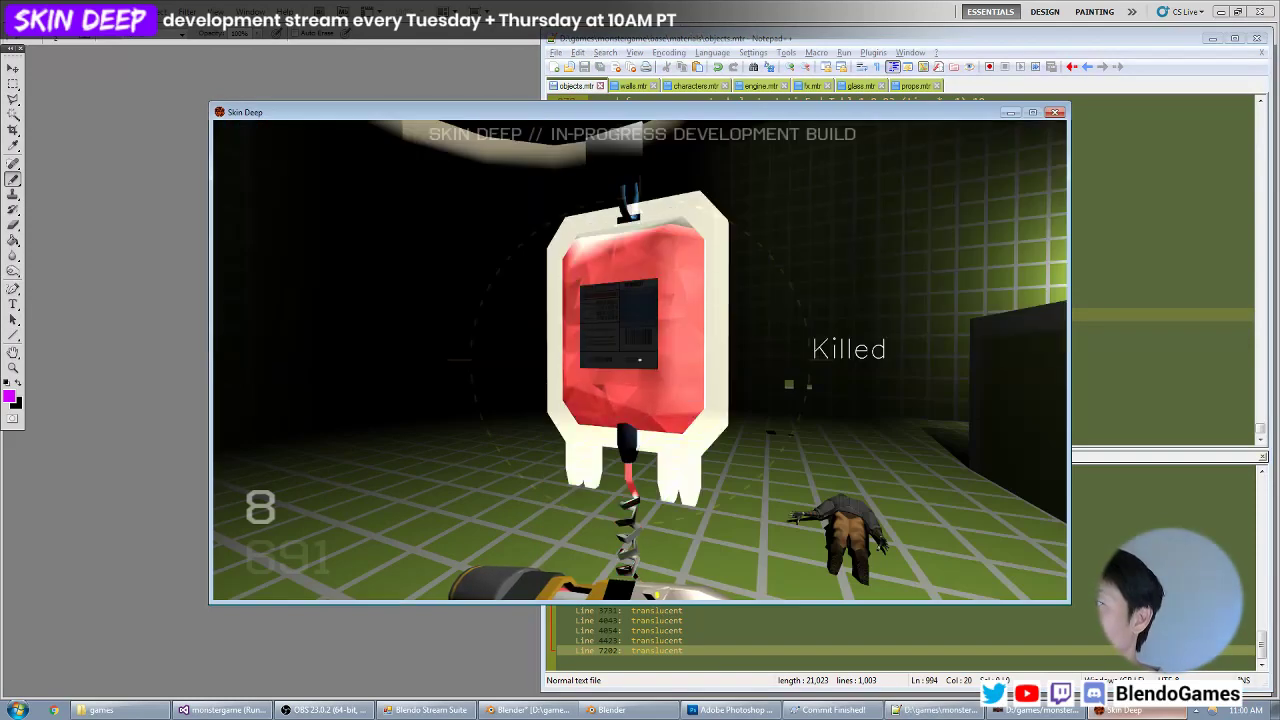
Add an rgb line below the map line of the baggy material and tune its value while checking the bag in the game.
{"action": "key", "text": "alt+Tab"}
{"action": "key", "text": "Down"}
{"action": "key", "text": "End"}
{"action": "key", "text": "Return"}
{"action": "type", "text": "r"}
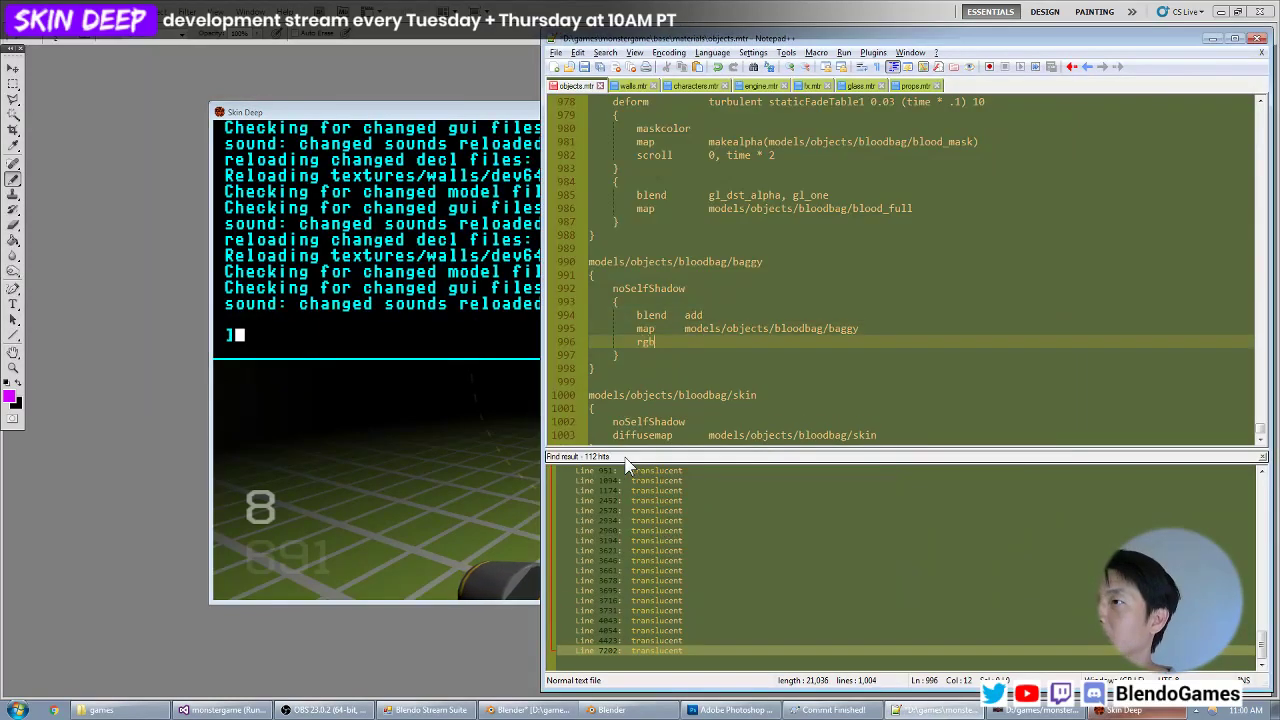
{"action": "key", "text": "alt+Tab"}
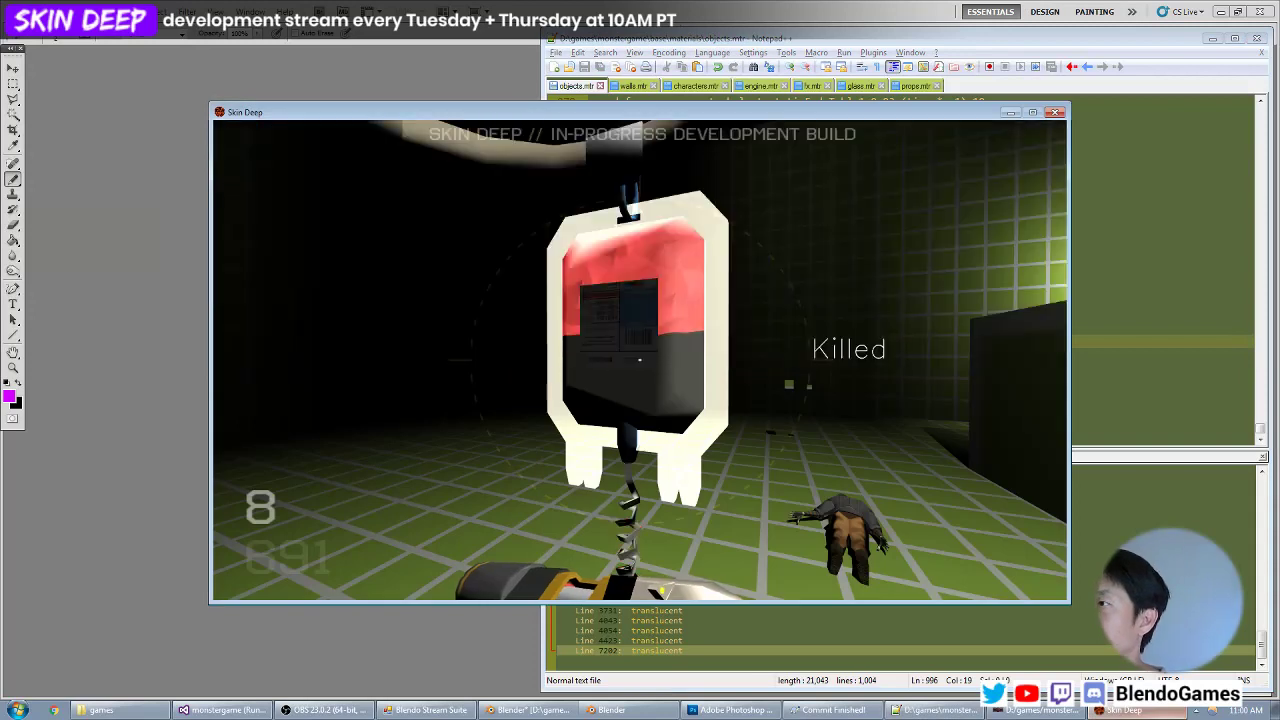
{"action": "key", "text": "alt+Tab"}
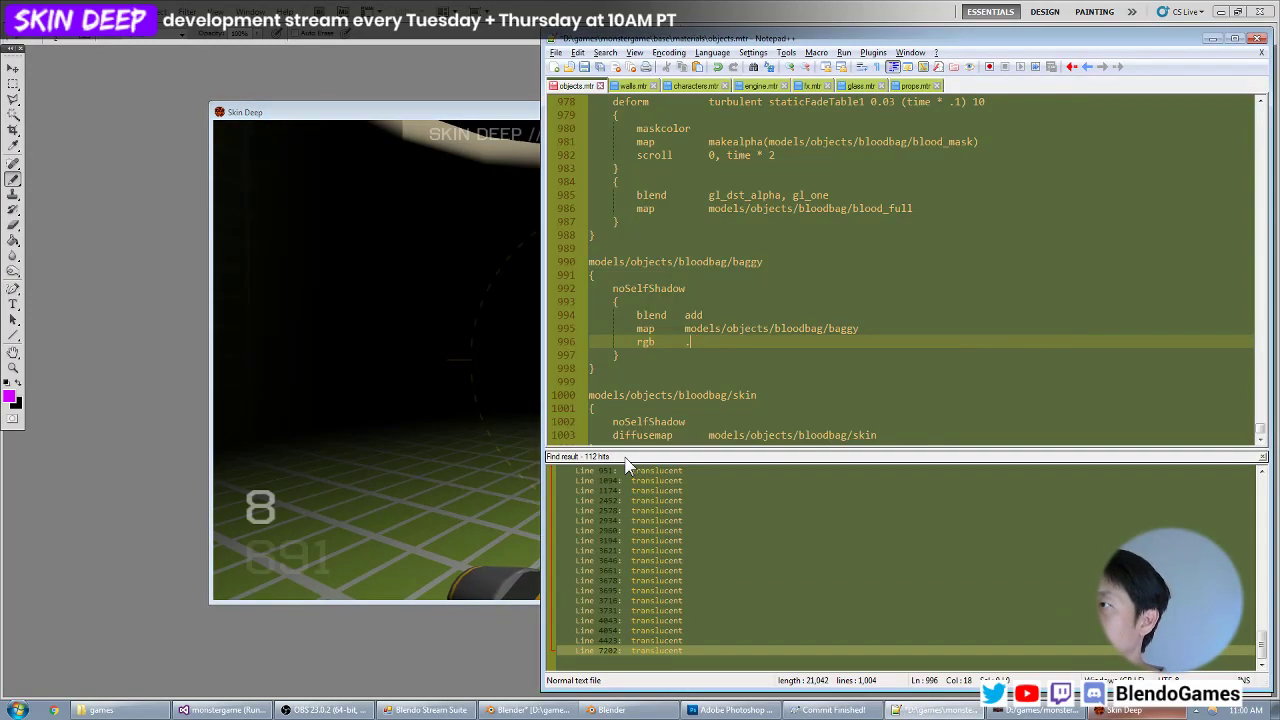
{"action": "key", "text": "alt+Tab"}
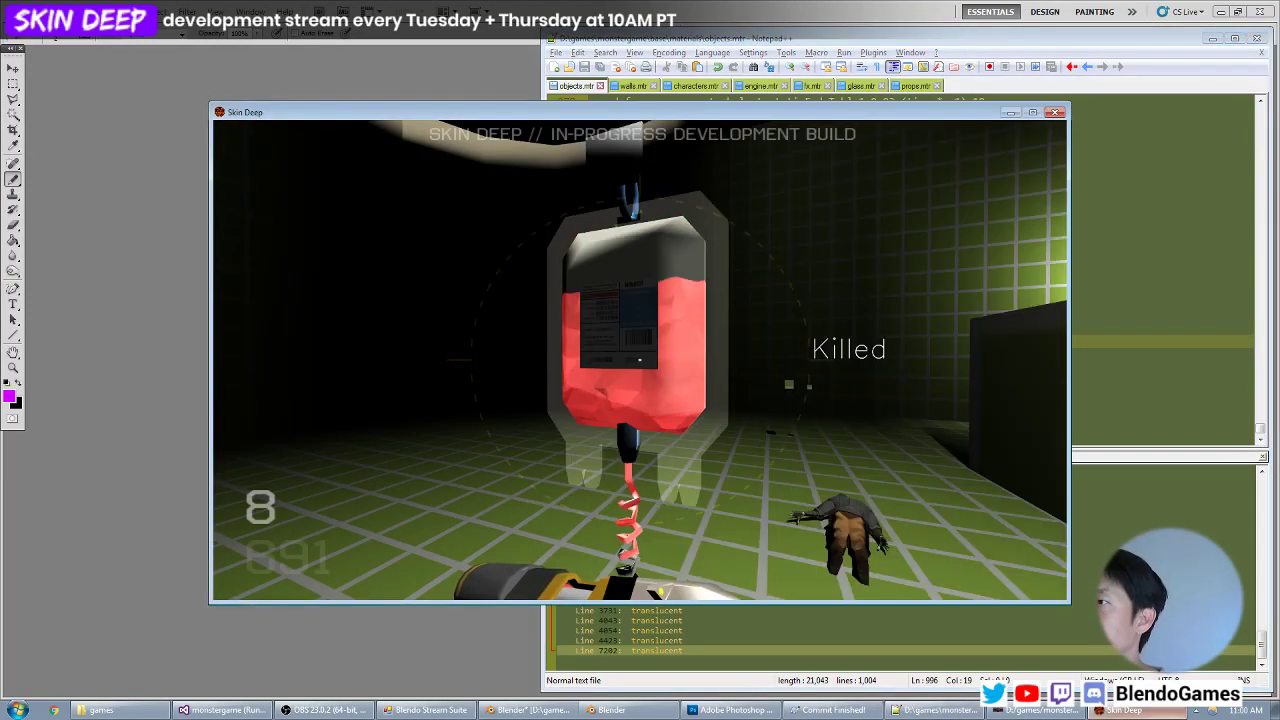
Move around the blood bag in the game and examine its outer plastic against the lit room and the floor.
{"action": "key", "text": "s"}
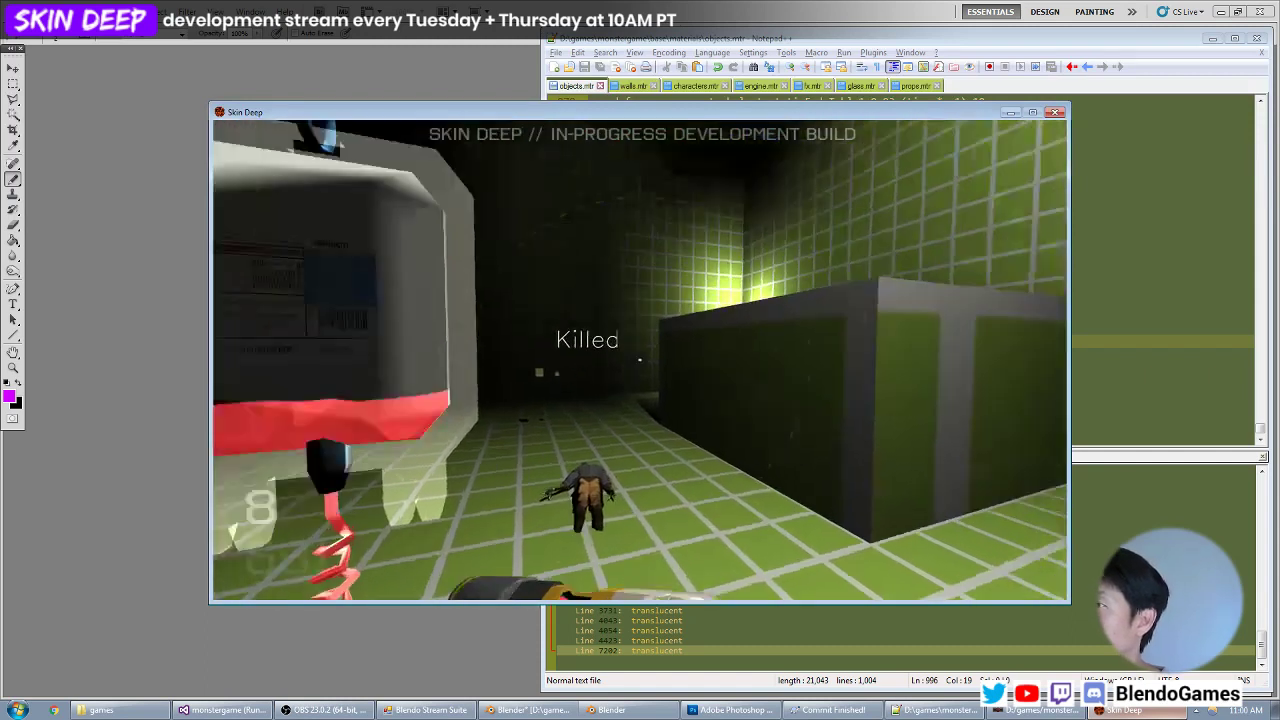
{"action": "key", "text": "w"}
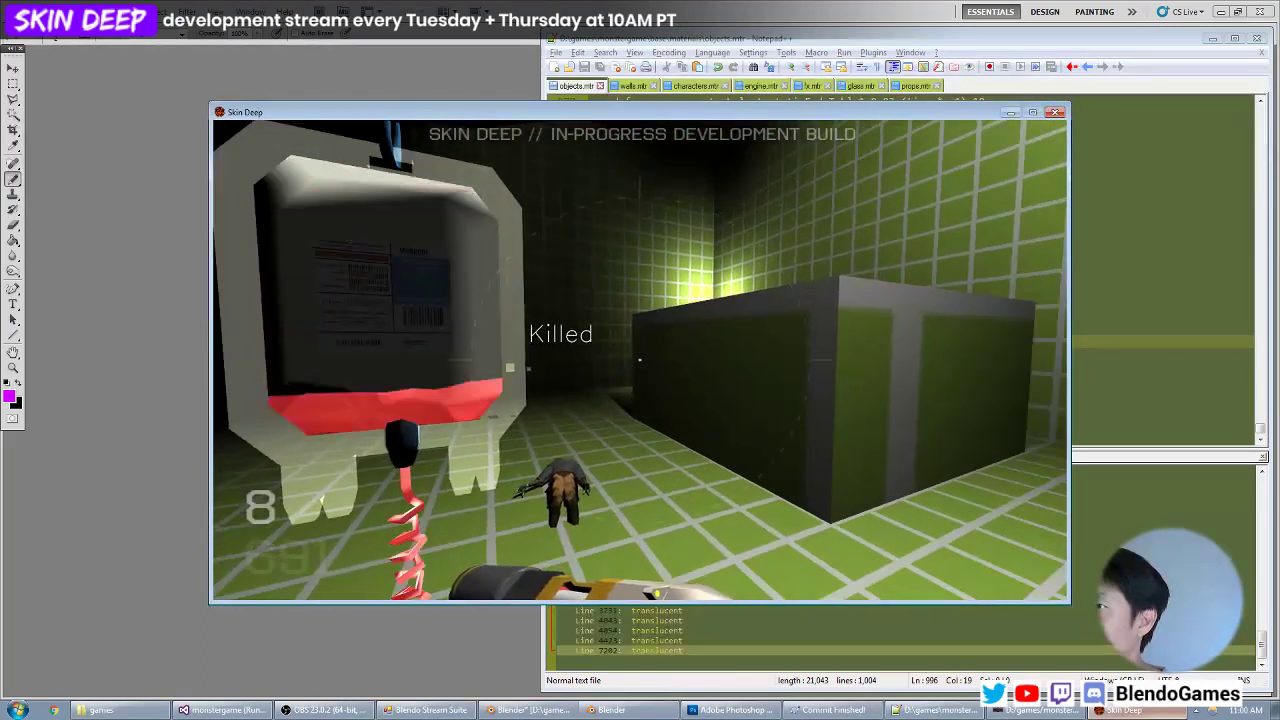
{"action": "key", "text": "s"}
{"action": "key", "text": "w"}
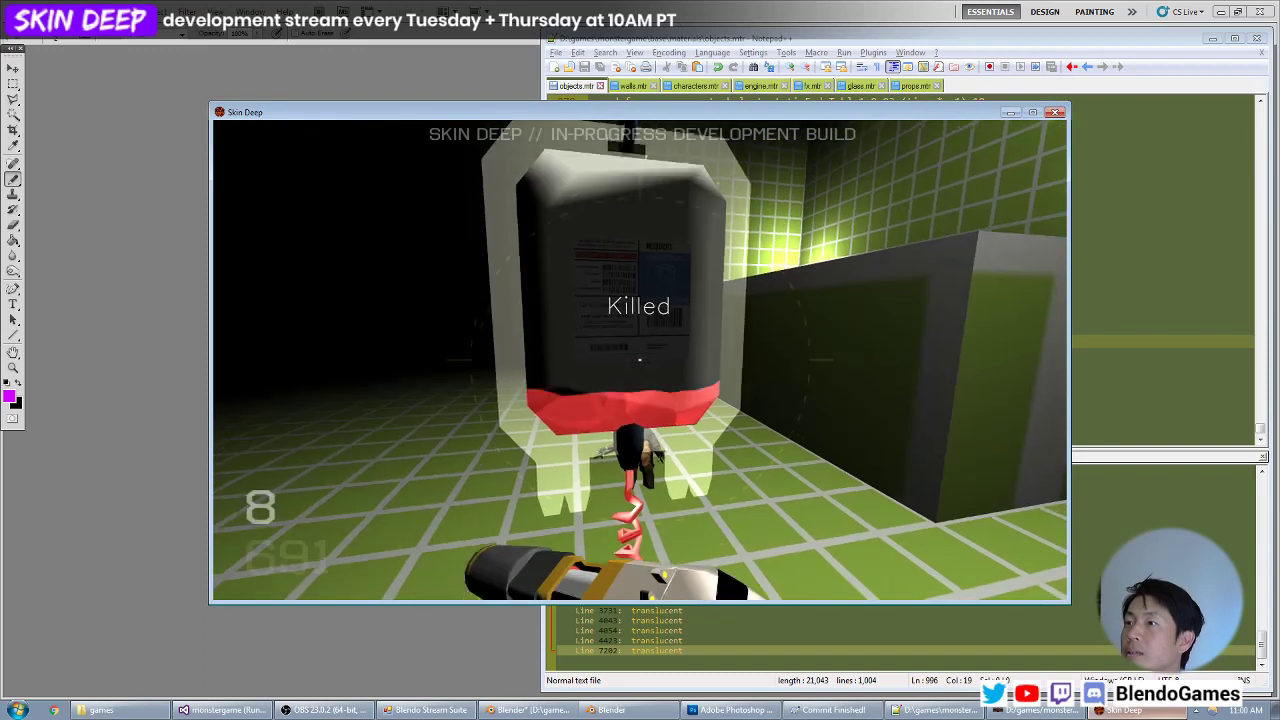
Switch to the map editor and move the blood bag to about x -72.6, y -92.
{"action": "key", "text": "grave"}
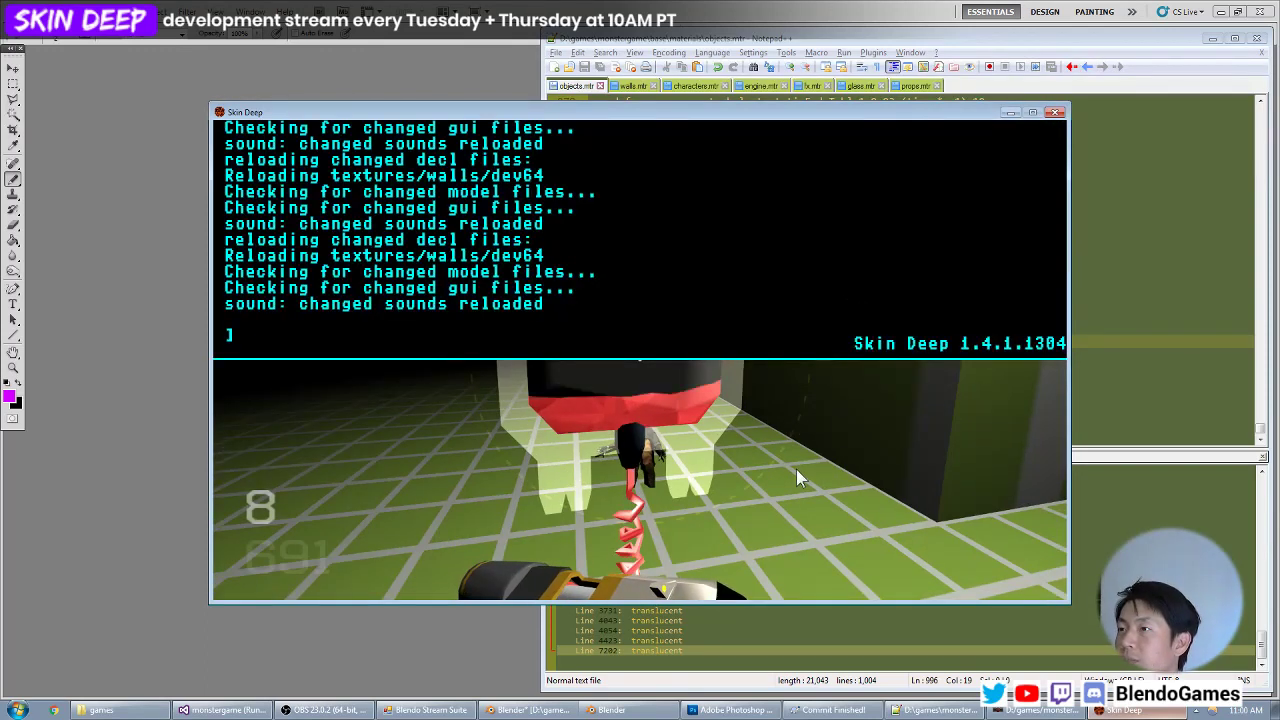
{"action": "key", "text": "alt+Tab"}
{"action": "key", "text": "alt+Tab"}
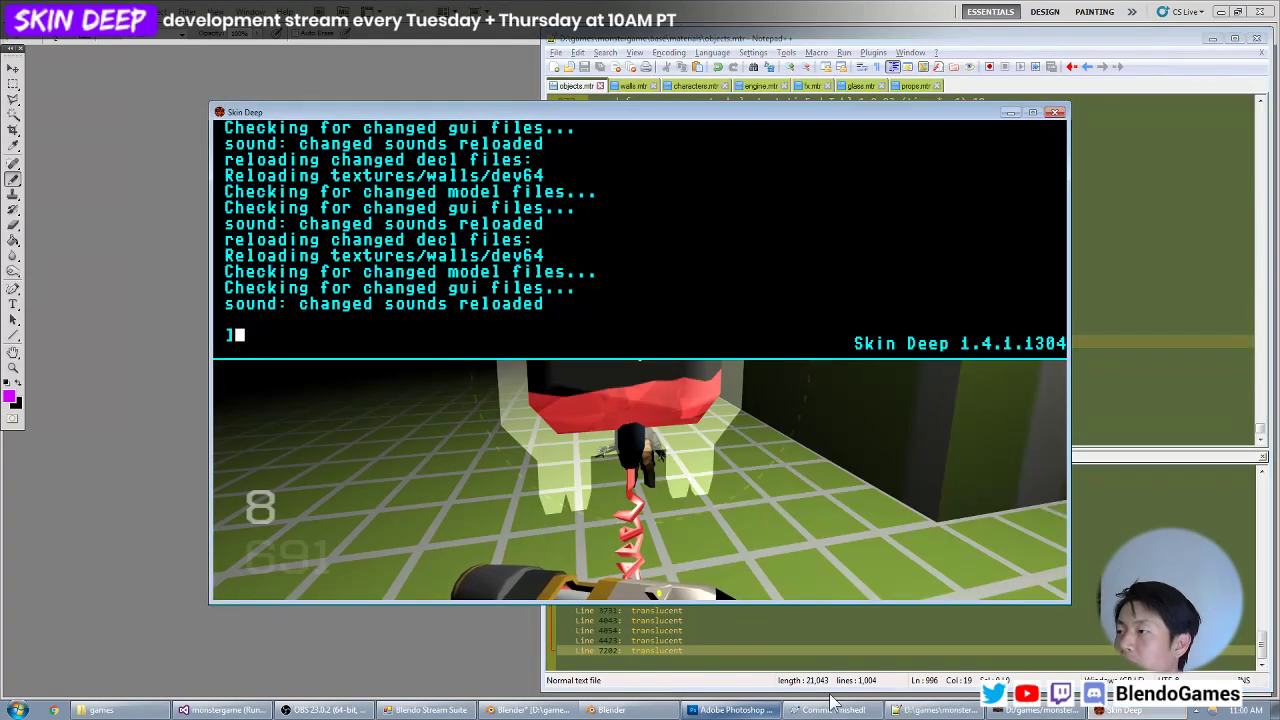
{"action": "key", "text": "alt+Tab"}
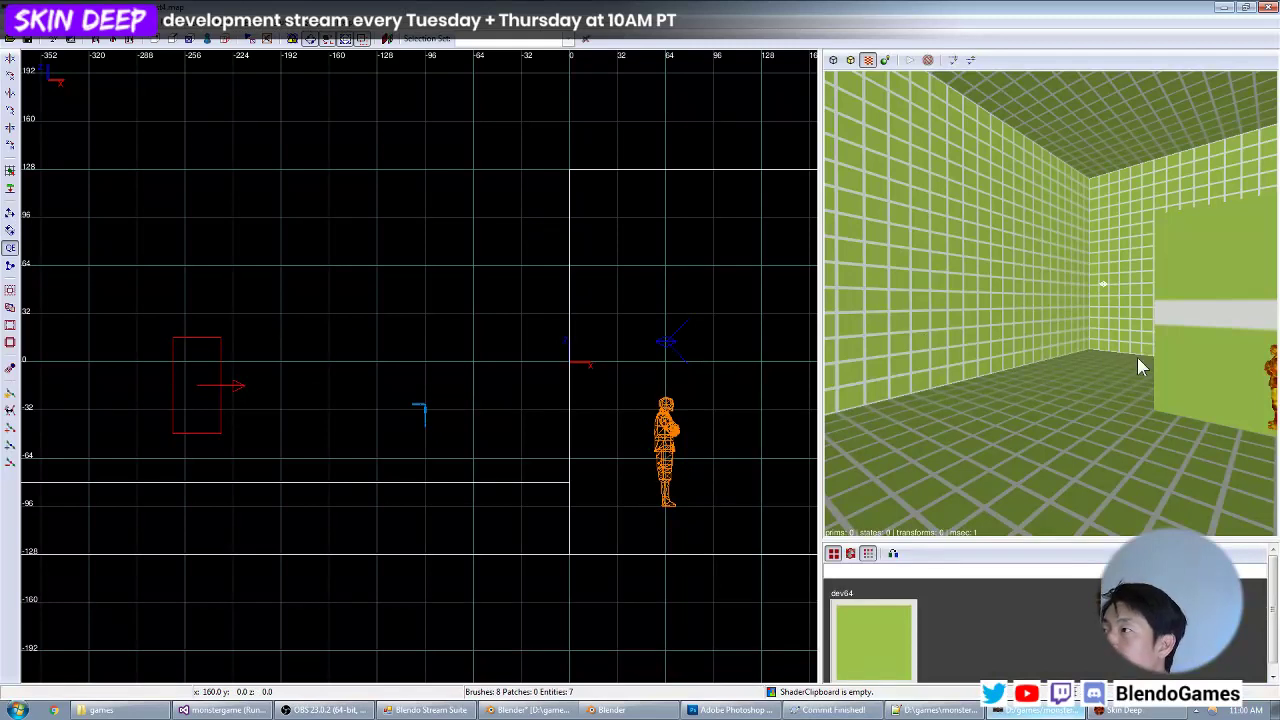
{"action": "right_click", "coordinate": [1087, 309]}
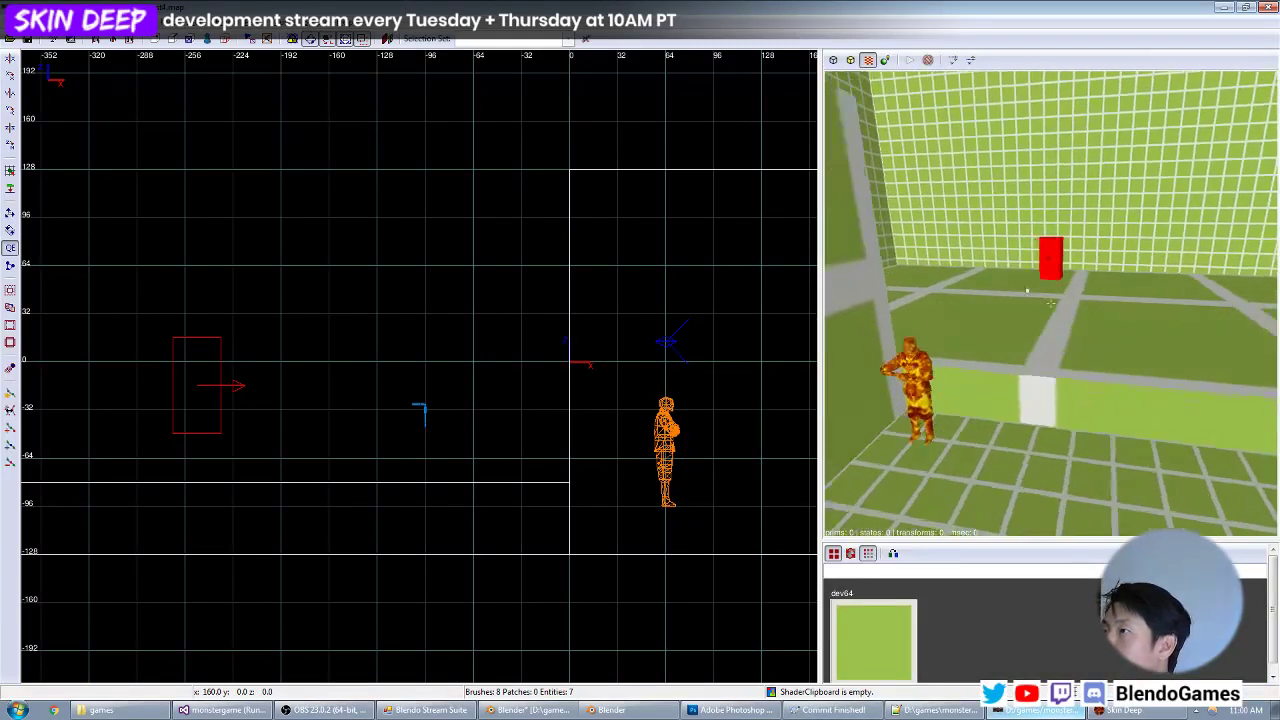
{"action": "right_click", "coordinate": [1107, 326]}
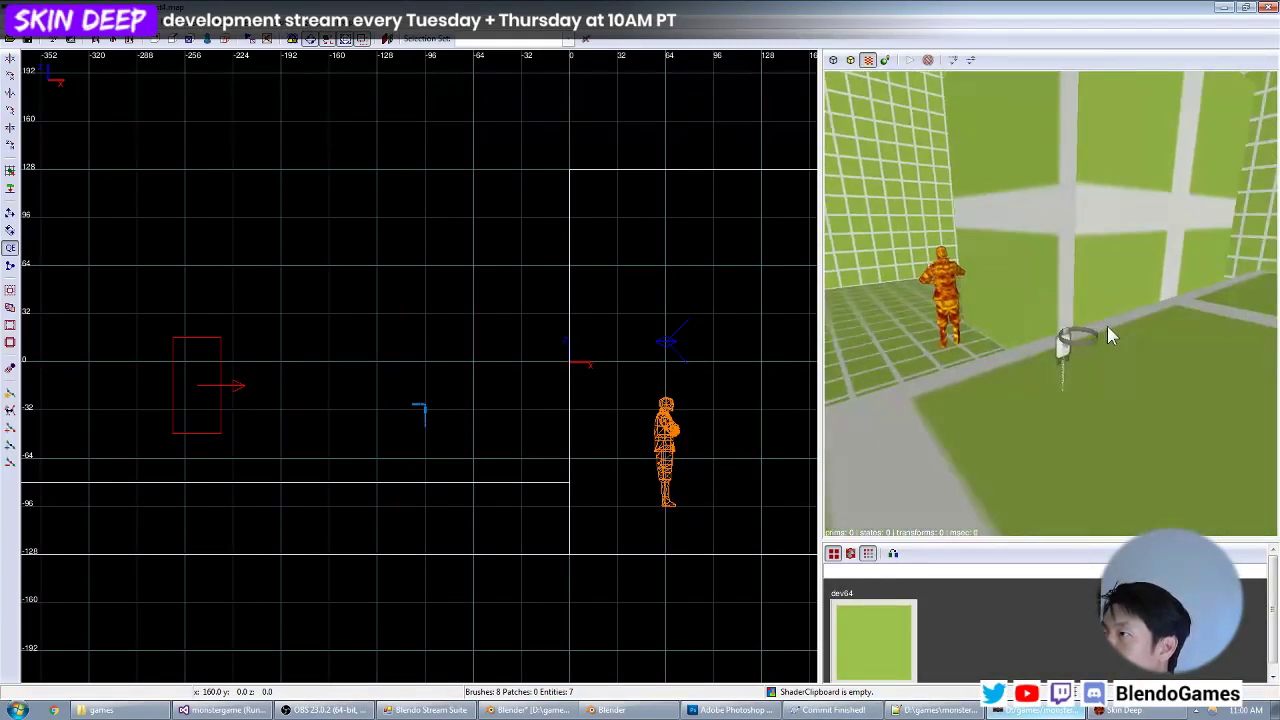
{"action": "left_click", "coordinate": [1059, 347], "text": "shift"}
{"action": "scroll", "coordinate": [394, 344], "scroll_direction": "down", "scroll_amount": 5}
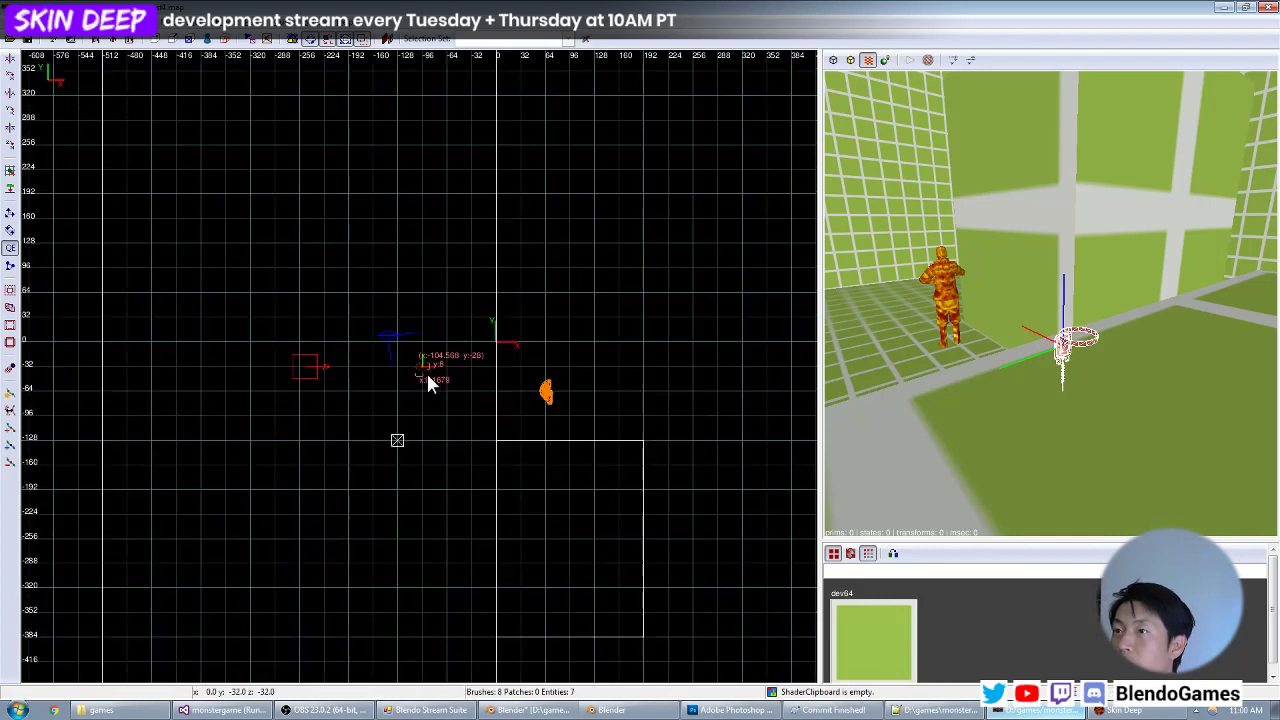
{"action": "scroll", "coordinate": [427, 375], "scroll_direction": "up", "scroll_amount": 3}
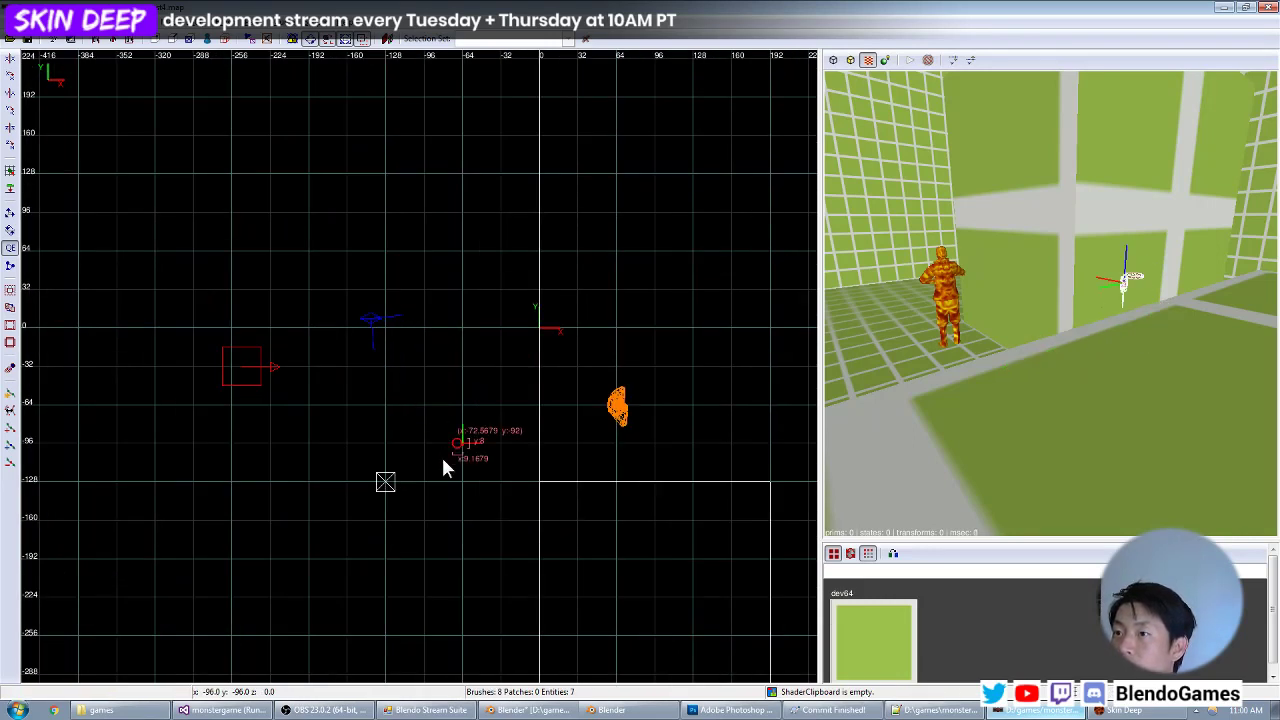
Lower the light near the player start to about z 64.
{"action": "key", "text": "ctrl+Tab"}
{"action": "scroll", "coordinate": [443, 400], "scroll_direction": "down", "scroll_amount": 4}
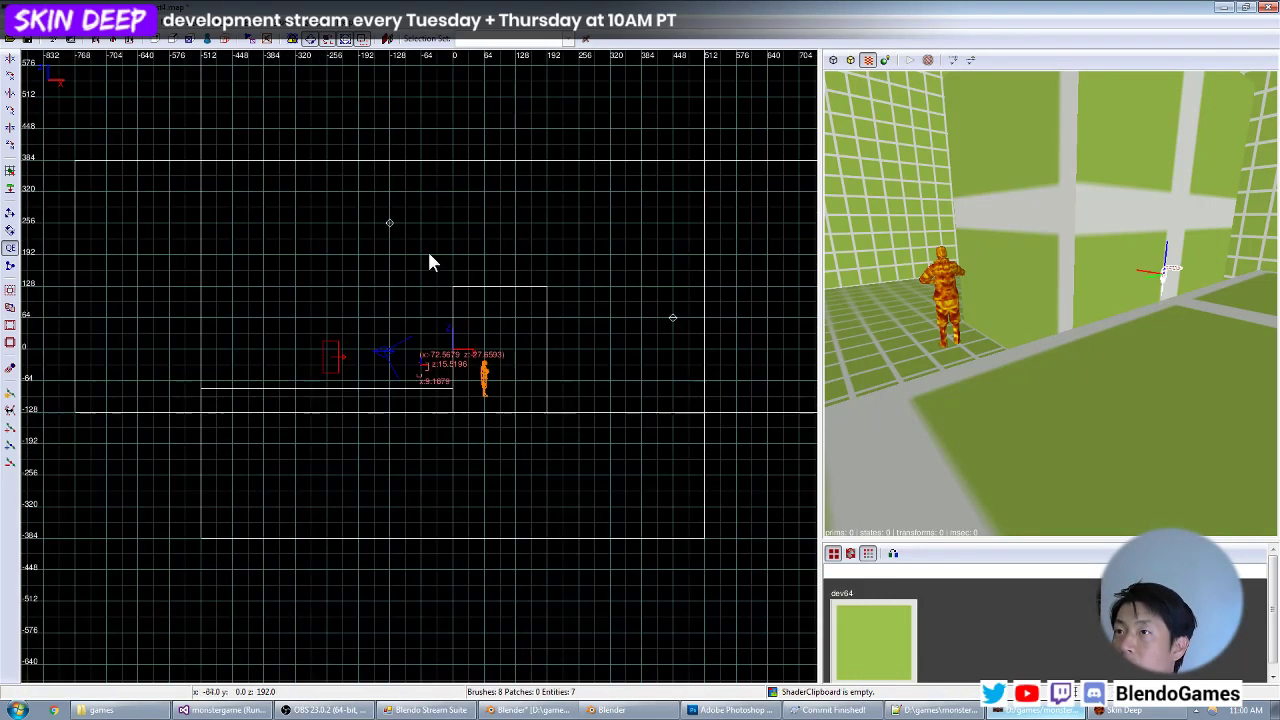
{"action": "left_click_drag", "start_coordinate": [382, 188], "coordinate": [381, 306]}
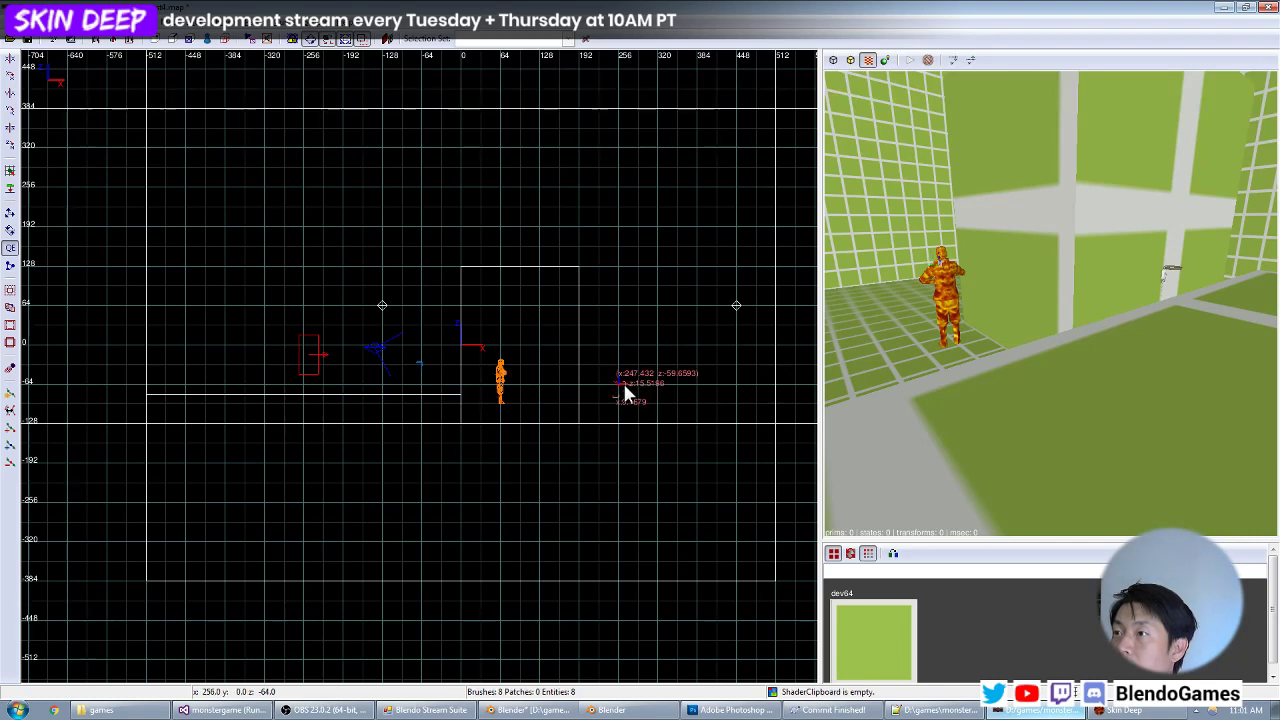
Place a copy of the blood bag beyond the large block at about x 247, y -188.
{"action": "key", "text": "ctrl+Tab"}
{"action": "key", "text": "ctrl+Tab"}
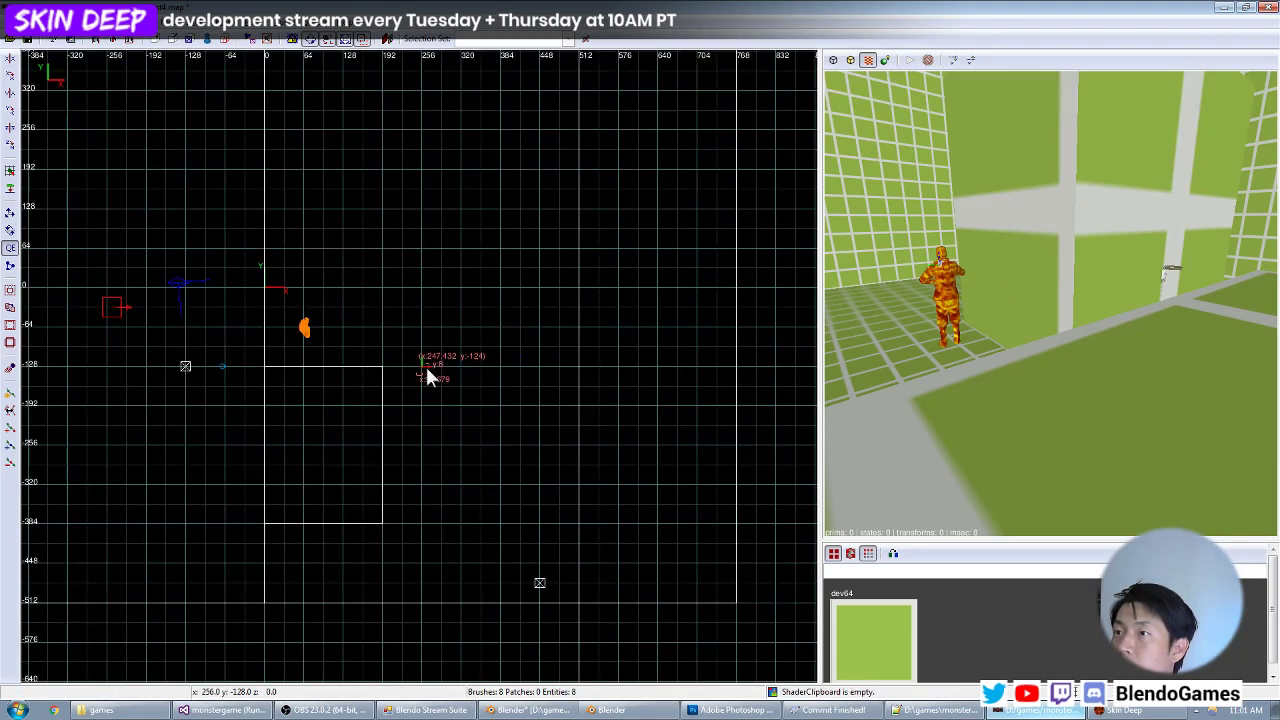
{"action": "right_click_drag", "start_coordinate": [1095, 301], "coordinate": [1033, 316]}
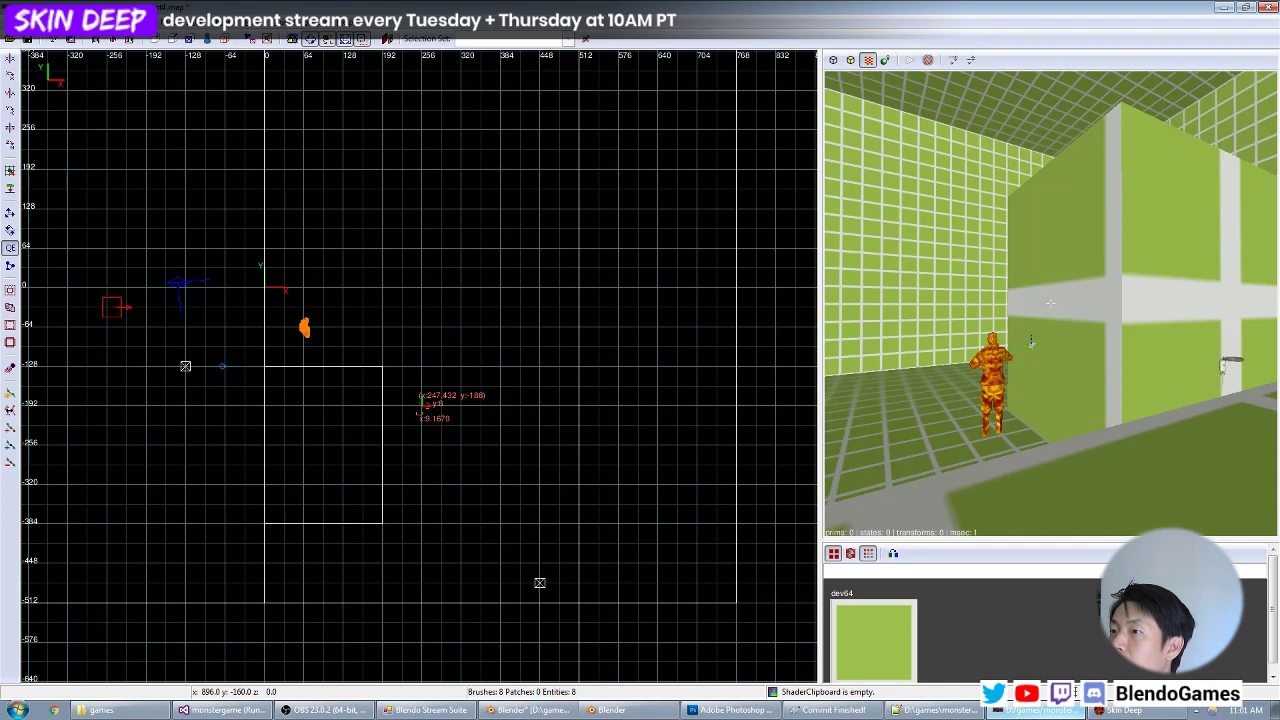
Delete the light at about x 448, y -480 and save the map.
{"action": "key", "text": "Escape"}
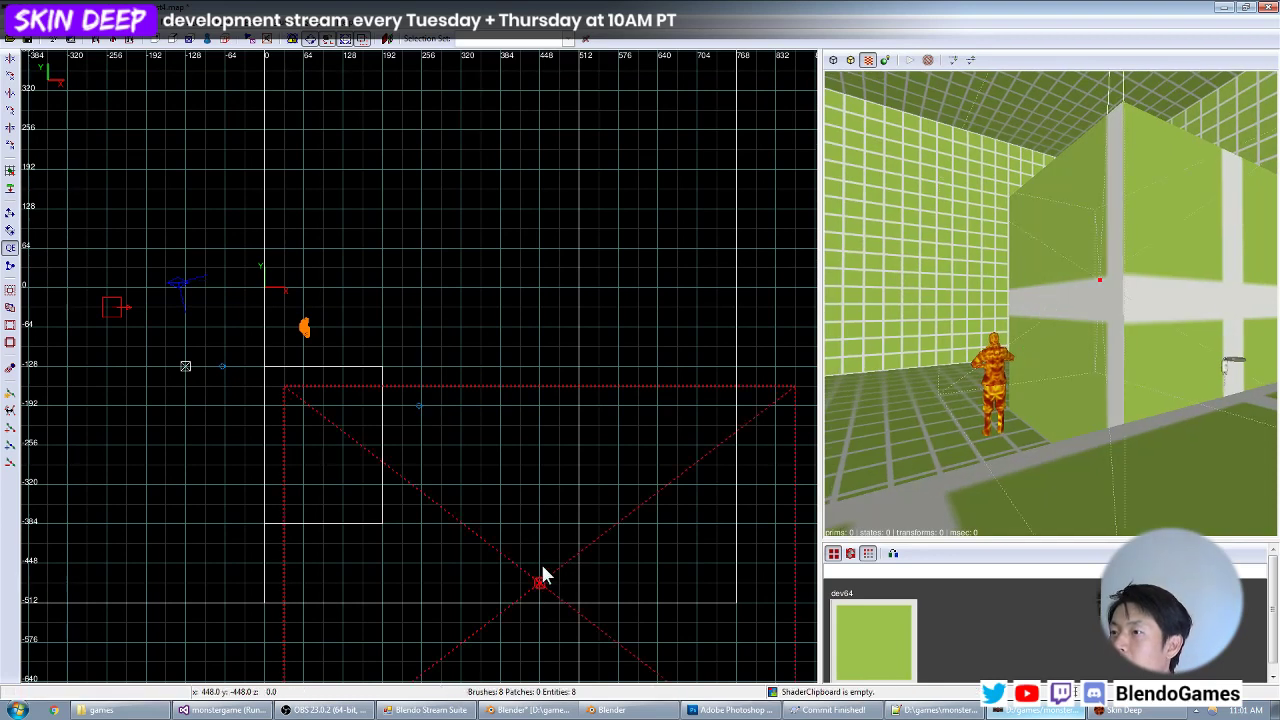
{"action": "key", "text": "ctrl+s"}
Reload the level in the game with the console command map test and approach the relocated blood bag.
{"action": "key", "text": "alt+Tab"}
{"action": "key", "text": "grave"}
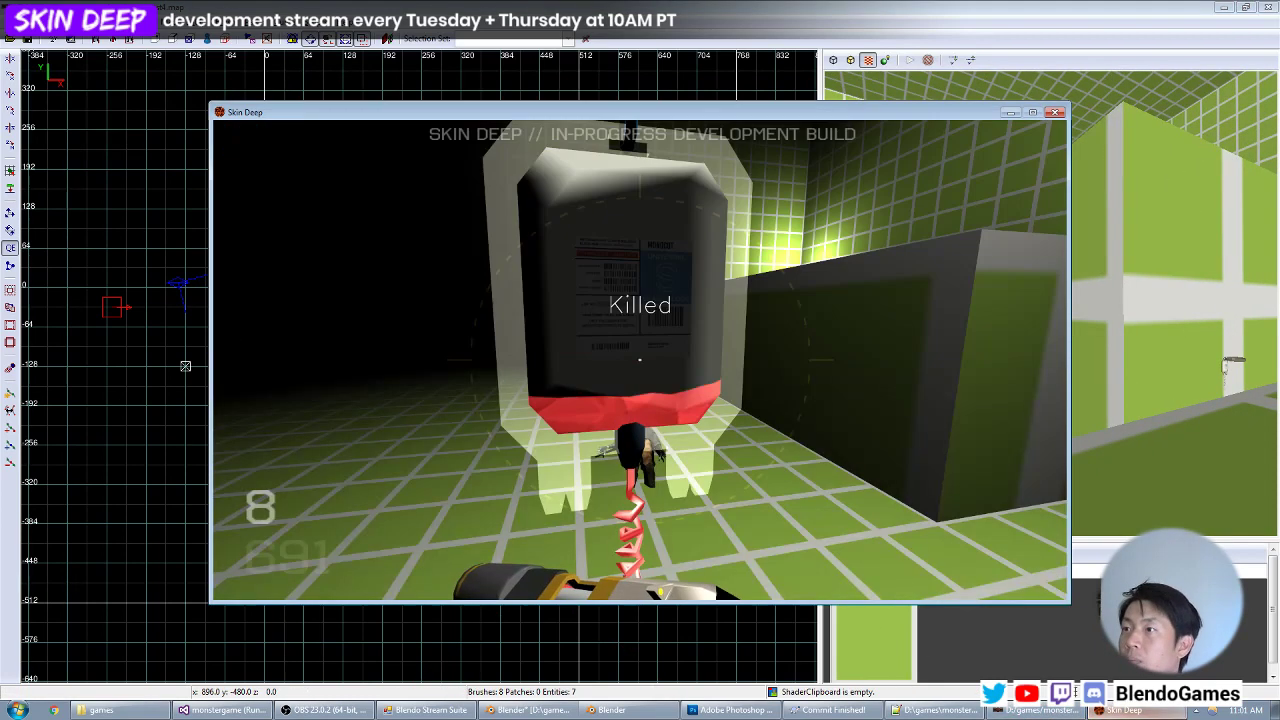
{"action": "key", "text": "grave"}
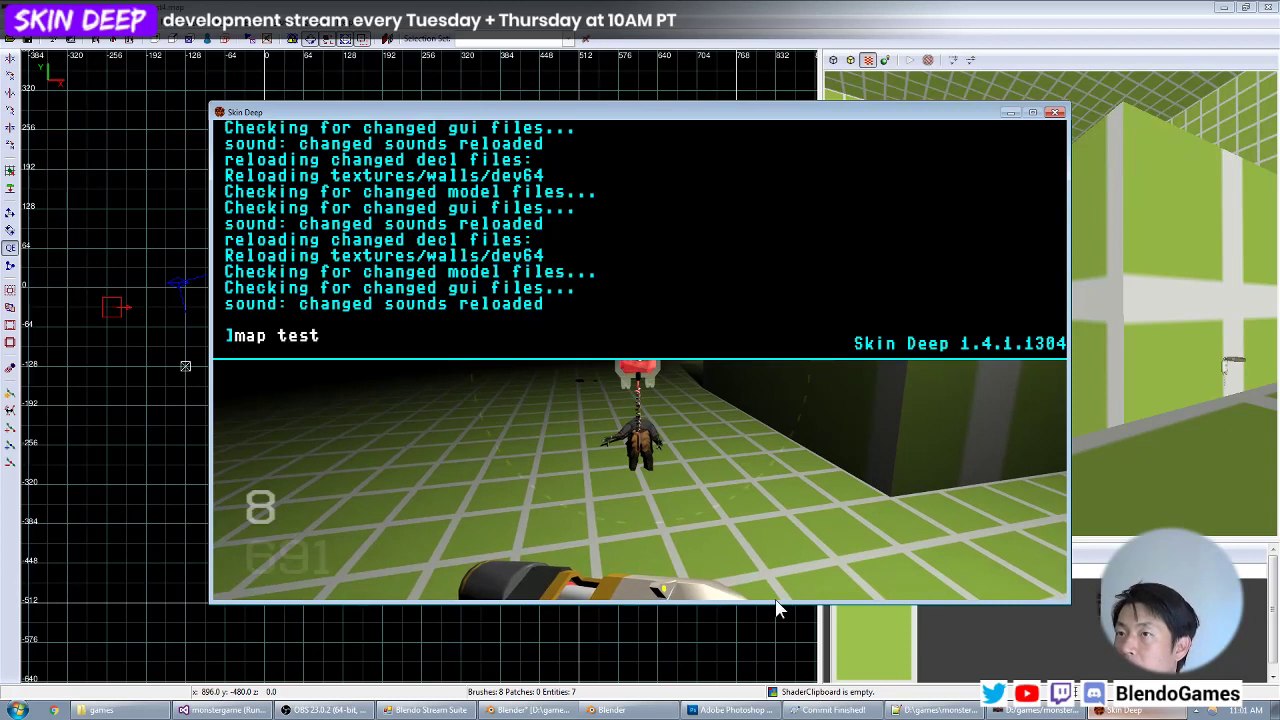
{"action": "key", "text": "Return"}
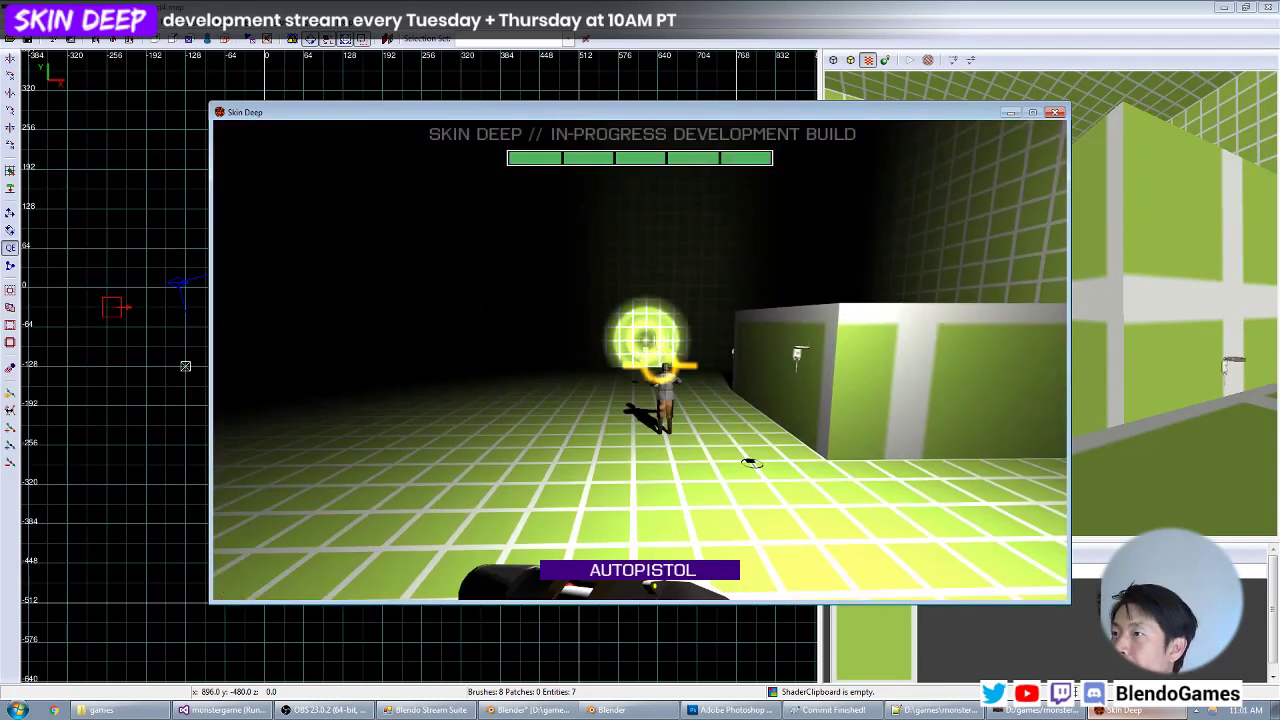
{"action": "left_click", "coordinate": [640, 360]}
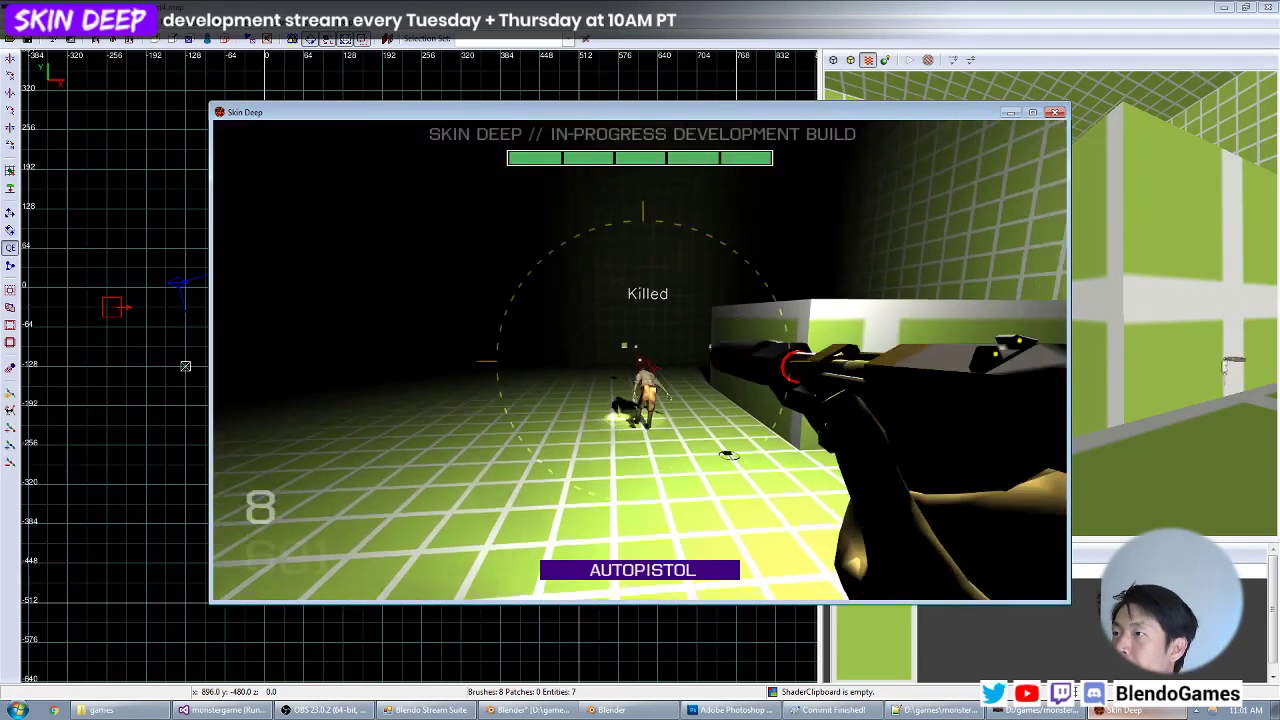
{"action": "key", "text": "w"}
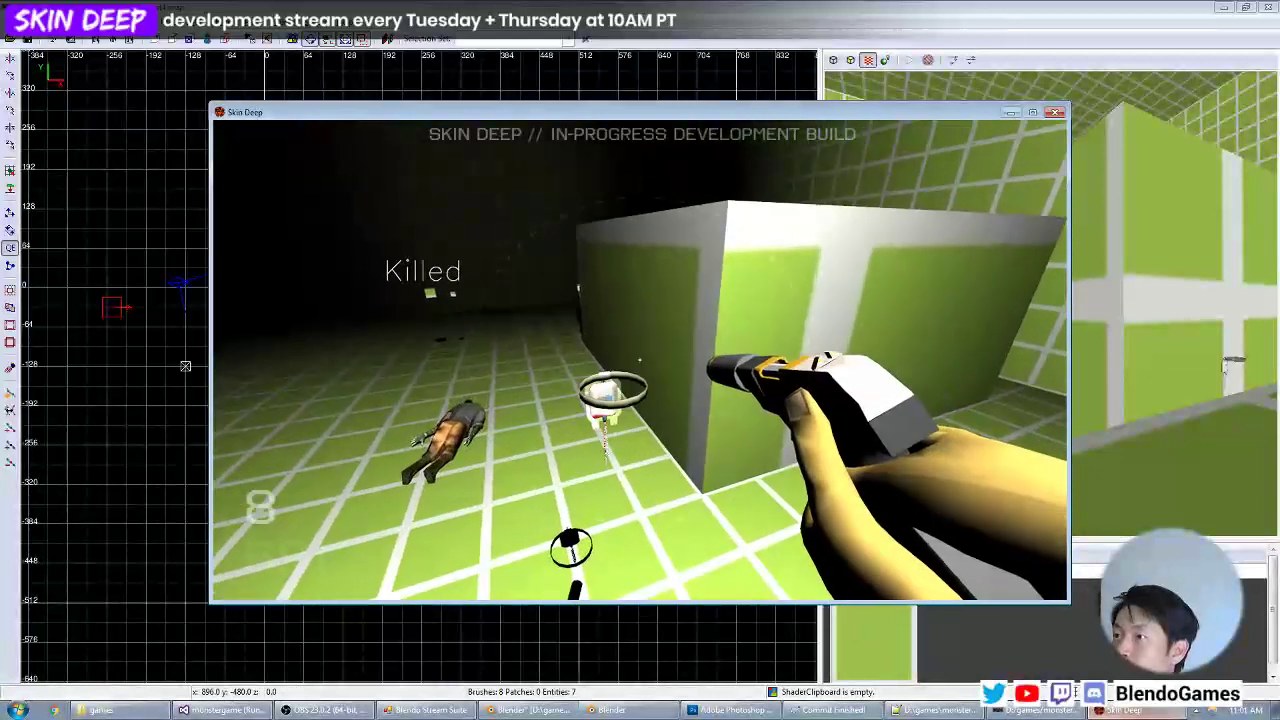
Raise the blood bag at x -72.6 in the map editor and reload the test map in the game.
{"action": "key", "text": "grave"}
{"action": "key", "text": "alt+Tab"}
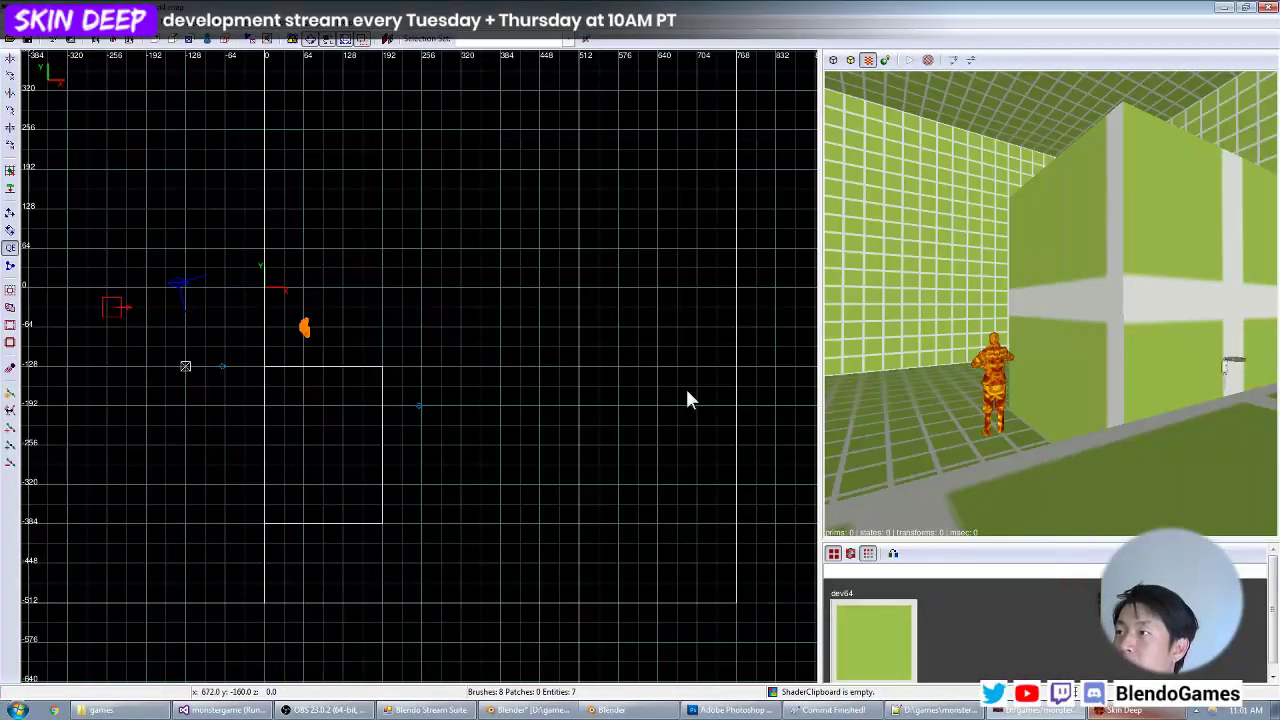
{"action": "left_click", "coordinate": [1232, 372], "text": "shift"}
{"action": "key", "text": "Escape"}
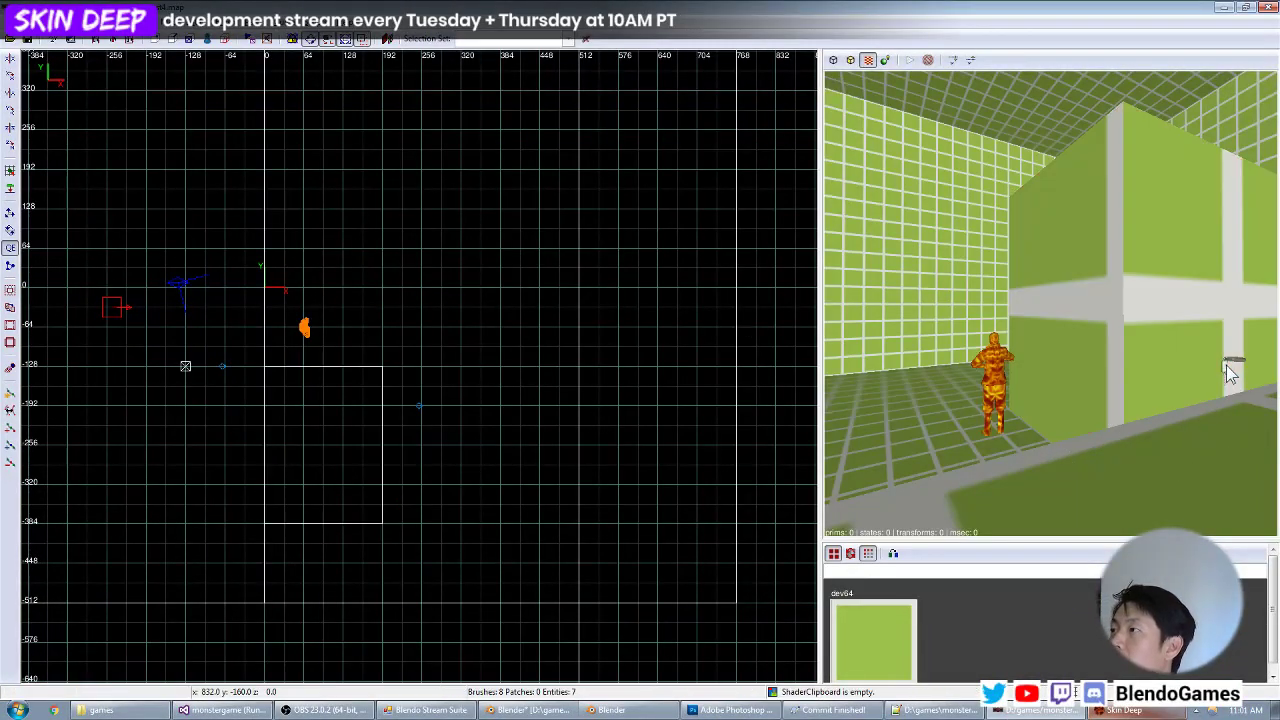
{"action": "key", "text": "ctrl+Tab"}
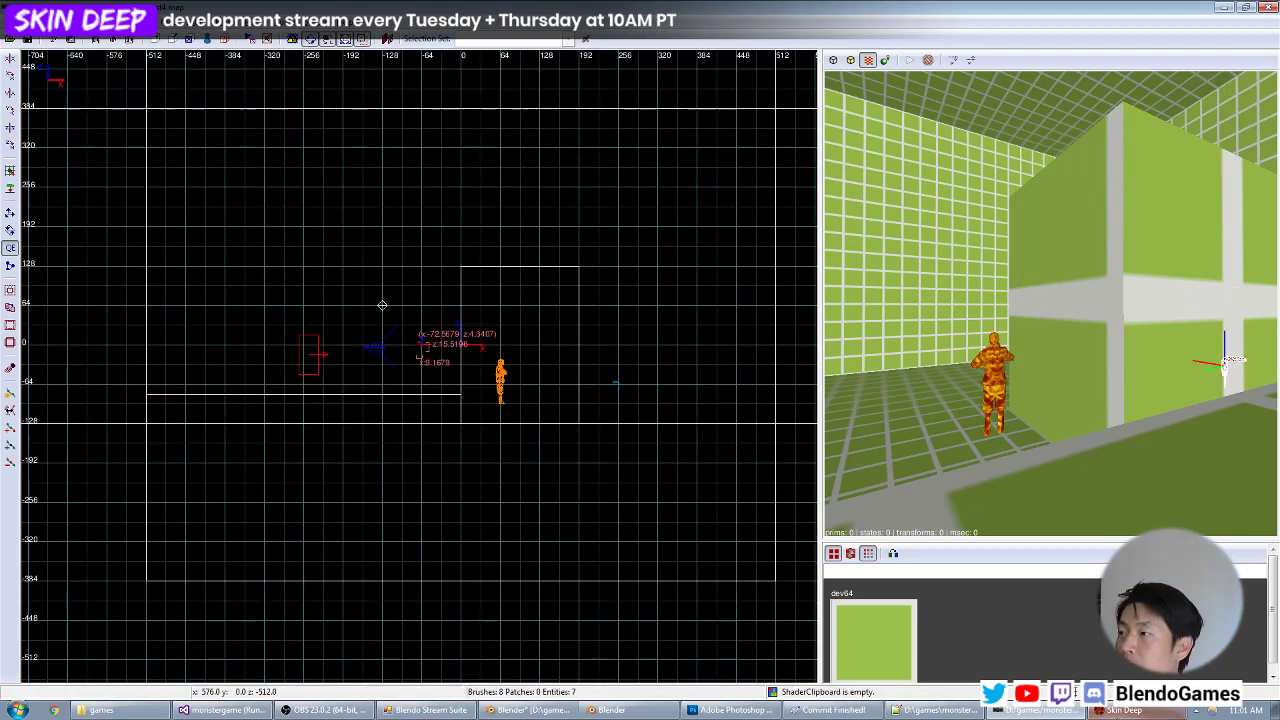
{"action": "left_click", "coordinate": [1121, 711]}
{"action": "key", "text": "Return"}
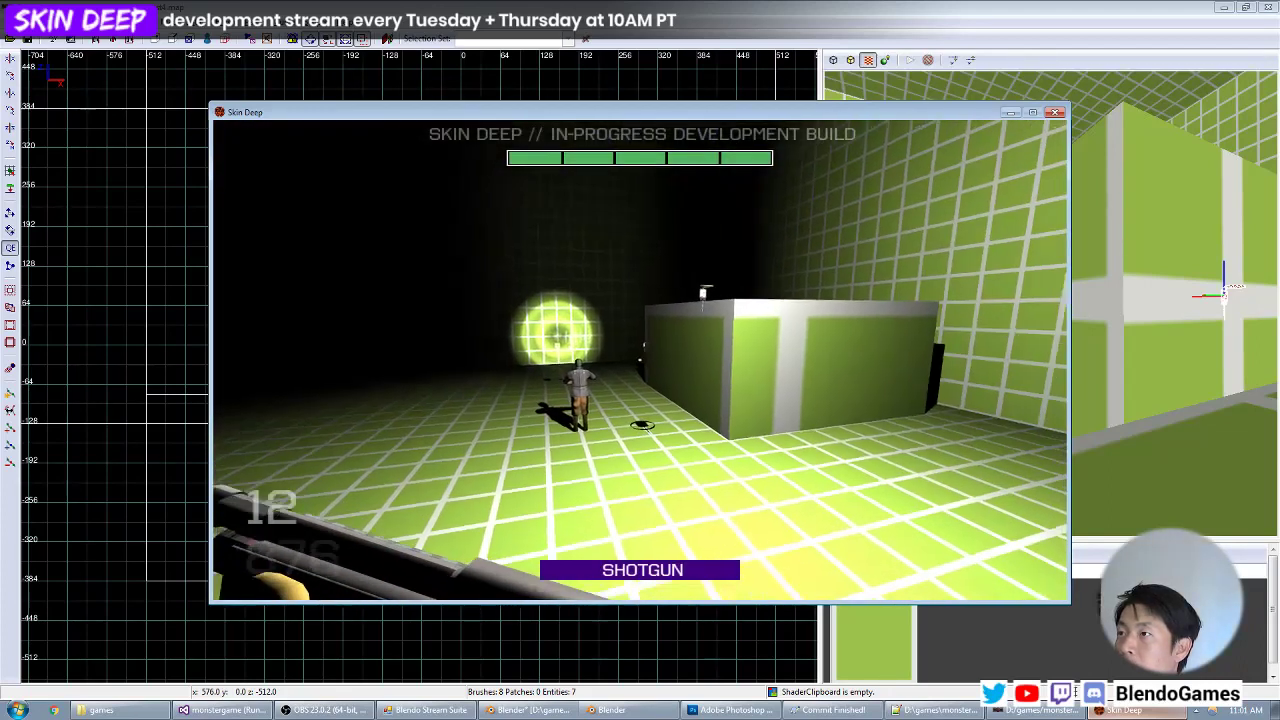
Kill the guard near the large block with the autopistol and examine the raised blood bag up close.
{"action": "key", "text": "w"}
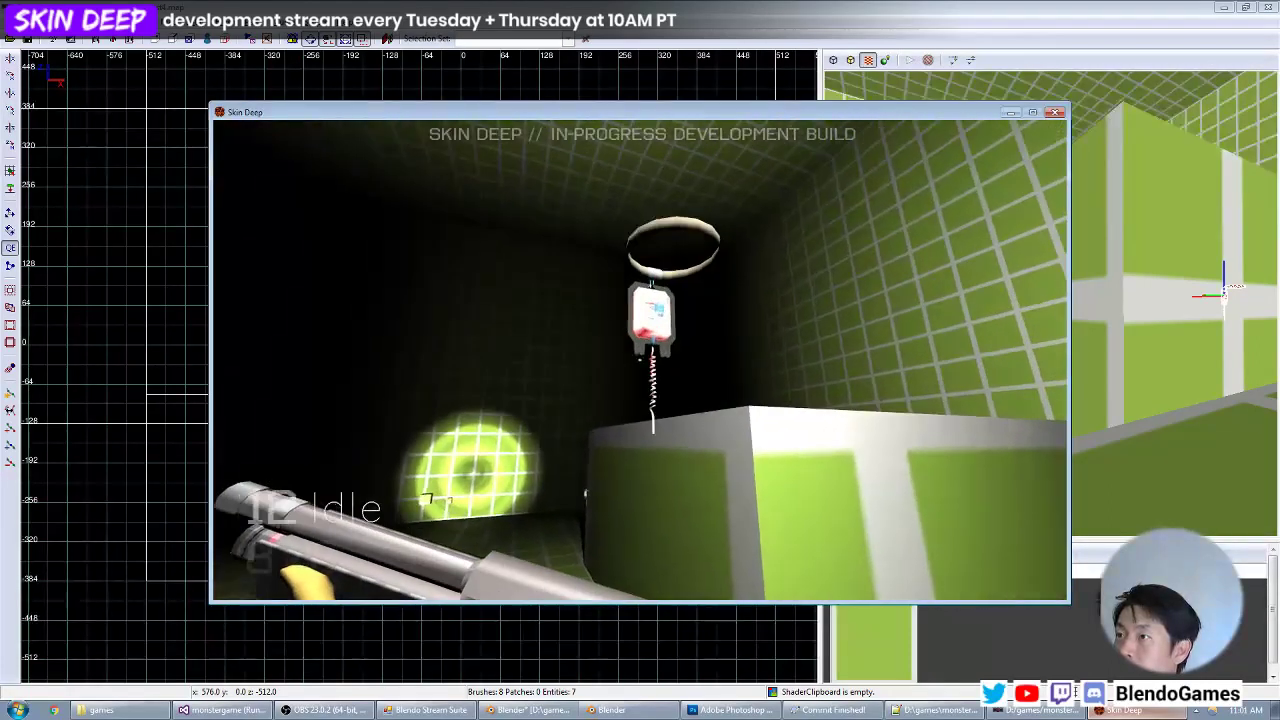
{"action": "key", "text": "w"}
{"action": "key", "text": "2"}
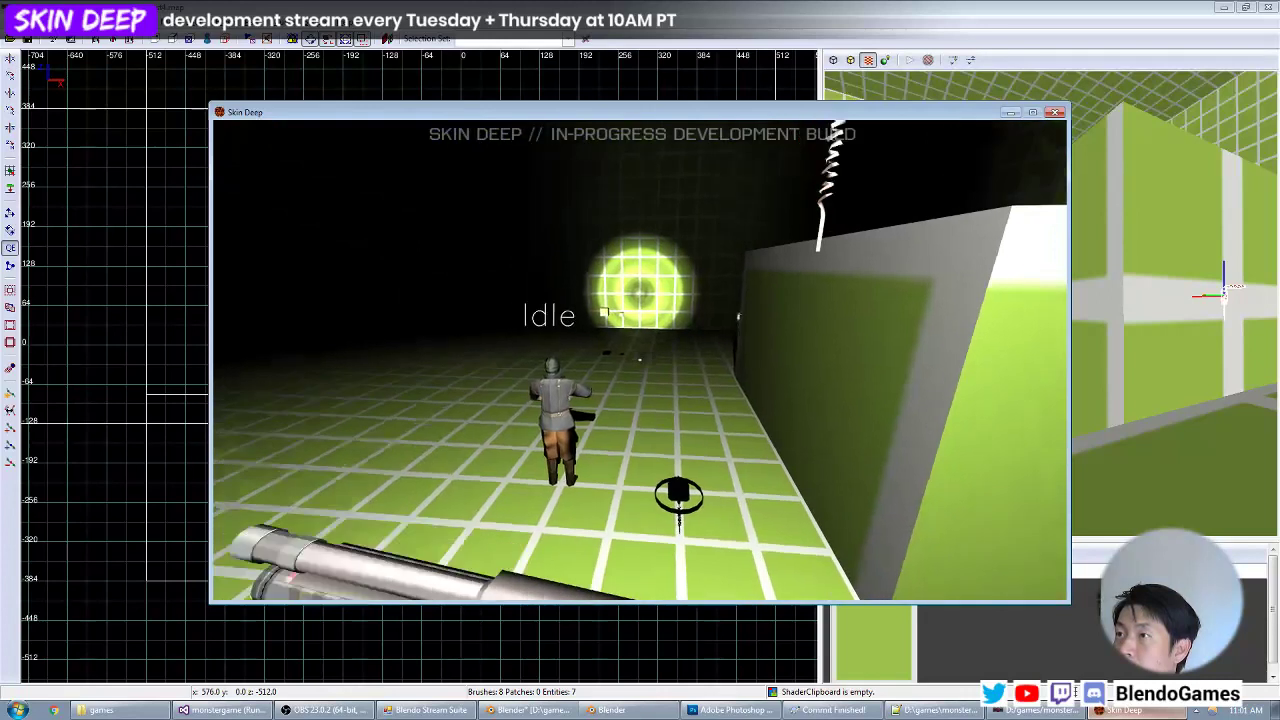
{"action": "left_click", "coordinate": [640, 360]}
{"action": "key", "text": "w"}
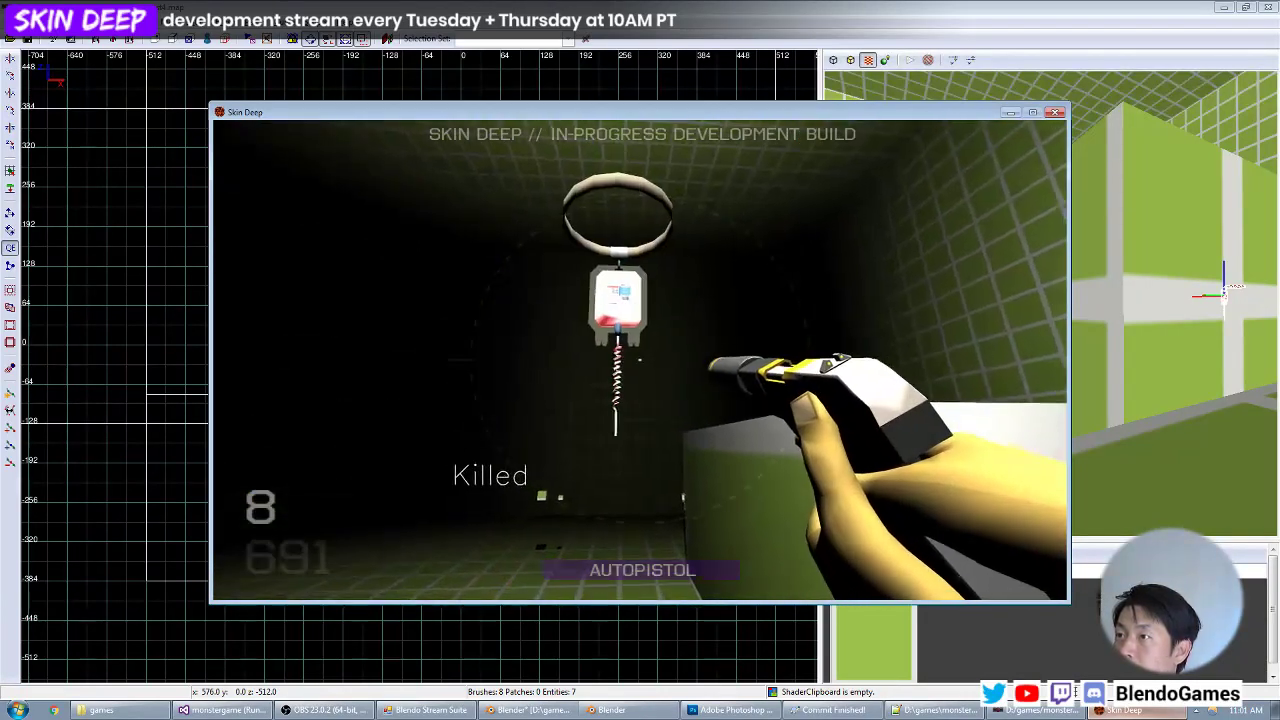
{"action": "key", "text": "z"}
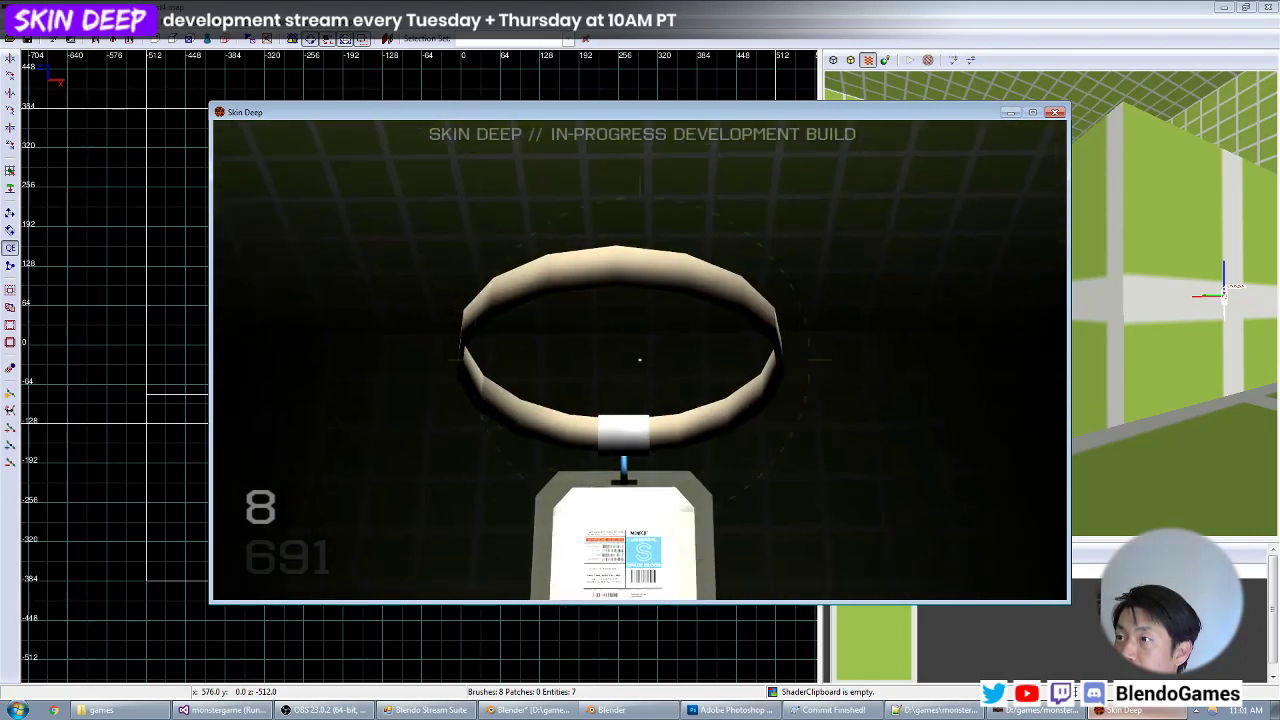
{"action": "key", "text": "z"}
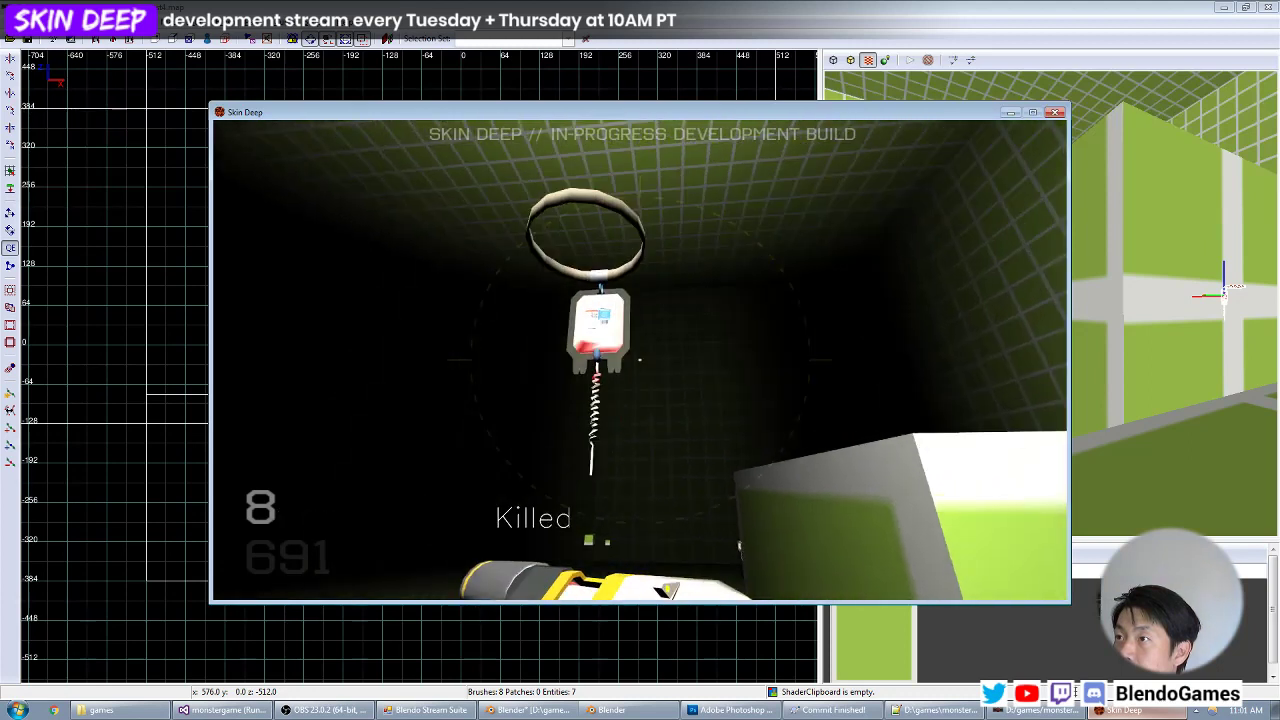
{"action": "key", "text": "z"}
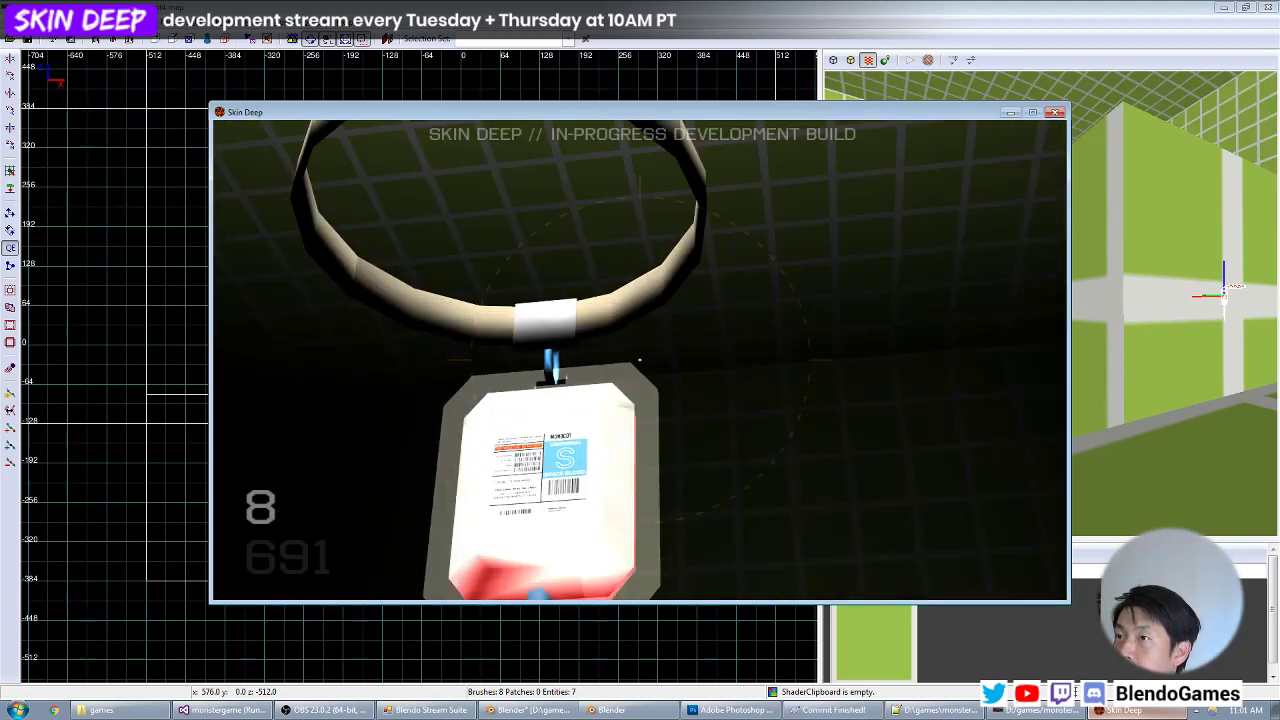
{"action": "key", "text": "z"}
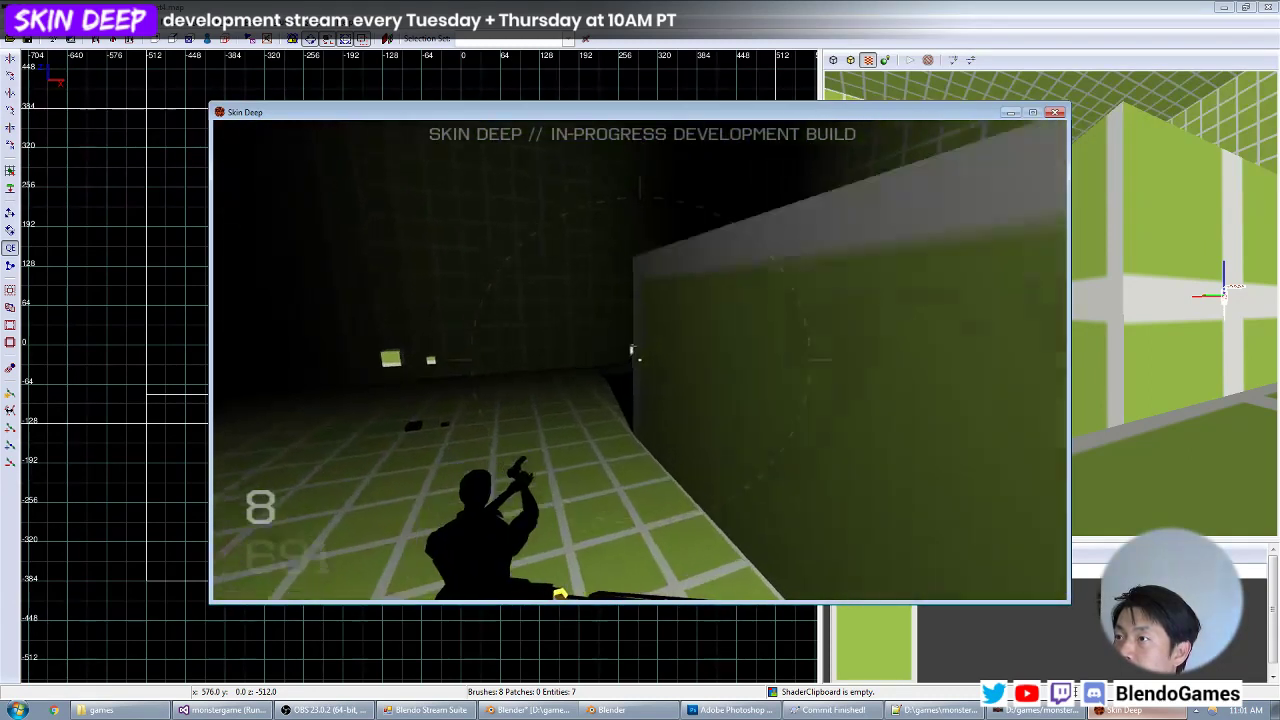
Walk along the large block and view the blood bag beside it from the dark side.
{"action": "key", "text": "w"}
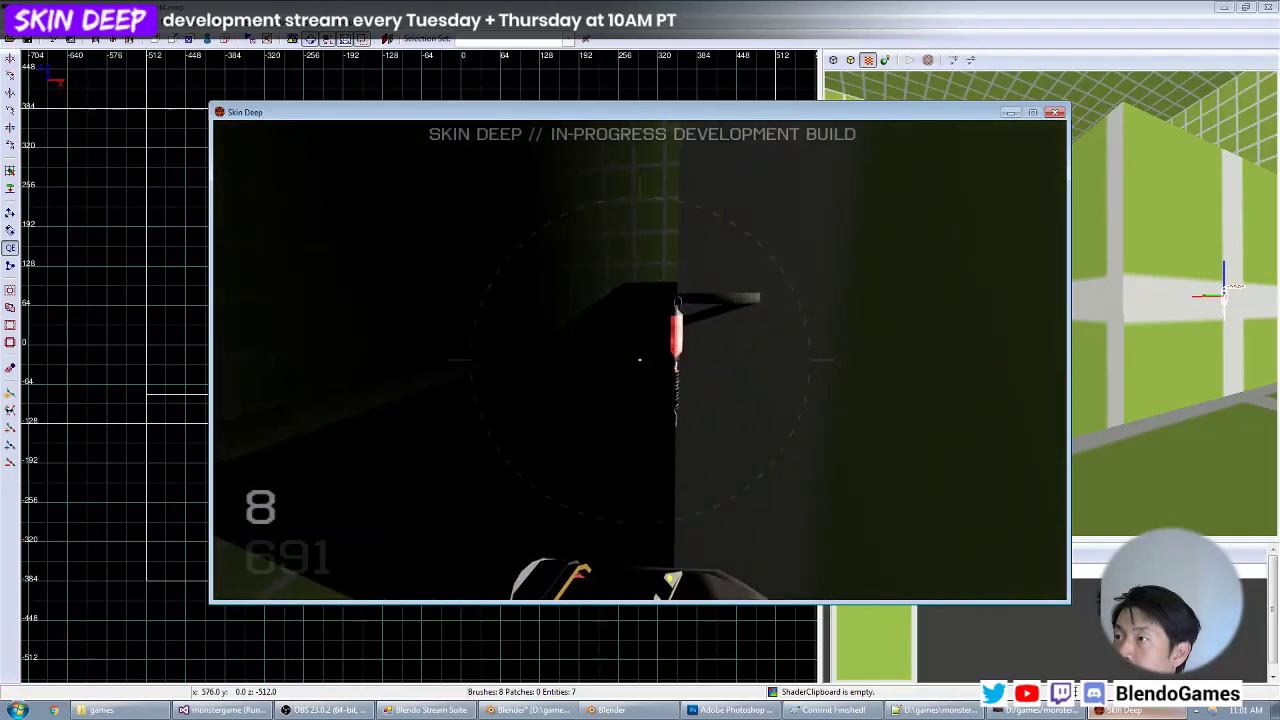
{"action": "key", "text": "w"}
{"action": "key", "text": "d"}
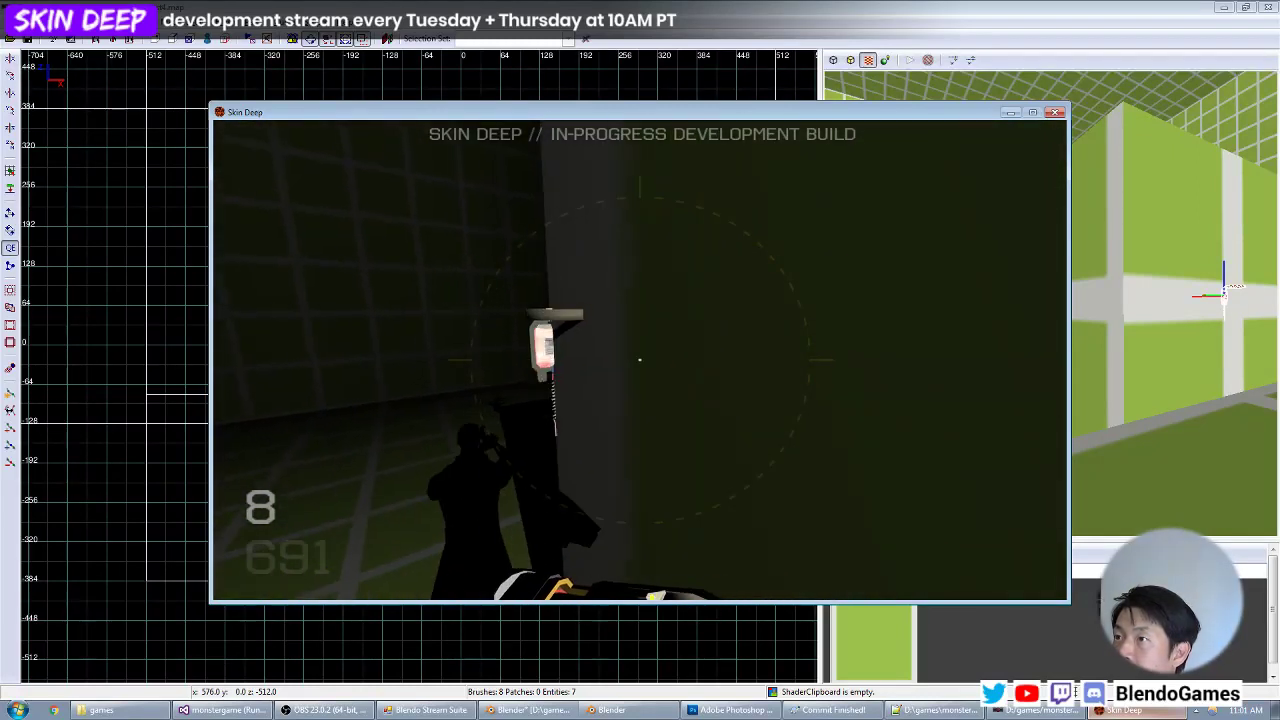
Check the area behind the block in the map editor, then recompile and reload test4 with the dmap and map console commands.
{"action": "key", "text": "grave"}
{"action": "key", "text": "alt+Tab"}
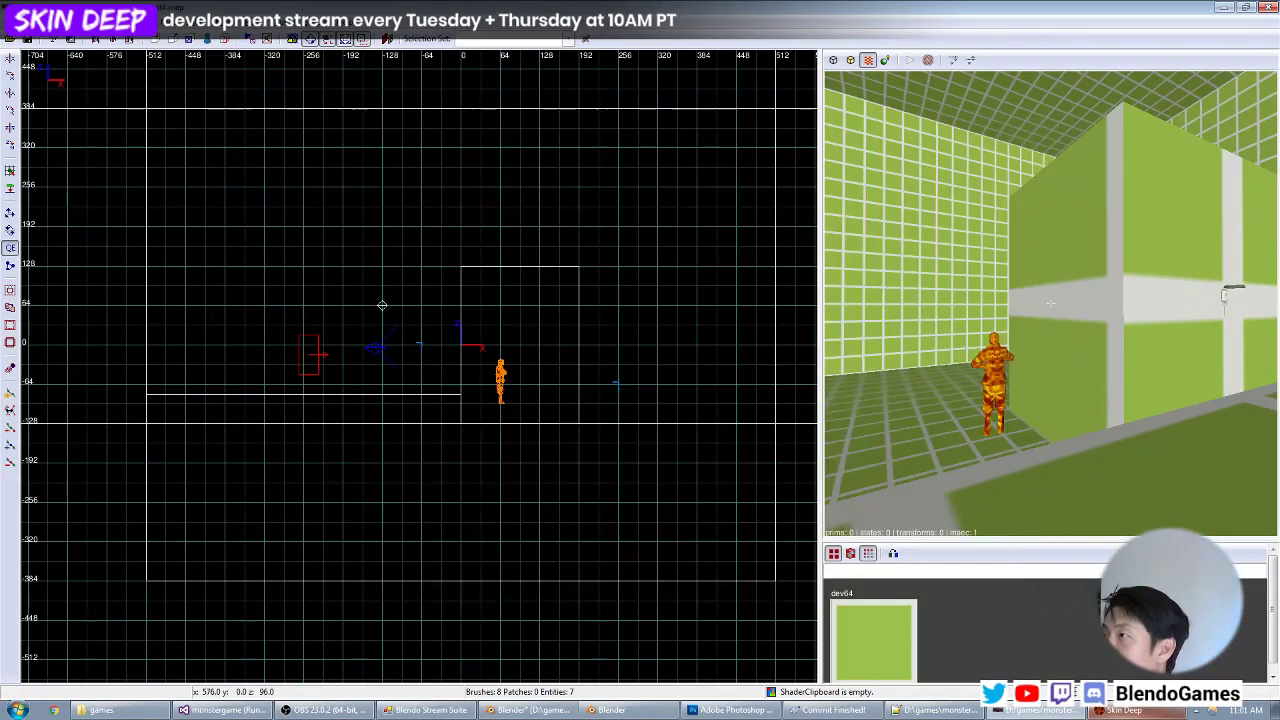
{"action": "key", "text": "w"}
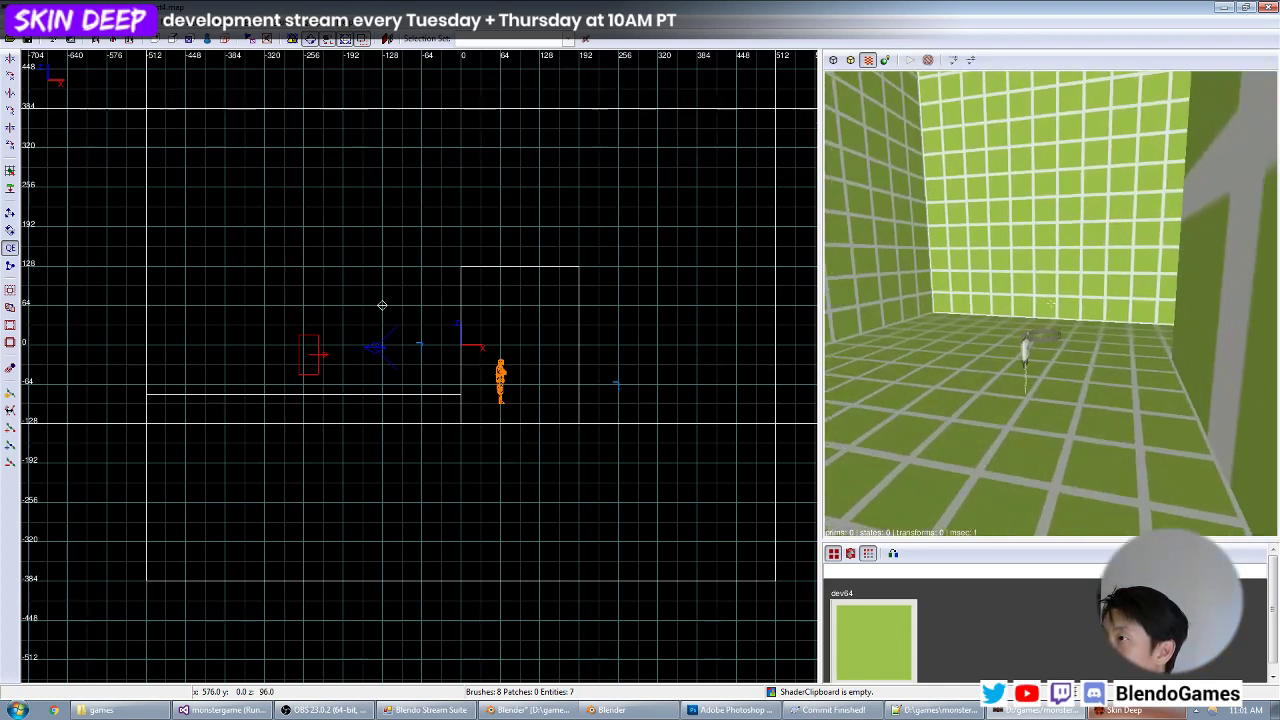
{"action": "key", "text": "alt+Tab"}
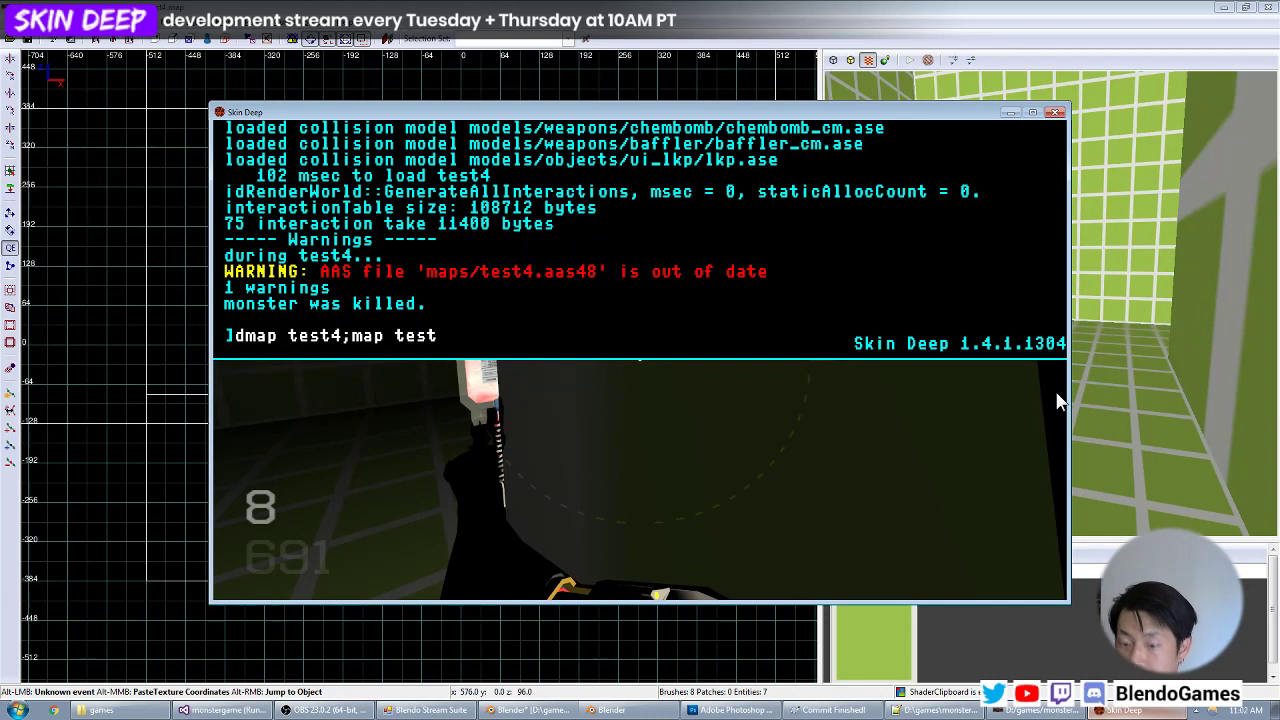
{"action": "key", "text": "Return"}
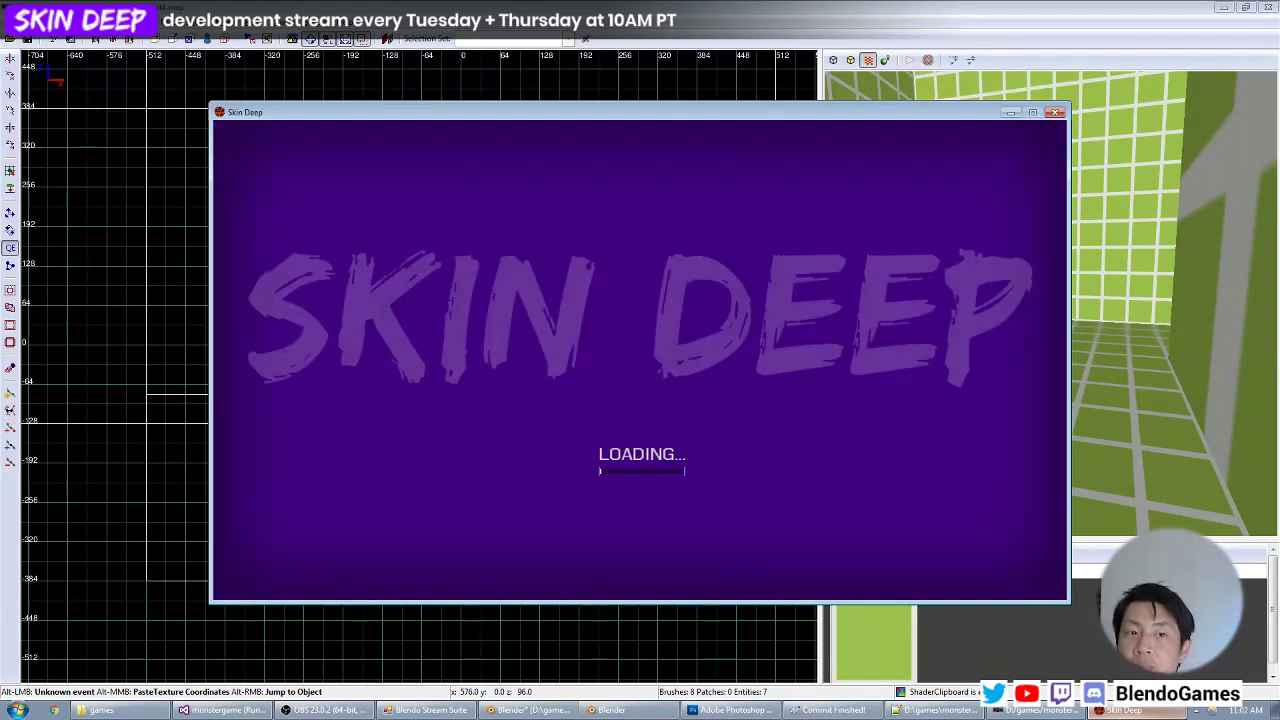
Shoot the guard with the autopistol in the reloaded level and view the hanging blood bag beside the block.
{"action": "scroll", "coordinate": [640, 360], "scroll_direction": "down", "scroll_amount": 1}
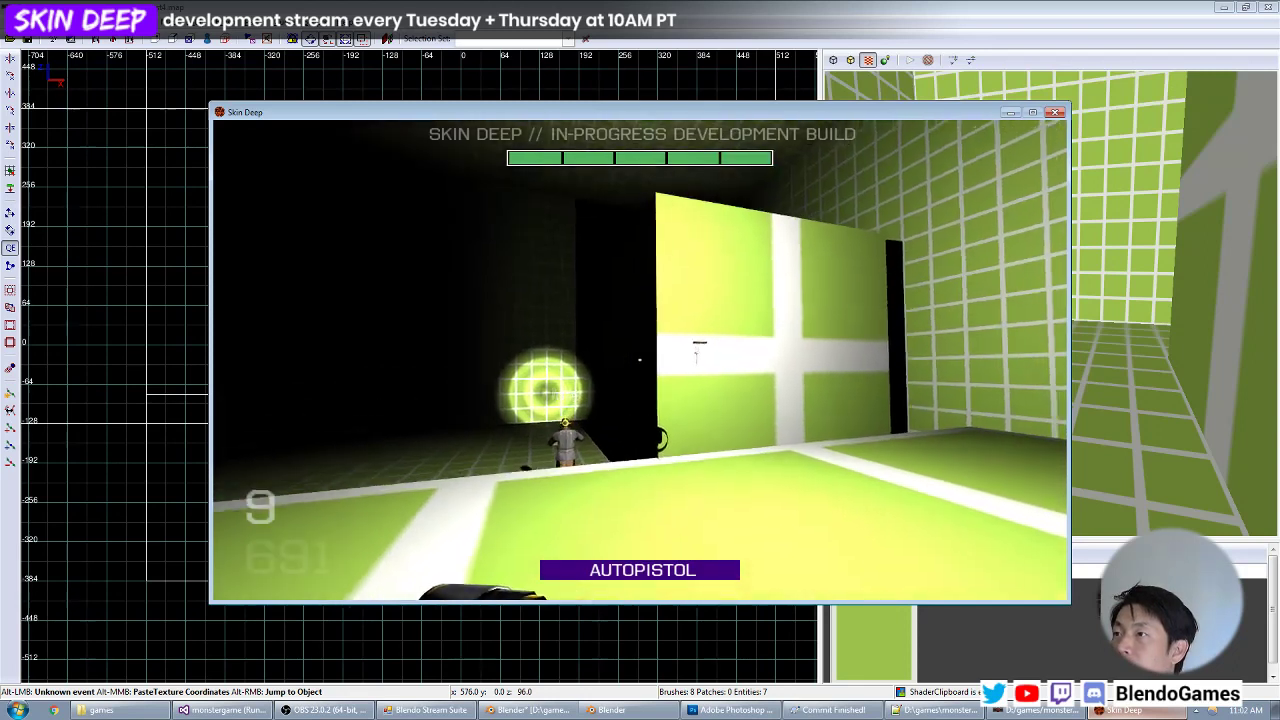
{"action": "left_click", "coordinate": [640, 360]}
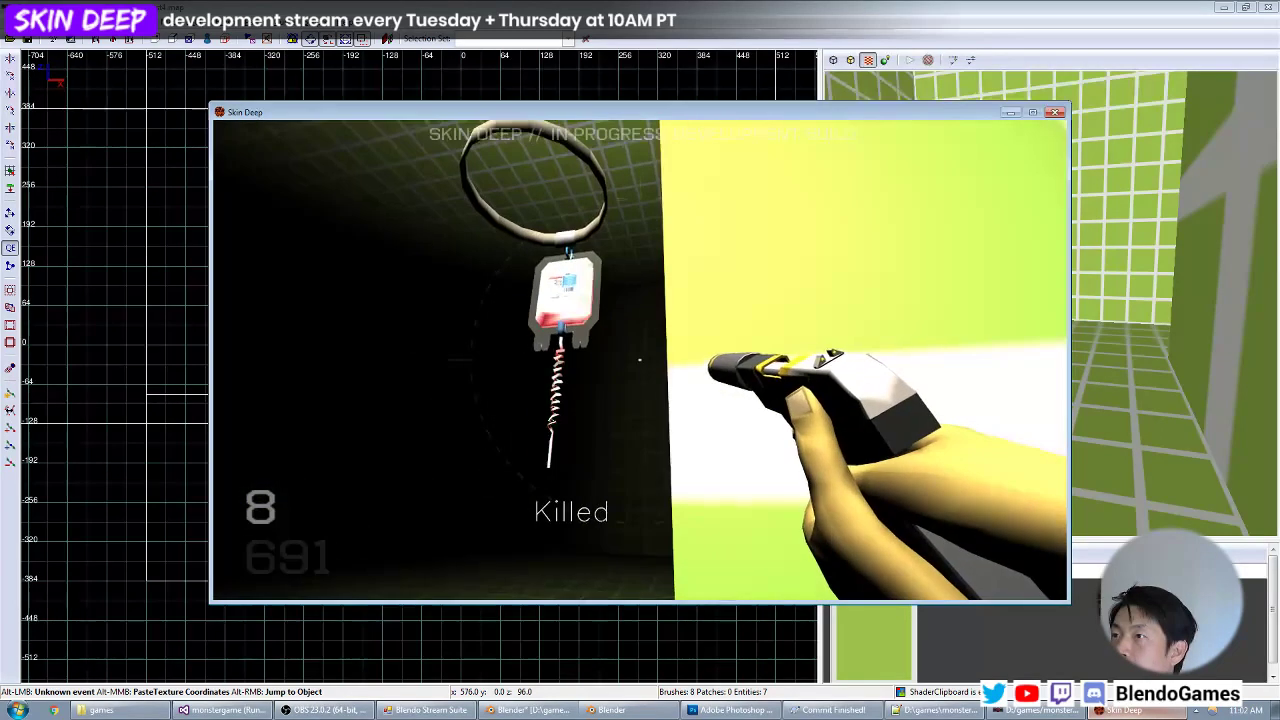
{"action": "right_click", "coordinate": [640, 360]}
{"action": "key", "text": "r"}
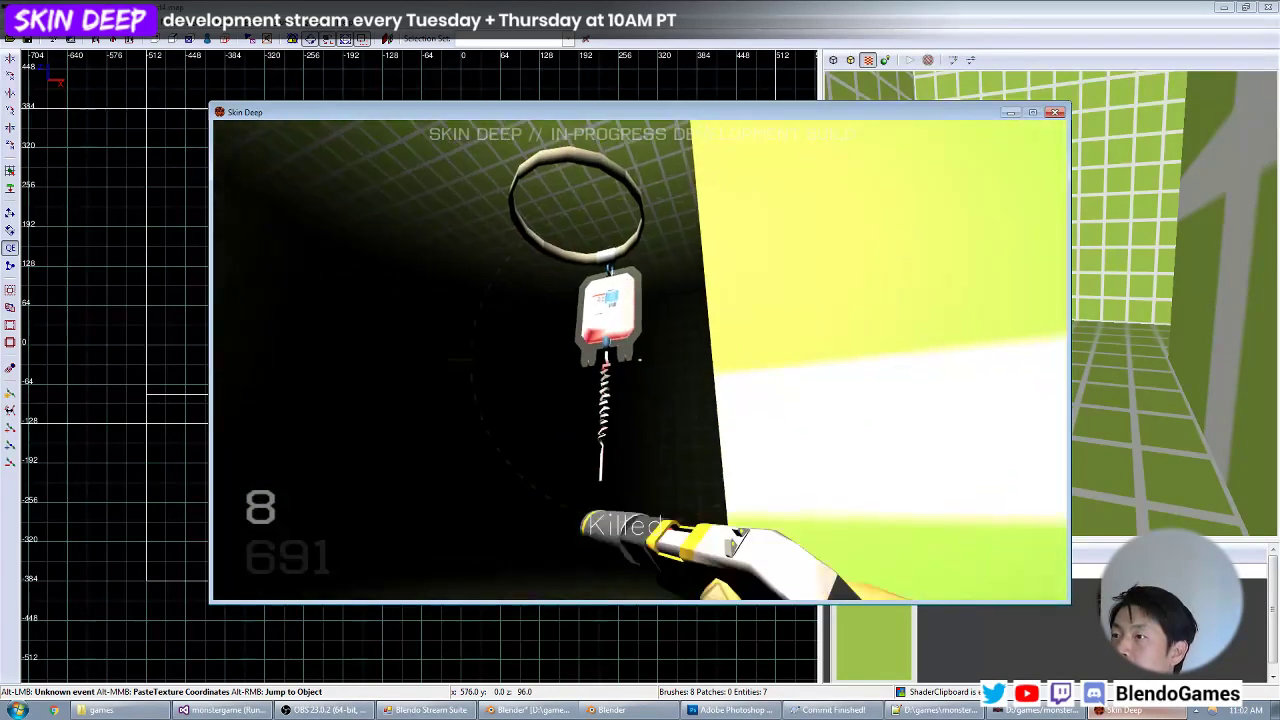
Go into the shadow behind the block and examine the blood bag there from near and far.
{"action": "key", "text": "w"}
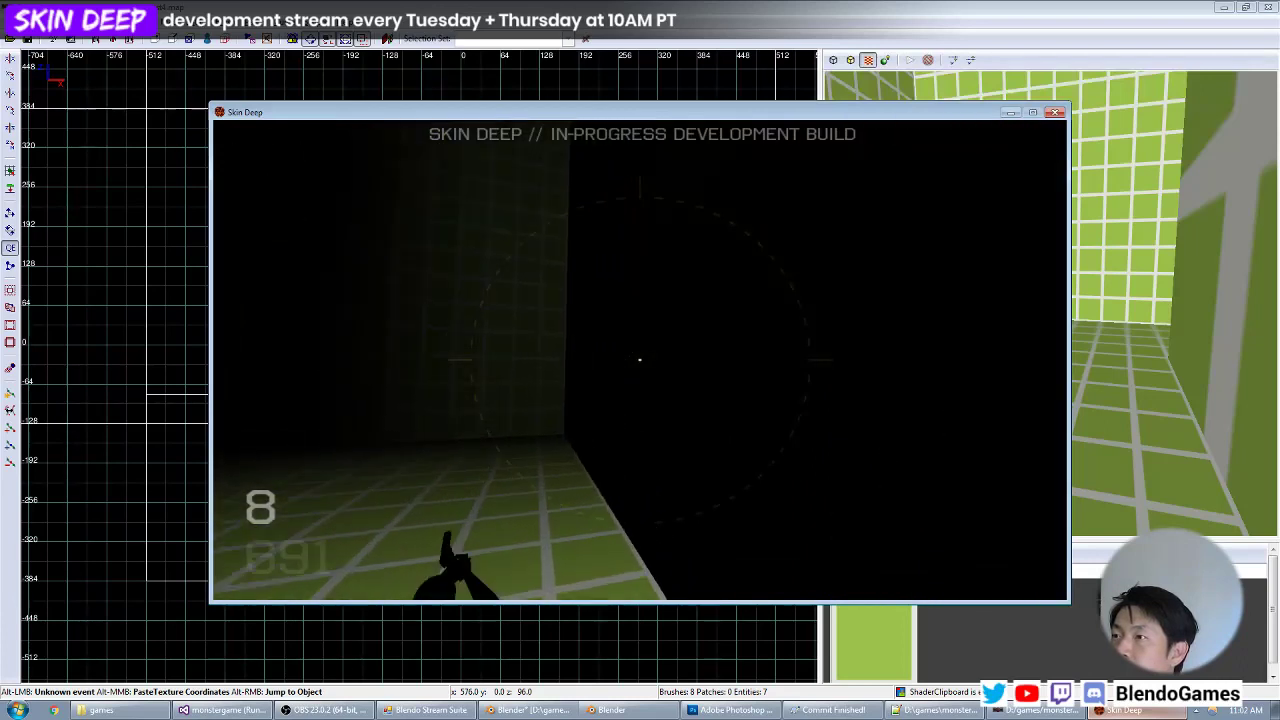
{"action": "key", "text": "w"}
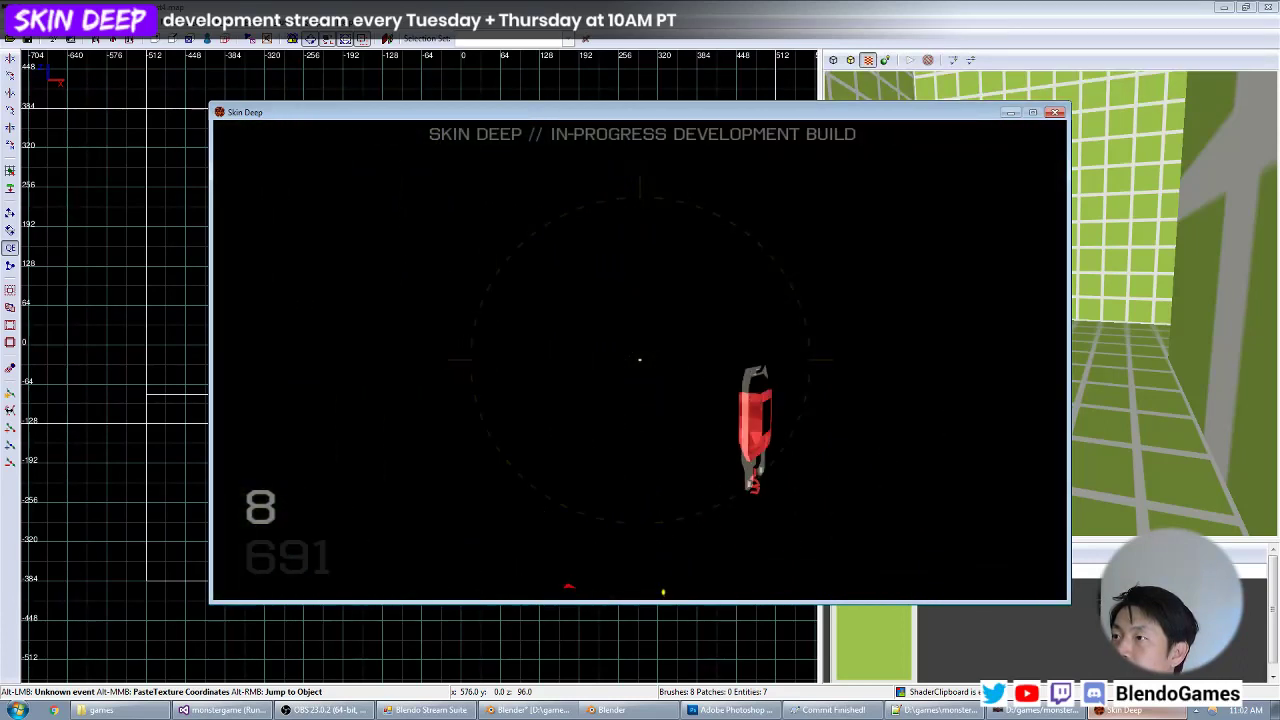
{"action": "key", "text": "w"}
{"action": "key", "text": "w"}
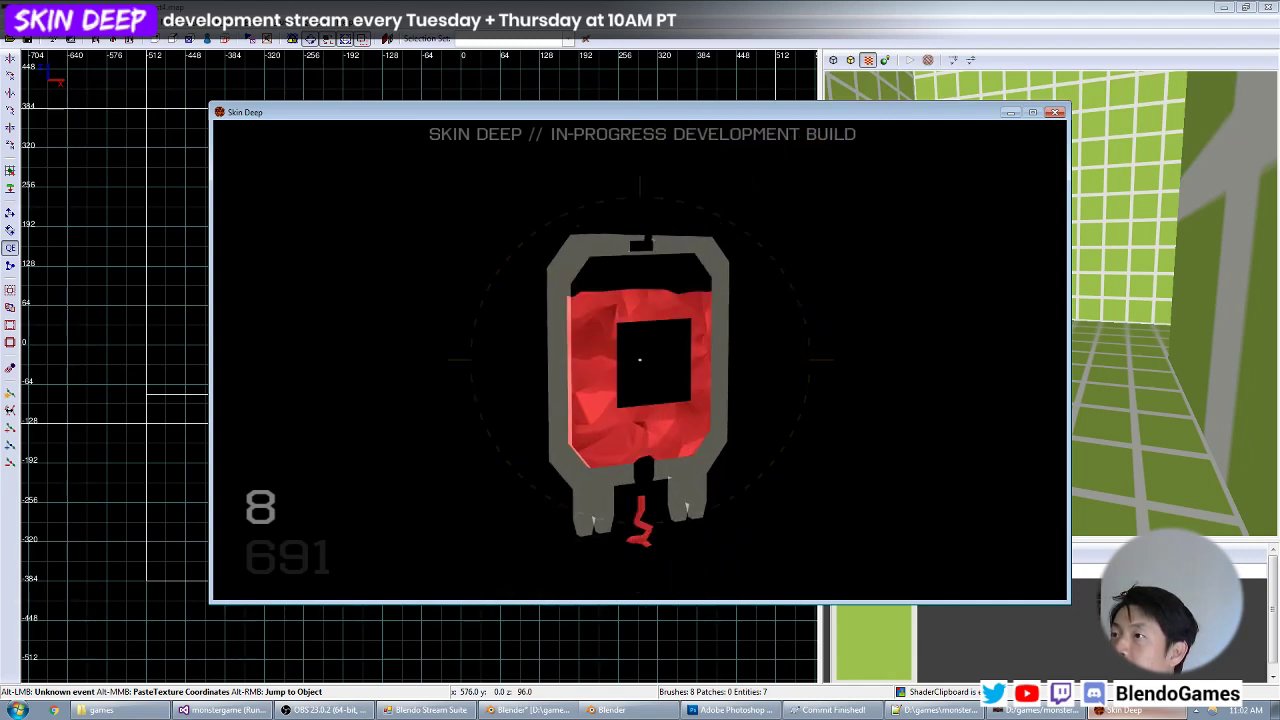
{"action": "key", "text": "s"}
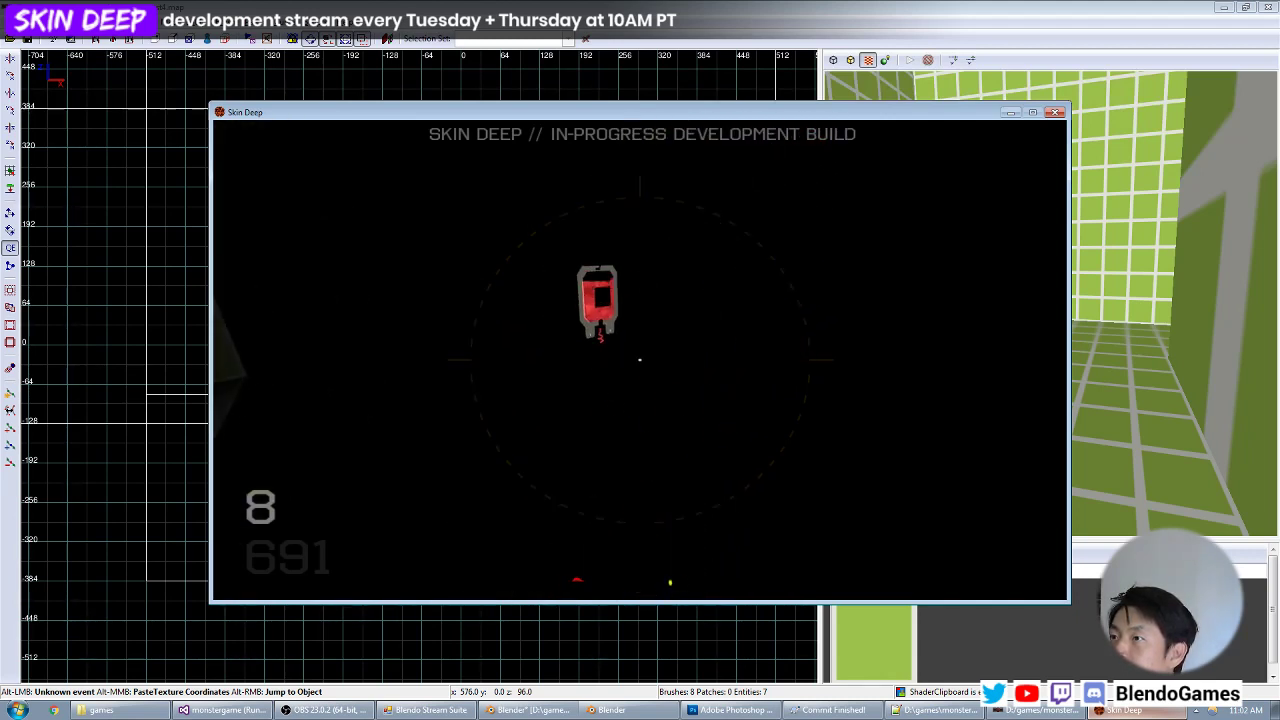
{"action": "key", "text": "z"}
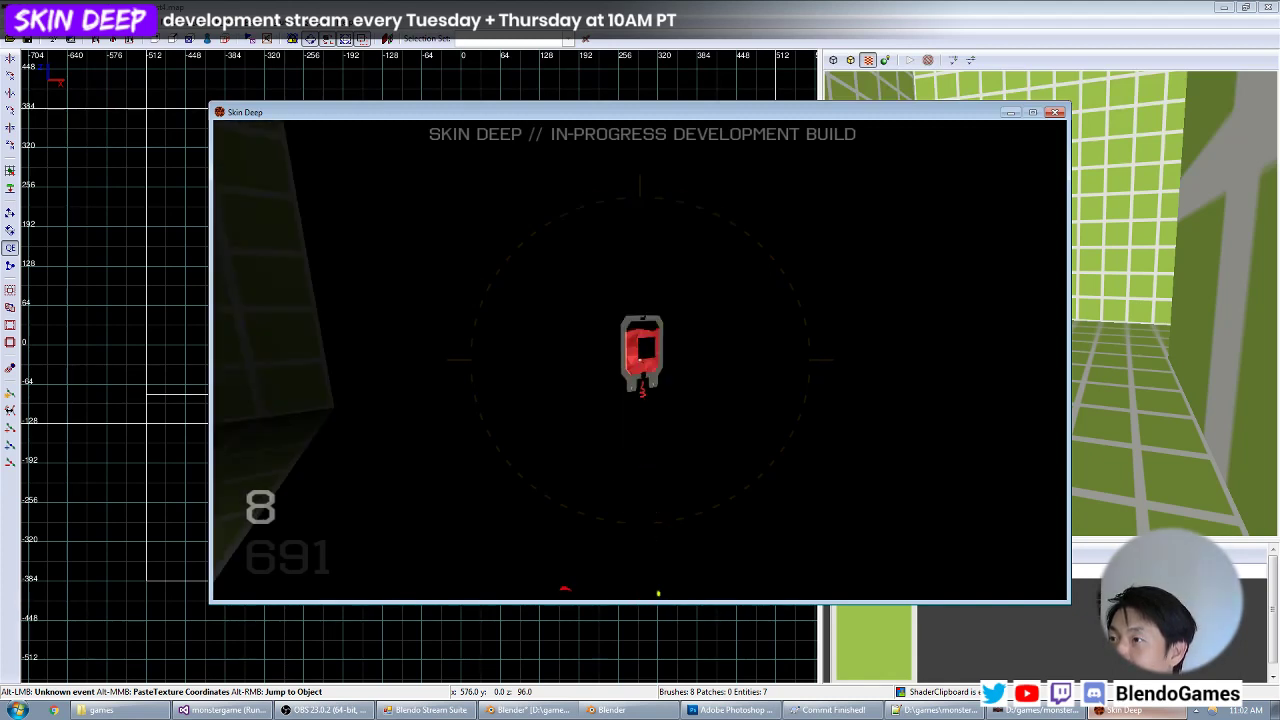
Check the bloodbag/baggy material in objects.mtr against the blood bag's look in the game's shadowed area.
{"action": "key", "text": "grave"}
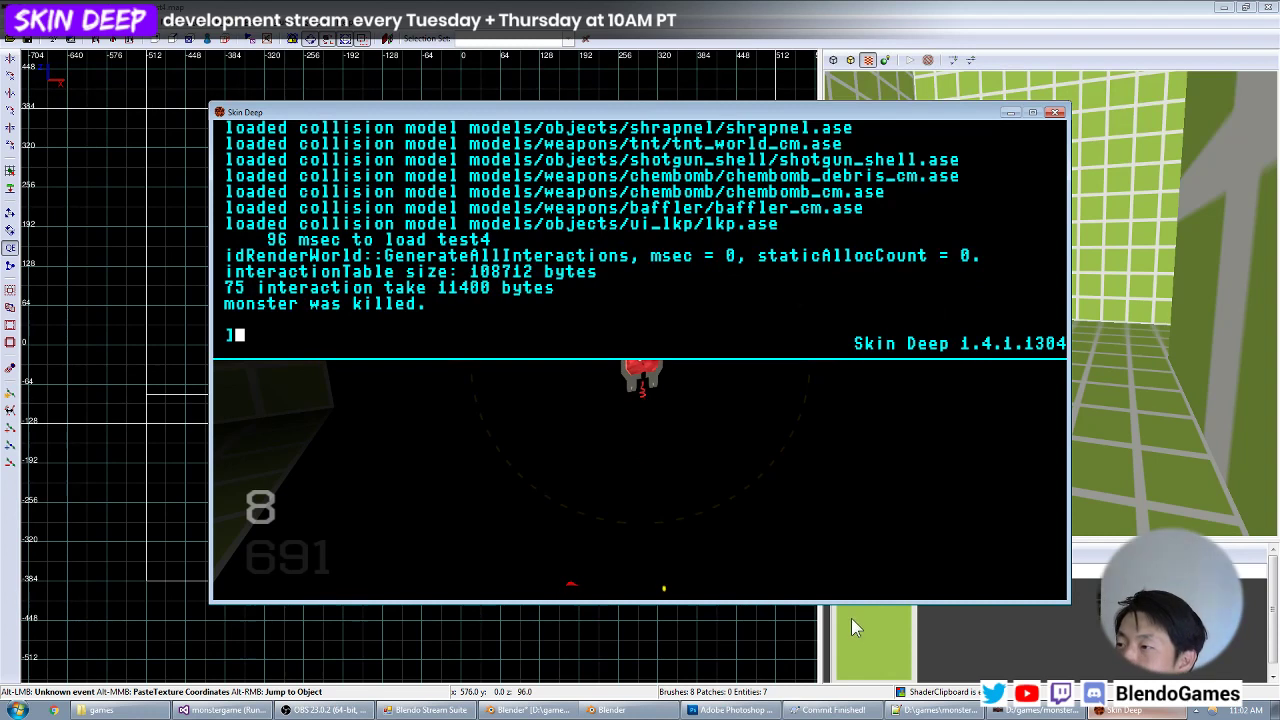
{"action": "left_click", "coordinate": [933, 711]}
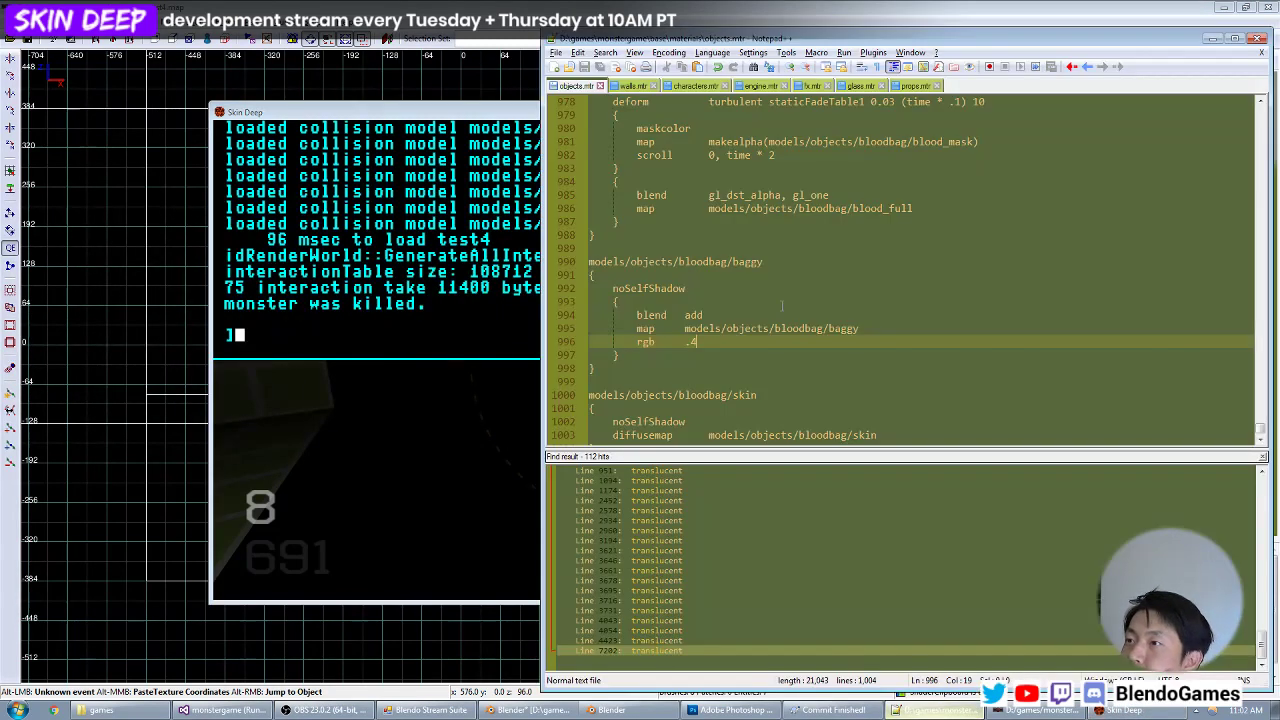
{"action": "left_click", "coordinate": [1118, 711]}
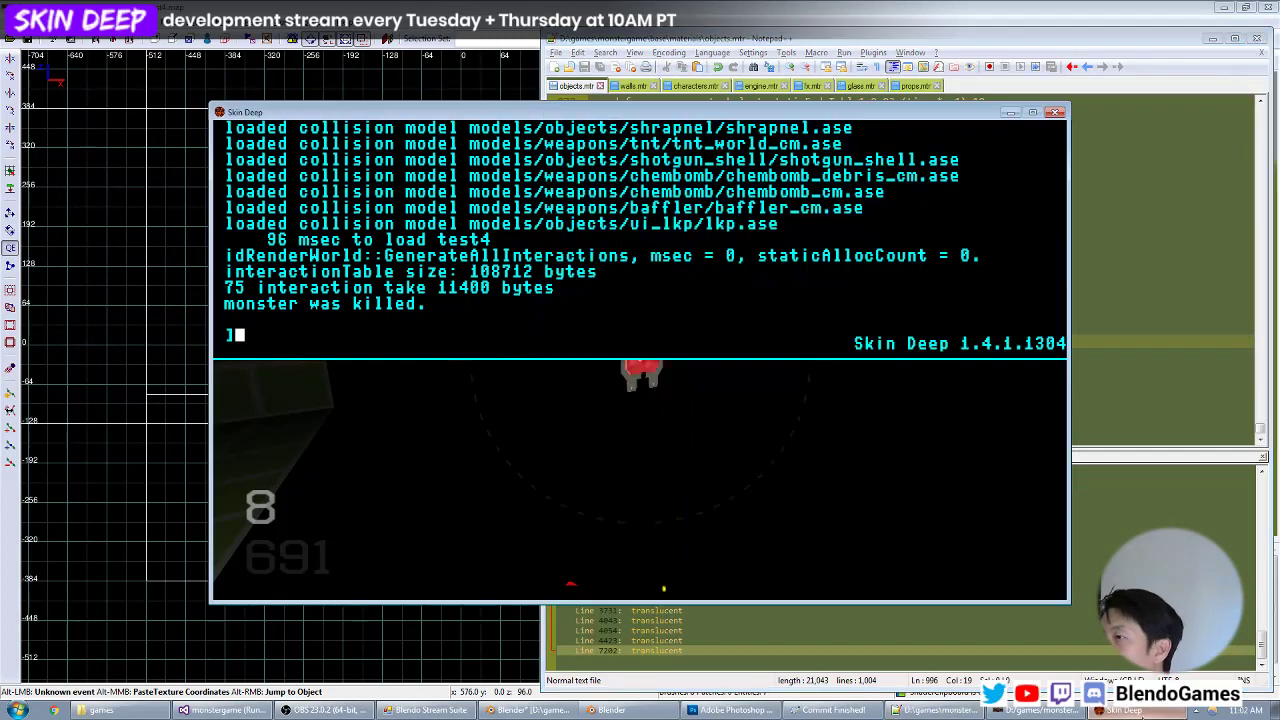
{"action": "key", "text": "grave"}
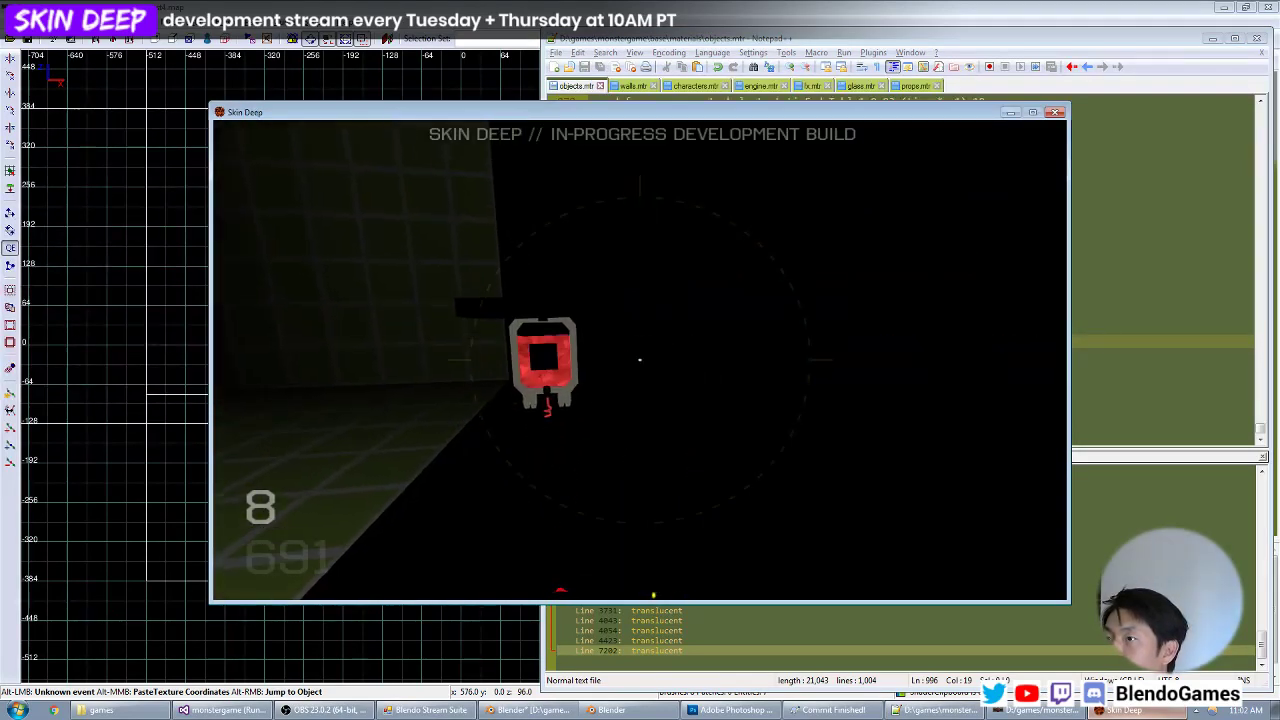
{"action": "key", "text": "w"}
{"action": "key", "text": "grave"}
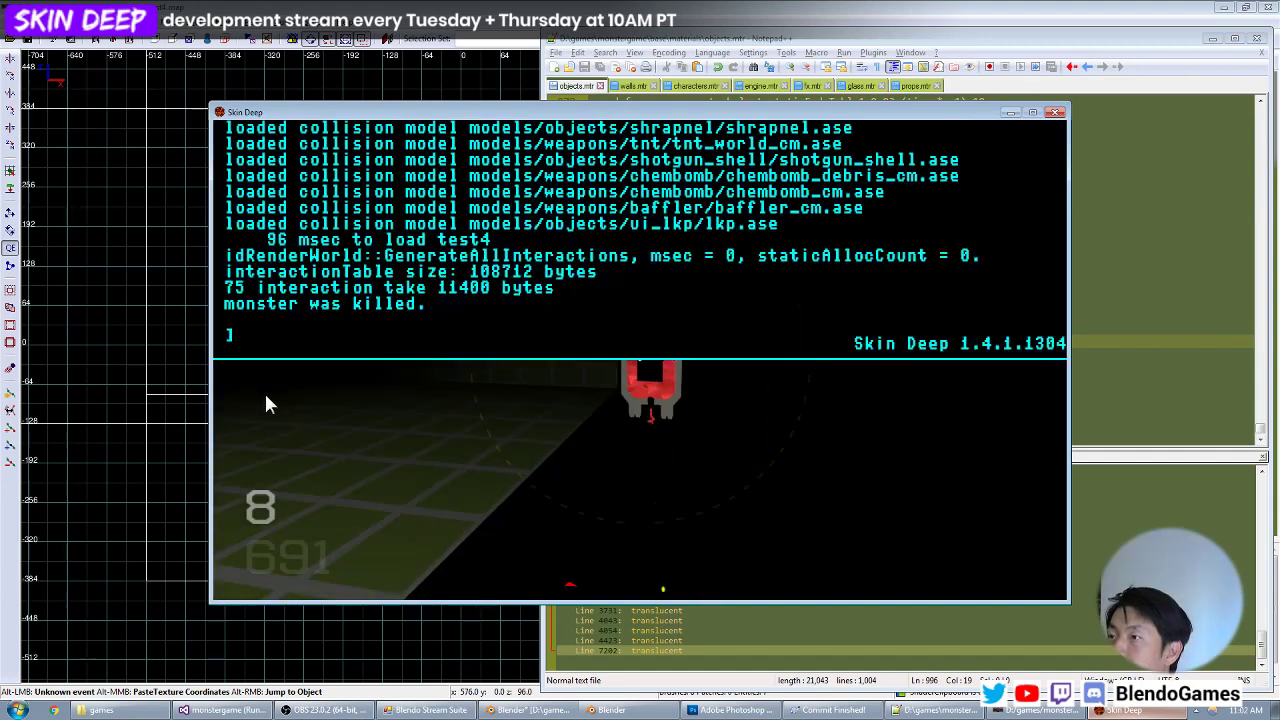
Close the search results in Notepad++ and compare the bloodbagtest and bloodbag material definitions in objects.mtr.
{"action": "left_click", "coordinate": [935, 711]}
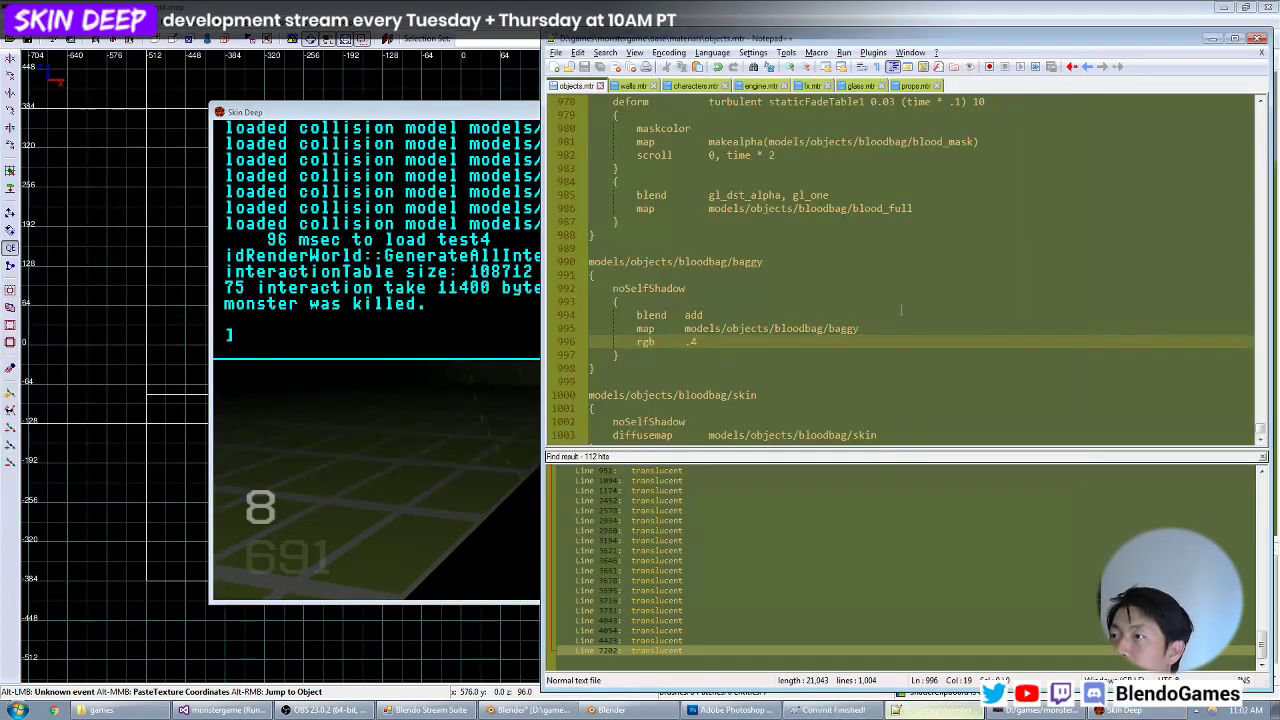
{"action": "scroll", "coordinate": [1231, 424], "scroll_direction": "down", "scroll_amount": 1}
{"action": "left_click", "coordinate": [1263, 458]}
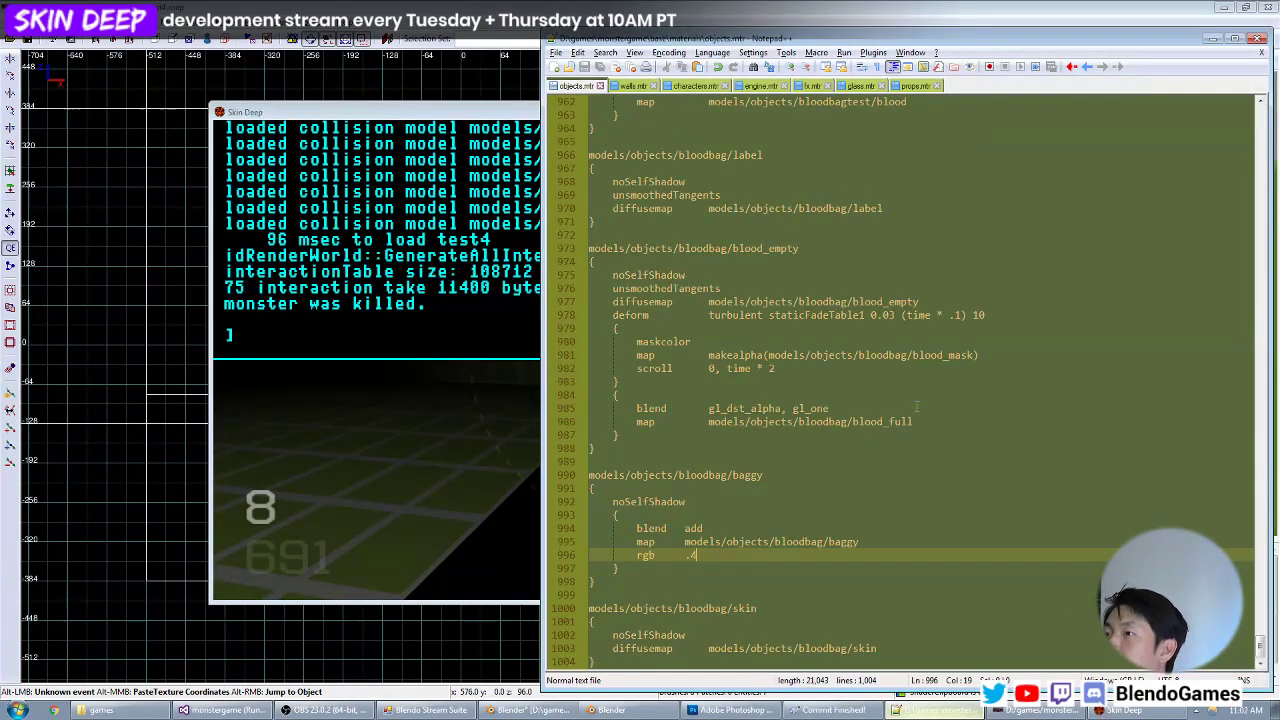
{"action": "scroll", "coordinate": [830, 360], "scroll_direction": "up", "scroll_amount": 9}
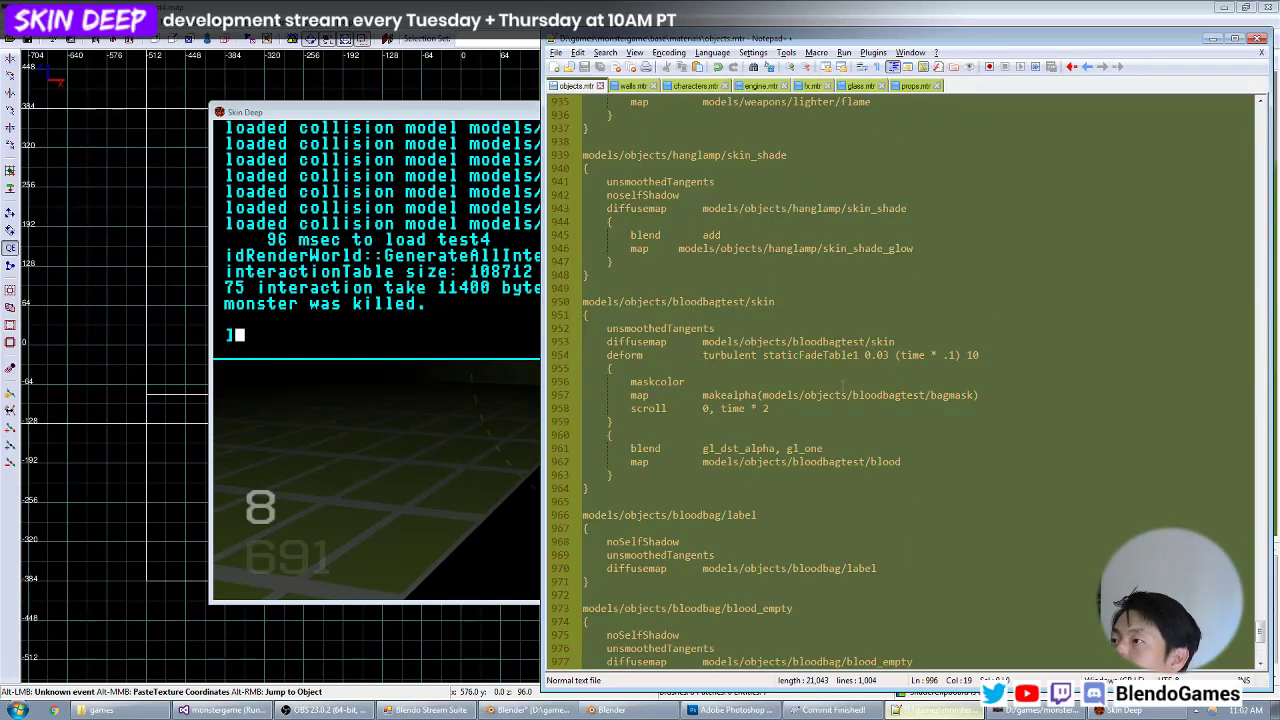
{"action": "scroll", "coordinate": [944, 397], "scroll_direction": "down", "scroll_amount": 8}
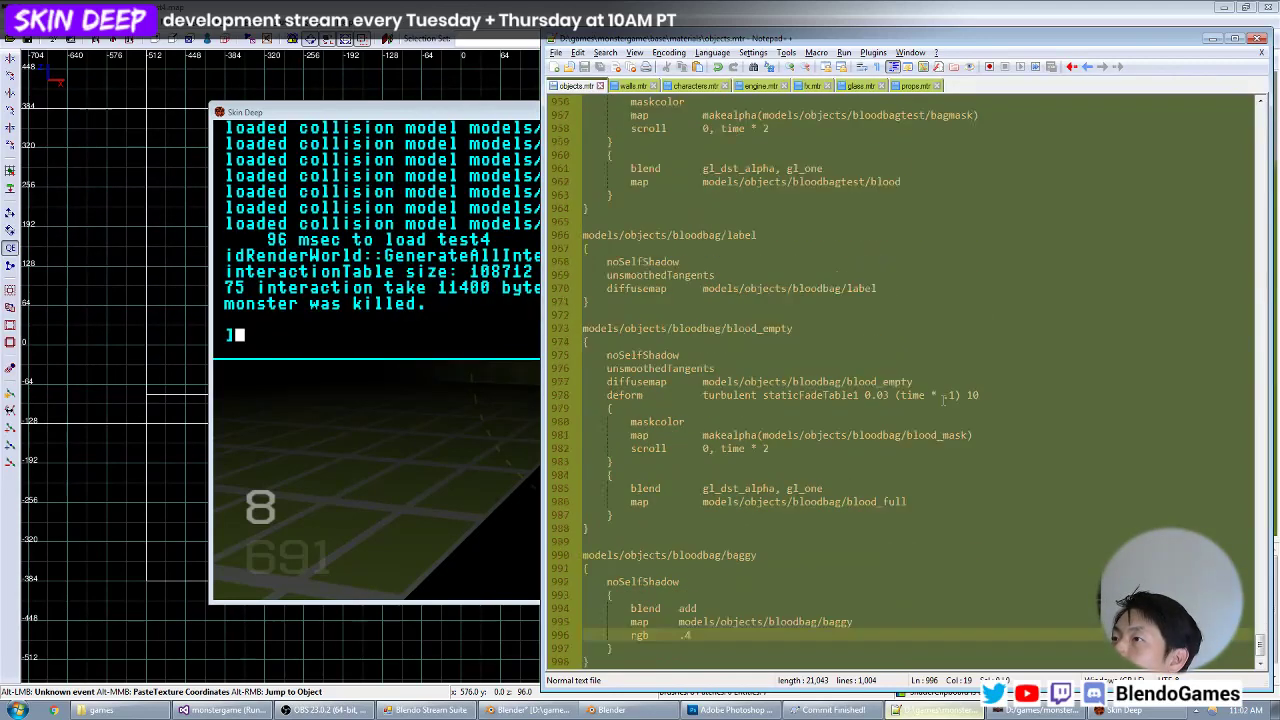
{"action": "scroll", "coordinate": [939, 398], "scroll_direction": "up", "scroll_amount": 2}
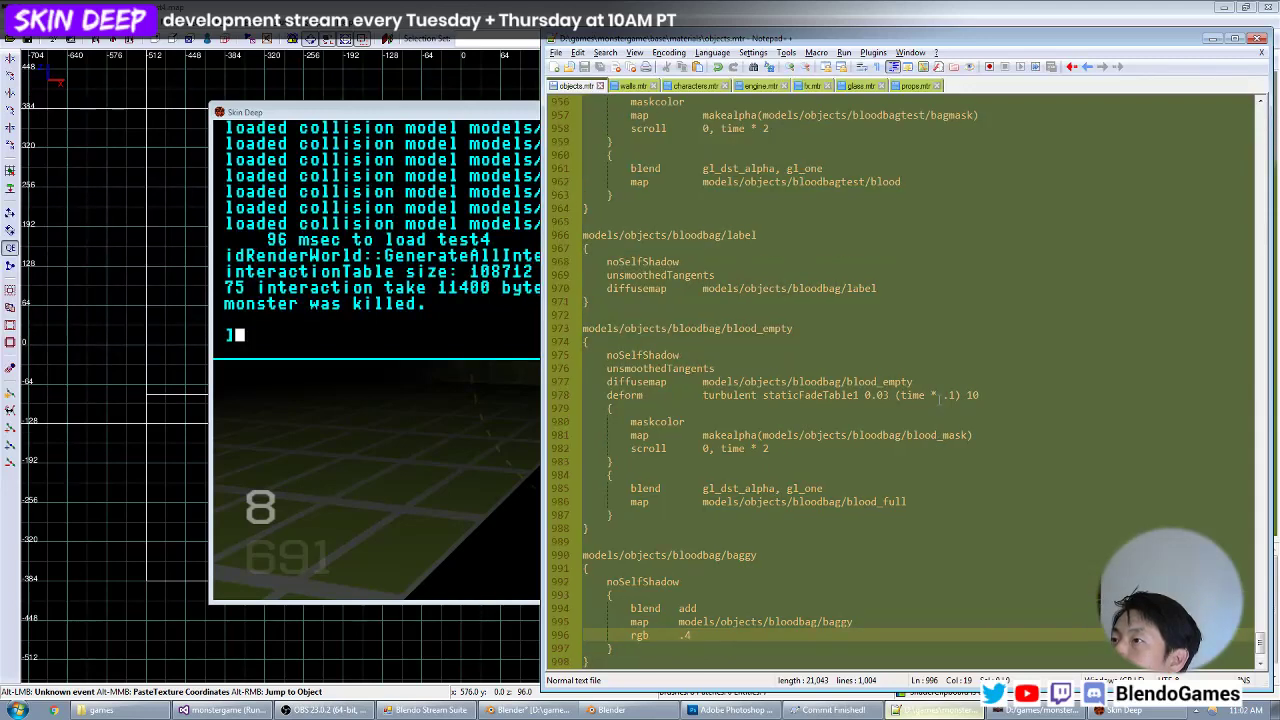
{"action": "scroll", "coordinate": [934, 397], "scroll_direction": "up", "scroll_amount": 6}
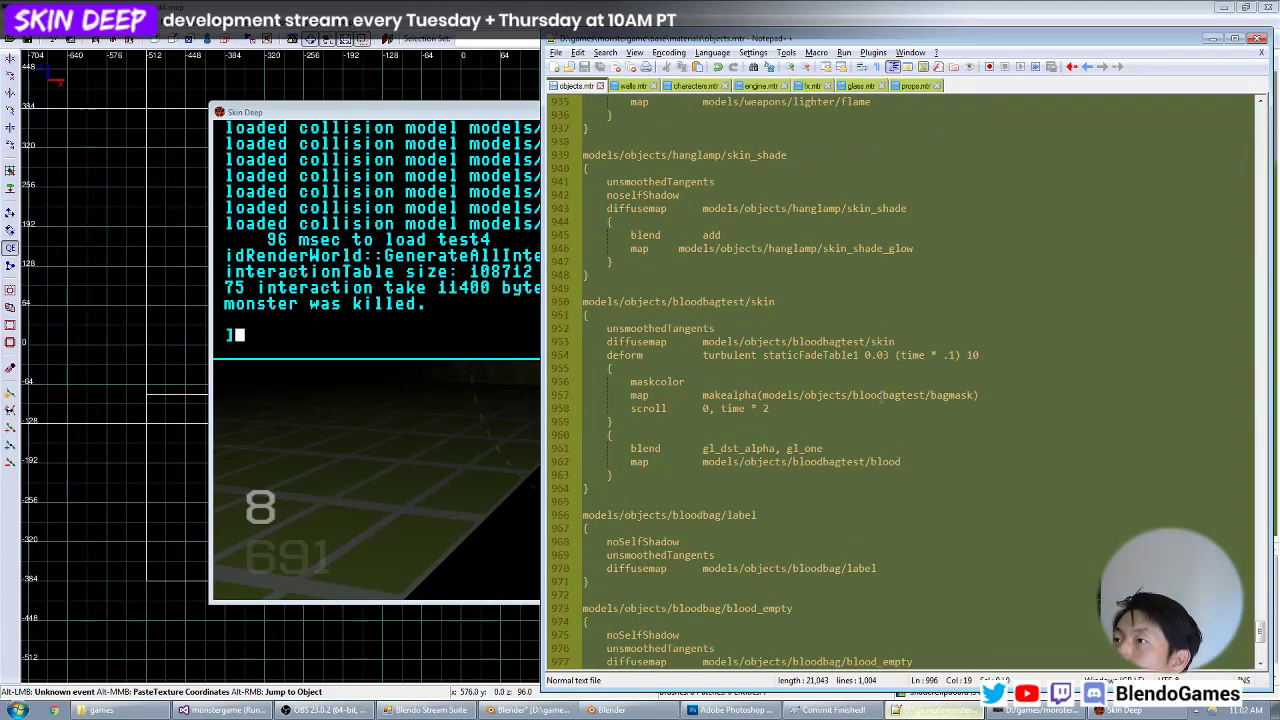
{"action": "scroll", "coordinate": [880, 395], "scroll_direction": "down", "scroll_amount": 3}
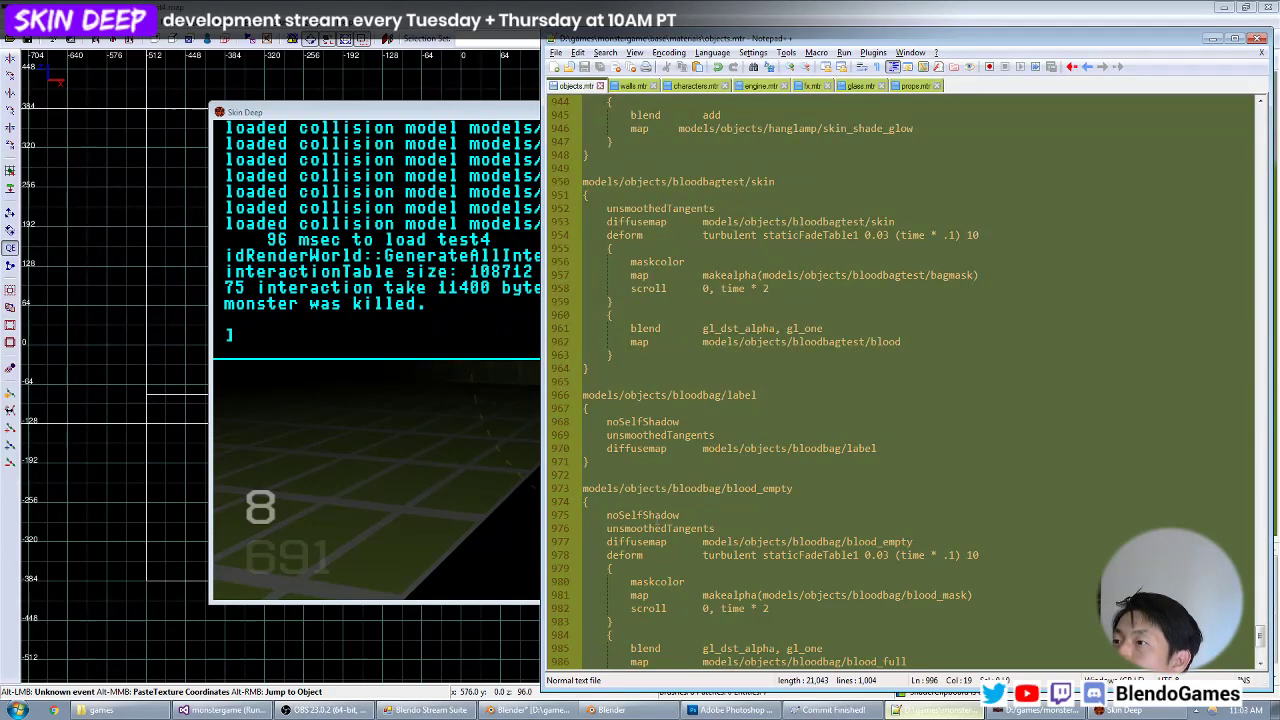
Remove the noSelfShadow keyword from the models/objects/bloodbag/blood_empty material.
{"action": "double_click", "coordinate": [655, 516]}
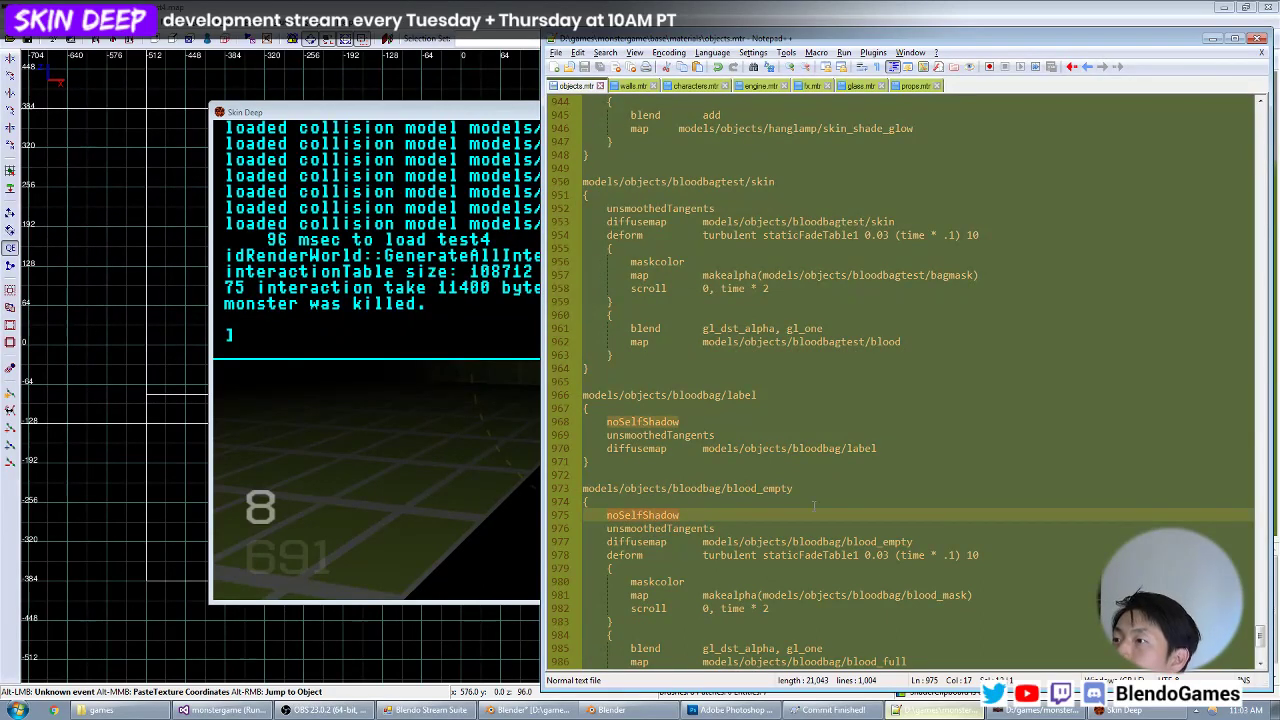
{"action": "scroll", "coordinate": [858, 510], "scroll_direction": "down", "scroll_amount": 2}
{"action": "key", "text": "Delete"}
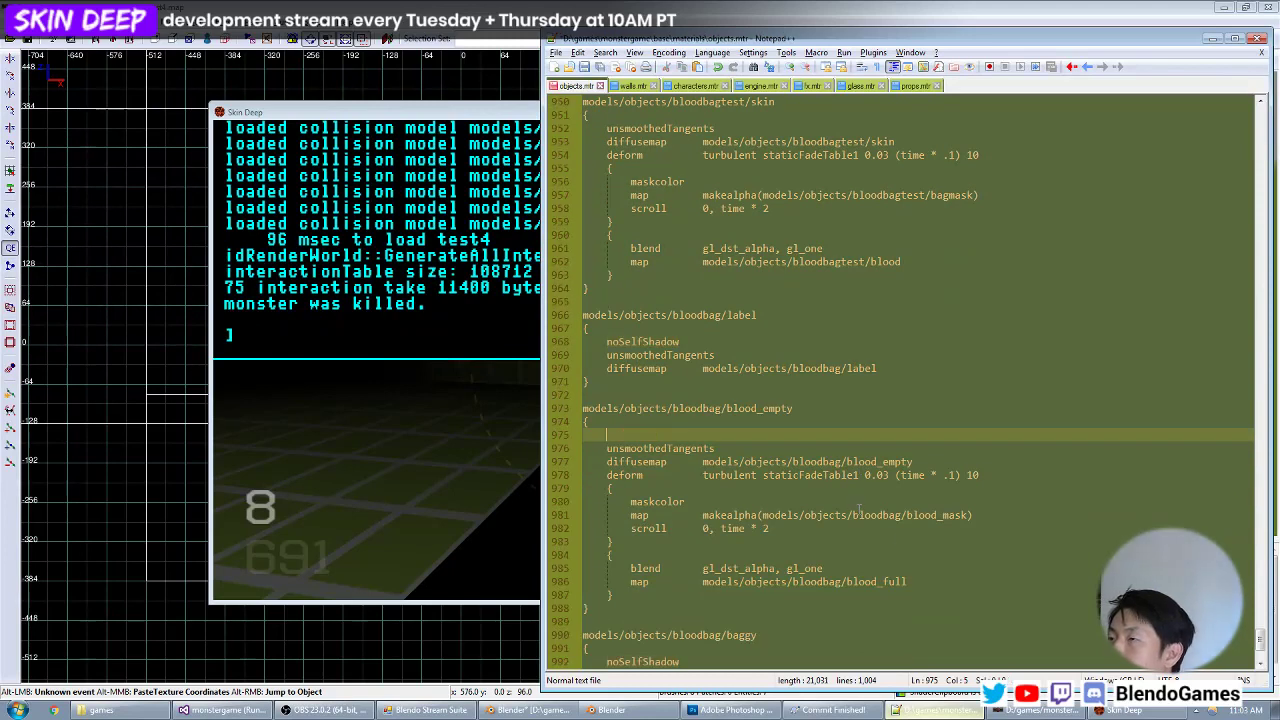
Check the blood bag in the game's shadow with the reloaded materials, and restore the noSelfShadow keyword in the blood_empty material.
{"action": "left_click", "coordinate": [1120, 710]}
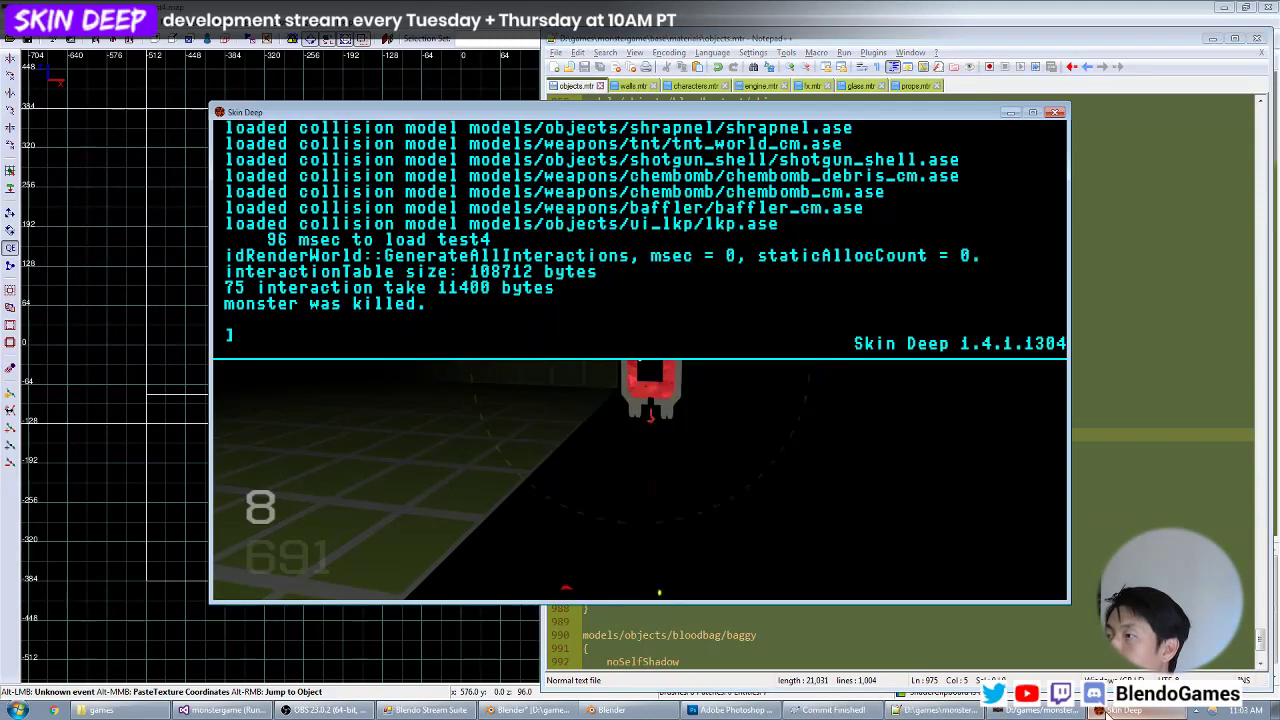
{"action": "key", "text": "grave"}
{"action": "key", "text": "grave"}
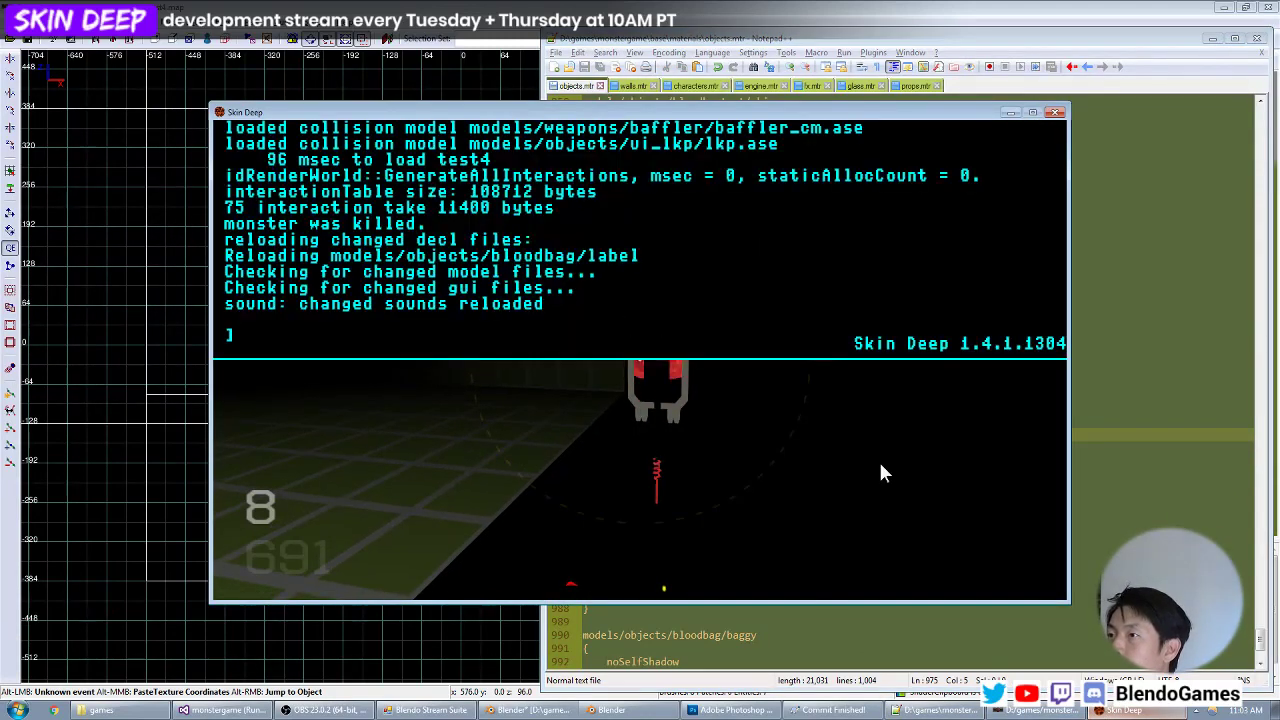
{"action": "key", "text": "alt+Tab"}
{"action": "key", "text": "ctrl+z"}
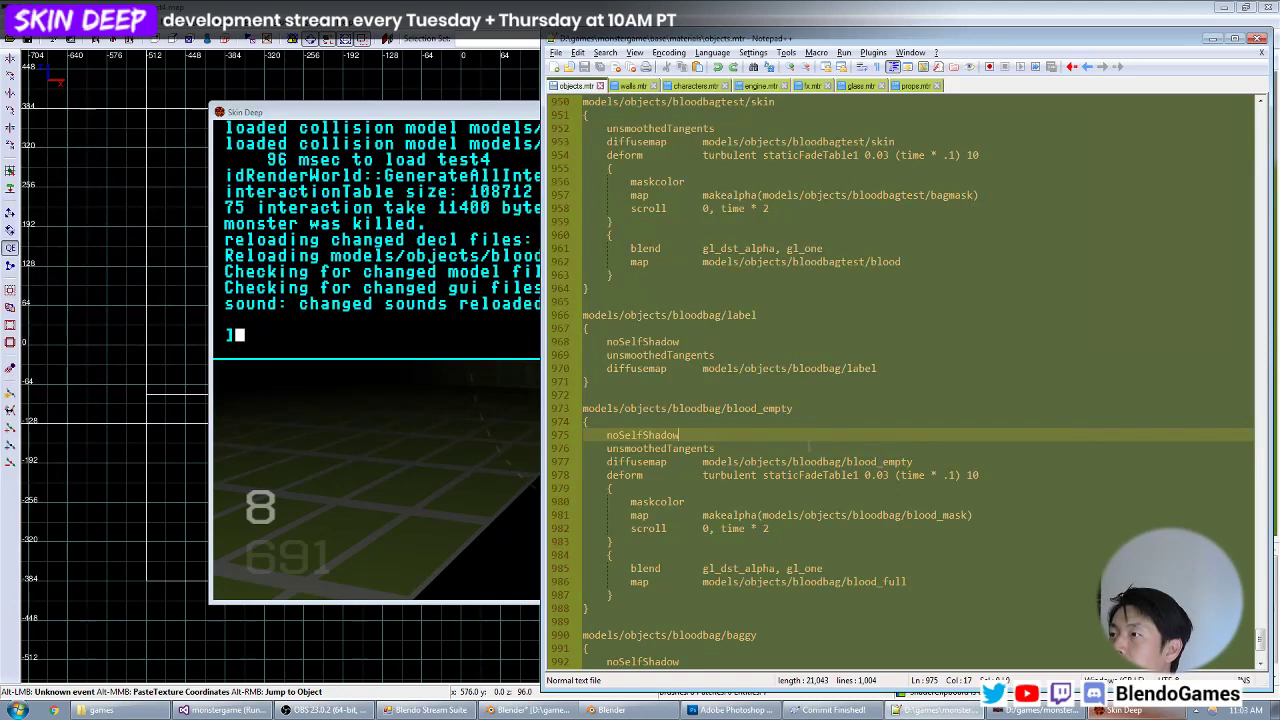
Read through the blood_empty material in objects.mtr from its diffusemap line to its blend stage.
{"action": "left_click", "coordinate": [783, 461]}
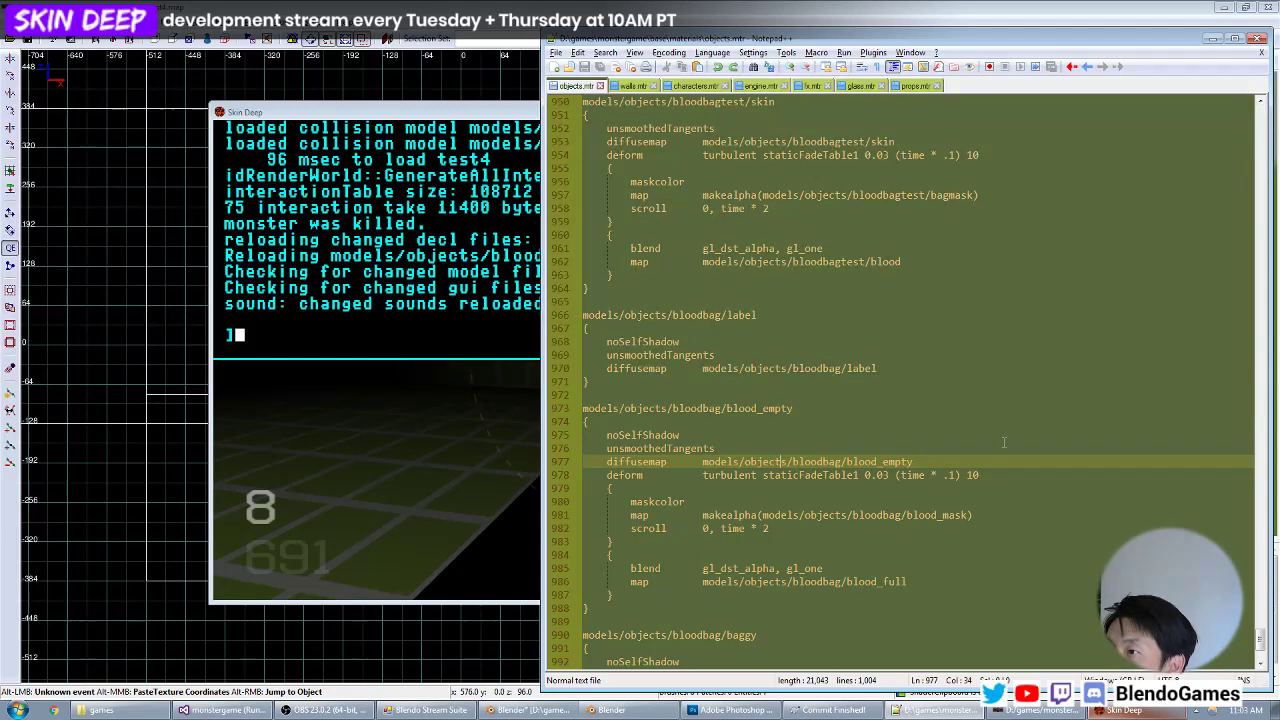
{"action": "key", "text": "Down"}
{"action": "key", "text": "Down"}
{"action": "key", "text": "Down"}
{"action": "key", "text": "Down"}
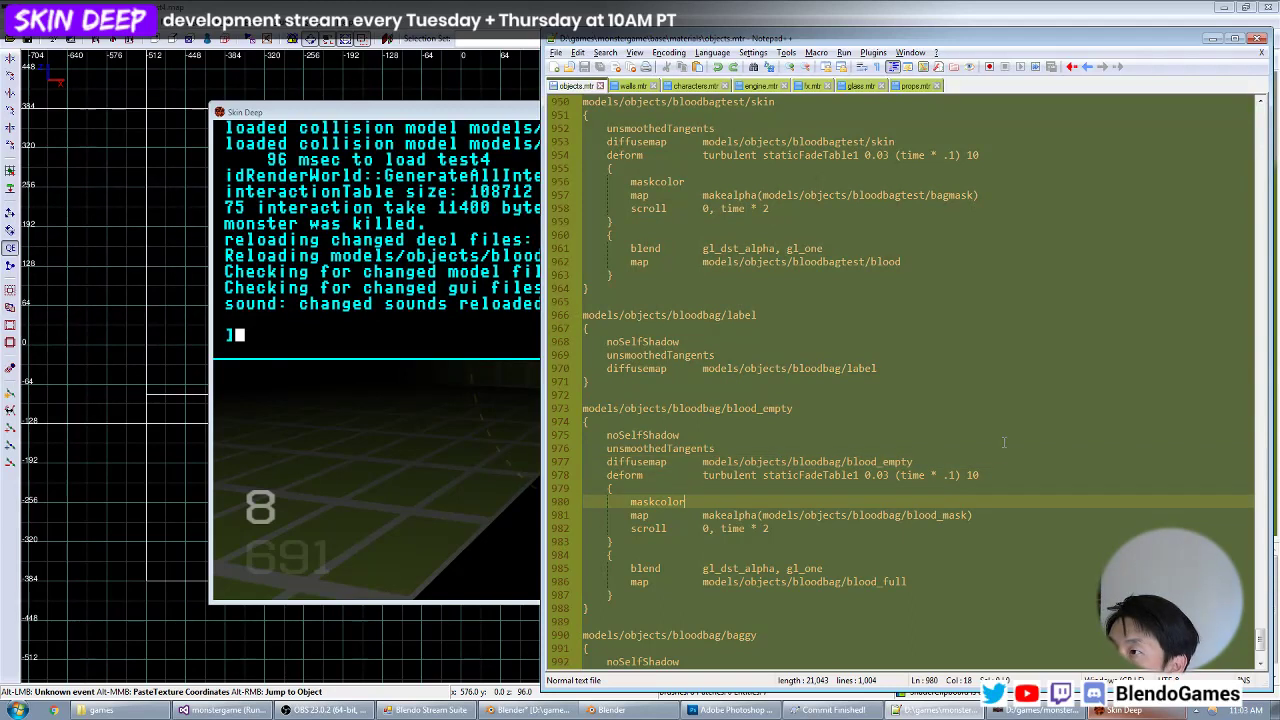
{"action": "key", "text": "Down"}
{"action": "key", "text": "Down"}
{"action": "key", "text": "Down"}
{"action": "key", "text": "Down"}
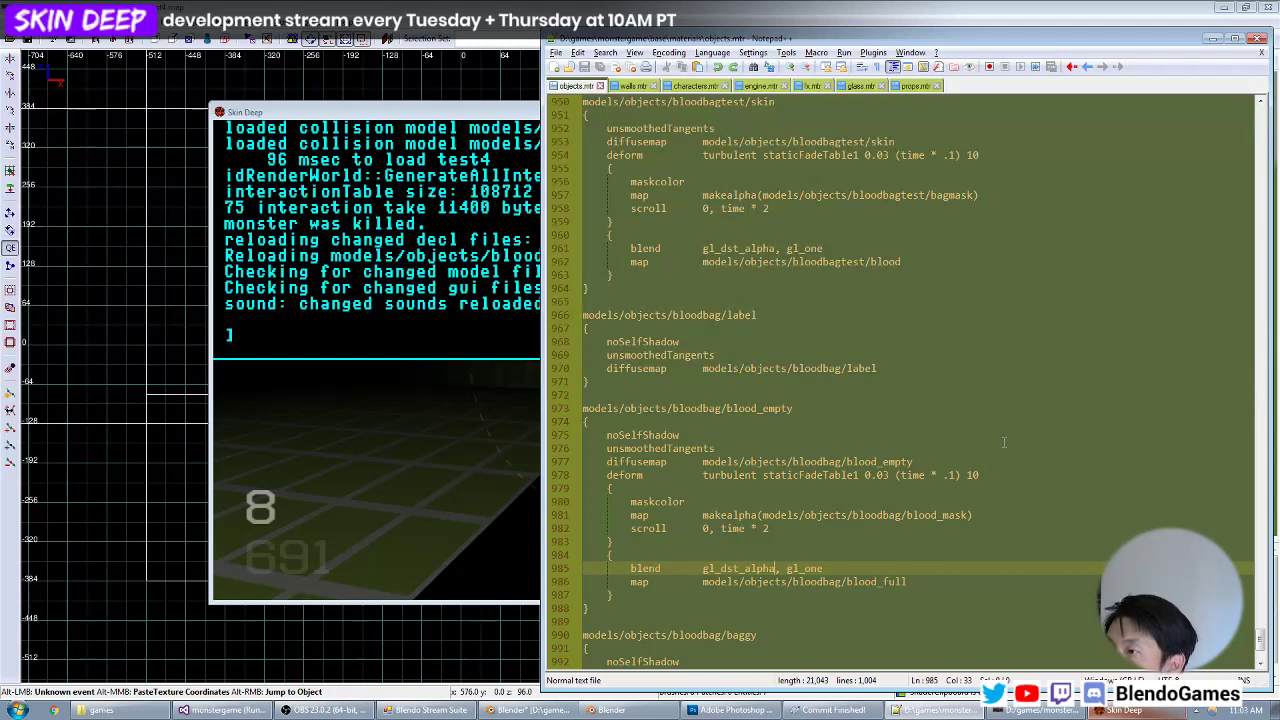
Return to the game and examine the blood bag up close in shadow and in the light beside the block.
{"action": "left_click", "coordinate": [428, 378]}
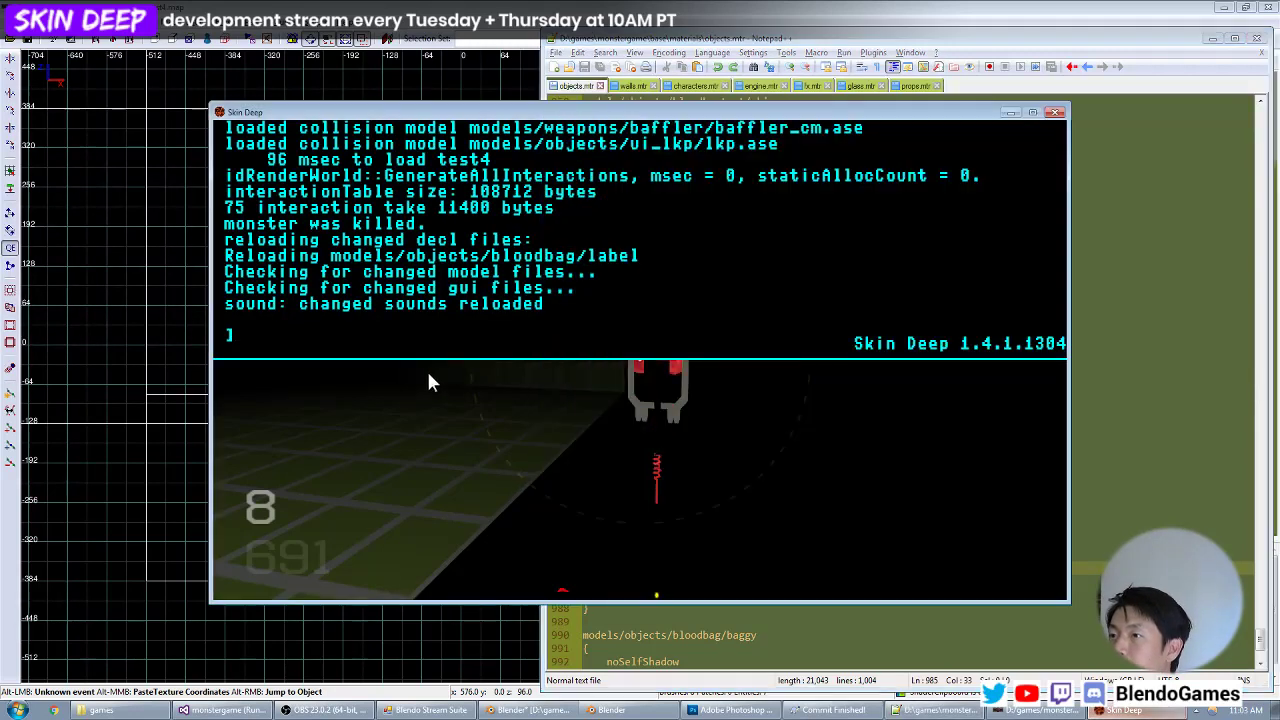
{"action": "key", "text": "grave"}
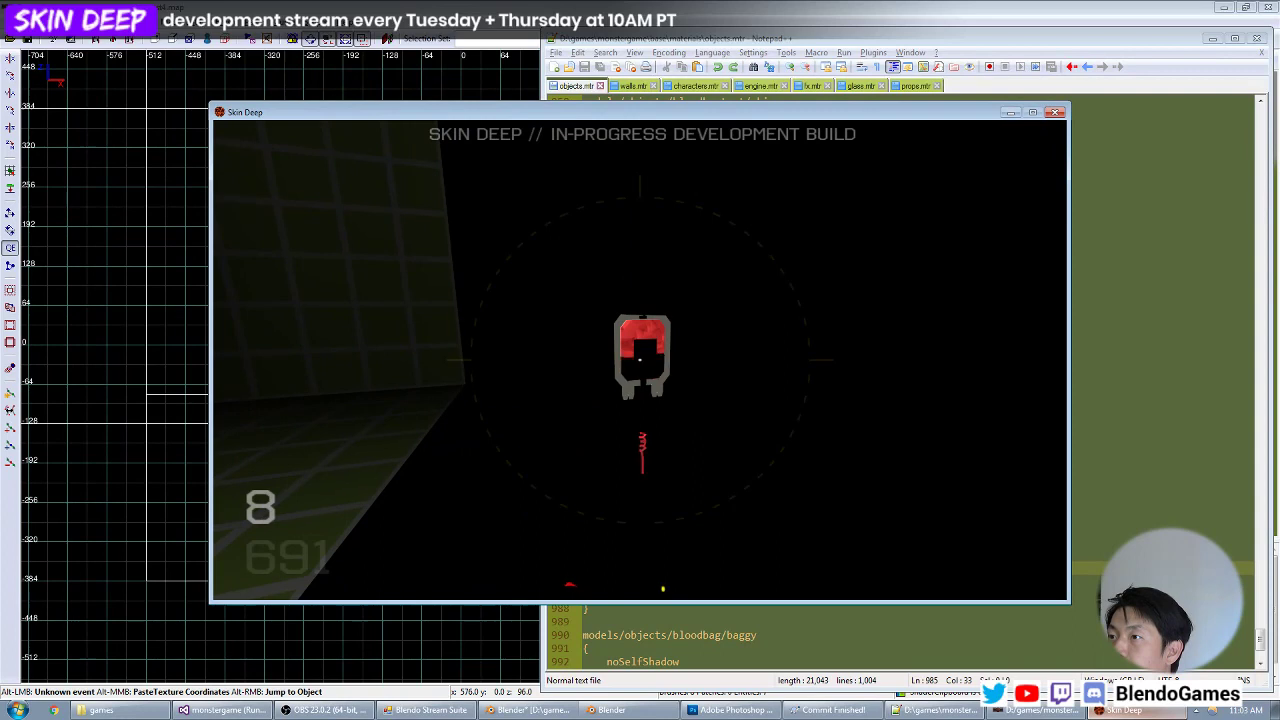
{"action": "key", "text": "s"}
{"action": "key", "text": "w"}
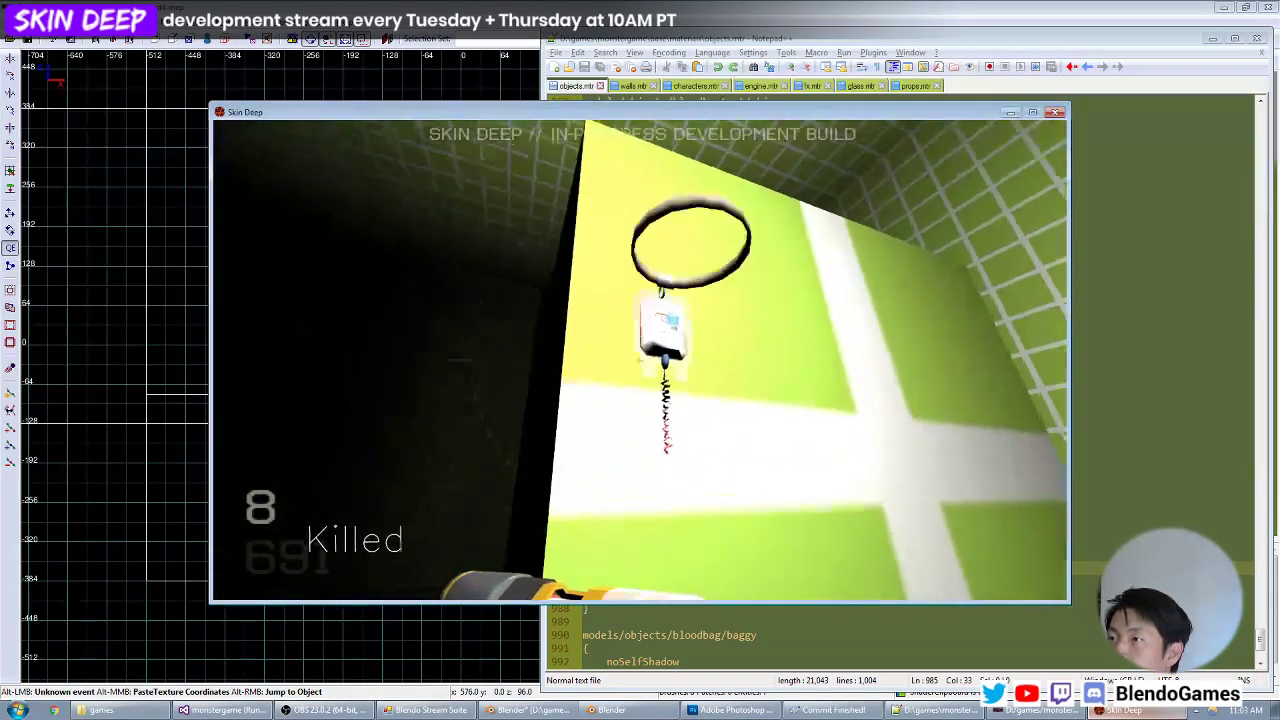
{"action": "key", "text": "d"}
{"action": "key", "text": "z"}
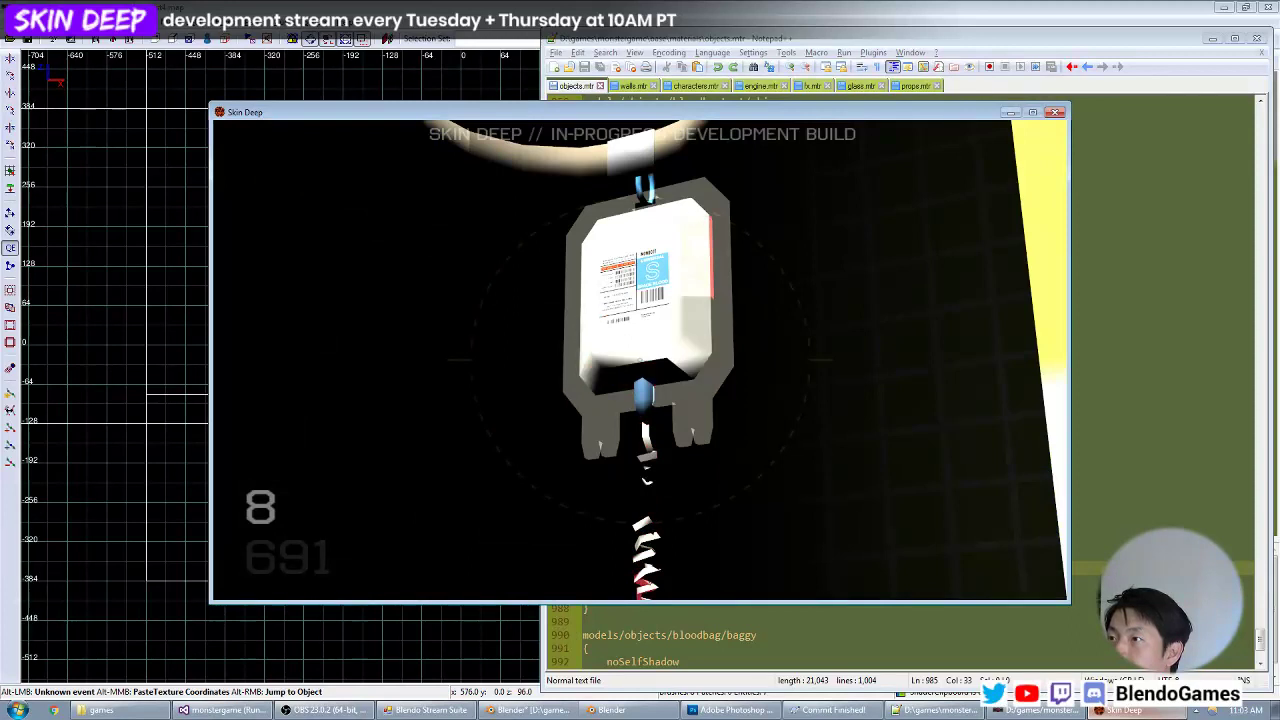
{"action": "key", "text": "z"}
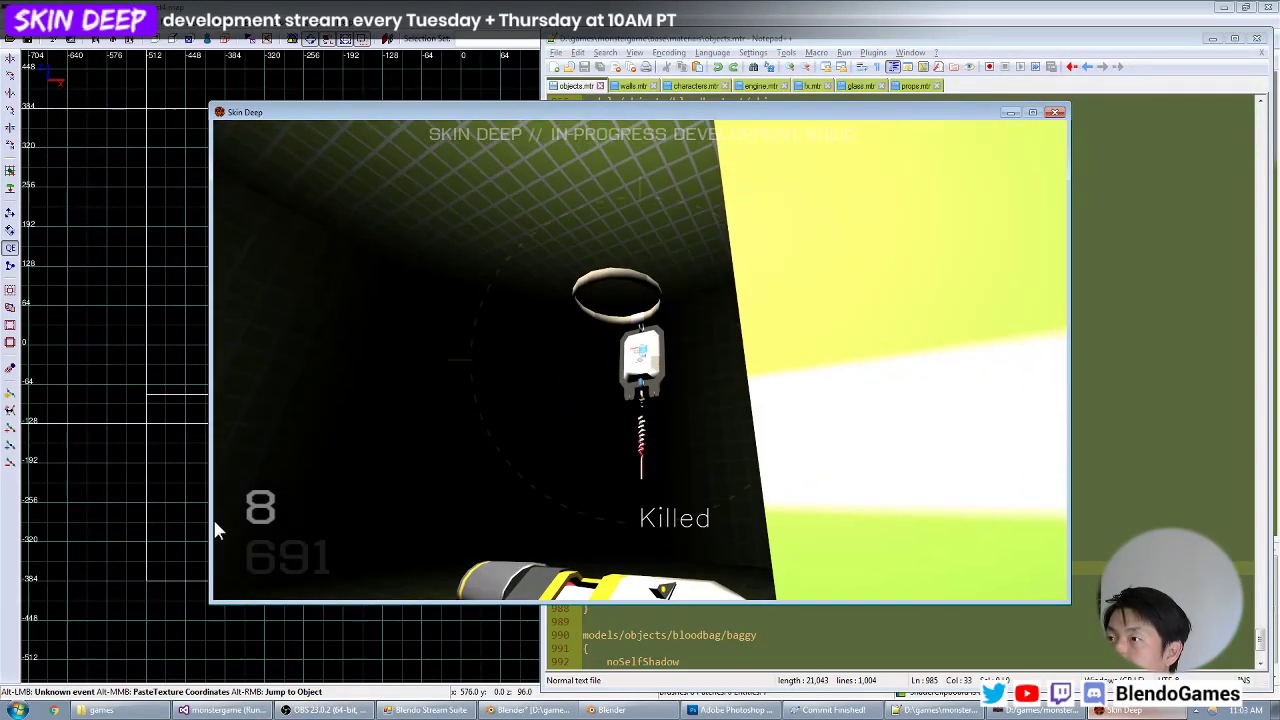
Review the blood_empty material's keywords, diffusemap and mask stage in Notepad++ for what lights the bag's blood.
{"action": "key", "text": "alt+Tab"}
{"action": "left_click", "coordinate": [769, 448]}
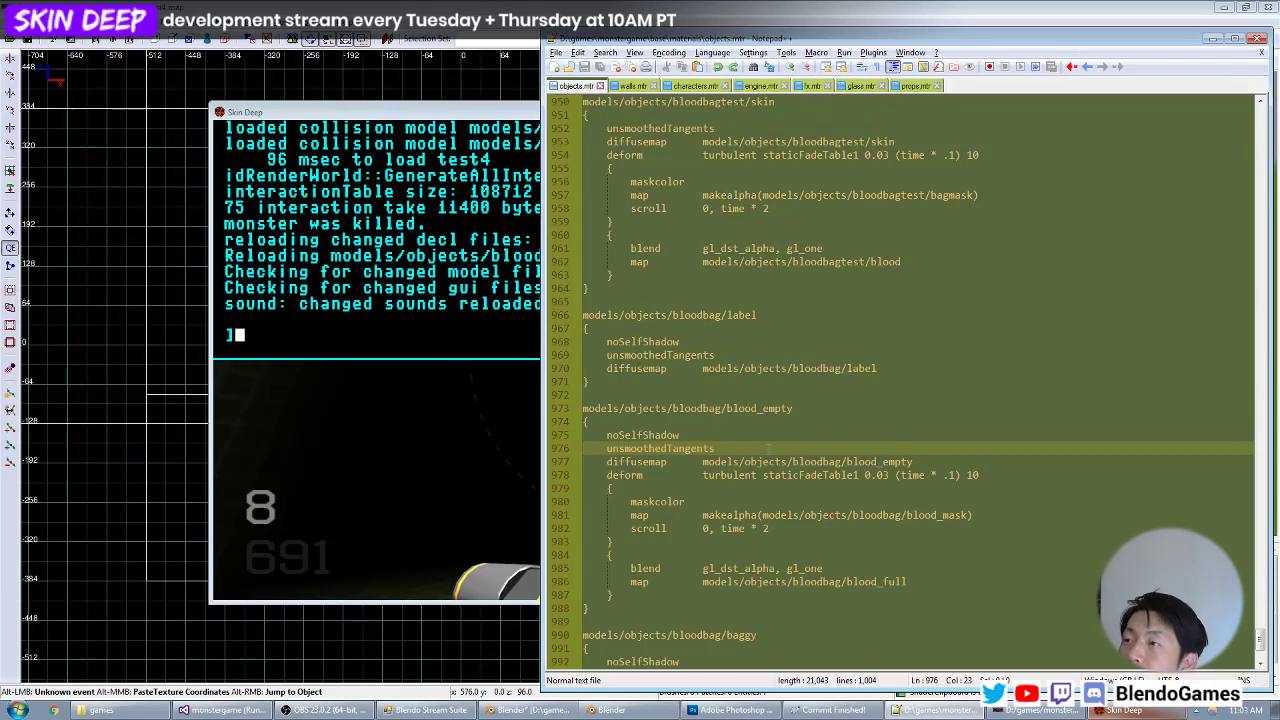
{"action": "key", "text": "Up"}
{"action": "key", "text": "Down"}
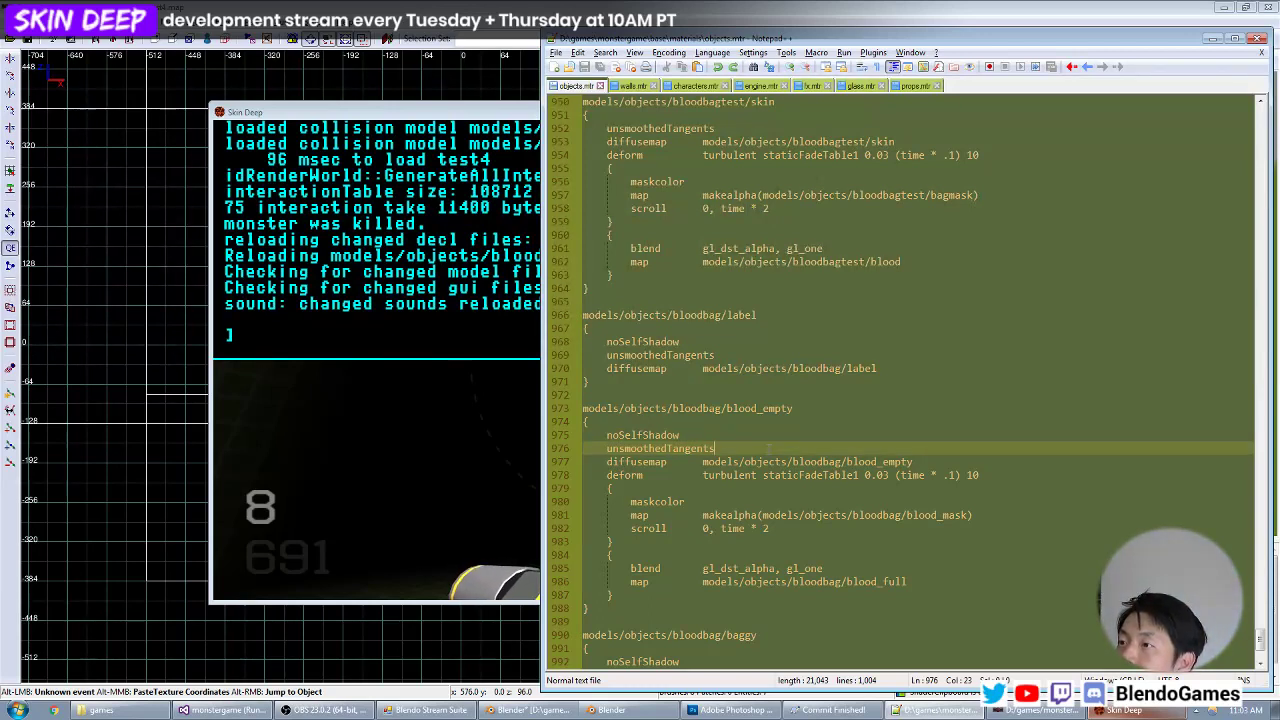
{"action": "key", "text": "Down"}
{"action": "key", "text": "Down"}
{"action": "key", "text": "Down"}
{"action": "key", "text": "Down"}
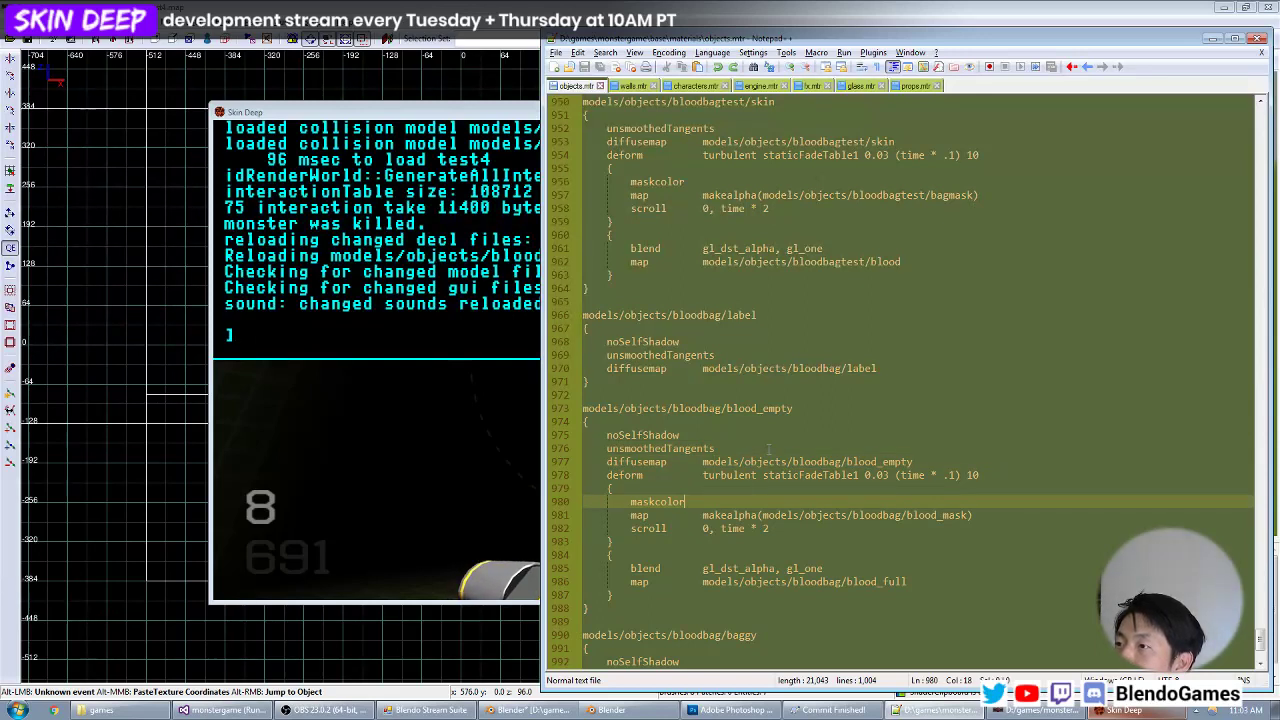
{"action": "key", "text": "Up"}
{"action": "key", "text": "Up"}
{"action": "key", "text": "Up"}
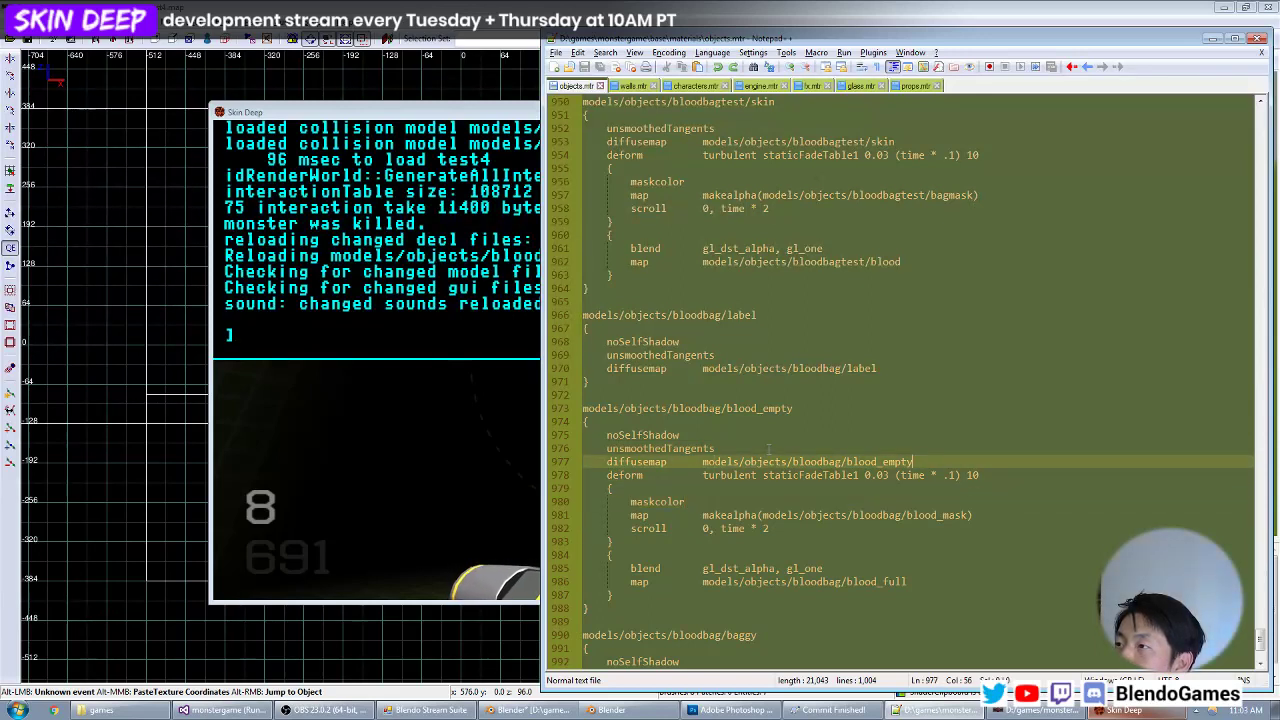
Open blood_empty.tga from the bloodbag folder in Photoshop and darken it to grey by lowering the white output level with Levels.
{"action": "left_click", "coordinate": [735, 710]}
{"action": "left_click", "coordinate": [38, 12]}
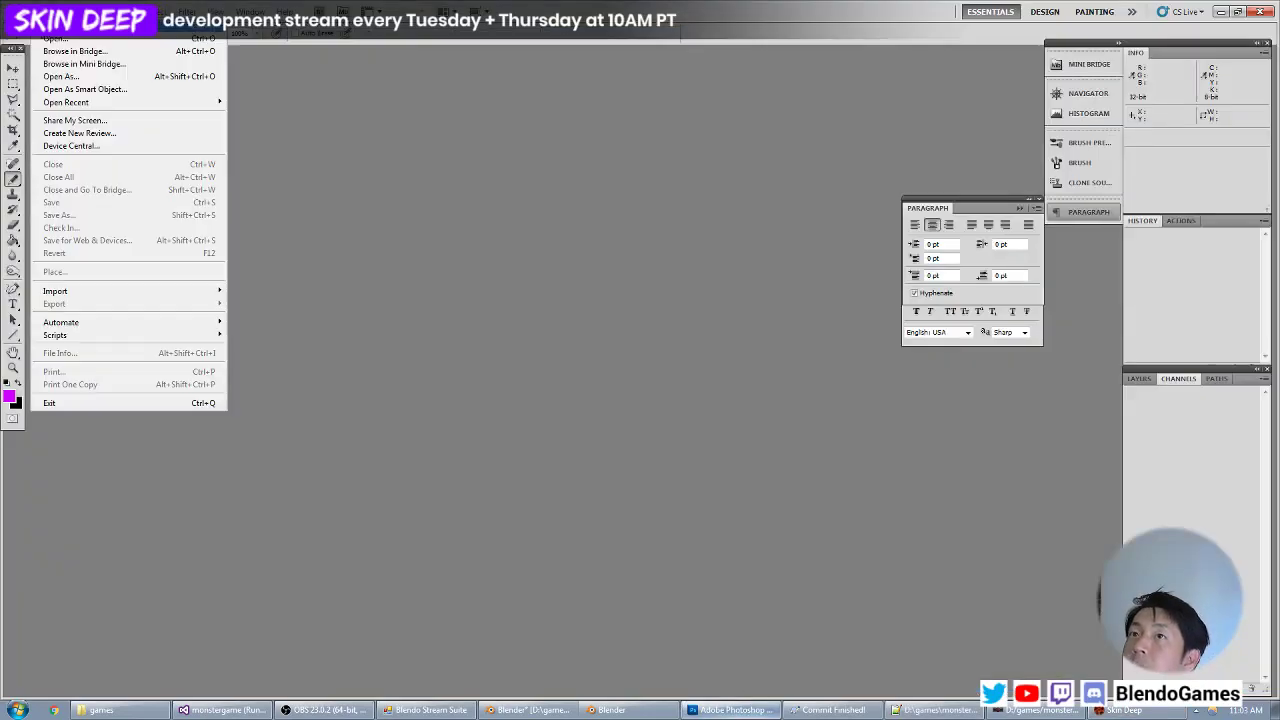
{"action": "left_click", "coordinate": [48, 38]}
{"action": "double_click", "coordinate": [343, 188]}
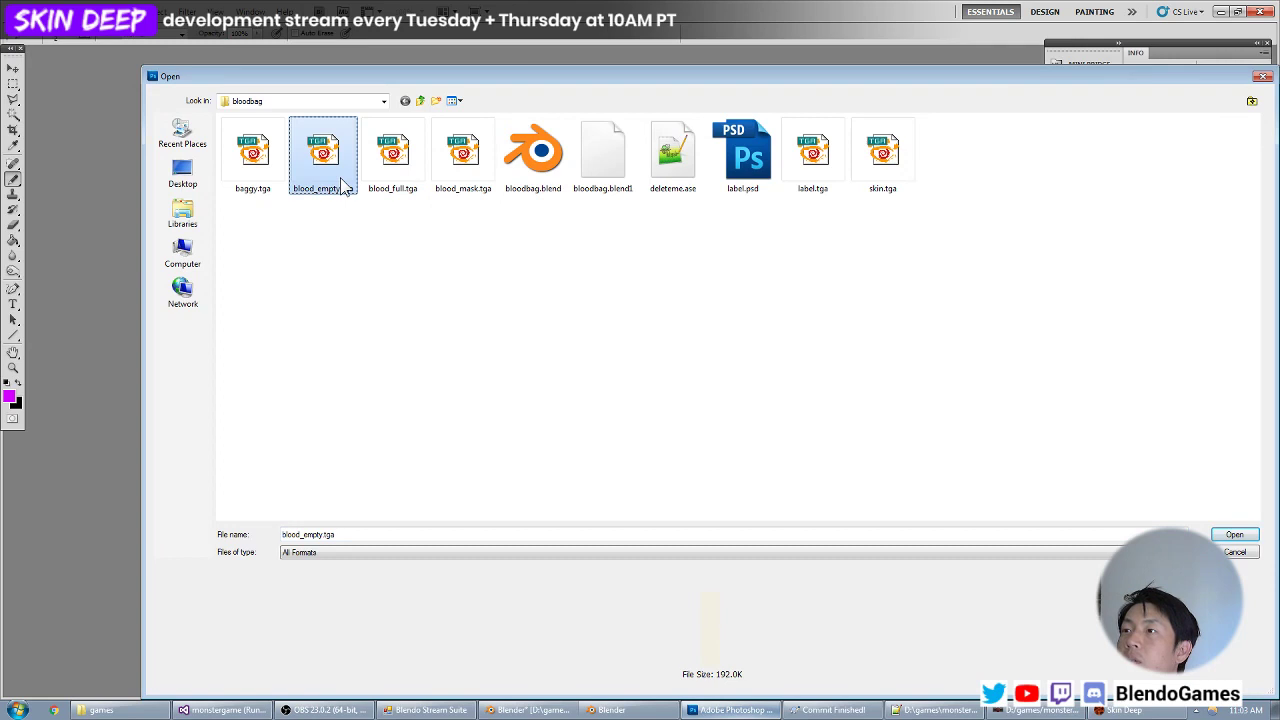
{"action": "key", "text": "ctrl+l"}
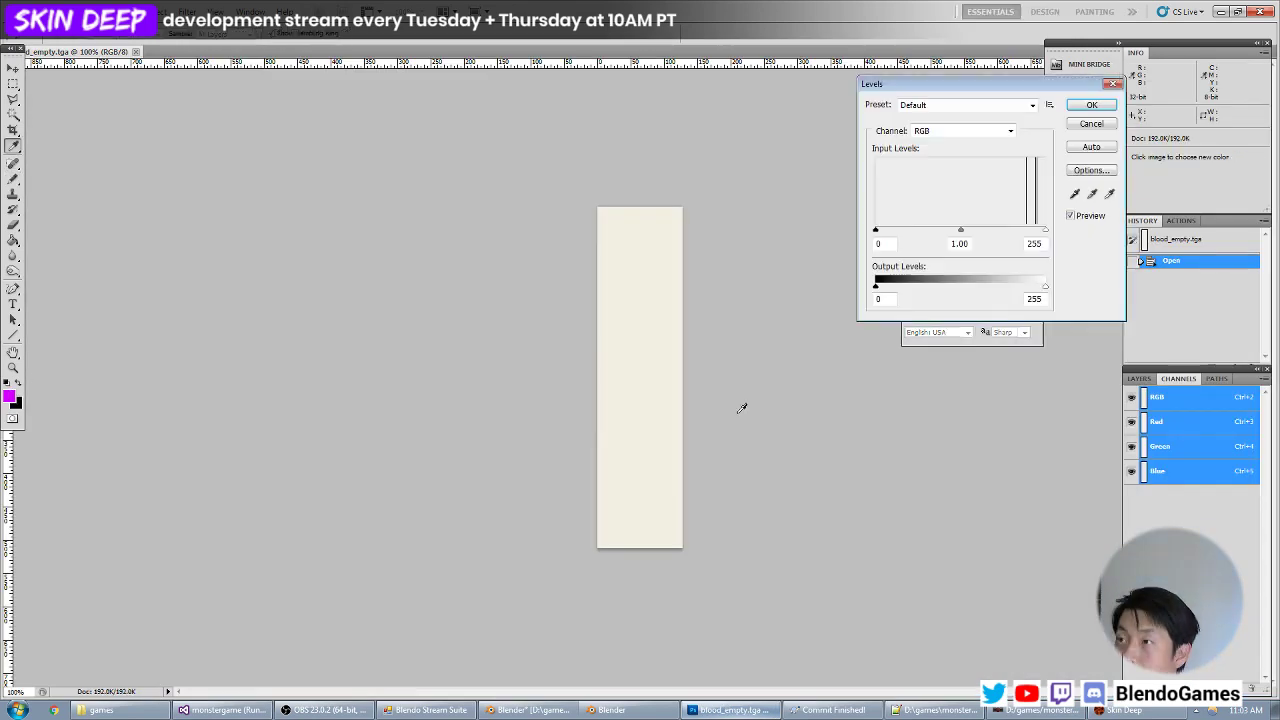
{"action": "left_click_drag", "start_coordinate": [1043, 288], "coordinate": [986, 296]}
{"action": "key", "text": "Return"}
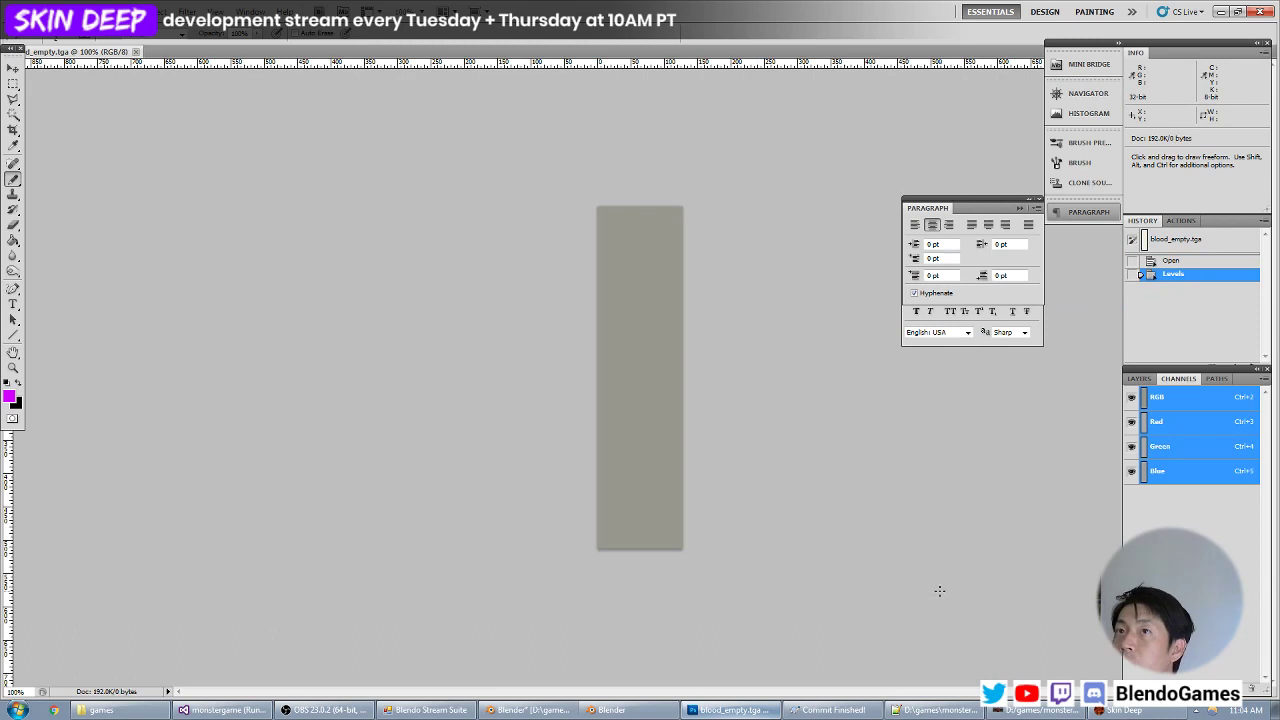
Switch to the game and inspect the darkened blood_empty texture on the lit blood bag from near and far.
{"action": "key", "text": "alt+Tab"}
{"action": "key", "text": "grave"}
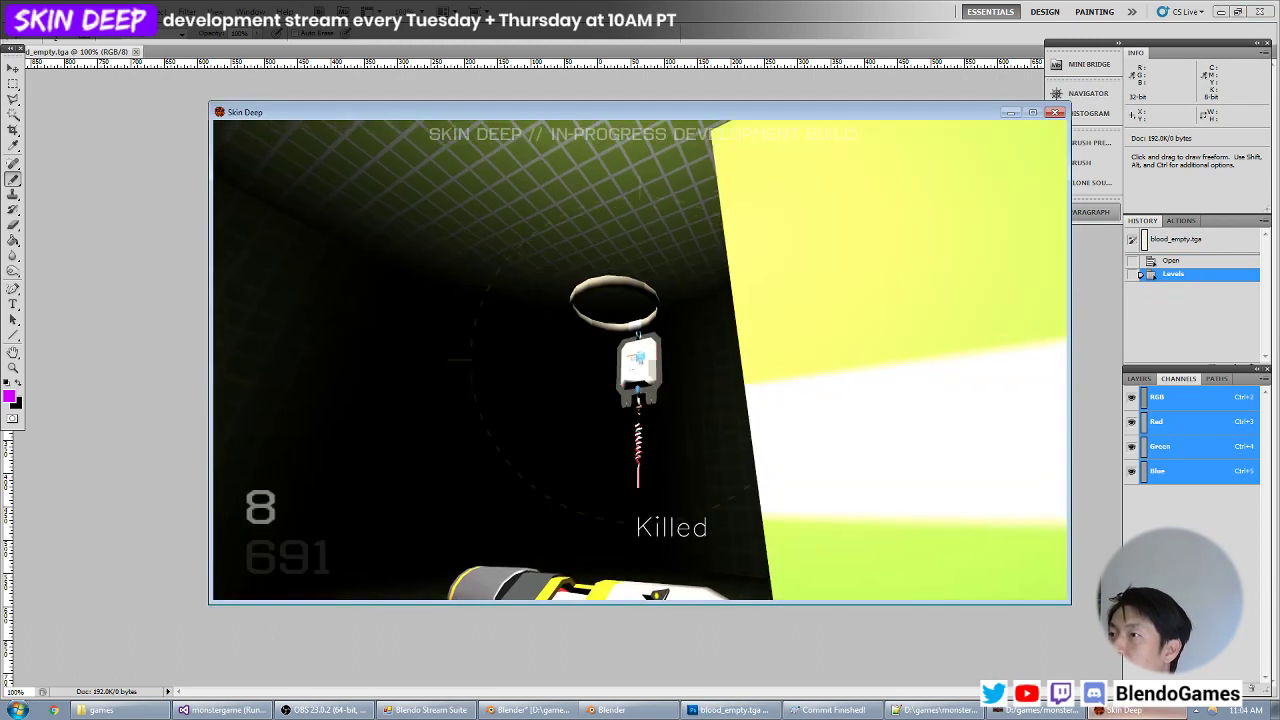
{"action": "key", "text": "w"}
{"action": "key", "text": "z"}
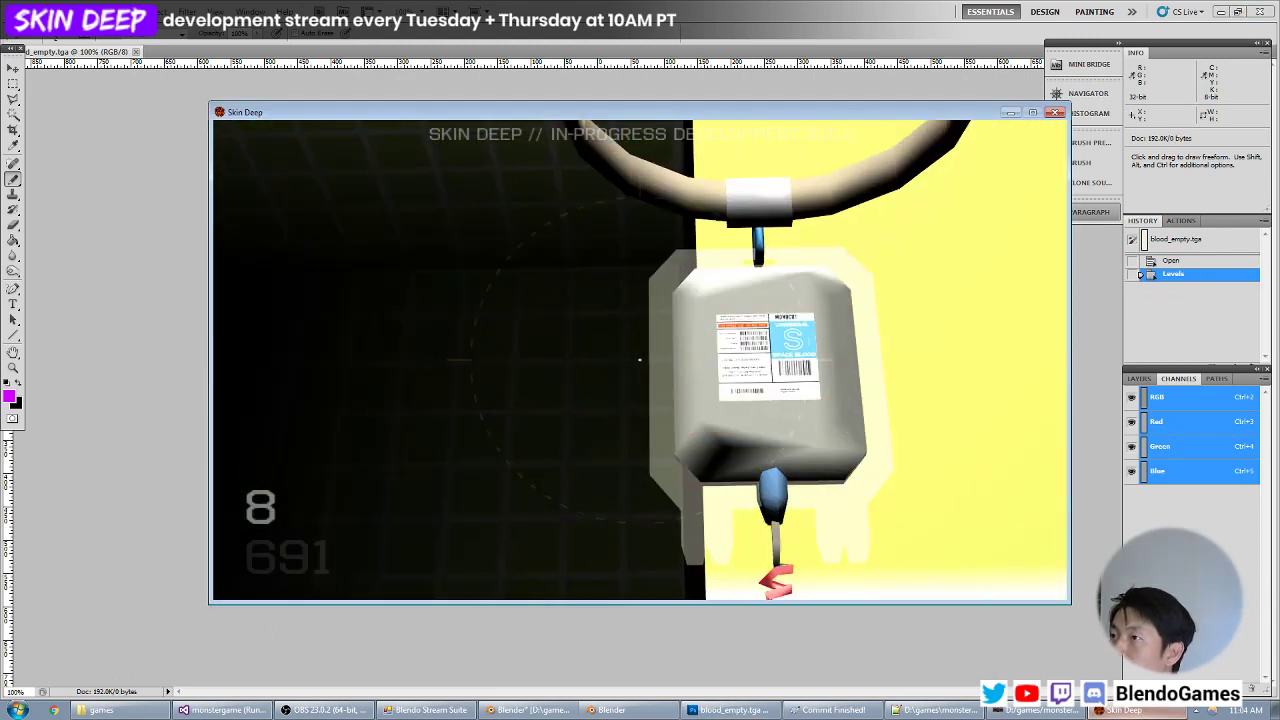
{"action": "key", "text": "z"}
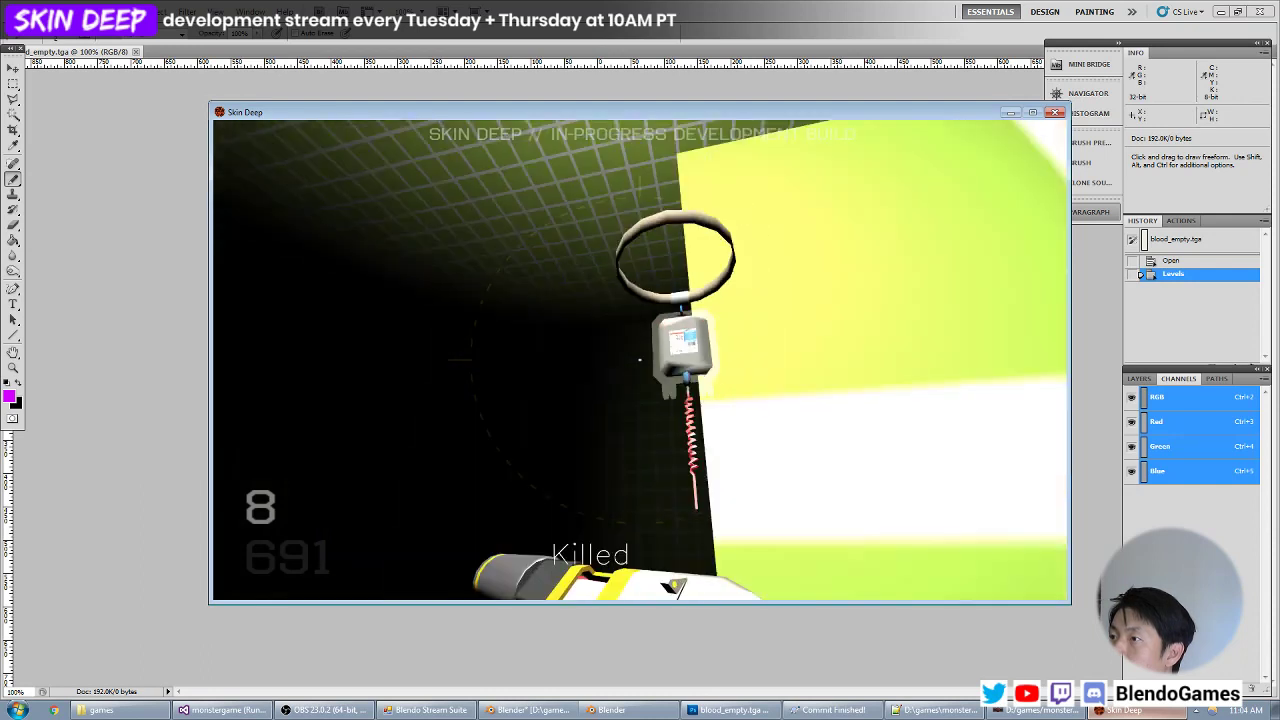
Move into the dark area and inspect the retextured blood bag there, zoomed in.
{"action": "key", "text": "d"}
{"action": "key", "text": "w"}
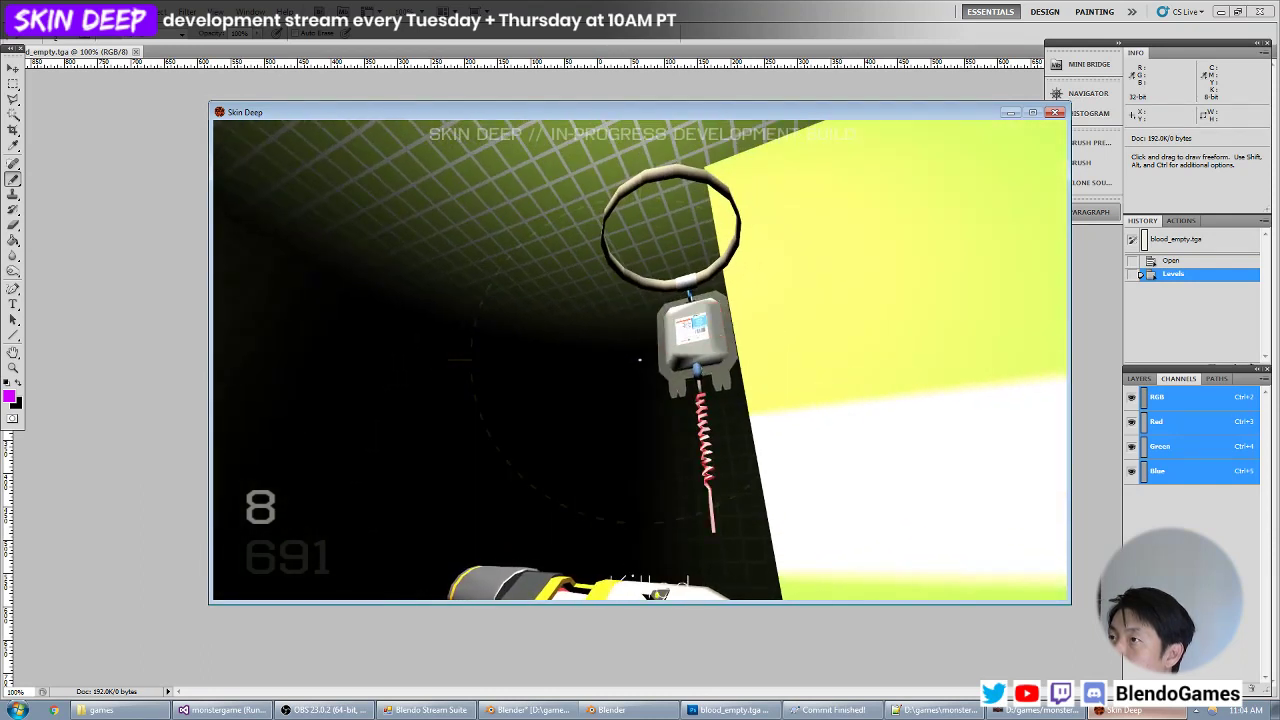
{"action": "key", "text": "w"}
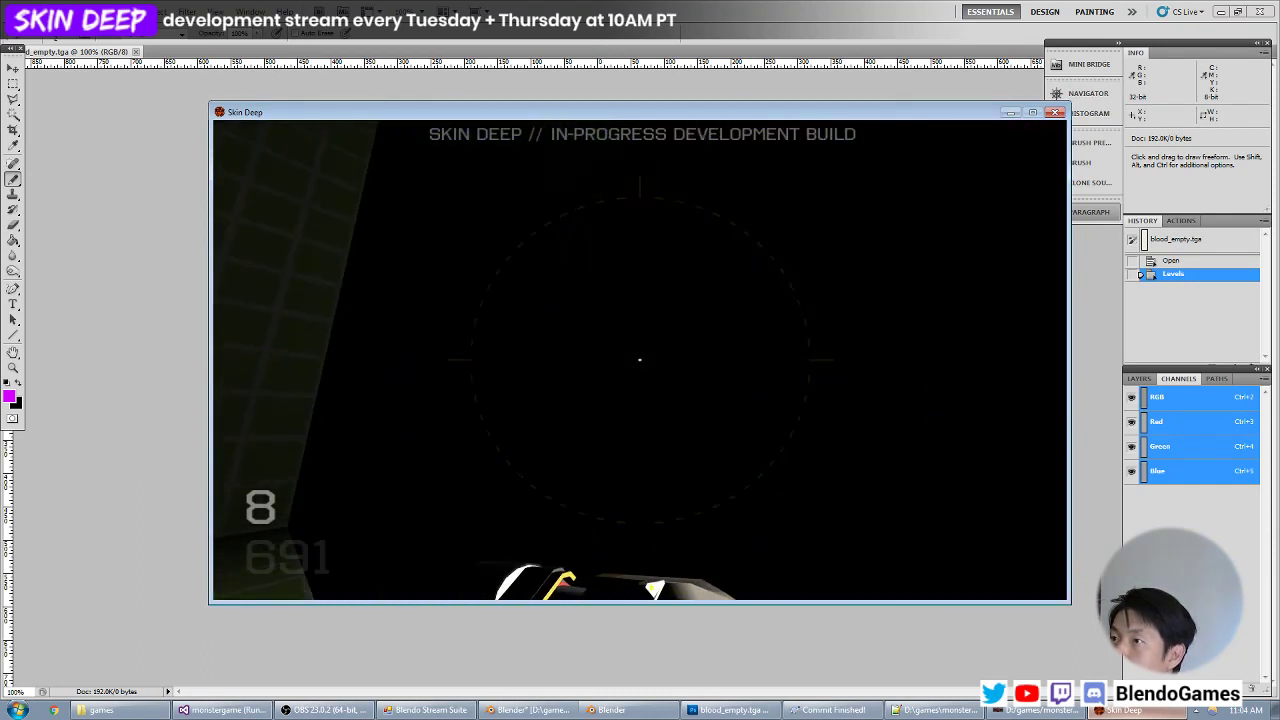
{"action": "key", "text": "w"}
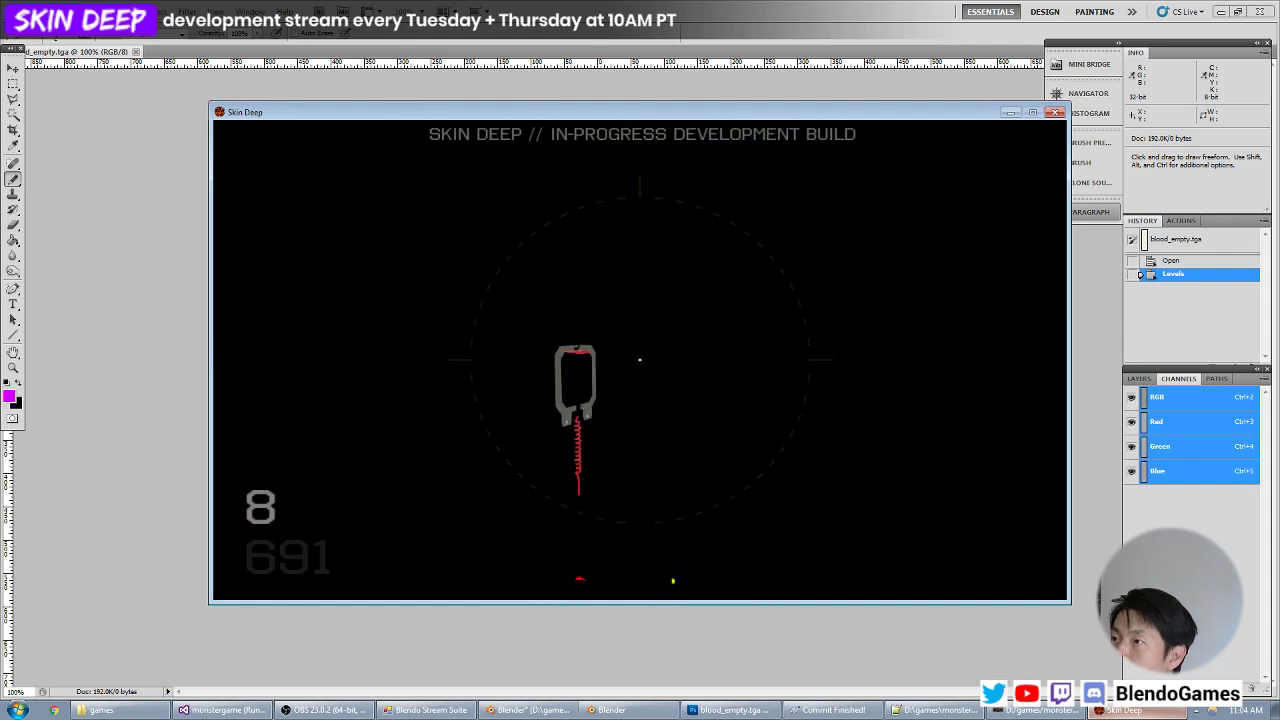
{"action": "key", "text": "z"}
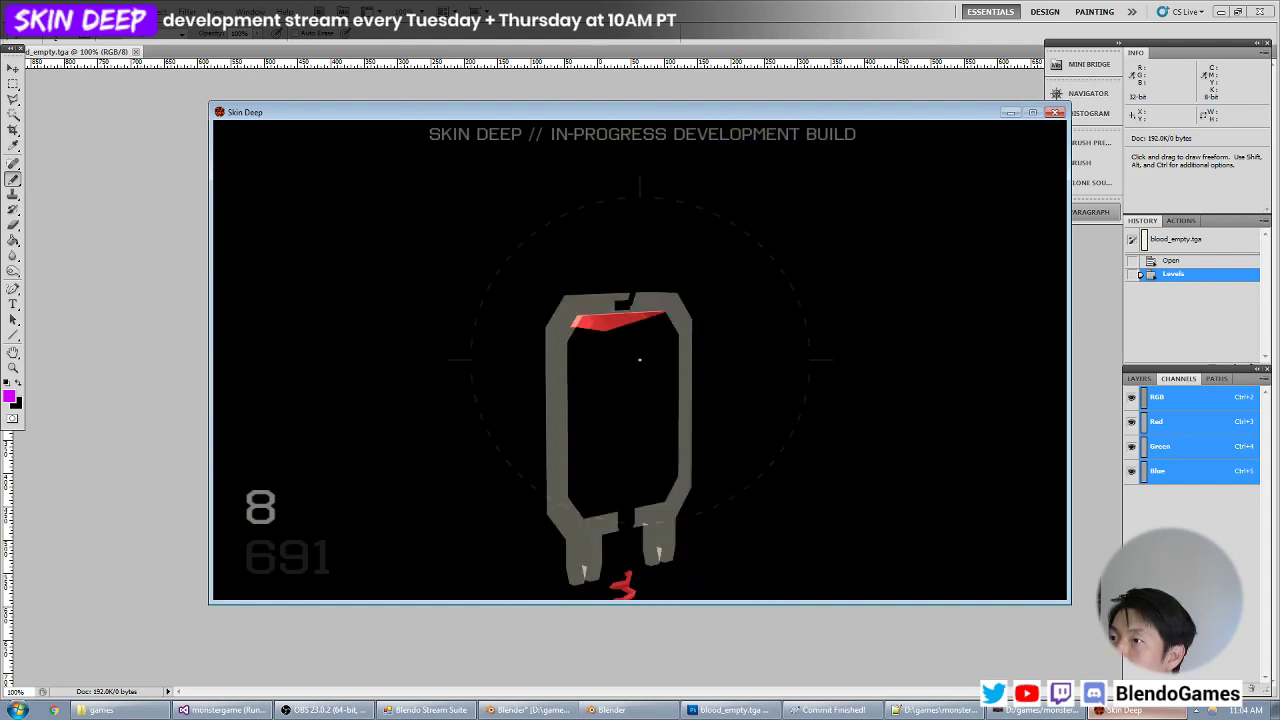
{"action": "key", "text": "grave"}
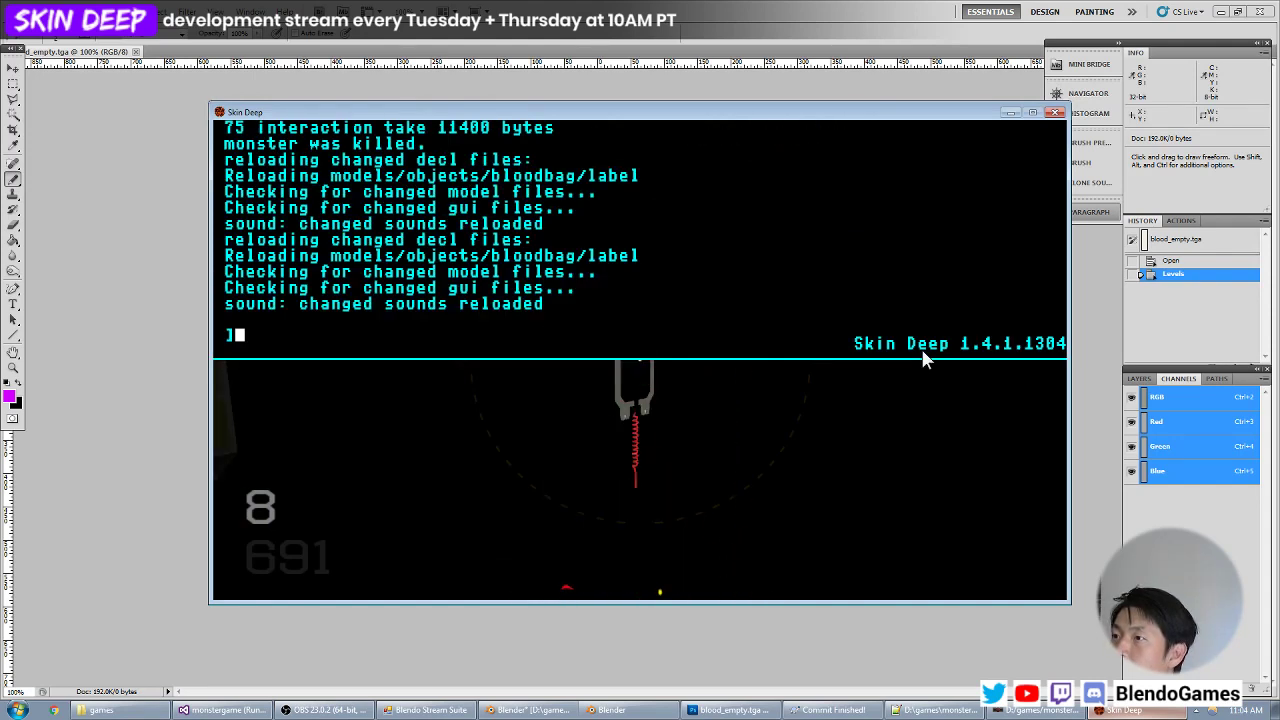
Comment out the blood_empty material's diffusemap line in objects.mtr and add a new braced stage block beneath it.
{"action": "key", "text": "alt+Tab"}
{"action": "left_click", "coordinate": [955, 711]}
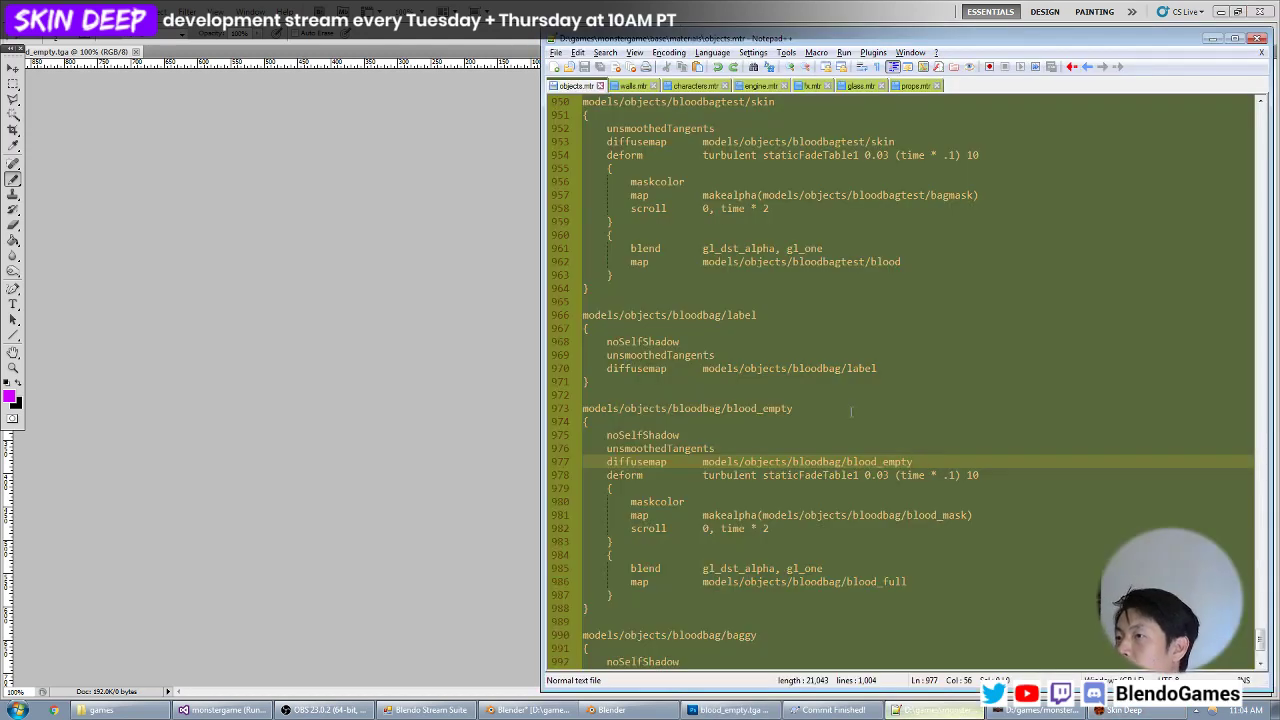
{"action": "type", "text": "//"}
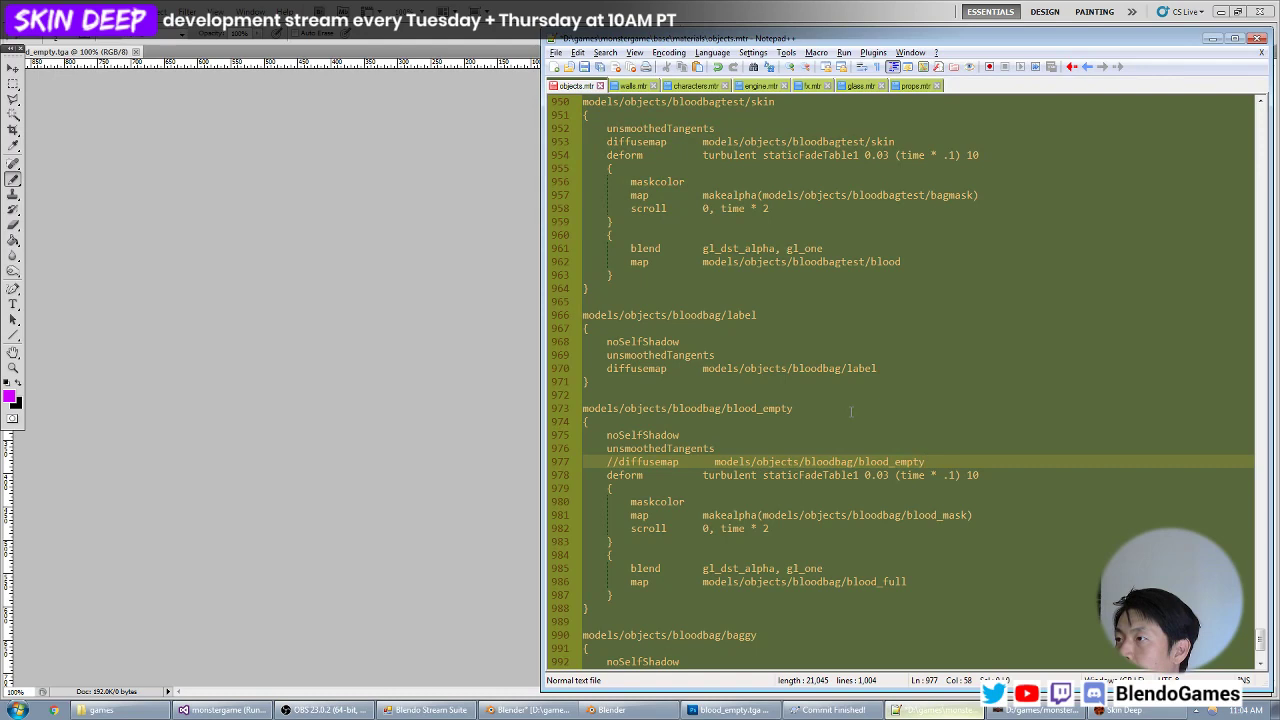
{"action": "key", "text": "Return"}
{"action": "type", "text": "{"}
{"action": "key", "text": "Return"}
{"action": "type", "text": "}"}
{"action": "key", "text": "Up"}
{"action": "key", "text": "Return"}
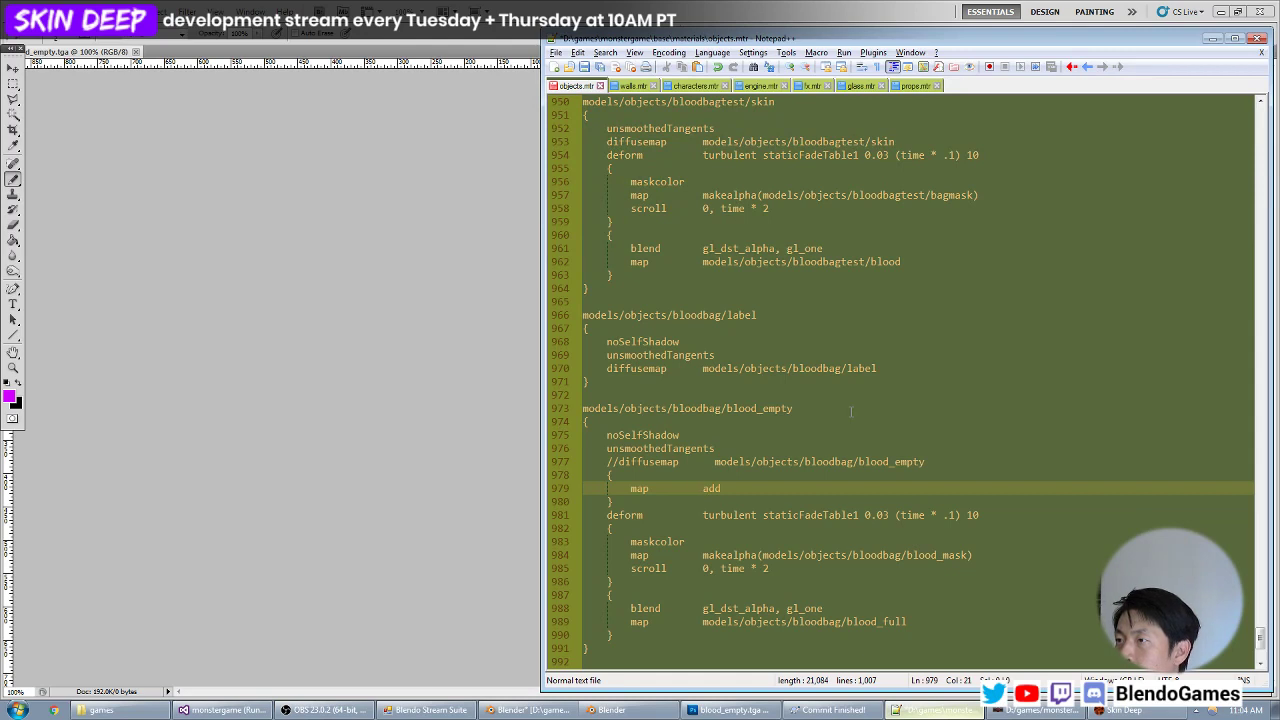
Make the new stage's first line blend add and put a map line beneath it.
{"action": "key", "text": "Up"}
{"action": "key", "text": "Up"}
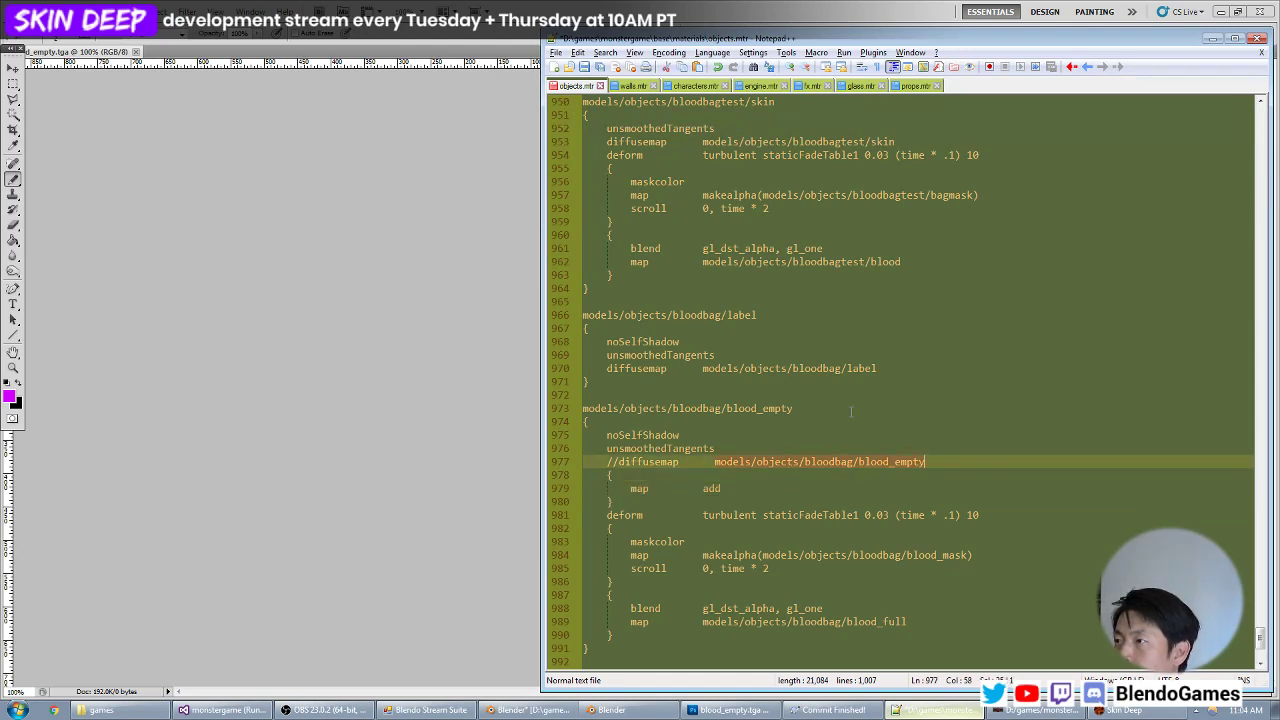
{"action": "key", "text": "Down"}
{"action": "key", "text": "Down"}
{"action": "key", "text": "Return"}
{"action": "type", "text": "m"}
{"action": "key", "text": "Up"}
{"action": "key", "text": "BackSpace"}
{"action": "key", "text": "BackSpace"}
{"action": "key", "text": "BackSpace"}
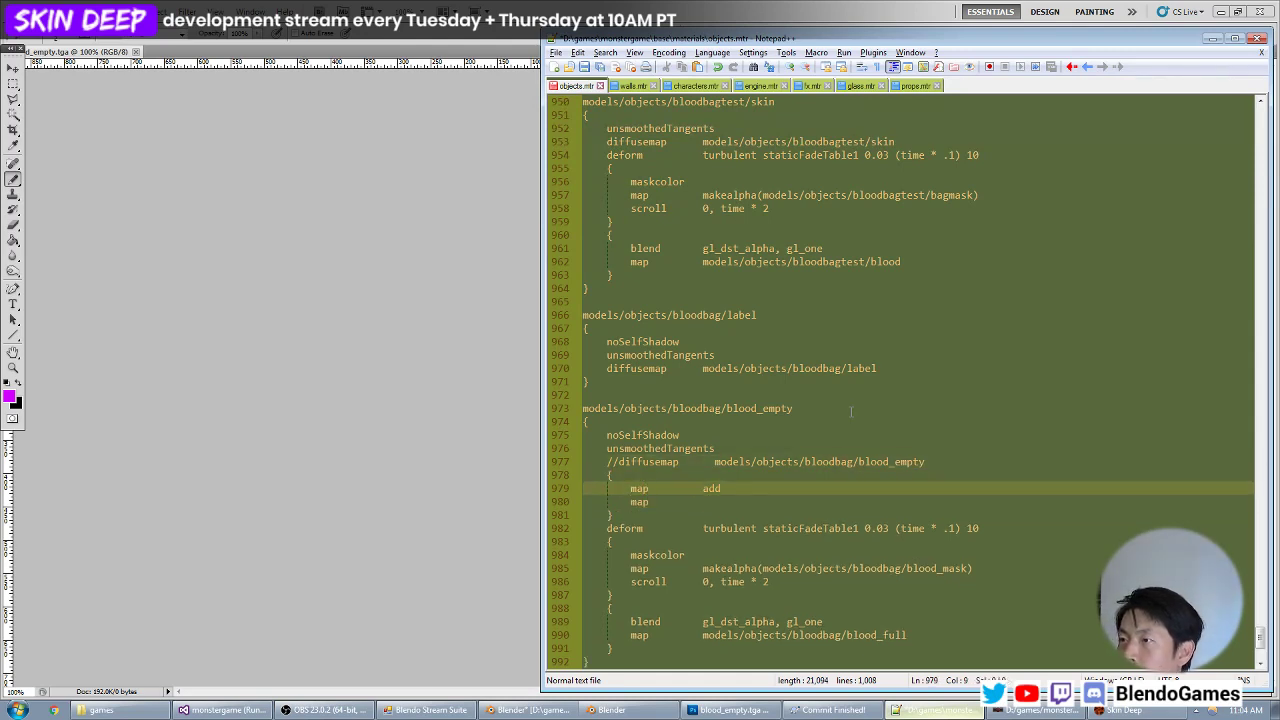
{"action": "key", "text": "Down"}
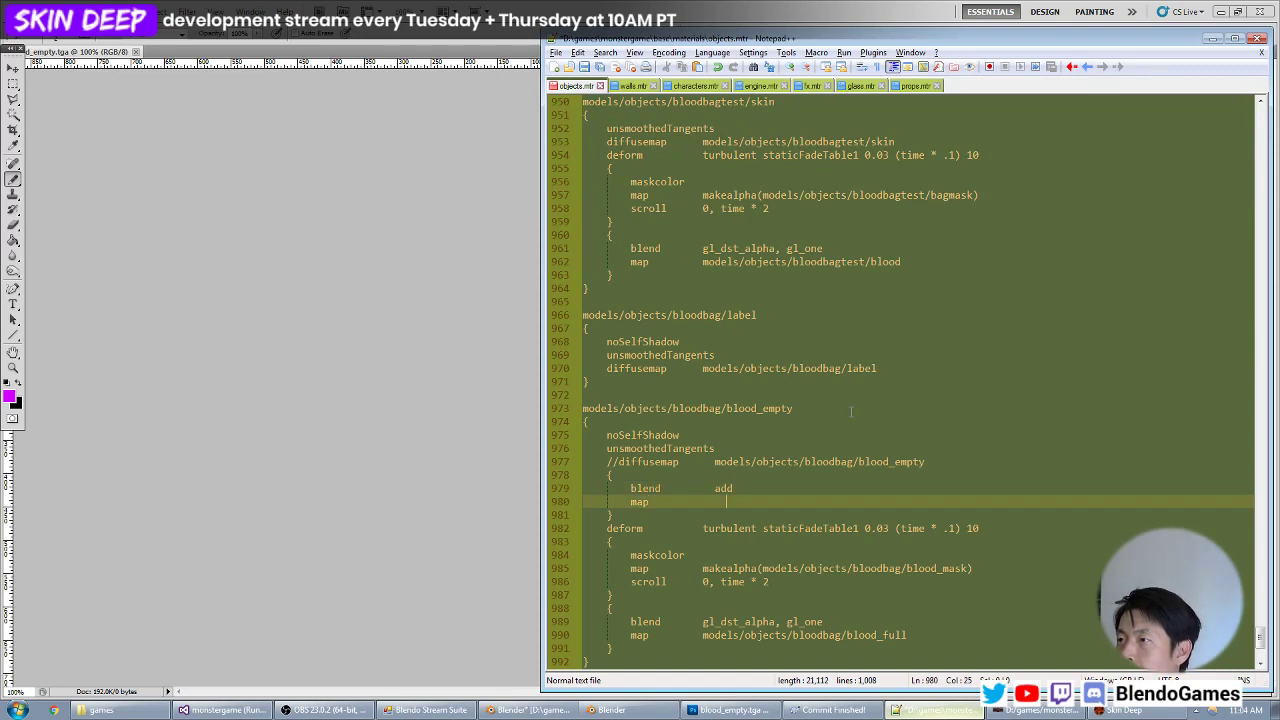
Point the new stage's map line to models/objects/bloodbag/blood_empty and add an rgb .4 line beneath it.
{"action": "key", "text": "Up"}
{"action": "key", "text": "Left"}
{"action": "key", "text": "Down"}
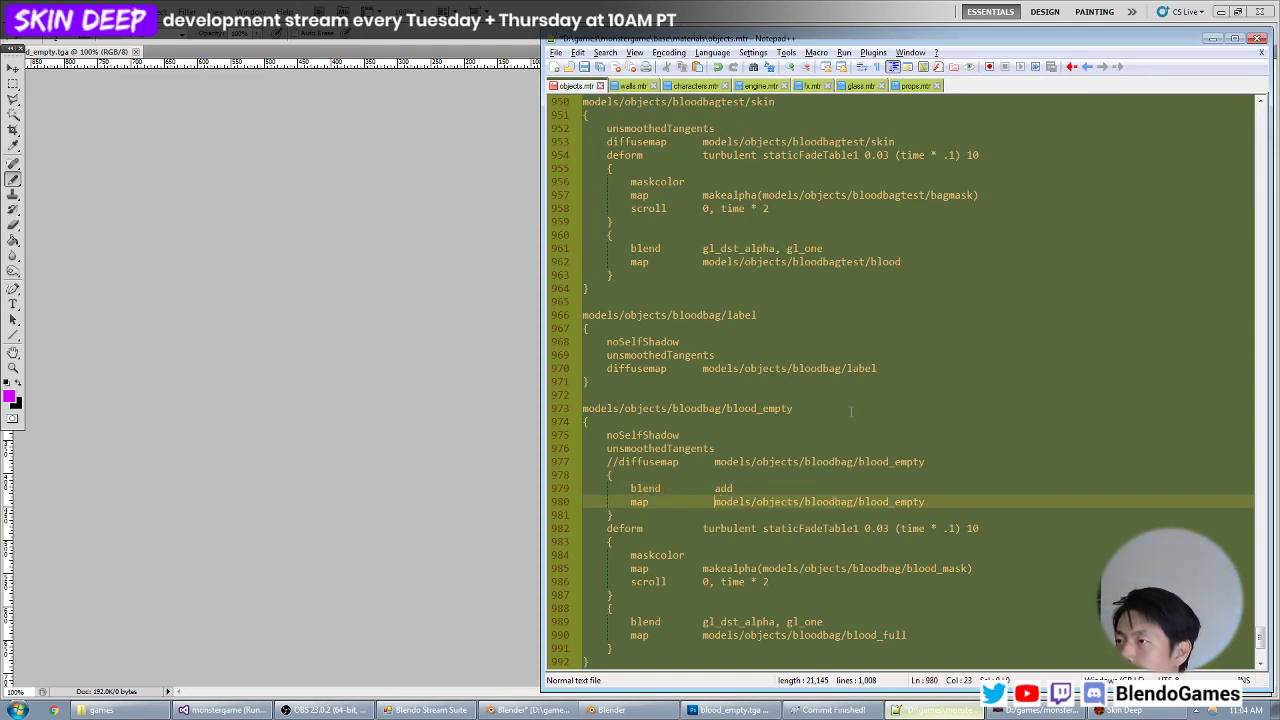
{"action": "key", "text": "Return"}
{"action": "type", "text": "rgb .4"}
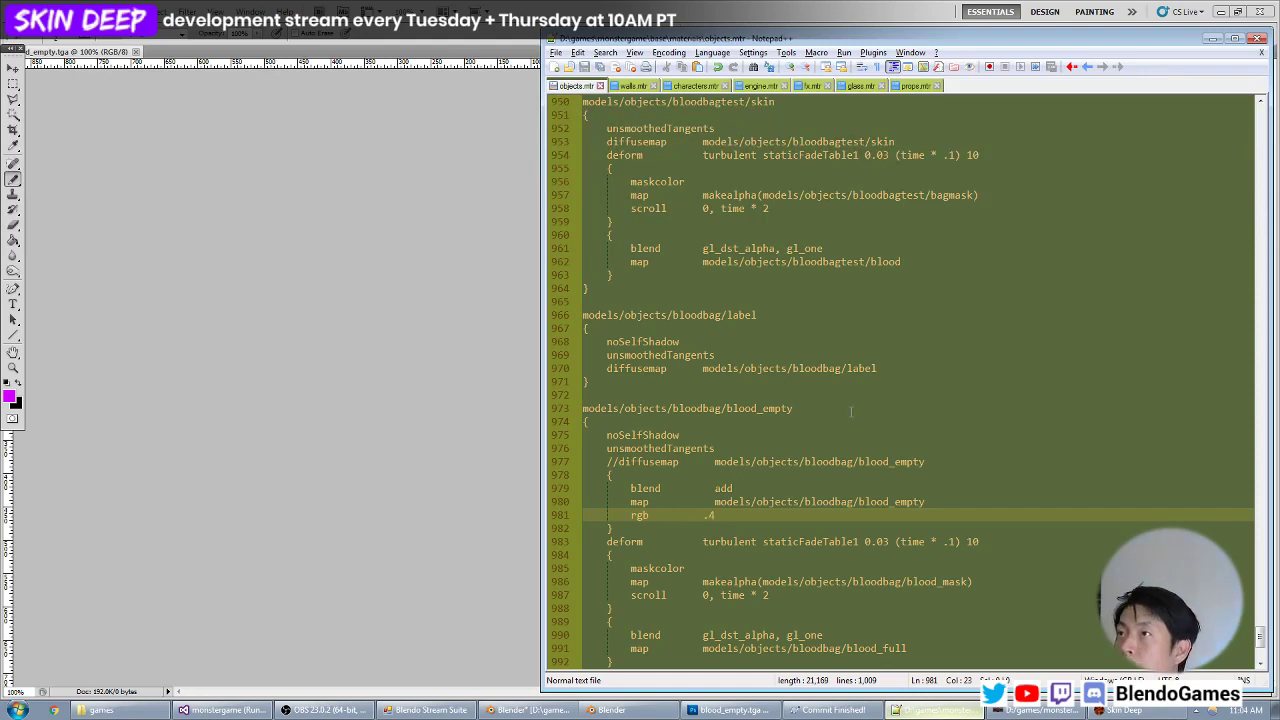
Switch to the game and inspect the blood bag with the additive blood_empty stage in the dark area, zoomed in.
{"action": "key", "text": "alt+Tab"}
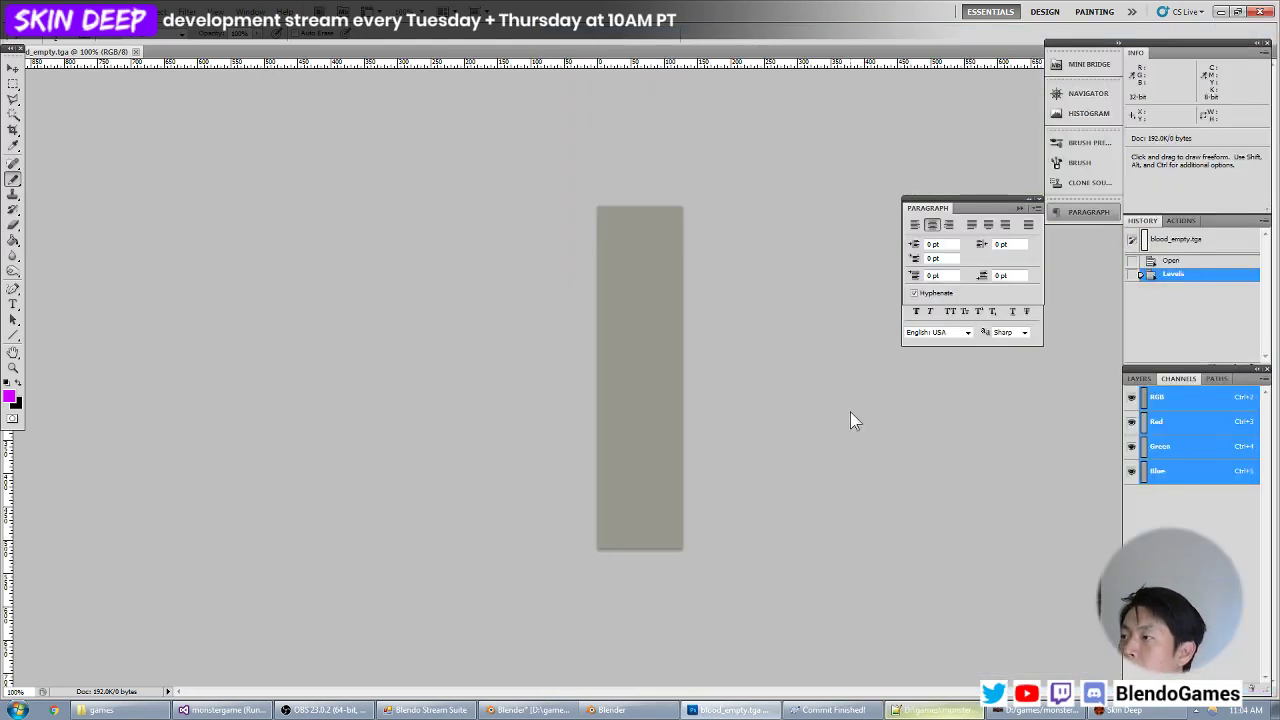
{"action": "left_click", "coordinate": [1101, 714]}
{"action": "key", "text": "grave"}
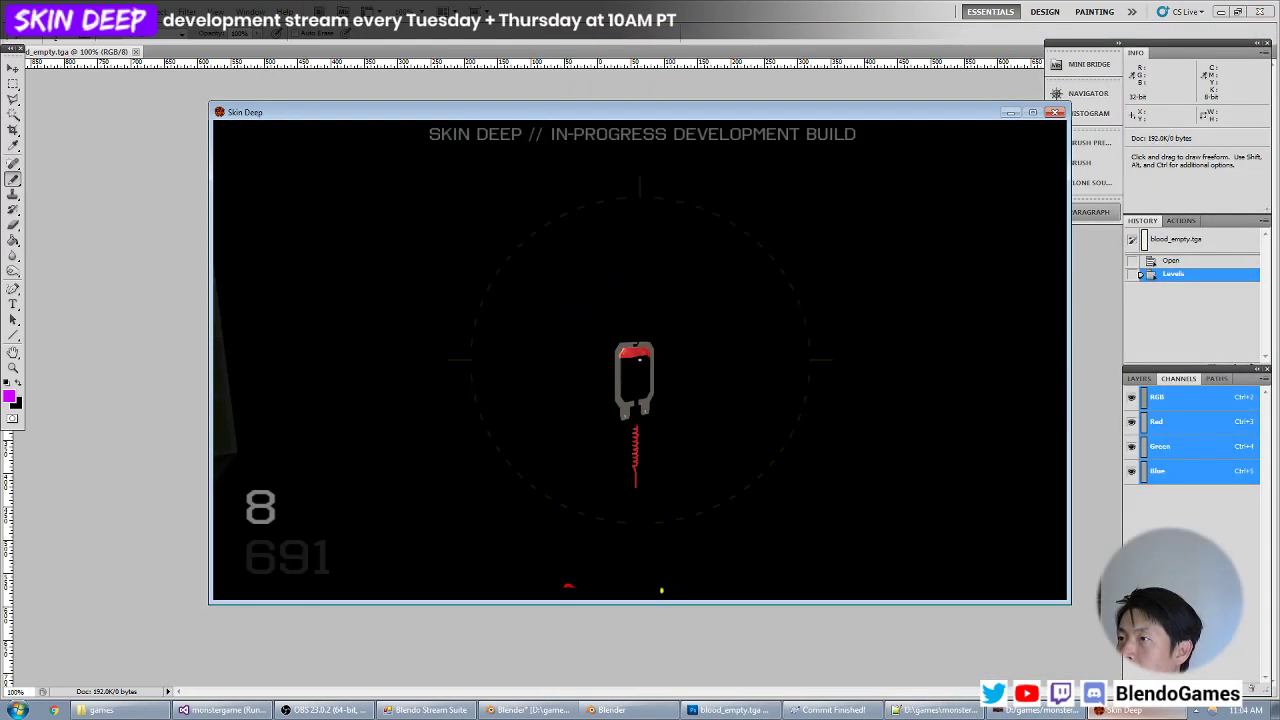
{"action": "key", "text": "z"}
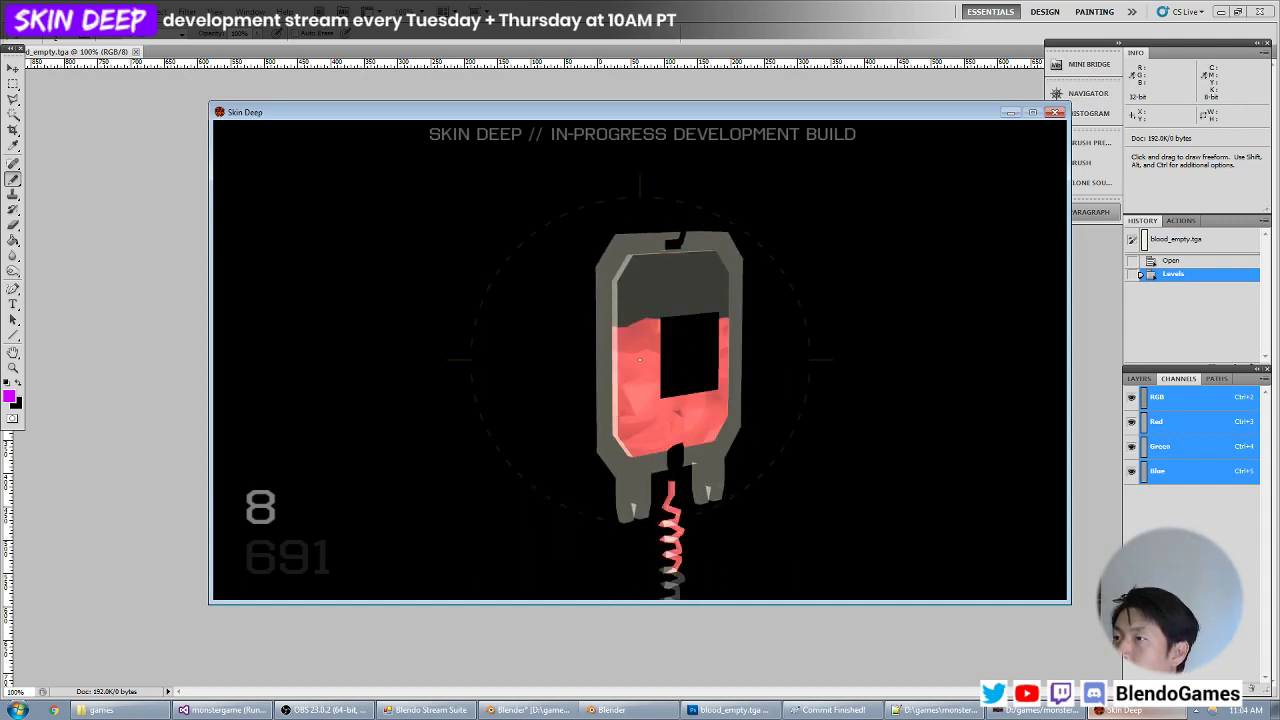
{"action": "key", "text": "z"}
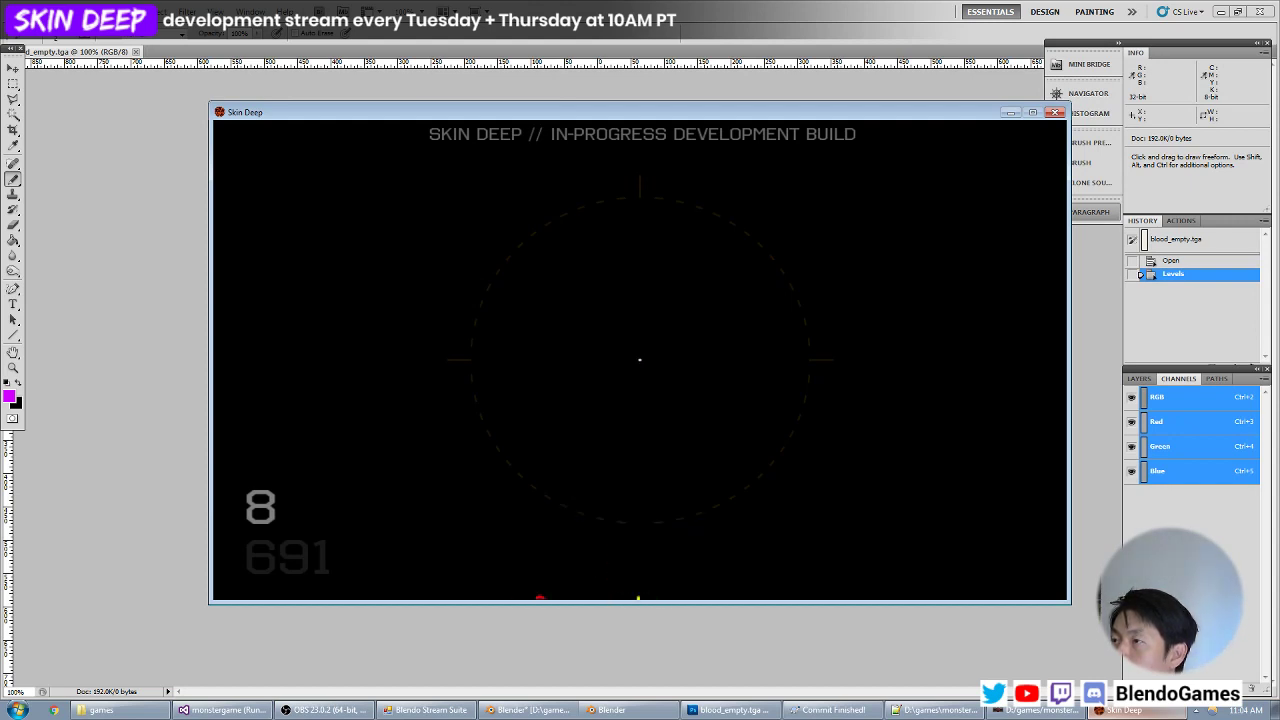
Move to the lit area and inspect the blood bag and its tube zoomed in against dark and bright backgrounds.
{"action": "key", "text": "w"}
{"action": "key", "text": "space"}
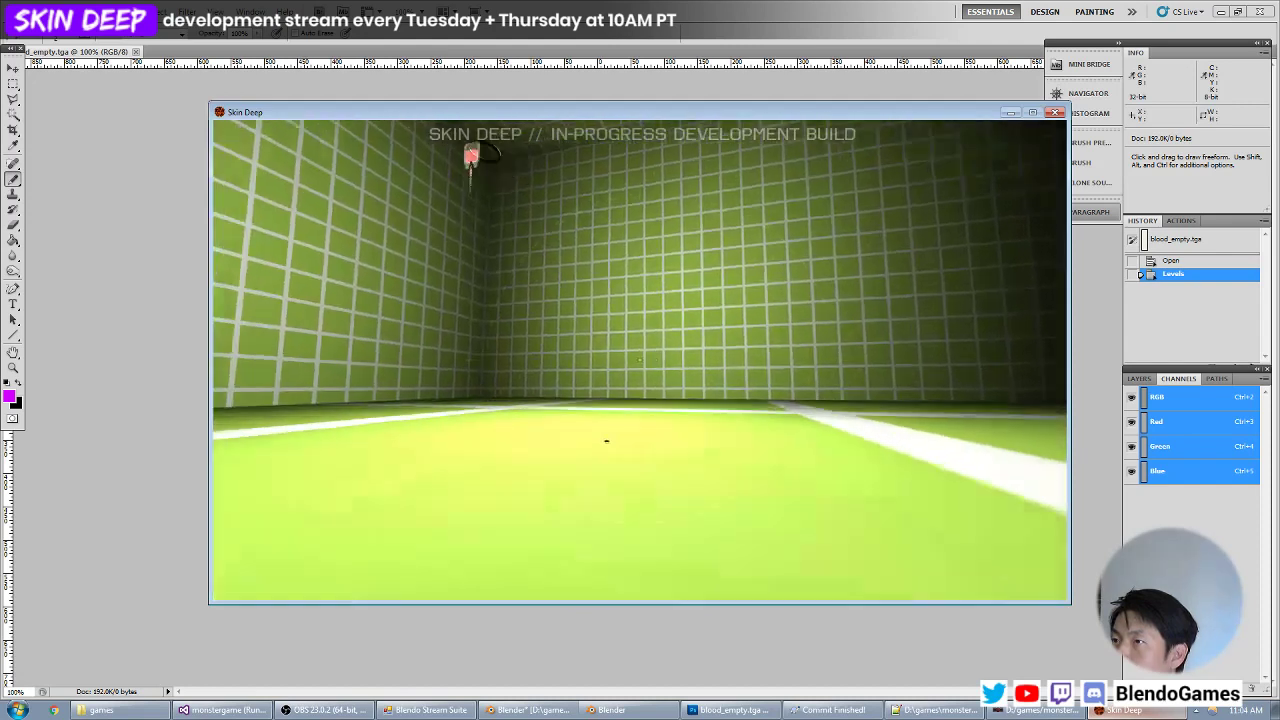
{"action": "key", "text": "w"}
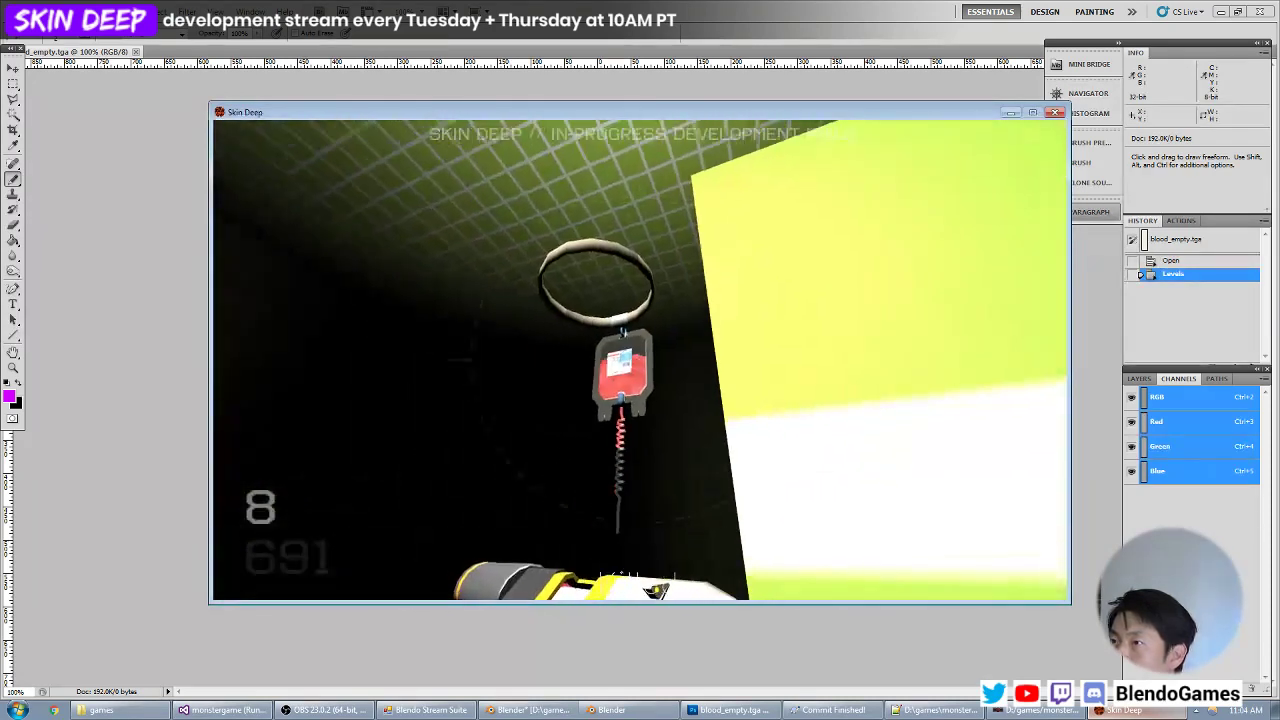
{"action": "key", "text": "z"}
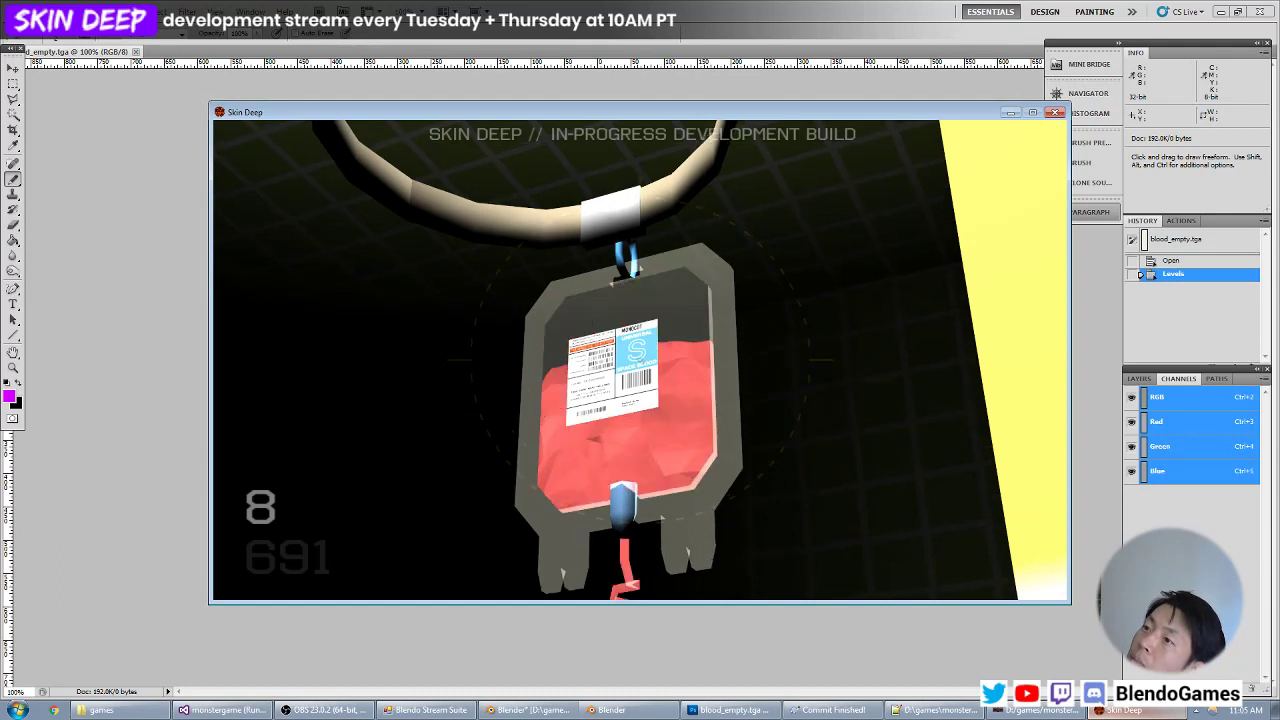
{"action": "key", "text": "z"}
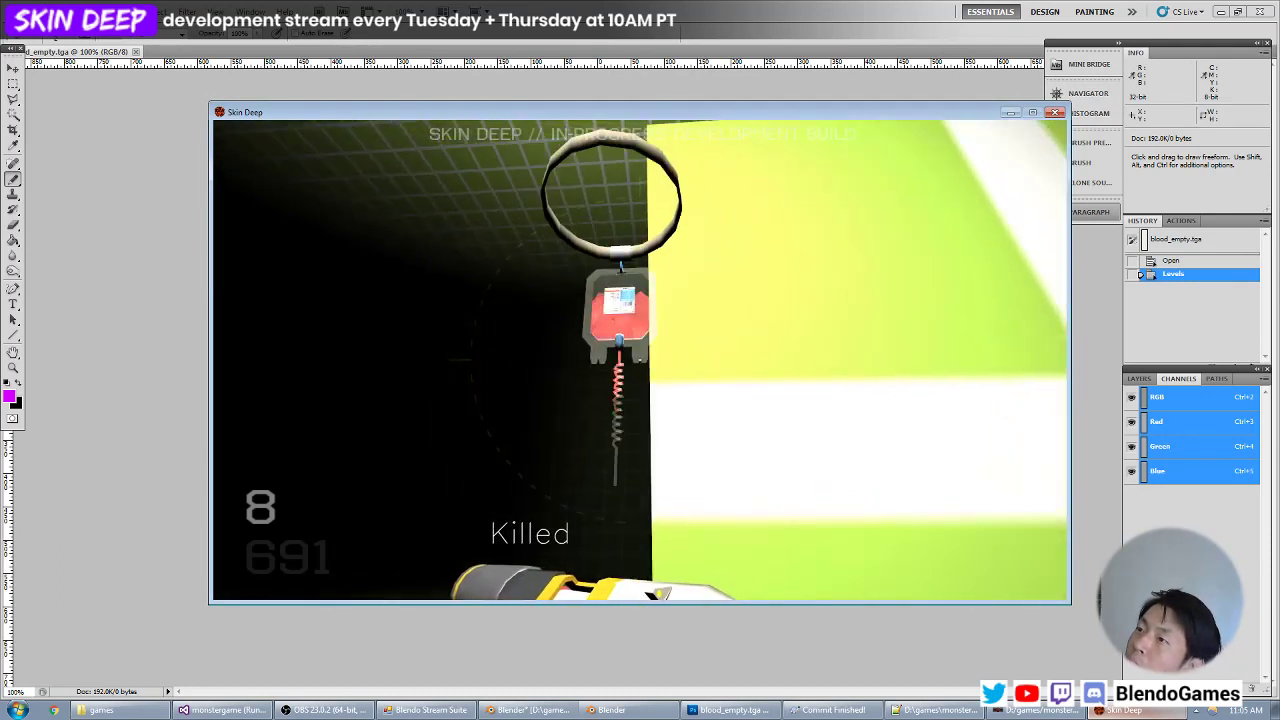
{"action": "key", "text": "z"}
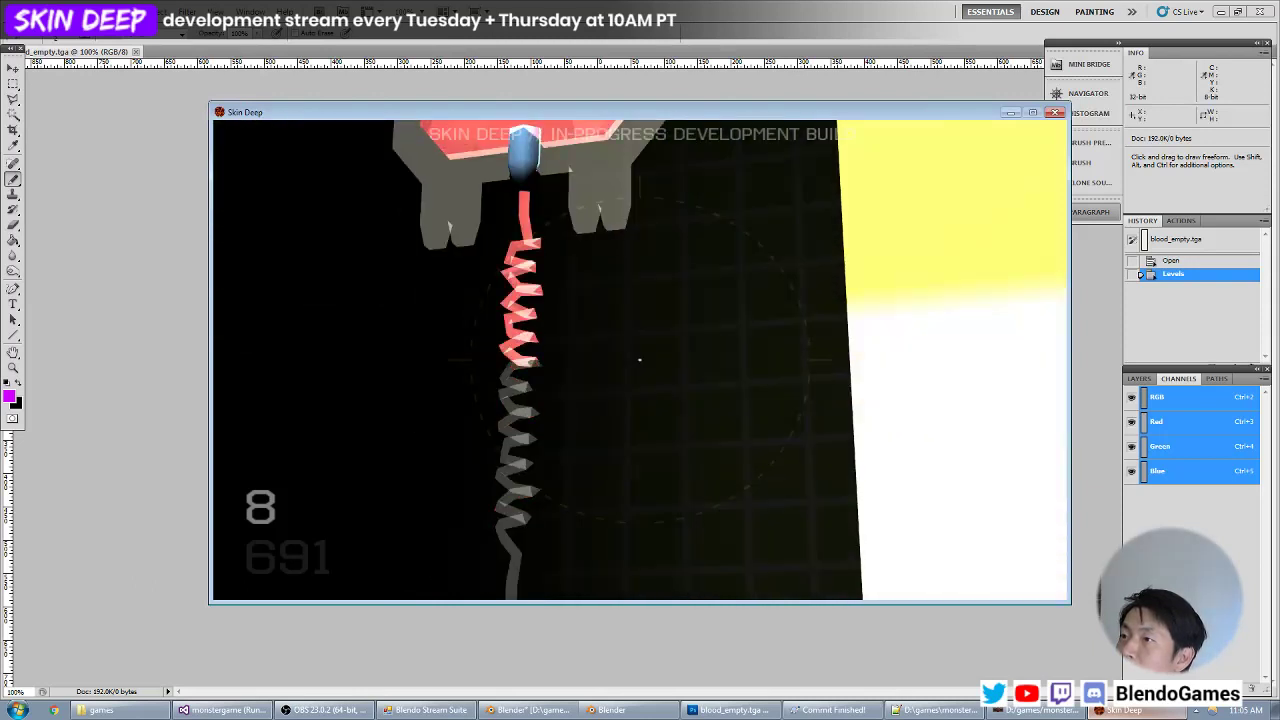
{"action": "key", "text": "z"}
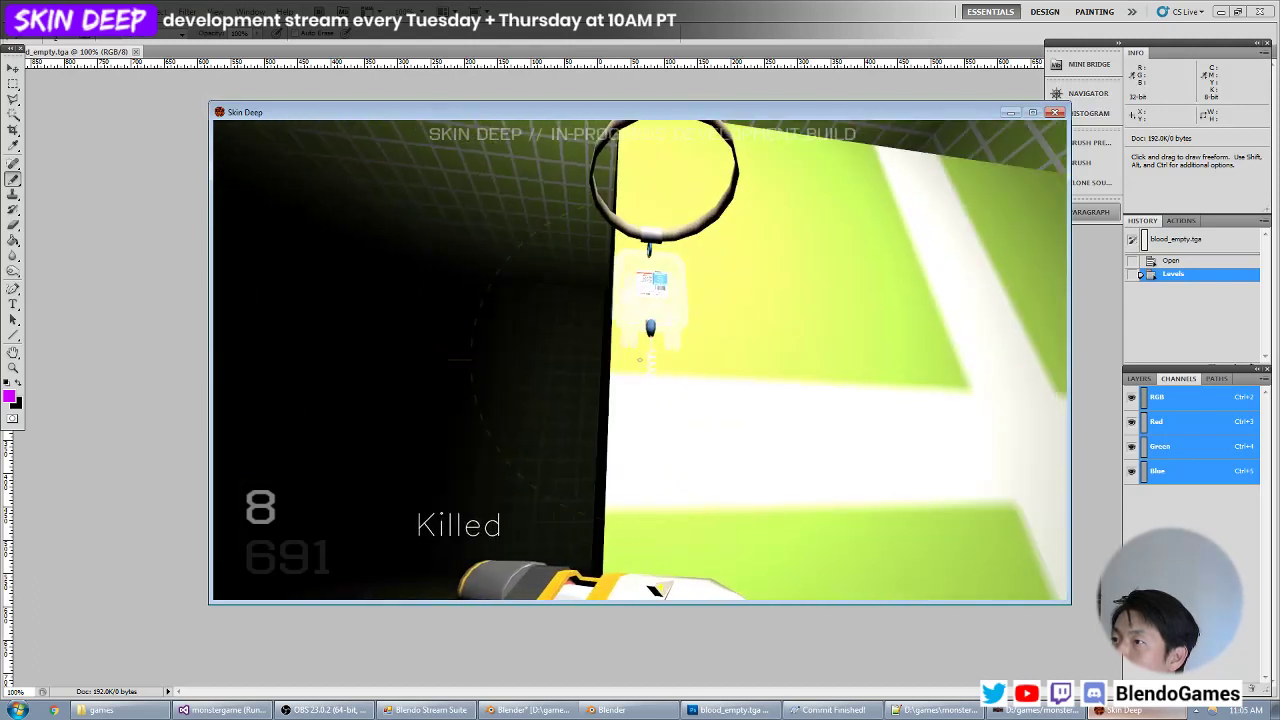
{"action": "key", "text": "z"}
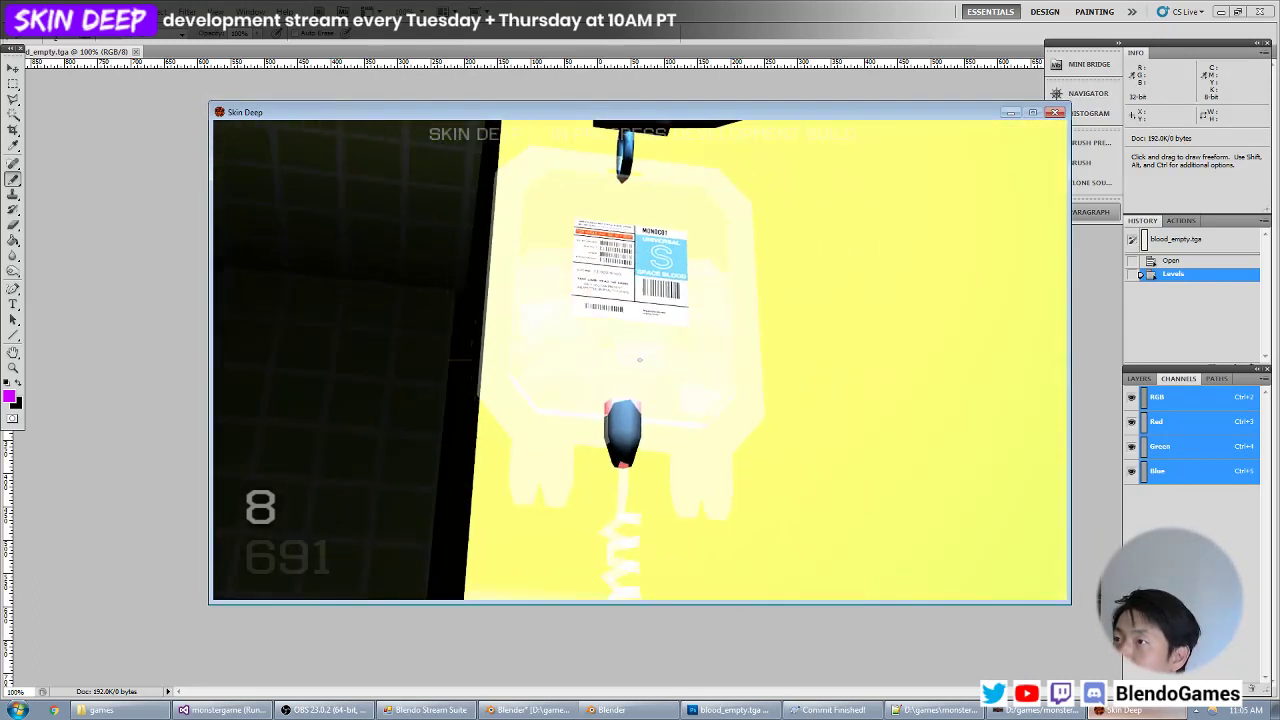
{"action": "key", "text": "z"}
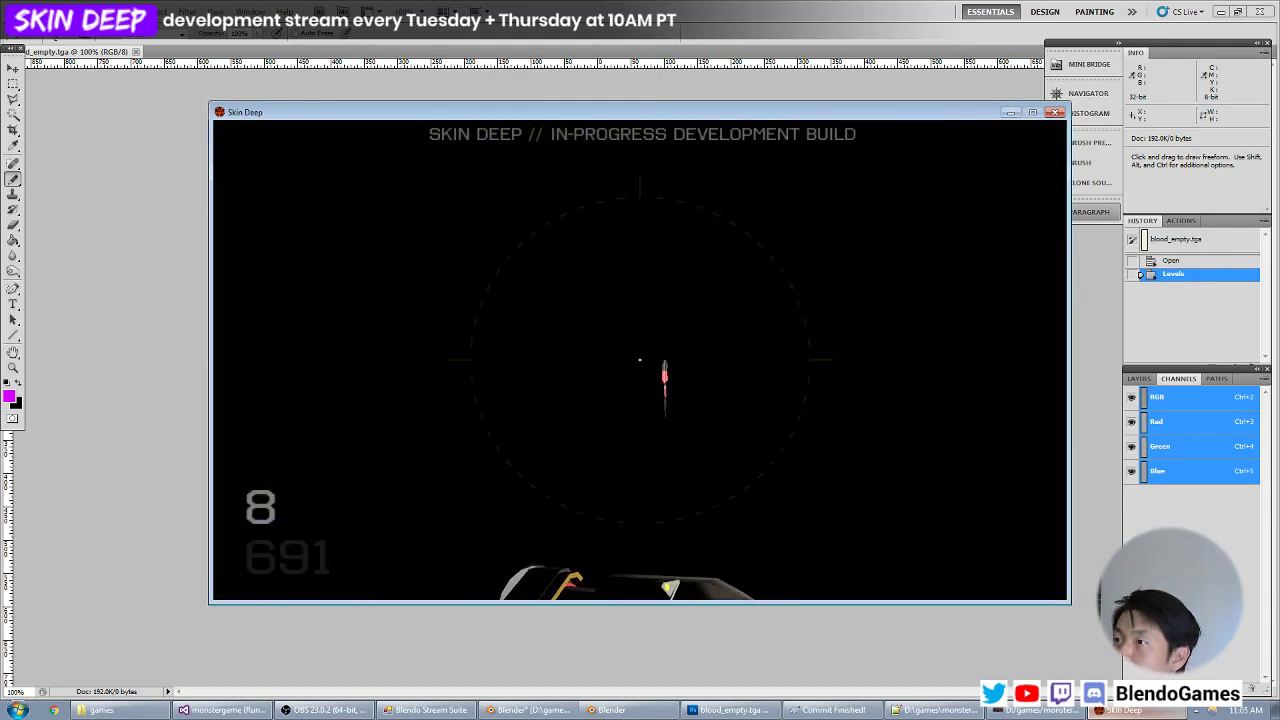
Go back into the dark area and inspect the blood bag and its black label up close.
{"action": "key", "text": "w"}
{"action": "key", "text": "z"}
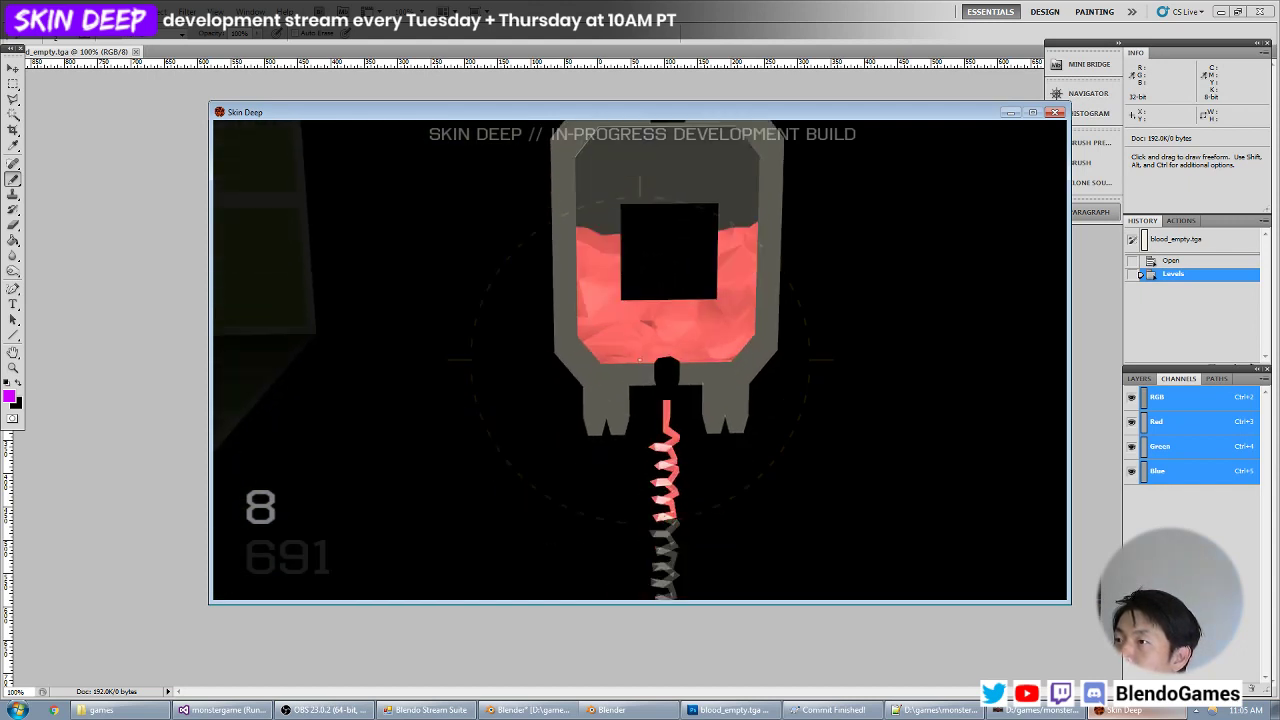
{"action": "key", "text": "z"}
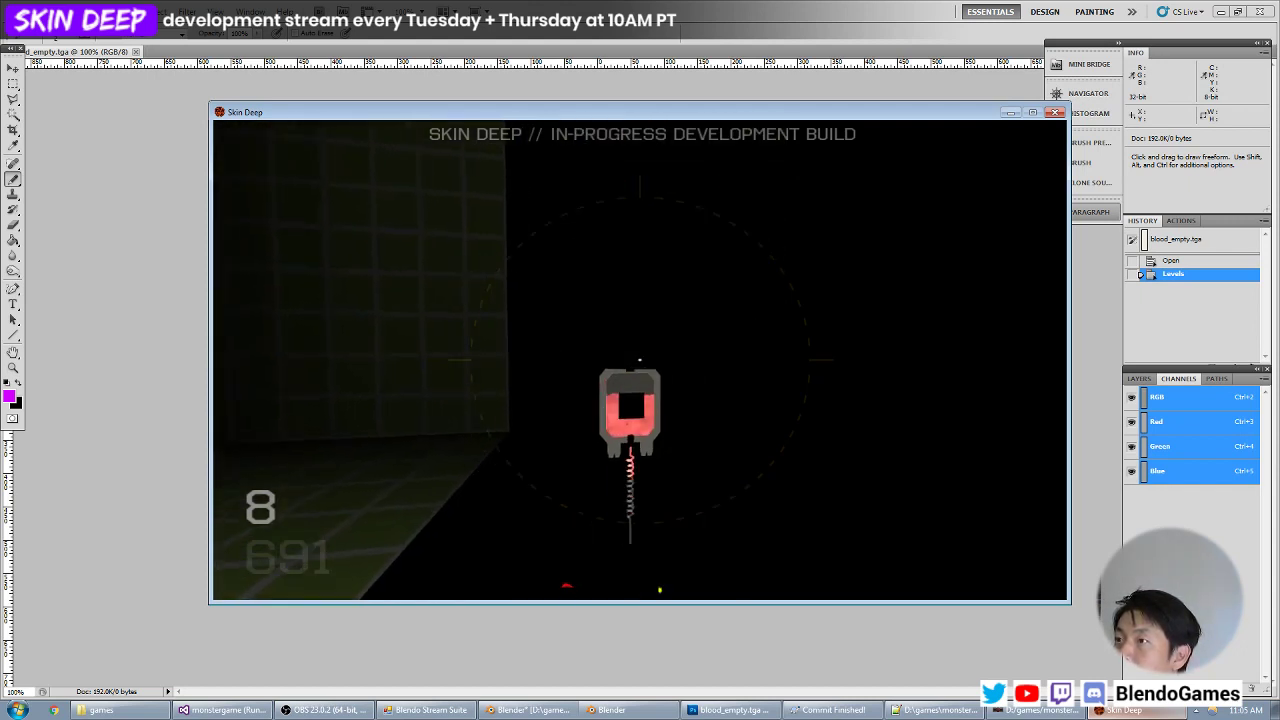
{"action": "key", "text": "z"}
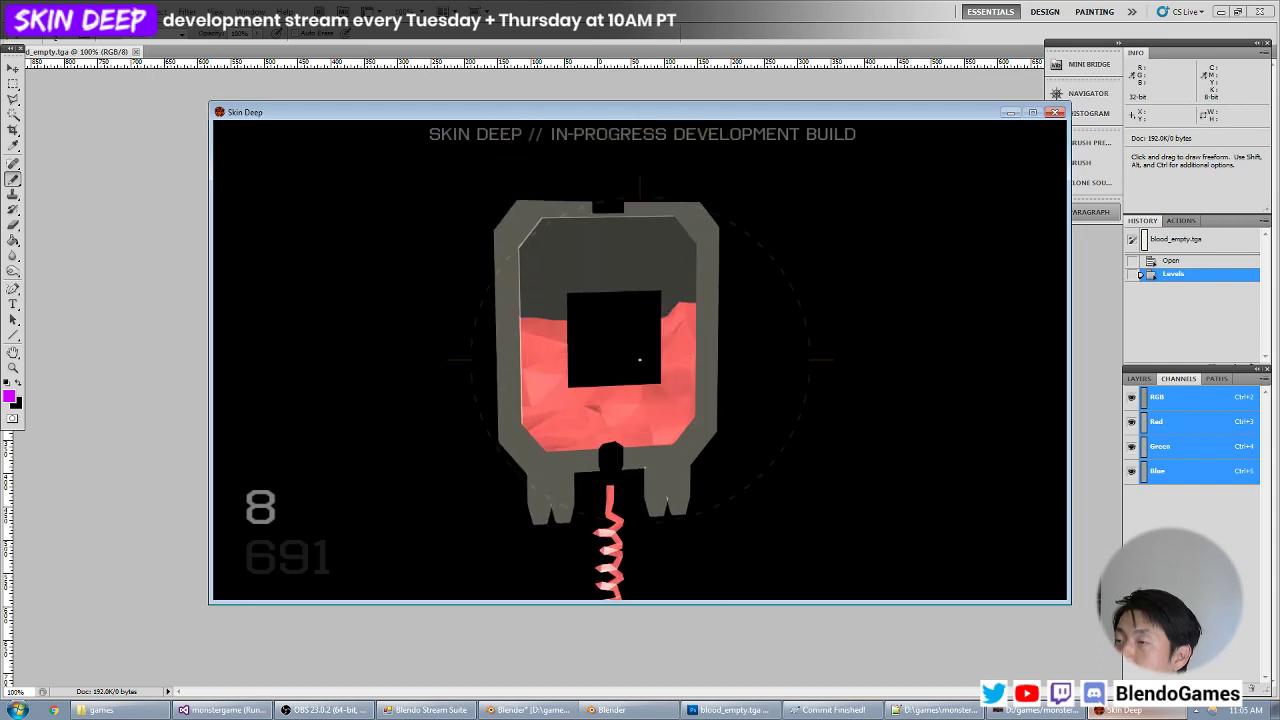
In objects.mtr, add a braced stage with blend add beneath the bloodbag/label material's diffusemap line.
{"action": "key", "text": "alt+Tab"}
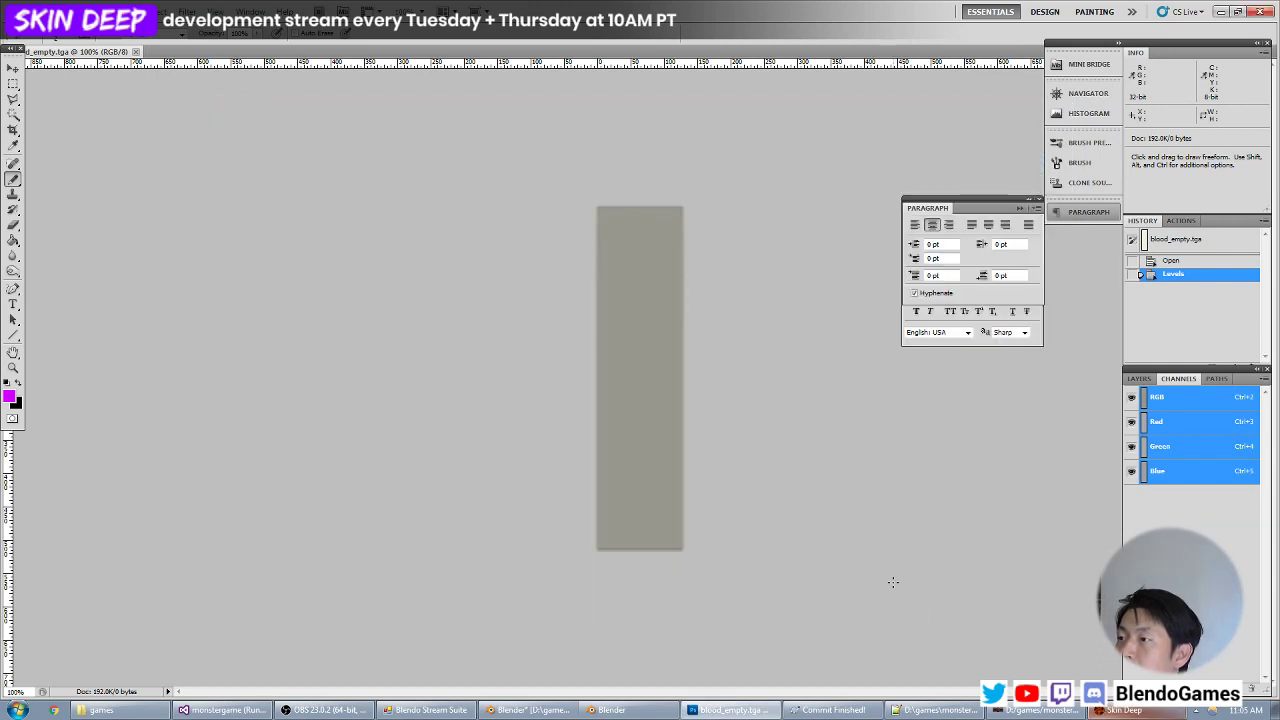
{"action": "left_click", "coordinate": [930, 712]}
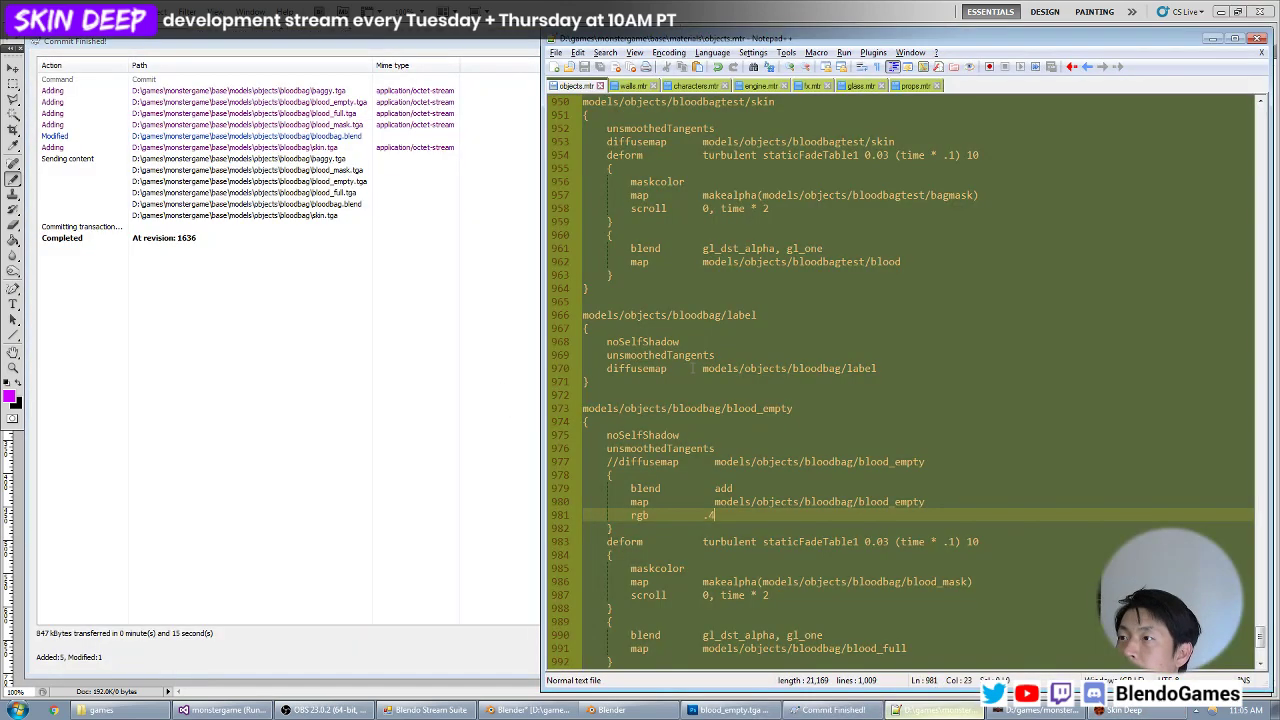
{"action": "left_click", "coordinate": [787, 368]}
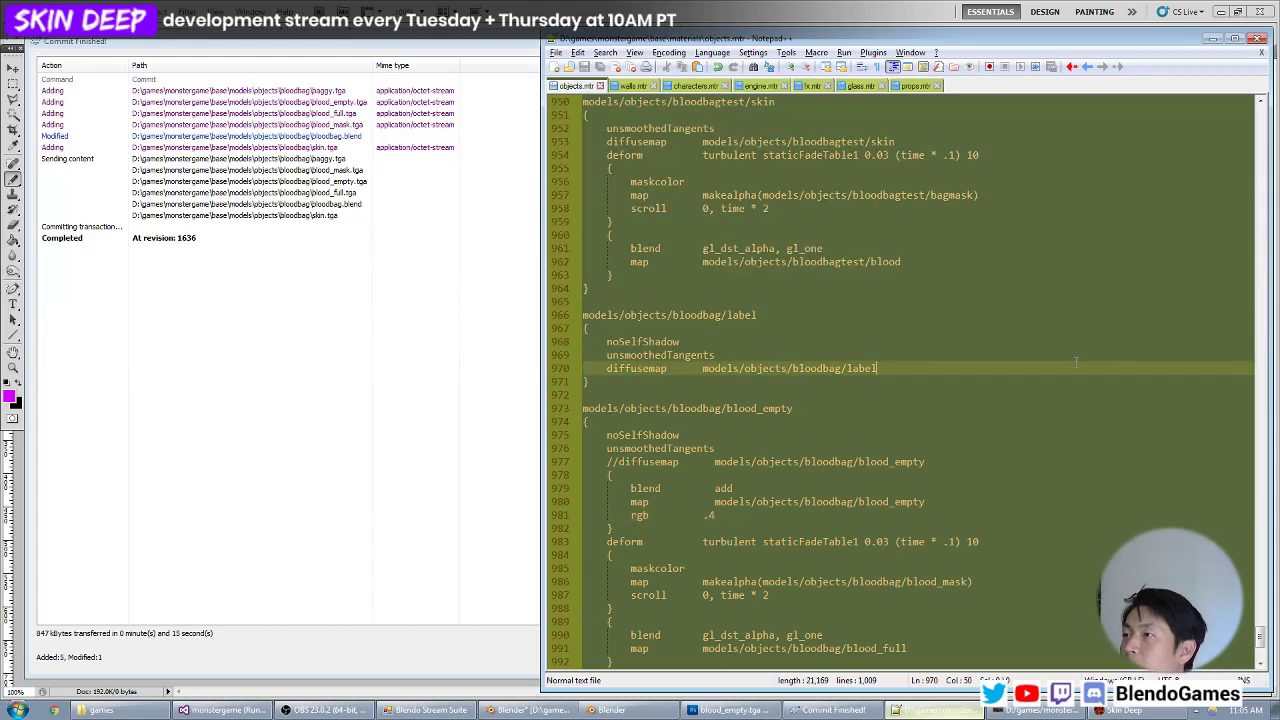
{"action": "key", "text": "Return"}
{"action": "type", "text": "{"}
{"action": "key", "text": "Return"}
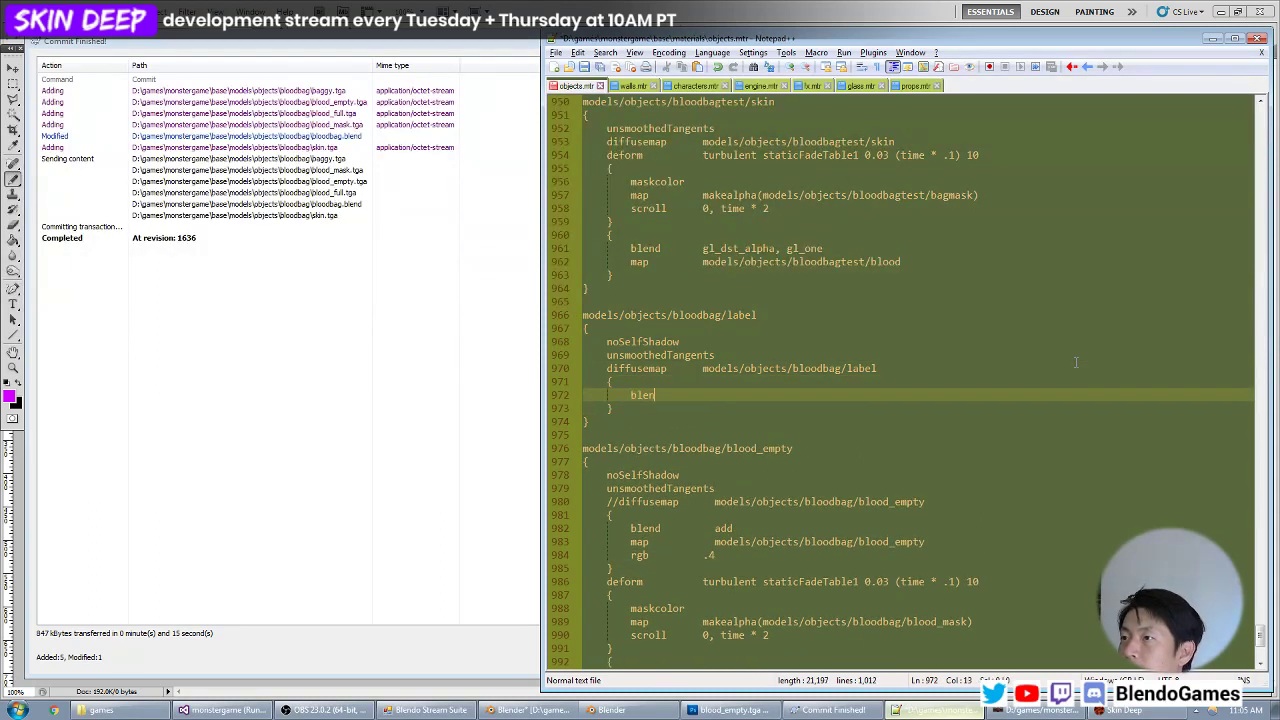
{"action": "type", "text": "blend"}
{"action": "key", "text": "Tab"}
{"action": "key", "text": "Tab"}
{"action": "type", "text": "add"}
Copy the label's diffusemap path into a map line in the new stage and add an rgb .4 line.
{"action": "key", "text": "Up"}
{"action": "key", "text": "Up"}
{"action": "key", "text": "Home"}
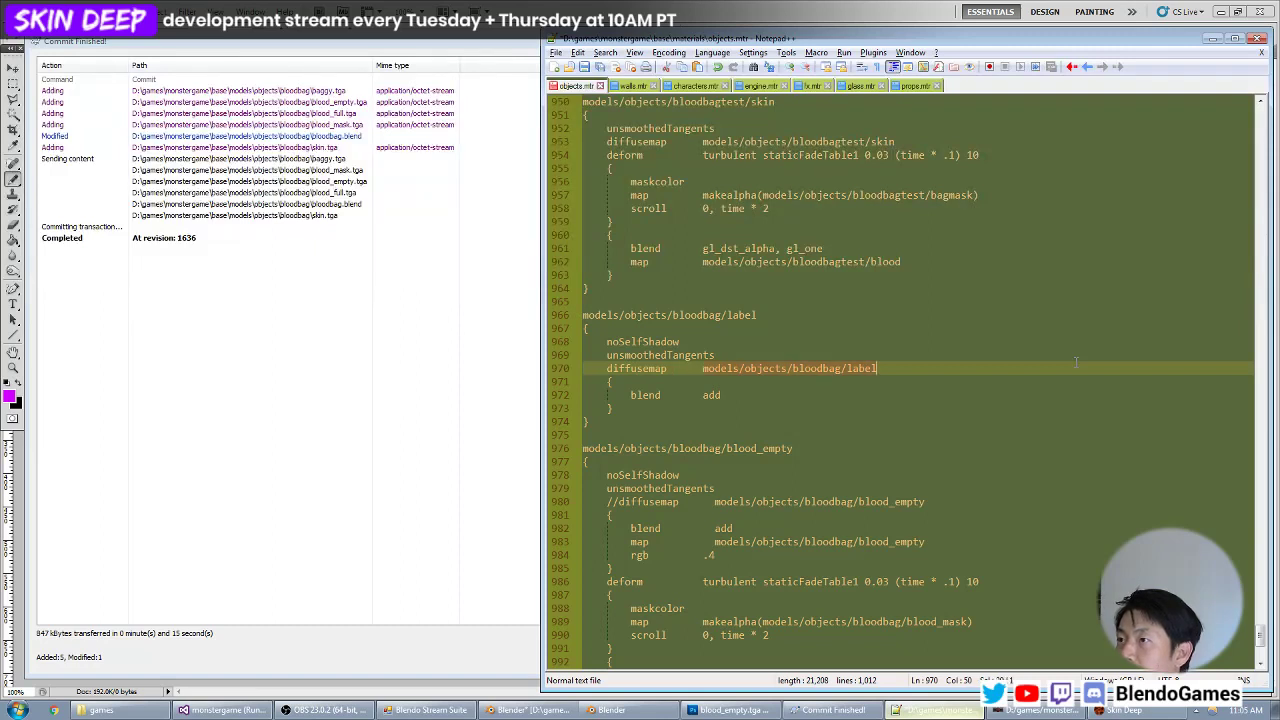
{"action": "key", "text": "Down"}
{"action": "key", "text": "Down"}
{"action": "key", "text": "Return"}
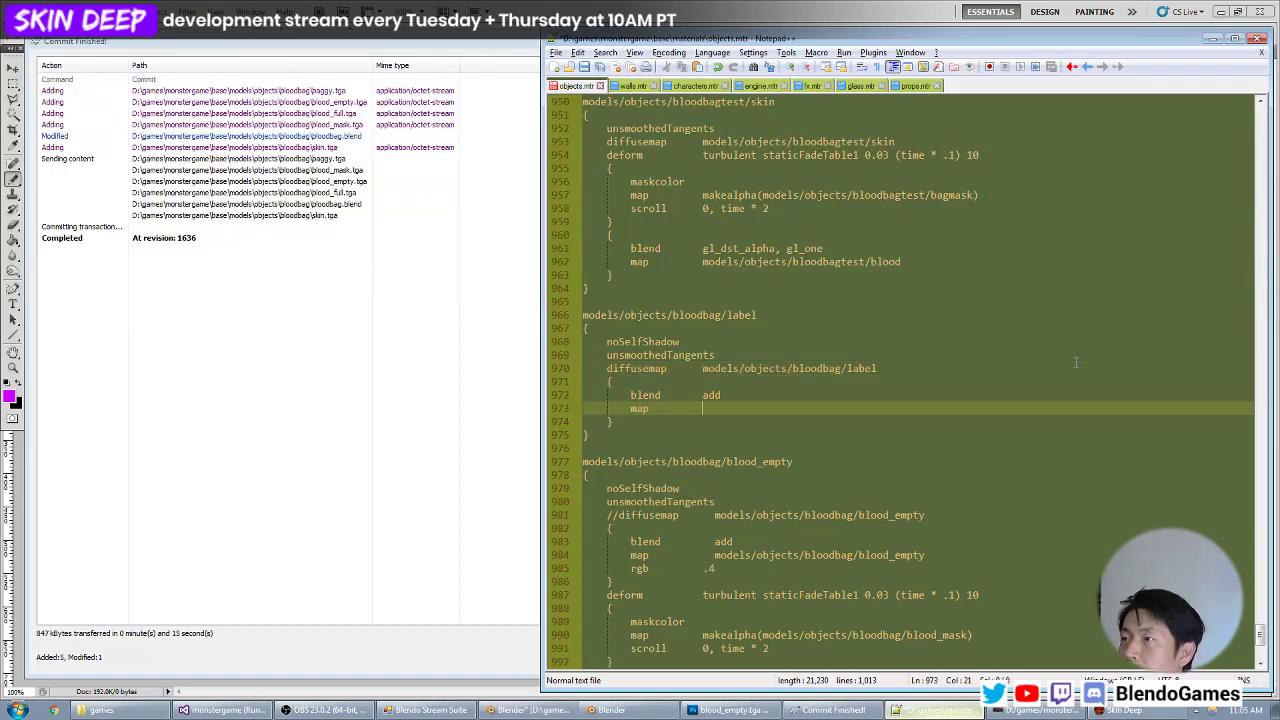
{"action": "type", "text": "map"}
{"action": "type", "text": "models/objects/bloodbag/label"}
{"action": "key", "text": "Return"}
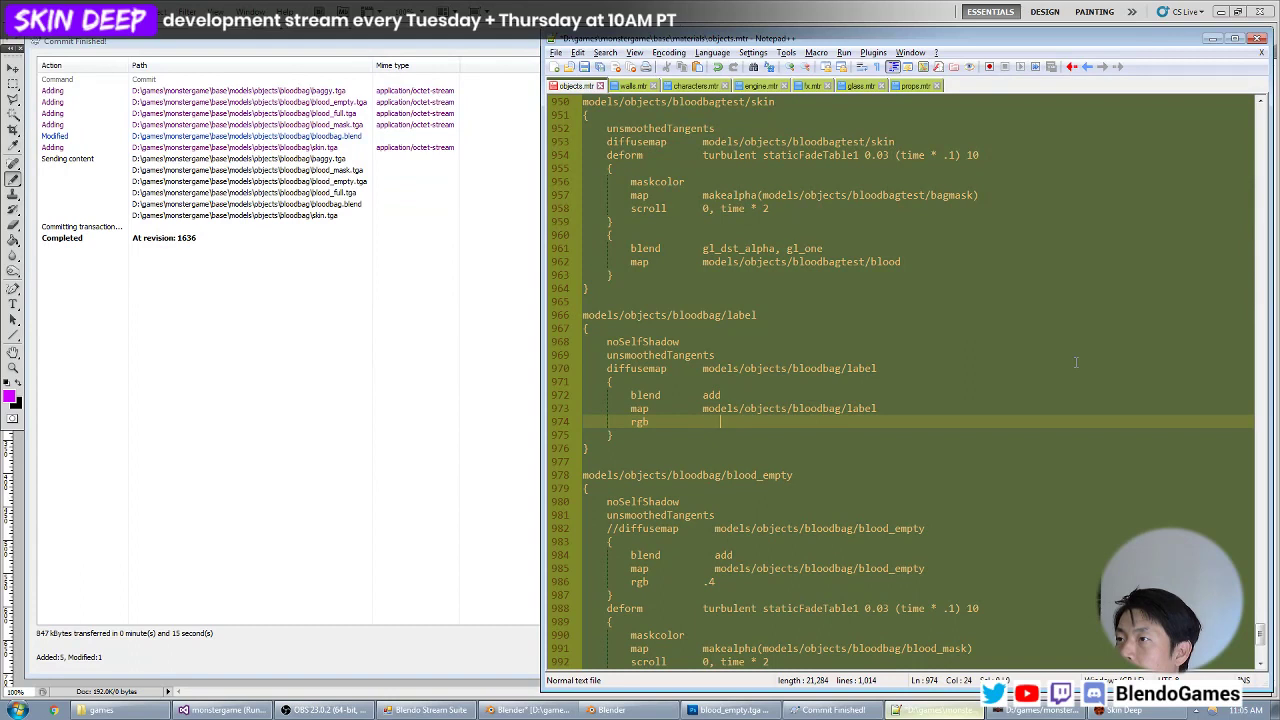
Switch to the game and inspect the label with its additive stage on the bag in the dark area.
{"action": "key", "text": "alt+Tab"}
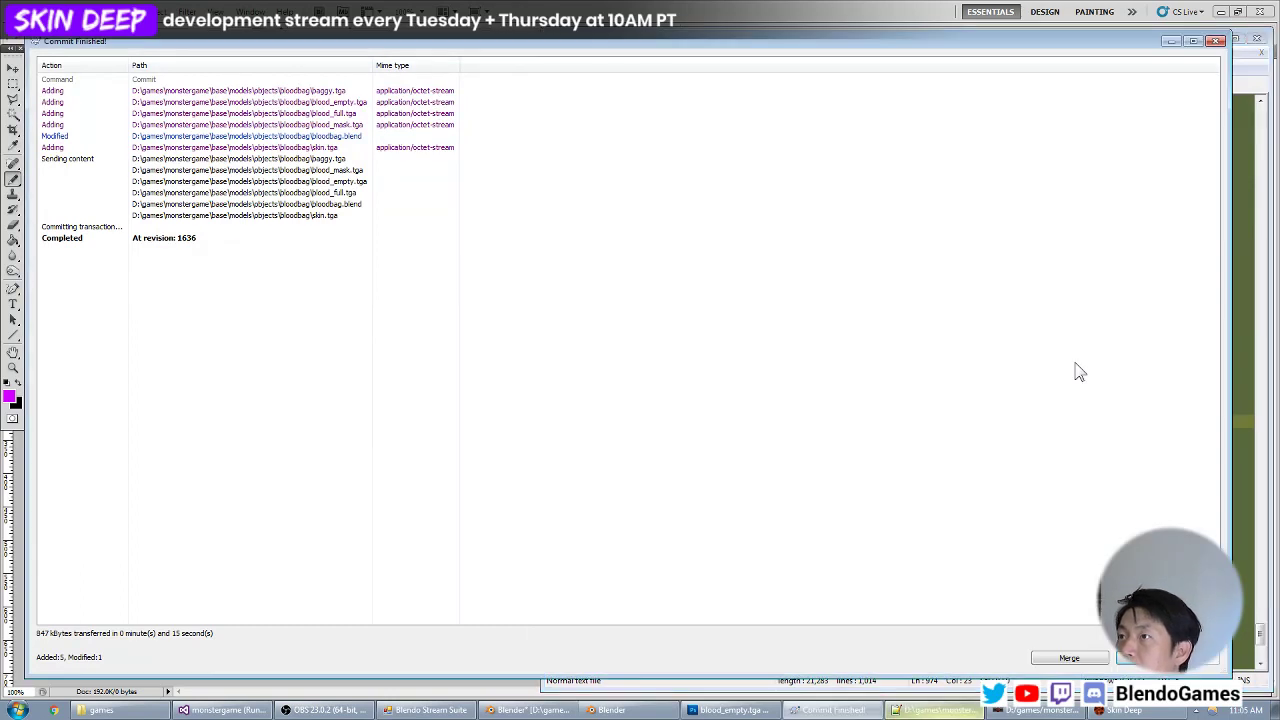
{"action": "key", "text": "alt+Tab"}
{"action": "key", "text": "alt+Tab"}
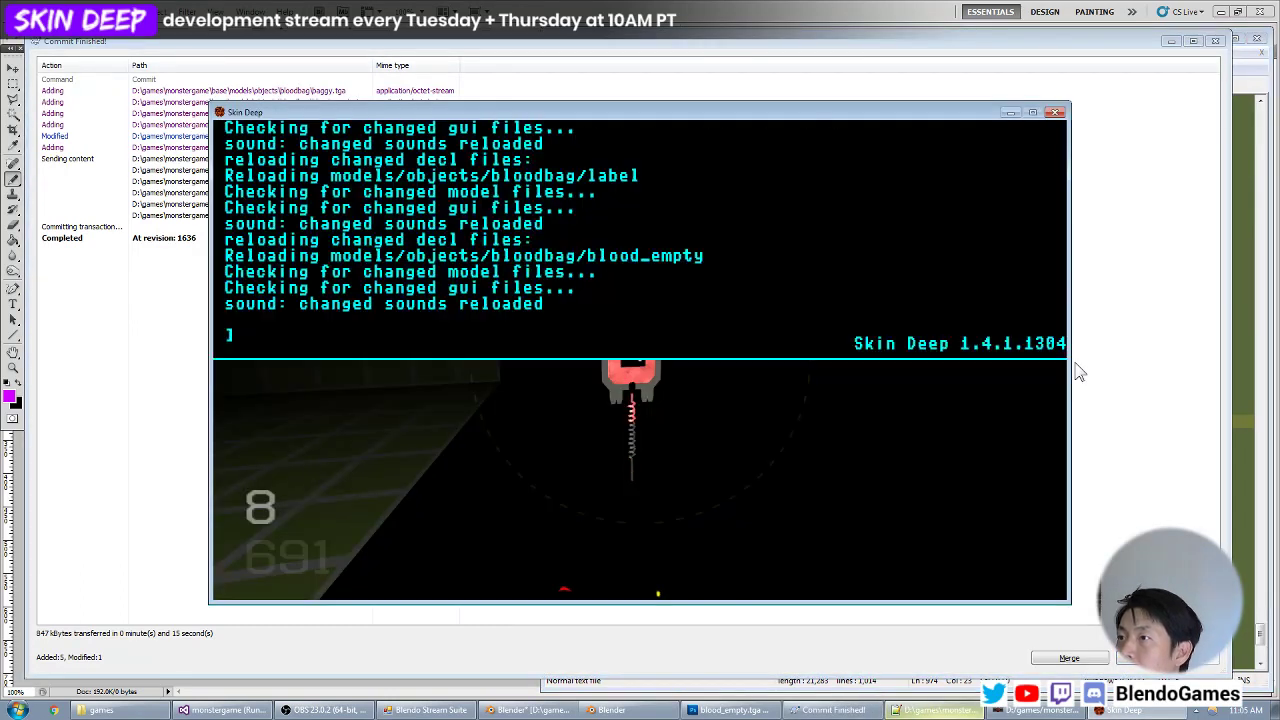
{"action": "key", "text": "z"}
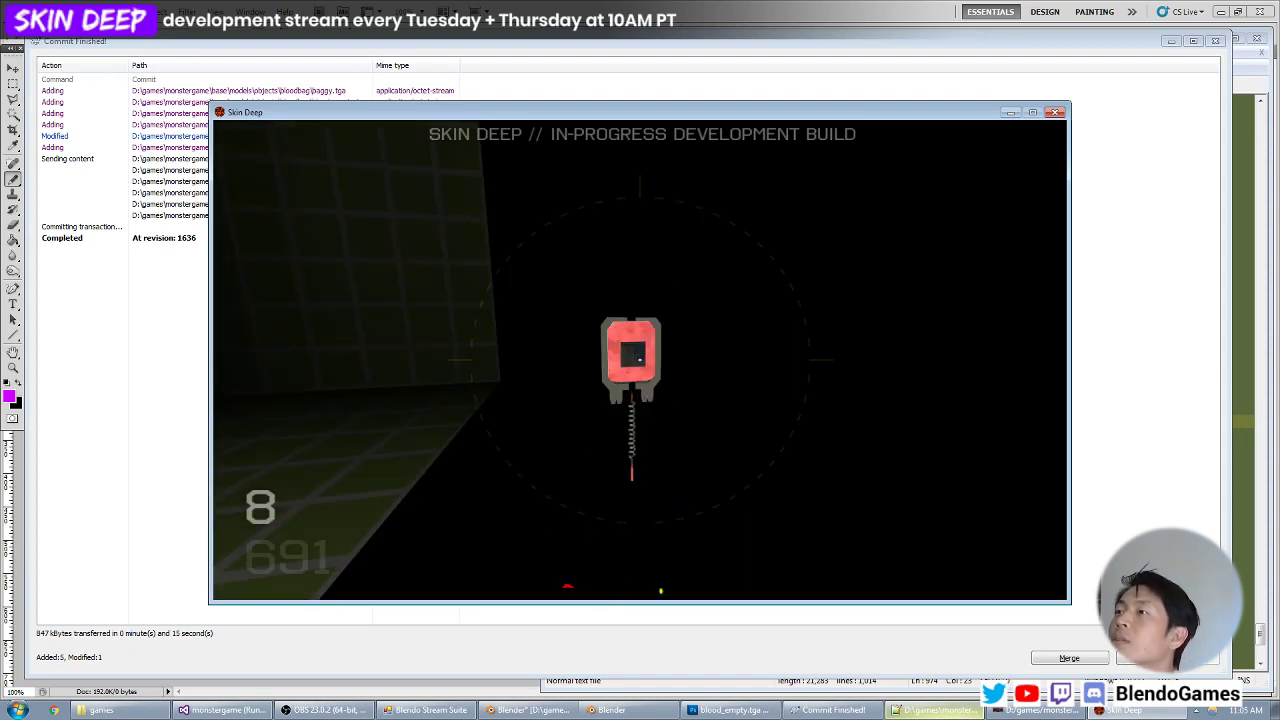
Return to objects.mtr and change the rgb value of the label material's additive stage.
{"action": "key", "text": "alt+Tab"}
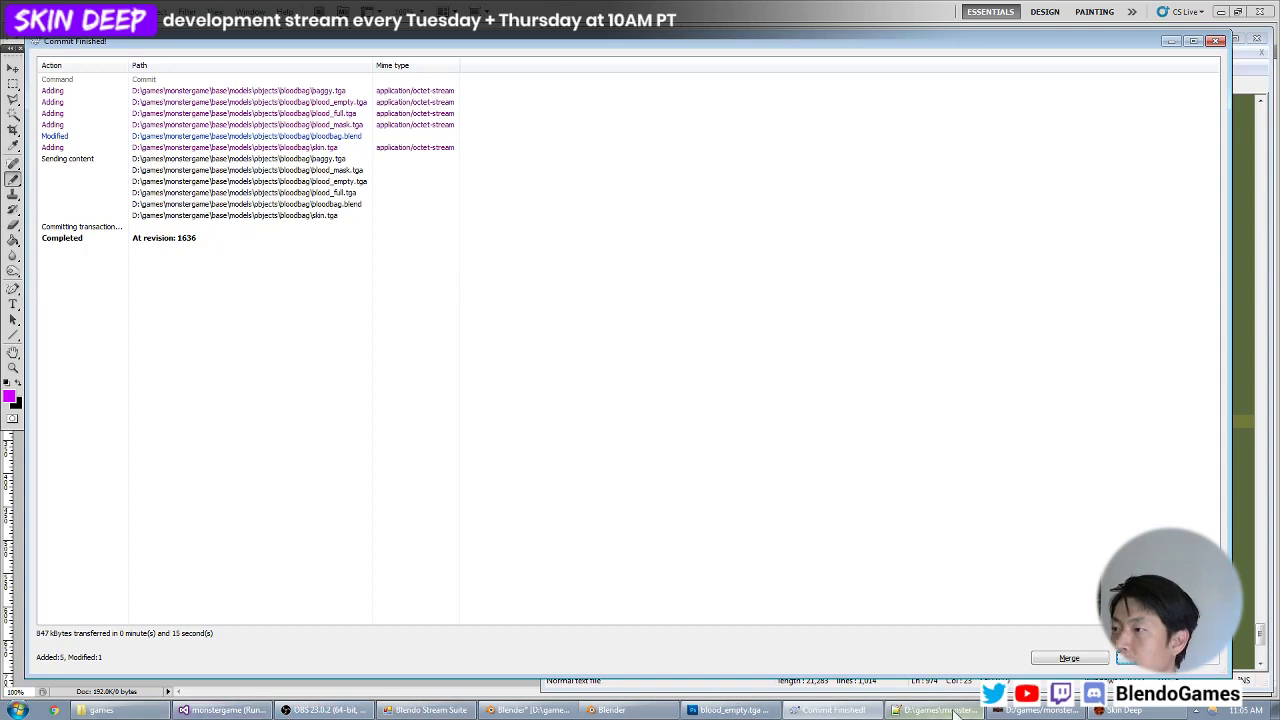
{"action": "left_click", "coordinate": [896, 711]}
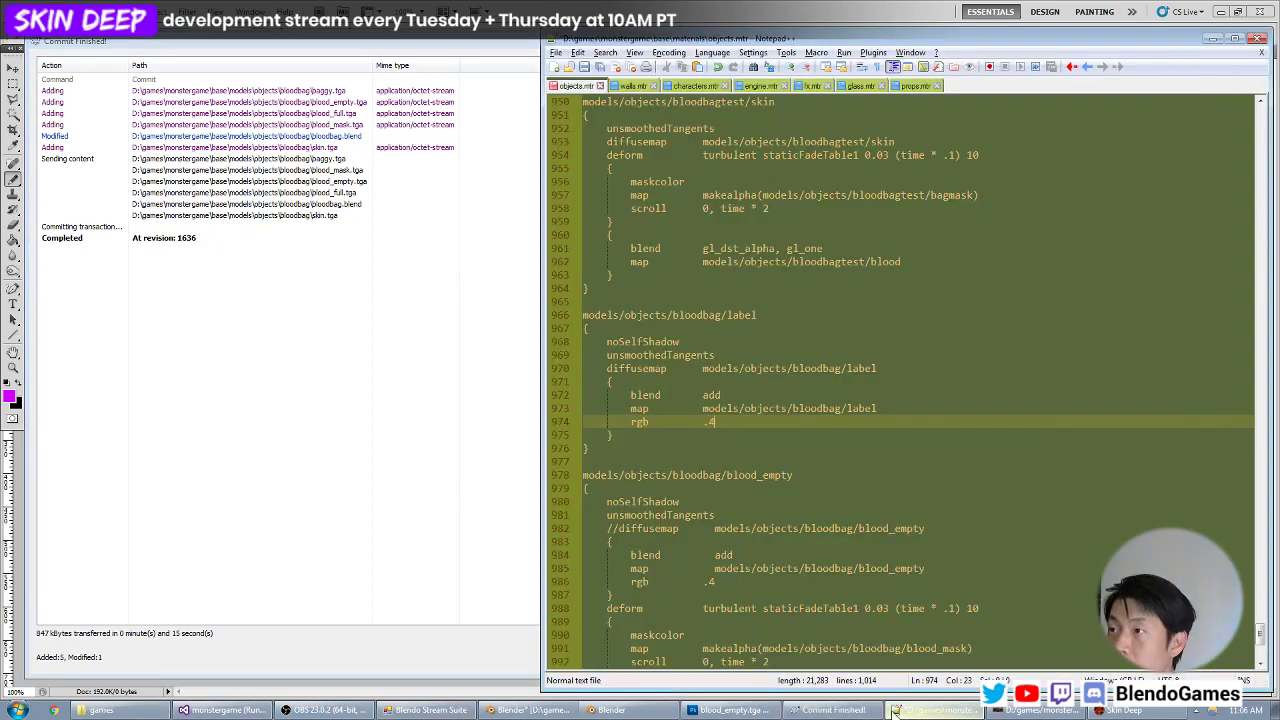
{"action": "key", "text": "alt+Tab"}
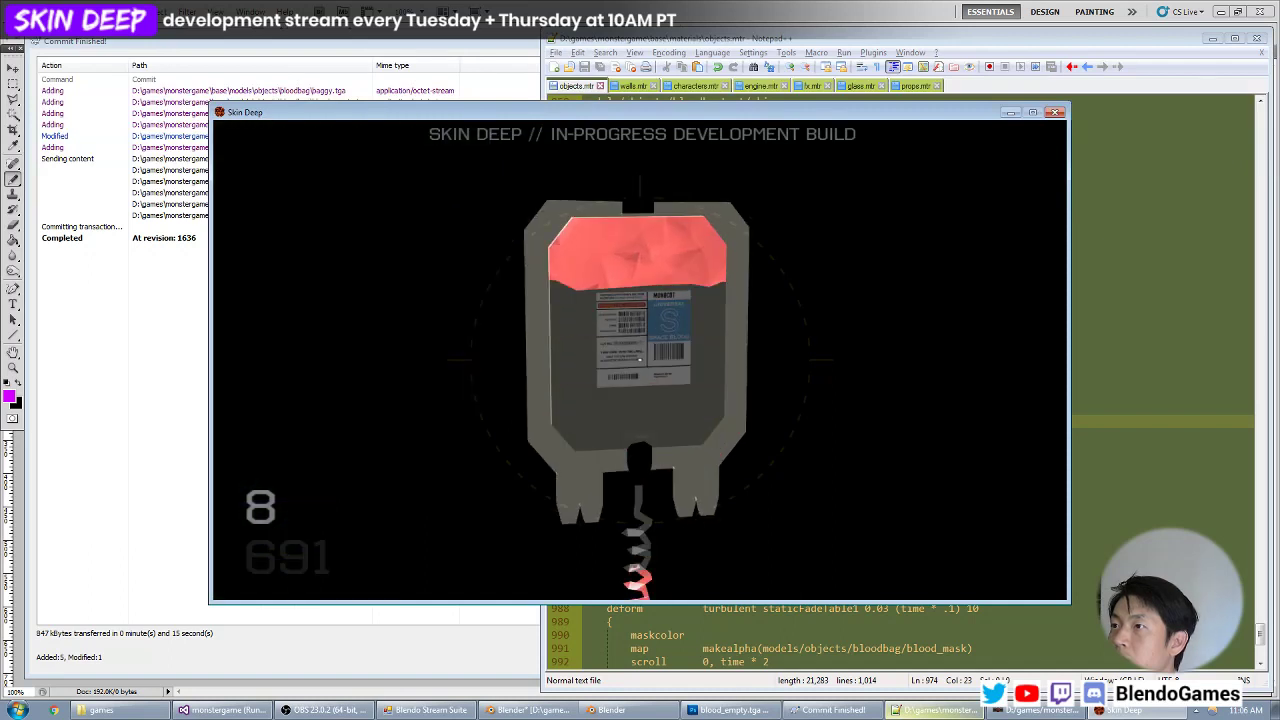
{"action": "key", "text": "alt+Tab"}
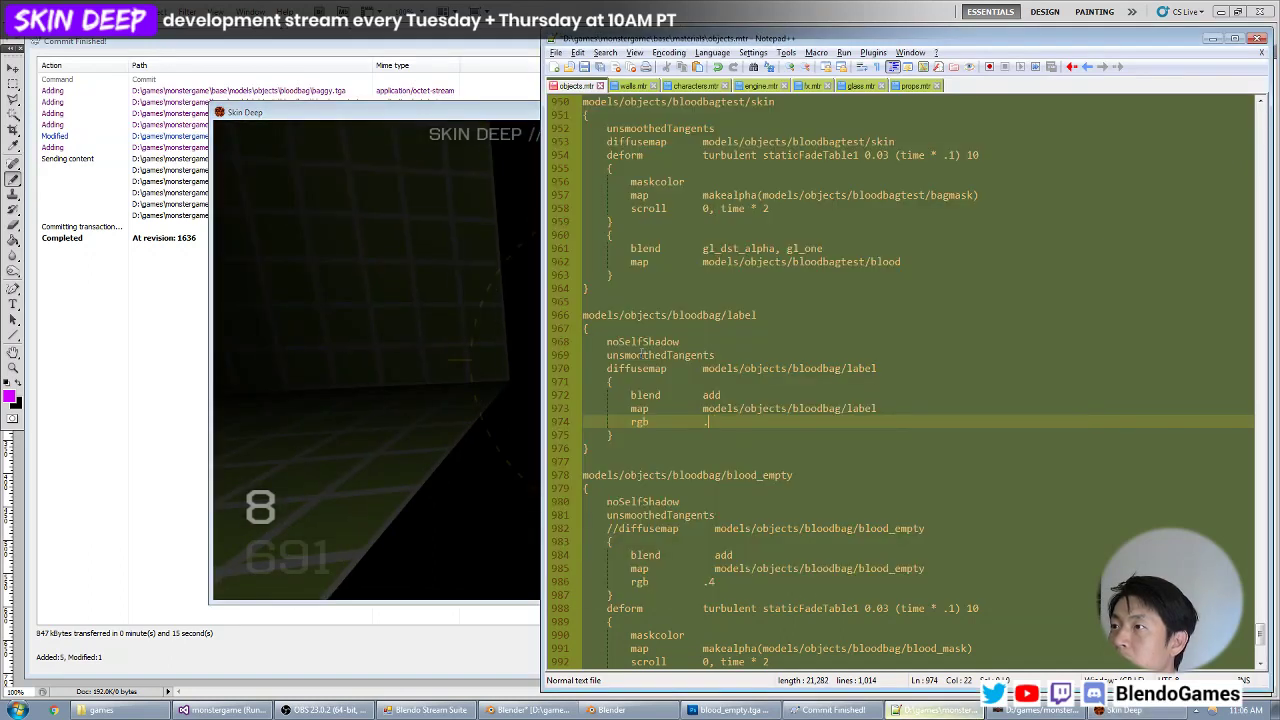
Switch to the game and inspect the partly filled bag's label in the dark area and beside the lit wall.
{"action": "key", "text": "alt+Tab"}
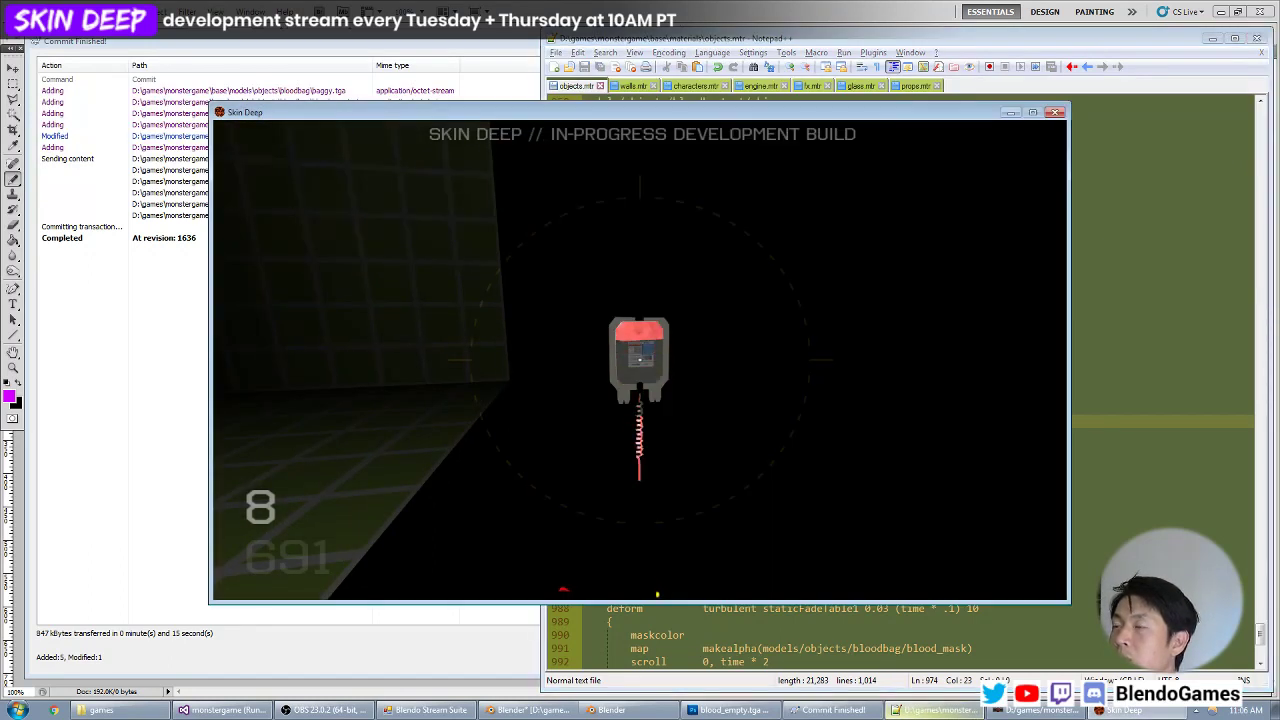
{"action": "key", "text": "z"}
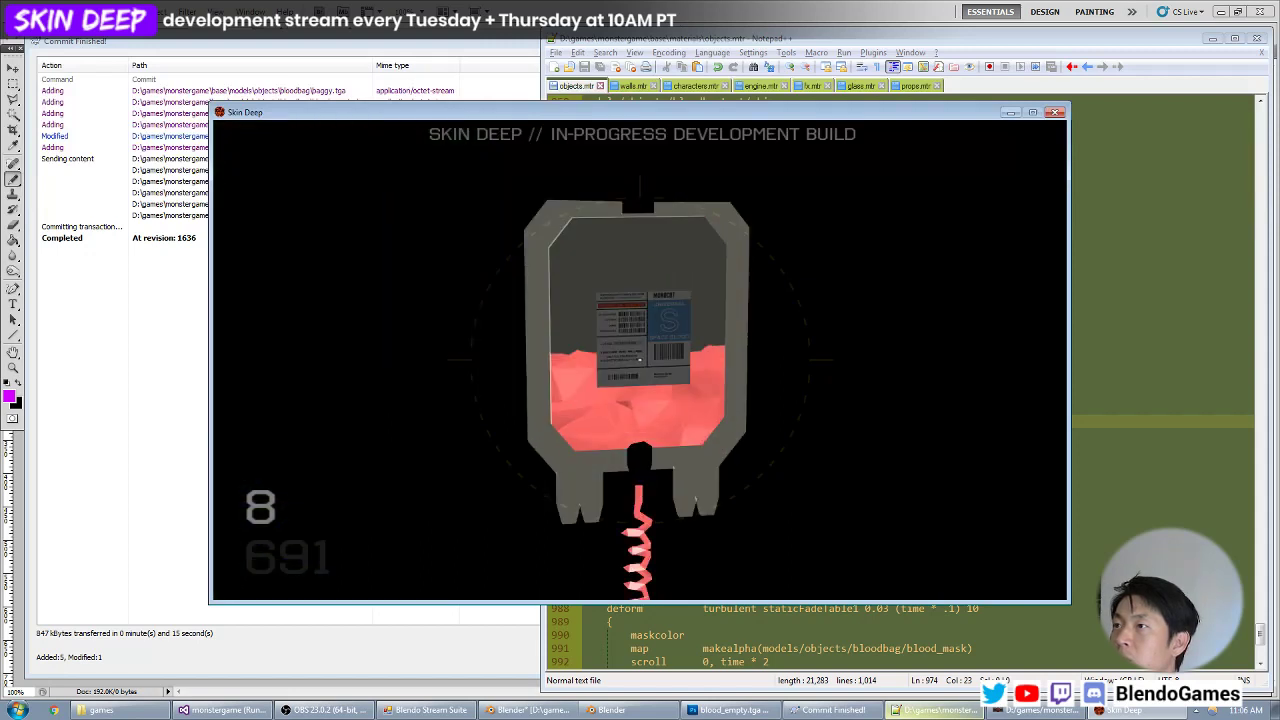
{"action": "key", "text": "s"}
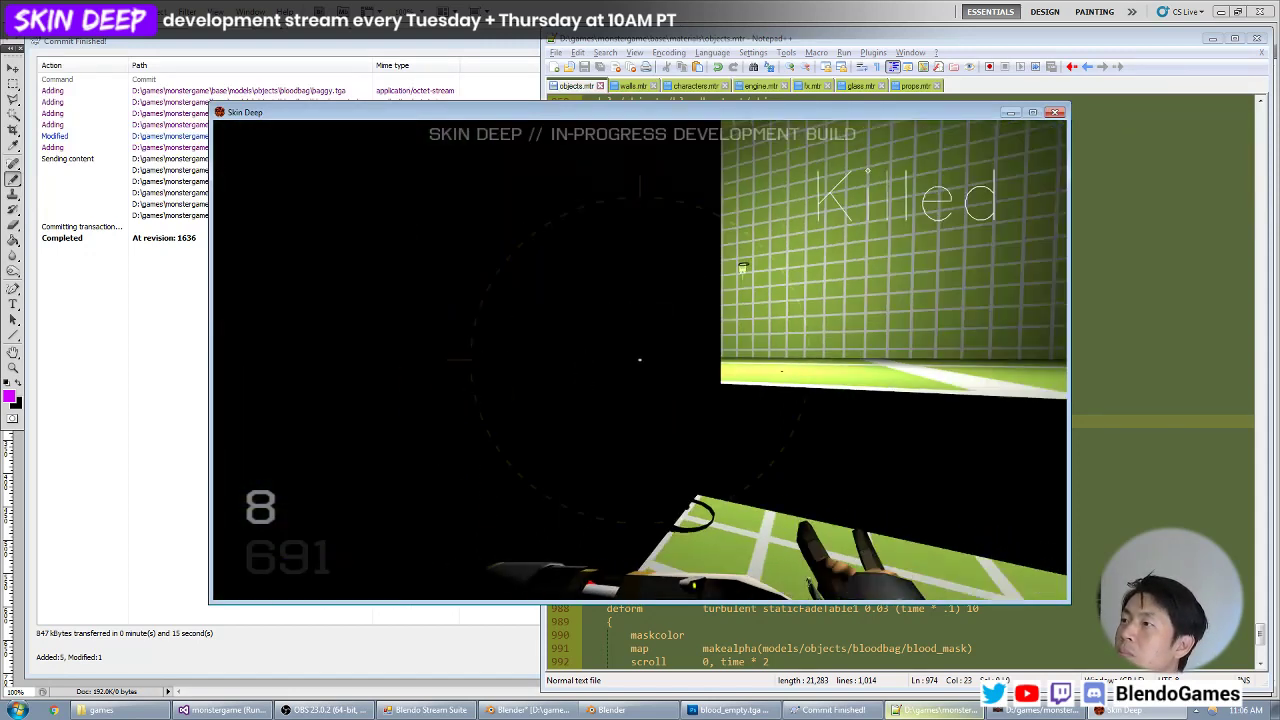
{"action": "key", "text": "w"}
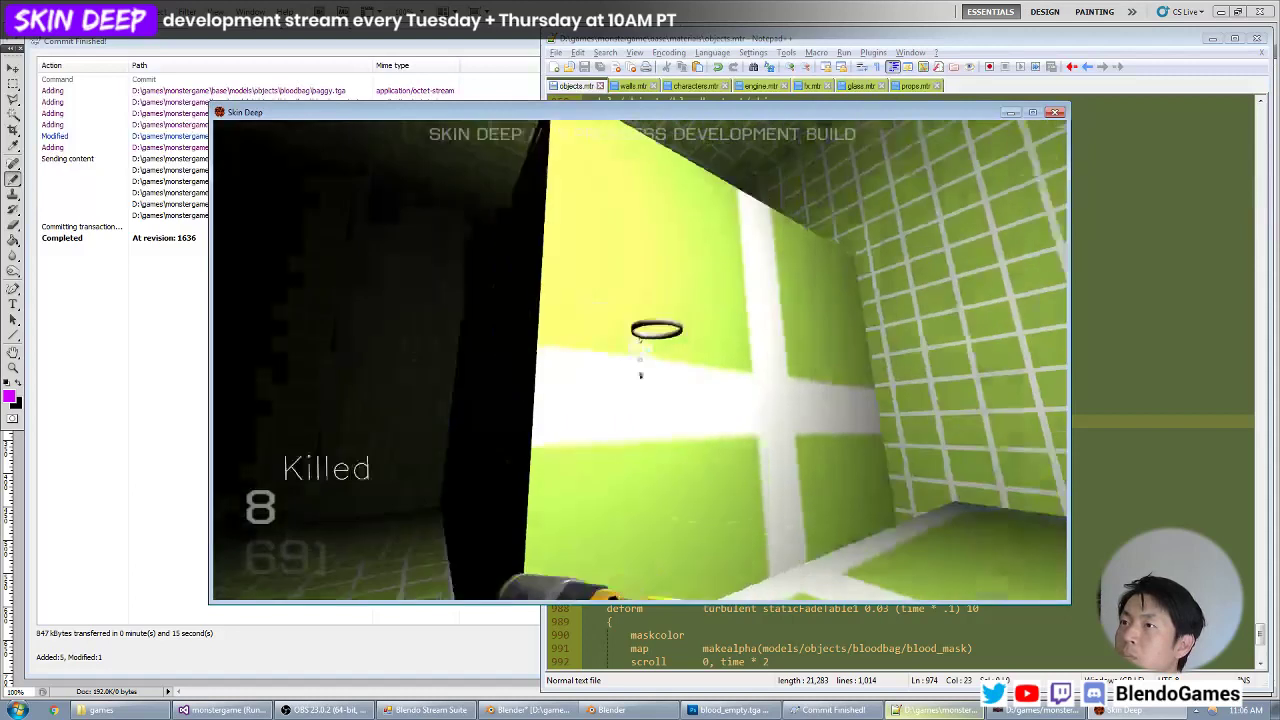
{"action": "key", "text": "w"}
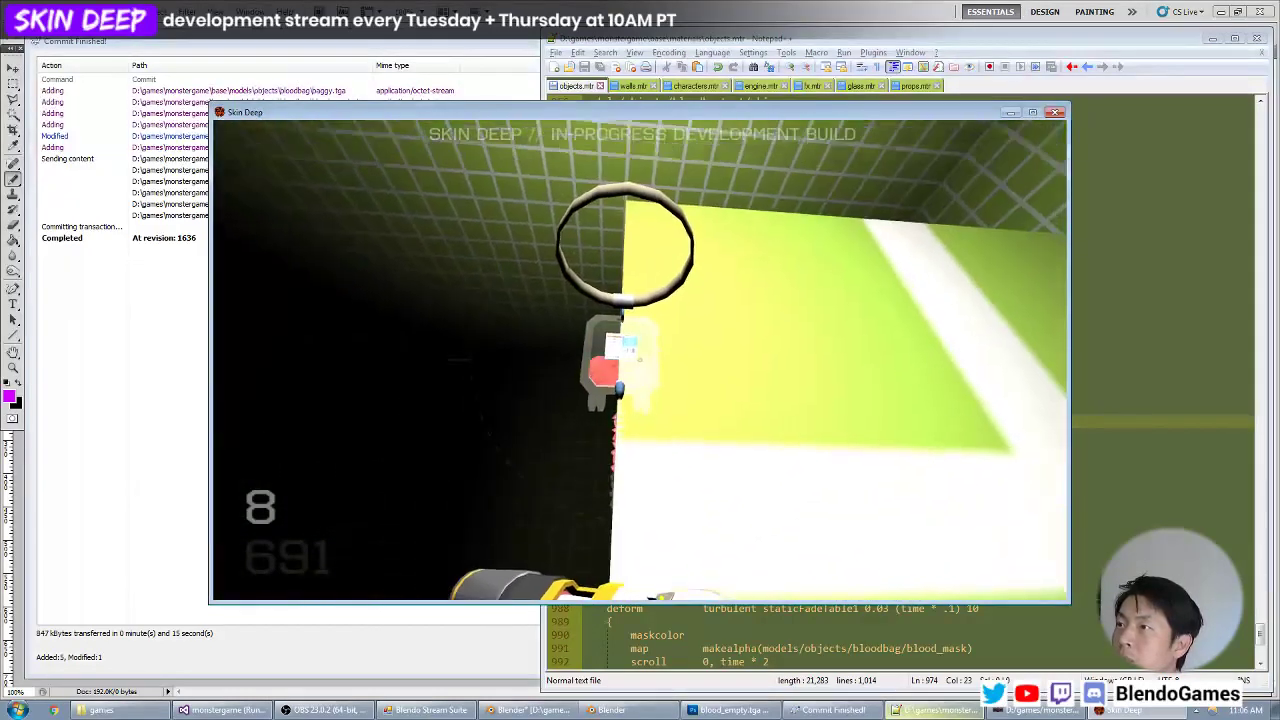
{"action": "key", "text": "z"}
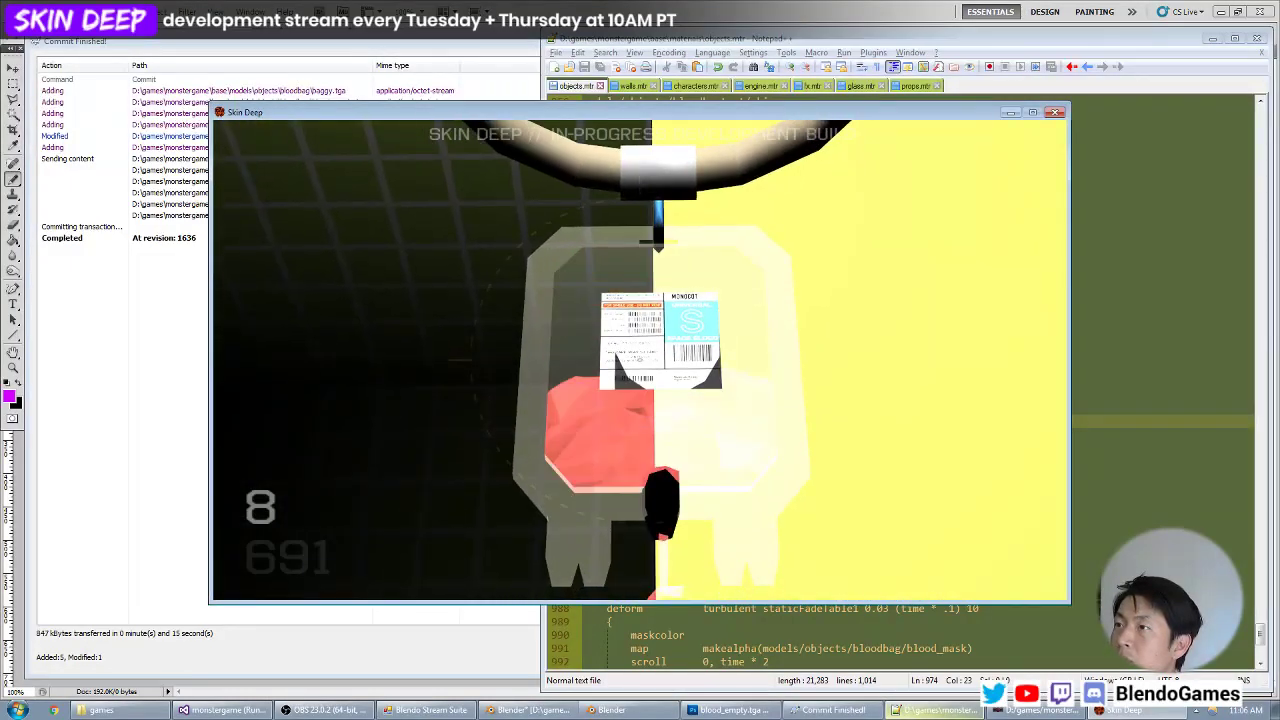
{"action": "key", "text": "s"}
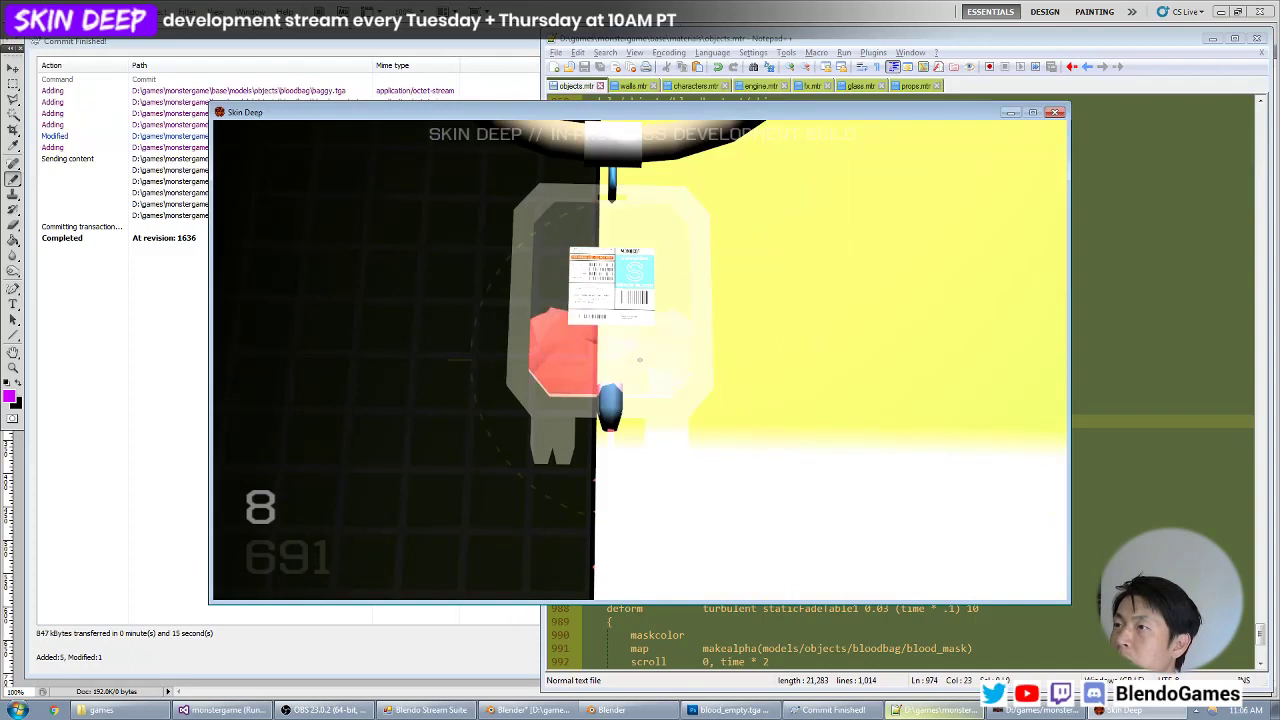
Recheck the label stage's rgb value in objects.mtr, and compare the bag's label against the dark and lit backgrounds in-game.
{"action": "key", "text": "alt+Tab"}
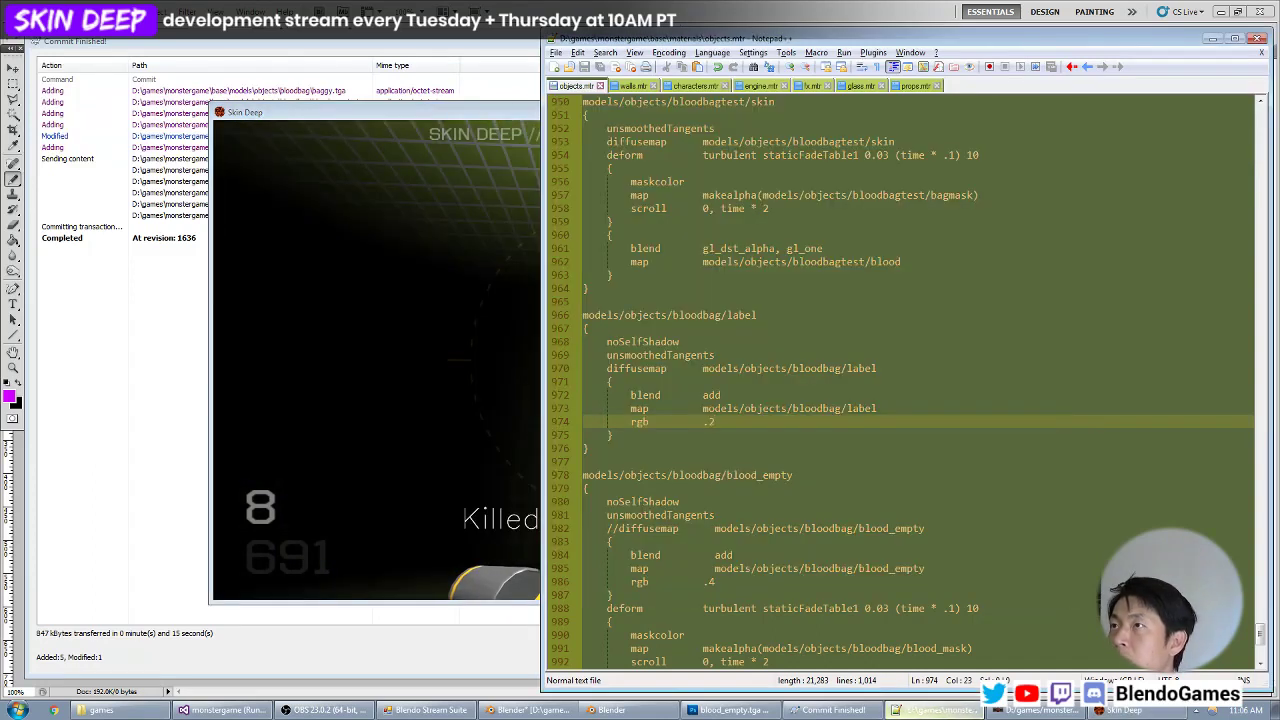
{"action": "key", "text": "alt+Tab"}
{"action": "middle_click", "coordinate": [641, 361]}
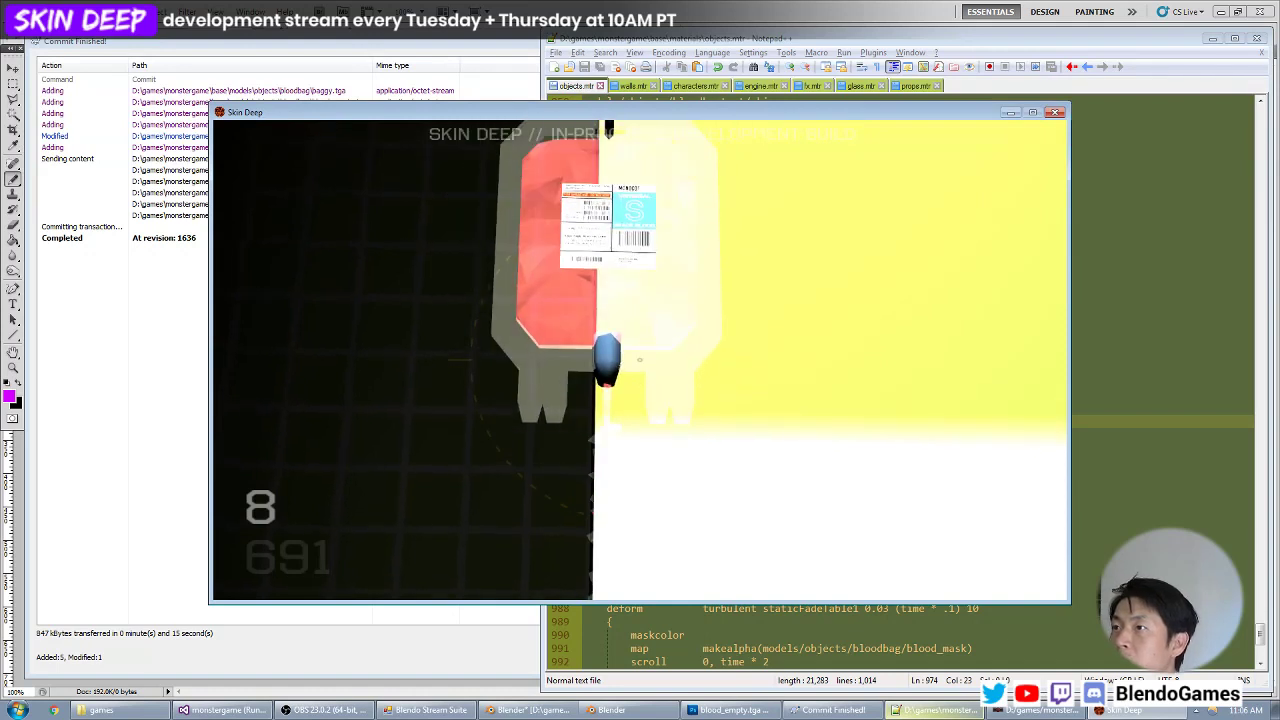
{"action": "middle_click", "coordinate": [640, 360]}
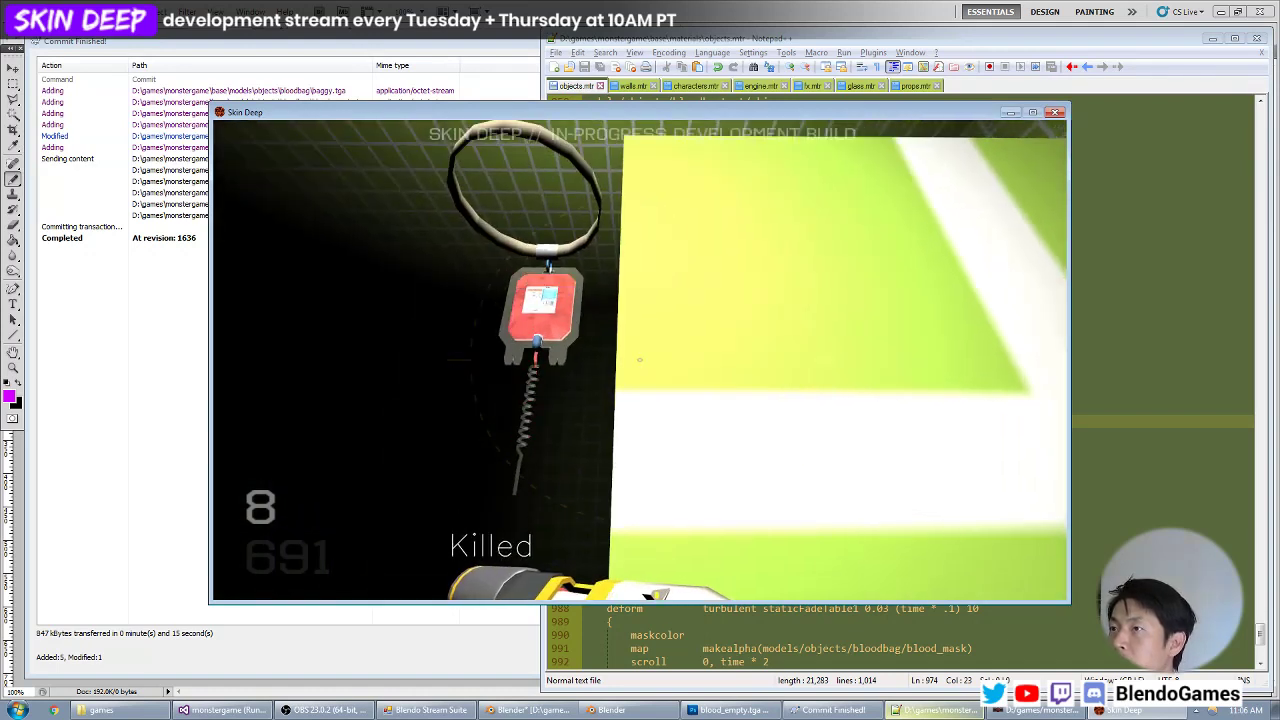
{"action": "middle_click", "coordinate": [640, 360]}
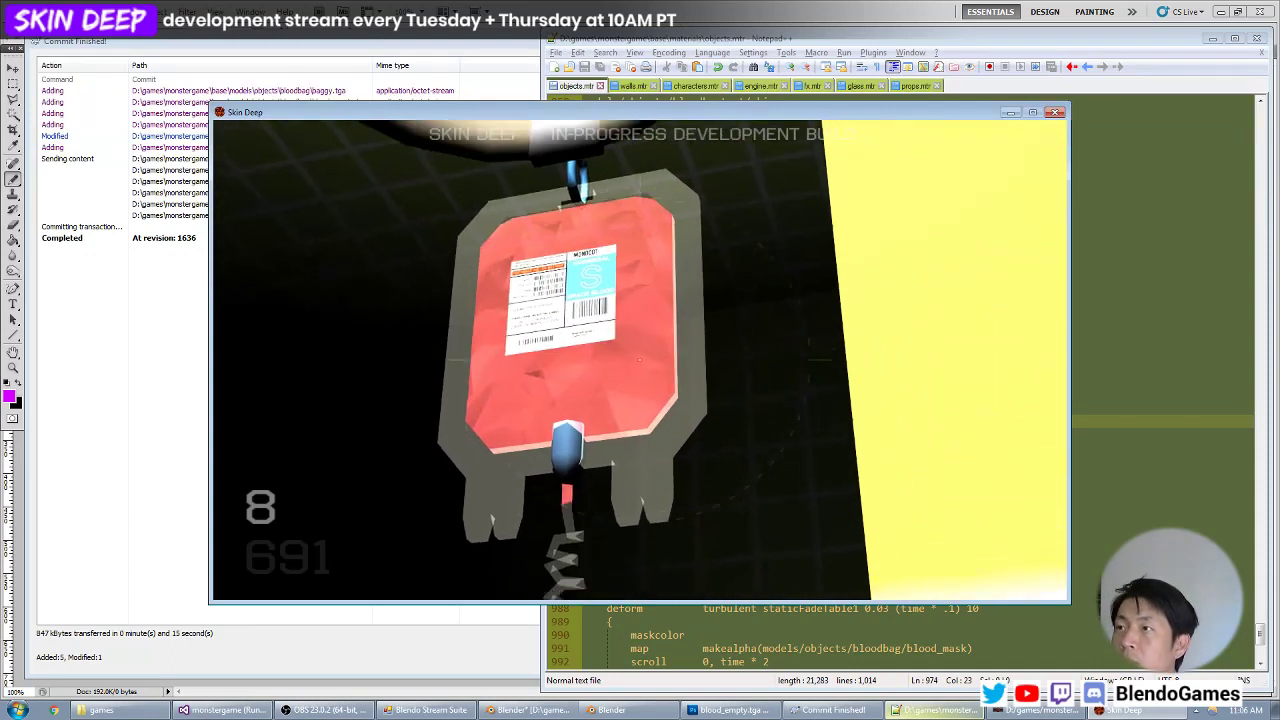
{"action": "key", "text": "a"}
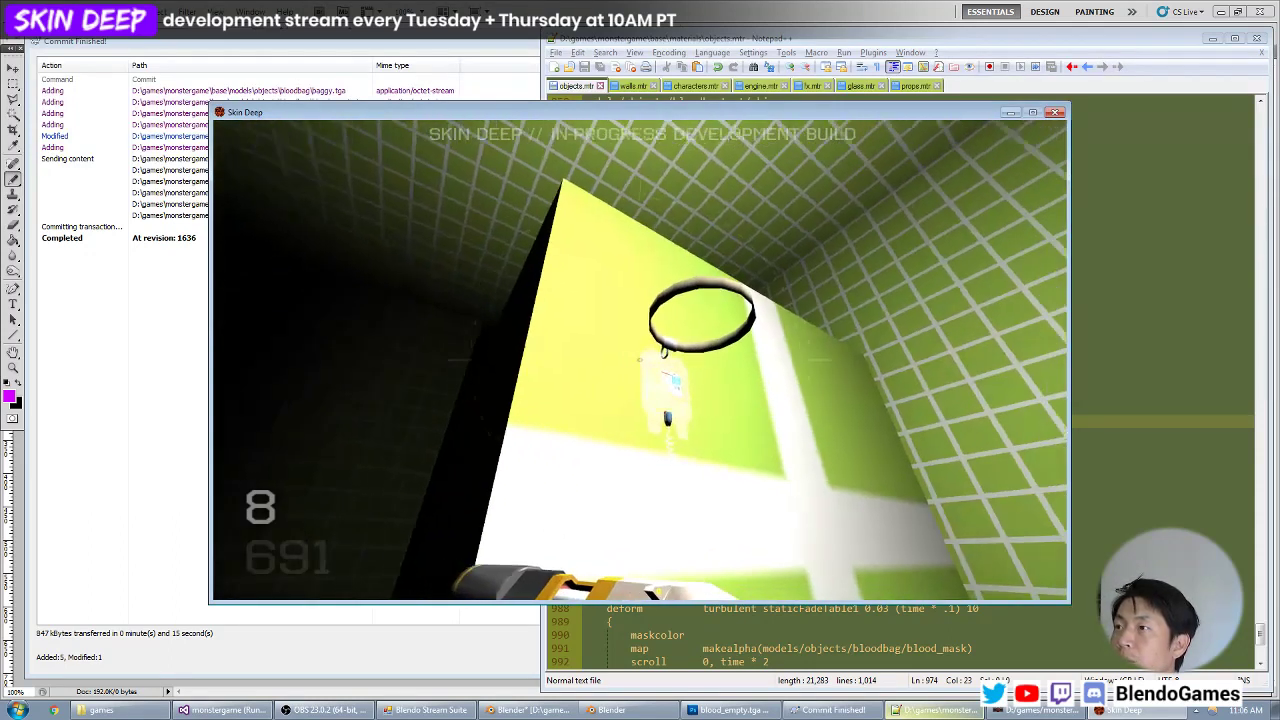
{"action": "key", "text": "z"}
{"action": "key", "text": "d"}
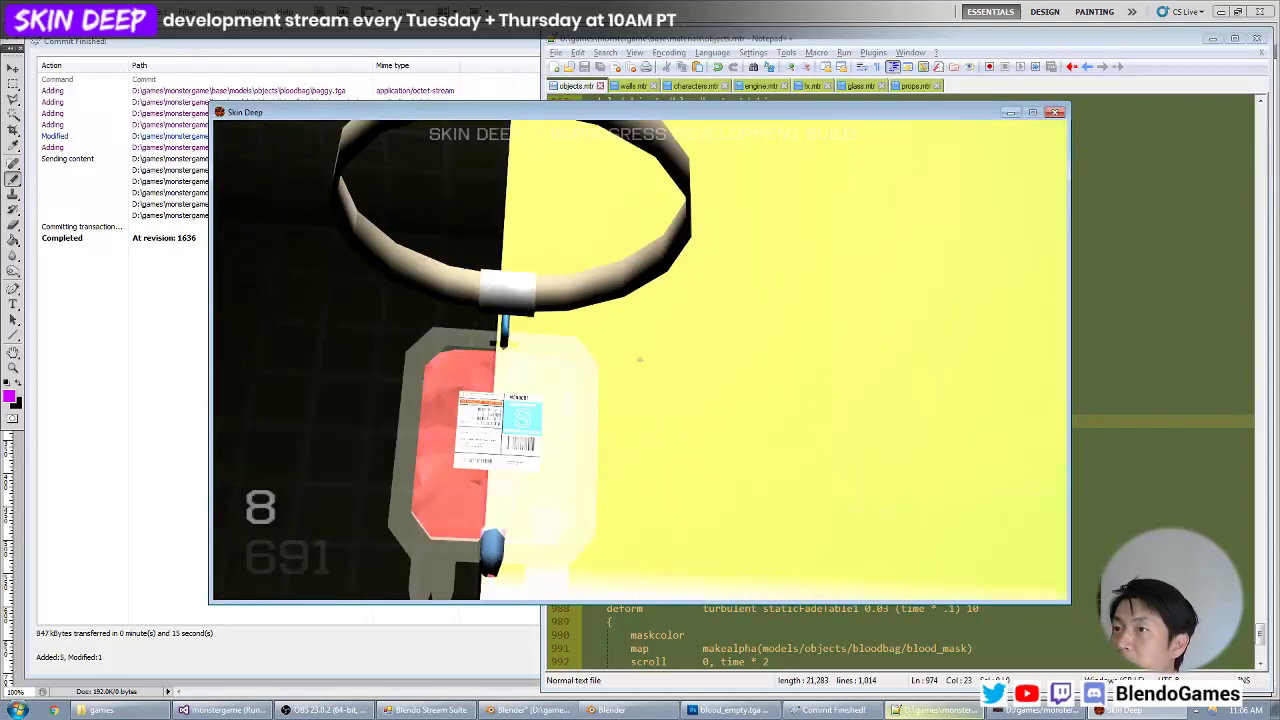
{"action": "key", "text": "d"}
{"action": "key", "text": "a"}
{"action": "key", "text": "a"}
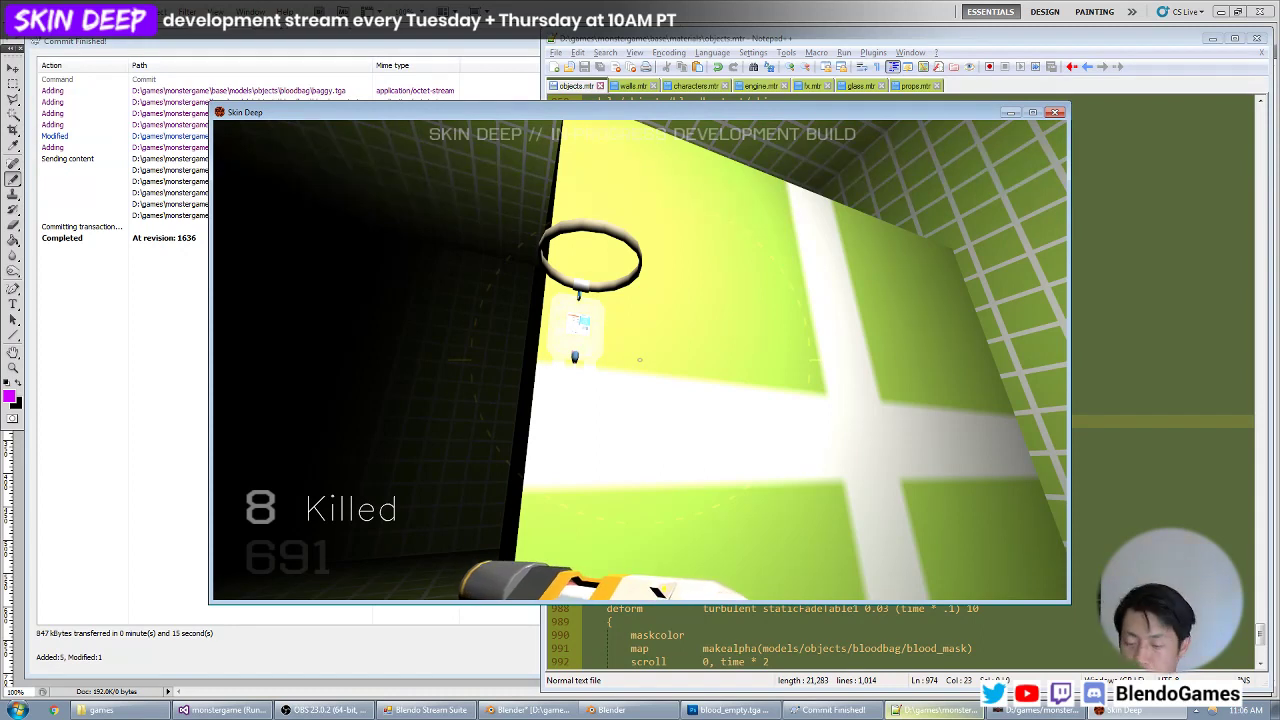
Examine the full blood bag's label, blue valve and coiled tube close up in the dark area of the test map.
{"action": "key", "text": "d"}
{"action": "key", "text": "z"}
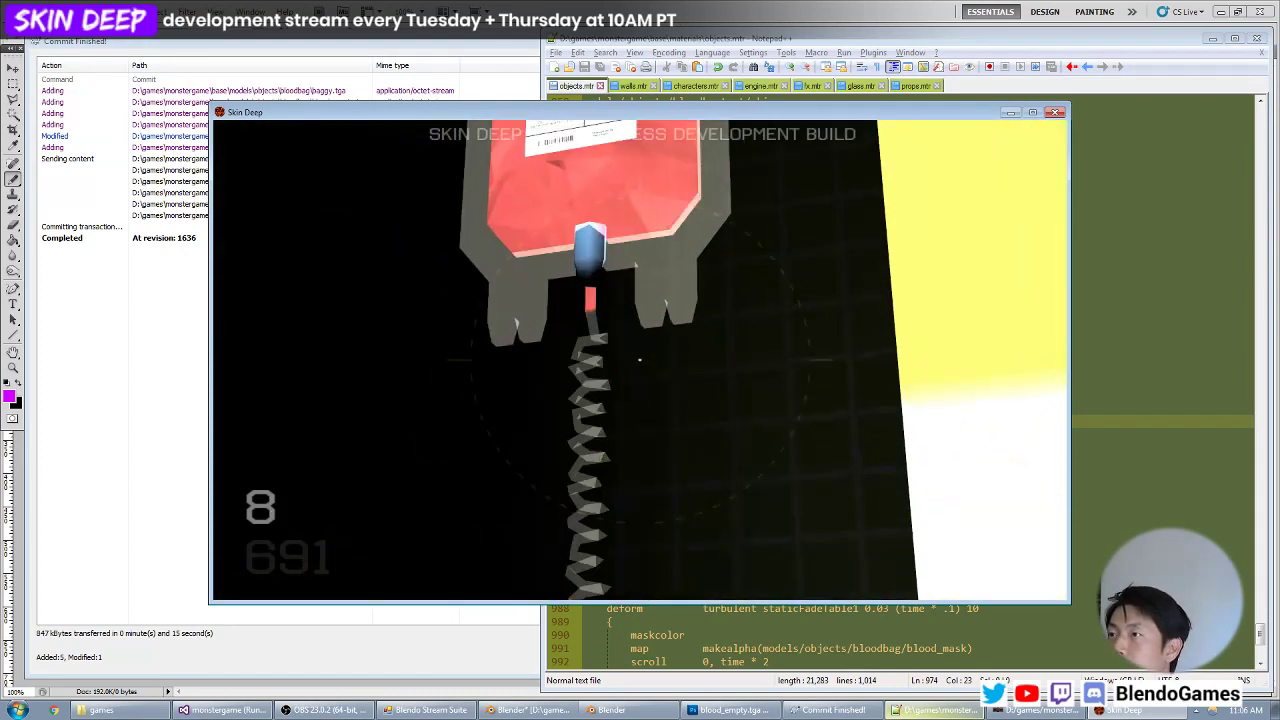
{"action": "key", "text": "a"}
{"action": "key", "text": "s"}
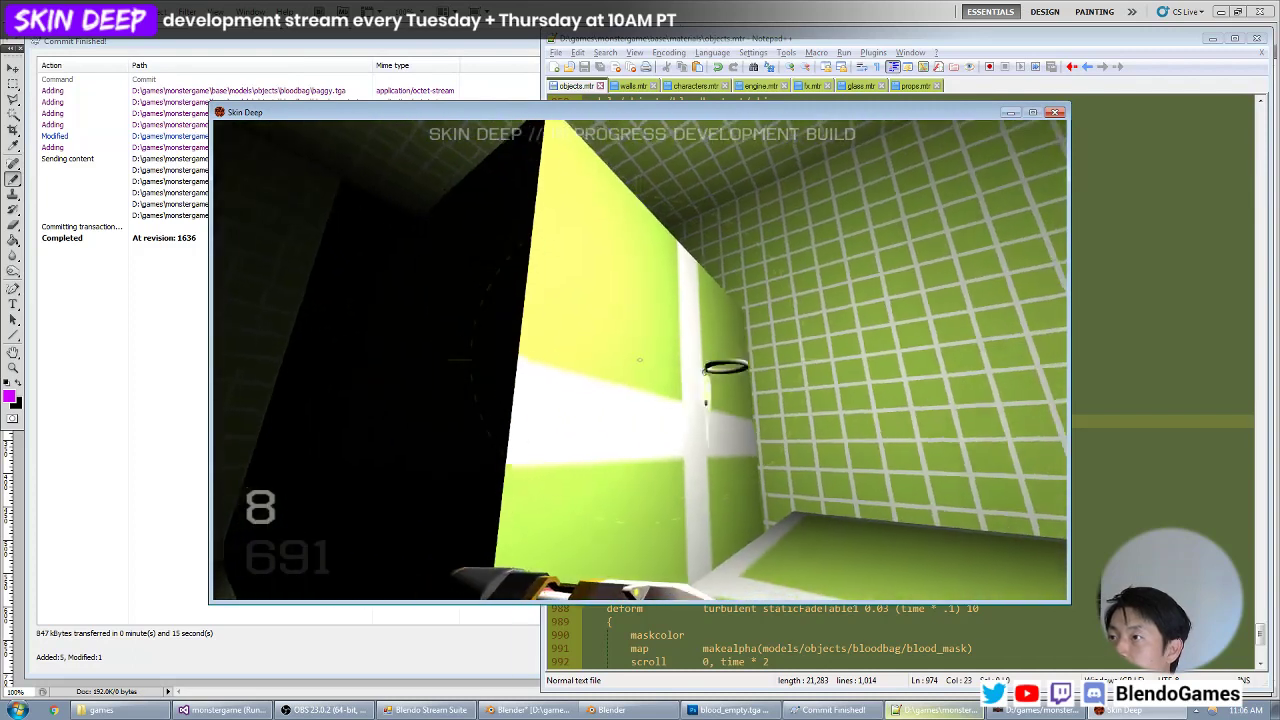
{"action": "key", "text": "d"}
{"action": "key", "text": "w"}
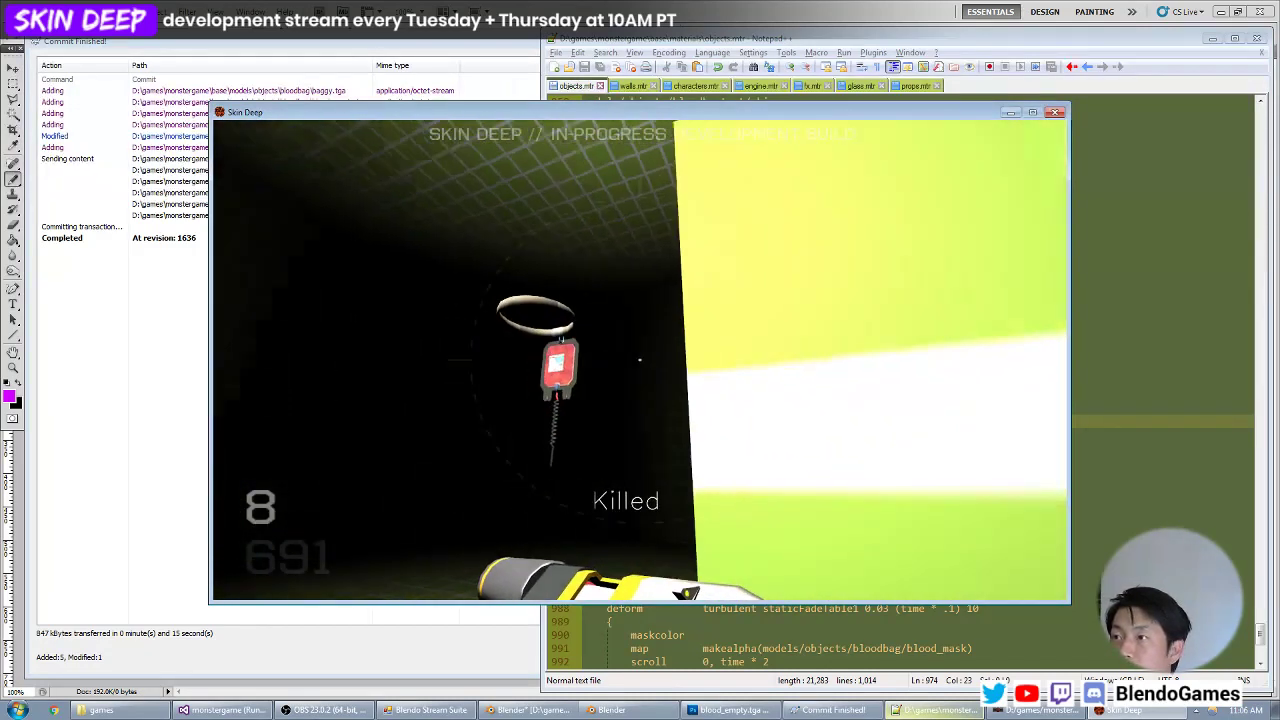
{"action": "key", "text": "z"}
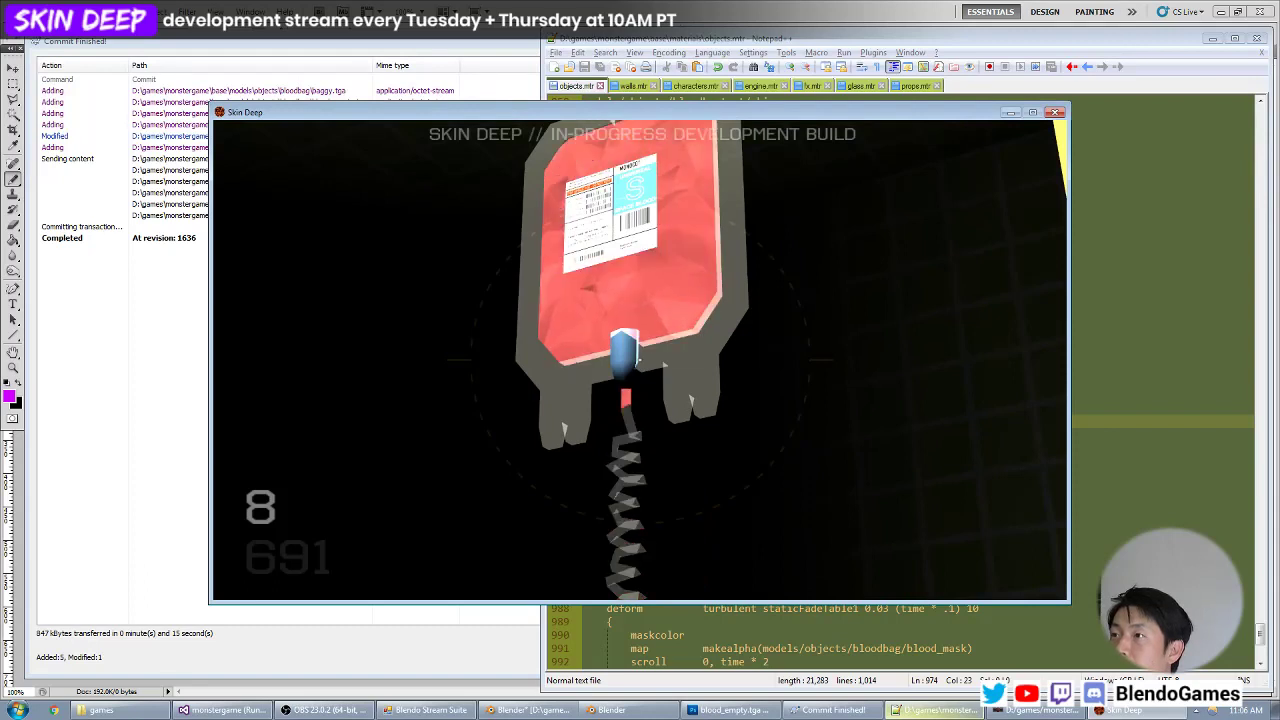
{"action": "key", "text": "z"}
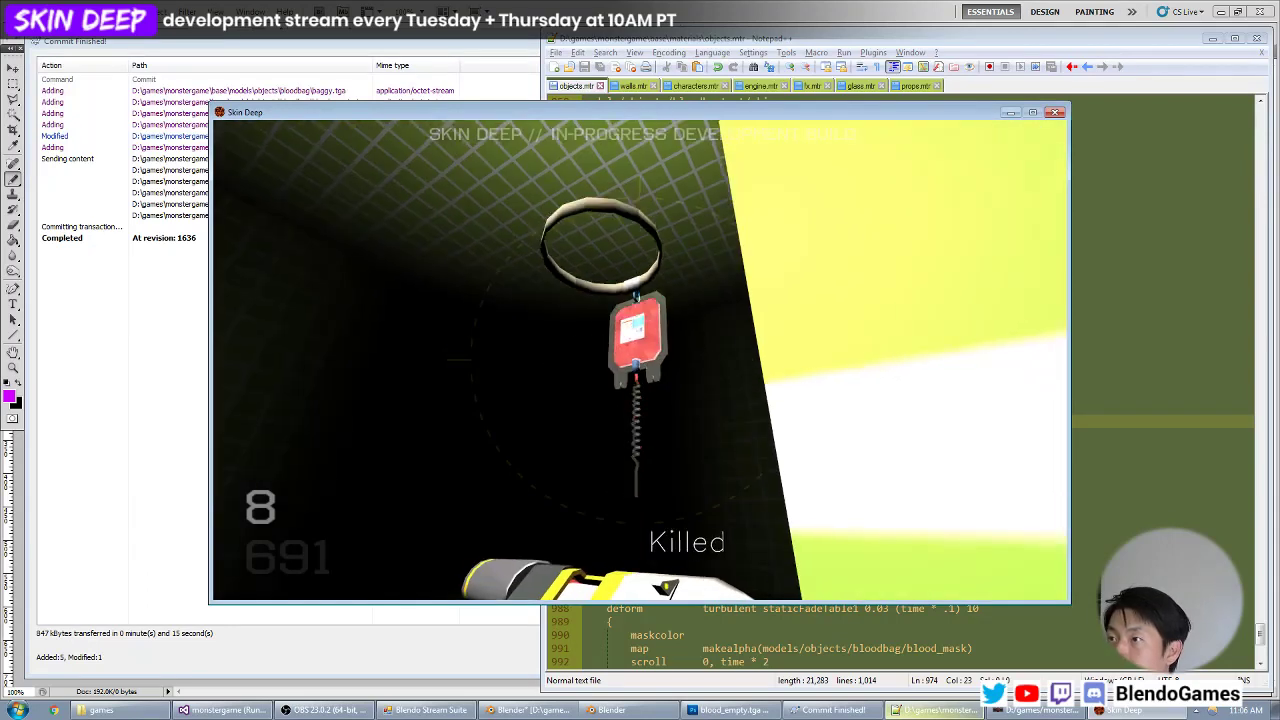
{"action": "key", "text": "w"}
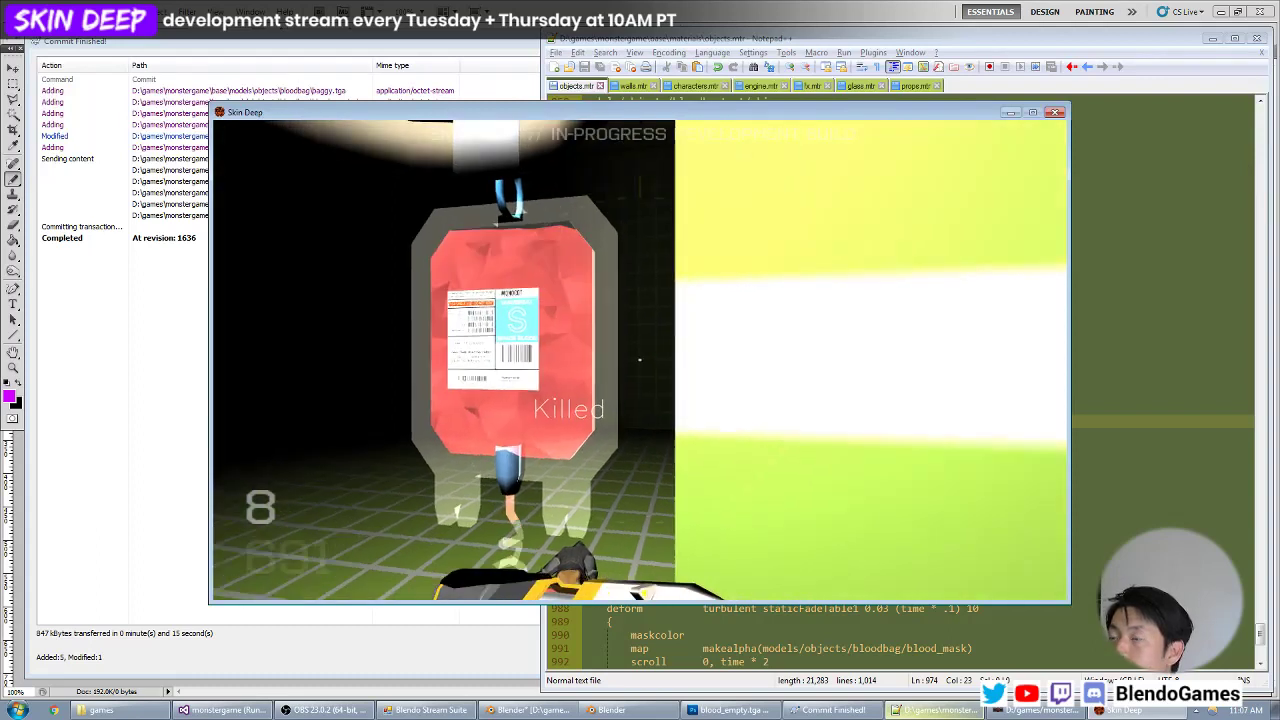
Move back and forth around the wall edge to check the bag's transparency and valve top against both backgrounds.
{"action": "key", "text": "s"}
{"action": "key", "text": "w"}
{"action": "key", "text": "s"}
{"action": "key", "text": "w"}
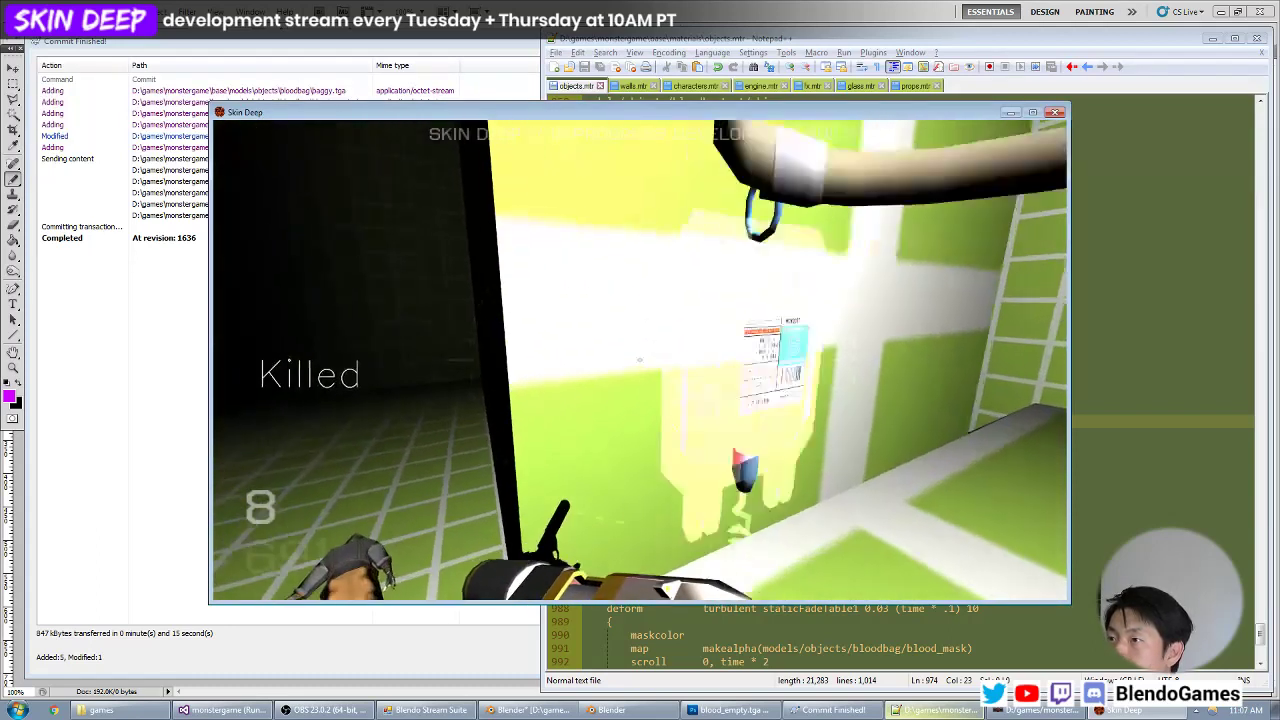
{"action": "key", "text": "s"}
{"action": "key", "text": "w"}
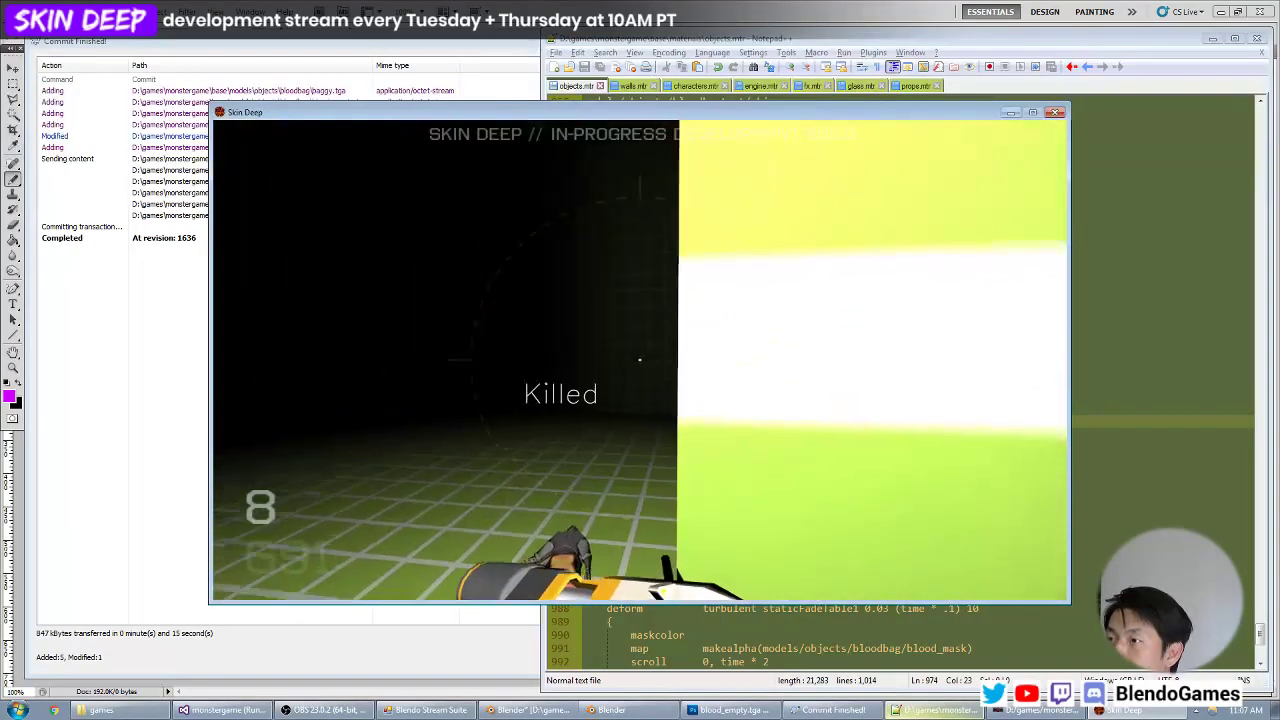
{"action": "key", "text": "s"}
{"action": "key", "text": "w"}
Switch to bloodbag.blend in Blender, hide the inner blood mesh (Cube.001), and open the blue valve's mesh for editing at its top face.
{"action": "key", "text": "grave"}
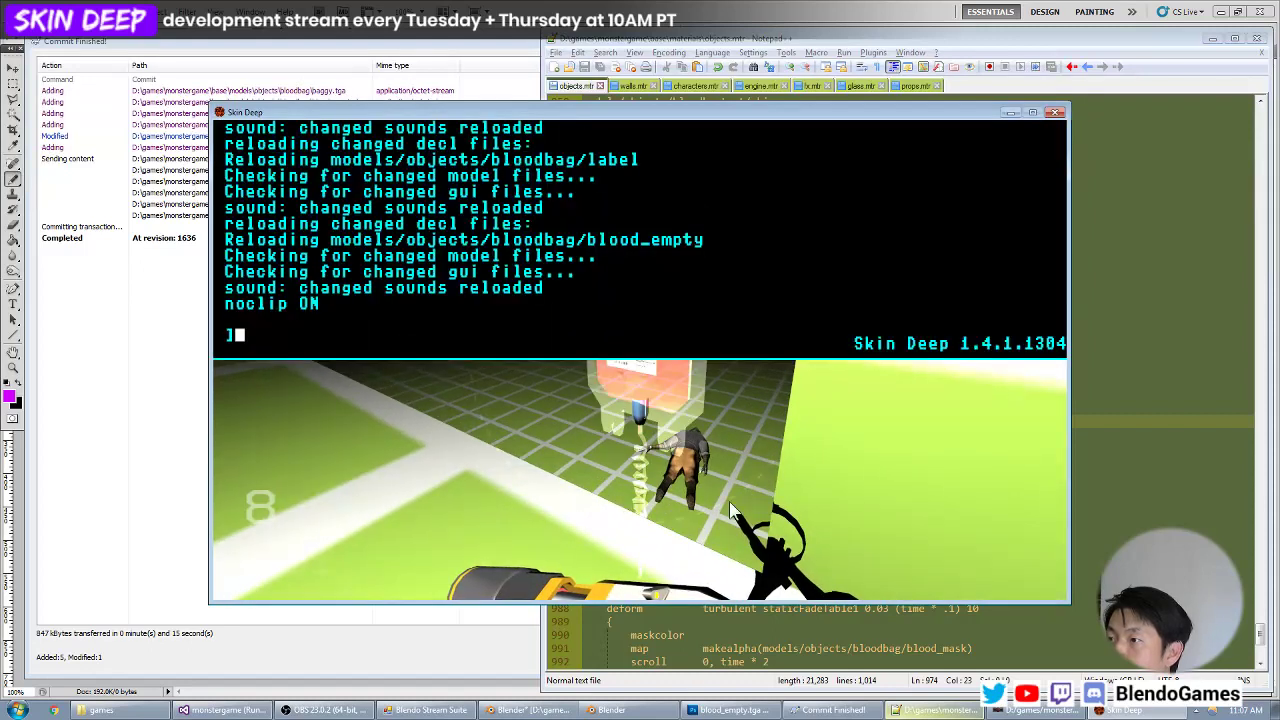
{"action": "left_click", "coordinate": [625, 710]}
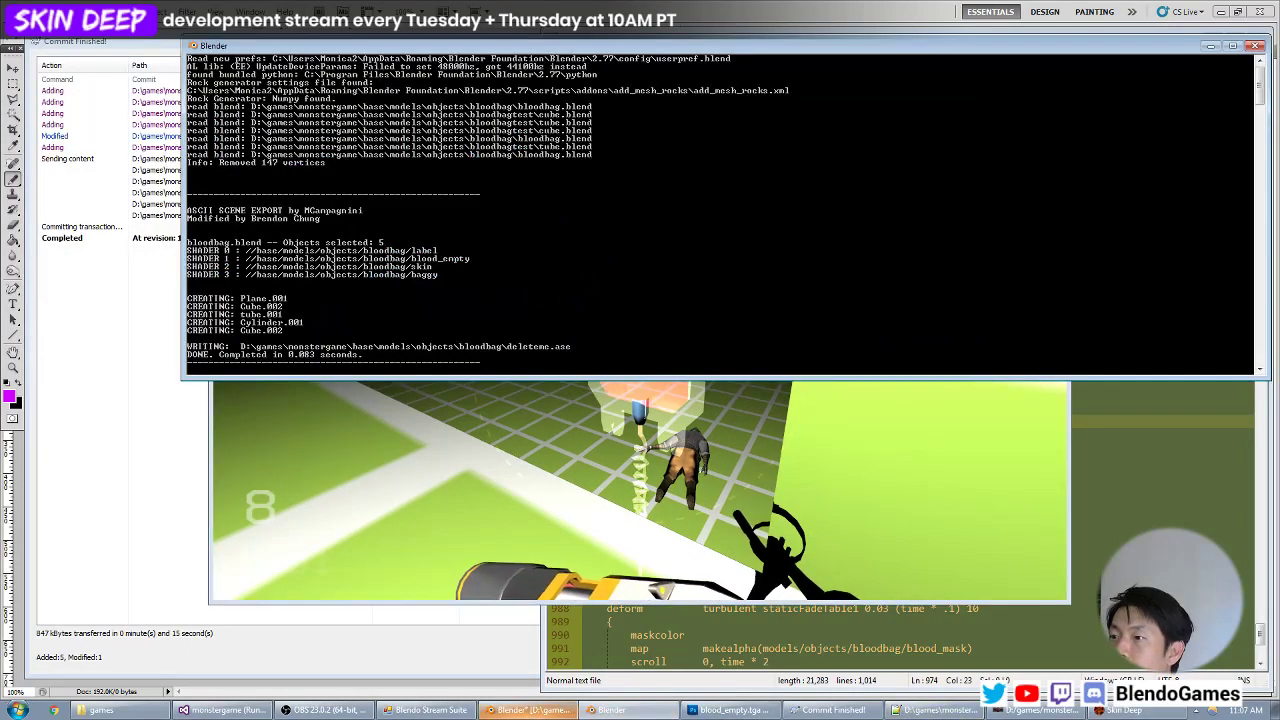
{"action": "left_click", "coordinate": [545, 710]}
{"action": "middle_click_drag", "start_coordinate": [492, 265], "coordinate": [465, 230]}
{"action": "scroll", "coordinate": [449, 311], "scroll_direction": "up", "scroll_amount": 5}
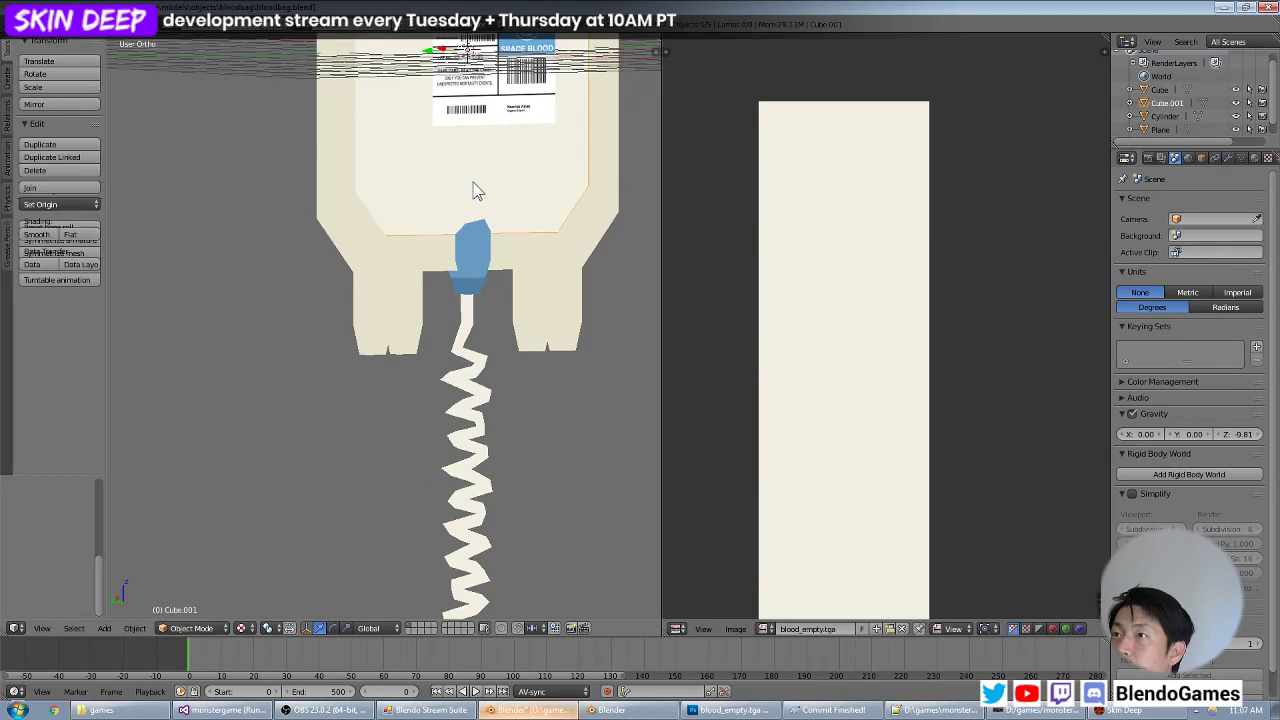
{"action": "key", "text": "h"}
{"action": "middle_click_drag", "start_coordinate": [498, 163], "coordinate": [545, 343]}
{"action": "scroll", "coordinate": [500, 298], "scroll_direction": "up", "scroll_amount": 4}
{"action": "right_click", "coordinate": [543, 277]}
{"action": "key", "text": "Tab"}
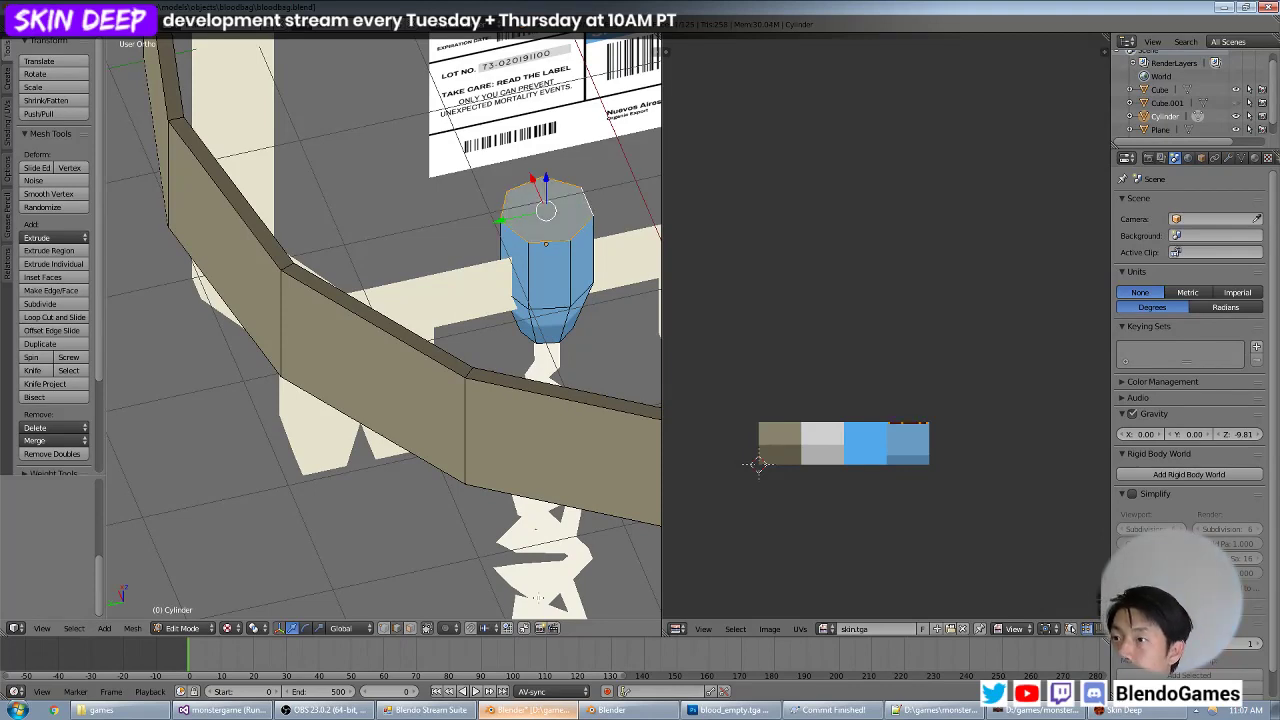
Unwrap the valve's top face with Project From View and place its UVs on the darker blue swatch of skin.tga.
{"action": "key", "text": "u"}
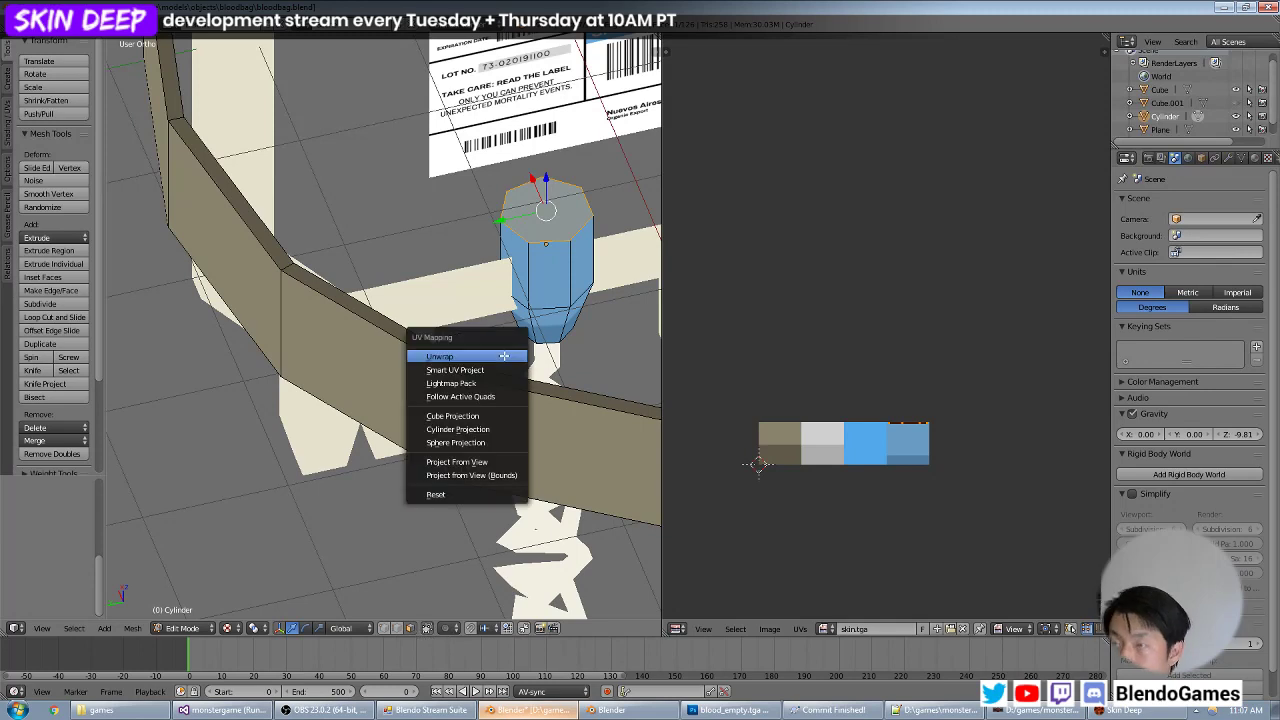
{"action": "left_click", "coordinate": [474, 465]}
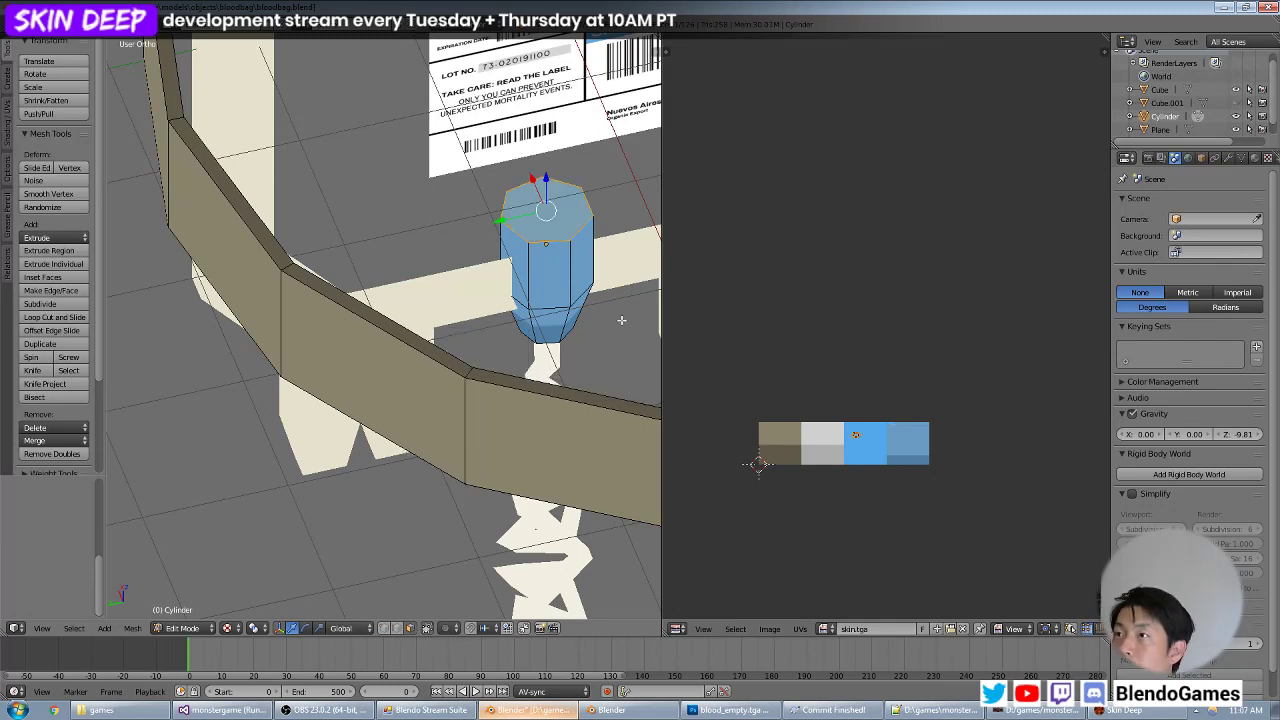
{"action": "scroll", "coordinate": [925, 397], "scroll_direction": "up", "scroll_amount": 2}
{"action": "key", "text": "g"}
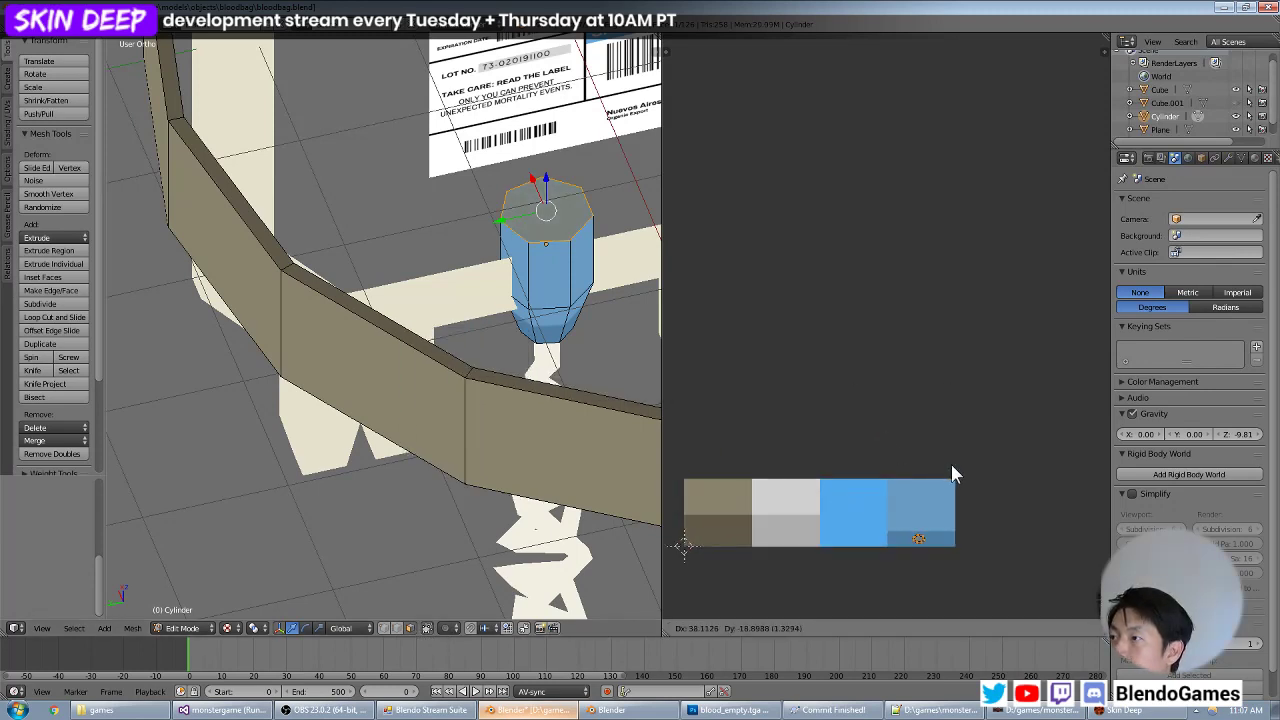
{"action": "left_click", "coordinate": [950, 465]}
{"action": "key", "text": "Tab"}
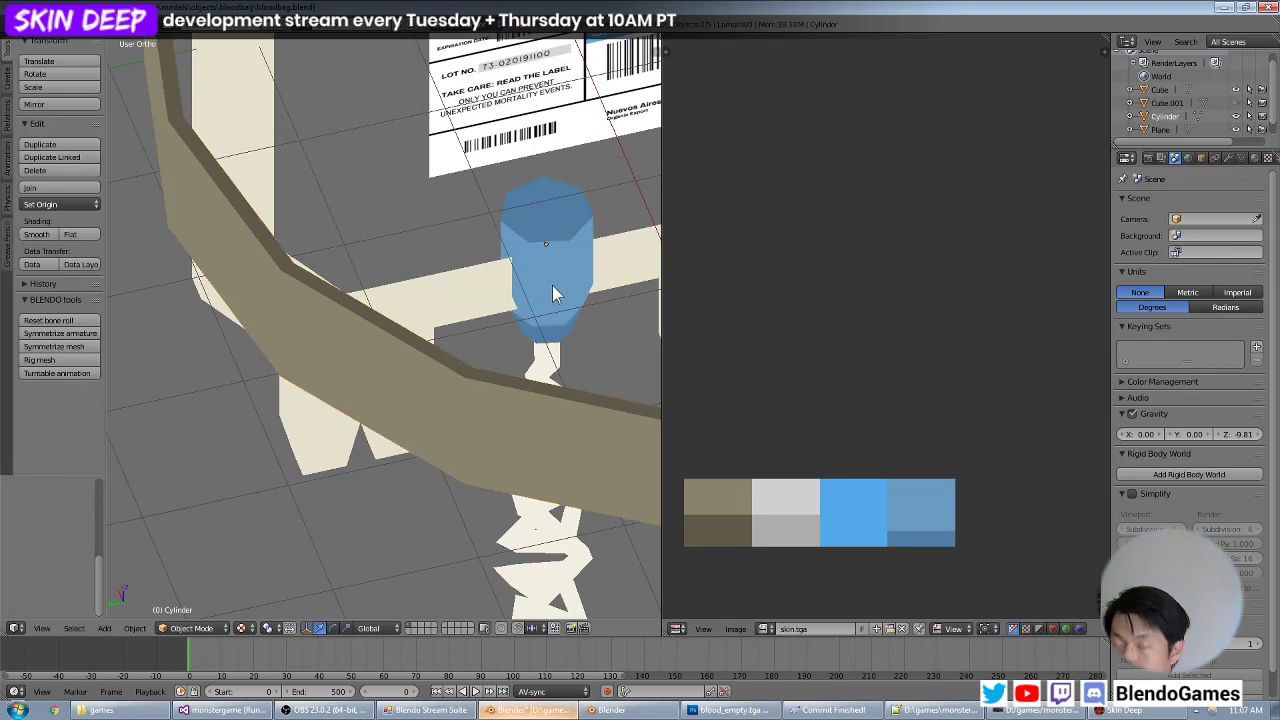
Unhide the inner blood mesh and save bloodbag.blend.
{"action": "key", "text": "alt+h"}
{"action": "scroll", "coordinate": [525, 258], "scroll_direction": "down", "scroll_amount": 3}
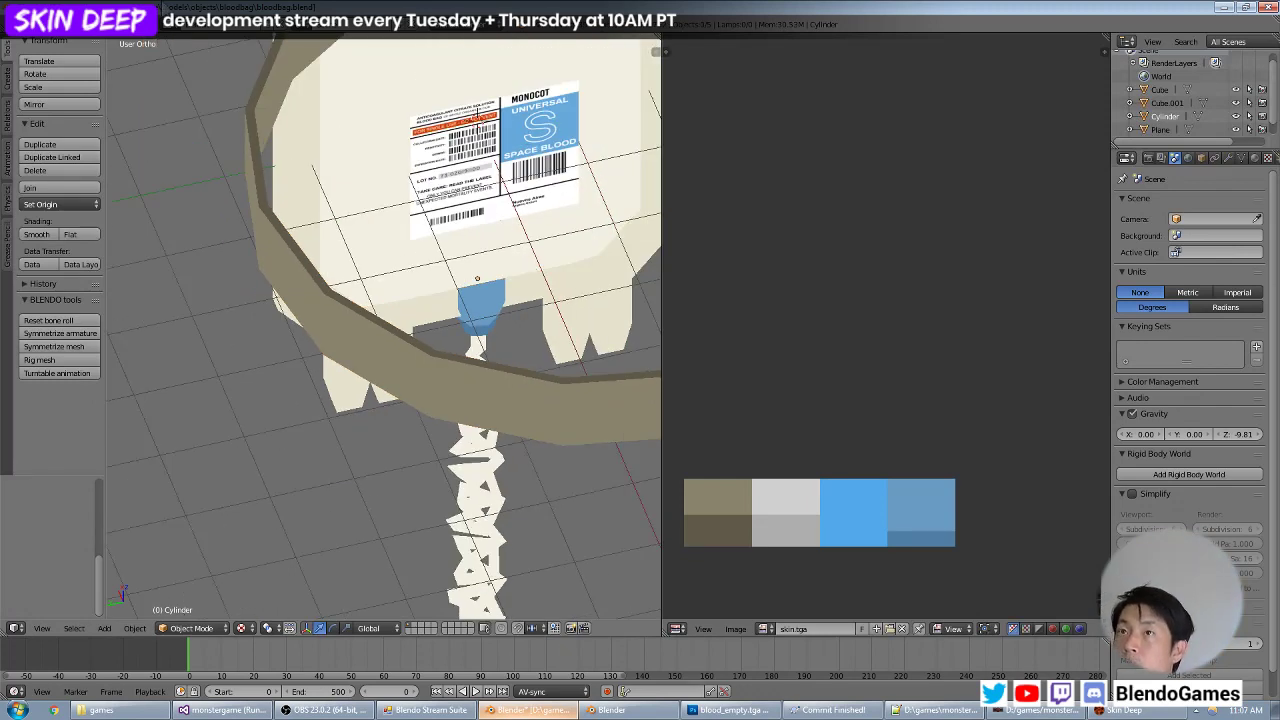
{"action": "left_click", "coordinate": [51, 37]}
{"action": "left_click", "coordinate": [50, 129]}
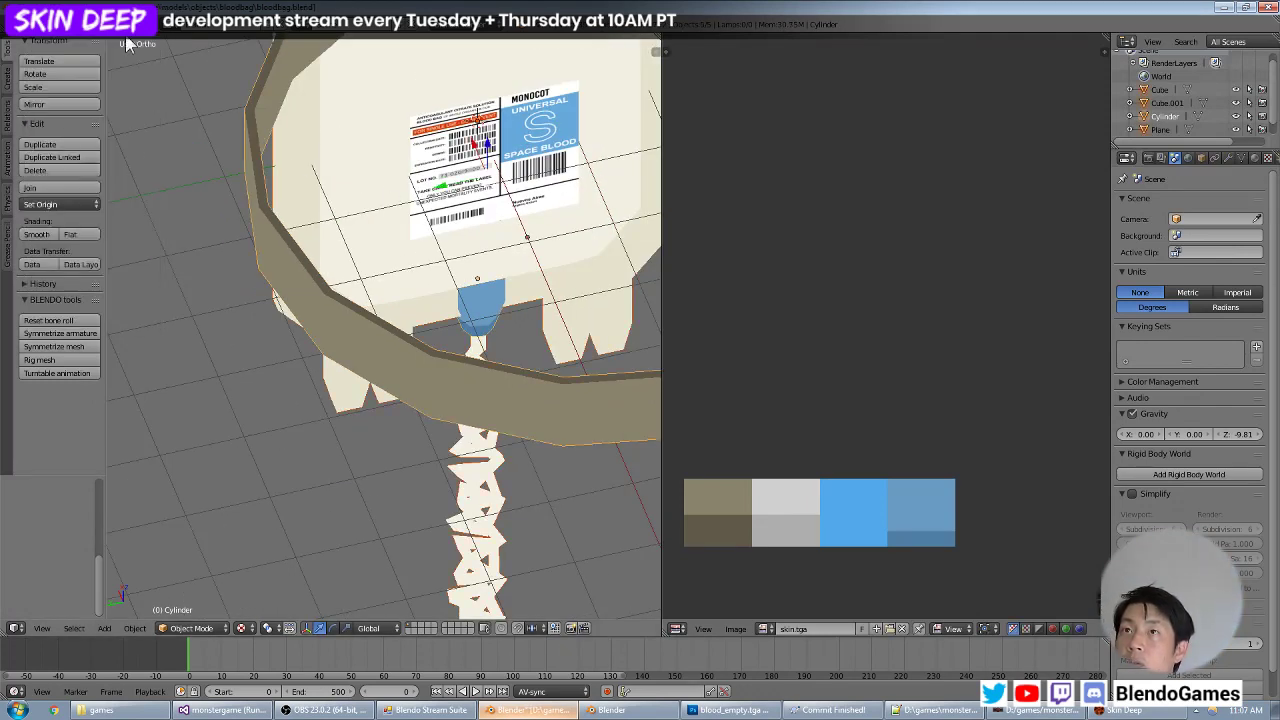
Export the blood bag model with the Ascii Scene Exporter (.ase) and save the blend file again.
{"action": "left_click", "coordinate": [51, 37]}
{"action": "mouse_move", "coordinate": [78, 278]}
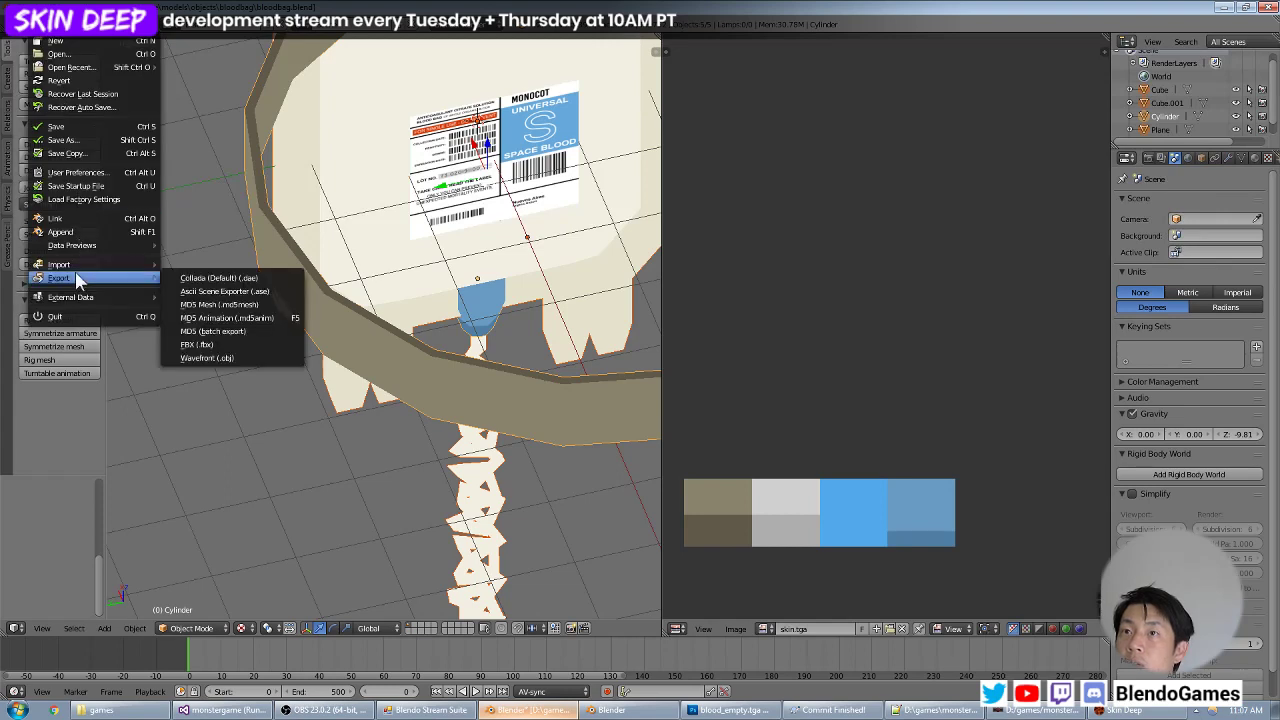
{"action": "left_click", "coordinate": [220, 291]}
{"action": "double_click", "coordinate": [249, 104]}
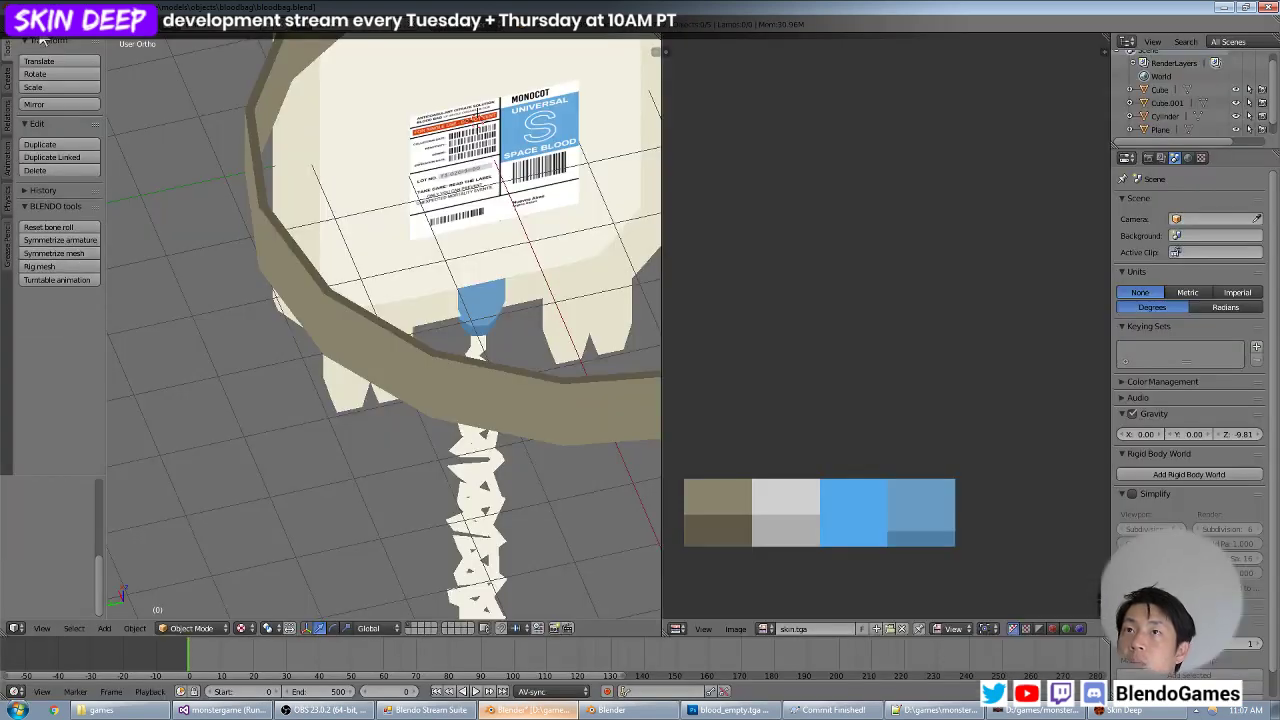
{"action": "left_click", "coordinate": [51, 37]}
{"action": "left_click", "coordinate": [68, 126]}
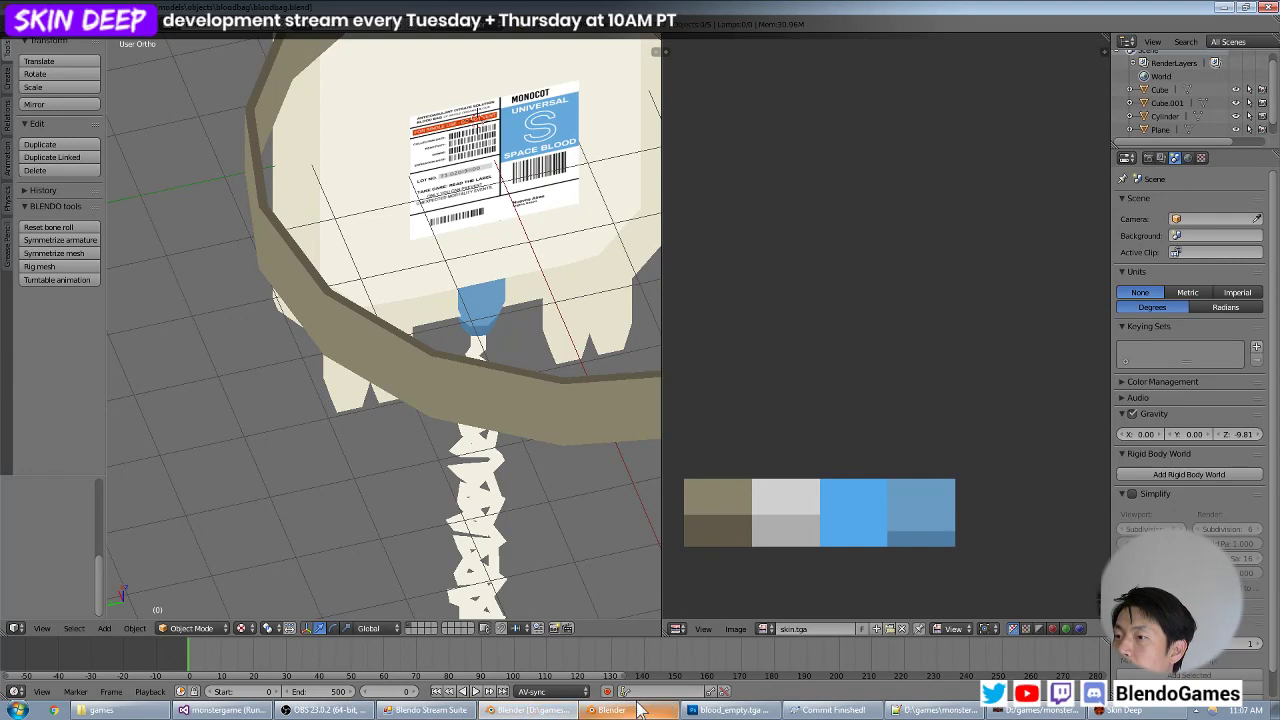
Switch to Skin Deep and inspect the blood bag's blue valve and label up close and from farther away.
{"action": "left_click", "coordinate": [100, 710]}
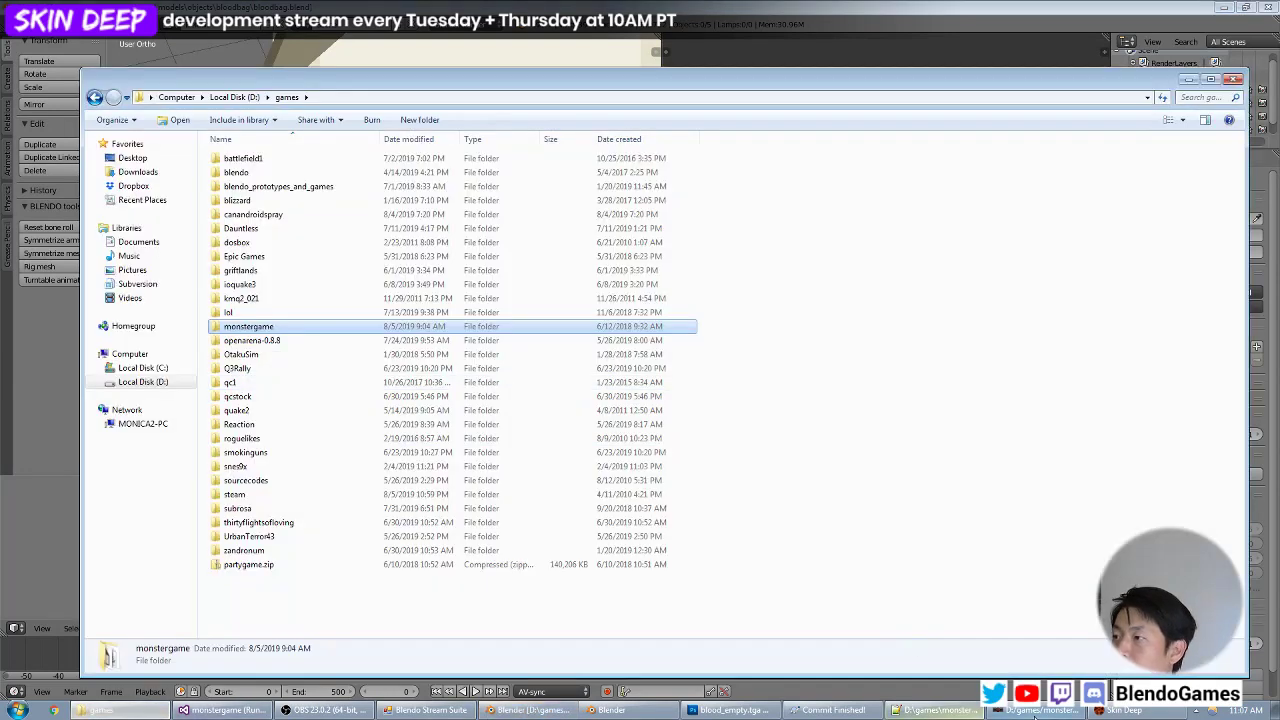
{"action": "left_click", "coordinate": [1120, 710]}
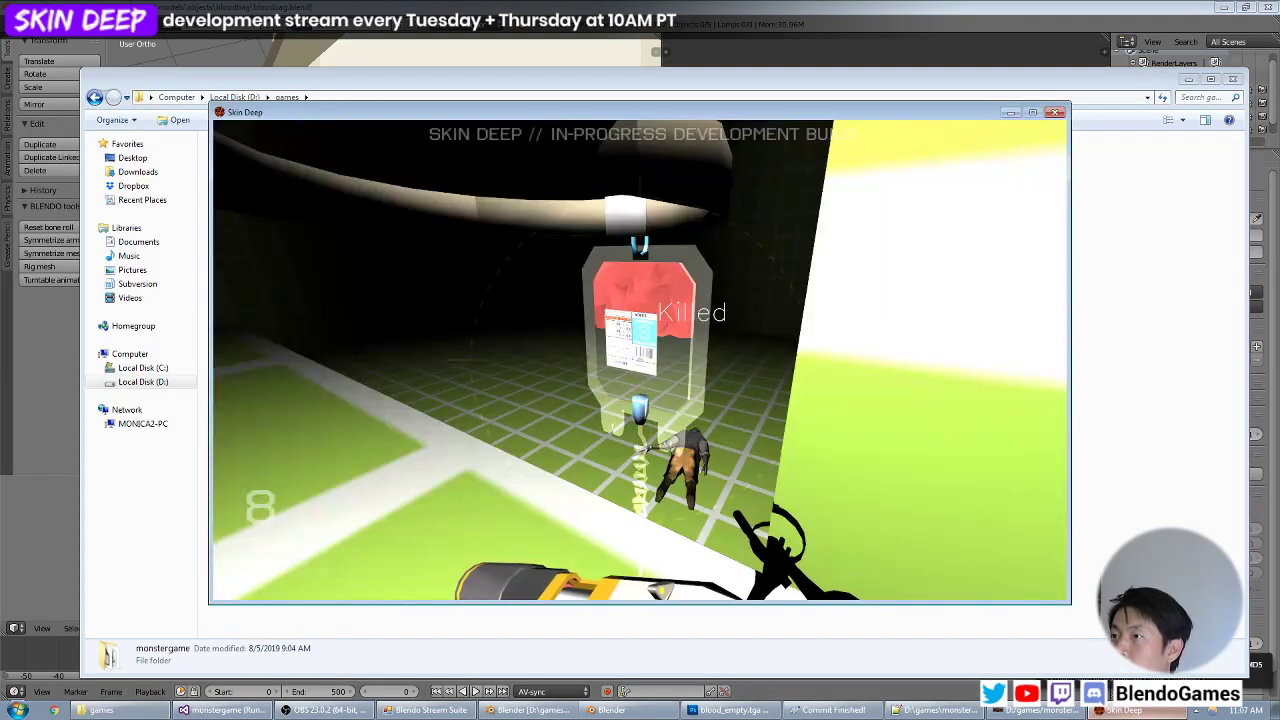
{"action": "key", "text": "z"}
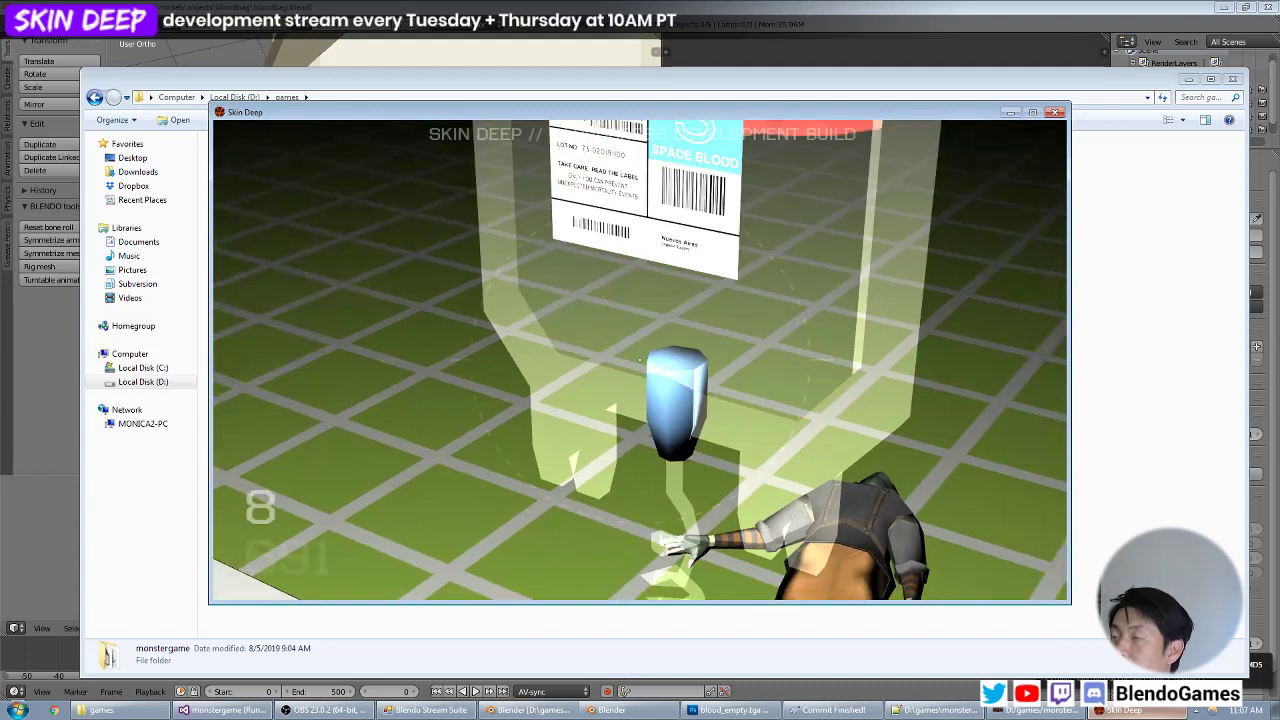
{"action": "key", "text": "z"}
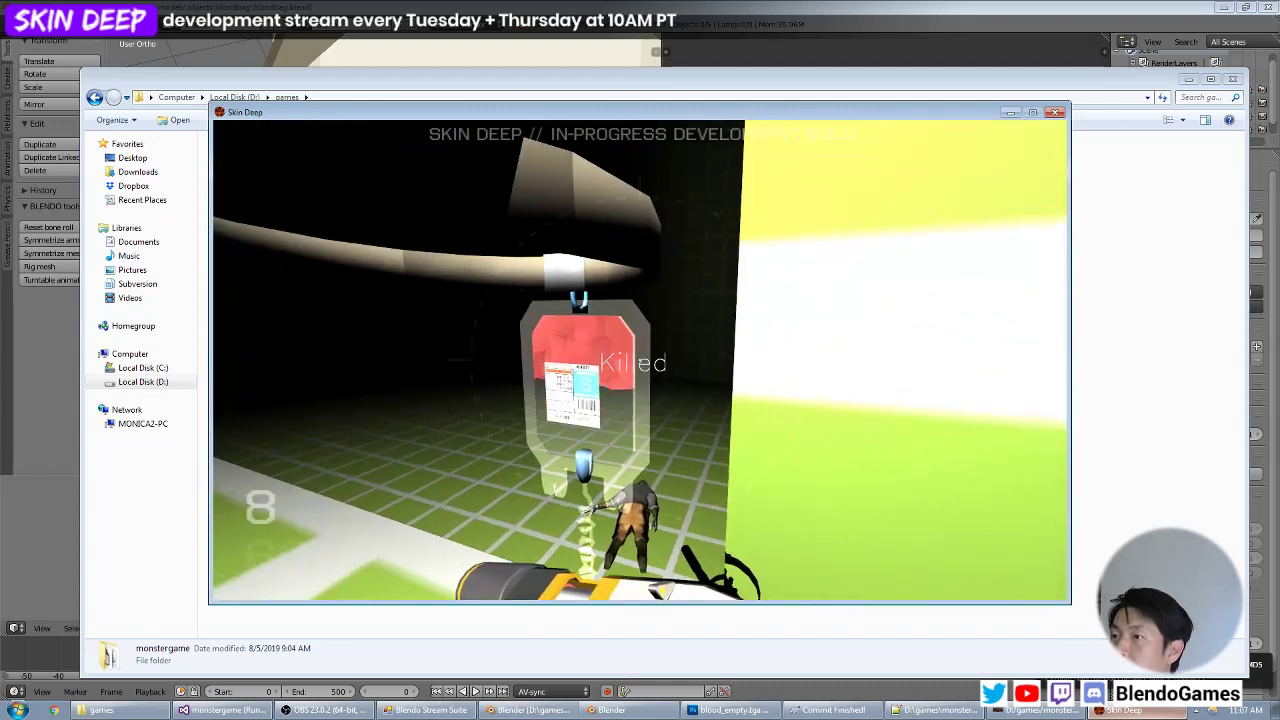
{"action": "key", "text": "s"}
{"action": "key", "text": "w"}
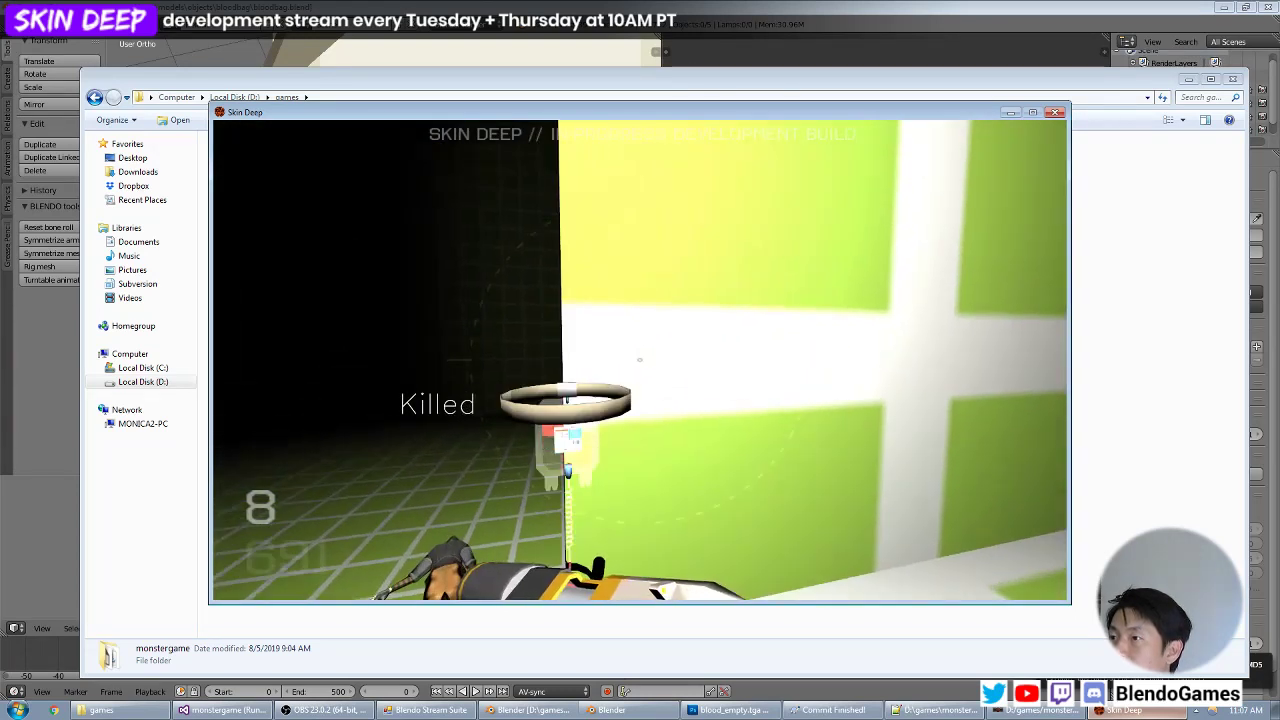
{"action": "key", "text": "s"}
{"action": "key", "text": "a"}
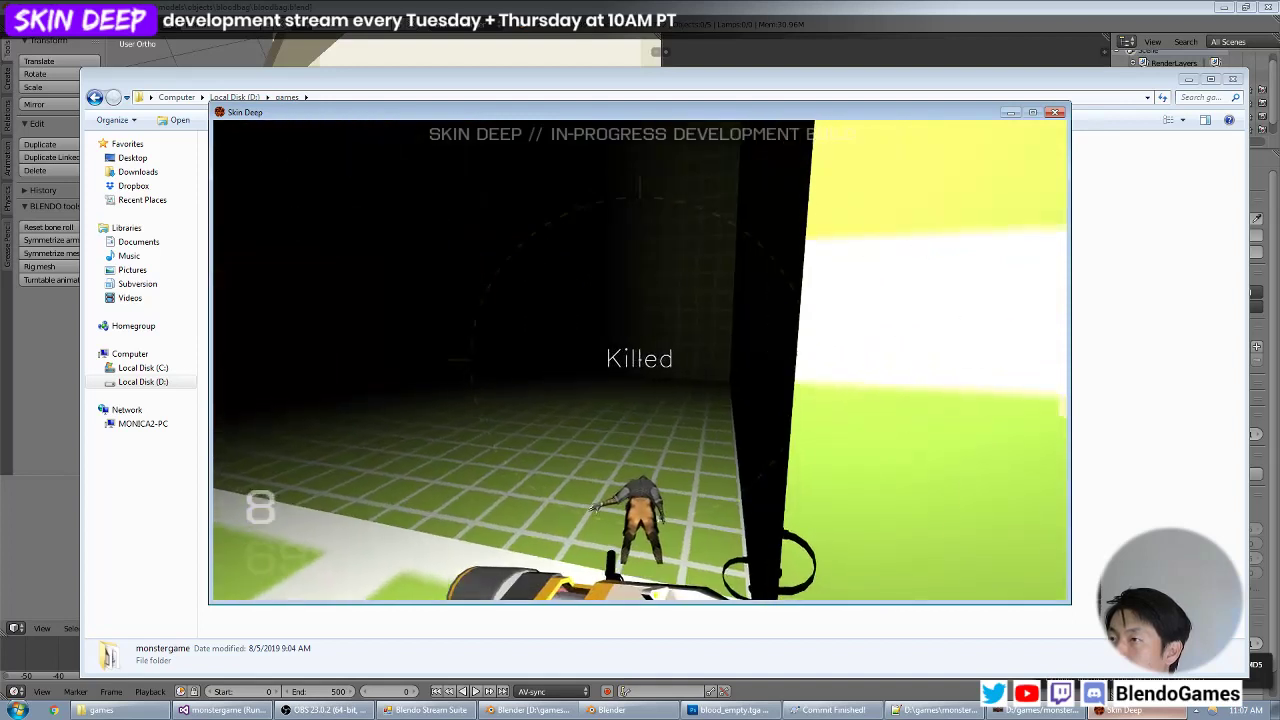
{"action": "key", "text": "d"}
{"action": "key", "text": "w"}
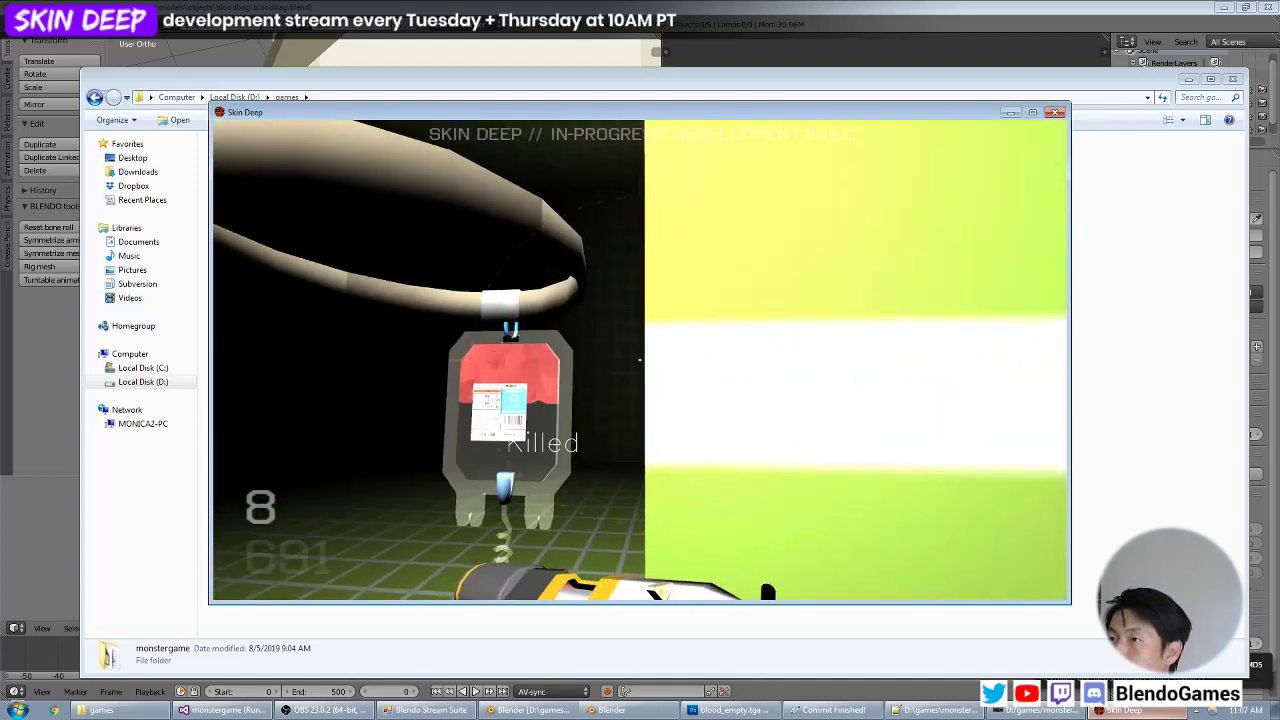
{"action": "key", "text": "w"}
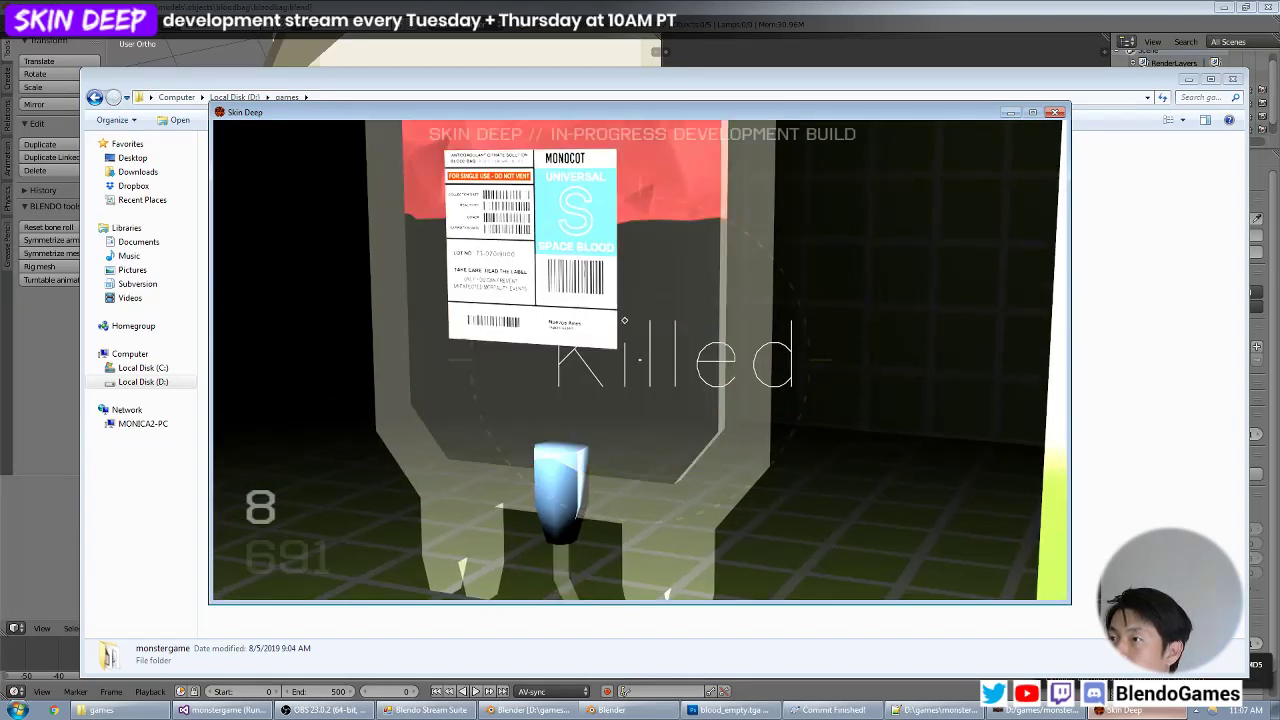
Examine the translucent blood bag from several distances against the dark room and the bright wall.
{"action": "key", "text": "s"}
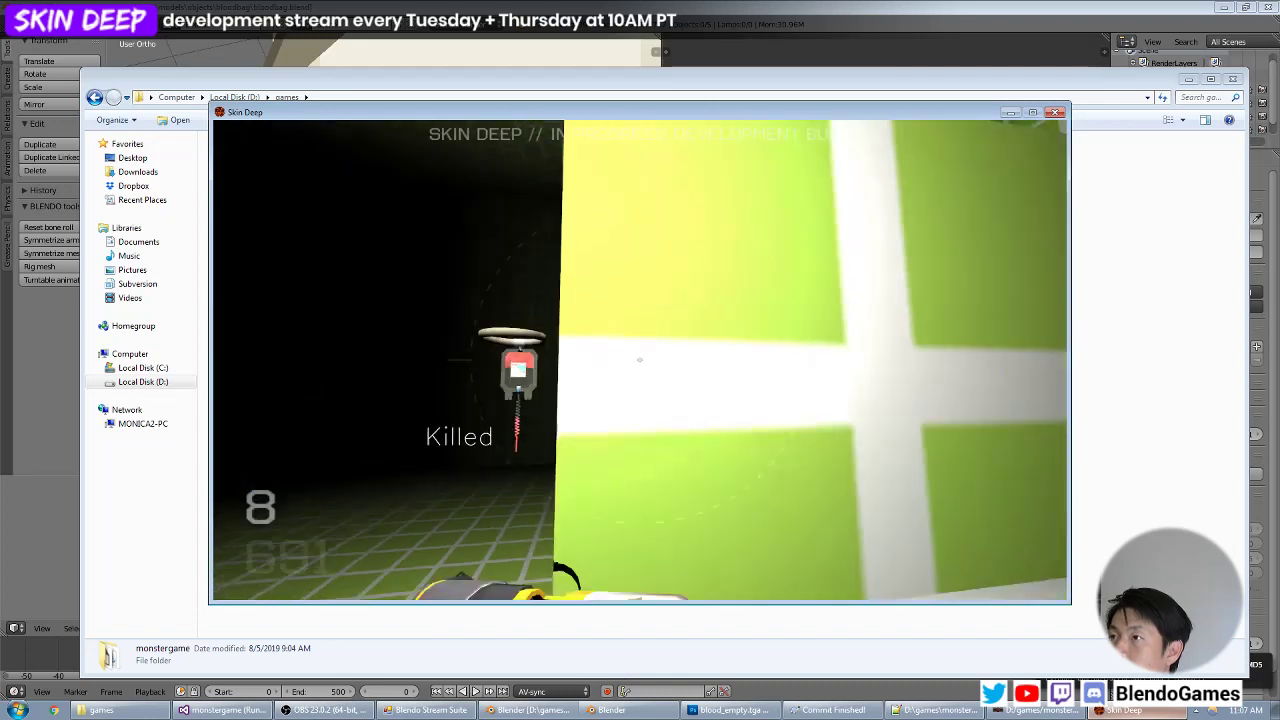
{"action": "key", "text": "w"}
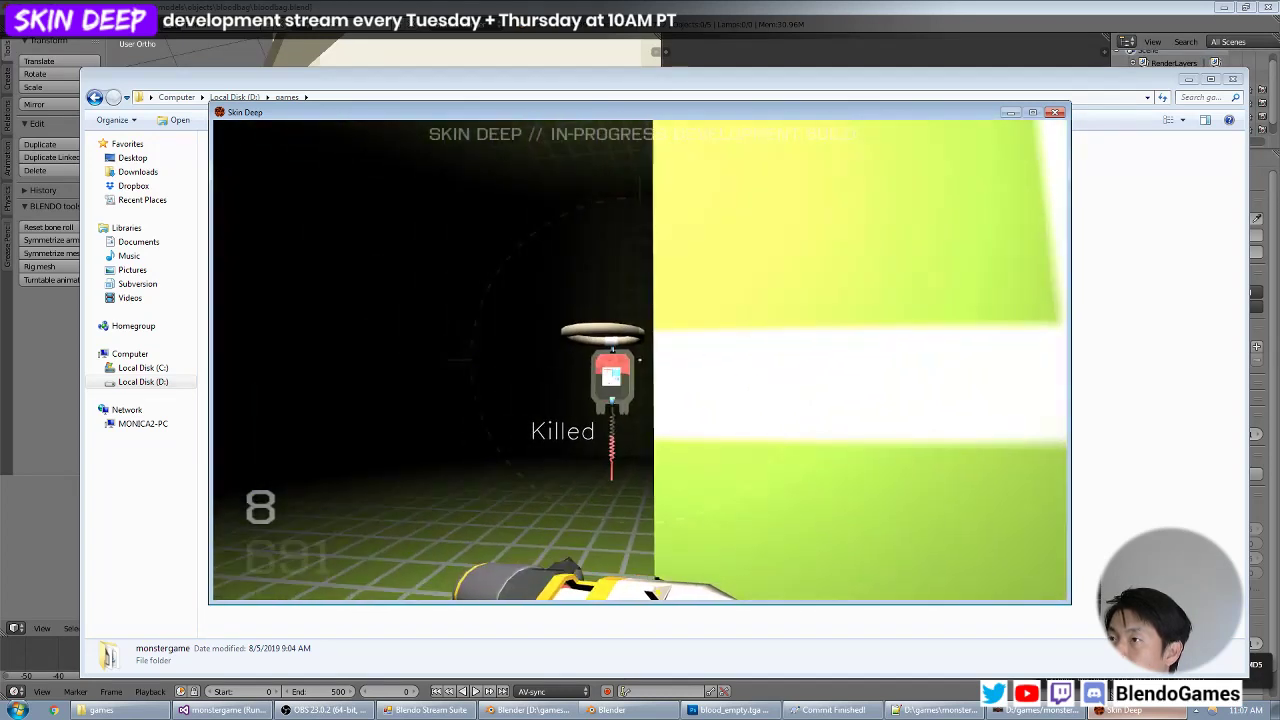
{"action": "key", "text": "w"}
{"action": "key", "text": "s"}
{"action": "key", "text": "w"}
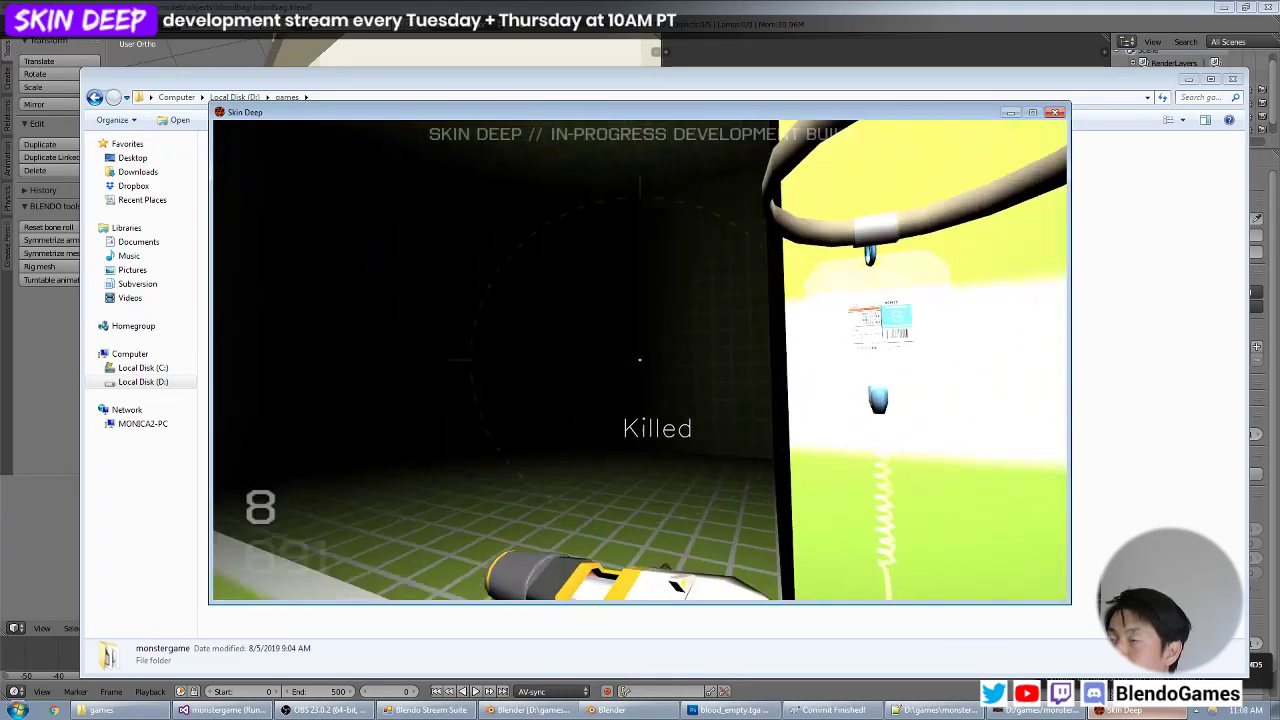
{"action": "key", "text": "s"}
{"action": "key", "text": "w"}
{"action": "key", "text": "s"}
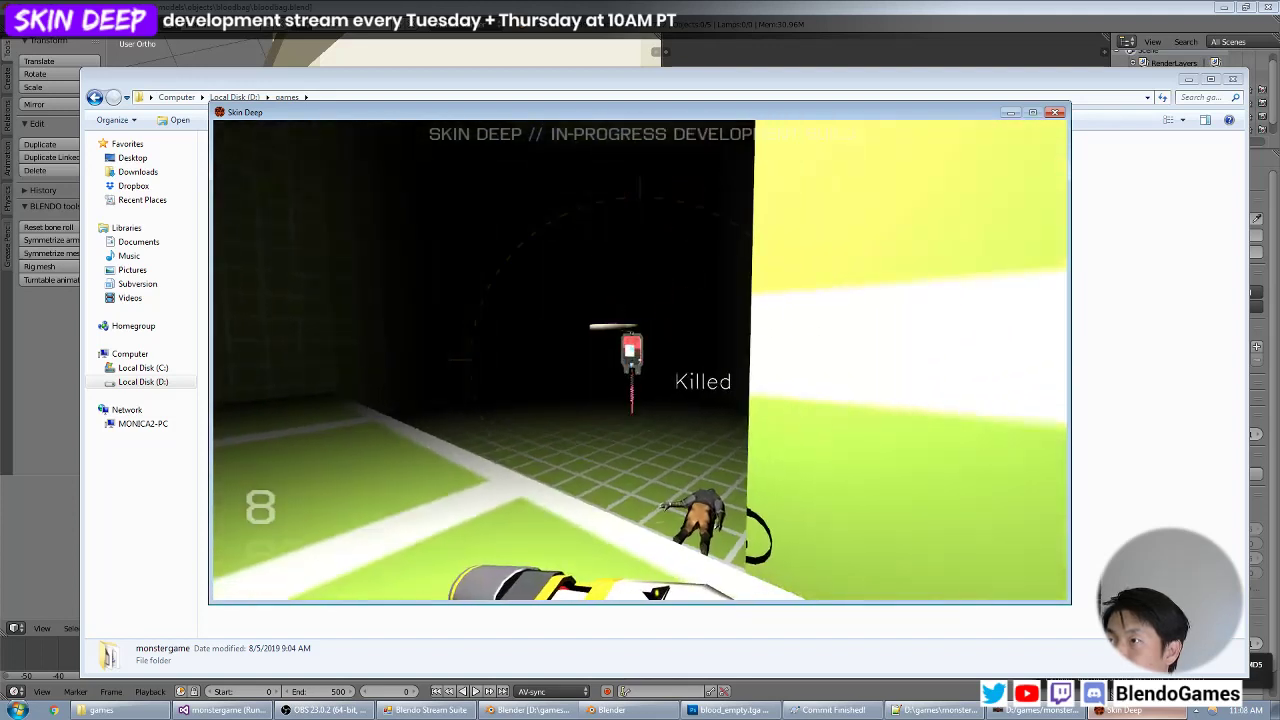
{"action": "key", "text": "w"}
{"action": "key", "text": "s"}
{"action": "key", "text": "w"}
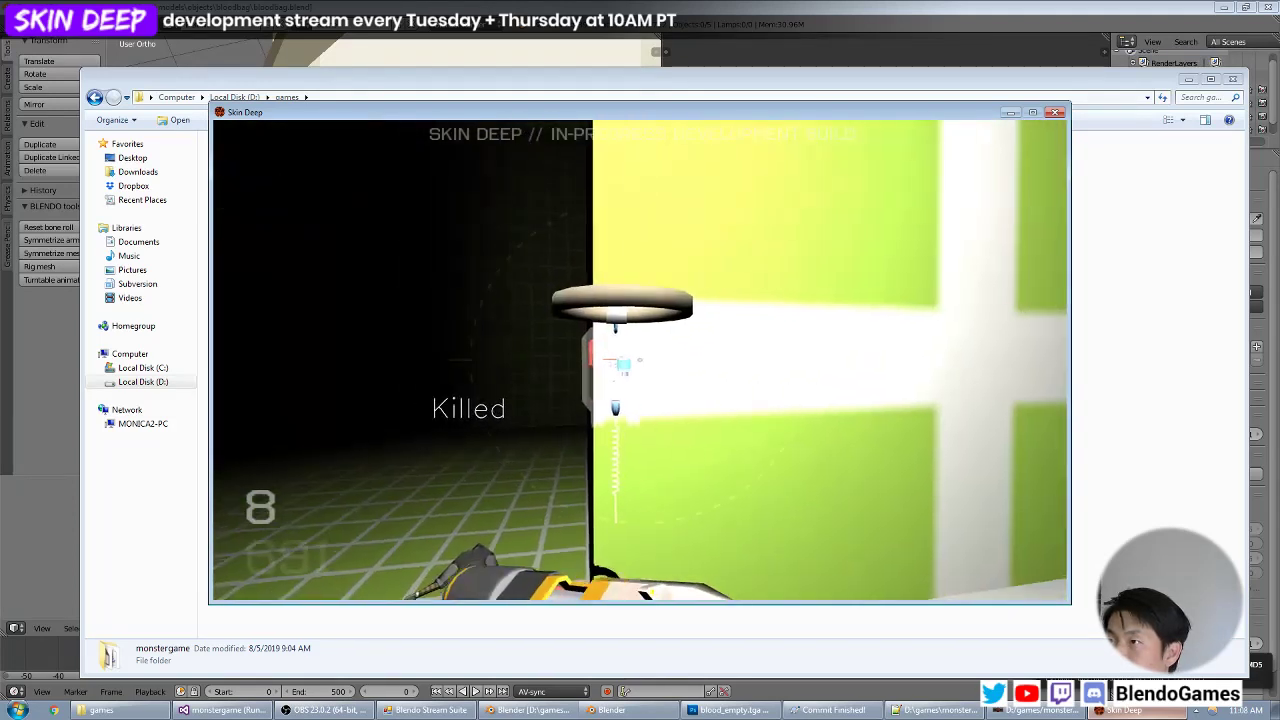
Switch to objects.mtr in Notepad++ and comment out noSelfShadow and the blend add stage in the models/objects/bloodbag/baggy material.
{"action": "key", "text": "alt+Tab"}
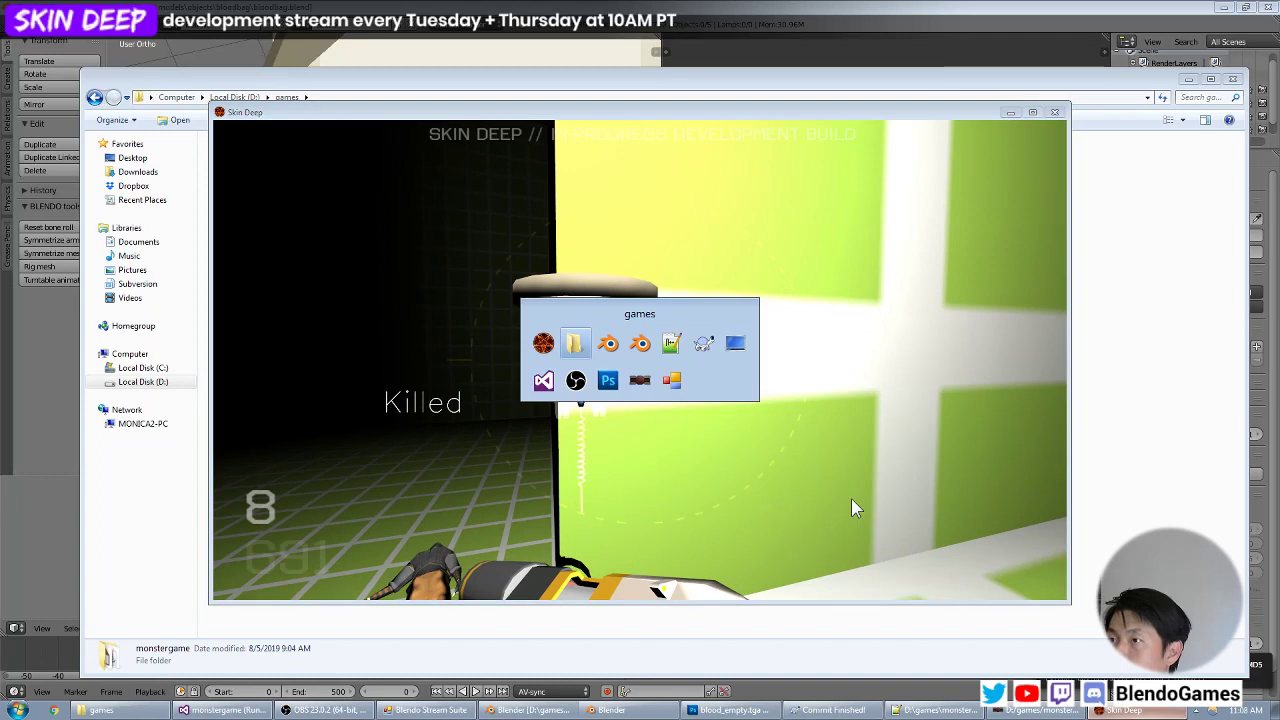
{"action": "left_click", "coordinate": [950, 710]}
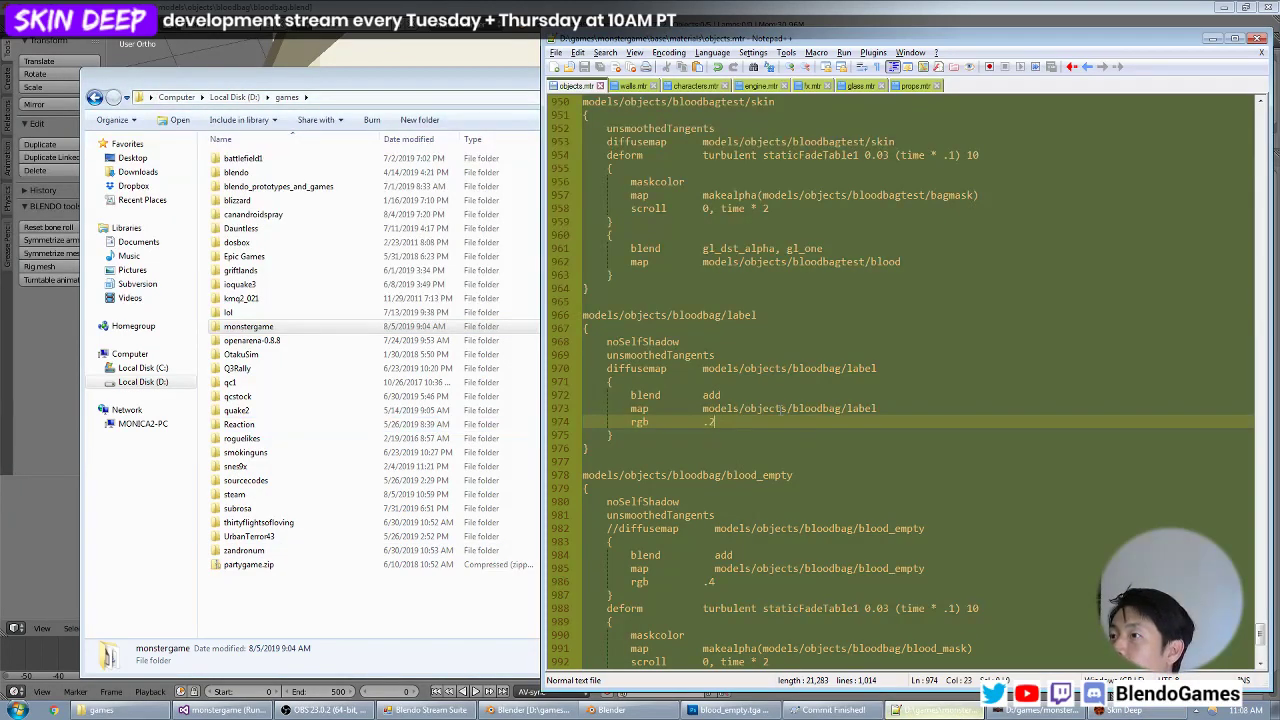
{"action": "scroll", "coordinate": [780, 408], "scroll_direction": "down", "scroll_amount": 7}
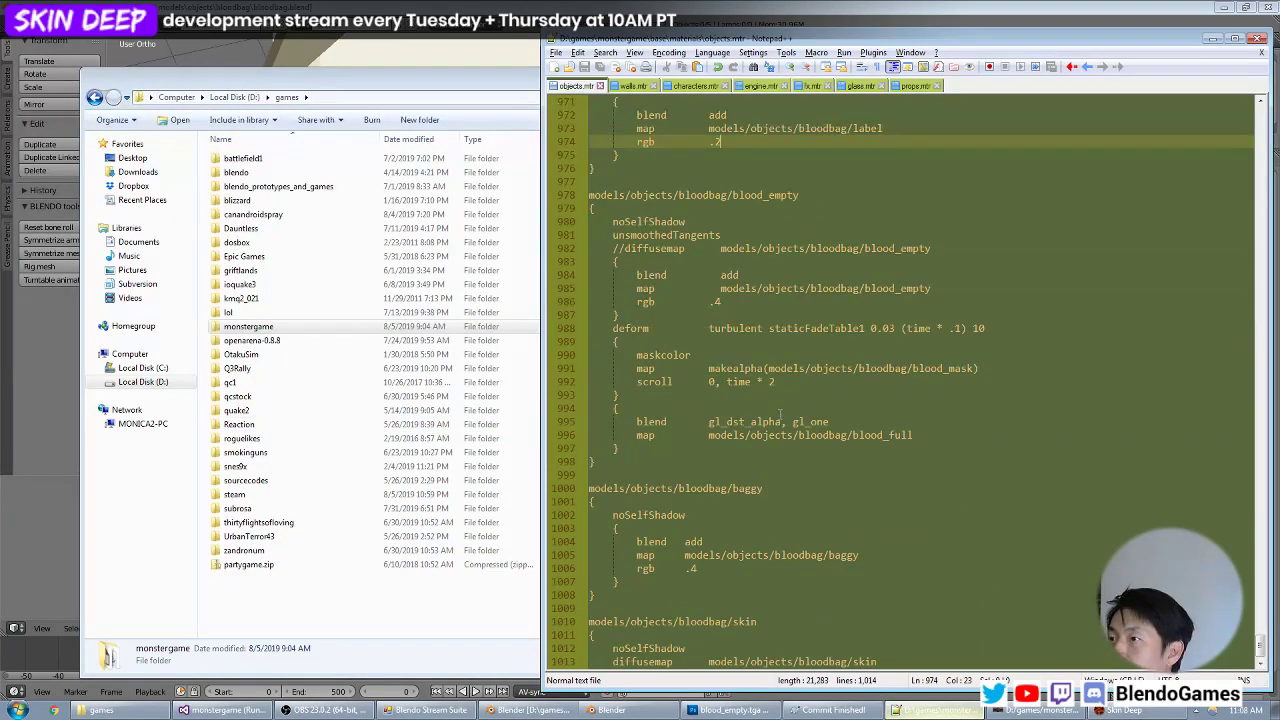
{"action": "left_click", "coordinate": [713, 527]}
{"action": "key", "text": "Up"}
{"action": "key", "text": "Up"}
{"action": "key", "text": "Up"}
{"action": "key", "text": "Down"}
{"action": "key", "text": "Down"}
{"action": "key", "text": "Down"}
{"action": "key", "text": "Down"}
{"action": "key", "text": "Down"}
{"action": "key", "text": "Down"}
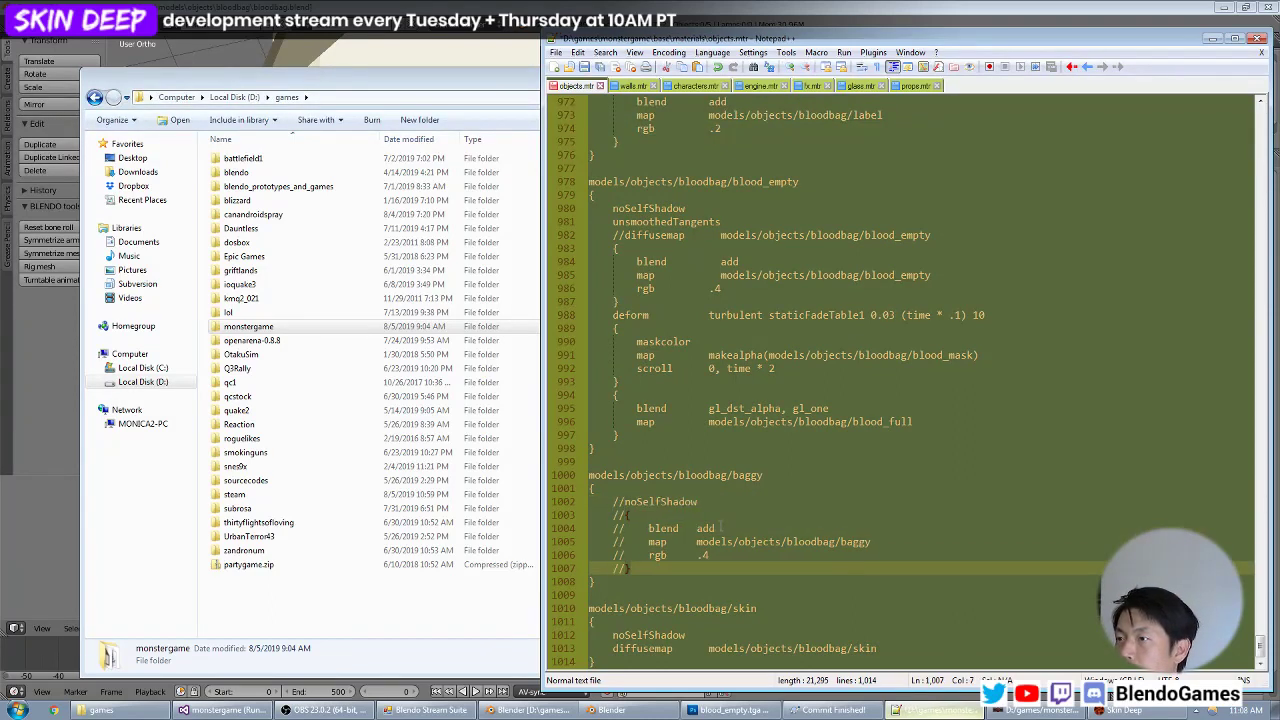
Add an active noSelfShadow line above the commented-out block in the baggy material, with blank lines below it.
{"action": "key", "text": "Up"}
{"action": "key", "text": "Up"}
{"action": "key", "text": "Up"}
{"action": "key", "text": "Up"}
{"action": "key", "text": "Up"}
{"action": "key", "text": "ctrl+c"}
{"action": "key", "text": "Up"}
{"action": "key", "text": "Return"}
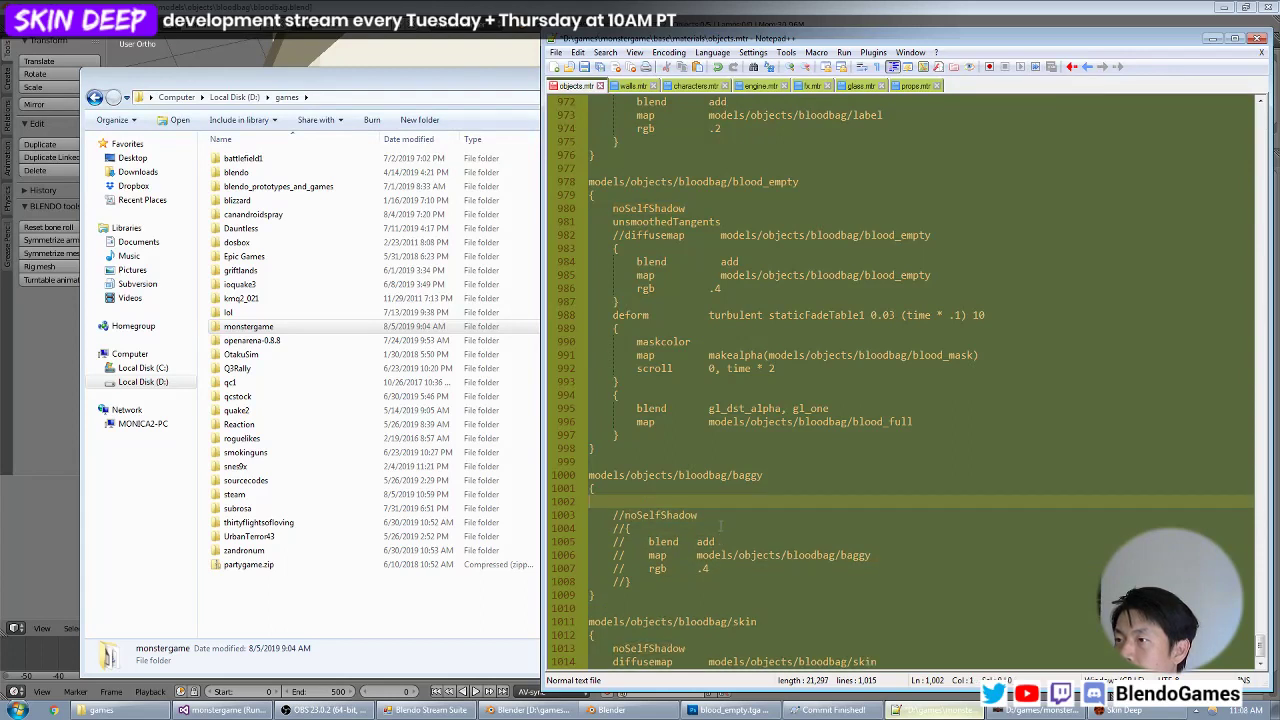
{"action": "key", "text": "Up"}
{"action": "key", "text": "Down"}
{"action": "key", "text": "Tab"}
{"action": "key", "text": "ctrl+v"}
{"action": "key", "text": "Return"}
{"action": "key", "text": "Return"}
{"action": "key", "text": "Up"}
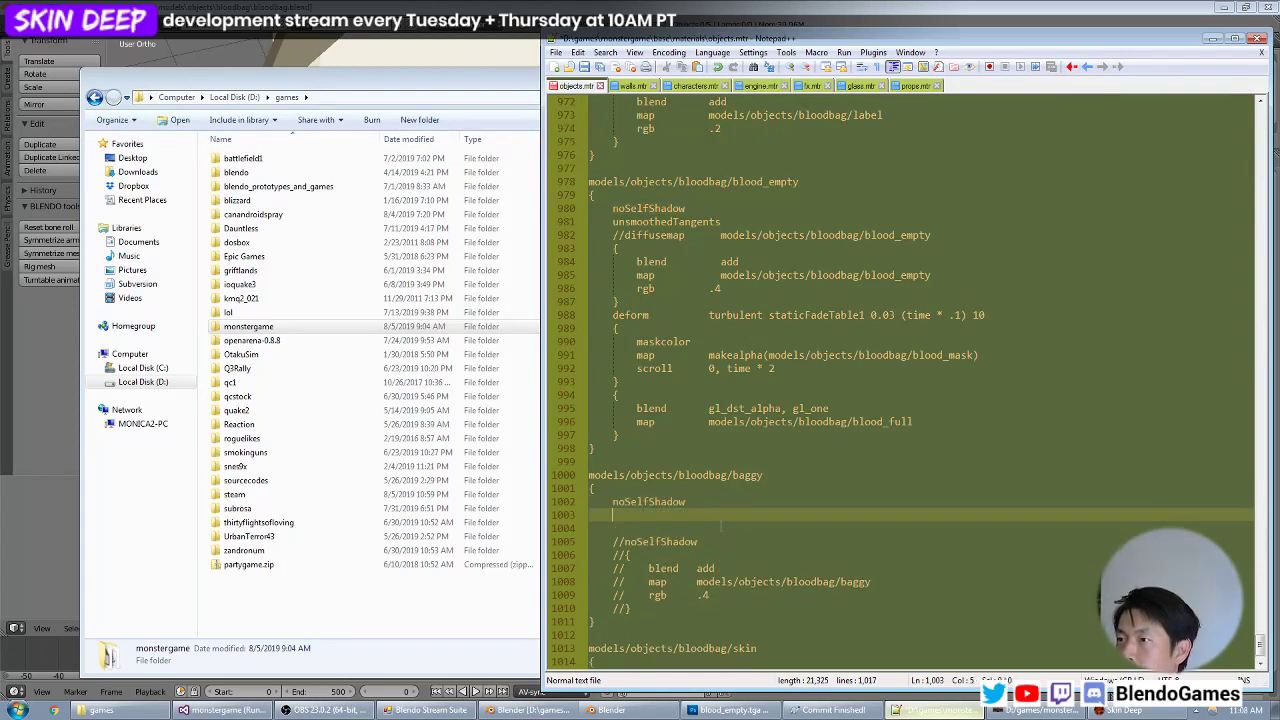
Add a diffusemap line for models/objects/bloodbag/baggy below noSelfShadow in the baggy material and save objects.mtr.
{"action": "type", "text": "map\t\tf"}
{"action": "key", "text": "Down"}
{"action": "key", "text": "Down"}
{"action": "key", "text": "Down"}
{"action": "key", "text": "Down"}
{"action": "key", "text": "Down"}
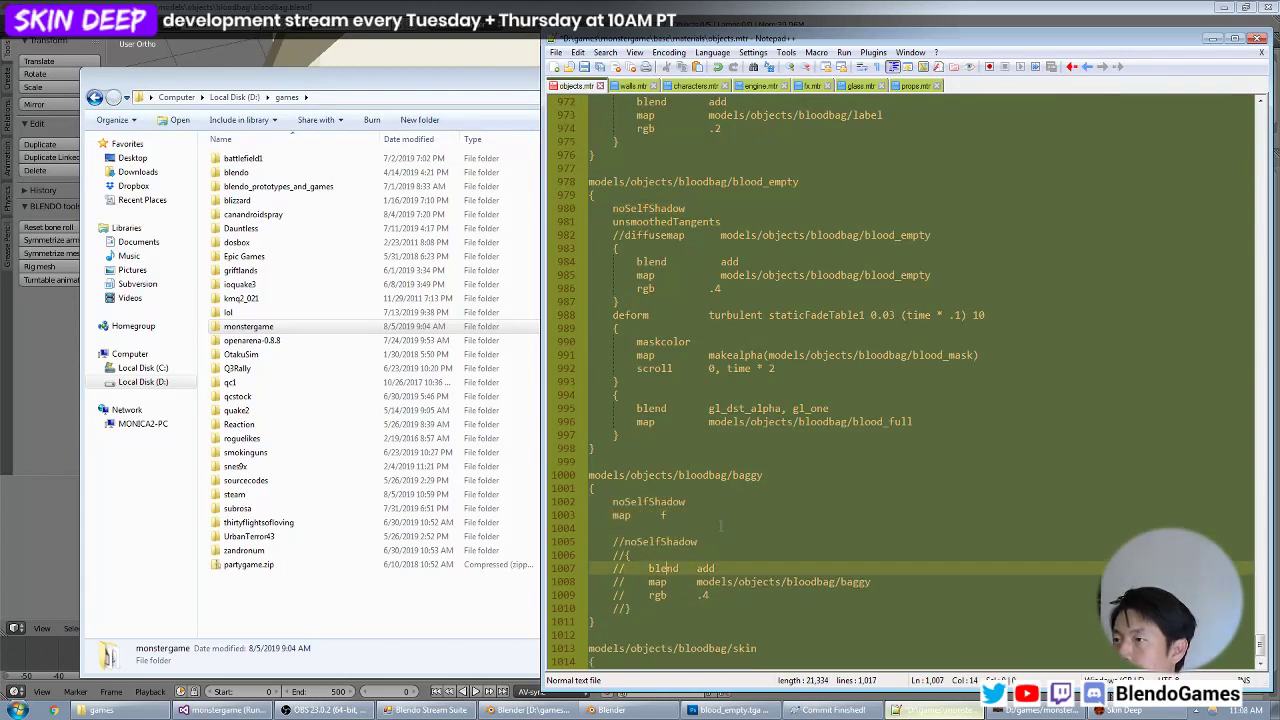
{"action": "key", "text": "Up"}
{"action": "key", "text": "Up"}
{"action": "key", "text": "Up"}
{"action": "key", "text": "Up"}
{"action": "key", "text": "Up"}
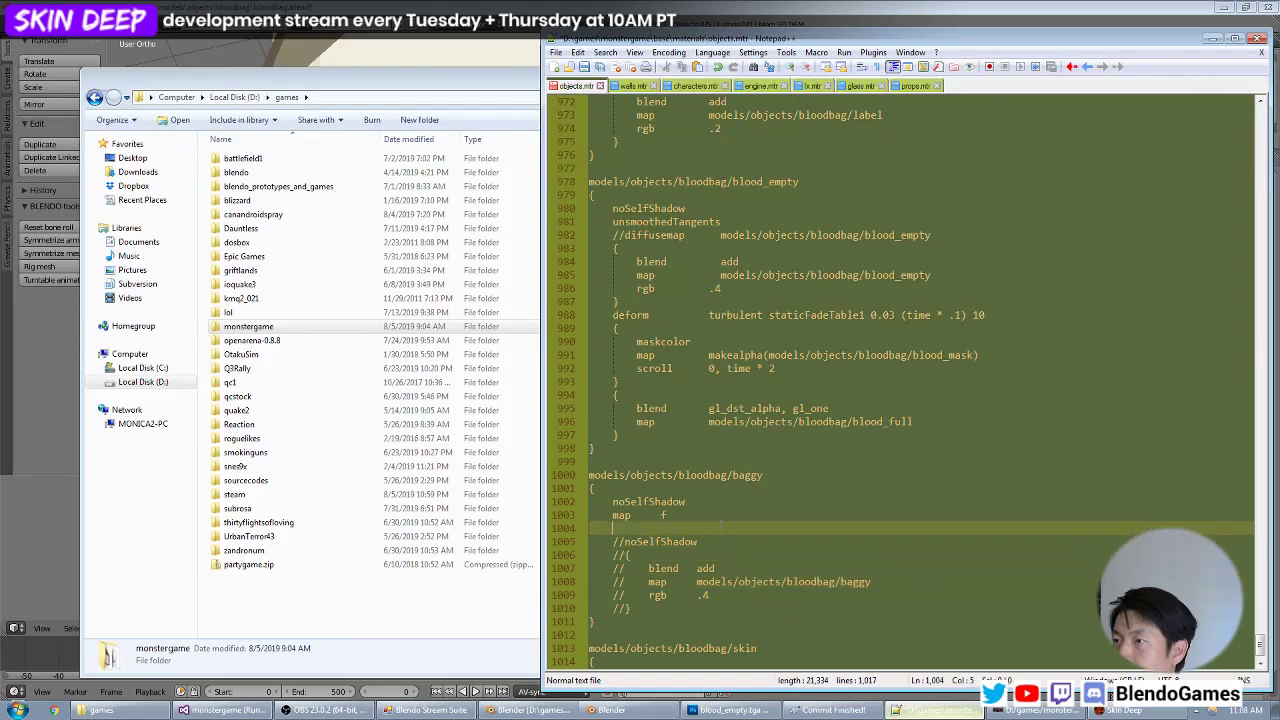
{"action": "key", "text": "Home"}
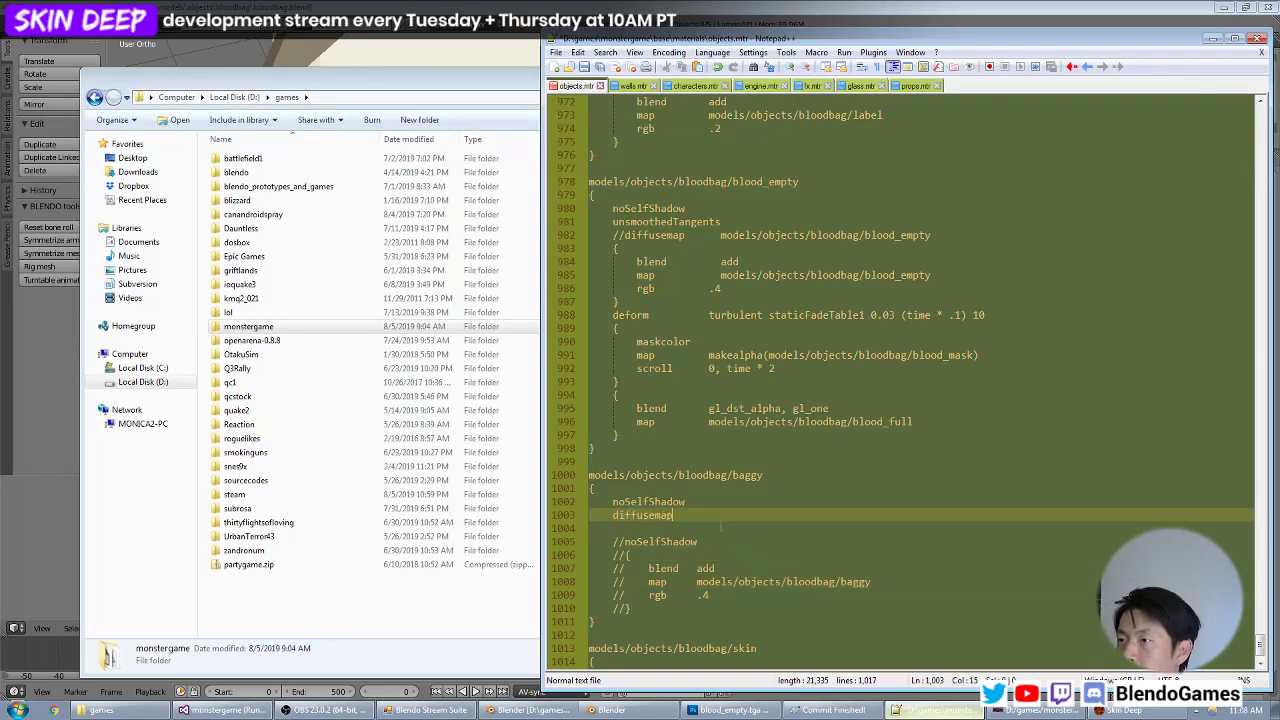
Switch to Skin Deep and check the bag's new diffuse material beside the bright wall and up close.
{"action": "key", "text": "alt+Tab"}
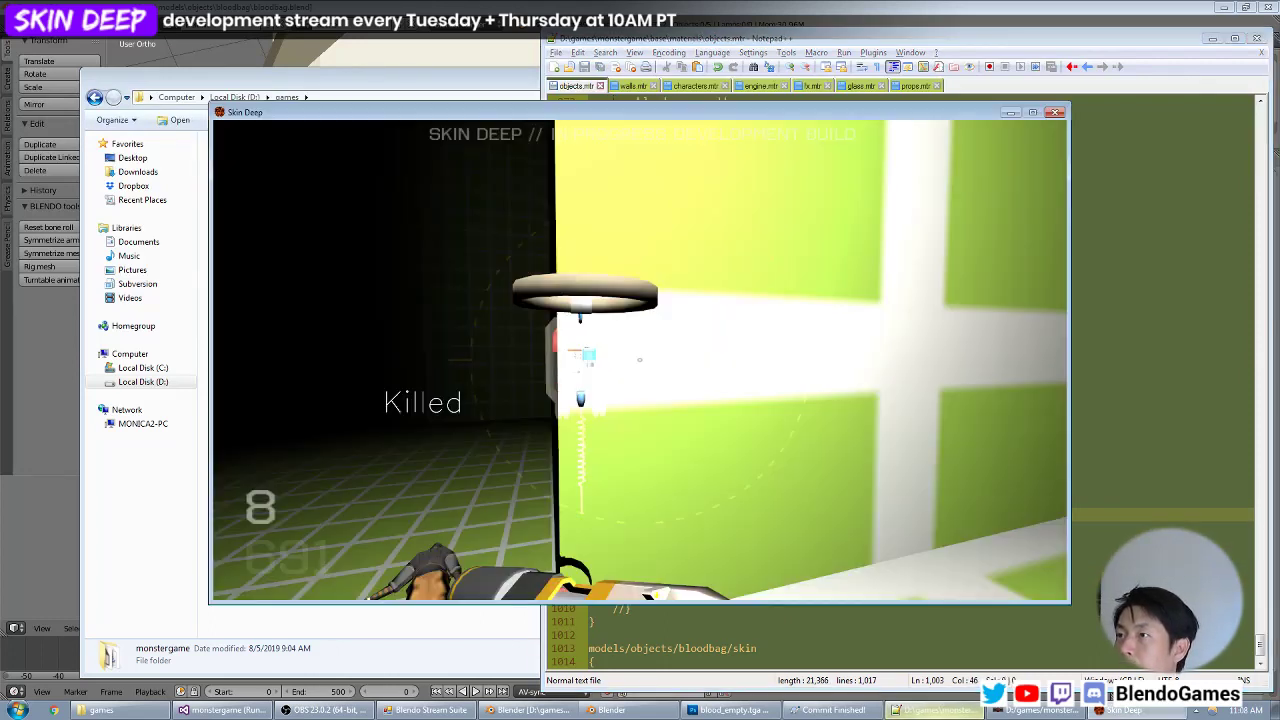
{"action": "key", "text": "d"}
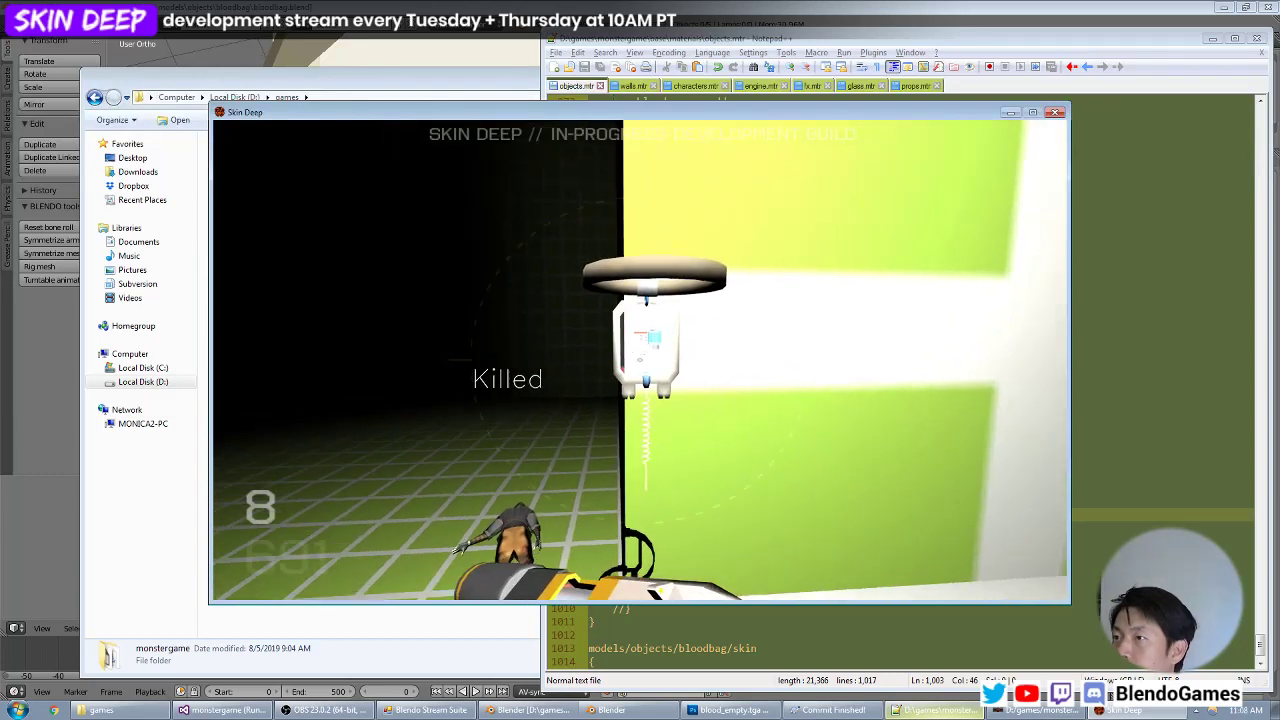
{"action": "key", "text": "s"}
{"action": "key", "text": "w"}
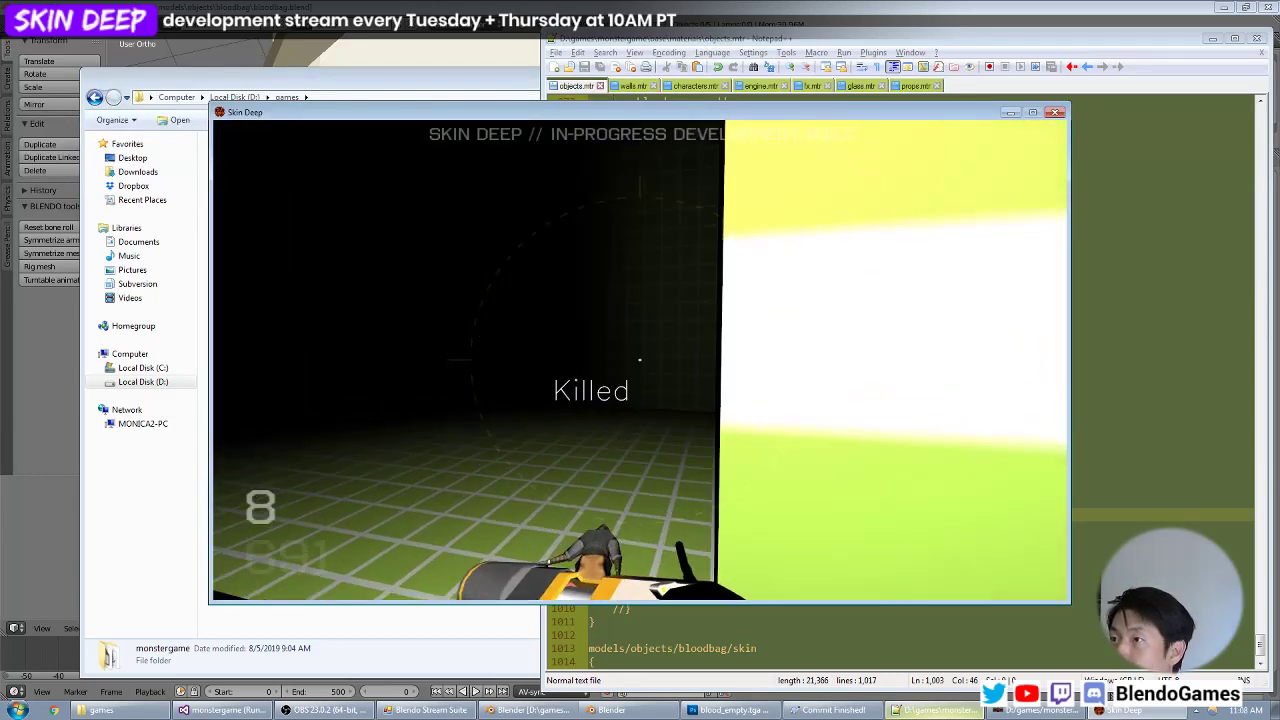
{"action": "key", "text": "w"}
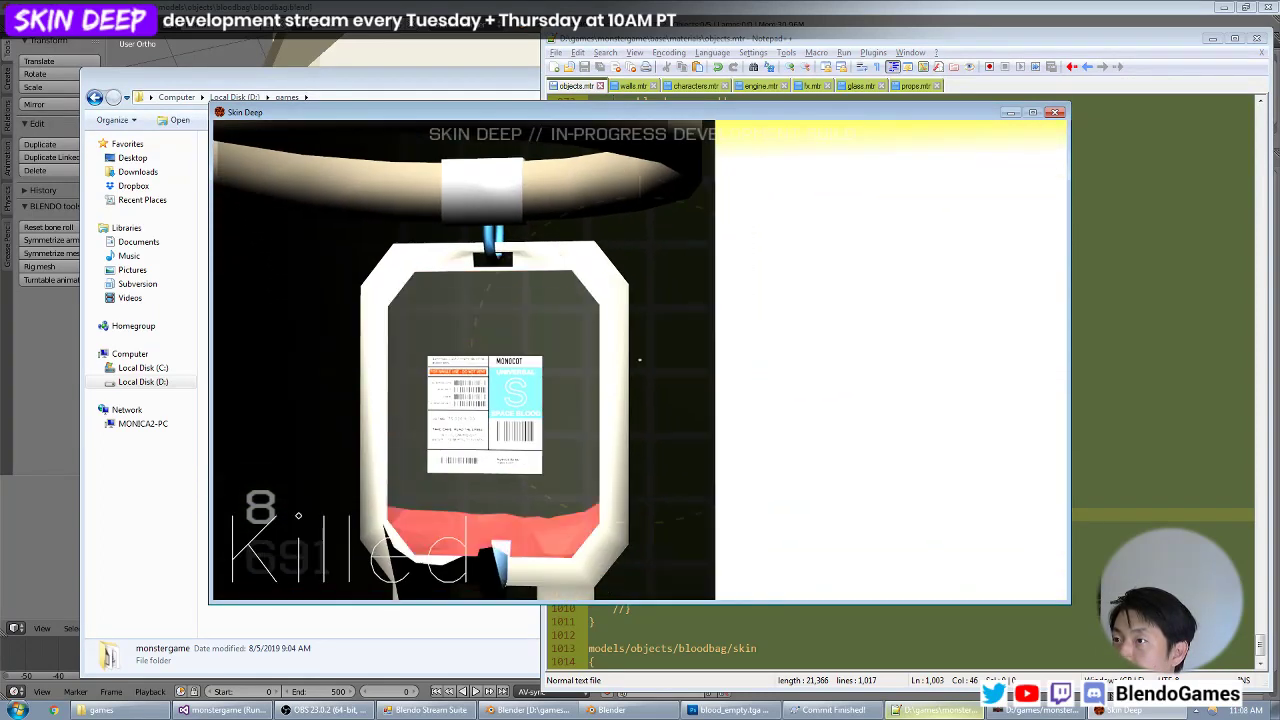
{"action": "key", "text": "grave"}
{"action": "left_click", "coordinate": [572, 372]}
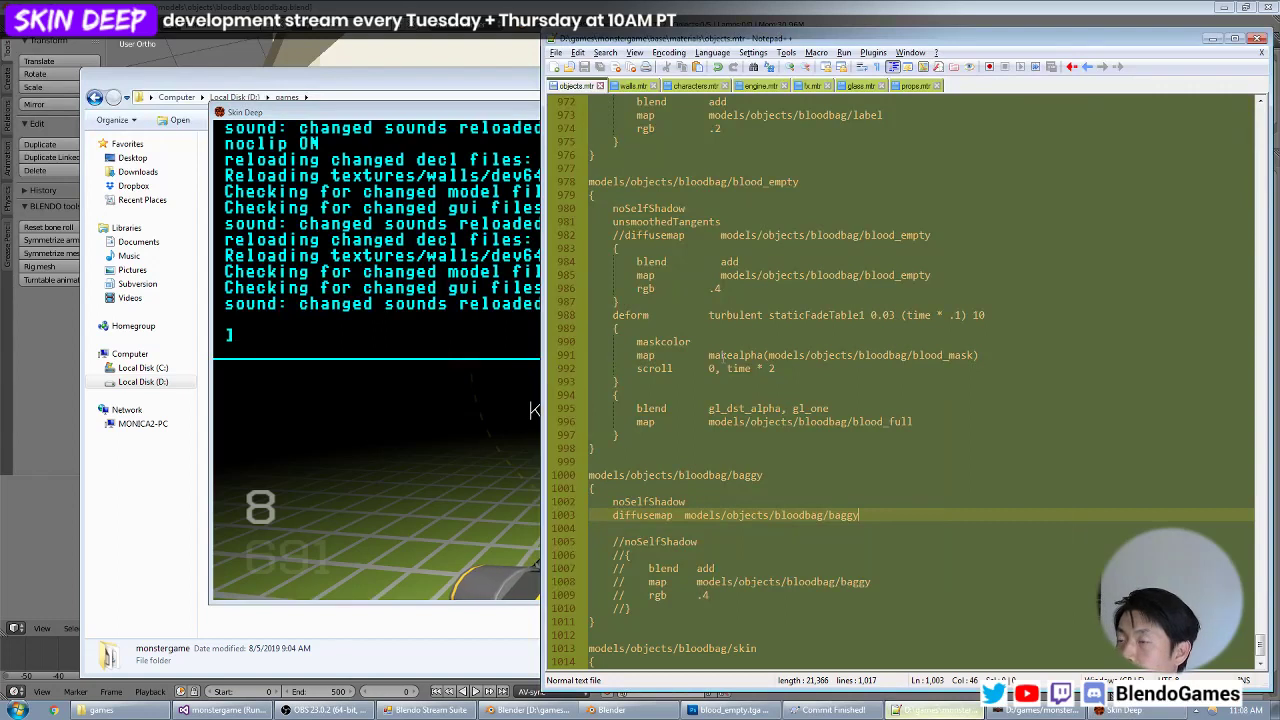
{"action": "key", "text": "Up"}
{"action": "key", "text": "alt+Tab"}
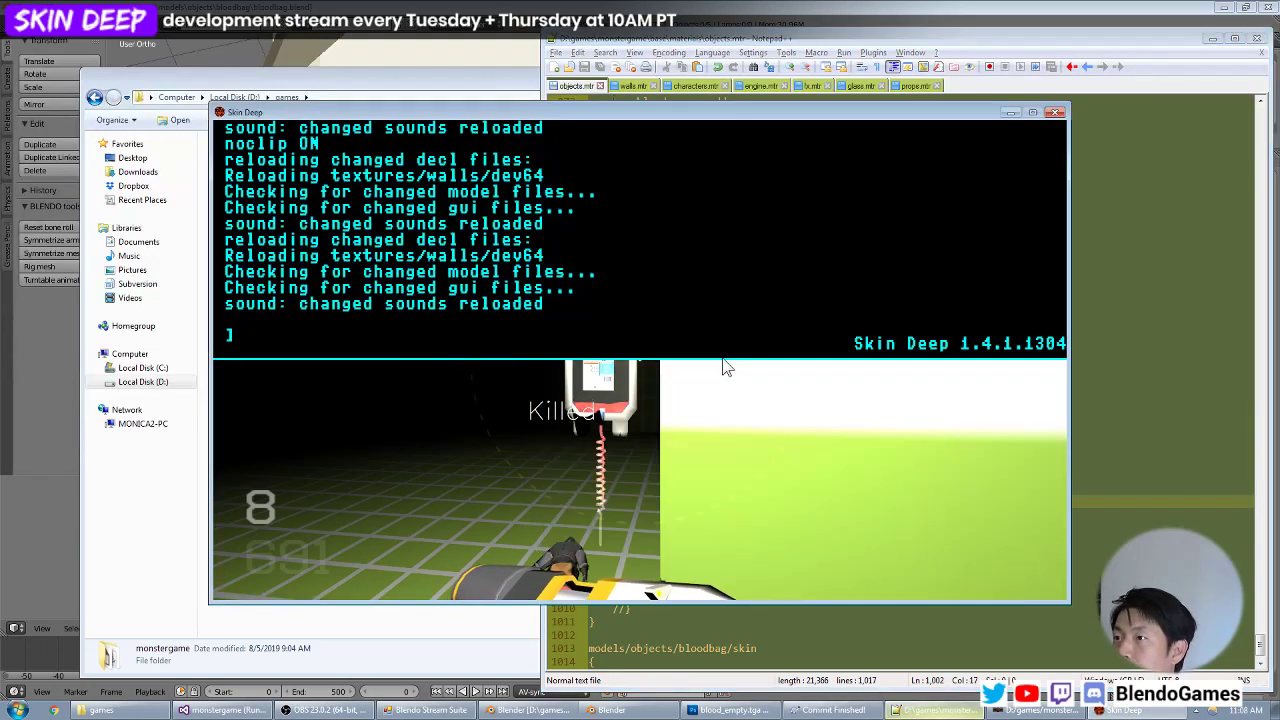
{"action": "key", "text": "alt+Tab"}
{"action": "key", "text": "alt+Tab"}
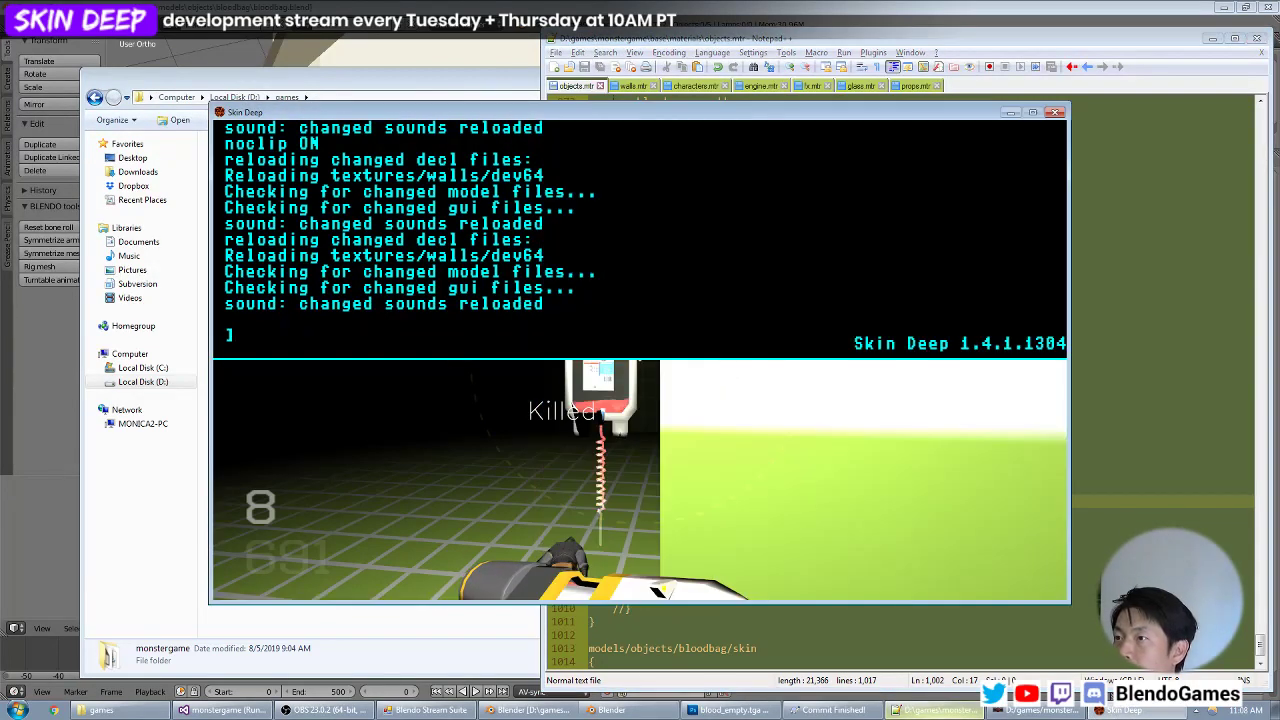
{"action": "key", "text": "grave"}
Inspect how the bag, blood and label are lit in the bright area and in the dark part of the room.
{"action": "key", "text": "s"}
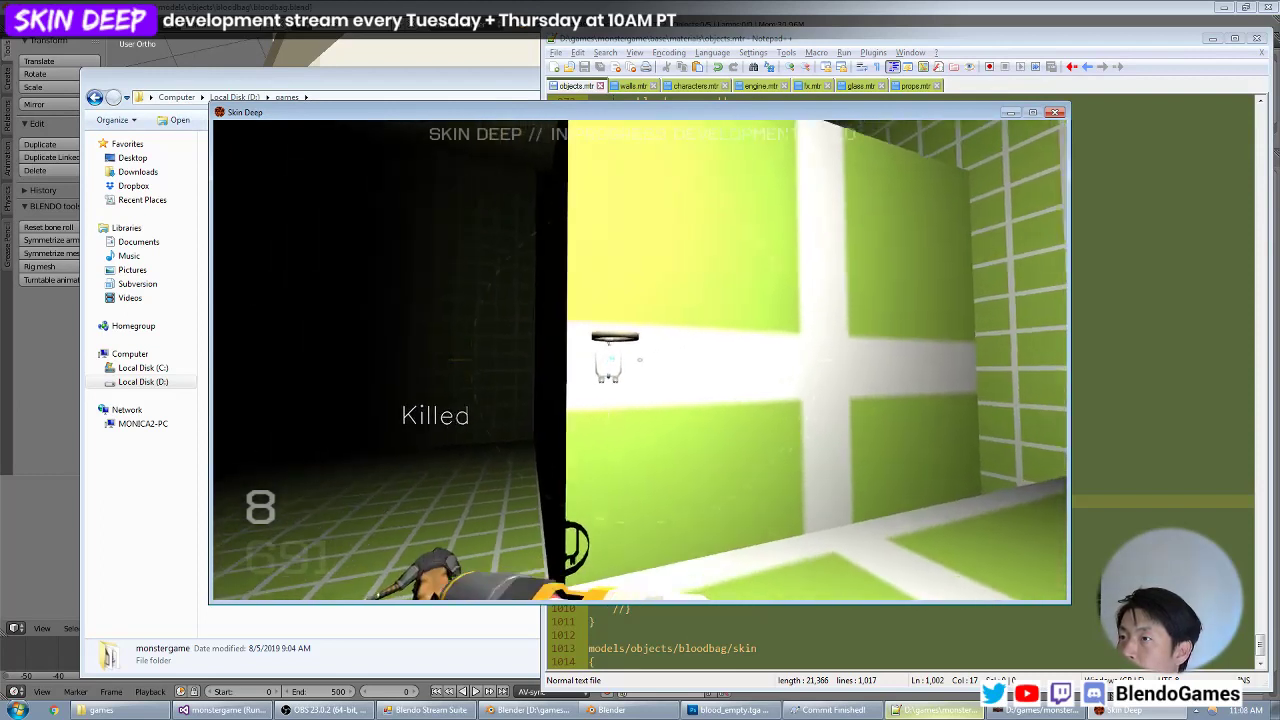
{"action": "key", "text": "w"}
{"action": "key", "text": "w"}
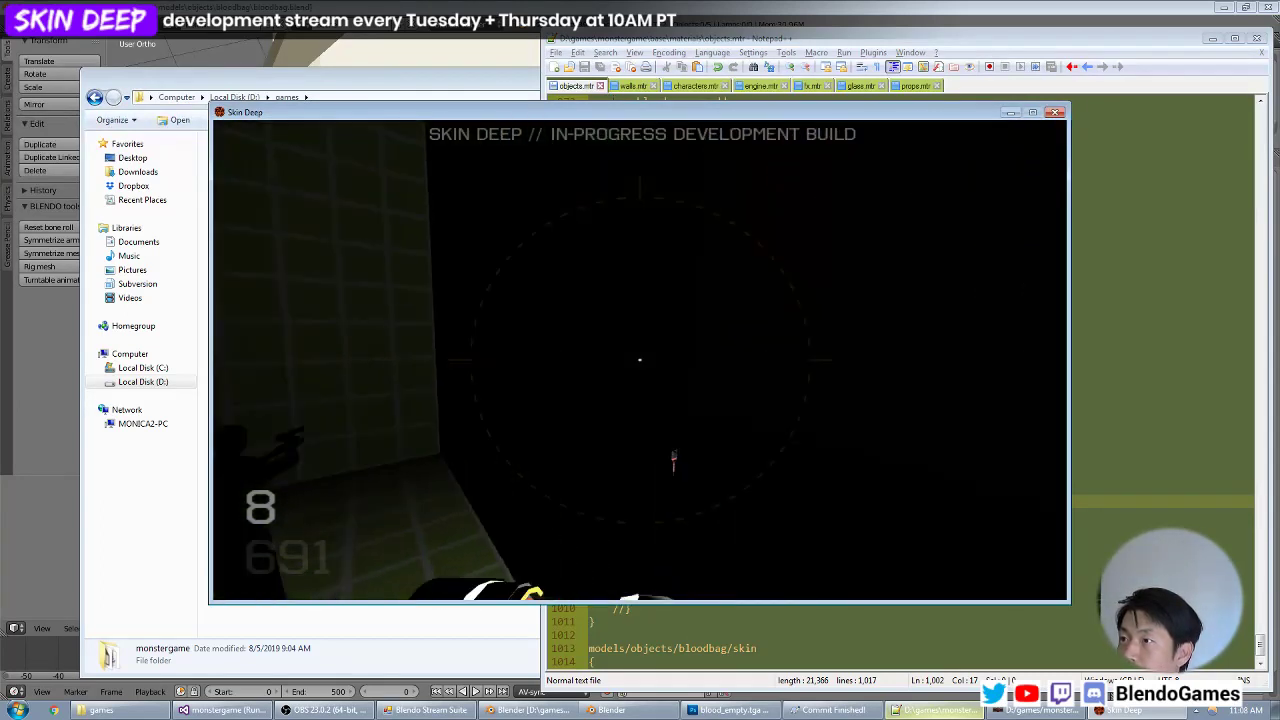
{"action": "key", "text": "w"}
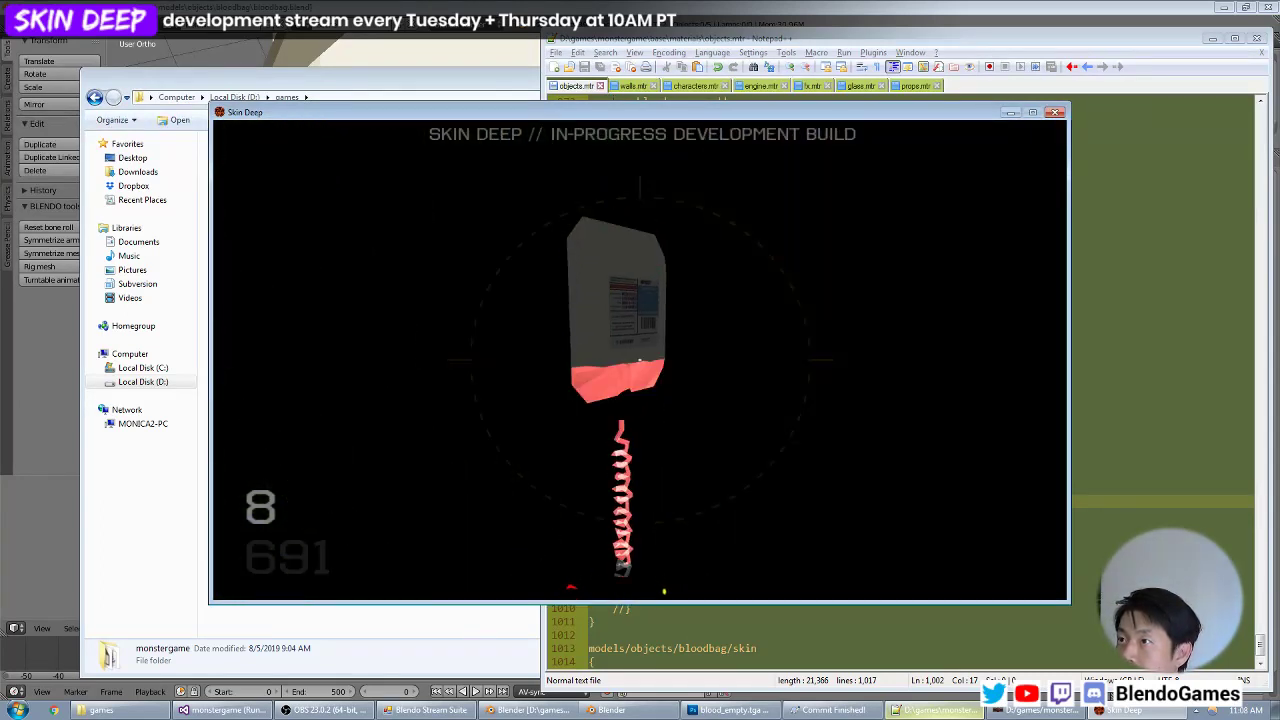
{"action": "key", "text": "s"}
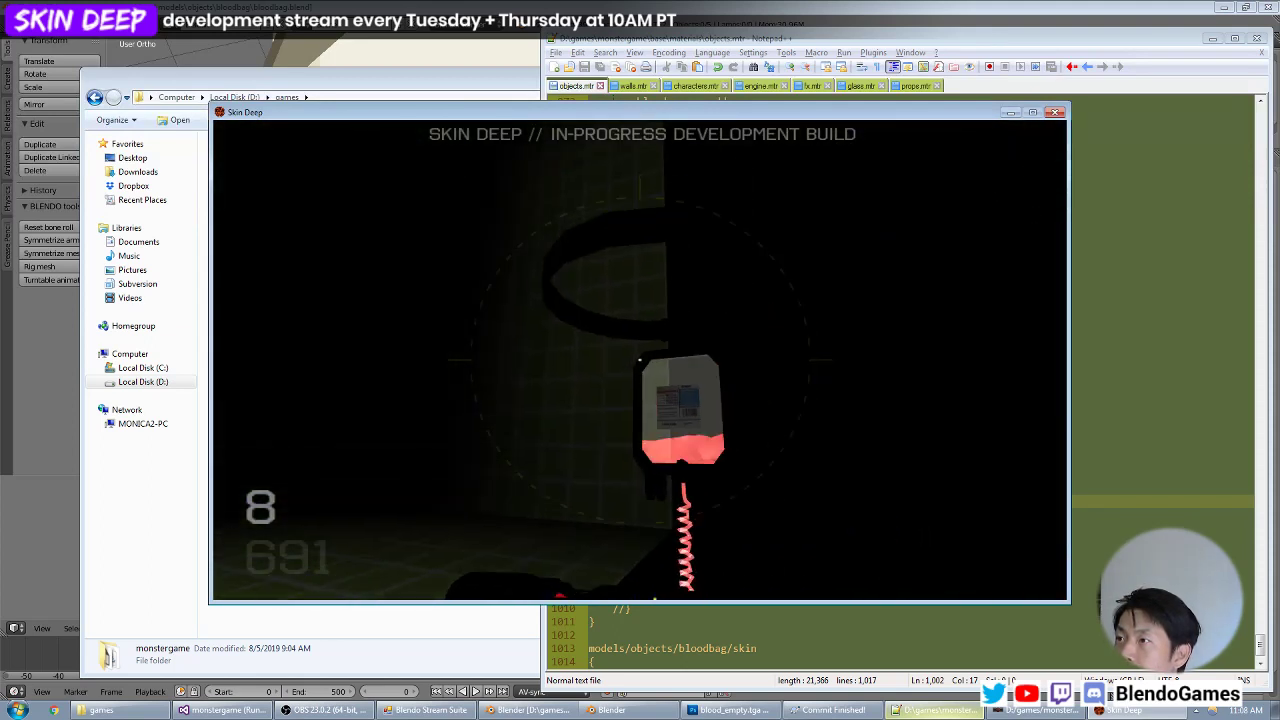
Return to objects.mtr in Notepad++ and start a braced stage with blend add below the baggy material's diffusemap line.
{"action": "key", "text": "grave"}
{"action": "key", "text": "alt+Tab"}
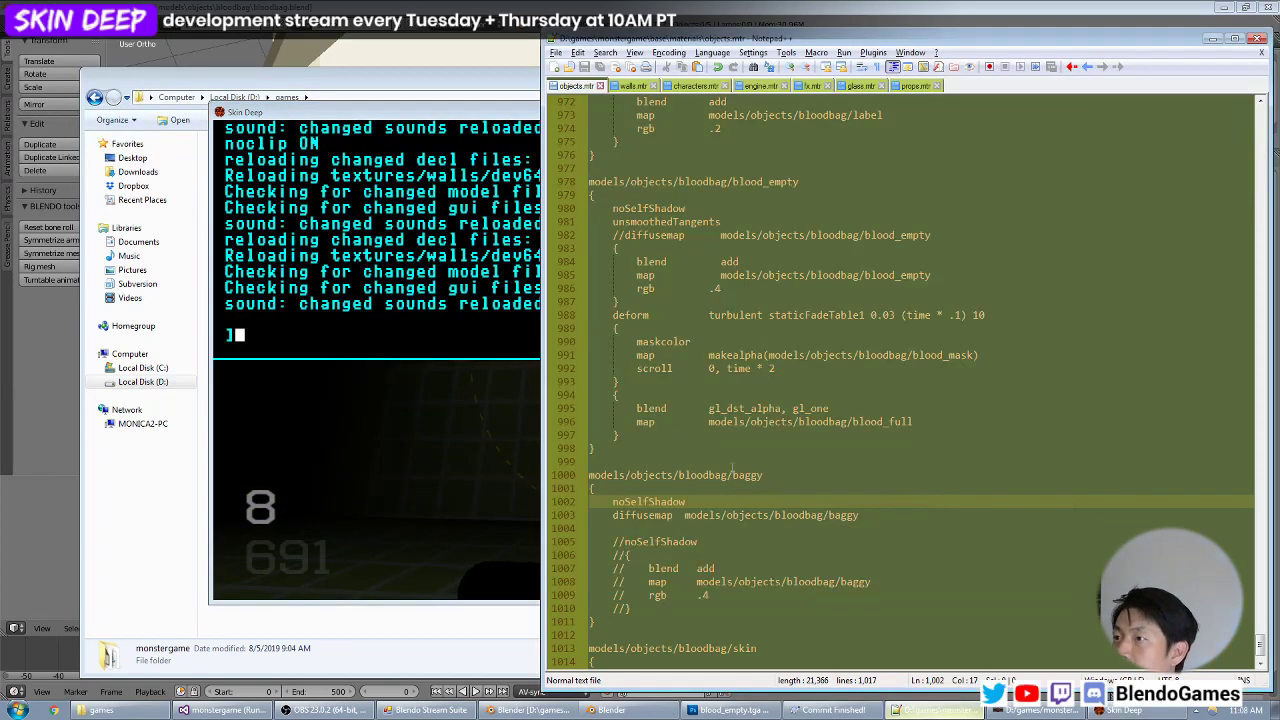
{"action": "key", "text": "Down"}
{"action": "key", "text": "End"}
{"action": "key", "text": "Return"}
{"action": "type", "text": "{"}
{"action": "key", "text": "Return"}
{"action": "type", "text": "}"}
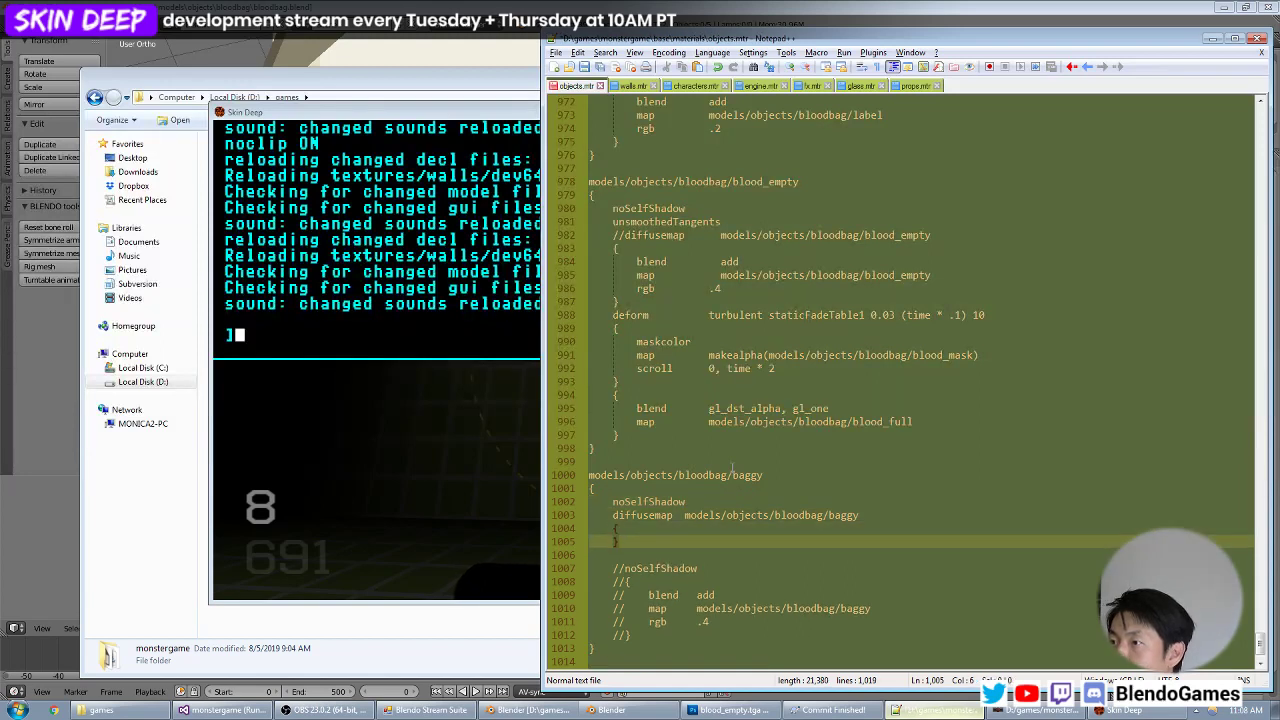
{"action": "key", "text": "Up"}
{"action": "key", "text": "Return"}
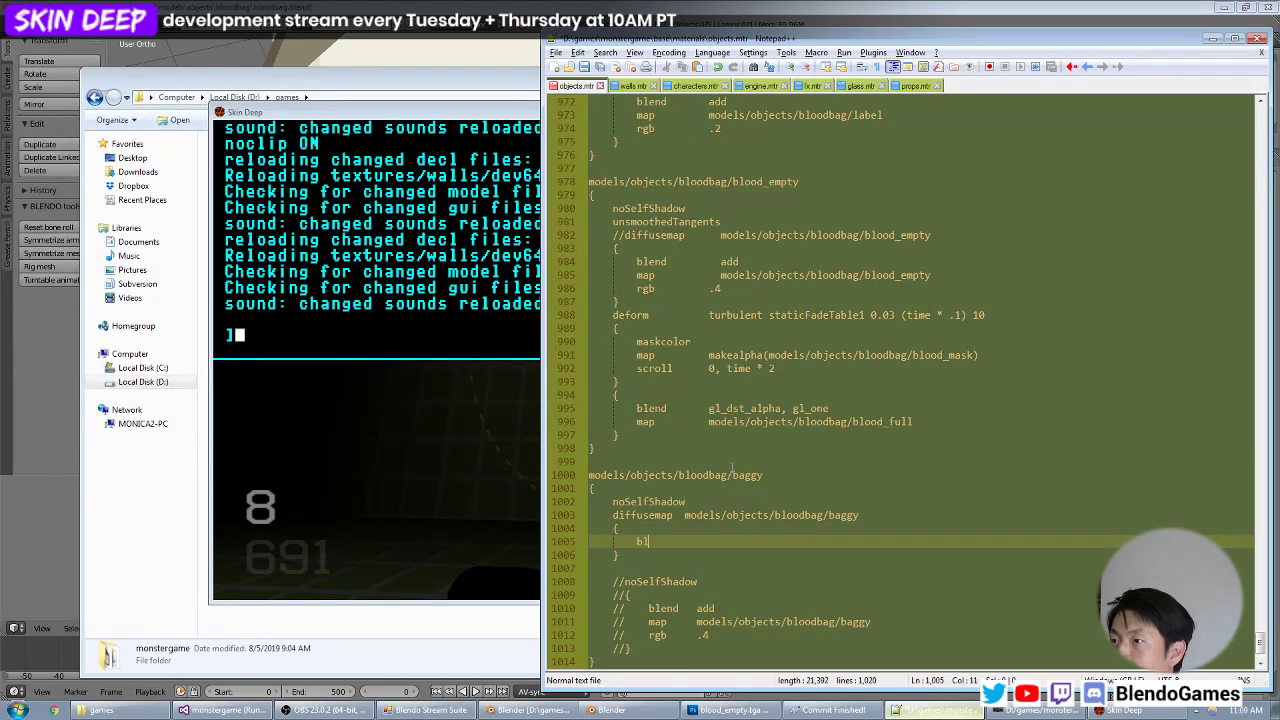
{"action": "type", "text": "blend\tadd"}
Complete the baggy stage with map models/objects/bloodbag/baggy and rgb .2, and save objects.mtr.
{"action": "key", "text": "Up"}
{"action": "key", "text": "Up"}
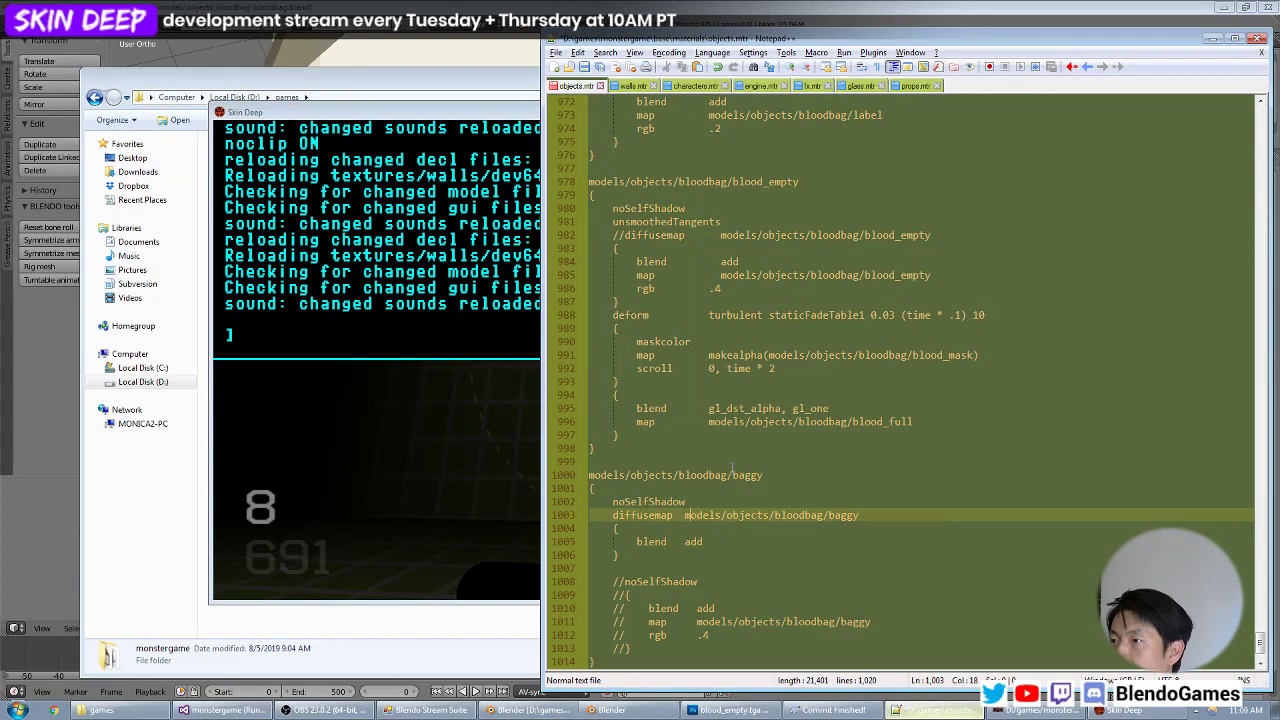
{"action": "key", "text": "Down"}
{"action": "key", "text": "Down"}
{"action": "key", "text": "Return"}
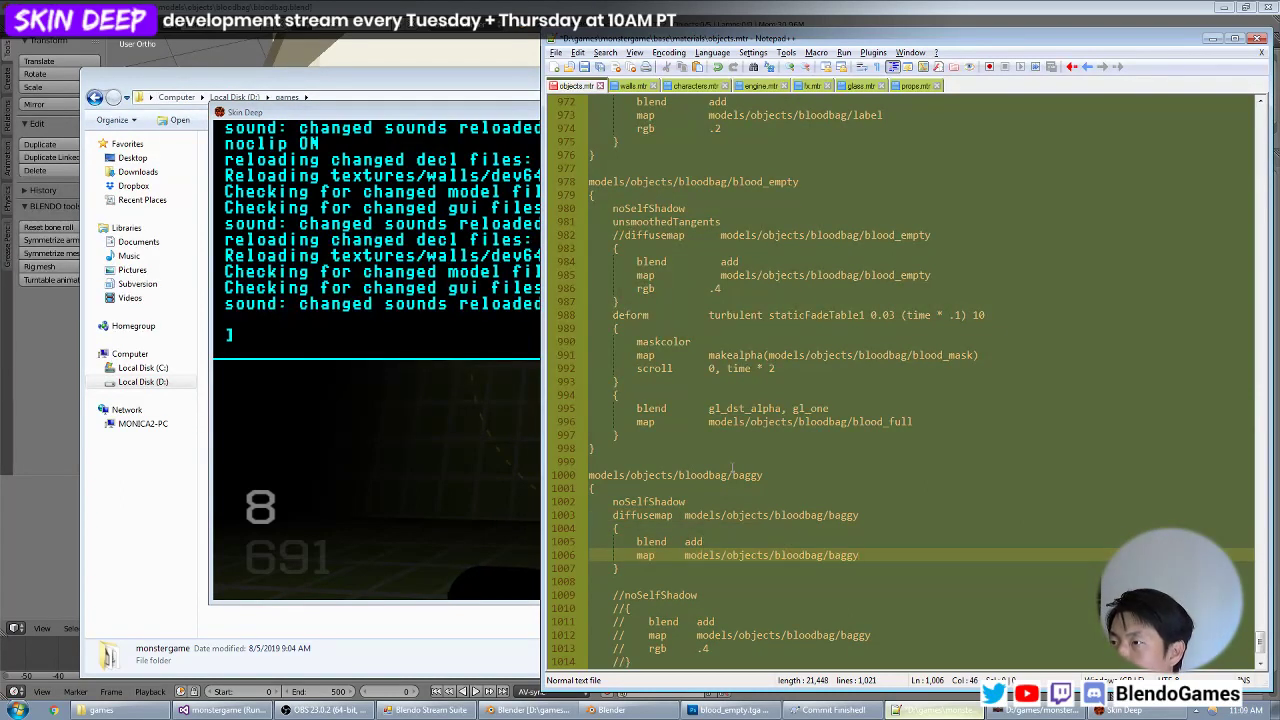
{"action": "key", "text": "Return"}
{"action": "type", "text": "rgb"}
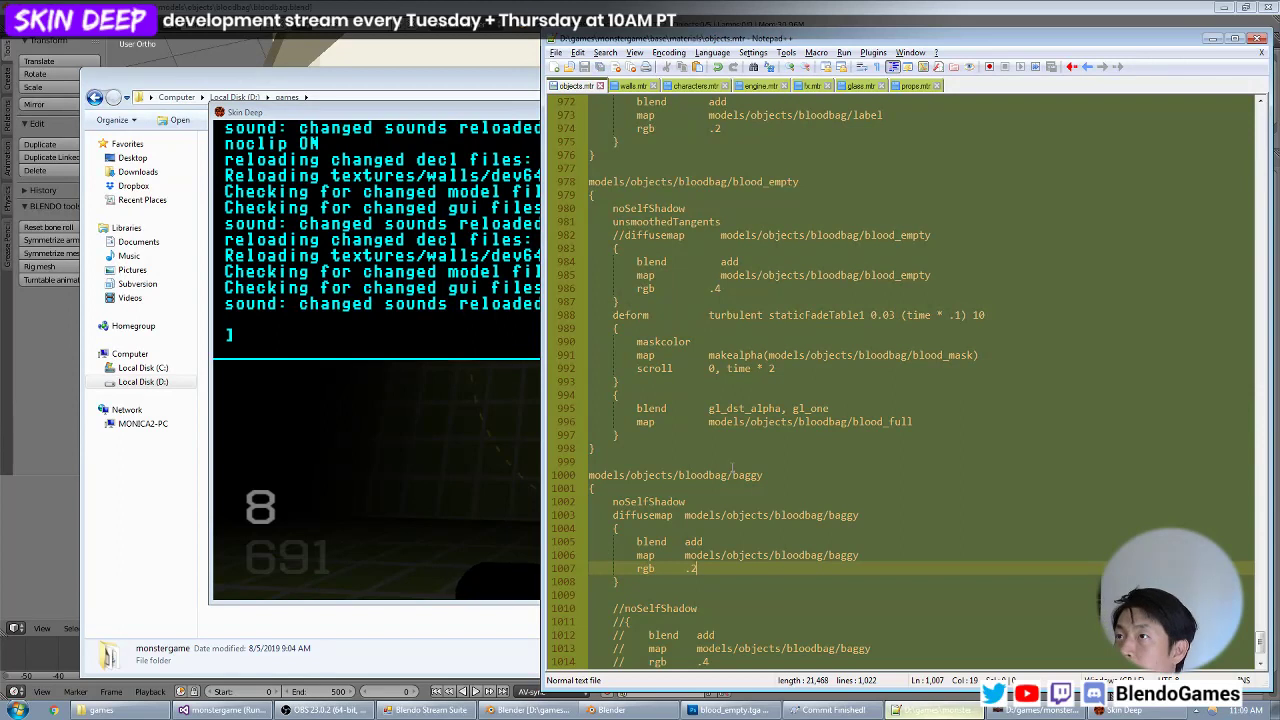
Switch to Skin Deep and check how the bag's new additive stage looks in the dark.
{"action": "key", "text": "alt+Tab"}
{"action": "key", "text": "grave"}
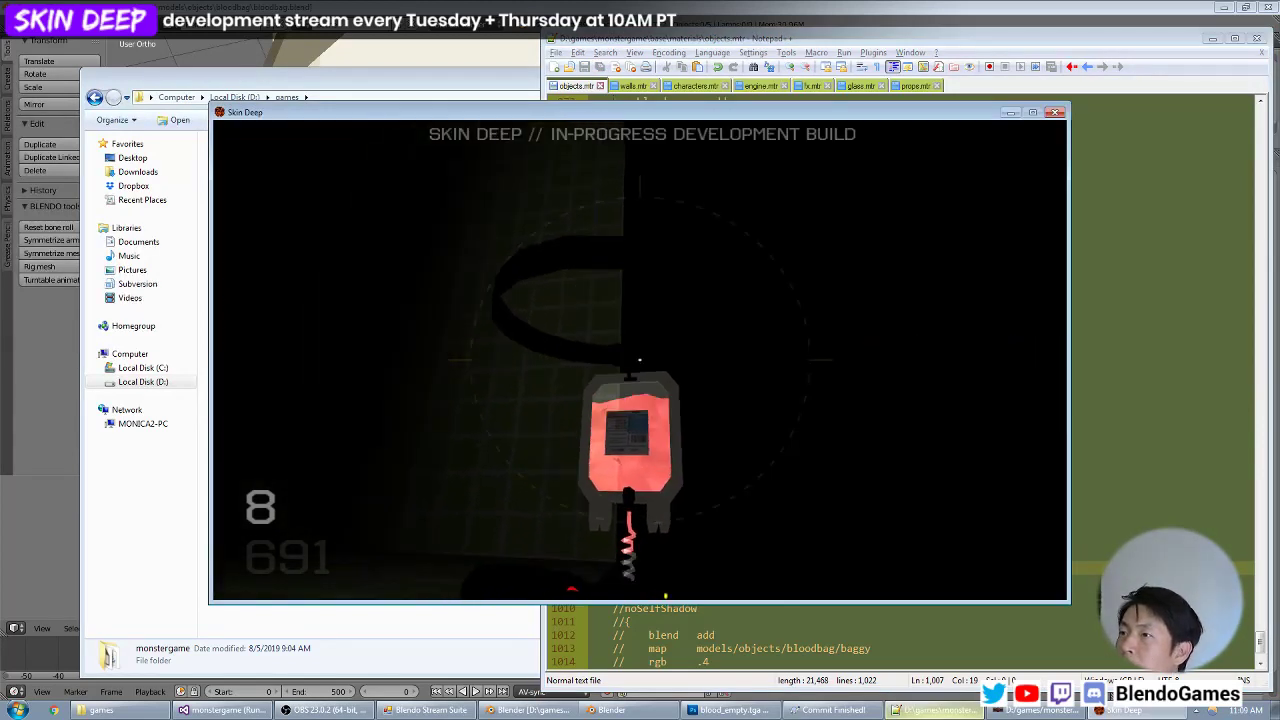
{"action": "left_click", "coordinate": [640, 360]}
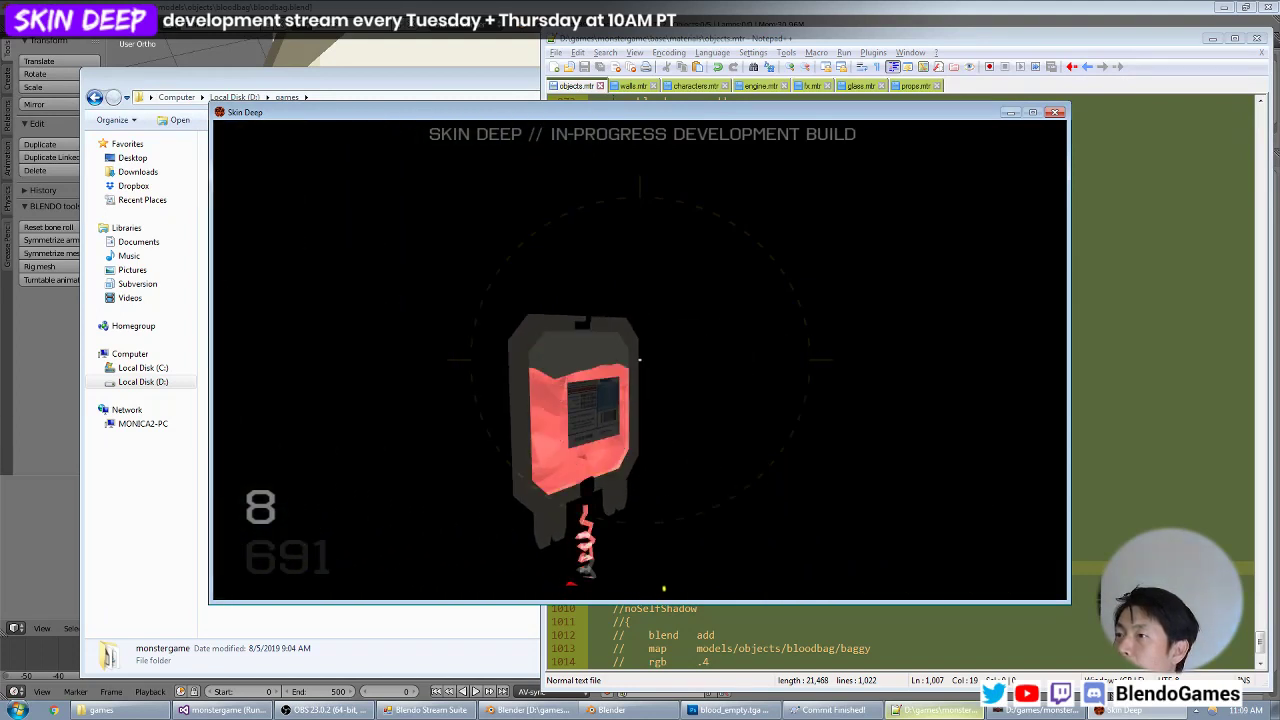
Copy the baggy material's additive stage in objects.mtr to below the diffusemap line of the models/objects/bloodbag/skin material.
{"action": "key", "text": "alt+Tab"}
{"action": "scroll", "coordinate": [900, 440], "scroll_direction": "down", "scroll_amount": 3}
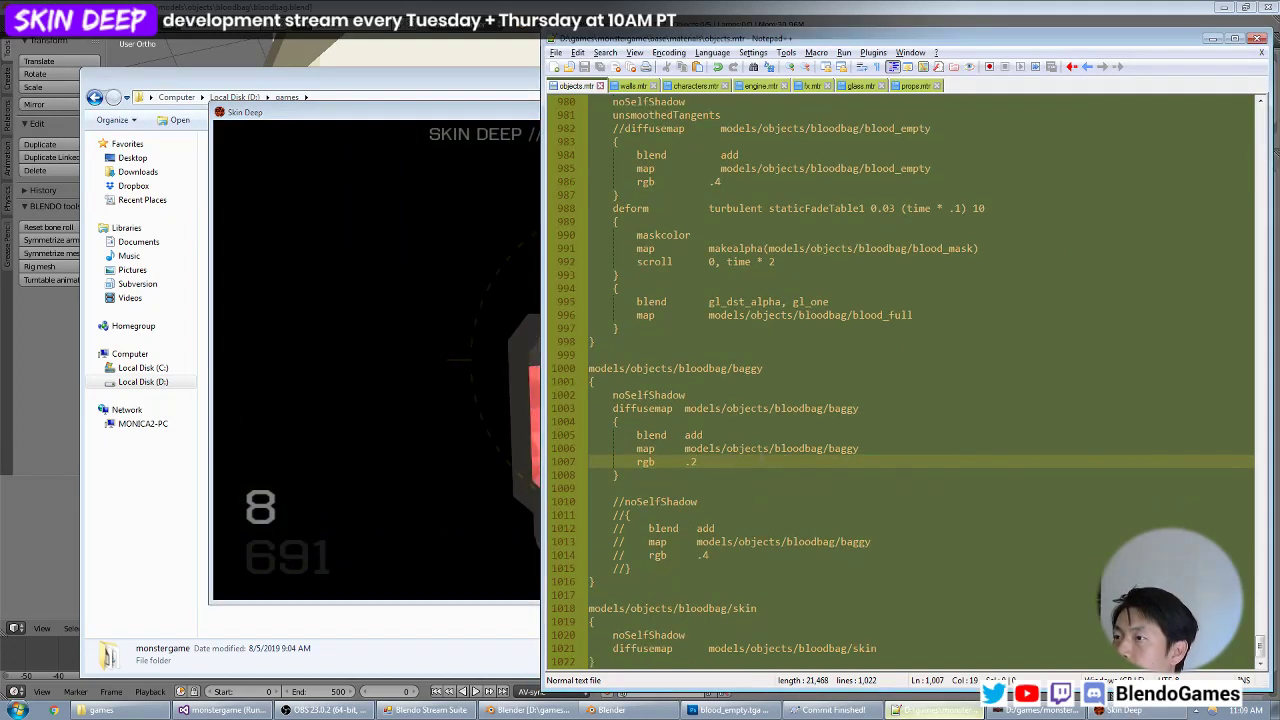
{"action": "left_click_drag", "start_coordinate": [643, 475], "coordinate": [533, 421]}
{"action": "key", "text": "ctrl+c"}
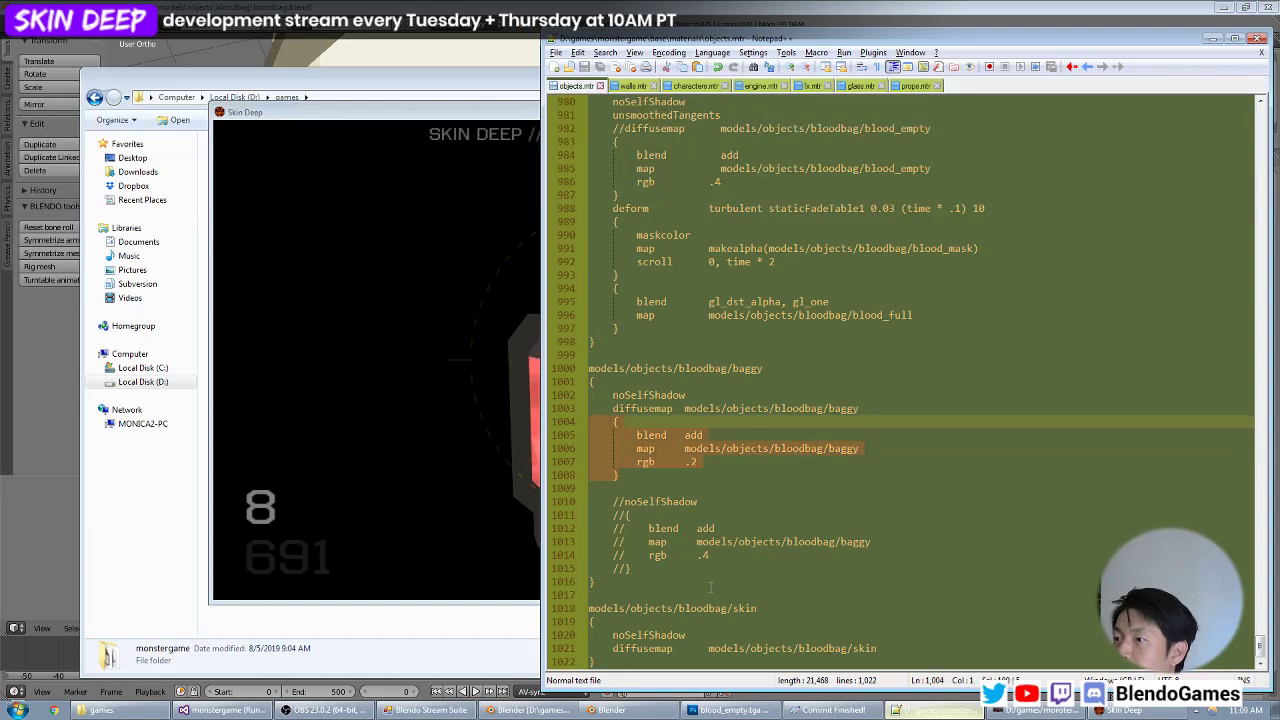
{"action": "left_click", "coordinate": [655, 648]}
{"action": "key", "text": "End"}
{"action": "key", "text": "Return"}
{"action": "key", "text": "ctrl+v"}
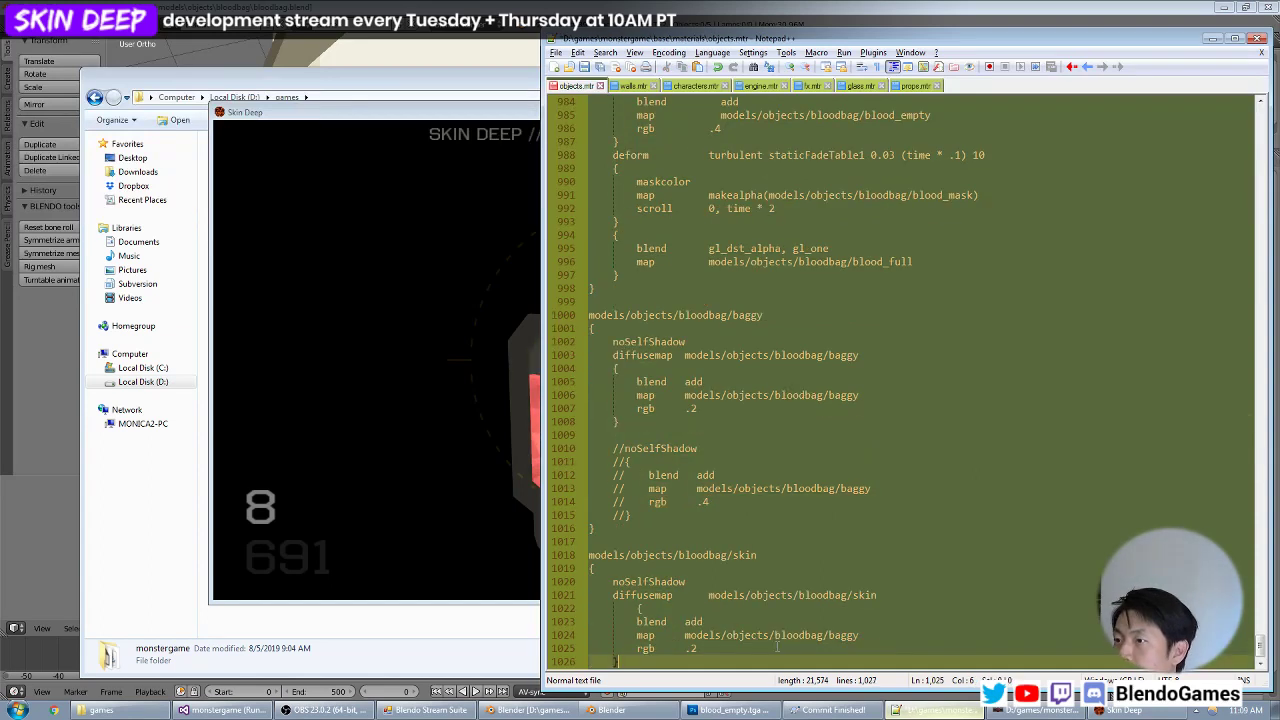
Align the copied stage's opening brace, set its map to models/objects/bloodbag/skin, and save objects.mtr.
{"action": "key", "text": "Up"}
{"action": "key", "text": "Up"}
{"action": "key", "text": "Up"}
{"action": "key", "text": "Up"}
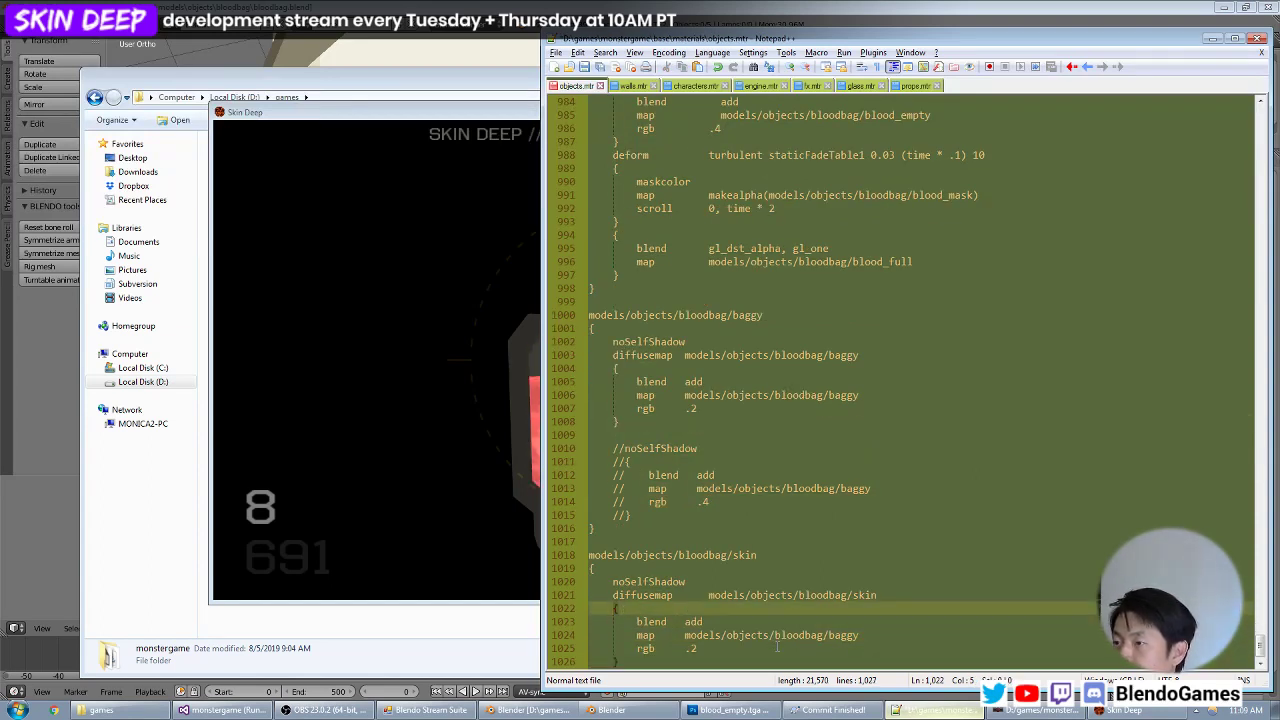
{"action": "key", "text": "Down"}
{"action": "key", "text": "Down"}
{"action": "key", "text": "End"}
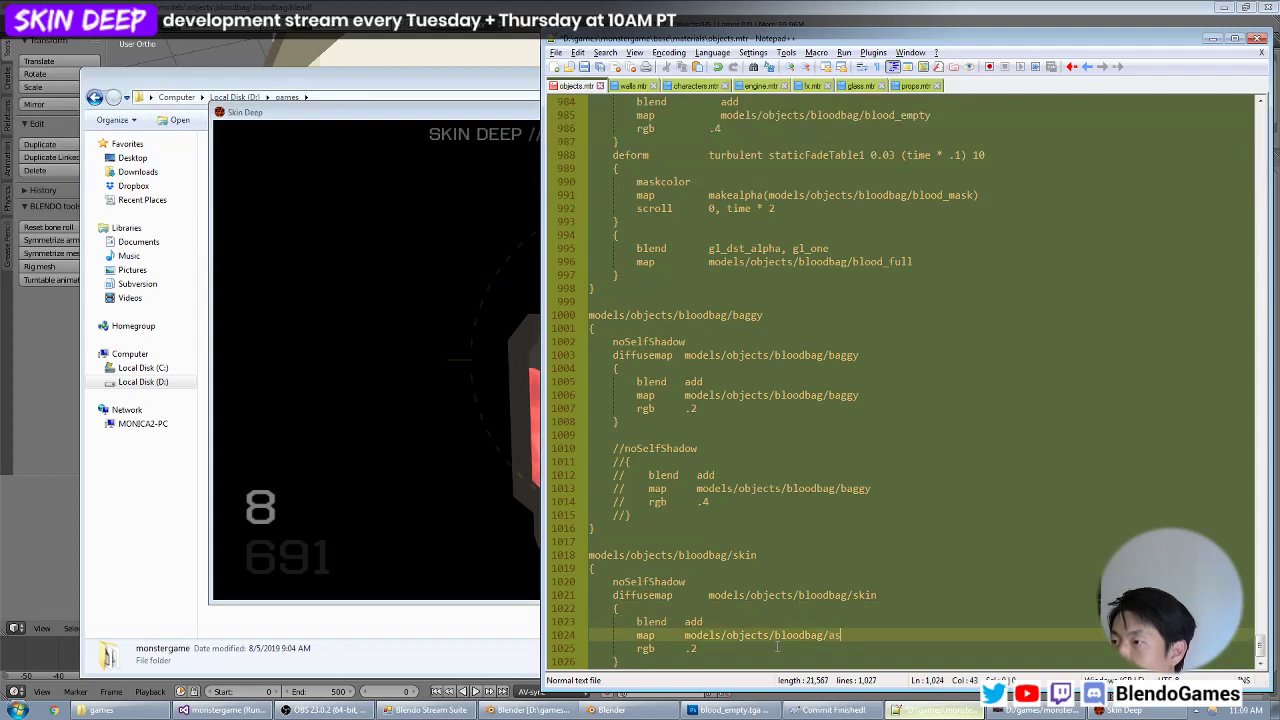
Switch to Skin Deep and inspect the bag, ring and valve zoomed in within the dark, and from the bright area.
{"action": "key", "text": "alt+Tab"}
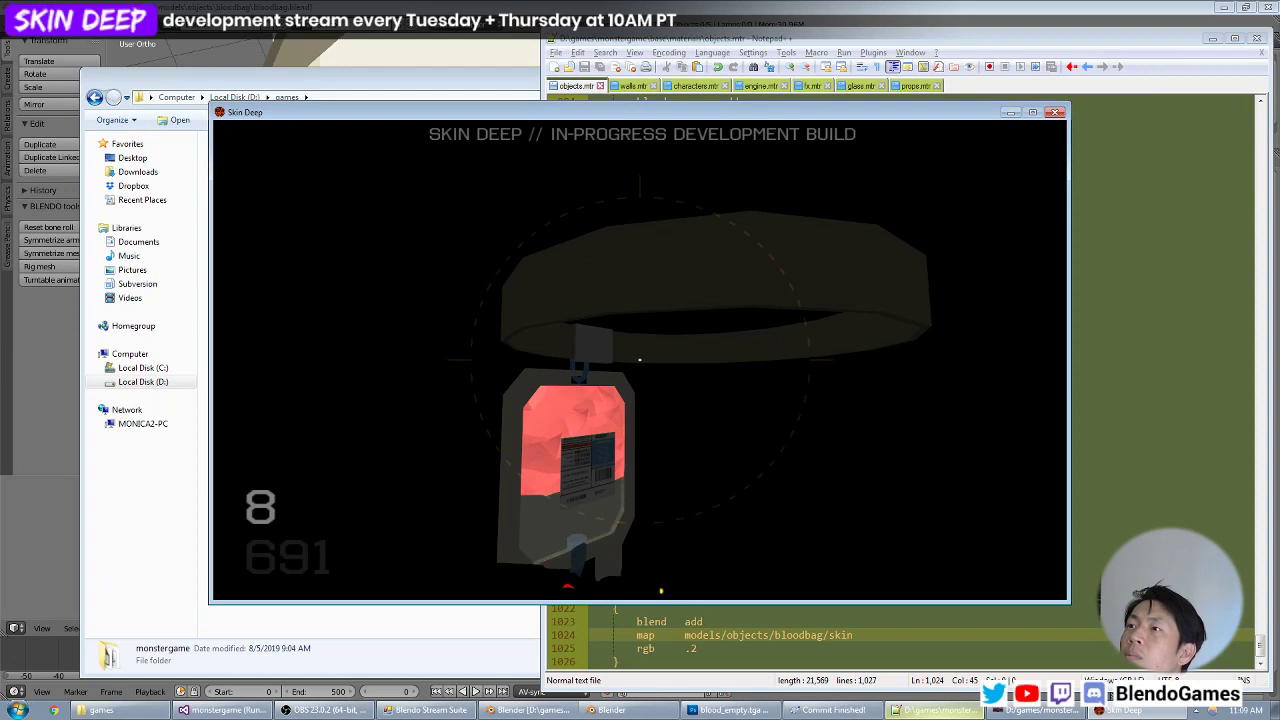
{"action": "key", "text": "z"}
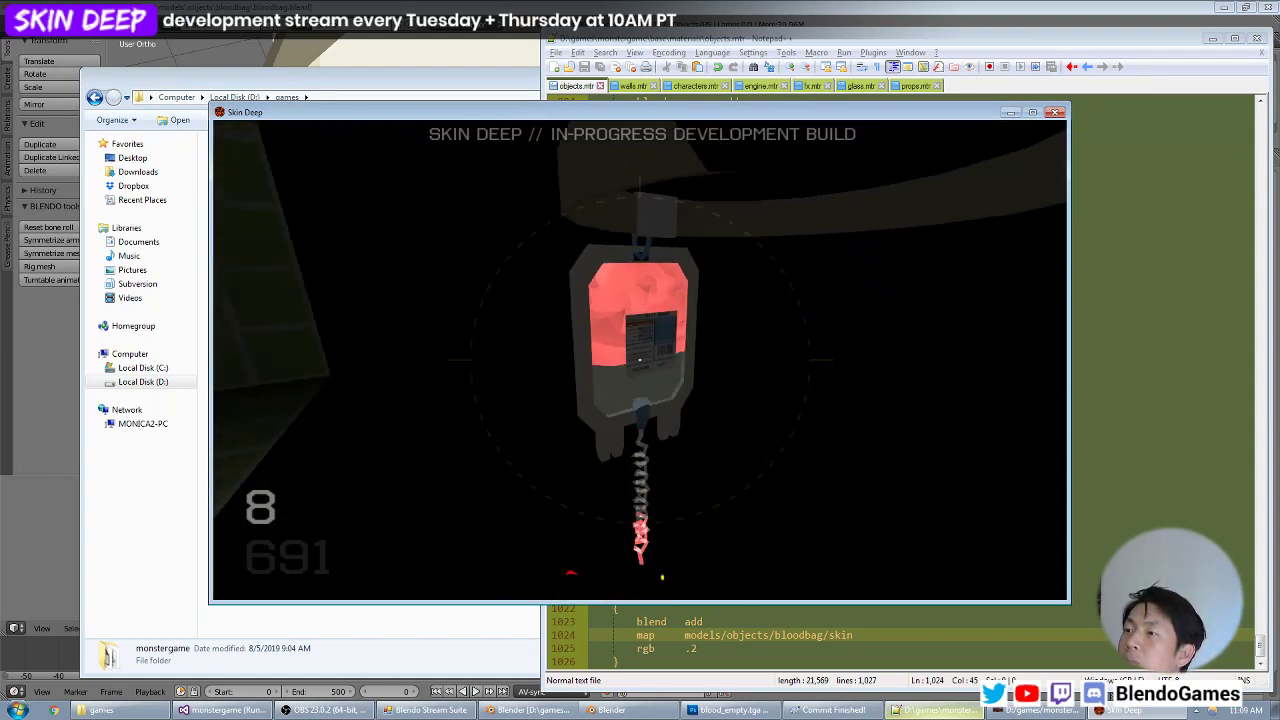
{"action": "key", "text": "z"}
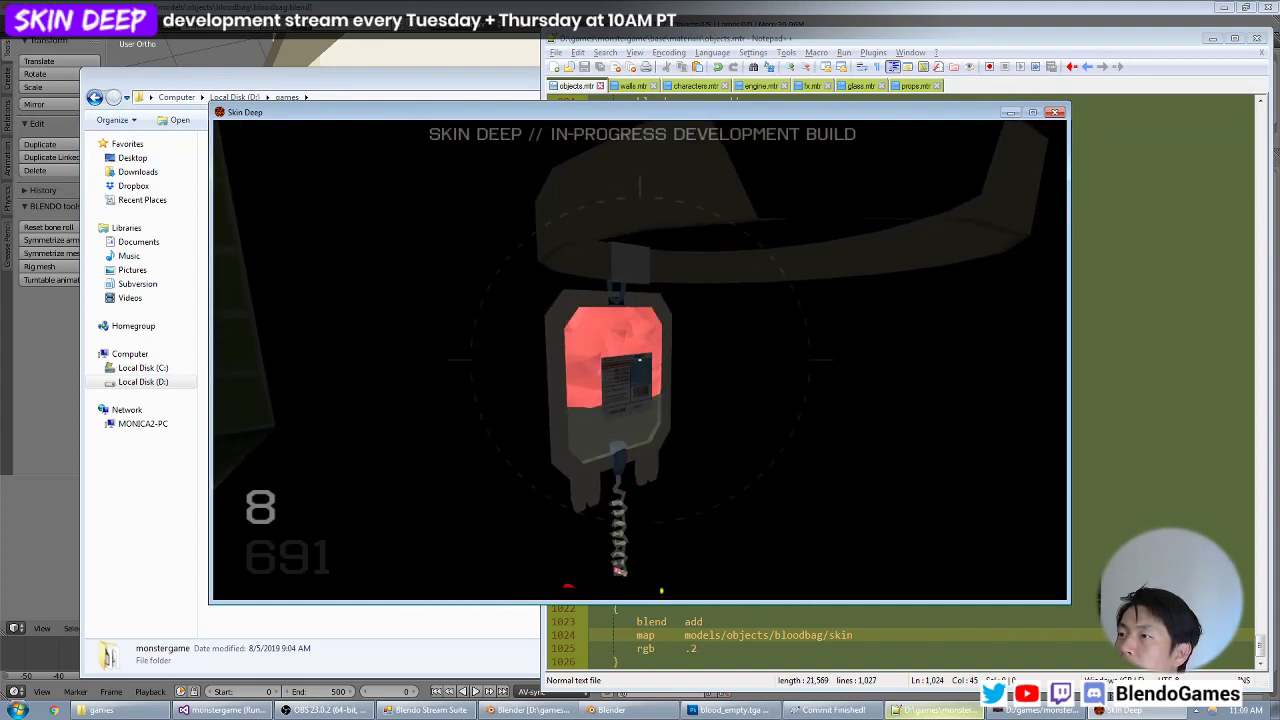
{"action": "key", "text": "z"}
{"action": "key", "text": "w"}
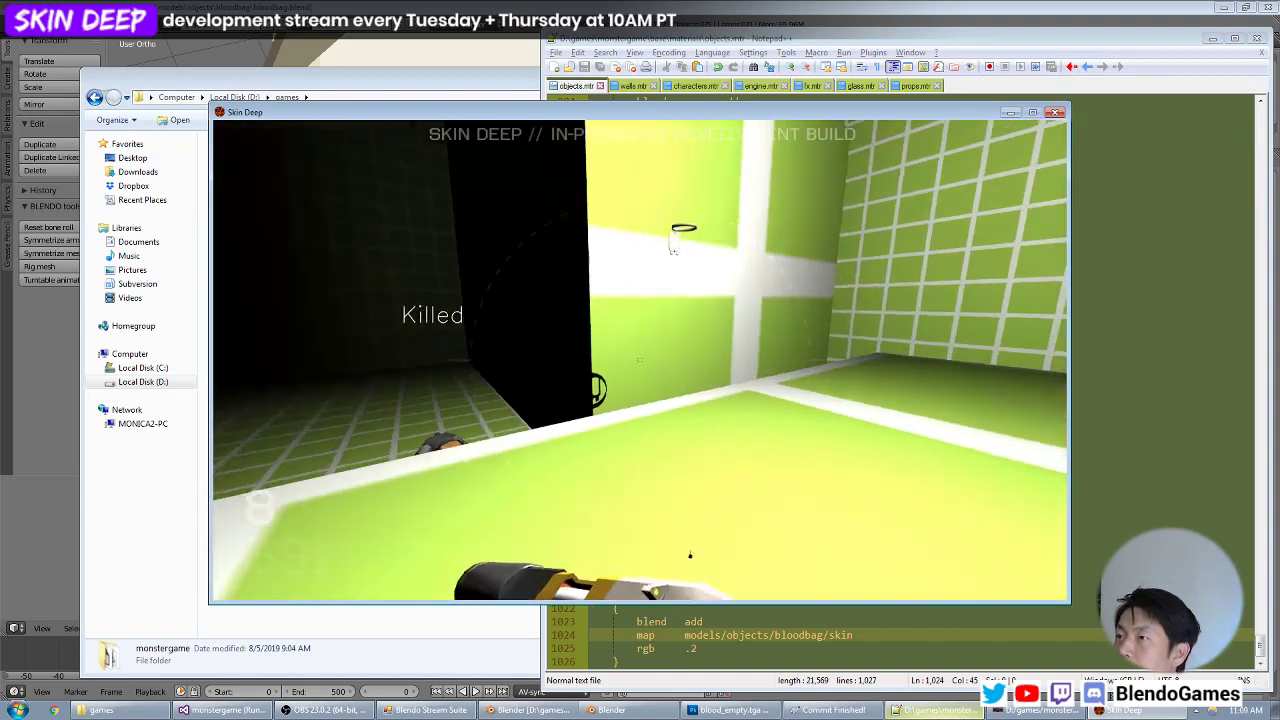
{"action": "key", "text": "s"}
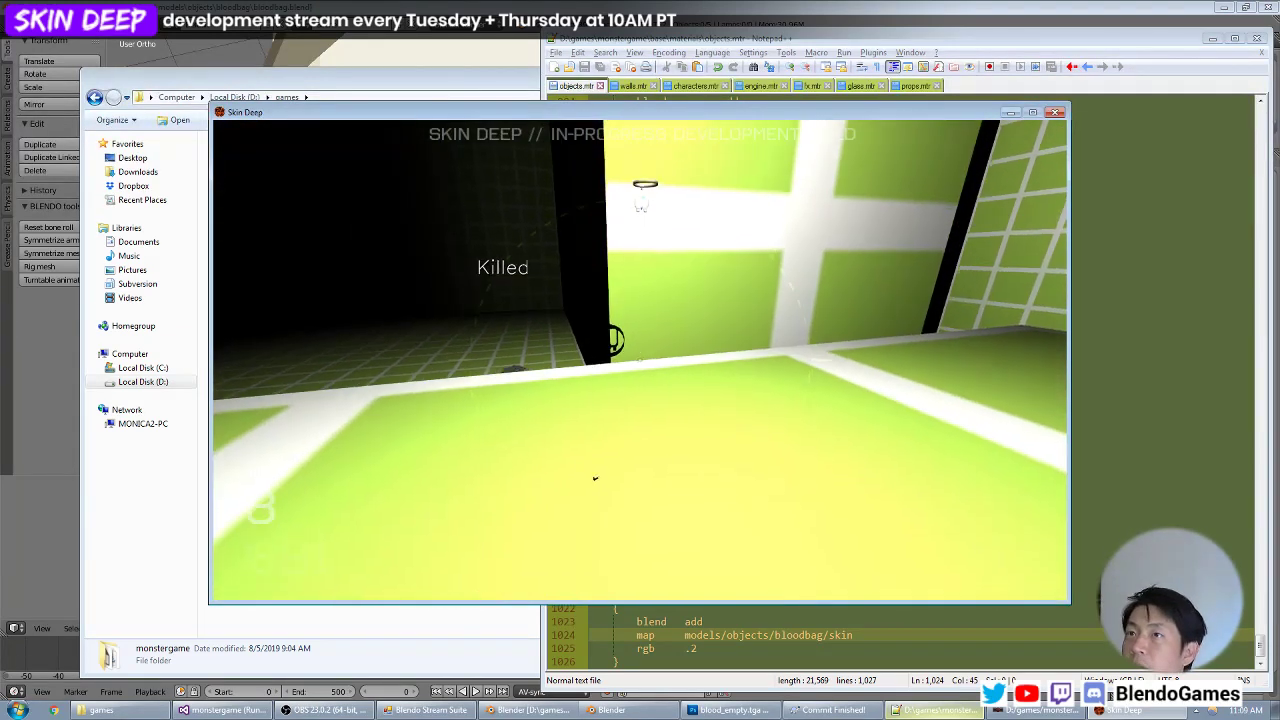
Quit Skin Deep with the quit console command, and close Notepad++ and the games folder window.
{"action": "key", "text": "grave"}
{"action": "type", "text": "quit"}
{"action": "key", "text": "Return"}
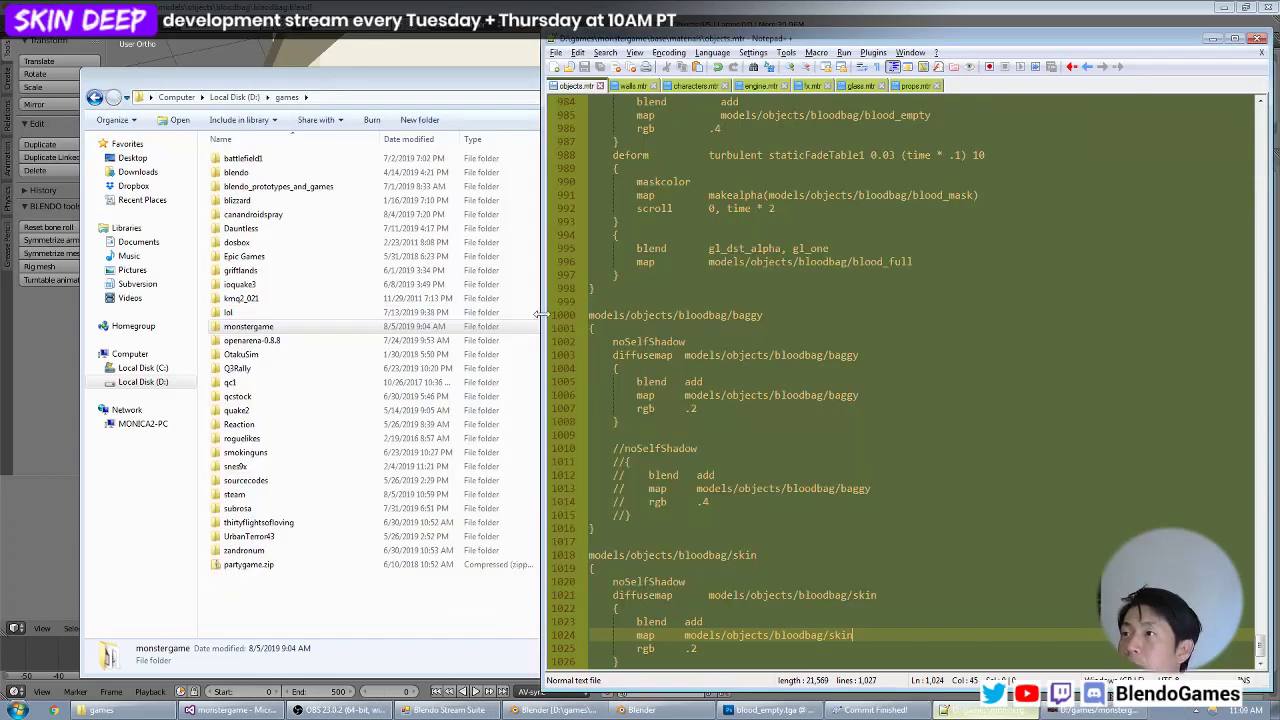
{"action": "left_click", "coordinate": [721, 261]}
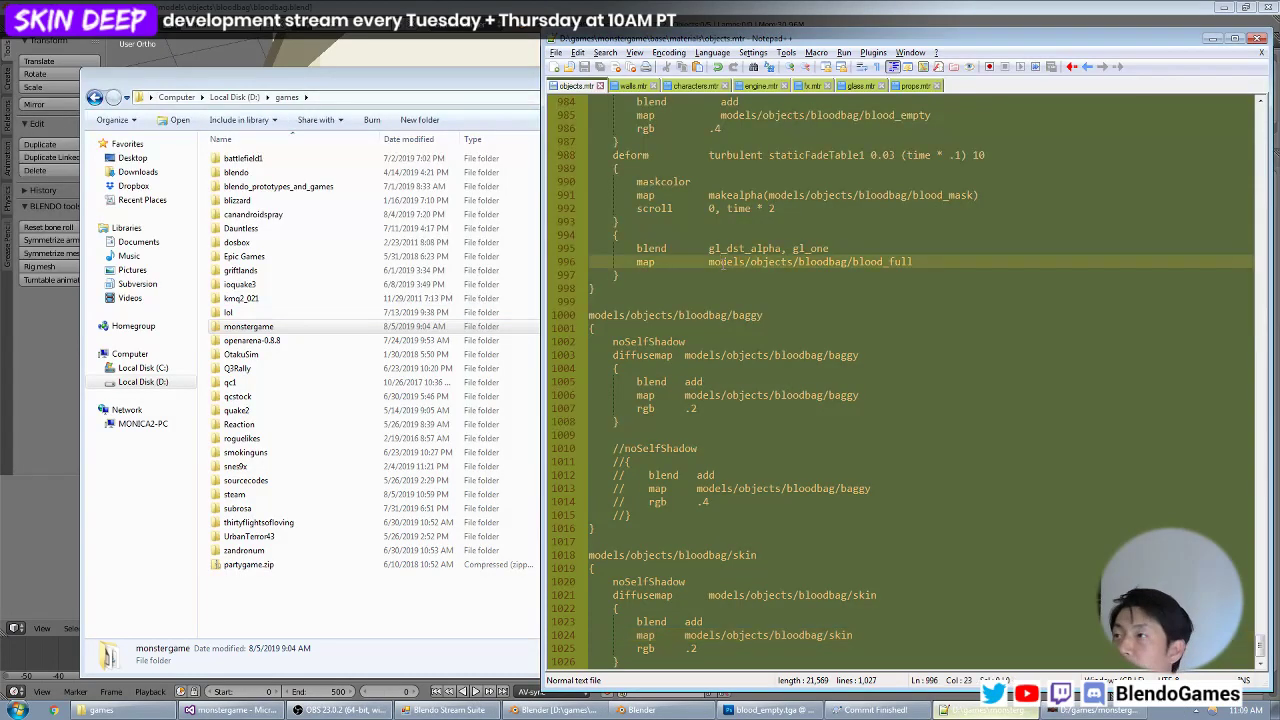
{"action": "left_click", "coordinate": [1262, 45]}
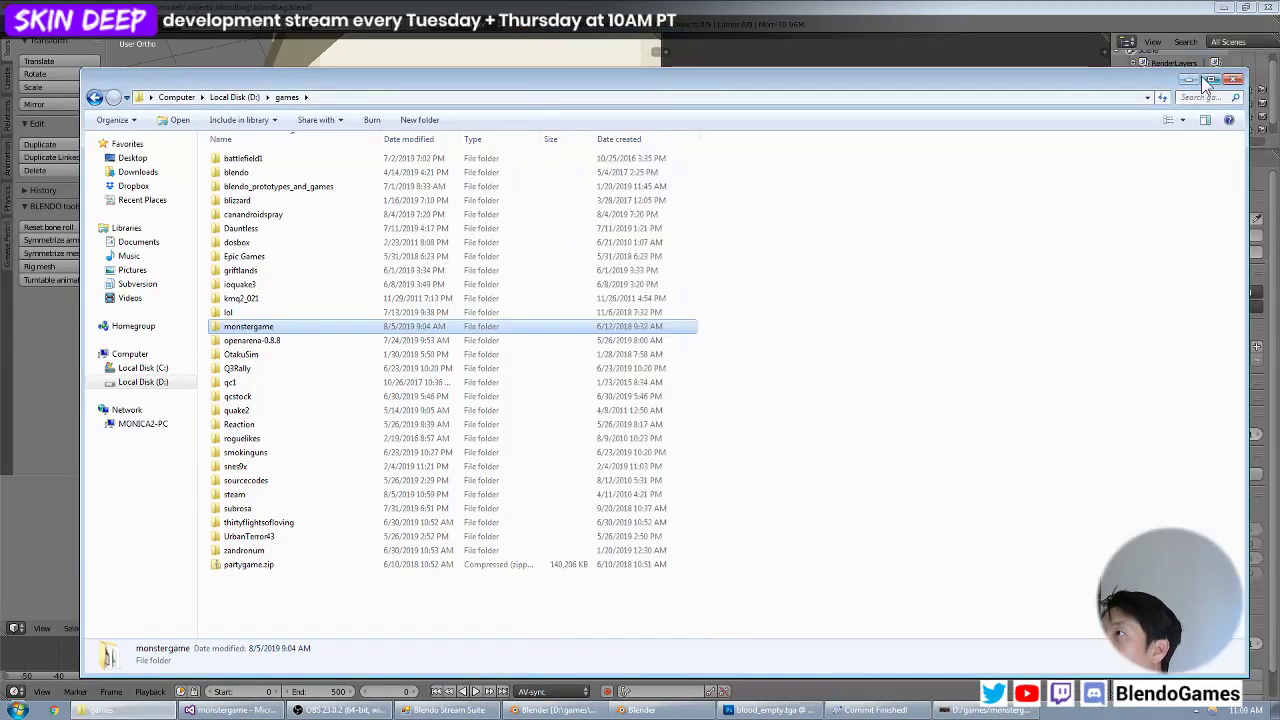
{"action": "left_click", "coordinate": [1236, 80]}
Save the blood bag model file in Blender.
{"action": "left_click", "coordinate": [41, 24]}
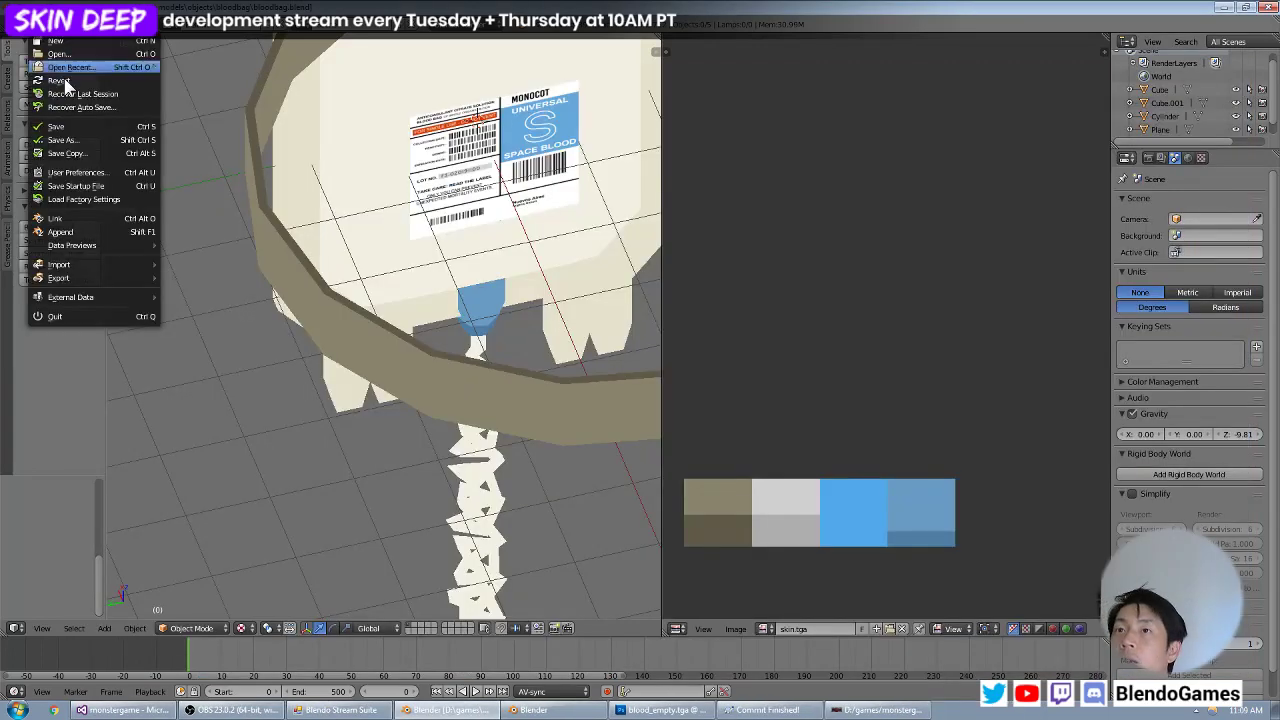
{"action": "left_click", "coordinate": [72, 127]}
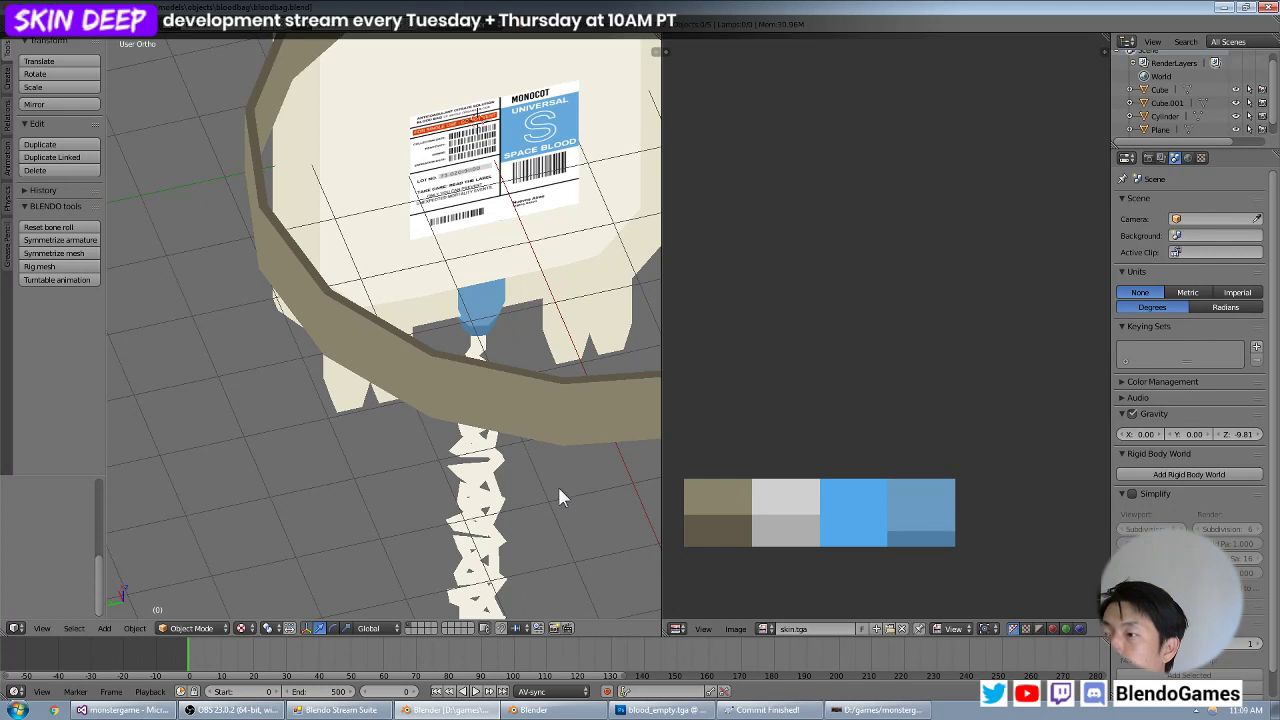
{"action": "left_click", "coordinate": [17, 711]}
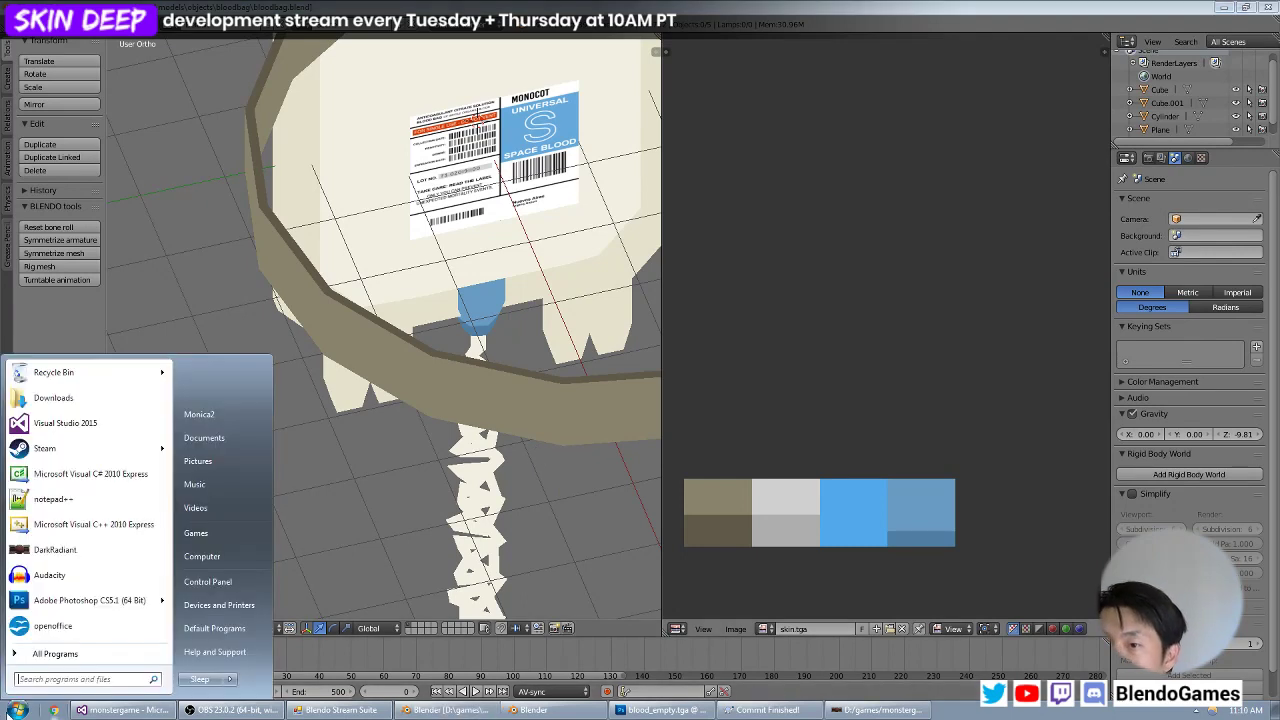
{"action": "key", "text": "Escape"}
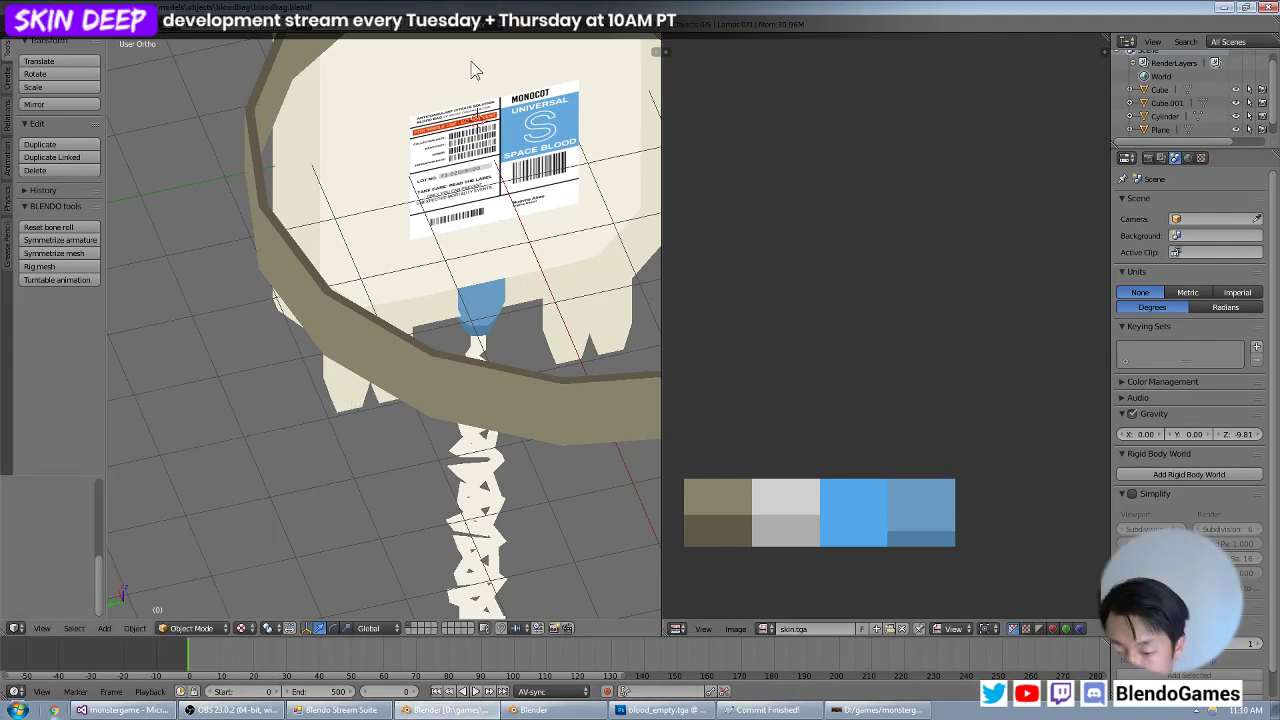